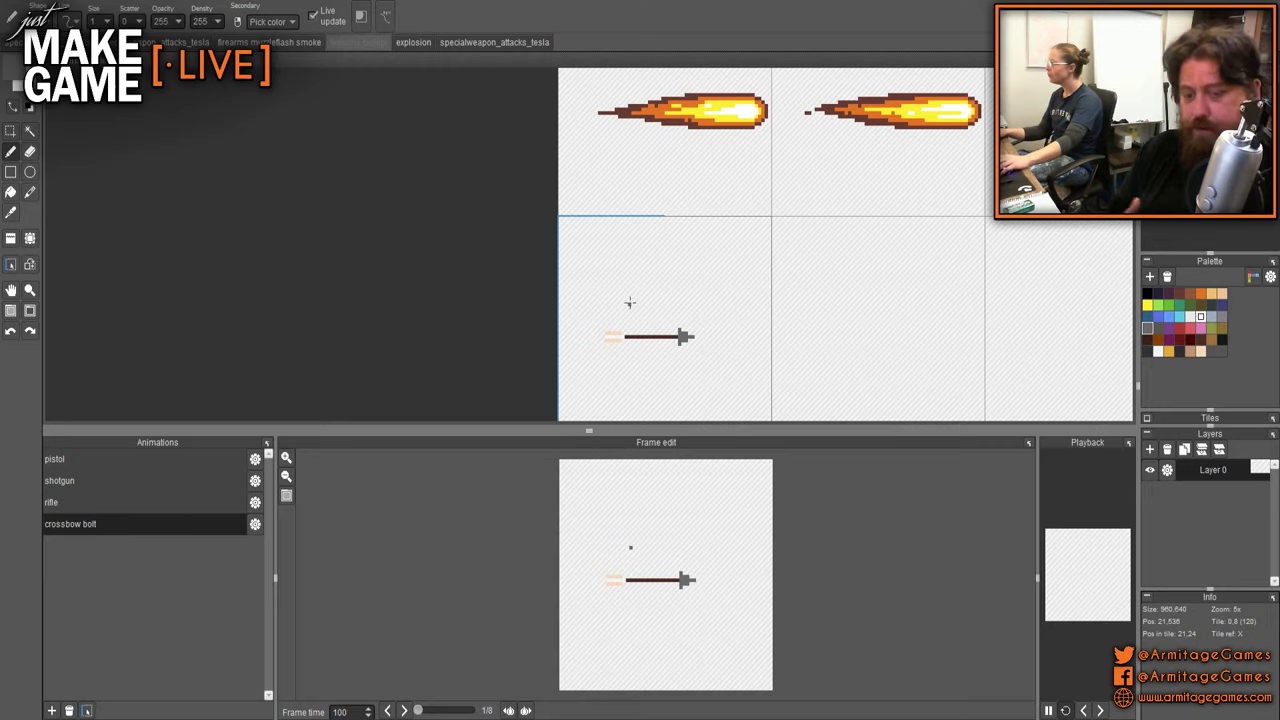
{"action": "scroll", "coordinate": [626, 302], "scroll_direction": "up", "scroll_amount": 5}
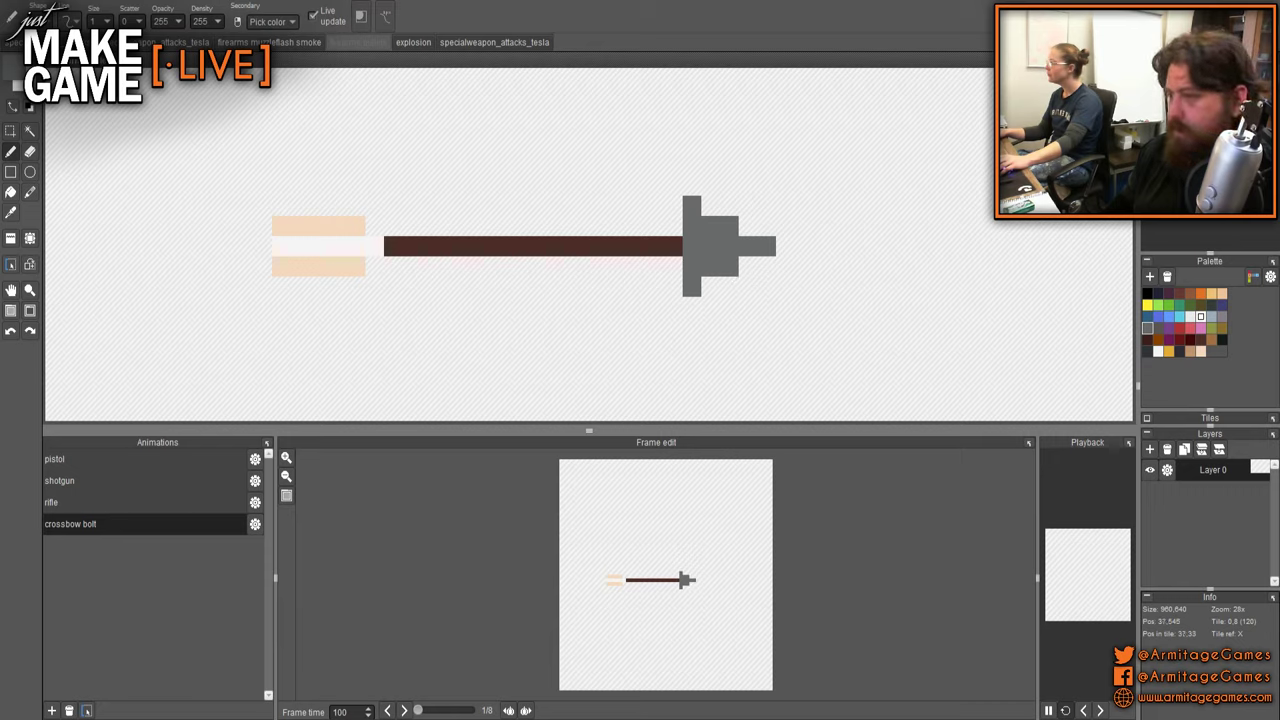
{"action": "key", "text": "s"}
{"action": "left_click_drag", "start_coordinate": [664, 175], "coordinate": [812, 315]}
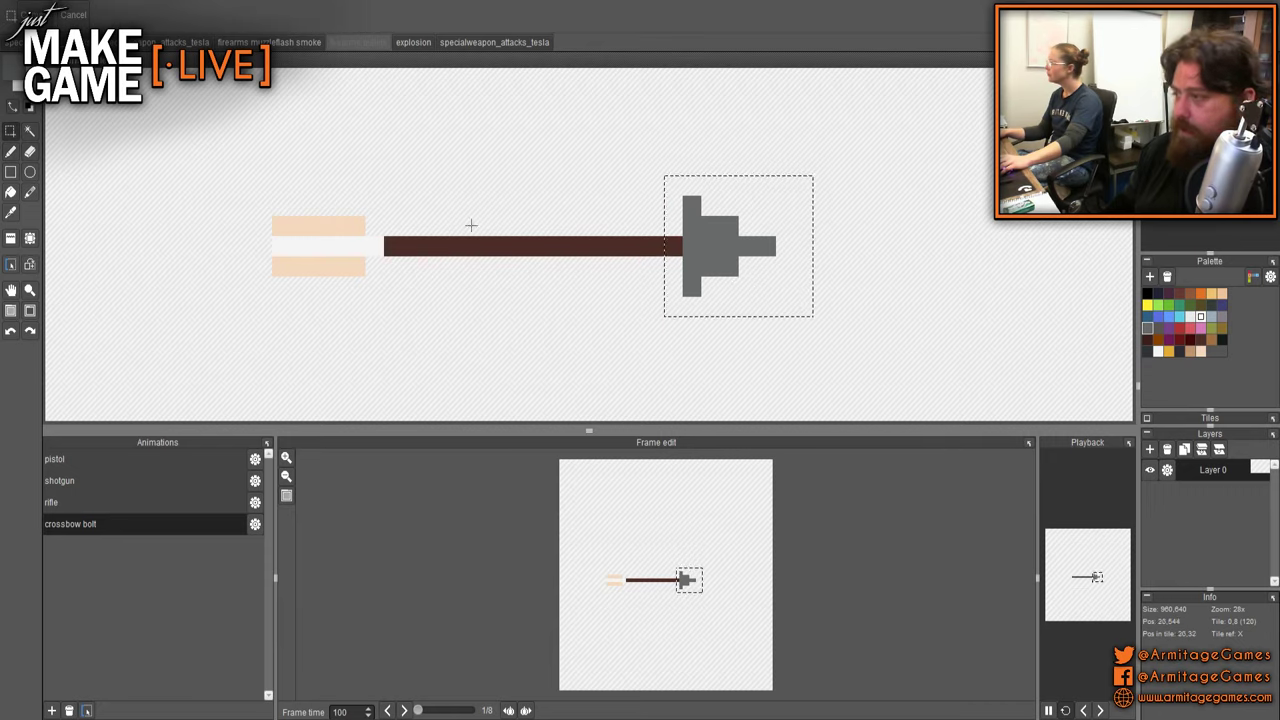
{"action": "left_click", "coordinate": [343, 234]}
- Thicken the bolt's fletching by painting a one-pixel peach row along both its upper and lower edges
{"action": "key", "text": "b"}
{"action": "right_click", "coordinate": [326, 226]}
{"action": "mouse_move", "coordinate": [332, 208]}
{"action": "left_mouse_down"}
{"action": "mouse_move", "coordinate": [670, 210]}
{"action": "mouse_move", "coordinate": [580, 206]}
{"action": "left_mouse_up"}
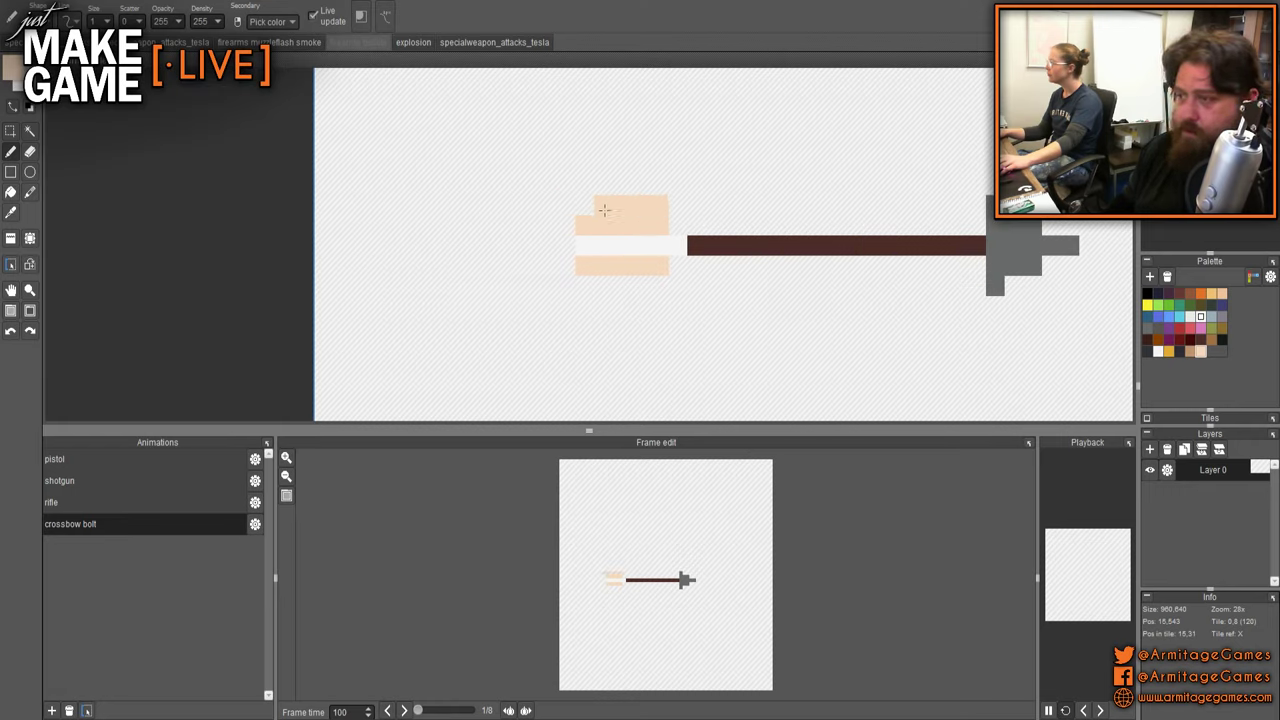
{"action": "left_click_drag", "start_coordinate": [581, 273], "coordinate": [583, 286]}
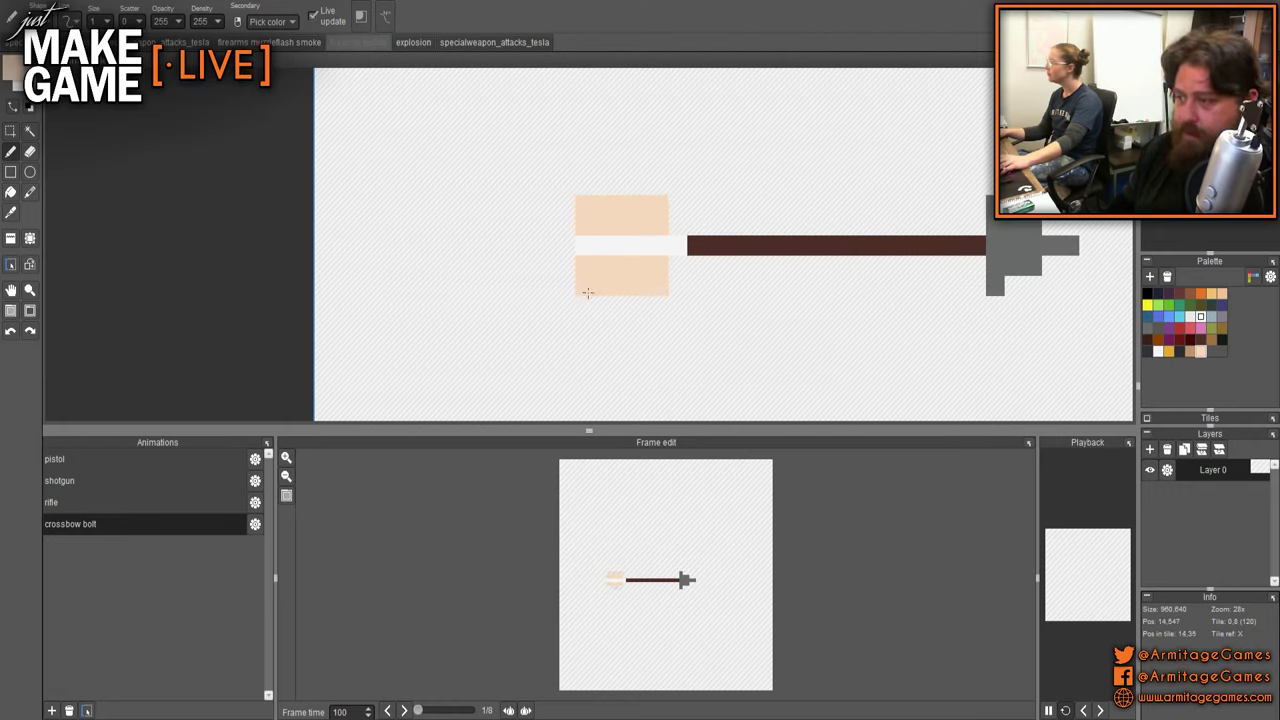
{"action": "scroll", "coordinate": [690, 307], "scroll_direction": "down", "scroll_amount": 3}
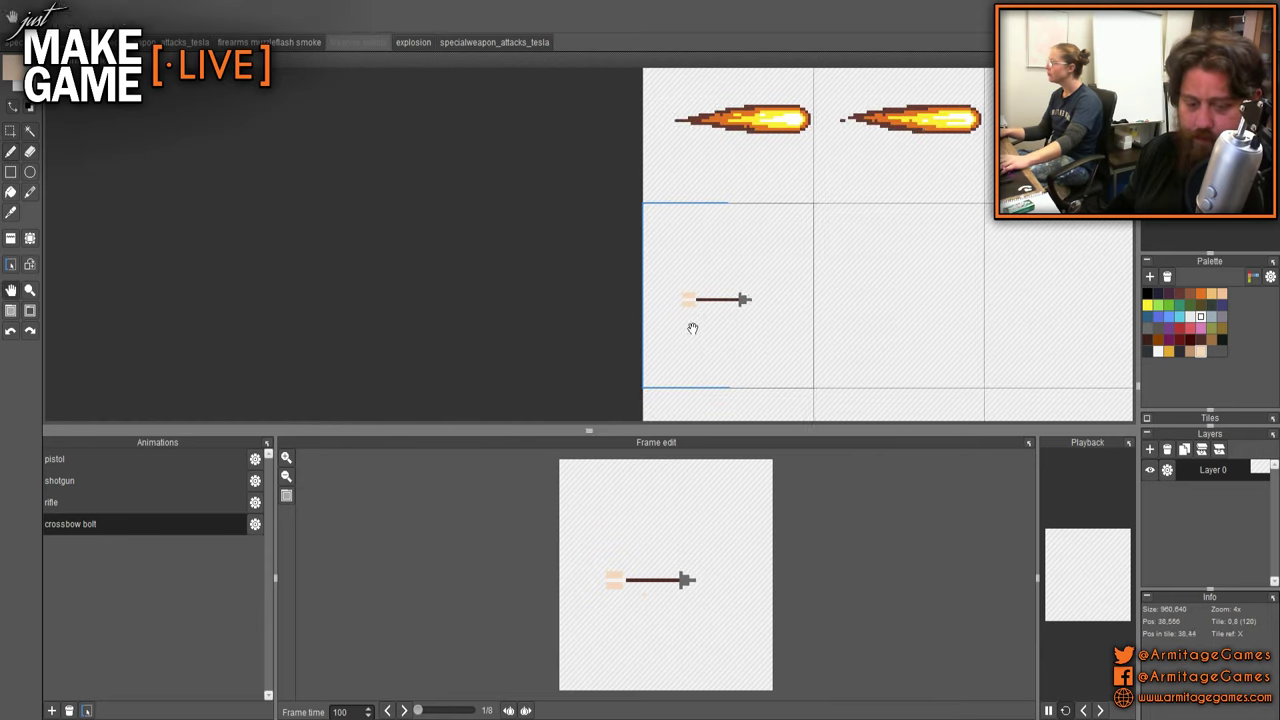
- Shorten the bolt by cutting the arrowhead with the front of the shaft and pasting it 6 pixels closer to the fletching
{"action": "scroll", "coordinate": [690, 320], "scroll_direction": "up", "scroll_amount": 3}
{"action": "left_click_drag", "start_coordinate": [706, 279], "coordinate": [500, 309]}
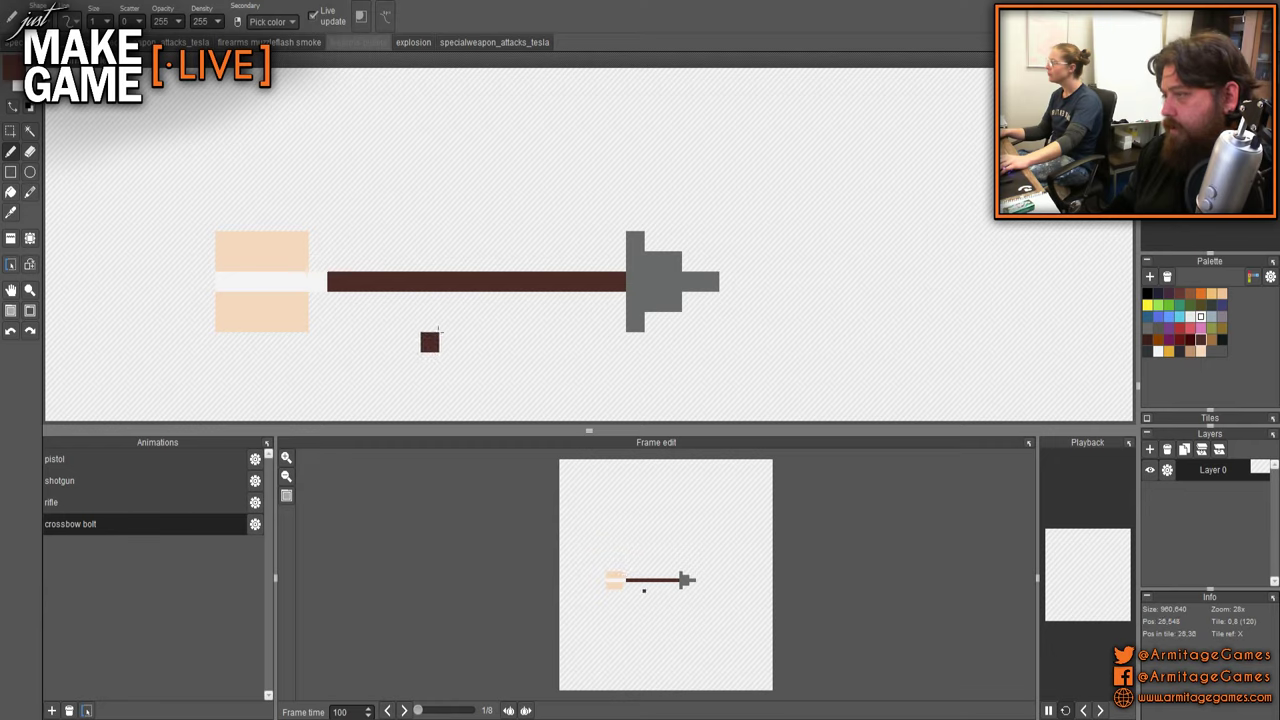
{"action": "key", "text": "s"}
{"action": "left_click_drag", "start_coordinate": [489, 209], "coordinate": [739, 357]}
{"action": "key", "text": "ctrl+x"}
{"action": "key", "text": "Left"}
{"action": "key", "text": "Left"}
{"action": "key", "text": "Left"}
{"action": "key", "text": "Left"}
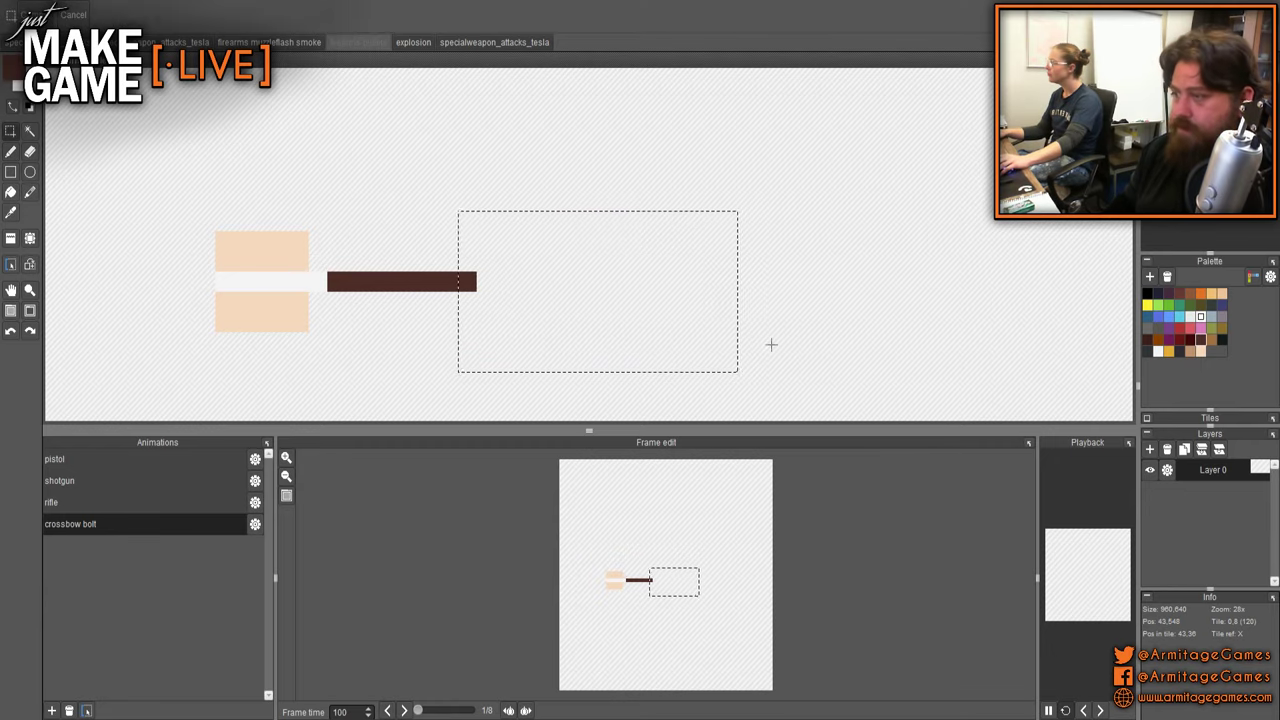
{"action": "key", "text": "ctrl+v"}
{"action": "key", "text": "Left"}
{"action": "key", "text": "Left"}
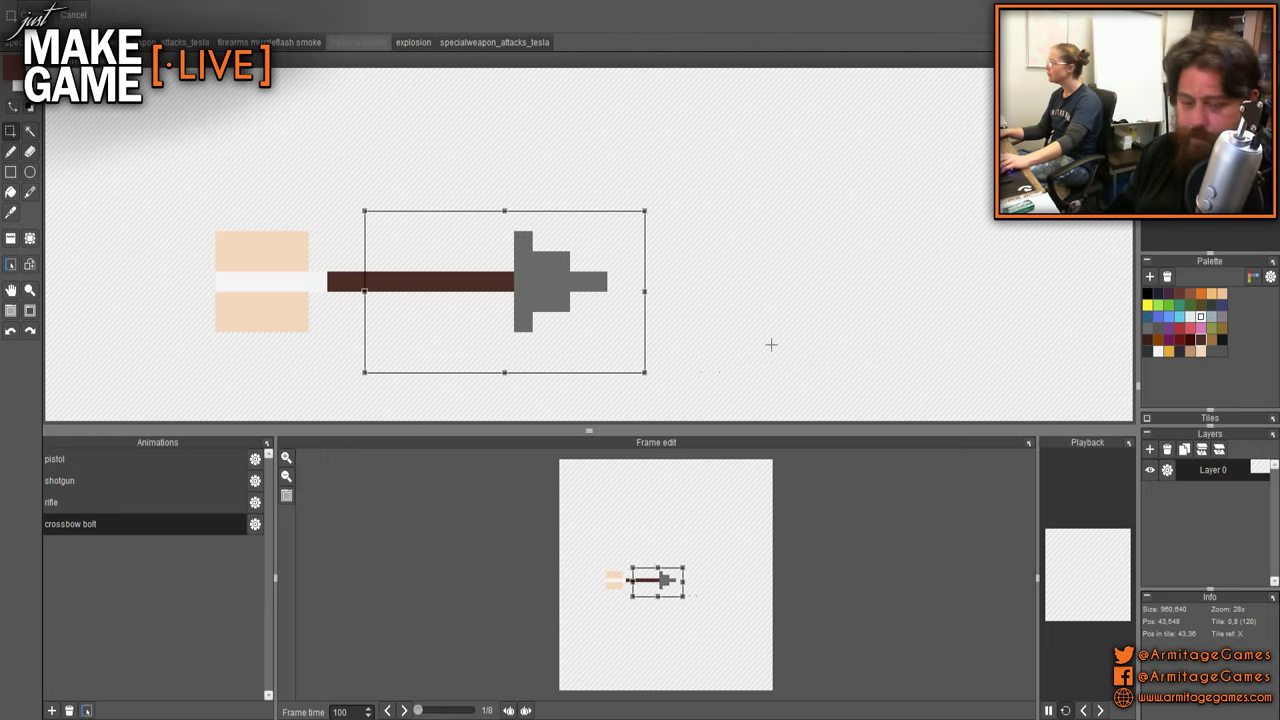
{"action": "key", "text": "Return"}
{"action": "left_click", "coordinate": [808, 323]}
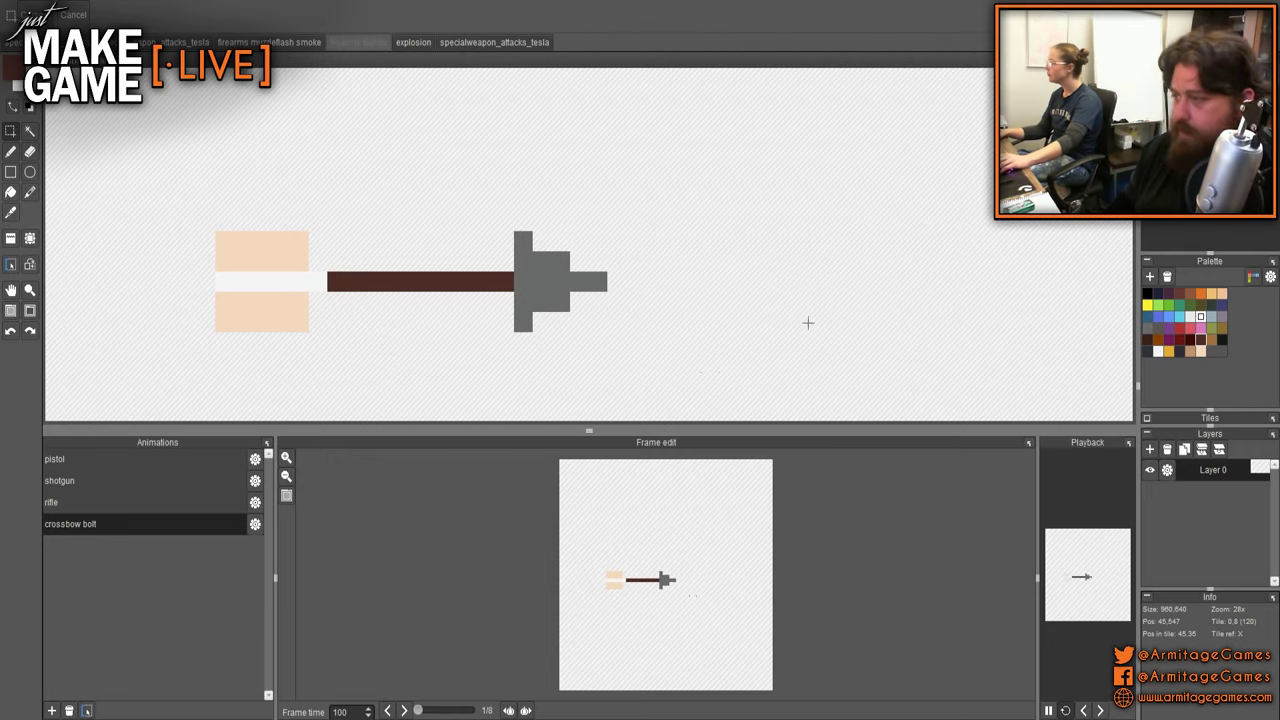
- Move the whole crossbow bolt 5 pixels to the right within its frame
{"action": "scroll", "coordinate": [808, 323], "scroll_direction": "down", "scroll_amount": 4}
{"action": "left_click_drag", "start_coordinate": [796, 317], "coordinate": [511, 274]}
{"action": "left_click_drag", "start_coordinate": [388, 248], "coordinate": [502, 295]}
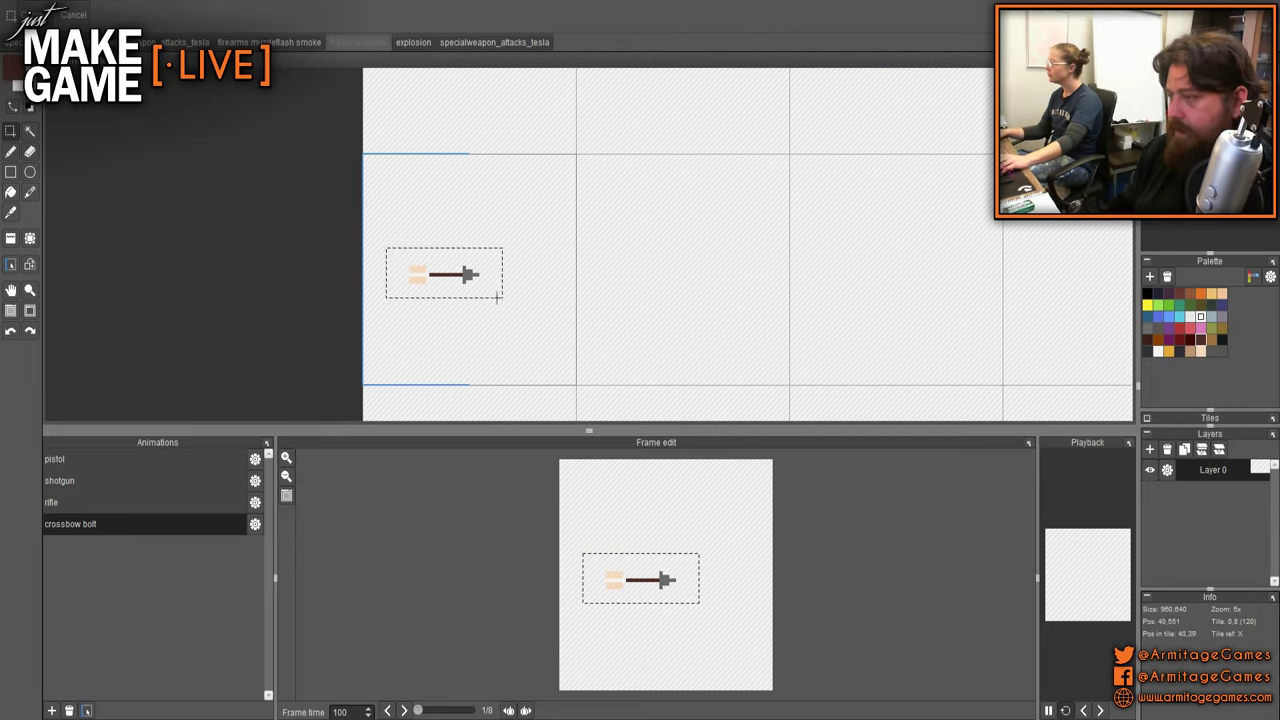
{"action": "key", "text": "Delete"}
{"action": "key", "text": "ctrl+v"}
{"action": "key", "text": "Right"}
{"action": "key", "text": "Right"}
{"action": "key", "text": "Right"}
{"action": "key", "text": "Right"}
{"action": "key", "text": "Right"}
{"action": "key", "text": "Return"}
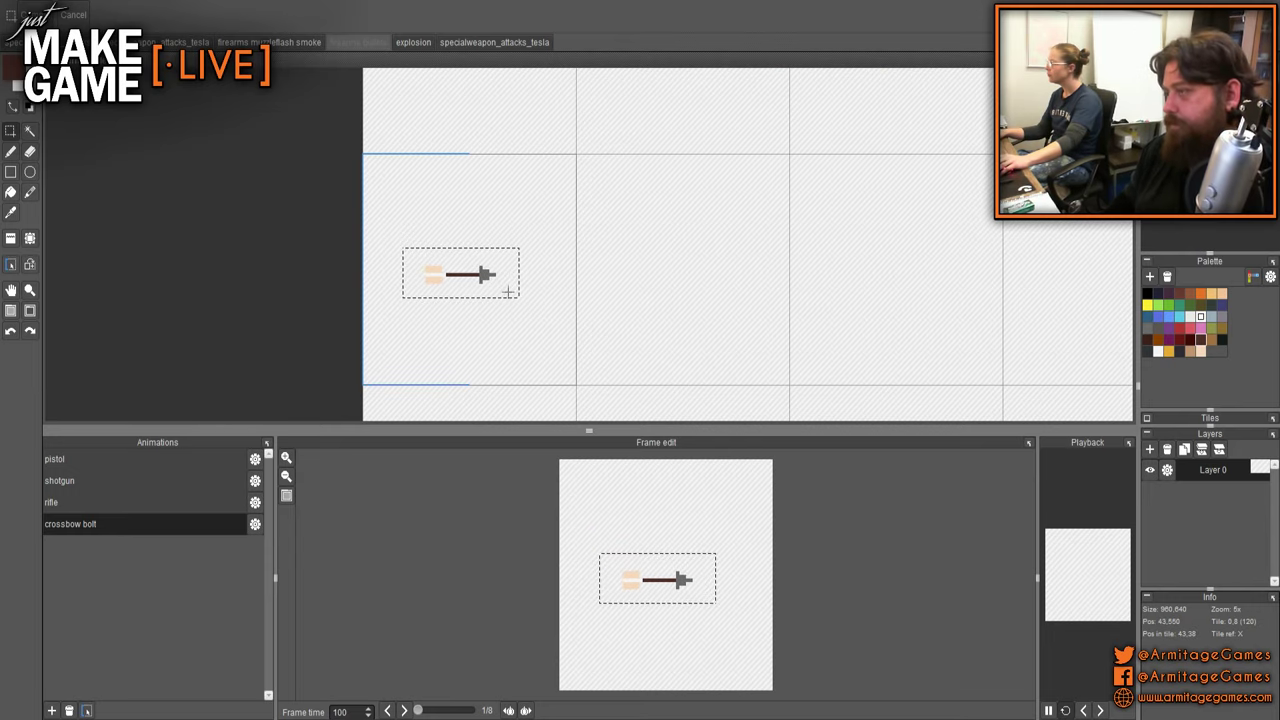
{"action": "left_click", "coordinate": [508, 292]}
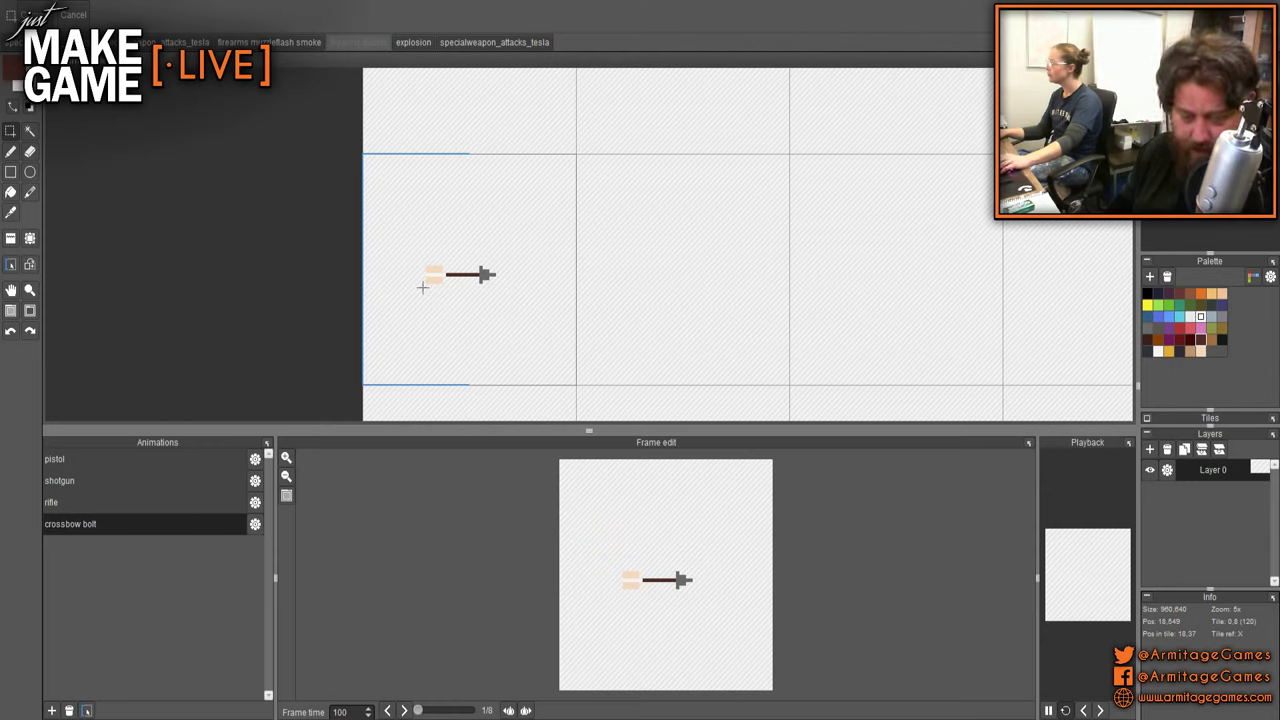
- Shorten the shaft again by shifting the arrowhead and front shaft section 3 pixels toward the fletching
{"action": "scroll", "coordinate": [465, 282], "scroll_direction": "up", "scroll_amount": 6}
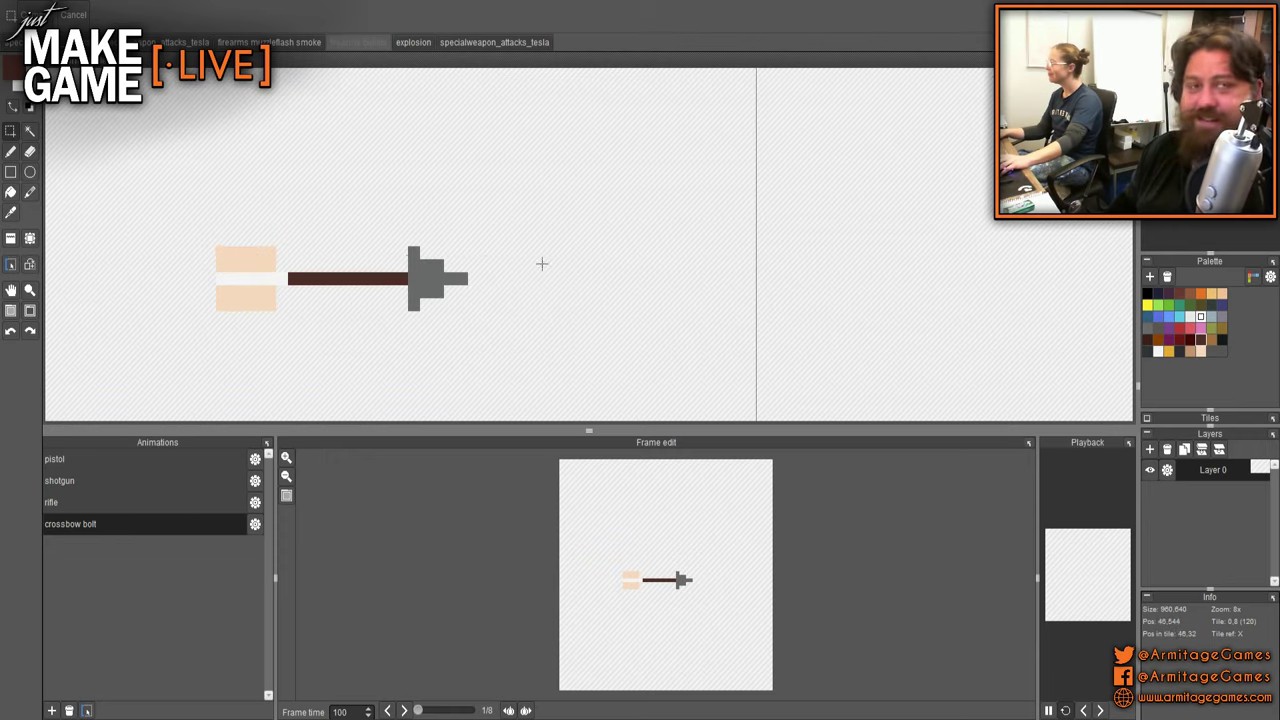
{"action": "left_click_drag", "start_coordinate": [368, 234], "coordinate": [538, 210]}
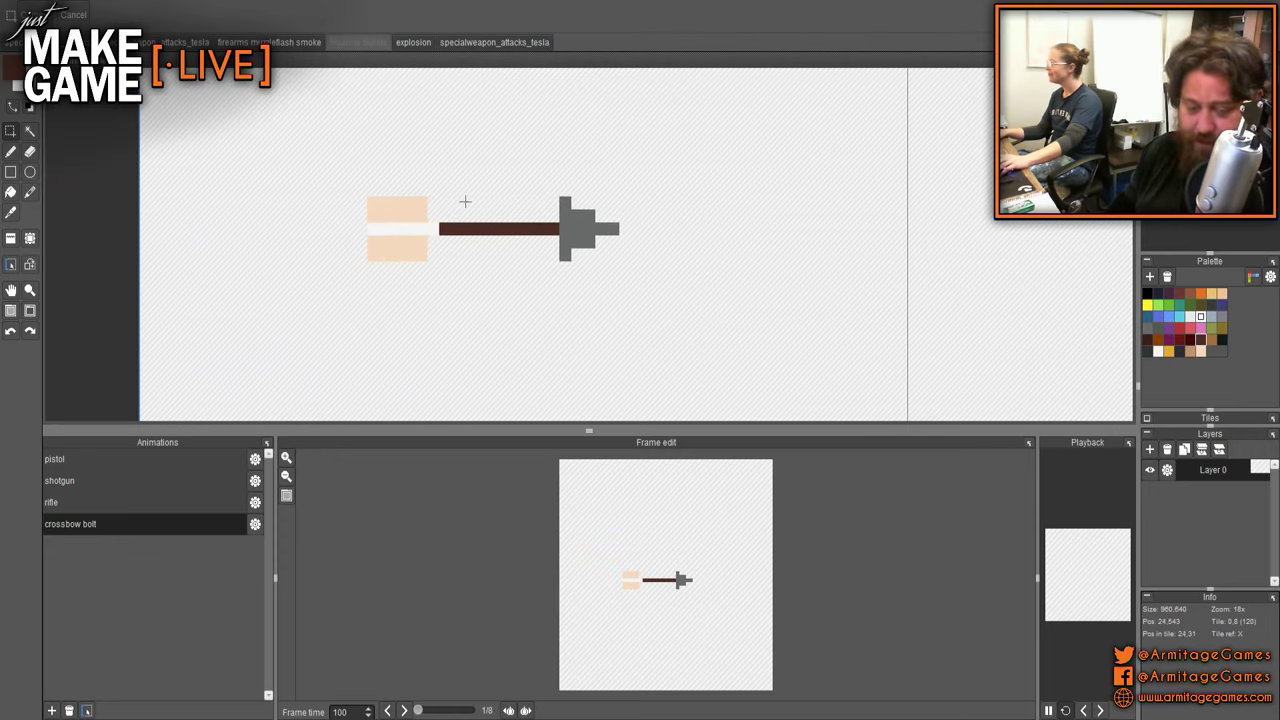
{"action": "left_click_drag", "start_coordinate": [500, 171], "coordinate": [655, 288]}
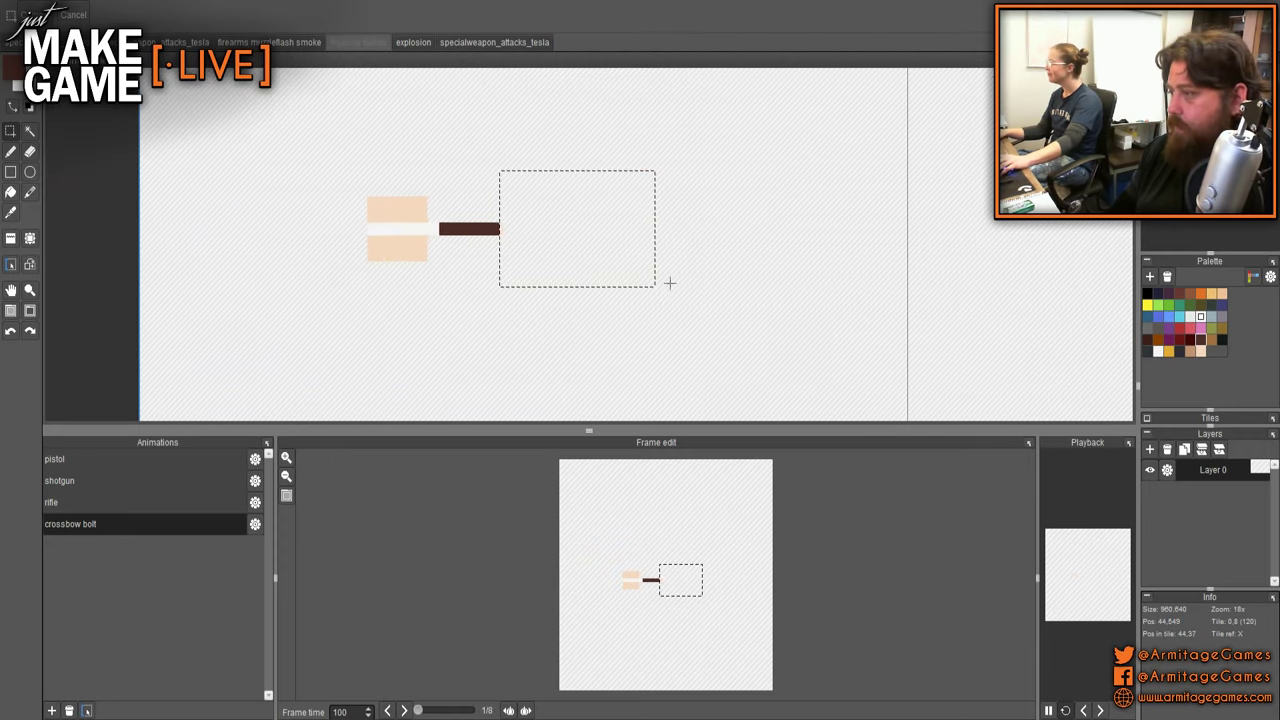
{"action": "key", "text": "Left"}
{"action": "key", "text": "Left"}
{"action": "left_click", "coordinate": [670, 283]}
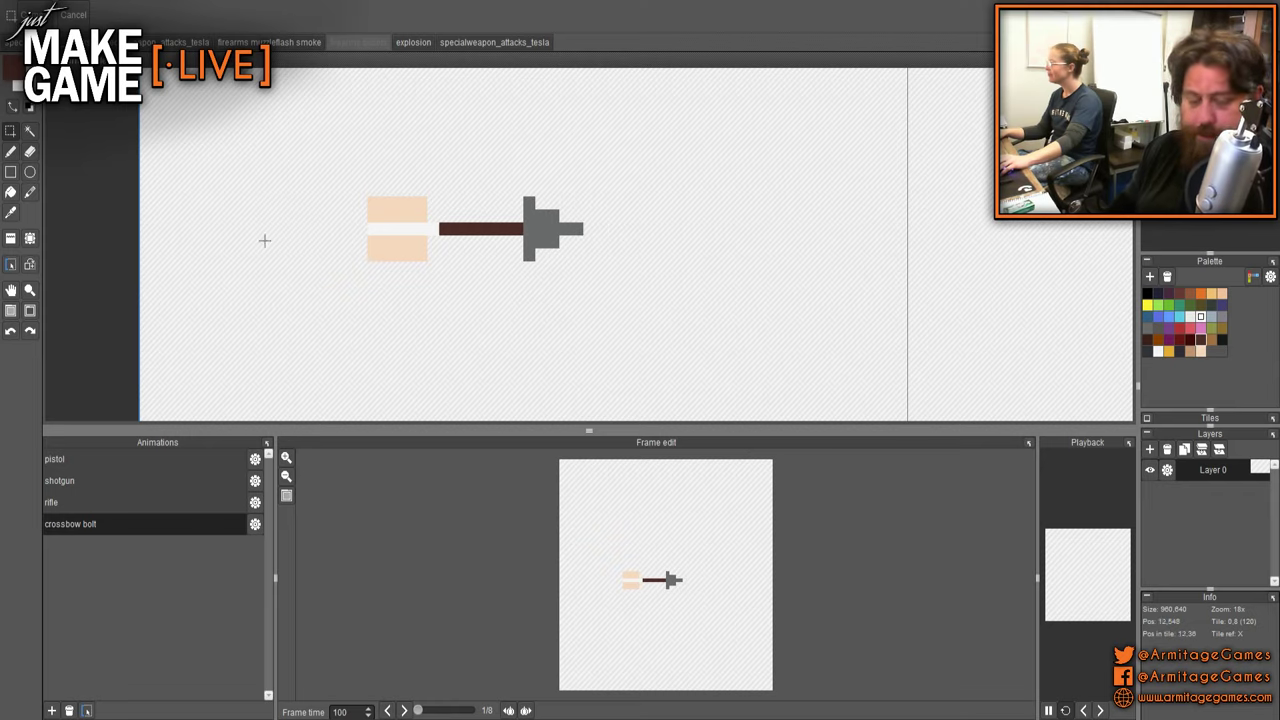
- Shift the complete shortened bolt 3 pixels to the right in the frame
{"action": "left_click_drag", "start_coordinate": [309, 157], "coordinate": [629, 300]}
{"action": "key", "text": "Right"}
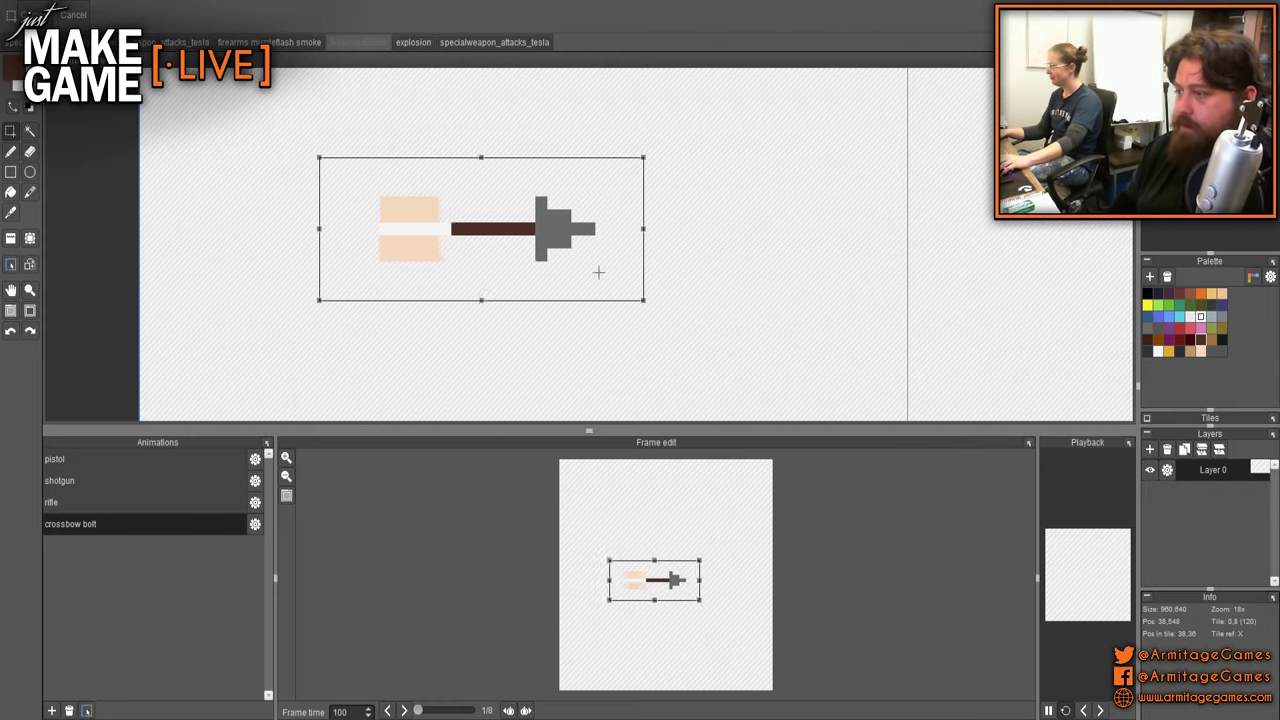
{"action": "key", "text": "Right"}
{"action": "key", "text": "Right"}
{"action": "key", "text": "Return"}
{"action": "key", "text": "ctrl+d"}
- Cut out the arrowhead section and paste it 3 pixels farther left, overlapping the remaining shaft
{"action": "left_click_drag", "start_coordinate": [535, 170], "coordinate": [643, 312]}
{"action": "key", "text": "Delete"}
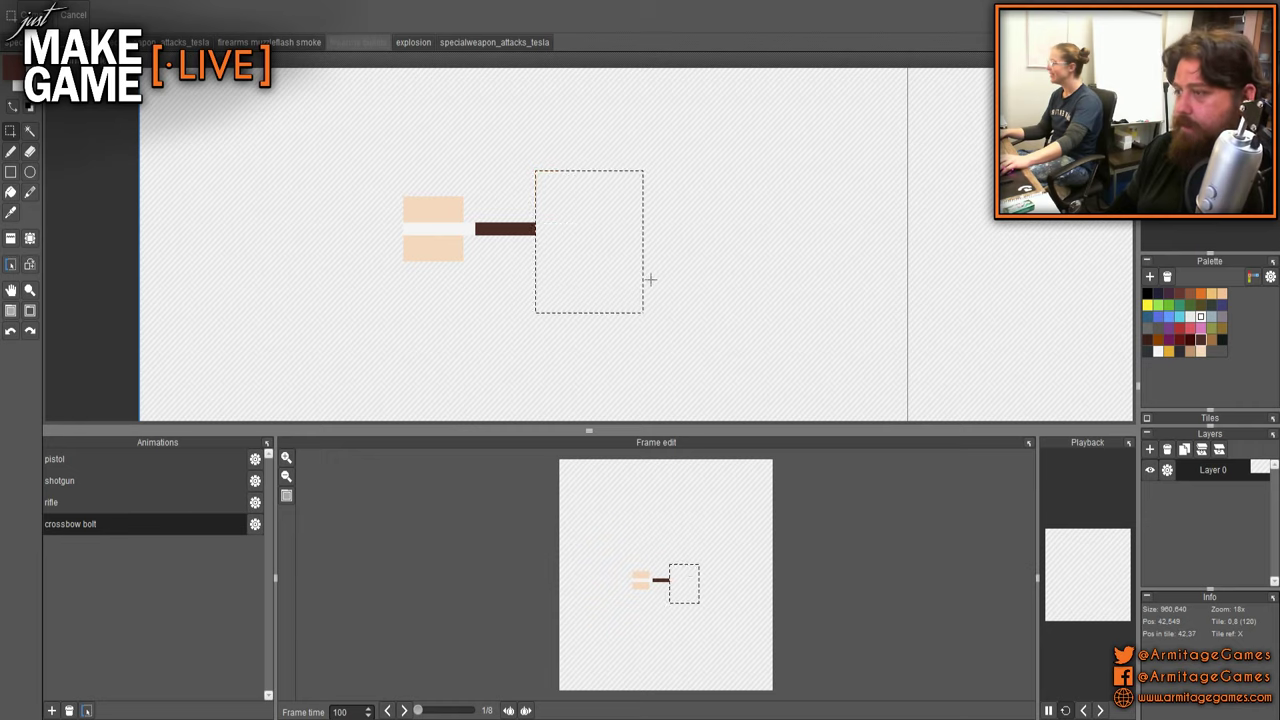
{"action": "key", "text": "ctrl+v"}
{"action": "key", "text": "Left"}
{"action": "key", "text": "Left"}
{"action": "key", "text": "Left"}
{"action": "left_click", "coordinate": [650, 280]}
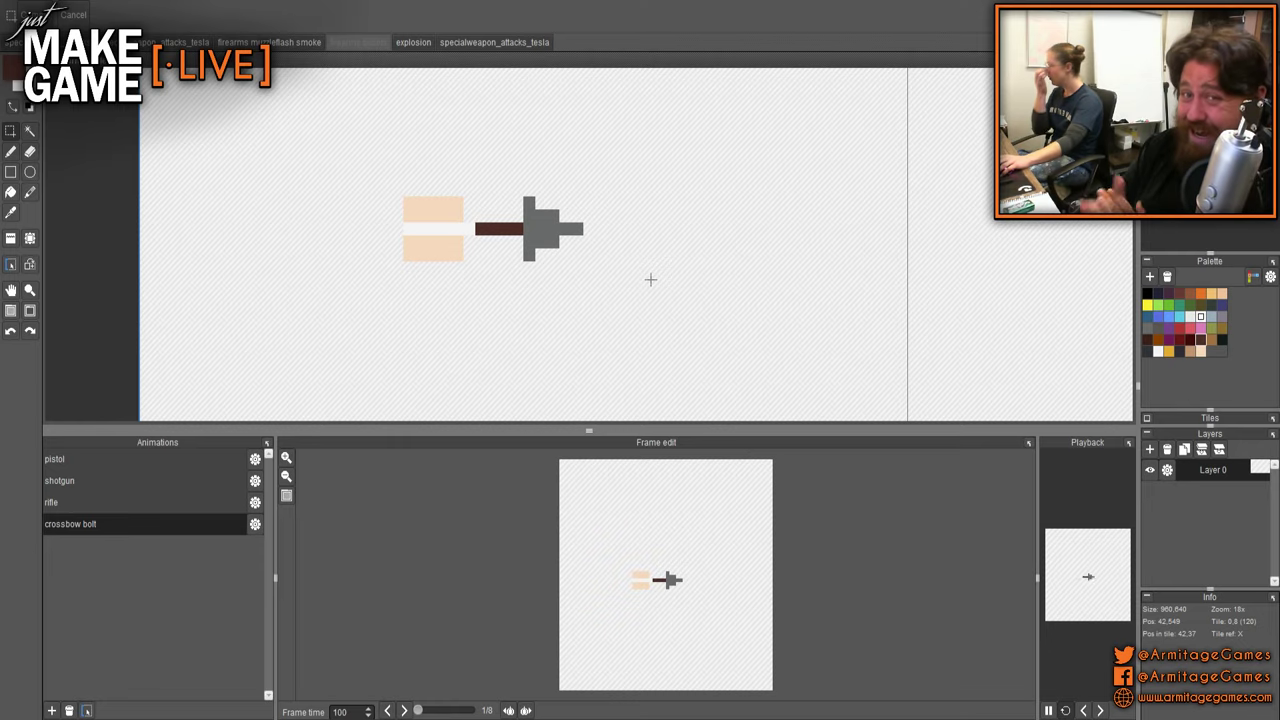
- Bring the arrowhead another 2 pixels closer to the fletching, leaving a two-pixel brown shaft
{"action": "scroll", "coordinate": [449, 271], "scroll_direction": "down", "scroll_amount": 3}
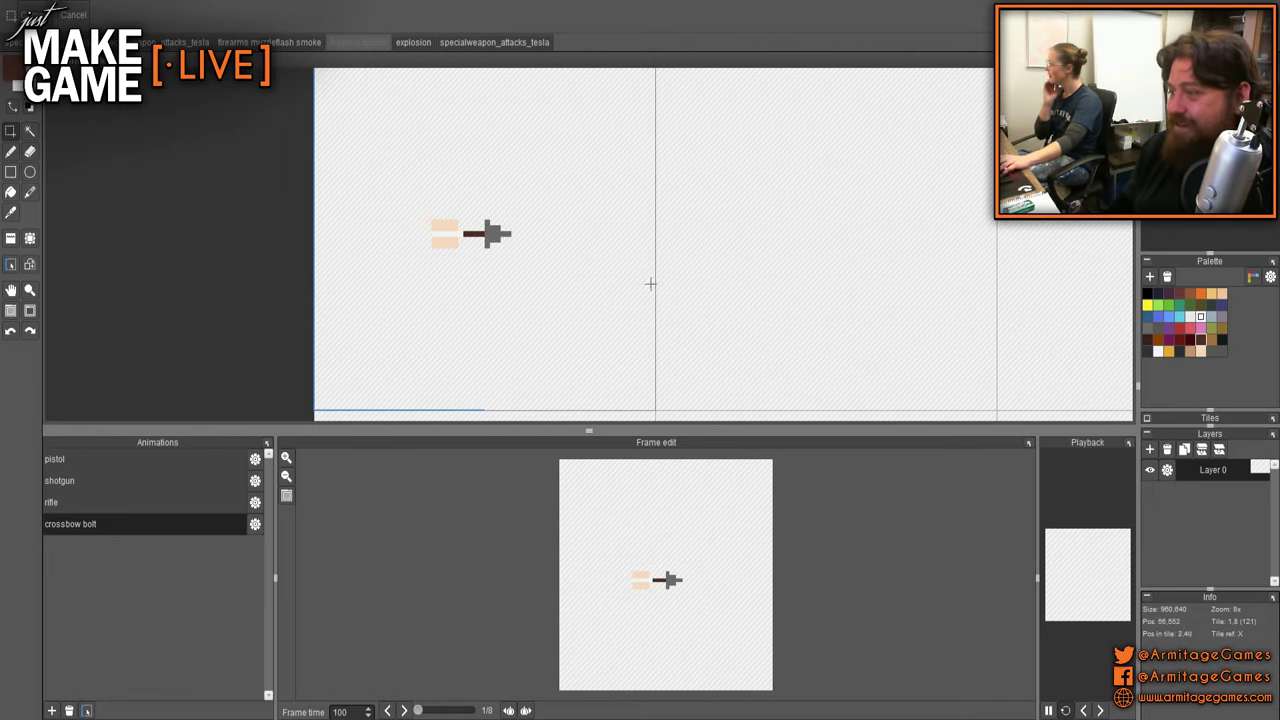
{"action": "scroll", "coordinate": [560, 278], "scroll_direction": "up", "scroll_amount": 5}
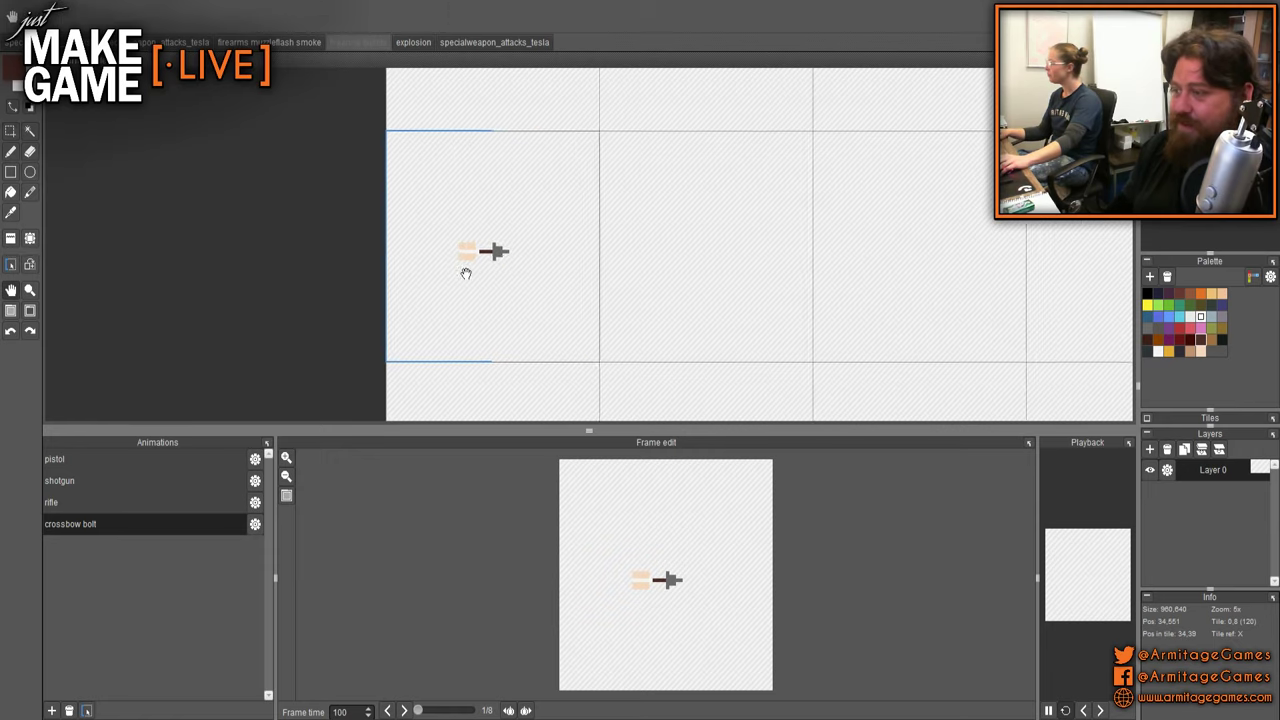
{"action": "key", "text": "s"}
{"action": "left_click_drag", "start_coordinate": [483, 92], "coordinate": [683, 343]}
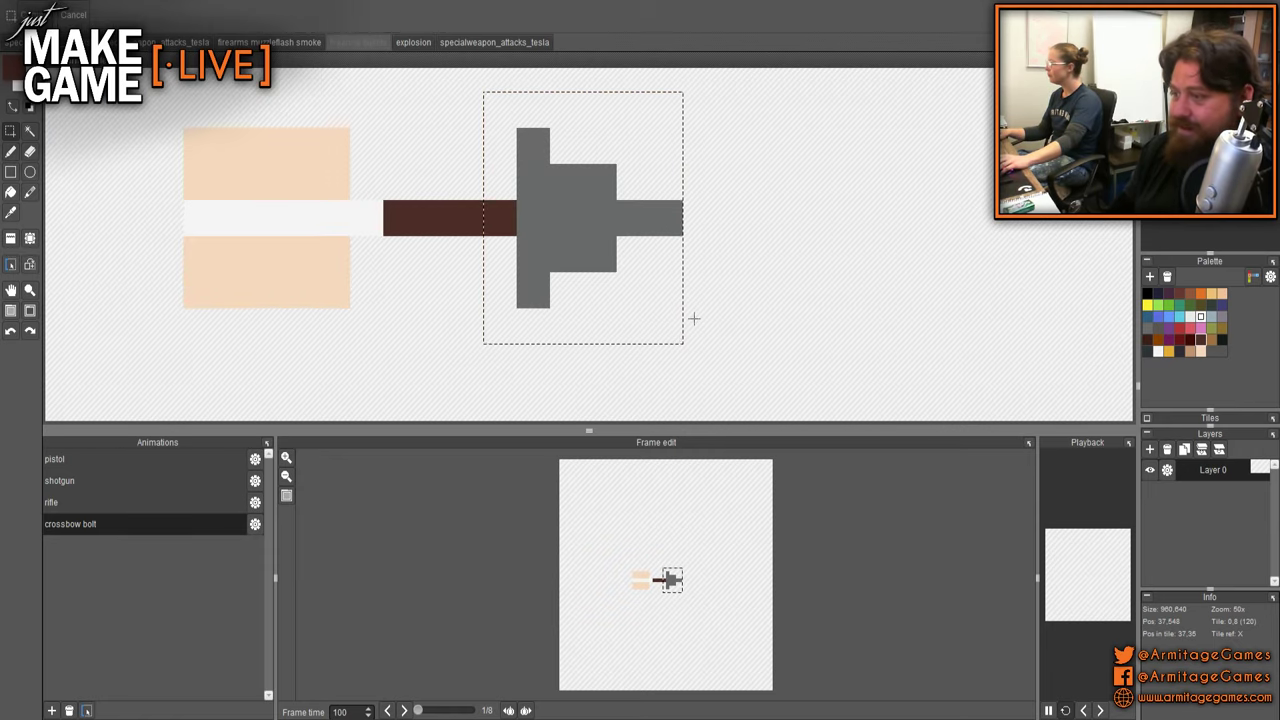
{"action": "key", "text": "ctrl+x"}
{"action": "key", "text": "ctrl+v"}
{"action": "key", "text": "Left"}
{"action": "key", "text": "Left"}
{"action": "left_click", "coordinate": [700, 307]}
{"action": "scroll", "coordinate": [654, 260], "scroll_direction": "down", "scroll_amount": 3}
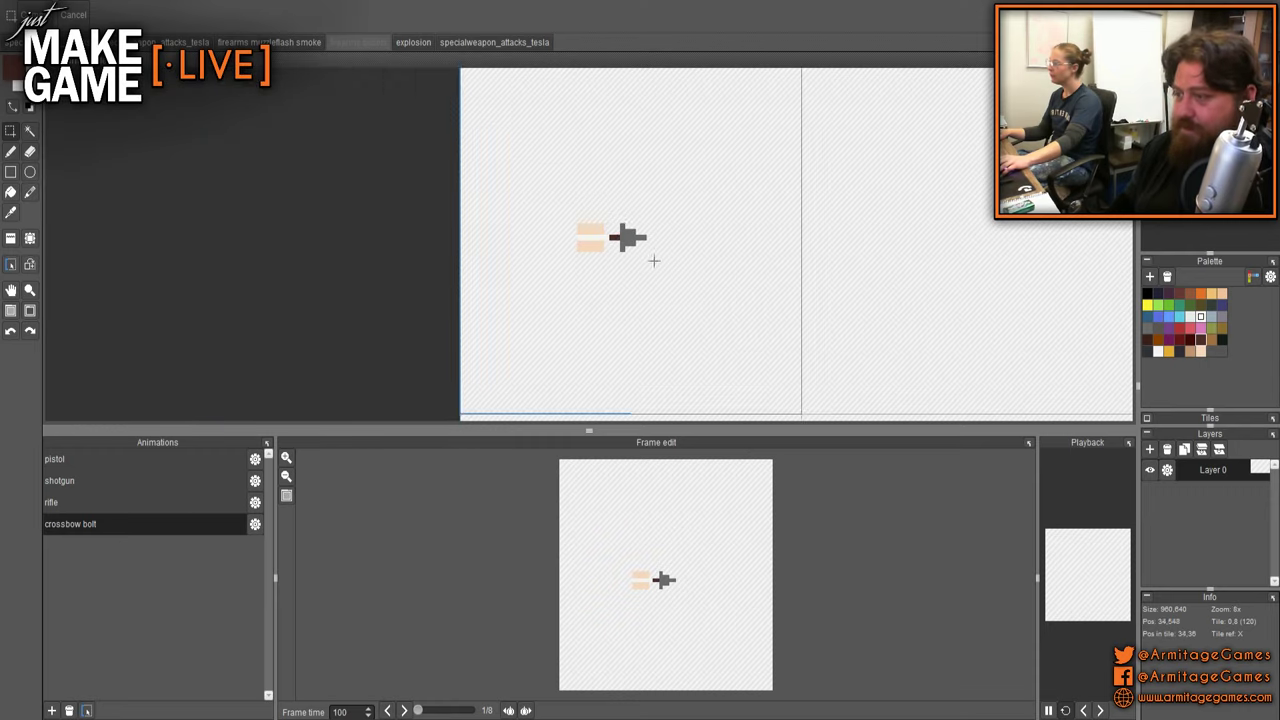
- Copy the bolt into the second frame and erase outer pixels of the first frame's arrowhead to make it two pixels shorter
{"action": "left_click_drag", "start_coordinate": [970, 288], "coordinate": [693, 297]}
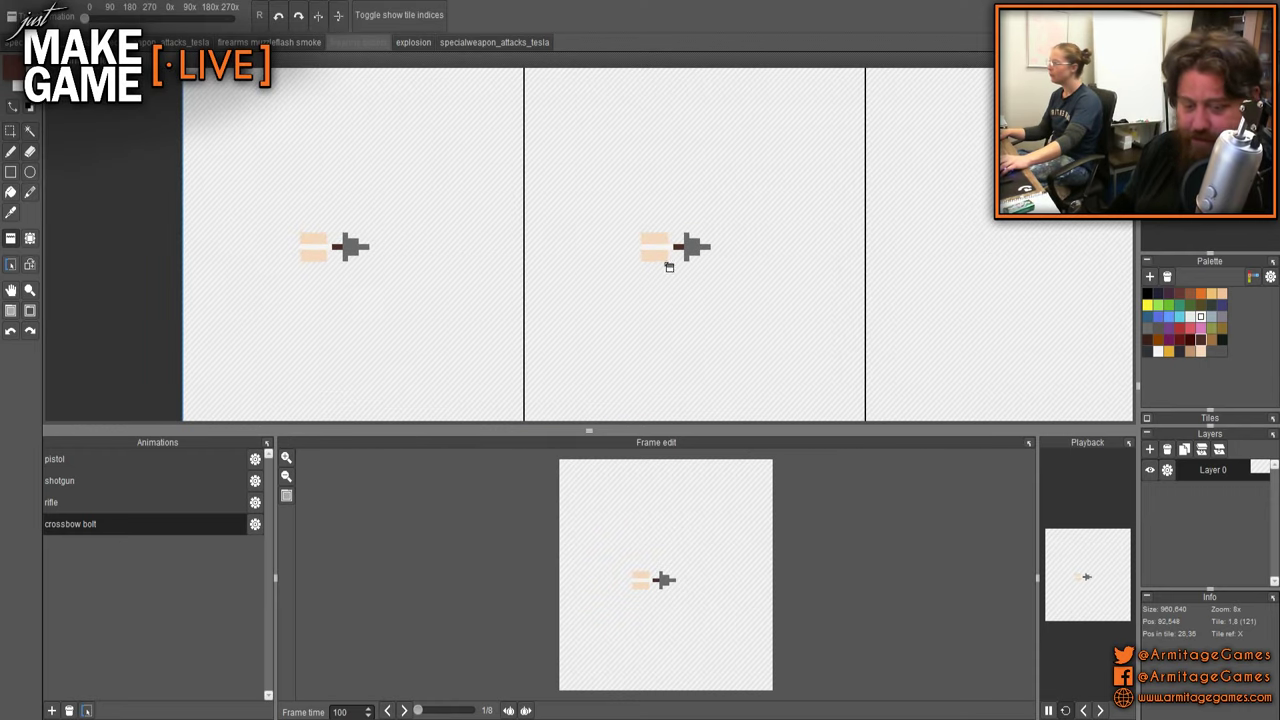
{"action": "scroll", "coordinate": [365, 248], "scroll_direction": "up", "scroll_amount": 5}
{"action": "key", "text": "e"}
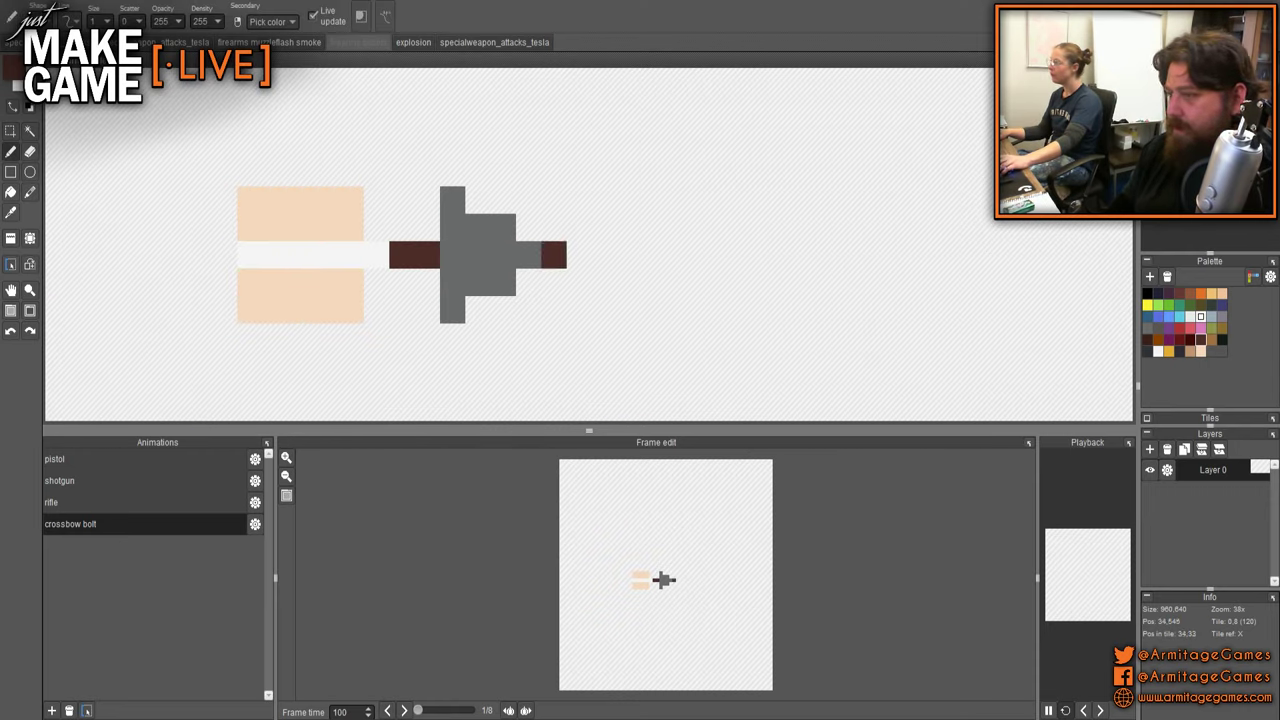
{"action": "mouse_move", "coordinate": [500, 226]}
{"action": "left_mouse_down"}
{"action": "mouse_move", "coordinate": [505, 282]}
{"action": "mouse_move", "coordinate": [565, 250]}
{"action": "mouse_move", "coordinate": [506, 266]}
{"action": "left_mouse_up"}
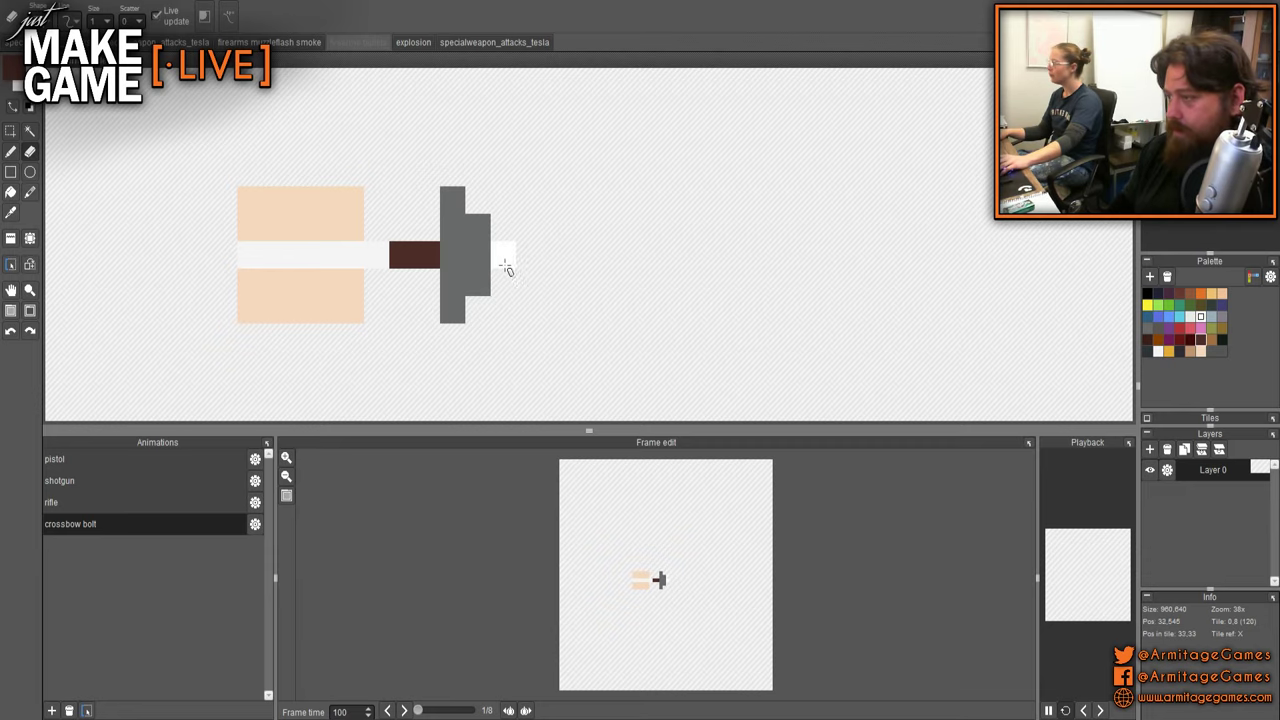
- In the second frame, move the arrowhead and brown shaft section 1 pixel to the right
{"action": "scroll", "coordinate": [757, 265], "scroll_direction": "down", "scroll_amount": 3}
{"action": "scroll", "coordinate": [755, 263], "scroll_direction": "down", "scroll_amount": 2}
{"action": "left_click_drag", "start_coordinate": [757, 270], "coordinate": [474, 291]}
{"action": "scroll", "coordinate": [640, 263], "scroll_direction": "up", "scroll_amount": 3}
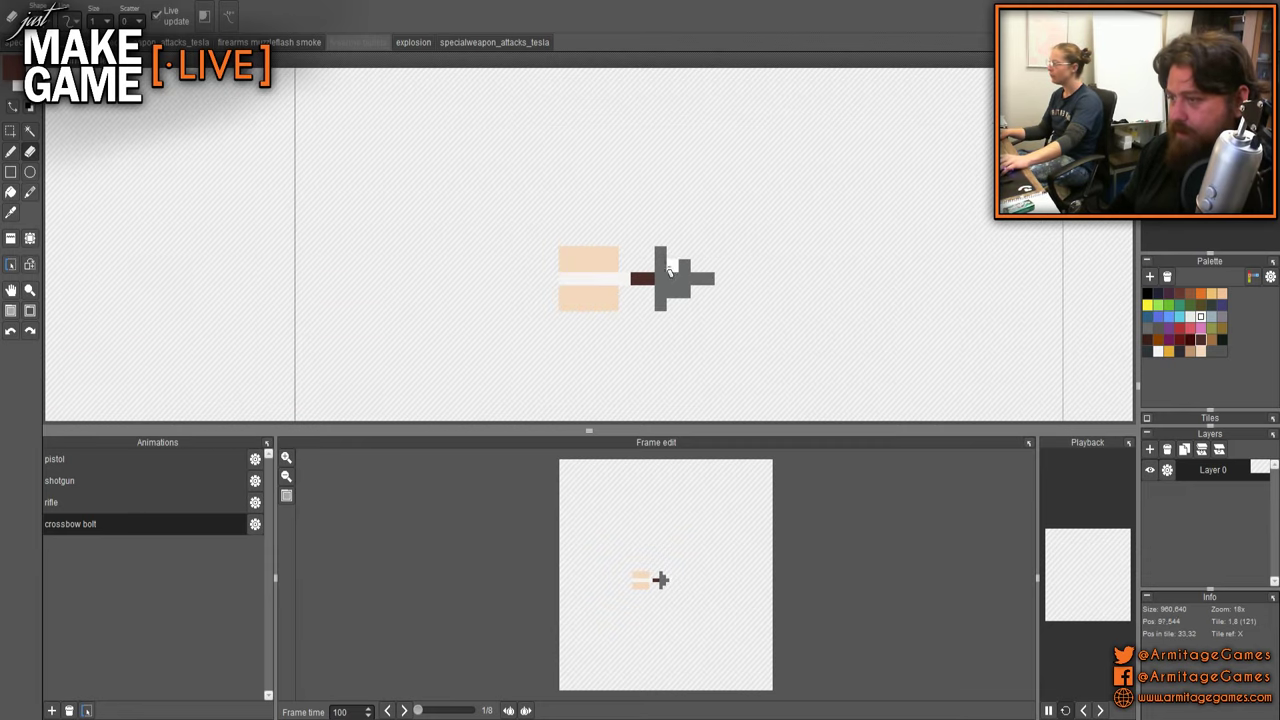
{"action": "key", "text": "s"}
{"action": "left_click_drag", "start_coordinate": [631, 234], "coordinate": [765, 336]}
{"action": "key", "text": "ctrl+x"}
{"action": "key", "text": "ctrl+v"}
{"action": "key", "text": "Right"}
{"action": "key", "text": "Return"}
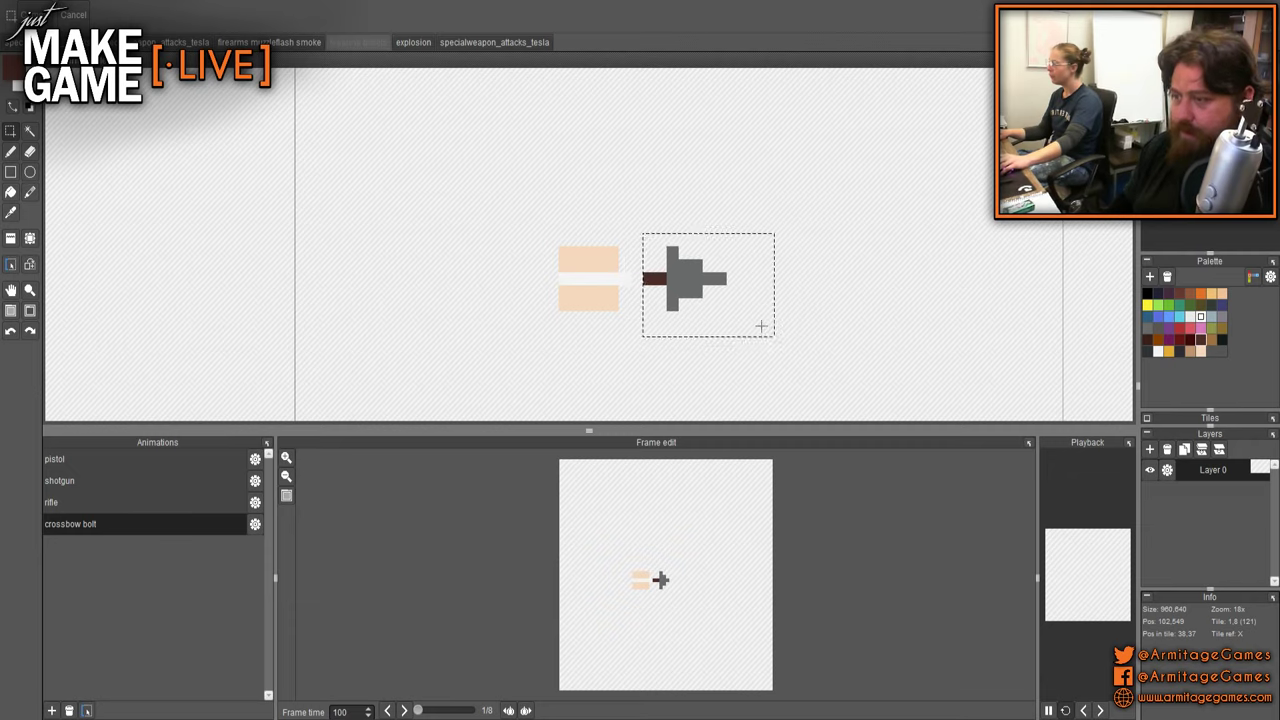
{"action": "key", "text": "ctrl+d"}
- Fill the gap in the second frame's shaft with dark brown pixels
{"action": "scroll", "coordinate": [690, 255], "scroll_direction": "up", "scroll_amount": 3}
{"action": "left_click", "coordinate": [526, 332]}
{"action": "left_click", "coordinate": [559, 332]}
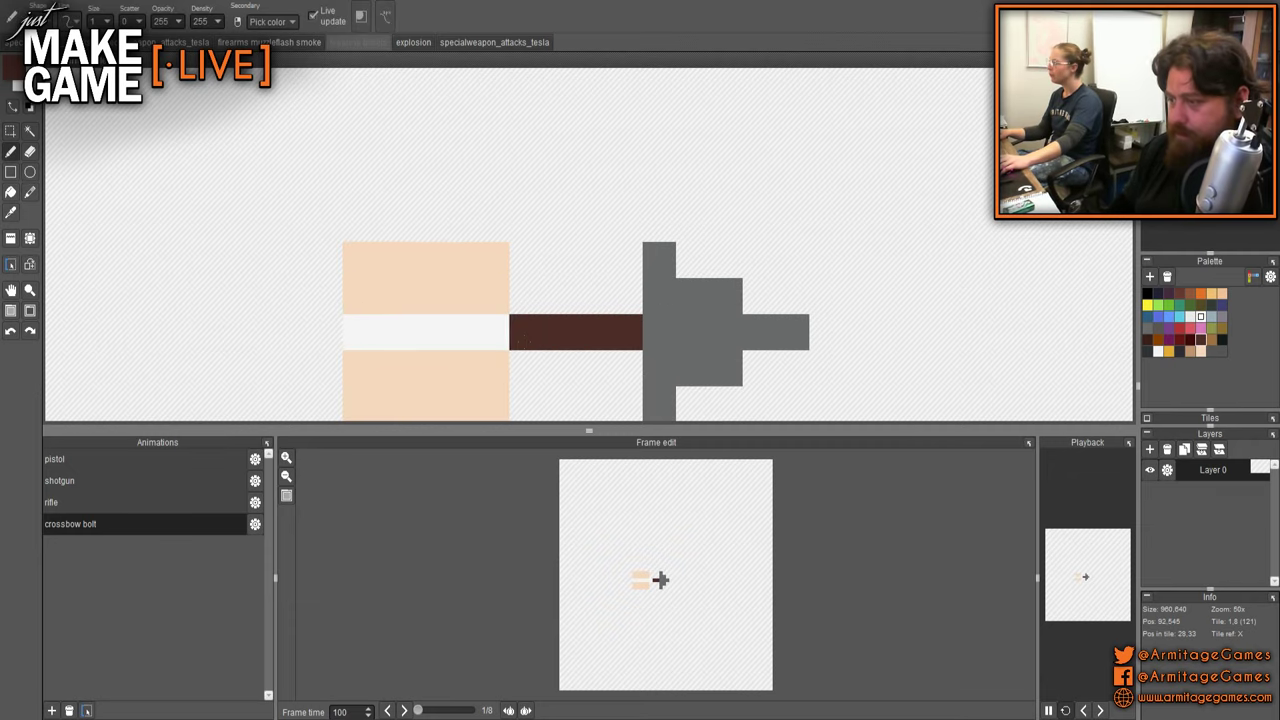
- Erase the rearmost pixel column of the fletching in the first frame
{"action": "scroll", "coordinate": [467, 295], "scroll_direction": "down", "scroll_amount": 4}
{"action": "scroll", "coordinate": [467, 295], "scroll_direction": "up", "scroll_amount": 4}
{"action": "key", "text": "e"}
{"action": "left_click_drag", "start_coordinate": [686, 196], "coordinate": [686, 354]}
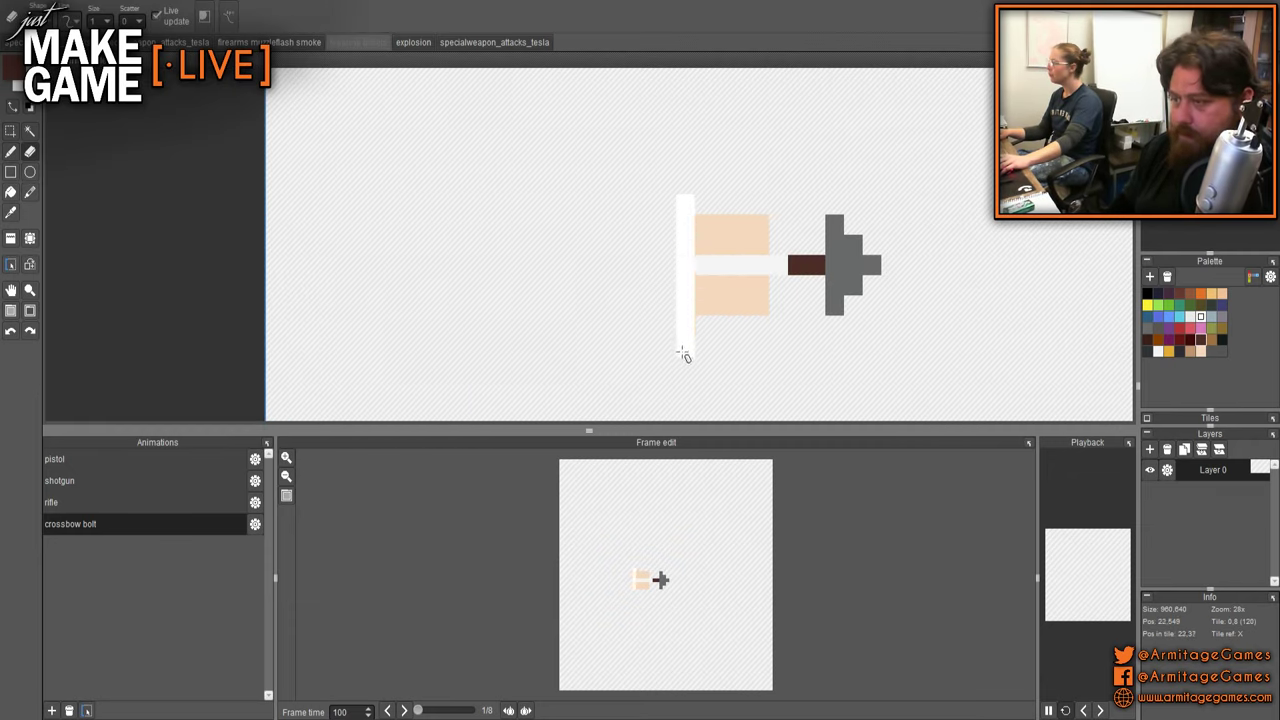
{"action": "scroll", "coordinate": [807, 308], "scroll_direction": "down", "scroll_amount": 4}
{"action": "scroll", "coordinate": [554, 286], "scroll_direction": "up", "scroll_amount": 4}
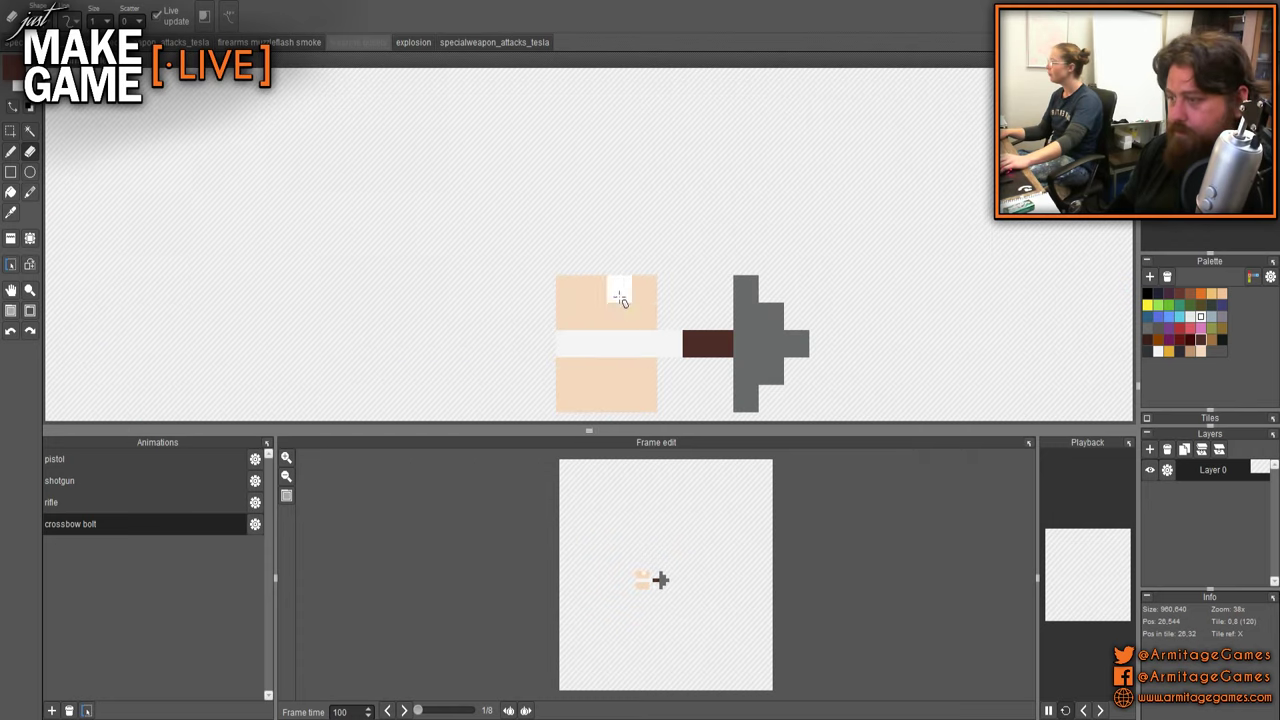
{"action": "left_click", "coordinate": [643, 292]}
{"action": "scroll", "coordinate": [900, 345], "scroll_direction": "down", "scroll_amount": 5}
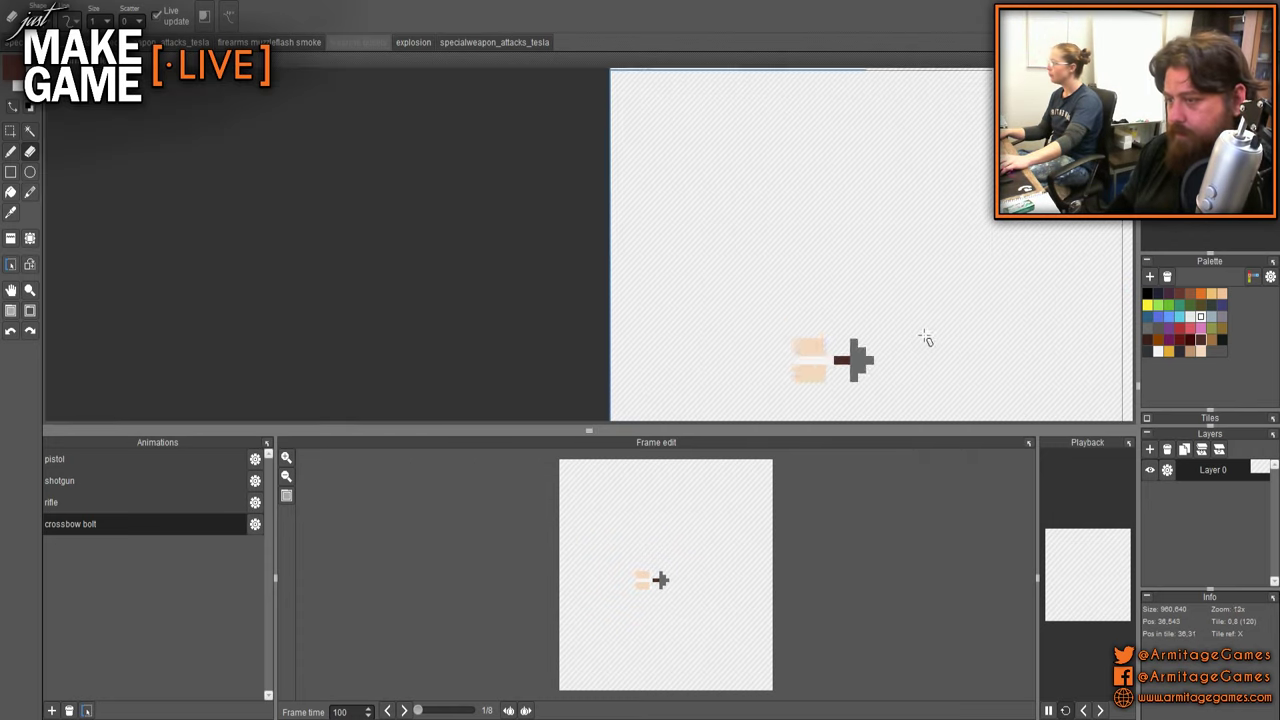
- Pick the arrowhead's grey, try erasing a pixel of the second frame's arrowhead, and undo the erasure
{"action": "scroll", "coordinate": [553, 343], "scroll_direction": "up", "scroll_amount": 3}
{"action": "scroll", "coordinate": [598, 305], "scroll_direction": "up", "scroll_amount": 2}
{"action": "key", "text": "b"}
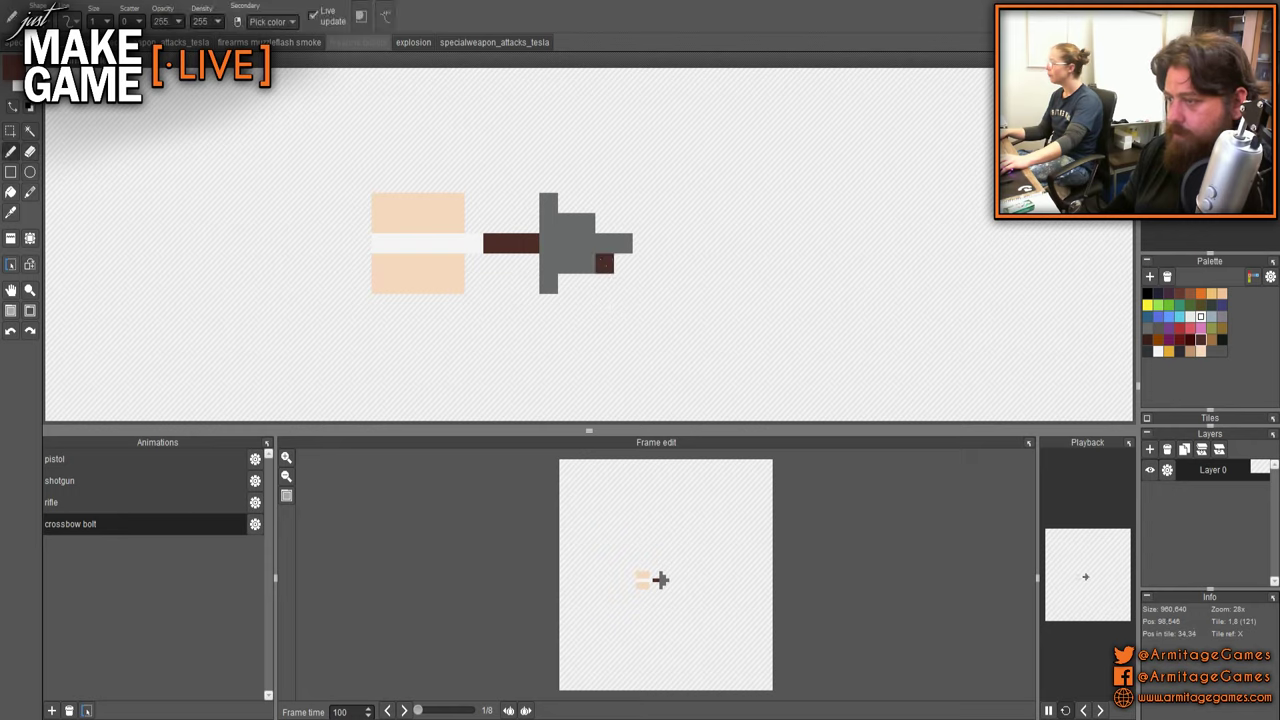
{"action": "right_click", "coordinate": [606, 247]}
{"action": "key", "text": "e"}
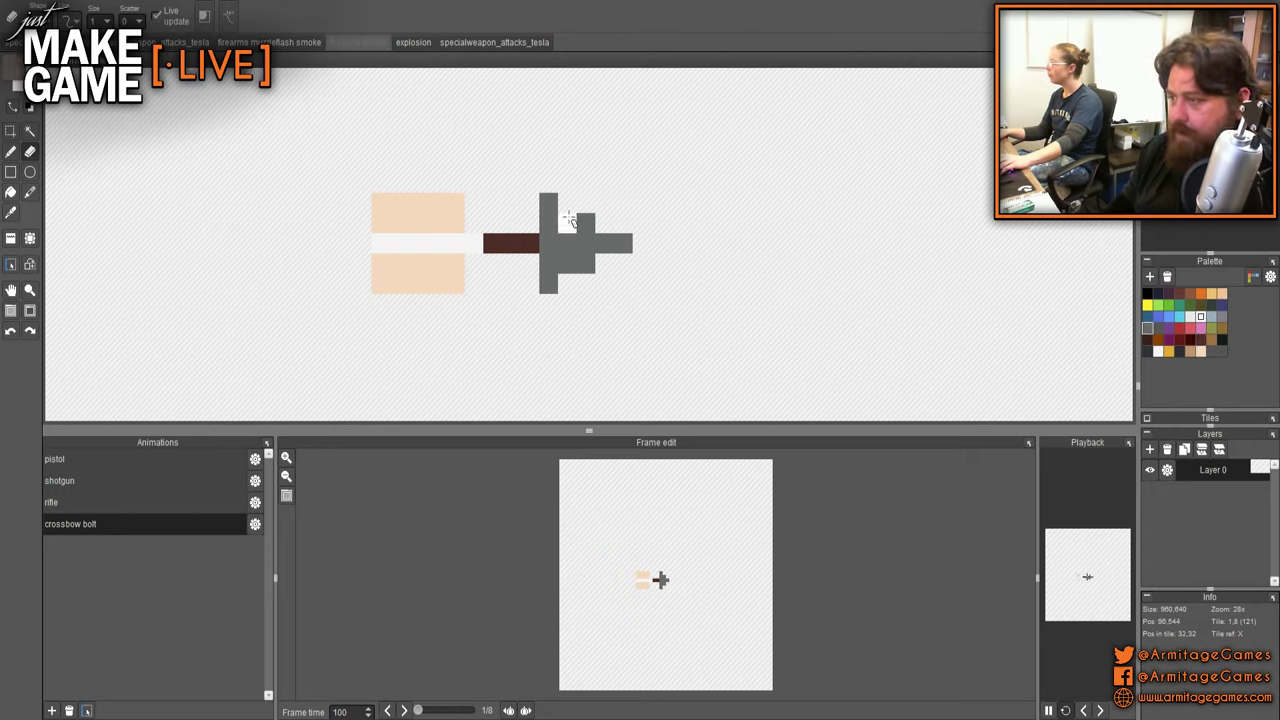
{"action": "left_click", "coordinate": [646, 245]}
{"action": "left_click", "coordinate": [549, 264]}
{"action": "key", "text": "ctrl+z"}
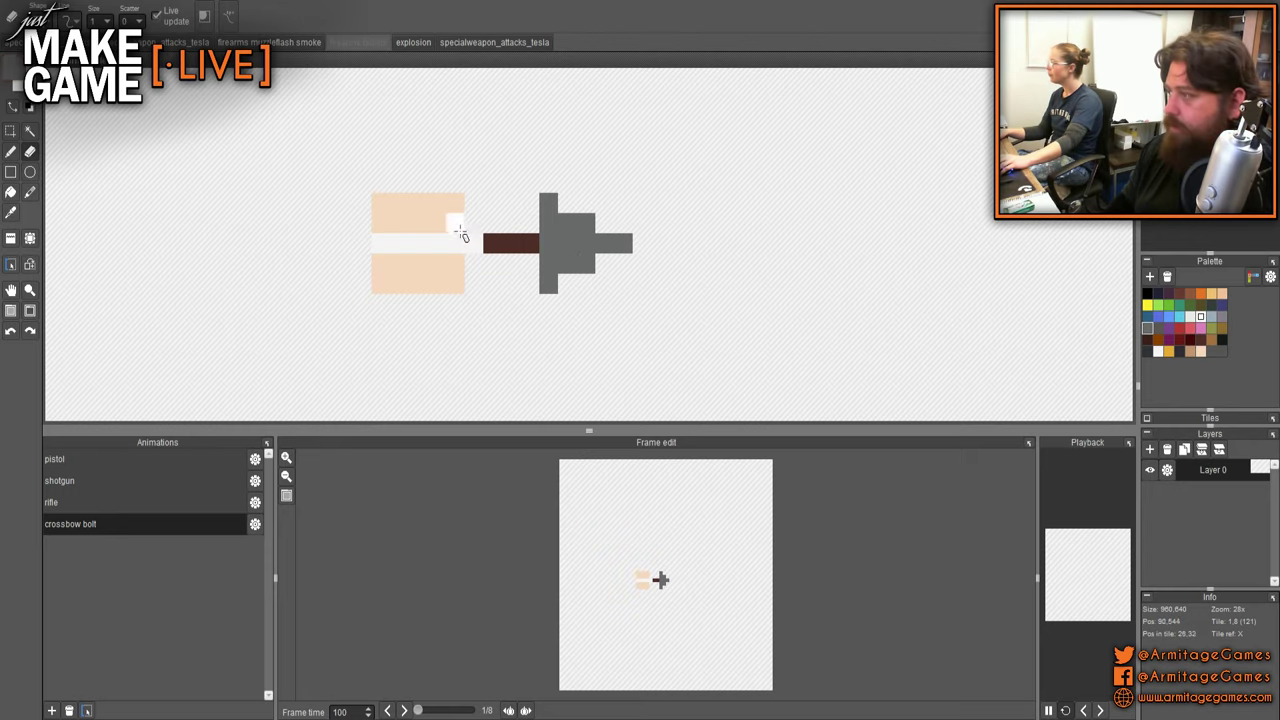
- Copy the second frame's bolt into the third frame
{"action": "scroll", "coordinate": [700, 274], "scroll_direction": "down", "scroll_amount": 5}
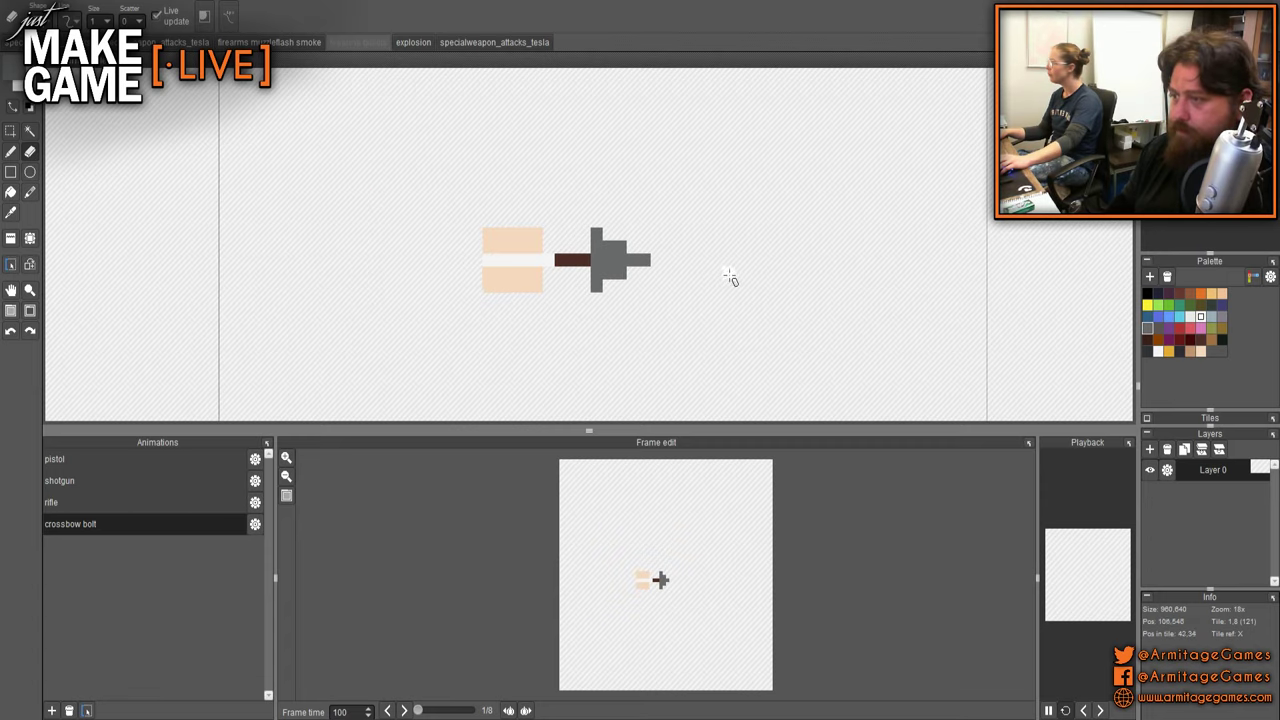
{"action": "left_click_drag", "start_coordinate": [726, 286], "coordinate": [354, 300]}
{"action": "key", "text": "t"}
{"action": "right_click", "coordinate": [356, 295]}
{"action": "scroll", "coordinate": [575, 264], "scroll_direction": "up", "scroll_amount": 5}
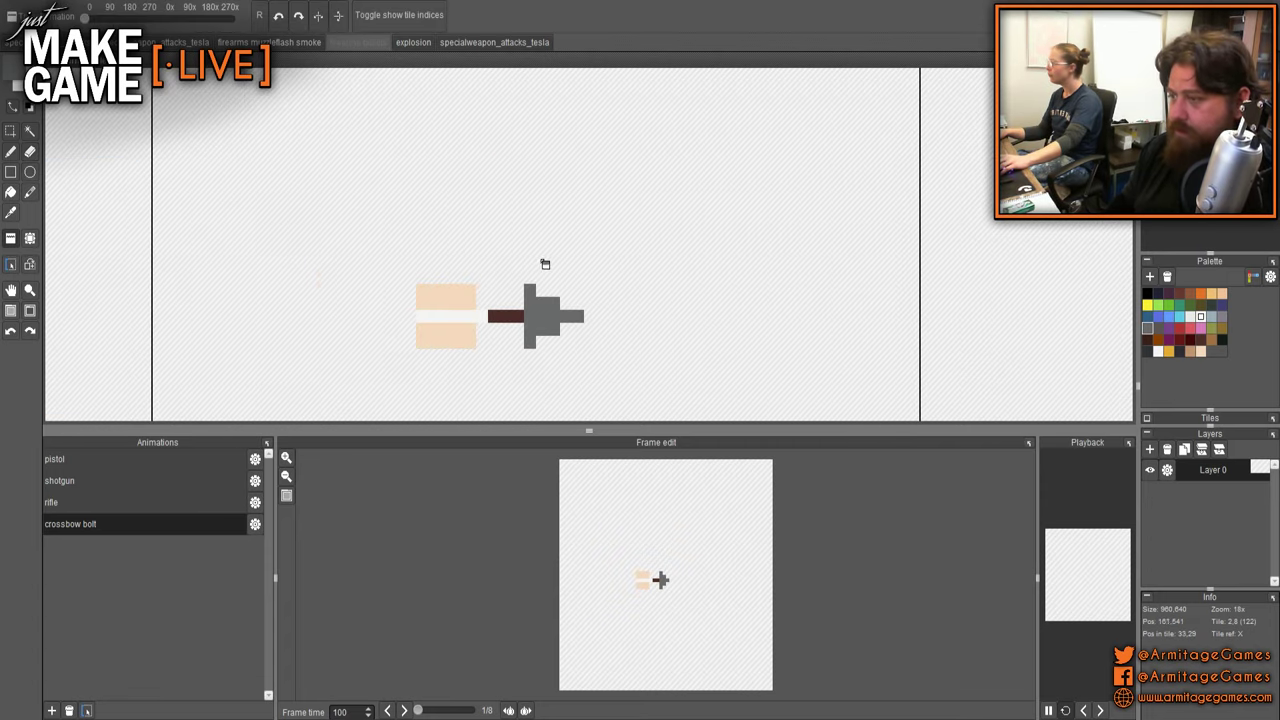
- In the third frame, move the arrowhead and the front part of the shaft 2 pixels to the right
{"action": "key", "text": "s"}
{"action": "left_click_drag", "start_coordinate": [500, 245], "coordinate": [643, 360]}
{"action": "key", "text": "ctrl+x"}
{"action": "key", "text": "ctrl+v"}
{"action": "key", "text": "Right"}
{"action": "key", "text": "Right"}
{"action": "key", "text": "Return"}
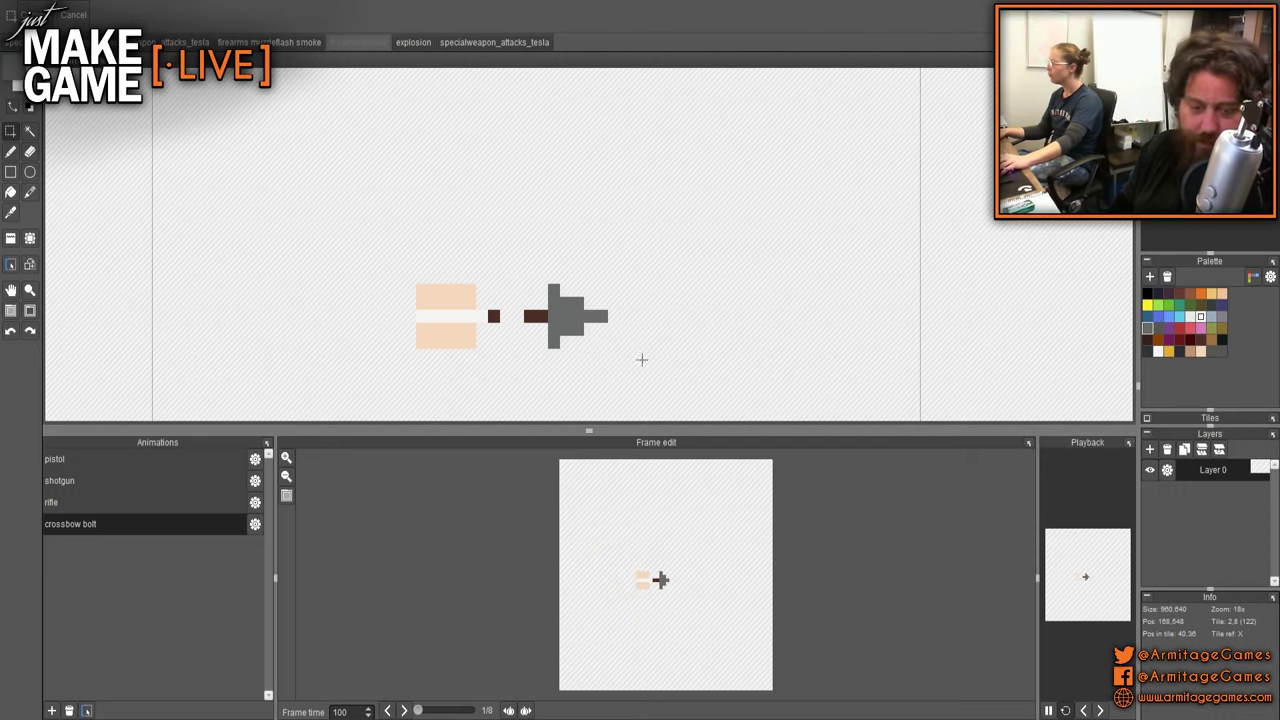
- Fill the gap in the third frame's shaft with dark brown pixels
{"action": "key", "text": "b"}
{"action": "right_click", "coordinate": [529, 317]}
{"action": "mouse_move", "coordinate": [524, 317]}
{"action": "left_mouse_down"}
{"action": "mouse_move", "coordinate": [493, 322]}
{"action": "mouse_move", "coordinate": [584, 201]}
{"action": "left_mouse_up"}
{"action": "scroll", "coordinate": [650, 325], "scroll_direction": "down", "scroll_amount": 6}
{"action": "scroll", "coordinate": [418, 362], "scroll_direction": "up", "scroll_amount": 8}
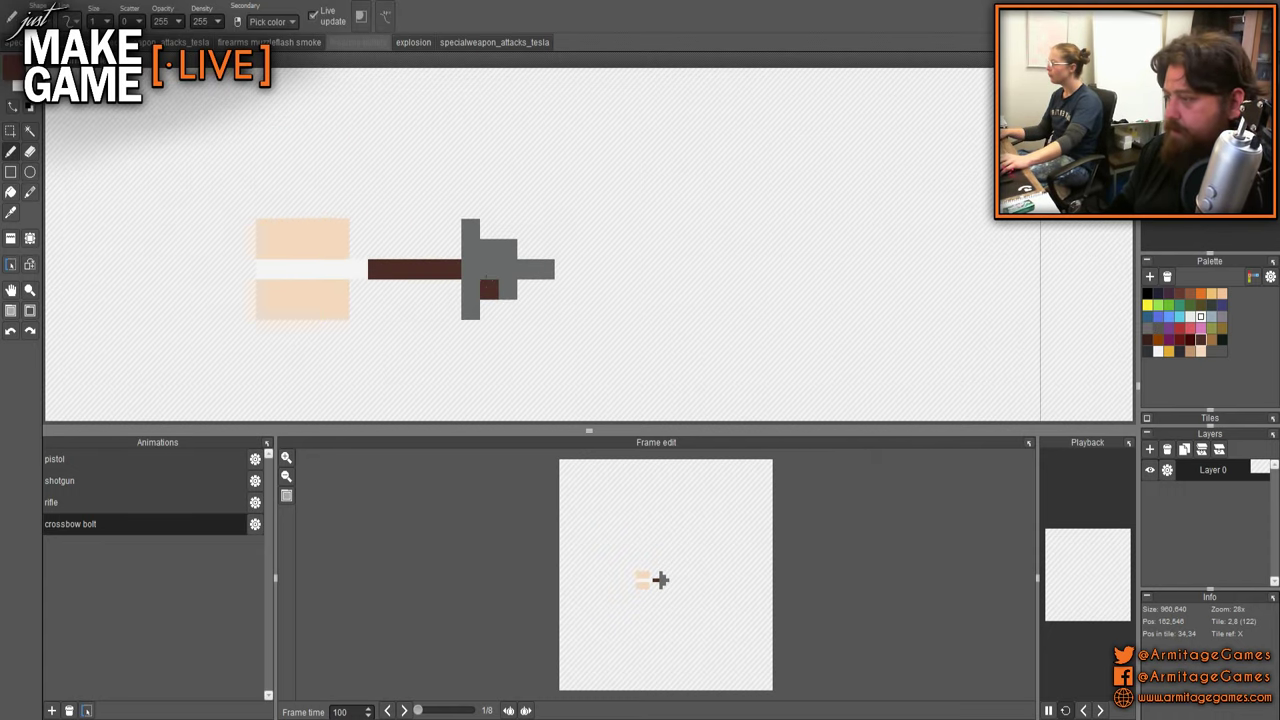
- Pick the arrowhead's grey and extend the third frame's arrowhead tip by 1 pixel
{"action": "right_click", "coordinate": [491, 289]}
{"action": "left_click", "coordinate": [563, 269]}
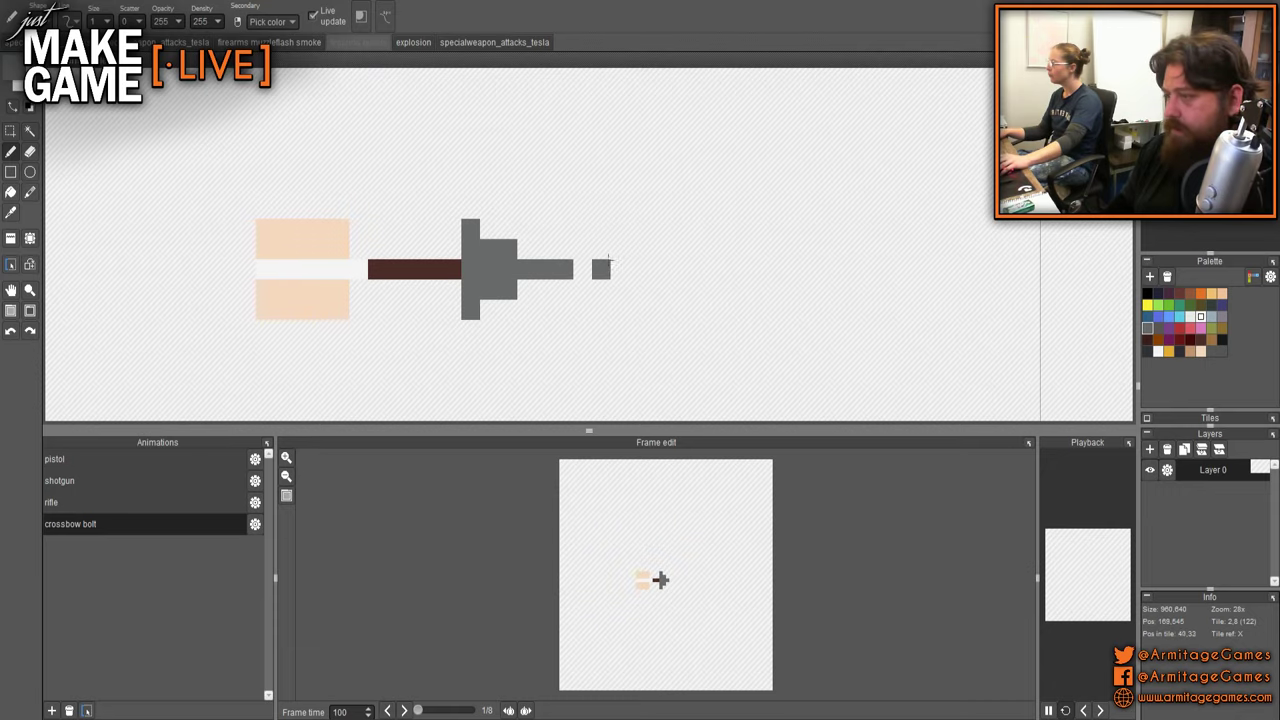
{"action": "left_click", "coordinate": [582, 268]}
{"action": "scroll", "coordinate": [560, 275], "scroll_direction": "down", "scroll_amount": 5}
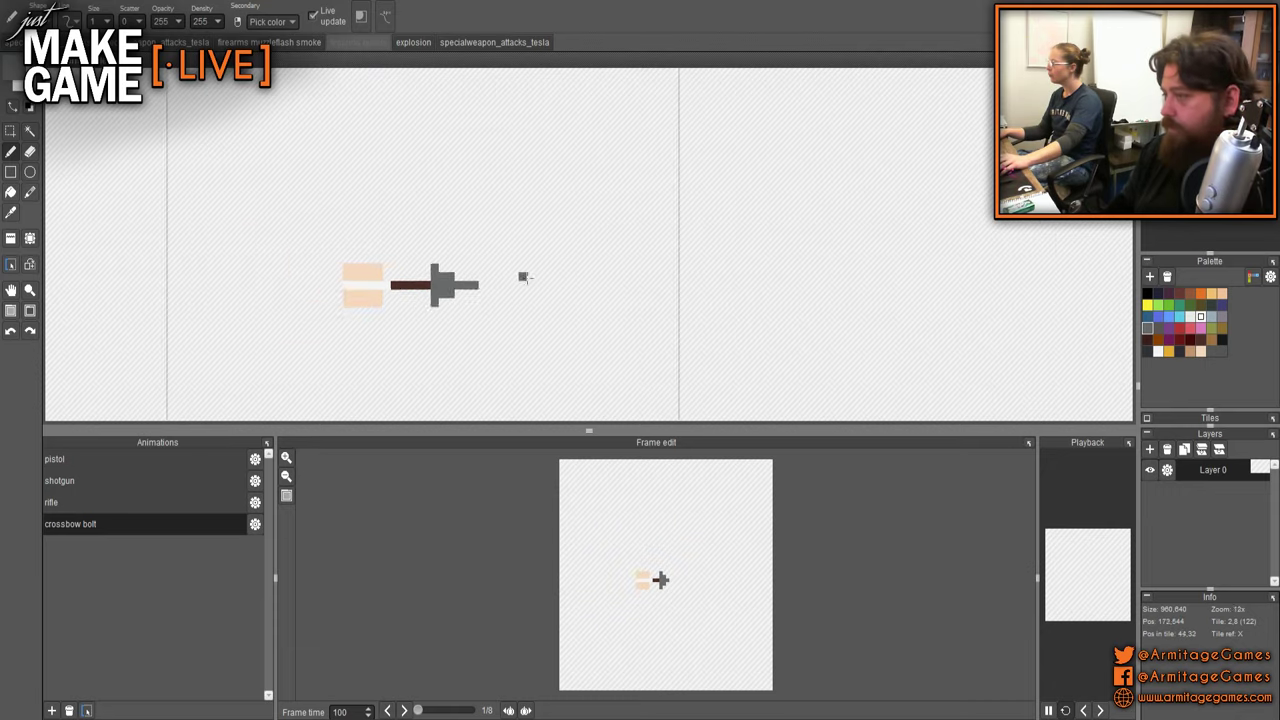
- Erase the two front pixels from the outer rows of the third frame's fletching
{"action": "scroll", "coordinate": [432, 305], "scroll_direction": "up", "scroll_amount": 6}
{"action": "key", "text": "e"}
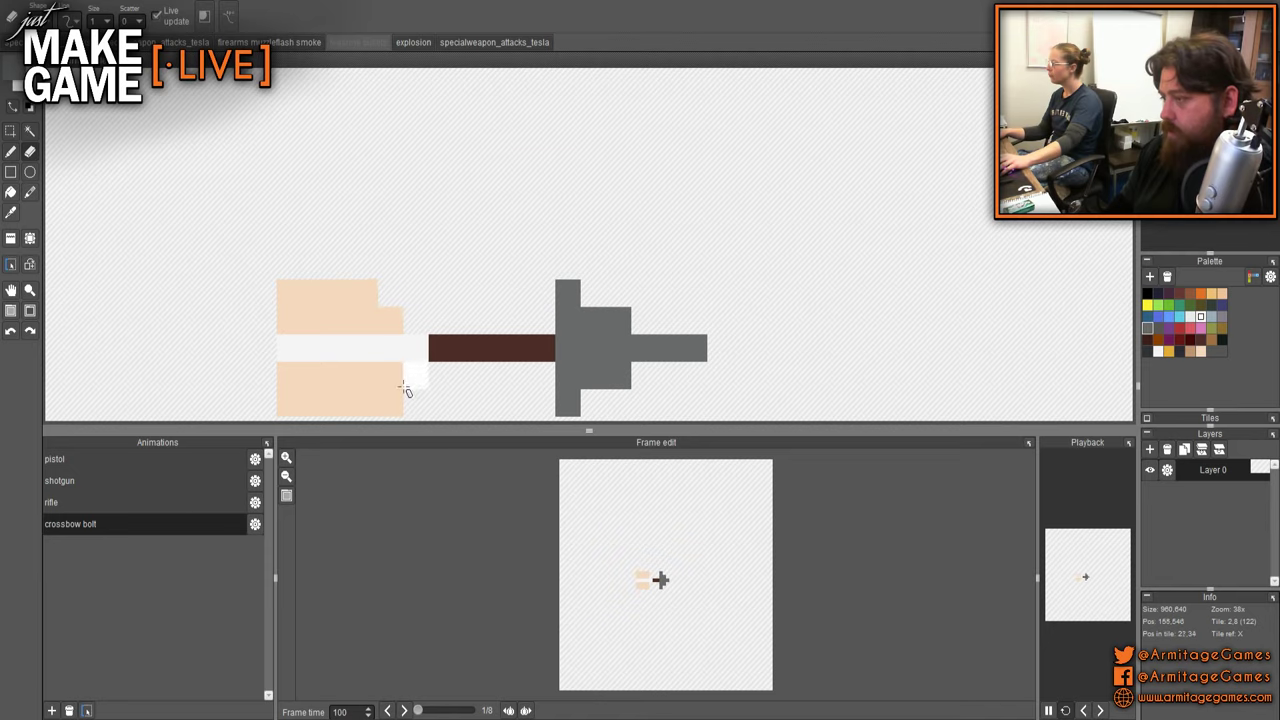
{"action": "scroll", "coordinate": [393, 383], "scroll_direction": "down", "scroll_amount": 3}
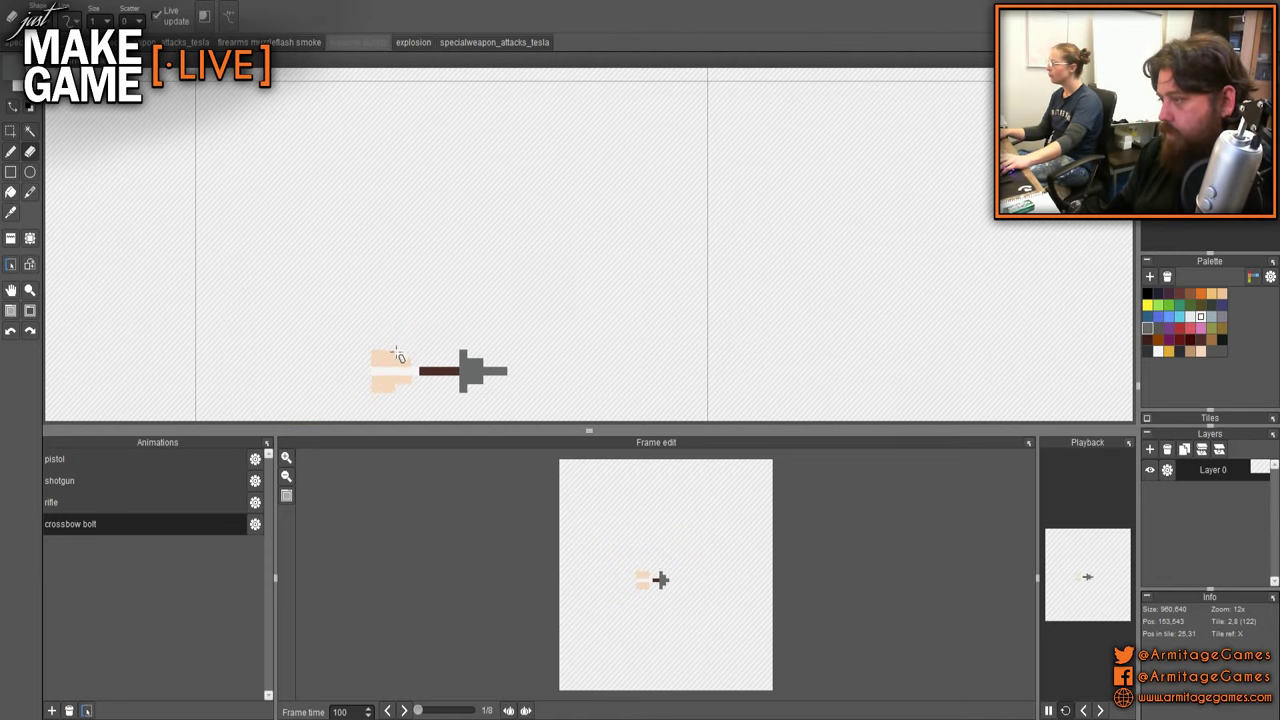
- Copy the third frame's bolt into the fourth frame and move its arrowhead and front shaft pixel 2 pixels to the right
{"action": "scroll", "coordinate": [397, 356], "scroll_direction": "down", "scroll_amount": 5}
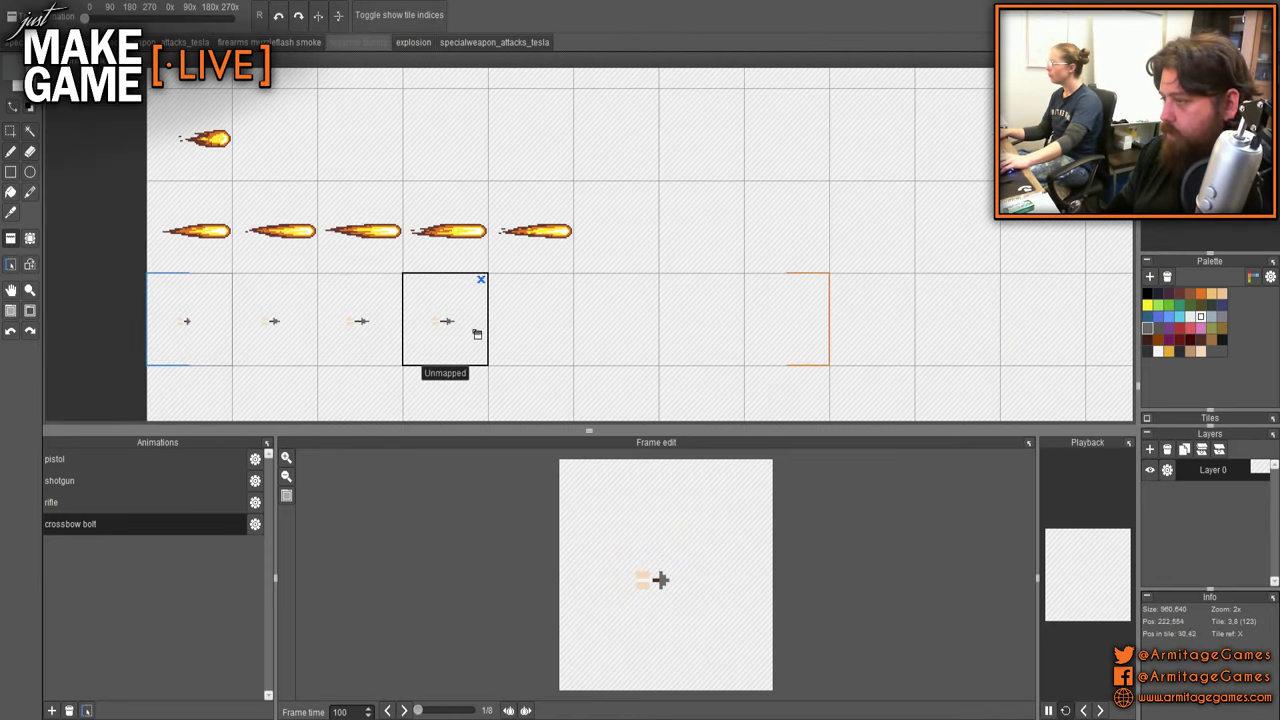
{"action": "scroll", "coordinate": [473, 326], "scroll_direction": "up", "scroll_amount": 8}
{"action": "left_click_drag", "start_coordinate": [522, 172], "coordinate": [448, 326]}
{"action": "key", "text": "s"}
{"action": "left_click_drag", "start_coordinate": [418, 150], "coordinate": [626, 318]}
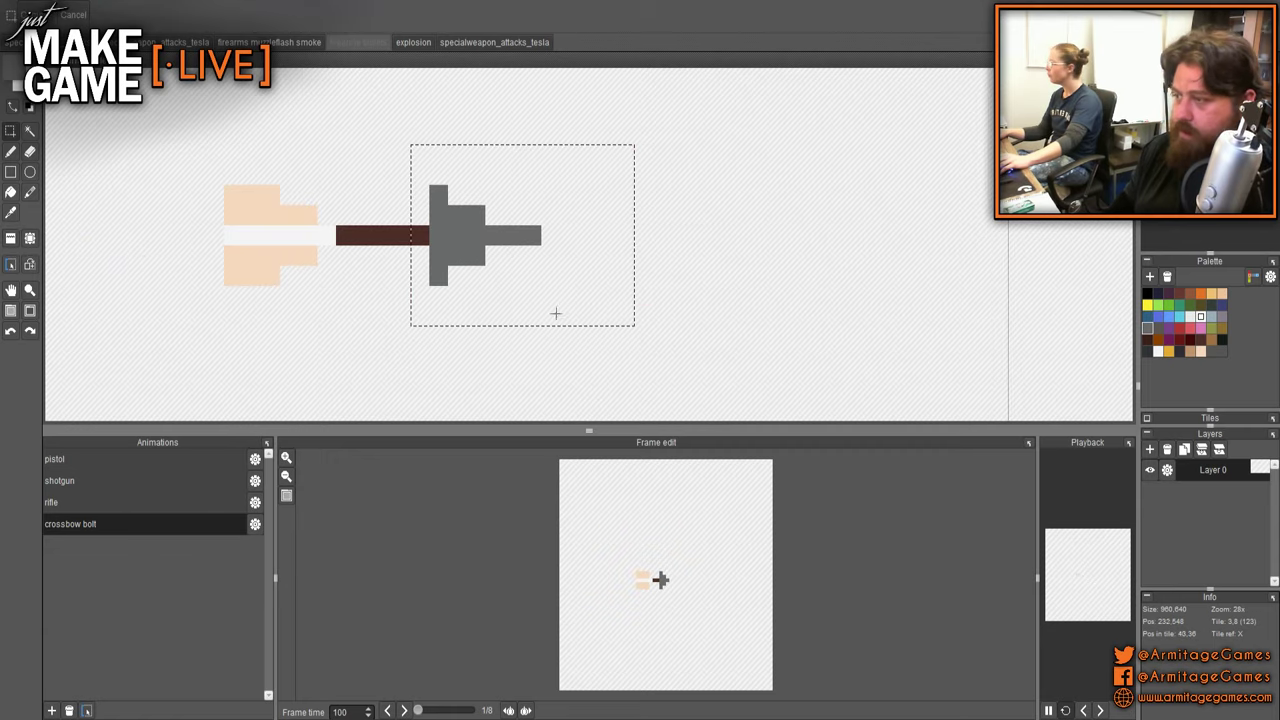
{"action": "key", "text": "ctrl+x"}
{"action": "key", "text": "ctrl+v"}
{"action": "key", "text": "Right"}
{"action": "key", "text": "Right"}
{"action": "key", "text": "Return"}
{"action": "key", "text": "ctrl+d"}
- Pick the shaft's dark brown and fill the gap in the fourth frame's shaft
{"action": "key", "text": "b"}
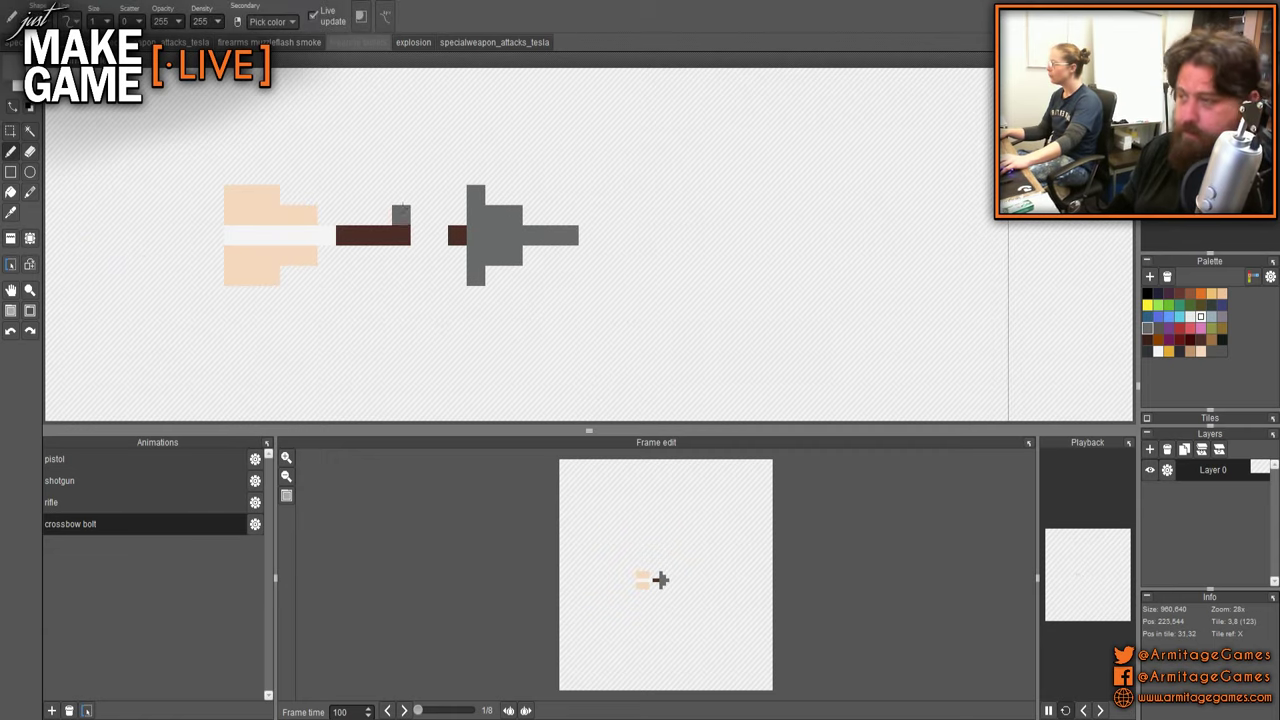
{"action": "right_click", "coordinate": [457, 235]}
{"action": "left_click_drag", "start_coordinate": [457, 235], "coordinate": [420, 235]}
- Erase two more pixels from the outer rows of the fourth frame's fletching, leaving only the rearmost pixel in each
{"action": "key", "text": "e"}
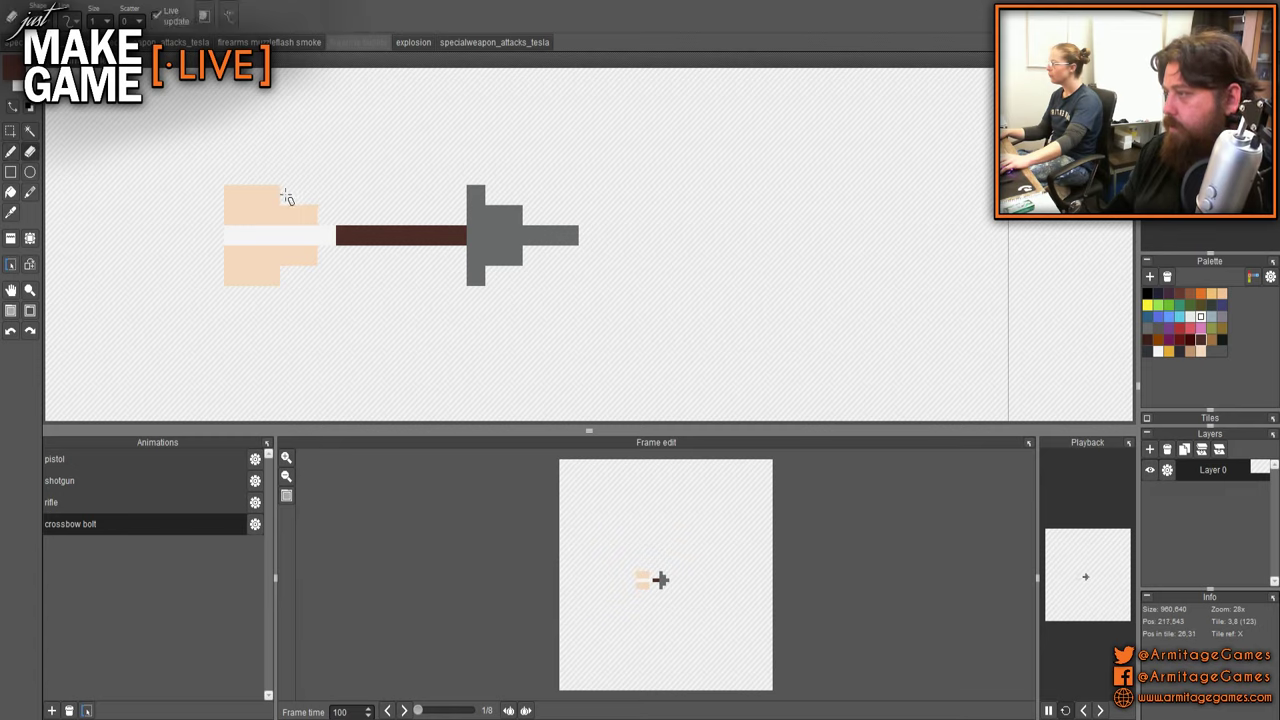
{"action": "left_click", "coordinate": [270, 196]}
{"action": "left_click", "coordinate": [268, 276]}
{"action": "left_click", "coordinate": [258, 203]}
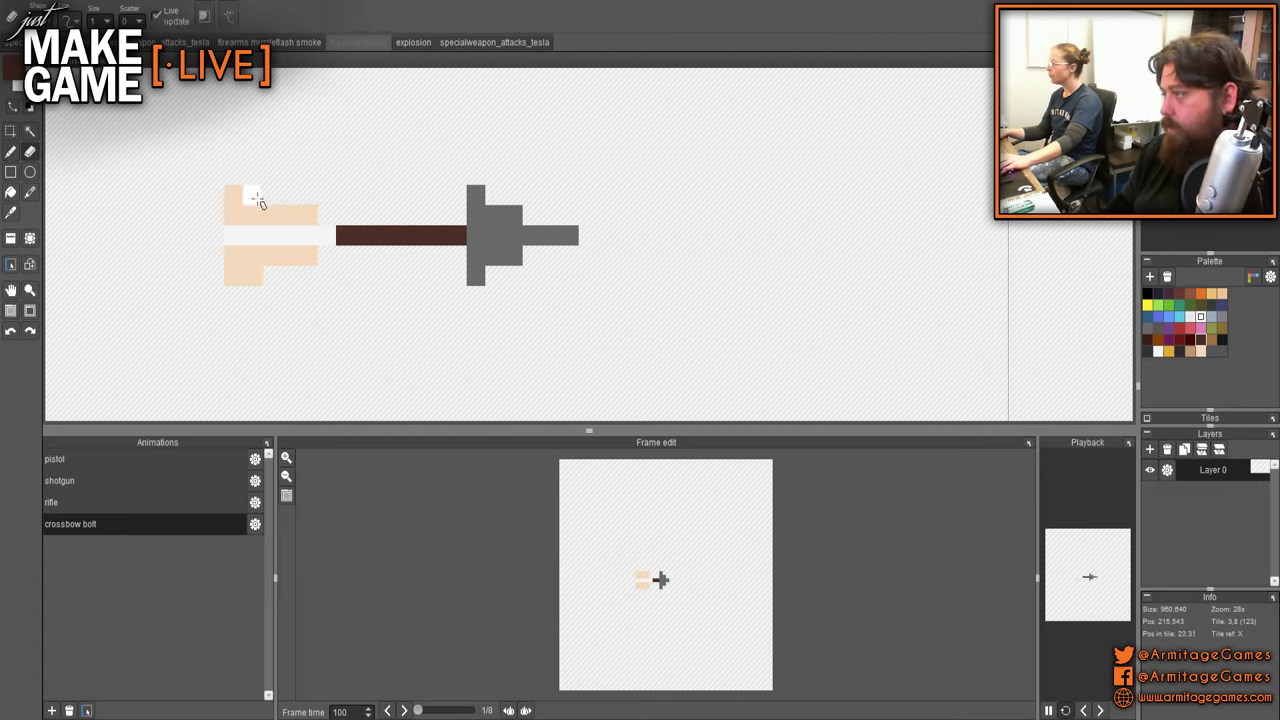
{"action": "left_click", "coordinate": [254, 279]}
- Try extending the fourth frame's arrowhead tip by 1 grey pixel, and erase the added pixel
{"action": "left_click_drag", "start_coordinate": [657, 280], "coordinate": [531, 264]}
{"action": "right_click", "coordinate": [397, 212]}
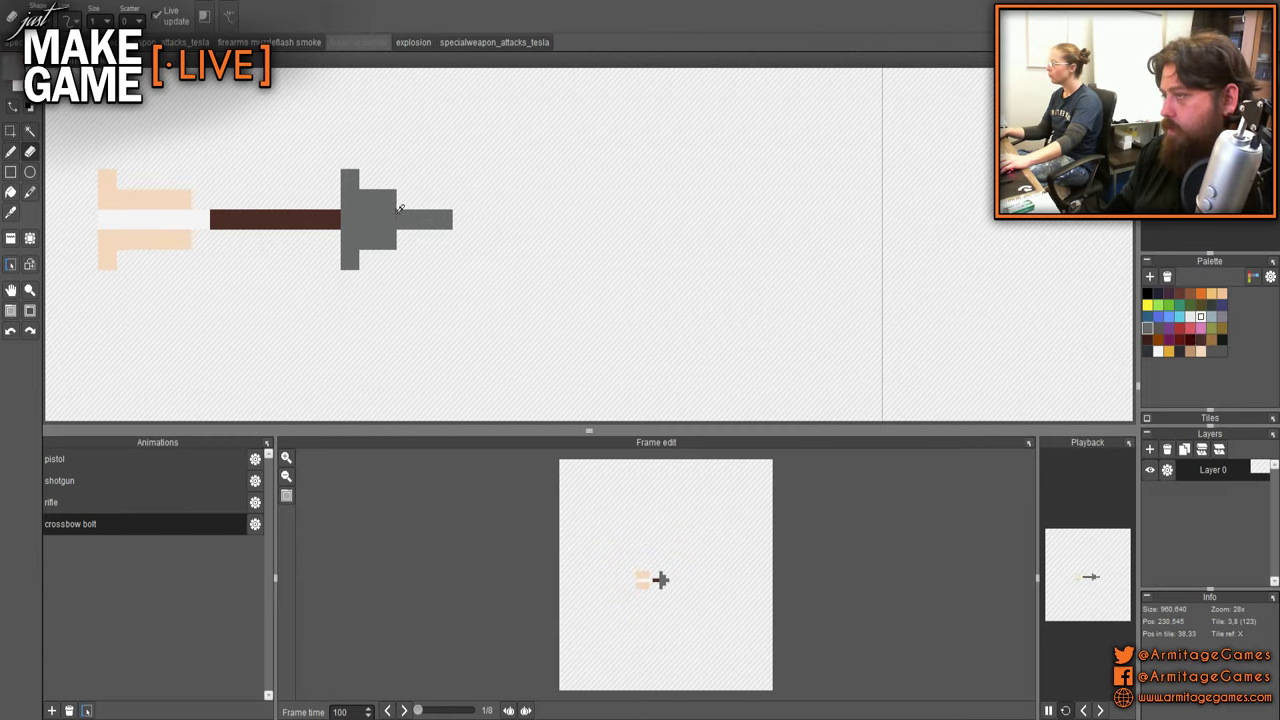
{"action": "key", "text": "b"}
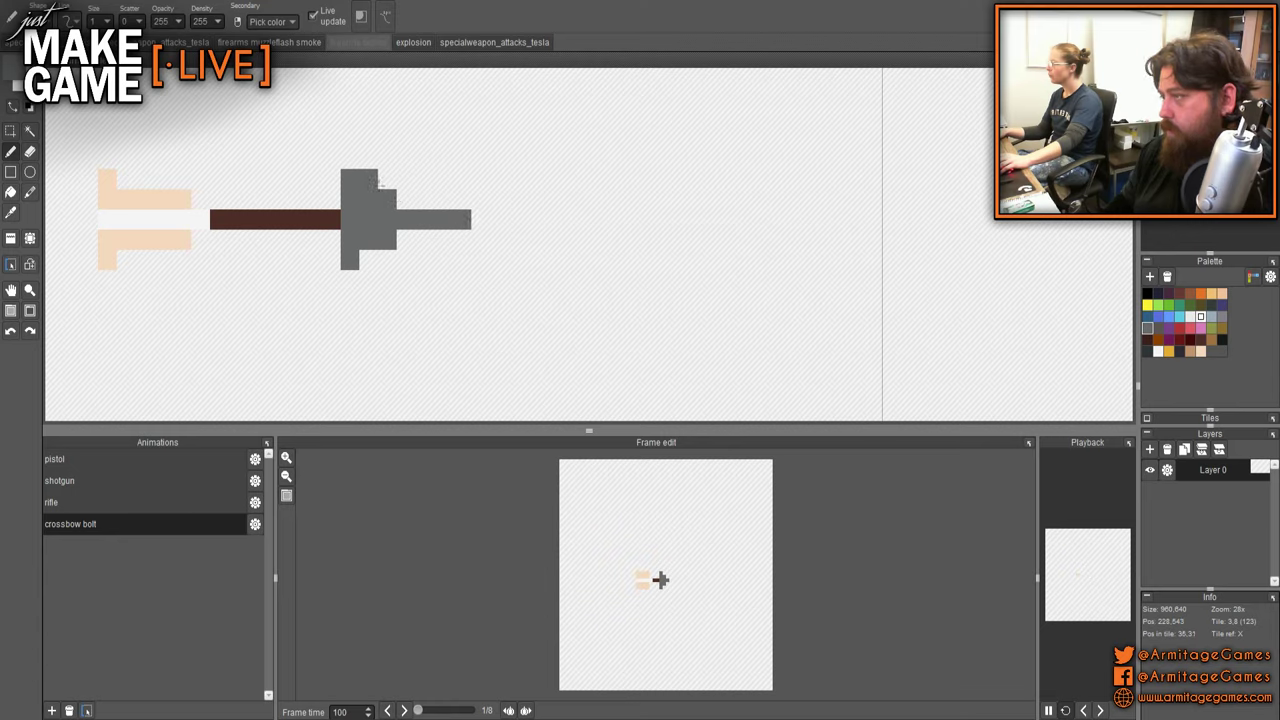
{"action": "scroll", "coordinate": [461, 300], "scroll_direction": "down", "scroll_amount": 4}
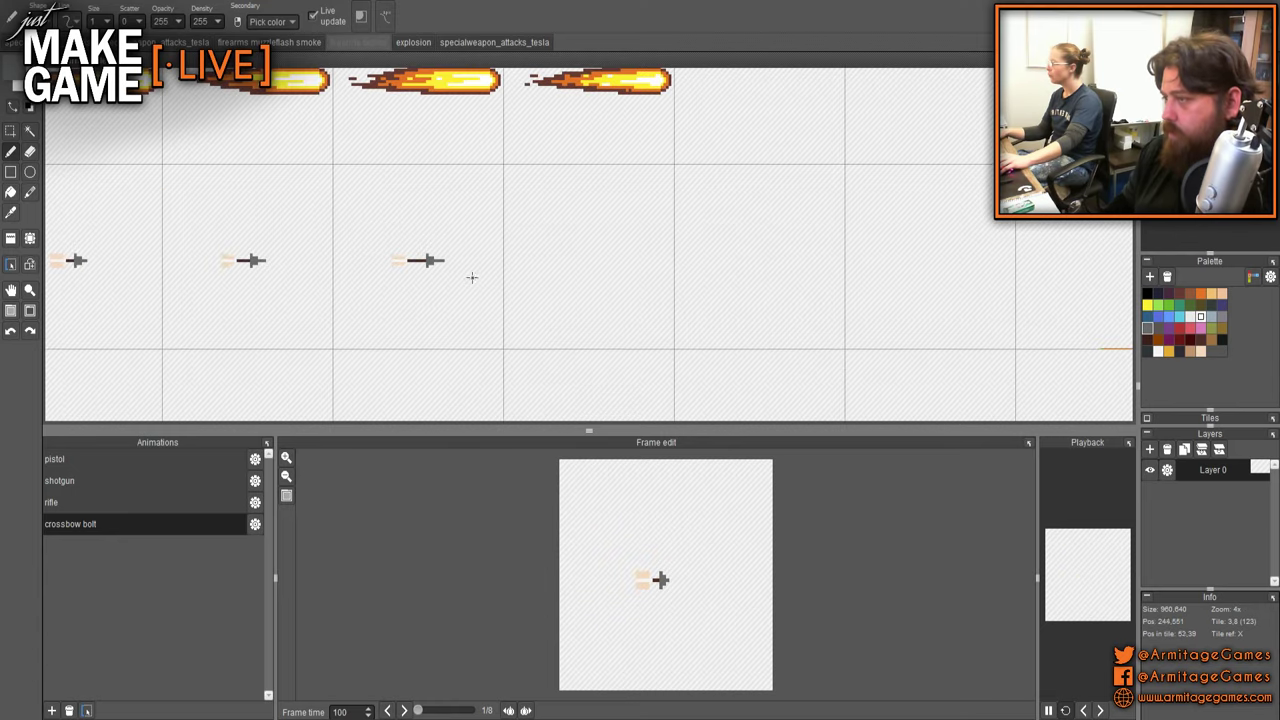
{"action": "scroll", "coordinate": [430, 260], "scroll_direction": "up", "scroll_amount": 3}
{"action": "key", "text": "e"}
{"action": "scroll", "coordinate": [420, 243], "scroll_direction": "down", "scroll_amount": 3}
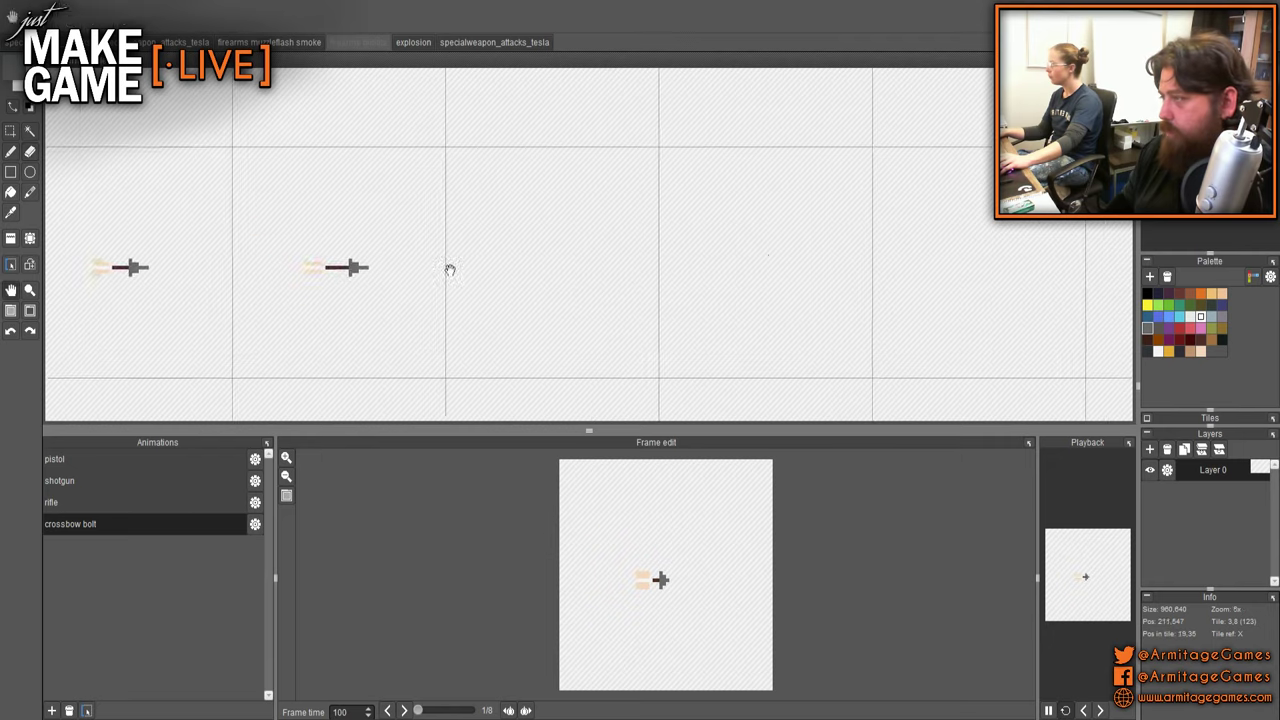
- Compare the bolts across the frames and erase the foremost pixel of the third frame's arrowhead tip
{"action": "scroll", "coordinate": [474, 260], "scroll_direction": "up", "scroll_amount": 3}
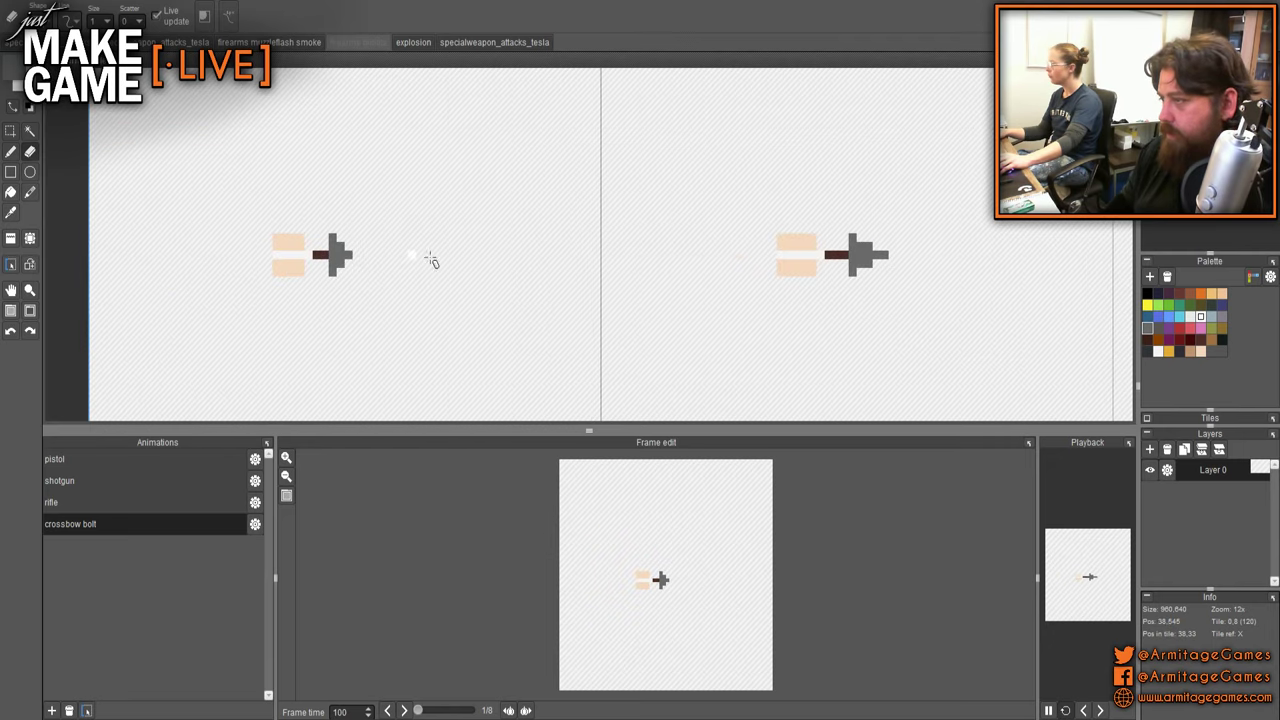
{"action": "scroll", "coordinate": [720, 262], "scroll_direction": "down", "scroll_amount": 3}
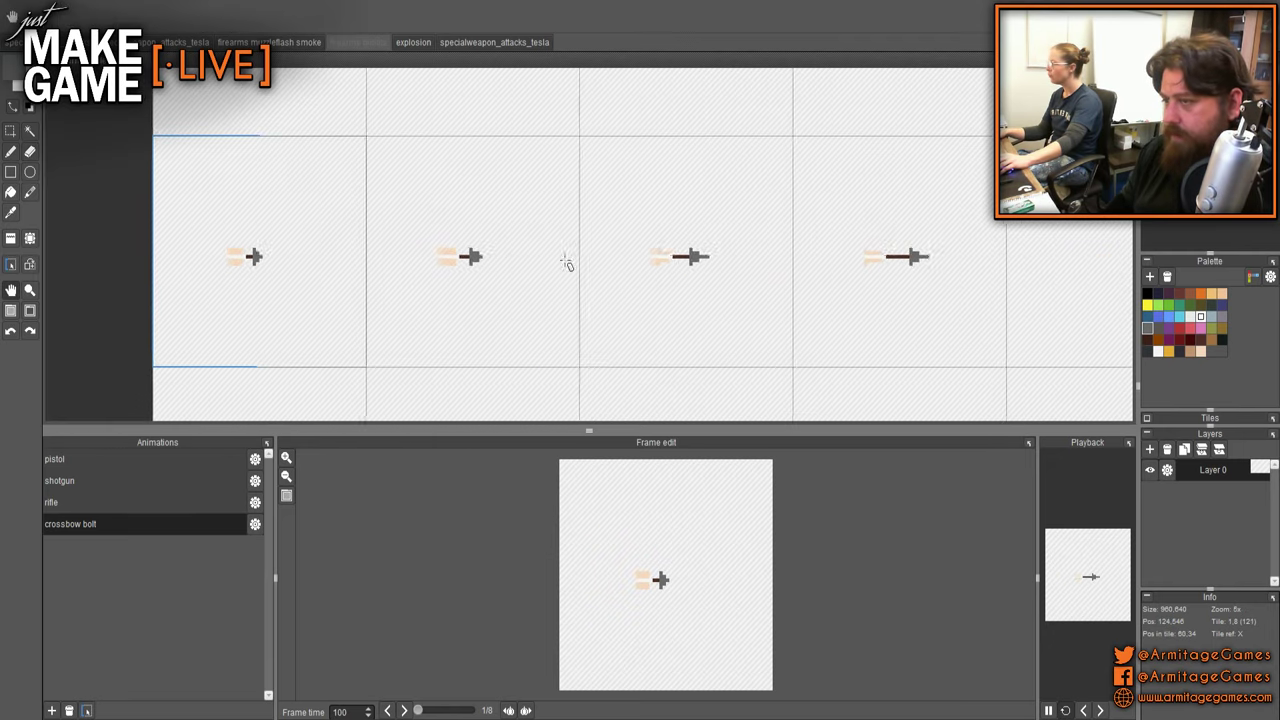
{"action": "scroll", "coordinate": [780, 250], "scroll_direction": "up", "scroll_amount": 3}
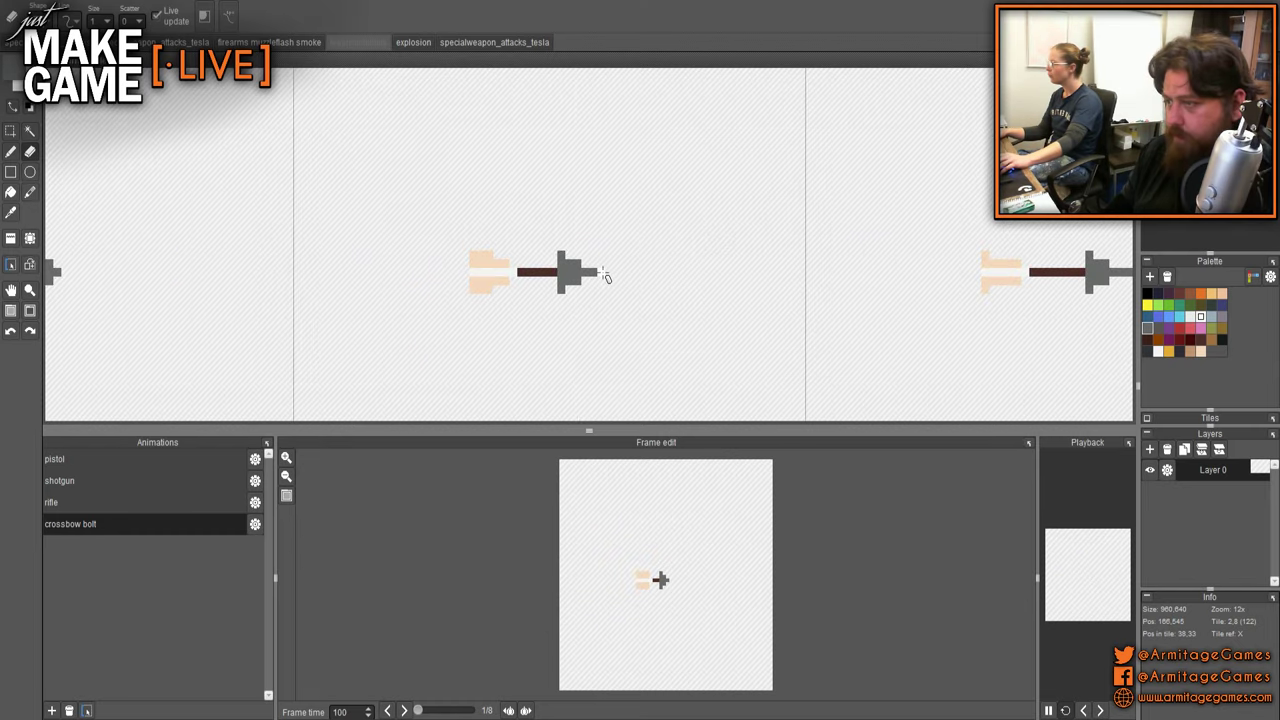
{"action": "scroll", "coordinate": [605, 276], "scroll_direction": "down", "scroll_amount": 3}
{"action": "scroll", "coordinate": [609, 277], "scroll_direction": "up", "scroll_amount": 4}
{"action": "scroll", "coordinate": [621, 270], "scroll_direction": "down", "scroll_amount": 1}
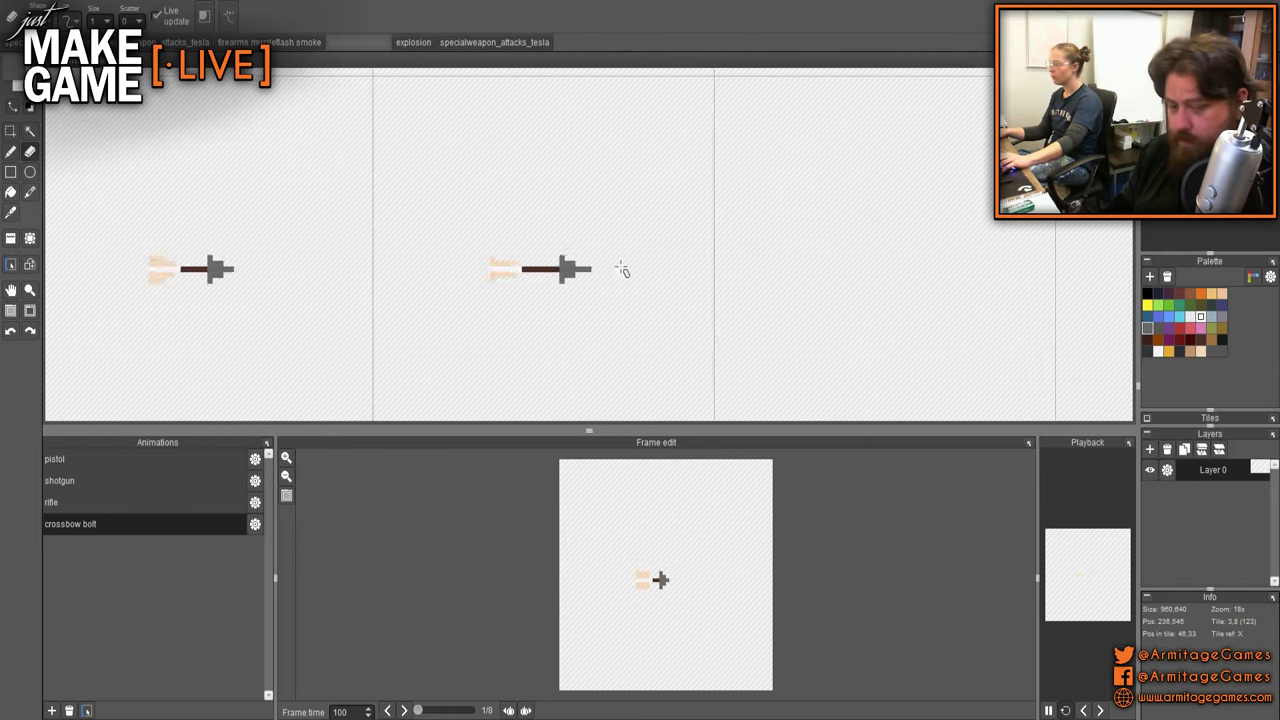
- Copy the fourth frame's bolt into the fifth frame
{"action": "scroll", "coordinate": [618, 272], "scroll_direction": "down", "scroll_amount": 1}
{"action": "key", "text": "a"}
{"action": "right_click", "coordinate": [623, 300]}
{"action": "scroll", "coordinate": [805, 279], "scroll_direction": "up", "scroll_amount": 3}
{"action": "left_click_drag", "start_coordinate": [805, 279], "coordinate": [527, 271]}
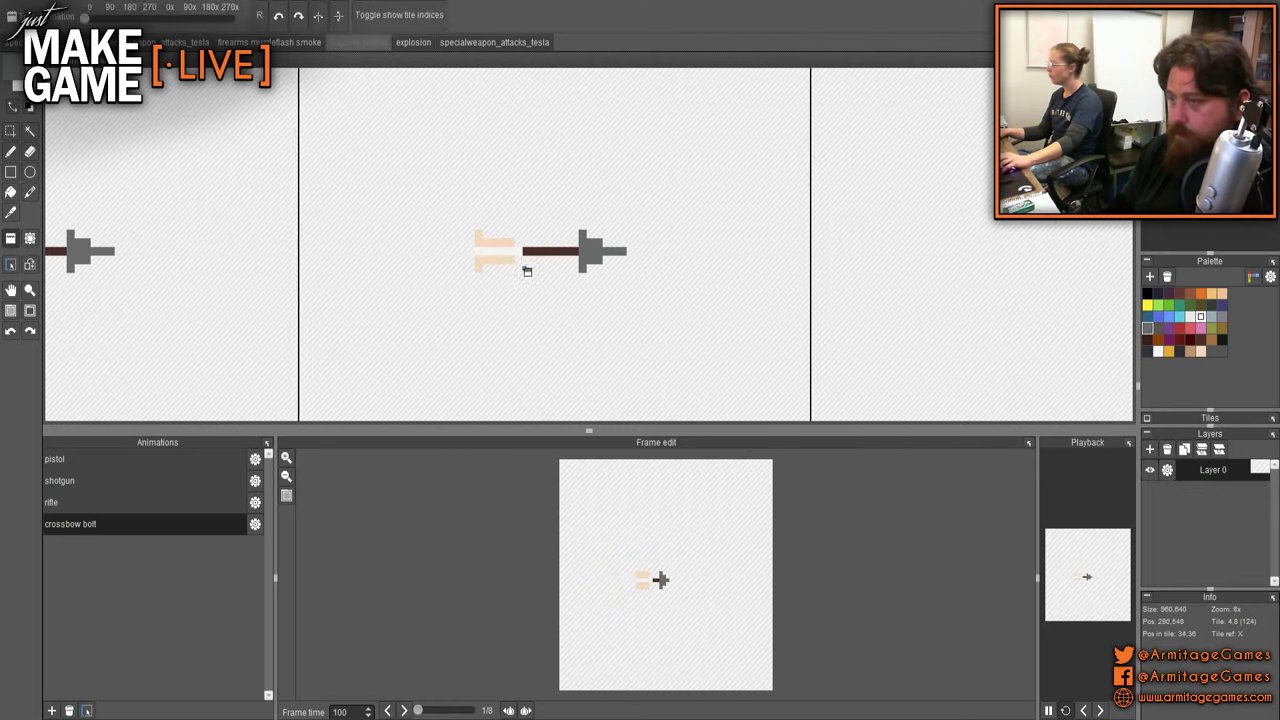
- In the fifth frame, move the arrowhead and front shaft pixel 2 pixels to the right
{"action": "key", "text": "s"}
{"action": "left_click_drag", "start_coordinate": [571, 204], "coordinate": [689, 298]}
{"action": "key", "text": "ctrl+x"}
{"action": "key", "text": "ctrl+v"}
{"action": "key", "text": "Right"}
{"action": "key", "text": "Right"}
{"action": "key", "text": "Return"}
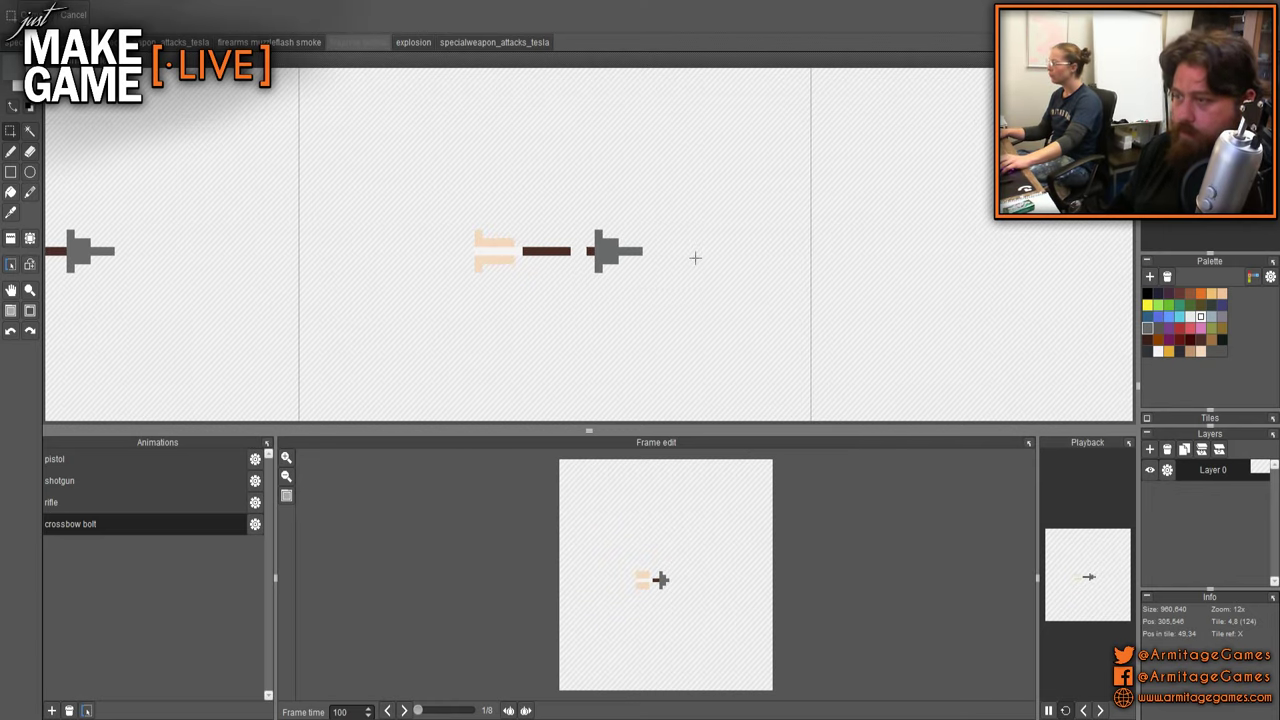
- Fill the 2-pixel gap in the fifth frame's shaft with dark brown
{"action": "scroll", "coordinate": [564, 234], "scroll_direction": "up", "scroll_amount": 2}
{"action": "key", "text": "b"}
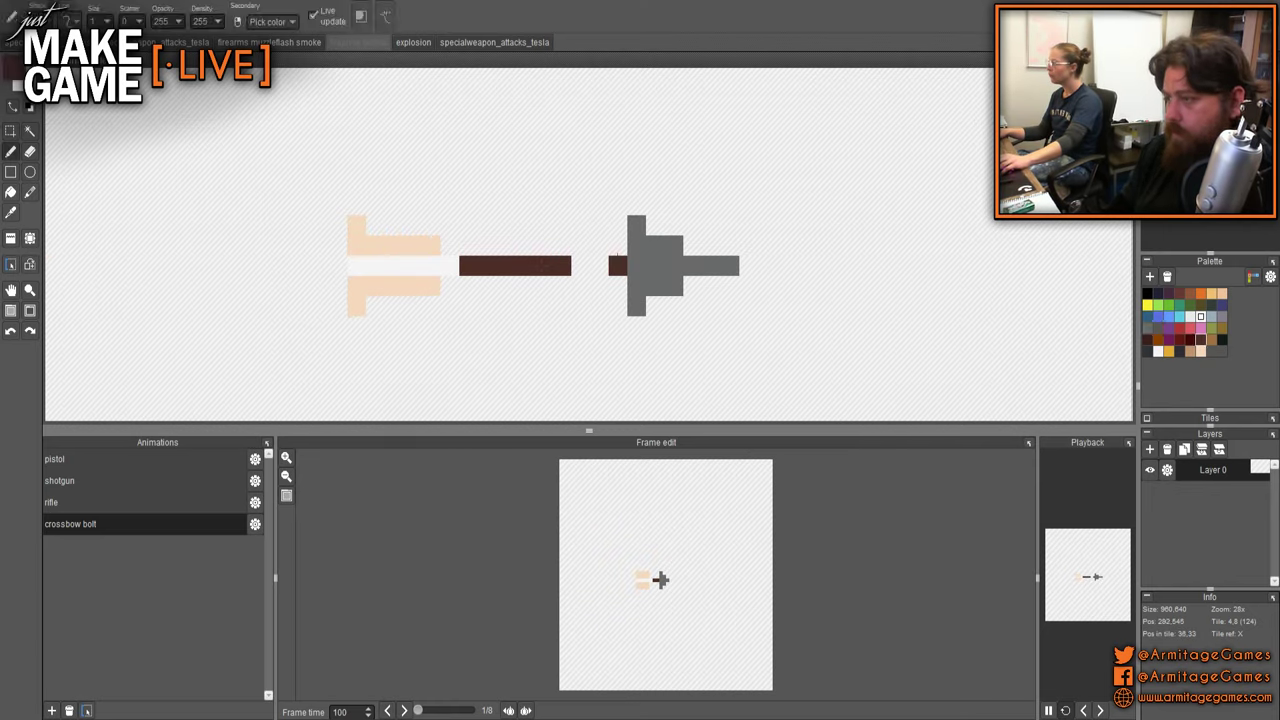
{"action": "left_click", "coordinate": [580, 265]}
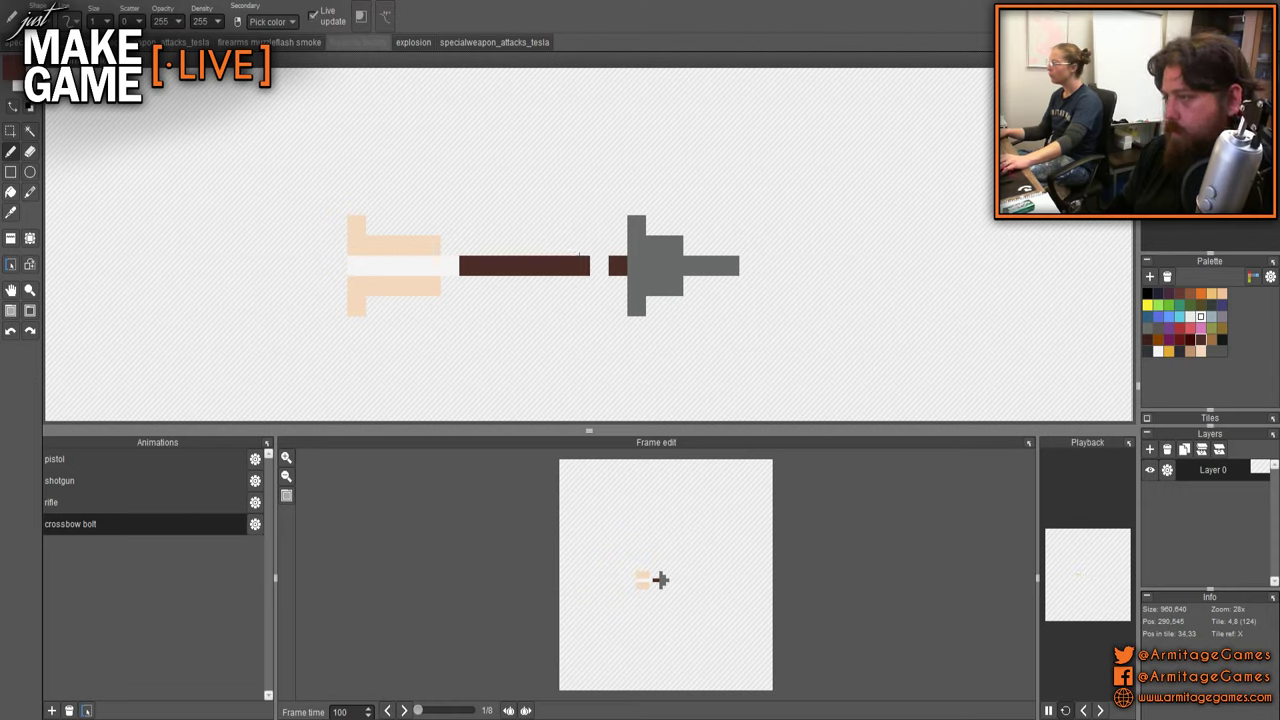
{"action": "scroll", "coordinate": [501, 243], "scroll_direction": "down", "scroll_amount": 3}
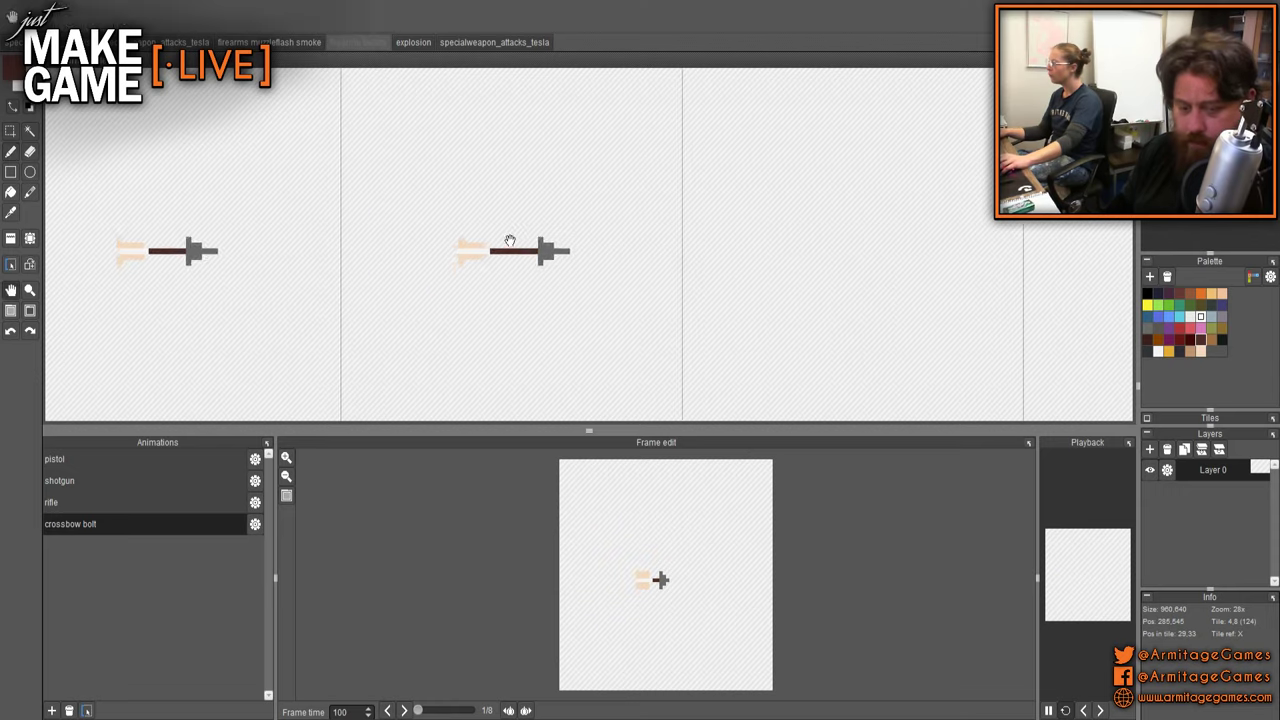
- Erase the remaining outermost pixels above and below the rear of the fifth frame's fletching
{"action": "scroll", "coordinate": [505, 242], "scroll_direction": "up", "scroll_amount": 3}
{"action": "key", "text": "e"}
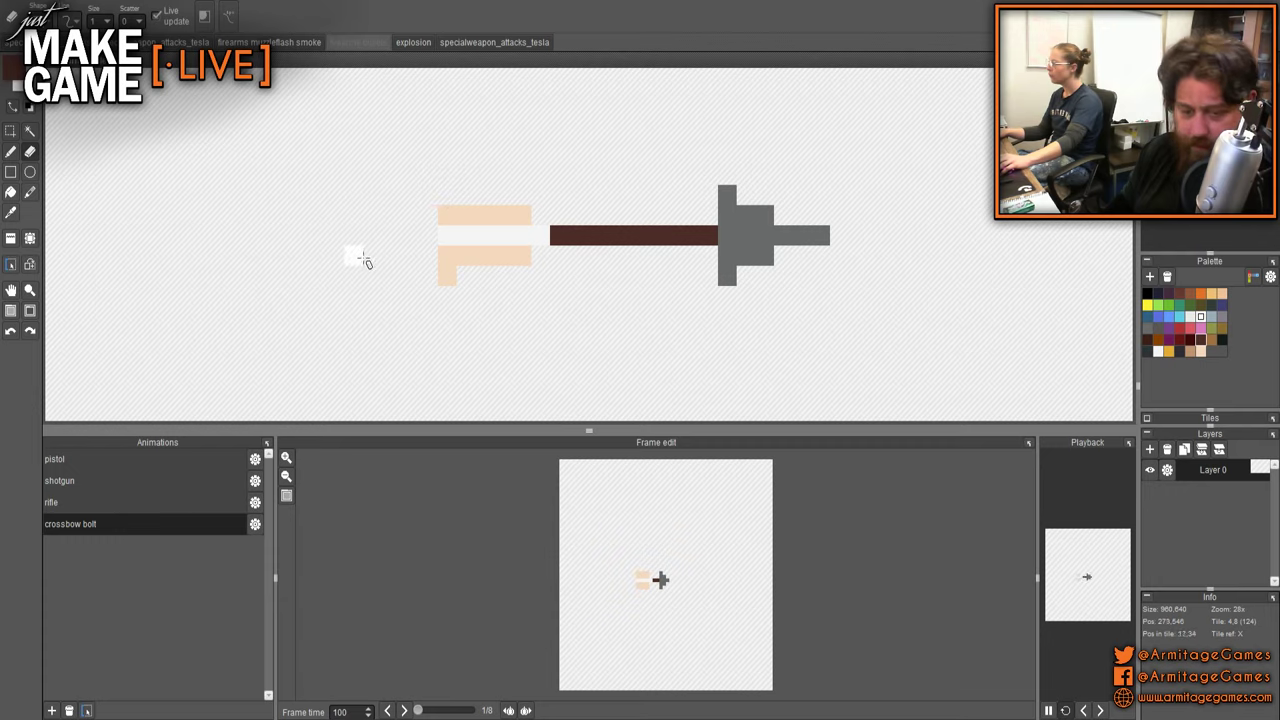
{"action": "left_click", "coordinate": [447, 275]}
{"action": "scroll", "coordinate": [580, 268], "scroll_direction": "down", "scroll_amount": 5}
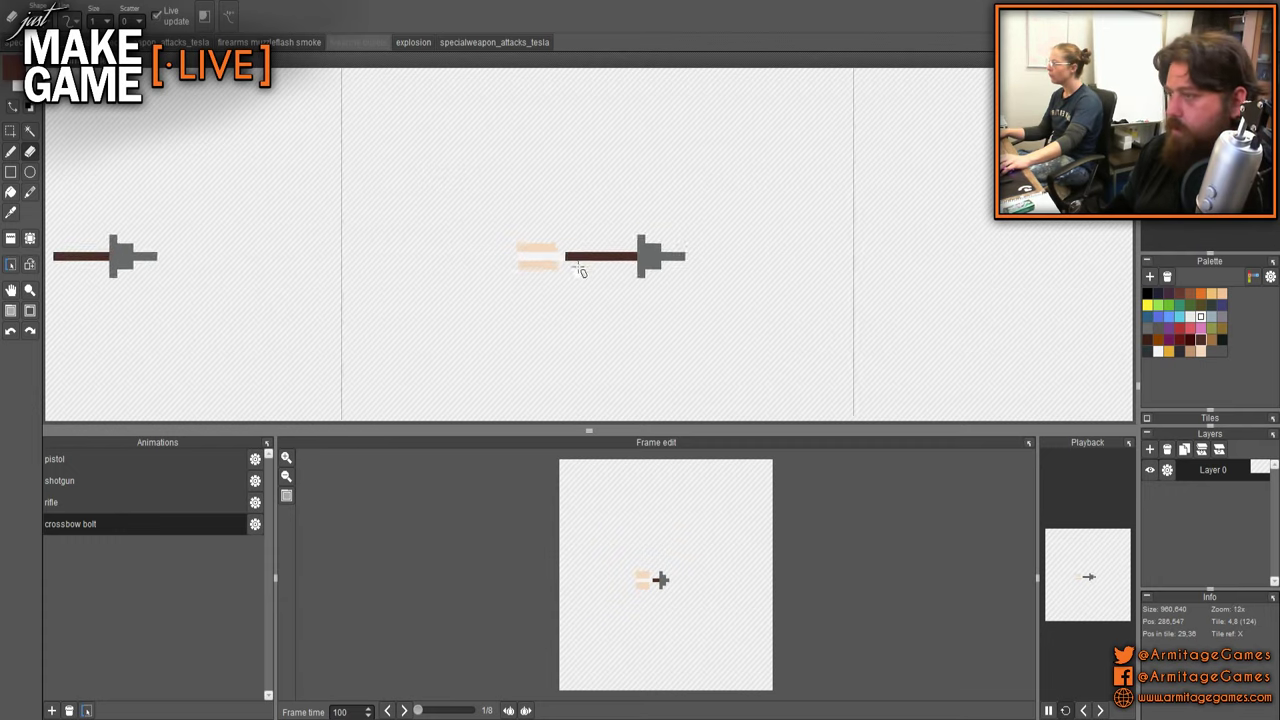
- Move the fifth frame's fletching and rear shaft 1 pixel to the left and fill the resulting gap with dark brown
{"action": "key", "text": "s"}
{"action": "left_click_drag", "start_coordinate": [499, 225], "coordinate": [590, 293]}
{"action": "key", "text": "ctrl+Left"}
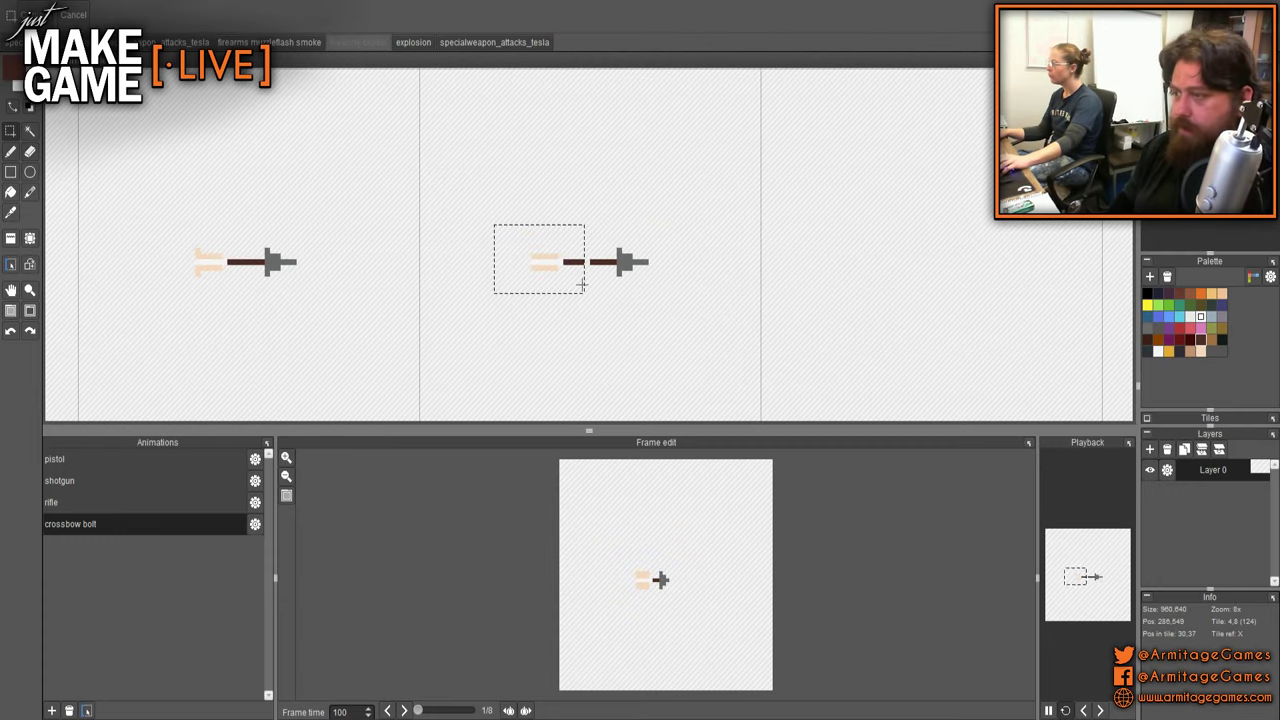
{"action": "key", "text": "b"}
{"action": "scroll", "coordinate": [547, 263], "scroll_direction": "up", "scroll_amount": 5}
{"action": "left_click", "coordinate": [685, 258]}
{"action": "scroll", "coordinate": [686, 258], "scroll_direction": "down", "scroll_amount": 7}
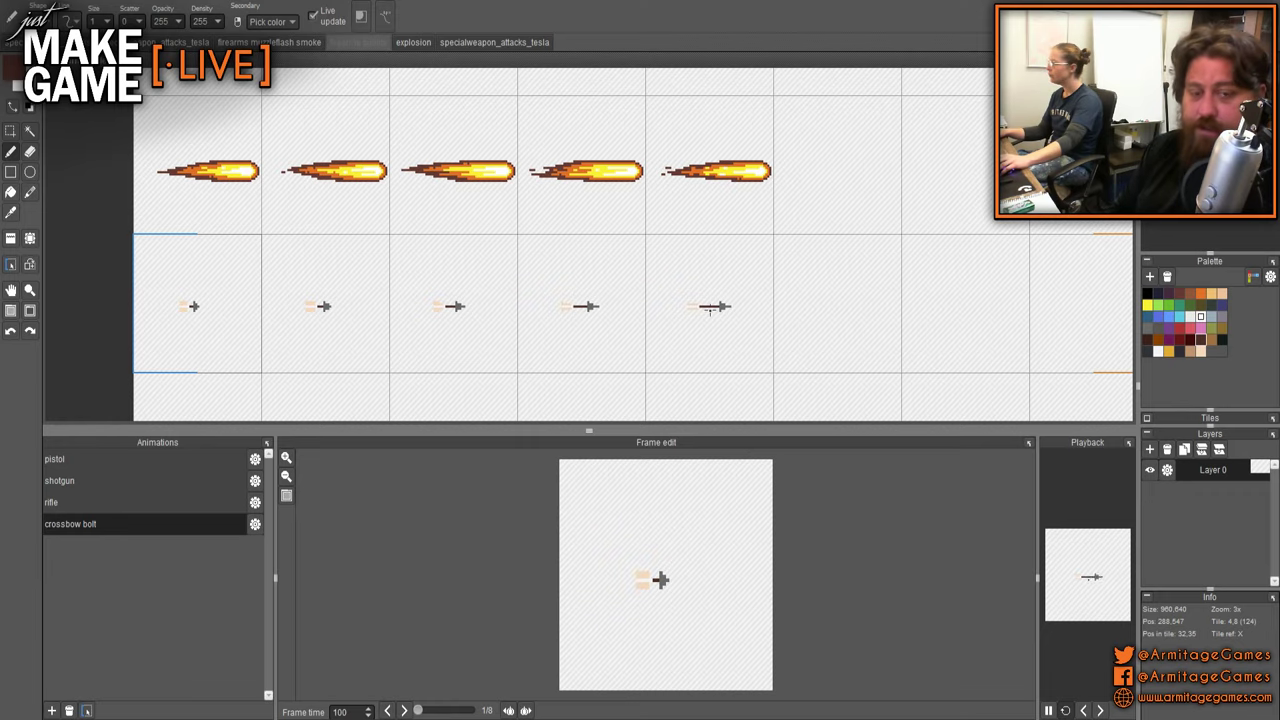
- Shift the fifth frame's arrowhead and front shaft section another 2 pixels to the right
{"action": "key", "text": "m"}
{"action": "scroll", "coordinate": [740, 320], "scroll_direction": "up", "scroll_amount": 4}
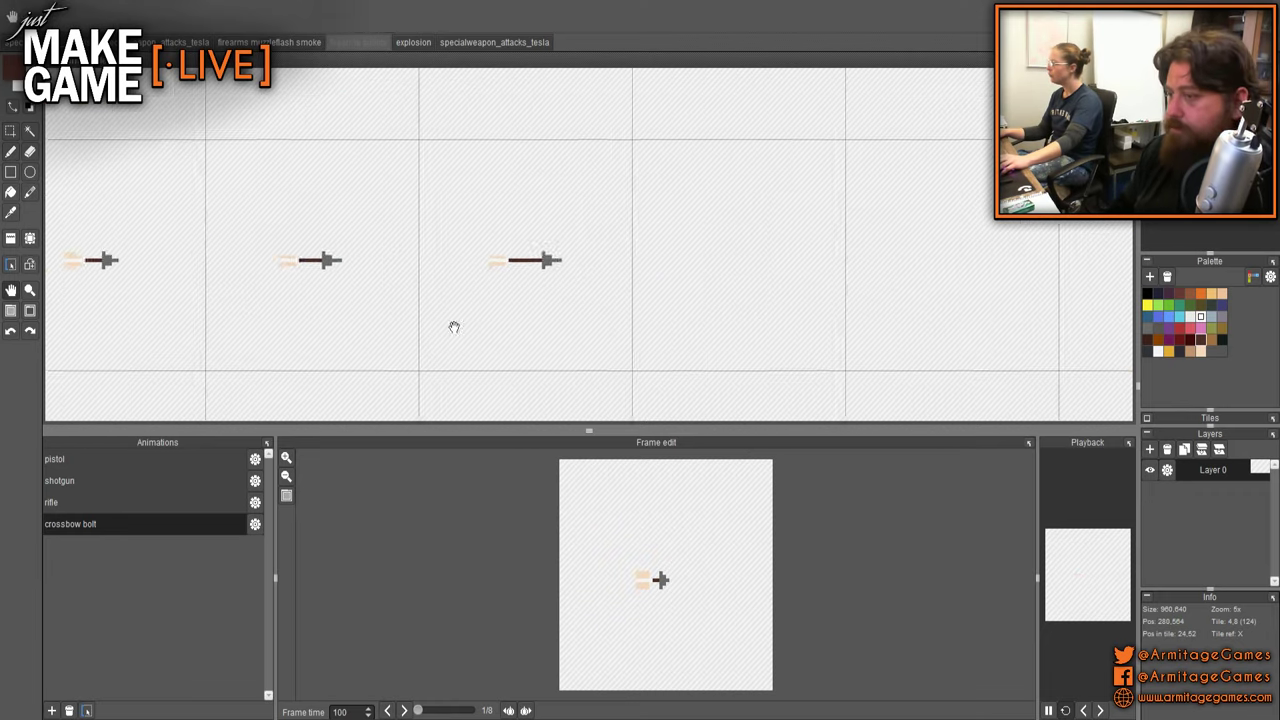
{"action": "left_click_drag", "start_coordinate": [497, 234], "coordinate": [576, 304]}
{"action": "key", "text": "ctrl+x"}
{"action": "key", "text": "ctrl+v"}
{"action": "key", "text": "Right"}
{"action": "key", "text": "Right"}
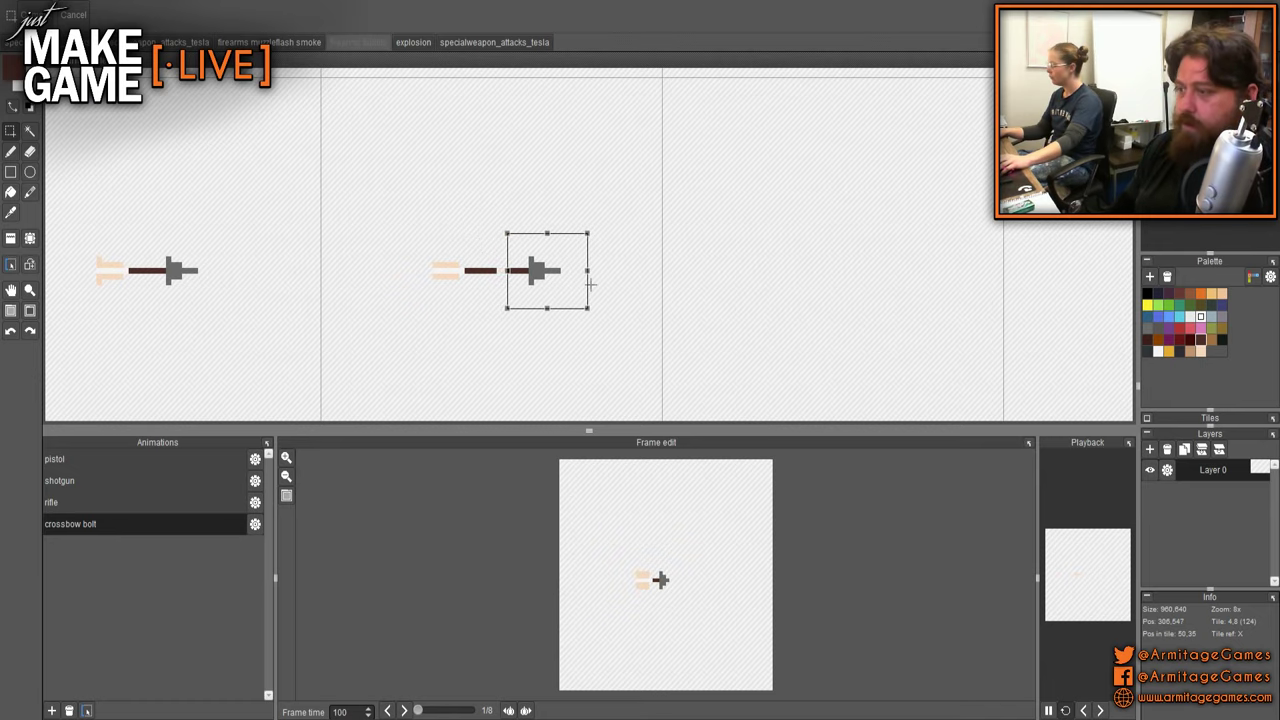
{"action": "key", "text": "Return"}
- Paint dark brown pixels across the new gap in the fifth frame's lengthened shaft
{"action": "key", "text": "b"}
{"action": "scroll", "coordinate": [572, 284], "scroll_direction": "up", "scroll_amount": 3}
{"action": "left_click_drag", "start_coordinate": [424, 252], "coordinate": [408, 252]}
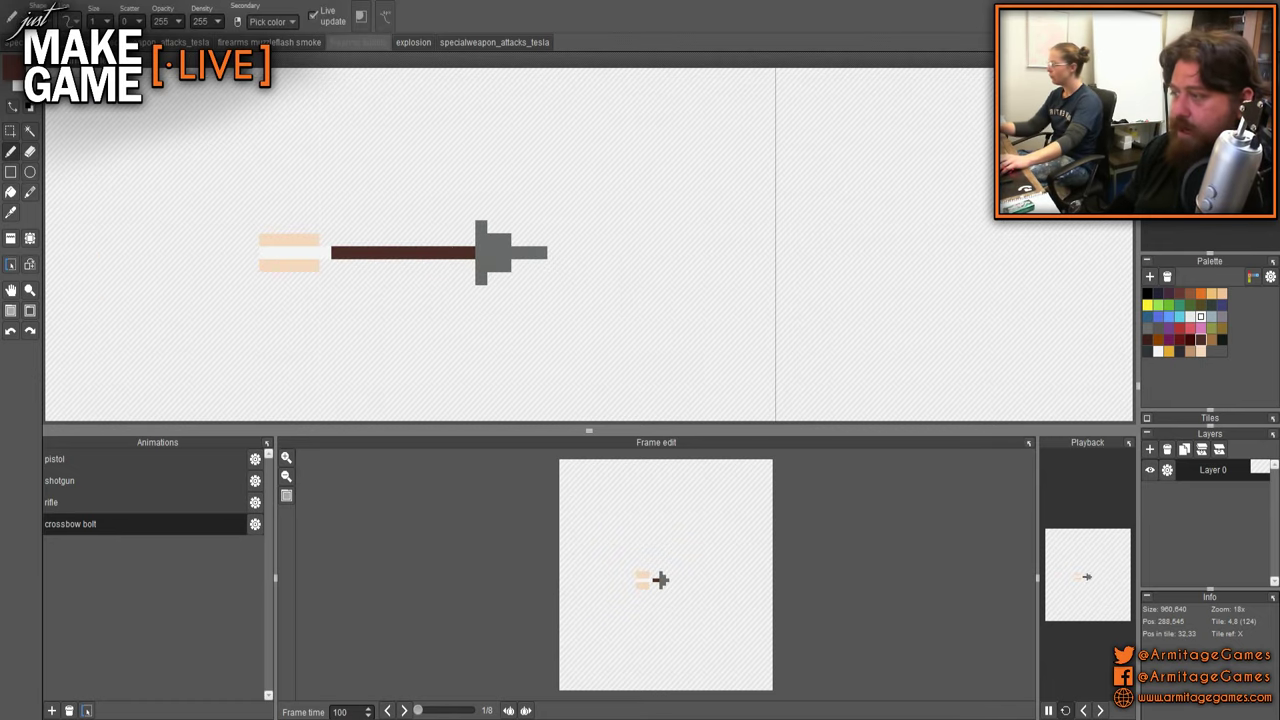
- Copy the fifth frame's bolt into the sixth through eighth frames of the animation
{"action": "scroll", "coordinate": [492, 257], "scroll_direction": "down", "scroll_amount": 6}
{"action": "scroll", "coordinate": [492, 257], "scroll_direction": "down", "scroll_amount": 2}
{"action": "scroll", "coordinate": [520, 249], "scroll_direction": "up", "scroll_amount": 2}
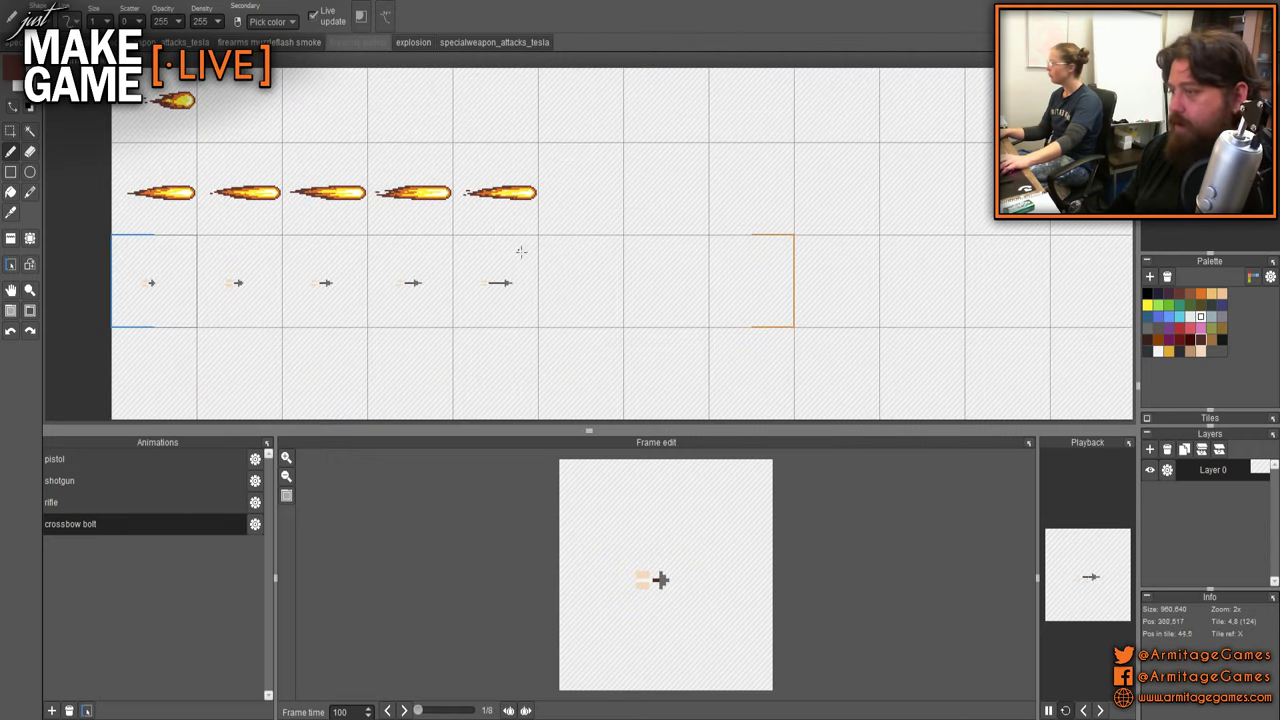
{"action": "key", "text": "t"}
{"action": "scroll", "coordinate": [470, 332], "scroll_direction": "down", "scroll_amount": 2}
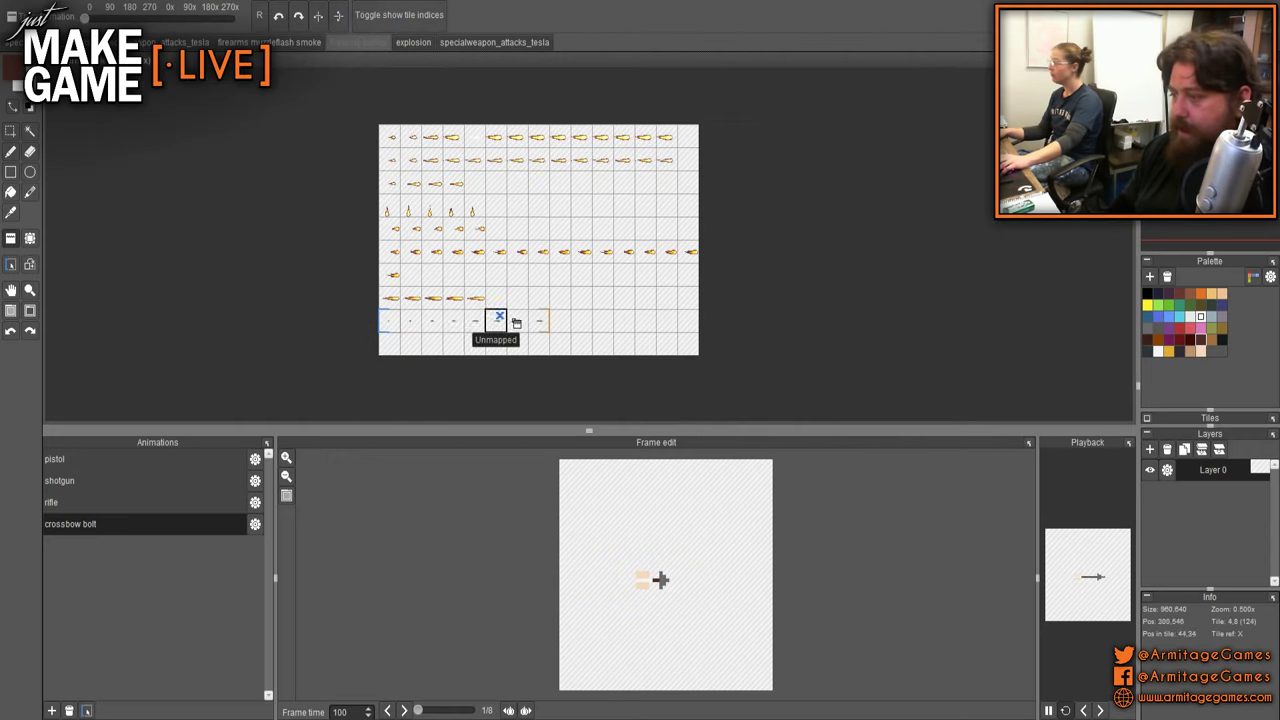
- Enlarge the first frame's gray arrowhead into a broad triangle, adding gray pixels along both sloped edges and at the tip
{"action": "left_click_drag", "start_coordinate": [505, 316], "coordinate": [419, 270]}
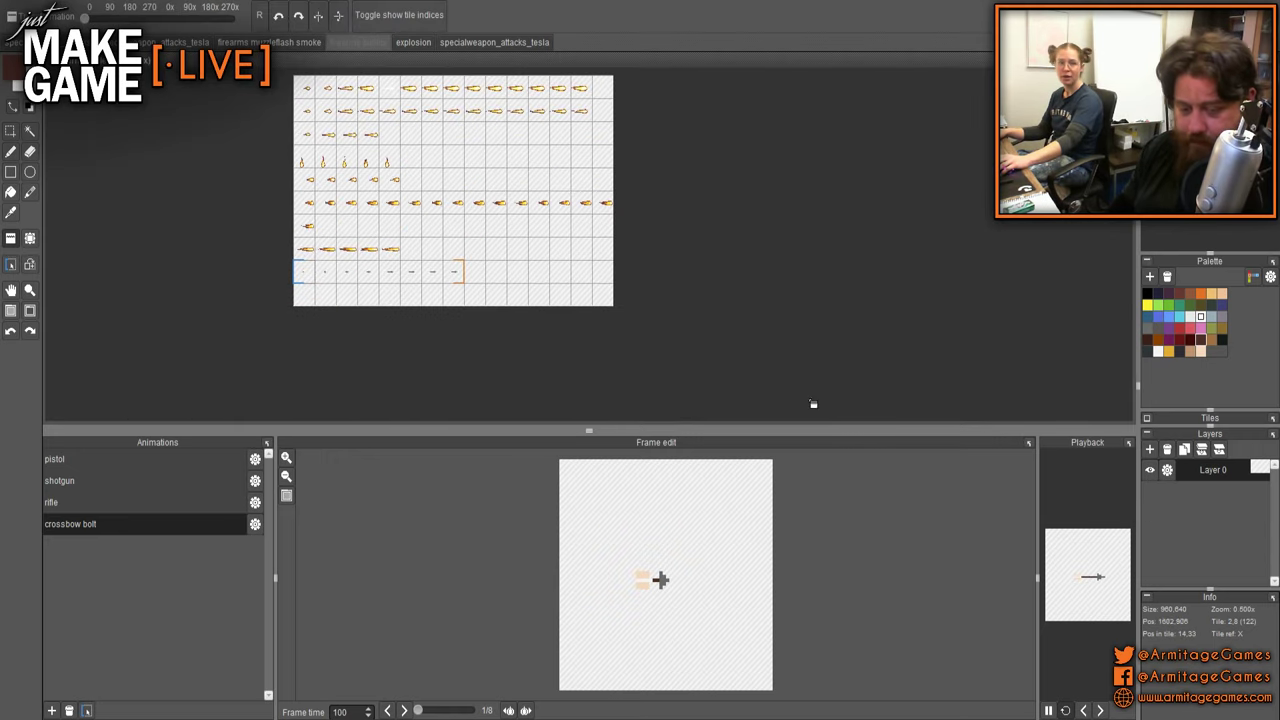
{"action": "left_click_drag", "start_coordinate": [408, 333], "coordinate": [668, 282]}
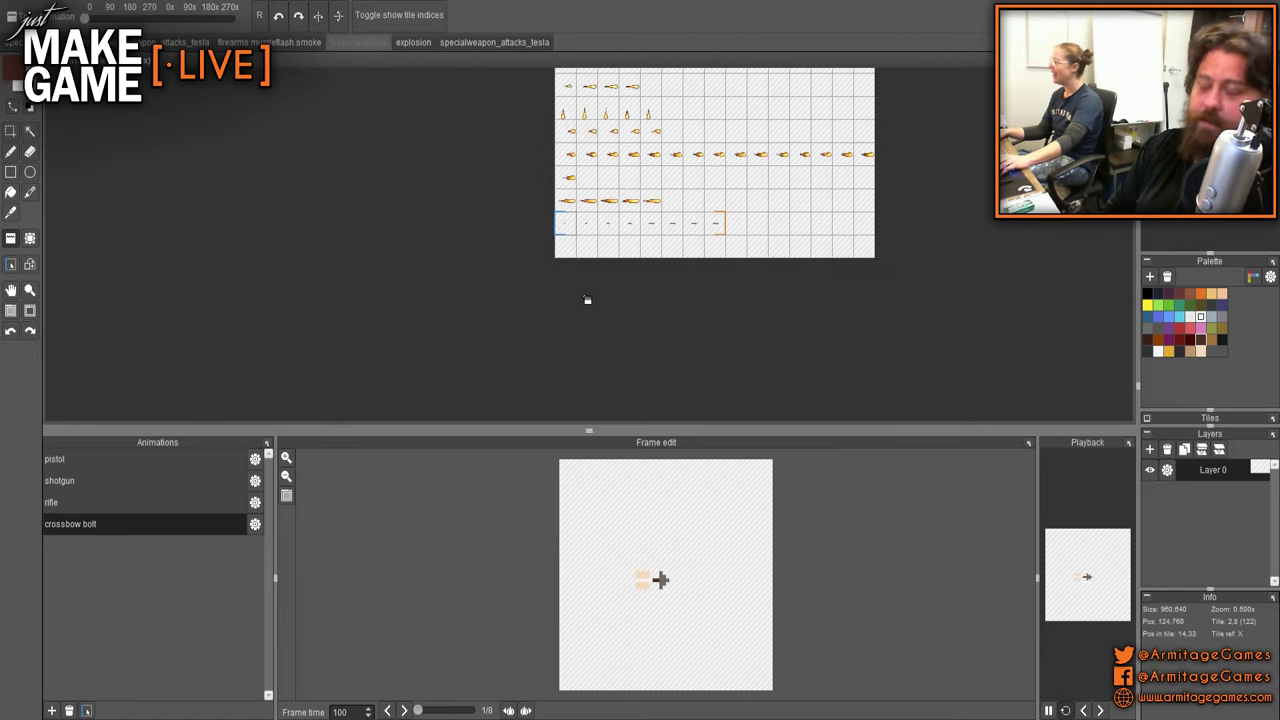
{"action": "scroll", "coordinate": [665, 207], "scroll_direction": "up", "scroll_amount": 4}
{"action": "left_click_drag", "start_coordinate": [787, 334], "coordinate": [643, 258]}
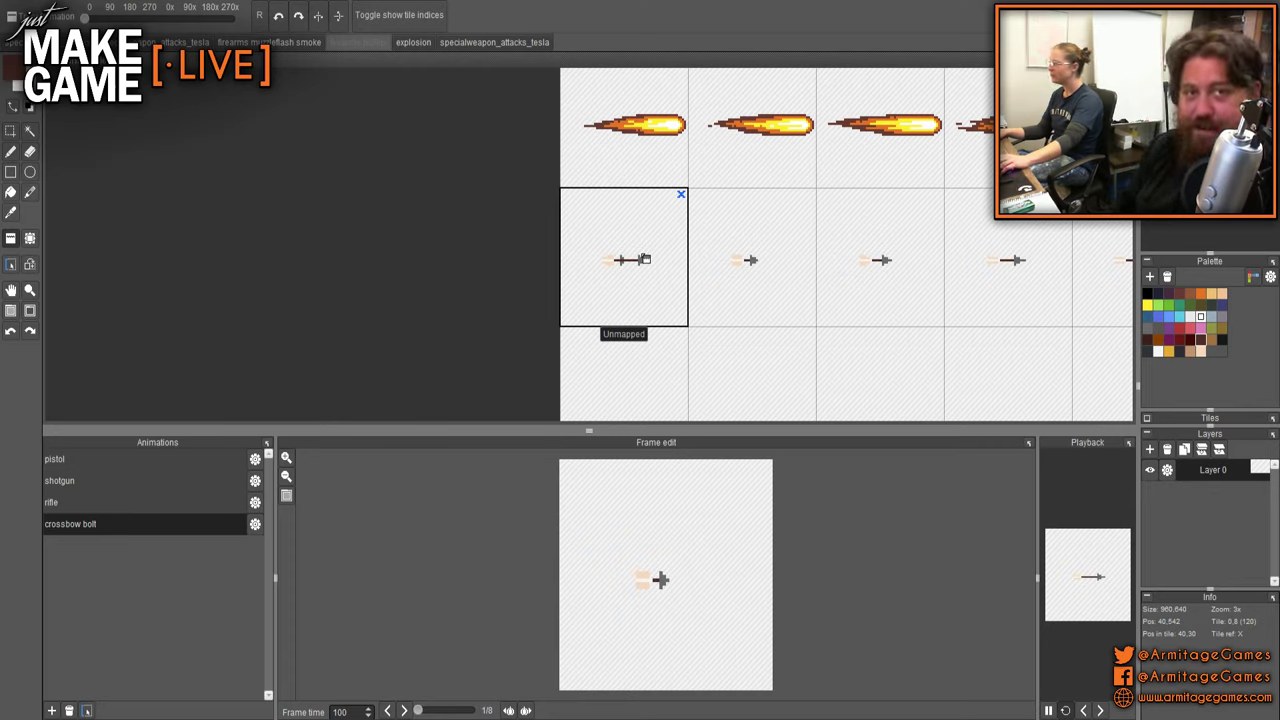
{"action": "key", "text": "b"}
{"action": "scroll", "coordinate": [630, 259], "scroll_direction": "up", "scroll_amount": 8}
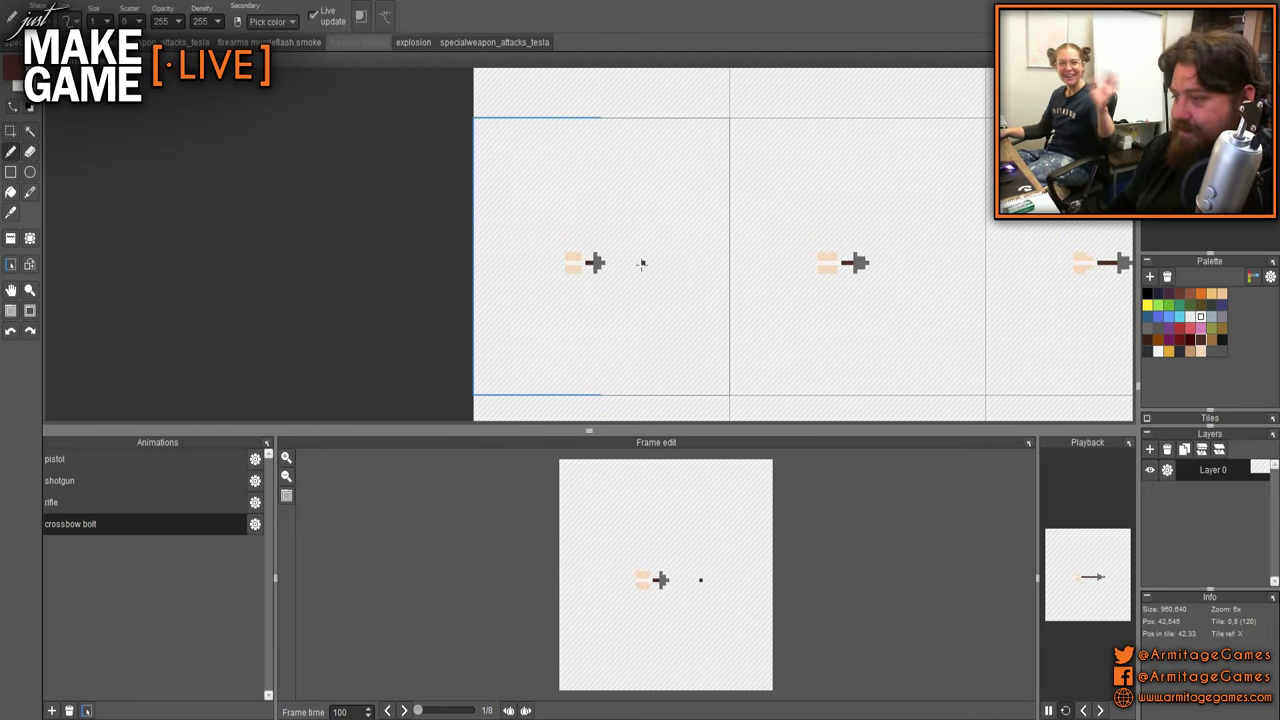
{"action": "left_click_drag", "start_coordinate": [591, 274], "coordinate": [757, 266]}
{"action": "scroll", "coordinate": [700, 240], "scroll_direction": "down", "scroll_amount": 2}
{"action": "scroll", "coordinate": [654, 230], "scroll_direction": "up", "scroll_amount": 3}
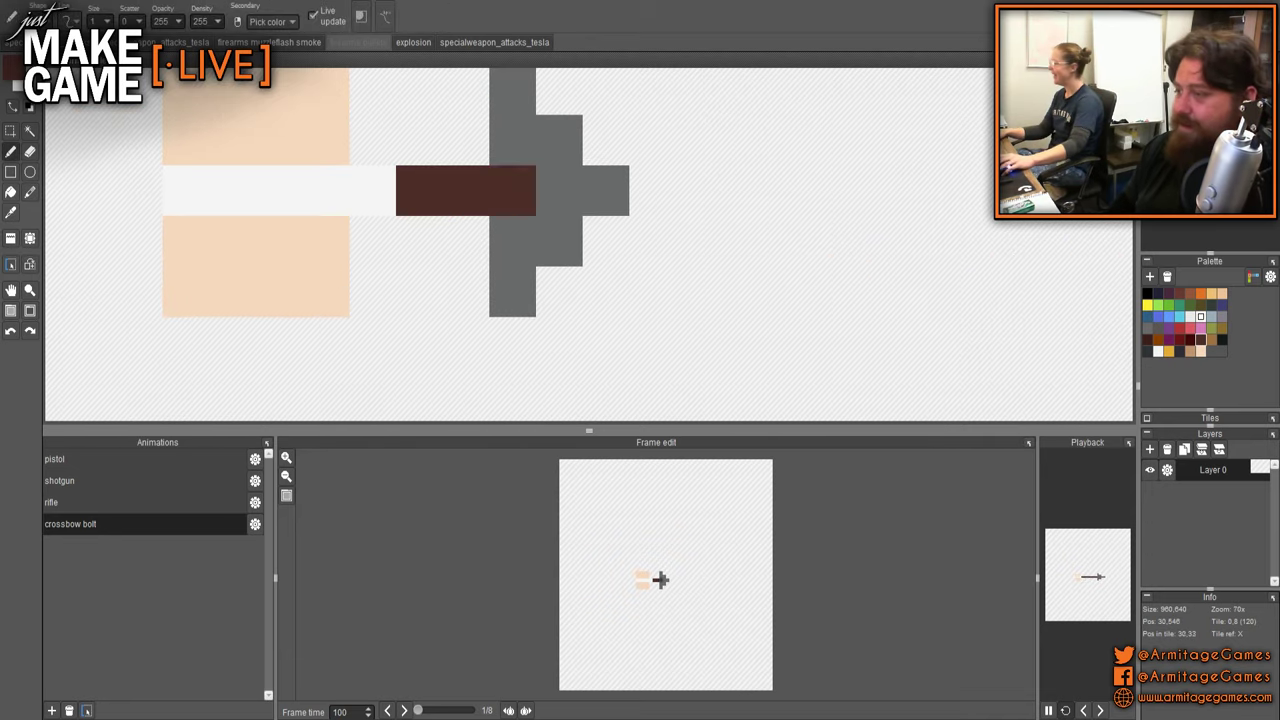
{"action": "right_click", "coordinate": [595, 213]}
{"action": "scroll", "coordinate": [605, 243], "scroll_direction": "down", "scroll_amount": 2}
{"action": "left_click", "coordinate": [547, 168]}
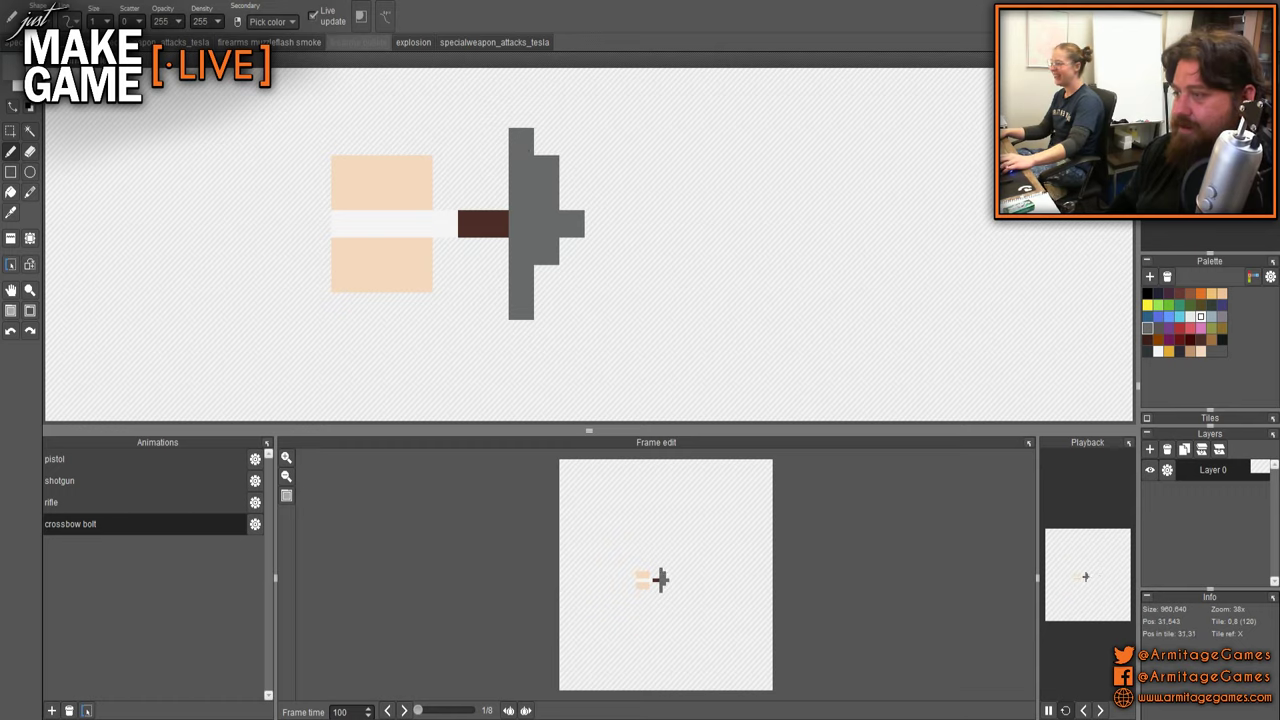
{"action": "left_click", "coordinate": [547, 280]}
{"action": "left_click", "coordinate": [572, 197]}
{"action": "left_click", "coordinate": [568, 251]}
{"action": "left_click", "coordinate": [597, 224]}
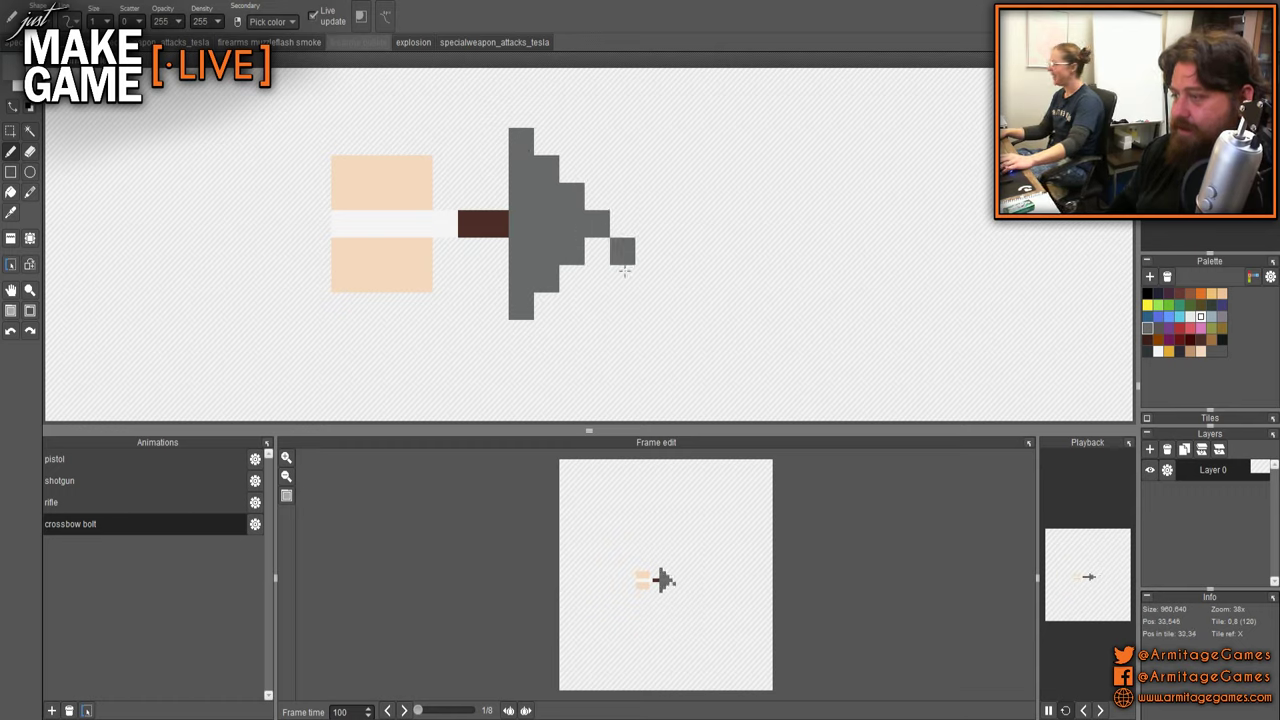
- Examine the bolt across all eight frames and compare the first frame's arrowhead with the others
{"action": "scroll", "coordinate": [700, 288], "scroll_direction": "down", "scroll_amount": 7}
{"action": "left_click_drag", "start_coordinate": [877, 329], "coordinate": [511, 295]}
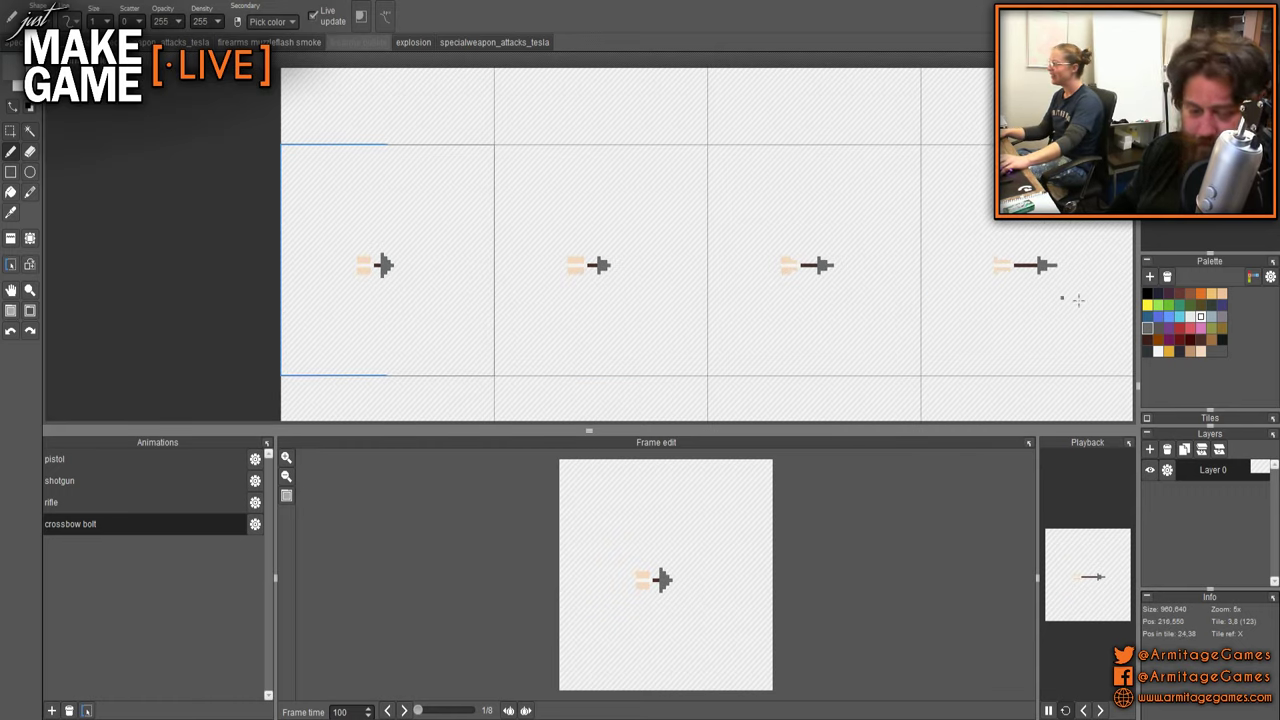
{"action": "left_click_drag", "start_coordinate": [976, 271], "coordinate": [706, 254]}
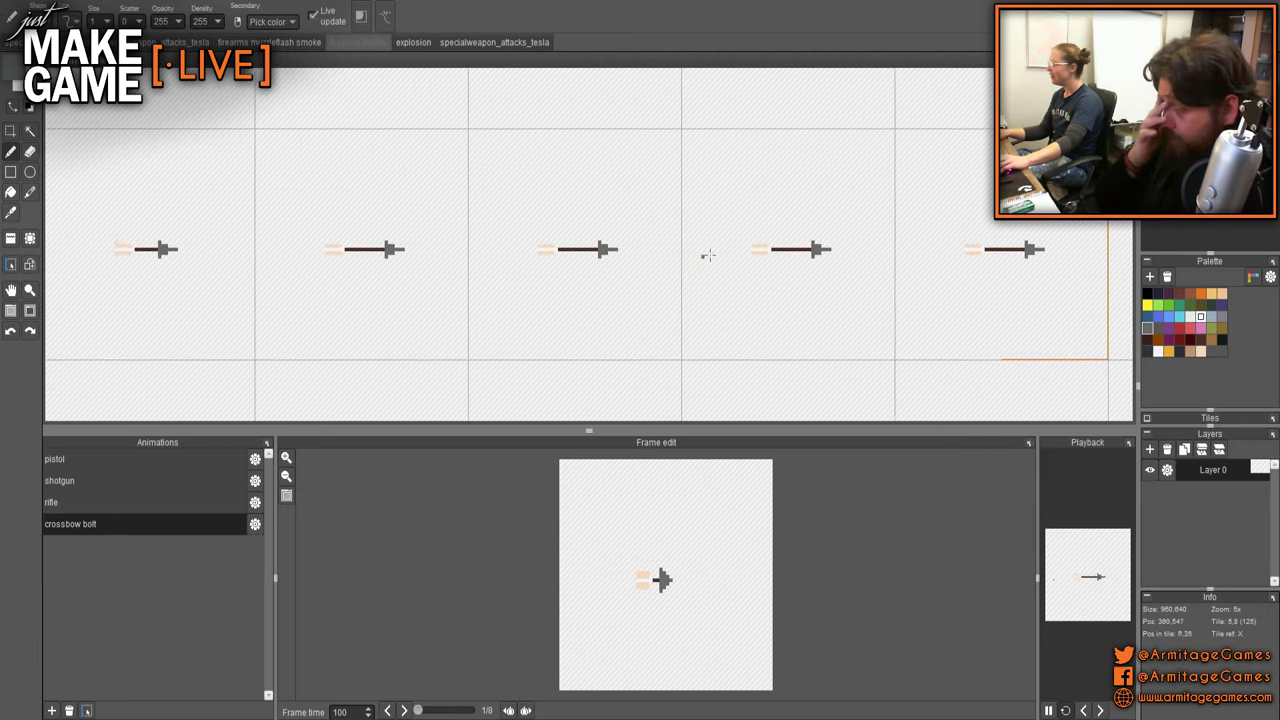
{"action": "left_click_drag", "start_coordinate": [891, 249], "coordinate": [700, 252]}
{"action": "scroll", "coordinate": [882, 298], "scroll_direction": "down", "scroll_amount": 1}
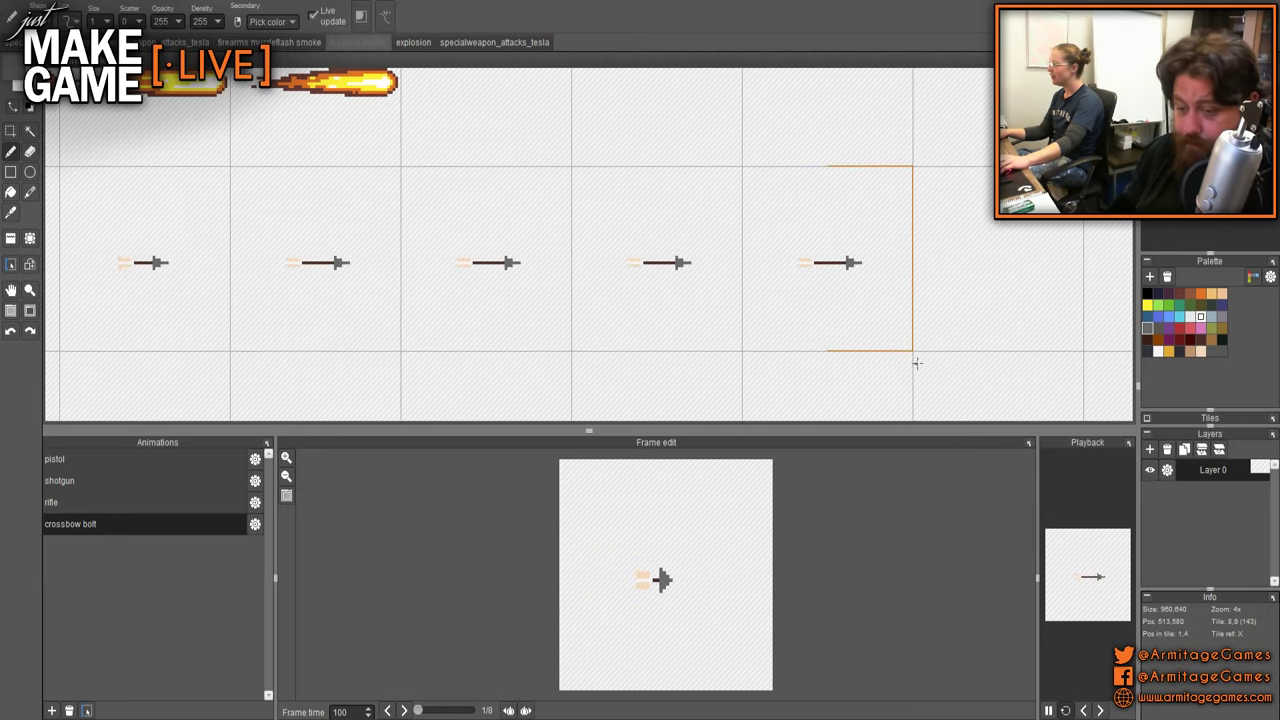
{"action": "left_click_drag", "start_coordinate": [554, 317], "coordinate": [773, 293]}
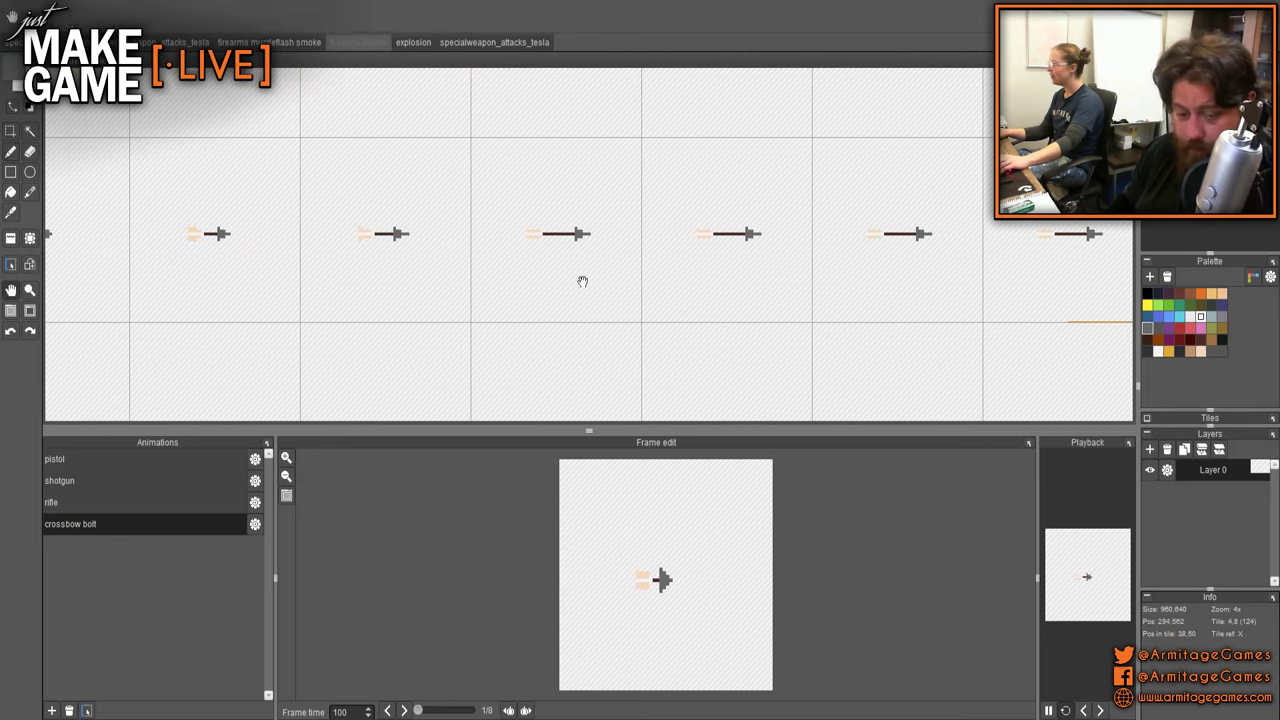
{"action": "left_click_drag", "start_coordinate": [583, 280], "coordinate": [1022, 289]}
{"action": "left_click_drag", "start_coordinate": [367, 263], "coordinate": [613, 259]}
{"action": "scroll", "coordinate": [613, 259], "scroll_direction": "up", "scroll_amount": 5}
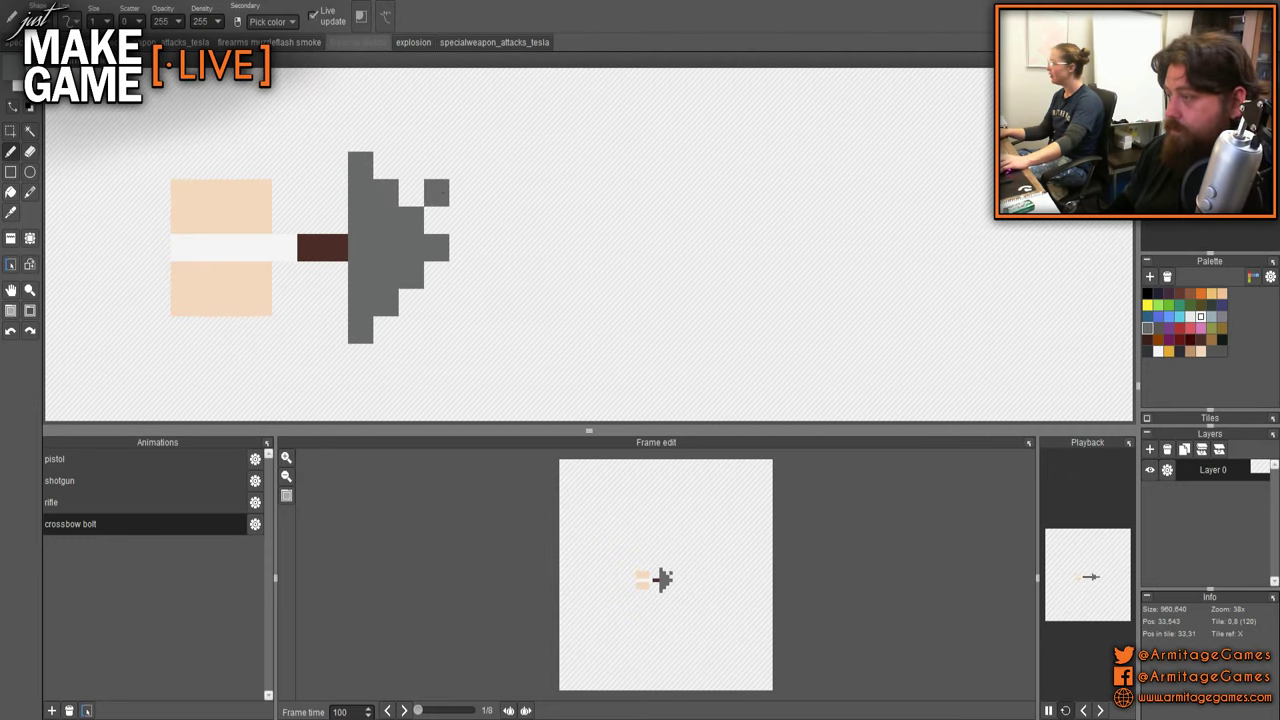
{"action": "scroll", "coordinate": [888, 280], "scroll_direction": "down", "scroll_amount": 5}
- Add a layer beneath the artwork layer and name it bg
{"action": "left_click", "coordinate": [1150, 449]}
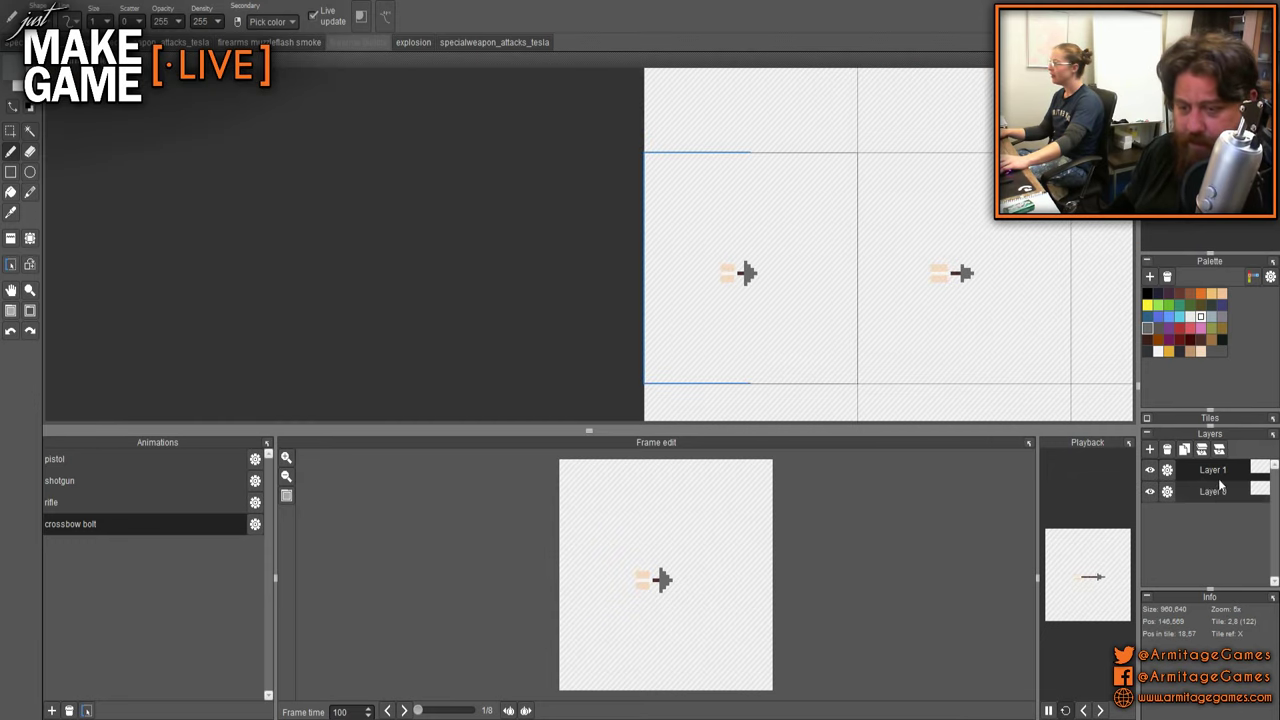
{"action": "left_click", "coordinate": [1166, 492]}
{"action": "type", "text": "bg"}
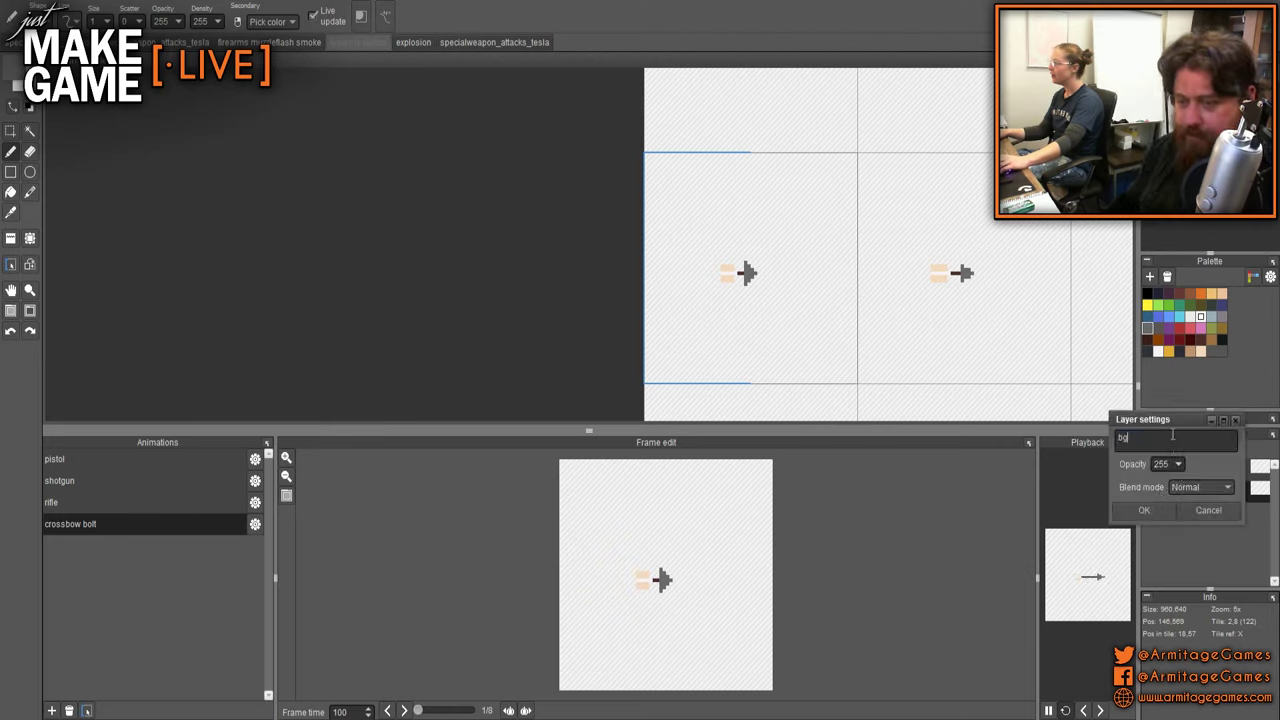
{"action": "key", "text": "Return"}
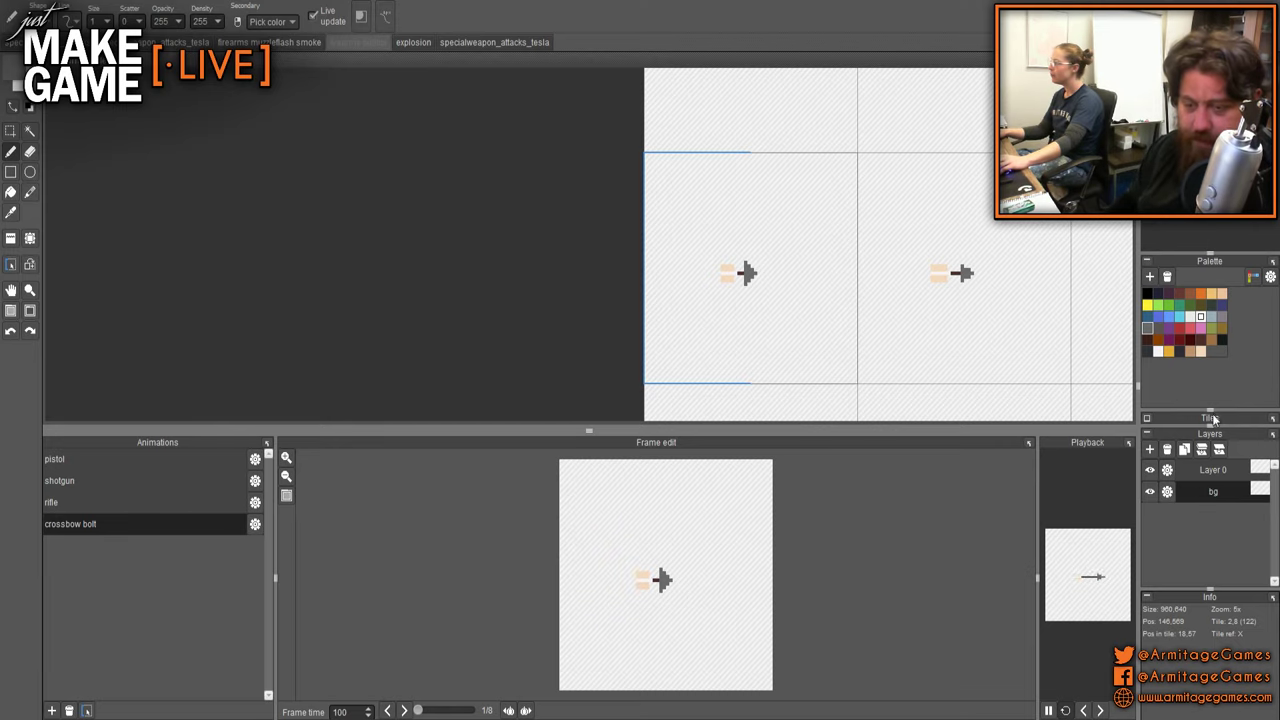
- Rename the artwork layer as projectile and toggle its visibility off and on to check its contents
{"action": "left_click", "coordinate": [1166, 469]}
{"action": "type", "text": "p"}
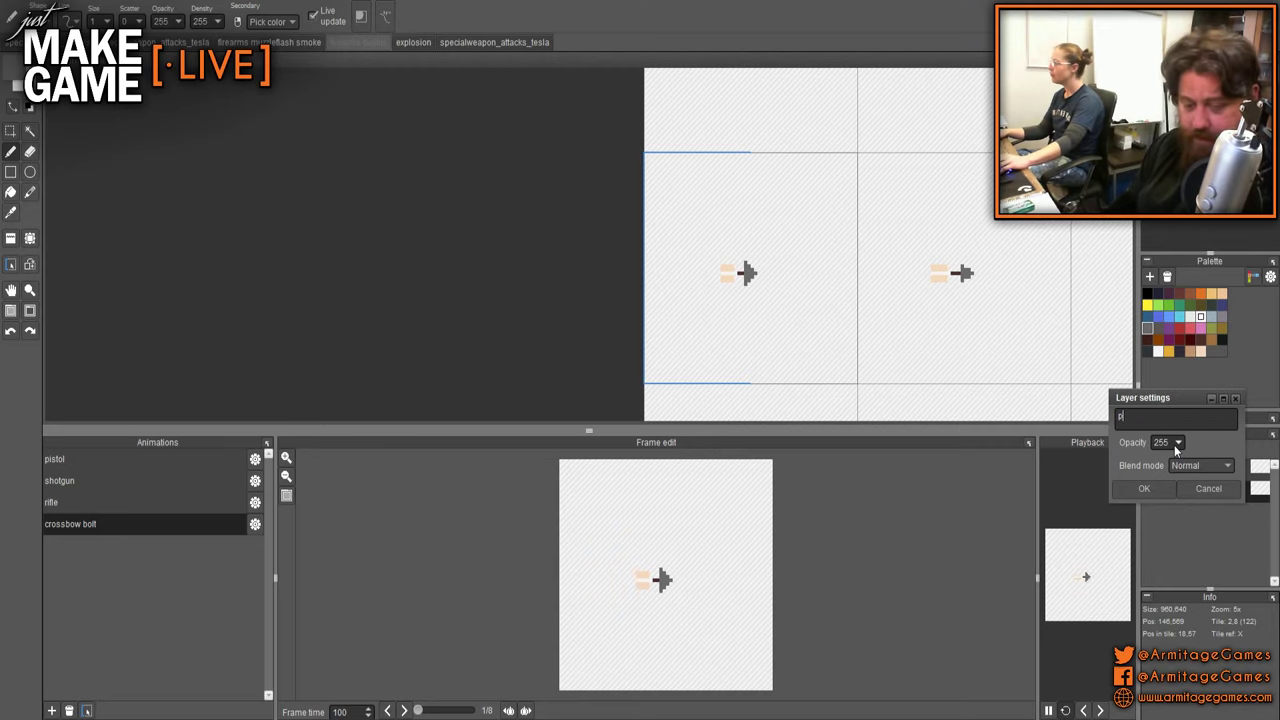
{"action": "type", "text": "rojectile"}
{"action": "key", "text": "Return"}
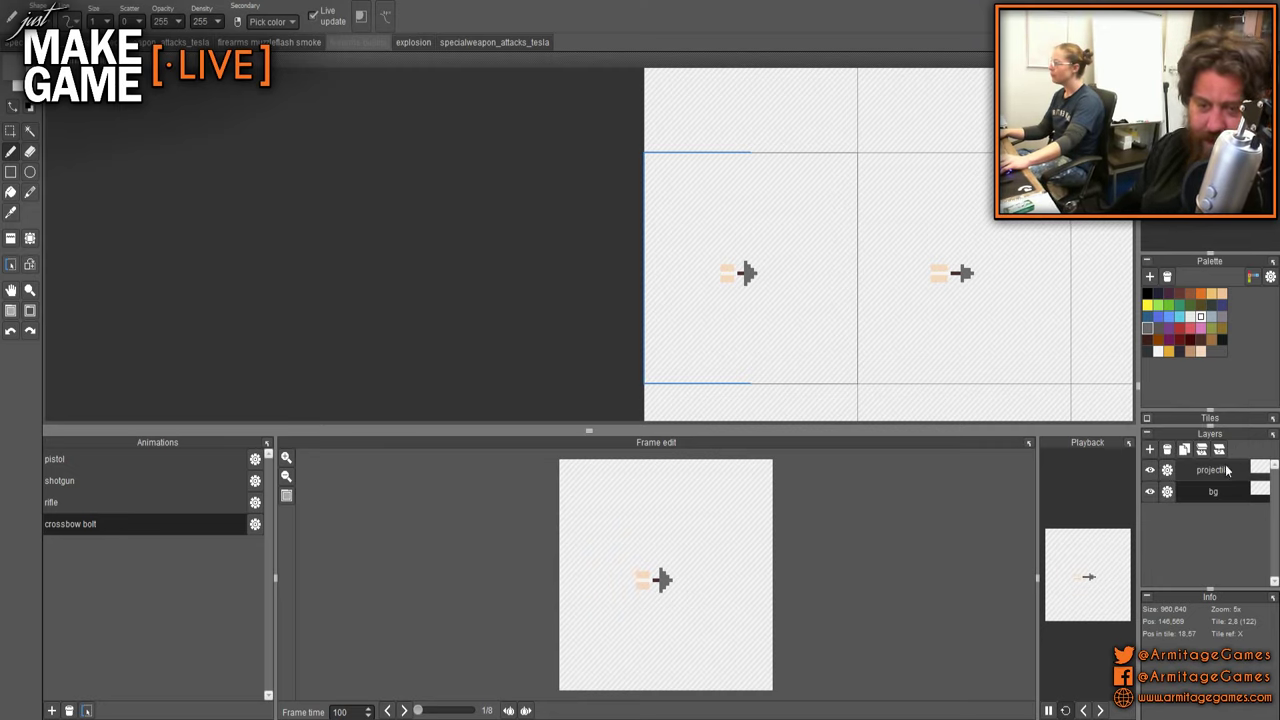
{"action": "left_click", "coordinate": [1151, 471]}
{"action": "left_click", "coordinate": [1151, 471]}
- Fill the bg layer with the dark navy swatch from the palette
{"action": "left_click", "coordinate": [1204, 489]}
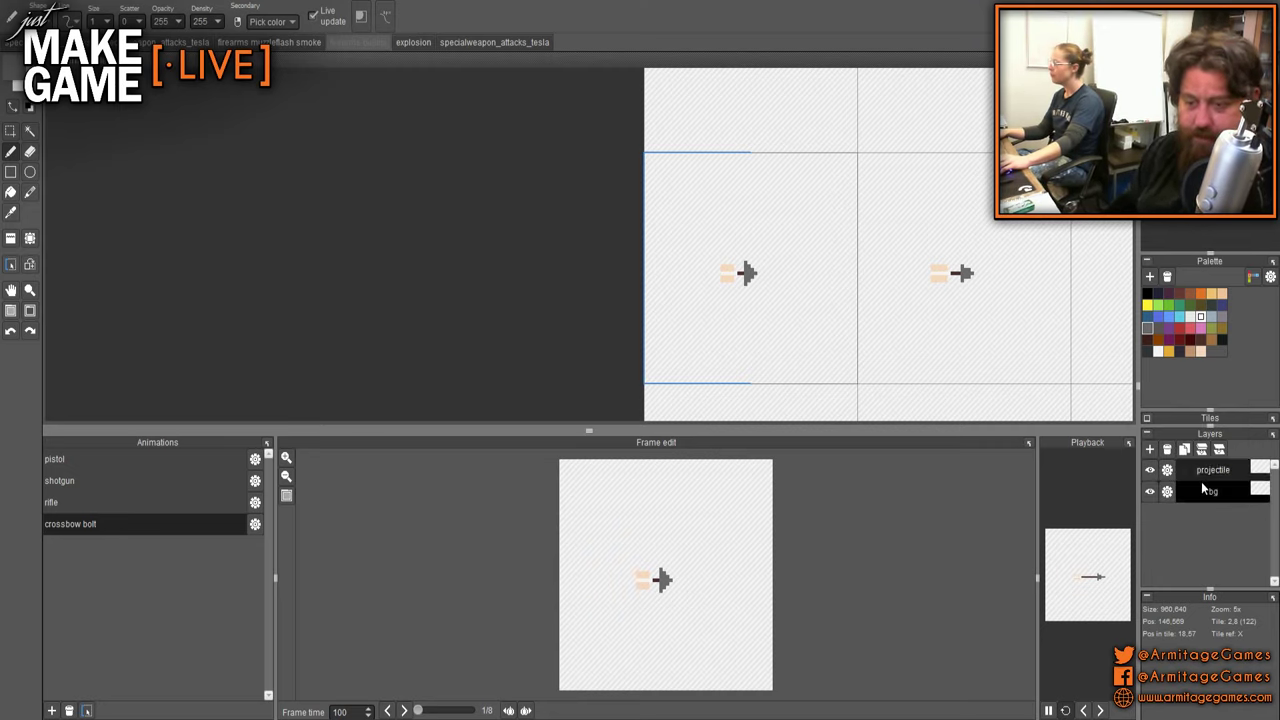
{"action": "left_click", "coordinate": [1158, 292]}
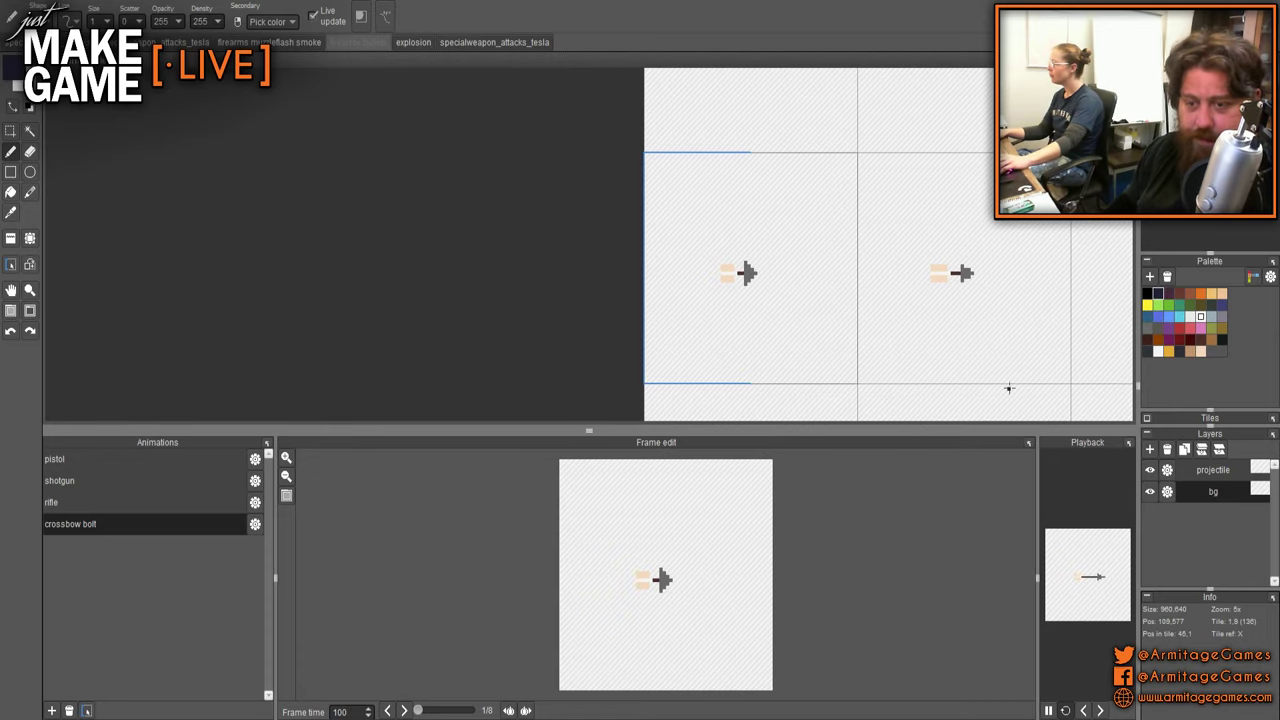
{"action": "key", "text": "f"}
{"action": "left_click", "coordinate": [1052, 399]}
{"action": "left_click_drag", "start_coordinate": [815, 346], "coordinate": [474, 308]}
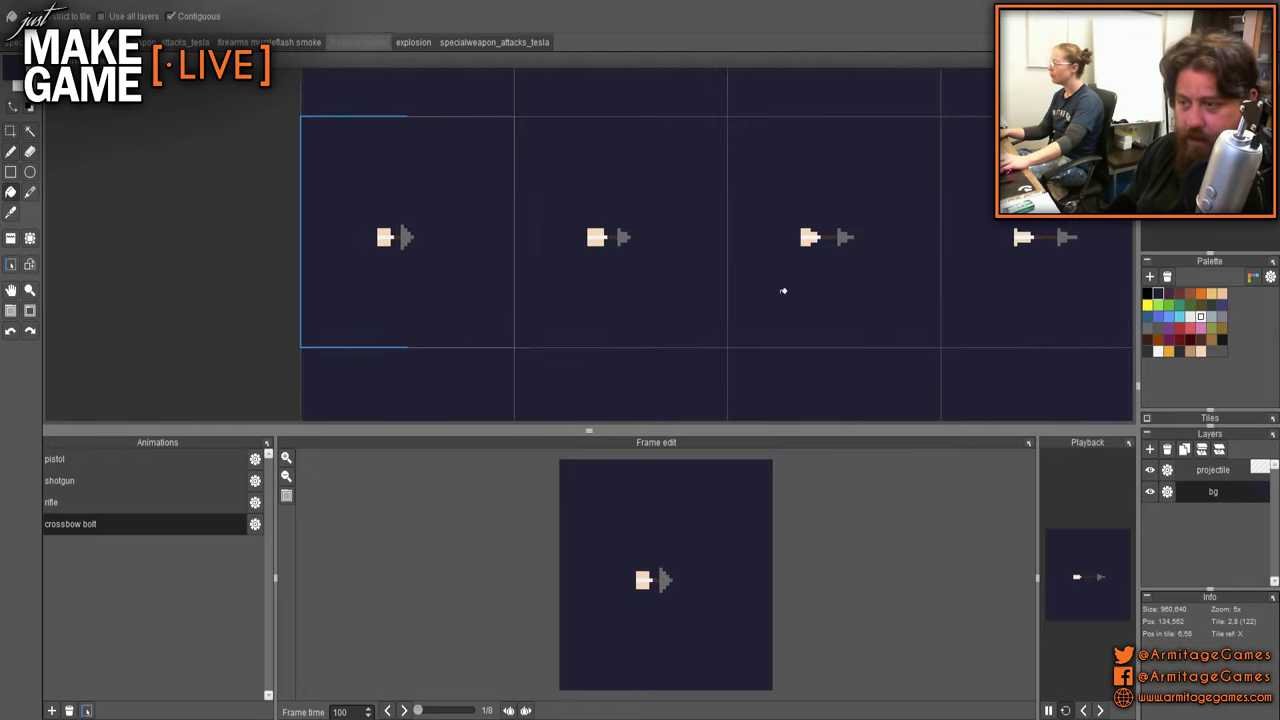
{"action": "key", "text": "b"}
{"action": "scroll", "coordinate": [820, 297], "scroll_direction": "down", "scroll_amount": 2}
{"action": "left_click_drag", "start_coordinate": [858, 306], "coordinate": [672, 300]}
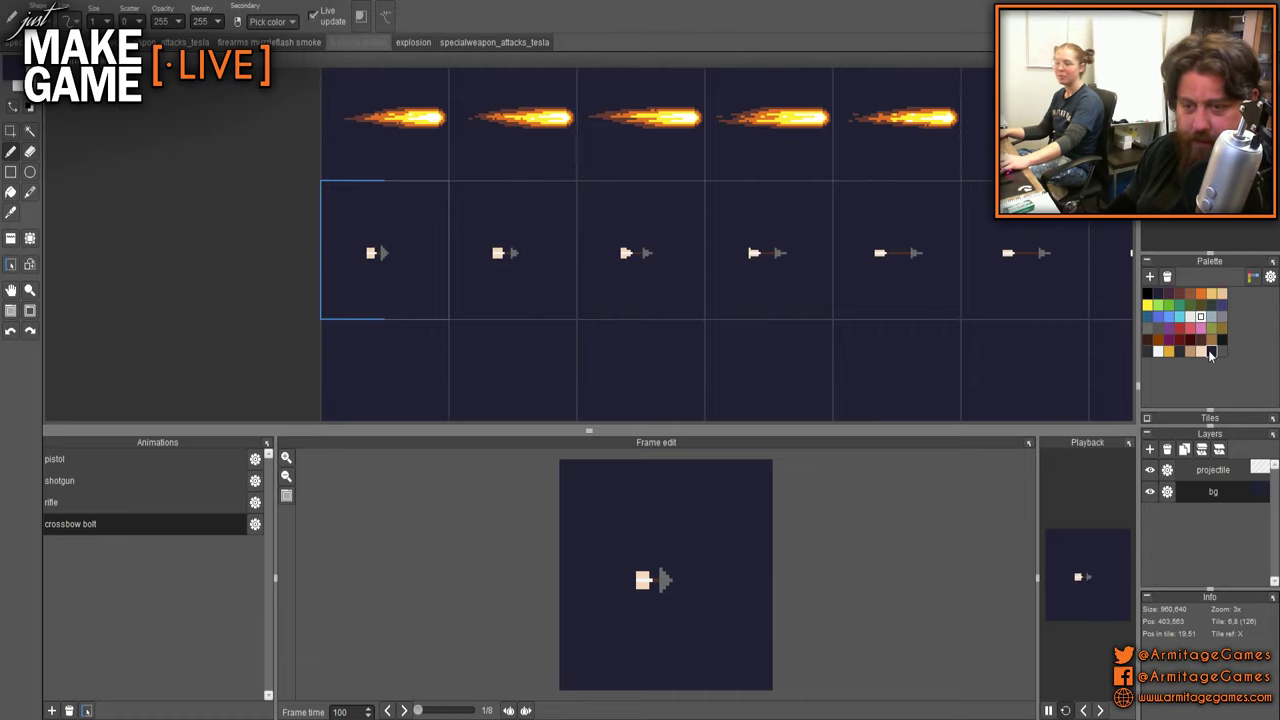
- Add a deep, saturated dark blue swatch to the palette
{"action": "left_click", "coordinate": [1149, 276]}
{"action": "left_click", "coordinate": [279, 124]}
{"action": "left_click_drag", "start_coordinate": [279, 124], "coordinate": [284, 128]}
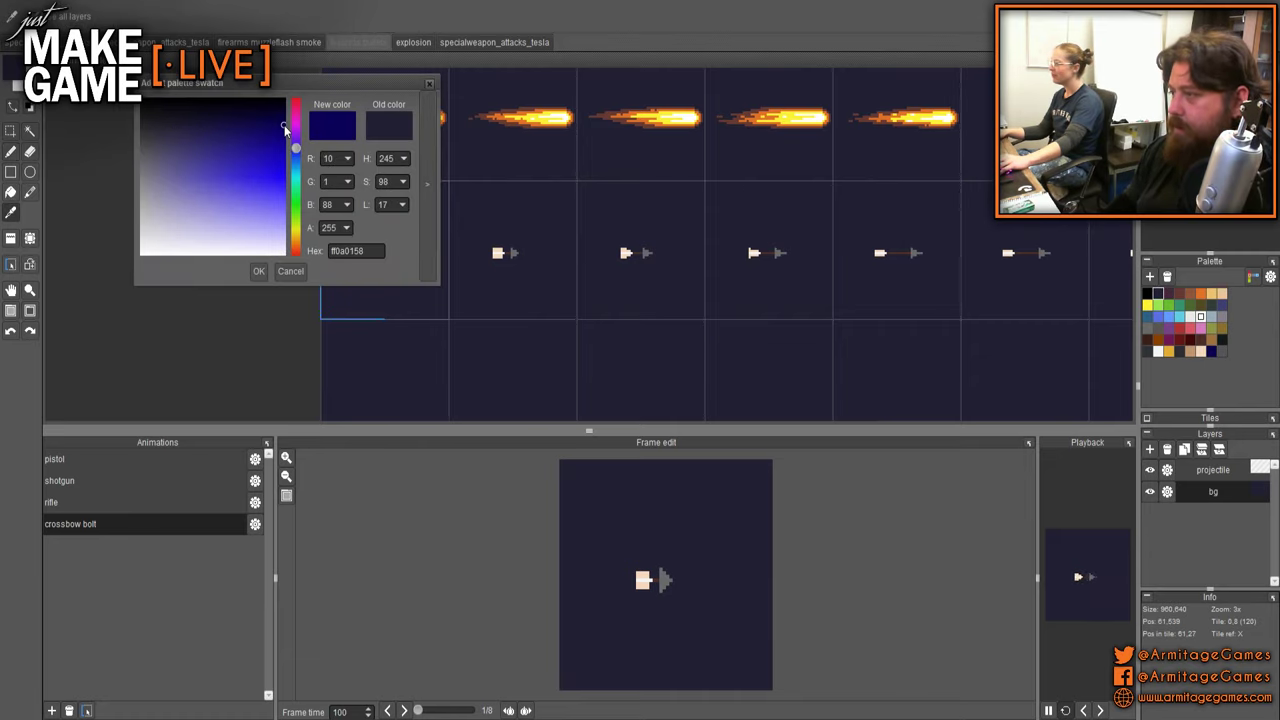
{"action": "left_click", "coordinate": [258, 271]}
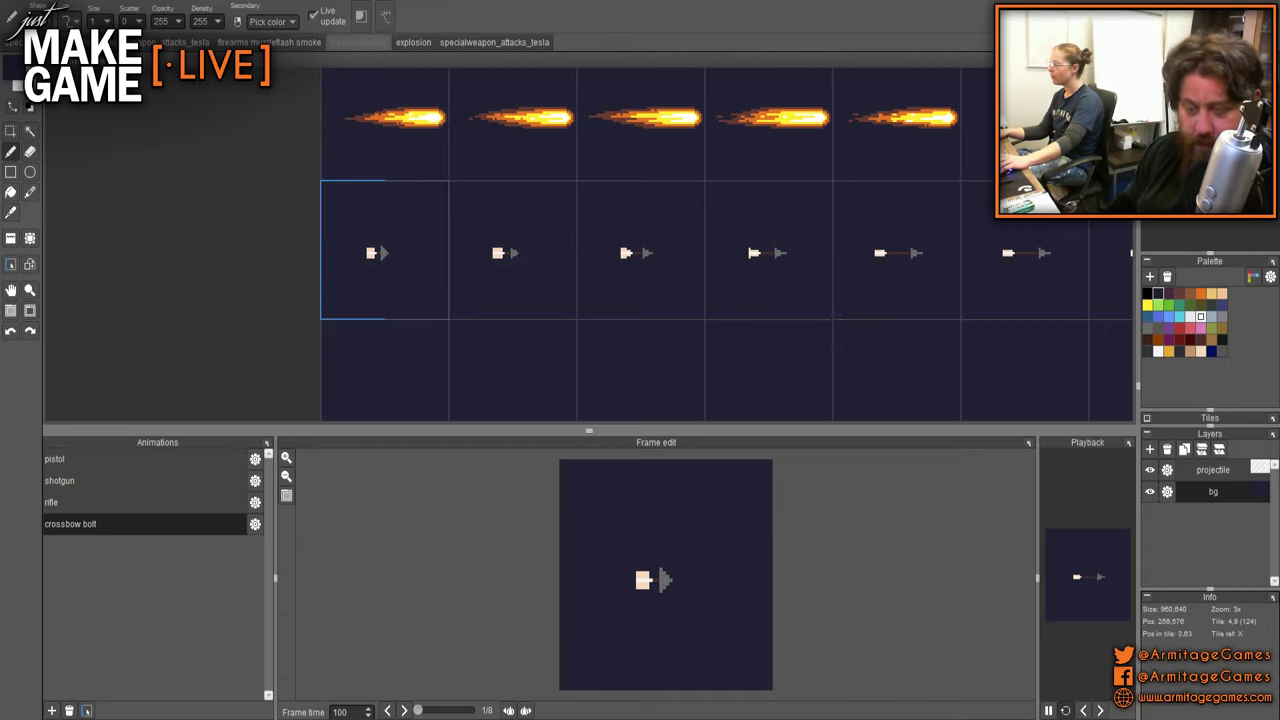
- Fill the bg layer with the new dark blue swatch
{"action": "key", "text": "g"}
{"action": "left_click", "coordinate": [1211, 350]}
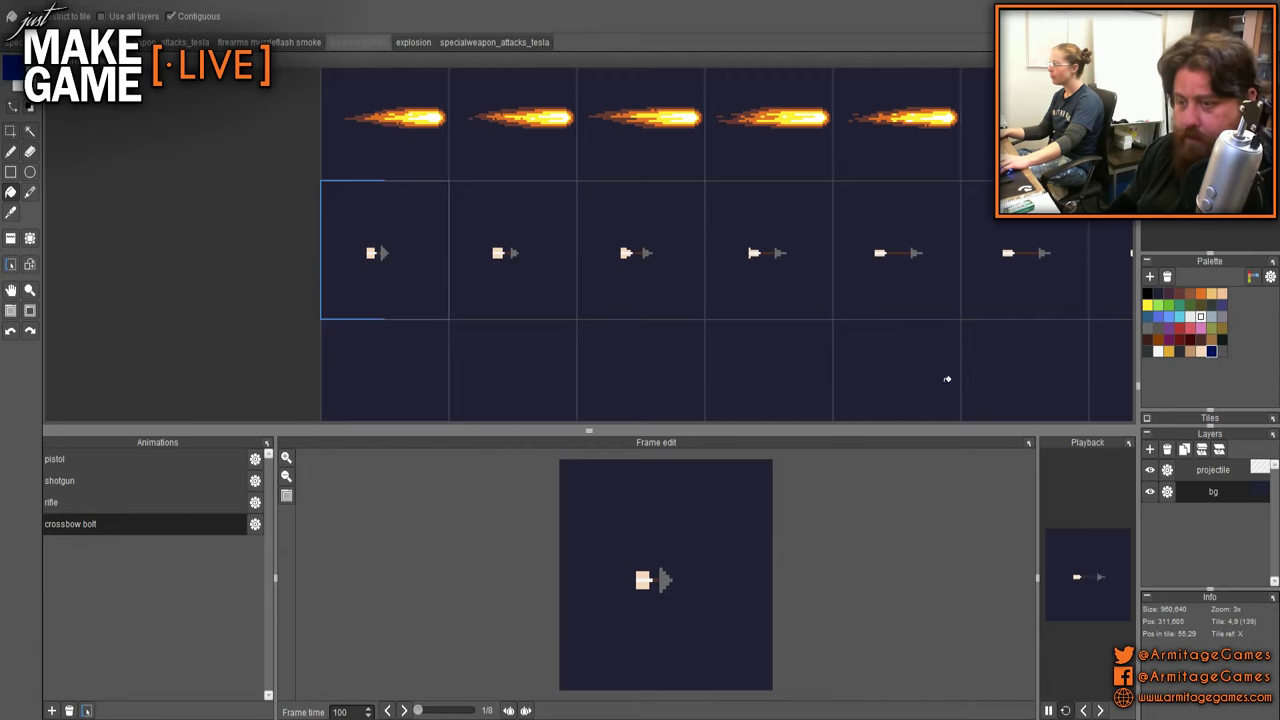
{"action": "left_click", "coordinate": [978, 386]}
{"action": "scroll", "coordinate": [997, 327], "scroll_direction": "down", "scroll_amount": 2}
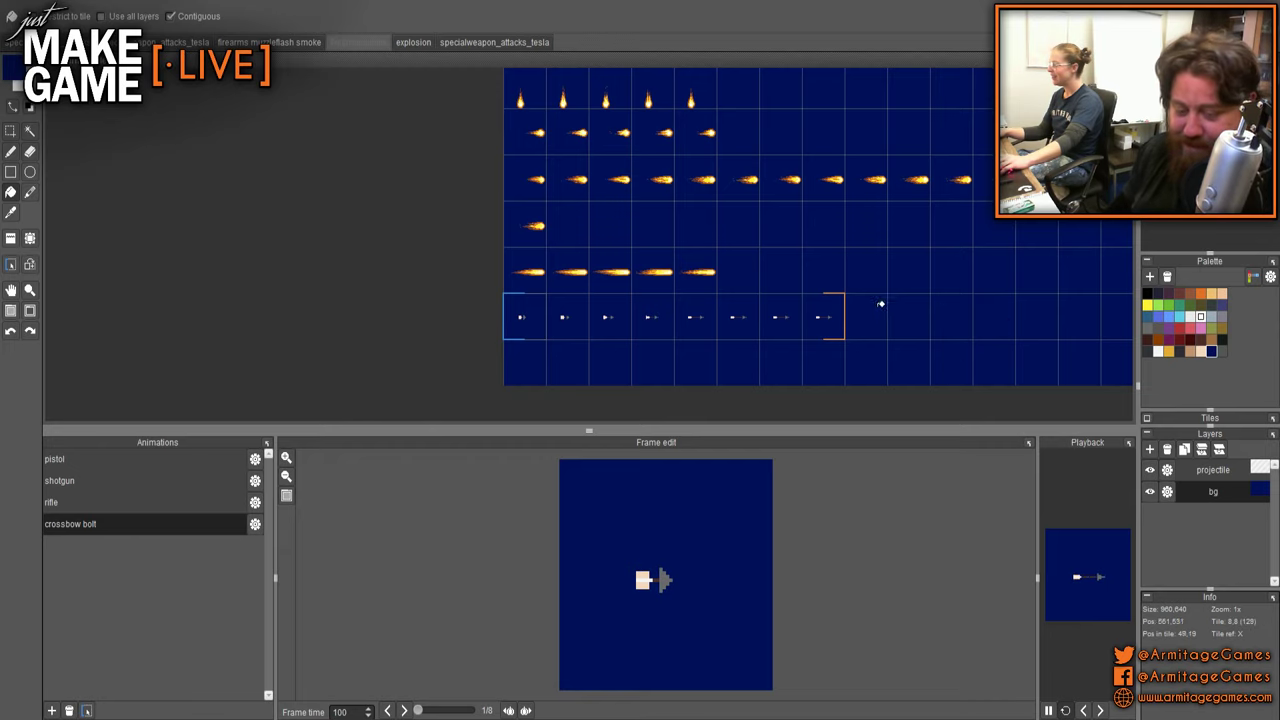
- On the projectile layer, erase the front column of the first frame's fletching above and below the white shaft
{"action": "scroll", "coordinate": [486, 280], "scroll_direction": "up", "scroll_amount": 2}
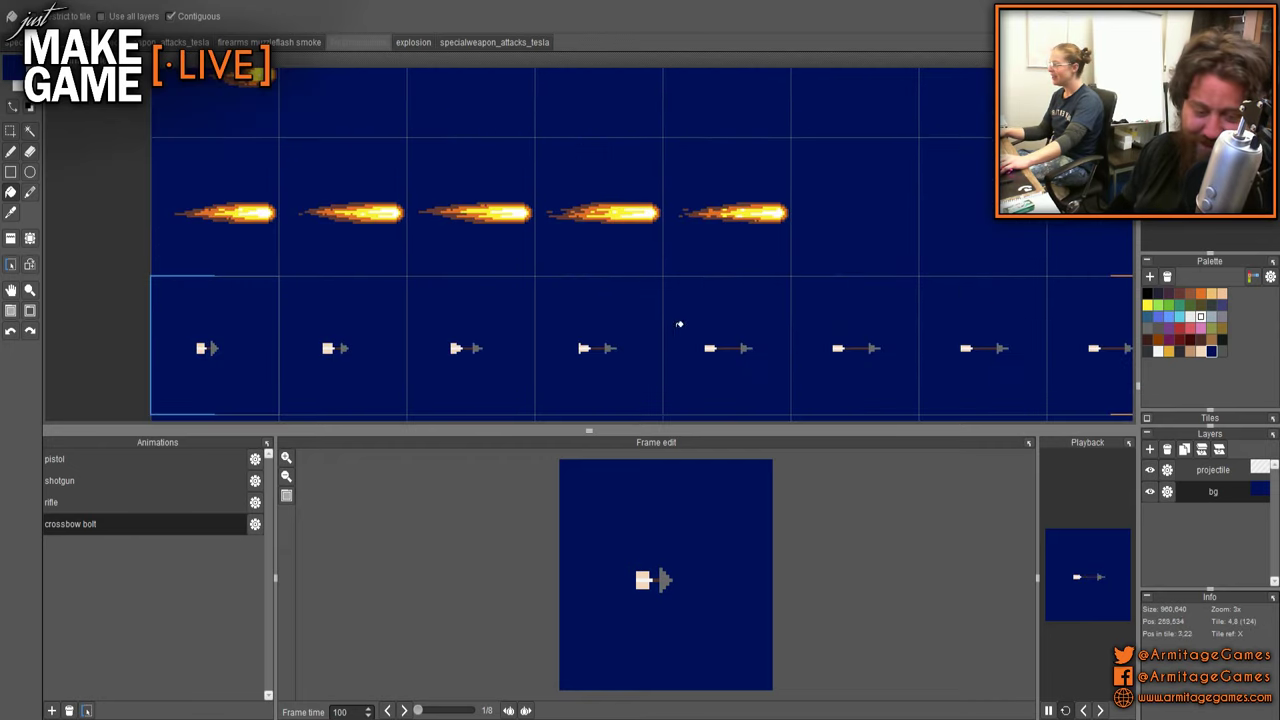
{"action": "left_click_drag", "start_coordinate": [679, 324], "coordinate": [589, 274]}
{"action": "key", "text": "b"}
{"action": "scroll", "coordinate": [595, 282], "scroll_direction": "down", "scroll_amount": 1}
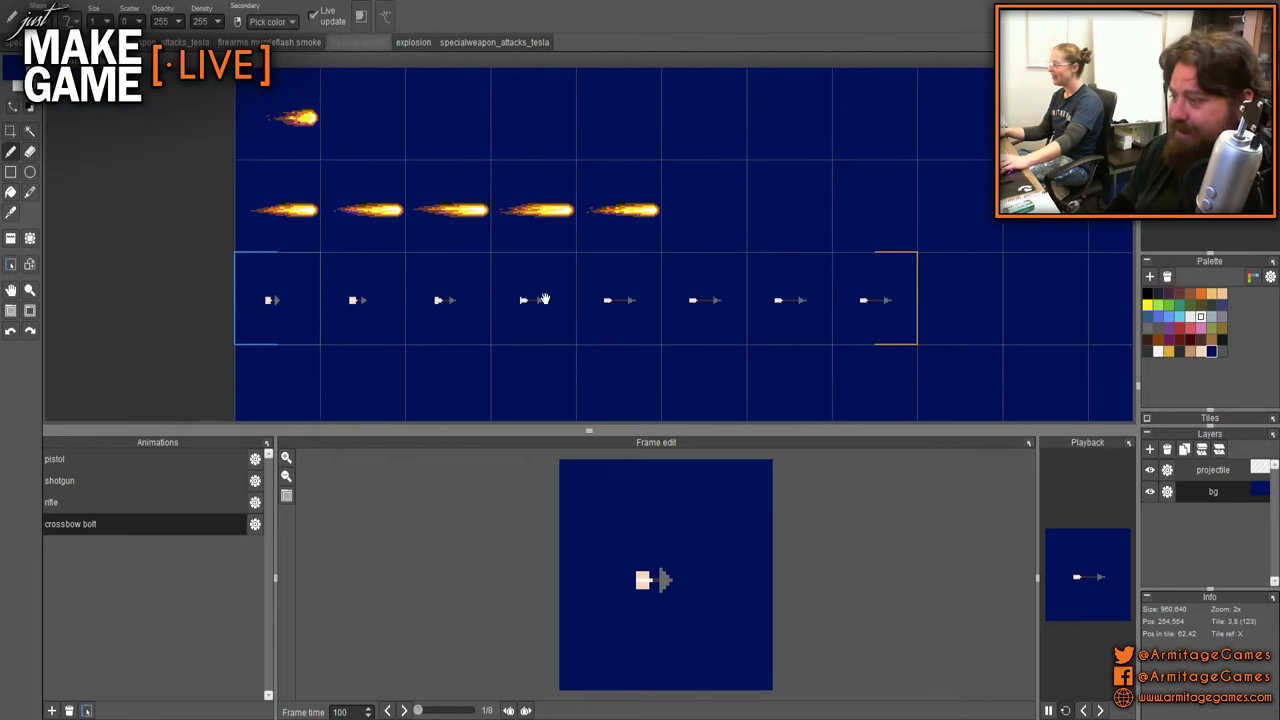
{"action": "scroll", "coordinate": [543, 299], "scroll_direction": "up", "scroll_amount": 3}
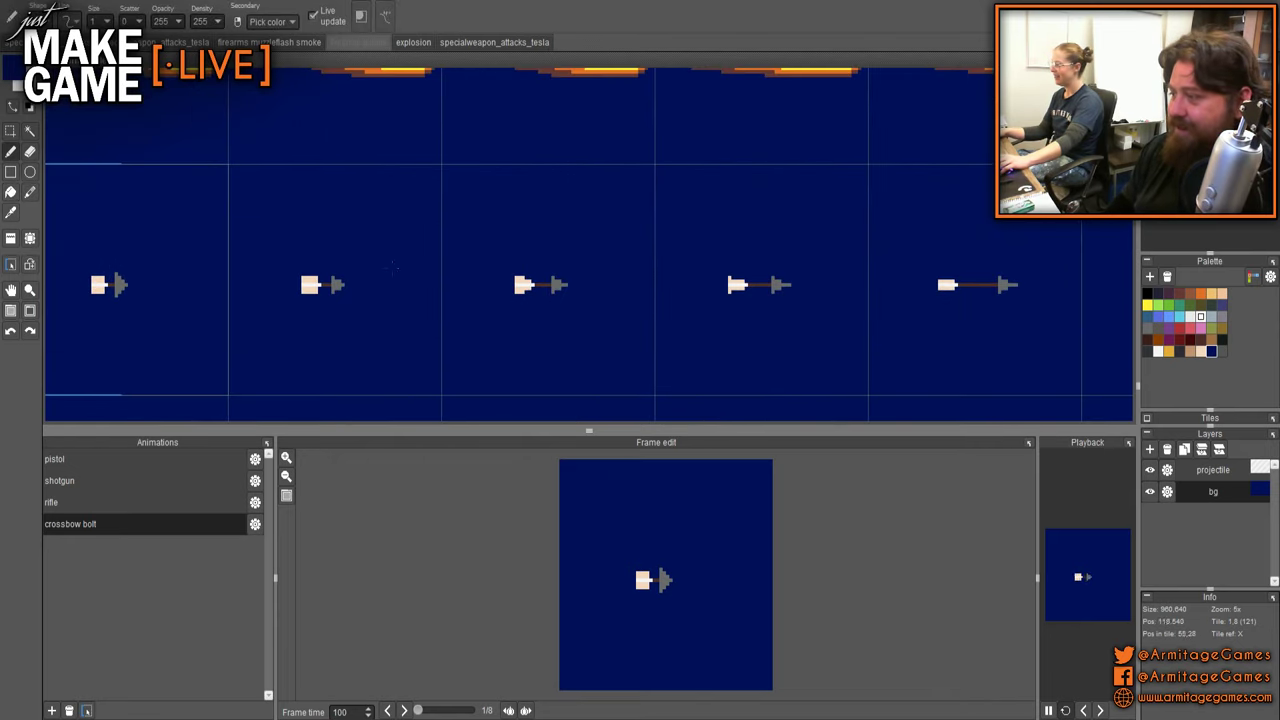
{"action": "scroll", "coordinate": [393, 268], "scroll_direction": "up", "scroll_amount": 4}
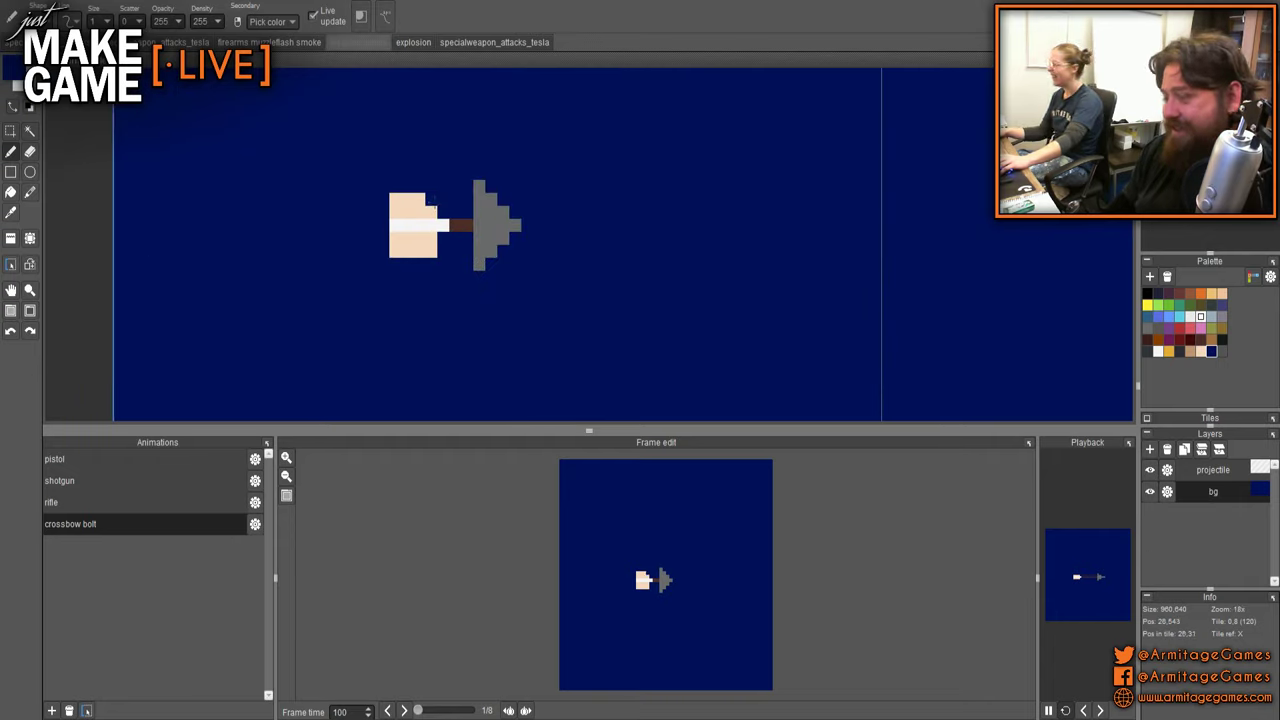
{"action": "left_click", "coordinate": [1212, 469]}
{"action": "key", "text": "e"}
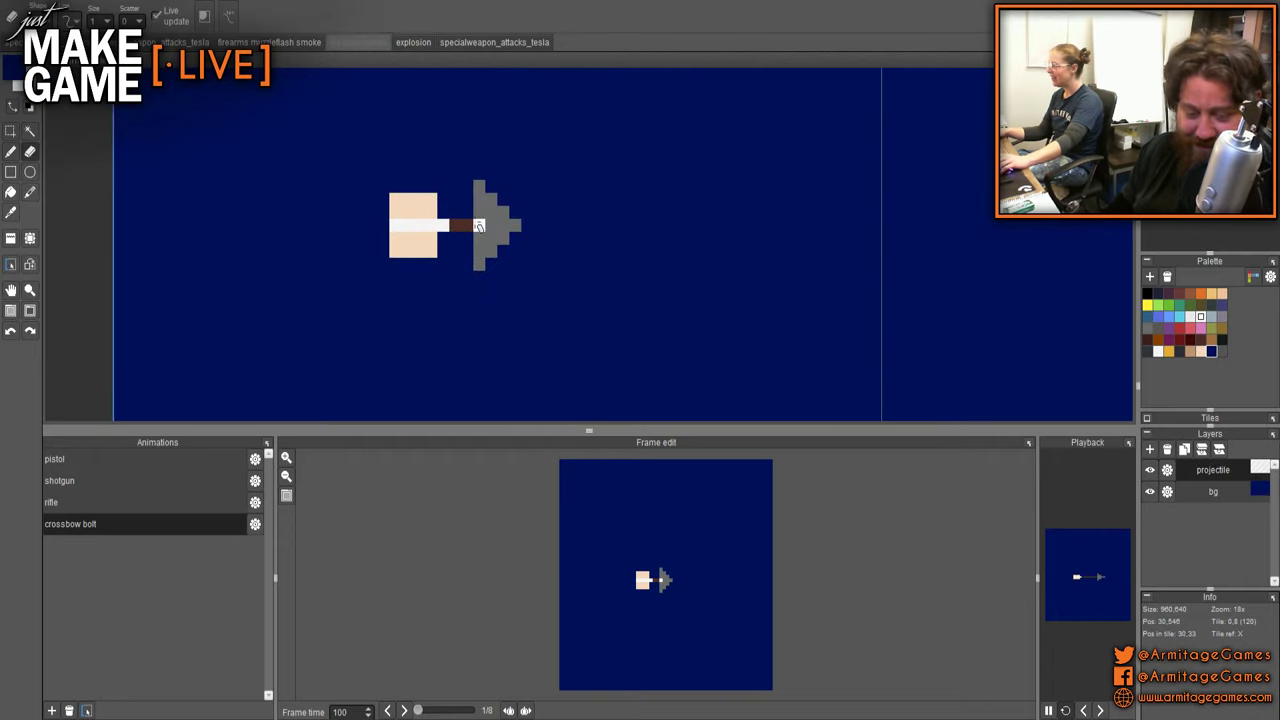
{"action": "left_click_drag", "start_coordinate": [431, 213], "coordinate": [431, 200]}
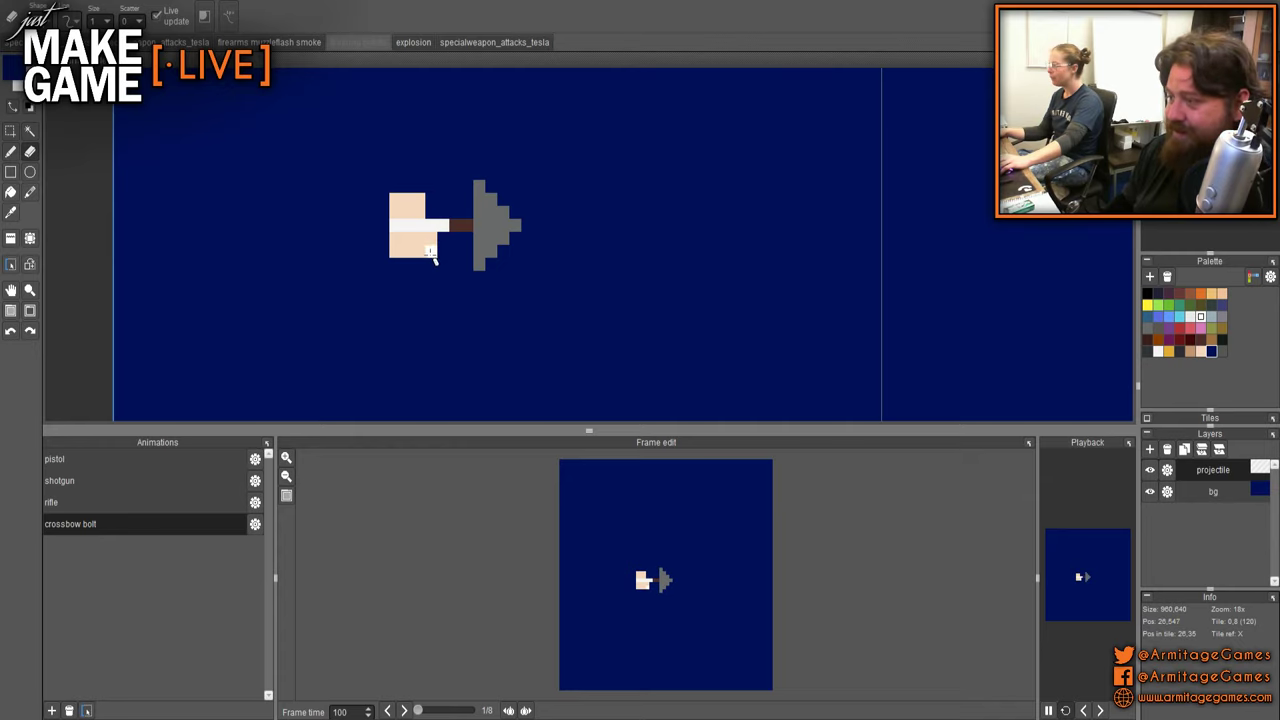
{"action": "left_click_drag", "start_coordinate": [431, 251], "coordinate": [431, 238]}
{"action": "scroll", "coordinate": [556, 281], "scroll_direction": "down", "scroll_amount": 5}
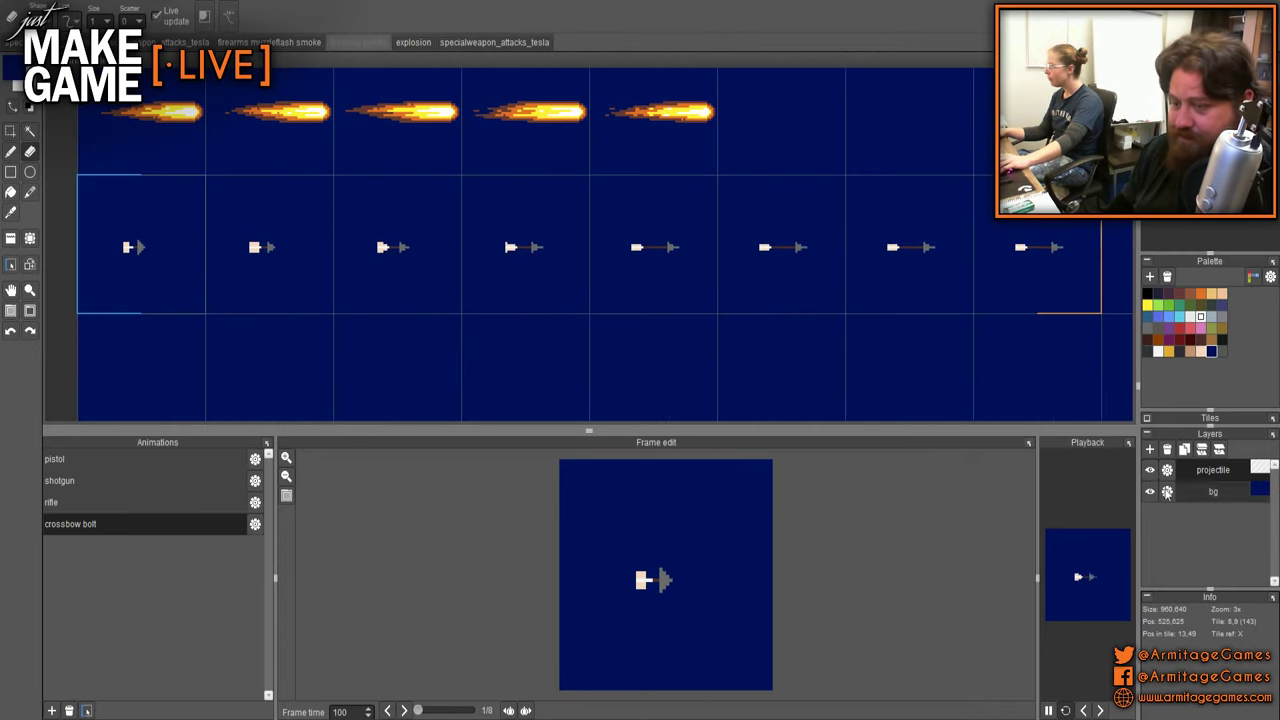
- Detach the animation playback into a large separate window and examine the crossbow bolt's motion up close
{"action": "left_click", "coordinate": [1127, 444]}
{"action": "left_click_drag", "start_coordinate": [1035, 433], "coordinate": [437, 163]}
{"action": "left_click_drag", "start_coordinate": [837, 176], "coordinate": [516, 129]}
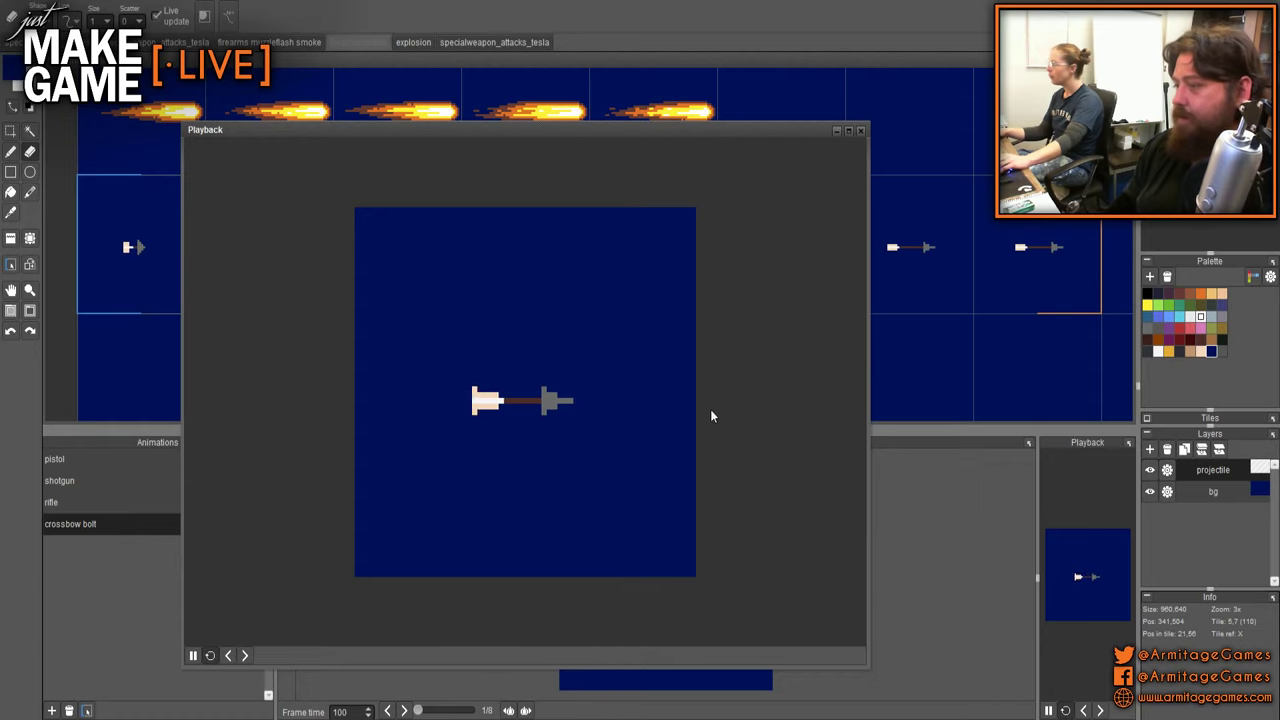
{"action": "scroll", "coordinate": [557, 411], "scroll_direction": "up", "scroll_amount": 5}
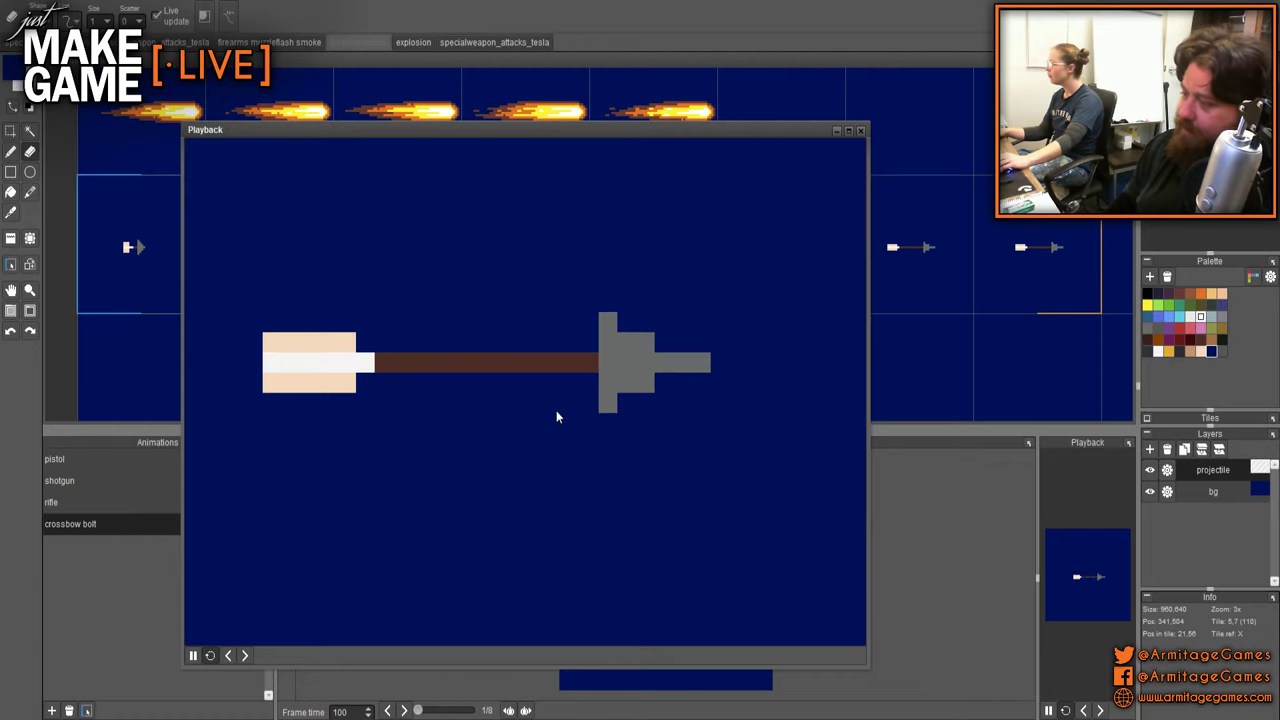
{"action": "scroll", "coordinate": [660, 435], "scroll_direction": "down", "scroll_amount": 2}
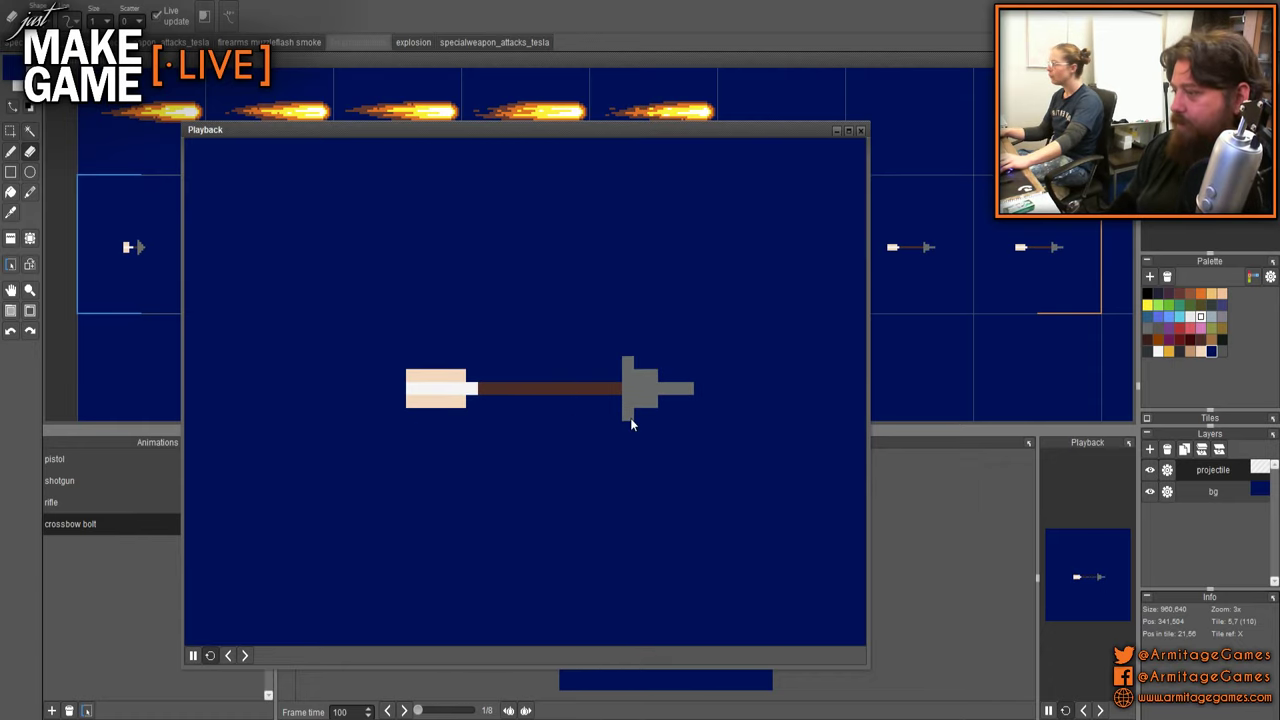
- Close the detached playback window and move the sixth frame's arrowhead four pixels forward, away from the fletching
{"action": "scroll", "coordinate": [630, 418], "scroll_direction": "down", "scroll_amount": 2}
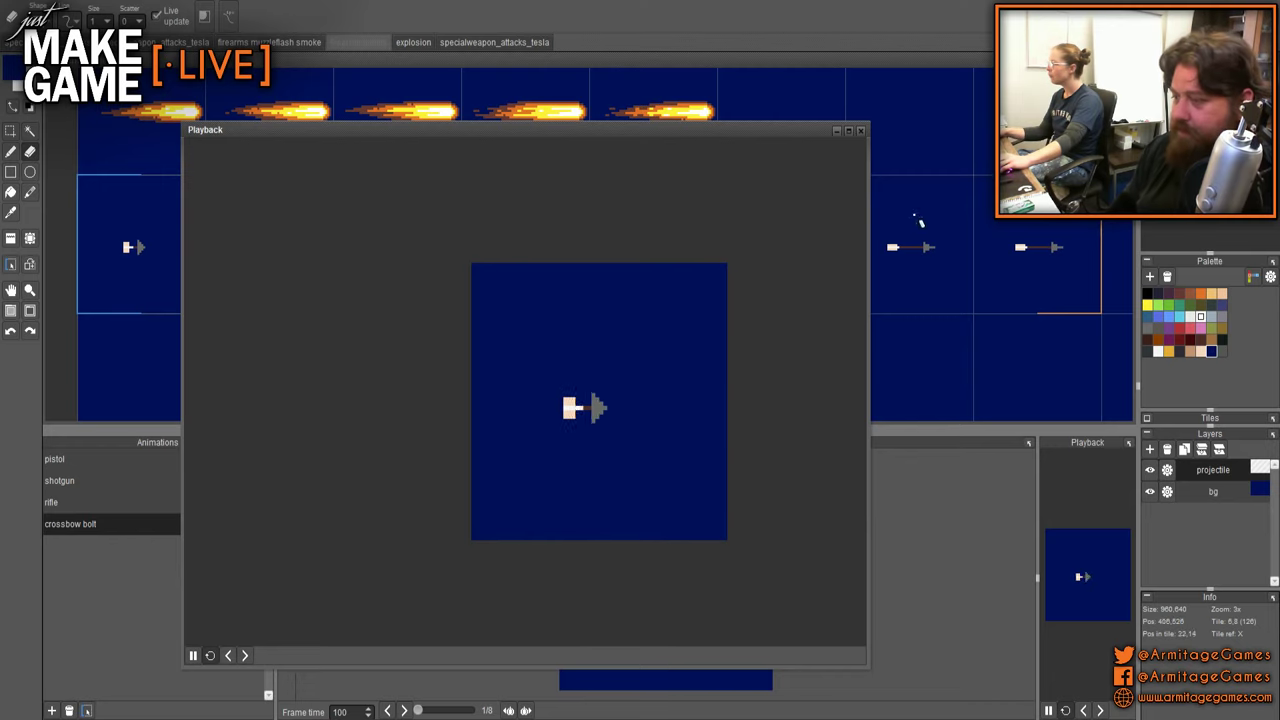
{"action": "left_click", "coordinate": [862, 131]}
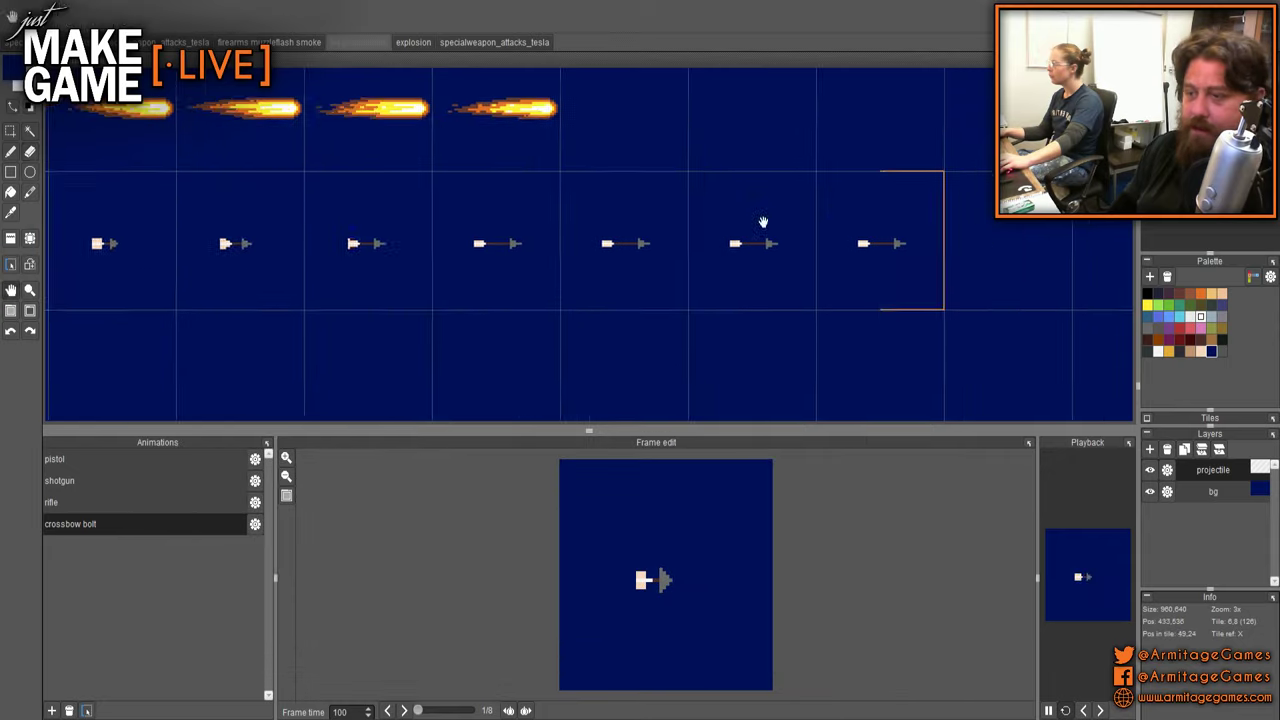
{"action": "scroll", "coordinate": [700, 220], "scroll_direction": "down", "scroll_amount": 2}
{"action": "scroll", "coordinate": [509, 284], "scroll_direction": "up", "scroll_amount": 4}
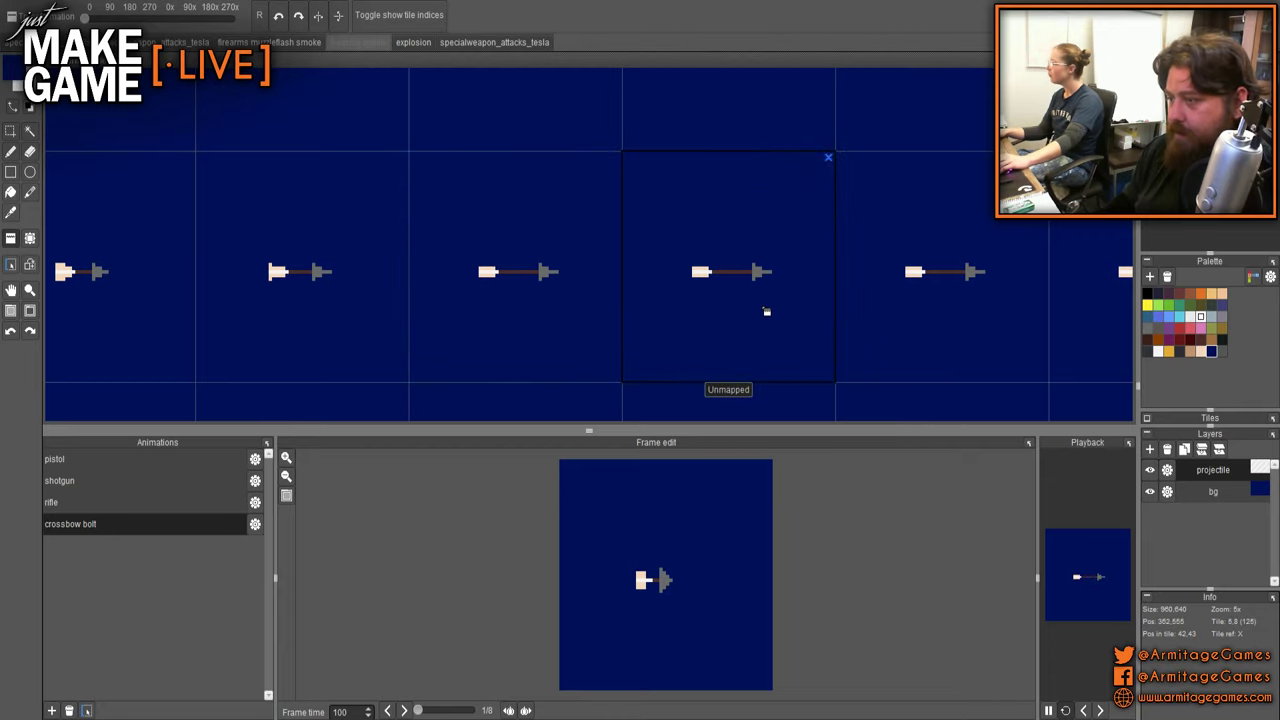
{"action": "scroll", "coordinate": [790, 292], "scroll_direction": "up", "scroll_amount": 2}
{"action": "left_click_drag", "start_coordinate": [712, 225], "coordinate": [787, 294]}
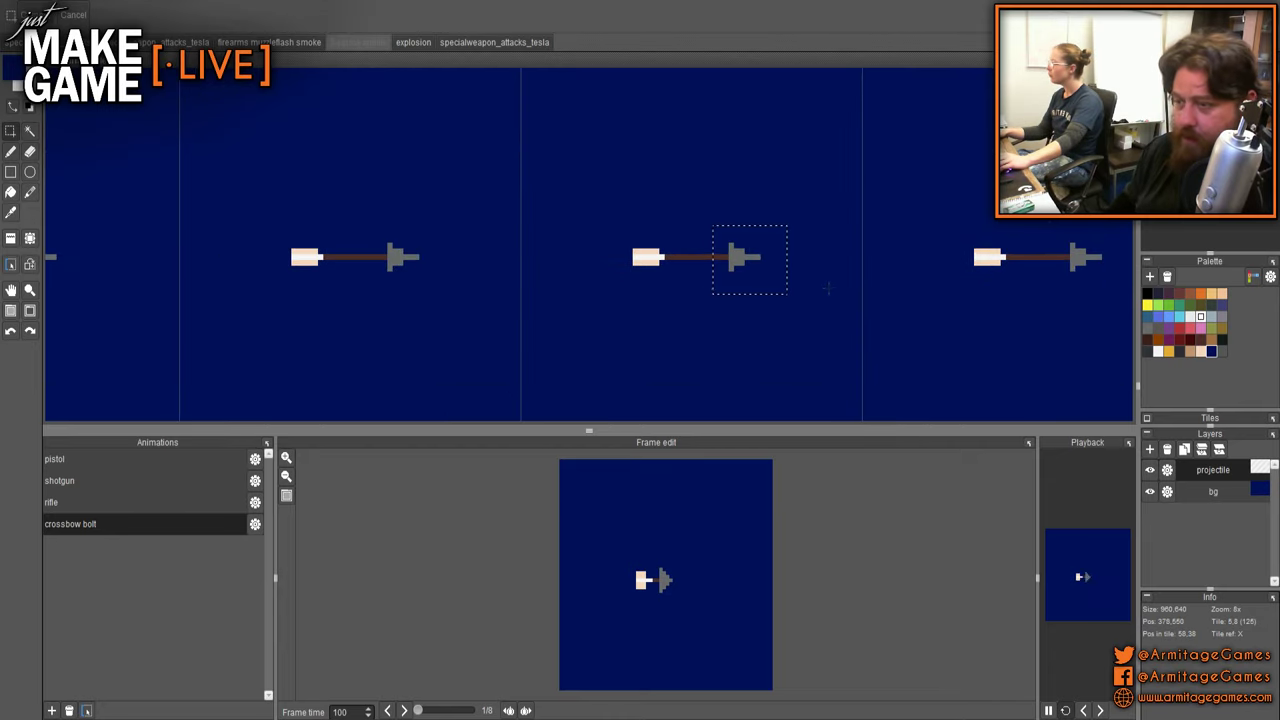
{"action": "key", "text": "Right"}
{"action": "key", "text": "Right"}
{"action": "key", "text": "Right"}
{"action": "key", "text": "Right"}
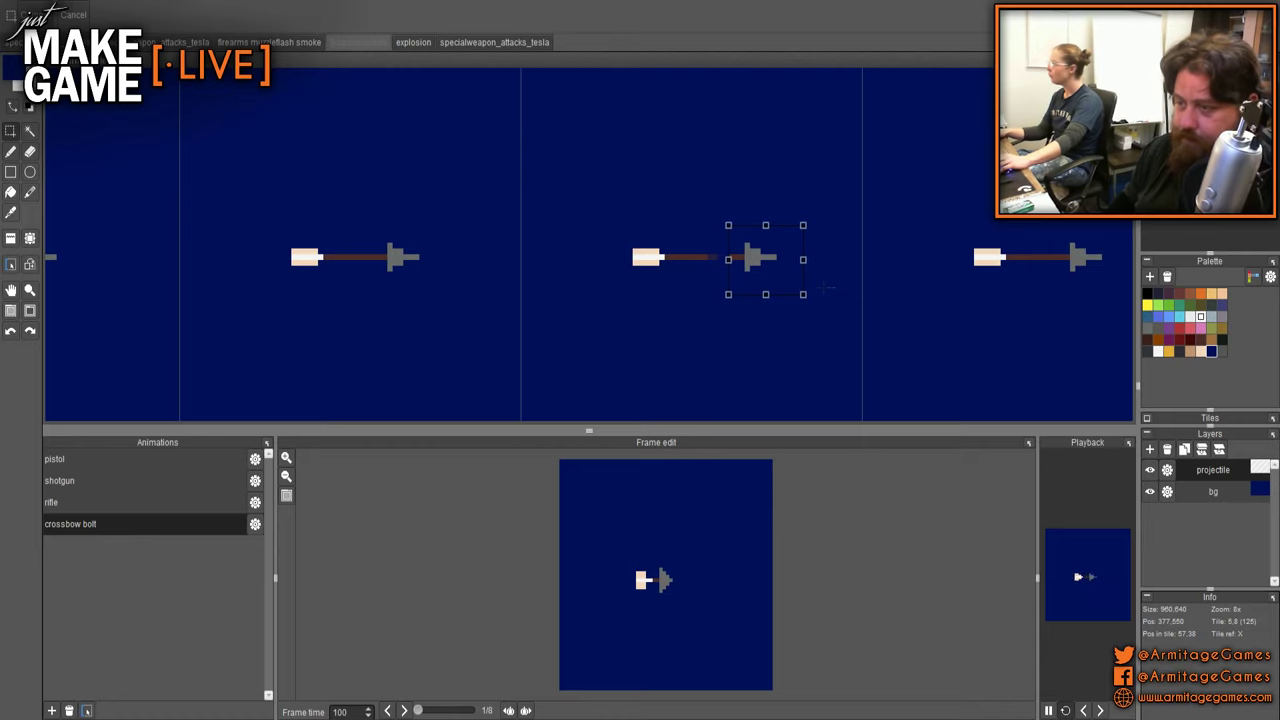
{"action": "key", "text": "Return"}
{"action": "key", "text": "ctrl+d"}
- Fill the gap in the sixth frame's shaft with the shaft's own brown
{"action": "scroll", "coordinate": [686, 290], "scroll_direction": "up", "scroll_amount": 5}
{"action": "key", "text": "b"}
{"action": "right_click", "coordinate": [886, 175]}
{"action": "left_click_drag", "start_coordinate": [868, 175], "coordinate": [793, 175]}
- Extend the sixth frame's fletching two pixels backward, with beige outer rows and a white centre row
{"action": "right_click", "coordinate": [525, 155]}
{"action": "mouse_move", "coordinate": [525, 155]}
{"action": "left_mouse_down"}
{"action": "mouse_move", "coordinate": [470, 155]}
{"action": "mouse_move", "coordinate": [456, 195]}
{"action": "left_mouse_up"}
{"action": "left_click", "coordinate": [490, 176]}
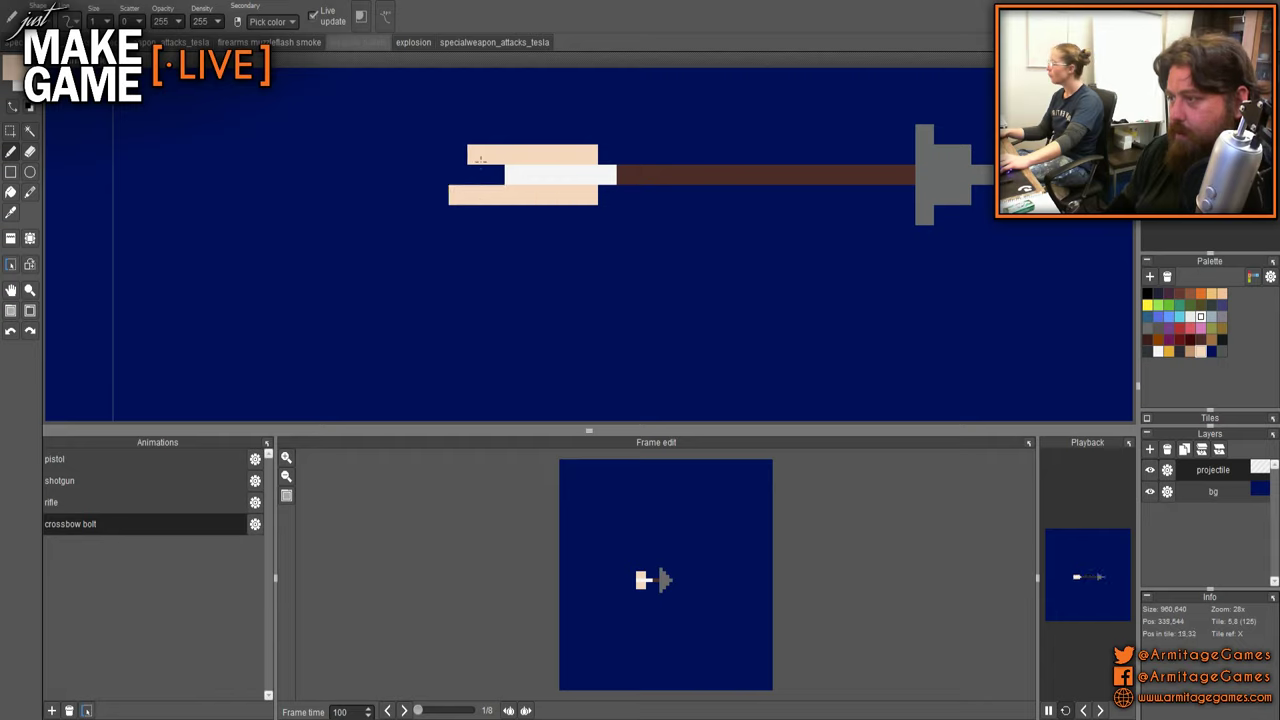
{"action": "key", "text": "e"}
{"action": "left_click", "coordinate": [459, 197]}
{"action": "right_click", "coordinate": [517, 178]}
{"action": "key", "text": "b"}
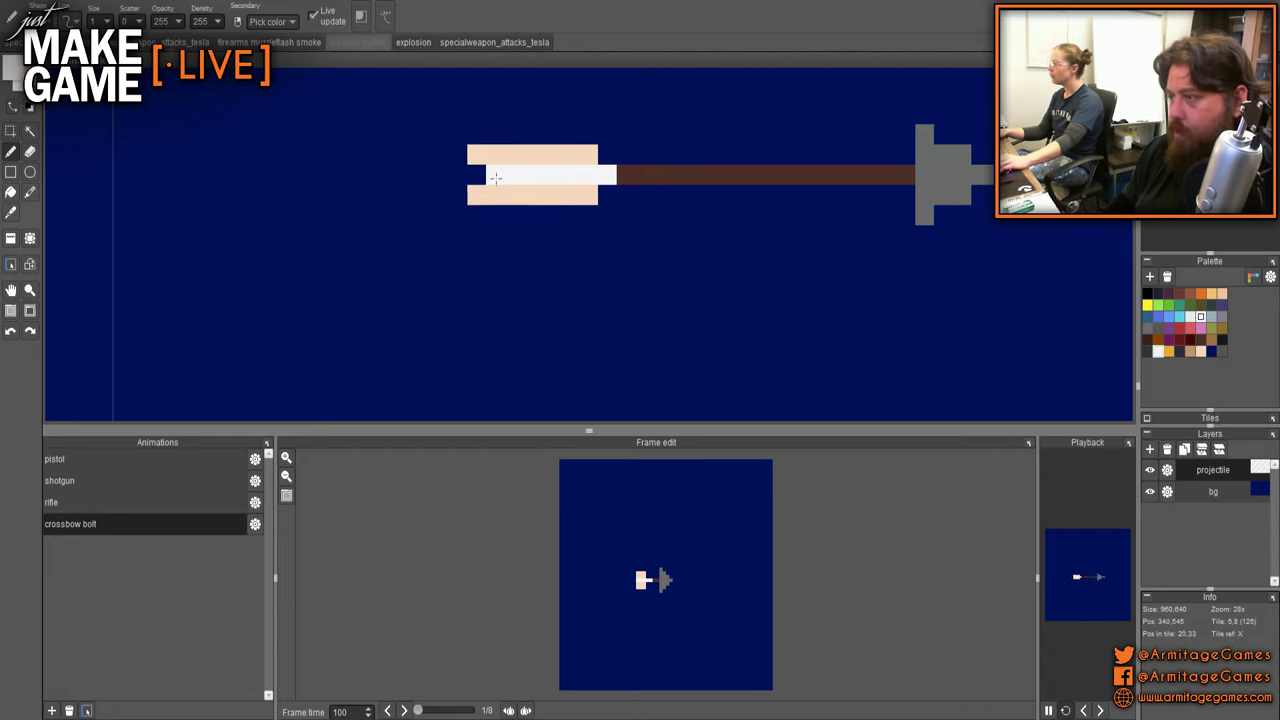
{"action": "left_click_drag", "start_coordinate": [495, 176], "coordinate": [476, 176]}
- Copy the sixth frame's bolt tile over the seventh frame
{"action": "scroll", "coordinate": [814, 209], "scroll_direction": "down", "scroll_amount": 3}
{"action": "key", "text": "t"}
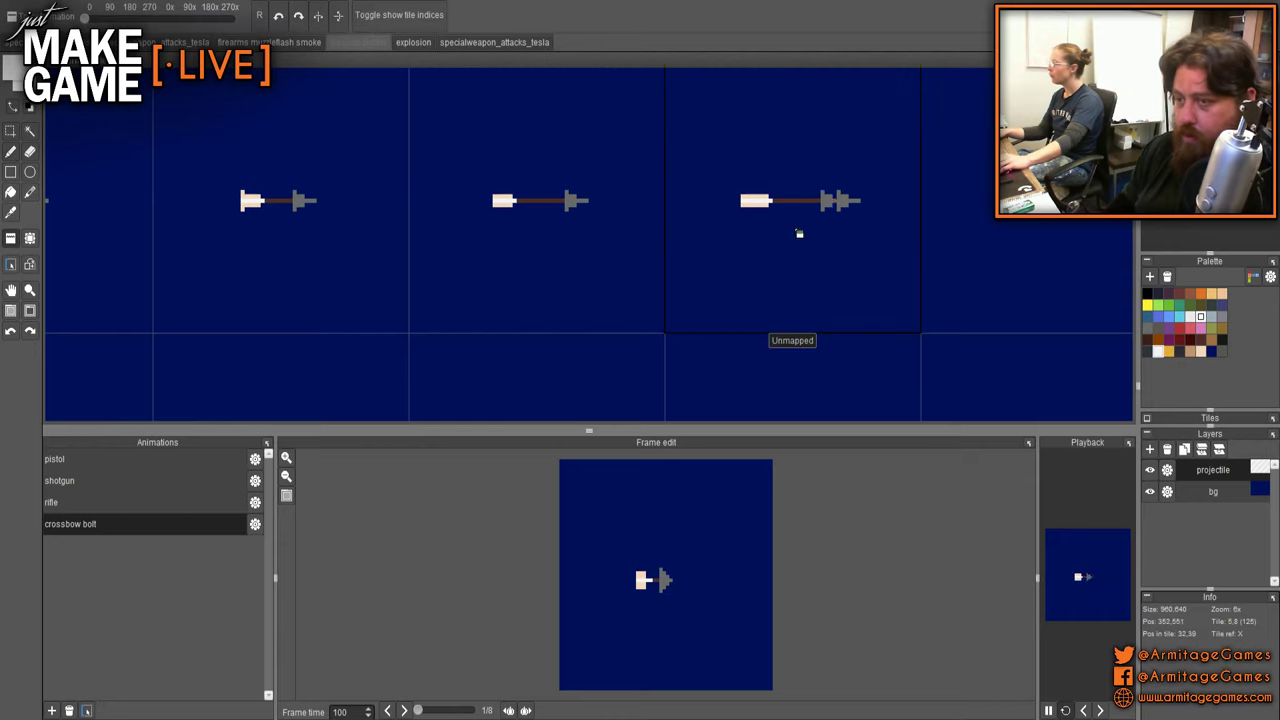
{"action": "left_click_drag", "start_coordinate": [989, 226], "coordinate": [534, 260]}
- Lengthen the seventh frame's fletching by one pixel column at the back, beige above and below a white centre
{"action": "scroll", "coordinate": [557, 250], "scroll_direction": "up", "scroll_amount": 3}
{"action": "key", "text": "b"}
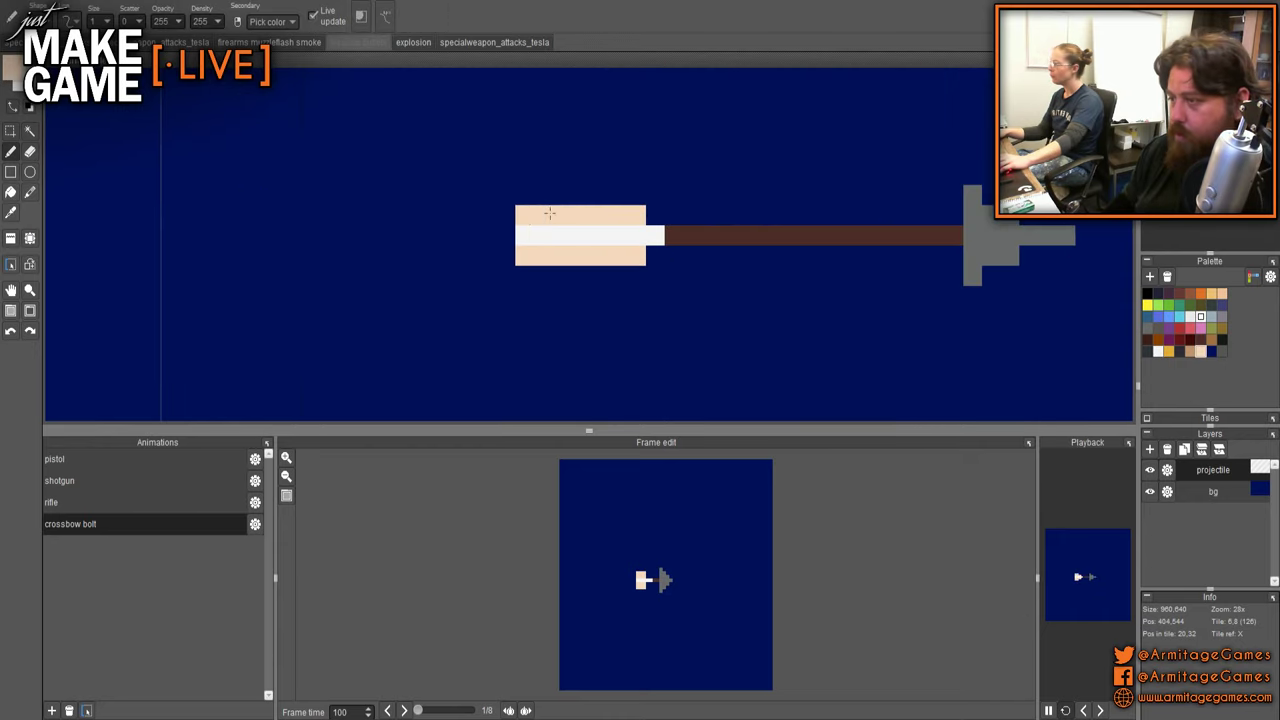
{"action": "left_click", "coordinate": [506, 215]}
{"action": "left_click", "coordinate": [506, 255]}
{"action": "left_click", "coordinate": [507, 236]}
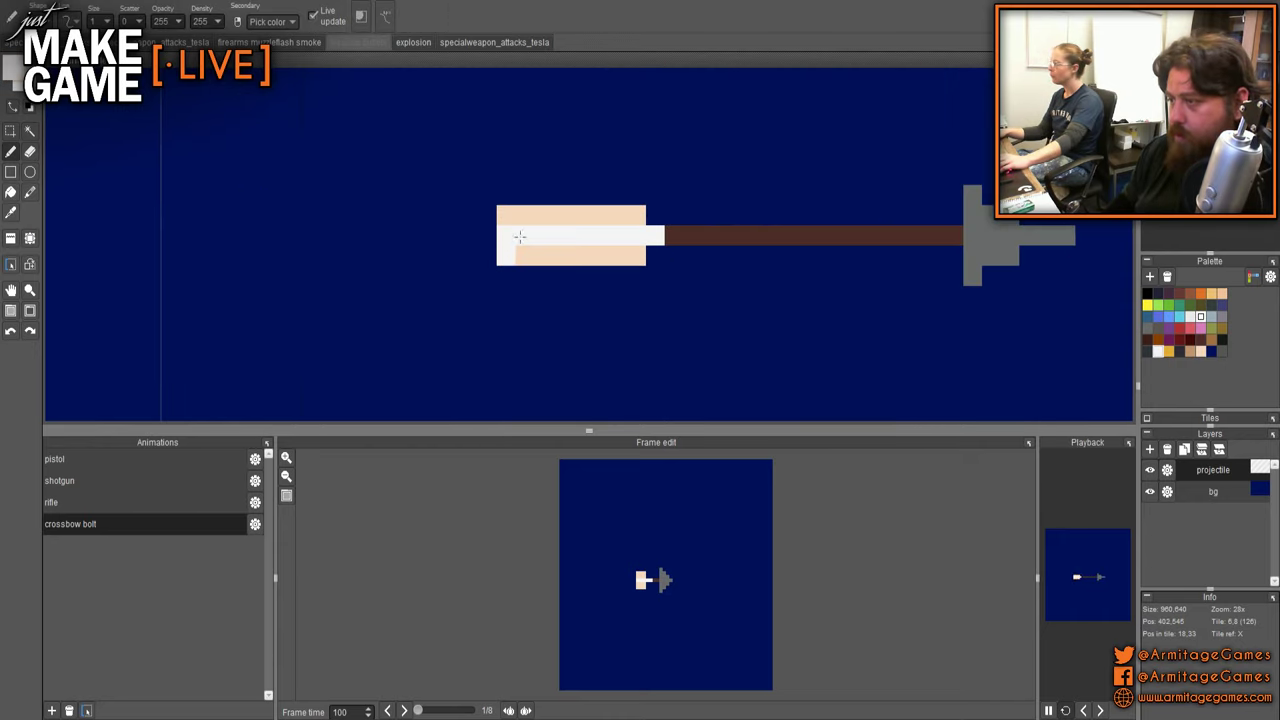
{"action": "right_click", "coordinate": [524, 254]}
{"action": "left_click", "coordinate": [507, 255]}
- Pause the playback and step through the crossbow bolt frames to compare the bolt's length and position between neighbouring frames
{"action": "scroll", "coordinate": [540, 247], "scroll_direction": "down", "scroll_amount": 4}
{"action": "key", "text": "space"}
{"action": "scroll", "coordinate": [558, 248], "scroll_direction": "down", "scroll_amount": 4}
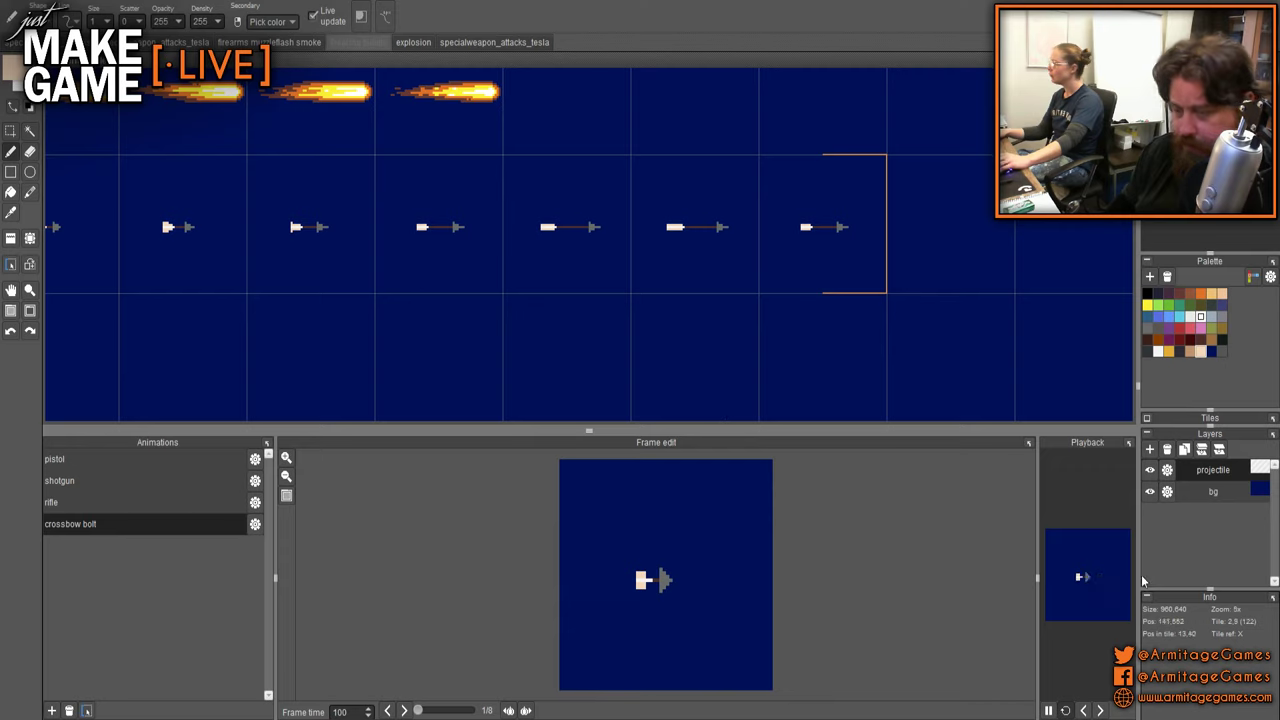
{"action": "left_click", "coordinate": [1048, 710]}
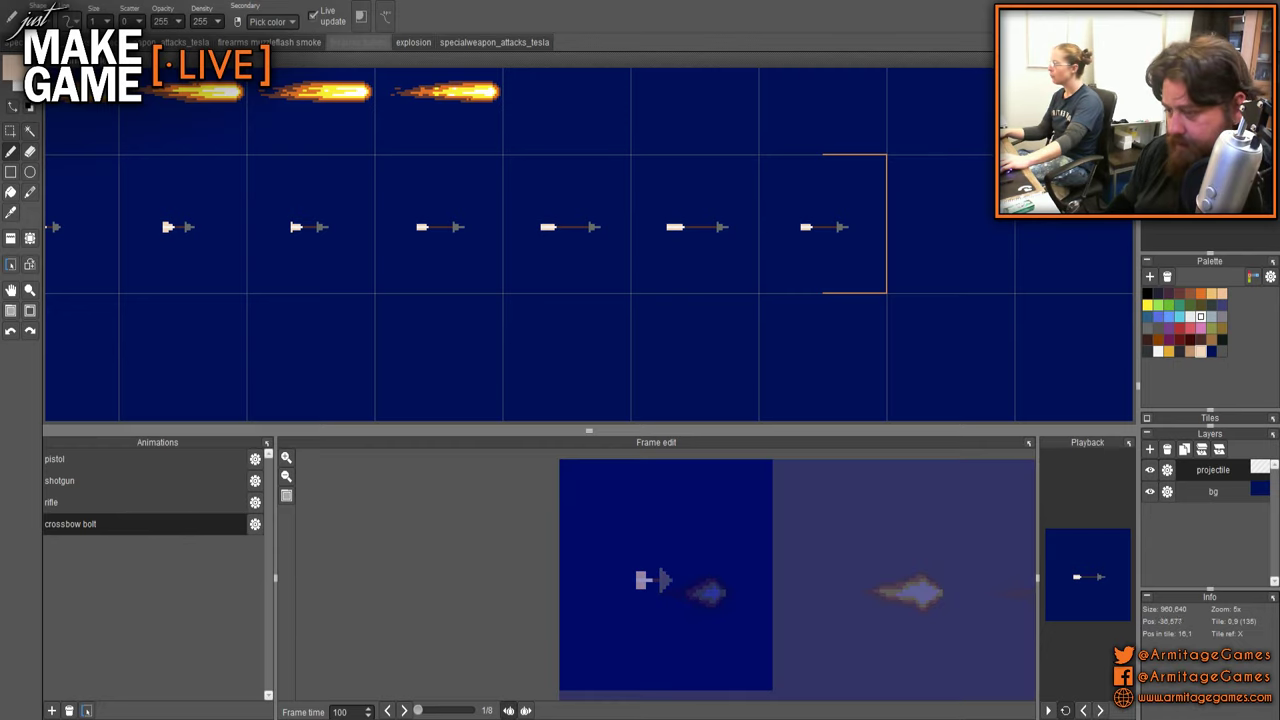
{"action": "left_click", "coordinate": [404, 710]}
{"action": "left_click", "coordinate": [388, 710]}
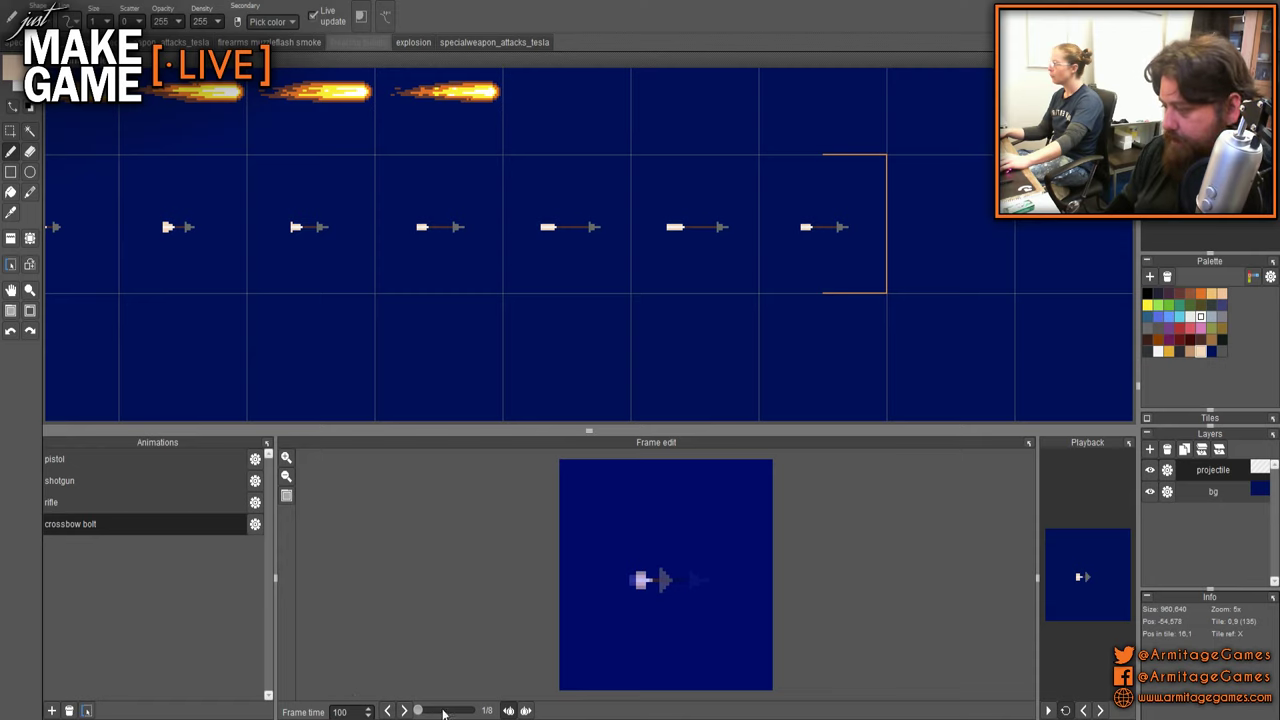
{"action": "scroll", "coordinate": [361, 268], "scroll_direction": "down", "scroll_amount": 2}
{"action": "left_click_drag", "start_coordinate": [258, 298], "coordinate": [502, 274]}
{"action": "scroll", "coordinate": [486, 252], "scroll_direction": "up", "scroll_amount": 2}
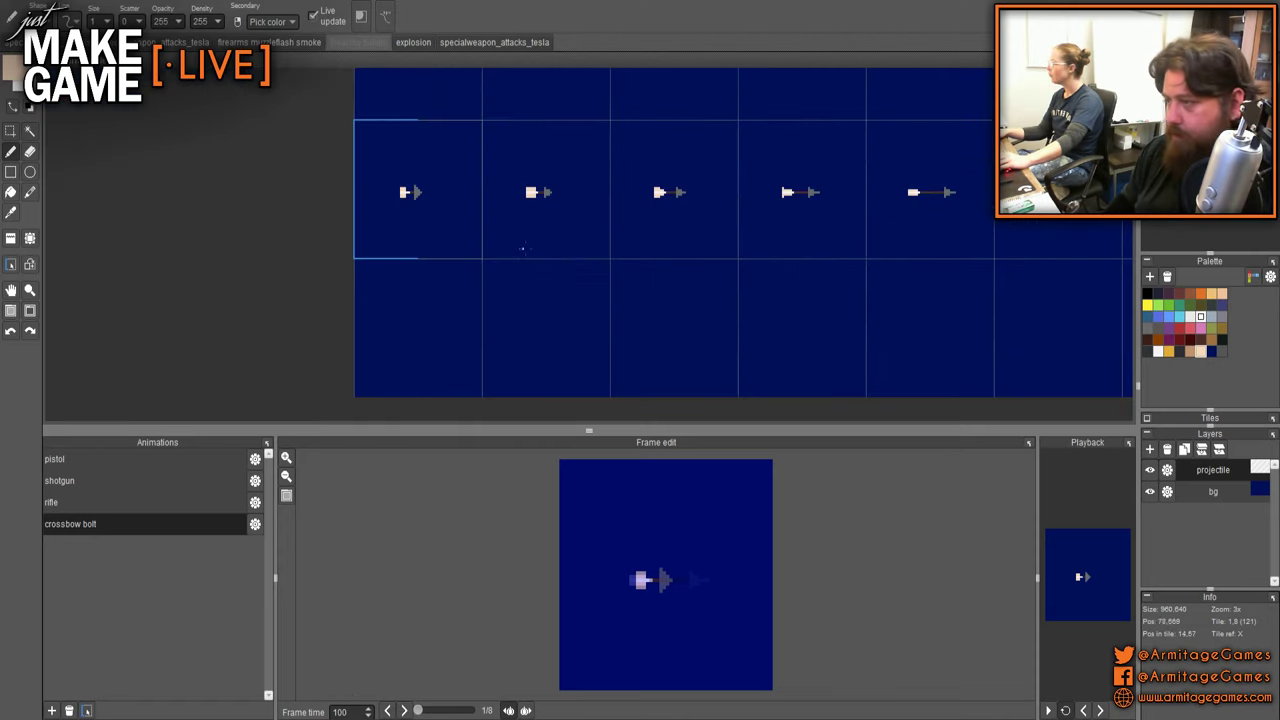
{"action": "scroll", "coordinate": [800, 280], "scroll_direction": "down", "scroll_amount": 1}
{"action": "left_click", "coordinate": [388, 710]}
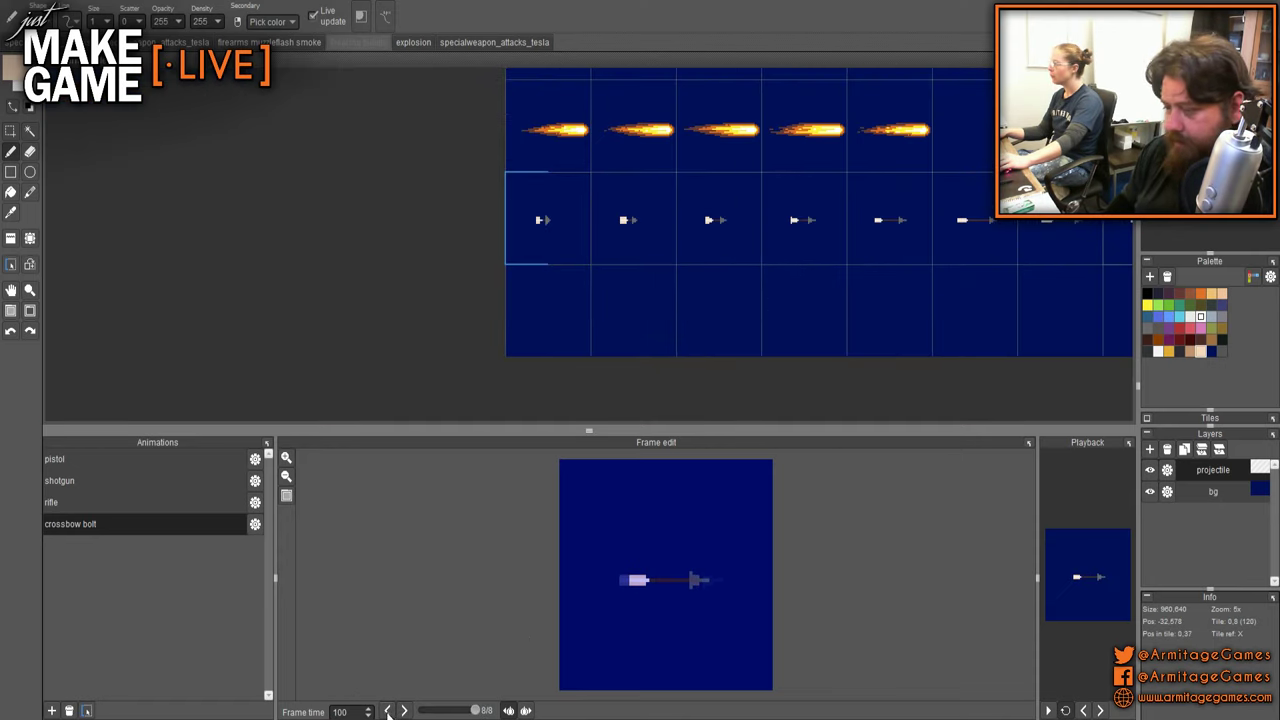
{"action": "left_click_drag", "start_coordinate": [936, 294], "coordinate": [492, 323]}
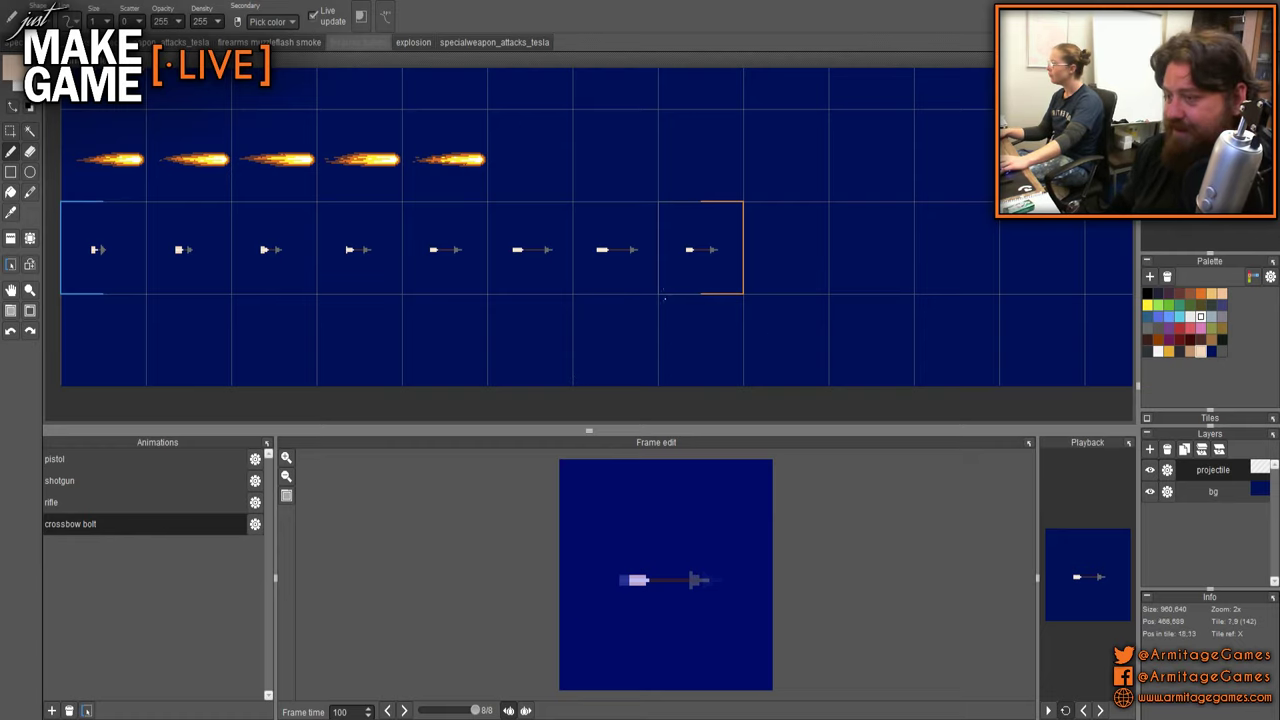
{"action": "scroll", "coordinate": [665, 297], "scroll_direction": "up", "scroll_amount": 1}
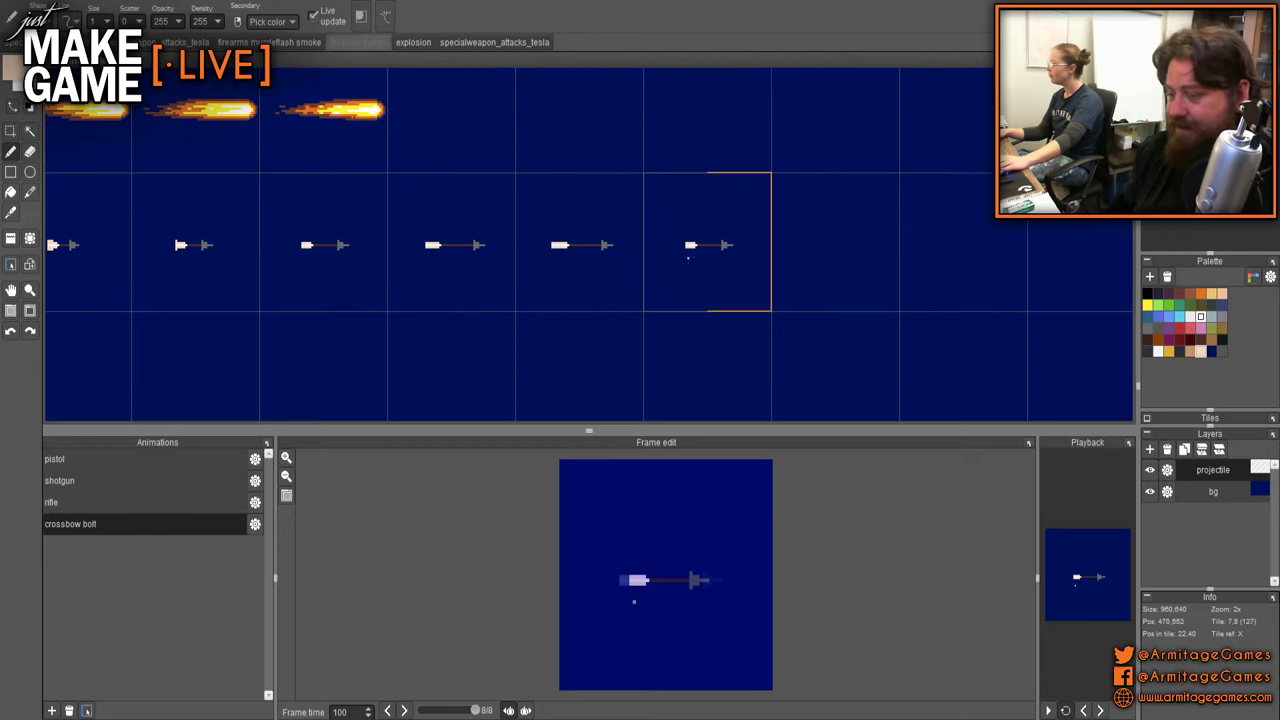
{"action": "left_click", "coordinate": [405, 710]}
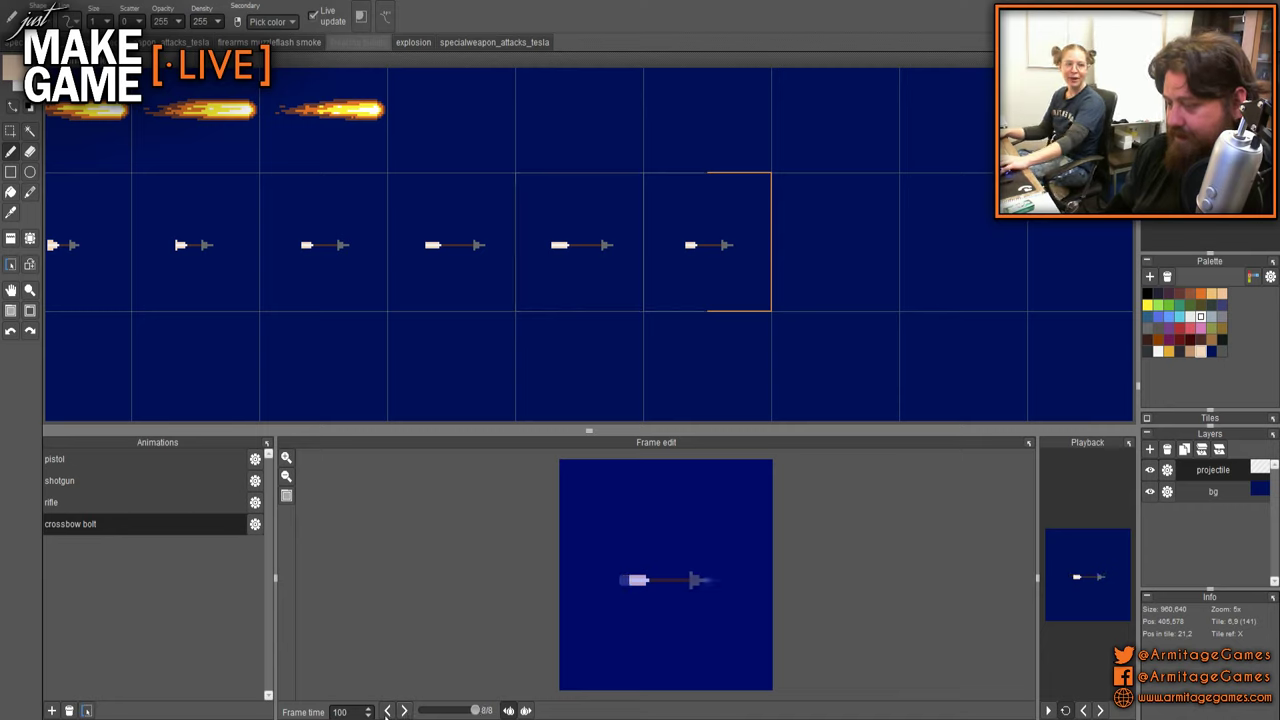
{"action": "left_click", "coordinate": [387, 710]}
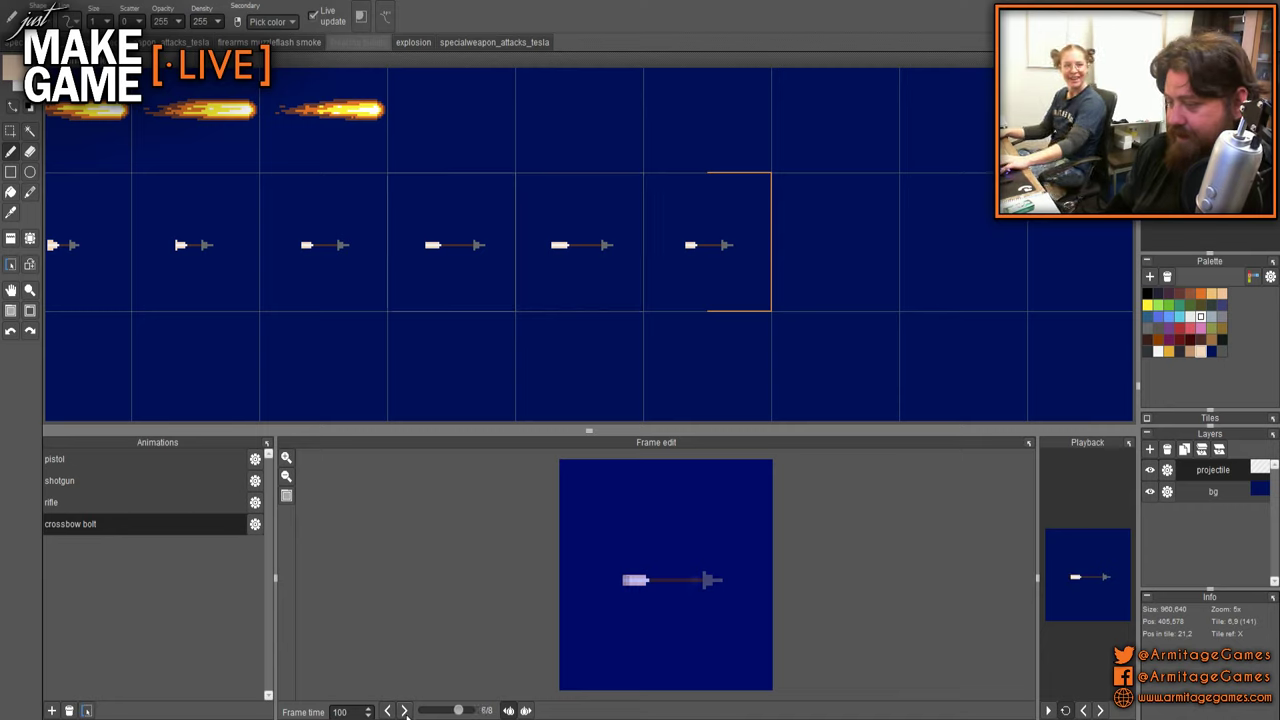
{"action": "left_click", "coordinate": [617, 537]}
{"action": "key", "text": "ctrl+z"}
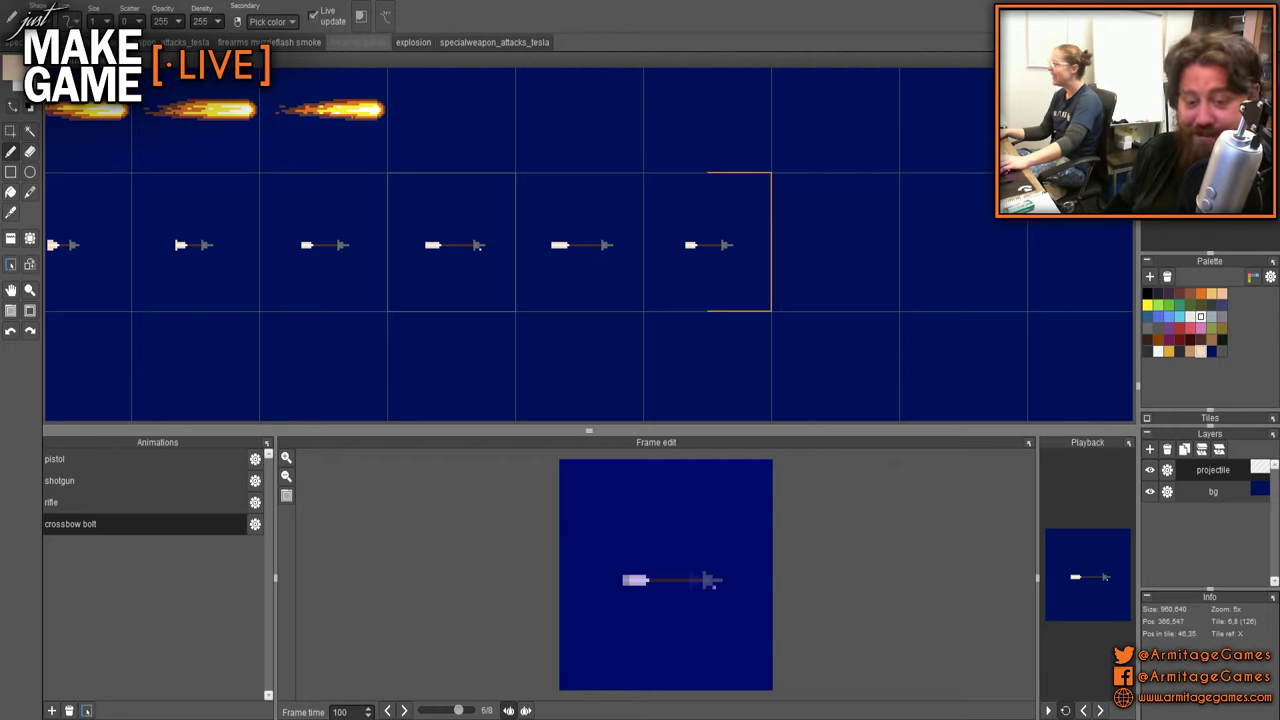
- Go to the last frame and copy the seventh frame's bolt tile over the eighth frame
{"action": "key", "text": "Right"}
{"action": "left_click_drag", "start_coordinate": [684, 324], "coordinate": [539, 347]}
{"action": "left_click", "coordinate": [403, 710]}
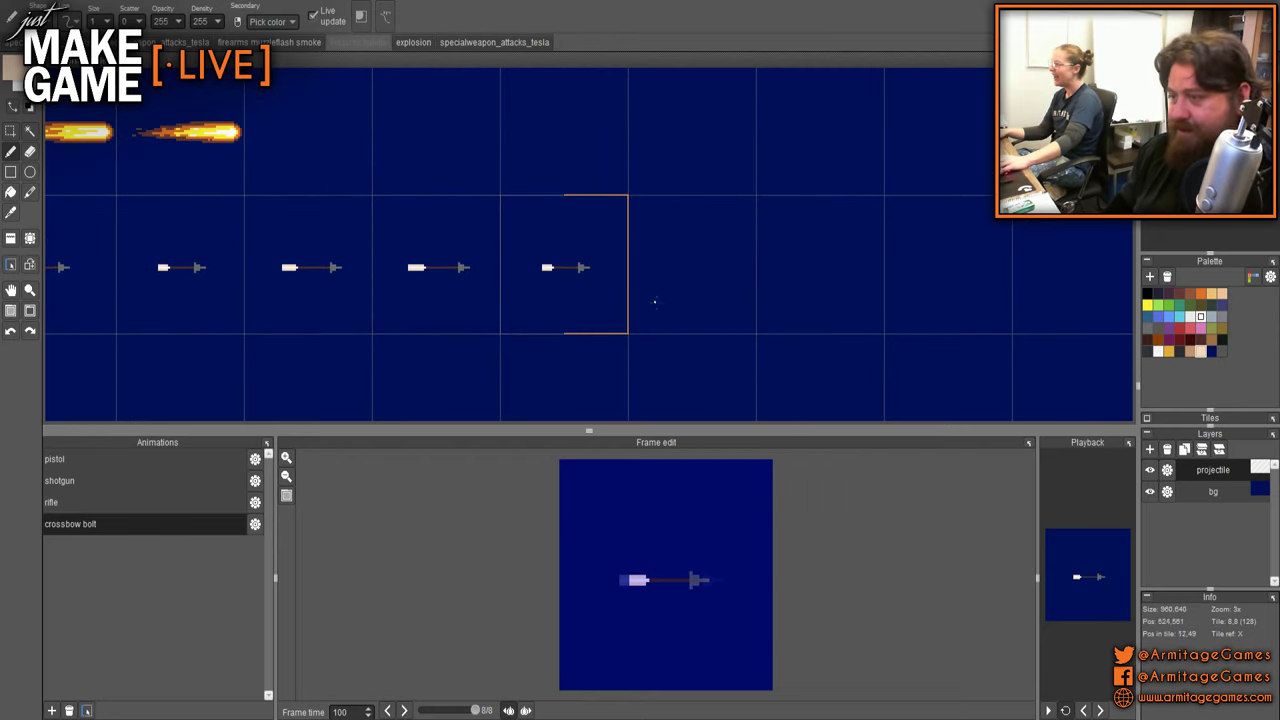
{"action": "key", "text": "a"}
{"action": "right_click", "coordinate": [446, 312]}
{"action": "left_click", "coordinate": [597, 297]}
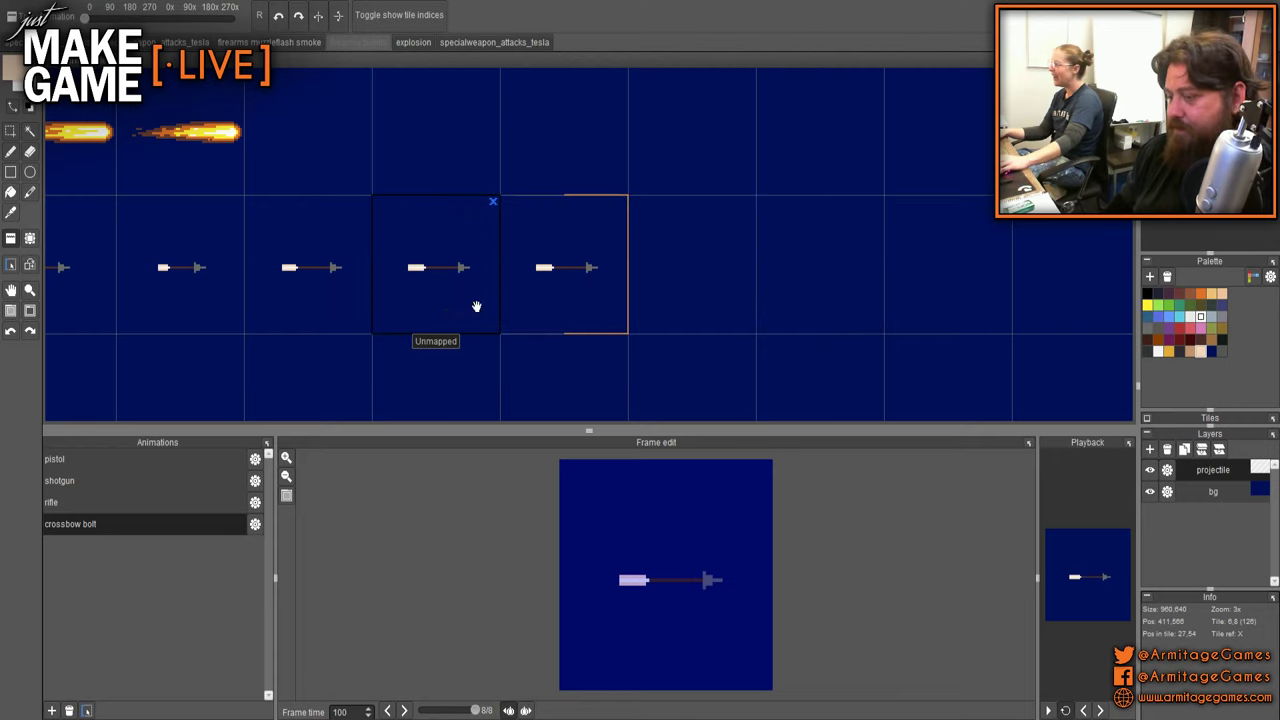
- Return to the sixth frame, cut its bolt and paste it back in place
{"action": "left_click_drag", "start_coordinate": [477, 306], "coordinate": [559, 292]}
{"action": "left_click", "coordinate": [388, 710]}
{"action": "left_click", "coordinate": [388, 710]}
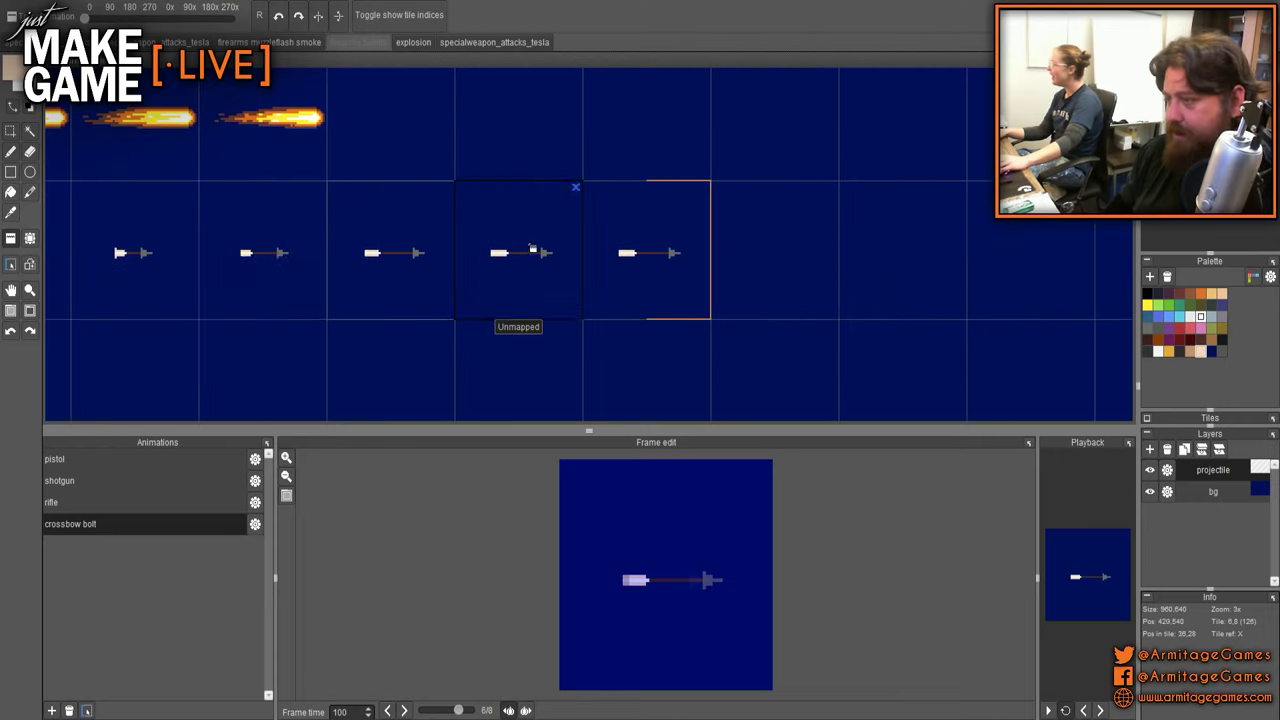
{"action": "left_click_drag", "start_coordinate": [533, 249], "coordinate": [646, 253]}
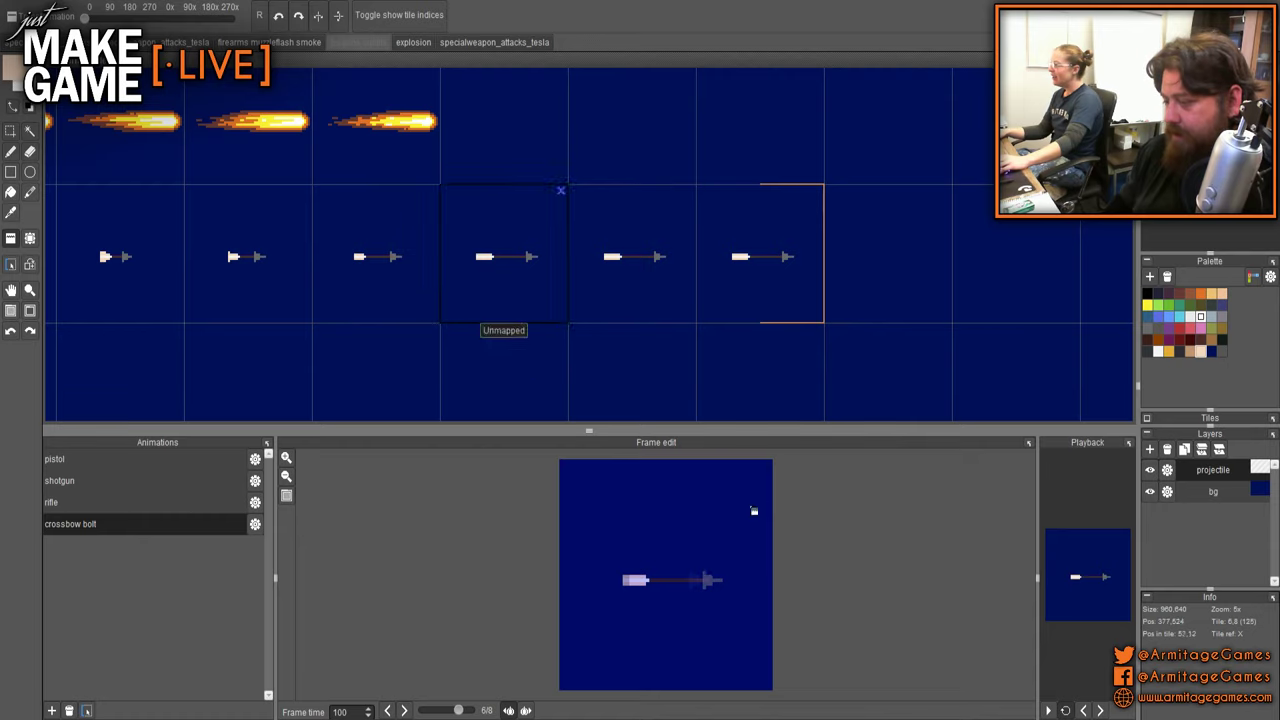
{"action": "left_click_drag", "start_coordinate": [473, 214], "coordinate": [629, 273]}
{"action": "scroll", "coordinate": [521, 240], "scroll_direction": "up", "scroll_amount": 1}
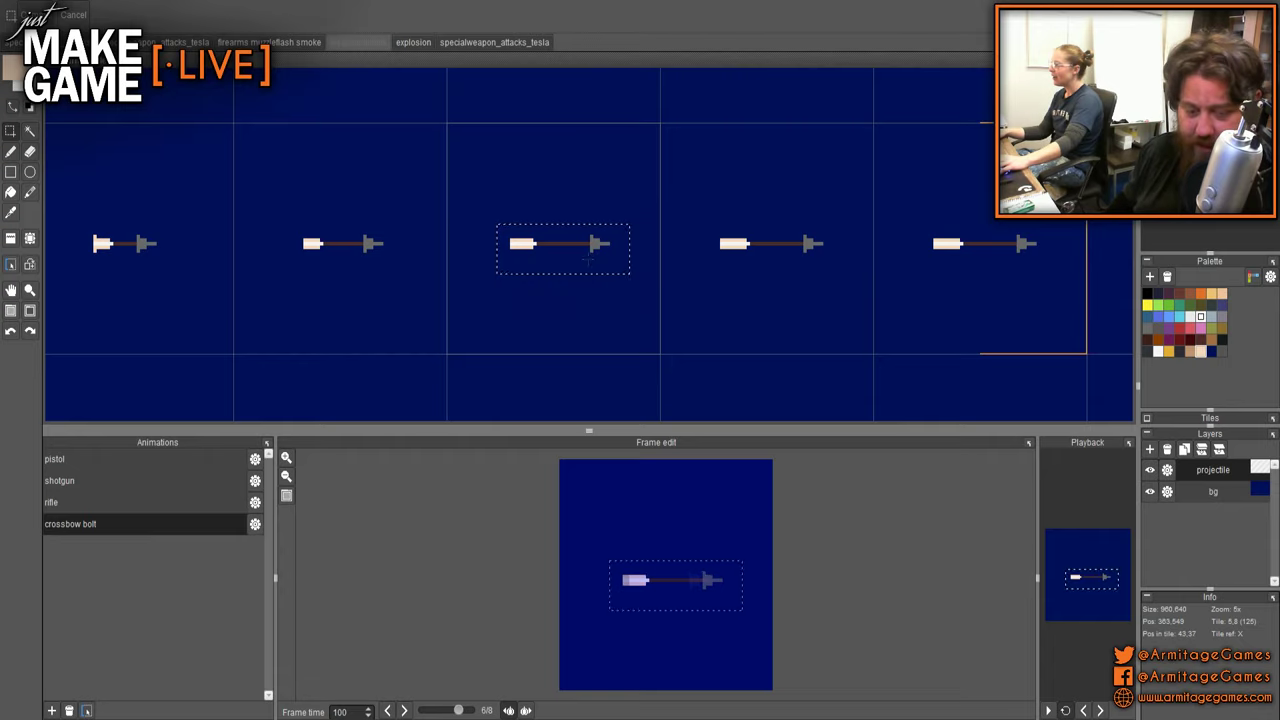
{"action": "key", "text": "ctrl+x"}
{"action": "key", "text": "ctrl+v"}
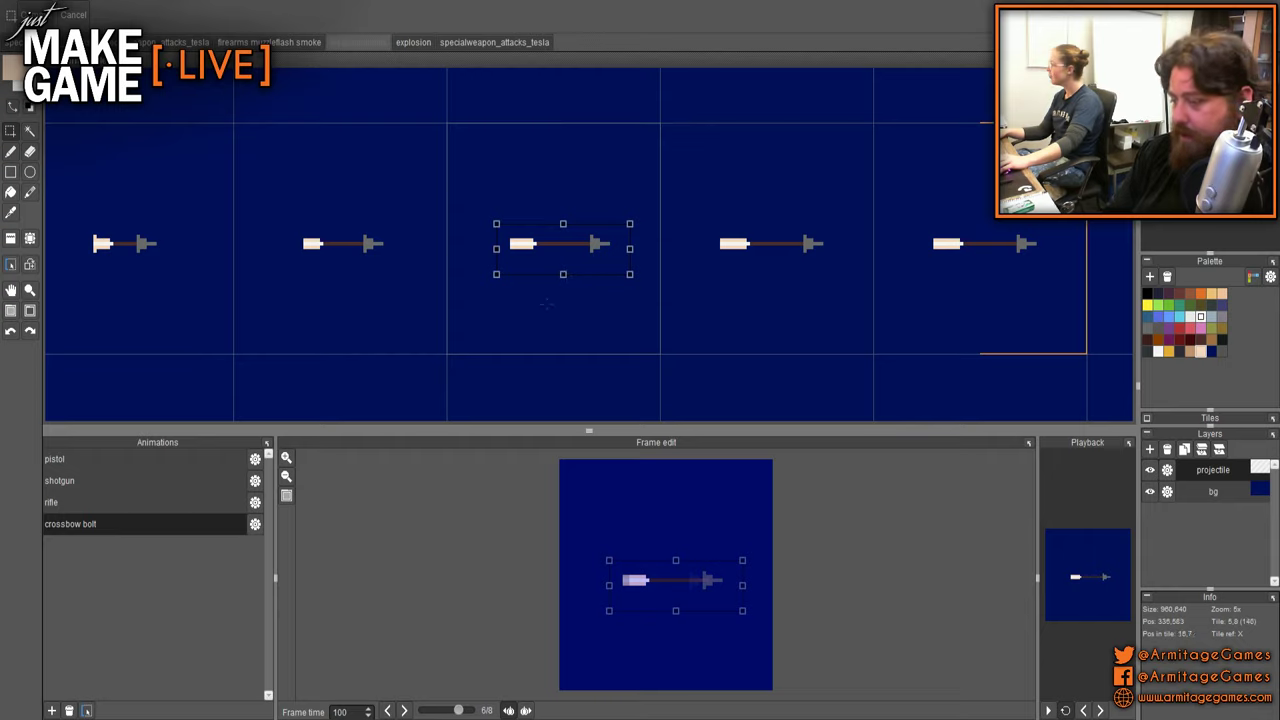
{"action": "left_click", "coordinate": [405, 711]}
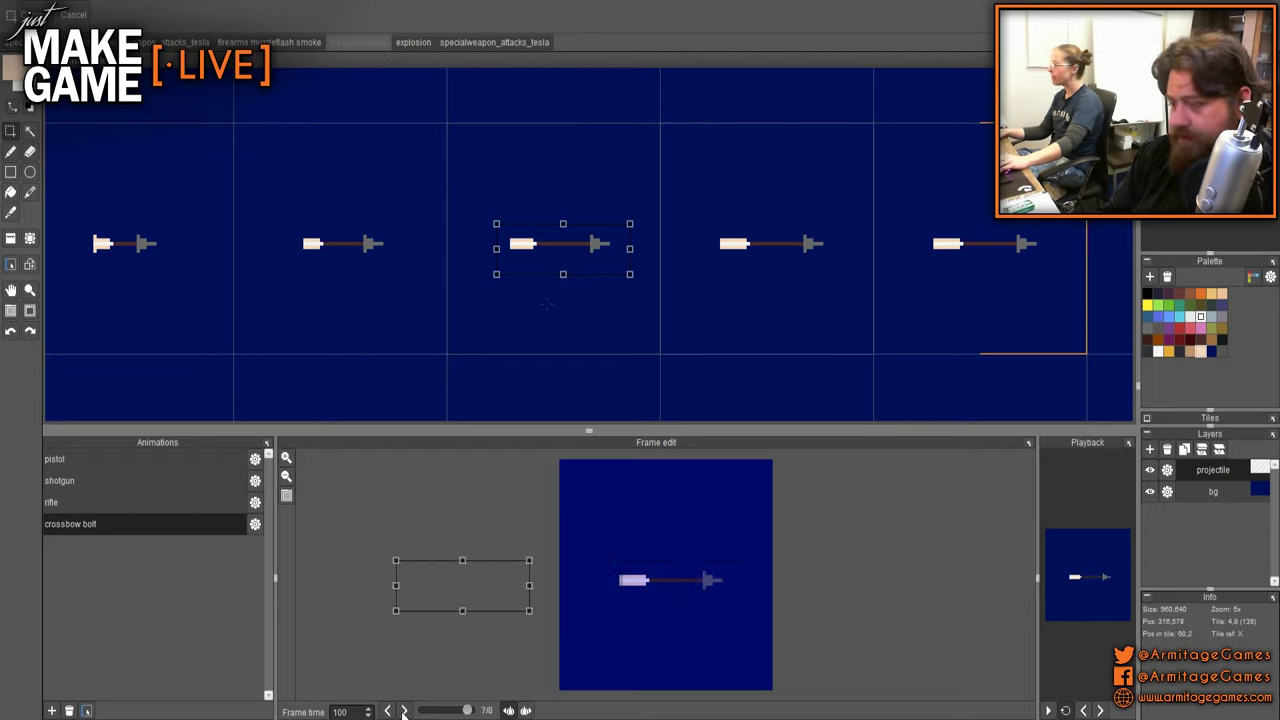
{"action": "left_click", "coordinate": [387, 711]}
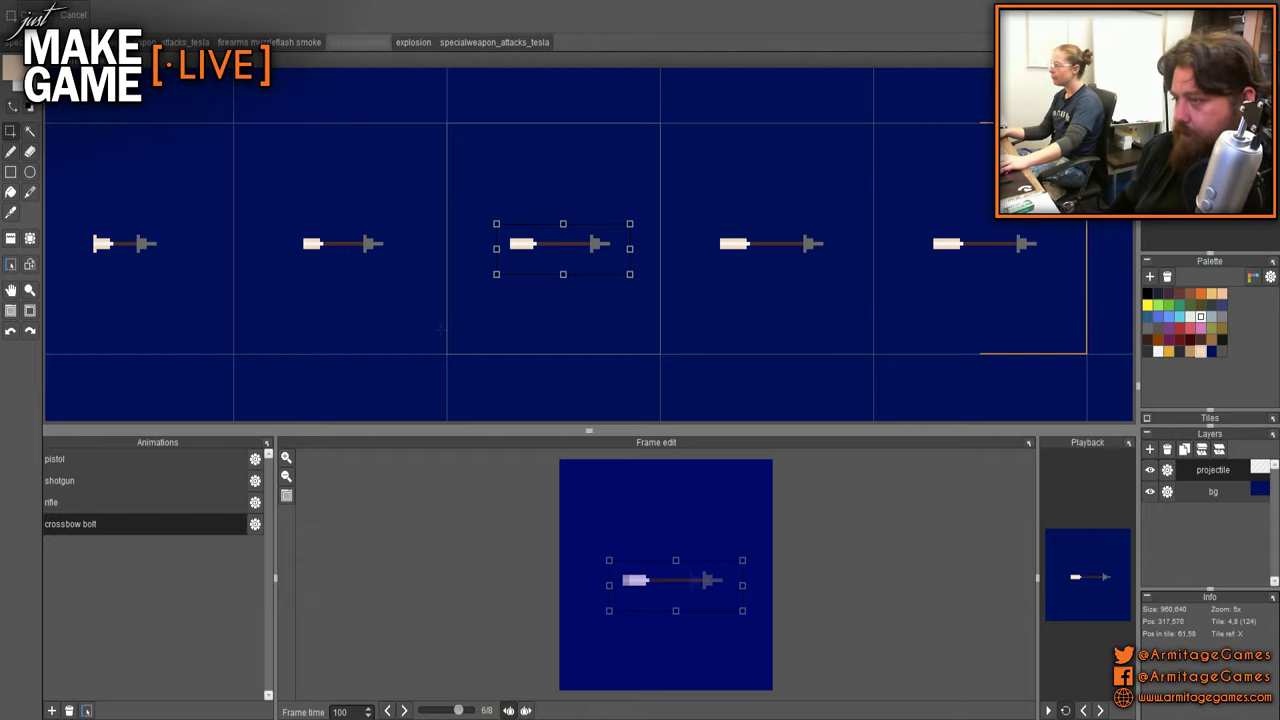
{"action": "key", "text": "Return"}
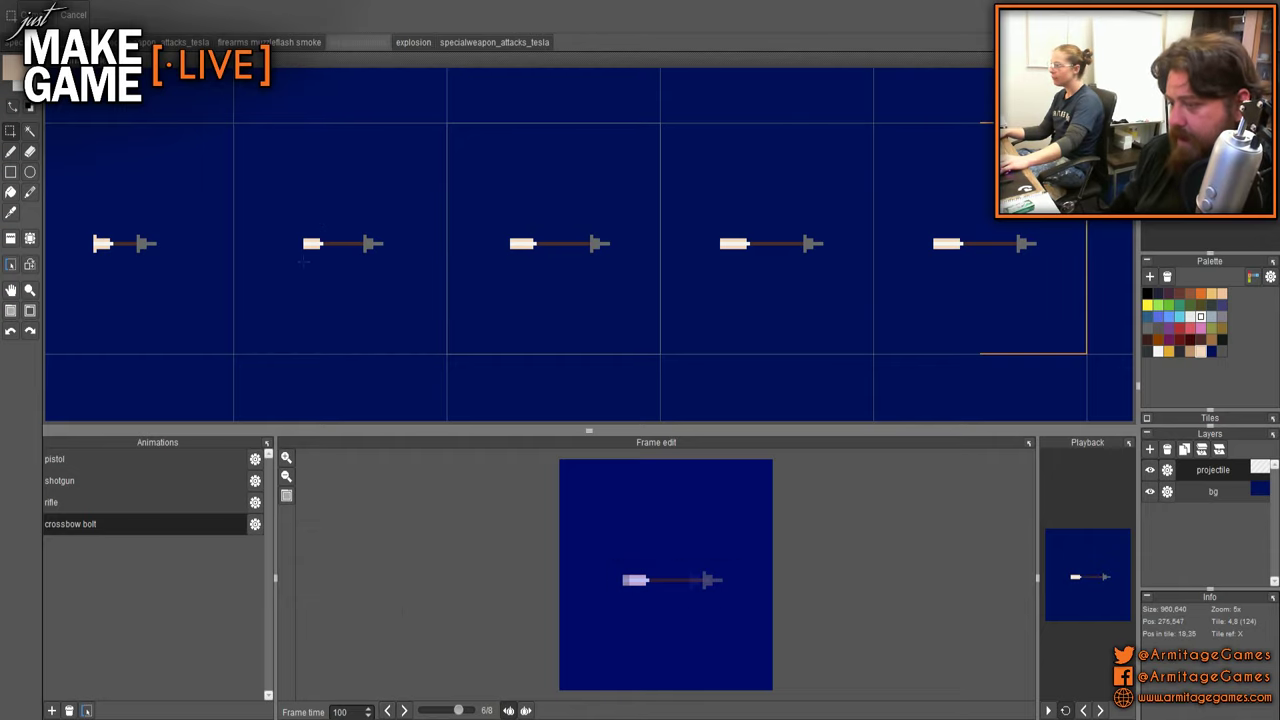
- Cut and paste the fifth frame's bolt, shifting it four pixels forward within its tile
{"action": "left_click", "coordinate": [388, 710]}
{"action": "left_click_drag", "start_coordinate": [426, 279], "coordinate": [468, 300]}
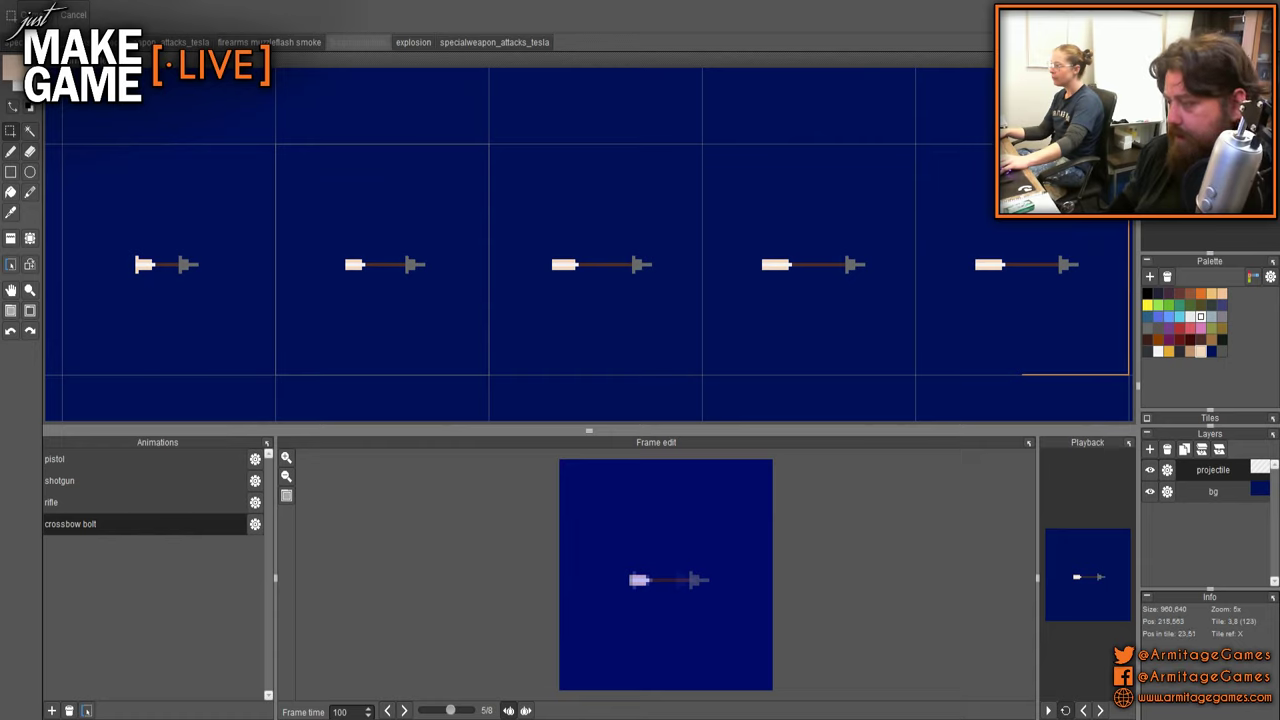
{"action": "left_click", "coordinate": [404, 711]}
{"action": "left_click_drag", "start_coordinate": [335, 246], "coordinate": [440, 302]}
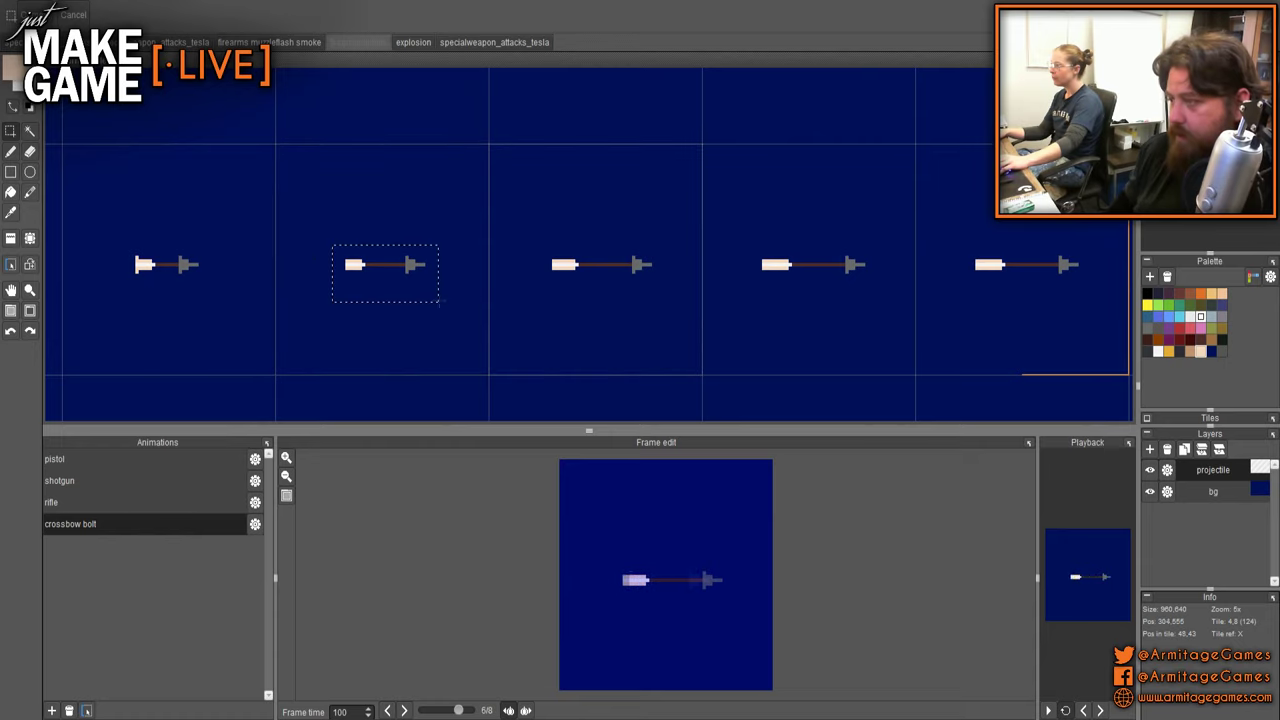
{"action": "key", "text": "ctrl+x"}
{"action": "key", "text": "ctrl+v"}
{"action": "key", "text": "Right"}
{"action": "key", "text": "Right"}
{"action": "key", "text": "Right"}
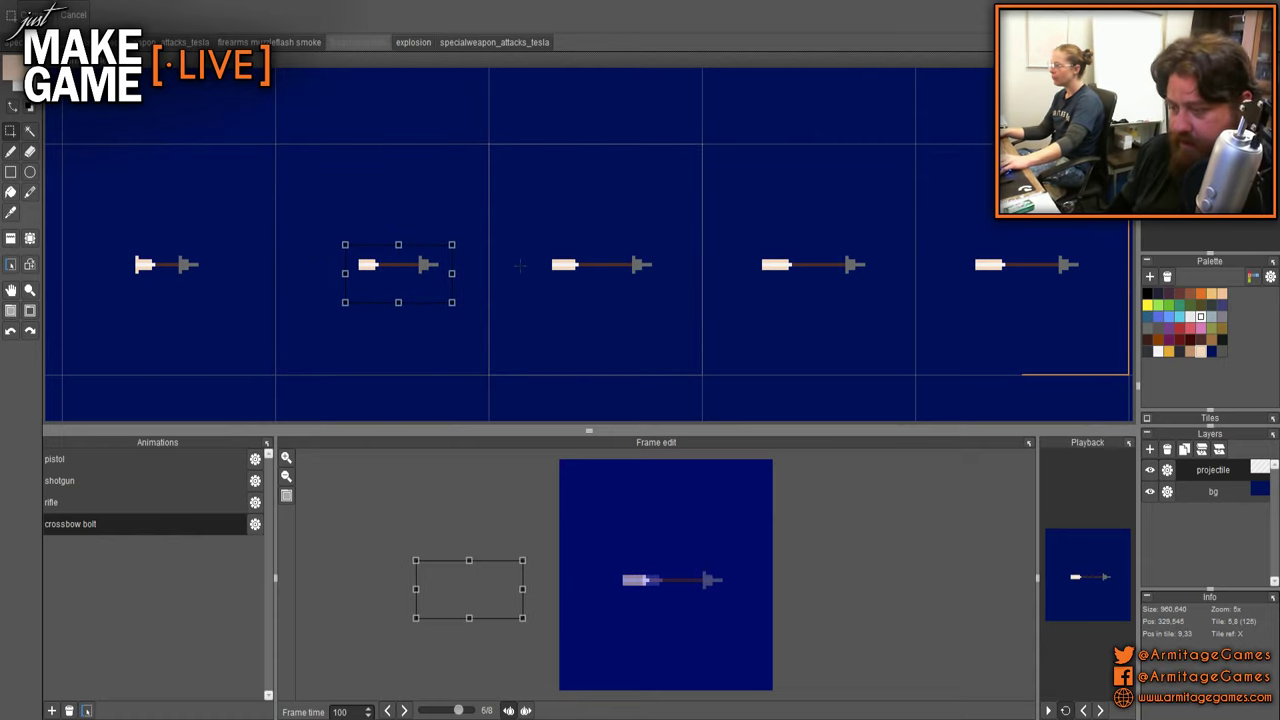
{"action": "key", "text": "Return"}
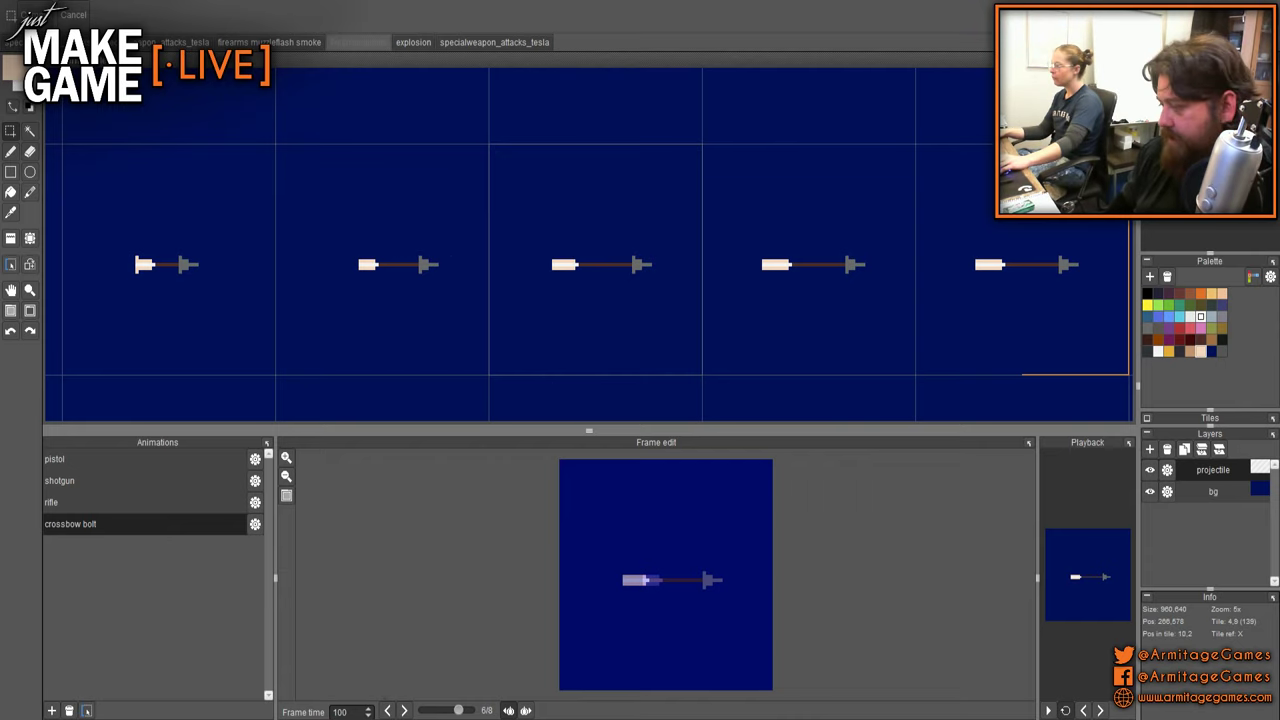
- Cut and paste the fourth frame's bolt, shifting it eight pixels forward within its tile
{"action": "left_click", "coordinate": [388, 711]}
{"action": "left_click_drag", "start_coordinate": [463, 297], "coordinate": [612, 317]}
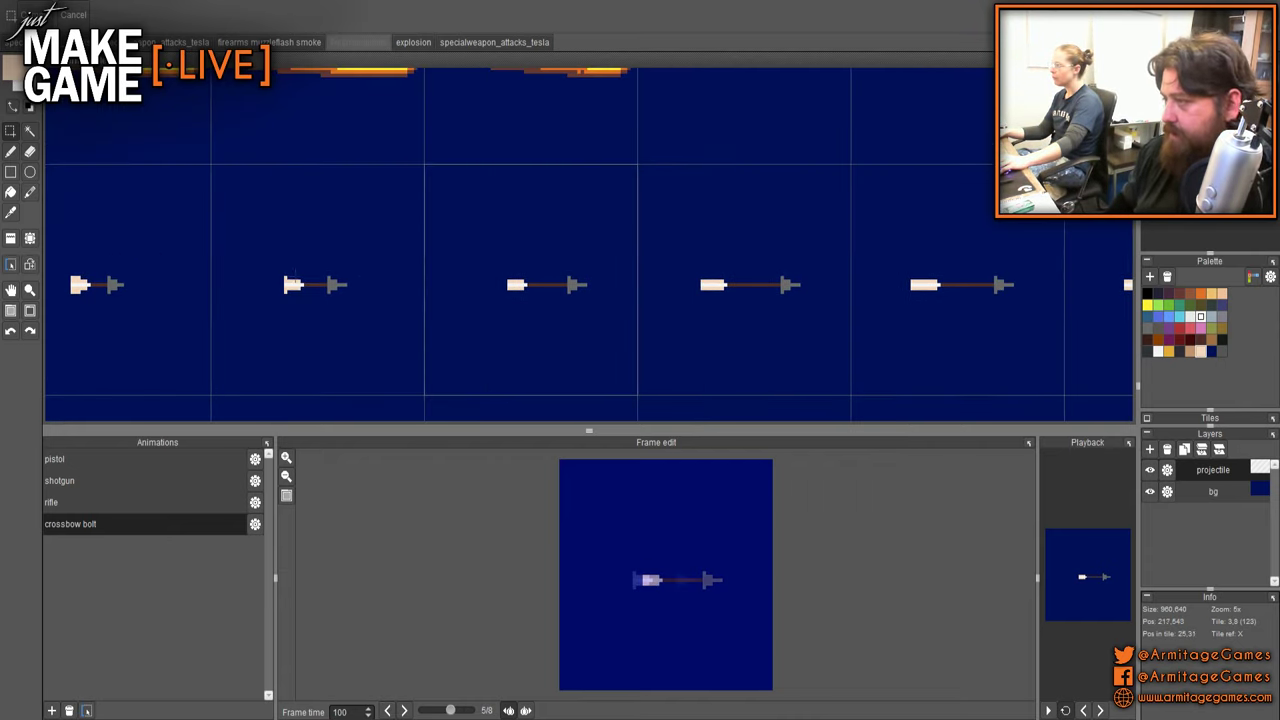
{"action": "left_click_drag", "start_coordinate": [274, 258], "coordinate": [407, 300]}
{"action": "key", "text": "ctrl+x"}
{"action": "key", "text": "ctrl+v"}
{"action": "key", "text": "Return"}
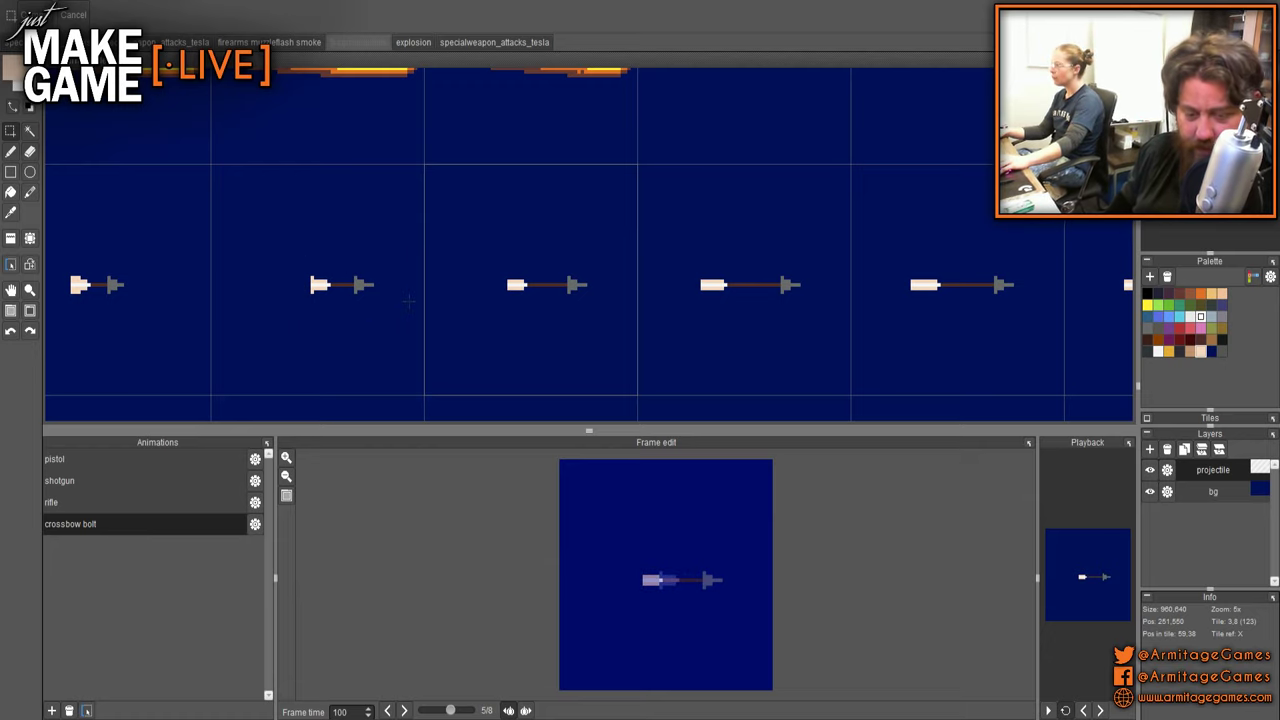
- Step back to the fourth frame and move the third frame's bolt about ten pixels forward within its tile
{"action": "left_click_drag", "start_coordinate": [336, 289], "coordinate": [496, 281]}
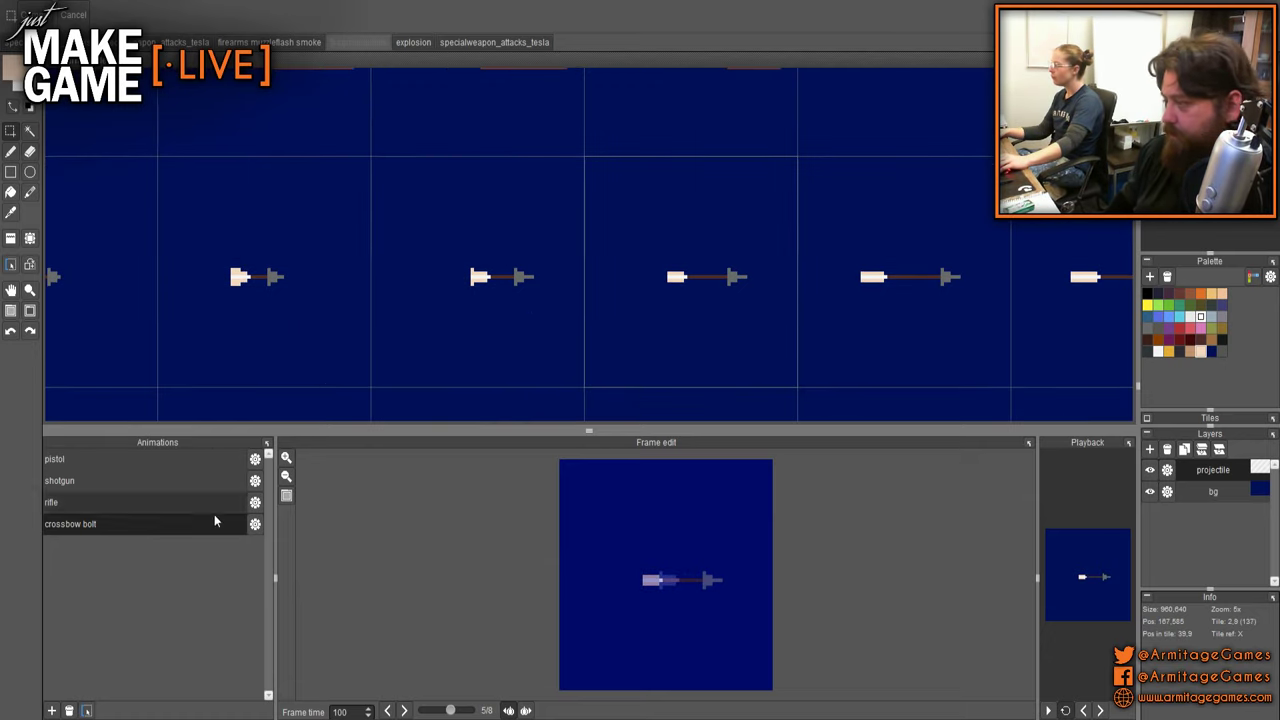
{"action": "left_click", "coordinate": [390, 711]}
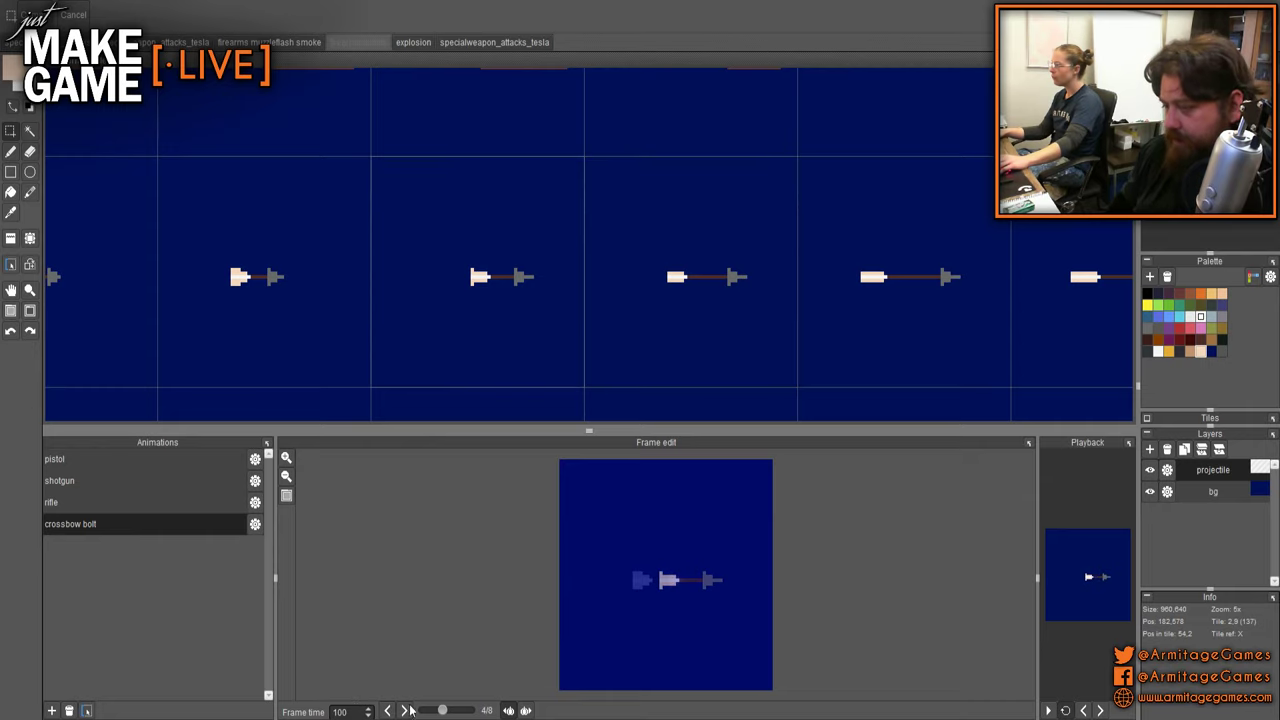
{"action": "scroll", "coordinate": [290, 270], "scroll_direction": "left", "scroll_amount": 1}
{"action": "left_click_drag", "start_coordinate": [275, 251], "coordinate": [382, 316]}
{"action": "key", "text": "Right"}
{"action": "key", "text": "Right"}
{"action": "key", "text": "Right"}
{"action": "key", "text": "Right"}
{"action": "key", "text": "Right"}
{"action": "key", "text": "Right"}
{"action": "key", "text": "Right"}
{"action": "key", "text": "Right"}
{"action": "key", "text": "Left"}
{"action": "key", "text": "Left"}
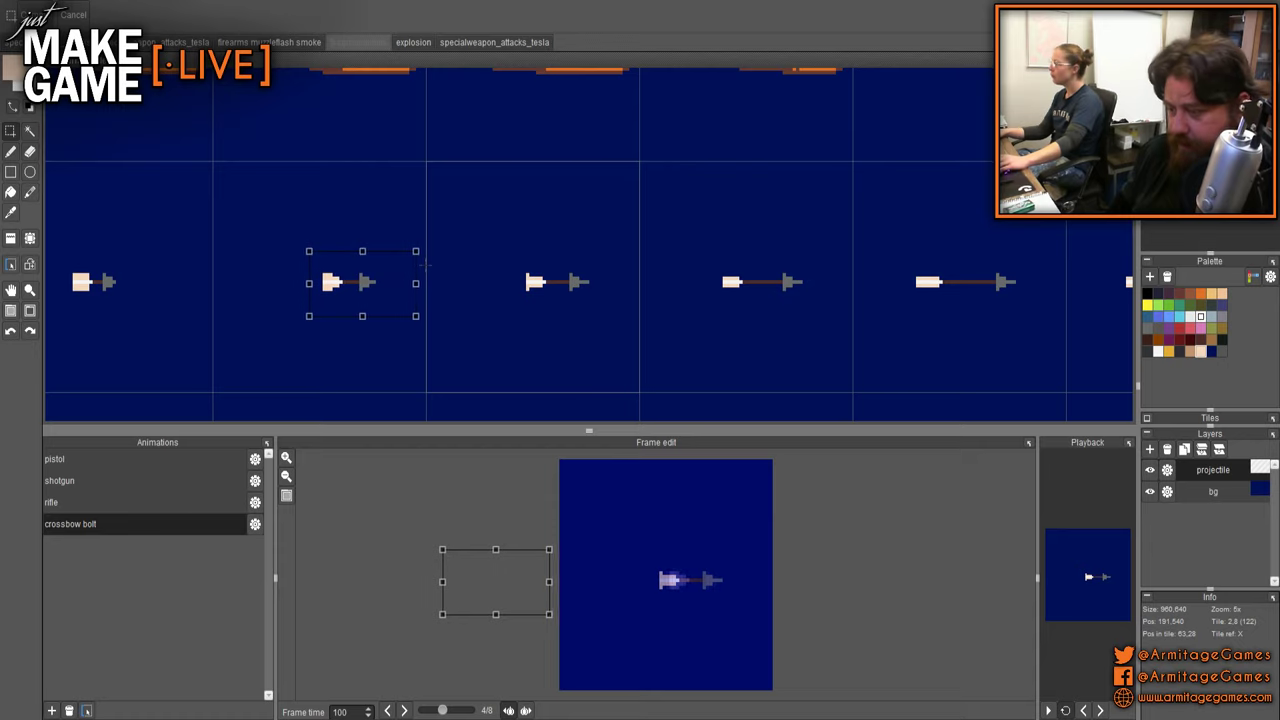
{"action": "key", "text": "Return"}
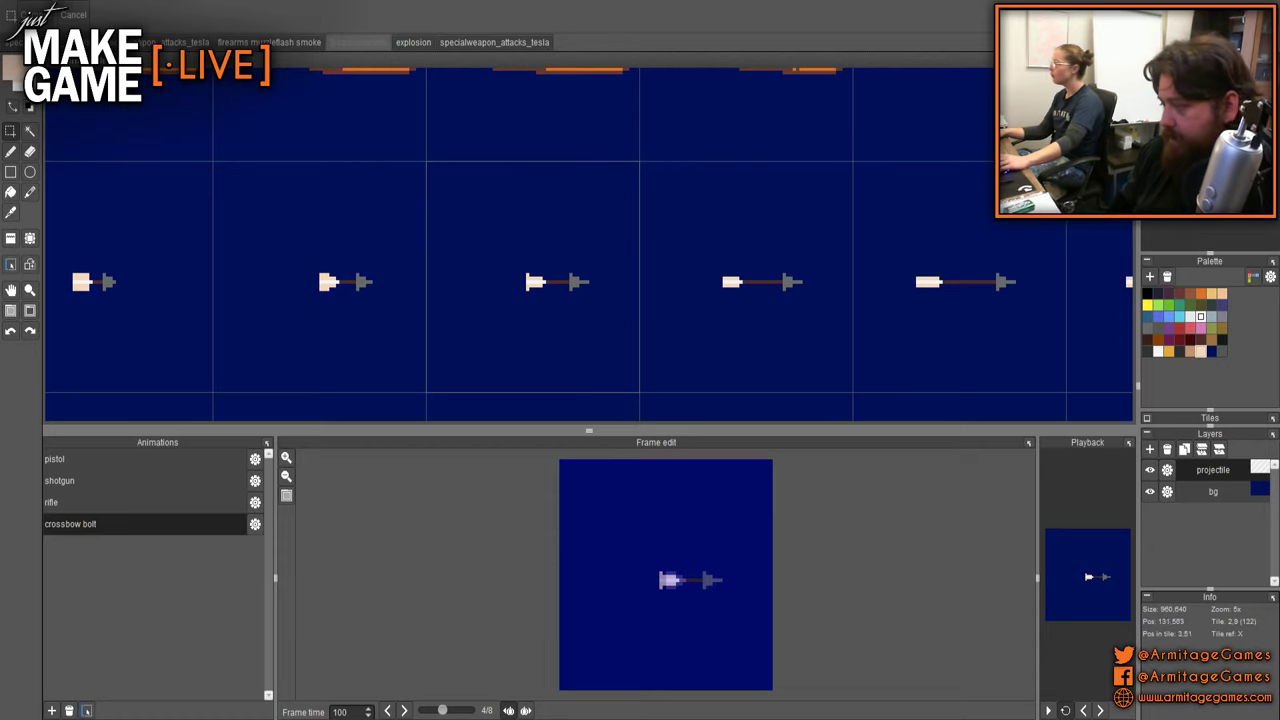
- Step back one frame, then cut and paste the second frame's bolt, shifting it 12 pixels forward within its tile
{"action": "left_click", "coordinate": [387, 710]}
{"action": "left_click_drag", "start_coordinate": [266, 309], "coordinate": [596, 288]}
{"action": "left_click_drag", "start_coordinate": [394, 216], "coordinate": [501, 288]}
{"action": "key", "text": "ctrl+x"}
{"action": "key", "text": "ctrl+v"}
{"action": "key", "text": "Right"}
{"action": "key", "text": "Right"}
{"action": "key", "text": "Right"}
{"action": "key", "text": "Right"}
{"action": "key", "text": "Right"}
{"action": "key", "text": "Right"}
{"action": "key", "text": "Right"}
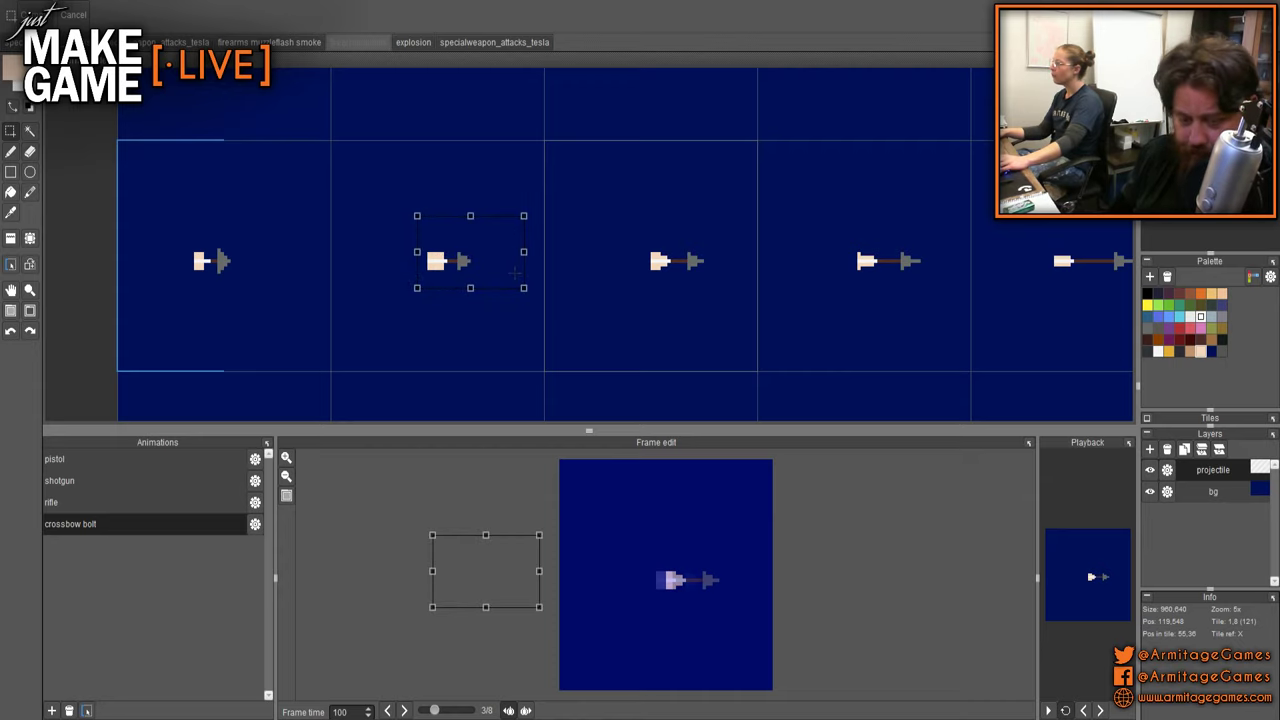
{"action": "key", "text": "Right"}
{"action": "key", "text": "Right"}
{"action": "key", "text": "Right"}
{"action": "key", "text": "Right"}
{"action": "key", "text": "Right"}
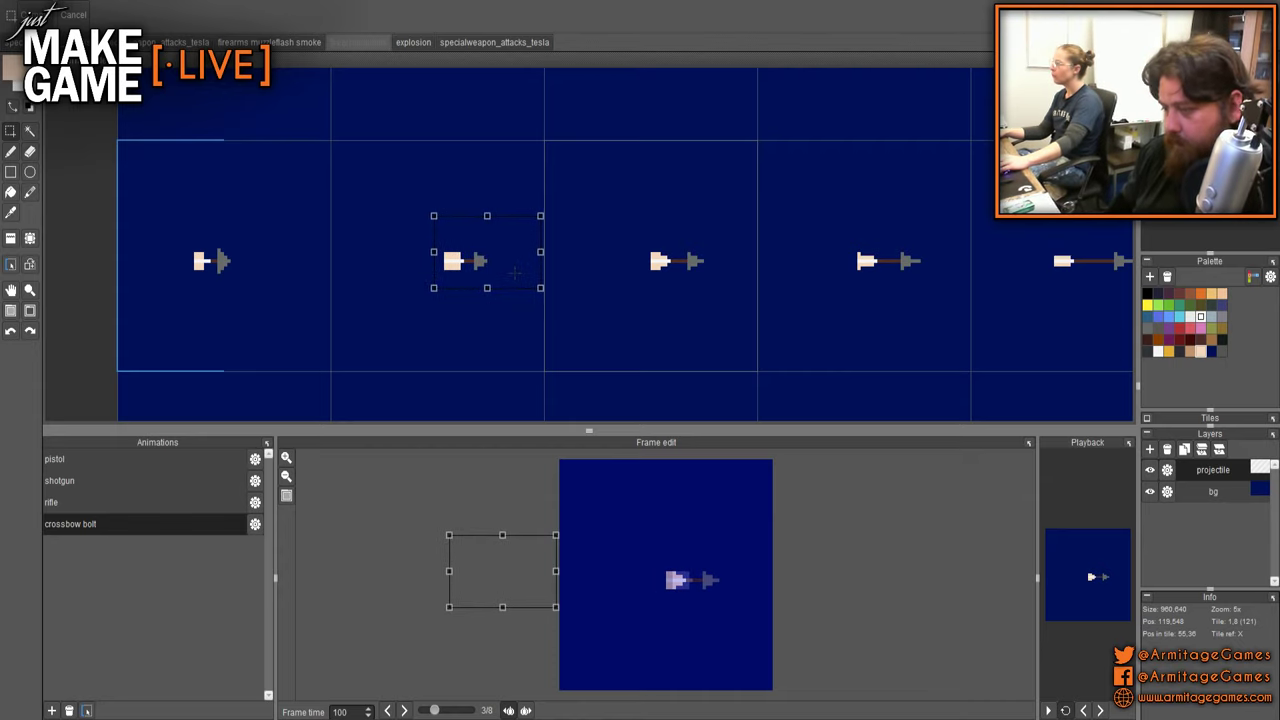
{"action": "key", "text": "Return"}
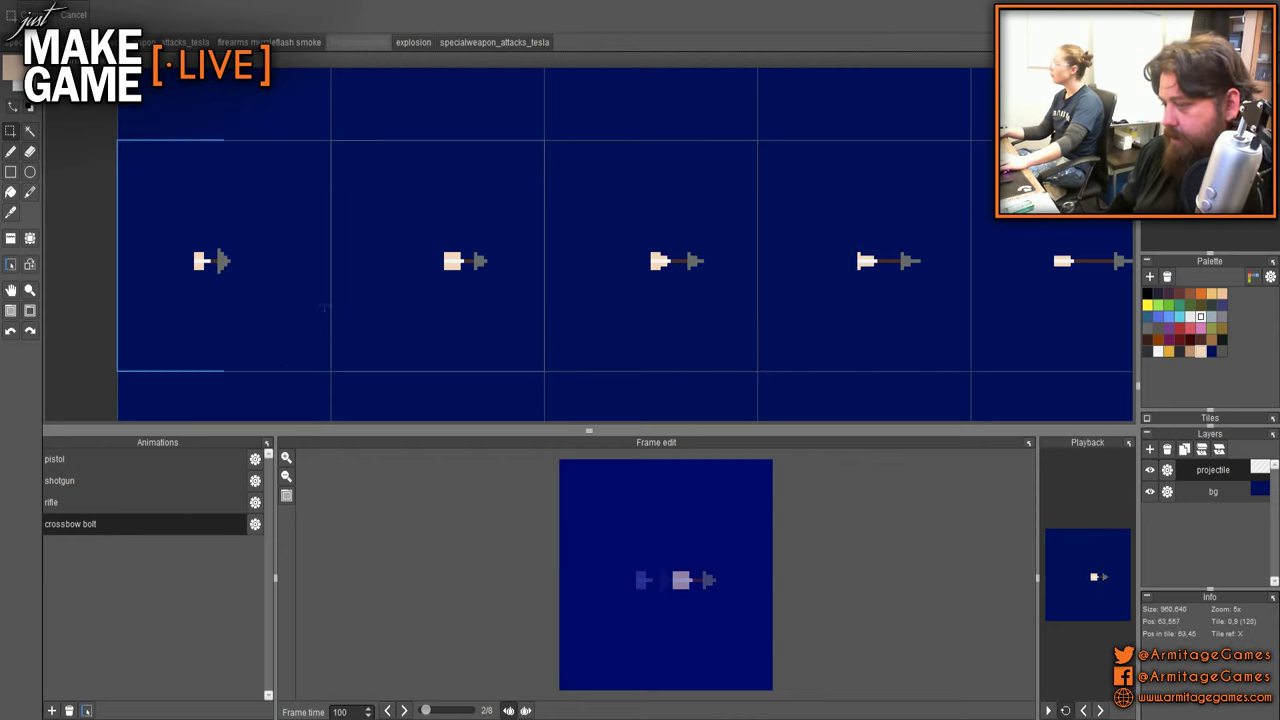
- Step back one more frame and shift the first frame's bolt about 13 pixels forward within its tile
{"action": "left_click", "coordinate": [387, 712]}
{"action": "left_click_drag", "start_coordinate": [316, 203], "coordinate": [419, 275]}
{"action": "key", "text": "ctrl+v"}
{"action": "key", "text": "Right"}
{"action": "key", "text": "Right"}
{"action": "key", "text": "Right"}
{"action": "key", "text": "Right"}
{"action": "key", "text": "Right"}
{"action": "key", "text": "Right"}
{"action": "key", "text": "Right"}
{"action": "key", "text": "Right"}
{"action": "key", "text": "Right"}
{"action": "key", "text": "Right"}
{"action": "key", "text": "Right"}
{"action": "key", "text": "Right"}
{"action": "key", "text": "Right"}
{"action": "key", "text": "Right"}
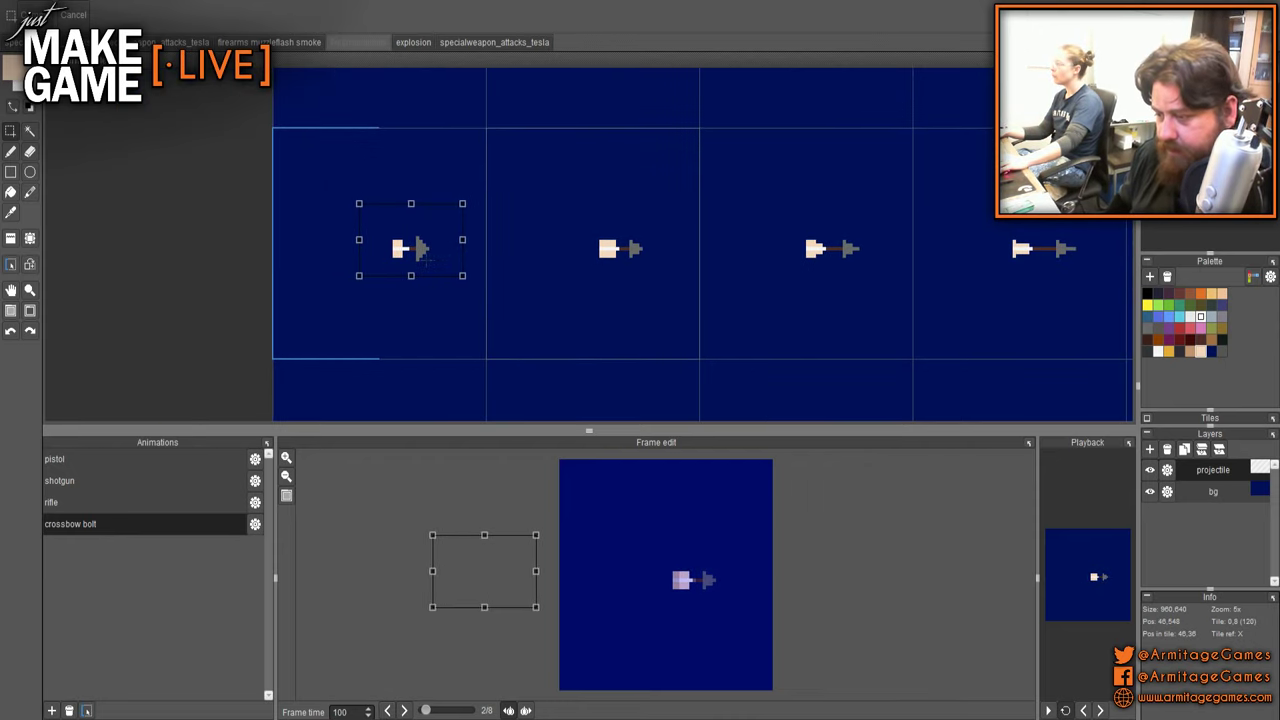
{"action": "key", "text": "Return"}
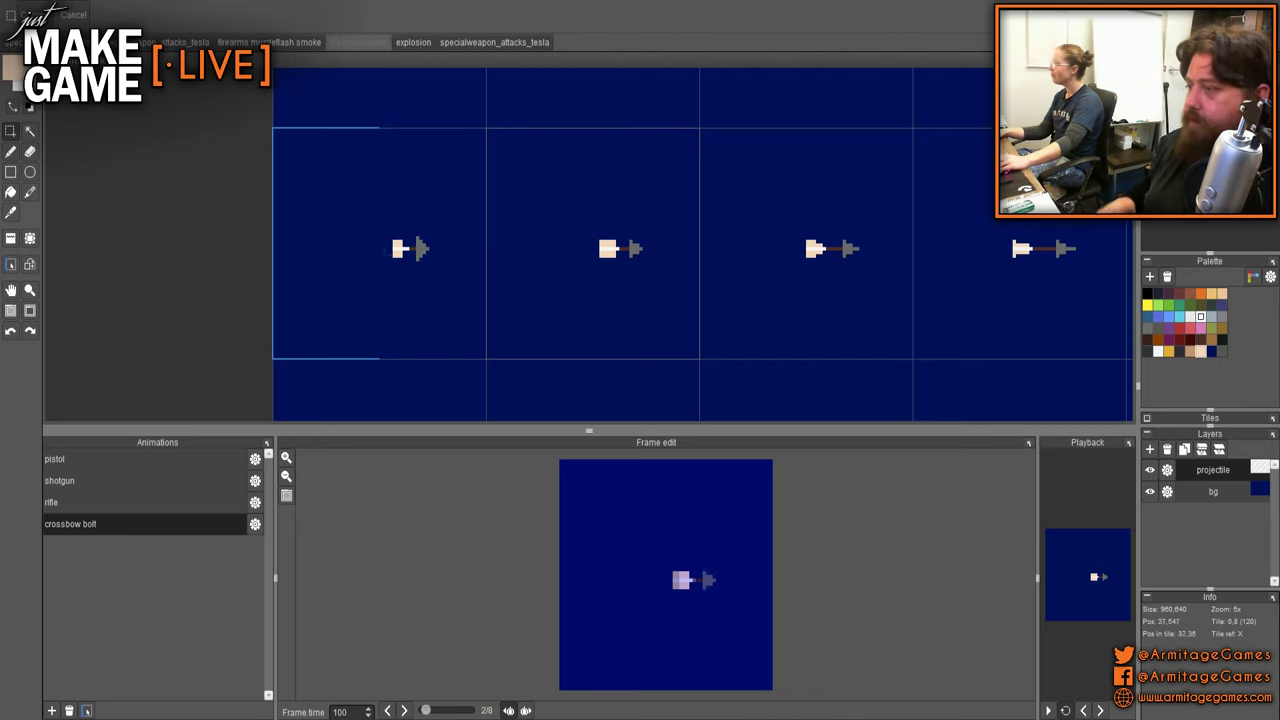
- Play the crossbow bolt animation in an enlarged floating playback window and close that window
{"action": "left_click", "coordinate": [1129, 444]}
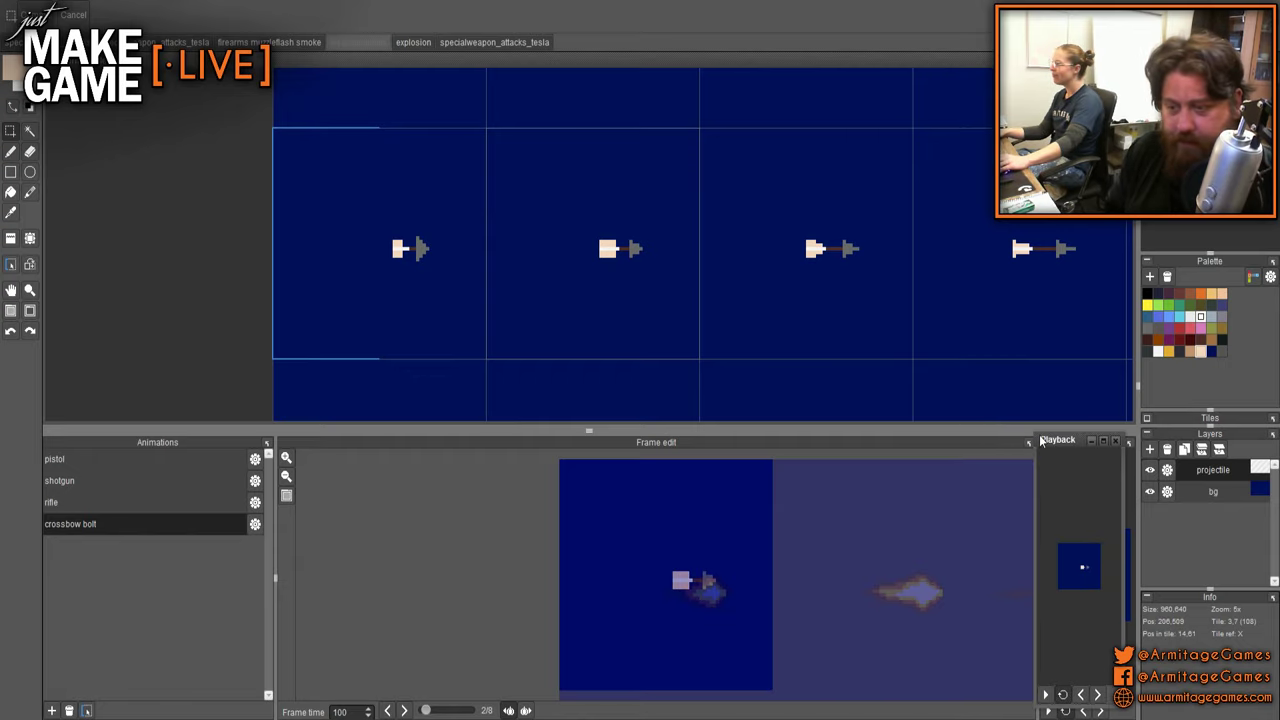
{"action": "left_click_drag", "start_coordinate": [1035, 433], "coordinate": [416, 92]}
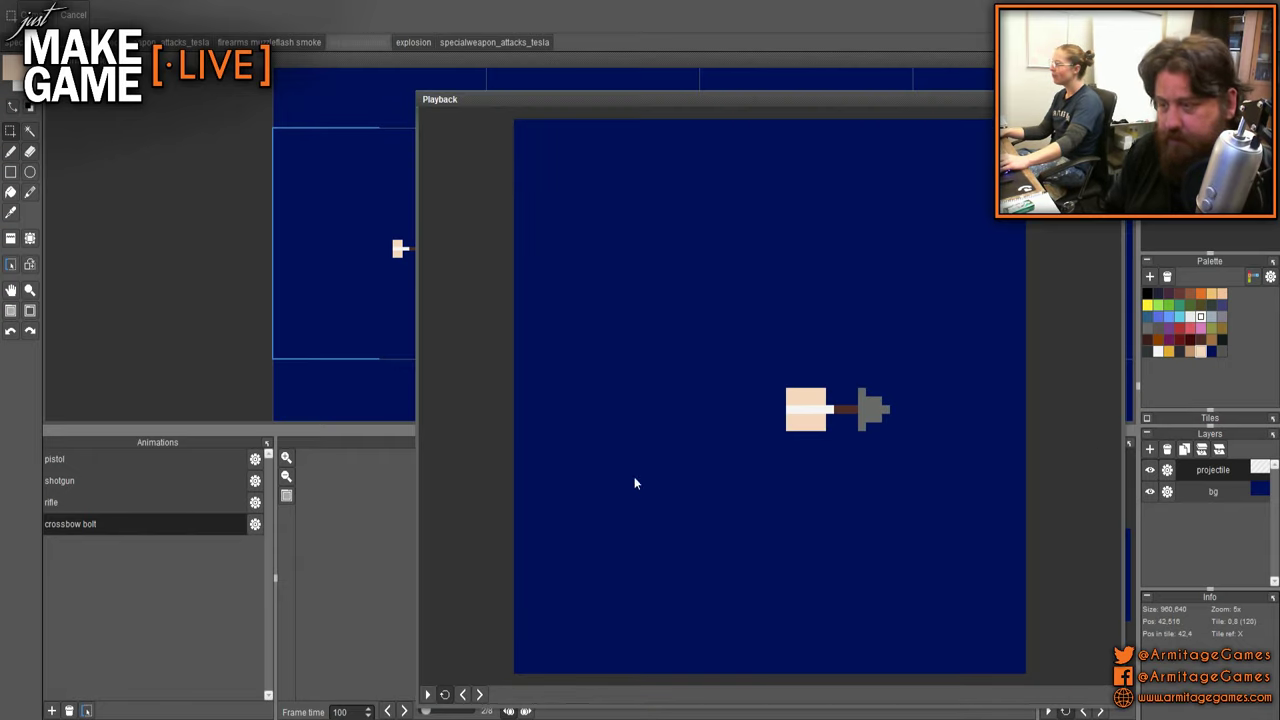
{"action": "left_click_drag", "start_coordinate": [797, 100], "coordinate": [670, 79]}
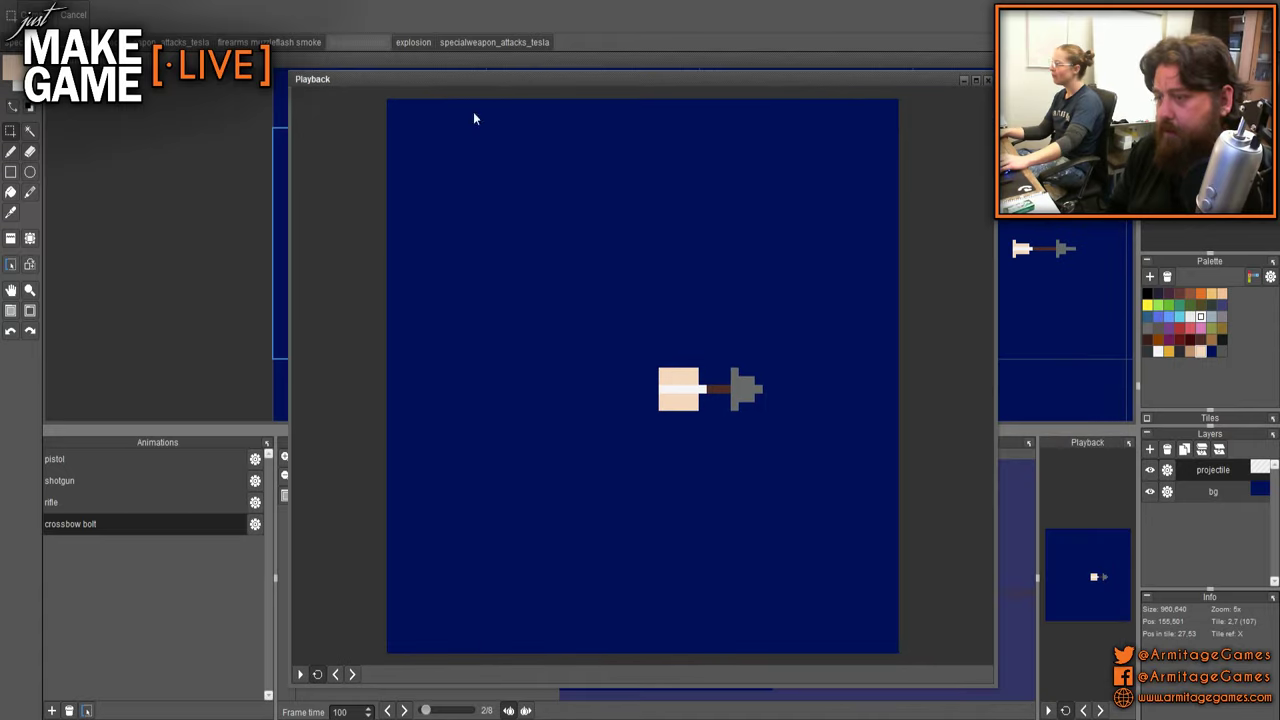
{"action": "left_click", "coordinate": [301, 675]}
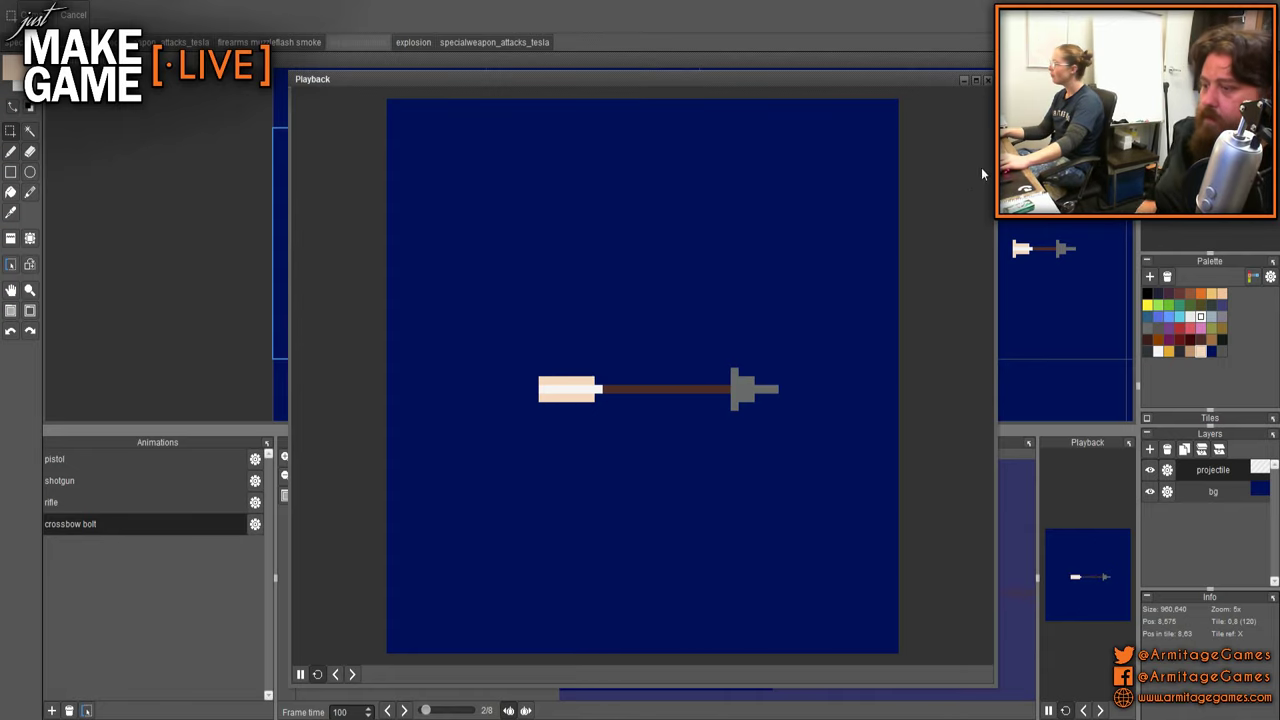
{"action": "left_click", "coordinate": [987, 81]}
- Paint light grey highlight pixels along the upper edge and point of the first frame's arrowhead with the pen
{"action": "scroll", "coordinate": [820, 316], "scroll_direction": "down", "scroll_amount": 2}
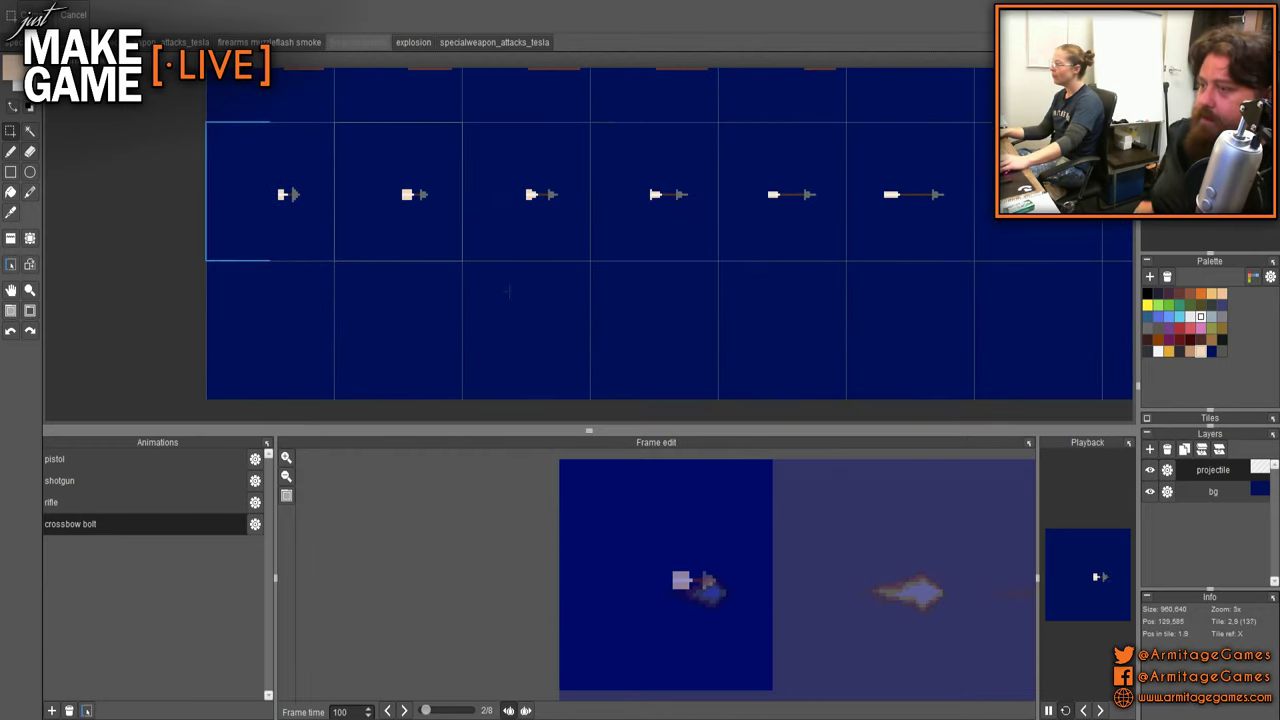
{"action": "scroll", "coordinate": [620, 225], "scroll_direction": "up", "scroll_amount": 2}
{"action": "scroll", "coordinate": [560, 229], "scroll_direction": "down", "scroll_amount": 2}
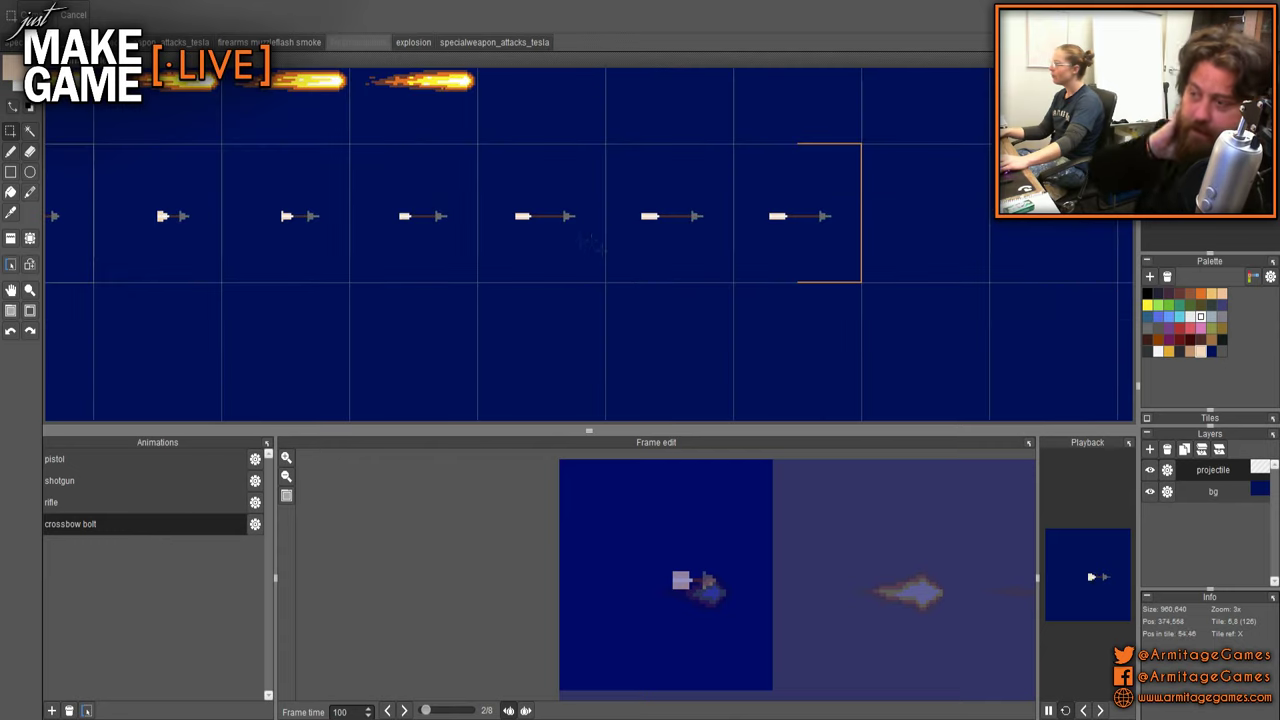
{"action": "left_click_drag", "start_coordinate": [565, 256], "coordinate": [908, 232]}
{"action": "scroll", "coordinate": [377, 223], "scroll_direction": "up", "scroll_amount": 4}
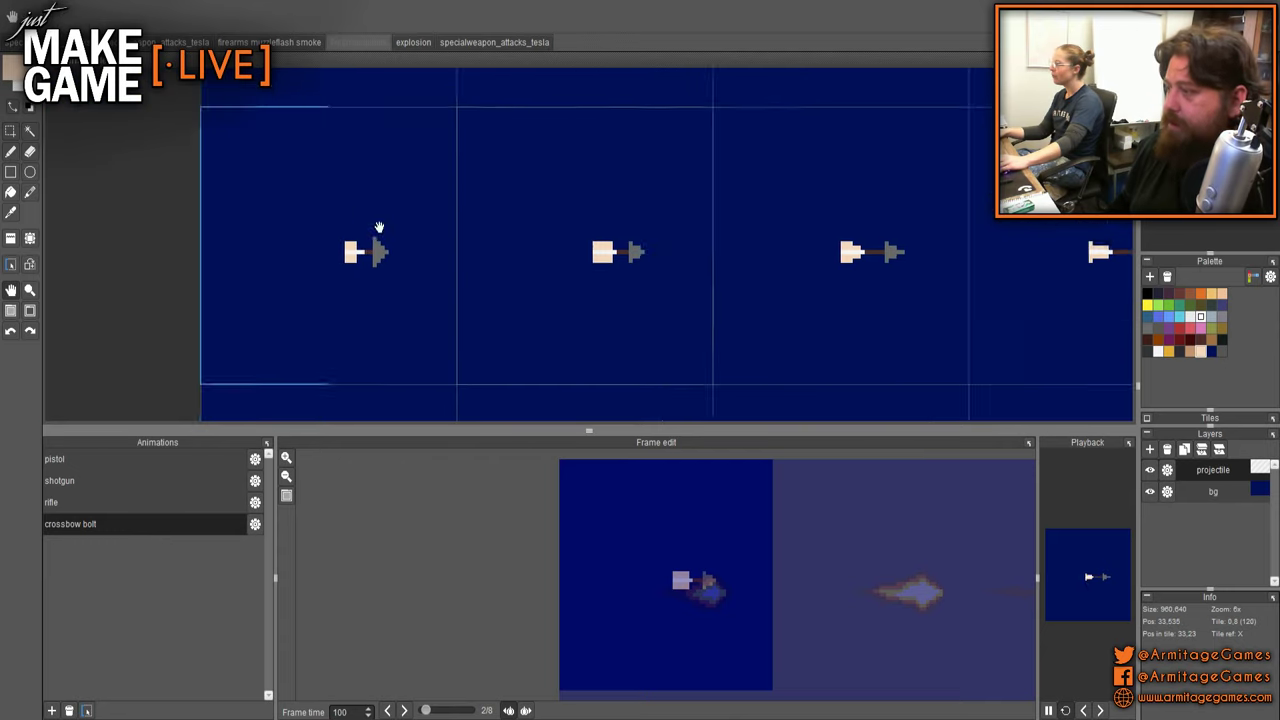
{"action": "key", "text": "b"}
{"action": "scroll", "coordinate": [500, 265], "scroll_direction": "up", "scroll_amount": 4}
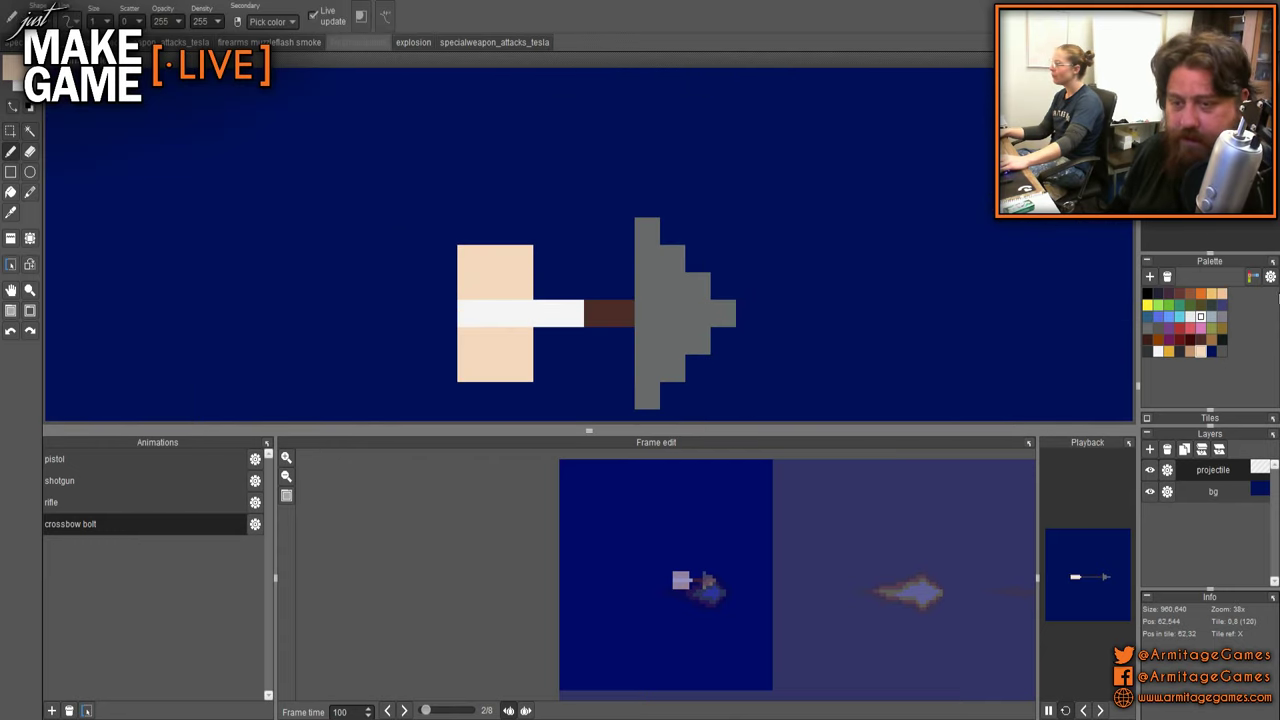
{"action": "left_click", "coordinate": [1222, 317]}
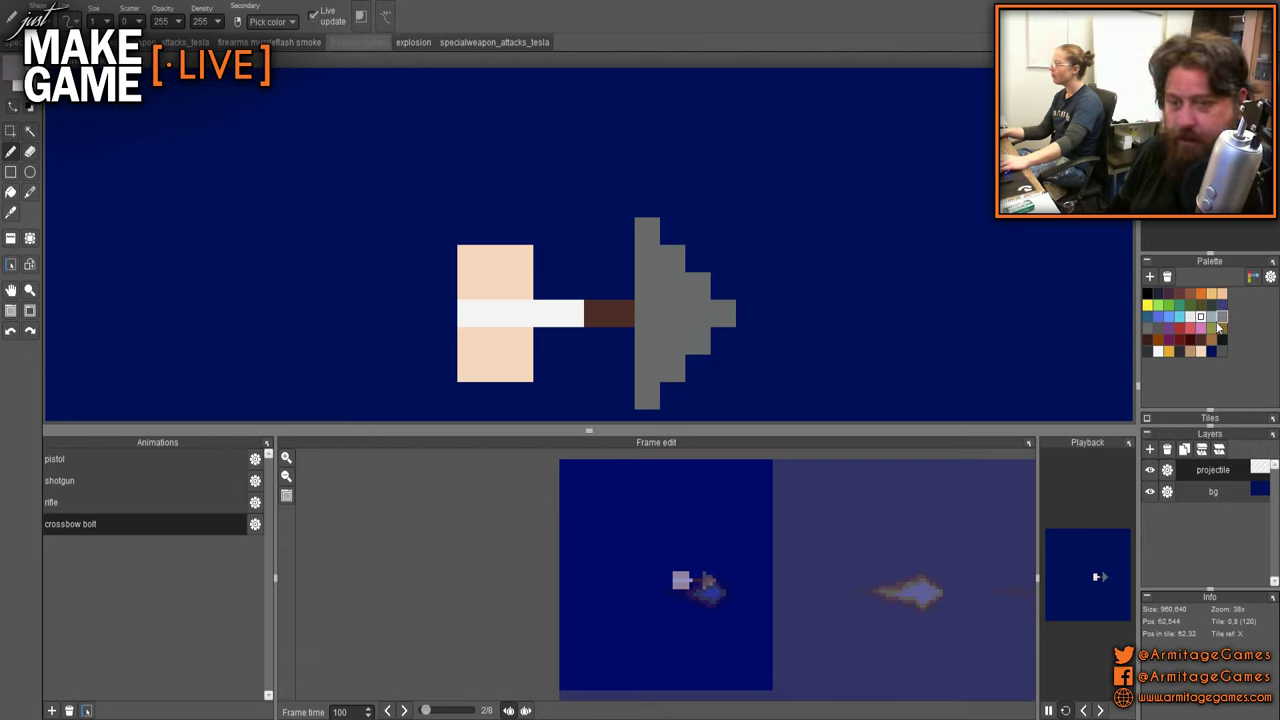
{"action": "mouse_move", "coordinate": [647, 231]}
{"action": "left_mouse_down"}
{"action": "mouse_move", "coordinate": [698, 265]}
{"action": "mouse_move", "coordinate": [712, 305]}
{"action": "left_mouse_up"}
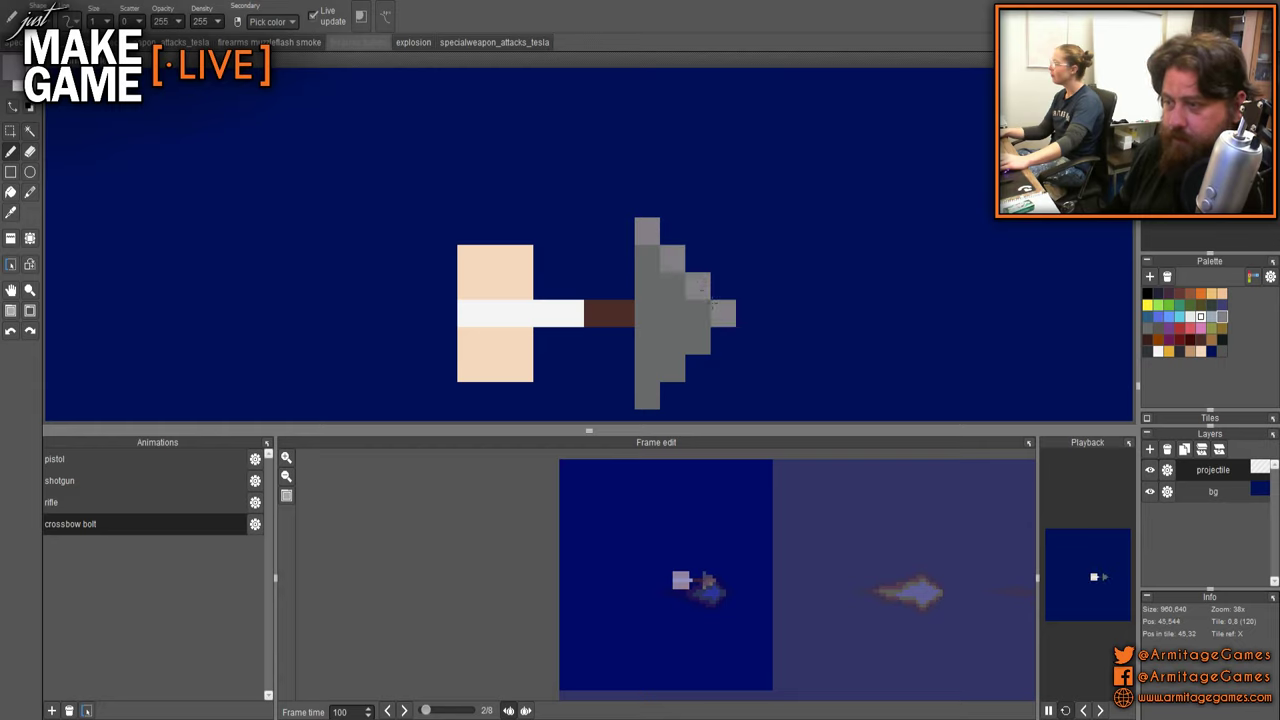
{"action": "mouse_move", "coordinate": [647, 258]}
{"action": "left_mouse_down"}
{"action": "mouse_move", "coordinate": [799, 368]}
{"action": "mouse_move", "coordinate": [616, 294]}
{"action": "mouse_move", "coordinate": [765, 294]}
{"action": "mouse_move", "coordinate": [408, 285]}
{"action": "left_mouse_up"}
{"action": "scroll", "coordinate": [776, 338], "scroll_direction": "down", "scroll_amount": 2}
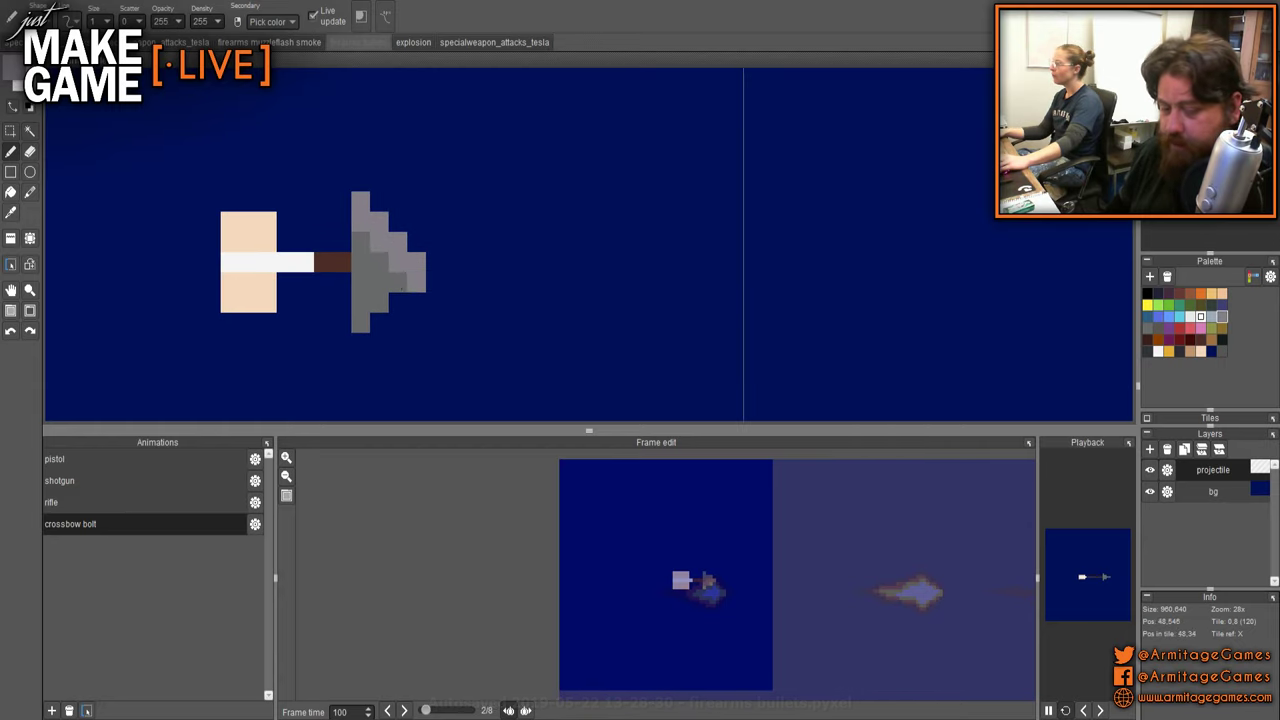
- Shade the lower edge of the first frame's arrowhead with three dark grey pixels
{"action": "right_click", "coordinate": [379, 286]}
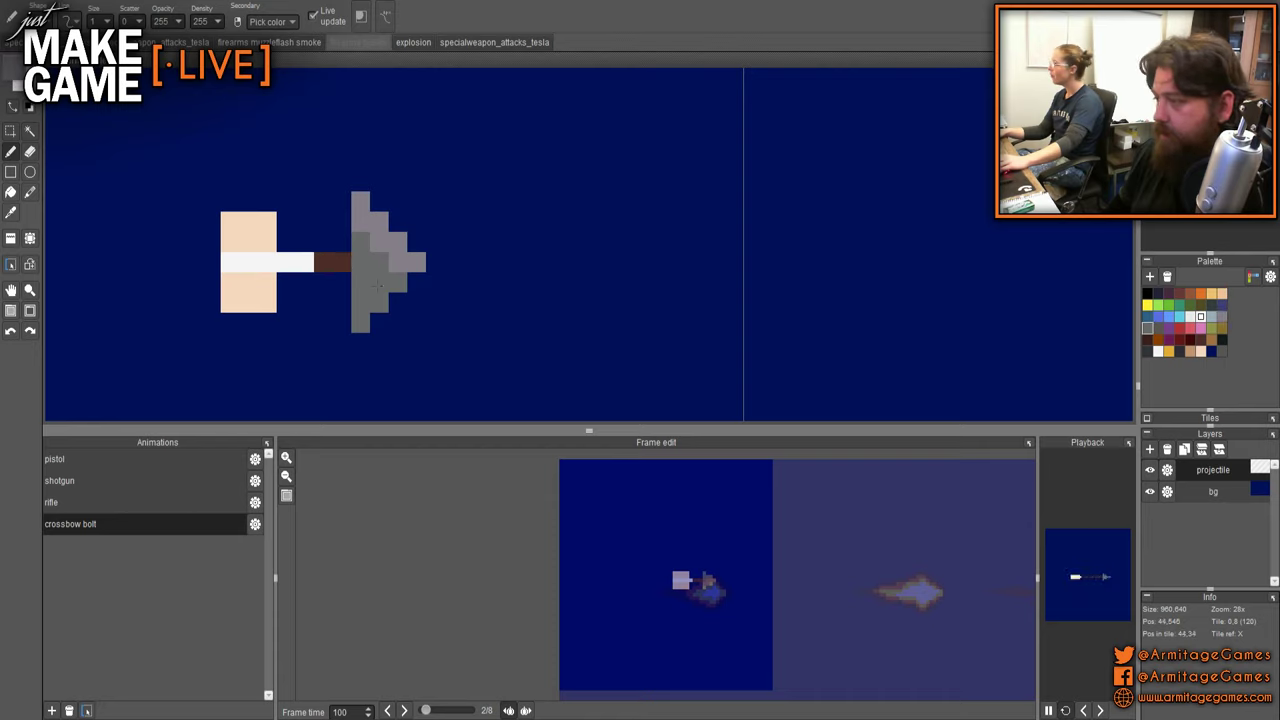
{"action": "left_click", "coordinate": [1149, 354]}
{"action": "left_click", "coordinate": [398, 282]}
{"action": "left_click", "coordinate": [379, 302]}
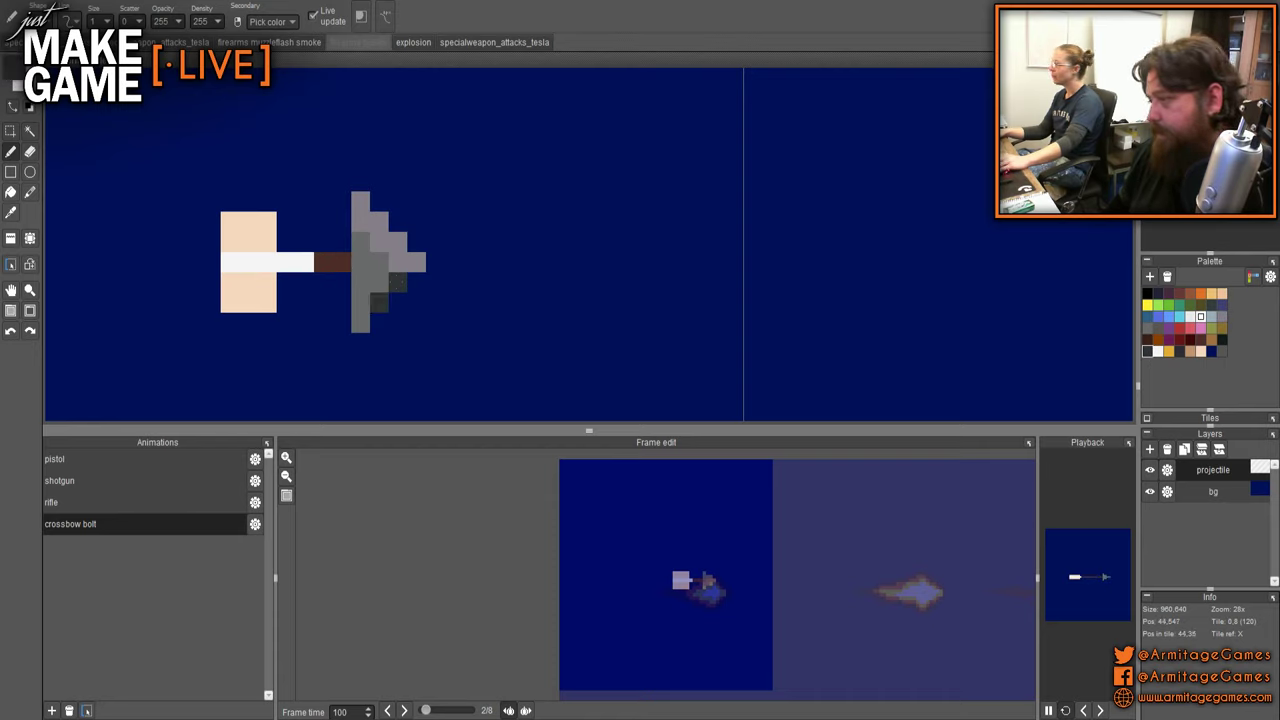
{"action": "left_click", "coordinate": [360, 322]}
- Sample the arrowhead's mid grey and thin the first frame's highlight by repainting its inner pixels
{"action": "right_click", "coordinate": [379, 262]}
{"action": "left_click", "coordinate": [398, 262]}
{"action": "left_click", "coordinate": [379, 242]}
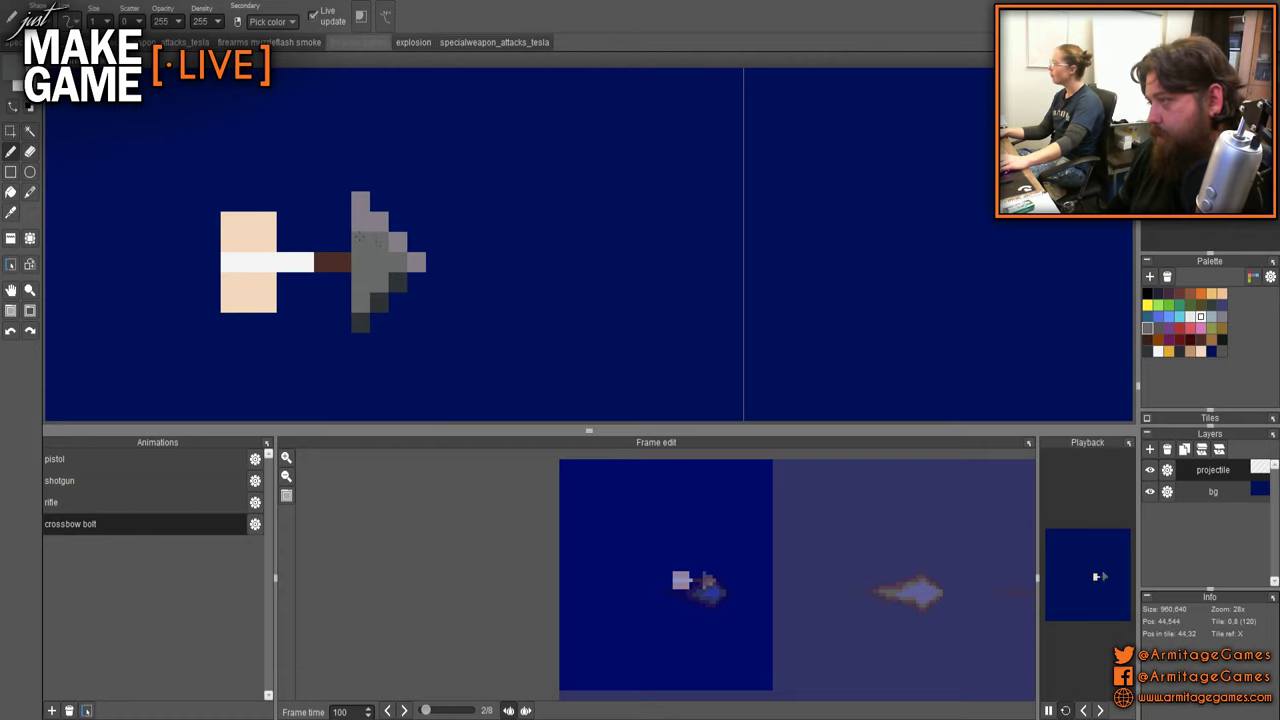
{"action": "left_click", "coordinate": [360, 222]}
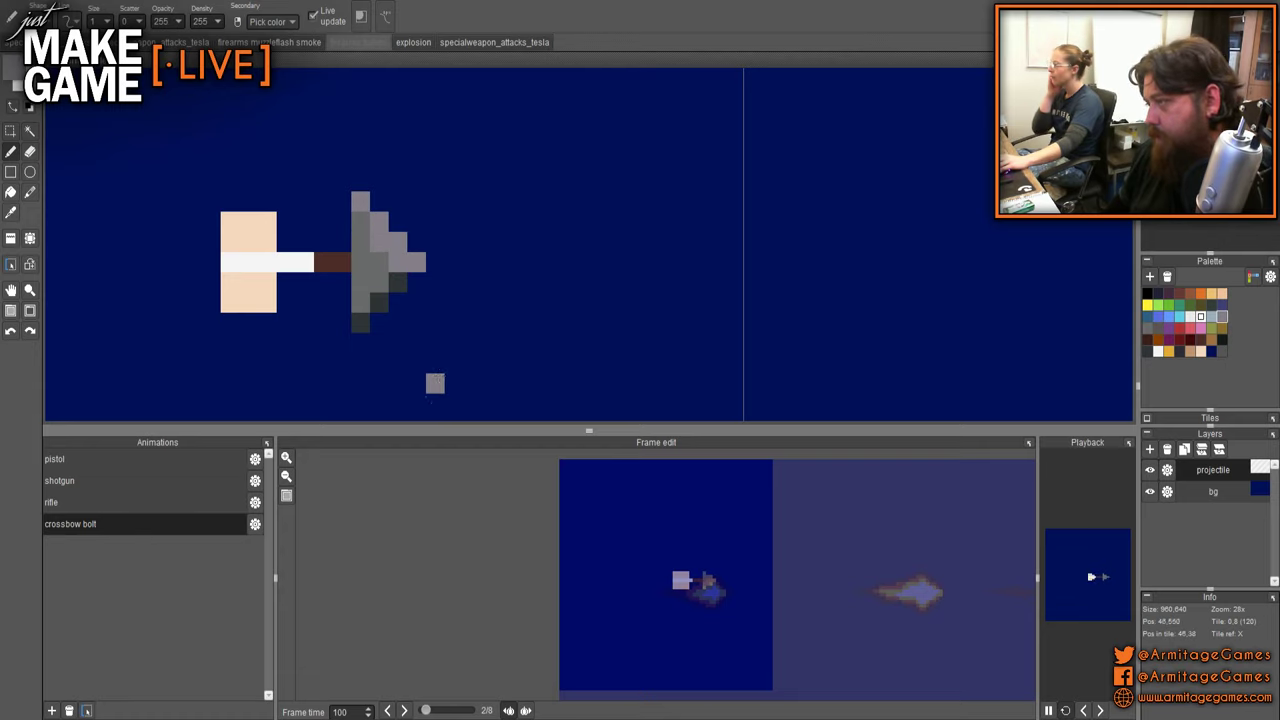
- Paint light grey highlights along the upper edges of the second and third frames' arrowheads
{"action": "scroll", "coordinate": [470, 309], "scroll_direction": "down", "scroll_amount": 4}
{"action": "scroll", "coordinate": [470, 309], "scroll_direction": "down", "scroll_amount": 1}
{"action": "scroll", "coordinate": [349, 291], "scroll_direction": "up", "scroll_amount": 3}
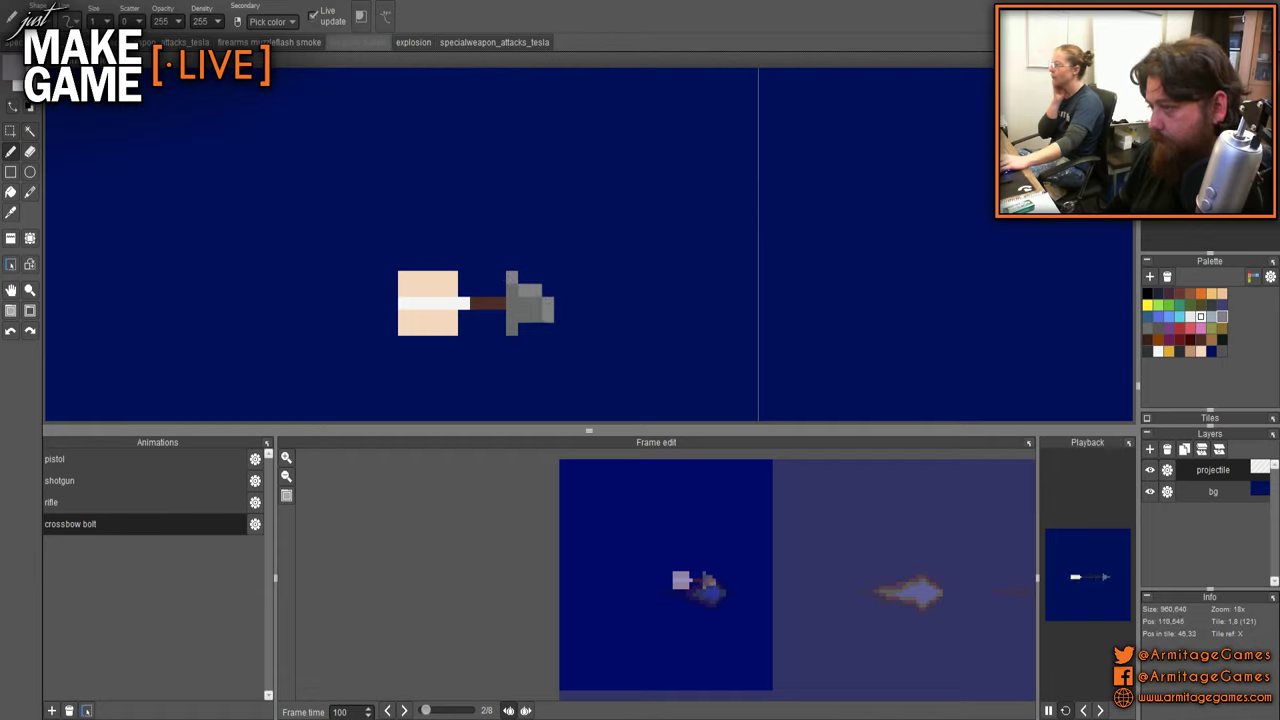
{"action": "left_click_drag", "start_coordinate": [441, 303], "coordinate": [58, 275]}
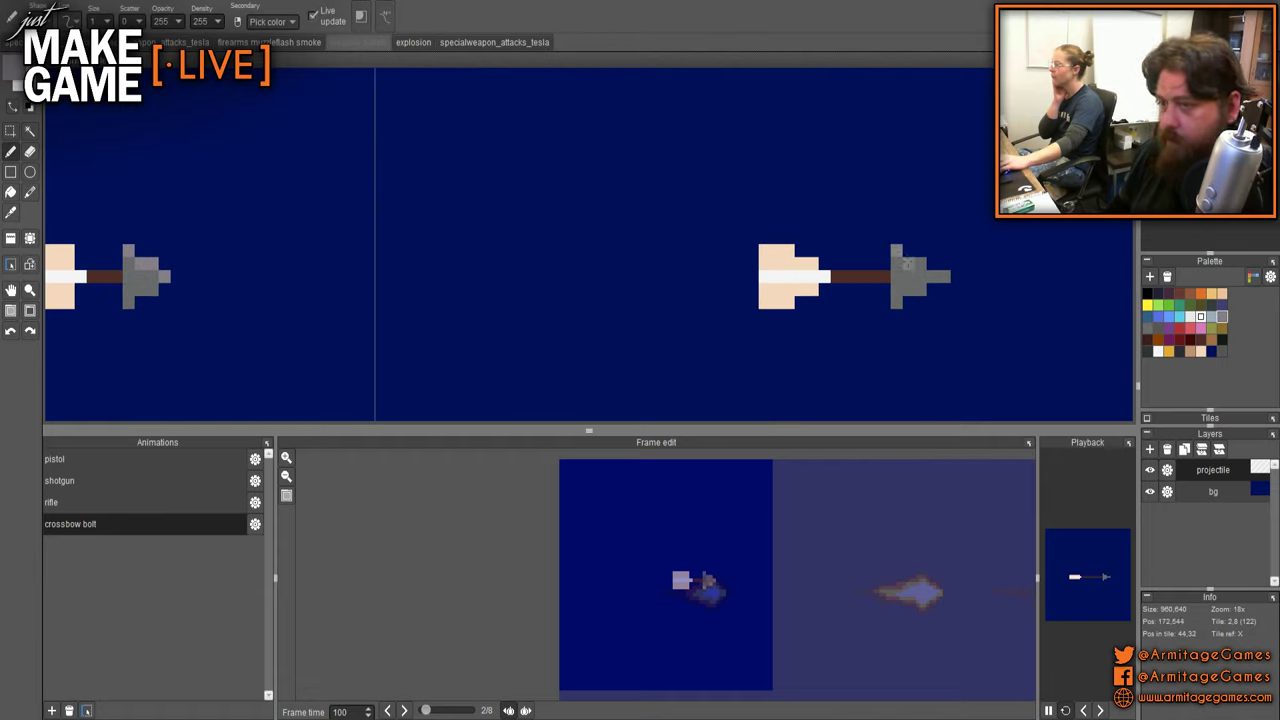
{"action": "scroll", "coordinate": [940, 285], "scroll_direction": "down", "scroll_amount": 3}
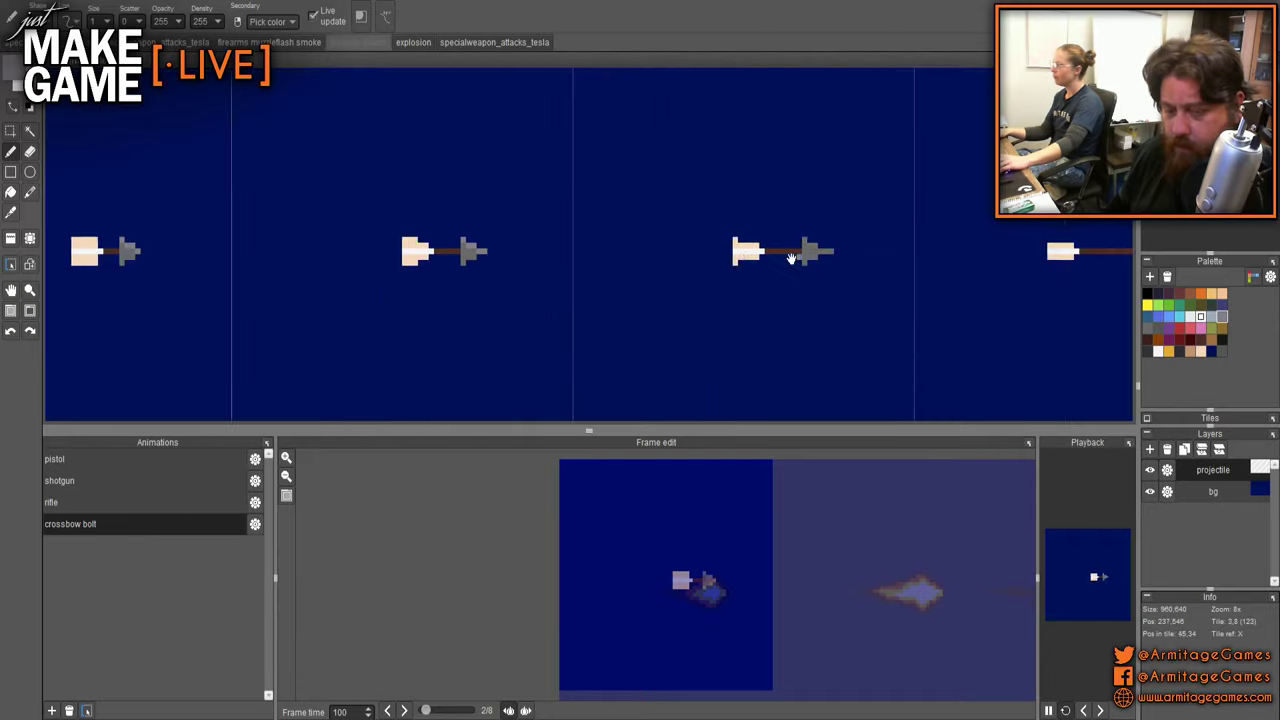
- Paint light grey highlights along the upper edge and tip of the fourth and fifth frames' arrowheads
{"action": "scroll", "coordinate": [568, 255], "scroll_direction": "up", "scroll_amount": 3}
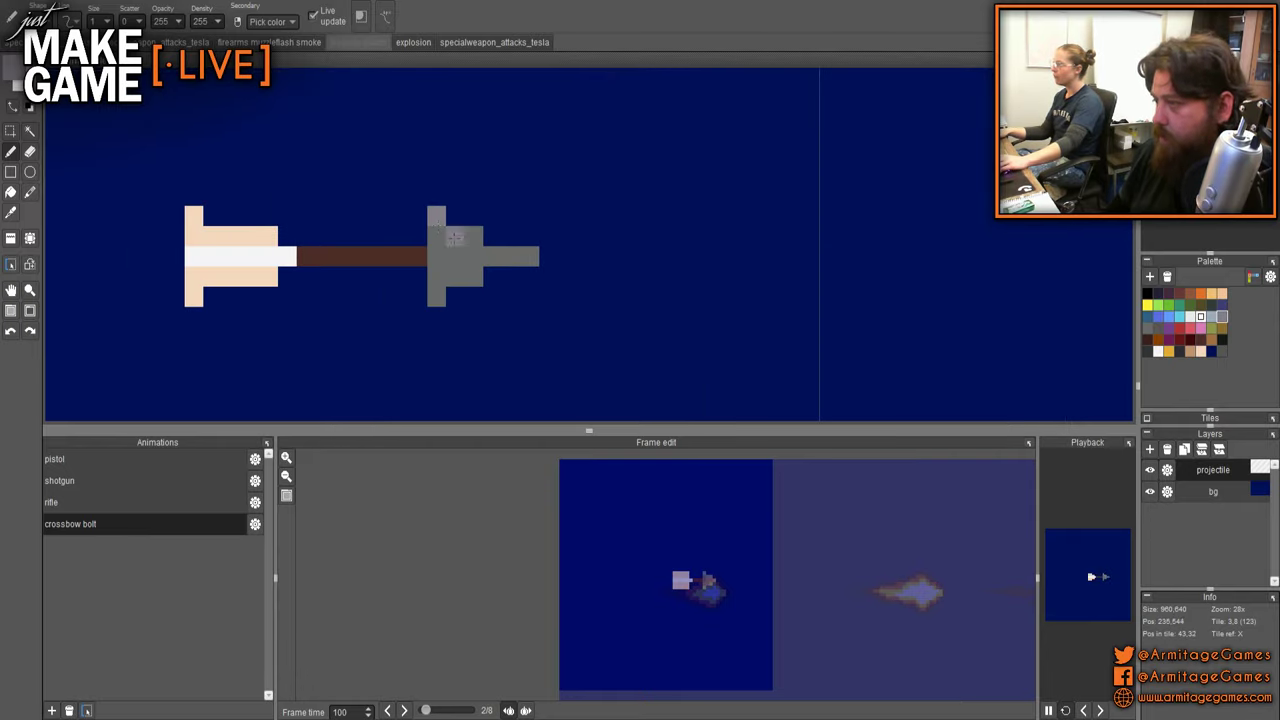
{"action": "scroll", "coordinate": [700, 245], "scroll_direction": "down", "scroll_amount": 3}
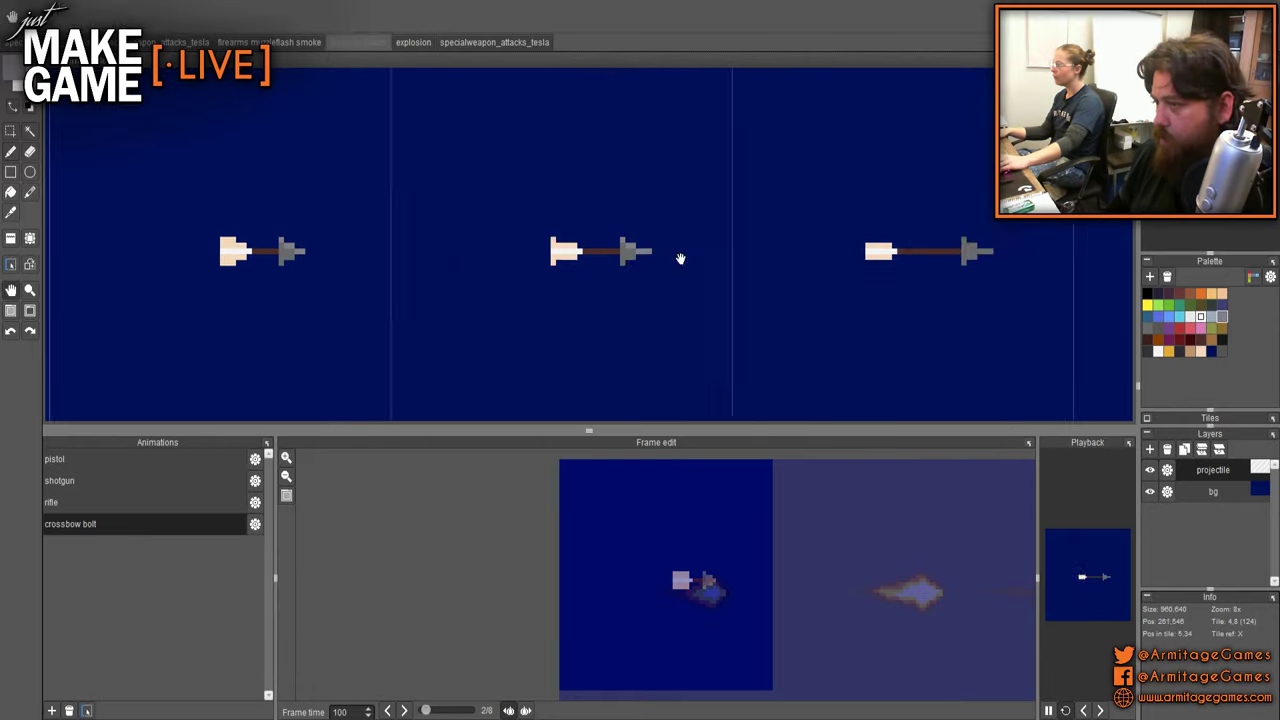
{"action": "scroll", "coordinate": [579, 254], "scroll_direction": "up", "scroll_amount": 3}
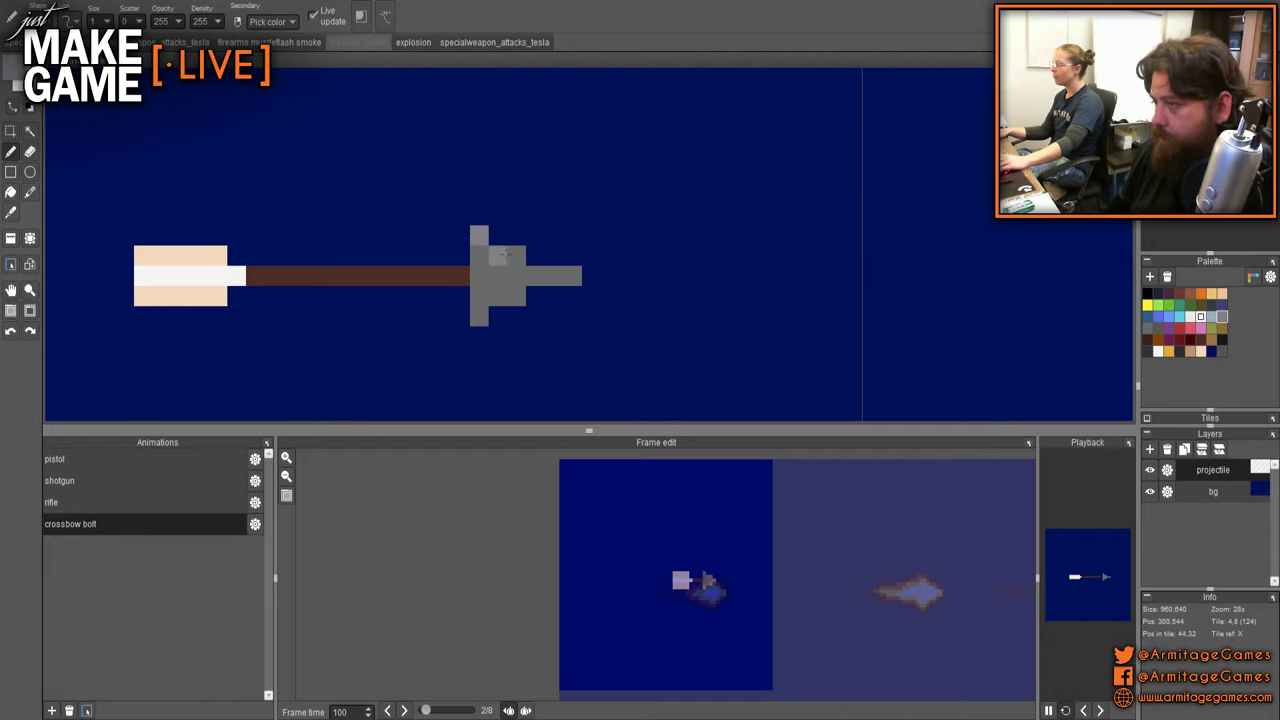
{"action": "scroll", "coordinate": [700, 255], "scroll_direction": "down", "scroll_amount": 3}
- Add light grey highlights to the upper edge of the arrowheads in the sixth and seventh frames
{"action": "scroll", "coordinate": [700, 255], "scroll_direction": "up", "scroll_amount": 1}
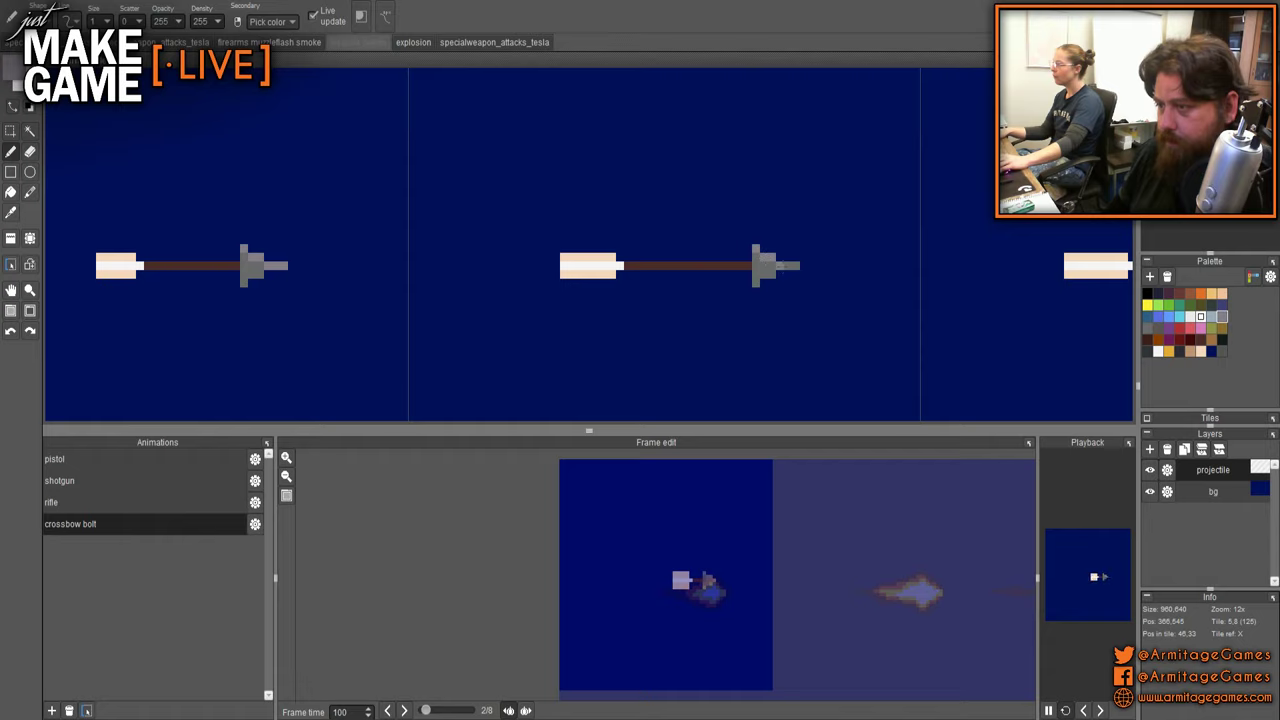
{"action": "scroll", "coordinate": [917, 264], "scroll_direction": "down", "scroll_amount": 1}
{"action": "scroll", "coordinate": [760, 262], "scroll_direction": "up", "scroll_amount": 3}
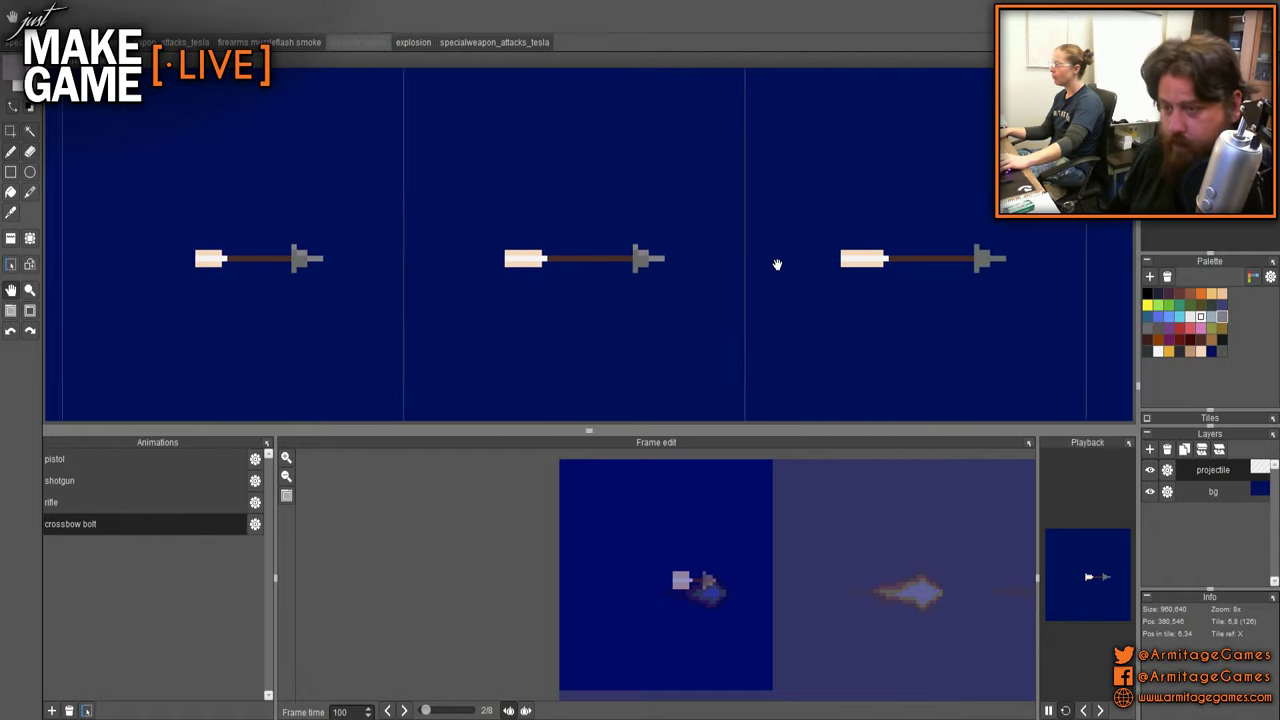
{"action": "mouse_move", "coordinate": [747, 264]}
{"action": "left_mouse_down"}
{"action": "mouse_move", "coordinate": [805, 284]}
{"action": "mouse_move", "coordinate": [863, 280]}
{"action": "mouse_move", "coordinate": [668, 296]}
{"action": "left_mouse_up"}
{"action": "scroll", "coordinate": [916, 264], "scroll_direction": "down", "scroll_amount": 3}
- Add light grey highlight pixels along the upper edge of the eighth frame's arrowhead
{"action": "left_click_drag", "start_coordinate": [806, 294], "coordinate": [636, 288]}
{"action": "left_click_drag", "start_coordinate": [770, 269], "coordinate": [691, 261]}
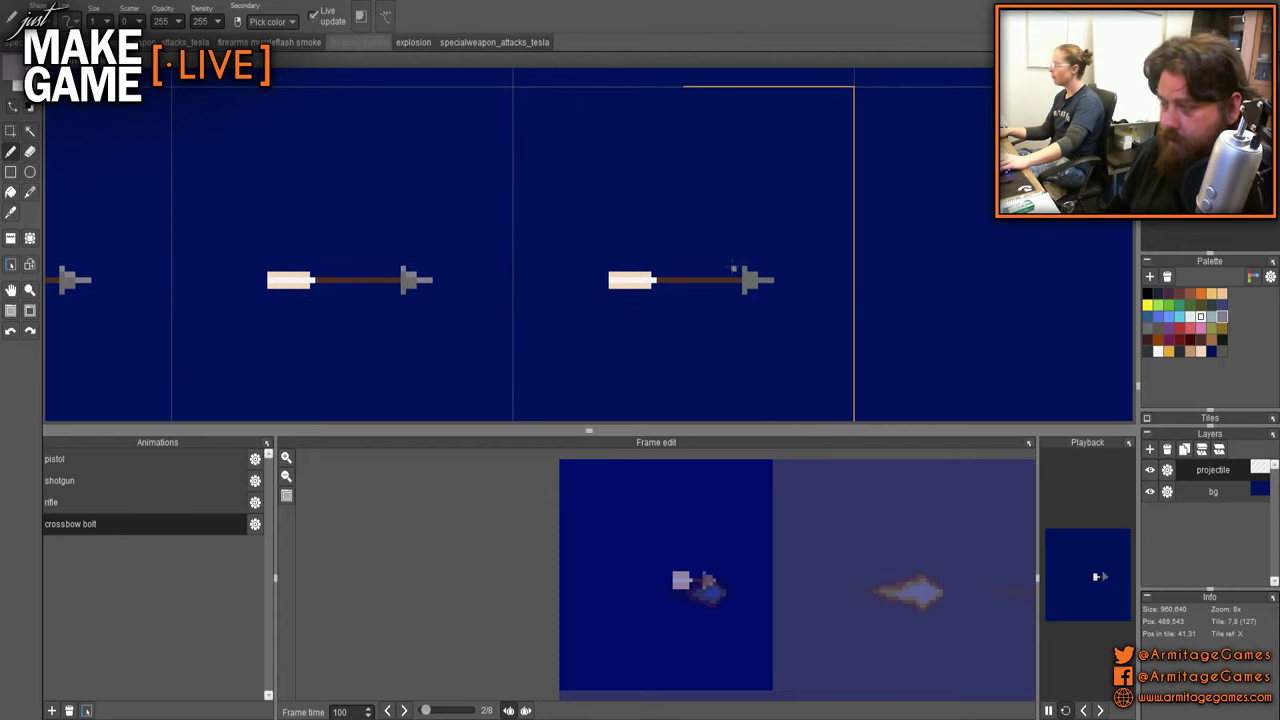
{"action": "scroll", "coordinate": [728, 273], "scroll_direction": "up", "scroll_amount": 3}
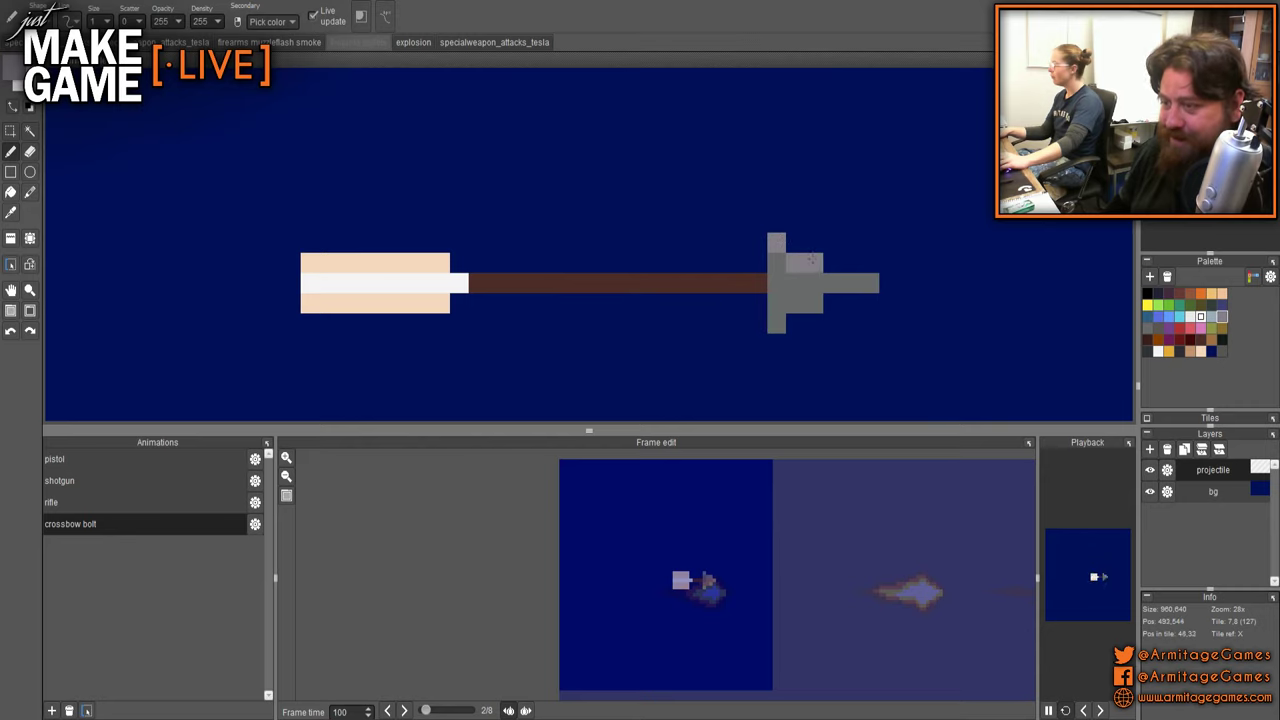
{"action": "scroll", "coordinate": [477, 286], "scroll_direction": "down", "scroll_amount": 5}
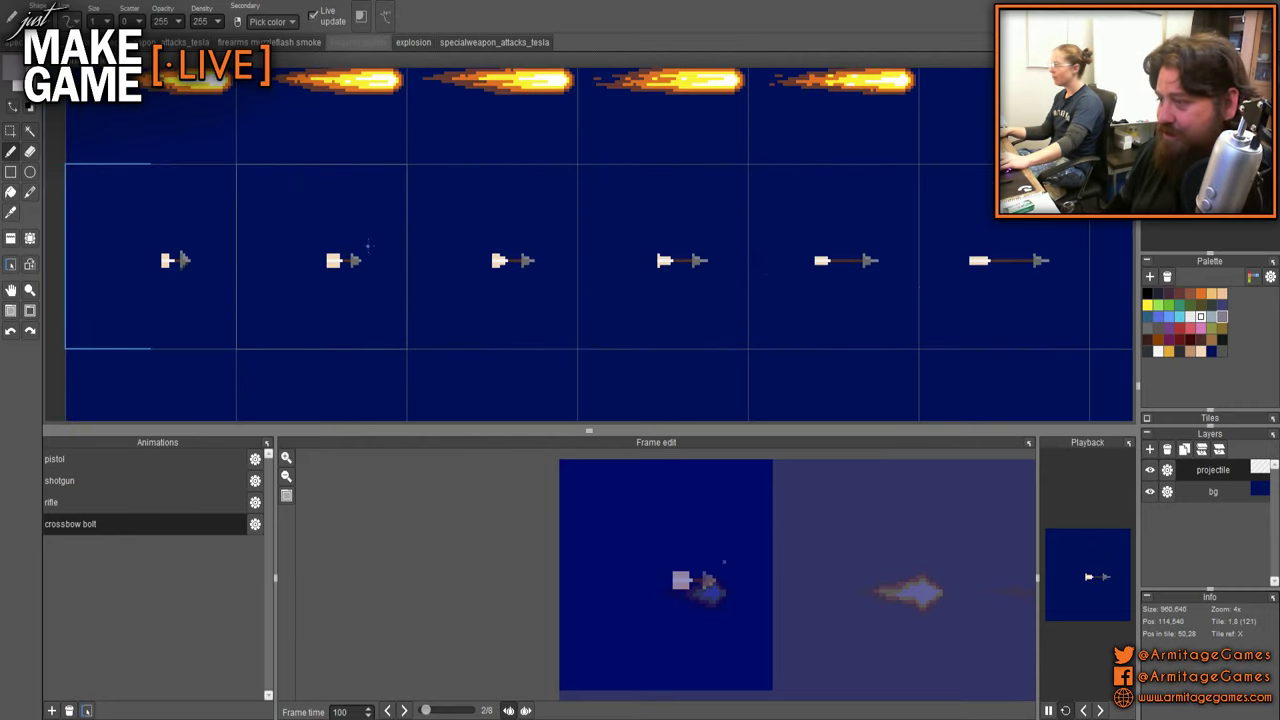
- Paint dark grey shadow pixels along the lower edge of the first and second frames' arrowheads
{"action": "scroll", "coordinate": [795, 240], "scroll_direction": "up", "scroll_amount": 6}
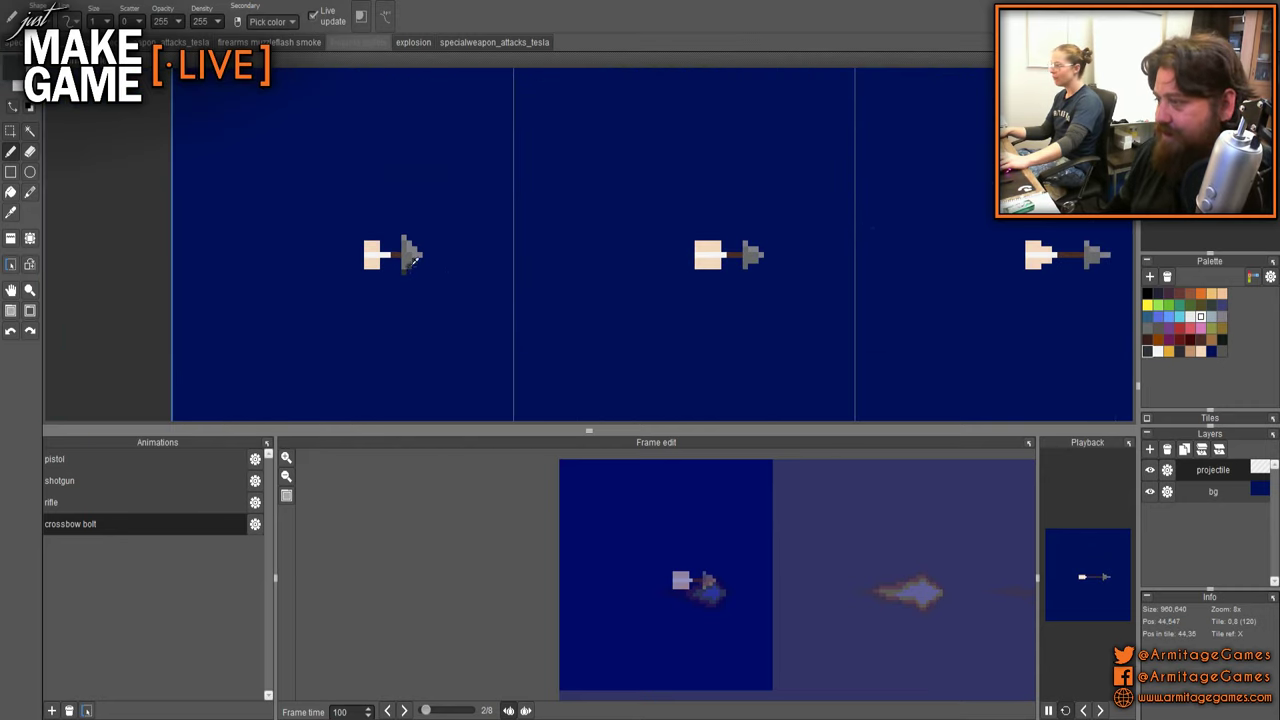
{"action": "scroll", "coordinate": [581, 279], "scroll_direction": "up", "scroll_amount": 1}
{"action": "left_click", "coordinate": [620, 282]}
{"action": "left_click", "coordinate": [646, 282]}
{"action": "left_click", "coordinate": [595, 309]}
{"action": "scroll", "coordinate": [897, 296], "scroll_direction": "down", "scroll_amount": 3}
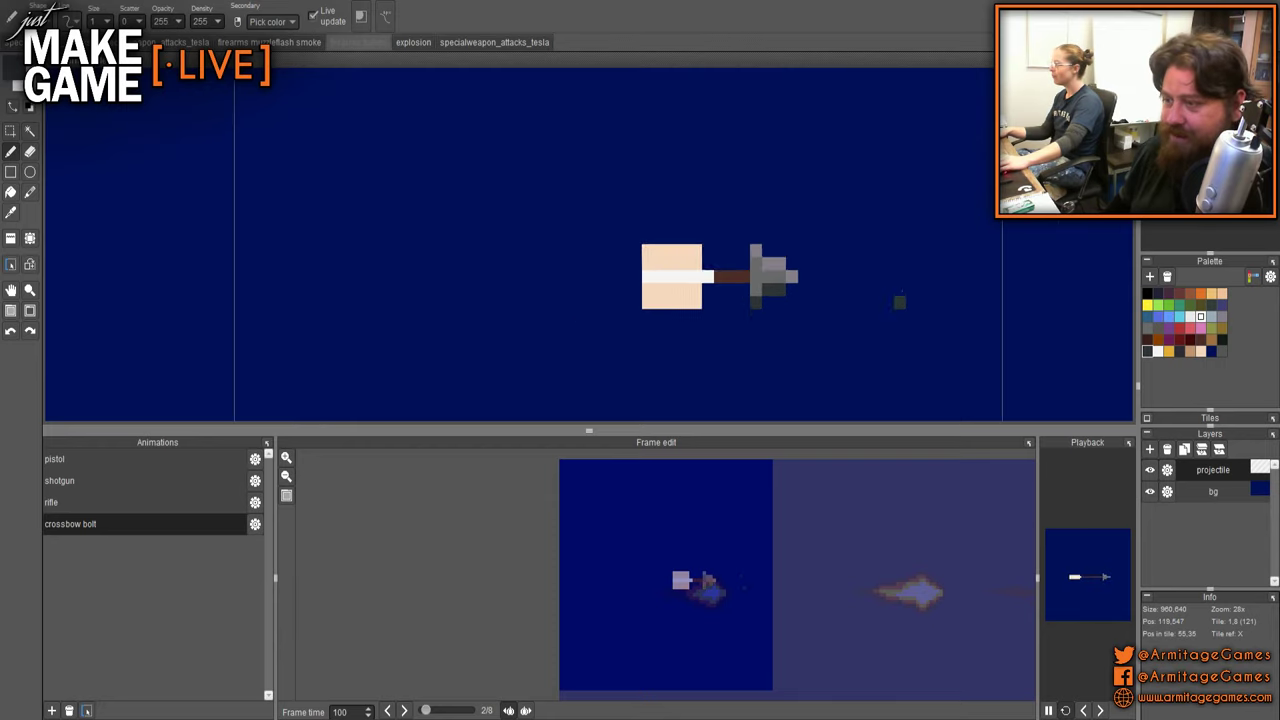
- Shade the lower edge of the third and fourth frames' arrowheads with dark grey pixels
{"action": "left_click_drag", "start_coordinate": [897, 296], "coordinate": [310, 264]}
{"action": "scroll", "coordinate": [391, 260], "scroll_direction": "down", "scroll_amount": 1}
{"action": "scroll", "coordinate": [349, 266], "scroll_direction": "up", "scroll_amount": 4}
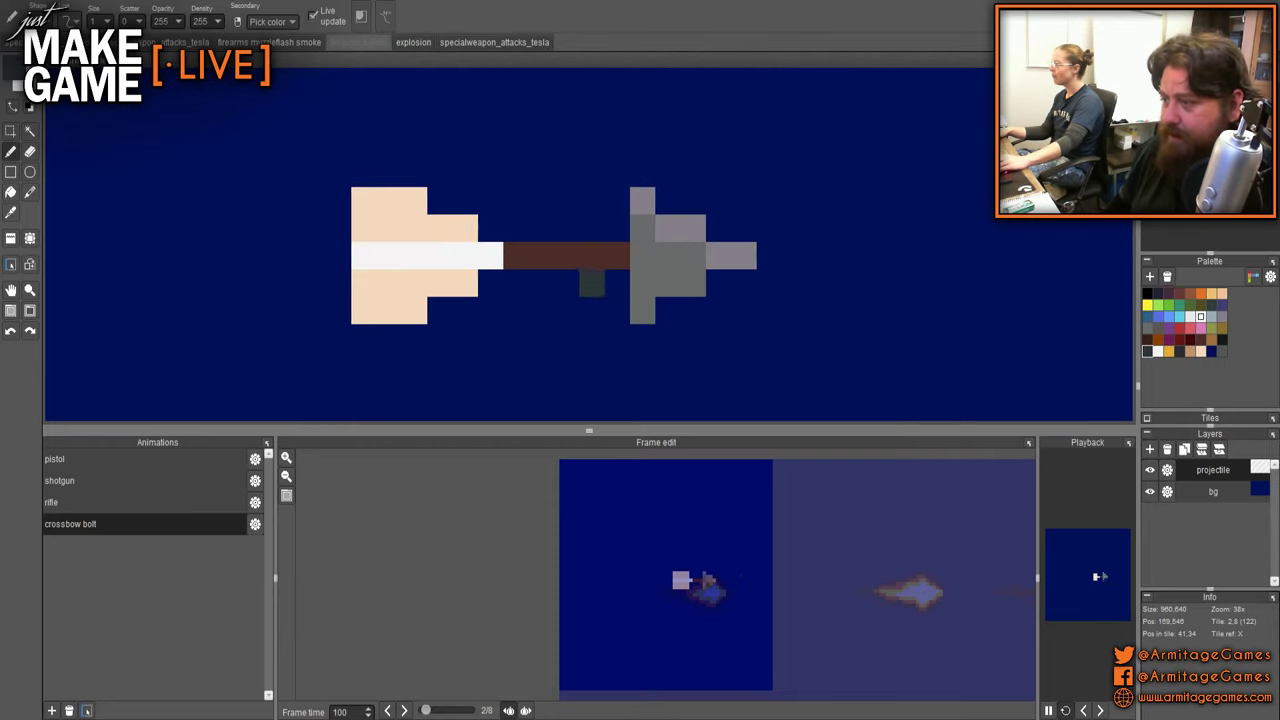
{"action": "scroll", "coordinate": [843, 268], "scroll_direction": "down", "scroll_amount": 4}
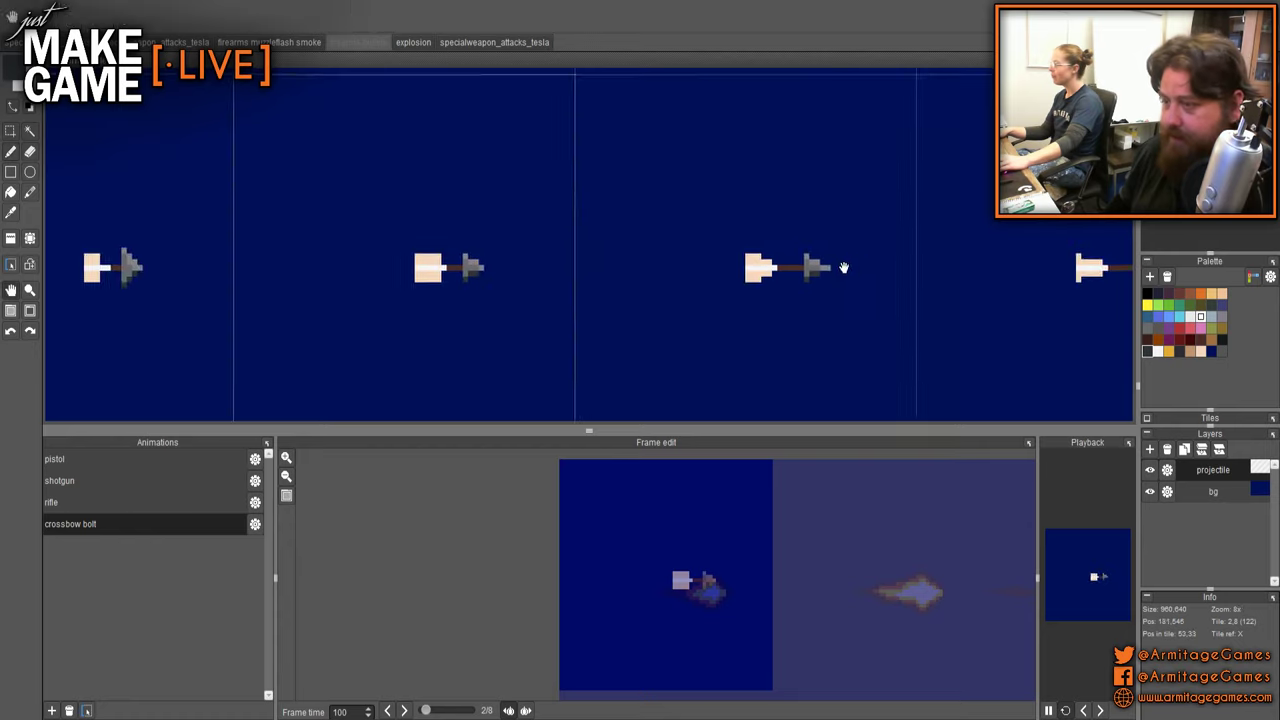
{"action": "scroll", "coordinate": [714, 239], "scroll_direction": "up", "scroll_amount": 4}
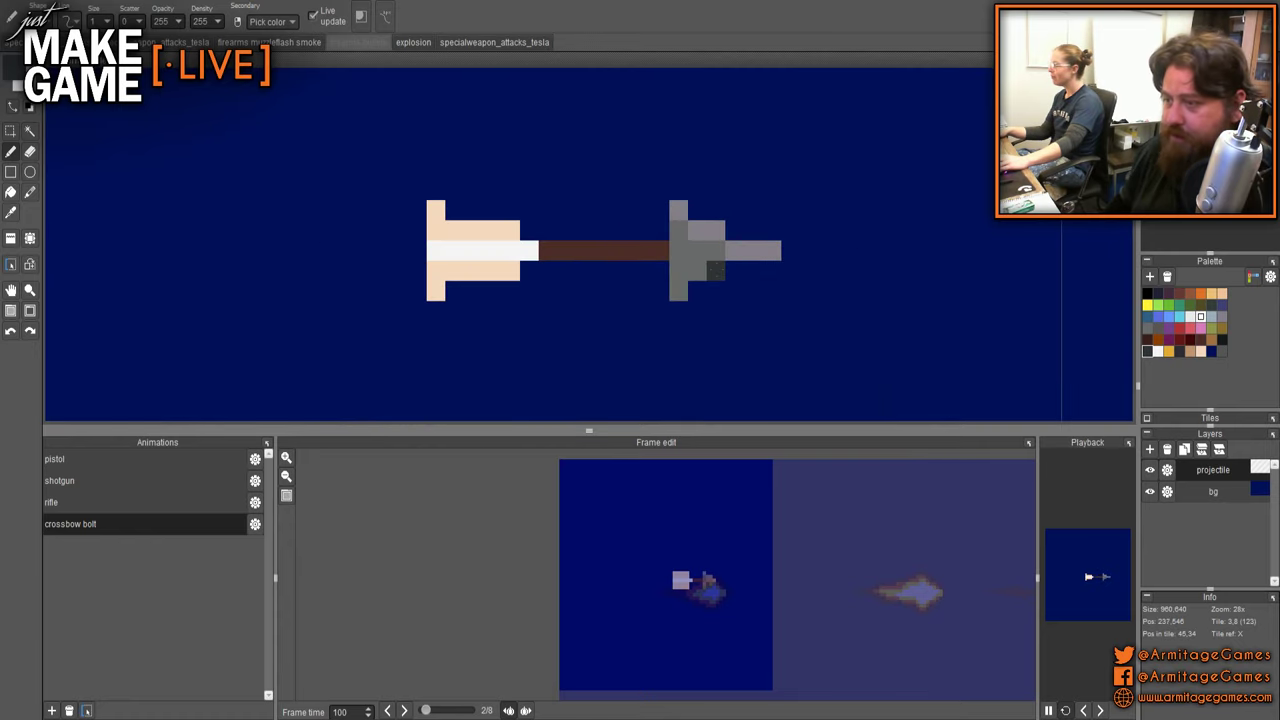
- Add dark grey shadows to the underside of the arrowheads in the fifth and sixth frames
{"action": "scroll", "coordinate": [792, 283], "scroll_direction": "down", "scroll_amount": 4}
{"action": "scroll", "coordinate": [850, 275], "scroll_direction": "up", "scroll_amount": 5}
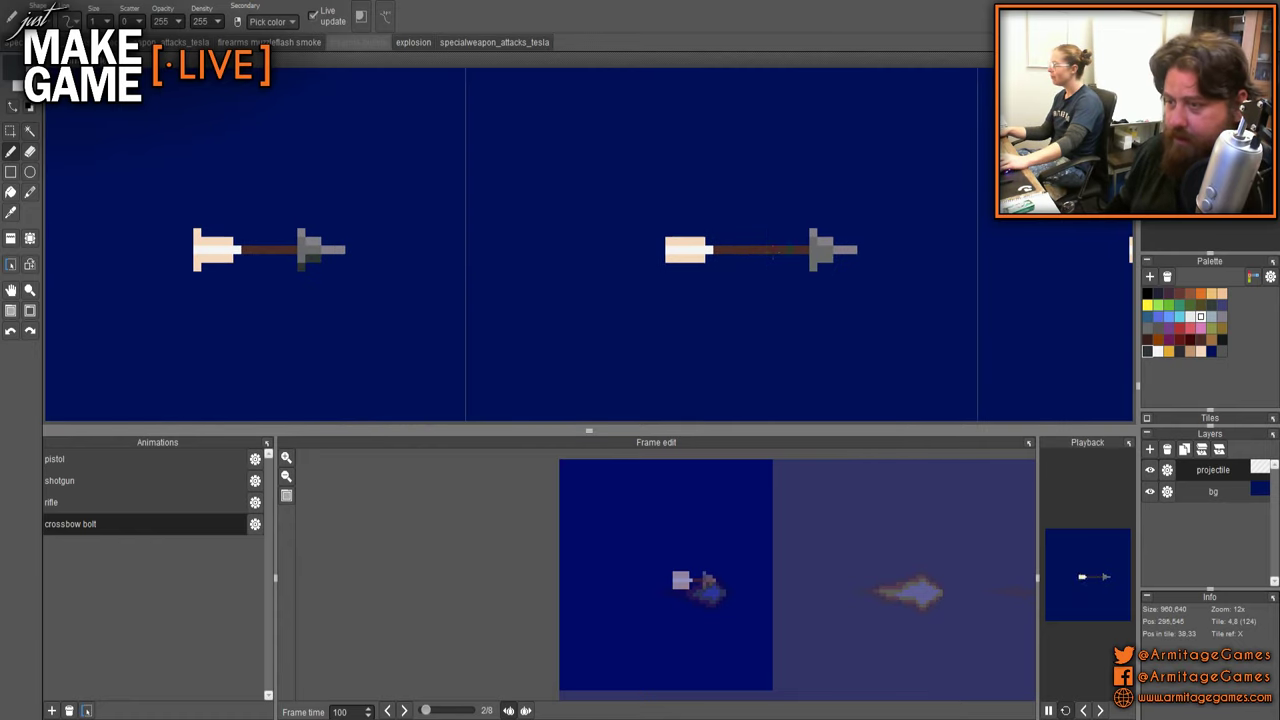
{"action": "scroll", "coordinate": [853, 290], "scroll_direction": "down", "scroll_amount": 4}
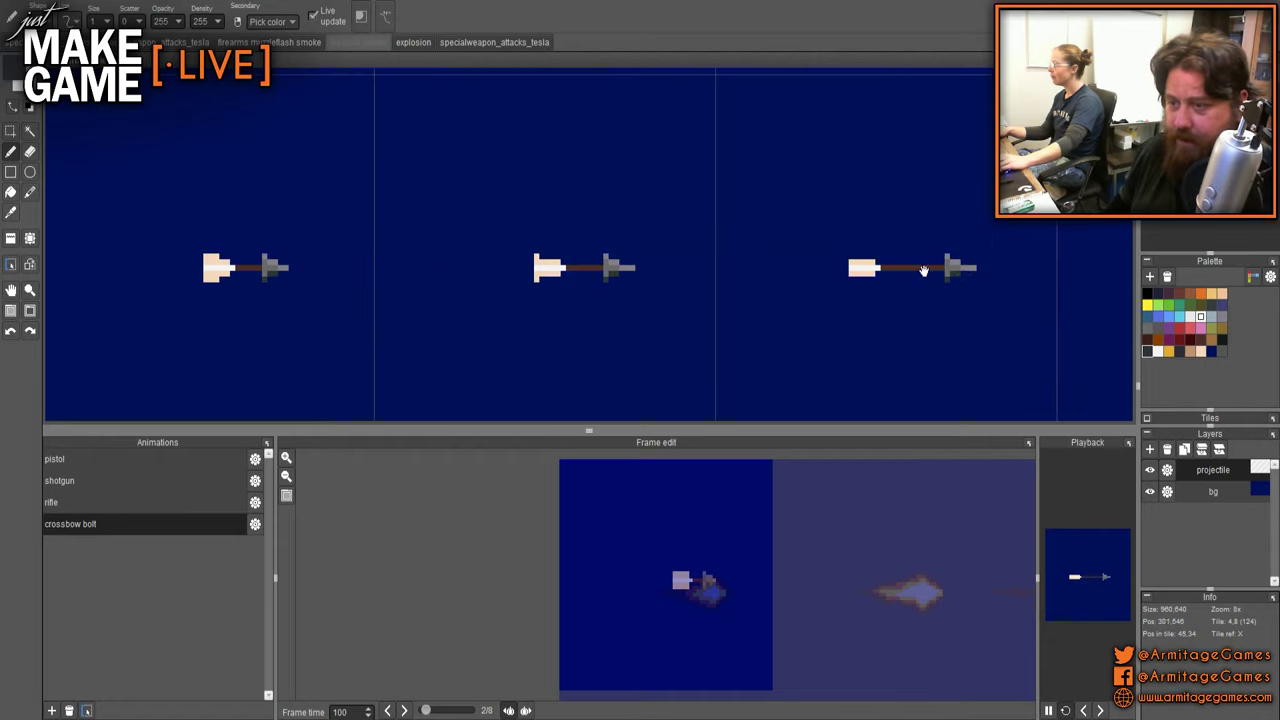
{"action": "scroll", "coordinate": [655, 248], "scroll_direction": "up", "scroll_amount": 4}
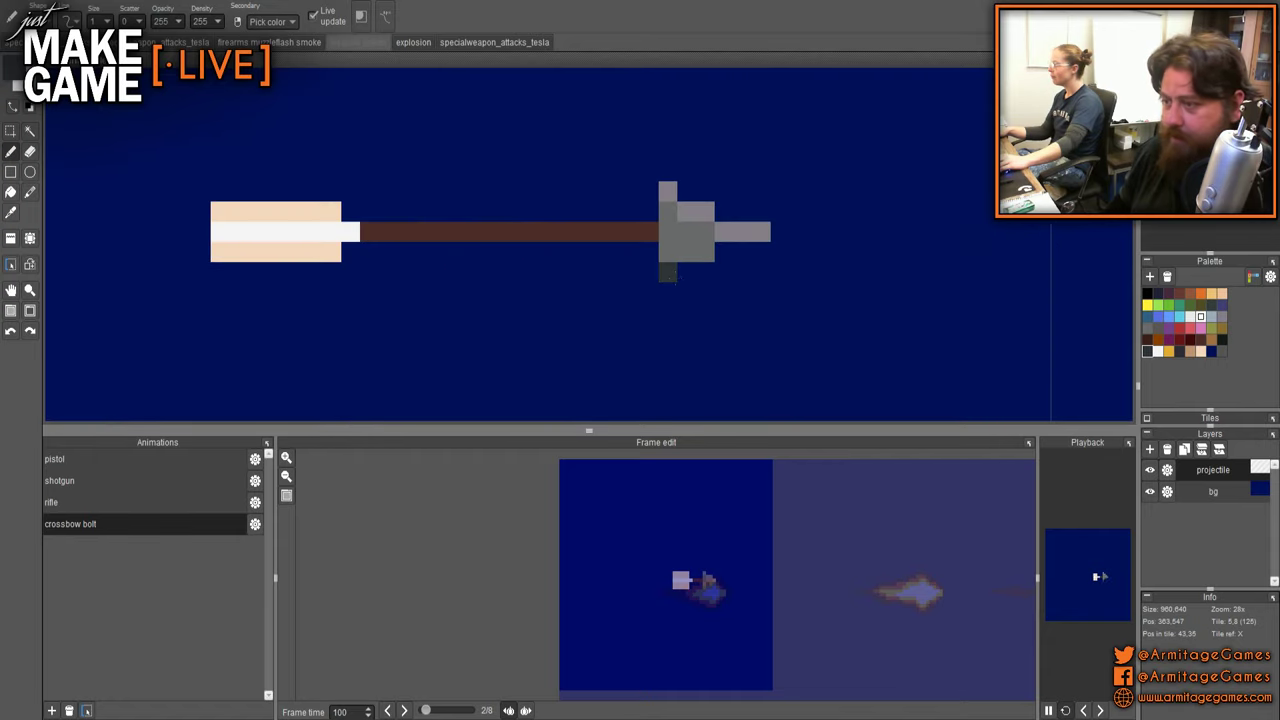
- Paint dark grey shadows under the arrowheads of the seventh and eighth frames
{"action": "scroll", "coordinate": [780, 252], "scroll_direction": "down", "scroll_amount": 4}
{"action": "scroll", "coordinate": [806, 260], "scroll_direction": "up", "scroll_amount": 4}
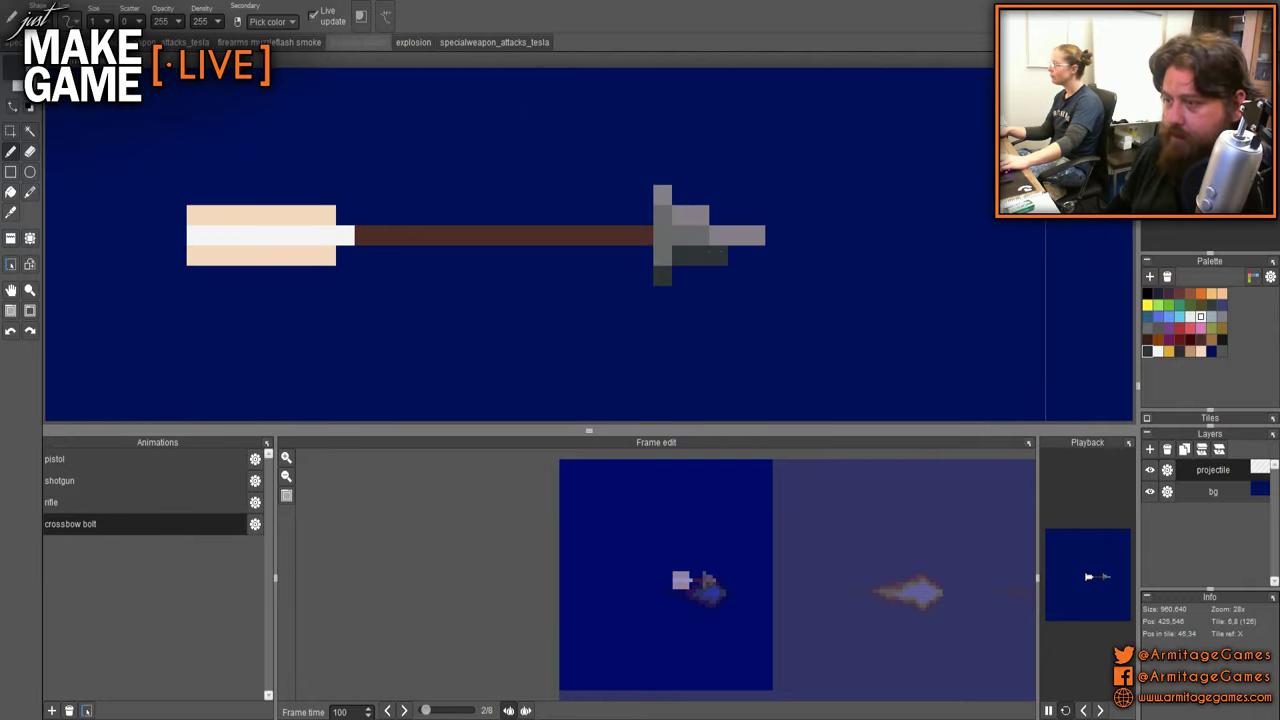
{"action": "scroll", "coordinate": [718, 256], "scroll_direction": "down", "scroll_amount": 4}
{"action": "scroll", "coordinate": [706, 244], "scroll_direction": "up", "scroll_amount": 3}
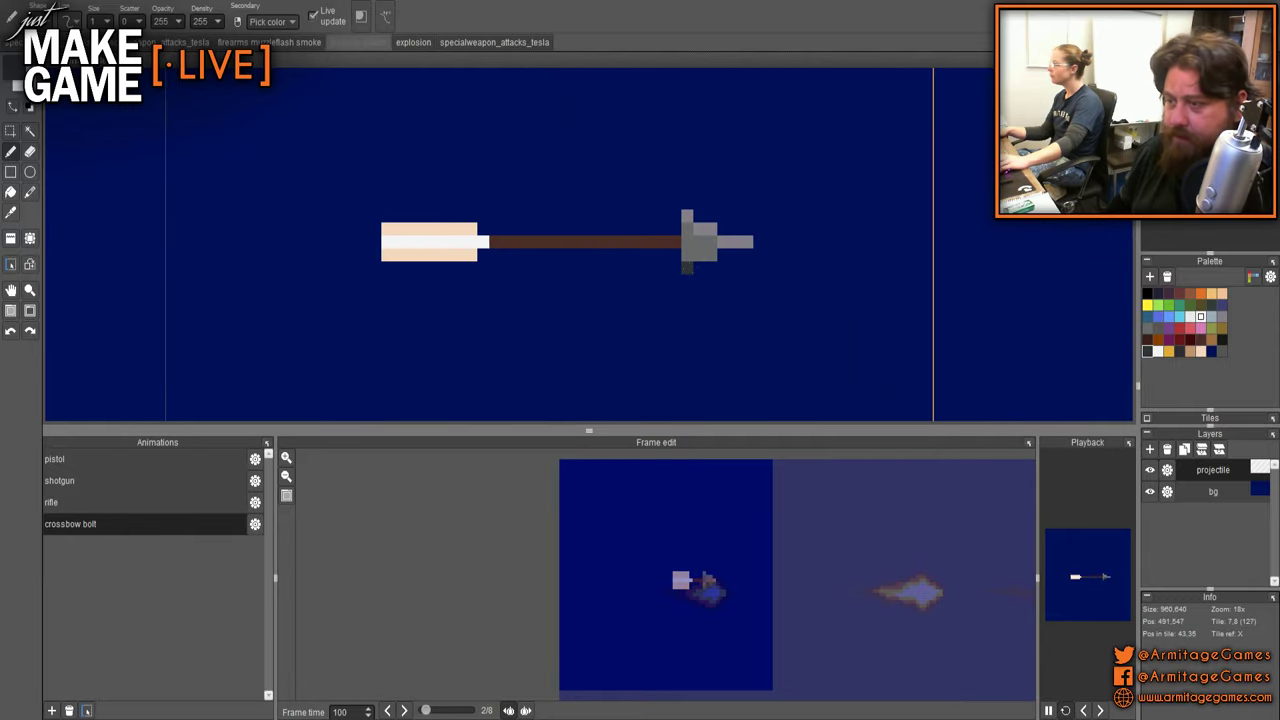
{"action": "scroll", "coordinate": [690, 258], "scroll_direction": "down", "scroll_amount": 4}
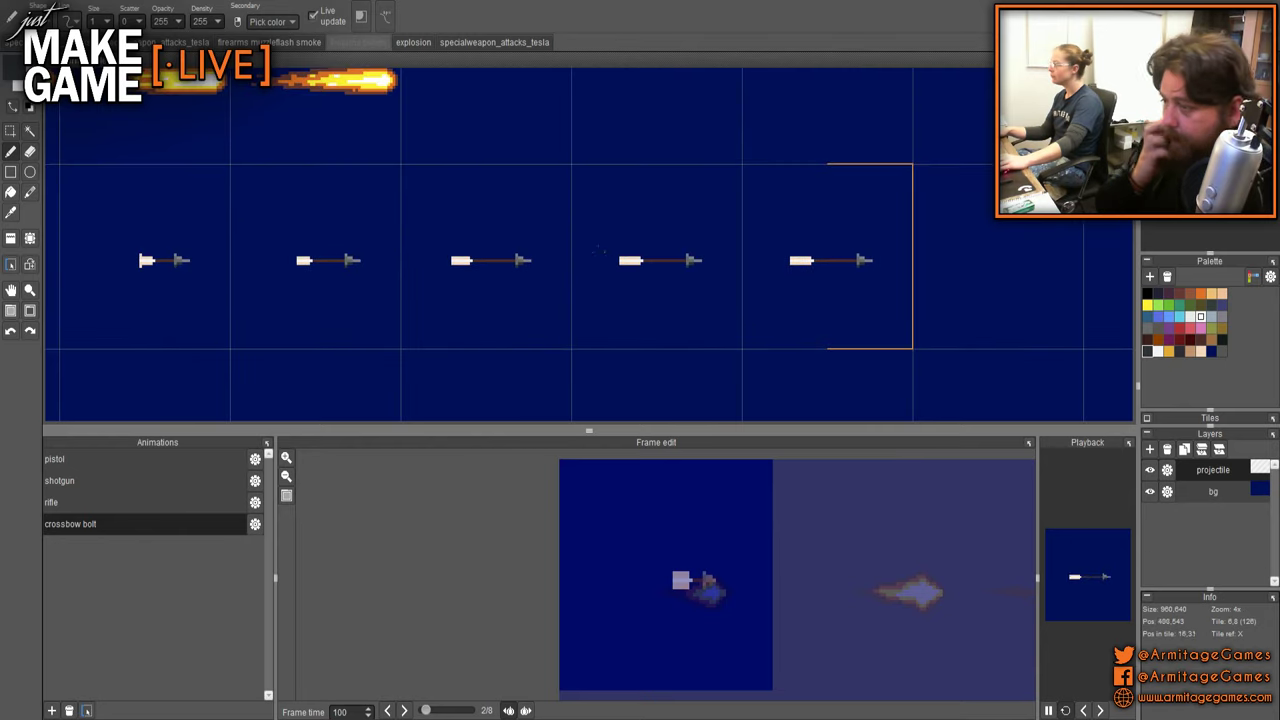
- Extend the first frame's brown shaft backward by one pixel and fill both halves of its fletching with light blue-grey
{"action": "scroll", "coordinate": [598, 250], "scroll_direction": "up", "scroll_amount": 6}
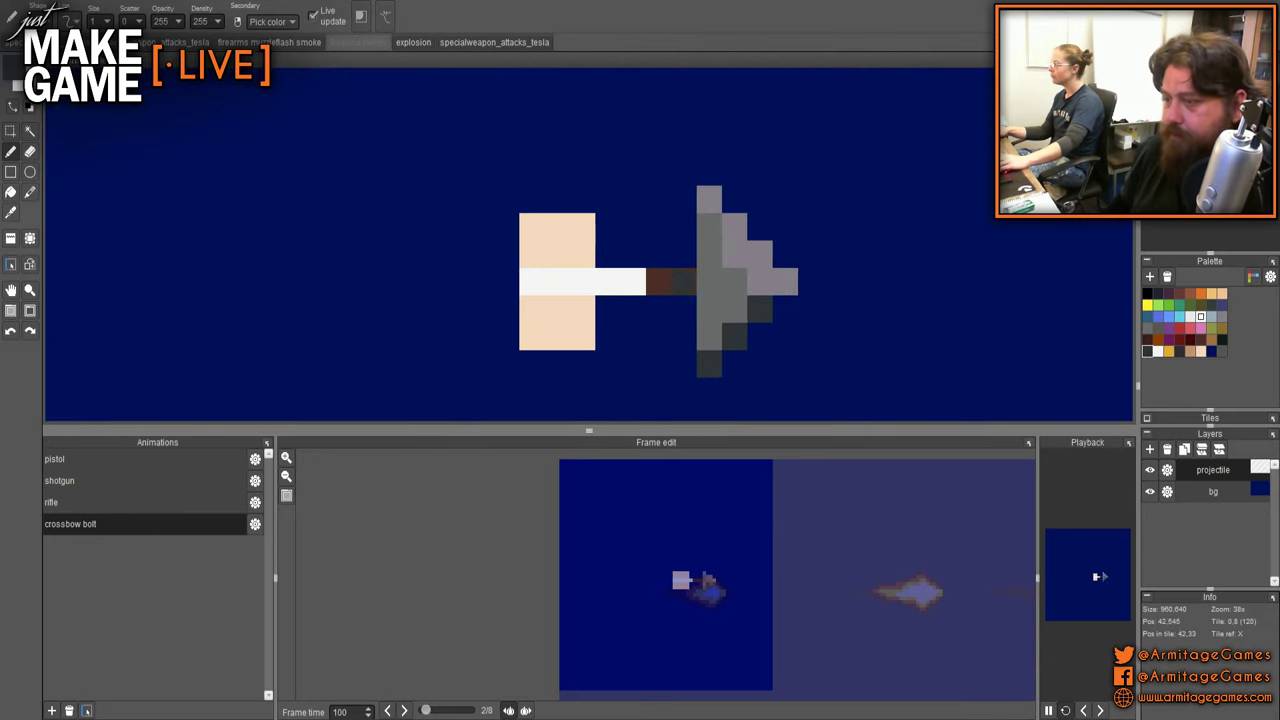
{"action": "left_click", "coordinate": [633, 281]}
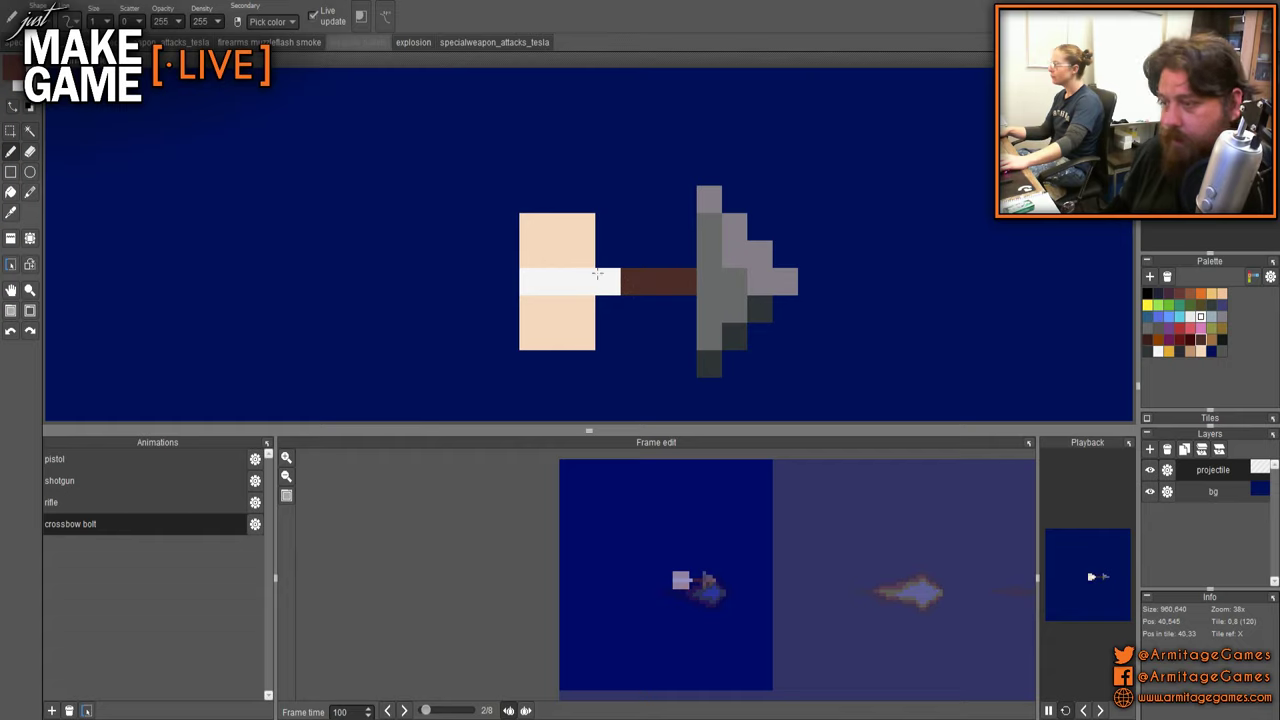
{"action": "left_click", "coordinate": [1208, 320]}
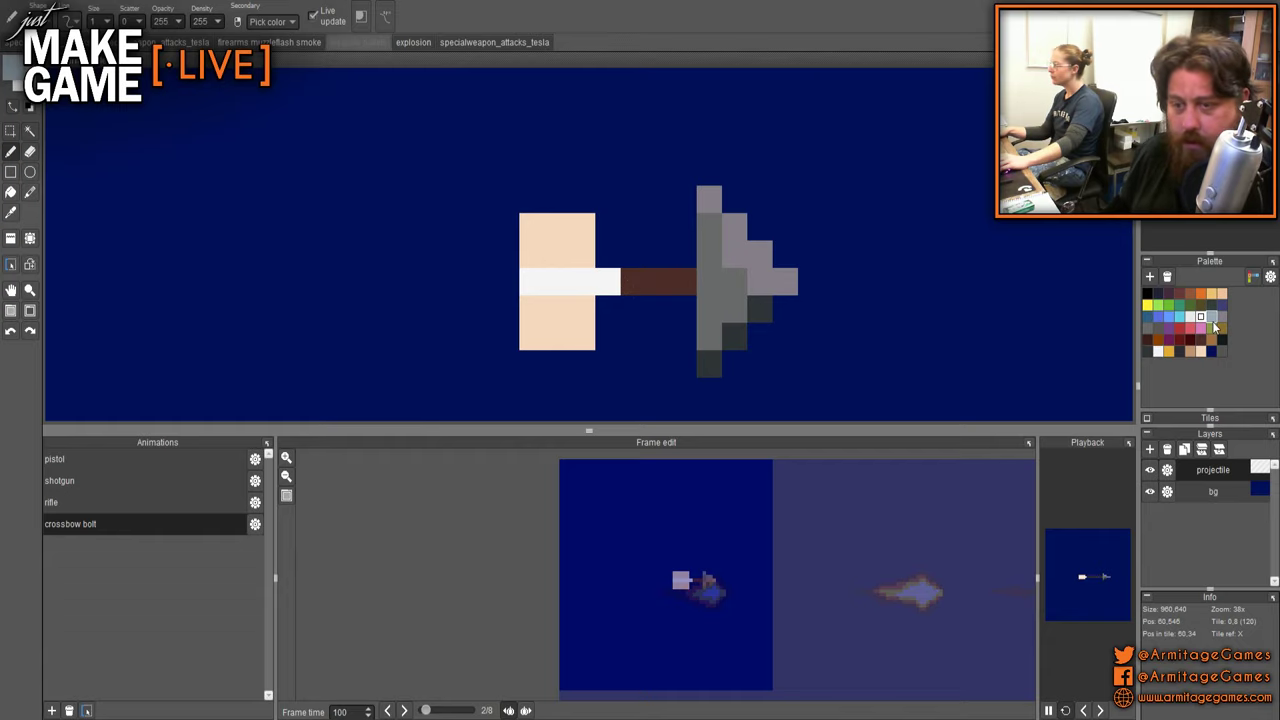
{"action": "key", "text": "f"}
{"action": "left_click", "coordinate": [566, 249]}
{"action": "left_click", "coordinate": [555, 333]}
- Paint mauve-grey rows above and below the white centre line of the first frame's fletching, and a blue-grey pixel at the line's front end
{"action": "scroll", "coordinate": [760, 313], "scroll_direction": "down", "scroll_amount": 3}
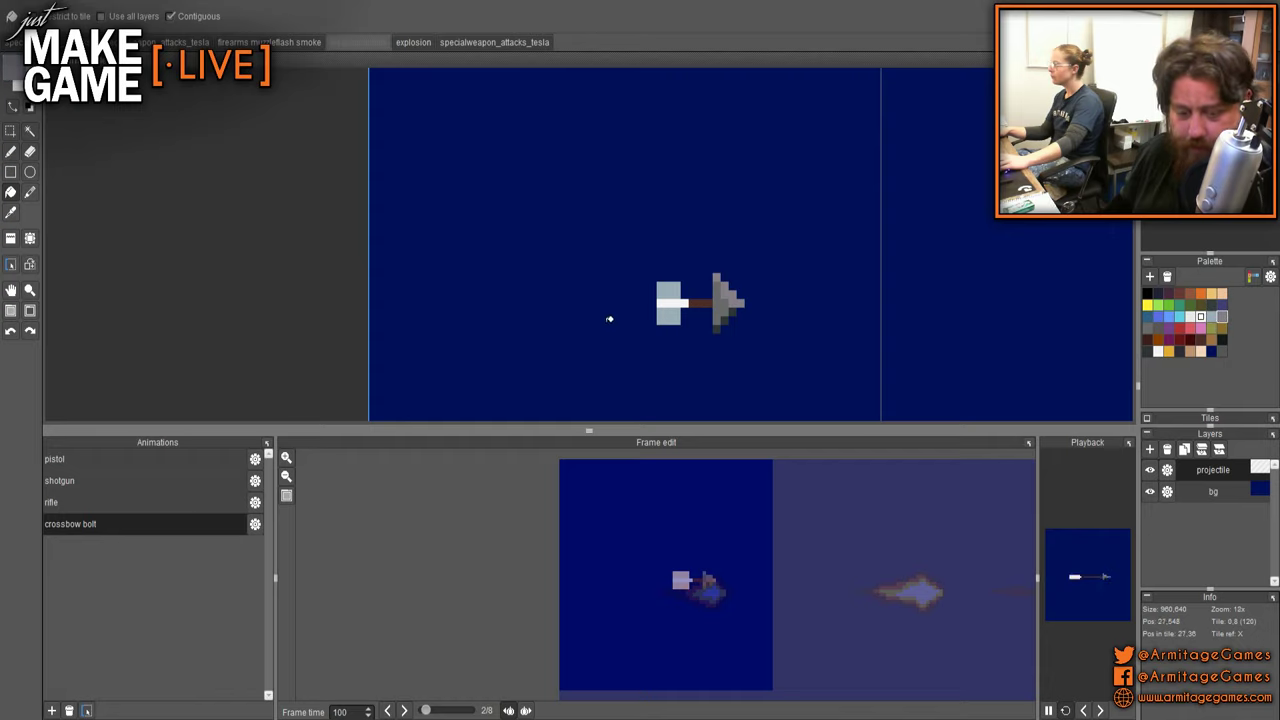
{"action": "scroll", "coordinate": [609, 318], "scroll_direction": "up", "scroll_amount": 3}
{"action": "key", "text": "b"}
{"action": "left_click_drag", "start_coordinate": [713, 271], "coordinate": [763, 271]}
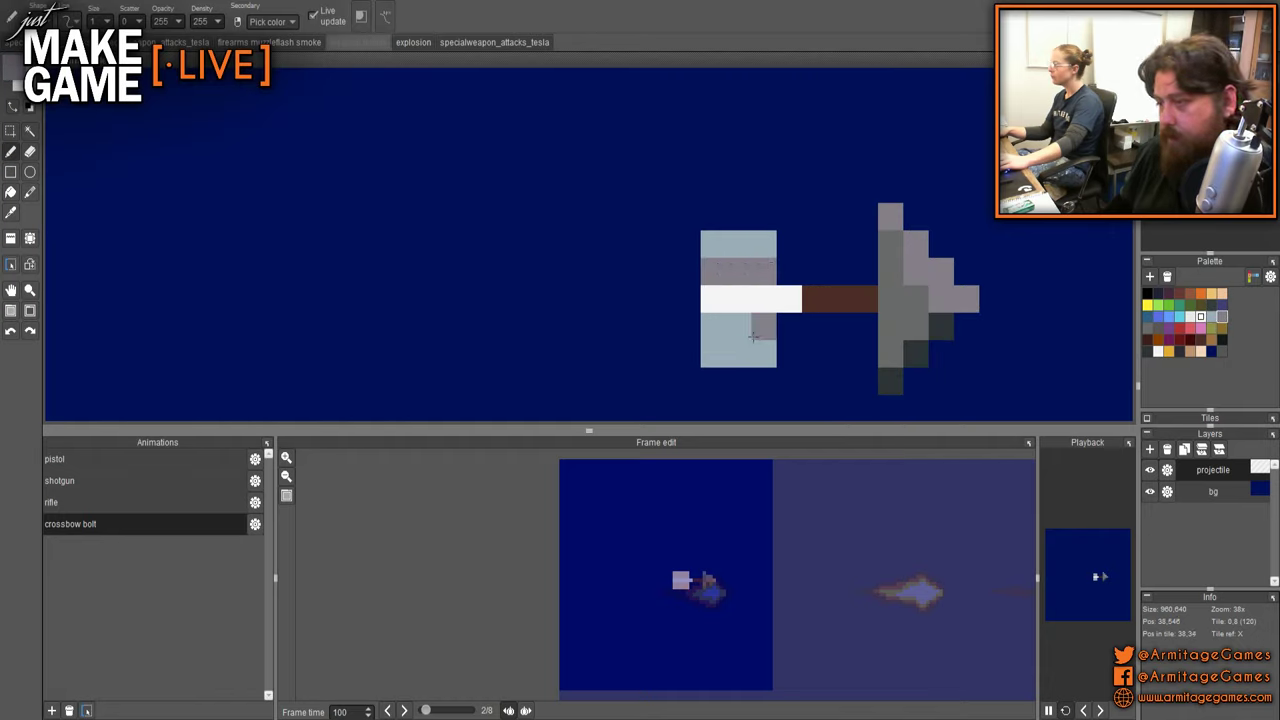
{"action": "left_click_drag", "start_coordinate": [763, 352], "coordinate": [712, 352]}
{"action": "scroll", "coordinate": [852, 336], "scroll_direction": "down", "scroll_amount": 5}
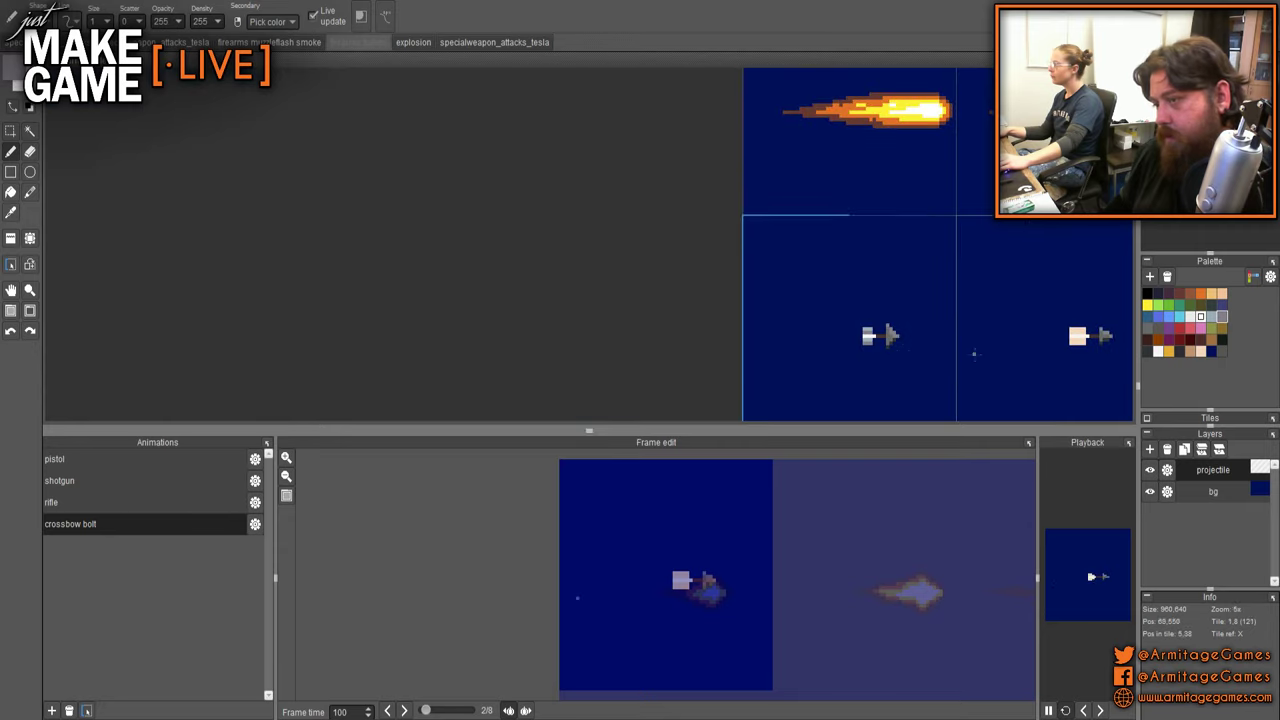
{"action": "scroll", "coordinate": [608, 329], "scroll_direction": "down", "scroll_amount": 2}
{"action": "key", "text": "ctrl+z"}
{"action": "scroll", "coordinate": [573, 353], "scroll_direction": "up", "scroll_amount": 6}
{"action": "left_click", "coordinate": [573, 353]}
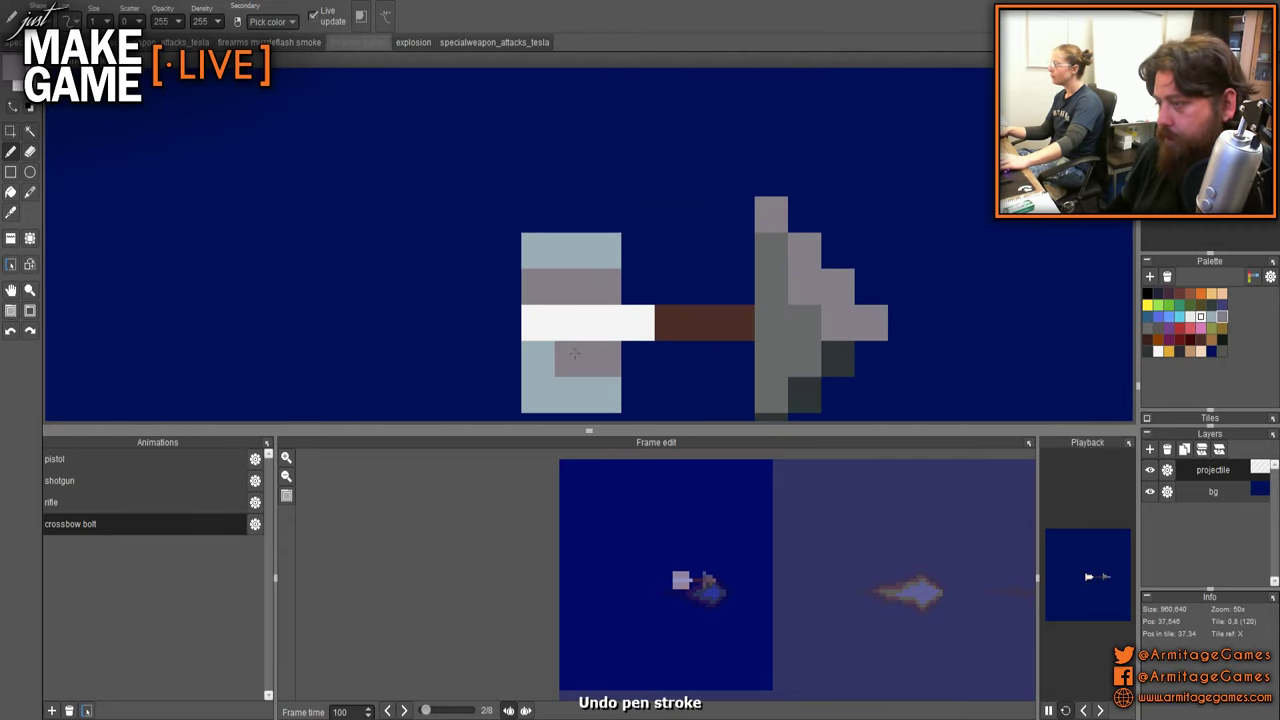
{"action": "left_click_drag", "start_coordinate": [573, 353], "coordinate": [538, 358]}
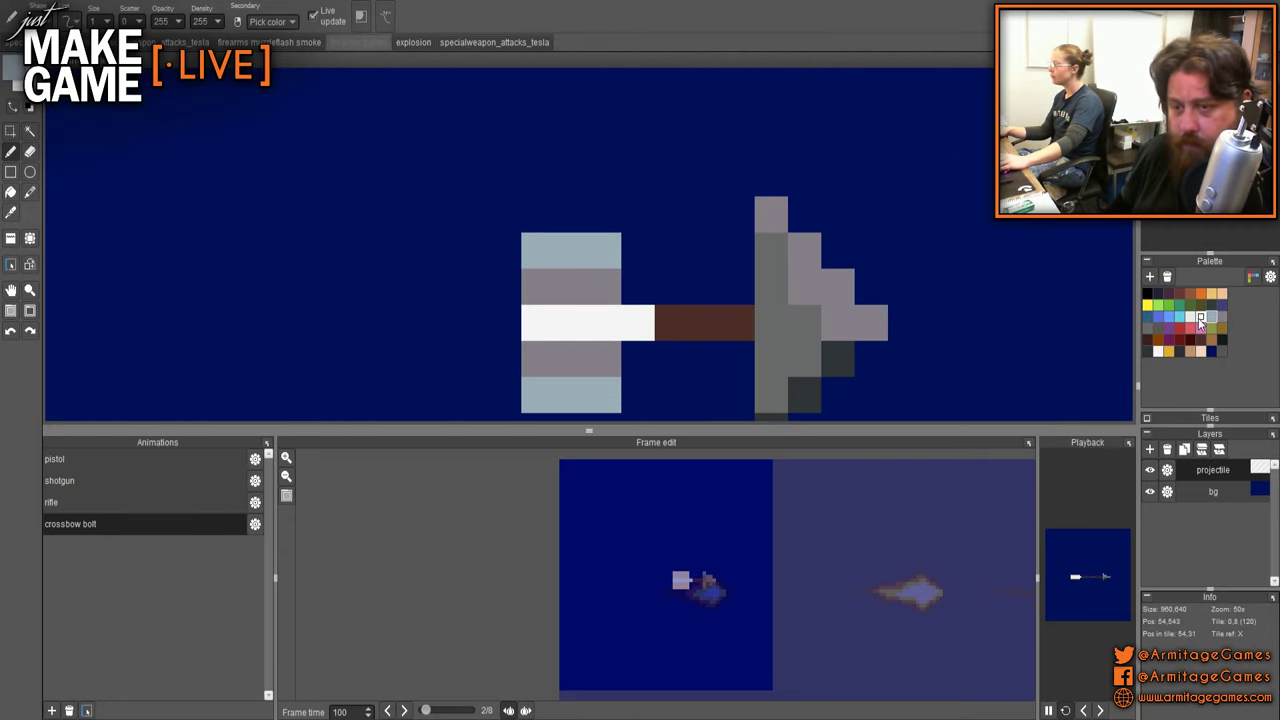
{"action": "left_click", "coordinate": [571, 259]}
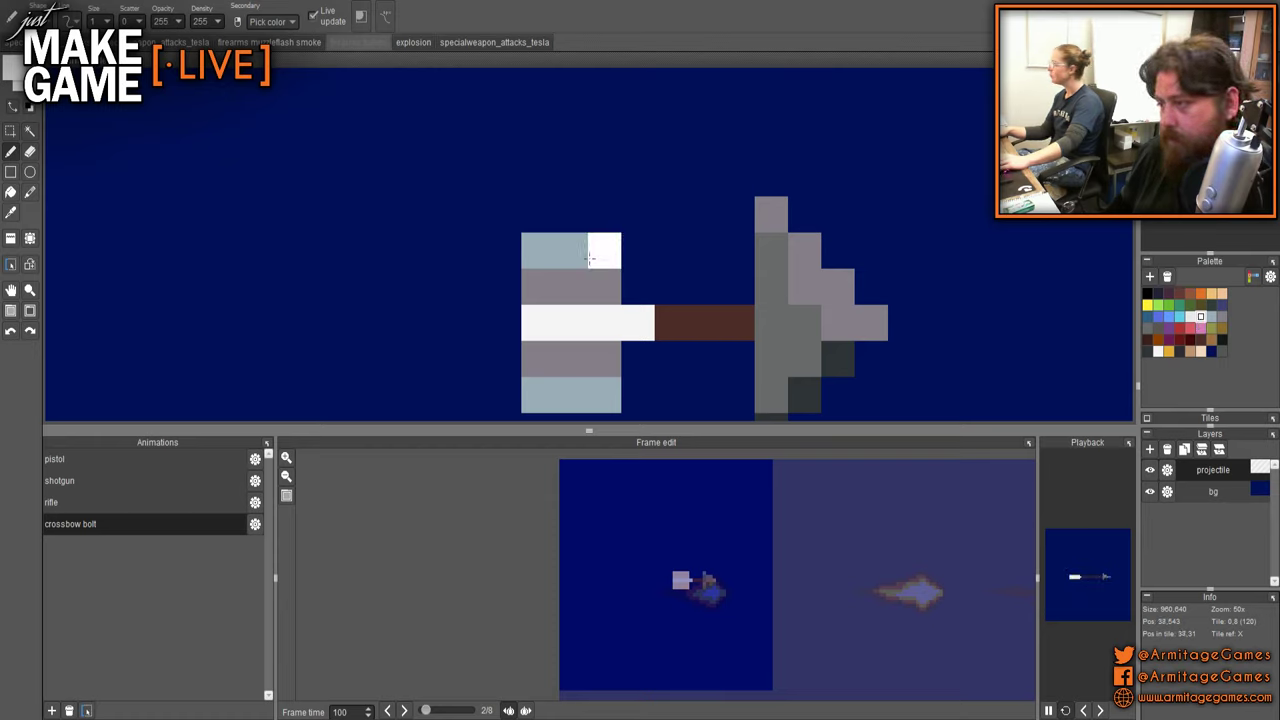
{"action": "right_click", "coordinate": [571, 254]}
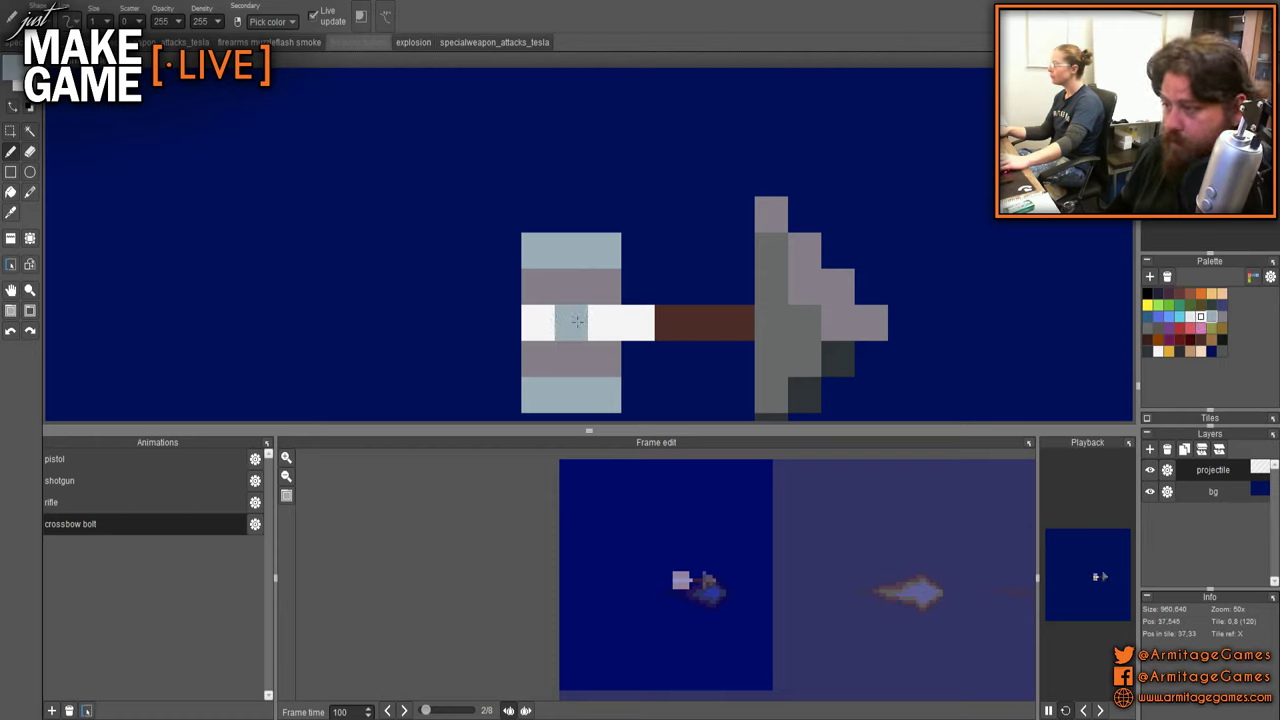
- Recolour the second frame's fletching with light blue-grey outer rows and mauve-grey inner rows
{"action": "scroll", "coordinate": [651, 336], "scroll_direction": "down", "scroll_amount": 5}
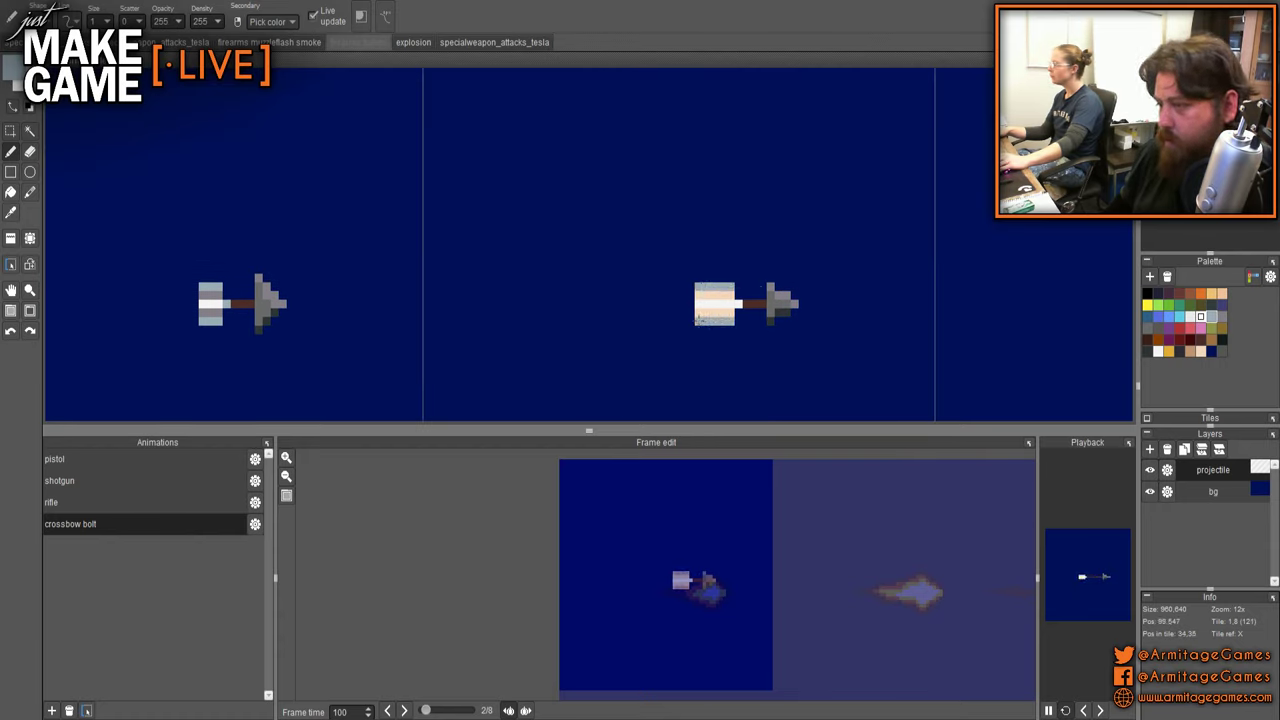
{"action": "key", "text": "f"}
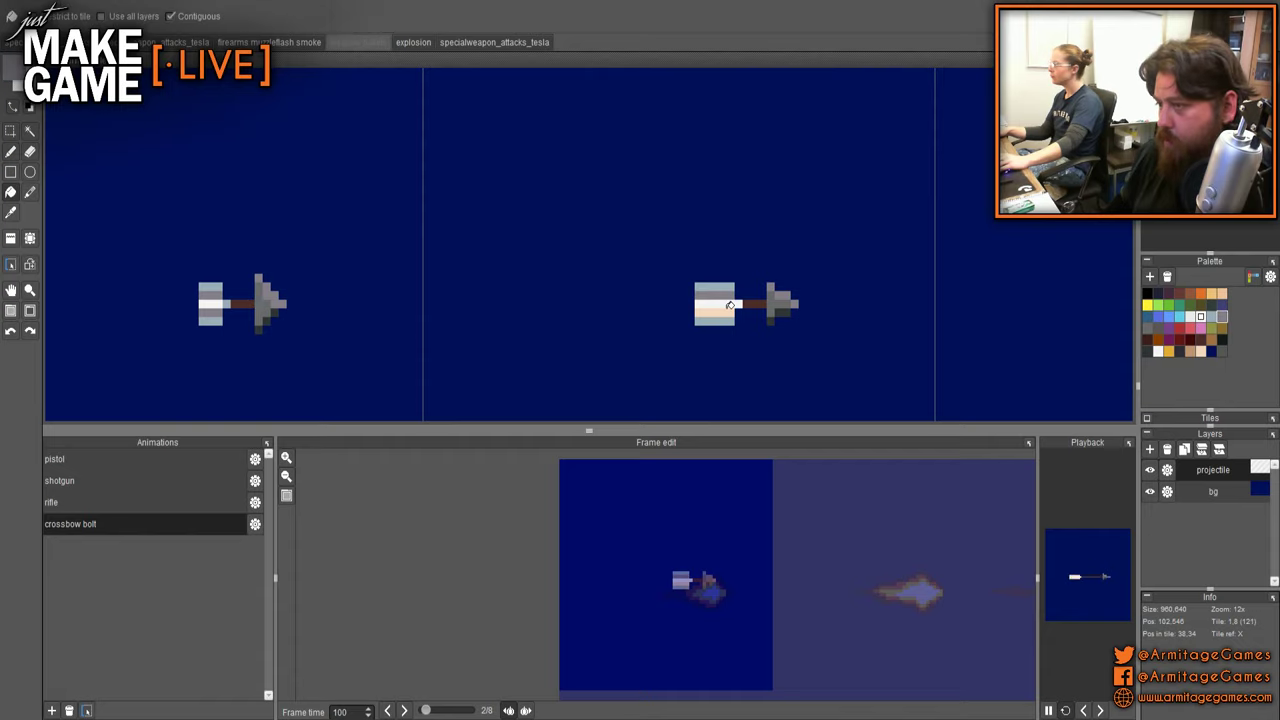
{"action": "key", "text": "b"}
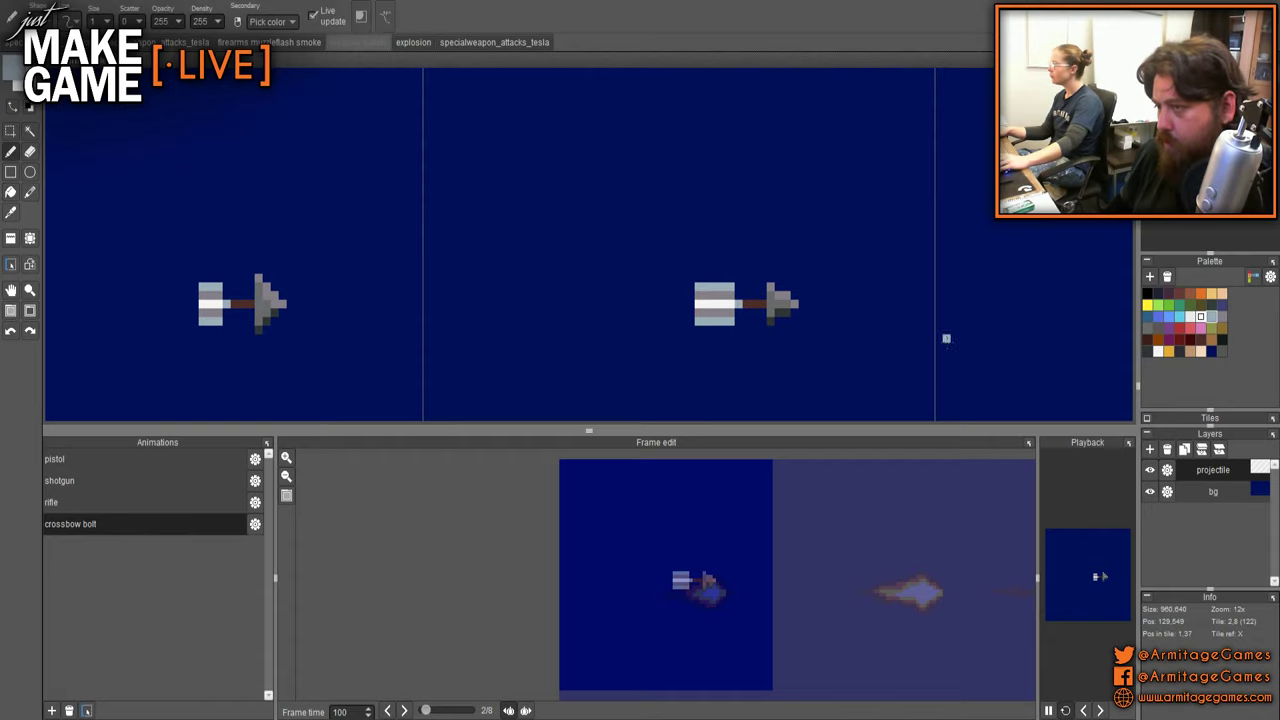
- Recolour the third frame's fletching, using light blue-grey for the outer rows and mauve-grey for the inner rows
{"action": "scroll", "coordinate": [946, 338], "scroll_direction": "down", "scroll_amount": 2}
{"action": "left_click_drag", "start_coordinate": [934, 336], "coordinate": [573, 306]}
{"action": "scroll", "coordinate": [700, 293], "scroll_direction": "up", "scroll_amount": 2}
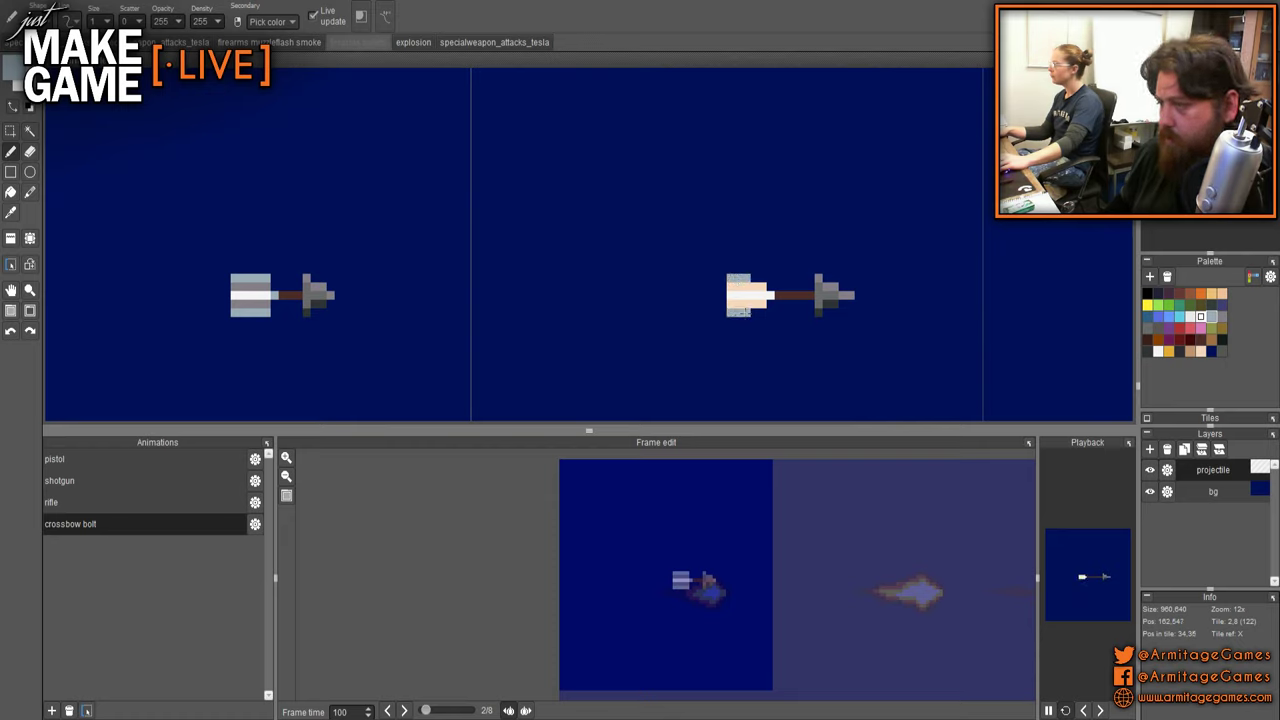
{"action": "left_click_drag", "start_coordinate": [240, 286], "coordinate": [264, 286]}
{"action": "key", "text": "f"}
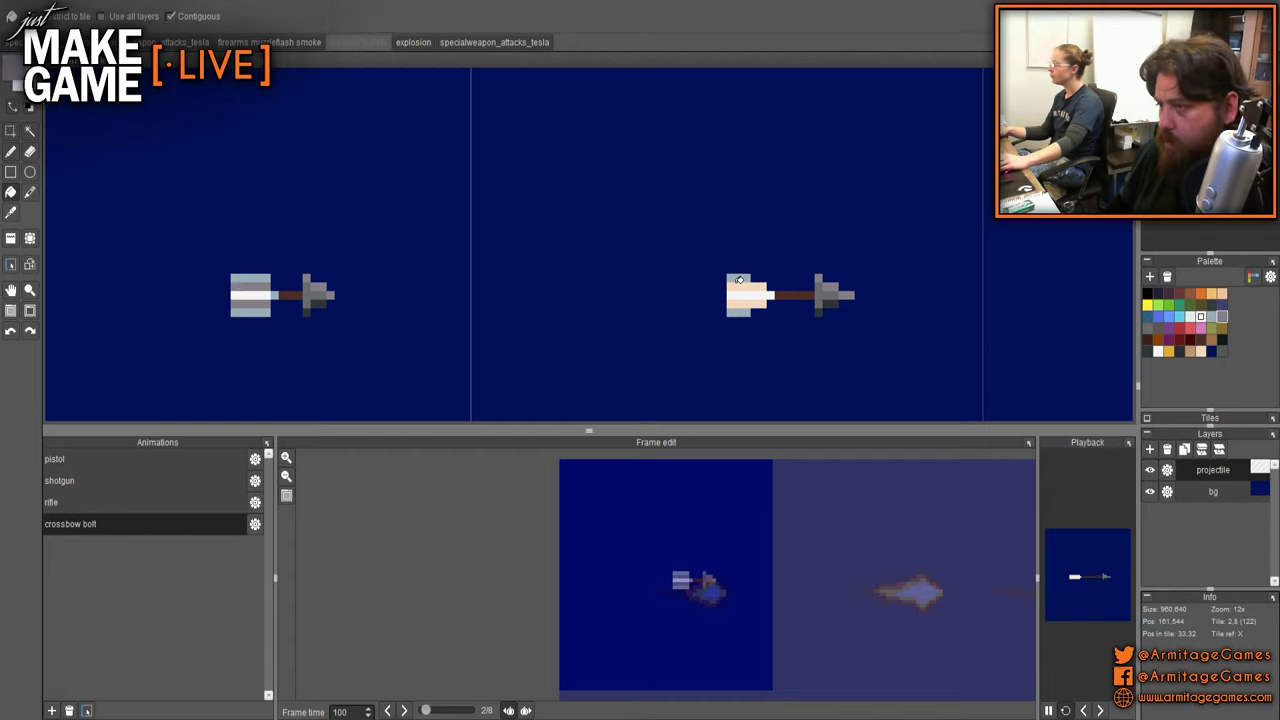
{"action": "key", "text": "b"}
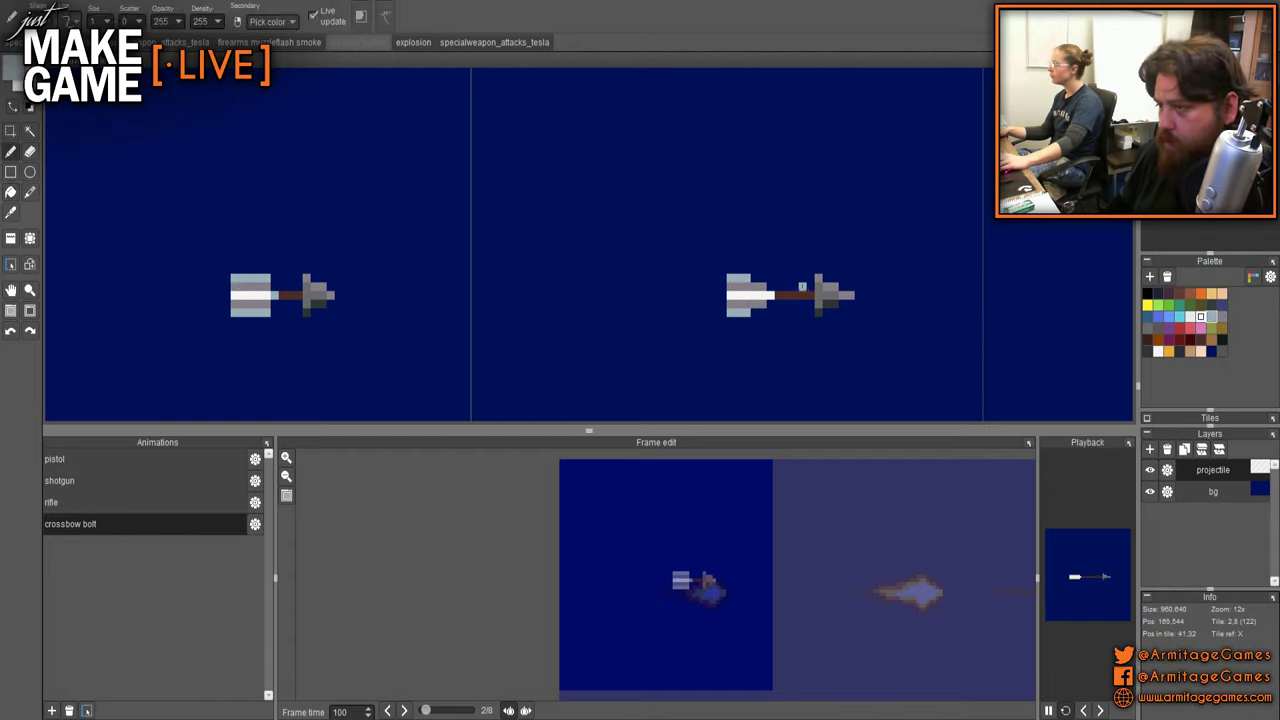
- Paint the fourth frame's outer fletching pixels light blue-grey and fill the inner rows with mauve-grey
{"action": "left_click_drag", "start_coordinate": [873, 295], "coordinate": [394, 274]}
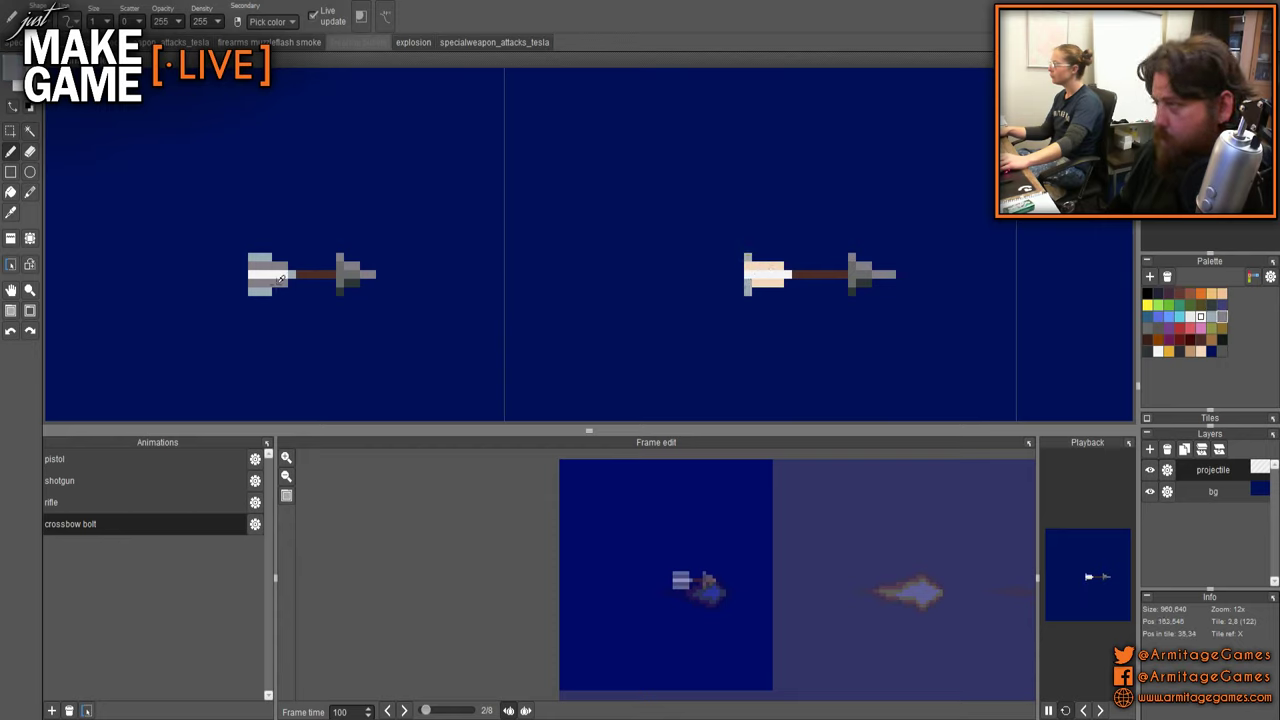
{"action": "key", "text": "f"}
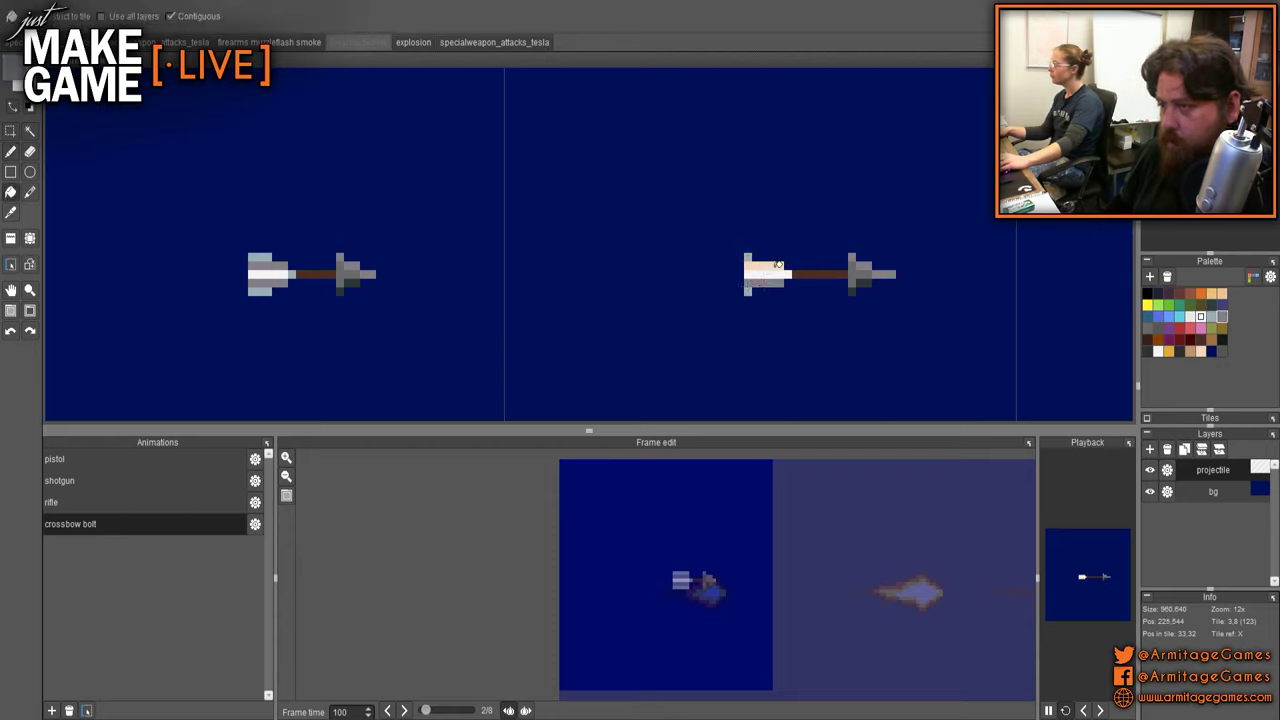
{"action": "key", "text": "b"}
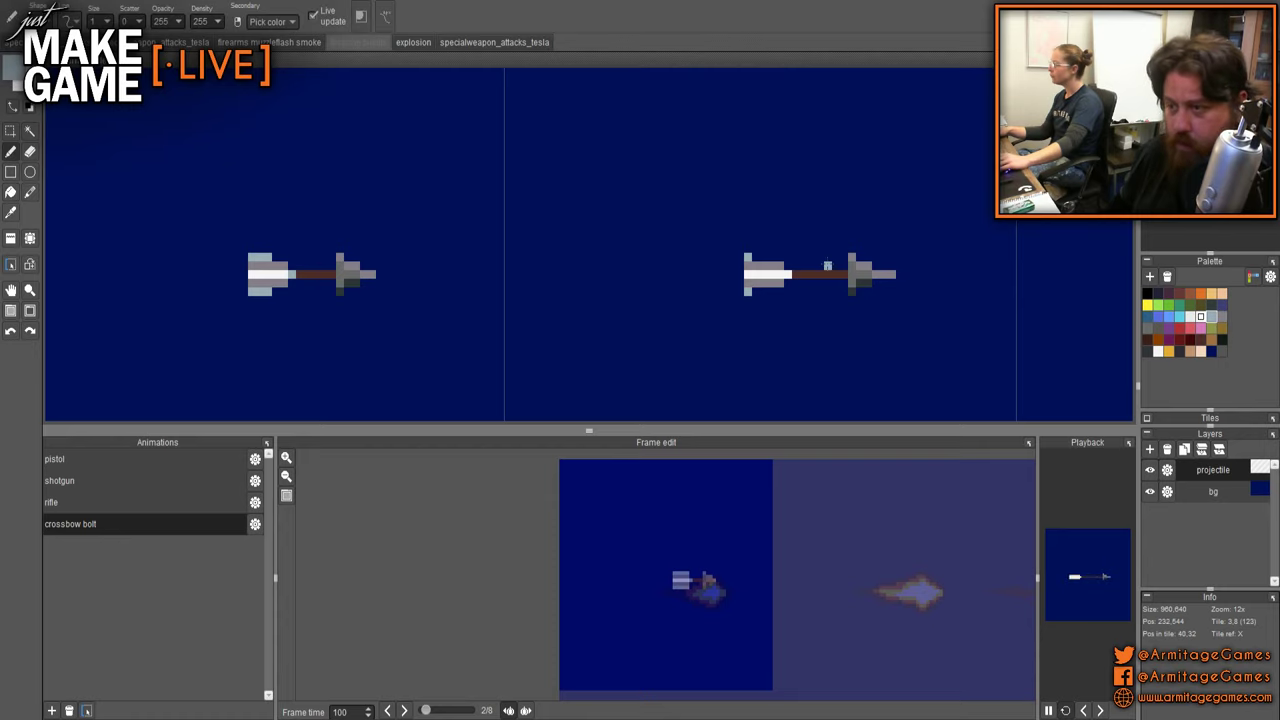
- Add a blue-grey pixel at the front of the fifth frame's white centre line and fill its fletching with mauve-grey
{"action": "scroll", "coordinate": [816, 273], "scroll_direction": "down", "scroll_amount": 2}
{"action": "left_click_drag", "start_coordinate": [955, 268], "coordinate": [603, 277]}
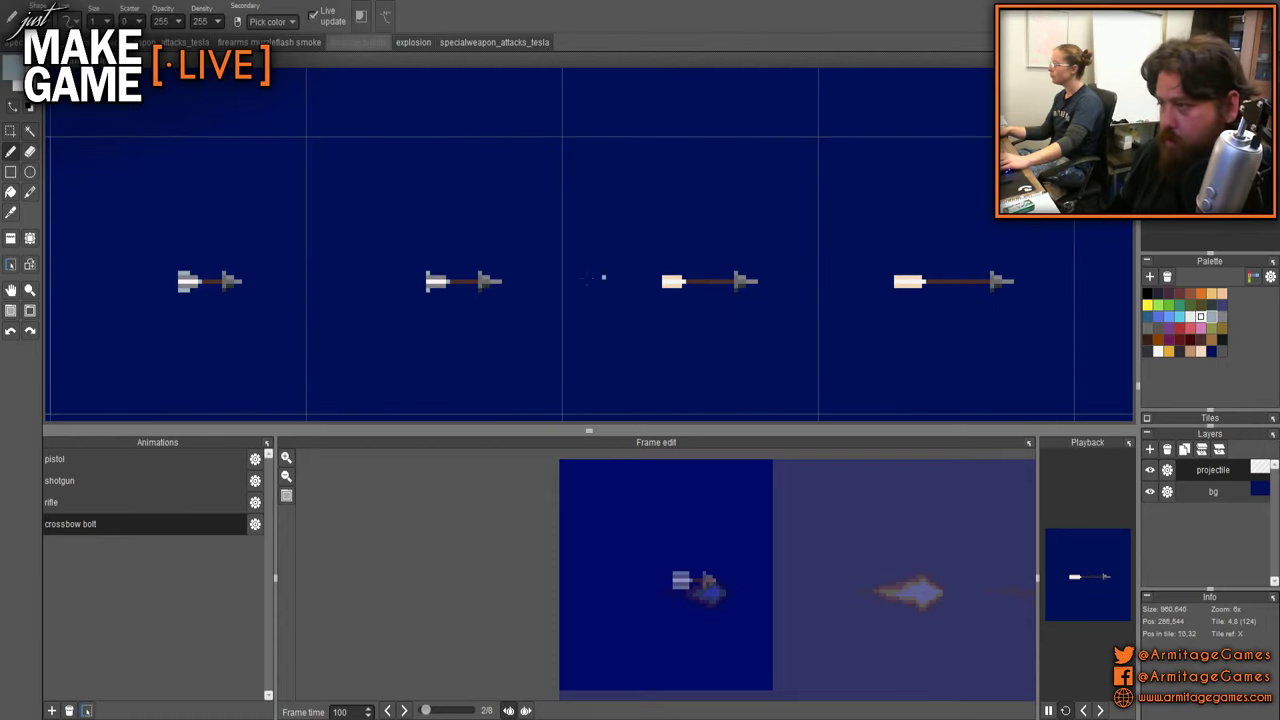
{"action": "scroll", "coordinate": [480, 270], "scroll_direction": "up", "scroll_amount": 3}
{"action": "left_click_drag", "start_coordinate": [904, 280], "coordinate": [669, 260]}
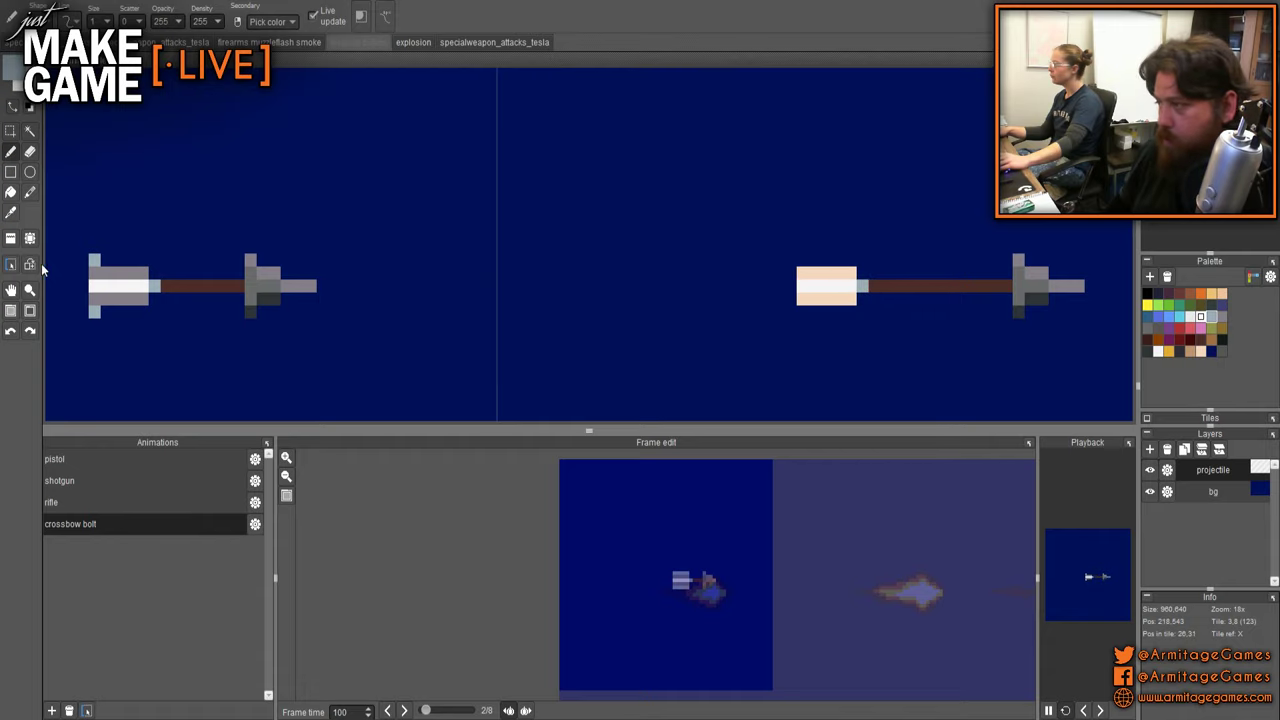
{"action": "right_click", "coordinate": [112, 270]}
{"action": "key", "text": "f"}
{"action": "left_click", "coordinate": [844, 273]}
{"action": "left_click", "coordinate": [843, 297]}
- Fill the fletching of the sixth, seventh and eighth frames' bolts with mauve-grey
{"action": "scroll", "coordinate": [929, 297], "scroll_direction": "down", "scroll_amount": 3}
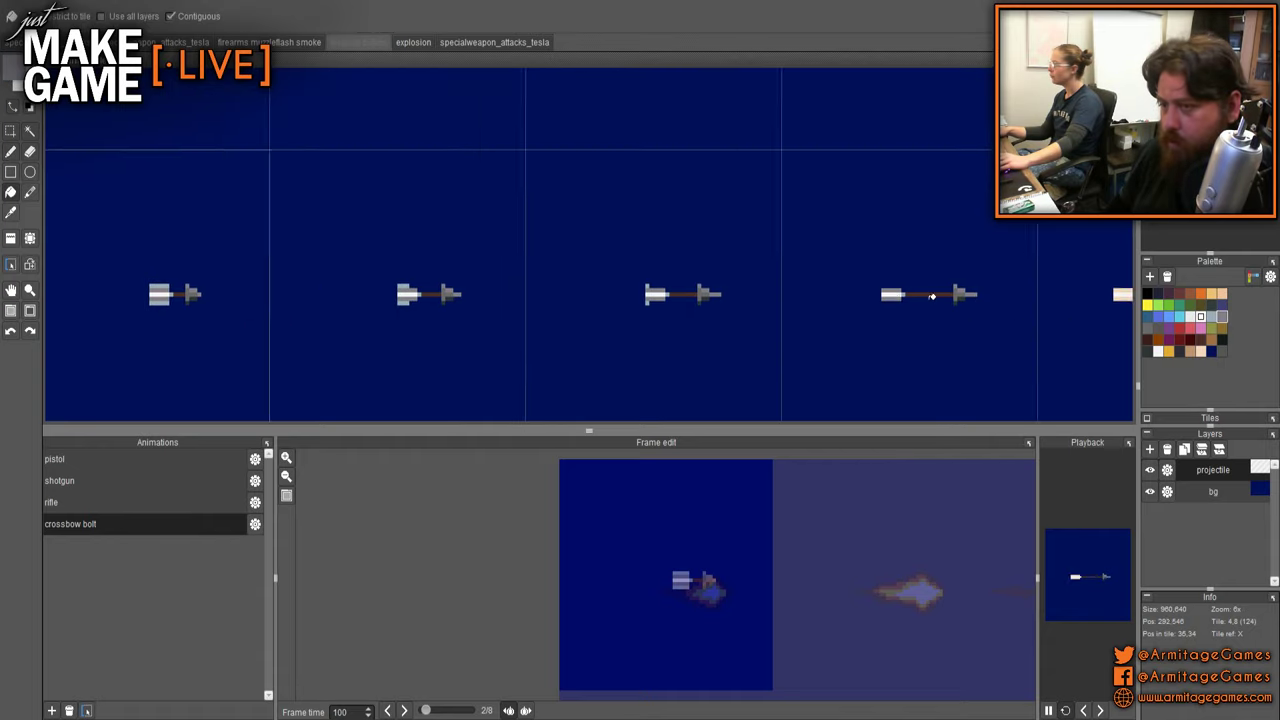
{"action": "left_click_drag", "start_coordinate": [985, 296], "coordinate": [576, 282]}
{"action": "scroll", "coordinate": [731, 276], "scroll_direction": "up", "scroll_amount": 1}
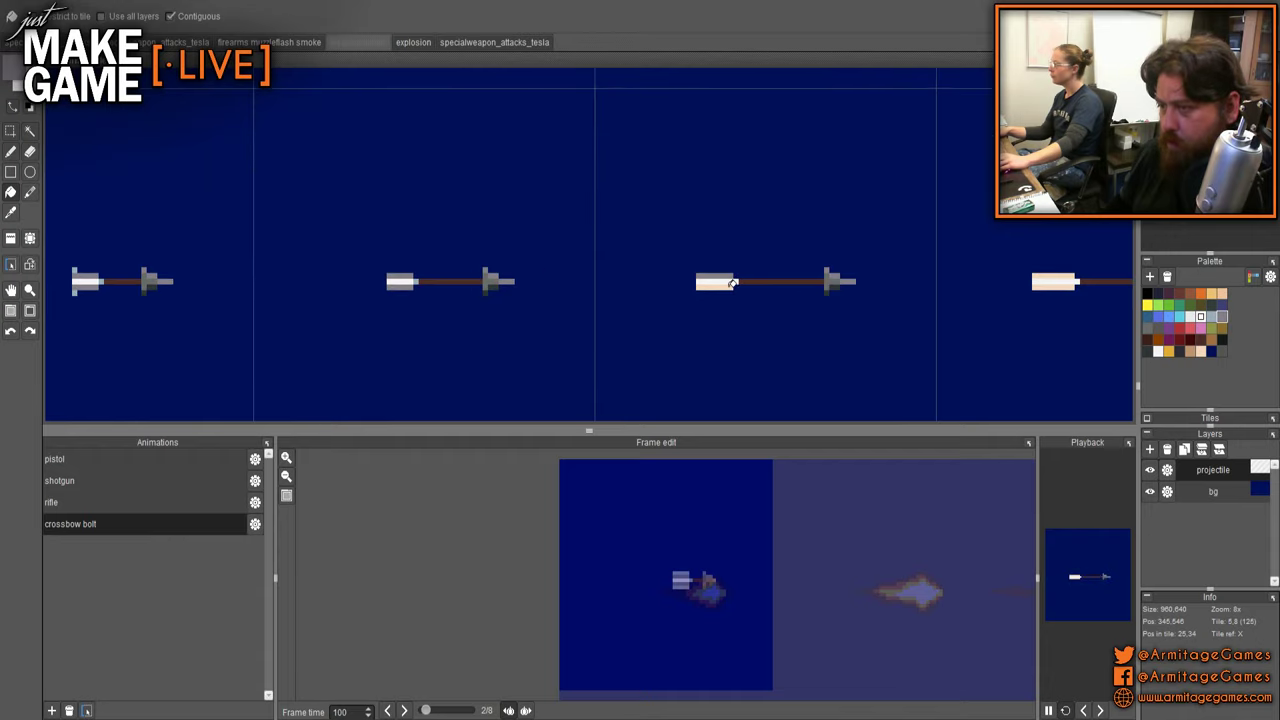
{"action": "left_click", "coordinate": [1060, 284]}
{"action": "left_click_drag", "start_coordinate": [979, 289], "coordinate": [423, 287]}
{"action": "scroll", "coordinate": [857, 283], "scroll_direction": "down", "scroll_amount": 3}
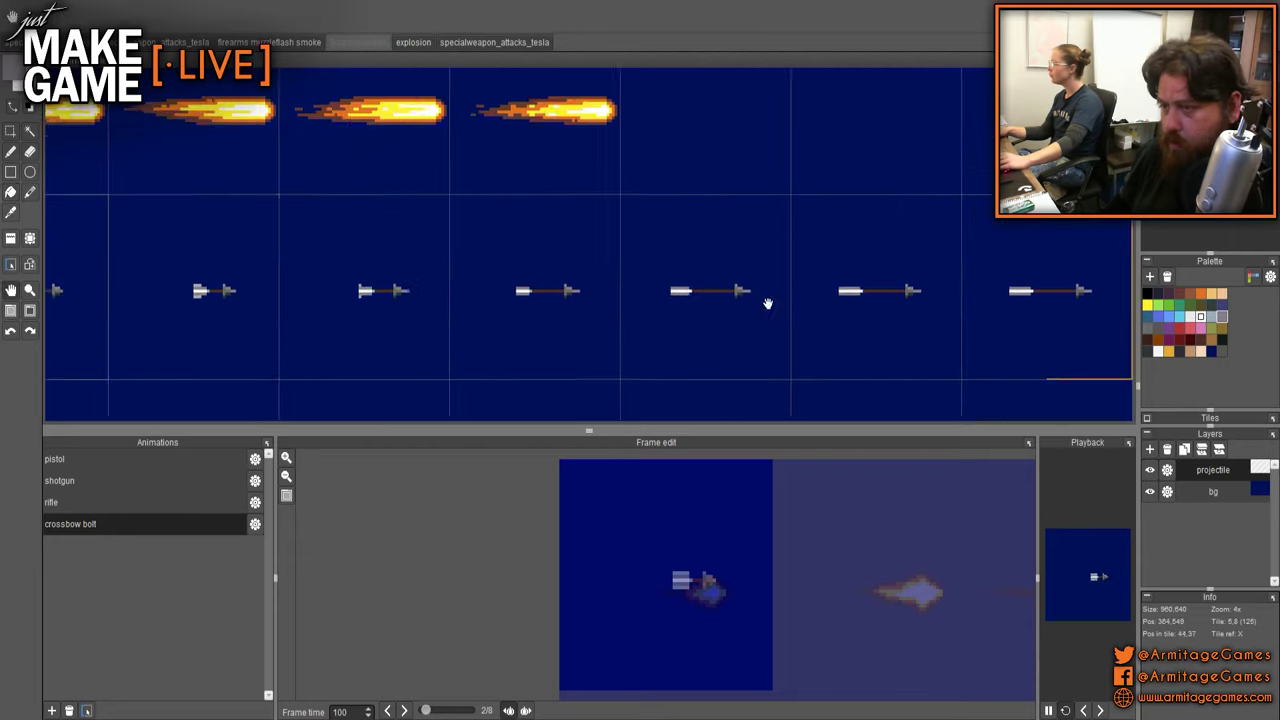
- Paint the blue-grey pixel at the front of the fifth frame's centre line white and extend the line one pixel over the shaft
{"action": "scroll", "coordinate": [766, 300], "scroll_direction": "up", "scroll_amount": 3}
{"action": "scroll", "coordinate": [690, 290], "scroll_direction": "up", "scroll_amount": 2}
{"action": "key", "text": "b"}
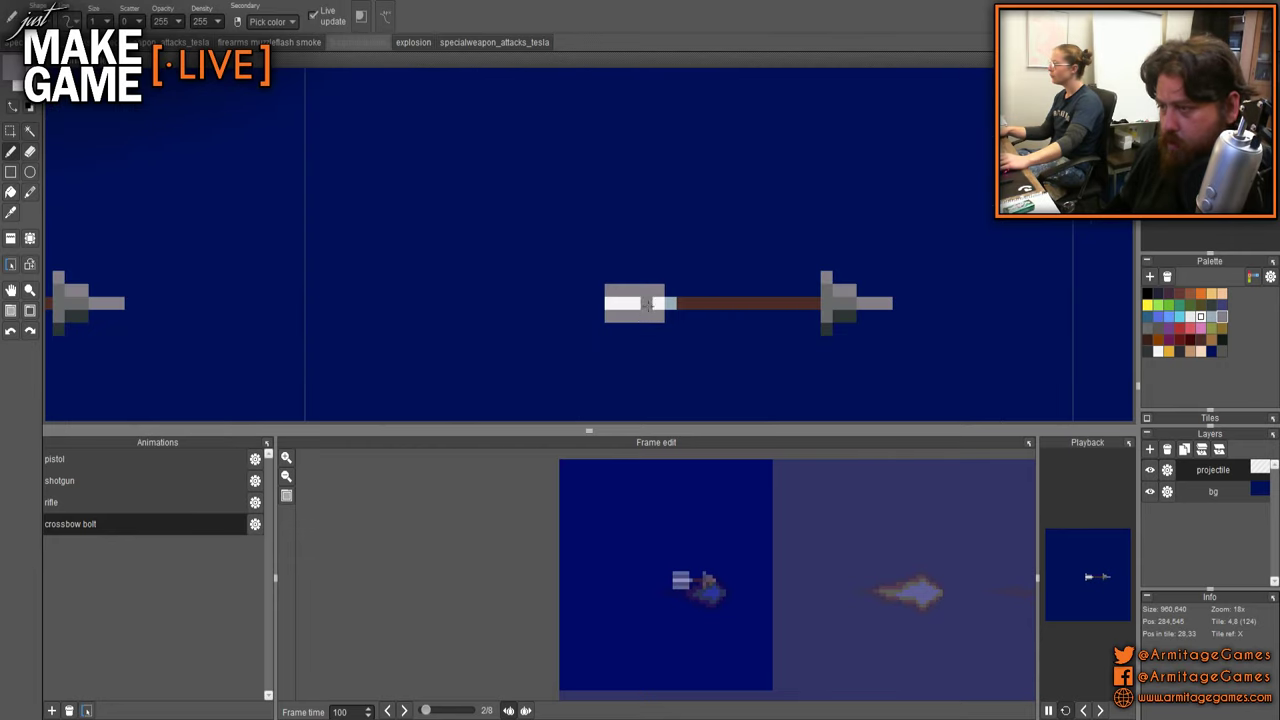
{"action": "right_click", "coordinate": [697, 304]}
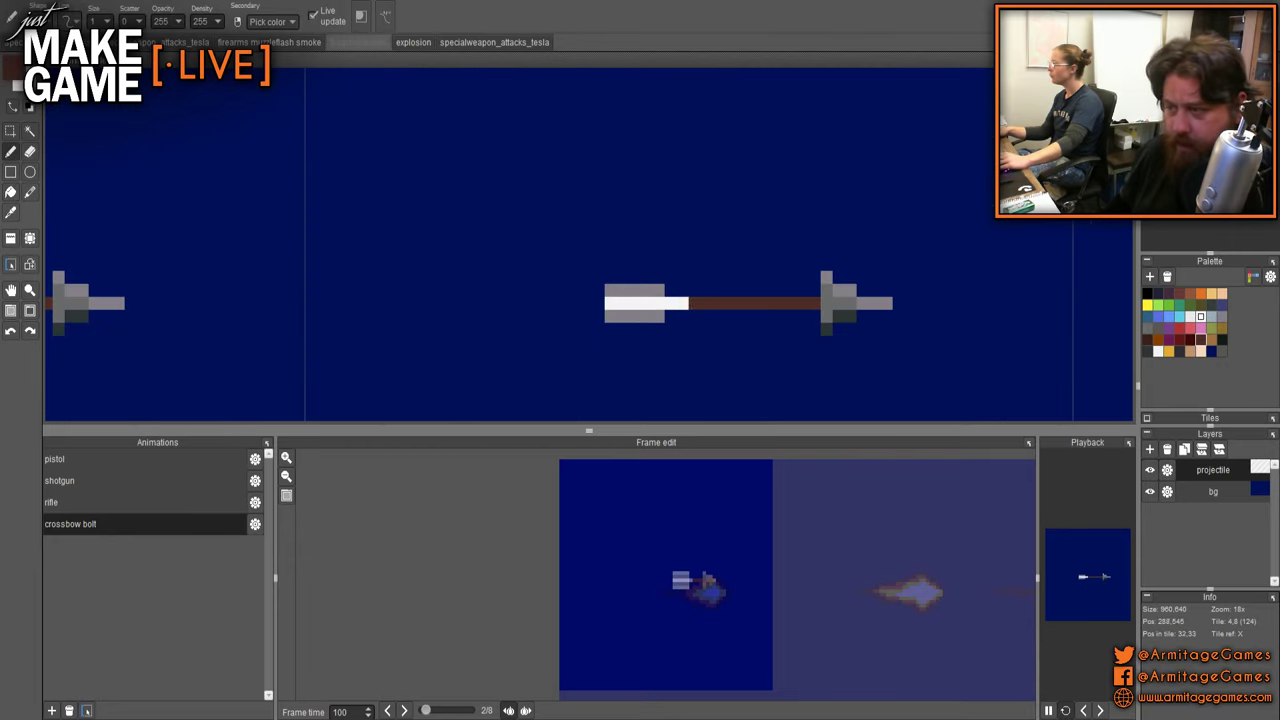
{"action": "scroll", "coordinate": [809, 314], "scroll_direction": "down", "scroll_amount": 4}
{"action": "scroll", "coordinate": [820, 314], "scroll_direction": "up", "scroll_amount": 5}
- Extend the white centre line one pixel past the fletching on the sixth, seventh and eighth frames' bolts
{"action": "left_click", "coordinate": [831, 314], "text": "alt"}
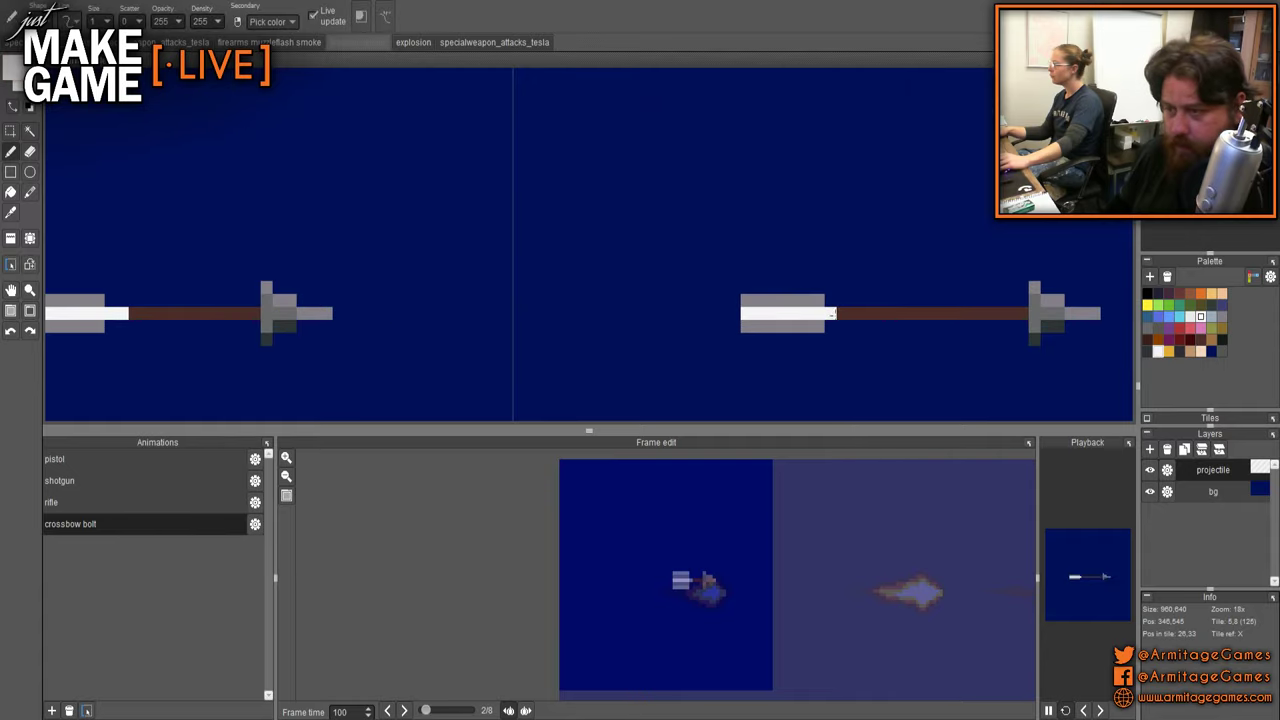
{"action": "scroll", "coordinate": [914, 313], "scroll_direction": "down", "scroll_amount": 4}
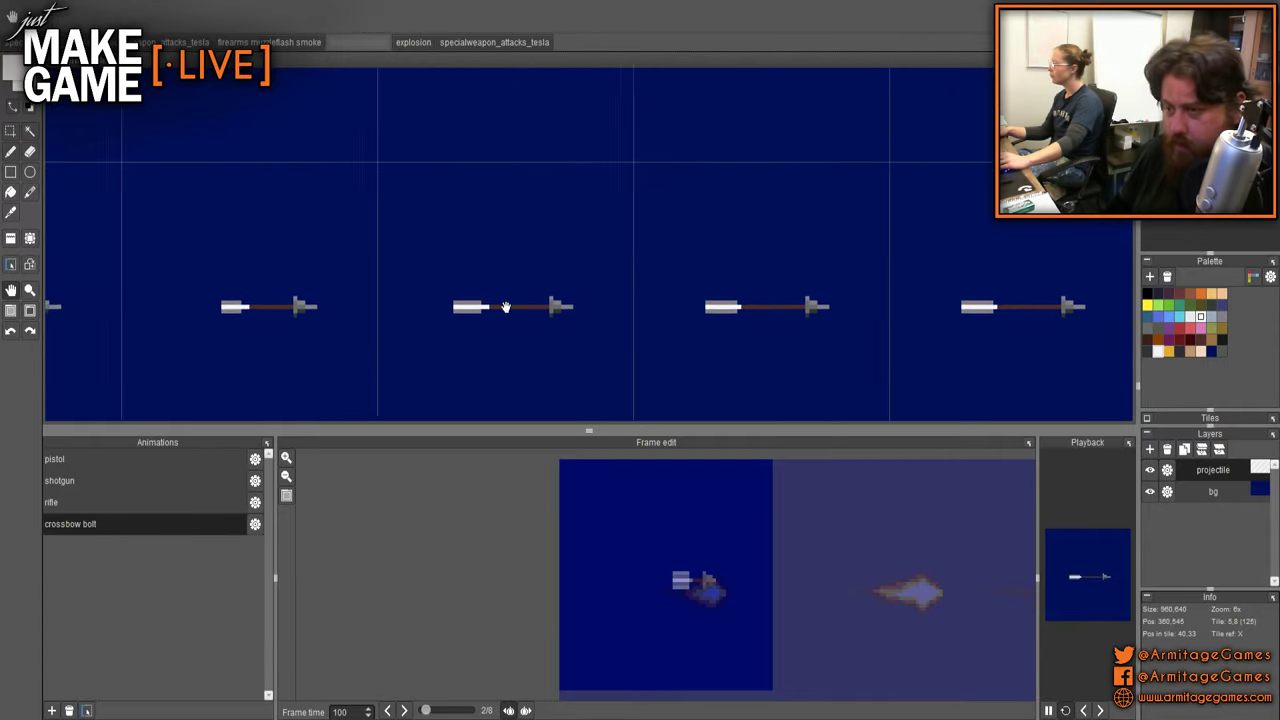
{"action": "scroll", "coordinate": [708, 305], "scroll_direction": "up", "scroll_amount": 5}
{"action": "scroll", "coordinate": [708, 305], "scroll_direction": "down", "scroll_amount": 4}
{"action": "scroll", "coordinate": [728, 303], "scroll_direction": "up", "scroll_amount": 3}
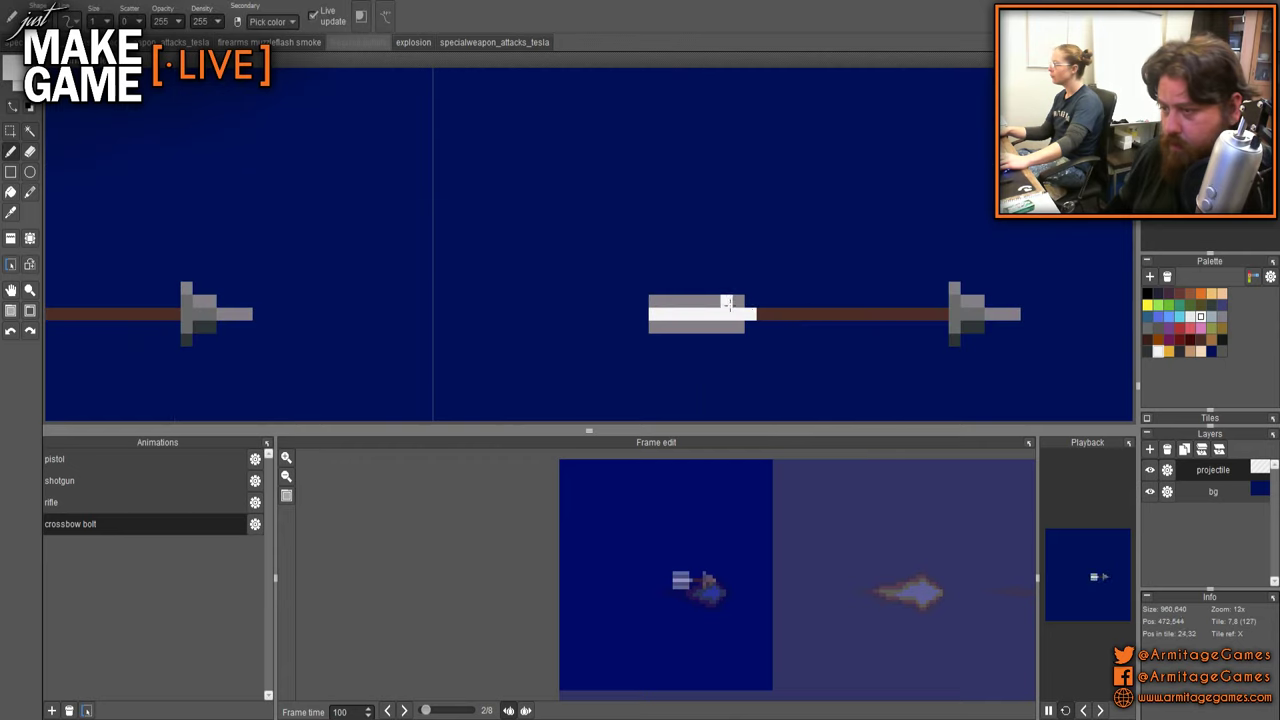
{"action": "scroll", "coordinate": [762, 314], "scroll_direction": "down", "scroll_amount": 4}
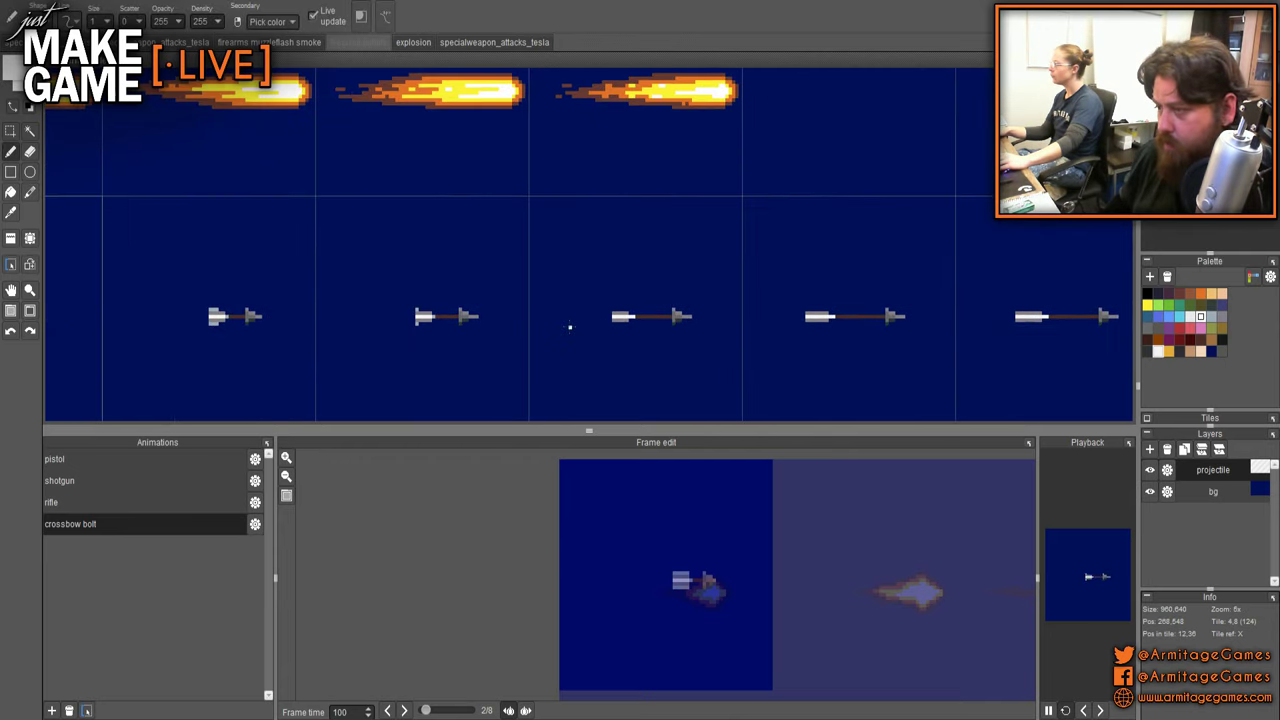
- Paint the blue-grey pixel at the front of the second frame's centre line white
{"action": "scroll", "coordinate": [436, 313], "scroll_direction": "up", "scroll_amount": 3}
{"action": "left_click_drag", "start_coordinate": [436, 313], "coordinate": [736, 297]}
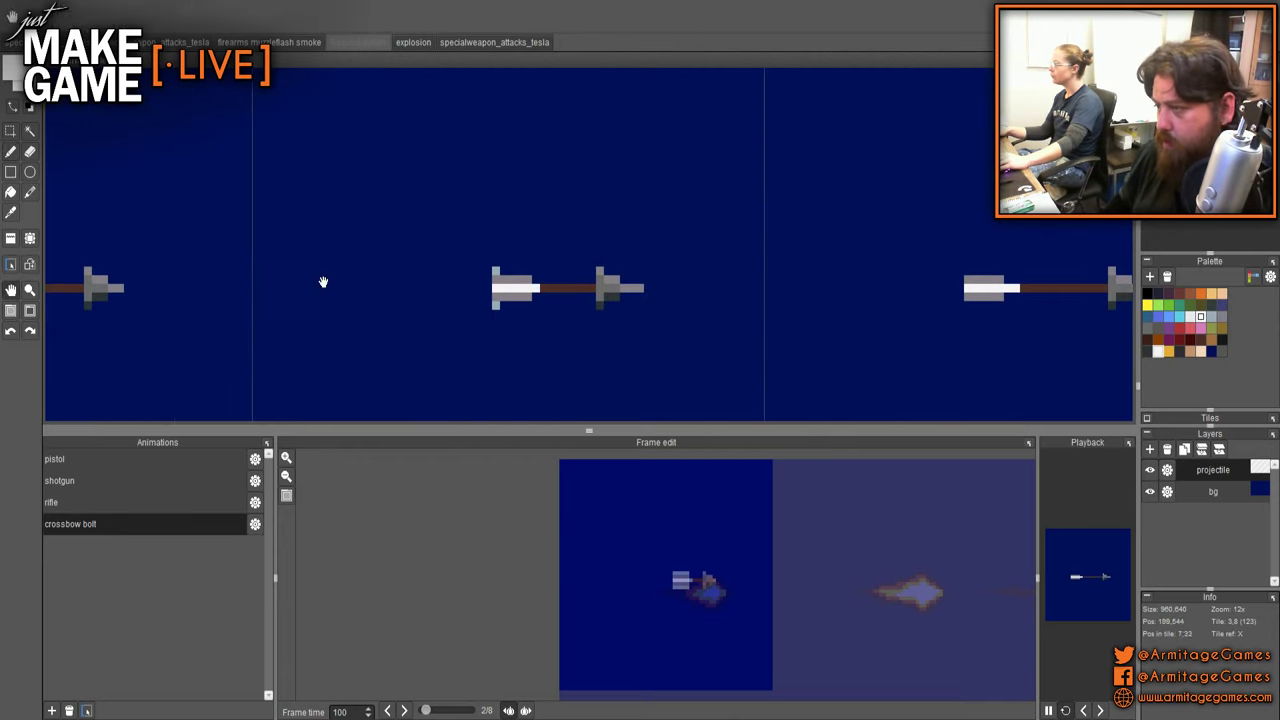
{"action": "left_click_drag", "start_coordinate": [310, 285], "coordinate": [770, 300]}
{"action": "scroll", "coordinate": [502, 301], "scroll_direction": "down", "scroll_amount": 3}
{"action": "scroll", "coordinate": [406, 312], "scroll_direction": "up", "scroll_amount": 3}
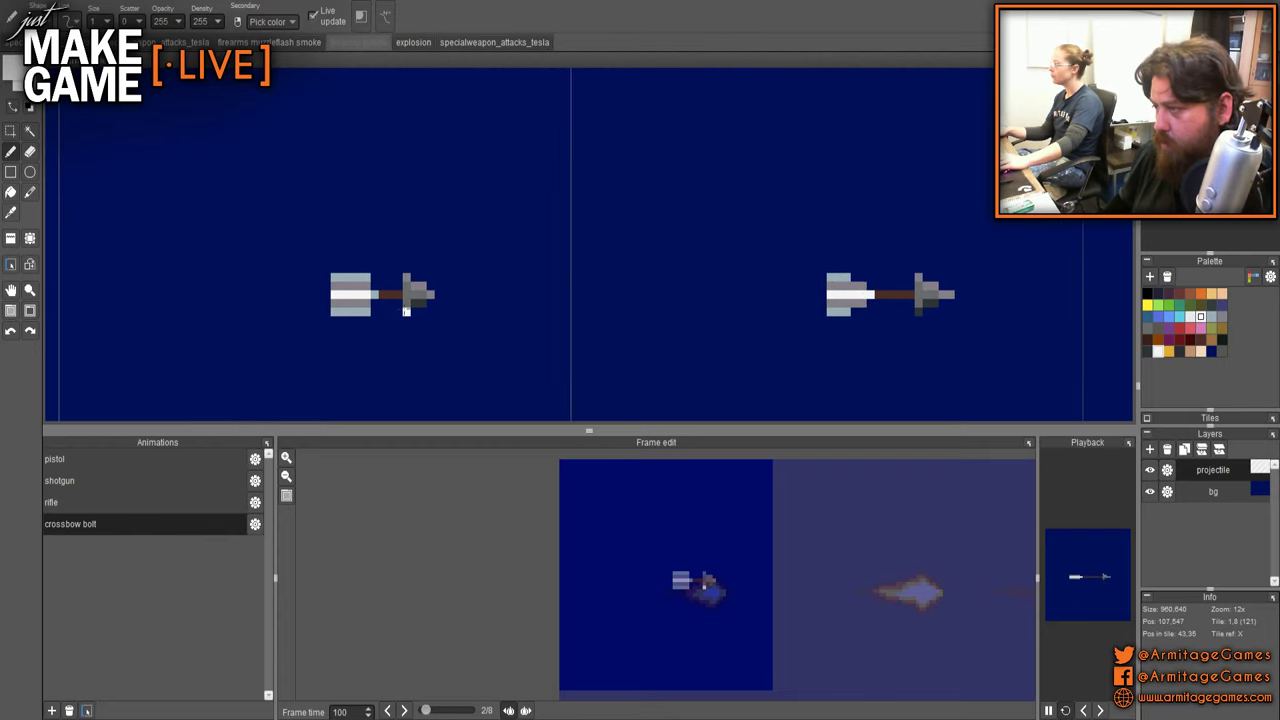
{"action": "scroll", "coordinate": [446, 294], "scroll_direction": "down", "scroll_amount": 3}
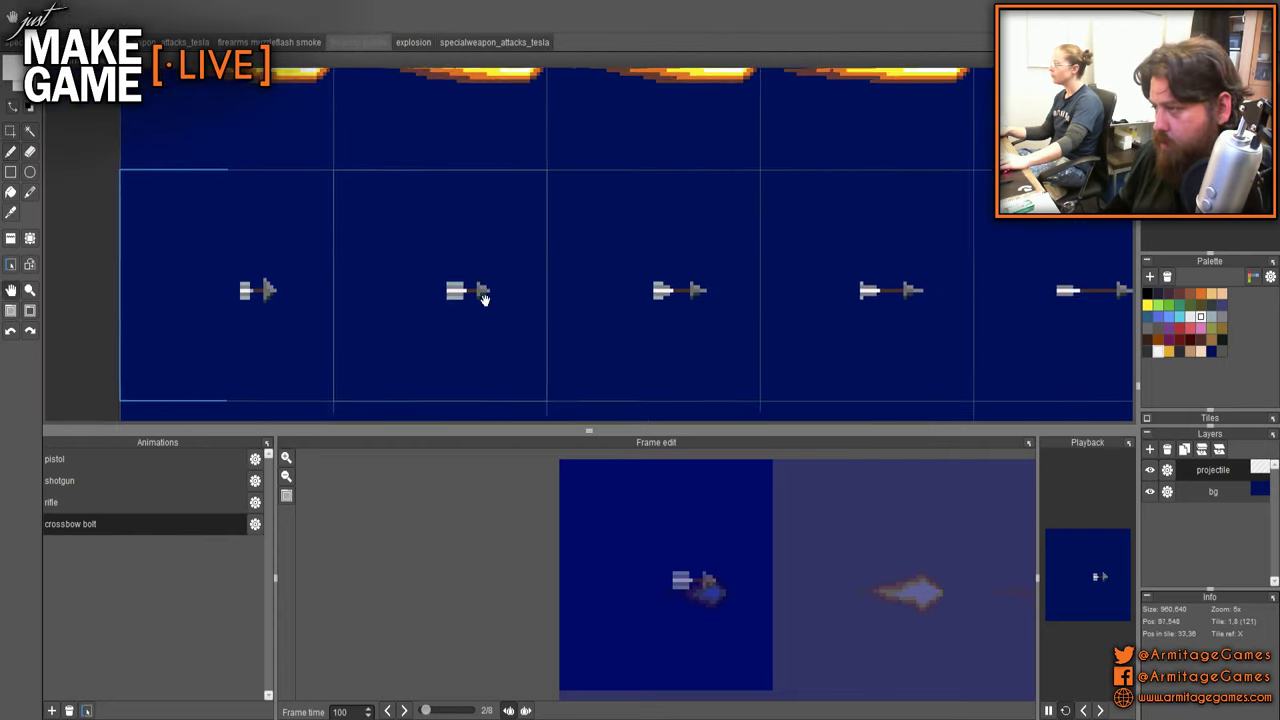
- Extend the first frame's white centre line one pixel over the brown shaft
{"action": "scroll", "coordinate": [480, 294], "scroll_direction": "up", "scroll_amount": 5}
{"action": "left_click_drag", "start_coordinate": [366, 287], "coordinate": [346, 287]}
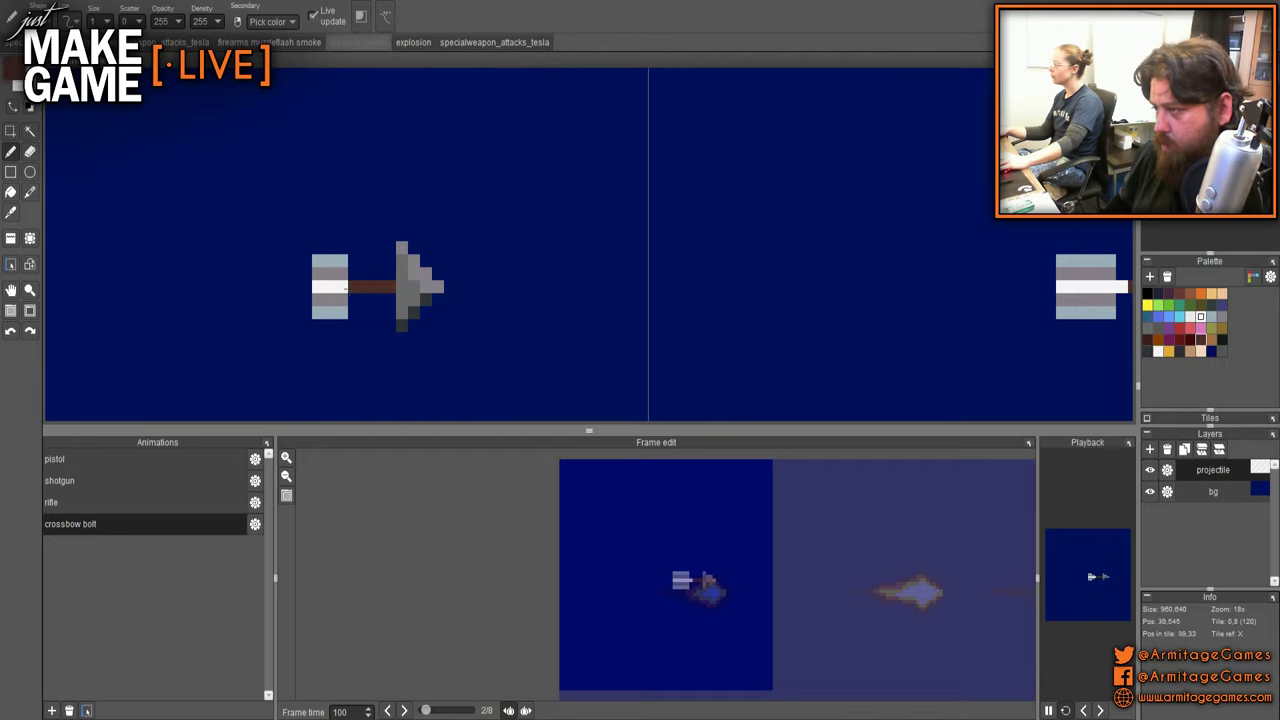
{"action": "right_click", "coordinate": [339, 290]}
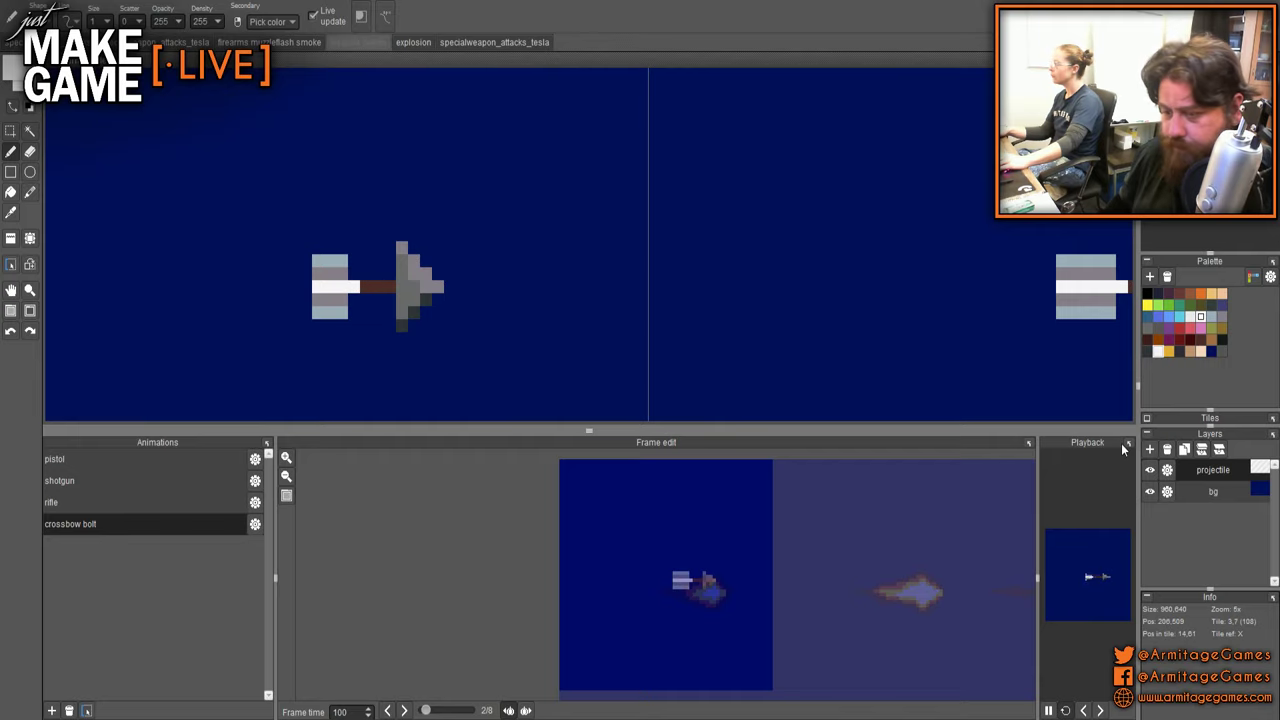
- Enlarge the playback preview and compare the crossbow bolt animation with the rifle, shotgun and pistol ones
{"action": "left_click_drag", "start_coordinate": [1128, 442], "coordinate": [1045, 427]}
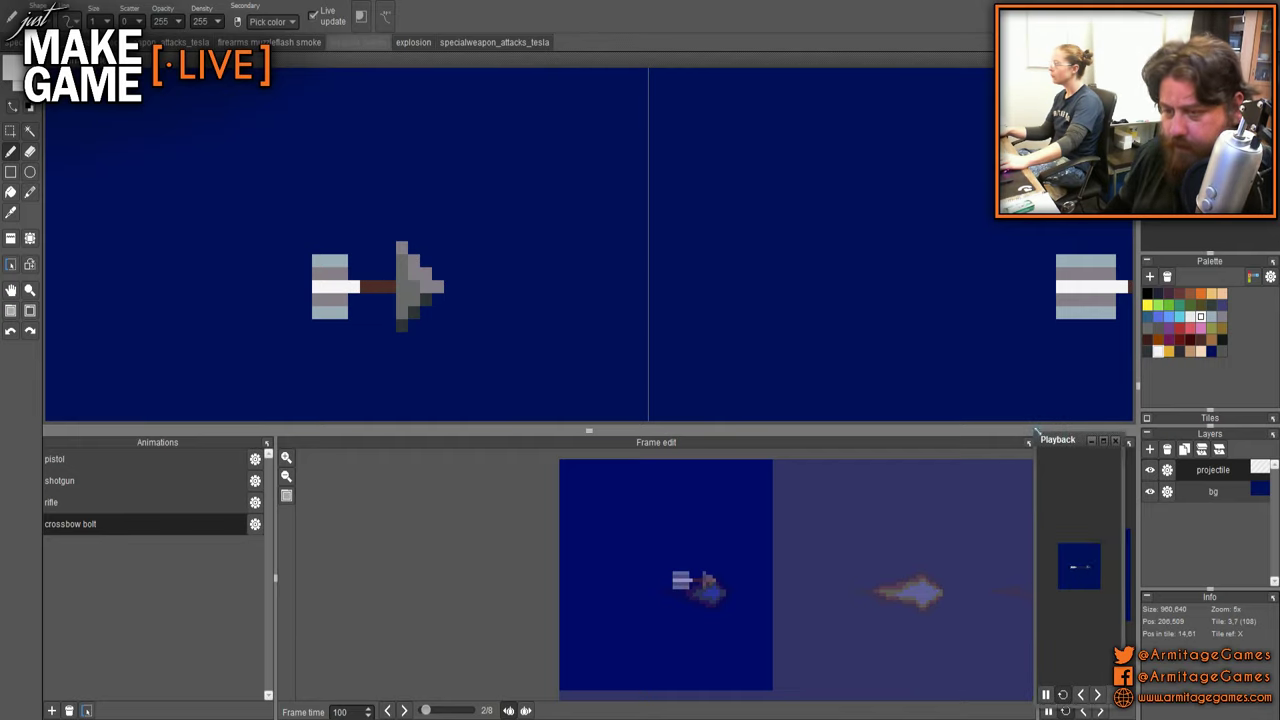
{"action": "double_click", "coordinate": [1036, 430]}
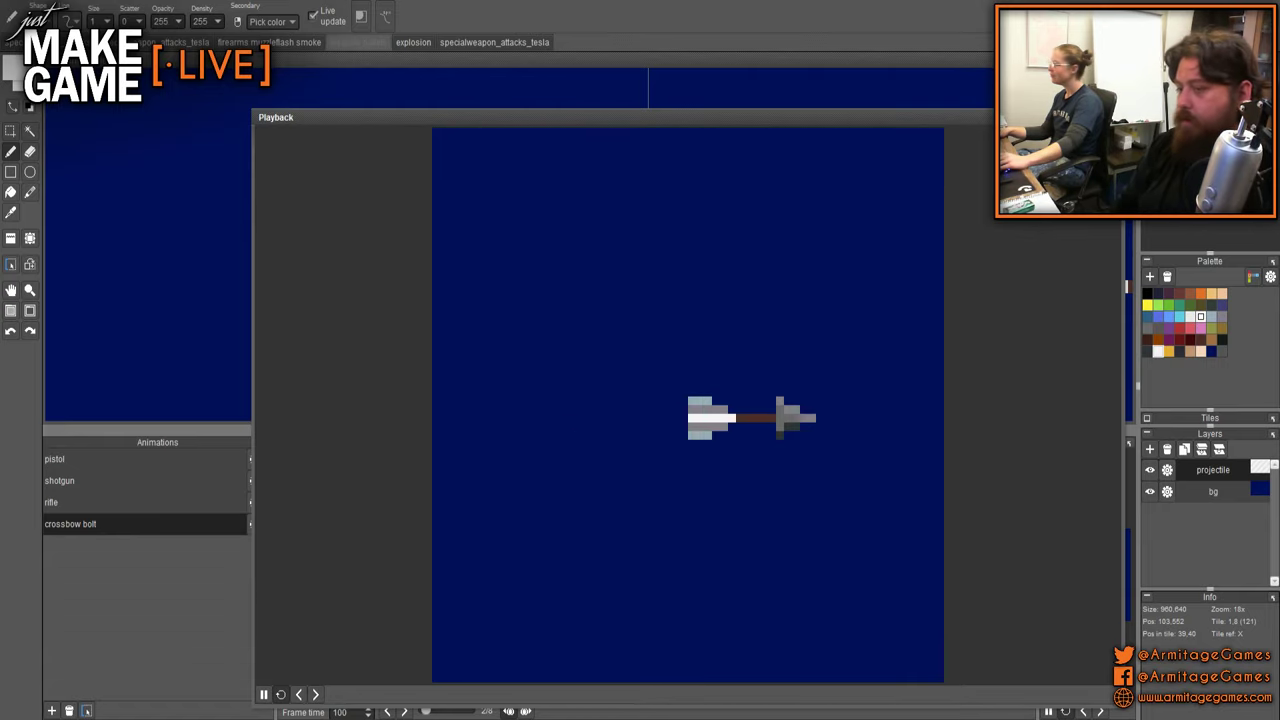
{"action": "left_click", "coordinate": [150, 502]}
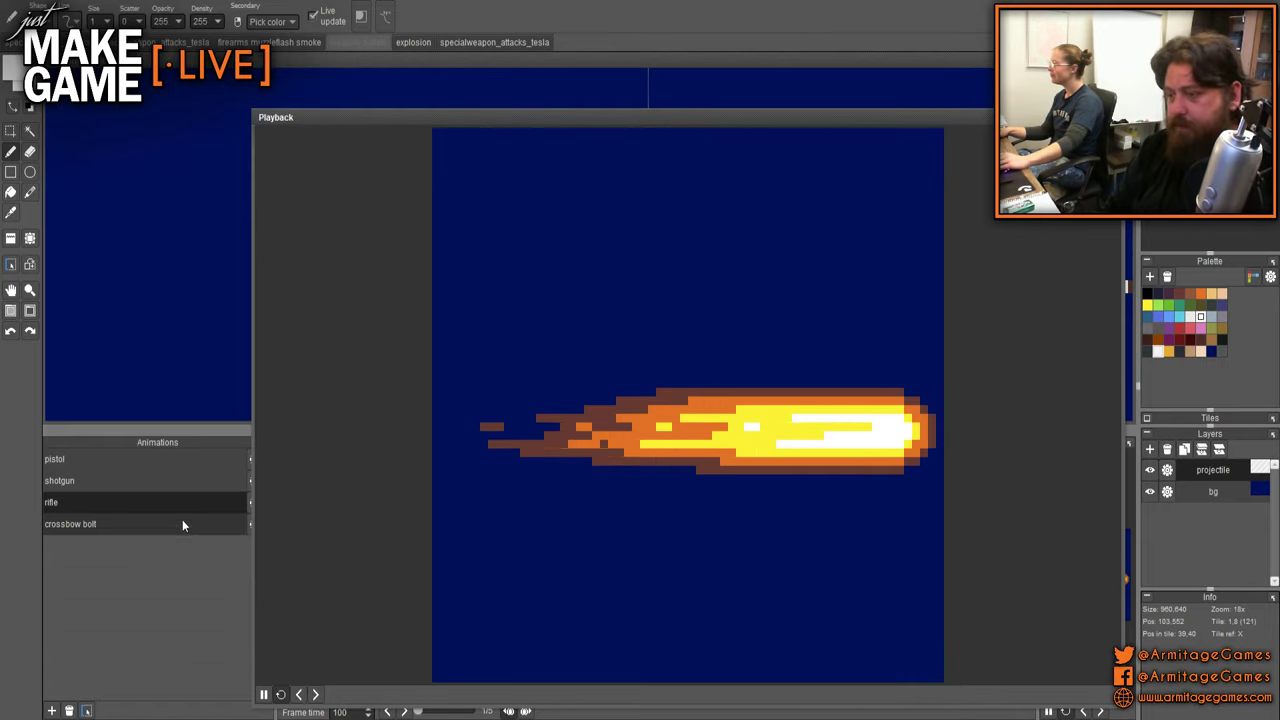
{"action": "left_click", "coordinate": [93, 480]}
{"action": "left_click", "coordinate": [88, 461]}
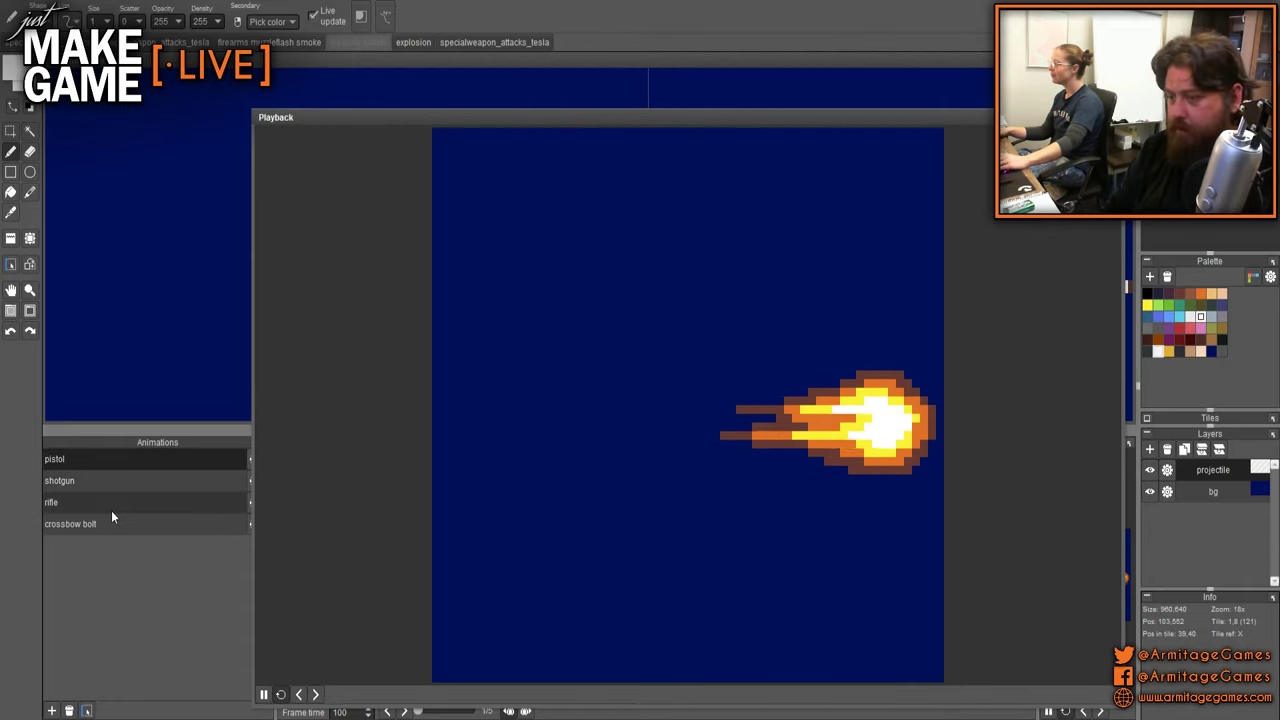
{"action": "left_click", "coordinate": [118, 483]}
{"action": "left_click", "coordinate": [120, 503]}
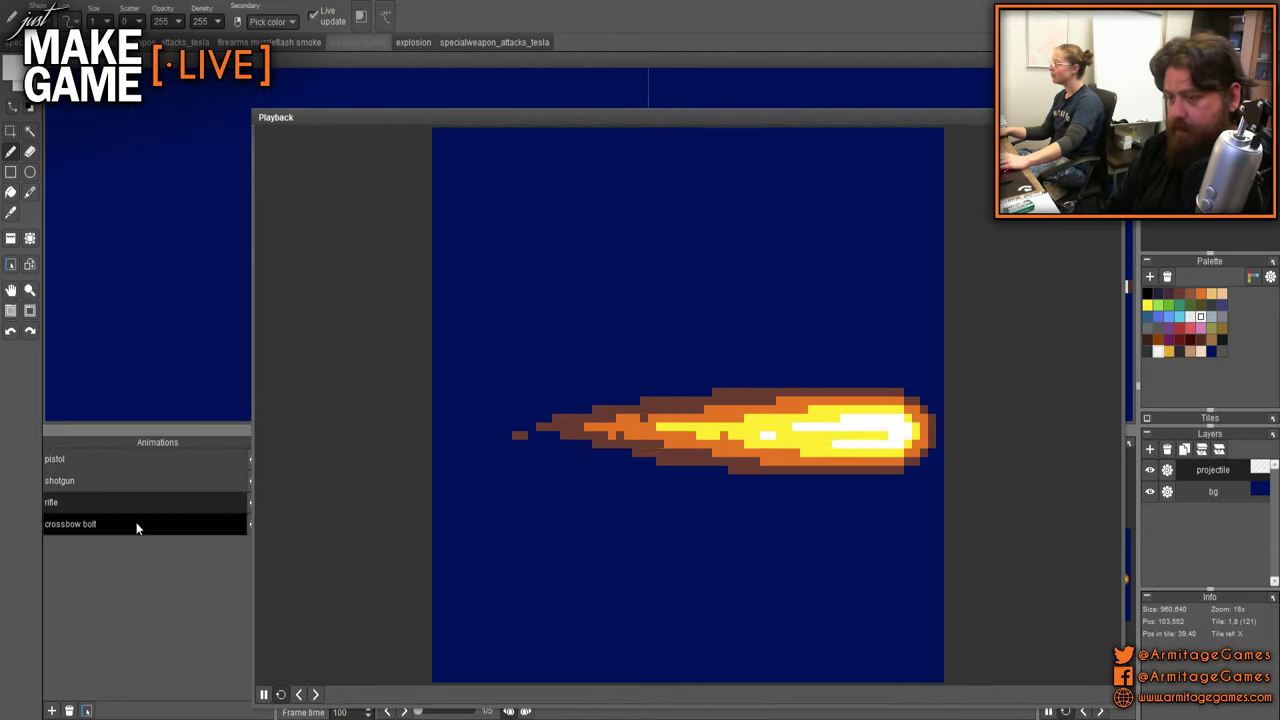
{"action": "left_click", "coordinate": [136, 522]}
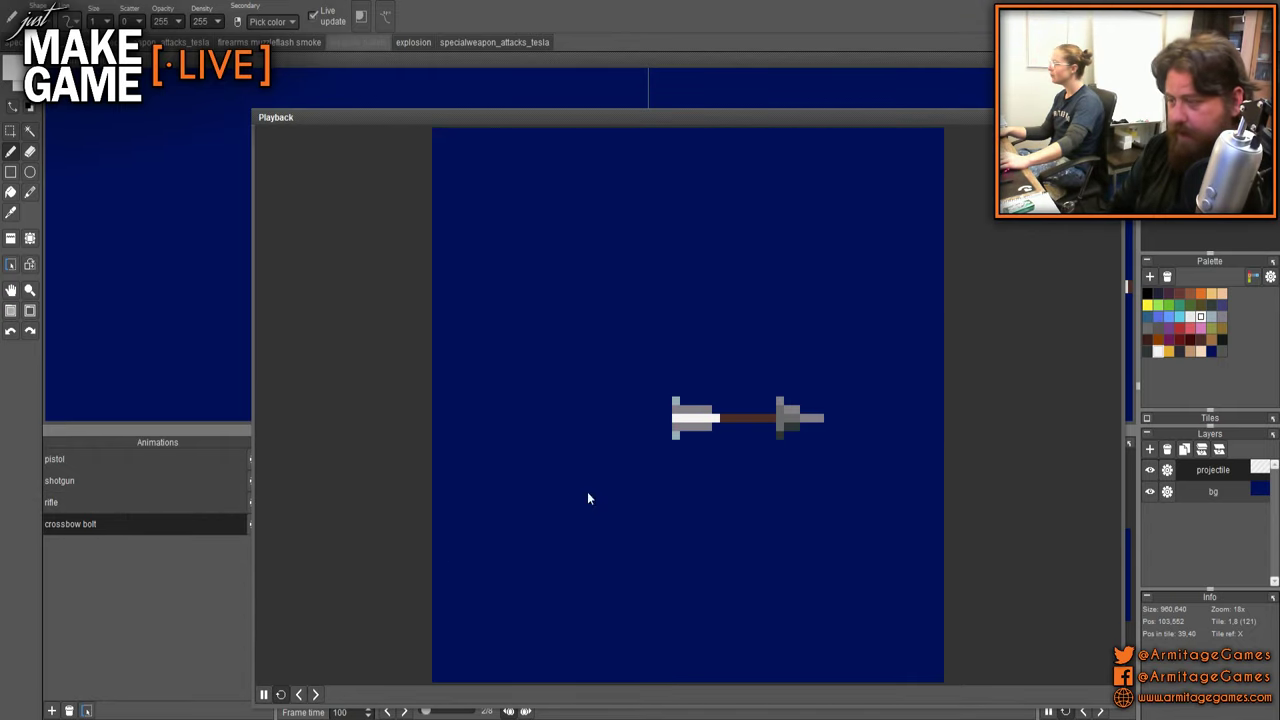
- Replay the pistol, shotgun and rifle animations and return to the crossbow bolt animation
{"action": "left_click", "coordinate": [101, 463]}
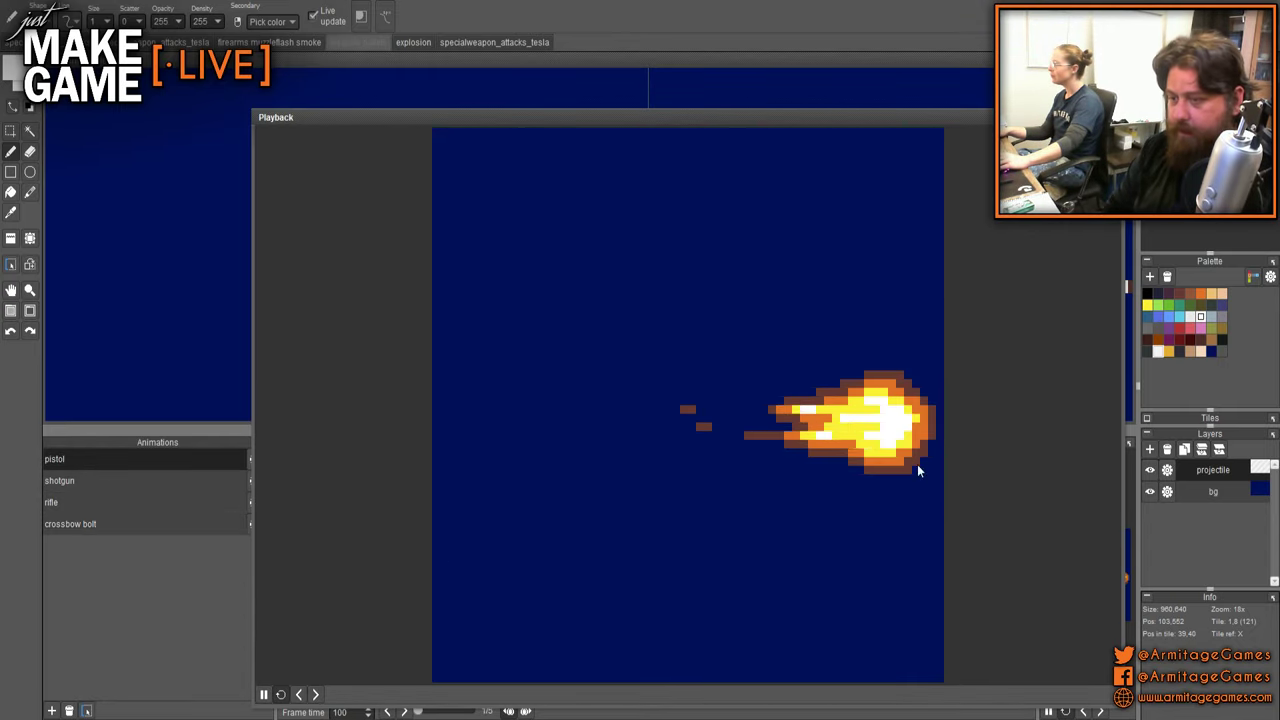
{"action": "left_click", "coordinate": [64, 482]}
{"action": "left_click", "coordinate": [94, 506]}
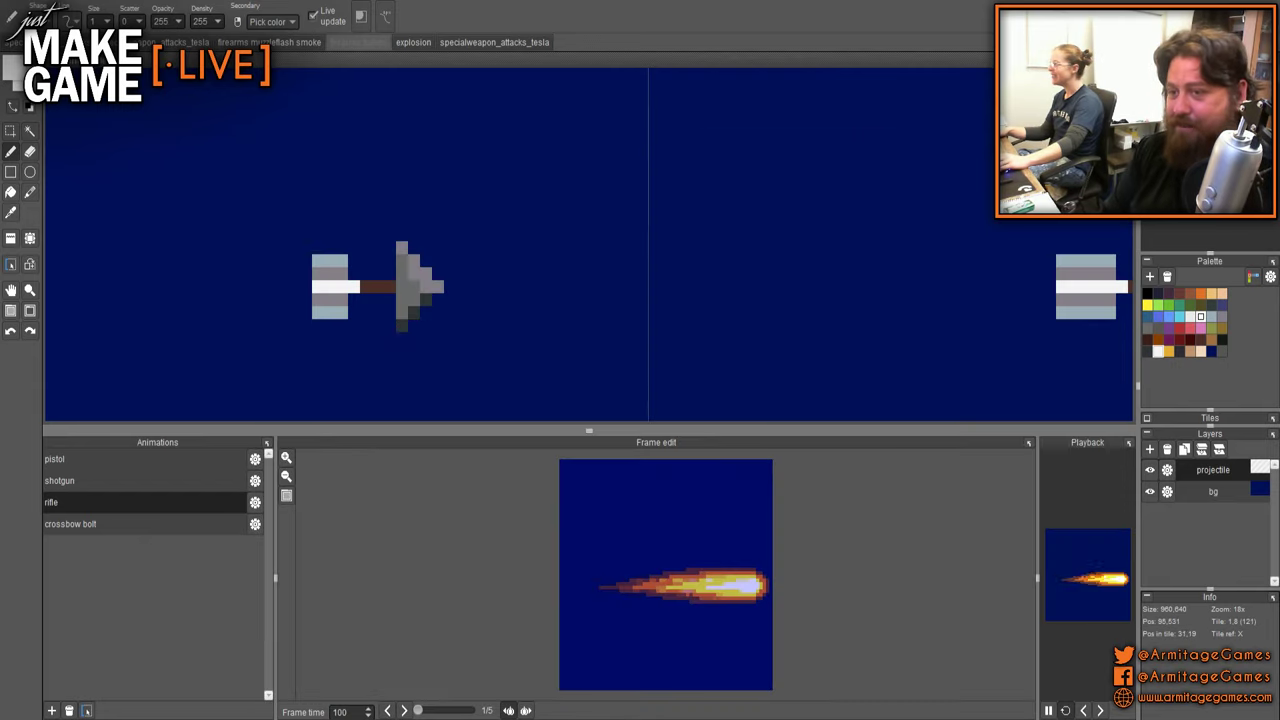
{"action": "left_click", "coordinate": [76, 527]}
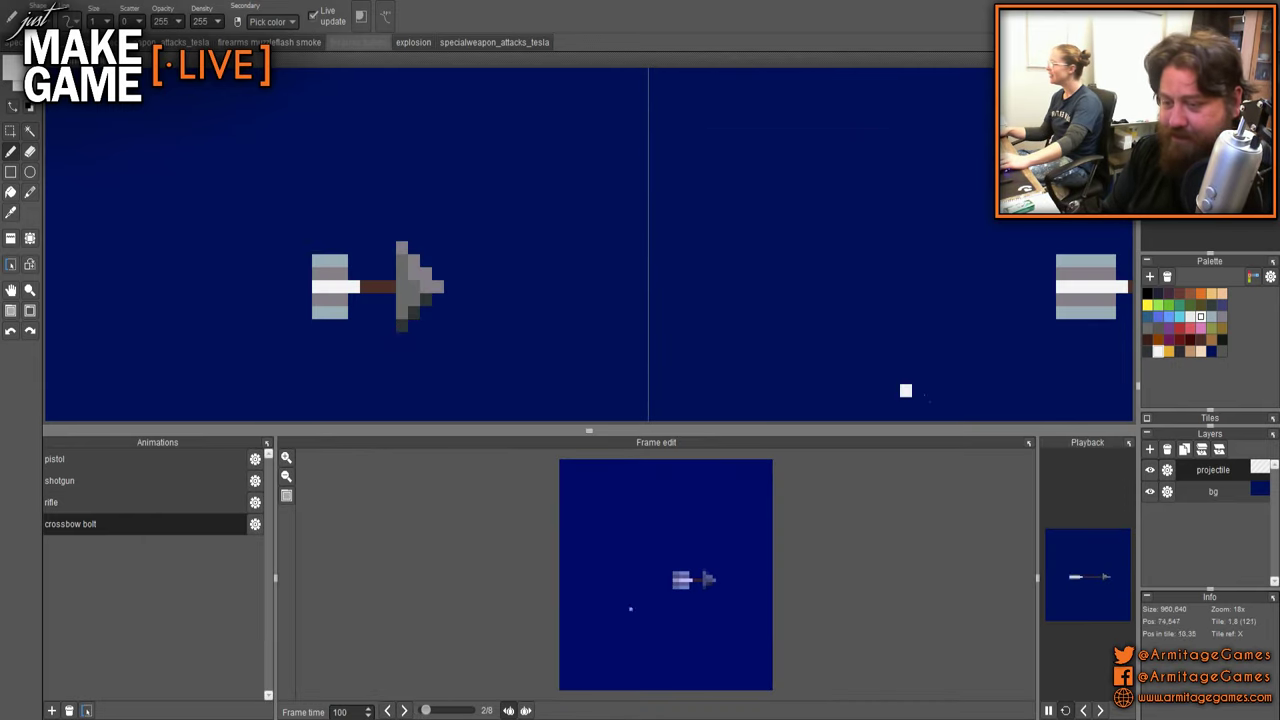
- Hide the bg layer so the sprites sit on transparency, and save the file
{"action": "scroll", "coordinate": [846, 348], "scroll_direction": "down", "scroll_amount": 4}
{"action": "left_click_drag", "start_coordinate": [880, 303], "coordinate": [428, 249]}
{"action": "scroll", "coordinate": [654, 235], "scroll_direction": "down", "scroll_amount": 2}
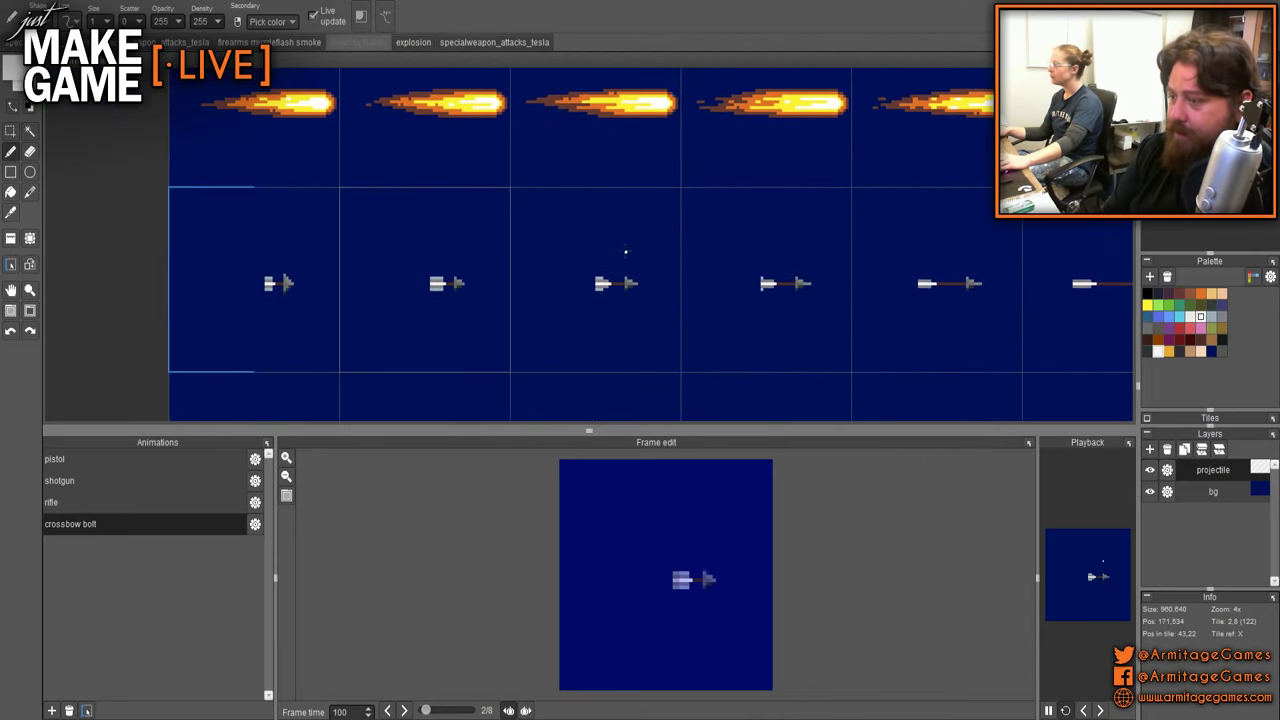
{"action": "scroll", "coordinate": [626, 251], "scroll_direction": "down", "scroll_amount": 1}
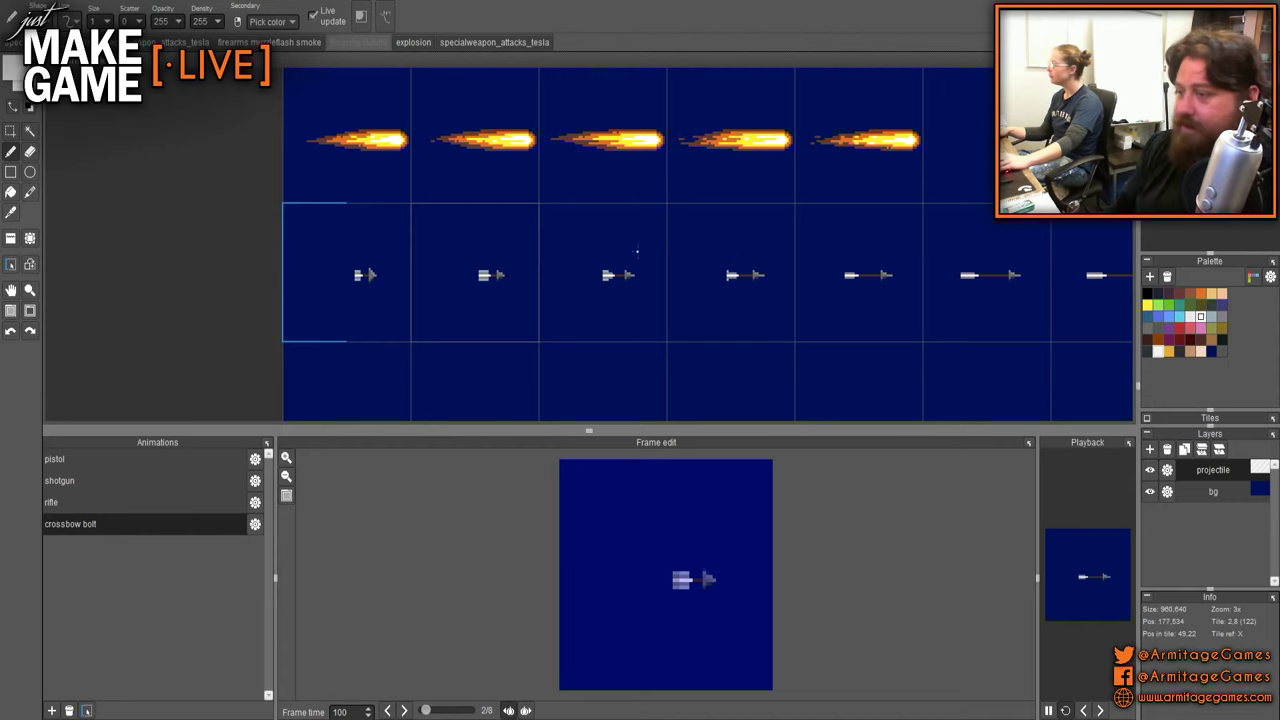
{"action": "left_click_drag", "start_coordinate": [637, 251], "coordinate": [408, 245]}
{"action": "scroll", "coordinate": [657, 270], "scroll_direction": "down", "scroll_amount": 2}
{"action": "left_click_drag", "start_coordinate": [697, 265], "coordinate": [476, 268]}
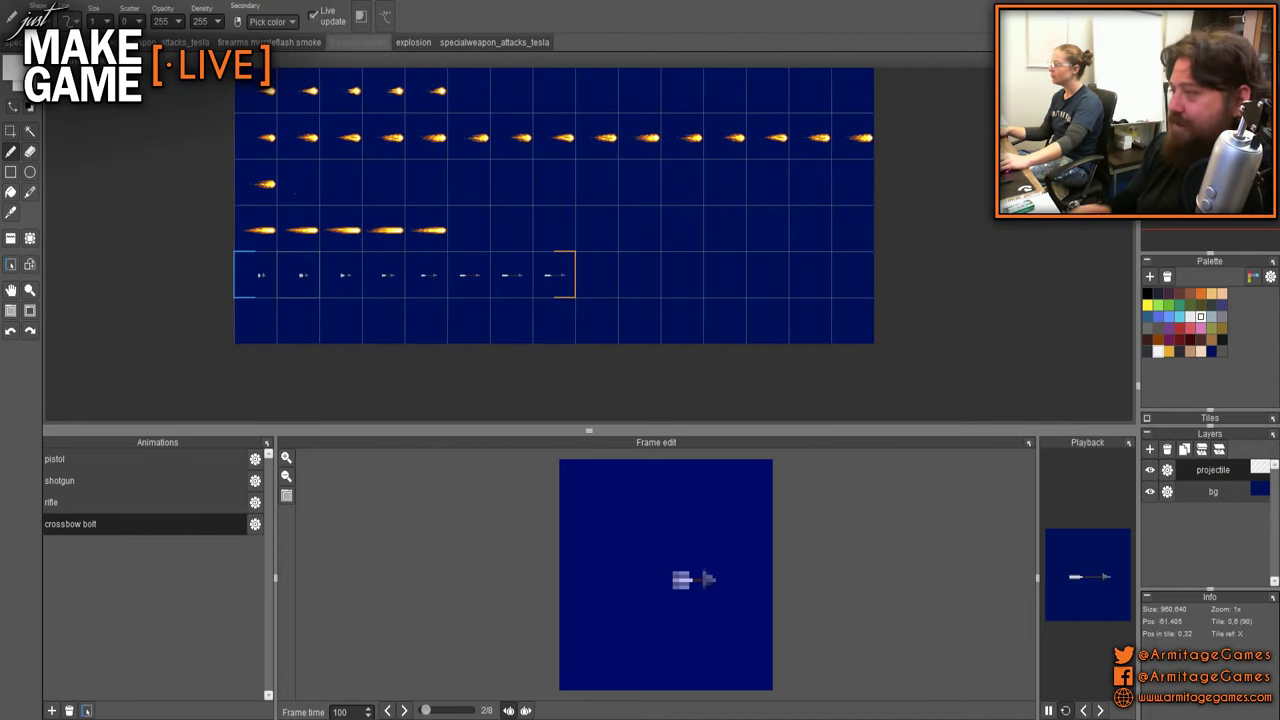
{"action": "left_click", "coordinate": [1150, 492]}
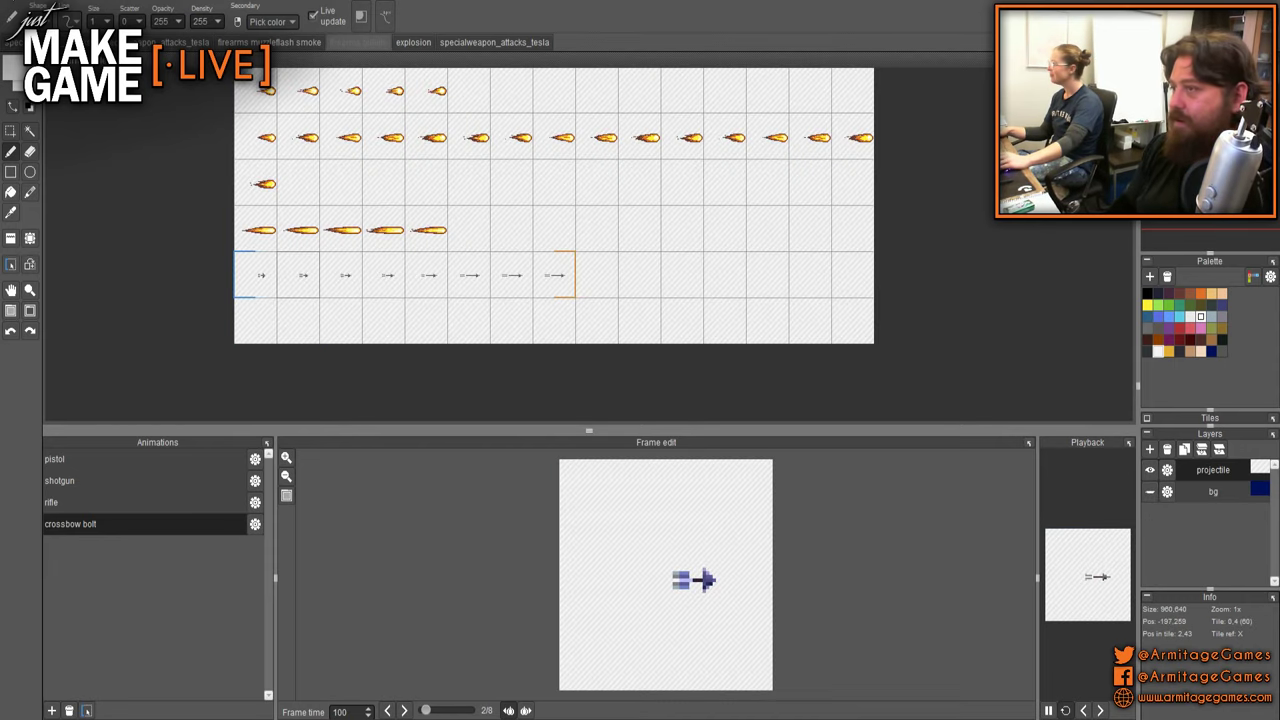
{"action": "key", "text": "ctrl+s"}
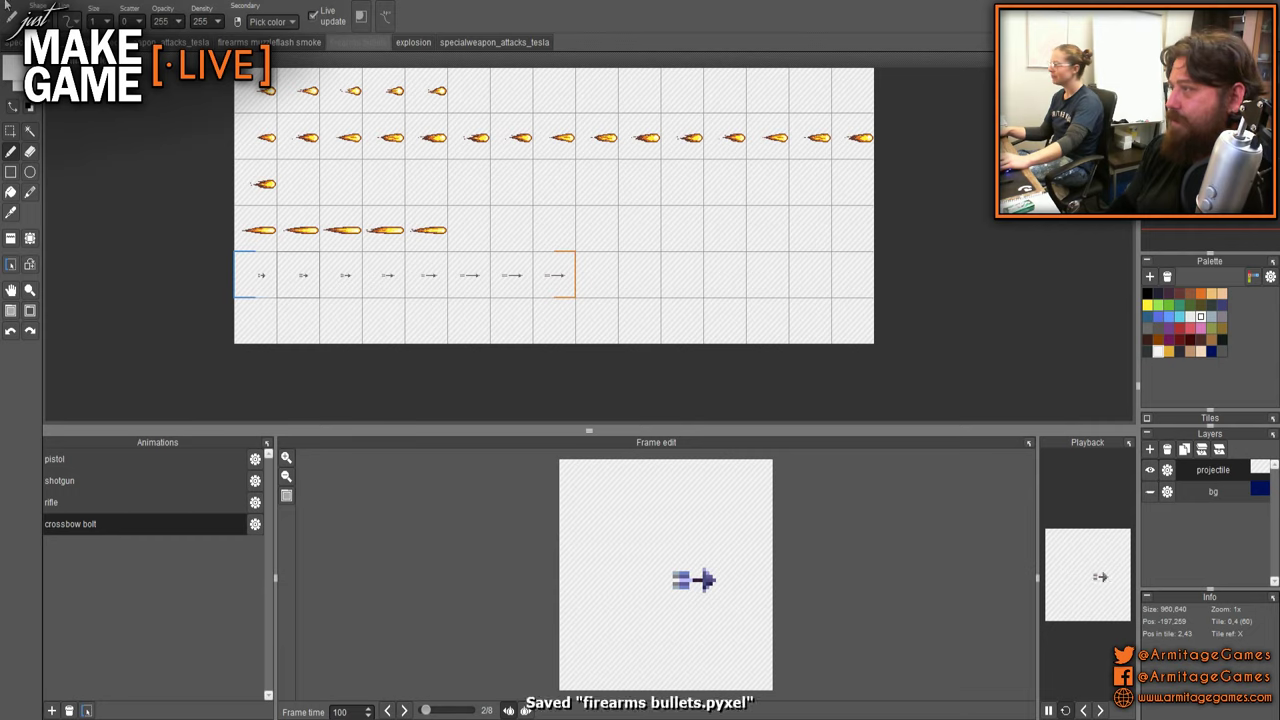
- Export the crossbow bolt animation as an animated GIF named crossbowprojectile into the Sprites\player\smears folder
{"action": "key", "text": "ctrl+e"}
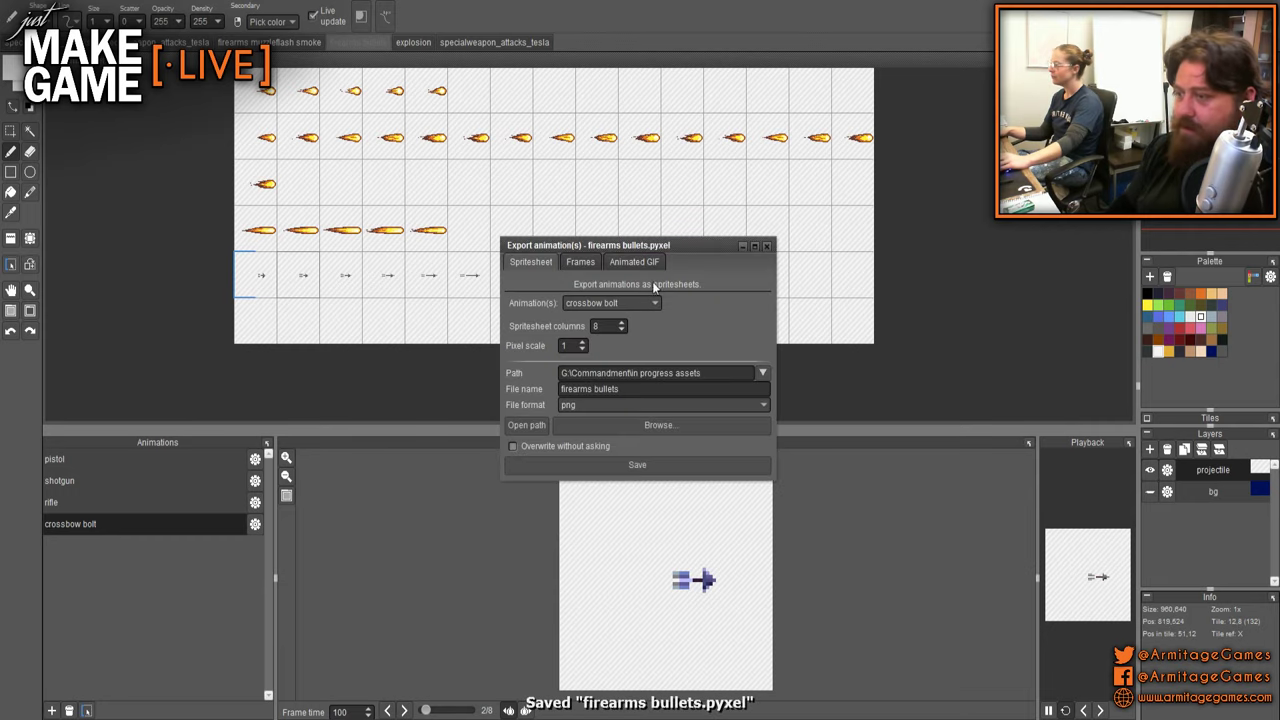
{"action": "left_click", "coordinate": [641, 264]}
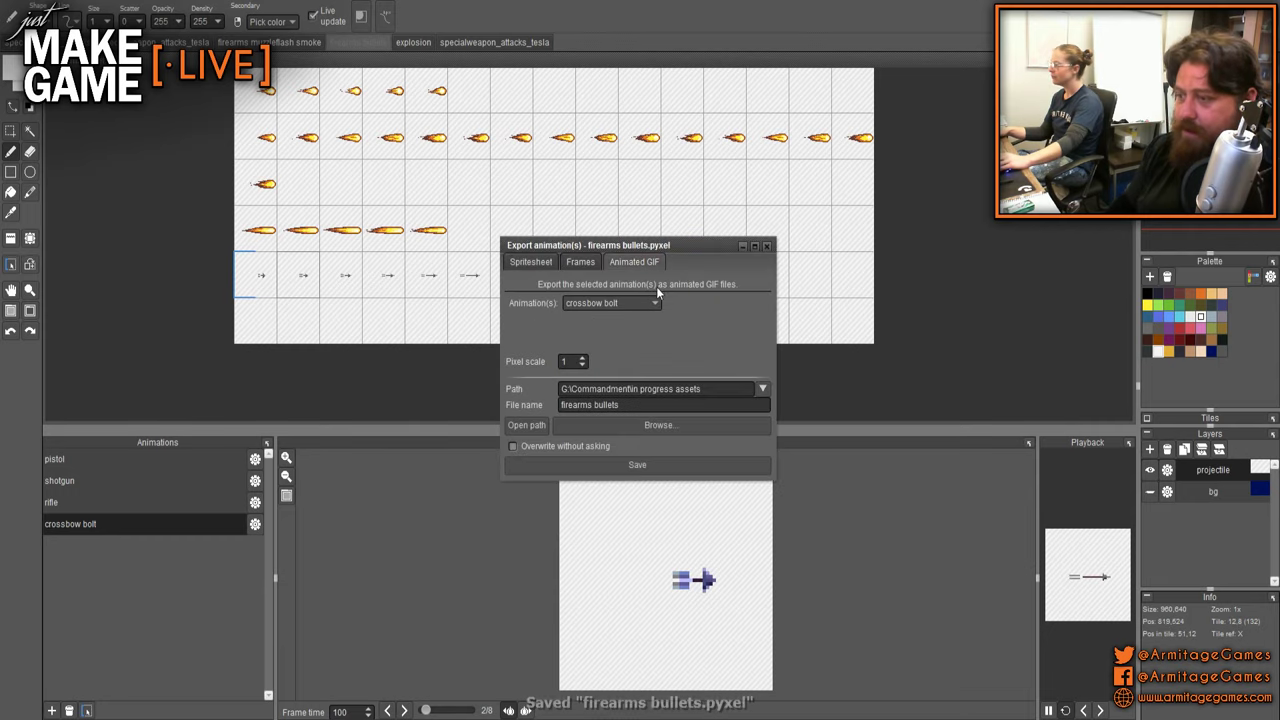
{"action": "left_click", "coordinate": [762, 389]}
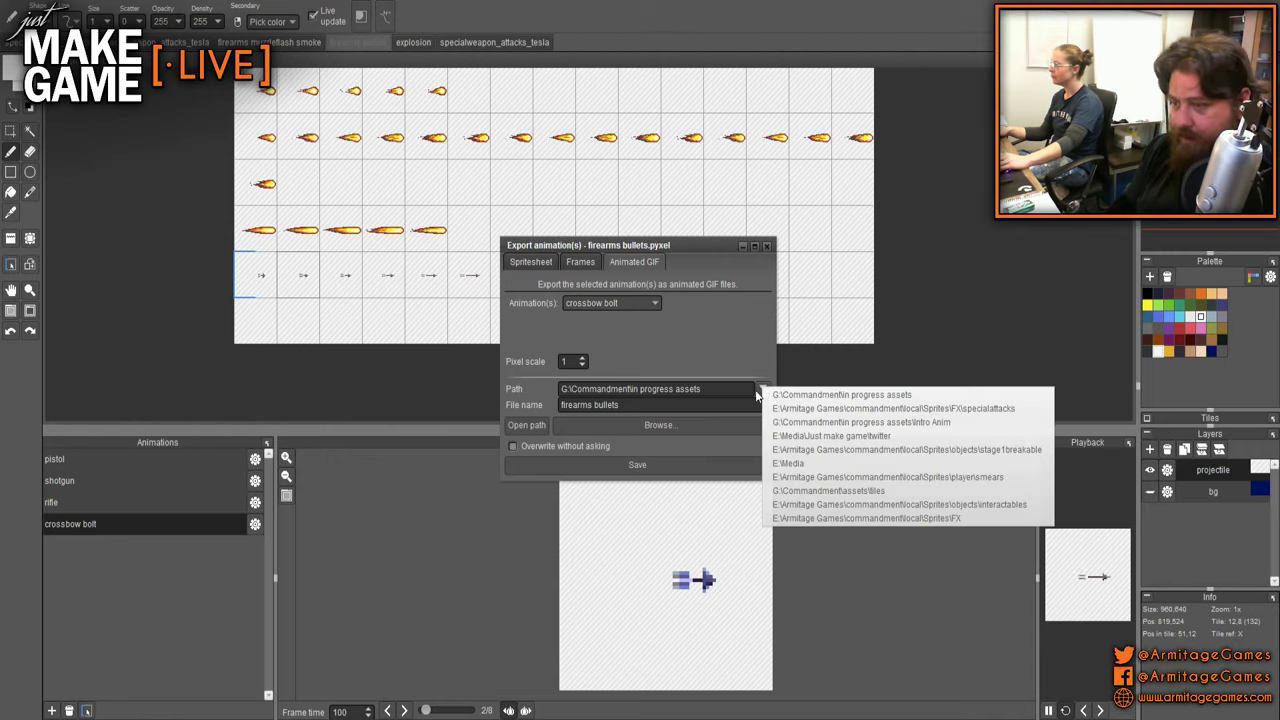
{"action": "left_click", "coordinate": [679, 429]}
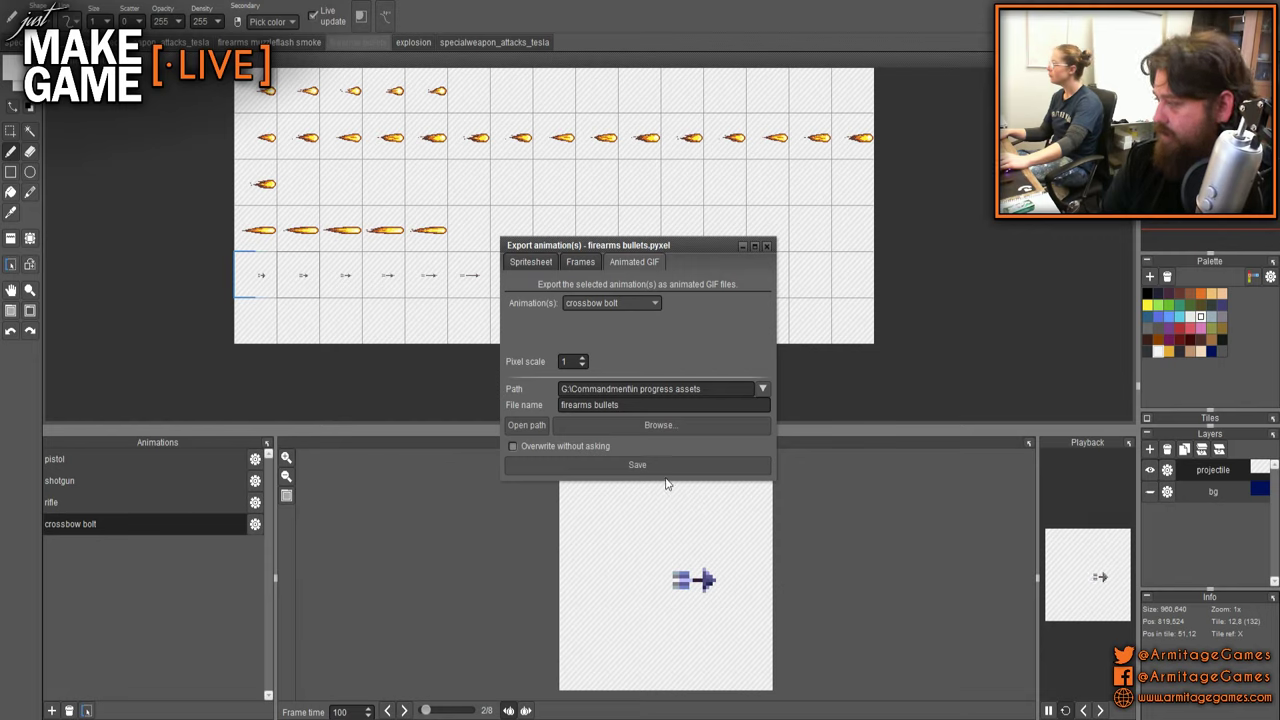
{"action": "key", "text": "Return"}
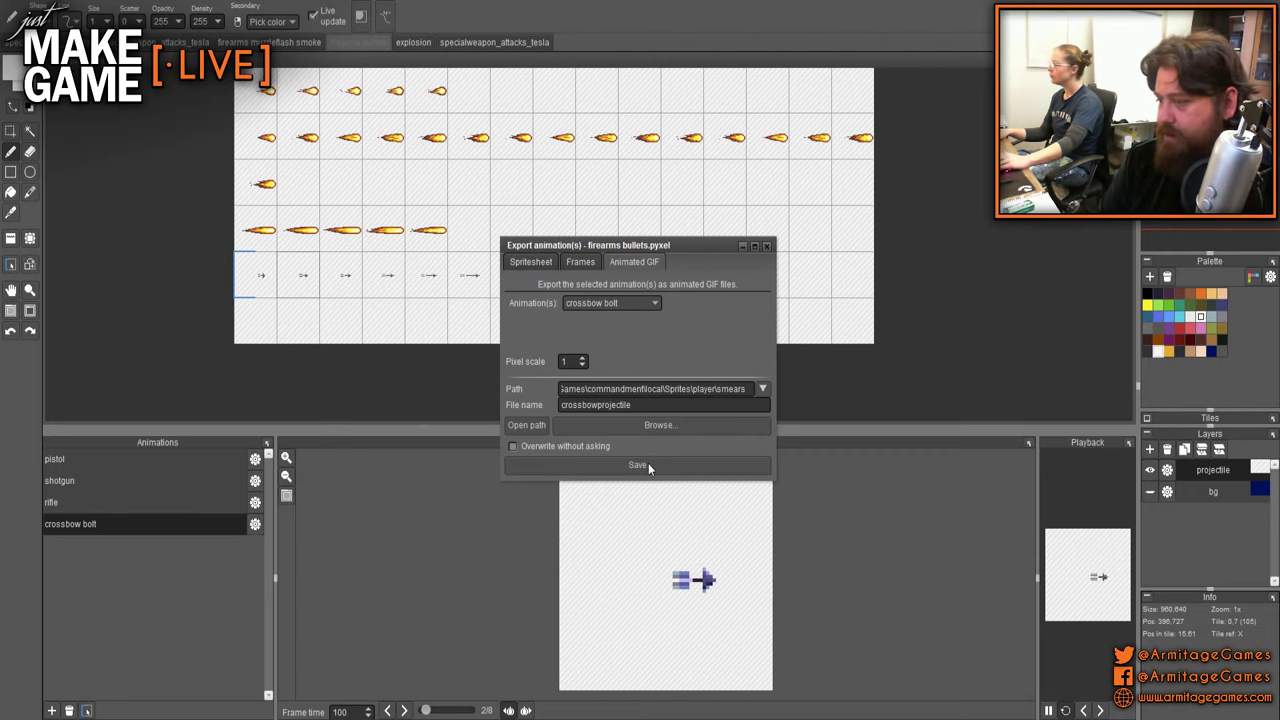
{"action": "left_click", "coordinate": [648, 466]}
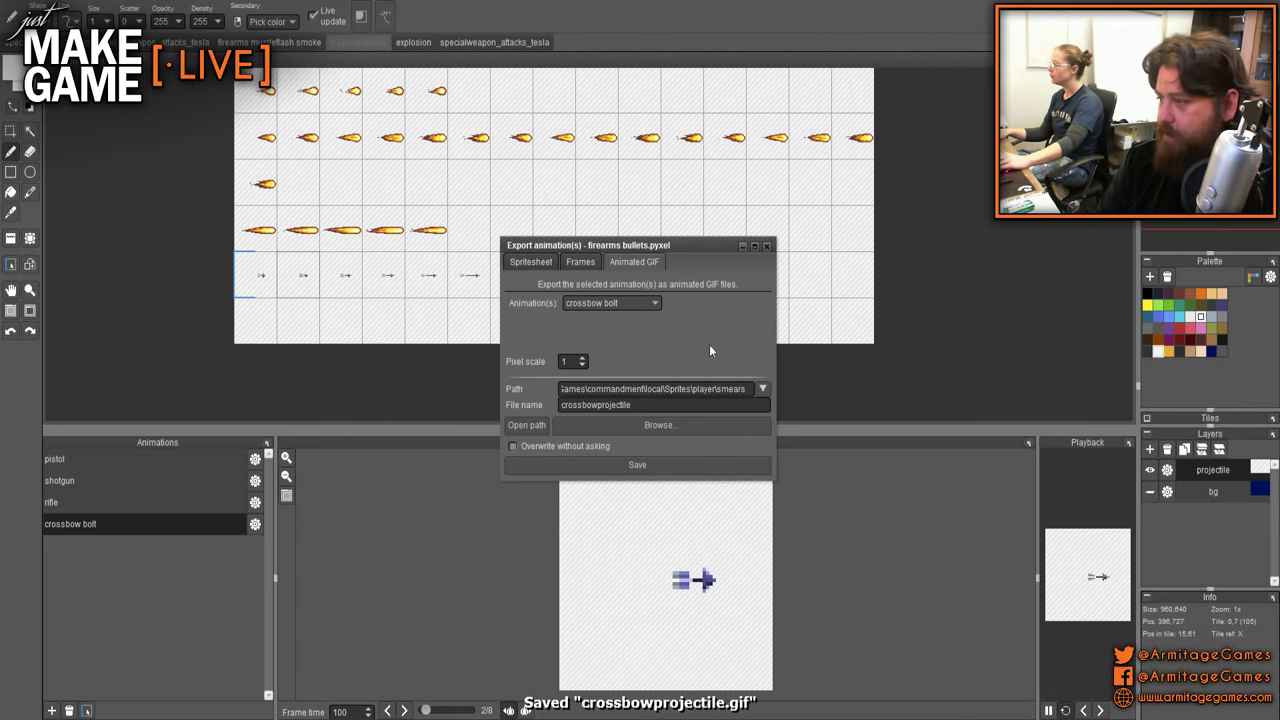
{"action": "left_click", "coordinate": [766, 246]}
- Sketch five navy lines fanning out rightward from one point in the empty tiles above the crossbow bolt row
{"action": "scroll", "coordinate": [509, 296], "scroll_direction": "down", "scroll_amount": 2}
{"action": "scroll", "coordinate": [578, 320], "scroll_direction": "up", "scroll_amount": 2}
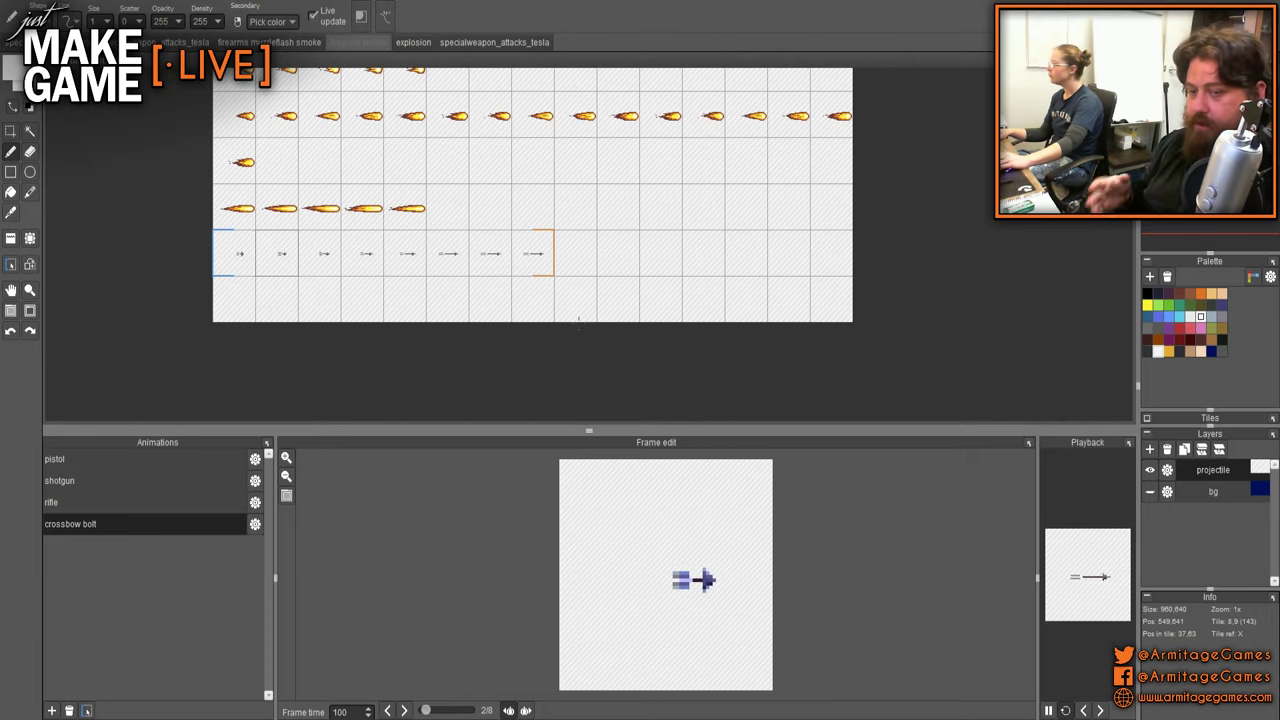
{"action": "scroll", "coordinate": [571, 271], "scroll_direction": "up", "scroll_amount": 4}
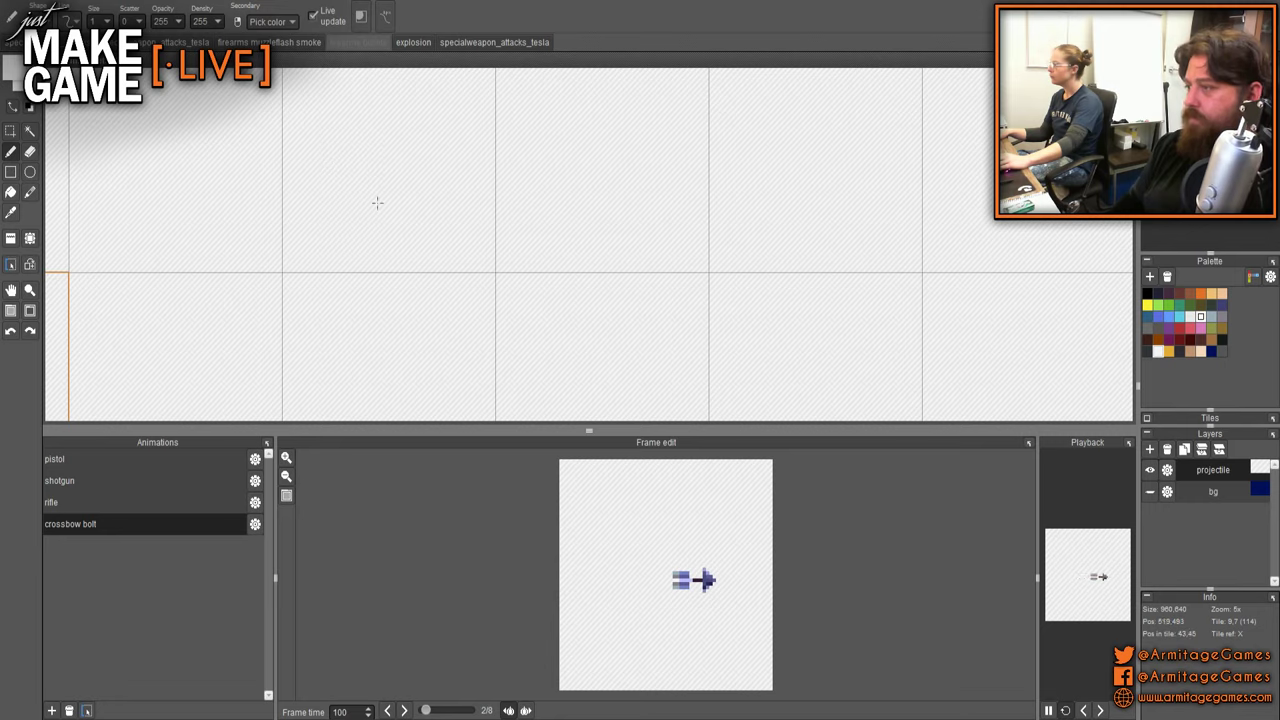
{"action": "left_click", "coordinate": [1211, 351]}
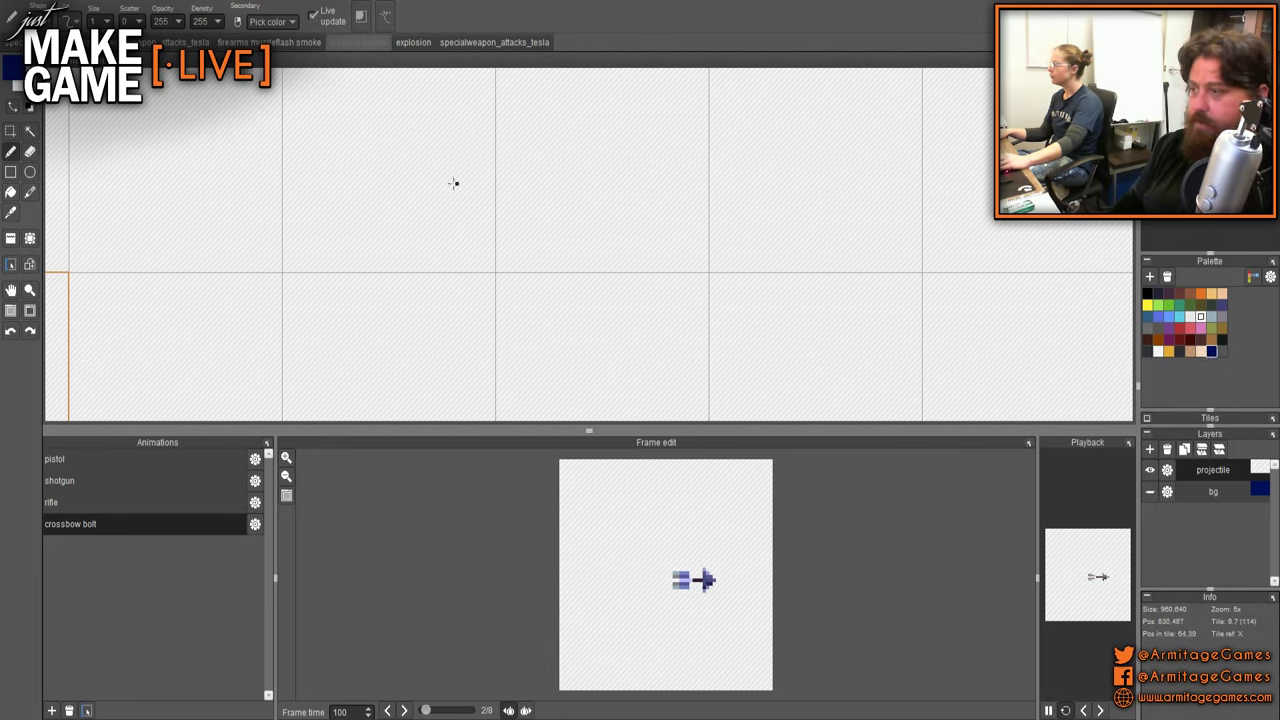
{"action": "left_click_drag", "start_coordinate": [315, 190], "coordinate": [898, 190]}
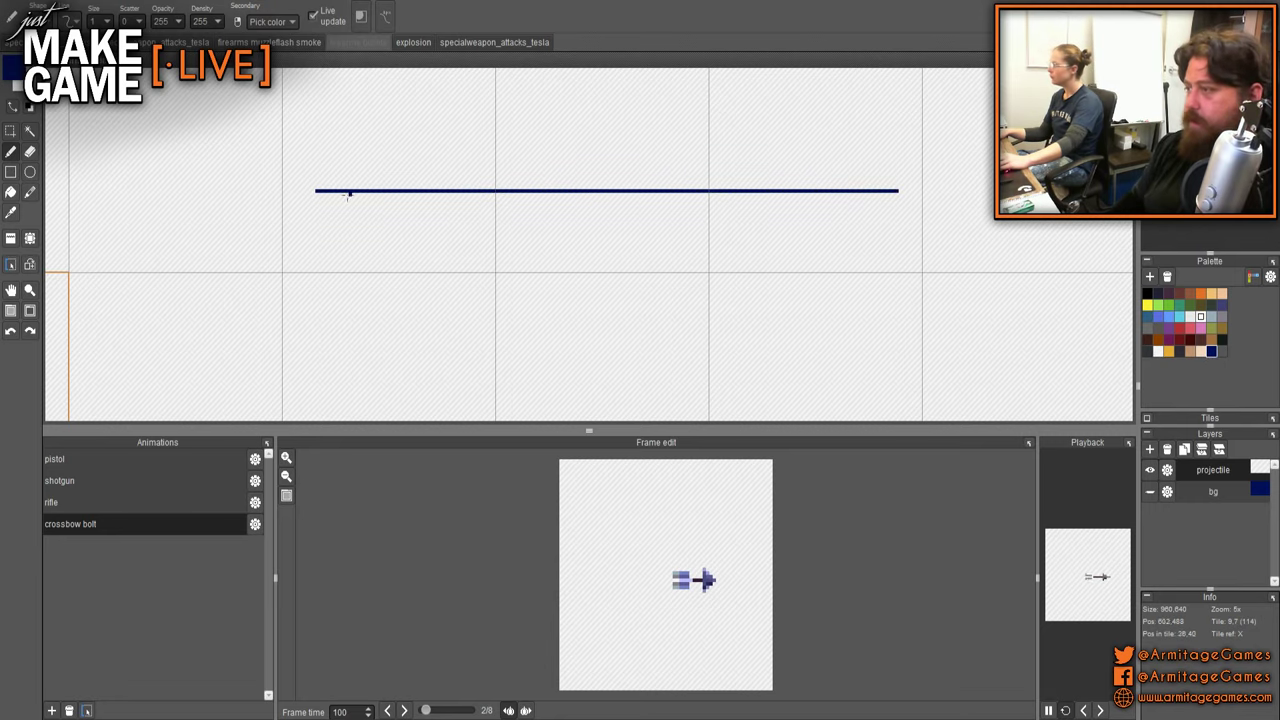
{"action": "left_click_drag", "start_coordinate": [342, 197], "coordinate": [795, 161]}
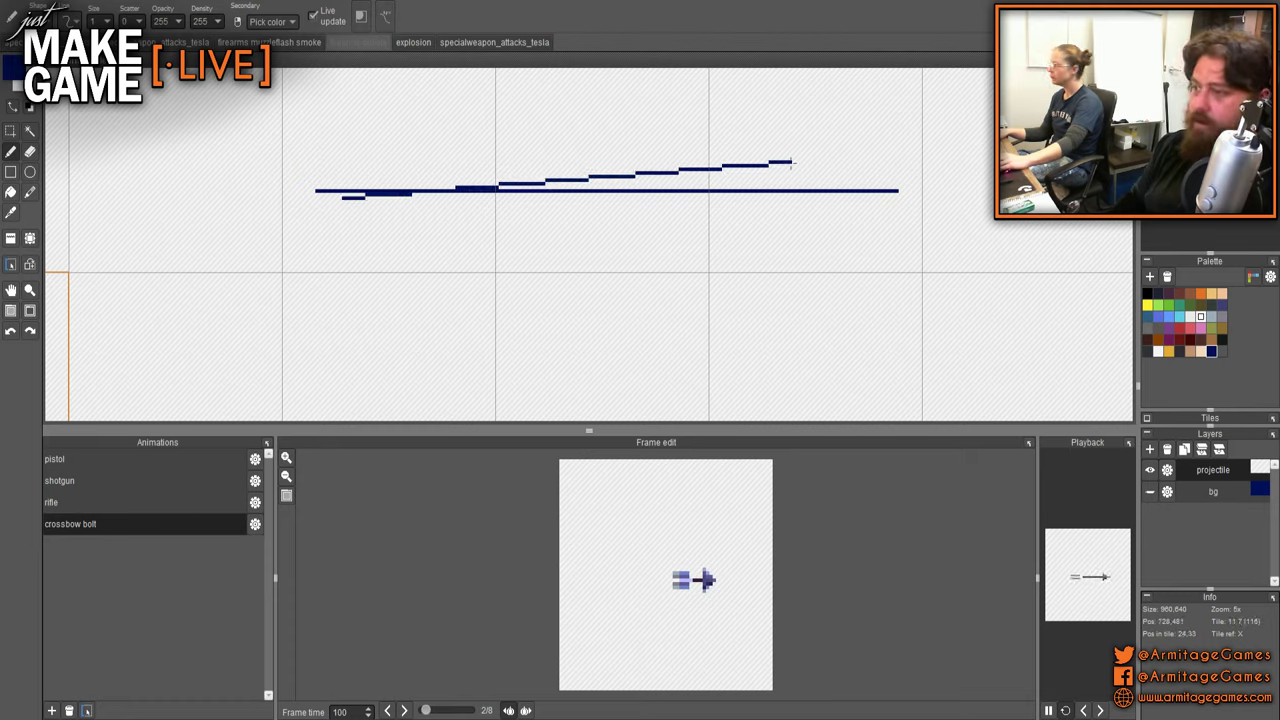
{"action": "mouse_move", "coordinate": [349, 190]}
{"action": "left_mouse_down"}
{"action": "mouse_move", "coordinate": [748, 121]}
{"action": "mouse_move", "coordinate": [600, 214]}
{"action": "mouse_move", "coordinate": [785, 223]}
{"action": "left_mouse_up"}
{"action": "left_click_drag", "start_coordinate": [350, 198], "coordinate": [752, 277]}
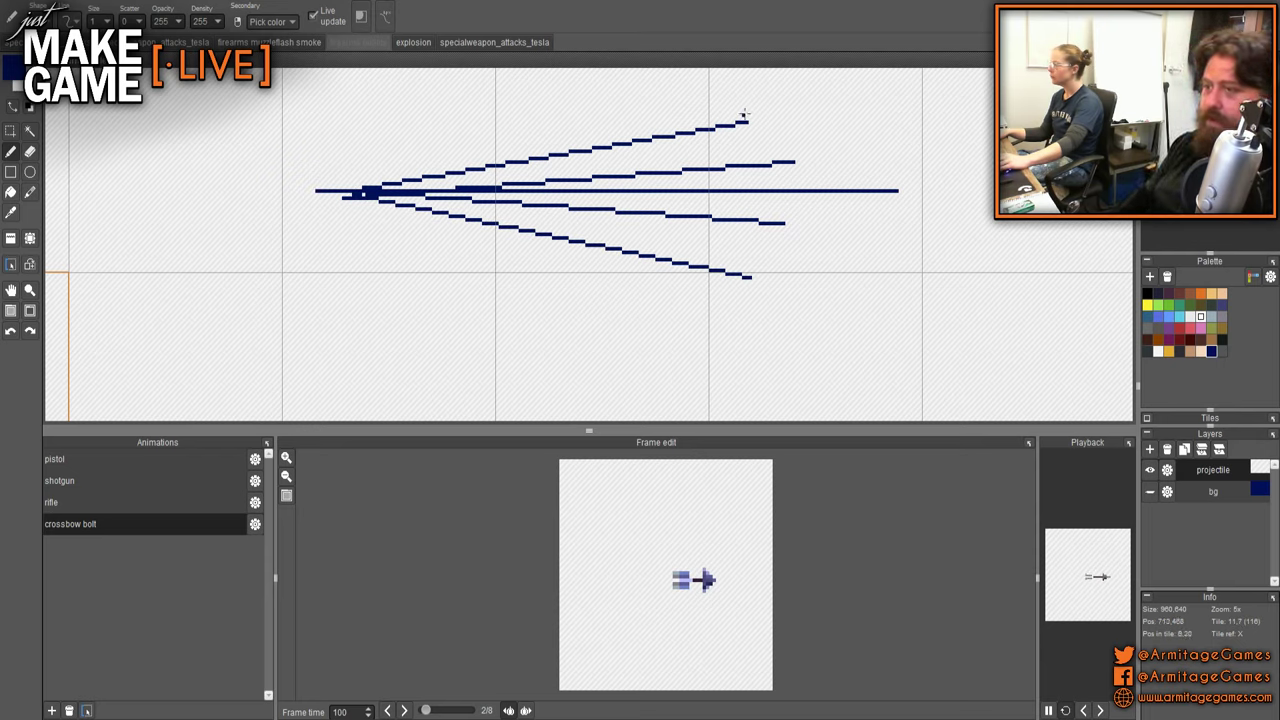
- Erase the navy fan of lines completely from the empty tiles
{"action": "left_click", "coordinate": [1200, 294]}
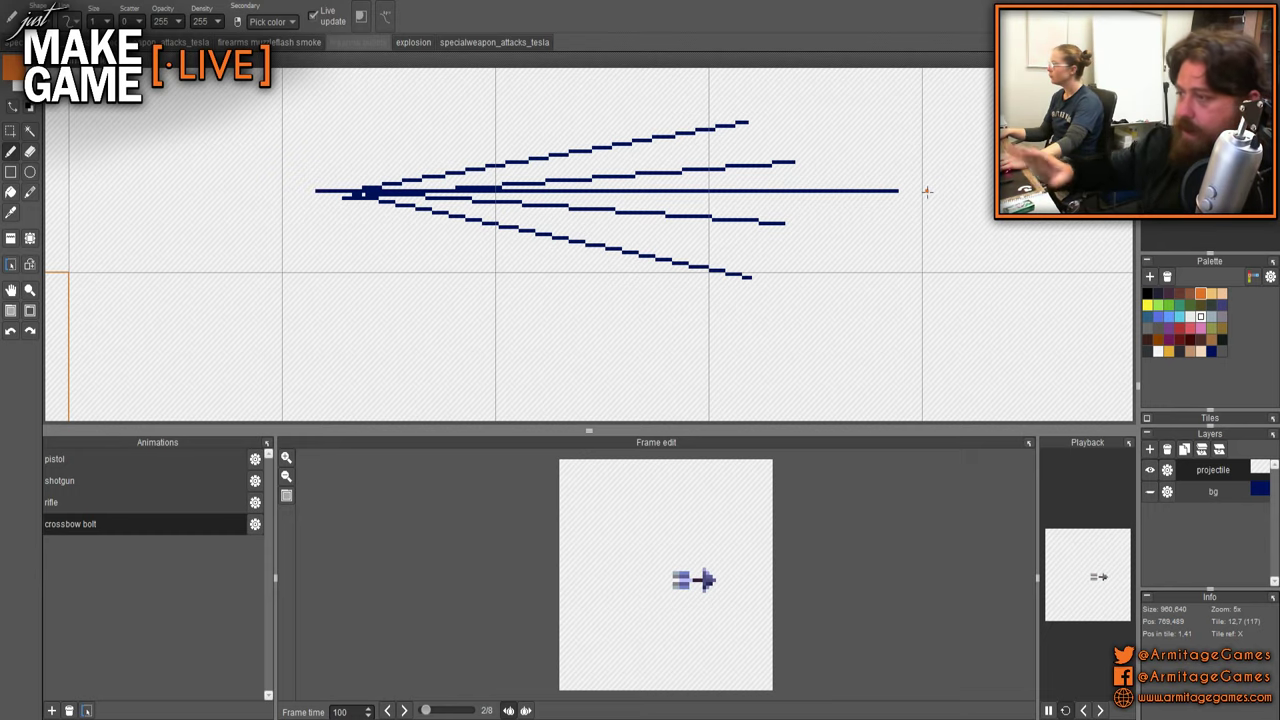
{"action": "scroll", "coordinate": [740, 228], "scroll_direction": "down", "scroll_amount": 3}
{"action": "key", "text": "e"}
{"action": "scroll", "coordinate": [590, 213], "scroll_direction": "up", "scroll_amount": 3}
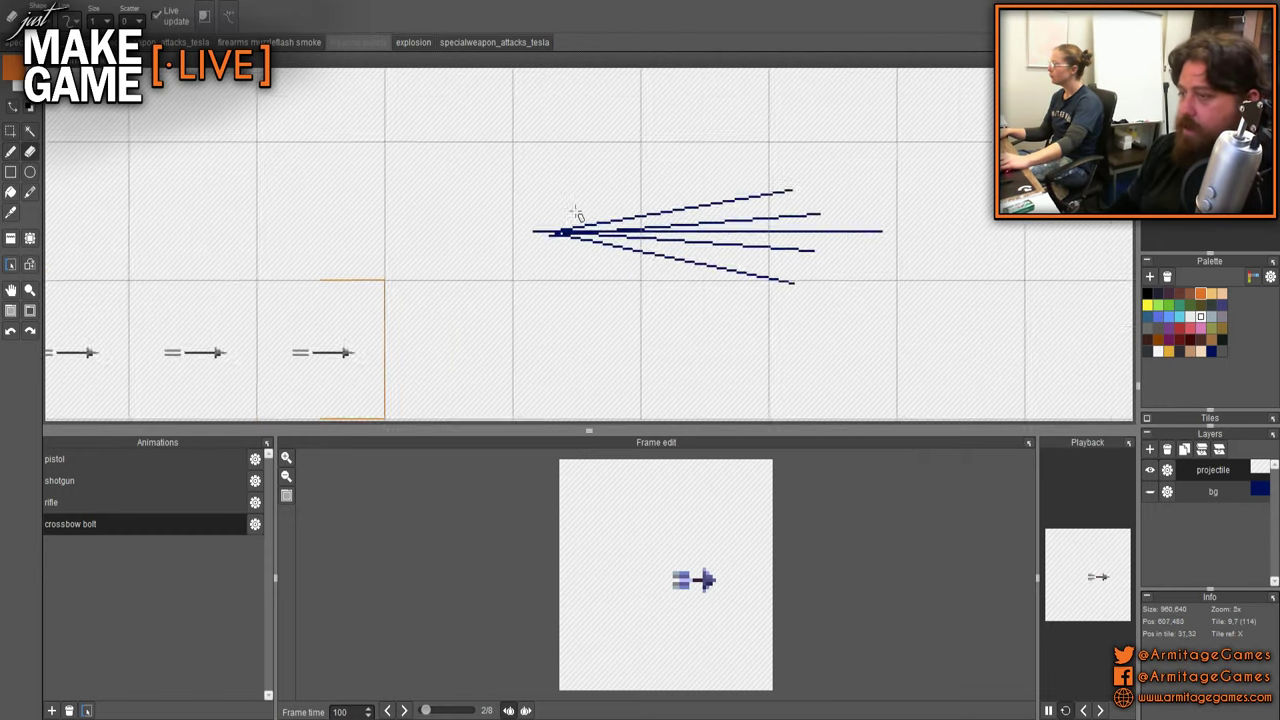
{"action": "mouse_move", "coordinate": [512, 236]}
{"action": "left_mouse_down"}
{"action": "mouse_move", "coordinate": [590, 232]}
{"action": "mouse_move", "coordinate": [951, 166]}
{"action": "mouse_move", "coordinate": [597, 270]}
{"action": "mouse_move", "coordinate": [728, 292]}
{"action": "mouse_move", "coordinate": [733, 249]}
{"action": "mouse_move", "coordinate": [918, 242]}
{"action": "mouse_move", "coordinate": [848, 286]}
{"action": "left_mouse_up"}
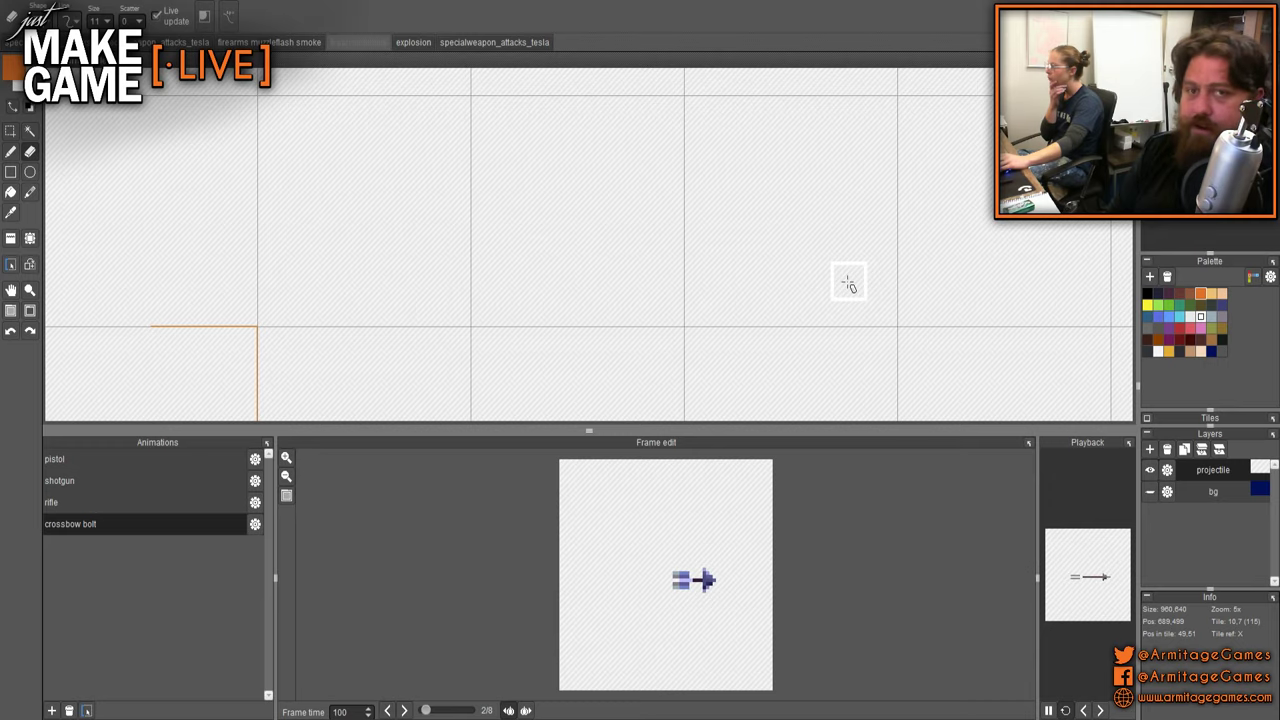
{"action": "scroll", "coordinate": [434, 246], "scroll_direction": "down", "scroll_amount": 6}
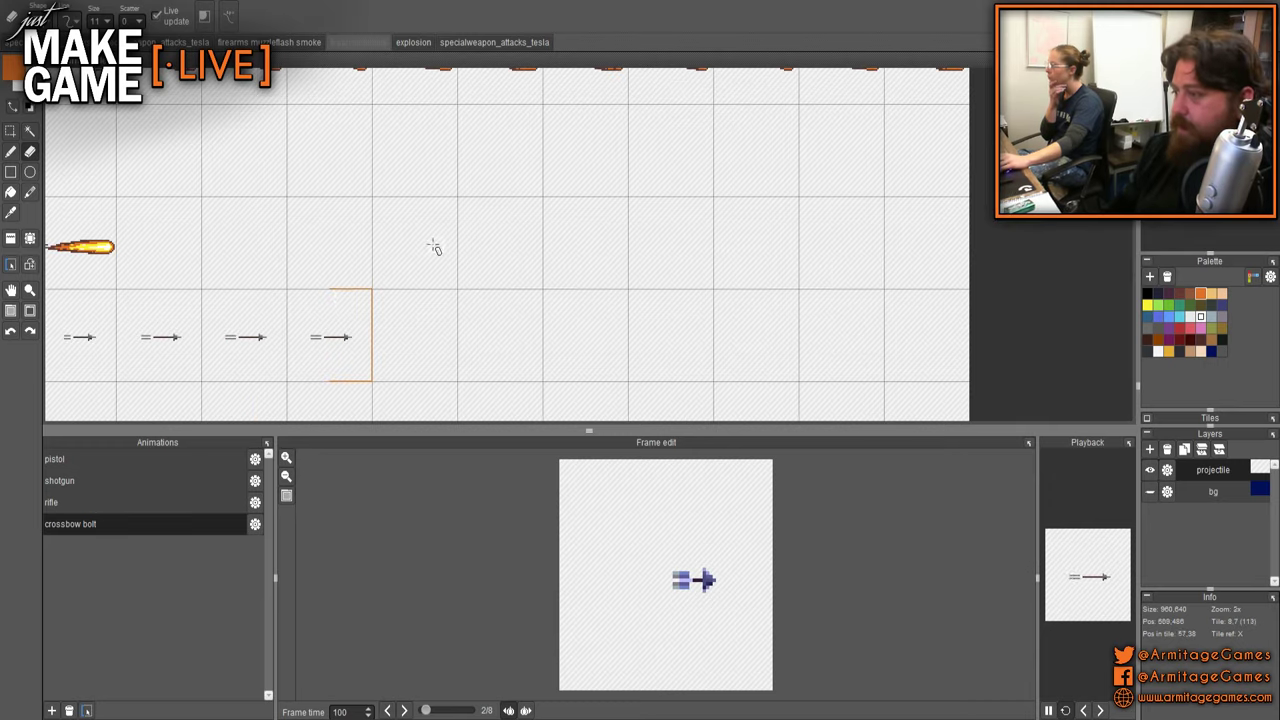
{"action": "scroll", "coordinate": [372, 268], "scroll_direction": "up", "scroll_amount": 5}
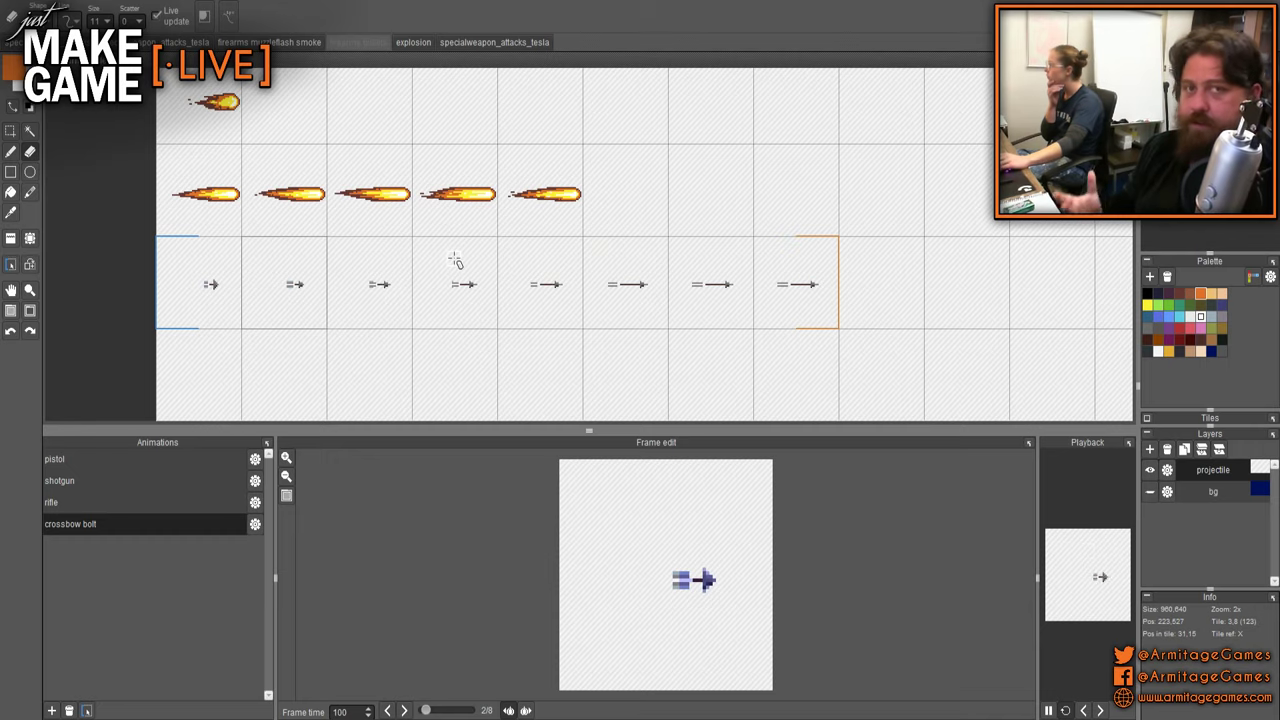
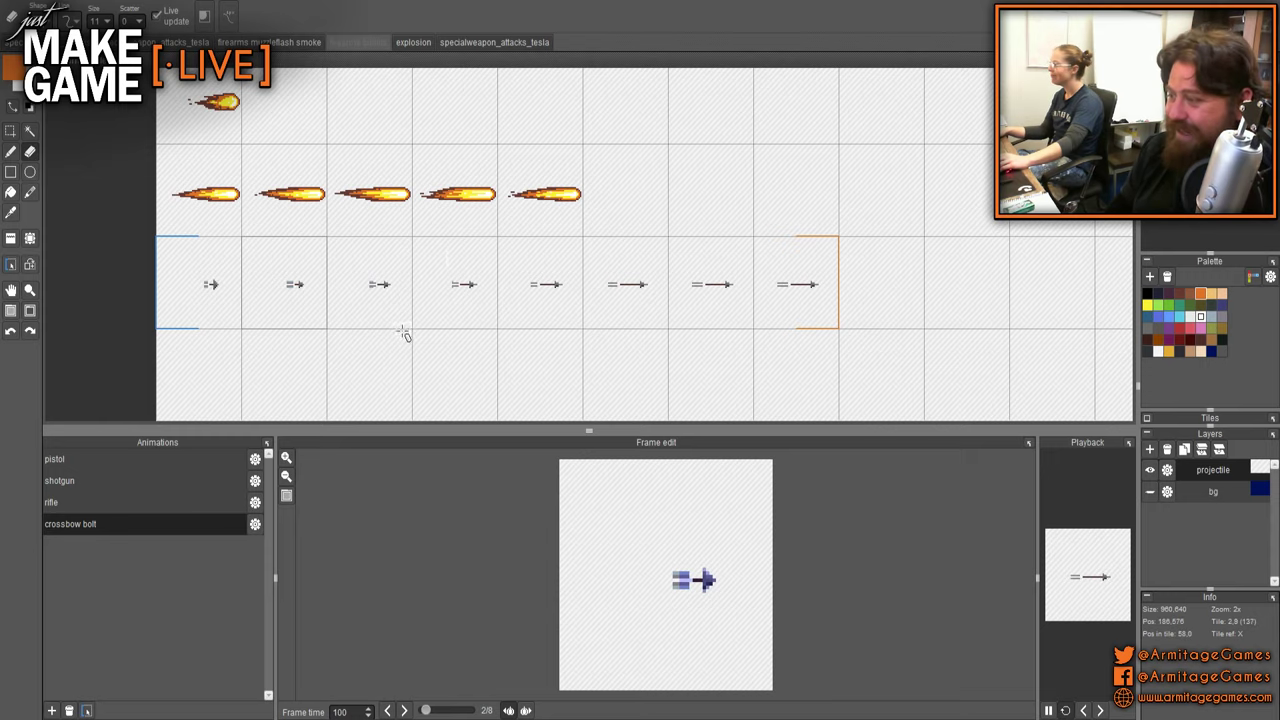
{"action": "scroll", "coordinate": [402, 331], "scroll_direction": "down", "scroll_amount": 2}
{"action": "left_click_drag", "start_coordinate": [369, 306], "coordinate": [384, 273]}
{"action": "scroll", "coordinate": [320, 289], "scroll_direction": "up", "scroll_amount": 2}
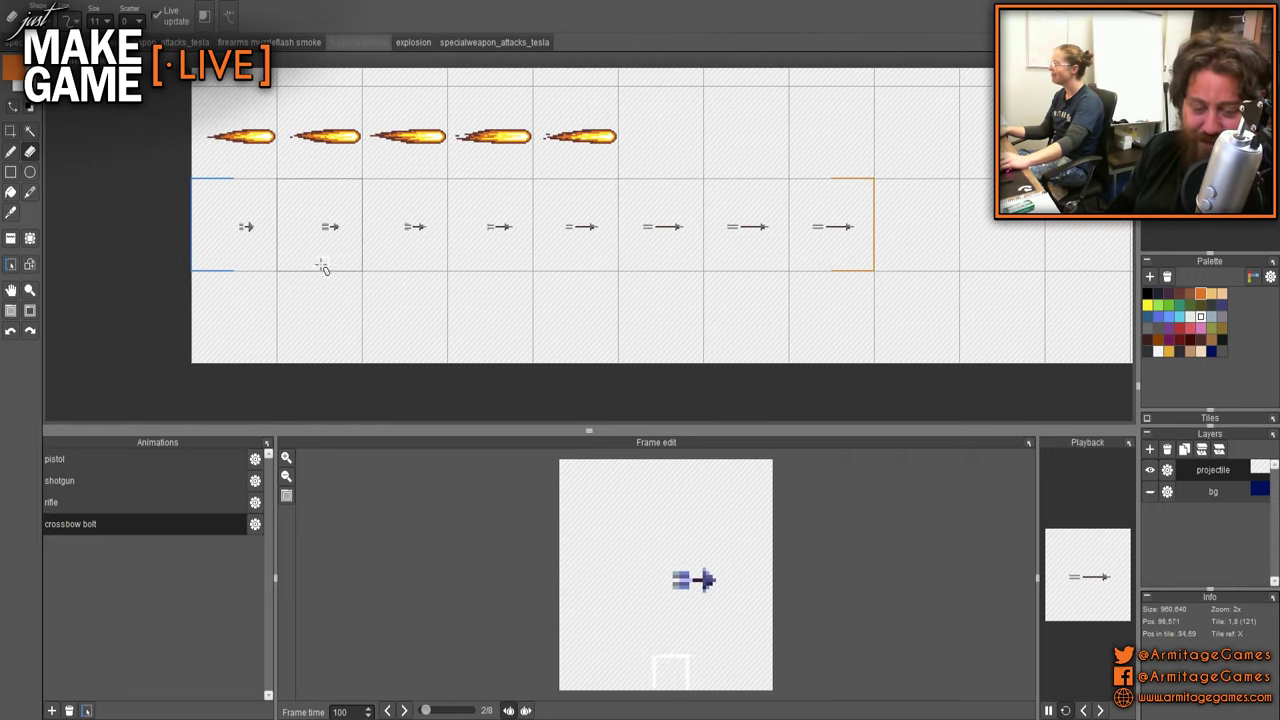
{"action": "scroll", "coordinate": [323, 268], "scroll_direction": "up", "scroll_amount": 1}
{"action": "scroll", "coordinate": [546, 302], "scroll_direction": "down", "scroll_amount": 1}
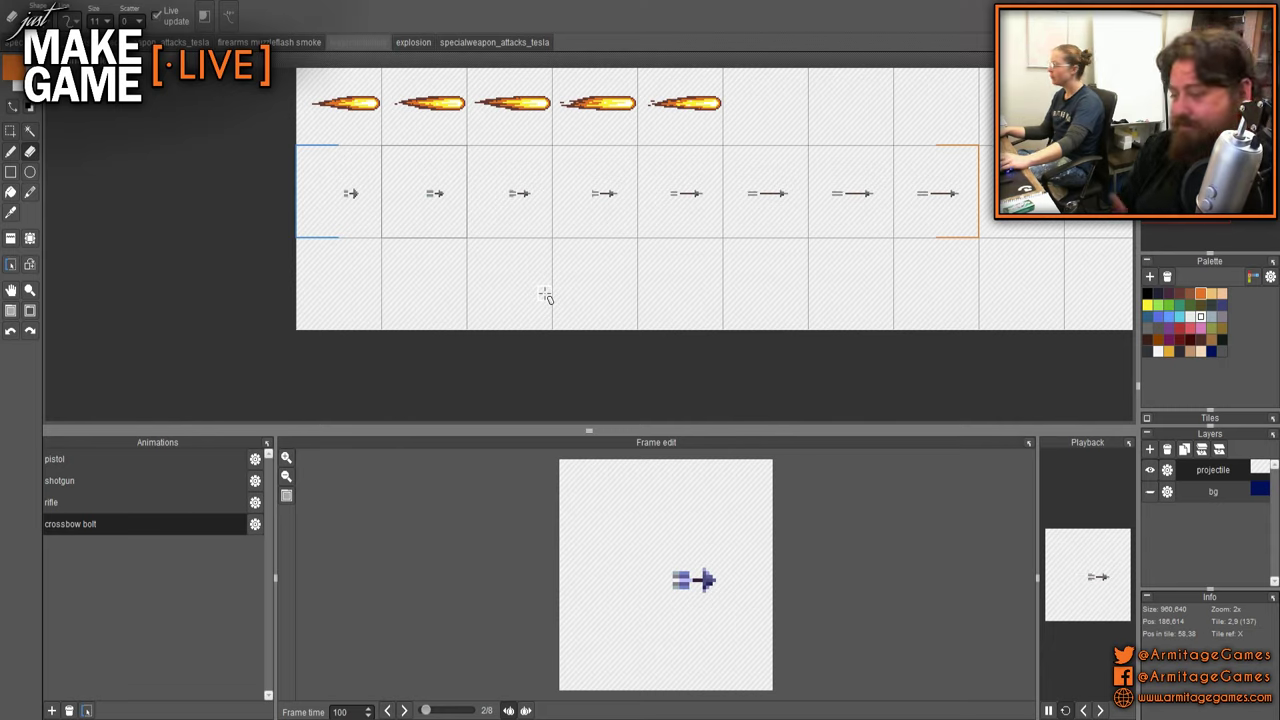
{"action": "left_click_drag", "start_coordinate": [539, 248], "coordinate": [446, 216]}
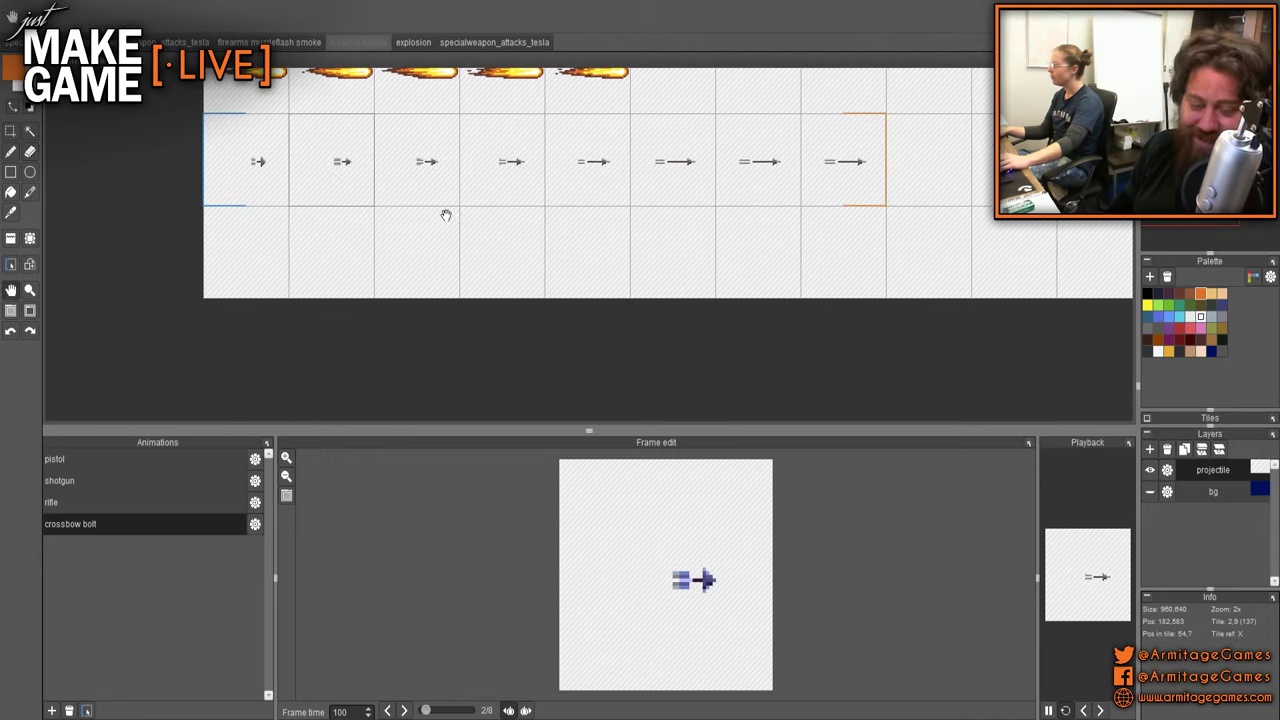
- Resize the canvas to 12 tiles high, keeping its width and adding the new rows beneath the existing sprites
{"action": "scroll", "coordinate": [446, 216], "scroll_direction": "down", "scroll_amount": 4}
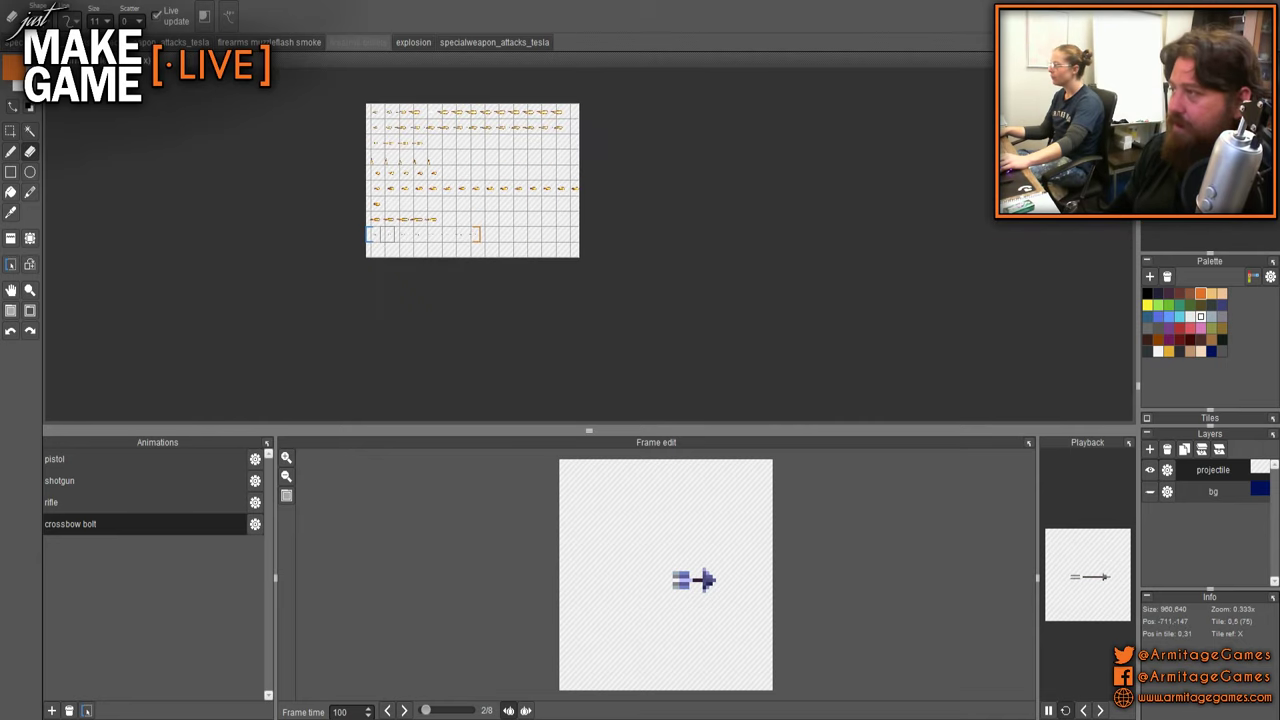
{"action": "left_click", "coordinate": [124, 13]}
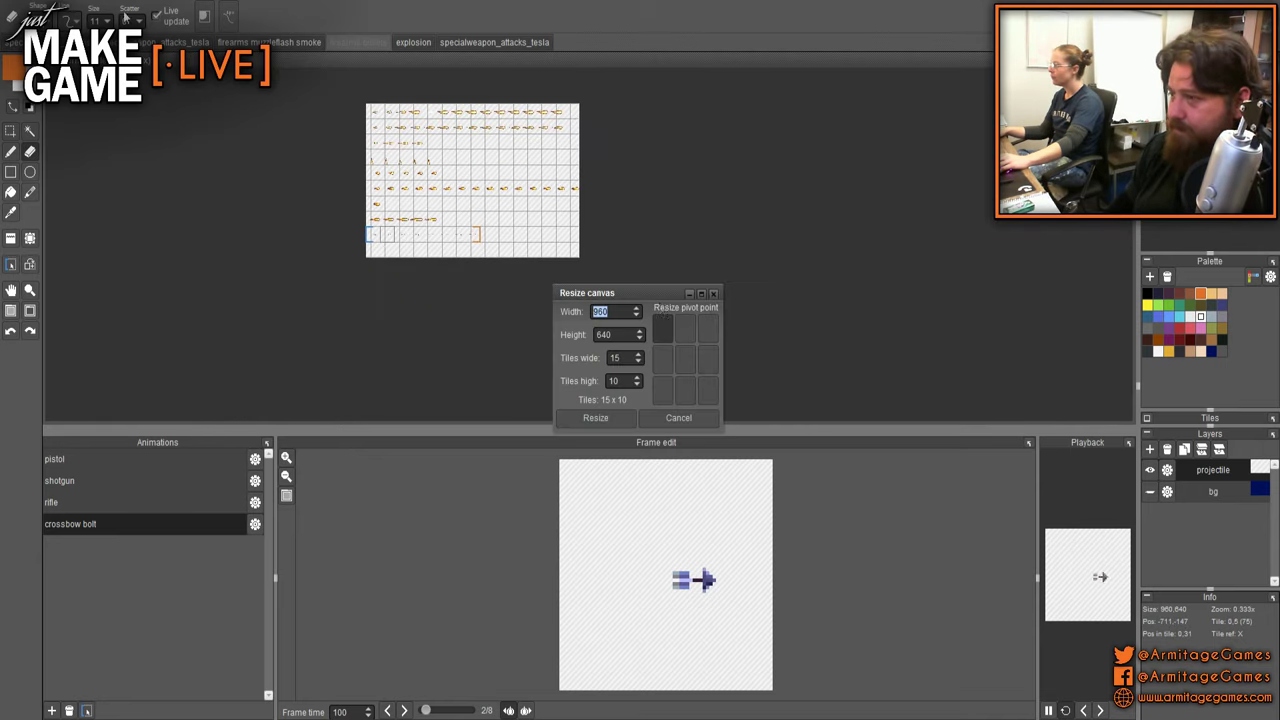
{"action": "left_click", "coordinate": [638, 378]}
{"action": "left_click", "coordinate": [596, 418]}
{"action": "scroll", "coordinate": [408, 246], "scroll_direction": "up", "scroll_amount": 5}
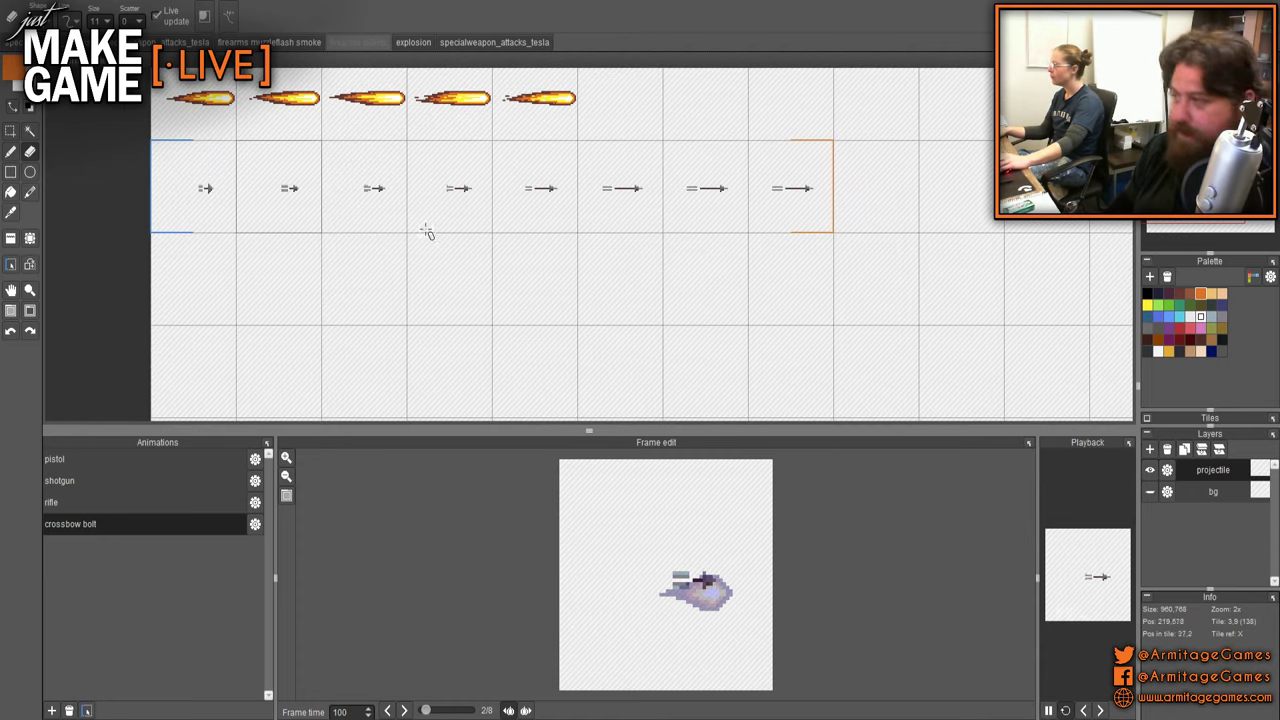
- Add an animation named new shotgun(ball) and assign it six tiles starting at the first tile below the crossbow bolt row
{"action": "scroll", "coordinate": [283, 220], "scroll_direction": "up", "scroll_amount": 1}
{"action": "scroll", "coordinate": [251, 266], "scroll_direction": "down", "scroll_amount": 3}
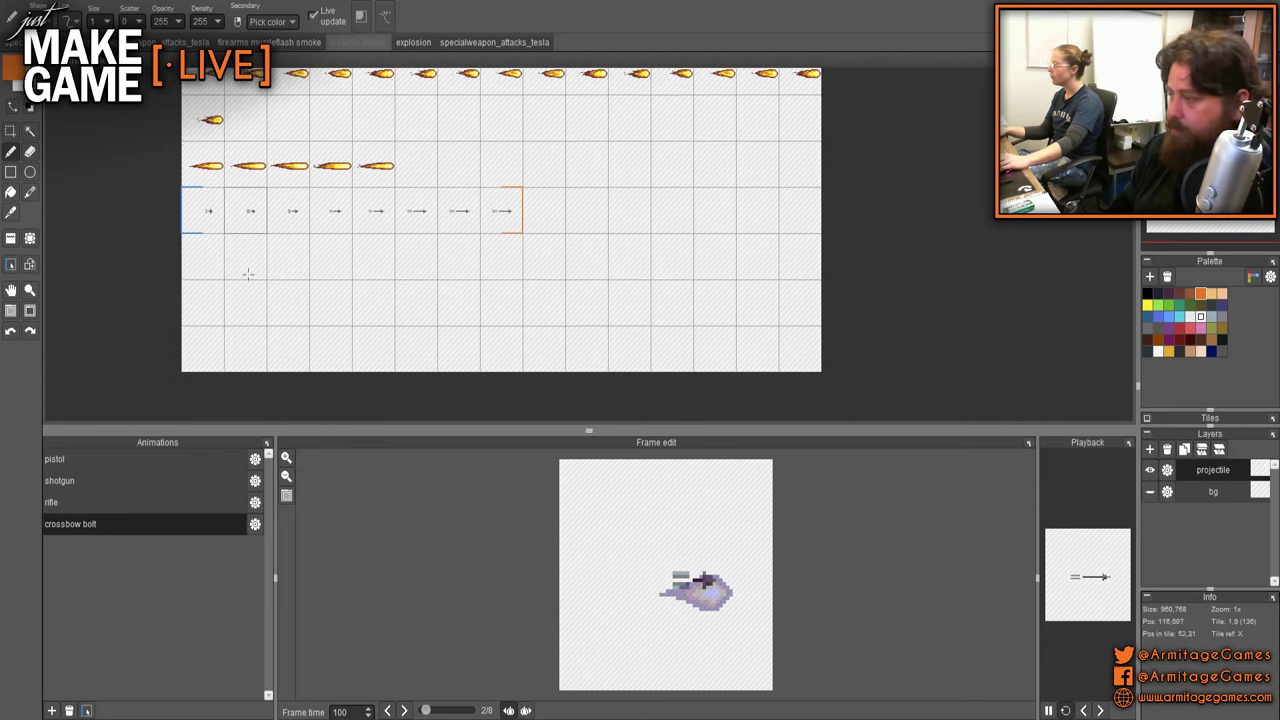
{"action": "scroll", "coordinate": [248, 274], "scroll_direction": "up", "scroll_amount": 2}
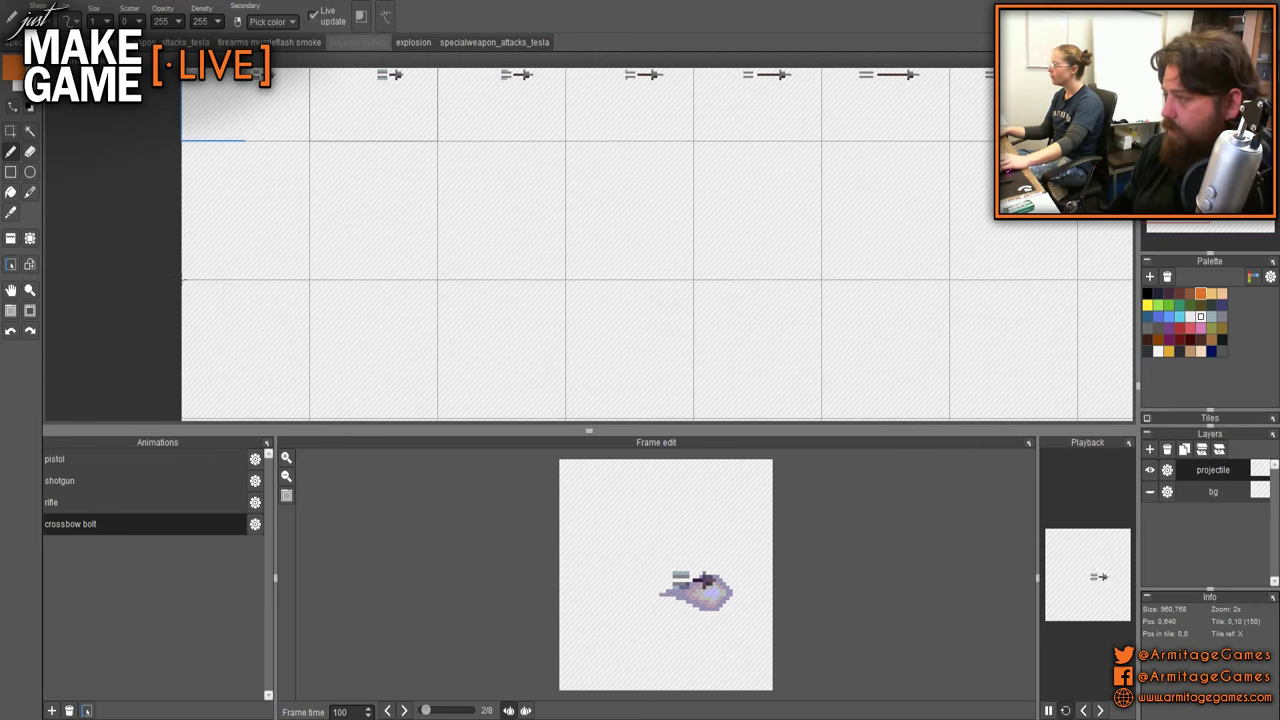
{"action": "left_click", "coordinate": [52, 709]}
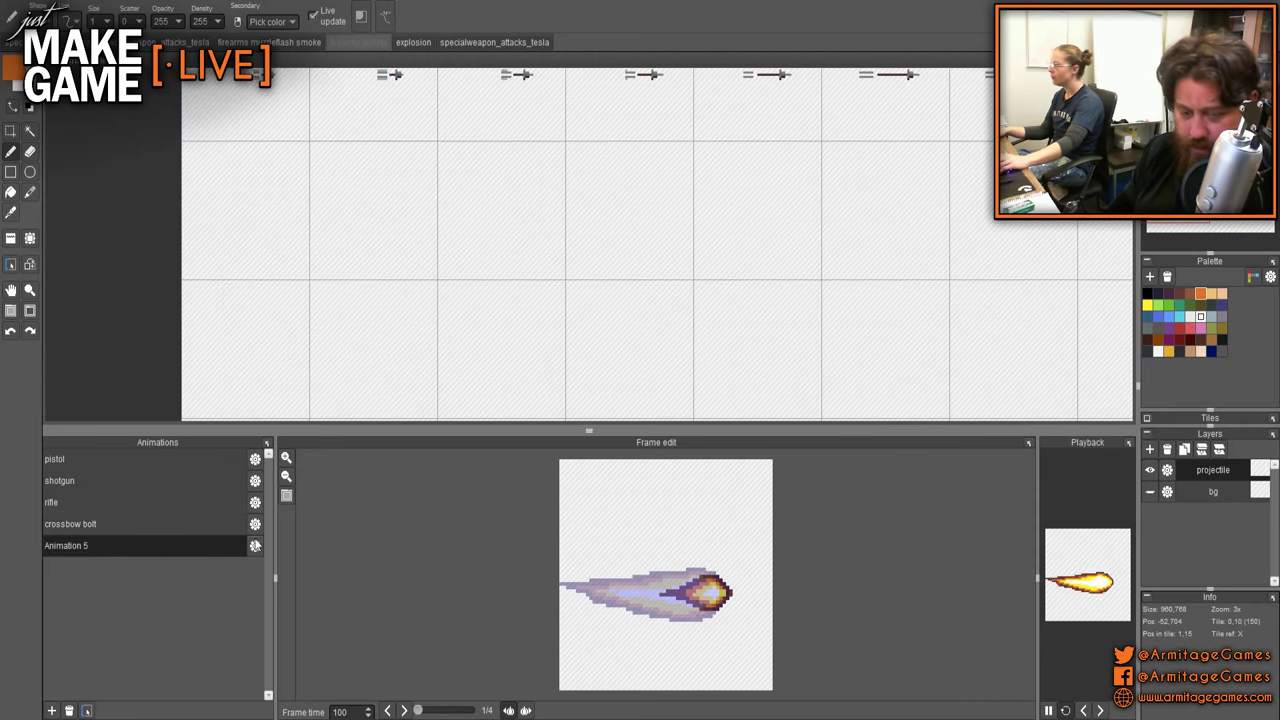
{"action": "left_click", "coordinate": [254, 549]}
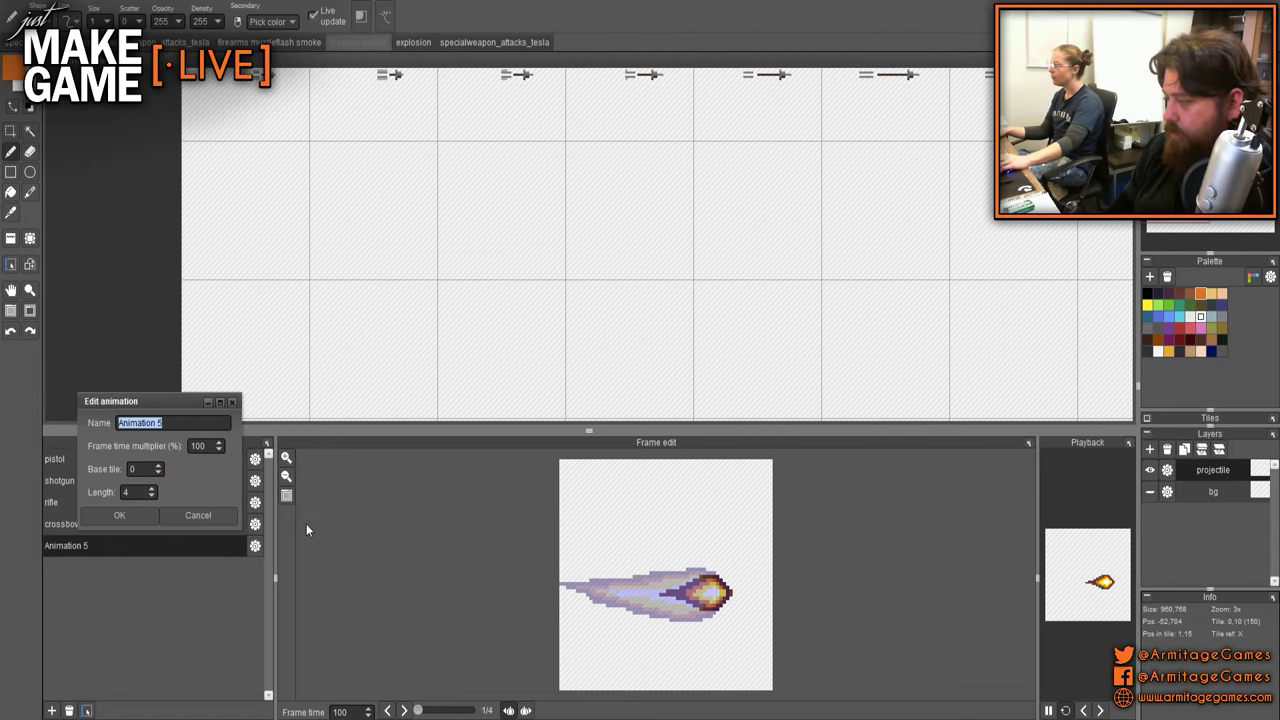
{"action": "type", "text": "new shotg"}
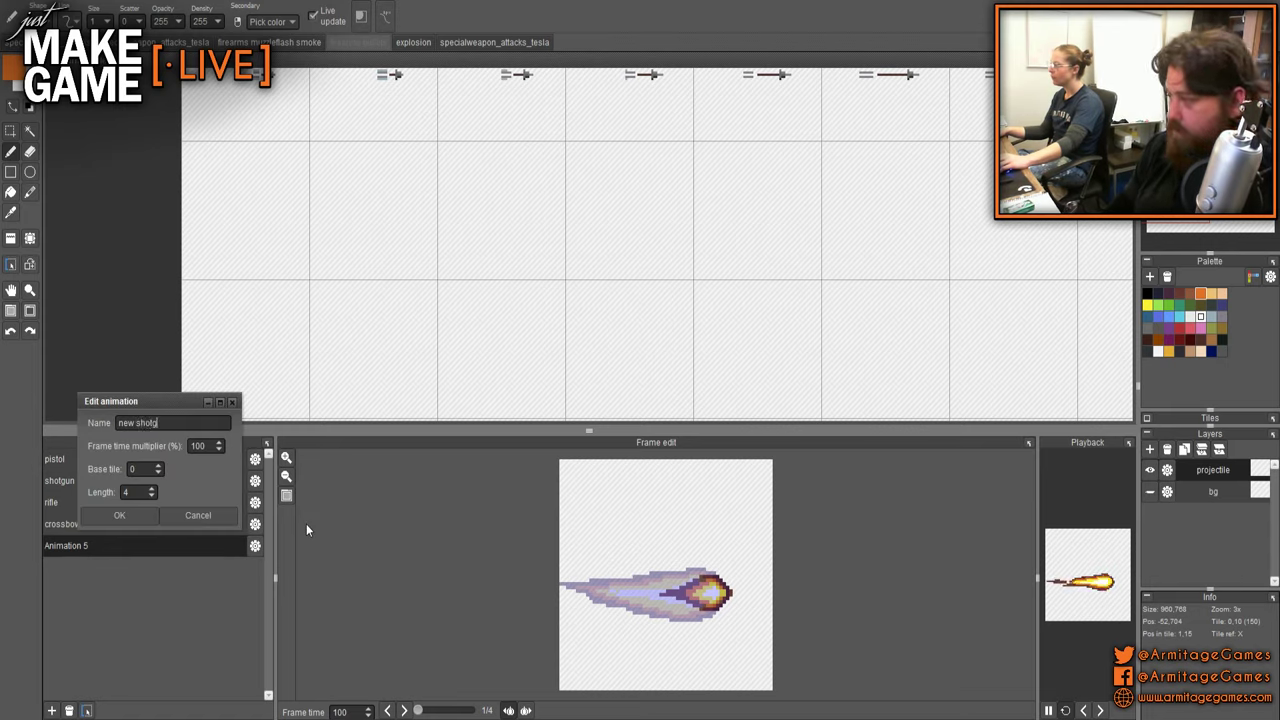
{"action": "type", "text": "un(ball"}
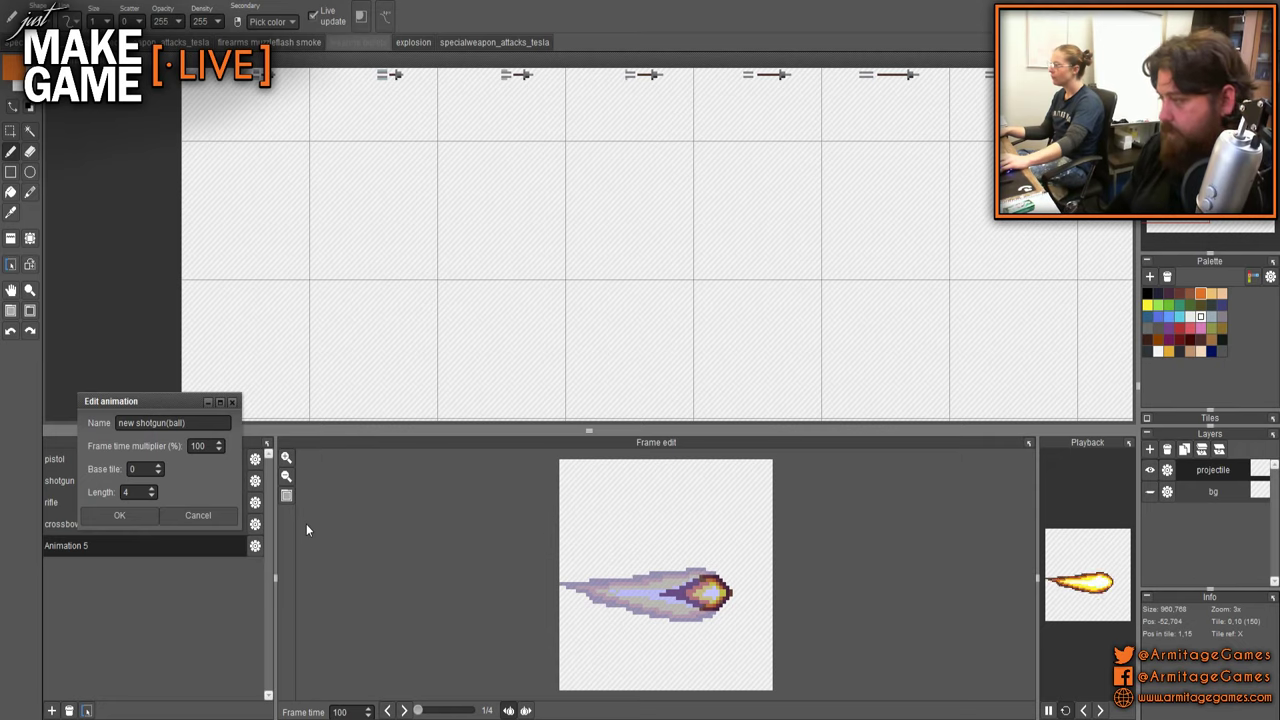
{"action": "type", "text": ")"}
{"action": "key", "text": "Return"}
{"action": "scroll", "coordinate": [287, 298], "scroll_direction": "down", "scroll_amount": 1}
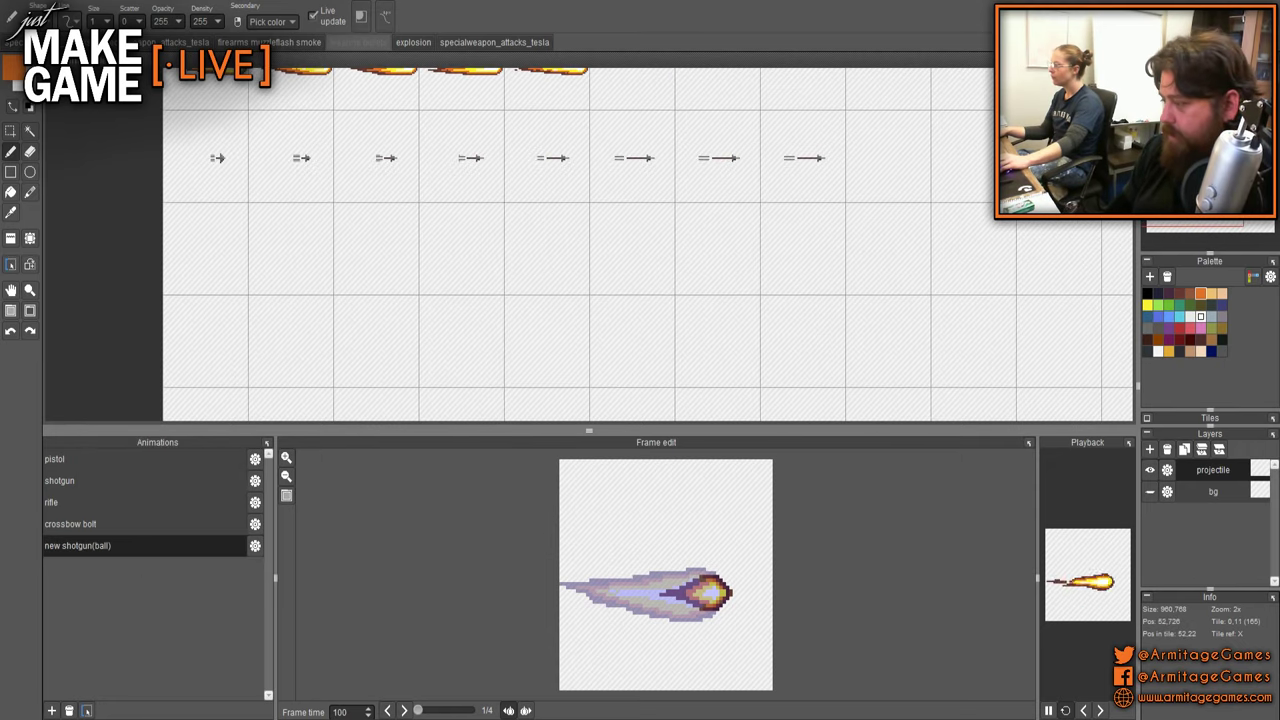
{"action": "left_click", "coordinate": [88, 710]}
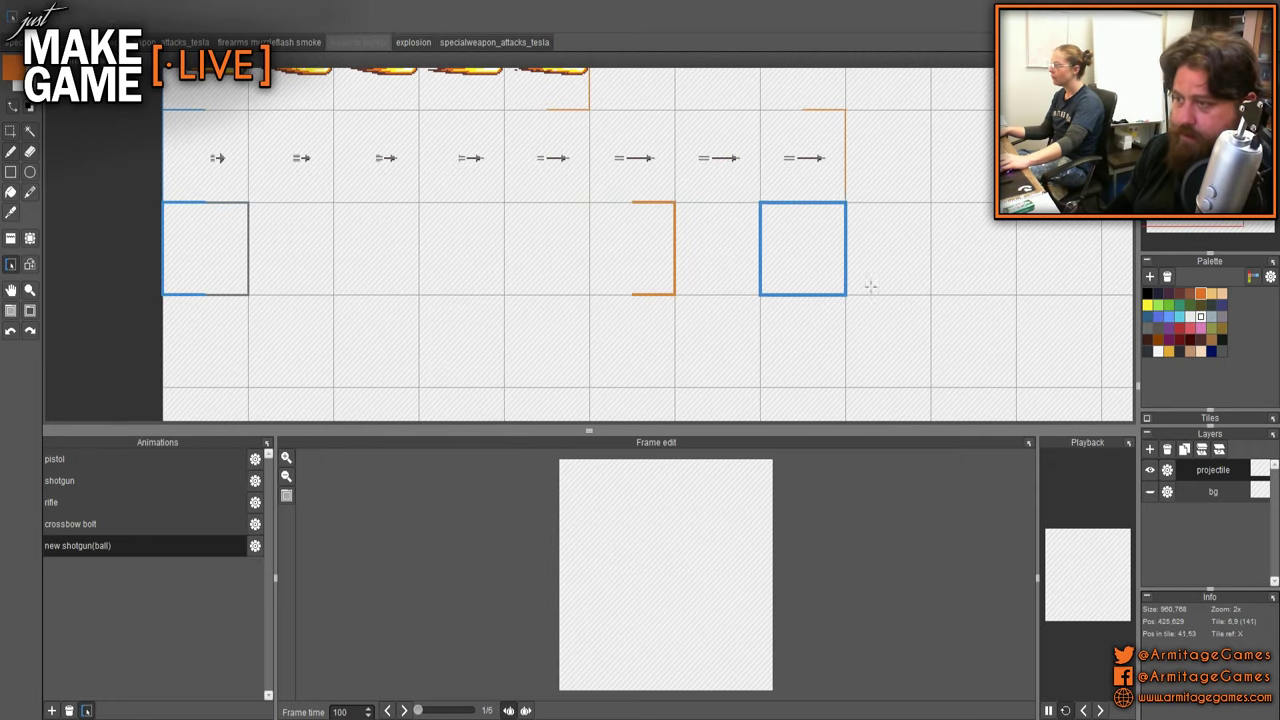
- Copy an existing fireball bullet sprite into the second tile of the new shotgun(ball) row
{"action": "scroll", "coordinate": [720, 217], "scroll_direction": "down", "scroll_amount": 3}
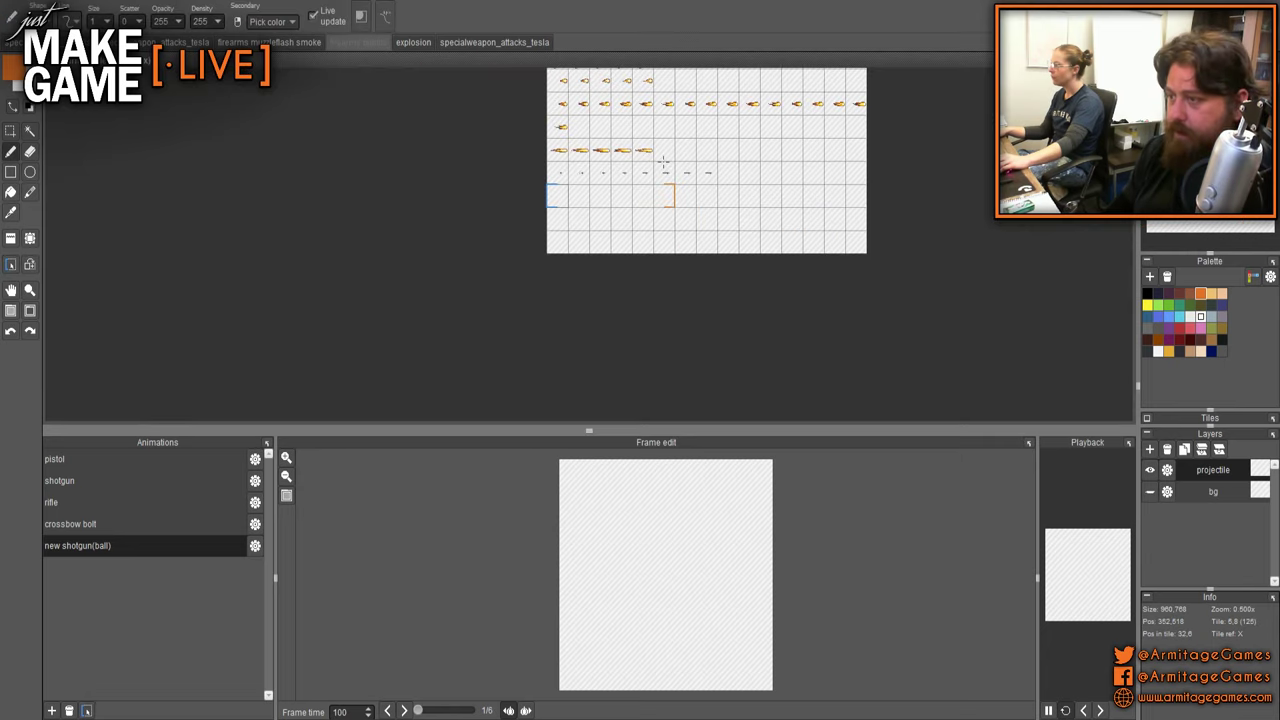
{"action": "key", "text": "t"}
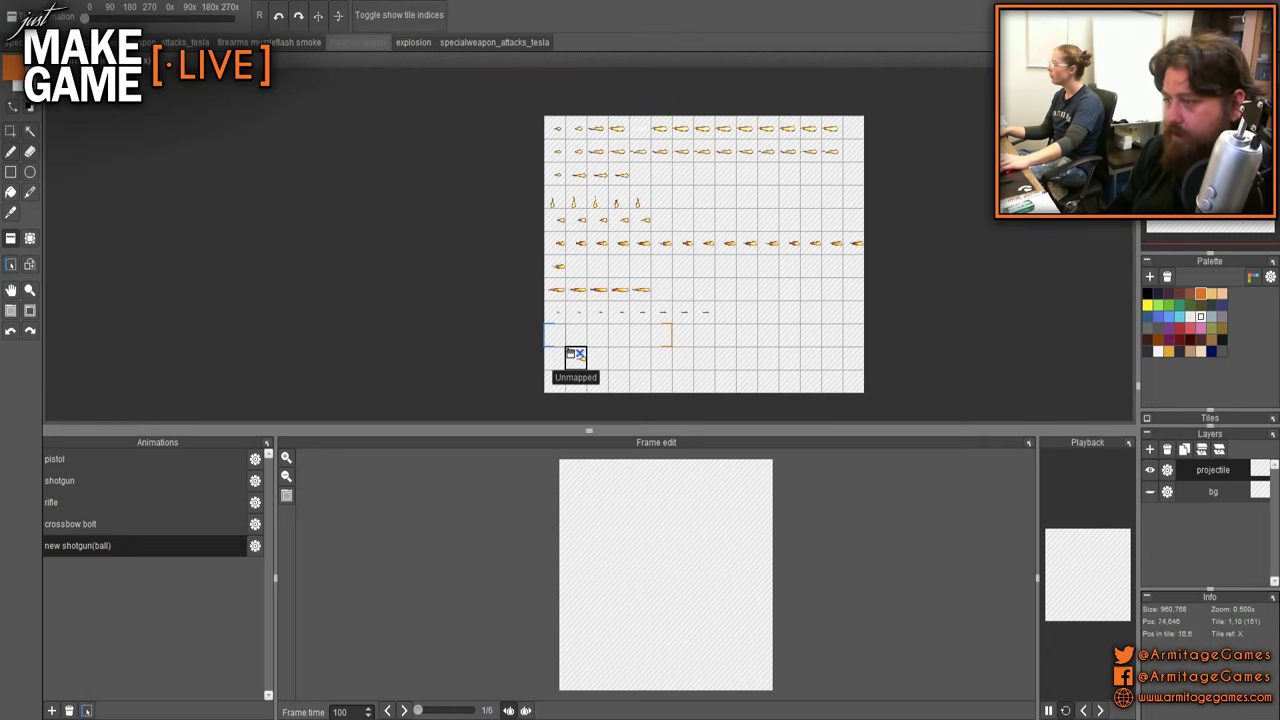
{"action": "scroll", "coordinate": [555, 358], "scroll_direction": "up", "scroll_amount": 2}
{"action": "scroll", "coordinate": [610, 340], "scroll_direction": "up", "scroll_amount": 3}
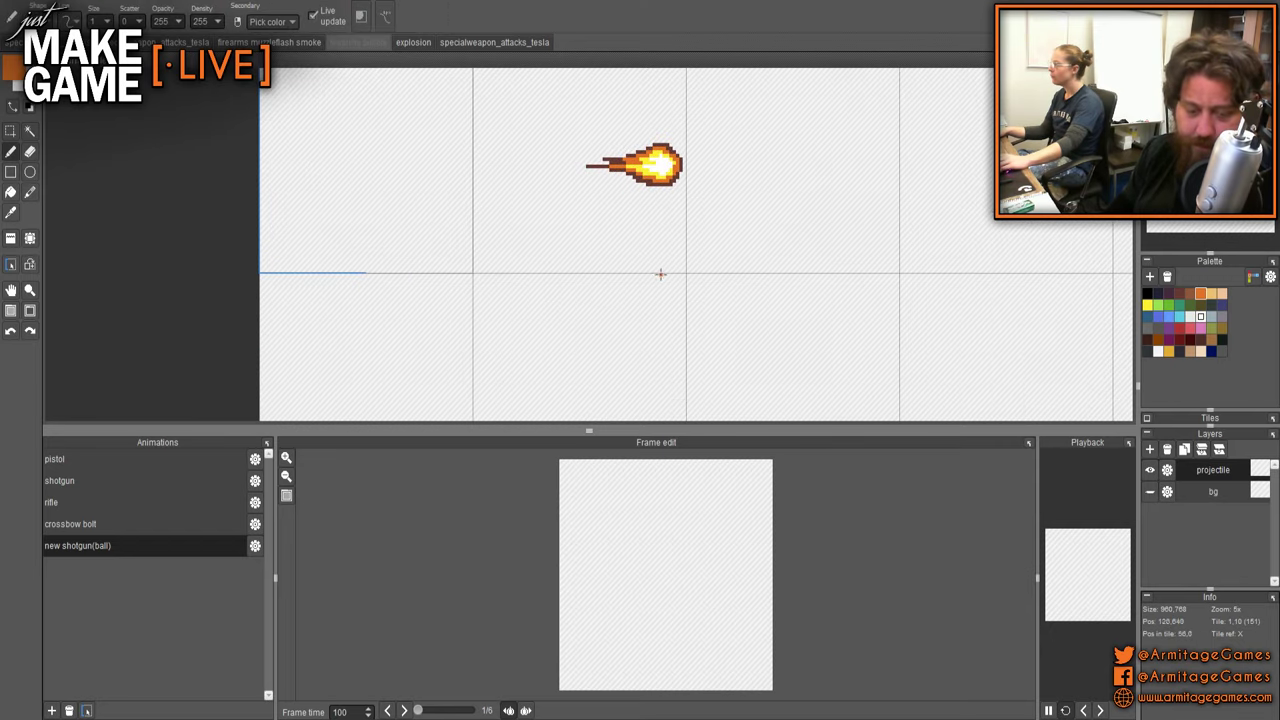
{"action": "scroll", "coordinate": [606, 157], "scroll_direction": "up", "scroll_amount": 2}
{"action": "scroll", "coordinate": [580, 209], "scroll_direction": "up", "scroll_amount": 1}
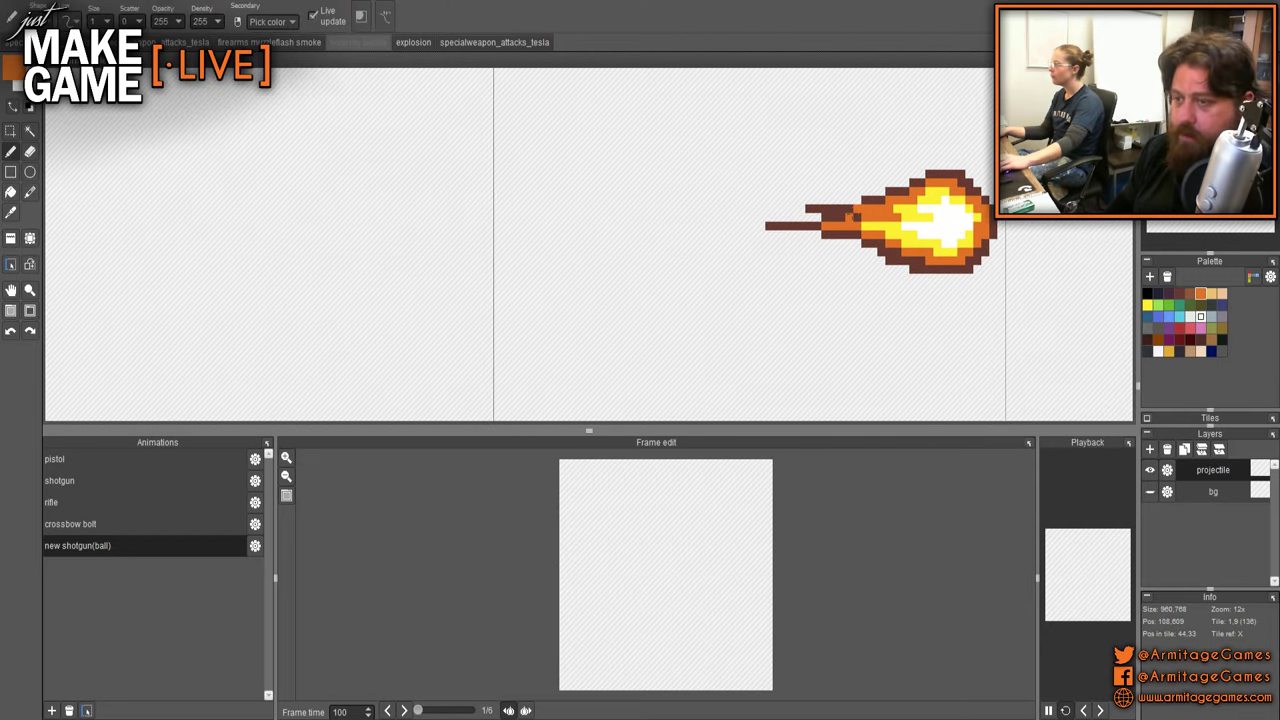
- Stamp a round dark brown ball in the first tile of the new shotgun(ball) row, using the brown of the fireball sprite's outline
{"action": "scroll", "coordinate": [366, 229], "scroll_direction": "down", "scroll_amount": 1}
{"action": "mouse_move", "coordinate": [264, 153]}
{"action": "left_mouse_down"}
{"action": "mouse_move", "coordinate": [380, 230]}
{"action": "mouse_move", "coordinate": [365, 223]}
{"action": "mouse_move", "coordinate": [710, 212]}
{"action": "mouse_move", "coordinate": [720, 236]}
{"action": "left_mouse_up"}
{"action": "scroll", "coordinate": [720, 236], "scroll_direction": "down", "scroll_amount": 6}
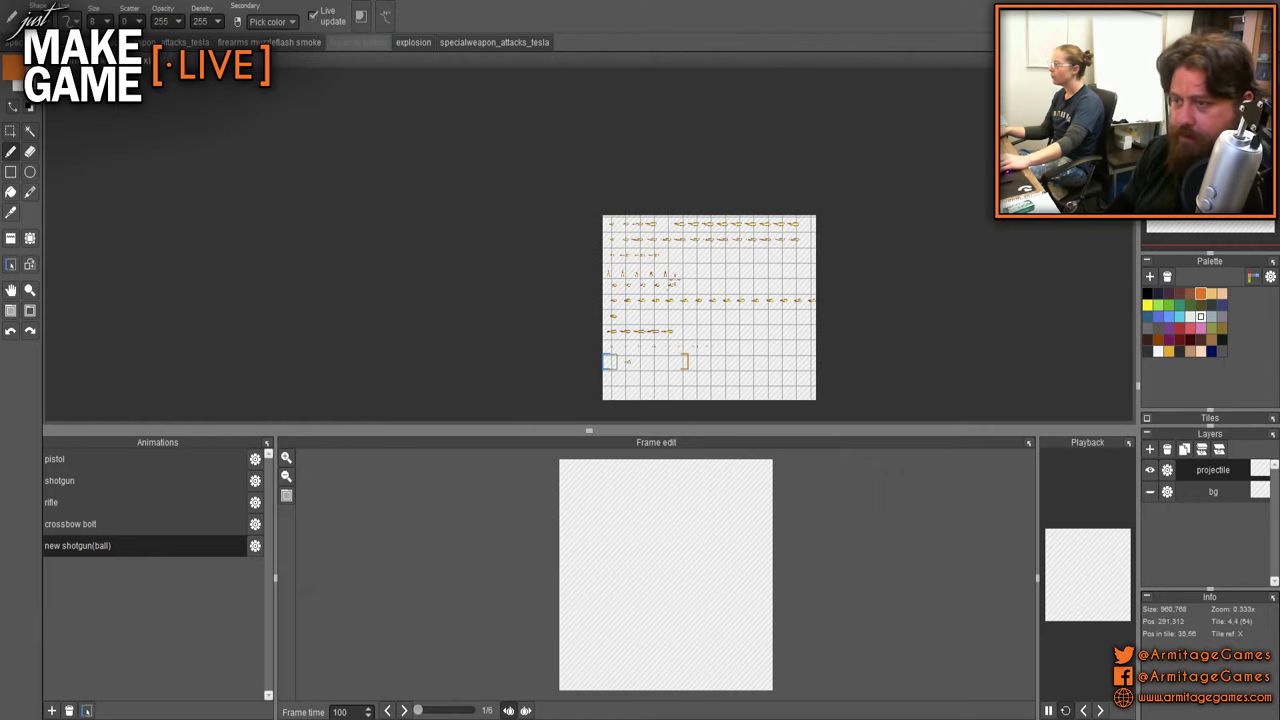
{"action": "scroll", "coordinate": [623, 259], "scroll_direction": "up", "scroll_amount": 6}
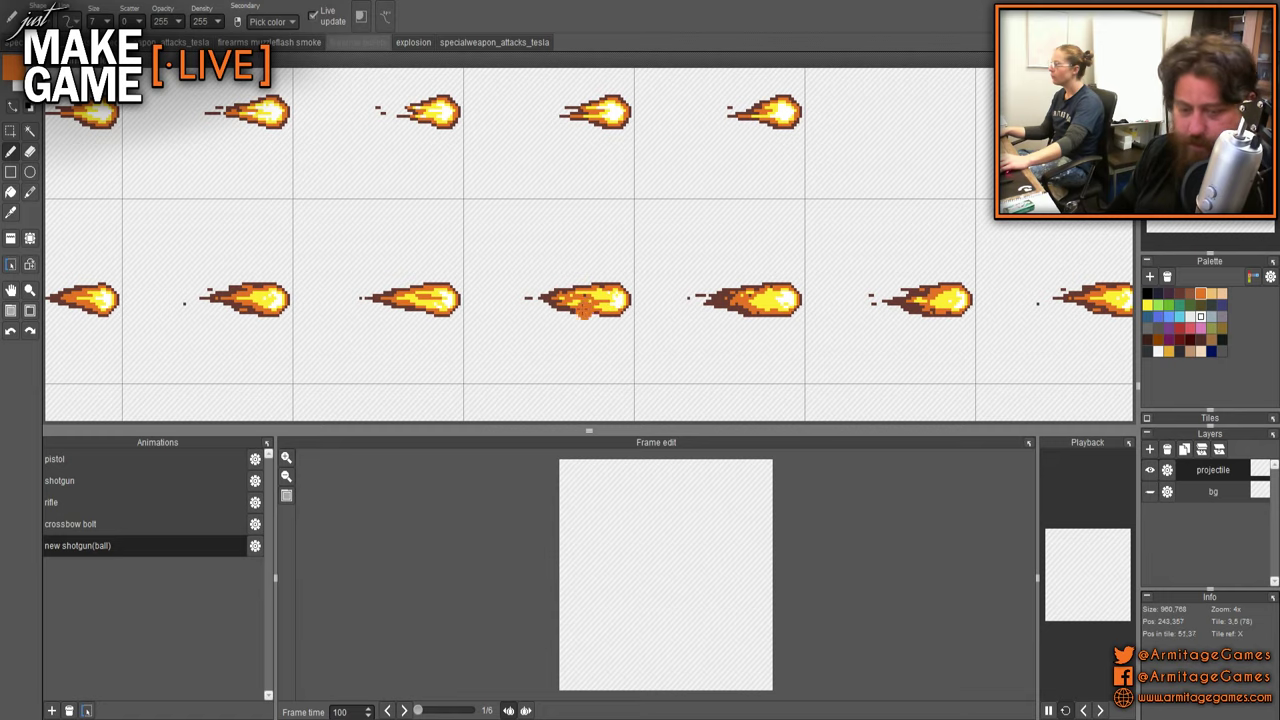
{"action": "left_click_drag", "start_coordinate": [403, 323], "coordinate": [604, 112]}
{"action": "scroll", "coordinate": [543, 291], "scroll_direction": "down", "scroll_amount": 4}
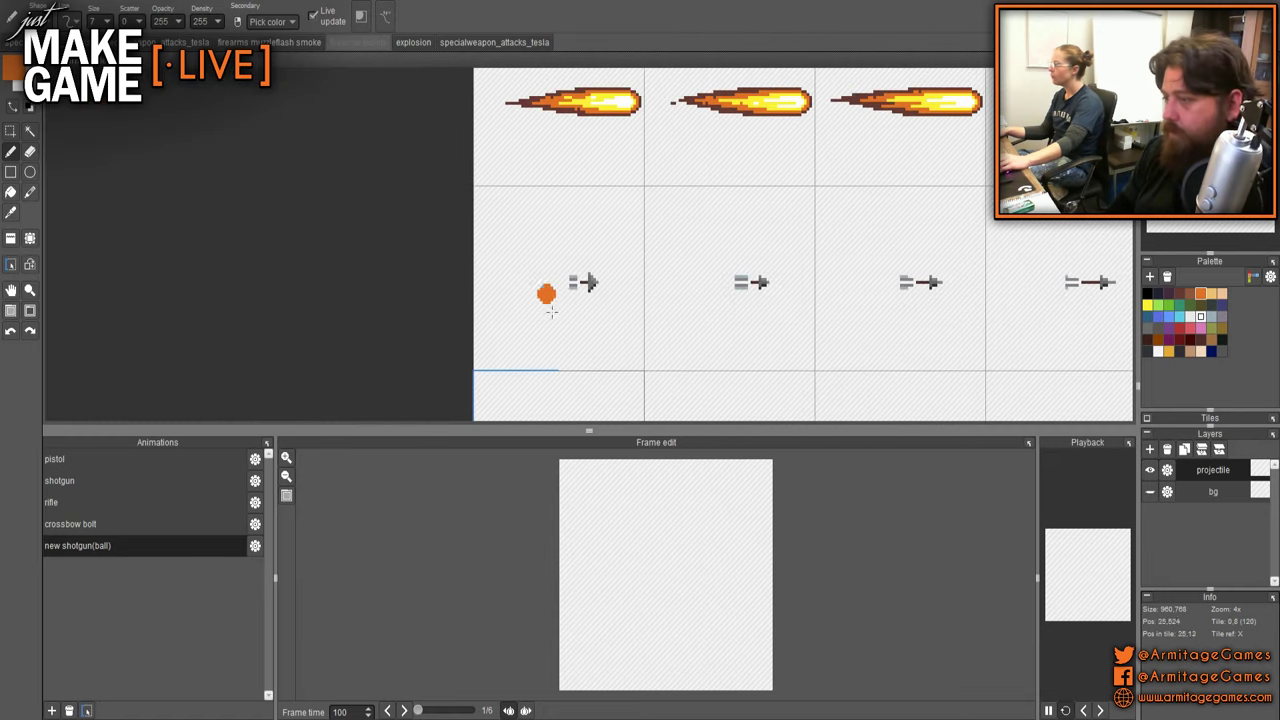
{"action": "scroll", "coordinate": [524, 207], "scroll_direction": "up", "scroll_amount": 2}
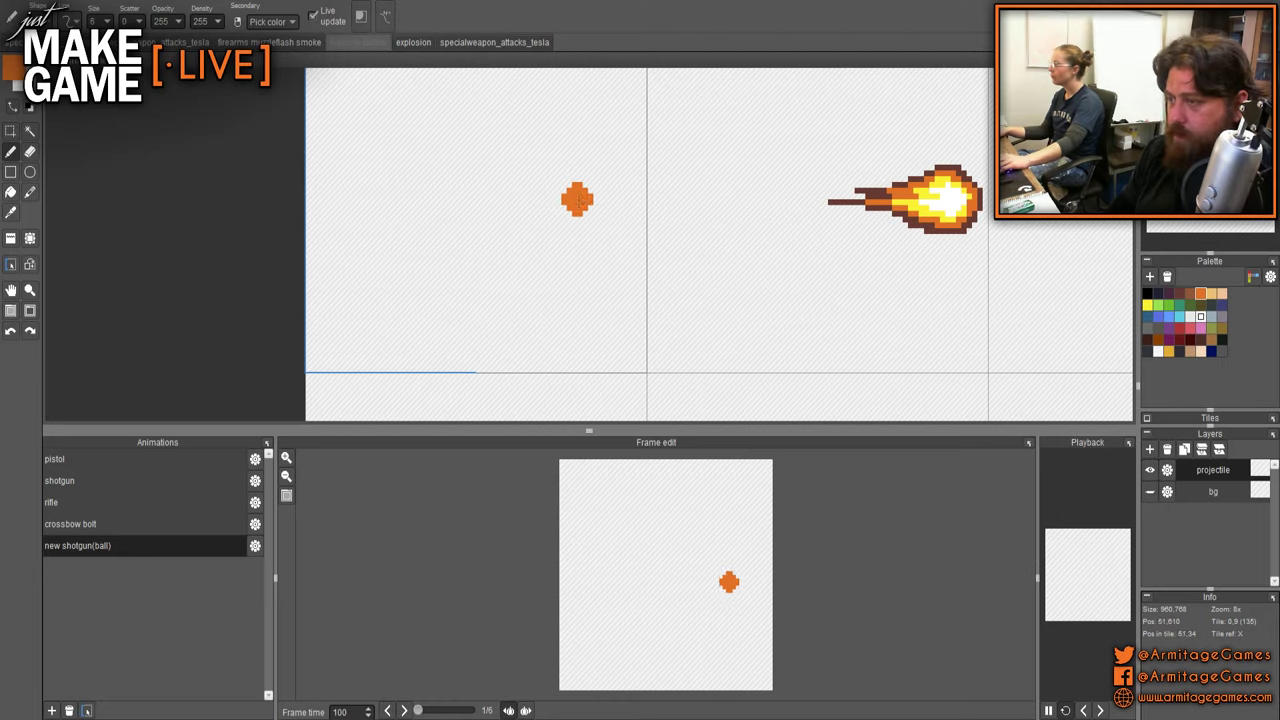
{"action": "left_click", "coordinate": [580, 202]}
{"action": "right_click", "coordinate": [871, 195]}
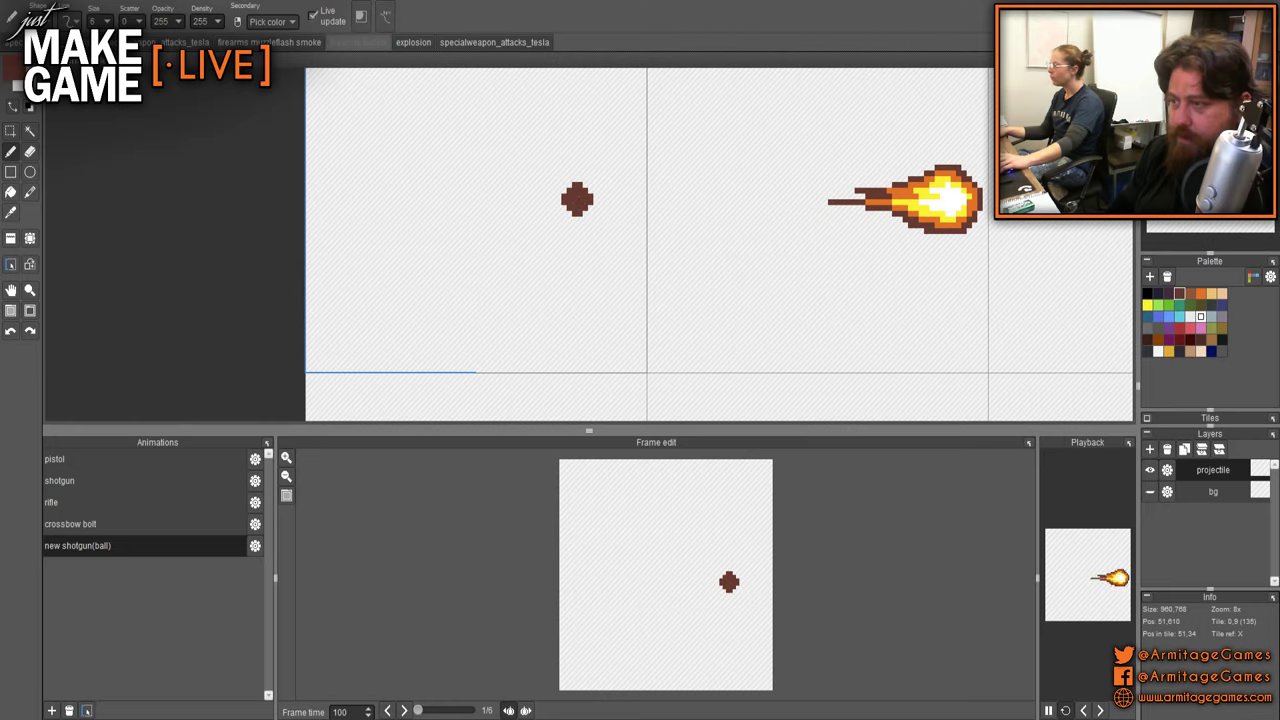
{"action": "left_click_drag", "start_coordinate": [572, 205], "coordinate": [573, 204]}
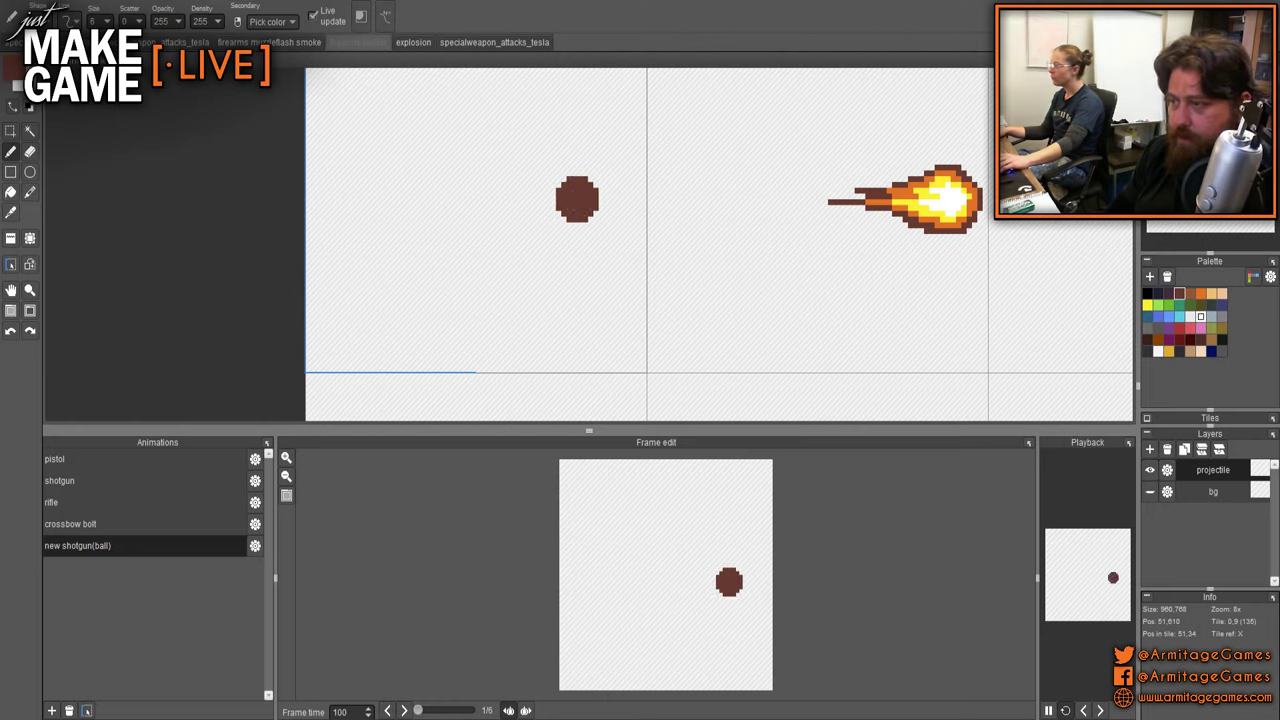
- Fill the centre of the brown ball with the fireball's orange using a size 6 brush, leaving a brown outline
{"action": "key", "text": "3"}
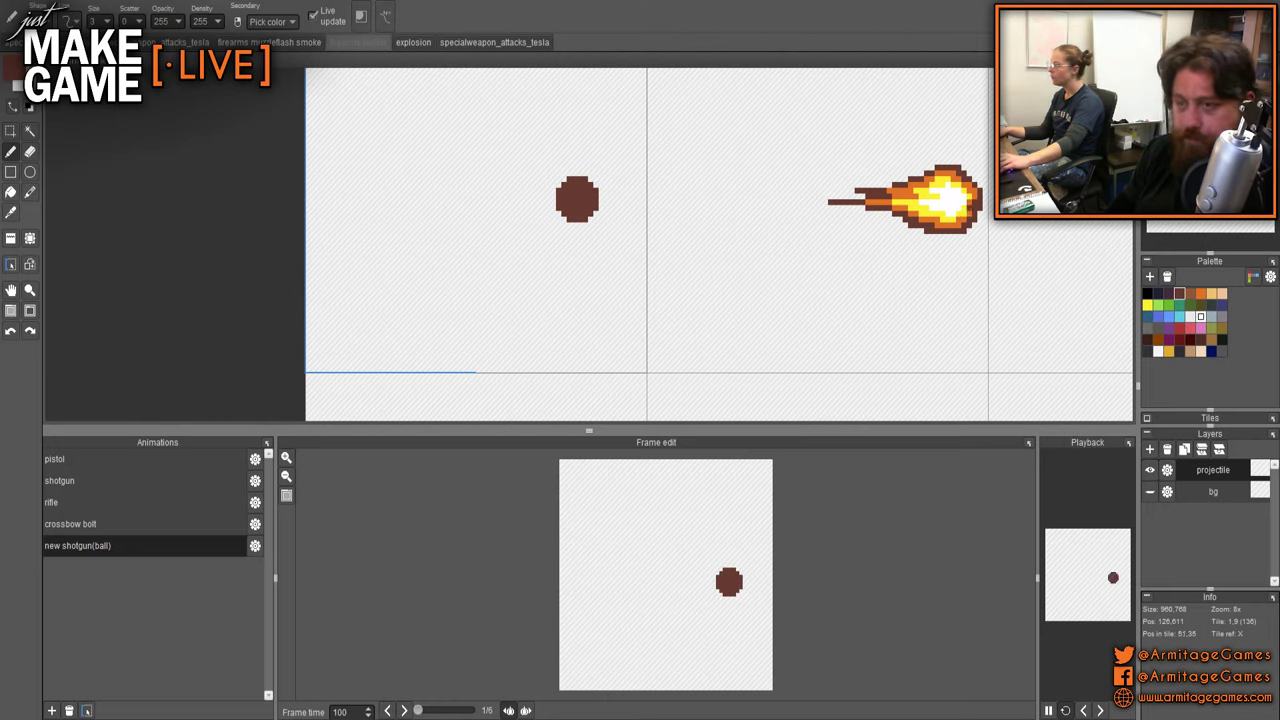
{"action": "right_click", "coordinate": [916, 196]}
{"action": "scroll", "coordinate": [511, 196], "scroll_direction": "up", "scroll_amount": 3}
{"action": "key", "text": "5"}
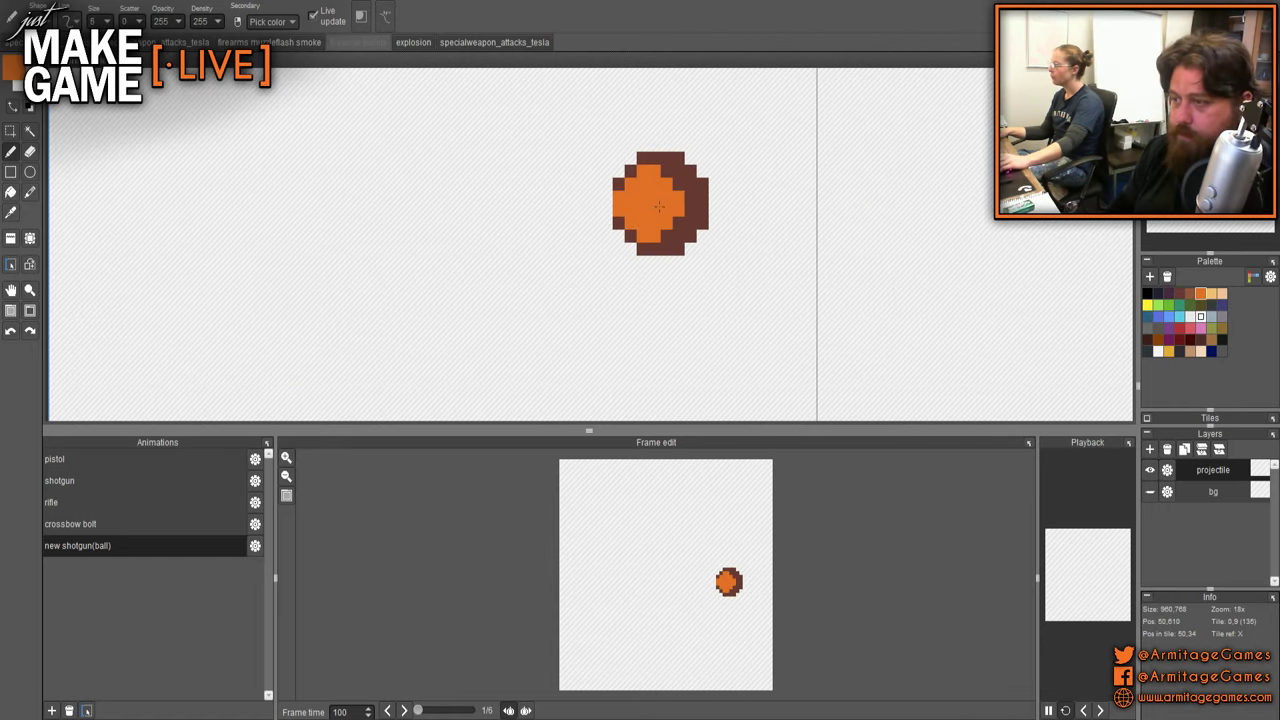
{"action": "left_click", "coordinate": [671, 206]}
- Move the copied fireball sprite out of the second tile into the tile directly below the orange ball
{"action": "scroll", "coordinate": [907, 258], "scroll_direction": "down", "scroll_amount": 4}
{"action": "left_click_drag", "start_coordinate": [913, 302], "coordinate": [416, 281]}
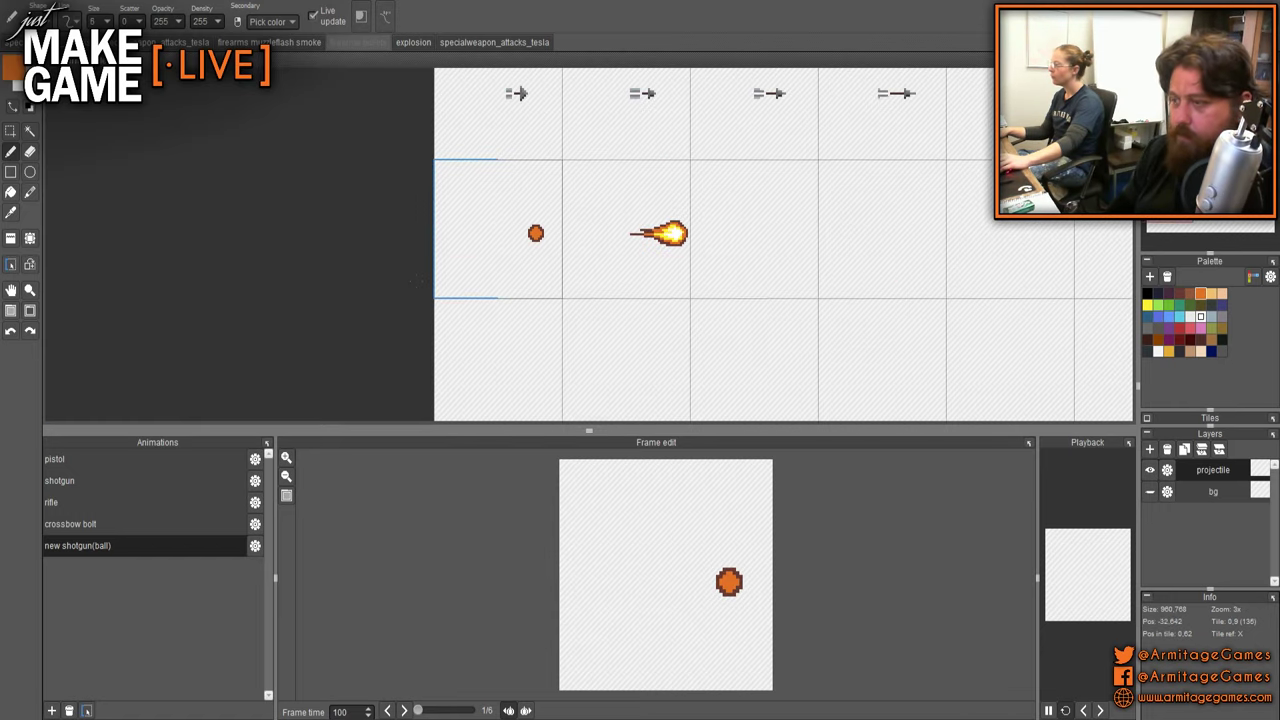
{"action": "scroll", "coordinate": [675, 240], "scroll_direction": "up", "scroll_amount": 4}
{"action": "key", "text": "m"}
{"action": "left_click_drag", "start_coordinate": [522, 150], "coordinate": [794, 300]}
{"action": "key", "text": "ctrl+t"}
{"action": "left_click_drag", "start_coordinate": [687, 230], "coordinate": [426, 364]}
{"action": "left_click_drag", "start_coordinate": [497, 311], "coordinate": [723, 120]}
{"action": "left_click_drag", "start_coordinate": [644, 124], "coordinate": [520, 220]}
{"action": "key", "text": "Return"}
{"action": "key", "text": "ctrl+d"}
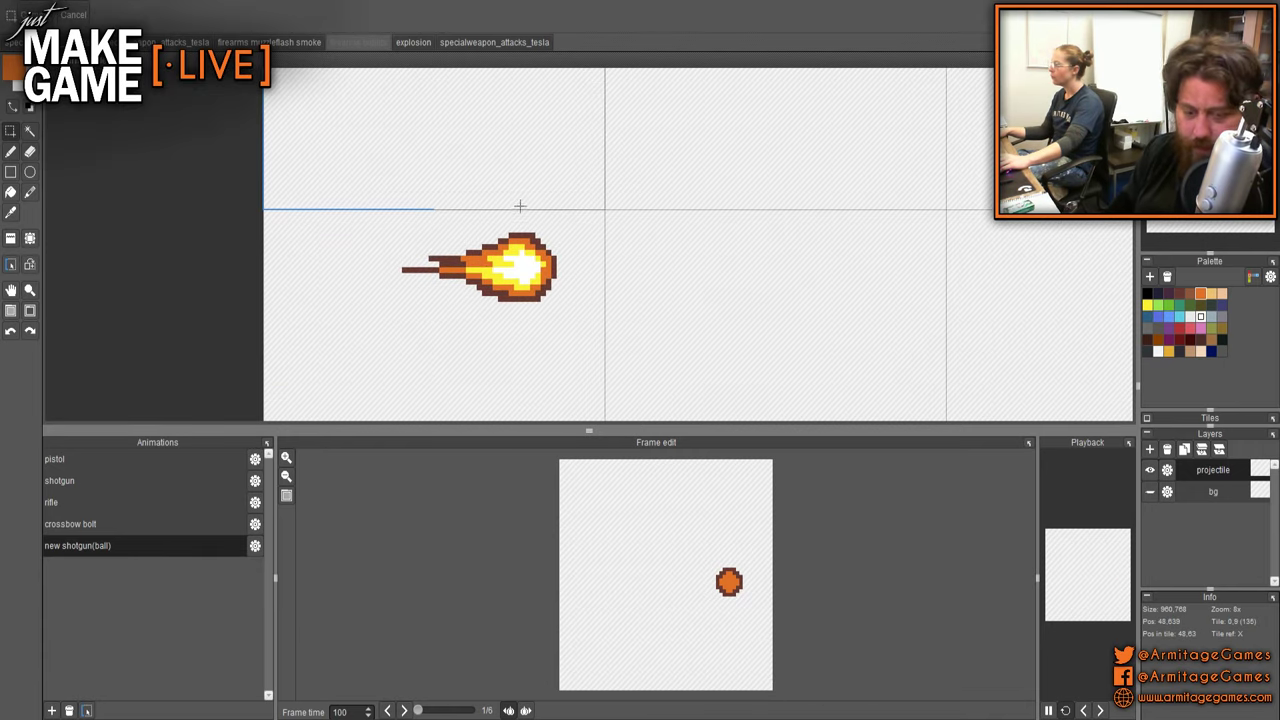
- Move the orange ball to the bottom centre of its tile, just above the reference fireball
{"action": "scroll", "coordinate": [500, 280], "scroll_direction": "up", "scroll_amount": 2}
{"action": "scroll", "coordinate": [546, 309], "scroll_direction": "down", "scroll_amount": 3}
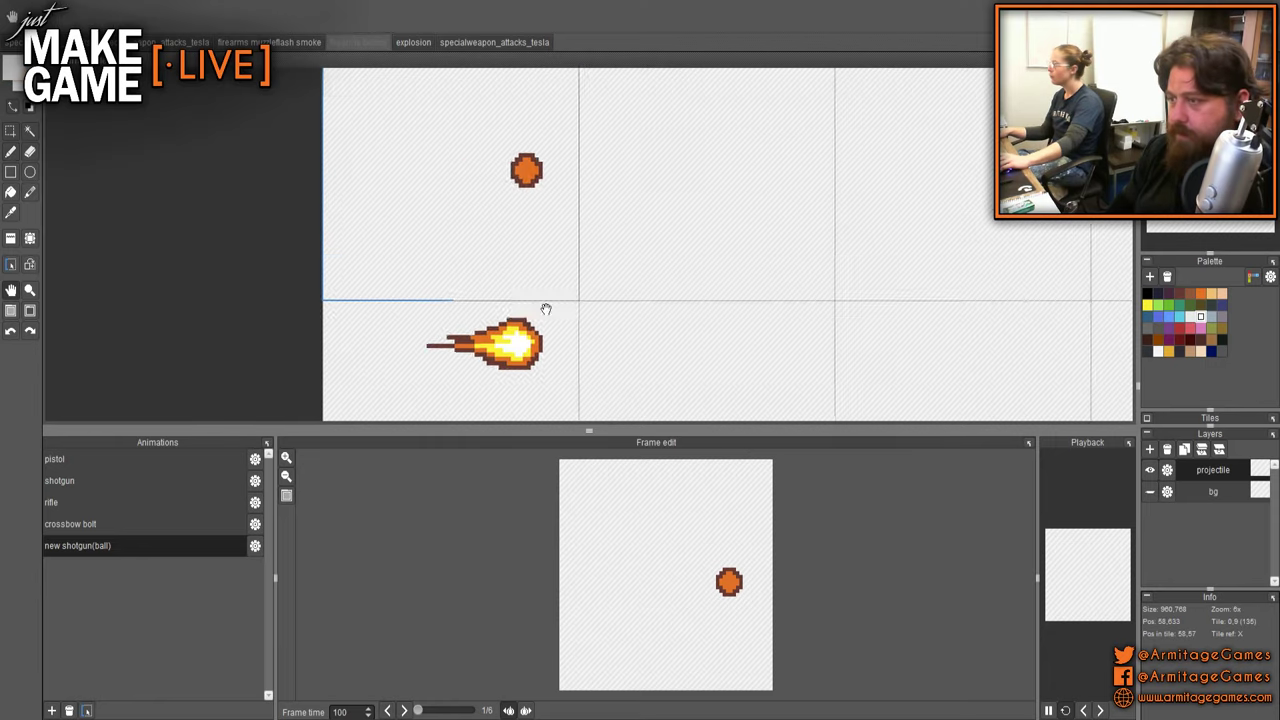
{"action": "left_click_drag", "start_coordinate": [546, 309], "coordinate": [525, 381]}
{"action": "key", "text": "s"}
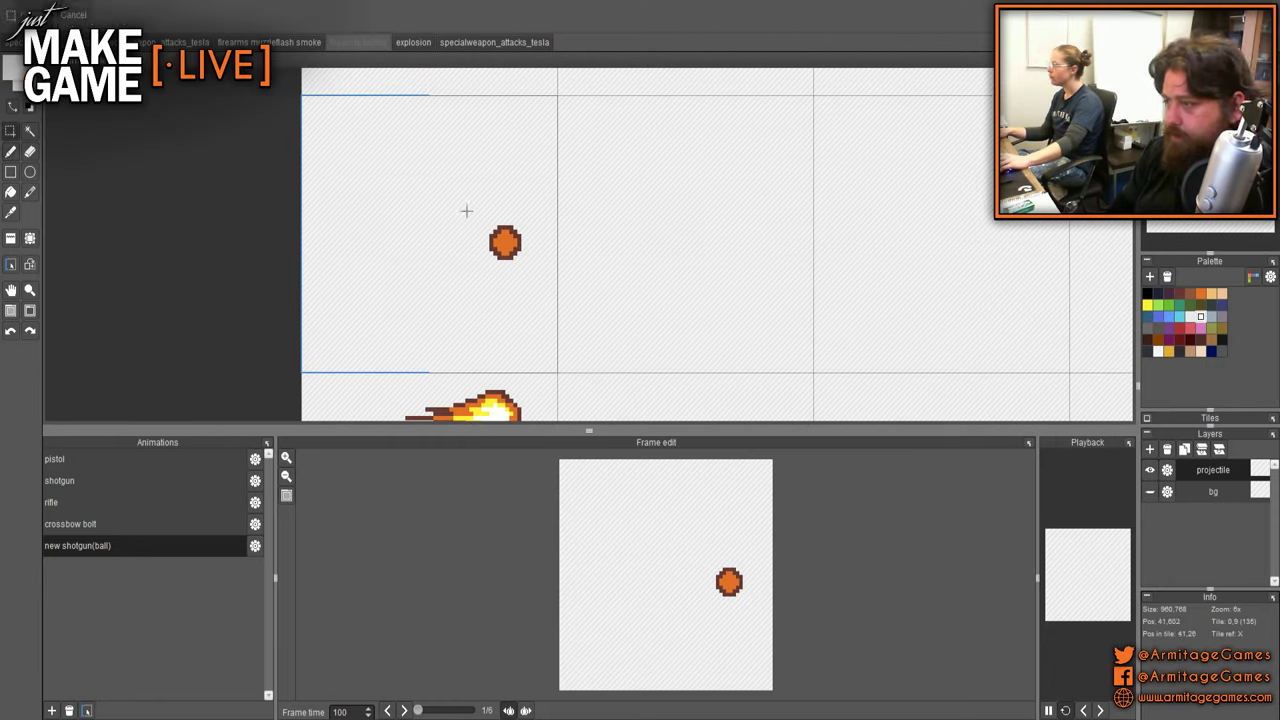
{"action": "mouse_move", "coordinate": [466, 211]}
{"action": "left_mouse_down"}
{"action": "mouse_move", "coordinate": [543, 274]}
{"action": "mouse_move", "coordinate": [451, 357]}
{"action": "mouse_move", "coordinate": [493, 244]}
{"action": "left_mouse_up"}
{"action": "key", "text": "Return"}
{"action": "left_click", "coordinate": [514, 264]}
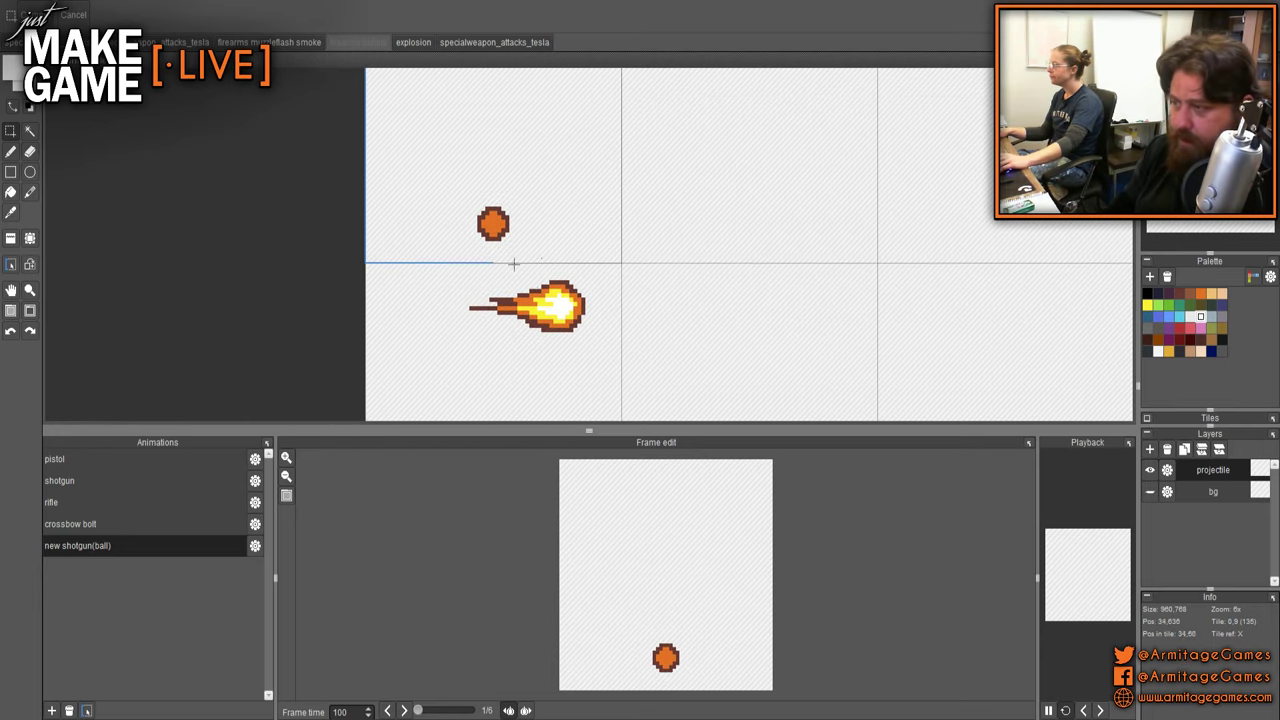
- Paint a white hot core in the lower half of the orange ball with a 1-pixel pen
{"action": "key", "text": "b"}
{"action": "scroll", "coordinate": [561, 311], "scroll_direction": "up", "scroll_amount": 3}
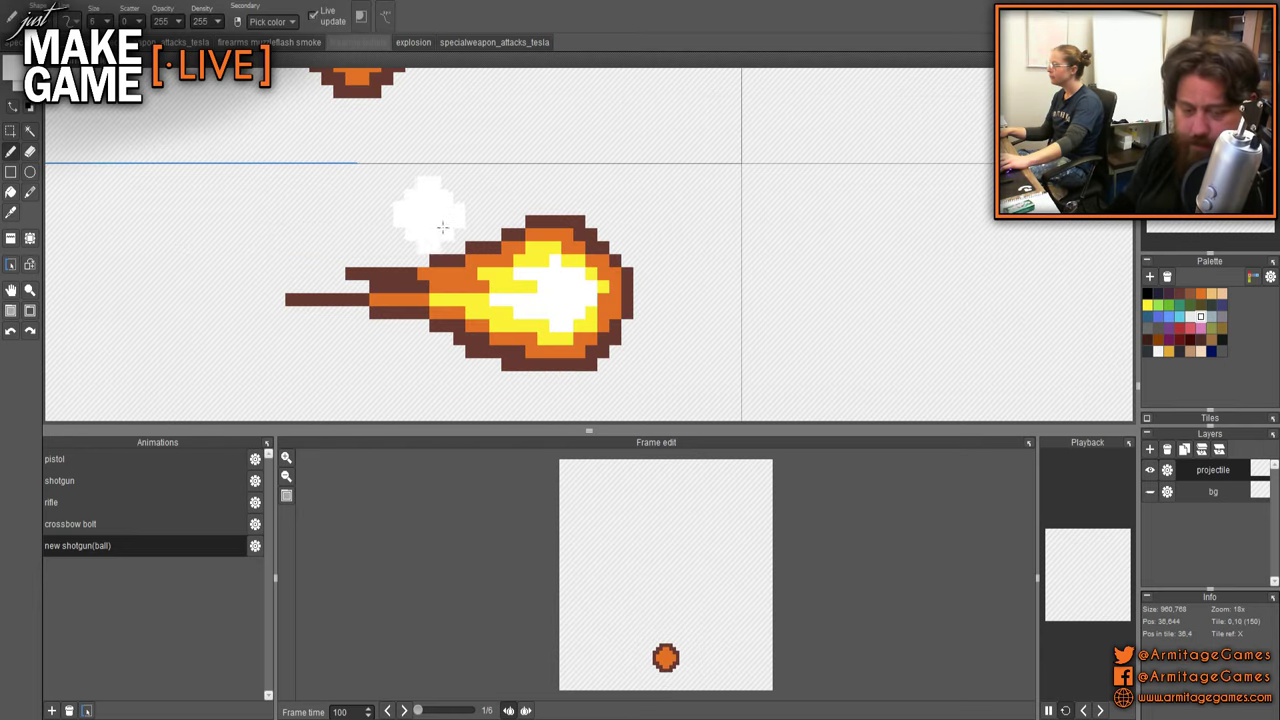
{"action": "key", "text": "1"}
{"action": "mouse_move", "coordinate": [412, 141]}
{"action": "left_mouse_down"}
{"action": "mouse_move", "coordinate": [504, 247]}
{"action": "mouse_move", "coordinate": [529, 248]}
{"action": "mouse_move", "coordinate": [539, 296]}
{"action": "left_mouse_up"}
{"action": "scroll", "coordinate": [500, 251], "scroll_direction": "up", "scroll_amount": 3}
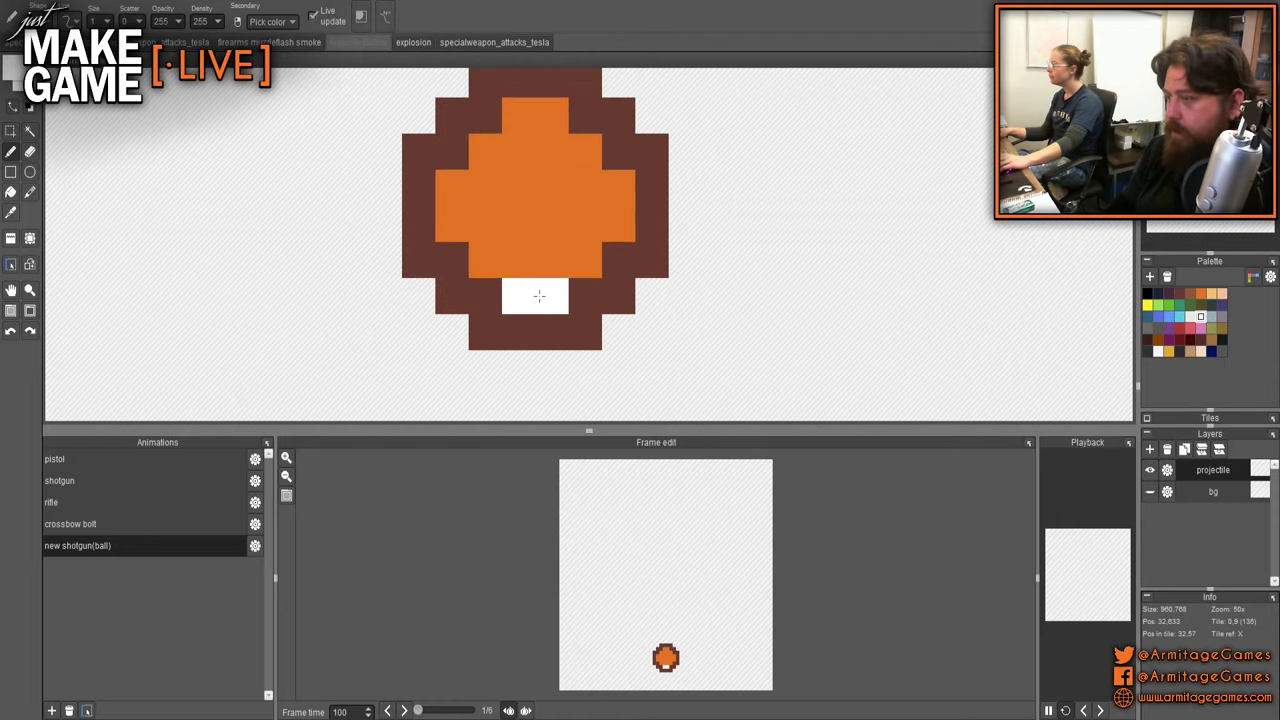
{"action": "left_click", "coordinate": [518, 260]}
{"action": "left_click", "coordinate": [485, 260]}
{"action": "left_click", "coordinate": [551, 260]}
{"action": "left_click", "coordinate": [585, 260]}
{"action": "left_click", "coordinate": [551, 224]}
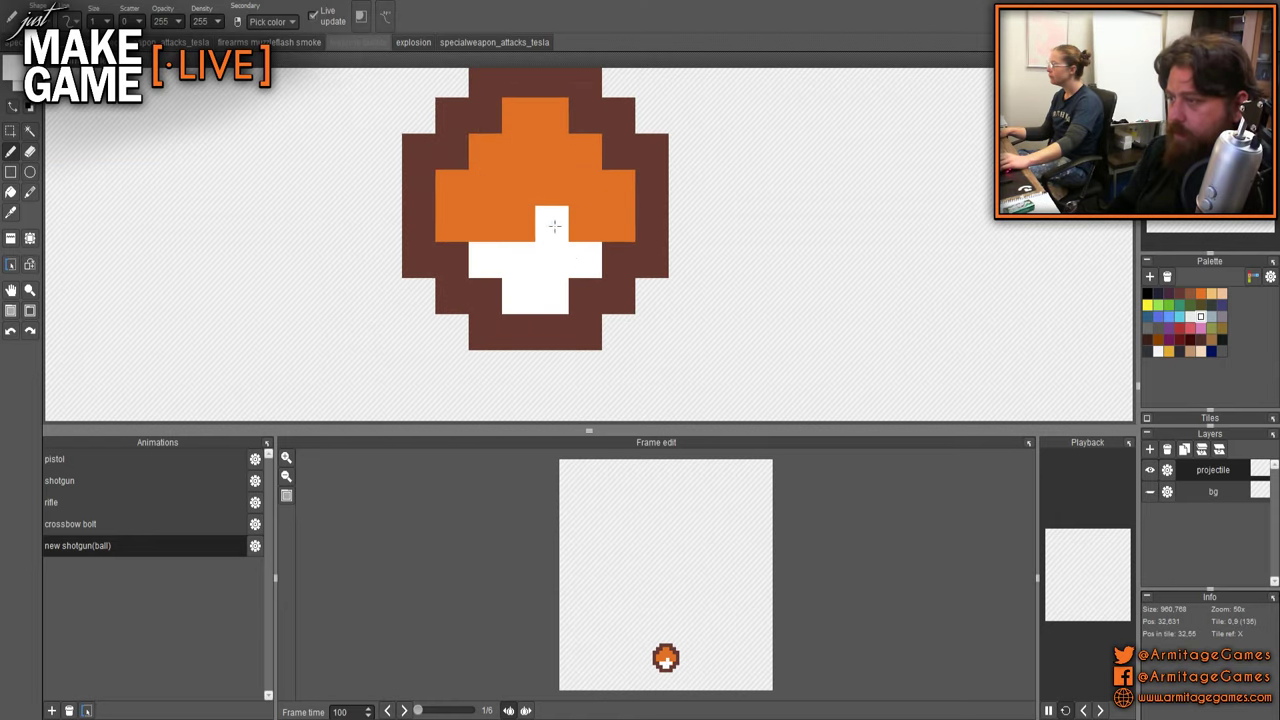
- Paint a yellow flame shape above the ball's white core, using the yellow of the reference fireball
{"action": "scroll", "coordinate": [634, 171], "scroll_direction": "down", "scroll_amount": 3}
{"action": "left_click", "coordinate": [719, 340], "text": "alt"}
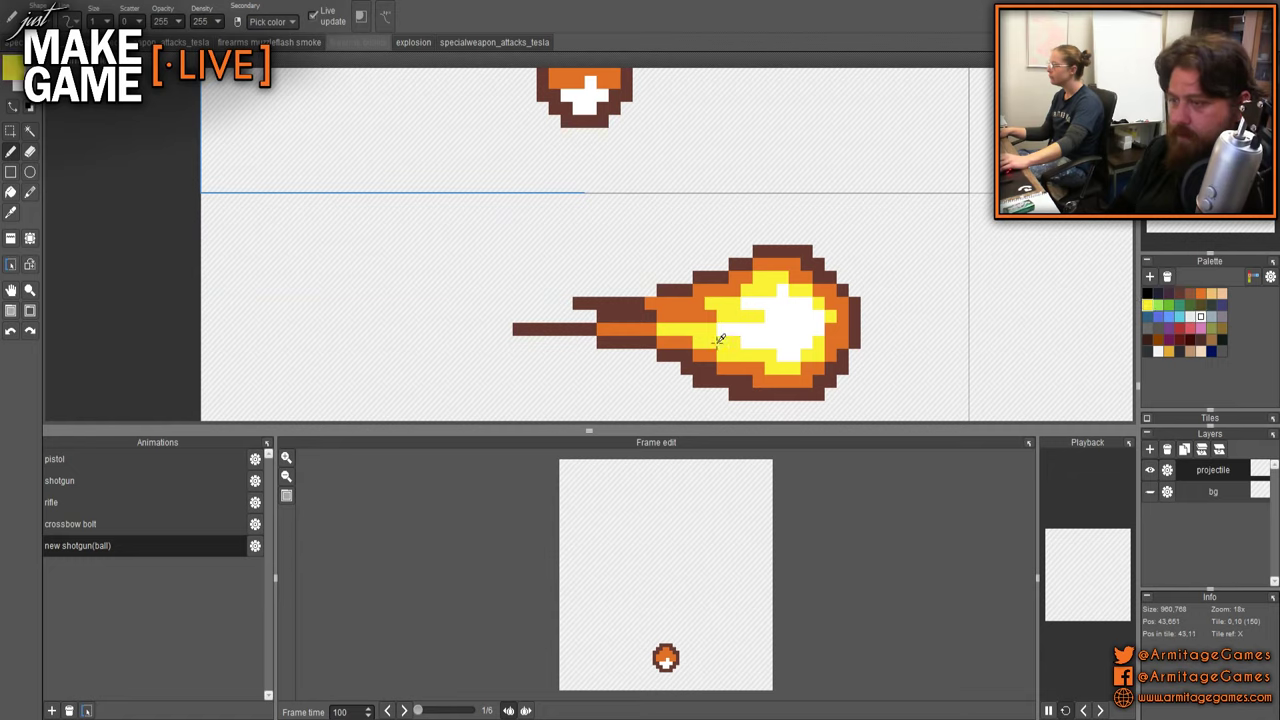
{"action": "left_click_drag", "start_coordinate": [541, 123], "coordinate": [558, 298]}
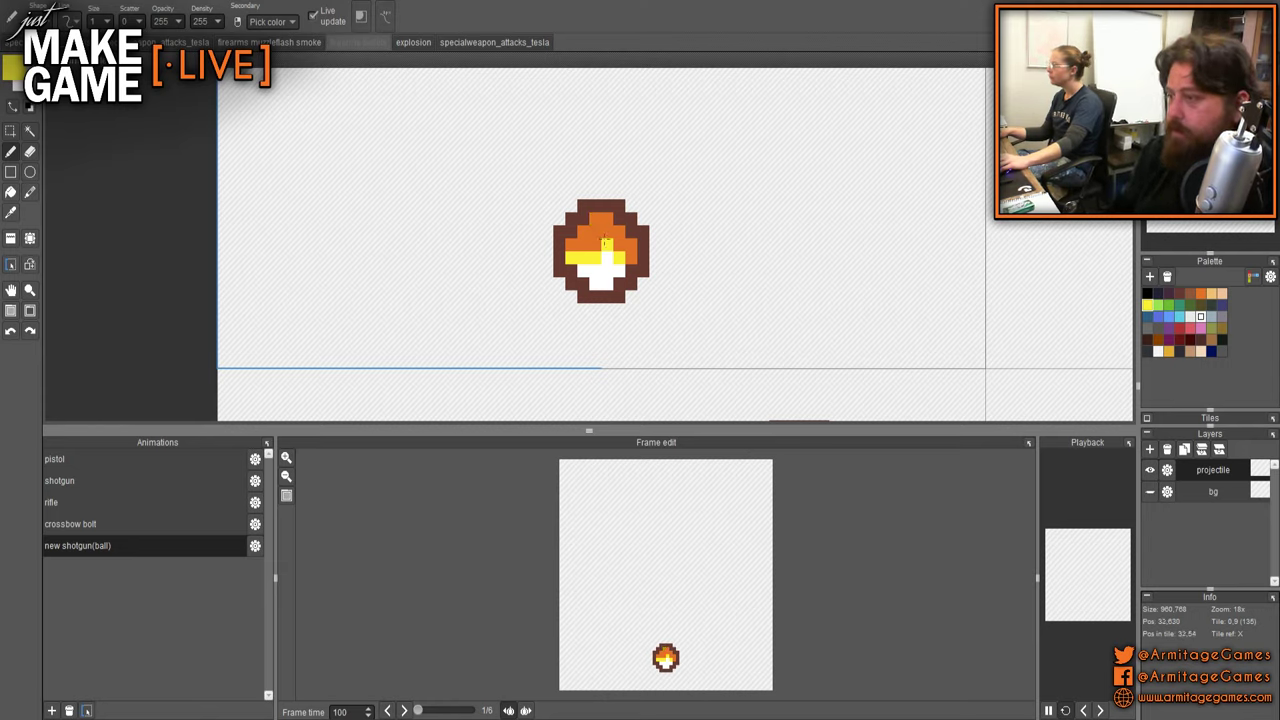
{"action": "left_click_drag", "start_coordinate": [605, 243], "coordinate": [606, 226]}
{"action": "scroll", "coordinate": [655, 296], "scroll_direction": "down", "scroll_amount": 5}
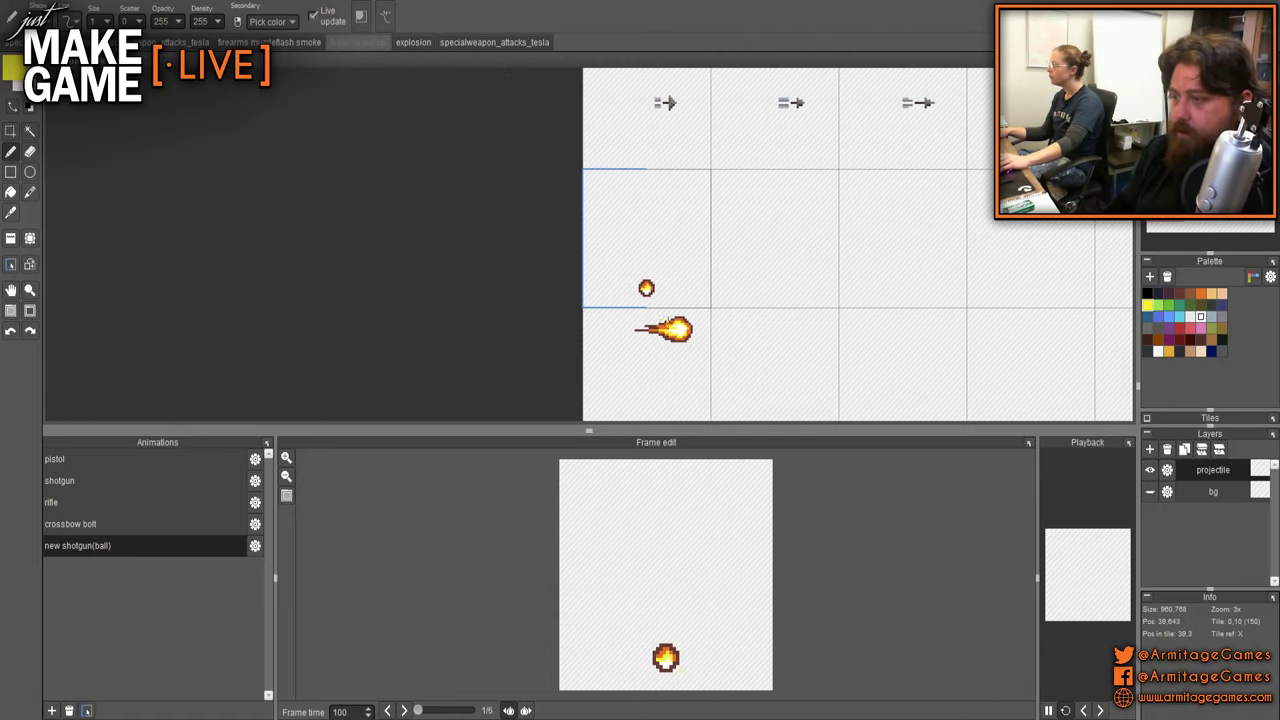
{"action": "scroll", "coordinate": [566, 251], "scroll_direction": "up", "scroll_amount": 4}
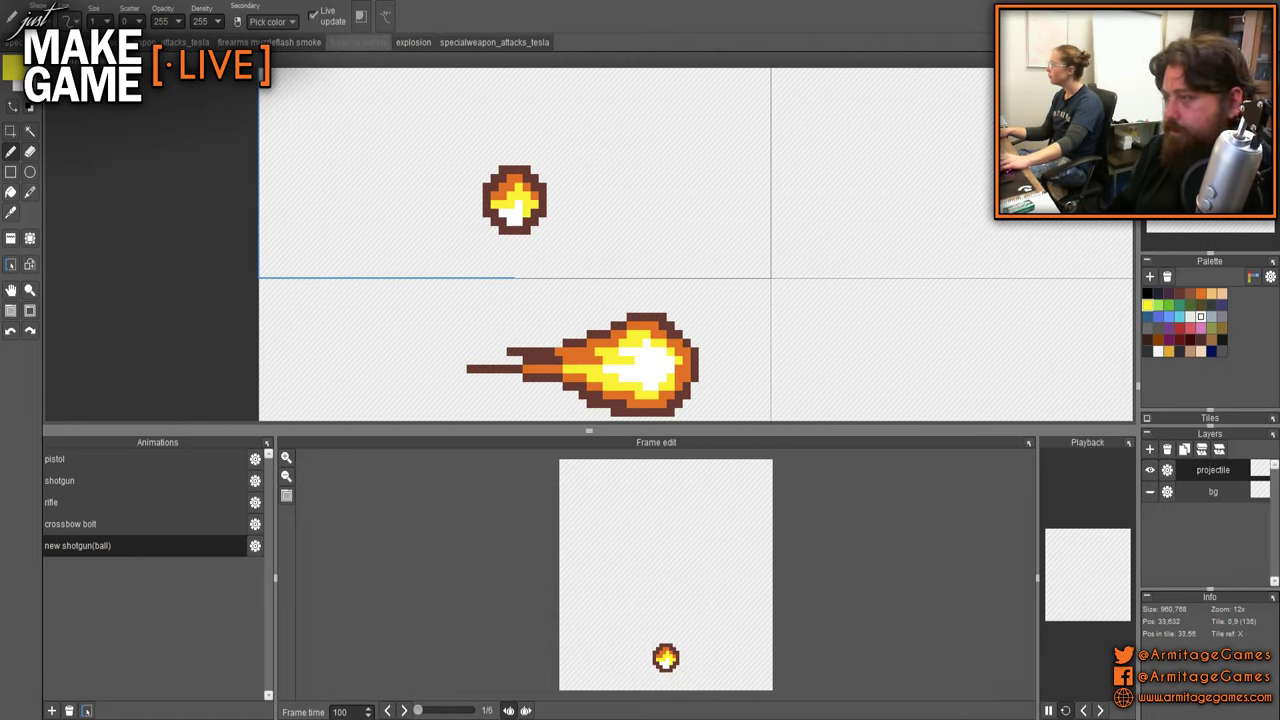
- Paint orange pixels around the lower sides of the white core and through the middle of the ball's bottom outline
{"action": "scroll", "coordinate": [545, 258], "scroll_direction": "down", "scroll_amount": 2}
{"action": "mouse_move", "coordinate": [513, 305]}
{"action": "left_mouse_down"}
{"action": "mouse_move", "coordinate": [627, 273]}
{"action": "mouse_move", "coordinate": [623, 259]}
{"action": "mouse_move", "coordinate": [594, 365]}
{"action": "left_mouse_up"}
{"action": "scroll", "coordinate": [650, 260], "scroll_direction": "up", "scroll_amount": 3}
{"action": "scroll", "coordinate": [628, 248], "scroll_direction": "up", "scroll_amount": 2}
{"action": "right_click", "coordinate": [631, 250]}
{"action": "scroll", "coordinate": [659, 328], "scroll_direction": "down", "scroll_amount": 3}
{"action": "scroll", "coordinate": [708, 339], "scroll_direction": "down", "scroll_amount": 2}
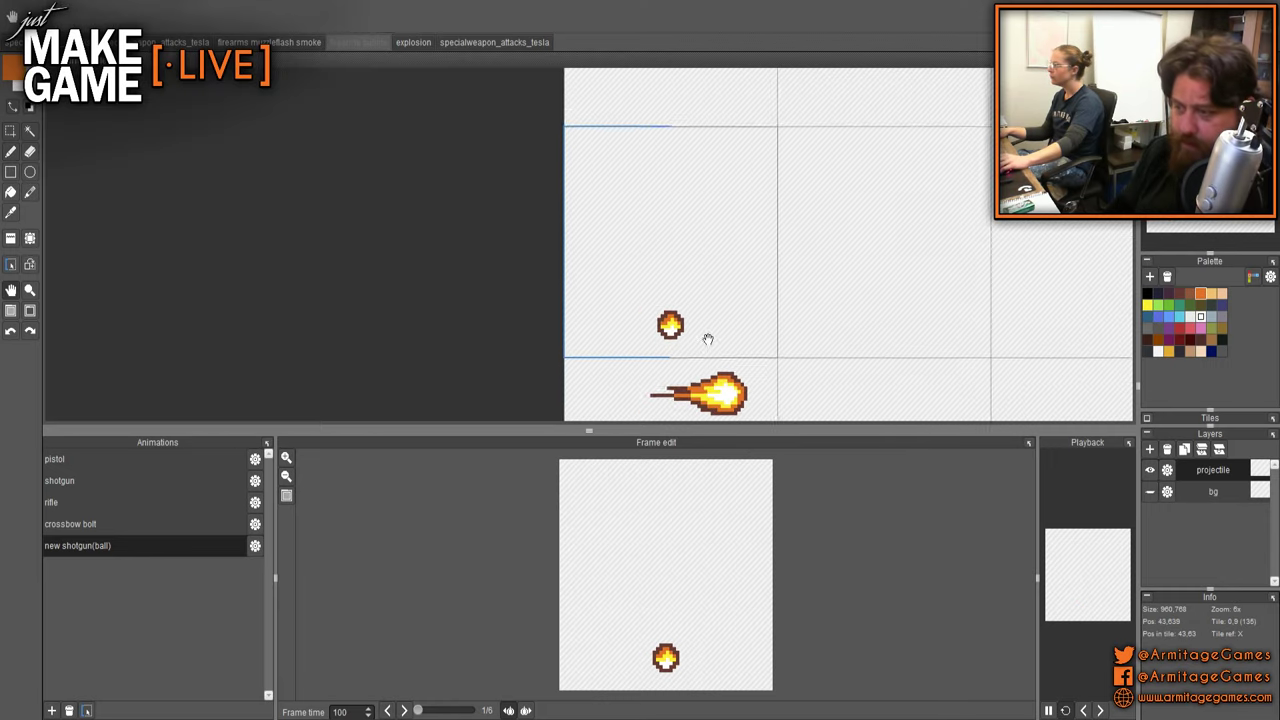
{"action": "left_click_drag", "start_coordinate": [707, 339], "coordinate": [695, 249]}
{"action": "scroll", "coordinate": [676, 252], "scroll_direction": "up", "scroll_amount": 5}
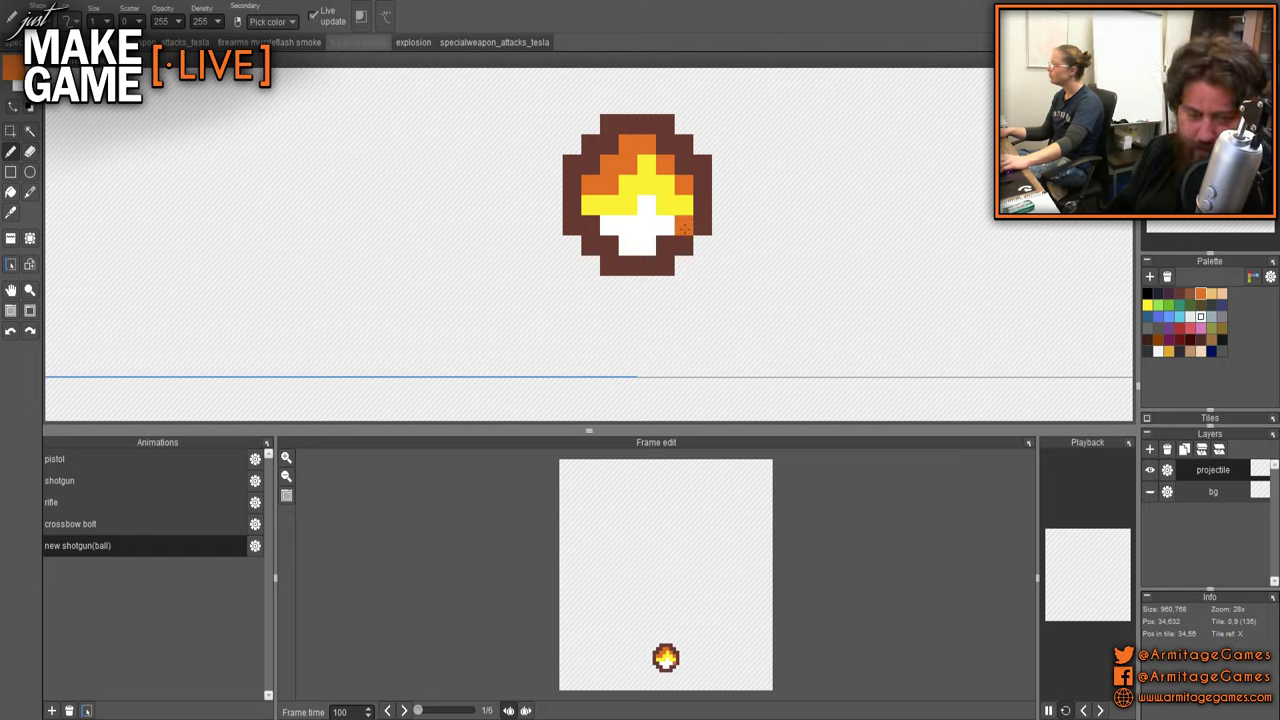
{"action": "scroll", "coordinate": [700, 258], "scroll_direction": "down", "scroll_amount": 5}
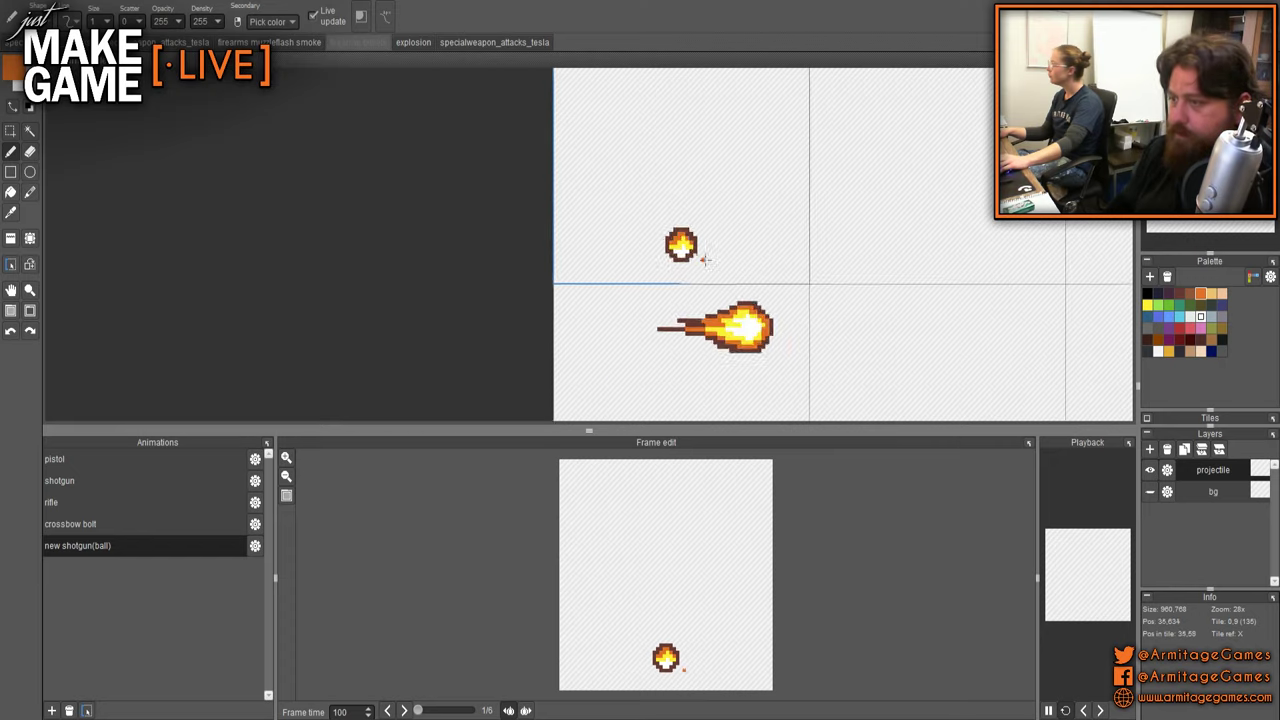
{"action": "scroll", "coordinate": [725, 264], "scroll_direction": "down", "scroll_amount": 2}
{"action": "scroll", "coordinate": [766, 312], "scroll_direction": "up", "scroll_amount": 5}
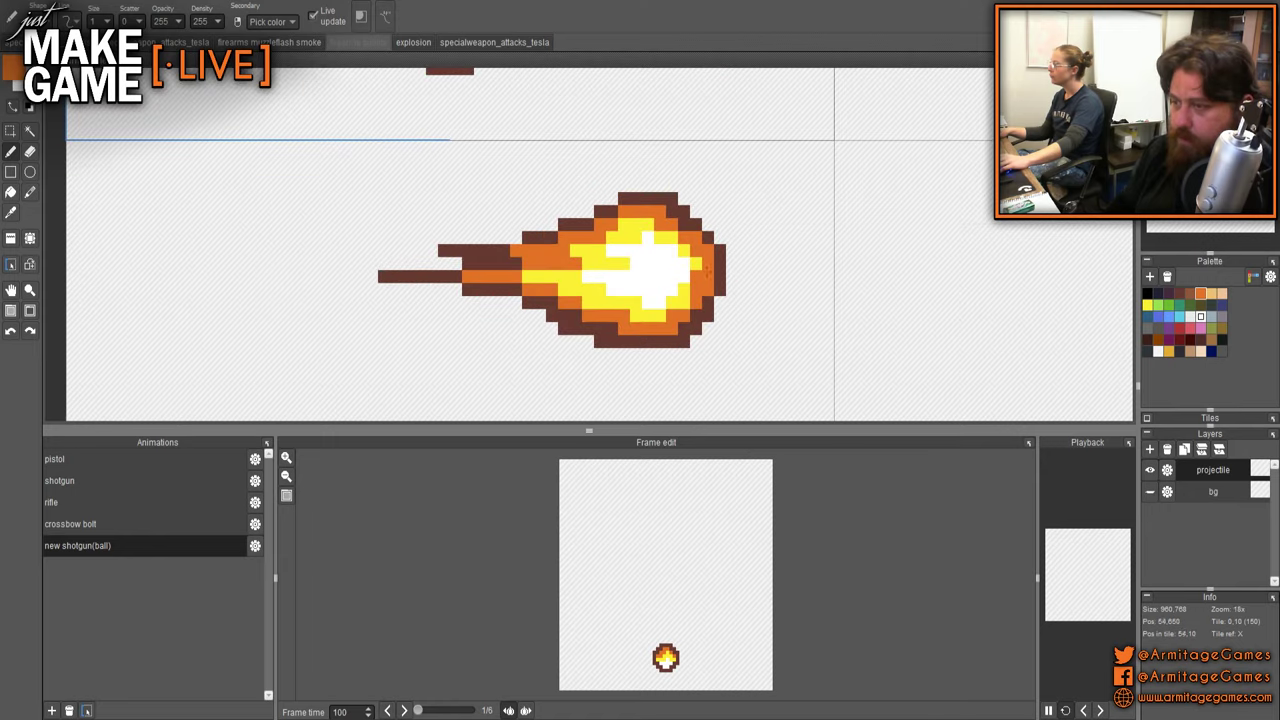
{"action": "left_click_drag", "start_coordinate": [445, 72], "coordinate": [573, 256]}
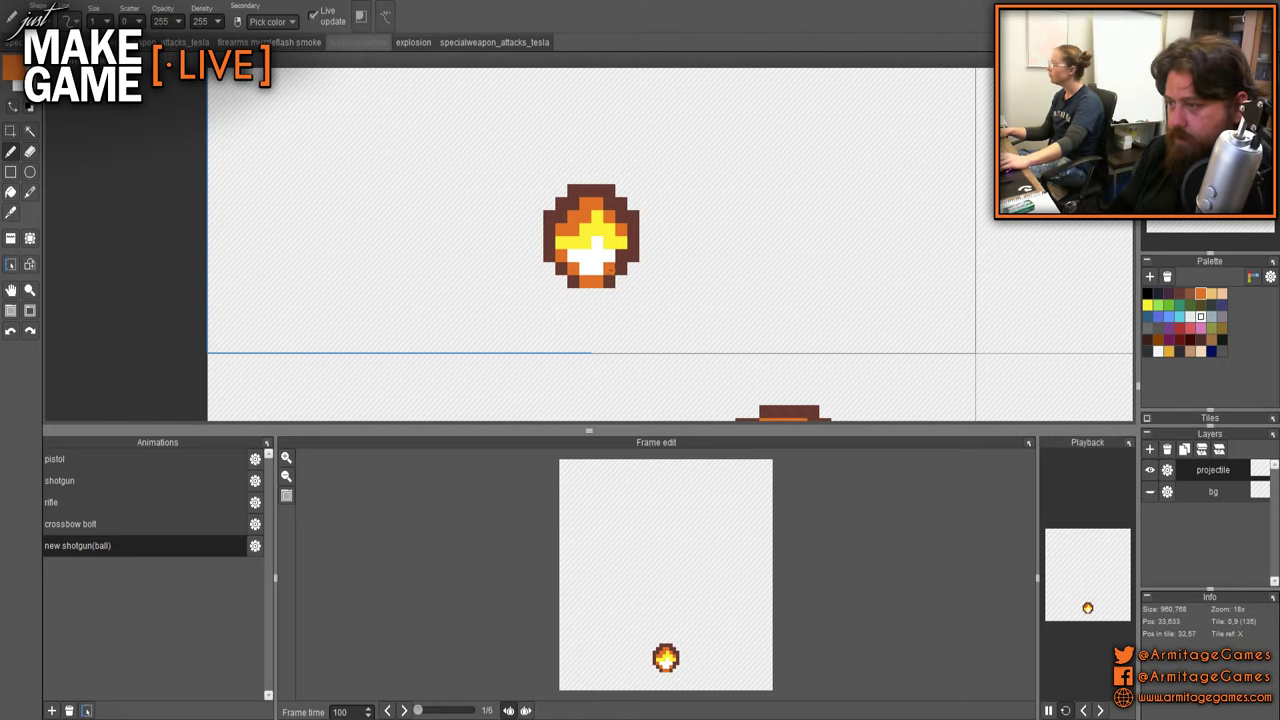
{"action": "scroll", "coordinate": [615, 262], "scroll_direction": "up", "scroll_amount": 4}
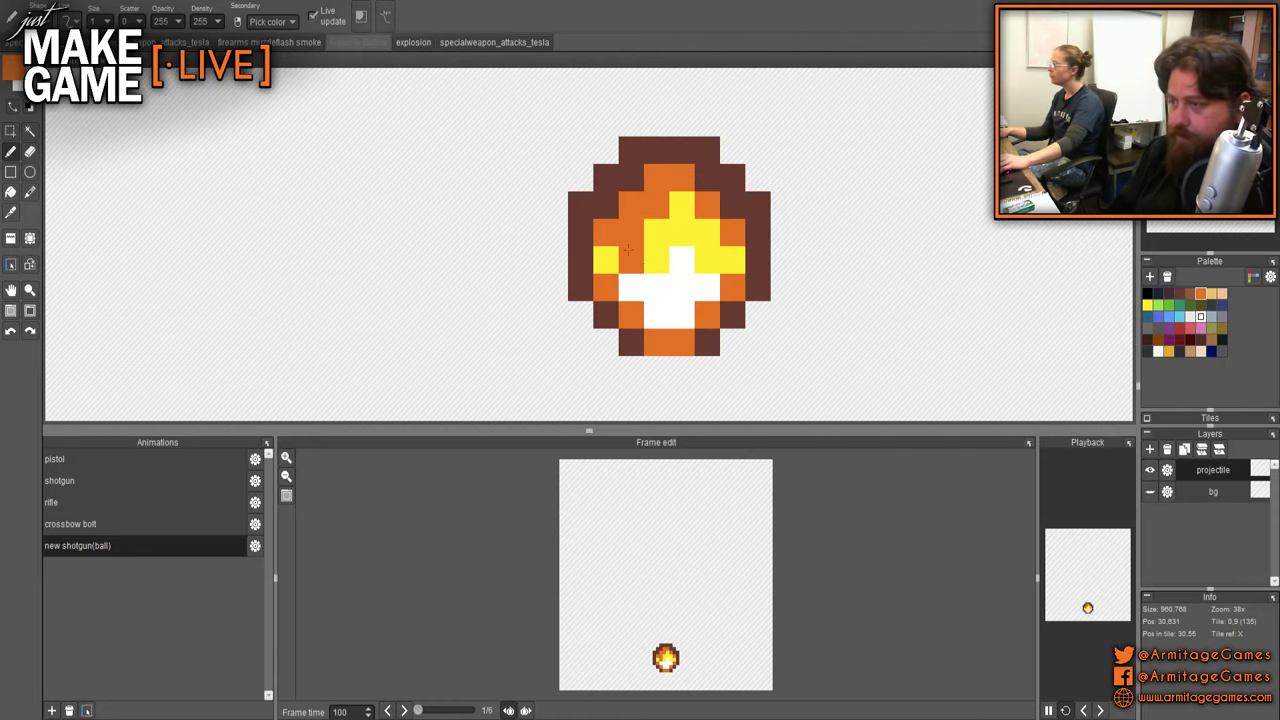
- Shrink the ball's white core by painting yellow pixels around its sides and bottom
{"action": "right_click", "coordinate": [650, 254]}
{"action": "left_click", "coordinate": [631, 258]}
{"action": "left_click", "coordinate": [655, 311]}
{"action": "left_click", "coordinate": [681, 313]}
{"action": "left_click", "coordinate": [632, 288]}
{"action": "left_click", "coordinate": [707, 290]}
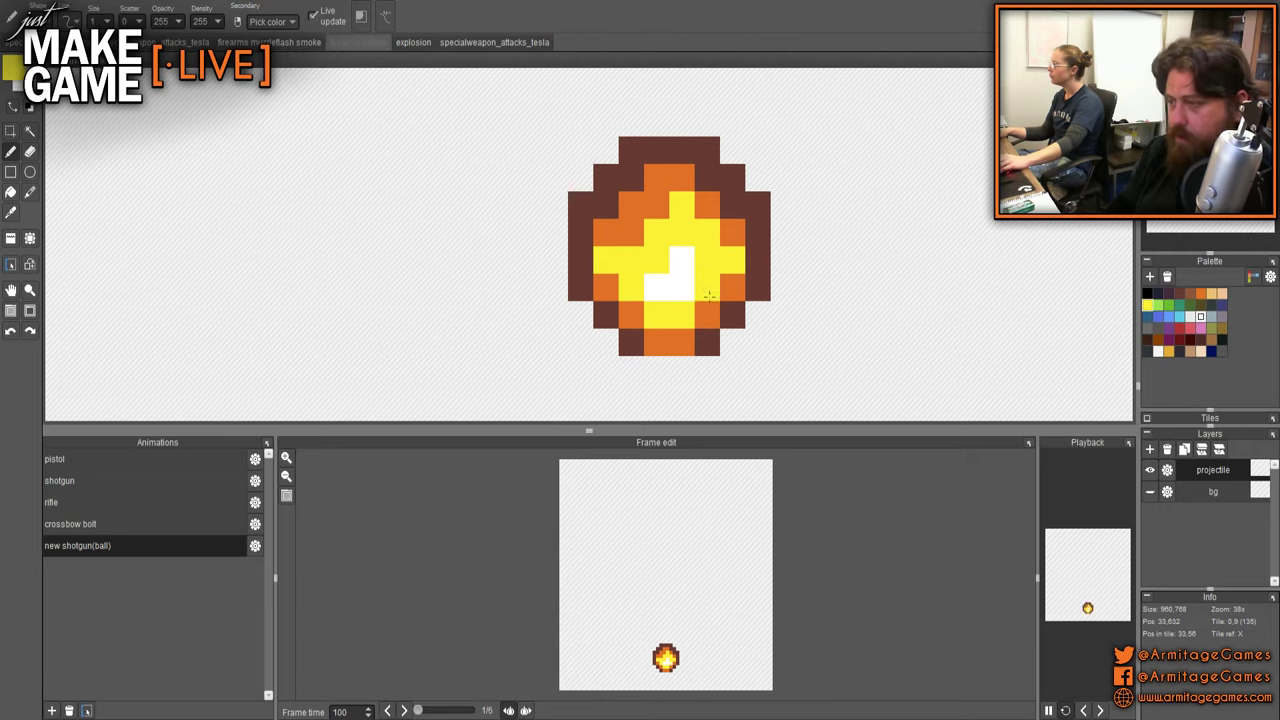
- Thicken the ball's dark brown outline by one pixel on all sides and close it beneath the orange bottom pixels
{"action": "left_click", "coordinate": [581, 260], "text": "alt"}
{"action": "left_click", "coordinate": [581, 314]}
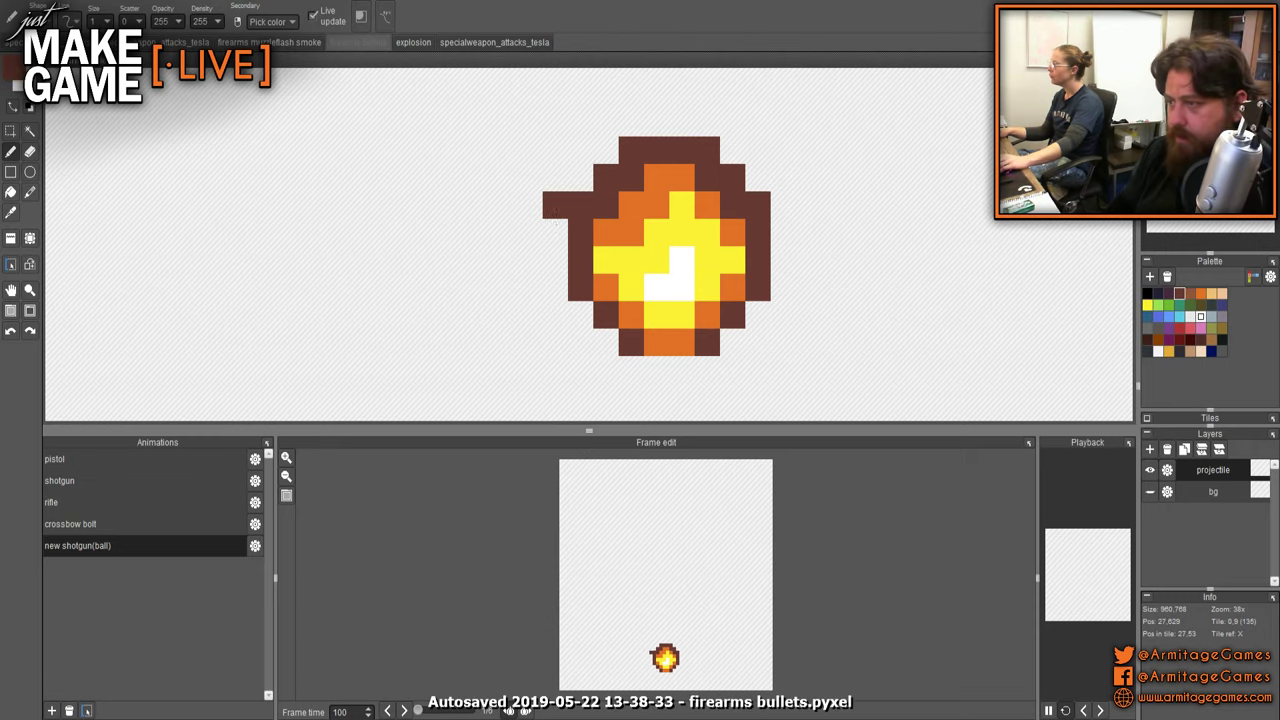
{"action": "scroll", "coordinate": [843, 330], "scroll_direction": "down", "scroll_amount": 3}
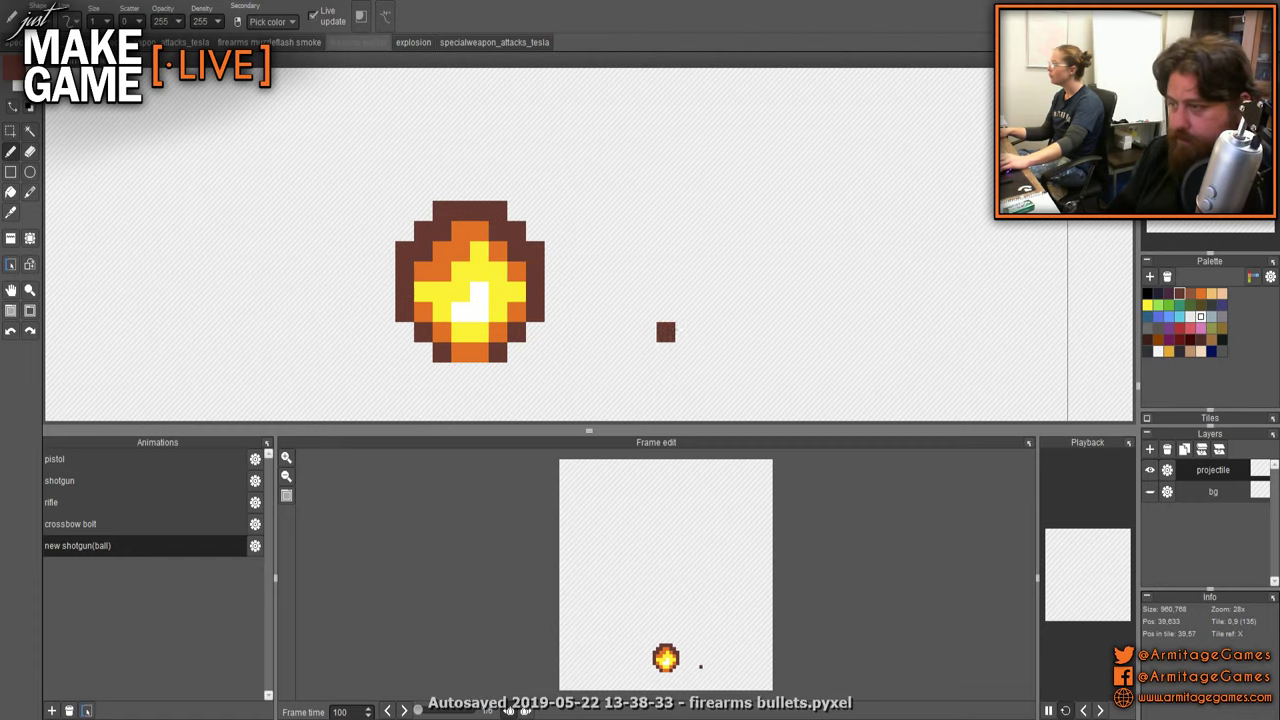
{"action": "scroll", "coordinate": [666, 332], "scroll_direction": "down", "scroll_amount": 3}
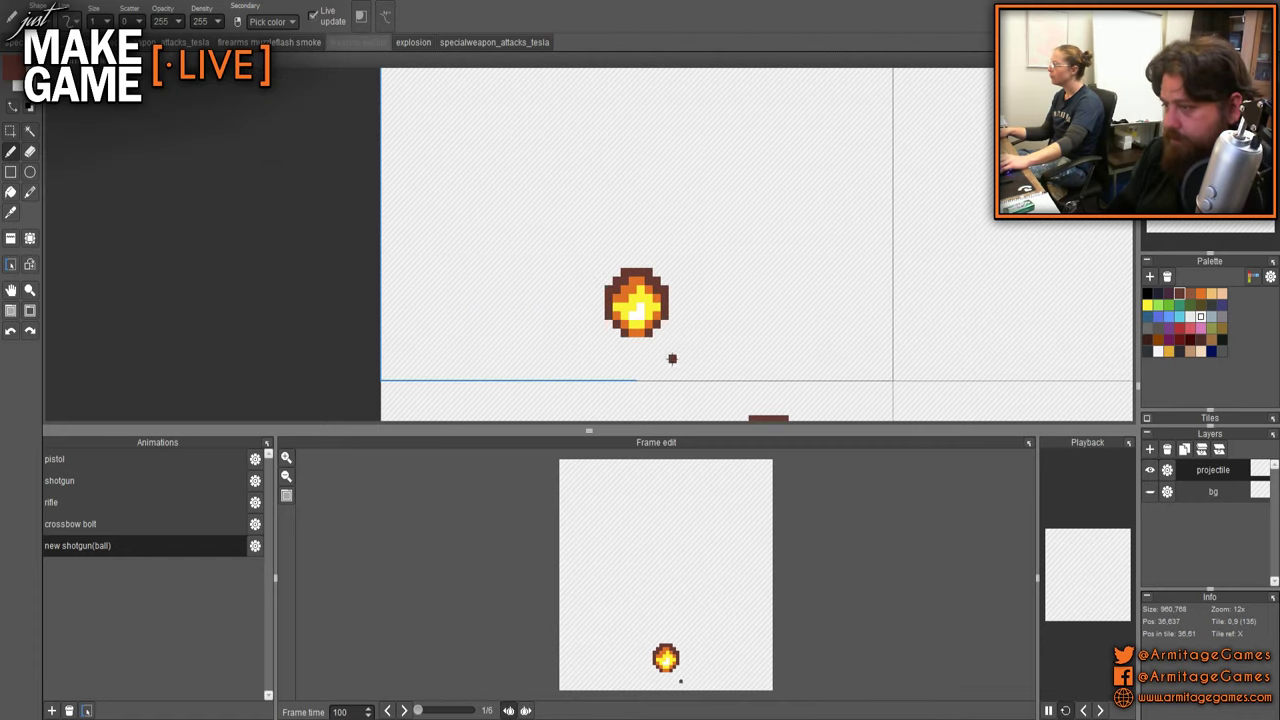
{"action": "scroll", "coordinate": [672, 358], "scroll_direction": "up", "scroll_amount": 3}
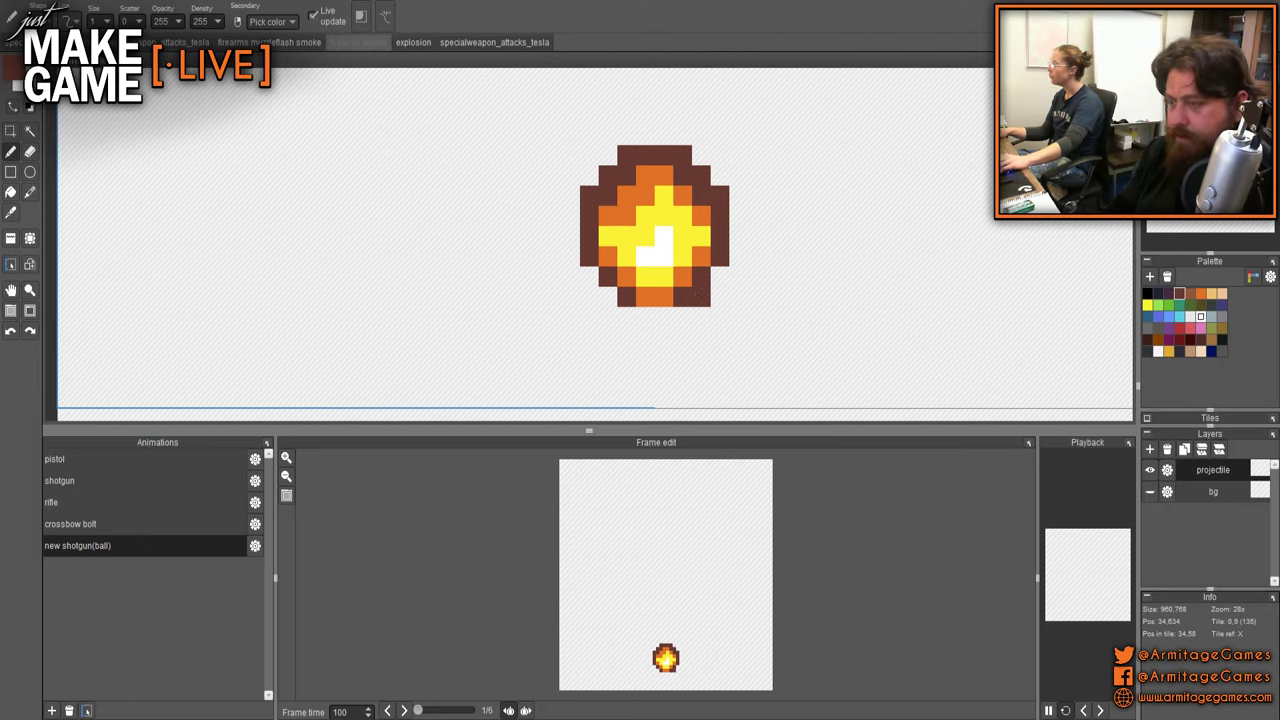
{"action": "left_click_drag", "start_coordinate": [735, 198], "coordinate": [737, 216]}
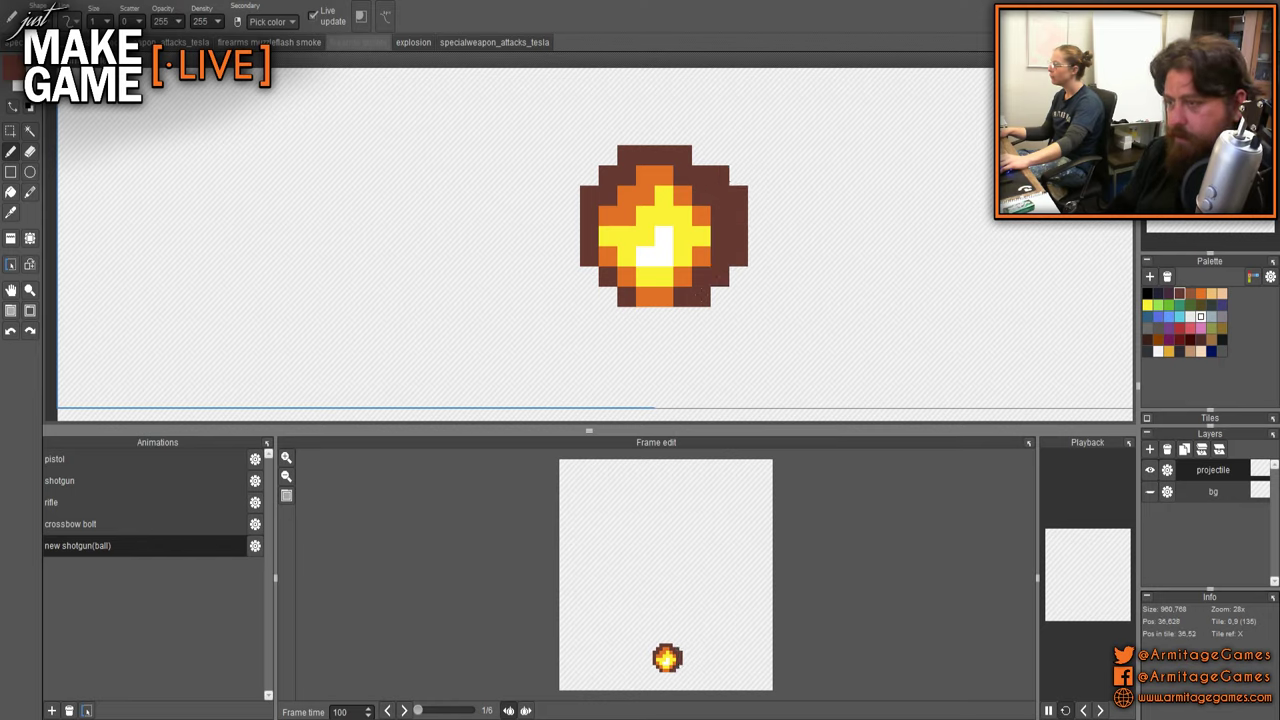
{"action": "left_click_drag", "start_coordinate": [688, 135], "coordinate": [636, 135]}
{"action": "left_click", "coordinate": [589, 175]}
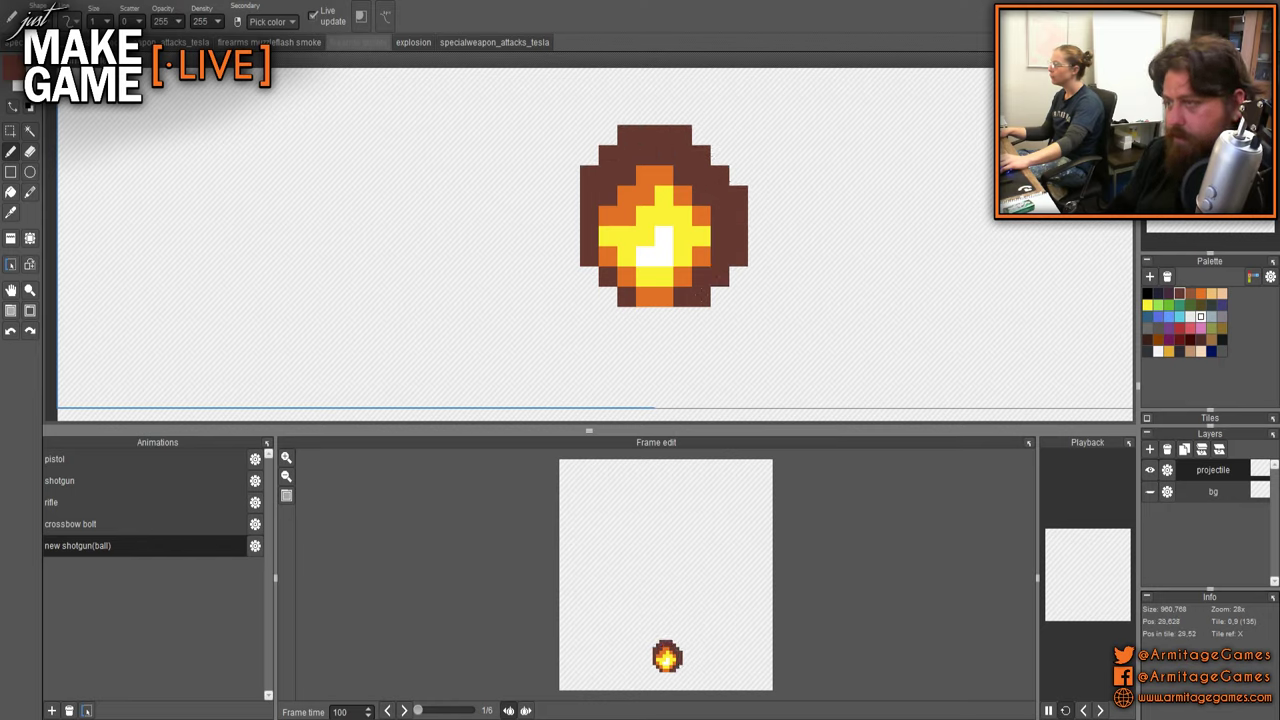
{"action": "left_click_drag", "start_coordinate": [571, 195], "coordinate": [571, 256]}
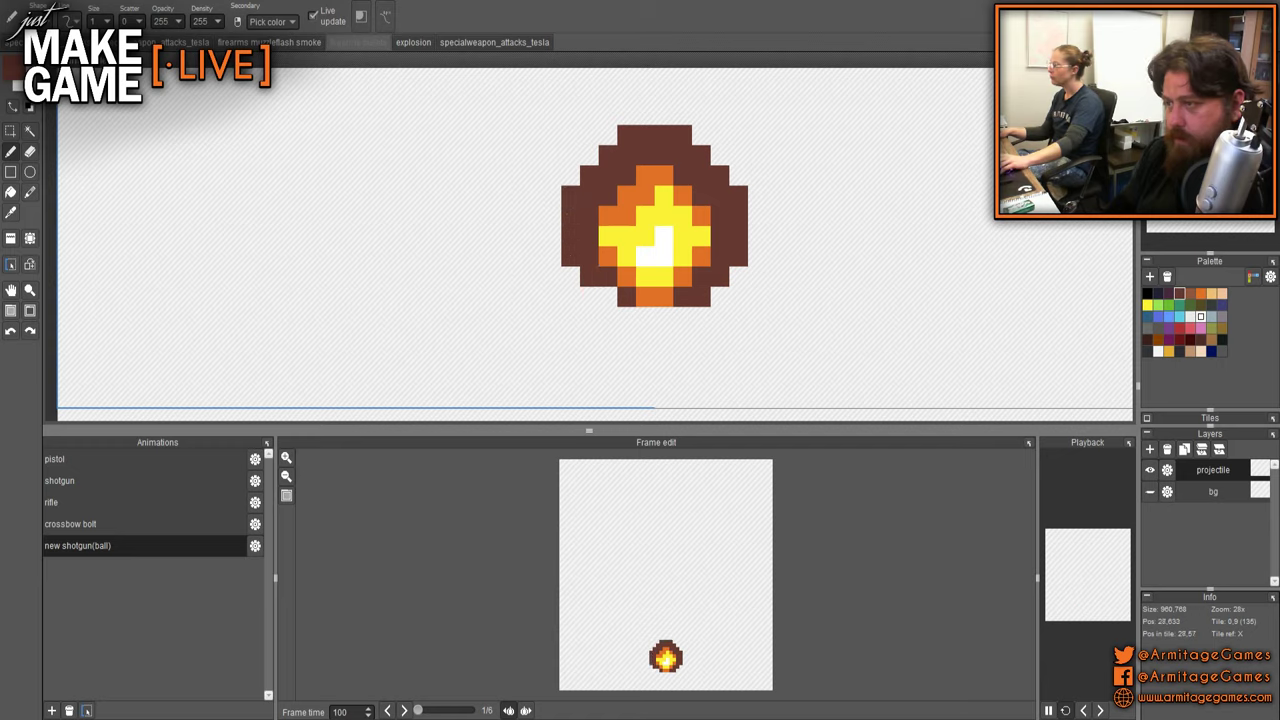
{"action": "left_click_drag", "start_coordinate": [622, 311], "coordinate": [683, 316]}
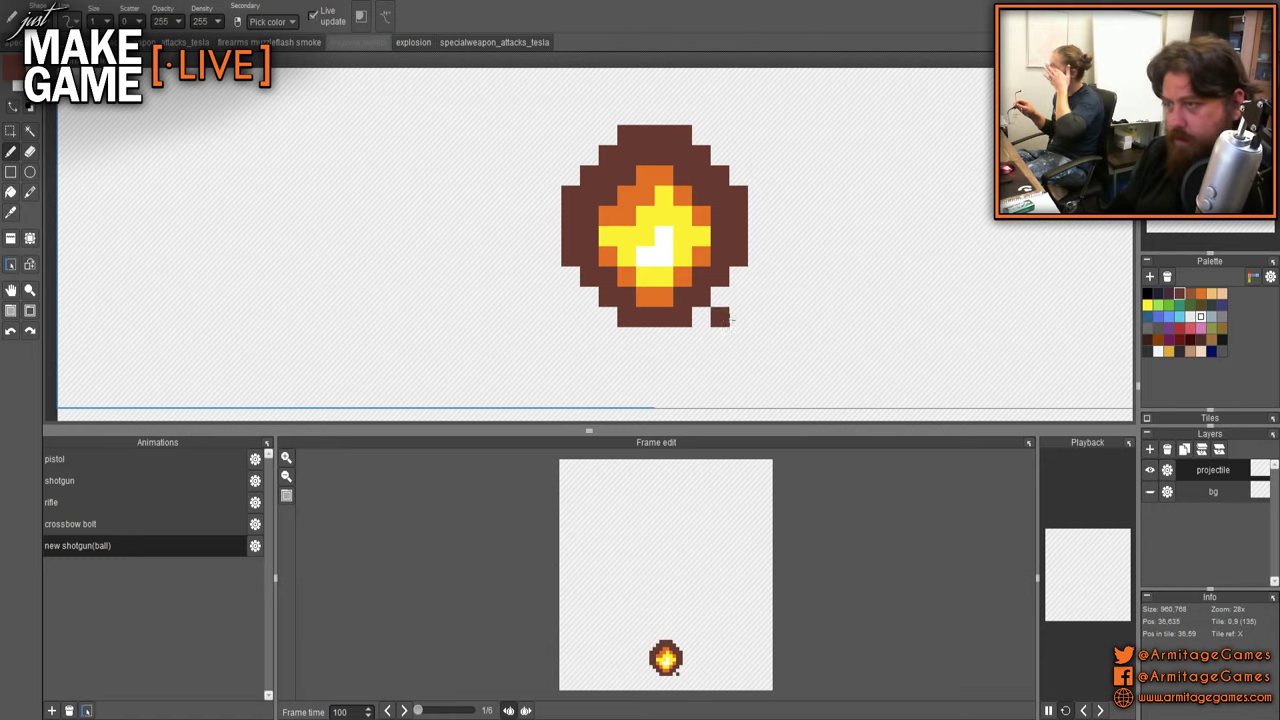
- Thin the ball's brown outline by filling orange pixels around the upper sides and top of the yellow flame
{"action": "scroll", "coordinate": [682, 257], "scroll_direction": "down", "scroll_amount": 2}
{"action": "scroll", "coordinate": [680, 345], "scroll_direction": "up", "scroll_amount": 4}
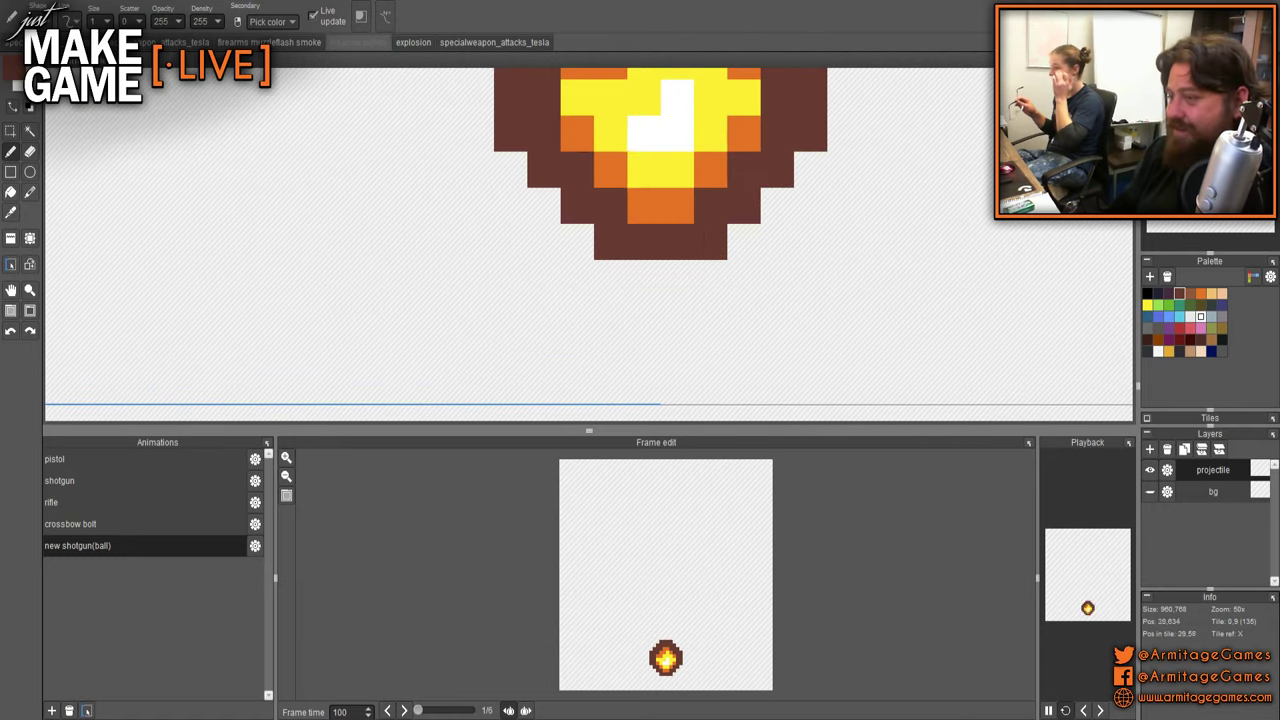
{"action": "left_click_drag", "start_coordinate": [704, 236], "coordinate": [666, 451]}
{"action": "right_click", "coordinate": [539, 275]}
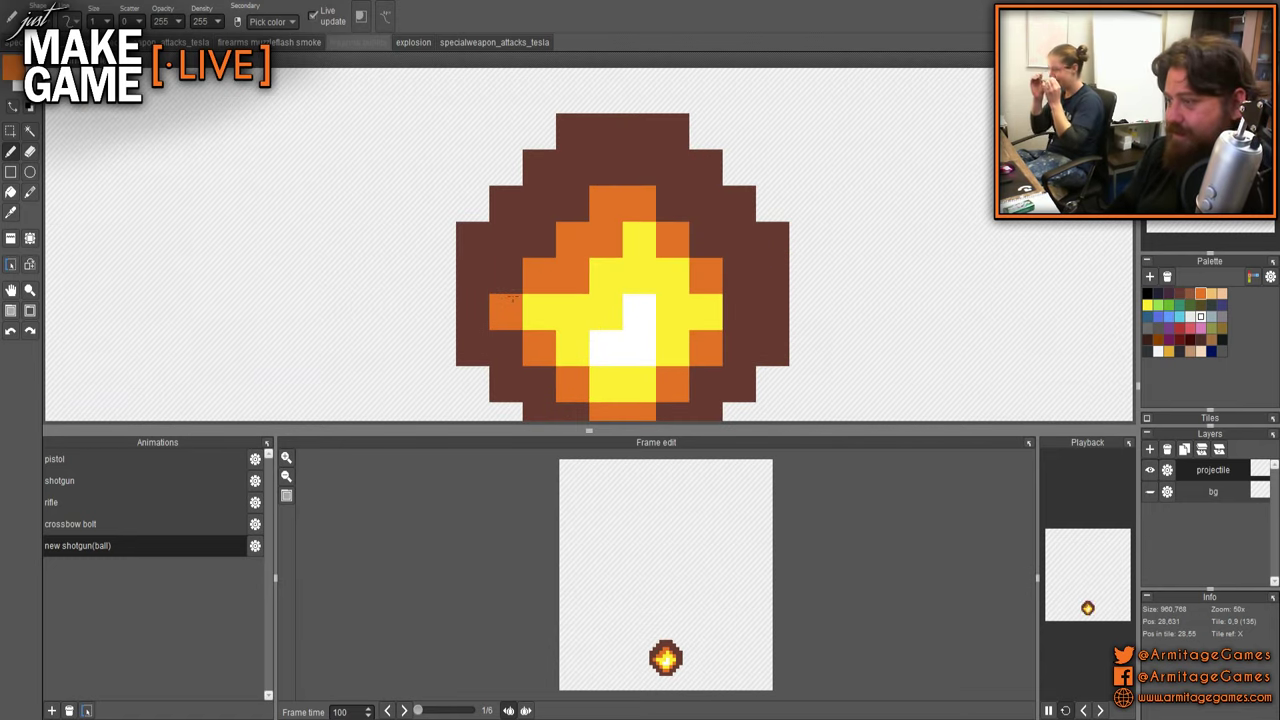
{"action": "mouse_move", "coordinate": [510, 297]}
{"action": "left_mouse_down"}
{"action": "mouse_move", "coordinate": [512, 263]}
{"action": "mouse_move", "coordinate": [589, 236]}
{"action": "mouse_move", "coordinate": [541, 237]}
{"action": "mouse_move", "coordinate": [545, 207]}
{"action": "left_mouse_up"}
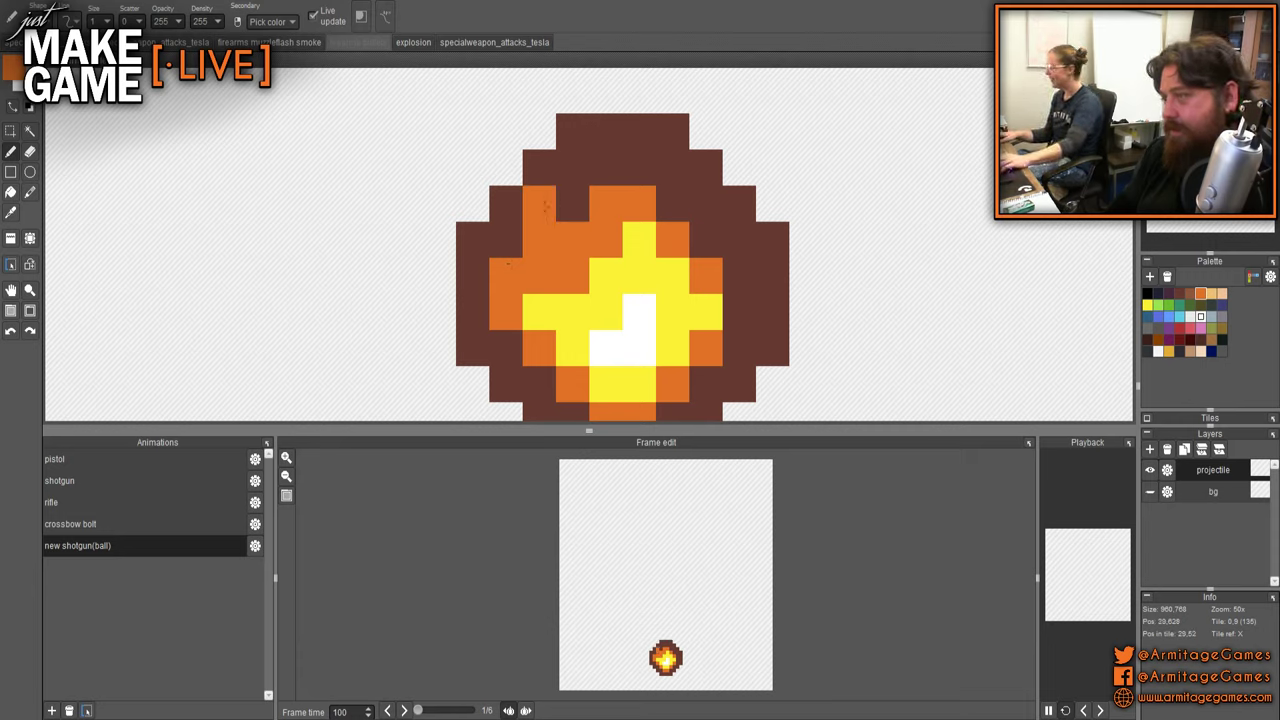
{"action": "left_click", "coordinate": [572, 203]}
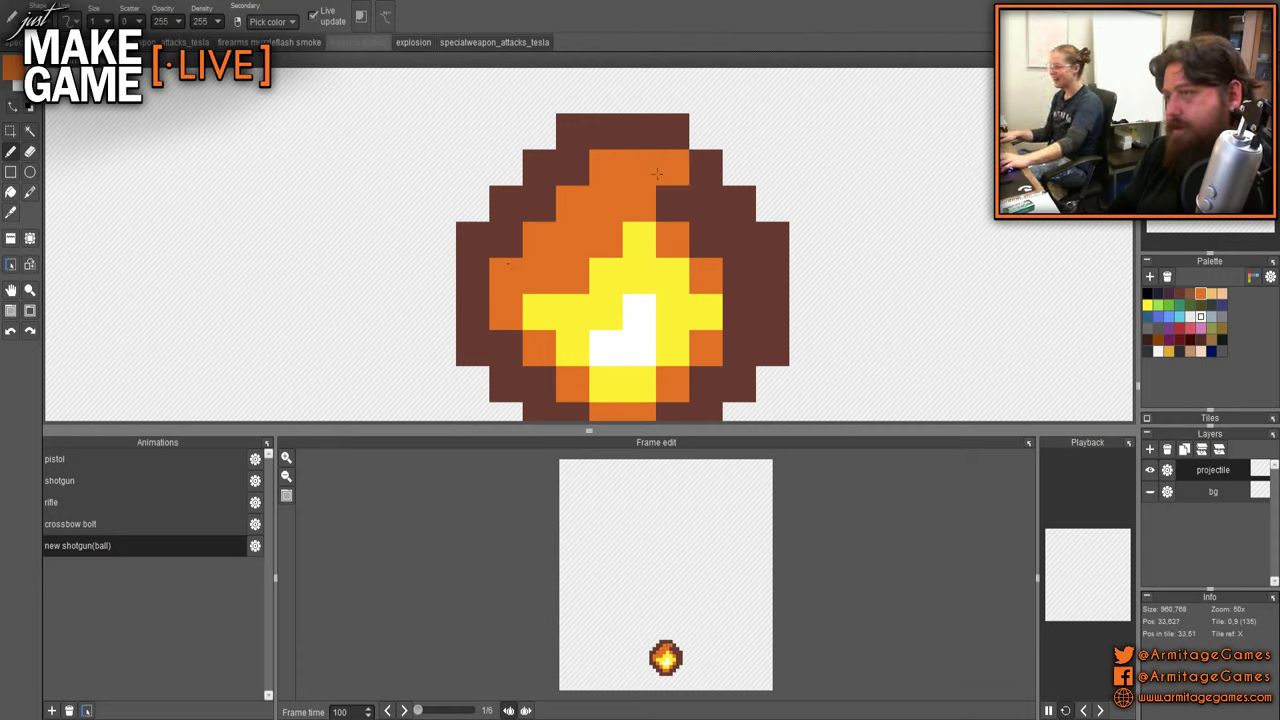
{"action": "left_click", "coordinate": [672, 203], "text": "alt"}
{"action": "right_click", "coordinate": [619, 175]}
{"action": "mouse_move", "coordinate": [636, 172]}
{"action": "left_mouse_down"}
{"action": "mouse_move", "coordinate": [711, 243]}
{"action": "mouse_move", "coordinate": [690, 185]}
{"action": "left_mouse_up"}
{"action": "left_click", "coordinate": [720, 222]}
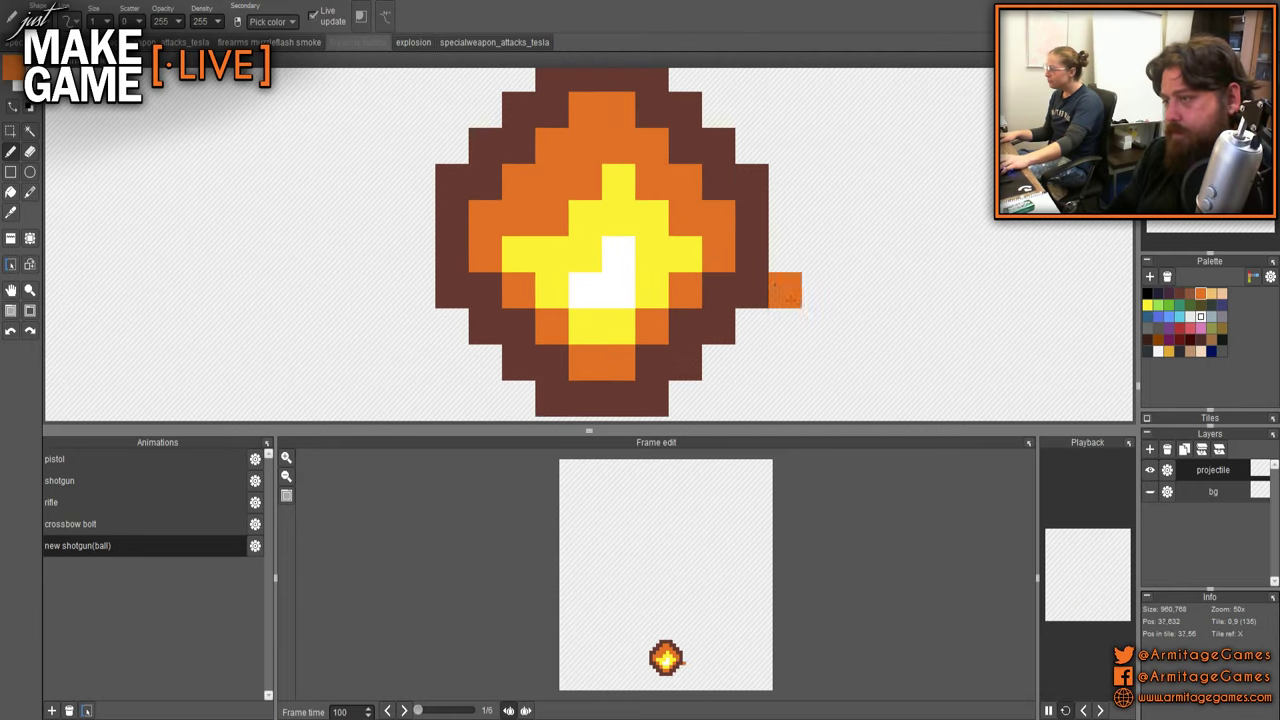
- Fill the inner brown pixels along the ball's lower sides with orange, leaving a one-pixel dark outline
{"action": "scroll", "coordinate": [893, 366], "scroll_direction": "down", "scroll_amount": 3}
{"action": "mouse_move", "coordinate": [870, 368]}
{"action": "left_mouse_down"}
{"action": "mouse_move", "coordinate": [818, 286]}
{"action": "mouse_move", "coordinate": [702, 172]}
{"action": "left_mouse_up"}
{"action": "scroll", "coordinate": [688, 181], "scroll_direction": "up", "scroll_amount": 4}
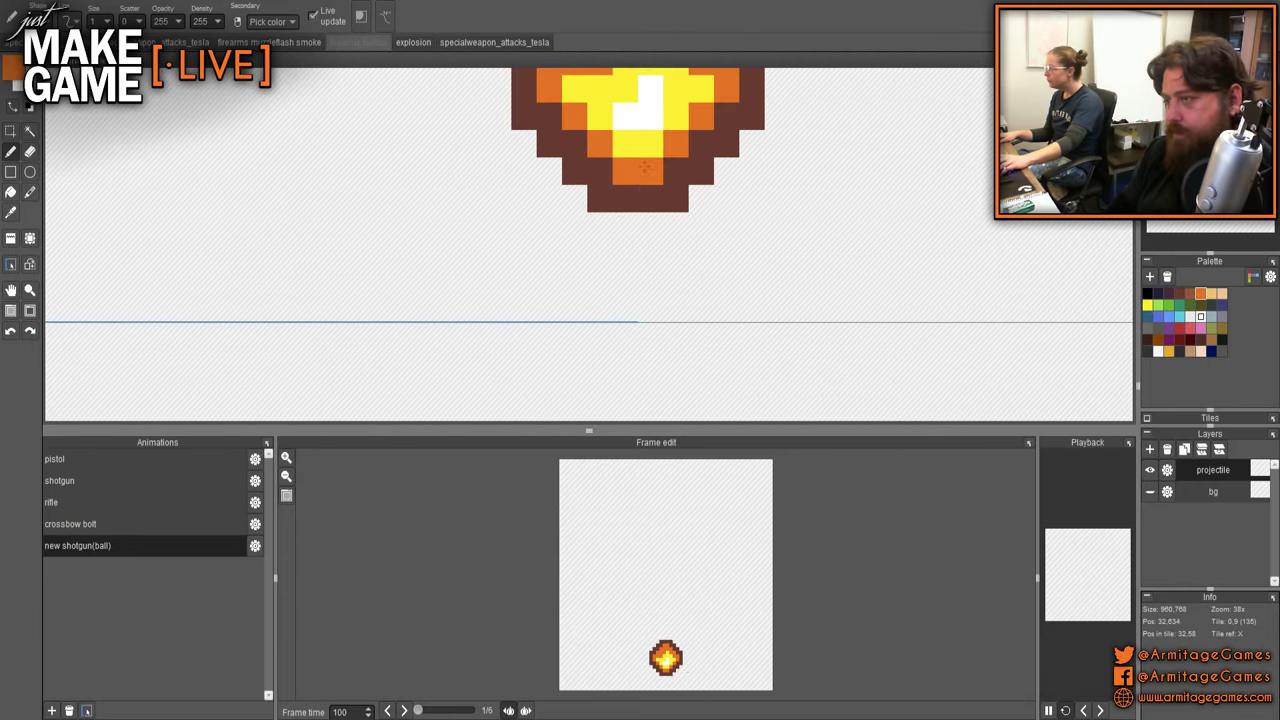
{"action": "left_click_drag", "start_coordinate": [692, 297], "coordinate": [742, 242]}
{"action": "mouse_move", "coordinate": [738, 163]}
{"action": "left_mouse_down"}
{"action": "mouse_move", "coordinate": [692, 107]}
{"action": "mouse_move", "coordinate": [743, 217]}
{"action": "left_mouse_up"}
{"action": "left_click", "coordinate": [675, 220]}
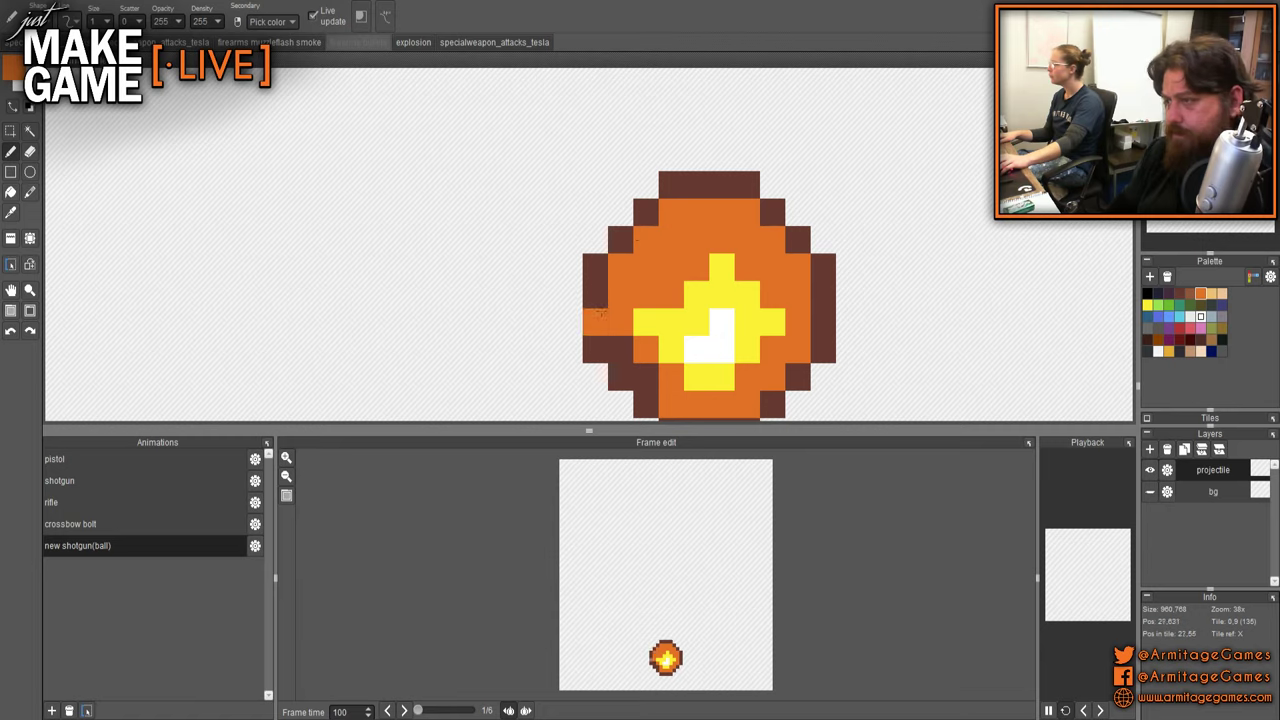
- Widen the yellow flame with pixels at its lower sides and base, and raise a yellow tongue at its left
{"action": "scroll", "coordinate": [640, 266], "scroll_direction": "down", "scroll_amount": 5}
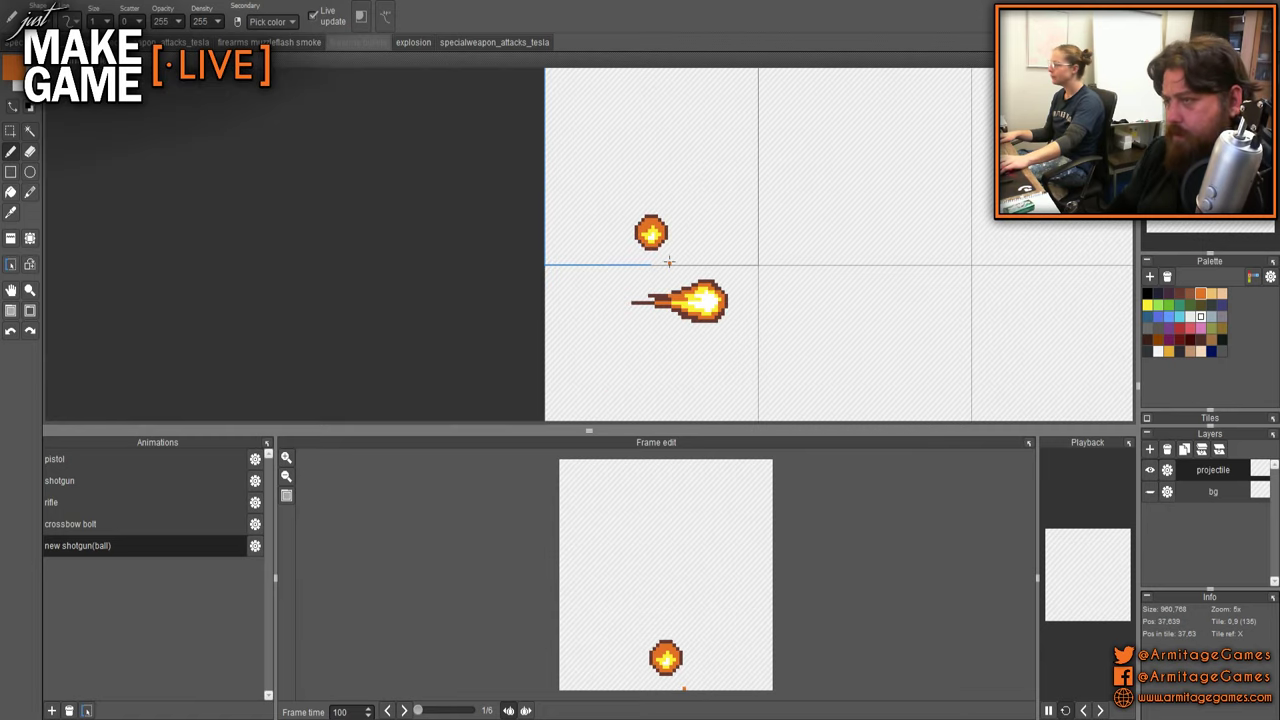
{"action": "scroll", "coordinate": [672, 259], "scroll_direction": "down", "scroll_amount": 3}
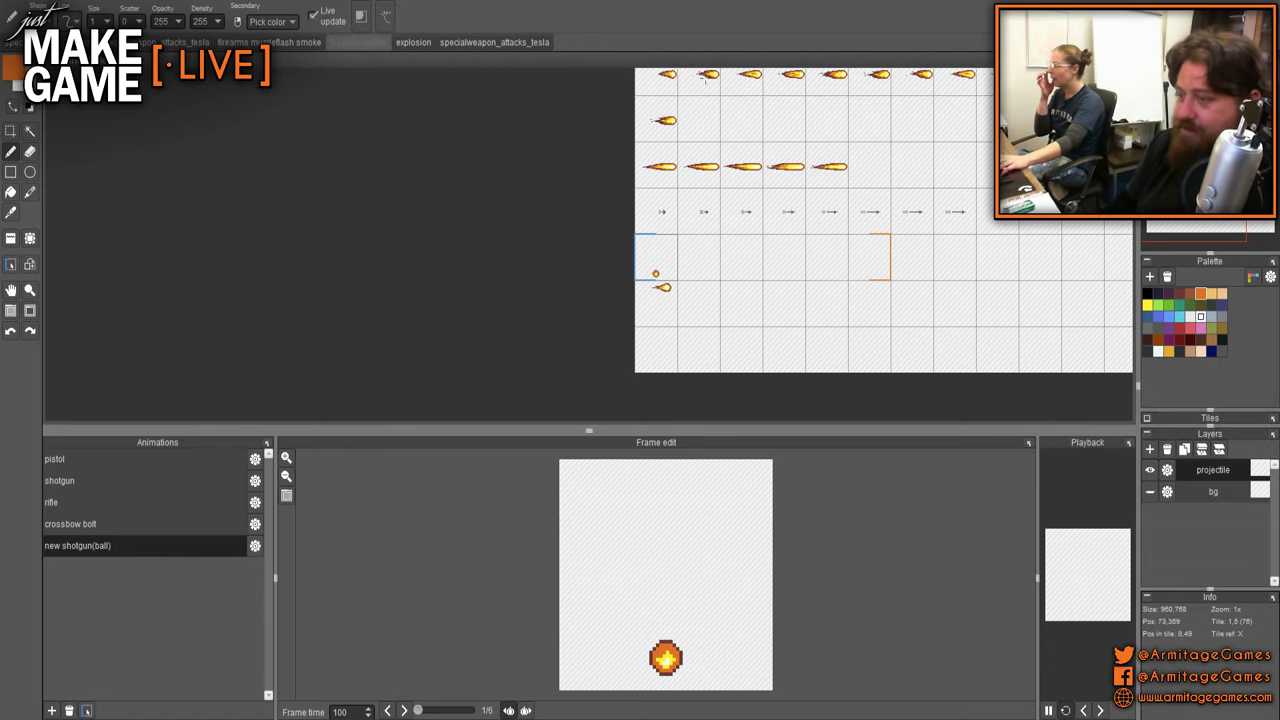
{"action": "scroll", "coordinate": [657, 268], "scroll_direction": "up", "scroll_amount": 8}
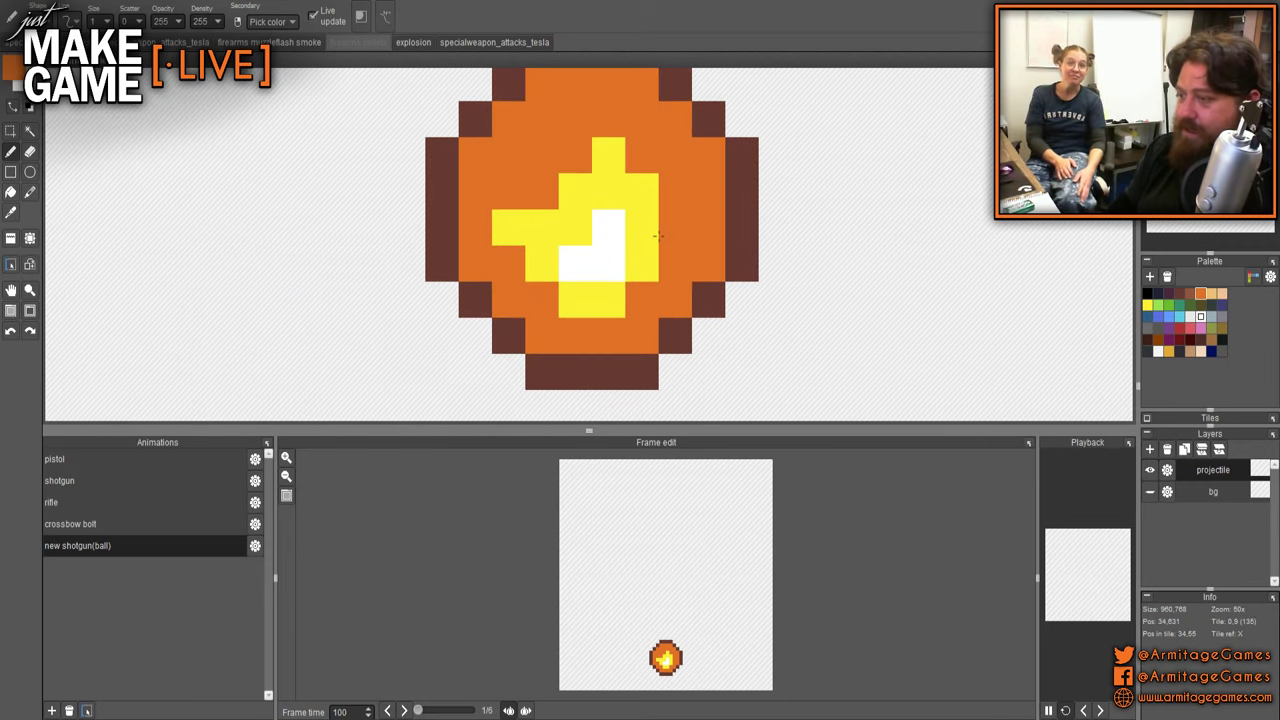
{"action": "right_click", "coordinate": [657, 239]}
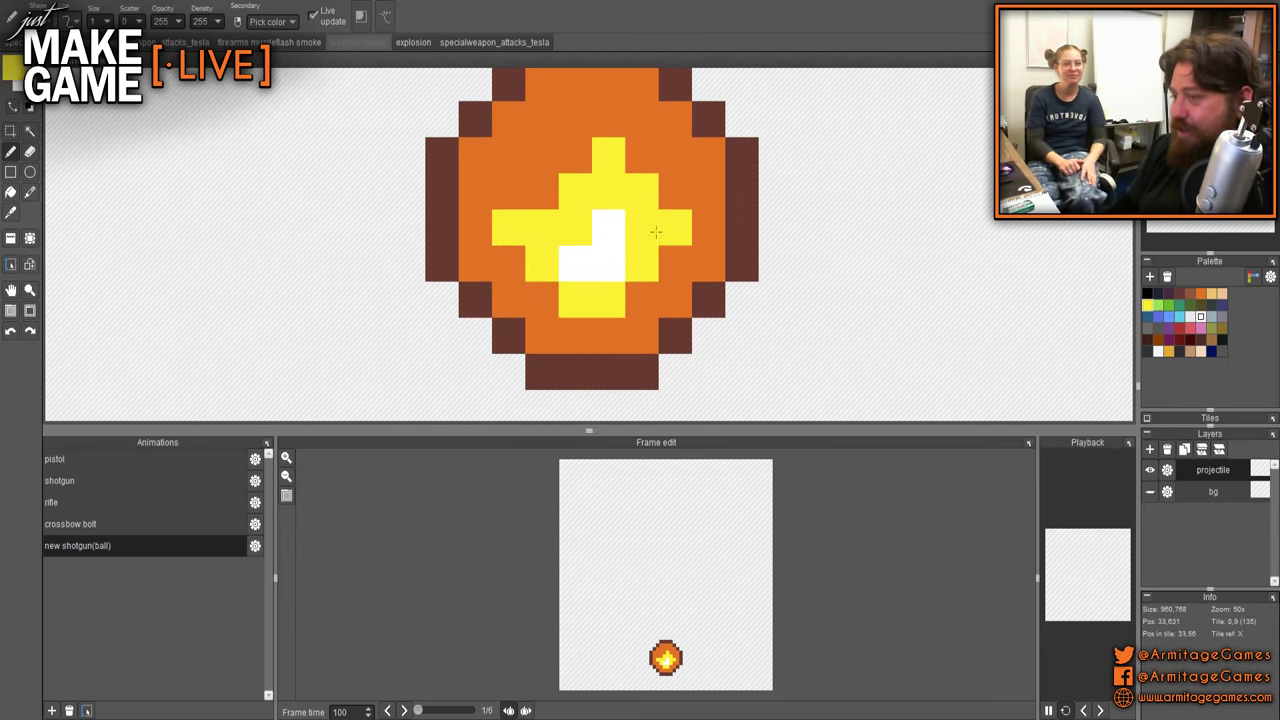
{"action": "left_click", "coordinate": [675, 263]}
{"action": "left_click", "coordinate": [642, 299]}
{"action": "left_click", "coordinate": [542, 299]}
{"action": "left_click", "coordinate": [509, 264]}
{"action": "left_click", "coordinate": [507, 191]}
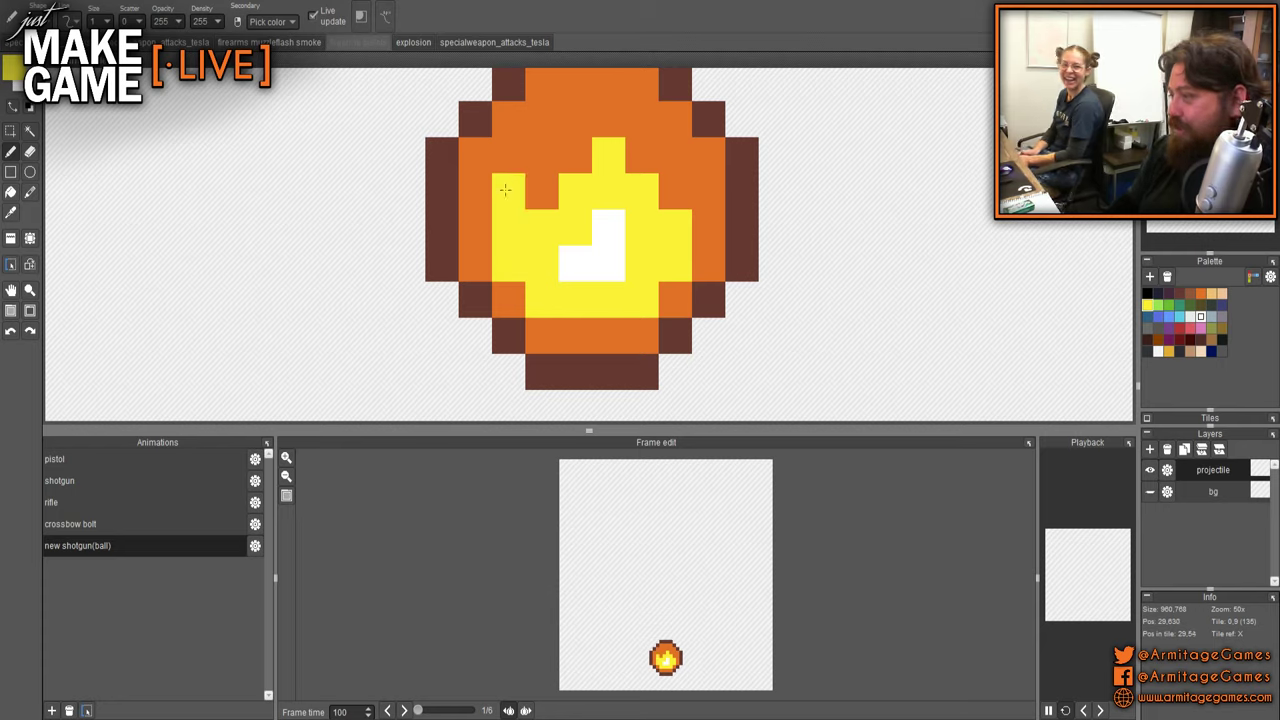
{"action": "left_click", "coordinate": [652, 152]}
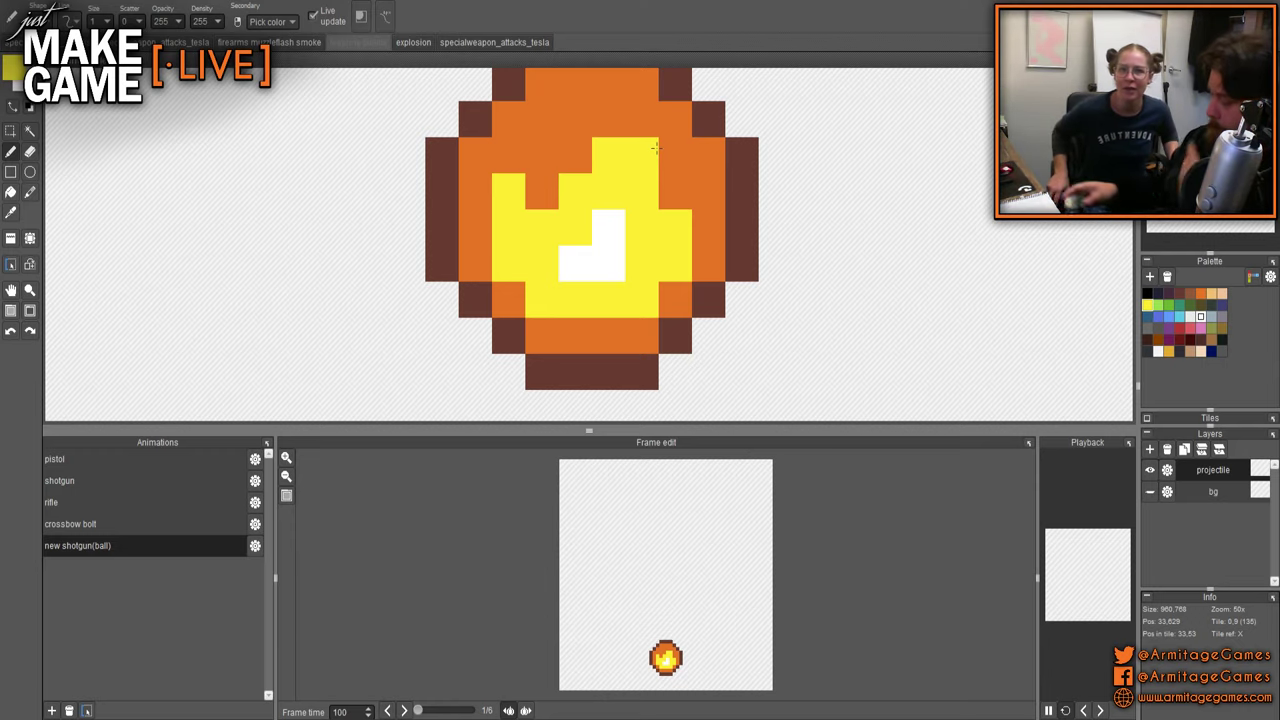
- Enlarge the flame's white core into a stepped pyramid with a wide base and a raised tip
{"action": "scroll", "coordinate": [630, 235], "scroll_direction": "up", "scroll_amount": 2}
{"action": "left_click", "coordinate": [640, 261]}
{"action": "left_click", "coordinate": [494, 266]}
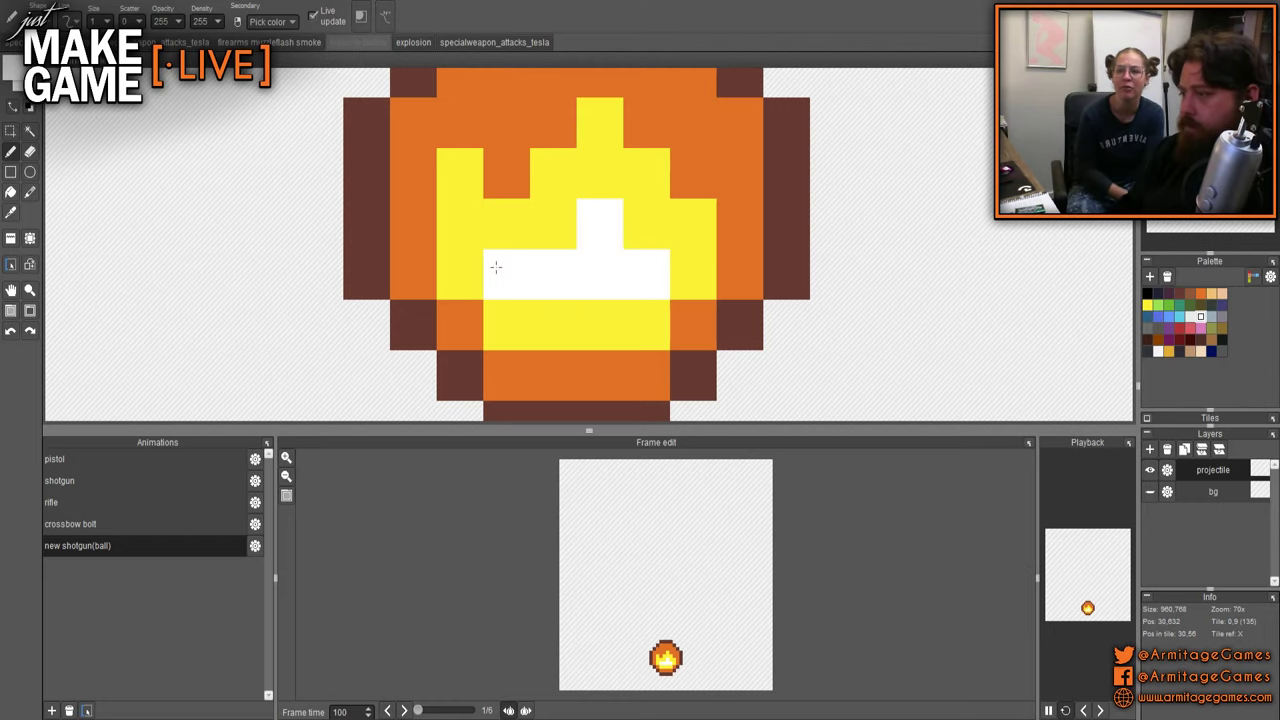
{"action": "left_click", "coordinate": [600, 180]}
{"action": "left_click", "coordinate": [563, 229]}
- Separate the flame's left tongue with orange pixels, leaving a detached yellow spark at the ball's upper left
{"action": "right_click", "coordinate": [564, 172]}
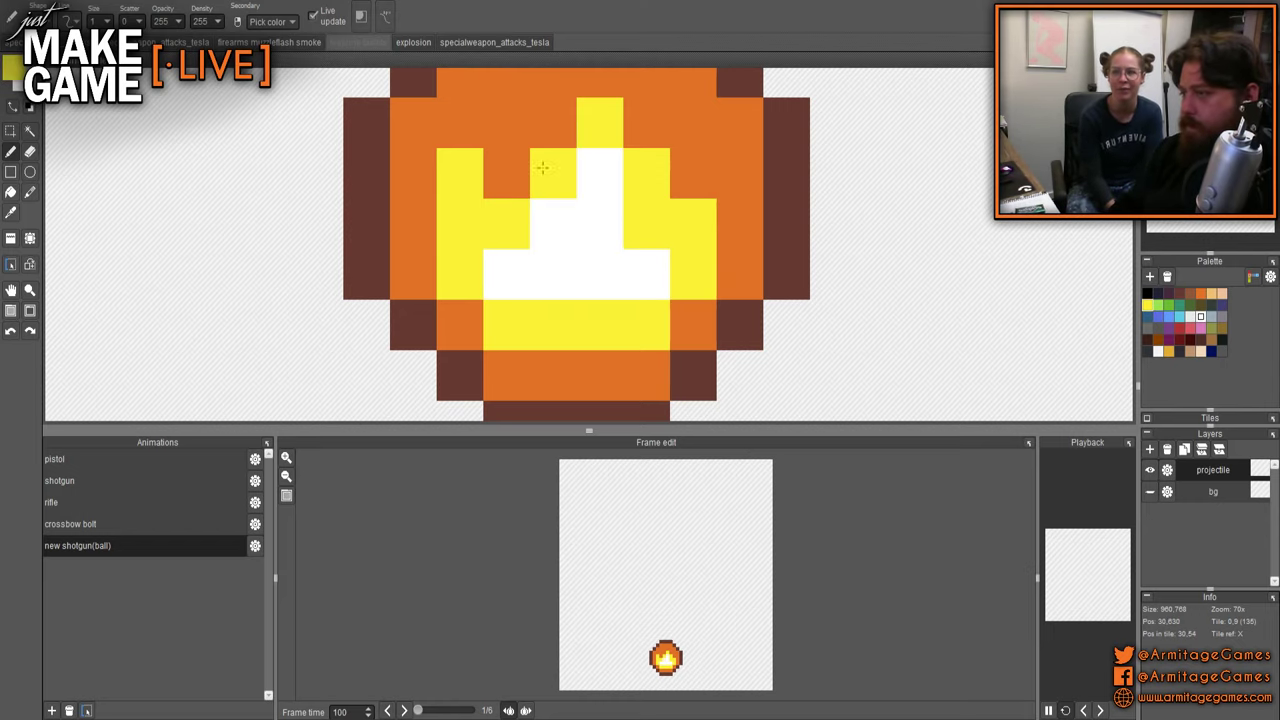
{"action": "left_click_drag", "start_coordinate": [543, 169], "coordinate": [560, 327]}
{"action": "left_click_drag", "start_coordinate": [574, 256], "coordinate": [617, 175]}
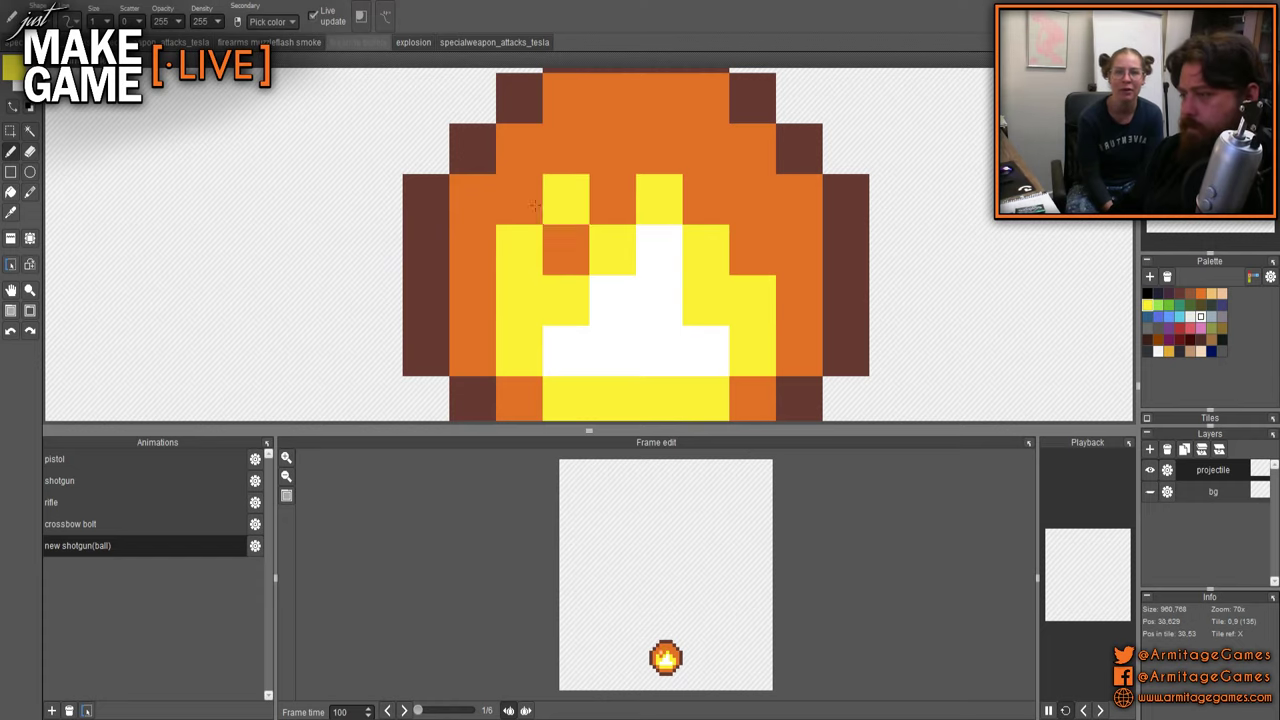
{"action": "right_click", "coordinate": [564, 255]}
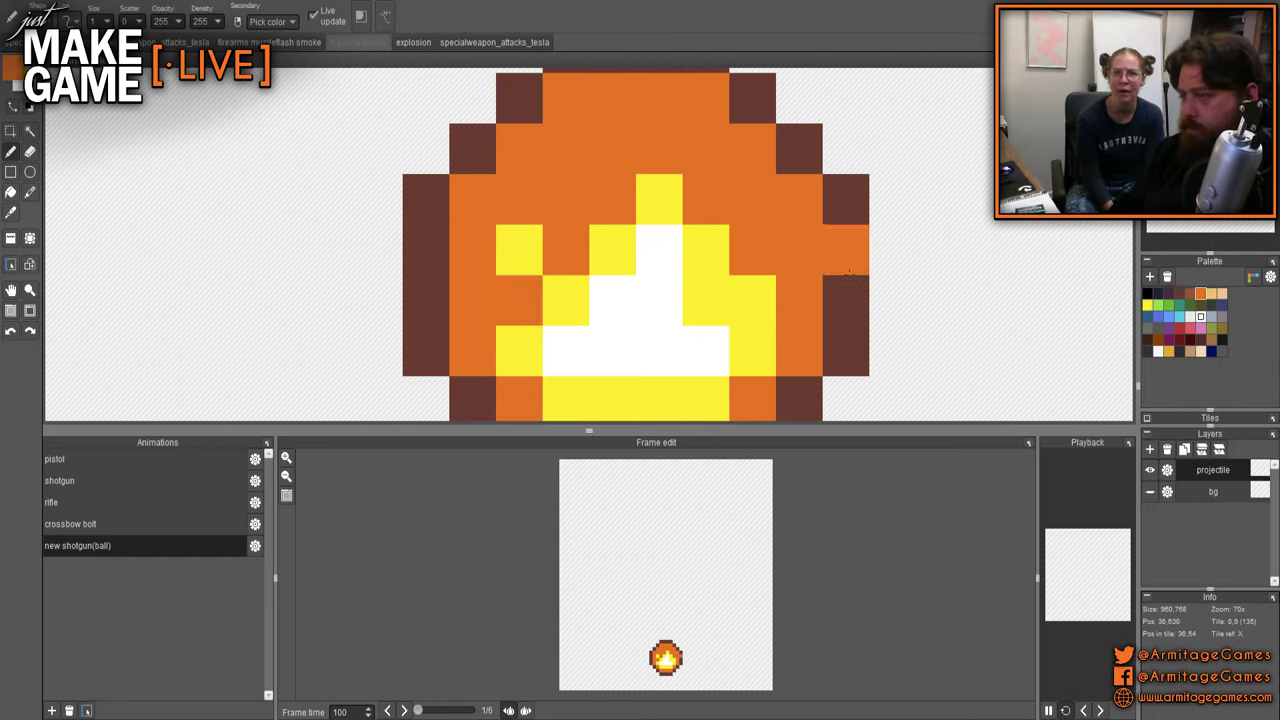
{"action": "right_click", "coordinate": [515, 250]}
{"action": "left_click", "coordinate": [530, 200]}
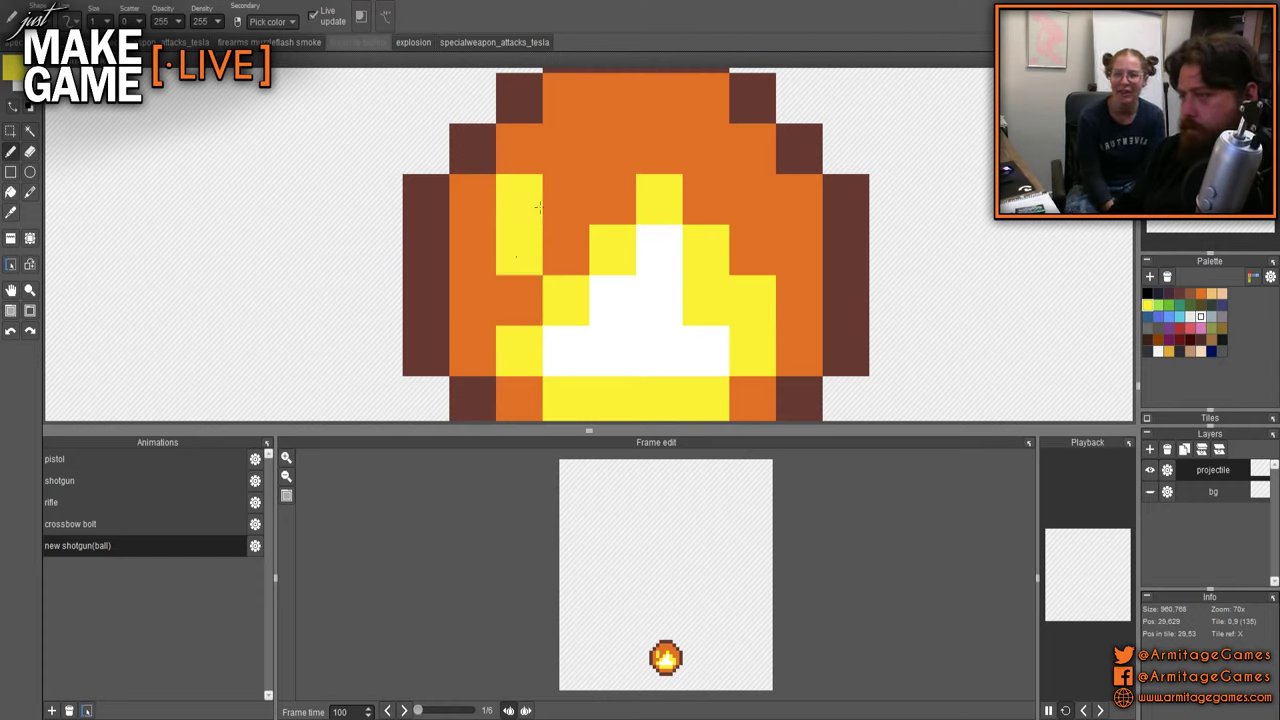
{"action": "right_click", "coordinate": [570, 186]}
{"action": "left_click", "coordinate": [531, 249]}
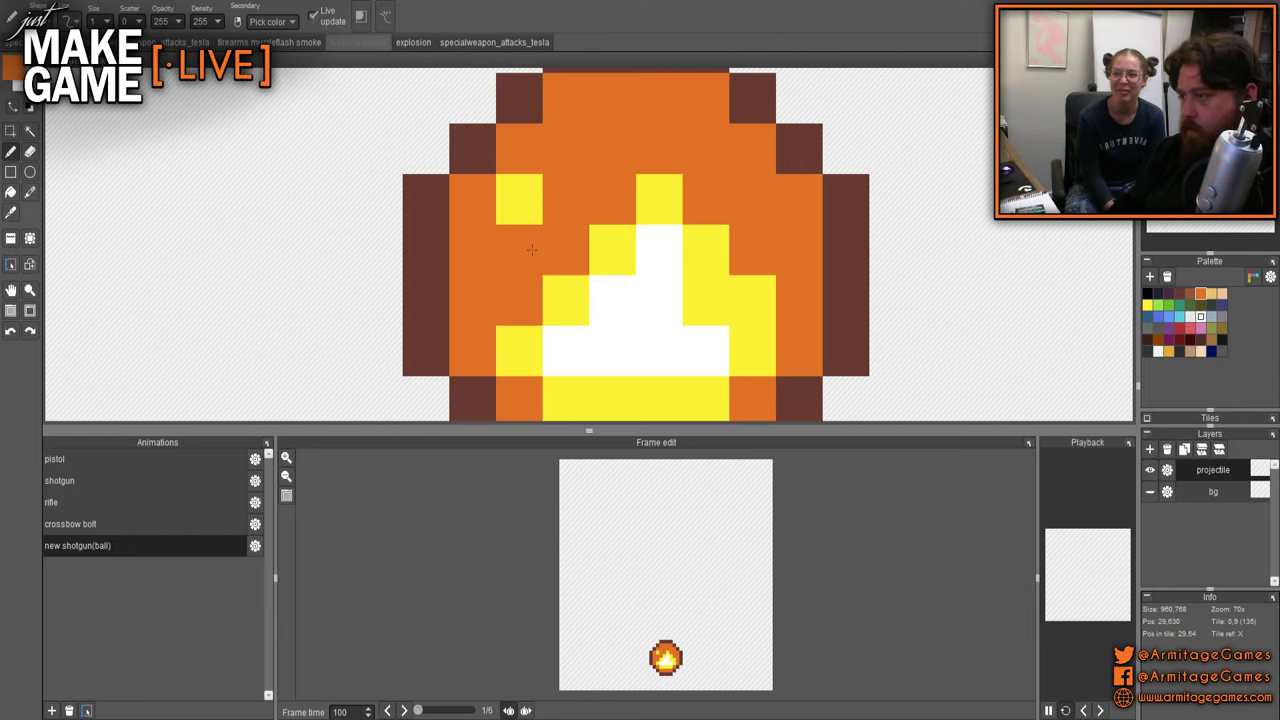
- Add yellow pixels to lengthen the left spark and place another spark just above the flame's tip
{"action": "right_click", "coordinate": [752, 300]}
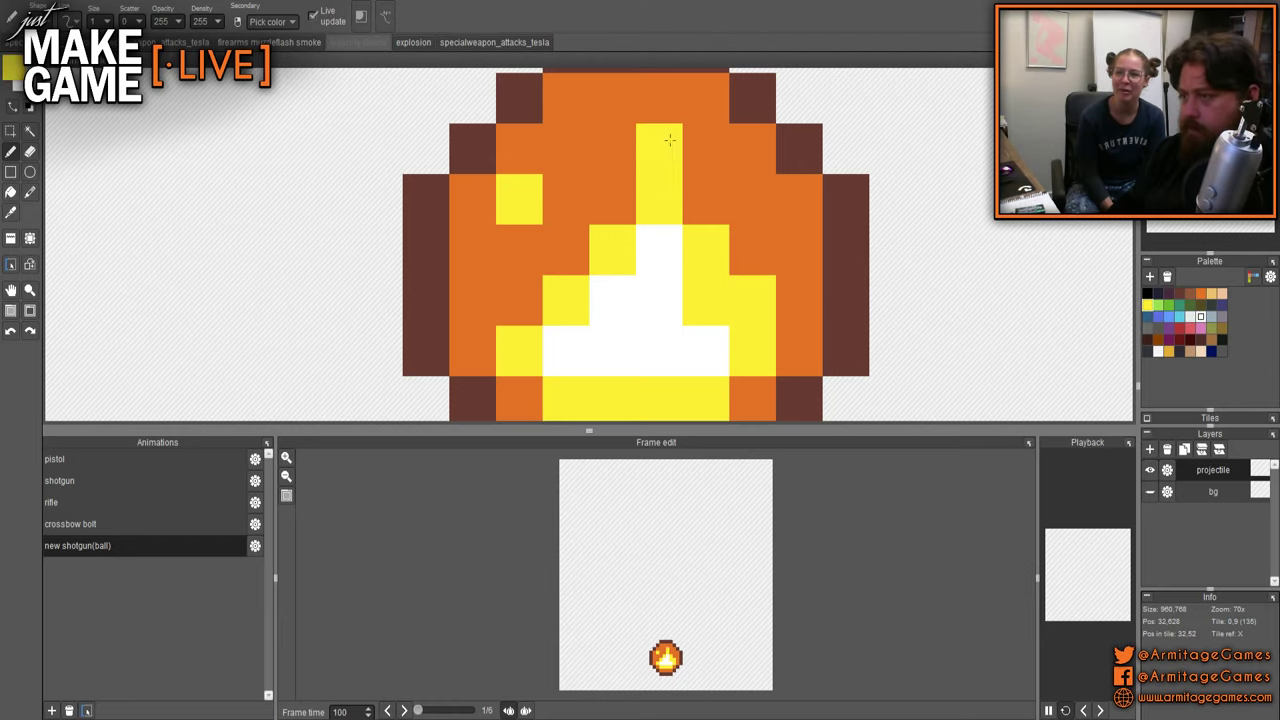
{"action": "scroll", "coordinate": [667, 140], "scroll_direction": "down", "scroll_amount": 3}
{"action": "left_click_drag", "start_coordinate": [681, 146], "coordinate": [658, 243]}
{"action": "scroll", "coordinate": [658, 243], "scroll_direction": "down", "scroll_amount": 2}
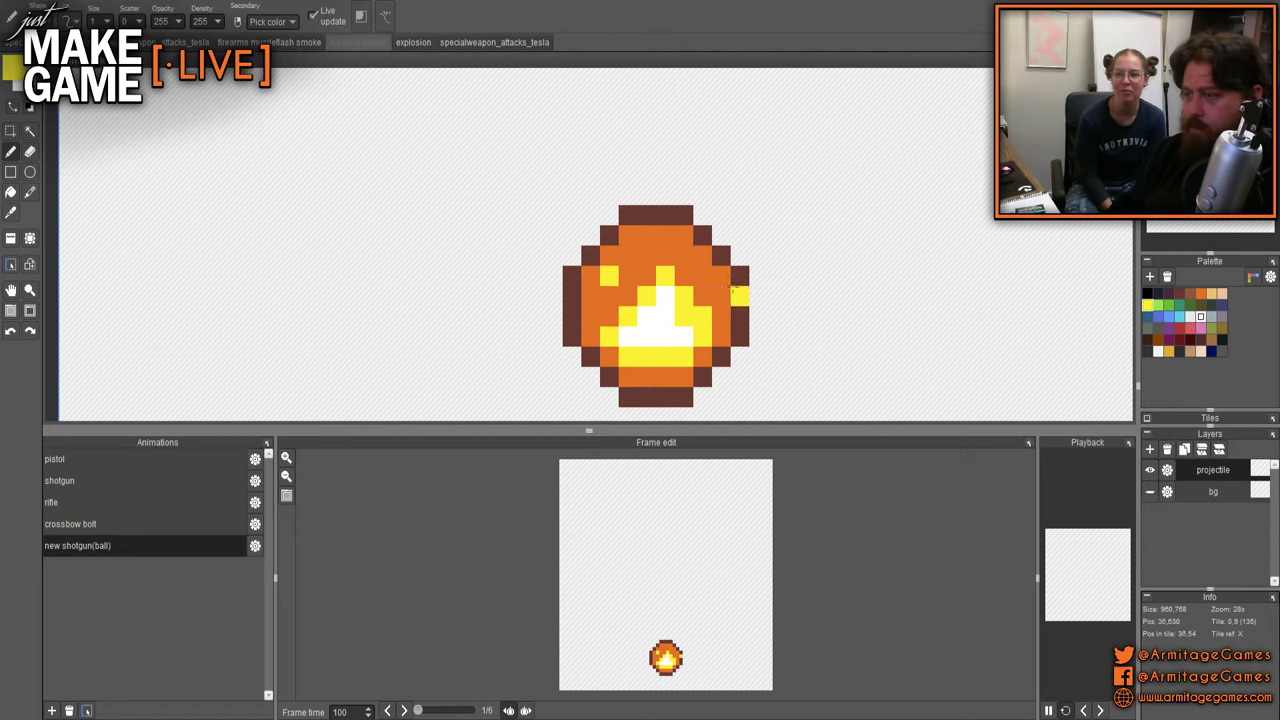
{"action": "scroll", "coordinate": [850, 290], "scroll_direction": "down", "scroll_amount": 2}
{"action": "left_click_drag", "start_coordinate": [850, 290], "coordinate": [583, 277]}
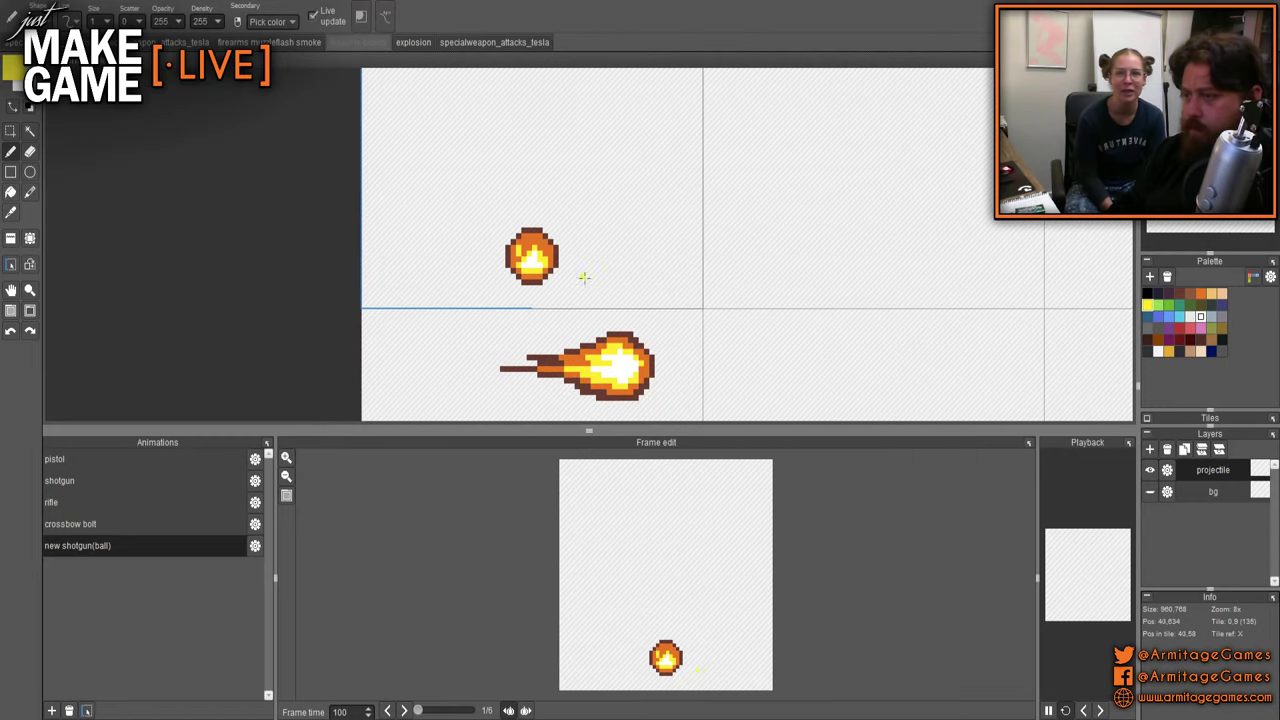
{"action": "scroll", "coordinate": [583, 277], "scroll_direction": "up", "scroll_amount": 4}
{"action": "scroll", "coordinate": [540, 256], "scroll_direction": "down", "scroll_amount": 3}
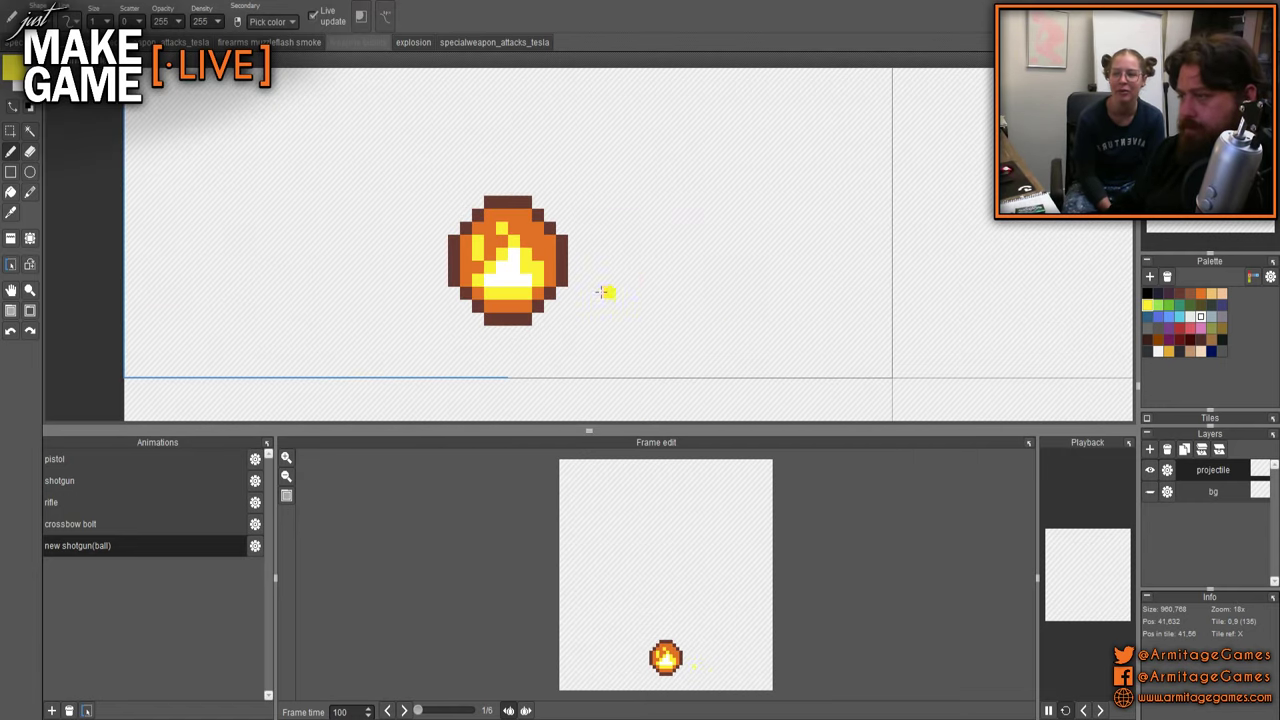
- Paint a detached yellow spark pixel at the upper right of the flame
{"action": "left_click_drag", "start_coordinate": [683, 282], "coordinate": [586, 200]}
{"action": "scroll", "coordinate": [586, 200], "scroll_direction": "down", "scroll_amount": 1}
{"action": "left_click_drag", "start_coordinate": [471, 203], "coordinate": [725, 276]}
{"action": "scroll", "coordinate": [725, 276], "scroll_direction": "up", "scroll_amount": 2}
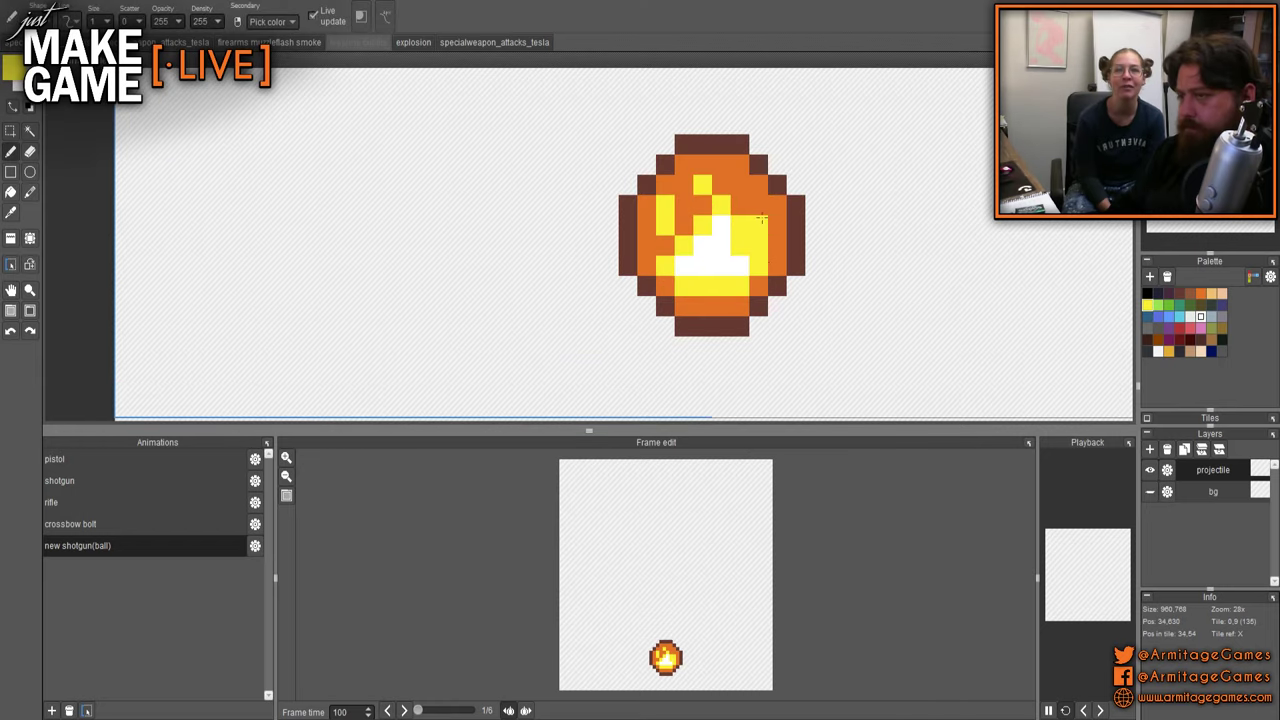
{"action": "scroll", "coordinate": [800, 291], "scroll_direction": "down", "scroll_amount": 3}
{"action": "scroll", "coordinate": [841, 316], "scroll_direction": "down", "scroll_amount": 1}
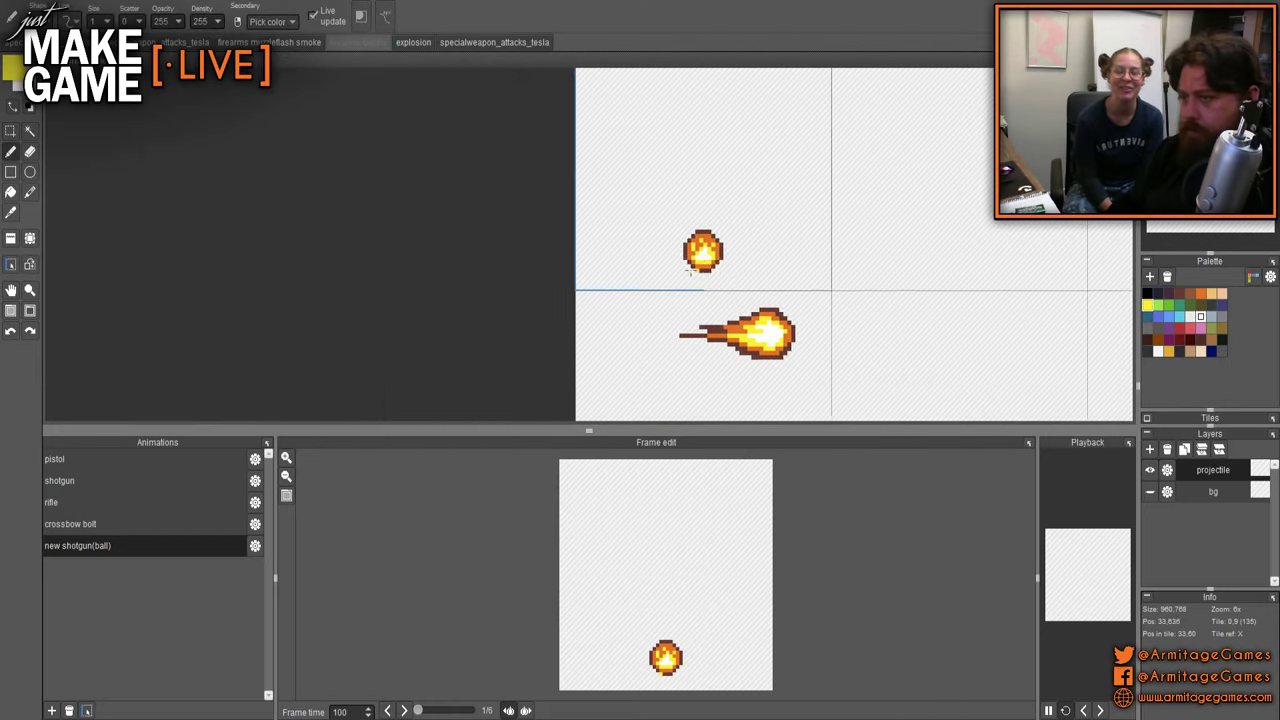
{"action": "scroll", "coordinate": [889, 297], "scroll_direction": "up", "scroll_amount": 3}
{"action": "scroll", "coordinate": [889, 297], "scroll_direction": "down", "scroll_amount": 3}
{"action": "scroll", "coordinate": [802, 270], "scroll_direction": "up", "scroll_amount": 1}
{"action": "scroll", "coordinate": [800, 266], "scroll_direction": "up", "scroll_amount": 4}
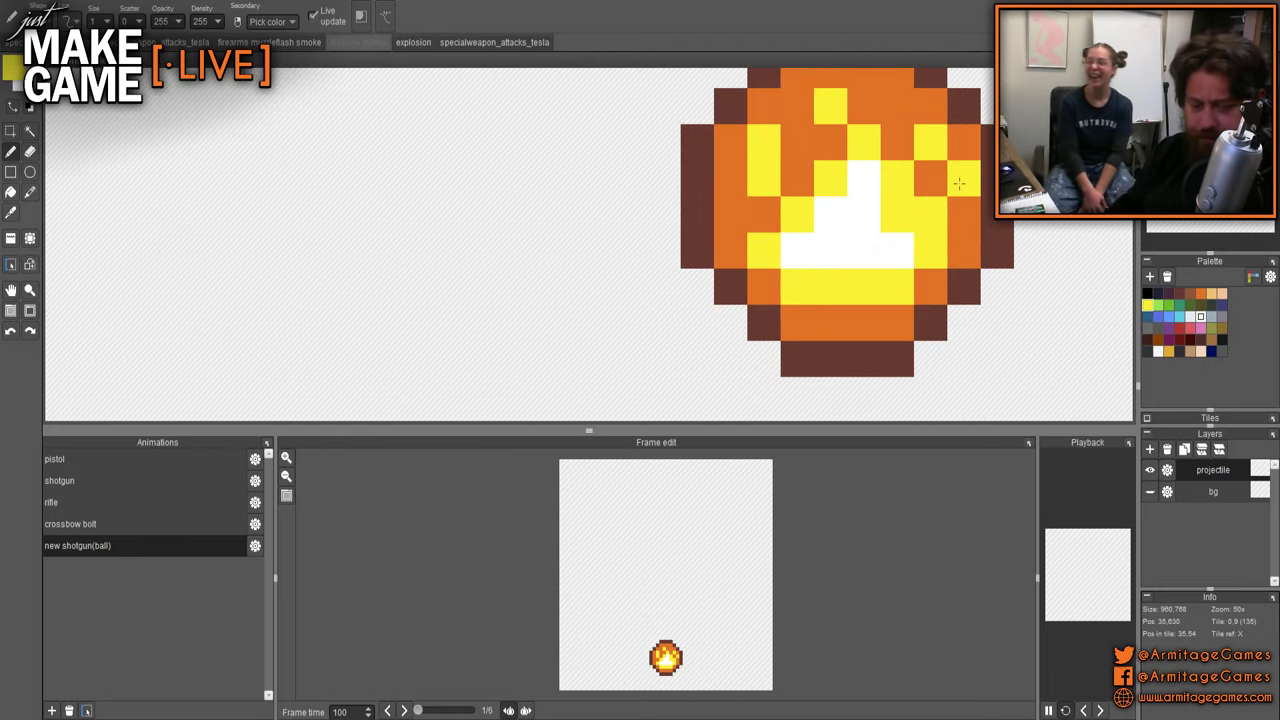
- Connect the left spark to the flame's base with a vertical column of yellow pixels
{"action": "right_click", "coordinate": [736, 225]}
{"action": "scroll", "coordinate": [740, 230], "scroll_direction": "down", "scroll_amount": 5}
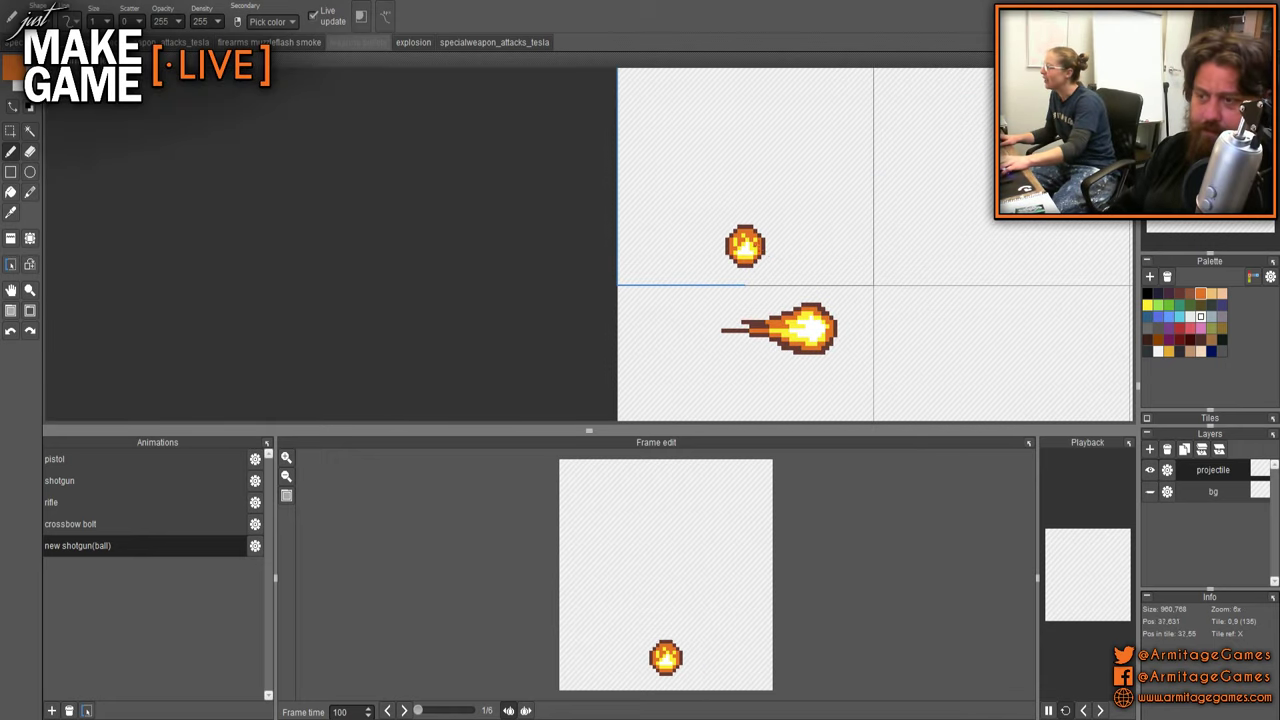
{"action": "left_click", "coordinate": [776, 241]}
{"action": "scroll", "coordinate": [780, 240], "scroll_direction": "up", "scroll_amount": 1}
{"action": "left_click_drag", "start_coordinate": [650, 331], "coordinate": [654, 274]}
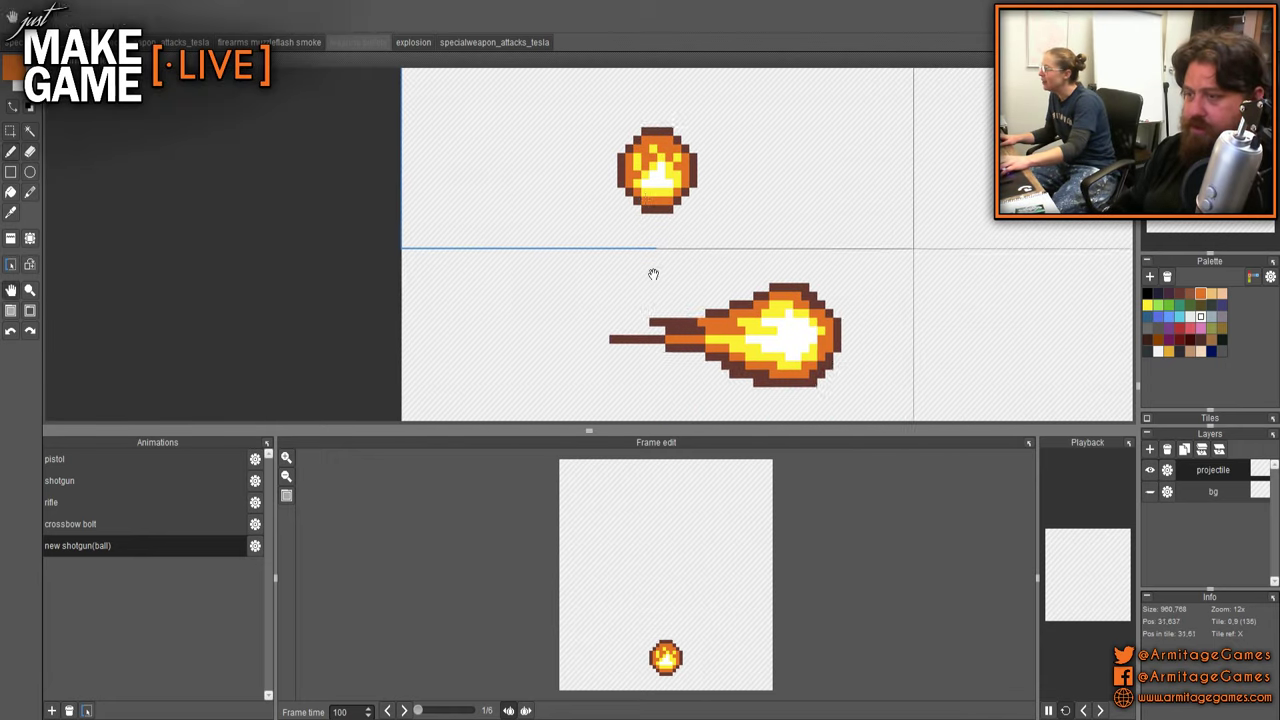
{"action": "scroll", "coordinate": [645, 150], "scroll_direction": "up", "scroll_amount": 2}
{"action": "right_click", "coordinate": [626, 173]}
{"action": "left_click_drag", "start_coordinate": [626, 173], "coordinate": [627, 215]}
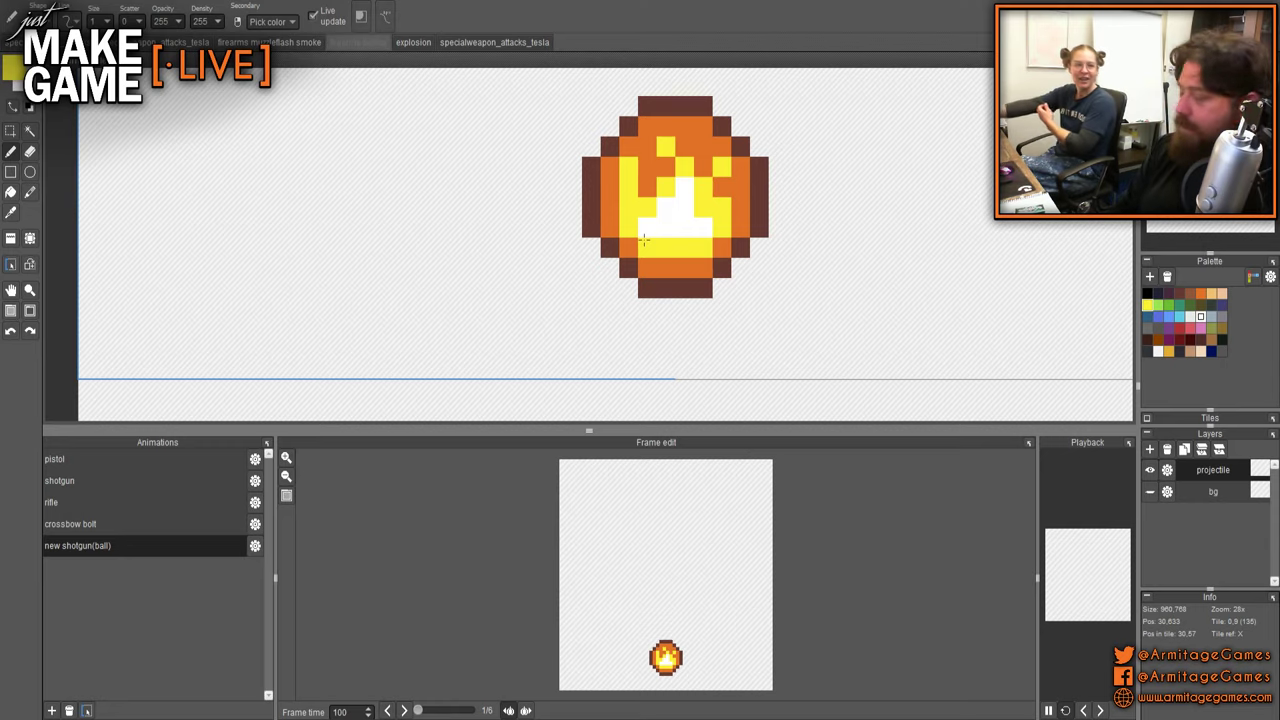
- Shorten the left yellow tongue by painting its top pixel orange
{"action": "scroll", "coordinate": [644, 238], "scroll_direction": "up", "scroll_amount": 3}
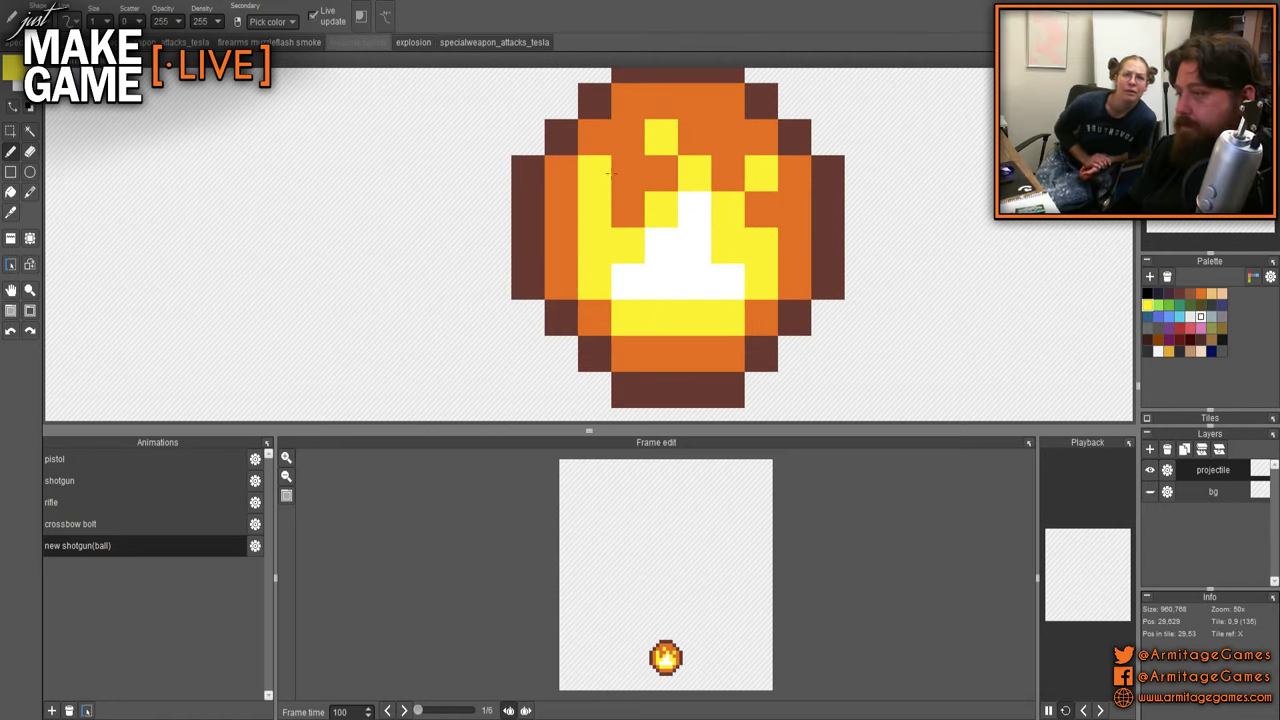
{"action": "right_click", "coordinate": [614, 185]}
{"action": "left_click", "coordinate": [602, 180]}
{"action": "scroll", "coordinate": [822, 219], "scroll_direction": "down", "scroll_amount": 3}
{"action": "scroll", "coordinate": [822, 228], "scroll_direction": "down", "scroll_amount": 4}
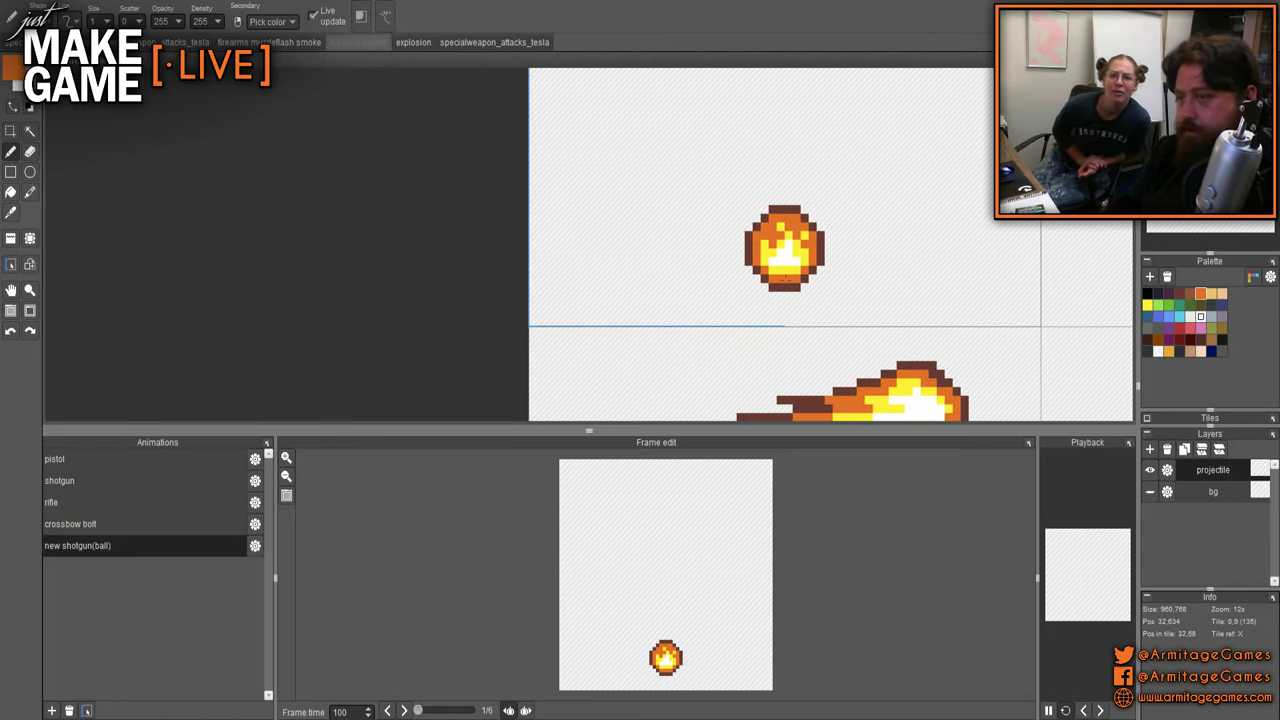
- Connect the spark above the flame to its middle with yellow pixels, forming a tall central tongue
{"action": "scroll", "coordinate": [624, 181], "scroll_direction": "up", "scroll_amount": 7}
{"action": "left_click_drag", "start_coordinate": [754, 185], "coordinate": [717, 240]}
{"action": "right_click", "coordinate": [711, 274]}
{"action": "left_click", "coordinate": [711, 241]}
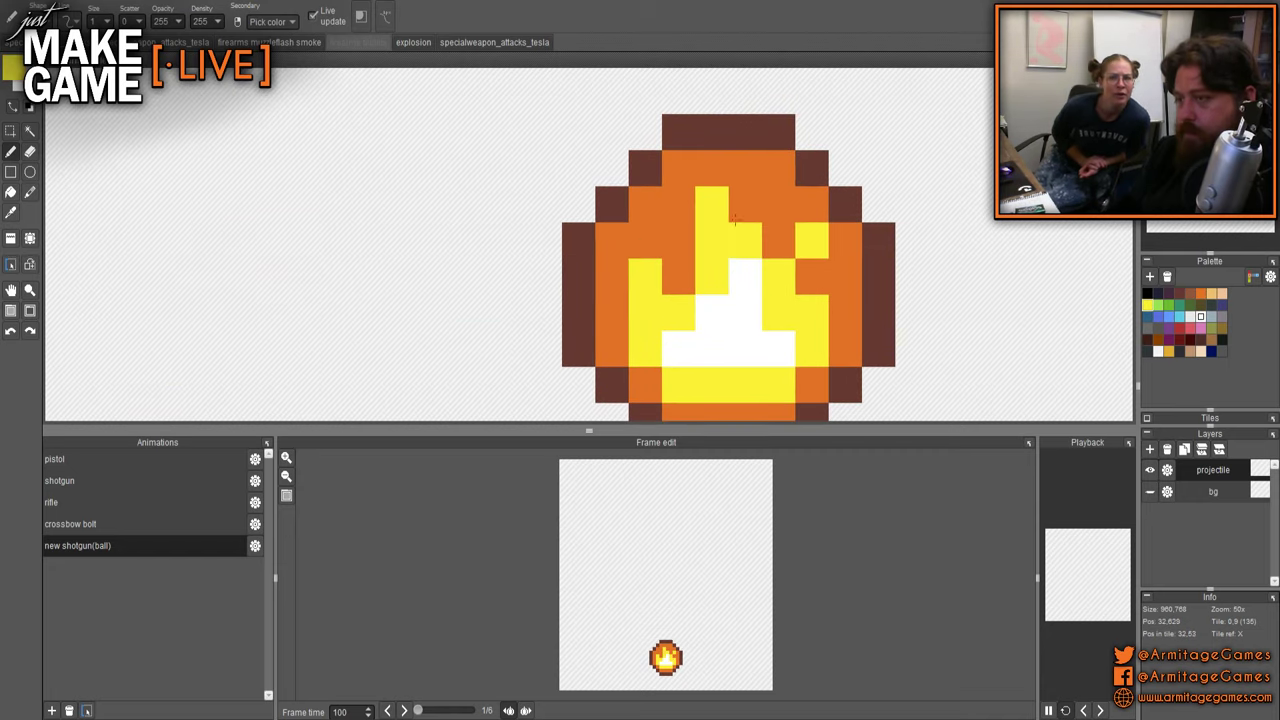
{"action": "left_click", "coordinate": [712, 305]}
{"action": "right_click", "coordinate": [746, 311]}
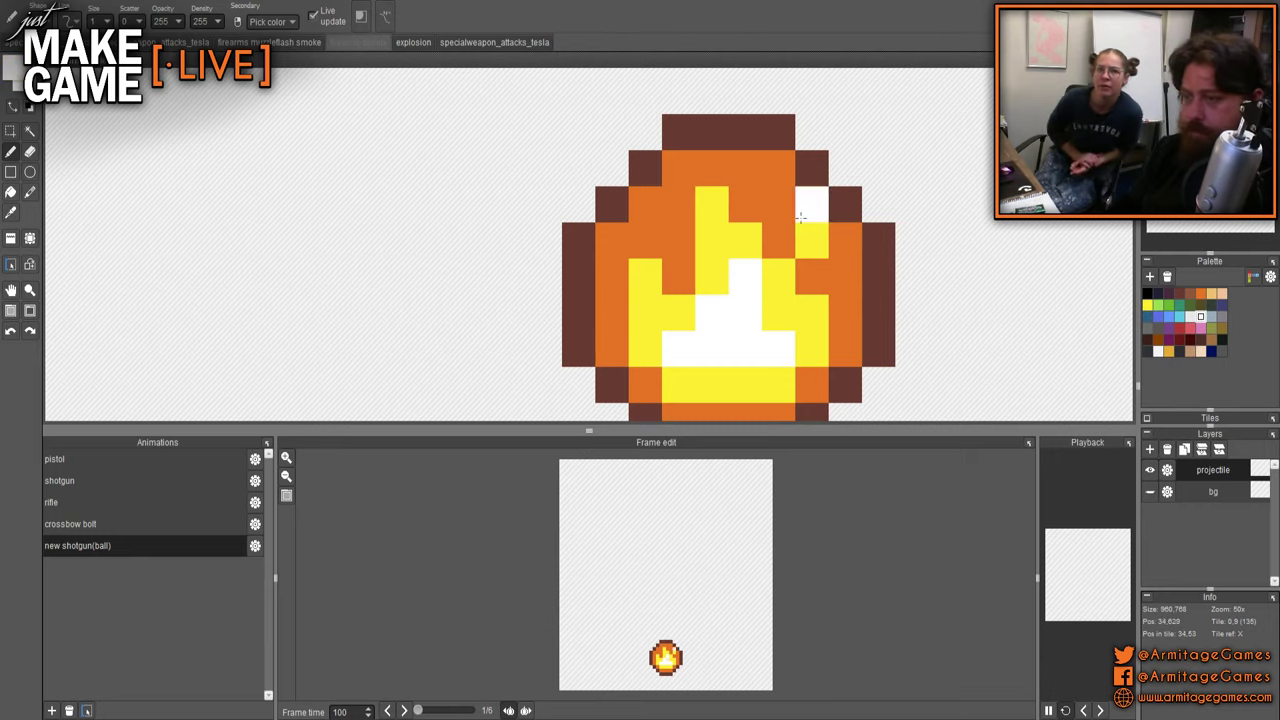
{"action": "right_click", "coordinate": [756, 240]}
- Place a copy of the ball tile in the adjacent tile as the second frame, and return to the Pen tool
{"action": "scroll", "coordinate": [779, 207], "scroll_direction": "down", "scroll_amount": 6}
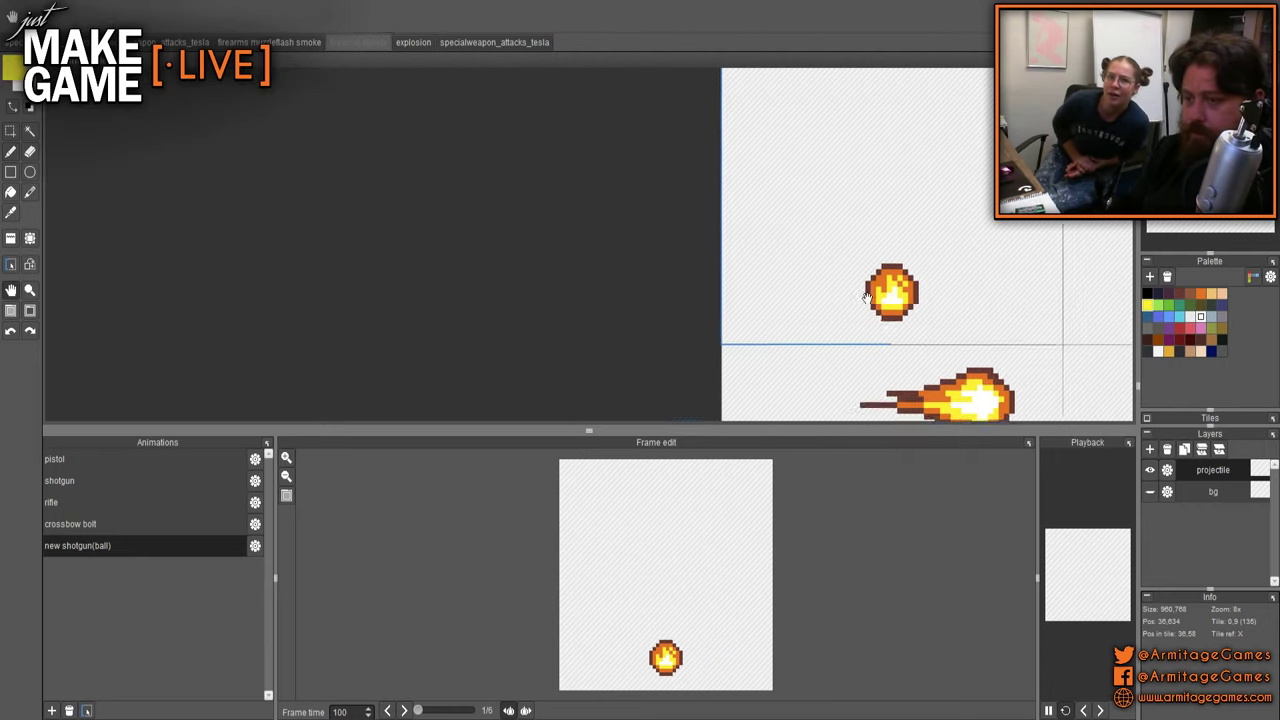
{"action": "key", "text": "t"}
{"action": "left_click_drag", "start_coordinate": [717, 260], "coordinate": [483, 254]}
{"action": "key", "text": "b"}
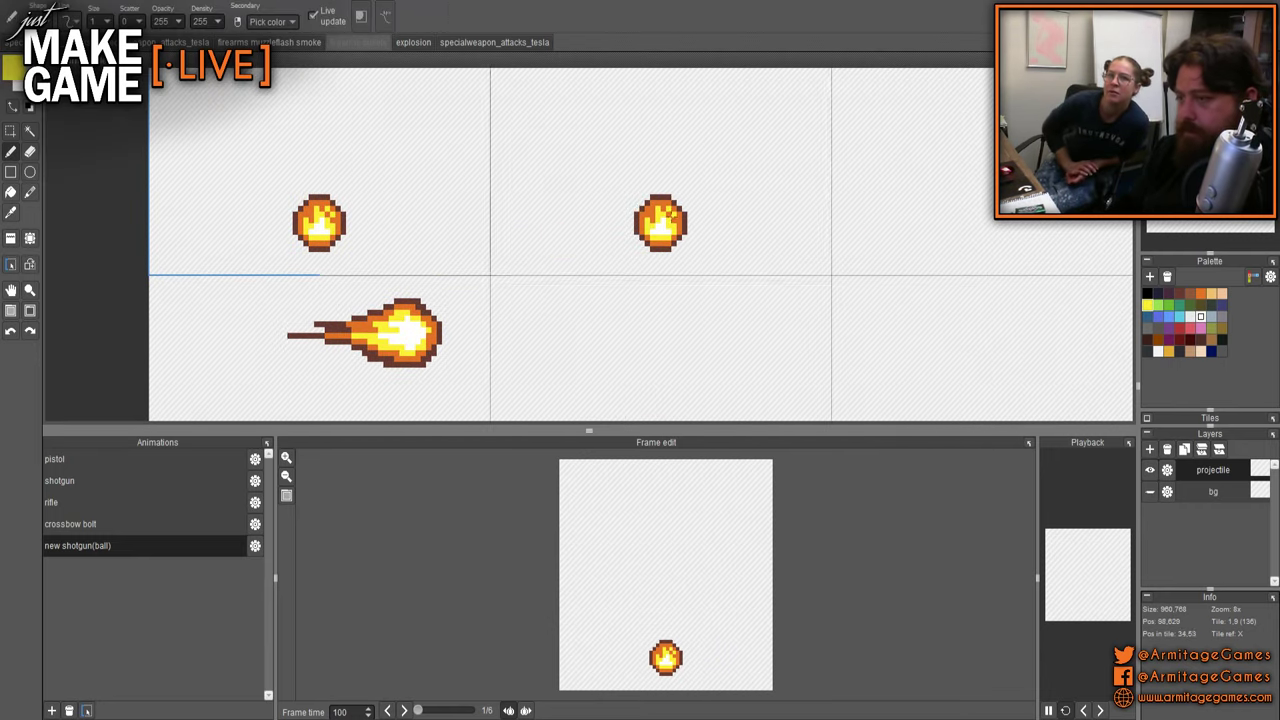
- Reshape the second frame's white core into two short peaks split by a yellow notch, and fill the orange gap above with yellow
{"action": "scroll", "coordinate": [300, 224], "scroll_direction": "up", "scroll_amount": 8}
{"action": "left_click", "coordinate": [605, 295]}
{"action": "right_click", "coordinate": [605, 295]}
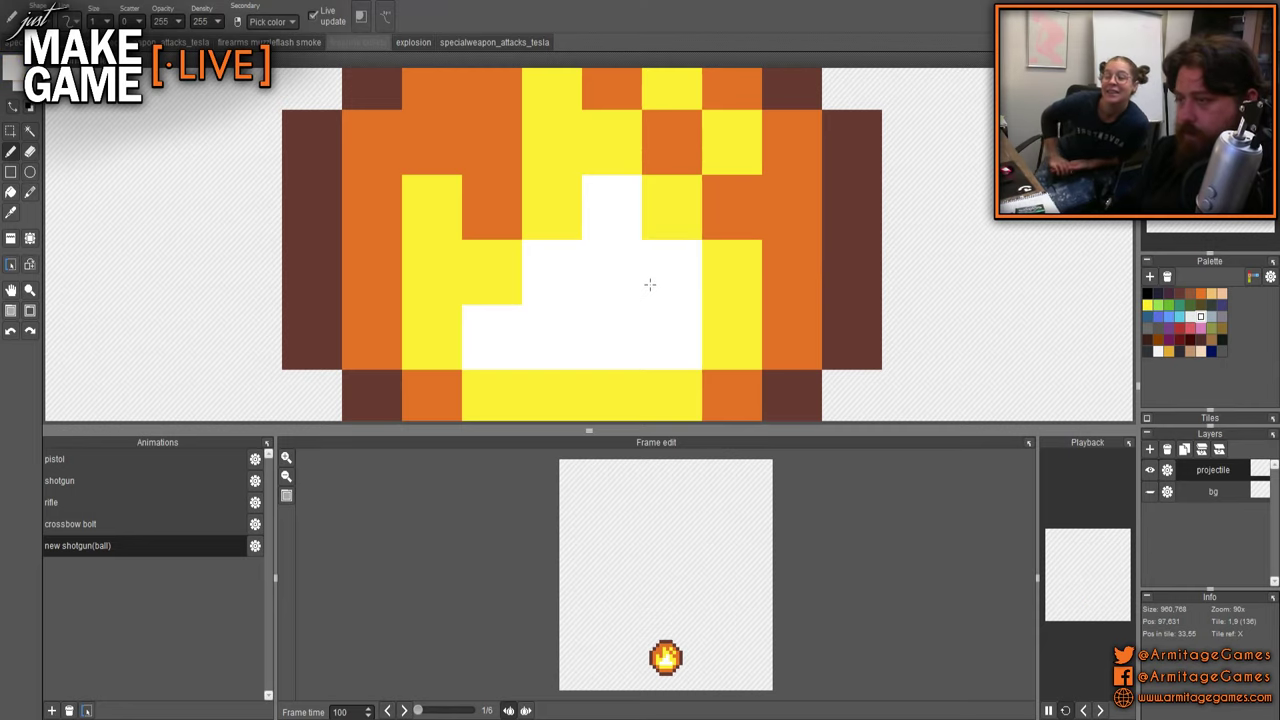
{"action": "right_click", "coordinate": [654, 197]}
{"action": "left_click", "coordinate": [615, 209]}
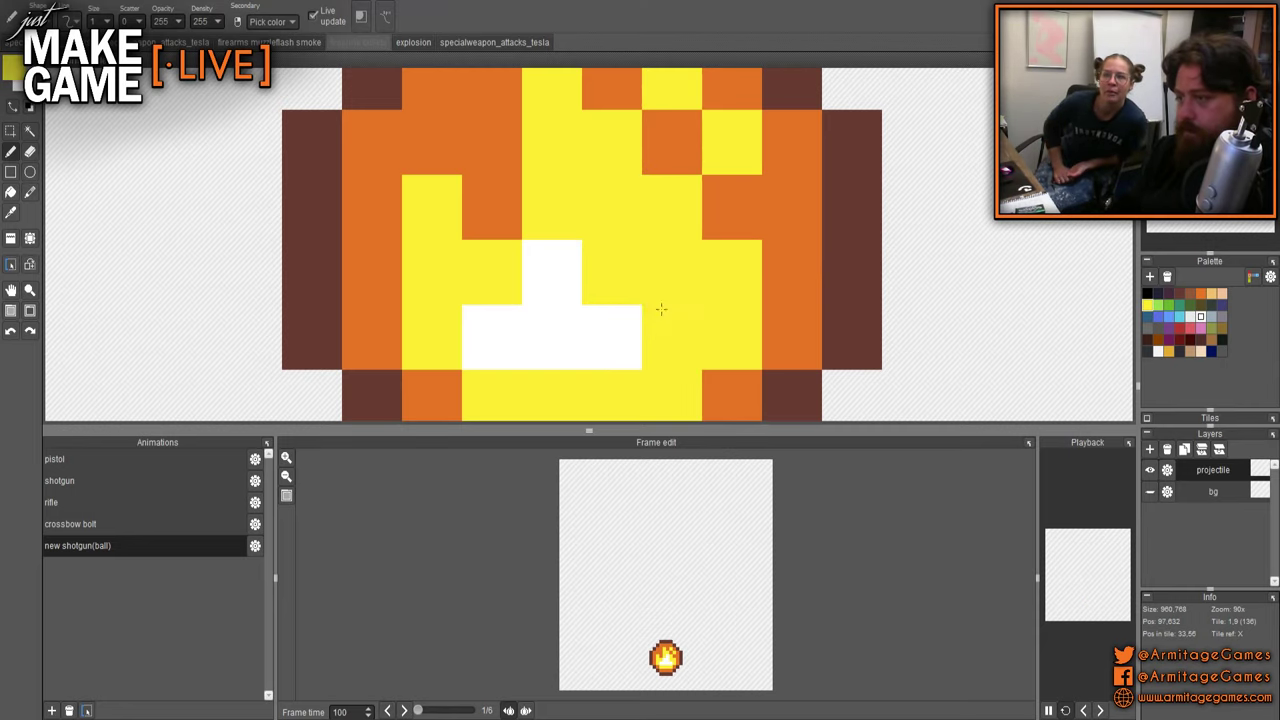
{"action": "right_click", "coordinate": [652, 339]}
{"action": "left_click", "coordinate": [666, 264]}
{"action": "left_click_drag", "start_coordinate": [628, 209], "coordinate": [649, 329]}
{"action": "right_click", "coordinate": [649, 329]}
{"action": "left_click", "coordinate": [632, 135]}
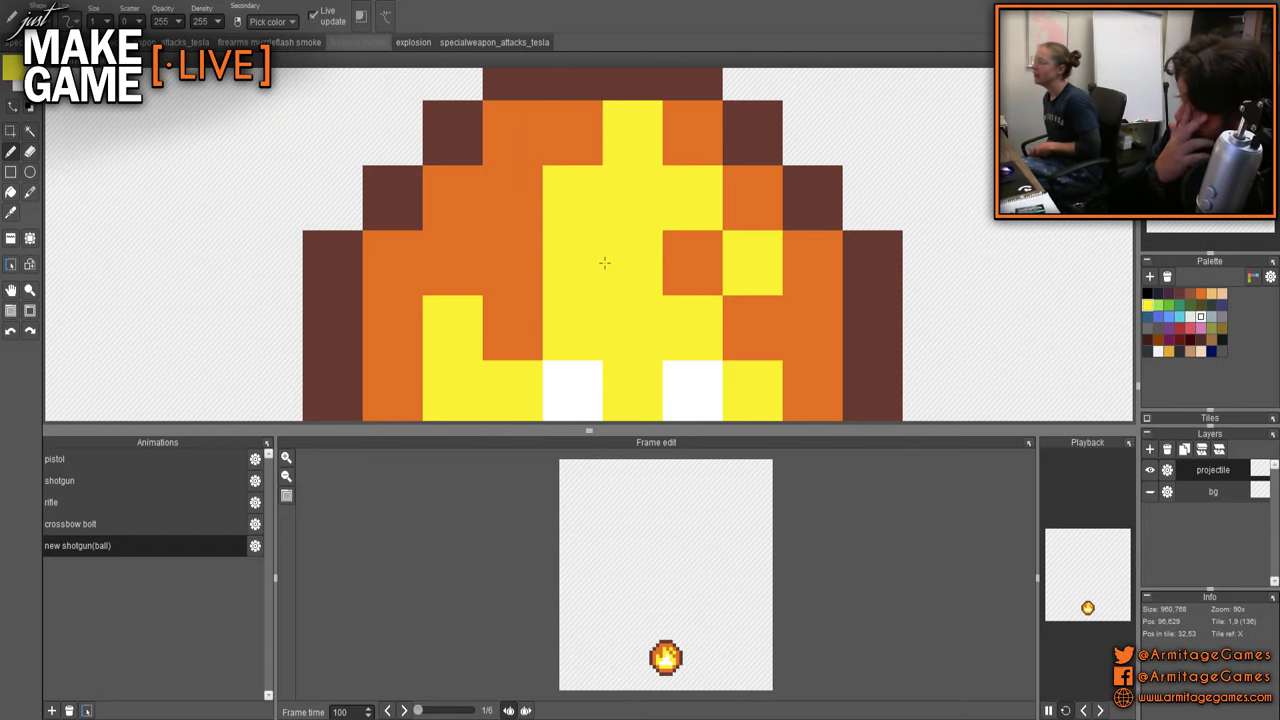
{"action": "scroll", "coordinate": [586, 284], "scroll_direction": "down", "scroll_amount": 5}
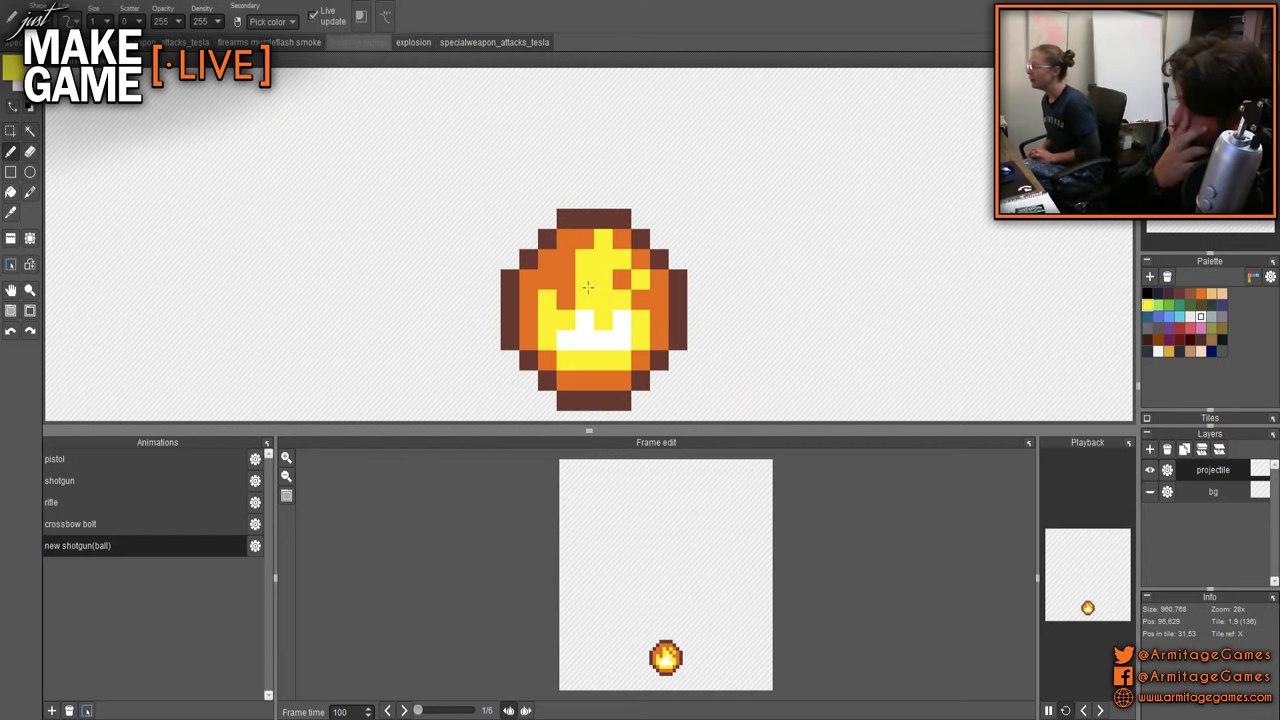
{"action": "scroll", "coordinate": [779, 233], "scroll_direction": "down", "scroll_amount": 3}
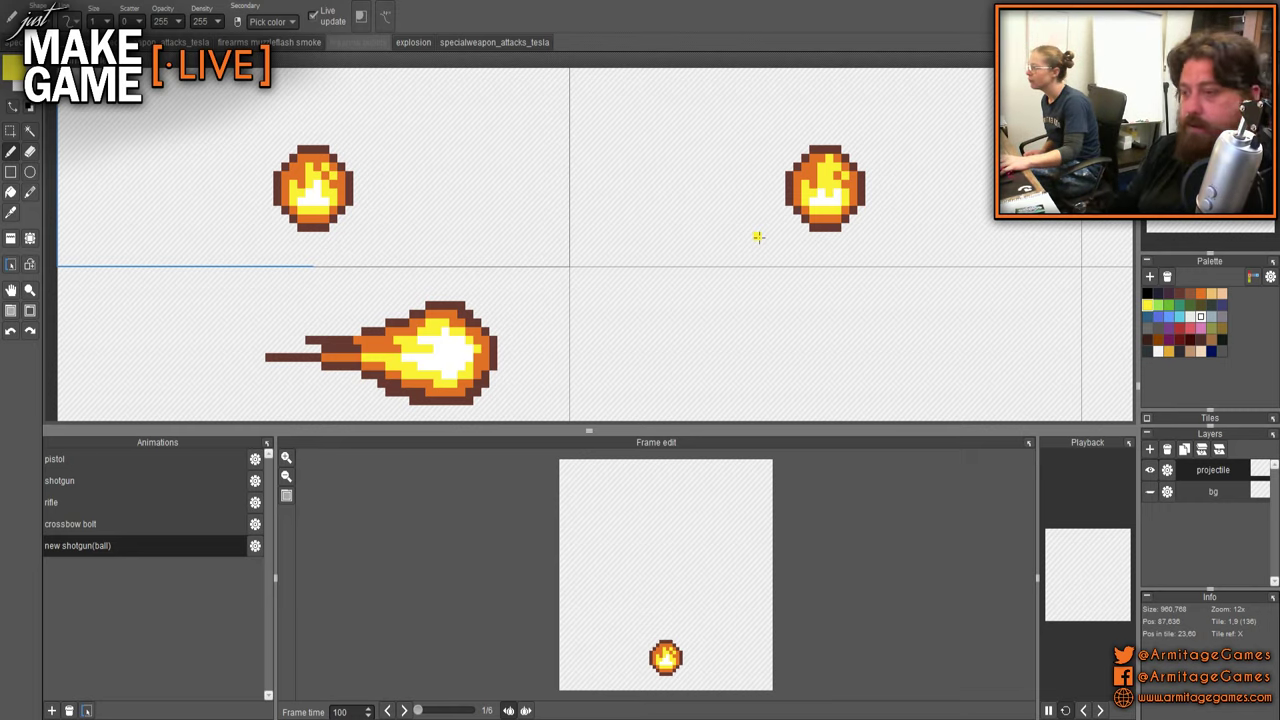
- Separate the tip of the second frame's left yellow tongue as a spark by painting the pixel below it orange
{"action": "scroll", "coordinate": [862, 245], "scroll_direction": "up", "scroll_amount": 3}
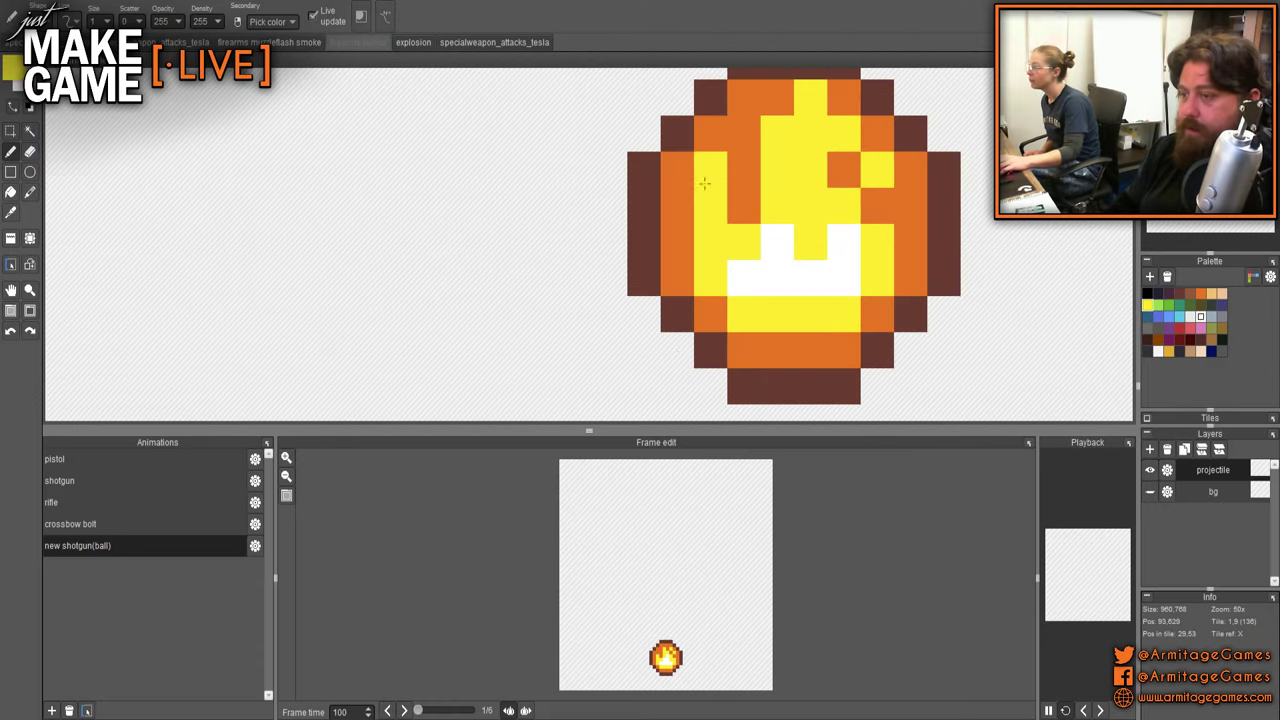
{"action": "right_click", "coordinate": [741, 192]}
{"action": "left_click_drag", "start_coordinate": [711, 205], "coordinate": [765, 210]}
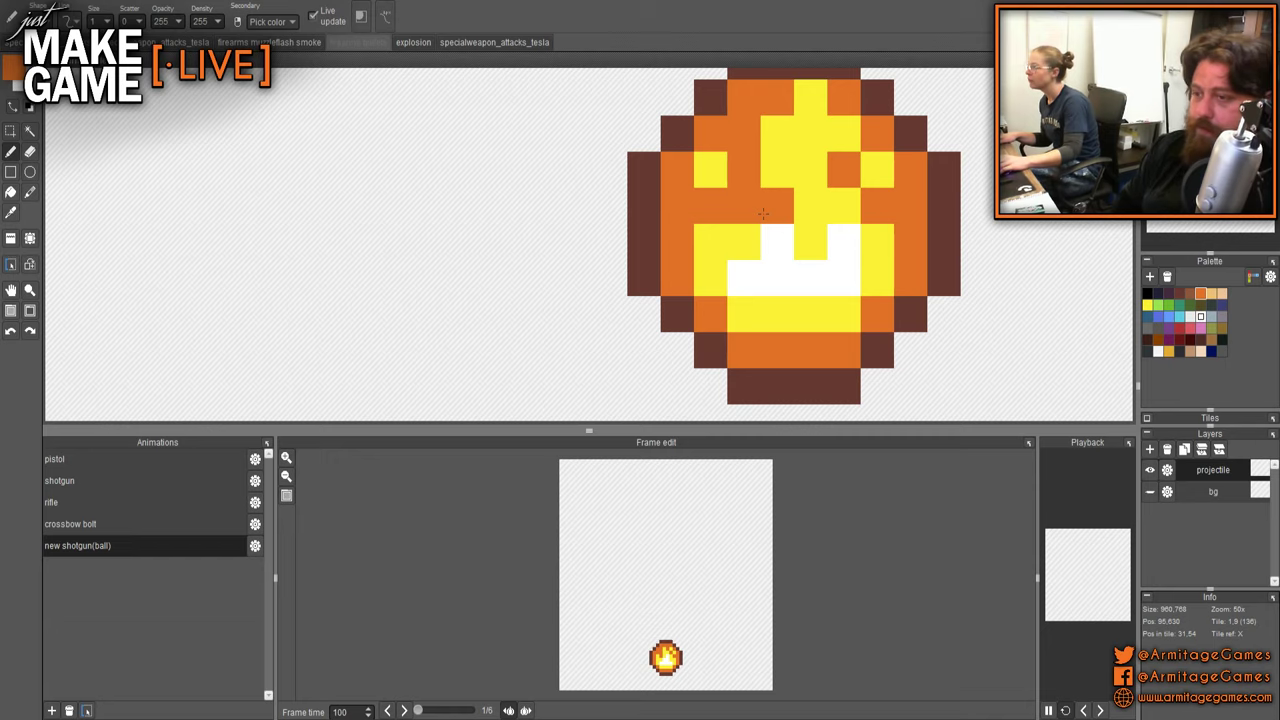
{"action": "key", "text": "ctrl+z"}
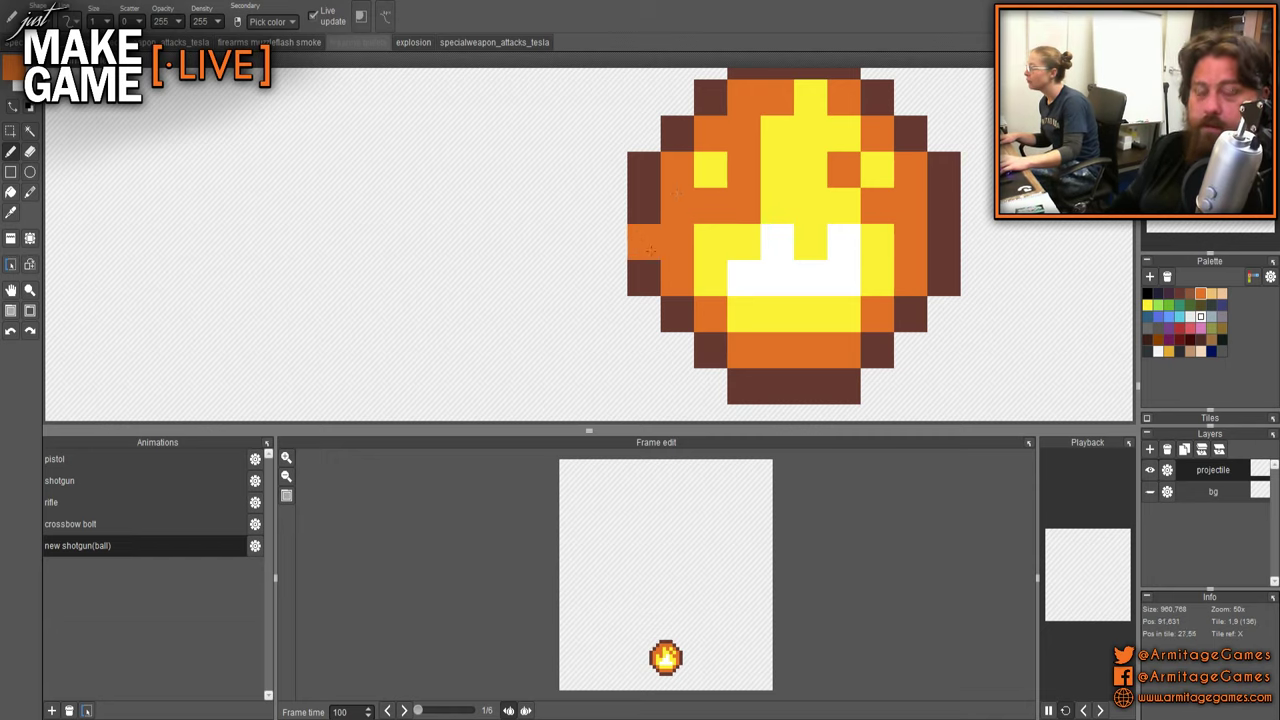
{"action": "scroll", "coordinate": [649, 268], "scroll_direction": "down", "scroll_amount": 3}
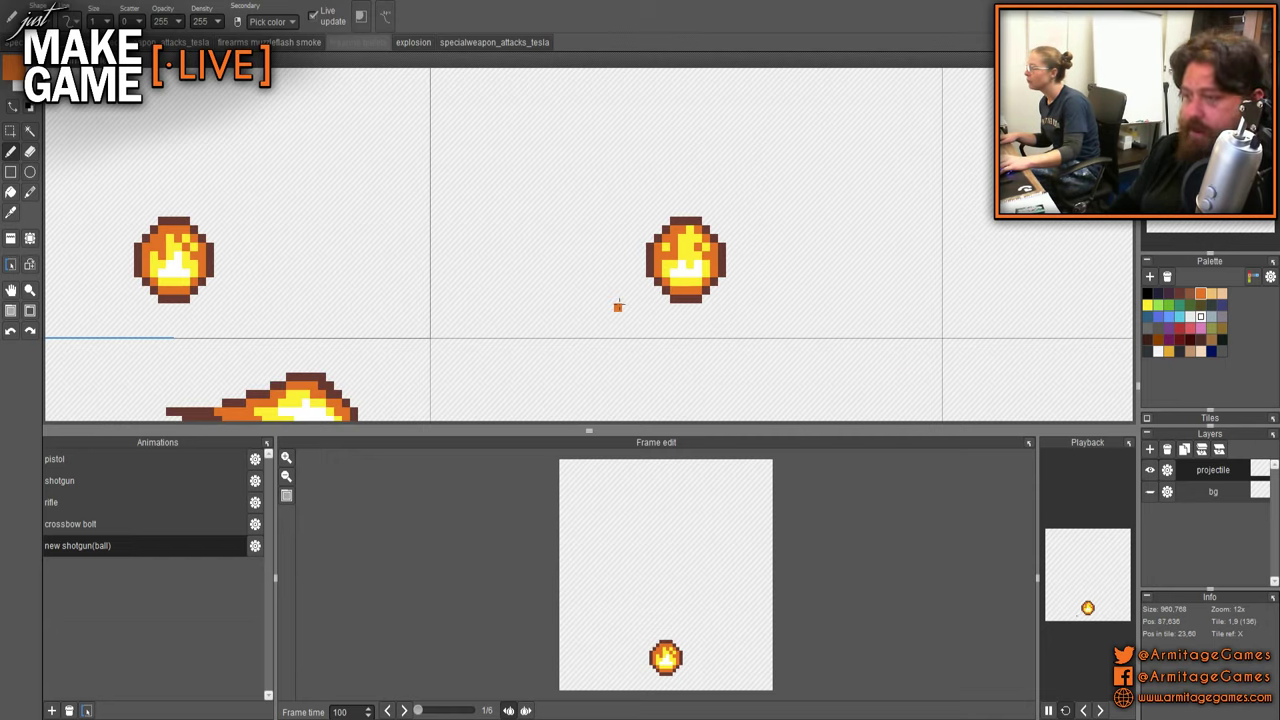
- Raise the white core's left peak in the second frame and widen the tip of the yellow tongue around an orange gap
{"action": "scroll", "coordinate": [634, 290], "scroll_direction": "up", "scroll_amount": 3}
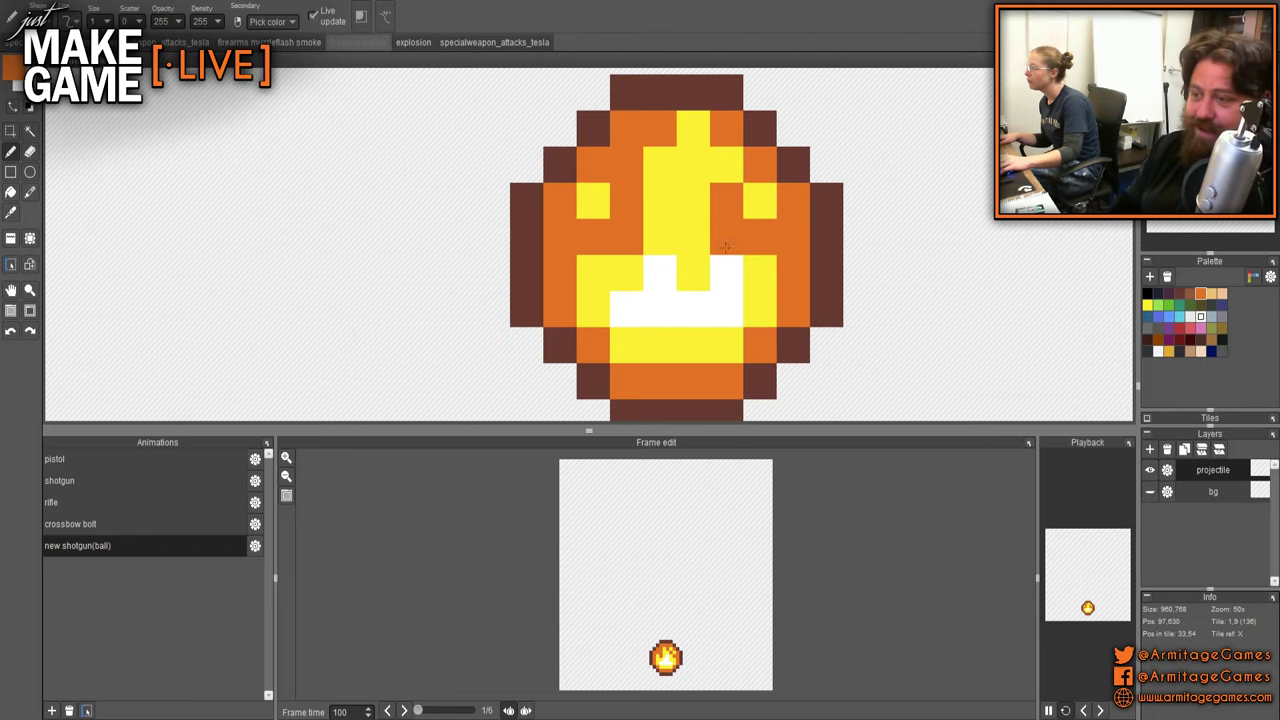
{"action": "scroll", "coordinate": [632, 270], "scroll_direction": "down", "scroll_amount": 3}
{"action": "mouse_move", "coordinate": [549, 291]}
{"action": "left_mouse_down"}
{"action": "mouse_move", "coordinate": [840, 294]}
{"action": "mouse_move", "coordinate": [622, 287]}
{"action": "left_mouse_up"}
{"action": "right_click", "coordinate": [786, 288]}
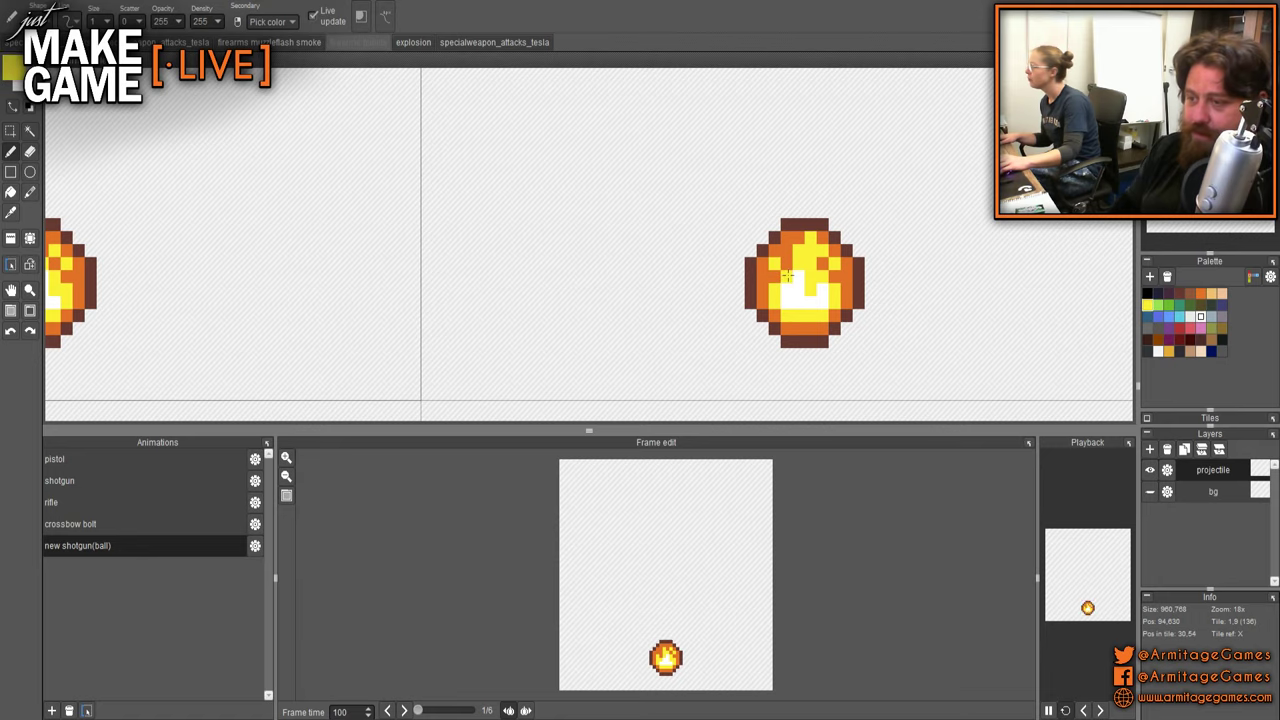
{"action": "scroll", "coordinate": [788, 288], "scroll_direction": "down", "scroll_amount": 2}
{"action": "scroll", "coordinate": [788, 288], "scroll_direction": "up", "scroll_amount": 2}
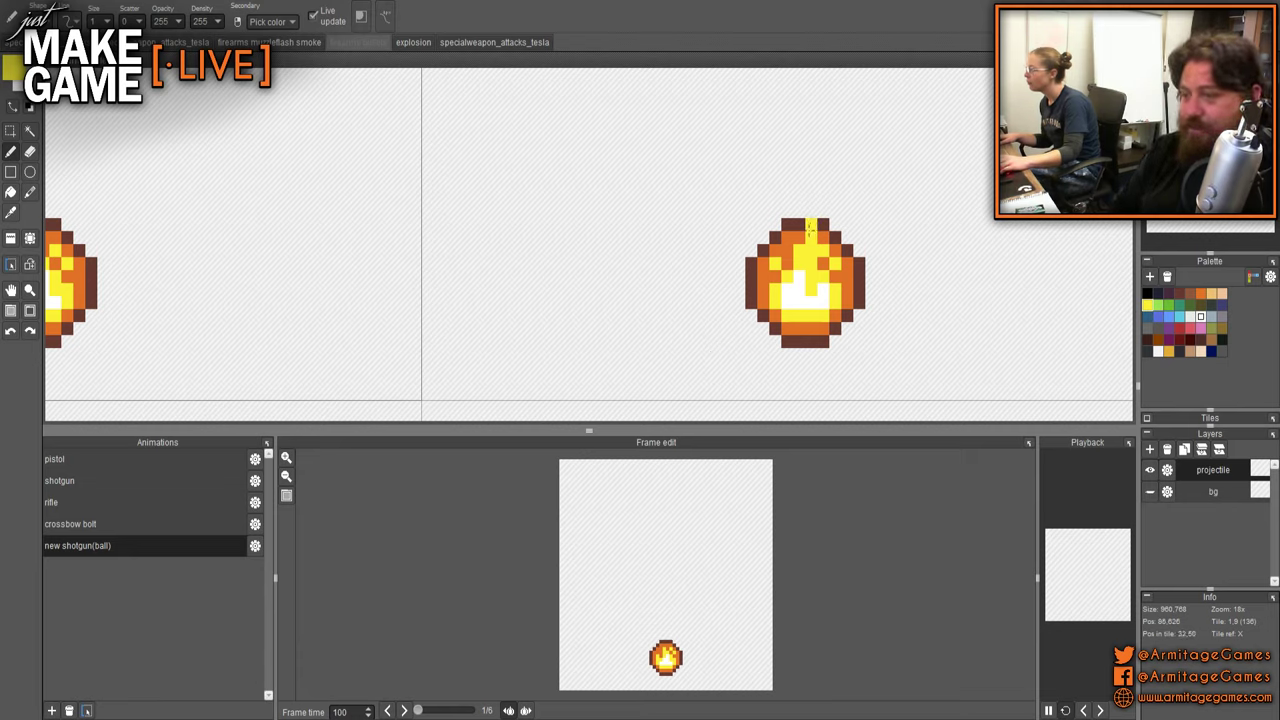
{"action": "left_click", "coordinate": [800, 252], "text": "alt"}
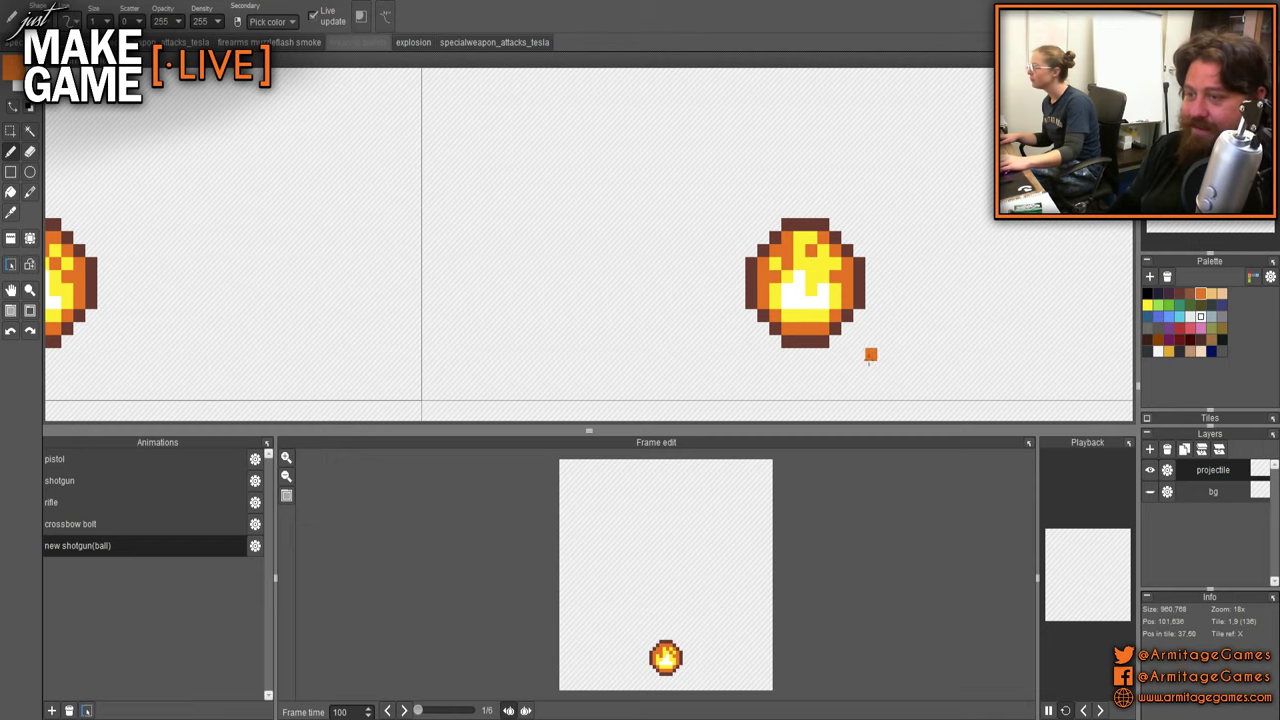
{"action": "scroll", "coordinate": [699, 283], "scroll_direction": "down", "scroll_amount": 3}
{"action": "scroll", "coordinate": [699, 283], "scroll_direction": "up", "scroll_amount": 1}
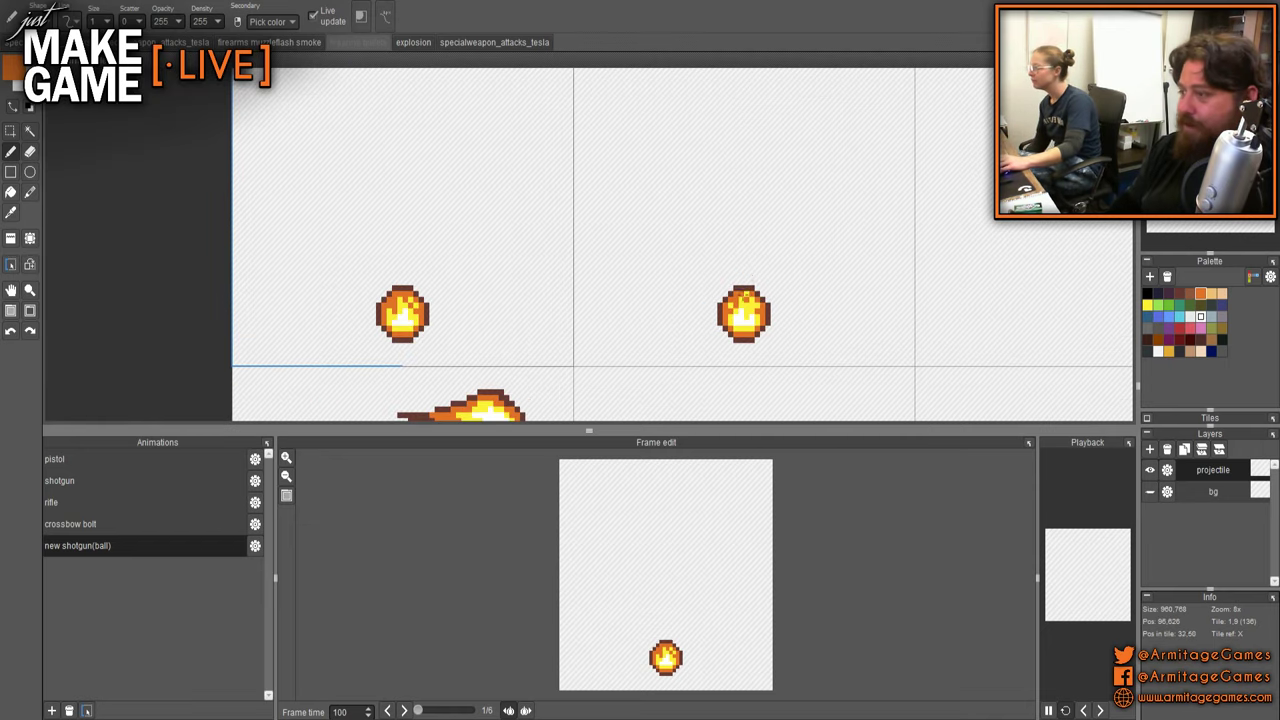
- Compare the first and second ball frames by going back and forth between them in the enlarged frame preview
{"action": "scroll", "coordinate": [742, 301], "scroll_direction": "up", "scroll_amount": 2}
{"action": "scroll", "coordinate": [996, 229], "scroll_direction": "down", "scroll_amount": 2}
{"action": "left_click_drag", "start_coordinate": [890, 268], "coordinate": [559, 218]}
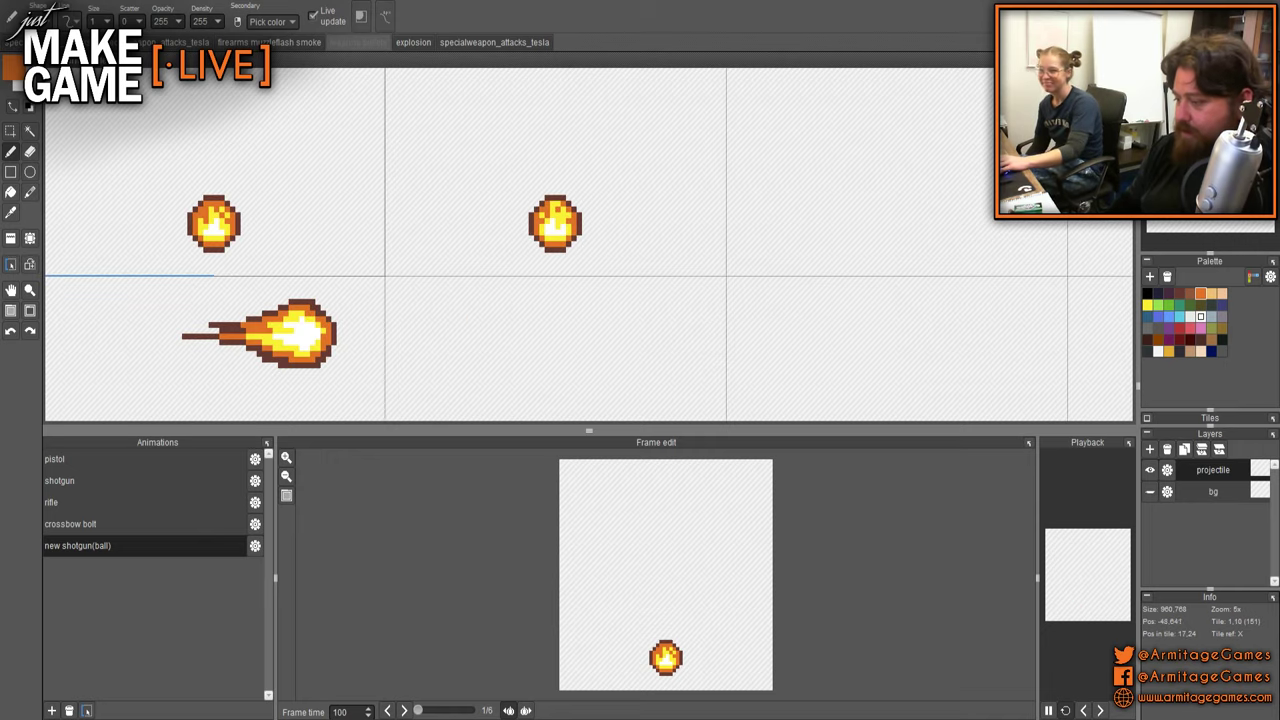
{"action": "left_click", "coordinate": [405, 710]}
{"action": "left_click", "coordinate": [389, 711]}
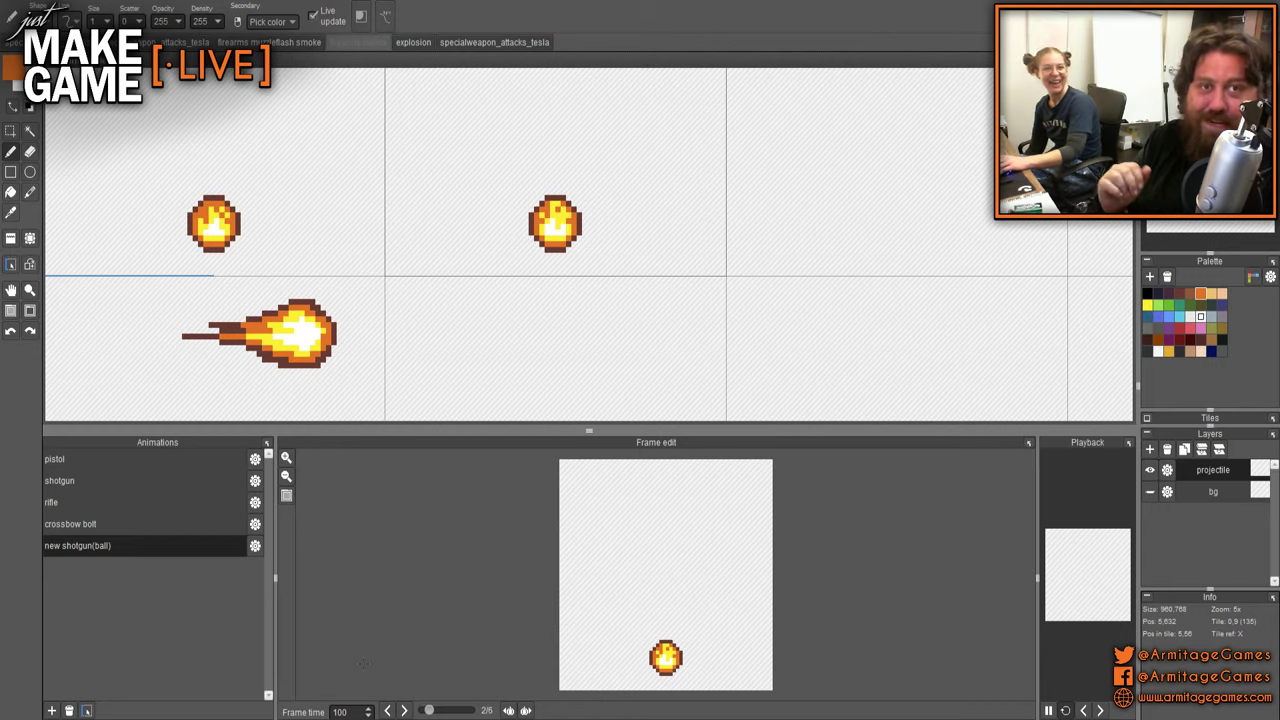
{"action": "scroll", "coordinate": [682, 645], "scroll_direction": "up", "scroll_amount": 3}
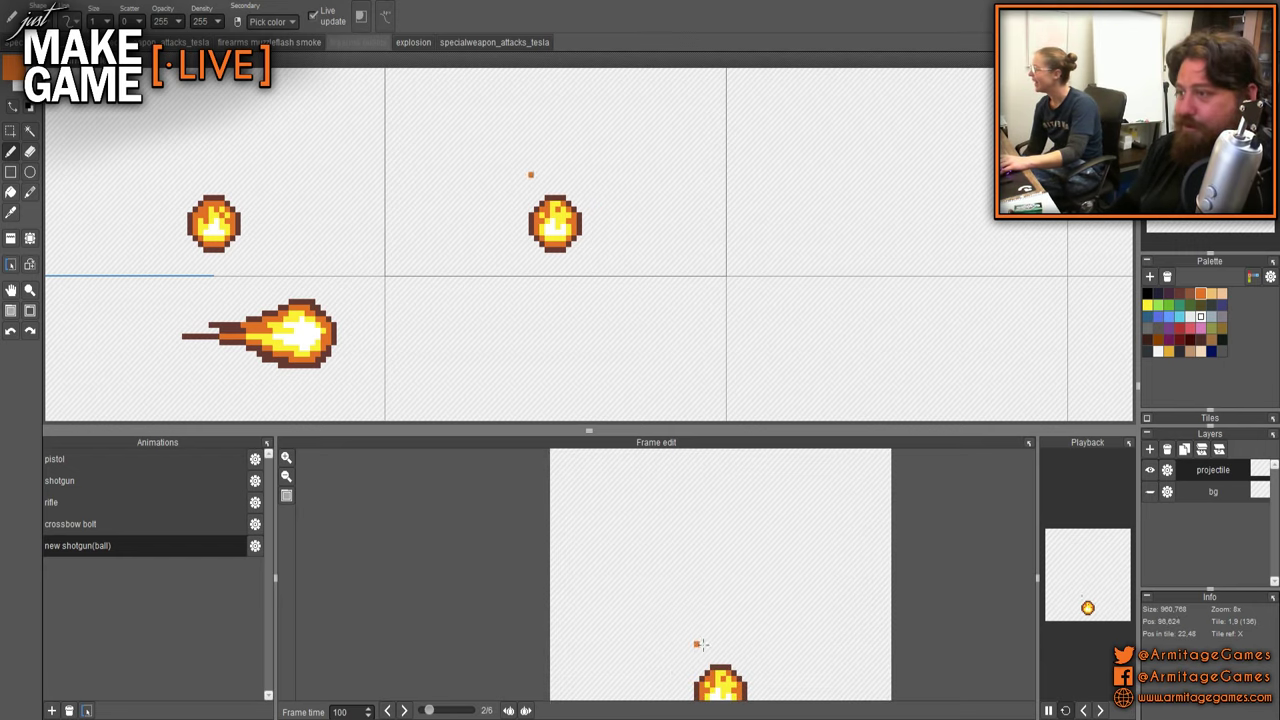
{"action": "left_click_drag", "start_coordinate": [750, 678], "coordinate": [683, 606]}
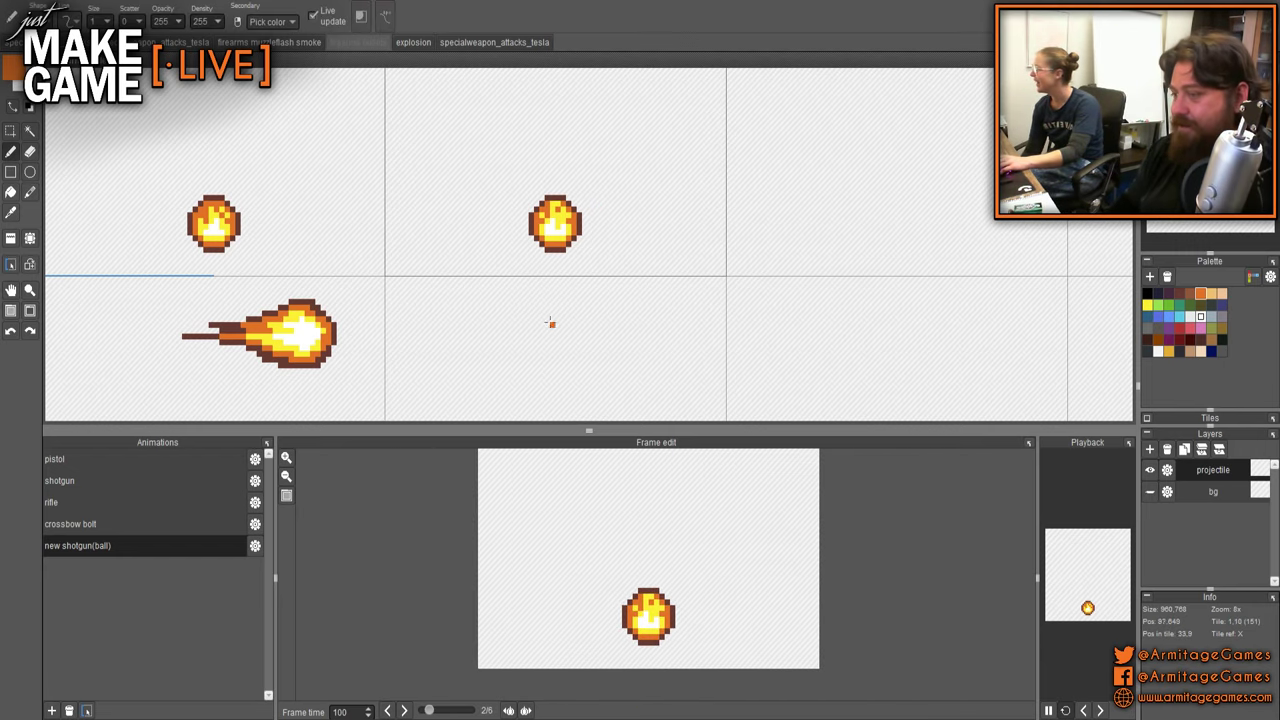
{"action": "scroll", "coordinate": [560, 280], "scroll_direction": "up", "scroll_amount": 3}
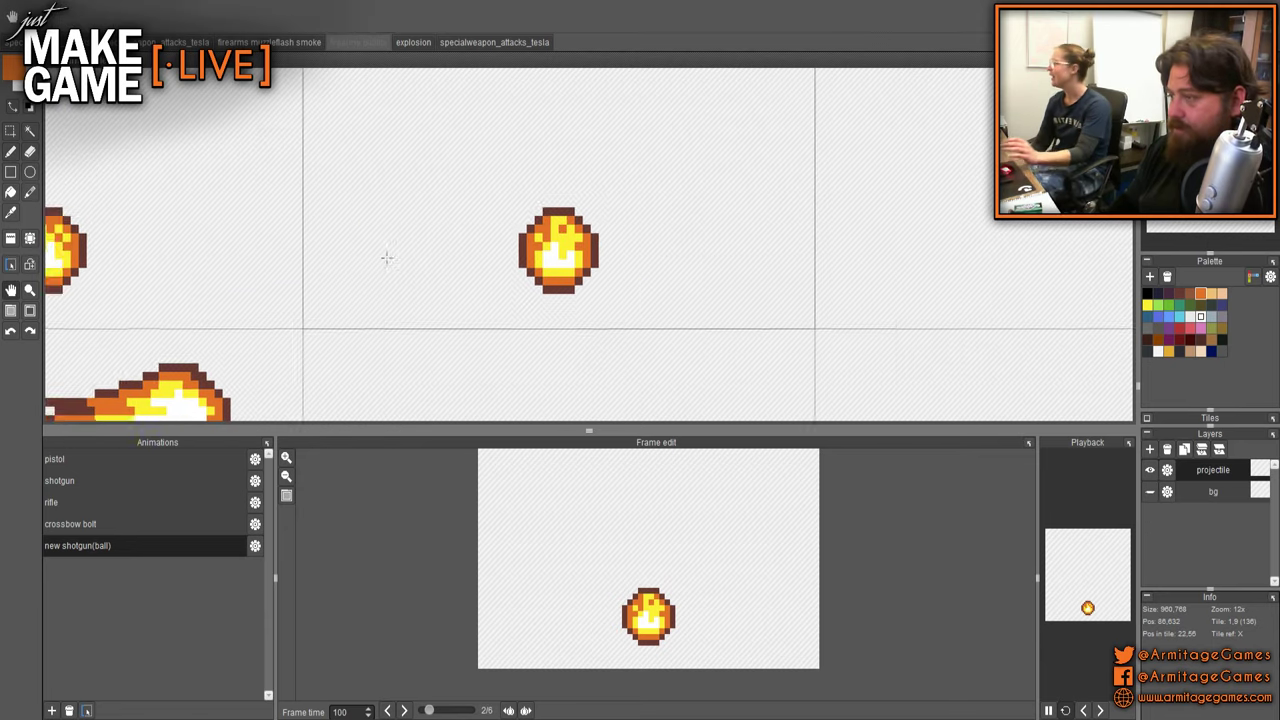
{"action": "left_click_drag", "start_coordinate": [387, 258], "coordinate": [343, 257]}
{"action": "left_click", "coordinate": [387, 710]}
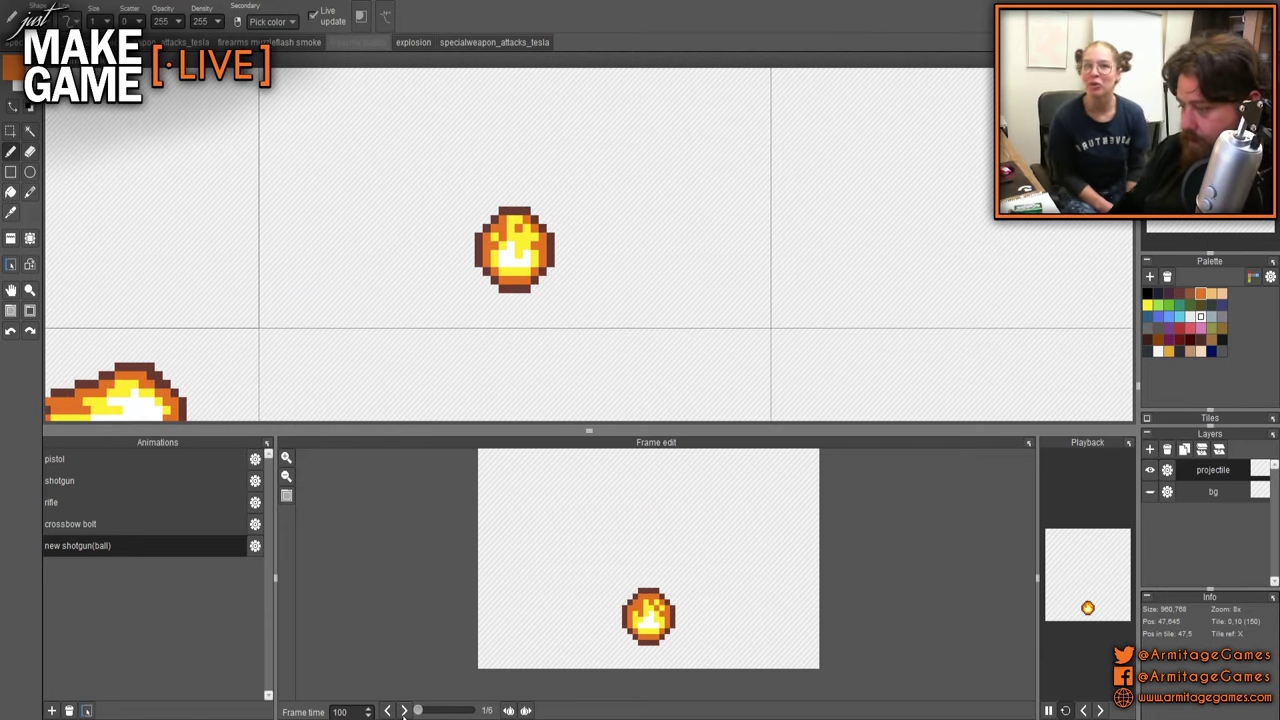
{"action": "left_click", "coordinate": [386, 710]}
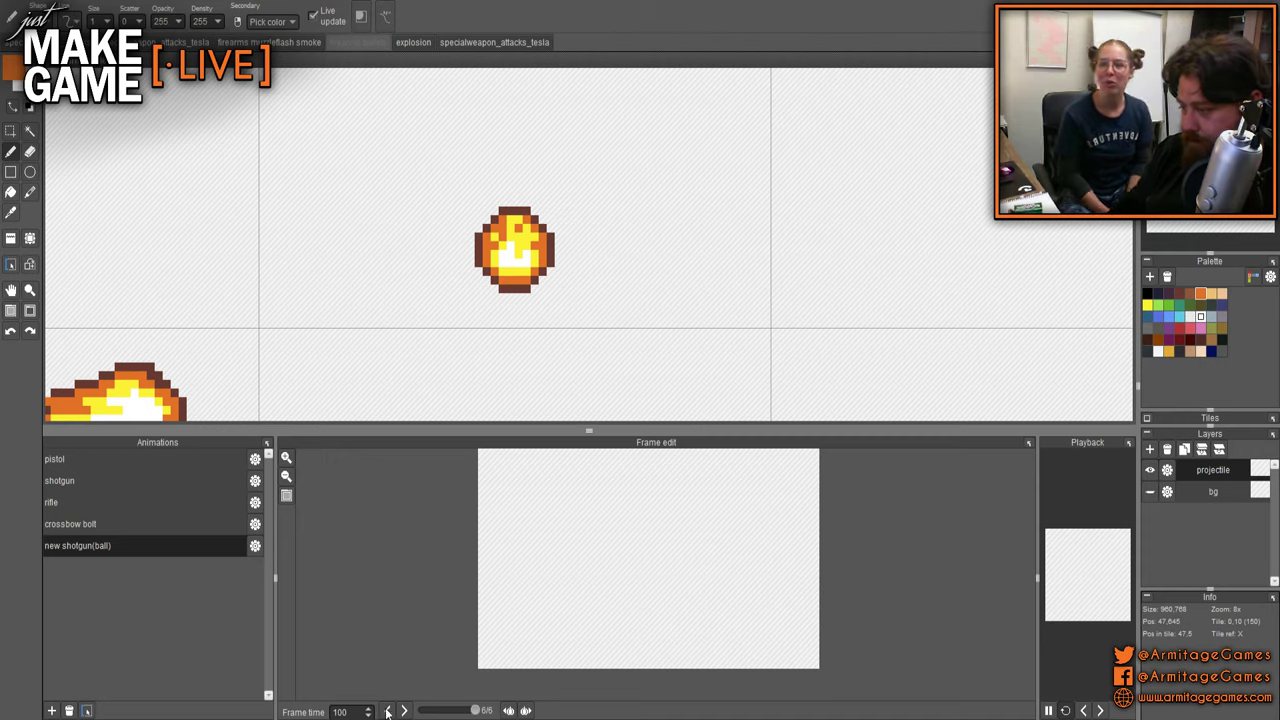
{"action": "left_click", "coordinate": [402, 710]}
{"action": "left_click", "coordinate": [402, 710]}
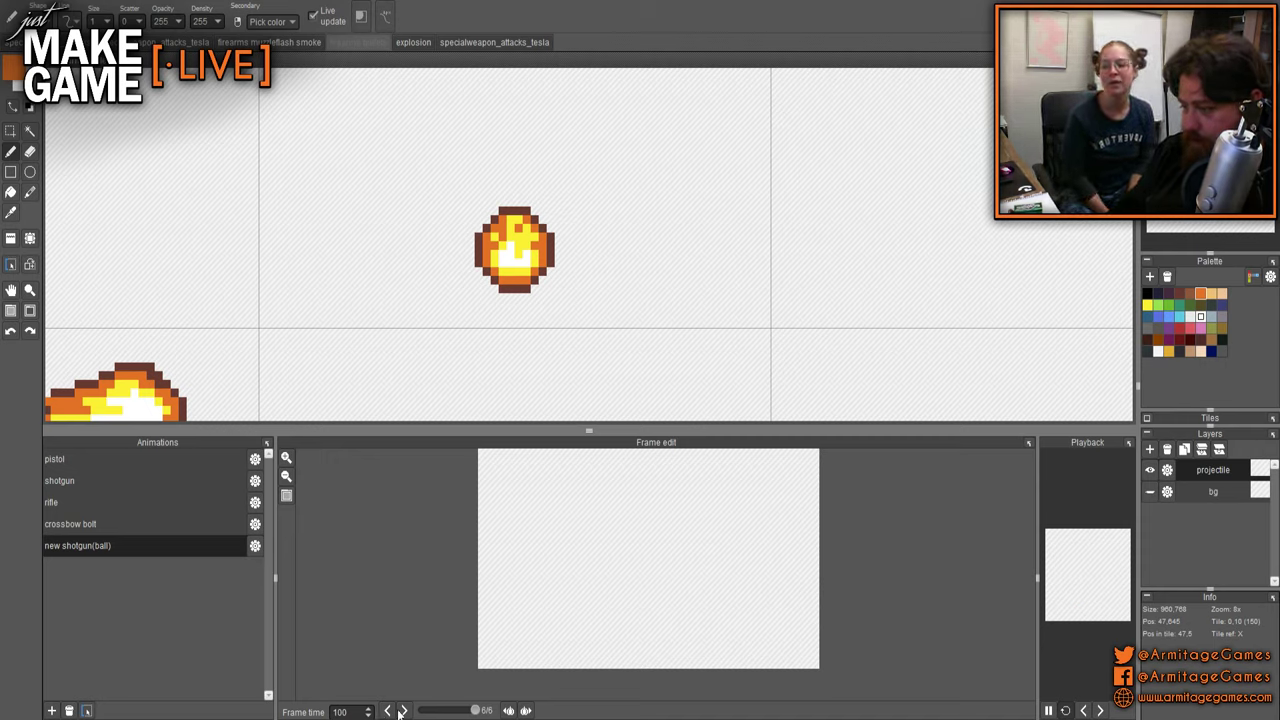
{"action": "left_click", "coordinate": [402, 710]}
{"action": "left_click", "coordinate": [402, 710]}
{"action": "left_click", "coordinate": [388, 711]}
{"action": "left_click", "coordinate": [402, 711]}
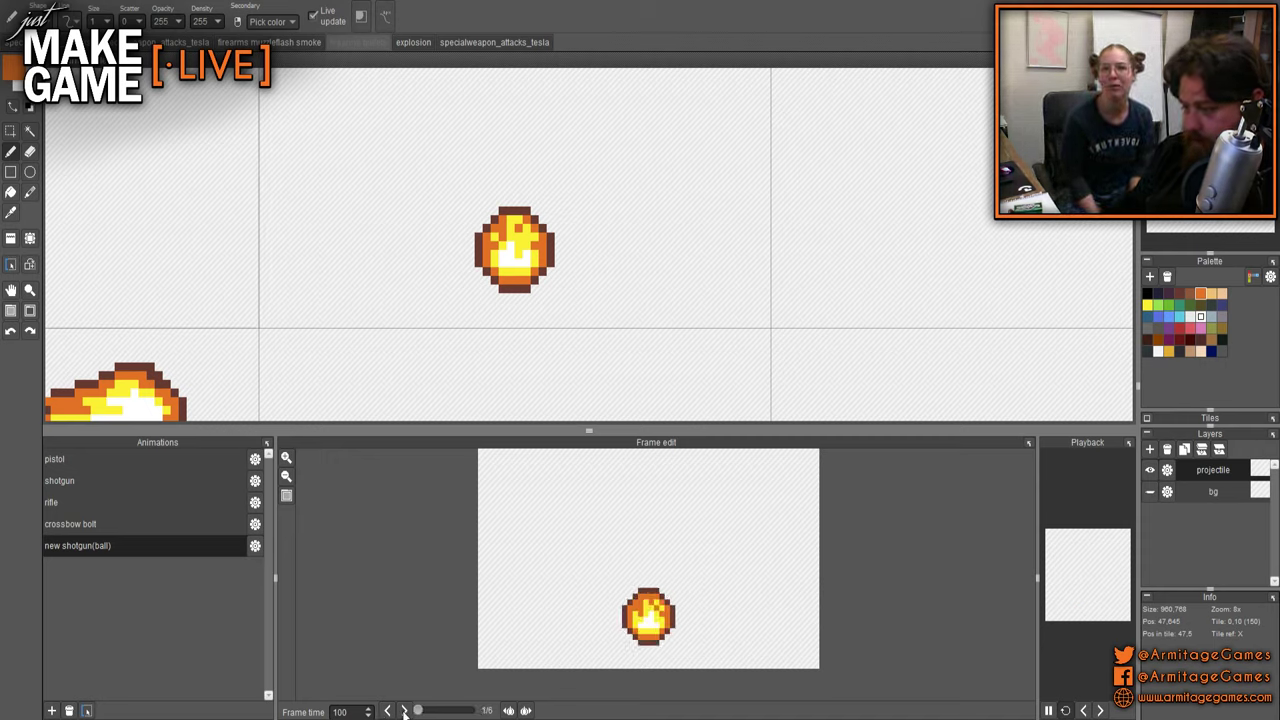
{"action": "left_click", "coordinate": [405, 711]}
- Place a copy of the second frame's ball tile in the next tile as the third frame, and return to the Pen tool
{"action": "scroll", "coordinate": [569, 411], "scroll_direction": "down", "scroll_amount": 3}
{"action": "key", "text": "t"}
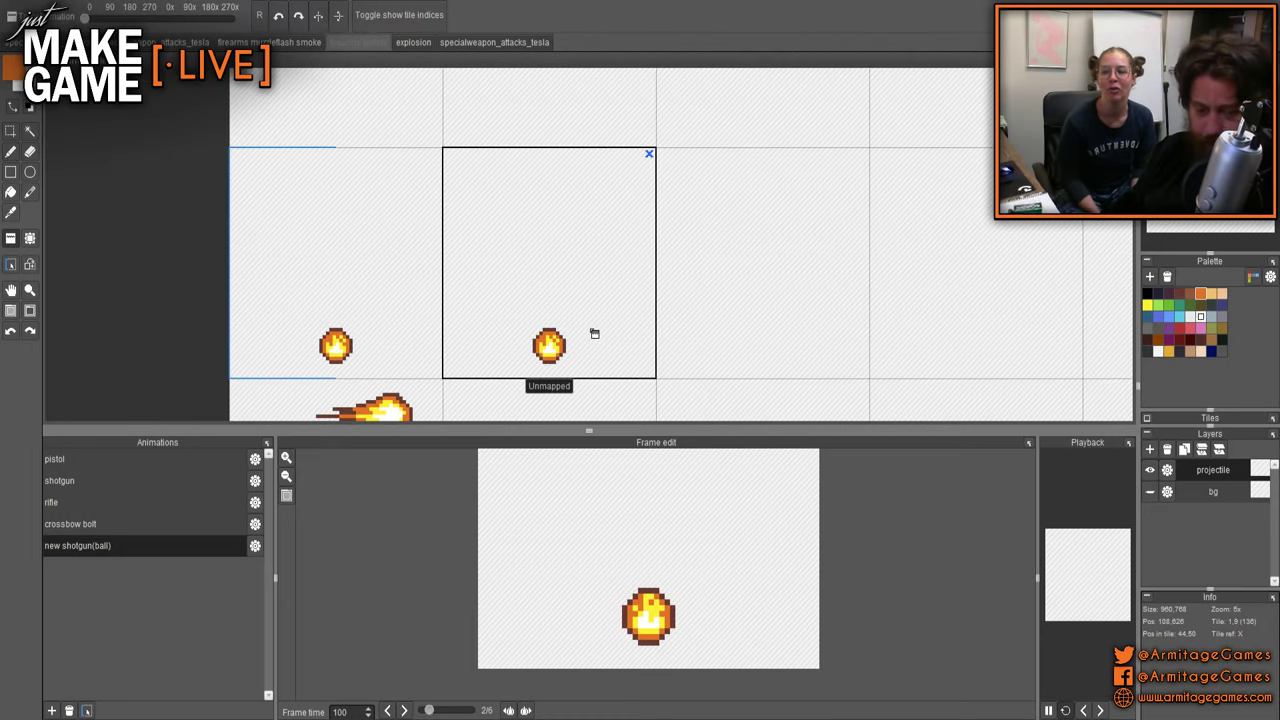
{"action": "right_click", "coordinate": [636, 331]}
{"action": "left_click", "coordinate": [739, 328]}
{"action": "scroll", "coordinate": [742, 329], "scroll_direction": "up", "scroll_amount": 3}
{"action": "left_click_drag", "start_coordinate": [891, 340], "coordinate": [708, 165]}
{"action": "scroll", "coordinate": [708, 165], "scroll_direction": "up", "scroll_amount": 2}
{"action": "key", "text": "b"}
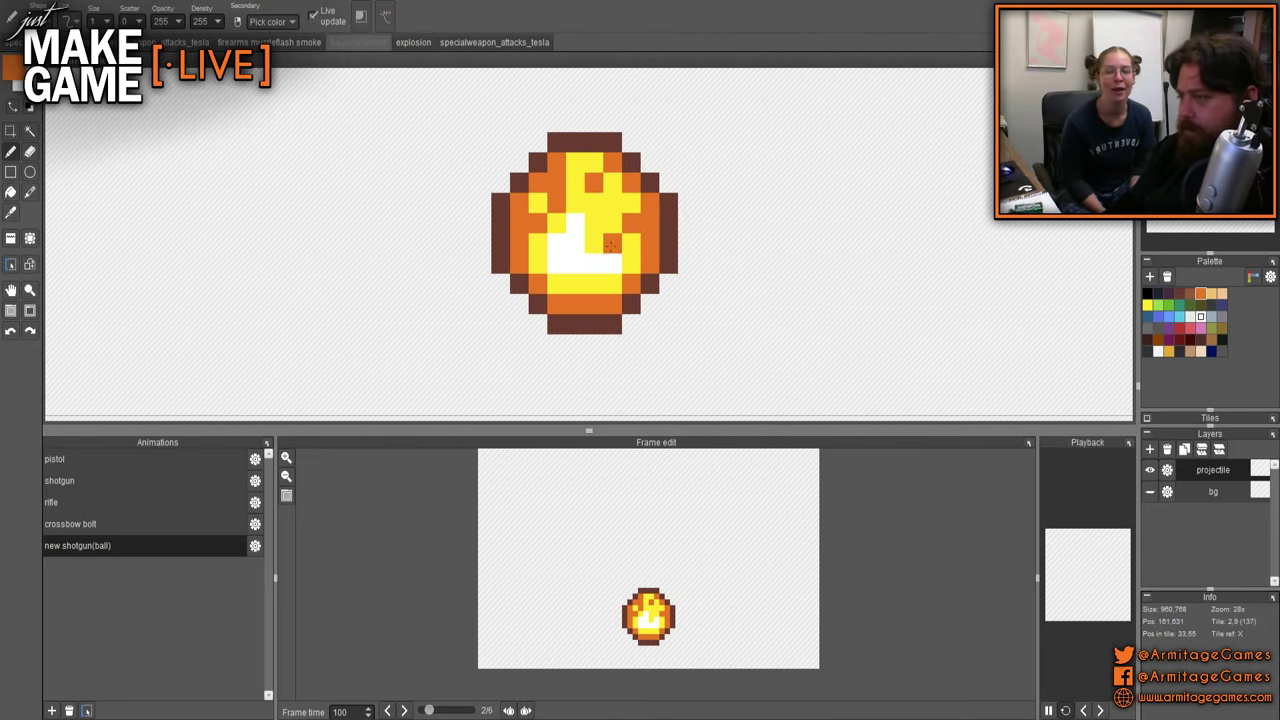
- Reshape the third frame's white core into a left and a right peak with a yellow notch between them
{"action": "scroll", "coordinate": [610, 246], "scroll_direction": "up", "scroll_amount": 1}
{"action": "right_click", "coordinate": [535, 238]}
{"action": "left_click", "coordinate": [532, 216]}
{"action": "right_click", "coordinate": [580, 211]}
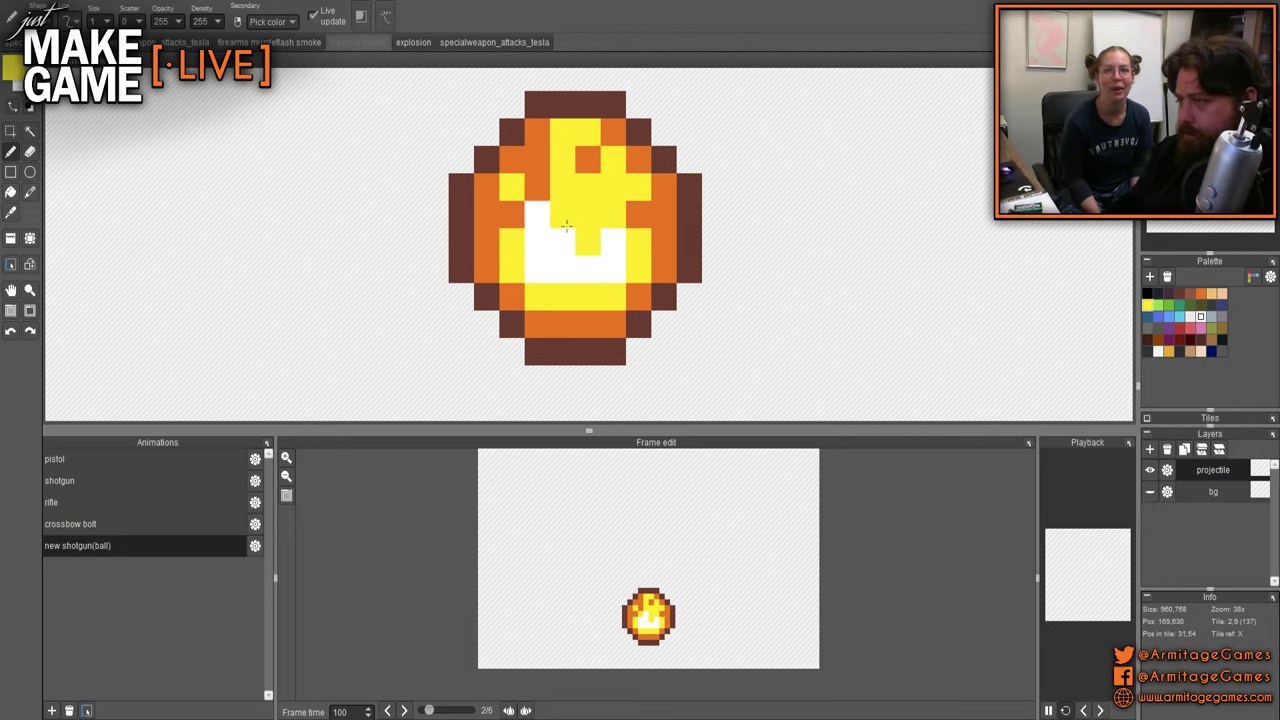
{"action": "right_click", "coordinate": [585, 260]}
{"action": "left_click", "coordinate": [588, 249]}
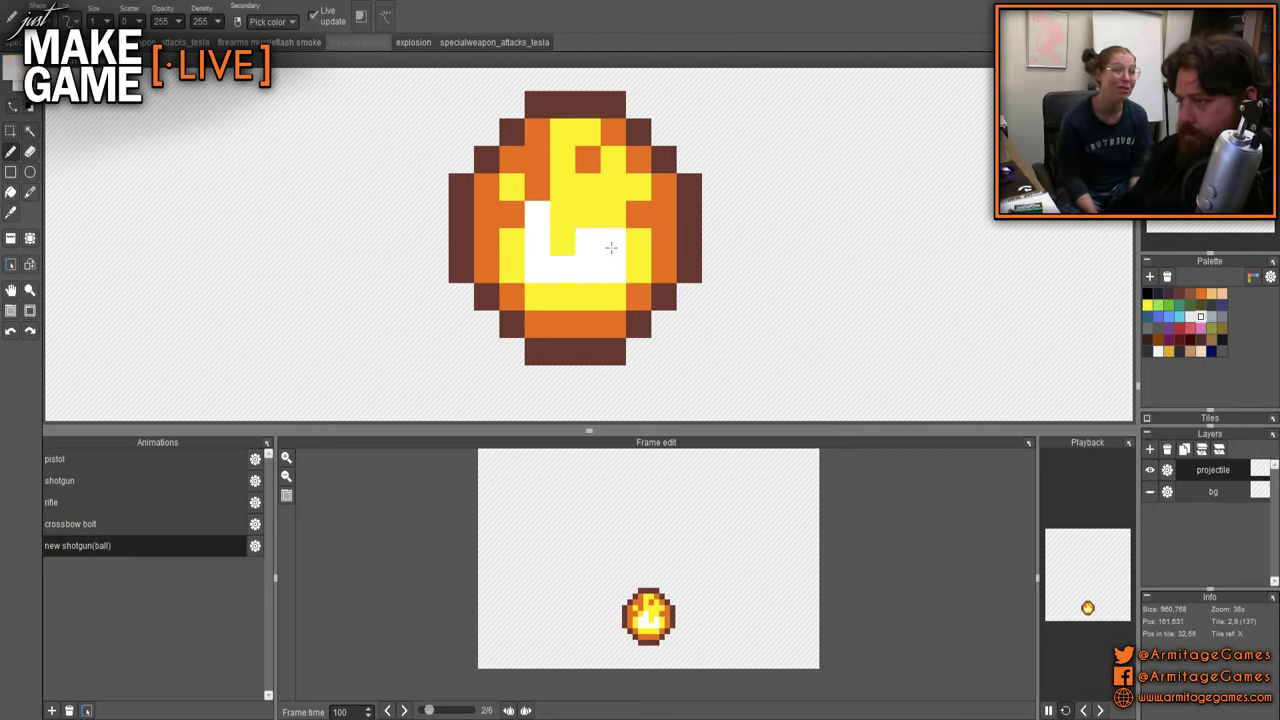
- Move the third frame's left spark up one pixel, put orange beneath it, and cap the left white peak with yellow
{"action": "left_click", "coordinate": [563, 212], "text": "alt"}
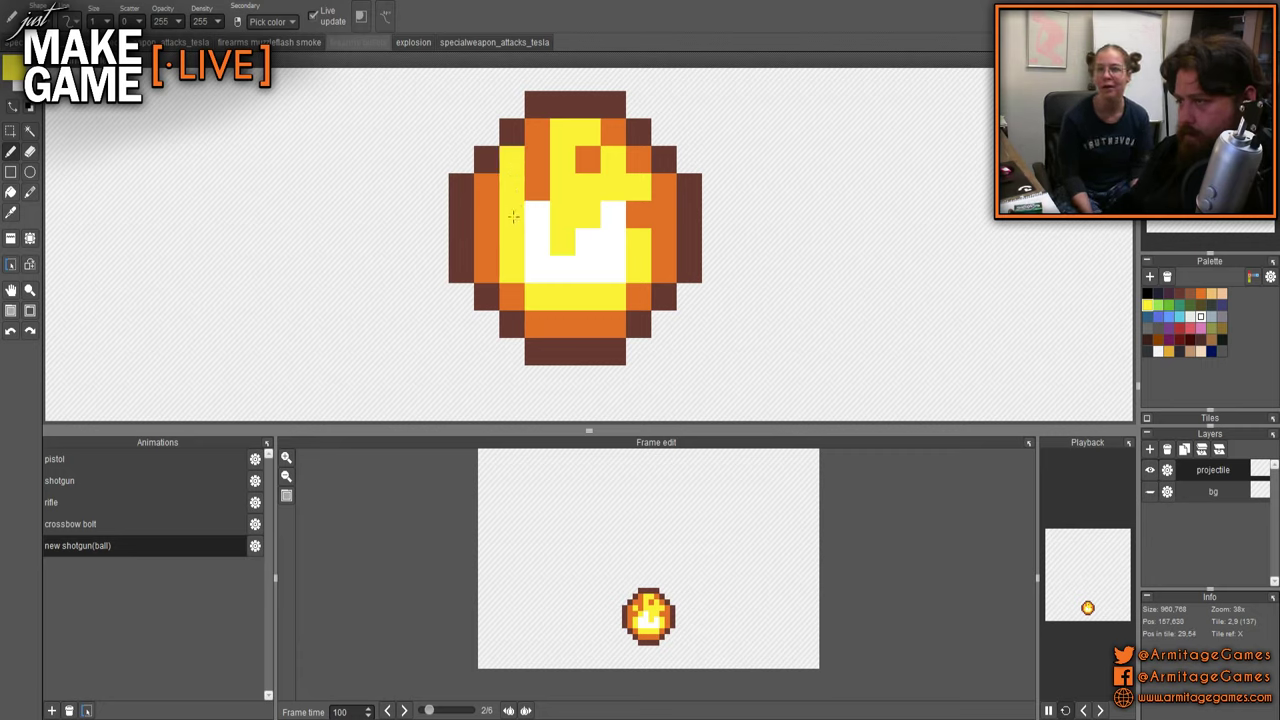
{"action": "key", "text": "ctrl+z"}
{"action": "right_click", "coordinate": [568, 207]}
{"action": "left_click", "coordinate": [542, 182]}
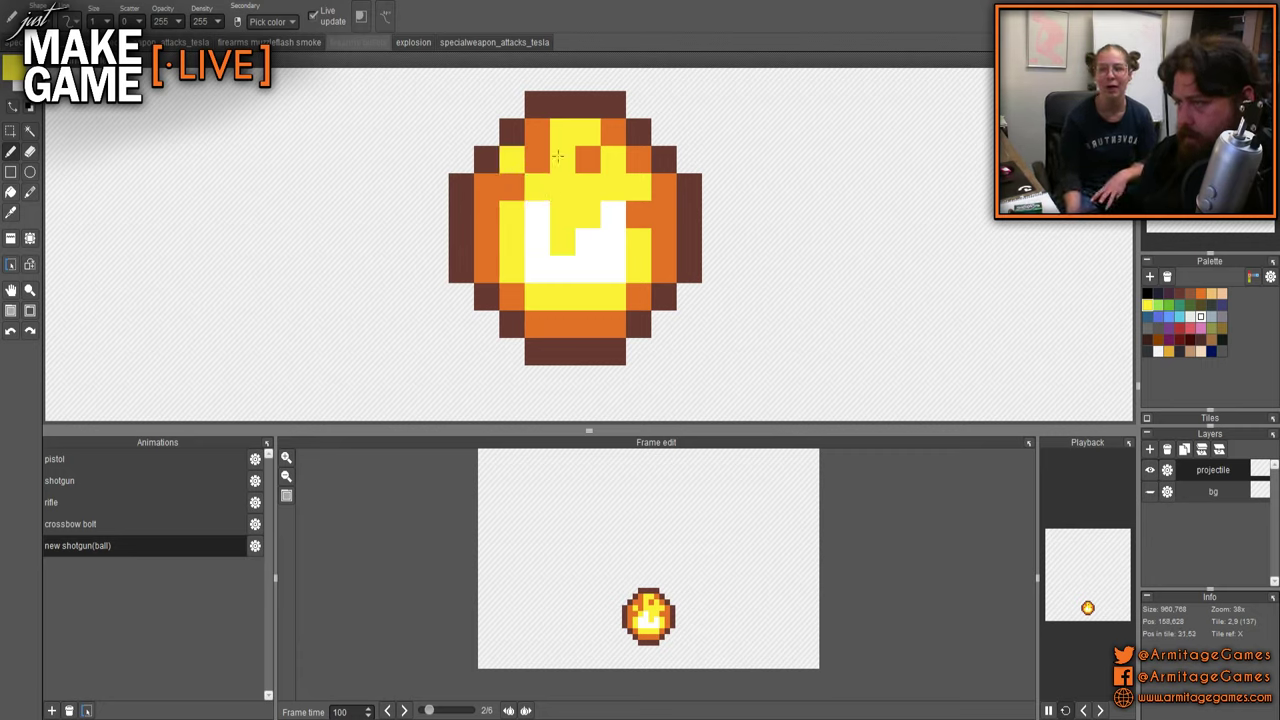
- Trim the third frame's central tongue with orange along its top and left side, and fill its inner orange hole with yellow
{"action": "left_click", "coordinate": [537, 131], "text": "alt"}
{"action": "left_click", "coordinate": [557, 138]}
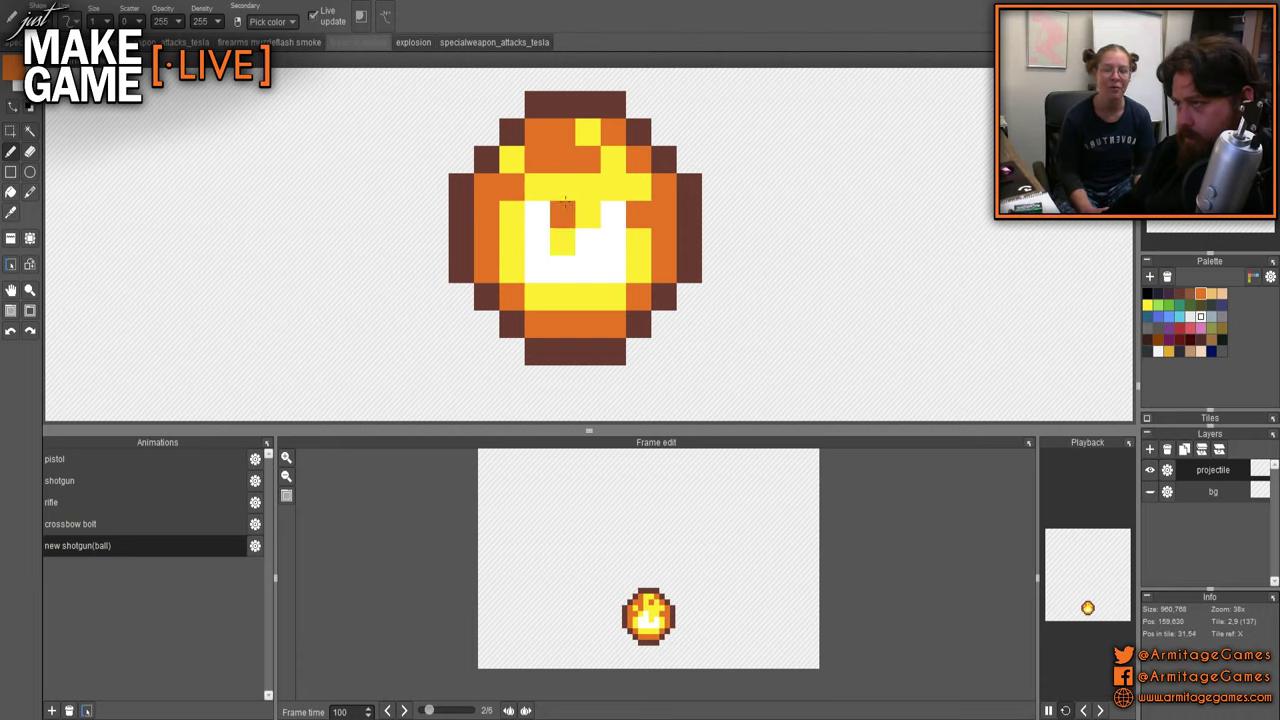
{"action": "left_click", "coordinate": [562, 240], "text": "alt"}
{"action": "left_click", "coordinate": [562, 213]}
{"action": "left_click", "coordinate": [562, 160], "text": "alt"}
{"action": "left_click", "coordinate": [563, 188]}
{"action": "right_click", "coordinate": [594, 204]}
{"action": "left_click_drag", "start_coordinate": [588, 190], "coordinate": [585, 168]}
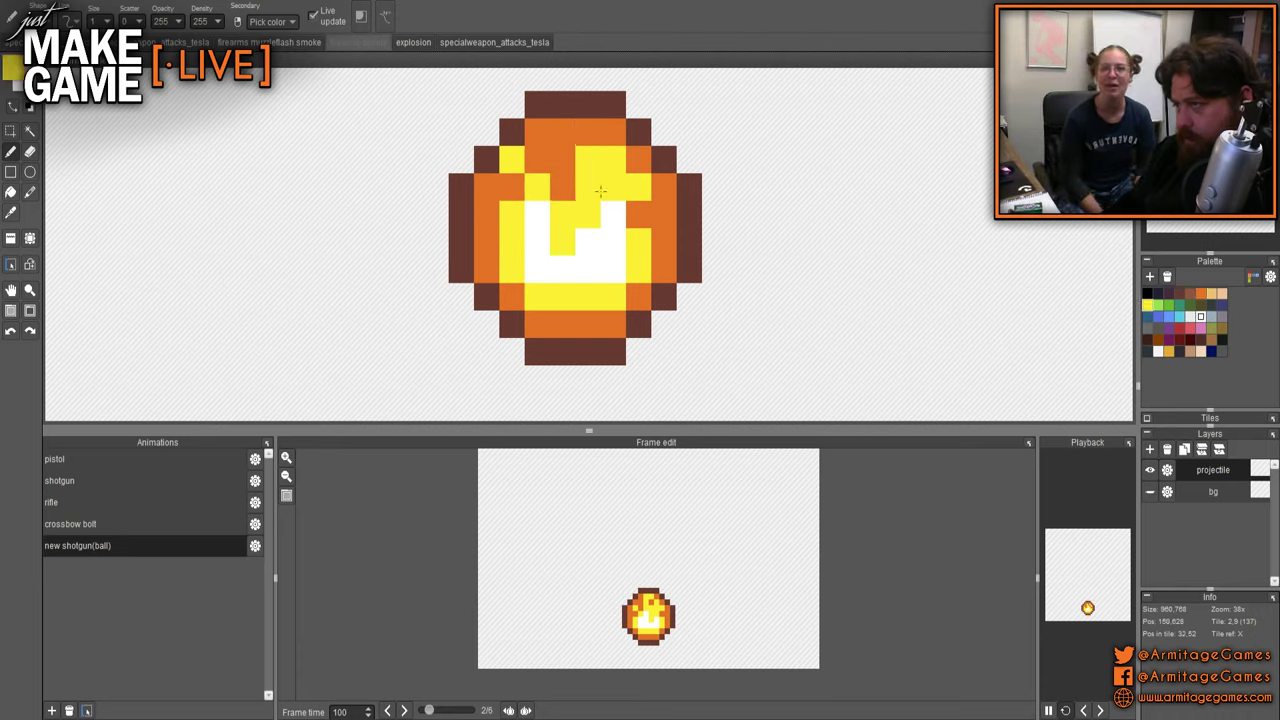
- Reshape the flame in the third fireball frame, extending the yellow tongue up to the outline and filling its right side with orange
{"action": "right_click", "coordinate": [594, 138]}
{"action": "mouse_move", "coordinate": [610, 136]}
{"action": "left_mouse_down"}
{"action": "mouse_move", "coordinate": [613, 161]}
{"action": "mouse_move", "coordinate": [641, 181]}
{"action": "left_mouse_up"}
{"action": "left_click", "coordinate": [636, 135], "text": "alt"}
{"action": "right_click", "coordinate": [641, 243]}
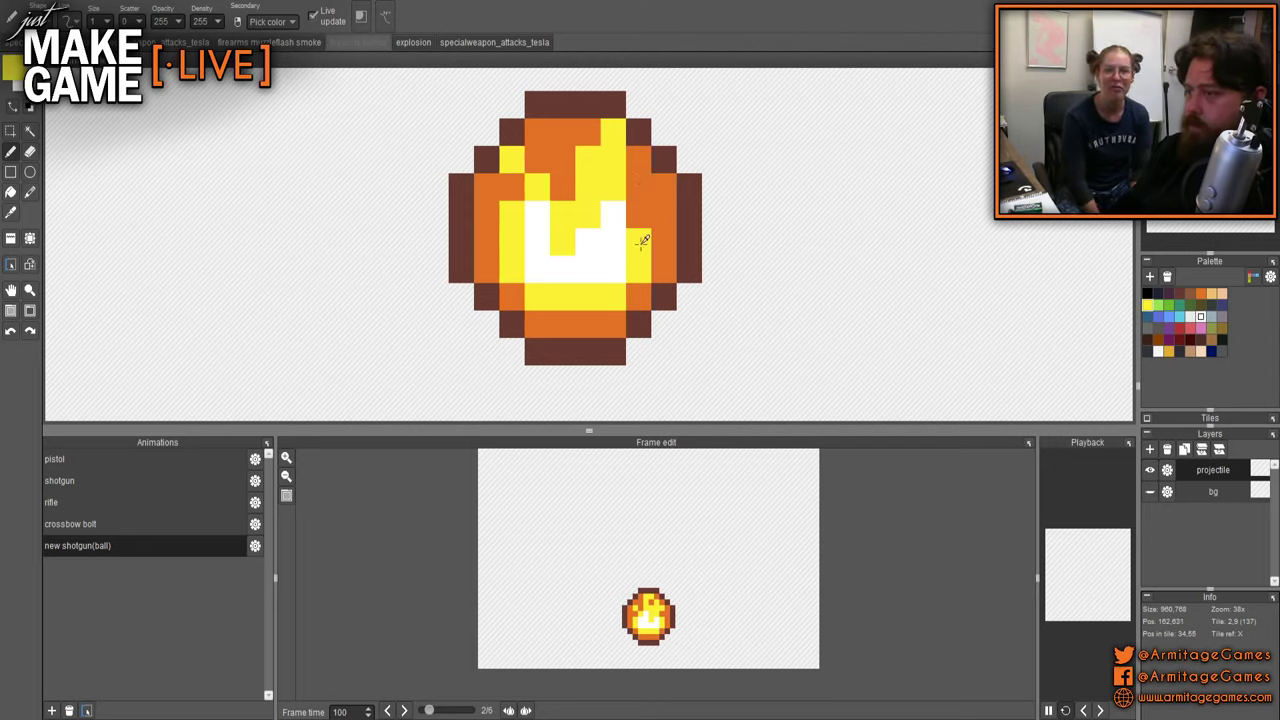
- Step through the frames of the new shotgun(ball) animation and examine how the flame changes between the fireballs
{"action": "scroll", "coordinate": [800, 283], "scroll_direction": "down", "scroll_amount": 8}
{"action": "left_click_drag", "start_coordinate": [829, 286], "coordinate": [686, 264]}
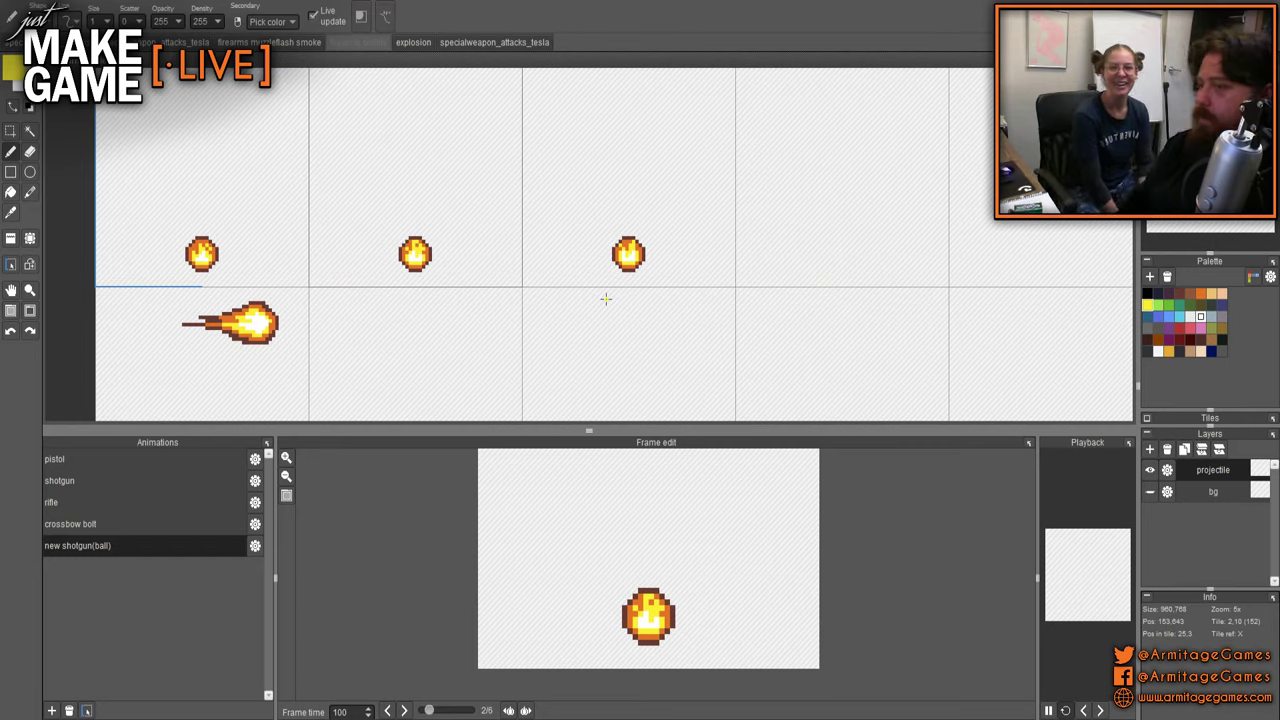
{"action": "left_click", "coordinate": [405, 711]}
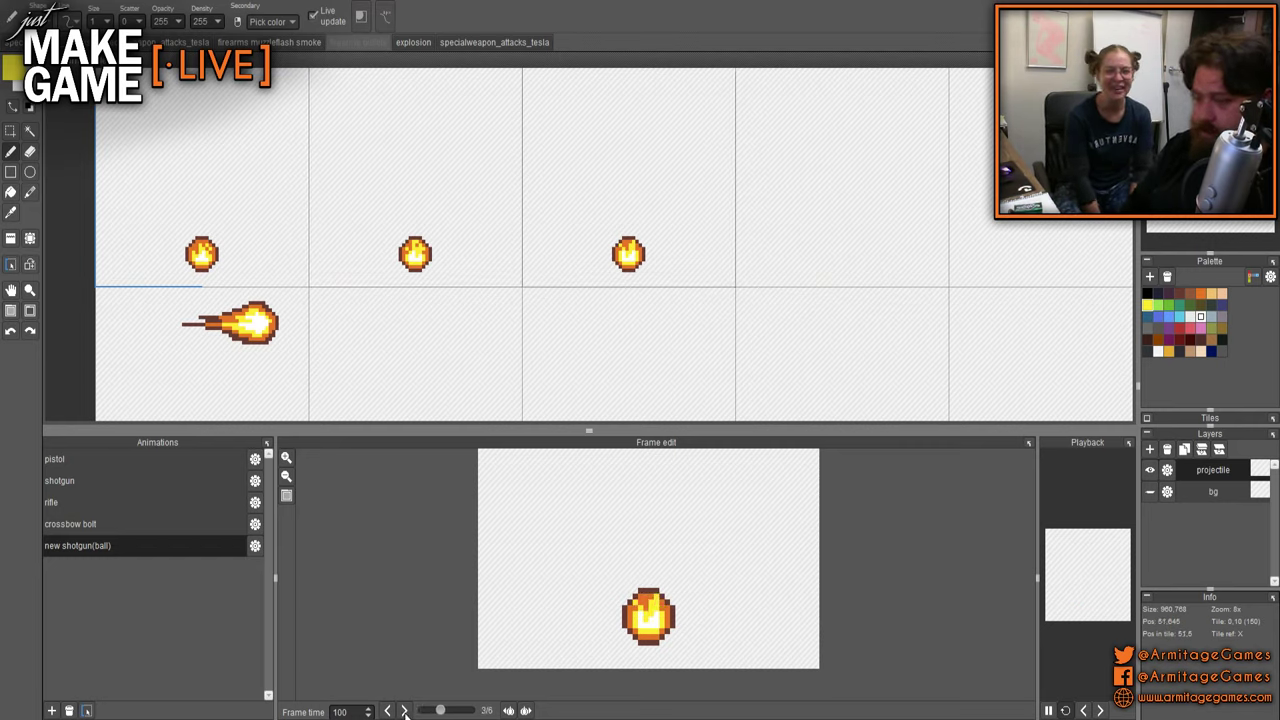
{"action": "left_click", "coordinate": [405, 711]}
{"action": "left_click", "coordinate": [405, 711]}
{"action": "left_click", "coordinate": [405, 711]}
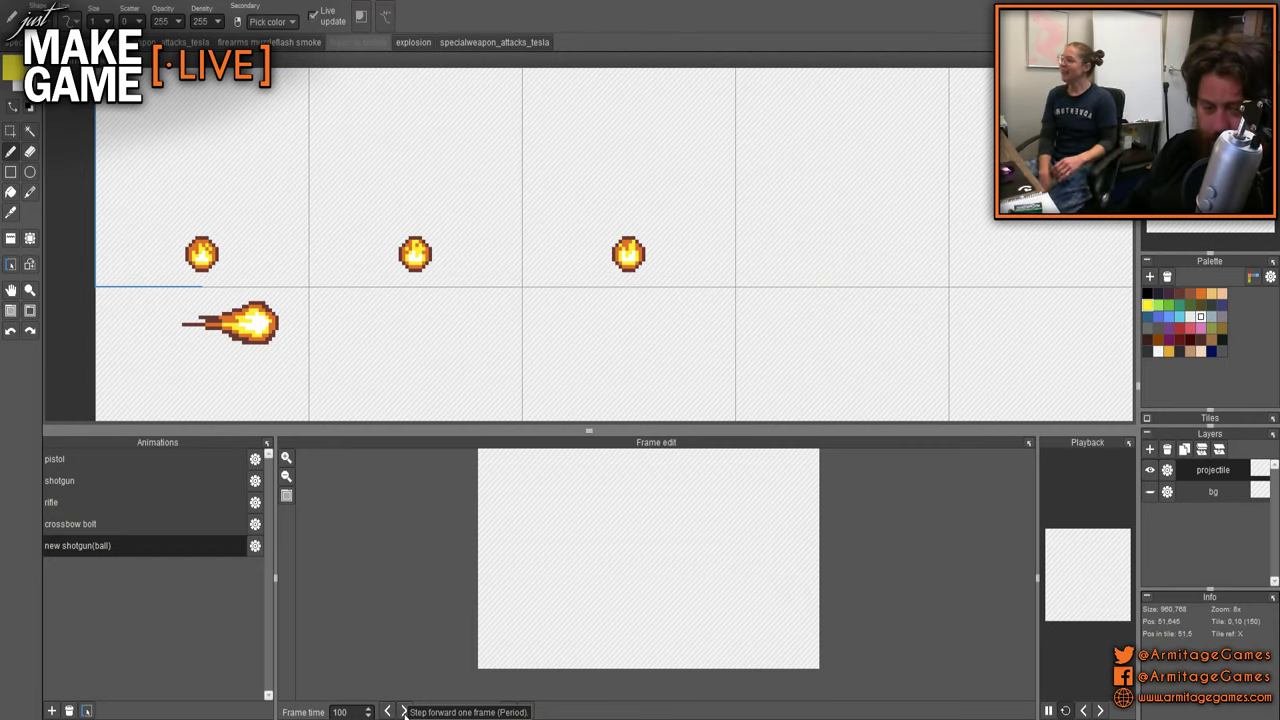
{"action": "left_click", "coordinate": [405, 711]}
{"action": "left_click", "coordinate": [405, 711]}
{"action": "left_click", "coordinate": [405, 711]}
{"action": "scroll", "coordinate": [530, 358], "scroll_direction": "down", "scroll_amount": 2}
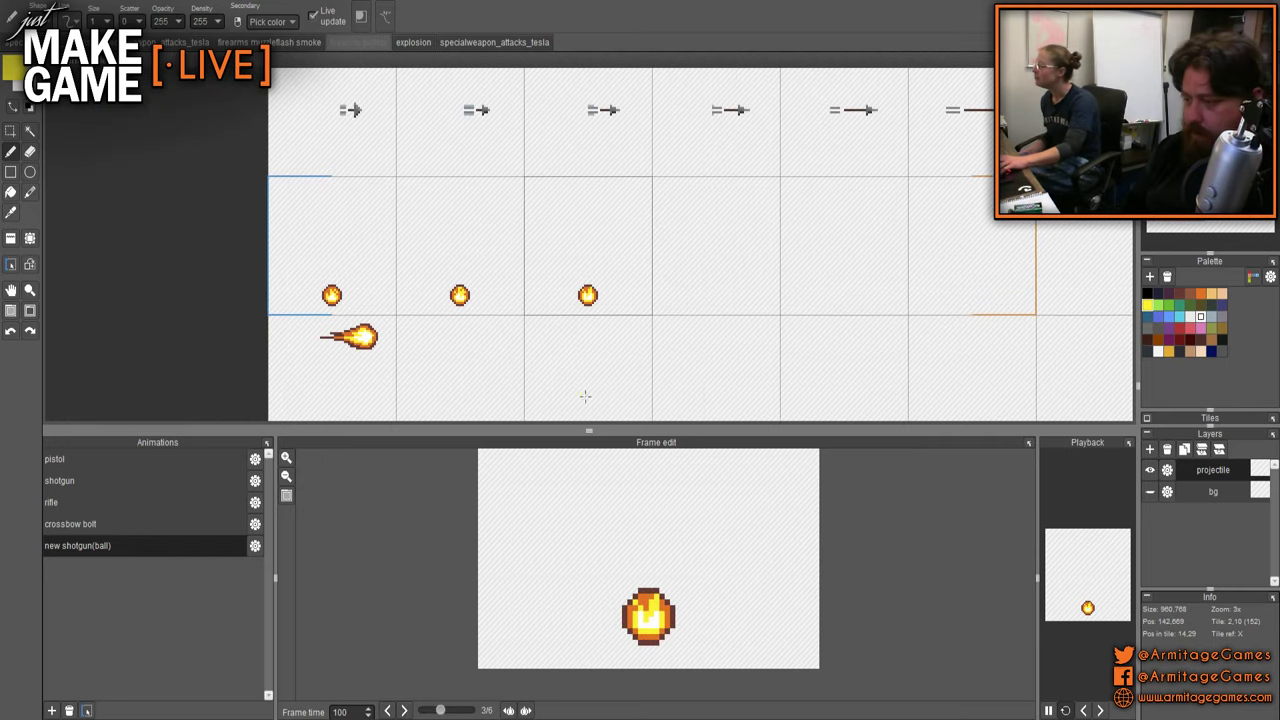
{"action": "left_click_drag", "start_coordinate": [592, 349], "coordinate": [542, 321]}
{"action": "scroll", "coordinate": [606, 255], "scroll_direction": "up", "scroll_amount": 5}
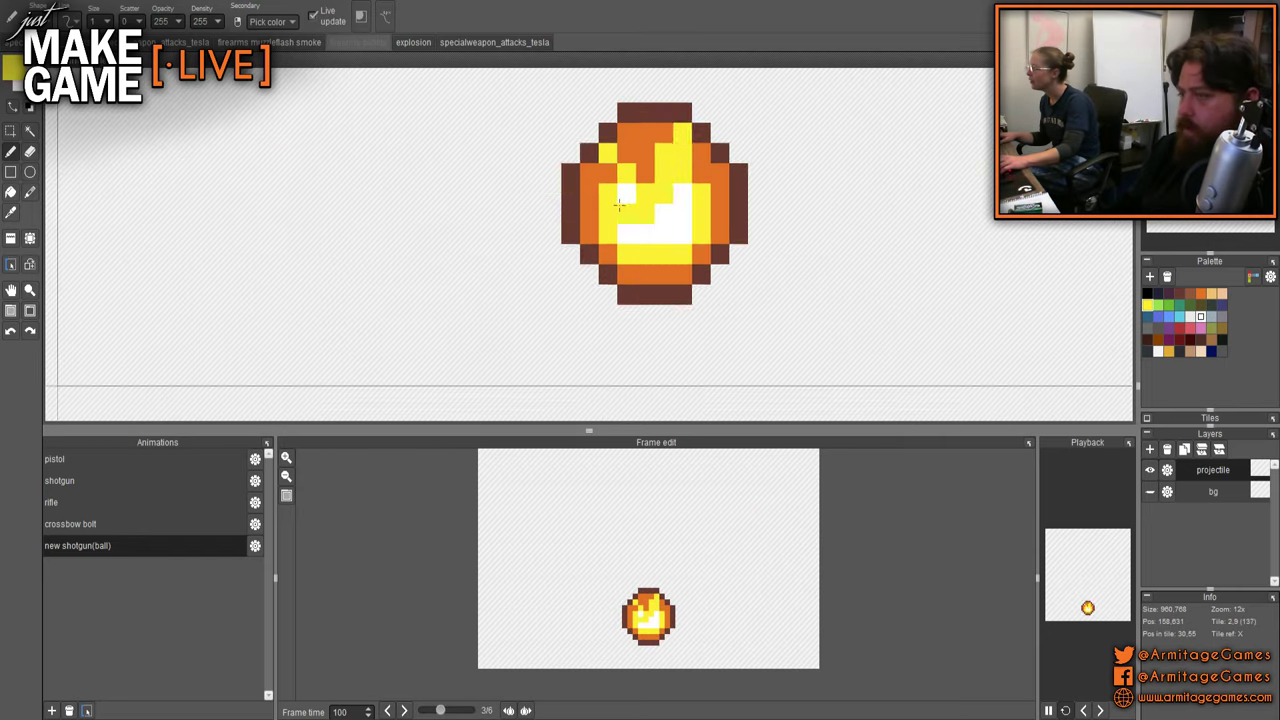
- Copy the third fireball frame into the fourth tile of the same row
{"action": "scroll", "coordinate": [790, 243], "scroll_direction": "down", "scroll_amount": 3}
{"action": "left_click_drag", "start_coordinate": [790, 243], "coordinate": [510, 229]}
{"action": "key", "text": "t"}
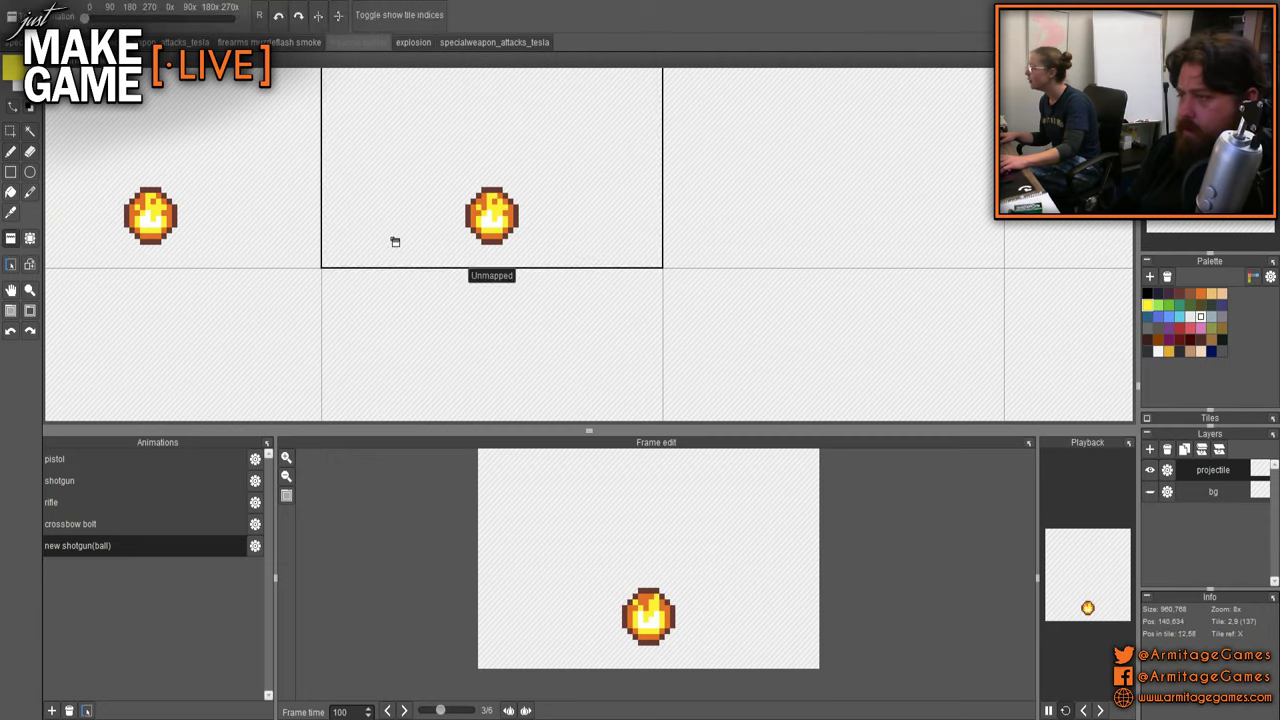
{"action": "left_click_drag", "start_coordinate": [394, 240], "coordinate": [750, 237]}
{"action": "left_click_drag", "start_coordinate": [990, 226], "coordinate": [494, 260]}
{"action": "right_click", "coordinate": [354, 236]}
{"action": "left_click", "coordinate": [743, 249]}
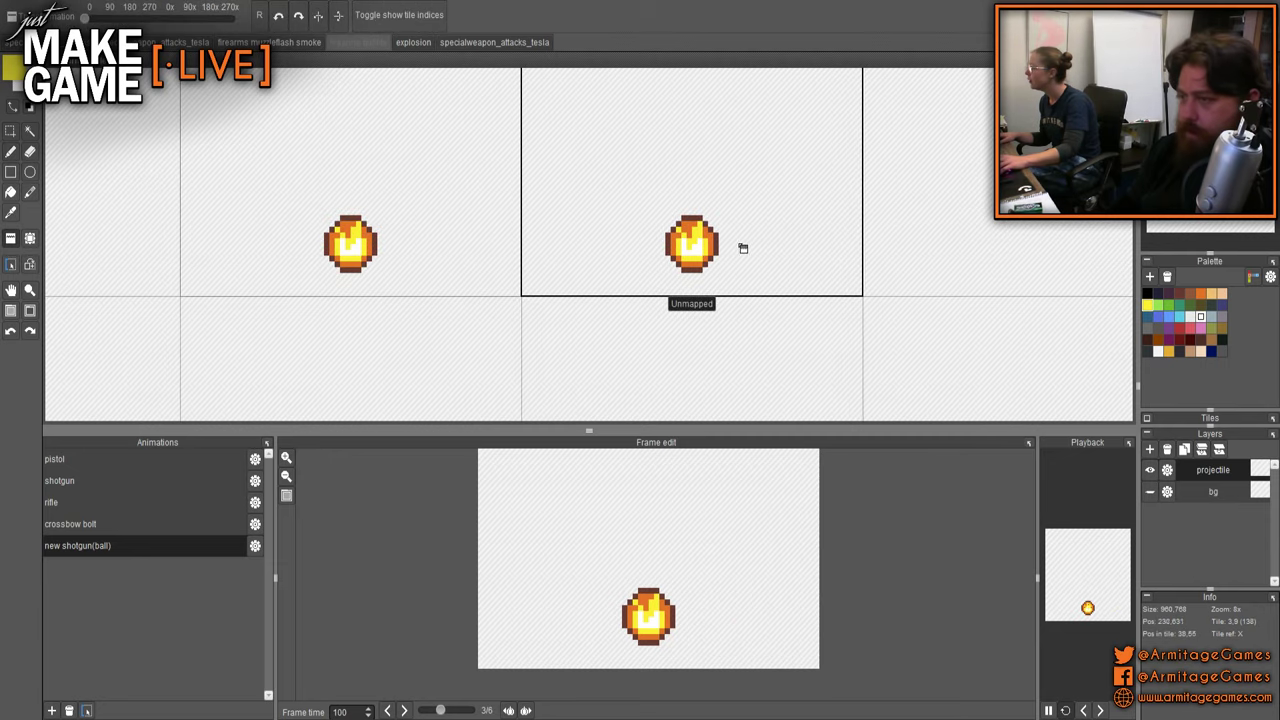
- Repaint the flame in the fourth fireball frame with yellow pixels over the right part of the white core
{"action": "scroll", "coordinate": [742, 214], "scroll_direction": "up", "scroll_amount": 4}
{"action": "key", "text": "b"}
{"action": "left_click_drag", "start_coordinate": [626, 319], "coordinate": [701, 254]}
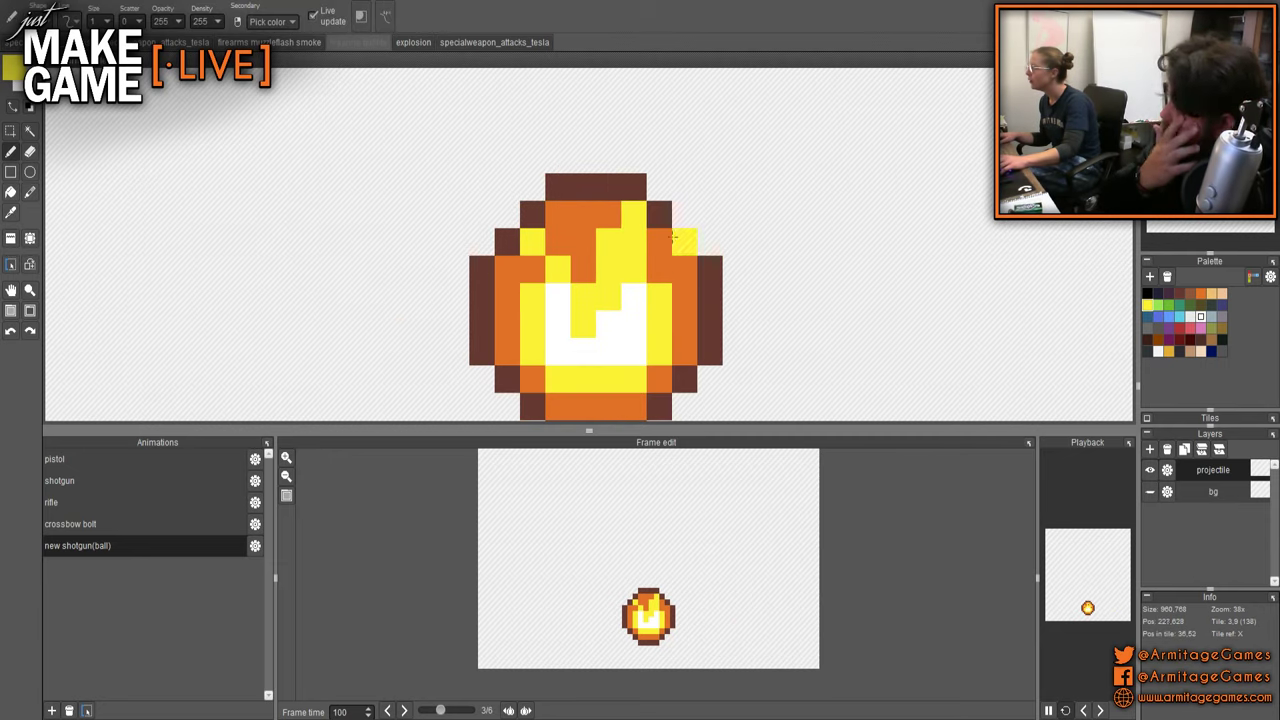
{"action": "scroll", "coordinate": [609, 248], "scroll_direction": "up", "scroll_amount": 2}
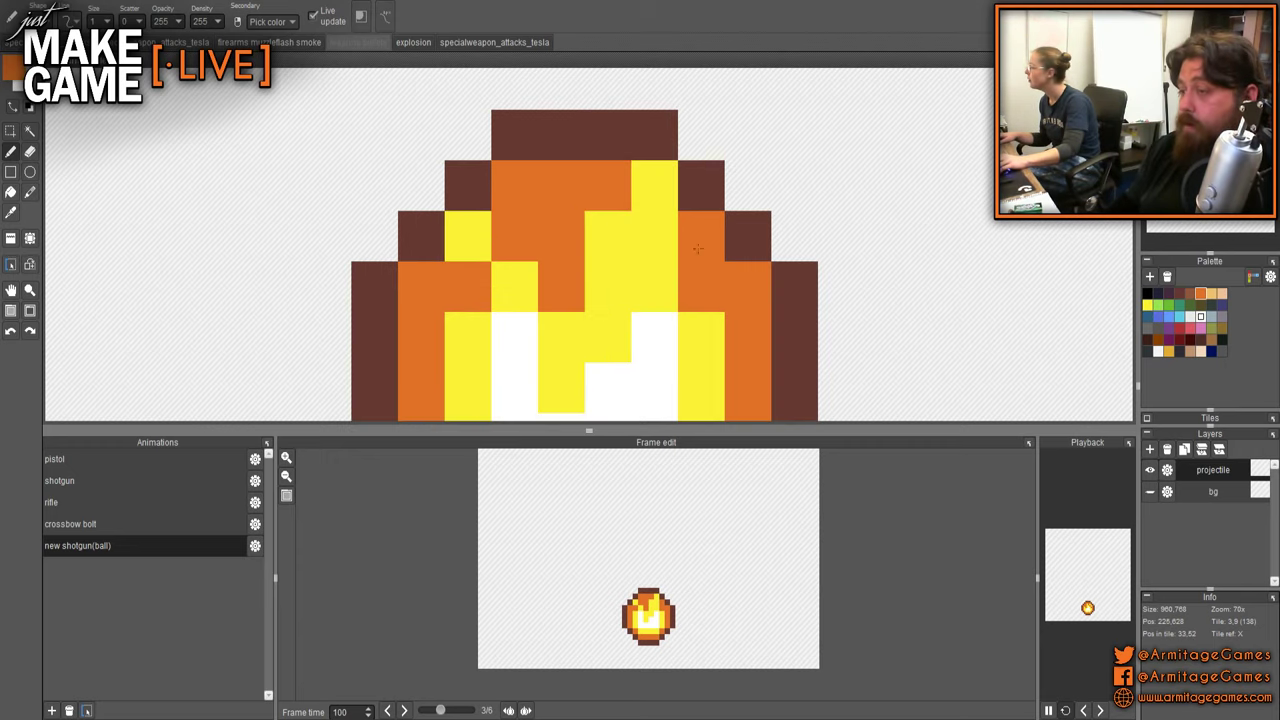
{"action": "left_click", "coordinate": [663, 143], "text": "alt"}
{"action": "left_click_drag", "start_coordinate": [668, 218], "coordinate": [657, 266]}
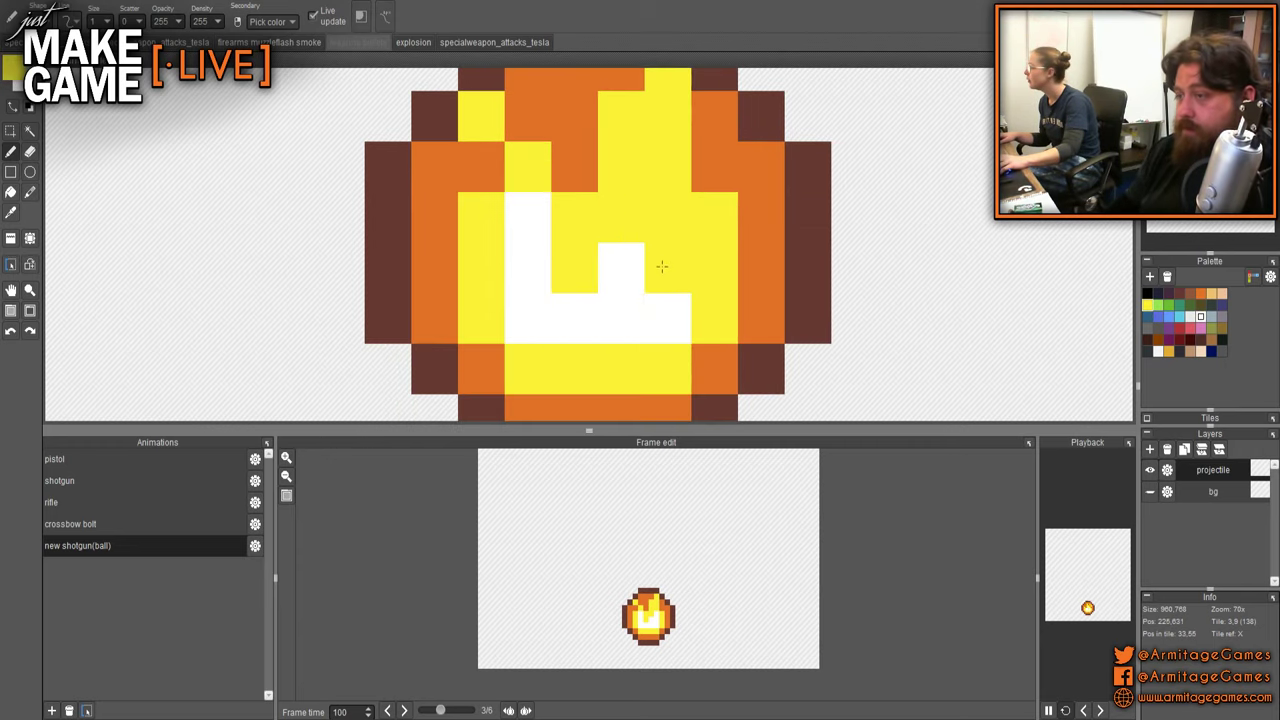
{"action": "left_click", "coordinate": [574, 318]}
- Try placing a copy of the first fireball frame beyond the fourth one
{"action": "scroll", "coordinate": [560, 300], "scroll_direction": "down", "scroll_amount": 6}
{"action": "left_click_drag", "start_coordinate": [543, 278], "coordinate": [920, 243]}
{"action": "key", "text": "t"}
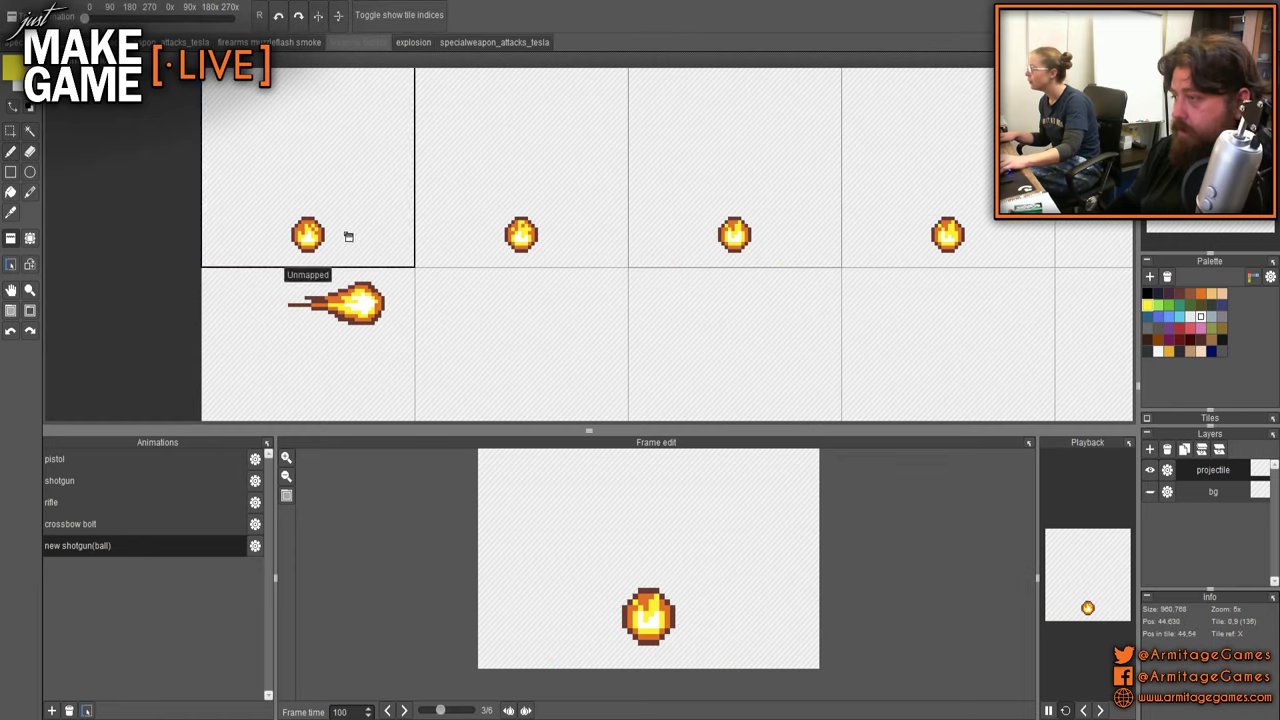
{"action": "left_click_drag", "start_coordinate": [795, 233], "coordinate": [348, 271]}
{"action": "scroll", "coordinate": [571, 268], "scroll_direction": "up", "scroll_amount": 3}
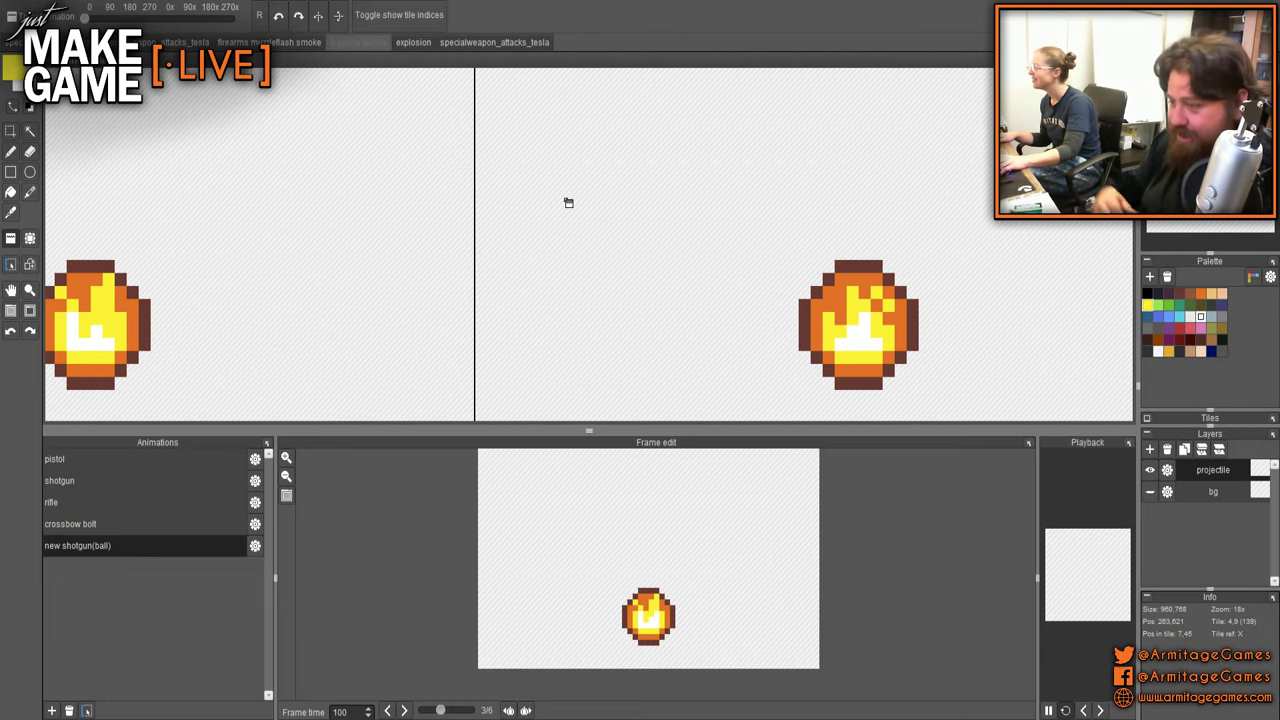
{"action": "scroll", "coordinate": [582, 264], "scroll_direction": "down", "scroll_amount": 1}
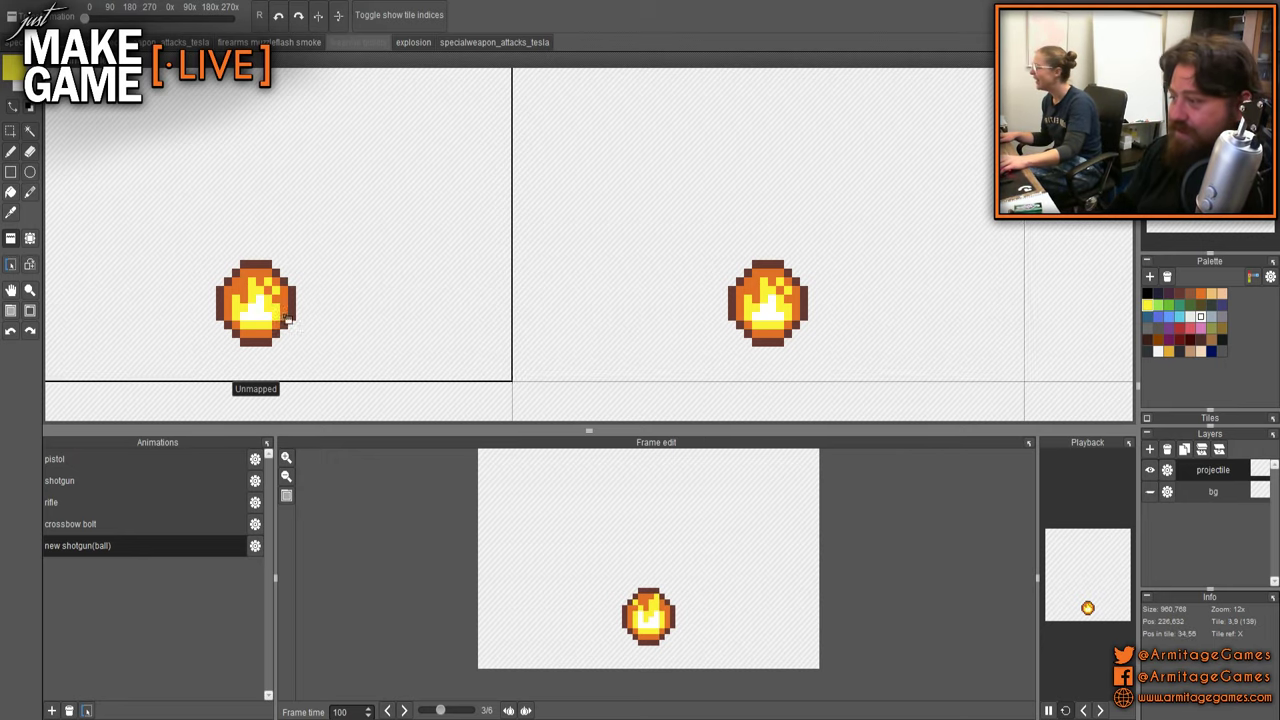
- Clear the fourth fireball from its tile, leaving the first three frames in the row
{"action": "scroll", "coordinate": [287, 318], "scroll_direction": "down", "scroll_amount": 2}
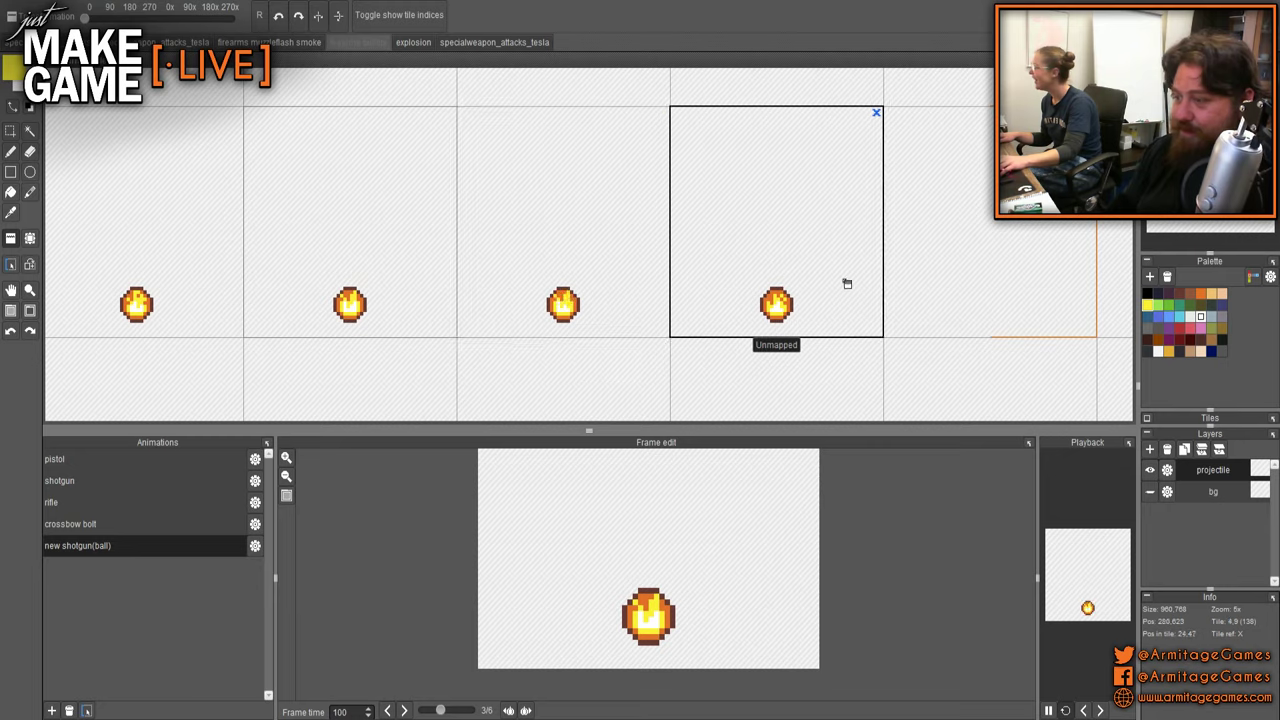
{"action": "scroll", "coordinate": [790, 350], "scroll_direction": "down", "scroll_amount": 1}
{"action": "left_click_drag", "start_coordinate": [786, 300], "coordinate": [940, 230]}
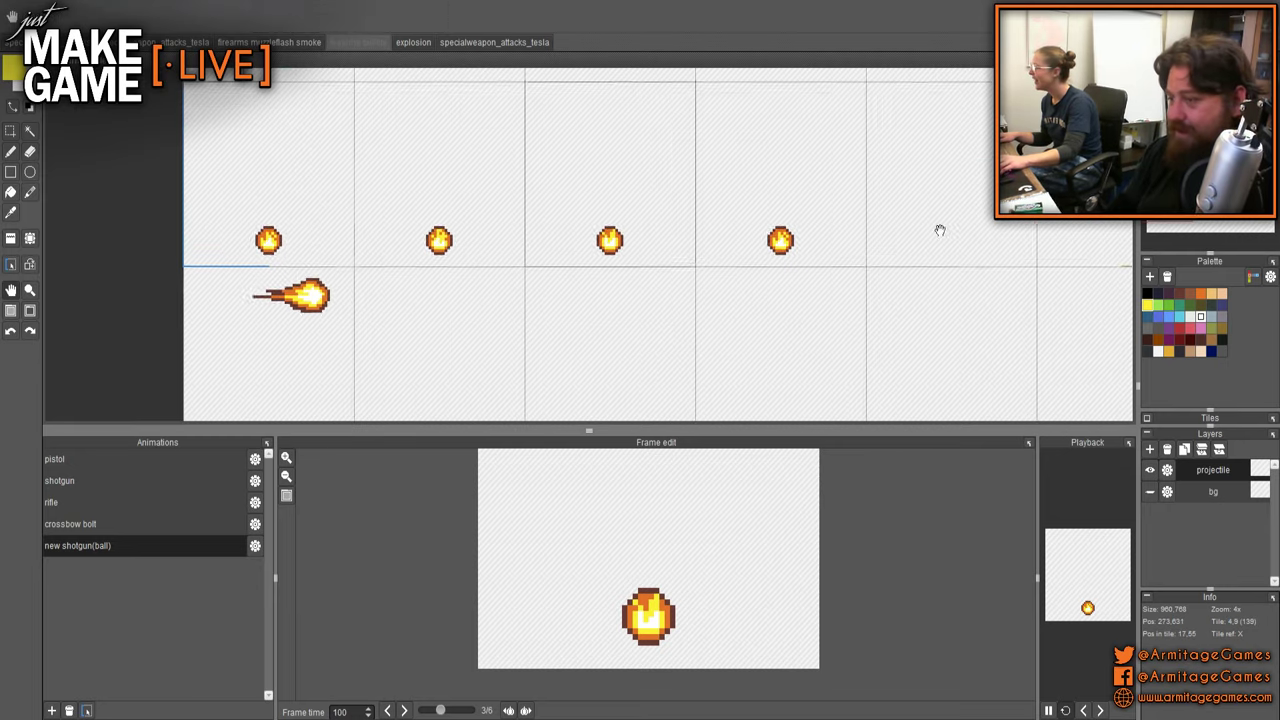
{"action": "scroll", "coordinate": [815, 260], "scroll_direction": "down", "scroll_amount": 2}
{"action": "left_click_drag", "start_coordinate": [657, 380], "coordinate": [443, 320]}
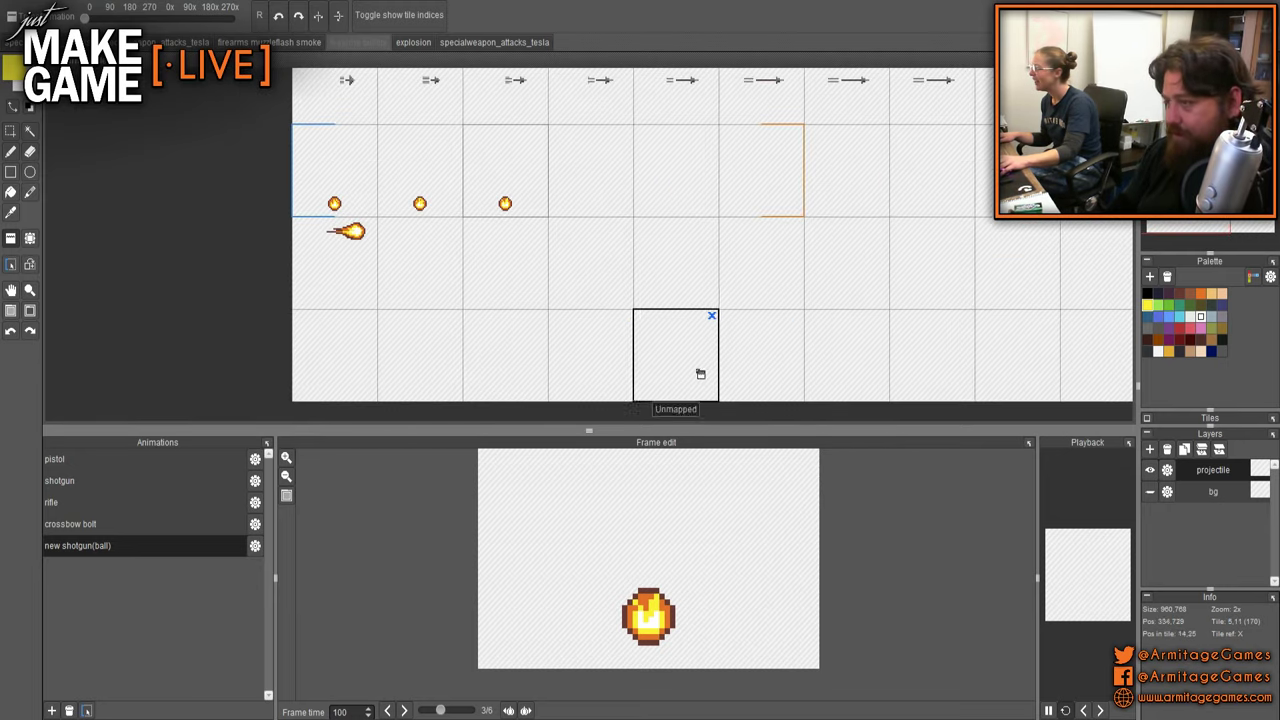
- Set the length of the new shotgun(ball) animation to 3 frames
{"action": "left_click", "coordinate": [255, 545]}
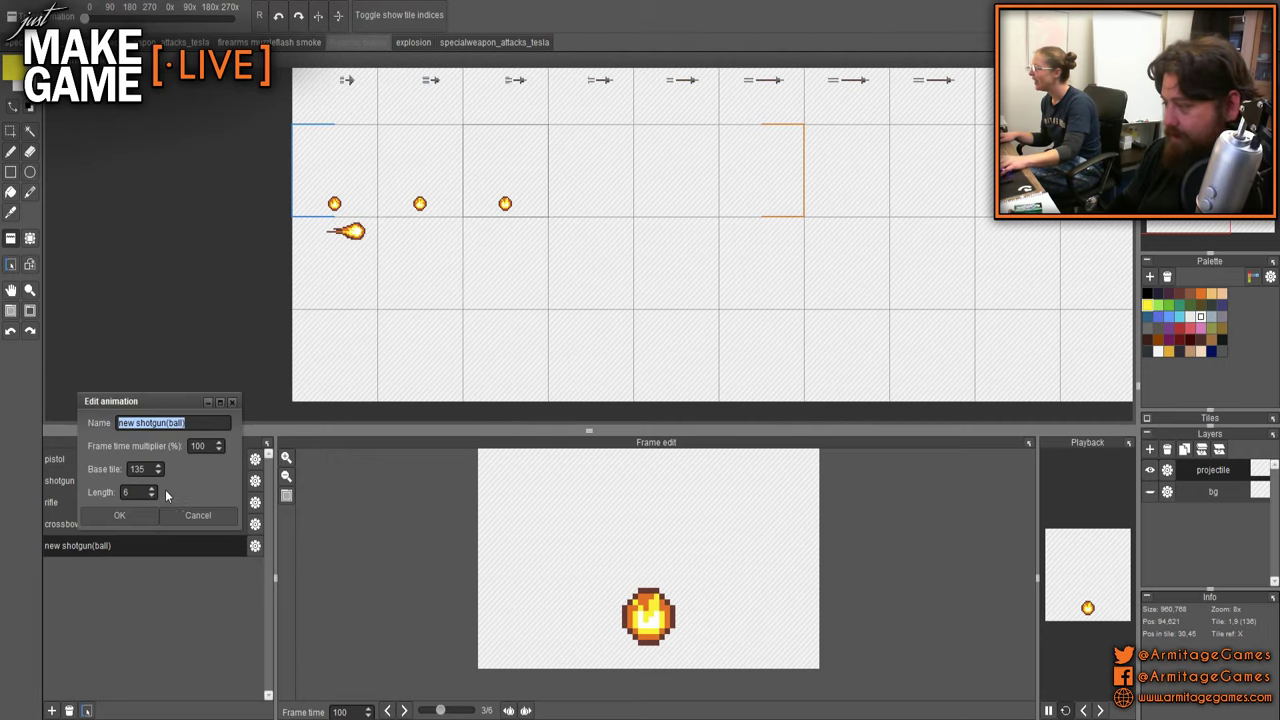
{"action": "left_click", "coordinate": [151, 495]}
{"action": "left_click", "coordinate": [151, 495]}
{"action": "left_click", "coordinate": [151, 495]}
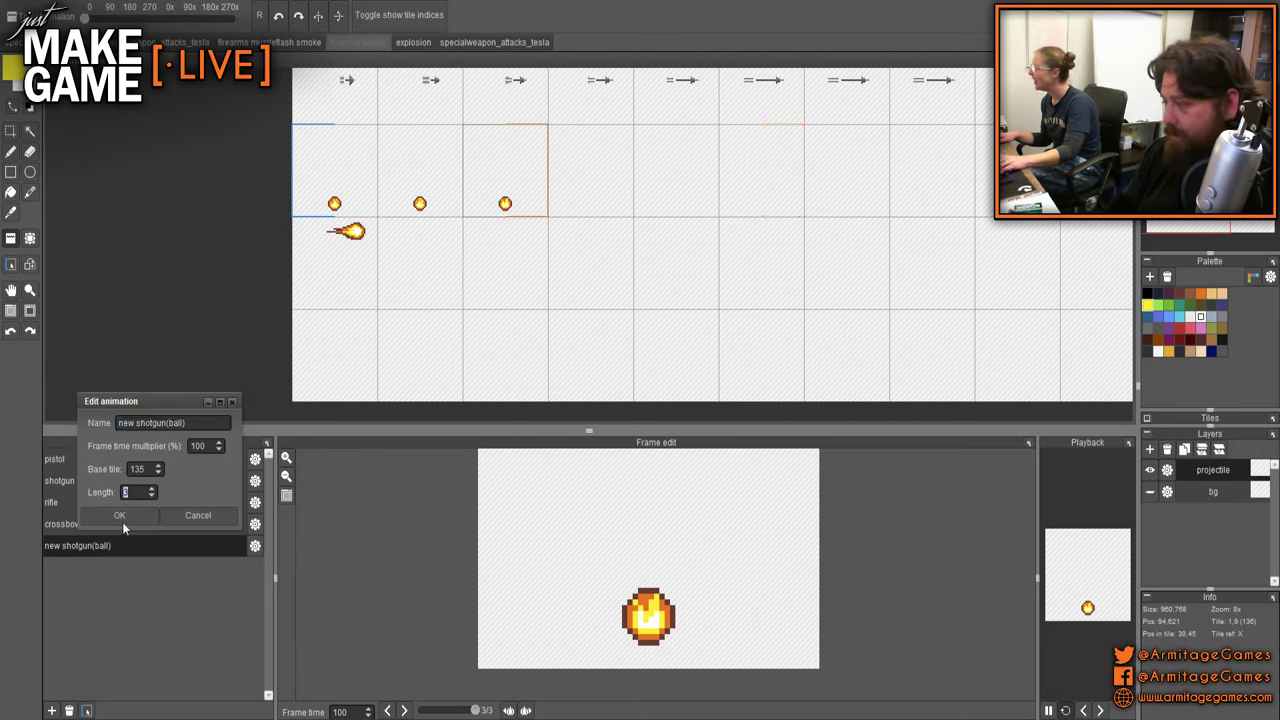
{"action": "left_click", "coordinate": [121, 517]}
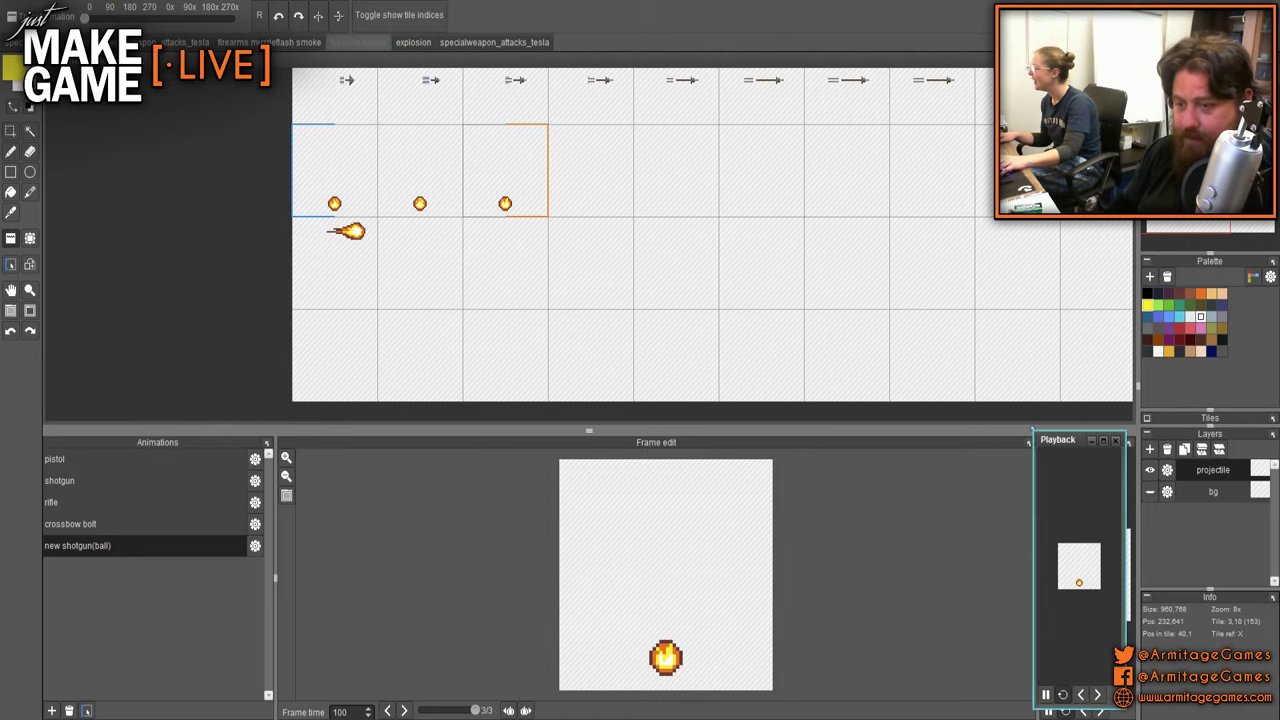
- Examine the fireball animation in a detached, enlarged playback view and close that view again
{"action": "left_click", "coordinate": [1128, 443]}
{"action": "scroll", "coordinate": [657, 549], "scroll_direction": "up", "scroll_amount": 5}
{"action": "scroll", "coordinate": [851, 583], "scroll_direction": "down", "scroll_amount": 3}
{"action": "left_click_drag", "start_coordinate": [851, 583], "coordinate": [705, 355]}
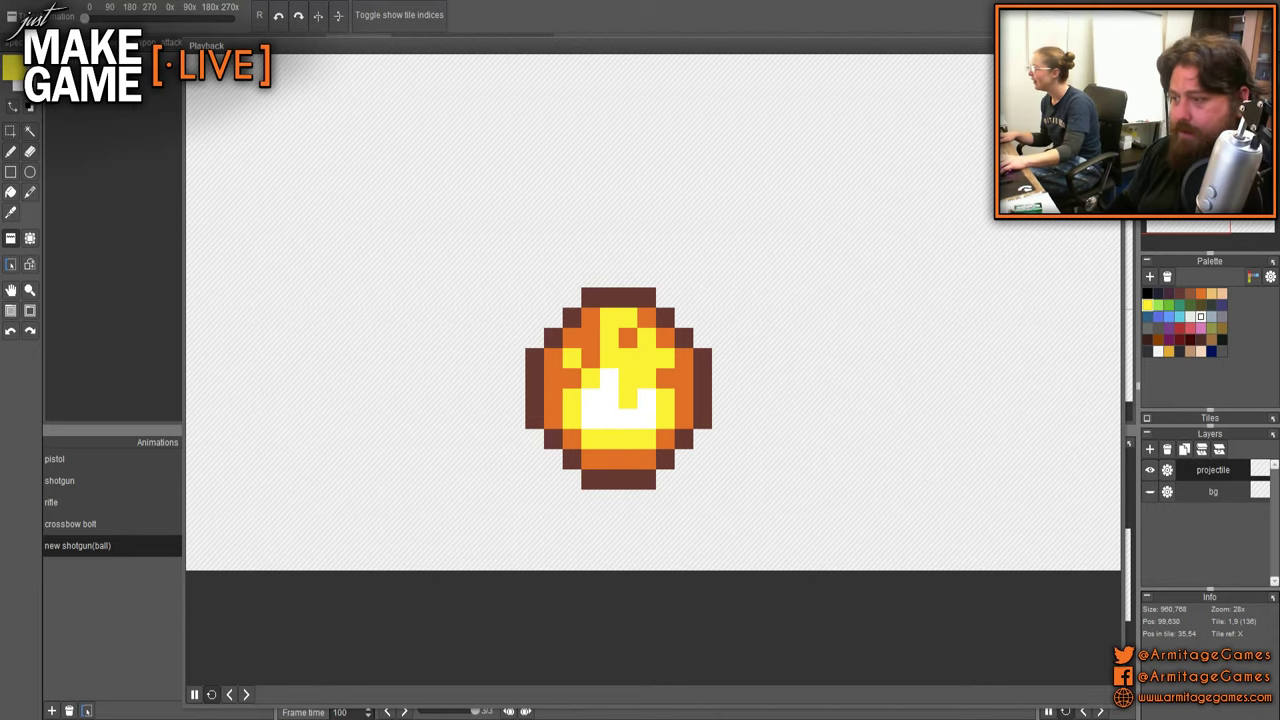
{"action": "key", "text": "Escape"}
- Rotate the first fireball frame's tile to 270 degrees so the ball sits at the tile's right edge
{"action": "scroll", "coordinate": [628, 306], "scroll_direction": "down", "scroll_amount": 2}
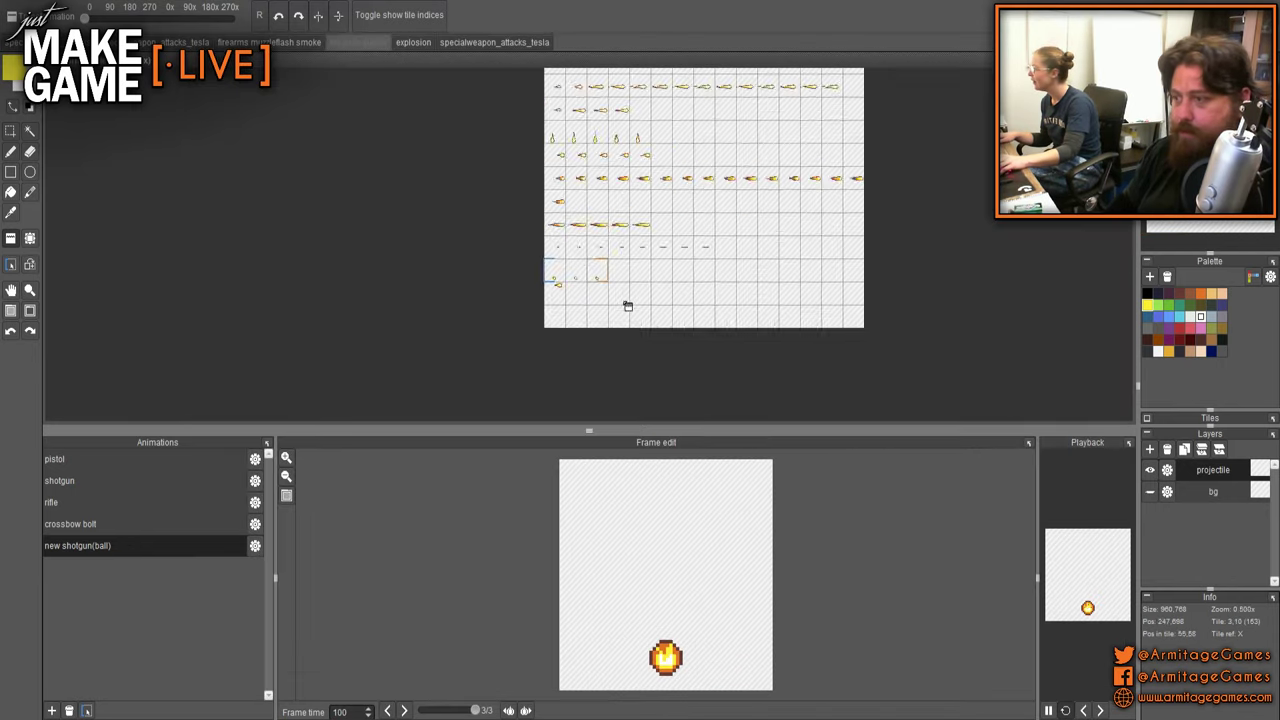
{"action": "left_click_drag", "start_coordinate": [581, 287], "coordinate": [714, 295]}
{"action": "key", "text": "b"}
{"action": "scroll", "coordinate": [712, 296], "scroll_direction": "up", "scroll_amount": 3}
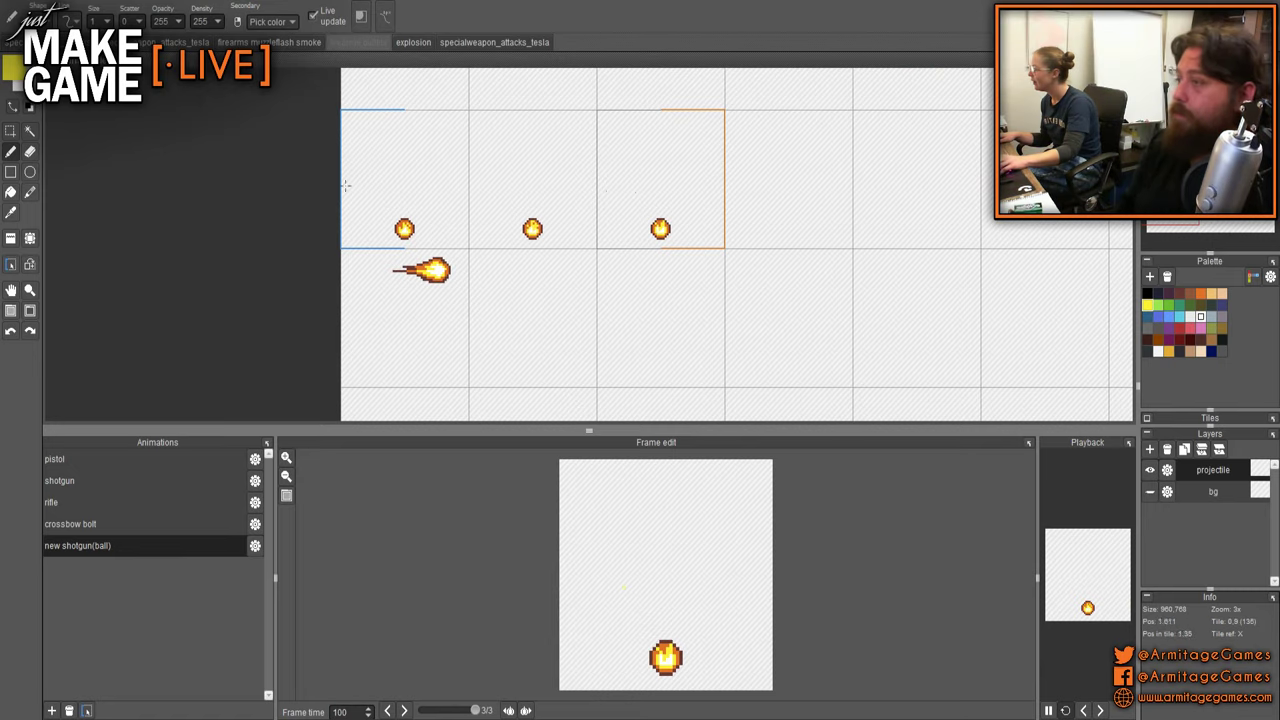
{"action": "key", "text": "t"}
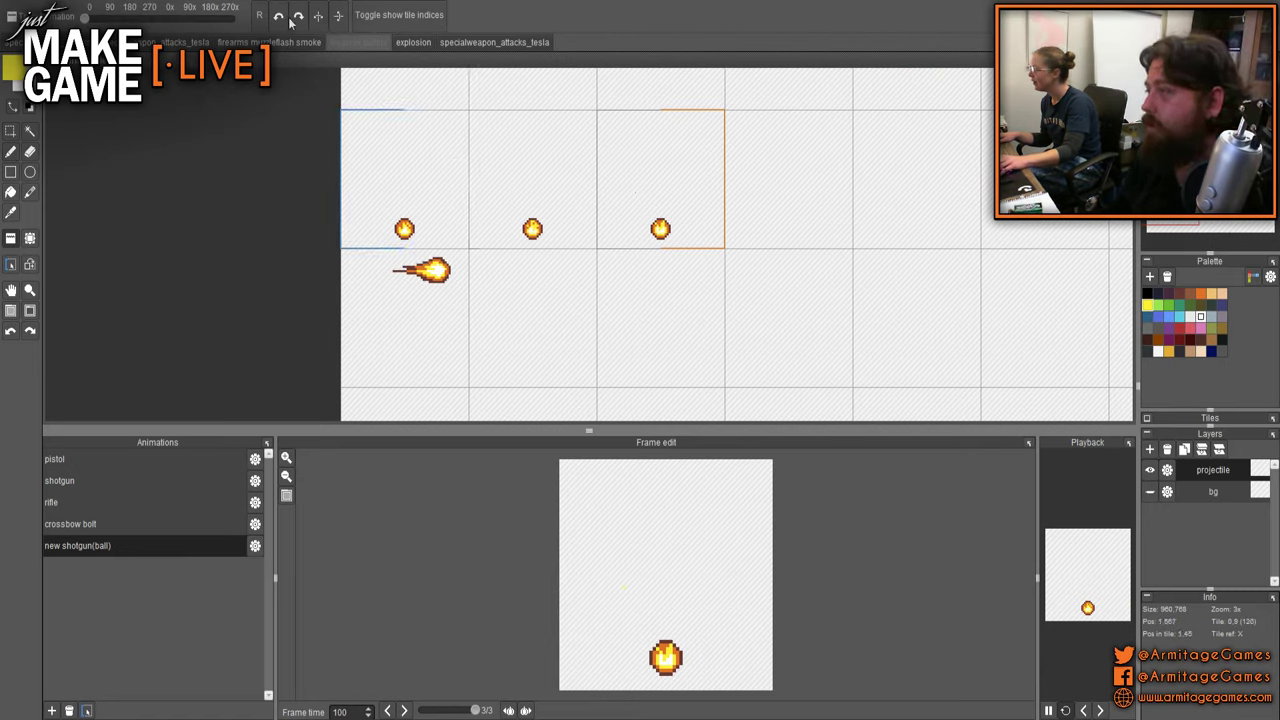
{"action": "key", "text": "r"}
{"action": "key", "text": "r"}
{"action": "key", "text": "r"}
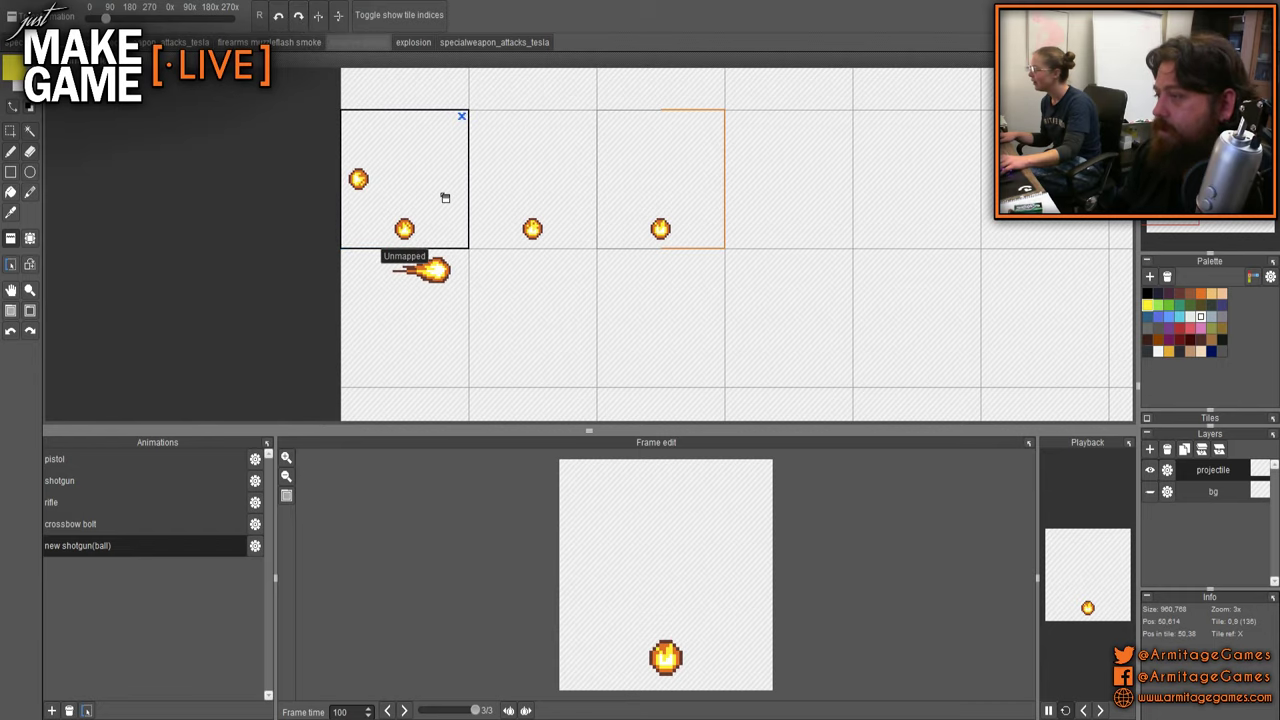
{"action": "left_click", "coordinate": [449, 197]}
- Rotate the second and third fireball frames' tiles to 270 degrees to match the first frame
{"action": "key", "text": "r"}
{"action": "key", "text": "r"}
{"action": "key", "text": "r"}
{"action": "key", "text": "r"}
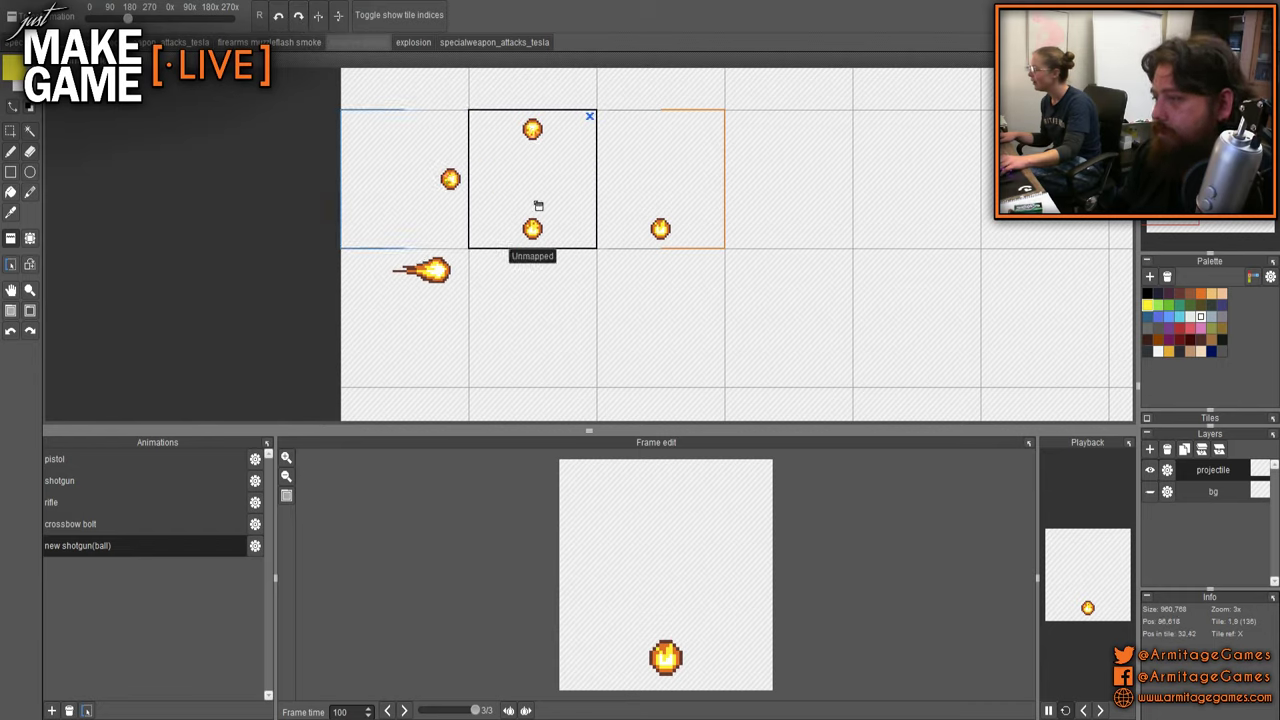
{"action": "left_click", "coordinate": [533, 204]}
{"action": "key", "text": "r"}
{"action": "key", "text": "r"}
{"action": "key", "text": "r"}
{"action": "key", "text": "r"}
{"action": "left_click", "coordinate": [640, 203]}
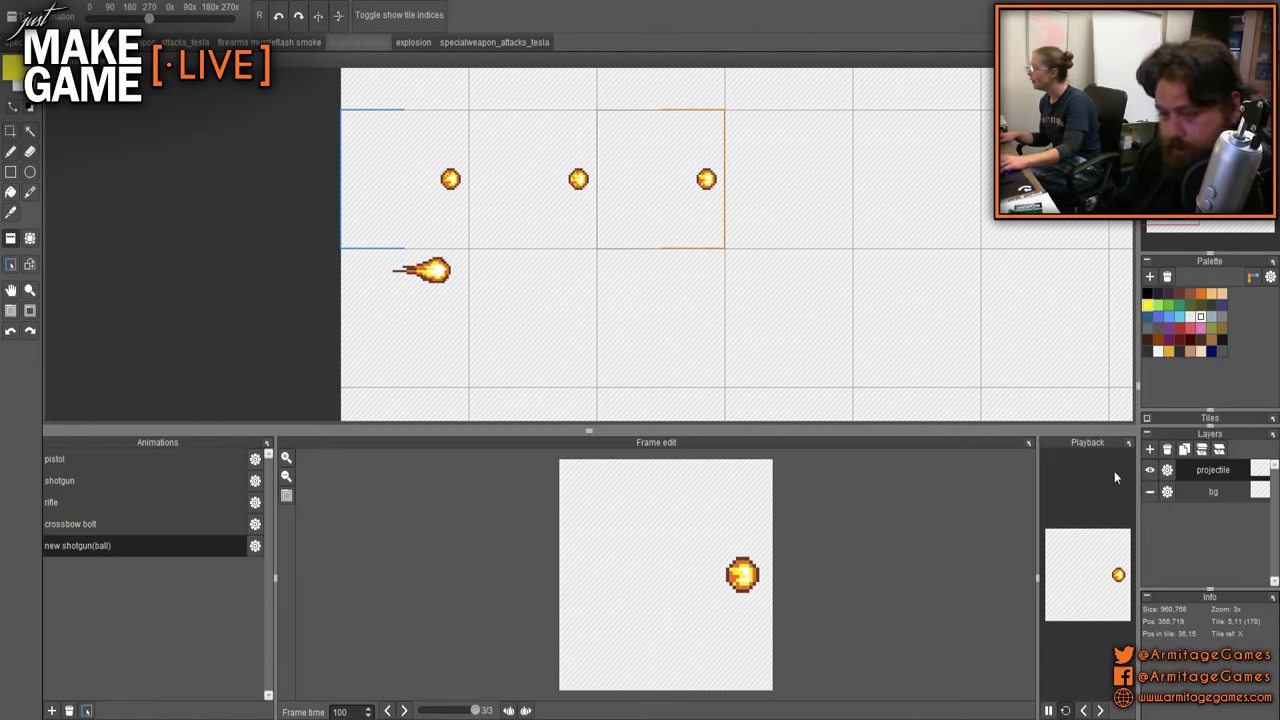
- Compare the new shotgun(ball) animation with the pistol, shotgun and rifle animations in an enlarged playback view
{"action": "left_click", "coordinate": [1129, 444]}
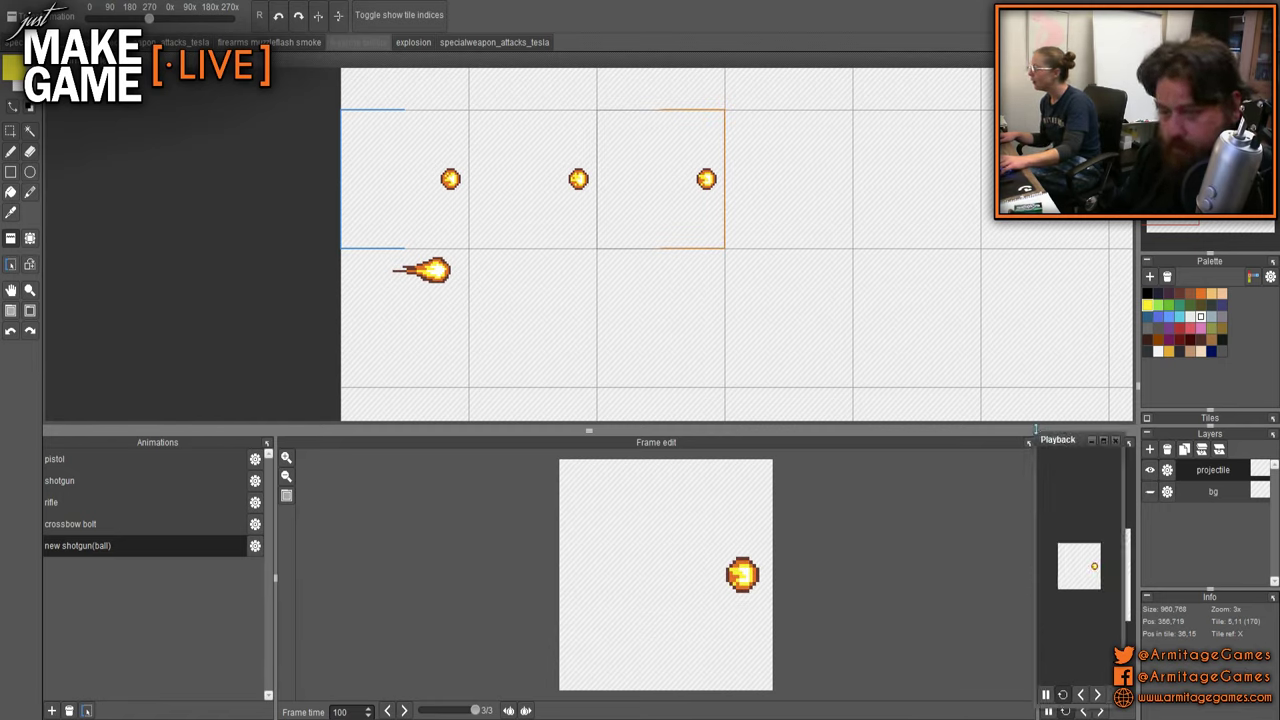
{"action": "left_click_drag", "start_coordinate": [1036, 430], "coordinate": [535, 176]}
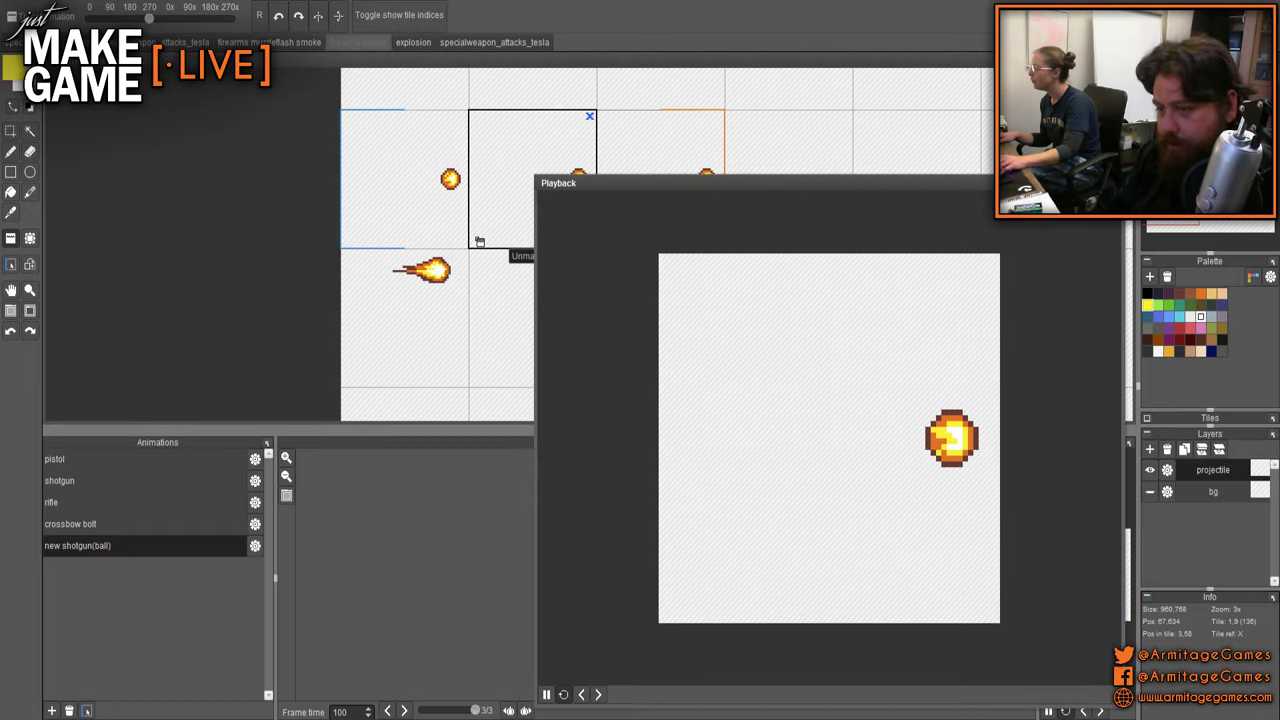
{"action": "left_click", "coordinate": [143, 504]}
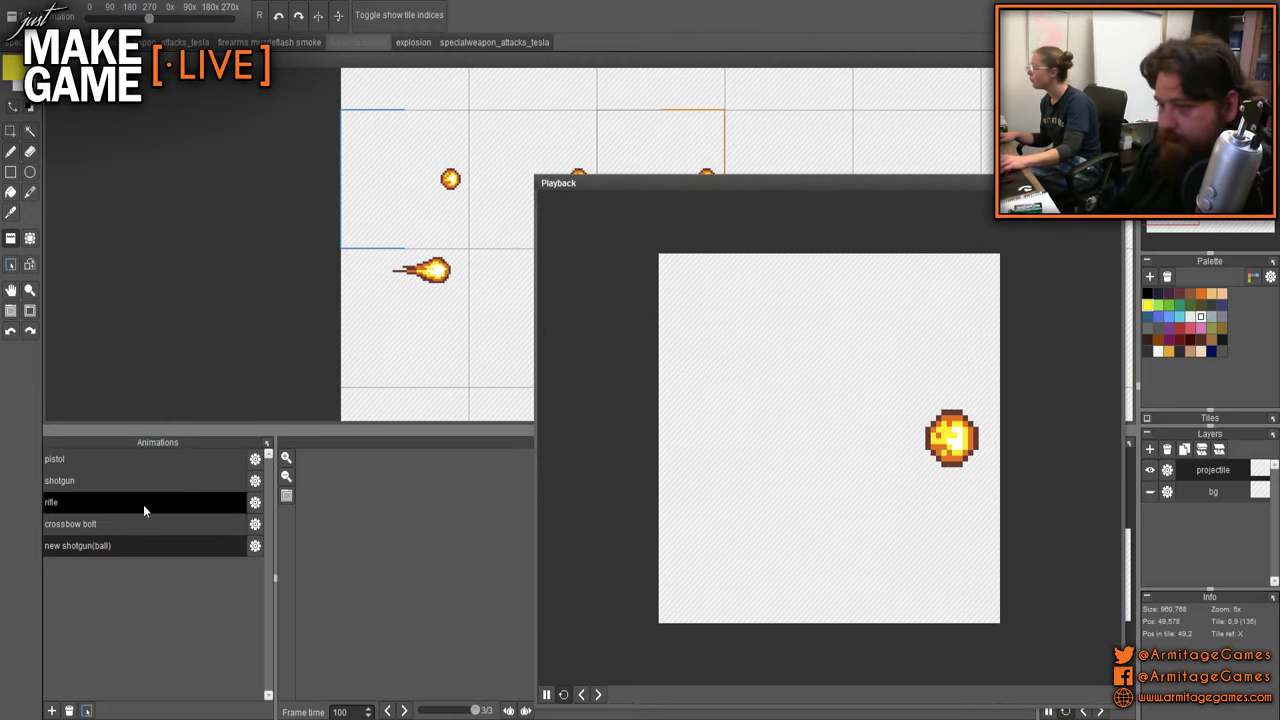
{"action": "left_click", "coordinate": [142, 487]}
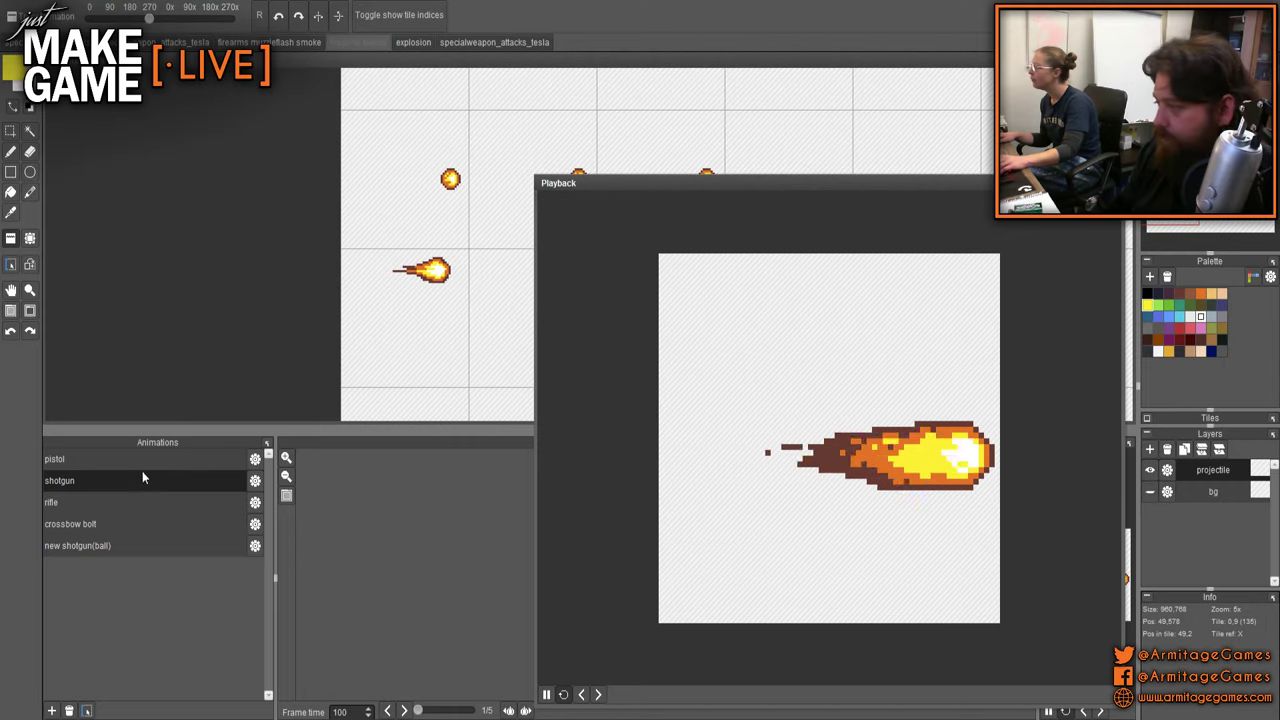
{"action": "left_click", "coordinate": [138, 460]}
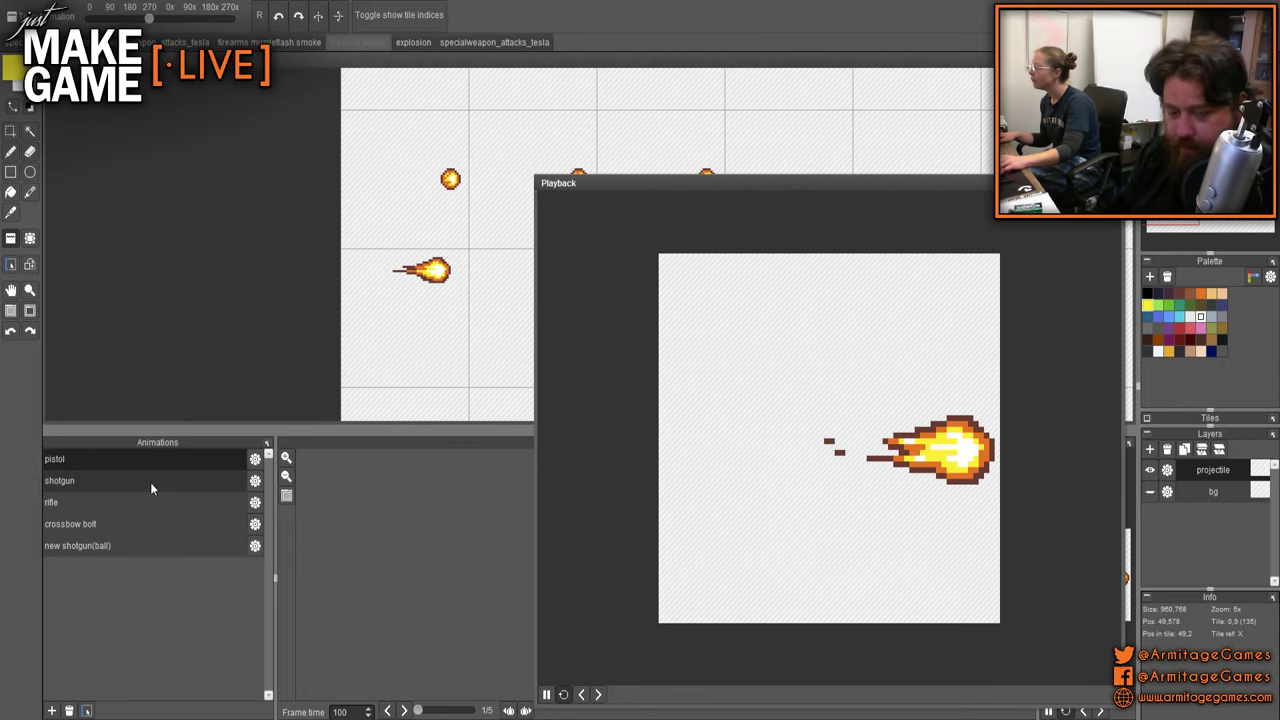
{"action": "left_click", "coordinate": [150, 482]}
{"action": "left_click", "coordinate": [160, 502]}
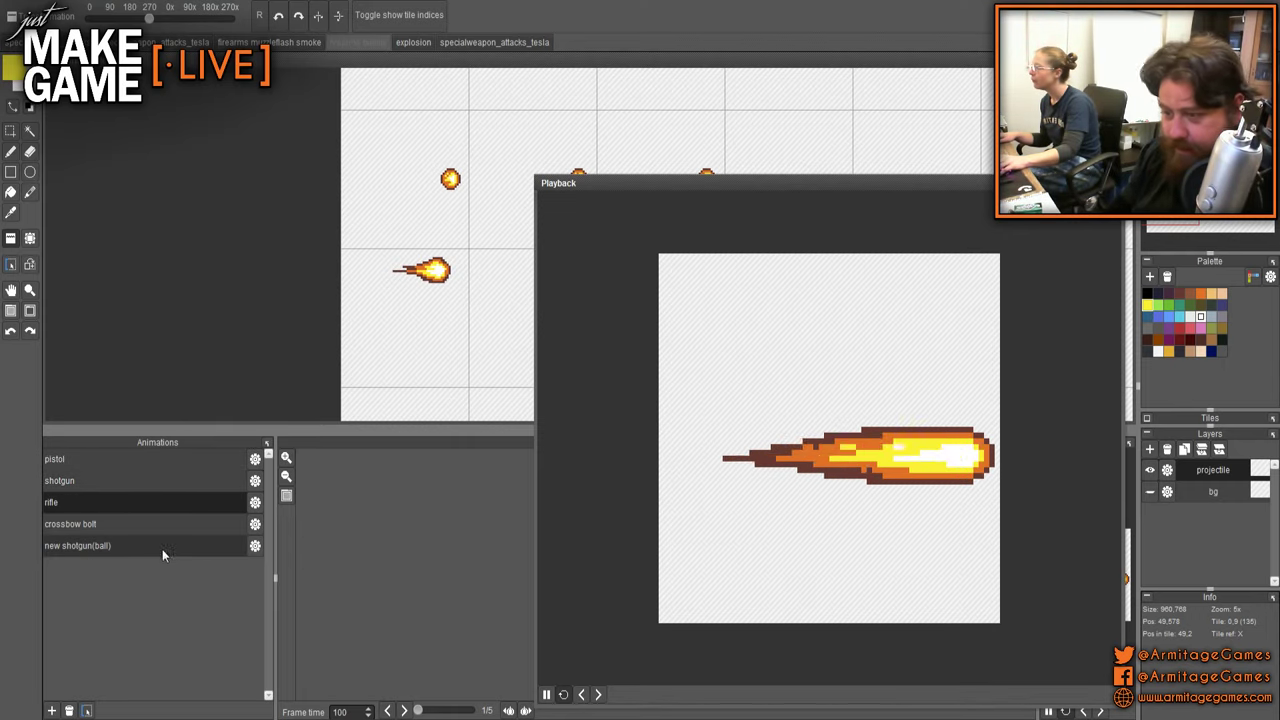
{"action": "left_click", "coordinate": [131, 546]}
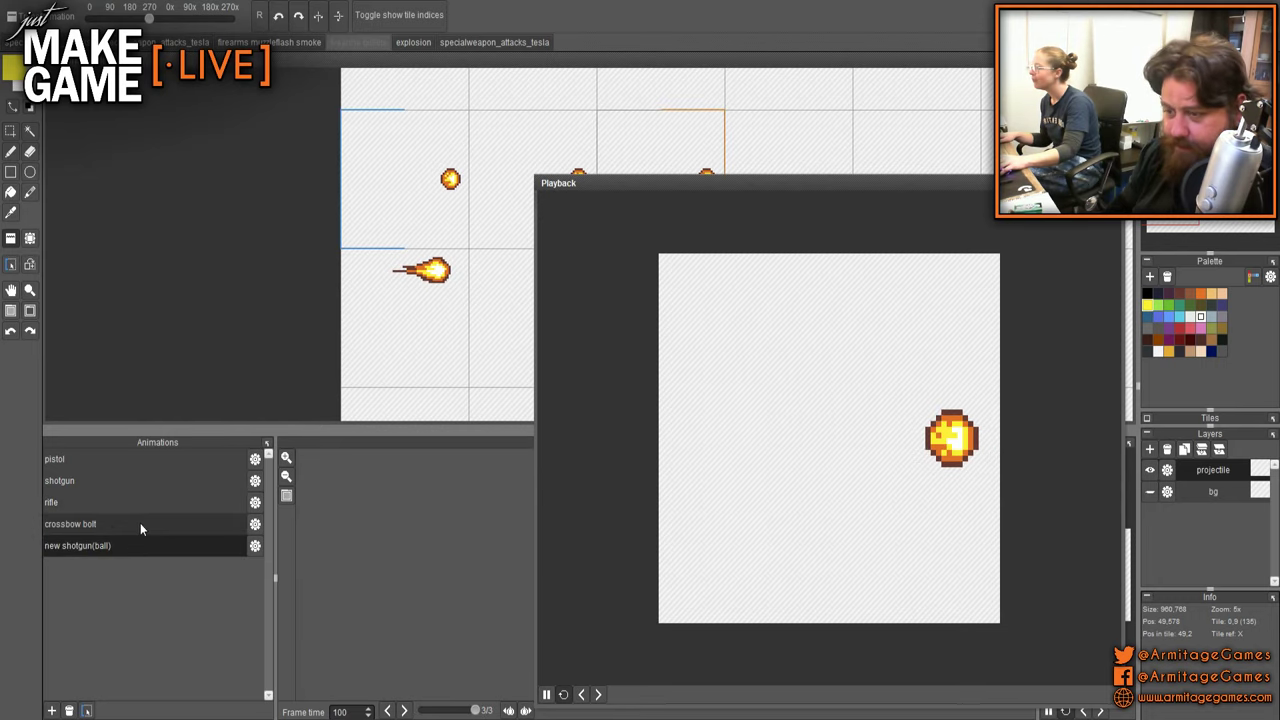
{"action": "left_click", "coordinate": [149, 497]}
{"action": "left_click", "coordinate": [153, 466]}
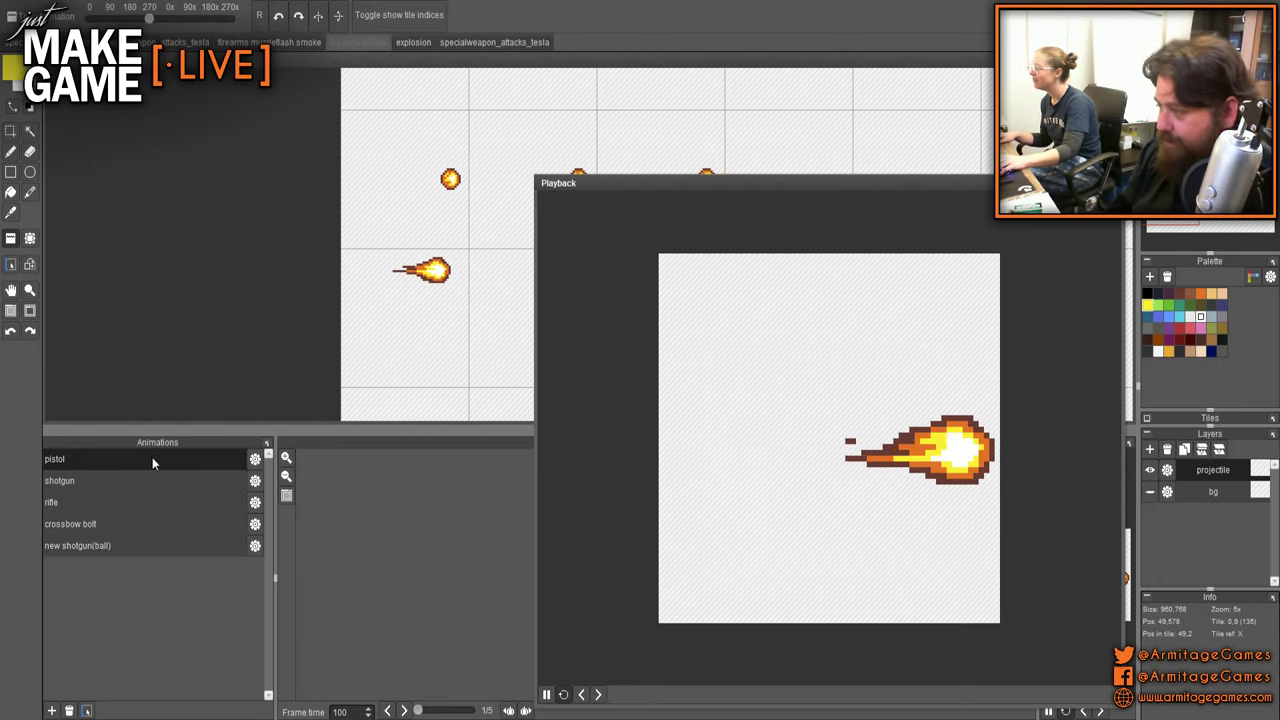
- View the shotgun animation in the enlarged playback view and close that view
{"action": "left_click", "coordinate": [149, 481]}
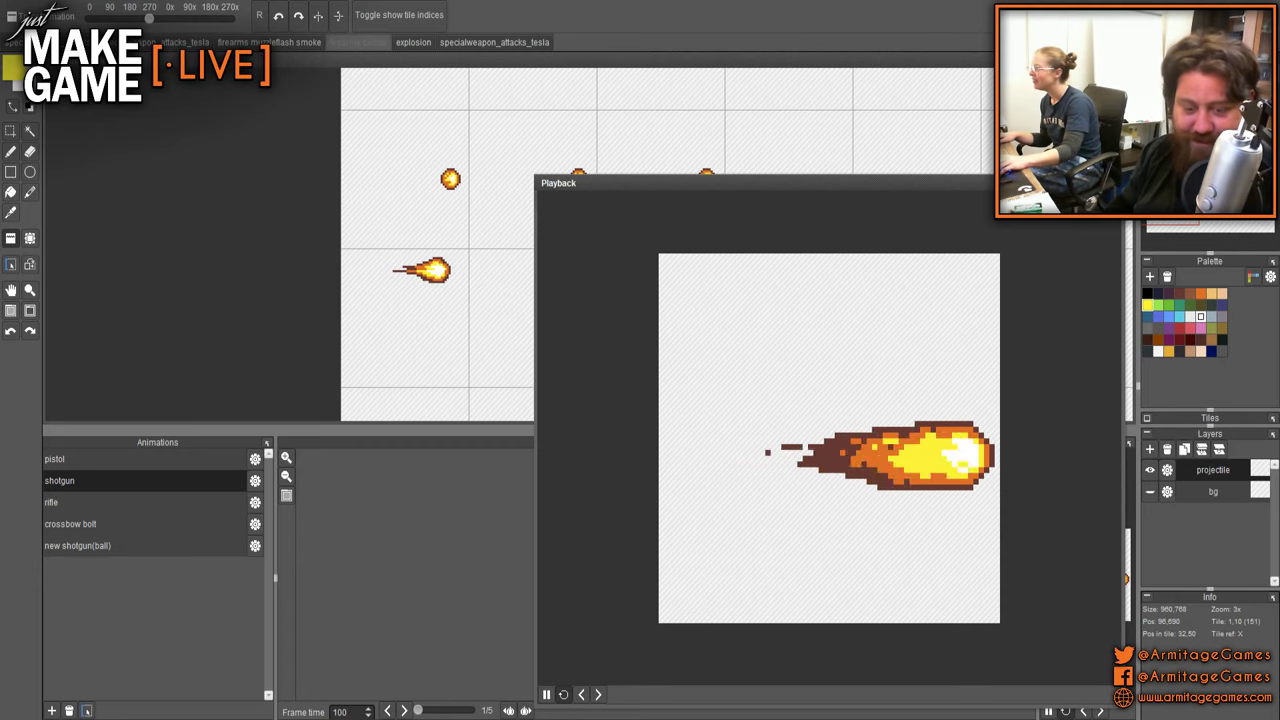
{"action": "key", "text": "Escape"}
- Use the pencil with the fireball's orange to break up the brown outline on the left edge of the second frame's ball
{"action": "scroll", "coordinate": [519, 211], "scroll_direction": "up", "scroll_amount": 2}
{"action": "key", "text": "b"}
{"action": "left_click_drag", "start_coordinate": [405, 183], "coordinate": [551, 257]}
{"action": "scroll", "coordinate": [553, 257], "scroll_direction": "up", "scroll_amount": 5}
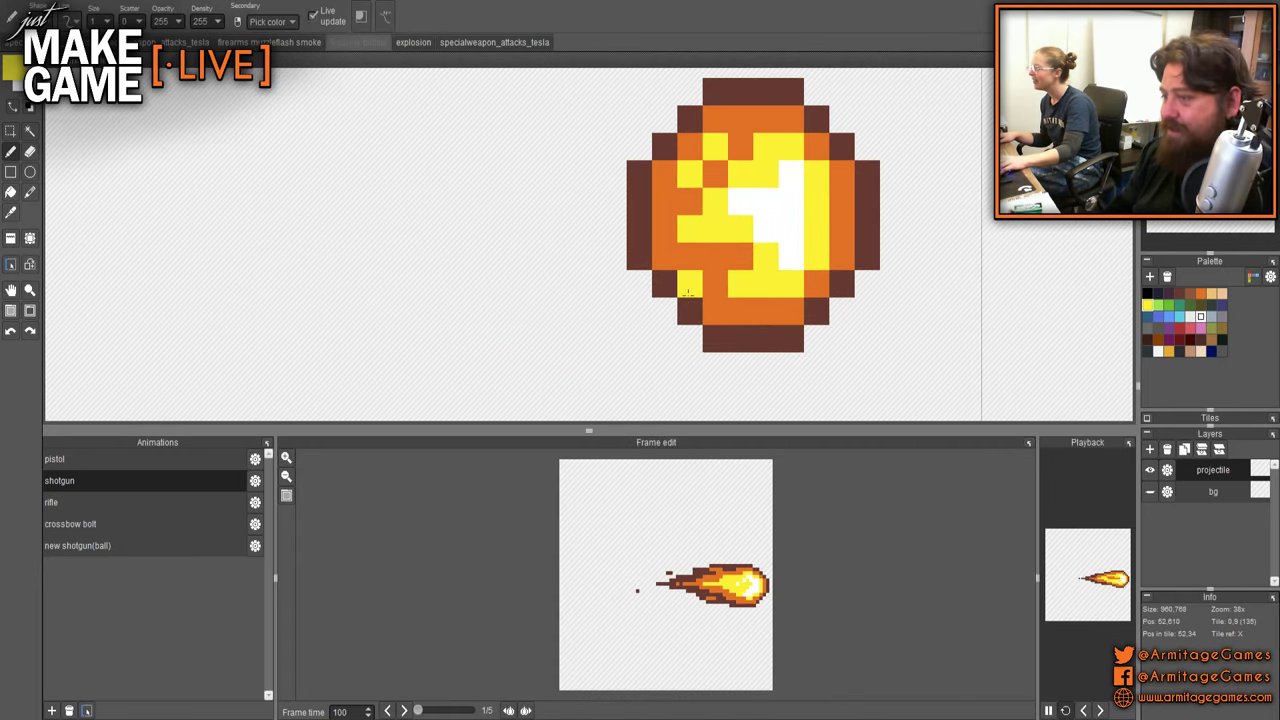
{"action": "right_click", "coordinate": [817, 284]}
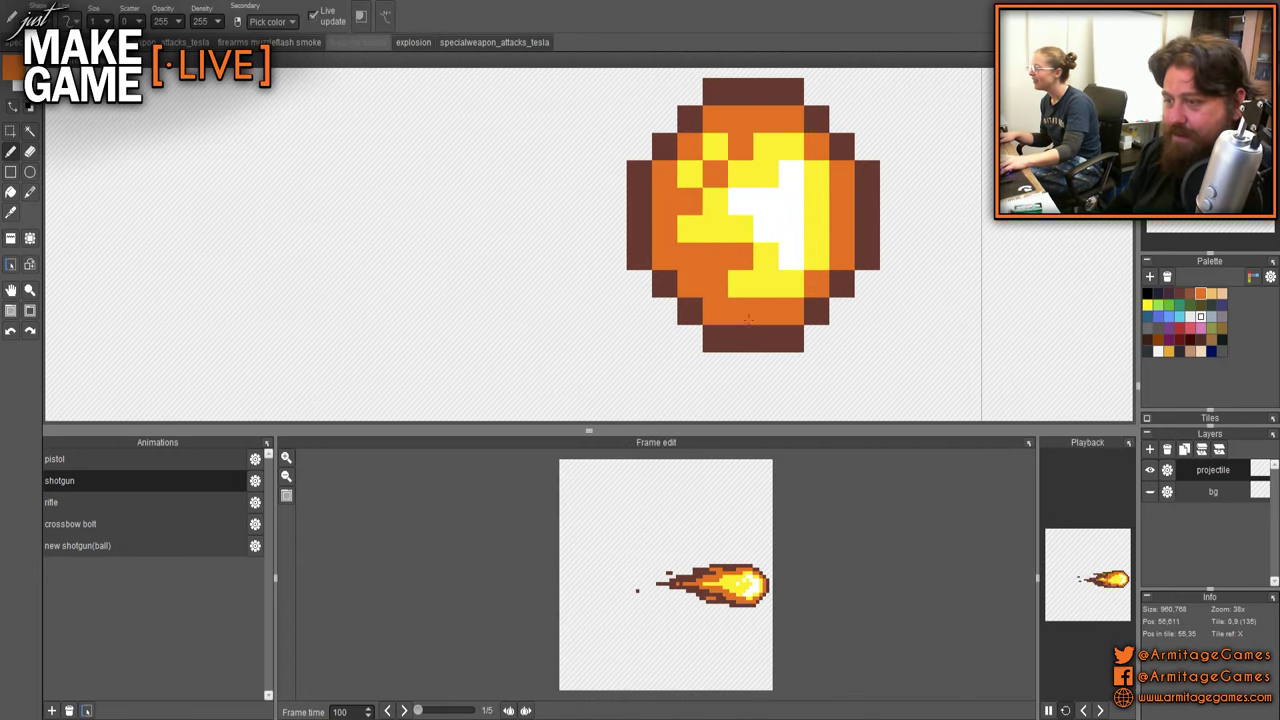
{"action": "scroll", "coordinate": [867, 256], "scroll_direction": "down", "scroll_amount": 1}
{"action": "left_click_drag", "start_coordinate": [867, 256], "coordinate": [479, 306]}
{"action": "left_click_drag", "start_coordinate": [860, 262], "coordinate": [305, 245]}
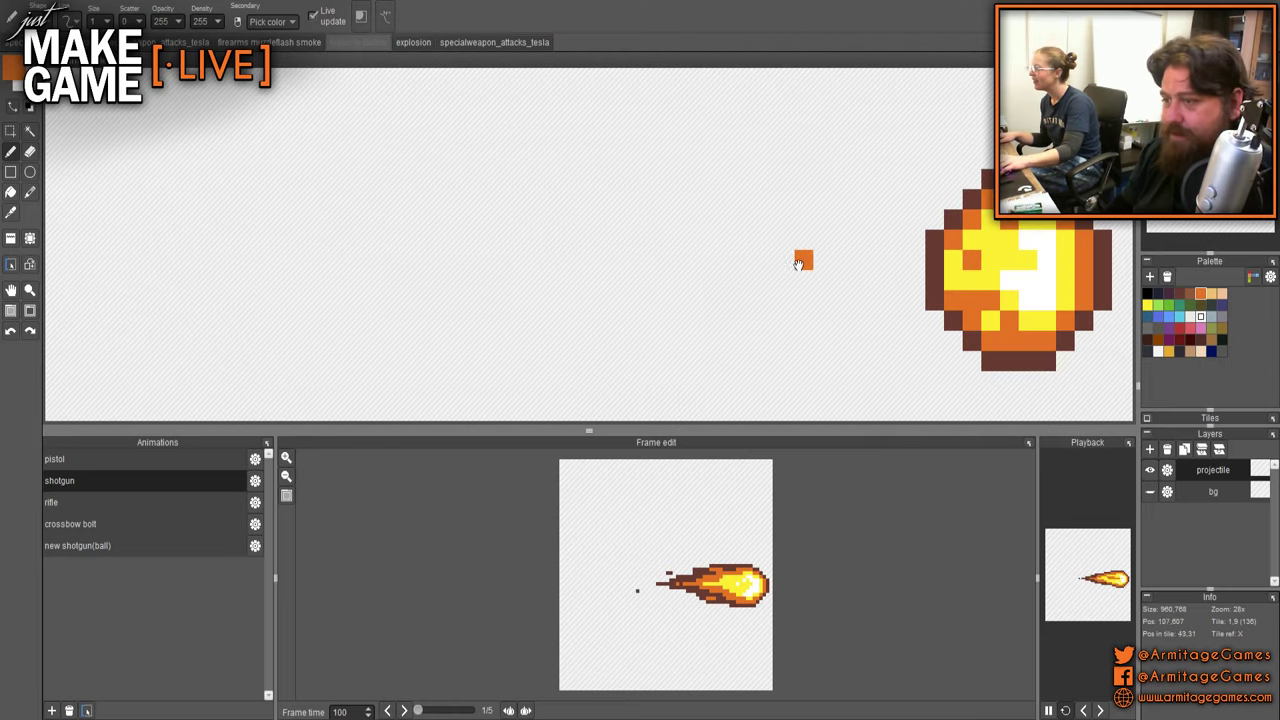
{"action": "left_click_drag", "start_coordinate": [914, 260], "coordinate": [578, 244]}
{"action": "scroll", "coordinate": [557, 251], "scroll_direction": "down", "scroll_amount": 5}
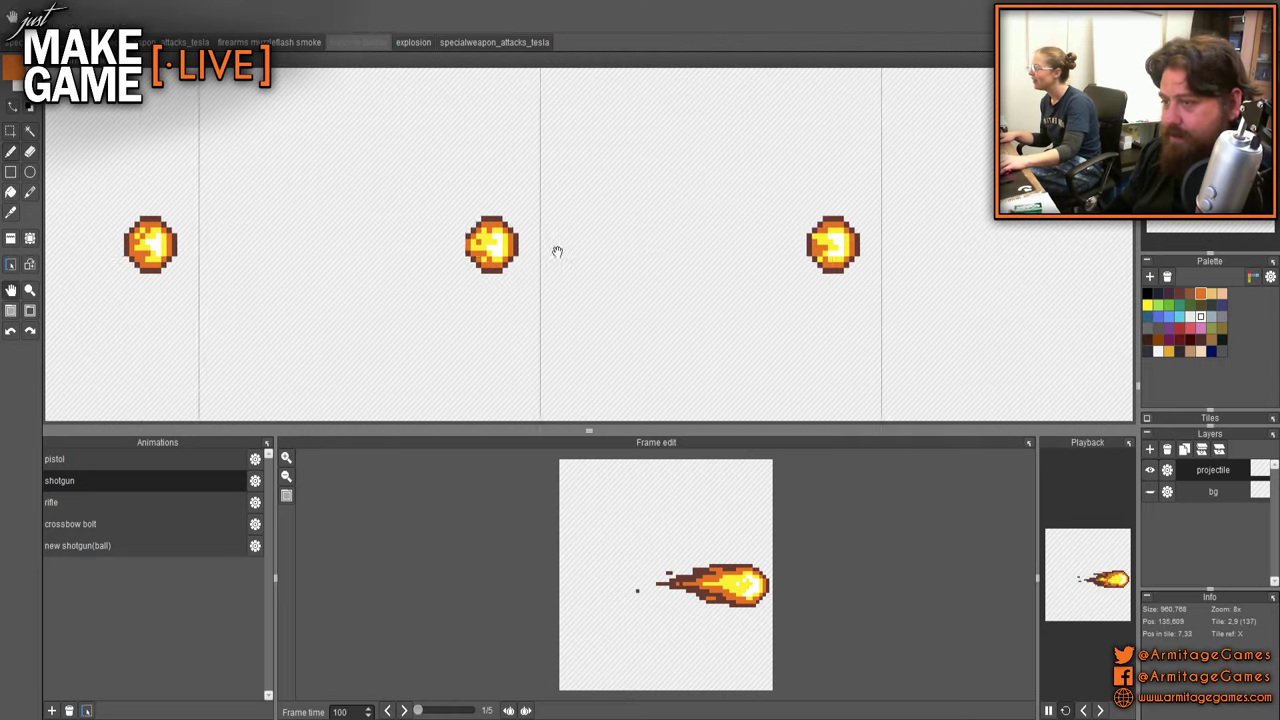
- Paint orange pixels over the upper and lower parts of the brown outline on the left side of the third fireball frame
{"action": "scroll", "coordinate": [747, 322], "scroll_direction": "up", "scroll_amount": 6}
{"action": "left_click", "coordinate": [729, 321]}
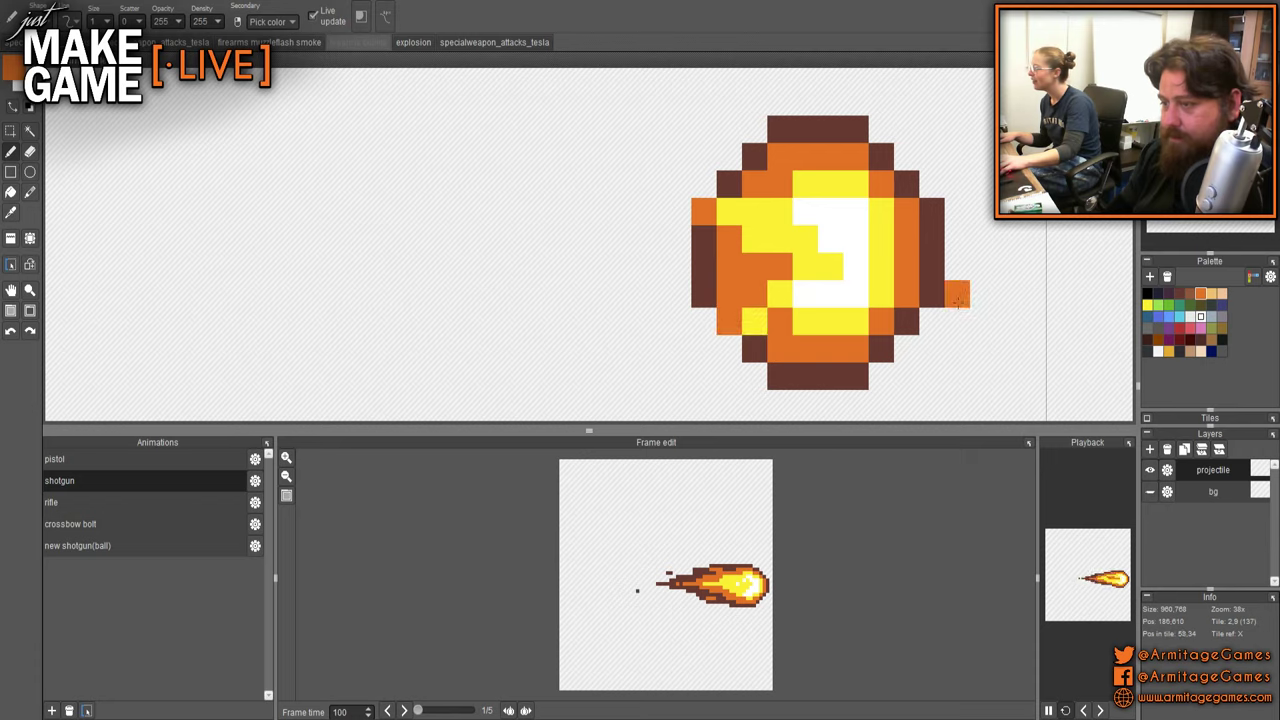
{"action": "scroll", "coordinate": [950, 295], "scroll_direction": "down", "scroll_amount": 5}
{"action": "left_click_drag", "start_coordinate": [950, 295], "coordinate": [606, 313]}
{"action": "scroll", "coordinate": [806, 303], "scroll_direction": "down", "scroll_amount": 2}
{"action": "mouse_move", "coordinate": [854, 340]}
{"action": "left_mouse_down"}
{"action": "mouse_move", "coordinate": [635, 306]}
{"action": "mouse_move", "coordinate": [920, 297]}
{"action": "left_mouse_up"}
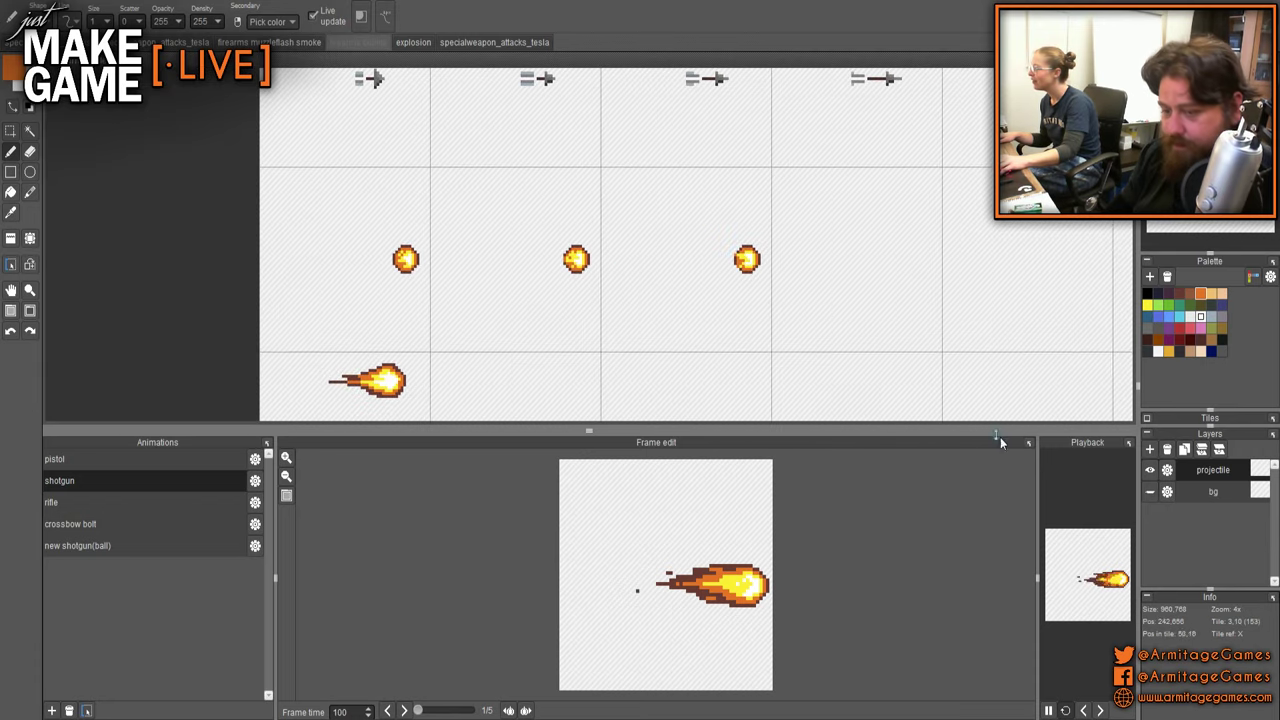
- Compare the new shotgun(ball) animation with the rifle and pistol animations in an enlarged playback view, and close the view
{"action": "left_click", "coordinate": [154, 545]}
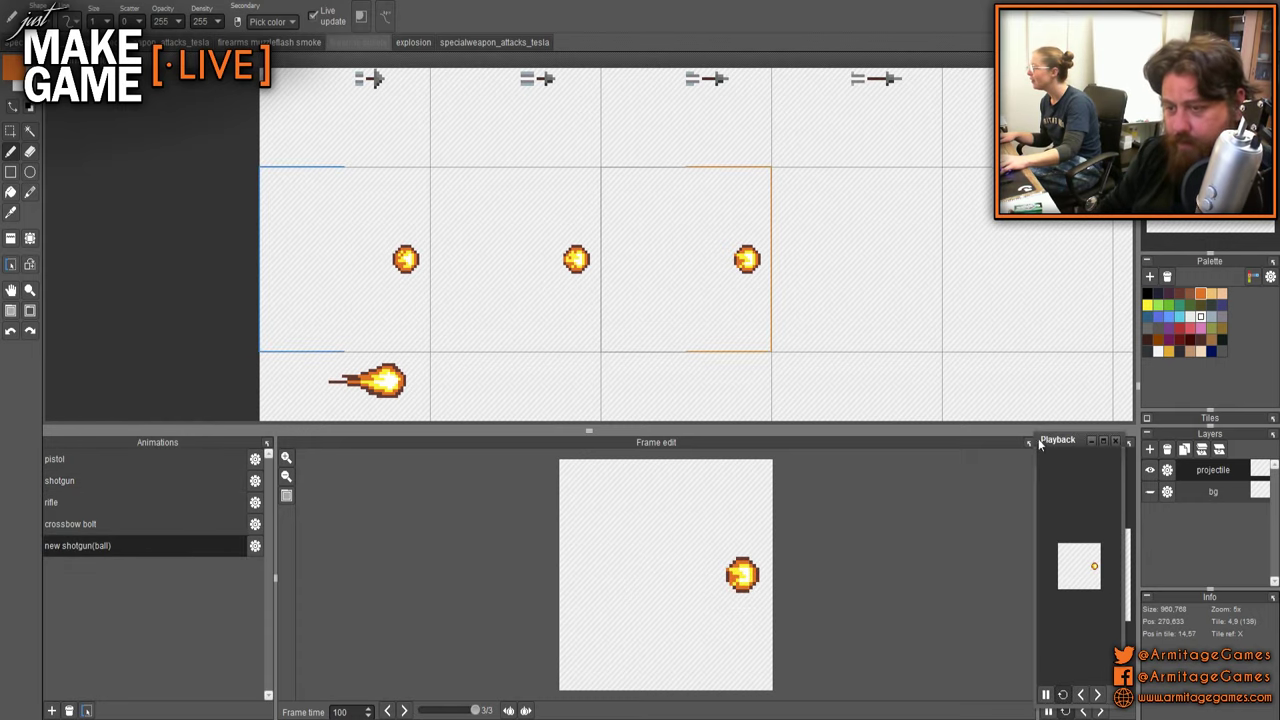
{"action": "left_click", "coordinate": [1129, 442]}
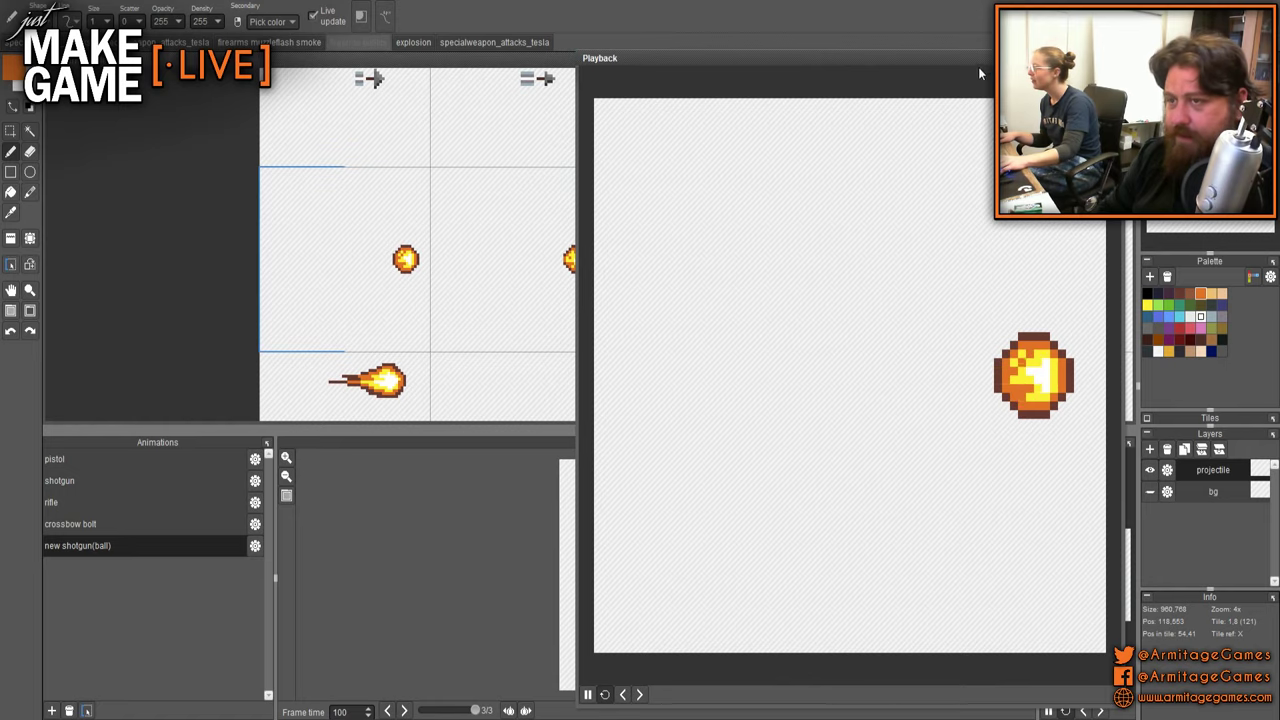
{"action": "left_click_drag", "start_coordinate": [978, 67], "coordinate": [517, 110]}
{"action": "scroll", "coordinate": [611, 383], "scroll_direction": "up", "scroll_amount": 3}
{"action": "left_click_drag", "start_coordinate": [553, 461], "coordinate": [386, 420]}
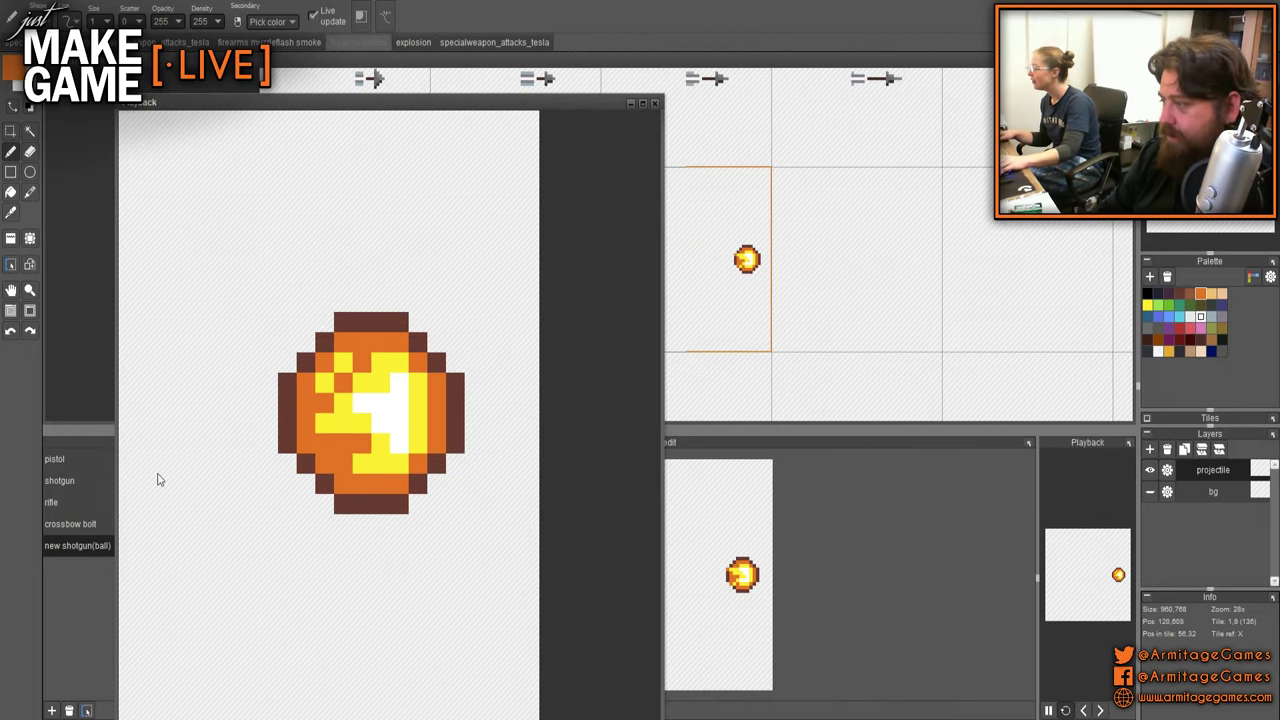
{"action": "left_click", "coordinate": [65, 502]}
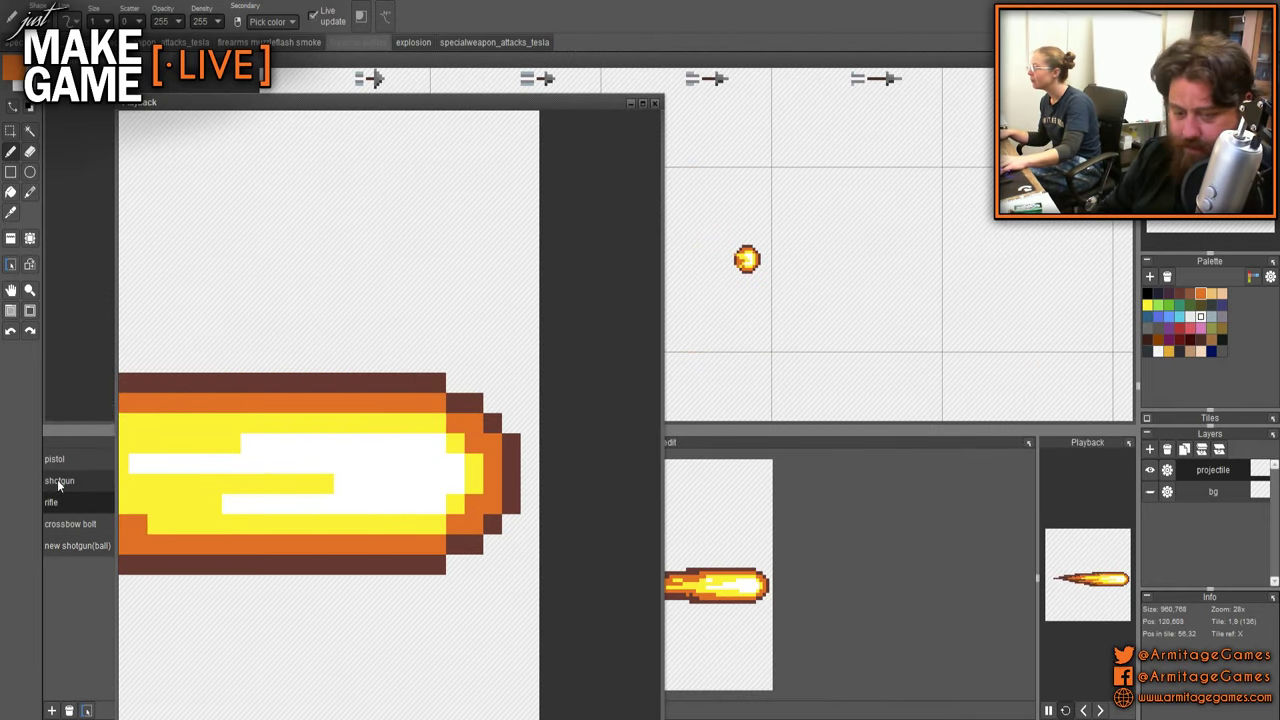
{"action": "left_click", "coordinate": [68, 464]}
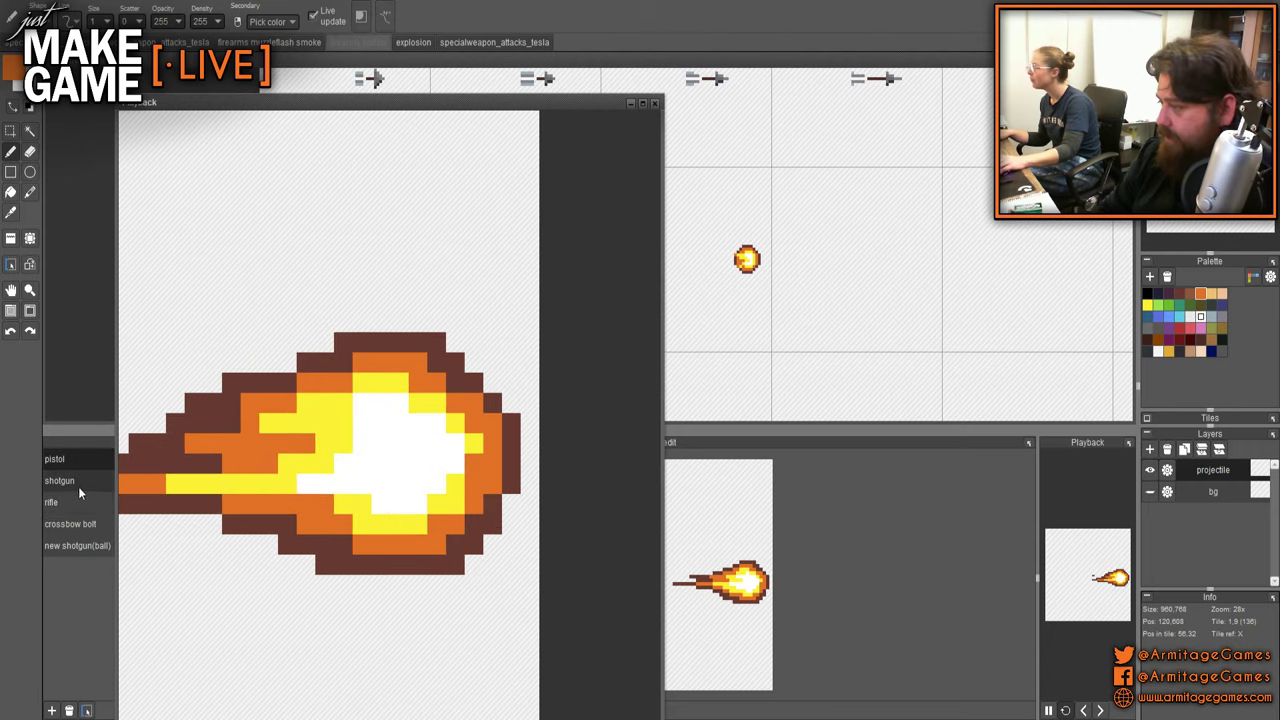
{"action": "left_click", "coordinate": [71, 503]}
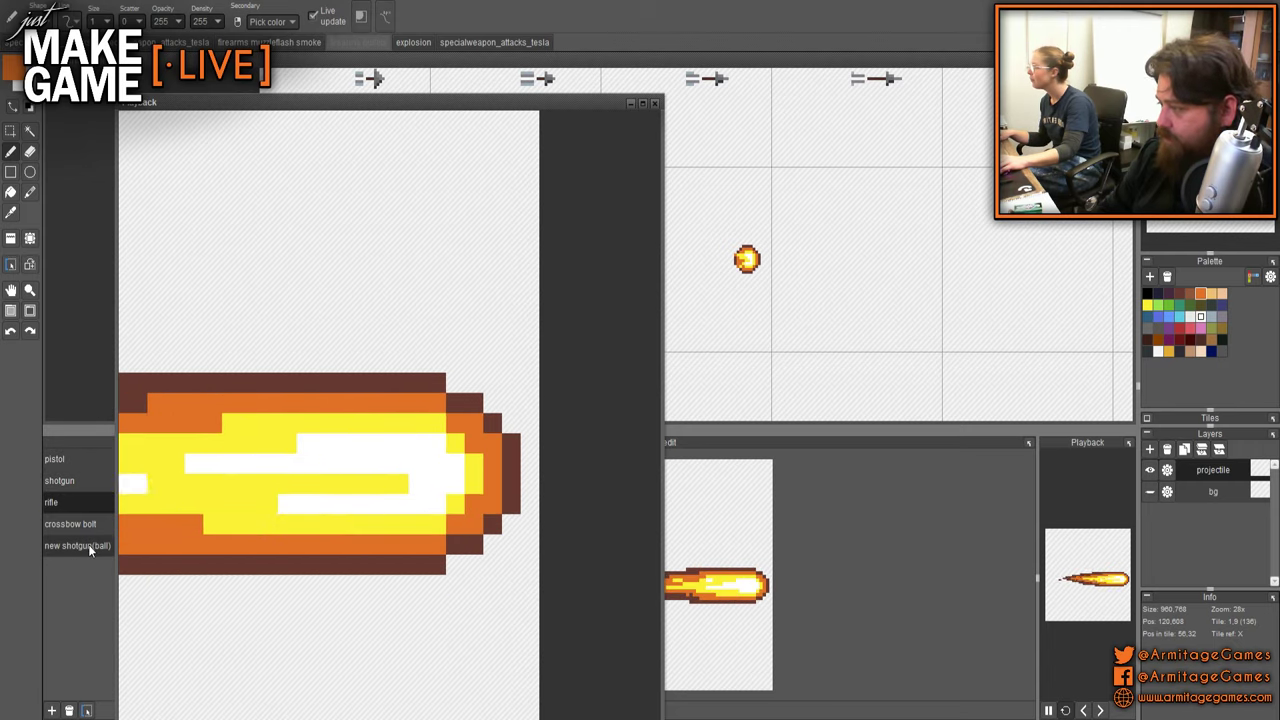
{"action": "left_click", "coordinate": [88, 544]}
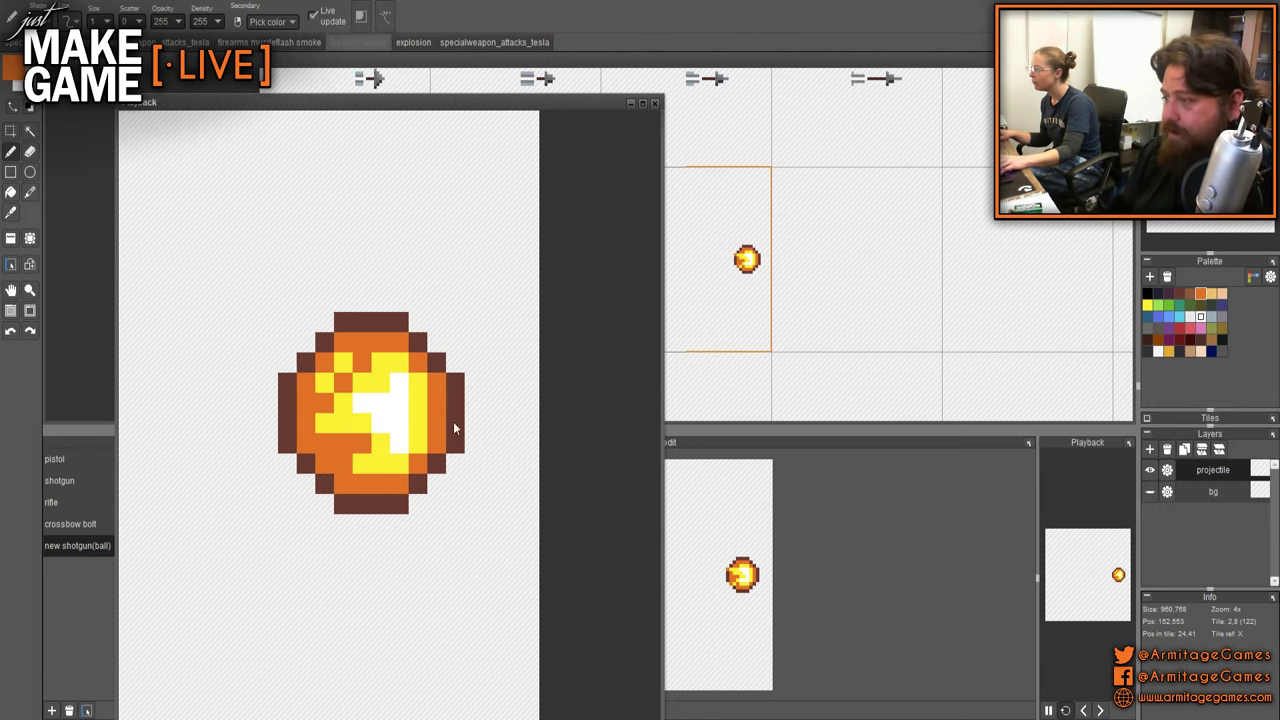
{"action": "left_click", "coordinate": [655, 103]}
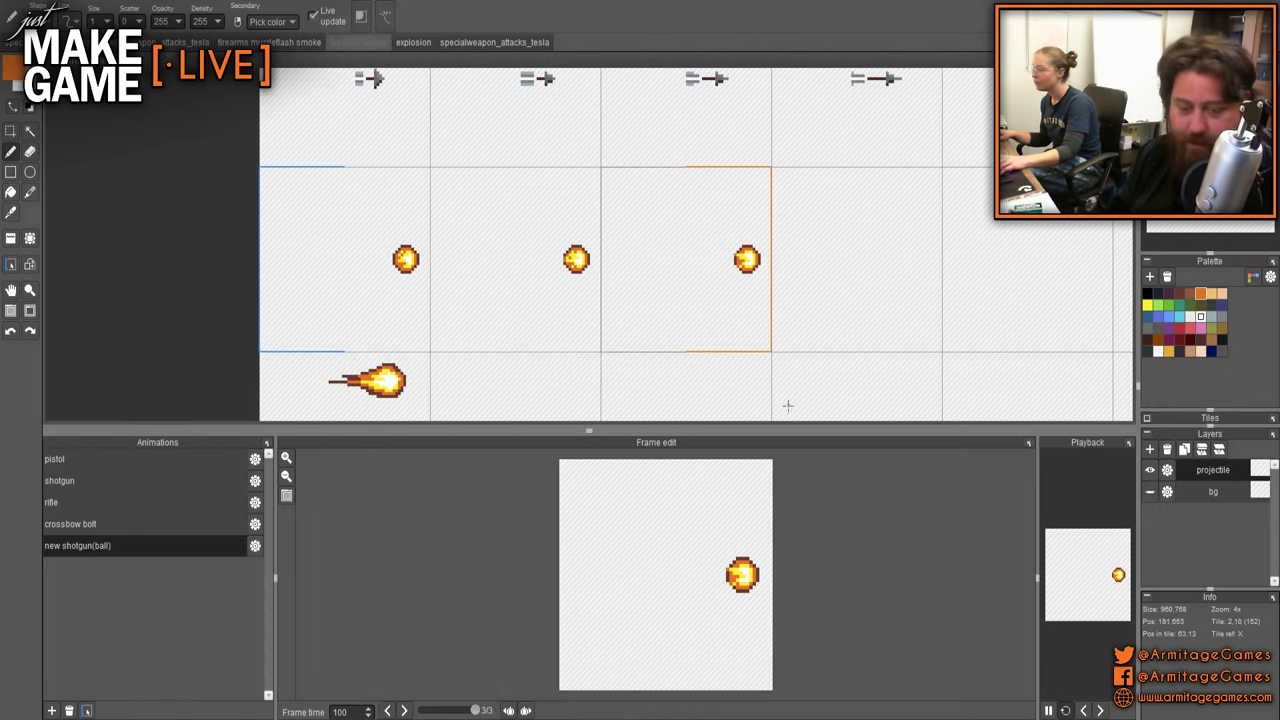
- Examine the left edges of the three fireball frames up close on the sprite sheet
{"action": "scroll", "coordinate": [612, 226], "scroll_direction": "up", "scroll_amount": 5}
{"action": "scroll", "coordinate": [612, 226], "scroll_direction": "right", "scroll_amount": 6}
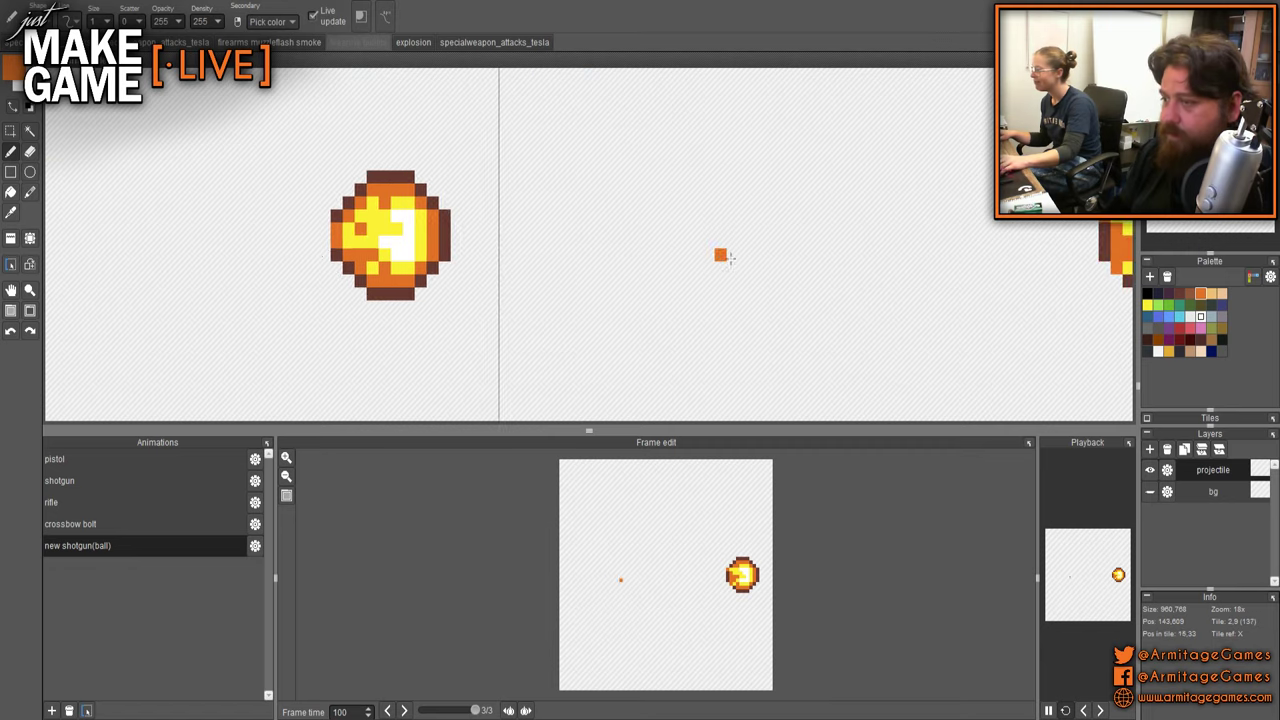
{"action": "left_click_drag", "start_coordinate": [491, 236], "coordinate": [969, 243]}
{"action": "left_click_drag", "start_coordinate": [387, 243], "coordinate": [1130, 257]}
{"action": "left_click_drag", "start_coordinate": [463, 237], "coordinate": [688, 242]}
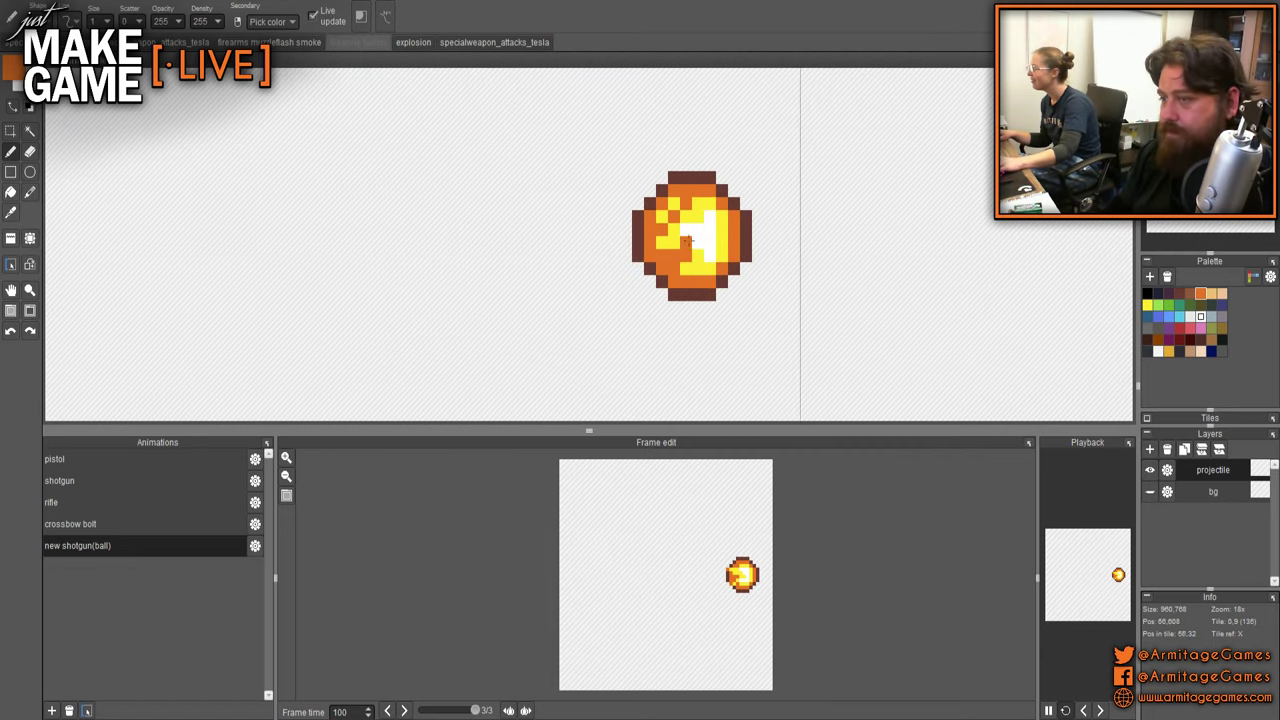
{"action": "left_click_drag", "start_coordinate": [868, 244], "coordinate": [320, 251]}
{"action": "scroll", "coordinate": [716, 256], "scroll_direction": "down", "scroll_amount": 4}
{"action": "left_click_drag", "start_coordinate": [738, 258], "coordinate": [447, 255]}
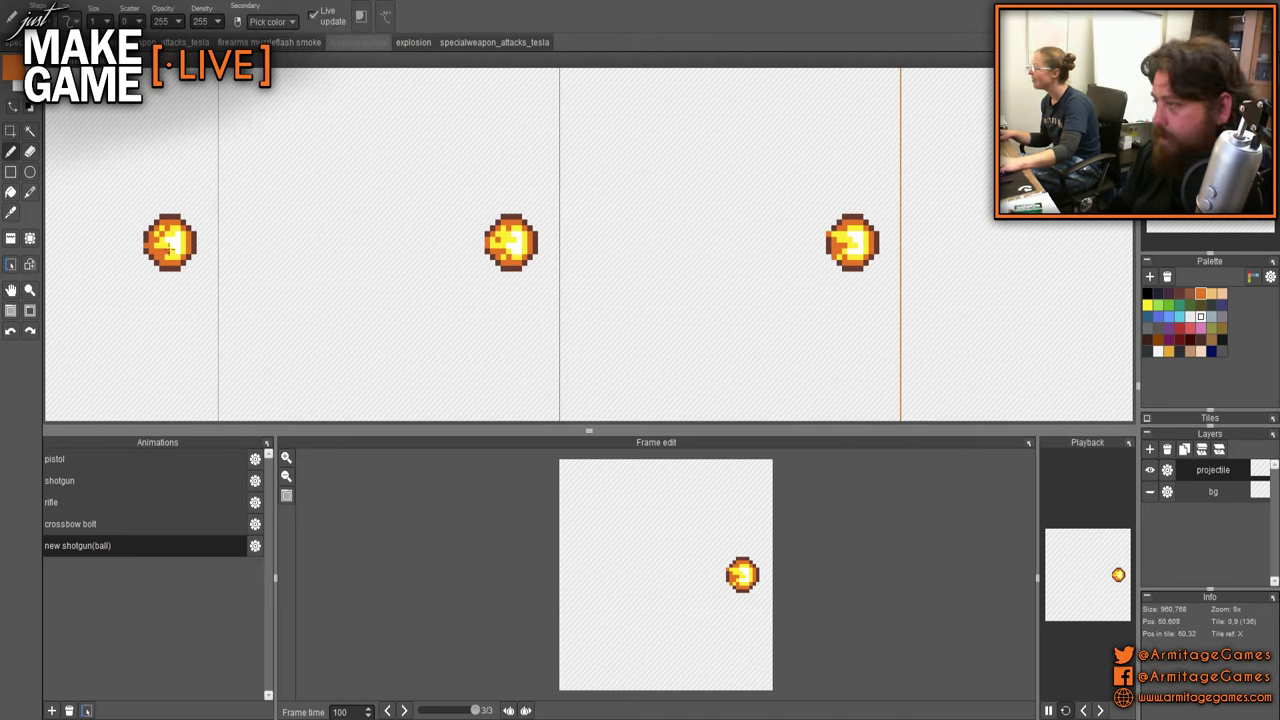
{"action": "scroll", "coordinate": [170, 243], "scroll_direction": "up", "scroll_amount": 3}
{"action": "right_click", "coordinate": [165, 232]}
{"action": "left_click", "coordinate": [75, 218]}
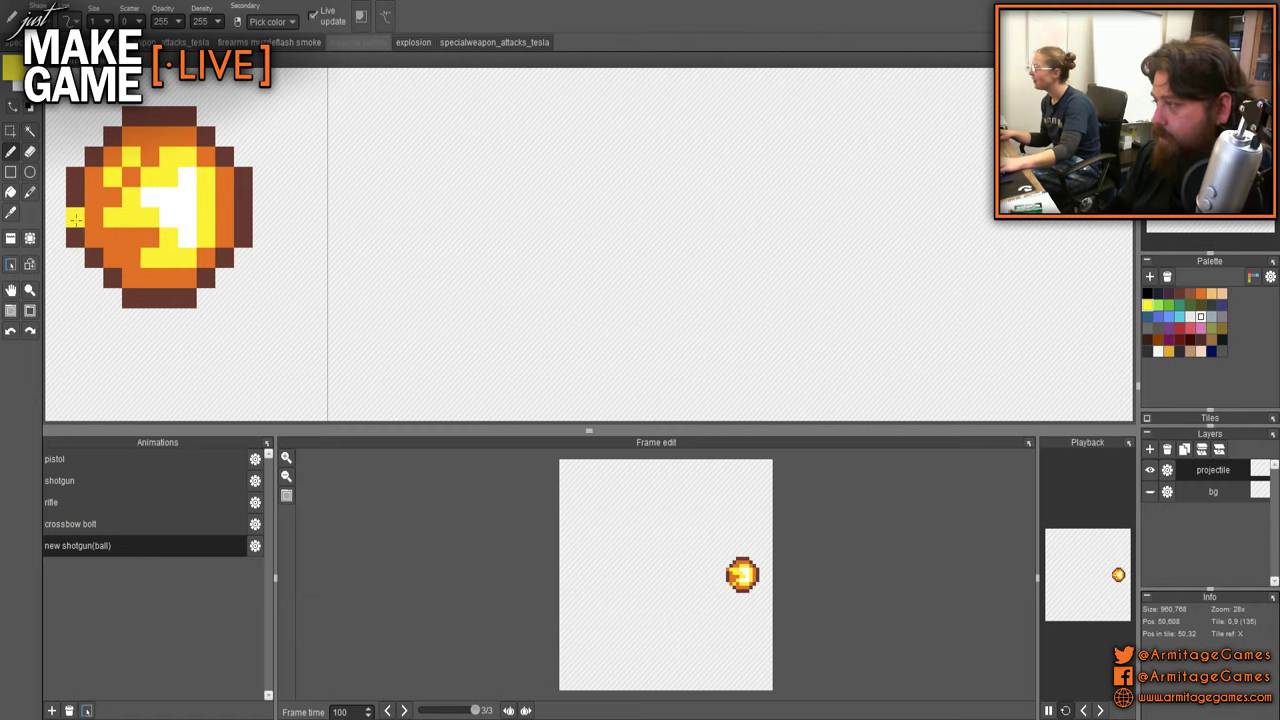
{"action": "key", "text": "ctrl+z"}
{"action": "left_click", "coordinate": [88, 218]}
- Paint an orange pixel over the lower end of the brown outline on the first fireball frame's left edge
{"action": "right_click", "coordinate": [92, 208]}
{"action": "scroll", "coordinate": [323, 214], "scroll_direction": "down", "scroll_amount": 2}
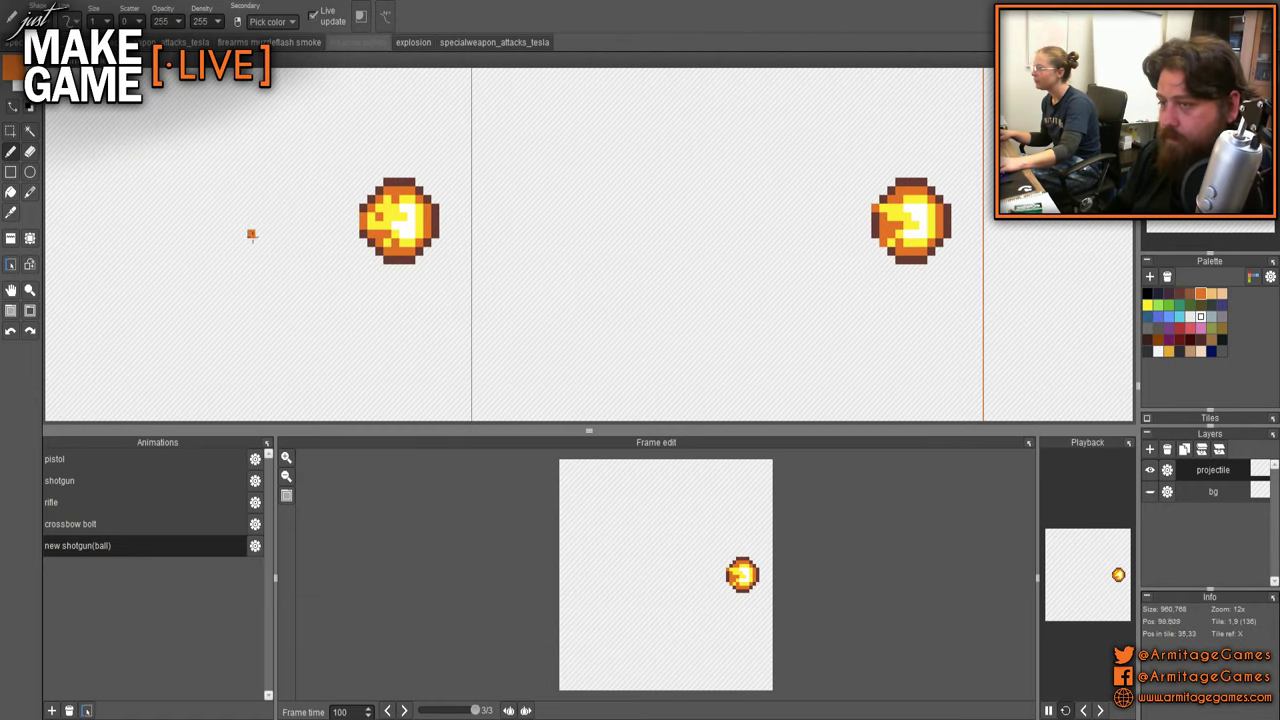
{"action": "left_click_drag", "start_coordinate": [251, 234], "coordinate": [735, 253]}
{"action": "left_click", "coordinate": [337, 255]}
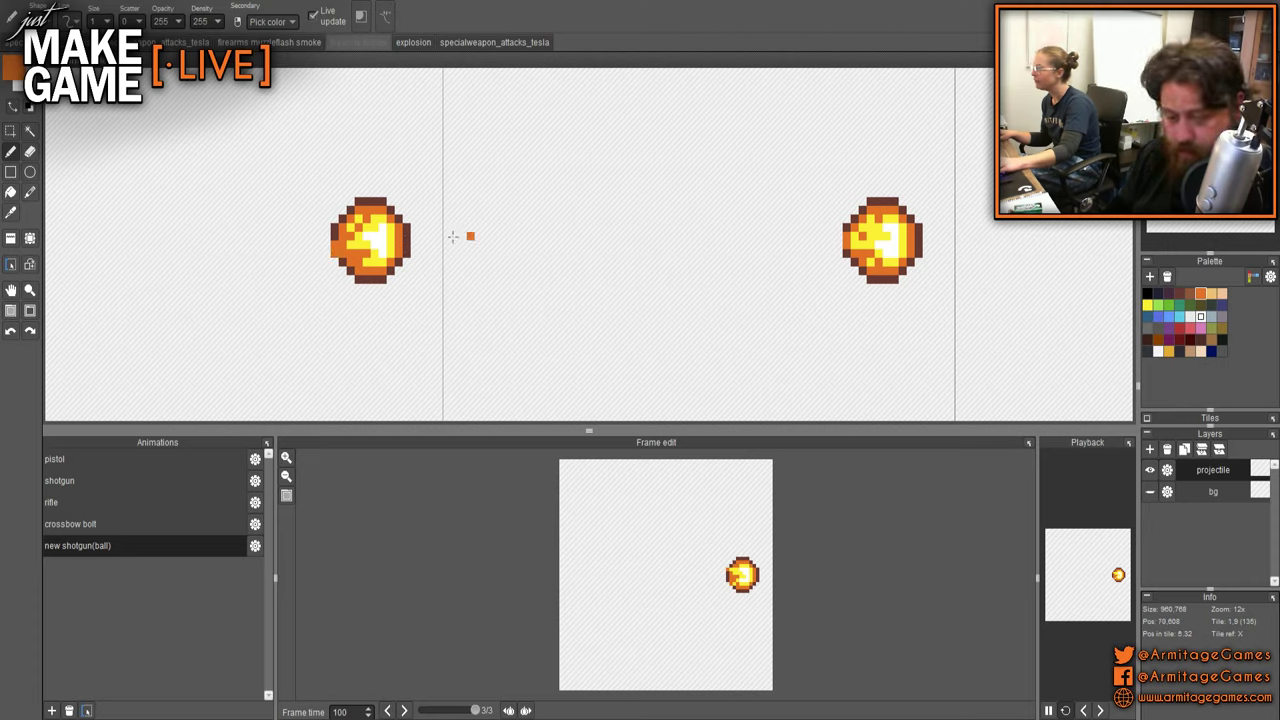
{"action": "scroll", "coordinate": [328, 222], "scroll_direction": "up", "scroll_amount": 2}
{"action": "scroll", "coordinate": [660, 279], "scroll_direction": "down", "scroll_amount": 3}
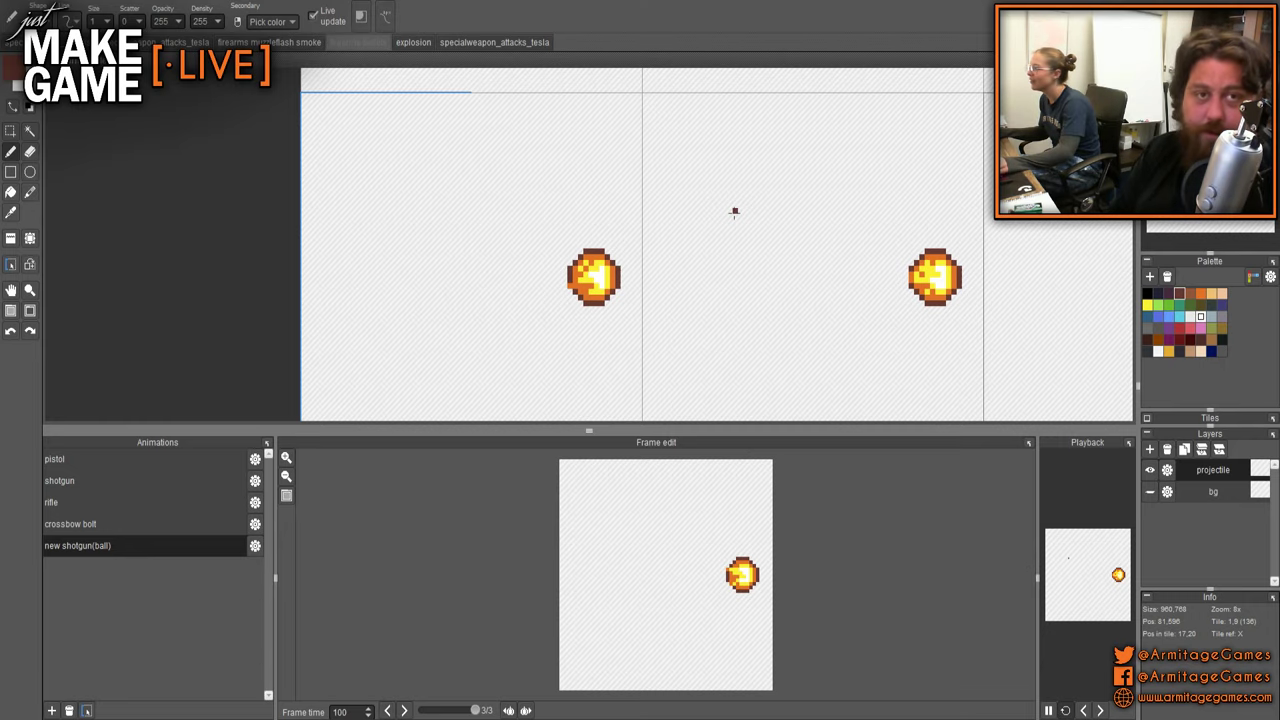
- Check the new shotgun(ball) animation in a detached, enlarged playback view and close that view
{"action": "scroll", "coordinate": [607, 160], "scroll_direction": "down", "scroll_amount": 3}
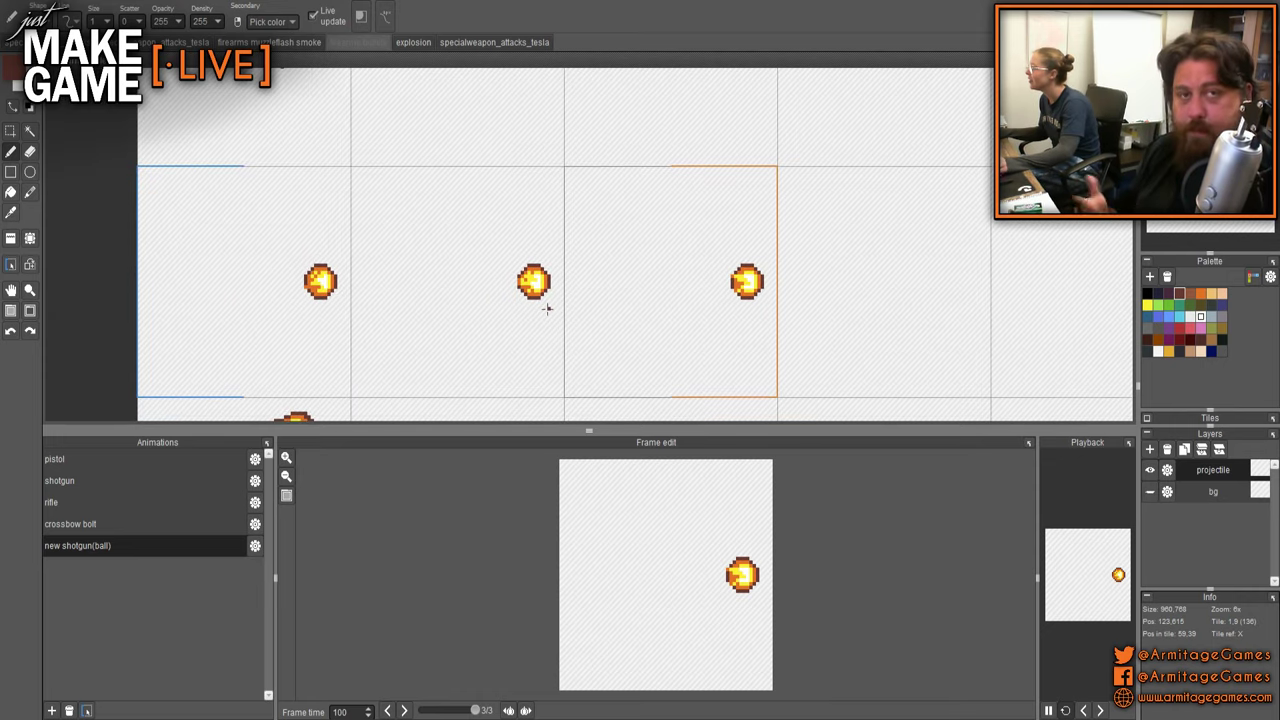
{"action": "left_click", "coordinate": [1128, 441]}
{"action": "left_click_drag", "start_coordinate": [1036, 434], "coordinate": [274, 56]}
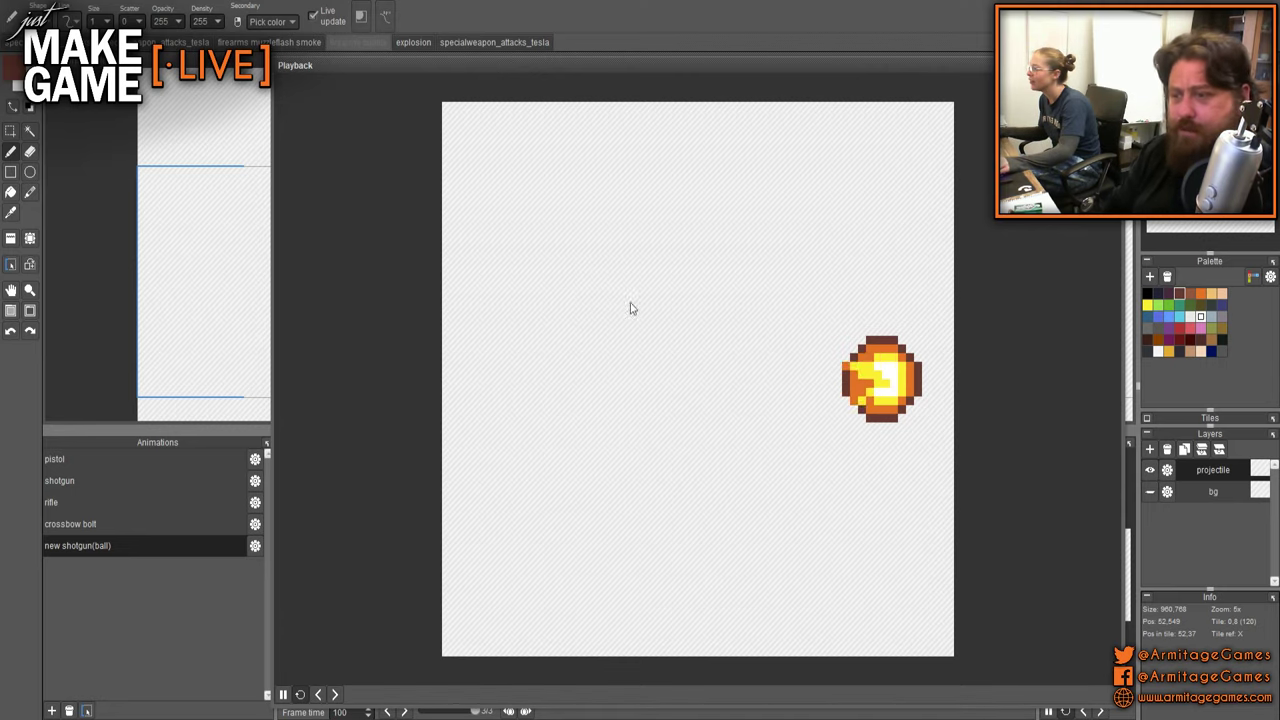
{"action": "scroll", "coordinate": [811, 391], "scroll_direction": "up", "scroll_amount": 5}
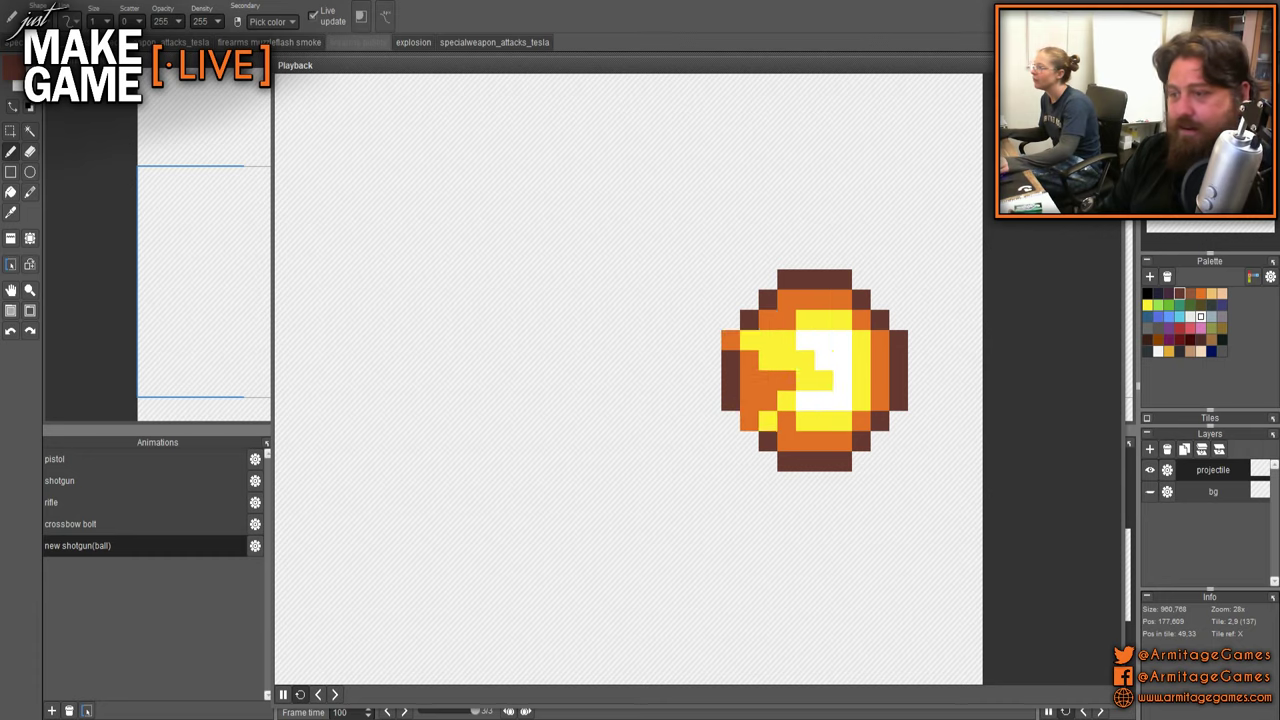
{"action": "left_click", "coordinate": [1117, 65]}
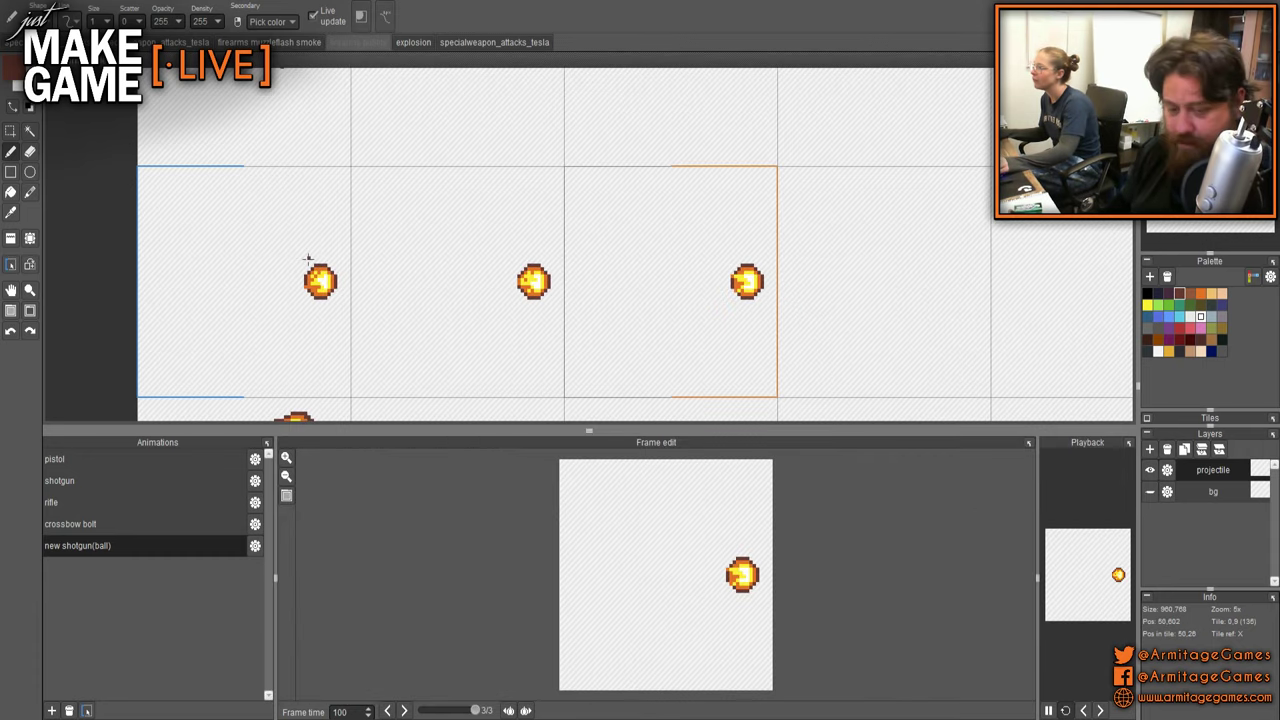
- Paint an orange pixel over the upper end of the brown outline on the first fireball frame's left edge
{"action": "scroll", "coordinate": [308, 258], "scroll_direction": "up", "scroll_amount": 5}
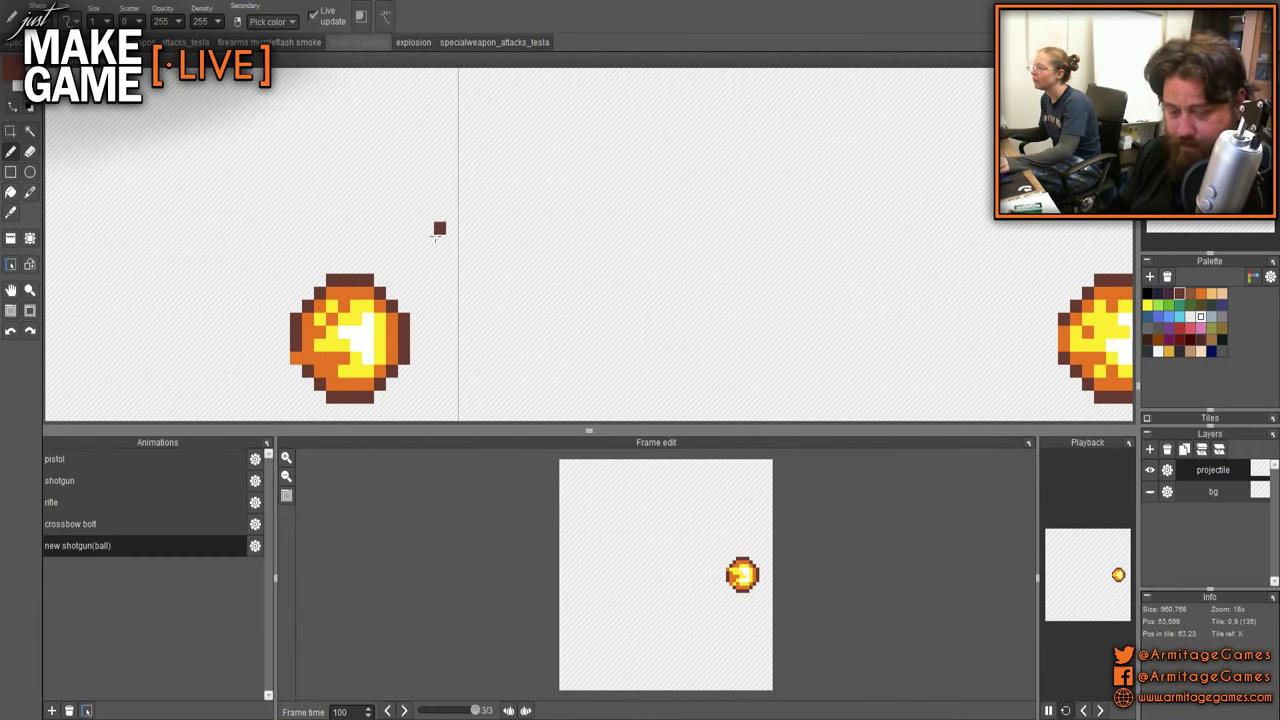
{"action": "right_click", "coordinate": [316, 331]}
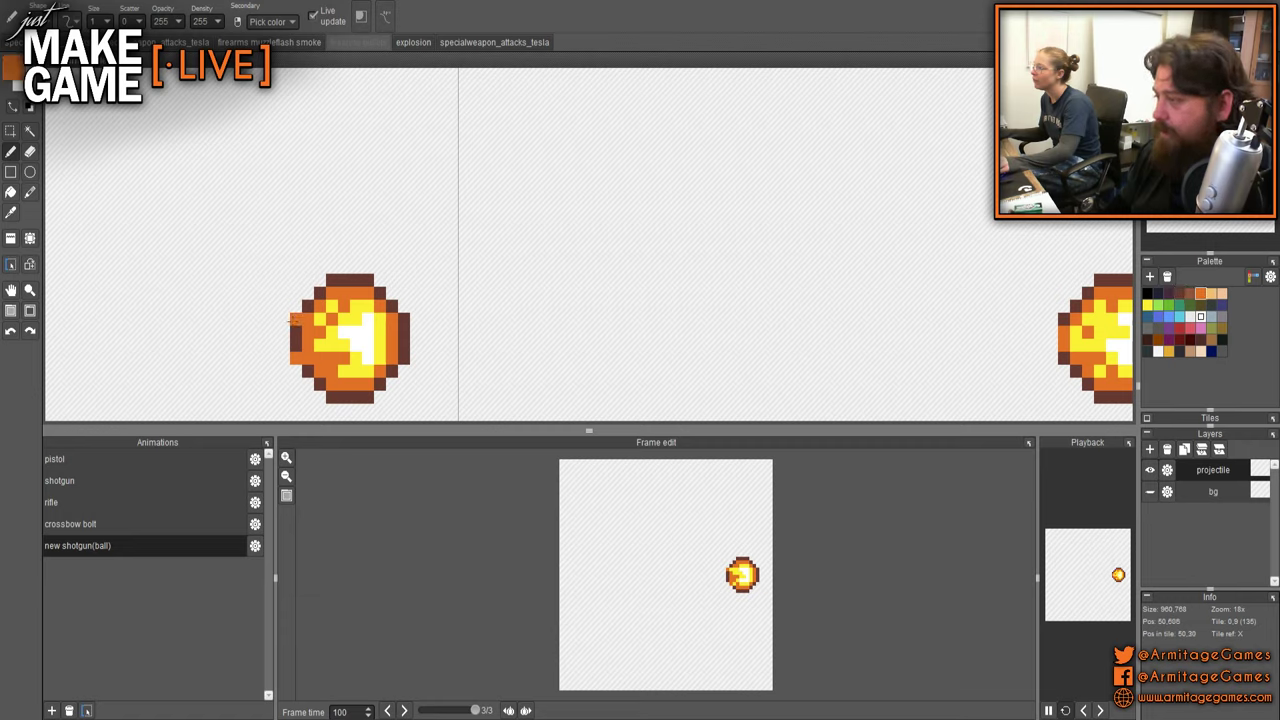
{"action": "scroll", "coordinate": [356, 332], "scroll_direction": "down", "scroll_amount": 3}
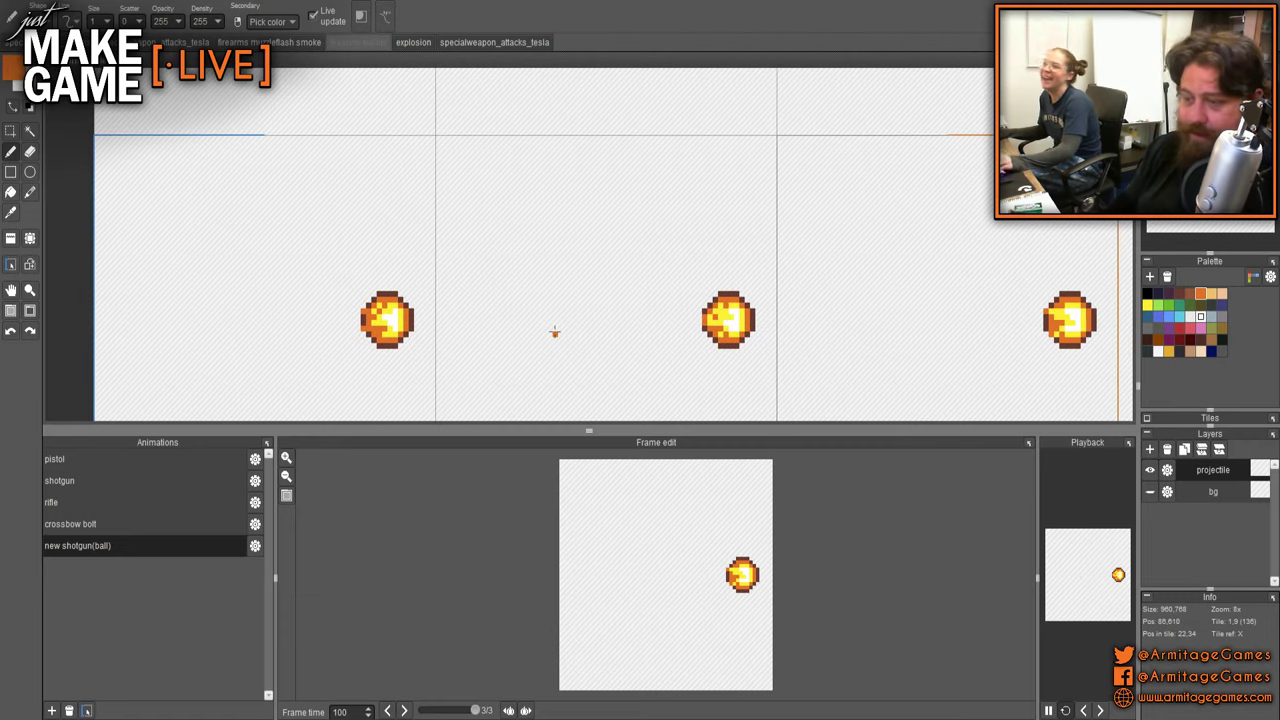
{"action": "left_click_drag", "start_coordinate": [789, 271], "coordinate": [551, 257]}
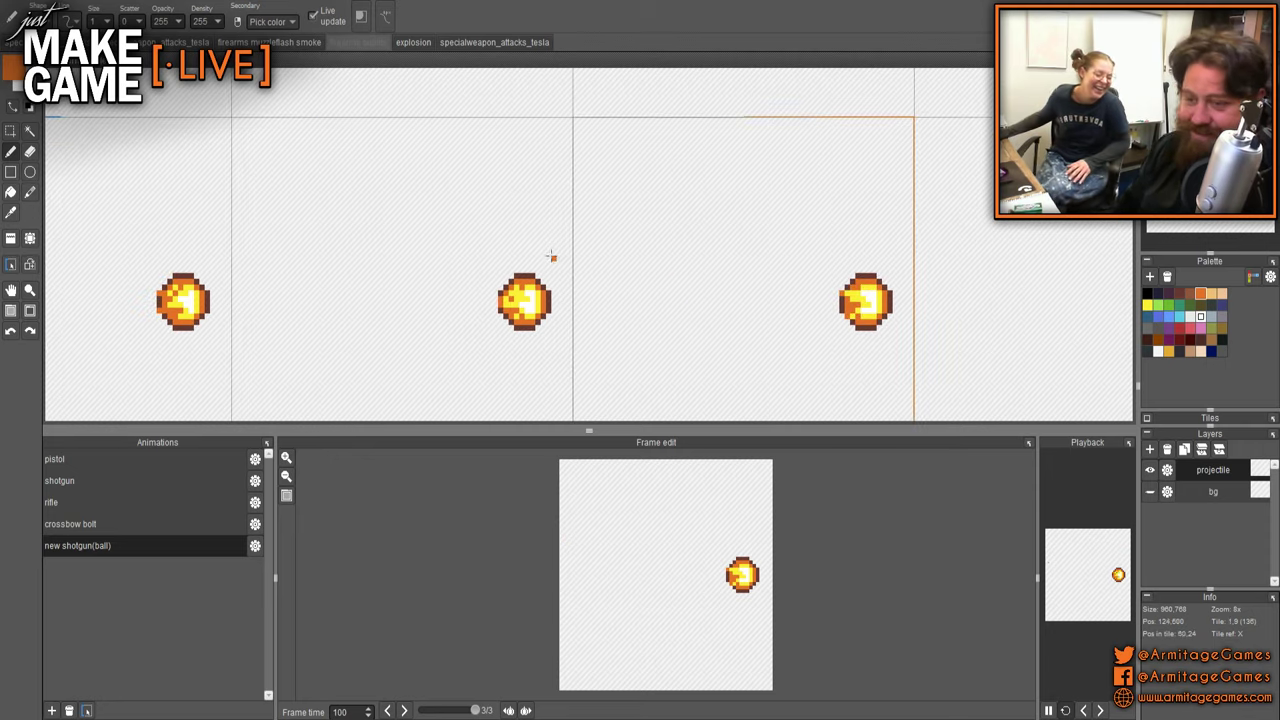
- Review the fireball loop with the first frame's revised outline in a detached playback view, and close the view
{"action": "left_click", "coordinate": [1128, 442]}
{"action": "left_click_drag", "start_coordinate": [1037, 432], "coordinate": [310, 60]}
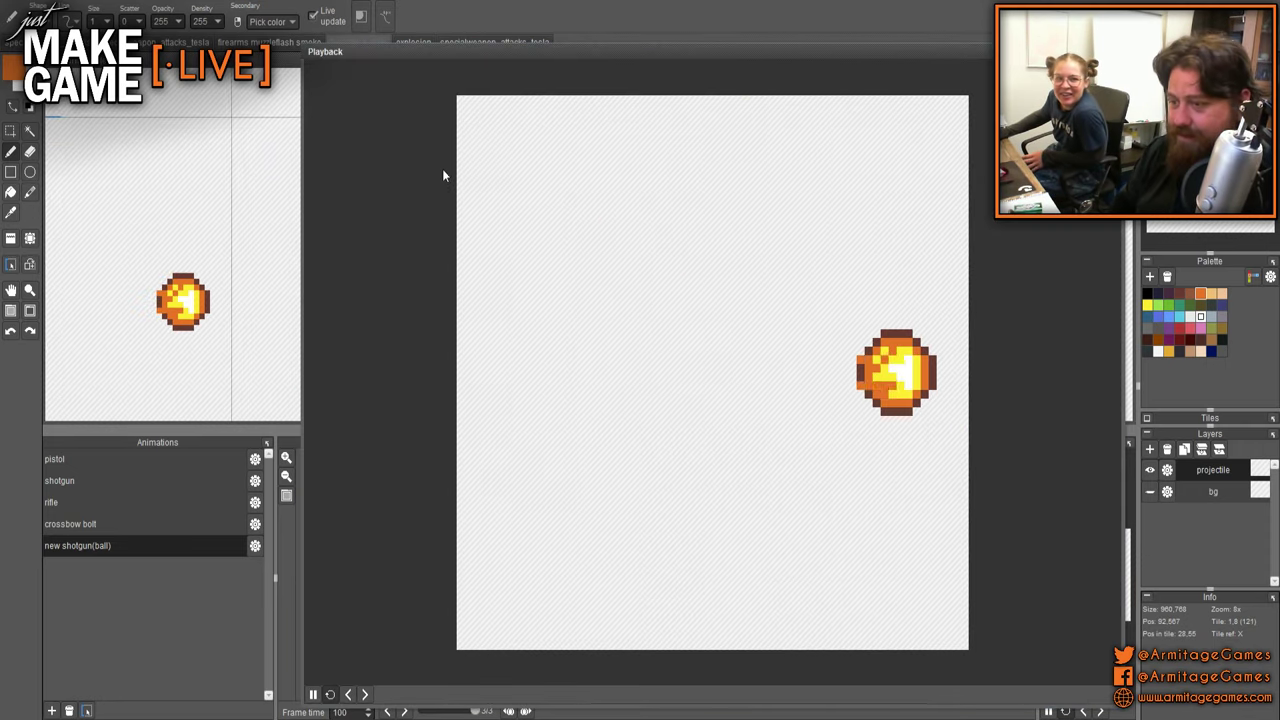
{"action": "left_click_drag", "start_coordinate": [896, 46], "coordinate": [744, 53]}
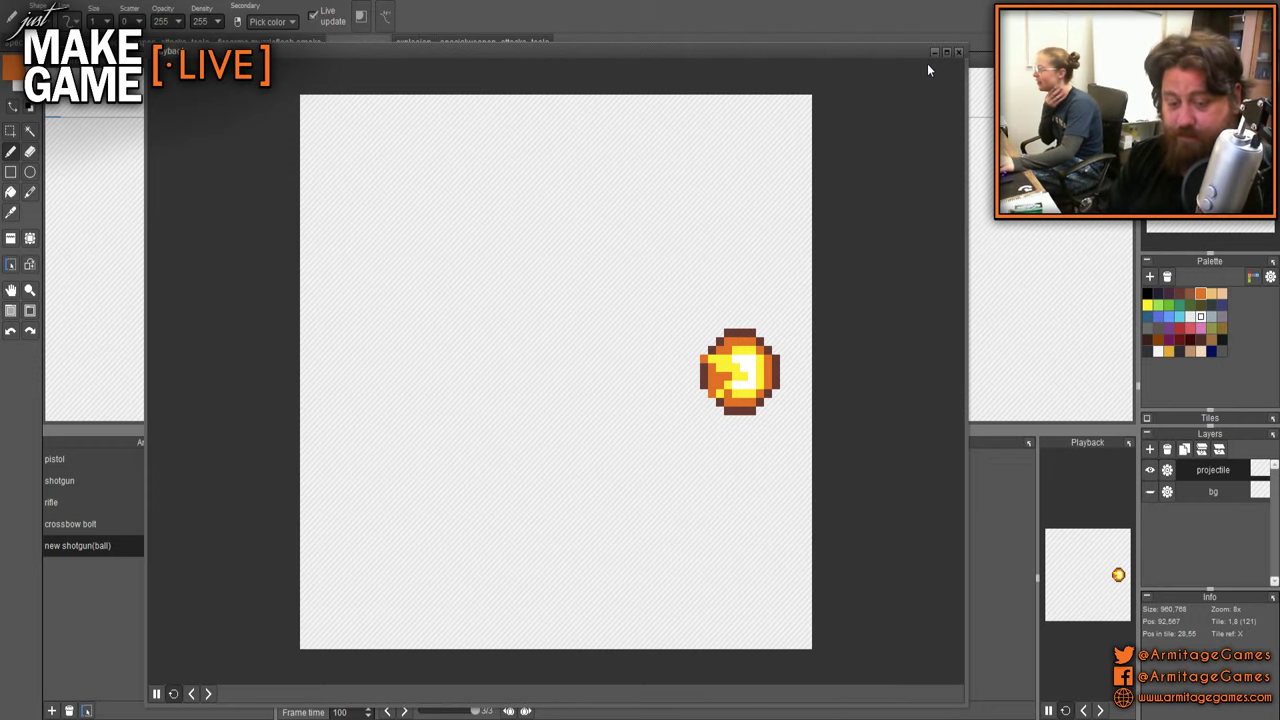
{"action": "left_click", "coordinate": [959, 52]}
- Examine the left-edge outlines of all three fireball frames close up and compare them with one another
{"action": "scroll", "coordinate": [680, 232], "scroll_direction": "down", "scroll_amount": 2}
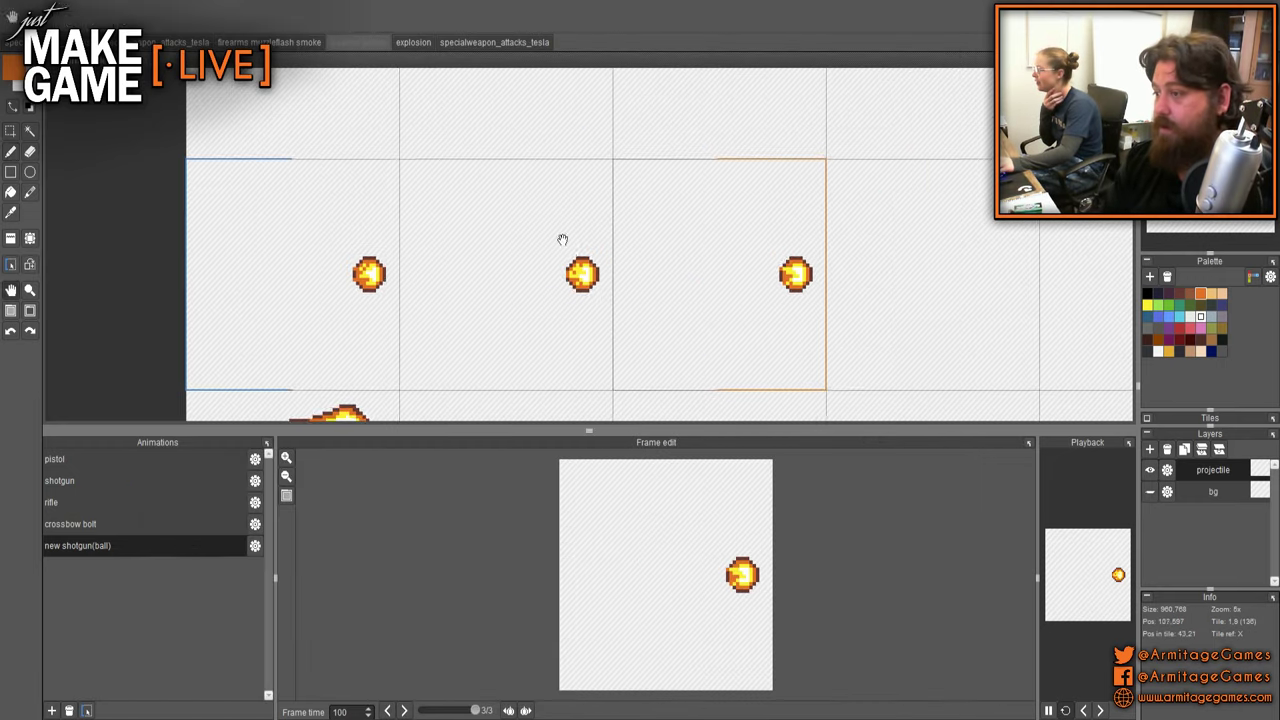
{"action": "left_click_drag", "start_coordinate": [563, 240], "coordinate": [858, 211]}
{"action": "scroll", "coordinate": [791, 234], "scroll_direction": "up", "scroll_amount": 1}
{"action": "left_click_drag", "start_coordinate": [753, 238], "coordinate": [636, 235]}
{"action": "scroll", "coordinate": [764, 240], "scroll_direction": "up", "scroll_amount": 3}
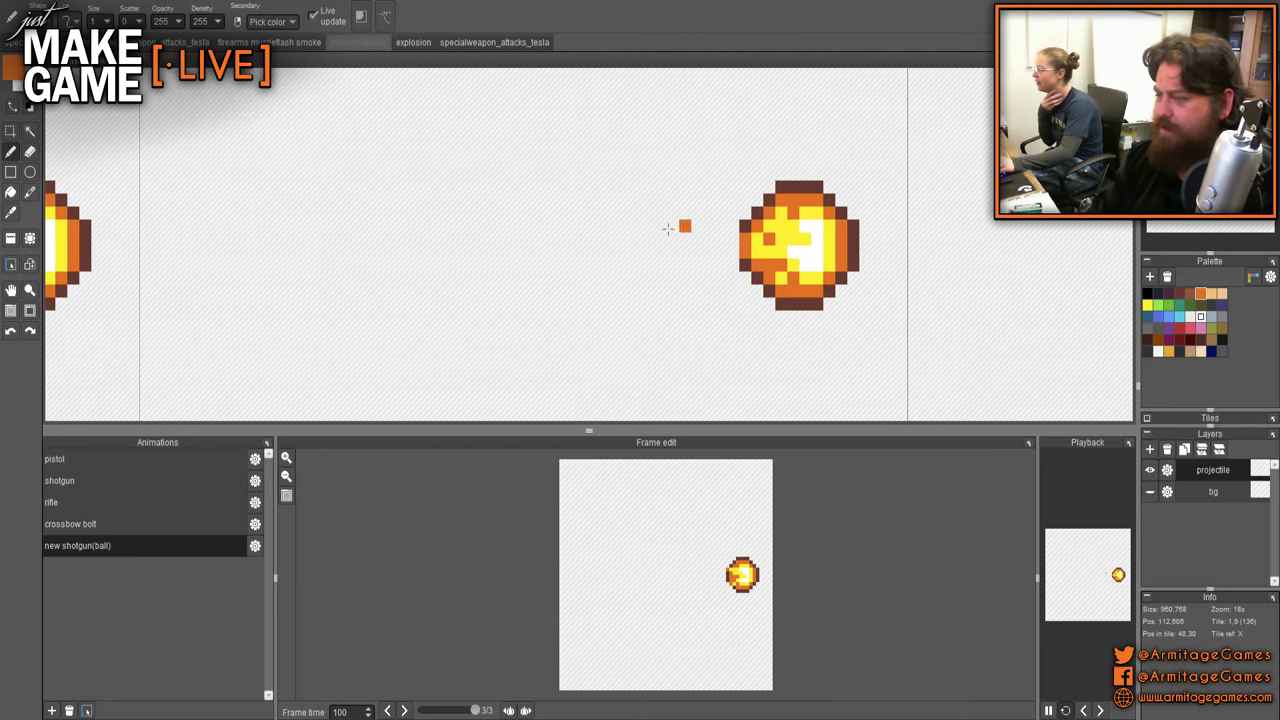
{"action": "left_click_drag", "start_coordinate": [400, 234], "coordinate": [760, 234]}
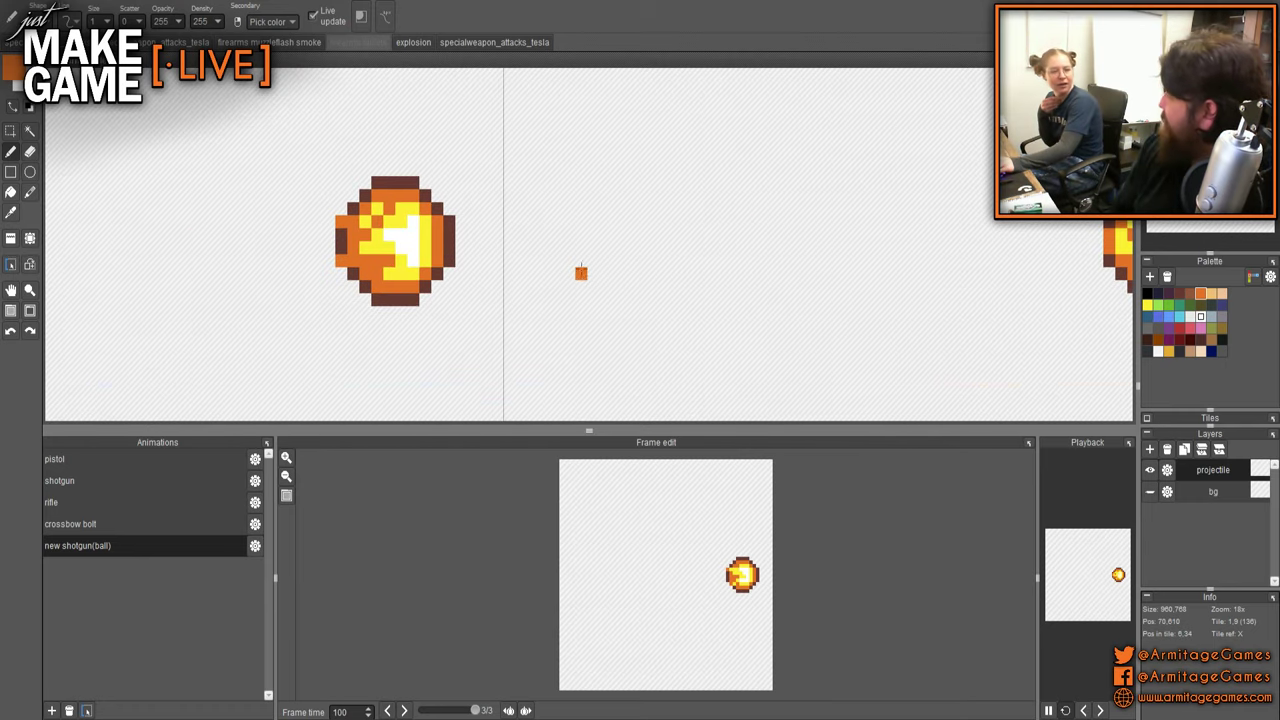
{"action": "scroll", "coordinate": [594, 297], "scroll_direction": "down", "scroll_amount": 2}
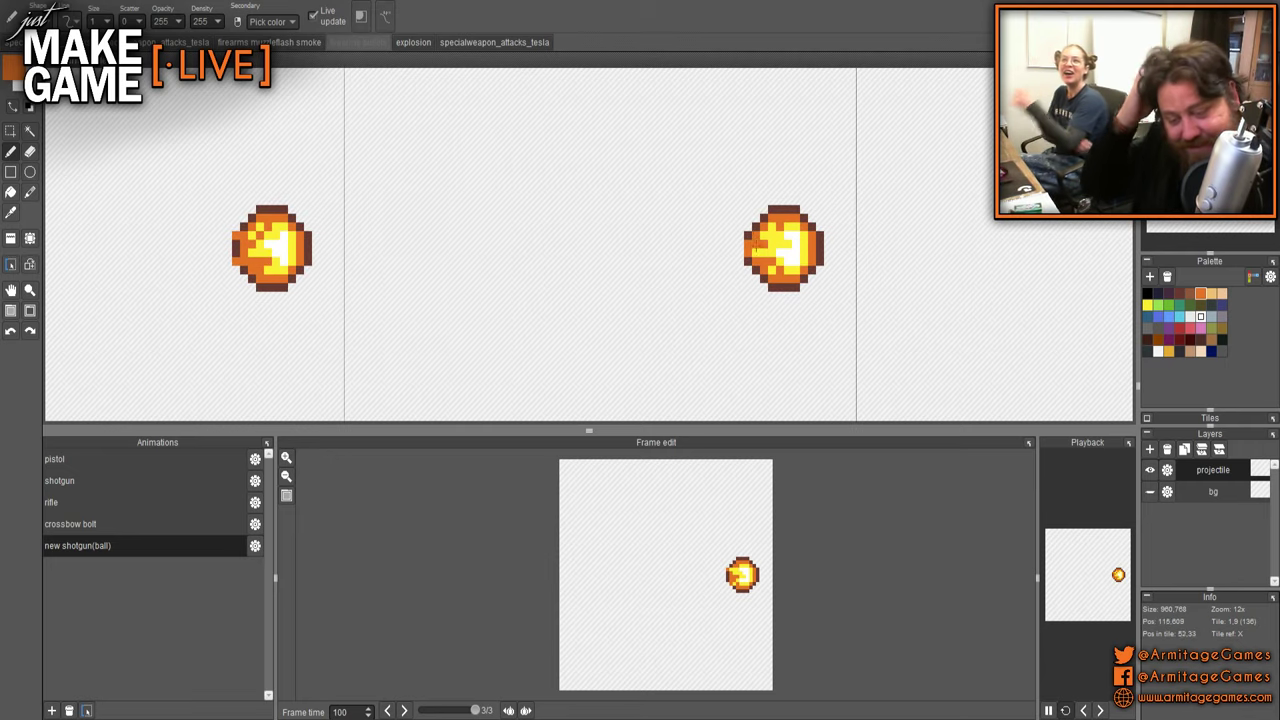
{"action": "left_click_drag", "start_coordinate": [897, 283], "coordinate": [751, 266]}
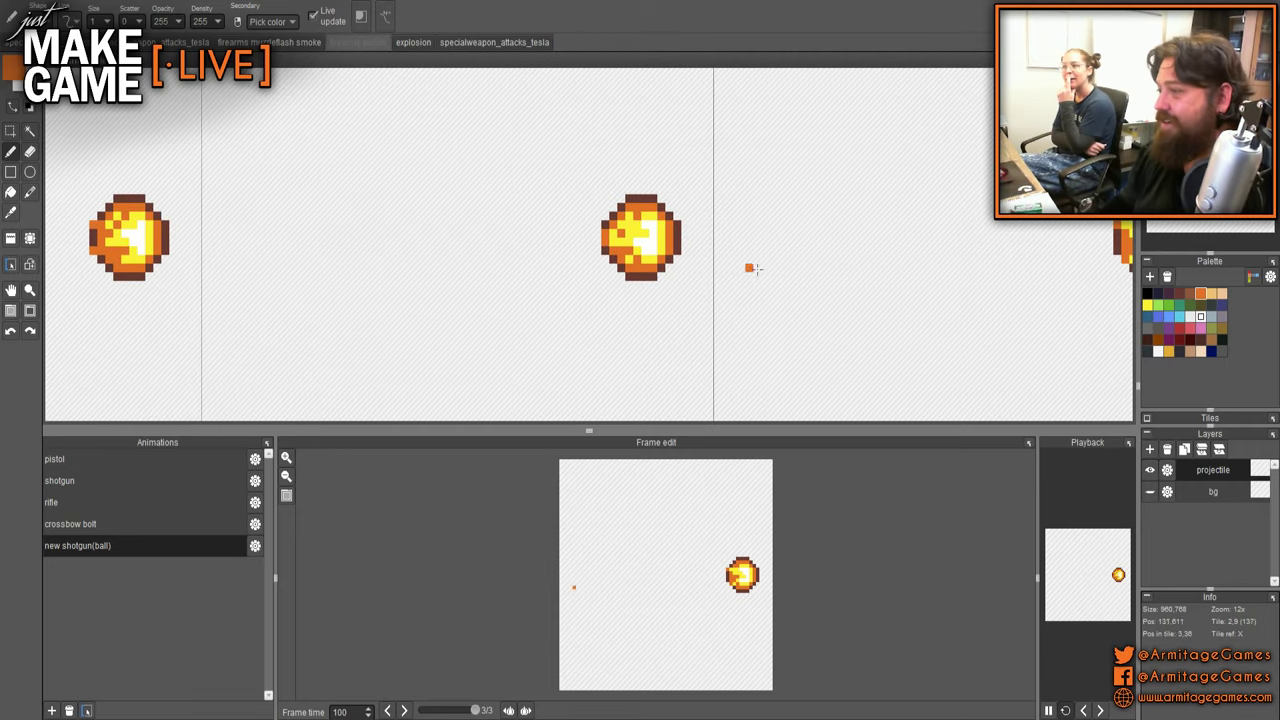
{"action": "left_click_drag", "start_coordinate": [877, 260], "coordinate": [518, 246]}
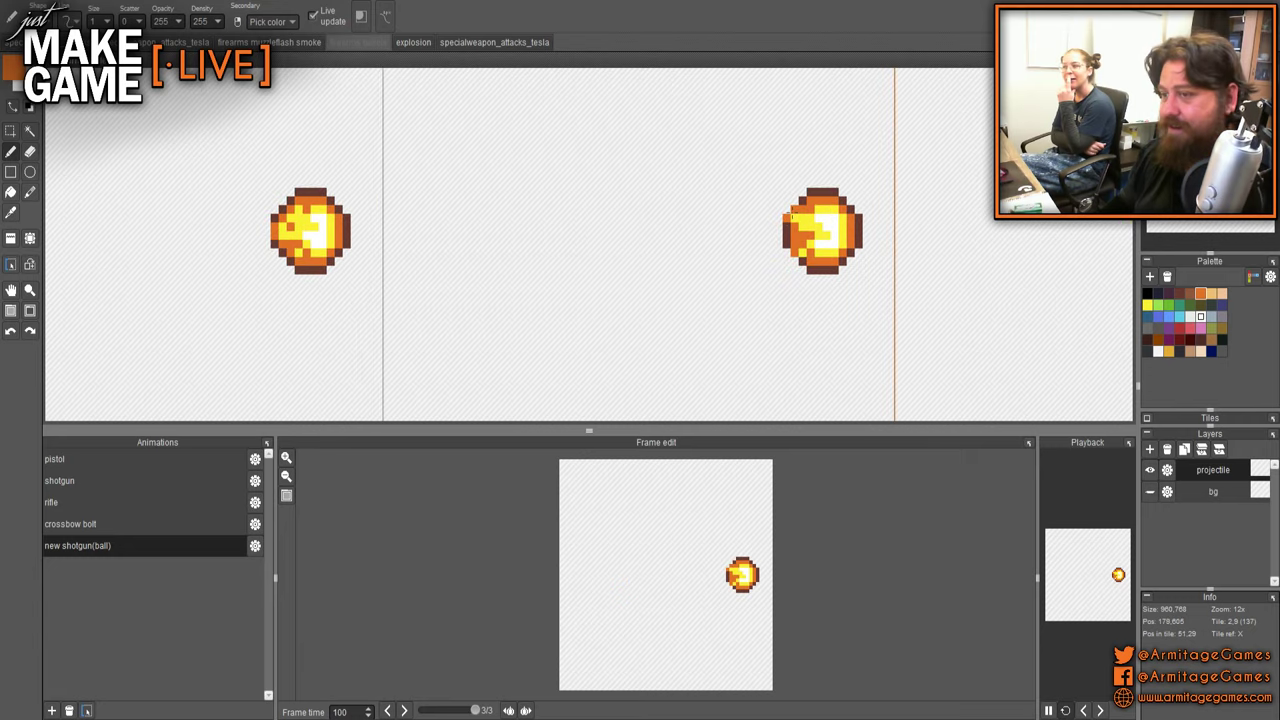
{"action": "scroll", "coordinate": [929, 251], "scroll_direction": "down", "scroll_amount": 3}
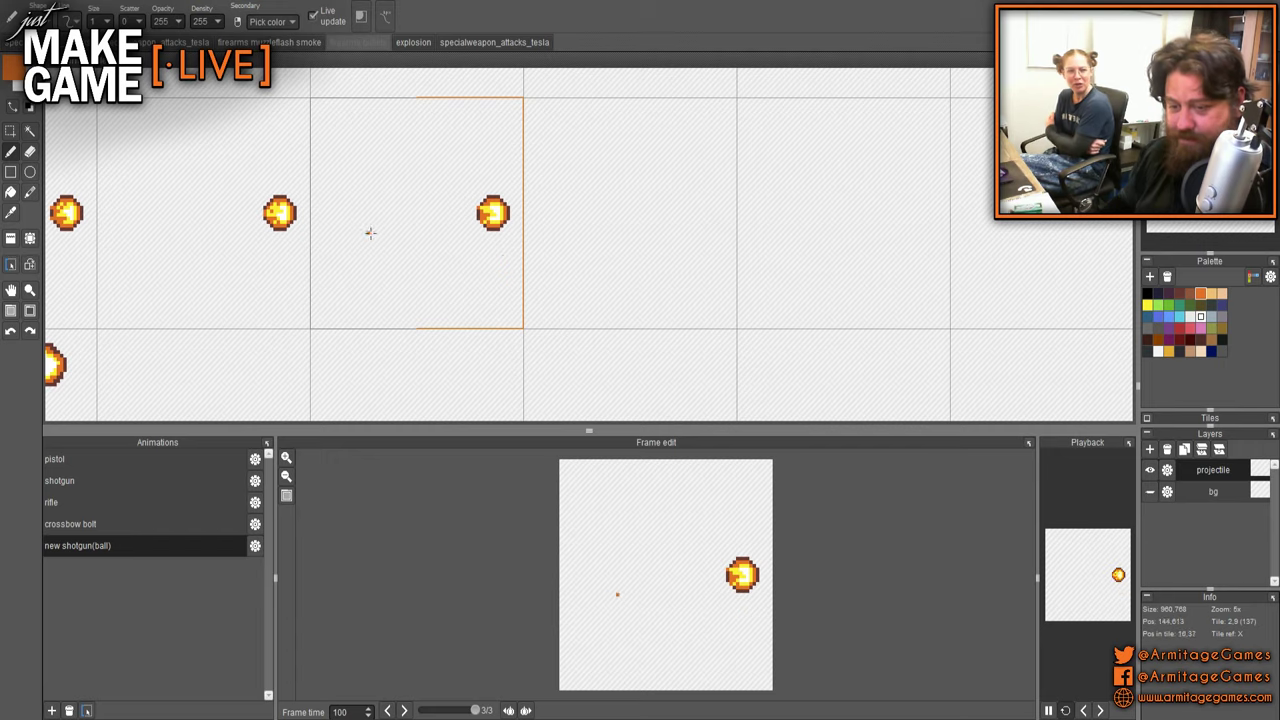
- Try painting orange over the remaining brown outline on the first fireball frame's left edge, and undo it
{"action": "scroll", "coordinate": [657, 234], "scroll_direction": "up", "scroll_amount": 4}
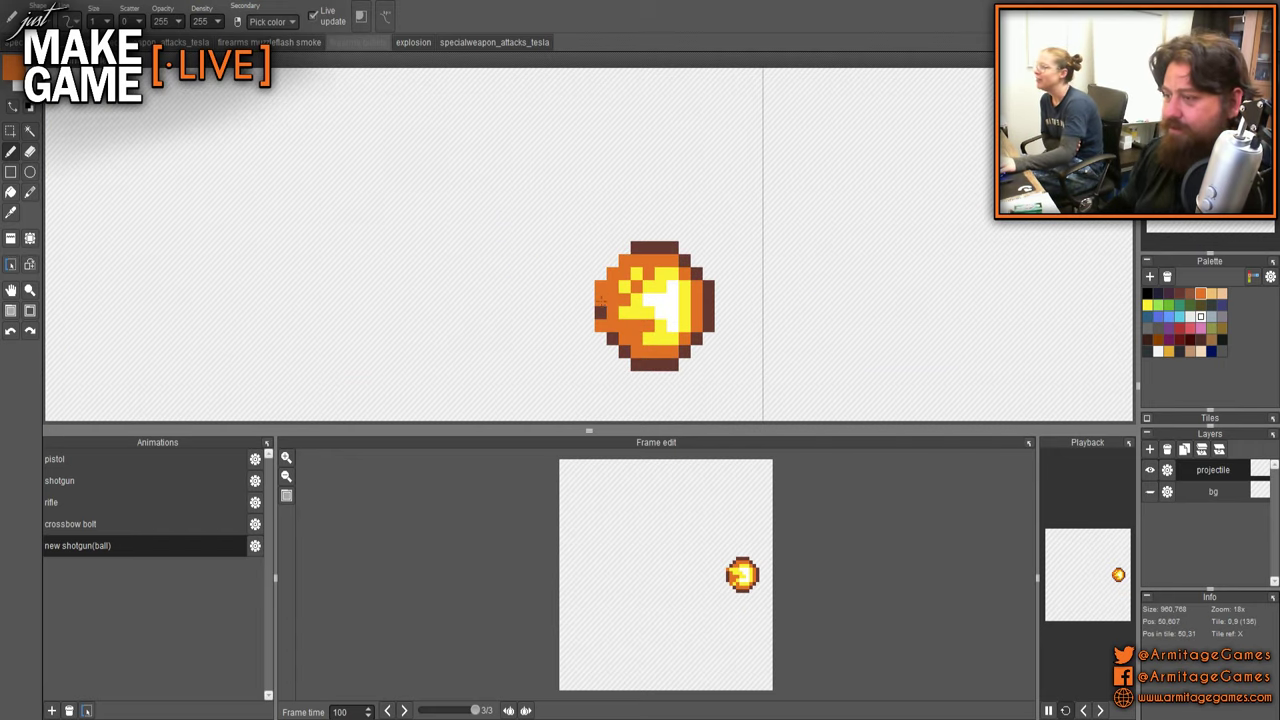
{"action": "scroll", "coordinate": [954, 339], "scroll_direction": "down", "scroll_amount": 4}
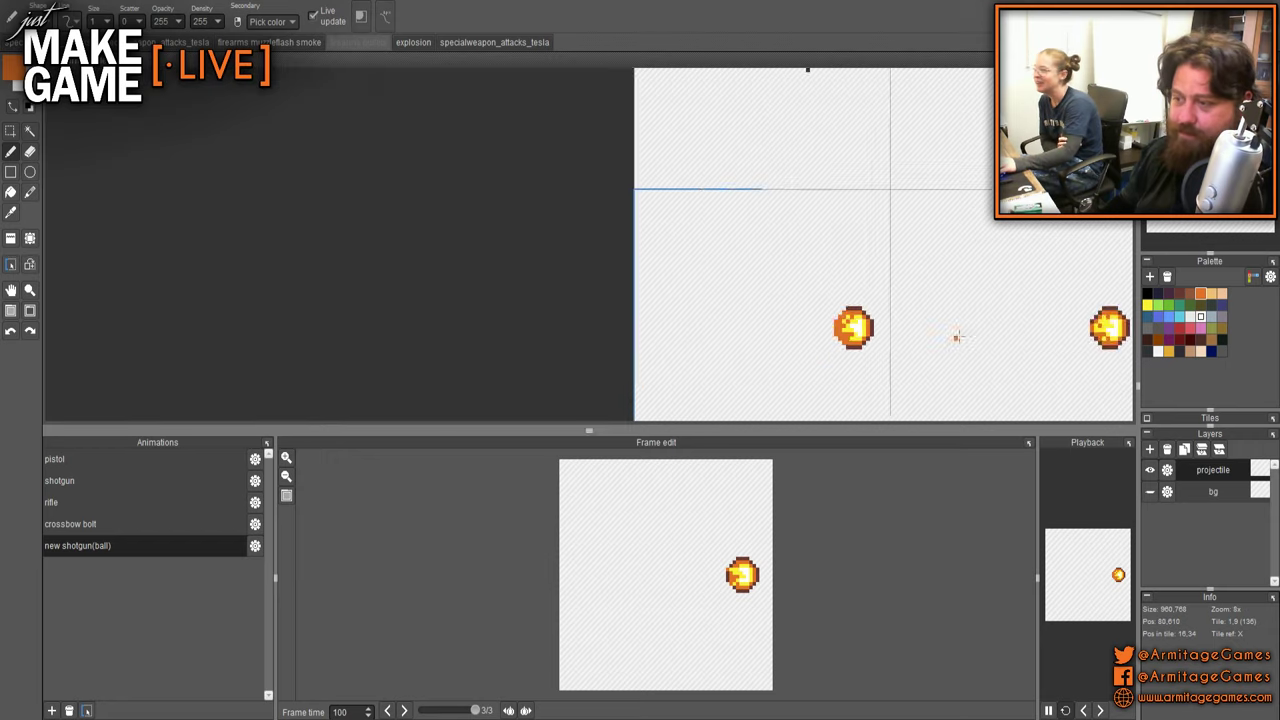
{"action": "left_click_drag", "start_coordinate": [957, 337], "coordinate": [440, 277]}
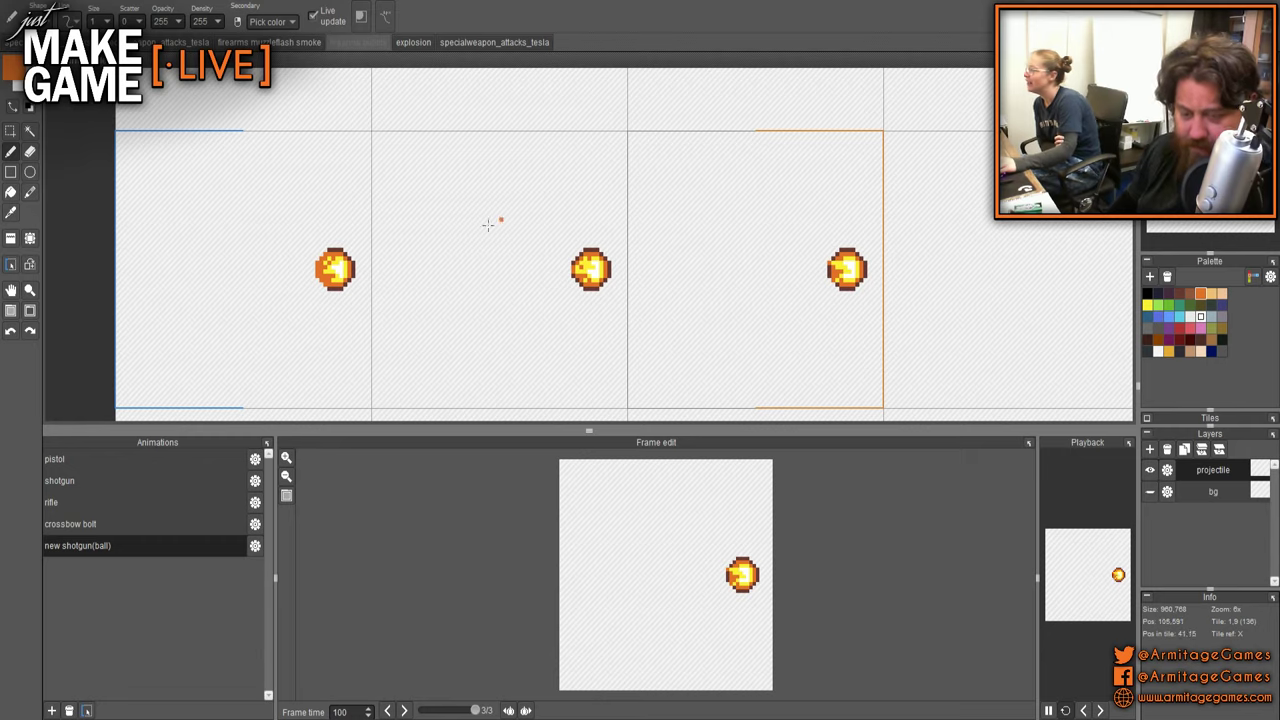
{"action": "key", "text": "ctrl+z"}
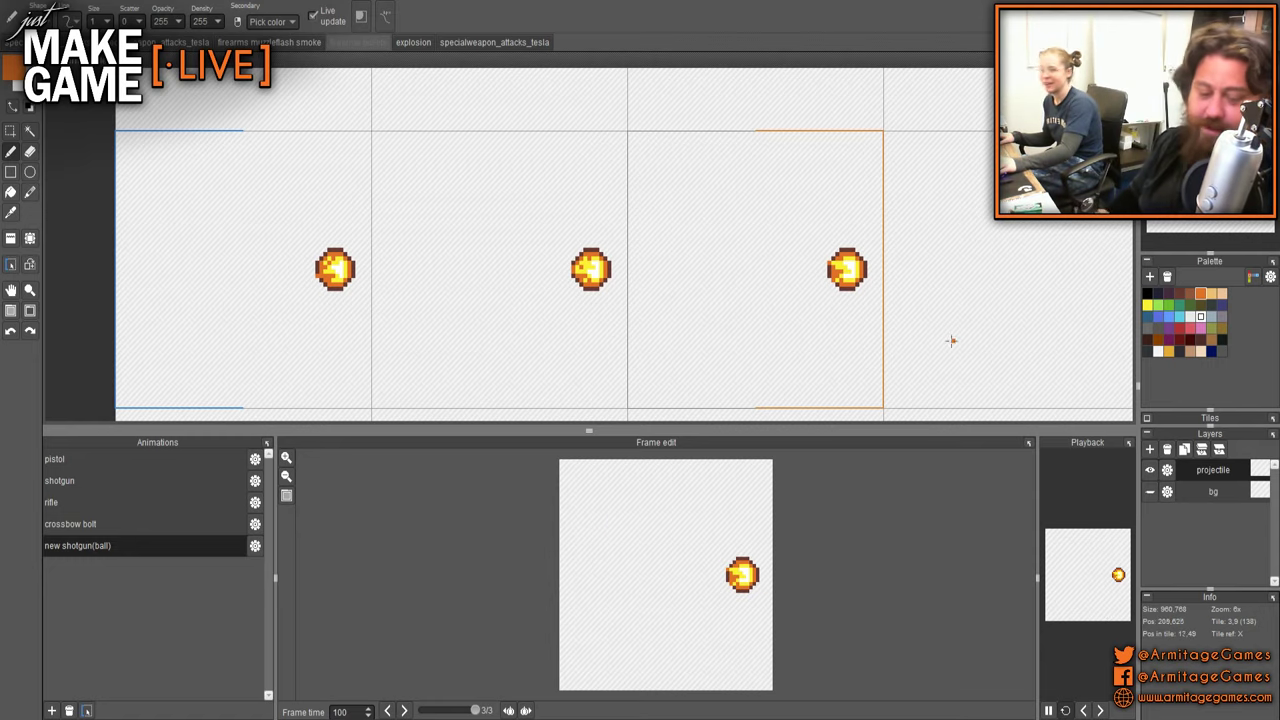
- Inspect the second and third fireball frames, check the new shotgun(ball) loop in a detached playback view, and close it
{"action": "left_click_drag", "start_coordinate": [721, 315], "coordinate": [503, 271]}
{"action": "scroll", "coordinate": [501, 271], "scroll_direction": "up", "scroll_amount": 1}
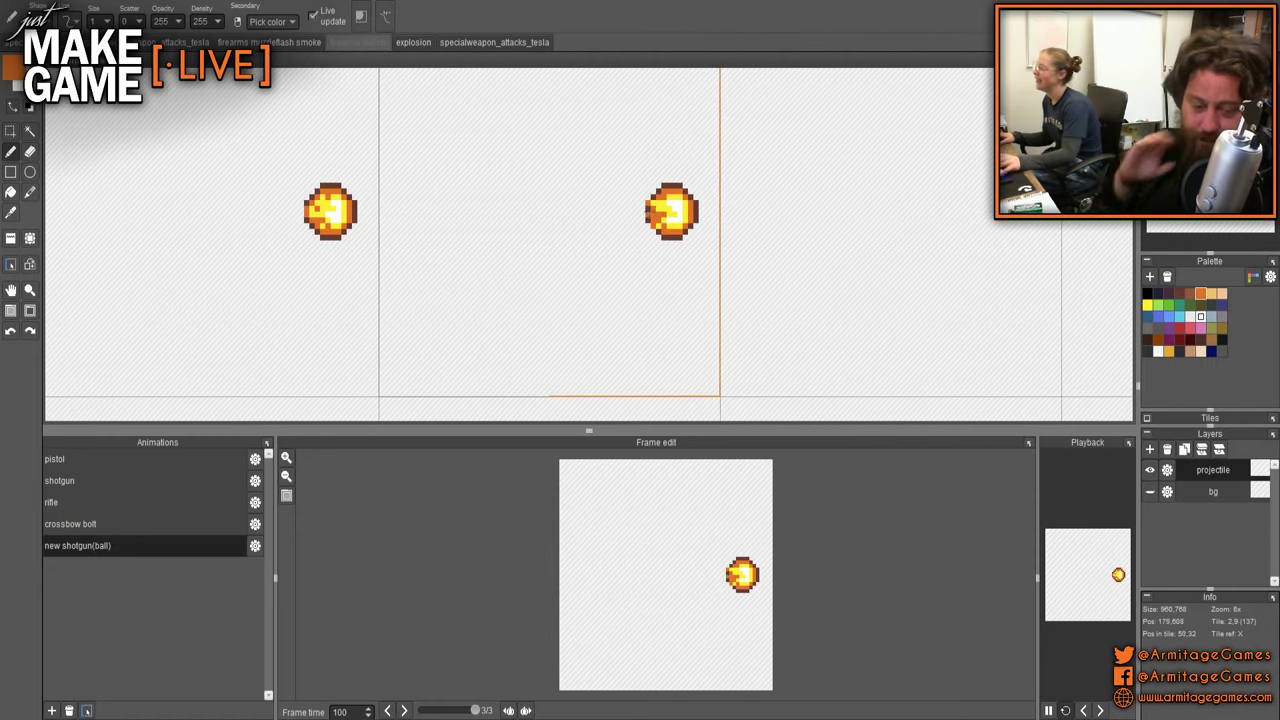
{"action": "scroll", "coordinate": [648, 210], "scroll_direction": "up", "scroll_amount": 1}
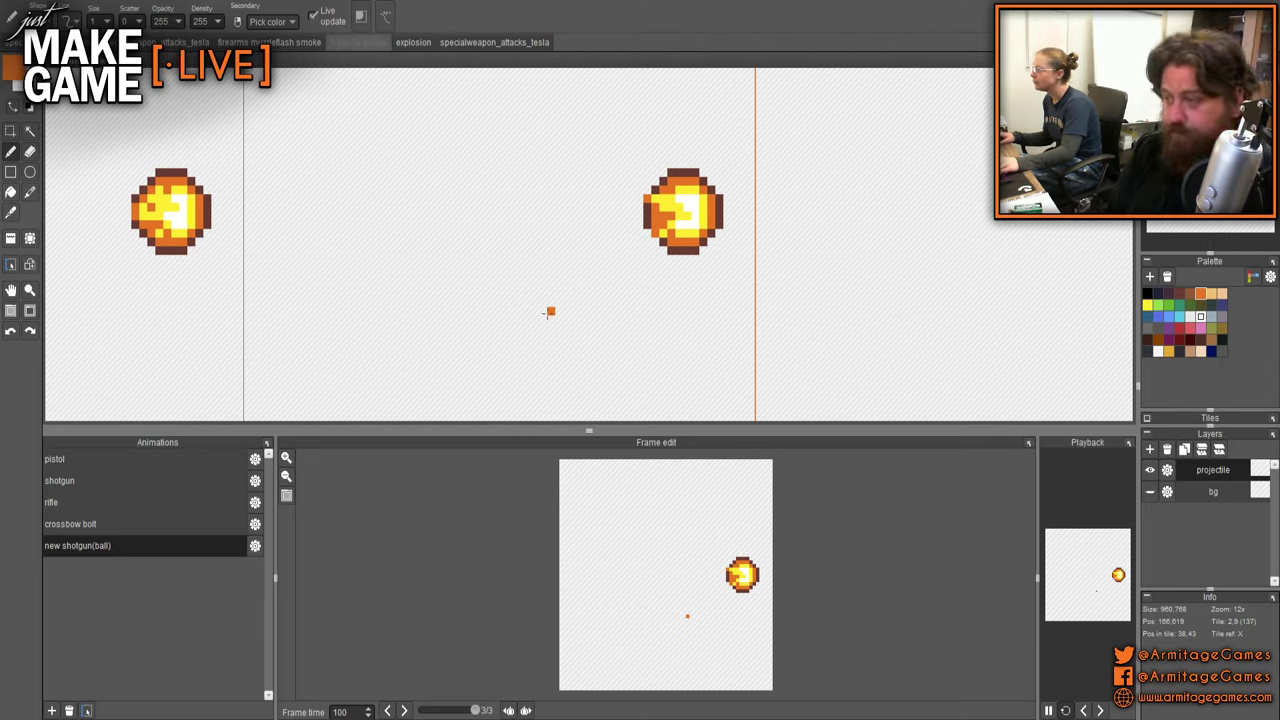
{"action": "left_click", "coordinate": [599, 293]}
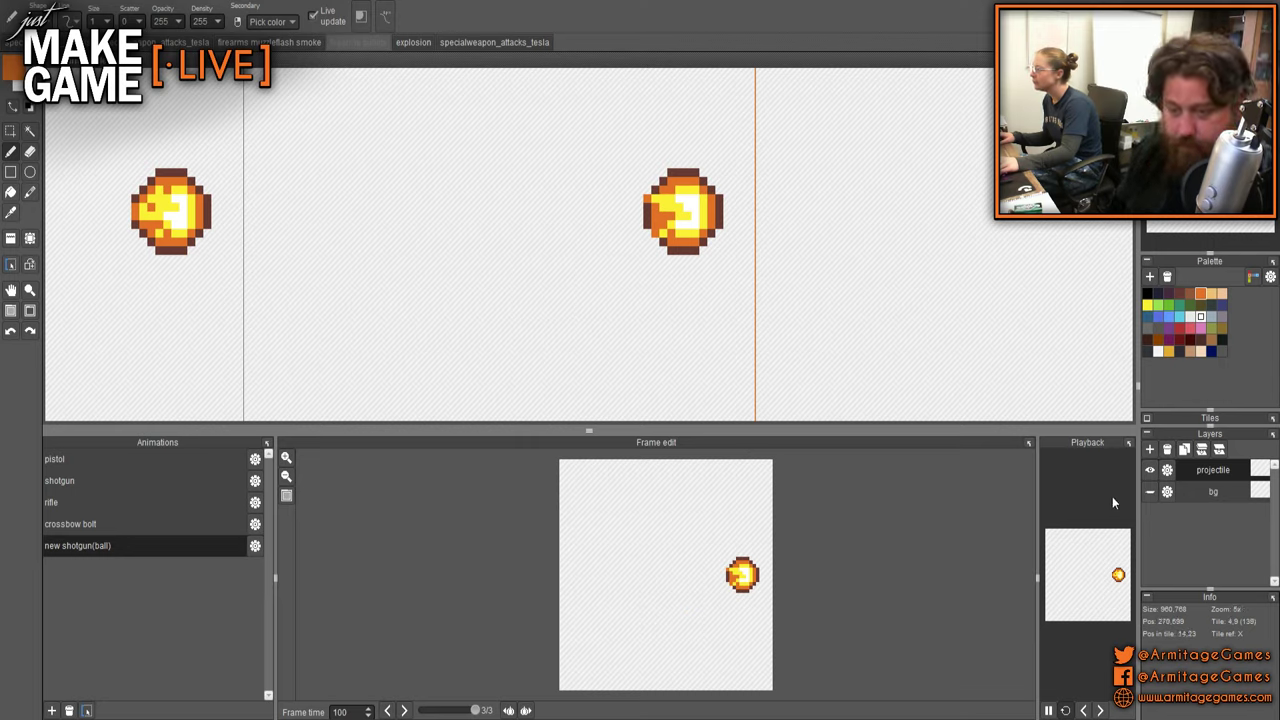
{"action": "left_click", "coordinate": [1127, 444]}
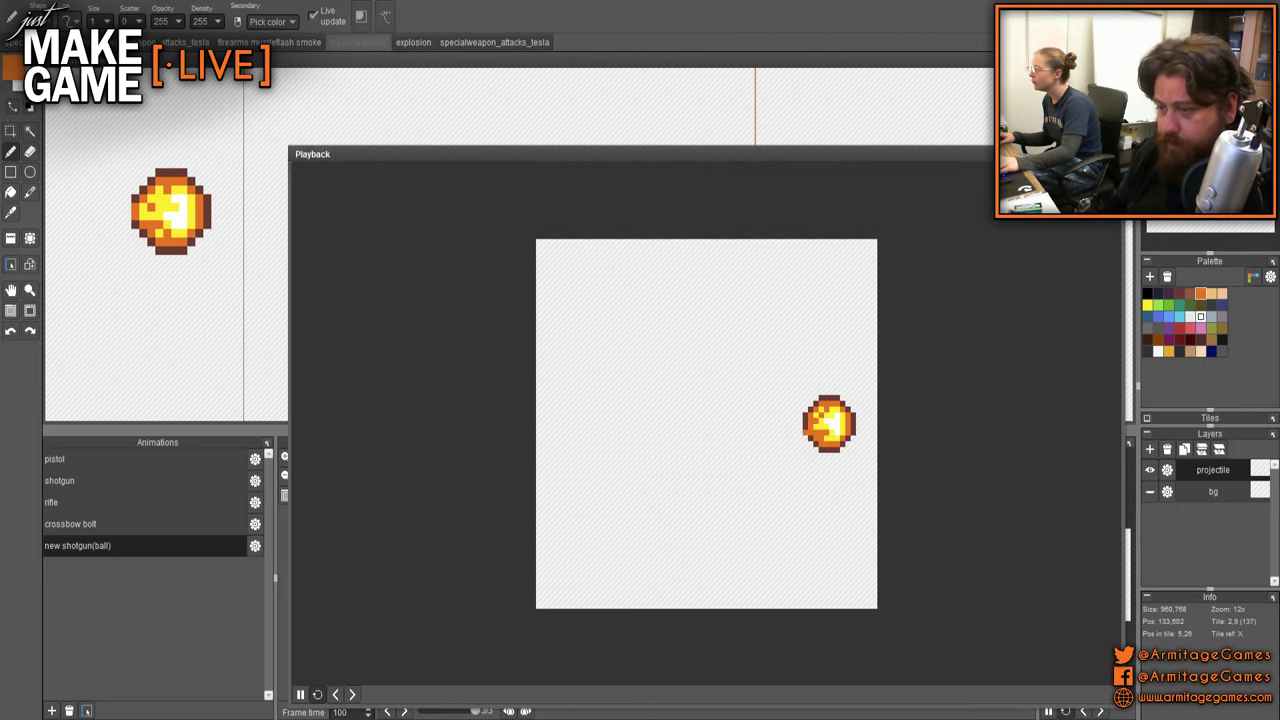
{"action": "left_click", "coordinate": [1114, 154]}
- Save the firearms bullets.pyxel document with the three fireball frames
{"action": "scroll", "coordinate": [728, 285], "scroll_direction": "down", "scroll_amount": 5}
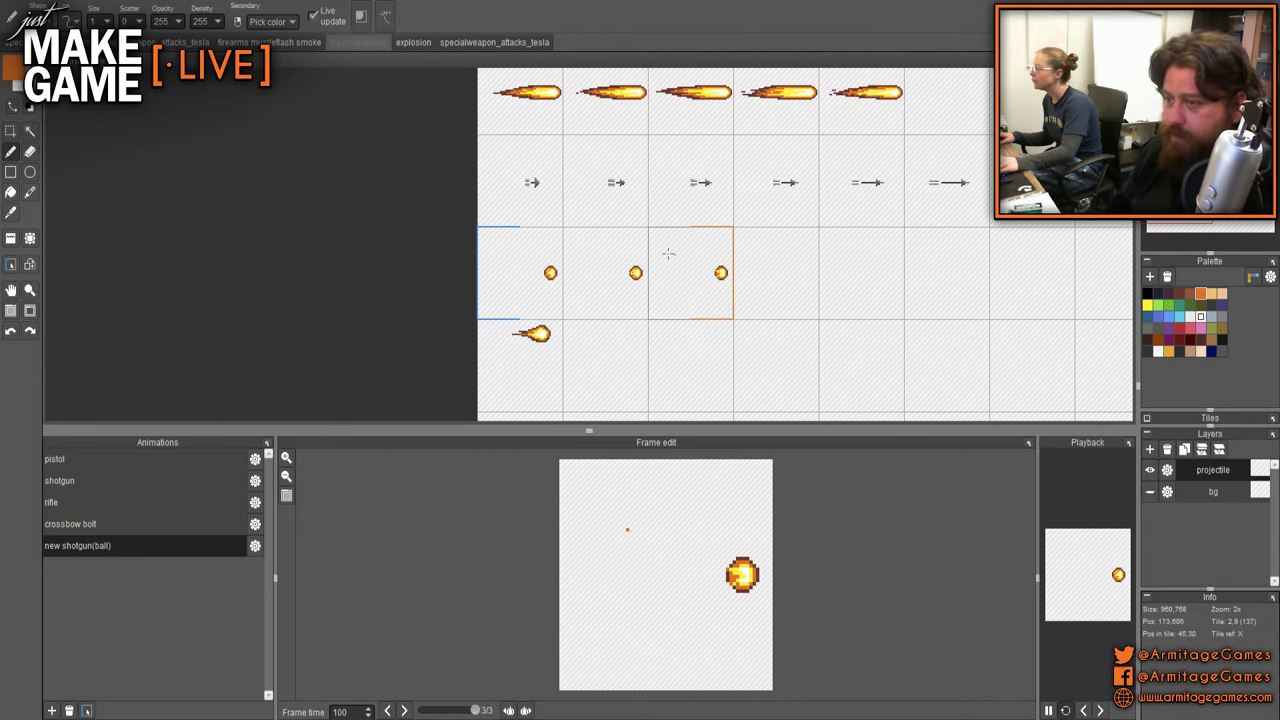
{"action": "scroll", "coordinate": [522, 240], "scroll_direction": "up", "scroll_amount": 4}
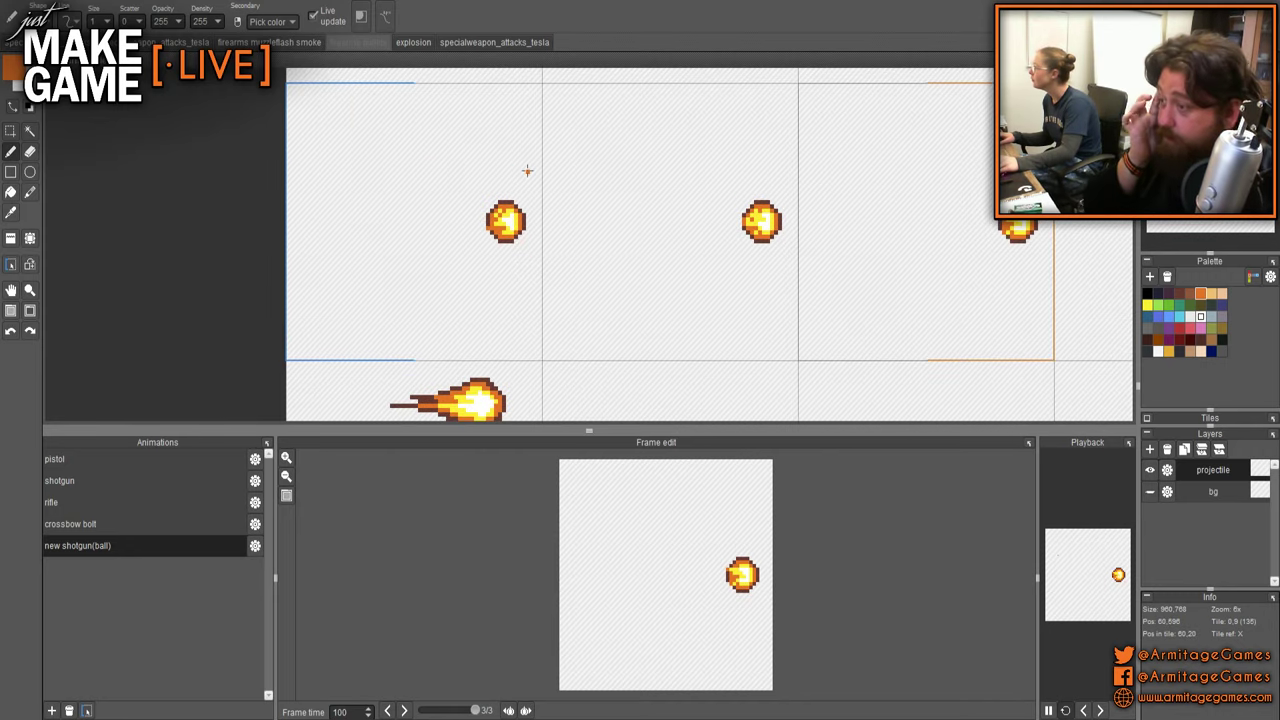
{"action": "left_click_drag", "start_coordinate": [529, 266], "coordinate": [410, 203]}
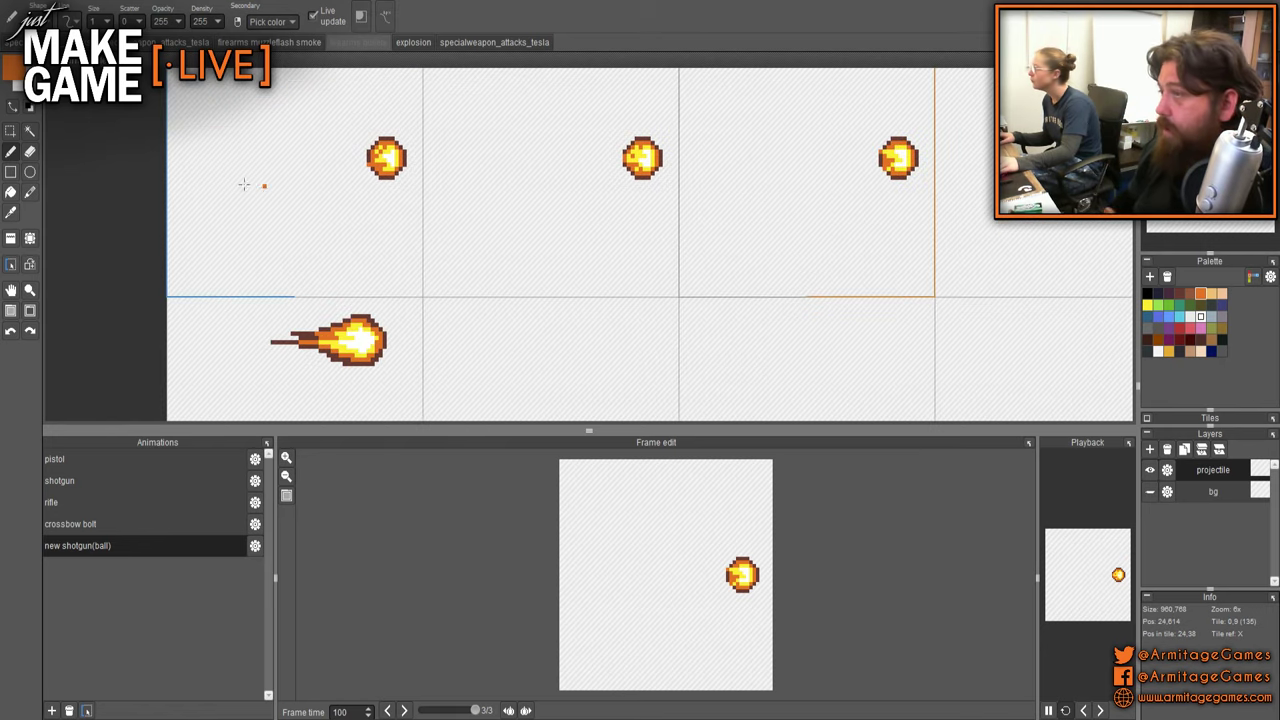
{"action": "key", "text": "ctrl+s"}
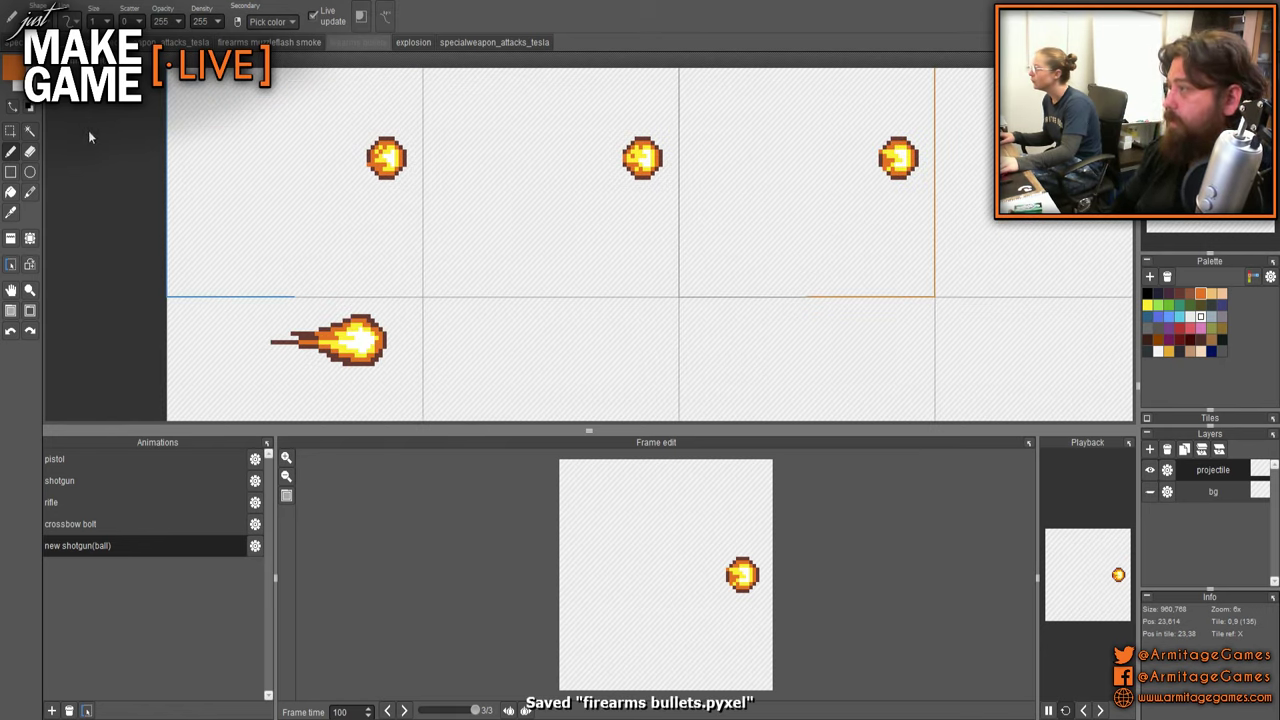
- Export the new shotgun(ball) animation as an animated GIF named bullet_shotgun_ball into the player\smears folder, and close the export dialog
{"action": "left_click", "coordinate": [276, 161]}
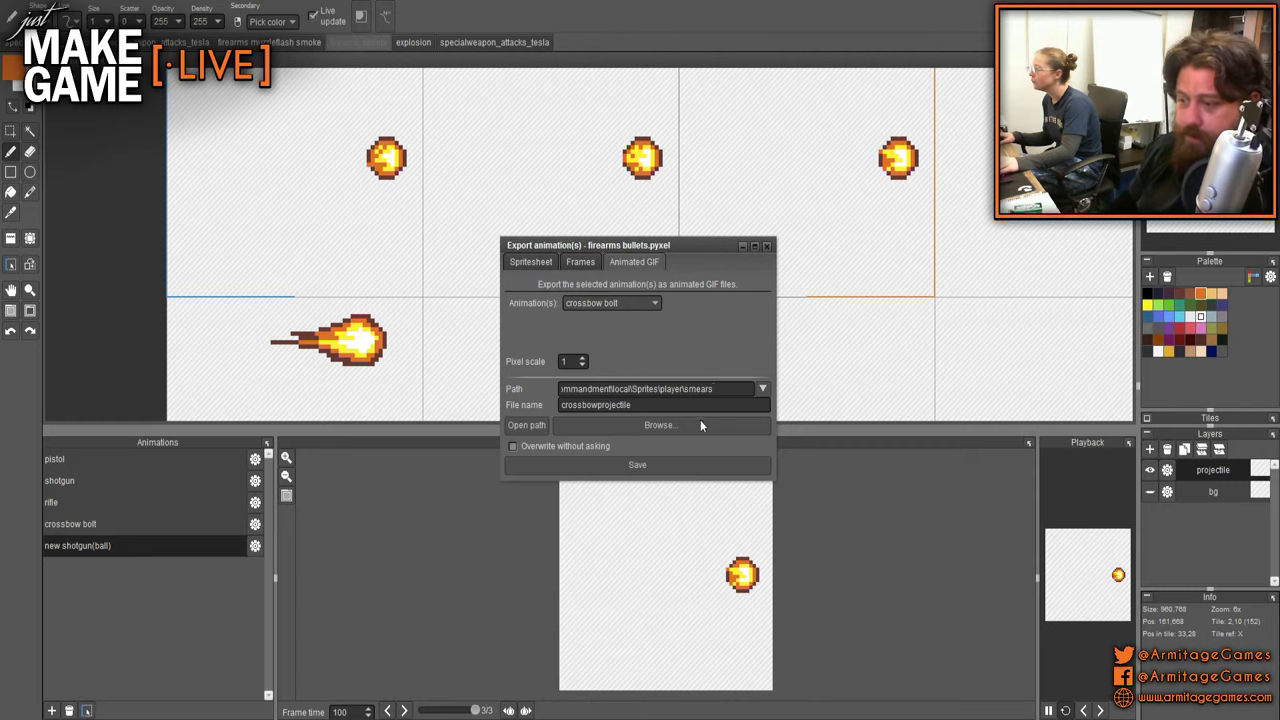
{"action": "left_click", "coordinate": [634, 303]}
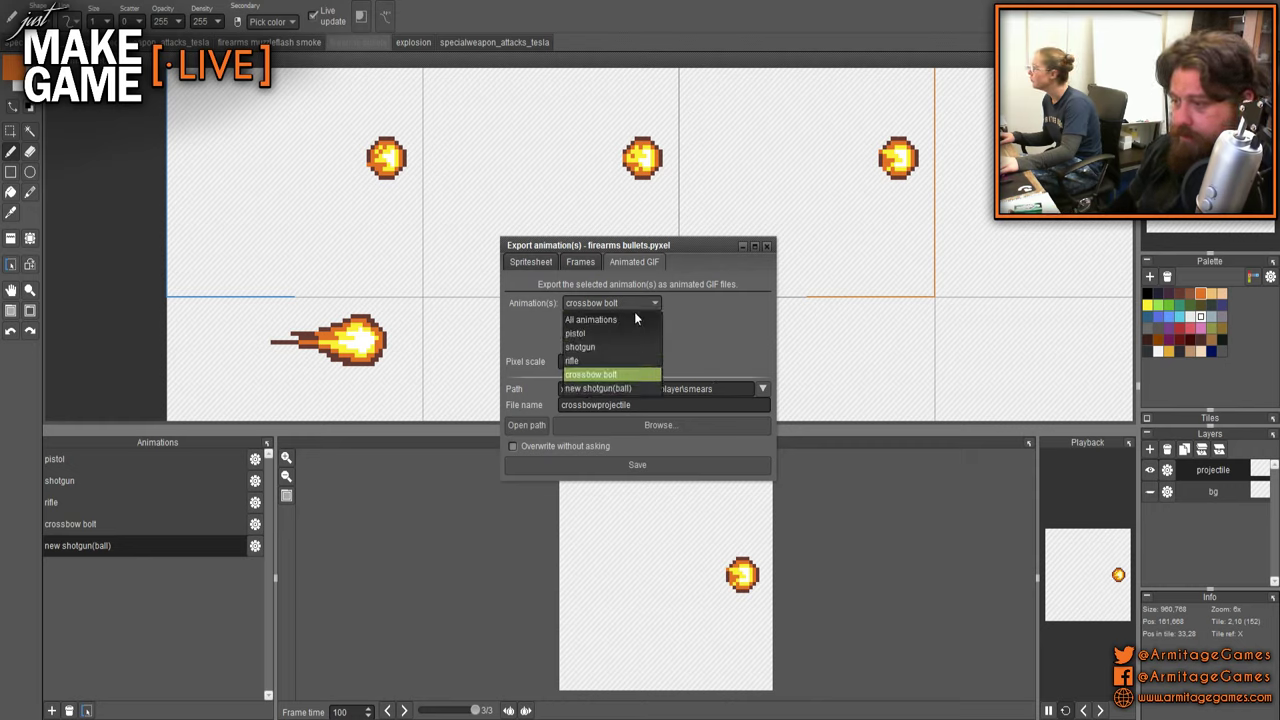
{"action": "left_click", "coordinate": [628, 391]}
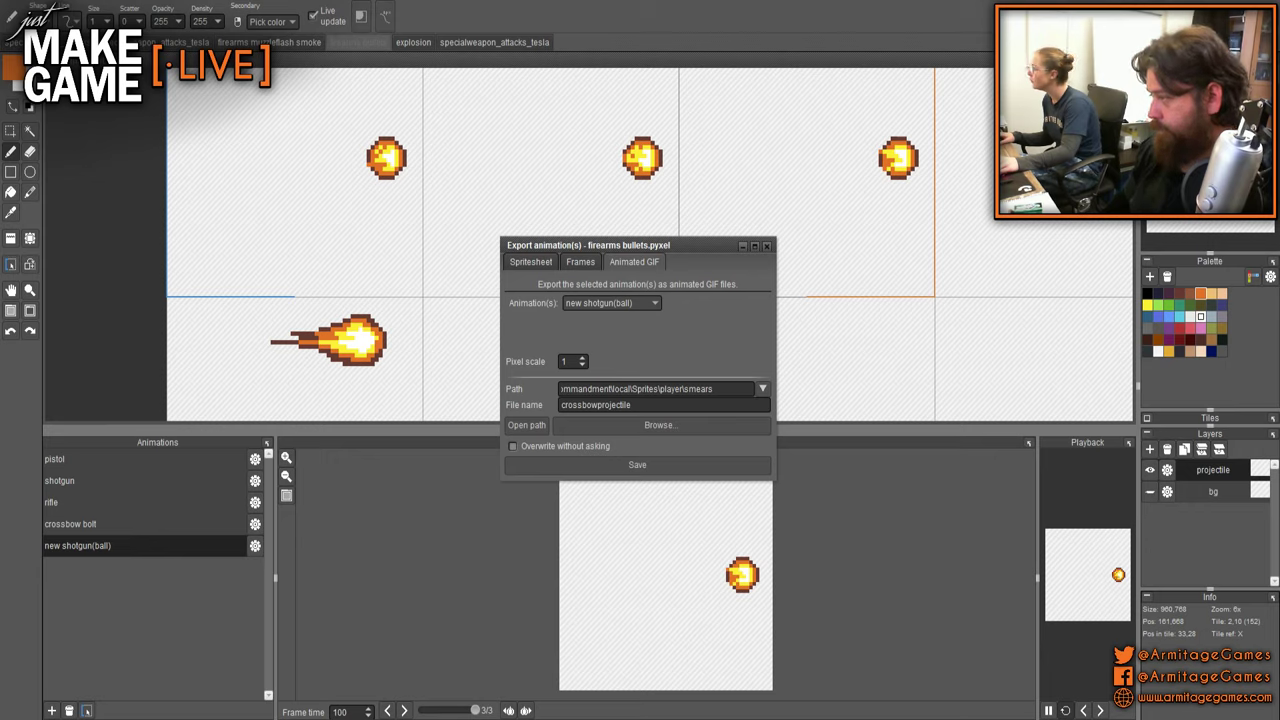
{"action": "left_click", "coordinate": [669, 486]}
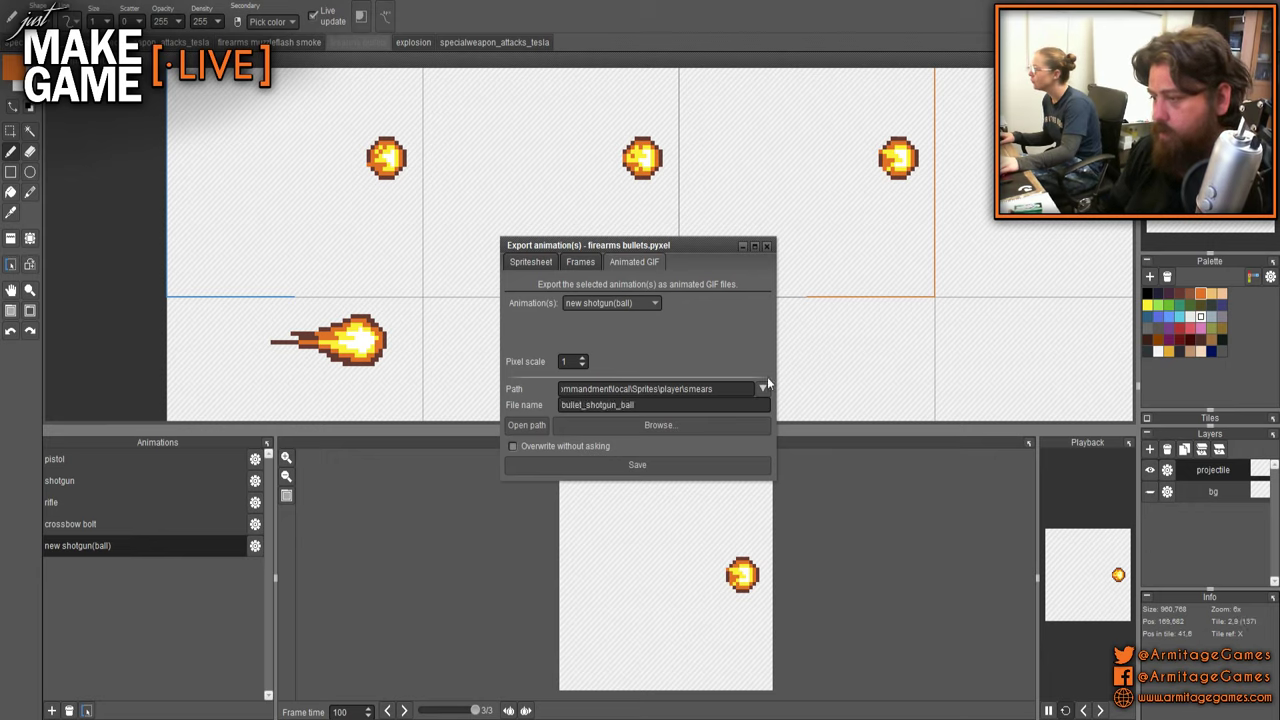
{"action": "left_click", "coordinate": [641, 465]}
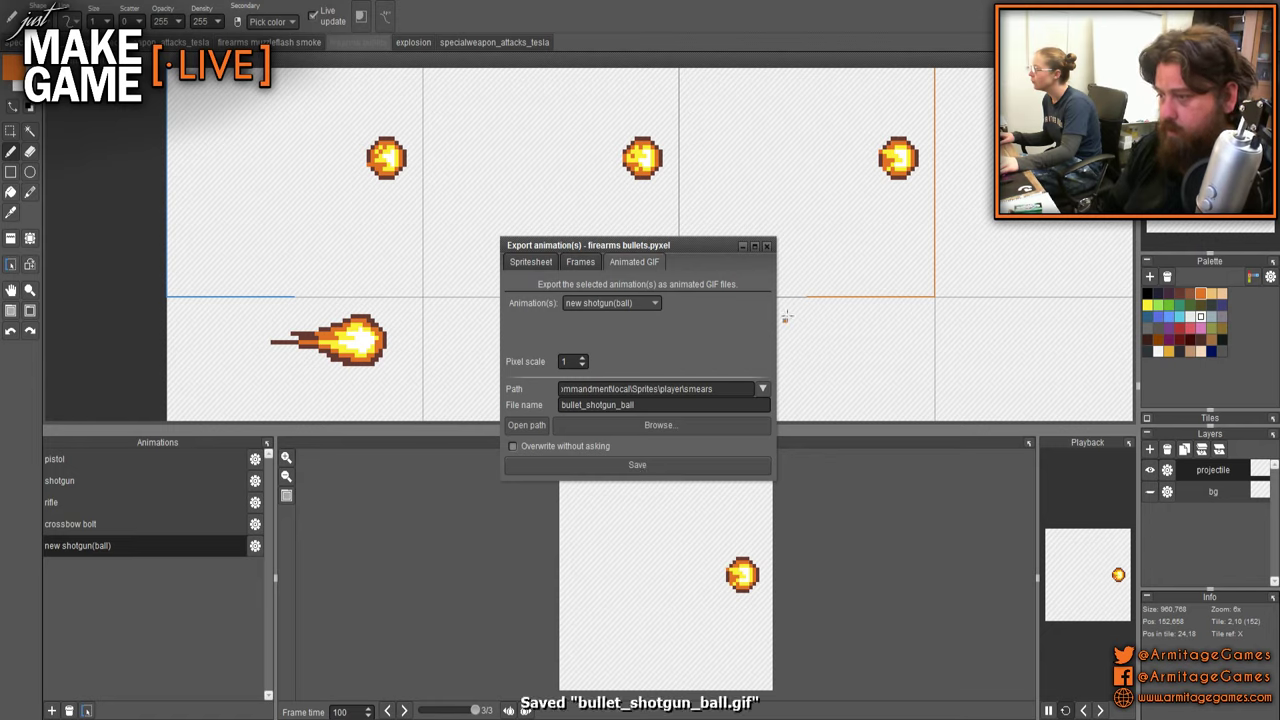
{"action": "left_click", "coordinate": [766, 246]}
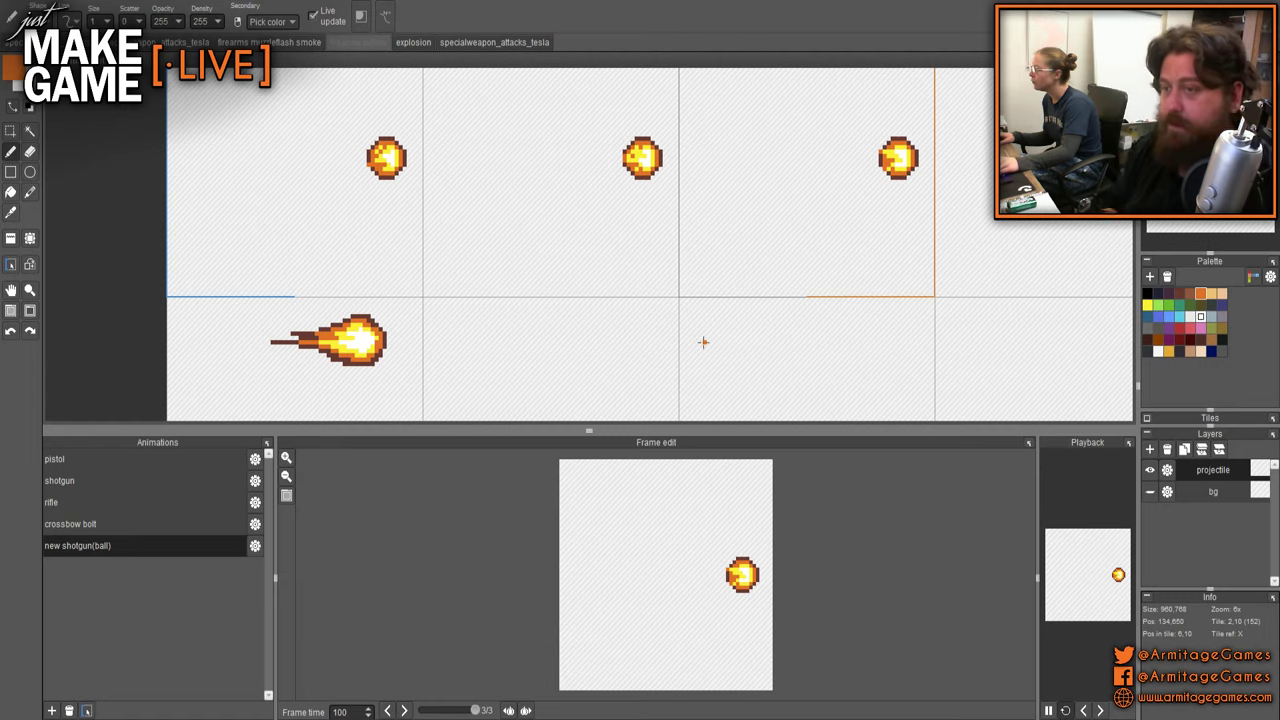
- Look over the whole projectile sprite sheet and the fireball row with the trailing fireball beneath it
{"action": "scroll", "coordinate": [797, 240], "scroll_direction": "down", "scroll_amount": 2}
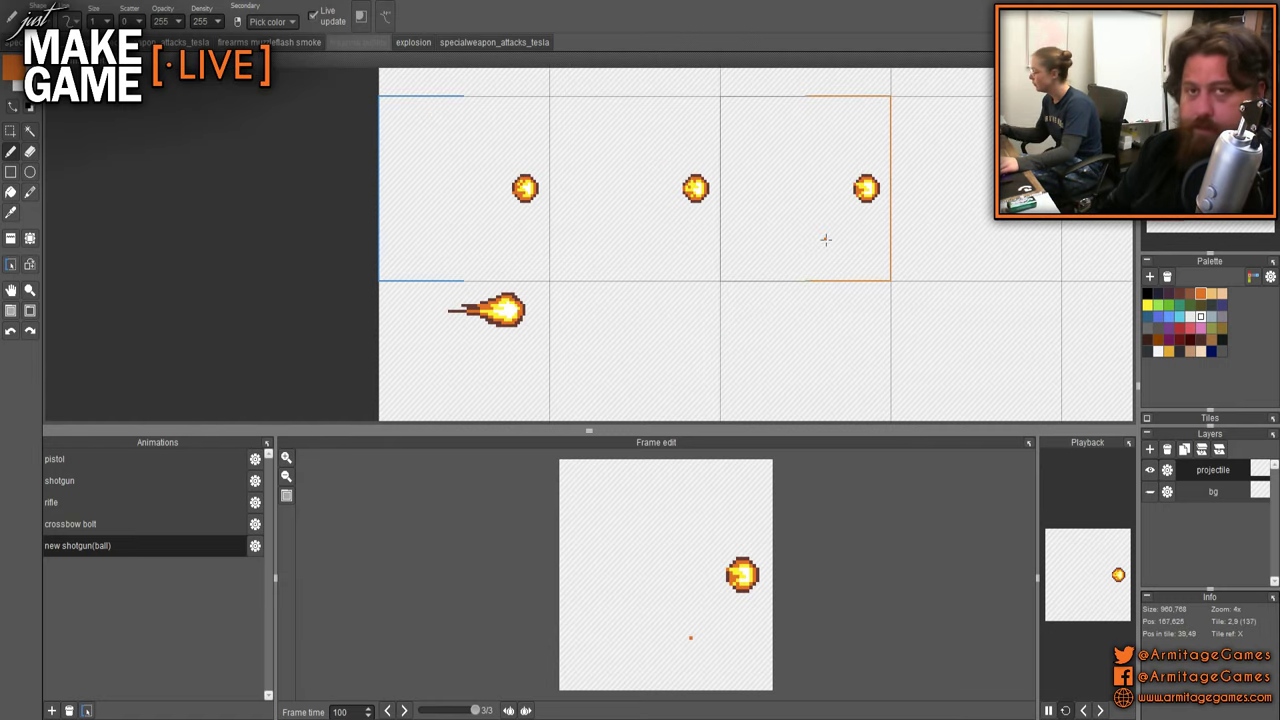
{"action": "scroll", "coordinate": [825, 238], "scroll_direction": "down", "scroll_amount": 3}
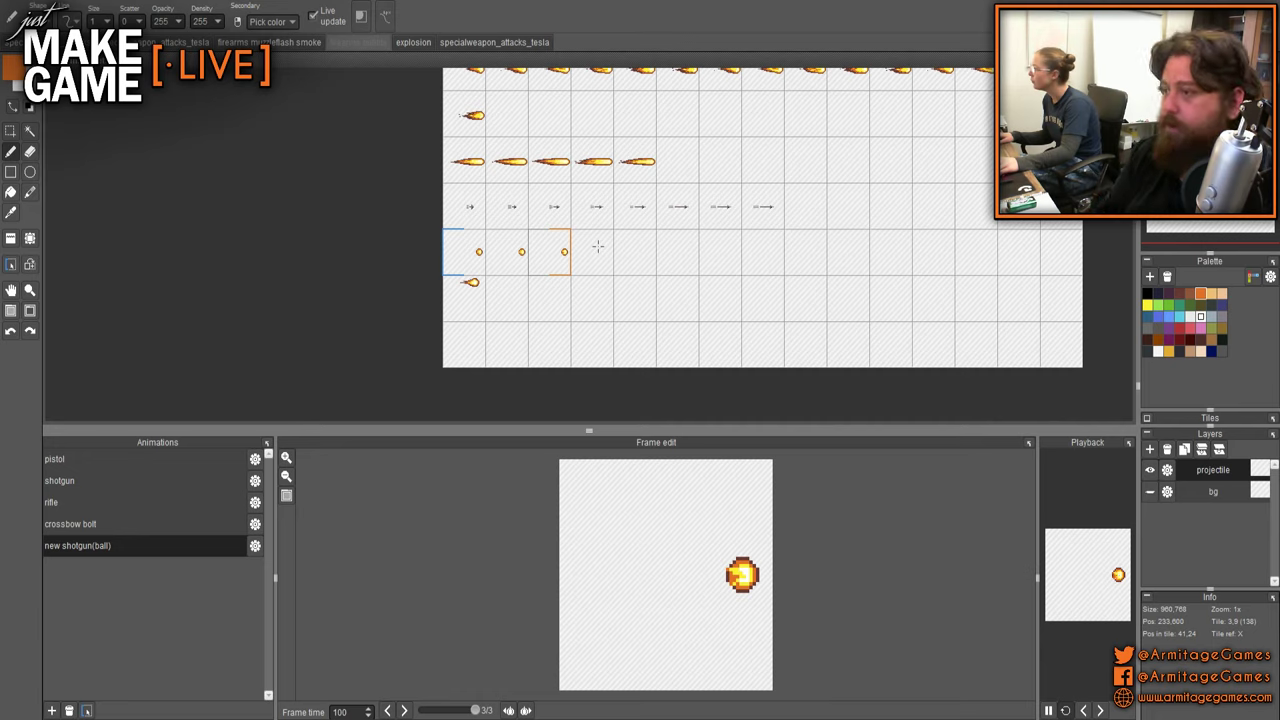
{"action": "scroll", "coordinate": [597, 246], "scroll_direction": "down", "scroll_amount": 1}
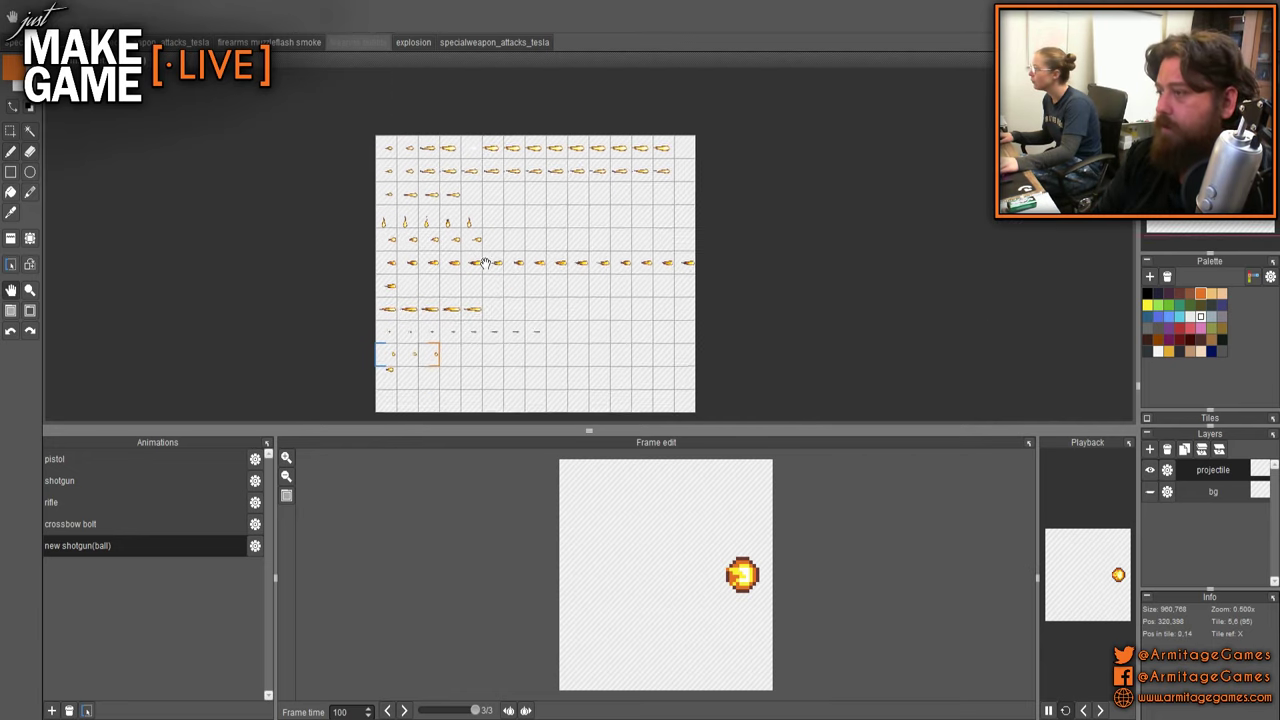
{"action": "left_click_drag", "start_coordinate": [484, 262], "coordinate": [490, 225]}
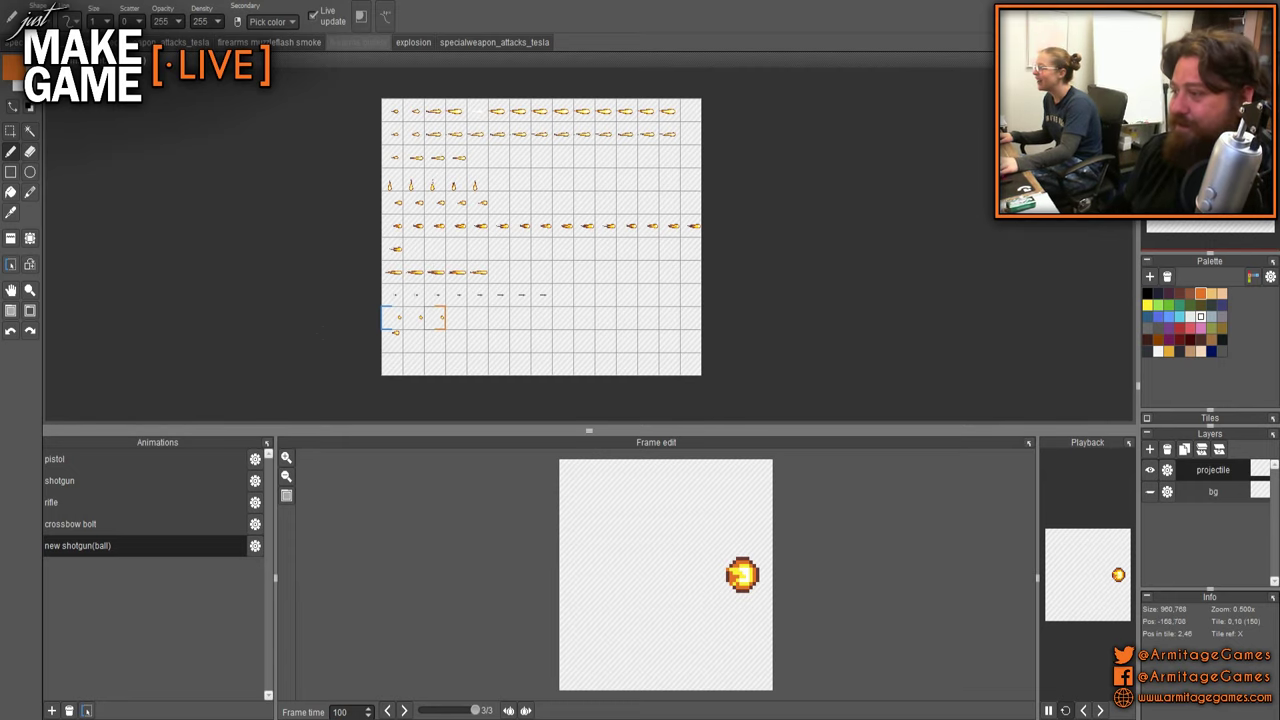
{"action": "scroll", "coordinate": [415, 312], "scroll_direction": "up", "scroll_amount": 5}
{"action": "left_click_drag", "start_coordinate": [294, 294], "coordinate": [513, 267]}
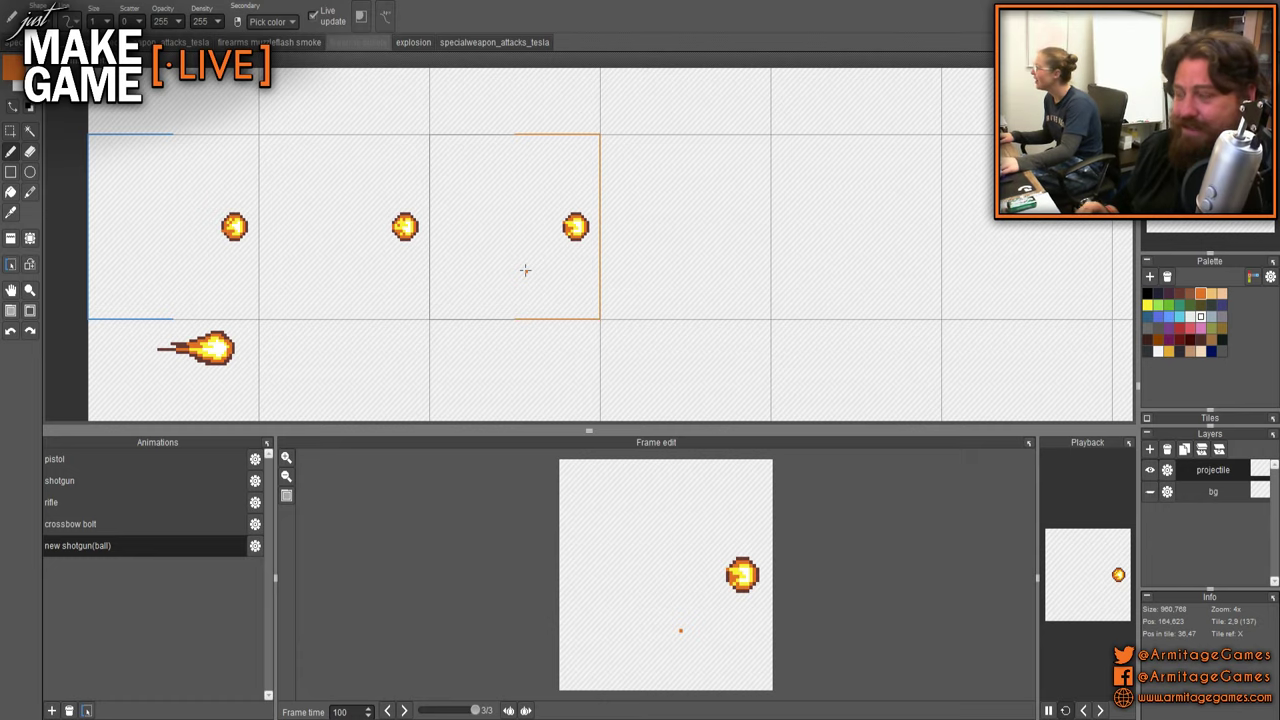
{"action": "scroll", "coordinate": [430, 318], "scroll_direction": "down", "scroll_amount": 2}
{"action": "left_click_drag", "start_coordinate": [430, 318], "coordinate": [480, 193]}
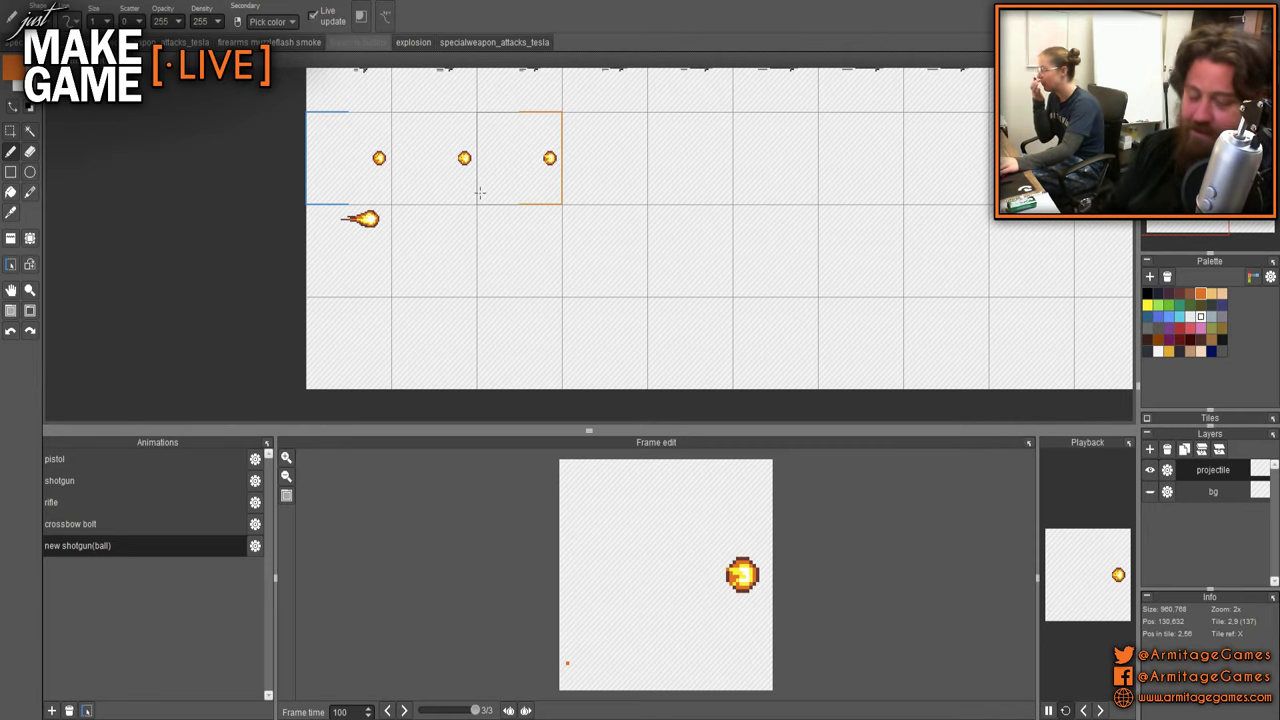
{"action": "scroll", "coordinate": [480, 193], "scroll_direction": "up", "scroll_amount": 3}
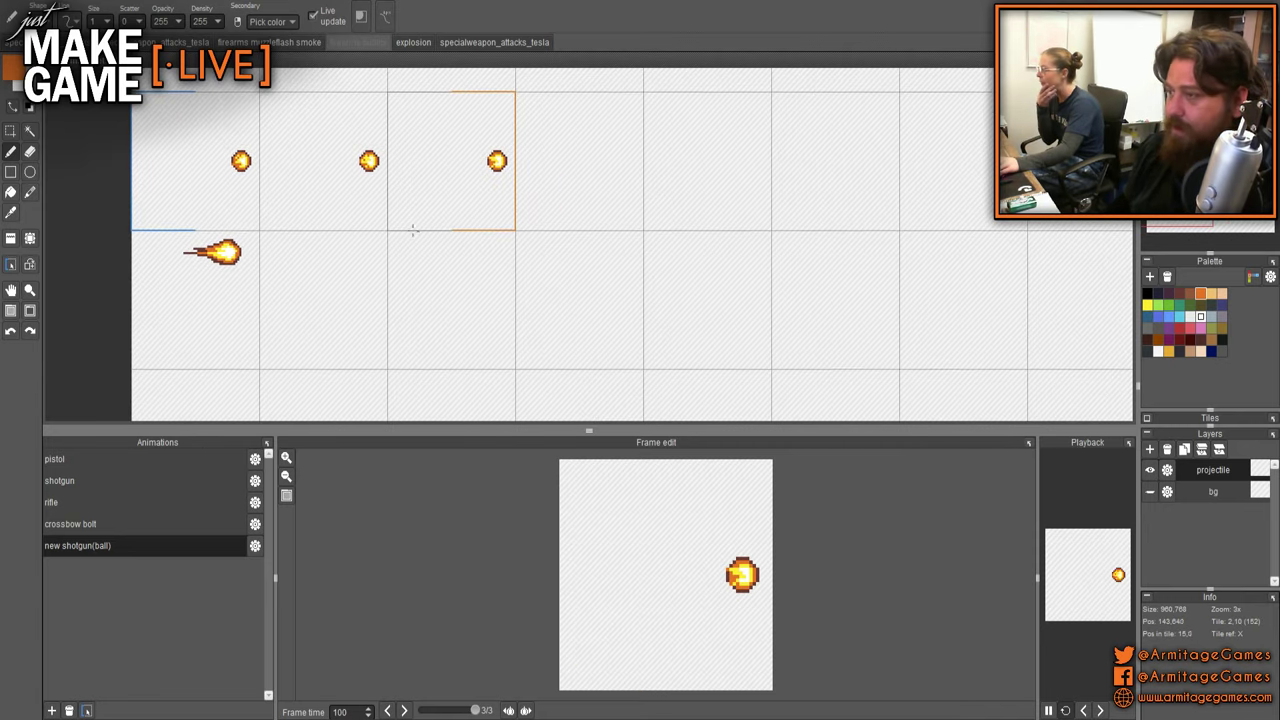
{"action": "key", "text": "t"}
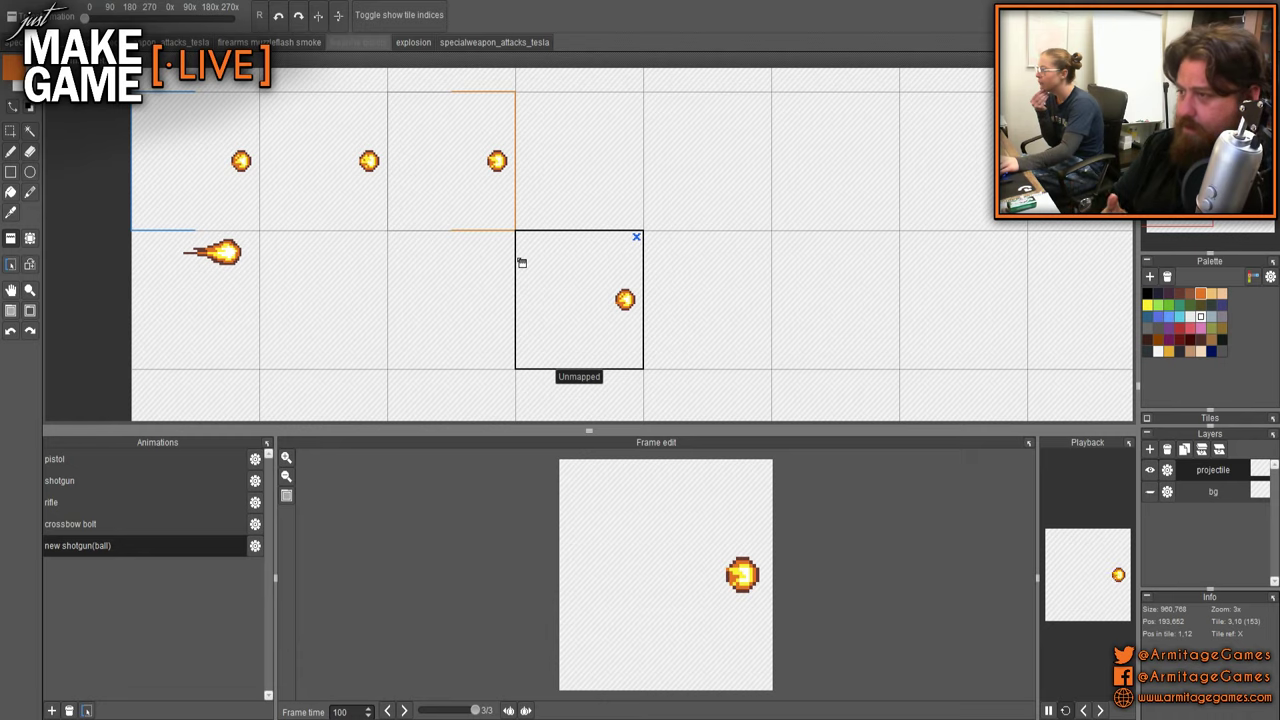
{"action": "key", "text": "b"}
{"action": "scroll", "coordinate": [534, 266], "scroll_direction": "down", "scroll_amount": 1}
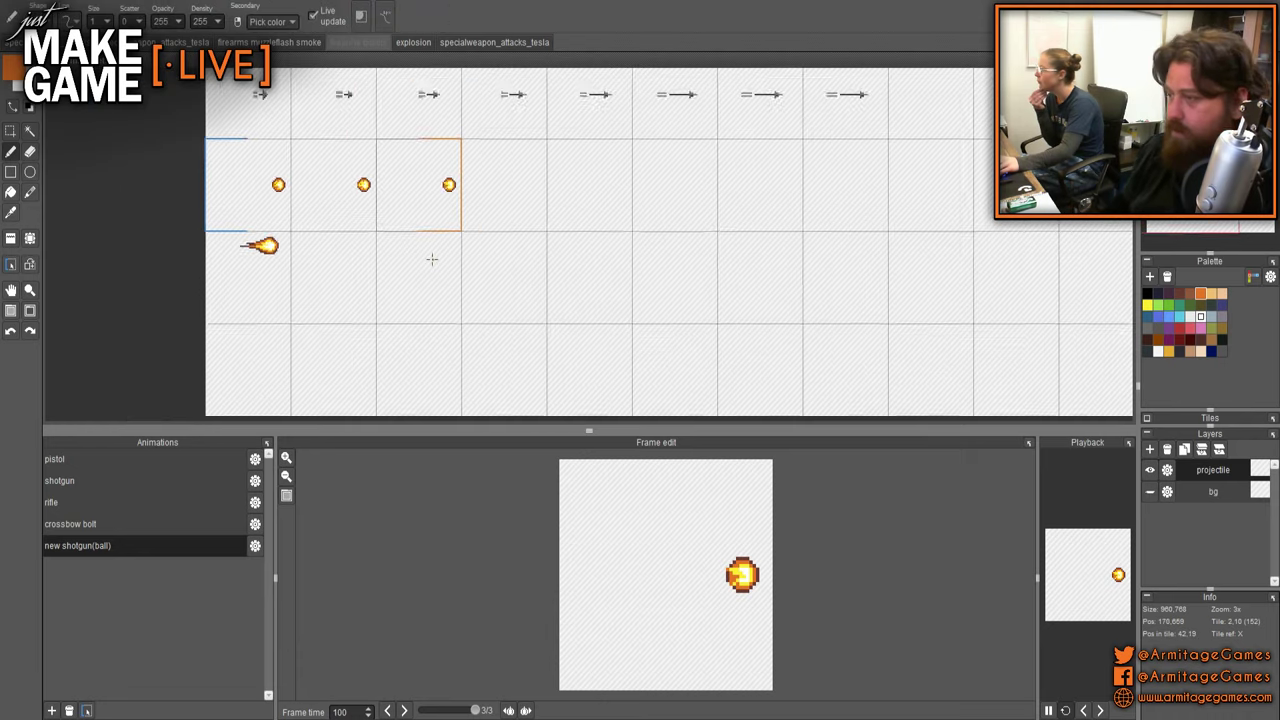
{"action": "left_click_drag", "start_coordinate": [467, 203], "coordinate": [351, 268]}
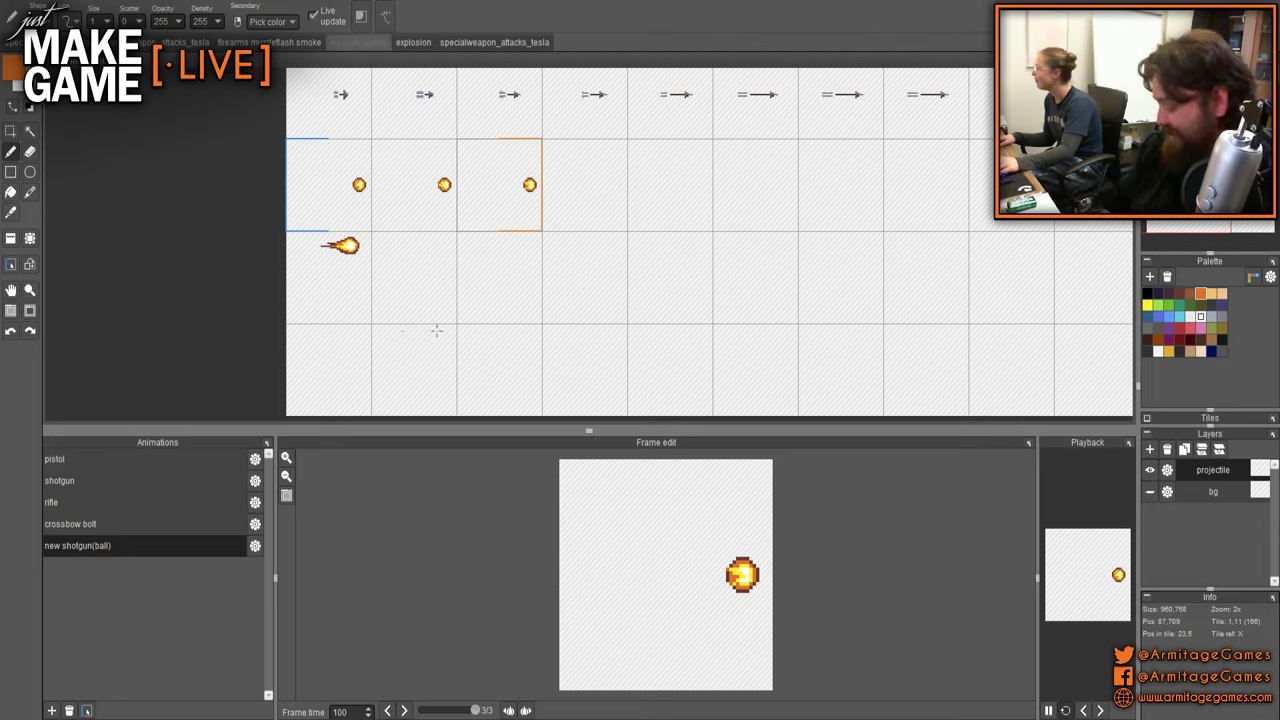
{"action": "left_click_drag", "start_coordinate": [345, 302], "coordinate": [495, 241]}
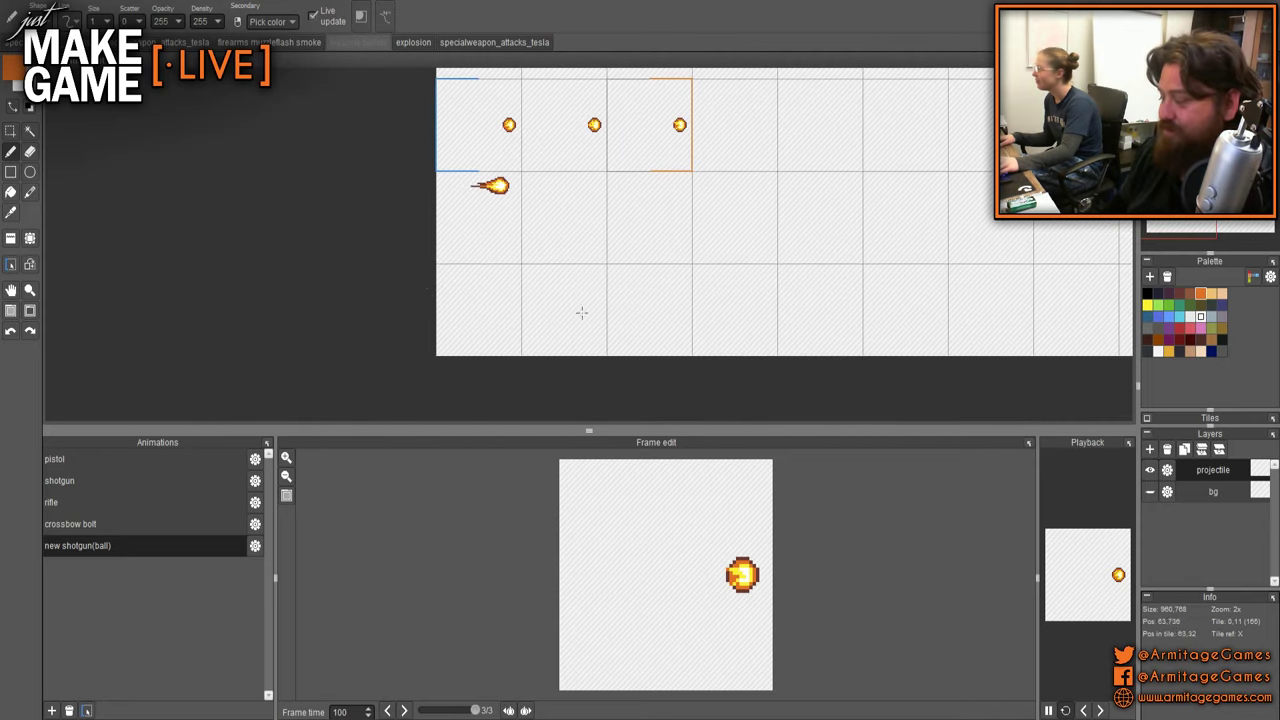
{"action": "left_click_drag", "start_coordinate": [580, 311], "coordinate": [343, 333]}
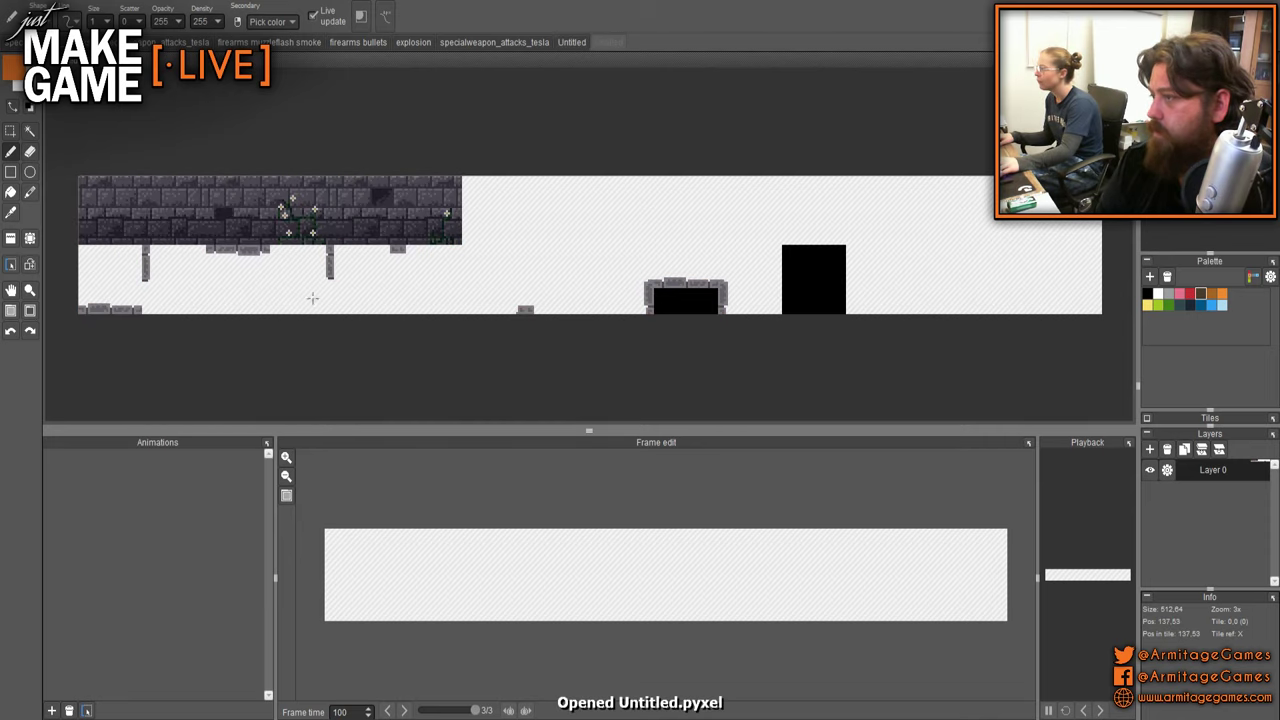
- Examine the grey stone wall tileset, from the brick strip and ledge pieces to the framed opening and black block
{"action": "left_click_drag", "start_coordinate": [336, 301], "coordinate": [594, 320]}
{"action": "scroll", "coordinate": [531, 318], "scroll_direction": "up", "scroll_amount": 1}
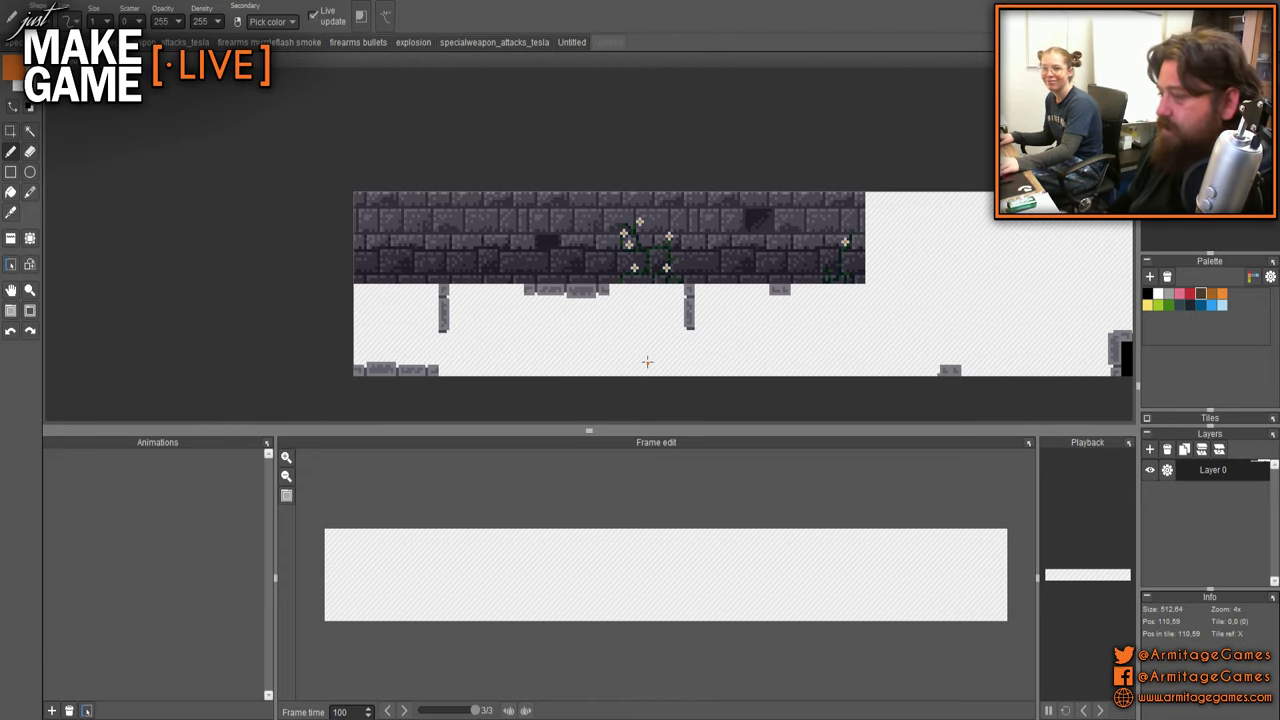
{"action": "scroll", "coordinate": [649, 357], "scroll_direction": "right", "scroll_amount": 5}
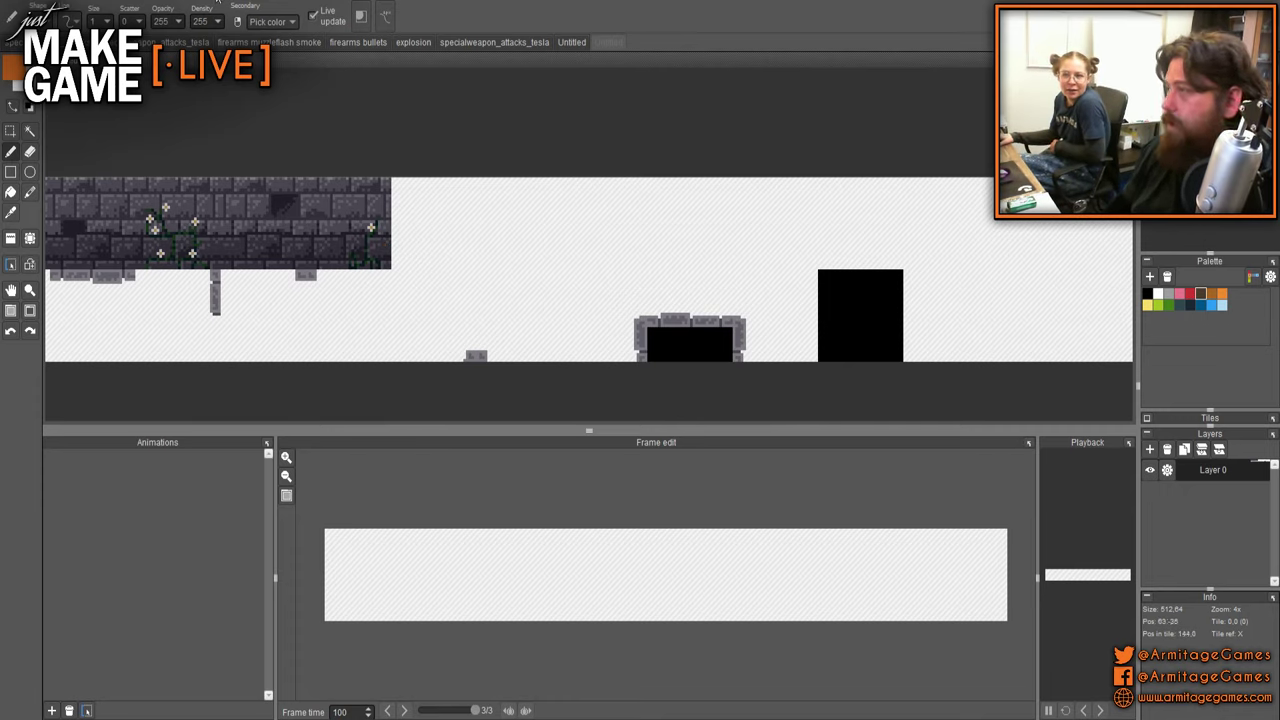
{"action": "left_click_drag", "start_coordinate": [469, 303], "coordinate": [605, 269]}
{"action": "key", "text": "s"}
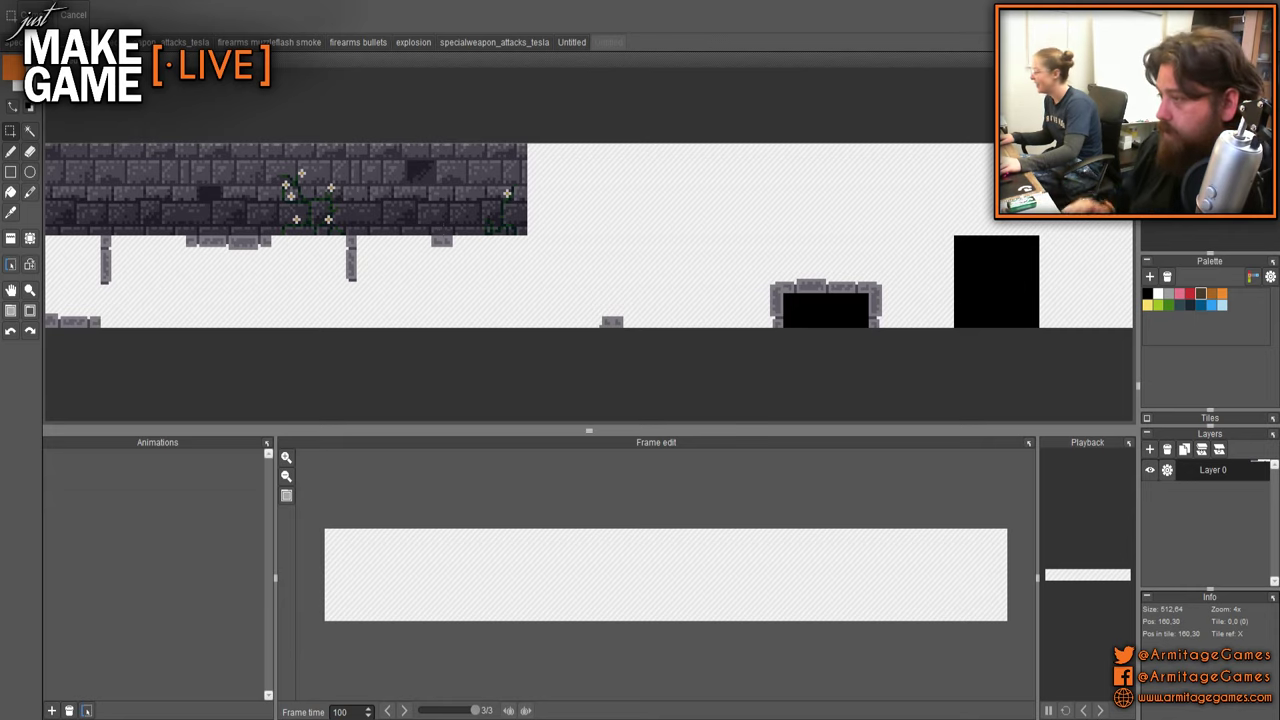
{"action": "scroll", "coordinate": [463, 231], "scroll_direction": "up", "scroll_amount": 1}
{"action": "left_click_drag", "start_coordinate": [446, 246], "coordinate": [557, 99]}
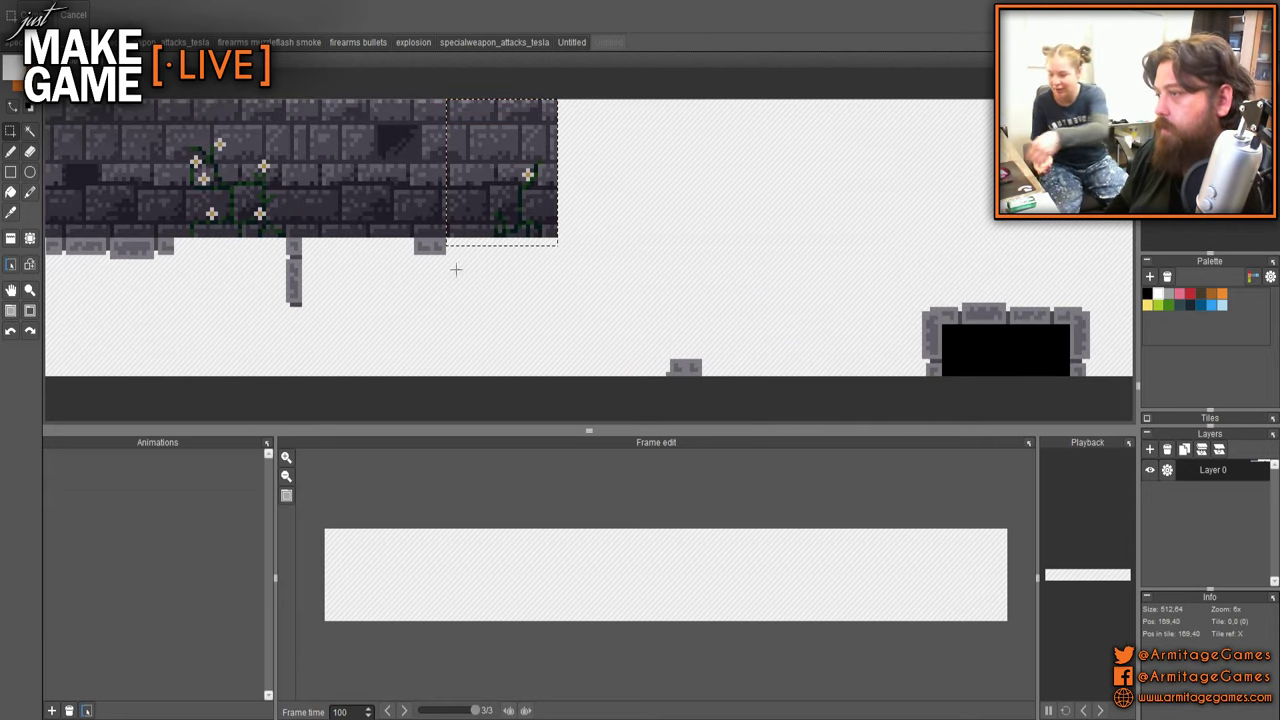
{"action": "left_click_drag", "start_coordinate": [338, 247], "coordinate": [687, 237]}
{"action": "left_click_drag", "start_coordinate": [561, 232], "coordinate": [692, 232]}
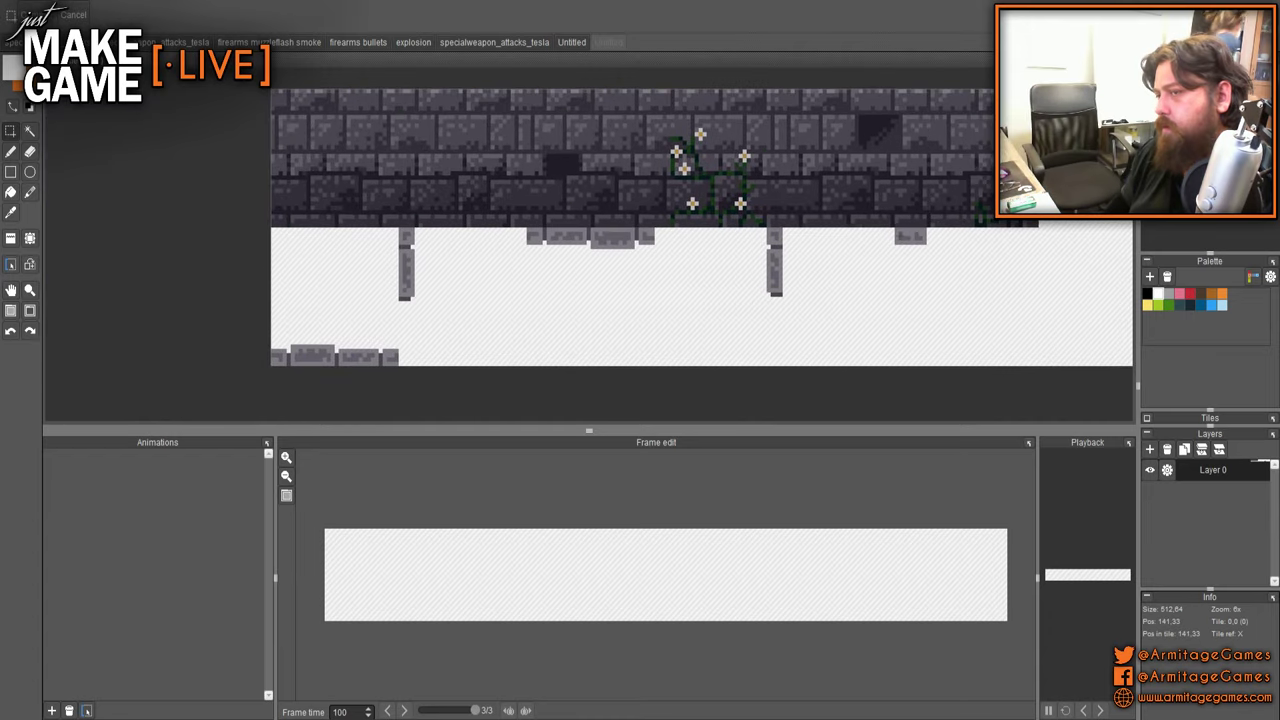
{"action": "mouse_move", "coordinate": [883, 234]}
{"action": "left_mouse_down"}
{"action": "mouse_move", "coordinate": [520, 273]}
{"action": "mouse_move", "coordinate": [598, 252]}
{"action": "mouse_move", "coordinate": [688, 130]}
{"action": "mouse_move", "coordinate": [648, 148]}
{"action": "left_mouse_up"}
{"action": "scroll", "coordinate": [600, 230], "scroll_direction": "down", "scroll_amount": 3}
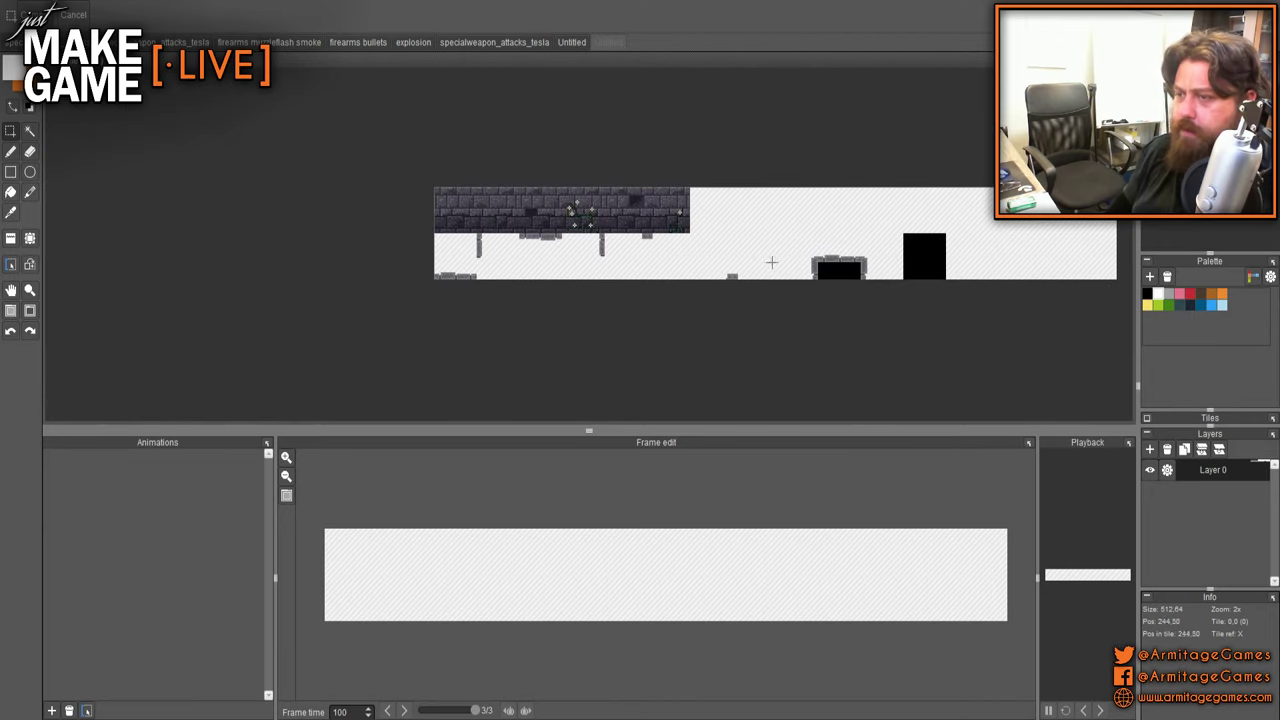
{"action": "scroll", "coordinate": [660, 240], "scroll_direction": "up", "scroll_amount": 3}
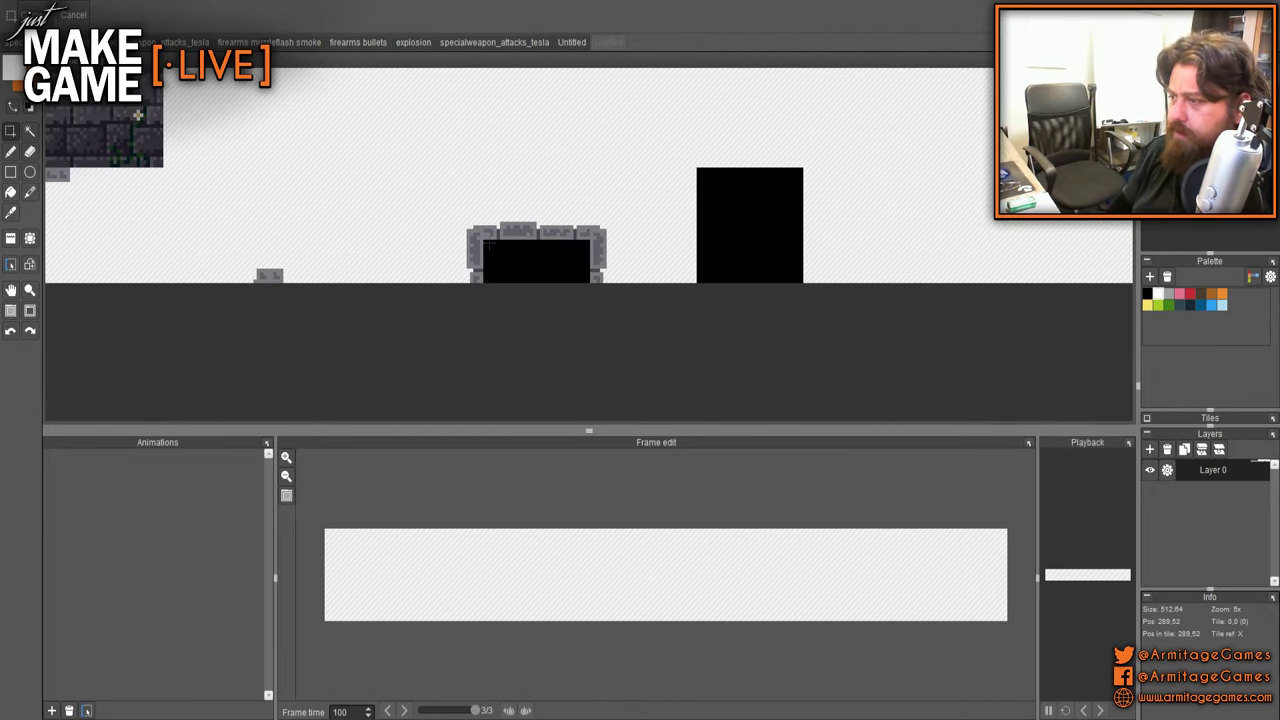
{"action": "left_click_drag", "start_coordinate": [484, 242], "coordinate": [588, 283]}
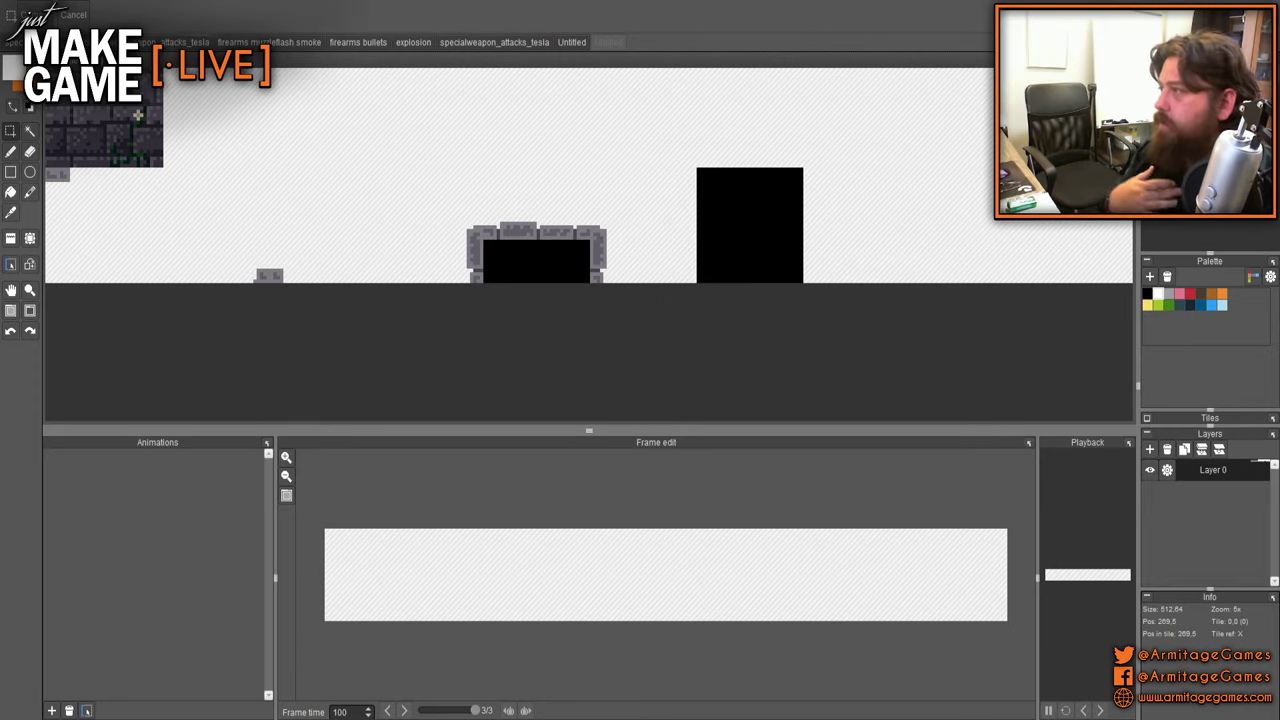
- Look at the brown wooden wall tileset, the specialweapon_attacks_tesla document and the explosion document
{"action": "left_click", "coordinate": [574, 41]}
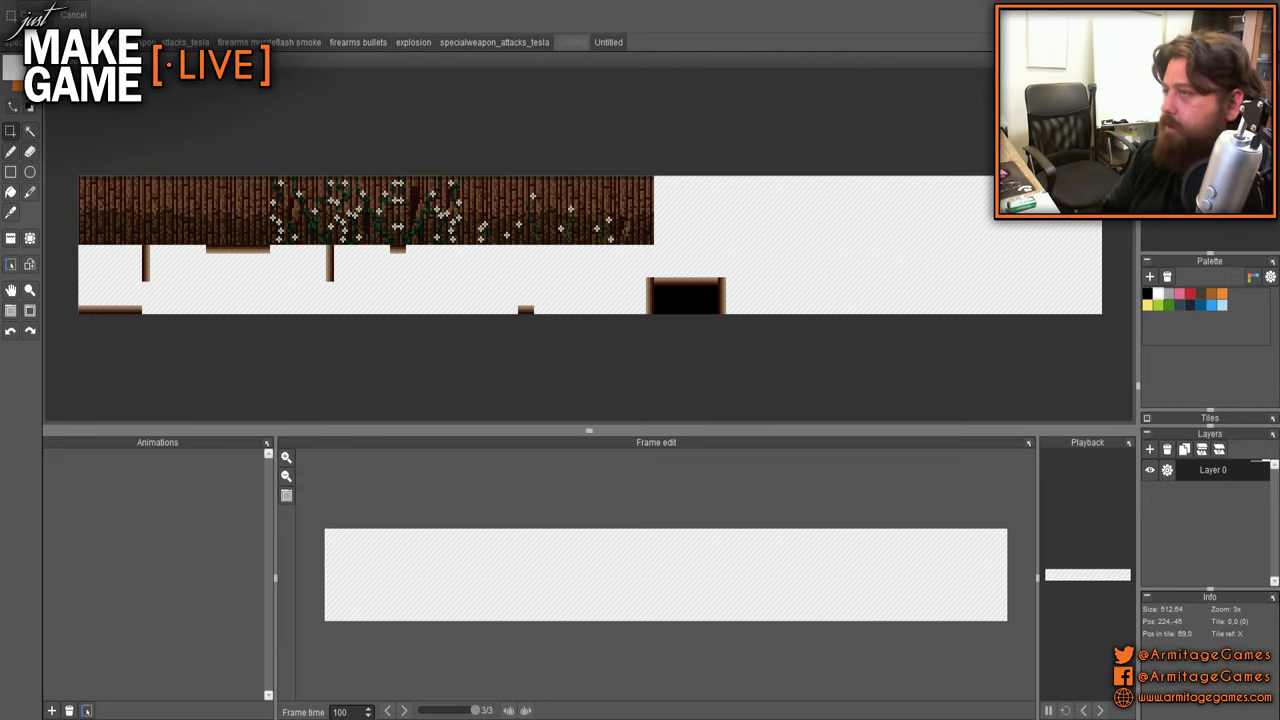
{"action": "left_click", "coordinate": [499, 44]}
{"action": "left_click", "coordinate": [413, 43]}
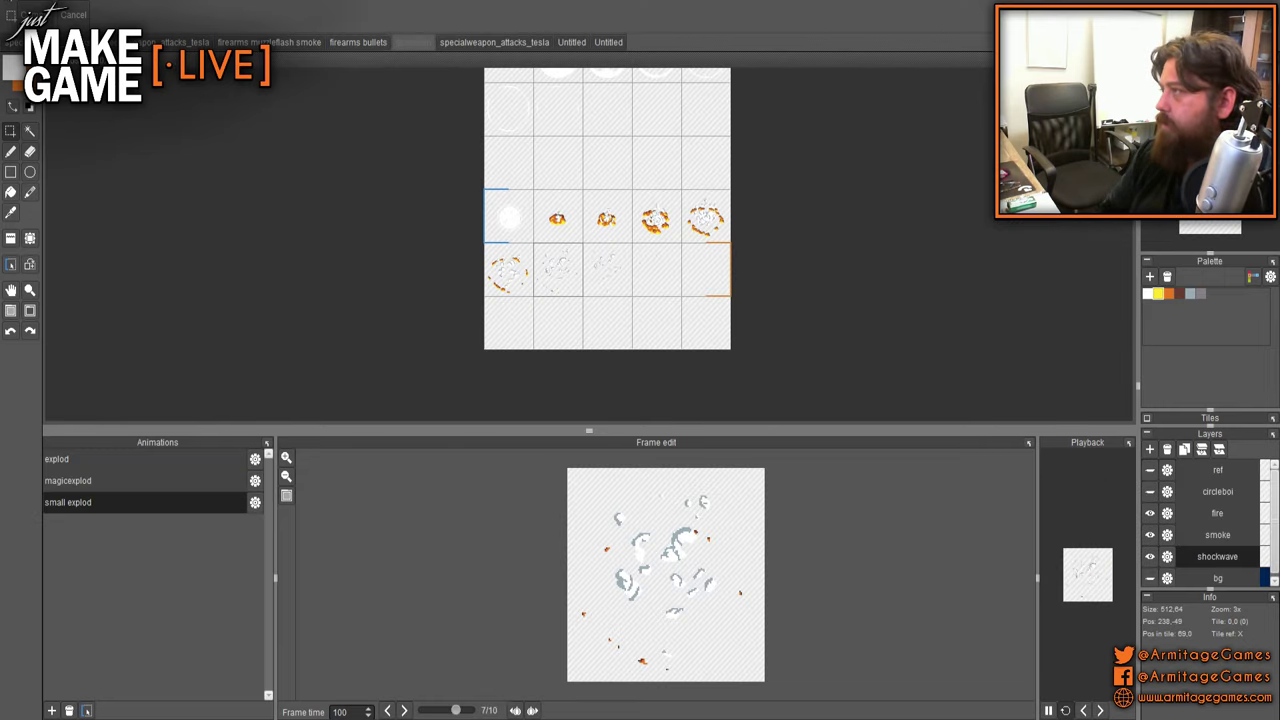
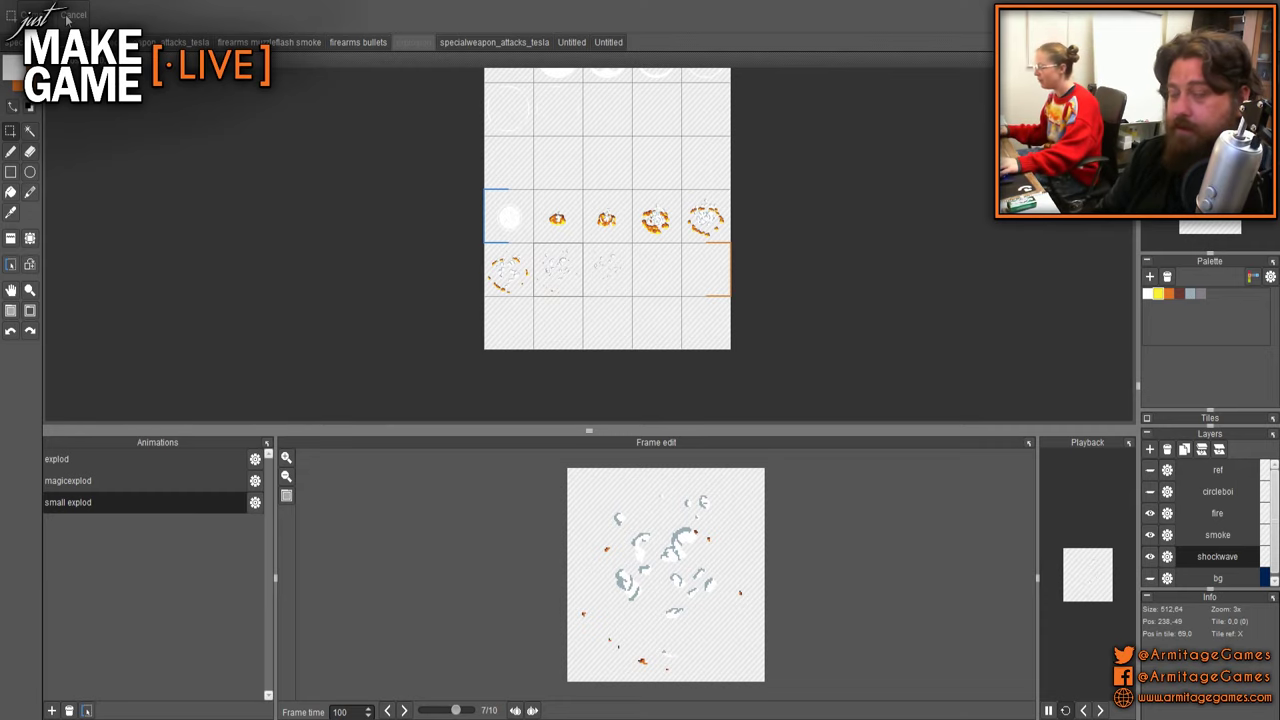
- Create a new tiled document 8 tiles wide and 4 tiles high, with a tile width and height of 64
{"action": "left_click", "coordinate": [67, 18]}
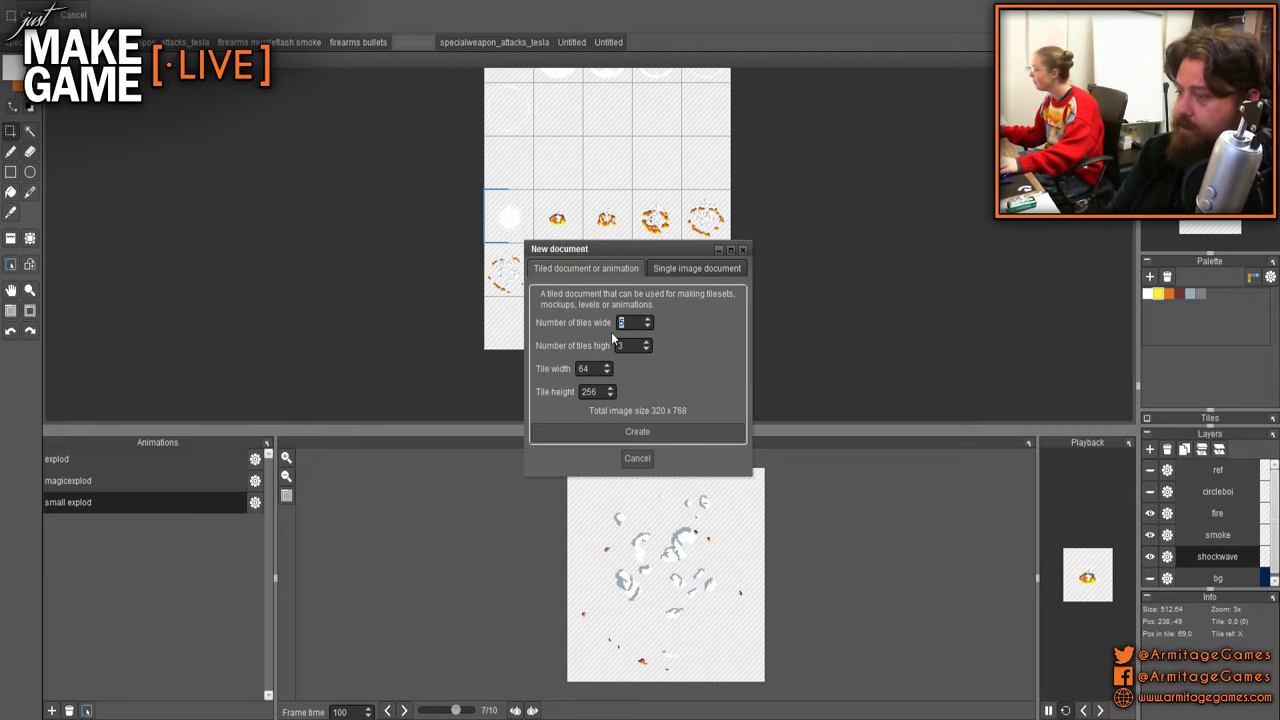
{"action": "double_click", "coordinate": [598, 391]}
{"action": "type", "text": "64"}
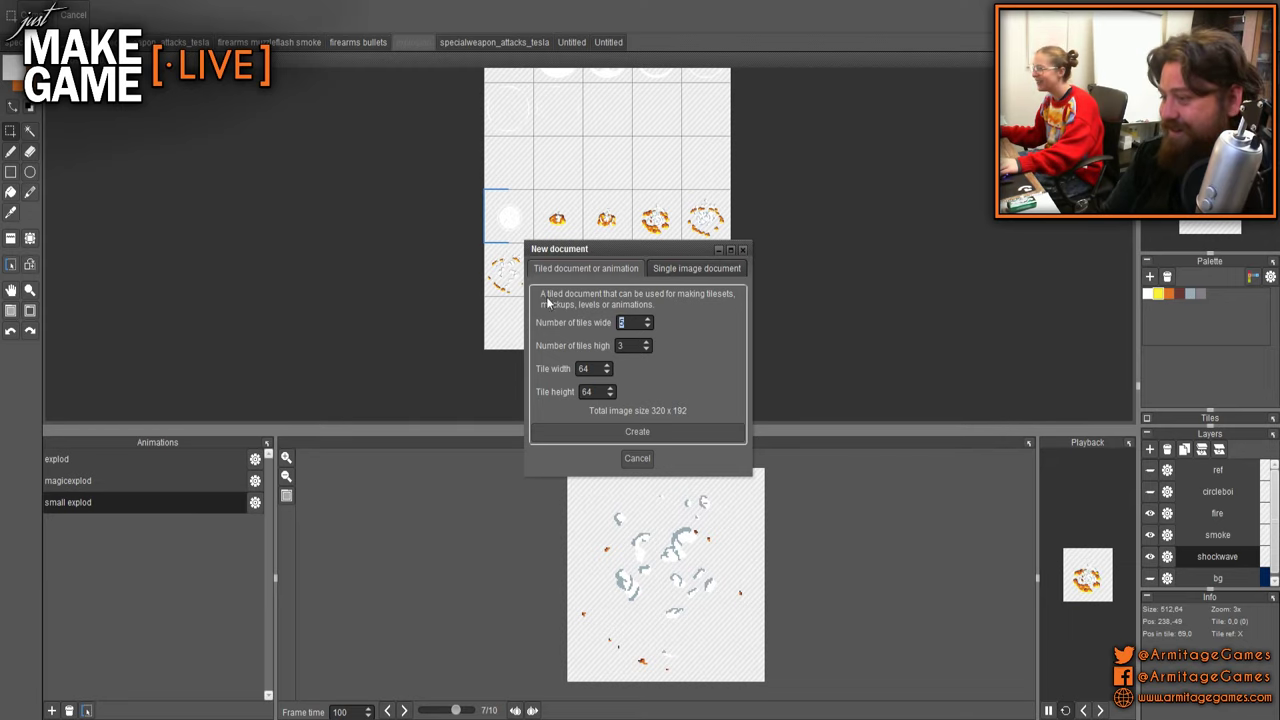
{"action": "type", "text": "10"}
{"action": "key", "text": "Tab"}
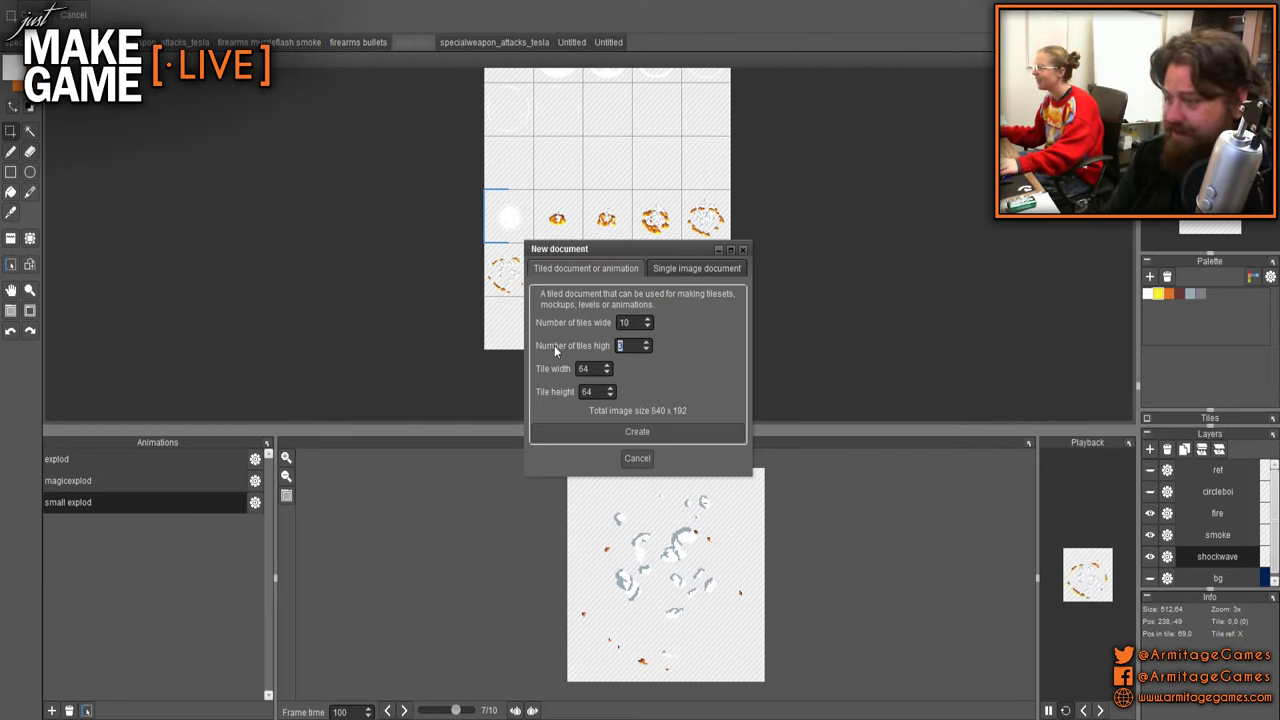
{"action": "left_click_drag", "start_coordinate": [642, 322], "coordinate": [606, 320]}
{"action": "type", "text": "8"}
{"action": "key", "text": "Tab"}
{"action": "type", "text": "4"}
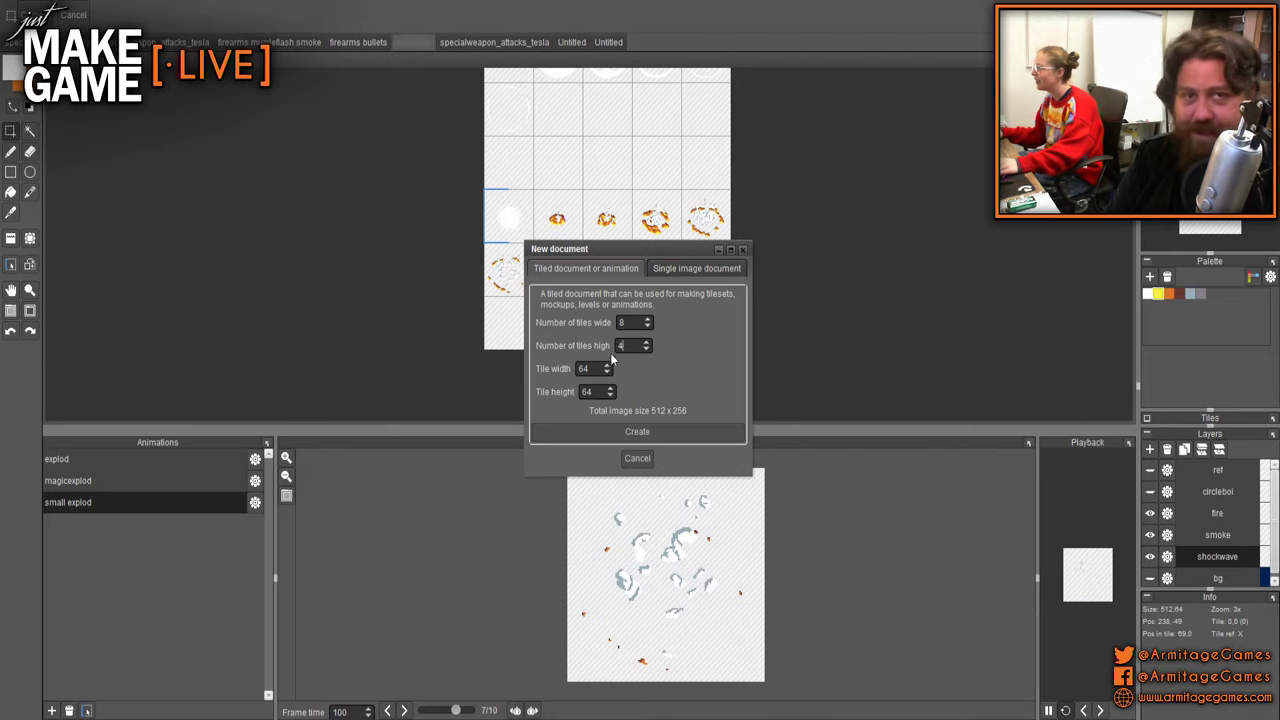
{"action": "left_click", "coordinate": [647, 426]}
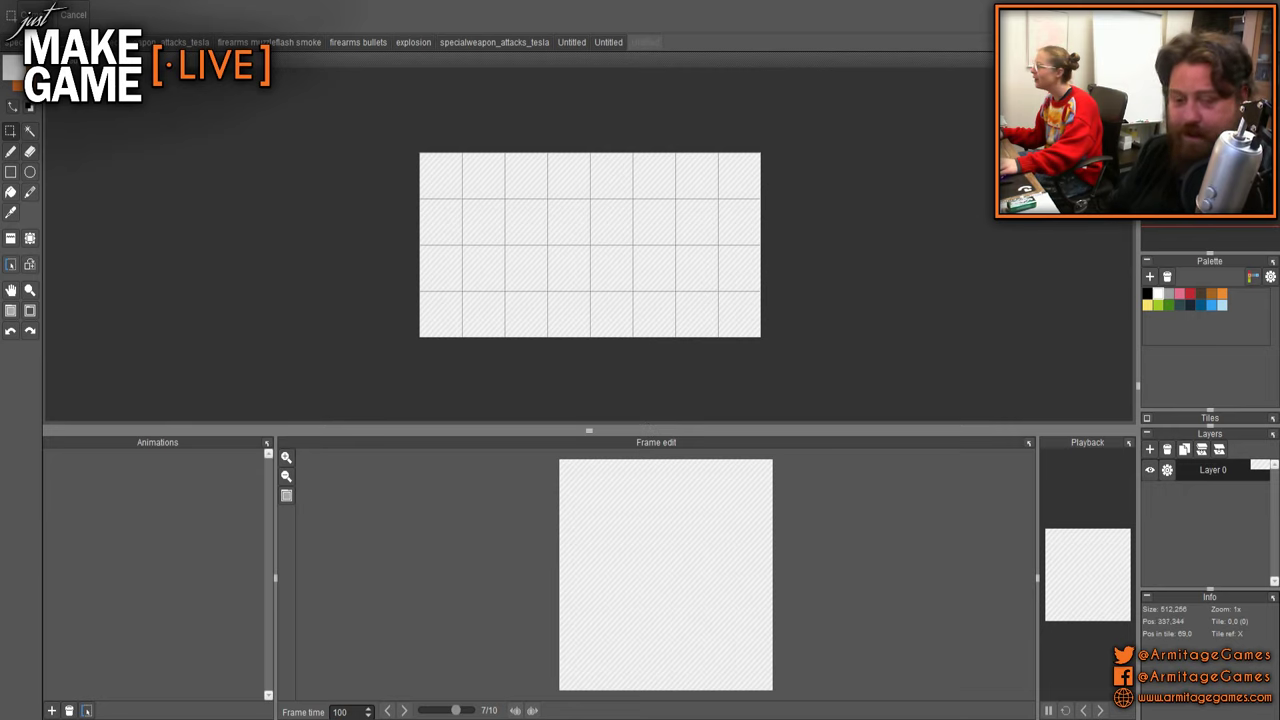
- Stamp a solid black square in the first tile using a size 32 pencil
{"action": "scroll", "coordinate": [506, 214], "scroll_direction": "up", "scroll_amount": 2}
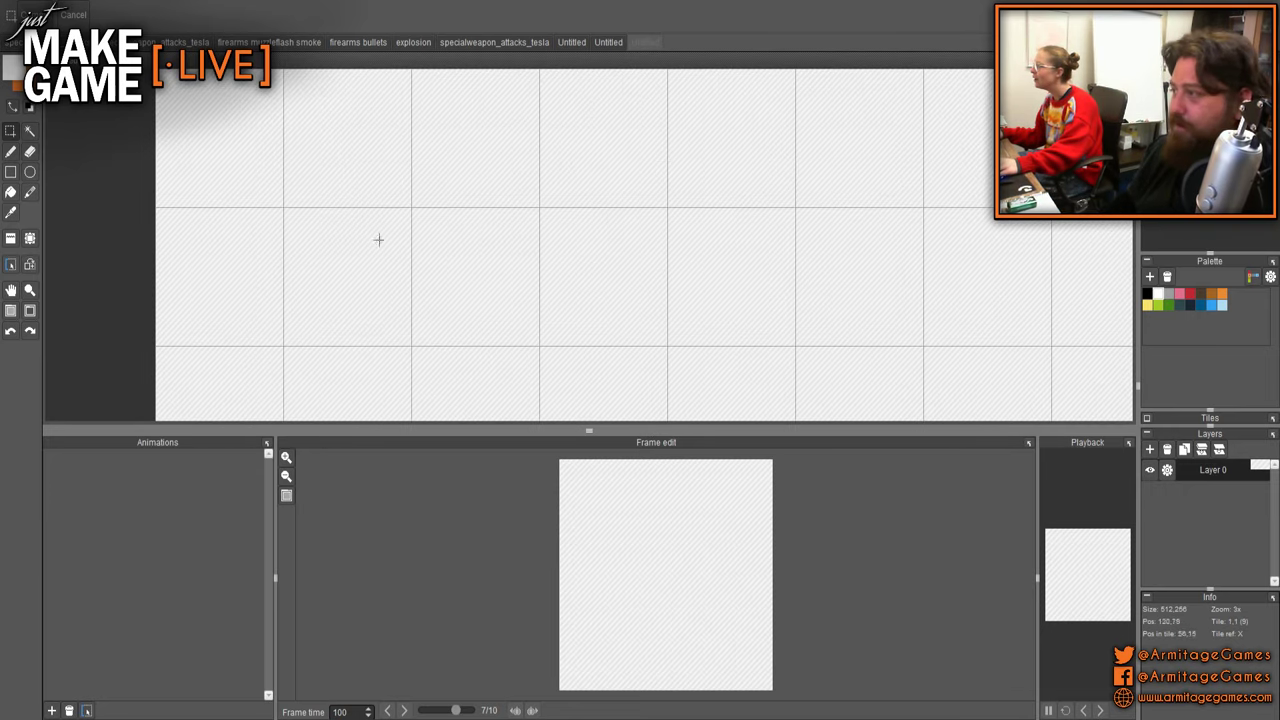
{"action": "left_click_drag", "start_coordinate": [324, 253], "coordinate": [286, 331]}
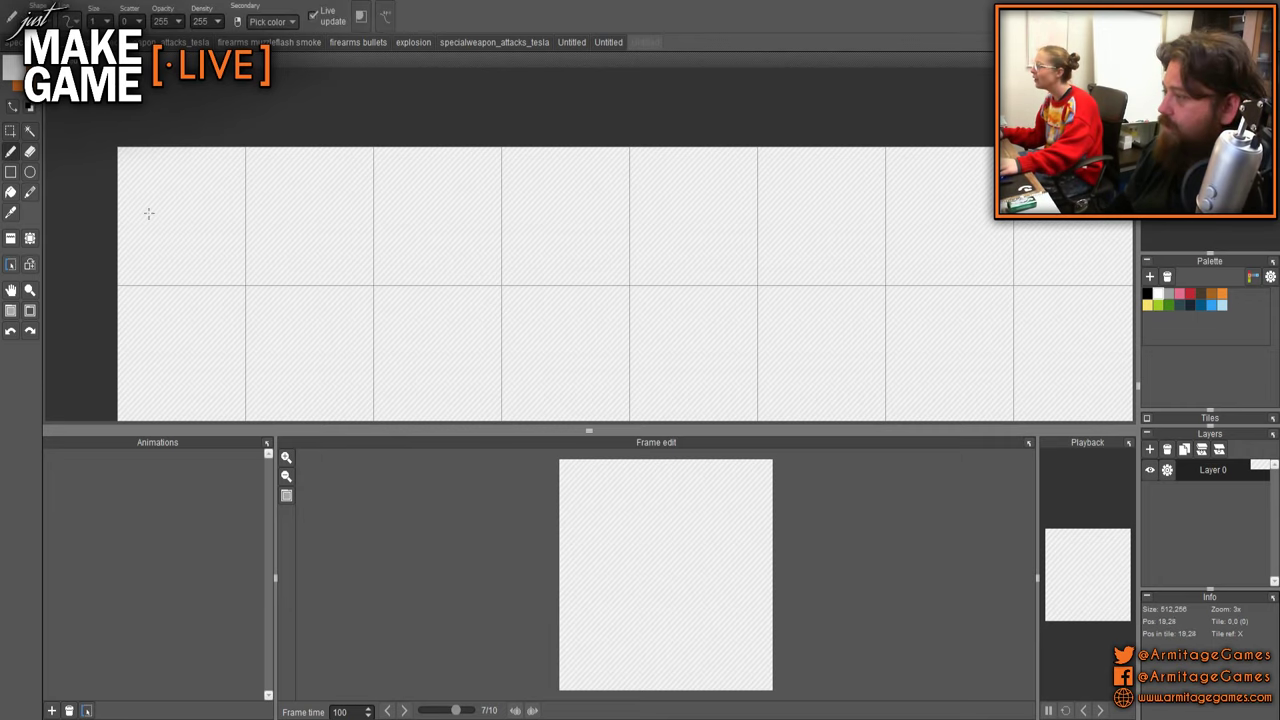
{"action": "scroll", "coordinate": [149, 209], "scroll_direction": "up", "scroll_amount": 3}
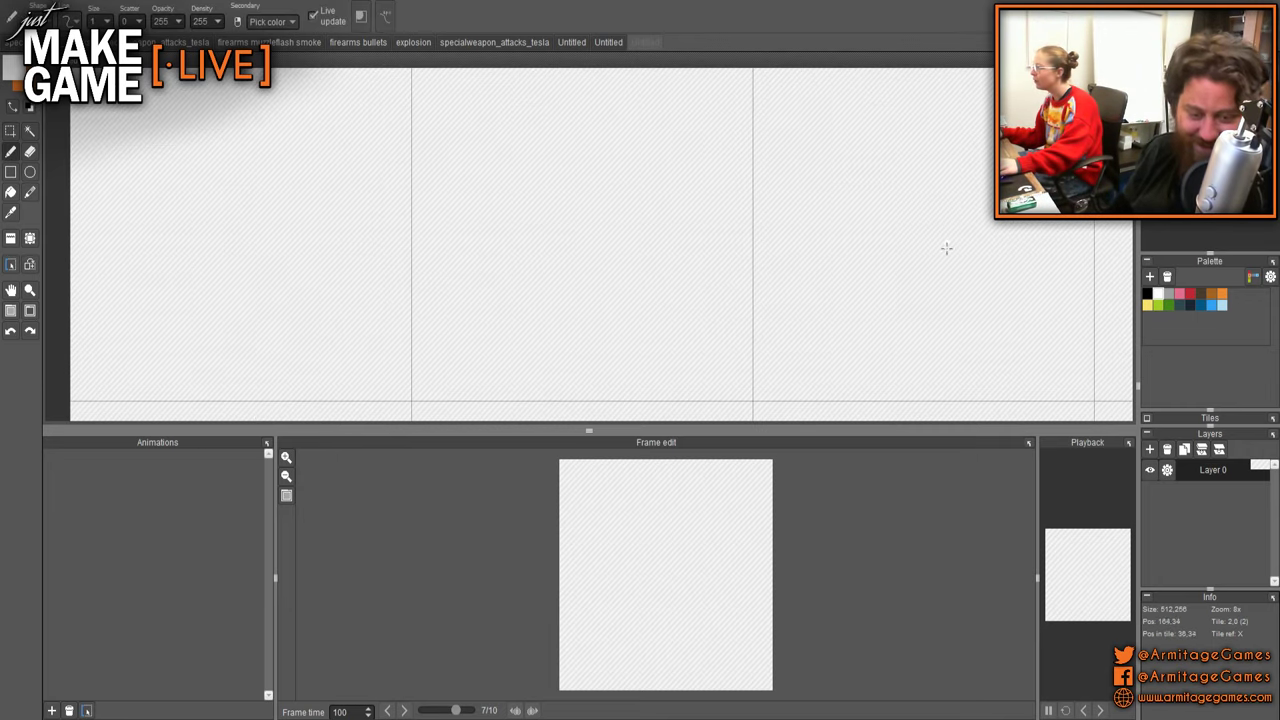
{"action": "left_click", "coordinate": [1149, 295]}
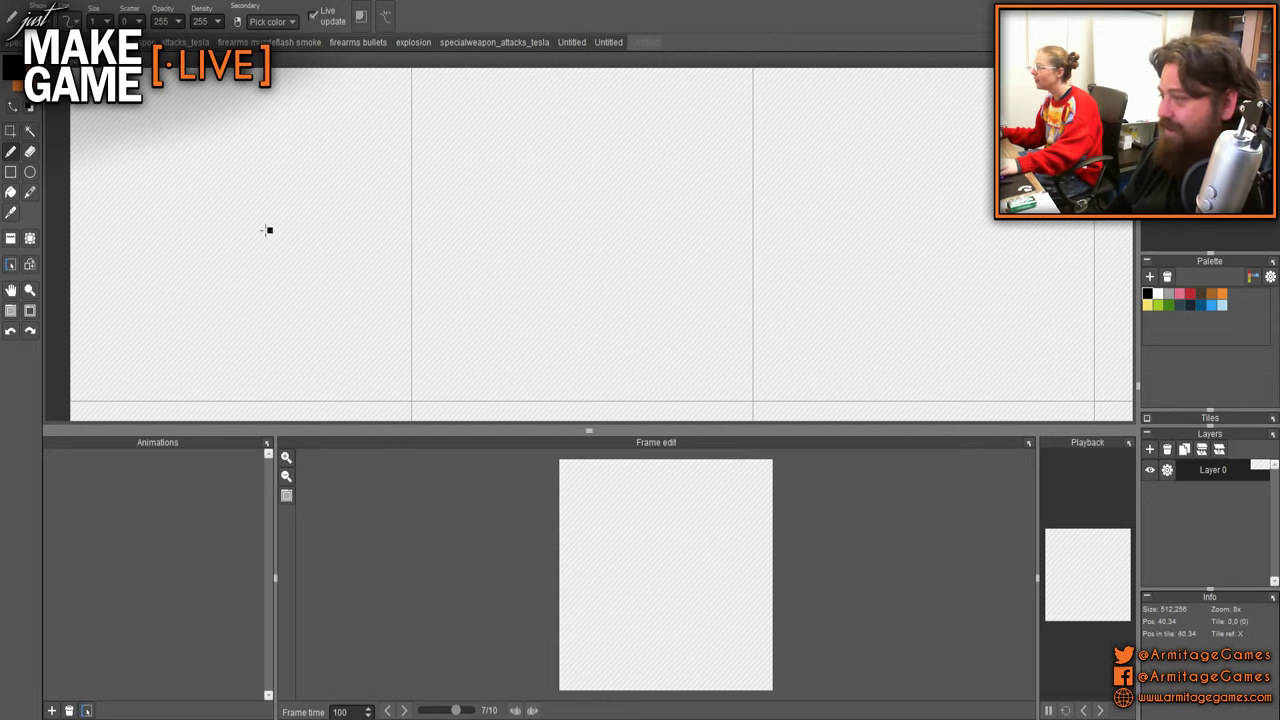
{"action": "left_click_drag", "start_coordinate": [196, 221], "coordinate": [480, 213]}
{"action": "scroll", "coordinate": [480, 213], "scroll_direction": "down", "scroll_amount": 2}
{"action": "scroll", "coordinate": [499, 249], "scroll_direction": "up", "scroll_amount": 6}
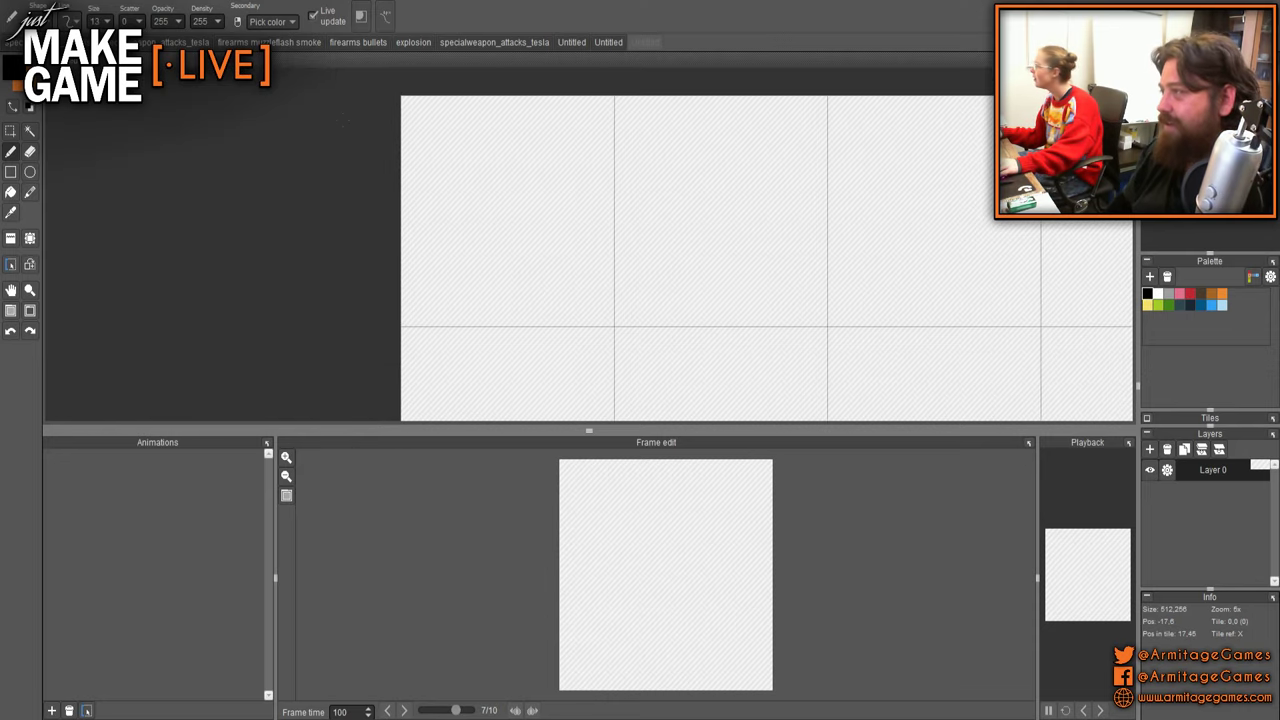
{"action": "scroll", "coordinate": [401, 218], "scroll_direction": "up", "scroll_amount": 11}
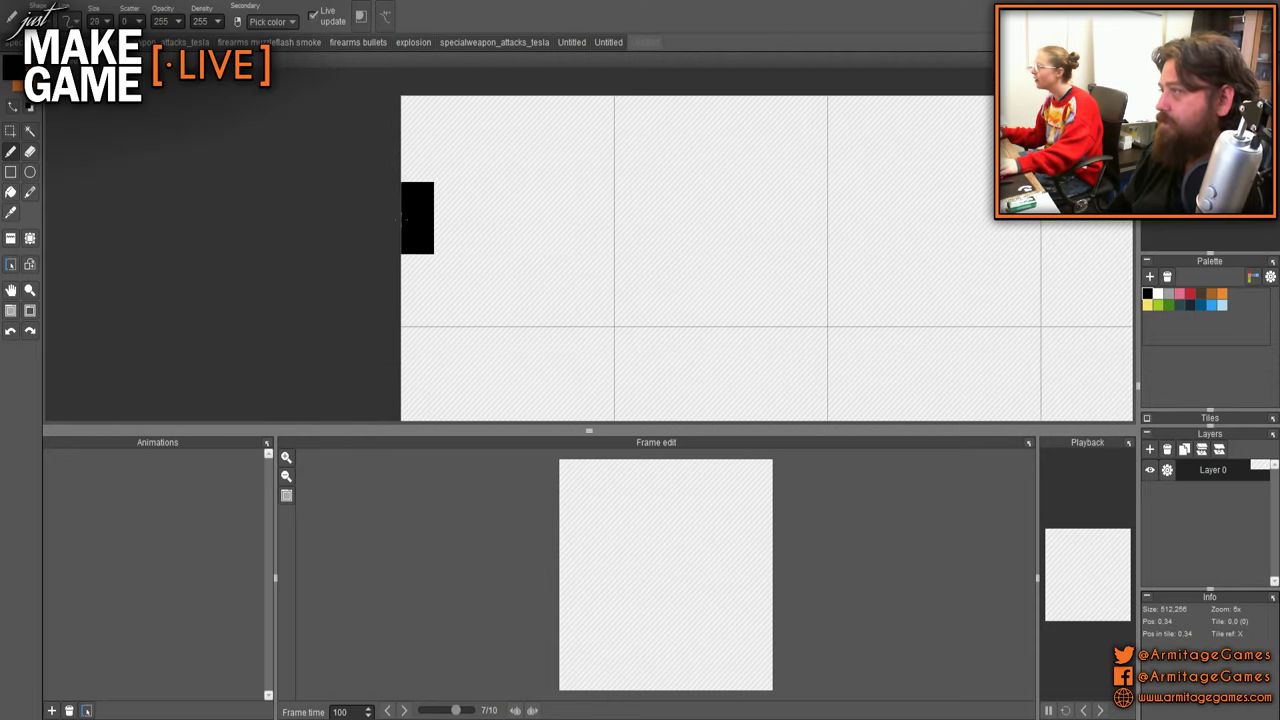
{"action": "scroll", "coordinate": [523, 251], "scroll_direction": "down", "scroll_amount": 3}
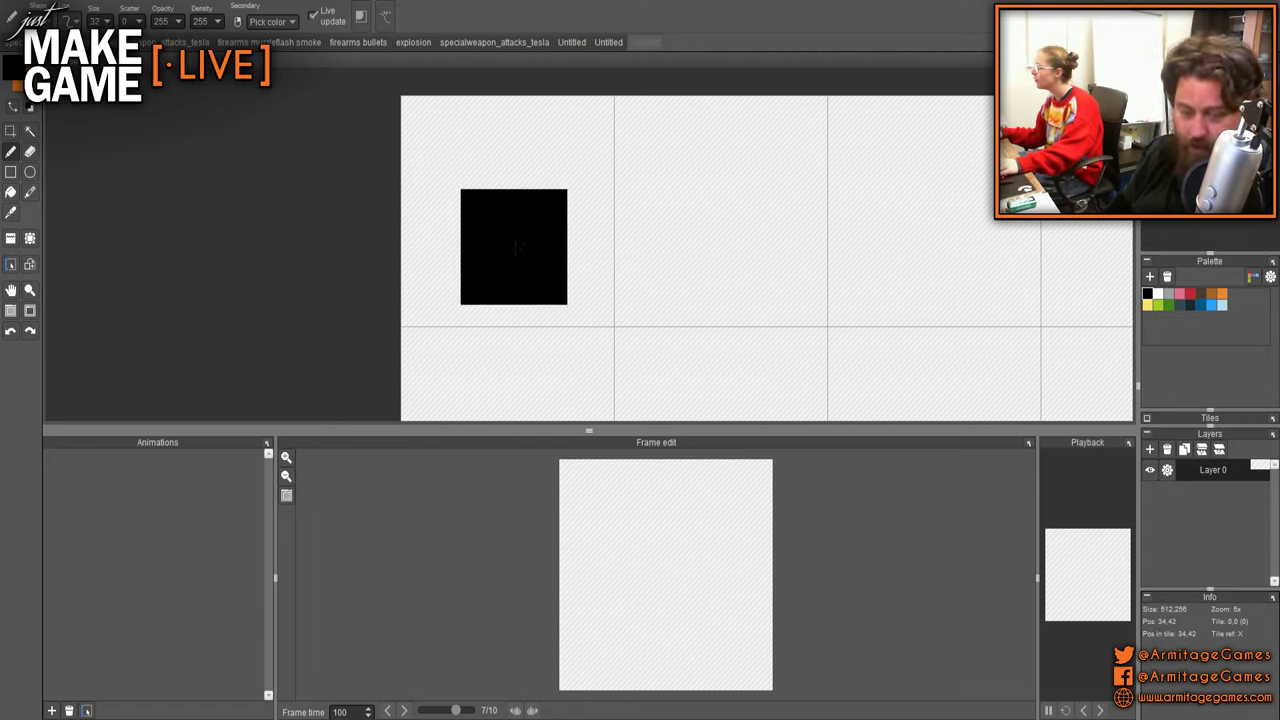
{"action": "left_click", "coordinate": [515, 247]}
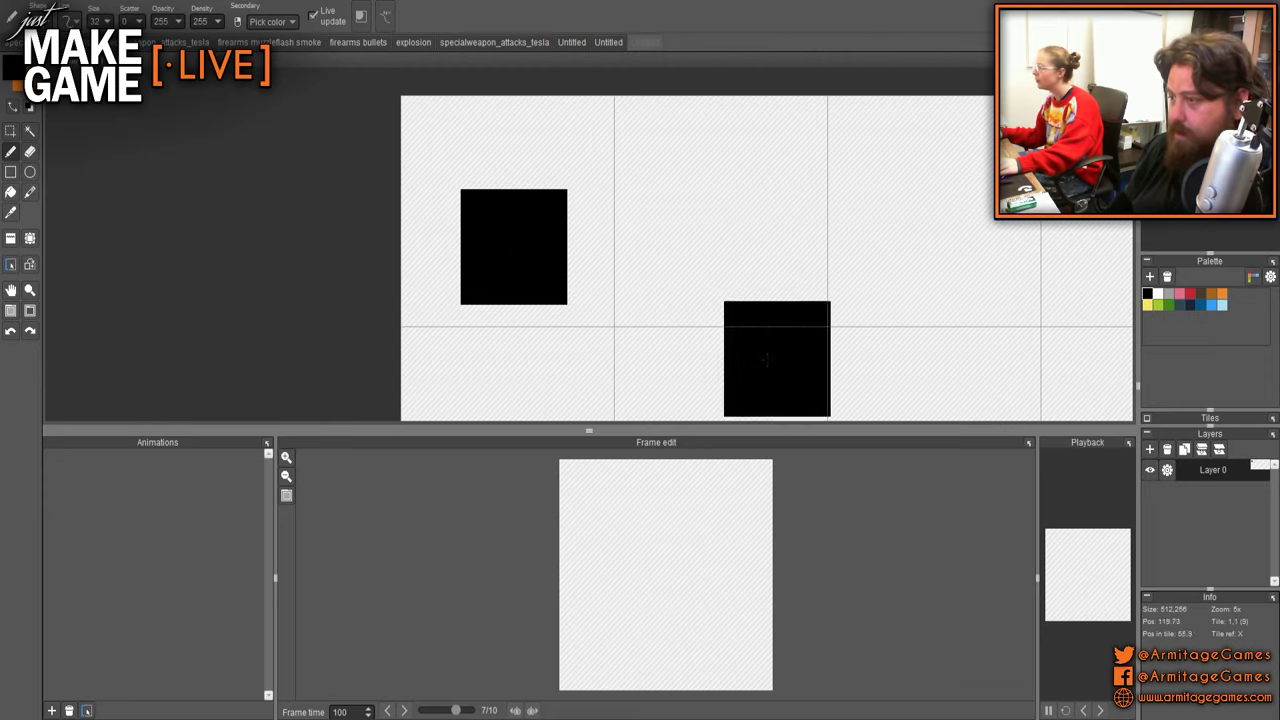
- Reduce the pencil size to 1 and frame the black square in the first tile
{"action": "scroll", "coordinate": [707, 270], "scroll_direction": "down", "scroll_amount": 6}
{"action": "scroll", "coordinate": [710, 271], "scroll_direction": "down", "scroll_amount": 8}
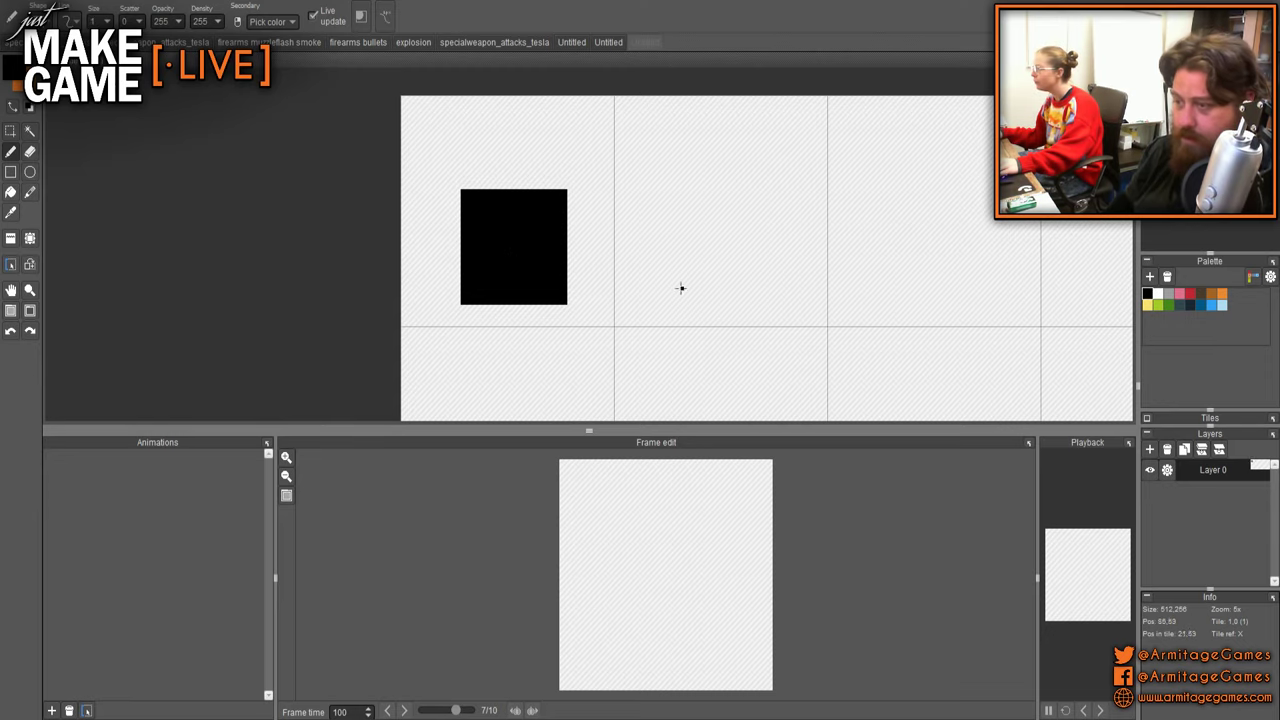
{"action": "scroll", "coordinate": [588, 245], "scroll_direction": "up", "scroll_amount": 5}
{"action": "left_click_drag", "start_coordinate": [500, 232], "coordinate": [698, 259]}
{"action": "scroll", "coordinate": [690, 258], "scroll_direction": "down", "scroll_amount": 2}
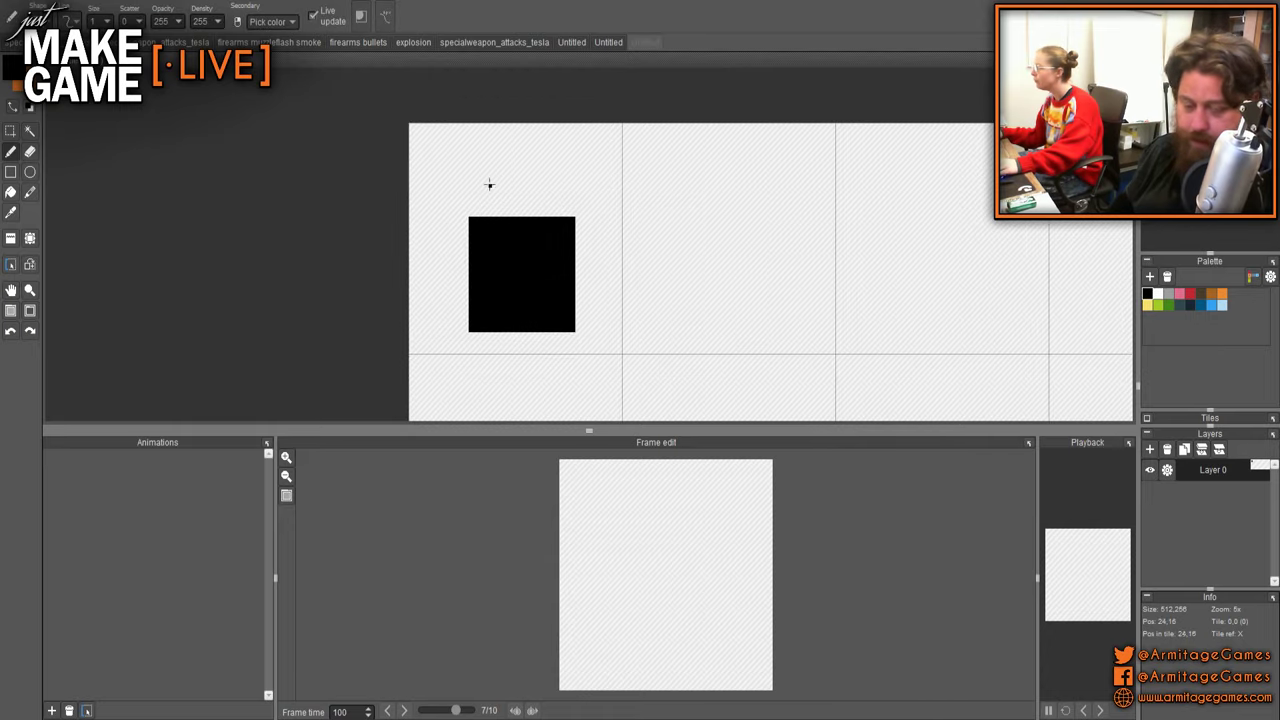
{"action": "scroll", "coordinate": [489, 184], "scroll_direction": "up", "scroll_amount": 1}
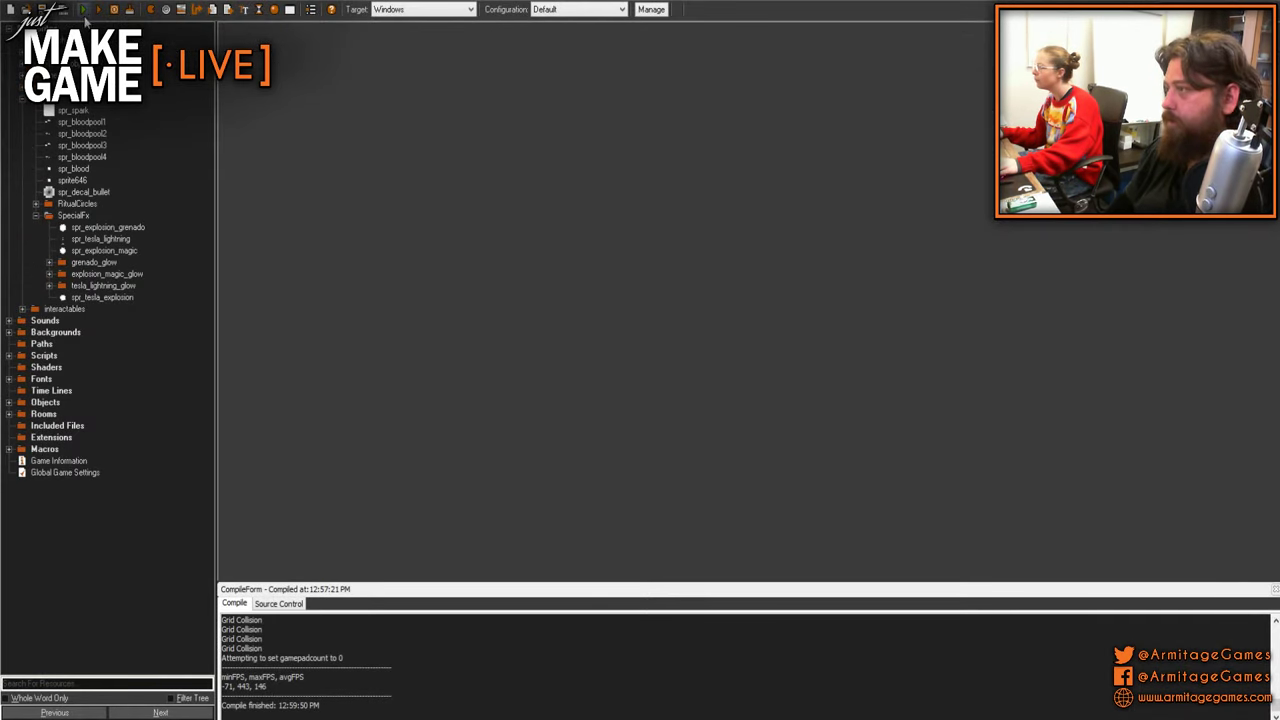
- Run the game from GameMaker, switch to its window, and move the soldier up and right through the dungeon
{"action": "left_click", "coordinate": [85, 11]}
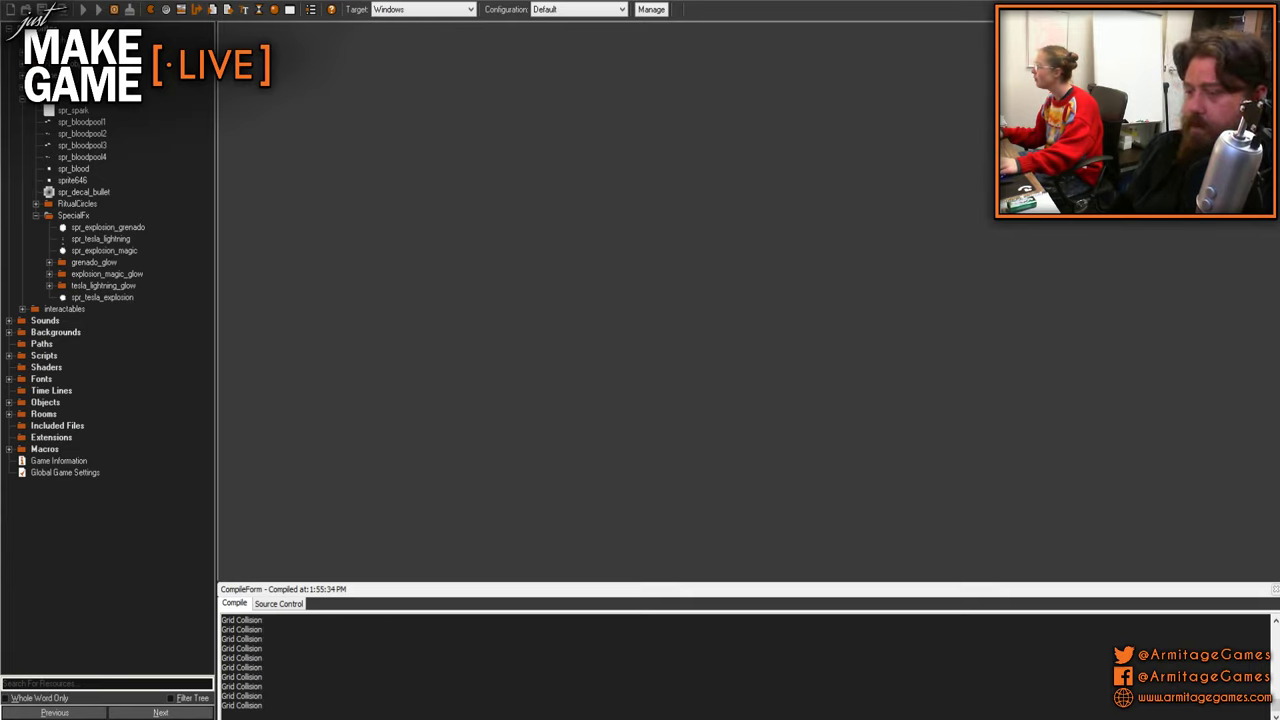
{"action": "key", "text": "alt+Tab"}
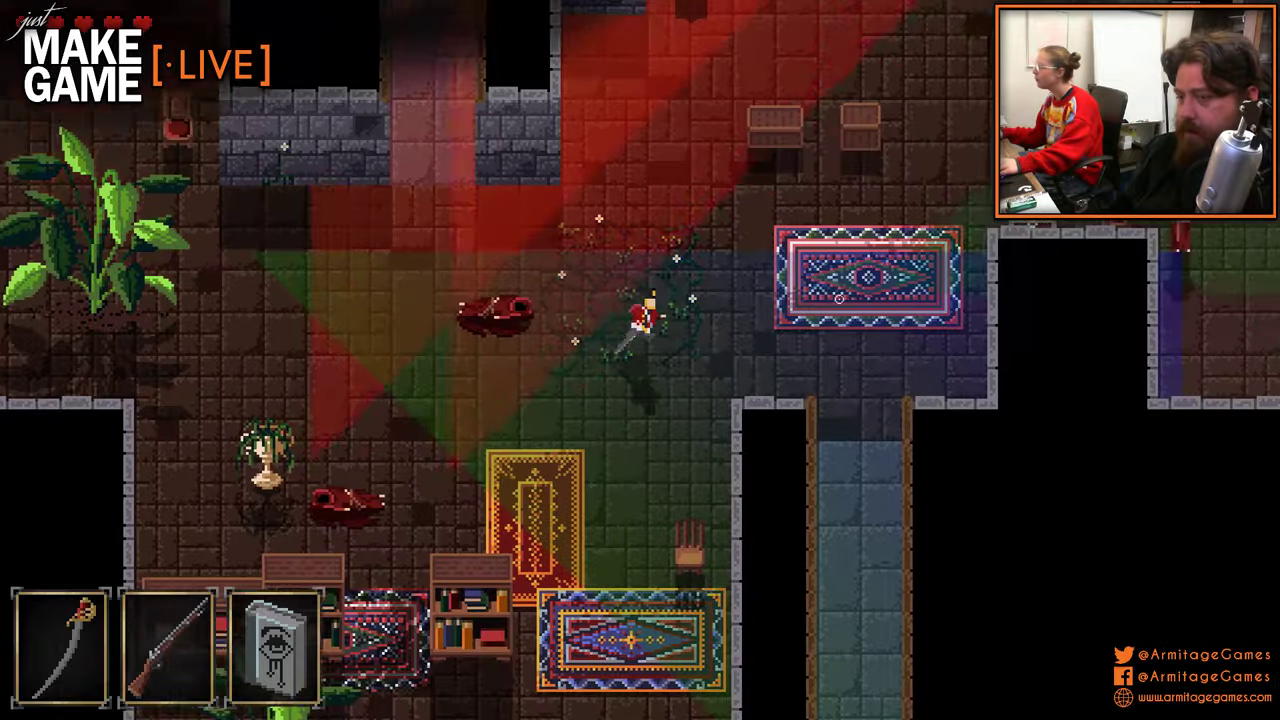
{"action": "key", "text": "w"}
{"action": "key", "text": "d"}
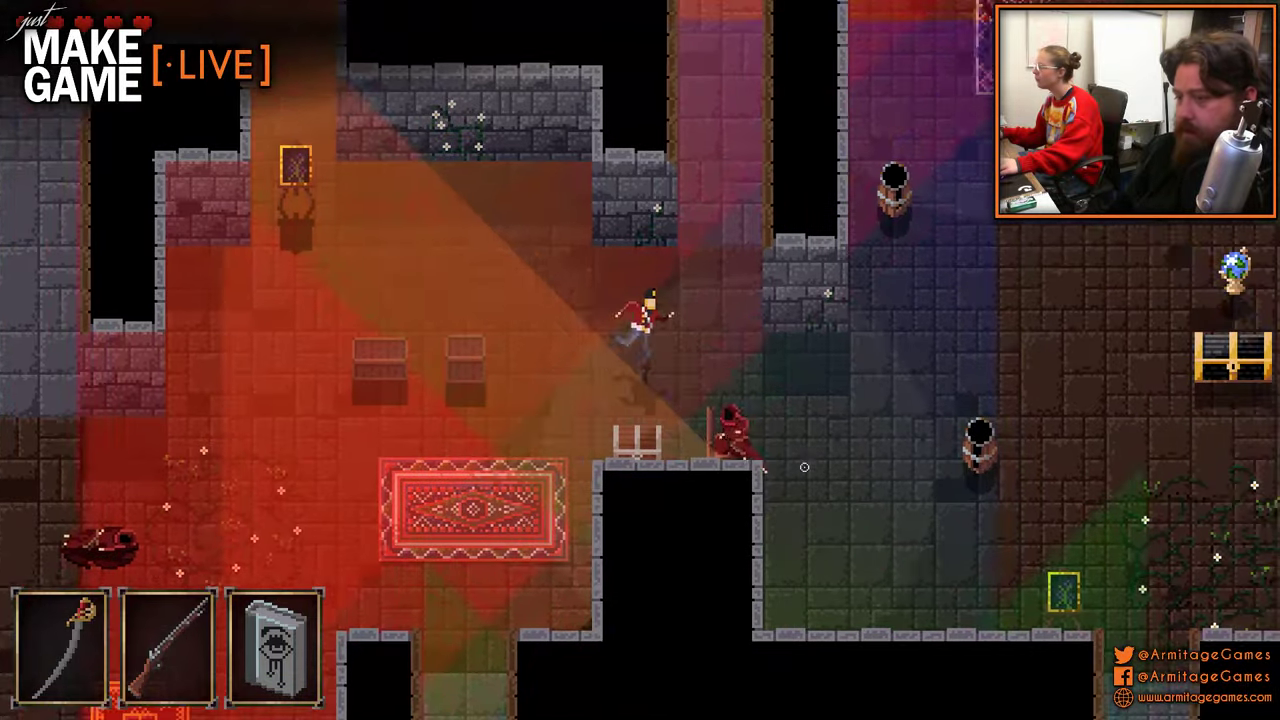
- Fight the red-robed enemies with the sabre between the patterned rug and the gold chest
{"action": "left_click", "coordinate": [706, 497]}
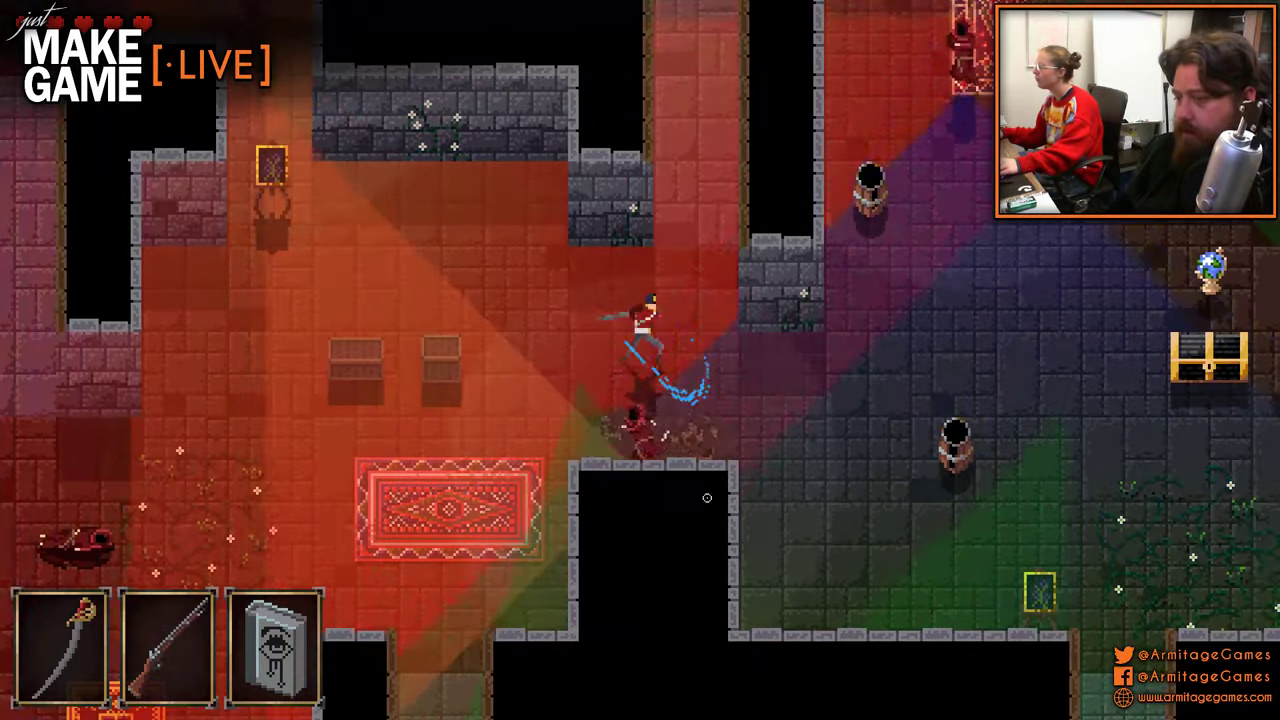
{"action": "key", "text": "d"}
{"action": "key", "text": "s"}
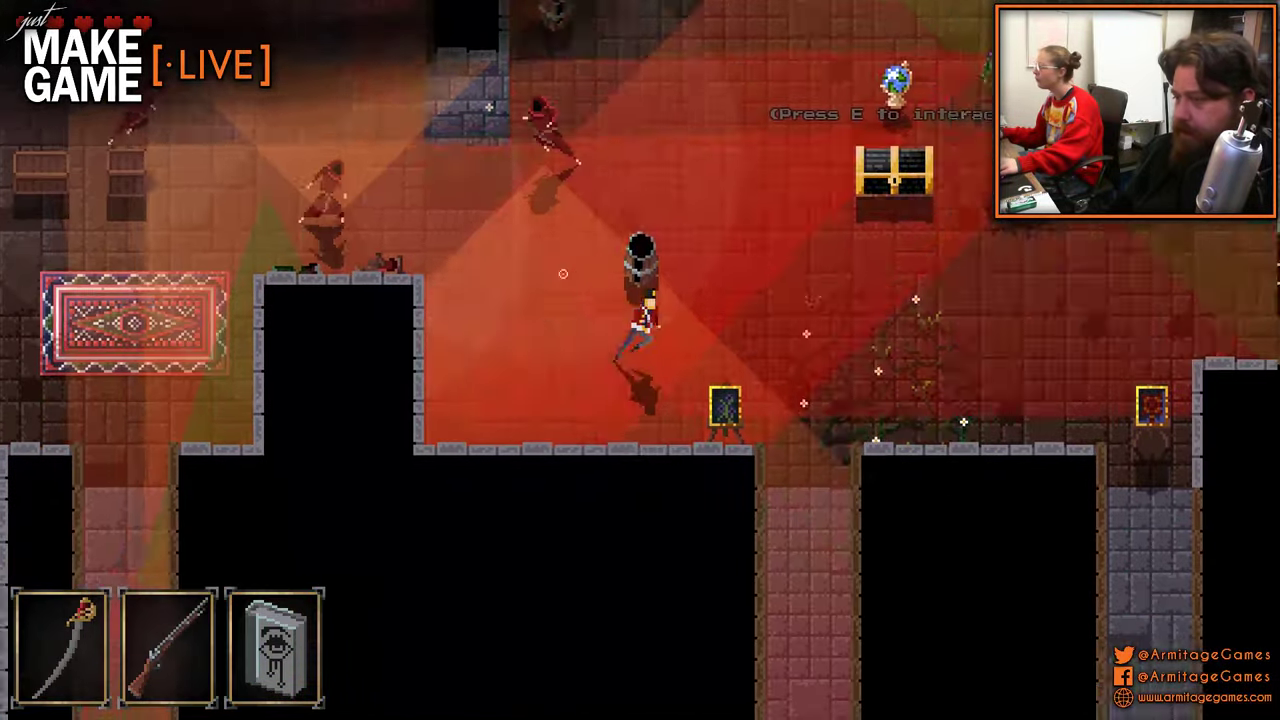
{"action": "key", "text": "w"}
{"action": "key", "text": "a"}
{"action": "key", "text": "a"}
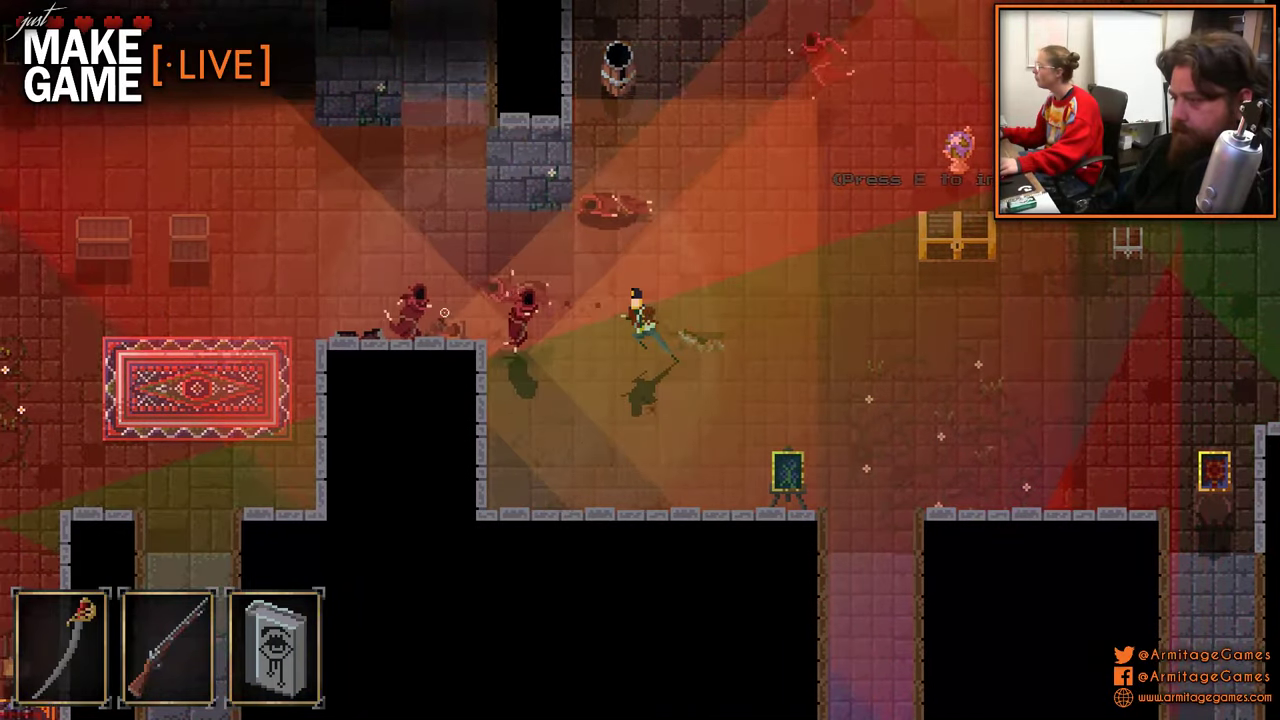
{"action": "left_click", "coordinate": [449, 266]}
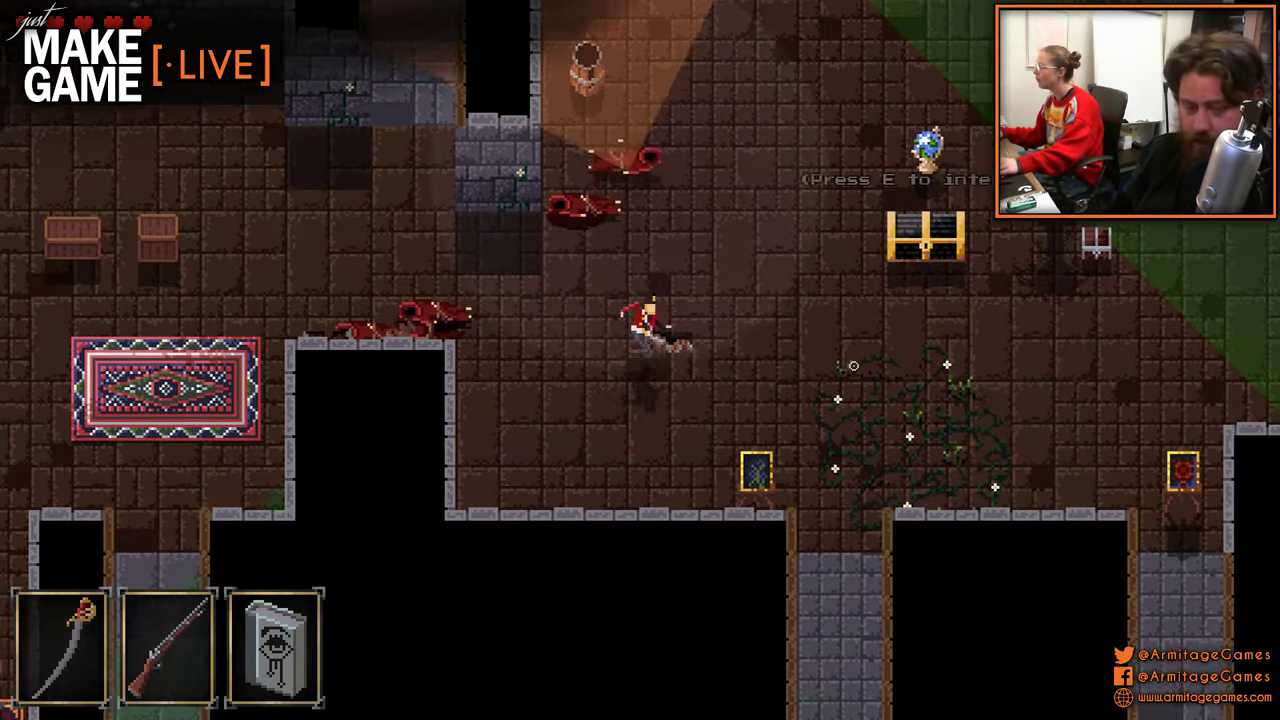
- Open the gold chest and swap the Military Sabre for the Holy Rapier
{"action": "key", "text": "w"}
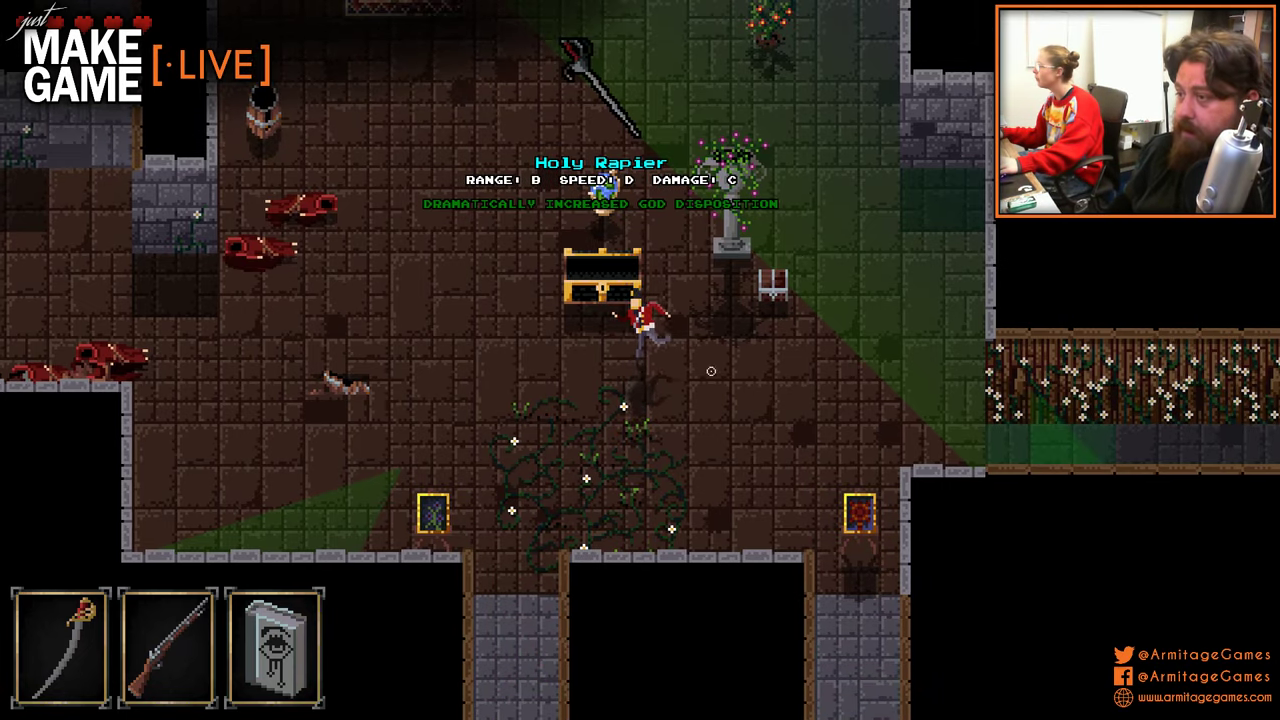
{"action": "key", "text": "a"}
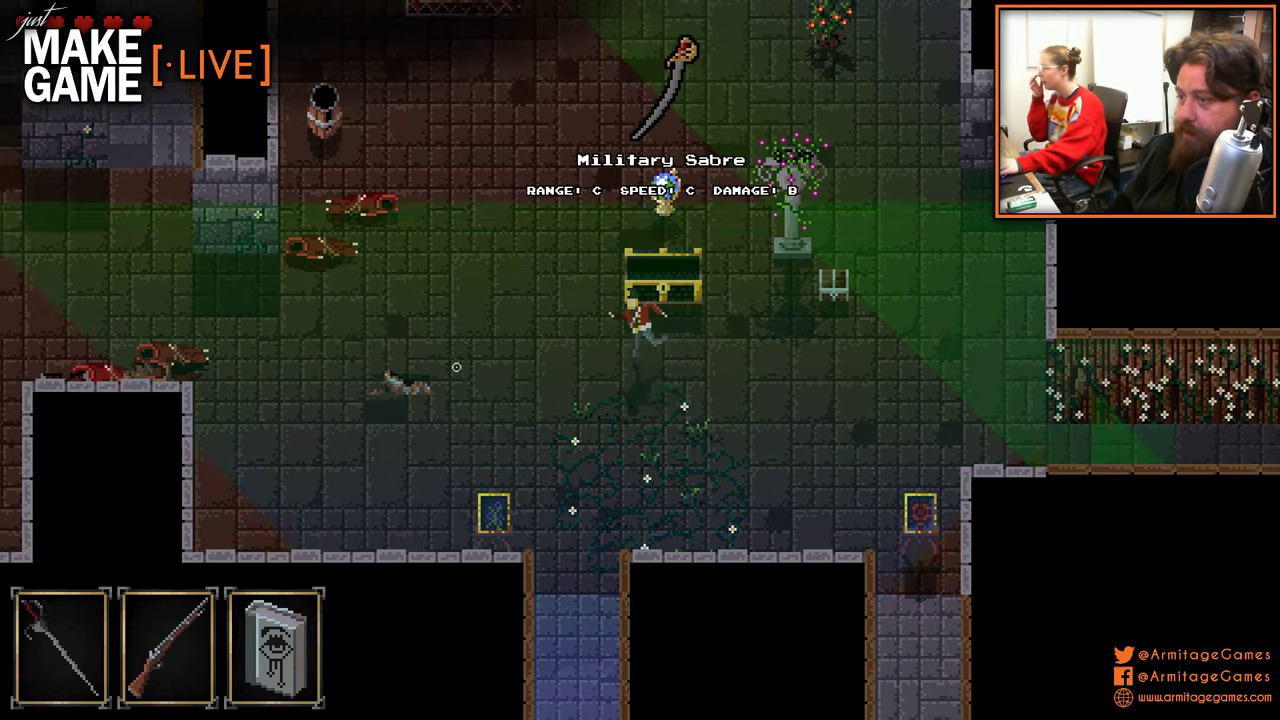
- Take the corridor south of the chest room, attack the robed enemies with the rapier, and retreat north to the chest room
{"action": "key", "text": "s"}
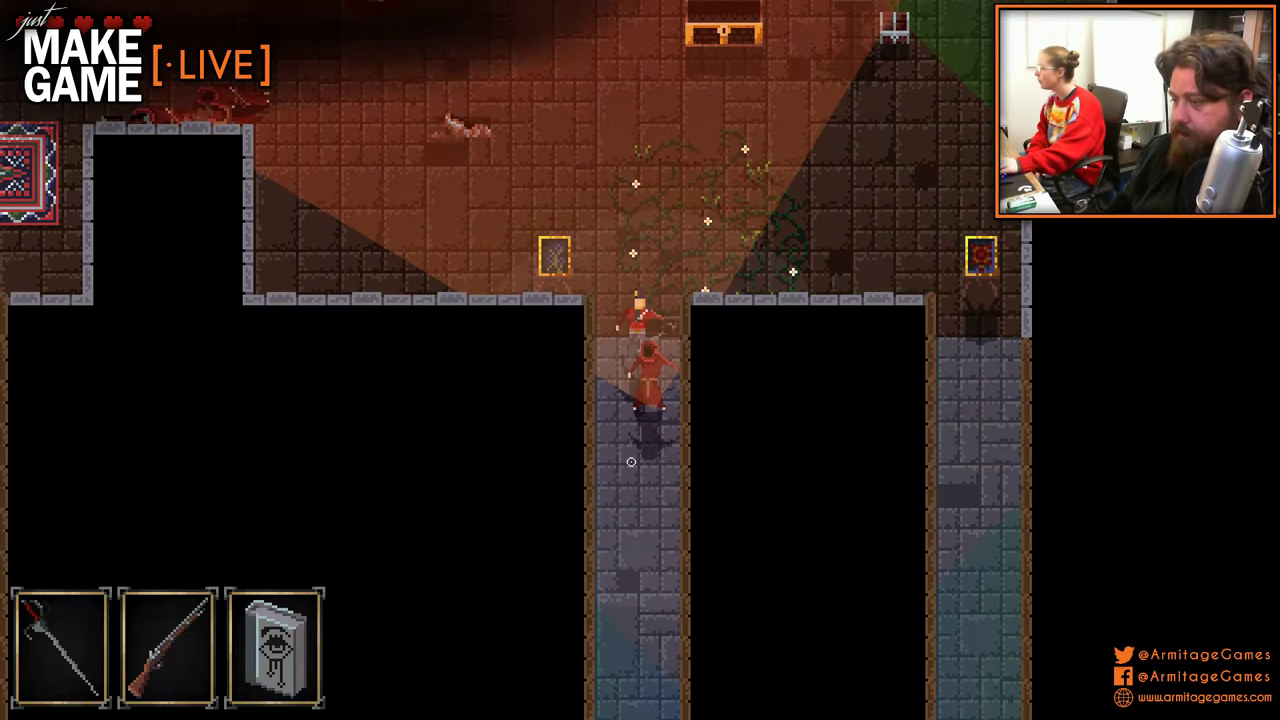
{"action": "left_click", "coordinate": [640, 503]}
{"action": "key", "text": "s"}
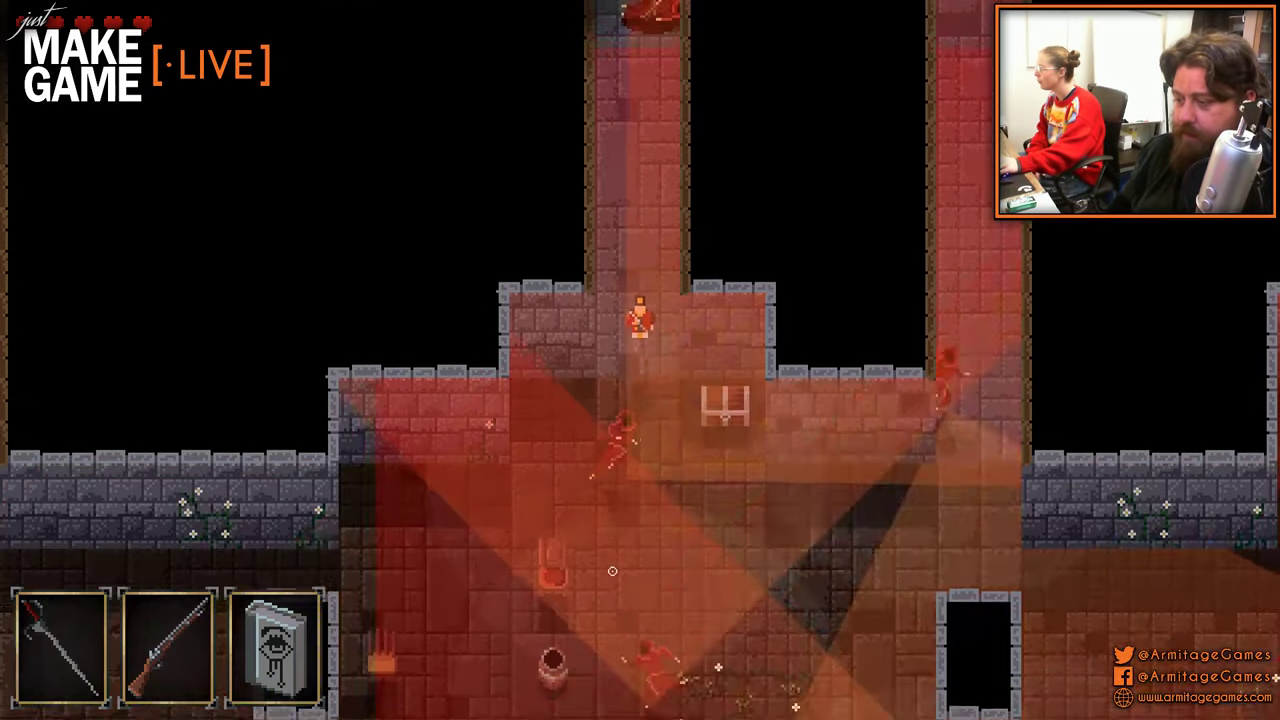
{"action": "left_click", "coordinate": [617, 567]}
{"action": "left_click", "coordinate": [620, 570]}
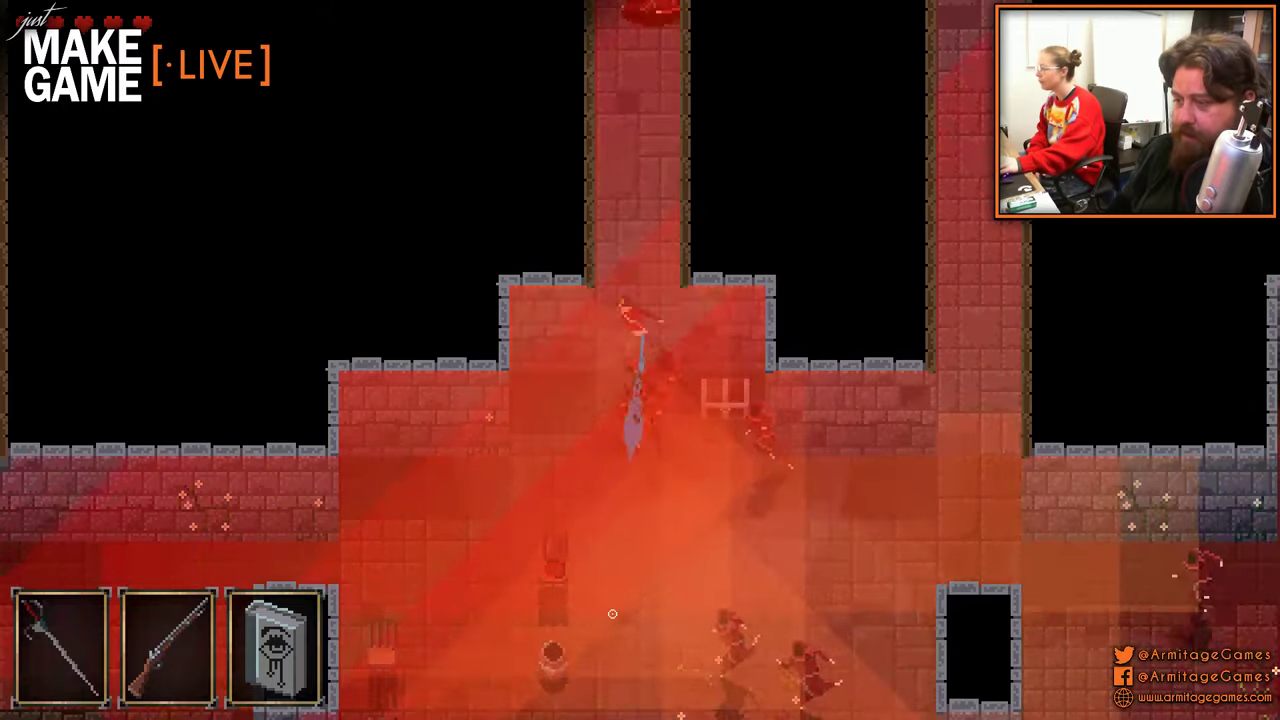
{"action": "left_click", "coordinate": [695, 588]}
{"action": "key", "text": "w"}
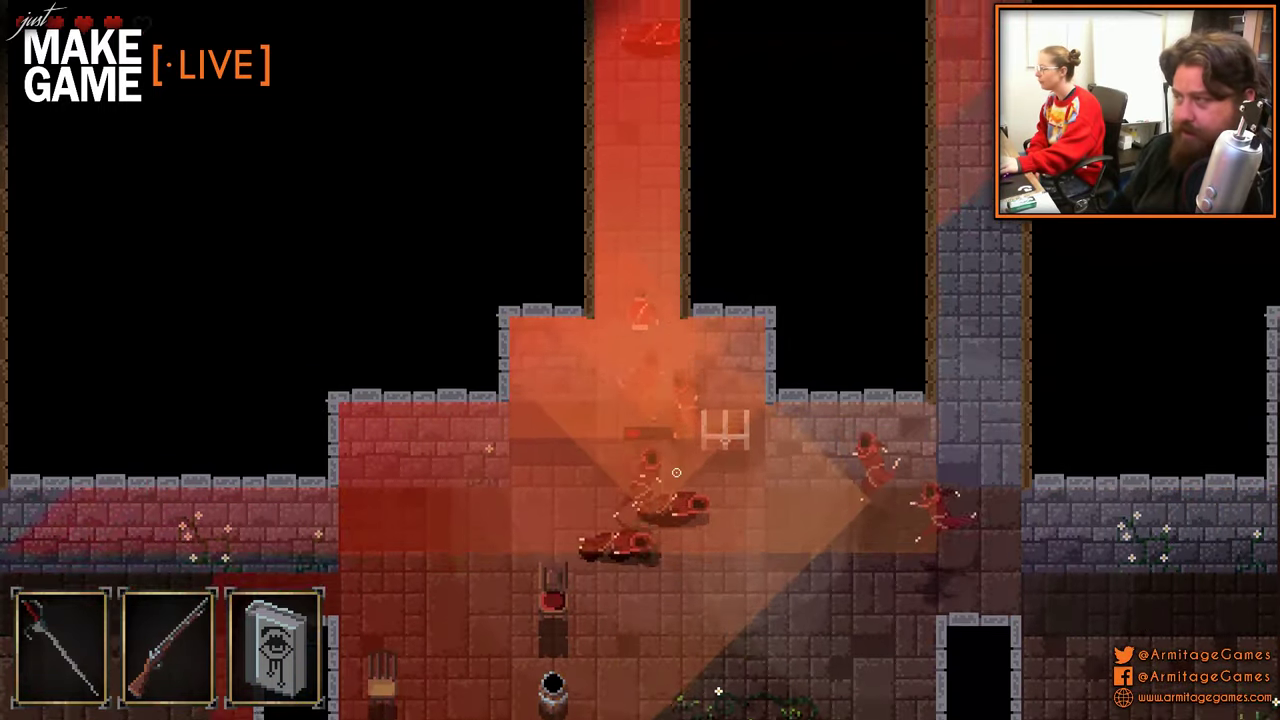
{"action": "key", "text": "w"}
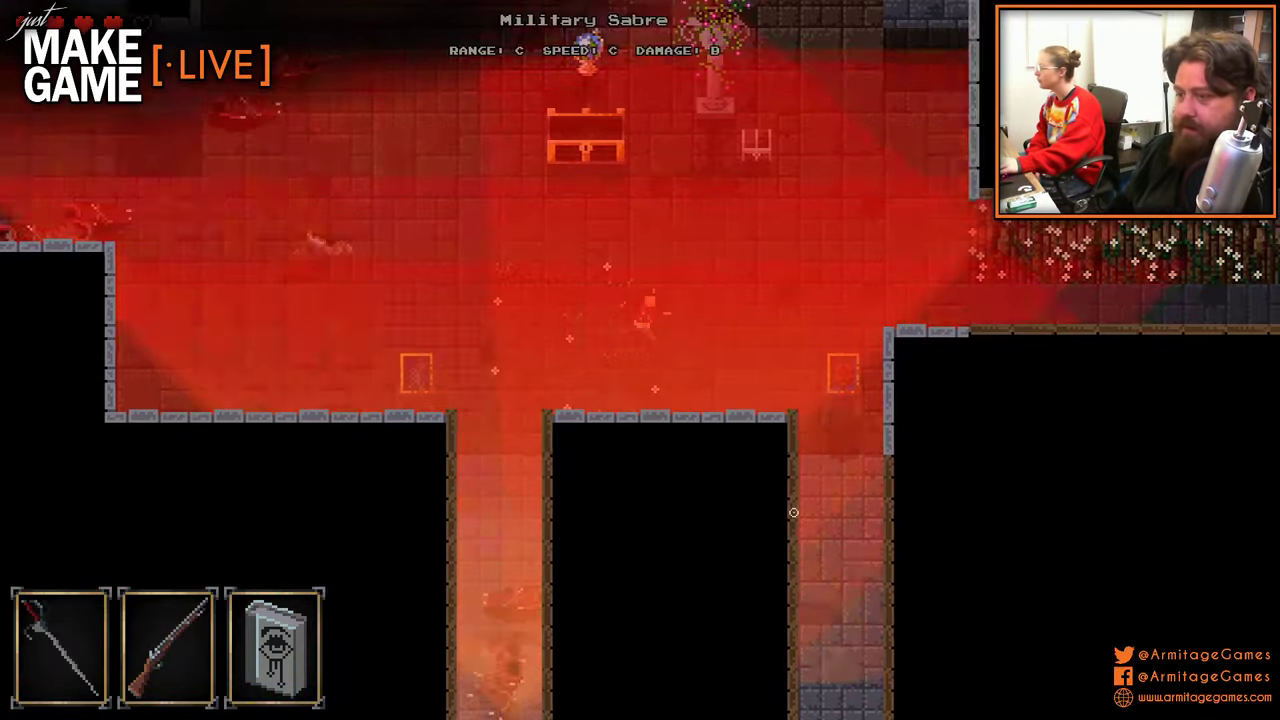
- Lead the soldier down the eastern stone corridor and through the large hall to the east side of the narrow pit
{"action": "key", "text": "a"}
{"action": "key", "text": "s"}
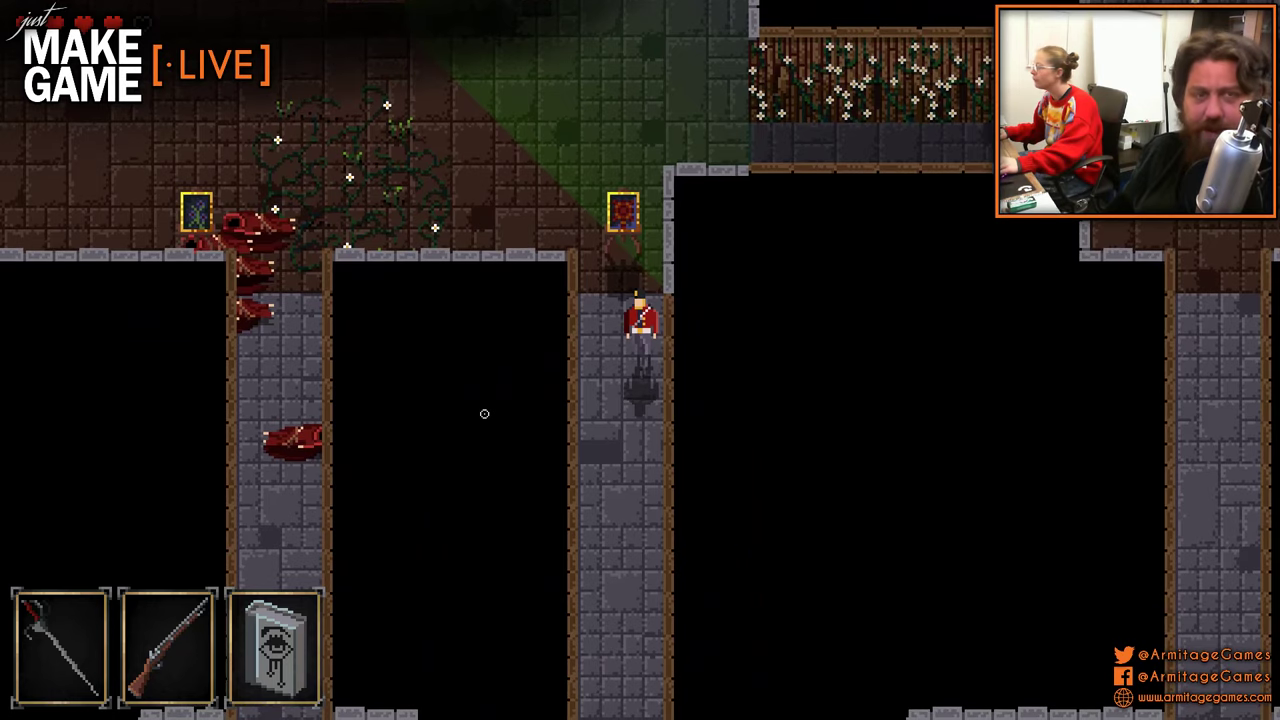
{"action": "key", "text": "s"}
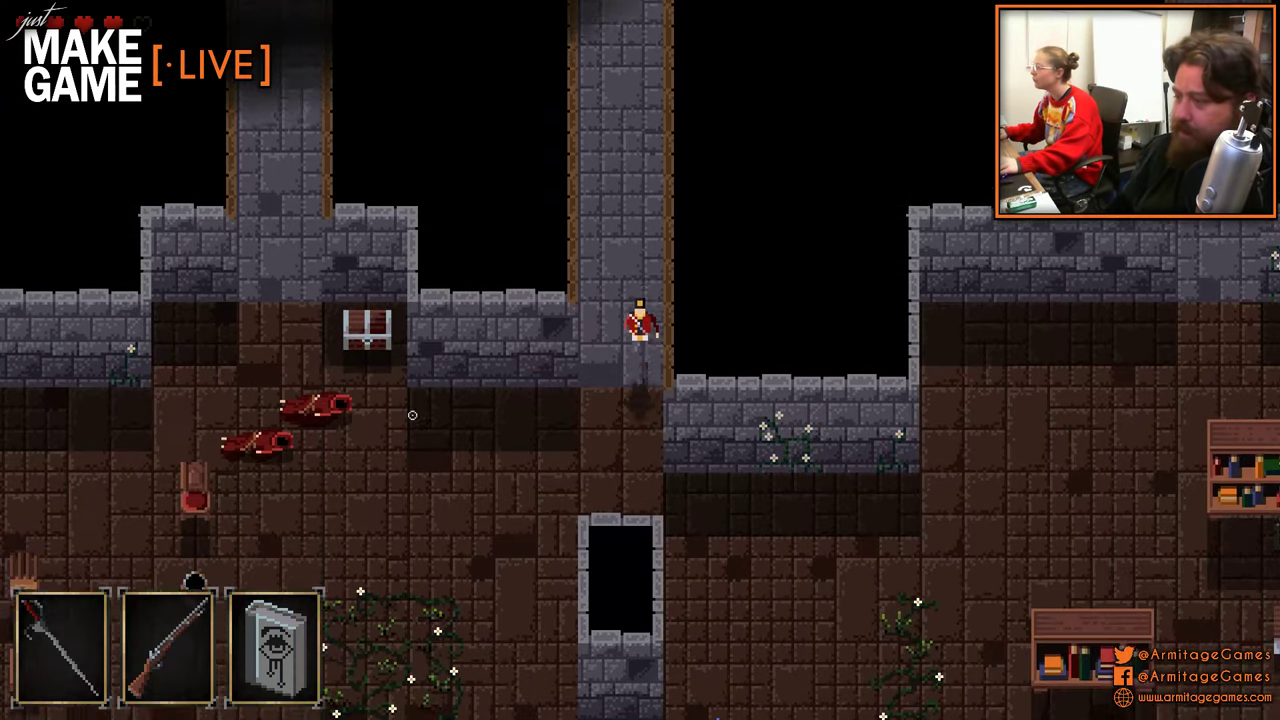
{"action": "key", "text": "s"}
{"action": "key", "text": "a"}
{"action": "key", "text": "s"}
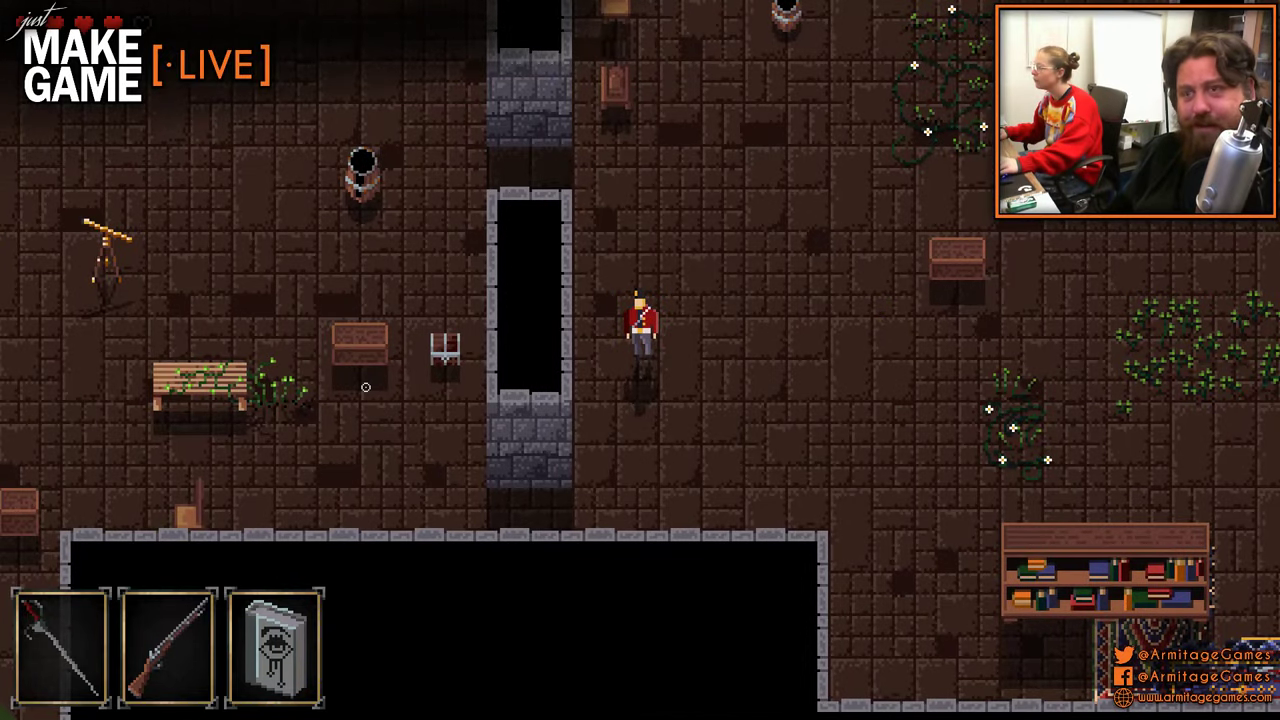
- Explore the hall west towards the telescope, and return east past the bookcases to the stone walkways
{"action": "key", "text": "a"}
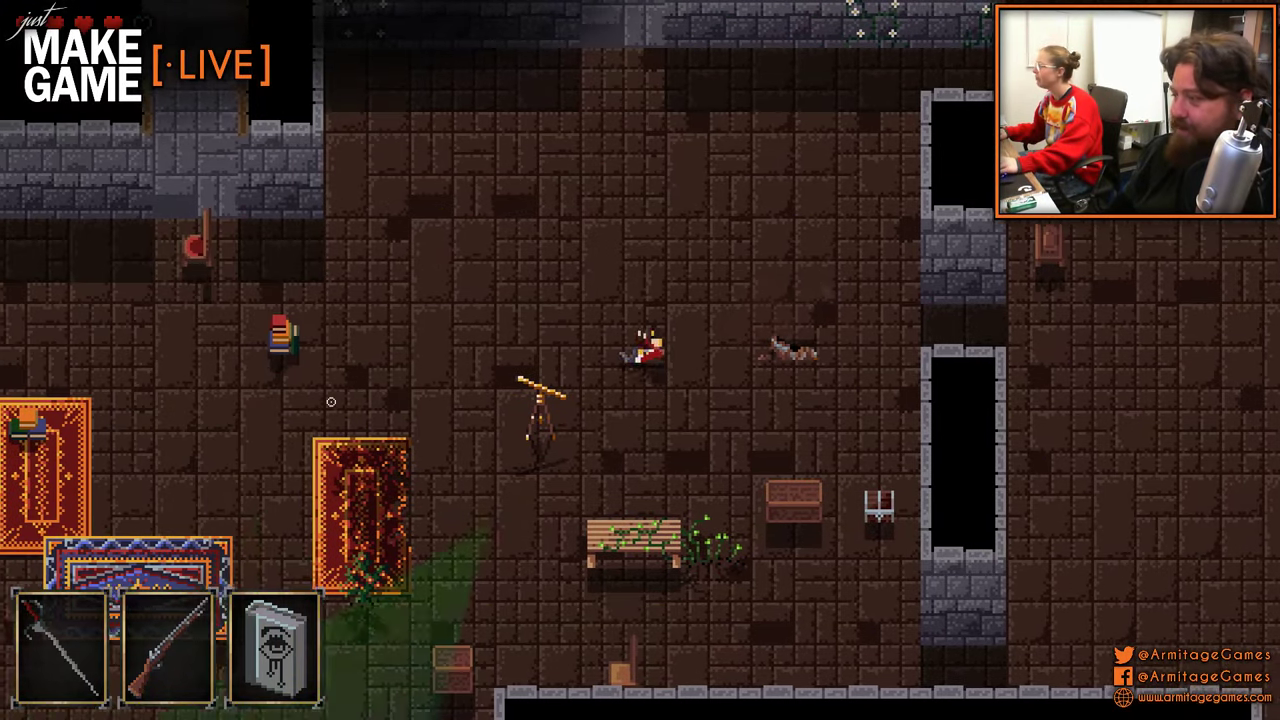
{"action": "key", "text": "d"}
{"action": "key", "text": "w"}
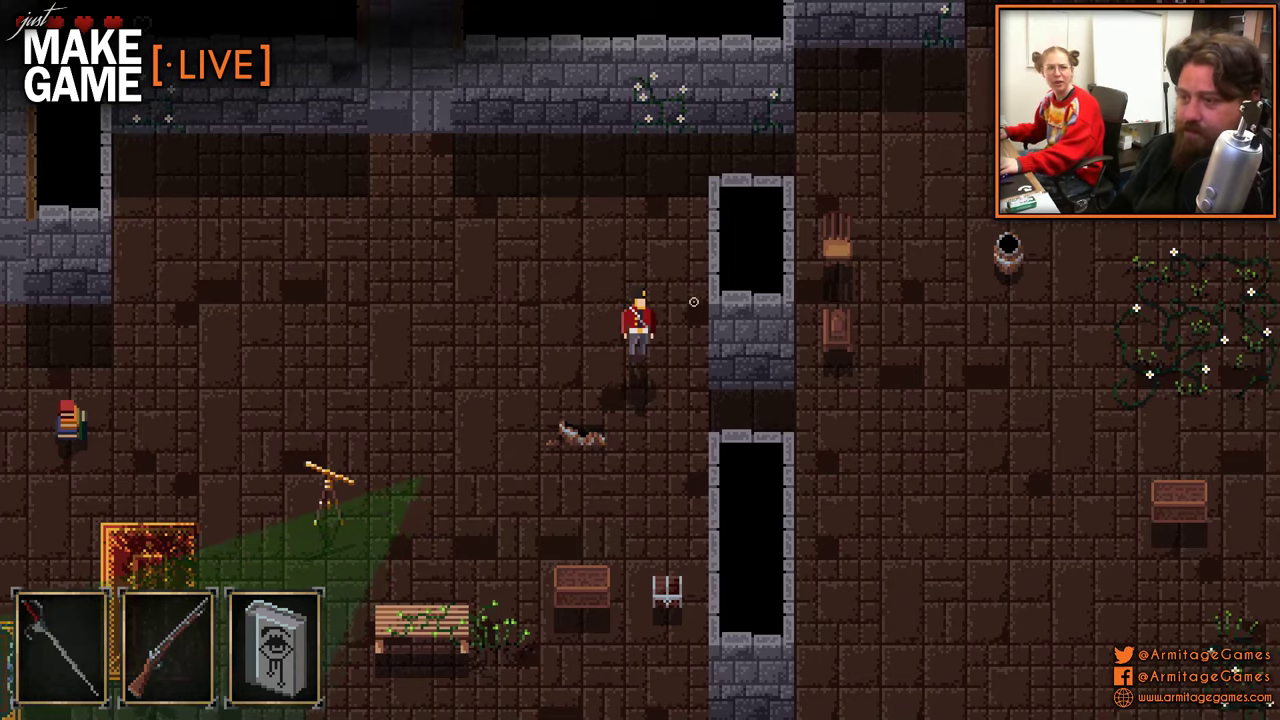
{"action": "key", "text": "s"}
{"action": "key", "text": "d"}
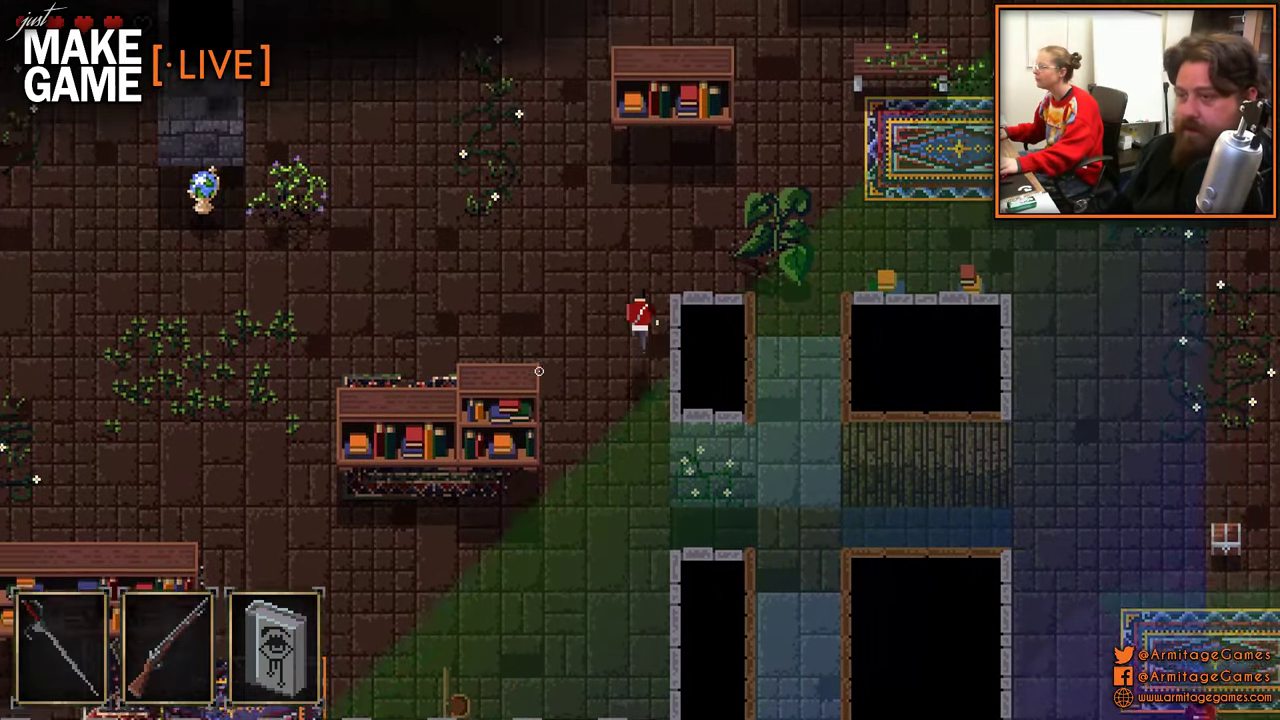
- Explore the northeastern area with the bookcase and rugs, and head southeast towards the robed enemies
{"action": "key", "text": "w"}
{"action": "key", "text": "d"}
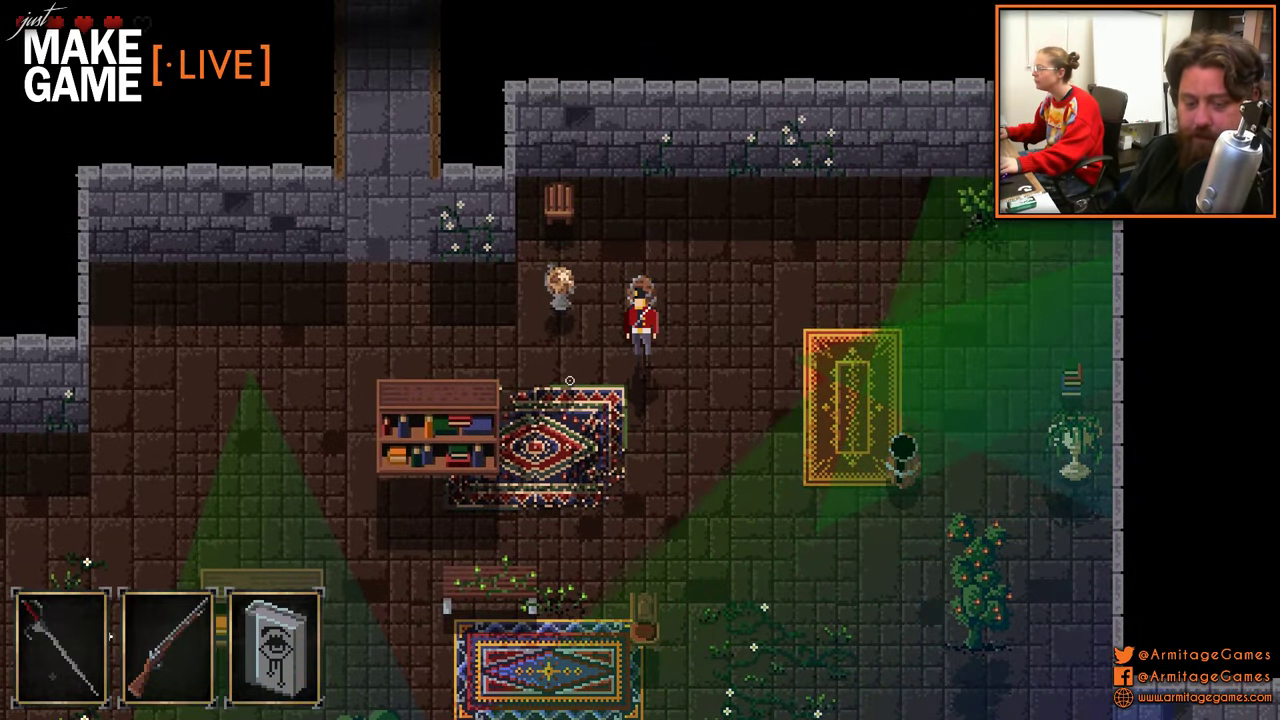
{"action": "key", "text": "s"}
{"action": "key", "text": "d"}
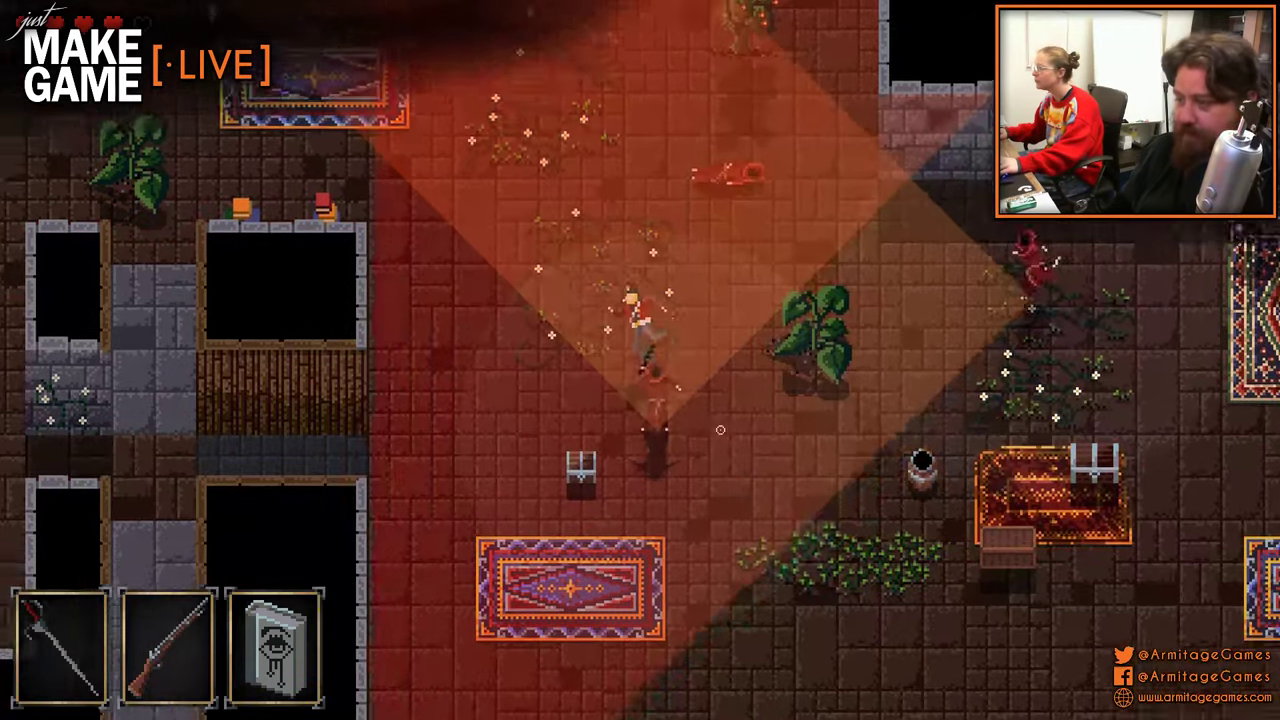
- Fight the robed enemies with the rapier beside the small chest and the blue patterned rug
{"action": "key", "text": "s"}
{"action": "key", "text": "d"}
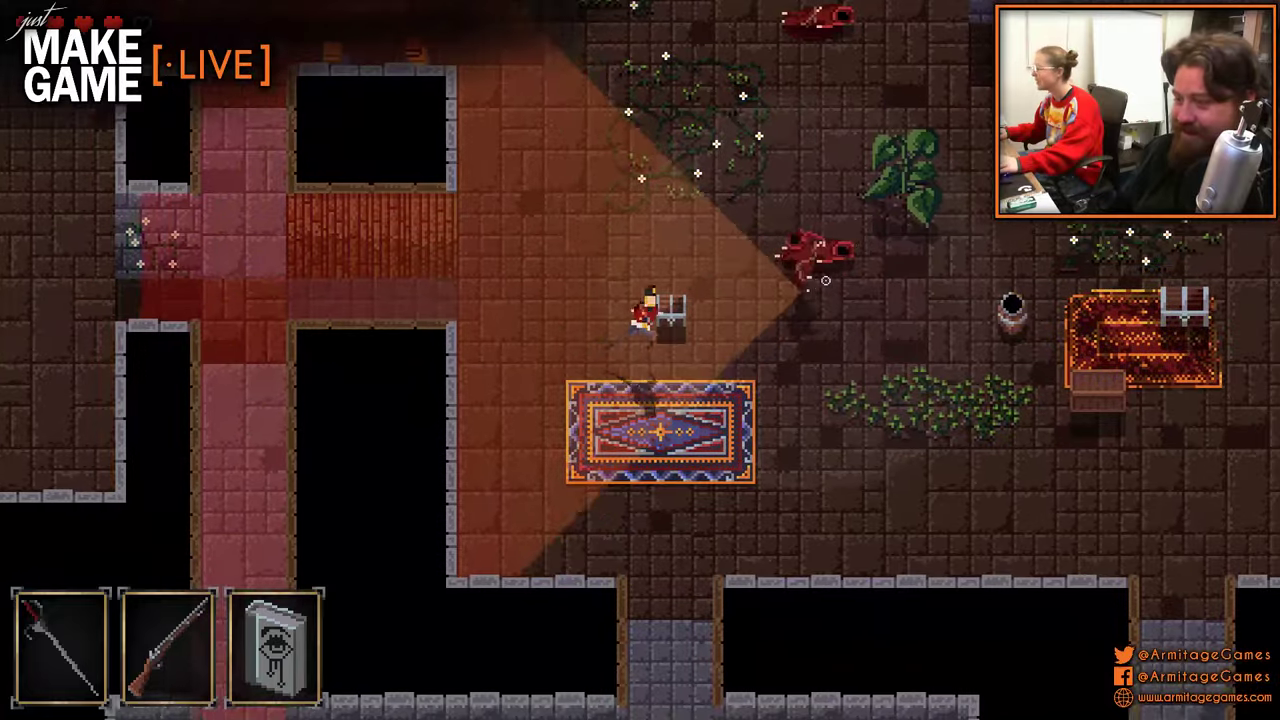
{"action": "left_click", "coordinate": [805, 270]}
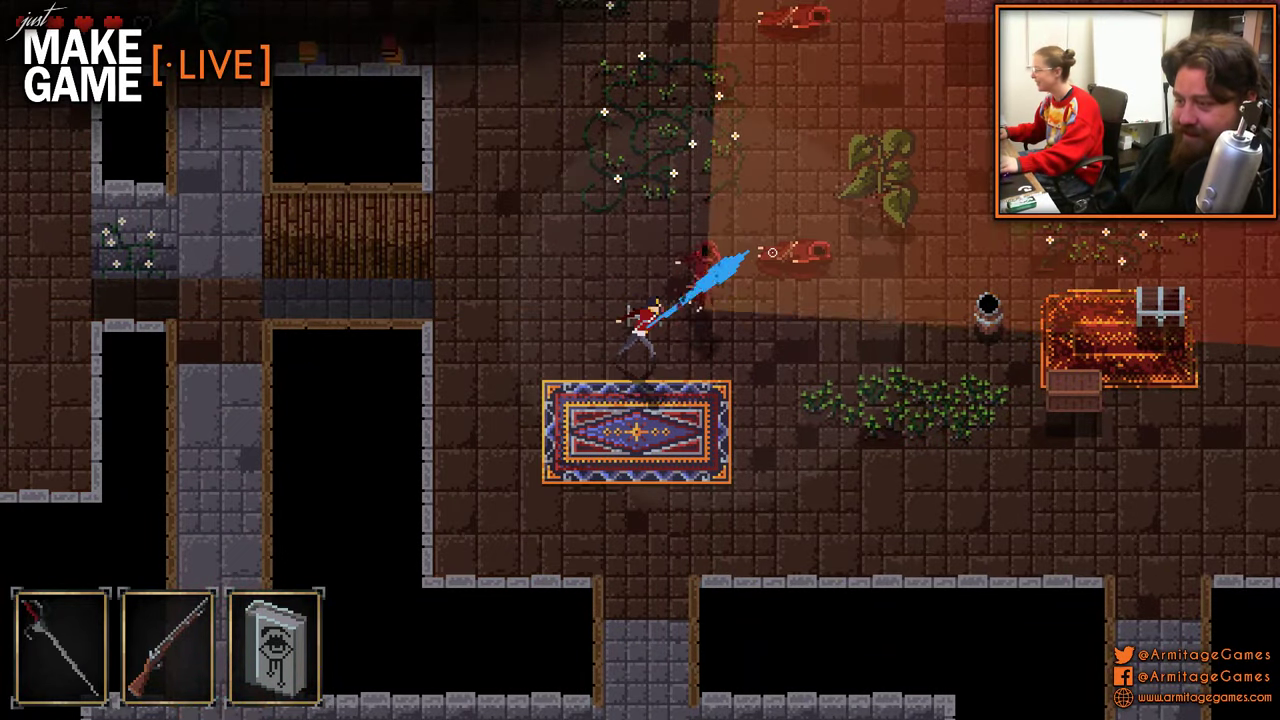
- Cross the rug-covered hall eastward and go through the flowered wooden corridor to the room with wooden tables
{"action": "key", "text": "d"}
{"action": "key", "text": "s"}
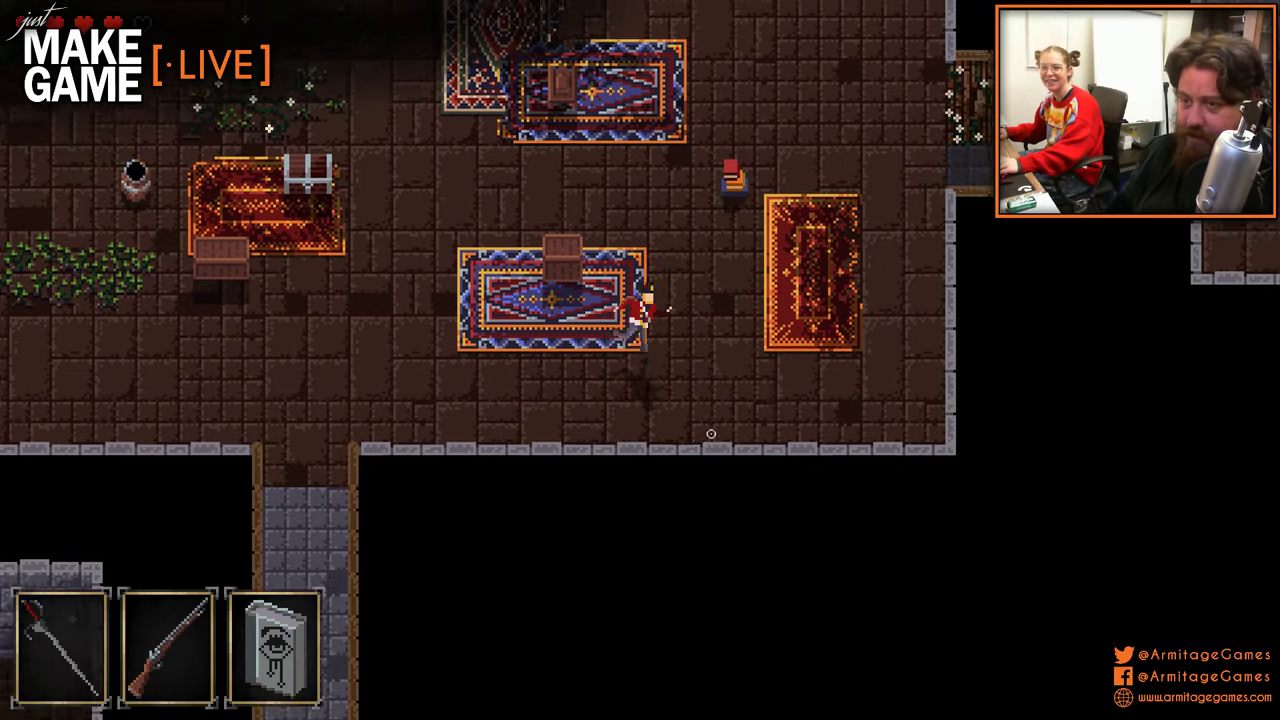
{"action": "key", "text": "w"}
{"action": "key", "text": "d"}
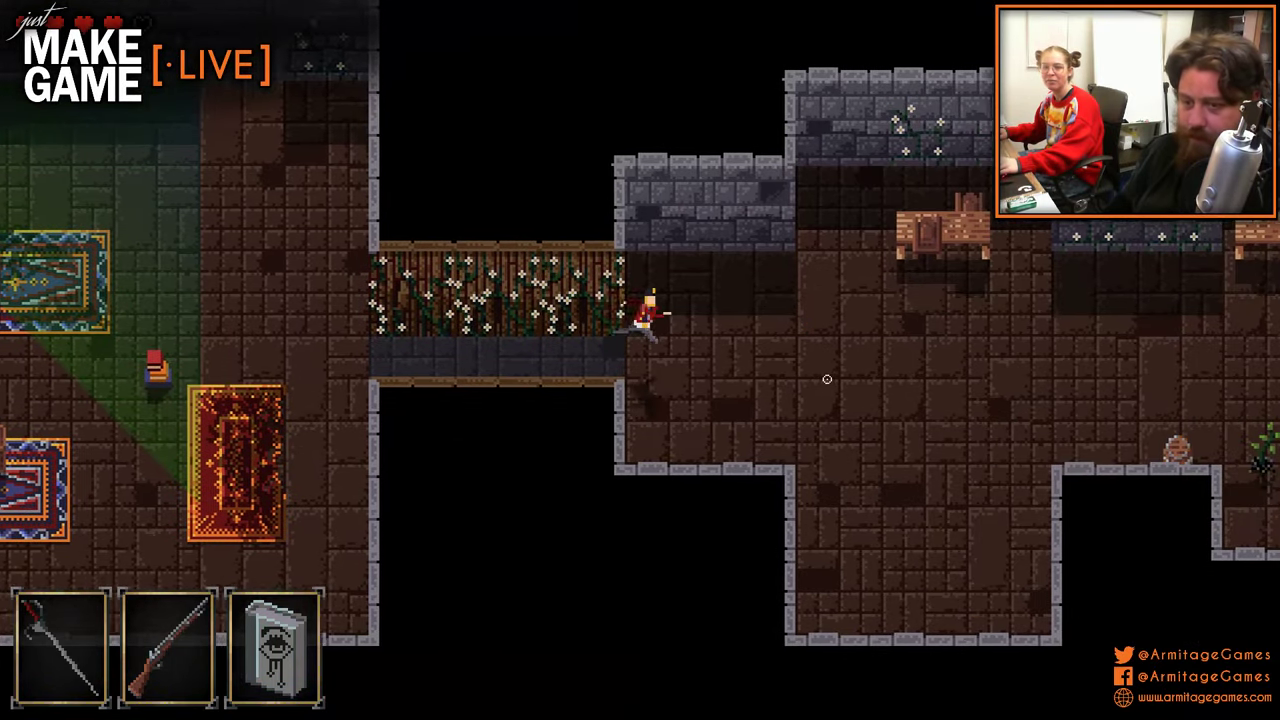
{"action": "key", "text": "d"}
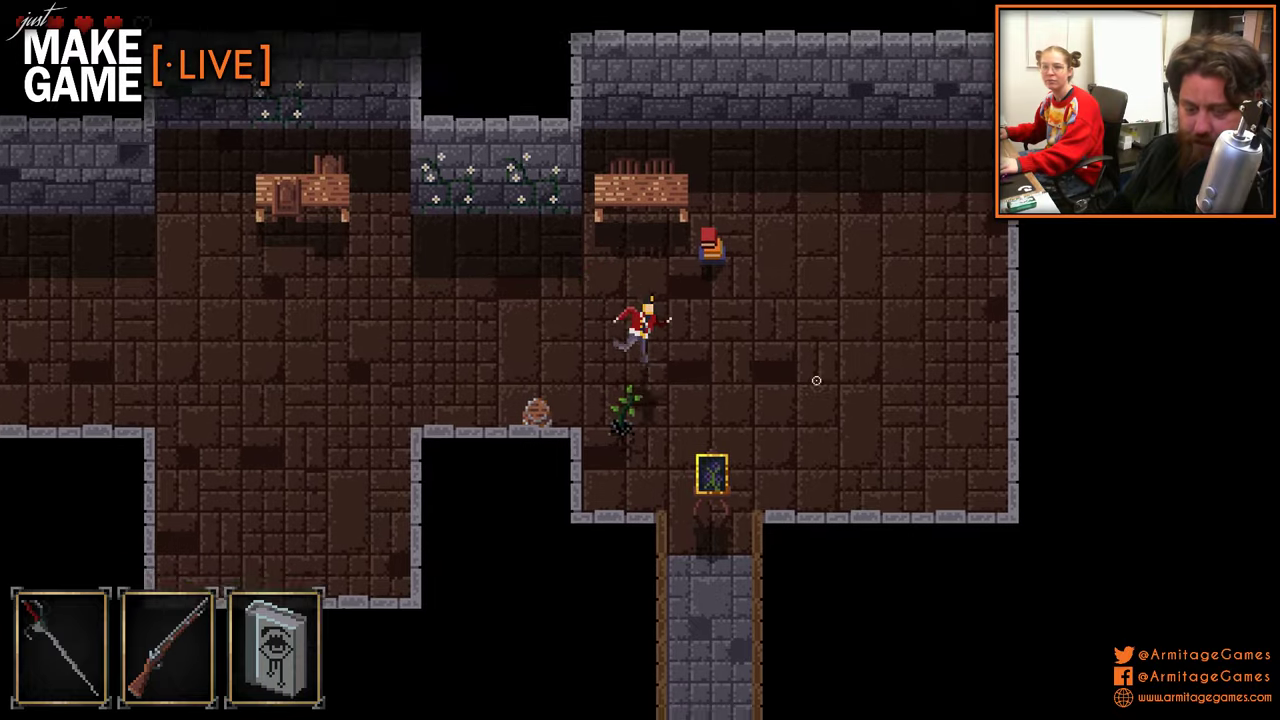
- Follow the stone corridor south into the cross-shaped room and walk east to the portrait
{"action": "key", "text": "s"}
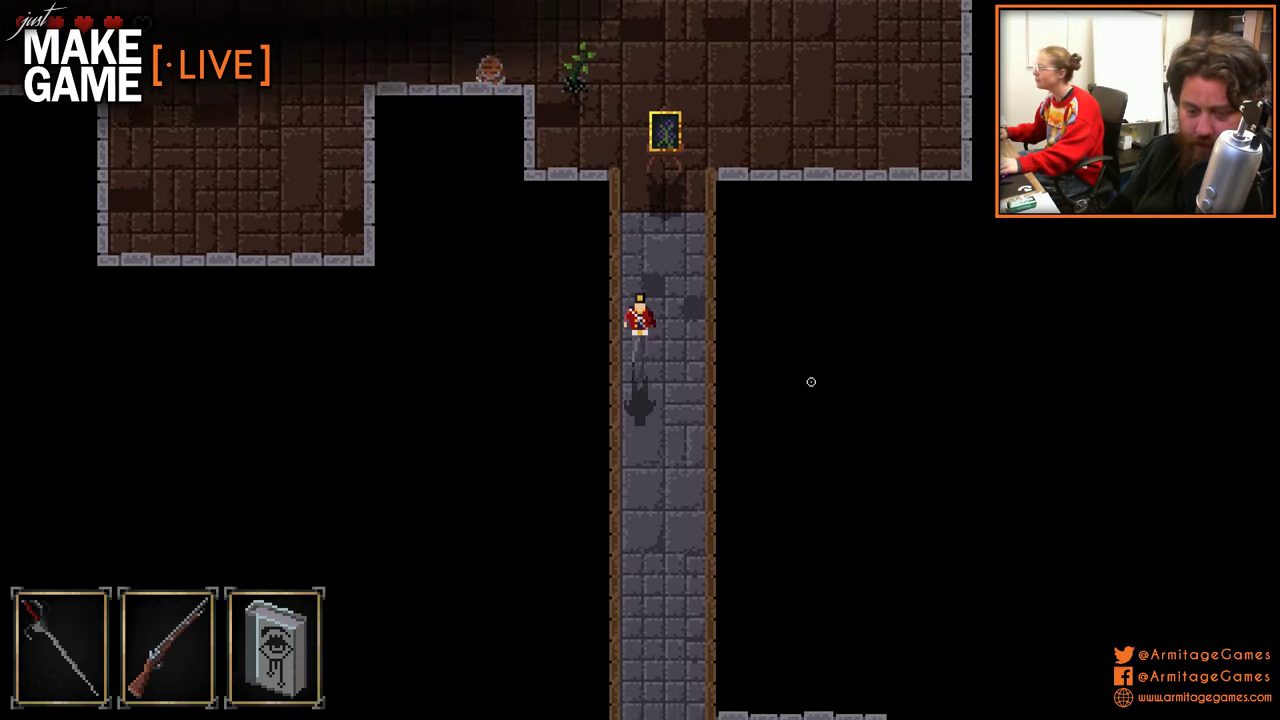
{"action": "key", "text": "s"}
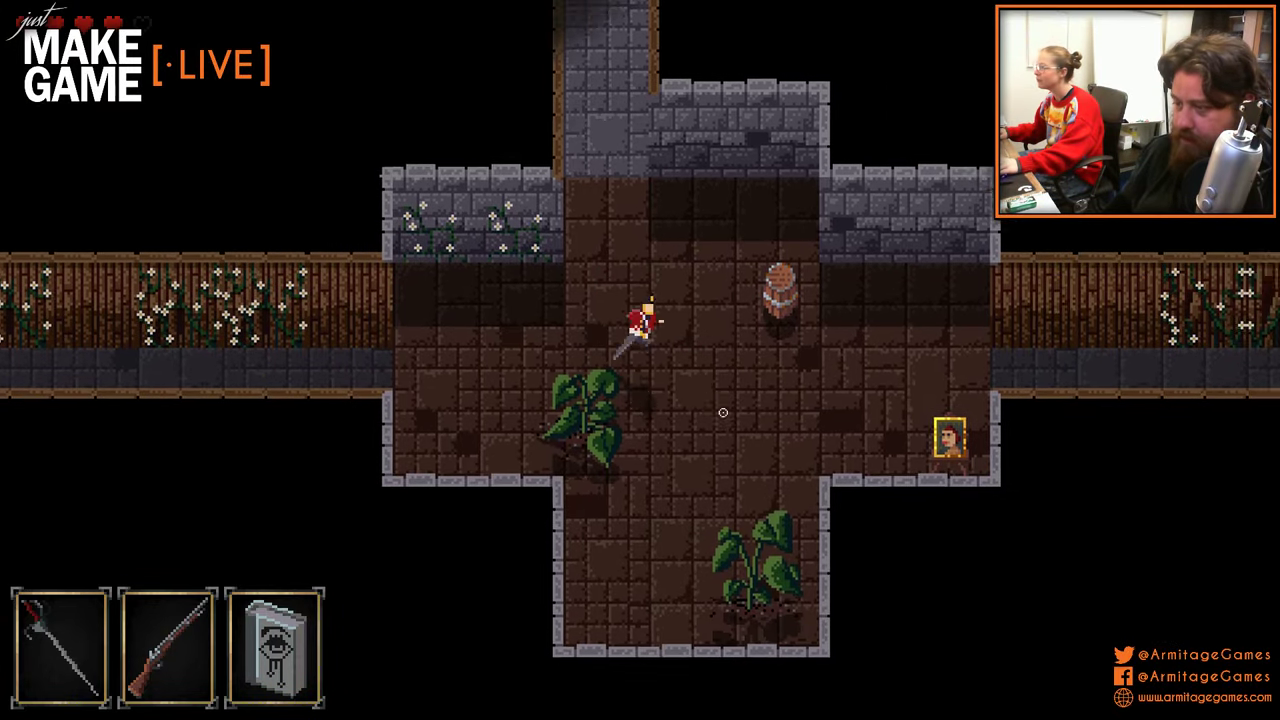
{"action": "key", "text": "d"}
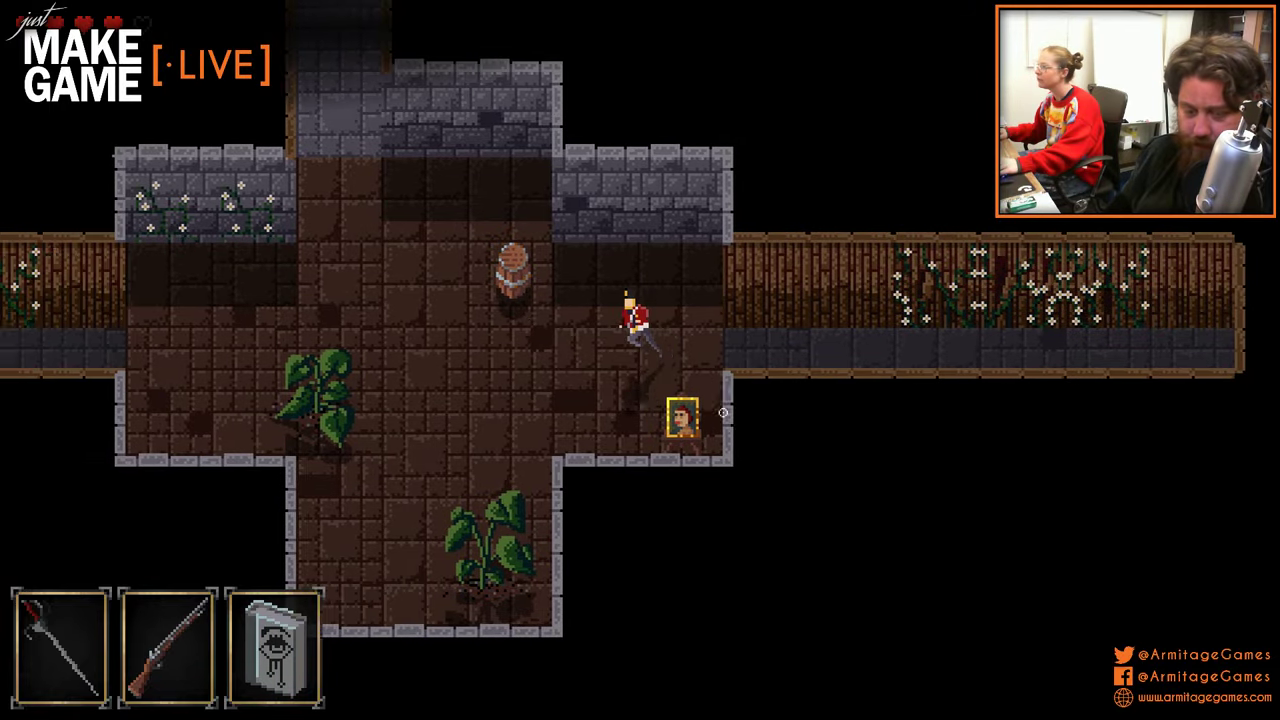
- Walk west along the flowered corridor to the small easel room and head down its southern corridor
{"action": "key", "text": "a"}
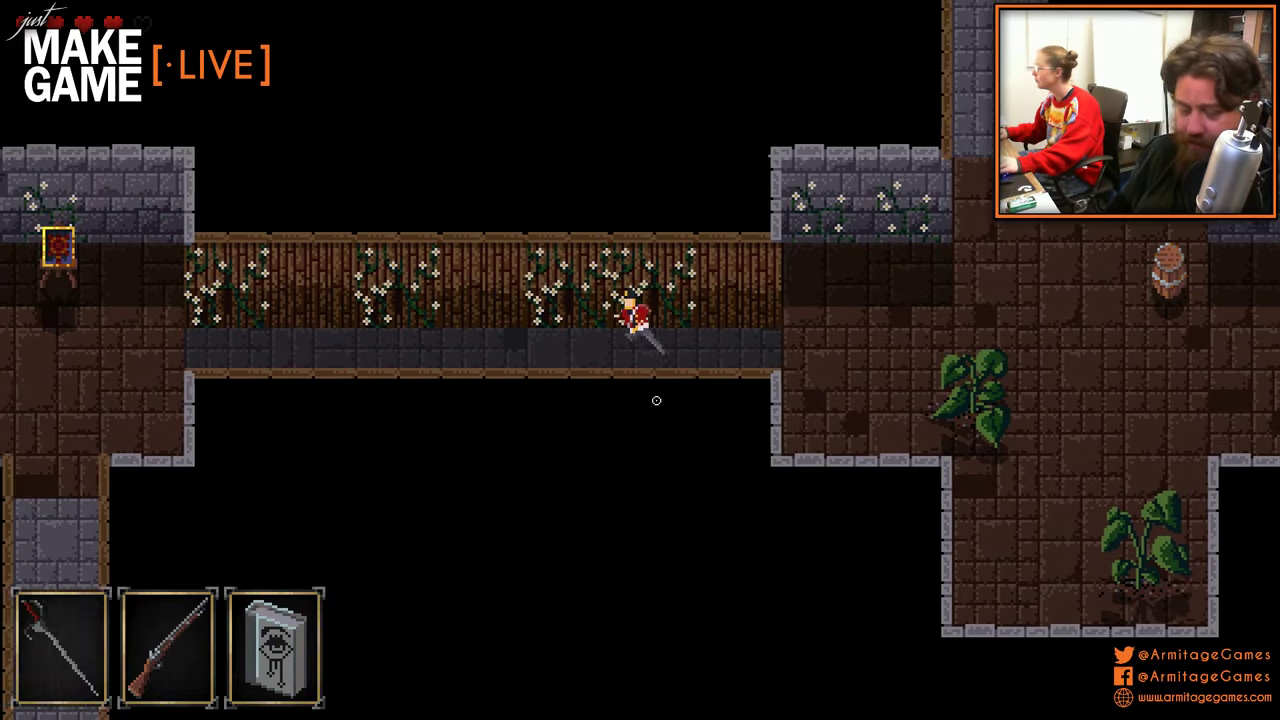
{"action": "key", "text": "s"}
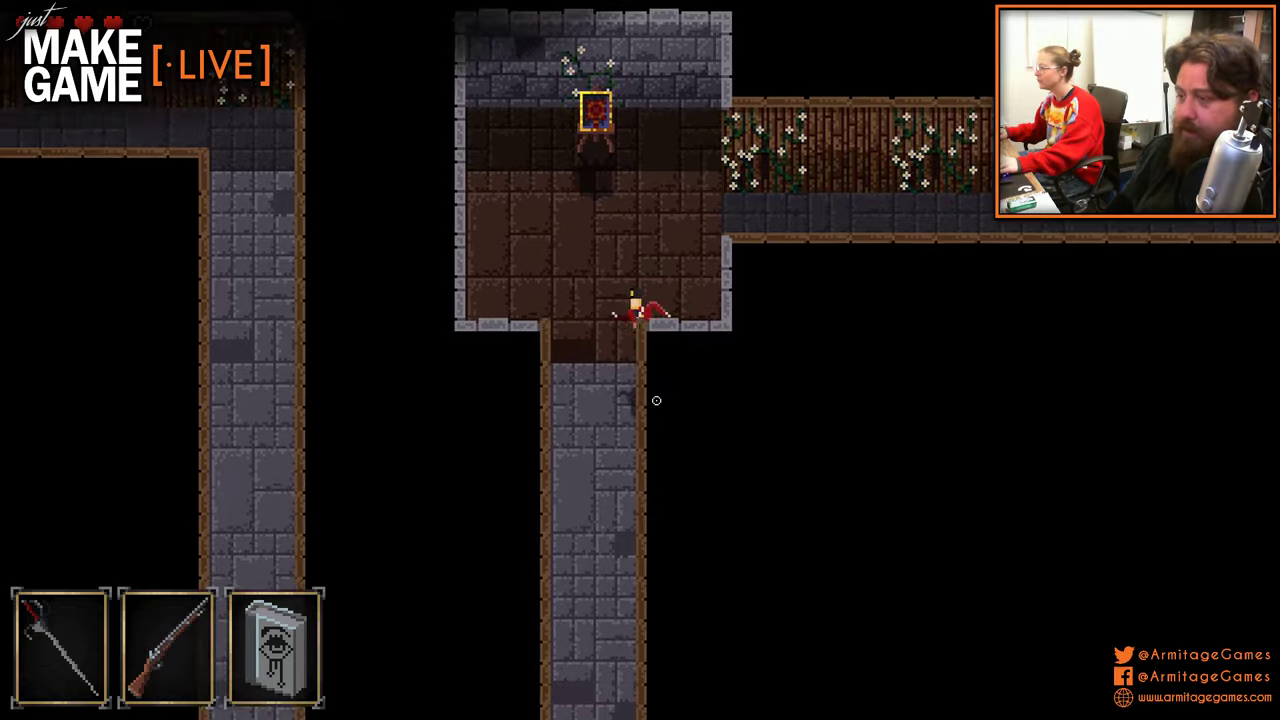
{"action": "key", "text": "s"}
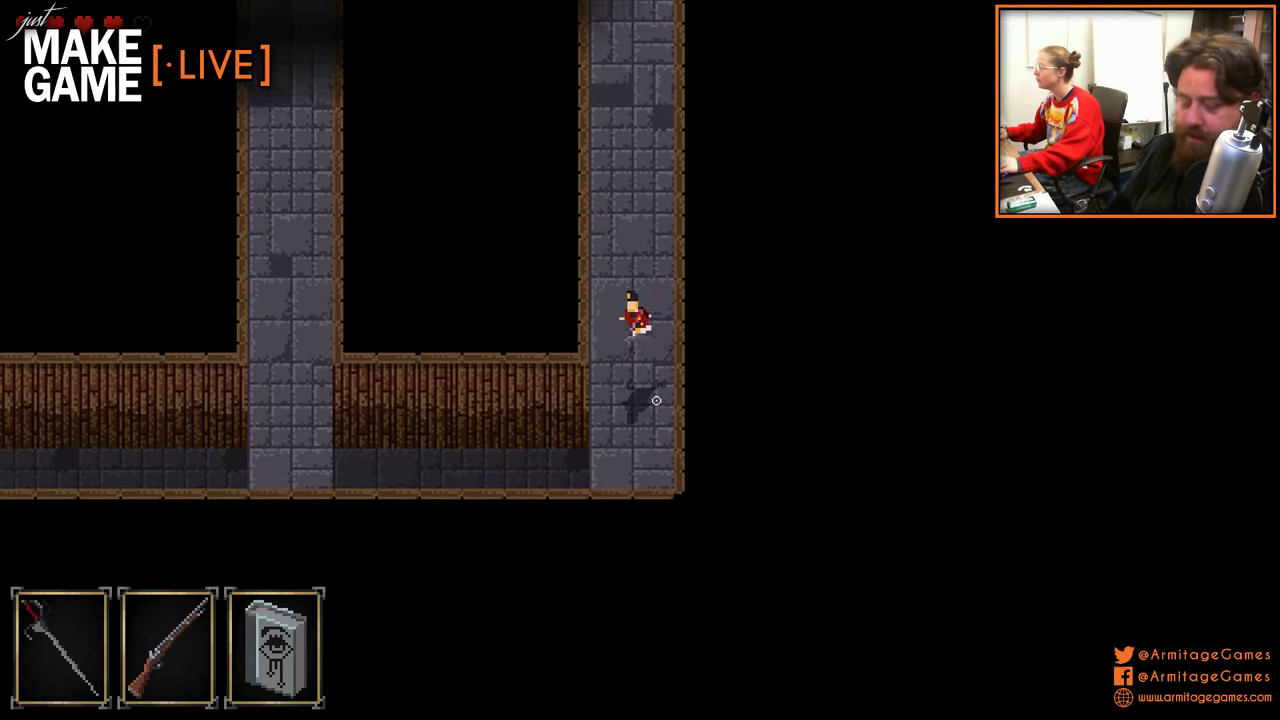
- Follow the lower corridor west and the next passage north, enter the furnished room, and cross it westward
{"action": "key", "text": "s"}
{"action": "key", "text": "a"}
{"action": "key", "text": "w"}
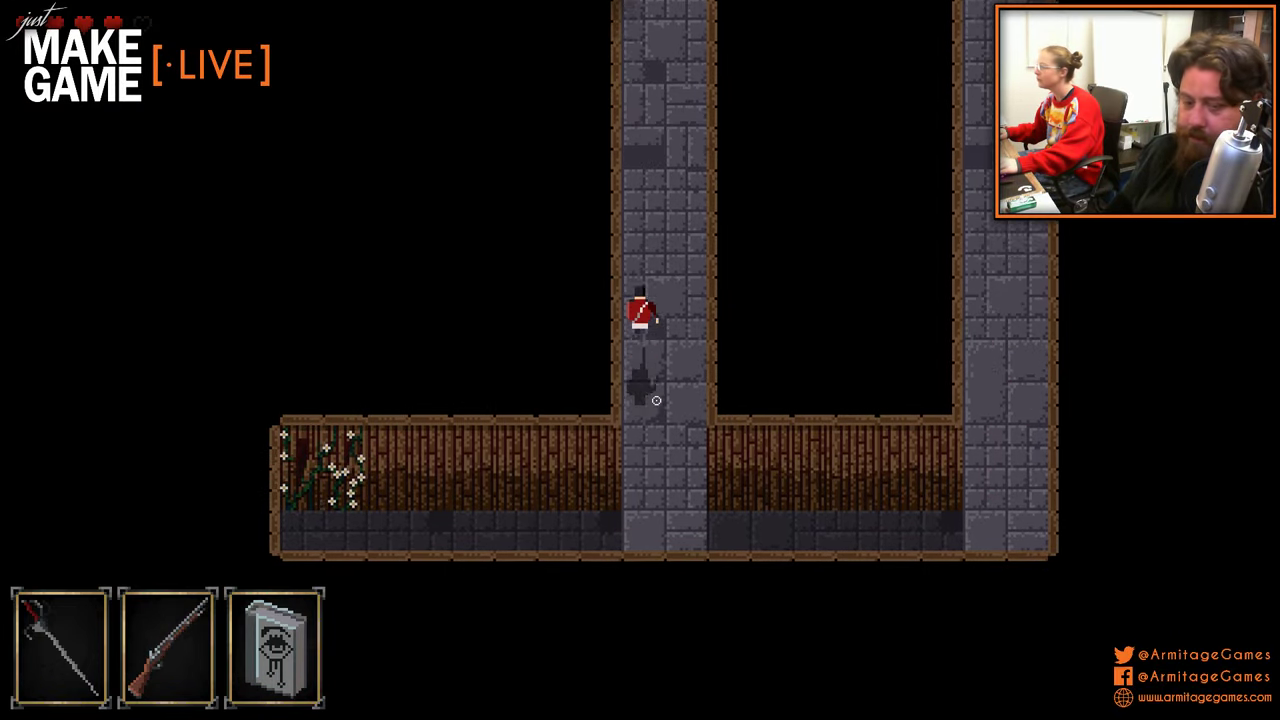
{"action": "key", "text": "w"}
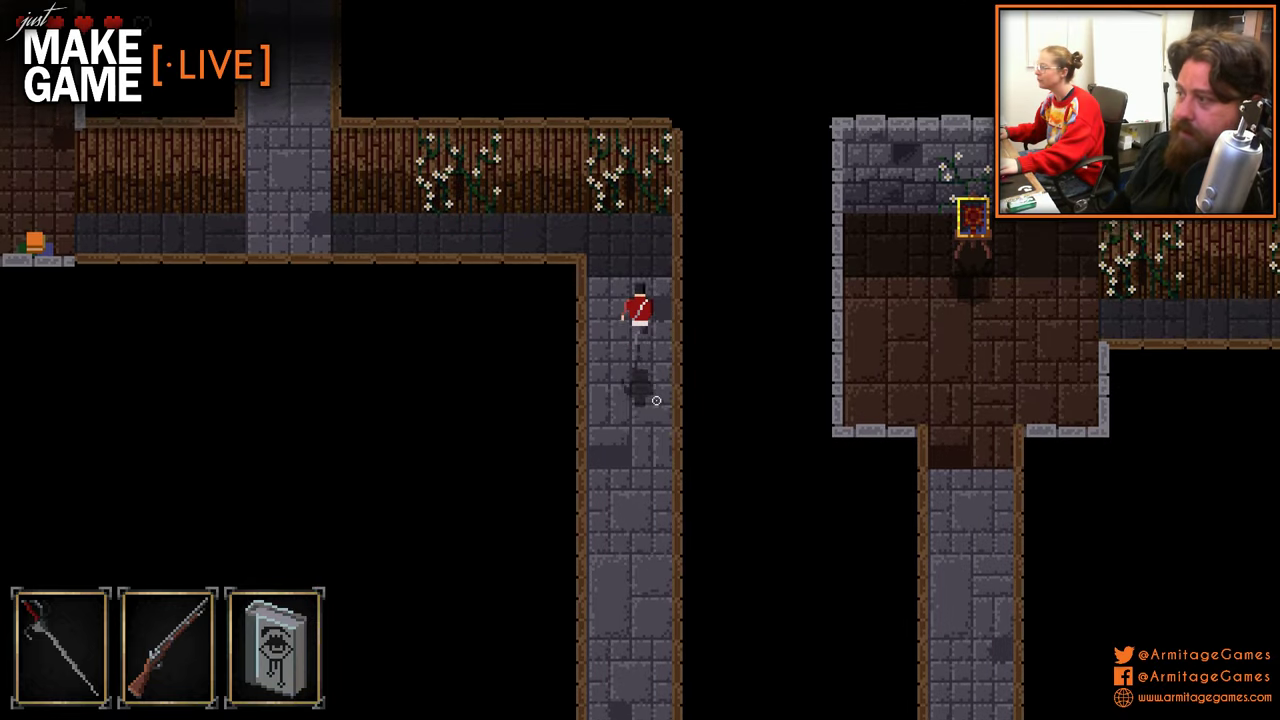
{"action": "key", "text": "a"}
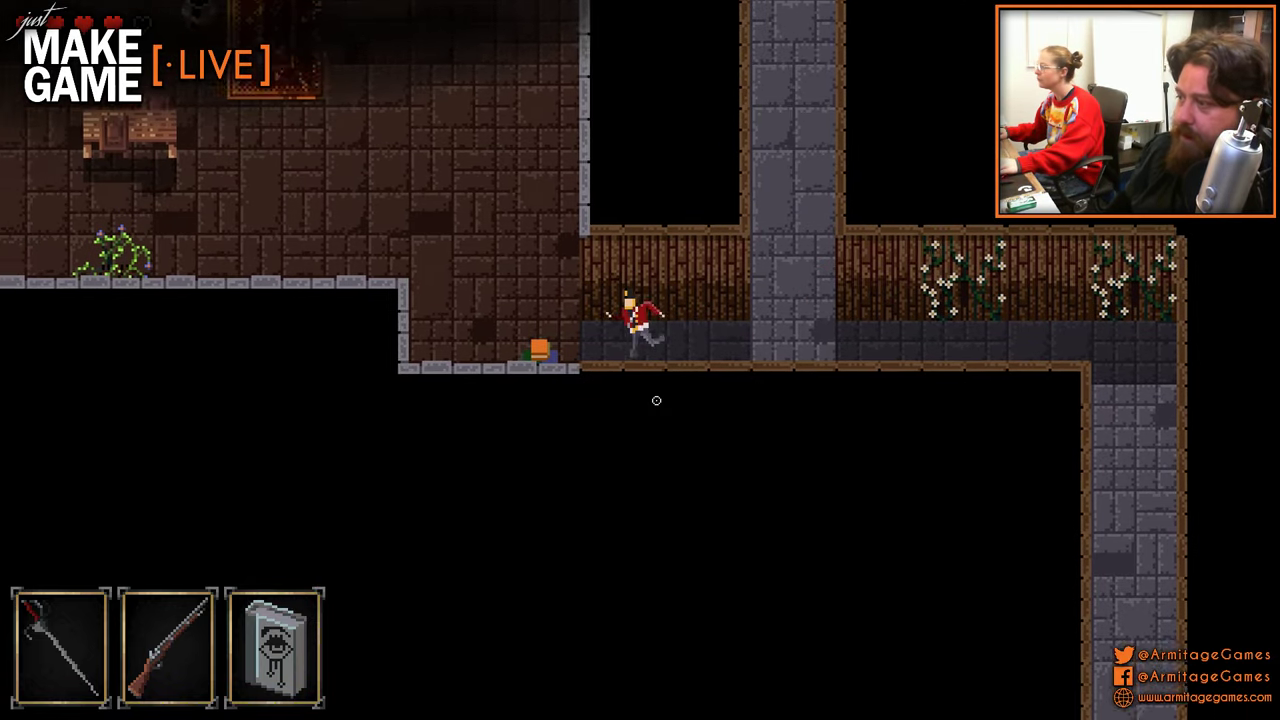
{"action": "key", "text": "w"}
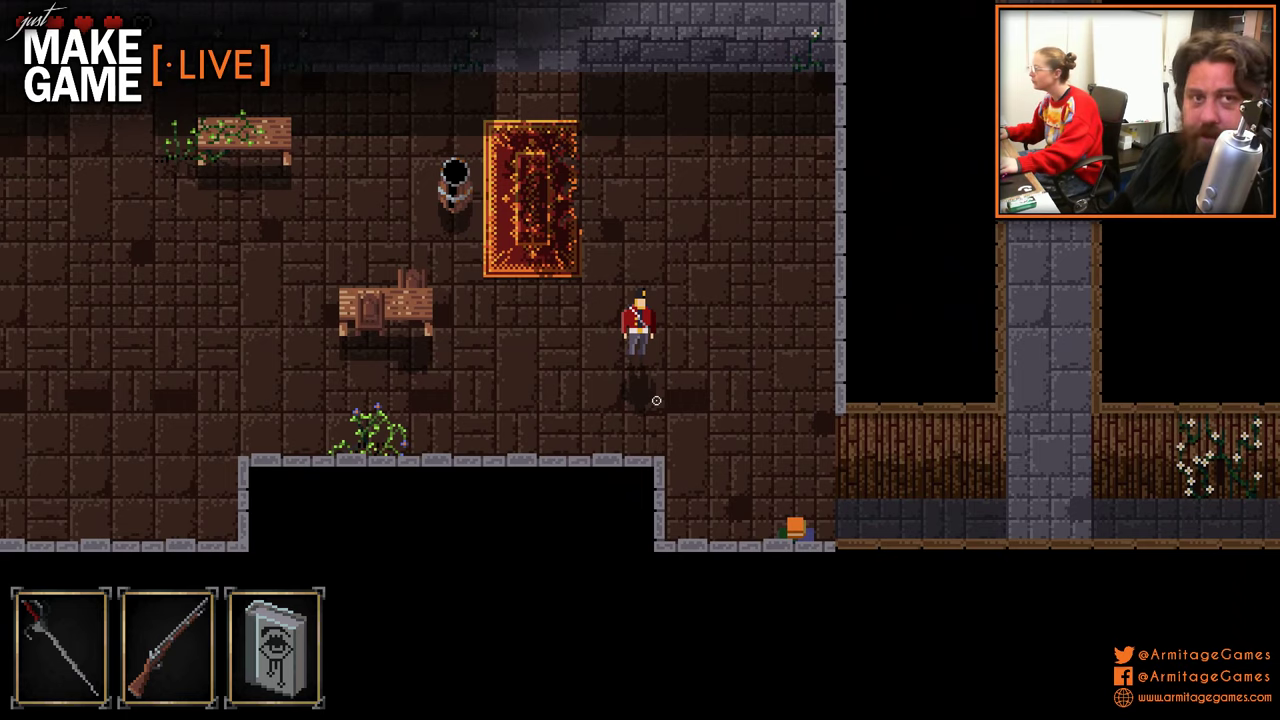
{"action": "key", "text": "a"}
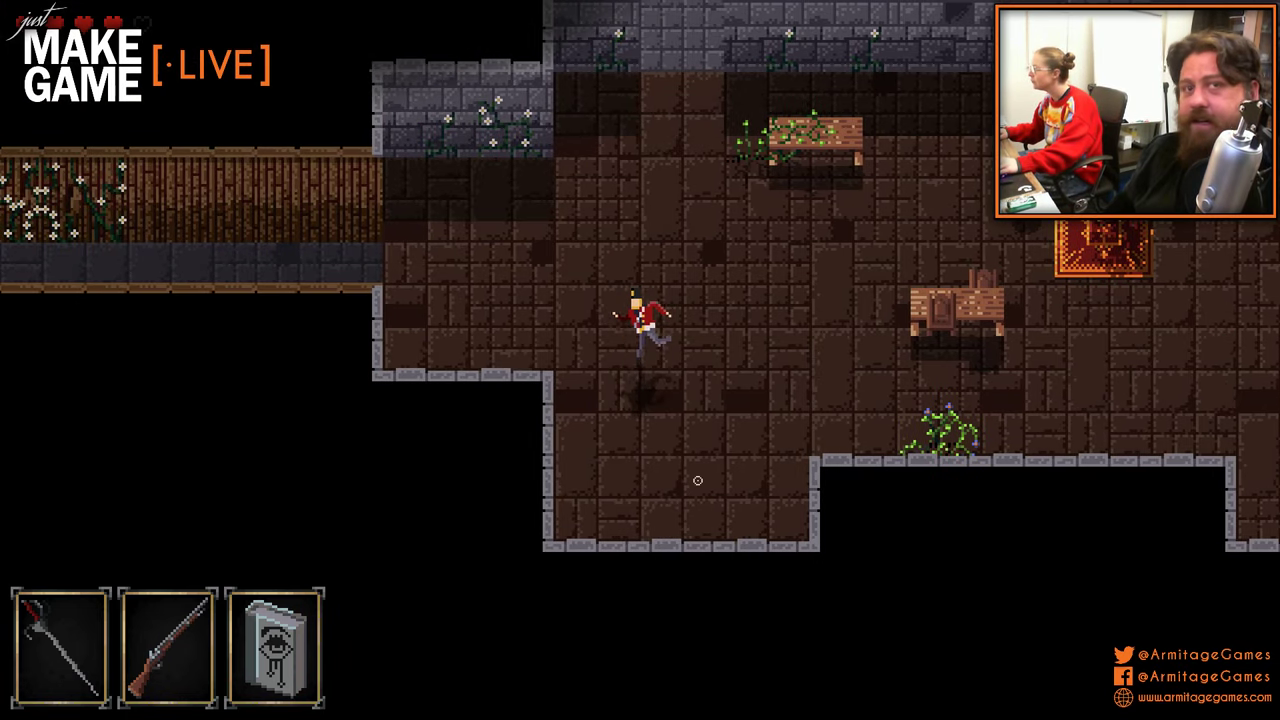
- Enter the western wooden corridor briefly, return to the room, and take its northern stone corridor
{"action": "key", "text": "w"}
{"action": "key", "text": "a"}
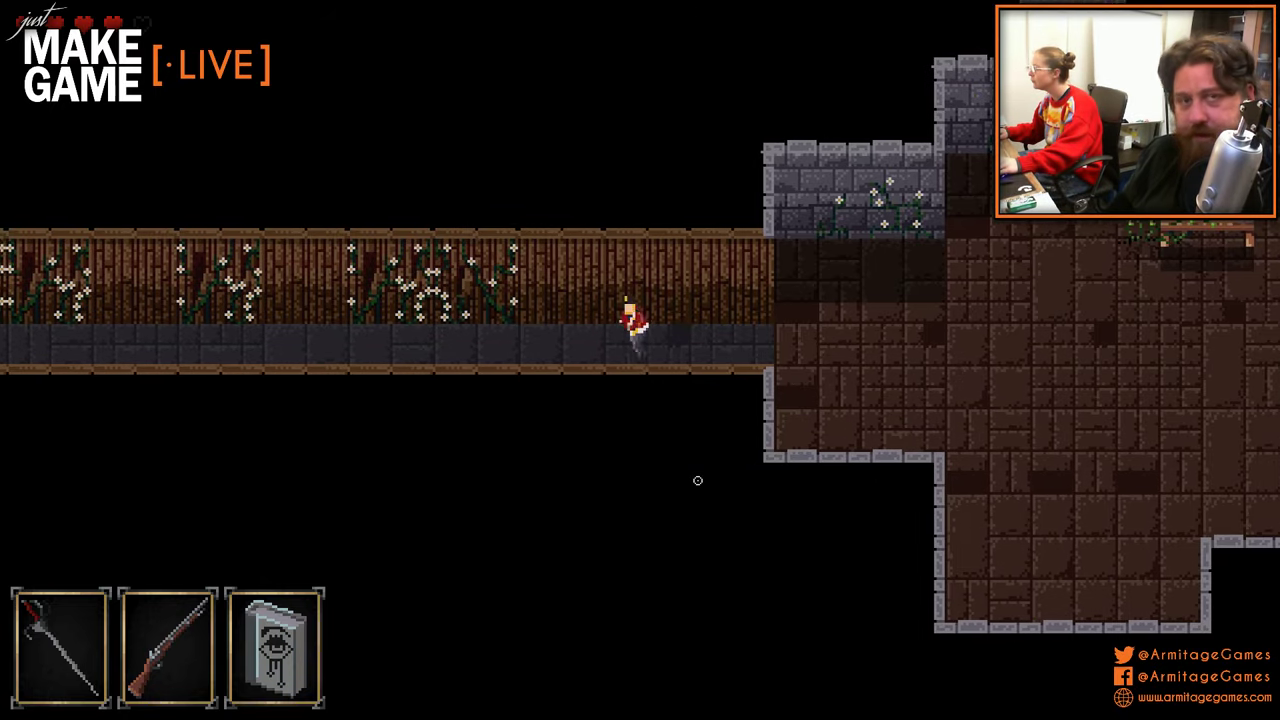
{"action": "key", "text": "a"}
{"action": "key", "text": "d"}
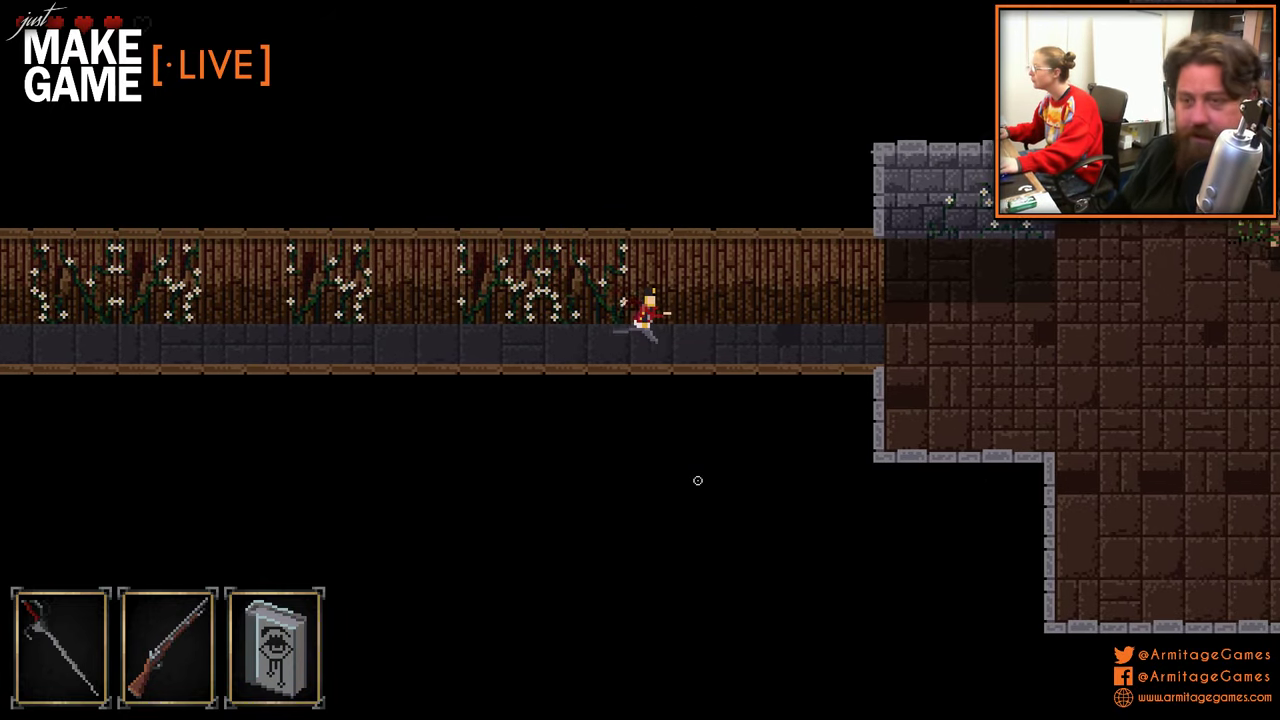
{"action": "key", "text": "w"}
{"action": "key", "text": "w"}
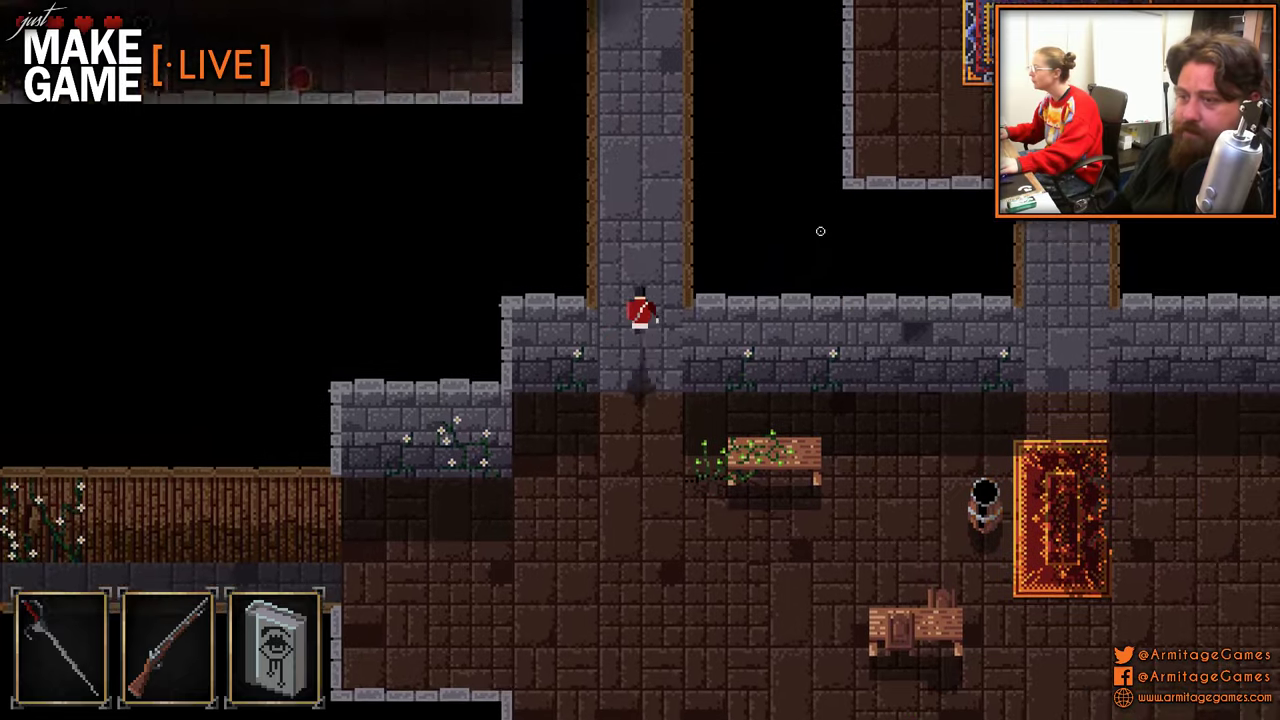
- Cross the bookshelf room westward to the narrow wall block beside the area watched by the hooded enemy
{"action": "key", "text": "a"}
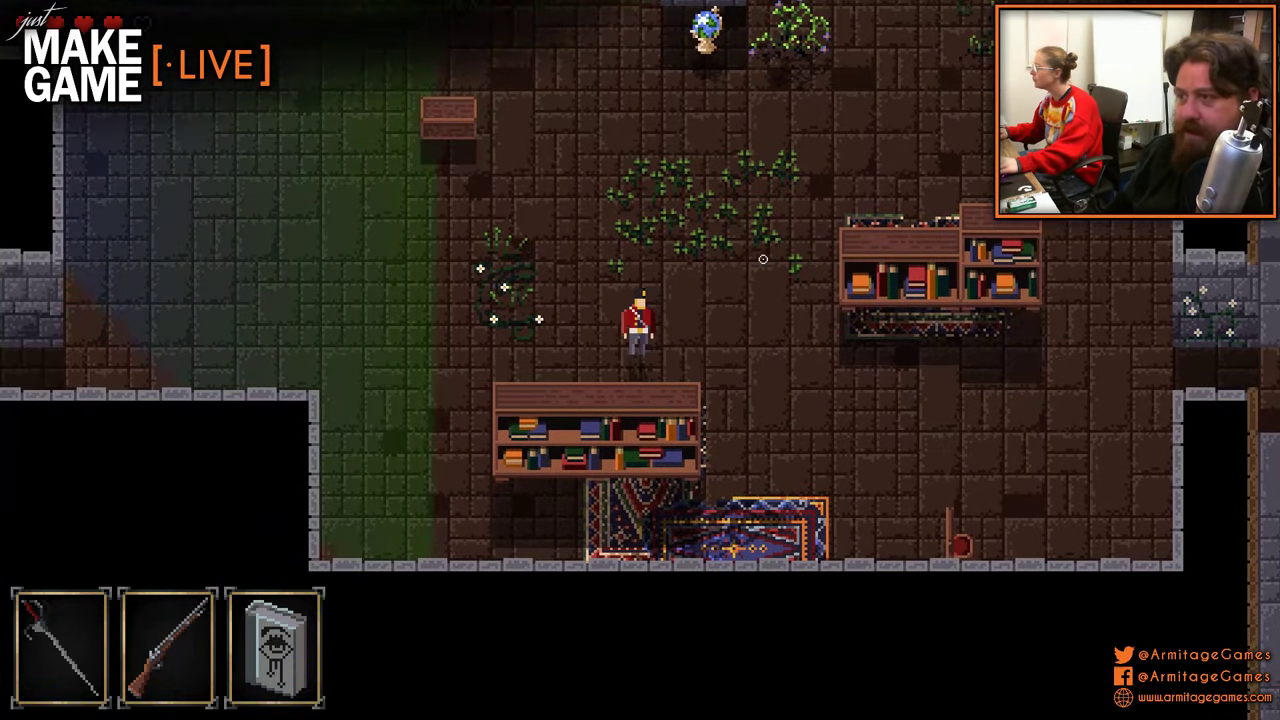
{"action": "key", "text": "a"}
{"action": "key", "text": "w"}
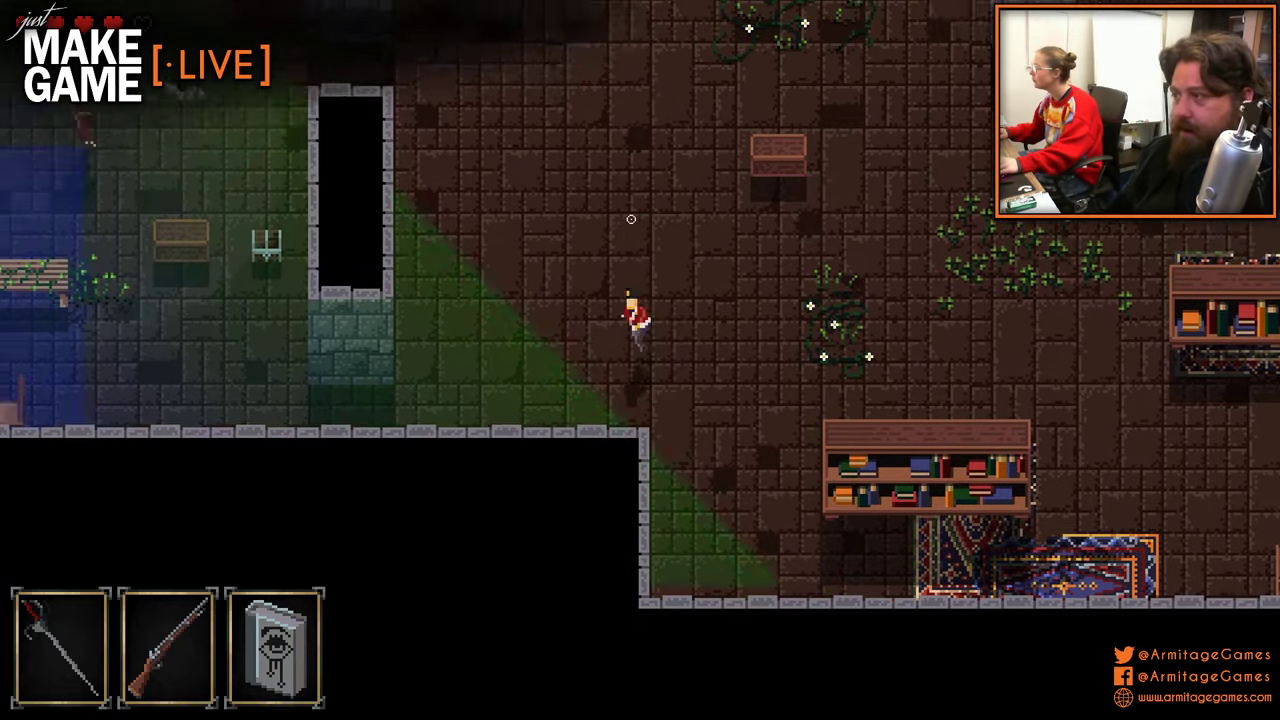
{"action": "key", "text": "a"}
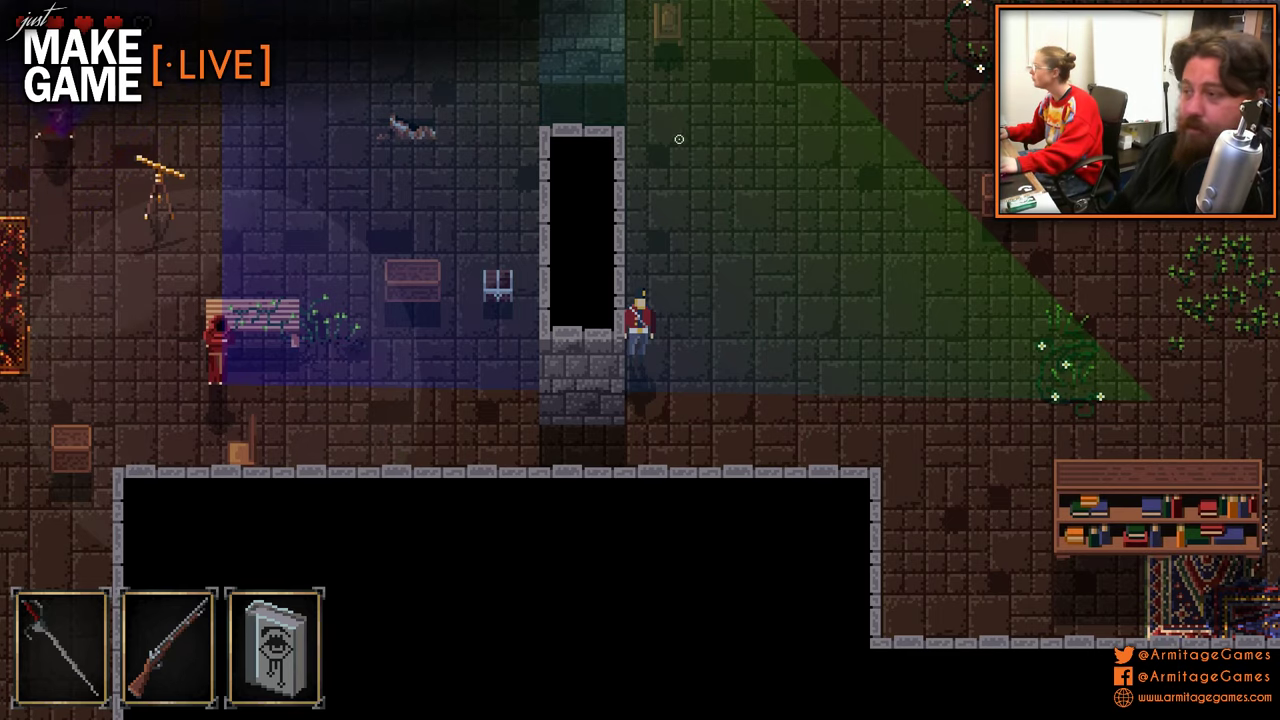
{"action": "key", "text": "d"}
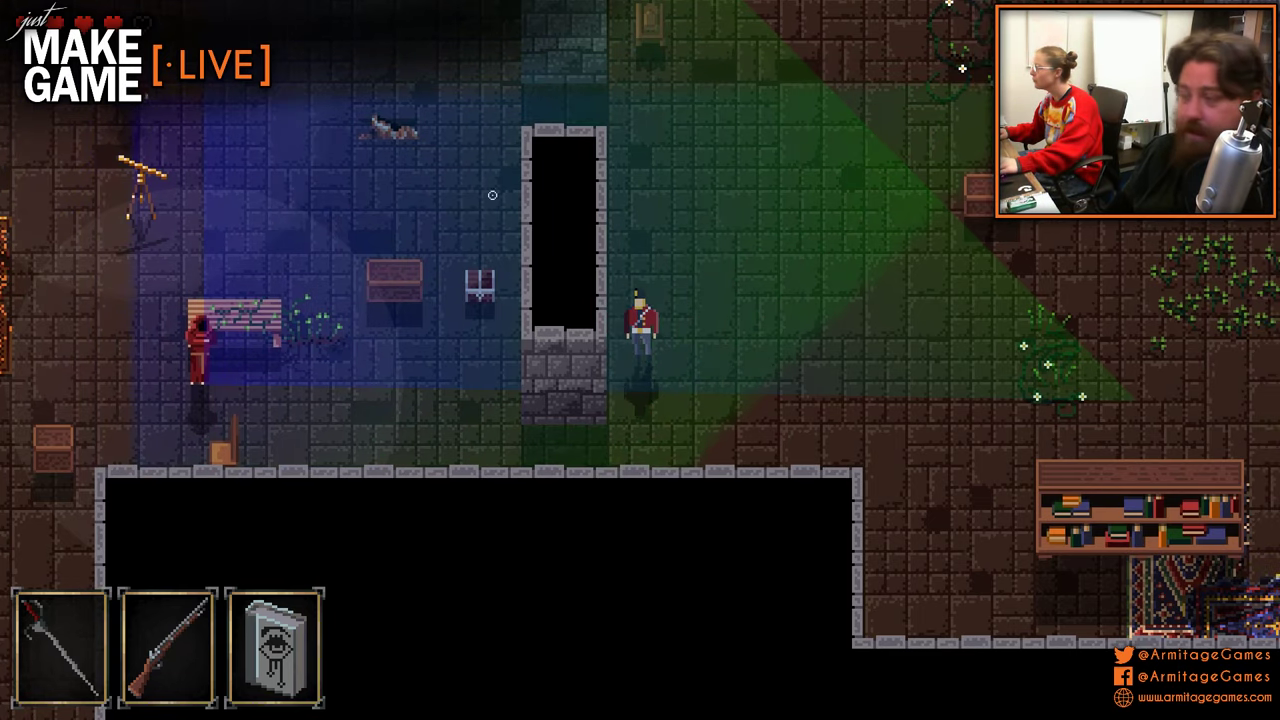
- Circle north past the fallen enemies and approach the hooded guard west of the wall block
{"action": "key", "text": "w"}
{"action": "key", "text": "d"}
{"action": "key", "text": "w"}
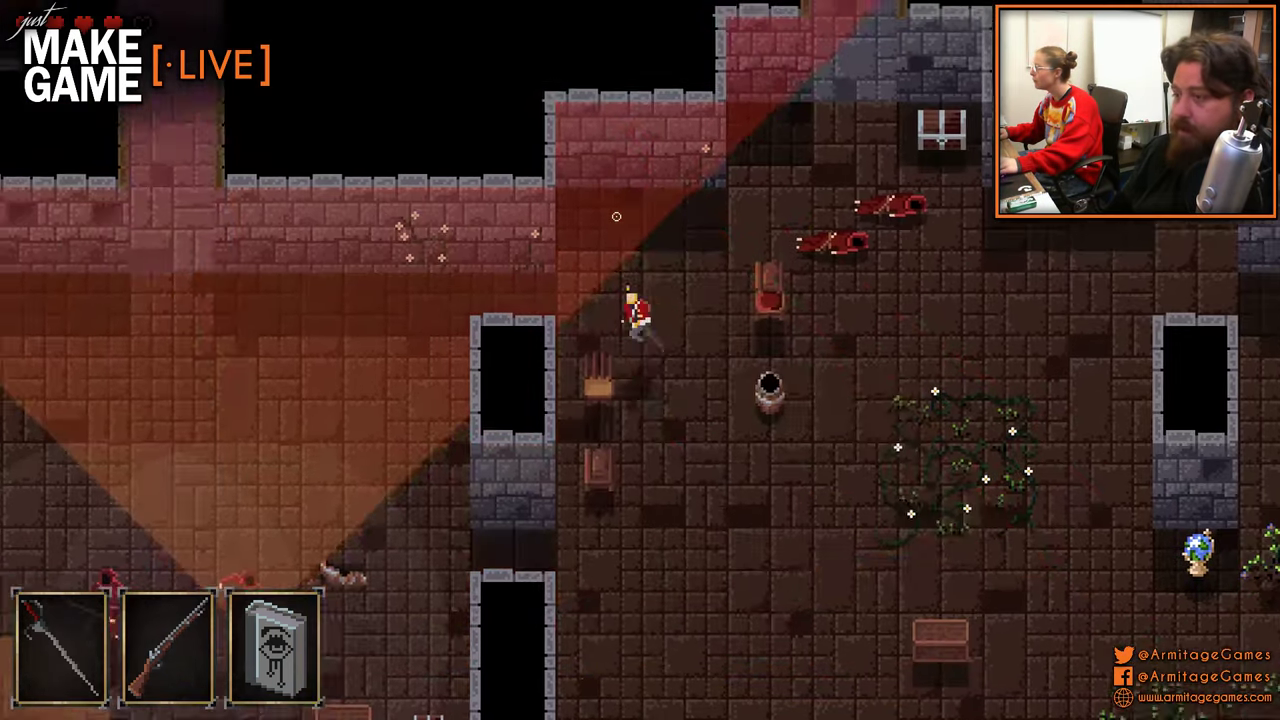
{"action": "key", "text": "a"}
{"action": "key", "text": "s"}
- Attack the hooded guard beside the wall block until it falls, backing away westward between strikes
{"action": "left_click", "coordinate": [559, 434]}
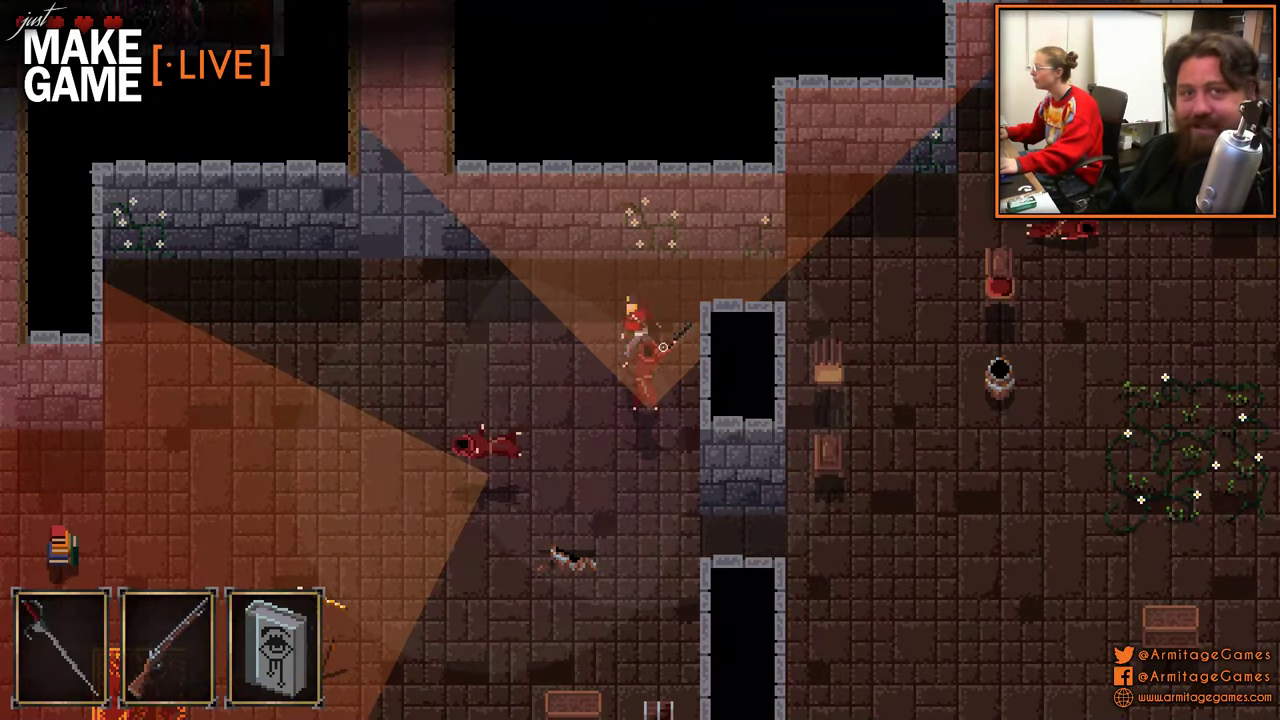
{"action": "key", "text": "a"}
{"action": "left_click", "coordinate": [663, 346]}
{"action": "key", "text": "a"}
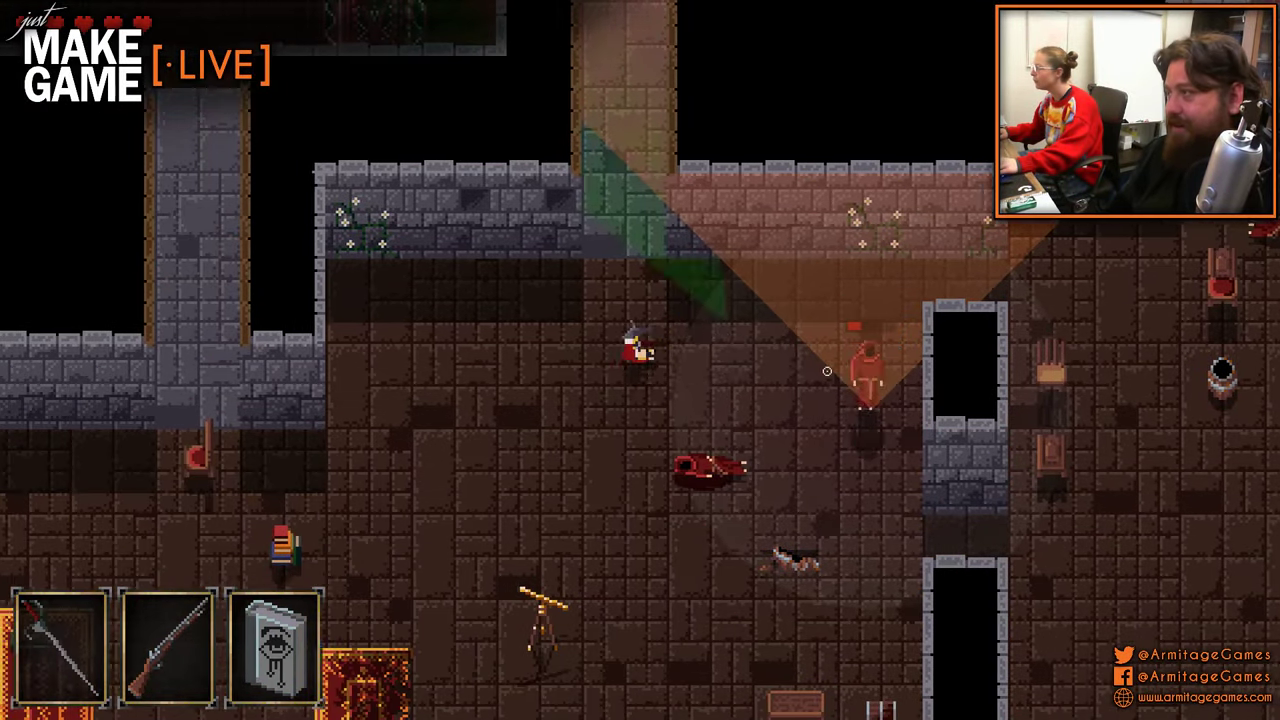
{"action": "key", "text": "s"}
{"action": "key", "text": "a"}
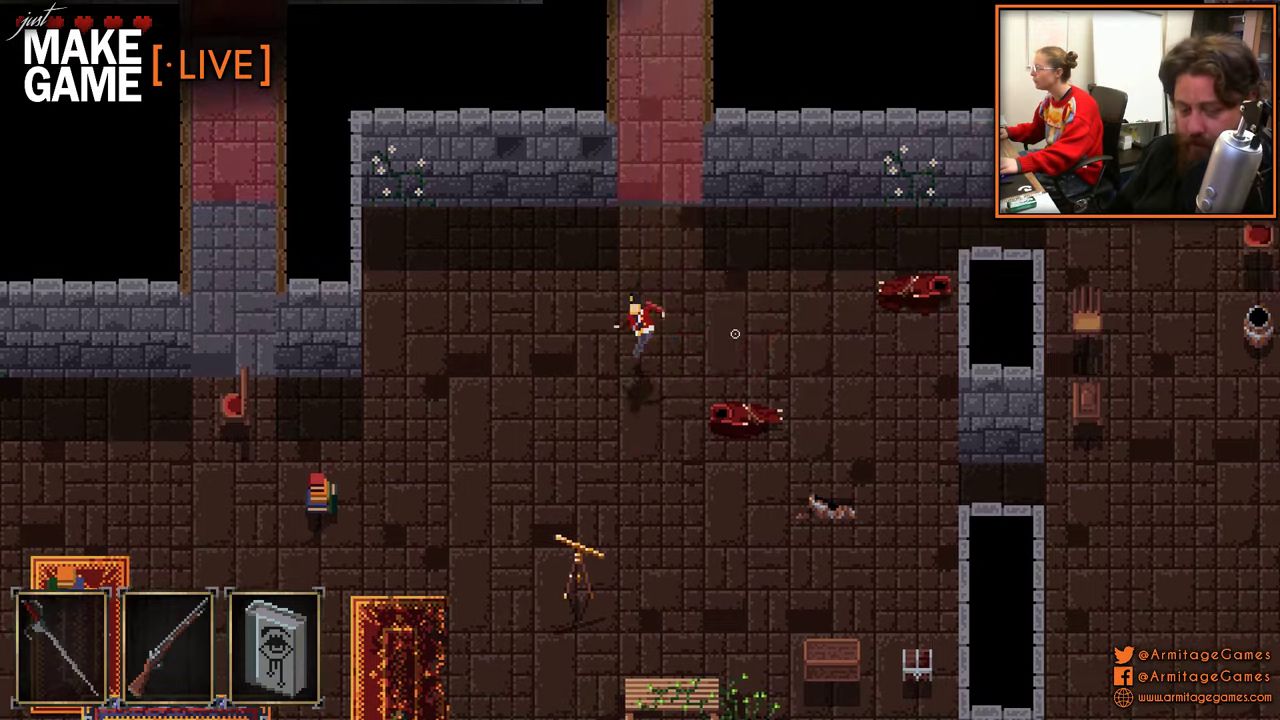
- Explore the southwestern part of the hall around the patterned rugs and the easel
{"action": "key", "text": "s"}
{"action": "key", "text": "s"}
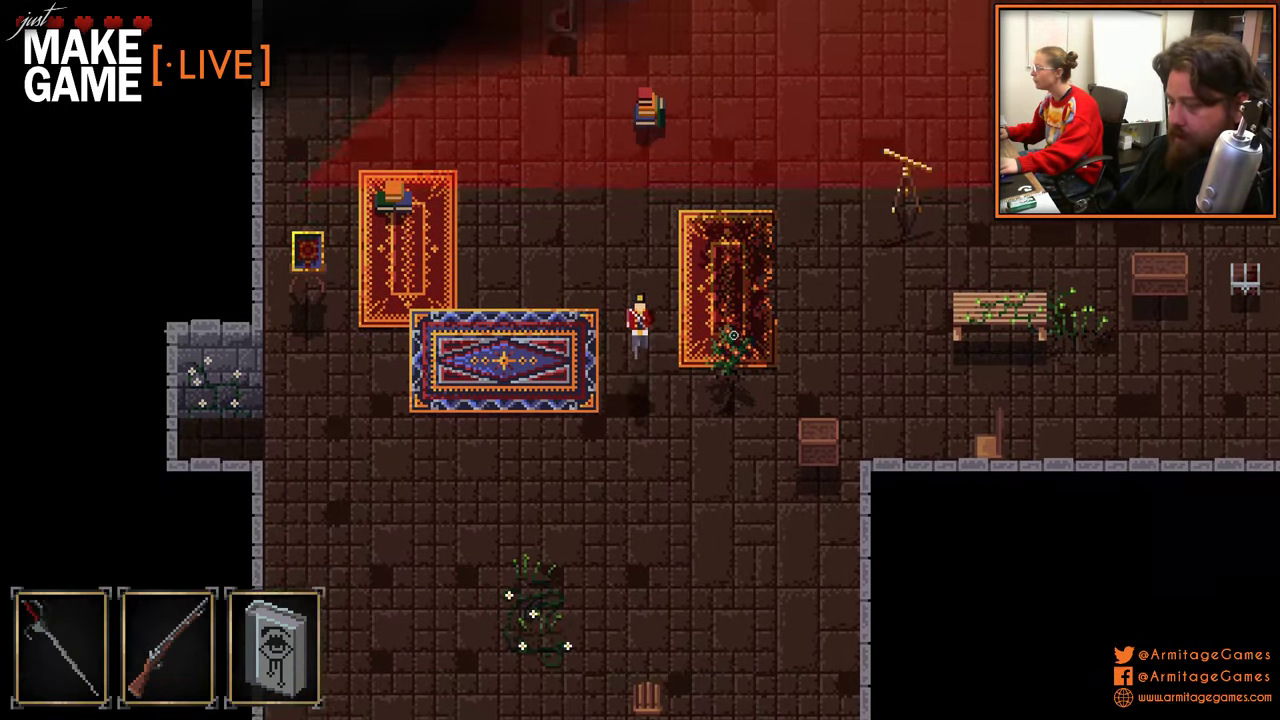
{"action": "key", "text": "s"}
{"action": "key", "text": "a"}
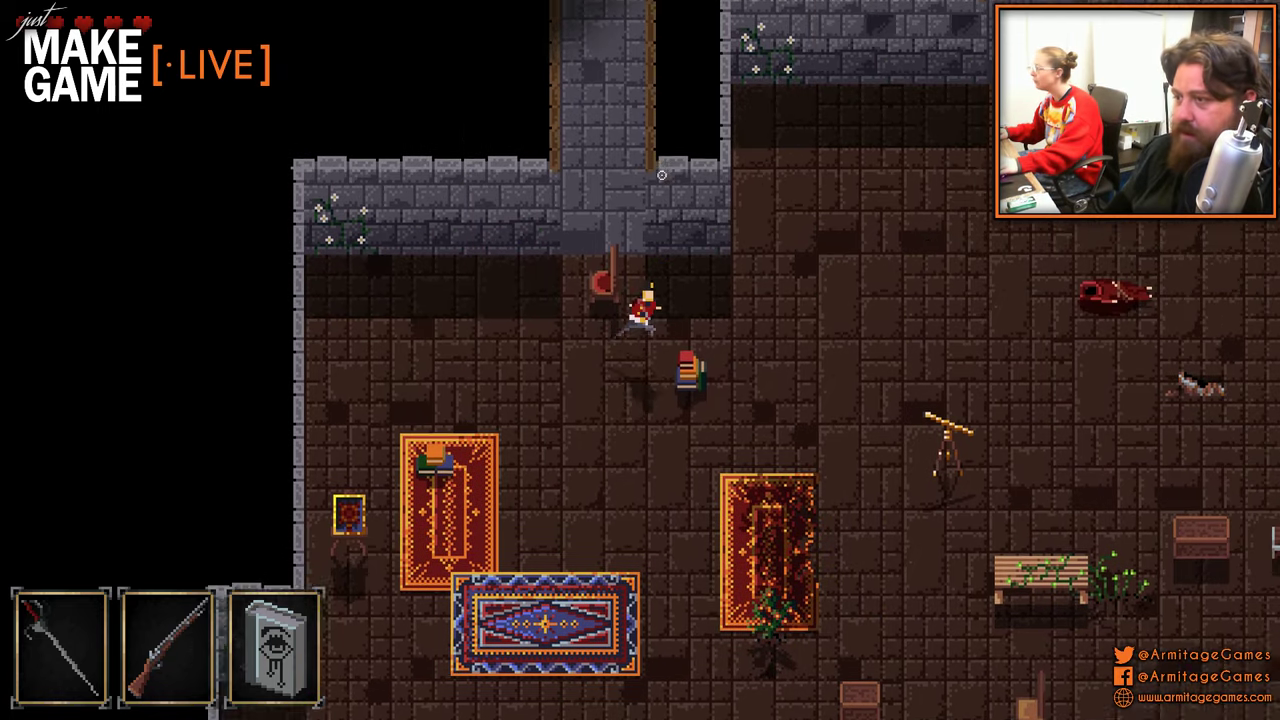
- Take the hall's northern stone corridor, cross the rug room beyond it, and continue north to the large leafy plant
{"action": "key", "text": "d"}
{"action": "key", "text": "w"}
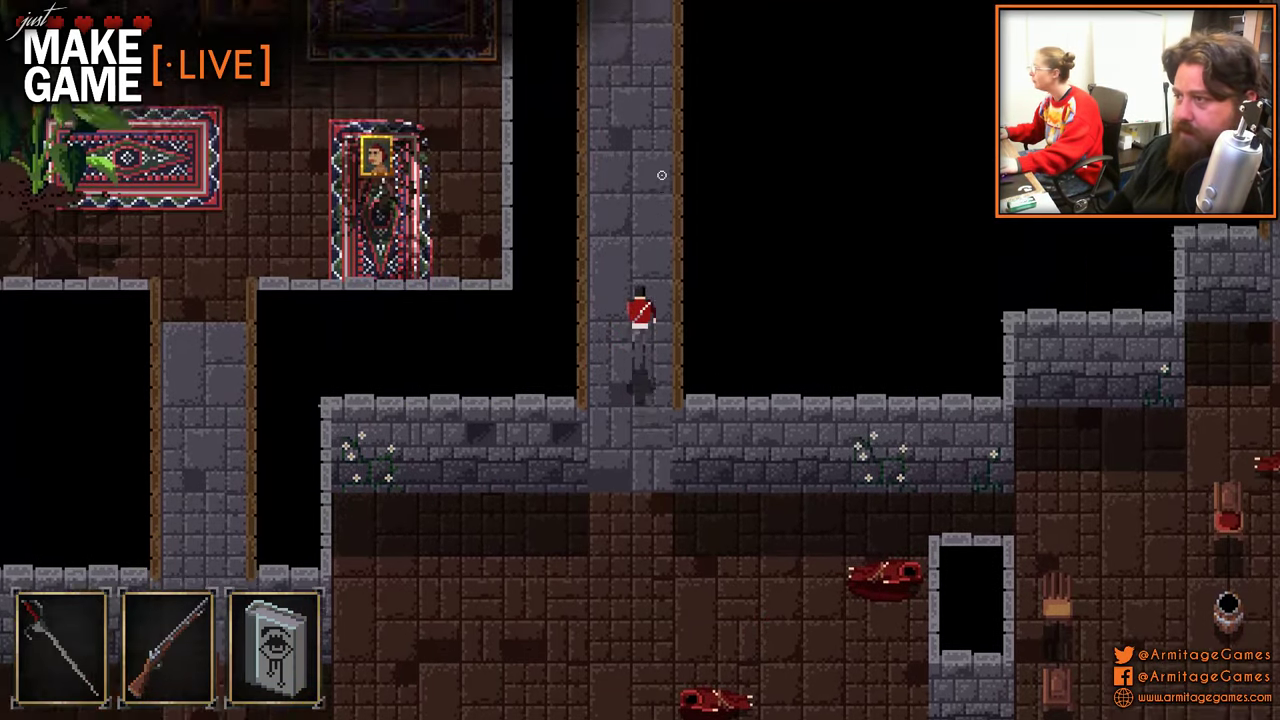
{"action": "key", "text": "w"}
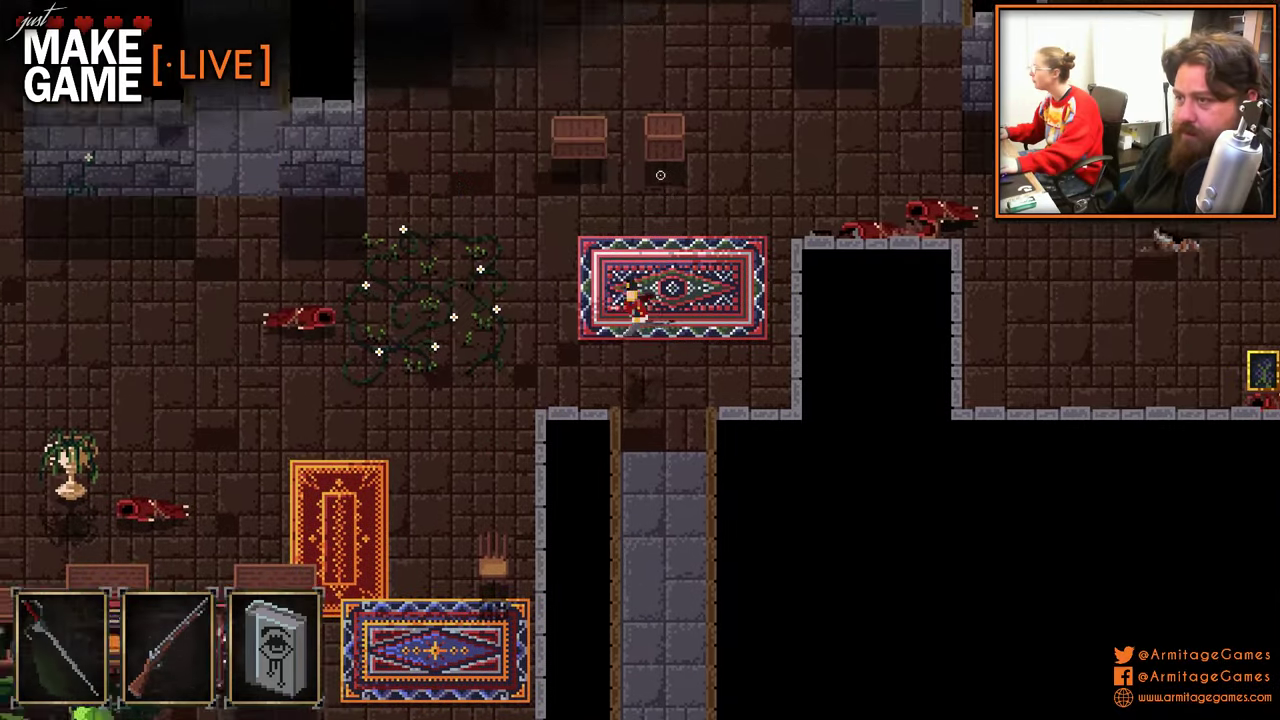
{"action": "key", "text": "w"}
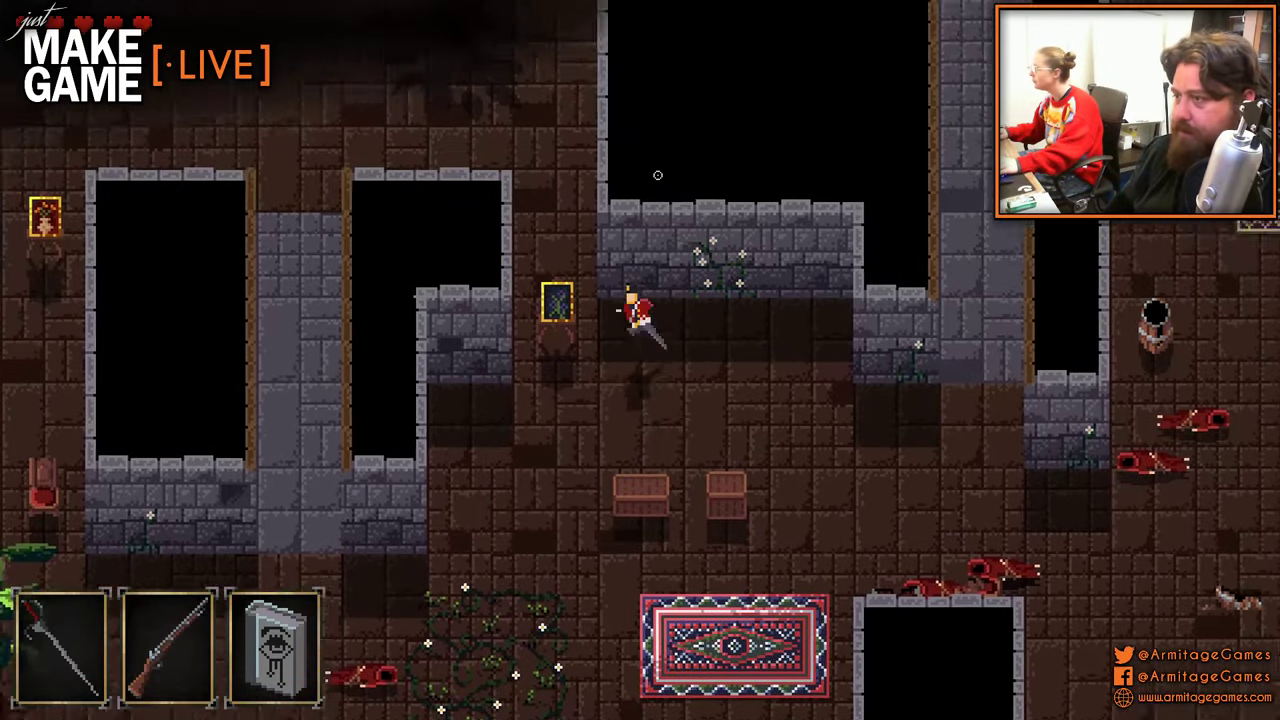
{"action": "key", "text": "w"}
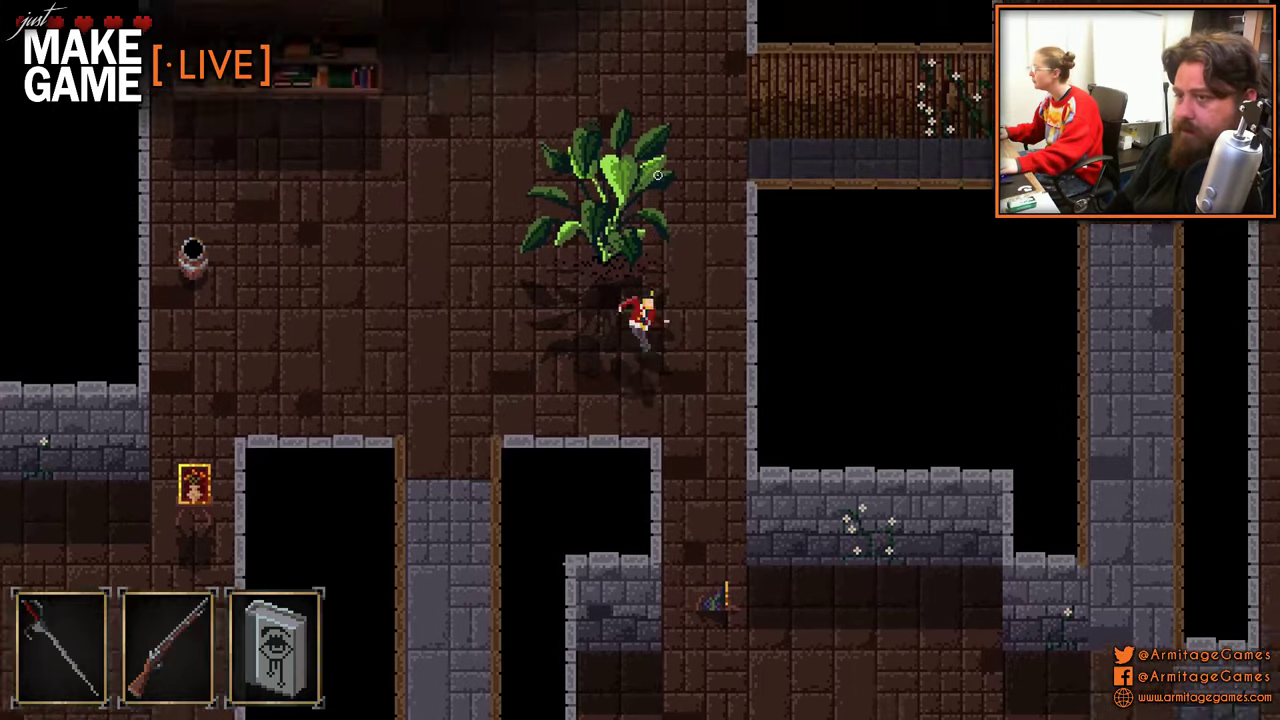
- Walk north past the large plant and east through the gap into the cross-shaped room
{"action": "key", "text": "w"}
{"action": "key", "text": "d"}
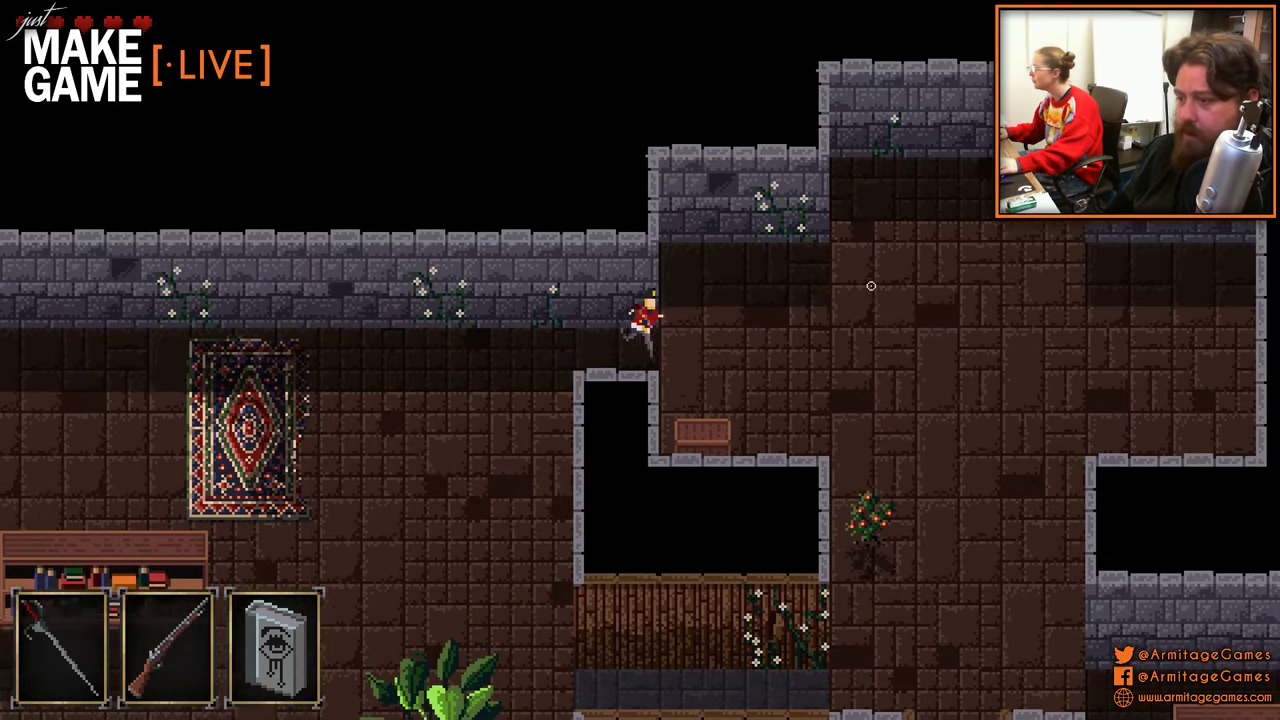
{"action": "key", "text": "s"}
{"action": "key", "text": "d"}
{"action": "key", "text": "w"}
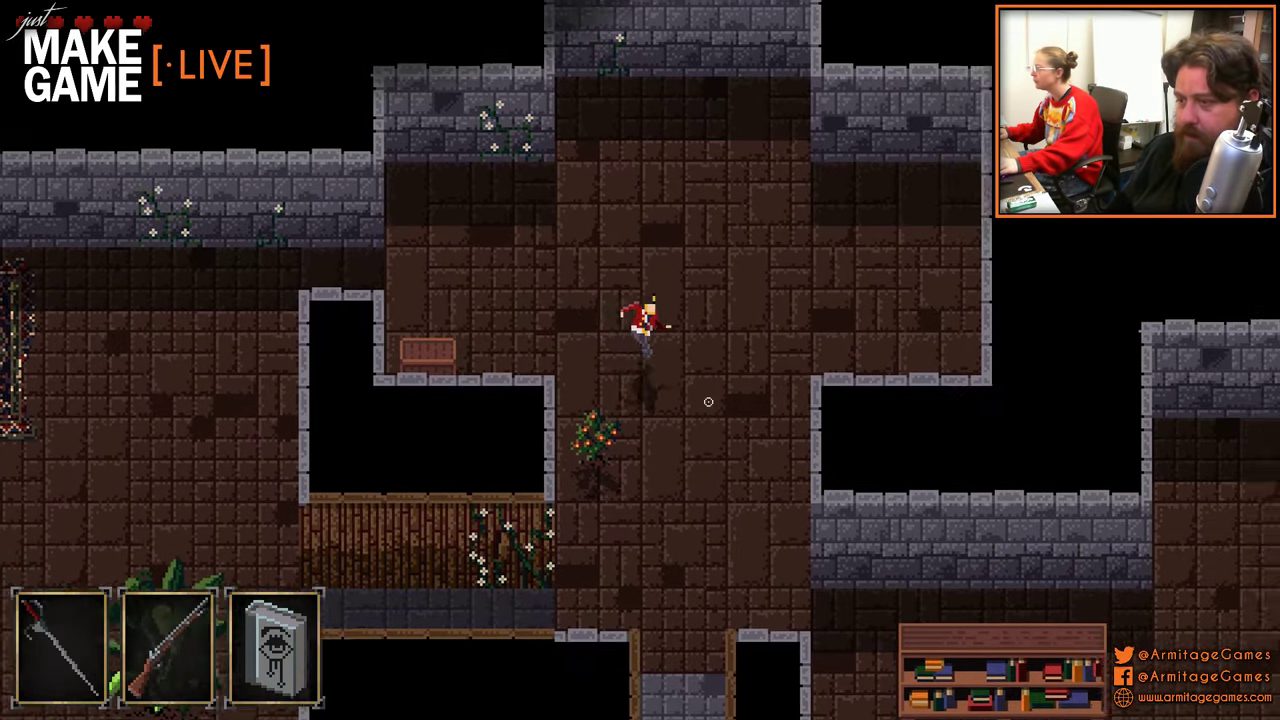
- Head south past the orange-flowered shrub to the junction between the wooden and stone corridors
{"action": "key", "text": "s"}
{"action": "key", "text": "a"}
{"action": "key", "text": "a"}
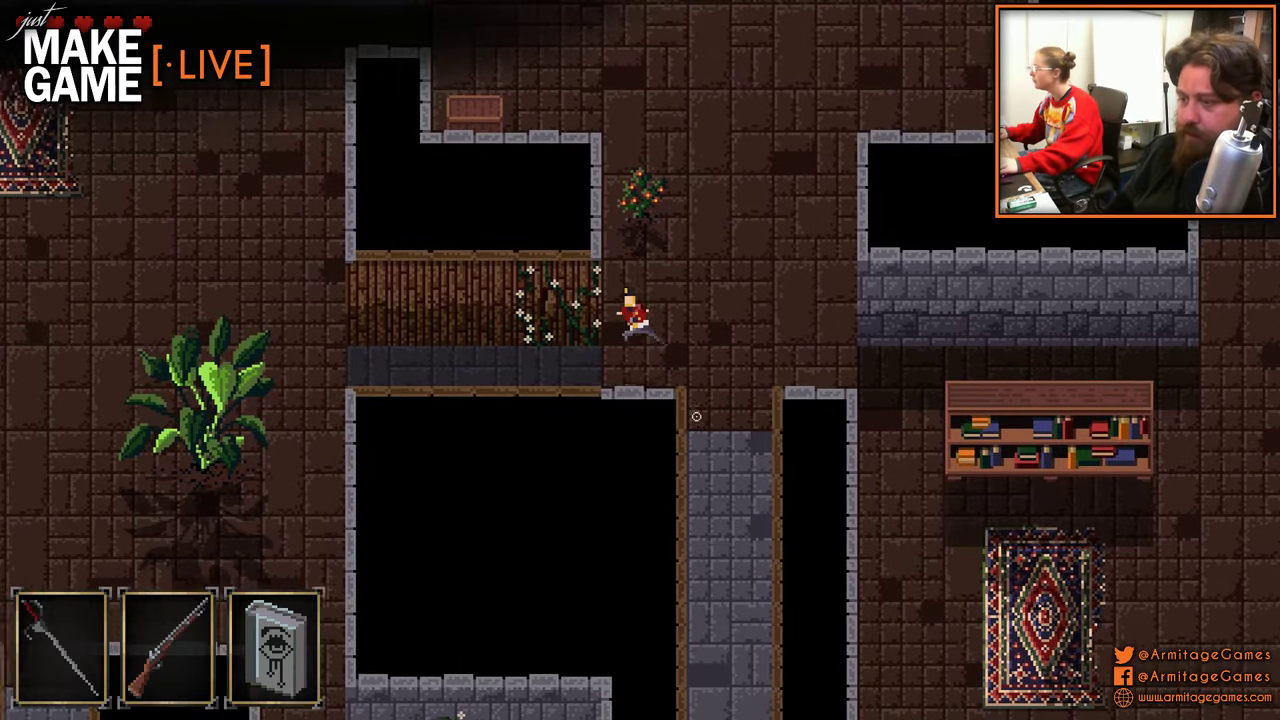
{"action": "key", "text": "d"}
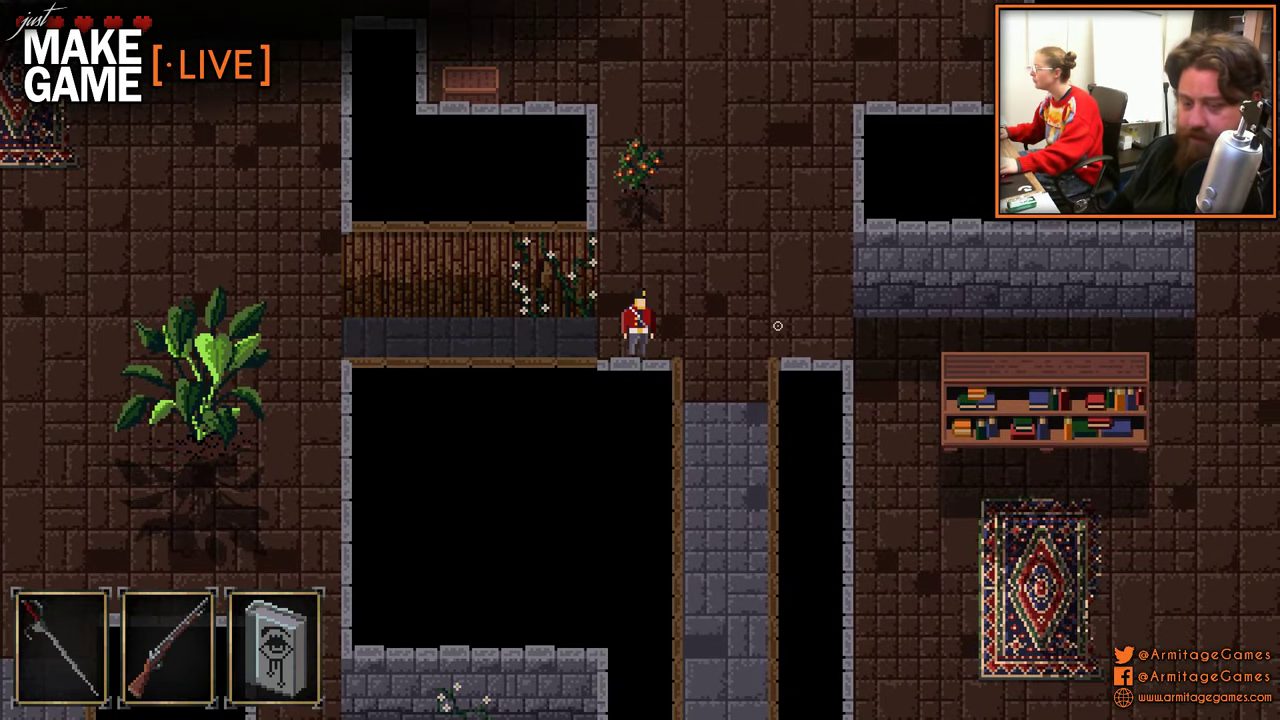
{"action": "key", "text": "w"}
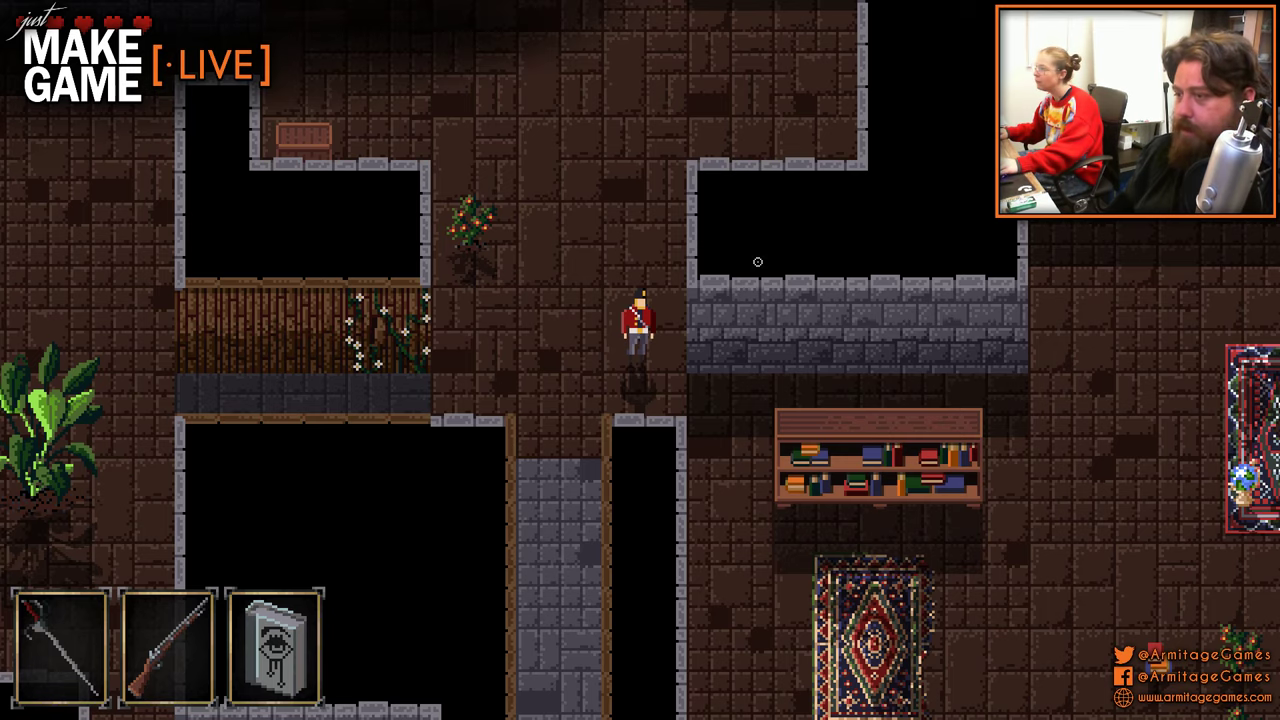
- Walk back north around the orange-flowered shrub and test the wall ledge beside the small wooden bench
{"action": "key", "text": "a"}
{"action": "key", "text": "w"}
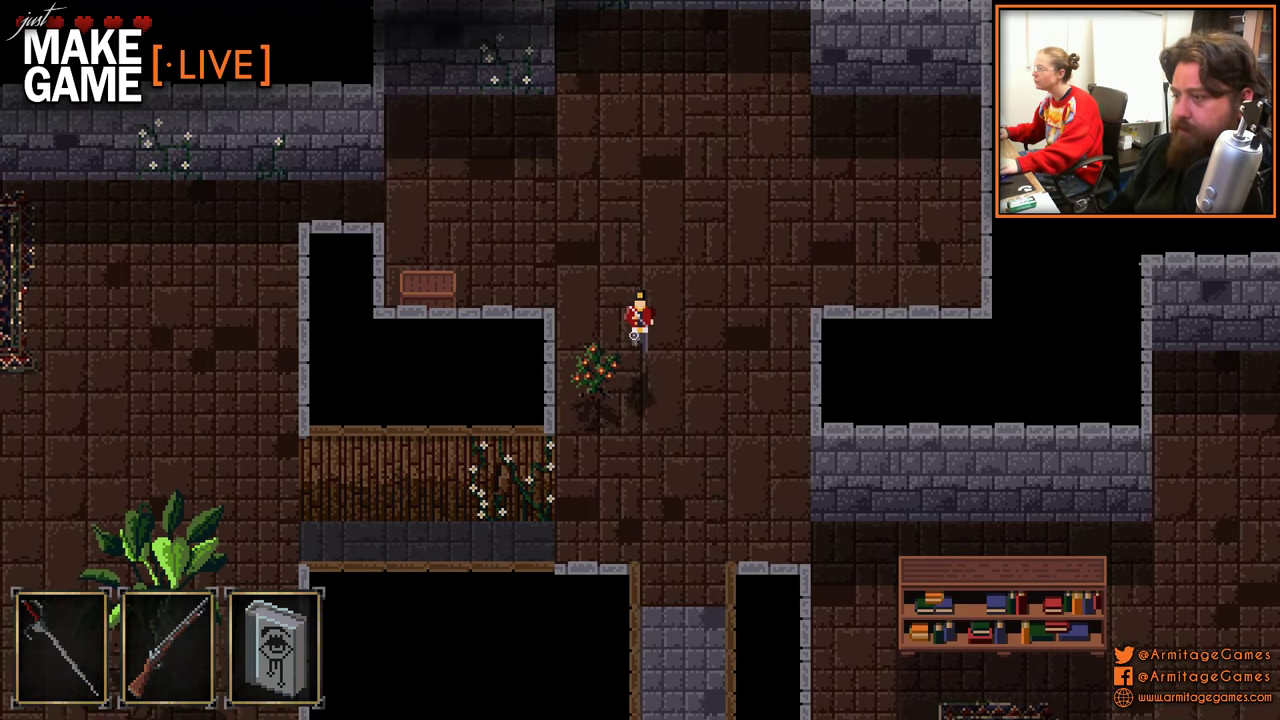
{"action": "key", "text": "a"}
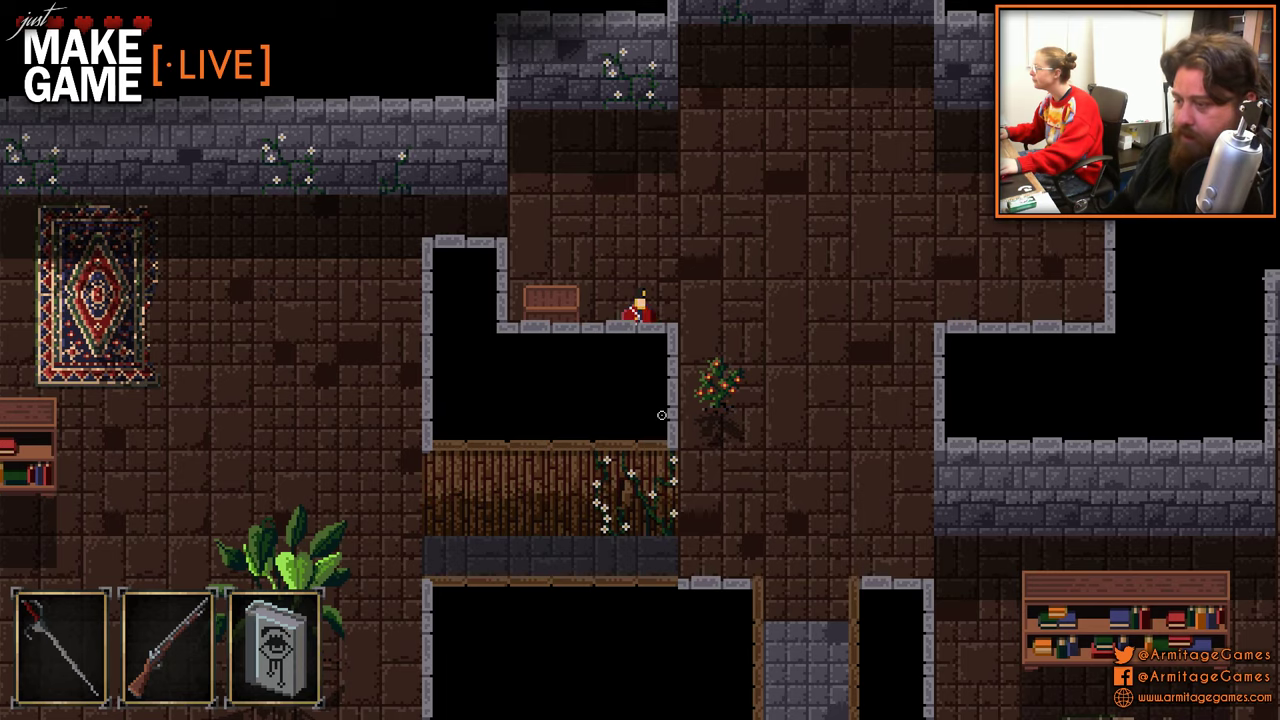
{"action": "key", "text": "d"}
{"action": "key", "text": "w"}
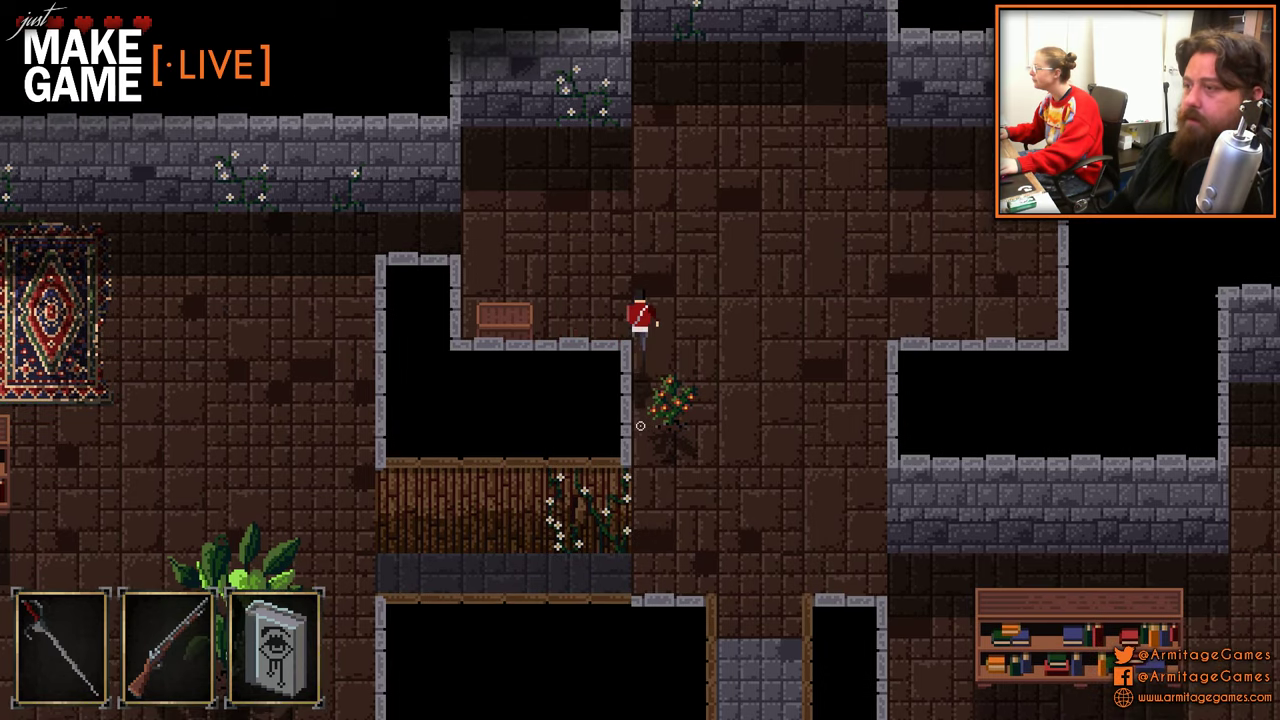
- Return west to the large plant's room and walk southwest past the bookshelf to the barrel
{"action": "key", "text": "a"}
{"action": "key", "text": "a"}
{"action": "key", "text": "s"}
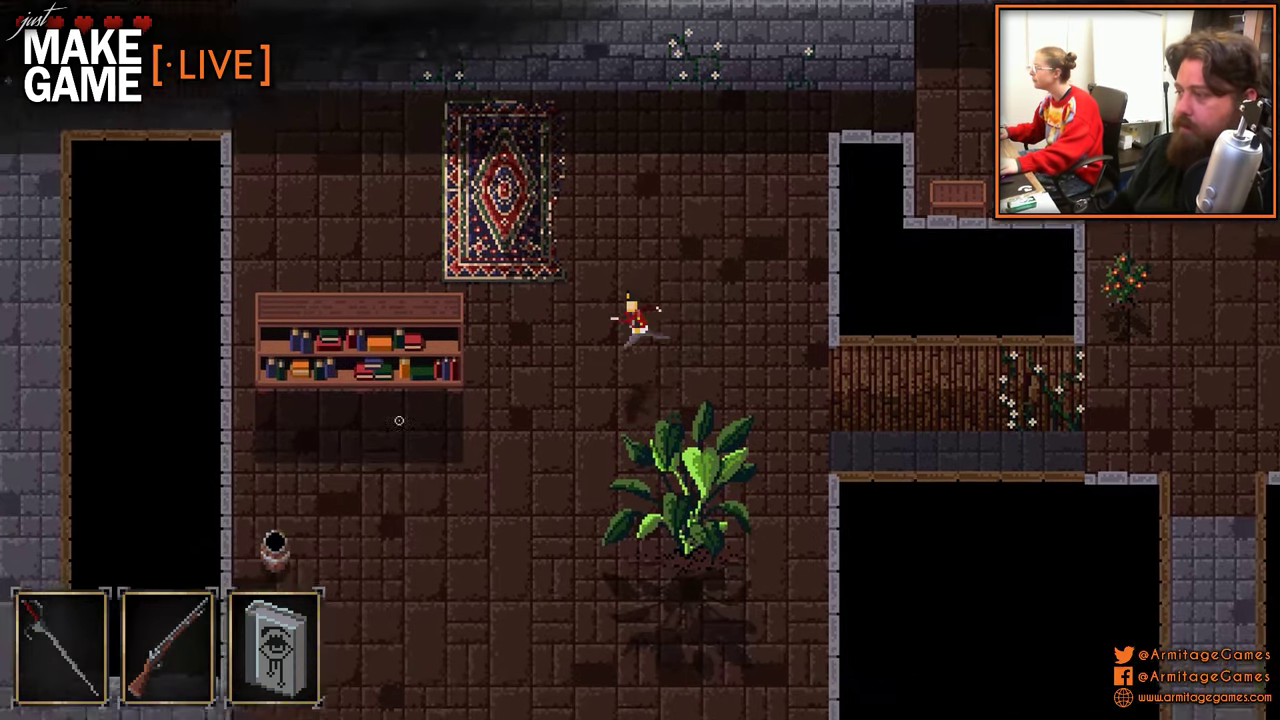
{"action": "key", "text": "s"}
{"action": "key", "text": "a"}
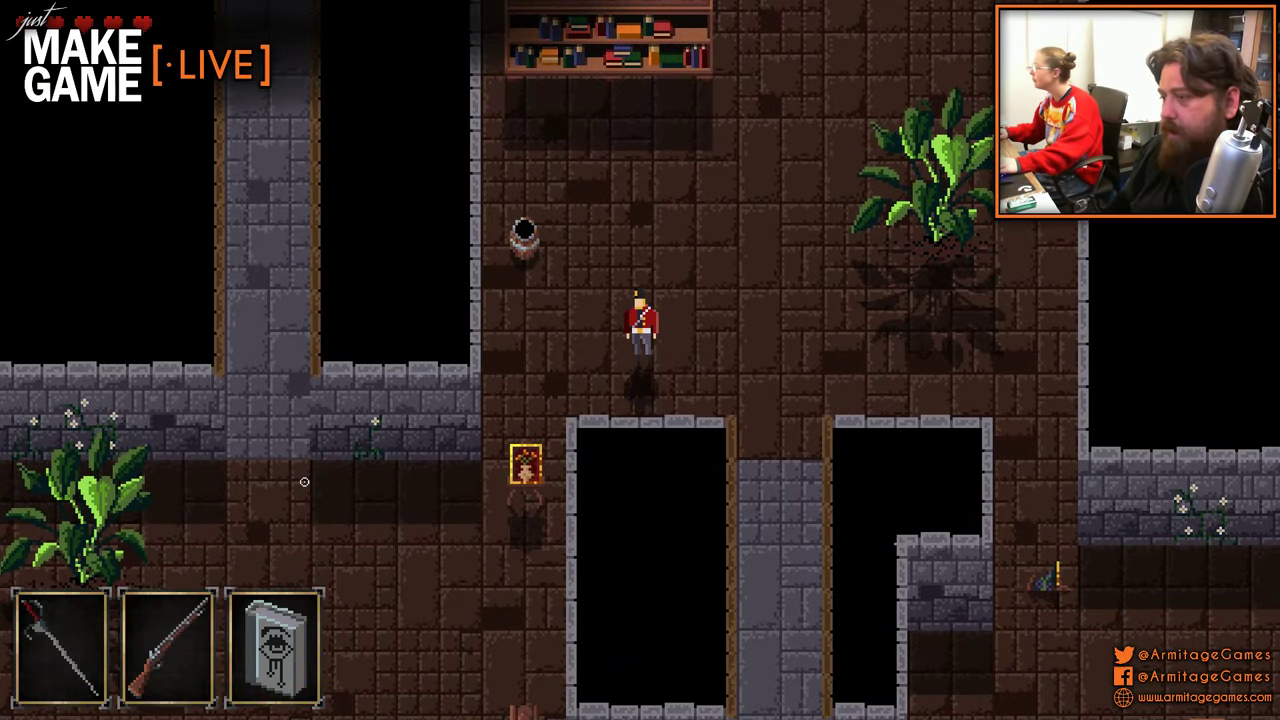
{"action": "key", "text": "a"}
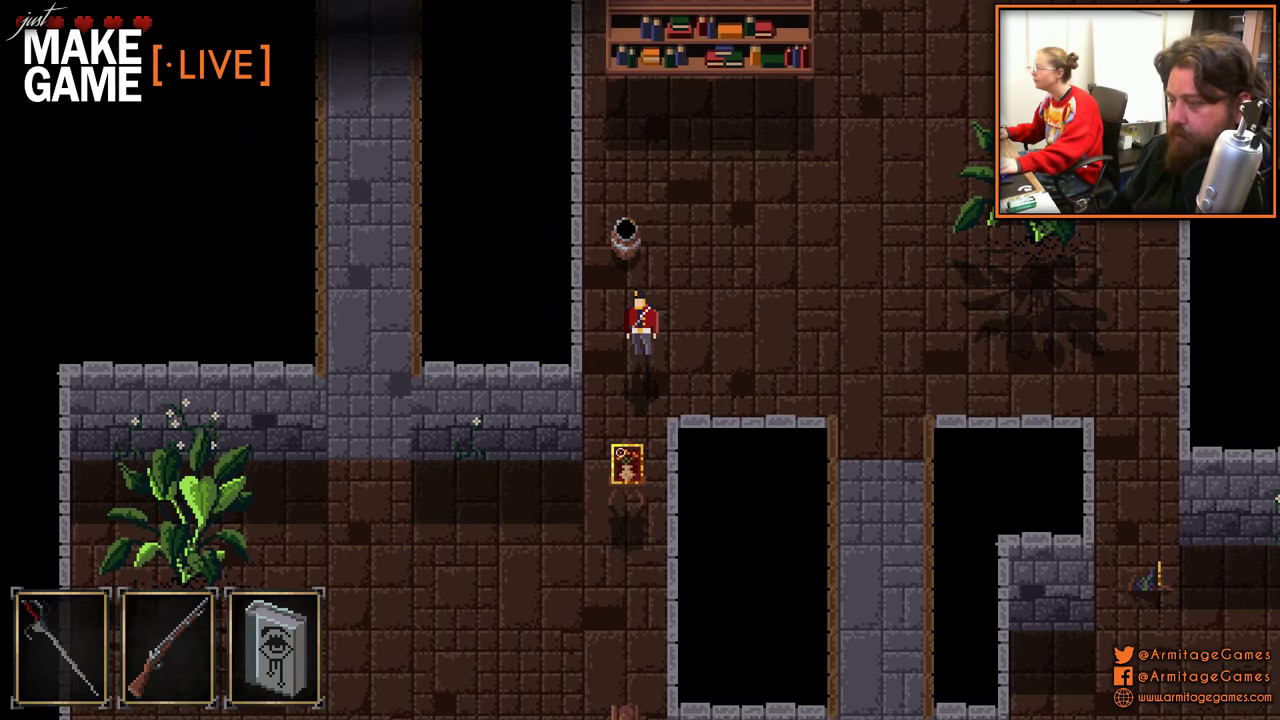
- Break the easel painting south of the barrel, pass the tall leafy plant, and go east to the wooden benches
{"action": "key", "text": "s"}
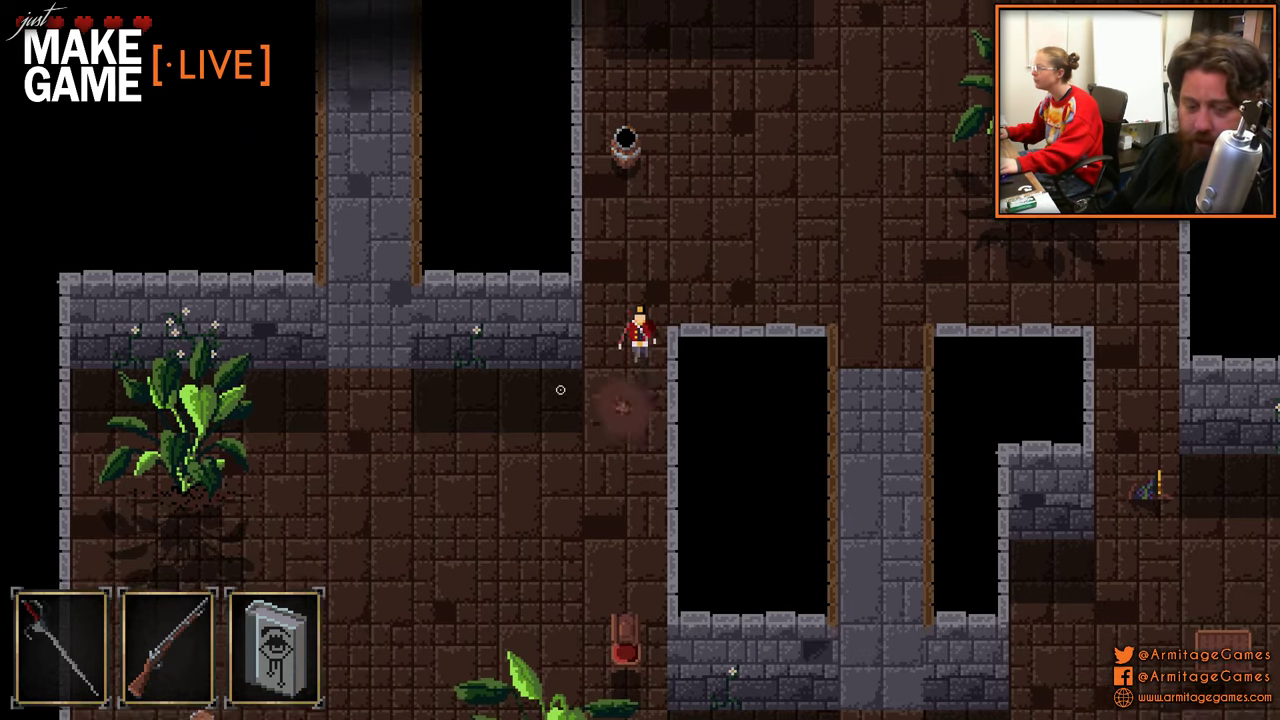
{"action": "key", "text": "a"}
{"action": "key", "text": "s"}
{"action": "key", "text": "d"}
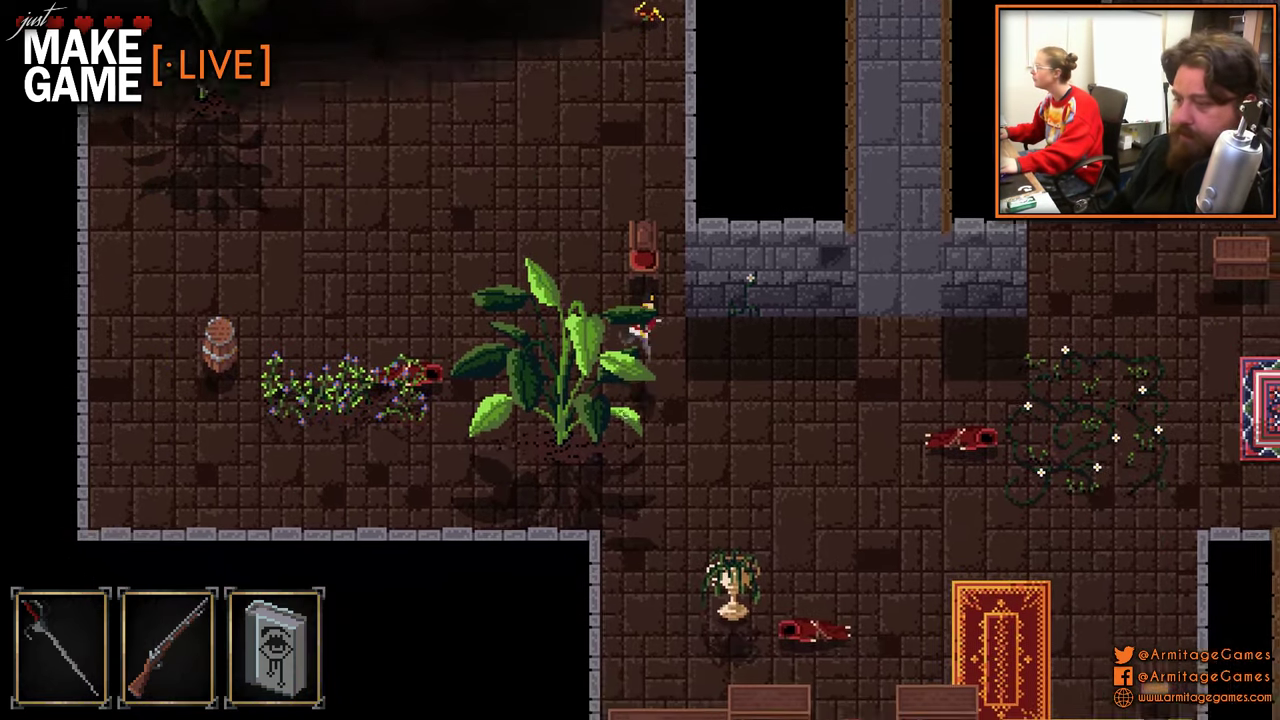
{"action": "key", "text": "w"}
{"action": "key", "text": "d"}
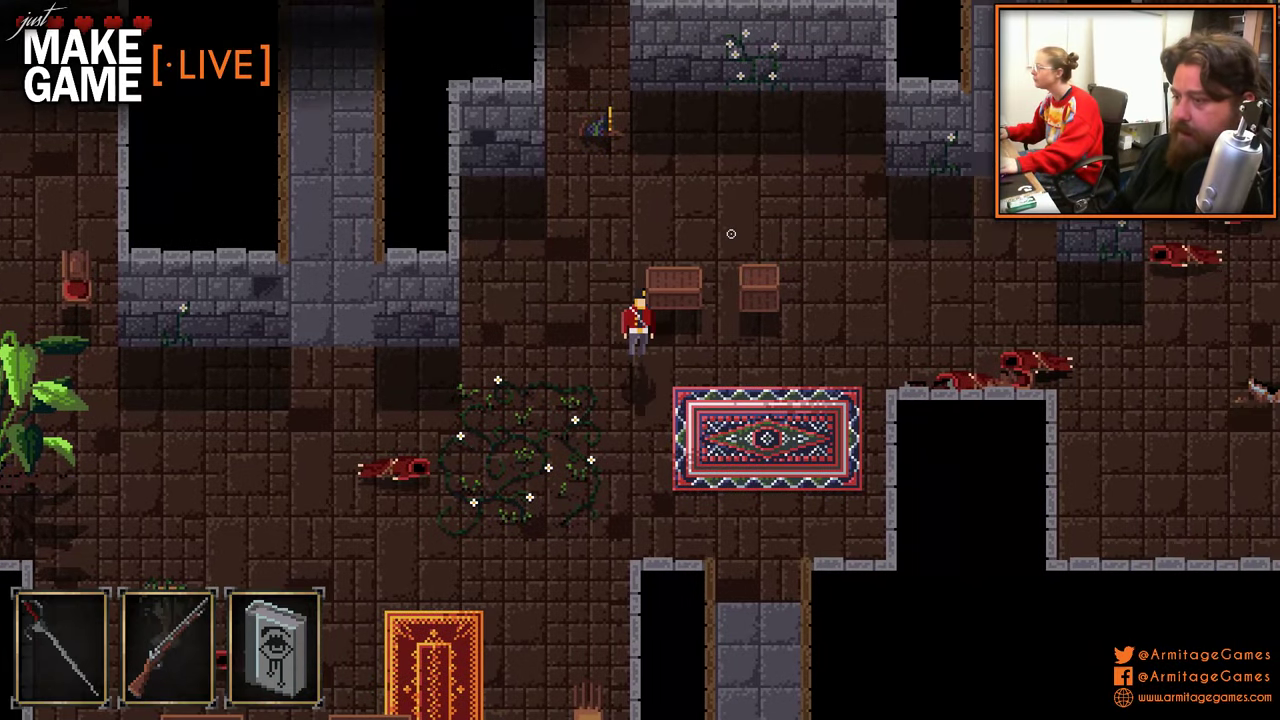
- Walk east past the opened golden chest with the Military Sabre and enter the flowered wooden corridor
{"action": "key", "text": "d"}
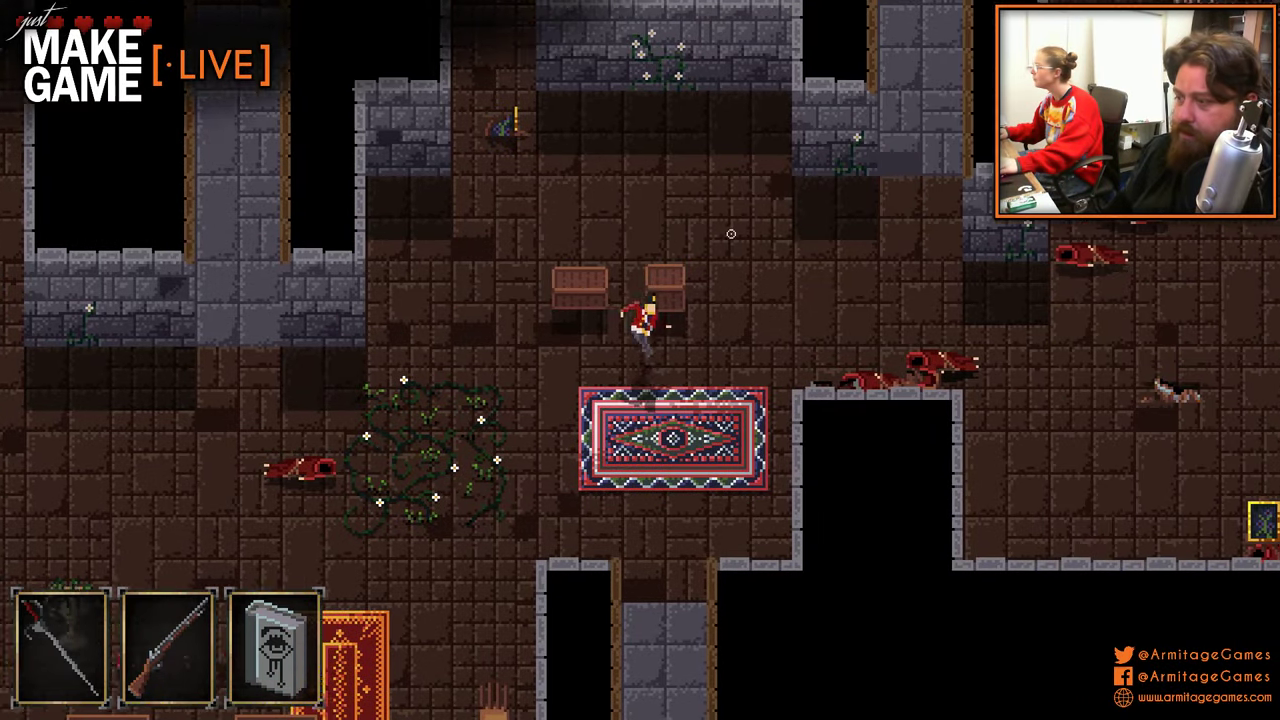
{"action": "key", "text": "d"}
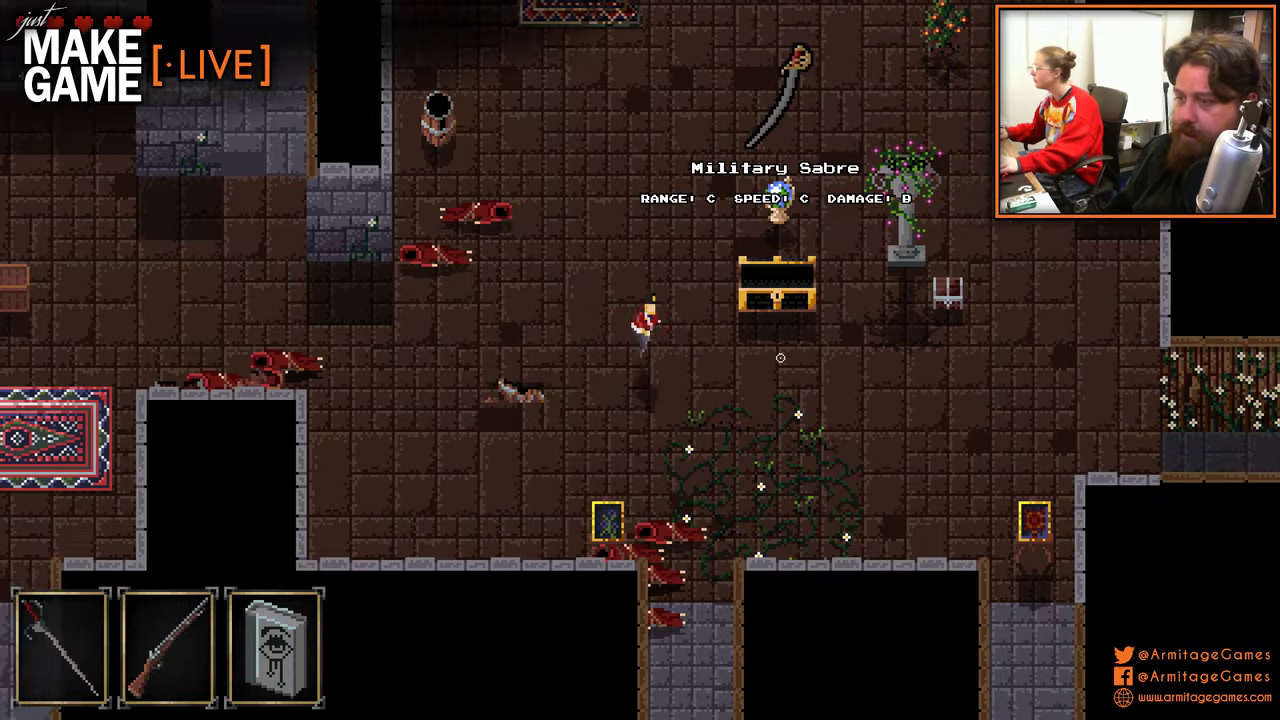
{"action": "key", "text": "s"}
{"action": "key", "text": "d"}
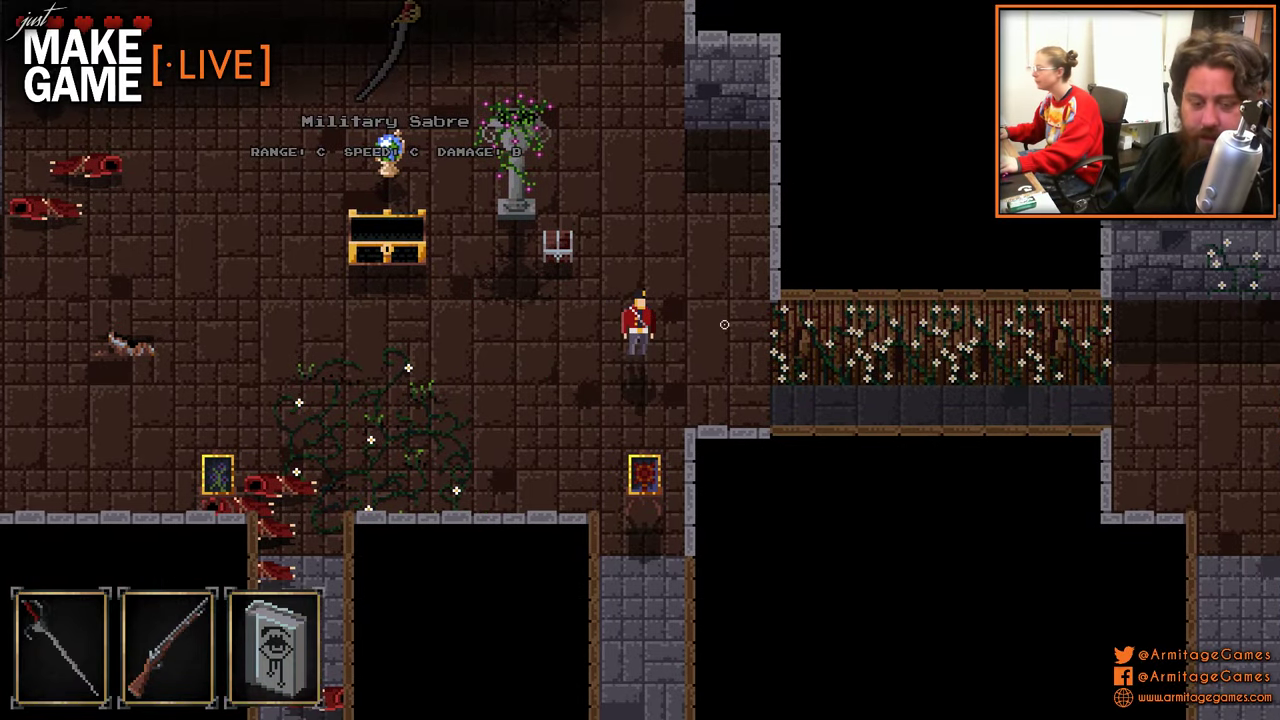
{"action": "key", "text": "s"}
{"action": "key", "text": "d"}
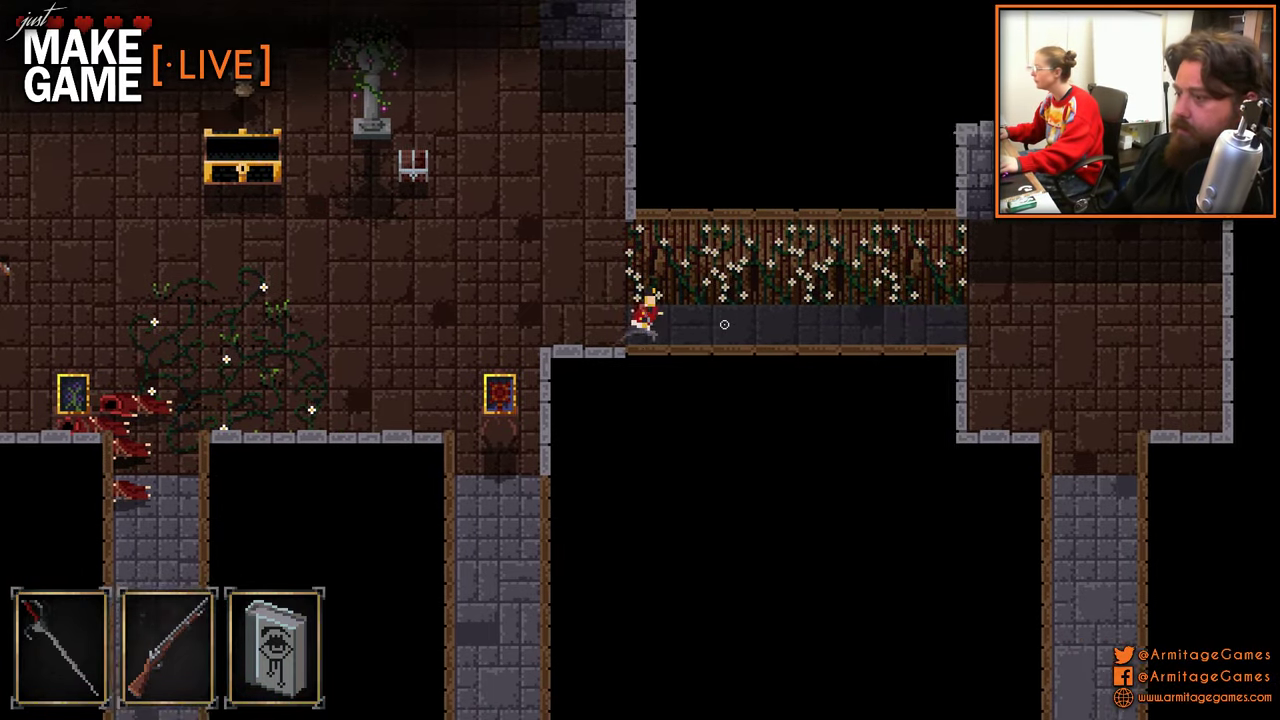
- Leave the flowered corridor, walk west past the golden chest and go north to the bookshelf beside the carpet
{"action": "key", "text": "a"}
{"action": "key", "text": "a"}
{"action": "key", "text": "w"}
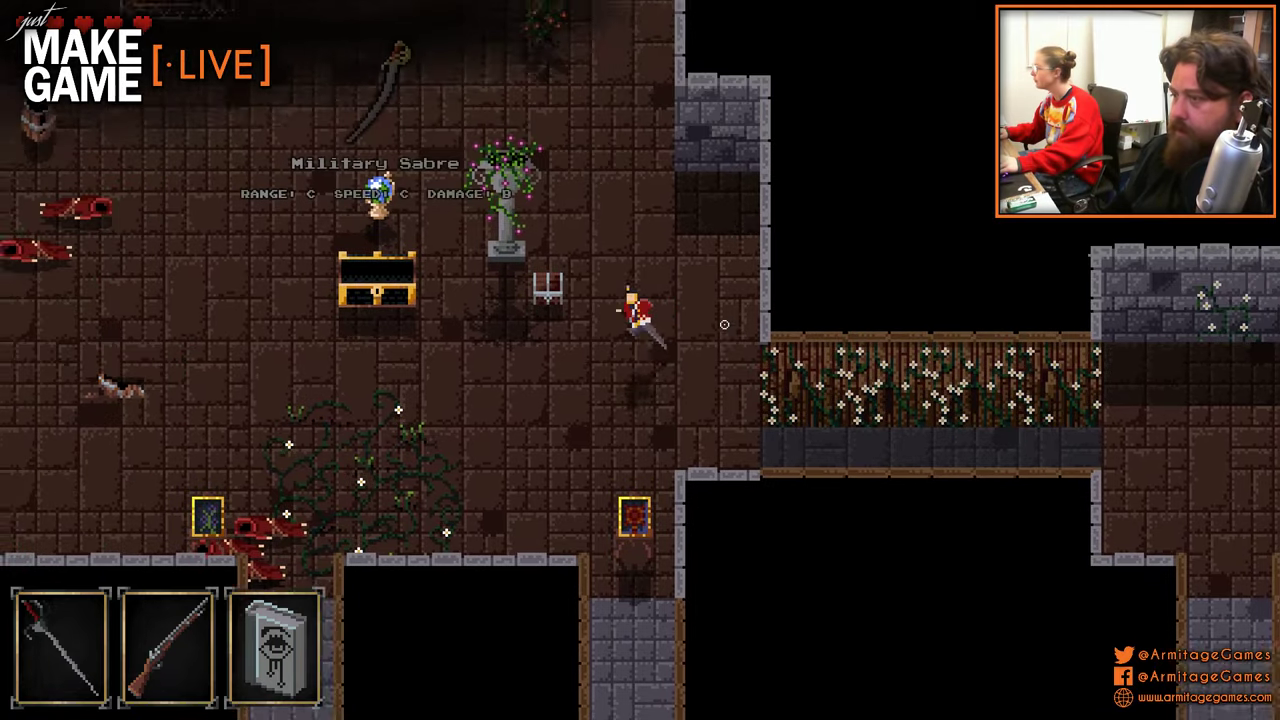
{"action": "key", "text": "w"}
{"action": "key", "text": "a"}
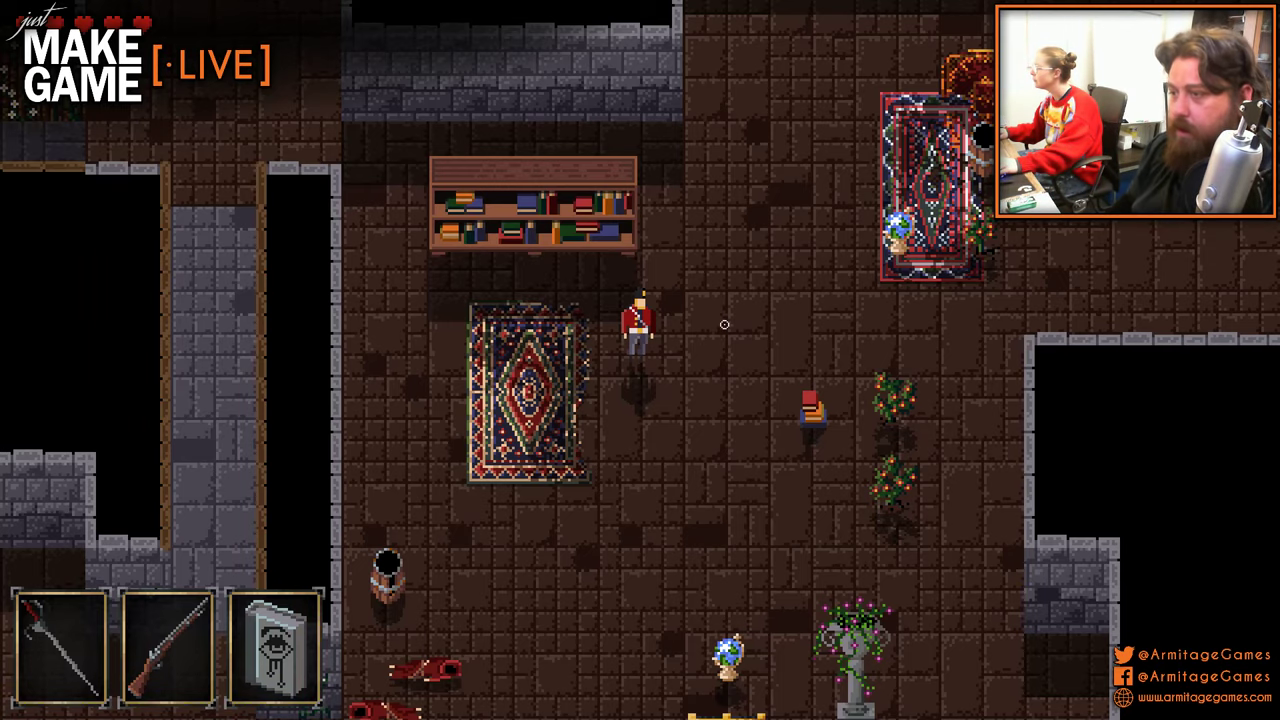
- Walk northeast past the overlapping carpets and around west onto the stone wall ledge behind the bookshelf
{"action": "key", "text": "w"}
{"action": "key", "text": "d"}
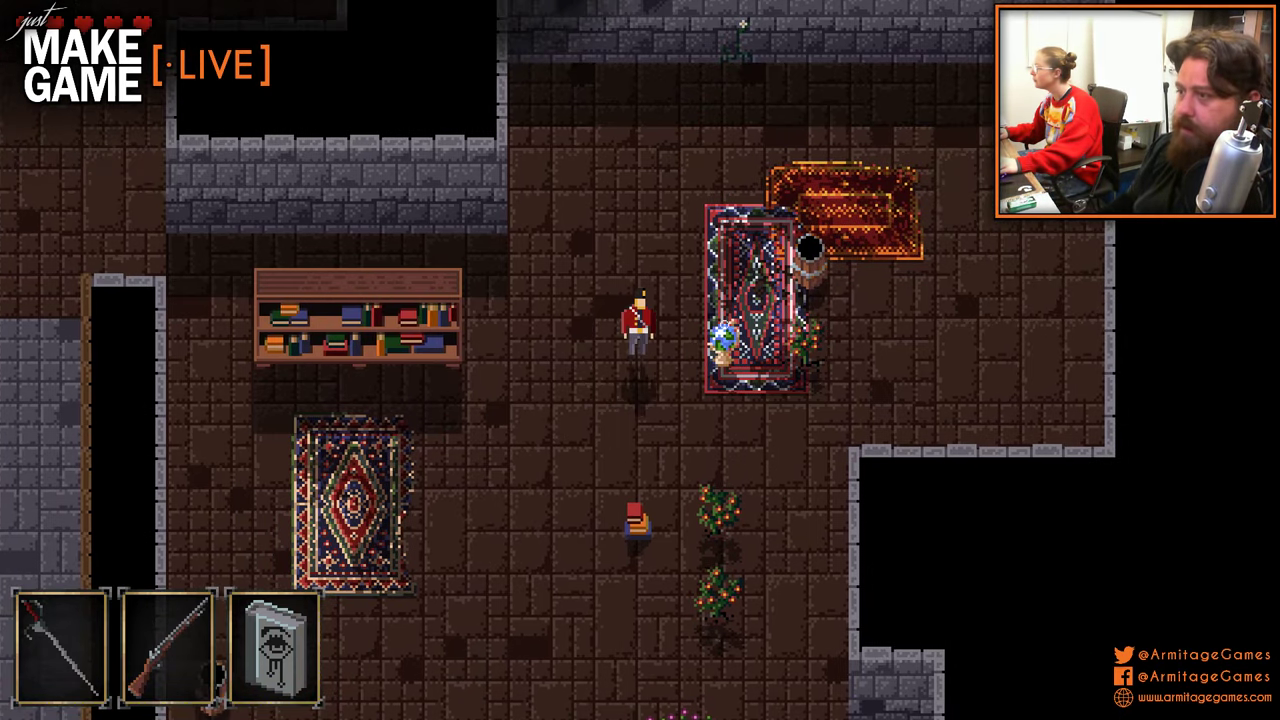
{"action": "key", "text": "w+a"}
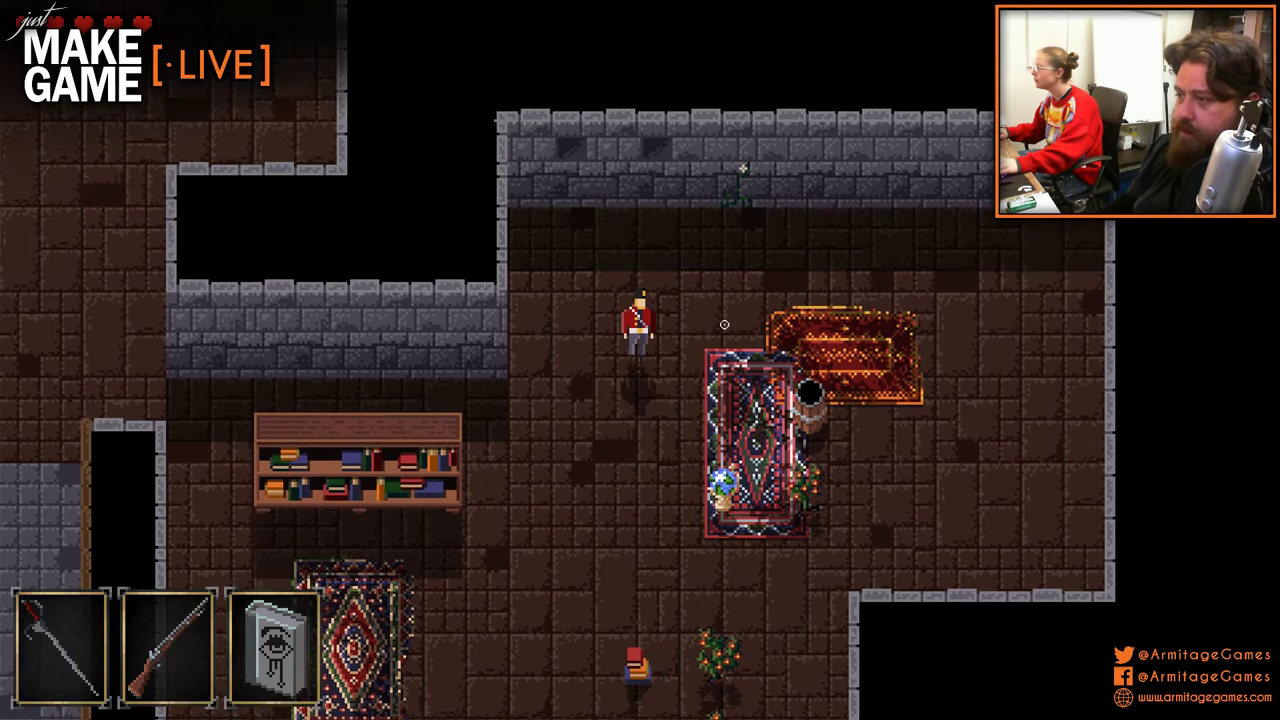
{"action": "key", "text": "w"}
{"action": "key", "text": "a"}
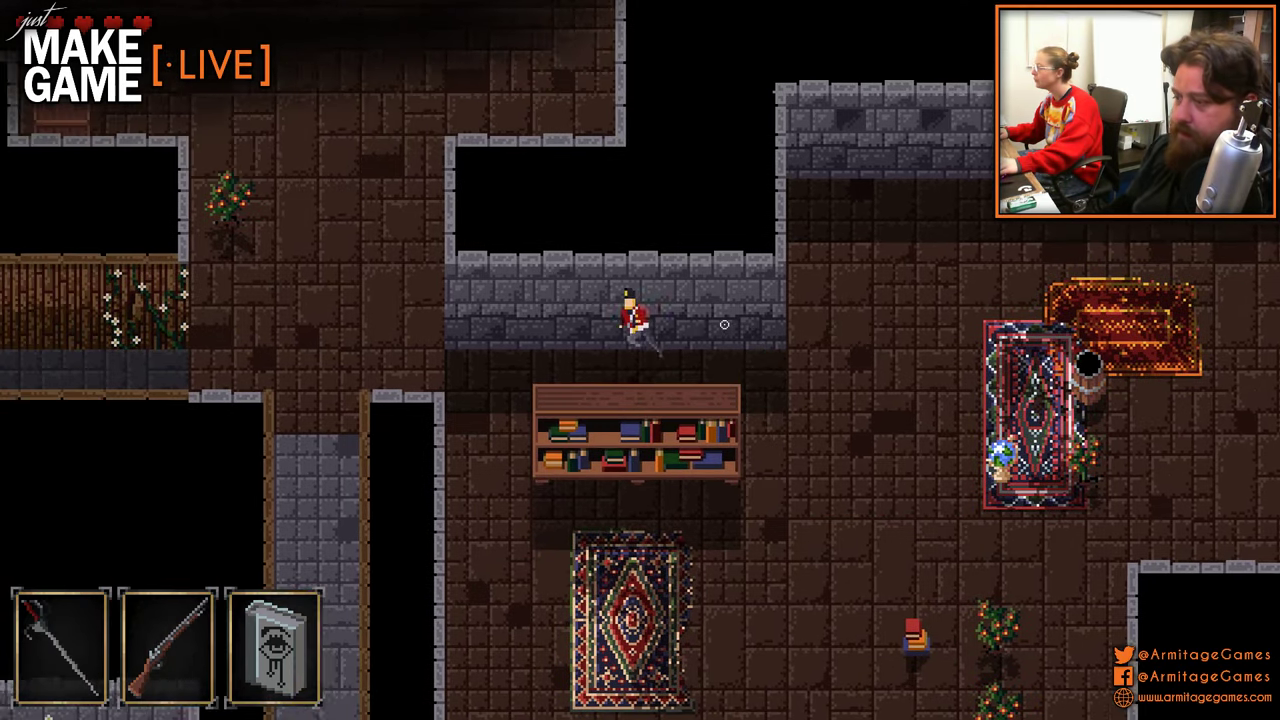
- Walk south to the bodies below the barrel and quit the running game
{"action": "key", "text": "s"}
{"action": "key", "text": "s"}
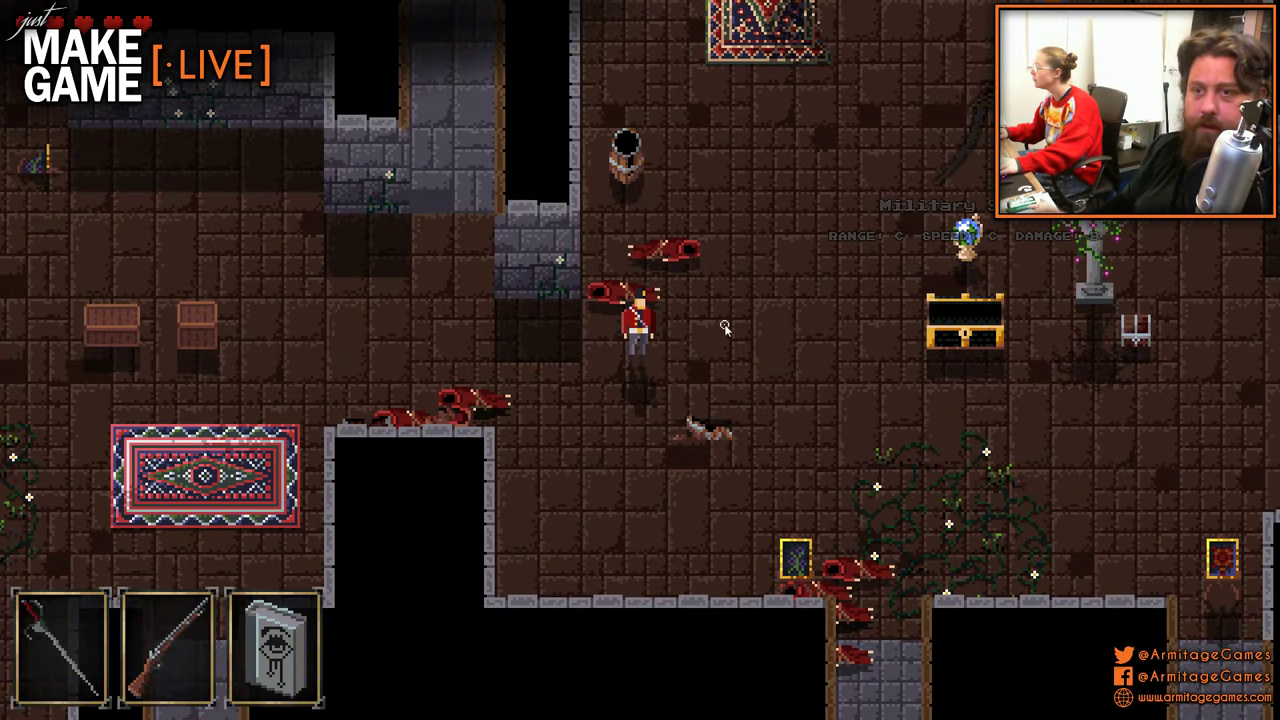
{"action": "key", "text": "Escape"}
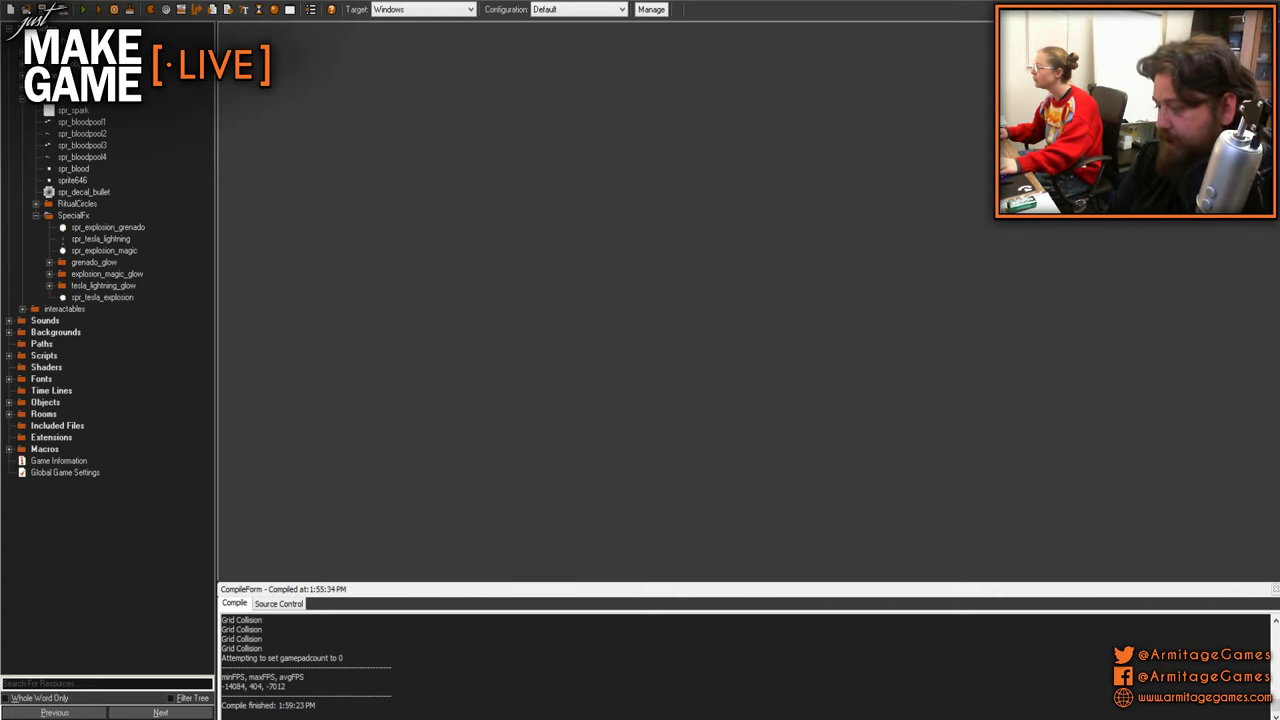
- Switch to Pyxel Edit and create a single image document 150 pixels wide and 150 pixels high
{"action": "key", "text": "alt+Tab"}
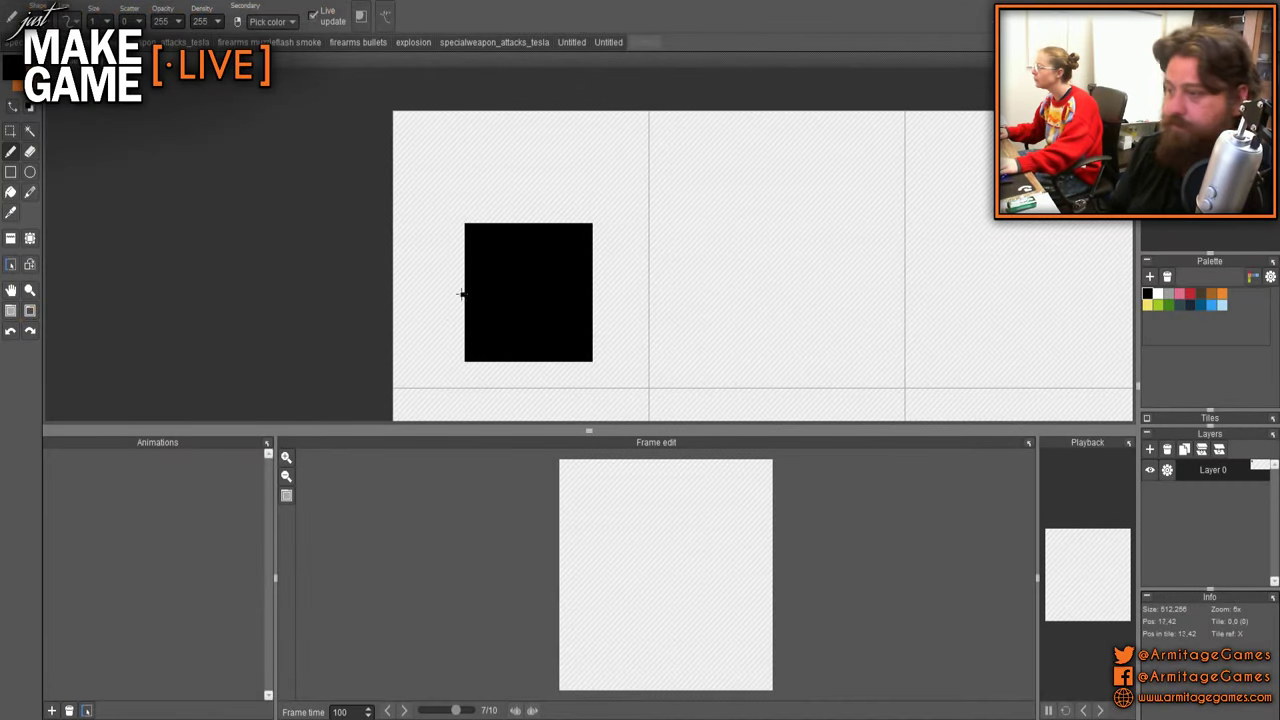
{"action": "left_click_drag", "start_coordinate": [457, 274], "coordinate": [341, 242]}
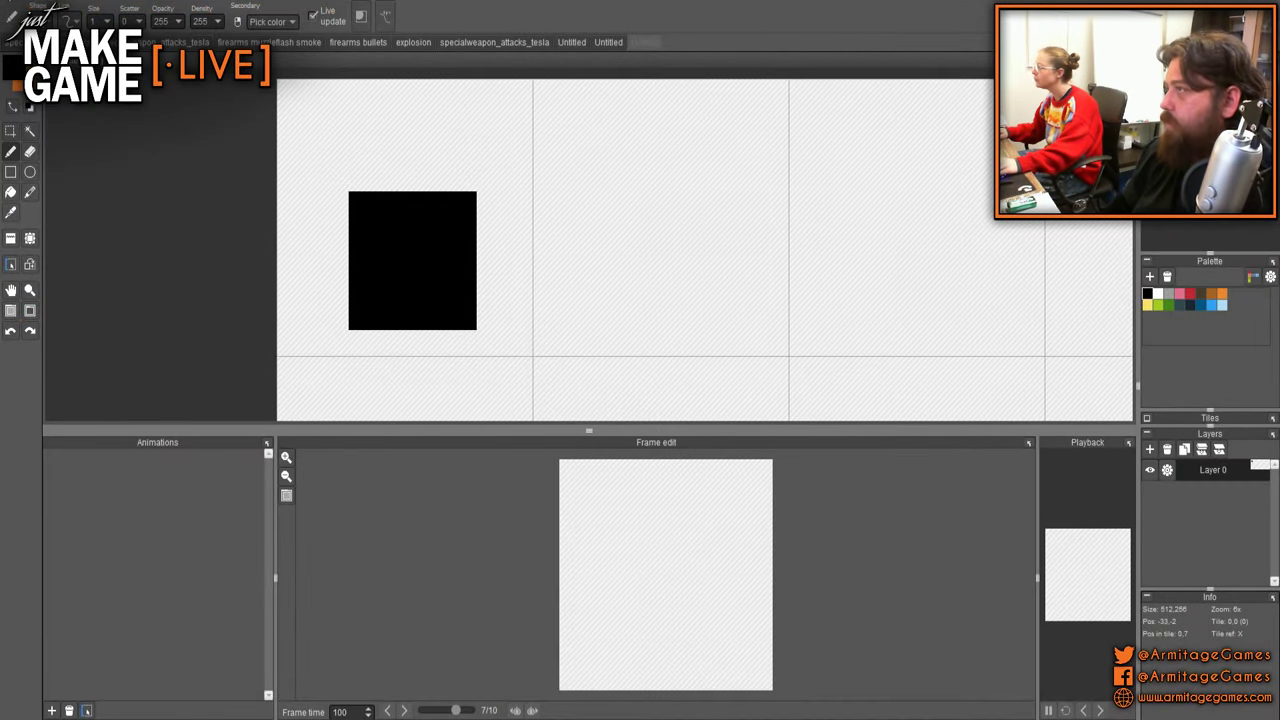
{"action": "key", "text": "ctrl+n"}
{"action": "left_click", "coordinate": [683, 274]}
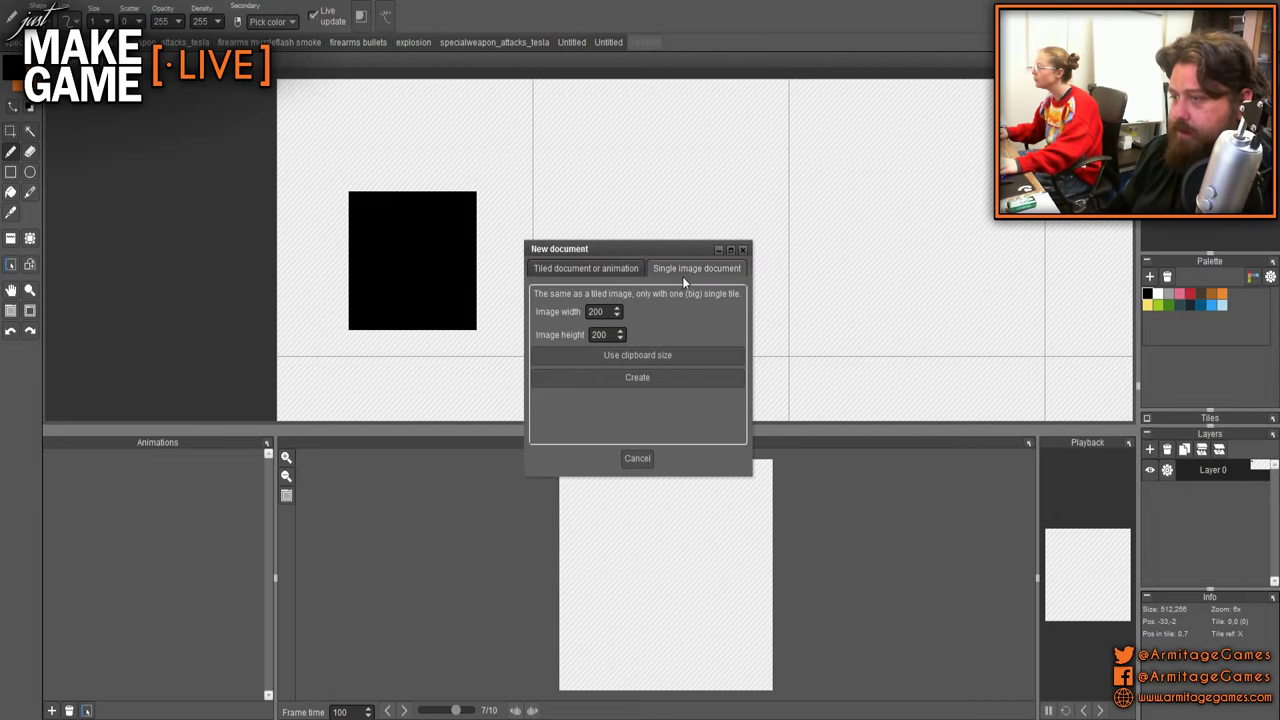
{"action": "double_click", "coordinate": [605, 312]}
{"action": "type", "text": "150"}
{"action": "key", "text": "Tab"}
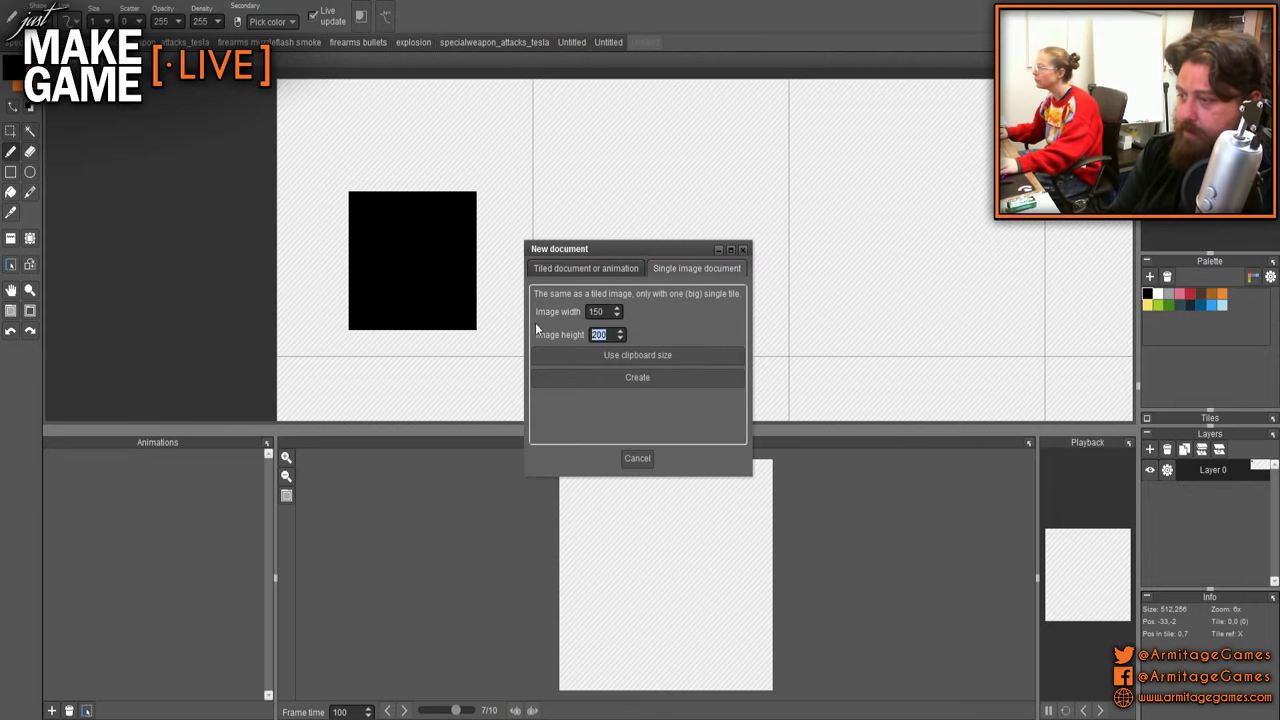
{"action": "left_click", "coordinate": [647, 377]}
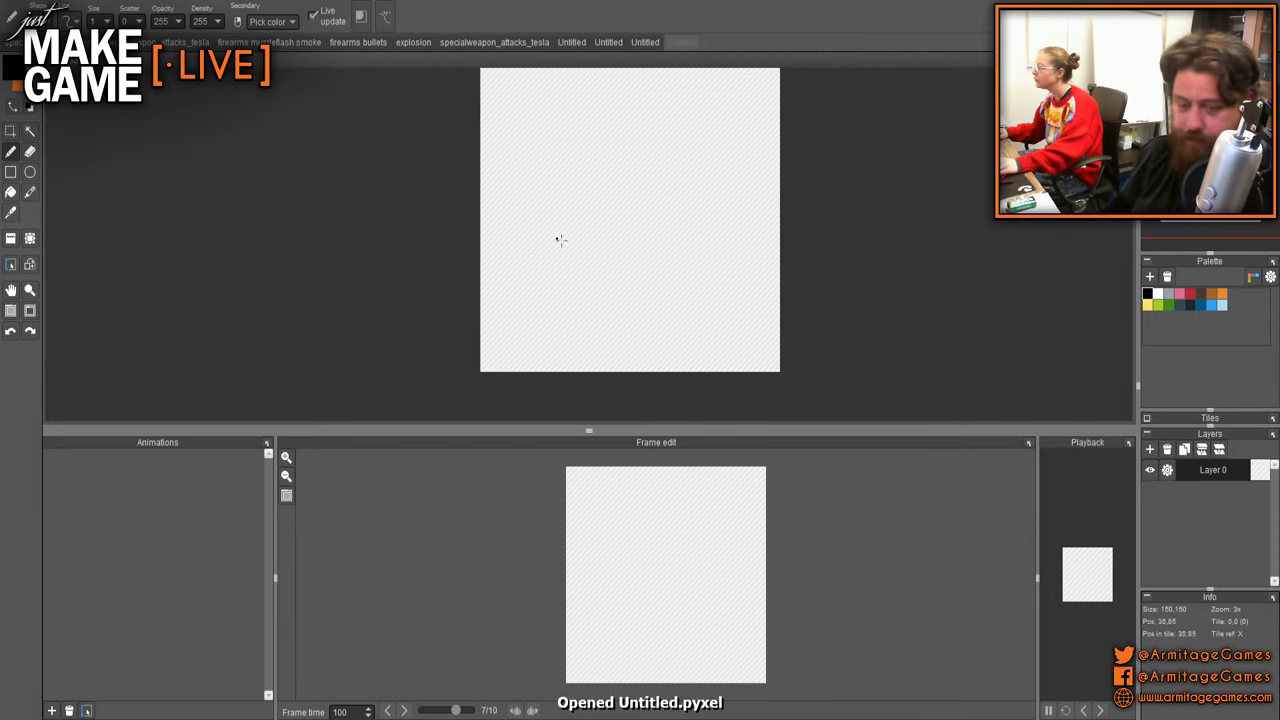
- Paste the soldier sprite into the left part of the 150-pixel canvas and close its 32-pixel source document
{"action": "scroll", "coordinate": [611, 230], "scroll_direction": "up", "scroll_amount": 3}
{"action": "scroll", "coordinate": [657, 243], "scroll_direction": "down", "scroll_amount": 1}
{"action": "left_click_drag", "start_coordinate": [614, 271], "coordinate": [426, 208]}
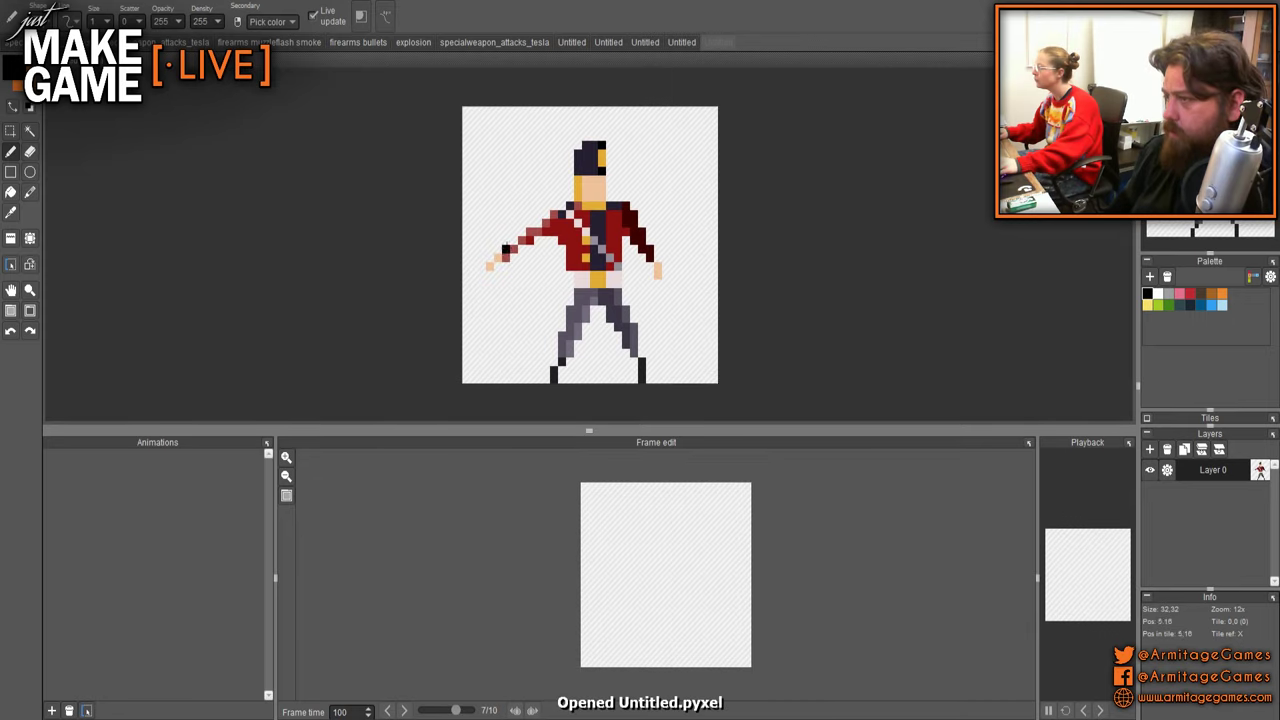
{"action": "left_click", "coordinate": [676, 42]}
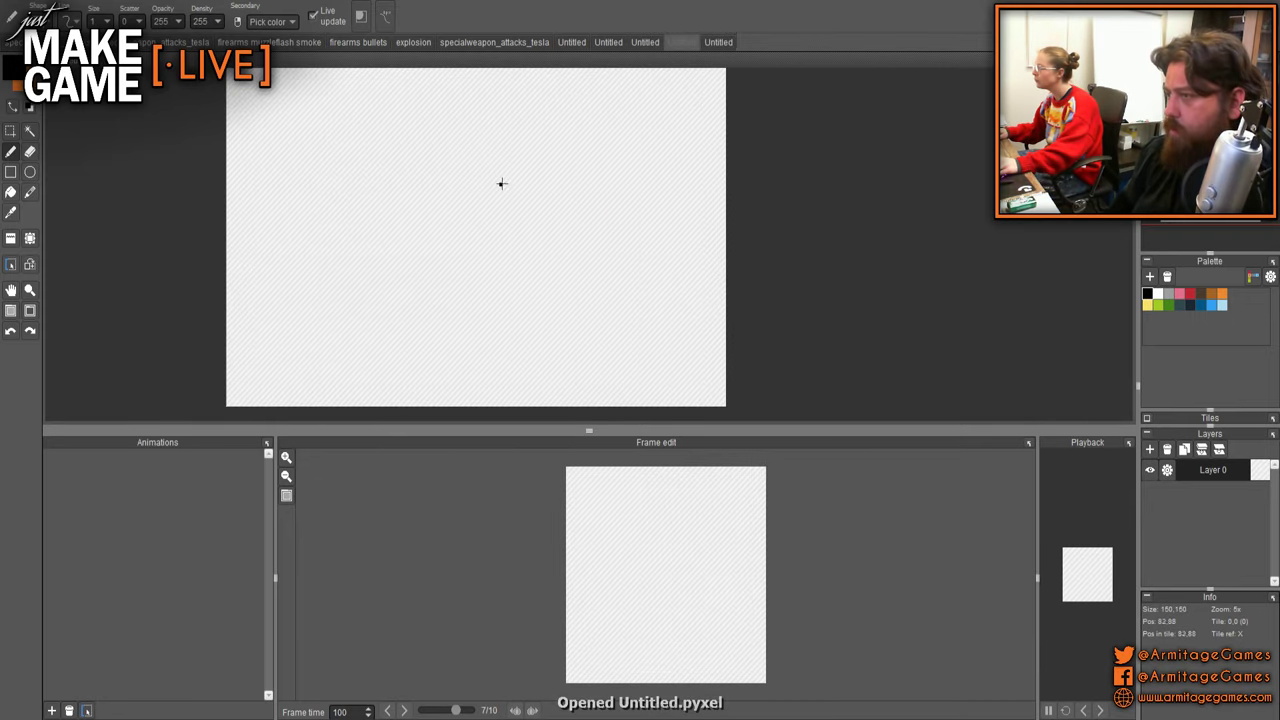
{"action": "key", "text": "ctrl+v"}
{"action": "left_click_drag", "start_coordinate": [620, 230], "coordinate": [356, 239]}
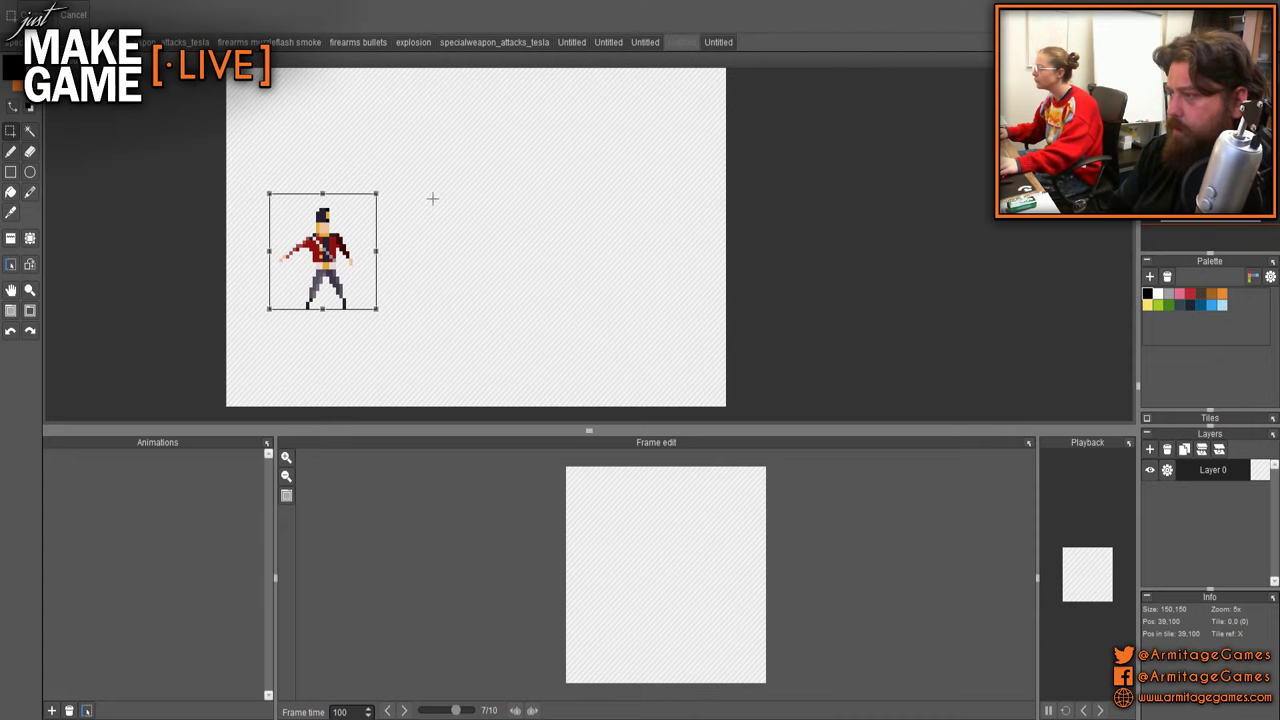
{"action": "left_click", "coordinate": [723, 43]}
{"action": "key", "text": "ctrl+w"}
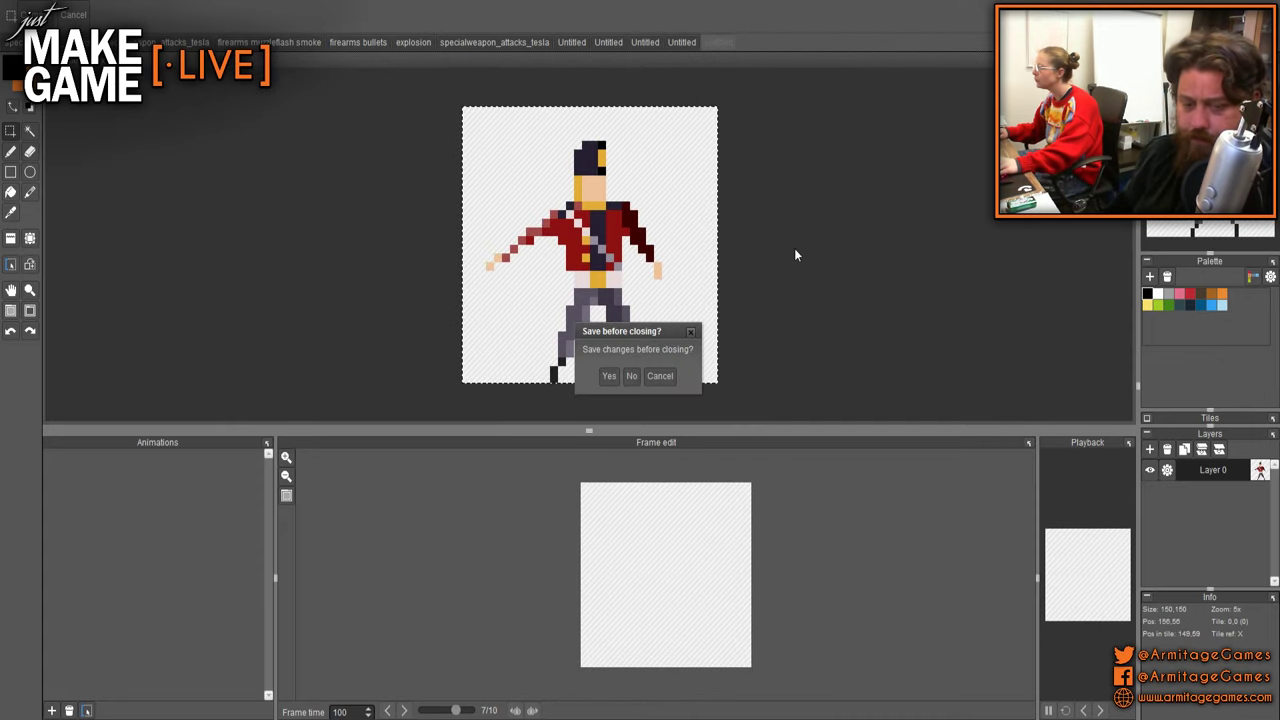
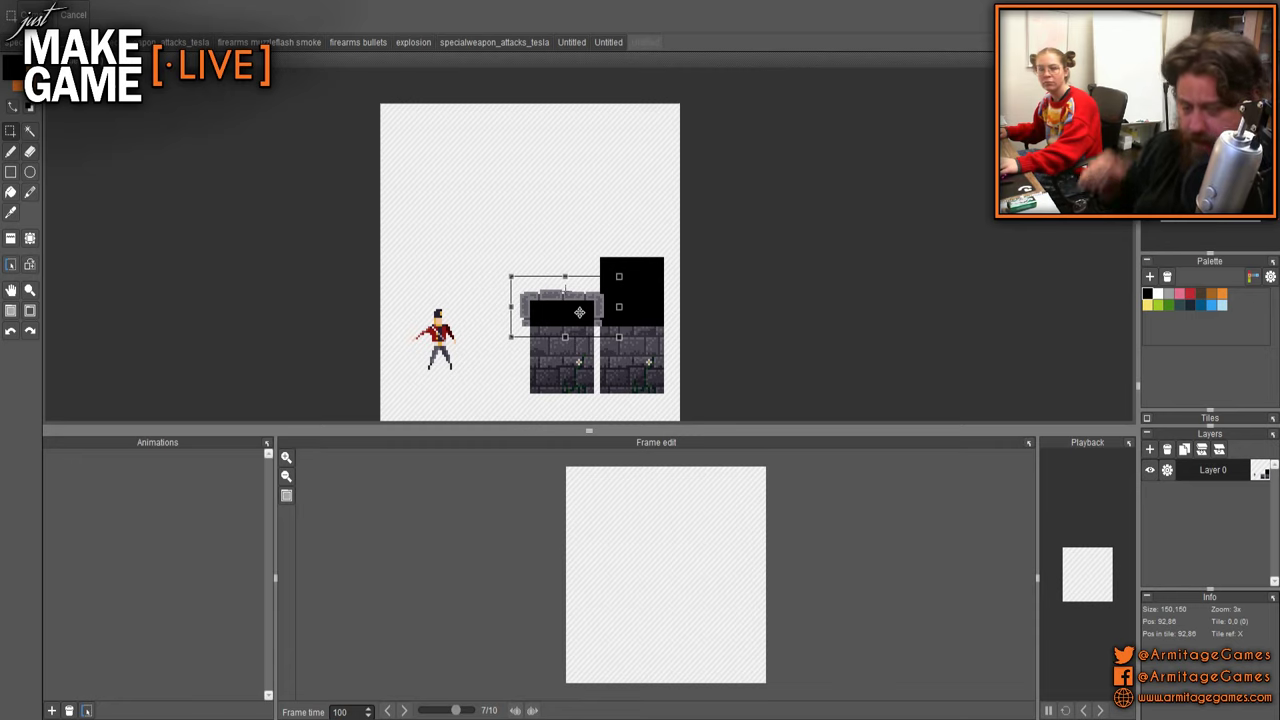
- Align the floating stone wall-top piece directly above the left brick wall tile and apply its placement
{"action": "scroll", "coordinate": [580, 312], "scroll_direction": "up", "scroll_amount": 2}
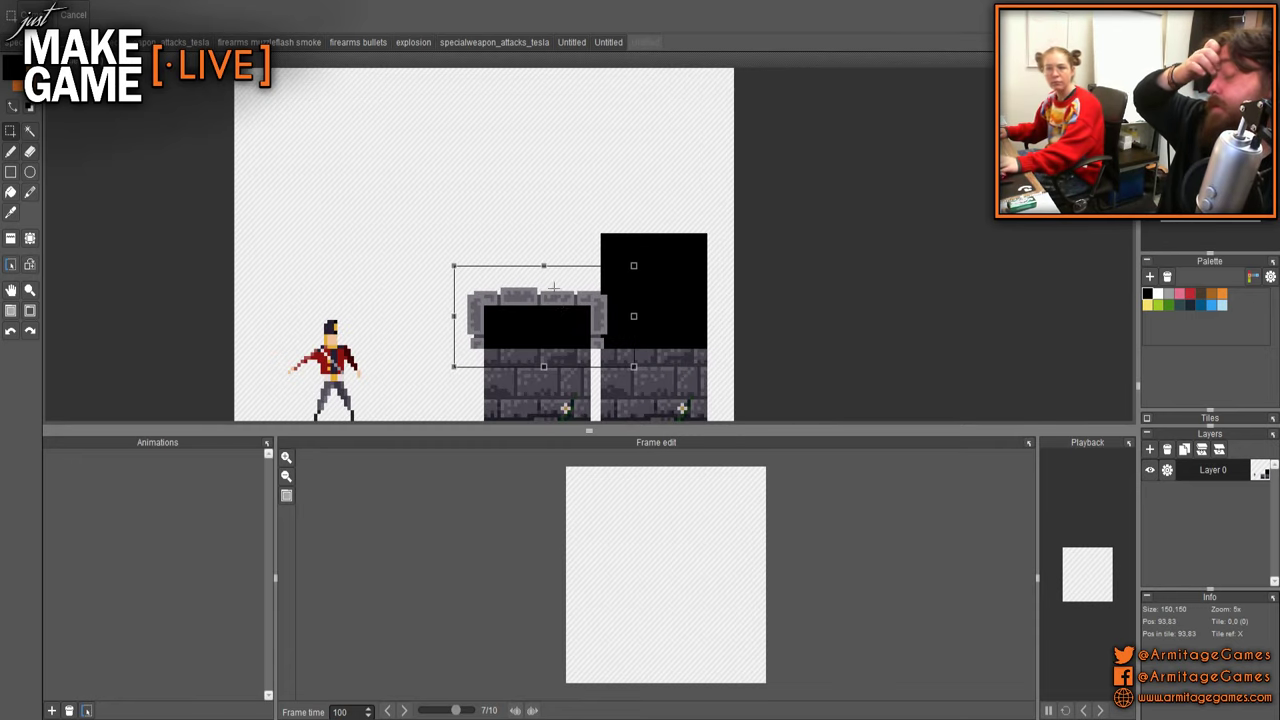
{"action": "scroll", "coordinate": [544, 290], "scroll_direction": "up", "scroll_amount": 3}
{"action": "left_click_drag", "start_coordinate": [566, 226], "coordinate": [566, 156]}
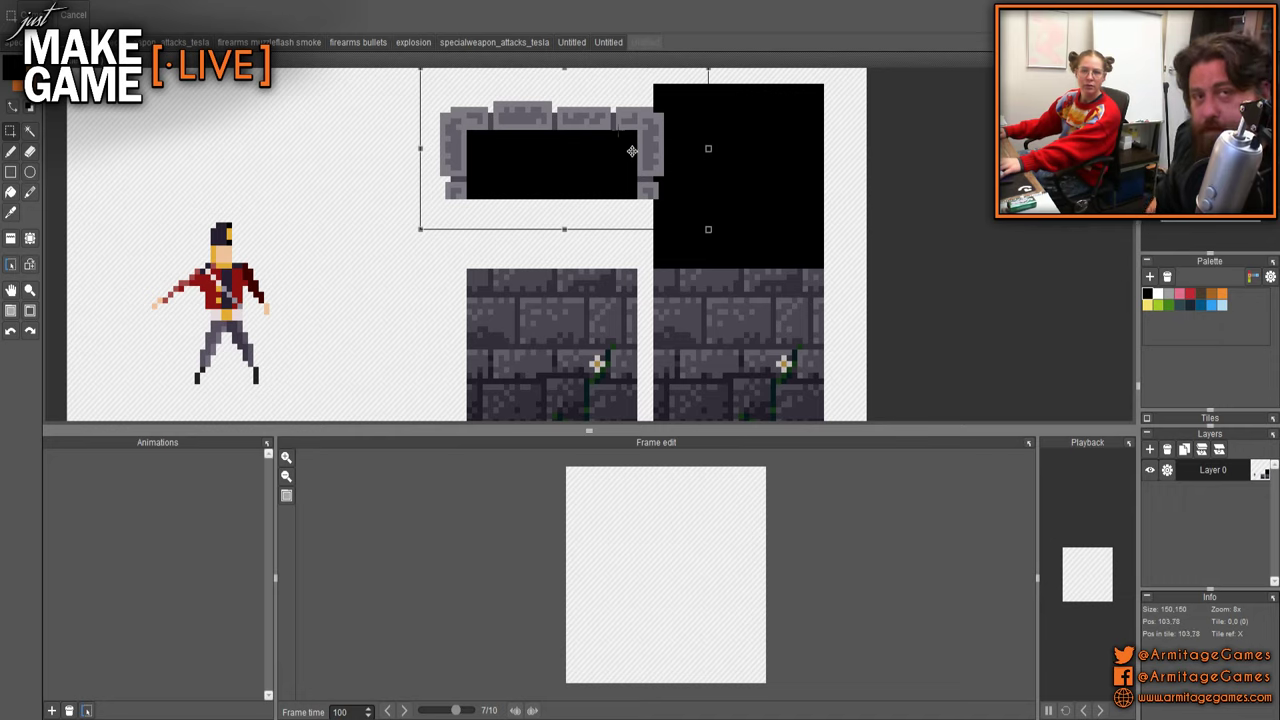
{"action": "mouse_move", "coordinate": [594, 171]}
{"action": "left_mouse_down"}
{"action": "mouse_move", "coordinate": [580, 211]}
{"action": "mouse_move", "coordinate": [590, 227]}
{"action": "mouse_move", "coordinate": [593, 158]}
{"action": "mouse_move", "coordinate": [593, 191]}
{"action": "left_mouse_up"}
{"action": "left_click_drag", "start_coordinate": [579, 137], "coordinate": [579, 177]}
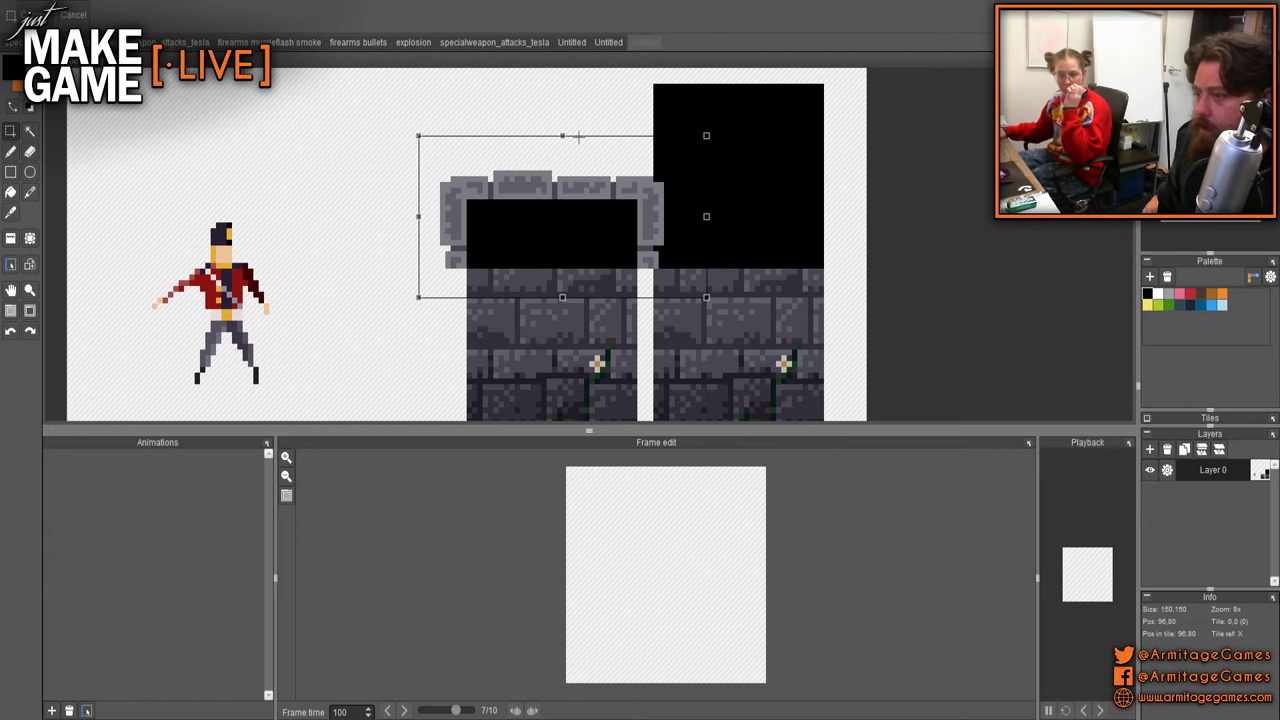
{"action": "key", "text": "Return"}
{"action": "left_click_drag", "start_coordinate": [648, 324], "coordinate": [634, 214]}
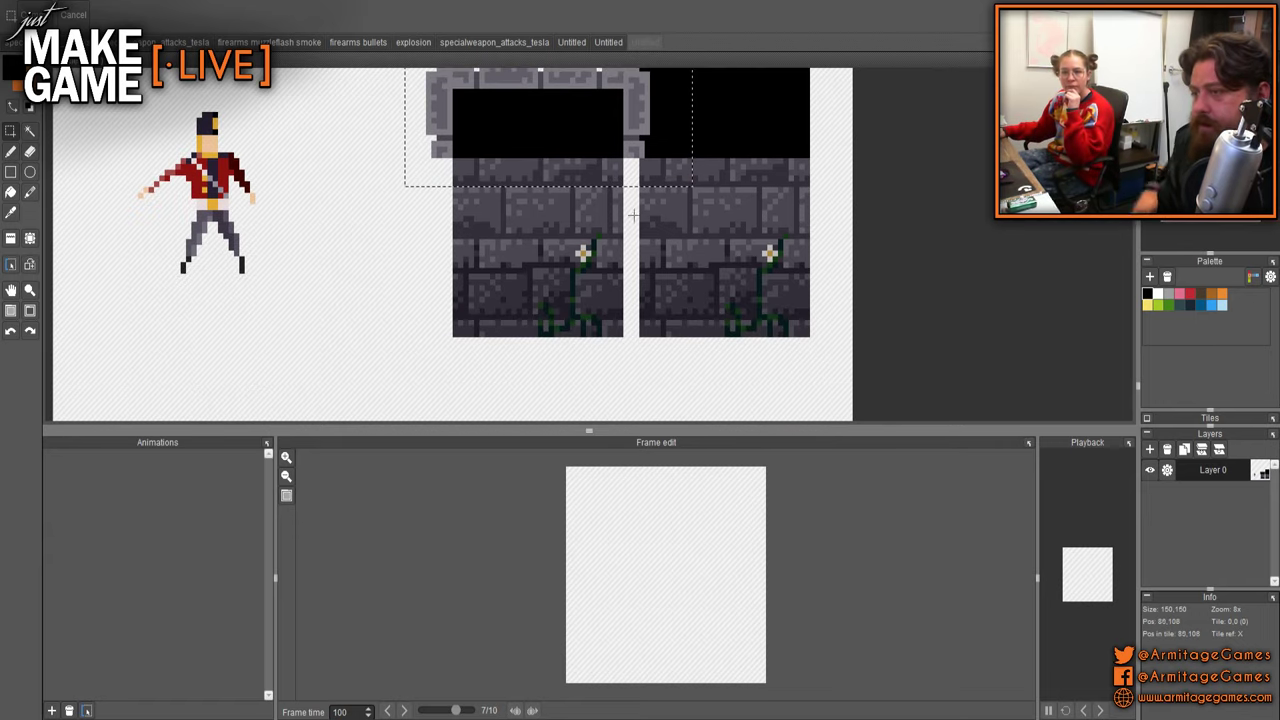
- Clear the selection and set up the pen with red and a size of 16 pixels
{"action": "key", "text": "ctrl+d"}
{"action": "left_click", "coordinate": [1190, 296]}
{"action": "key", "text": "b"}
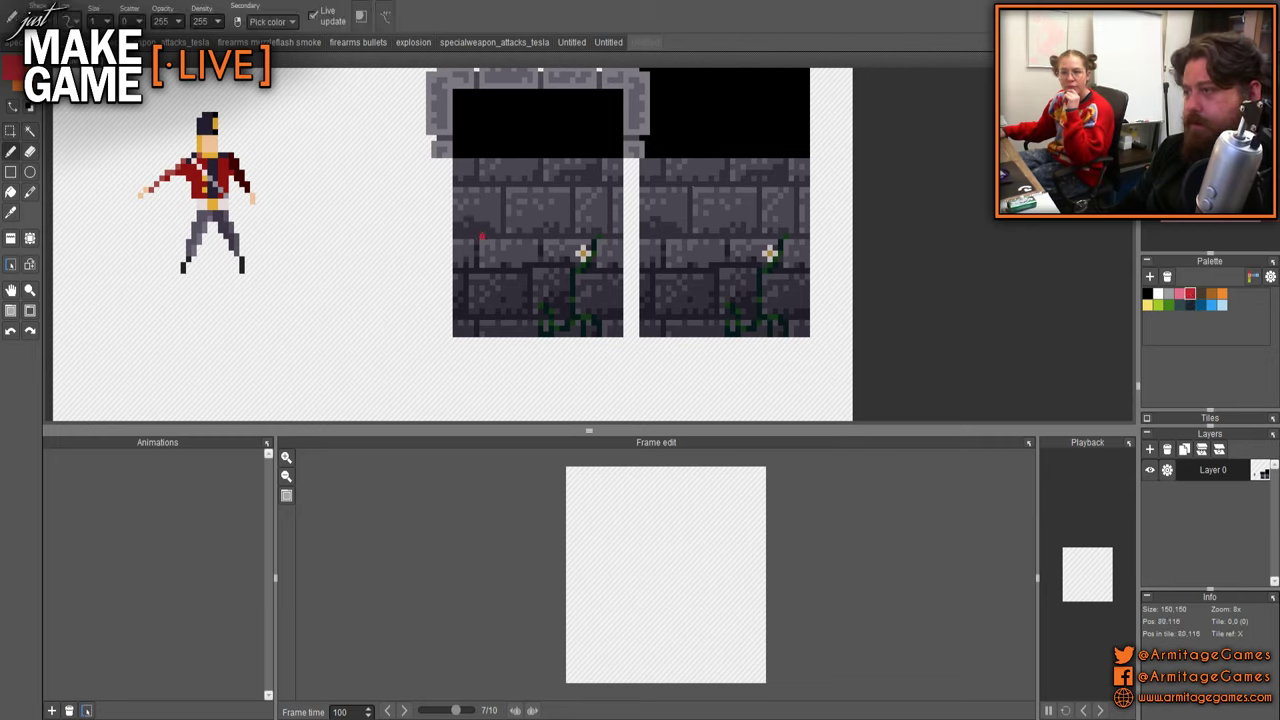
{"action": "scroll", "coordinate": [293, 240], "scroll_direction": "up", "scroll_amount": 15}
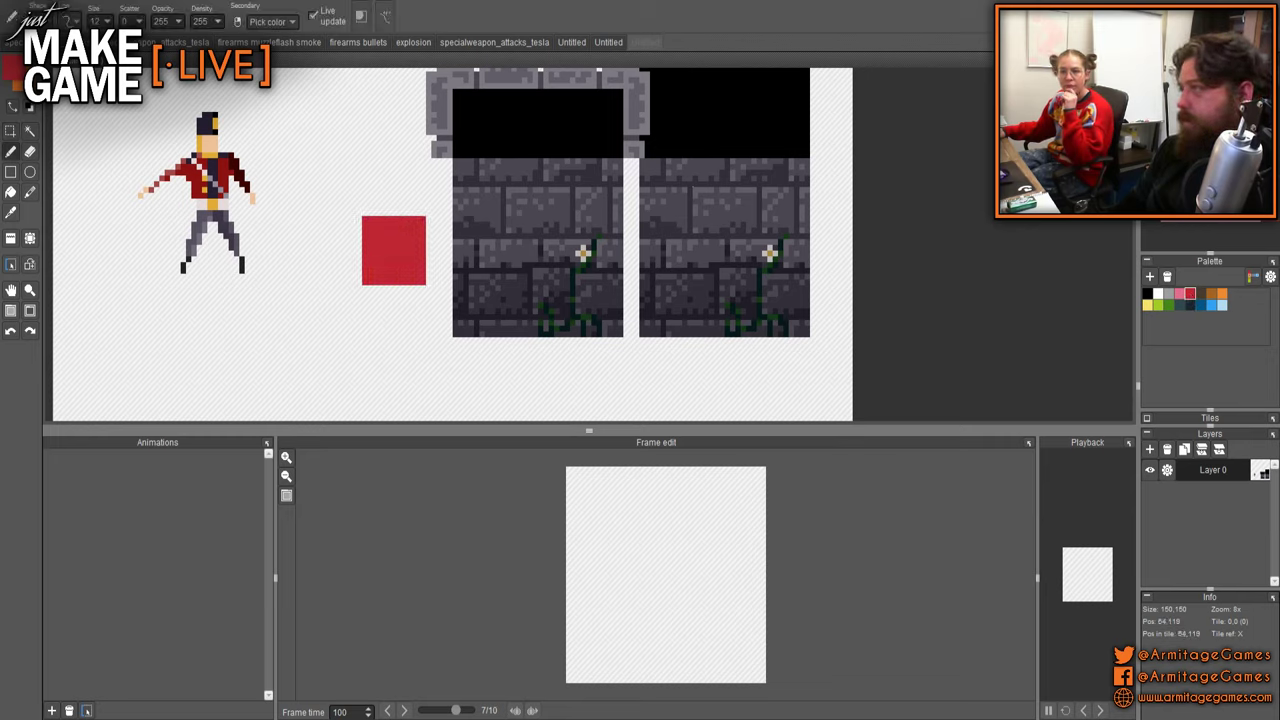
- Try covering the left brick wall tile with red 16-pixel pen strokes and undo them
{"action": "left_click_drag", "start_coordinate": [498, 293], "coordinate": [582, 293]}
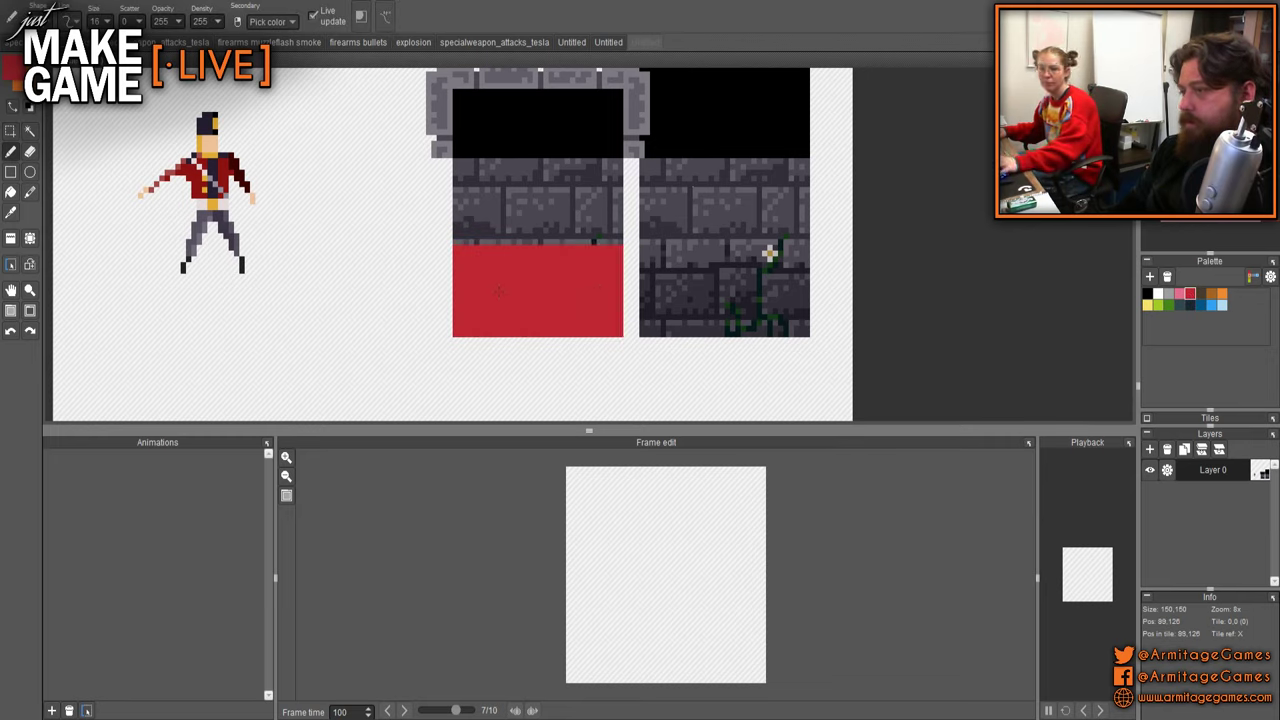
{"action": "scroll", "coordinate": [700, 289], "scroll_direction": "down", "scroll_amount": 4}
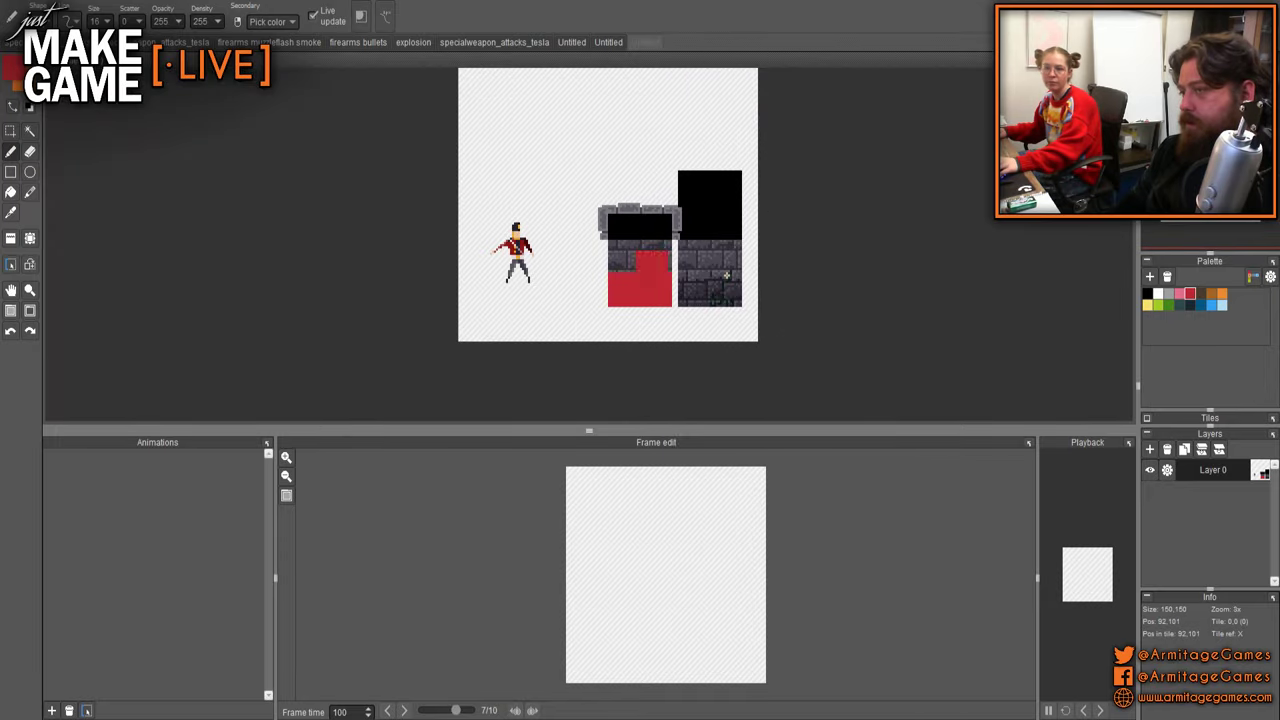
{"action": "key", "text": "ctrl+z"}
{"action": "mouse_move", "coordinate": [624, 258]}
{"action": "left_mouse_down"}
{"action": "mouse_move", "coordinate": [640, 290]}
{"action": "mouse_move", "coordinate": [655, 265]}
{"action": "left_mouse_up"}
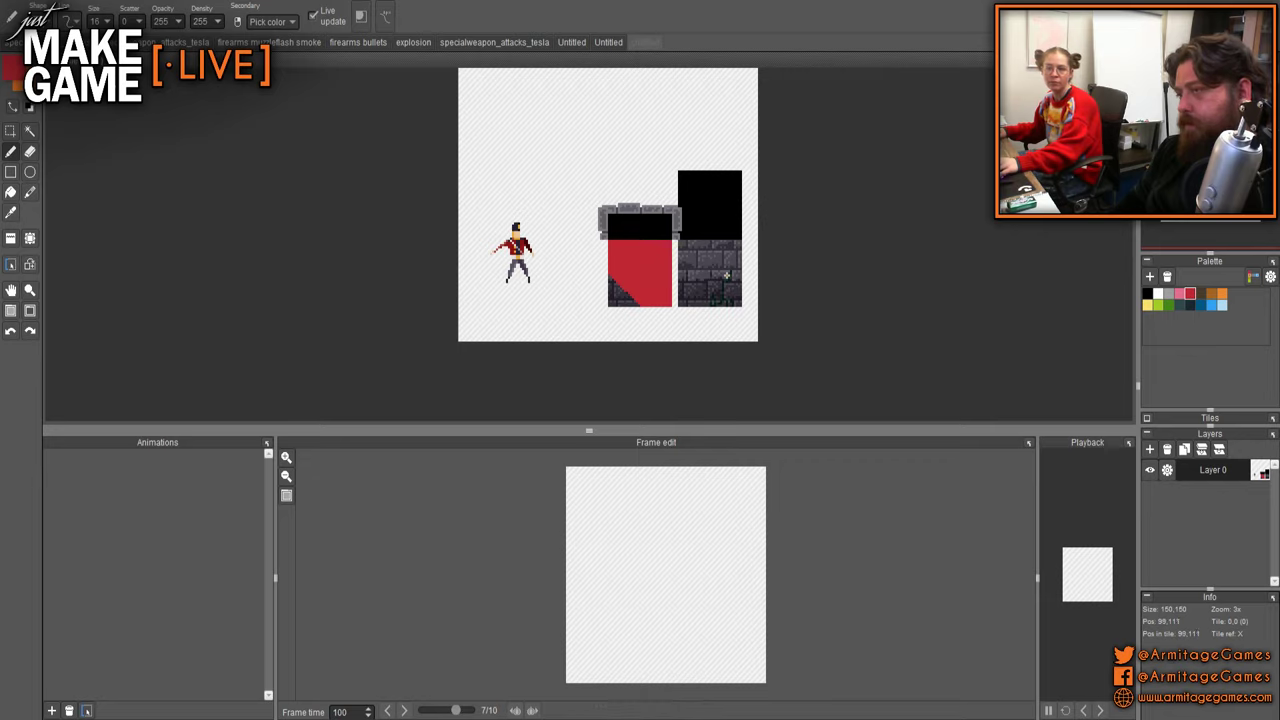
{"action": "key", "text": "ctrl+z"}
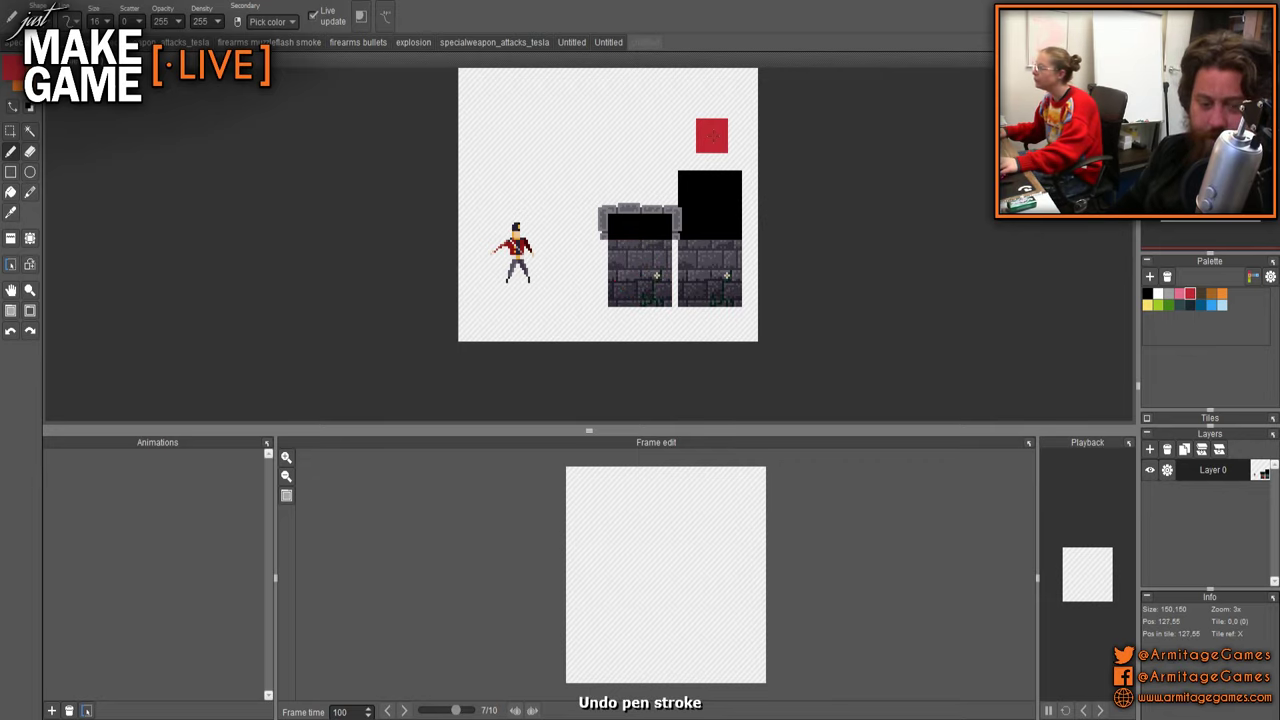
- Set the pen size to 32 pixels and stamp one red square on the empty canvas above the soldier
{"action": "scroll", "coordinate": [585, 208], "scroll_direction": "down", "scroll_amount": 1}
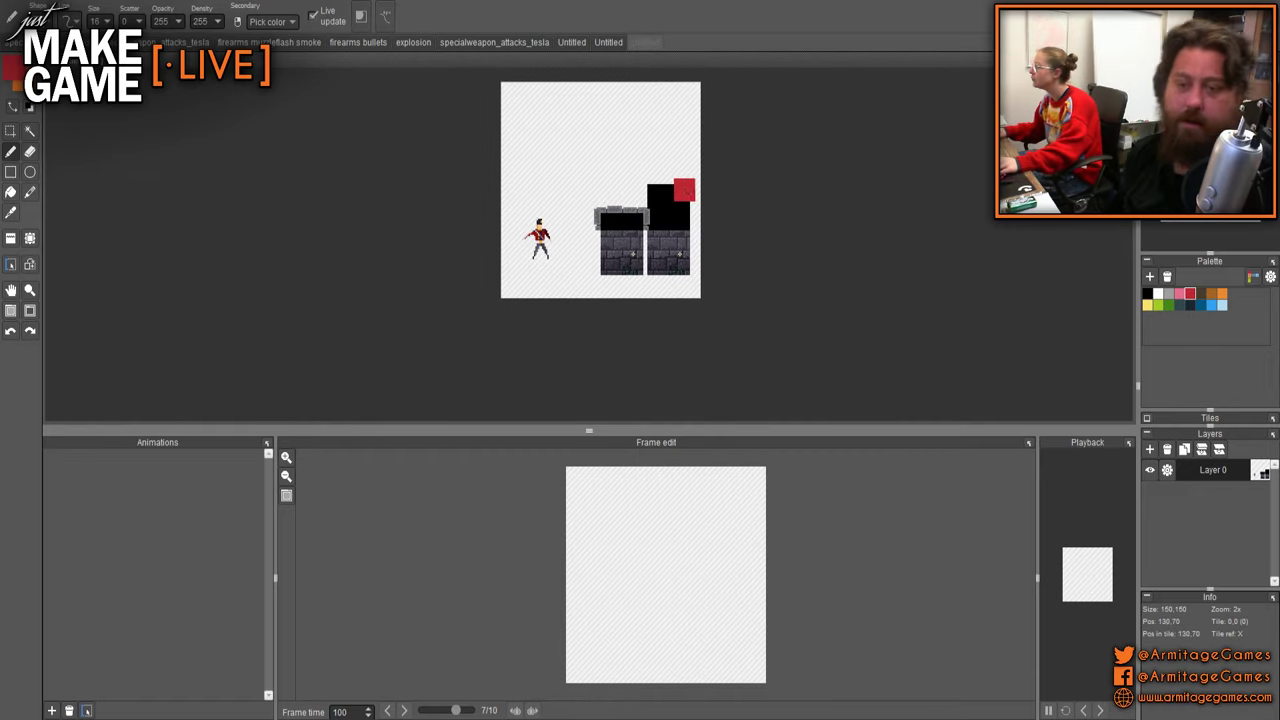
{"action": "scroll", "coordinate": [648, 157], "scroll_direction": "down", "scroll_amount": 15}
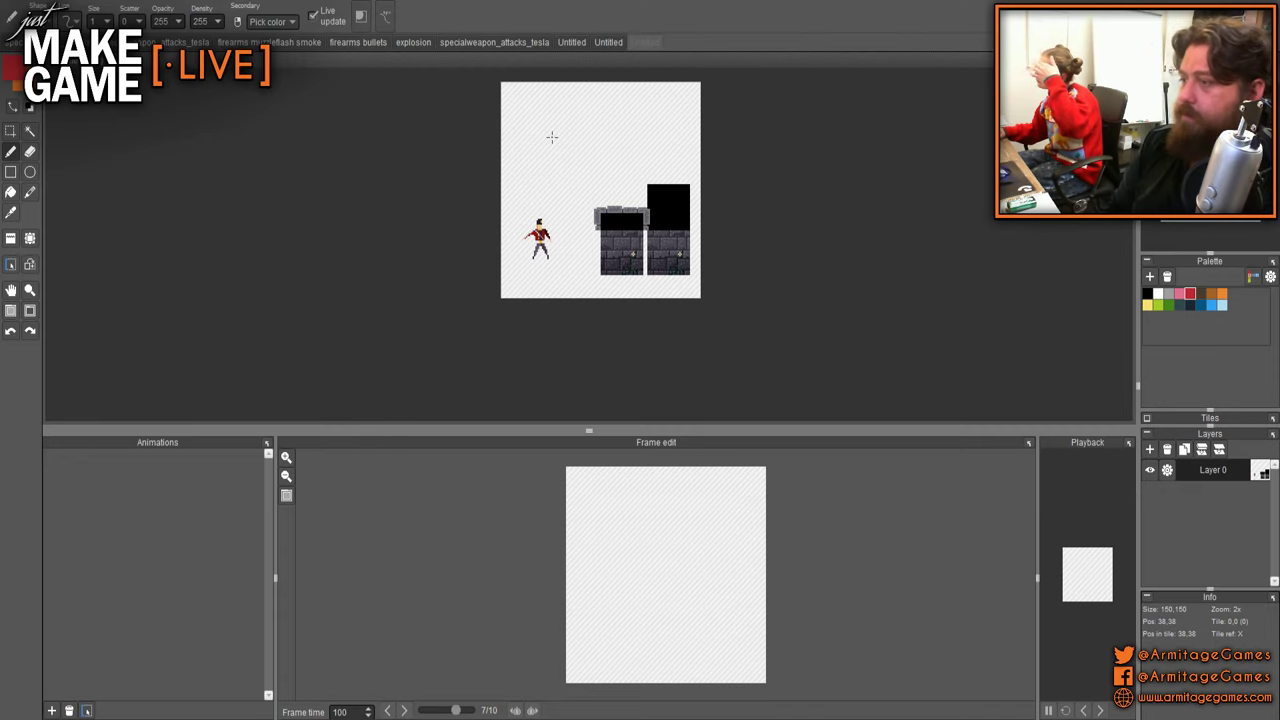
{"action": "scroll", "coordinate": [600, 162], "scroll_direction": "up", "scroll_amount": 4}
{"action": "scroll", "coordinate": [510, 208], "scroll_direction": "up", "scroll_amount": 10}
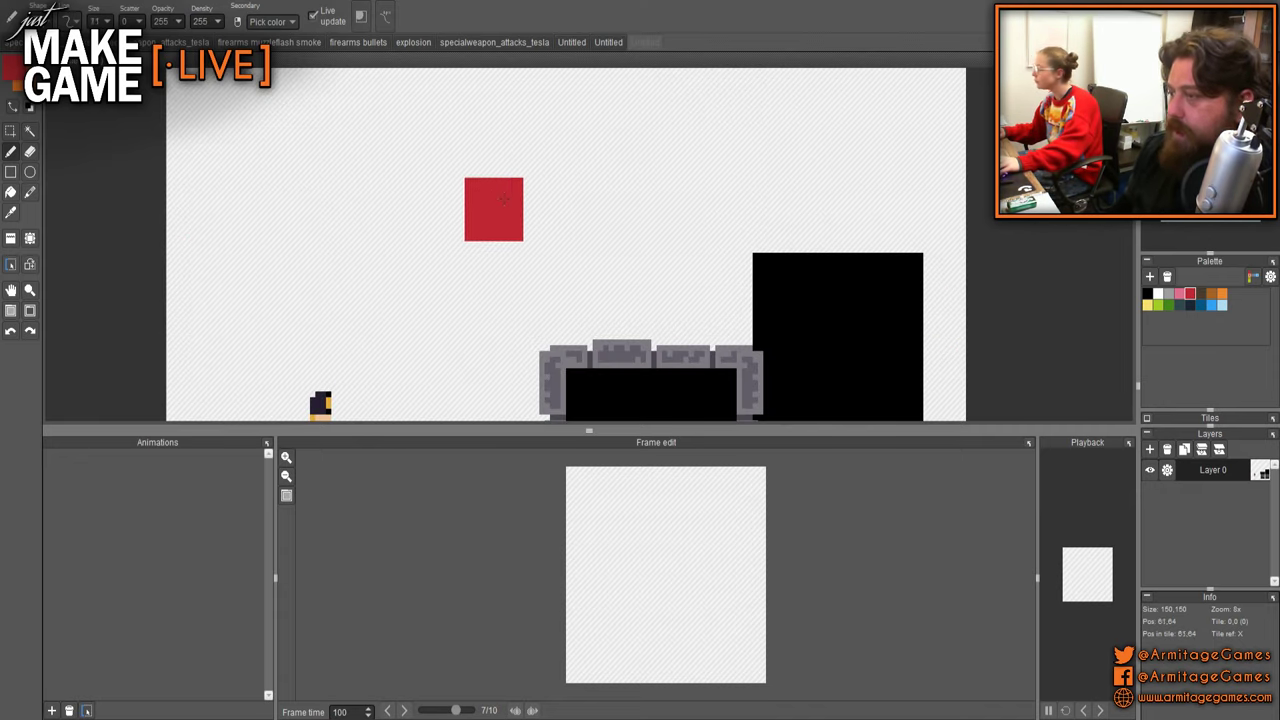
{"action": "scroll", "coordinate": [467, 215], "scroll_direction": "up", "scroll_amount": 10}
{"action": "scroll", "coordinate": [329, 218], "scroll_direction": "down", "scroll_amount": 6}
{"action": "scroll", "coordinate": [362, 216], "scroll_direction": "up", "scroll_amount": 10}
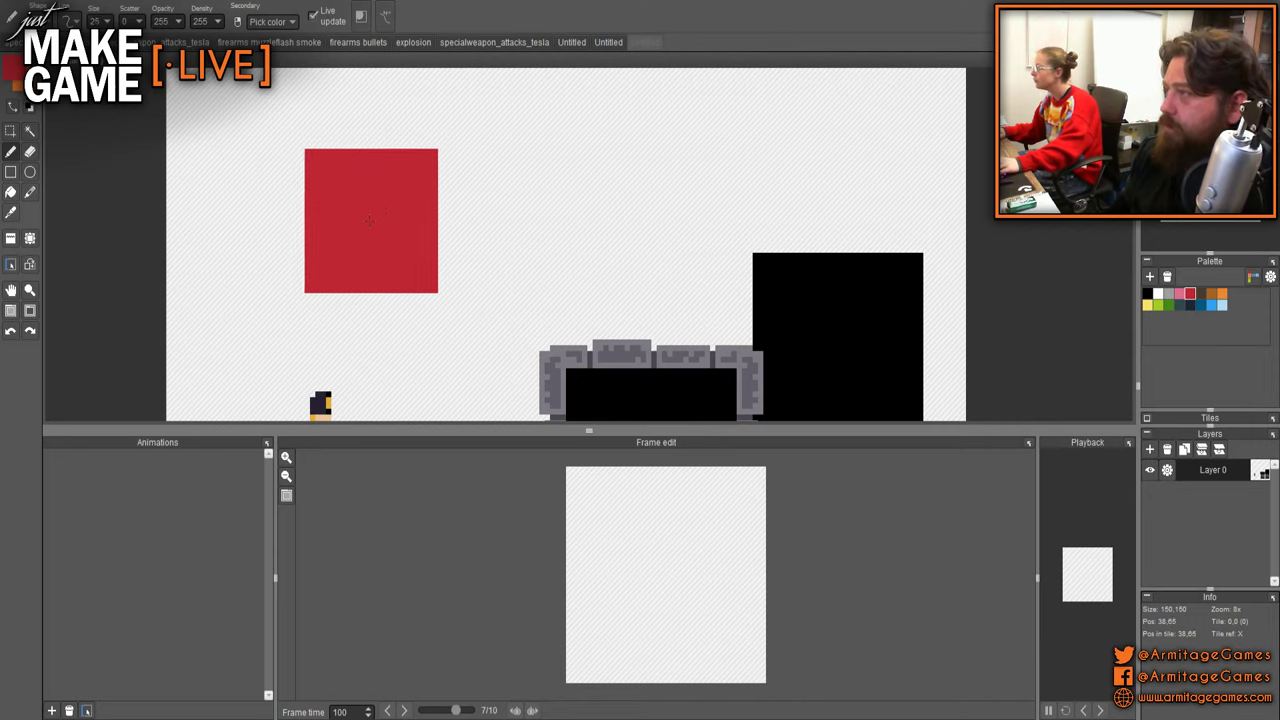
{"action": "scroll", "coordinate": [370, 220], "scroll_direction": "up", "scroll_amount": 2}
{"action": "left_click", "coordinate": [363, 217]}
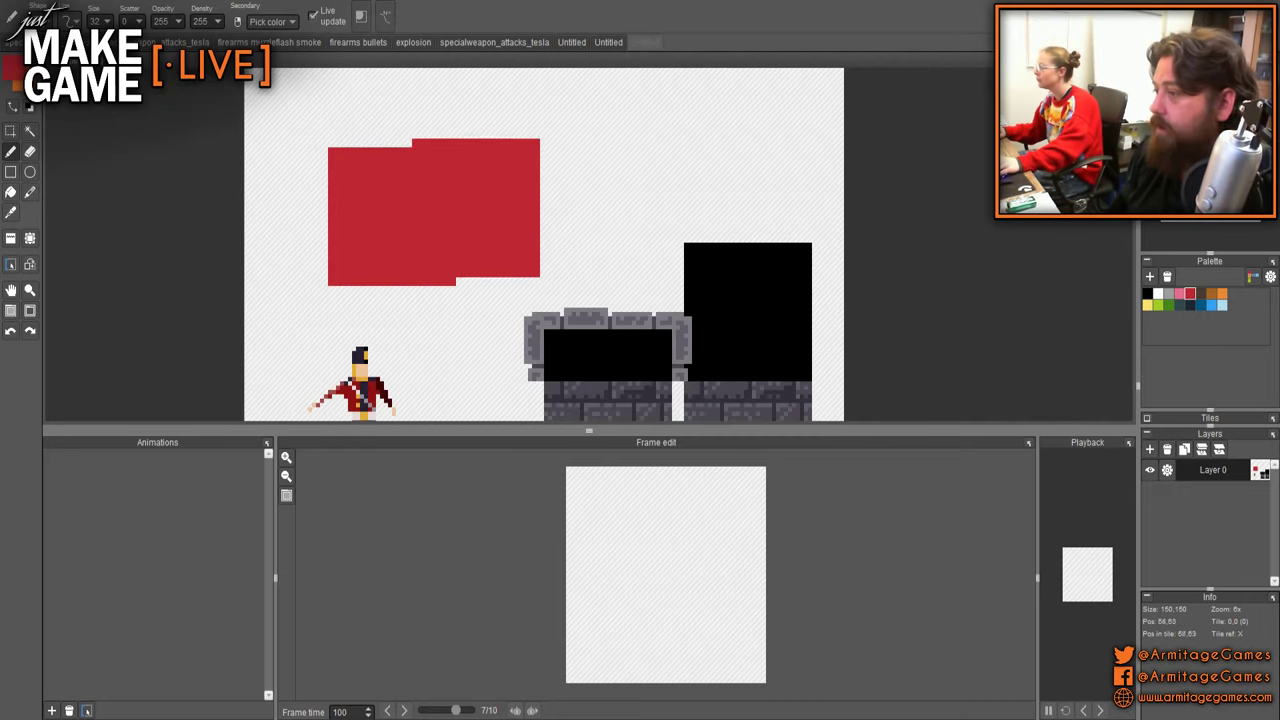
- Paint a green strip, 32 by 16 pixels, directly on top of the red square using a 16-pixel pen
{"action": "scroll", "coordinate": [516, 225], "scroll_direction": "down", "scroll_amount": 1}
{"action": "left_click_drag", "start_coordinate": [522, 240], "coordinate": [674, 320]}
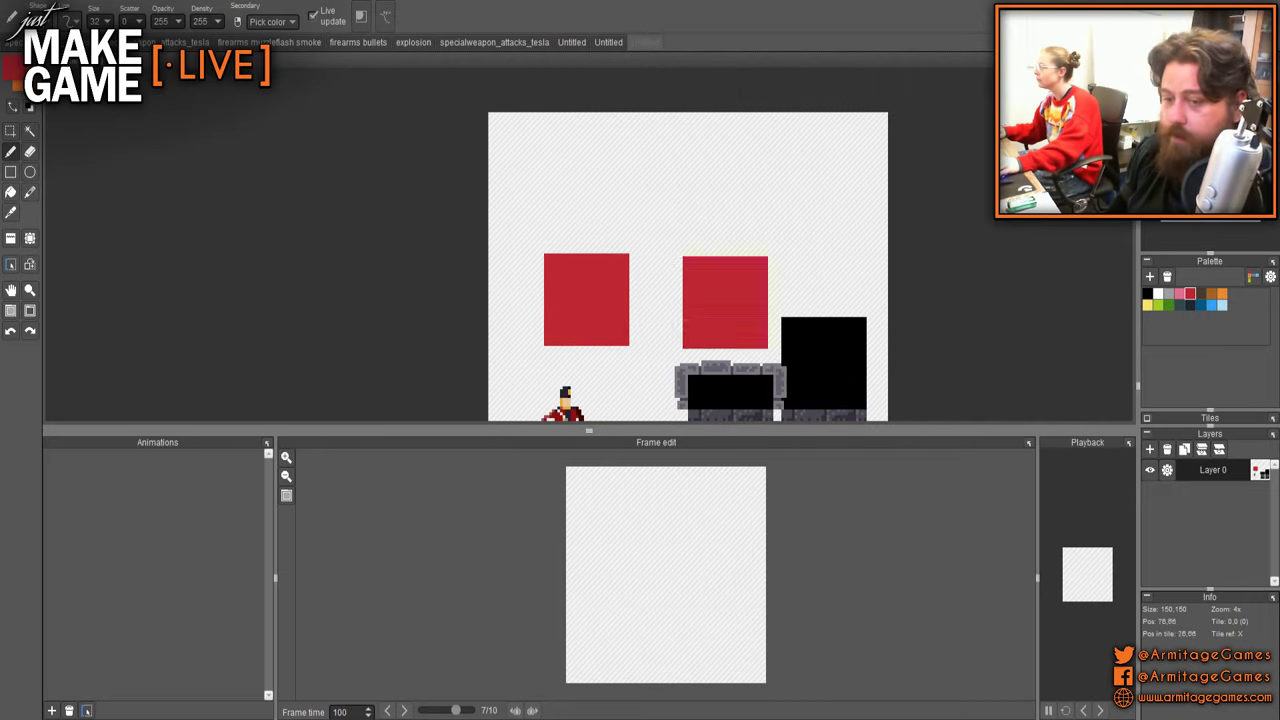
{"action": "left_click", "coordinate": [1165, 305]}
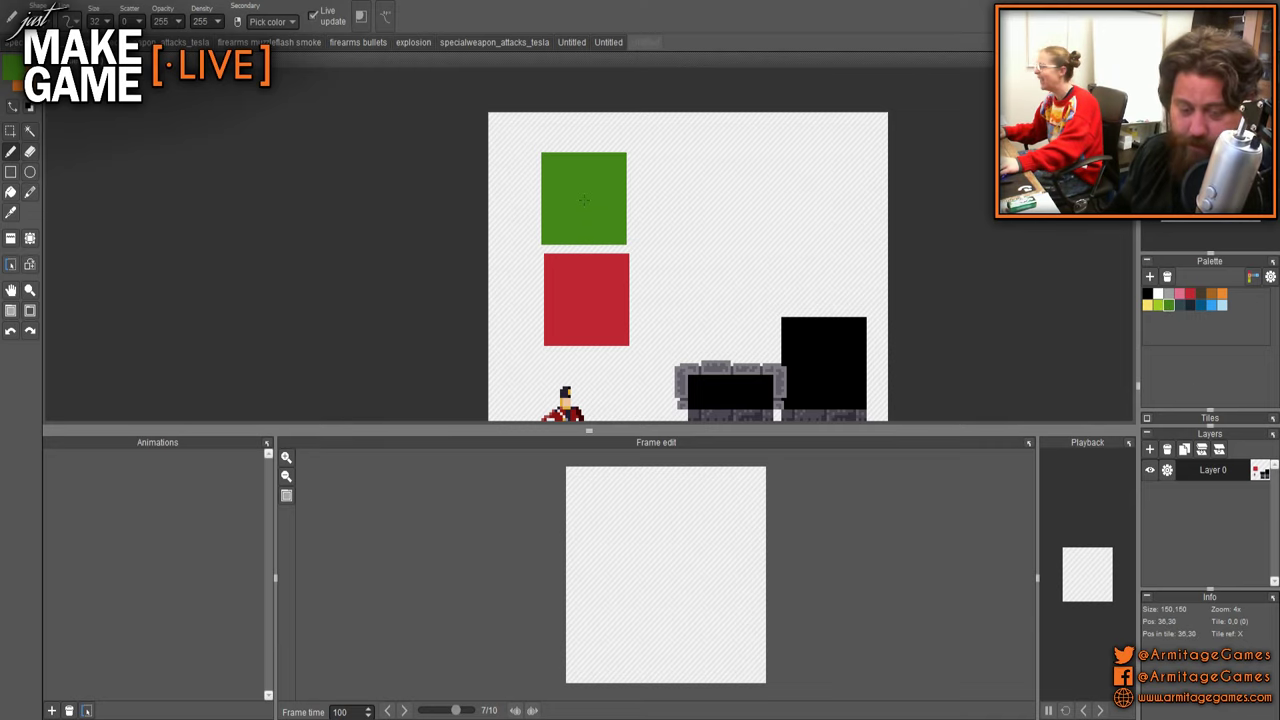
{"action": "left_click_drag", "start_coordinate": [608, 252], "coordinate": [609, 196]}
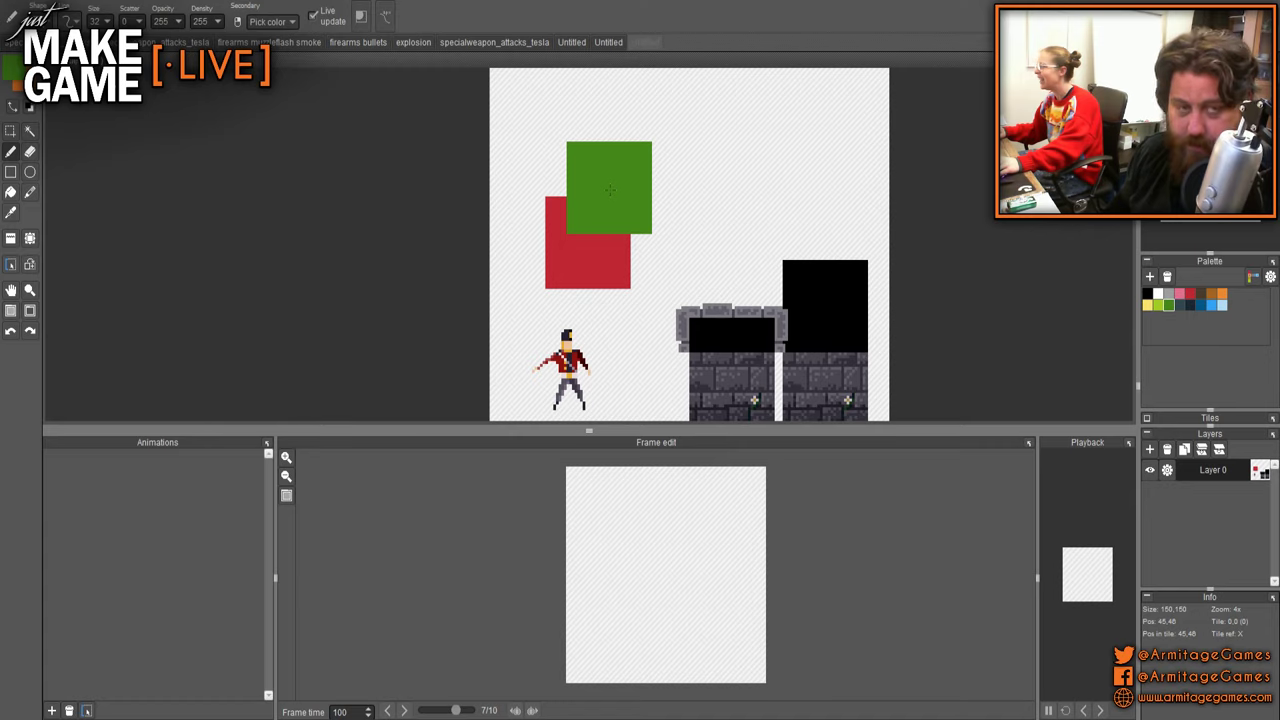
{"action": "scroll", "coordinate": [606, 180], "scroll_direction": "down", "scroll_amount": 7}
{"action": "scroll", "coordinate": [578, 168], "scroll_direction": "down", "scroll_amount": 10}
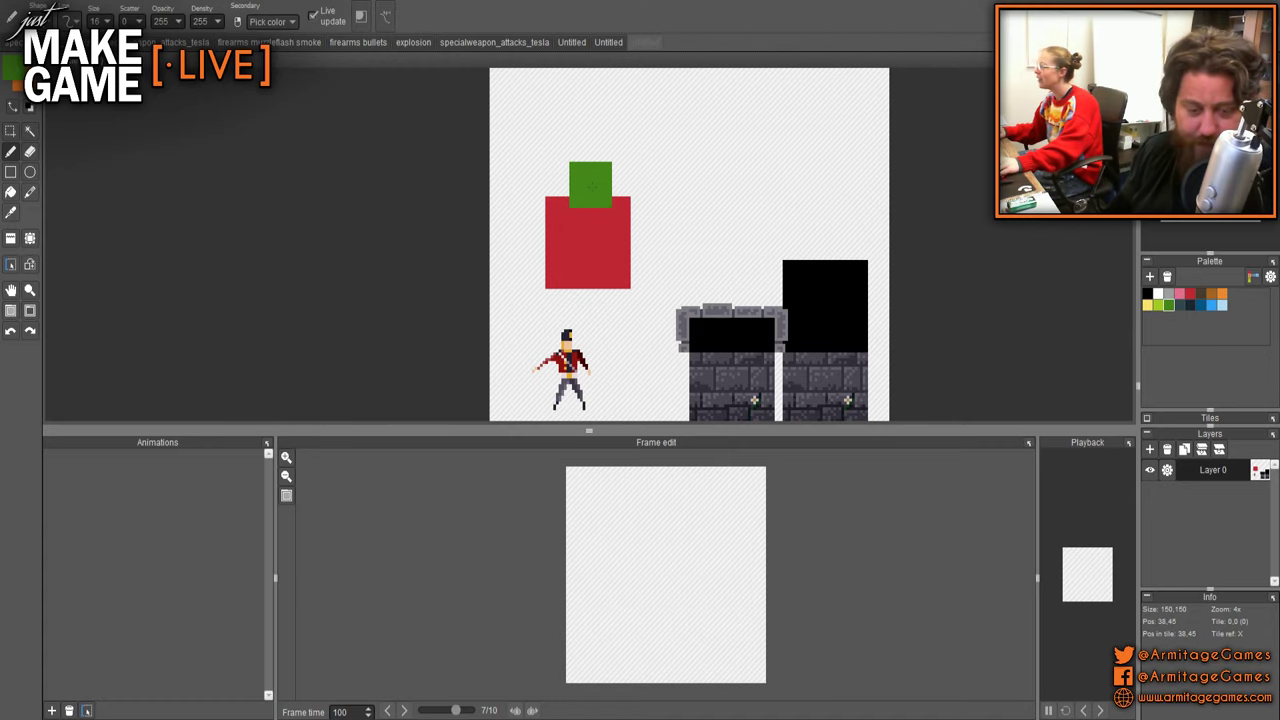
{"action": "mouse_move", "coordinate": [584, 171]}
{"action": "left_mouse_down"}
{"action": "mouse_move", "coordinate": [509, 175]}
{"action": "mouse_move", "coordinate": [508, 191]}
{"action": "mouse_move", "coordinate": [561, 186]}
{"action": "left_mouse_up"}
{"action": "scroll", "coordinate": [509, 174], "scroll_direction": "up", "scroll_amount": 2}
{"action": "scroll", "coordinate": [450, 163], "scroll_direction": "up", "scroll_amount": 2}
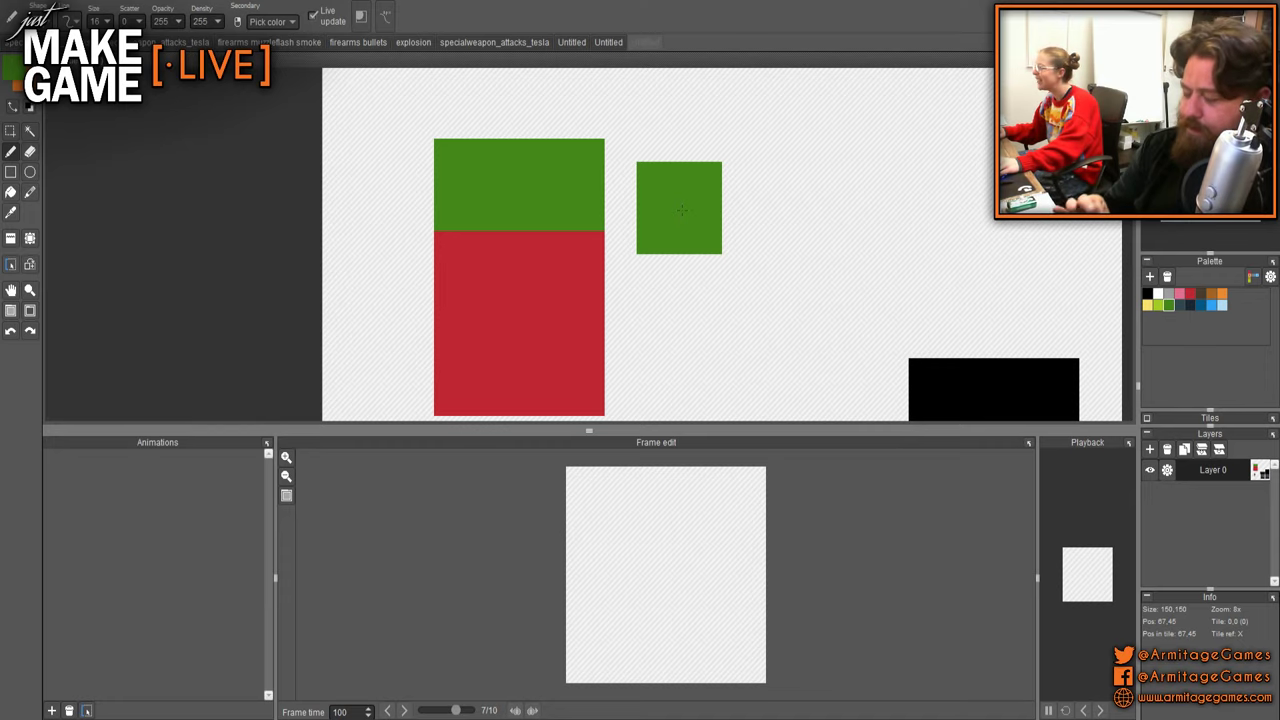
{"action": "scroll", "coordinate": [600, 245], "scroll_direction": "down", "scroll_amount": 2}
{"action": "left_click_drag", "start_coordinate": [667, 283], "coordinate": [611, 175]}
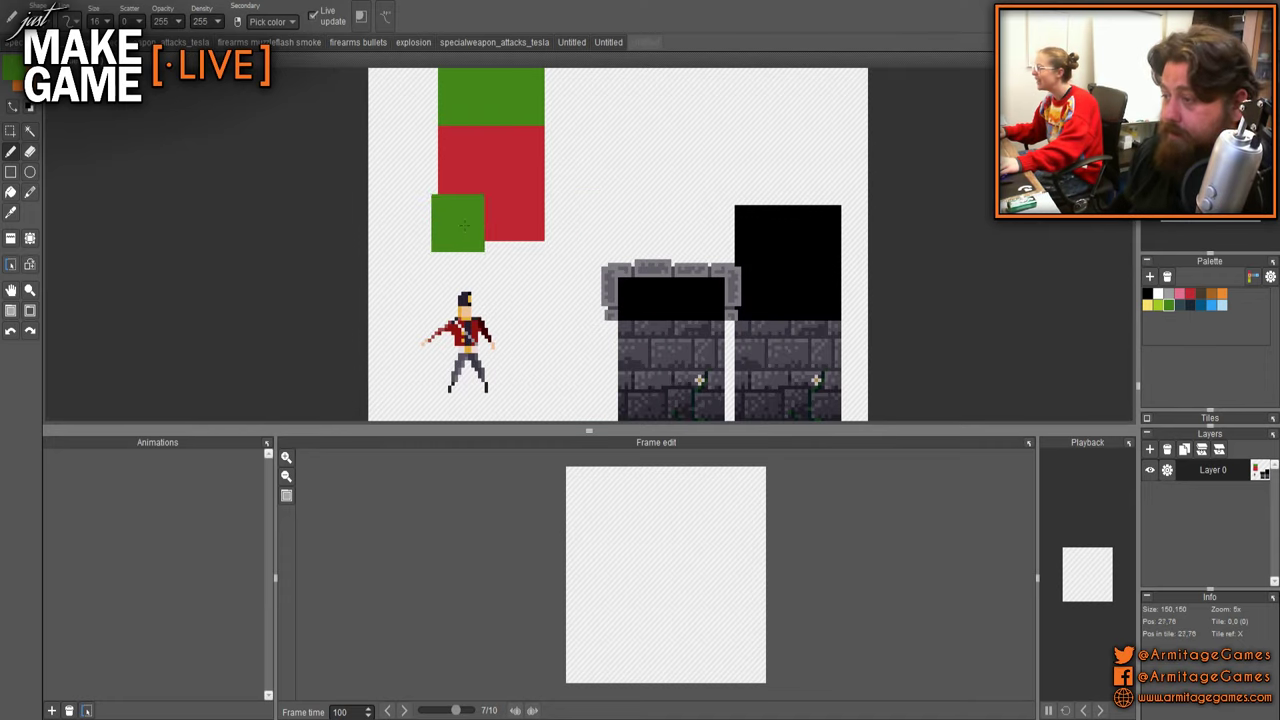
- Set the pen size to 1 pixel and load the palette of blue, orange, purple and green color ramps
{"action": "key", "text": "1"}
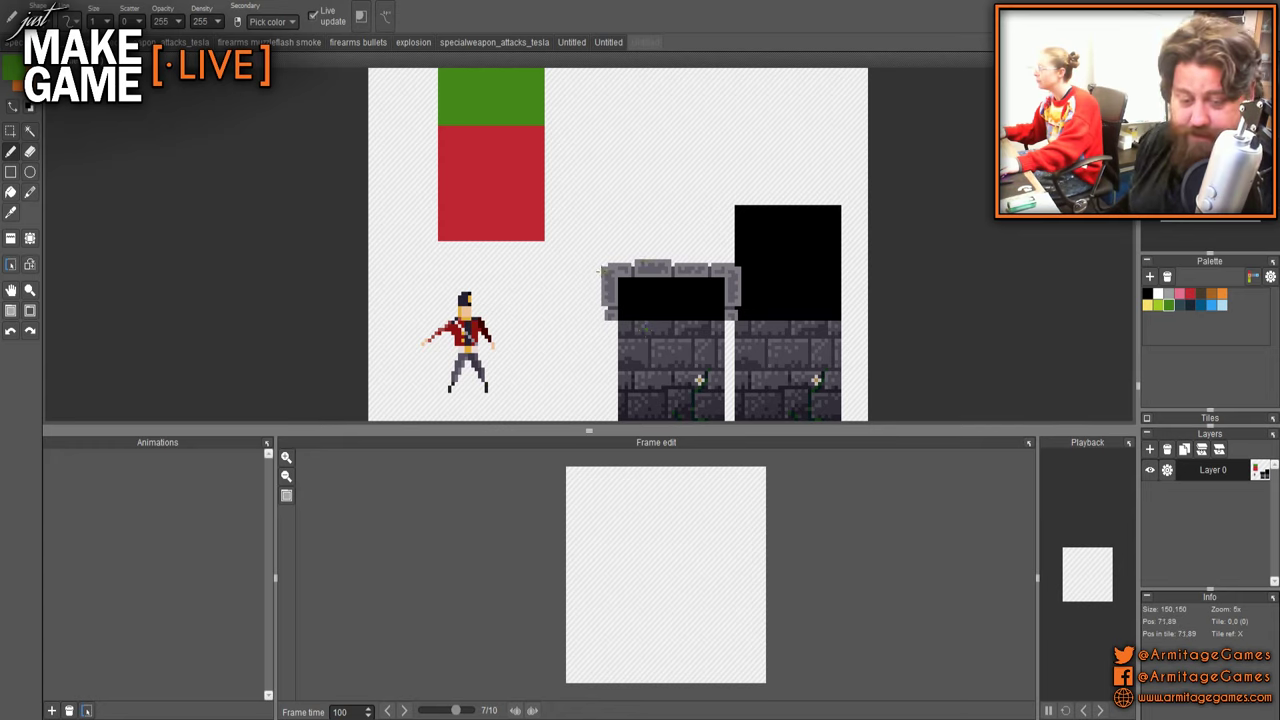
{"action": "left_click_drag", "start_coordinate": [603, 271], "coordinate": [707, 299]}
{"action": "scroll", "coordinate": [707, 298], "scroll_direction": "up", "scroll_amount": 1}
{"action": "scroll", "coordinate": [751, 325], "scroll_direction": "up", "scroll_amount": 1}
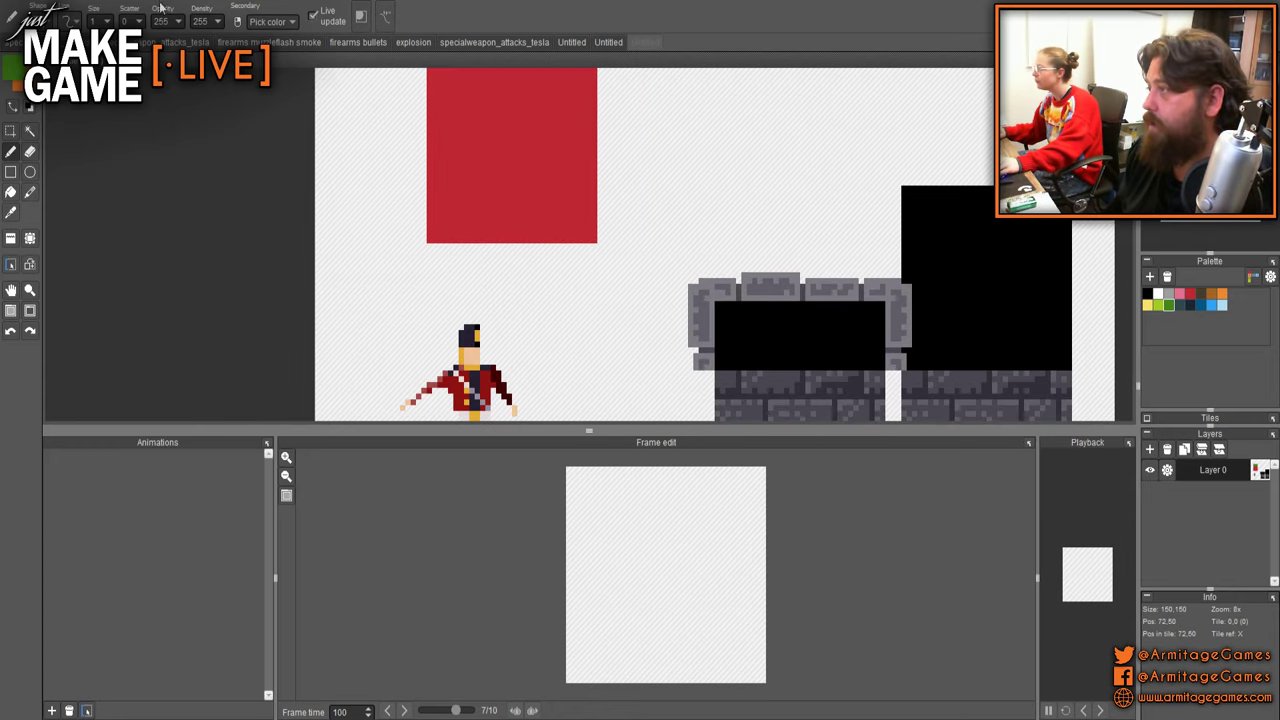
{"action": "double_click", "coordinate": [316, 154]}
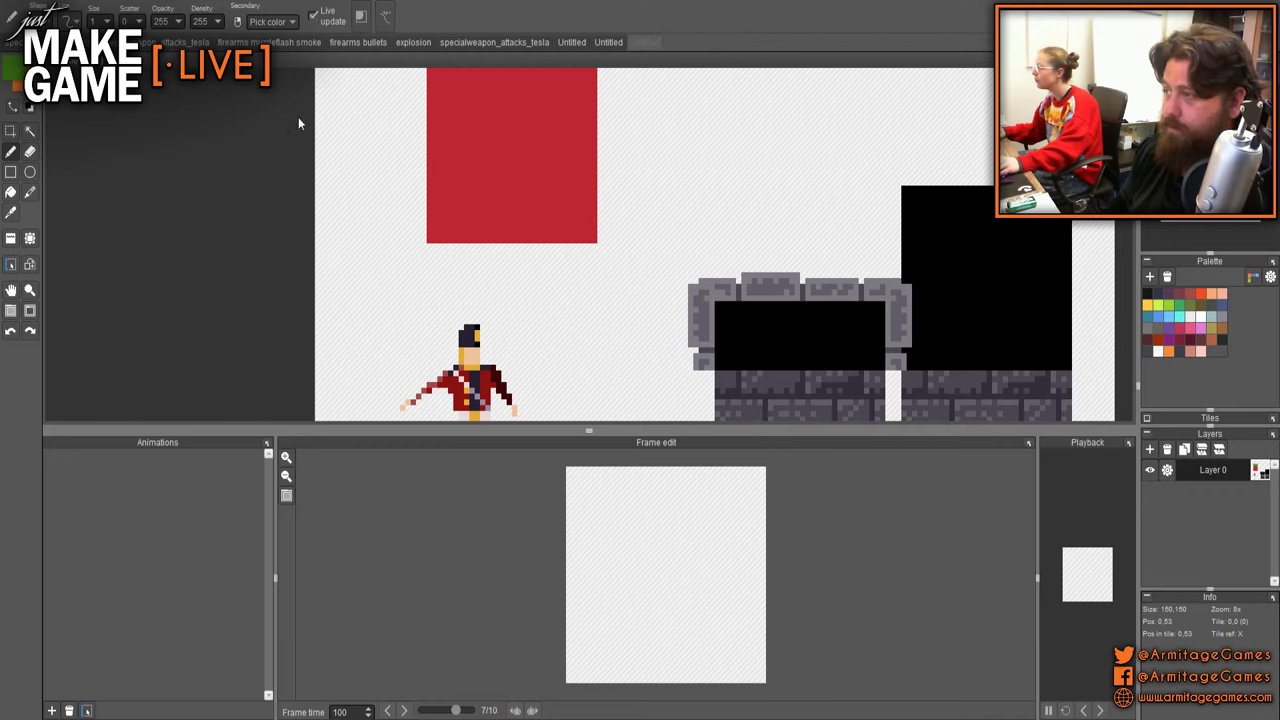
{"action": "left_click_drag", "start_coordinate": [589, 205], "coordinate": [572, 330]}
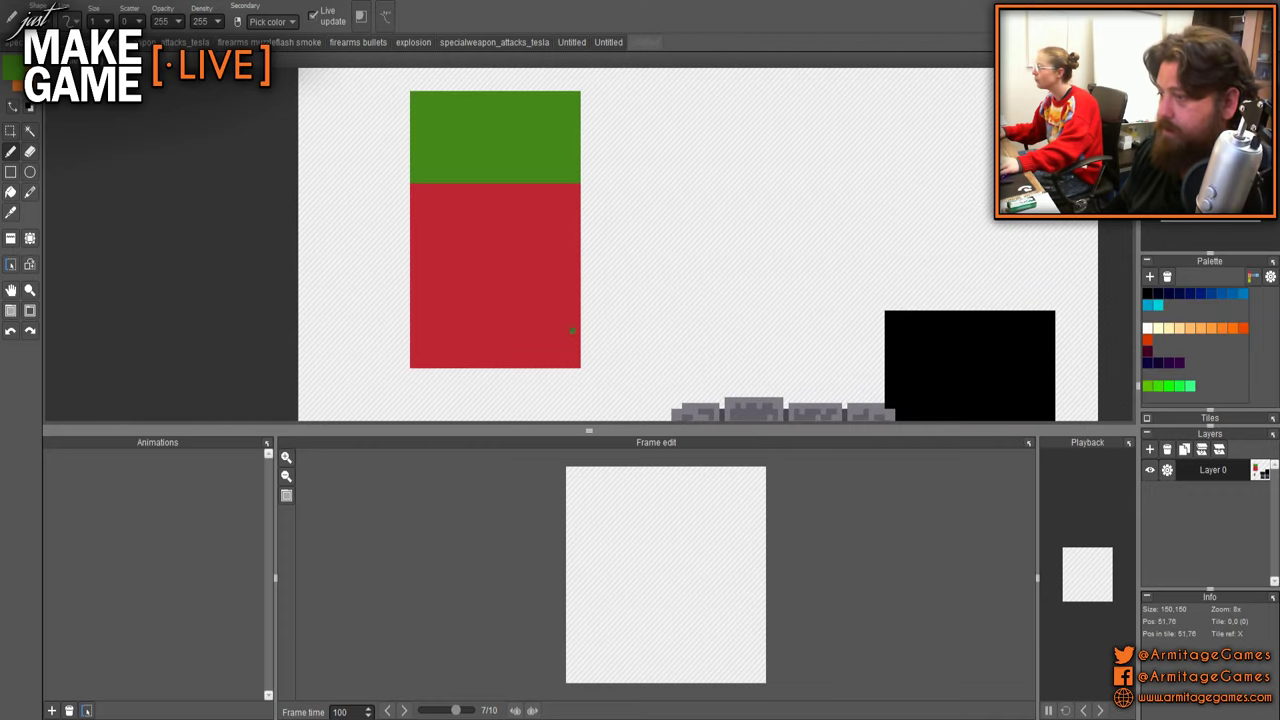
{"action": "scroll", "coordinate": [540, 297], "scroll_direction": "up", "scroll_amount": 5}
{"action": "scroll", "coordinate": [600, 297], "scroll_direction": "down", "scroll_amount": 4}
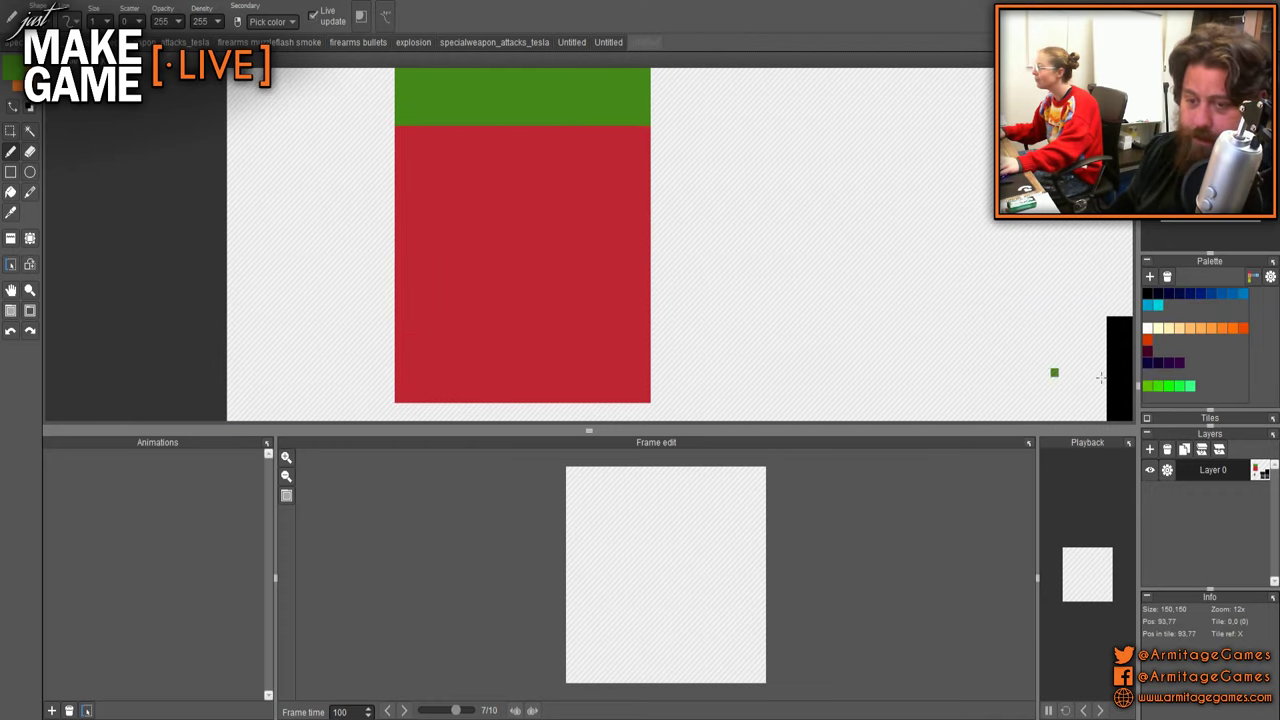
- Add a new layer and name it MagicWall
{"action": "left_click", "coordinate": [1150, 449]}
{"action": "double_click", "coordinate": [1215, 491]}
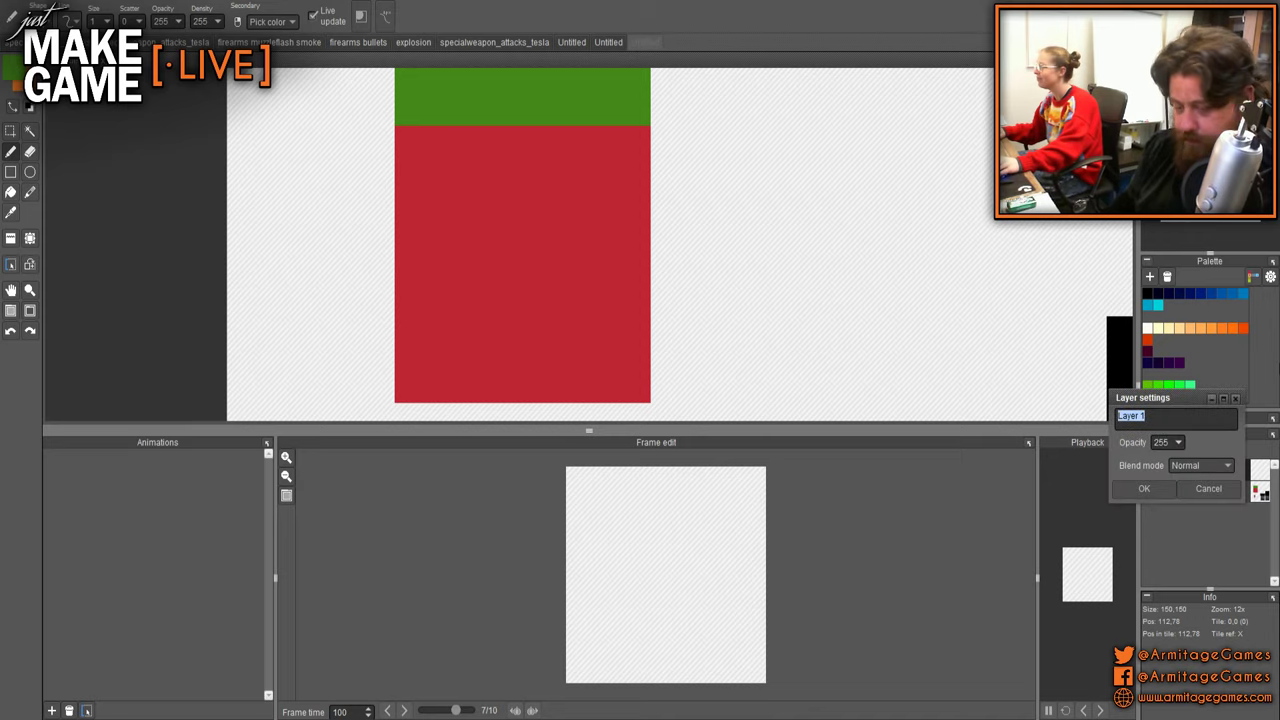
{"action": "type", "text": "wa"}
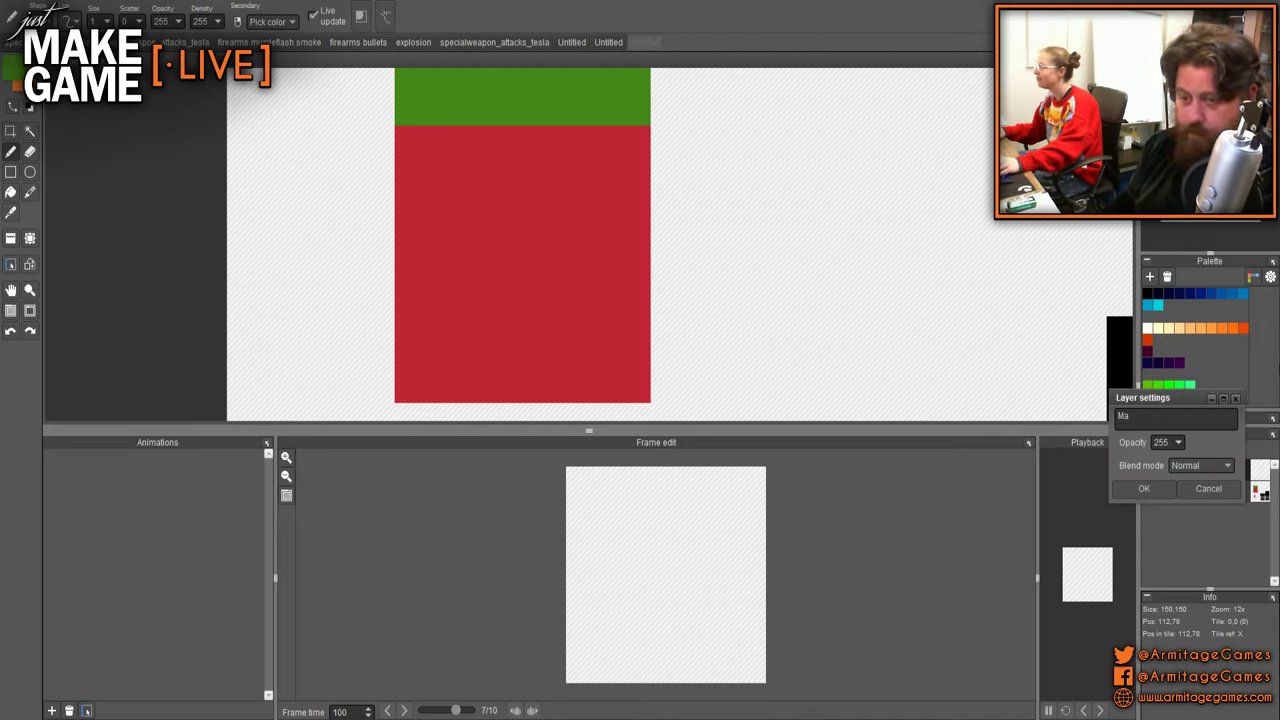
{"action": "type", "text": "gicWall"}
{"action": "key", "text": "Return"}
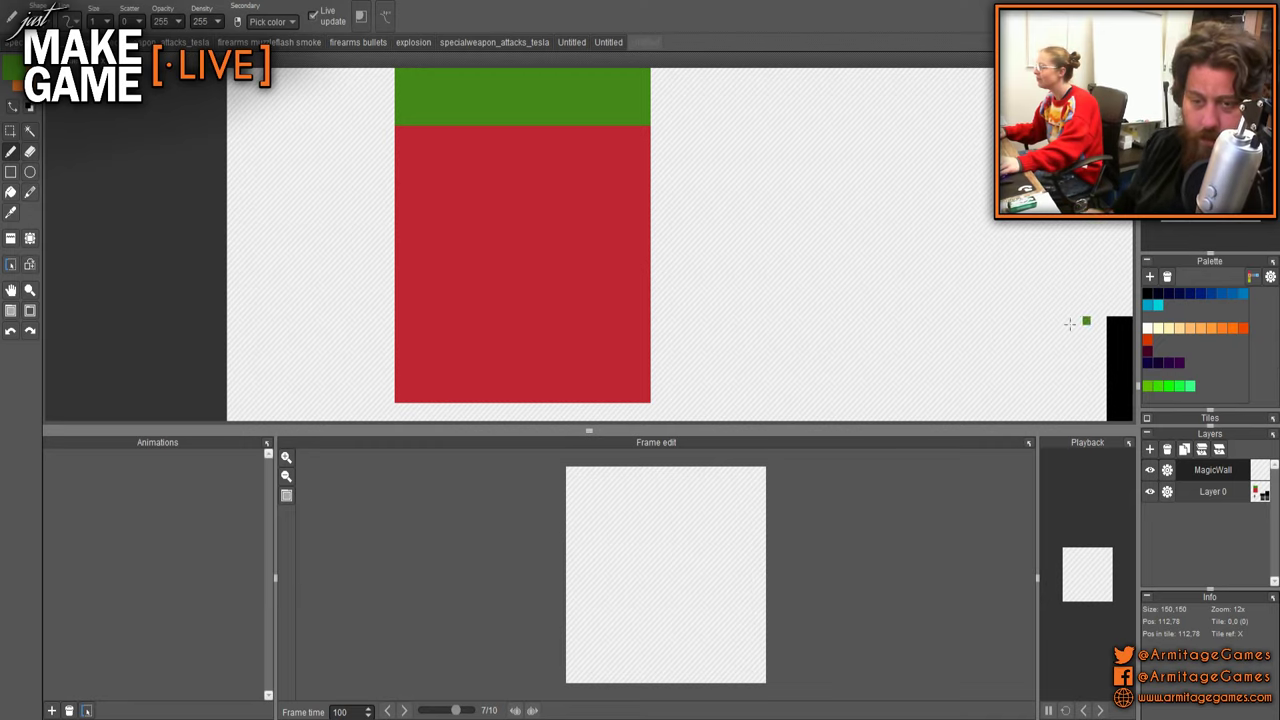
- Choose the bright blue from the palette and draw a horizontal line across the red square near its lower edge
{"action": "left_click_drag", "start_coordinate": [751, 259], "coordinate": [789, 291]}
{"action": "left_click_drag", "start_coordinate": [714, 275], "coordinate": [737, 312]}
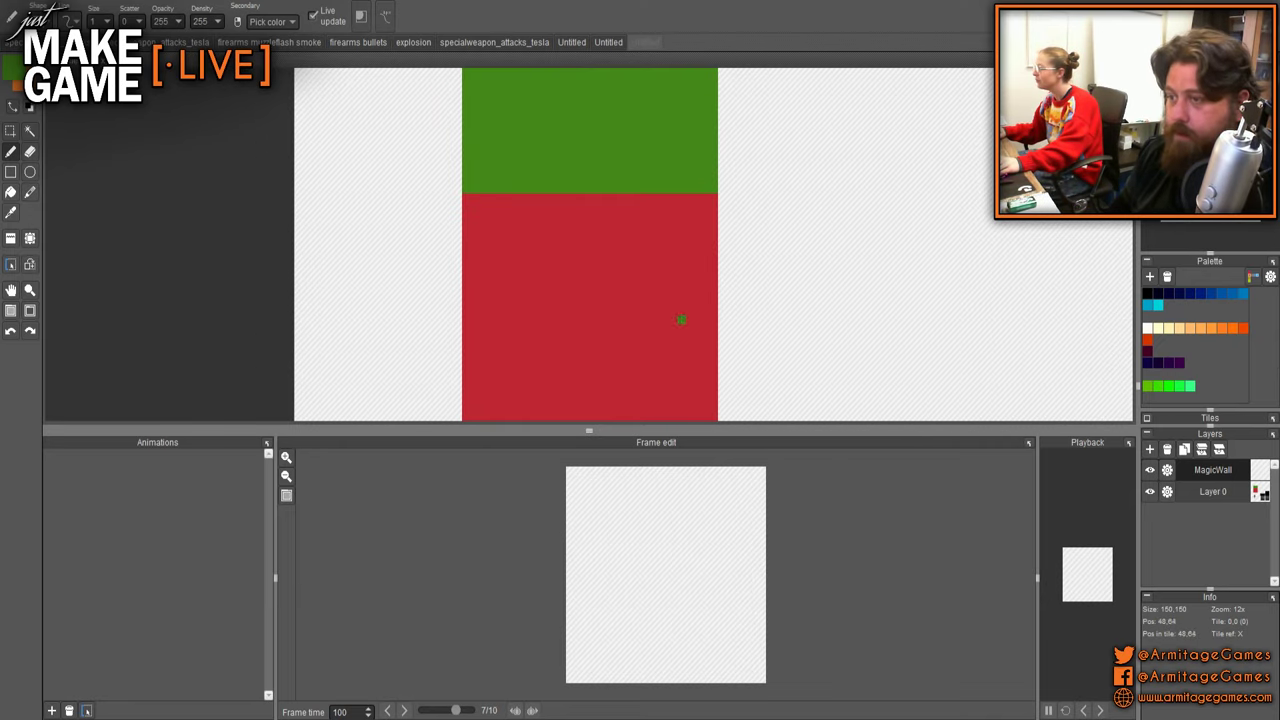
{"action": "left_click", "coordinate": [1179, 363]}
{"action": "left_click_drag", "start_coordinate": [834, 318], "coordinate": [626, 183]}
{"action": "scroll", "coordinate": [705, 190], "scroll_direction": "down", "scroll_amount": 5}
{"action": "left_click_drag", "start_coordinate": [796, 244], "coordinate": [723, 166]}
{"action": "scroll", "coordinate": [692, 243], "scroll_direction": "up", "scroll_amount": 2}
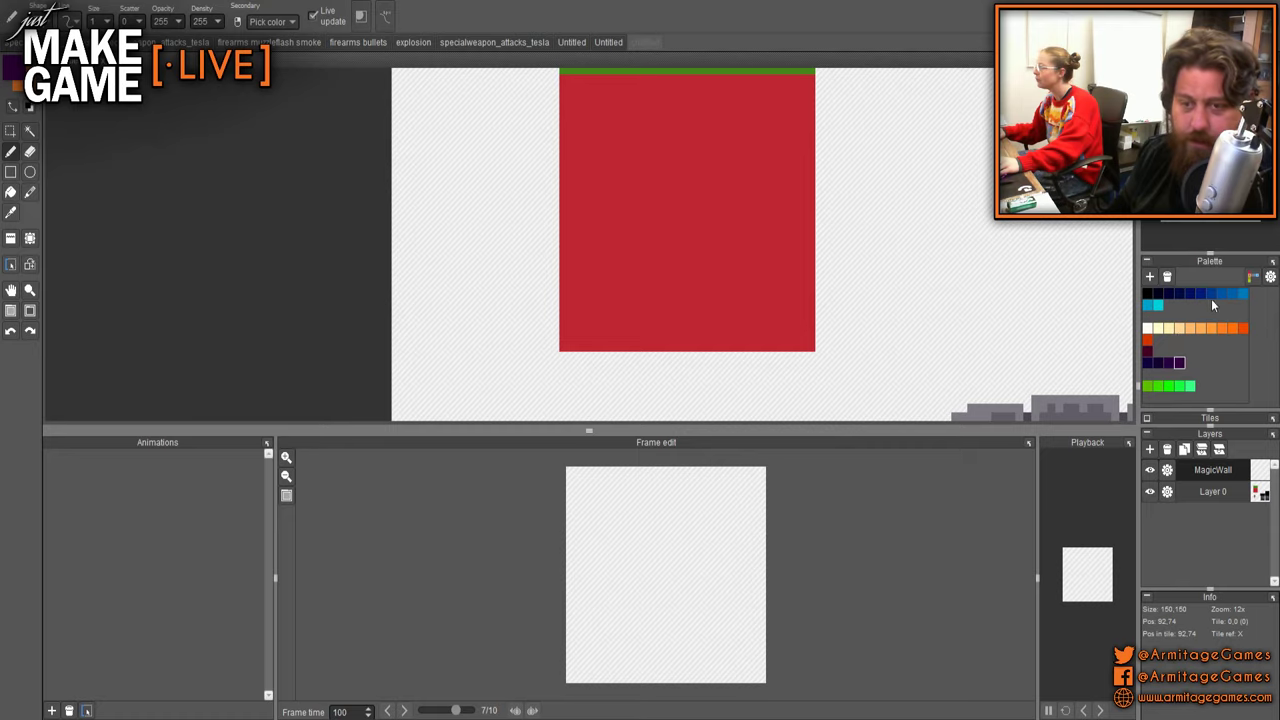
{"action": "left_click", "coordinate": [1243, 293]}
{"action": "scroll", "coordinate": [586, 304], "scroll_direction": "up", "scroll_amount": 1}
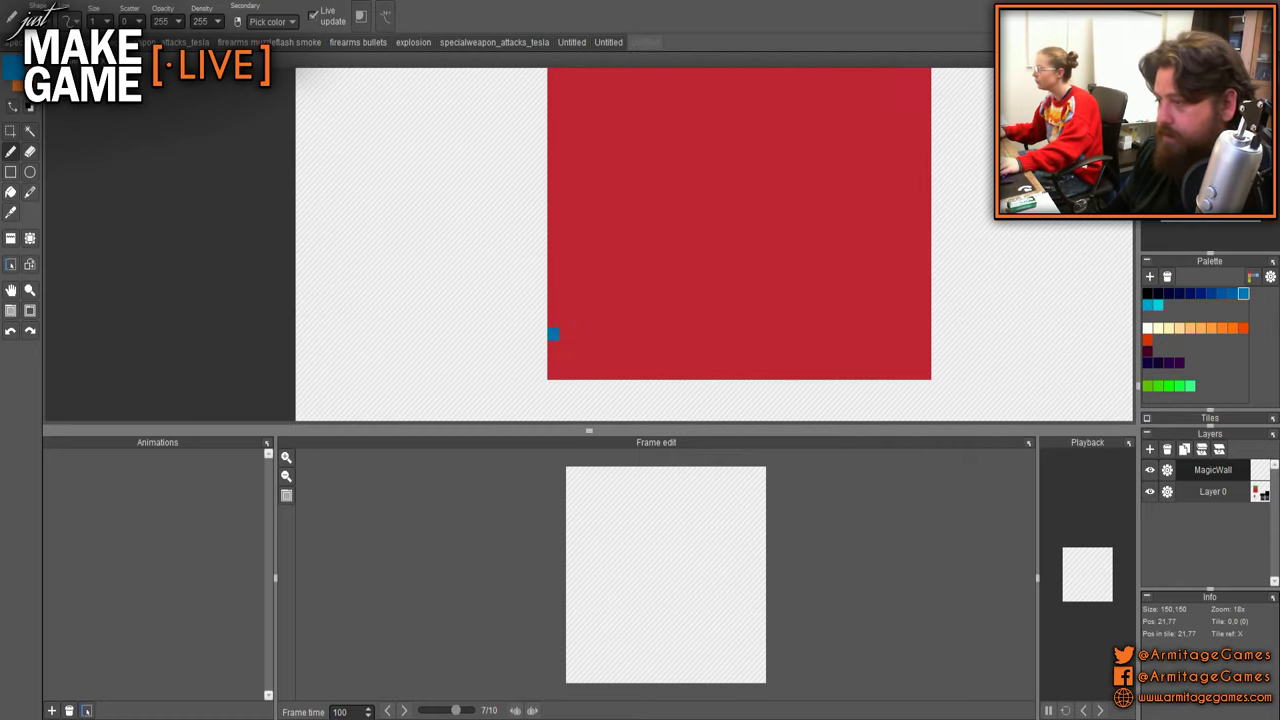
{"action": "left_click_drag", "start_coordinate": [551, 321], "coordinate": [909, 321]}
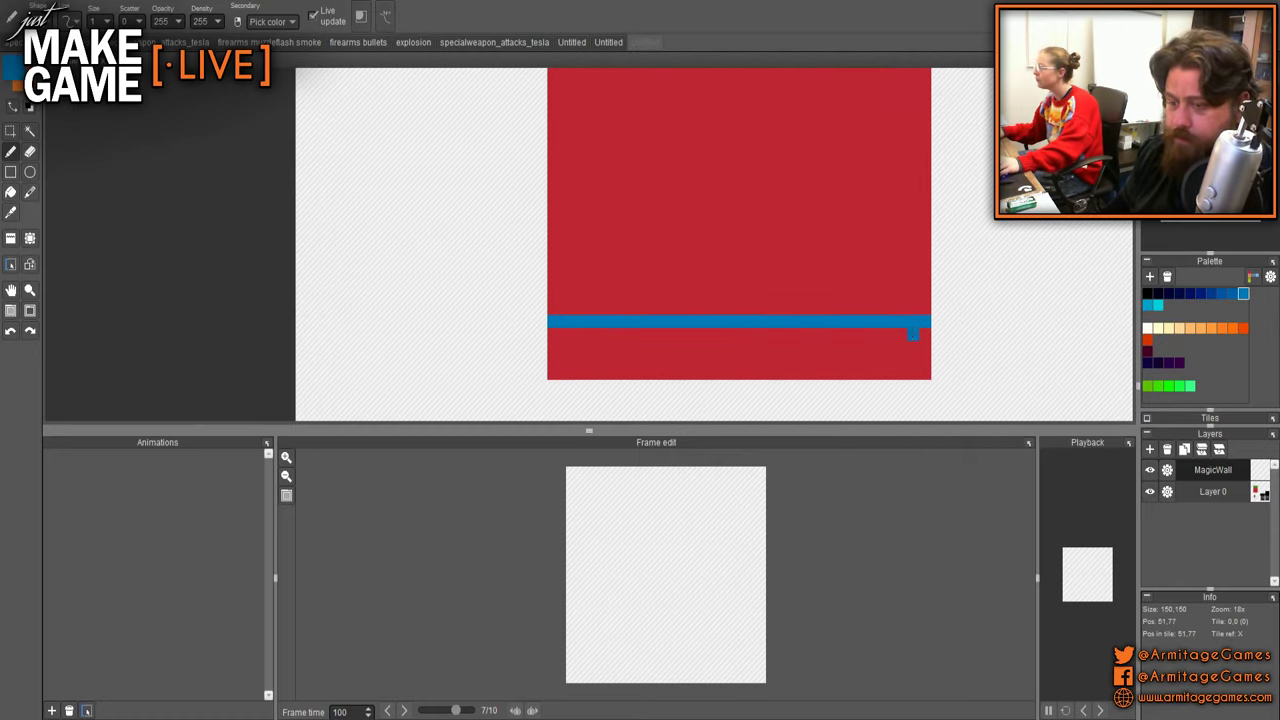
- Outline the red square with a one-pixel blue border along its edges
{"action": "left_click_drag", "start_coordinate": [722, 251], "coordinate": [703, 321]}
{"action": "scroll", "coordinate": [680, 314], "scroll_direction": "down", "scroll_amount": 1}
{"action": "mouse_move", "coordinate": [582, 400]}
{"action": "left_mouse_down"}
{"action": "mouse_move", "coordinate": [573, 127]}
{"action": "mouse_move", "coordinate": [581, 139]}
{"action": "left_mouse_up"}
{"action": "left_click", "coordinate": [582, 132], "text": "shift"}
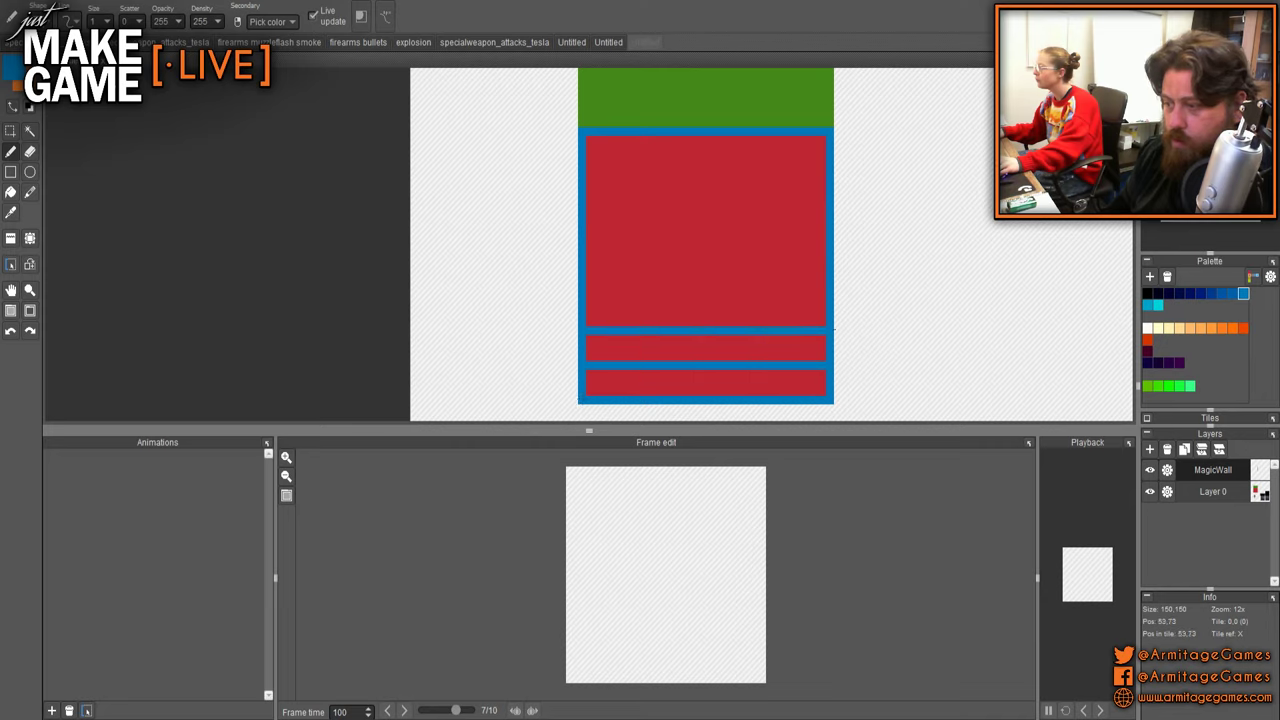
- Try dividing the red square into evenly spaced rows with blue horizontal lines, and undo them down to the lowest one
{"action": "left_click", "coordinate": [830, 296], "text": "shift"}
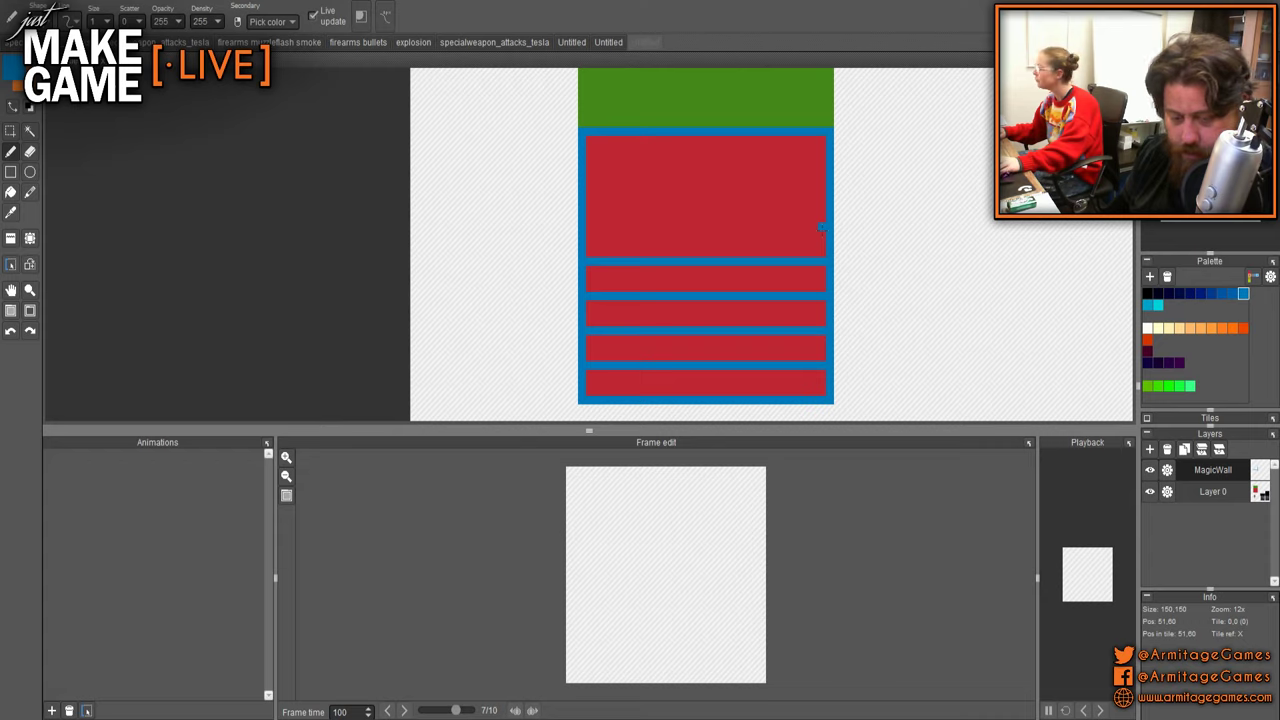
{"action": "left_click_drag", "start_coordinate": [820, 227], "coordinate": [584, 227]}
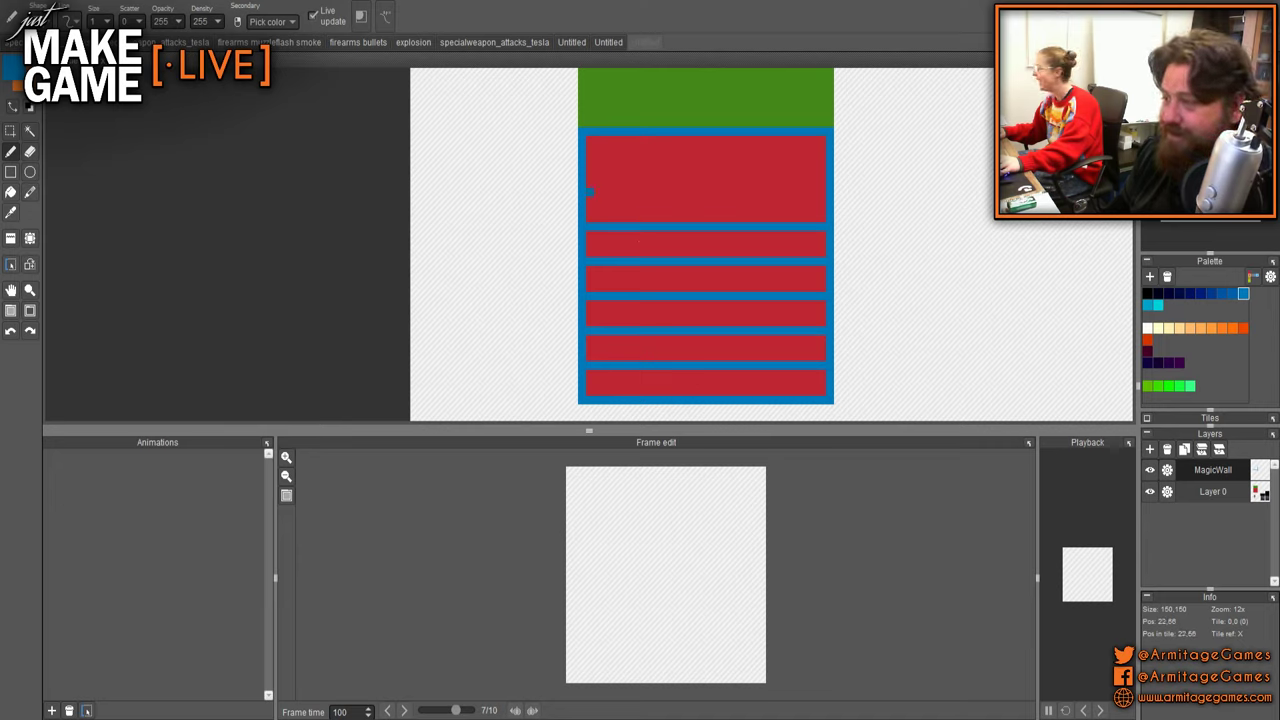
{"action": "mouse_move", "coordinate": [589, 192]}
{"action": "left_mouse_down"}
{"action": "mouse_move", "coordinate": [832, 188]}
{"action": "mouse_move", "coordinate": [602, 157]}
{"action": "left_mouse_up"}
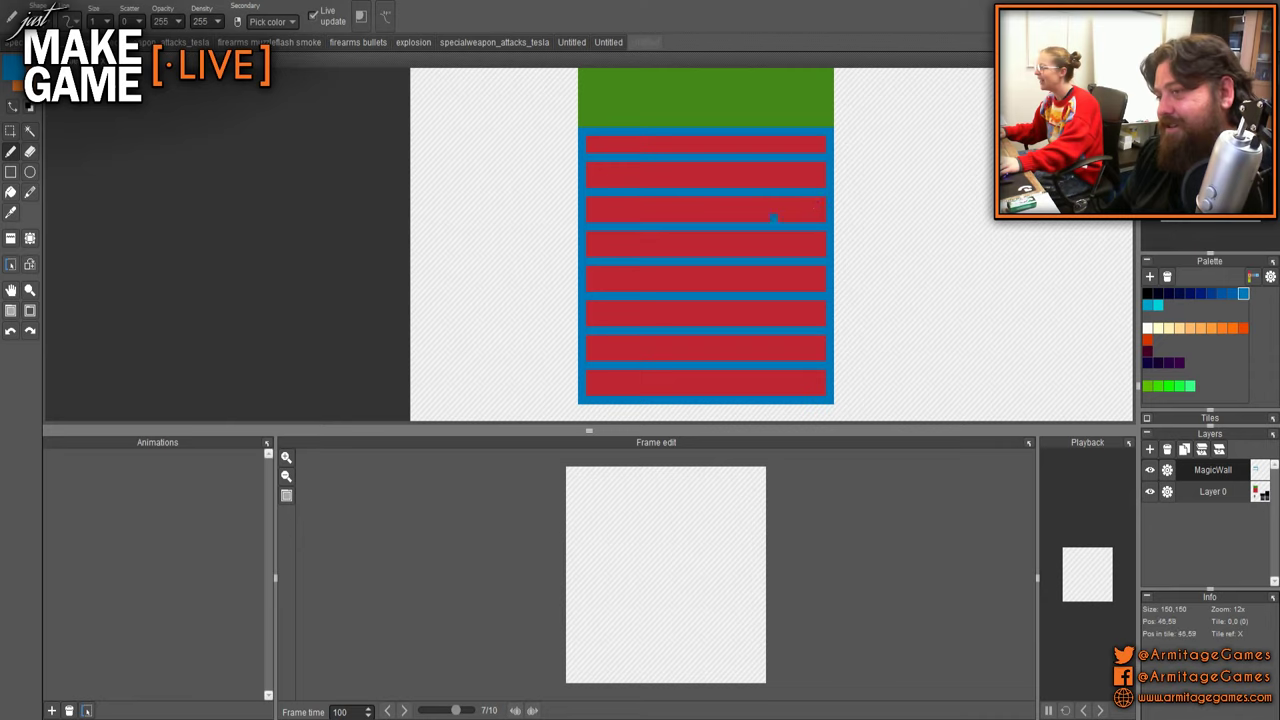
{"action": "key", "text": "ctrl+z"}
{"action": "key", "text": "ctrl+z"}
{"action": "key", "text": "ctrl+z"}
{"action": "key", "text": "ctrl+z"}
{"action": "key", "text": "ctrl+z"}
{"action": "key", "text": "ctrl+z"}
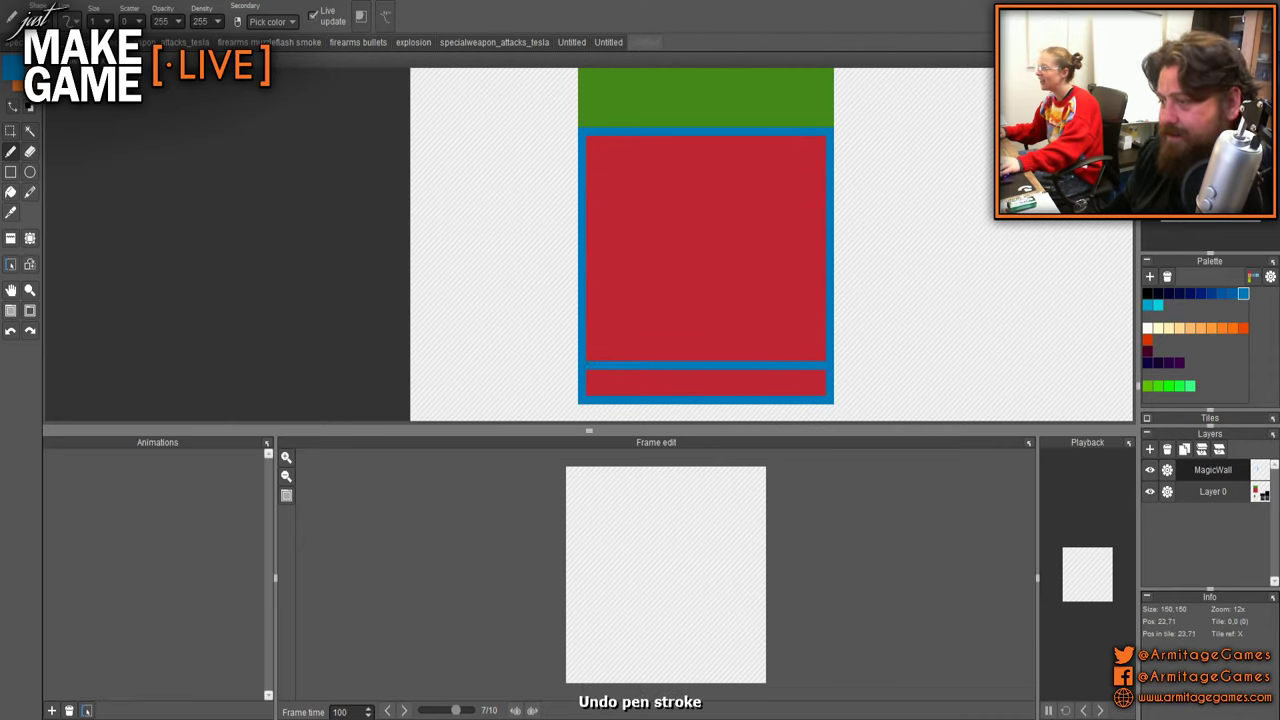
- Divide the red square into seven rows of uneven height with blue lines and split the top row into four bricks
{"action": "mouse_move", "coordinate": [590, 313]}
{"action": "left_mouse_down"}
{"action": "mouse_move", "coordinate": [830, 304]}
{"action": "mouse_move", "coordinate": [572, 279]}
{"action": "left_mouse_up"}
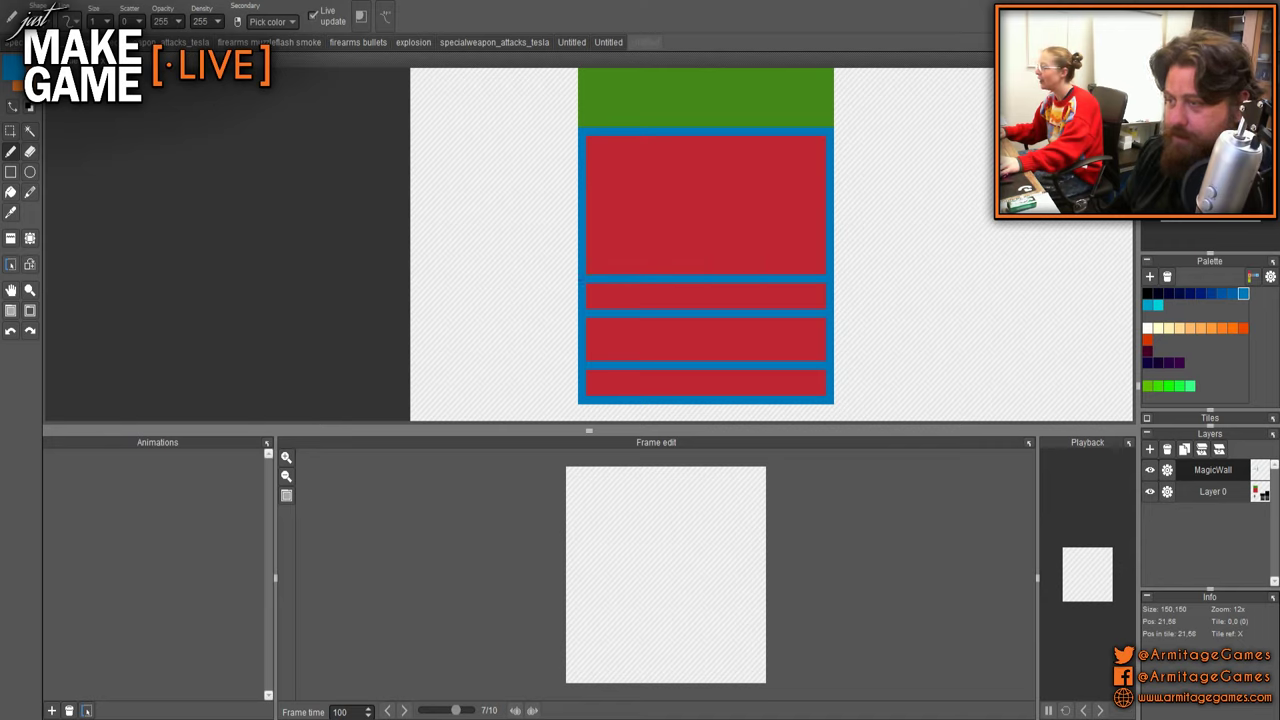
{"action": "mouse_move", "coordinate": [618, 217]}
{"action": "left_mouse_down"}
{"action": "mouse_move", "coordinate": [818, 227]}
{"action": "mouse_move", "coordinate": [822, 192]}
{"action": "mouse_move", "coordinate": [604, 175]}
{"action": "mouse_move", "coordinate": [570, 190]}
{"action": "mouse_move", "coordinate": [587, 190]}
{"action": "mouse_move", "coordinate": [586, 163]}
{"action": "mouse_move", "coordinate": [826, 166]}
{"action": "left_mouse_up"}
{"action": "scroll", "coordinate": [838, 352], "scroll_direction": "down", "scroll_amount": 7}
{"action": "left_click_drag", "start_coordinate": [840, 367], "coordinate": [714, 256]}
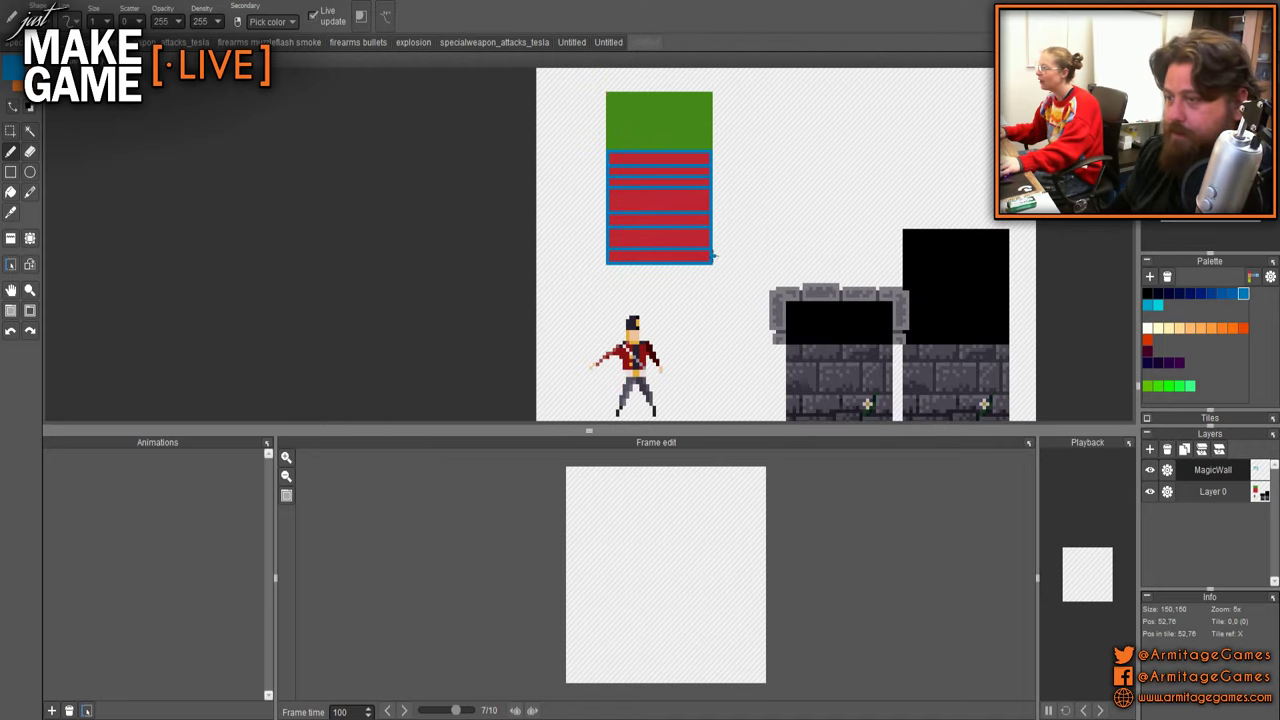
{"action": "scroll", "coordinate": [641, 204], "scroll_direction": "up", "scroll_amount": 3}
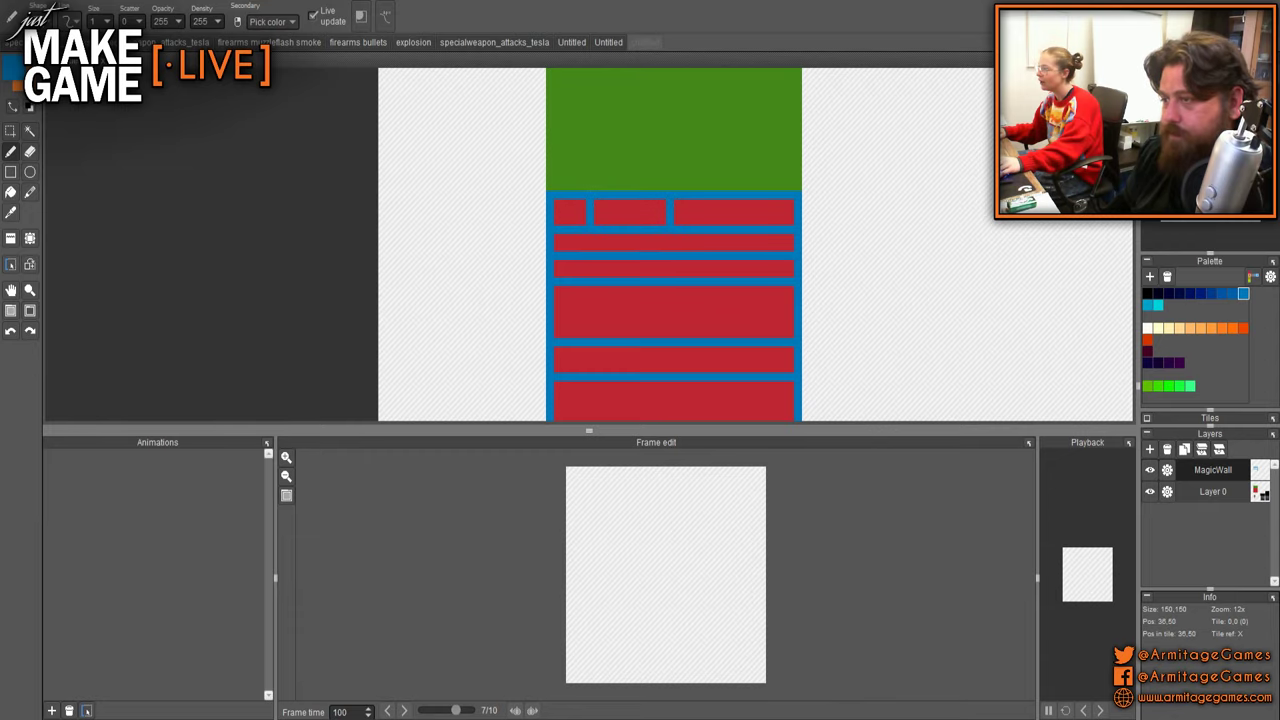
{"action": "left_click_drag", "start_coordinate": [742, 222], "coordinate": [742, 204]}
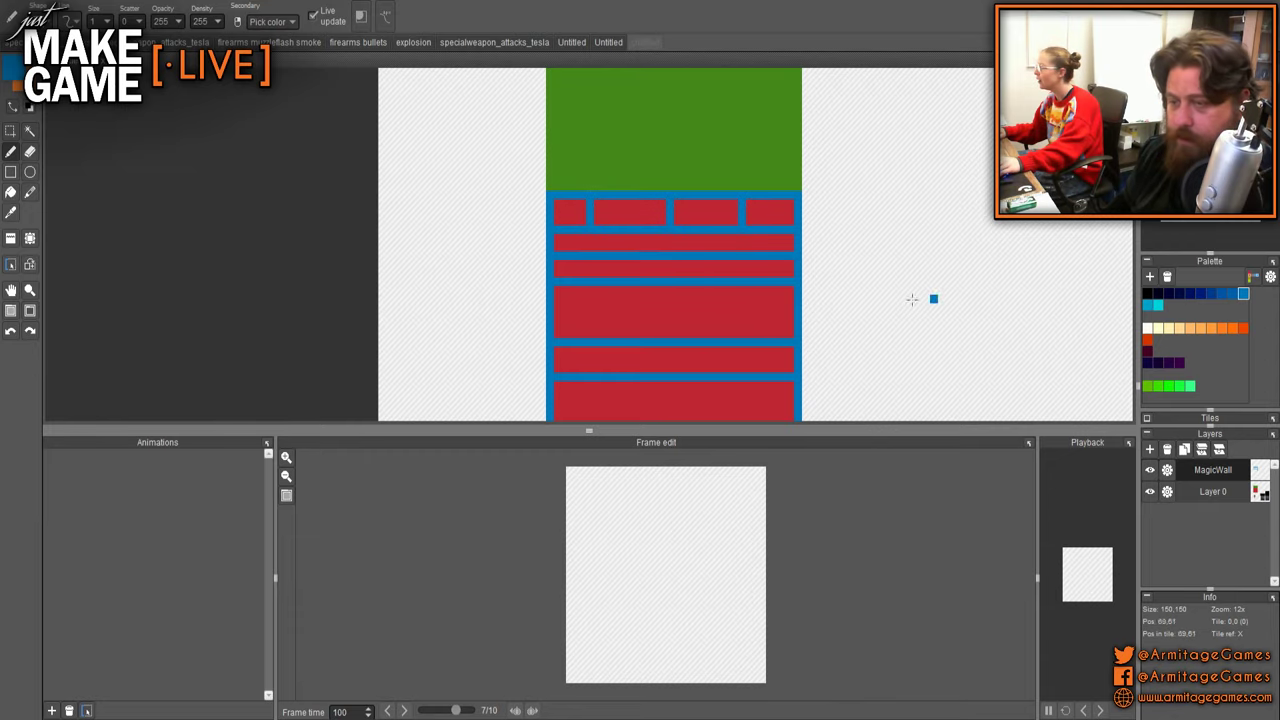
- Fill the red square with black on Layer 0
{"action": "scroll", "coordinate": [803, 340], "scroll_direction": "down", "scroll_amount": 4}
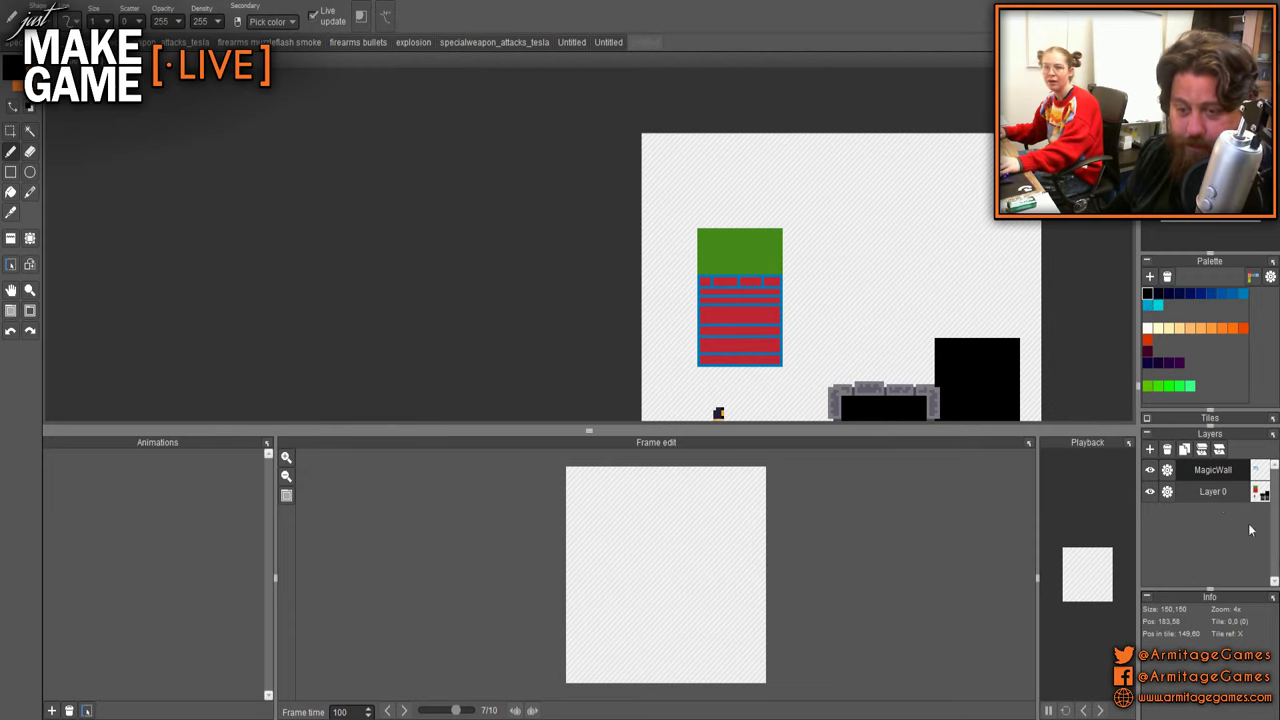
{"action": "left_click", "coordinate": [1213, 492]}
{"action": "key", "text": "g"}
{"action": "left_click", "coordinate": [757, 312]}
{"action": "key", "text": "b"}
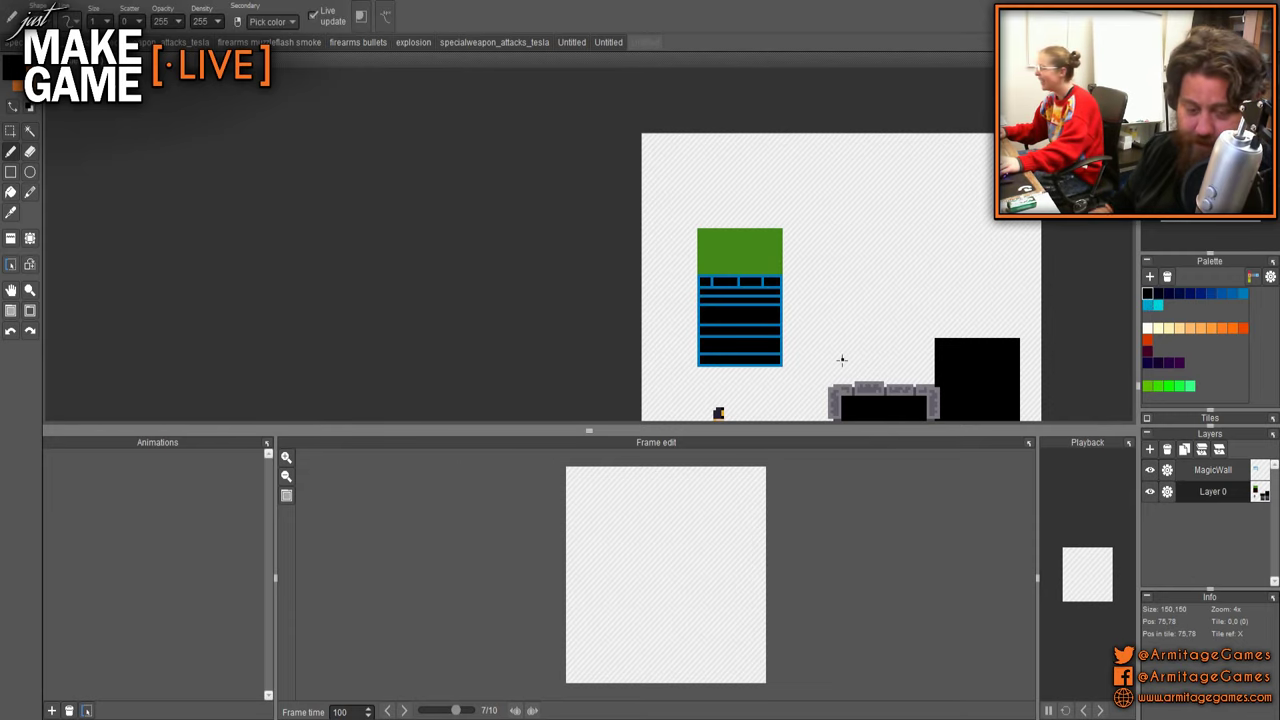
- Sample the outline's blue and draw staggered vertical joints that split the second, third and fourth rows into bricks
{"action": "scroll", "coordinate": [771, 316], "scroll_direction": "up", "scroll_amount": 1}
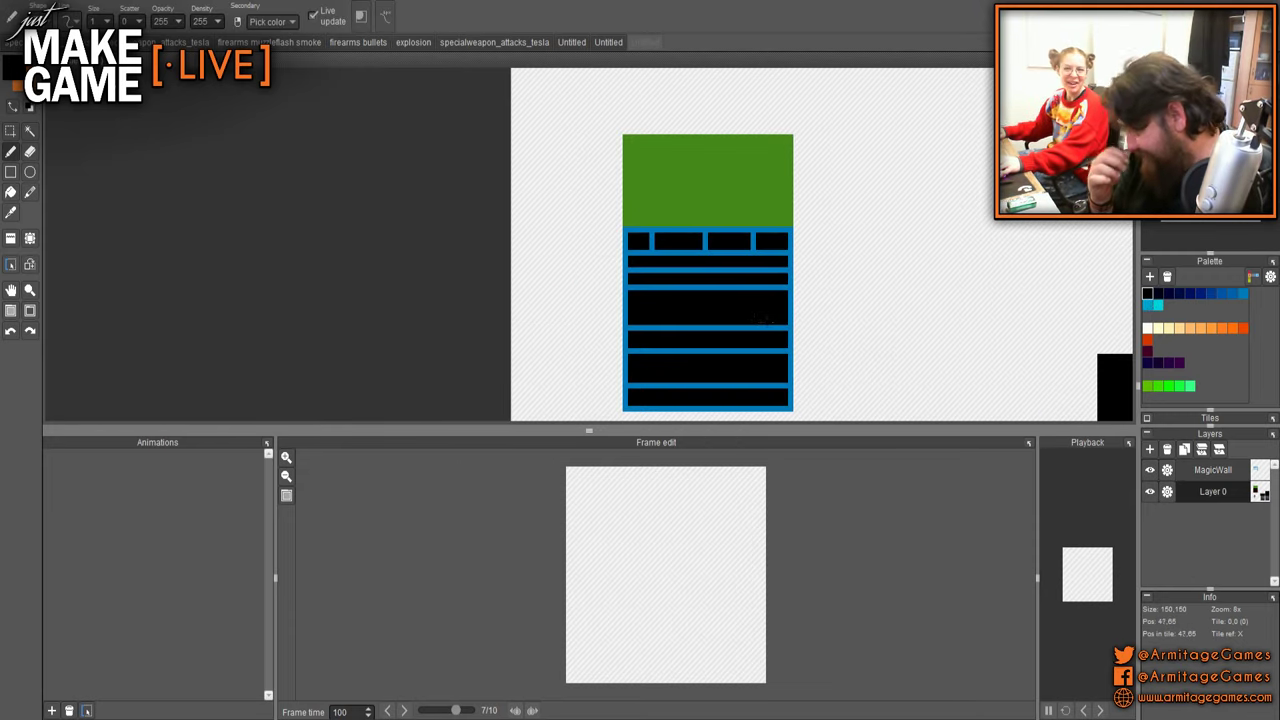
{"action": "scroll", "coordinate": [712, 253], "scroll_direction": "up", "scroll_amount": 2}
{"action": "right_click", "coordinate": [712, 253]}
{"action": "scroll", "coordinate": [712, 253], "scroll_direction": "down", "scroll_amount": 2}
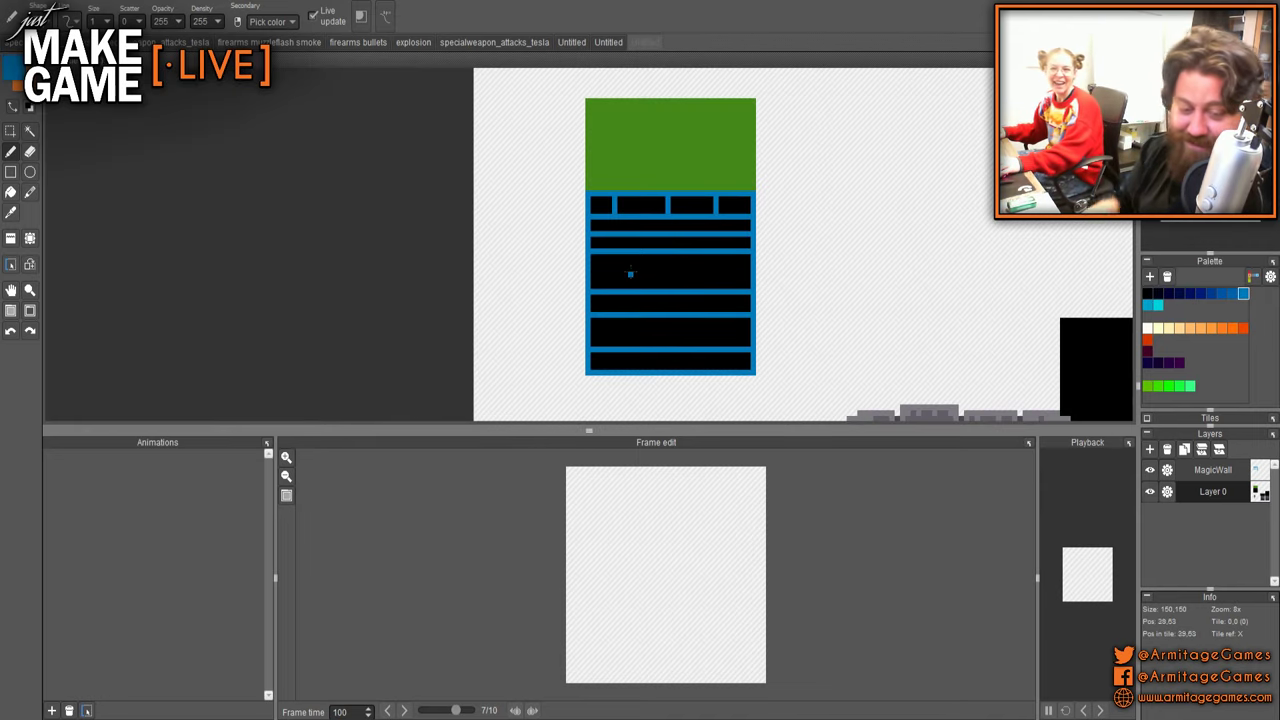
{"action": "scroll", "coordinate": [647, 238], "scroll_direction": "up", "scroll_amount": 2}
{"action": "left_click_drag", "start_coordinate": [636, 232], "coordinate": [637, 247]}
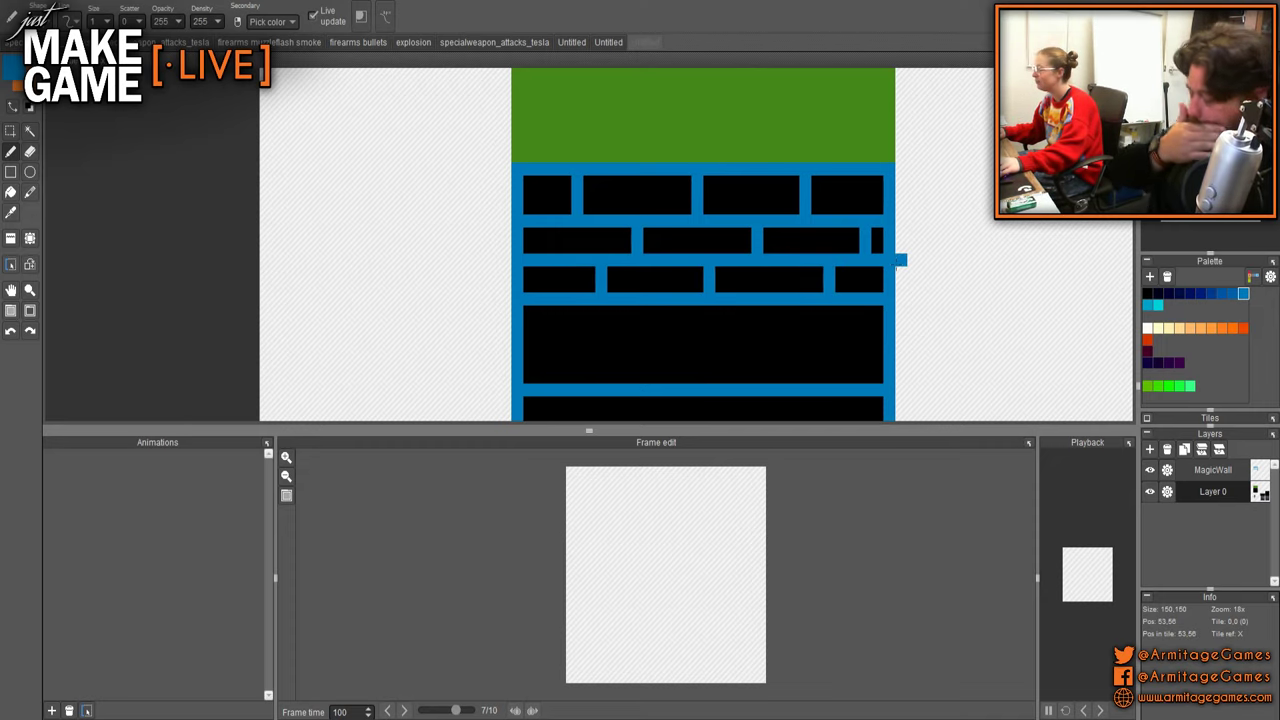
{"action": "mouse_move", "coordinate": [805, 285]}
{"action": "left_mouse_down"}
{"action": "mouse_move", "coordinate": [826, 188]}
{"action": "mouse_move", "coordinate": [814, 283]}
{"action": "left_mouse_up"}
{"action": "left_click_drag", "start_coordinate": [688, 210], "coordinate": [687, 284]}
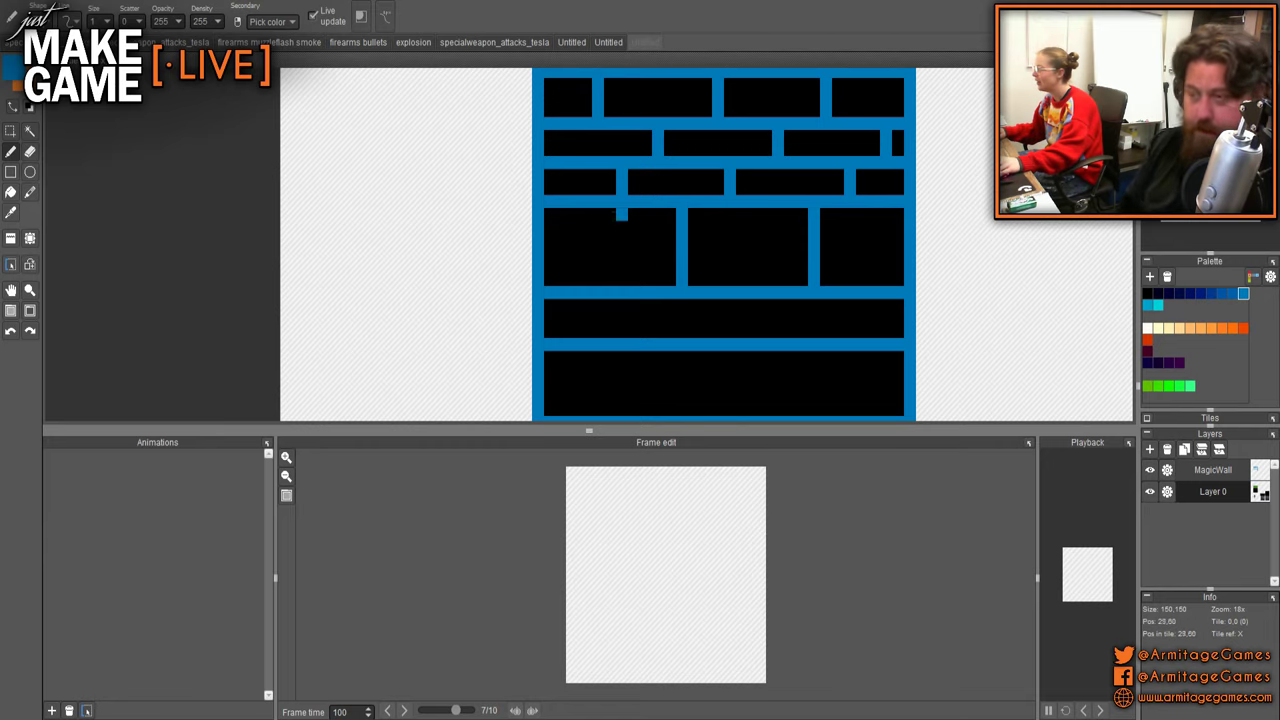
- Add a blue vertical joint near the fourth row's left end on Layer 0 and split the fifth row into four bricks
{"action": "scroll", "coordinate": [620, 215], "scroll_direction": "down", "scroll_amount": 5}
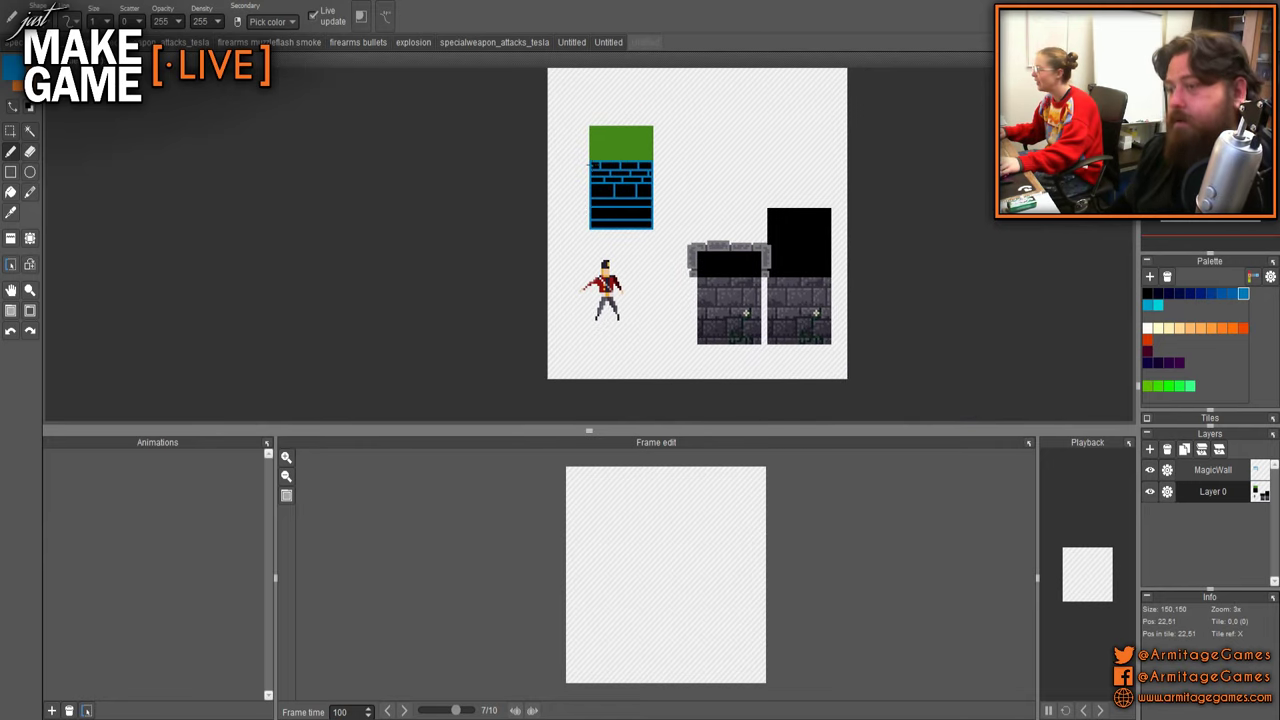
{"action": "scroll", "coordinate": [590, 165], "scroll_direction": "up", "scroll_amount": 6}
{"action": "mouse_move", "coordinate": [540, 186]}
{"action": "left_mouse_down"}
{"action": "mouse_move", "coordinate": [558, 268]}
{"action": "mouse_move", "coordinate": [538, 296]}
{"action": "left_mouse_up"}
{"action": "left_click", "coordinate": [614, 330]}
{"action": "left_click_drag", "start_coordinate": [632, 324], "coordinate": [632, 372]}
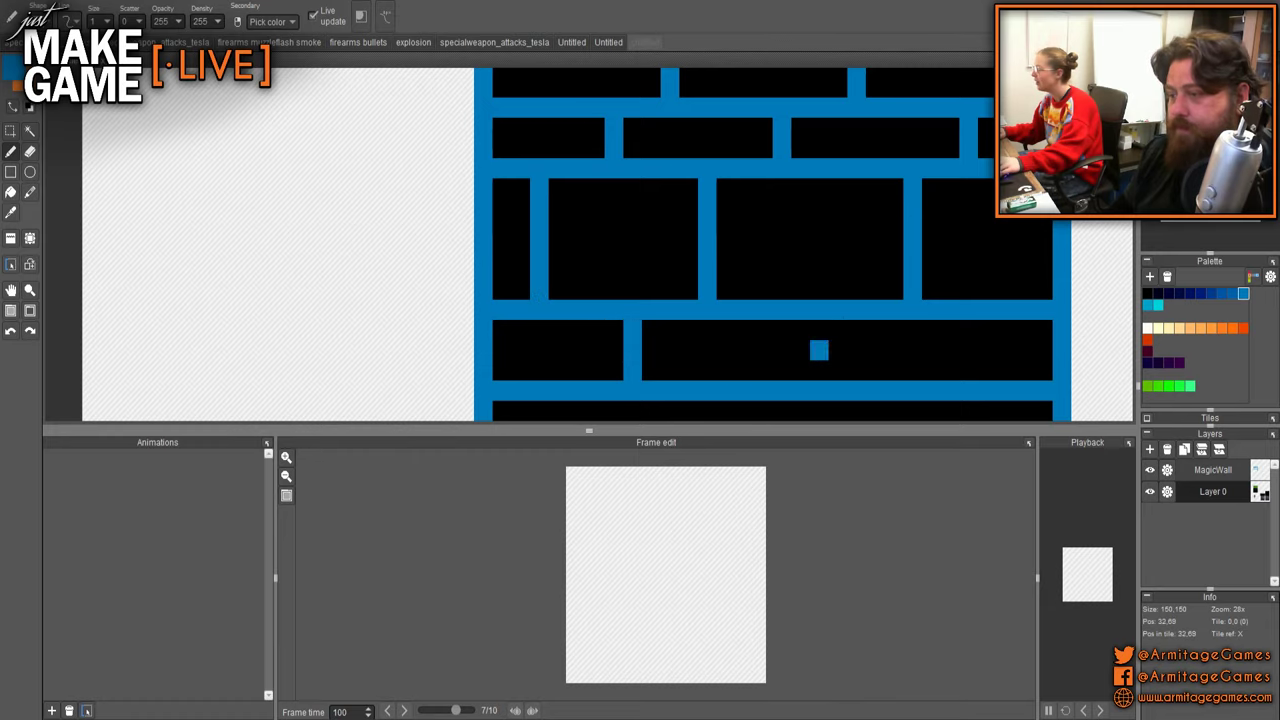
{"action": "left_click_drag", "start_coordinate": [819, 331], "coordinate": [819, 372]}
{"action": "left_click_drag", "start_coordinate": [1006, 329], "coordinate": [1006, 372]}
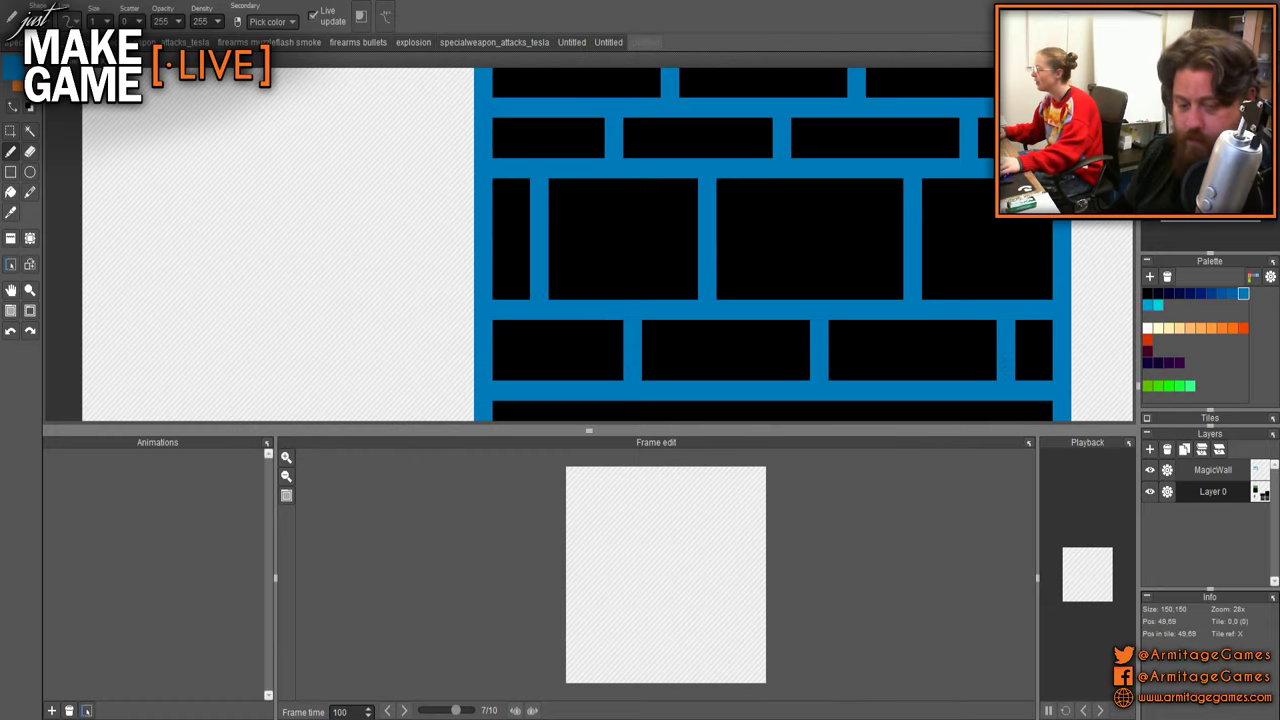
- Split the sixth row of the wall on Layer 0 into four bricks with three blue vertical joints
{"action": "left_click_drag", "start_coordinate": [981, 306], "coordinate": [946, 74]}
{"action": "left_click_drag", "start_coordinate": [877, 178], "coordinate": [878, 270]}
{"action": "left_click_drag", "start_coordinate": [691, 175], "coordinate": [691, 270]}
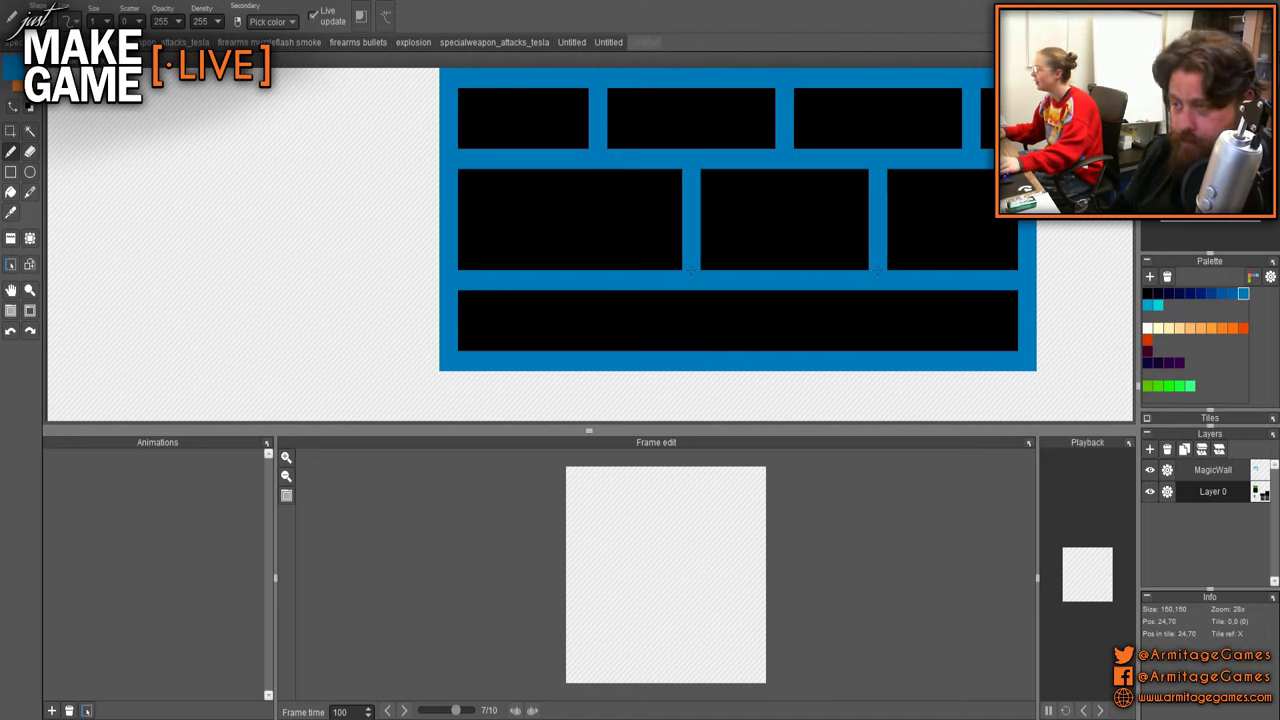
{"action": "left_click_drag", "start_coordinate": [504, 179], "coordinate": [504, 270]}
- Draw four blue vertical joints in the bottom row on Layer 0, splitting it into five bricks
{"action": "left_click_drag", "start_coordinate": [598, 291], "coordinate": [598, 351]}
{"action": "left_click_drag", "start_coordinate": [765, 291], "coordinate": [765, 341]}
{"action": "left_click", "coordinate": [841, 300]}
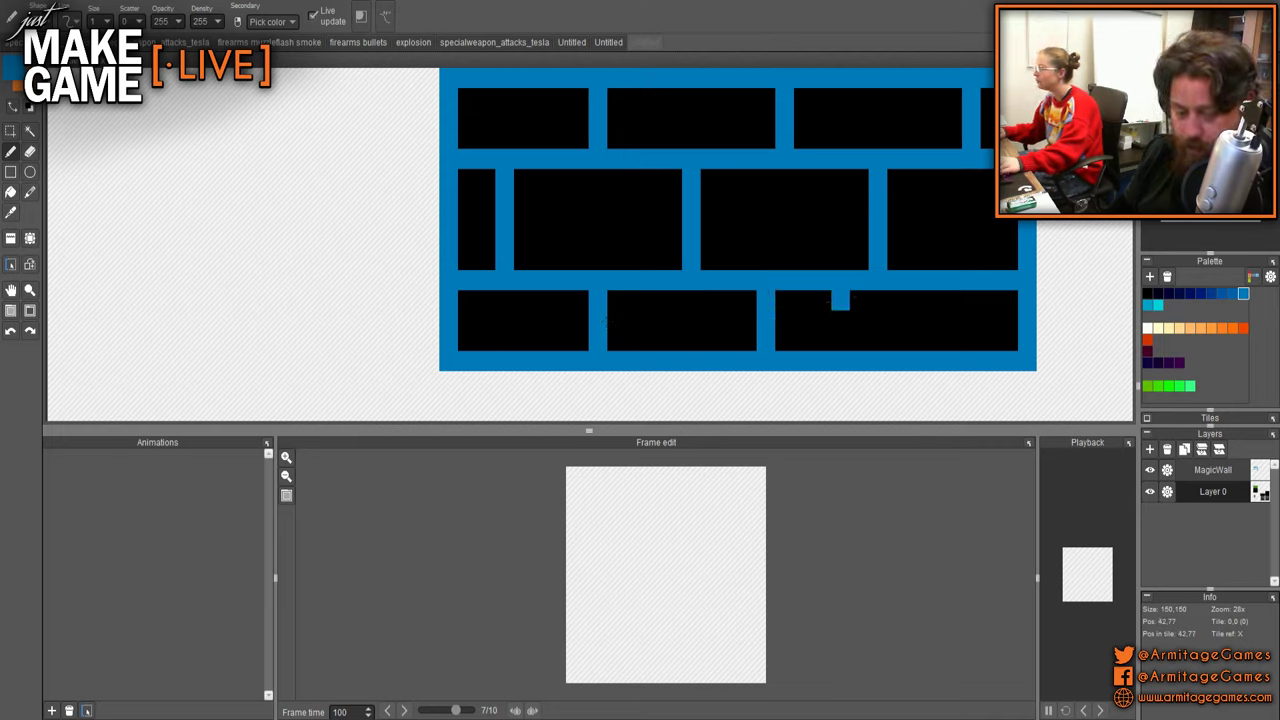
{"action": "key", "text": "ctrl+z"}
{"action": "left_click_drag", "start_coordinate": [840, 291], "coordinate": [840, 350]}
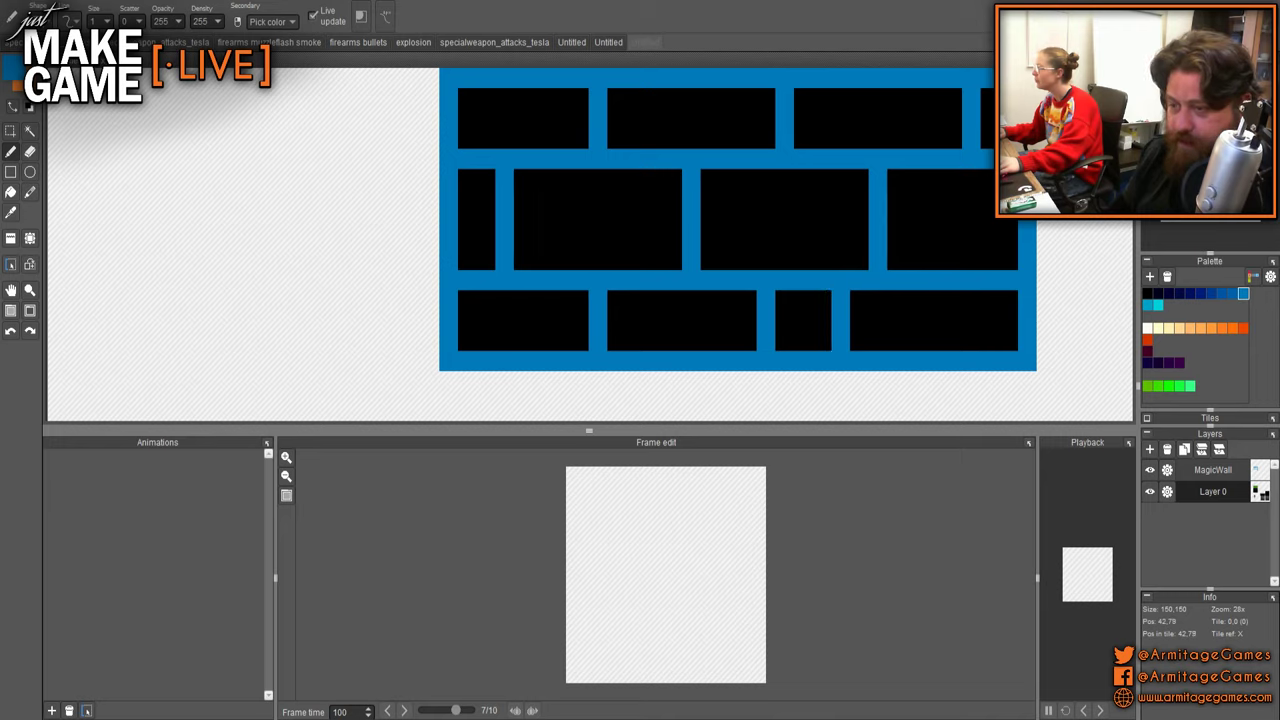
{"action": "left_click_drag", "start_coordinate": [971, 291], "coordinate": [971, 350]}
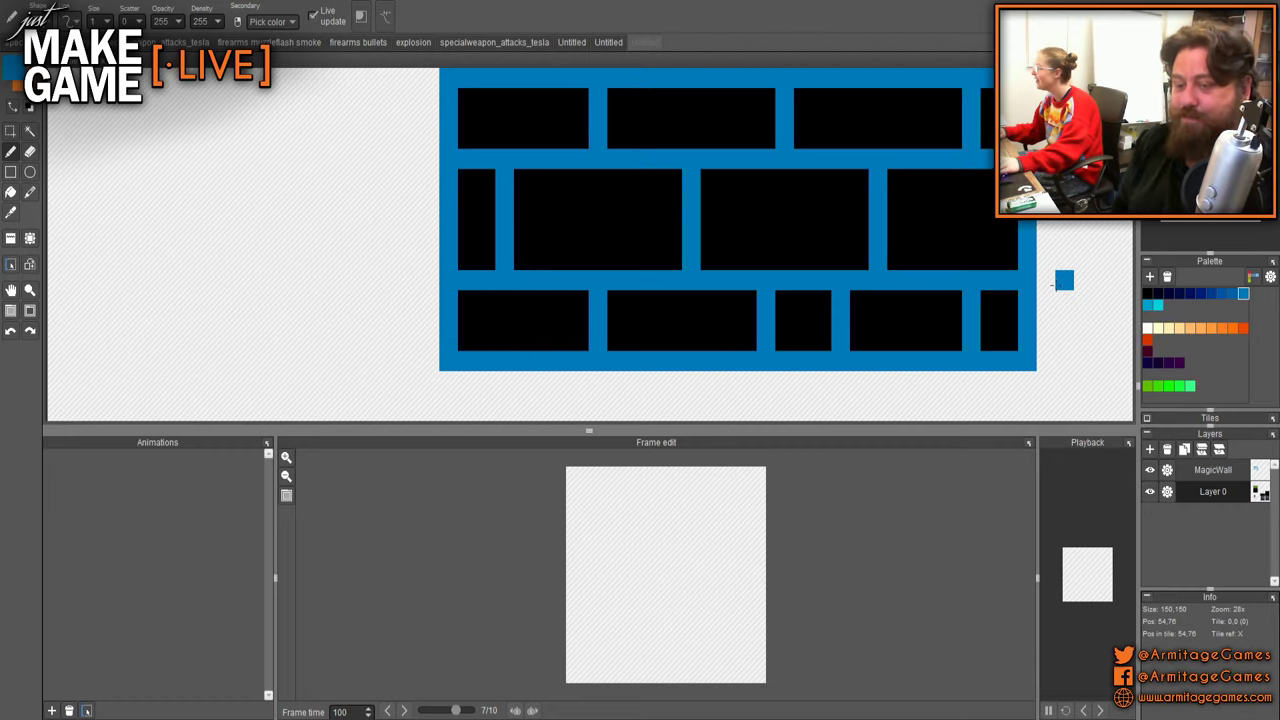
- Examine the whole brick pattern next to the other wall tiles and the character sprite
{"action": "scroll", "coordinate": [1004, 244], "scroll_direction": "down", "scroll_amount": 6}
{"action": "left_click_drag", "start_coordinate": [971, 316], "coordinate": [700, 194]}
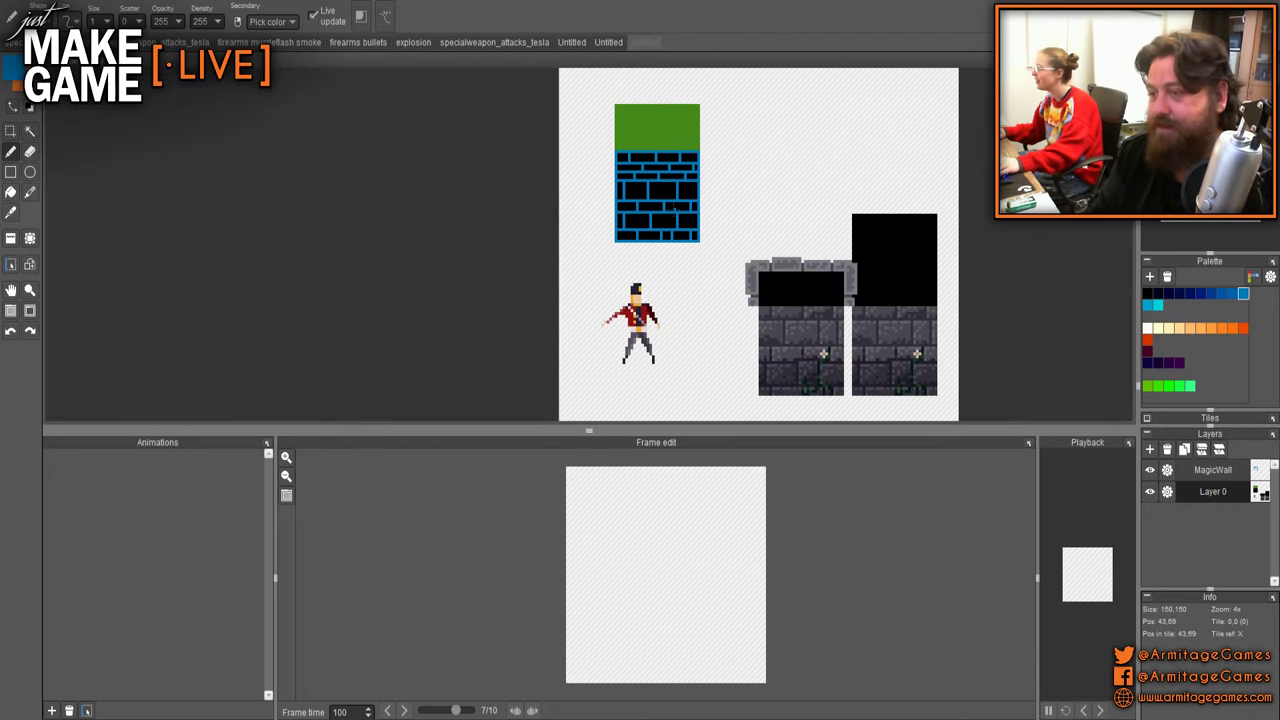
{"action": "scroll", "coordinate": [696, 192], "scroll_direction": "up", "scroll_amount": 1}
{"action": "scroll", "coordinate": [692, 190], "scroll_direction": "up", "scroll_amount": 1}
{"action": "left_click_drag", "start_coordinate": [726, 237], "coordinate": [720, 235]}
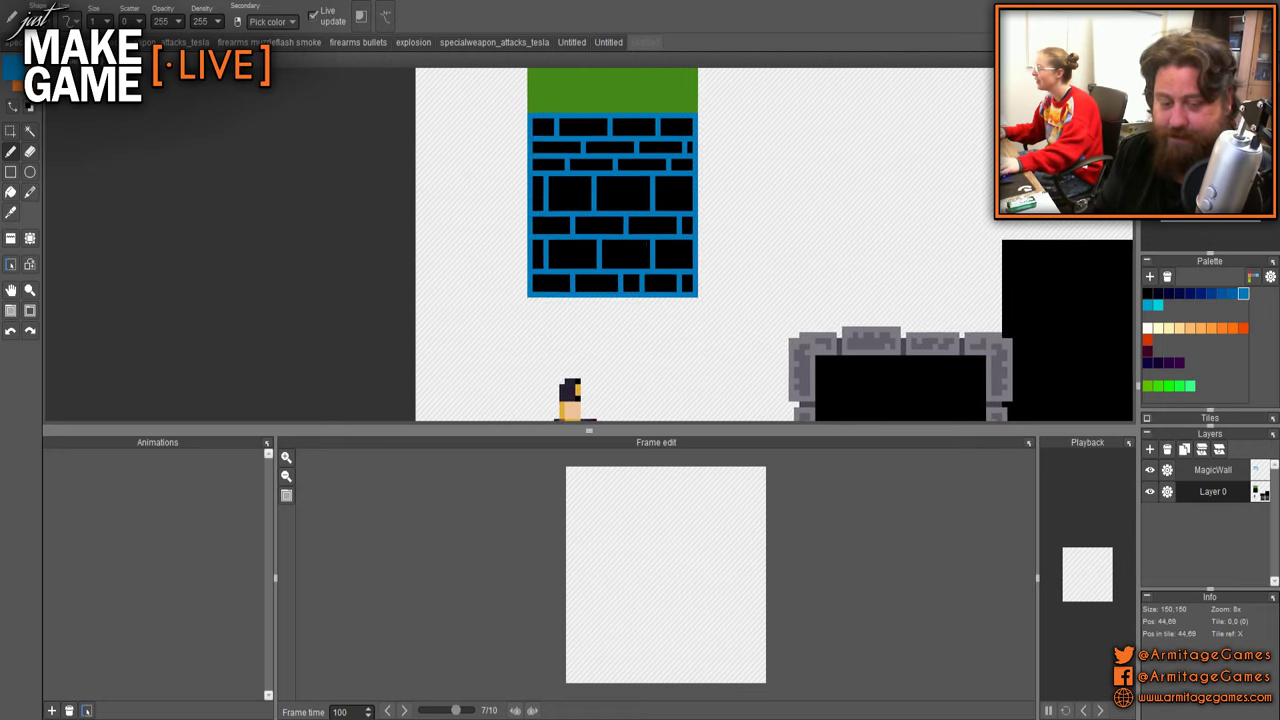
{"action": "scroll", "coordinate": [596, 220], "scroll_direction": "up", "scroll_amount": 2}
{"action": "left_click_drag", "start_coordinate": [678, 123], "coordinate": [523, 234]}
{"action": "scroll", "coordinate": [525, 228], "scroll_direction": "down", "scroll_amount": 1}
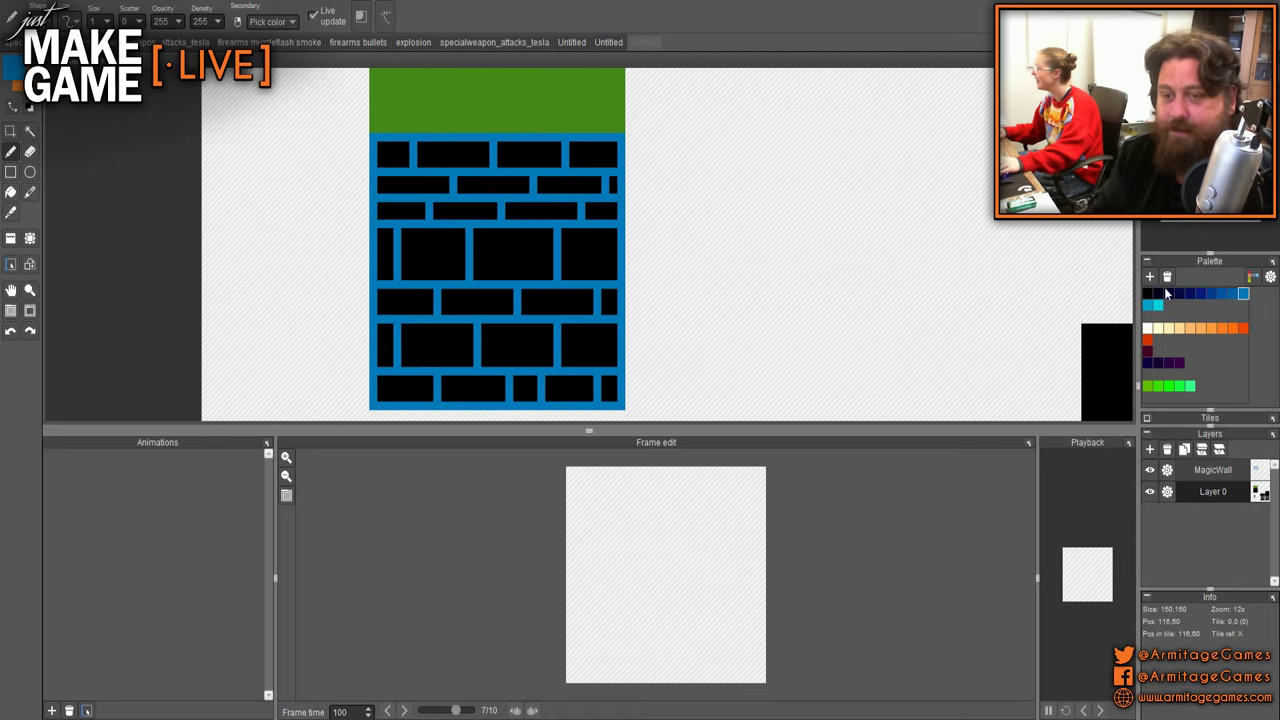
- Try filling the black bricks with dark navy, and undo the fill
{"action": "left_click", "coordinate": [1167, 293]}
{"action": "key", "text": "f"}
{"action": "left_click", "coordinate": [424, 157]}
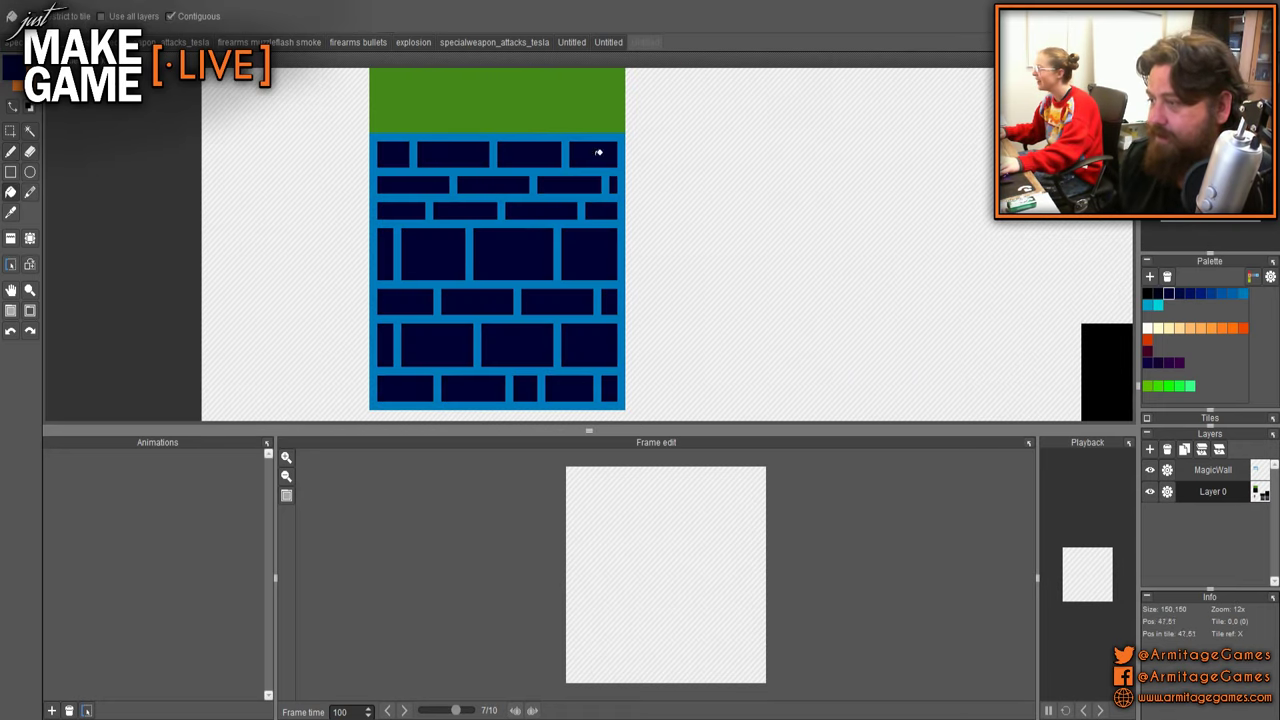
{"action": "key", "text": "ctrl+z"}
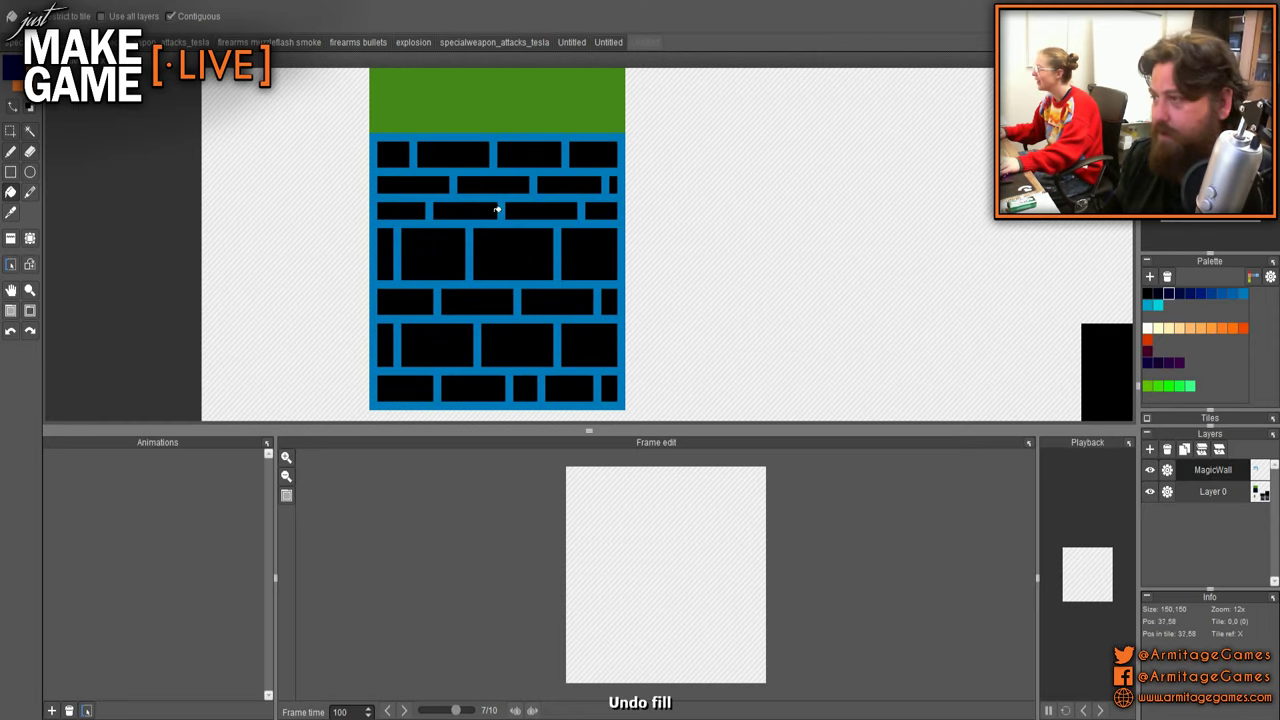
{"action": "key", "text": "ctrl+z"}
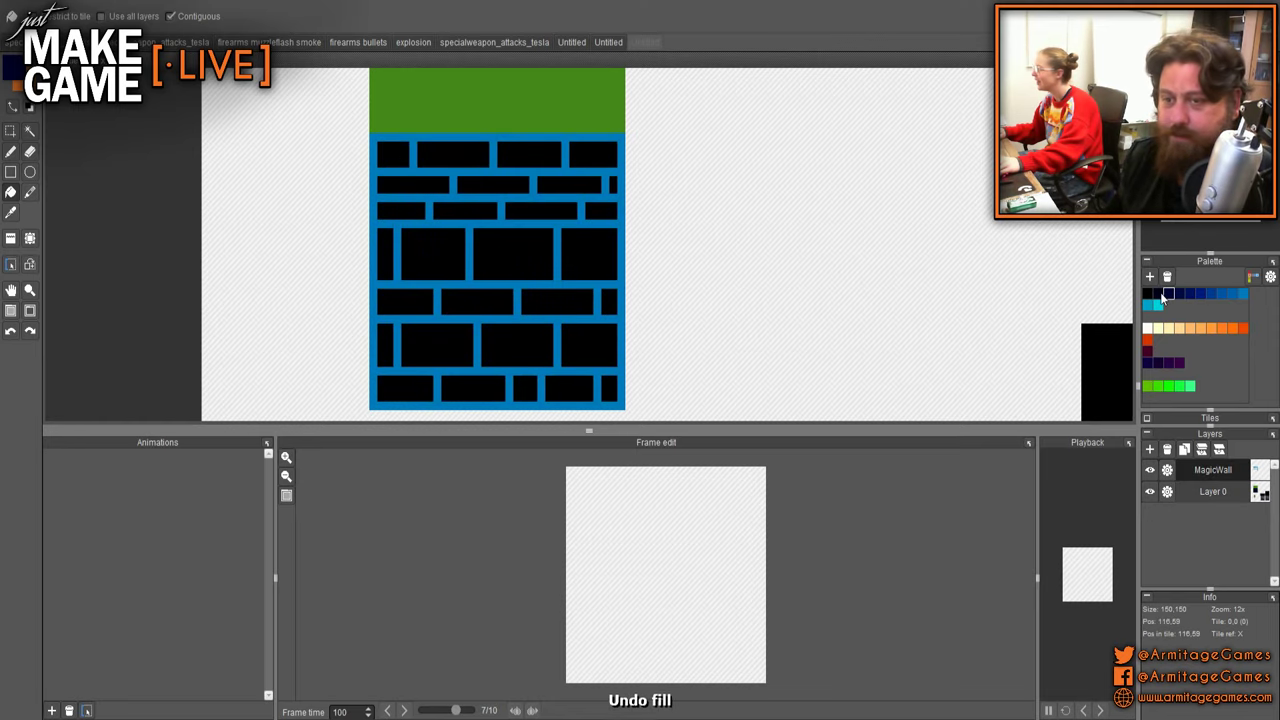
- Try filling the blue outline on the MagicWall layer with near-black navy, and undo it
{"action": "left_click", "coordinate": [1157, 293]}
{"action": "left_click", "coordinate": [479, 170]}
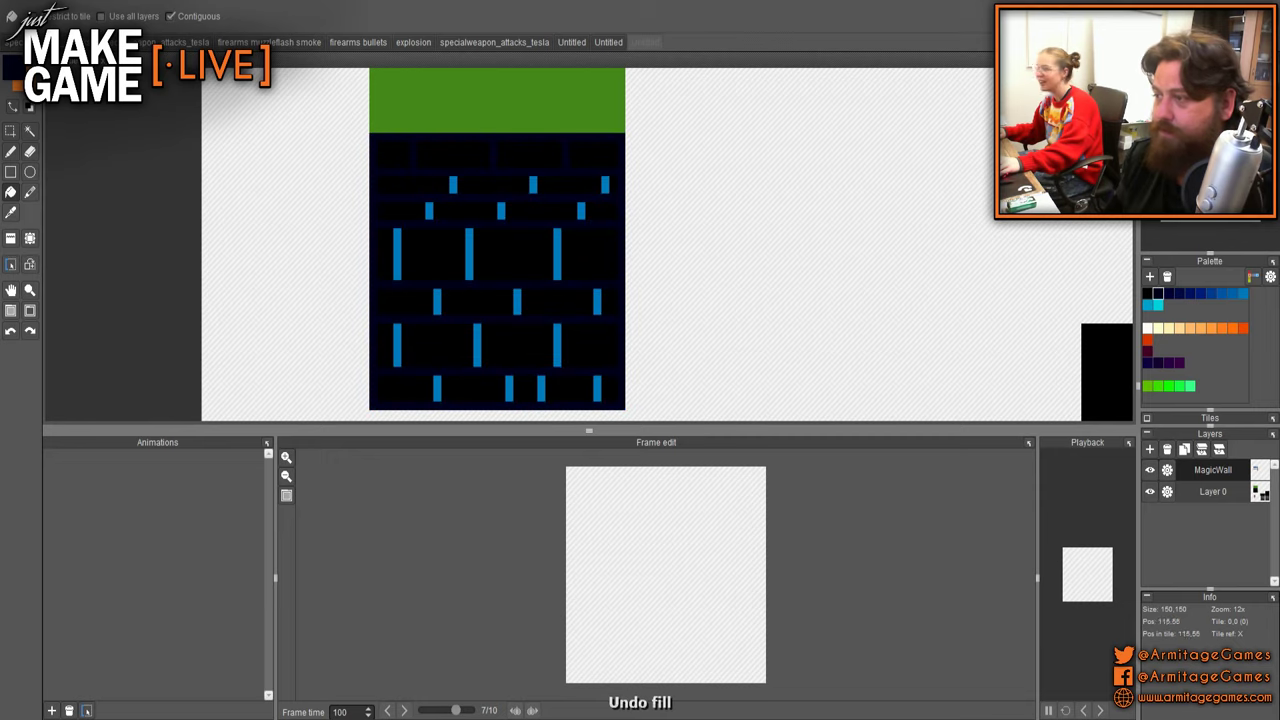
{"action": "key", "text": "ctrl+z"}
- Hide Layer 0 and split the second row on the MagicWall layer into four bricks with vertical joints in the outline's blue
{"action": "left_click", "coordinate": [1151, 493]}
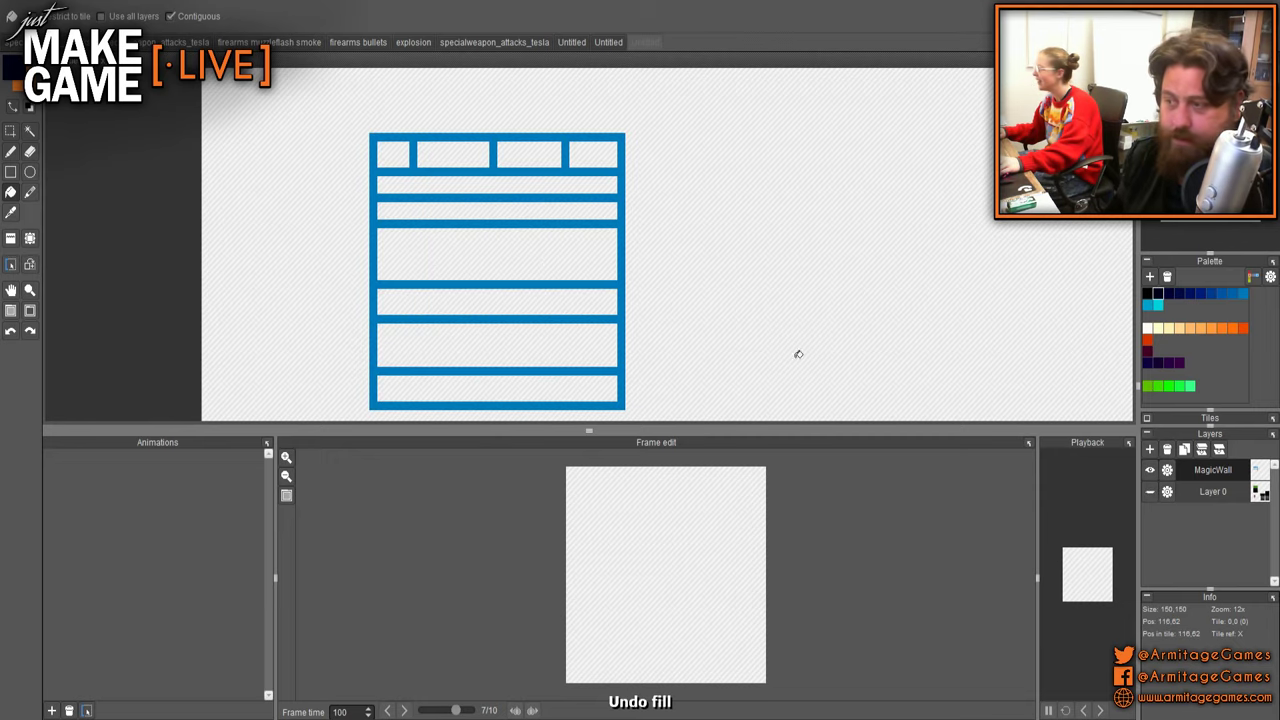
{"action": "left_click", "coordinate": [1151, 492]}
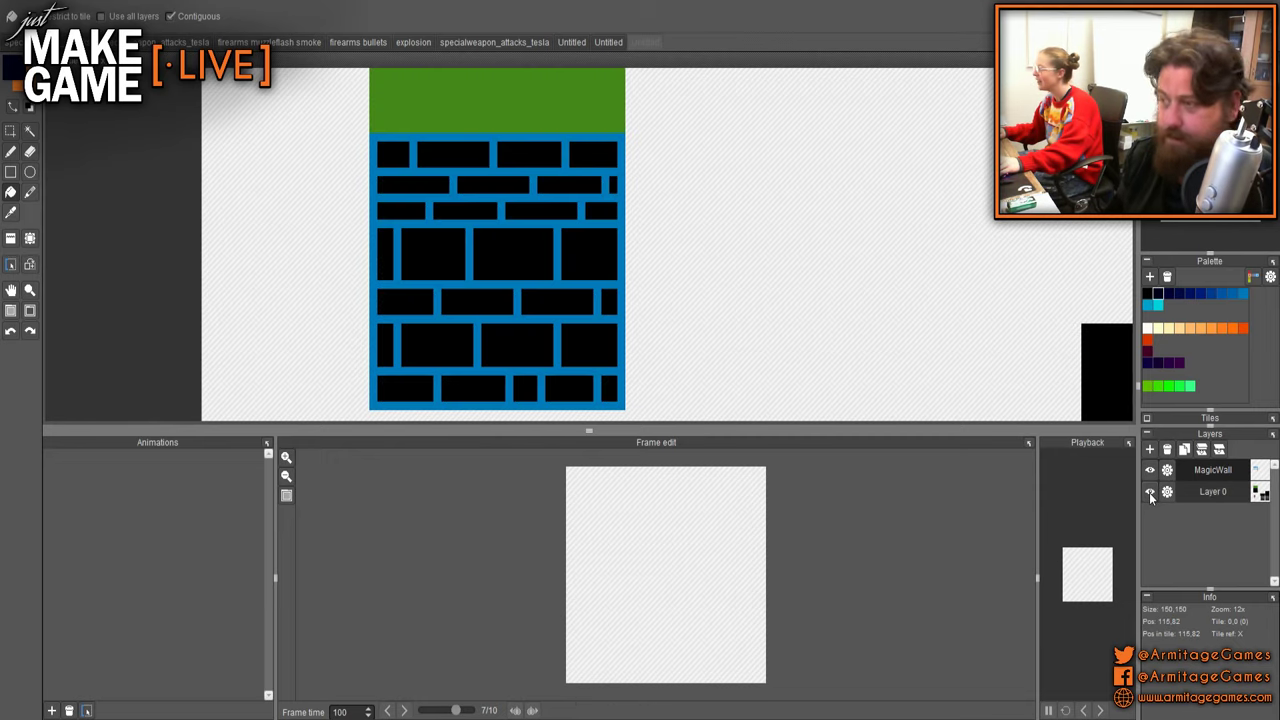
{"action": "left_click", "coordinate": [1151, 492]}
{"action": "scroll", "coordinate": [425, 167], "scroll_direction": "up", "scroll_amount": 3}
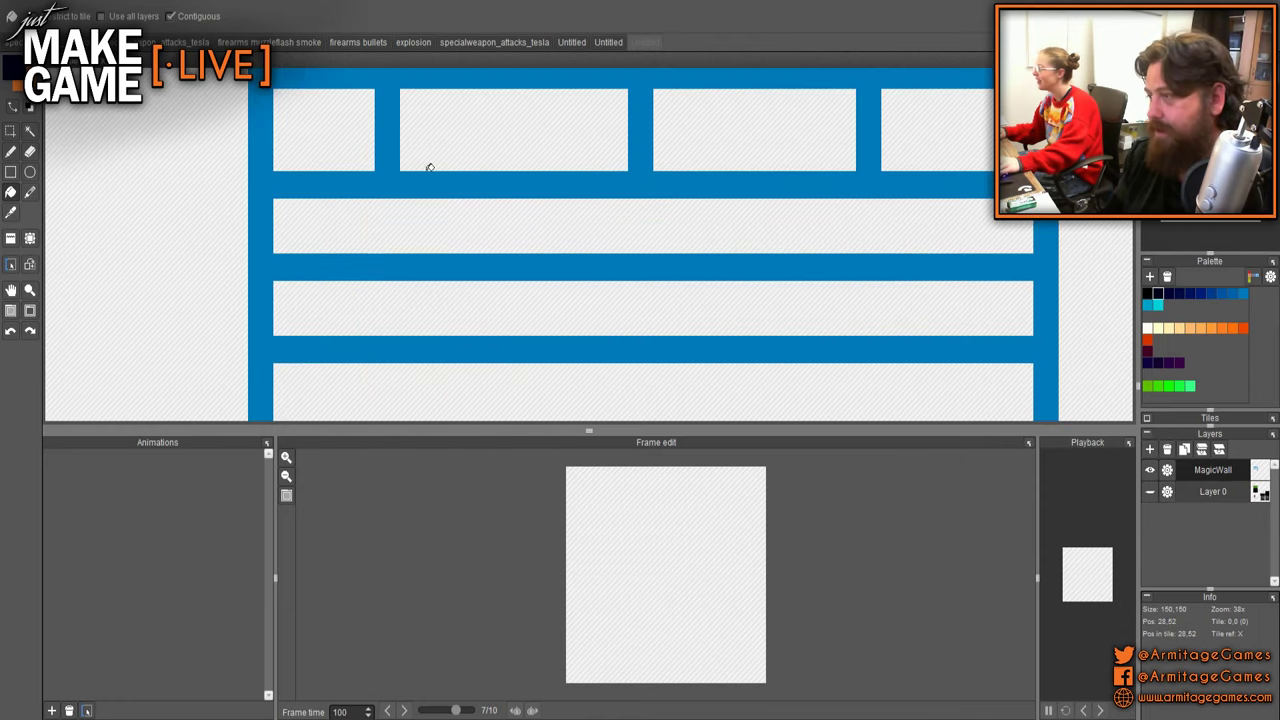
{"action": "key", "text": "b"}
{"action": "right_click", "coordinate": [438, 185]}
{"action": "left_click", "coordinate": [513, 240]}
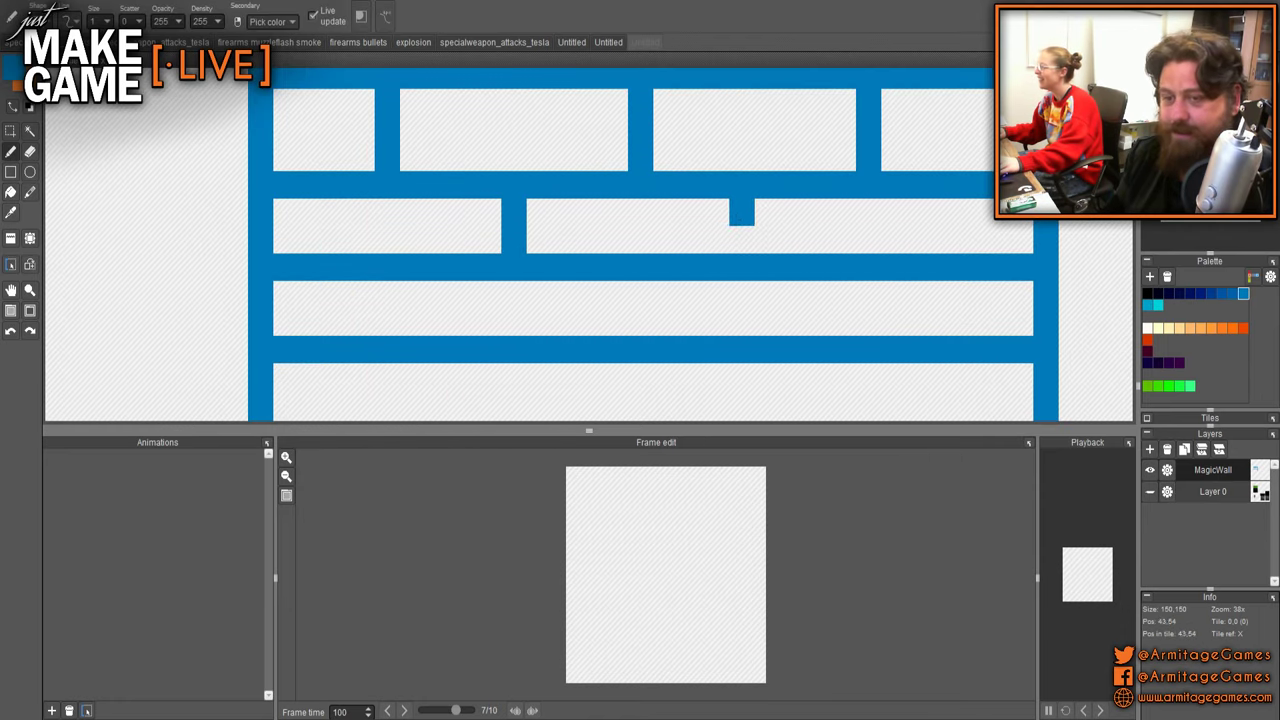
{"action": "left_click", "coordinate": [767, 212]}
{"action": "left_click", "coordinate": [767, 240]}
{"action": "left_click", "coordinate": [969, 212]}
{"action": "left_click", "coordinate": [969, 240]}
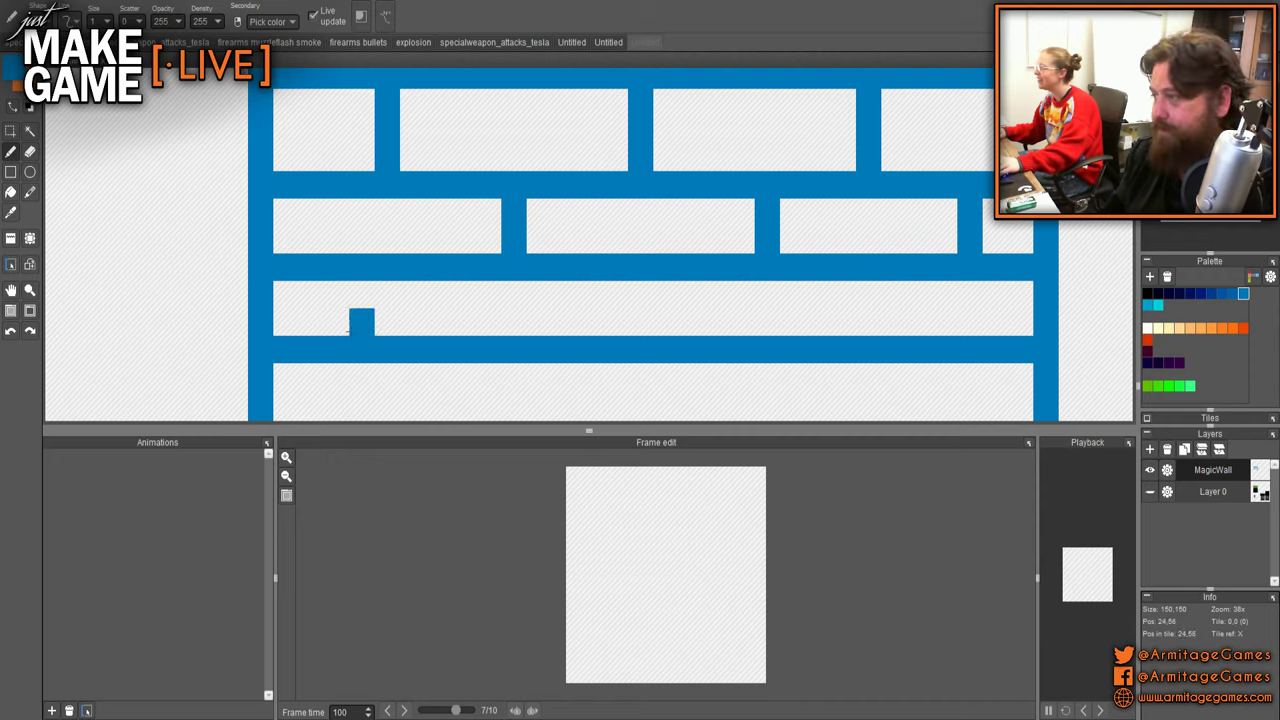
- Split the third row on the MagicWall layer into four bricks with three blue vertical joints
{"action": "left_click", "coordinate": [336, 294]}
{"action": "left_click", "coordinate": [336, 322]}
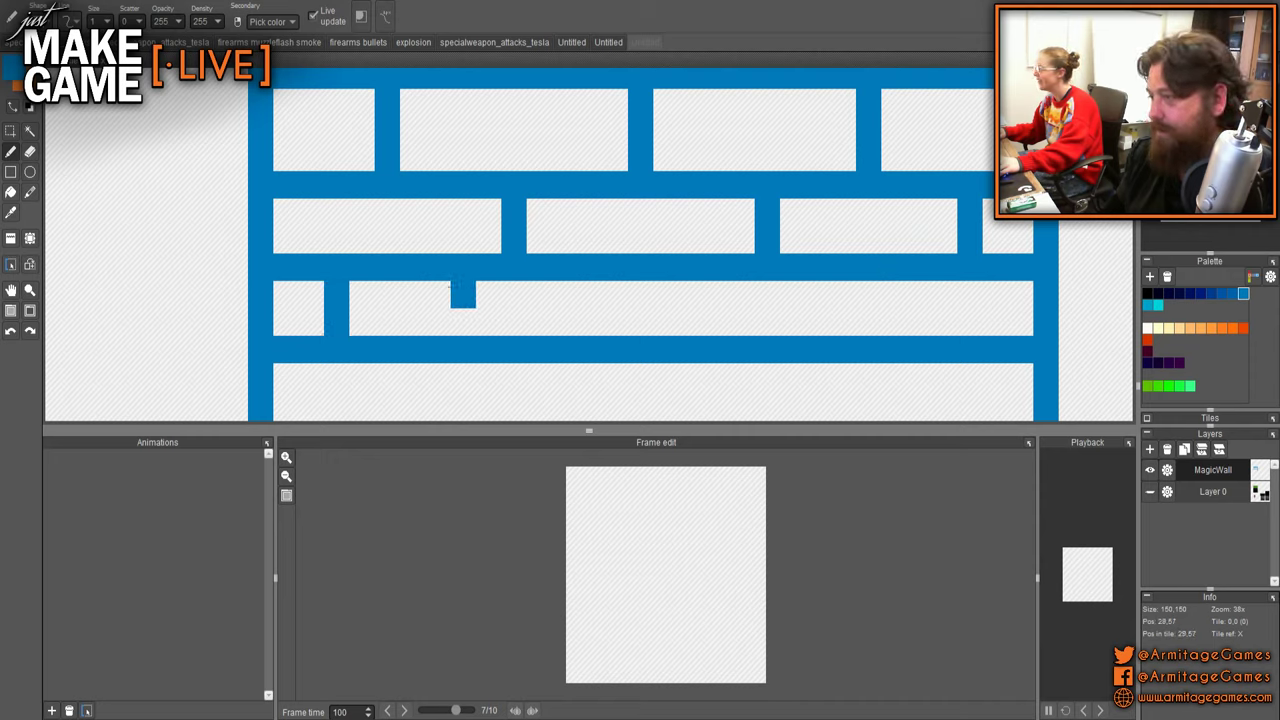
{"action": "left_click", "coordinate": [615, 294]}
{"action": "left_click", "coordinate": [615, 322]}
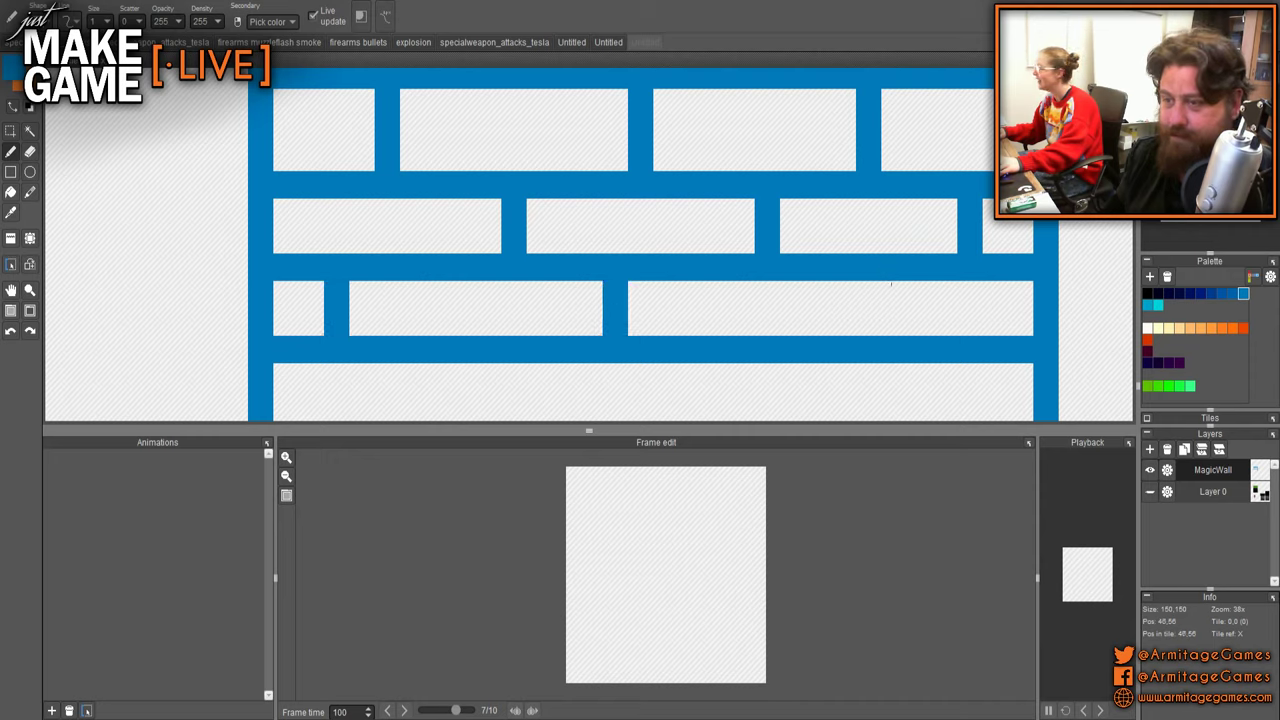
{"action": "left_click", "coordinate": [894, 294]}
{"action": "left_click", "coordinate": [894, 322]}
- Split the tall fourth row on the MagicWall layer into three bricks with two blue vertical joints
{"action": "scroll", "coordinate": [840, 322], "scroll_direction": "down", "scroll_amount": 1}
{"action": "left_click_drag", "start_coordinate": [848, 332], "coordinate": [774, 213]}
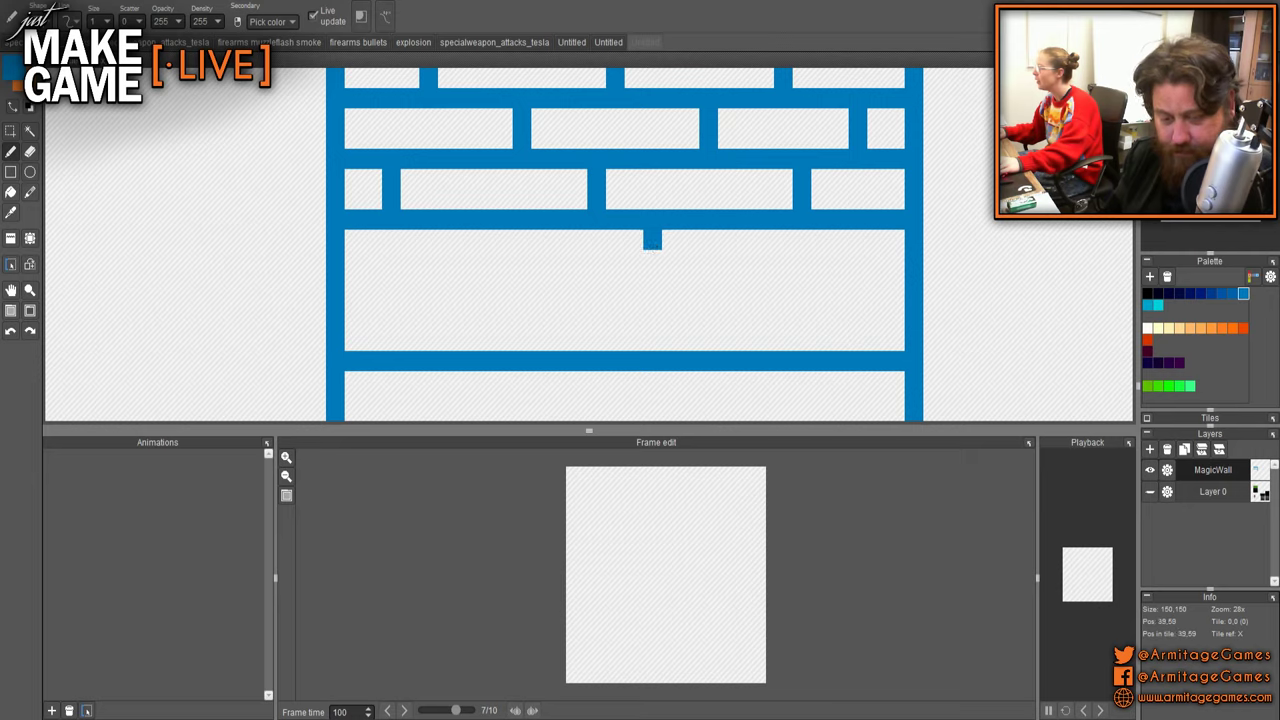
{"action": "left_click_drag", "start_coordinate": [858, 321], "coordinate": [828, 260]}
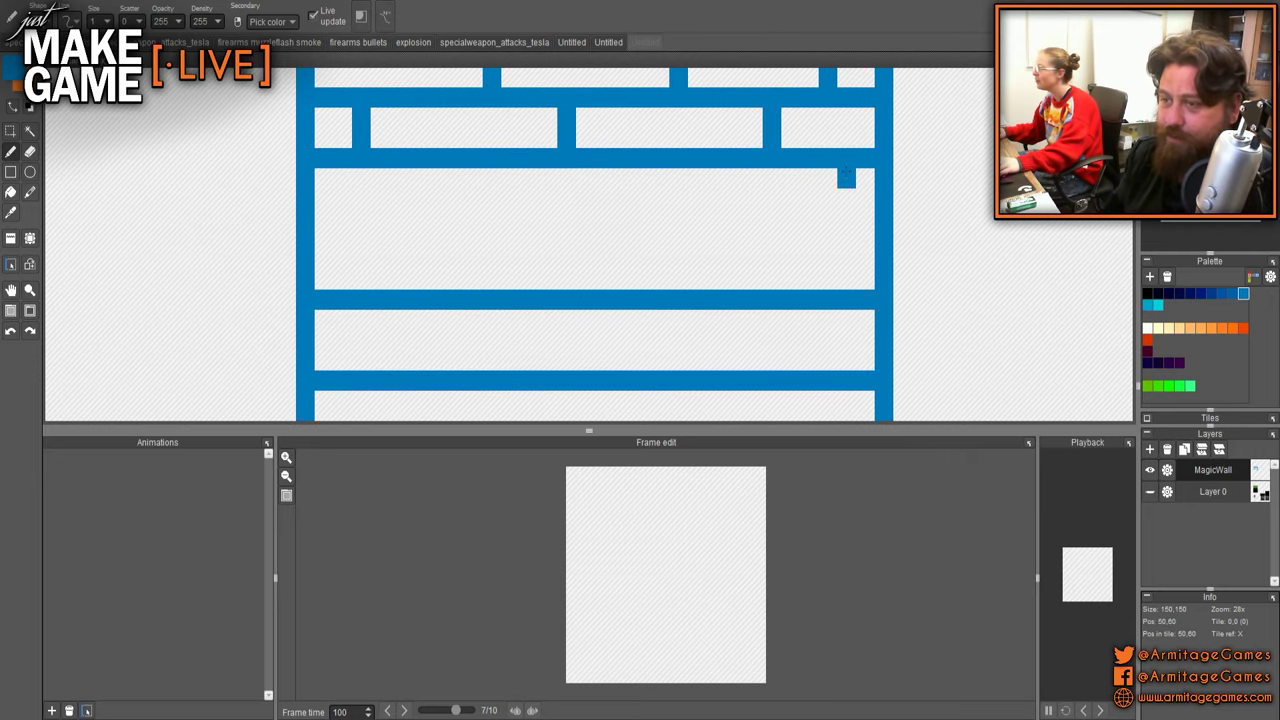
{"action": "left_click_drag", "start_coordinate": [846, 178], "coordinate": [850, 280]}
{"action": "key", "text": "ctrl+z"}
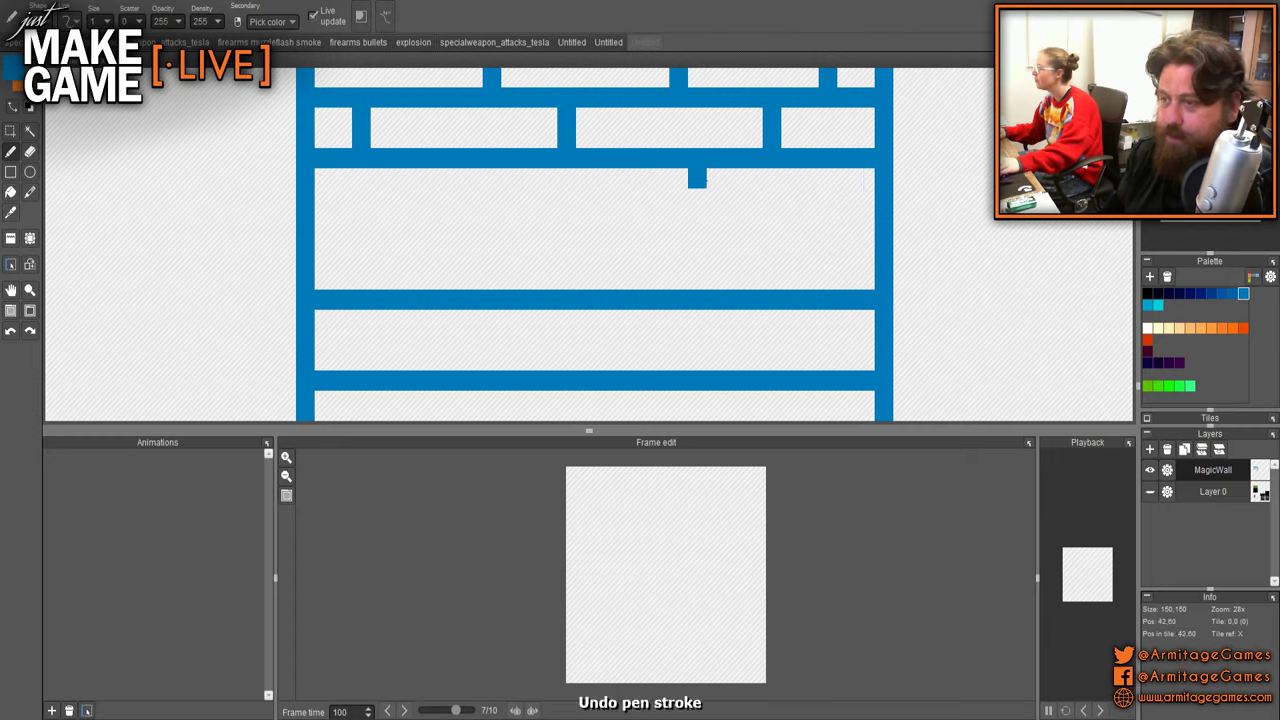
{"action": "left_click_drag", "start_coordinate": [697, 178], "coordinate": [697, 280]}
{"action": "left_click_drag", "start_coordinate": [454, 178], "coordinate": [454, 280]}
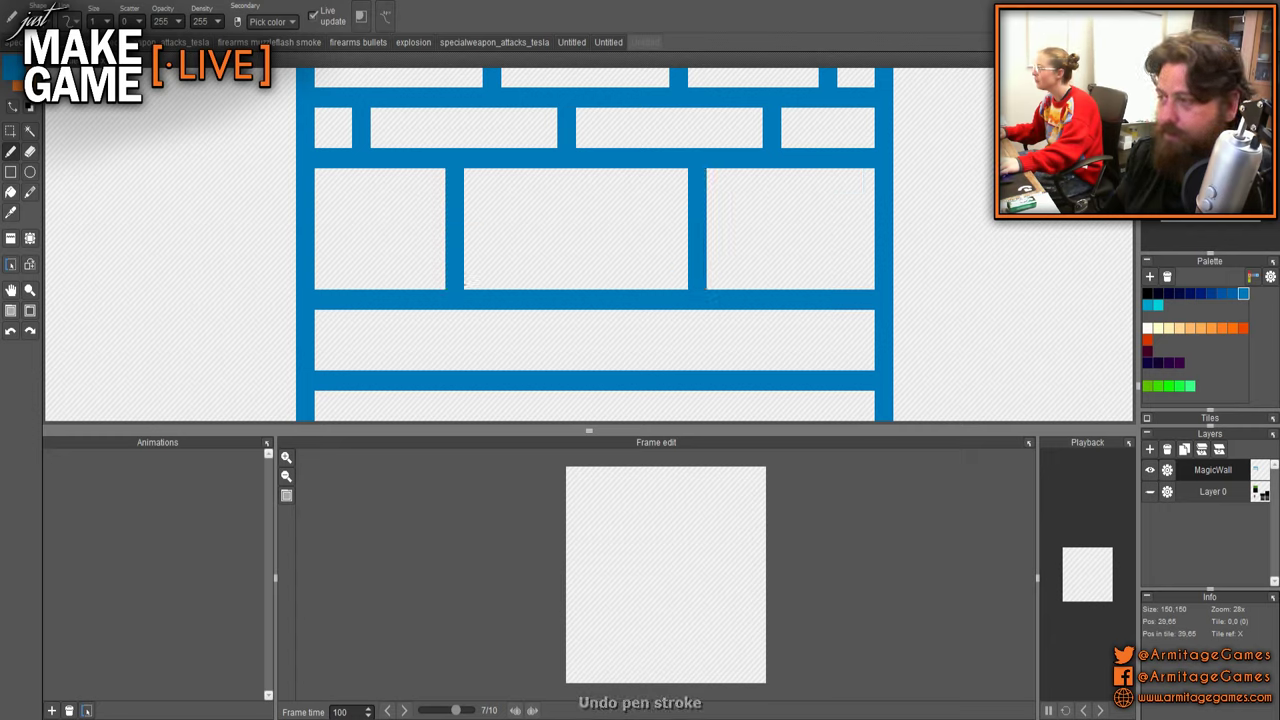
- Split the fifth row on the MagicWall layer into four bricks with blue vertical joints, undoing misplaced pixels
{"action": "left_click_drag", "start_coordinate": [604, 318], "coordinate": [604, 362]}
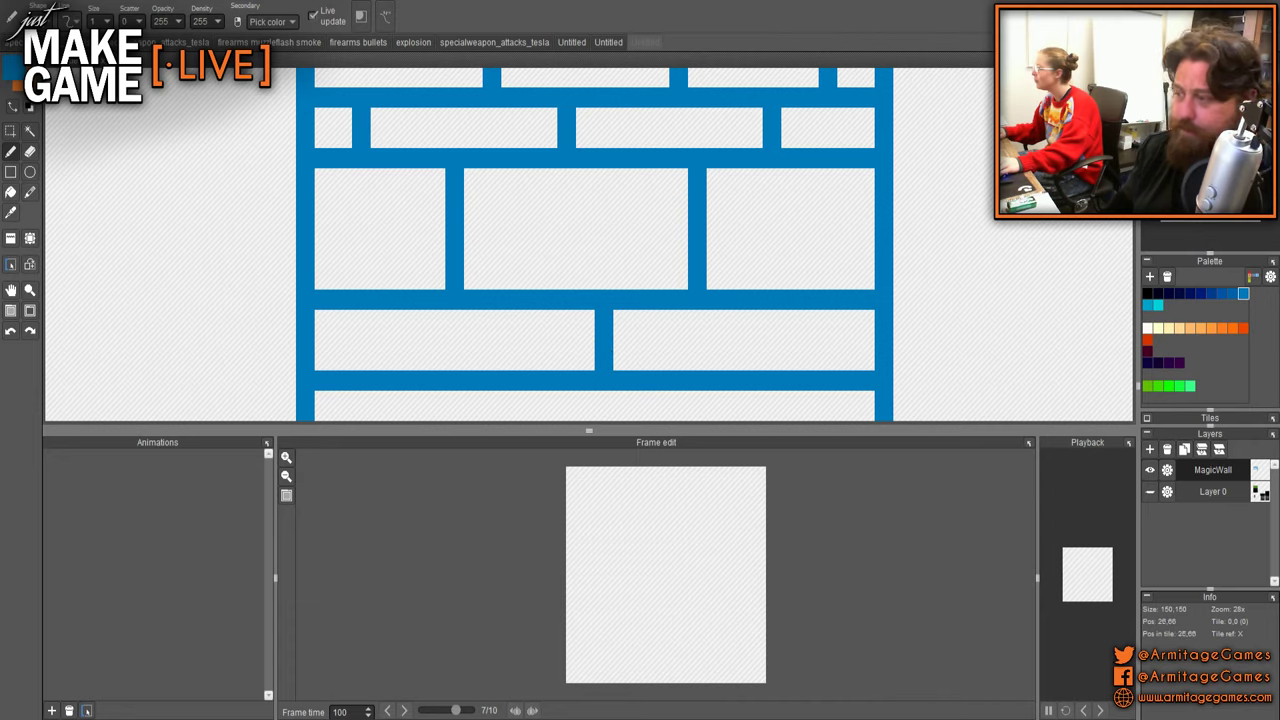
{"action": "mouse_move", "coordinate": [380, 318]}
{"action": "left_mouse_down"}
{"action": "mouse_move", "coordinate": [390, 364]}
{"action": "mouse_move", "coordinate": [410, 365]}
{"action": "mouse_move", "coordinate": [389, 318]}
{"action": "mouse_move", "coordinate": [434, 335]}
{"action": "mouse_move", "coordinate": [389, 319]}
{"action": "mouse_move", "coordinate": [399, 361]}
{"action": "mouse_move", "coordinate": [398, 318]}
{"action": "left_mouse_up"}
{"action": "key", "text": "ctrl+z"}
{"action": "key", "text": "ctrl+z"}
{"action": "left_click", "coordinate": [397, 318]}
{"action": "key", "text": "ctrl+z"}
{"action": "key", "text": "ctrl+z"}
- Split the sixth and seventh rows on the MagicWall layer into four bricks each with blue vertical joints
{"action": "mouse_move", "coordinate": [789, 319]}
{"action": "left_mouse_down"}
{"action": "mouse_move", "coordinate": [790, 360]}
{"action": "mouse_move", "coordinate": [754, 154]}
{"action": "left_mouse_up"}
{"action": "mouse_move", "coordinate": [693, 195]}
{"action": "left_mouse_down"}
{"action": "mouse_move", "coordinate": [679, 291]}
{"action": "mouse_move", "coordinate": [690, 295]}
{"action": "left_mouse_up"}
{"action": "left_click_drag", "start_coordinate": [469, 208], "coordinate": [467, 295]}
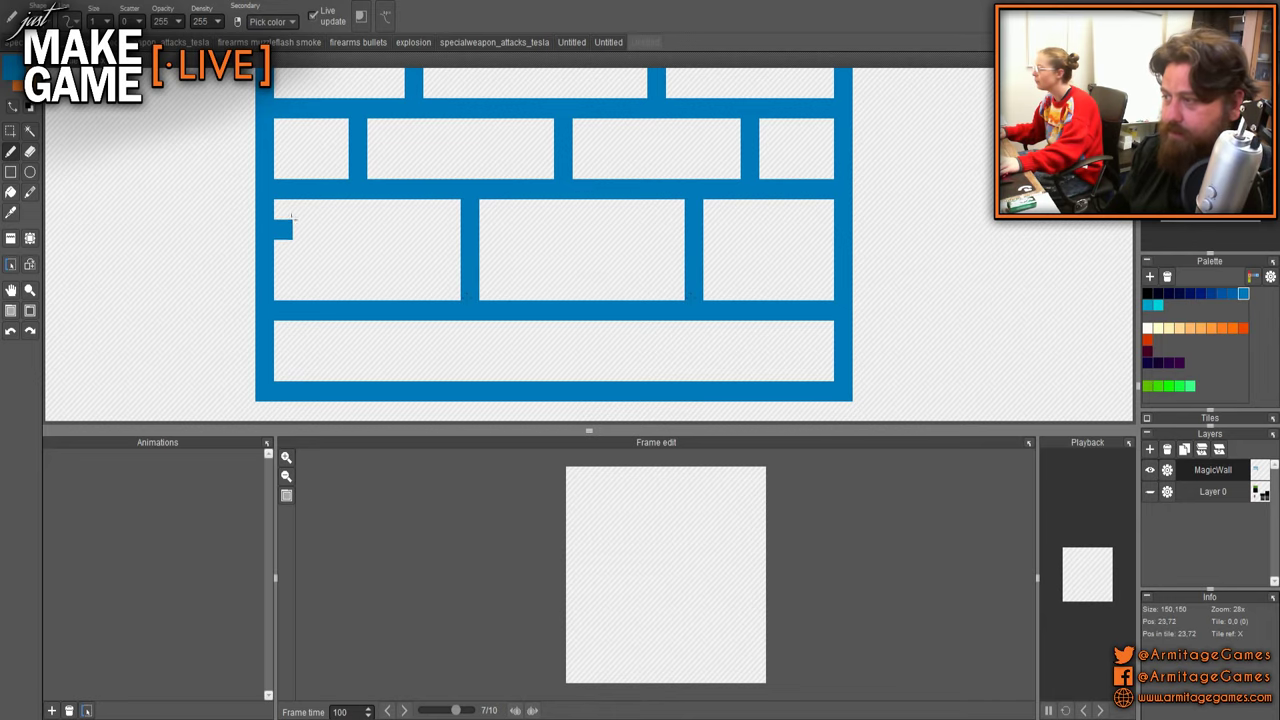
{"action": "scroll", "coordinate": [437, 218], "scroll_direction": "down", "scroll_amount": 2}
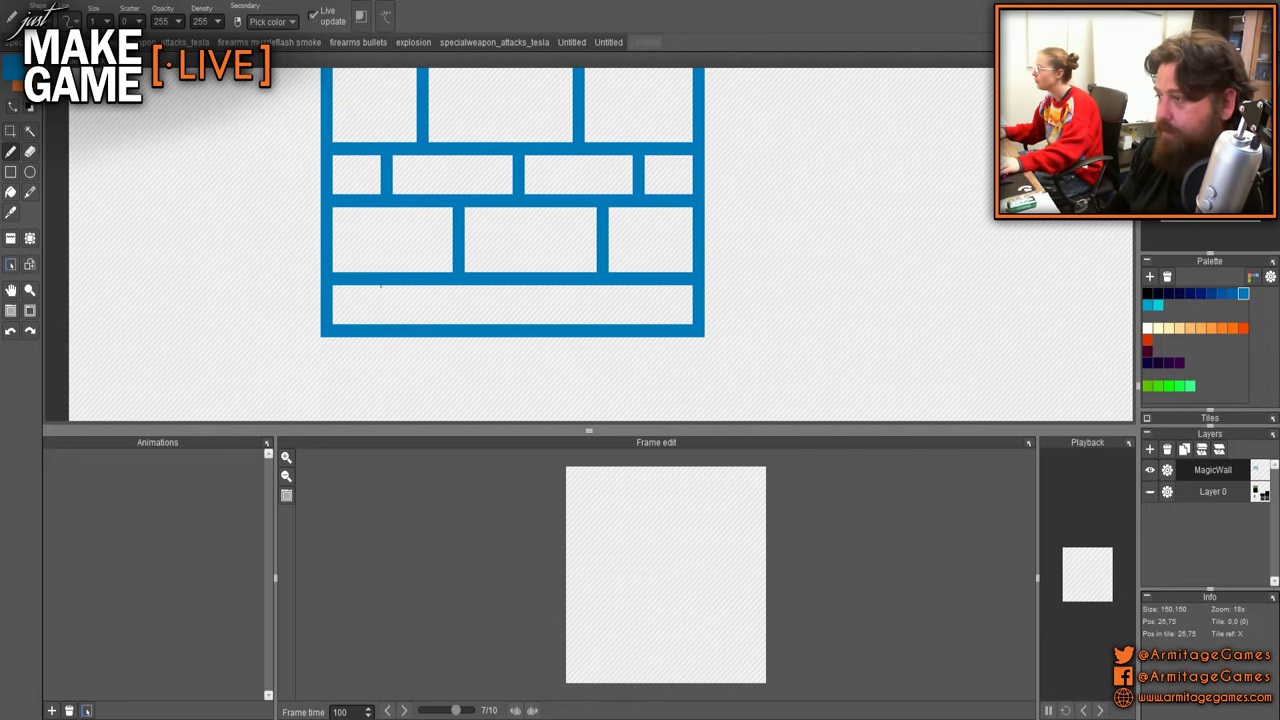
{"action": "mouse_move", "coordinate": [342, 208]}
{"action": "left_mouse_down"}
{"action": "mouse_move", "coordinate": [353, 262]}
{"action": "mouse_move", "coordinate": [410, 322]}
{"action": "left_mouse_up"}
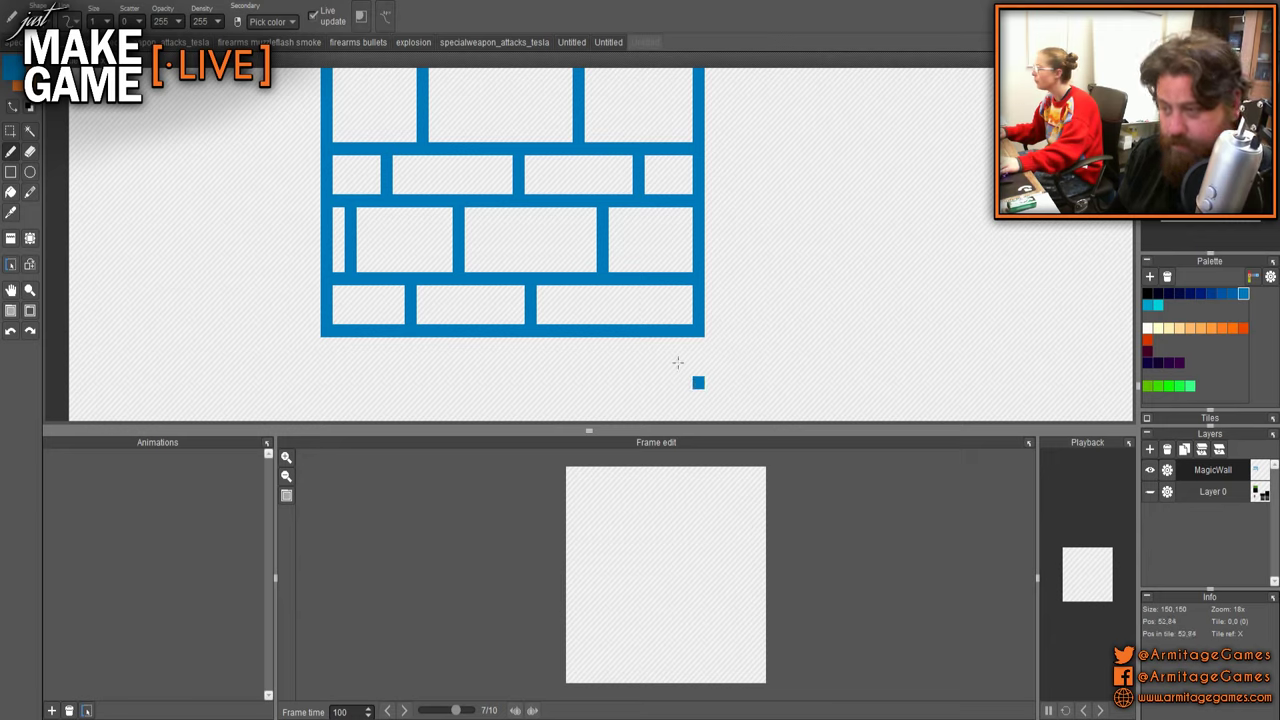
{"action": "left_click_drag", "start_coordinate": [663, 290], "coordinate": [663, 320]}
{"action": "scroll", "coordinate": [731, 289], "scroll_direction": "down", "scroll_amount": 3}
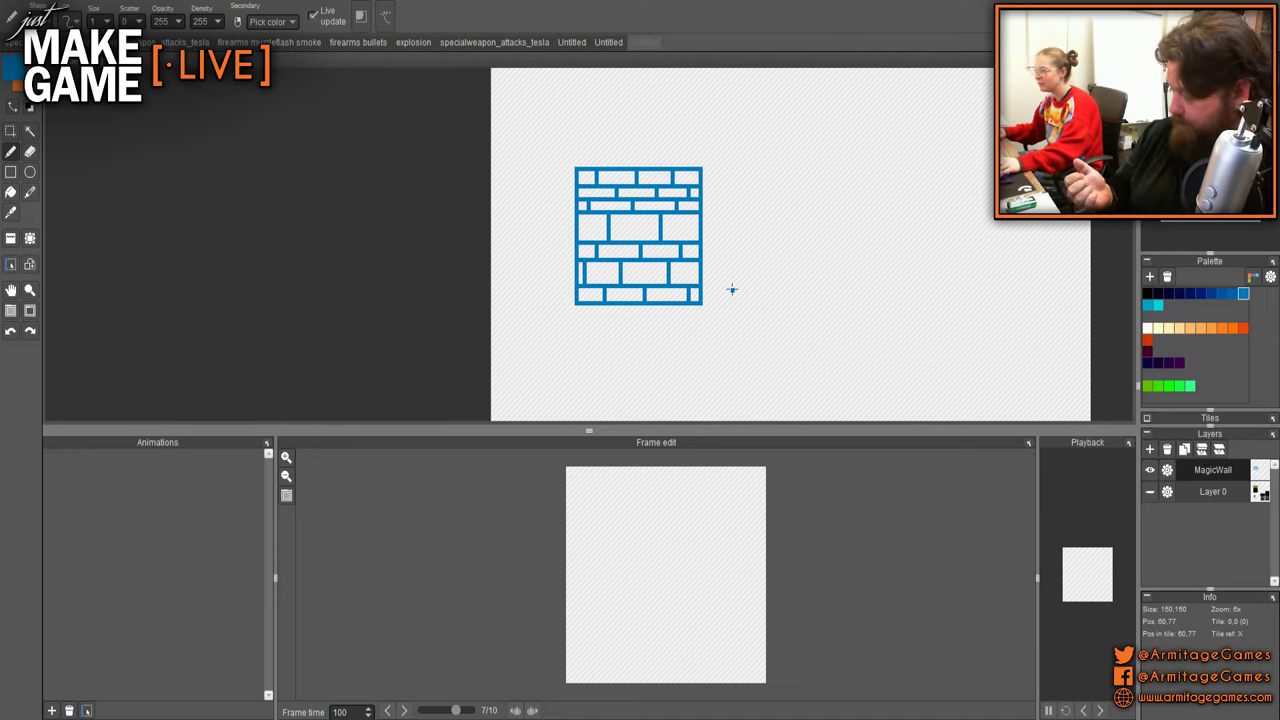
- Recolour the entire MagicWall outline with the near-black navy from the palette
{"action": "scroll", "coordinate": [738, 287], "scroll_direction": "up", "scroll_amount": 2}
{"action": "left_click_drag", "start_coordinate": [580, 224], "coordinate": [700, 268]}
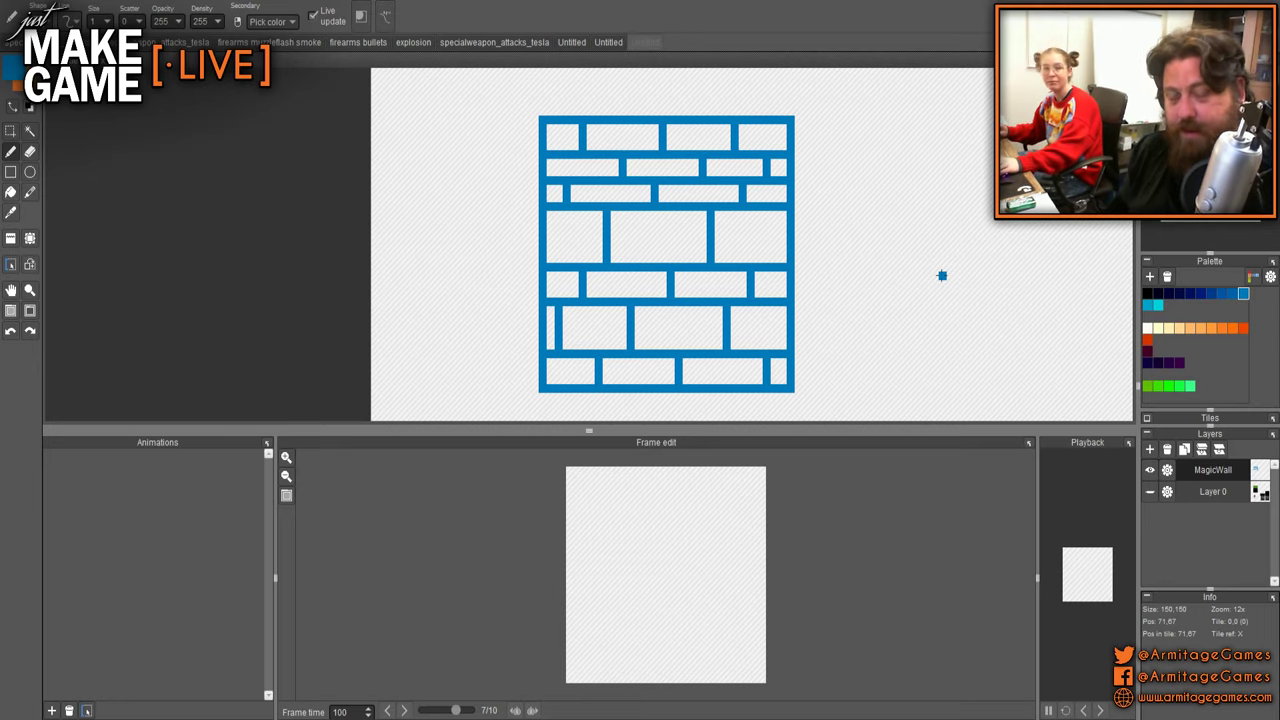
{"action": "scroll", "coordinate": [869, 277], "scroll_direction": "up", "scroll_amount": 2}
{"action": "scroll", "coordinate": [740, 258], "scroll_direction": "down", "scroll_amount": 2}
{"action": "left_click_drag", "start_coordinate": [722, 257], "coordinate": [805, 270]}
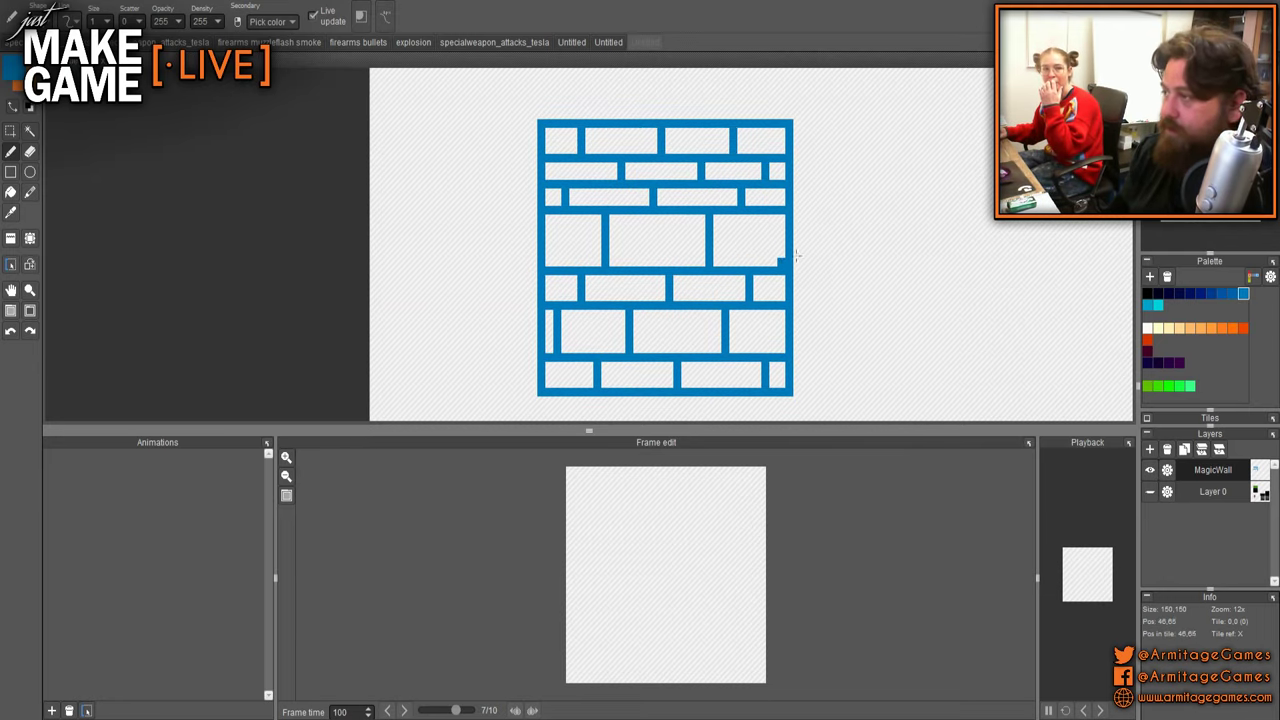
{"action": "left_click", "coordinate": [1158, 294]}
{"action": "key", "text": "g"}
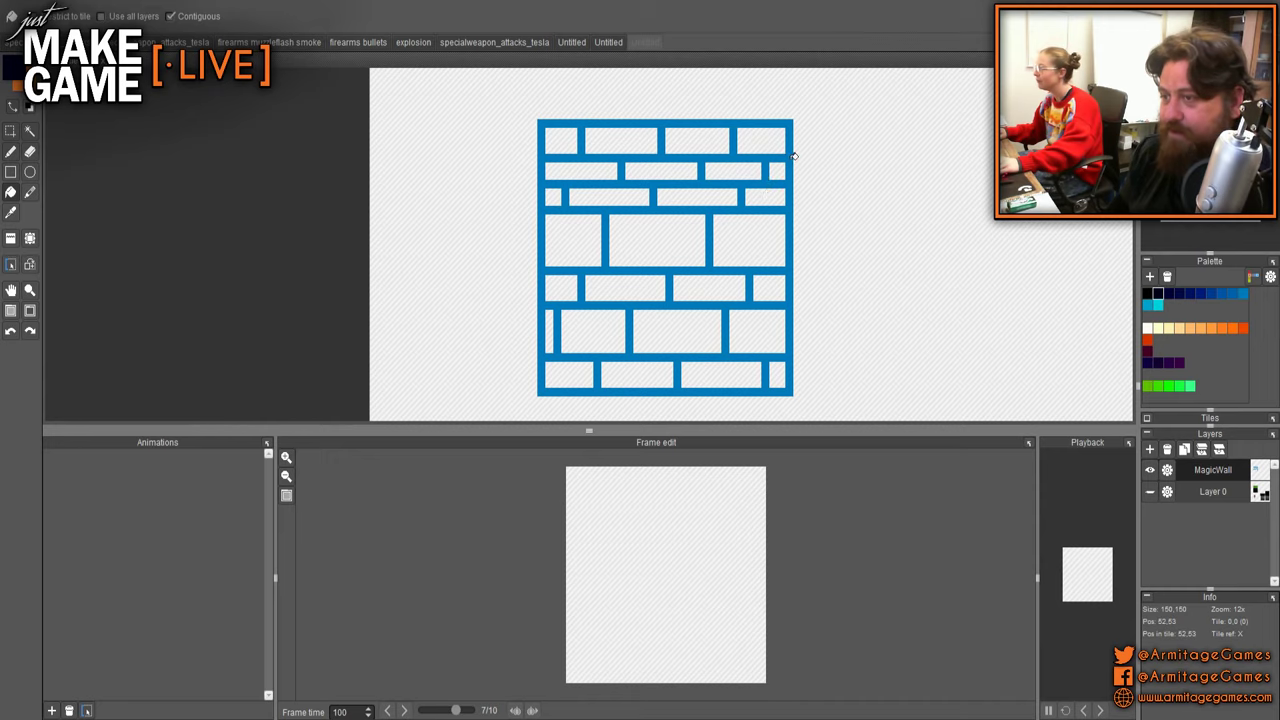
{"action": "left_click", "coordinate": [791, 156]}
- Fill the top row's first brick and the whole MagicWall outline with a lighter navy from the palette
{"action": "key", "text": "b"}
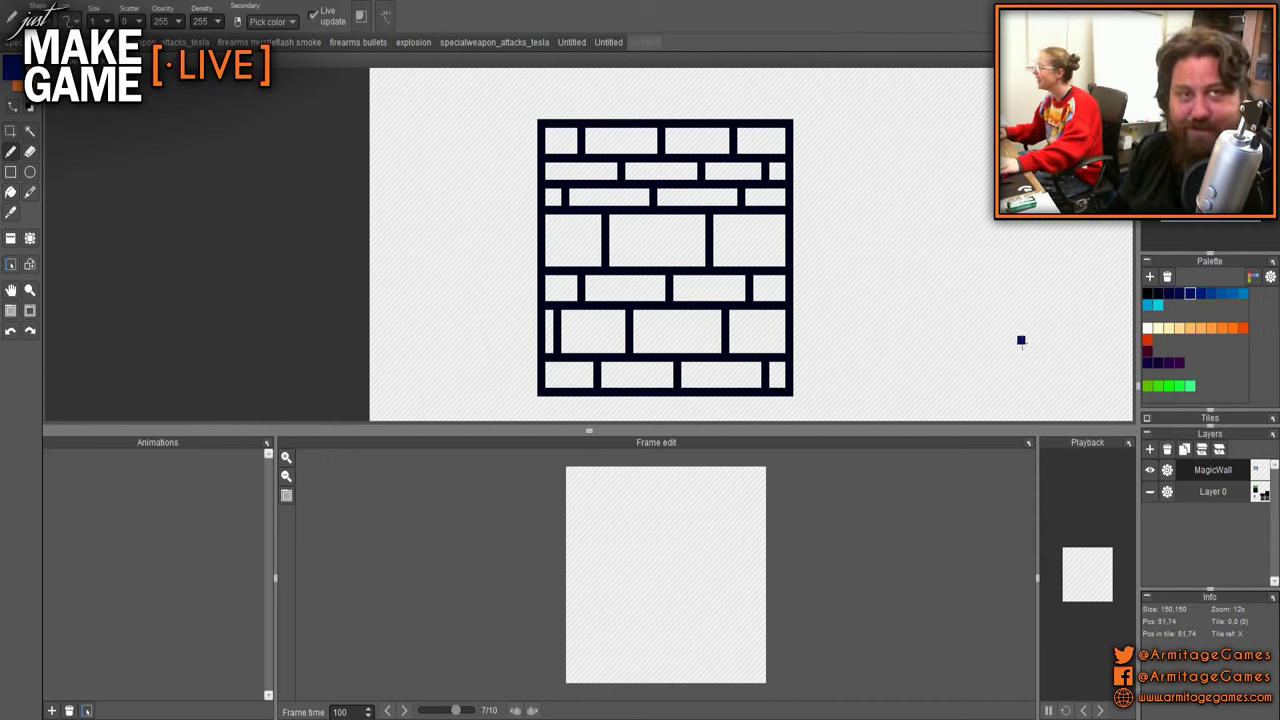
{"action": "key", "text": "f"}
{"action": "left_click", "coordinate": [562, 142]}
{"action": "left_click", "coordinate": [608, 156]}
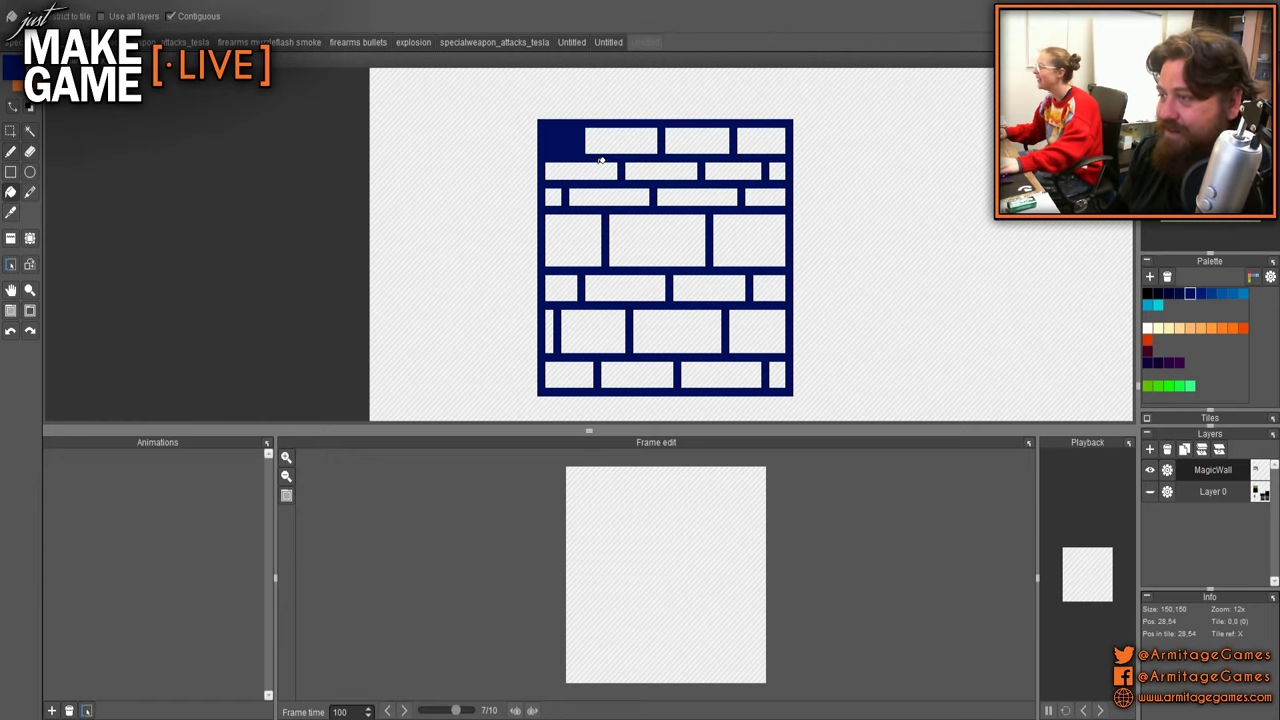
{"action": "key", "text": "ctrl+z"}
{"action": "left_click", "coordinate": [615, 140]}
{"action": "left_click", "coordinate": [580, 170]}
{"action": "left_click", "coordinate": [660, 170]}
{"action": "key", "text": "ctrl+z"}
{"action": "key", "text": "ctrl+z"}
{"action": "key", "text": "ctrl+z"}
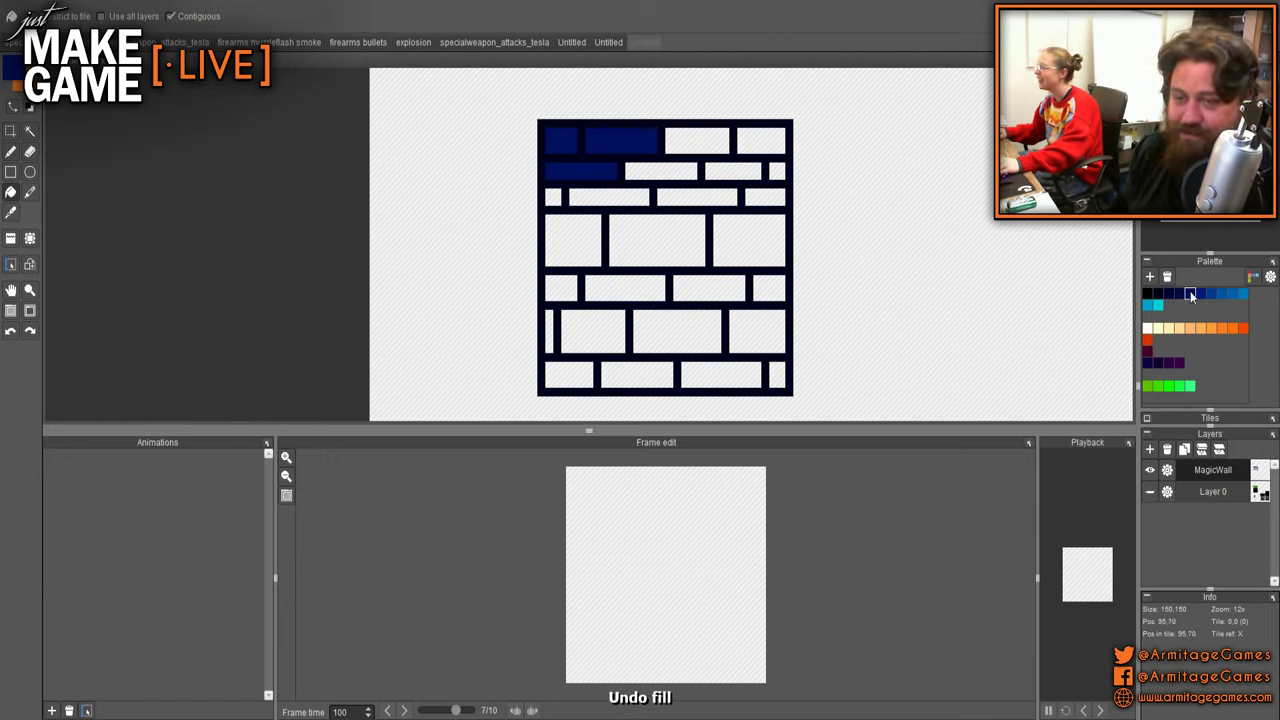
{"action": "key", "text": "ctrl+z"}
- Fill the four top-row bricks and the second row's first three bricks with mid blue from the palette, undoing a stray outline fill
{"action": "left_click", "coordinate": [1212, 294]}
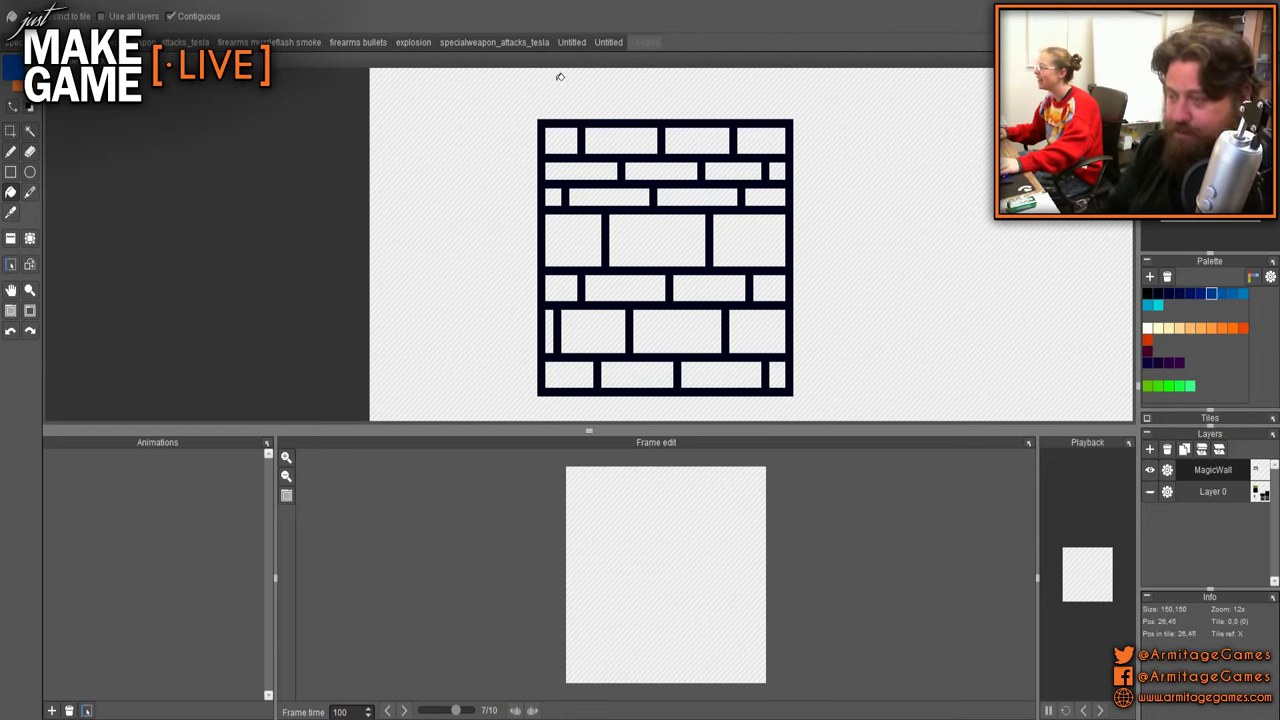
{"action": "left_click", "coordinate": [573, 139]}
{"action": "left_click", "coordinate": [618, 148]}
{"action": "left_click", "coordinate": [610, 167]}
{"action": "left_click", "coordinate": [660, 182]}
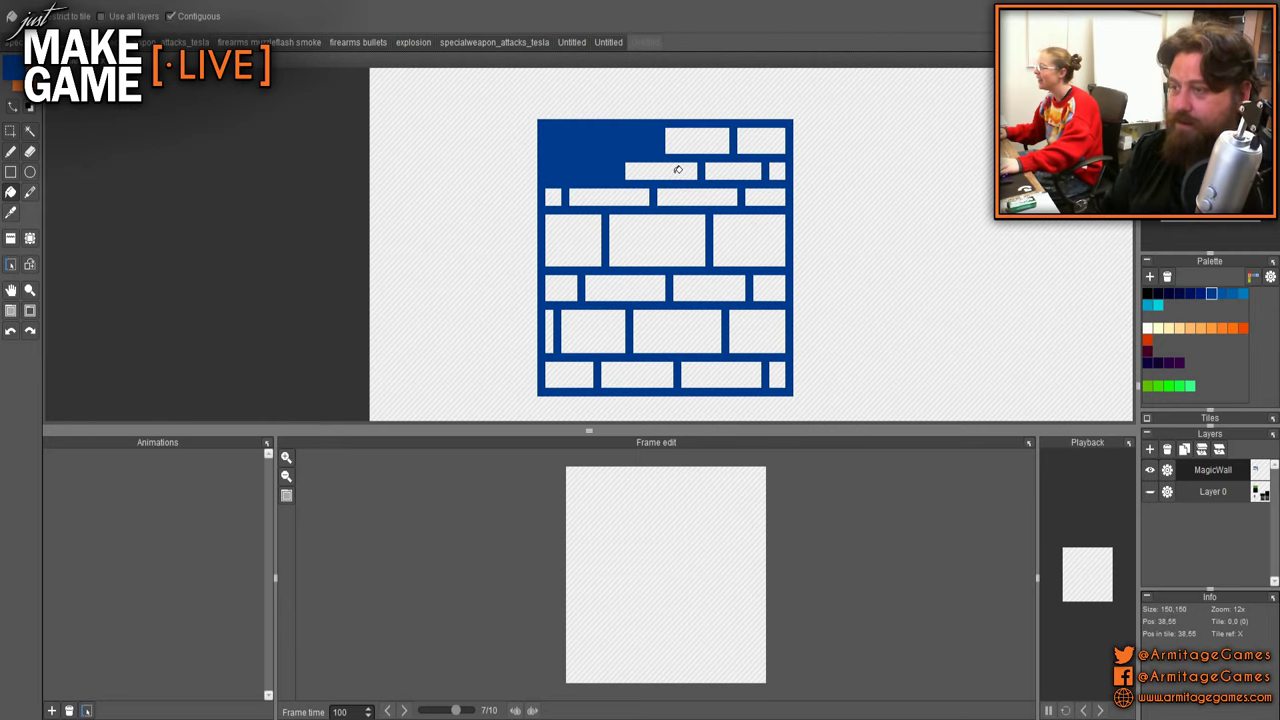
{"action": "key", "text": "ctrl+z"}
{"action": "left_click", "coordinate": [675, 170]}
{"action": "left_click", "coordinate": [697, 139]}
{"action": "left_click", "coordinate": [733, 171]}
{"action": "left_click", "coordinate": [761, 139]}
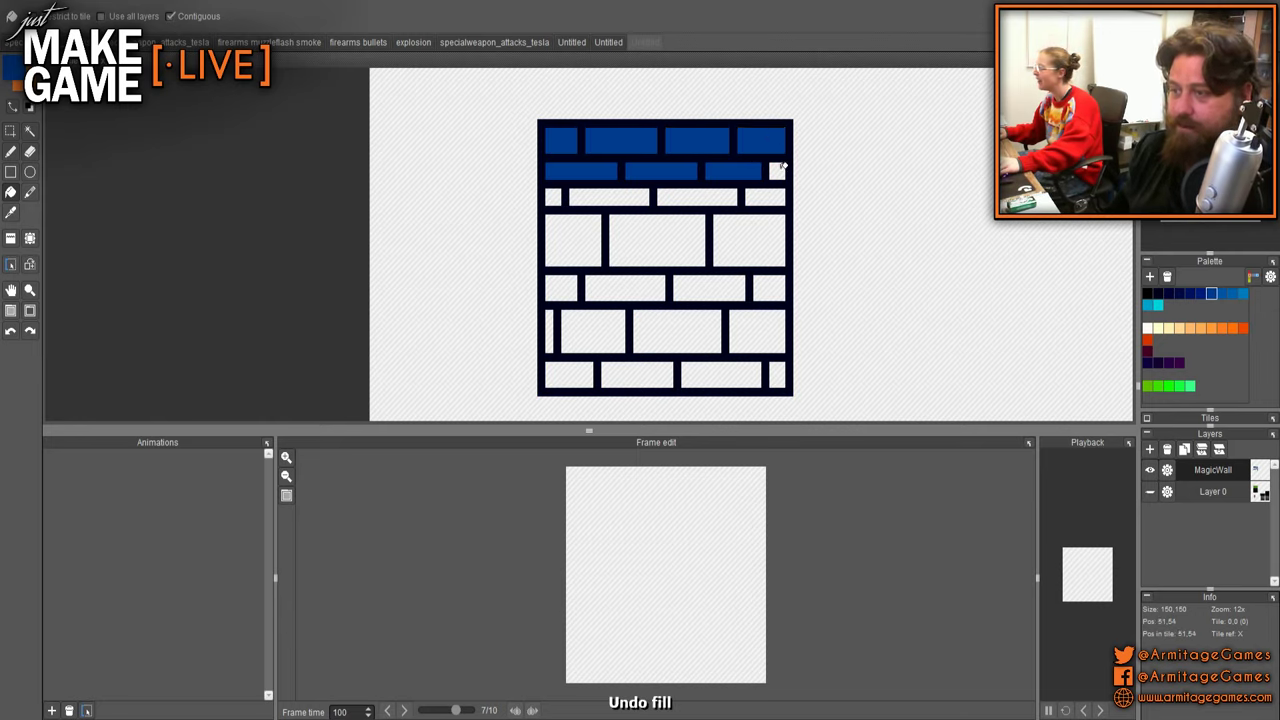
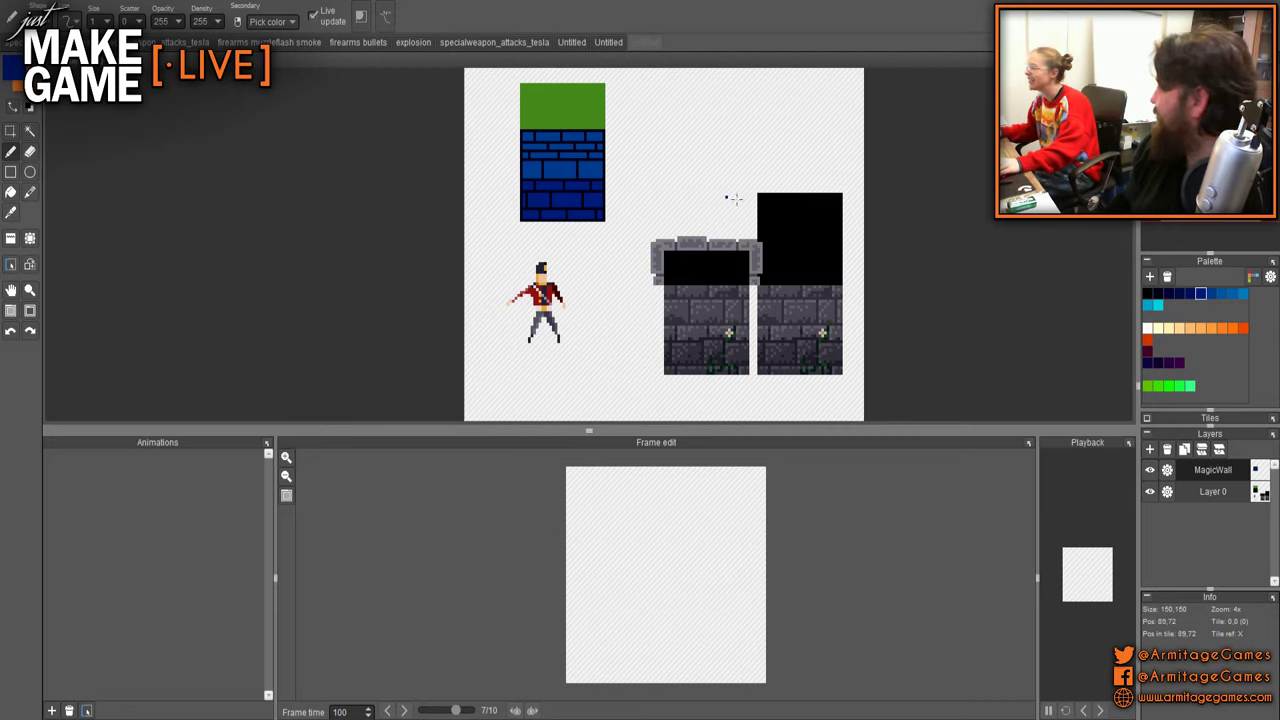
- Refill the top row's four bricks with the next lighter blue from the palette, undoing a misplaced fill
{"action": "scroll", "coordinate": [597, 234], "scroll_direction": "up", "scroll_amount": 1}
{"action": "left_click_drag", "start_coordinate": [585, 172], "coordinate": [595, 357]}
{"action": "right_click", "coordinate": [590, 301]}
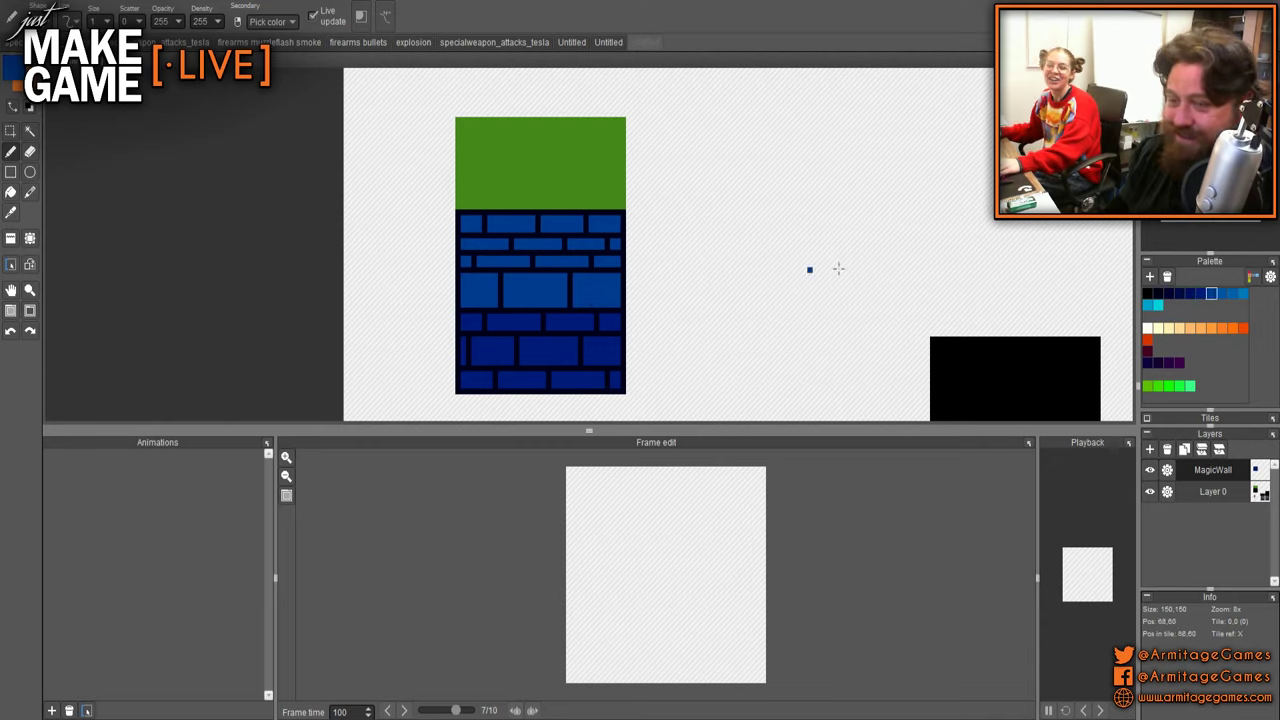
{"action": "left_click", "coordinate": [1220, 294]}
{"action": "key", "text": "f"}
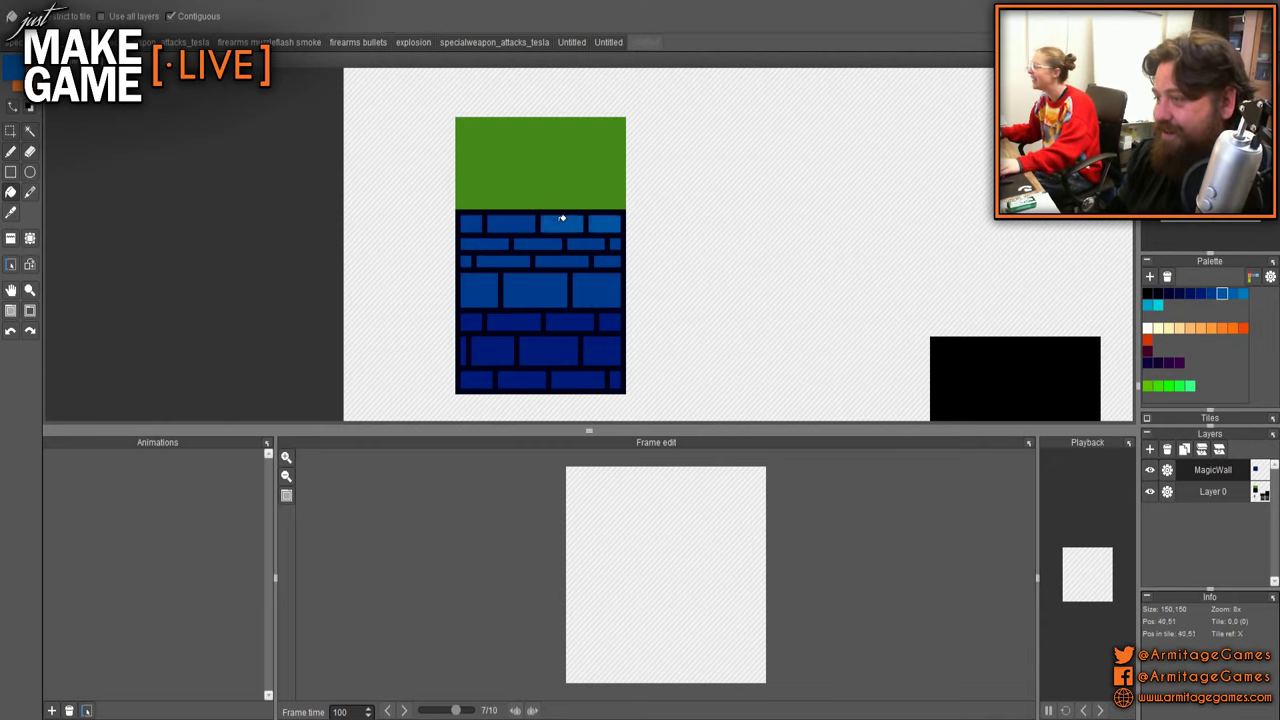
{"action": "left_click", "coordinate": [486, 220]}
{"action": "key", "text": "ctrl+z"}
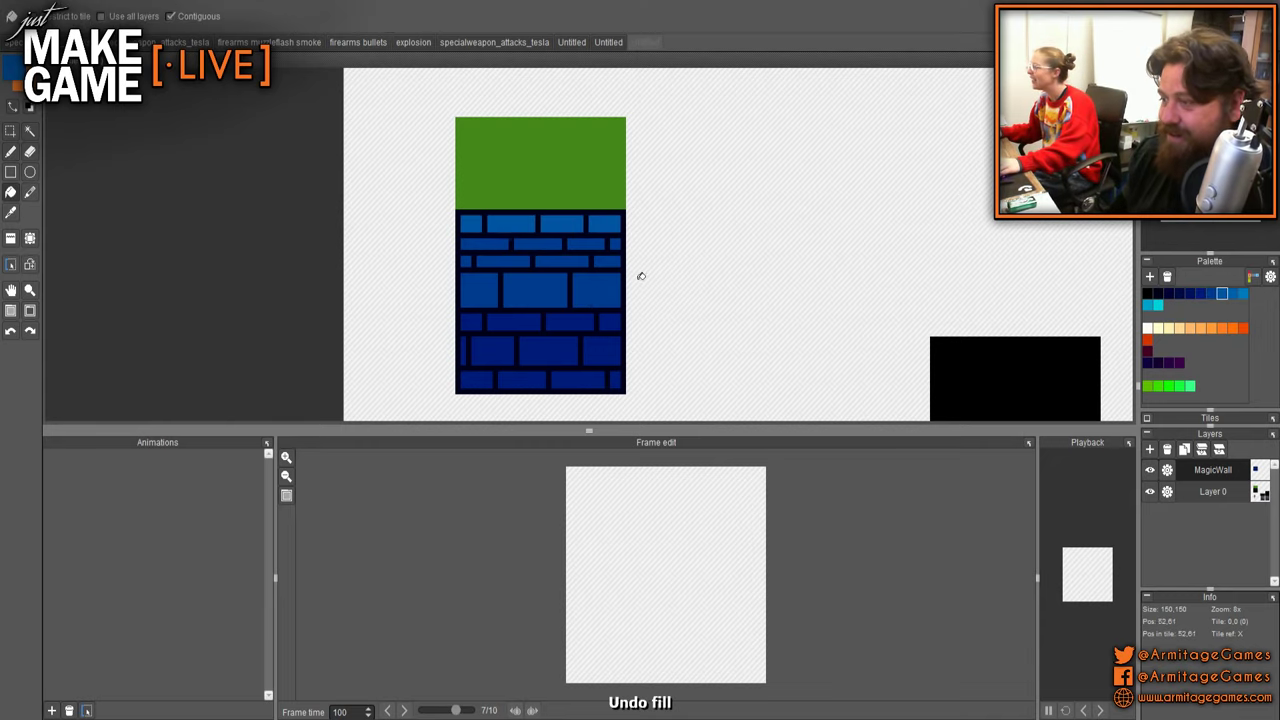
- Sample the mid blue from the fourth row's bricks and fill all the fifth-row bricks with it
{"action": "scroll", "coordinate": [637, 274], "scroll_direction": "down", "scroll_amount": 1}
{"action": "key", "text": "b"}
{"action": "scroll", "coordinate": [579, 285], "scroll_direction": "up", "scroll_amount": 2}
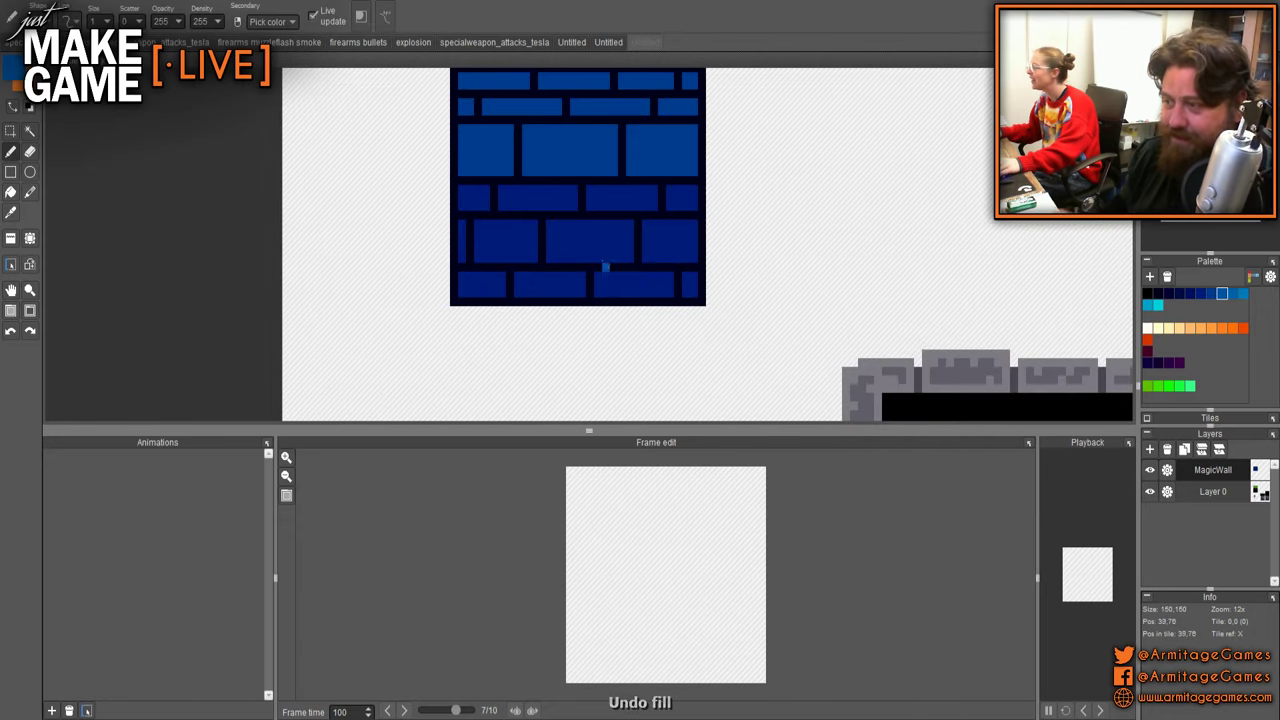
{"action": "right_click", "coordinate": [674, 151]}
{"action": "key", "text": "f"}
{"action": "left_click", "coordinate": [559, 196]}
{"action": "left_click", "coordinate": [471, 197]}
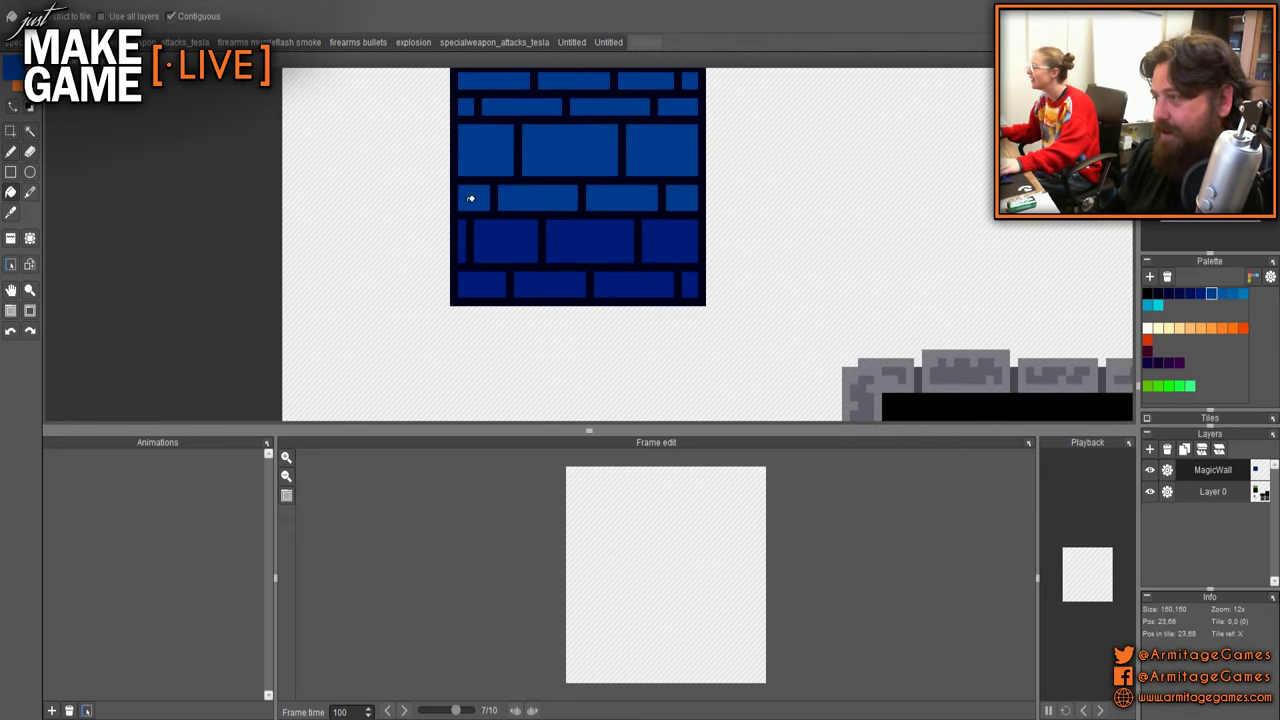
- Fill the third row's third brick and the fifth row's last brick with the near-black outline colour sampled from the wall
{"action": "scroll", "coordinate": [734, 236], "scroll_direction": "down", "scroll_amount": 3}
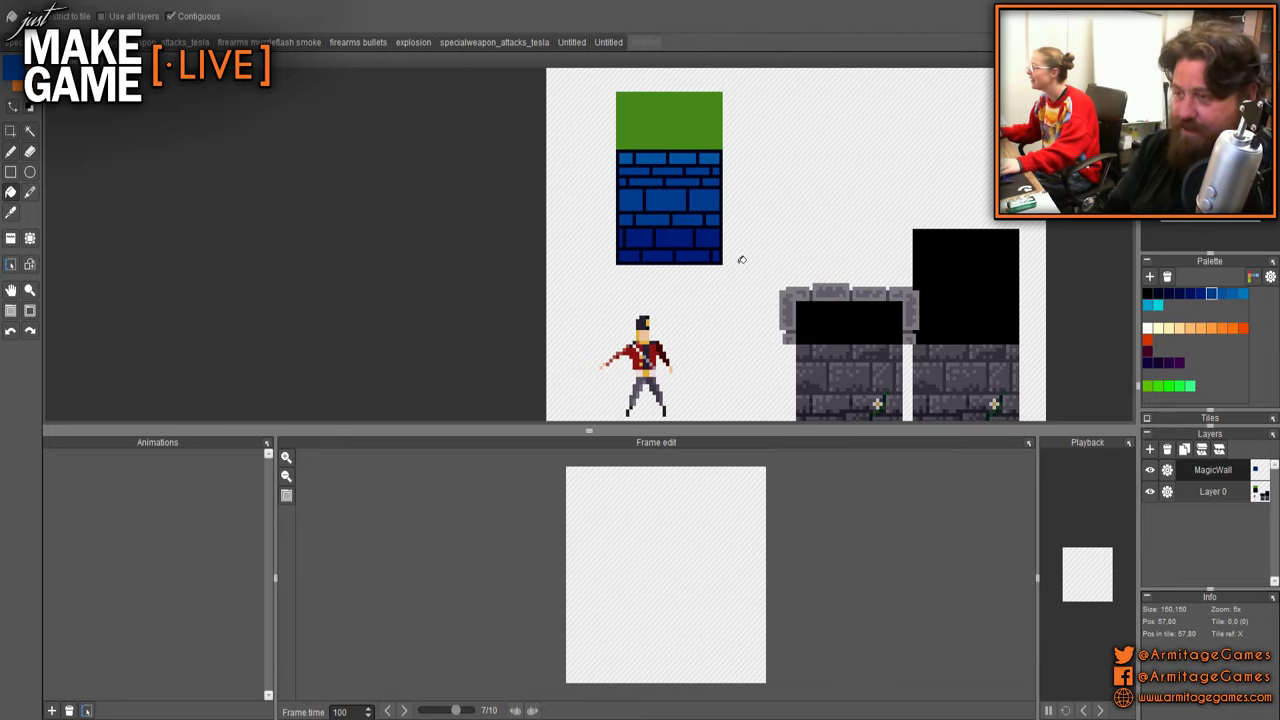
{"action": "left_click_drag", "start_coordinate": [723, 343], "coordinate": [670, 270]}
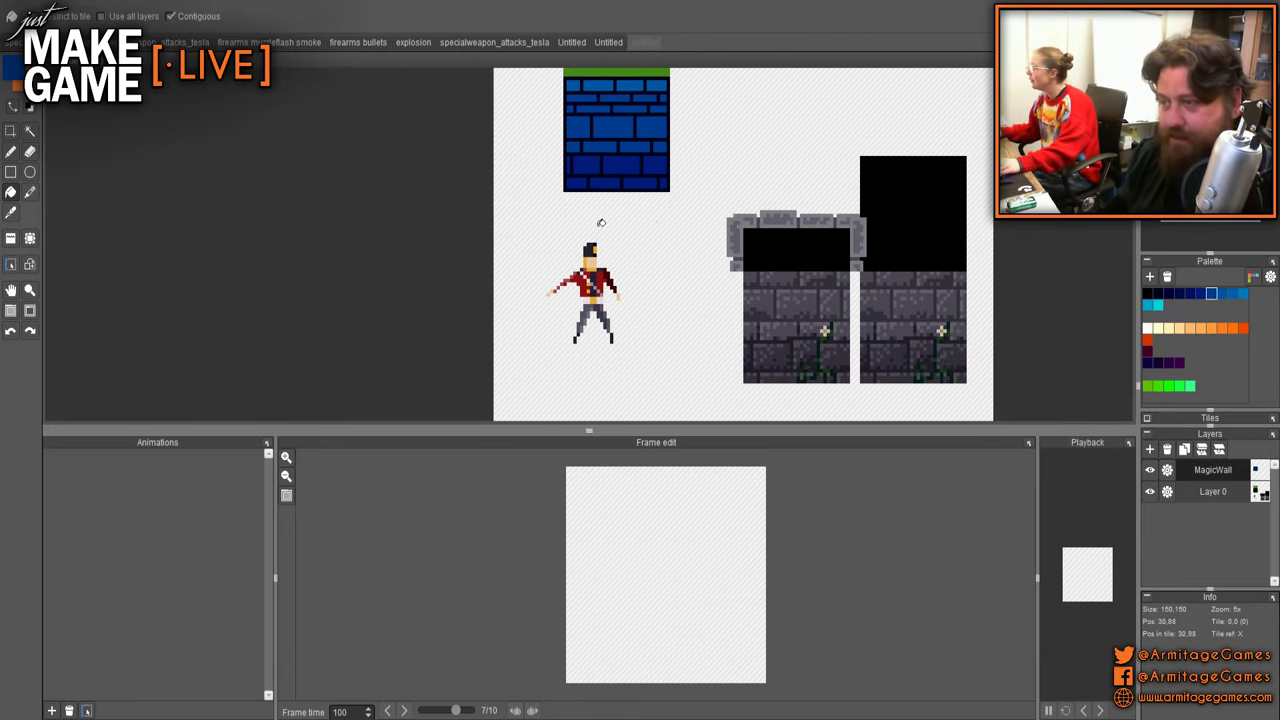
{"action": "key", "text": "b"}
{"action": "scroll", "coordinate": [627, 165], "scroll_direction": "up", "scroll_amount": 3}
{"action": "scroll", "coordinate": [611, 100], "scroll_direction": "down", "scroll_amount": 3}
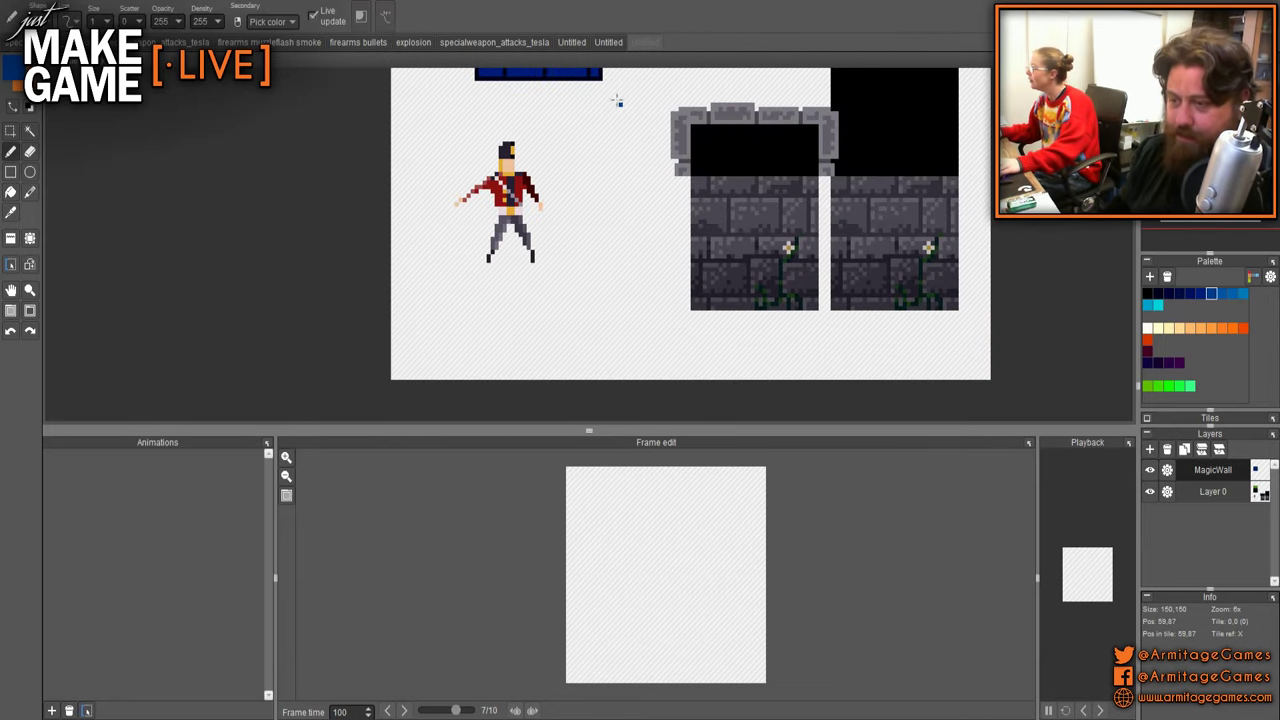
{"action": "scroll", "coordinate": [668, 247], "scroll_direction": "up", "scroll_amount": 1}
{"action": "scroll", "coordinate": [650, 153], "scroll_direction": "up", "scroll_amount": 4}
{"action": "right_click", "coordinate": [630, 196]}
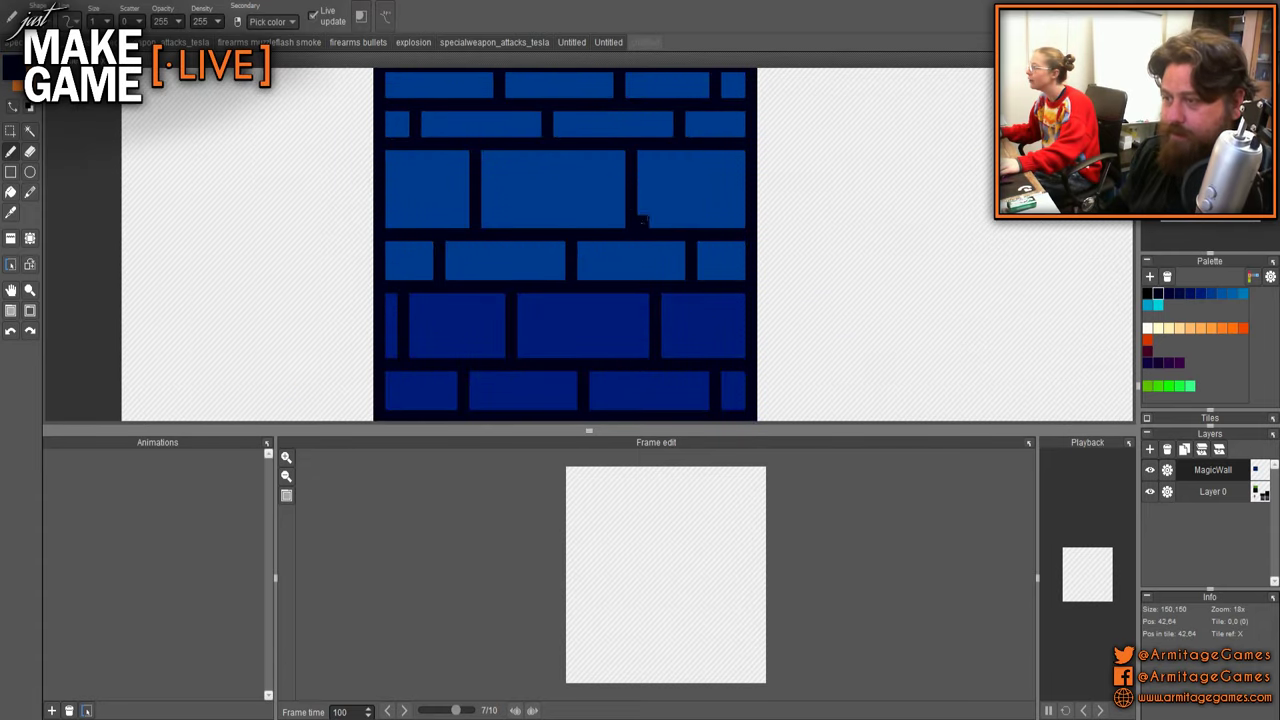
{"action": "key", "text": "g"}
{"action": "left_click", "coordinate": [734, 263]}
{"action": "scroll", "coordinate": [568, 257], "scroll_direction": "down", "scroll_amount": 3}
{"action": "left_click", "coordinate": [563, 212]}
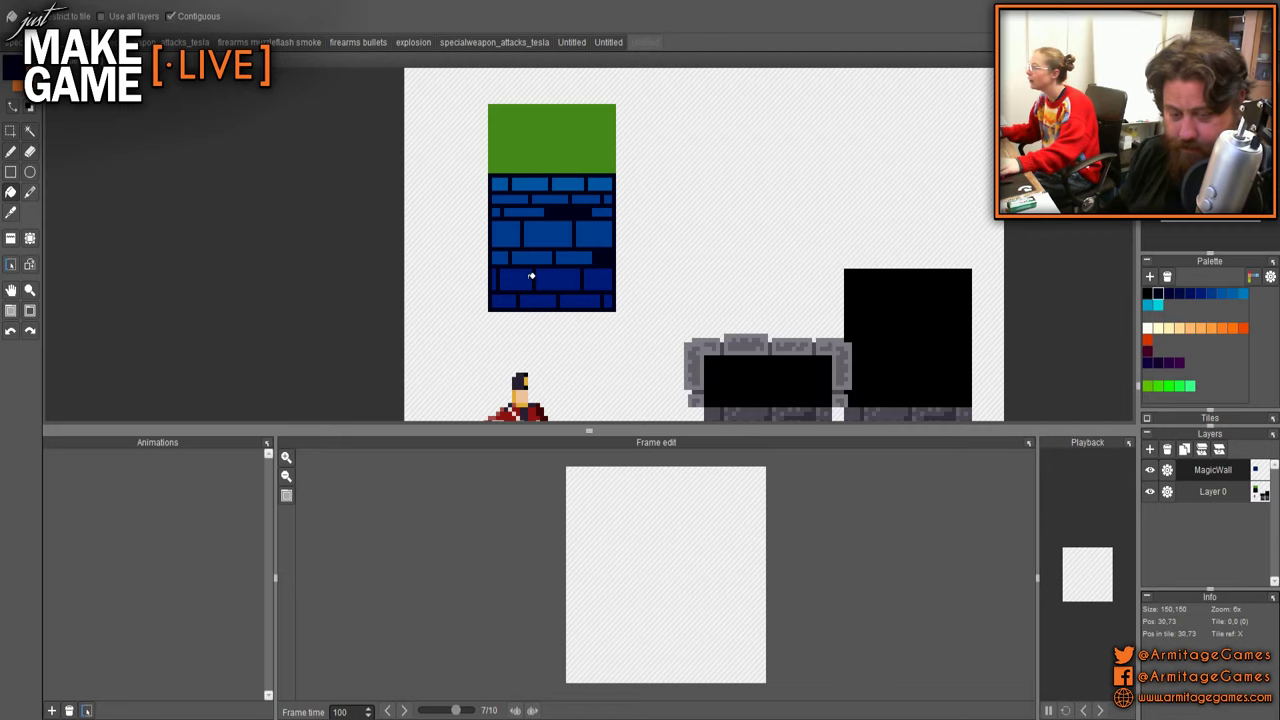
- Chip the lower-right corner of the fifth row's second brick with near-black pen pixels
{"action": "scroll", "coordinate": [570, 217], "scroll_direction": "up", "scroll_amount": 3}
{"action": "mouse_move", "coordinate": [551, 334]}
{"action": "left_mouse_down"}
{"action": "mouse_move", "coordinate": [563, 230]}
{"action": "mouse_move", "coordinate": [590, 248]}
{"action": "left_mouse_up"}
{"action": "key", "text": "b"}
{"action": "scroll", "coordinate": [457, 250], "scroll_direction": "up", "scroll_amount": 2}
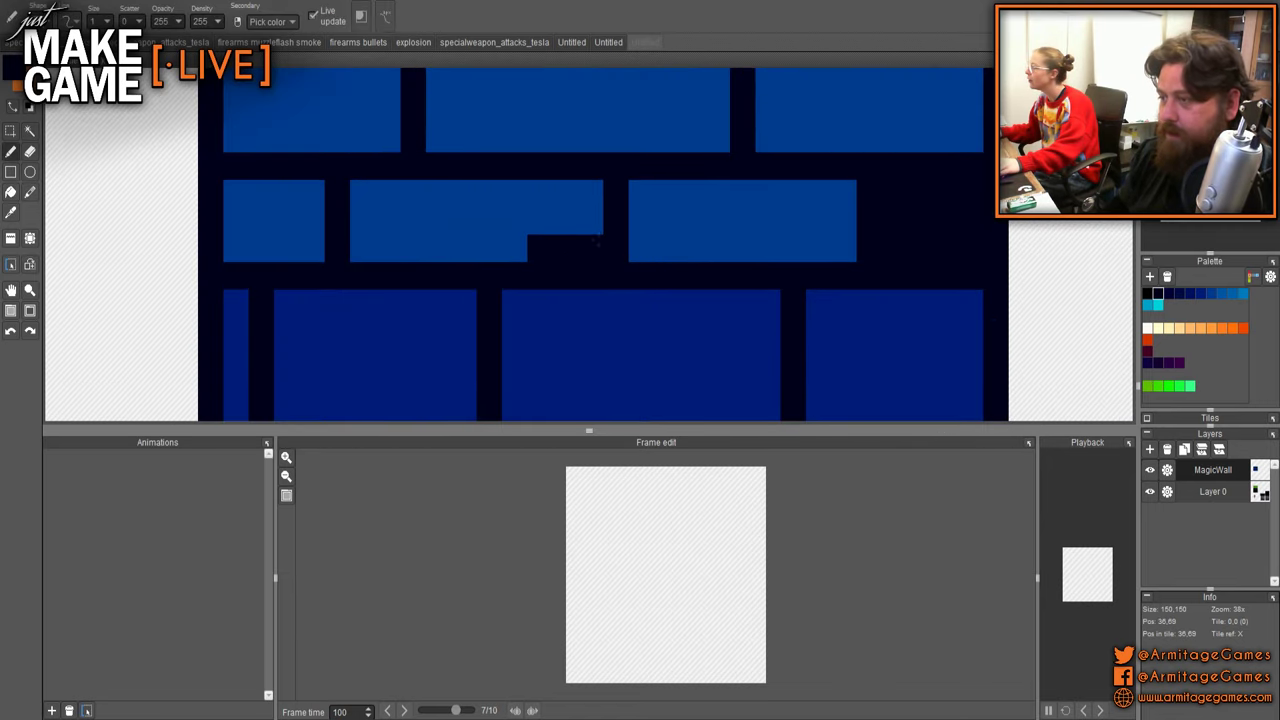
{"action": "scroll", "coordinate": [542, 293], "scroll_direction": "down", "scroll_amount": 2}
{"action": "scroll", "coordinate": [556, 290], "scroll_direction": "down", "scroll_amount": 5}
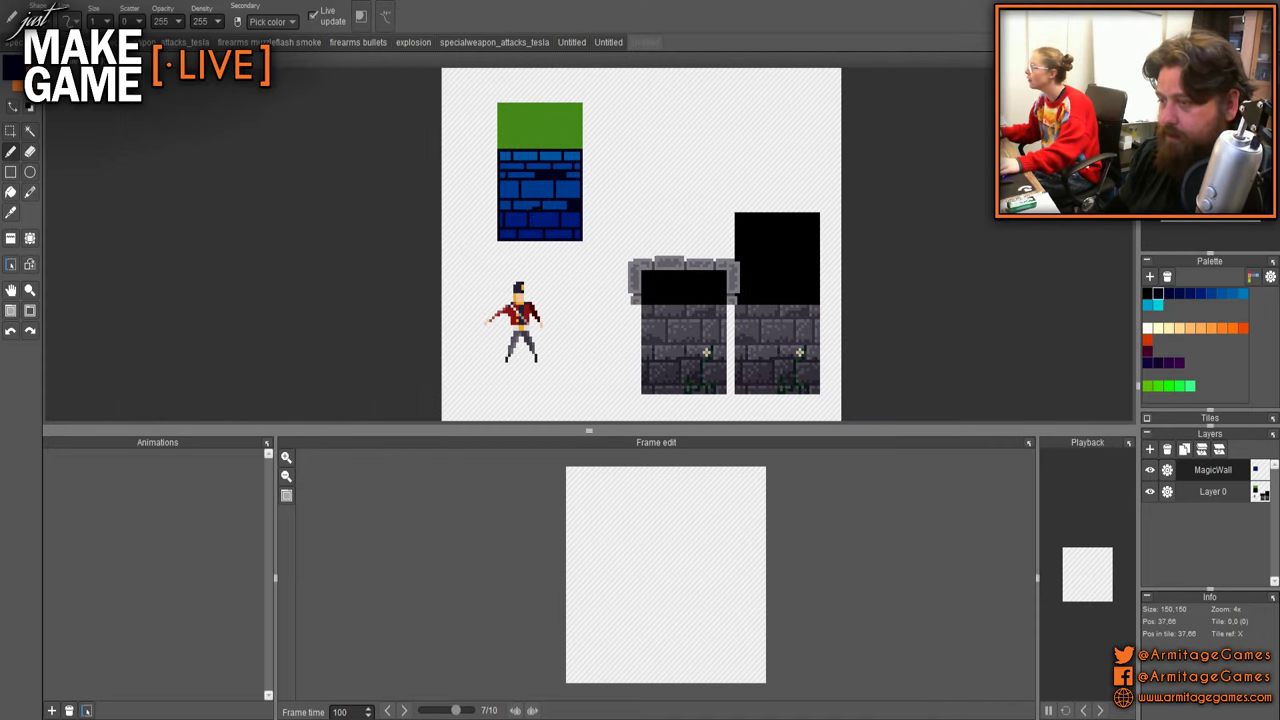
{"action": "scroll", "coordinate": [494, 251], "scroll_direction": "up", "scroll_amount": 7}
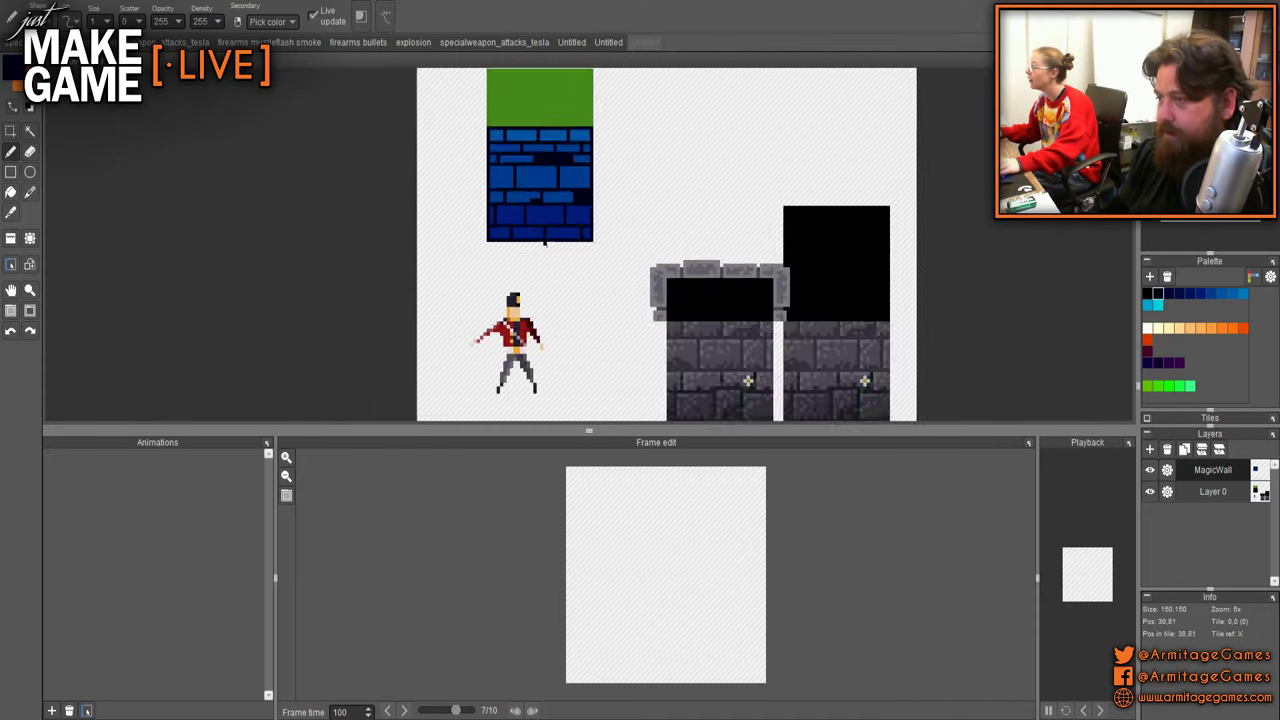
{"action": "scroll", "coordinate": [584, 245], "scroll_direction": "down", "scroll_amount": 3}
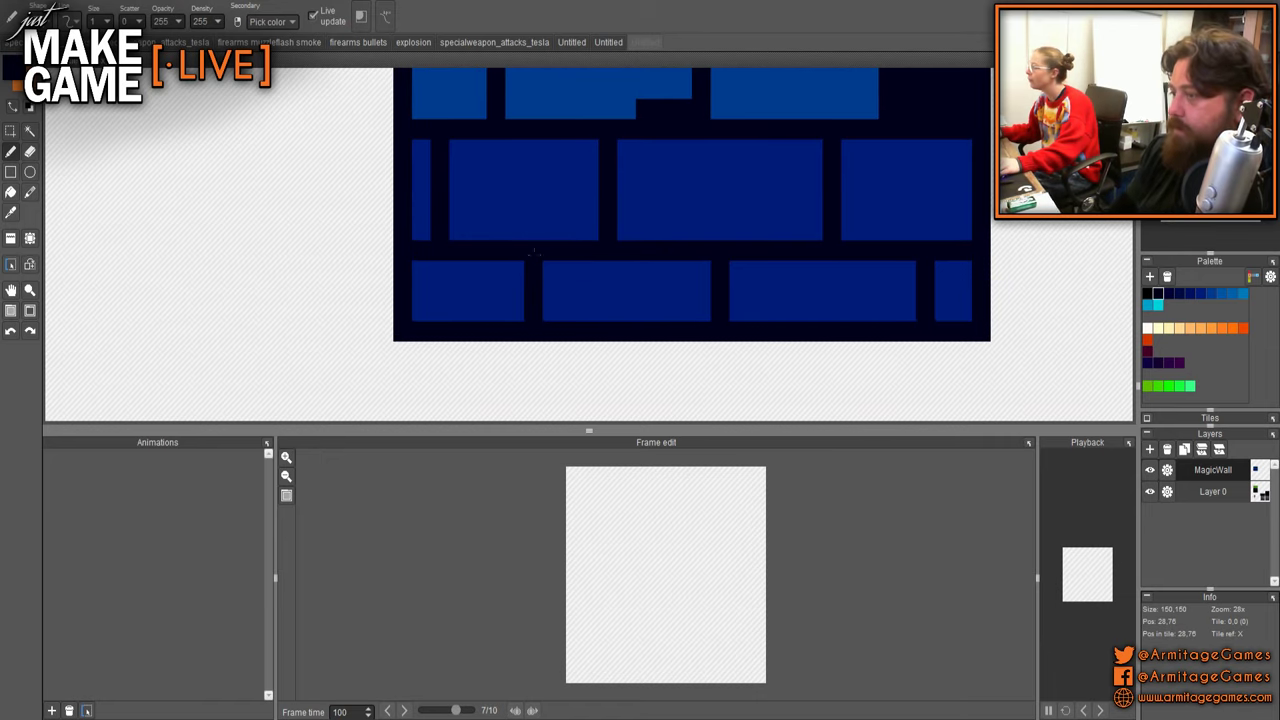
- Cut a stepped notch into the upper-left corner of the bottom row's second brick with near-black pixels, repainting misplaced ones in brick blue
{"action": "left_click", "coordinate": [551, 270]}
{"action": "mouse_move", "coordinate": [570, 270]}
{"action": "left_mouse_down"}
{"action": "mouse_move", "coordinate": [589, 270]}
{"action": "mouse_move", "coordinate": [570, 291]}
{"action": "left_mouse_up"}
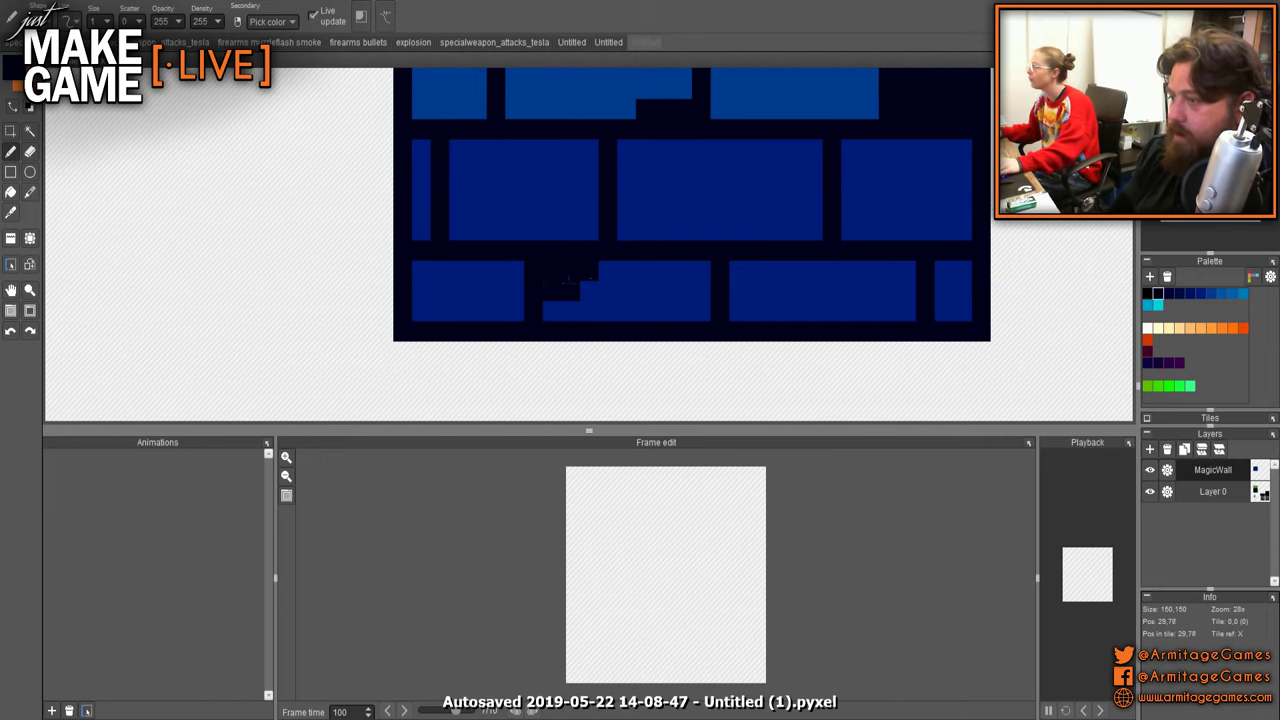
{"action": "left_click", "coordinate": [738, 268]}
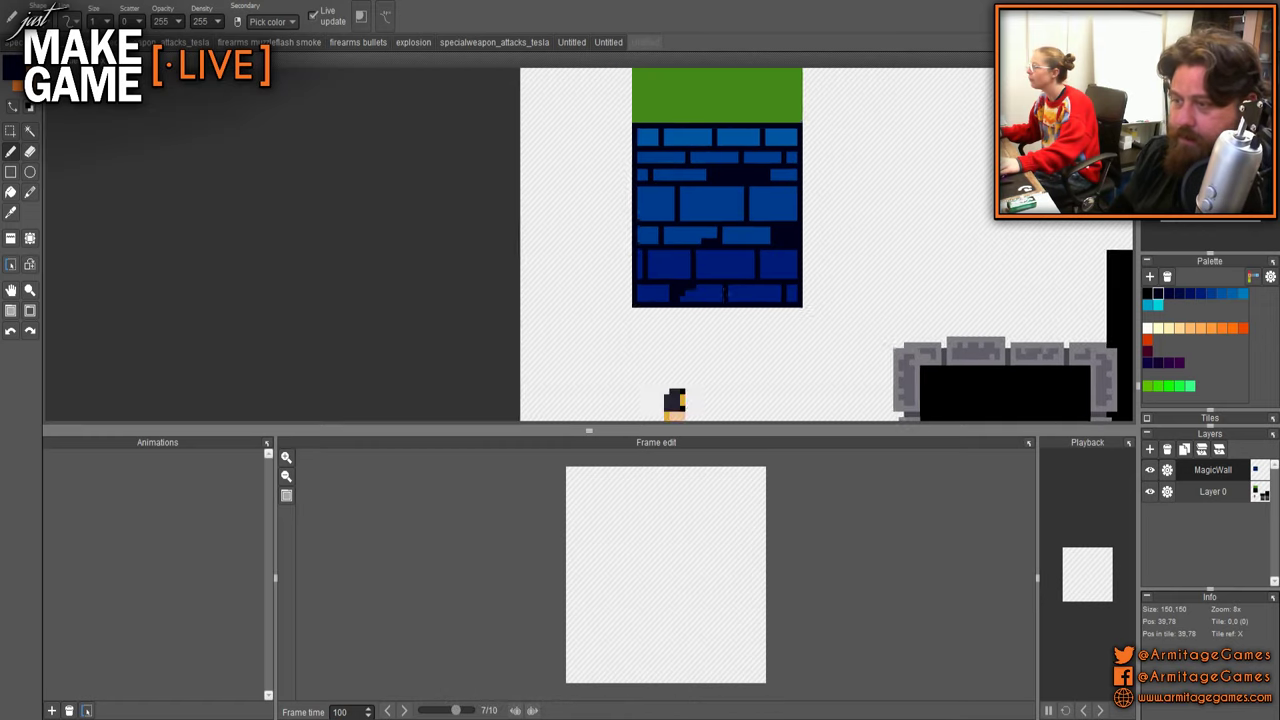
{"action": "scroll", "coordinate": [595, 292], "scroll_direction": "down", "scroll_amount": 3}
{"action": "scroll", "coordinate": [595, 295], "scroll_direction": "up", "scroll_amount": 3}
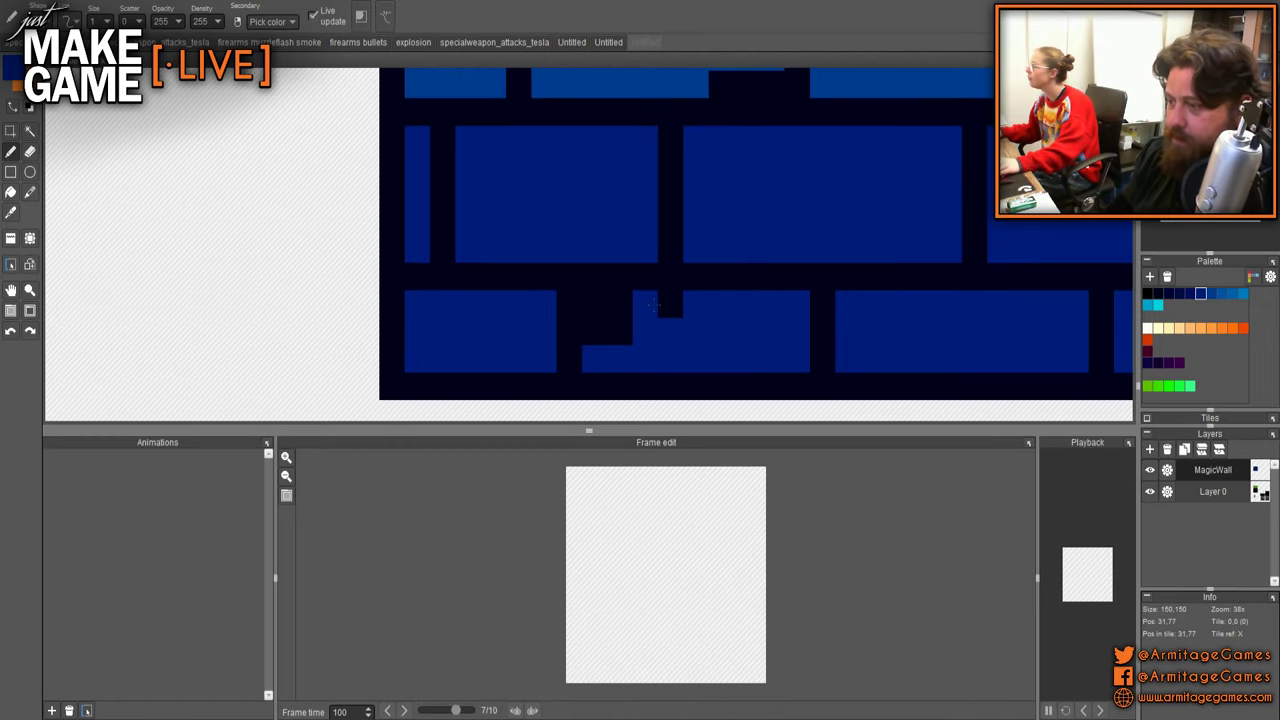
{"action": "left_click", "coordinate": [620, 332]}
{"action": "right_click", "coordinate": [595, 304]}
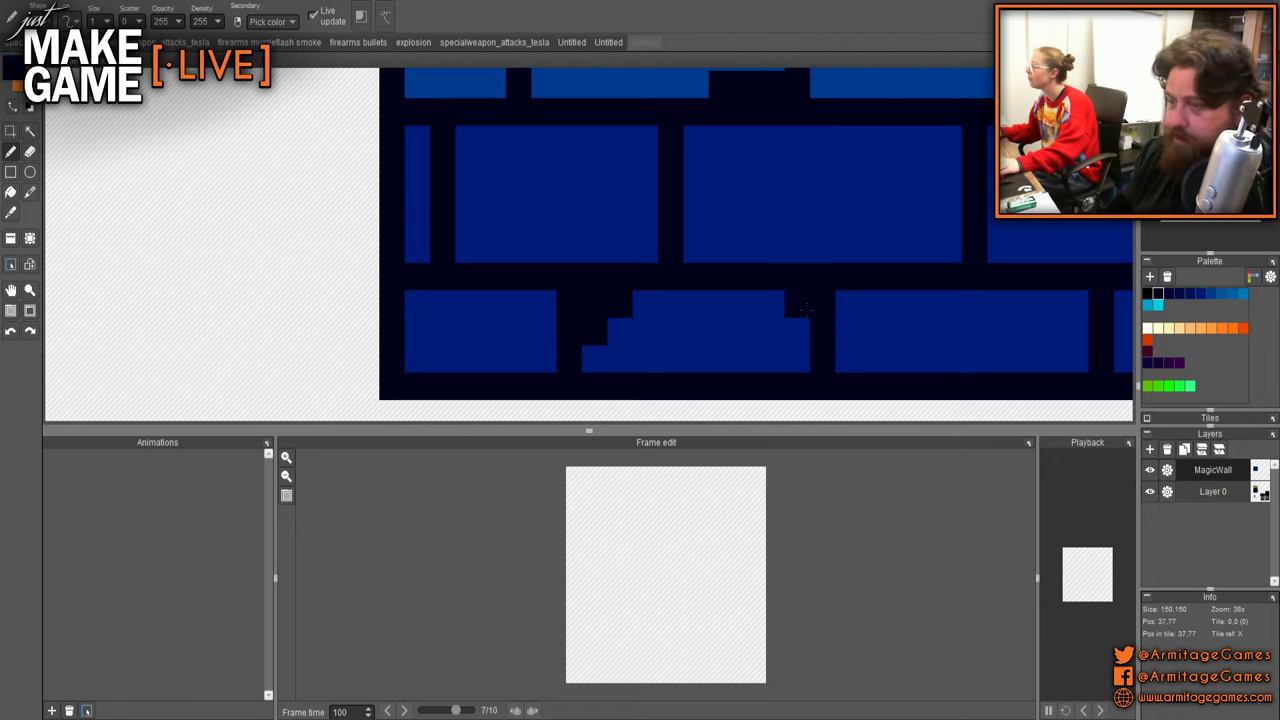
{"action": "left_click", "coordinate": [848, 304]}
{"action": "left_click", "coordinate": [873, 304]}
{"action": "left_click_drag", "start_coordinate": [1050, 331], "coordinate": [816, 330]}
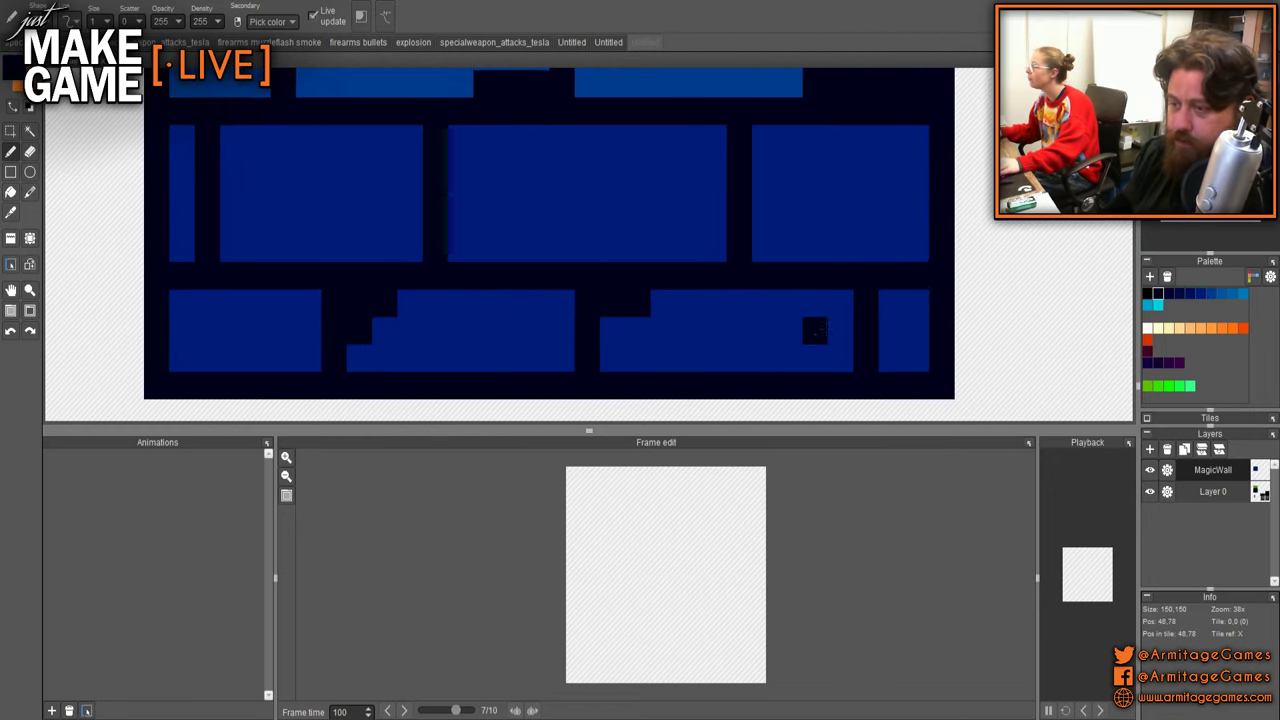
{"action": "key", "text": "ctrl+z"}
{"action": "key", "text": "ctrl+z"}
- Cut a stepped notch into the upper-right corner of the bottom row's third brick, repainting one excess pixel in brick blue
{"action": "left_click", "coordinate": [815, 304]}
{"action": "left_click", "coordinate": [840, 304]}
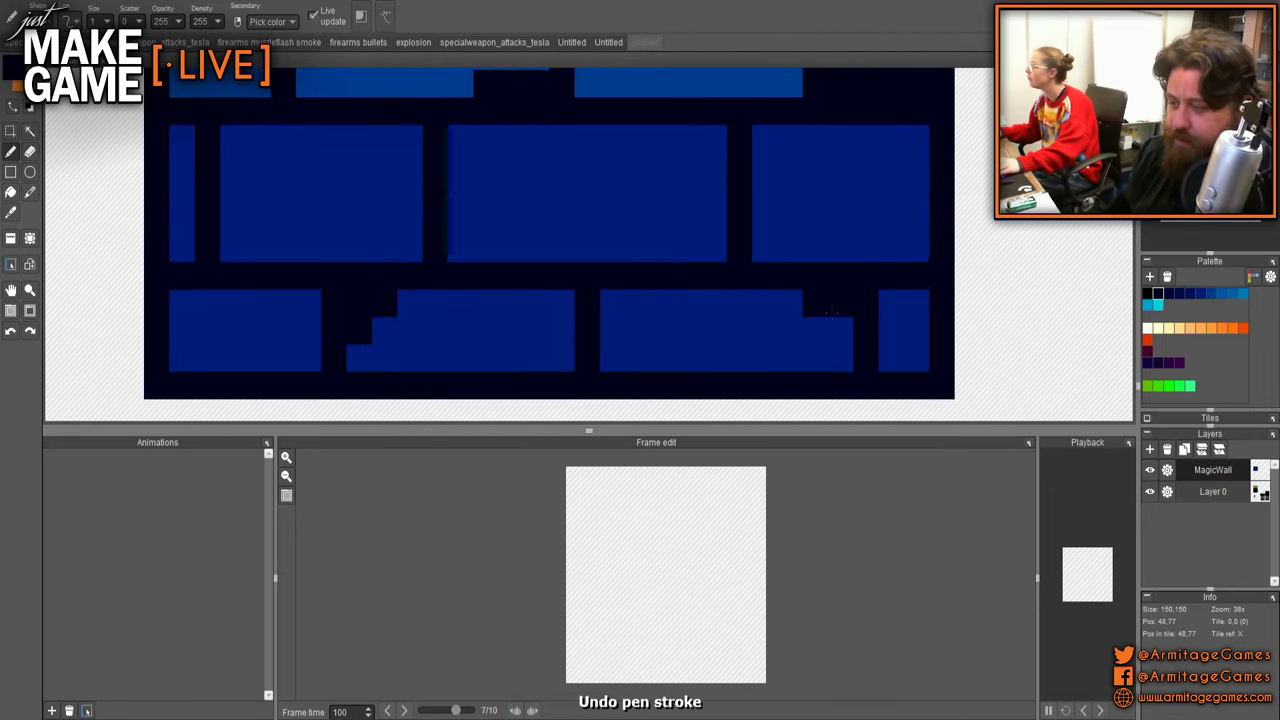
{"action": "left_click", "coordinate": [840, 330]}
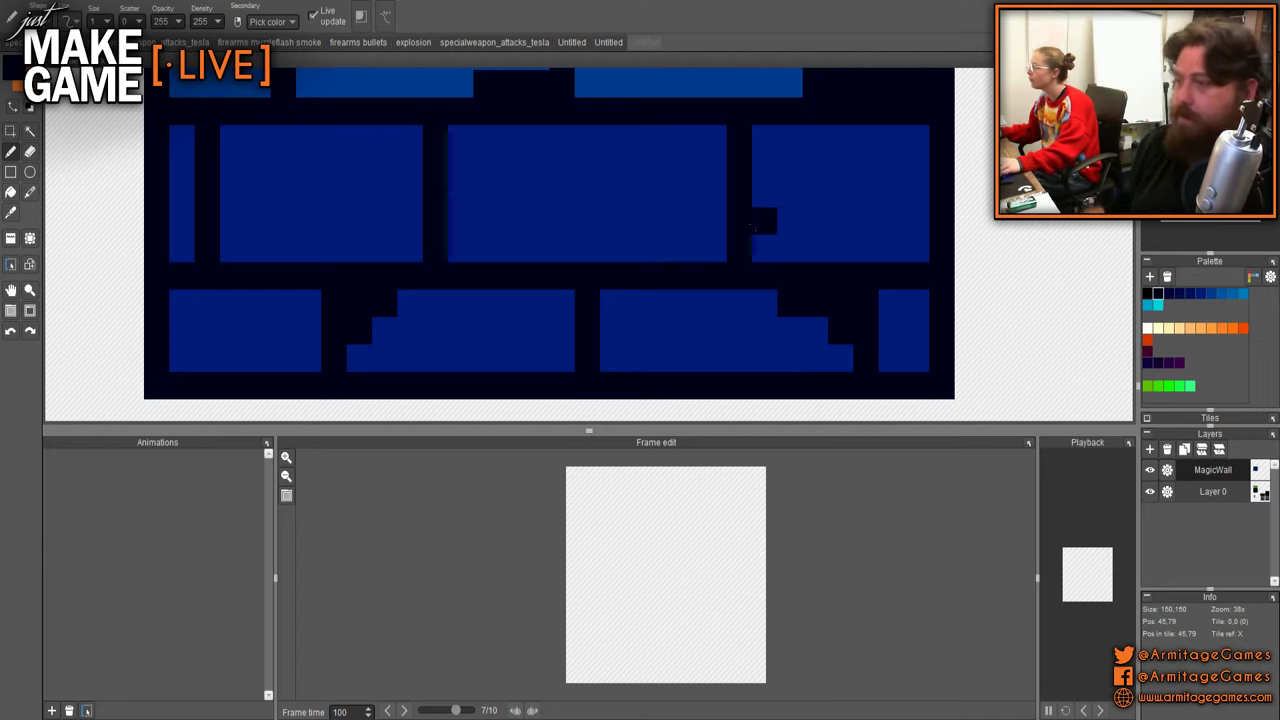
{"action": "scroll", "coordinate": [780, 210], "scroll_direction": "down", "scroll_amount": 1}
{"action": "left_click", "coordinate": [782, 283], "text": "alt"}
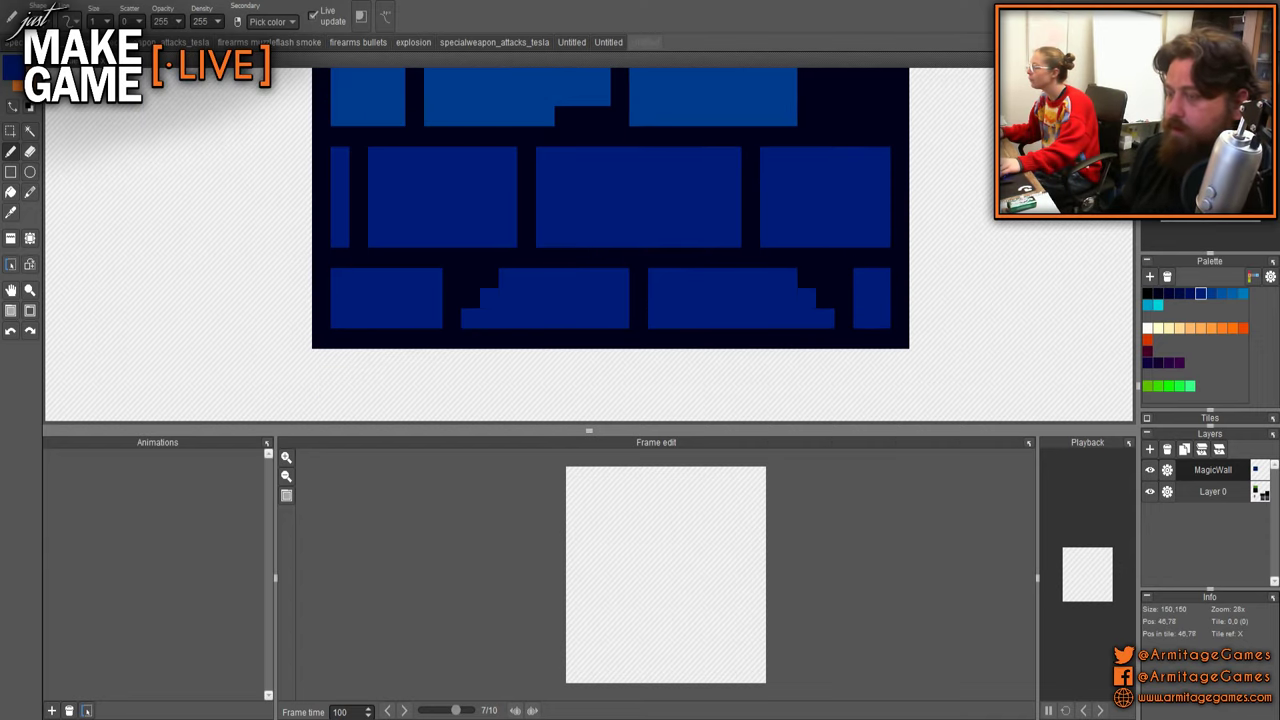
{"action": "left_click", "coordinate": [805, 276]}
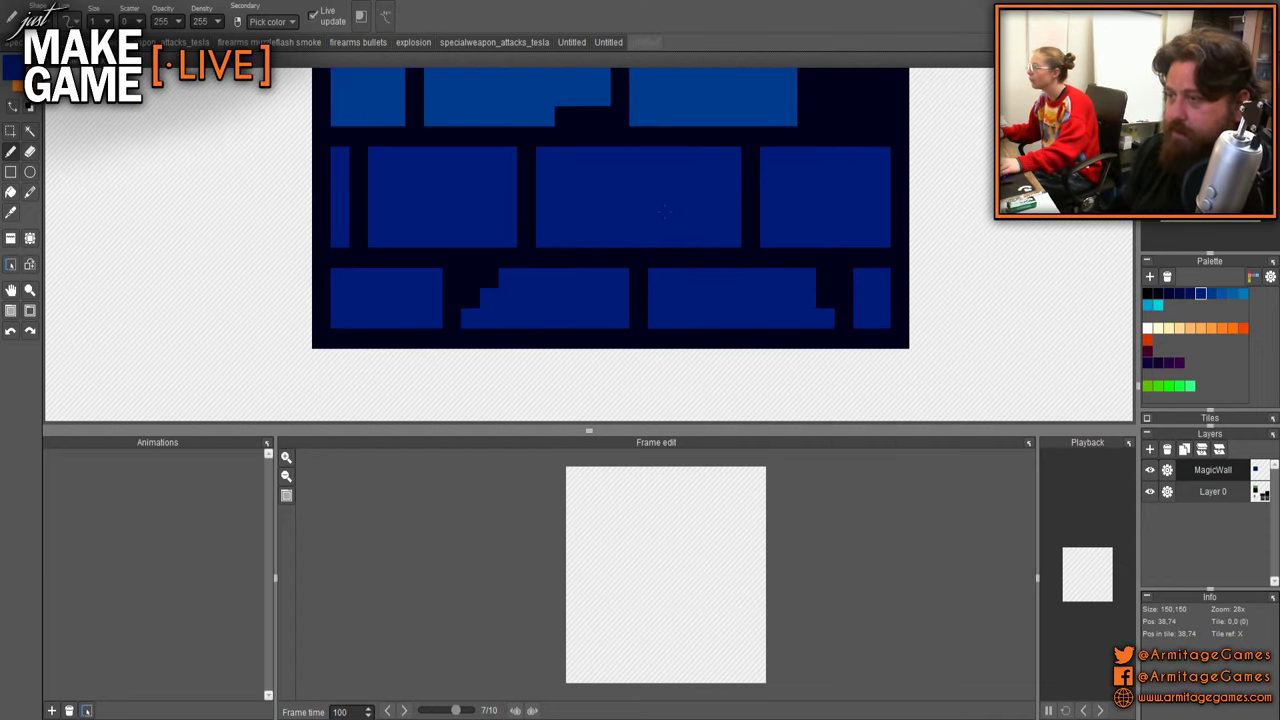
- Sample the near-black outline colour and chip the lower-right corner of the top row's first brick
{"action": "scroll", "coordinate": [783, 300], "scroll_direction": "up", "scroll_amount": 2}
{"action": "left_click", "coordinate": [816, 245], "text": "alt"}
{"action": "scroll", "coordinate": [750, 222], "scroll_direction": "down", "scroll_amount": 3}
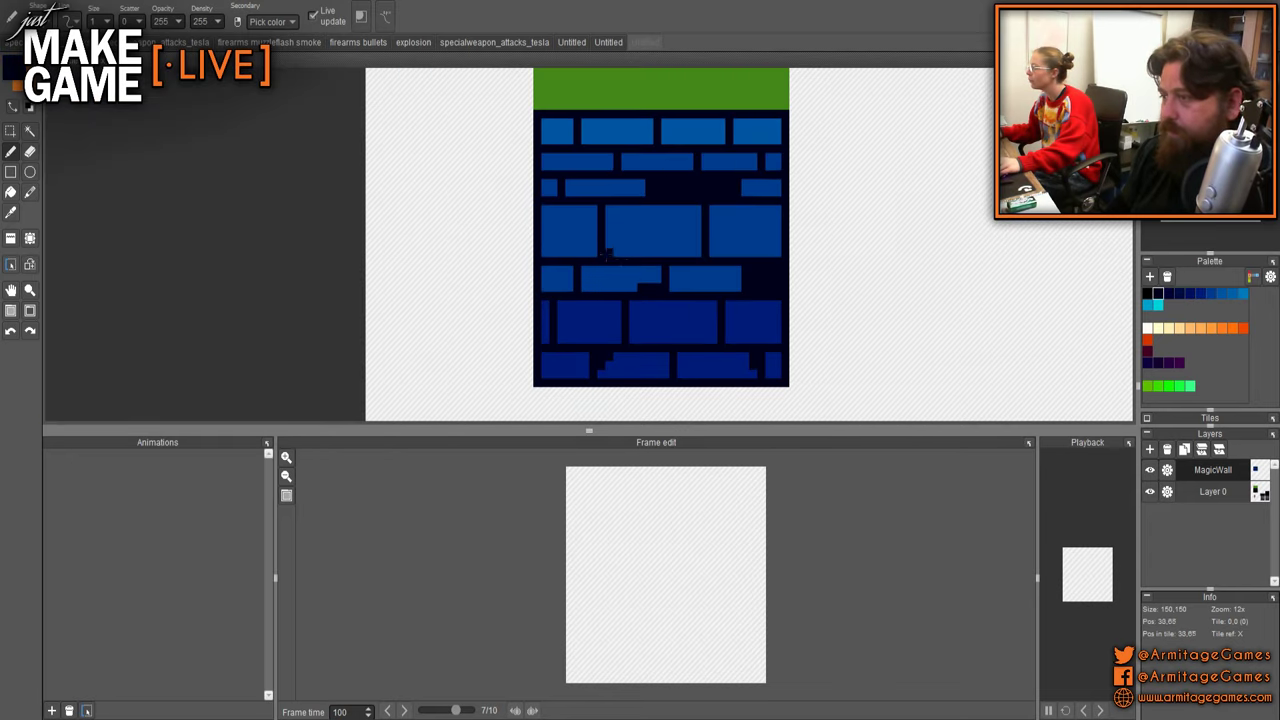
{"action": "scroll", "coordinate": [694, 262], "scroll_direction": "up", "scroll_amount": 2}
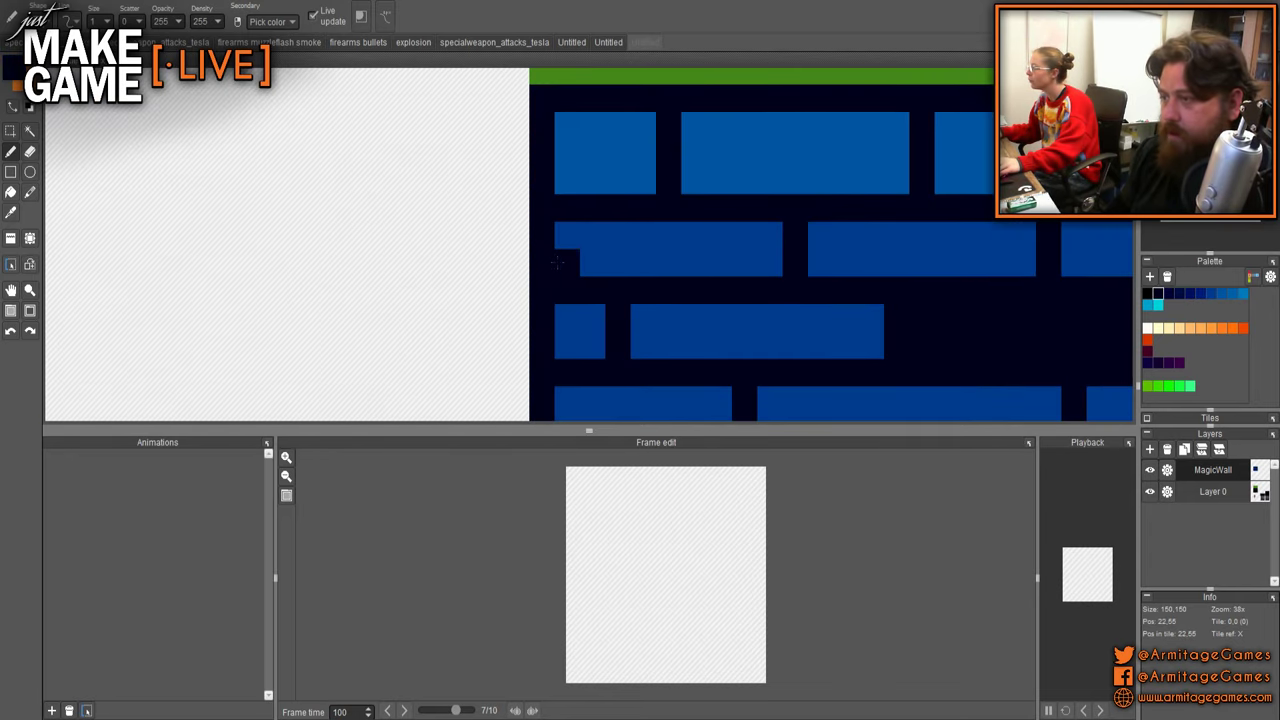
{"action": "scroll", "coordinate": [640, 182], "scroll_direction": "down", "scroll_amount": 3}
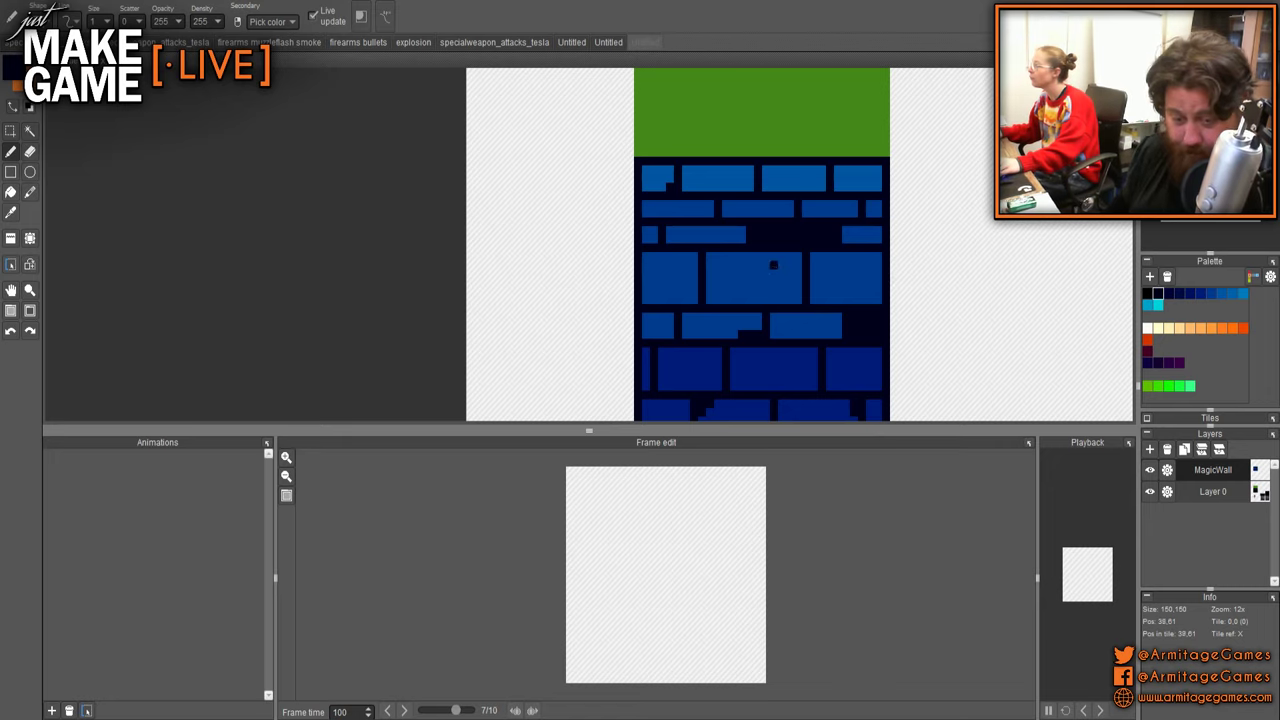
- Examine the chipped blue wall's rows and edges alongside the character and the stone wall mock-ups
{"action": "left_click_drag", "start_coordinate": [717, 352], "coordinate": [606, 316]}
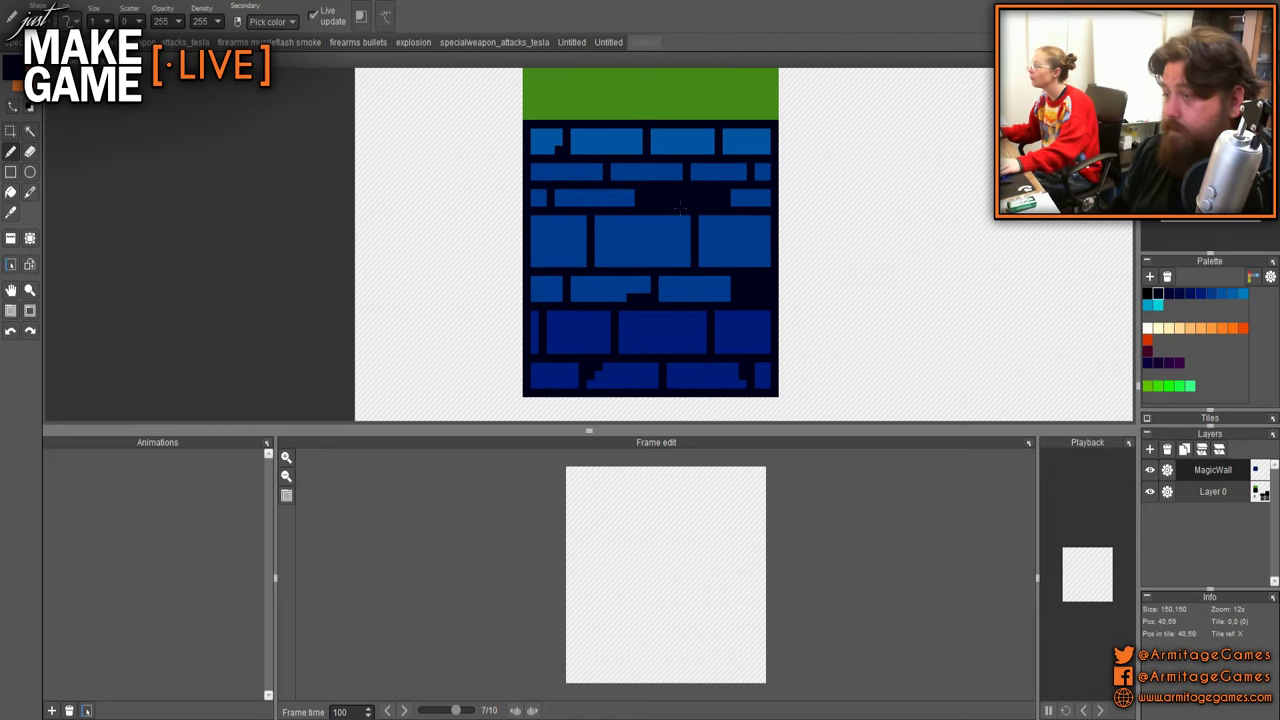
{"action": "scroll", "coordinate": [680, 207], "scroll_direction": "up", "scroll_amount": 1}
{"action": "left_click", "coordinate": [783, 259], "text": "alt"}
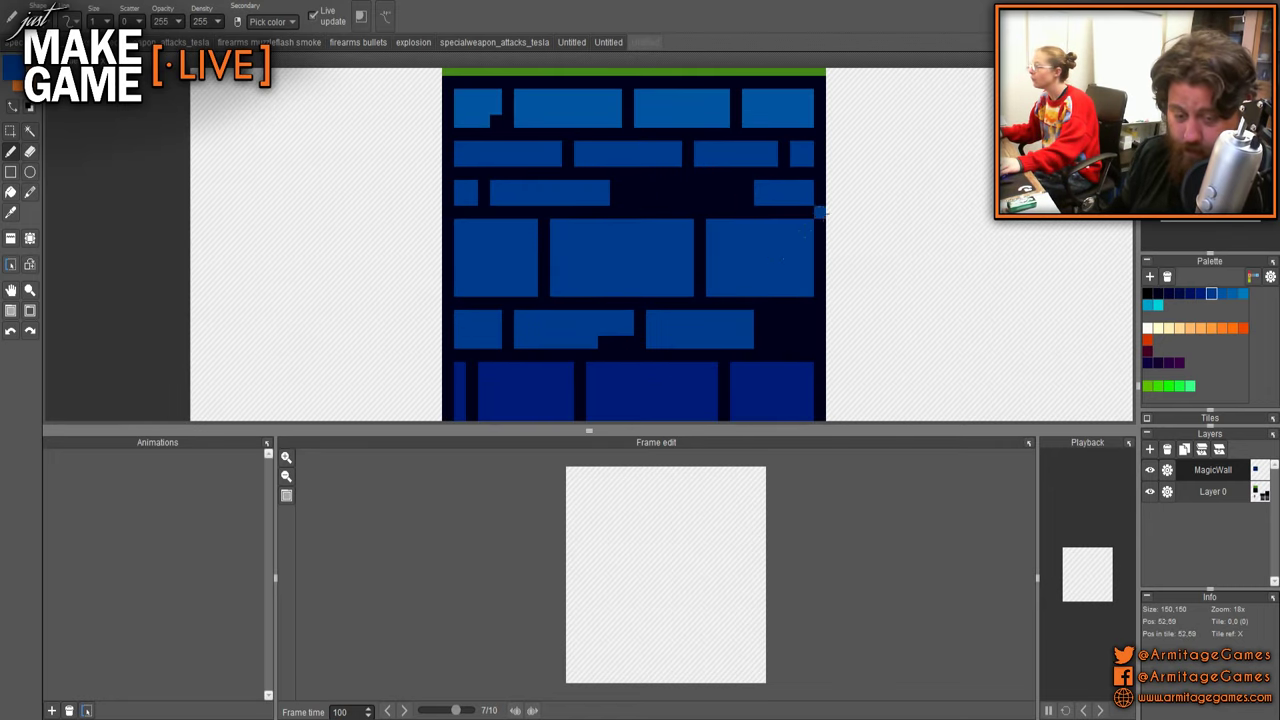
{"action": "scroll", "coordinate": [820, 213], "scroll_direction": "down", "scroll_amount": 3}
{"action": "left_click_drag", "start_coordinate": [762, 246], "coordinate": [705, 362]}
{"action": "scroll", "coordinate": [758, 186], "scroll_direction": "up", "scroll_amount": 2}
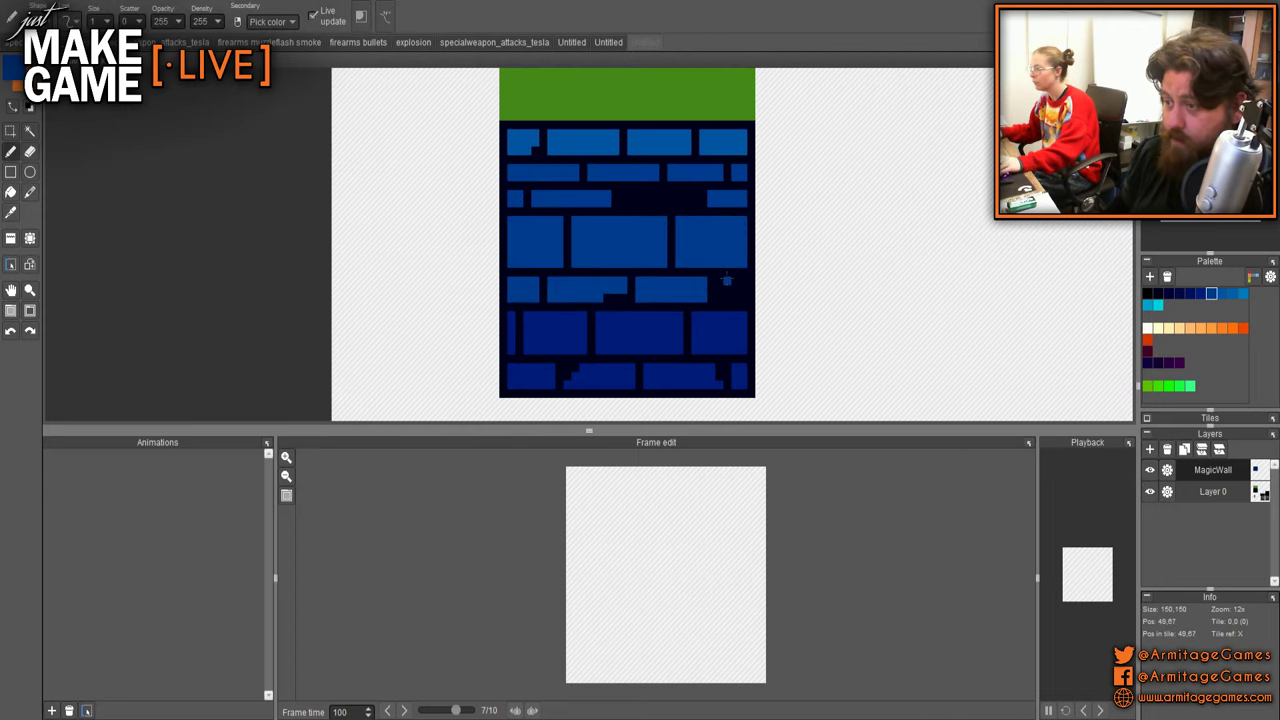
{"action": "scroll", "coordinate": [727, 280], "scroll_direction": "up", "scroll_amount": 2}
{"action": "scroll", "coordinate": [817, 229], "scroll_direction": "down", "scroll_amount": 3}
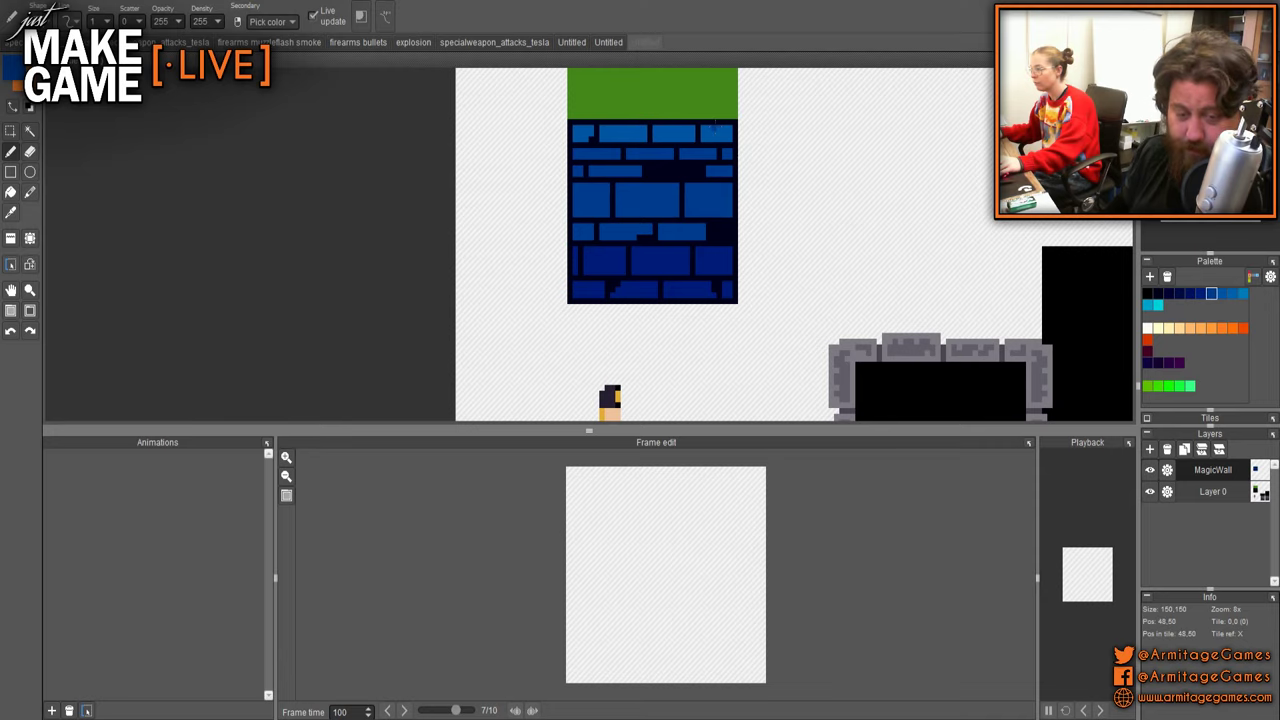
{"action": "left_click_drag", "start_coordinate": [662, 153], "coordinate": [572, 154]}
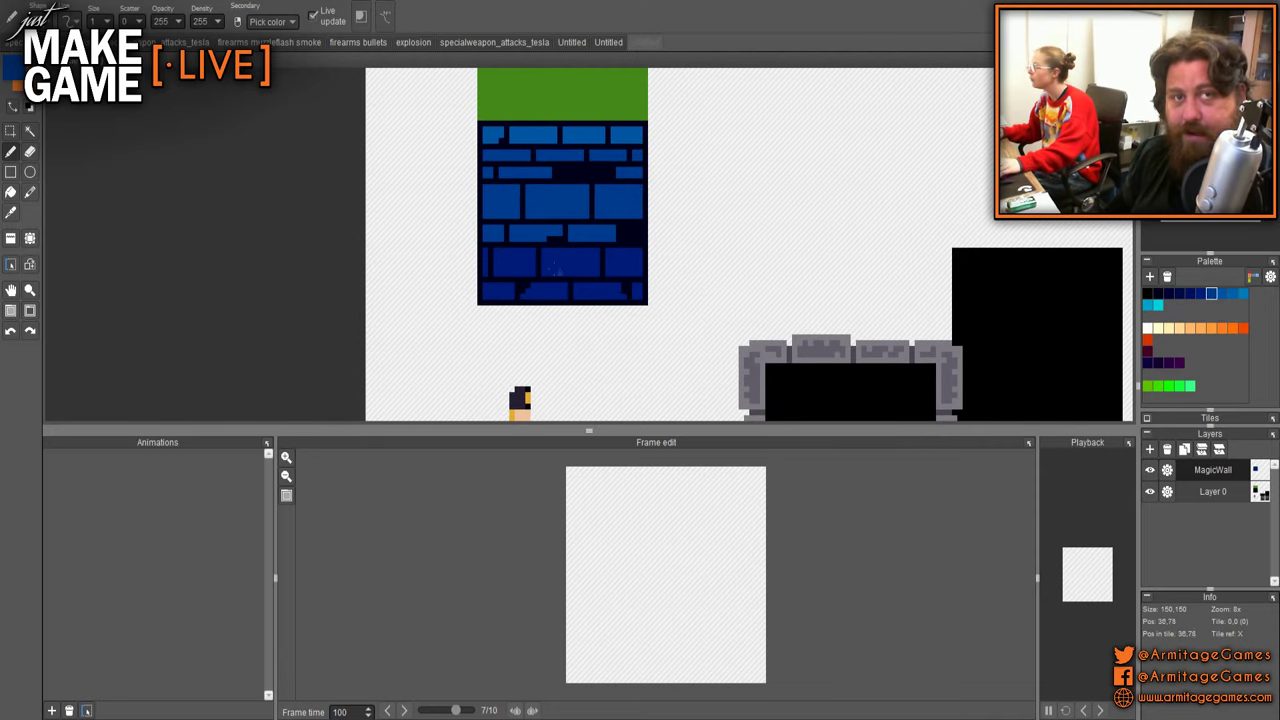
{"action": "scroll", "coordinate": [534, 231], "scroll_direction": "down", "scroll_amount": 1}
{"action": "scroll", "coordinate": [551, 197], "scroll_direction": "down", "scroll_amount": 1}
{"action": "left_click_drag", "start_coordinate": [614, 257], "coordinate": [611, 321]}
{"action": "scroll", "coordinate": [497, 200], "scroll_direction": "up", "scroll_amount": 3}
- Extend the first bricks of the top two rows to the wall's left edge, matching each row's blue
{"action": "scroll", "coordinate": [465, 143], "scroll_direction": "up", "scroll_amount": 2}
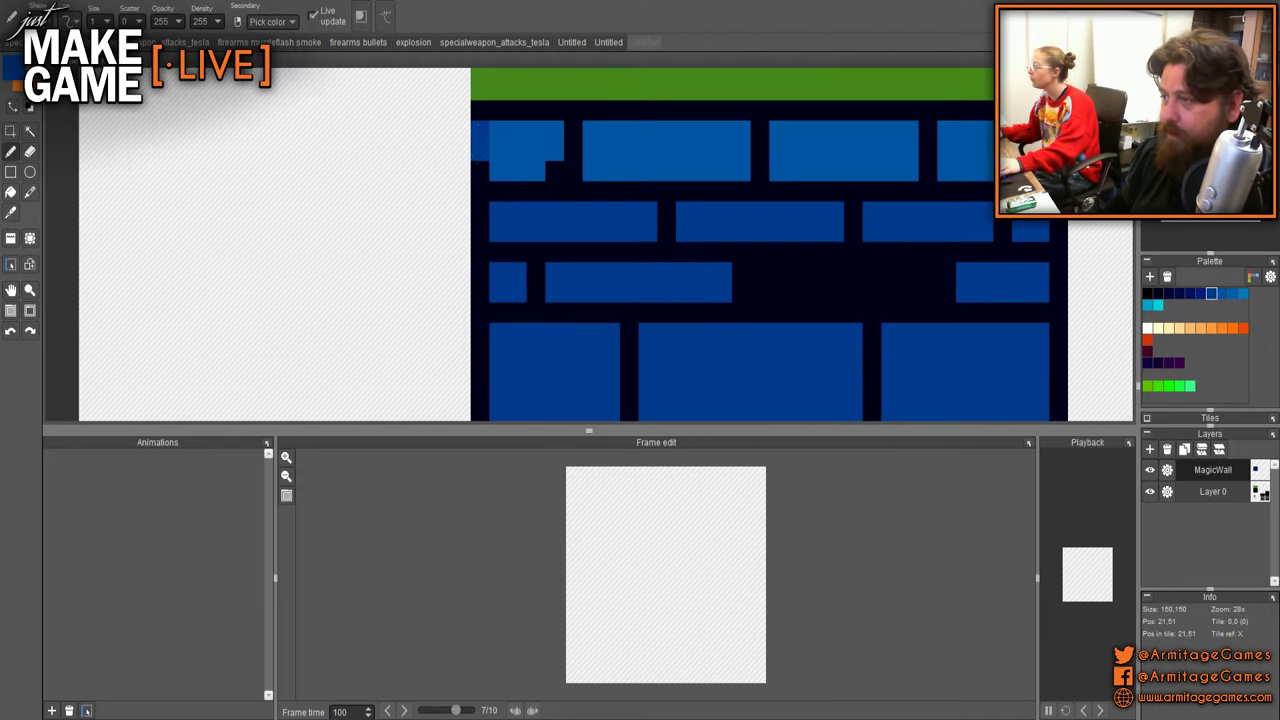
{"action": "scroll", "coordinate": [465, 143], "scroll_direction": "down", "scroll_amount": 4}
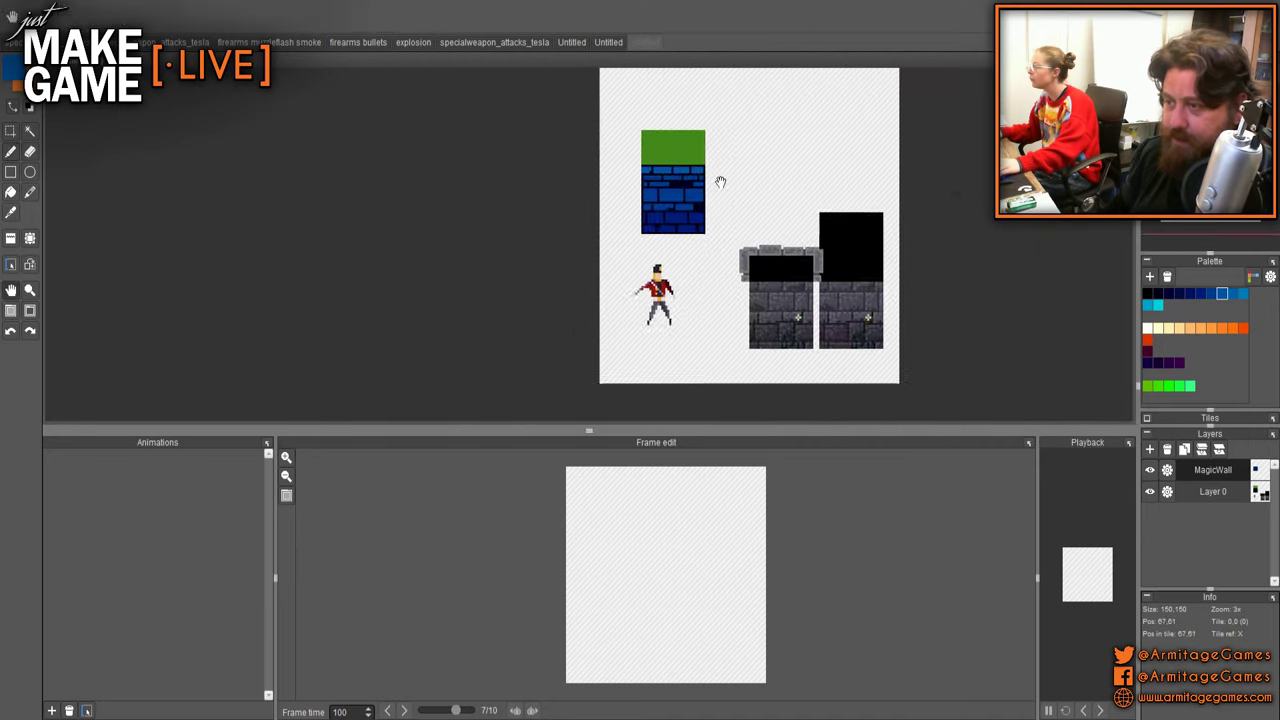
{"action": "scroll", "coordinate": [574, 160], "scroll_direction": "up", "scroll_amount": 4}
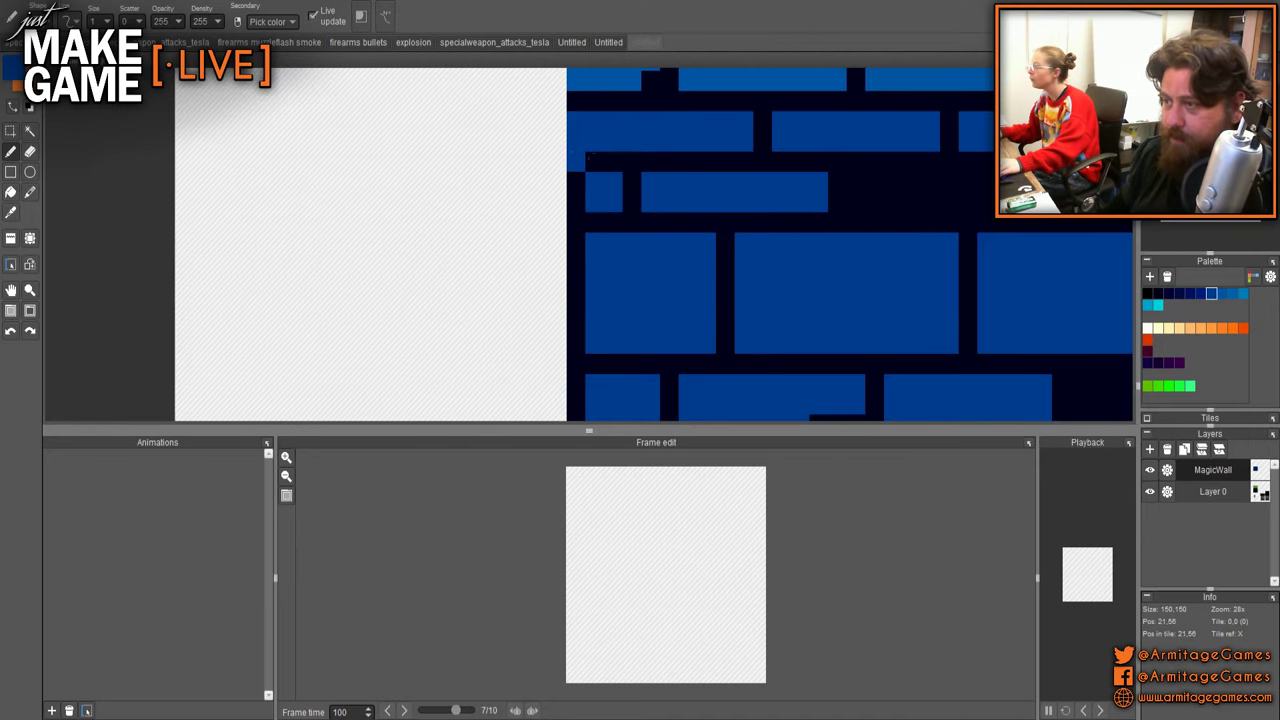
{"action": "scroll", "coordinate": [588, 170], "scroll_direction": "down", "scroll_amount": 2}
{"action": "right_click", "coordinate": [637, 168]}
{"action": "left_click", "coordinate": [637, 155]}
{"action": "right_click", "coordinate": [661, 142]}
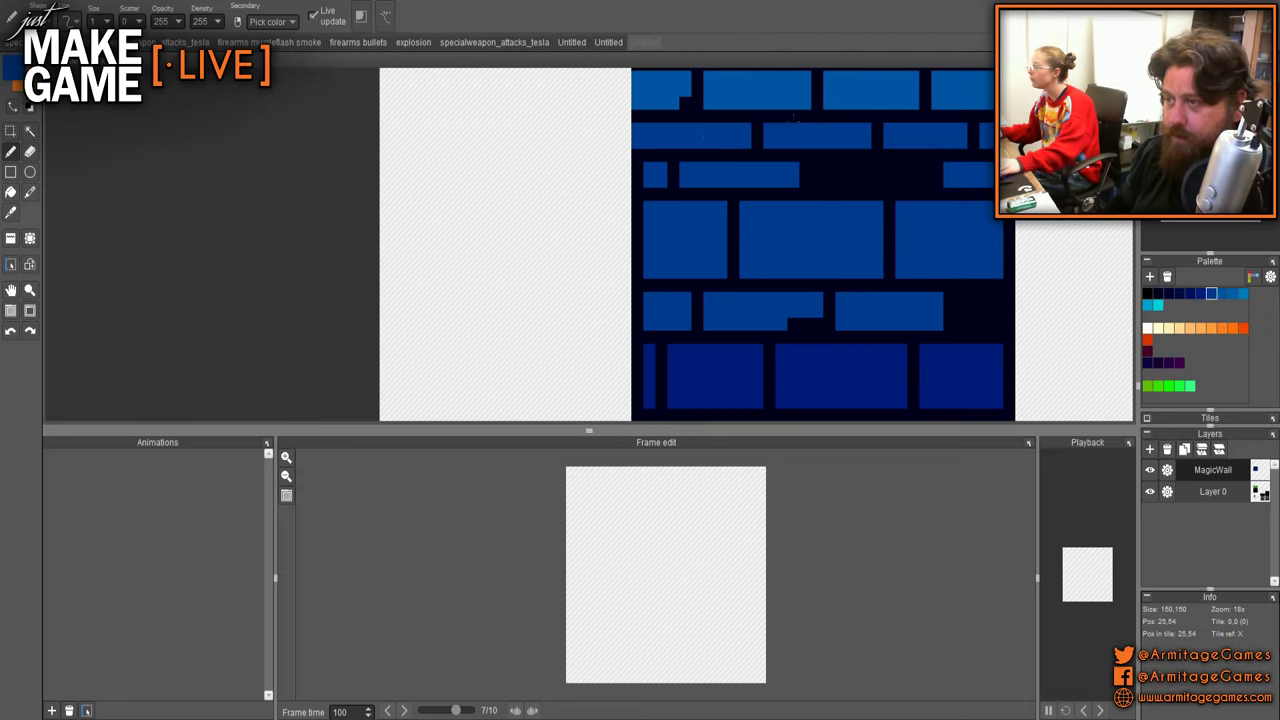
- Extend the last bricks of the top four rows to the wall's right edge in their matching sampled blues
{"action": "left_click_drag", "start_coordinate": [973, 142], "coordinate": [806, 175]}
{"action": "right_click", "coordinate": [818, 134]}
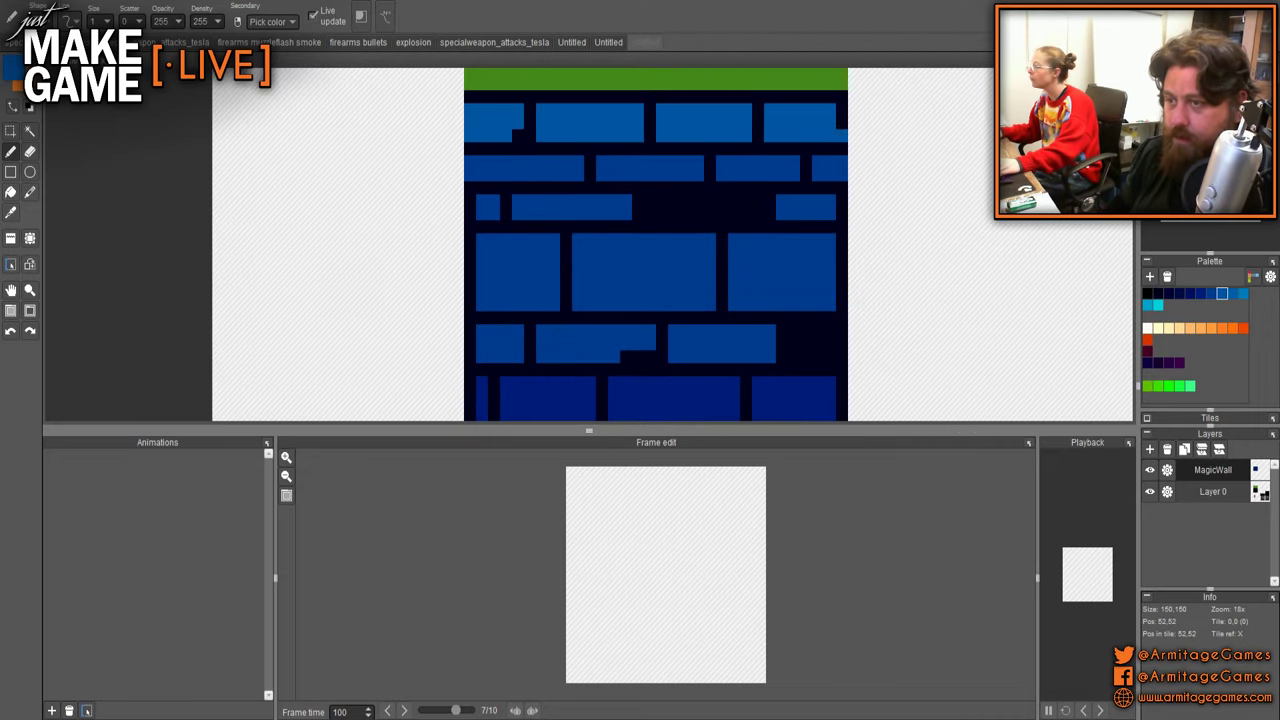
{"action": "left_click_drag", "start_coordinate": [842, 134], "coordinate": [842, 110]}
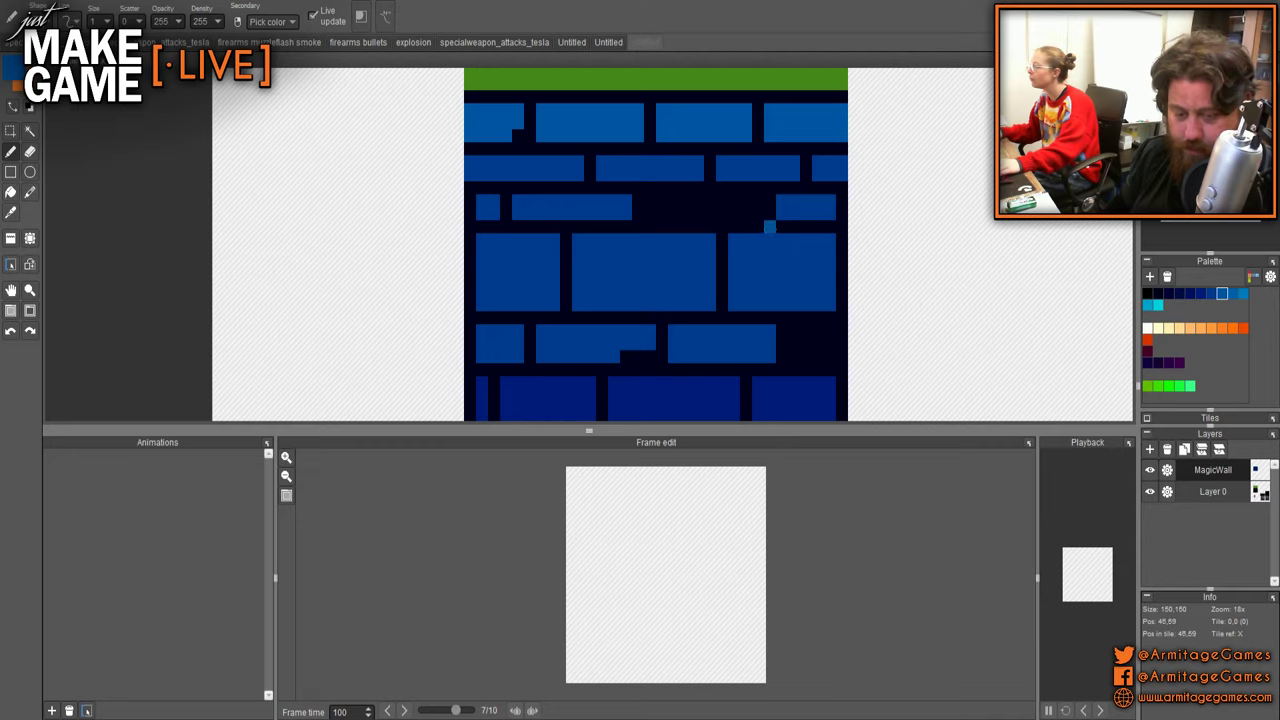
{"action": "left_click_drag", "start_coordinate": [757, 236], "coordinate": [737, 217]}
{"action": "right_click", "coordinate": [799, 195]}
{"action": "left_click_drag", "start_coordinate": [822, 190], "coordinate": [822, 278]}
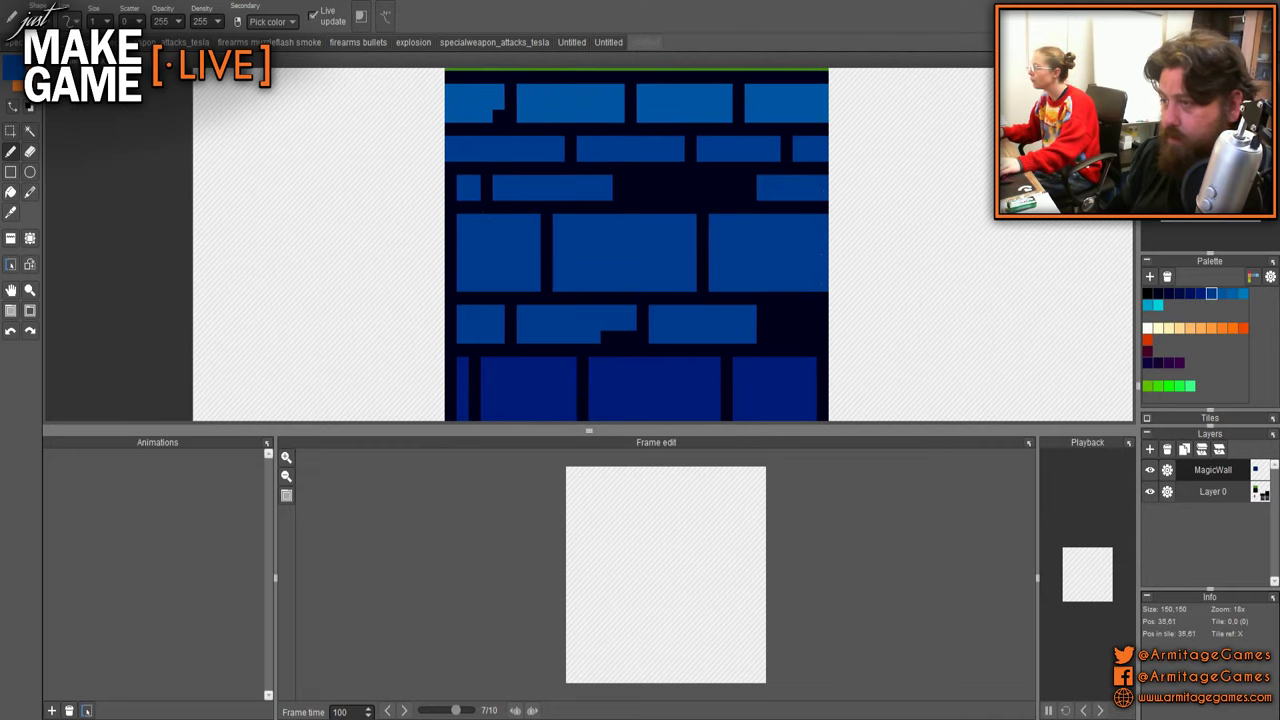
- Extend the first bricks of the third, fourth and fifth rows to the wall's left edge in brick blue
{"action": "left_click_drag", "start_coordinate": [453, 227], "coordinate": [451, 290]}
{"action": "left_click", "coordinate": [450, 192]}
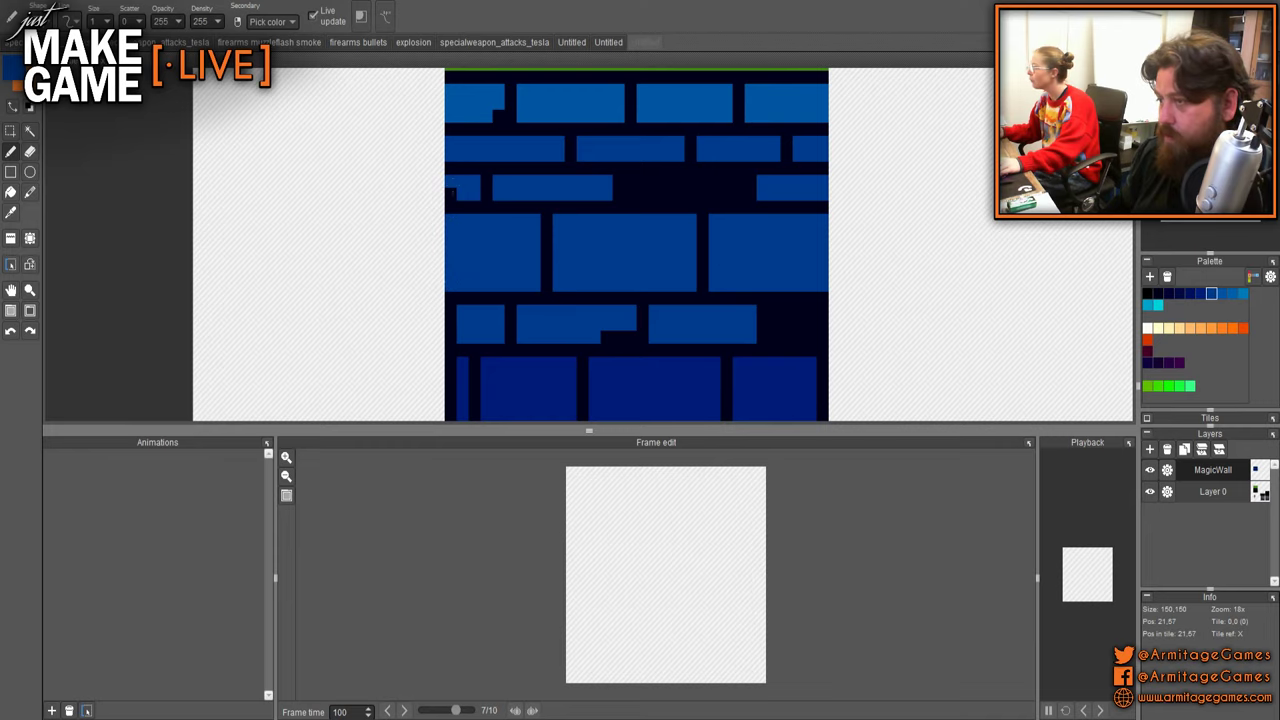
{"action": "left_click_drag", "start_coordinate": [549, 298], "coordinate": [552, 194]}
{"action": "left_click_drag", "start_coordinate": [454, 207], "coordinate": [454, 234]}
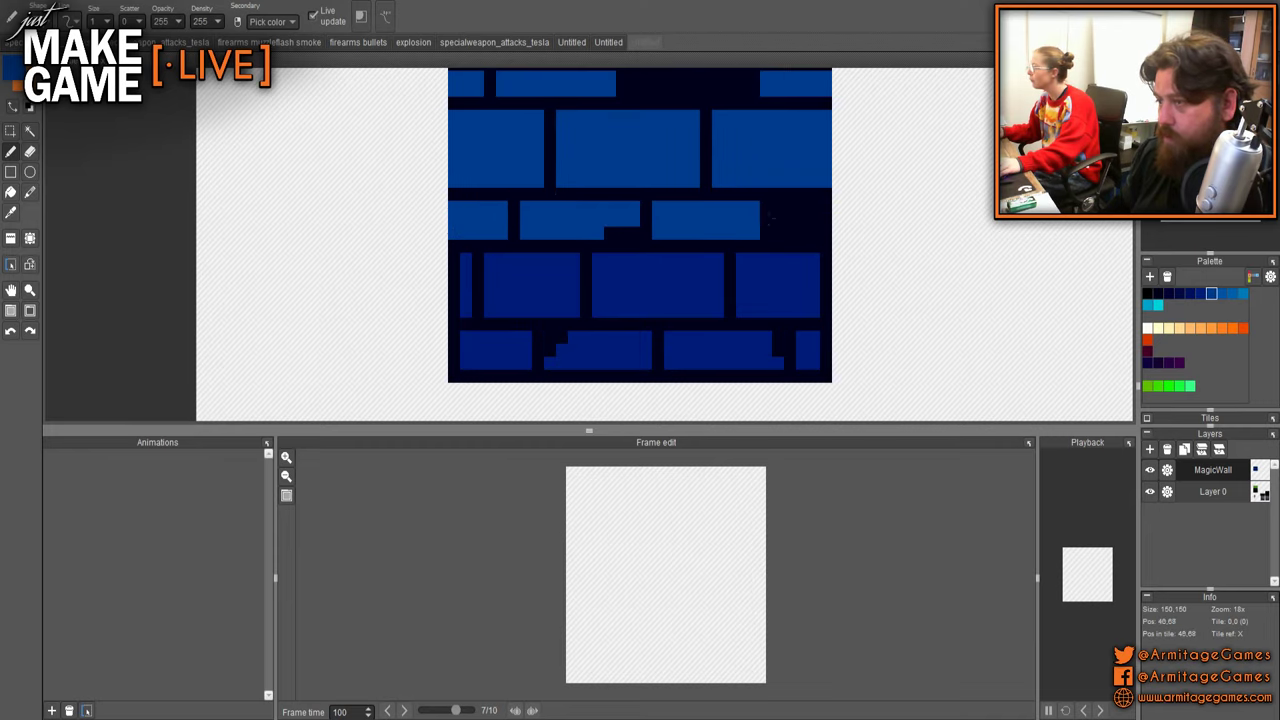
- Paint a broken brick fragment in blue at the right end of the fifth row, with a near-black notch in its upper-left corner
{"action": "mouse_move", "coordinate": [802, 228]}
{"action": "left_mouse_down"}
{"action": "mouse_move", "coordinate": [815, 234]}
{"action": "mouse_move", "coordinate": [814, 207]}
{"action": "mouse_move", "coordinate": [802, 207]}
{"action": "left_mouse_up"}
{"action": "right_click", "coordinate": [789, 220]}
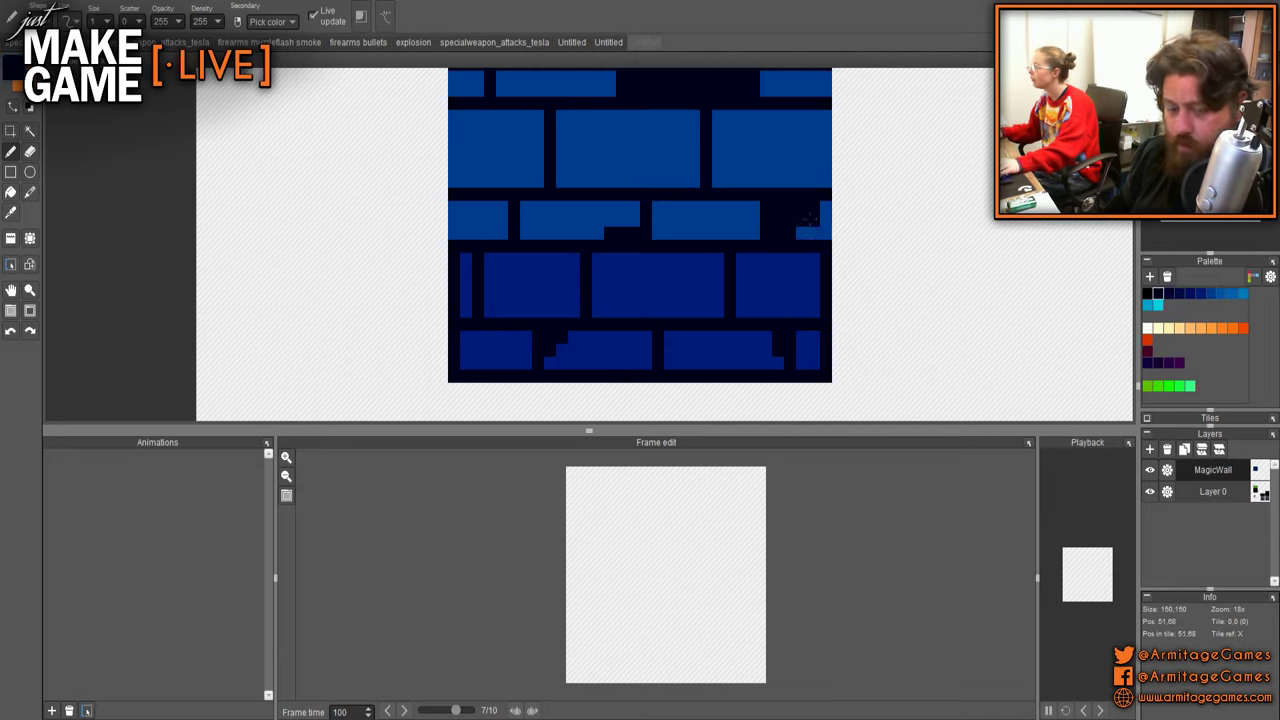
{"action": "right_click", "coordinate": [828, 236]}
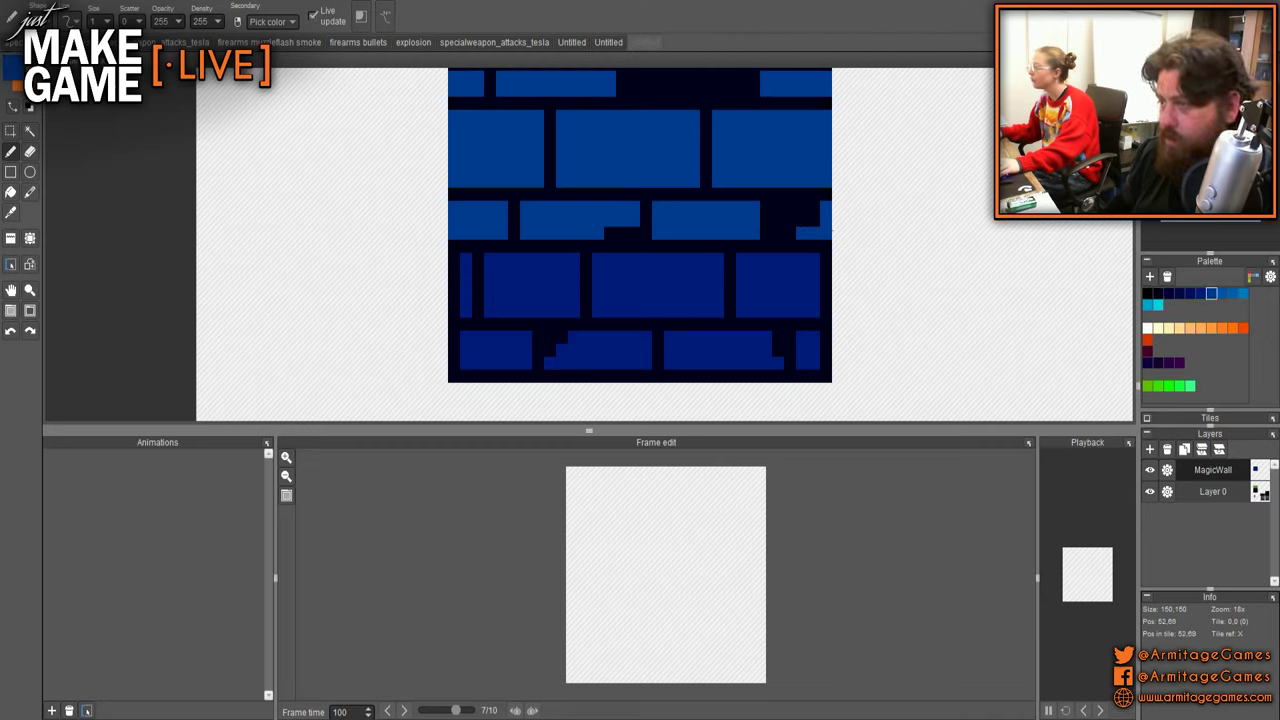
- Extend the end bricks of the sixth and bottom rows to both side edges of the wall in dark blue
{"action": "left_click_drag", "start_coordinate": [822, 262], "coordinate": [826, 368]}
{"action": "left_click_drag", "start_coordinate": [453, 336], "coordinate": [453, 363]}
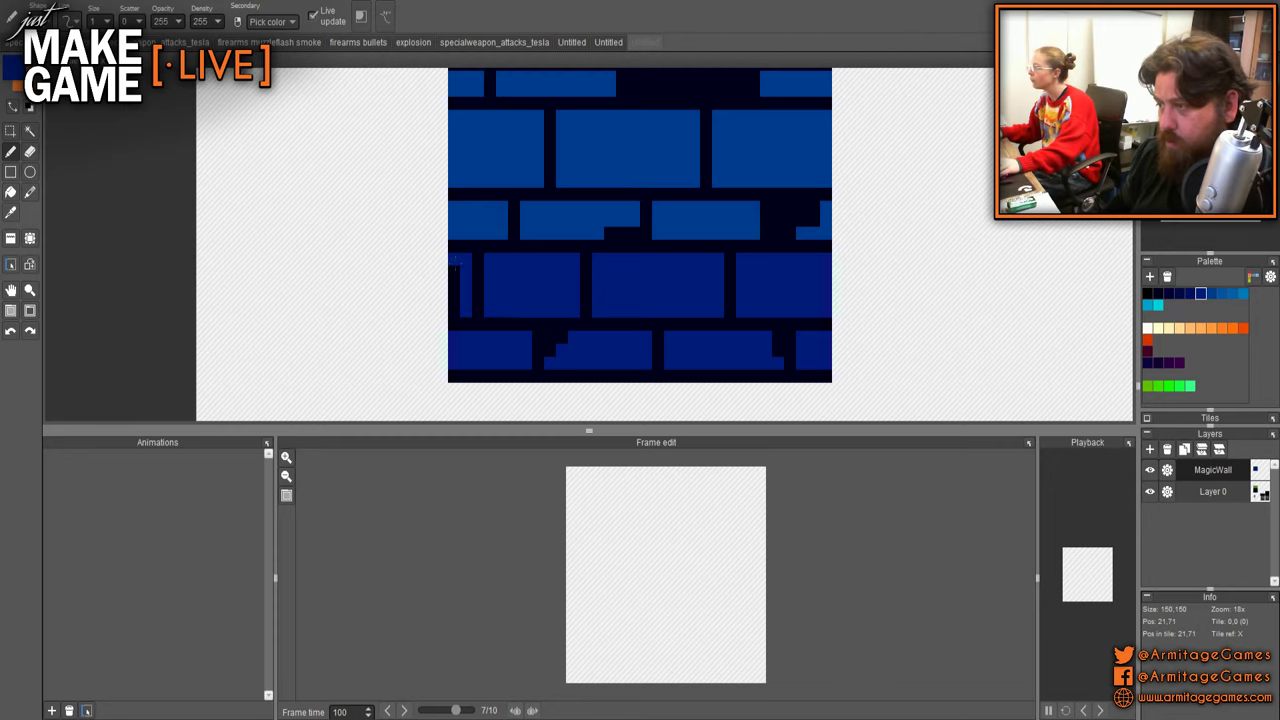
{"action": "left_click_drag", "start_coordinate": [453, 259], "coordinate": [453, 311]}
- Extend the bottom row's first two bricks down to the wall's lower edge with dark blue pen strokes
{"action": "scroll", "coordinate": [644, 284], "scroll_direction": "down", "scroll_amount": 3}
{"action": "left_click_drag", "start_coordinate": [765, 301], "coordinate": [508, 195]}
{"action": "left_click_drag", "start_coordinate": [580, 254], "coordinate": [749, 270]}
{"action": "scroll", "coordinate": [560, 280], "scroll_direction": "up", "scroll_amount": 3}
{"action": "left_click_drag", "start_coordinate": [518, 181], "coordinate": [591, 311]}
{"action": "scroll", "coordinate": [591, 311], "scroll_direction": "down", "scroll_amount": 1}
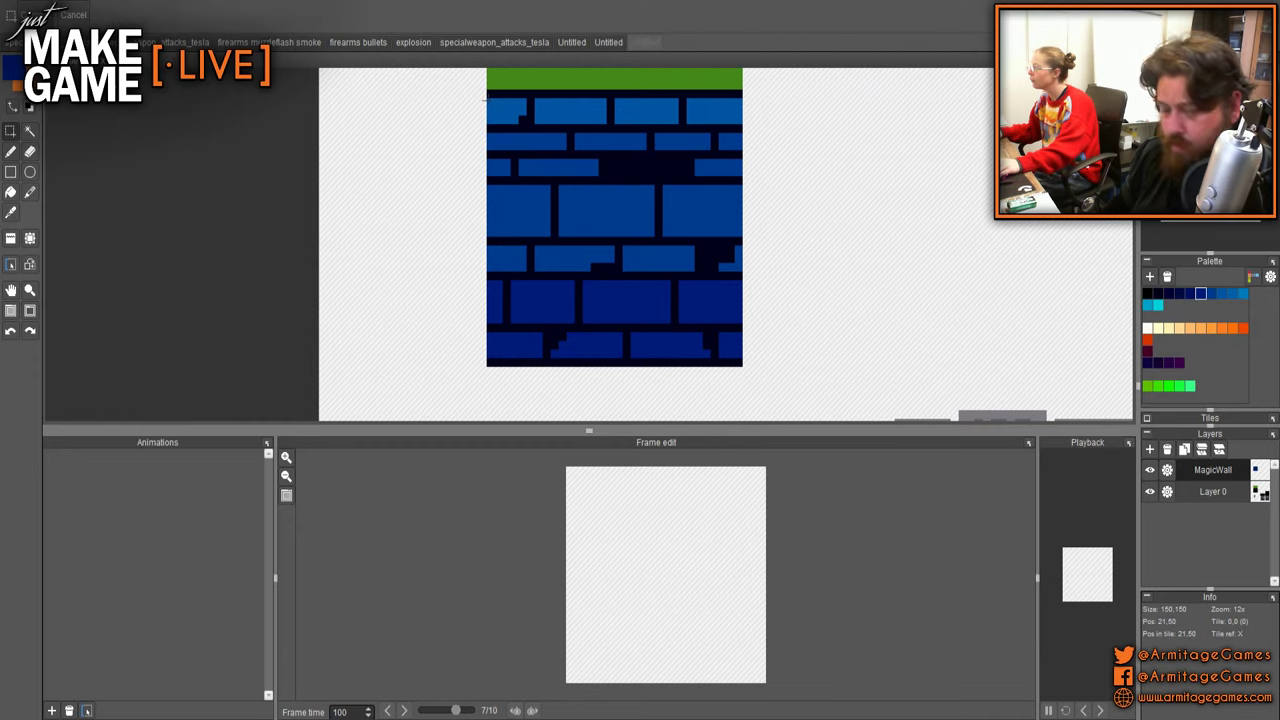
{"action": "key", "text": "b"}
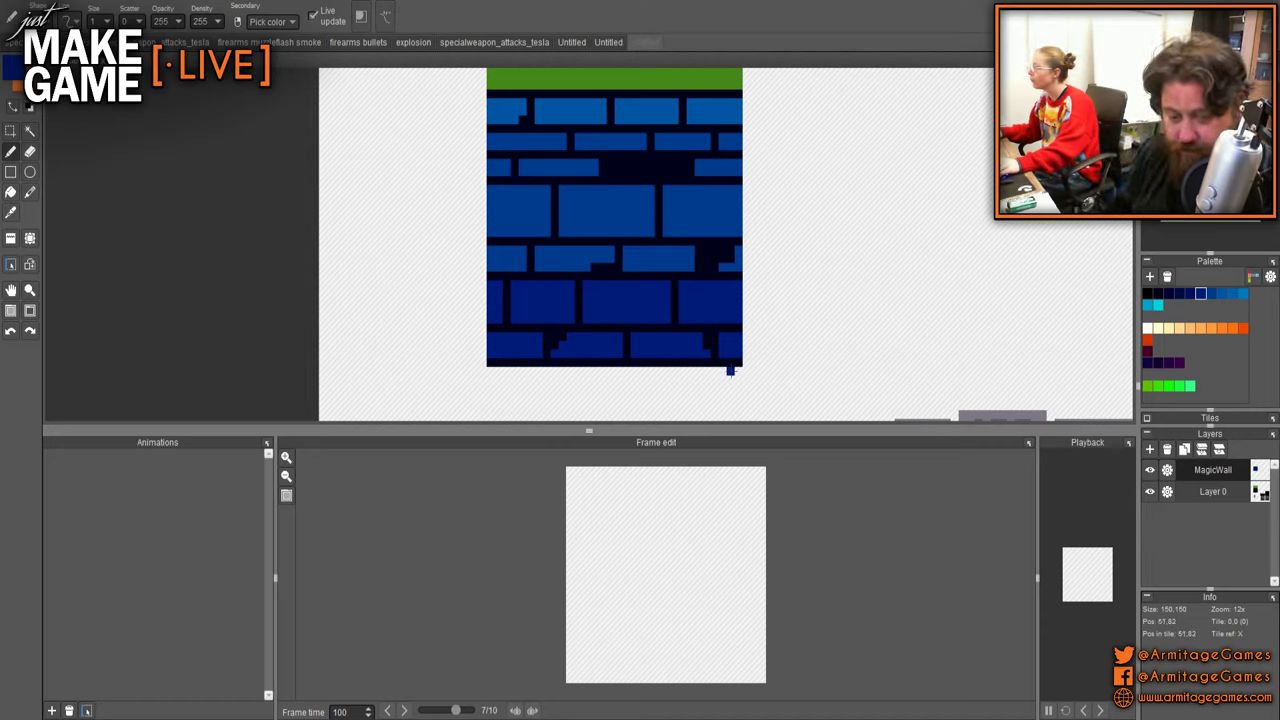
{"action": "scroll", "coordinate": [655, 378], "scroll_direction": "up", "scroll_amount": 3}
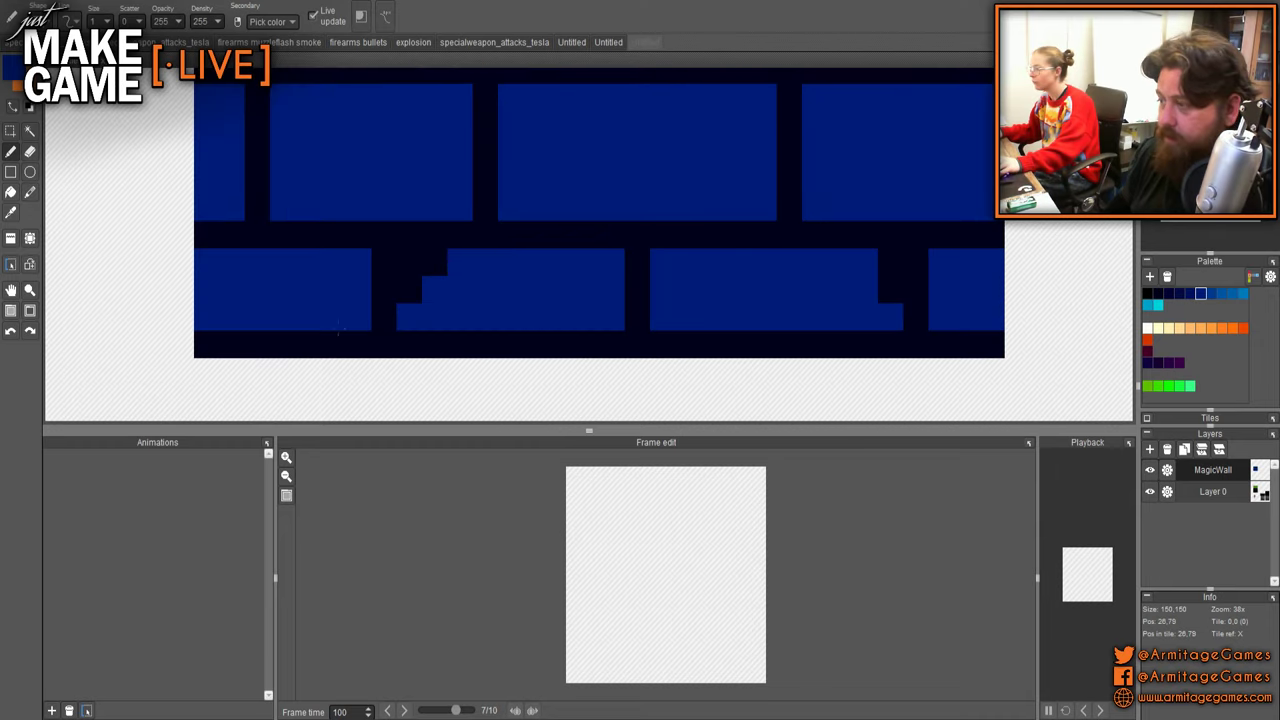
{"action": "left_click_drag", "start_coordinate": [358, 343], "coordinate": [206, 343]}
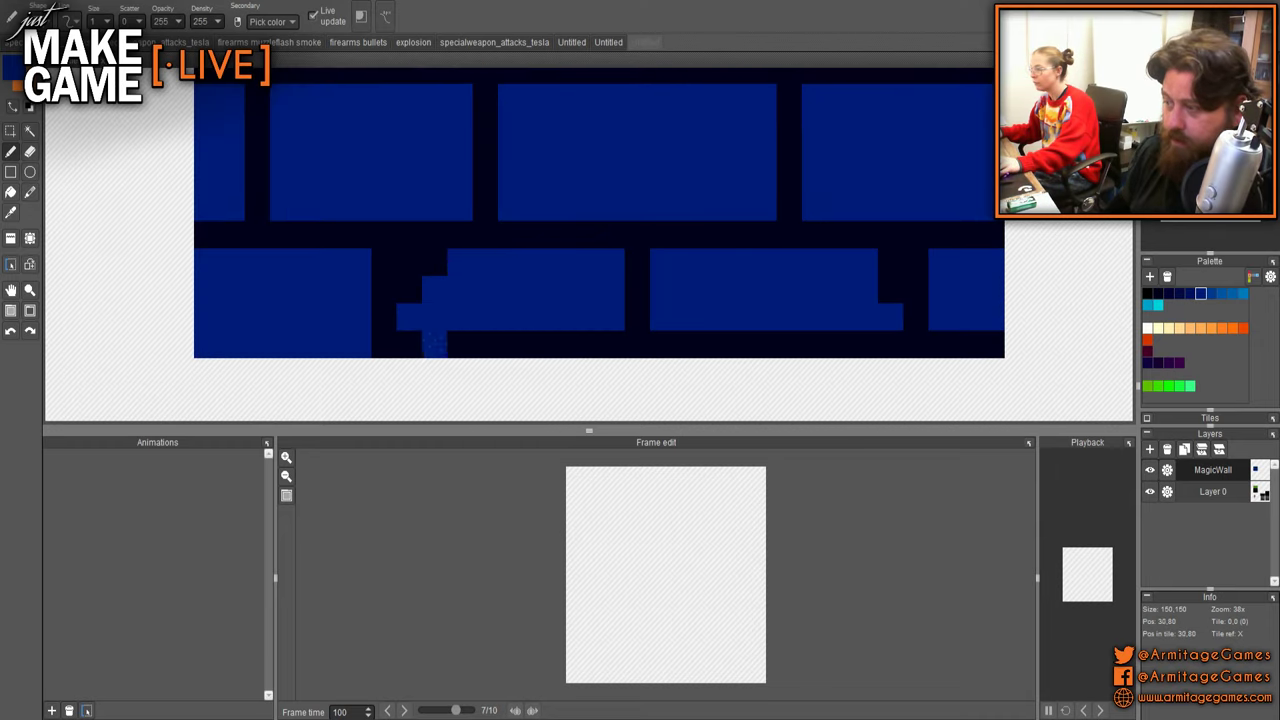
{"action": "left_click_drag", "start_coordinate": [435, 343], "coordinate": [622, 343]}
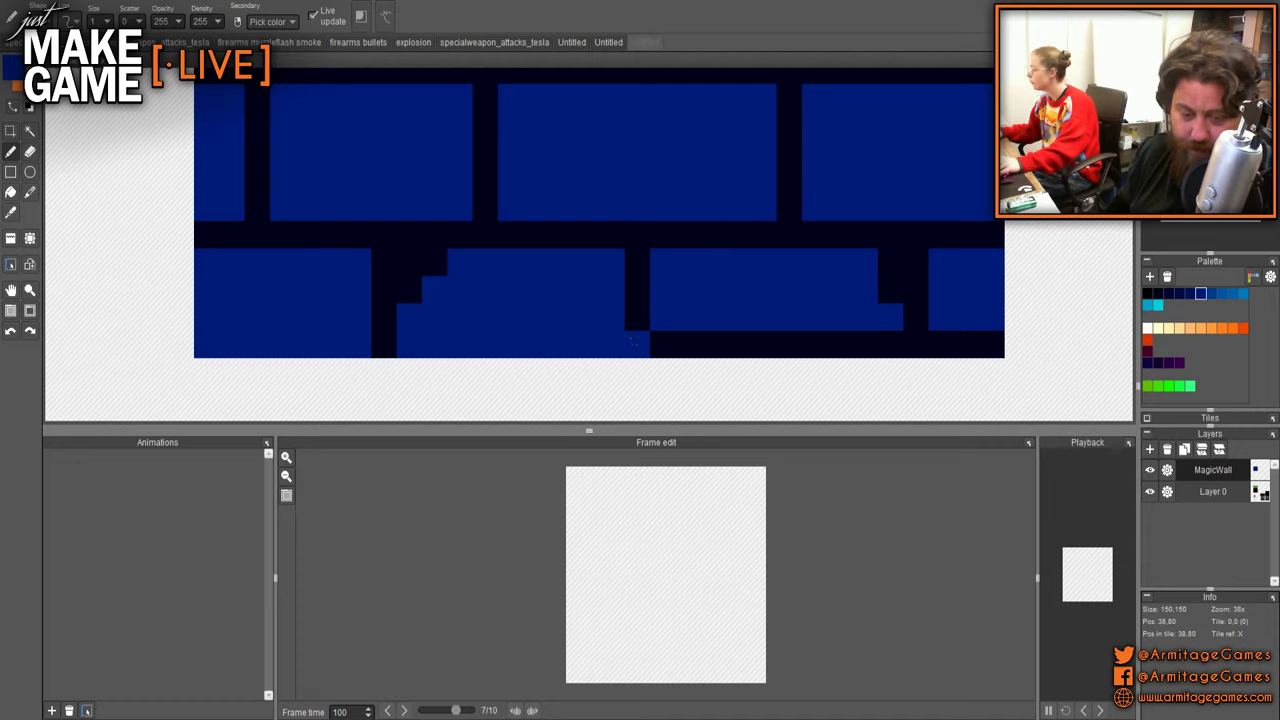
- Extend the bottom row's last two bricks down to the wall's lower edge, undoing a stroke that crosses the gaps
{"action": "left_click_drag", "start_coordinate": [632, 341], "coordinate": [992, 344]}
{"action": "key", "text": "ctrl+z"}
{"action": "left_click", "coordinate": [942, 344]}
{"action": "left_click_drag", "start_coordinate": [890, 344], "coordinate": [673, 344]}
- Fill the stepped notch in the upper-right corner of the bottom row's third brick with dark brick blue
{"action": "scroll", "coordinate": [673, 344], "scroll_direction": "down", "scroll_amount": 2}
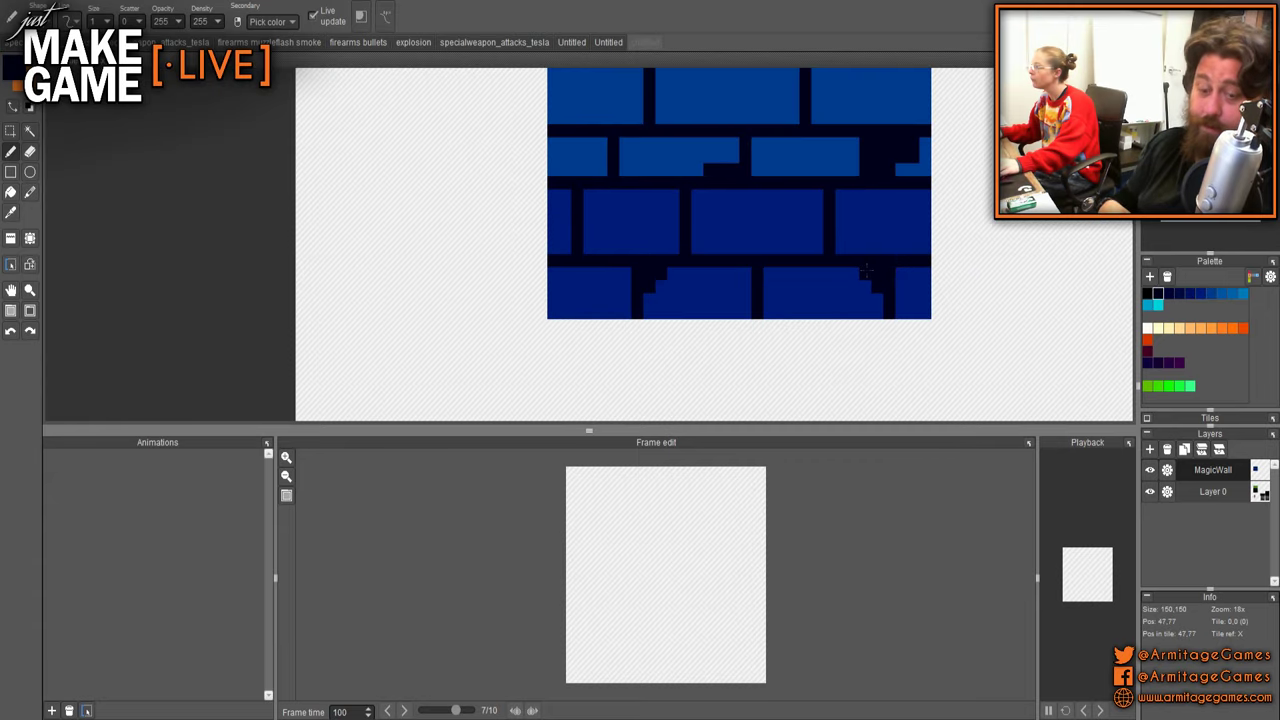
{"action": "scroll", "coordinate": [790, 235], "scroll_direction": "down", "scroll_amount": 2}
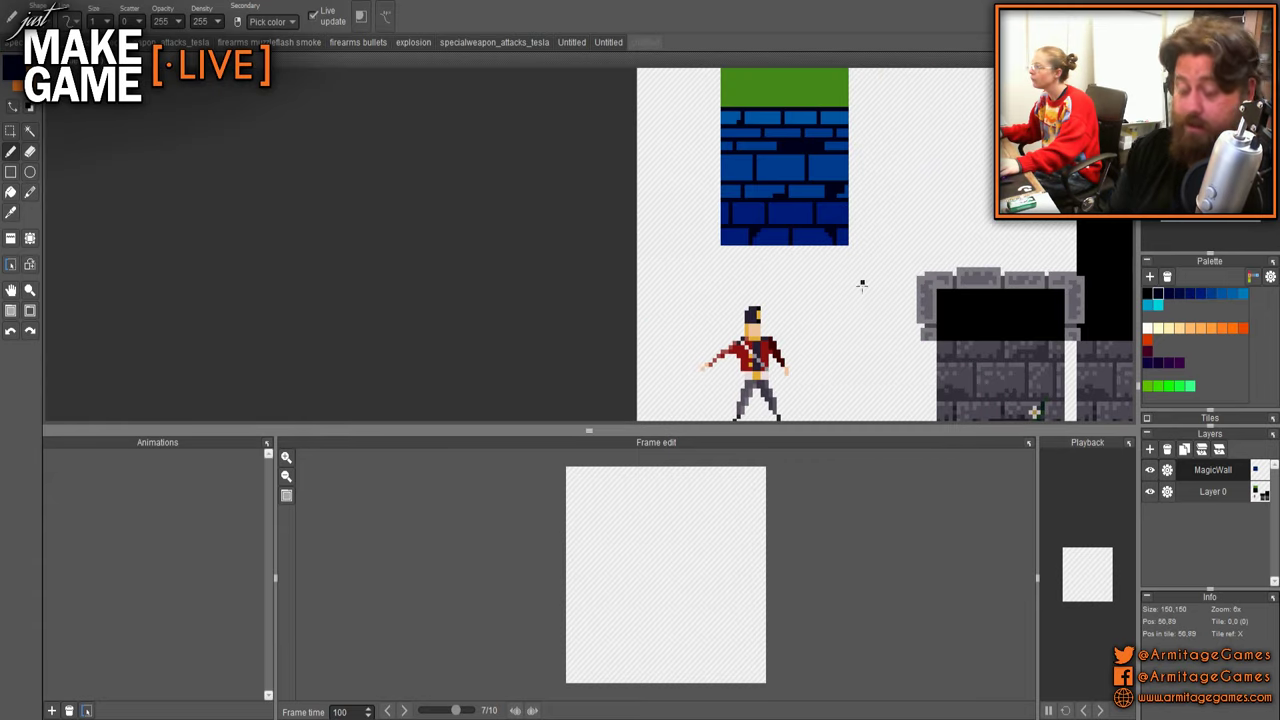
{"action": "scroll", "coordinate": [788, 371], "scroll_direction": "up", "scroll_amount": 2}
{"action": "scroll", "coordinate": [831, 205], "scroll_direction": "down", "scroll_amount": 1}
{"action": "left_click_drag", "start_coordinate": [780, 228], "coordinate": [637, 500]}
{"action": "left_click", "coordinate": [739, 320], "text": "alt"}
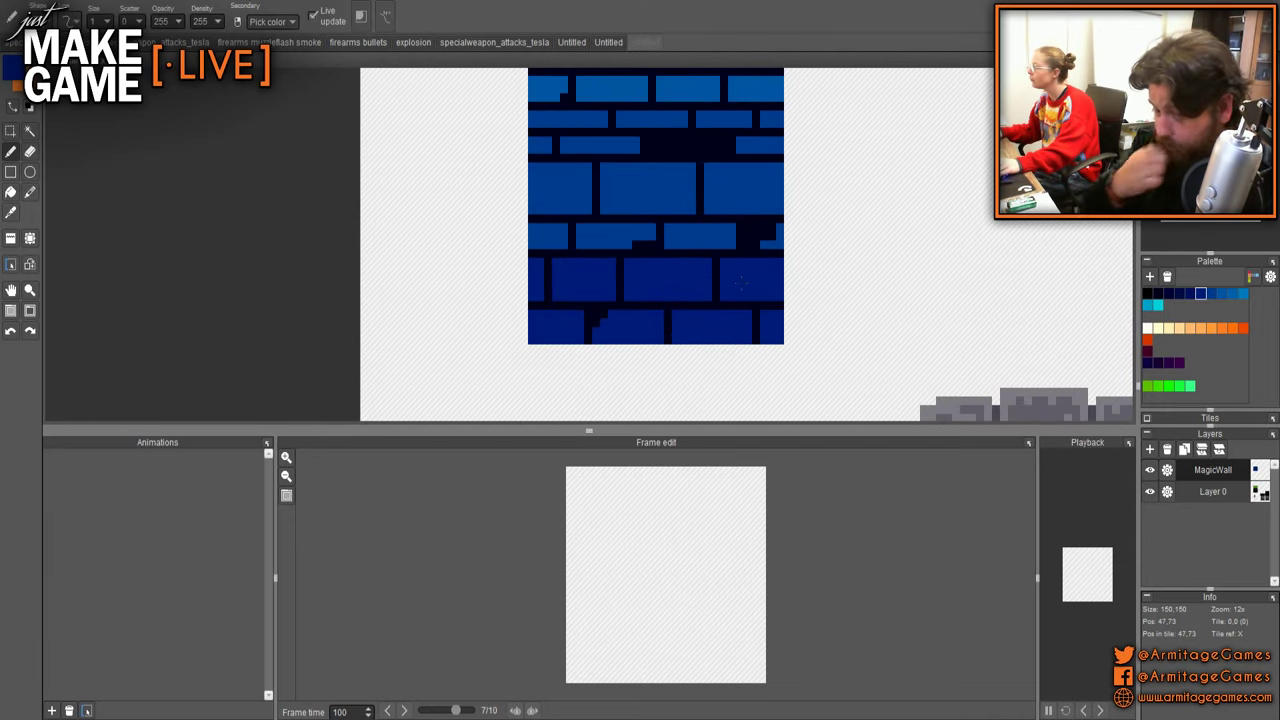
- Examine the pixel highlights and texture of the grey stone wall as a shading reference for the blue bricks
{"action": "scroll", "coordinate": [820, 297], "scroll_direction": "down", "scroll_amount": 2}
{"action": "left_click_drag", "start_coordinate": [700, 298], "coordinate": [720, 222]}
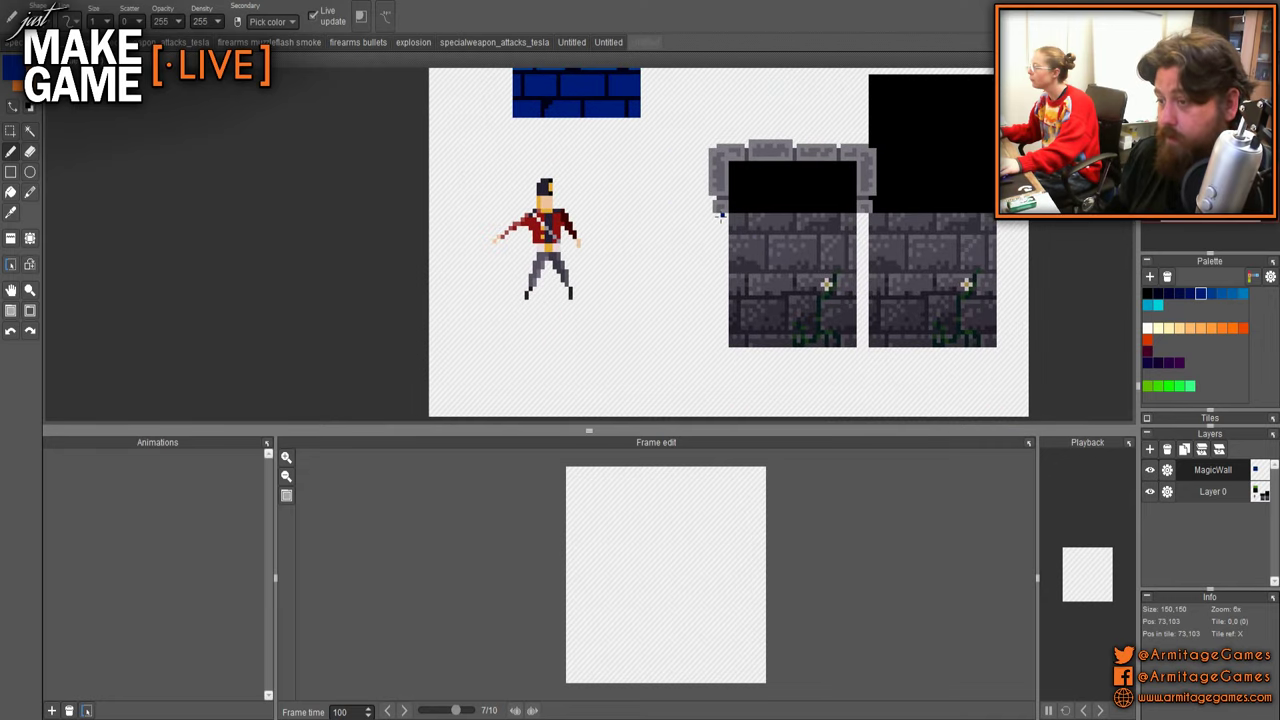
{"action": "left_click_drag", "start_coordinate": [491, 209], "coordinate": [582, 382]}
{"action": "scroll", "coordinate": [661, 273], "scroll_direction": "up", "scroll_amount": 3}
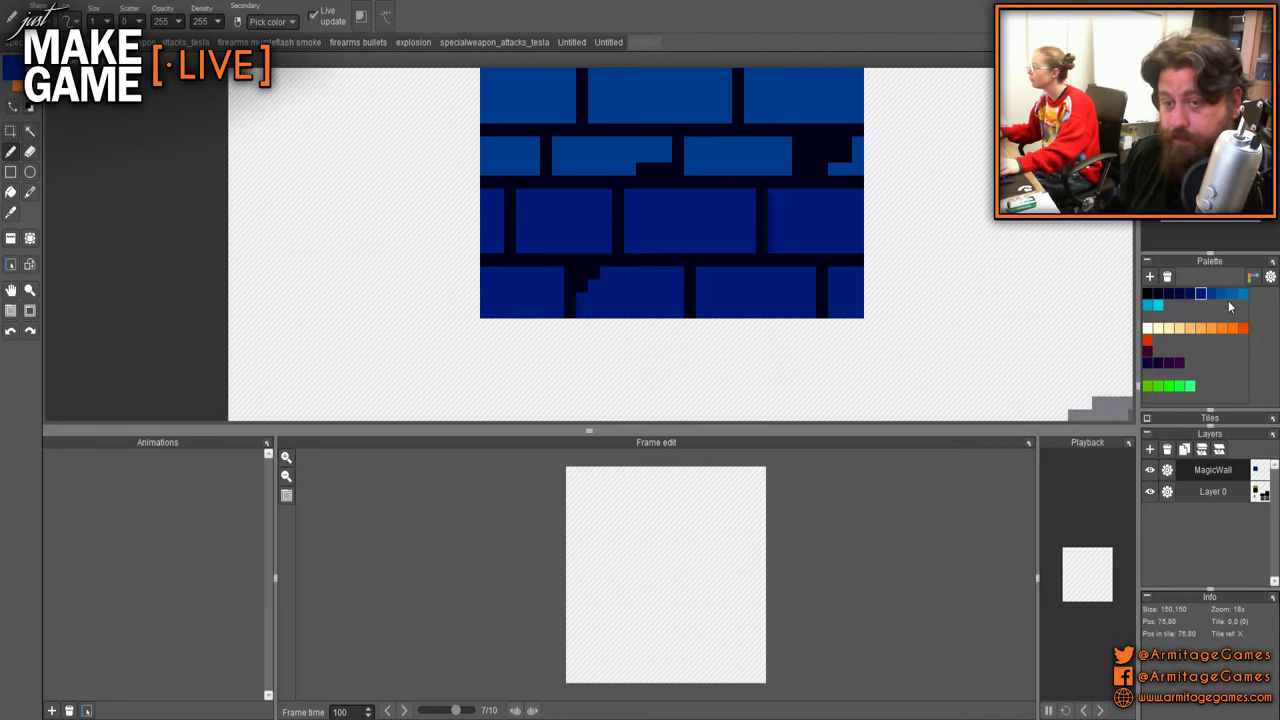
{"action": "left_click", "coordinate": [1213, 294]}
{"action": "left_click", "coordinate": [728, 260]}
{"action": "scroll", "coordinate": [699, 140], "scroll_direction": "down", "scroll_amount": 2}
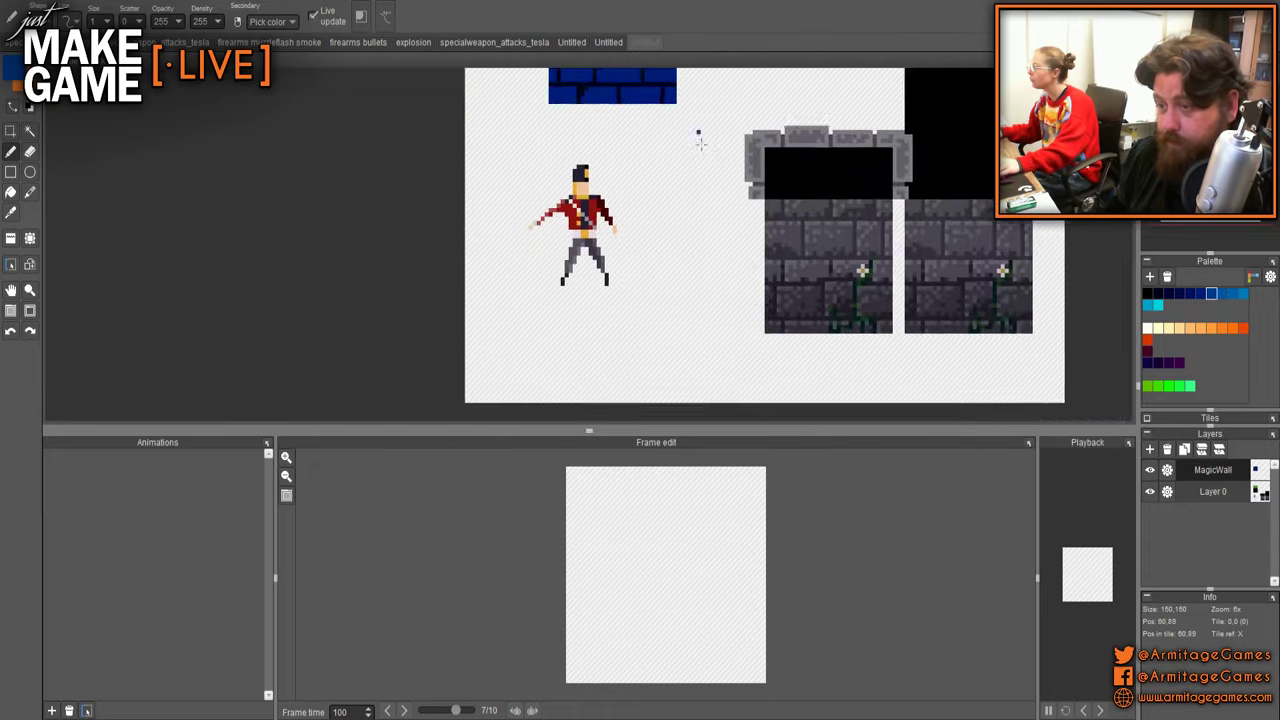
{"action": "scroll", "coordinate": [699, 140], "scroll_direction": "up", "scroll_amount": 3}
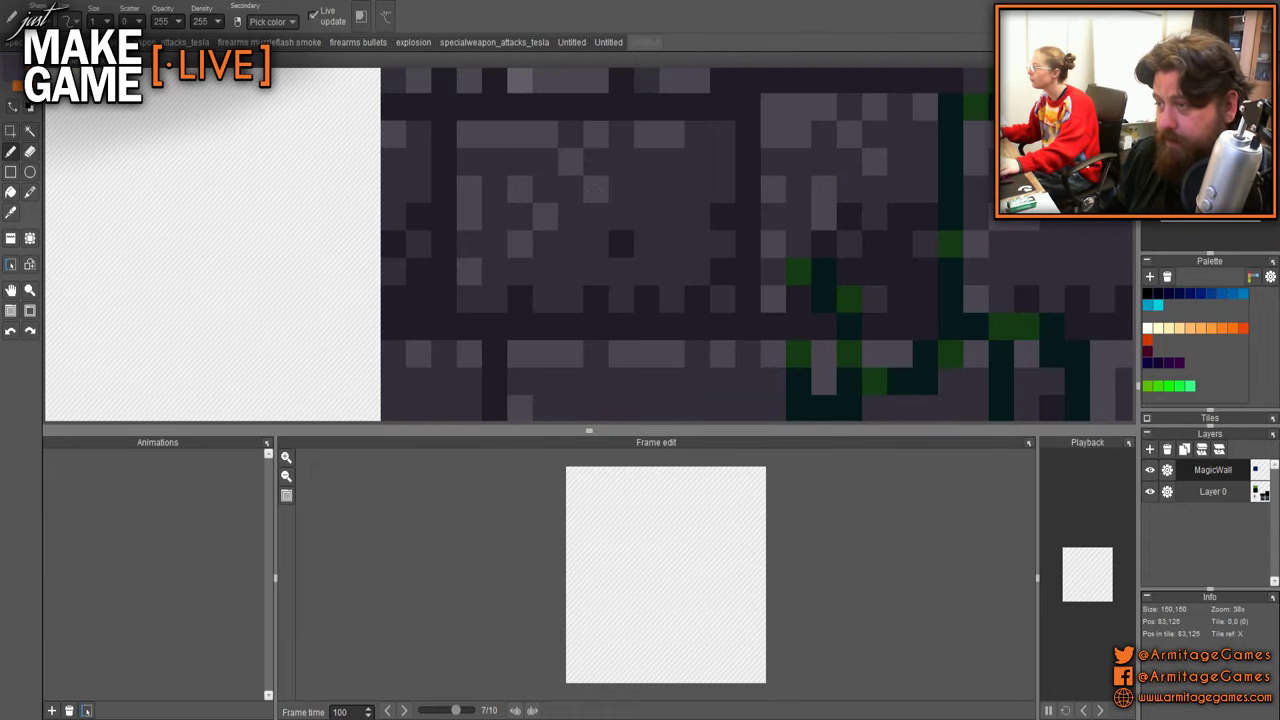
{"action": "left_click_drag", "start_coordinate": [648, 162], "coordinate": [619, 514]}
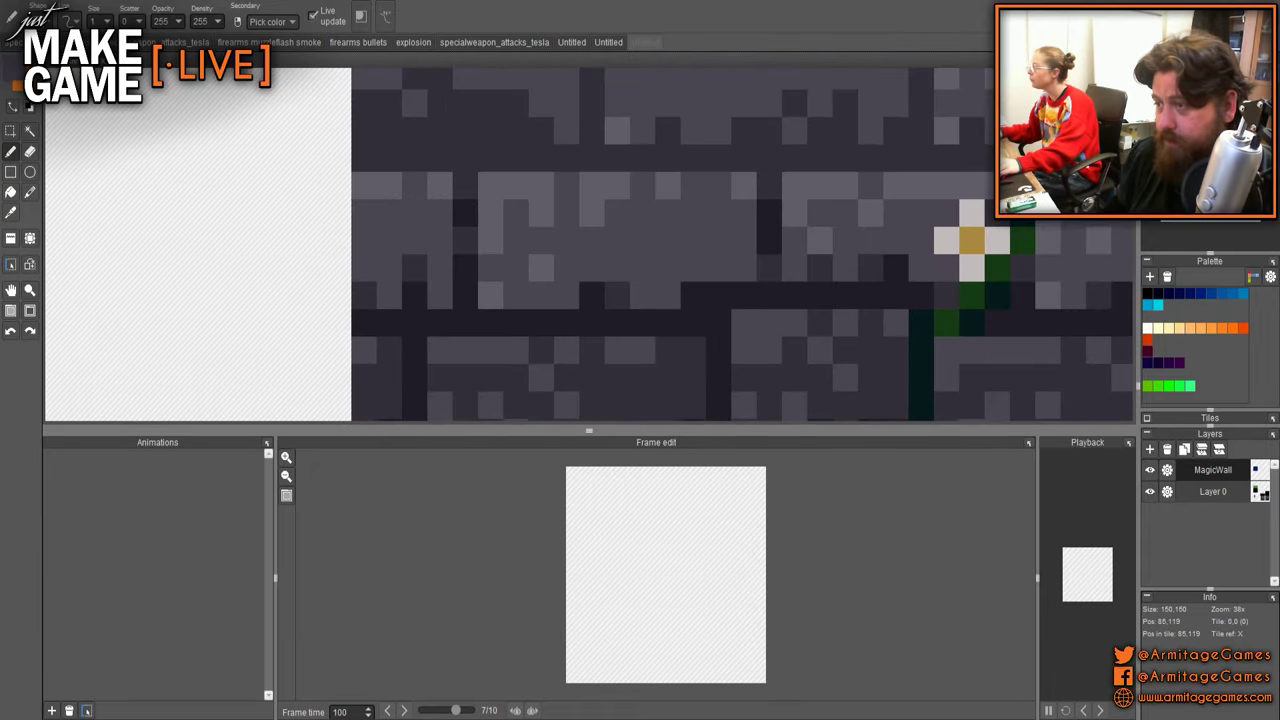
{"action": "scroll", "coordinate": [679, 346], "scroll_direction": "down", "scroll_amount": 4}
{"action": "left_click_drag", "start_coordinate": [473, 177], "coordinate": [681, 404]}
{"action": "scroll", "coordinate": [652, 331], "scroll_direction": "up", "scroll_amount": 3}
{"action": "left_click_drag", "start_coordinate": [771, 257], "coordinate": [775, 131]}
{"action": "scroll", "coordinate": [775, 131], "scroll_direction": "down", "scroll_amount": 2}
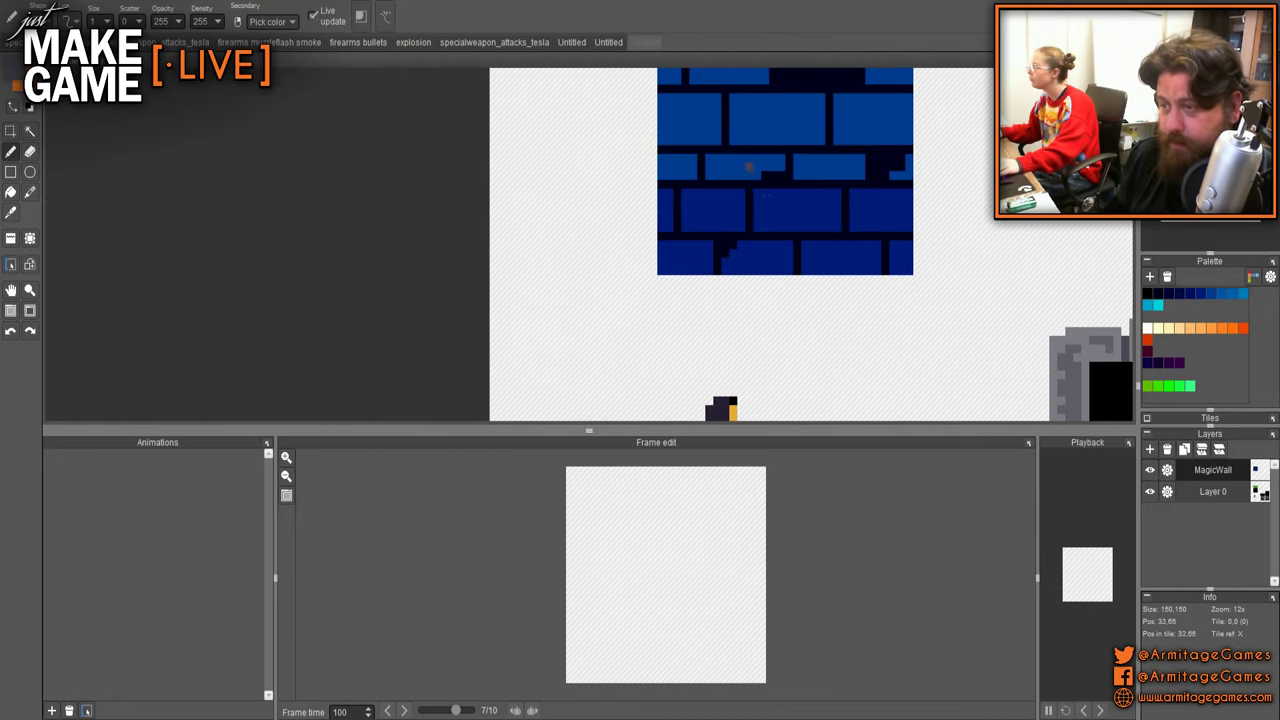
{"action": "left_click_drag", "start_coordinate": [900, 410], "coordinate": [769, 235]}
{"action": "left_click_drag", "start_coordinate": [1069, 382], "coordinate": [856, 142]}
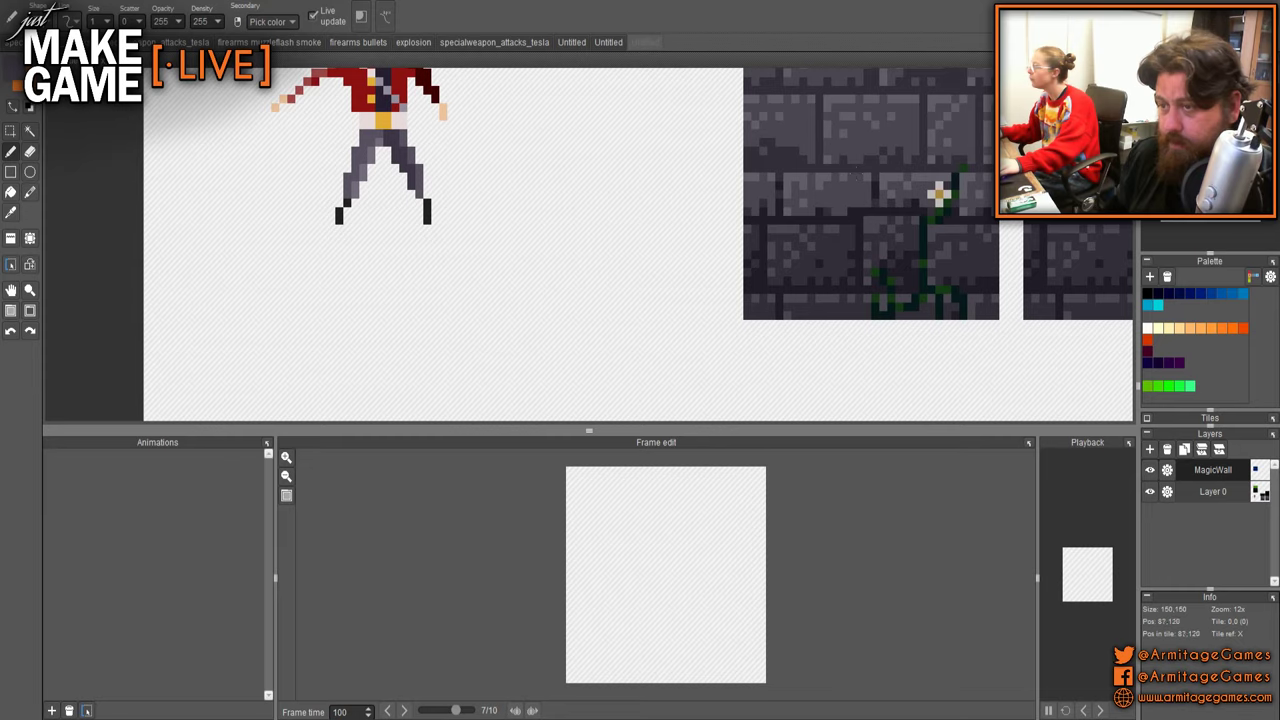
{"action": "scroll", "coordinate": [700, 291], "scroll_direction": "up", "scroll_amount": 5}
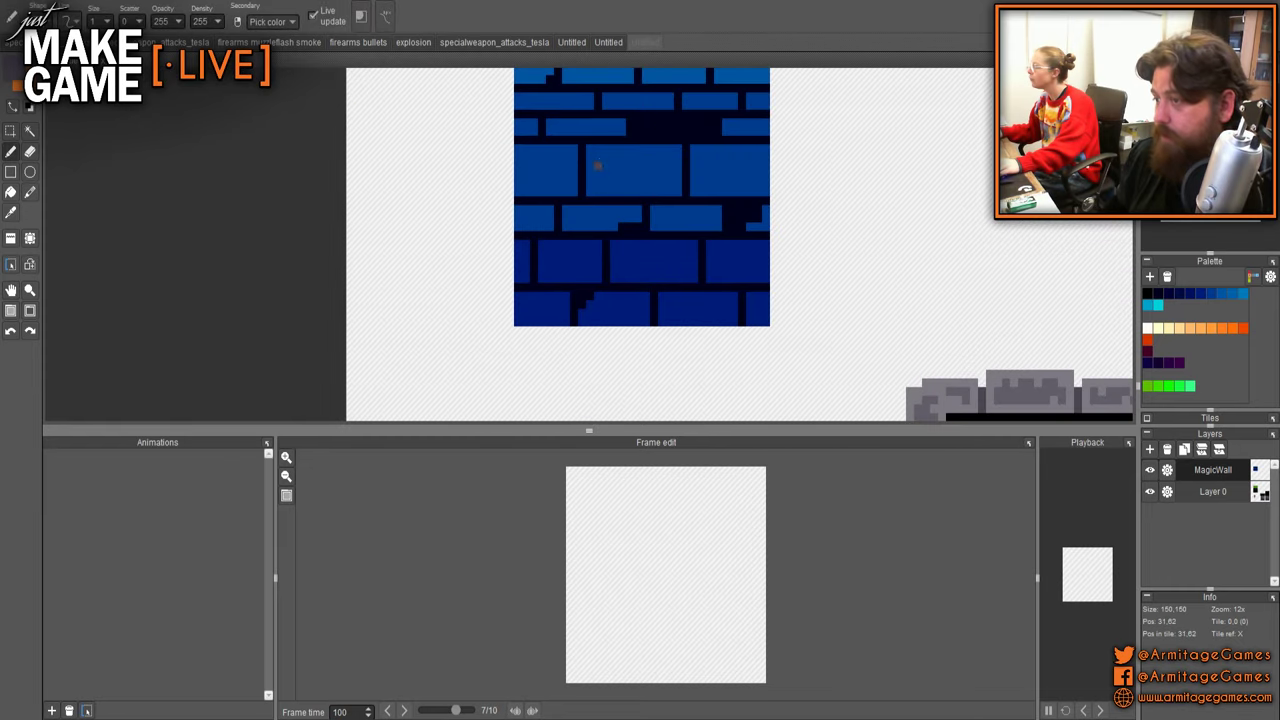
- Sample the fourth row's lighter blue and paint broken highlights on the upper and left edges of the sixth row's first two bricks
{"action": "right_click", "coordinate": [597, 165]}
{"action": "scroll", "coordinate": [597, 165], "scroll_direction": "up", "scroll_amount": 3}
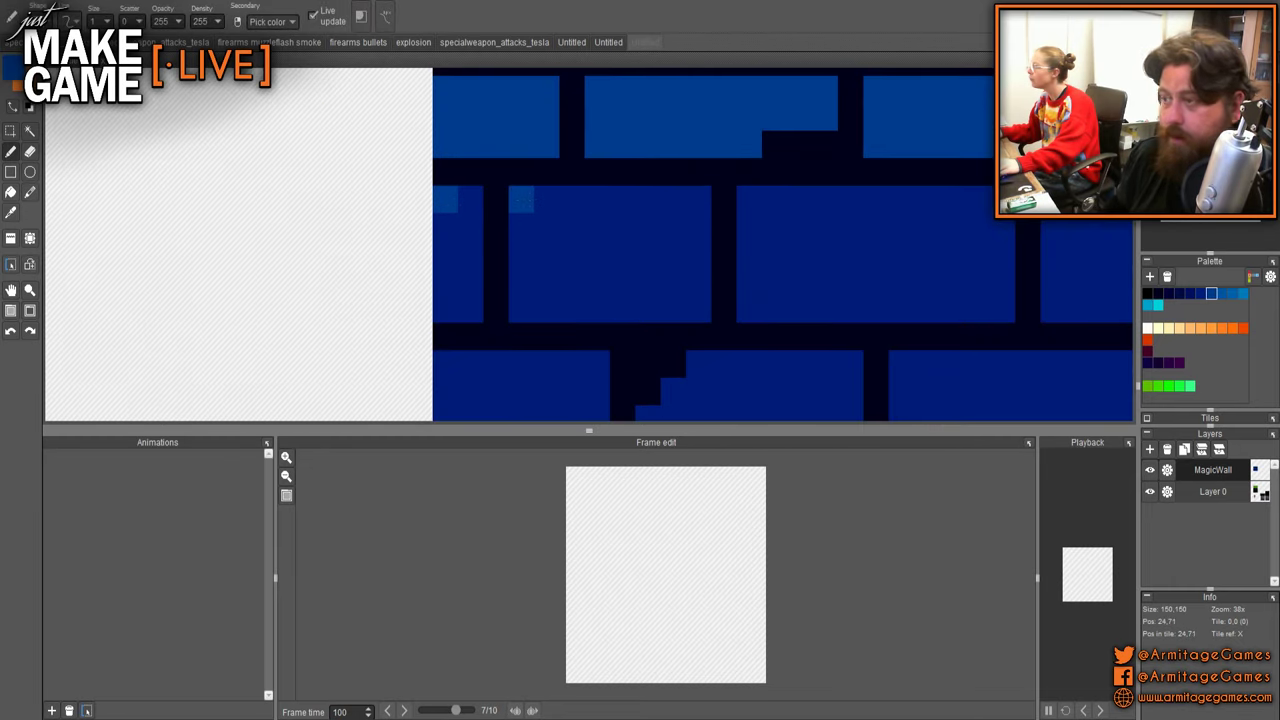
{"action": "left_click_drag", "start_coordinate": [522, 200], "coordinate": [648, 200]}
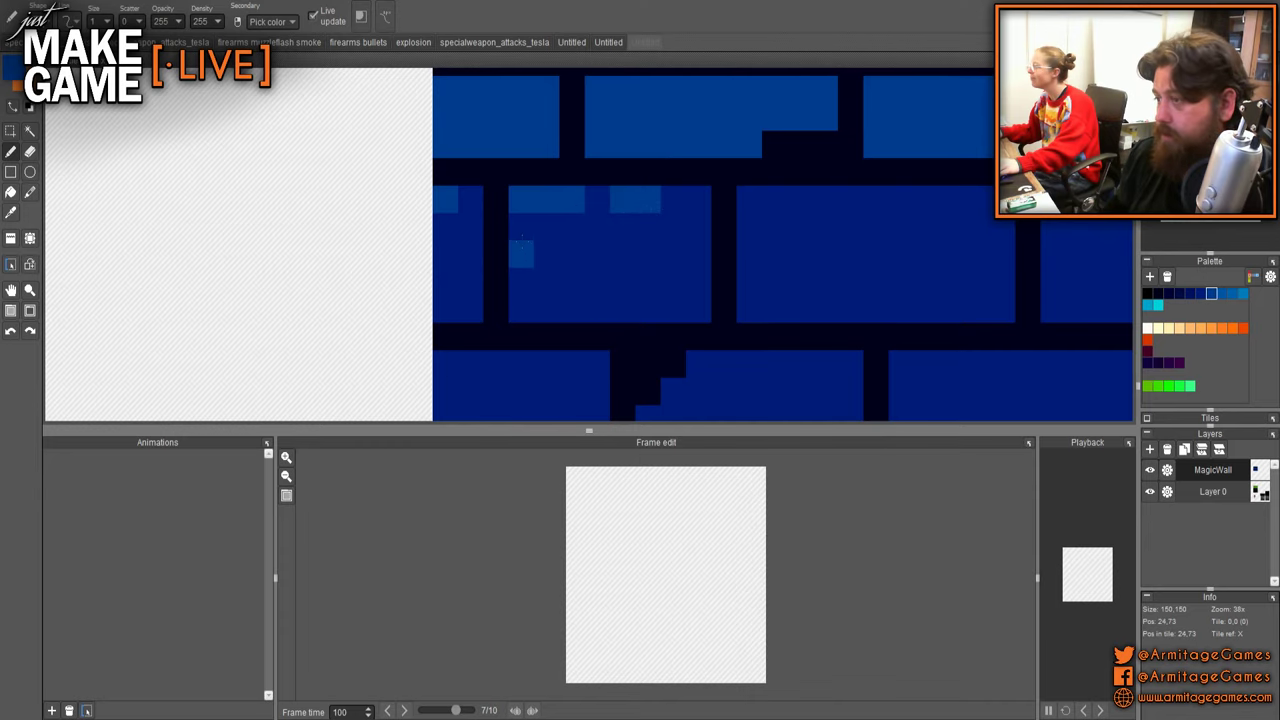
{"action": "left_click_drag", "start_coordinate": [521, 226], "coordinate": [521, 254]}
{"action": "left_click", "coordinate": [521, 282]}
- Paint a broken lighter-blue highlight along the upper and left edges of the sixth row's third brick
{"action": "scroll", "coordinate": [925, 295], "scroll_direction": "down", "scroll_amount": 5}
{"action": "left_click_drag", "start_coordinate": [836, 273], "coordinate": [707, 202]}
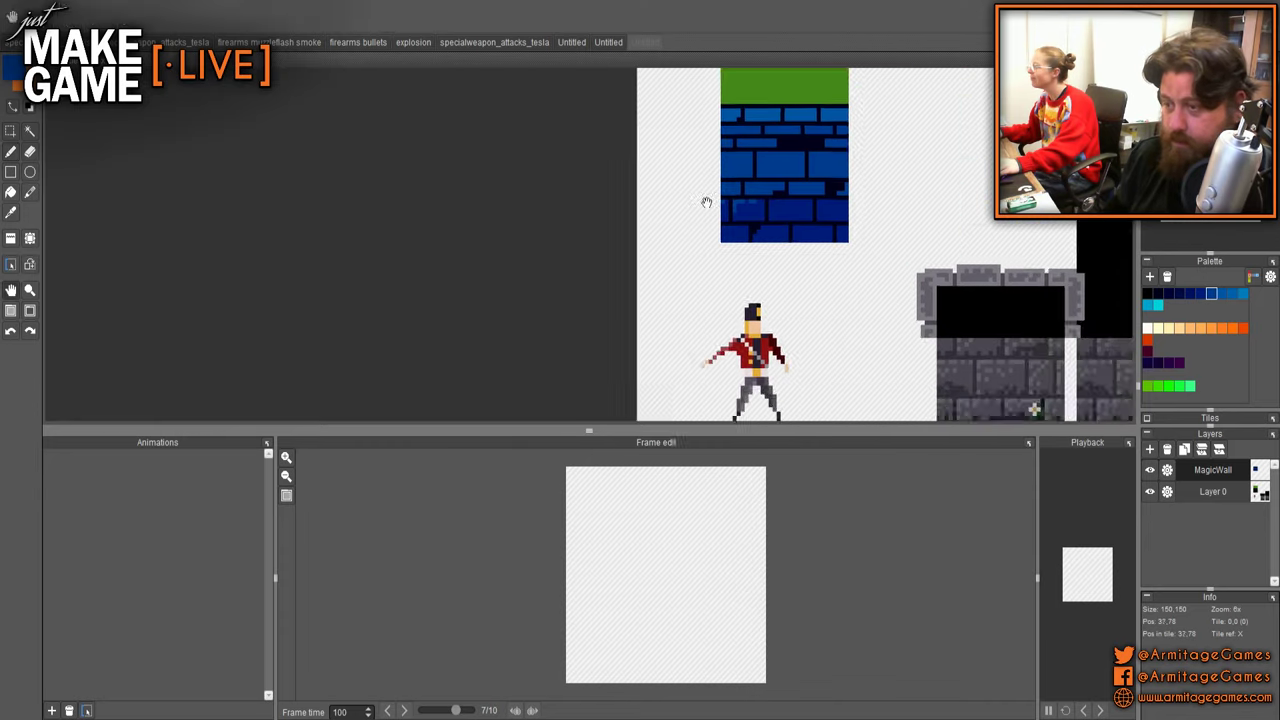
{"action": "scroll", "coordinate": [540, 257], "scroll_direction": "up", "scroll_amount": 5}
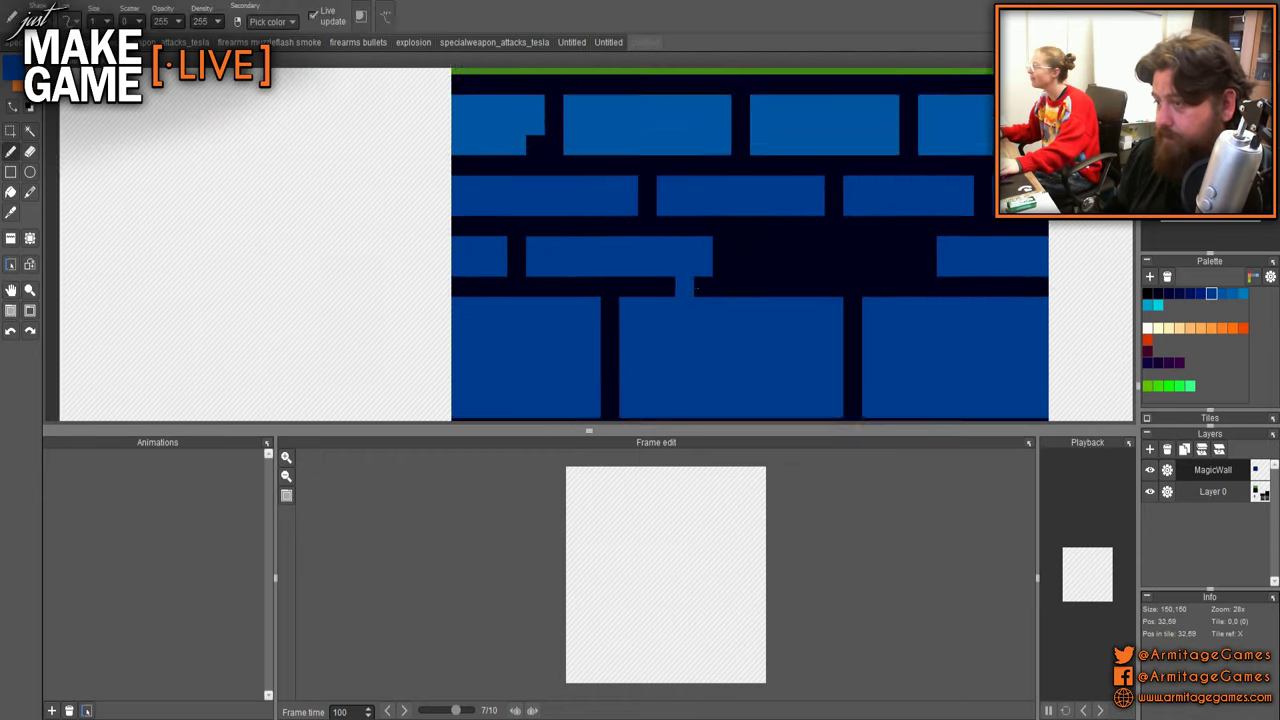
{"action": "left_click_drag", "start_coordinate": [496, 298], "coordinate": [684, 298]}
{"action": "left_click_drag", "start_coordinate": [513, 318], "coordinate": [496, 378]}
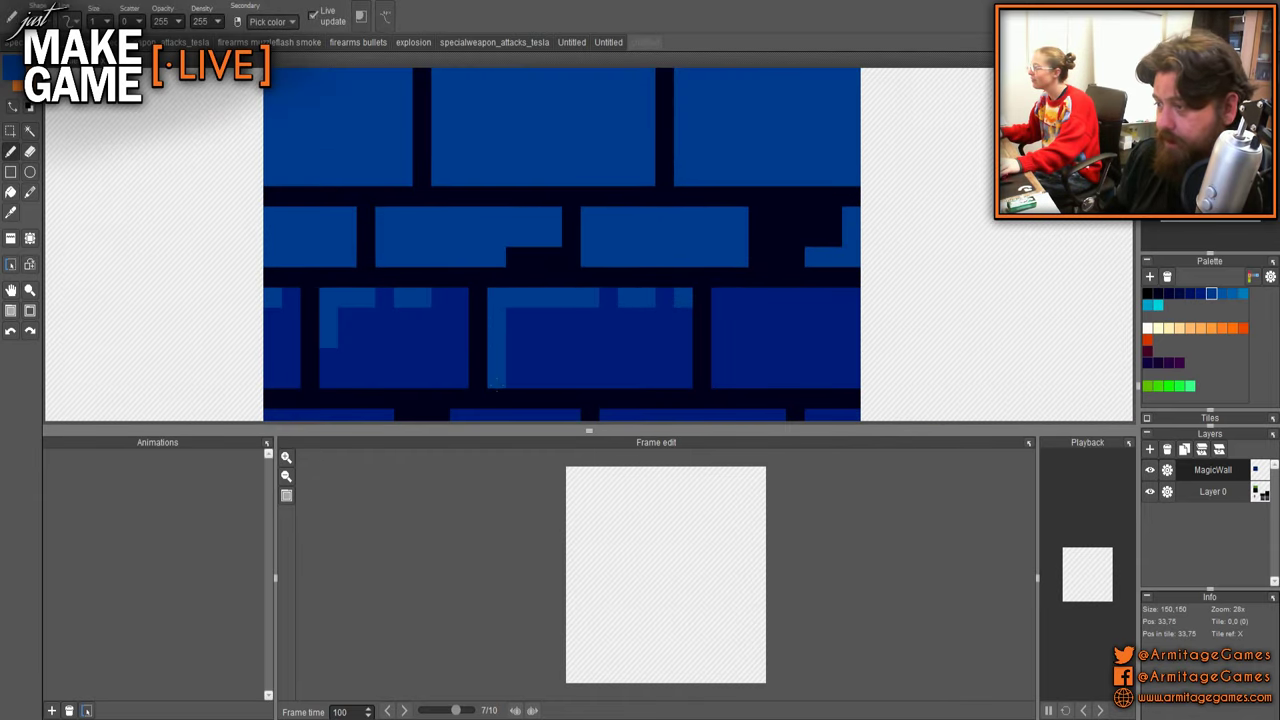
- Paint mid-blue highlight pixels with ragged drips along the upper edge of the rightmost brick in the second-lowest row
{"action": "left_click_drag", "start_coordinate": [716, 298], "coordinate": [838, 298]}
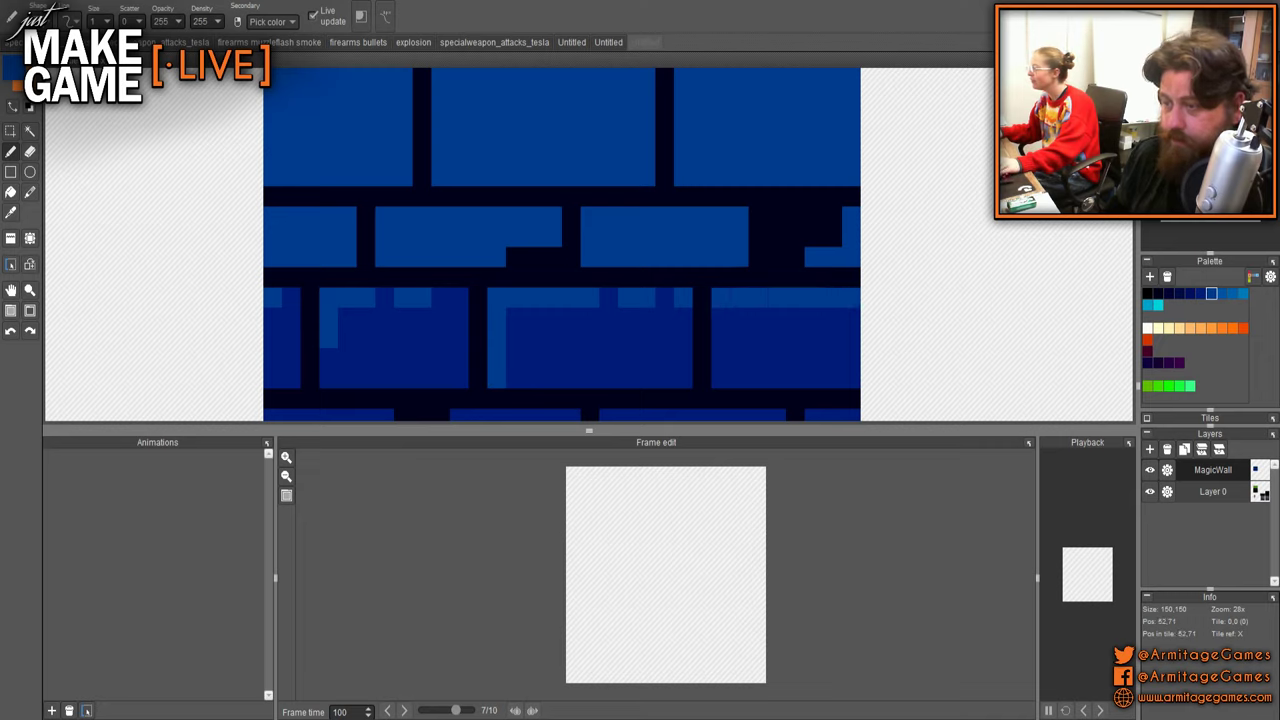
{"action": "left_click", "coordinate": [757, 318]}
{"action": "left_click", "coordinate": [796, 318]}
{"action": "left_click", "coordinate": [832, 318]}
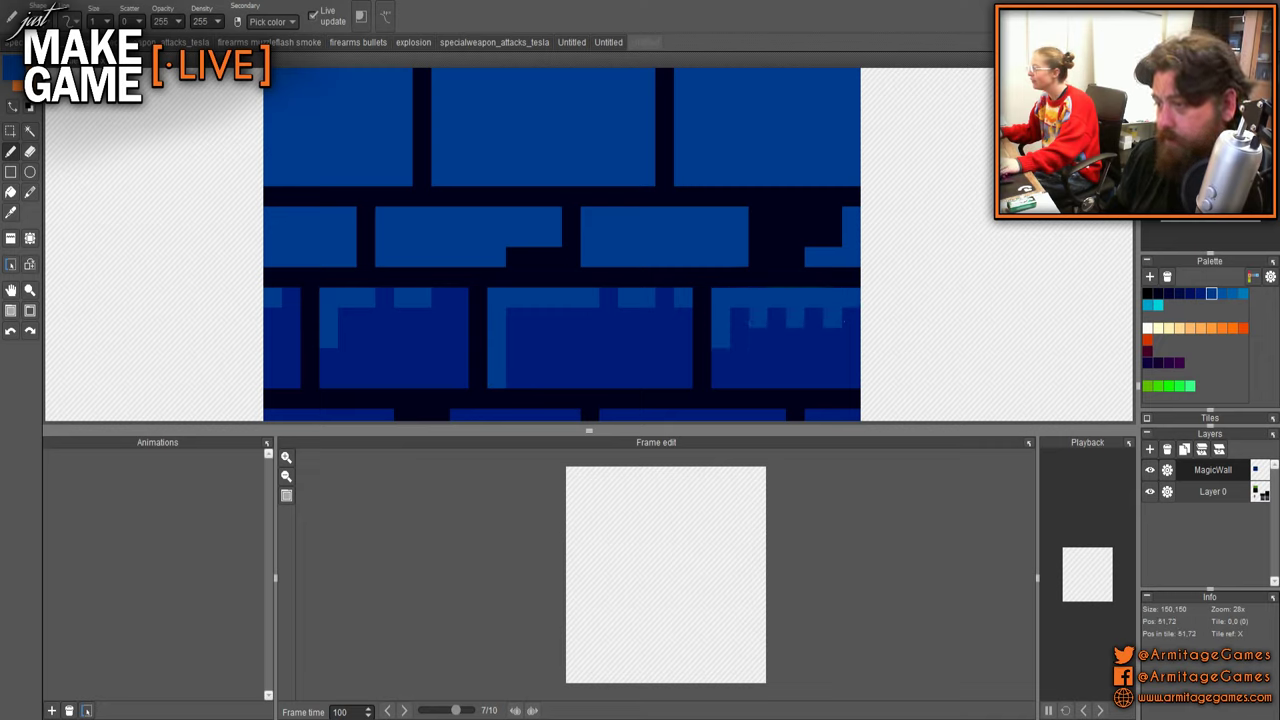
{"action": "left_click", "coordinate": [777, 318]}
{"action": "left_click", "coordinate": [832, 318]}
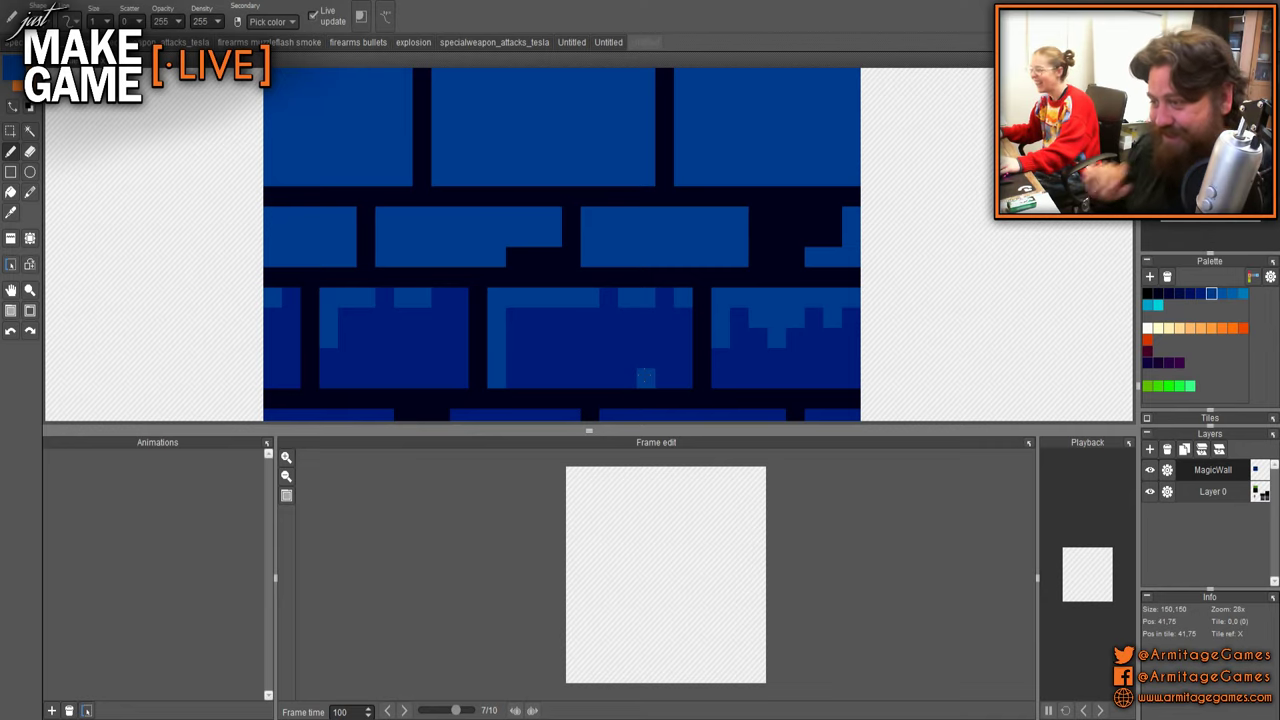
- Add ragged mid-blue highlight pixels below the upper edge and beside the left edge of the middle brick in that row
{"action": "left_click_drag", "start_coordinate": [516, 318], "coordinate": [536, 317]}
{"action": "left_click", "coordinate": [571, 318]}
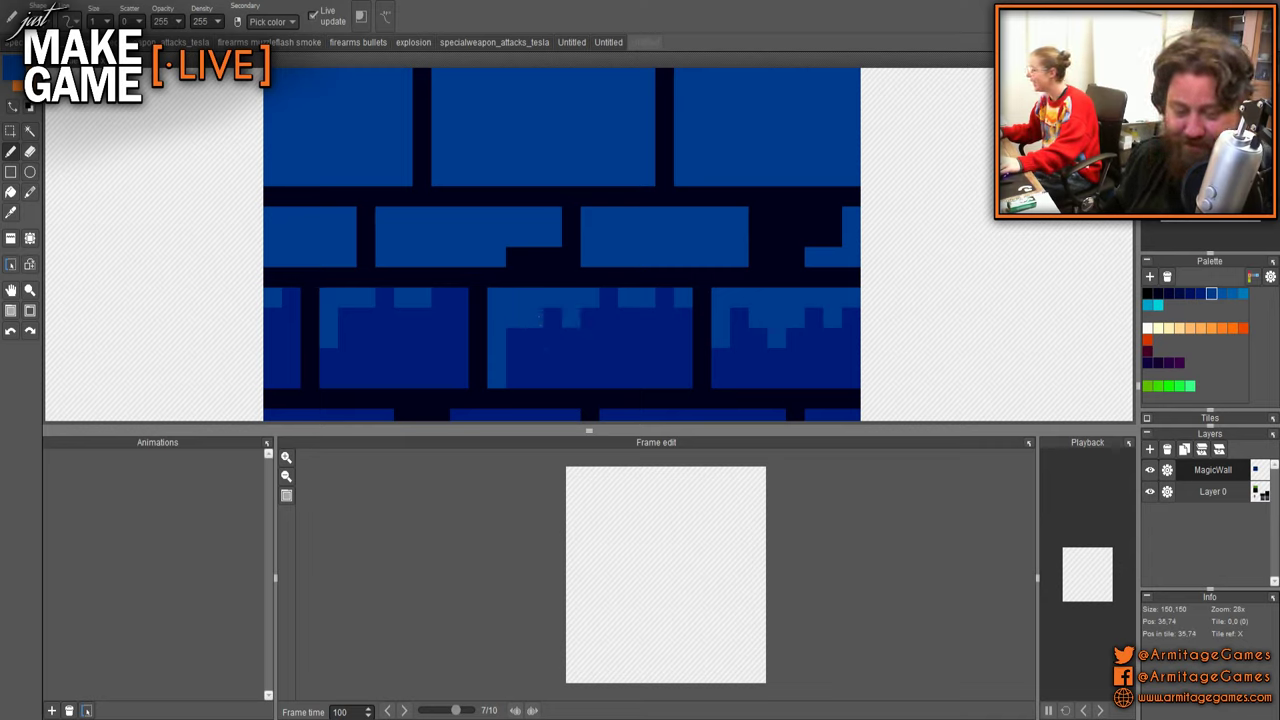
{"action": "left_click", "coordinate": [572, 338]}
{"action": "left_click", "coordinate": [627, 318]}
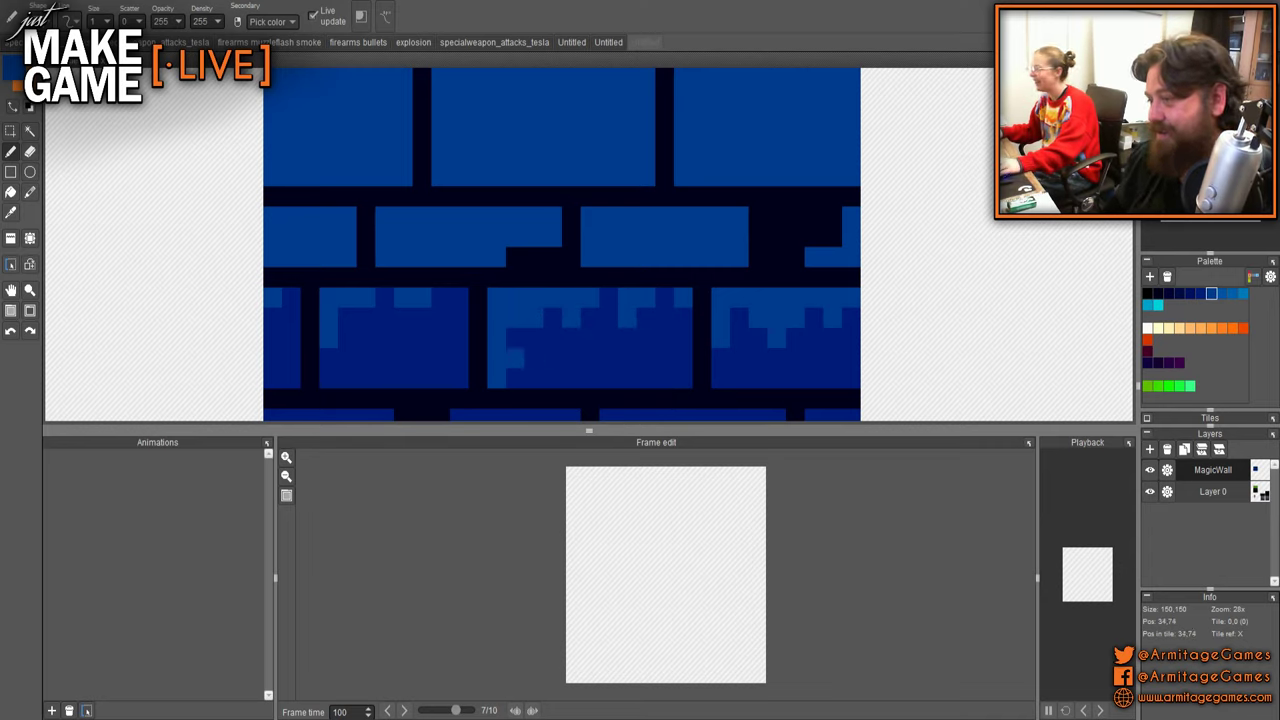
{"action": "left_click_drag", "start_coordinate": [535, 358], "coordinate": [515, 358]}
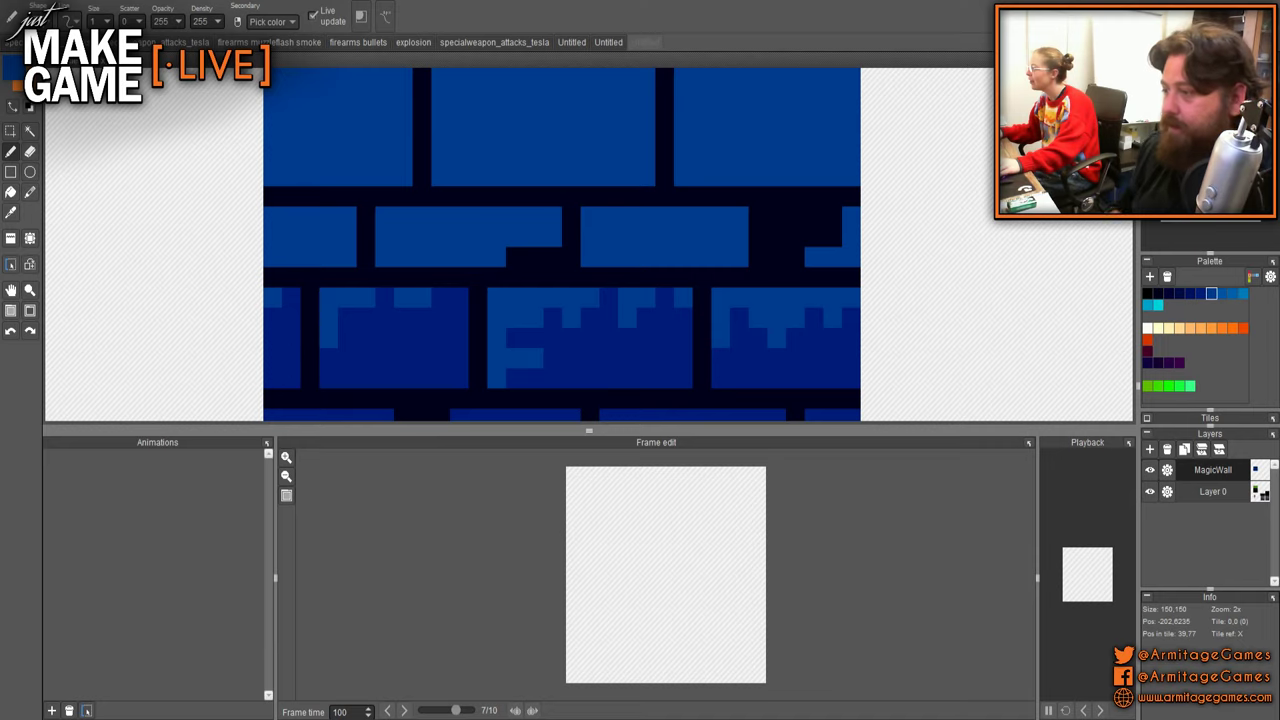
- Thicken the highlight on the left full brick of the same row and scatter a few mid-blue pixels inside it
{"action": "scroll", "coordinate": [561, 298], "scroll_direction": "up", "scroll_amount": 1}
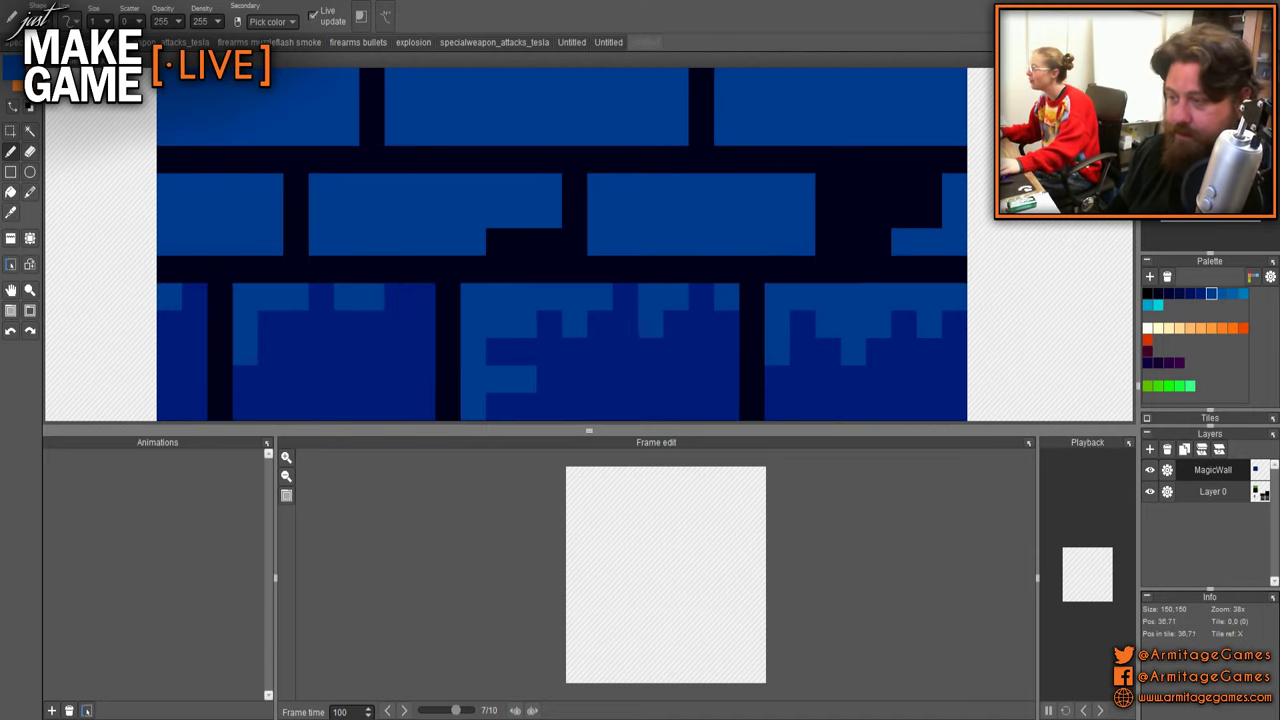
{"action": "scroll", "coordinate": [577, 288], "scroll_direction": "down", "scroll_amount": 3}
{"action": "scroll", "coordinate": [491, 295], "scroll_direction": "up", "scroll_amount": 1}
{"action": "scroll", "coordinate": [491, 294], "scroll_direction": "up", "scroll_amount": 4}
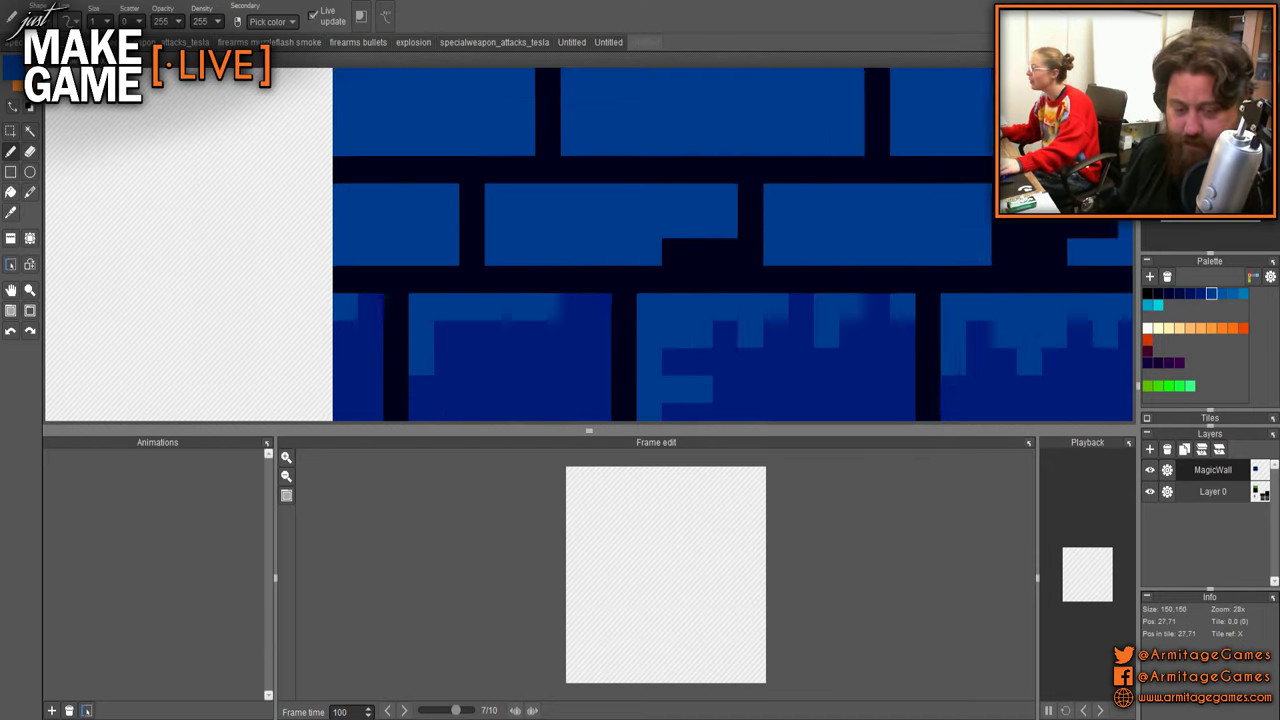
{"action": "left_click", "coordinate": [484, 214]}
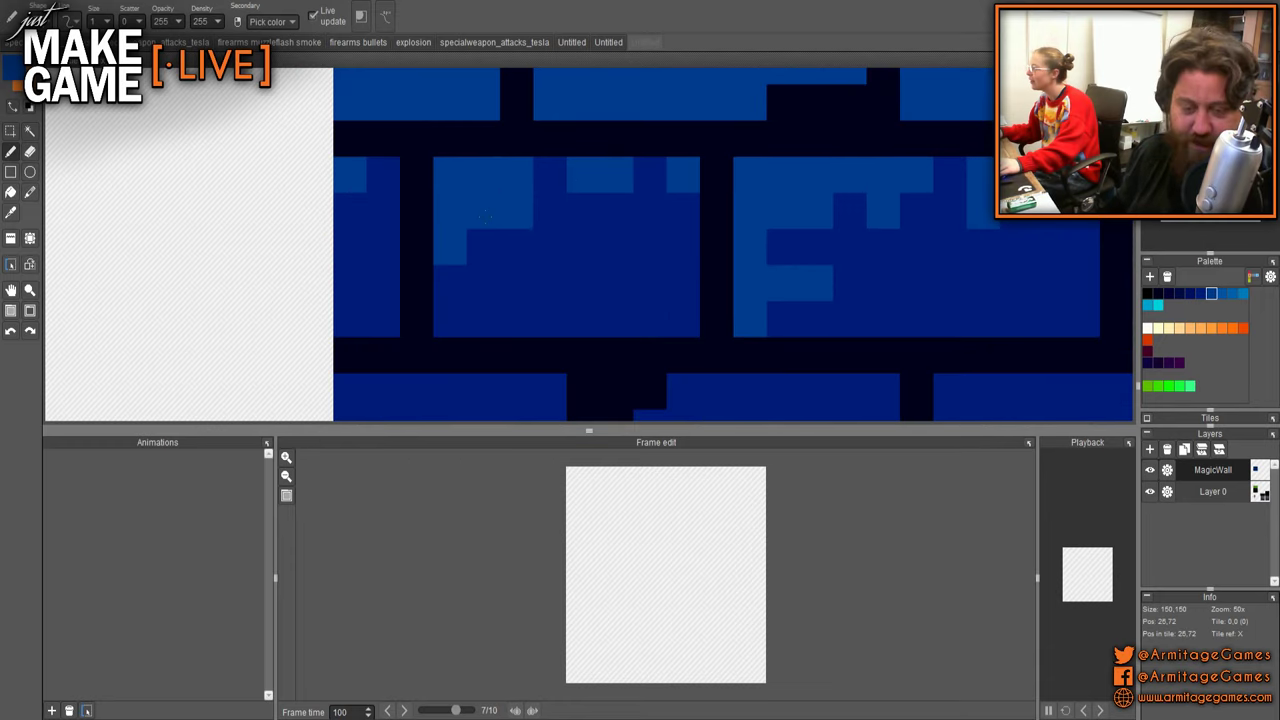
{"action": "left_click", "coordinate": [550, 250]}
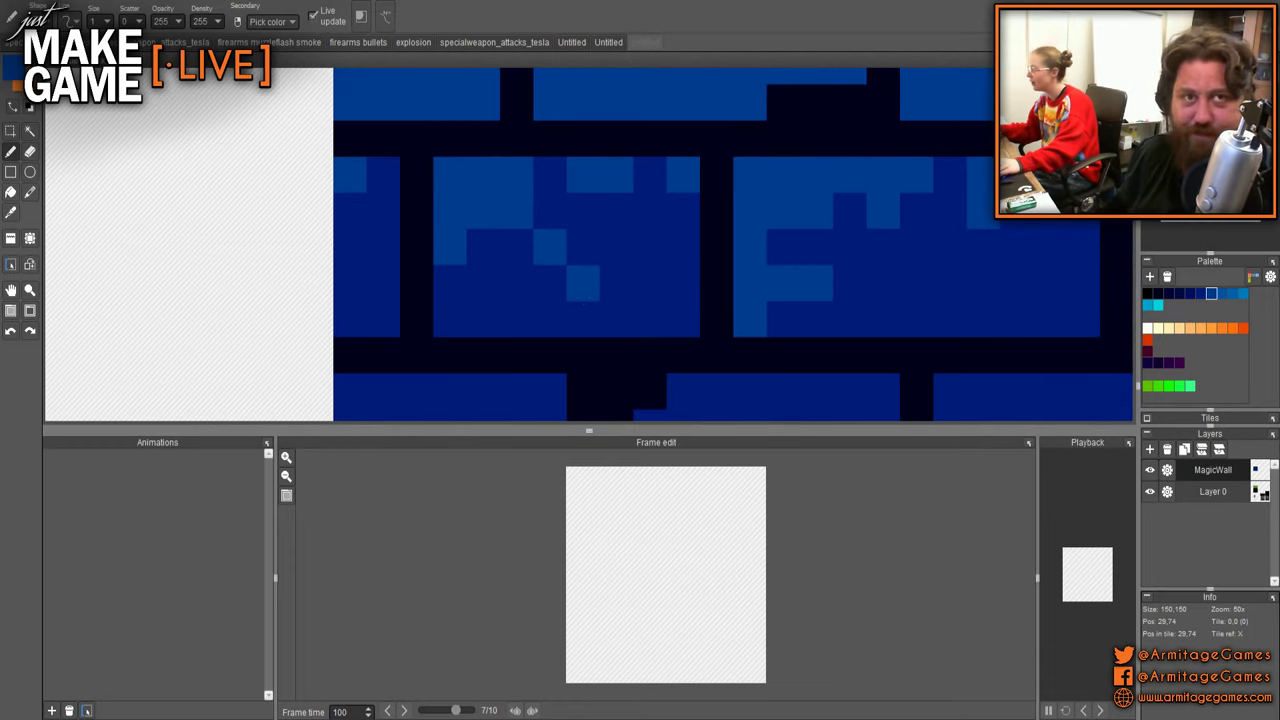
{"action": "left_click", "coordinate": [616, 250]}
{"action": "scroll", "coordinate": [490, 270], "scroll_direction": "down", "scroll_amount": 6}
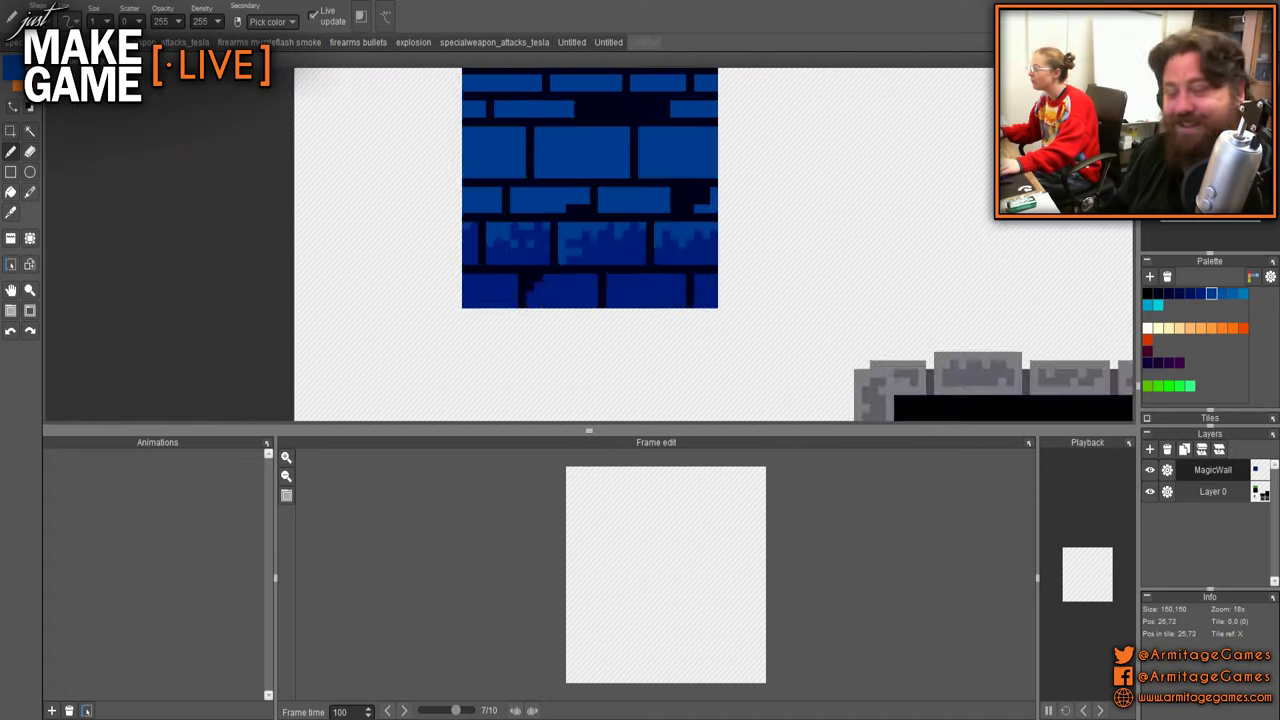
- Paint broken mid-blue highlights along the upper edges of the lowest row's left brick and the chipped brick beside it
{"action": "scroll", "coordinate": [430, 210], "scroll_direction": "up", "scroll_amount": 5}
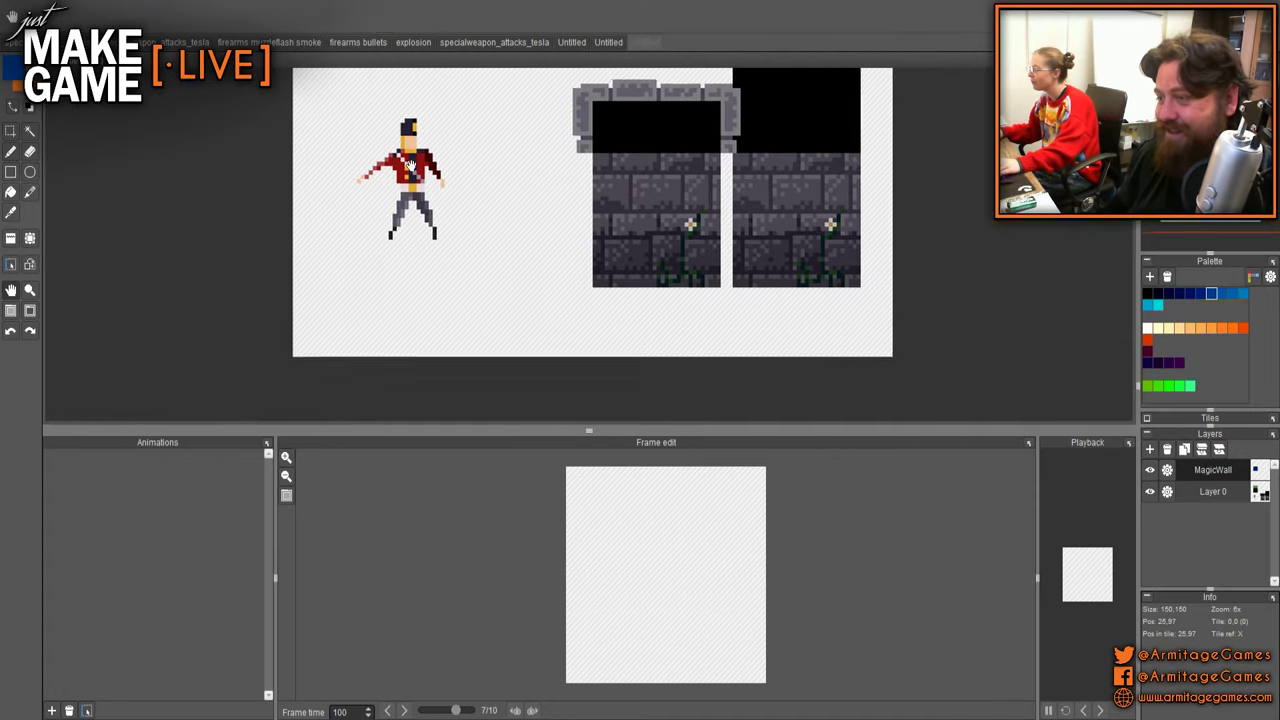
{"action": "left_click_drag", "start_coordinate": [402, 224], "coordinate": [439, 224]}
{"action": "left_click", "coordinate": [476, 224]}
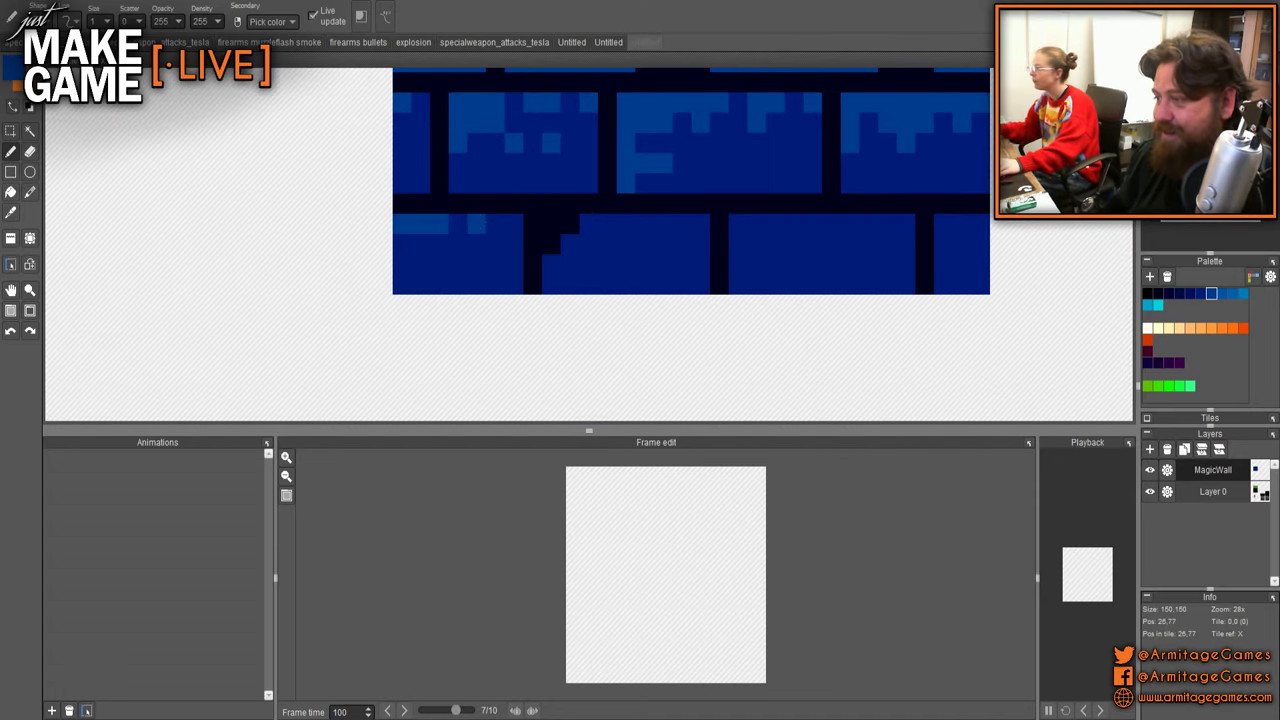
{"action": "left_click_drag", "start_coordinate": [589, 224], "coordinate": [645, 224]}
{"action": "left_click", "coordinate": [682, 224]}
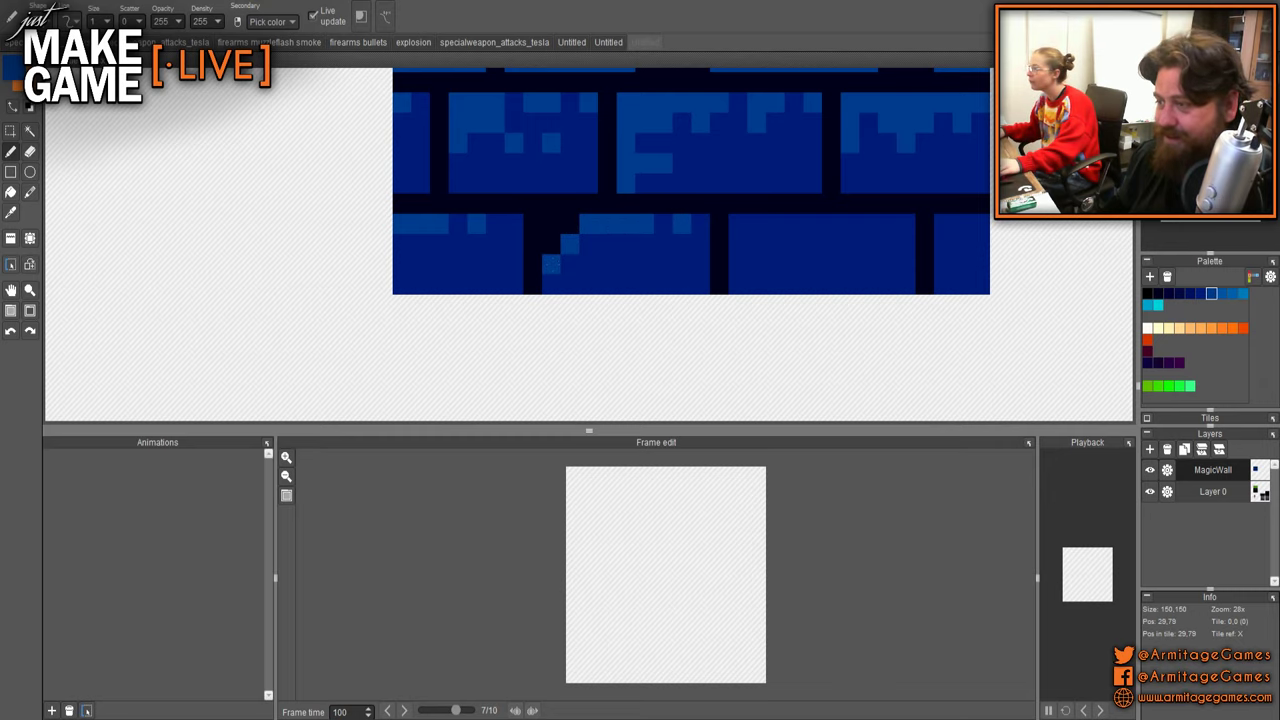
{"action": "scroll", "coordinate": [560, 183], "scroll_direction": "down", "scroll_amount": 5}
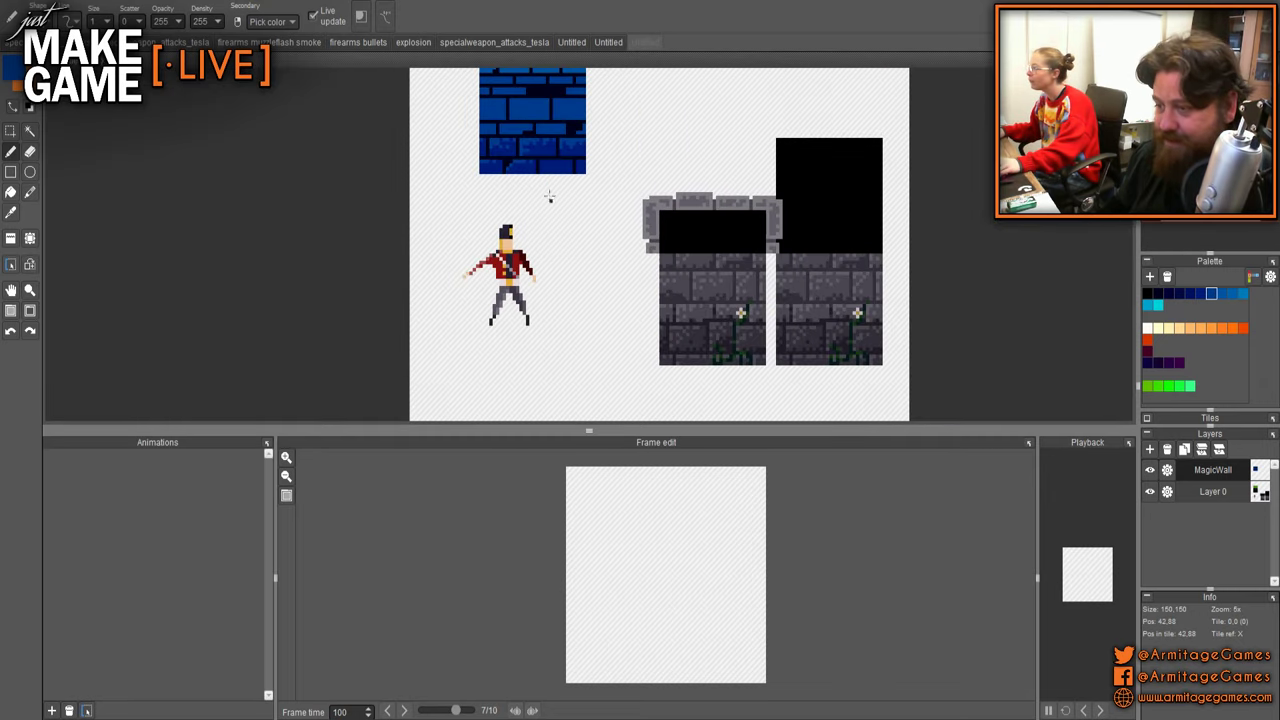
- Highlight the edges of the two right-hand bricks in the lowest row with mid-blue pixels
{"action": "scroll", "coordinate": [549, 197], "scroll_direction": "up", "scroll_amount": 5}
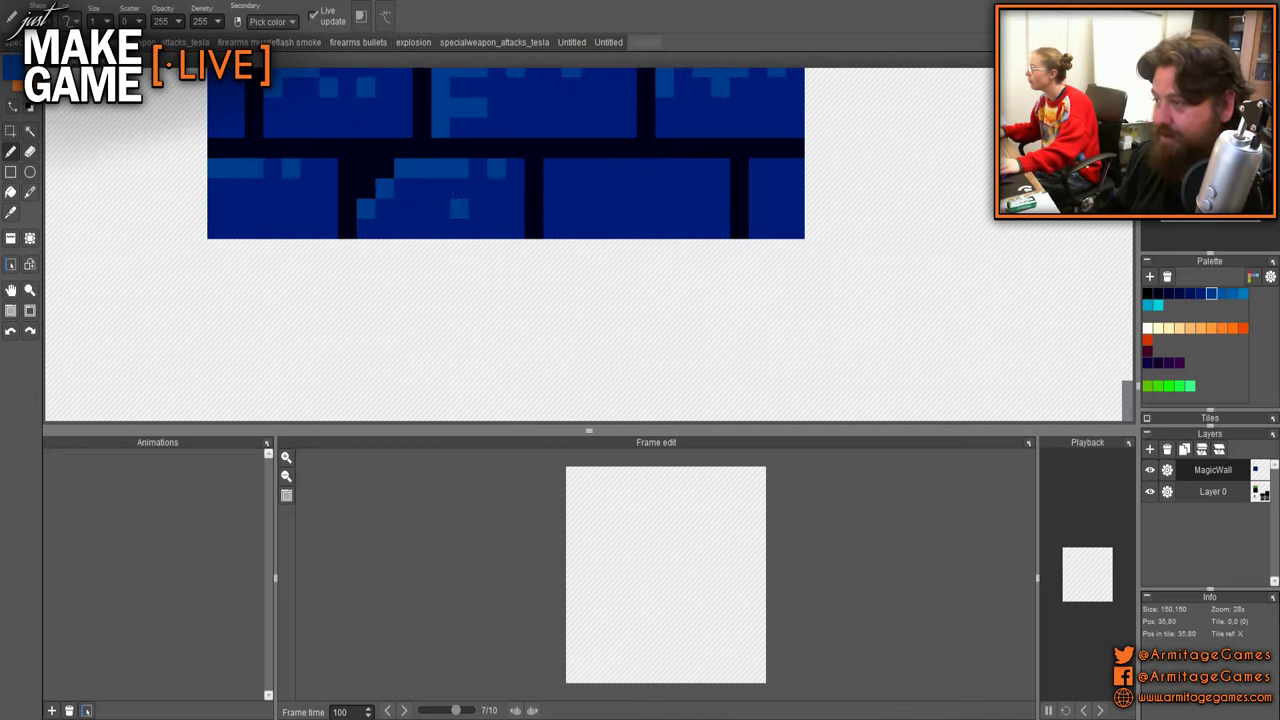
{"action": "left_click_drag", "start_coordinate": [553, 168], "coordinate": [702, 168]}
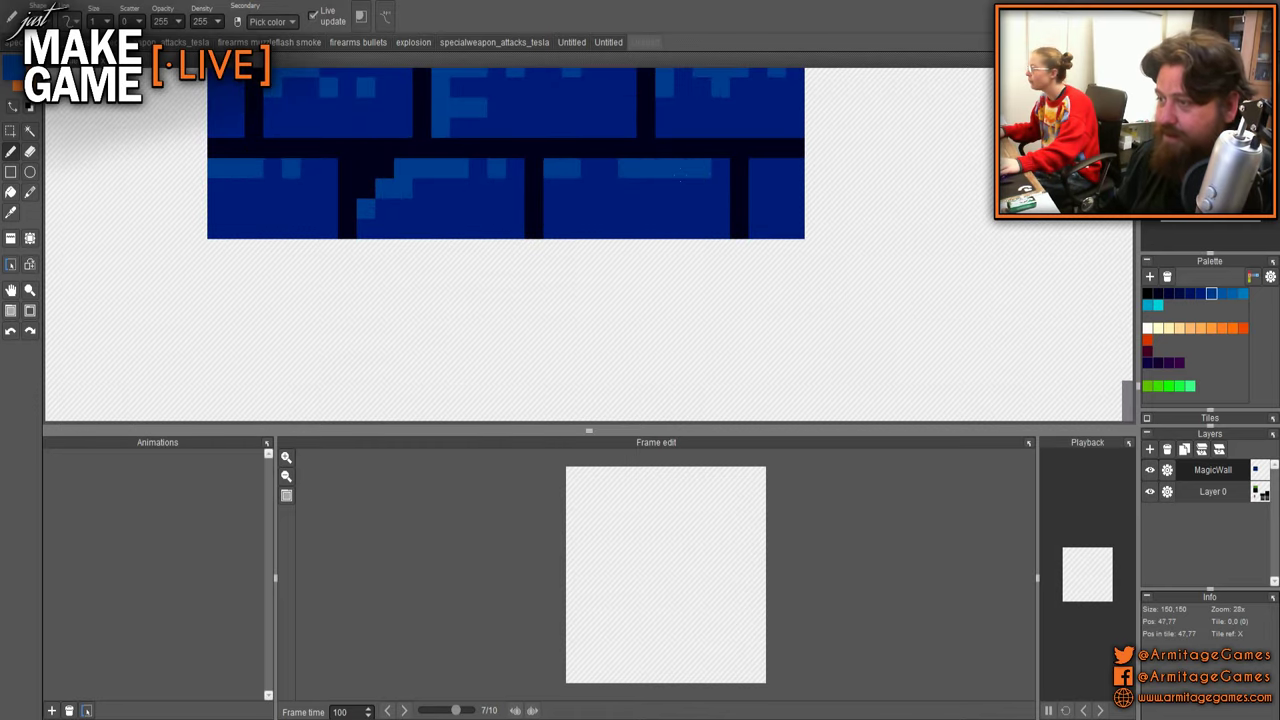
{"action": "left_click_drag", "start_coordinate": [553, 189], "coordinate": [553, 209]}
{"action": "mouse_move", "coordinate": [758, 168]}
{"action": "left_mouse_down"}
{"action": "mouse_move", "coordinate": [777, 168]}
{"action": "mouse_move", "coordinate": [715, 408]}
{"action": "left_mouse_up"}
{"action": "scroll", "coordinate": [758, 208], "scroll_direction": "down", "scroll_amount": 1}
{"action": "scroll", "coordinate": [389, 262], "scroll_direction": "up", "scroll_amount": 1}
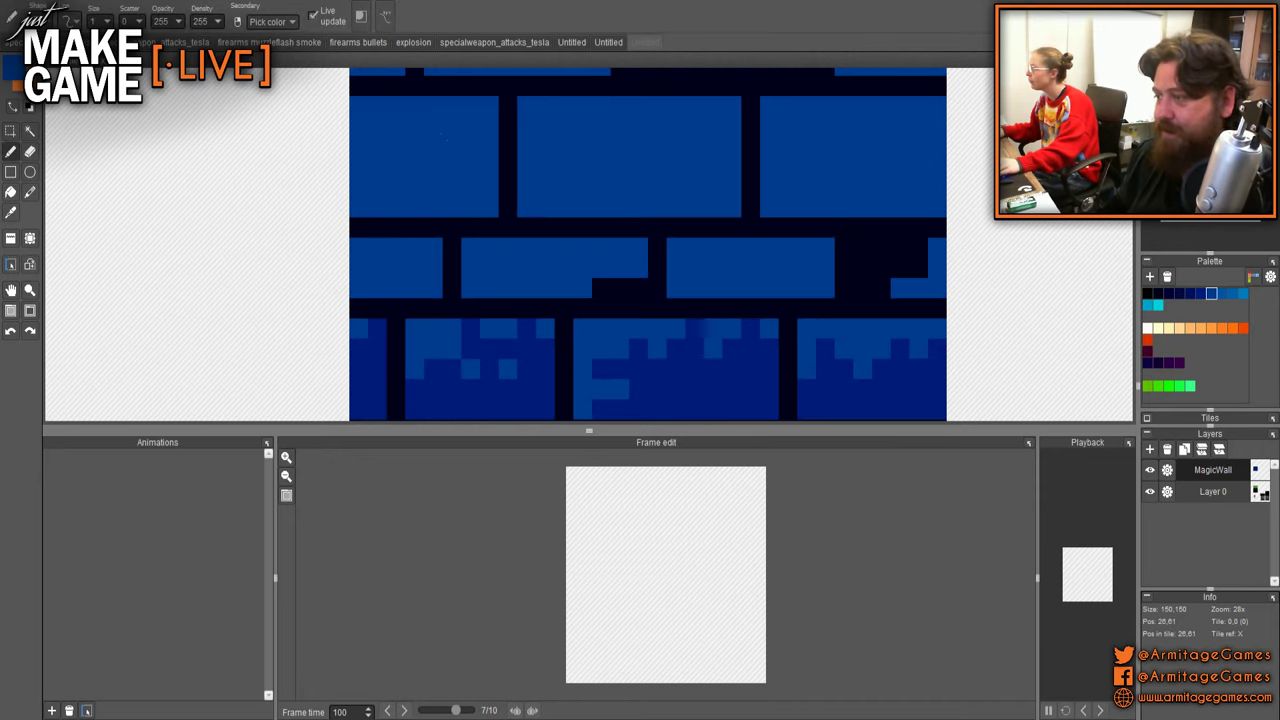
- Choose the next lighter blue and paint broken highlights on the two left bricks of the row below the large bricks
{"action": "left_click", "coordinate": [1222, 294]}
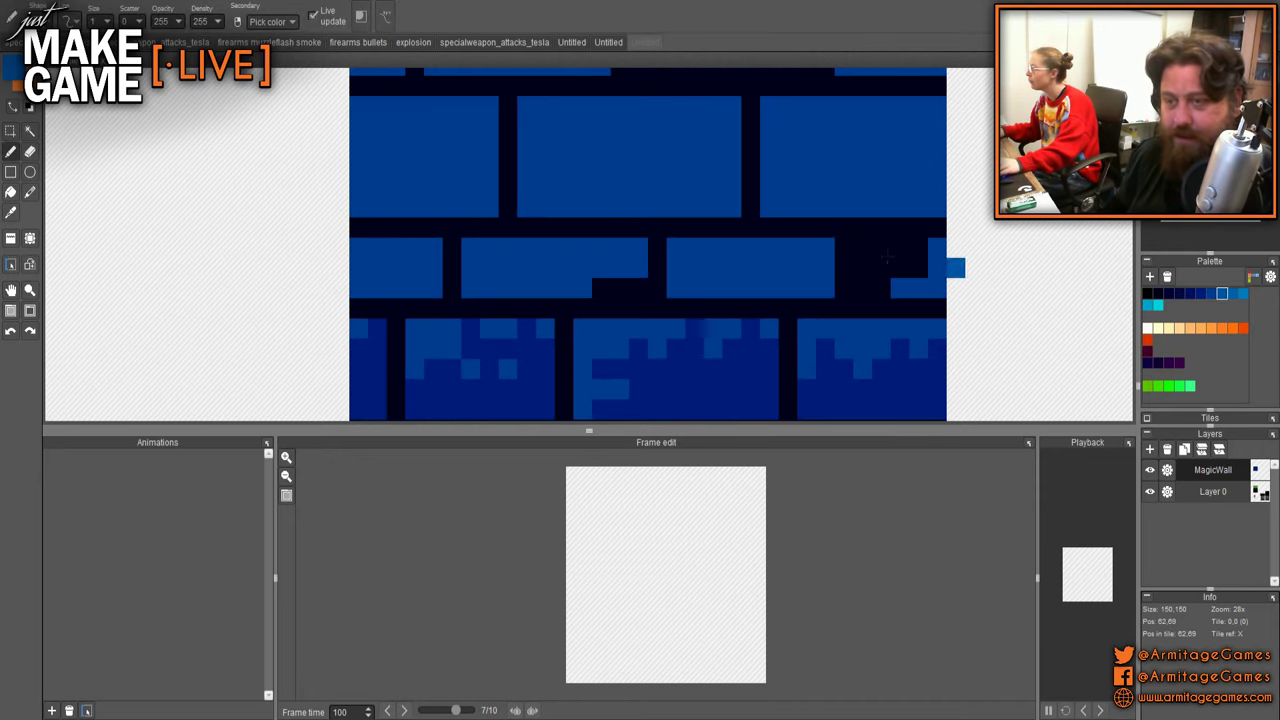
{"action": "left_click_drag", "start_coordinate": [352, 248], "coordinate": [508, 248]}
{"action": "left_click", "coordinate": [545, 248]}
{"action": "left_click", "coordinate": [583, 248]}
{"action": "left_click", "coordinate": [620, 248]}
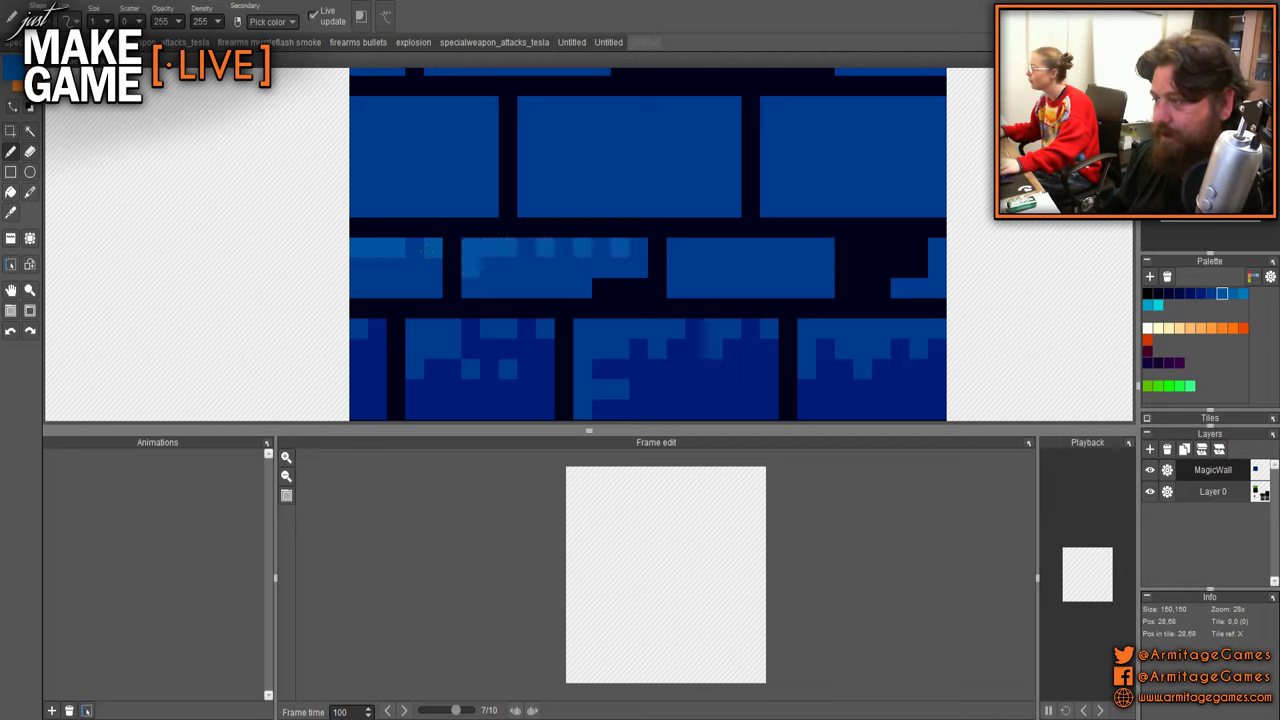
{"action": "left_click", "coordinate": [471, 268]}
- Highlight the upper and left edges of the third brick and the chipped right-end brick in the row below the large bricks
{"action": "left_click_drag", "start_coordinate": [676, 248], "coordinate": [732, 248]}
{"action": "left_click", "coordinate": [788, 248]}
{"action": "left_click", "coordinate": [676, 268]}
{"action": "left_click", "coordinate": [676, 287]}
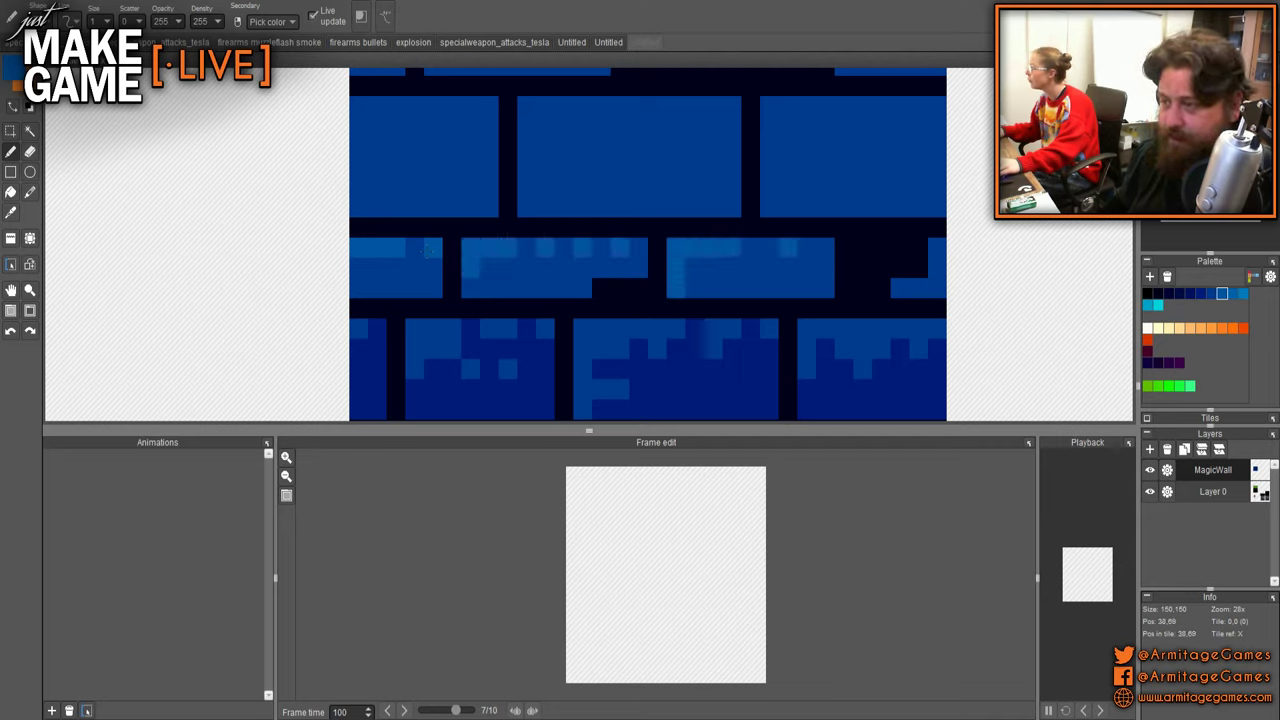
{"action": "left_click", "coordinate": [936, 268]}
{"action": "left_click", "coordinate": [936, 248]}
{"action": "left_click", "coordinate": [900, 287]}
- Paint a broken lighter-blue highlight along the upper edge of the large left brick
{"action": "scroll", "coordinate": [825, 167], "scroll_direction": "up", "scroll_amount": 2}
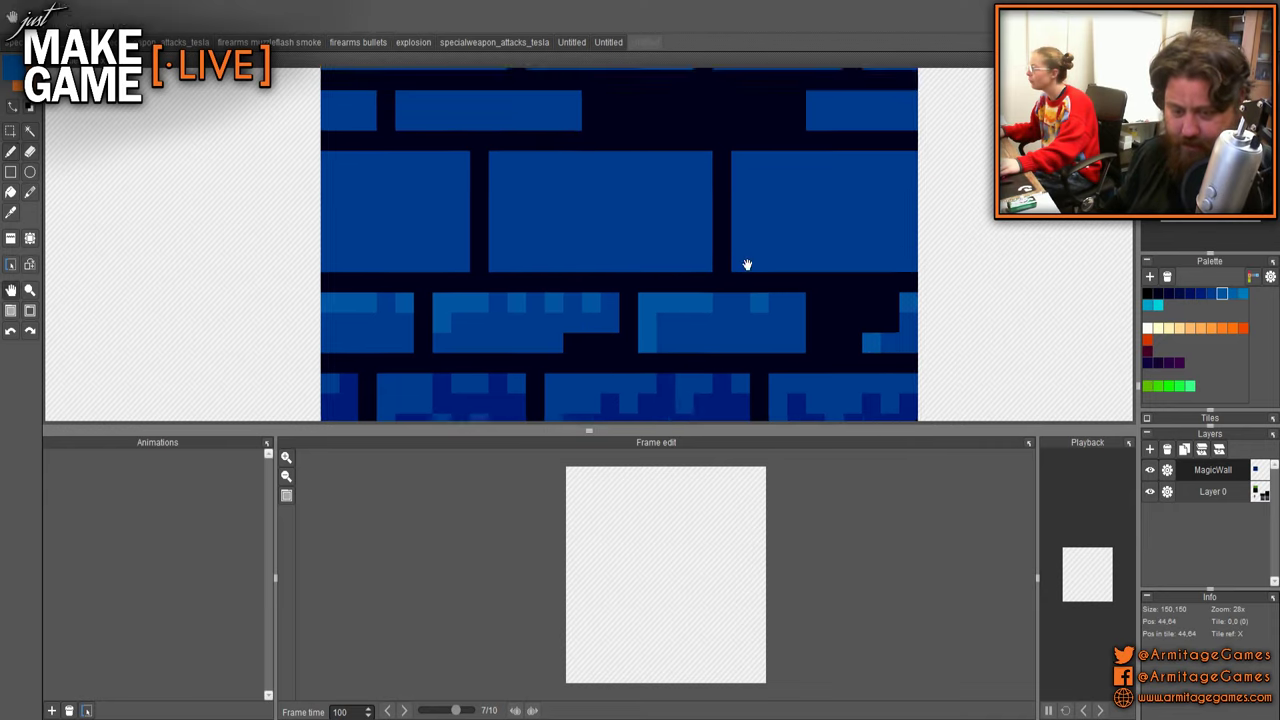
{"action": "left_click_drag", "start_coordinate": [323, 184], "coordinate": [360, 184]}
{"action": "left_click", "coordinate": [415, 184]}
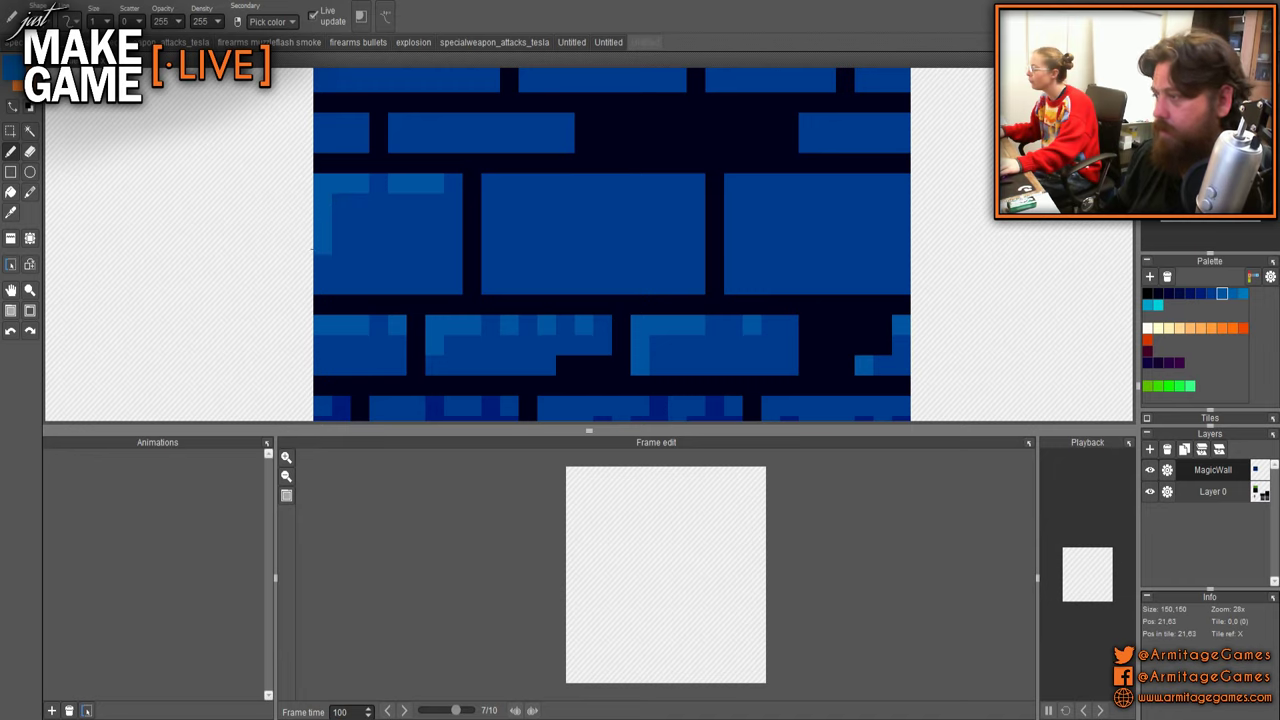
- Undo the last two pen strokes on the large left brick
{"action": "scroll", "coordinate": [522, 316], "scroll_direction": "down", "scroll_amount": 4}
{"action": "left_click_drag", "start_coordinate": [523, 316], "coordinate": [491, 199]}
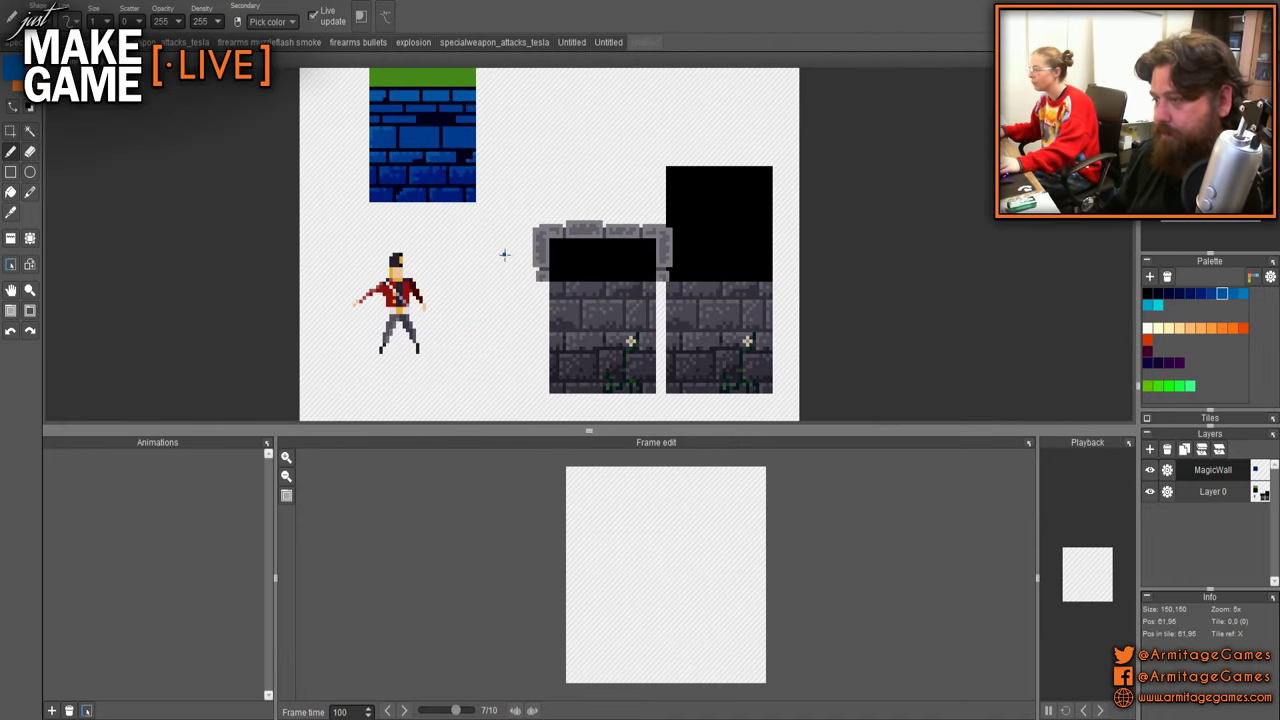
{"action": "scroll", "coordinate": [488, 229], "scroll_direction": "up", "scroll_amount": 4}
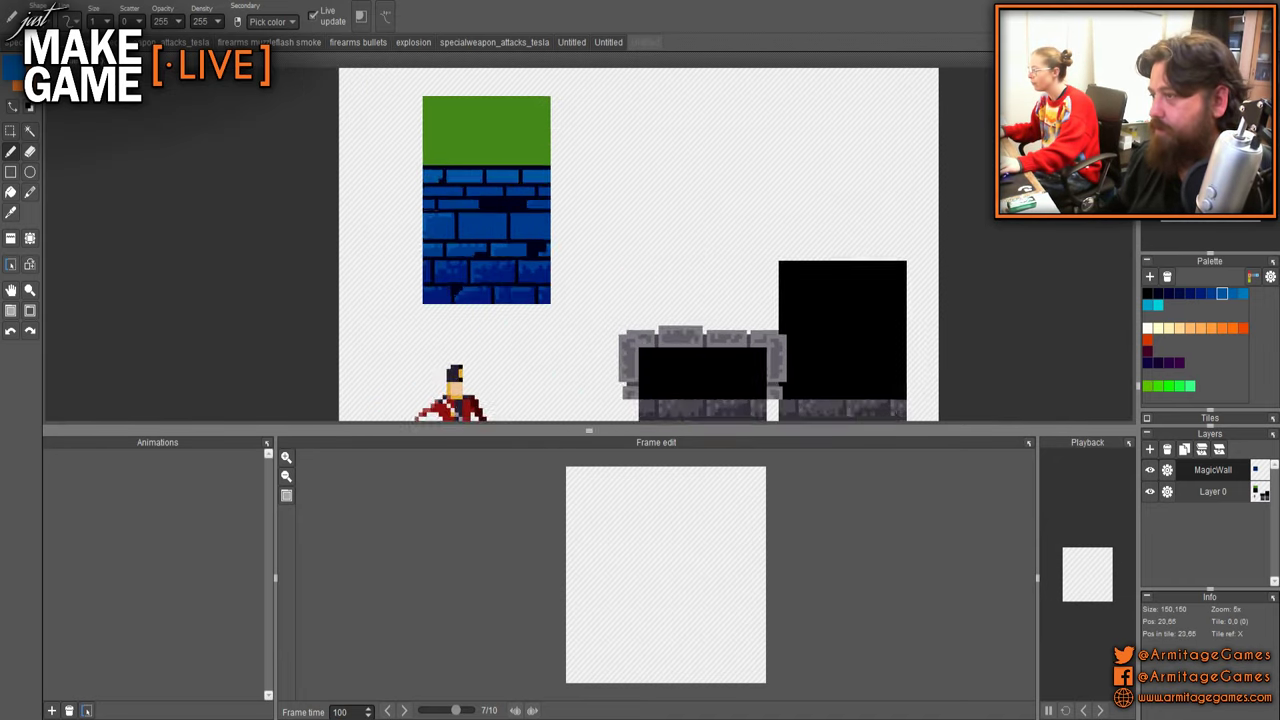
{"action": "key", "text": "ctrl+z"}
{"action": "key", "text": "ctrl+z"}
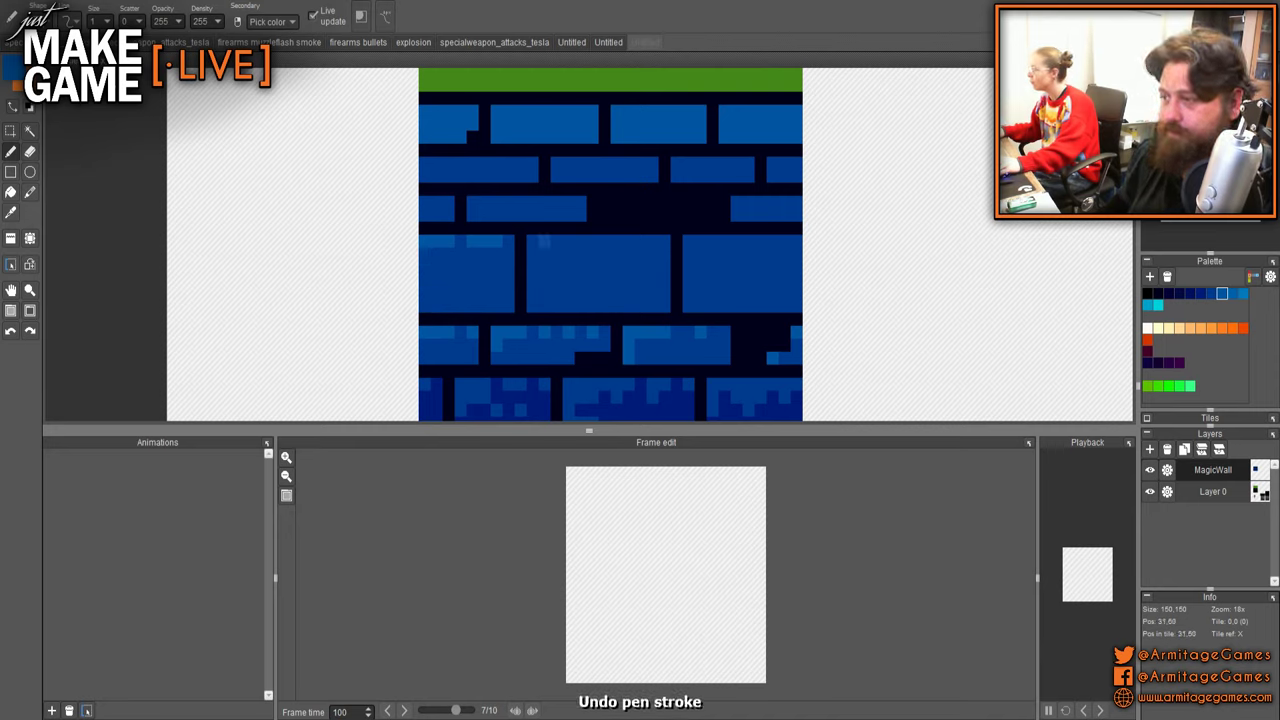
- Paint ragged lighter-blue highlights along the upper and left edges of the middle and right large bricks
{"action": "left_click_drag", "start_coordinate": [568, 240], "coordinate": [532, 240]}
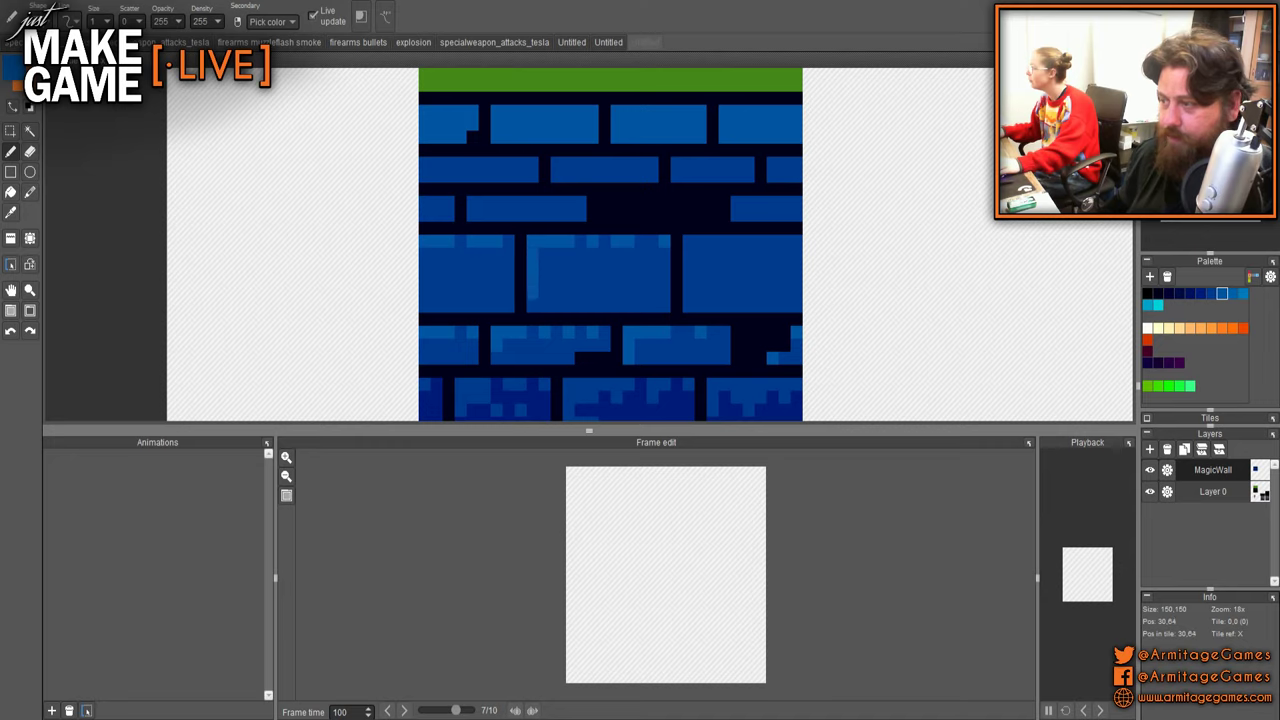
{"action": "left_click_drag", "start_coordinate": [700, 241], "coordinate": [736, 241]}
{"action": "left_click", "coordinate": [689, 241]}
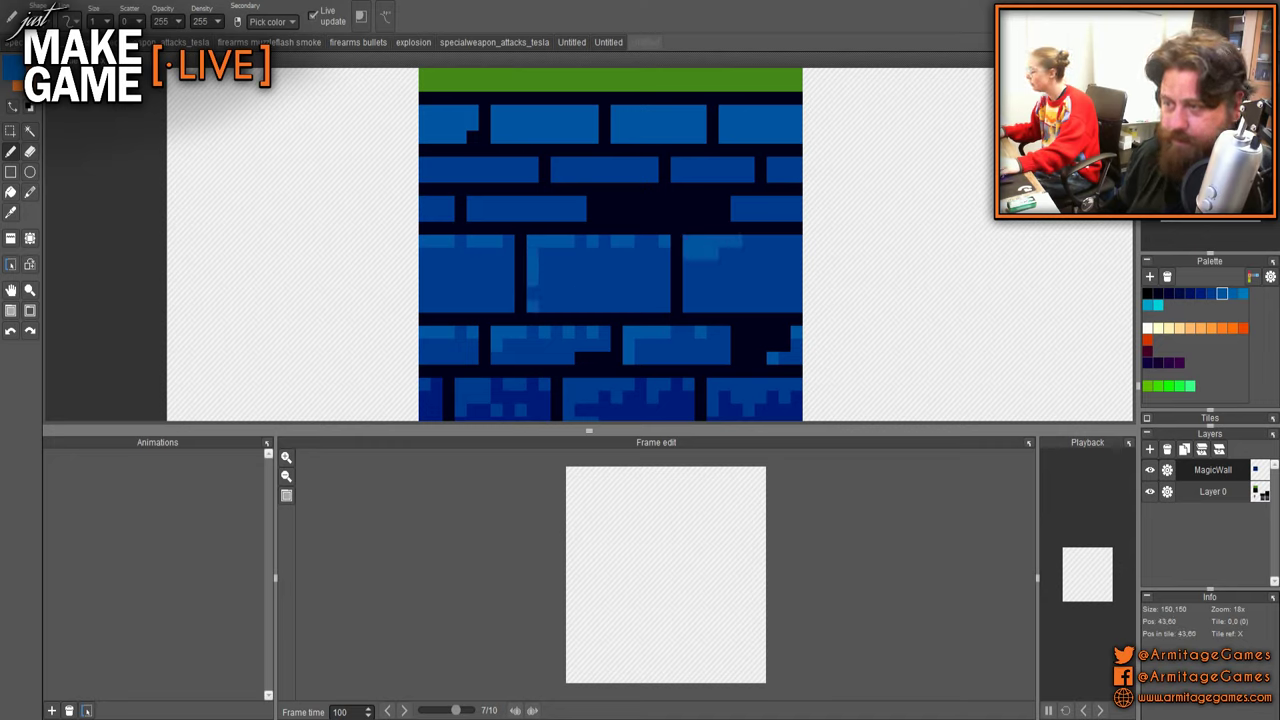
{"action": "left_click", "coordinate": [754, 241]}
{"action": "left_click", "coordinate": [784, 241]}
{"action": "left_click", "coordinate": [700, 266]}
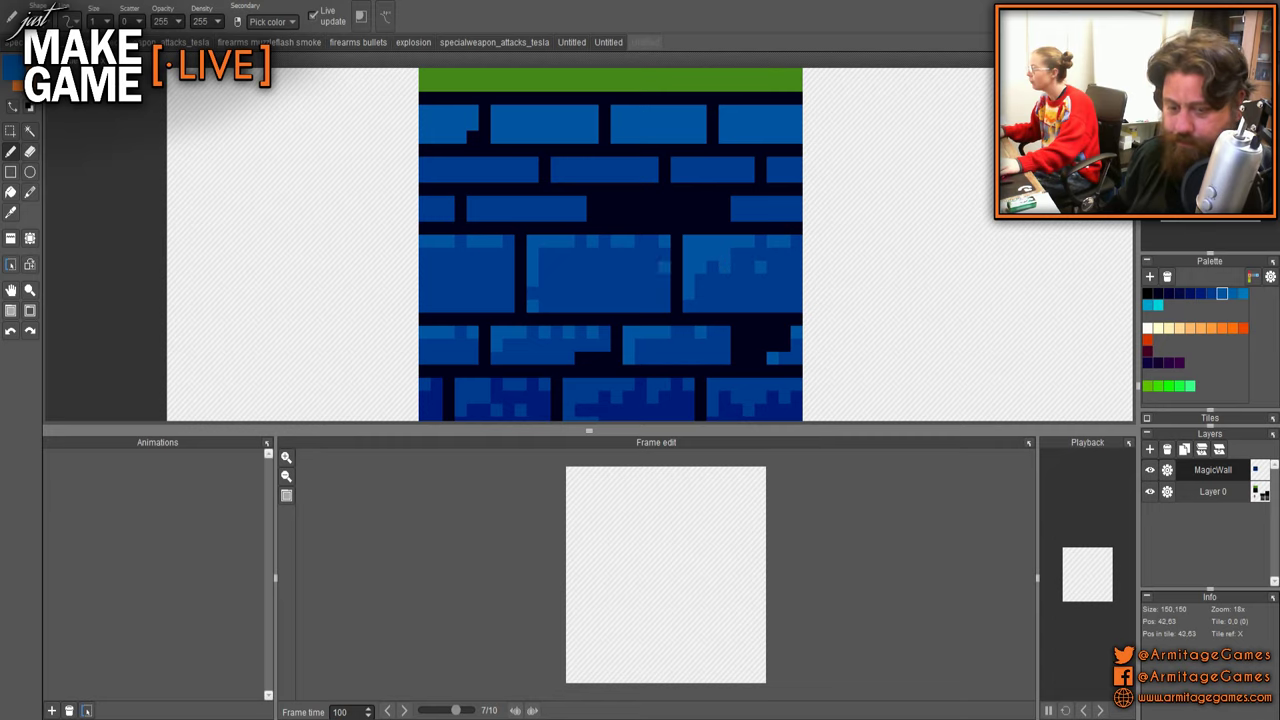
{"action": "scroll", "coordinate": [610, 220], "scroll_direction": "down", "scroll_amount": 5}
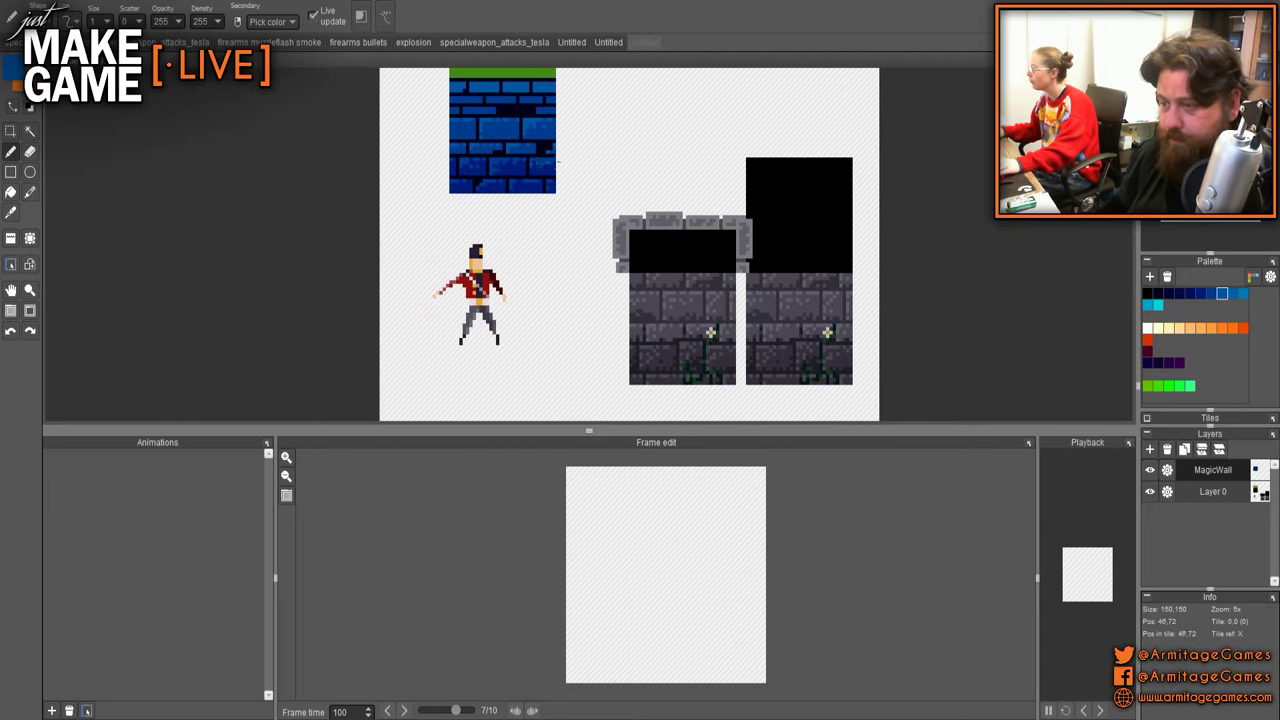
- Highlight the upper edges of the two rightmost bricks in the second brick row below the green area
{"action": "scroll", "coordinate": [557, 160], "scroll_direction": "up", "scroll_amount": 5}
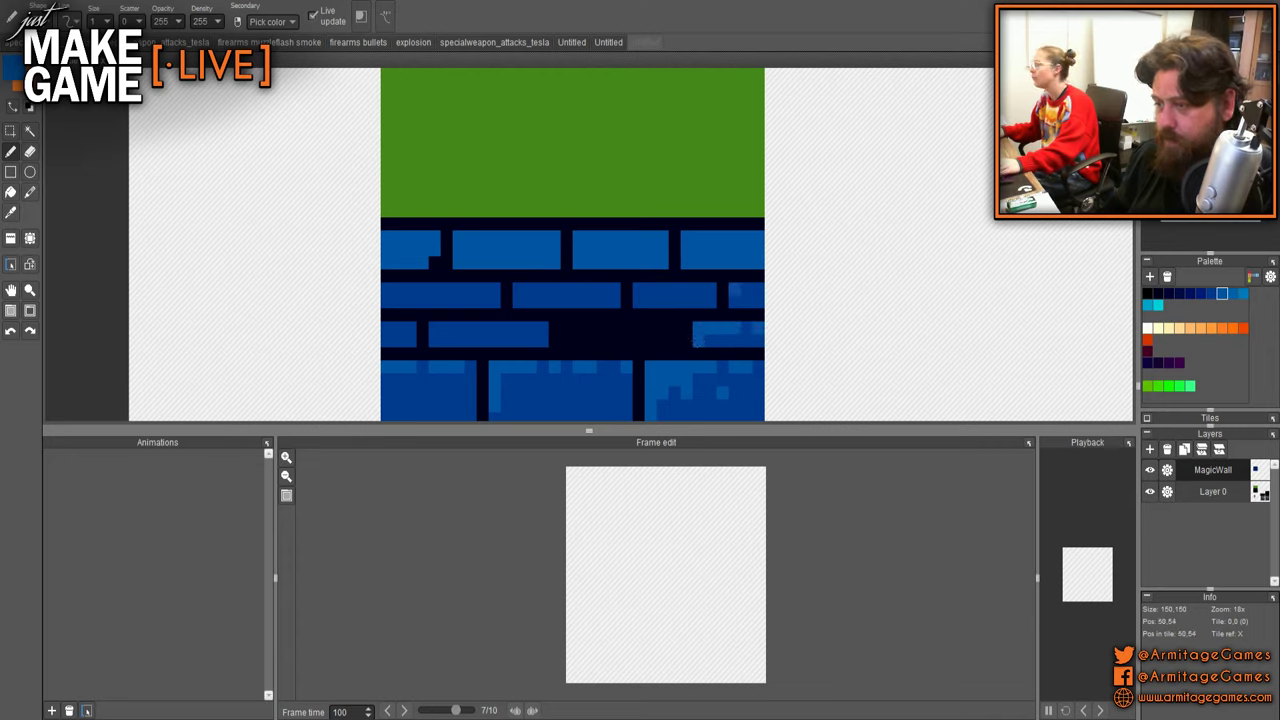
{"action": "right_click", "coordinate": [723, 290]}
{"action": "left_click", "coordinate": [723, 301]}
{"action": "right_click", "coordinate": [739, 291]}
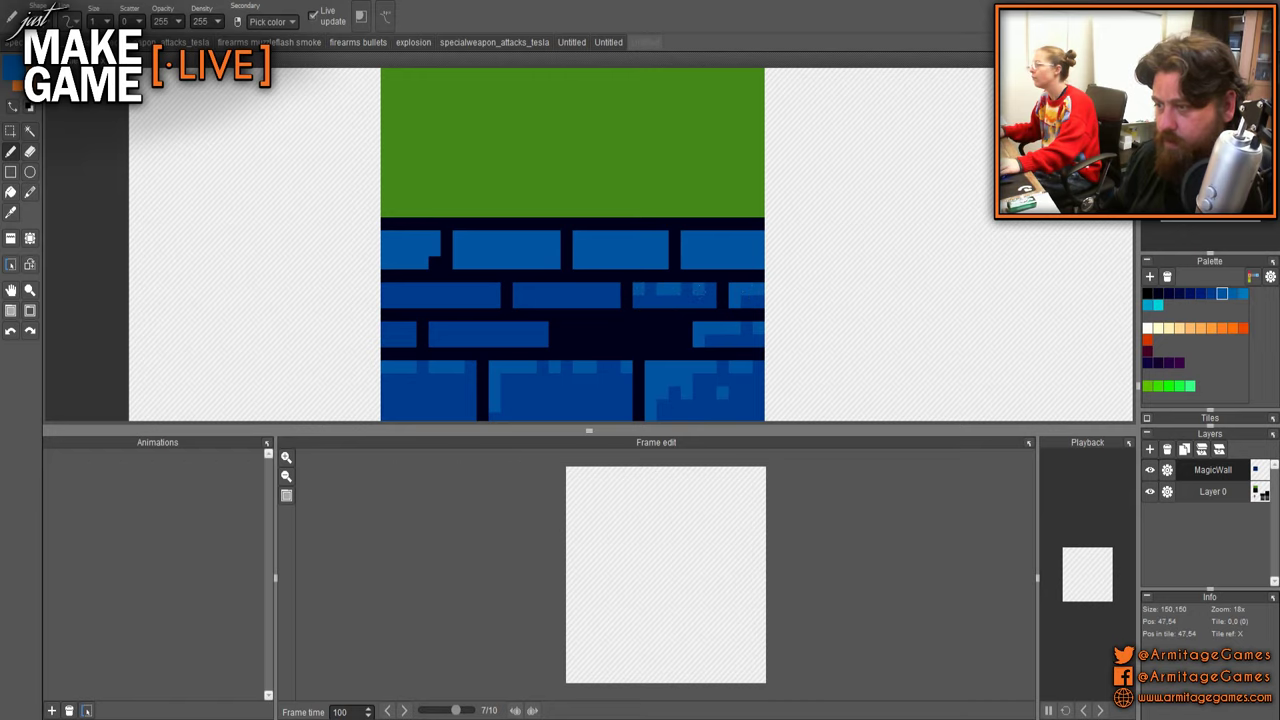
- Paint lighter blue across the mortar gap between the second and third bricks of the second row, leaving a dark notch
{"action": "left_click", "coordinate": [674, 302]}
{"action": "left_click", "coordinate": [650, 302]}
{"action": "left_click_drag", "start_coordinate": [638, 302], "coordinate": [626, 302]}
- Paint a broken lighter-blue highlight along the second brick of the second row and restore the dark mortar gap beside it
{"action": "left_click_drag", "start_coordinate": [530, 302], "coordinate": [646, 274]}
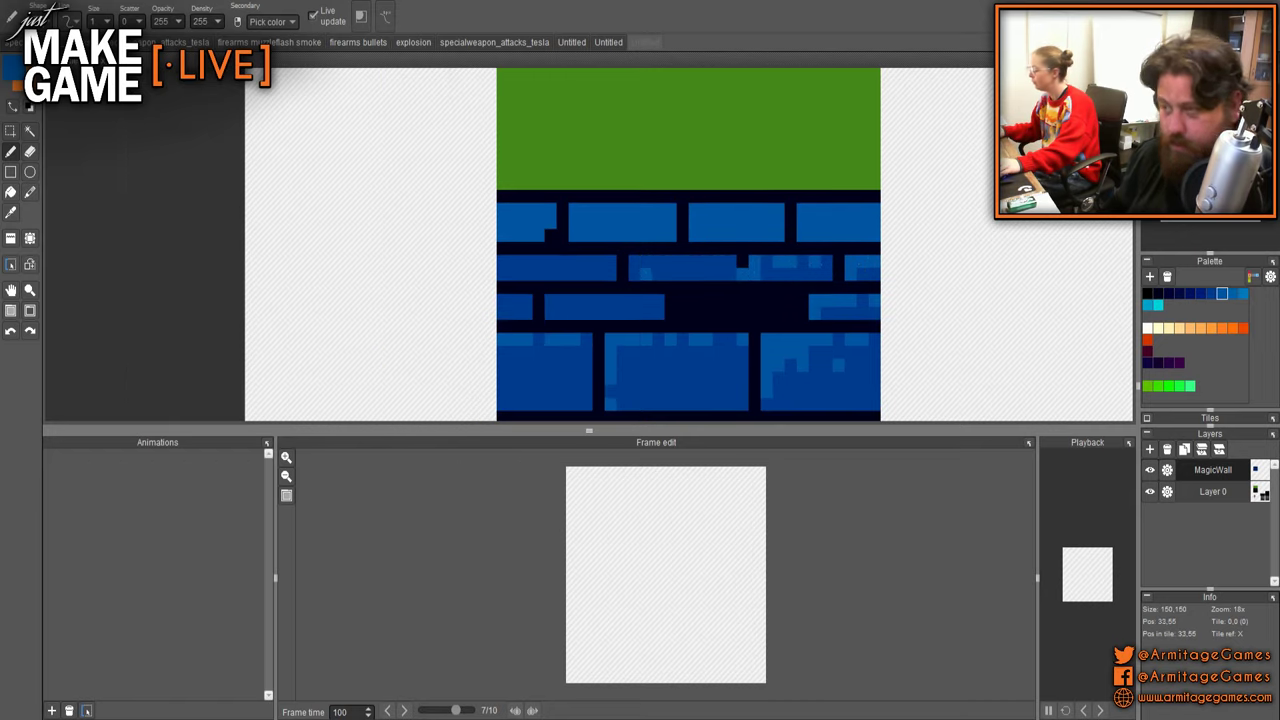
{"action": "scroll", "coordinate": [634, 280], "scroll_direction": "up", "scroll_amount": 2}
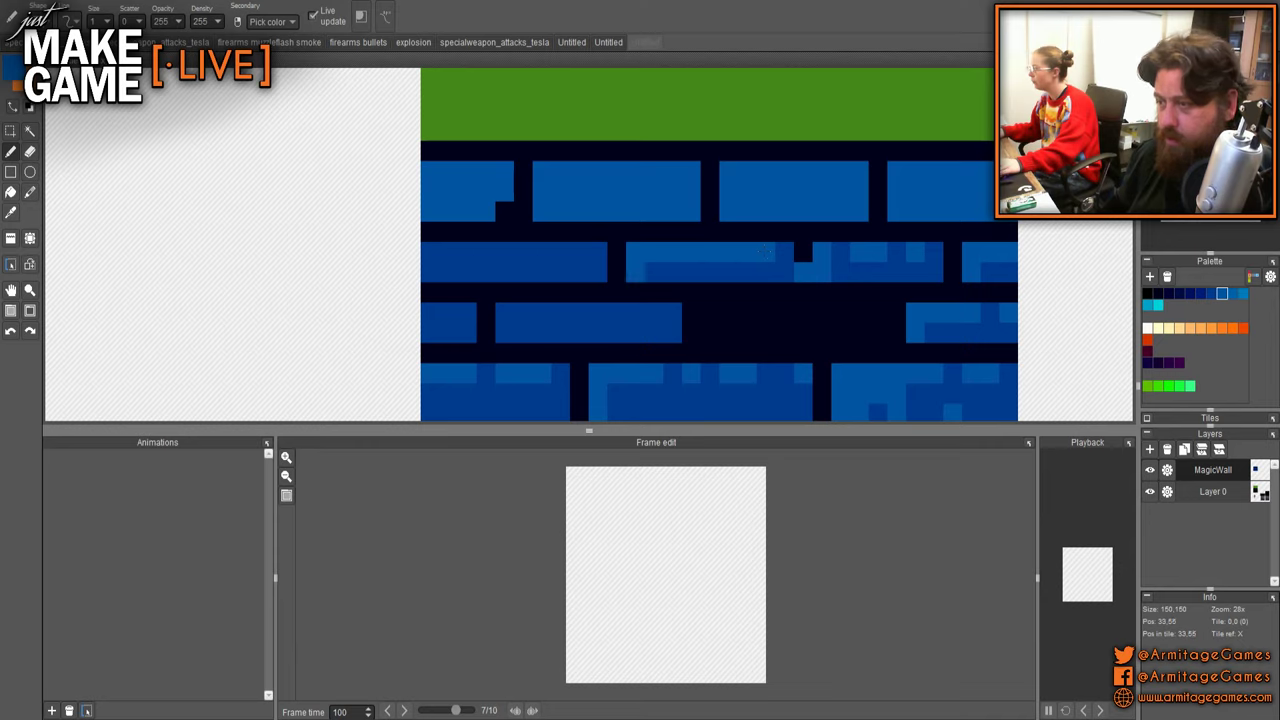
{"action": "right_click", "coordinate": [750, 270]}
{"action": "left_click", "coordinate": [728, 252]}
{"action": "left_click", "coordinate": [672, 252]}
{"action": "right_click", "coordinate": [803, 252]}
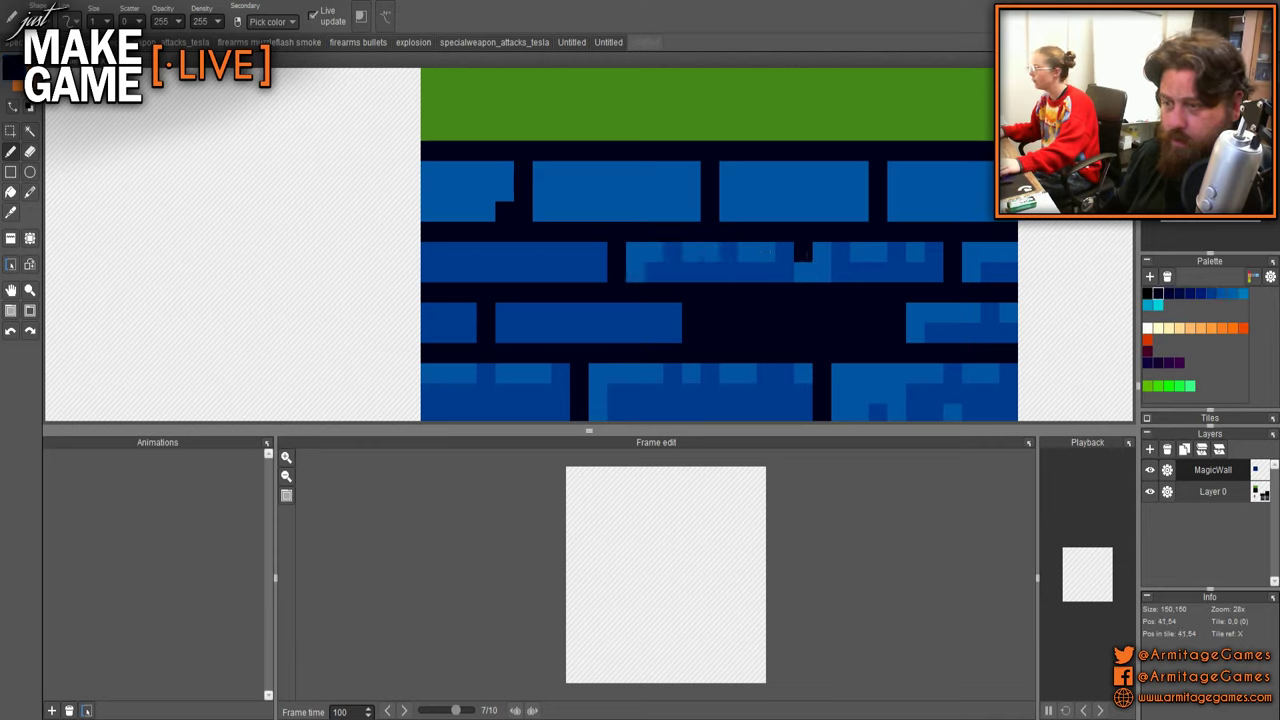
{"action": "left_click", "coordinate": [803, 272]}
- Add lighter-blue highlights to the upper and left edges of the second row's first brick and the third row's first two bricks
{"action": "right_click", "coordinate": [747, 252]}
{"action": "left_click_drag", "start_coordinate": [429, 252], "coordinate": [560, 252]}
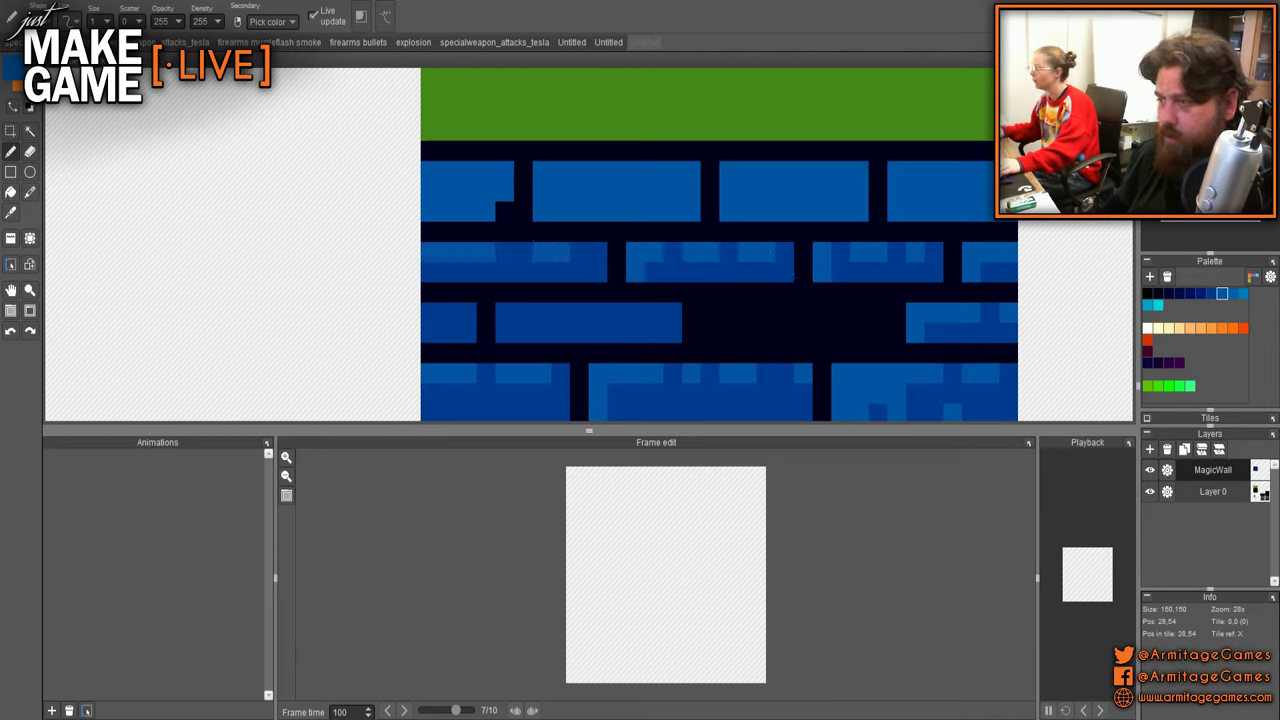
{"action": "left_click_drag", "start_coordinate": [448, 312], "coordinate": [430, 332]}
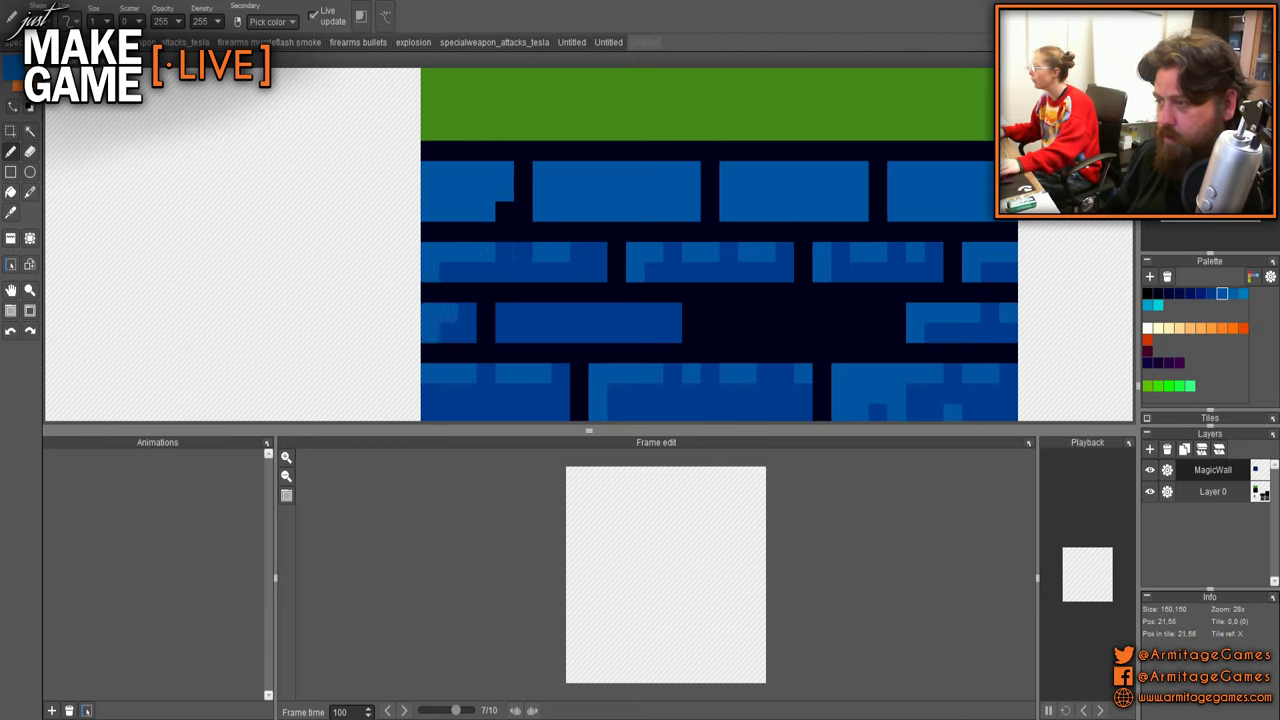
{"action": "left_click_drag", "start_coordinate": [523, 312], "coordinate": [560, 312]}
{"action": "left_click", "coordinate": [598, 312]}
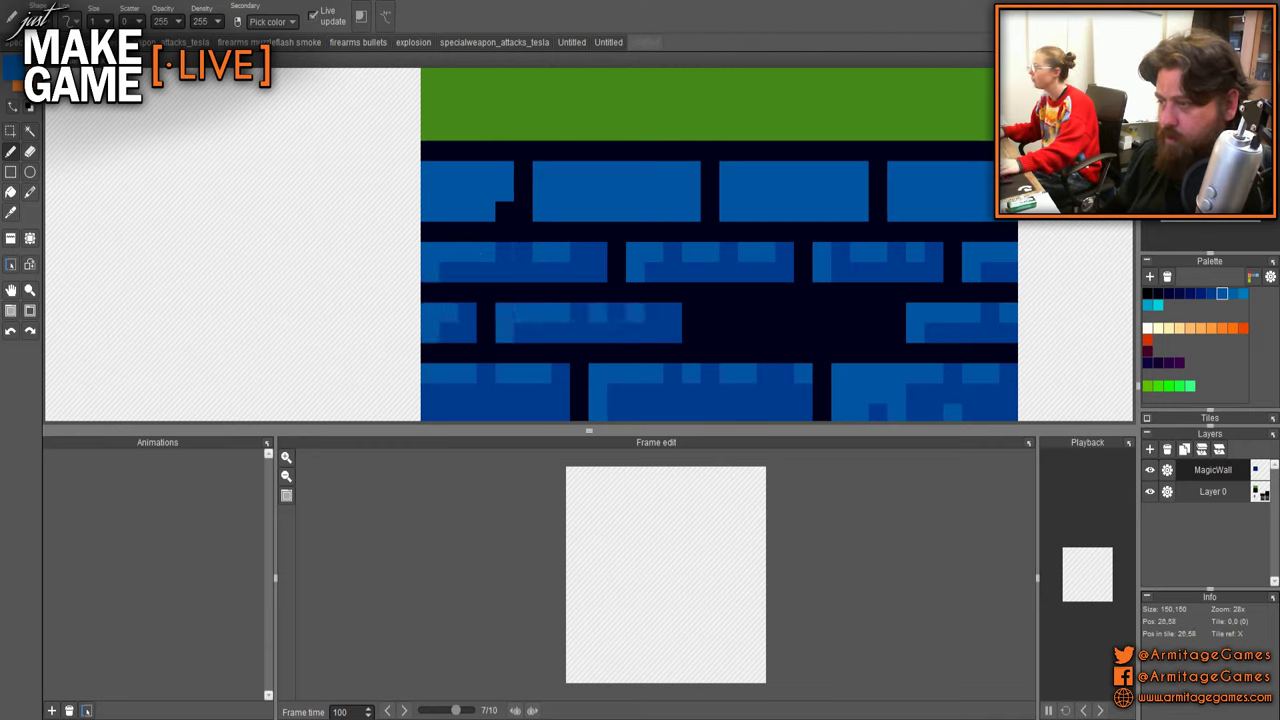
- Paint broken highlights along the upper and left edges of the top row's bricks with the next lighter palette blue
{"action": "left_click", "coordinate": [1234, 294]}
{"action": "scroll", "coordinate": [672, 250], "scroll_direction": "down", "scroll_amount": 4}
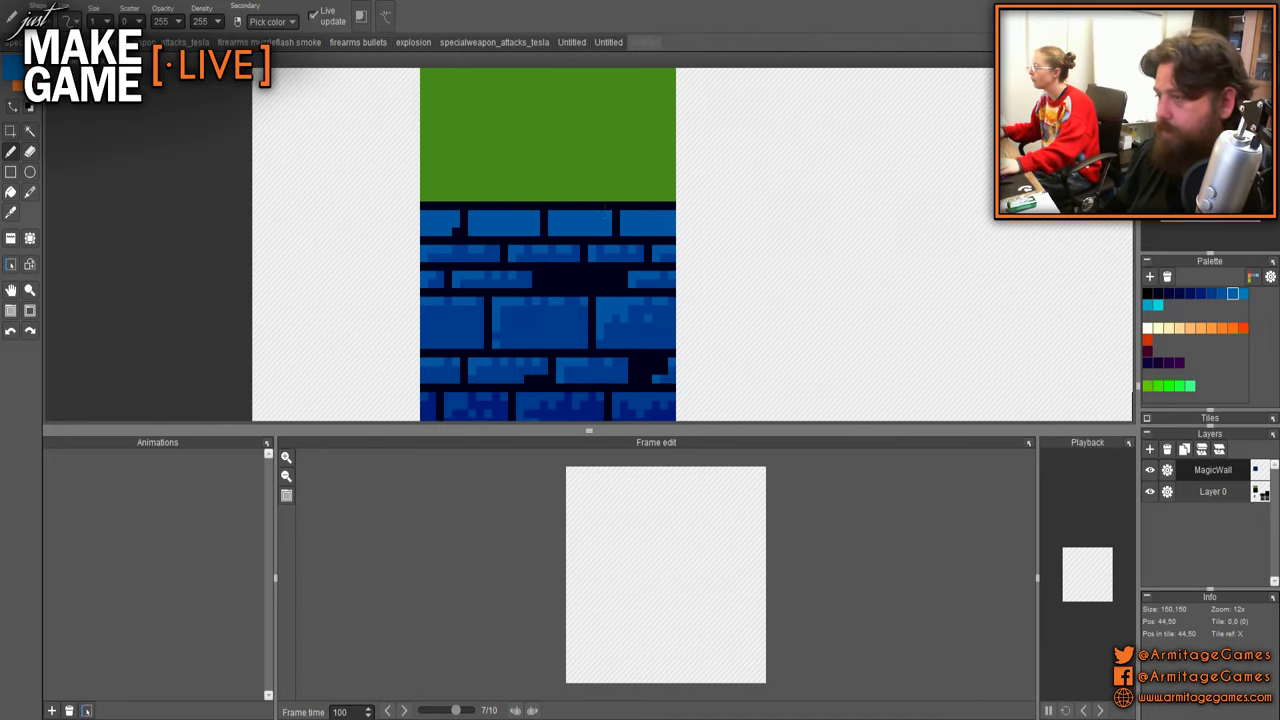
{"action": "scroll", "coordinate": [606, 210], "scroll_direction": "up", "scroll_amount": 4}
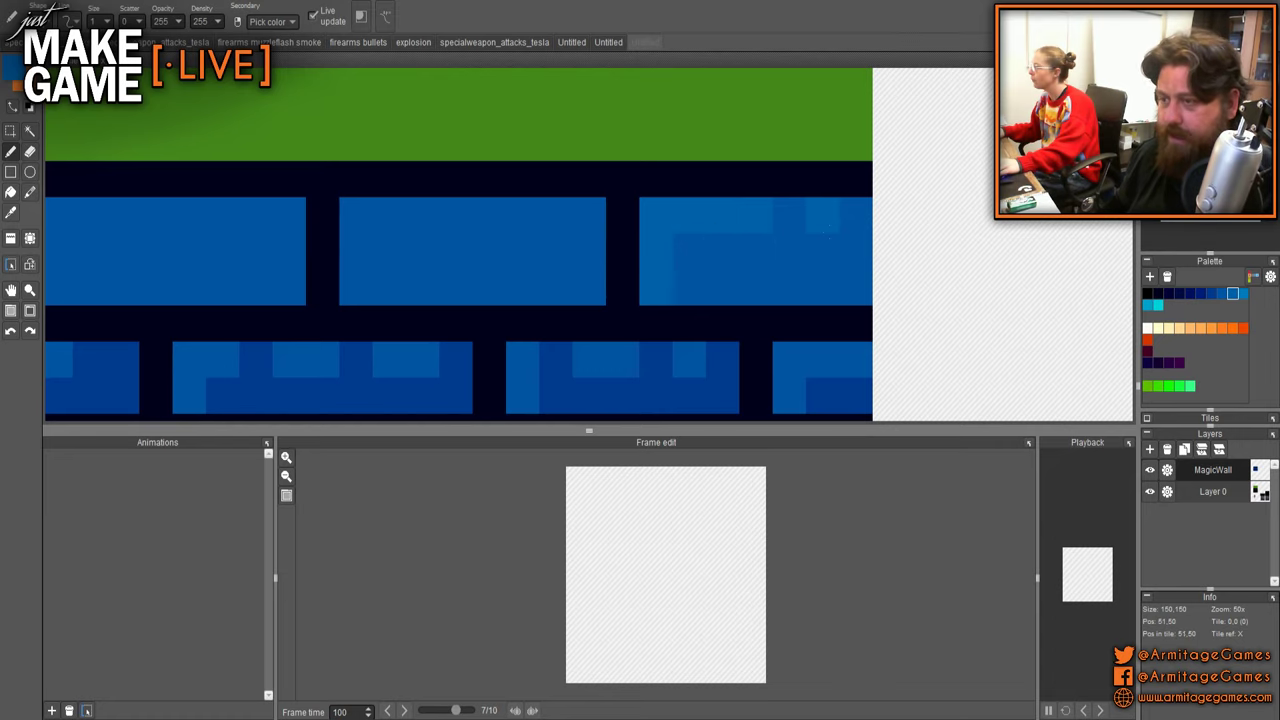
{"action": "scroll", "coordinate": [822, 232], "scroll_direction": "down", "scroll_amount": 5}
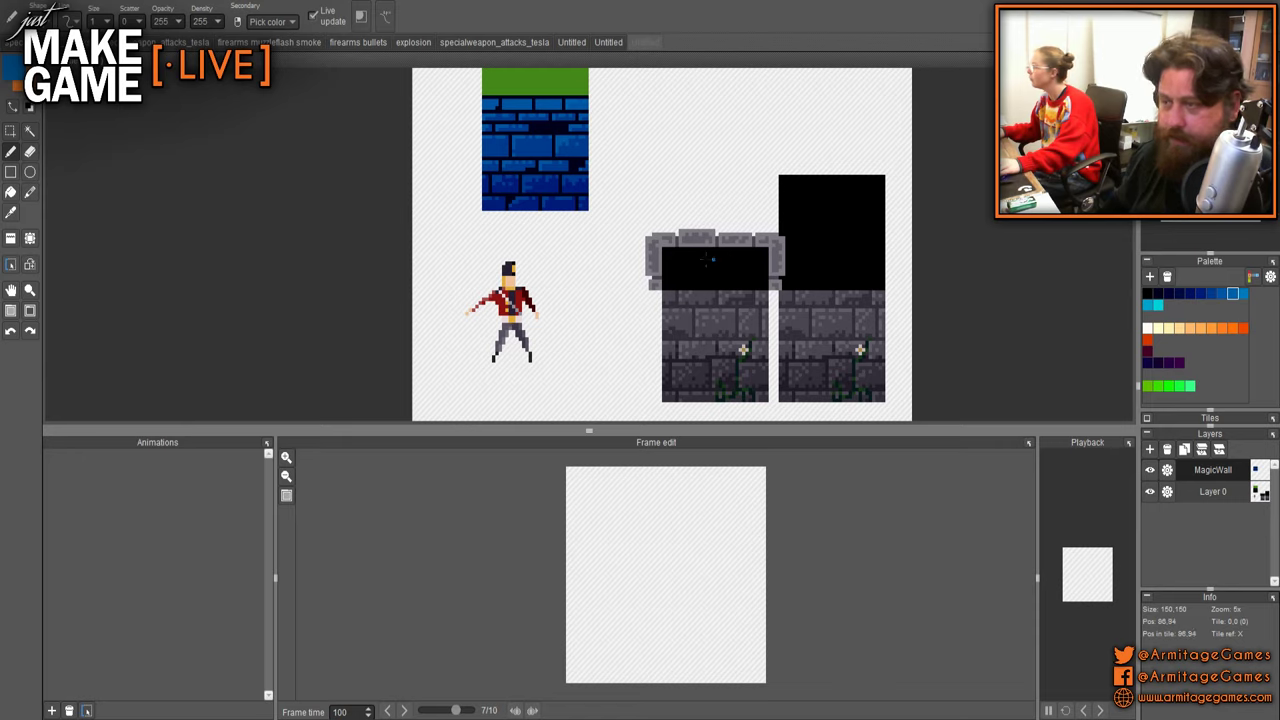
{"action": "scroll", "coordinate": [890, 287], "scroll_direction": "up", "scroll_amount": 4}
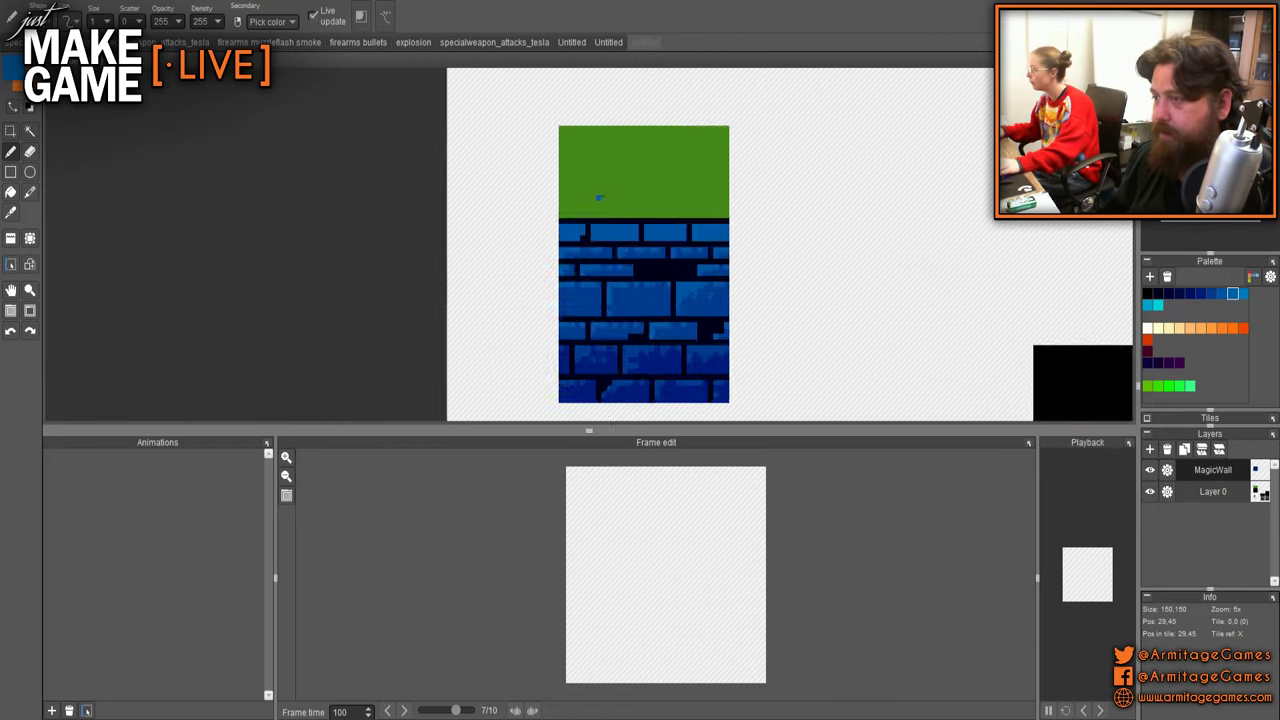
{"action": "scroll", "coordinate": [830, 266], "scroll_direction": "up", "scroll_amount": 3}
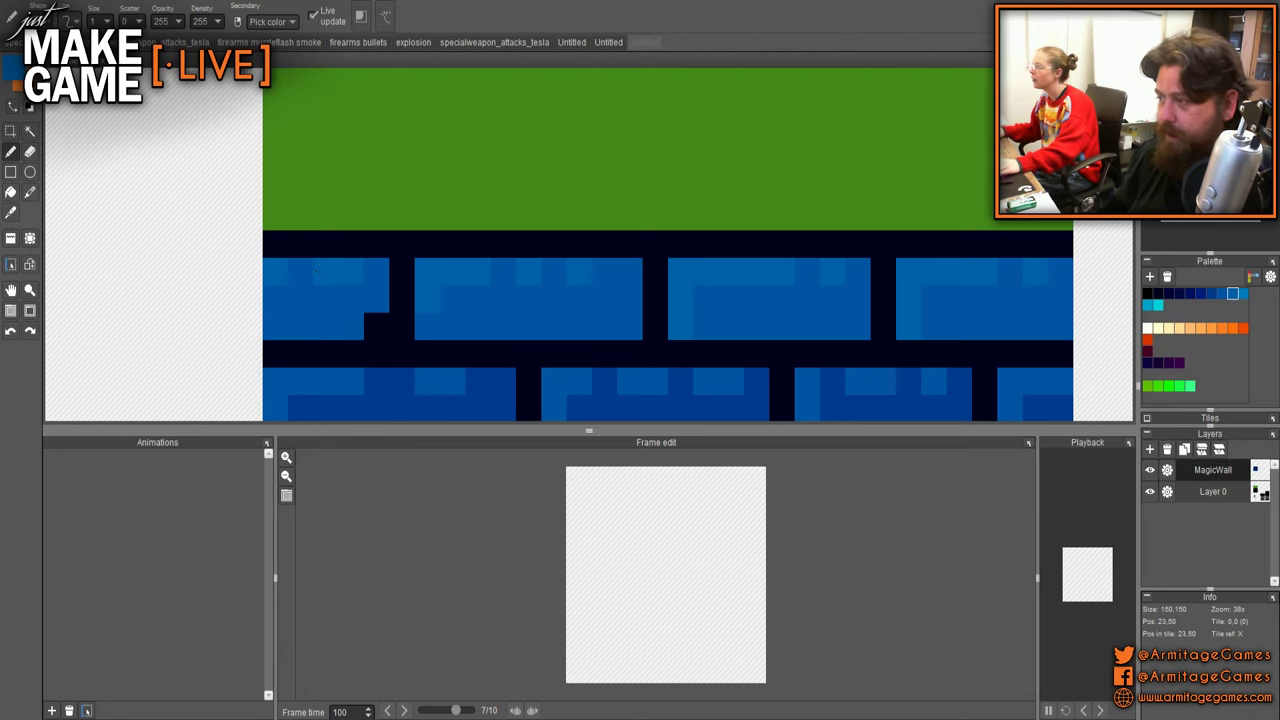
{"action": "scroll", "coordinate": [481, 326], "scroll_direction": "down", "scroll_amount": 3}
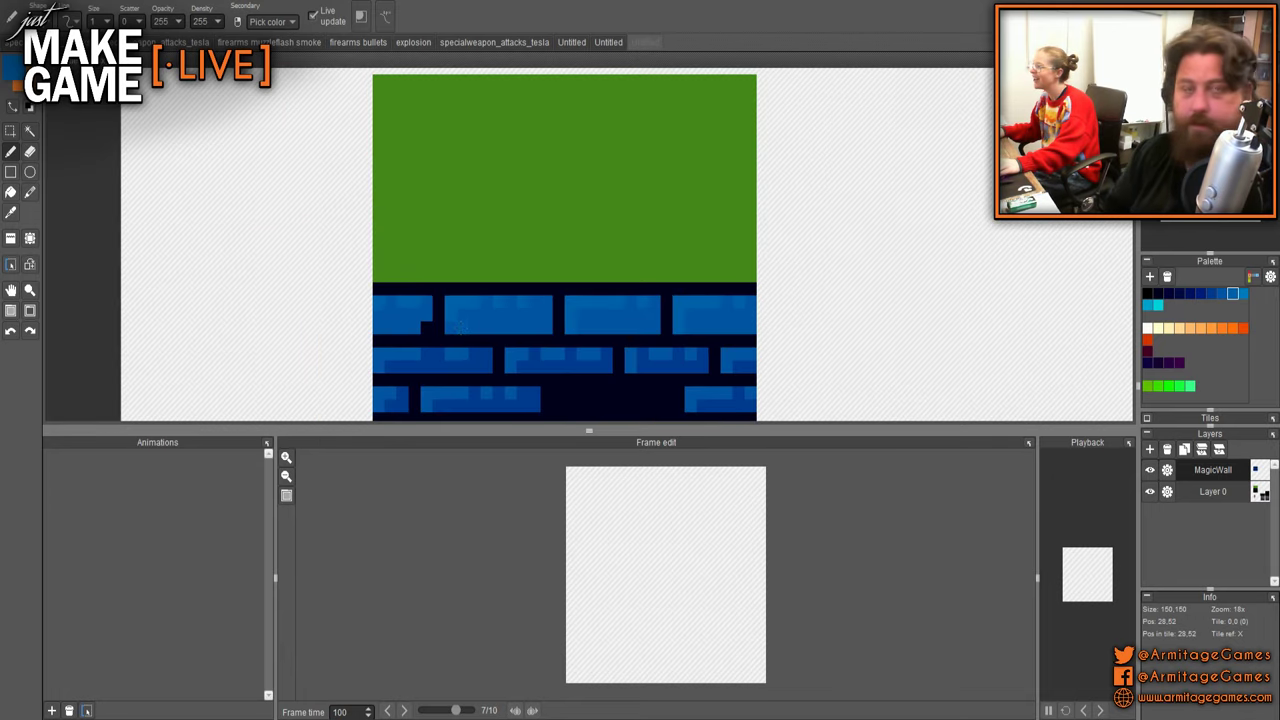
{"action": "scroll", "coordinate": [459, 326], "scroll_direction": "down", "scroll_amount": 3}
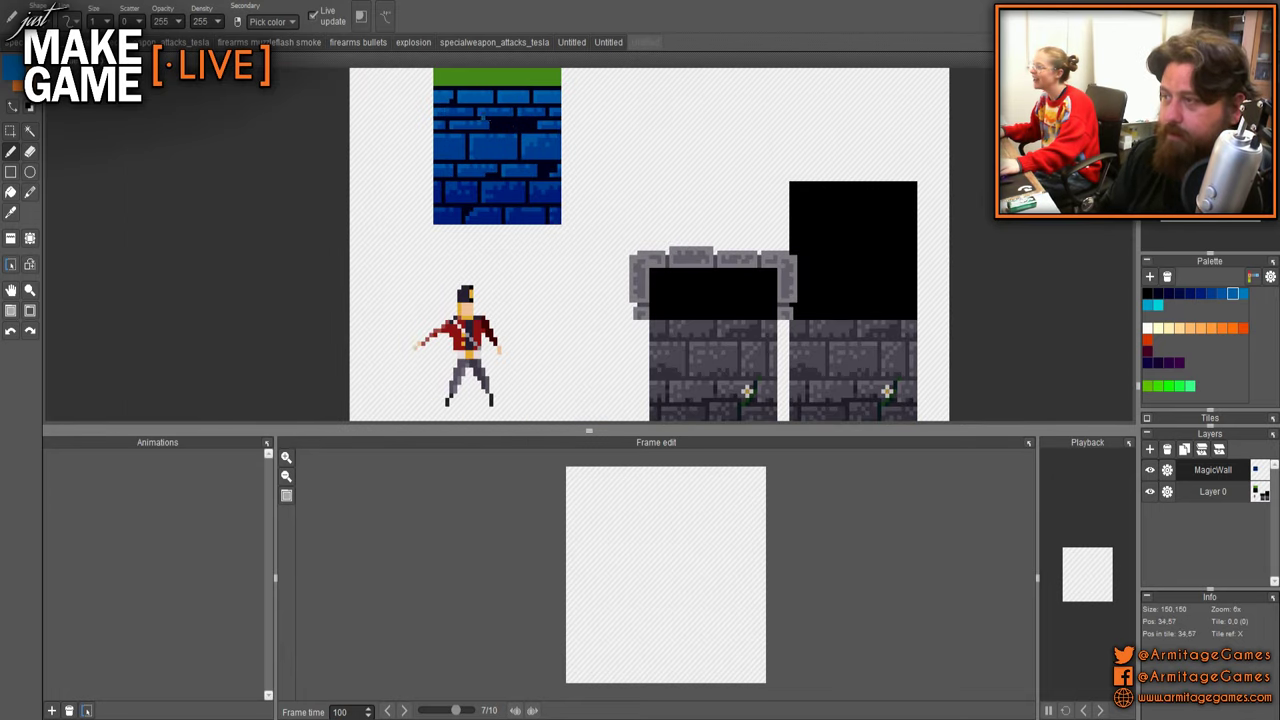
- Fill the missing-brick hole in the third row with black, leaving a dark navy mortar border around it
{"action": "scroll", "coordinate": [528, 143], "scroll_direction": "up", "scroll_amount": 4}
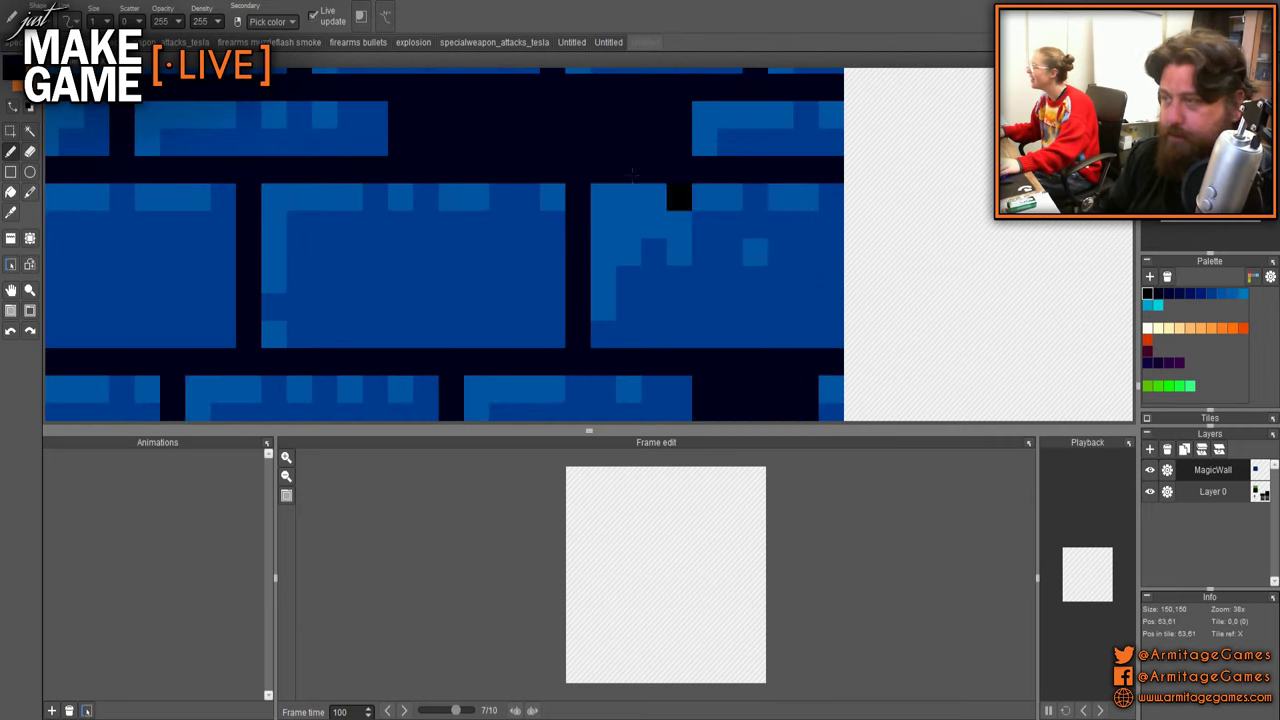
{"action": "left_click", "coordinate": [557, 124]}
{"action": "left_click_drag", "start_coordinate": [469, 124], "coordinate": [582, 195]}
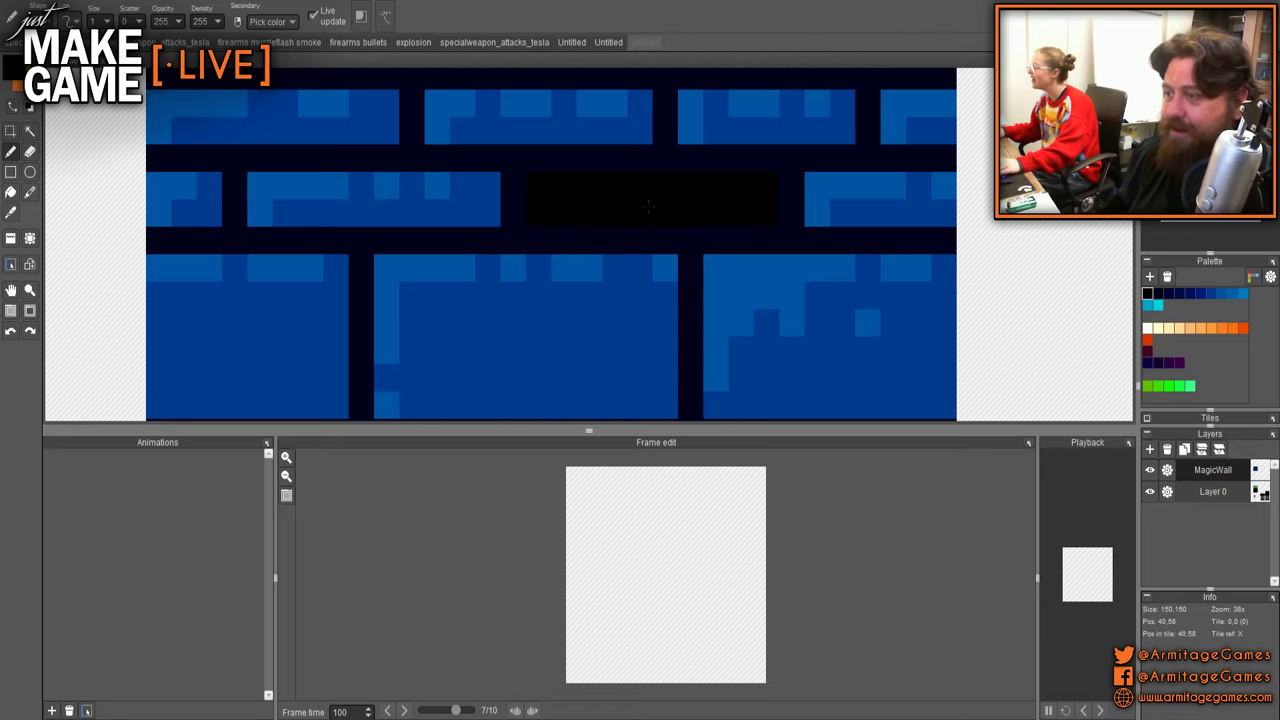
{"action": "scroll", "coordinate": [731, 354], "scroll_direction": "down", "scroll_amount": 4}
- Paint the hole near the fifth row's right end and the broken corner in the bottom row black
{"action": "scroll", "coordinate": [726, 251], "scroll_direction": "up", "scroll_amount": 5}
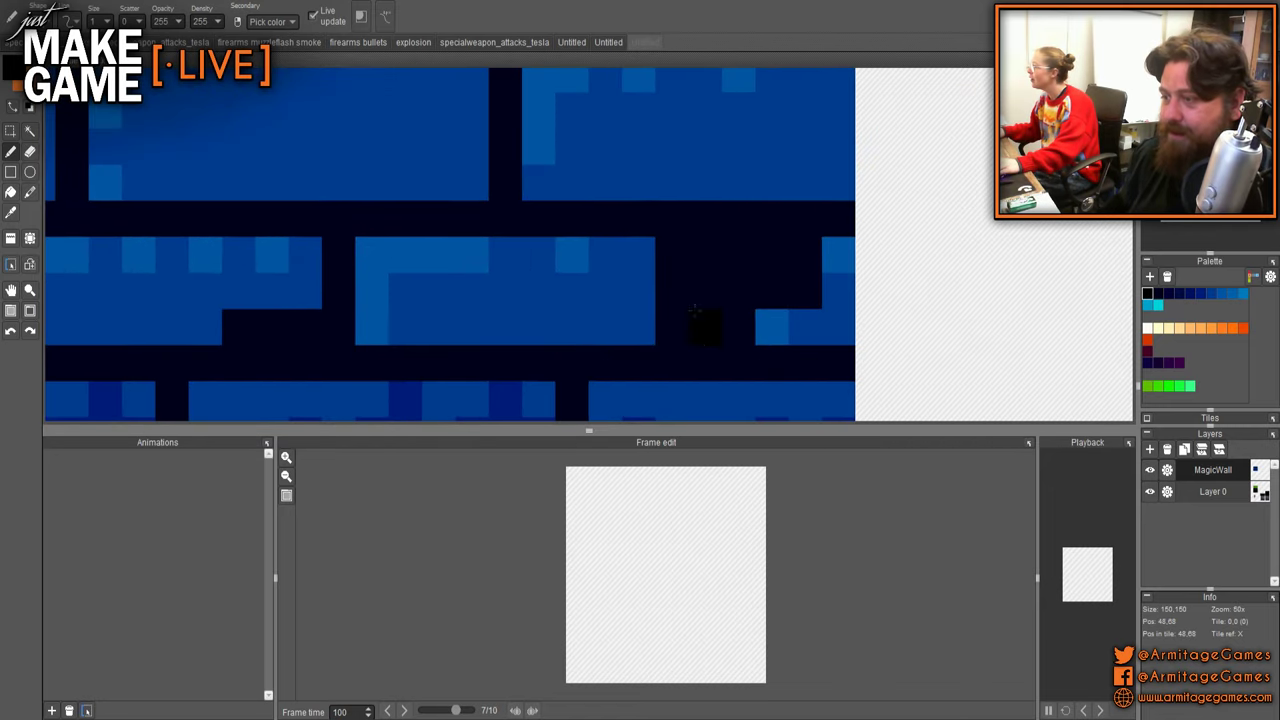
{"action": "scroll", "coordinate": [731, 319], "scroll_direction": "down", "scroll_amount": 3}
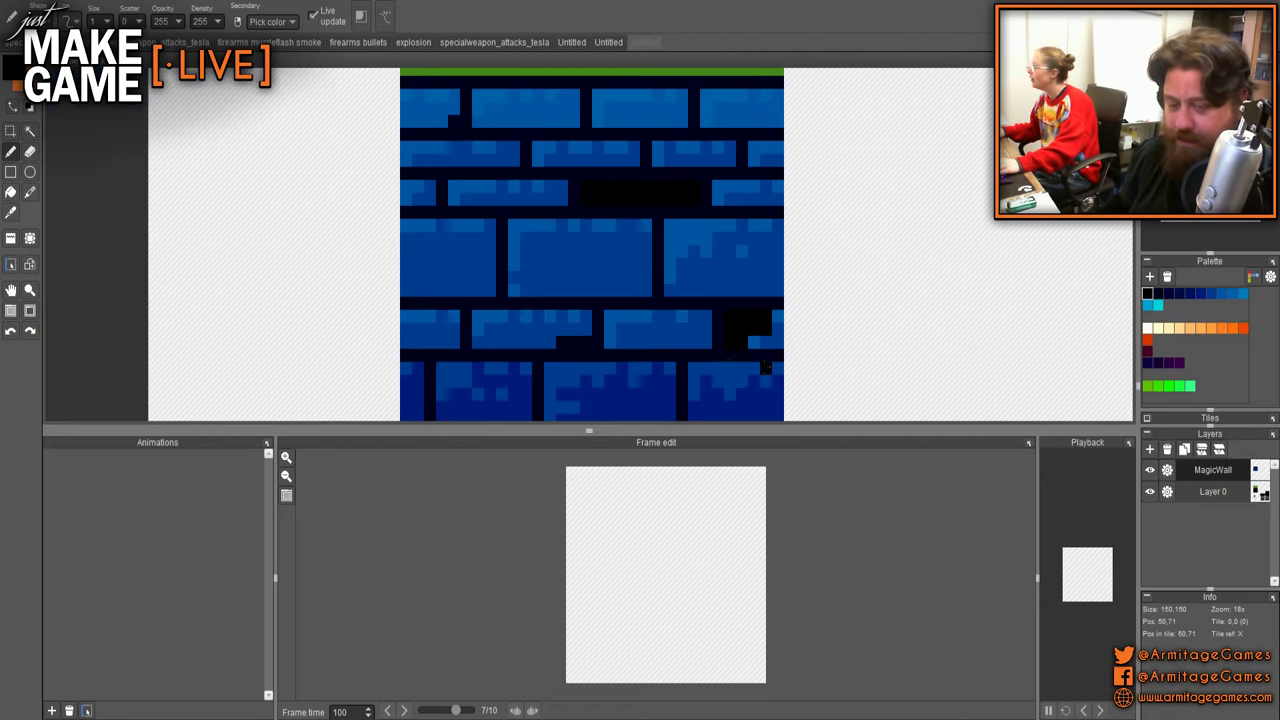
{"action": "scroll", "coordinate": [610, 393], "scroll_direction": "up", "scroll_amount": 4}
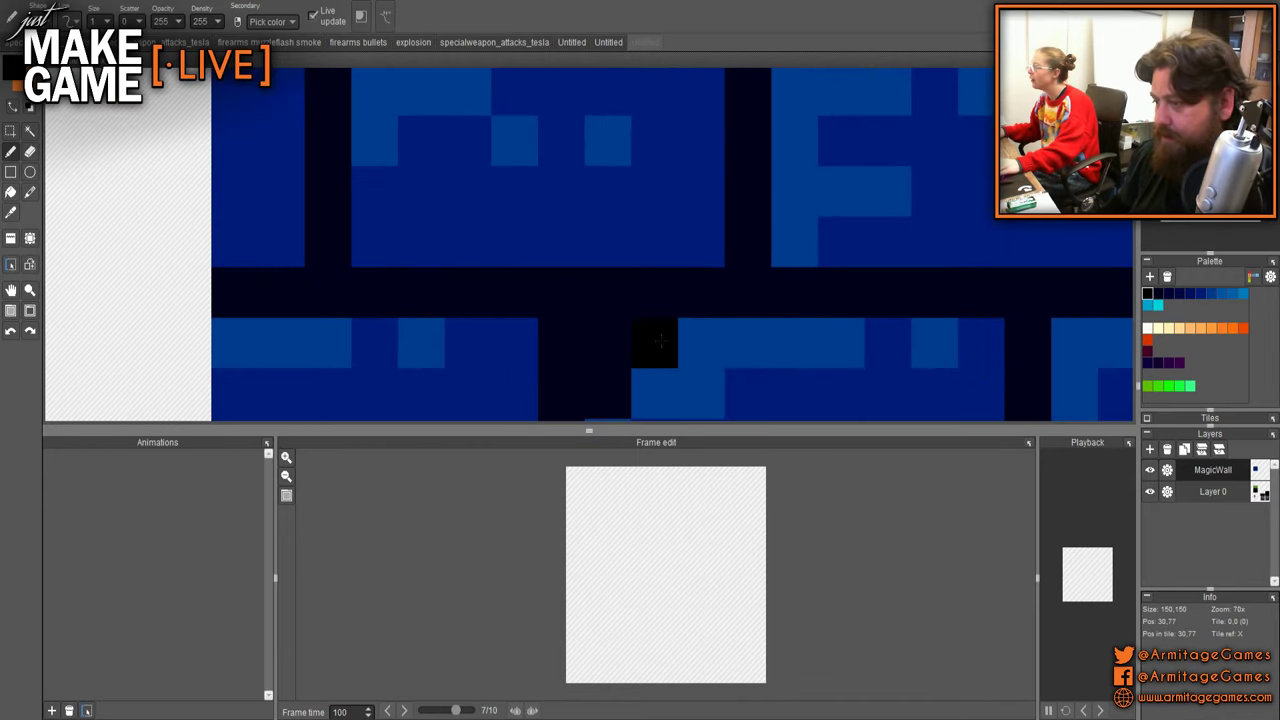
{"action": "scroll", "coordinate": [605, 283], "scroll_direction": "down", "scroll_amount": 6}
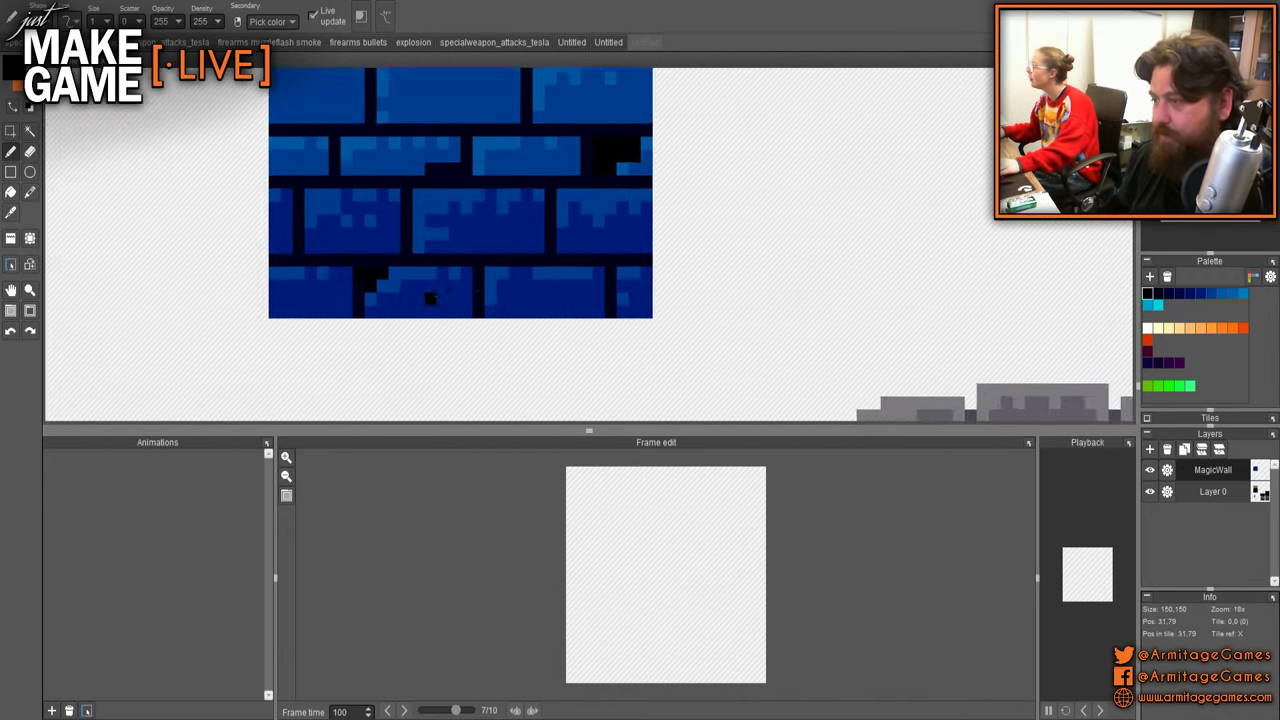
- Shade the lower and right edges of the bottom row's third brick and the lower edge of its fourth brick darker blue
{"action": "scroll", "coordinate": [552, 278], "scroll_direction": "up", "scroll_amount": 3}
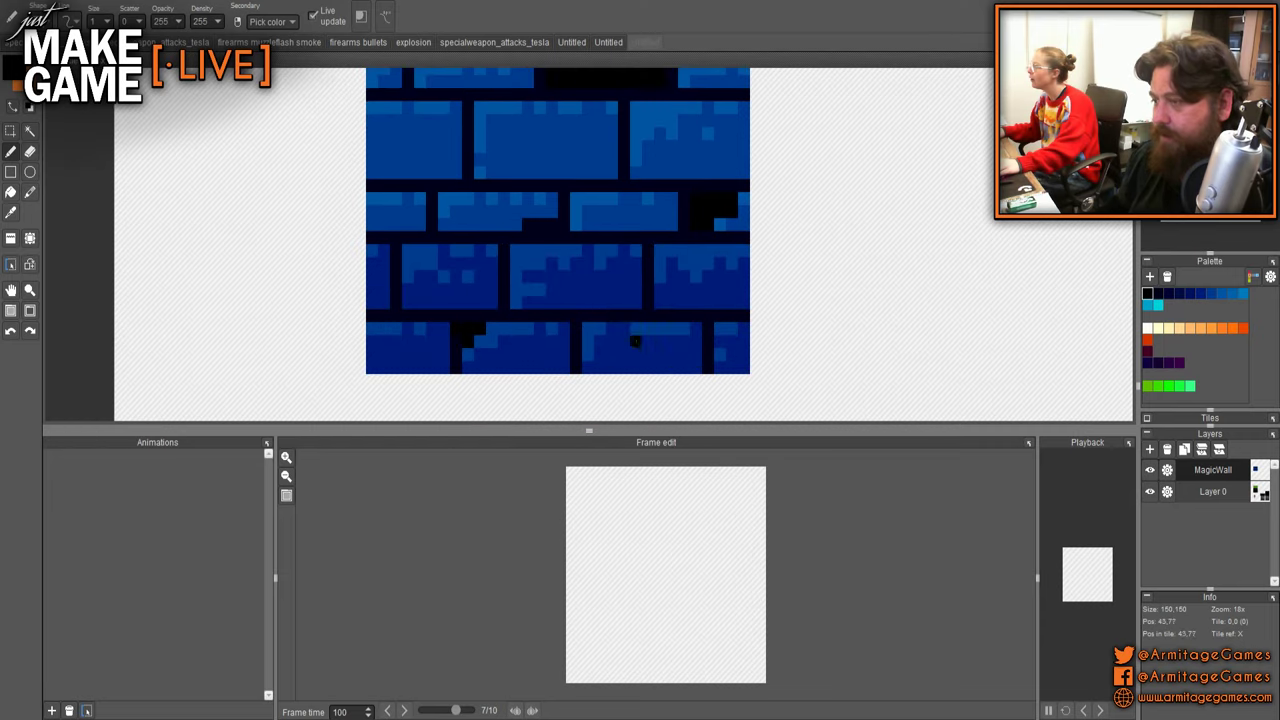
{"action": "scroll", "coordinate": [646, 342], "scroll_direction": "up", "scroll_amount": 3}
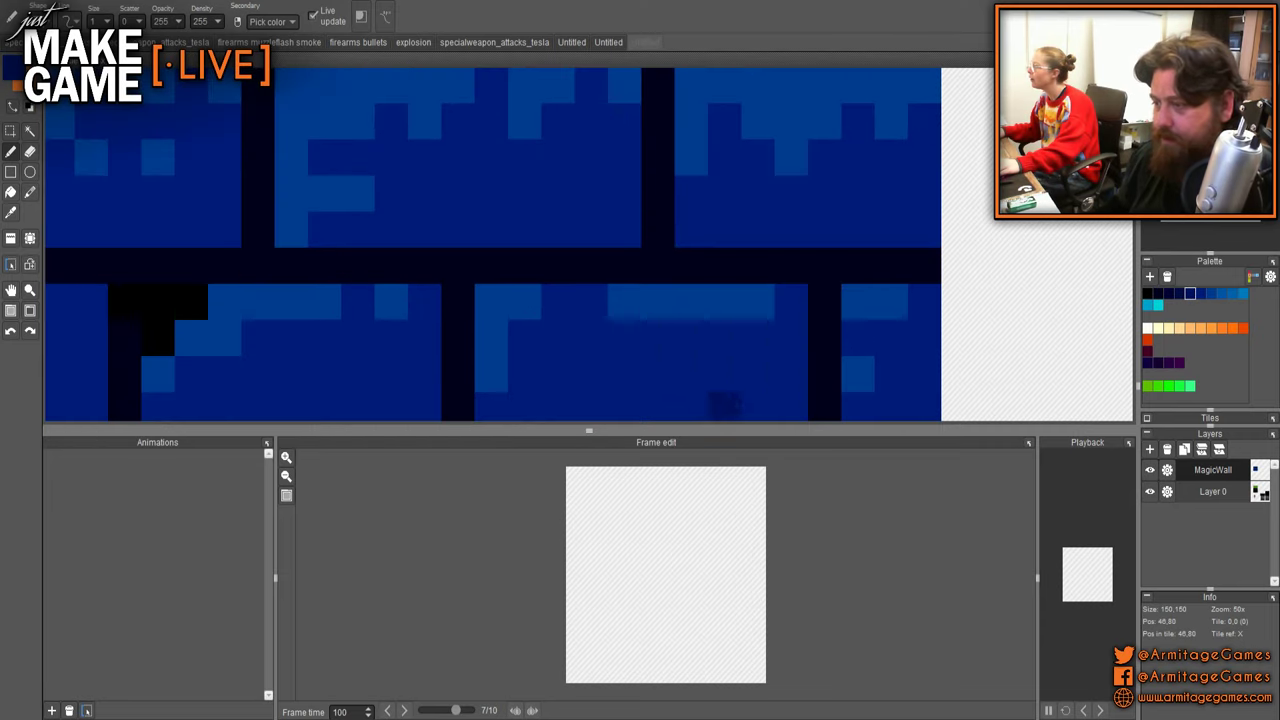
{"action": "left_click_drag", "start_coordinate": [731, 290], "coordinate": [737, 228]}
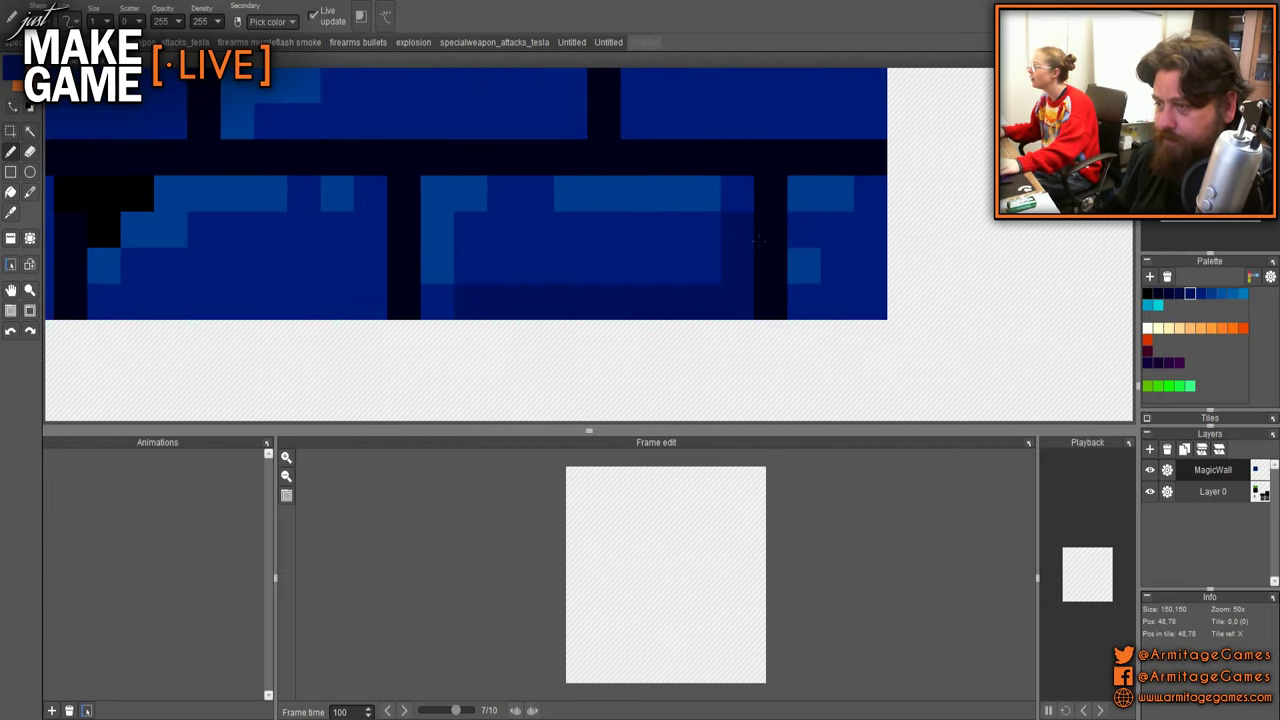
{"action": "left_click", "coordinate": [838, 302]}
{"action": "left_click", "coordinate": [870, 302]}
- Shade the right edge and parts of the lower edge of the bottom row's second brick with the darker blue
{"action": "key", "text": "space"}
{"action": "left_click_drag", "start_coordinate": [687, 279], "coordinate": [953, 273]}
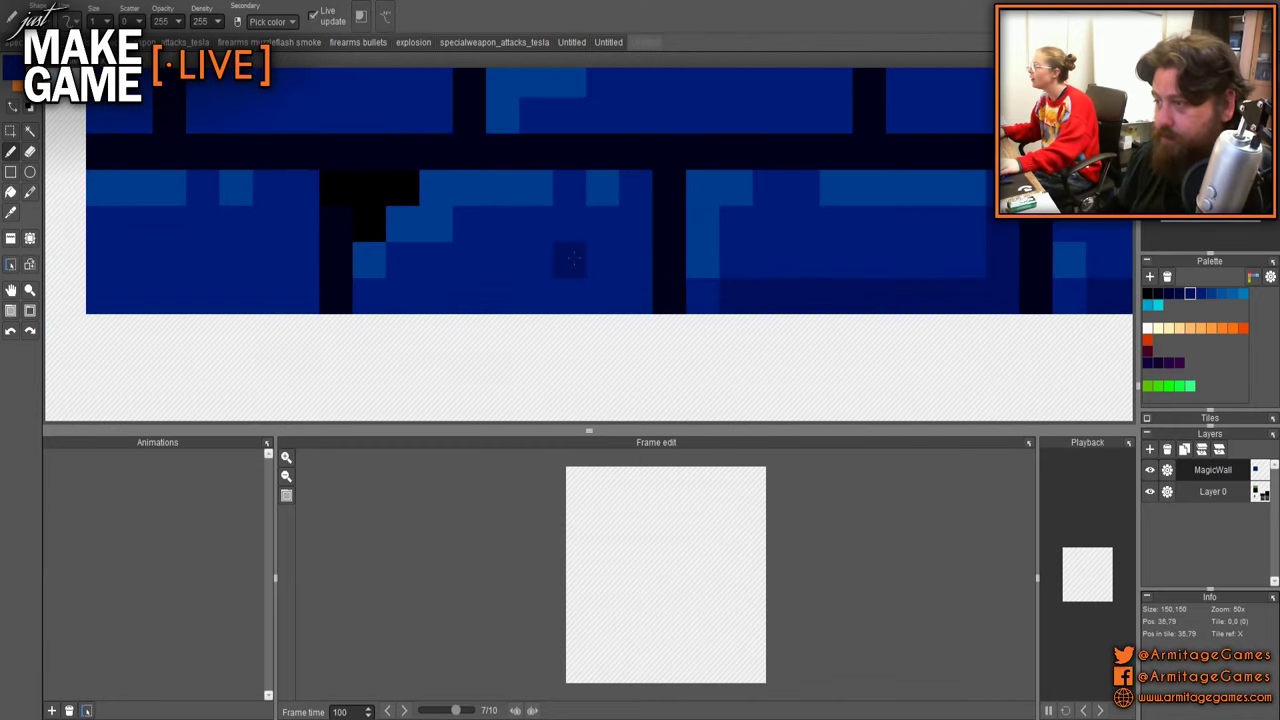
{"action": "mouse_move", "coordinate": [470, 295]}
{"action": "left_mouse_down"}
{"action": "mouse_move", "coordinate": [602, 295]}
{"action": "mouse_move", "coordinate": [632, 232]}
{"action": "left_mouse_up"}
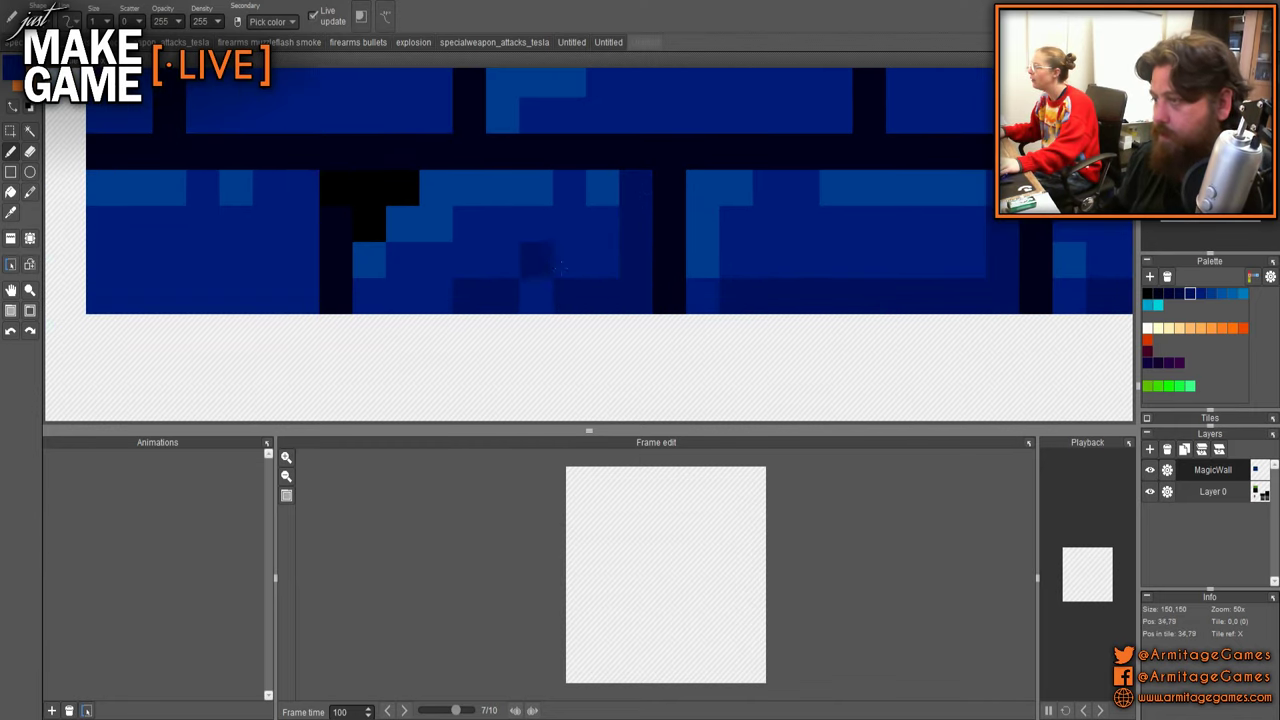
{"action": "left_click_drag", "start_coordinate": [937, 237], "coordinate": [567, 276]}
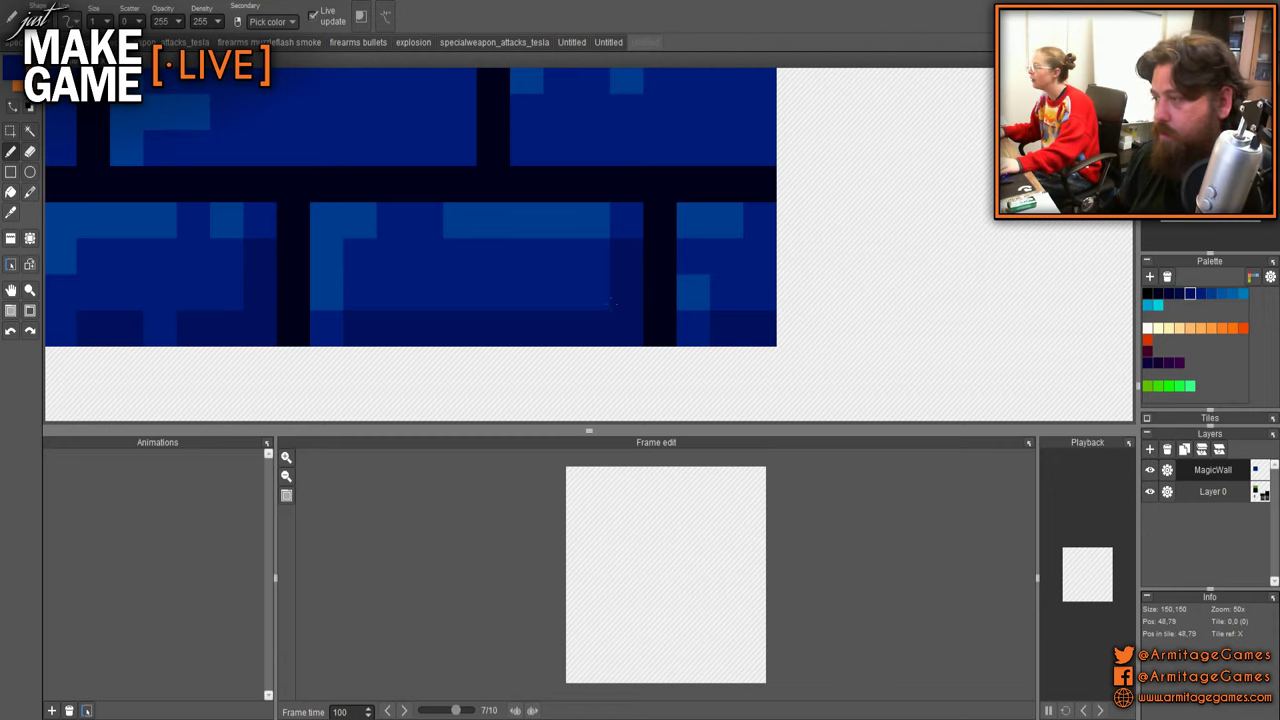
- Shade the right edge and parts of the lower edge of the bottom row's first brick with the darker blue
{"action": "left_click_drag", "start_coordinate": [293, 328], "coordinate": [844, 334]}
{"action": "left_click_drag", "start_coordinate": [477, 262], "coordinate": [478, 343]}
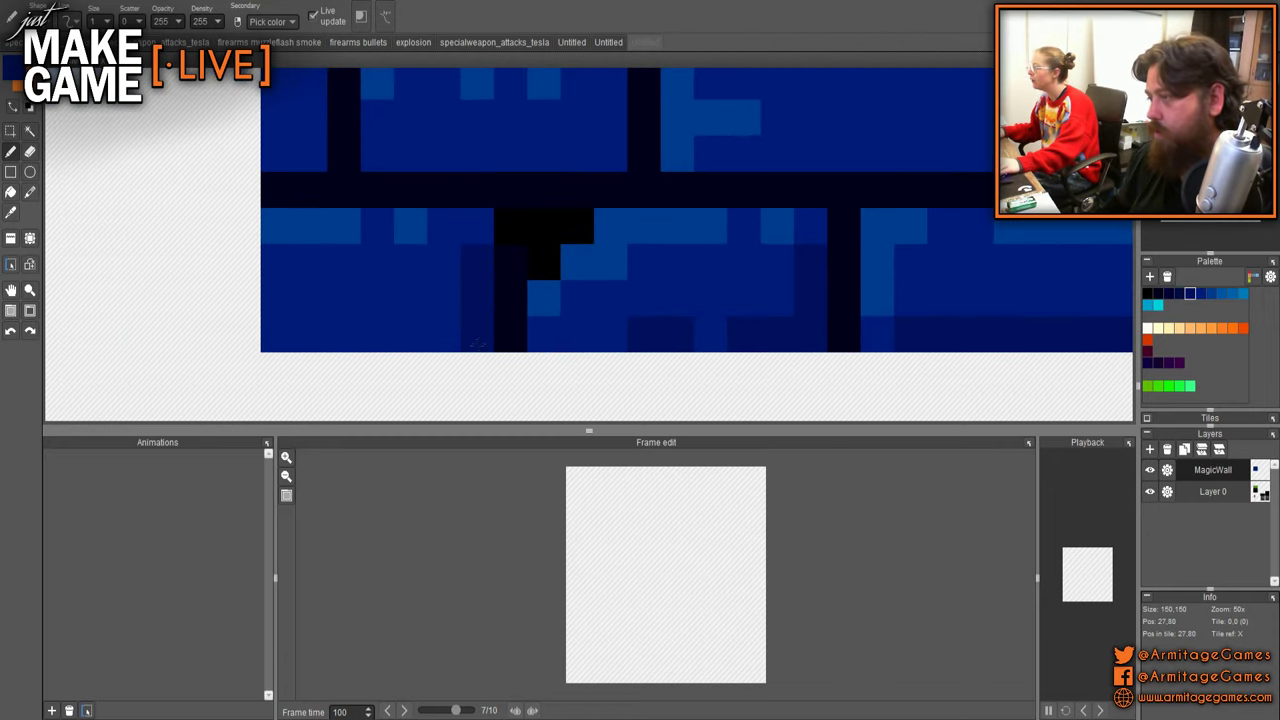
{"action": "left_click", "coordinate": [410, 336]}
{"action": "left_click", "coordinate": [444, 336]}
{"action": "left_click_drag", "start_coordinate": [344, 336], "coordinate": [377, 336]}
{"action": "scroll", "coordinate": [770, 292], "scroll_direction": "down", "scroll_amount": 5}
{"action": "left_click_drag", "start_coordinate": [772, 284], "coordinate": [604, 312]}
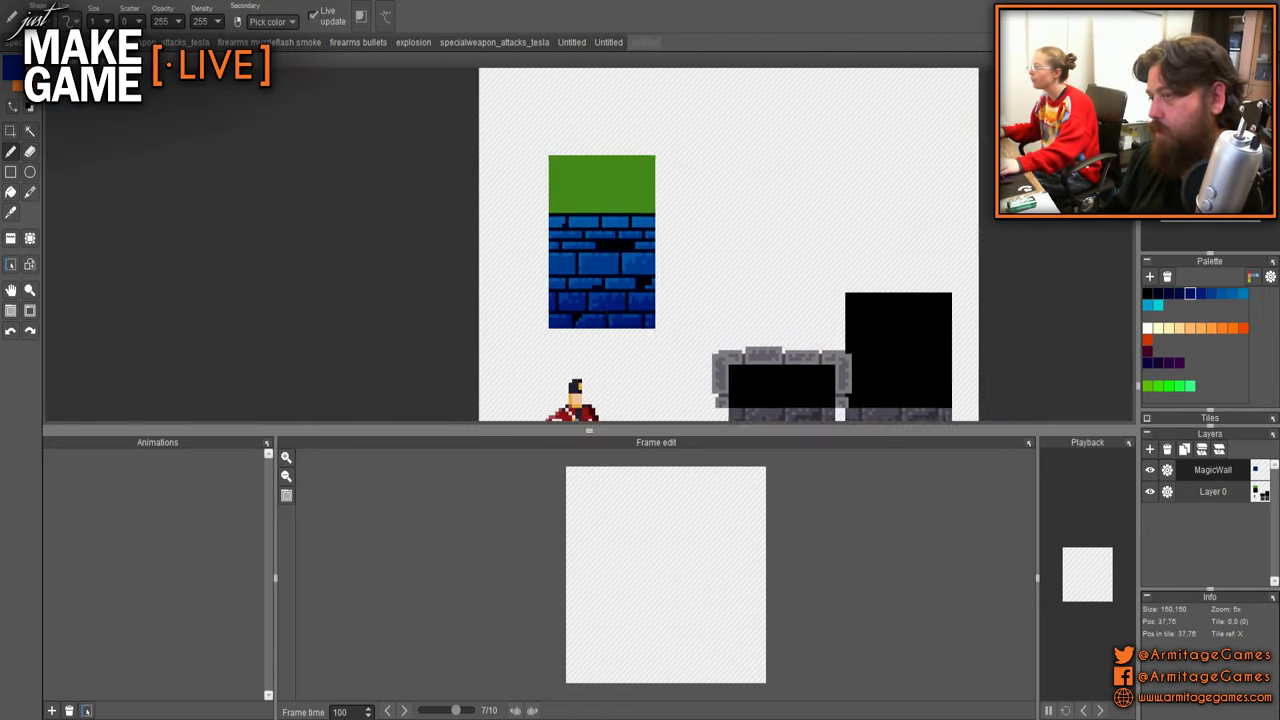
- Paint darker-blue shadows along the lower and right edges of the sixth row's third brick and the lower edge of its fourth
{"action": "scroll", "coordinate": [621, 300], "scroll_direction": "up", "scroll_amount": 6}
{"action": "right_click", "coordinate": [640, 329]}
{"action": "mouse_move", "coordinate": [516, 330]}
{"action": "left_mouse_down"}
{"action": "mouse_move", "coordinate": [590, 329]}
{"action": "mouse_move", "coordinate": [489, 300]}
{"action": "left_mouse_up"}
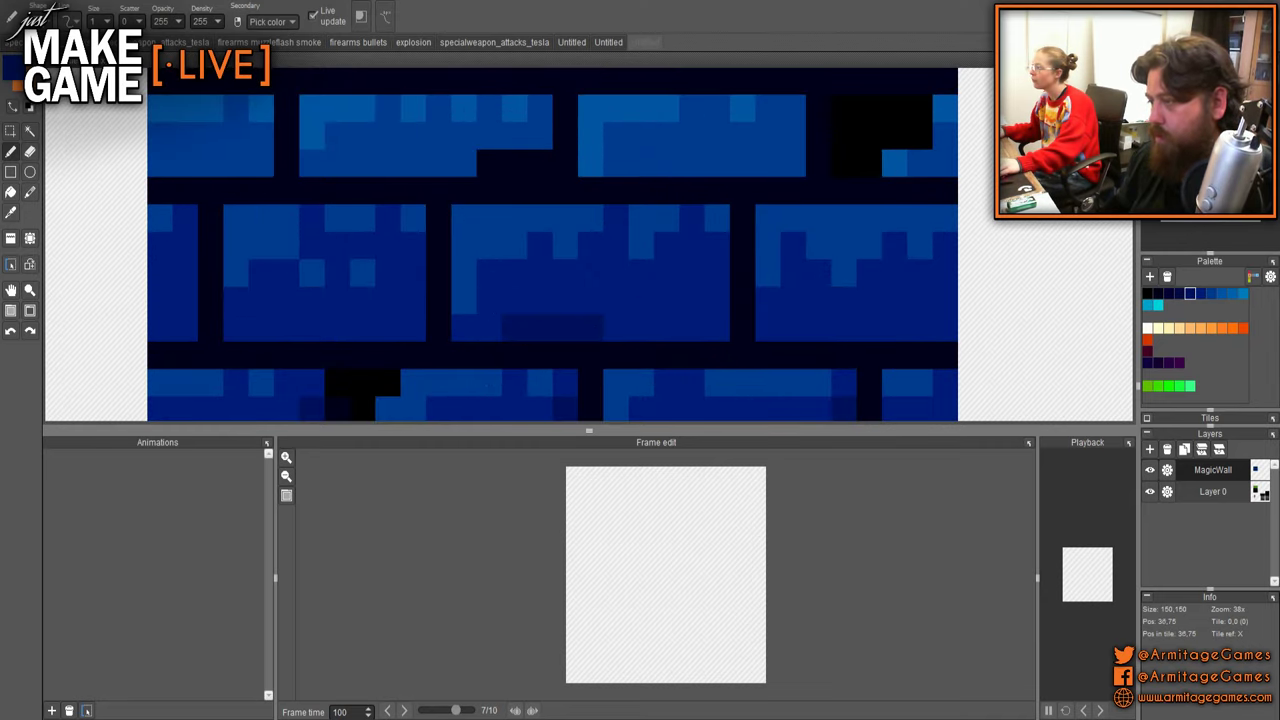
{"action": "mouse_move", "coordinate": [612, 322]}
{"action": "left_mouse_down"}
{"action": "mouse_move", "coordinate": [710, 331]}
{"action": "mouse_move", "coordinate": [720, 246]}
{"action": "left_mouse_up"}
{"action": "left_click_drag", "start_coordinate": [921, 326], "coordinate": [604, 332]}
{"action": "left_click_drag", "start_coordinate": [476, 334], "coordinate": [628, 334]}
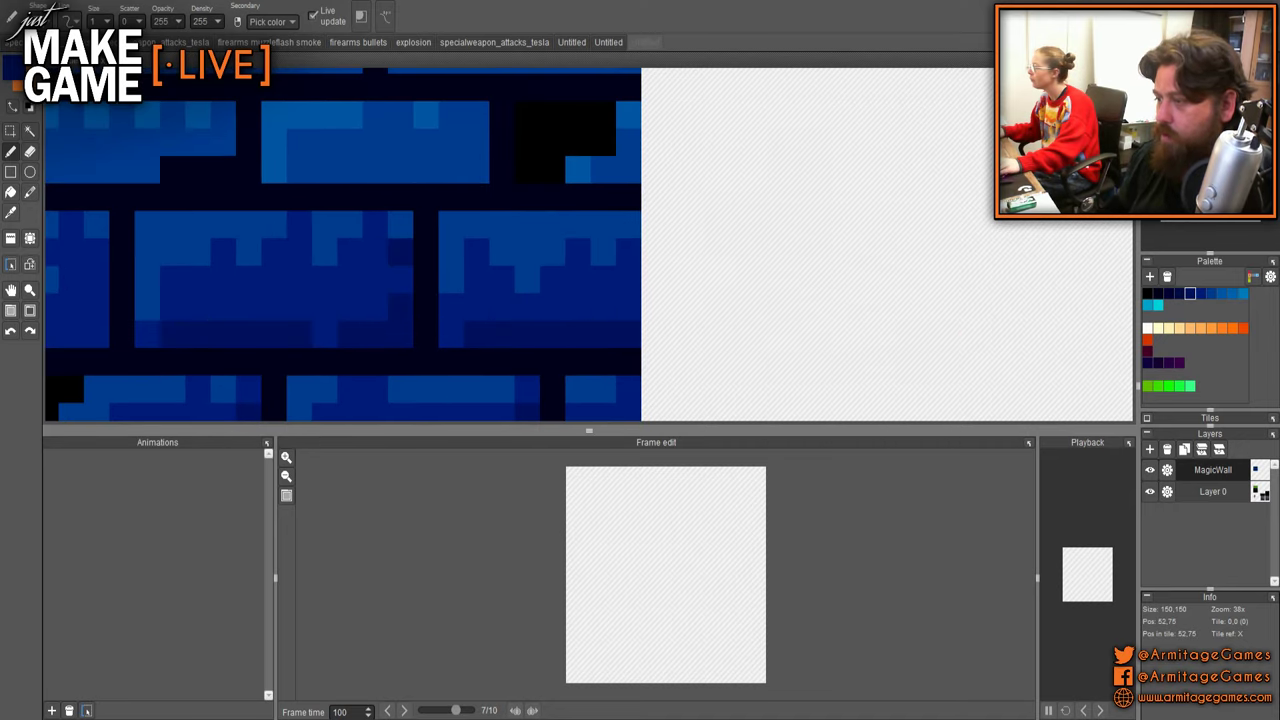
- Paint darker-blue shadows along the lower and right edges of the first two bricks in the sixth row
{"action": "left_click_drag", "start_coordinate": [527, 280], "coordinate": [1051, 284]}
{"action": "left_click_drag", "start_coordinate": [467, 338], "coordinate": [519, 338]}
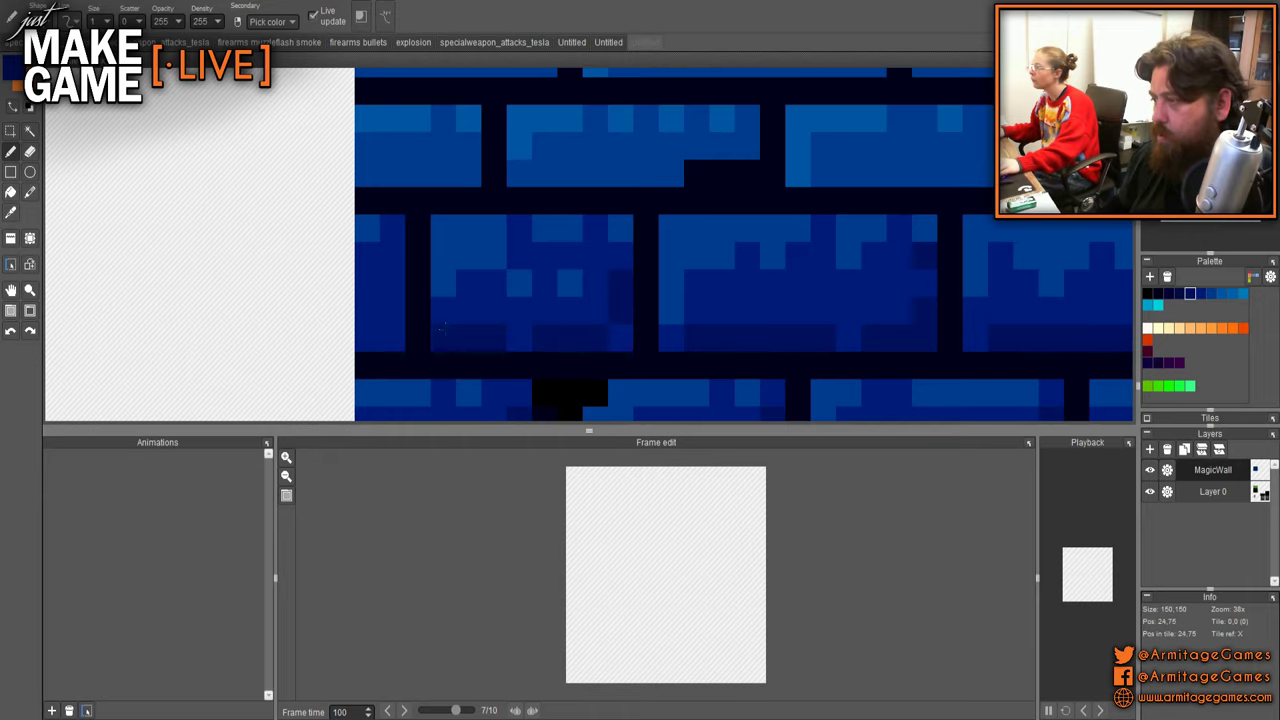
{"action": "left_click", "coordinate": [620, 338]}
{"action": "mouse_move", "coordinate": [416, 283]}
{"action": "left_mouse_down"}
{"action": "mouse_move", "coordinate": [392, 284]}
{"action": "mouse_move", "coordinate": [392, 338]}
{"action": "mouse_move", "coordinate": [368, 338]}
{"action": "left_mouse_up"}
- Shade the lower and right edges of the fifth row's third brick and the lower edge of its rightmost fragment with deeper blue
{"action": "mouse_move", "coordinate": [1050, 185]}
{"action": "left_mouse_down"}
{"action": "mouse_move", "coordinate": [756, 262]}
{"action": "mouse_move", "coordinate": [505, 283]}
{"action": "left_mouse_up"}
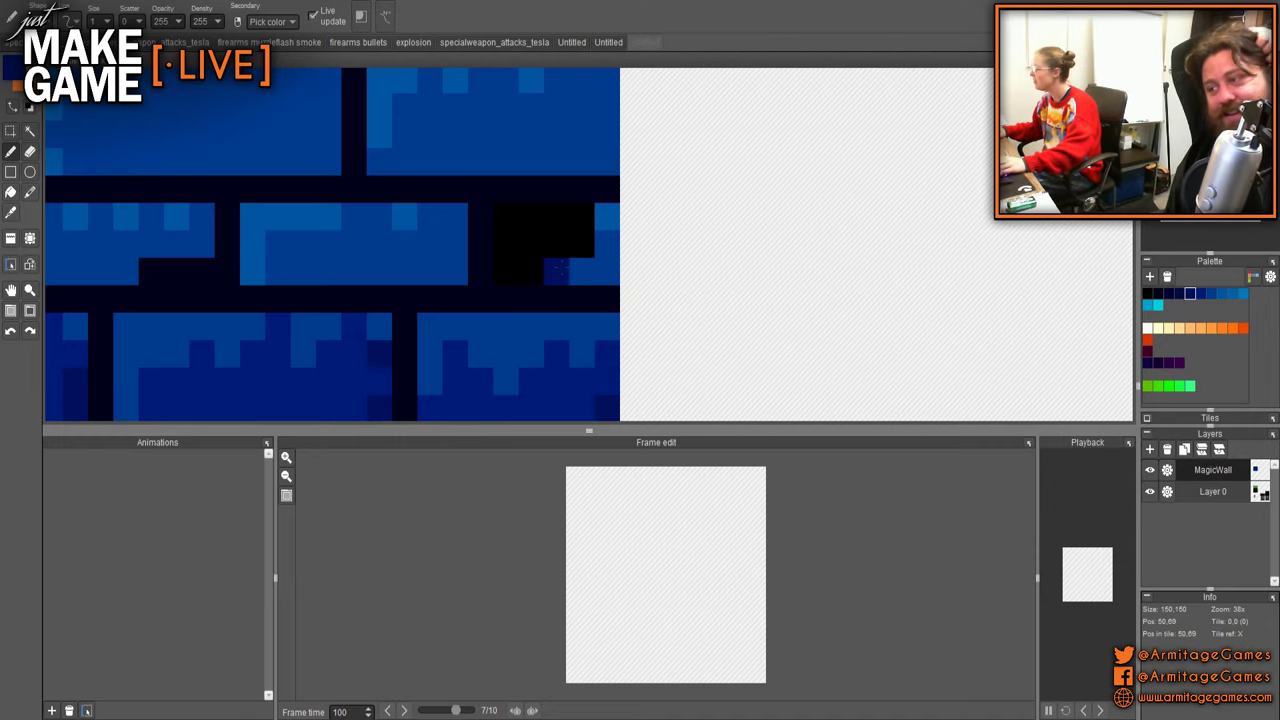
{"action": "left_click_drag", "start_coordinate": [557, 272], "coordinate": [623, 139]}
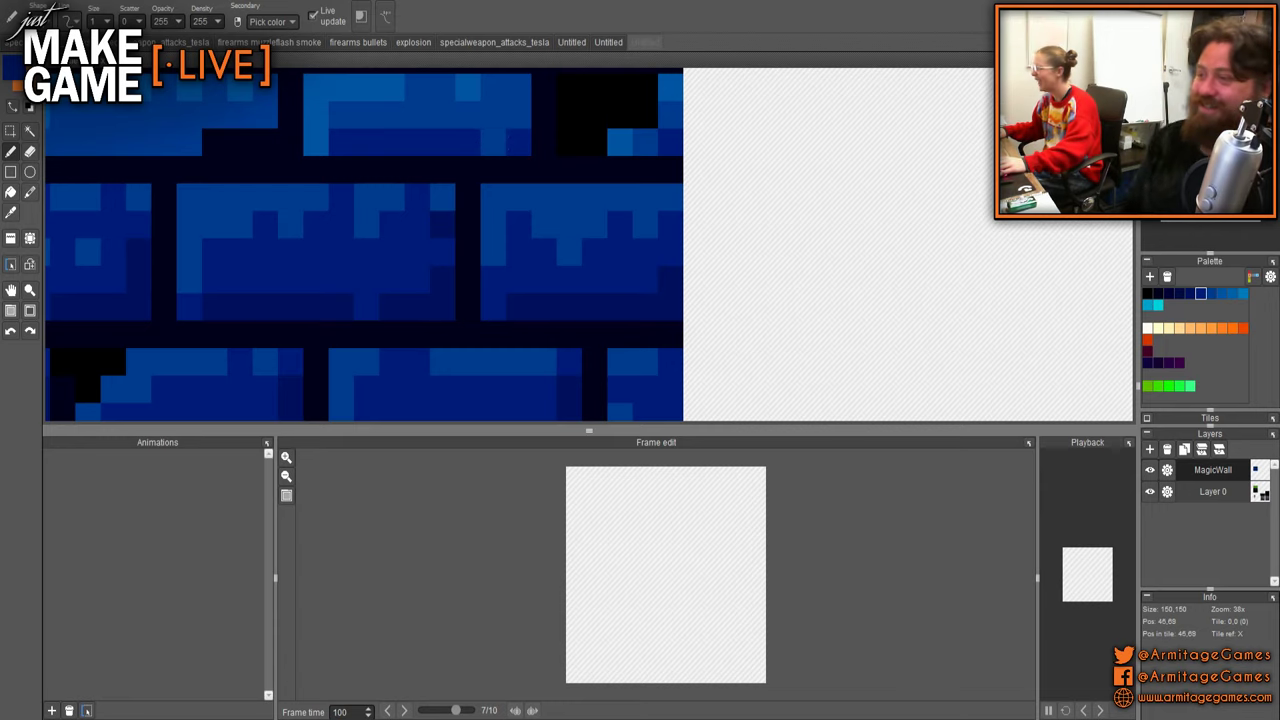
{"action": "right_click", "coordinate": [493, 114]}
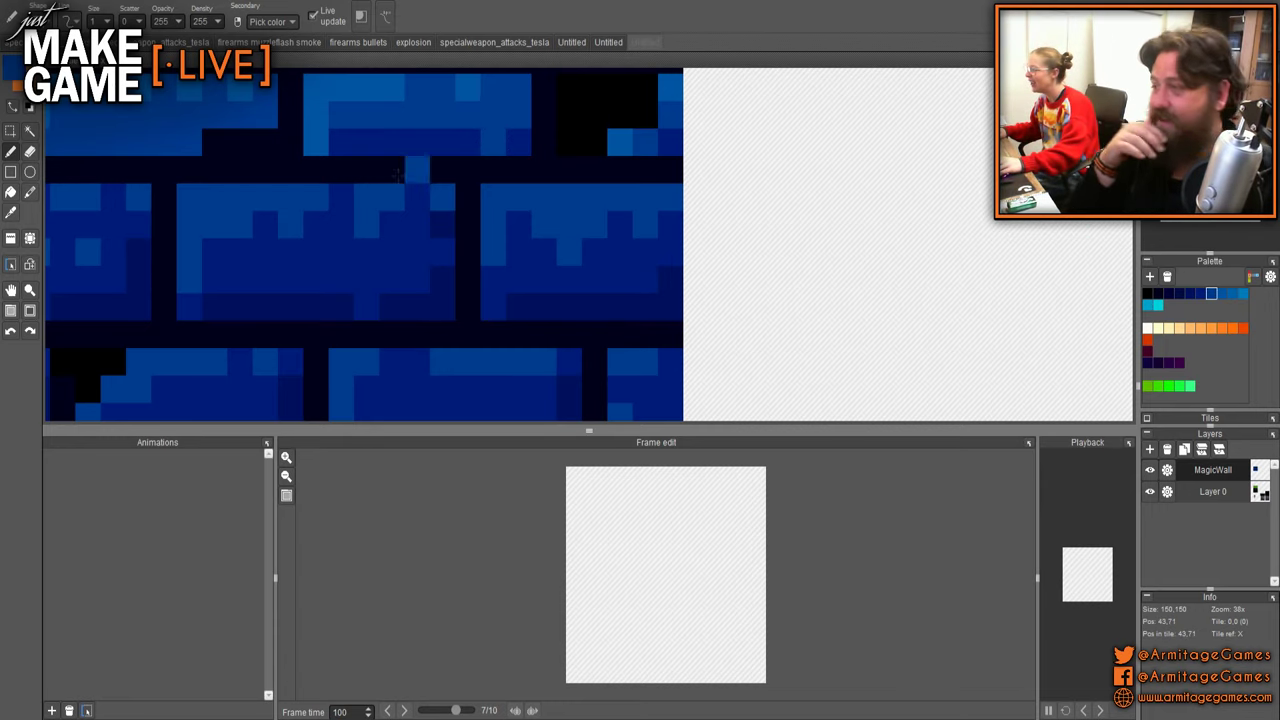
{"action": "right_click", "coordinate": [446, 143]}
{"action": "left_click", "coordinate": [518, 114]}
{"action": "left_click", "coordinate": [518, 88]}
{"action": "left_click", "coordinate": [493, 141]}
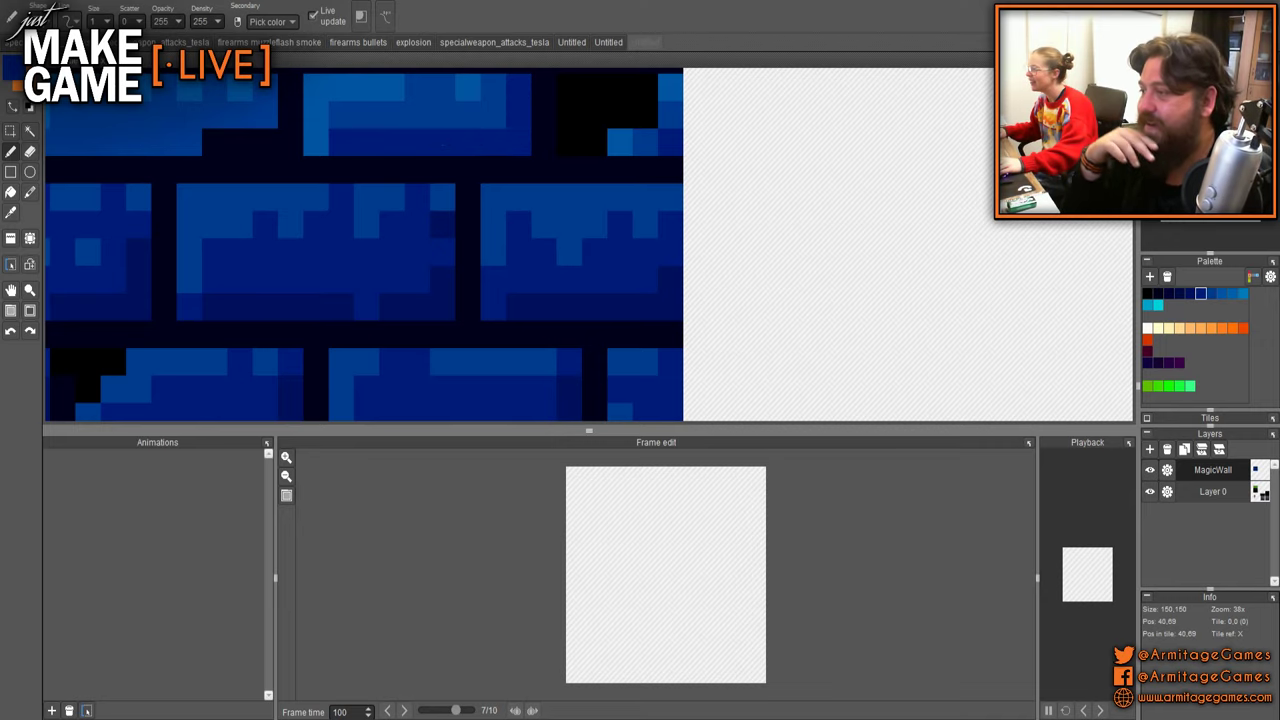
{"action": "left_click_drag", "start_coordinate": [461, 138], "coordinate": [481, 188]}
{"action": "right_click", "coordinate": [539, 166]}
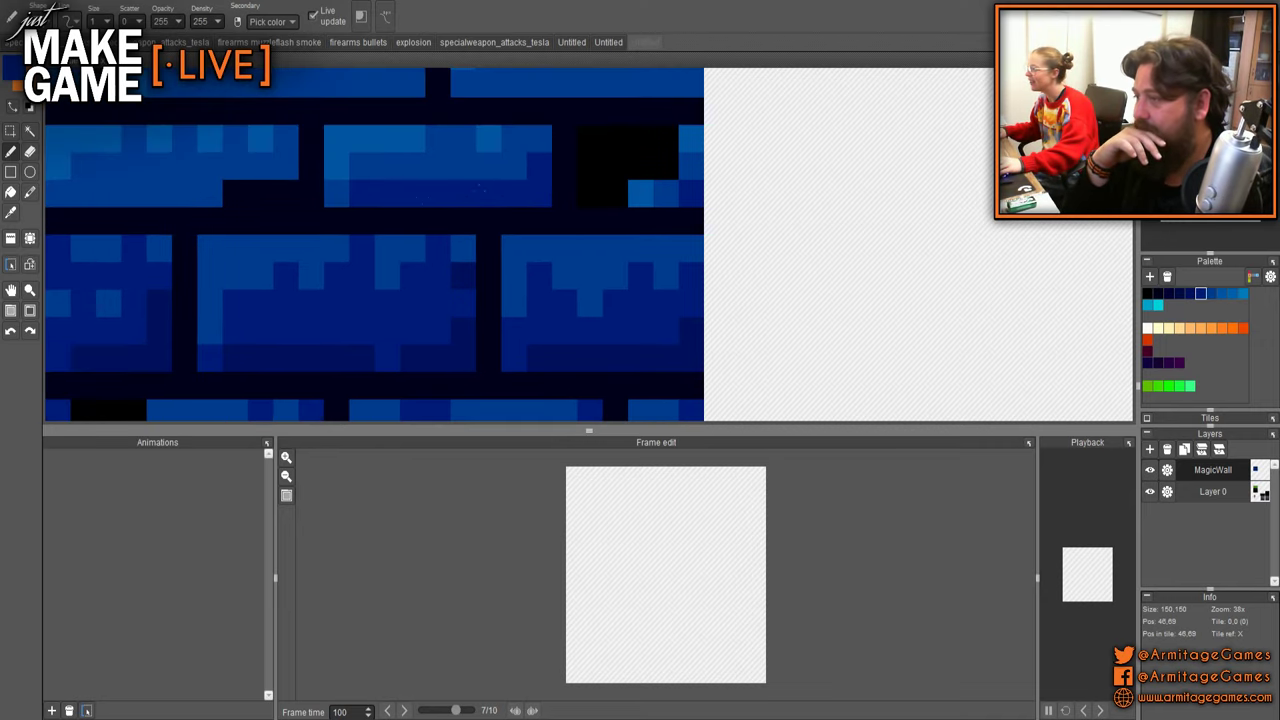
- Paint a deeper-blue shadow along the lower edge of the fifth row's second brick and fill the notch at its corner with black
{"action": "left_click_drag", "start_coordinate": [184, 192], "coordinate": [450, 189]}
{"action": "left_click_drag", "start_coordinate": [349, 190], "coordinate": [476, 190]}
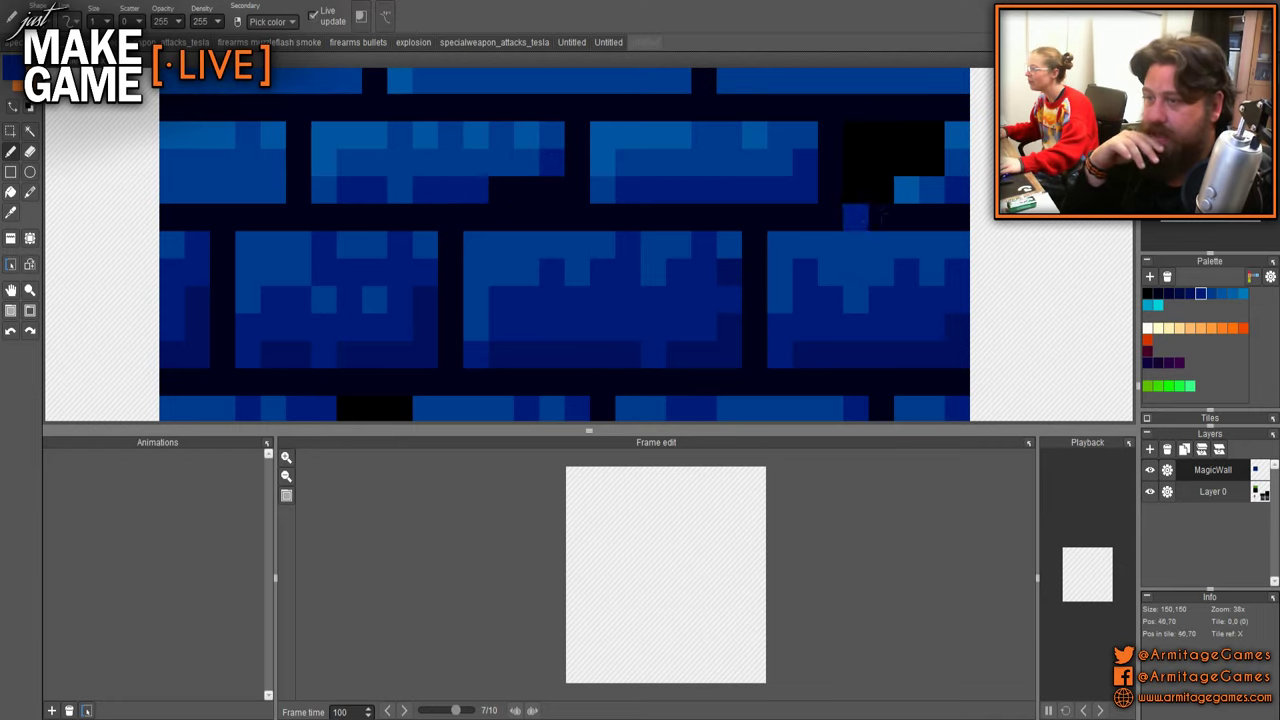
{"action": "left_click", "coordinate": [857, 178], "text": "alt"}
{"action": "right_click", "coordinate": [554, 154]}
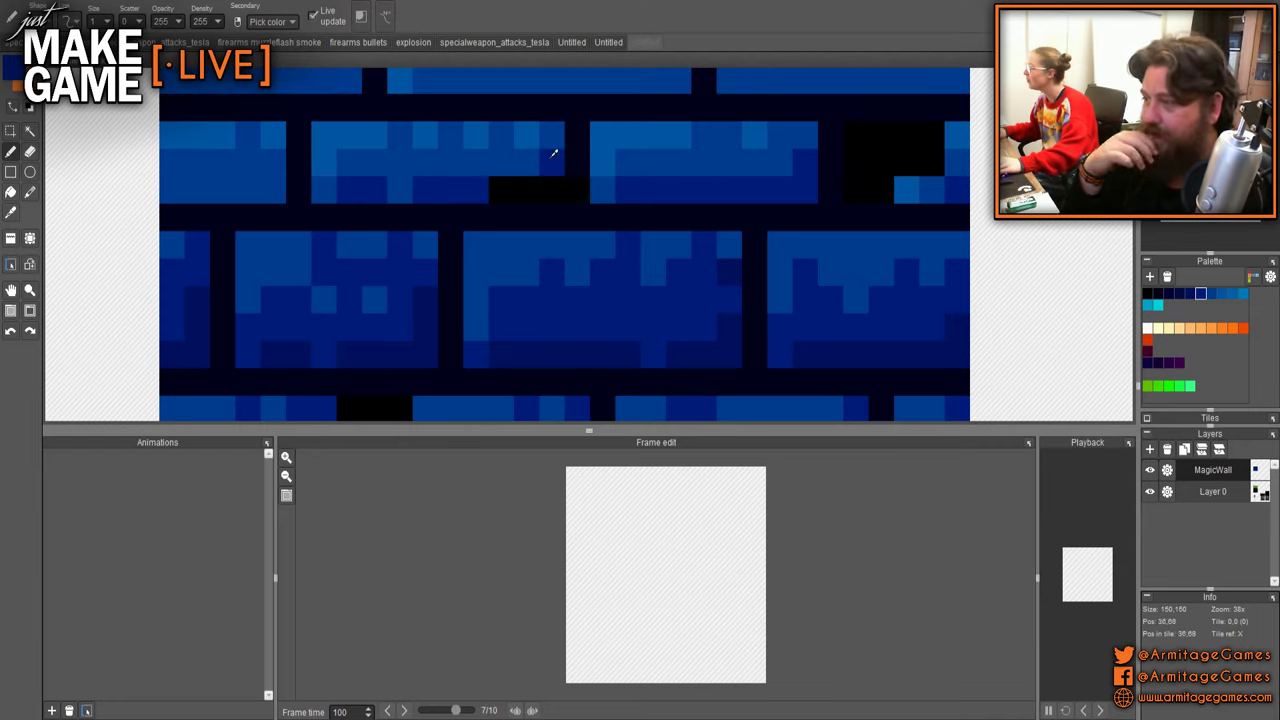
- Shade parts of the lower edge and the right edge of the fifth row's first brick with the deeper blue
{"action": "left_click", "coordinate": [247, 190]}
{"action": "left_click", "coordinate": [197, 190]}
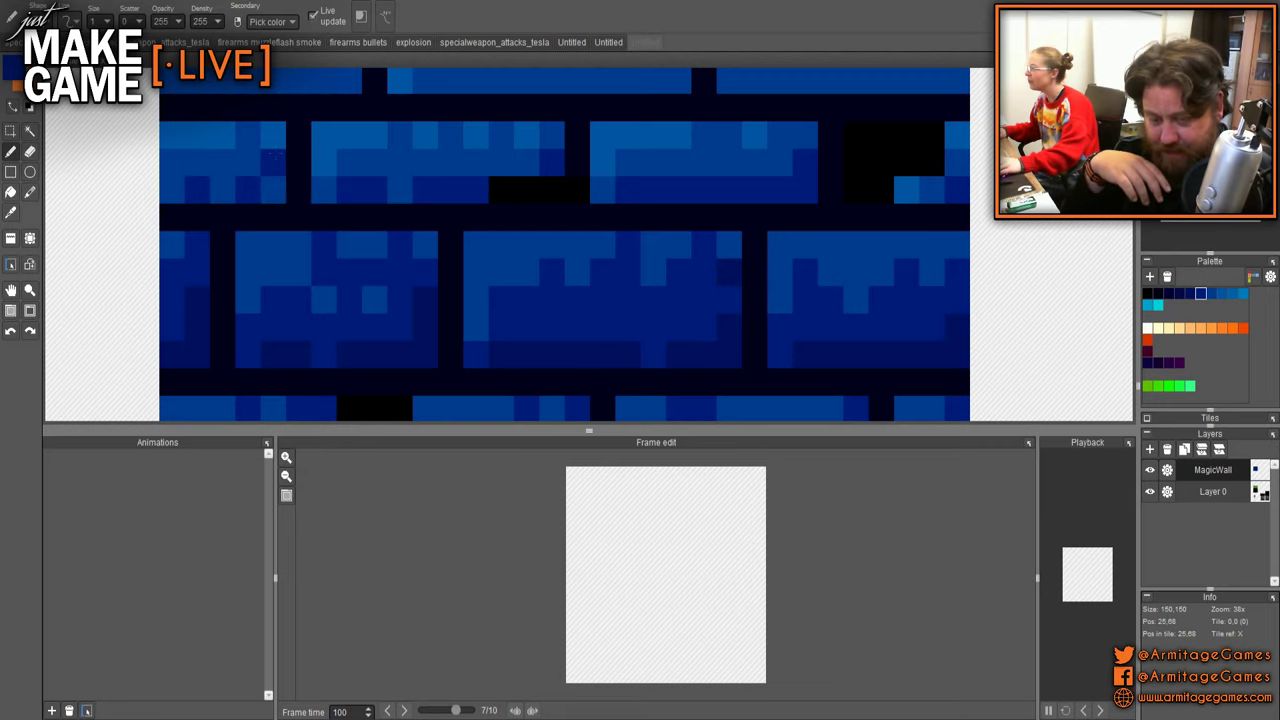
{"action": "left_click", "coordinate": [275, 133], "text": "alt"}
{"action": "right_click", "coordinate": [273, 162]}
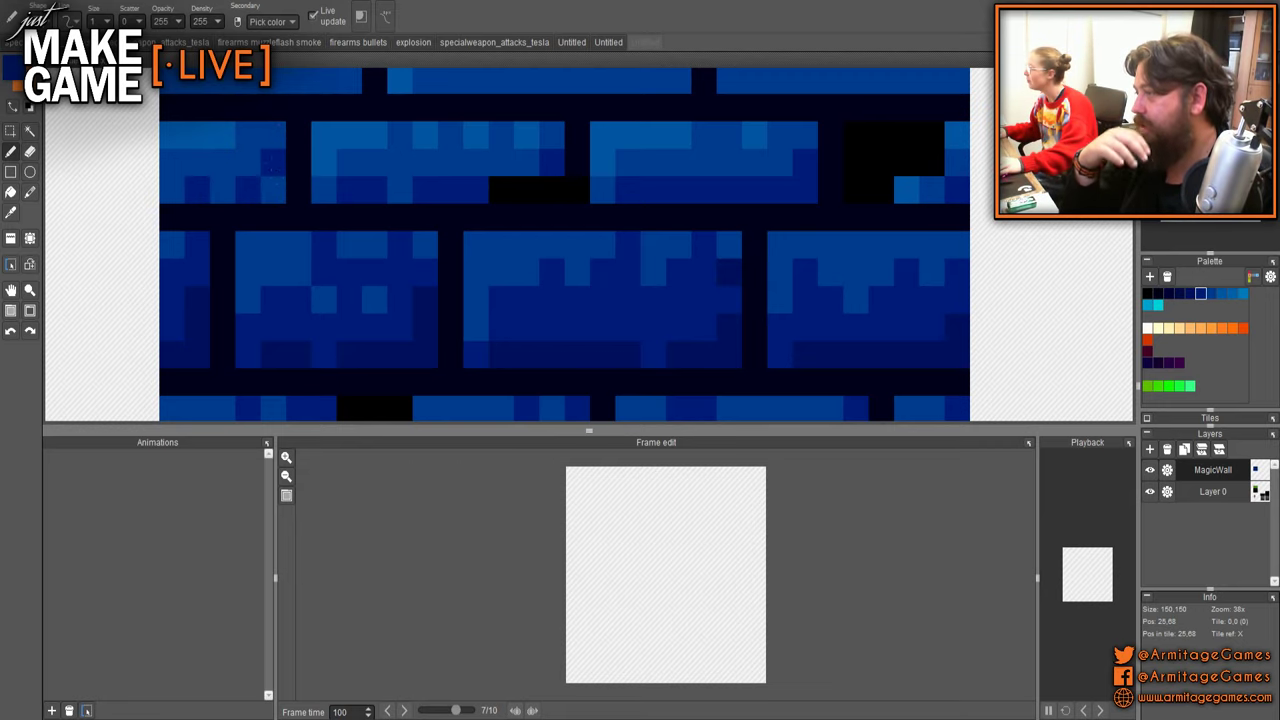
{"action": "left_click", "coordinate": [273, 190]}
{"action": "left_click", "coordinate": [223, 190]}
- Paint a broken deeper-blue shadow along the lower and right edges of the fourth row's third brick
{"action": "scroll", "coordinate": [436, 143], "scroll_direction": "down", "scroll_amount": 3}
{"action": "left_click_drag", "start_coordinate": [672, 176], "coordinate": [515, 274]}
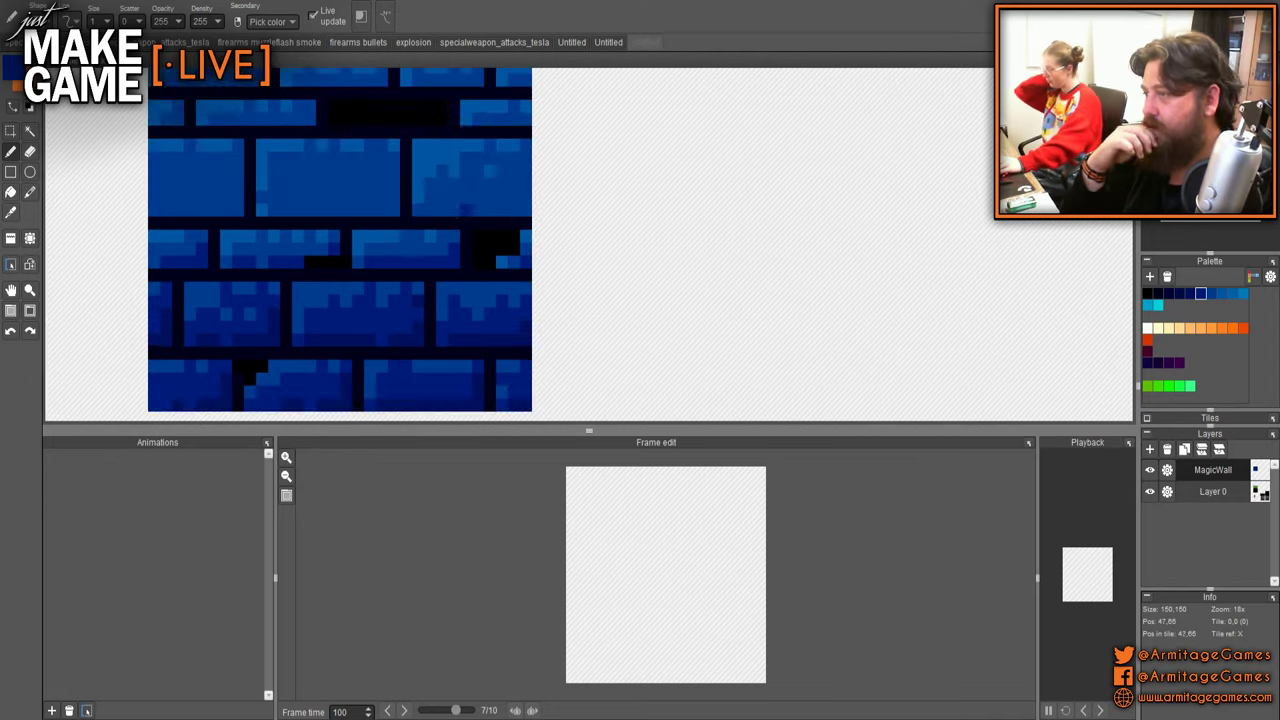
{"action": "scroll", "coordinate": [456, 210], "scroll_direction": "up", "scroll_amount": 3}
{"action": "left_click_drag", "start_coordinate": [401, 212], "coordinate": [503, 212]}
{"action": "left_click", "coordinate": [554, 212]}
{"action": "left_click_drag", "start_coordinate": [582, 214], "coordinate": [604, 212]}
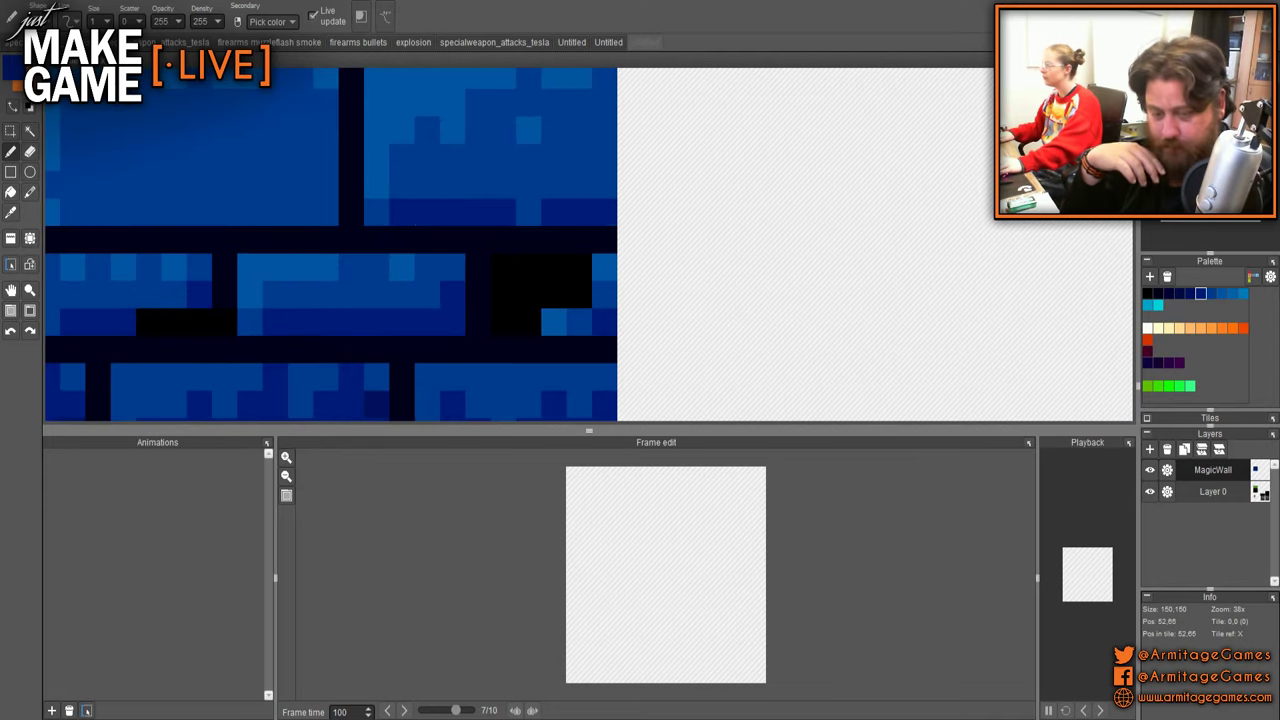
{"action": "mouse_move", "coordinate": [632, 154]}
{"action": "left_mouse_down"}
{"action": "mouse_move", "coordinate": [615, 240]}
{"action": "mouse_move", "coordinate": [566, 240]}
{"action": "mouse_move", "coordinate": [614, 316]}
{"action": "left_mouse_up"}
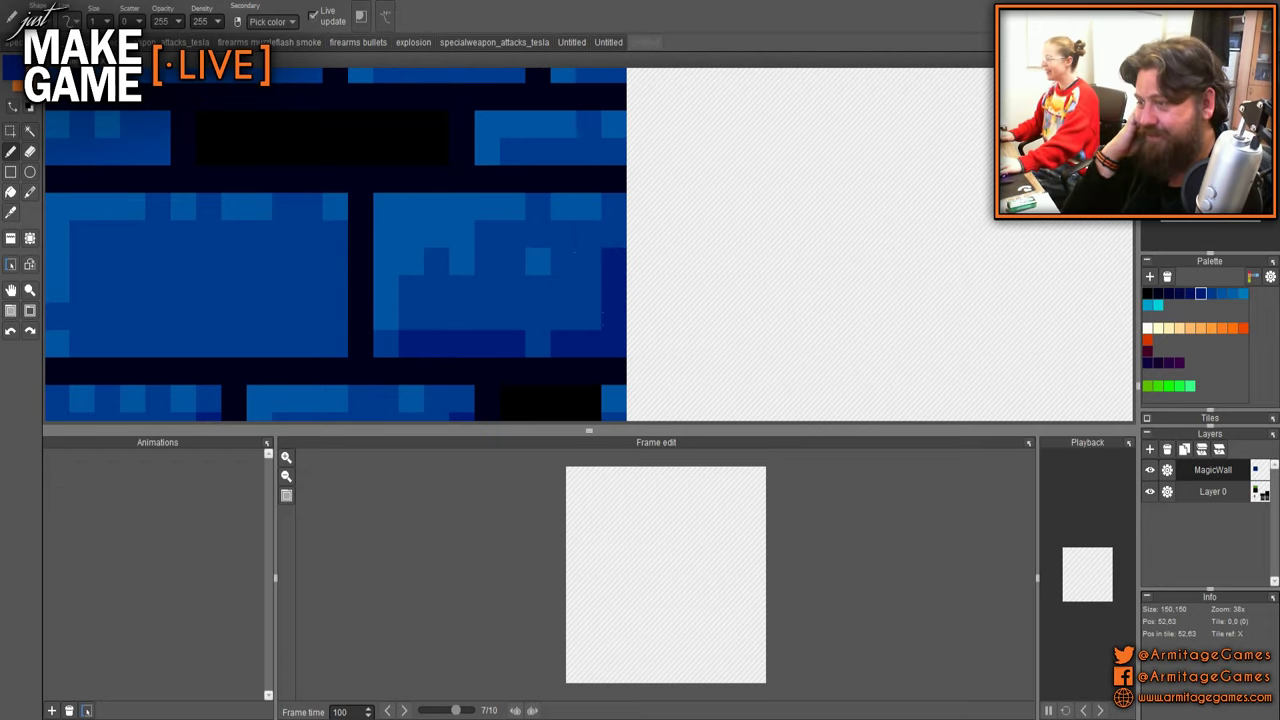
{"action": "right_click", "coordinate": [571, 295]}
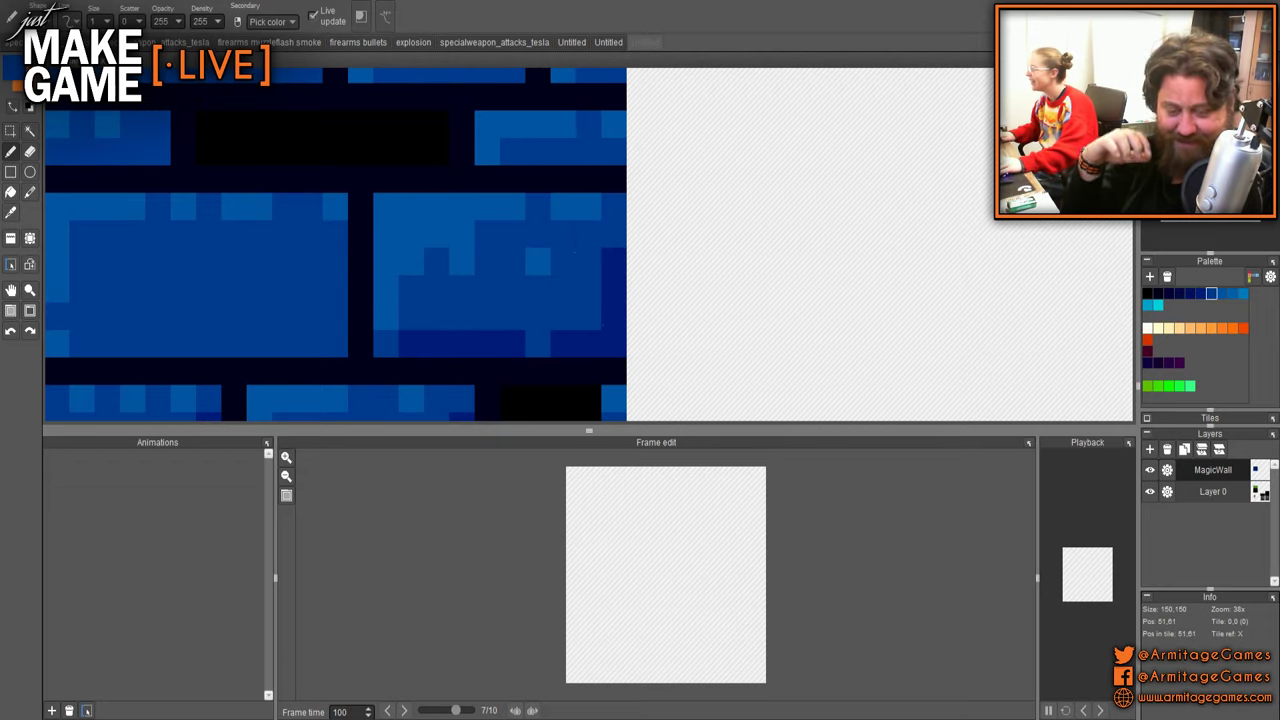
{"action": "right_click", "coordinate": [612, 342]}
- Shade the lower and right edges of the fourth row's second brick and adjust the highlight pixels at its upper right corner
{"action": "left_click_drag", "start_coordinate": [537, 343], "coordinate": [752, 341]}
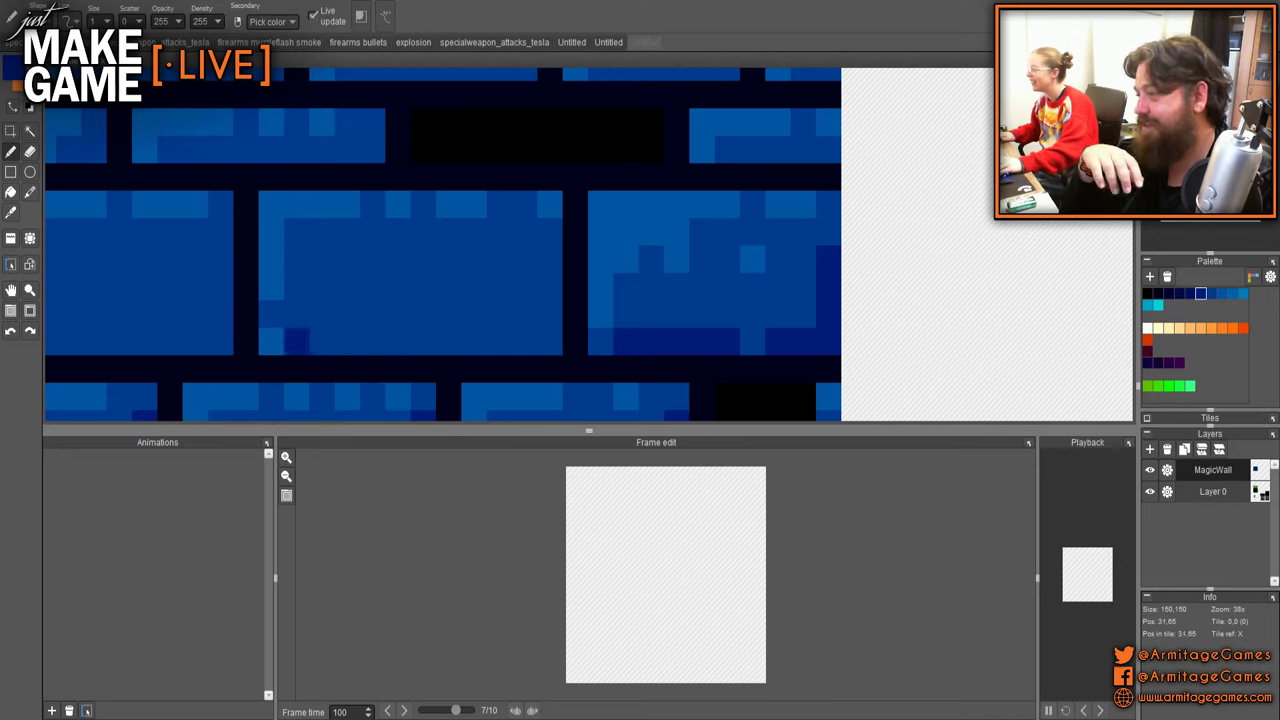
{"action": "mouse_move", "coordinate": [296, 342]}
{"action": "left_mouse_down"}
{"action": "mouse_move", "coordinate": [551, 341]}
{"action": "mouse_move", "coordinate": [549, 232]}
{"action": "left_mouse_up"}
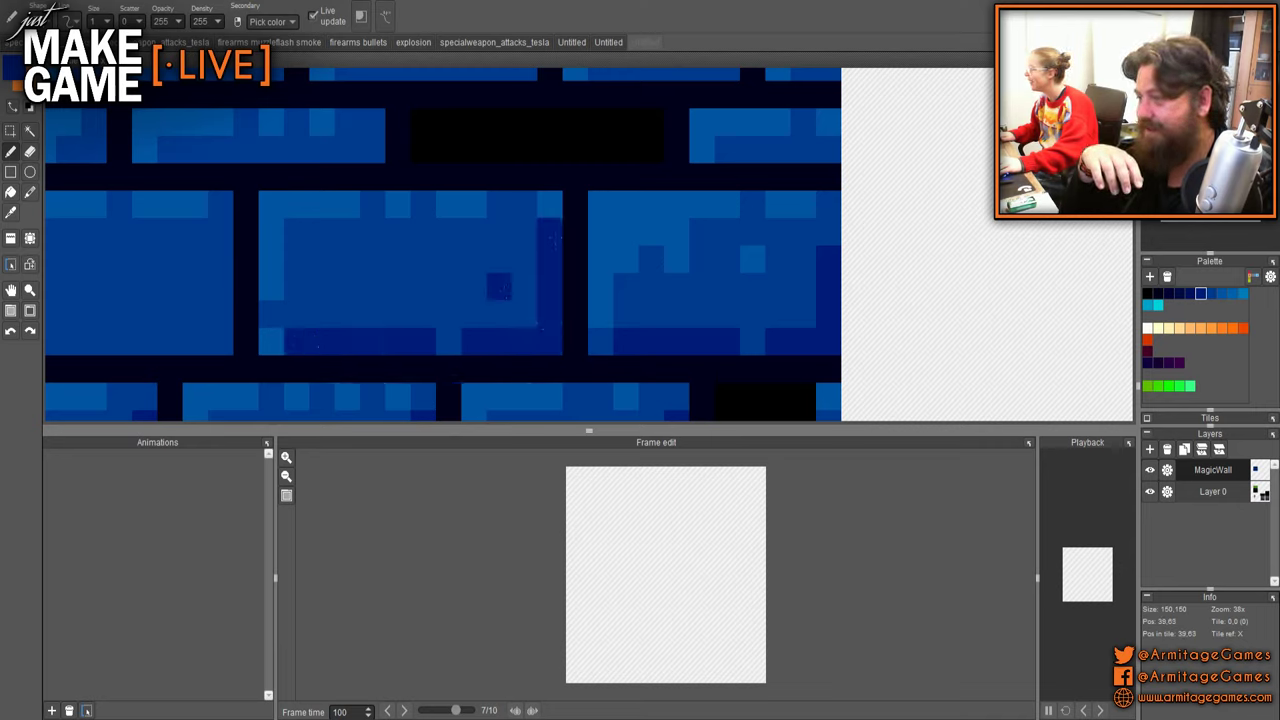
{"action": "right_click", "coordinate": [499, 286]}
{"action": "left_click", "coordinate": [549, 204]}
{"action": "left_click", "coordinate": [525, 204]}
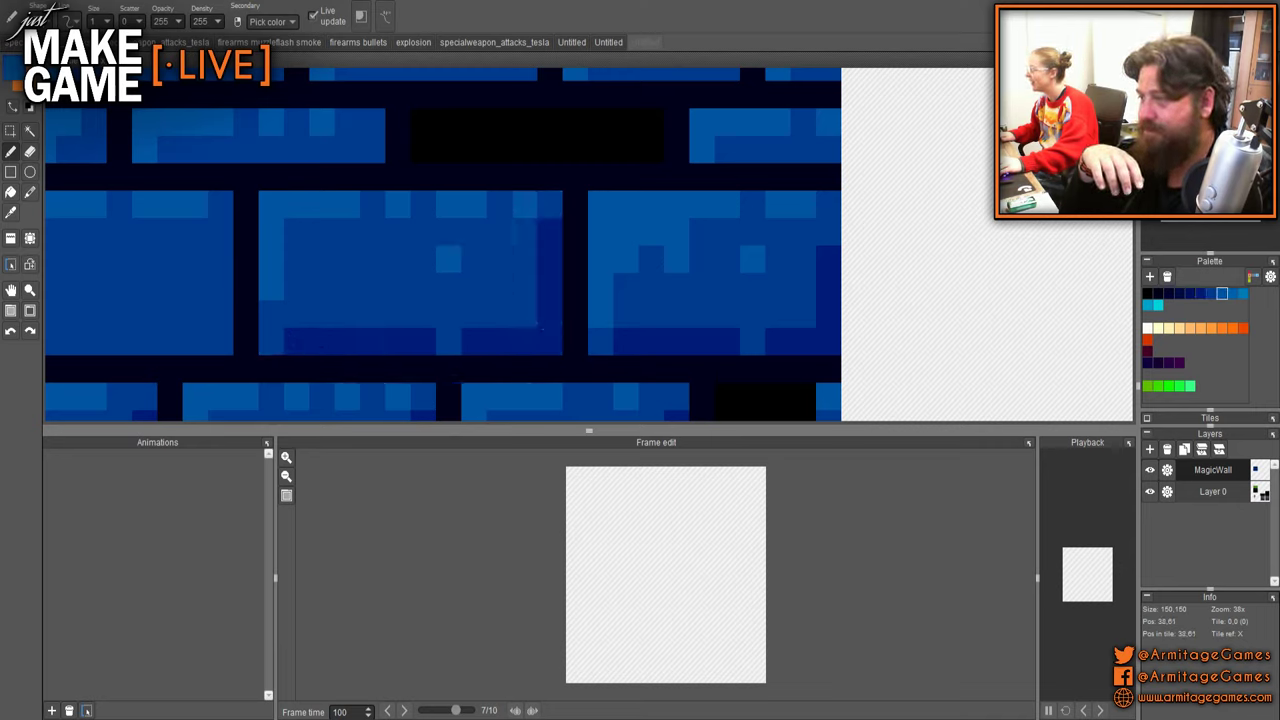
- Paint deeper-blue shadows along the lower and right edges of the fourth row's first brick
{"action": "right_click", "coordinate": [297, 341]}
{"action": "left_click_drag", "start_coordinate": [297, 341], "coordinate": [615, 317]}
{"action": "mouse_move", "coordinate": [361, 318]}
{"action": "left_mouse_down"}
{"action": "mouse_move", "coordinate": [539, 318]}
{"action": "mouse_move", "coordinate": [539, 208]}
{"action": "left_mouse_up"}
{"action": "mouse_move", "coordinate": [767, 208]}
{"action": "left_mouse_down"}
{"action": "mouse_move", "coordinate": [546, 228]}
{"action": "mouse_move", "coordinate": [227, 314]}
{"action": "left_mouse_up"}
- Shade the lower and right edges of the third row's first two bricks and the lower edge of its rightmost brick
{"action": "left_click_drag", "start_coordinate": [569, 239], "coordinate": [609, 232]}
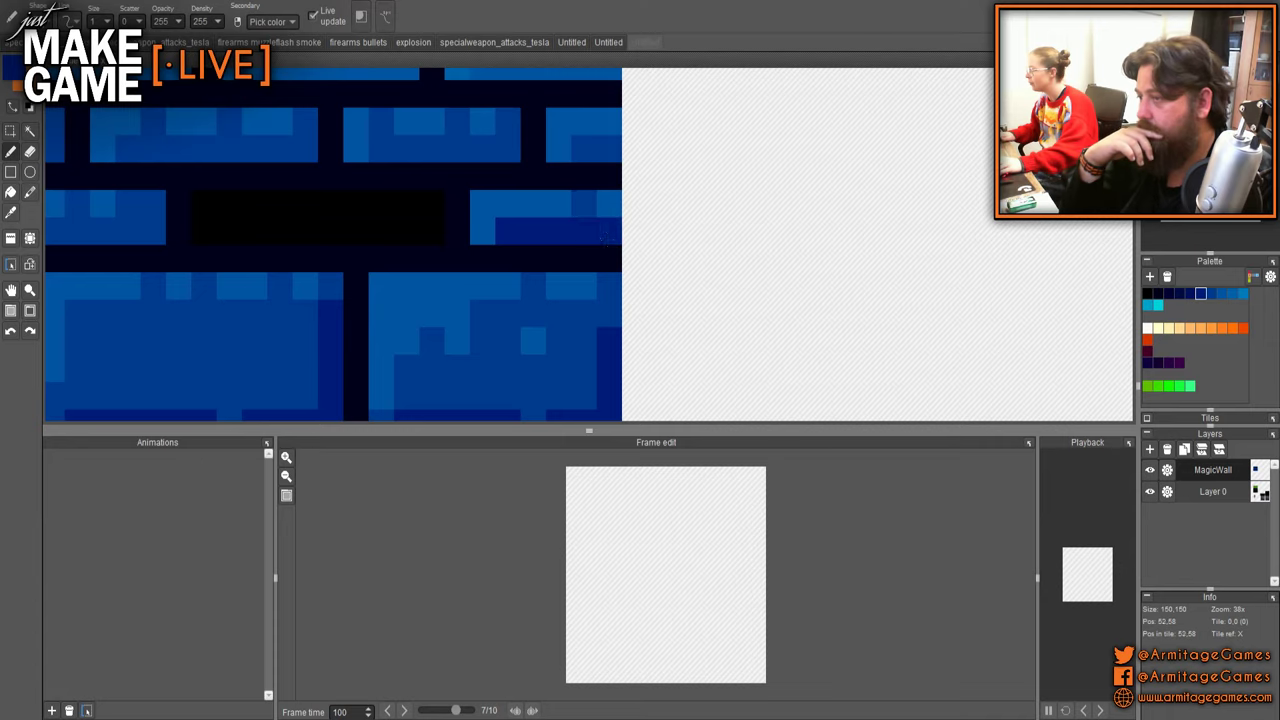
{"action": "left_click_drag", "start_coordinate": [462, 239], "coordinate": [822, 267]}
{"action": "left_click_drag", "start_coordinate": [311, 258], "coordinate": [337, 258]}
{"action": "mouse_move", "coordinate": [408, 258]}
{"action": "left_mouse_down"}
{"action": "mouse_move", "coordinate": [485, 256]}
{"action": "mouse_move", "coordinate": [513, 232]}
{"action": "mouse_move", "coordinate": [513, 259]}
{"action": "left_mouse_up"}
{"action": "left_click_drag", "start_coordinate": [235, 259], "coordinate": [214, 262]}
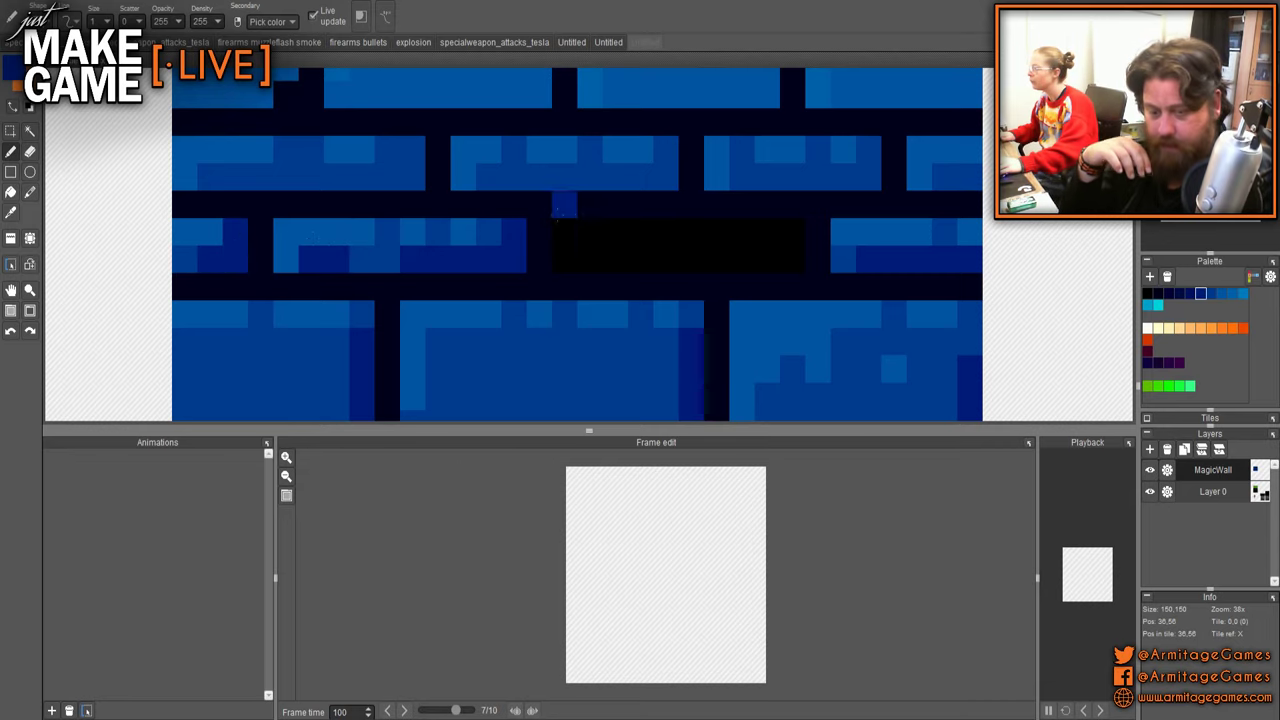
- Paint deeper-blue shadows on the lower and right edges of the second row's third brick and the lower edge of its rightmost brick
{"action": "mouse_move", "coordinate": [783, 210]}
{"action": "left_mouse_down"}
{"action": "mouse_move", "coordinate": [549, 272]}
{"action": "mouse_move", "coordinate": [532, 240]}
{"action": "left_mouse_up"}
{"action": "mouse_move", "coordinate": [583, 240]}
{"action": "left_mouse_down"}
{"action": "mouse_move", "coordinate": [608, 240]}
{"action": "mouse_move", "coordinate": [633, 212]}
{"action": "left_mouse_up"}
{"action": "left_click_drag", "start_coordinate": [457, 240], "coordinate": [518, 238]}
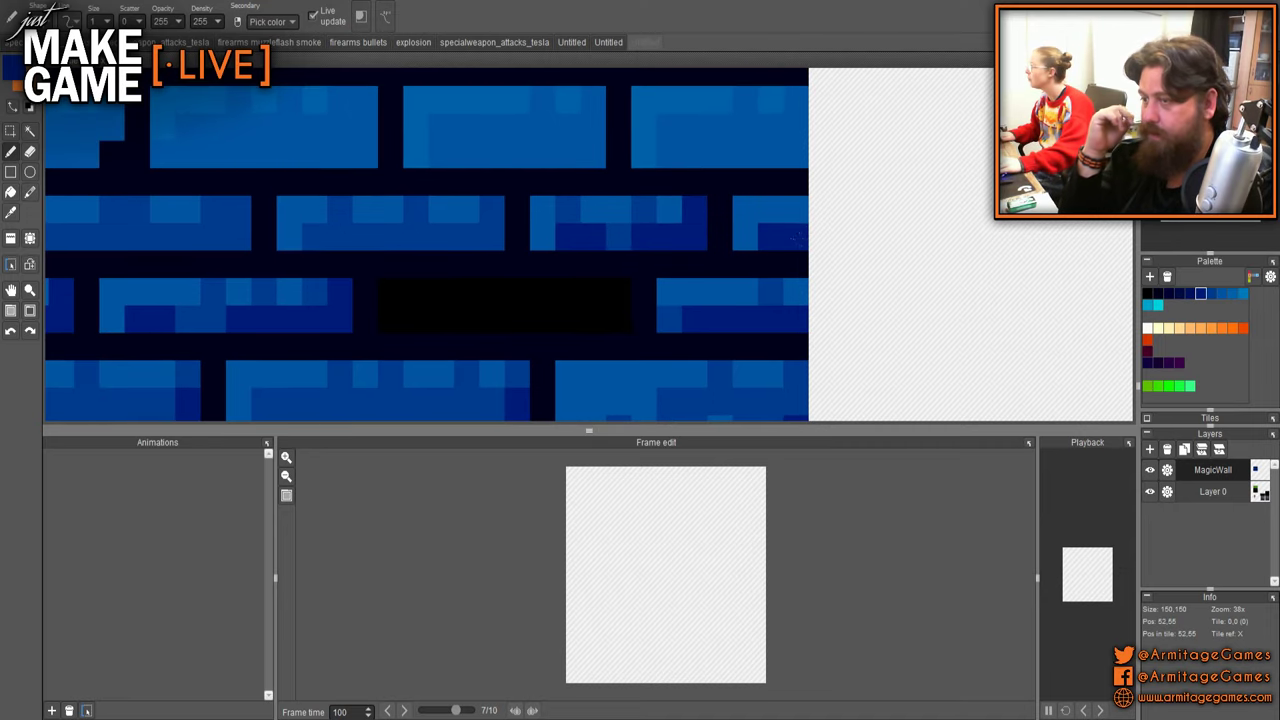
{"action": "right_click", "coordinate": [745, 236]}
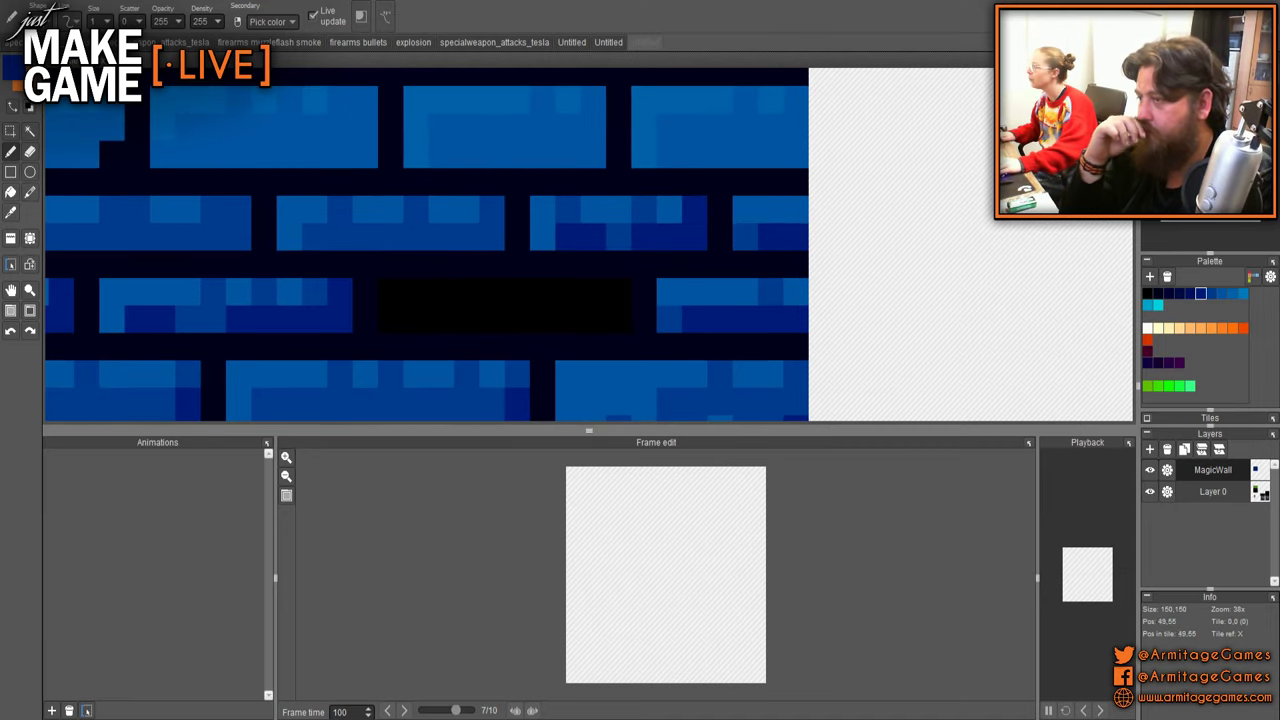
- Shade parts of the lower edge of the second row's second brick with the deeper blue
{"action": "left_click_drag", "start_coordinate": [340, 236], "coordinate": [315, 236]}
{"action": "left_click_drag", "start_coordinate": [390, 234], "coordinate": [493, 236]}
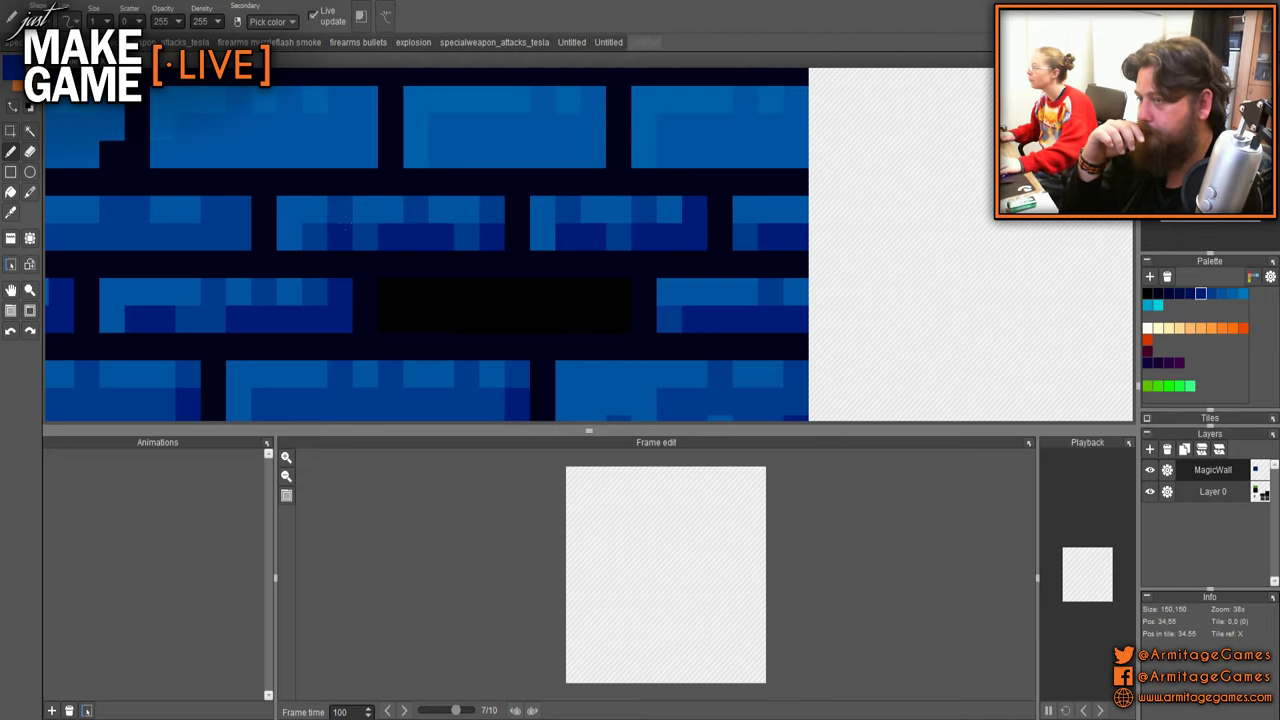
{"action": "left_click_drag", "start_coordinate": [345, 223], "coordinate": [528, 234]}
{"action": "right_click", "coordinate": [928, 220]}
{"action": "left_click", "coordinate": [903, 246]}
{"action": "right_click", "coordinate": [905, 222]}
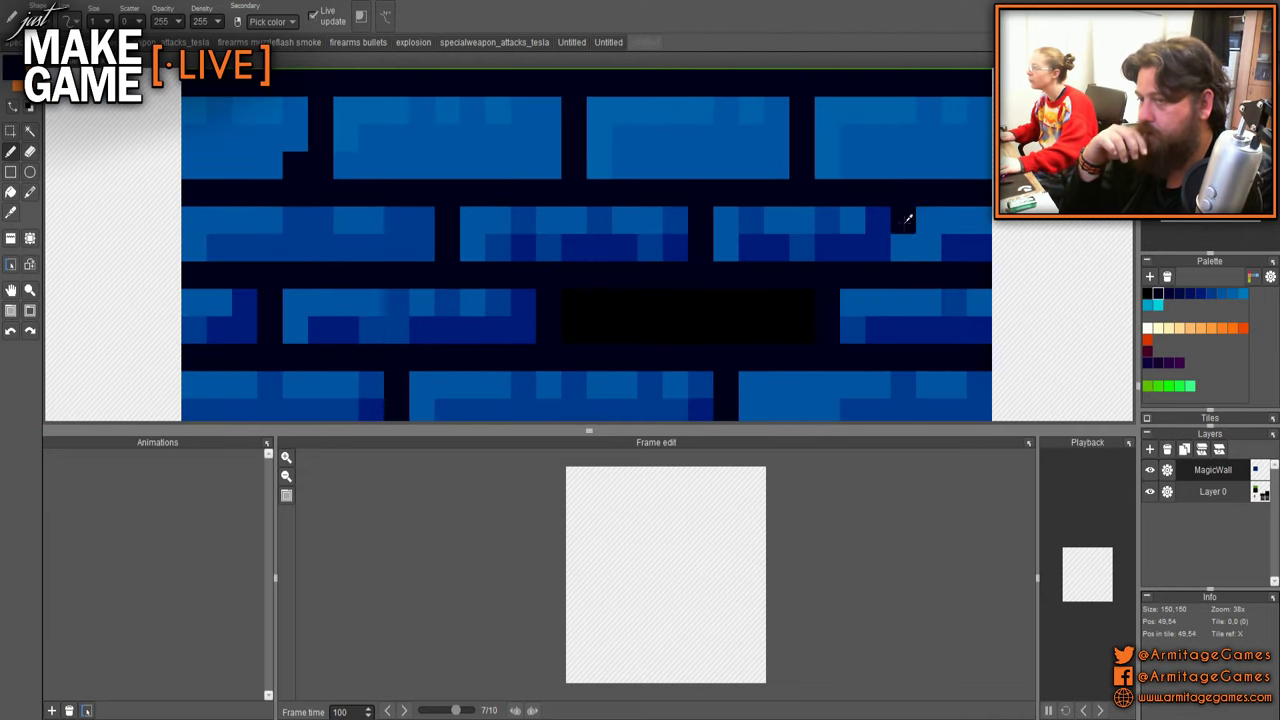
{"action": "left_click", "coordinate": [903, 248]}
- Paint deeper-blue shadows along the right edge and part of the lower edge of the second row's first brick
{"action": "left_click", "coordinate": [963, 248], "text": "alt"}
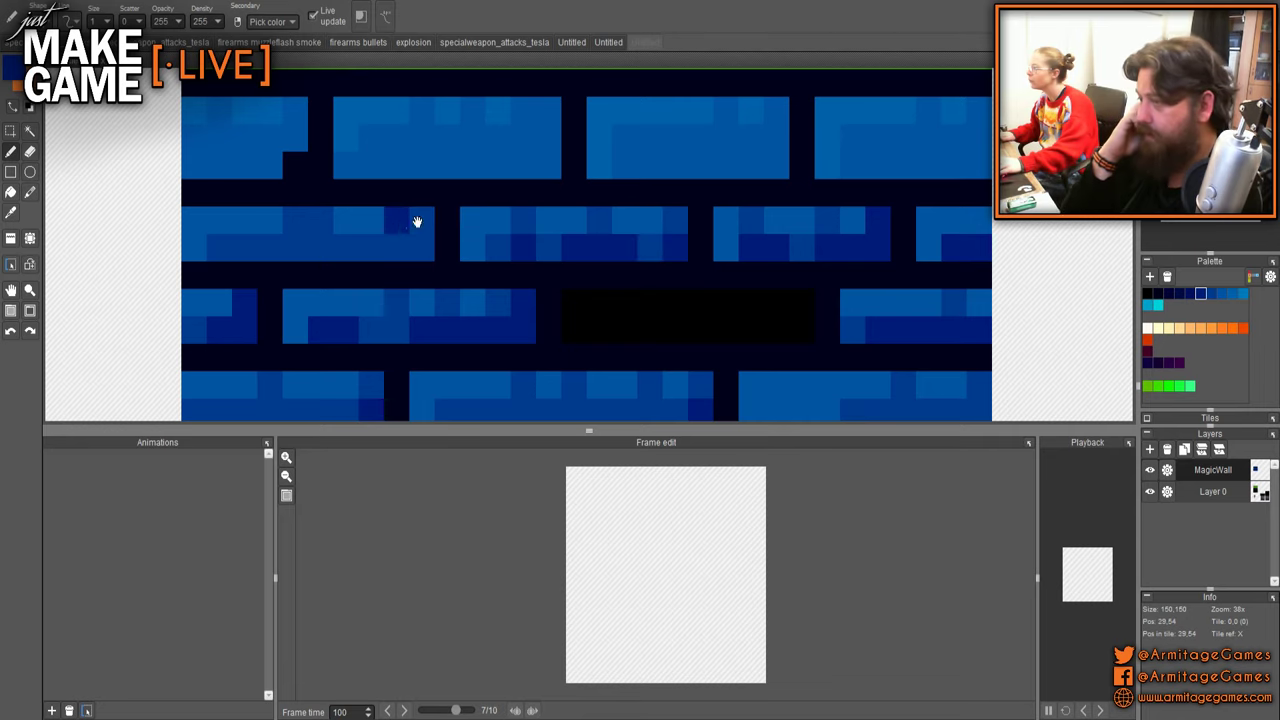
{"action": "left_click_drag", "start_coordinate": [417, 222], "coordinate": [498, 227]}
{"action": "left_click_drag", "start_coordinate": [401, 252], "coordinate": [500, 248]}
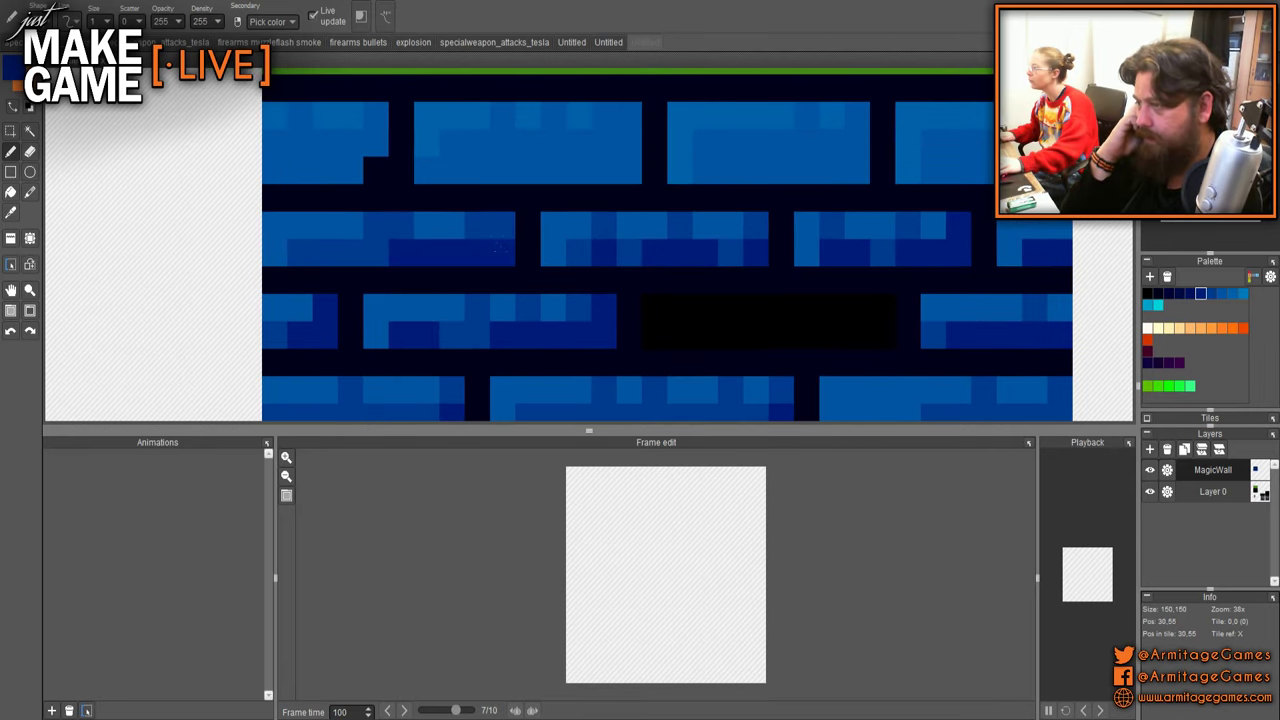
- Try the deeper blue as a shadow on the lower and right edges of the top row's first two bricks
{"action": "mouse_move", "coordinate": [325, 170]}
{"action": "left_mouse_down"}
{"action": "mouse_move", "coordinate": [283, 168]}
{"action": "mouse_move", "coordinate": [365, 170]}
{"action": "mouse_move", "coordinate": [400, 112]}
{"action": "left_mouse_up"}
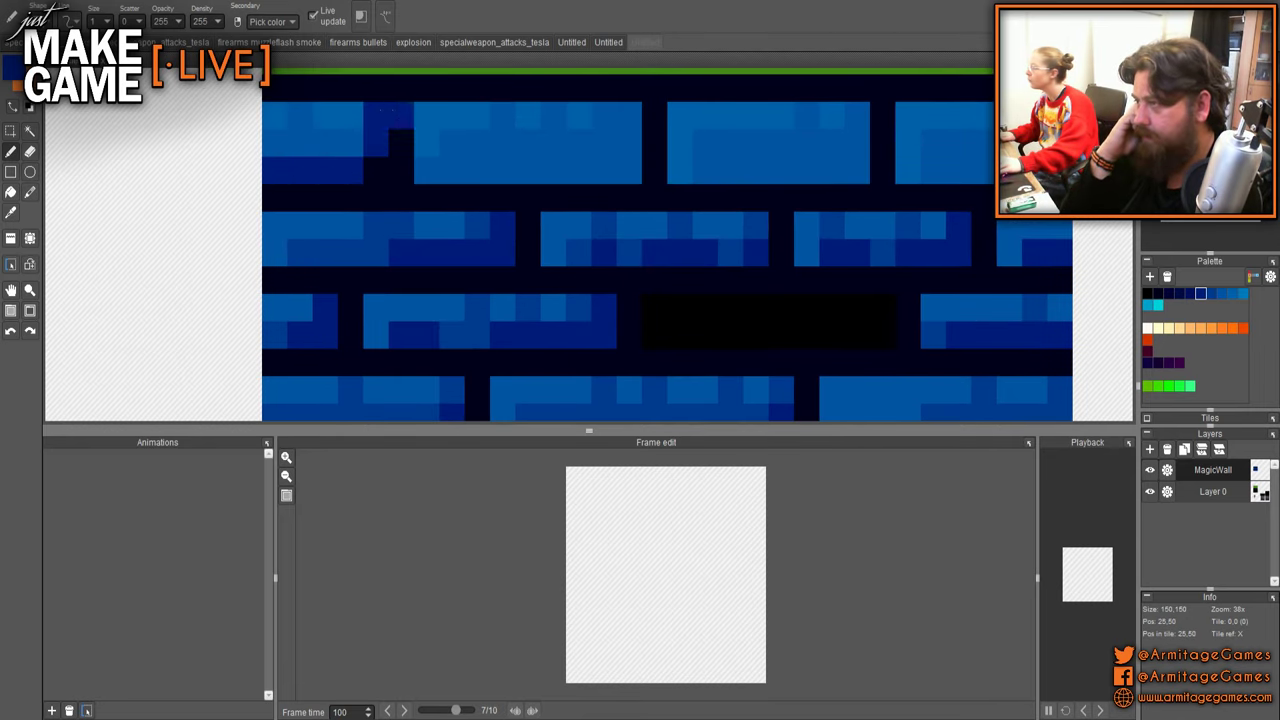
{"action": "left_click_drag", "start_coordinate": [477, 170], "coordinate": [528, 170]}
{"action": "mouse_move", "coordinate": [579, 170]}
{"action": "left_mouse_down"}
{"action": "mouse_move", "coordinate": [604, 170]}
{"action": "mouse_move", "coordinate": [633, 117]}
{"action": "left_mouse_up"}
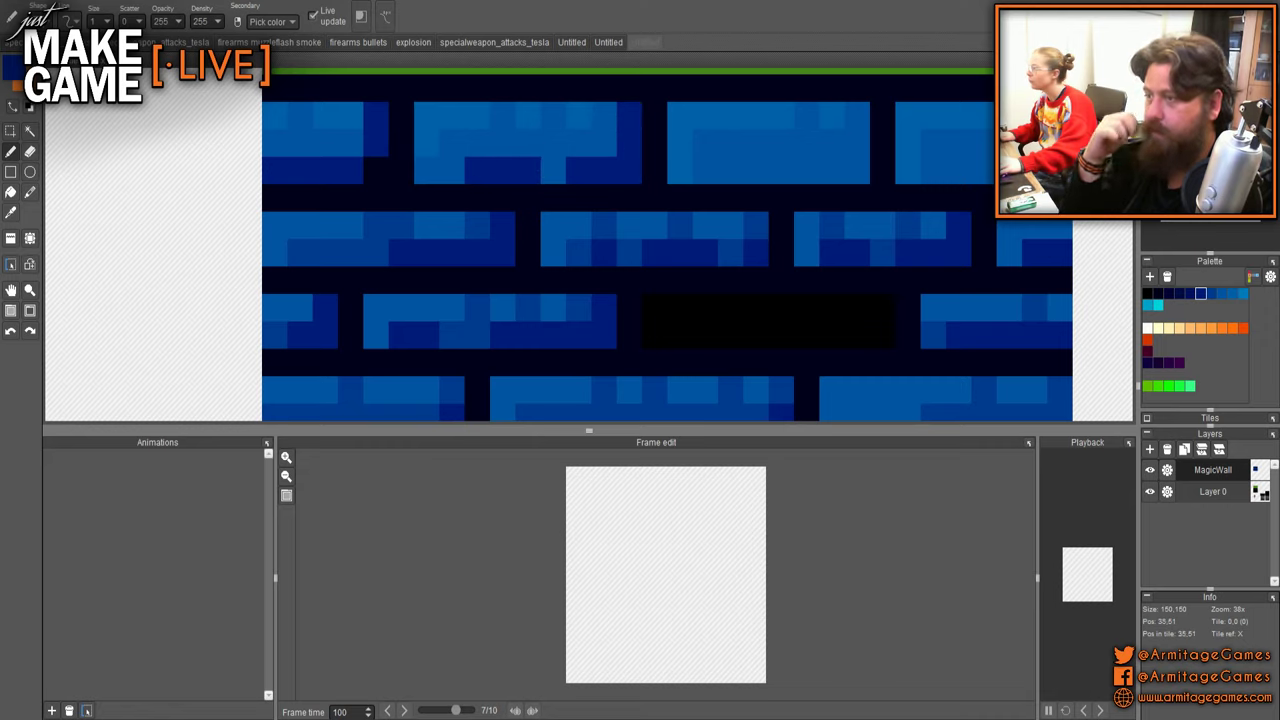
- Repaint the shadows of the top row's first two bricks in medium blue and lighten a shadow pixel on the second row's second brick
{"action": "right_click", "coordinate": [401, 226]}
{"action": "mouse_move", "coordinate": [275, 171]}
{"action": "left_mouse_down"}
{"action": "mouse_move", "coordinate": [350, 170]}
{"action": "mouse_move", "coordinate": [377, 115]}
{"action": "mouse_move", "coordinate": [477, 170]}
{"action": "mouse_move", "coordinate": [629, 170]}
{"action": "mouse_move", "coordinate": [629, 116]}
{"action": "left_mouse_up"}
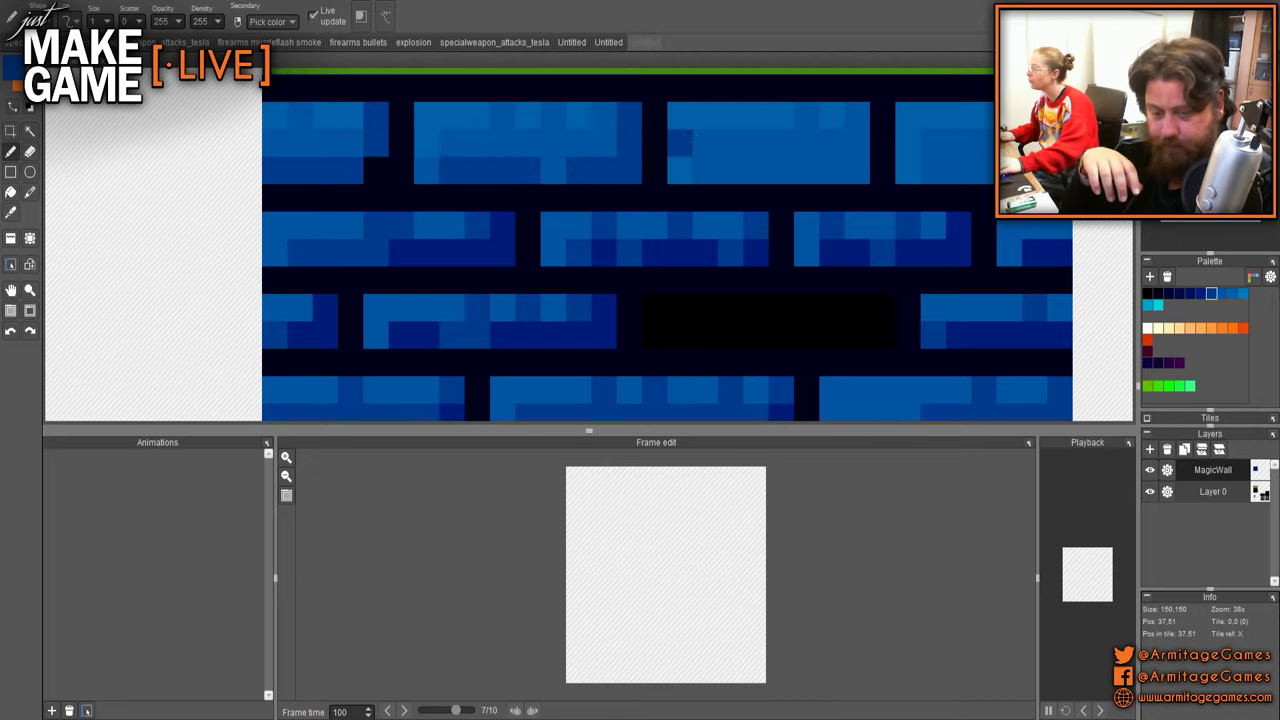
{"action": "left_click_drag", "start_coordinate": [744, 182], "coordinate": [663, 195]}
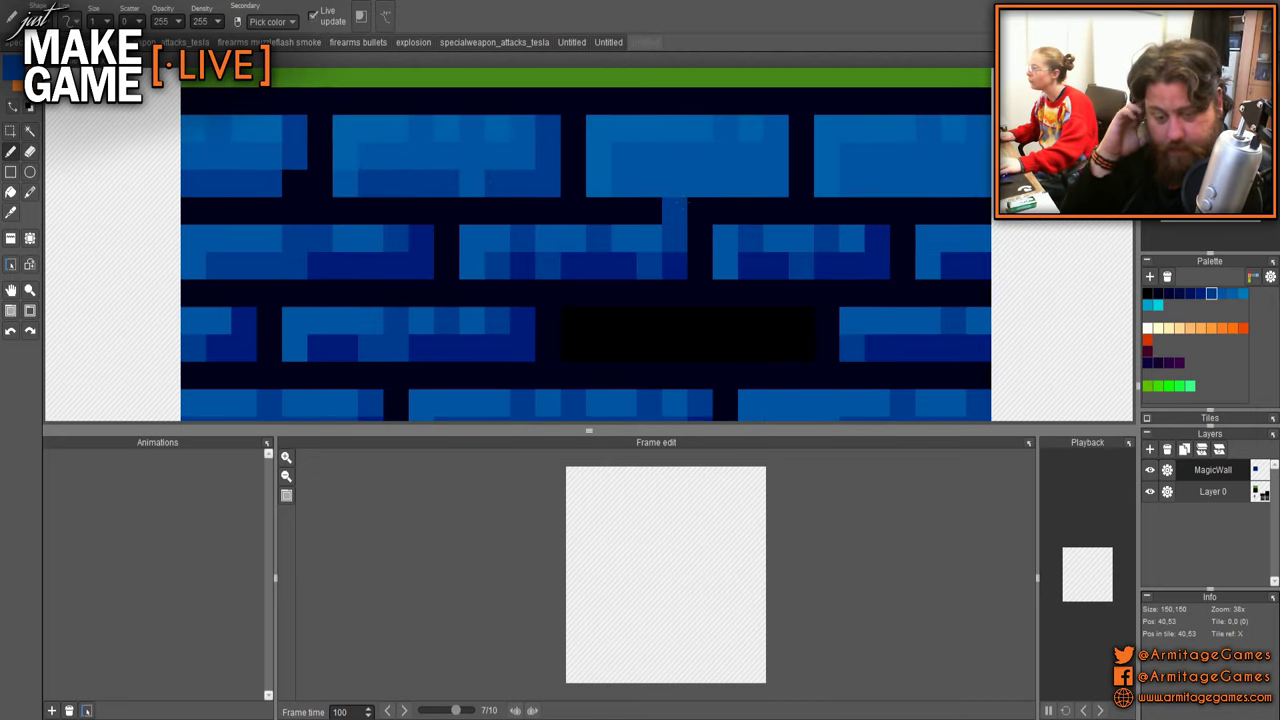
{"action": "left_click", "coordinate": [648, 210]}
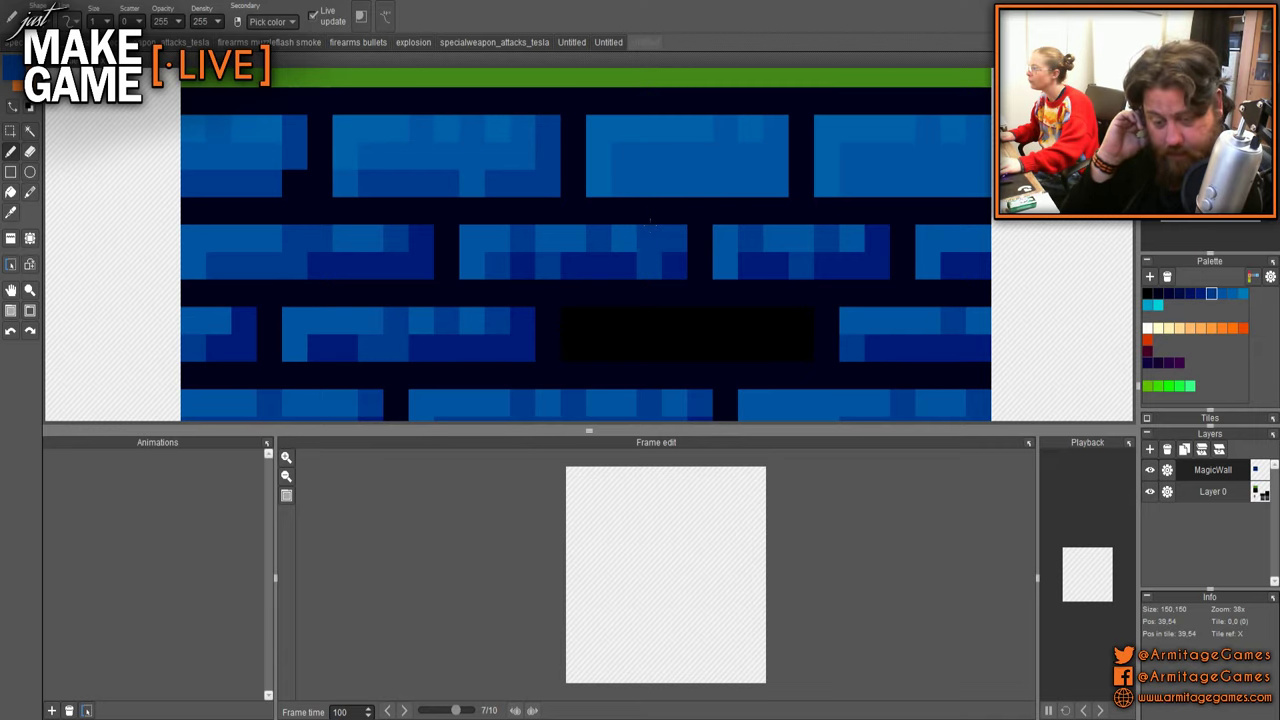
- Paint a broken medium-blue shadow along the lower and right edges of the top row's third brick
{"action": "scroll", "coordinate": [586, 266], "scroll_direction": "up", "scroll_amount": 2}
{"action": "scroll", "coordinate": [586, 266], "scroll_direction": "right", "scroll_amount": 2}
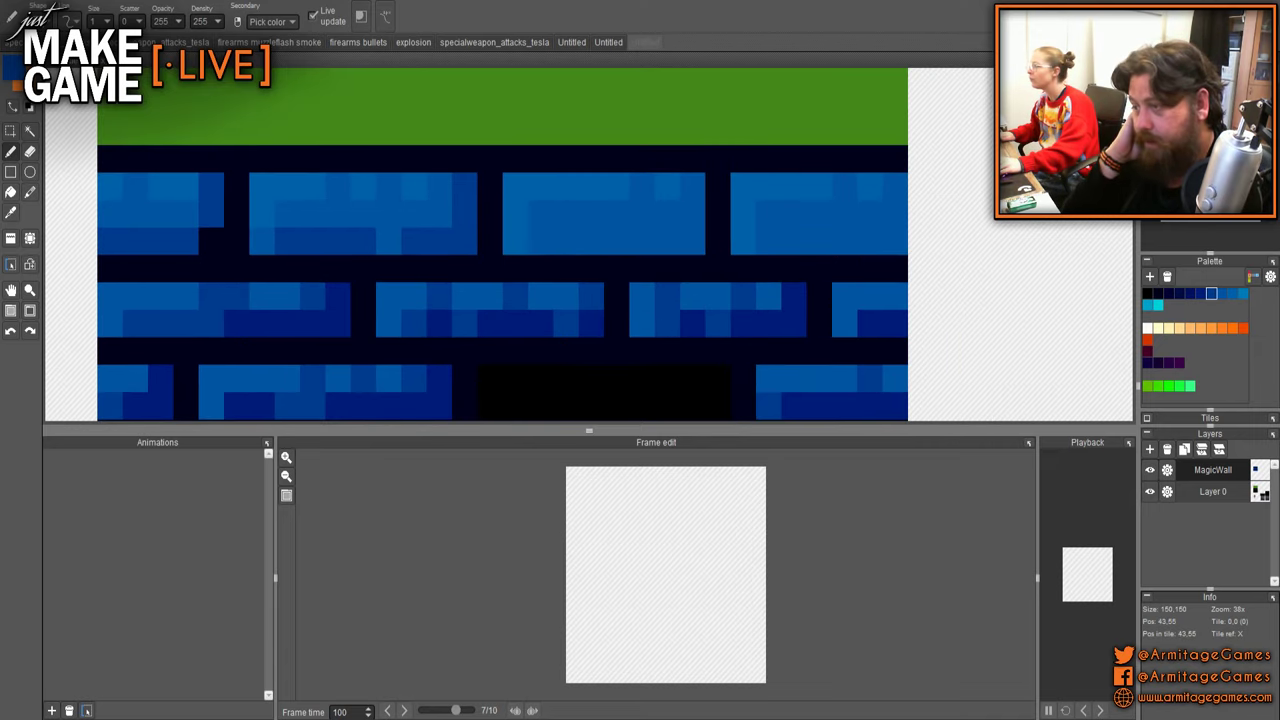
{"action": "scroll", "coordinate": [667, 324], "scroll_direction": "right", "scroll_amount": 2}
{"action": "left_click", "coordinate": [520, 250]}
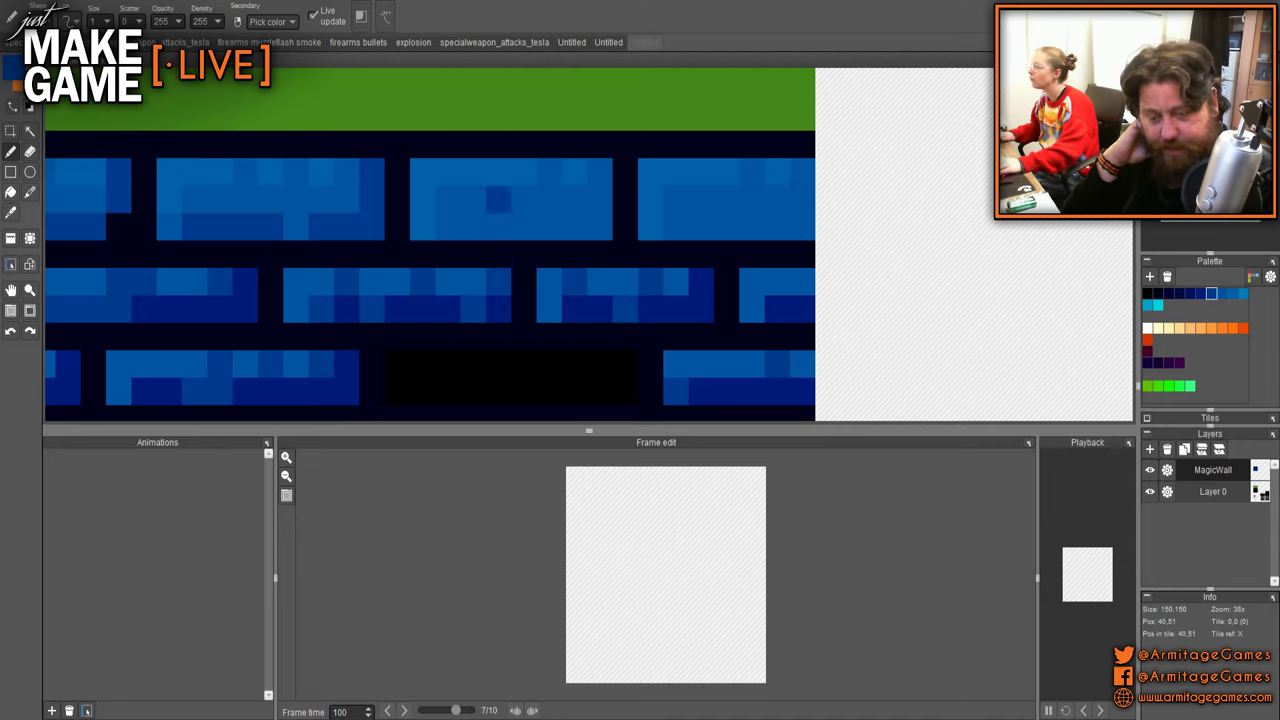
{"action": "left_click", "coordinate": [448, 227]}
{"action": "left_click", "coordinate": [473, 227]}
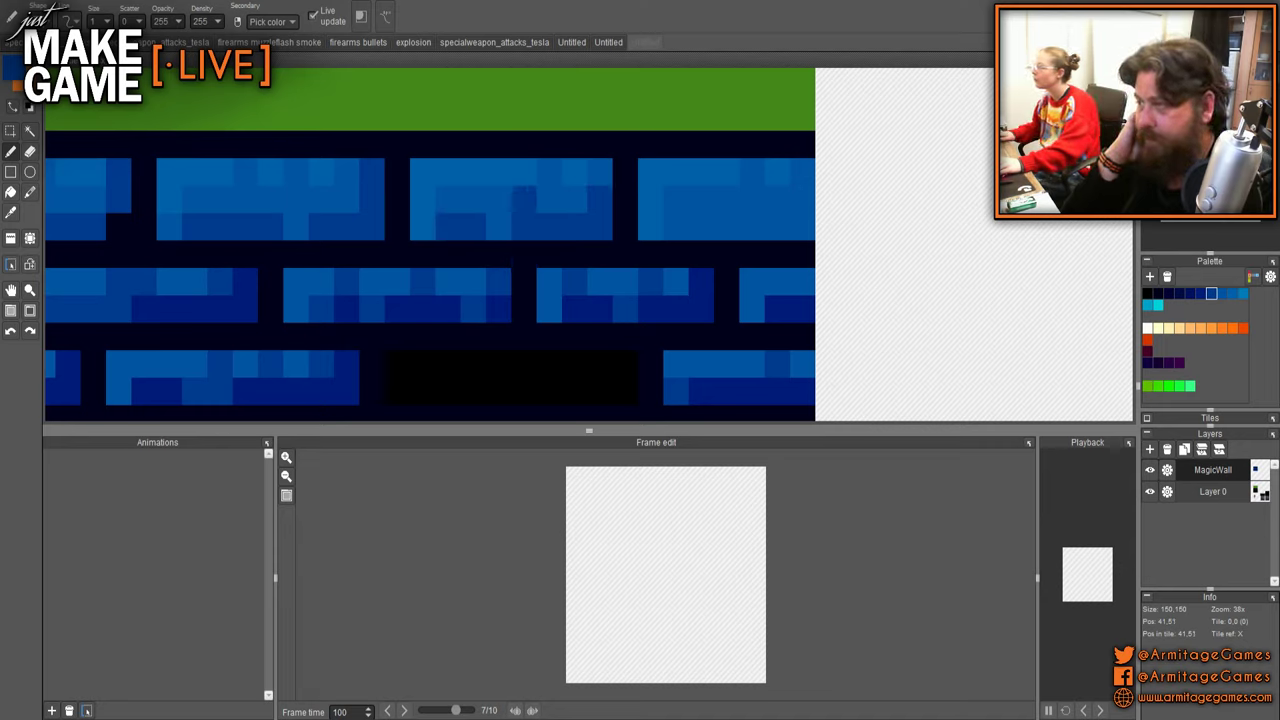
{"action": "right_click", "coordinate": [529, 189]}
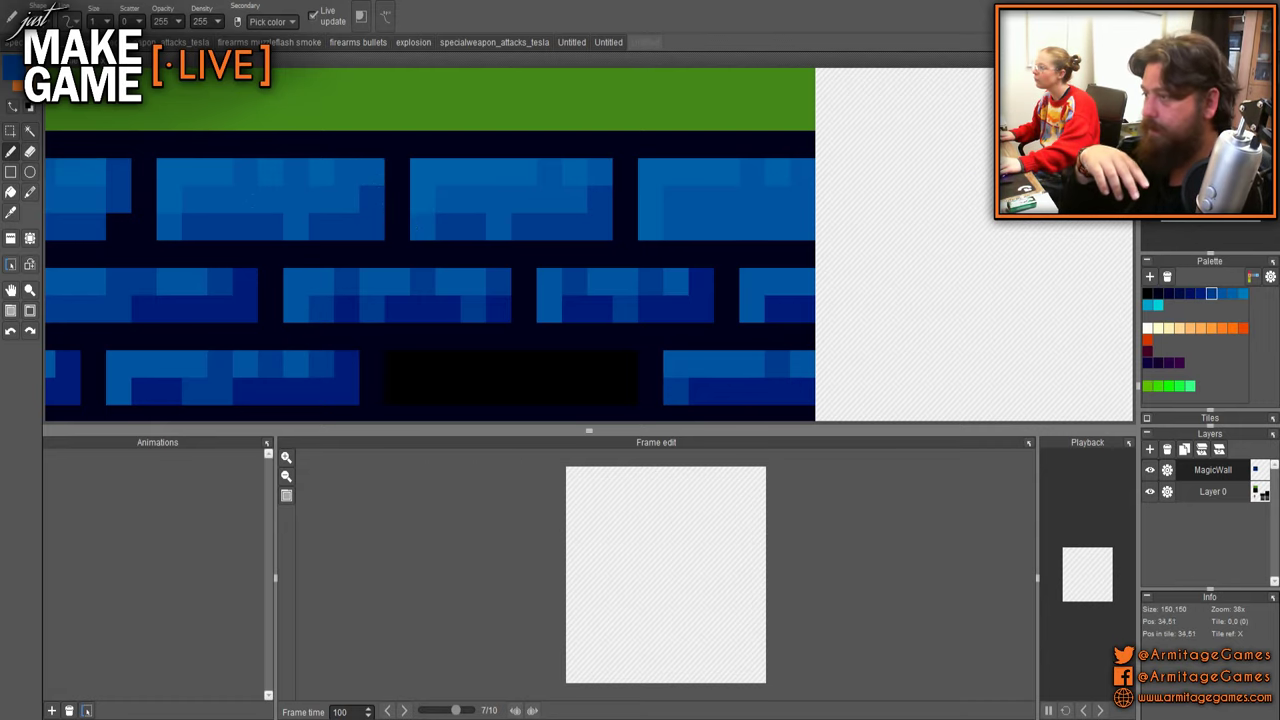
- Shade the lower edge of the top row's fourth brick with medium blue
{"action": "scroll", "coordinate": [498, 213], "scroll_direction": "down", "scroll_amount": 2}
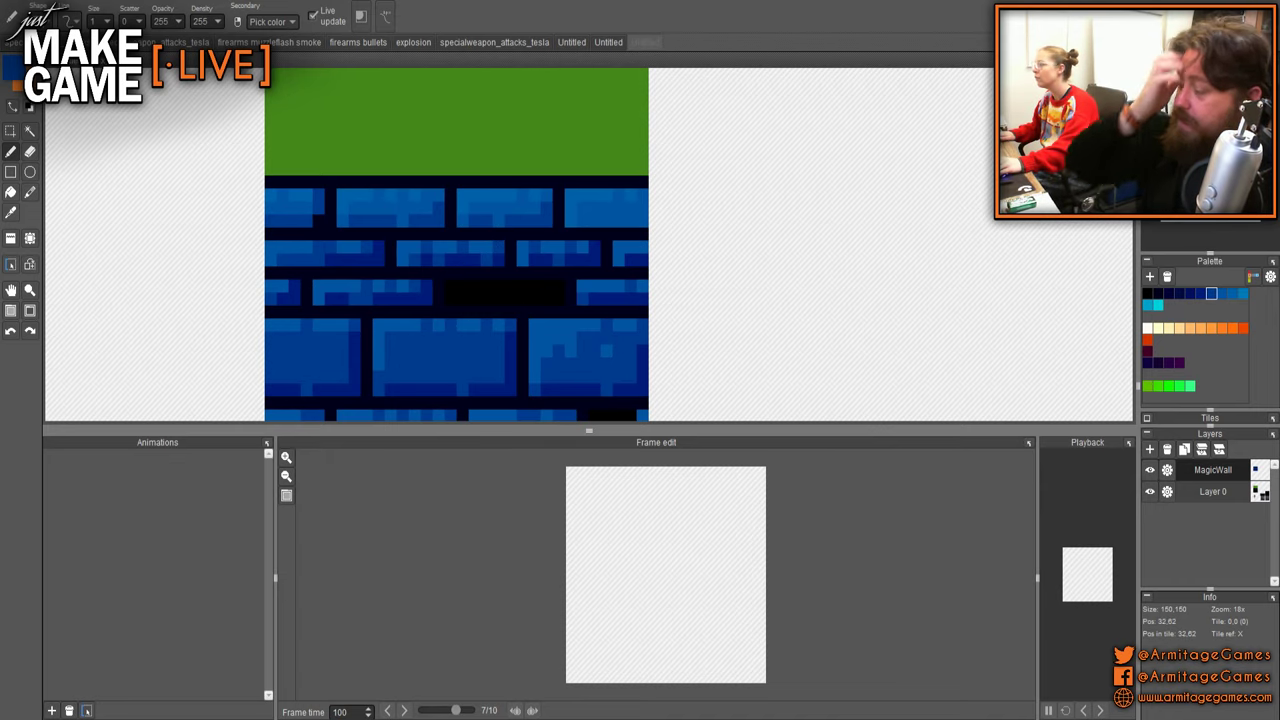
{"action": "scroll", "coordinate": [582, 234], "scroll_direction": "up", "scroll_amount": 3}
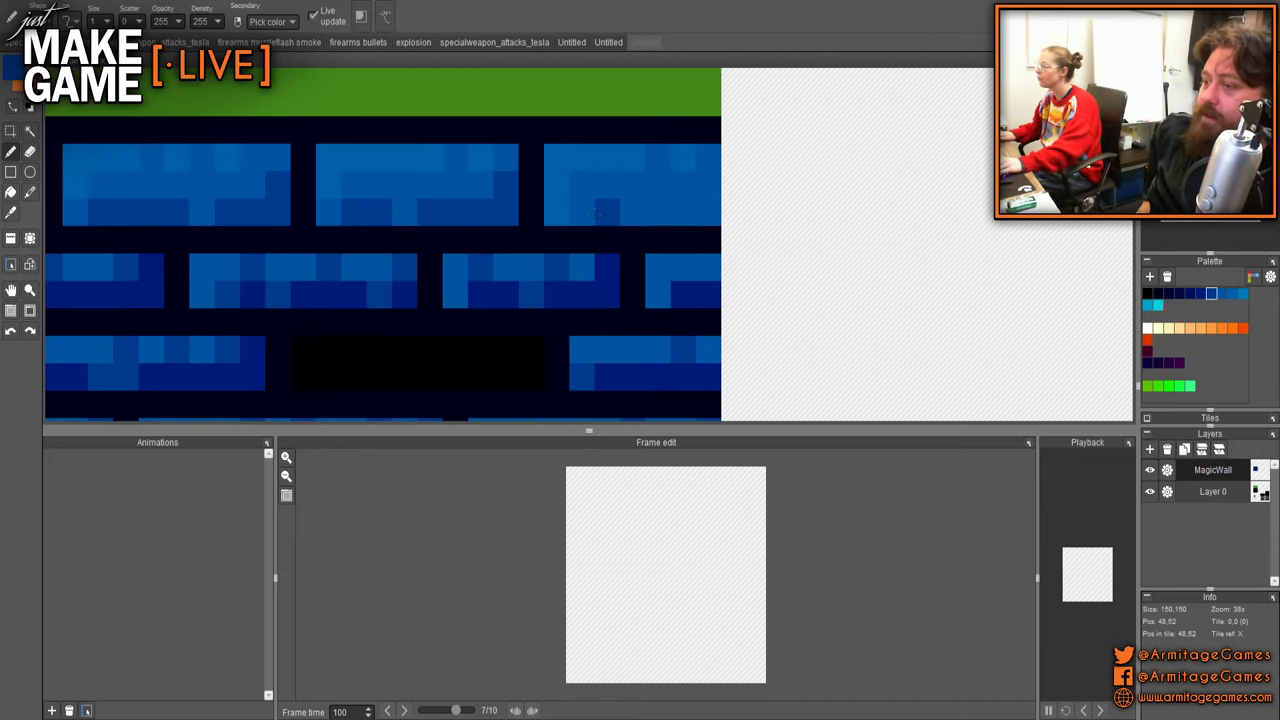
{"action": "left_click", "coordinate": [582, 212]}
{"action": "left_click_drag", "start_coordinate": [633, 212], "coordinate": [708, 212]}
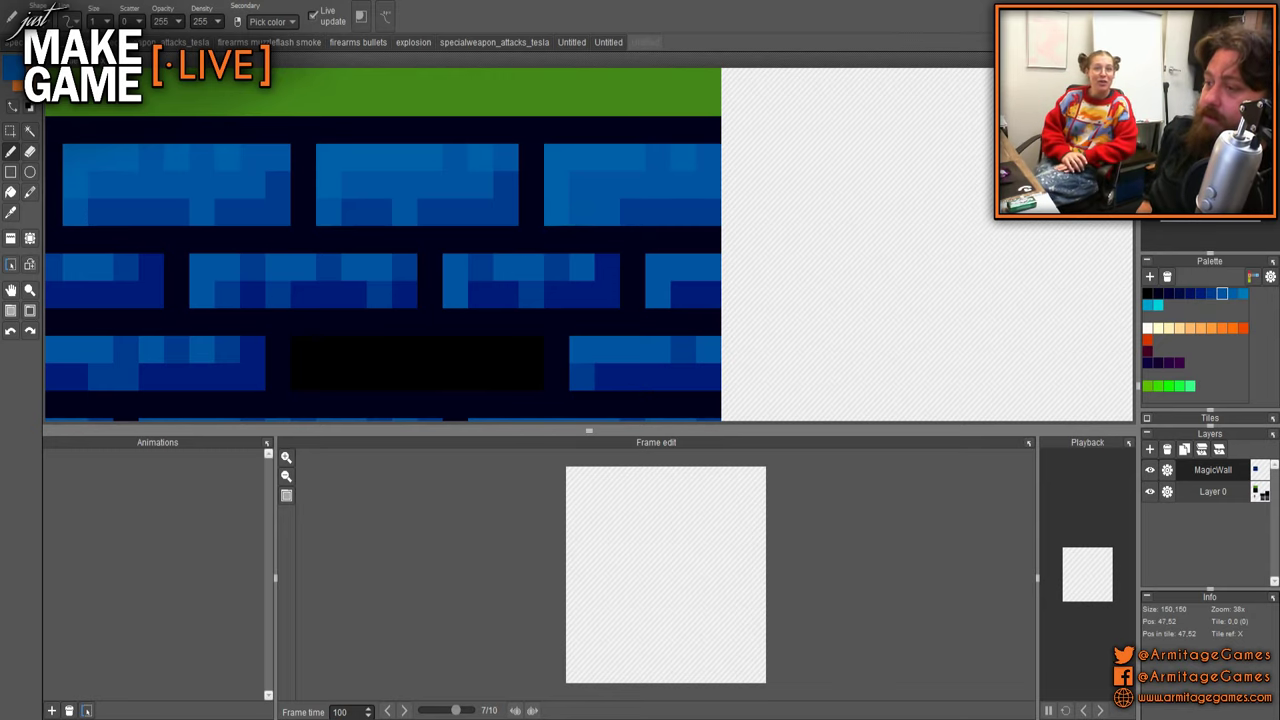
{"action": "scroll", "coordinate": [683, 212], "scroll_direction": "down", "scroll_amount": 5}
{"action": "scroll", "coordinate": [714, 278], "scroll_direction": "down", "scroll_amount": 2}
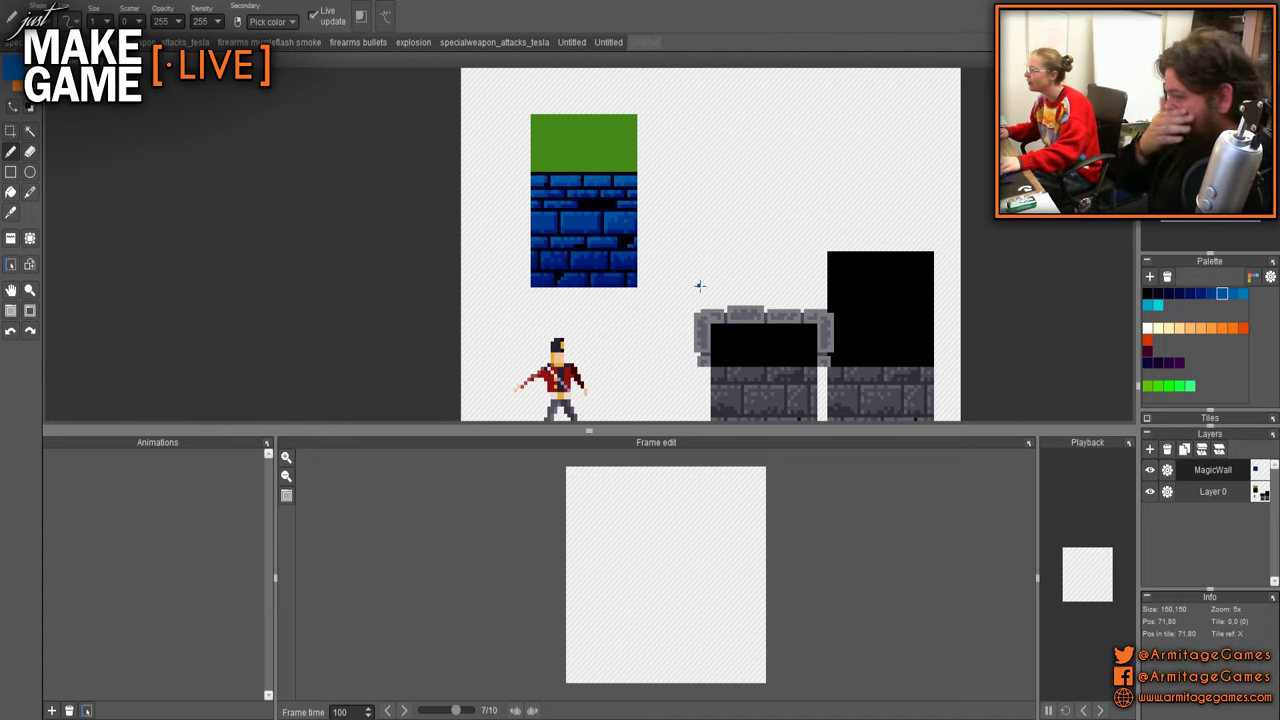
{"action": "scroll", "coordinate": [623, 241], "scroll_direction": "up", "scroll_amount": 4}
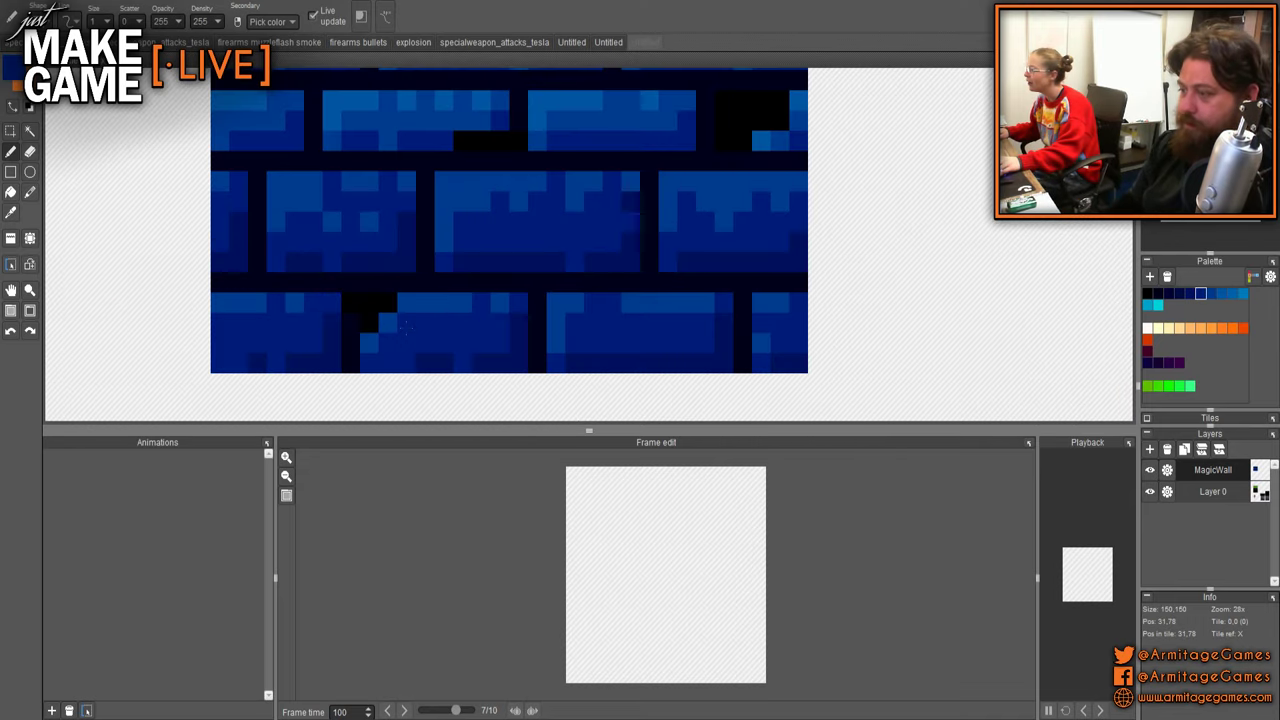
{"action": "scroll", "coordinate": [399, 219], "scroll_direction": "down", "scroll_amount": 5}
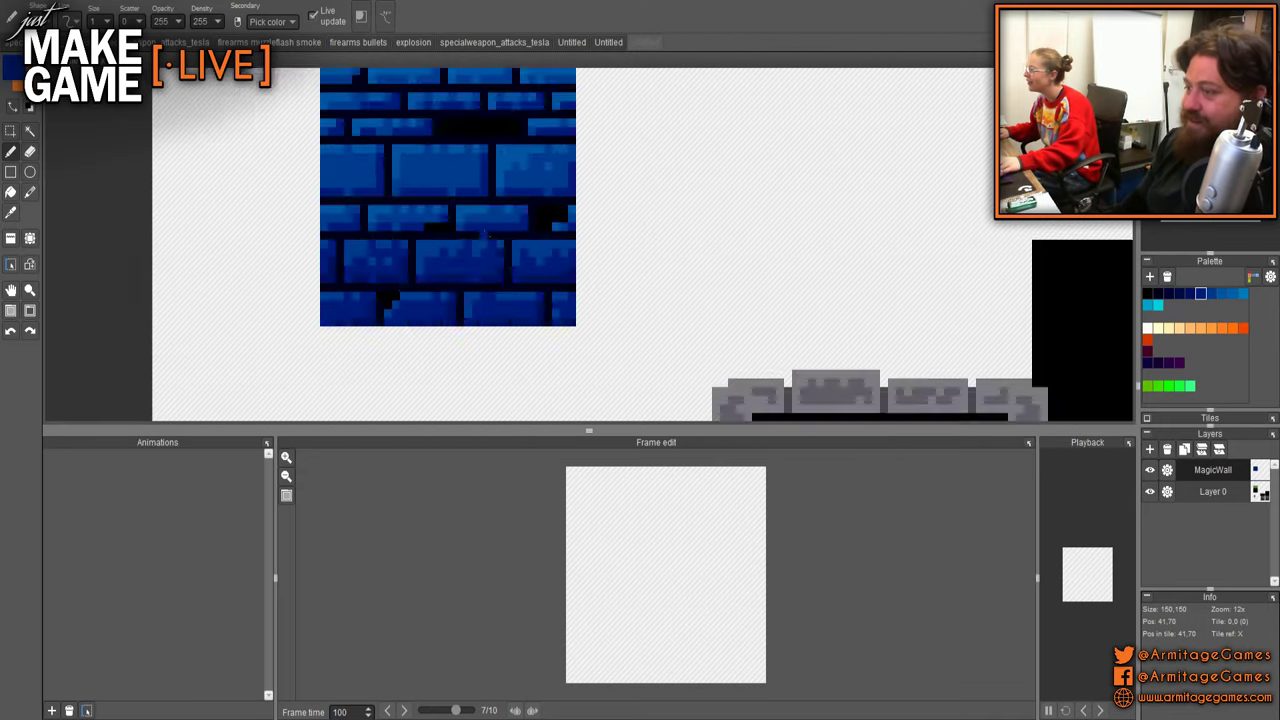
{"action": "scroll", "coordinate": [399, 219], "scroll_direction": "up", "scroll_amount": 3}
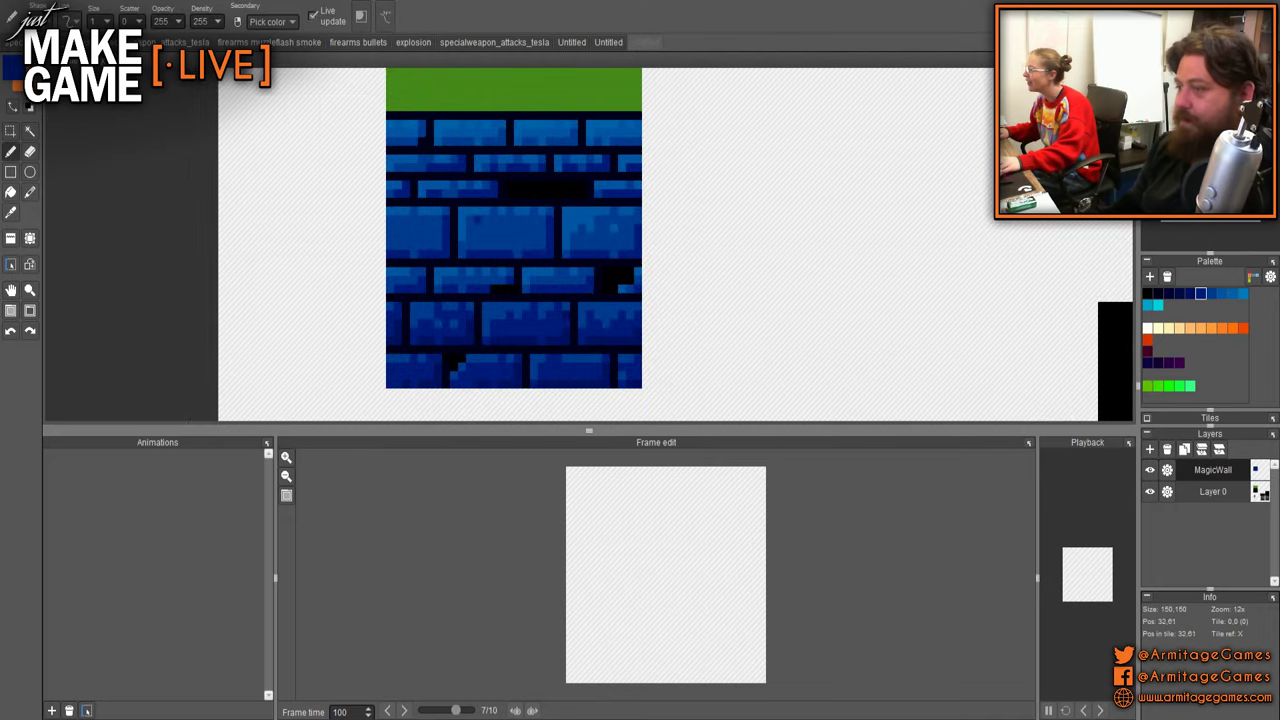
- Scatter lighter-blue texture pixels over the first and middle large bricks of the fourth row
{"action": "scroll", "coordinate": [674, 237], "scroll_direction": "down", "scroll_amount": 2}
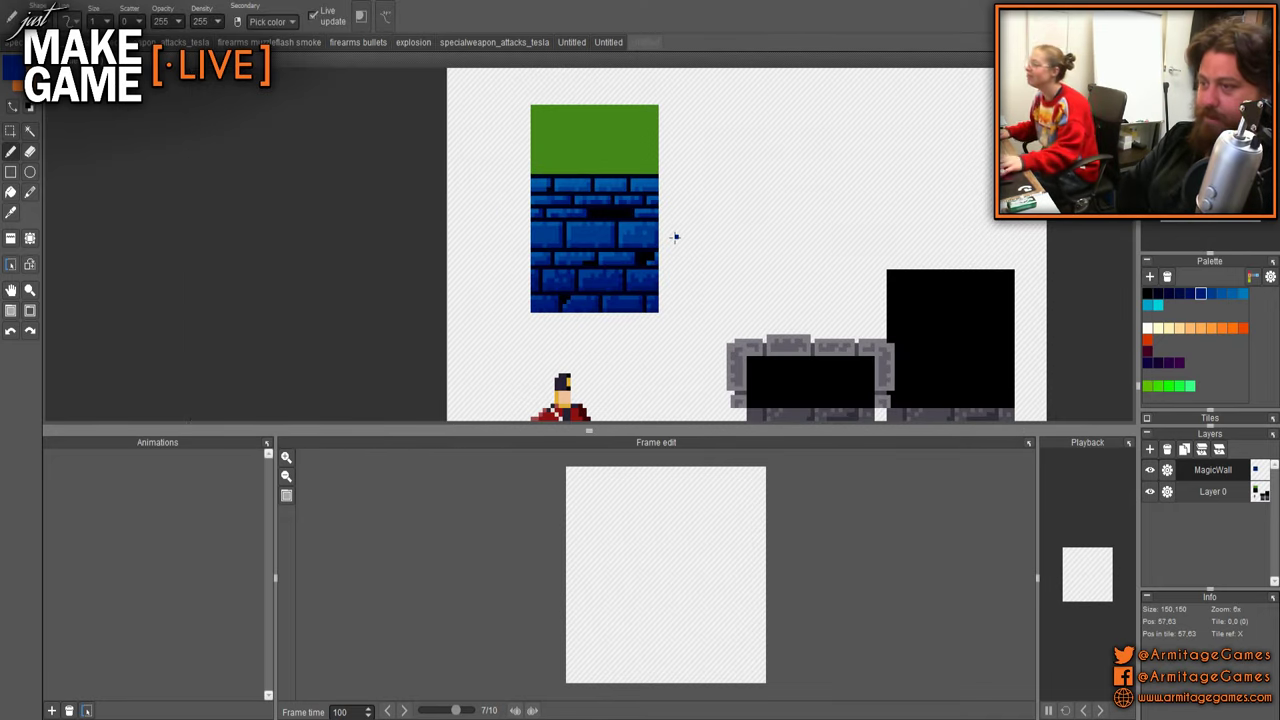
{"action": "scroll", "coordinate": [674, 237], "scroll_direction": "up", "scroll_amount": 3}
{"action": "scroll", "coordinate": [598, 229], "scroll_direction": "up", "scroll_amount": 2}
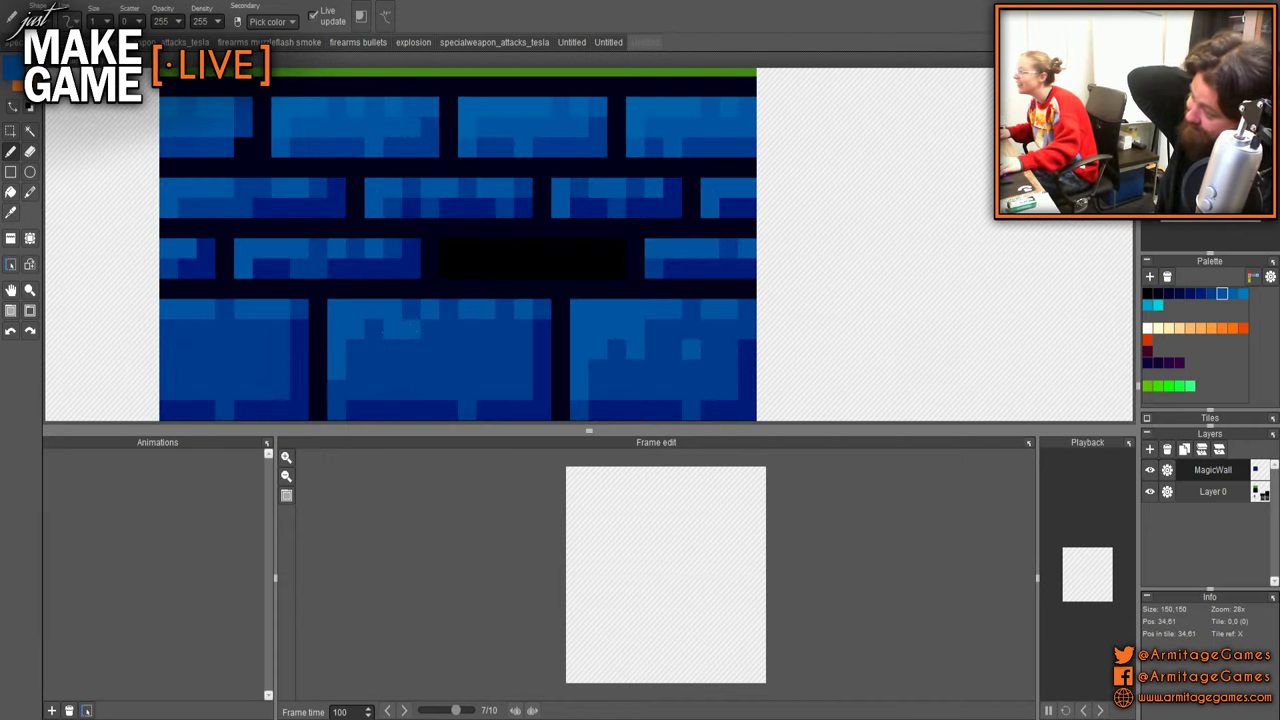
{"action": "left_click_drag", "start_coordinate": [355, 369], "coordinate": [374, 350]}
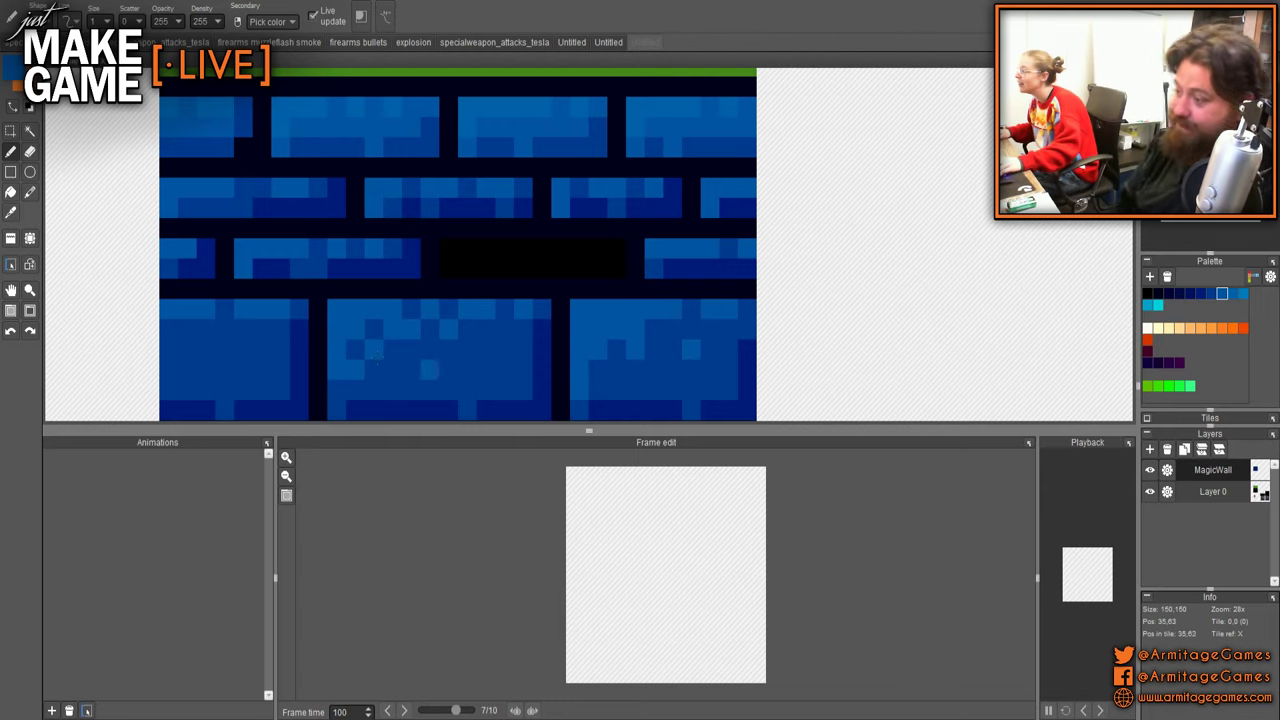
{"action": "right_click", "coordinate": [429, 369]}
{"action": "scroll", "coordinate": [352, 358], "scroll_direction": "down", "scroll_amount": 3}
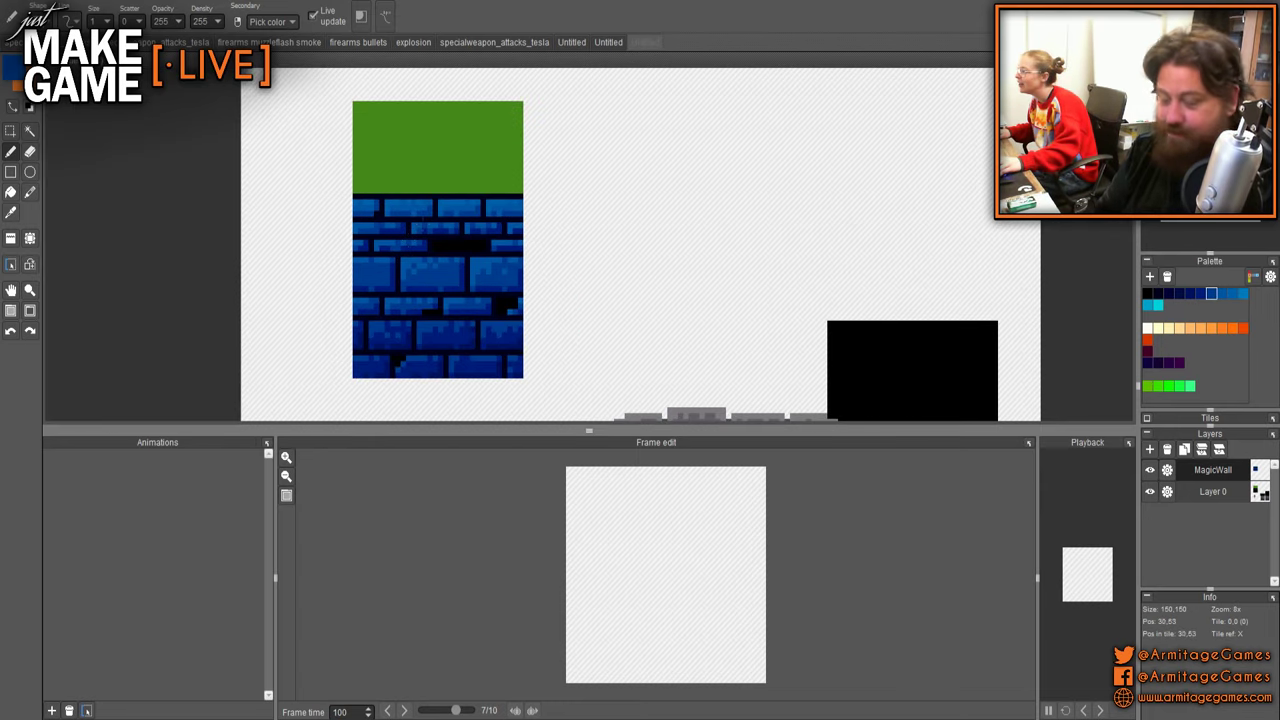
{"action": "scroll", "coordinate": [294, 274], "scroll_direction": "up", "scroll_amount": 3}
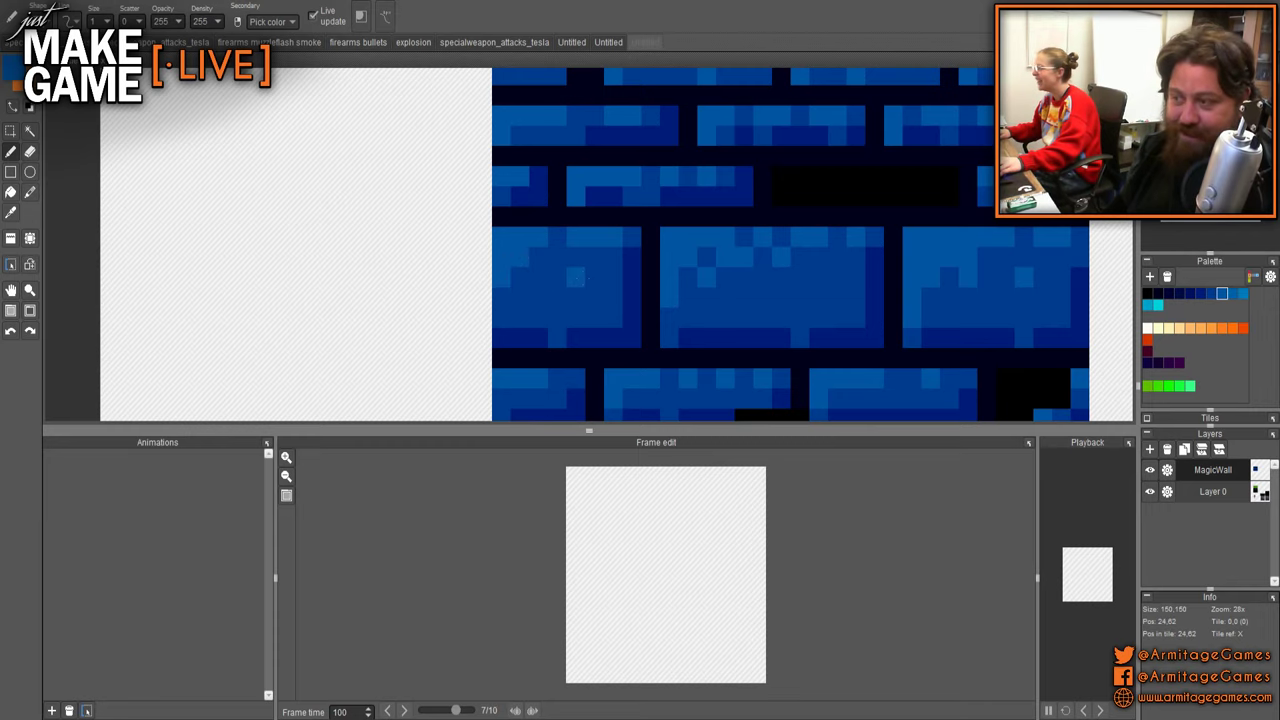
{"action": "scroll", "coordinate": [686, 244], "scroll_direction": "down", "scroll_amount": 3}
{"action": "scroll", "coordinate": [551, 220], "scroll_direction": "down", "scroll_amount": 2}
- Select the top pixel strip of the top brick row across the whole wall and move it up one pixel
{"action": "scroll", "coordinate": [551, 220], "scroll_direction": "up", "scroll_amount": 3}
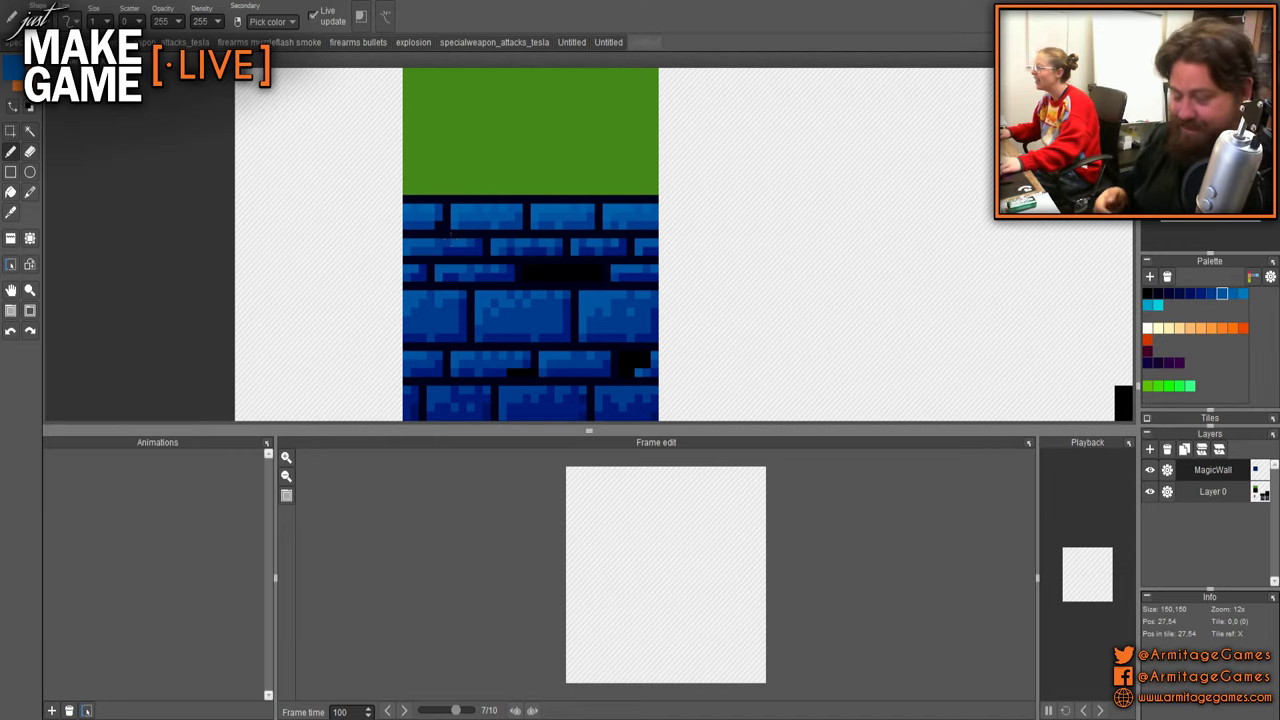
{"action": "scroll", "coordinate": [487, 247], "scroll_direction": "down", "scroll_amount": 3}
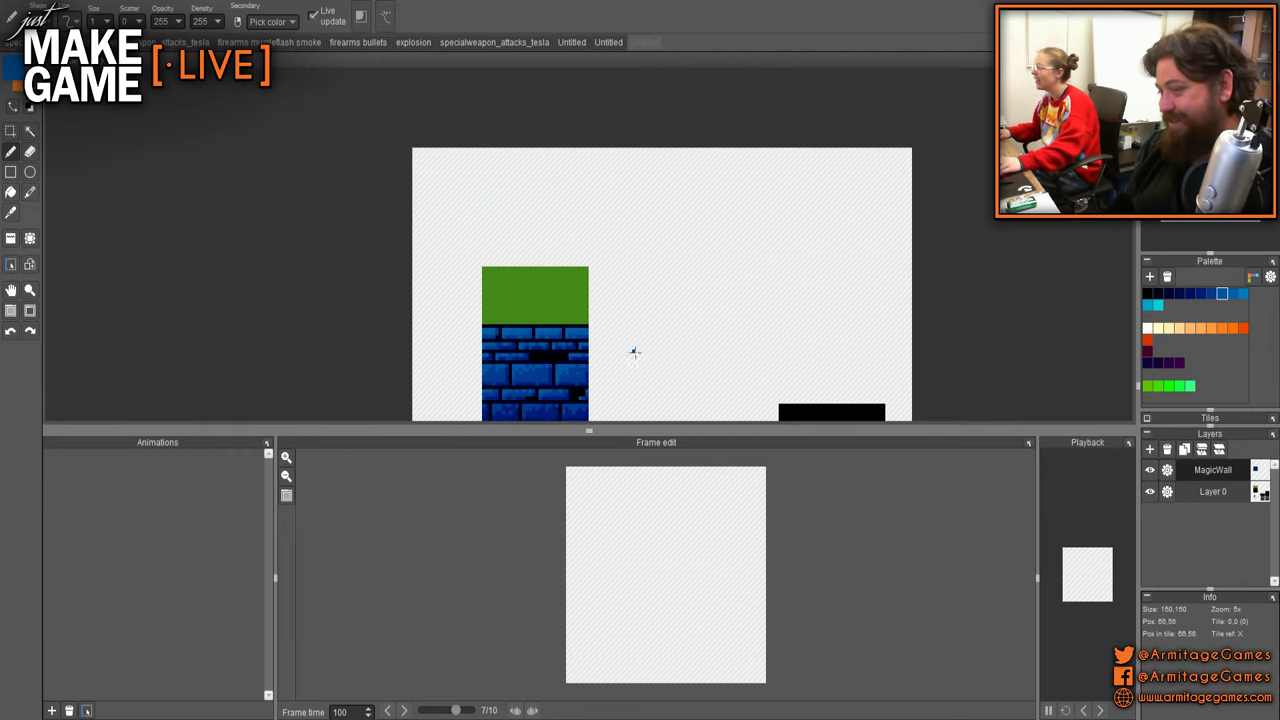
{"action": "scroll", "coordinate": [634, 349], "scroll_direction": "up", "scroll_amount": 1}
{"action": "scroll", "coordinate": [574, 231], "scroll_direction": "up", "scroll_amount": 1}
{"action": "scroll", "coordinate": [494, 283], "scroll_direction": "up", "scroll_amount": 4}
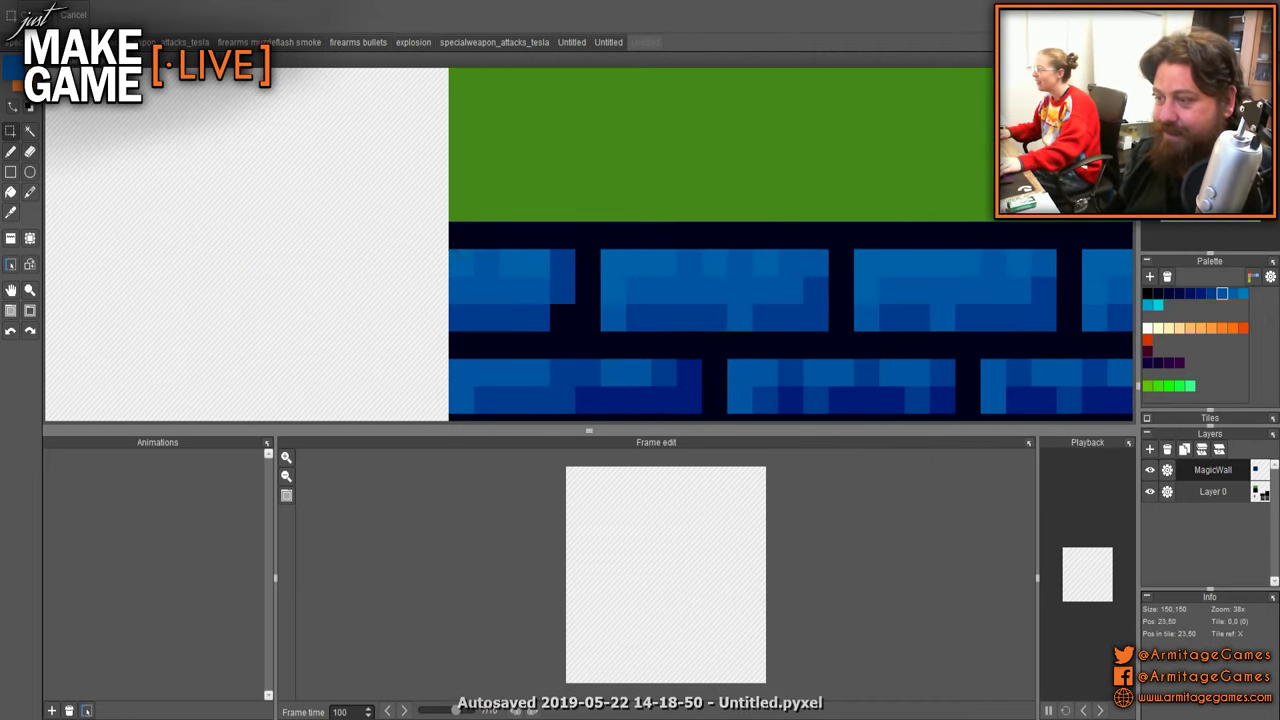
{"action": "scroll", "coordinate": [457, 257], "scroll_direction": "down", "scroll_amount": 2}
{"action": "left_click_drag", "start_coordinate": [458, 253], "coordinate": [888, 258]}
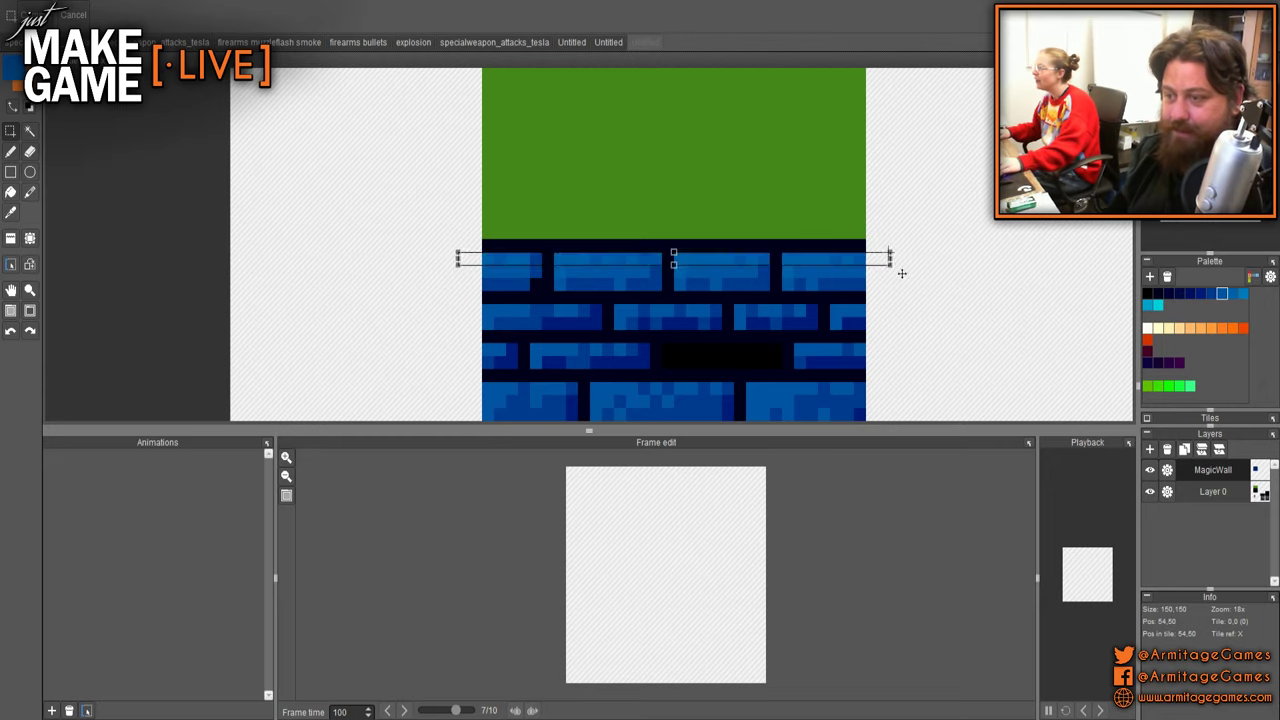
{"action": "key", "text": "Up"}
{"action": "key", "text": "Return"}
{"action": "key", "text": "b"}
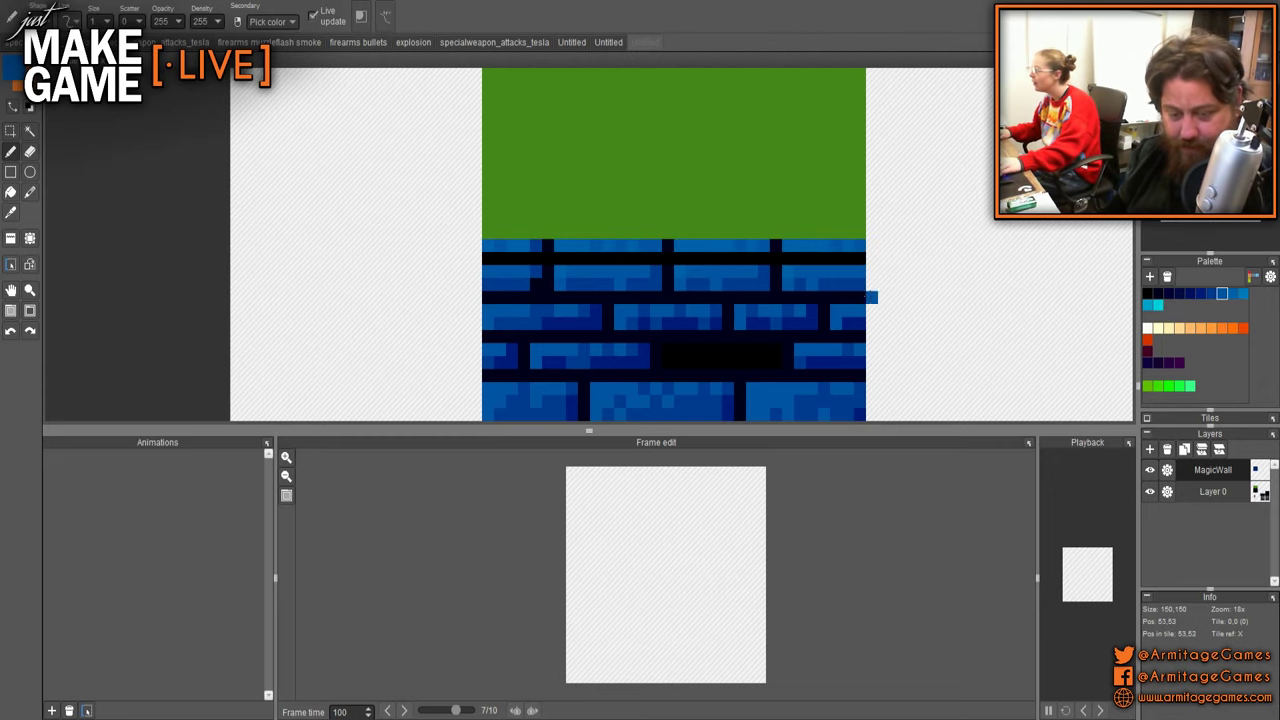
- Fill the black gap in the top row's fourth brick with the light highlight blue
{"action": "left_click_drag", "start_coordinate": [968, 294], "coordinate": [765, 254]}
{"action": "scroll", "coordinate": [688, 242], "scroll_direction": "up", "scroll_amount": 4}
{"action": "right_click", "coordinate": [294, 105]}
{"action": "left_click", "coordinate": [280, 145]}
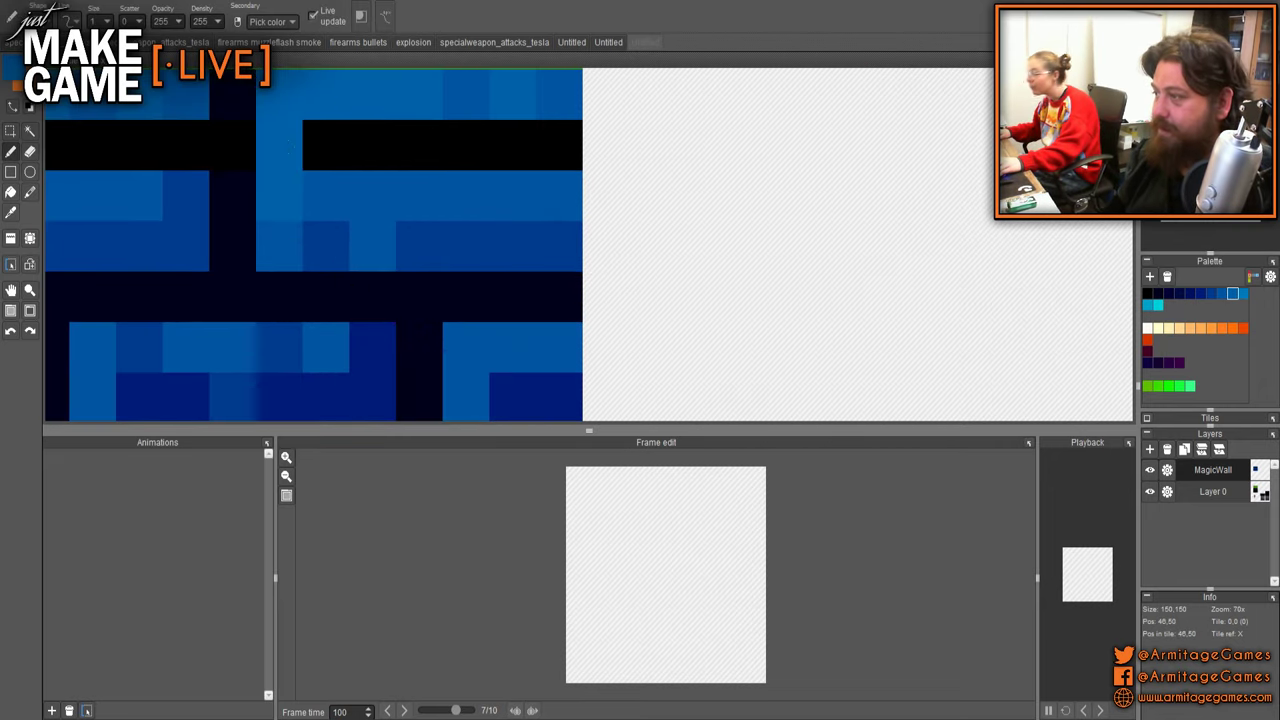
{"action": "scroll", "coordinate": [374, 157], "scroll_direction": "up", "scroll_amount": 1}
{"action": "mouse_move", "coordinate": [374, 157]}
{"action": "left_mouse_down"}
{"action": "mouse_move", "coordinate": [445, 224]}
{"action": "mouse_move", "coordinate": [630, 212]}
{"action": "left_mouse_up"}
- Close the gap in the top row's third brick with blue and extend its right-edge shadow upward
{"action": "scroll", "coordinate": [380, 171], "scroll_direction": "down", "scroll_amount": 1}
{"action": "scroll", "coordinate": [449, 204], "scroll_direction": "down", "scroll_amount": 4}
{"action": "mouse_move", "coordinate": [279, 229]}
{"action": "left_mouse_down"}
{"action": "mouse_move", "coordinate": [660, 229]}
{"action": "mouse_move", "coordinate": [650, 212]}
{"action": "mouse_move", "coordinate": [815, 212]}
{"action": "left_mouse_up"}
{"action": "scroll", "coordinate": [585, 207], "scroll_direction": "up", "scroll_amount": 1}
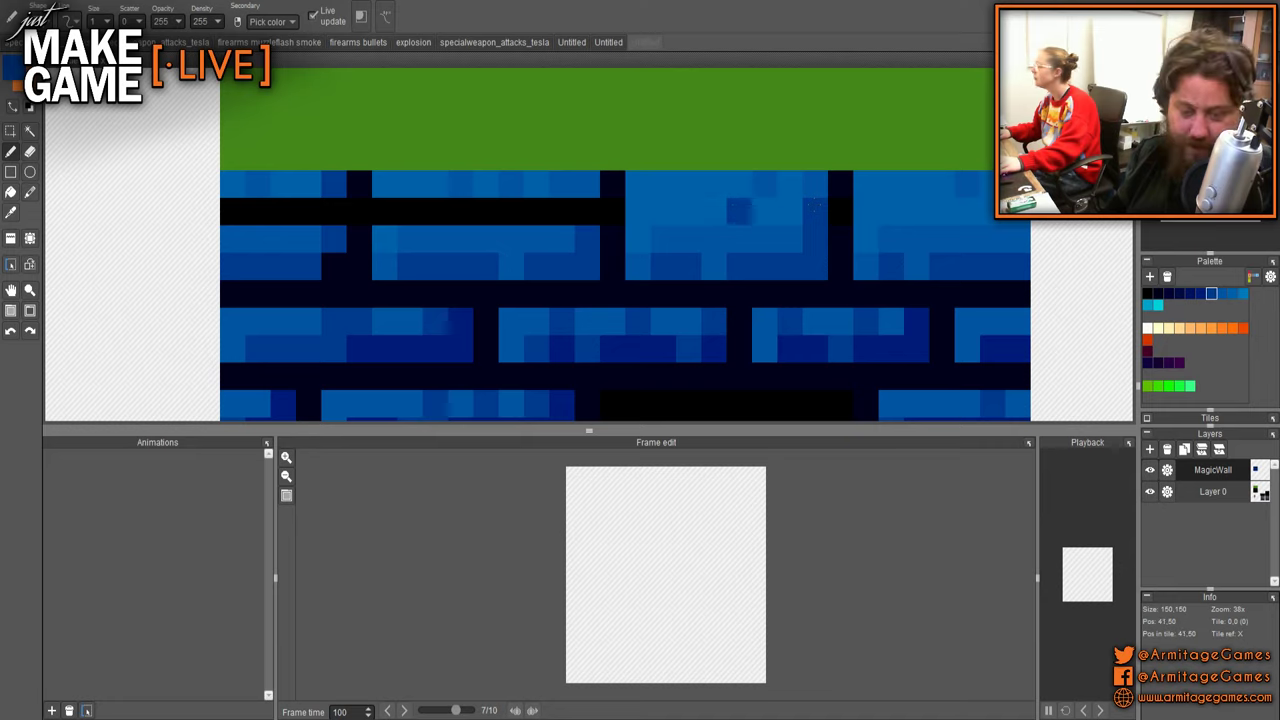
{"action": "right_click", "coordinate": [740, 212]}
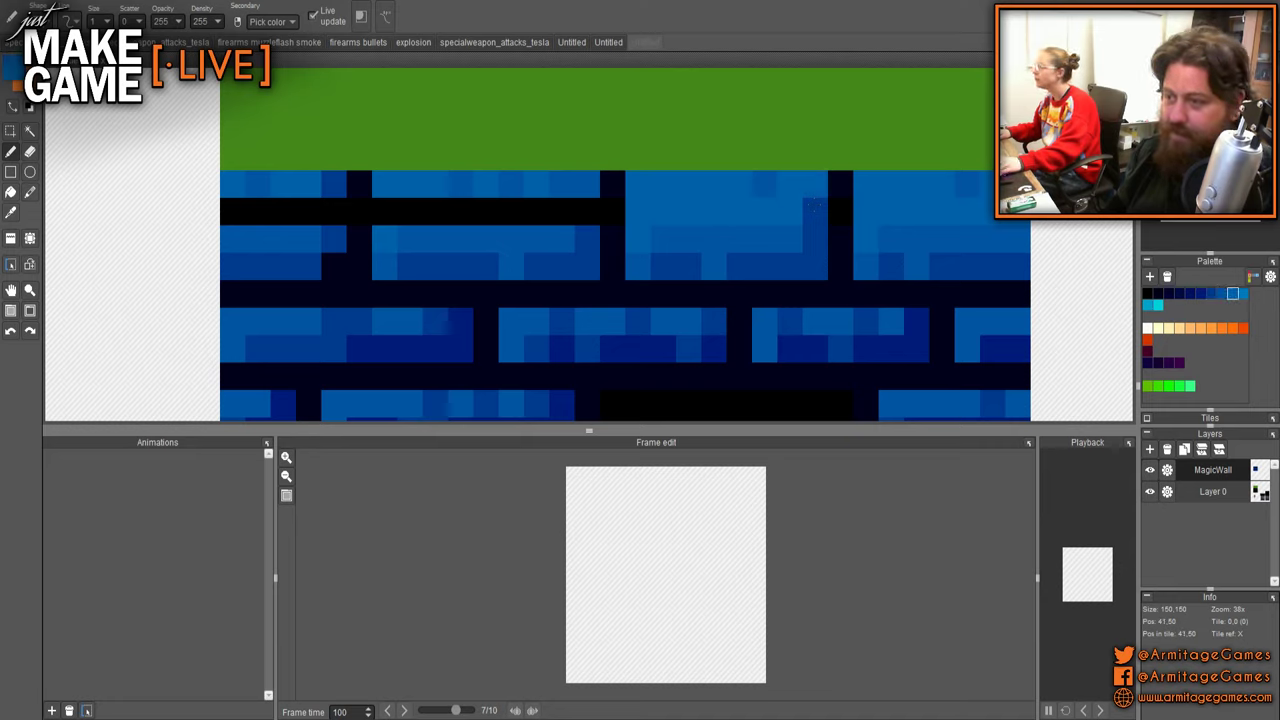
{"action": "left_click", "coordinate": [813, 207], "text": "alt"}
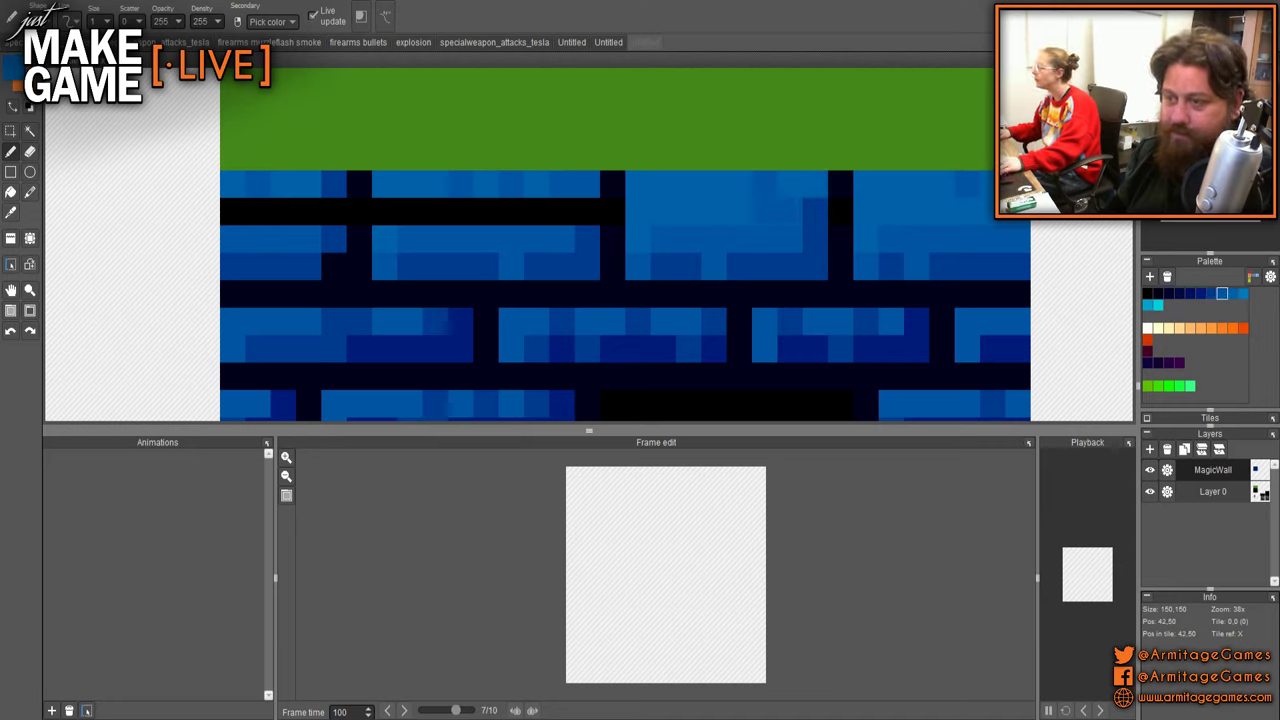
{"action": "left_click_drag", "start_coordinate": [980, 216], "coordinate": [865, 225]}
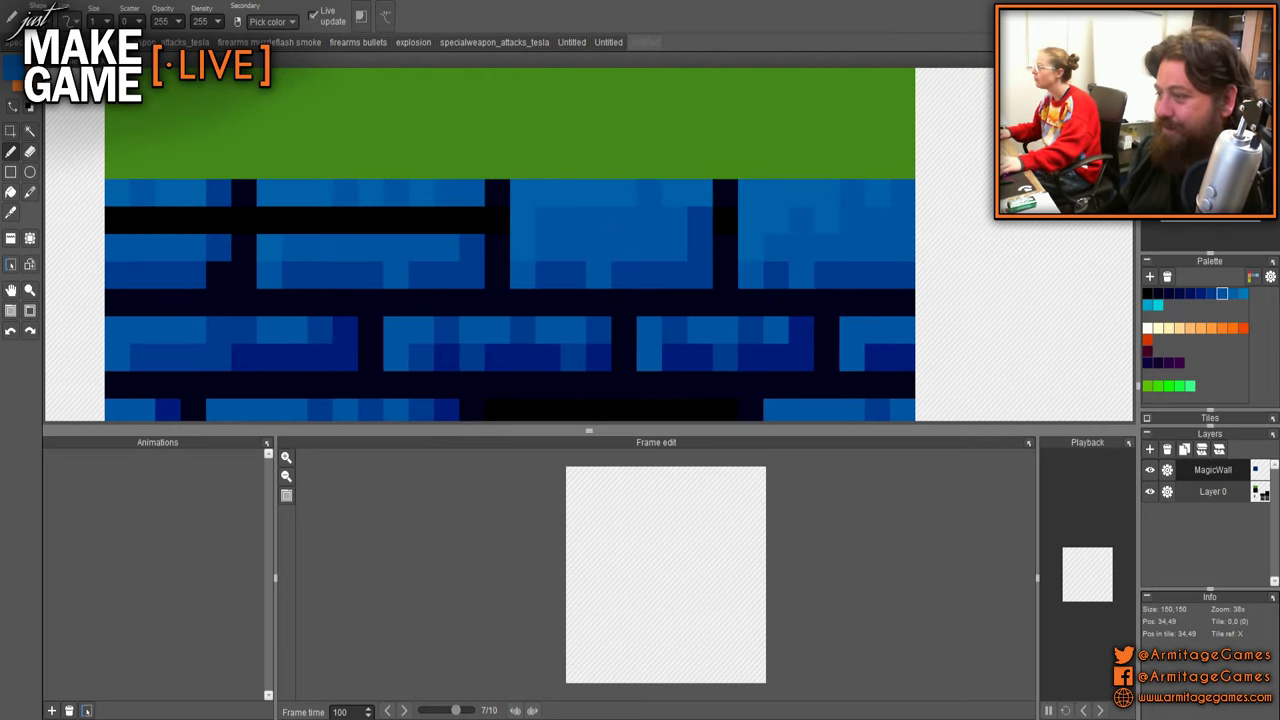
- Fill the gap in the top row's second brick with blue and continue its darker right-edge shadow
{"action": "left_click", "coordinate": [472, 220]}
{"action": "right_click", "coordinate": [472, 272]}
{"action": "mouse_move", "coordinate": [472, 248]}
{"action": "left_mouse_down"}
{"action": "mouse_move", "coordinate": [472, 220]}
{"action": "mouse_move", "coordinate": [269, 220]}
{"action": "left_mouse_up"}
{"action": "right_click", "coordinate": [421, 194]}
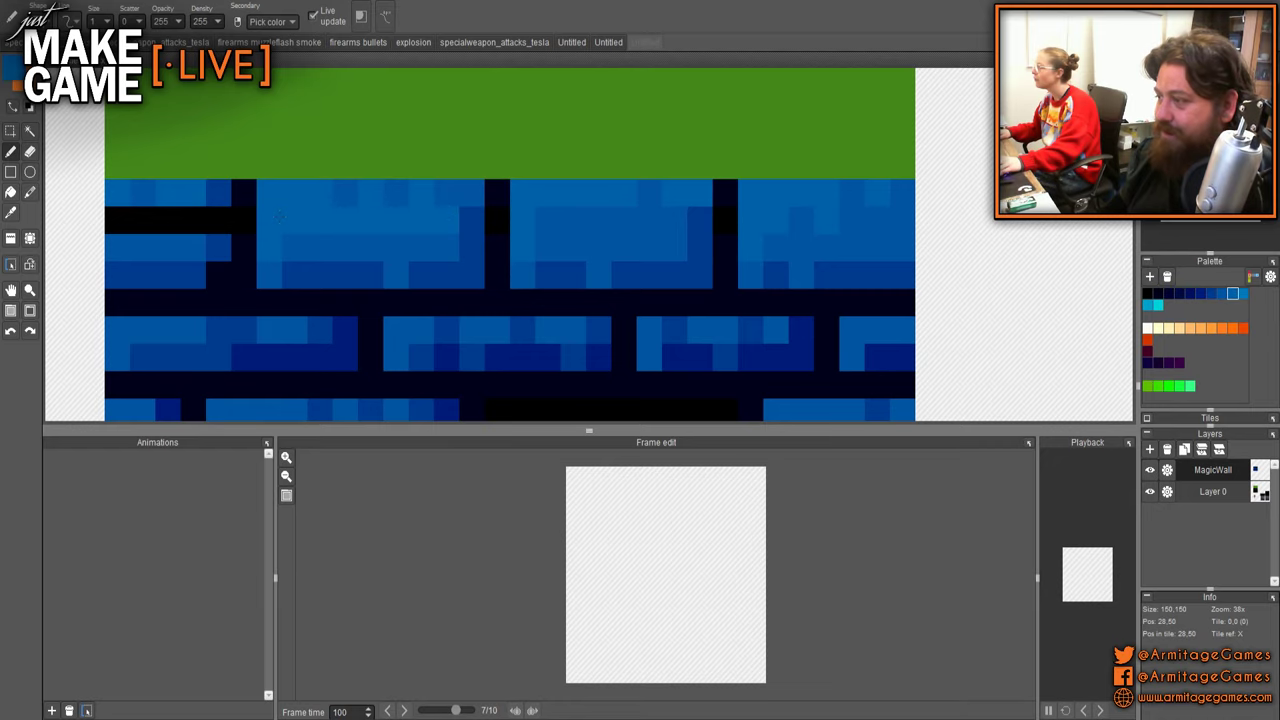
{"action": "left_click_drag", "start_coordinate": [349, 225], "coordinate": [547, 229]}
- Fill the gap in the top row's first brick and repaint the row's brick interiors in a slightly darker blue below the highlights
{"action": "left_click_drag", "start_coordinate": [390, 222], "coordinate": [316, 224]}
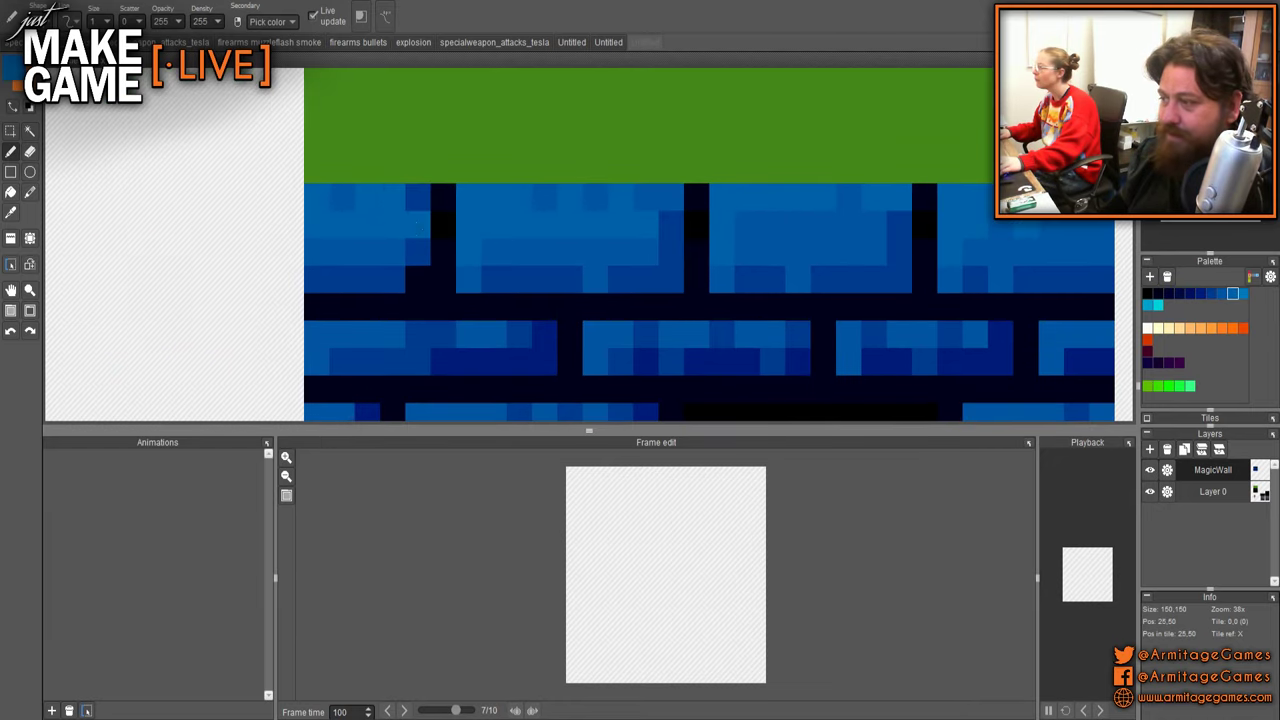
{"action": "right_click", "coordinate": [392, 250]}
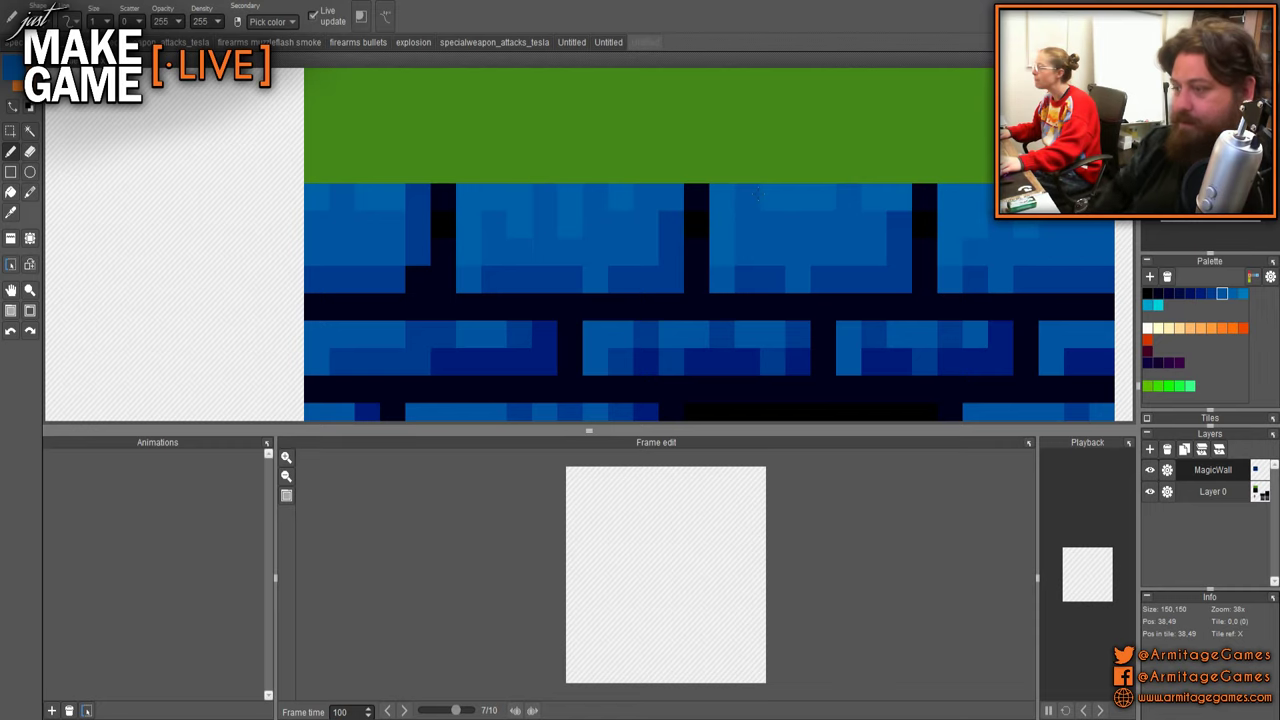
{"action": "left_click", "coordinate": [697, 362]}
{"action": "scroll", "coordinate": [700, 360], "scroll_direction": "down", "scroll_amount": 5}
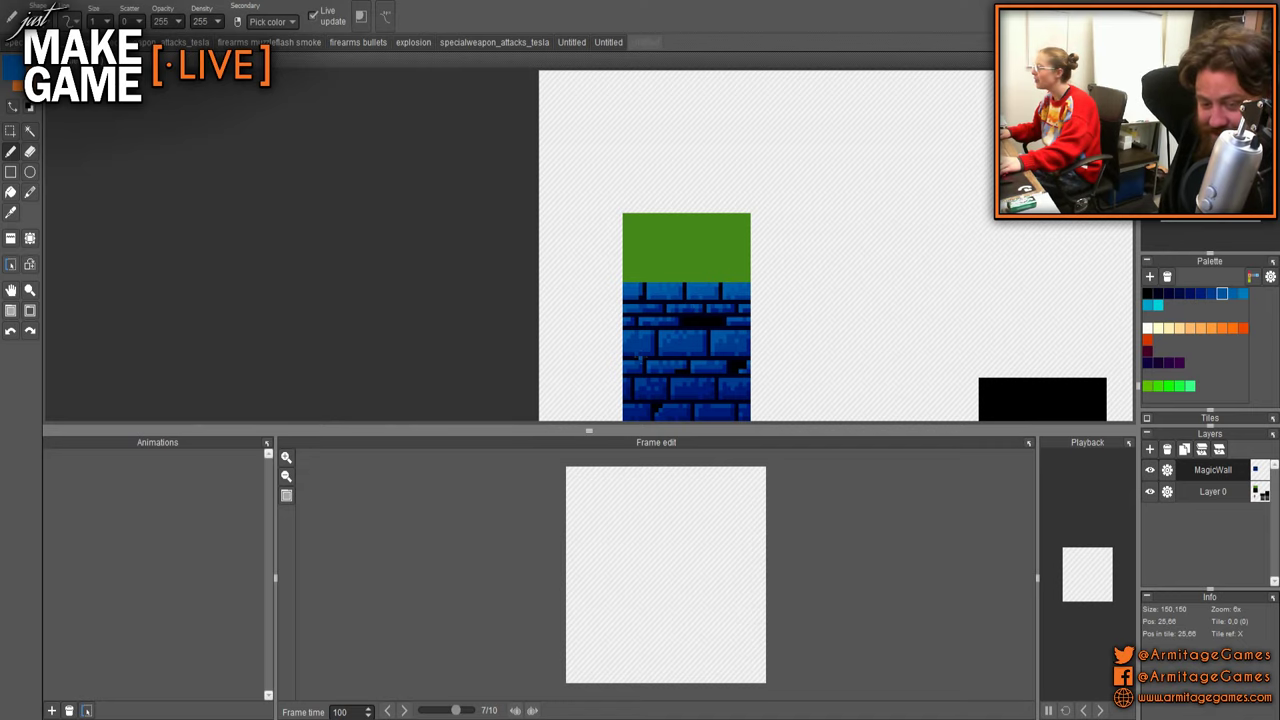
{"action": "scroll", "coordinate": [692, 302], "scroll_direction": "down", "scroll_amount": 2}
{"action": "left_click_drag", "start_coordinate": [742, 326], "coordinate": [646, 263]}
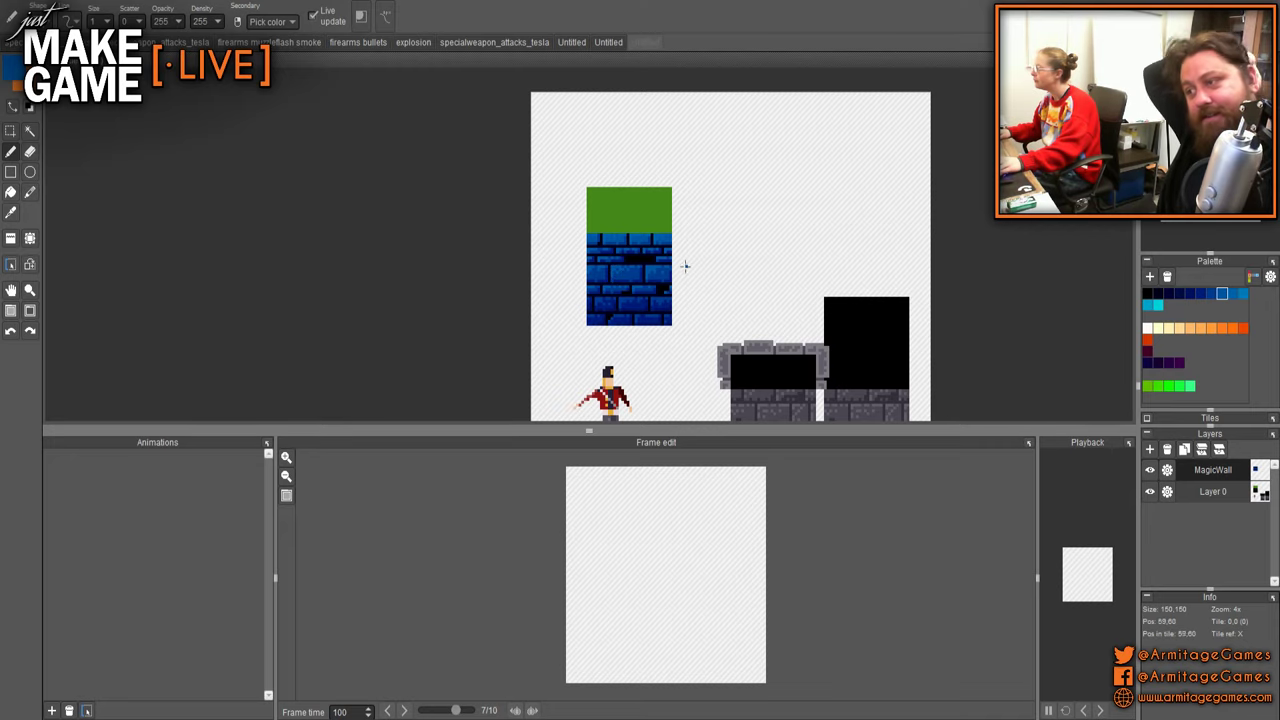
{"action": "scroll", "coordinate": [640, 235], "scroll_direction": "down", "scroll_amount": 2}
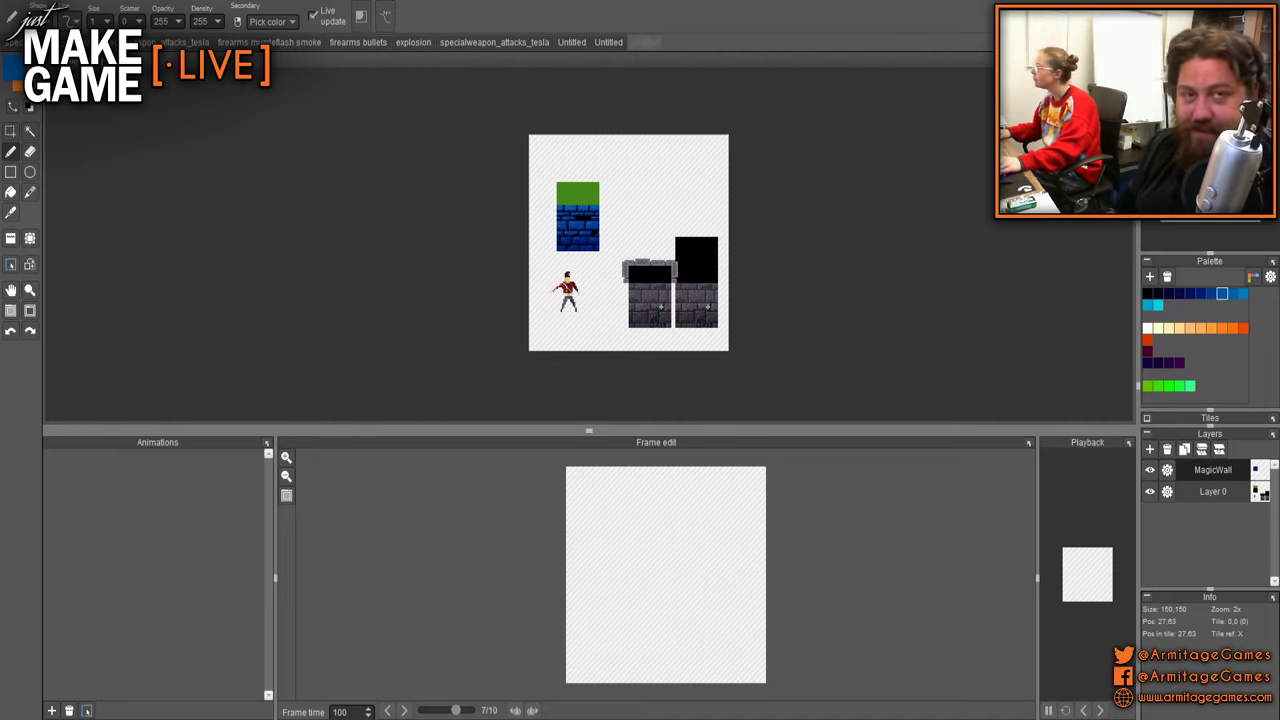
- Try to fill the area above the bricks with near-black navy on the MagicWall layer, and undo the fill
{"action": "scroll", "coordinate": [565, 201], "scroll_direction": "up", "scroll_amount": 1}
{"action": "scroll", "coordinate": [593, 208], "scroll_direction": "up", "scroll_amount": 6}
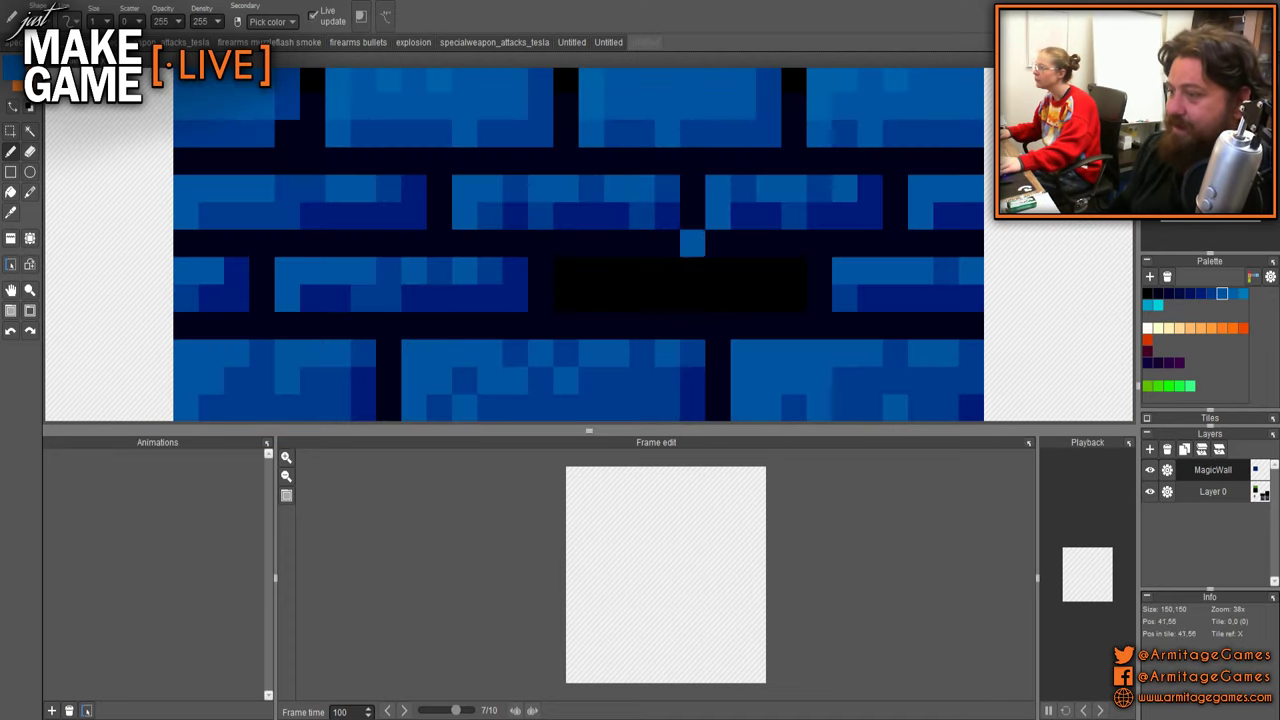
{"action": "right_click", "coordinate": [693, 271]}
{"action": "key", "text": "g"}
{"action": "scroll", "coordinate": [765, 256], "scroll_direction": "down", "scroll_amount": 6}
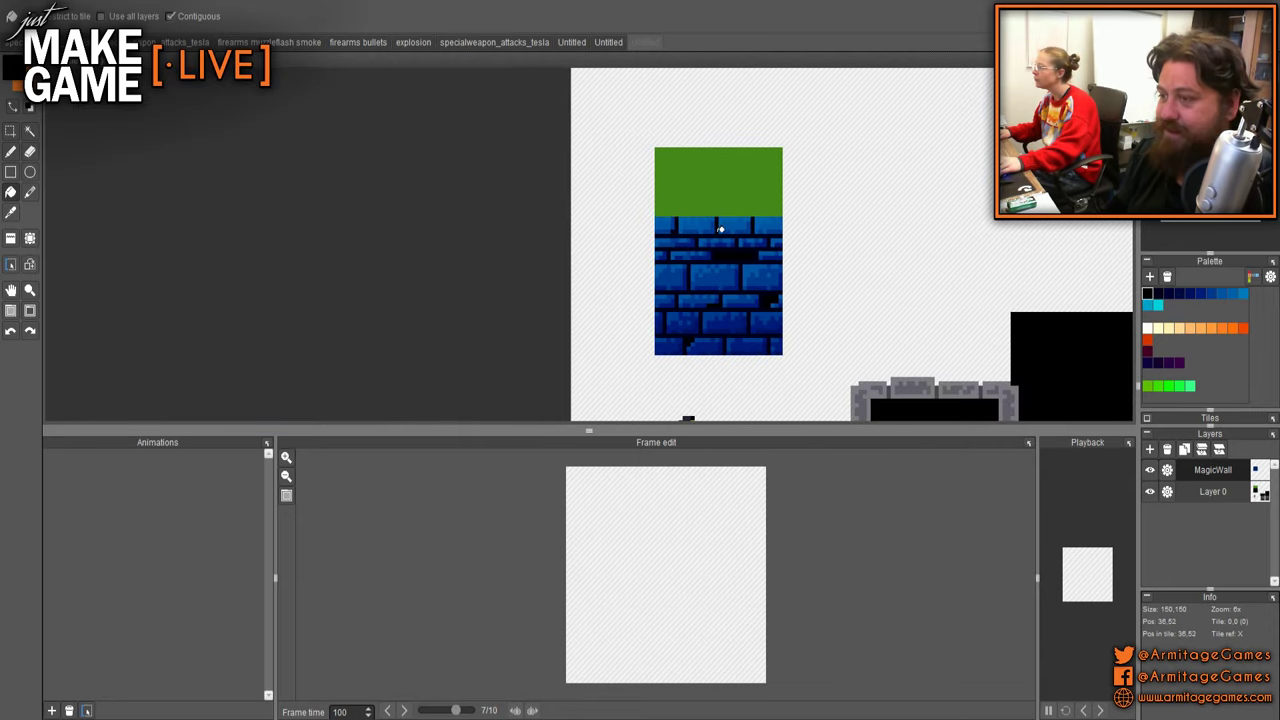
{"action": "scroll", "coordinate": [720, 223], "scroll_direction": "up", "scroll_amount": 7}
{"action": "scroll", "coordinate": [743, 181], "scroll_direction": "down", "scroll_amount": 3}
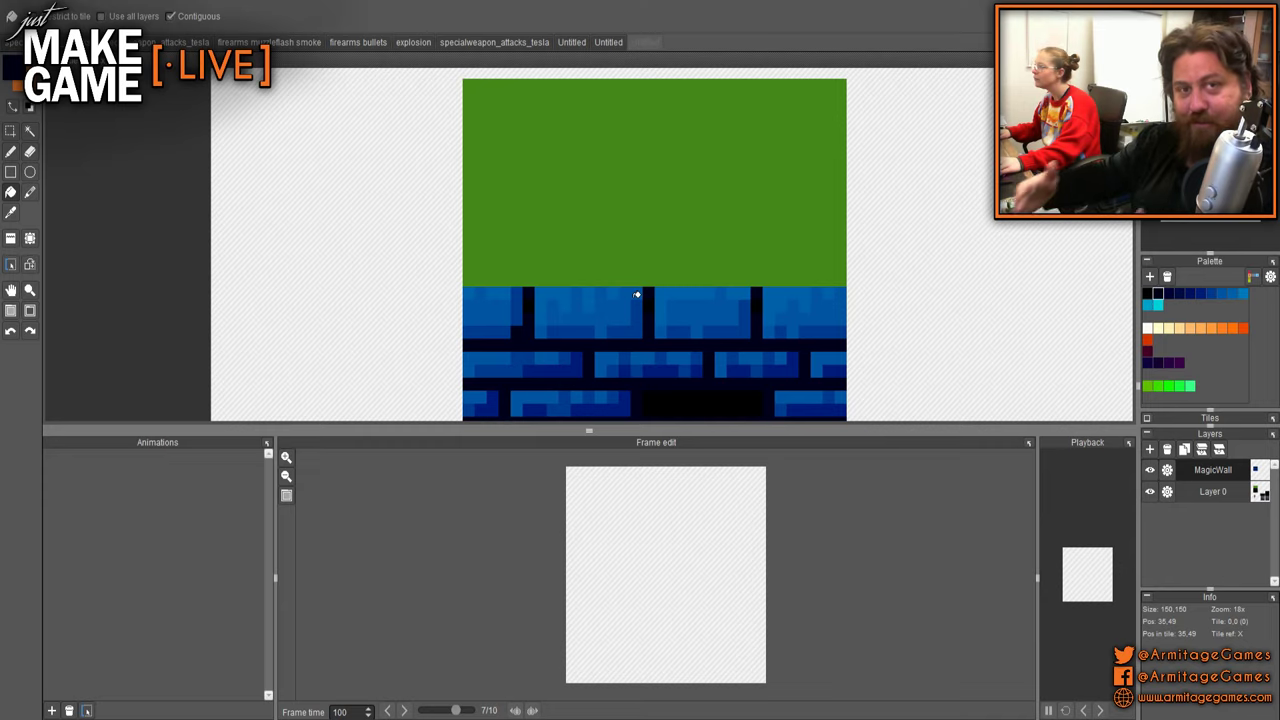
{"action": "left_click", "coordinate": [643, 227]}
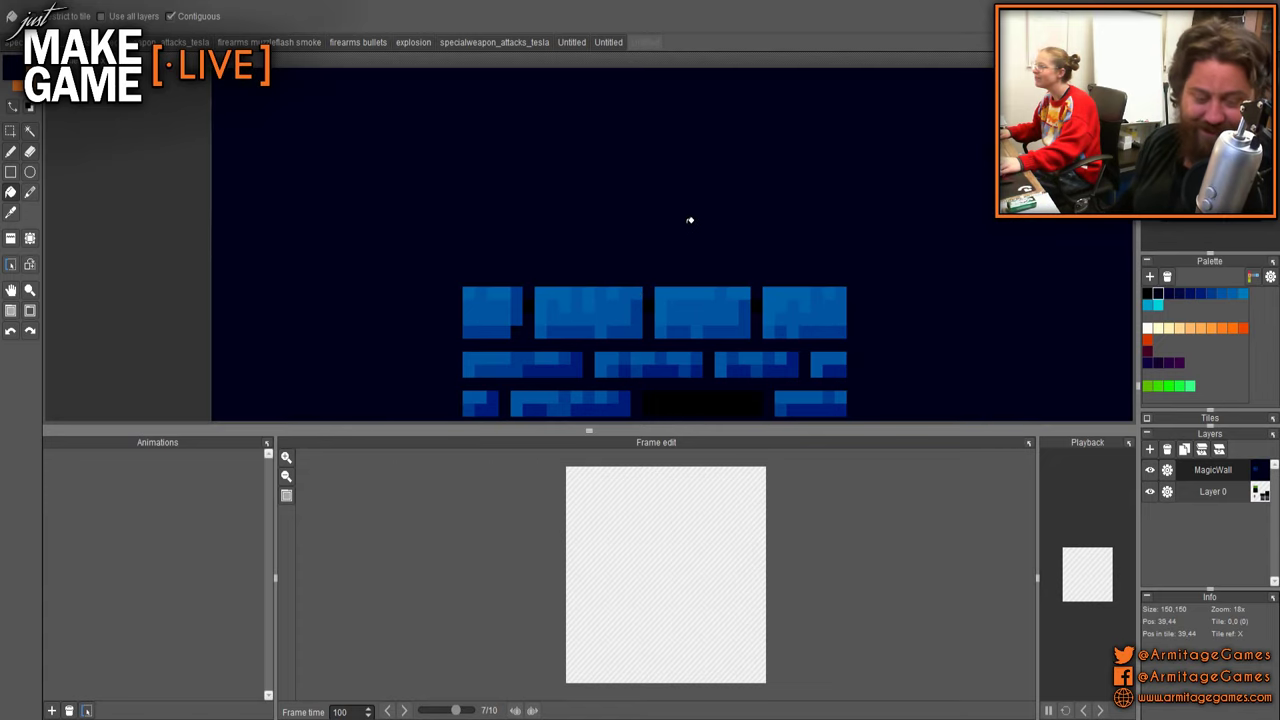
{"action": "key", "text": "ctrl+z"}
- Switch to Layer 0 and fill the green block above the bricks with near-black navy
{"action": "left_click", "coordinate": [1218, 493]}
{"action": "left_click", "coordinate": [749, 220]}
{"action": "scroll", "coordinate": [846, 249], "scroll_direction": "down", "scroll_amount": 8}
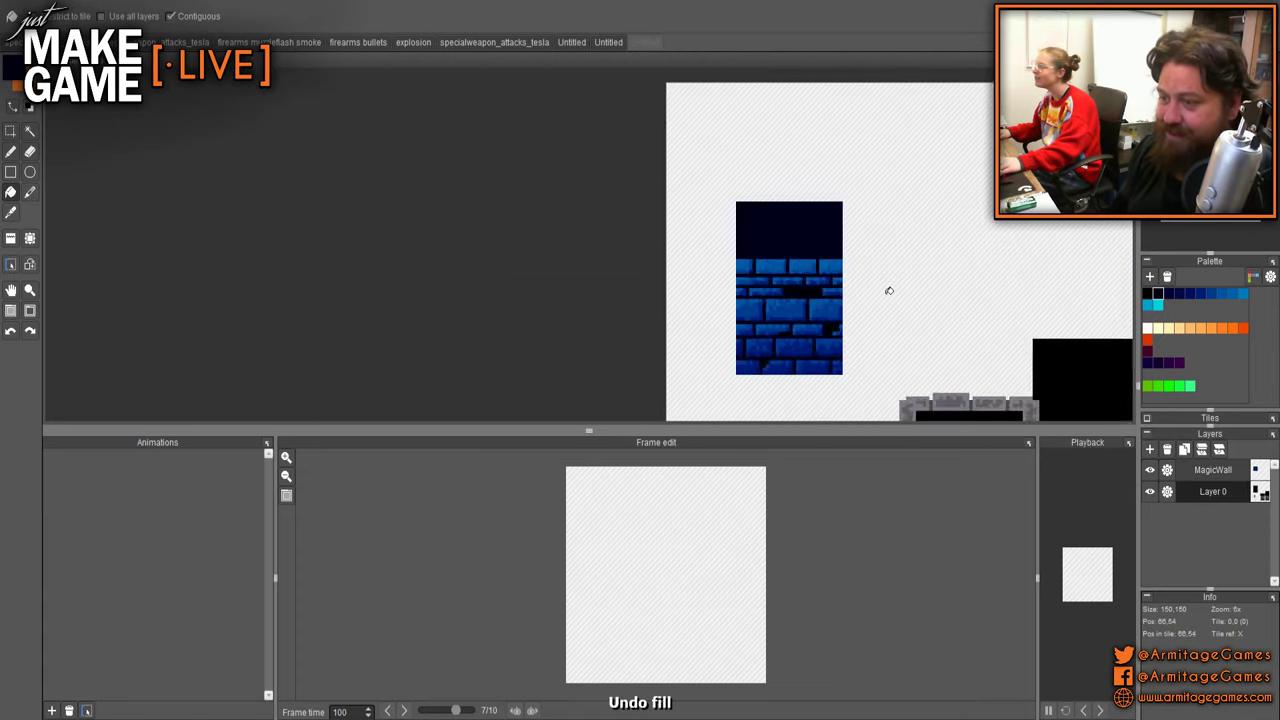
- Refill the navy block above the bricks with pure black on Layer 0
{"action": "key", "text": "b"}
{"action": "left_click_drag", "start_coordinate": [897, 311], "coordinate": [785, 284]}
{"action": "scroll", "coordinate": [785, 284], "scroll_direction": "up", "scroll_amount": 10}
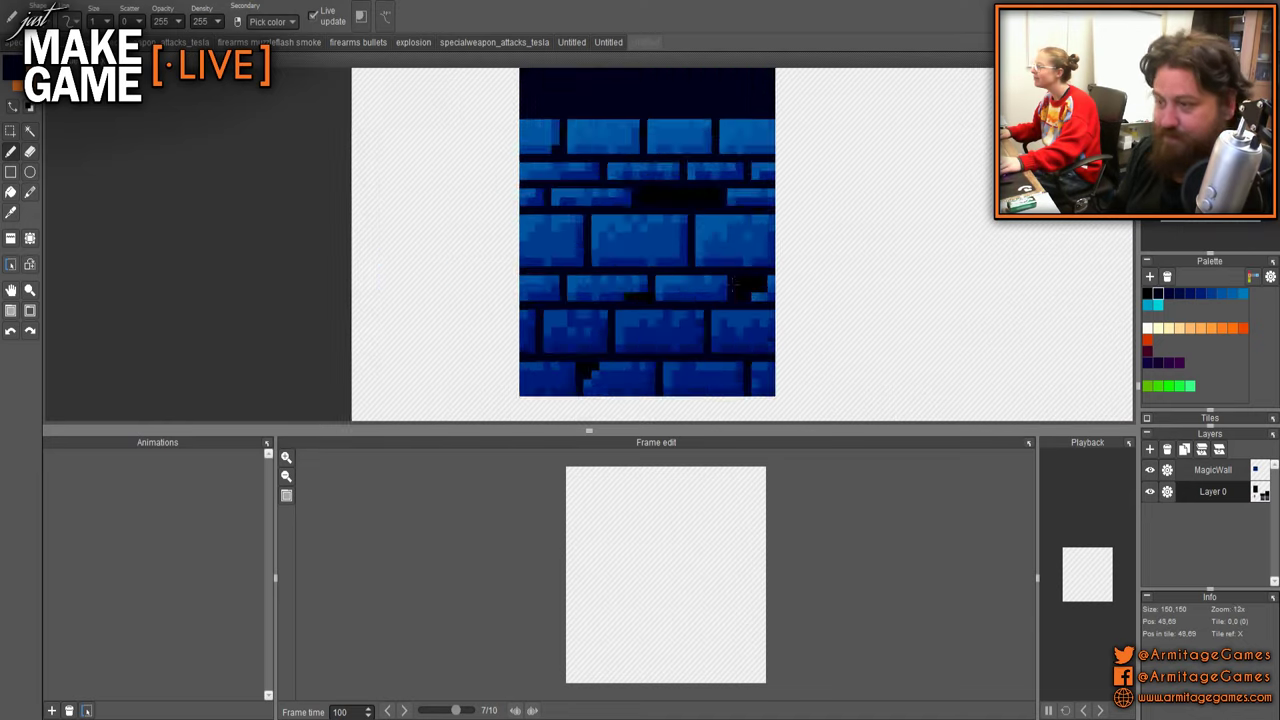
{"action": "scroll", "coordinate": [652, 300], "scroll_direction": "down", "scroll_amount": 3}
{"action": "key", "text": "f"}
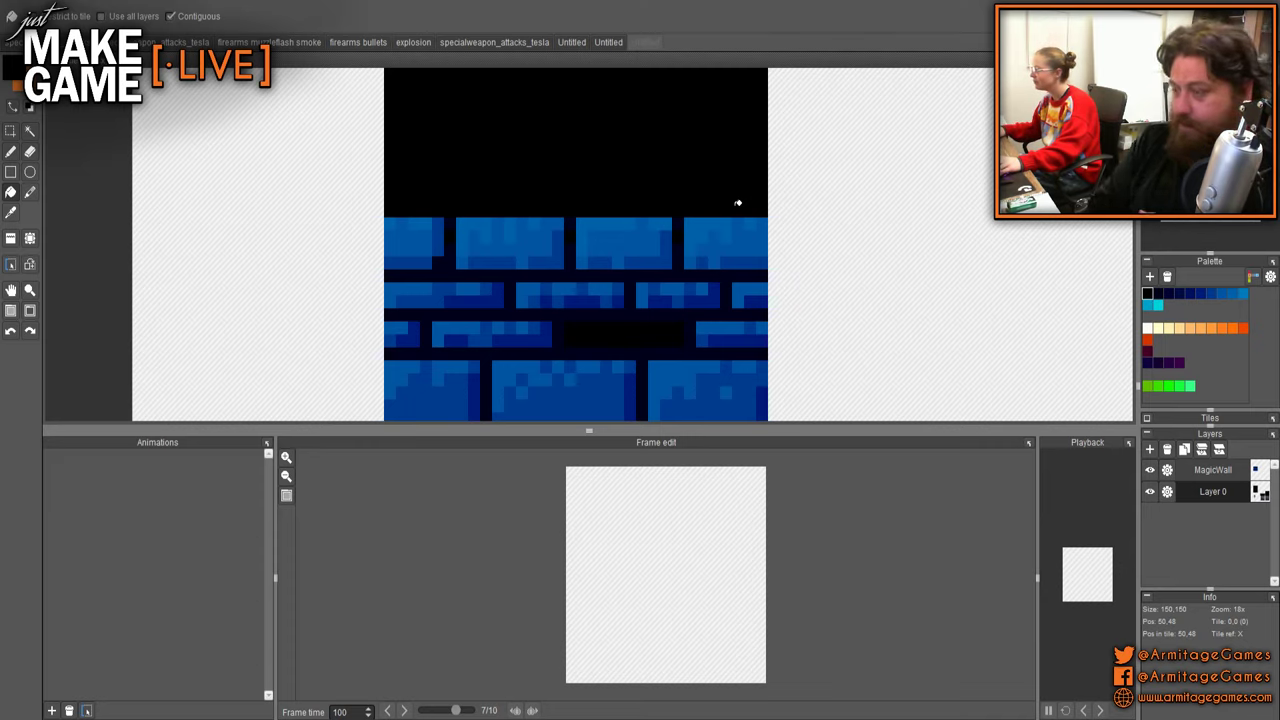
{"action": "scroll", "coordinate": [737, 203], "scroll_direction": "down", "scroll_amount": 5}
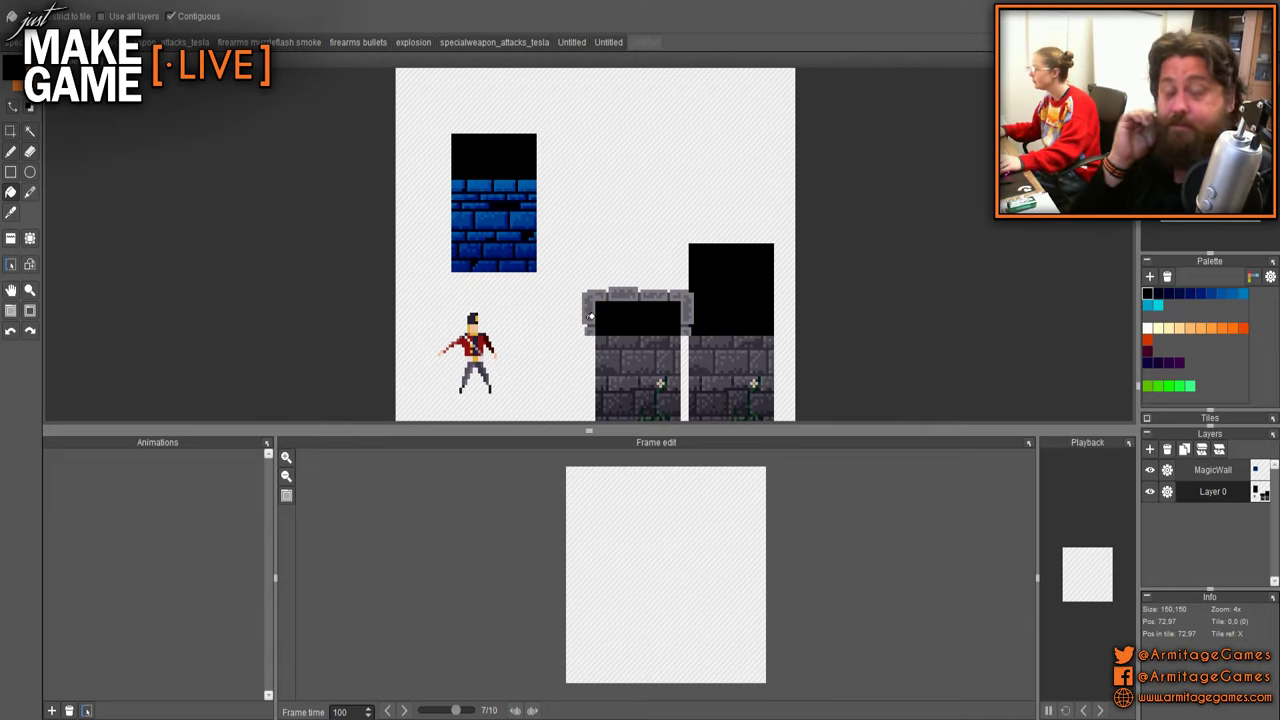
{"action": "left_click_drag", "start_coordinate": [597, 274], "coordinate": [513, 242]}
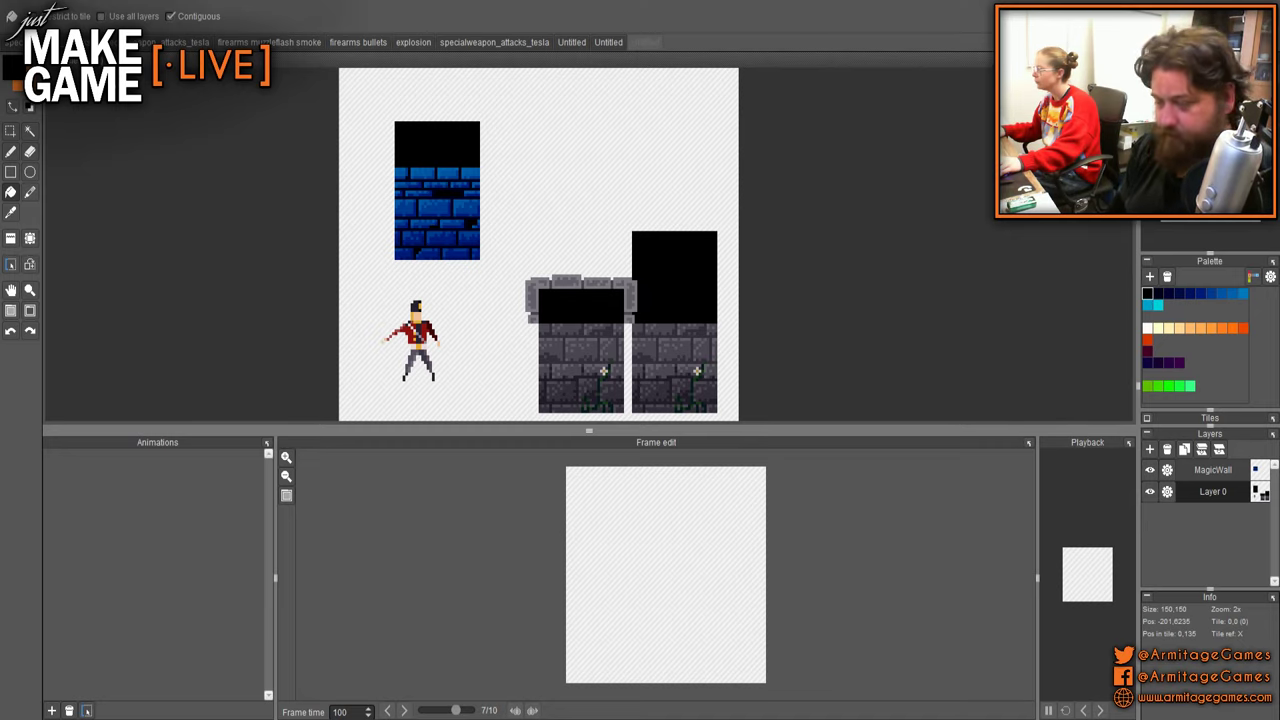
- Examine the blue wall's top brick row and the black area directly above it
{"action": "scroll", "coordinate": [498, 297], "scroll_direction": "up", "scroll_amount": 1}
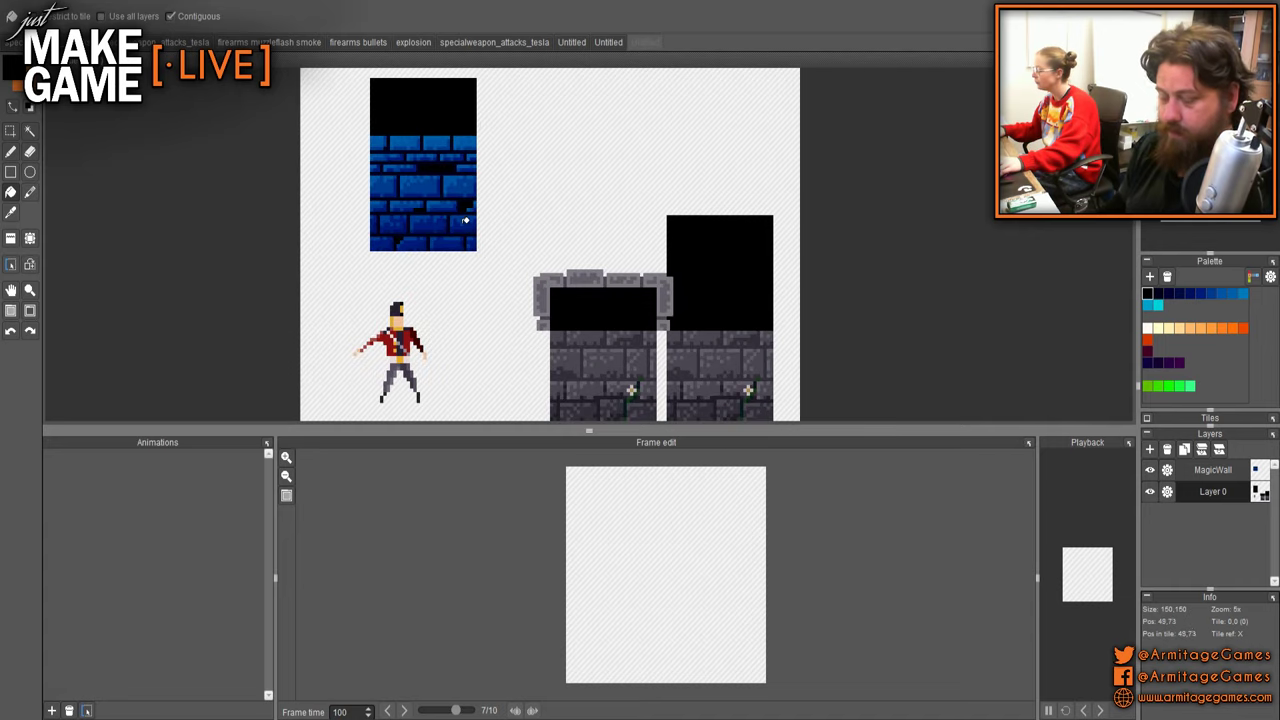
{"action": "left_click_drag", "start_coordinate": [463, 220], "coordinate": [533, 311]}
{"action": "key", "text": "b"}
{"action": "scroll", "coordinate": [620, 245], "scroll_direction": "up", "scroll_amount": 2}
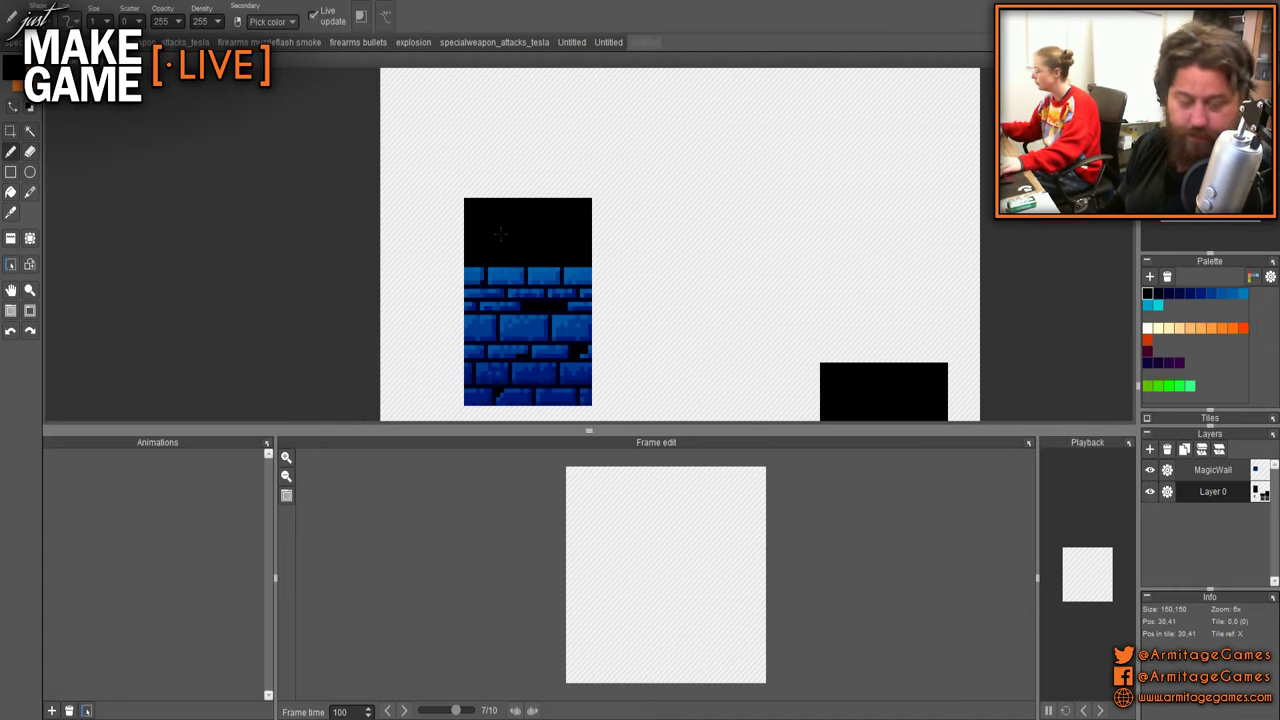
{"action": "scroll", "coordinate": [531, 311], "scroll_direction": "up", "scroll_amount": 3}
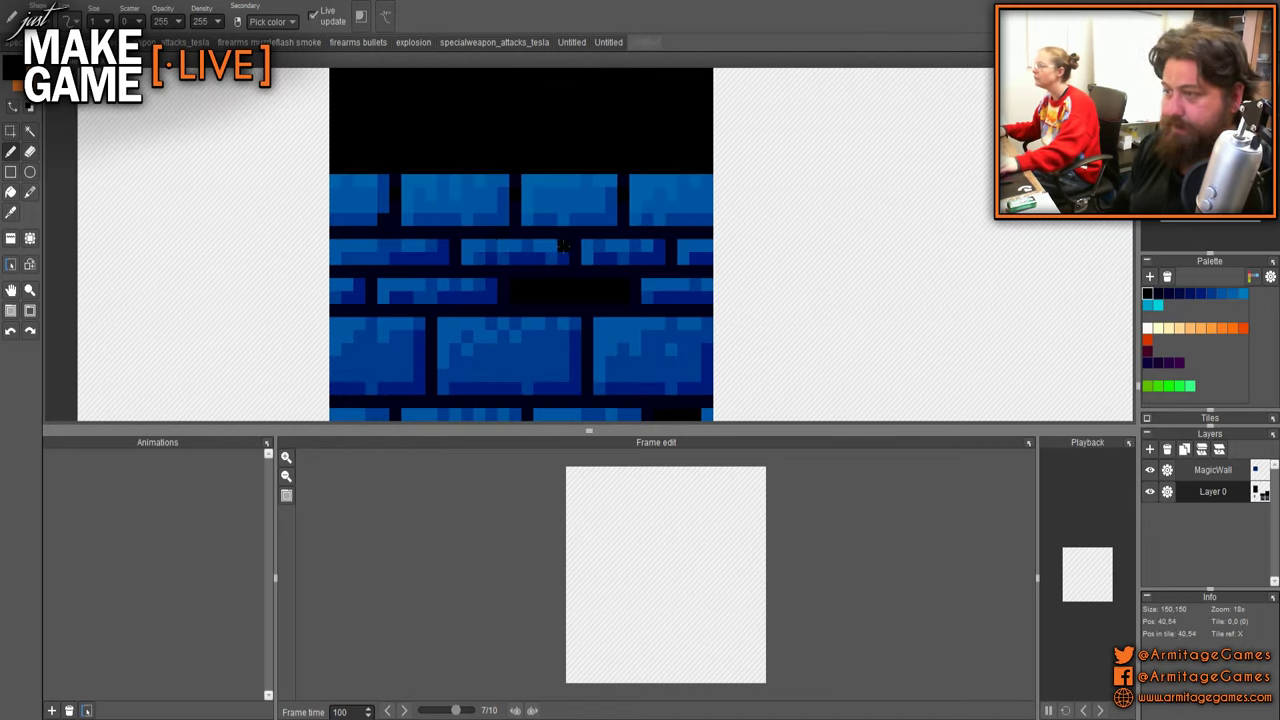
{"action": "scroll", "coordinate": [517, 235], "scroll_direction": "up", "scroll_amount": 2}
{"action": "right_click", "coordinate": [590, 174]}
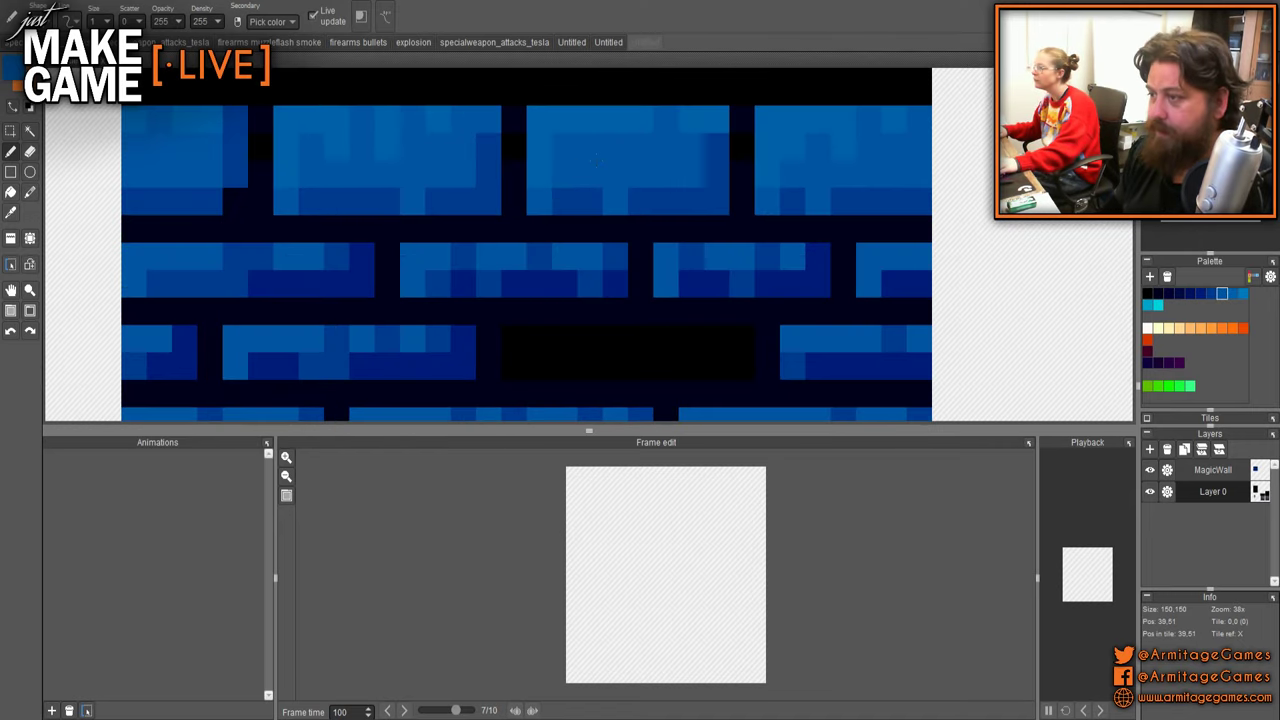
{"action": "left_click_drag", "start_coordinate": [590, 174], "coordinate": [621, 349]}
{"action": "scroll", "coordinate": [659, 265], "scroll_direction": "down", "scroll_amount": 1}
{"action": "left_click_drag", "start_coordinate": [518, 166], "coordinate": [518, 227]}
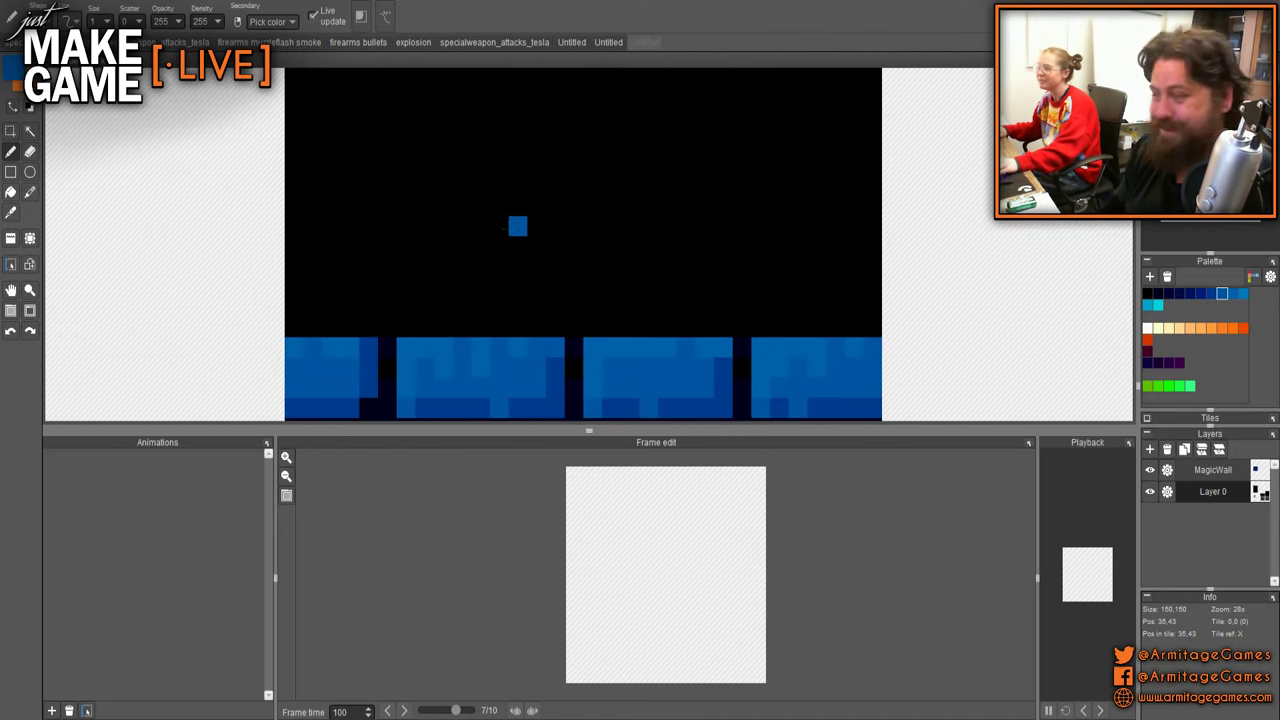
{"action": "scroll", "coordinate": [329, 308], "scroll_direction": "up", "scroll_amount": 1}
{"action": "scroll", "coordinate": [709, 280], "scroll_direction": "down", "scroll_amount": 1}
{"action": "scroll", "coordinate": [714, 280], "scroll_direction": "down", "scroll_amount": 1}
{"action": "left_click_drag", "start_coordinate": [842, 308], "coordinate": [554, 200]}
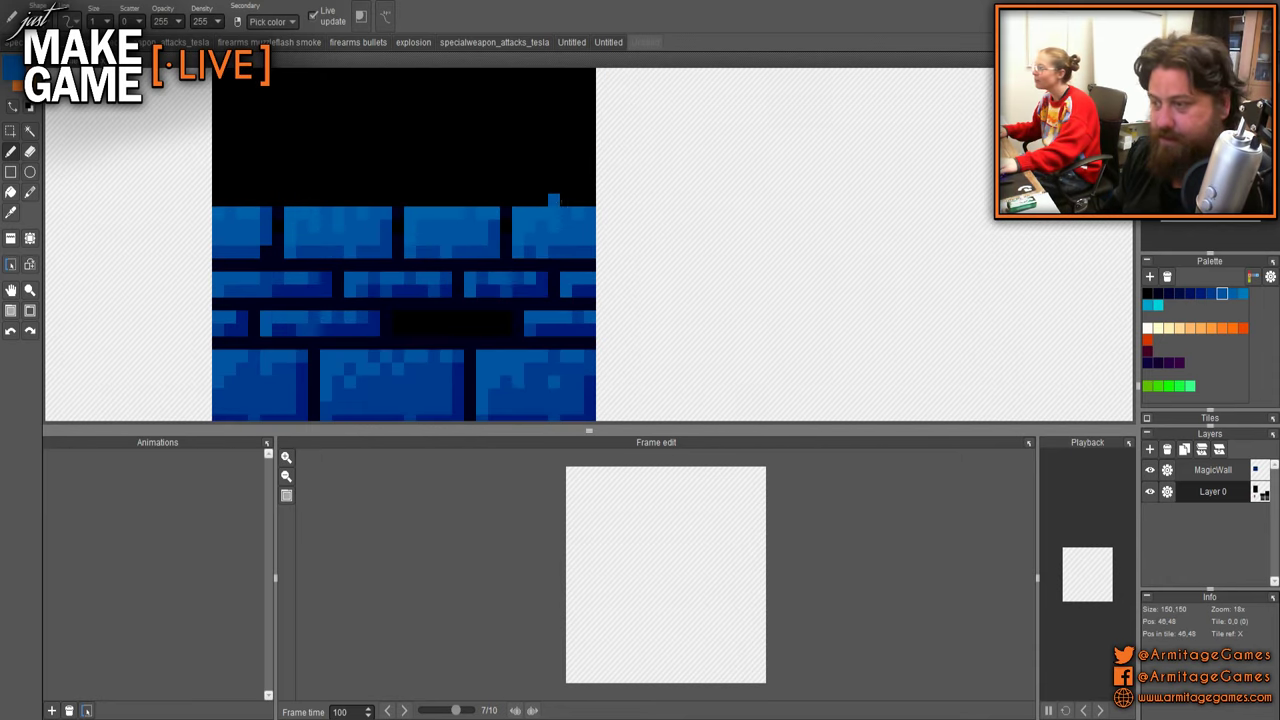
{"action": "left_click_drag", "start_coordinate": [472, 197], "coordinate": [554, 232]}
{"action": "scroll", "coordinate": [440, 212], "scroll_direction": "left", "scroll_amount": 1}
{"action": "scroll", "coordinate": [432, 222], "scroll_direction": "up", "scroll_amount": 2}
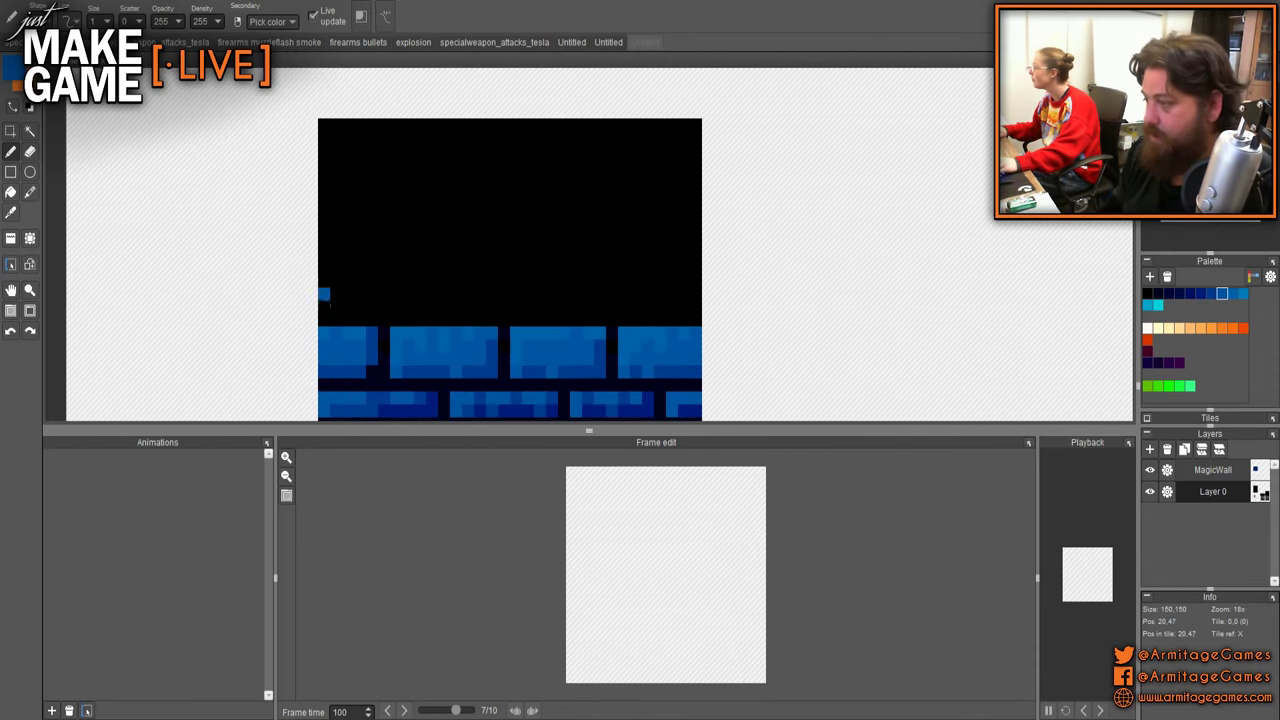
- Examine the grey stone cap framing the reference wall's opening and compare it with the blue wall's top edge
{"action": "scroll", "coordinate": [657, 252], "scroll_direction": "down", "scroll_amount": 2}
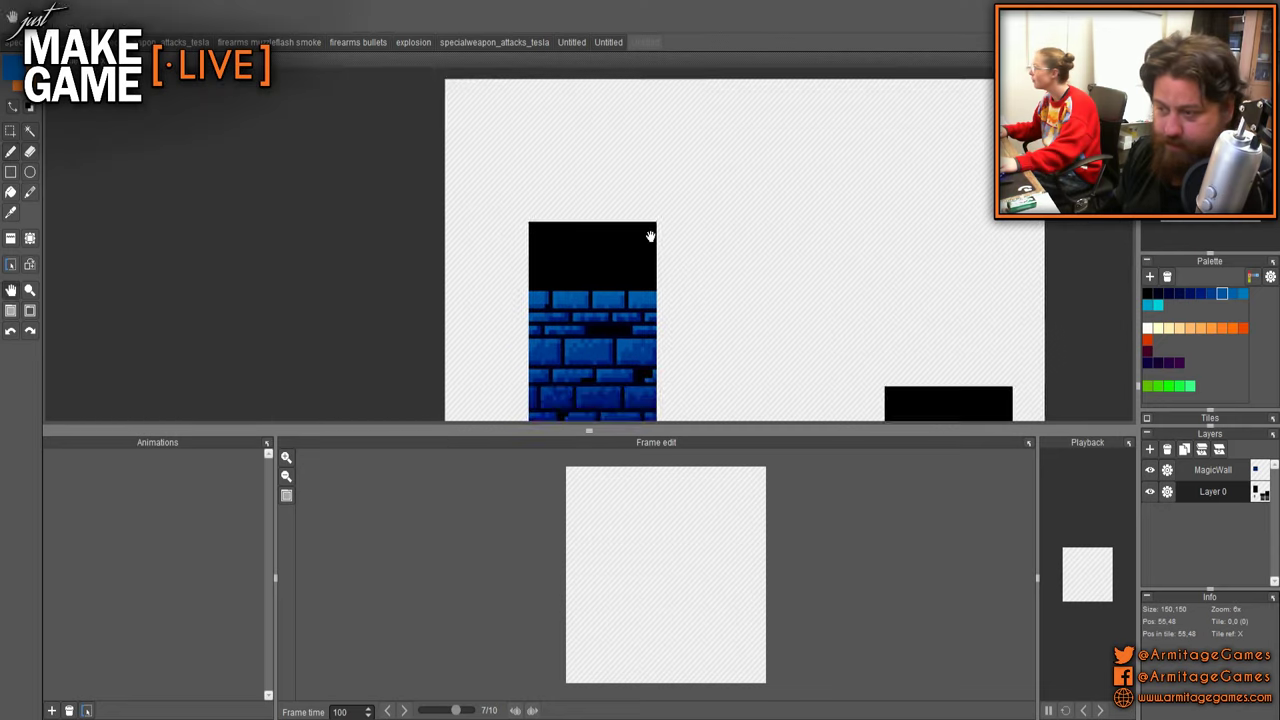
{"action": "scroll", "coordinate": [557, 206], "scroll_direction": "up", "scroll_amount": 2}
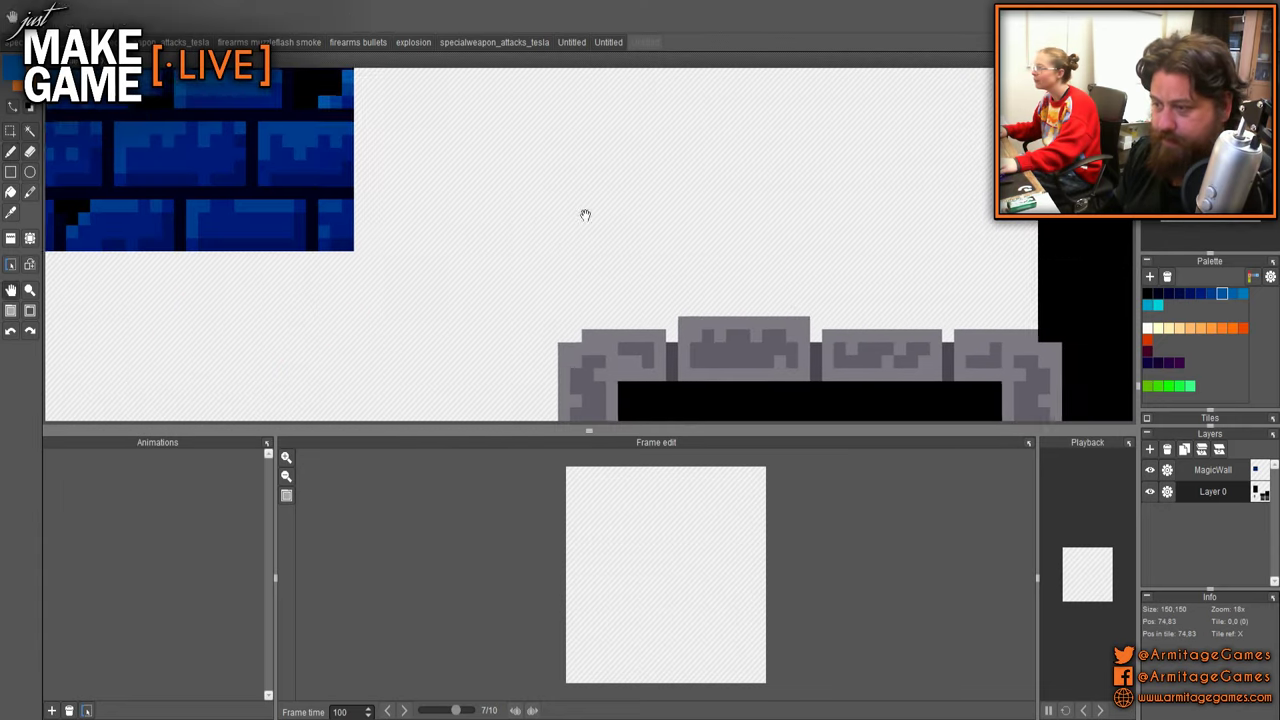
{"action": "scroll", "coordinate": [628, 228], "scroll_direction": "down", "scroll_amount": 2}
{"action": "scroll", "coordinate": [603, 167], "scroll_direction": "up", "scroll_amount": 2}
{"action": "right_click", "coordinate": [603, 127]}
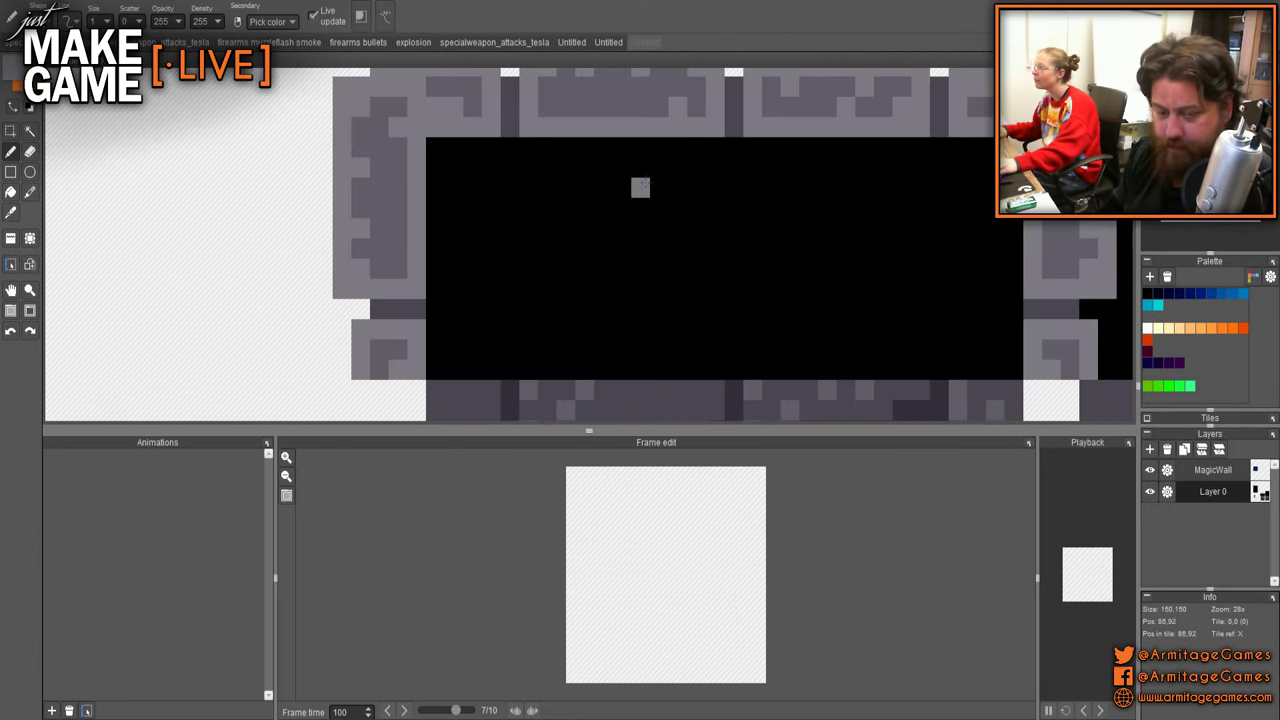
{"action": "left_click_drag", "start_coordinate": [660, 289], "coordinate": [670, 150]}
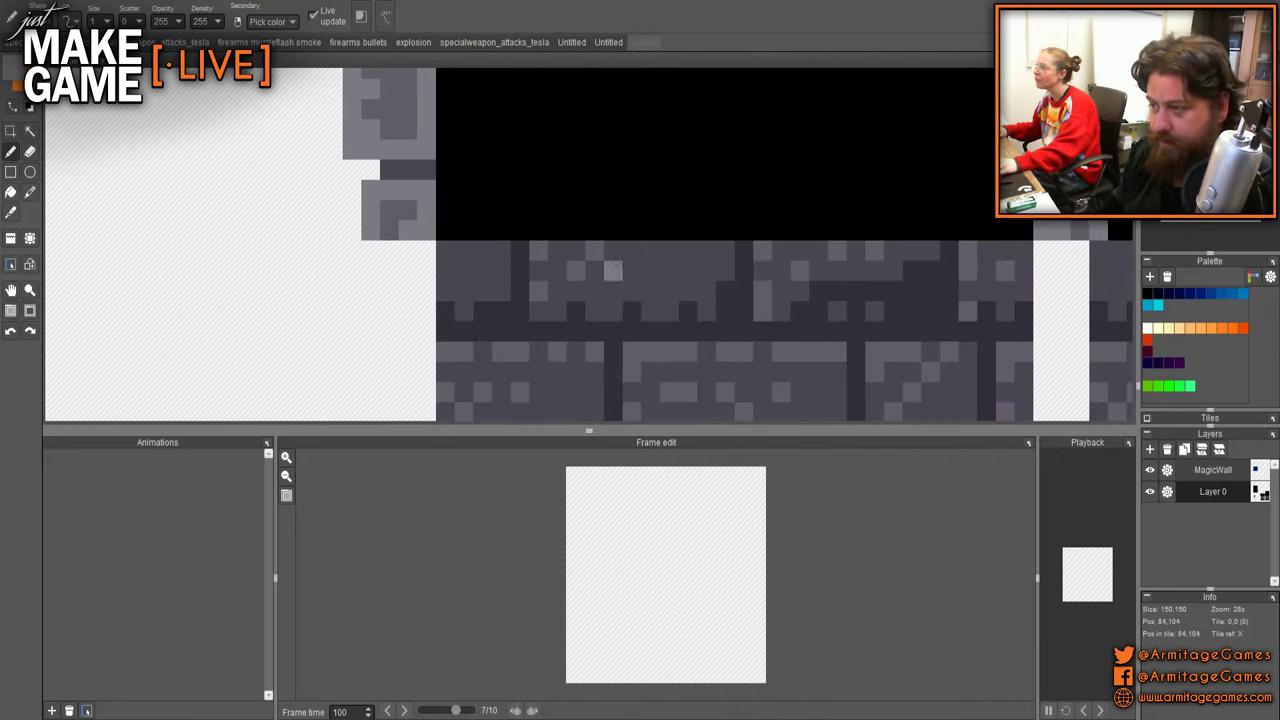
{"action": "scroll", "coordinate": [605, 262], "scroll_direction": "down", "scroll_amount": 3}
{"action": "scroll", "coordinate": [613, 331], "scroll_direction": "up", "scroll_amount": 4}
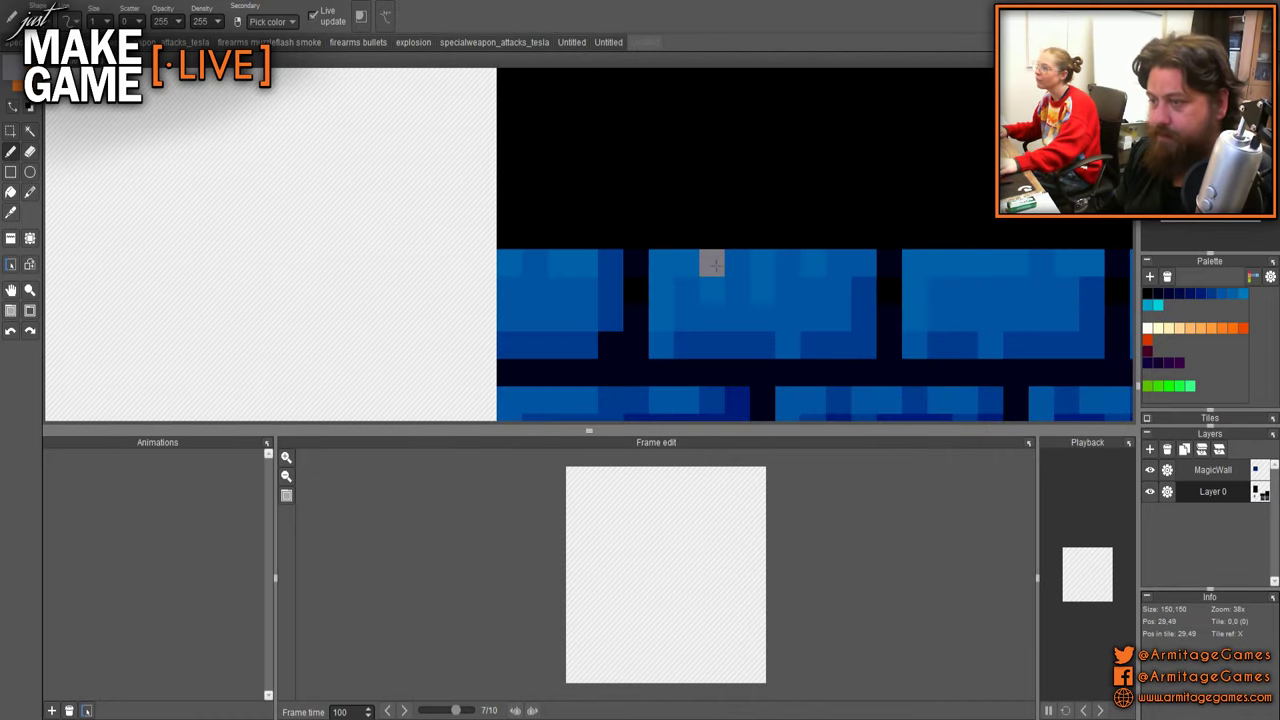
- Draw 3-pixel-high, open-bottomed cyan block outlines above the first two top-row bricks on Layer 0, matching each brick's width
{"action": "left_click", "coordinate": [711, 263], "text": "alt"}
{"action": "left_click", "coordinate": [1148, 307]}
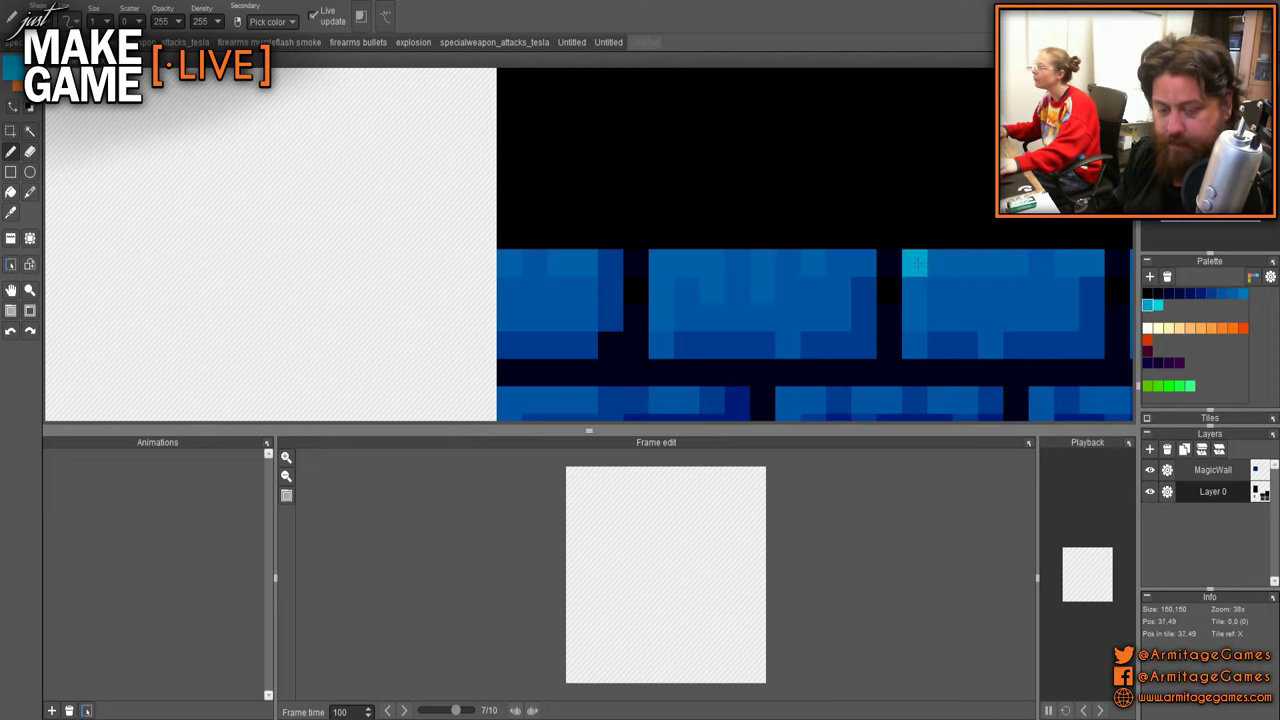
{"action": "left_click_drag", "start_coordinate": [914, 263], "coordinate": [623, 377]}
{"action": "left_click_drag", "start_coordinate": [219, 349], "coordinate": [229, 320]}
{"action": "left_click", "coordinate": [219, 292]}
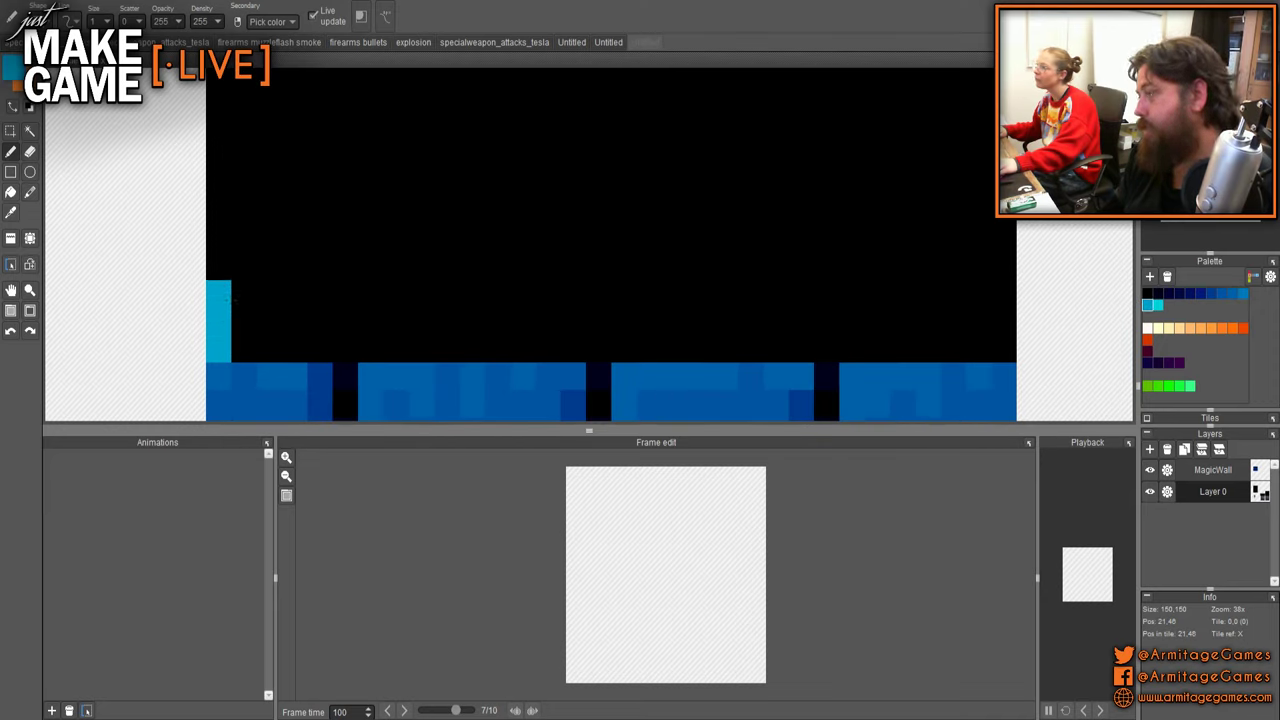
{"action": "left_click", "coordinate": [320, 292], "text": "shift"}
{"action": "left_click", "coordinate": [320, 348], "text": "shift"}
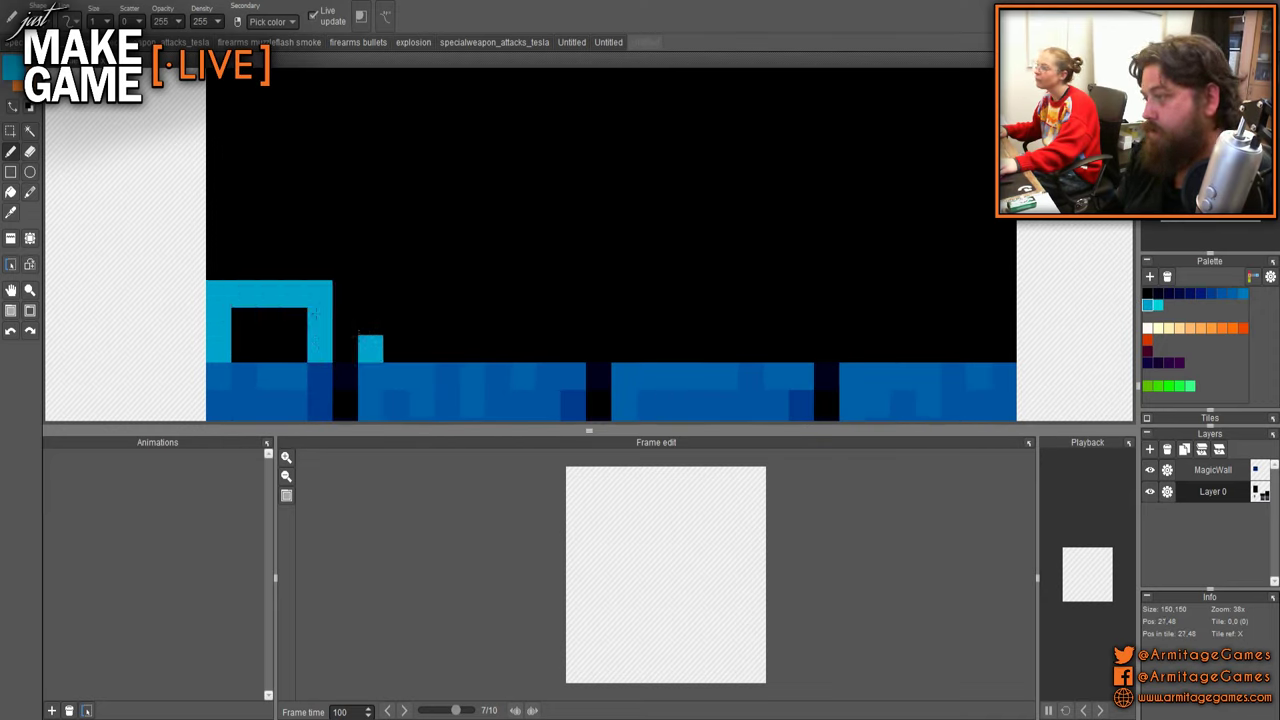
{"action": "left_click", "coordinate": [370, 348]}
{"action": "left_click", "coordinate": [370, 292], "text": "shift"}
{"action": "left_click", "coordinate": [572, 292], "text": "shift"}
{"action": "left_click", "coordinate": [572, 348], "text": "shift"}
- Draw matching cyan block outlines, 3 pixels high, above the third and fourth top-row bricks on Layer 0
{"action": "left_click", "coordinate": [624, 320]}
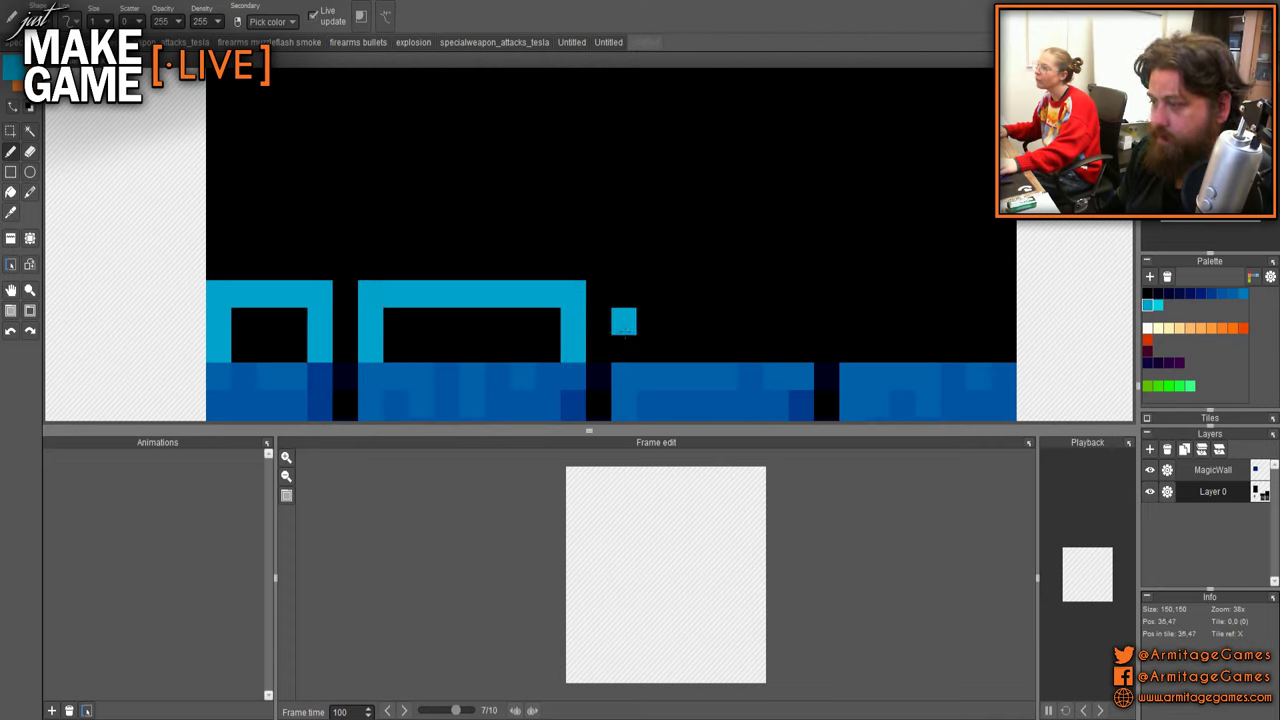
{"action": "left_click", "coordinate": [624, 348], "text": "shift"}
{"action": "left_click", "coordinate": [624, 292], "text": "shift"}
{"action": "left_click", "coordinate": [800, 292], "text": "shift"}
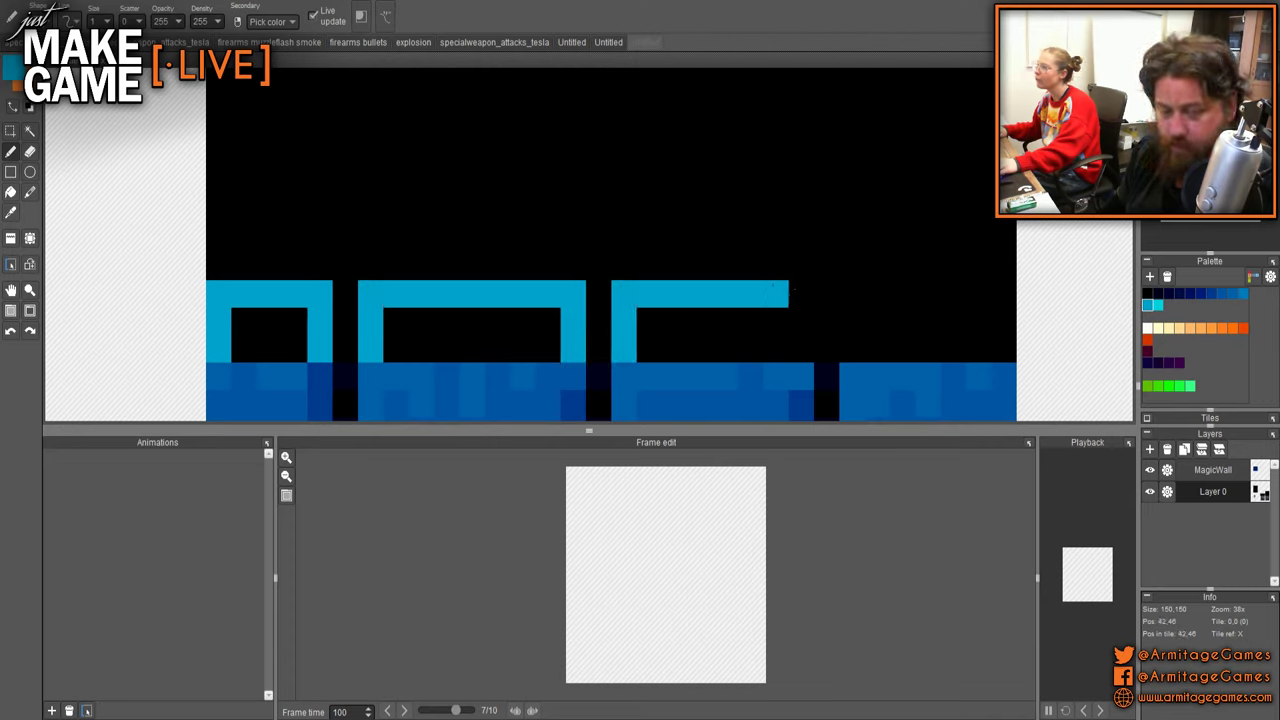
{"action": "left_click", "coordinate": [800, 348], "text": "shift"}
{"action": "left_click", "coordinate": [851, 348]}
{"action": "left_click", "coordinate": [851, 292], "text": "shift"}
{"action": "left_click", "coordinate": [1004, 292], "text": "shift"}
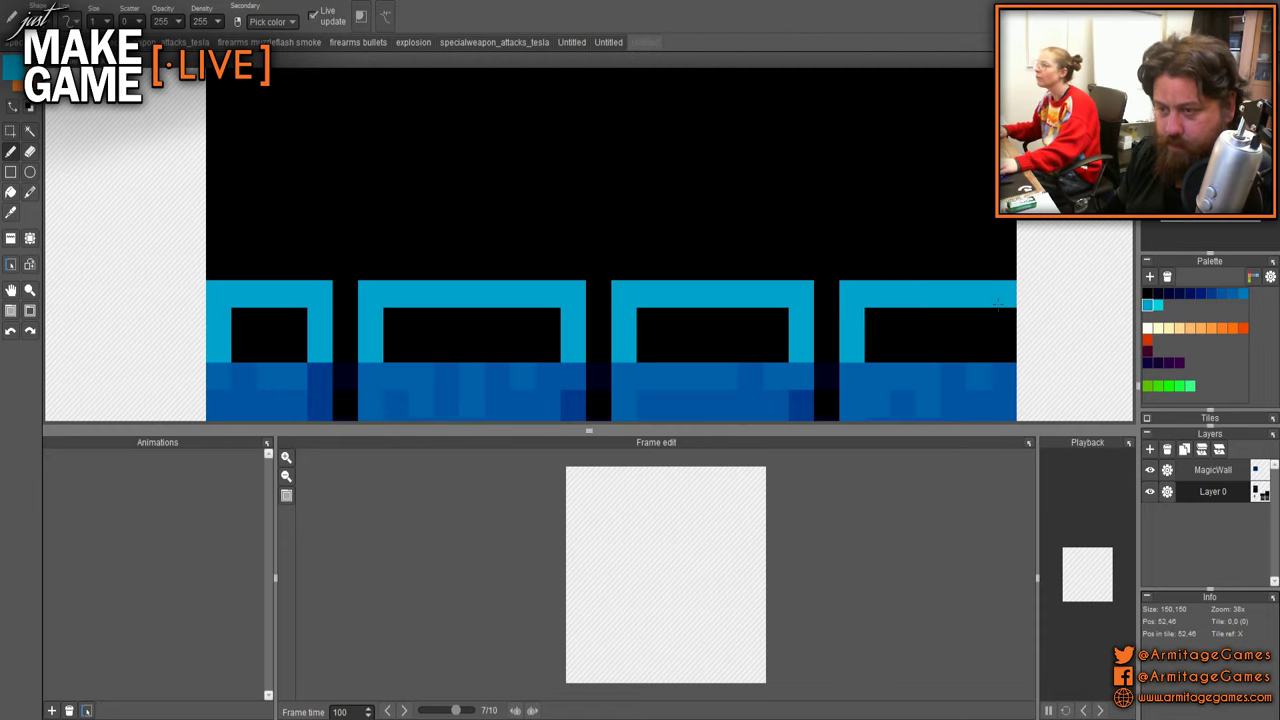
{"action": "left_click", "coordinate": [1004, 348], "text": "shift"}
- Try to fill a cyan-outlined block with the palette's brightest mid-blue on Layer 0, and undo the fill
{"action": "scroll", "coordinate": [960, 388], "scroll_direction": "down", "scroll_amount": 5}
{"action": "left_click_drag", "start_coordinate": [960, 388], "coordinate": [760, 337]}
{"action": "scroll", "coordinate": [758, 299], "scroll_direction": "up", "scroll_amount": 2}
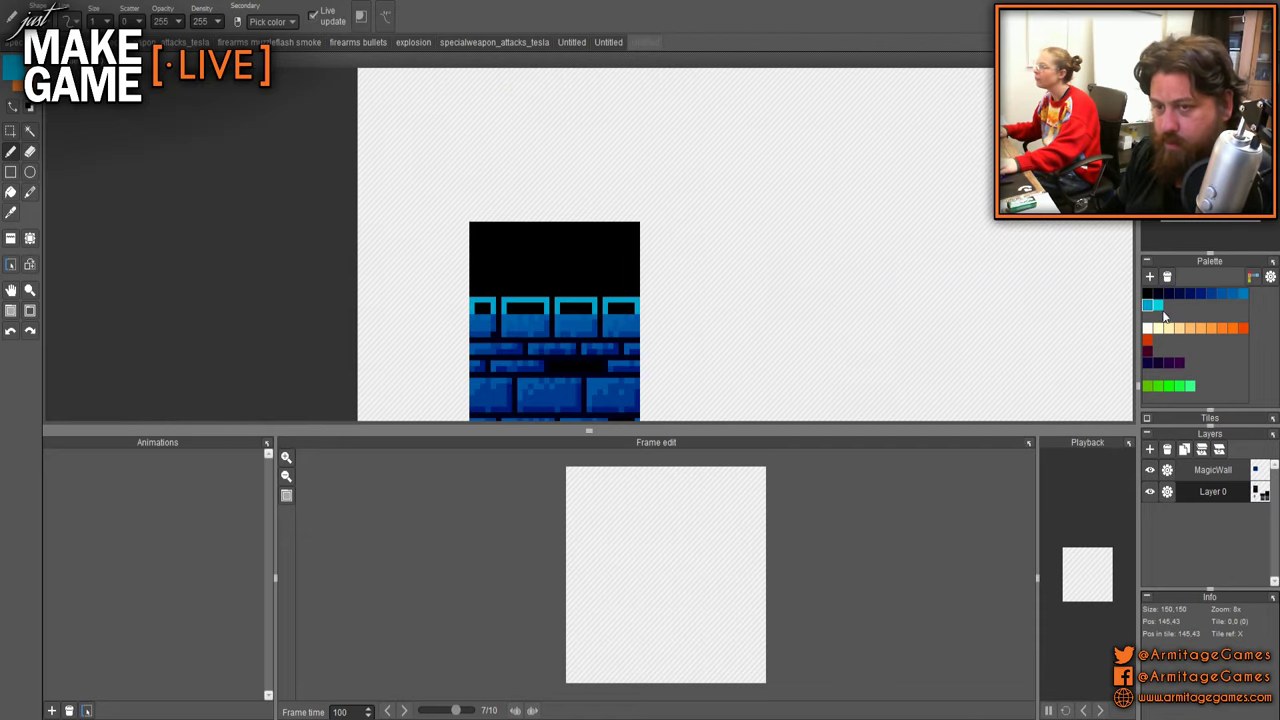
{"action": "left_click", "coordinate": [1244, 294]}
{"action": "key", "text": "f"}
{"action": "left_click", "coordinate": [626, 306]}
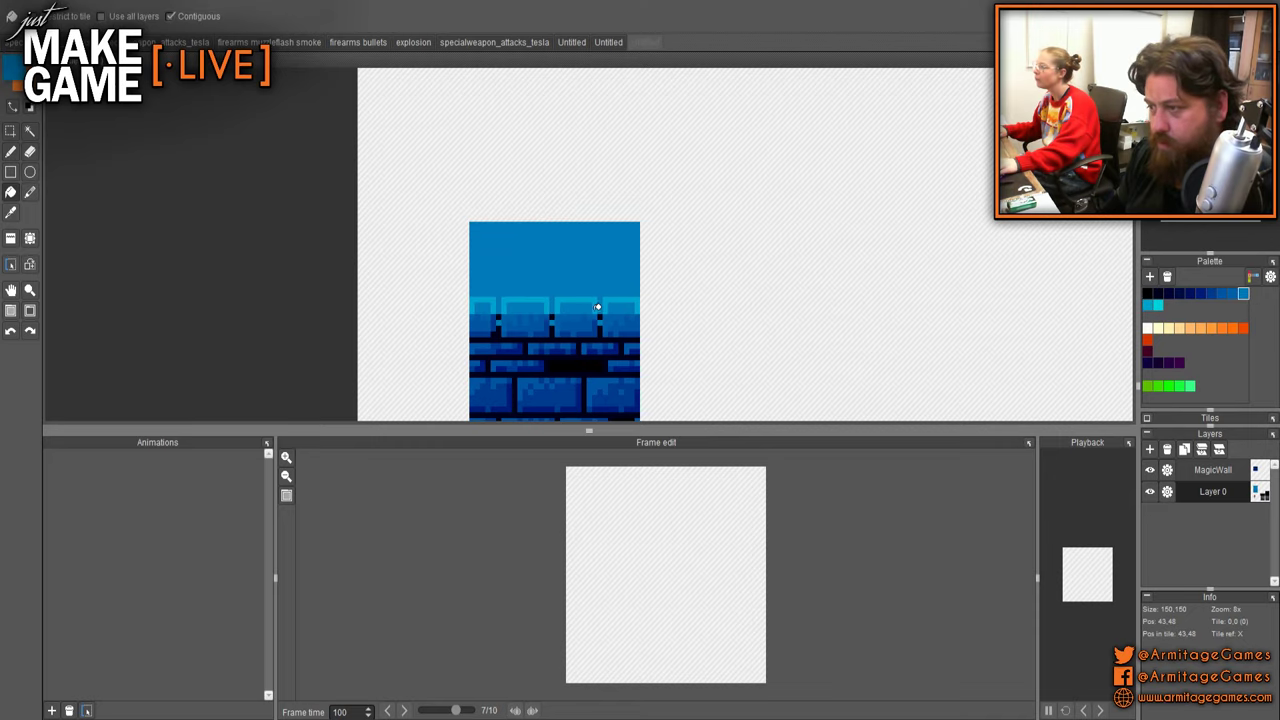
{"action": "key", "text": "ctrl+z"}
- Hide Layer 0 and draw the 3-pixel-high cyan block outline above the fourth top-row brick on the MagicWall layer
{"action": "left_click", "coordinate": [1150, 492]}
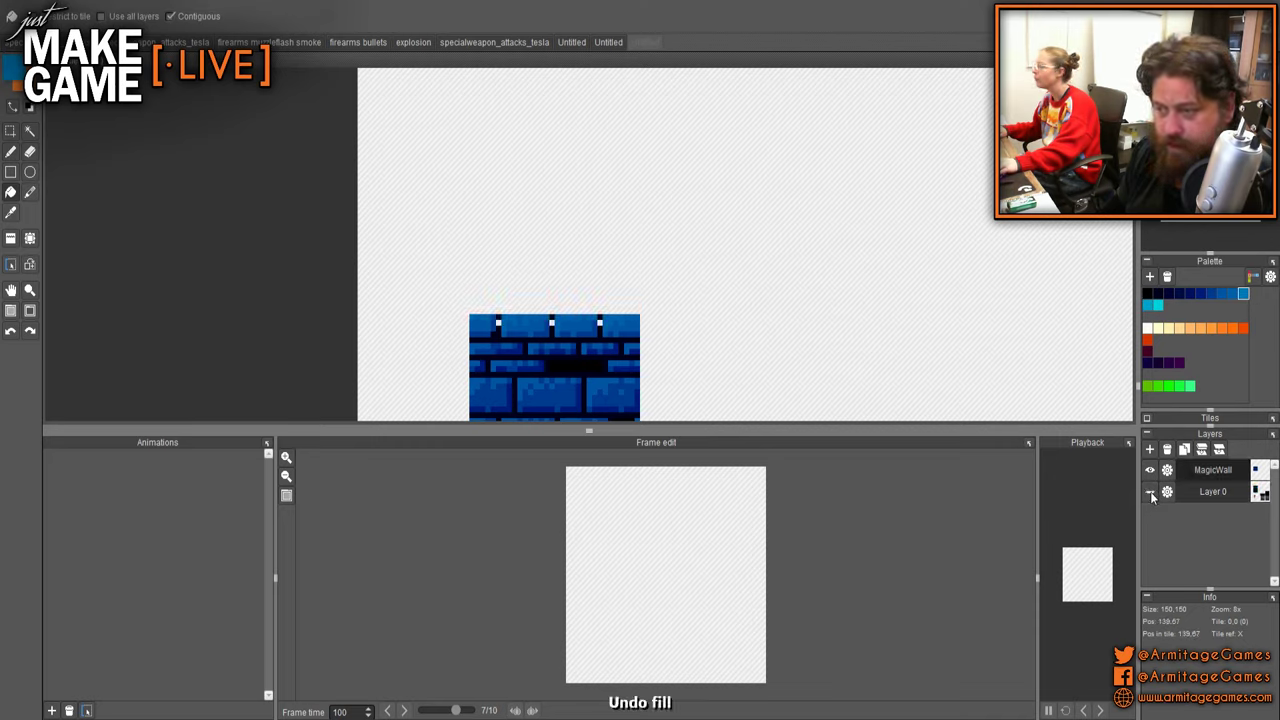
{"action": "left_click", "coordinate": [1150, 492]}
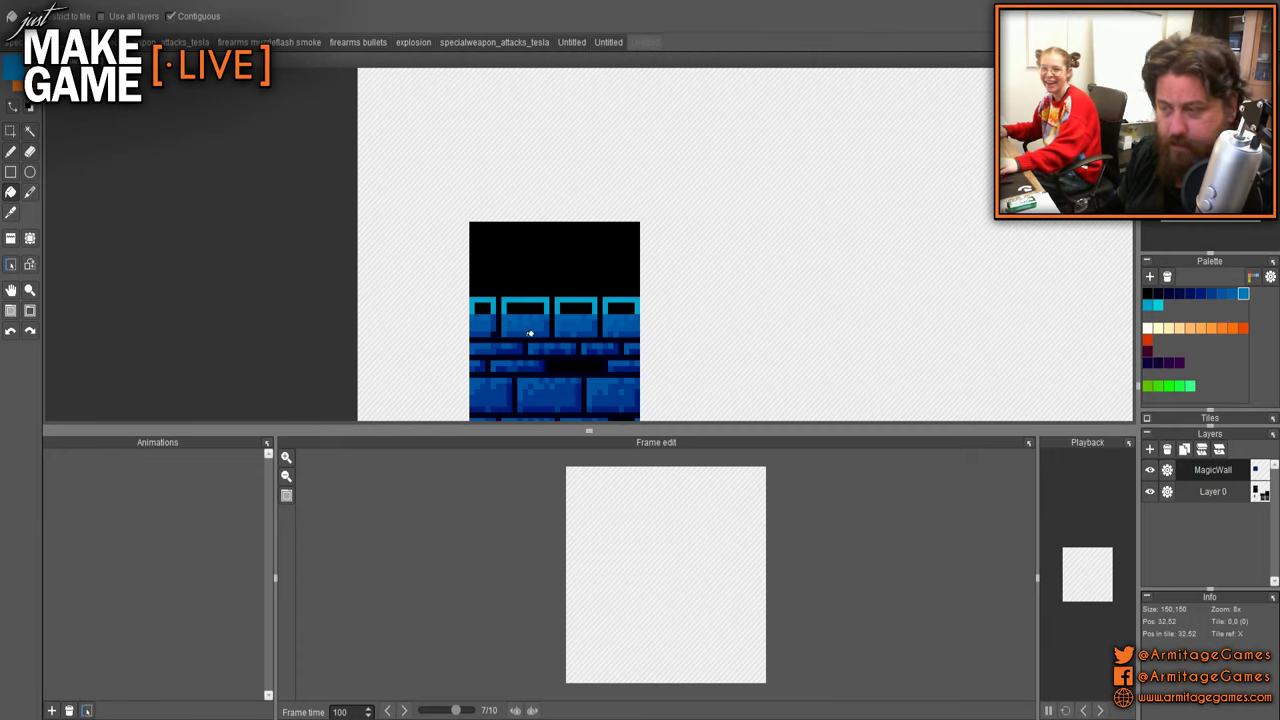
{"action": "scroll", "coordinate": [594, 275], "scroll_direction": "up", "scroll_amount": 5}
{"action": "key", "text": "b"}
{"action": "right_click", "coordinate": [612, 212]}
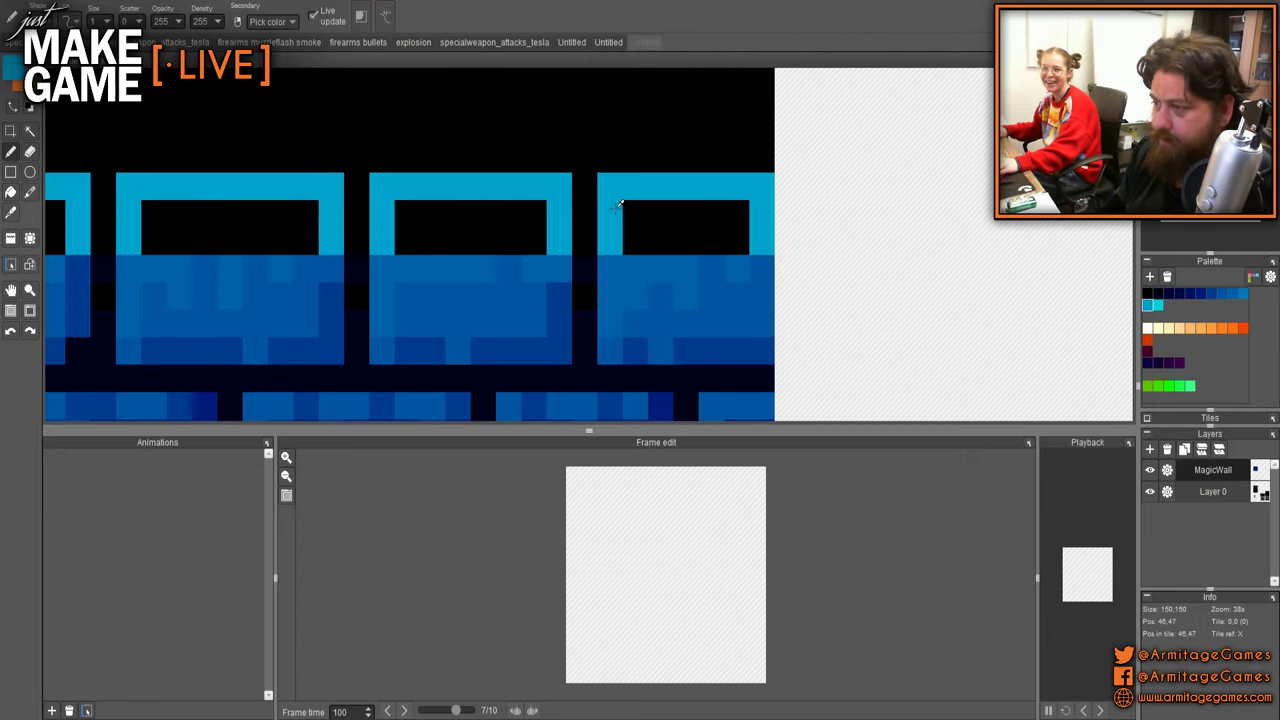
{"action": "left_click", "coordinate": [1150, 492]}
{"action": "mouse_move", "coordinate": [608, 240]}
{"action": "left_mouse_down"}
{"action": "mouse_move", "coordinate": [595, 196]}
{"action": "mouse_move", "coordinate": [612, 192]}
{"action": "mouse_move", "coordinate": [759, 189]}
{"action": "mouse_move", "coordinate": [761, 242]}
{"action": "left_mouse_up"}
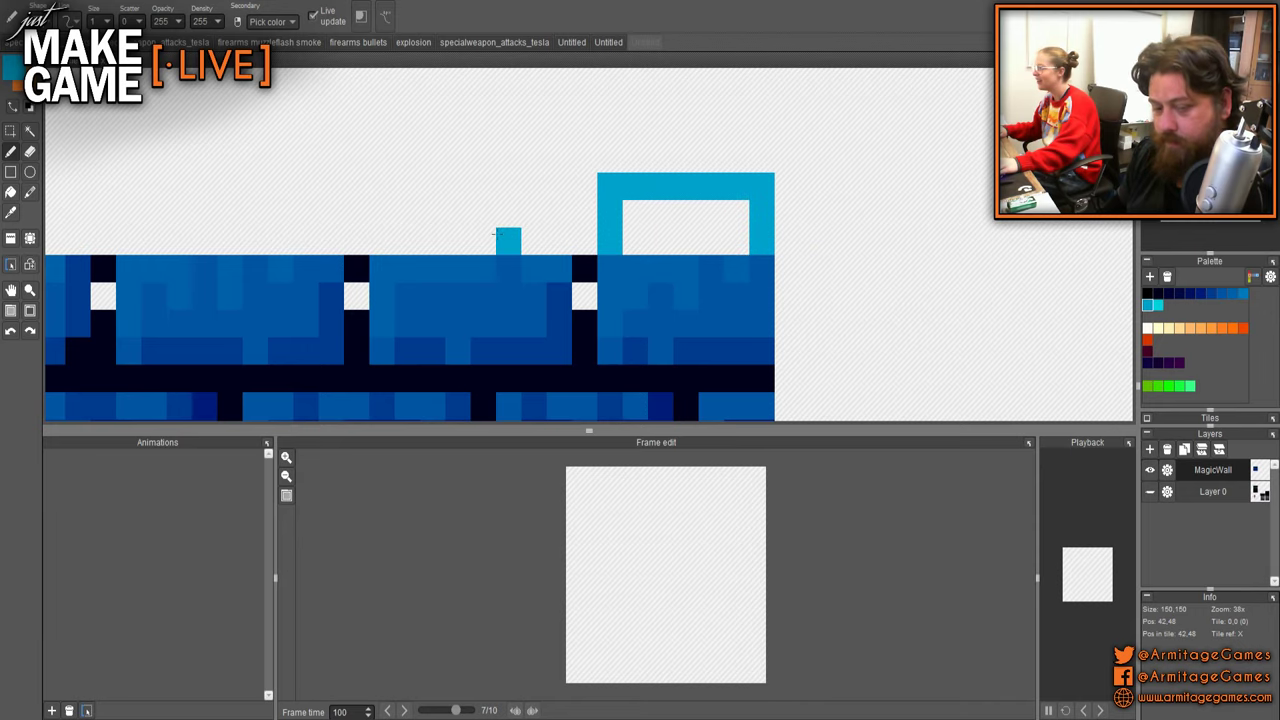
- Draw the cyan block outlines above the remaining three top-row bricks on MagicWall, undoing the stray pixel above the first
{"action": "left_click_drag", "start_coordinate": [469, 232], "coordinate": [731, 314]}
{"action": "mouse_move", "coordinate": [644, 322]}
{"action": "left_mouse_down"}
{"action": "mouse_move", "coordinate": [633, 275]}
{"action": "mouse_move", "coordinate": [819, 262]}
{"action": "mouse_move", "coordinate": [821, 323]}
{"action": "left_mouse_up"}
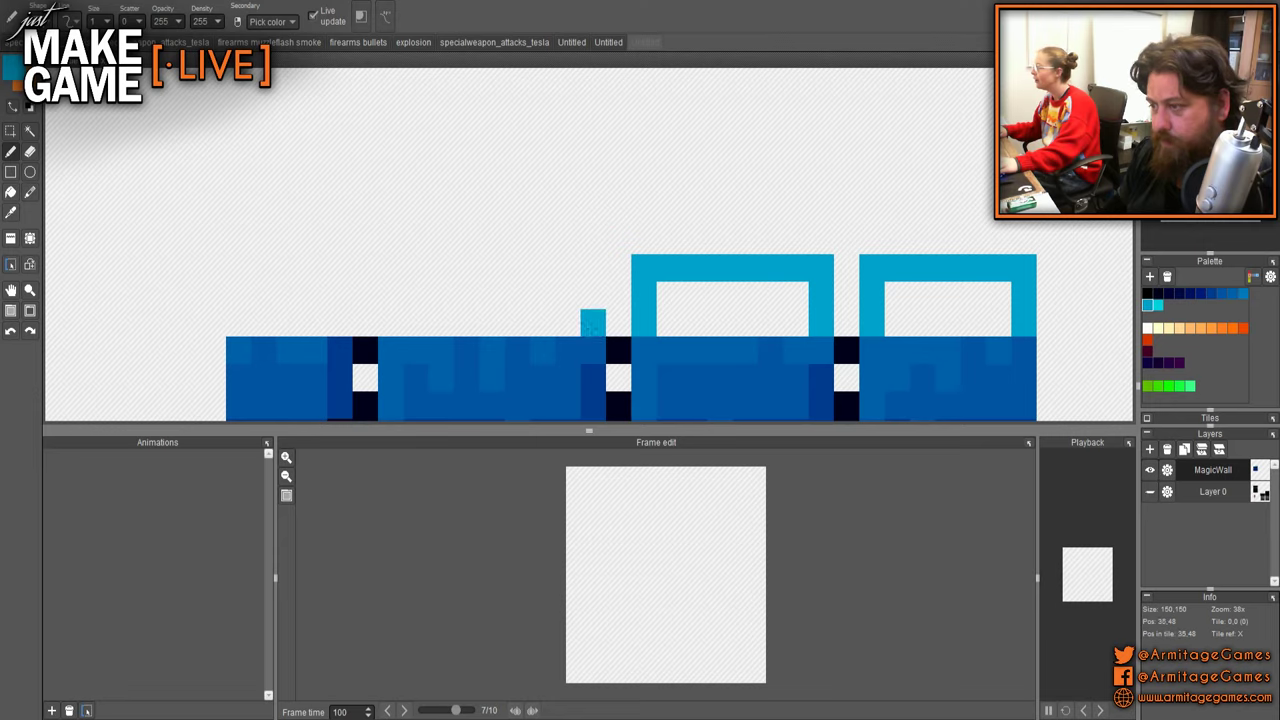
{"action": "left_click_drag", "start_coordinate": [594, 323], "coordinate": [594, 297]}
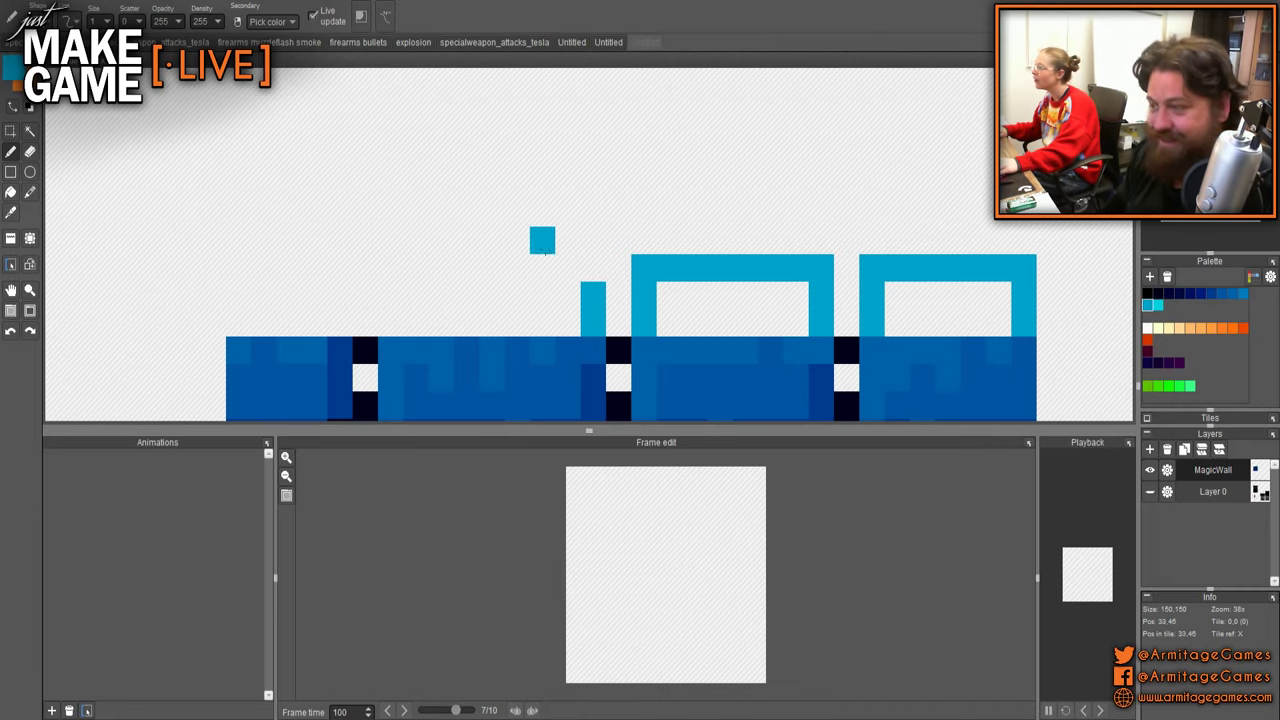
{"action": "left_click", "coordinate": [593, 267]}
{"action": "mouse_move", "coordinate": [593, 267]}
{"action": "left_mouse_down"}
{"action": "mouse_move", "coordinate": [385, 267]}
{"action": "mouse_move", "coordinate": [381, 325]}
{"action": "mouse_move", "coordinate": [340, 320]}
{"action": "mouse_move", "coordinate": [334, 279]}
{"action": "mouse_move", "coordinate": [238, 267]}
{"action": "left_mouse_up"}
{"action": "left_click", "coordinate": [339, 240]}
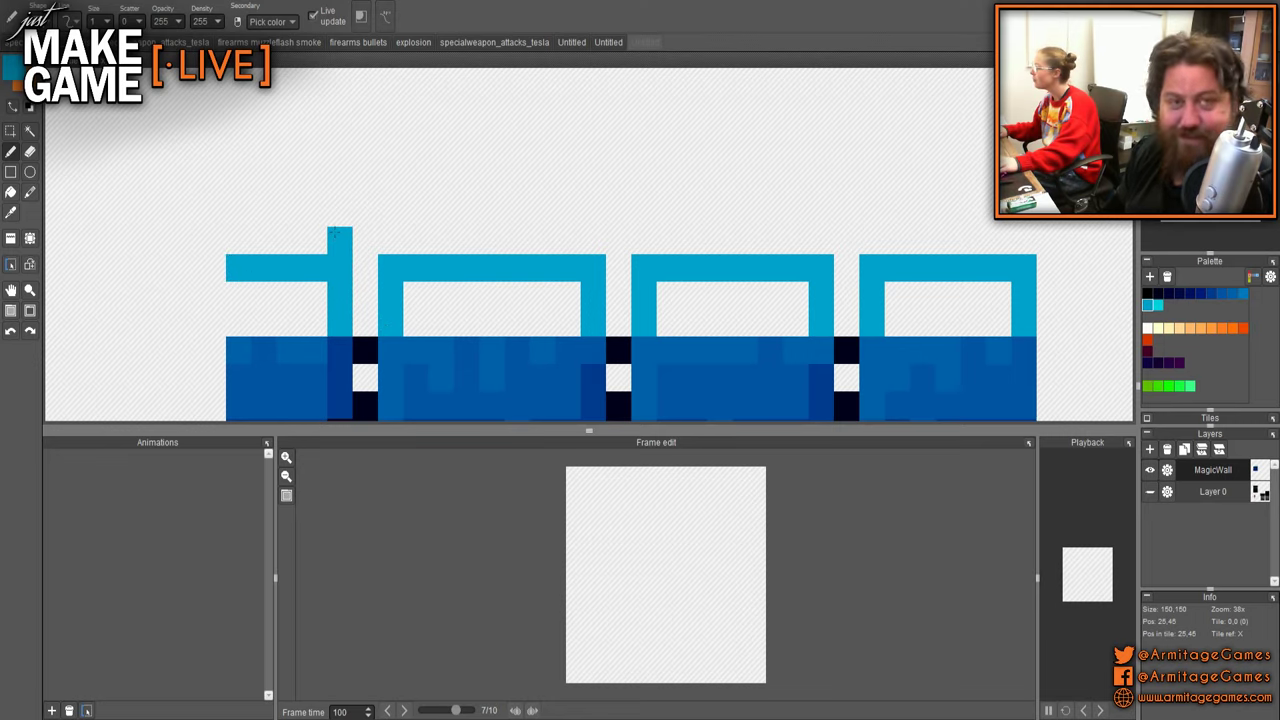
{"action": "key", "text": "ctrl+z"}
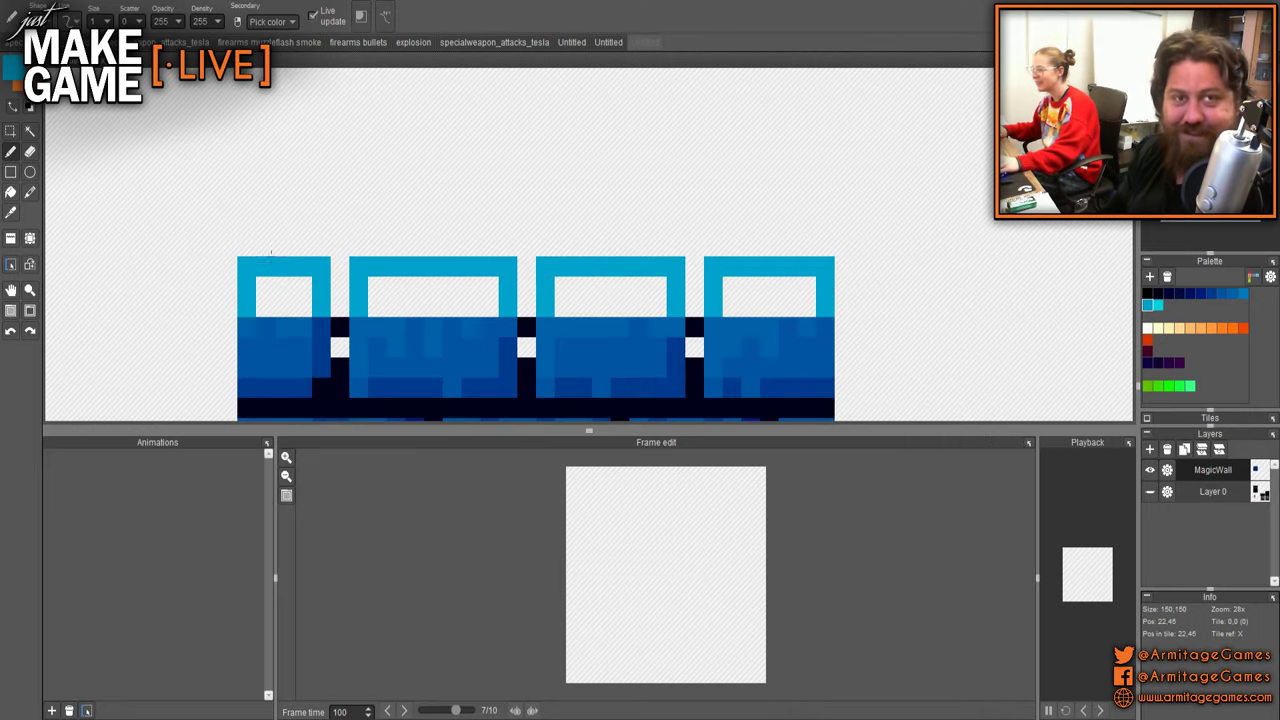
- Fill the interiors of all four cyan-outlined blocks with the palette's brightest mid-blue on the MagicWall layer
{"action": "scroll", "coordinate": [268, 300], "scroll_direction": "down", "scroll_amount": 1}
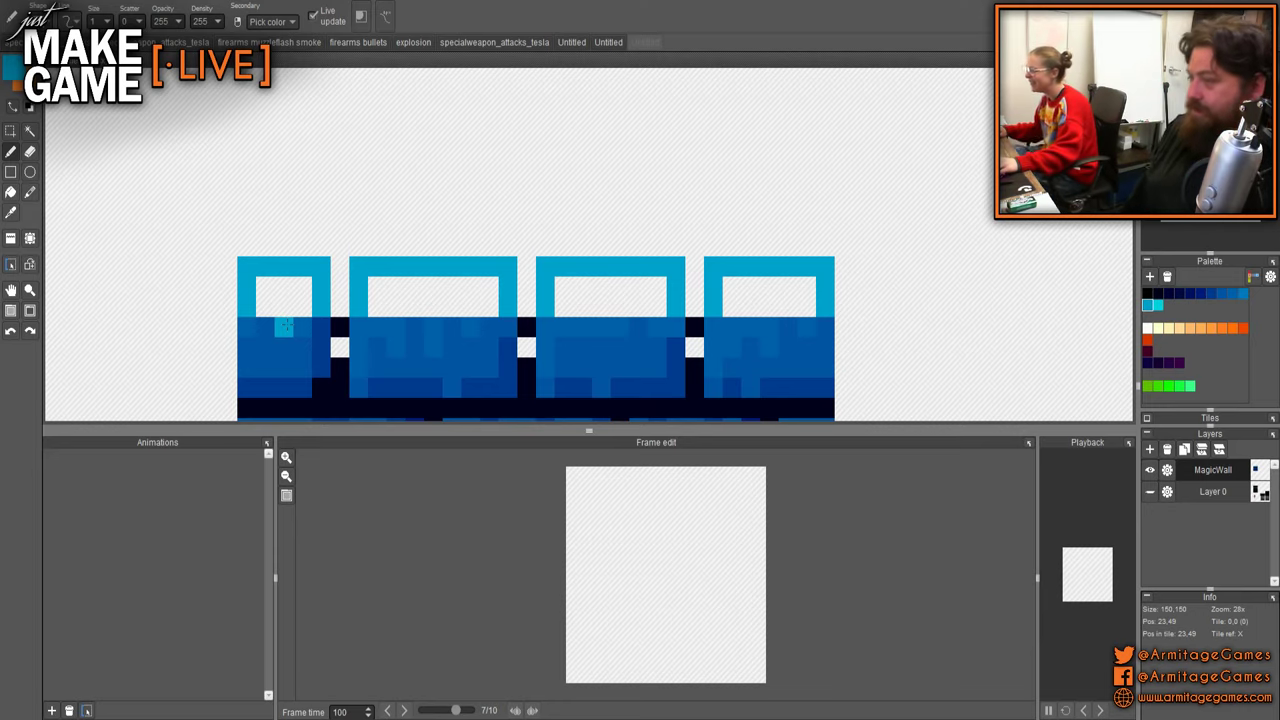
{"action": "scroll", "coordinate": [284, 326], "scroll_direction": "down", "scroll_amount": 5}
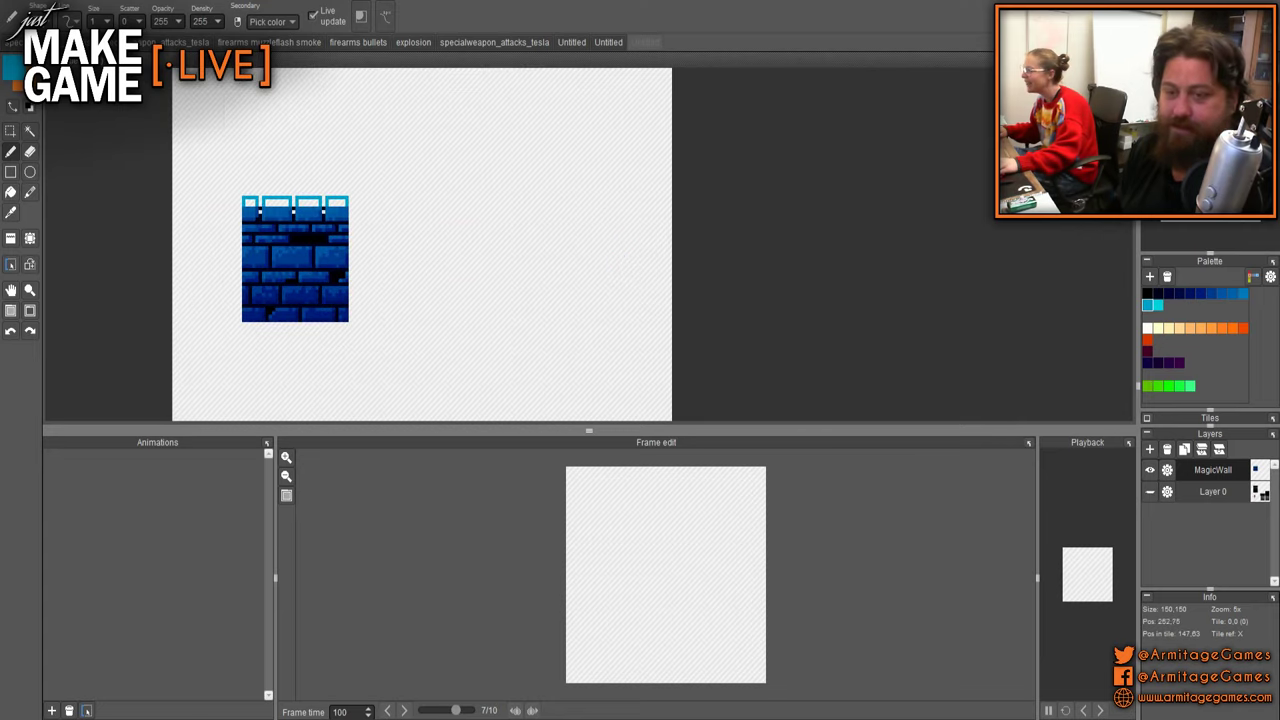
{"action": "left_click_drag", "start_coordinate": [722, 272], "coordinate": [1062, 286]}
{"action": "left_click", "coordinate": [1243, 294]}
{"action": "scroll", "coordinate": [780, 254], "scroll_direction": "up", "scroll_amount": 3}
{"action": "key", "text": "f"}
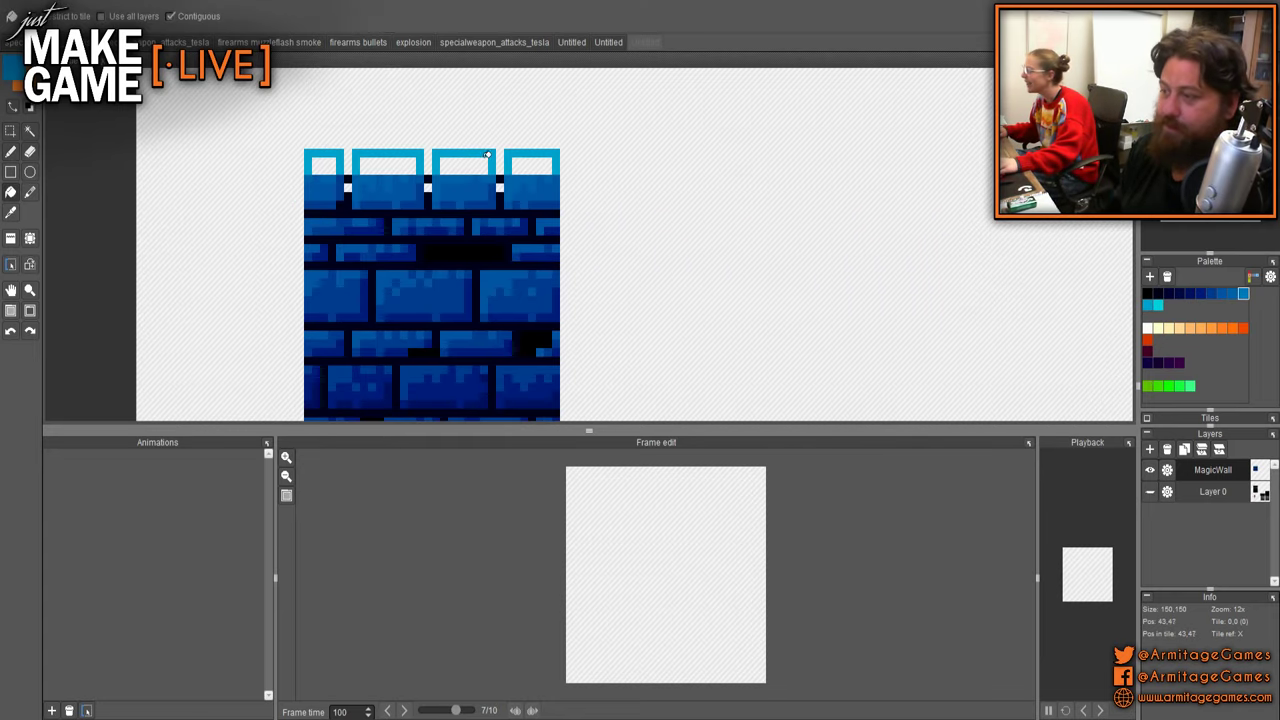
{"action": "left_click", "coordinate": [512, 166]}
{"action": "left_click", "coordinate": [453, 158]}
{"action": "left_click", "coordinate": [390, 165]}
{"action": "left_click", "coordinate": [324, 166]}
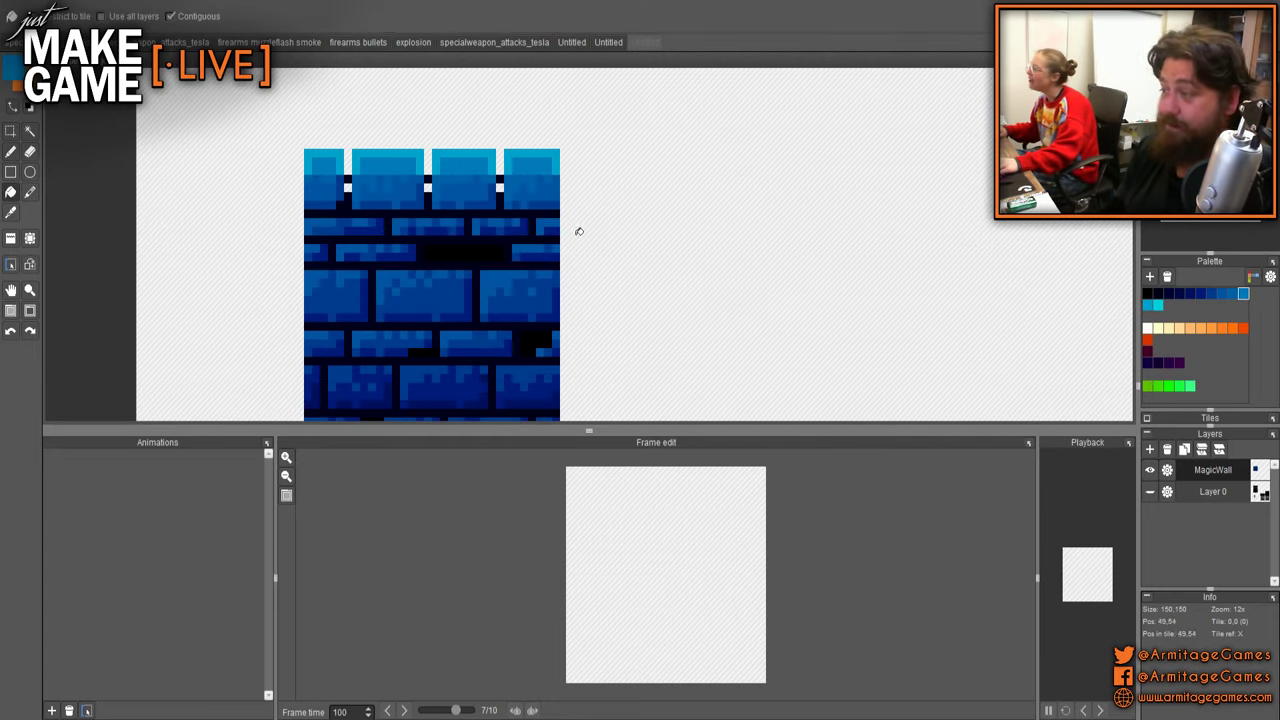
{"action": "scroll", "coordinate": [600, 238], "scroll_direction": "down", "scroll_amount": 3}
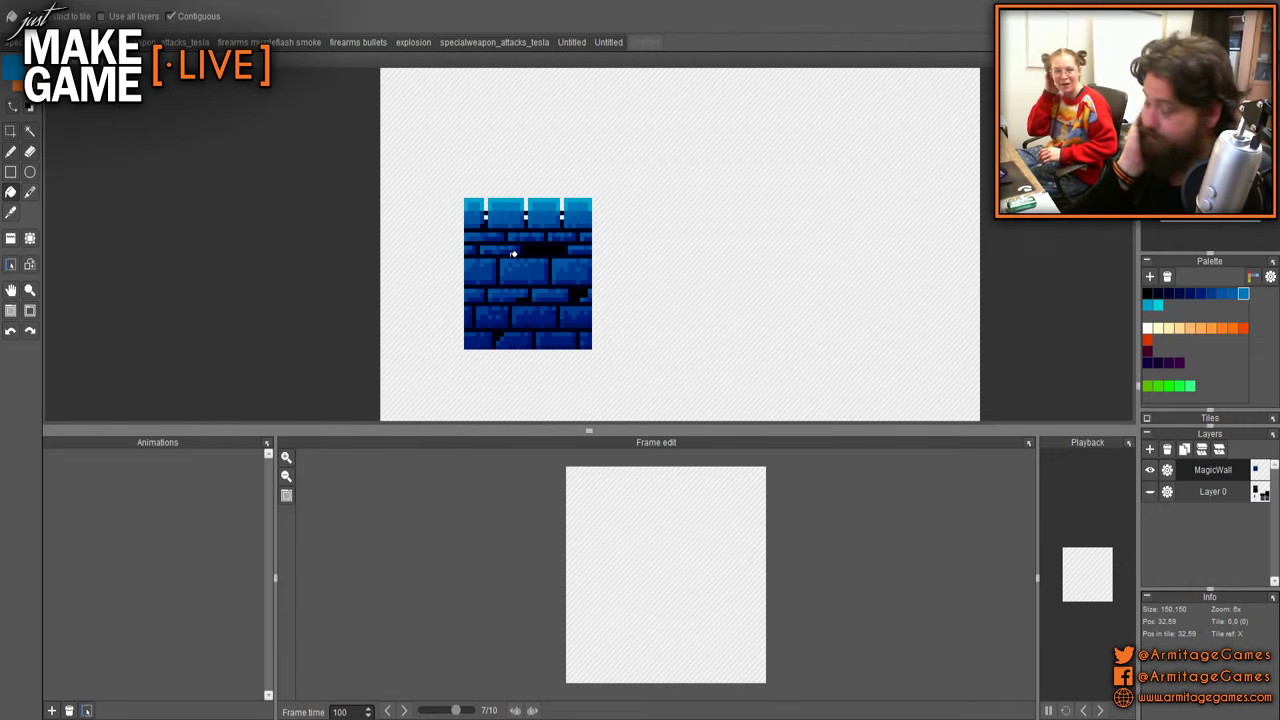
{"action": "scroll", "coordinate": [496, 216], "scroll_direction": "up", "scroll_amount": 4}
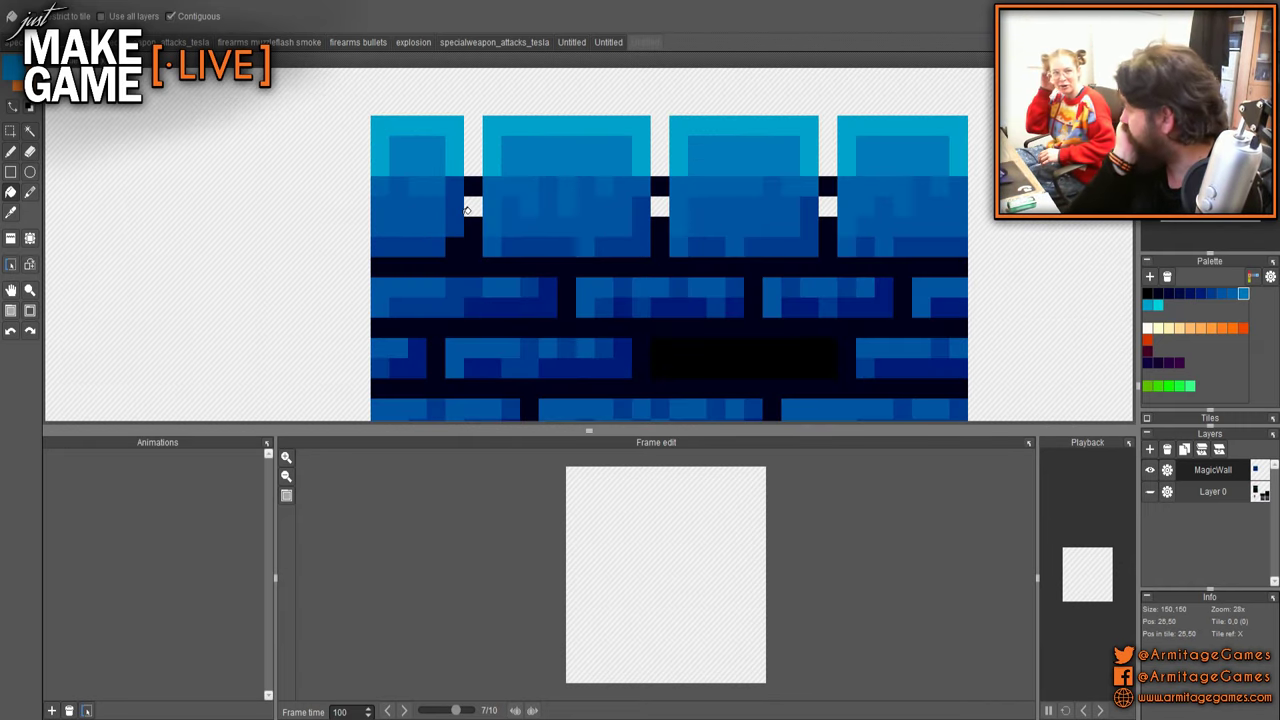
{"action": "scroll", "coordinate": [507, 203], "scroll_direction": "down", "scroll_amount": 4}
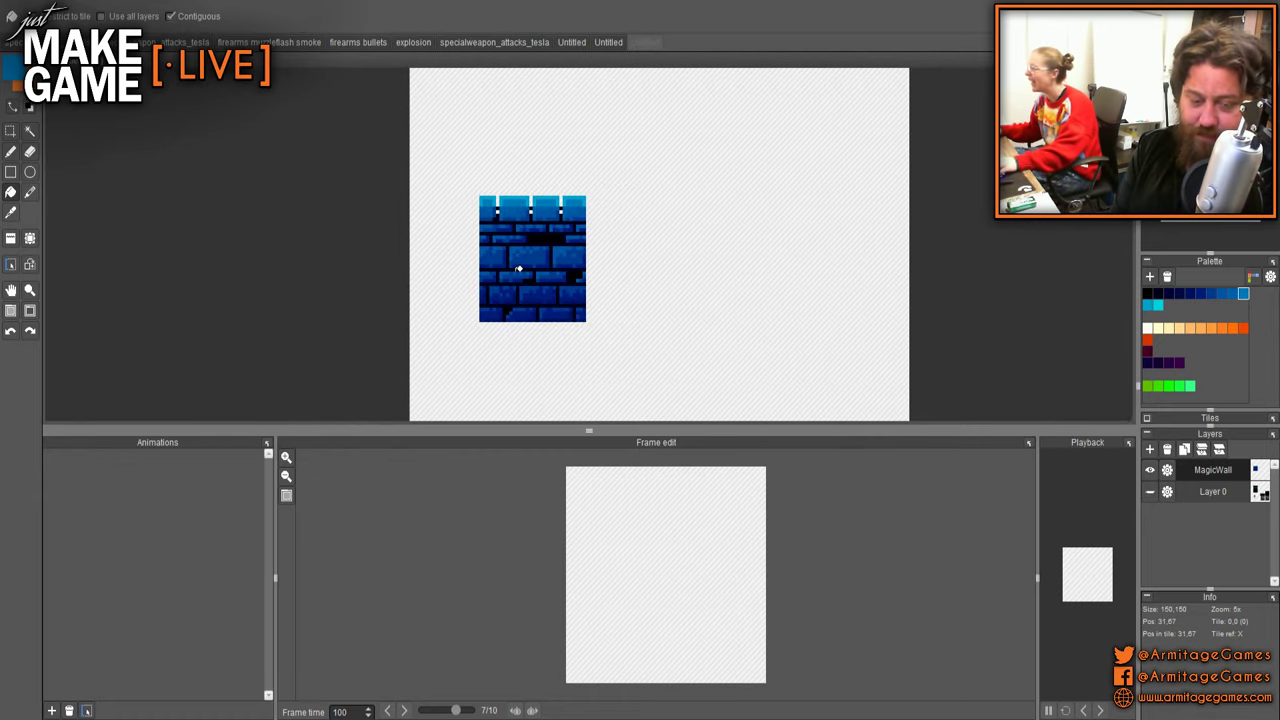
- Fill the transparent pixels in the three gaps between the top-row bricks with the dark mortar colour on the MagicWall layer
{"action": "scroll", "coordinate": [545, 242], "scroll_direction": "up", "scroll_amount": 5}
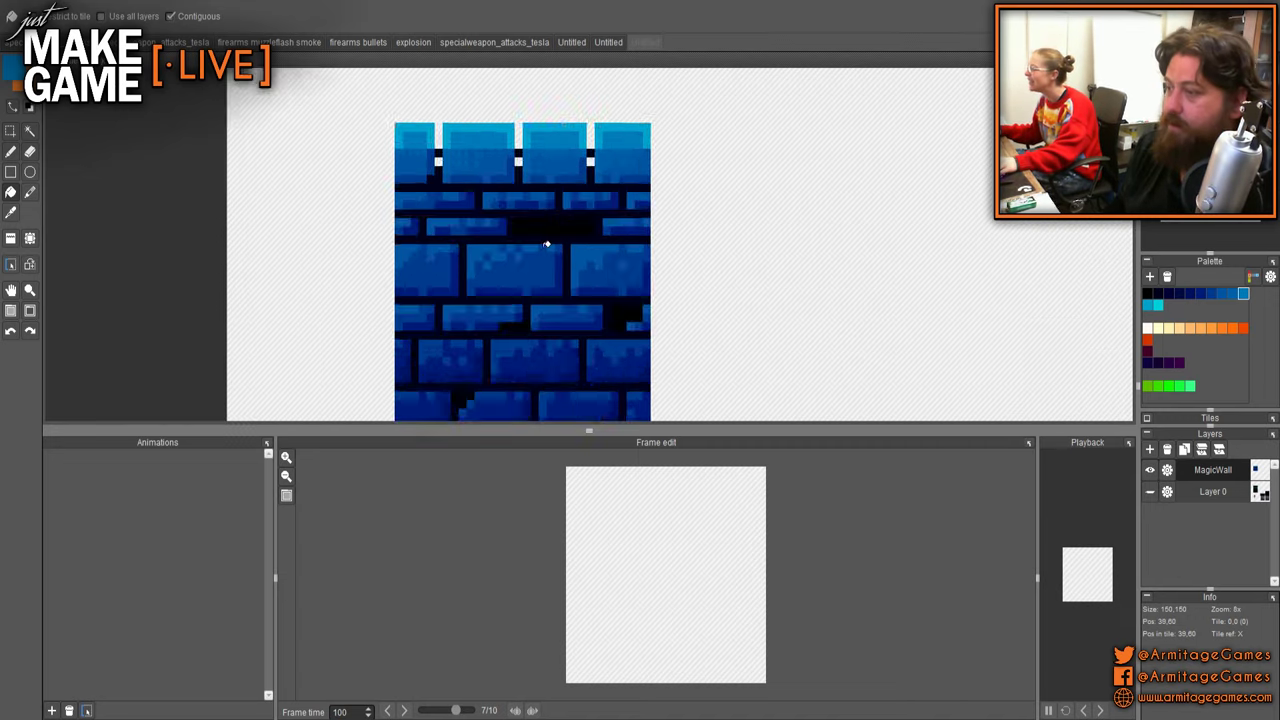
{"action": "key", "text": "b"}
{"action": "left_click_drag", "start_coordinate": [589, 129], "coordinate": [627, 415]}
{"action": "right_click", "coordinate": [723, 356]}
{"action": "left_click", "coordinate": [722, 311]}
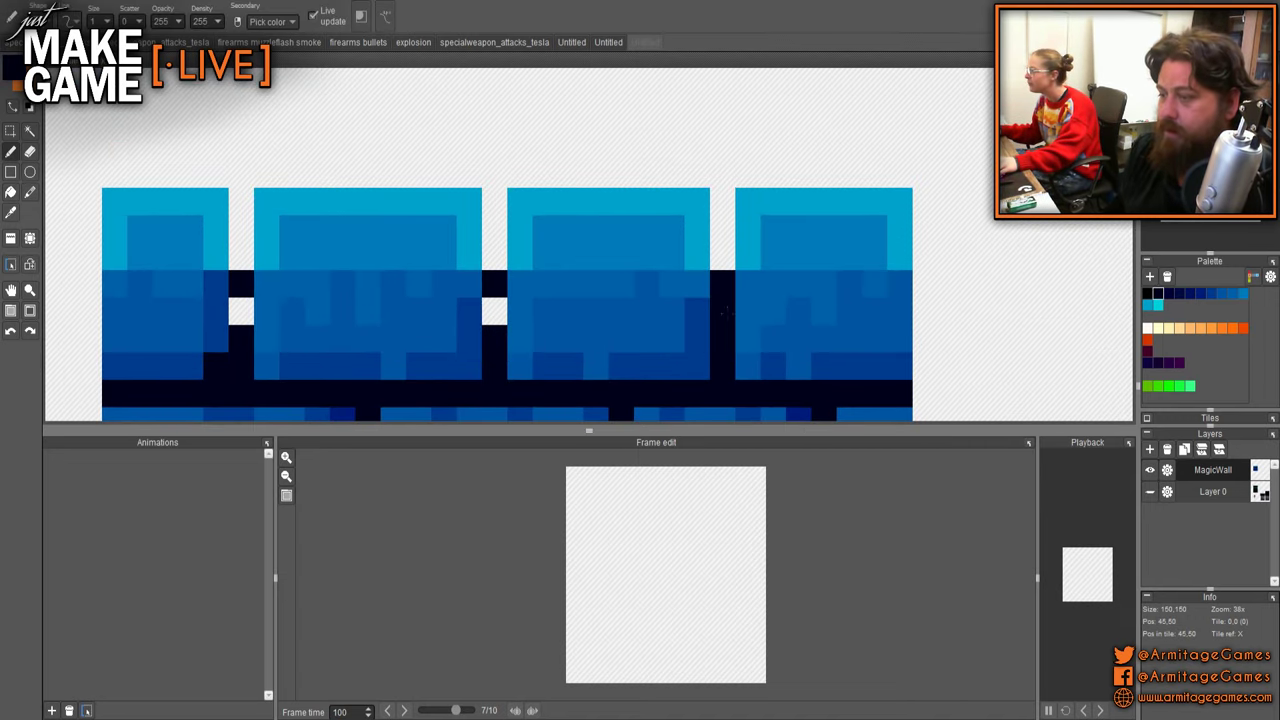
{"action": "left_click", "coordinate": [494, 311]}
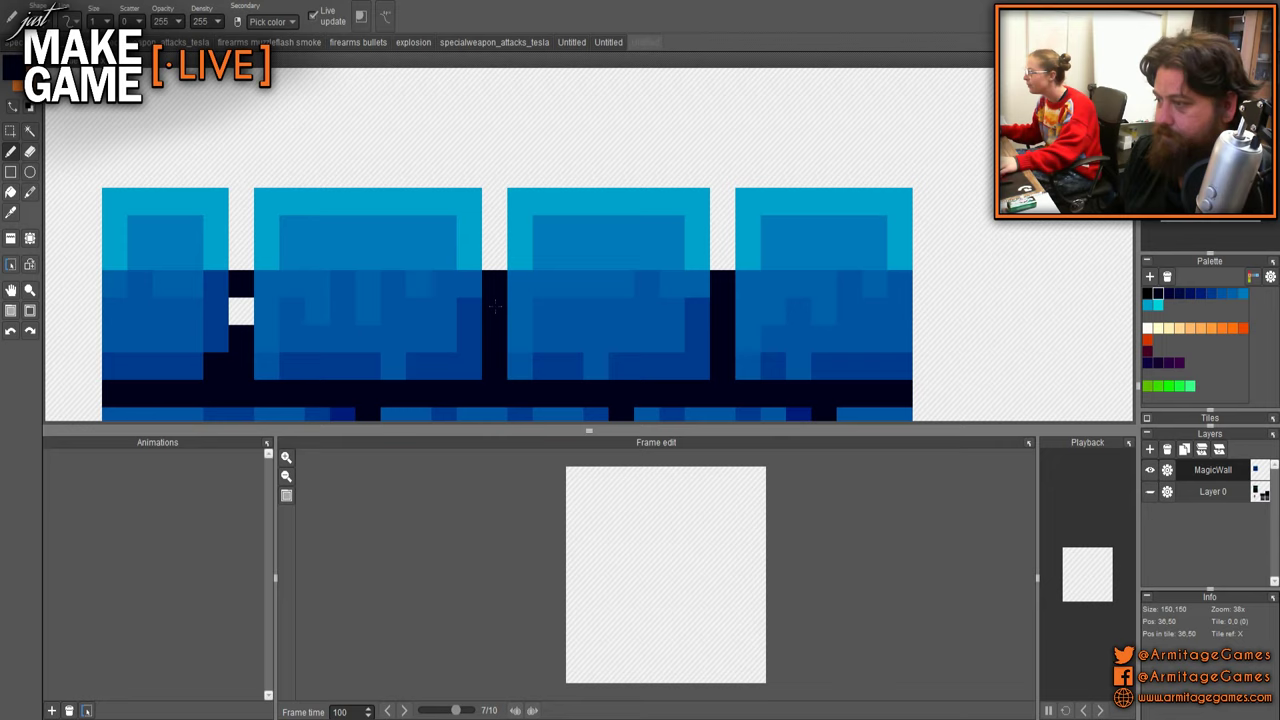
{"action": "left_click", "coordinate": [241, 311]}
{"action": "scroll", "coordinate": [241, 311], "scroll_direction": "down", "scroll_amount": 5}
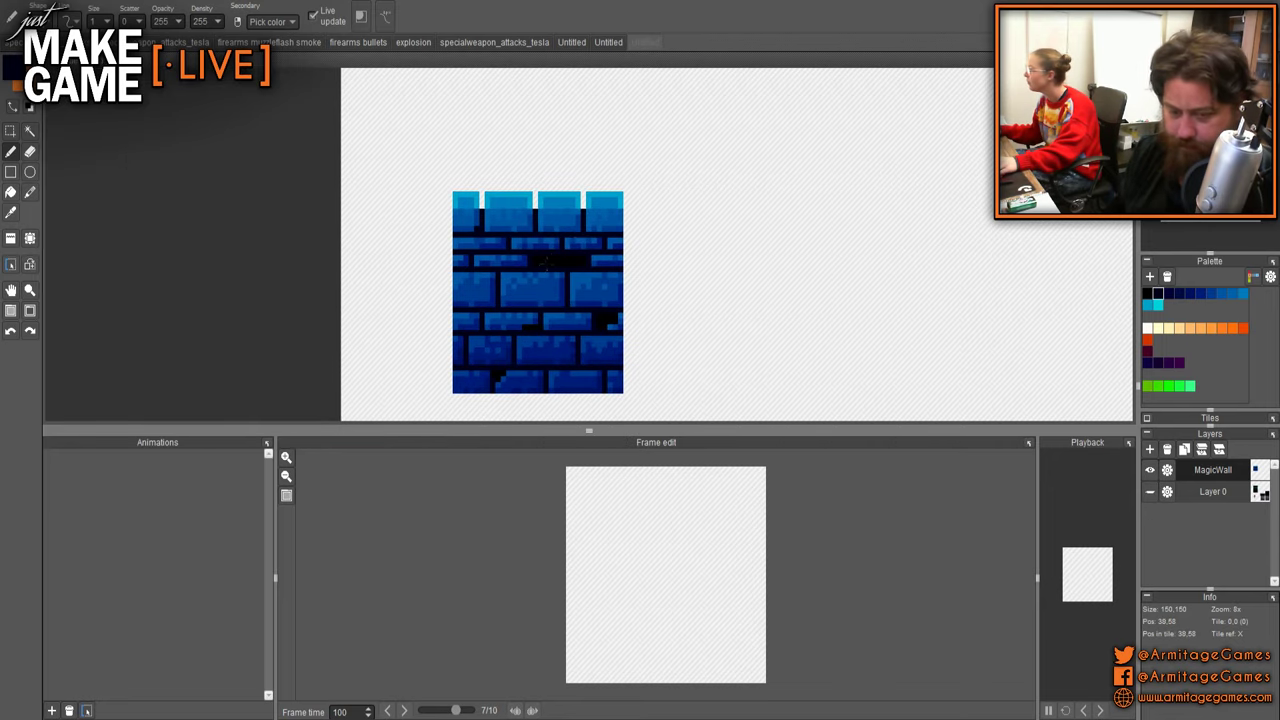
{"action": "scroll", "coordinate": [538, 292], "scroll_direction": "down", "scroll_amount": 3}
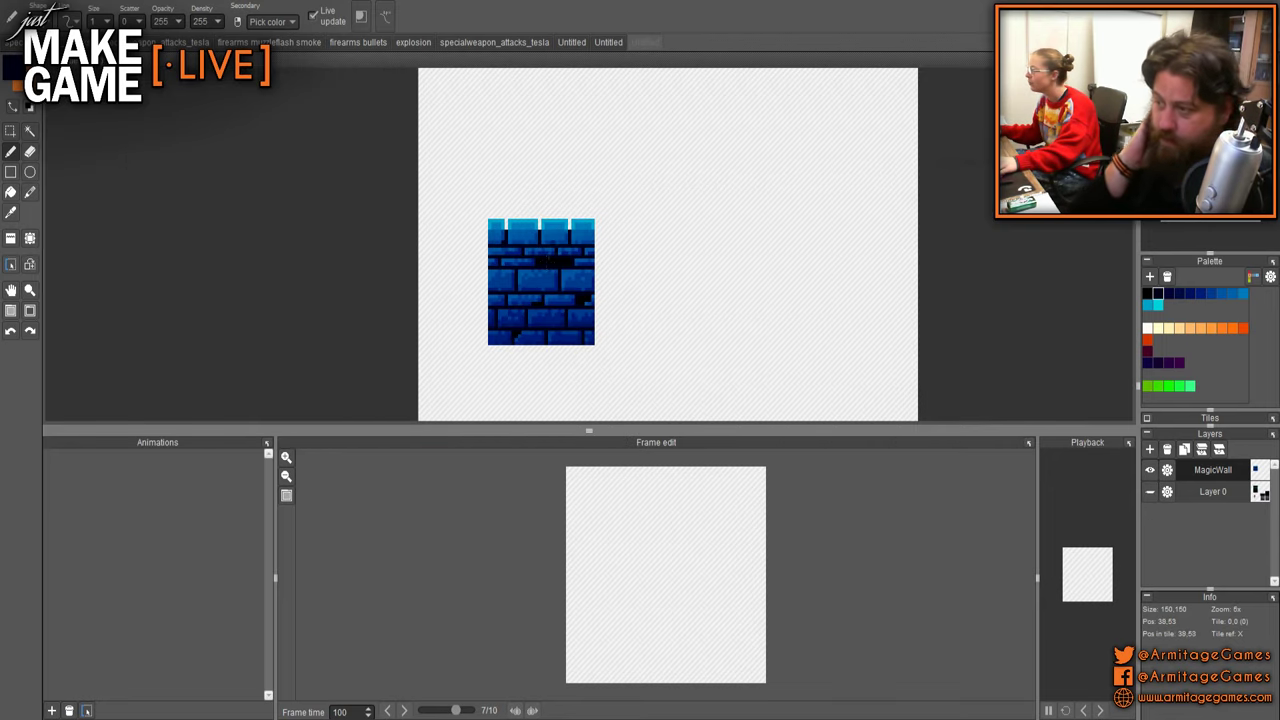
- Toggle the visibility of Layer 0 and MagicWall to compare the capped wall with the black reference, and select MagicWall
{"action": "left_click", "coordinate": [1149, 492]}
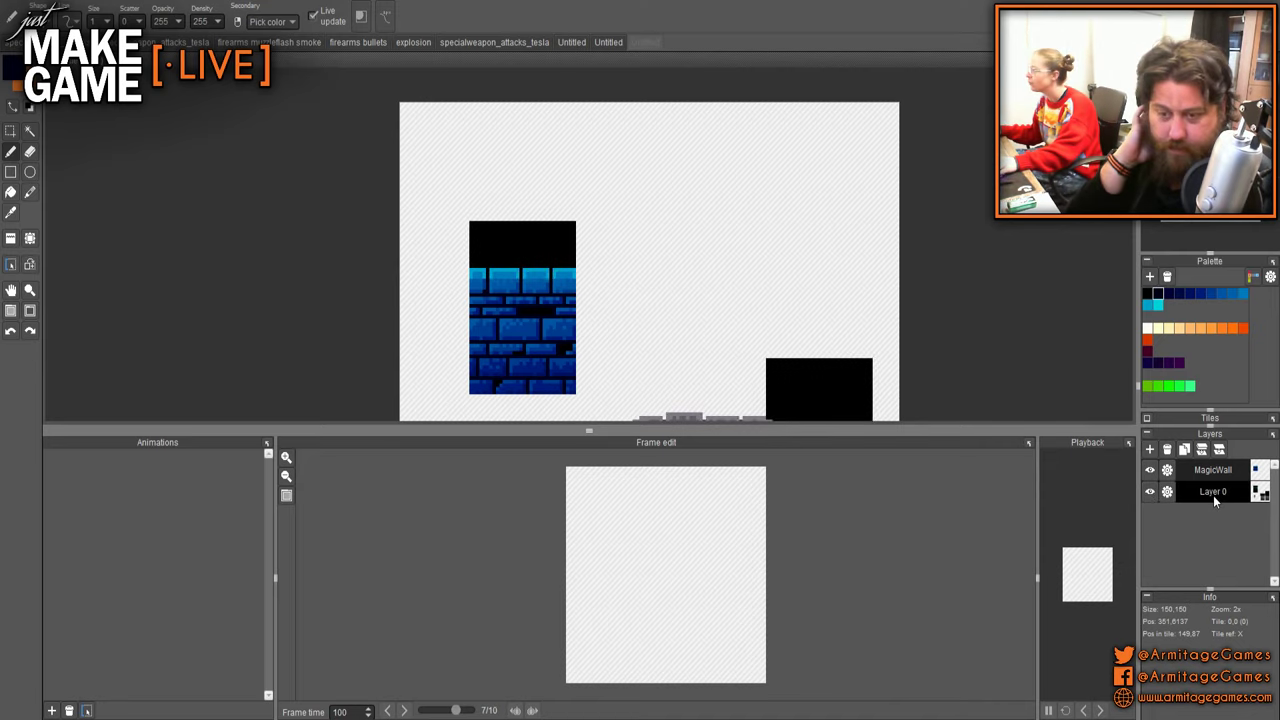
{"action": "left_click", "coordinate": [1149, 472]}
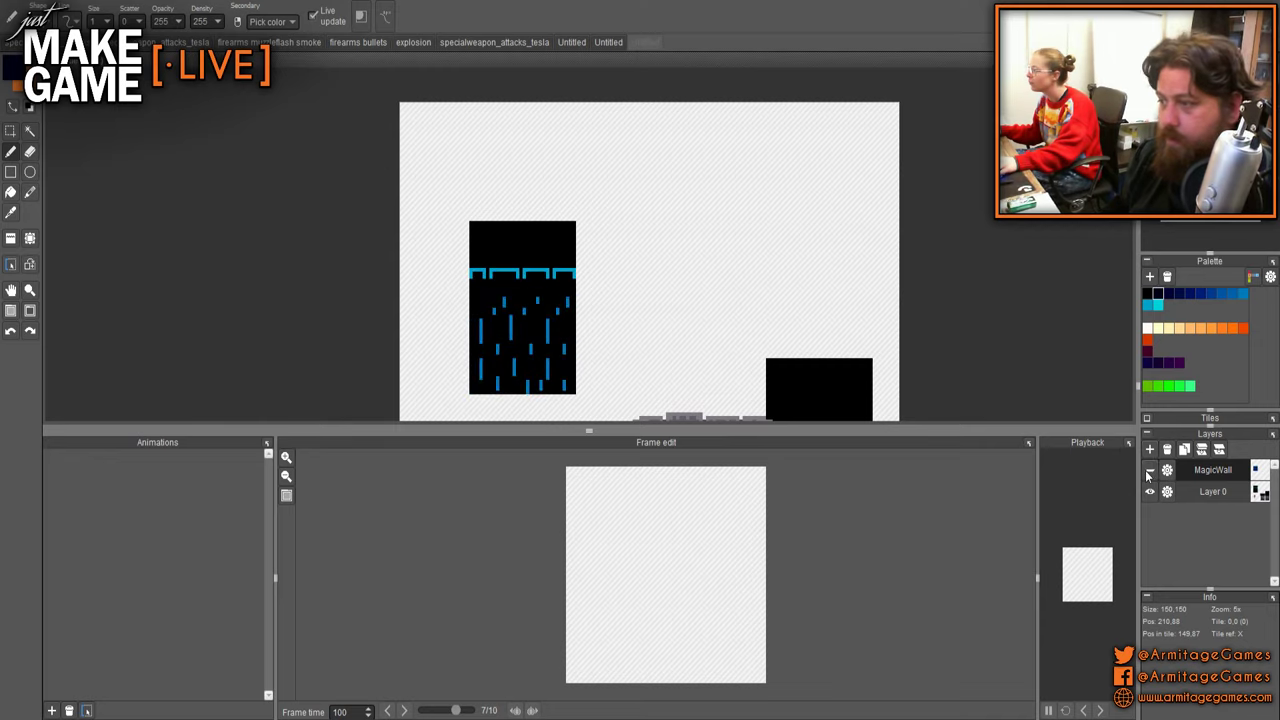
{"action": "left_click", "coordinate": [1149, 472]}
{"action": "left_click", "coordinate": [1149, 491]}
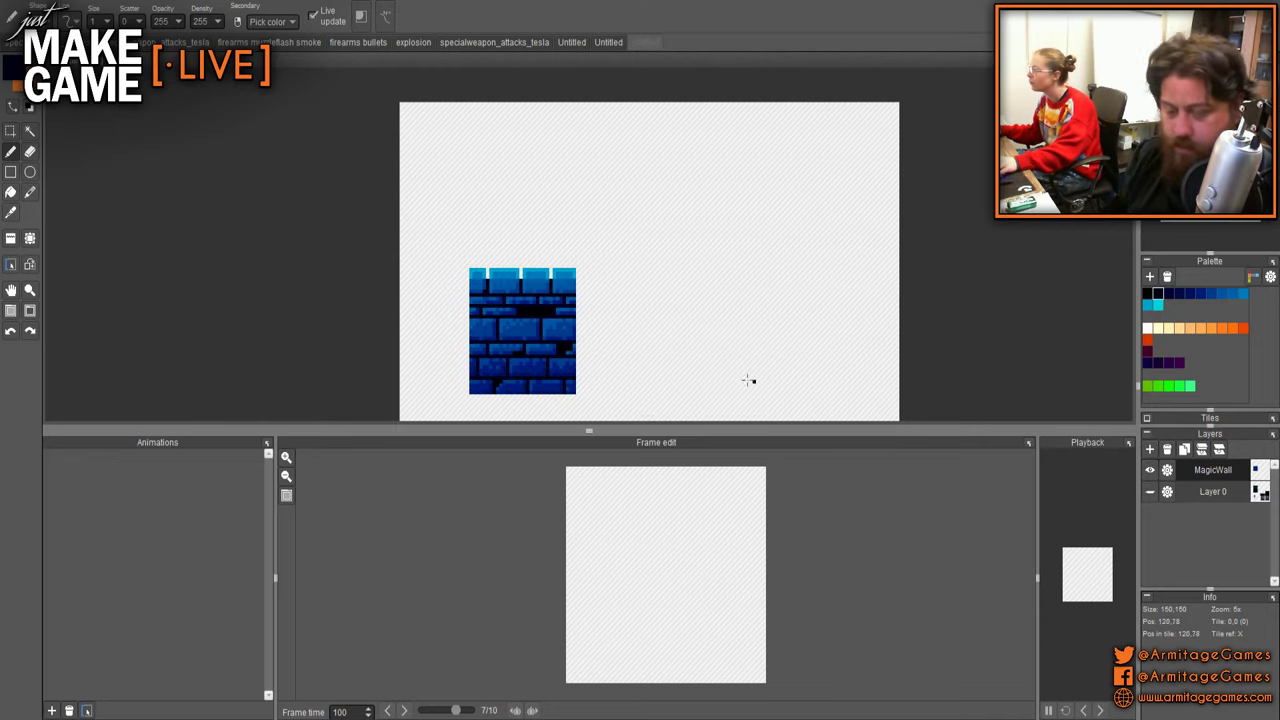
{"action": "left_click", "coordinate": [1149, 491]}
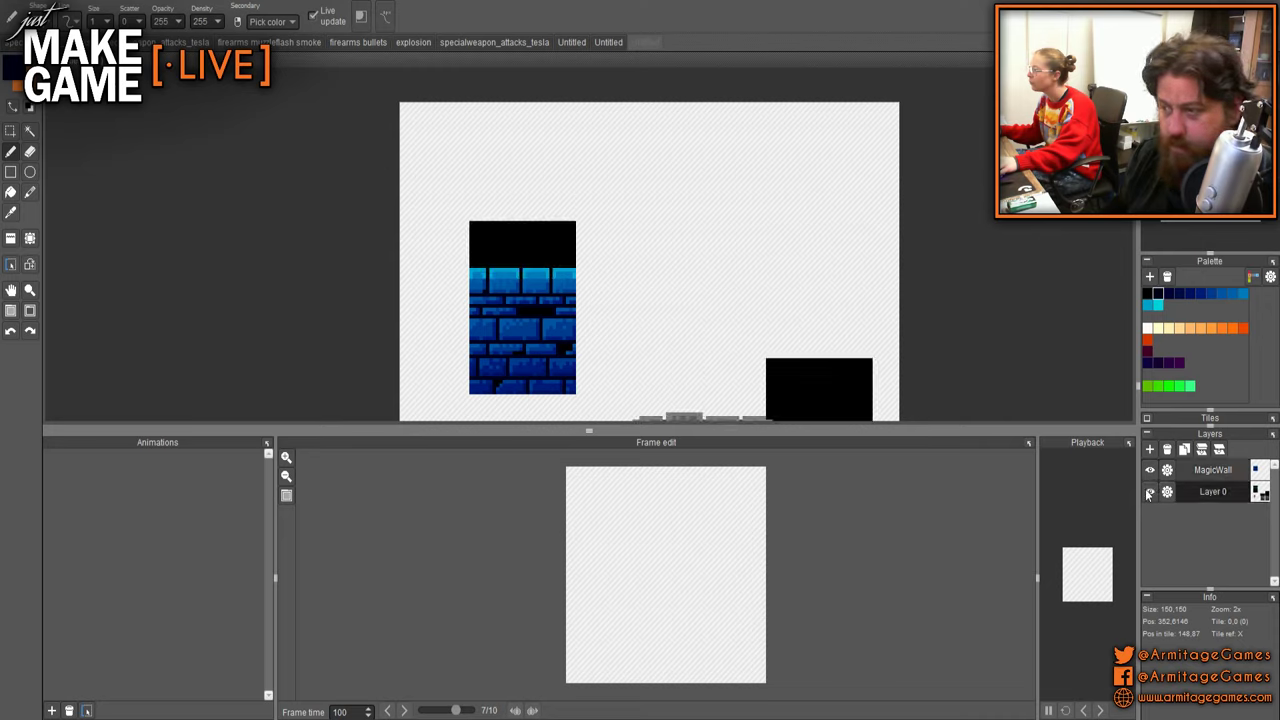
{"action": "left_click", "coordinate": [1198, 470]}
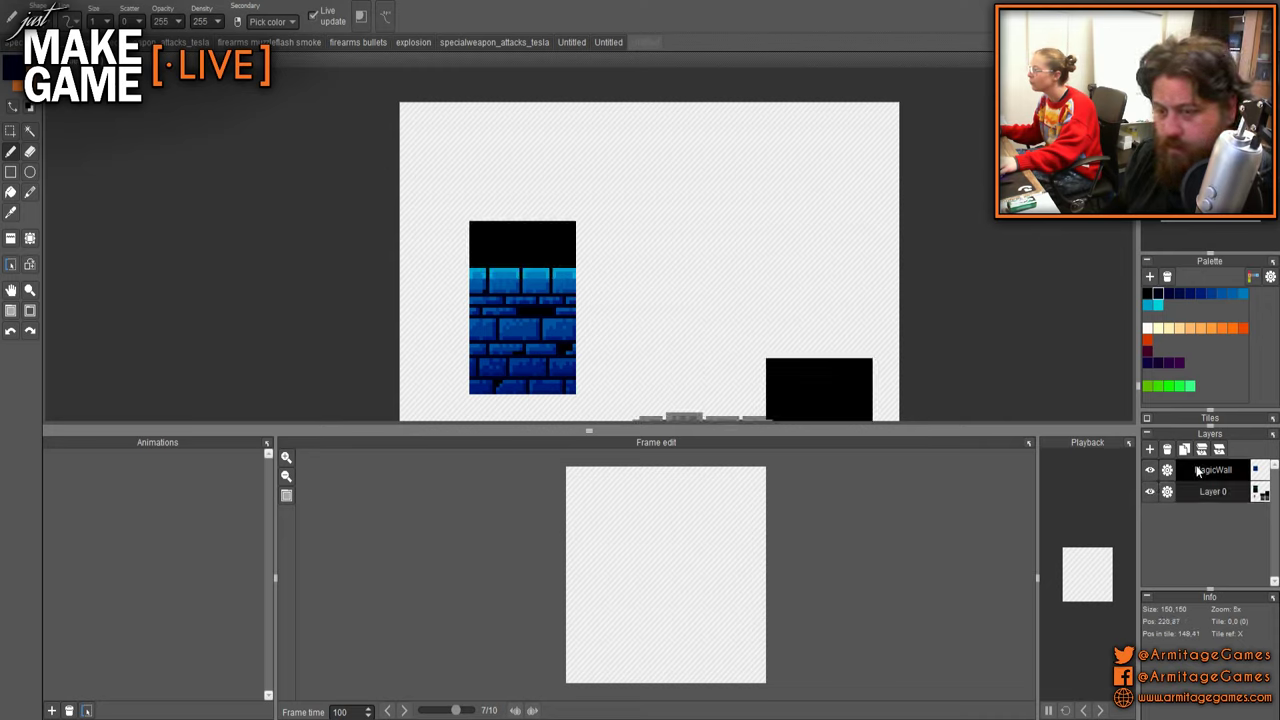
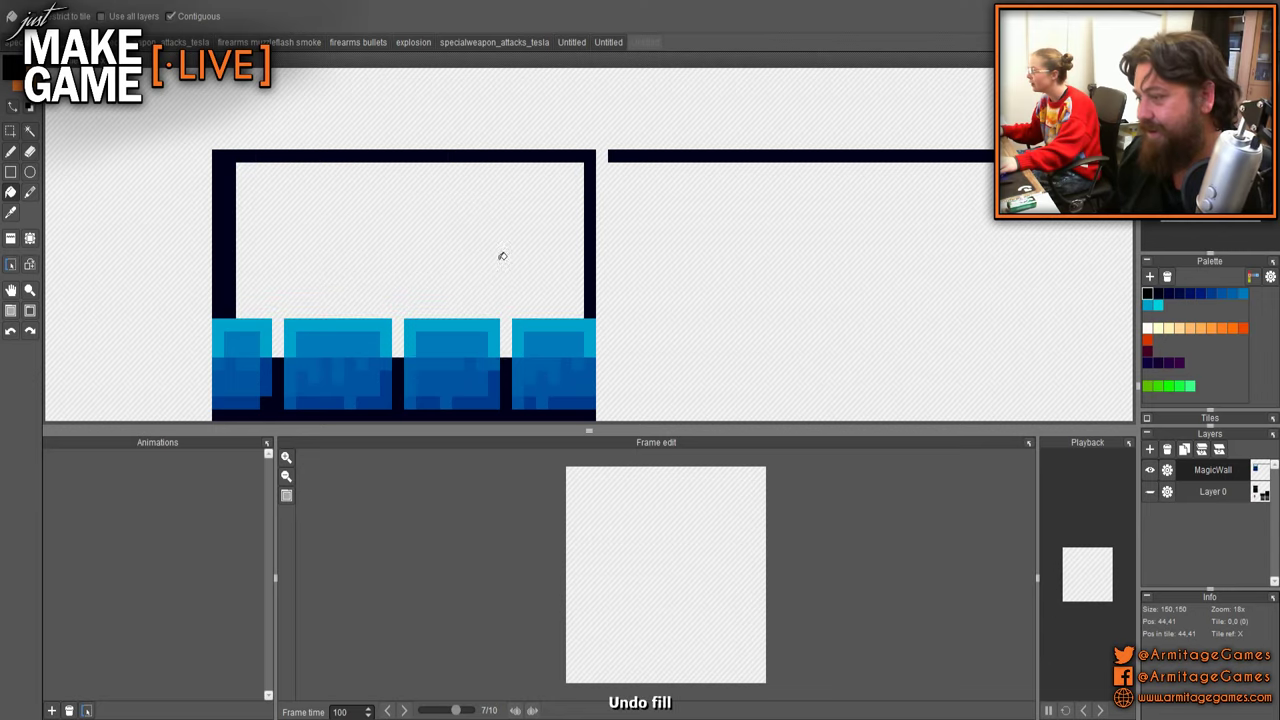
- Fill the framed area above the wall with black and place a copy of the cyan cap row near its upper edge
{"action": "left_click", "coordinate": [508, 252]}
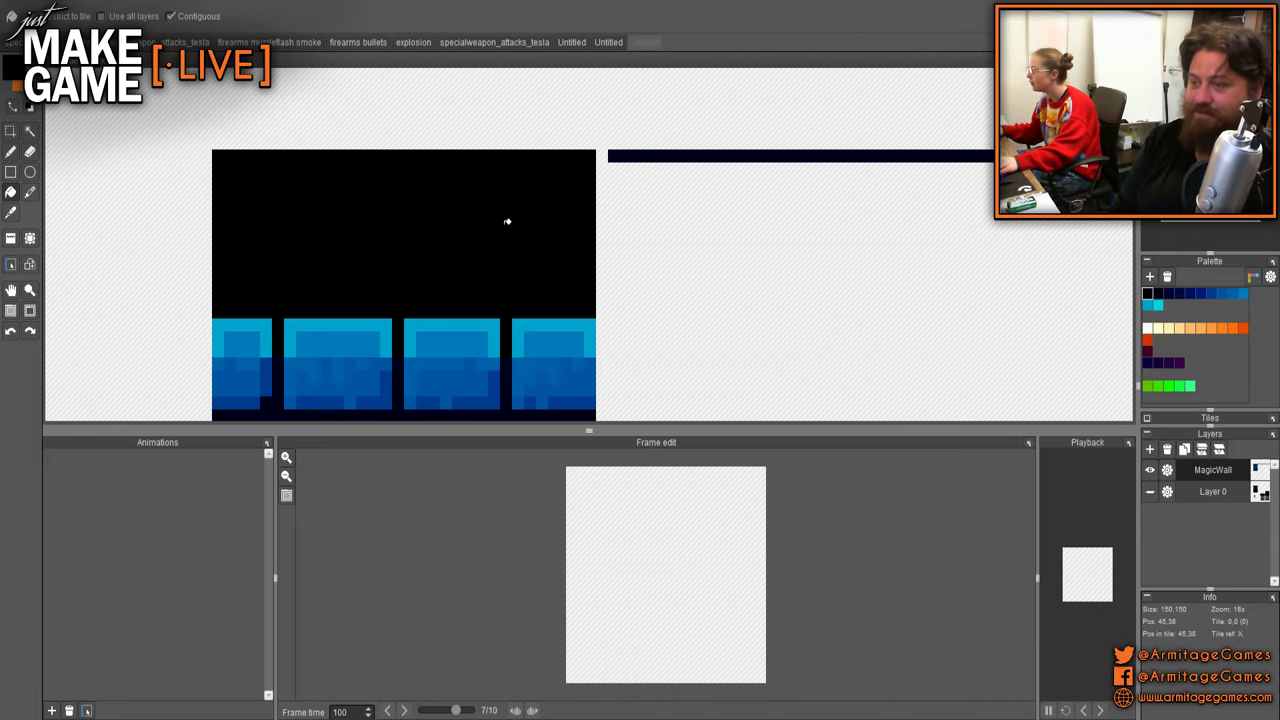
{"action": "scroll", "coordinate": [561, 252], "scroll_direction": "down", "scroll_amount": 1}
{"action": "left_click_drag", "start_coordinate": [450, 302], "coordinate": [626, 298]}
{"action": "left_click_drag", "start_coordinate": [496, 278], "coordinate": [708, 187]}
- Erase the black strip above the copied cap row and the upper ends of the gaps between its blocks
{"action": "key", "text": "e"}
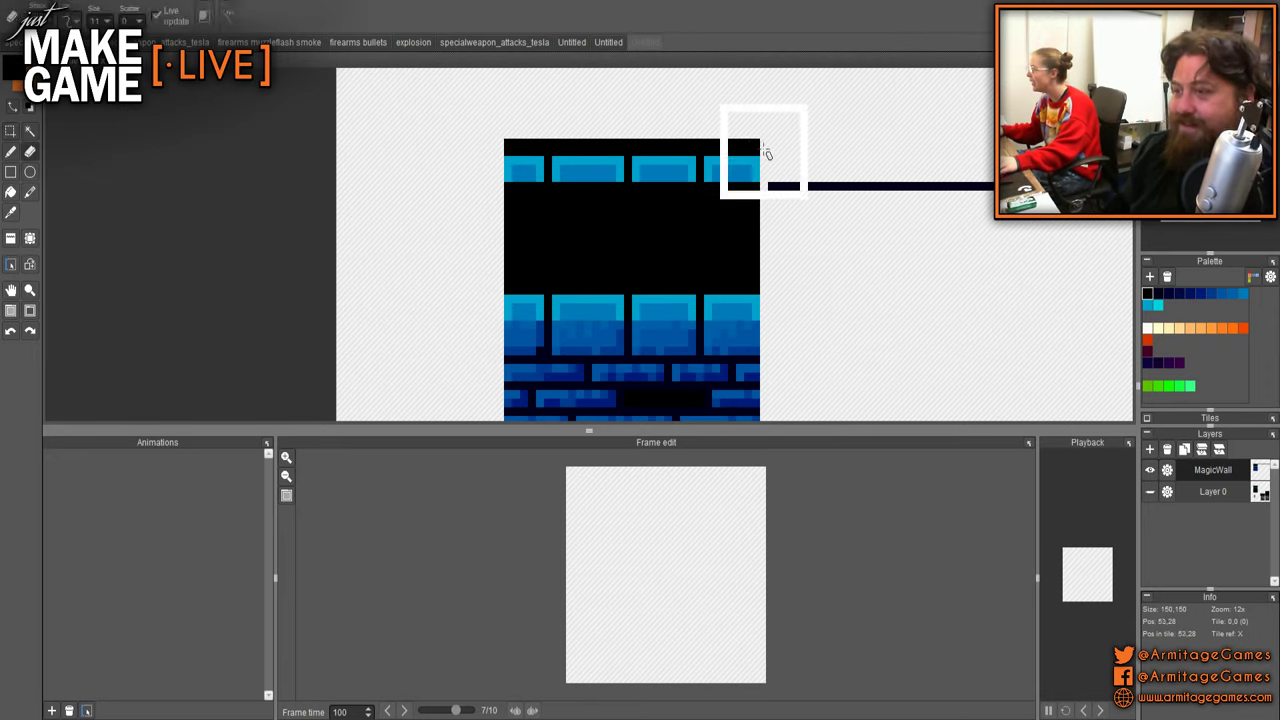
{"action": "left_click_drag", "start_coordinate": [766, 108], "coordinate": [509, 117]}
{"action": "scroll", "coordinate": [576, 166], "scroll_direction": "down", "scroll_amount": 10}
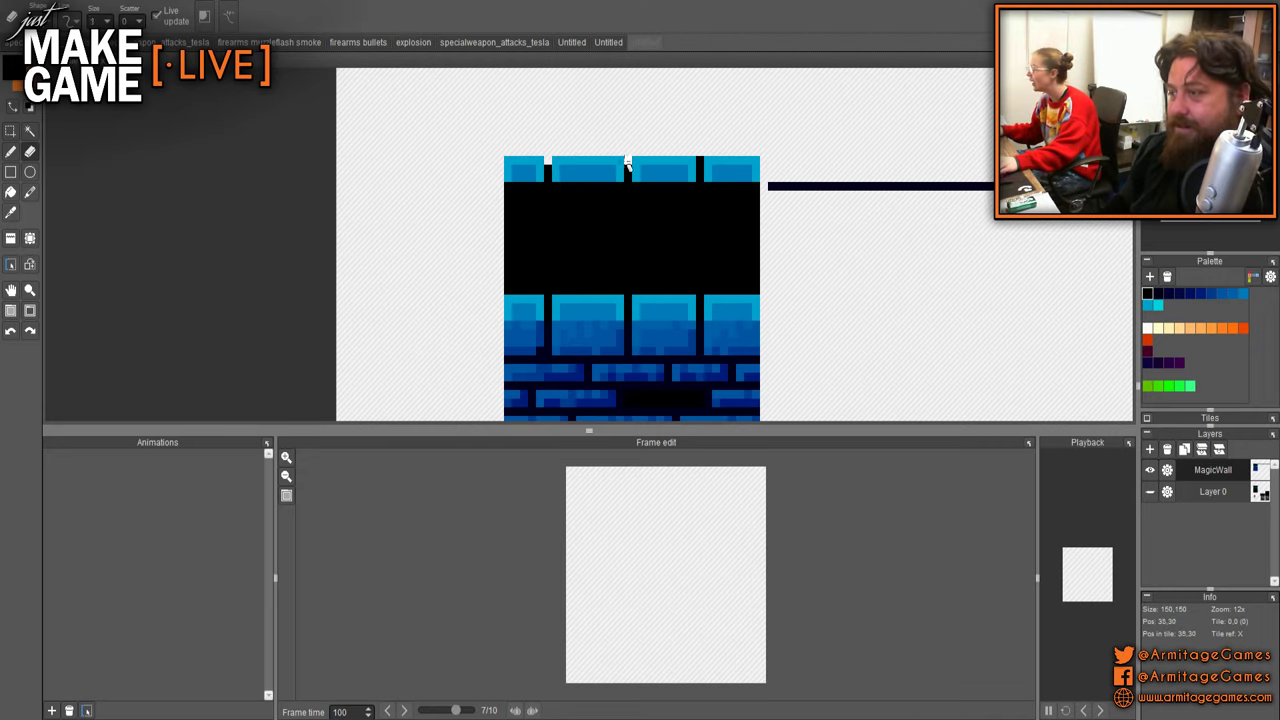
{"action": "scroll", "coordinate": [851, 291], "scroll_direction": "down", "scroll_amount": 5}
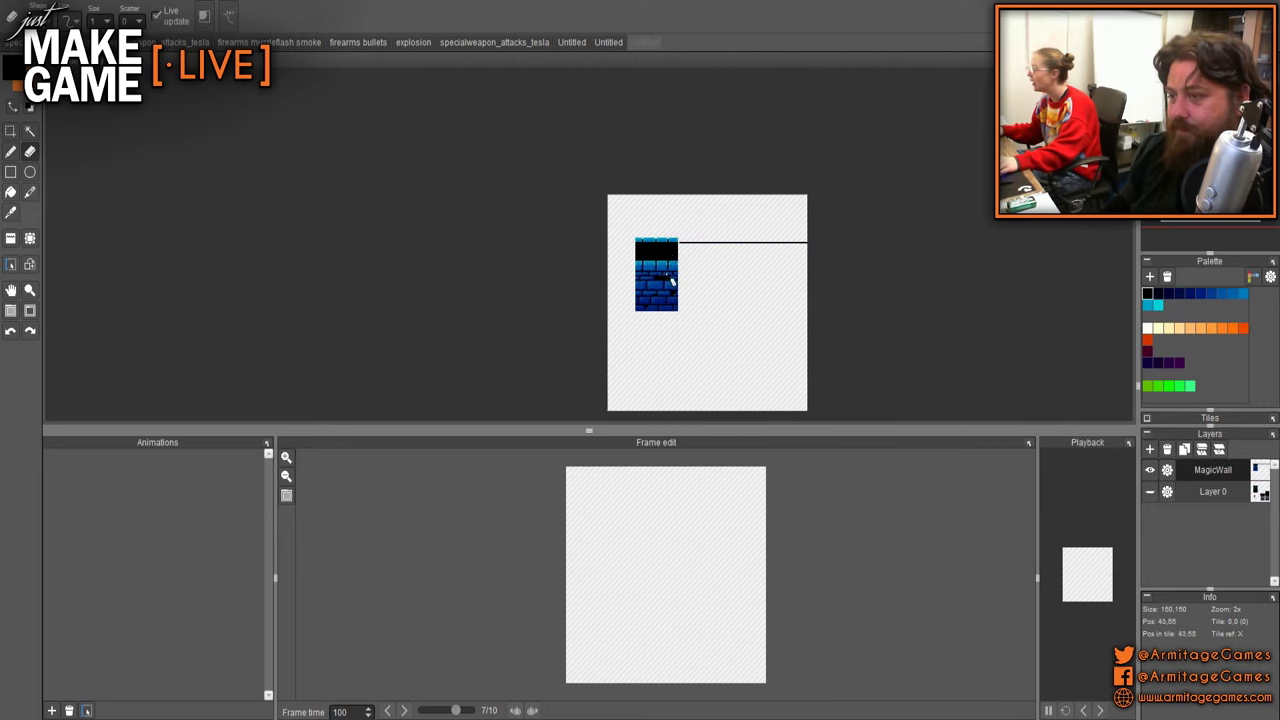
- Erase the stray dark line extending from the right side of the wall to the canvas edge
{"action": "scroll", "coordinate": [677, 245], "scroll_direction": "up", "scroll_amount": 3}
{"action": "left_click_drag", "start_coordinate": [703, 249], "coordinate": [1106, 251]}
{"action": "scroll", "coordinate": [950, 335], "scroll_direction": "down", "scroll_amount": 3}
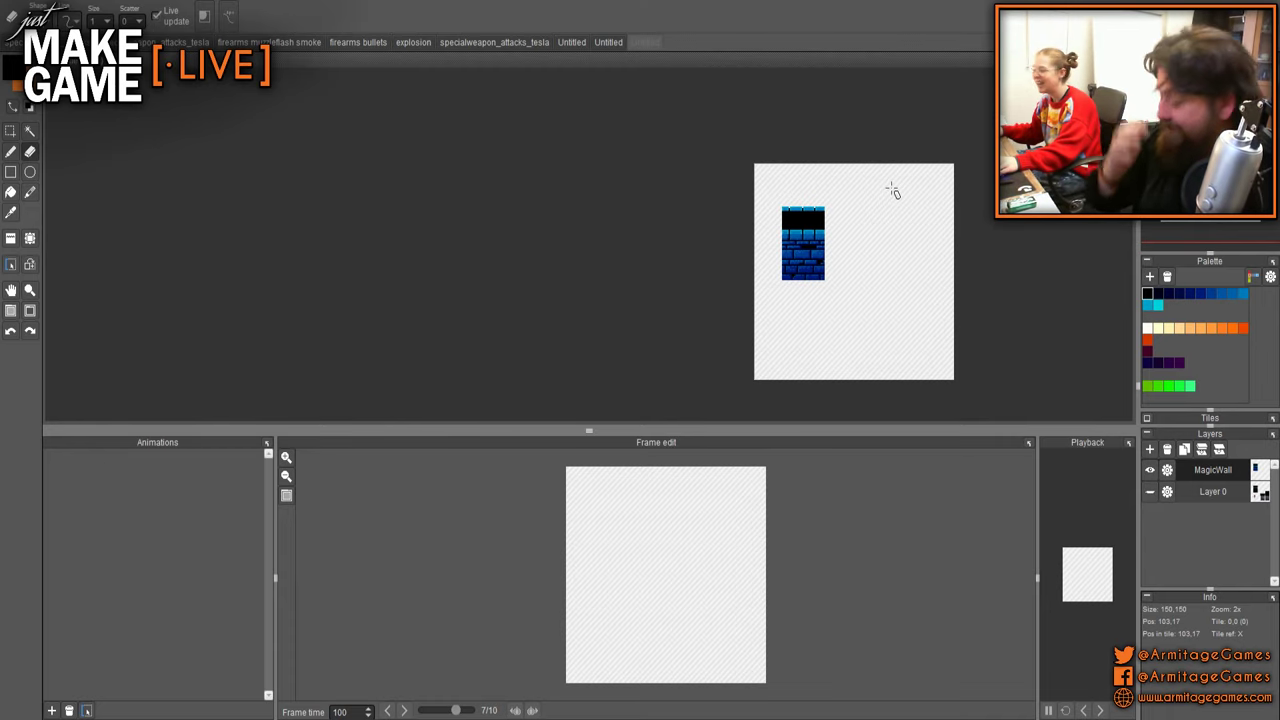
{"action": "scroll", "coordinate": [799, 250], "scroll_direction": "up", "scroll_amount": 3}
{"action": "scroll", "coordinate": [691, 189], "scroll_direction": "up", "scroll_amount": 3}
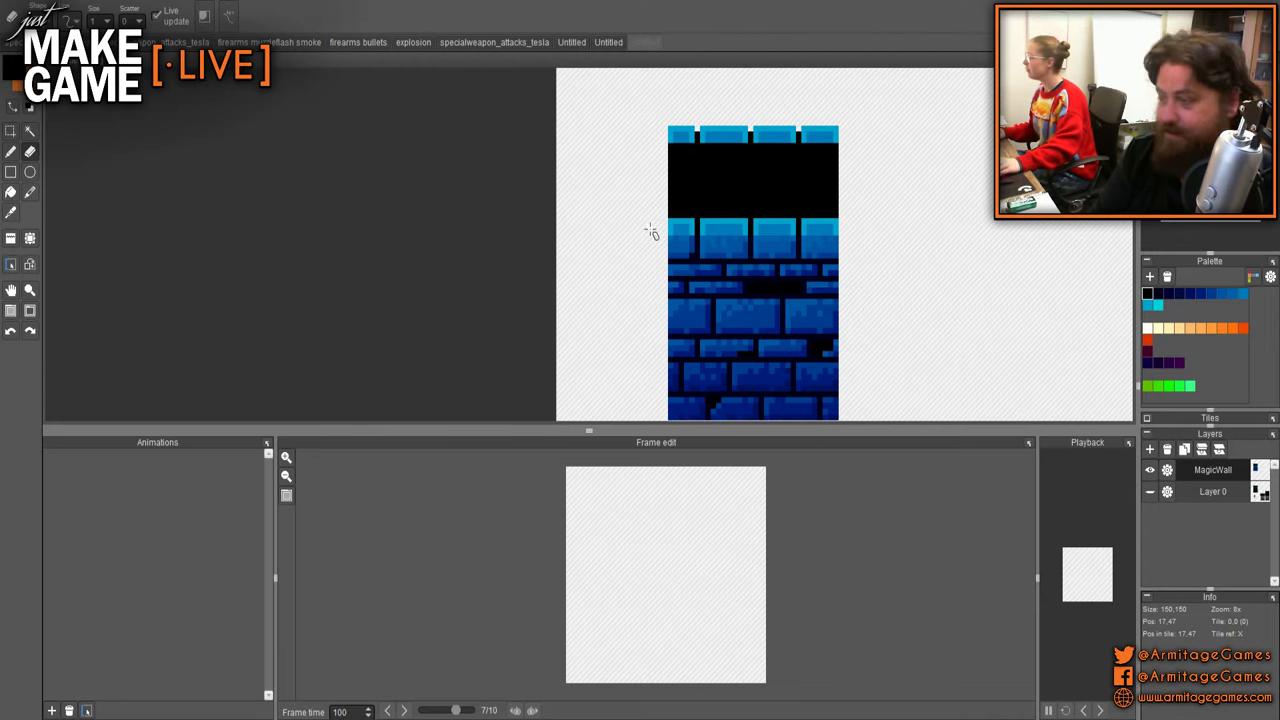
- Set the pencil colour to the cyan of the capped bricks' outline
{"action": "key", "text": "b"}
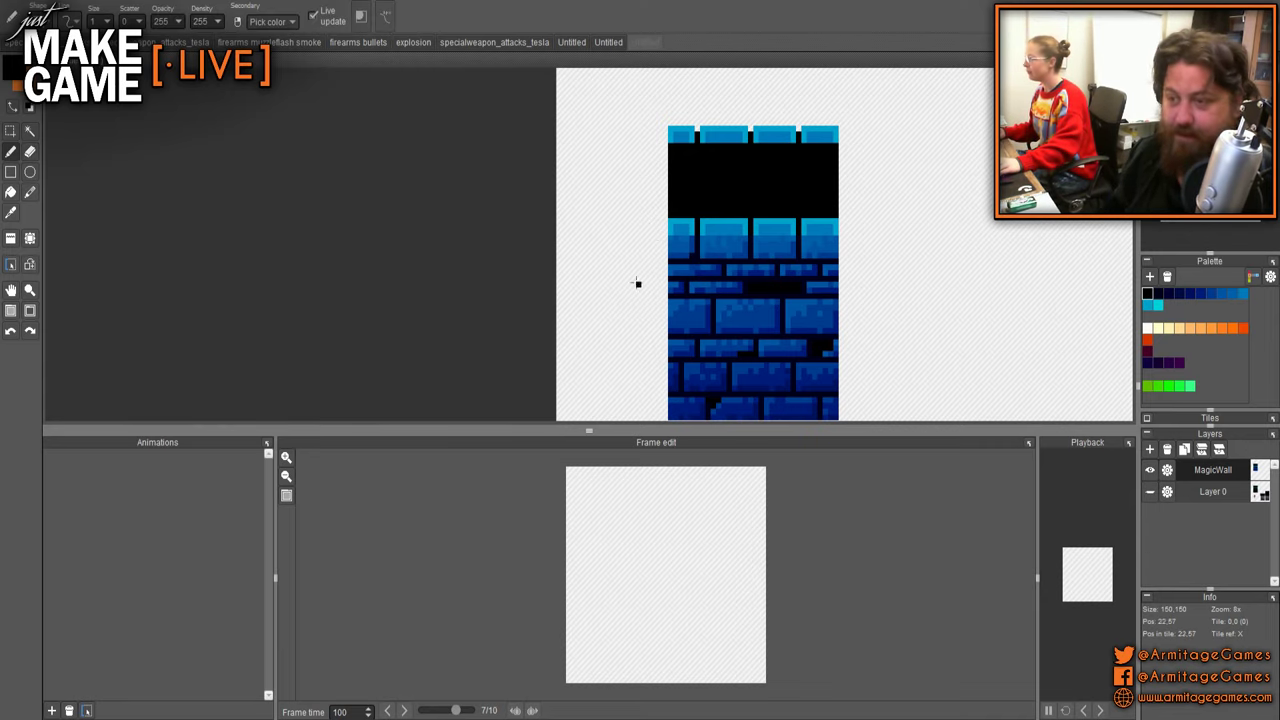
{"action": "scroll", "coordinate": [637, 283], "scroll_direction": "up", "scroll_amount": 4}
{"action": "right_click", "coordinate": [664, 287]}
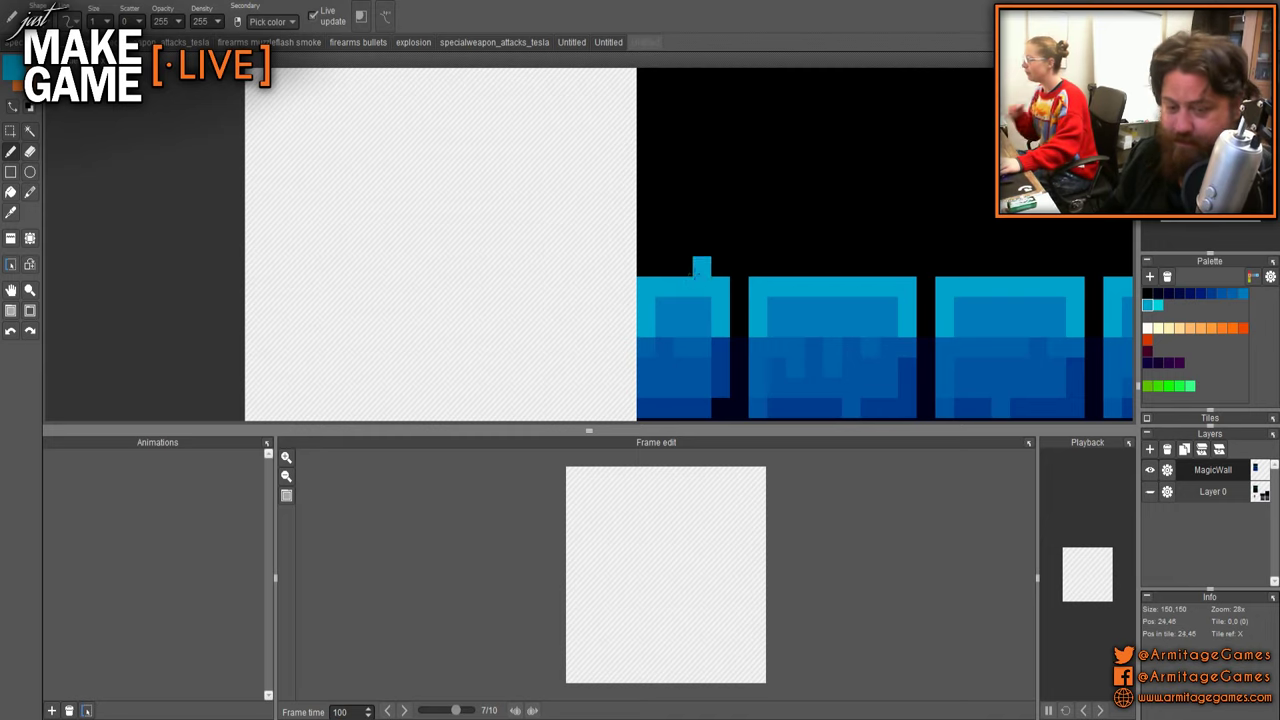
{"action": "scroll", "coordinate": [631, 291], "scroll_direction": "down", "scroll_amount": 5}
{"action": "left_click_drag", "start_coordinate": [667, 309], "coordinate": [502, 311]}
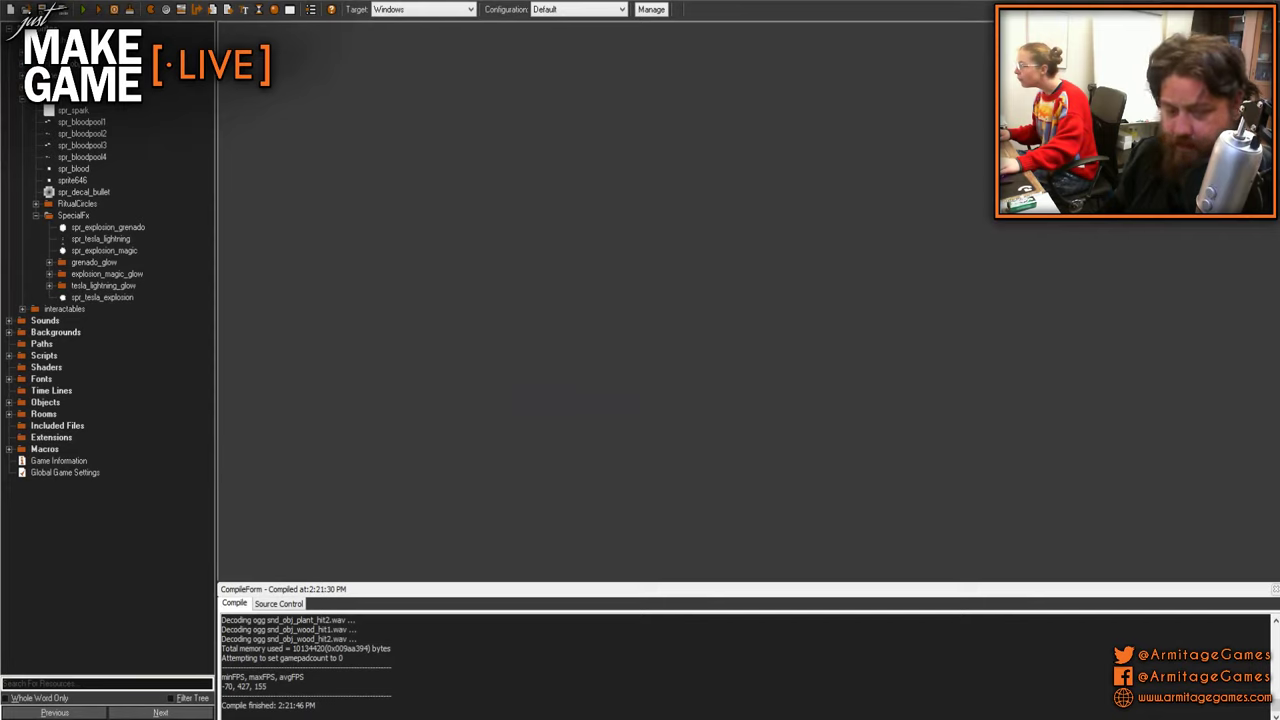
- Switch to the GameMaker project, run the game, and fight the red-robed enemies in the large room
{"action": "left_click", "coordinate": [99, 10]}
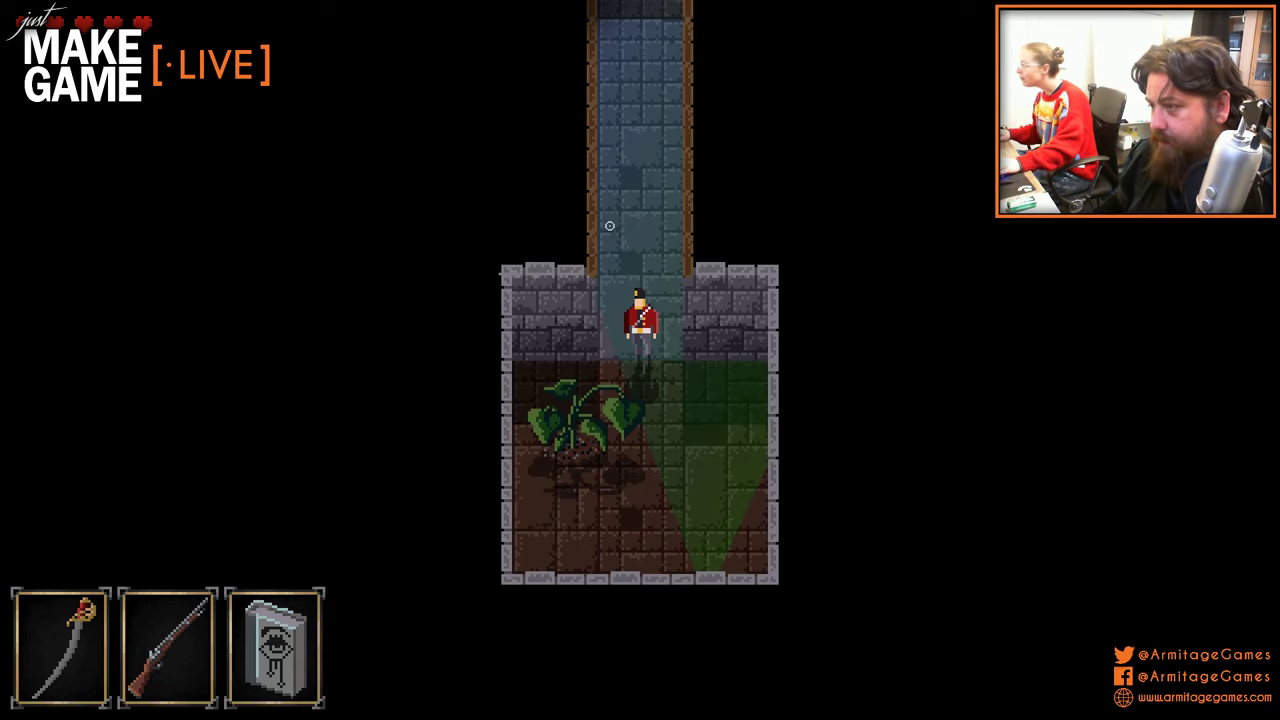
{"action": "key", "text": "w"}
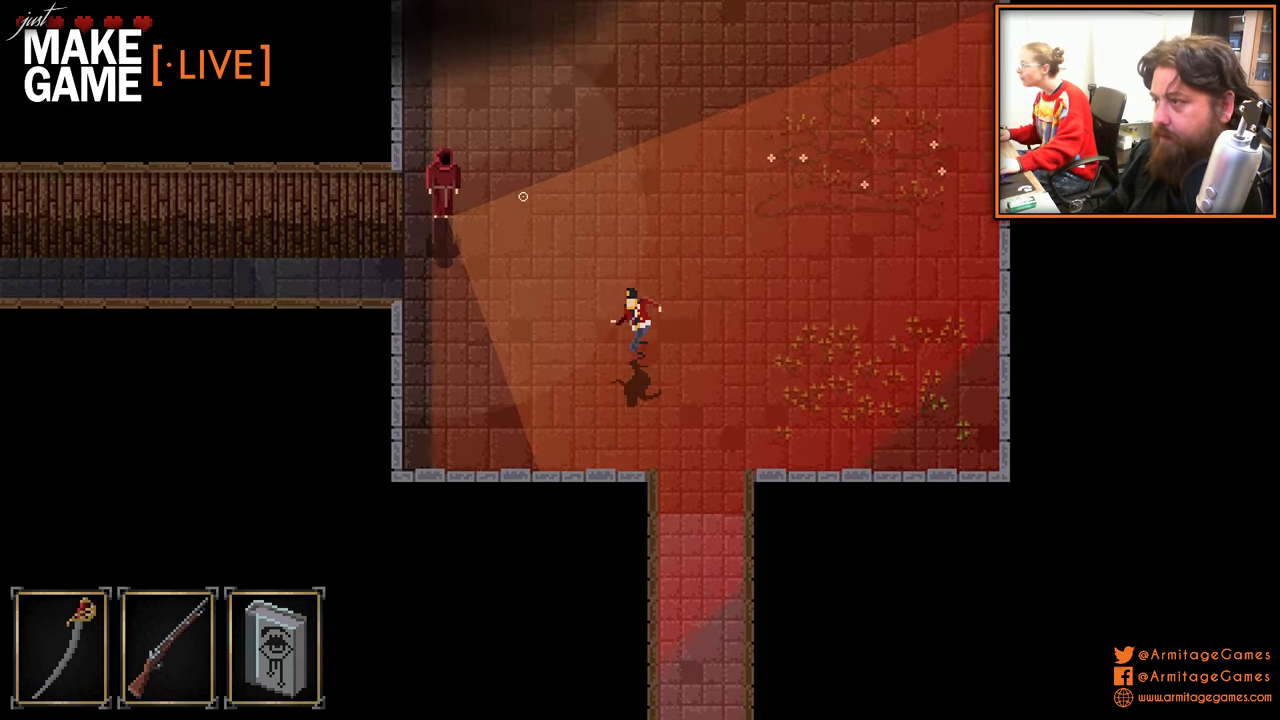
{"action": "key", "text": "w"}
{"action": "key", "text": "a"}
{"action": "left_click", "coordinate": [531, 297]}
{"action": "left_click", "coordinate": [663, 154]}
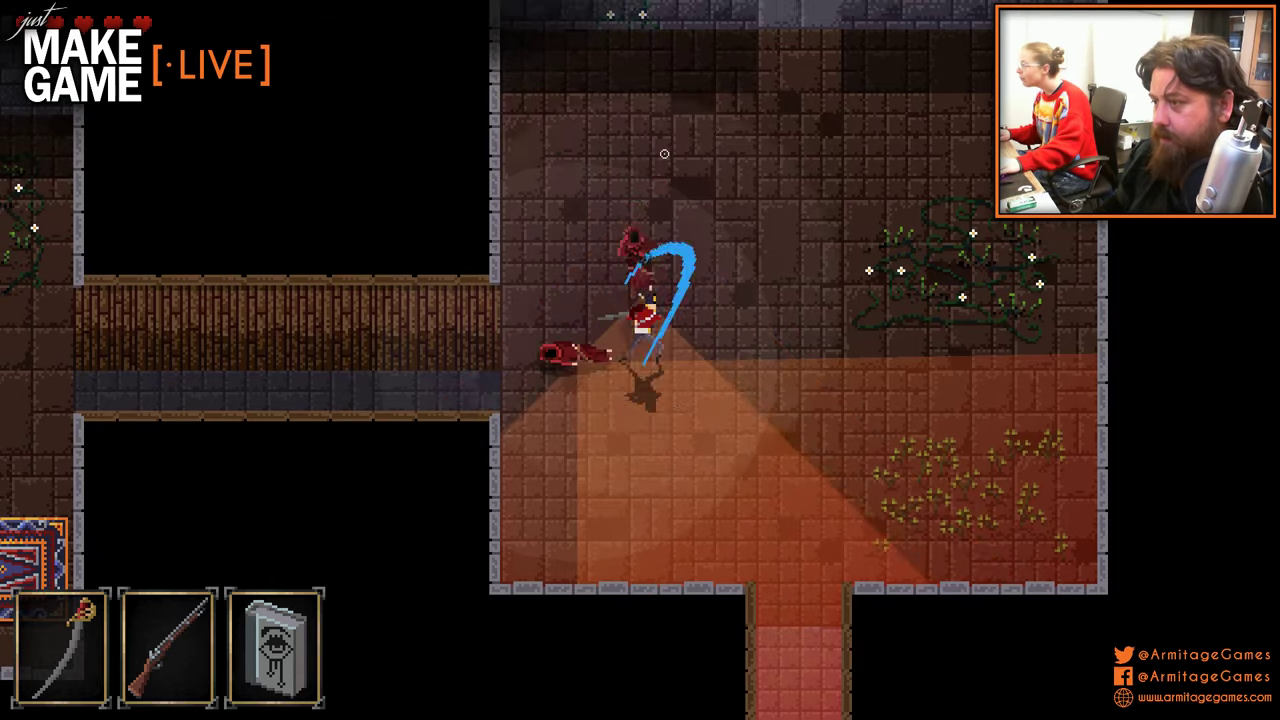
- Walk west through the connected rooms and corridors to examine how the stone walls and their caps look, and quit the game
{"action": "key", "text": "a"}
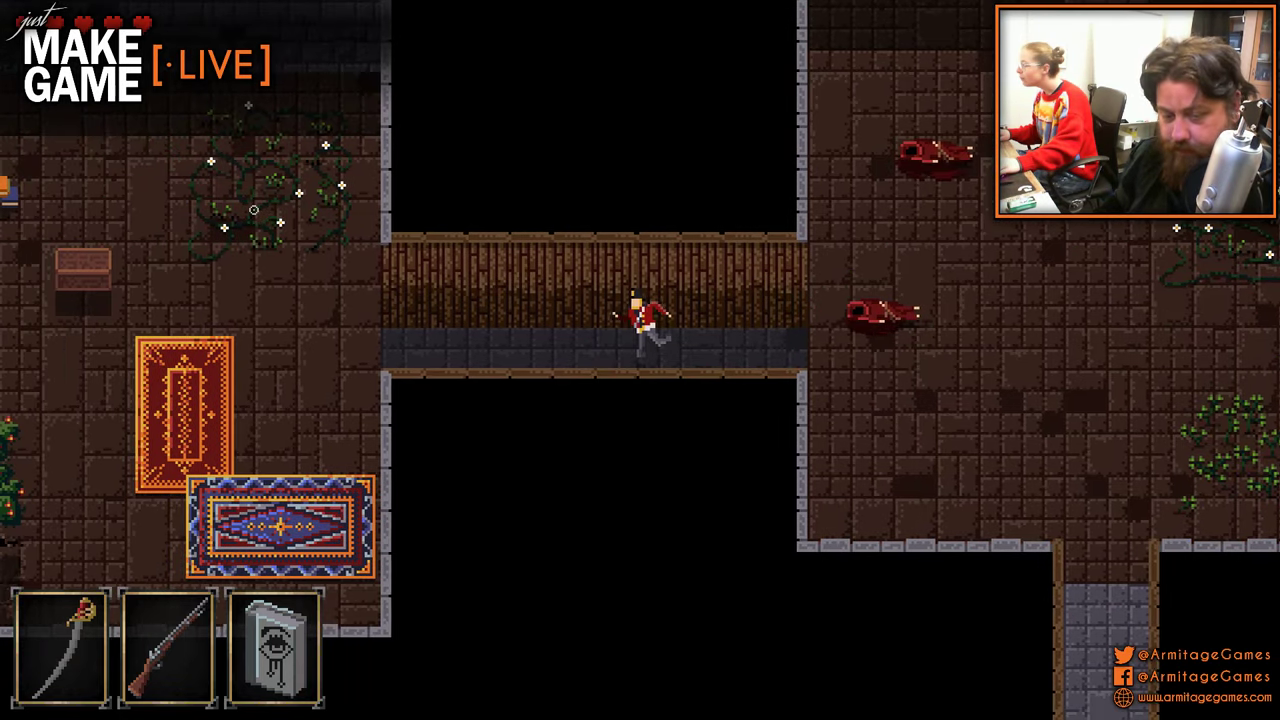
{"action": "key", "text": "a"}
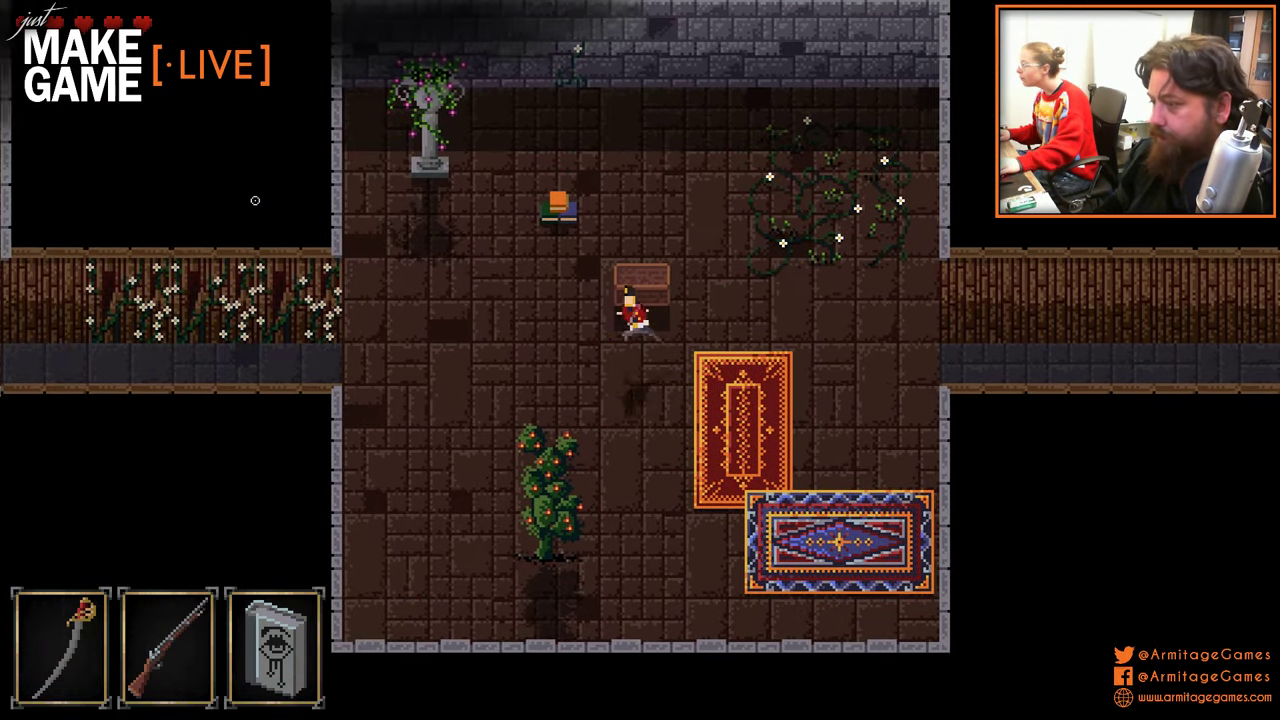
{"action": "key", "text": "a"}
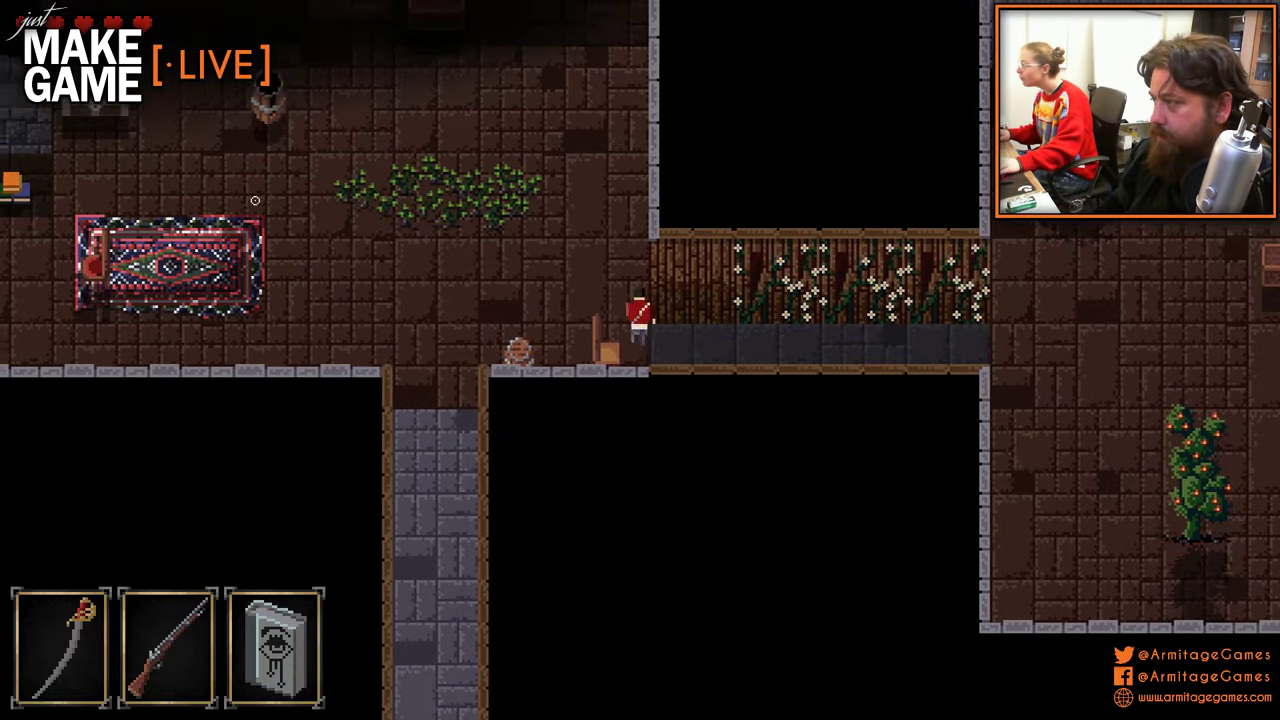
{"action": "key", "text": "a"}
{"action": "key", "text": "w"}
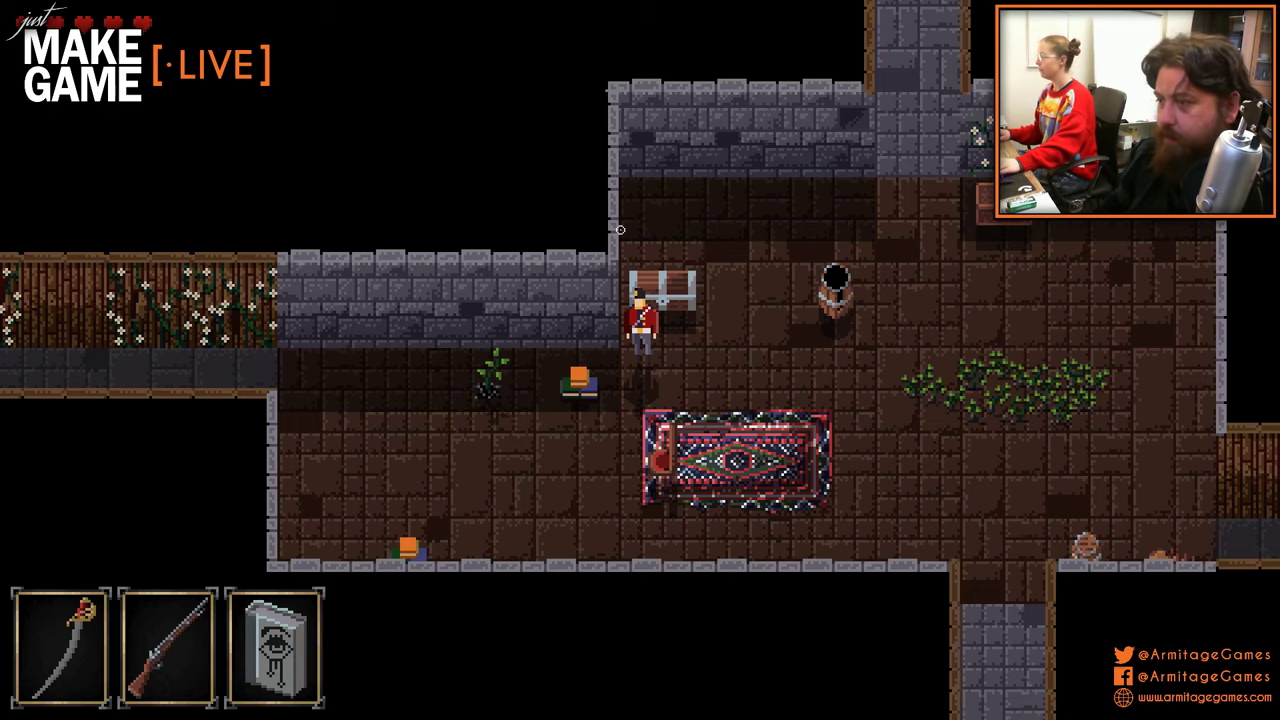
{"action": "key", "text": "s"}
{"action": "key", "text": "d"}
{"action": "key", "text": "a"}
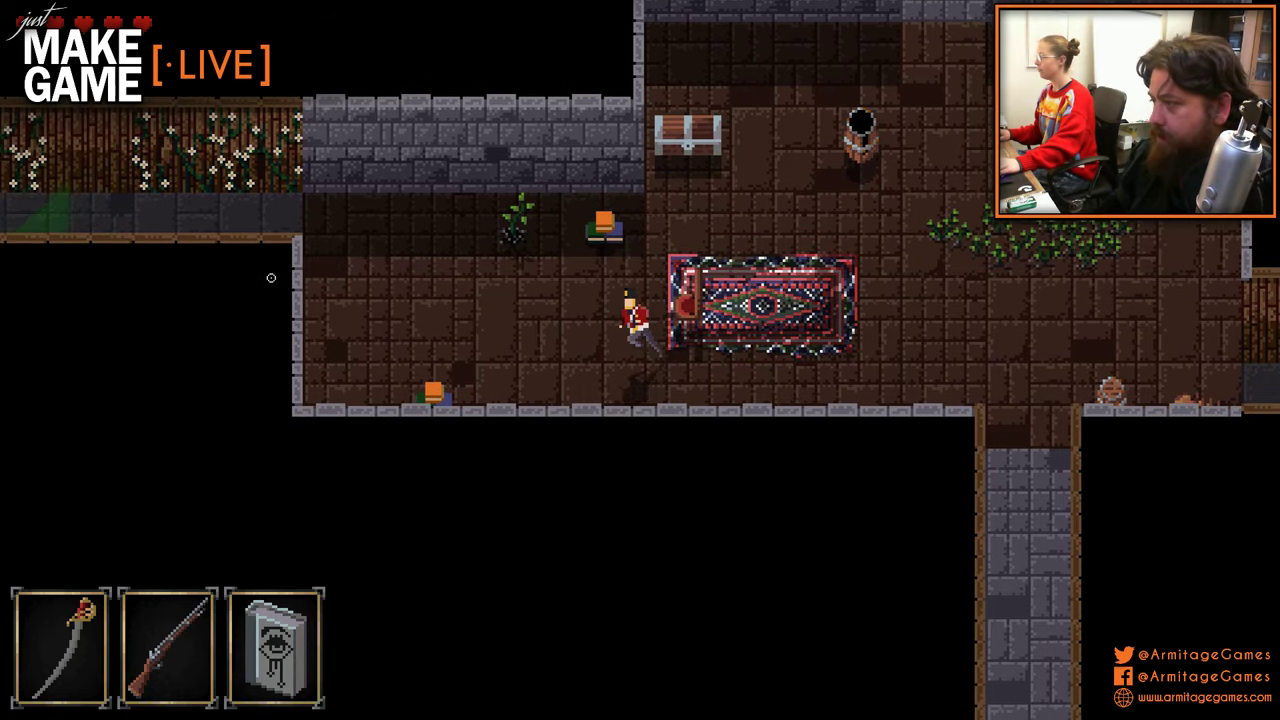
{"action": "key", "text": "w"}
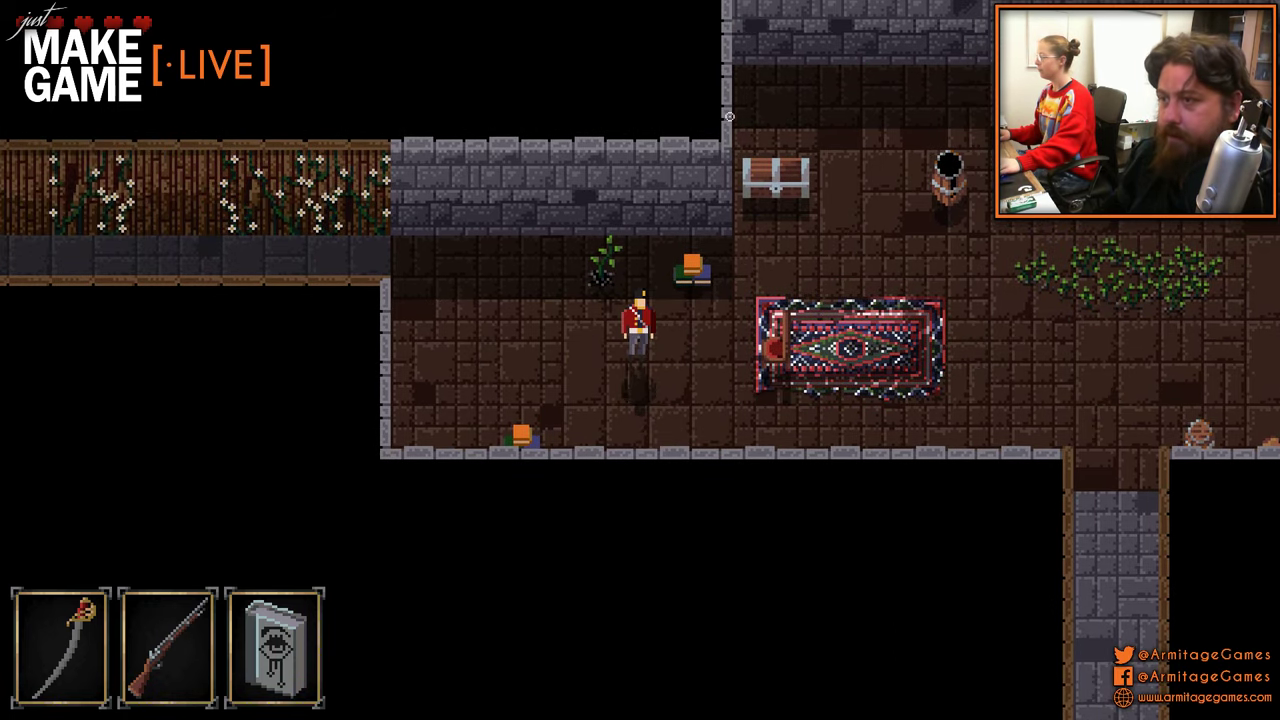
{"action": "key", "text": "w"}
{"action": "key", "text": "a"}
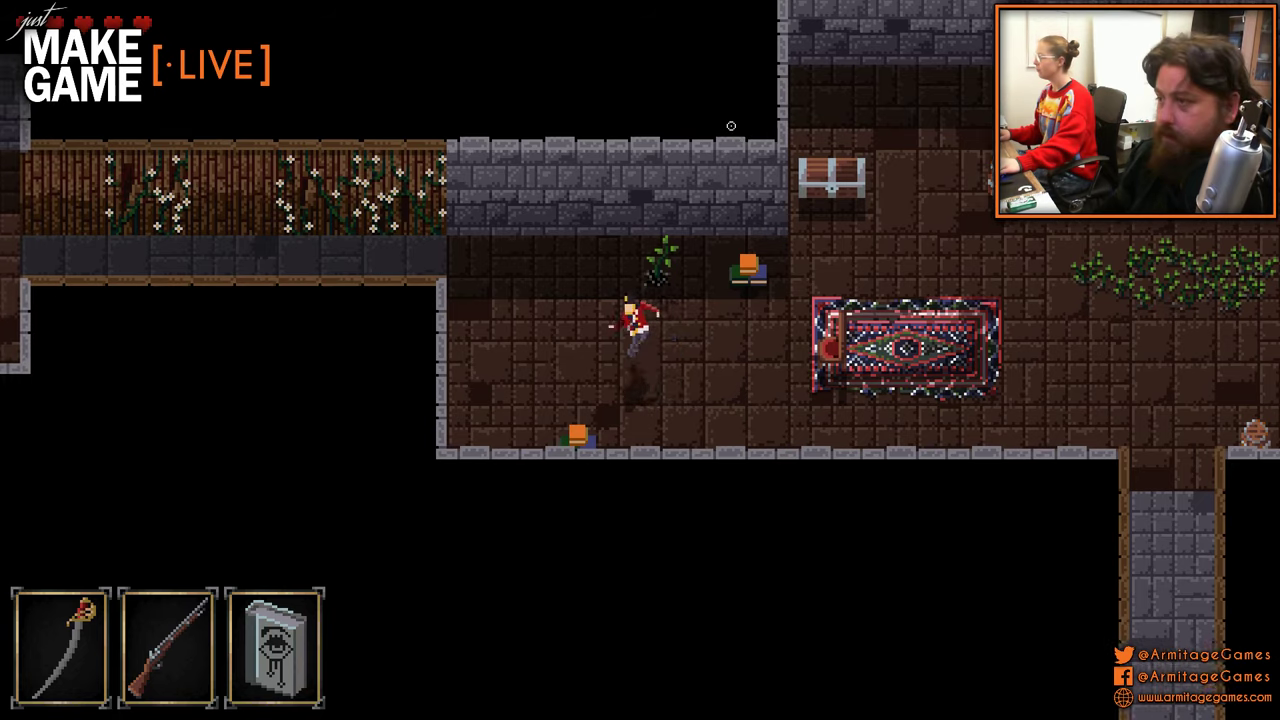
{"action": "key", "text": "a"}
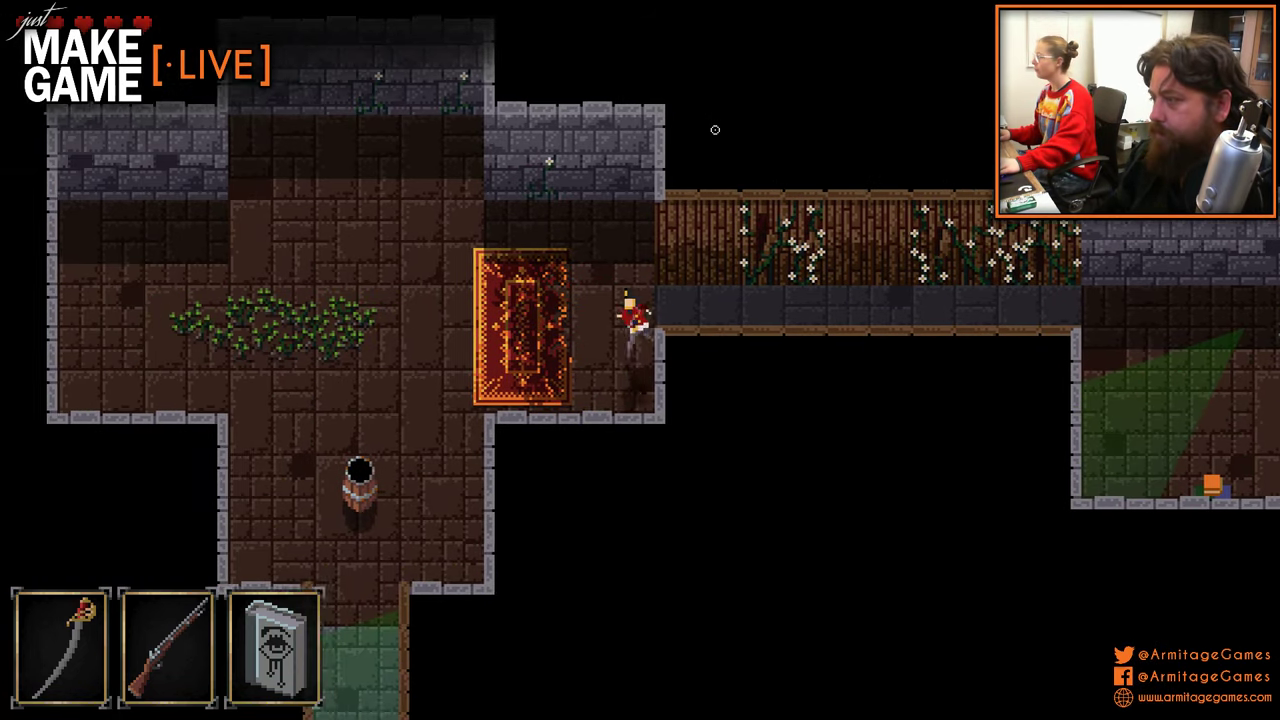
{"action": "key", "text": "w"}
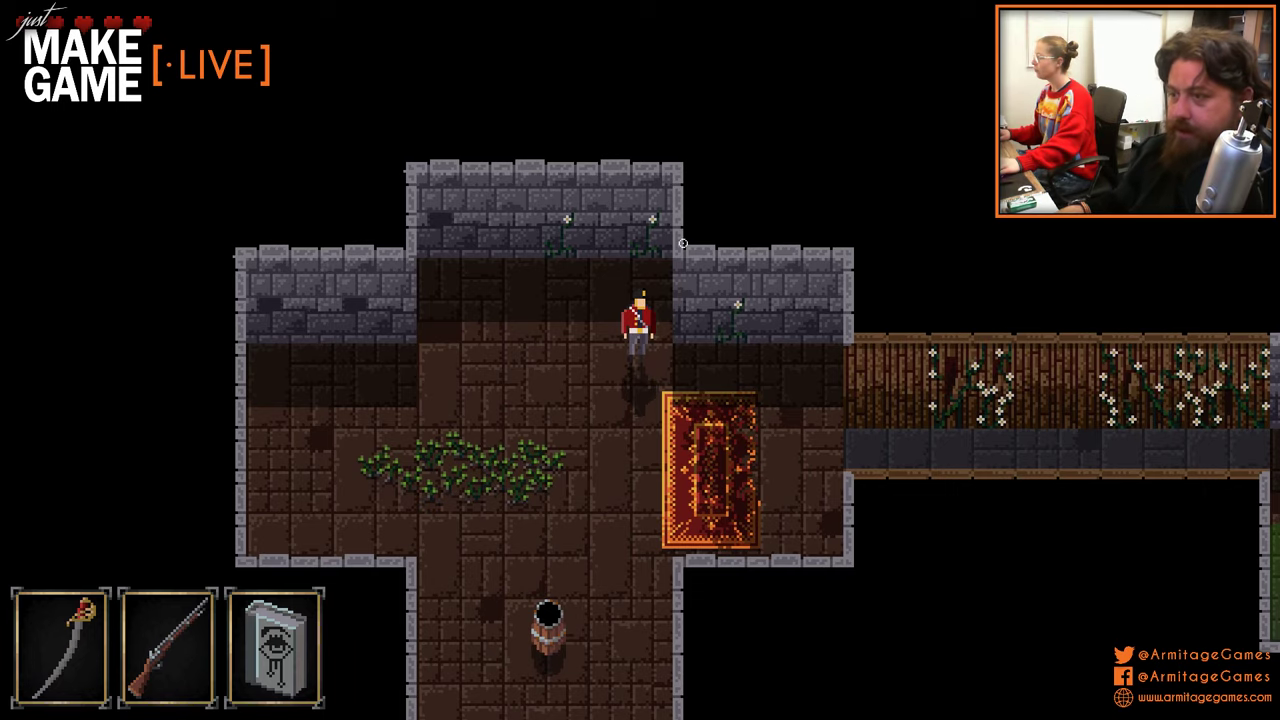
{"action": "key", "text": "Escape"}
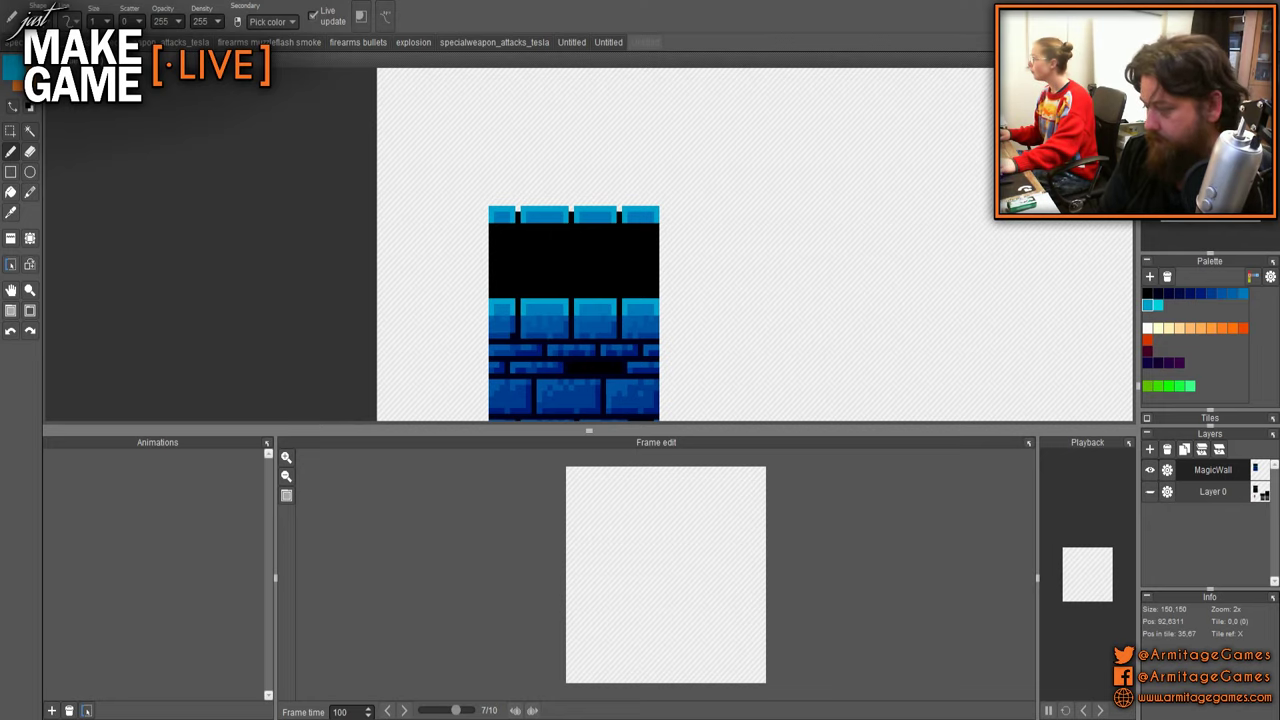
- Move the rightmost capped brick three pixels to the right and erase the part overhanging the wall's edge
{"action": "scroll", "coordinate": [645, 266], "scroll_direction": "up", "scroll_amount": 5}
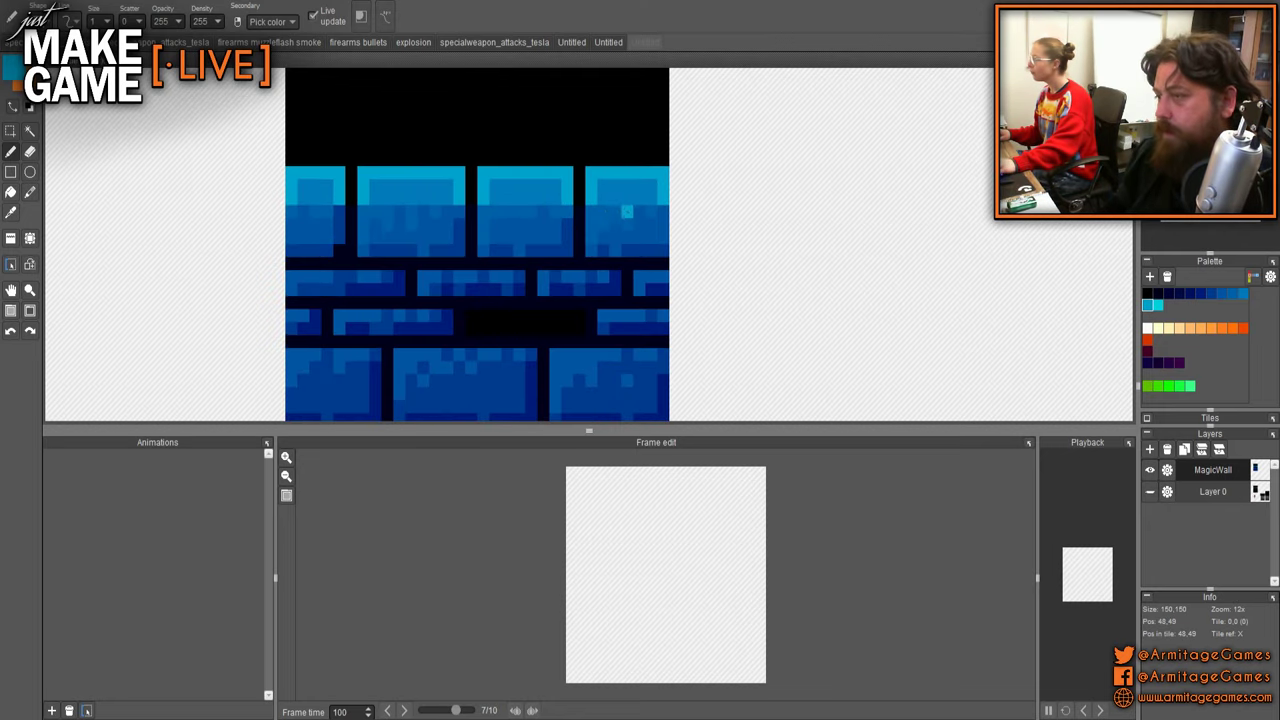
{"action": "key", "text": "s"}
{"action": "mouse_move", "coordinate": [563, 150]}
{"action": "left_mouse_down"}
{"action": "mouse_move", "coordinate": [648, 285]}
{"action": "mouse_move", "coordinate": [724, 266]}
{"action": "mouse_move", "coordinate": [692, 257]}
{"action": "left_mouse_up"}
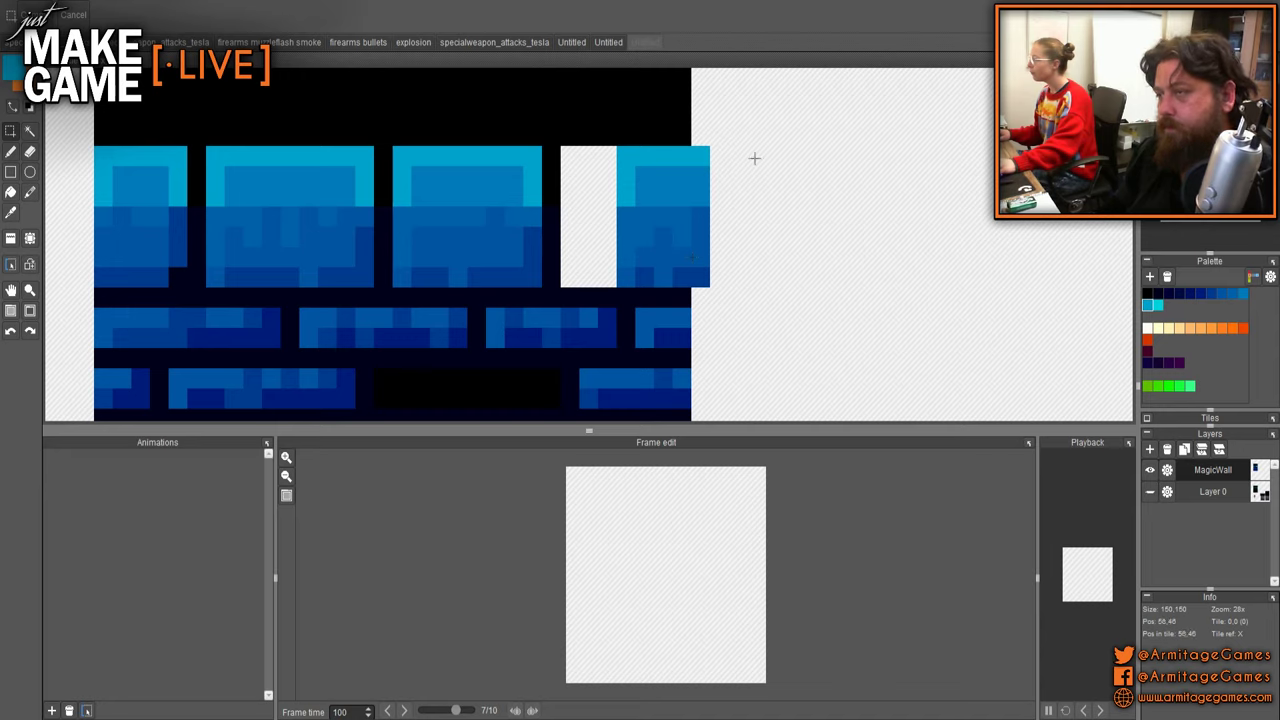
{"action": "key", "text": "e"}
{"action": "mouse_move", "coordinate": [706, 150]}
{"action": "left_mouse_down"}
{"action": "mouse_move", "coordinate": [715, 282]}
{"action": "mouse_move", "coordinate": [696, 280]}
{"action": "left_mouse_up"}
{"action": "key", "text": "b"}
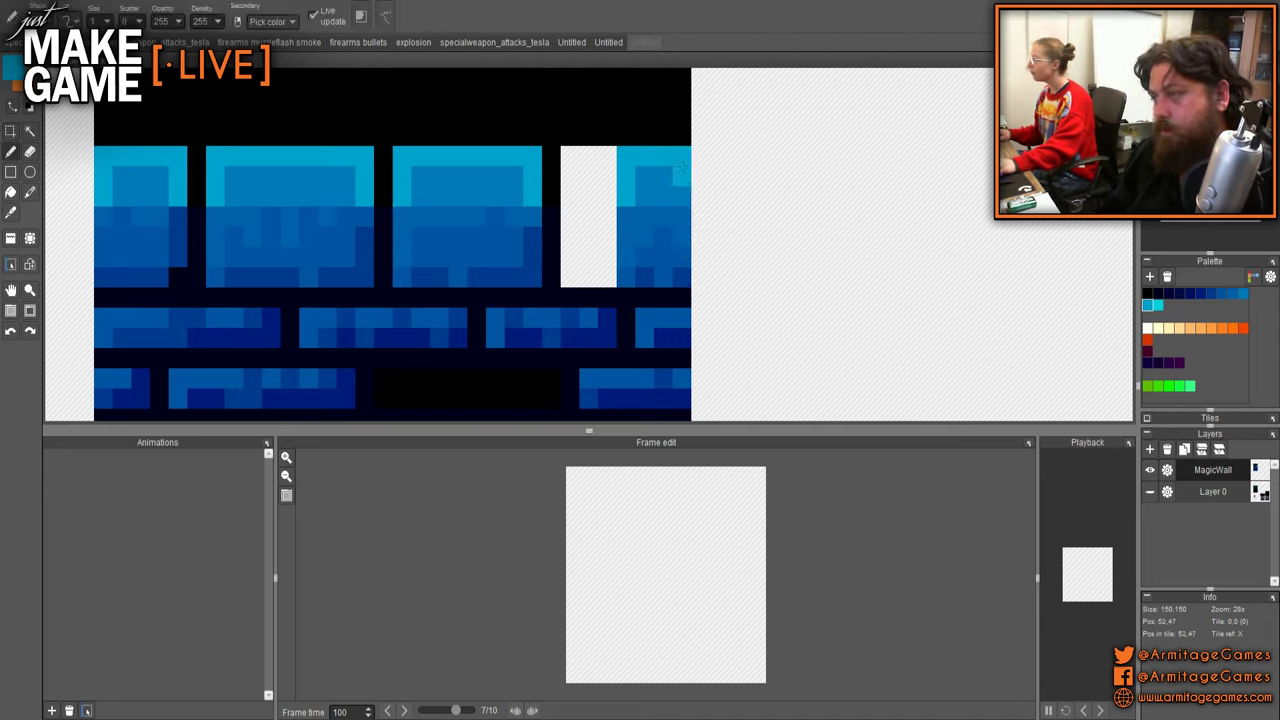
{"action": "scroll", "coordinate": [679, 172], "scroll_direction": "down", "scroll_amount": 6}
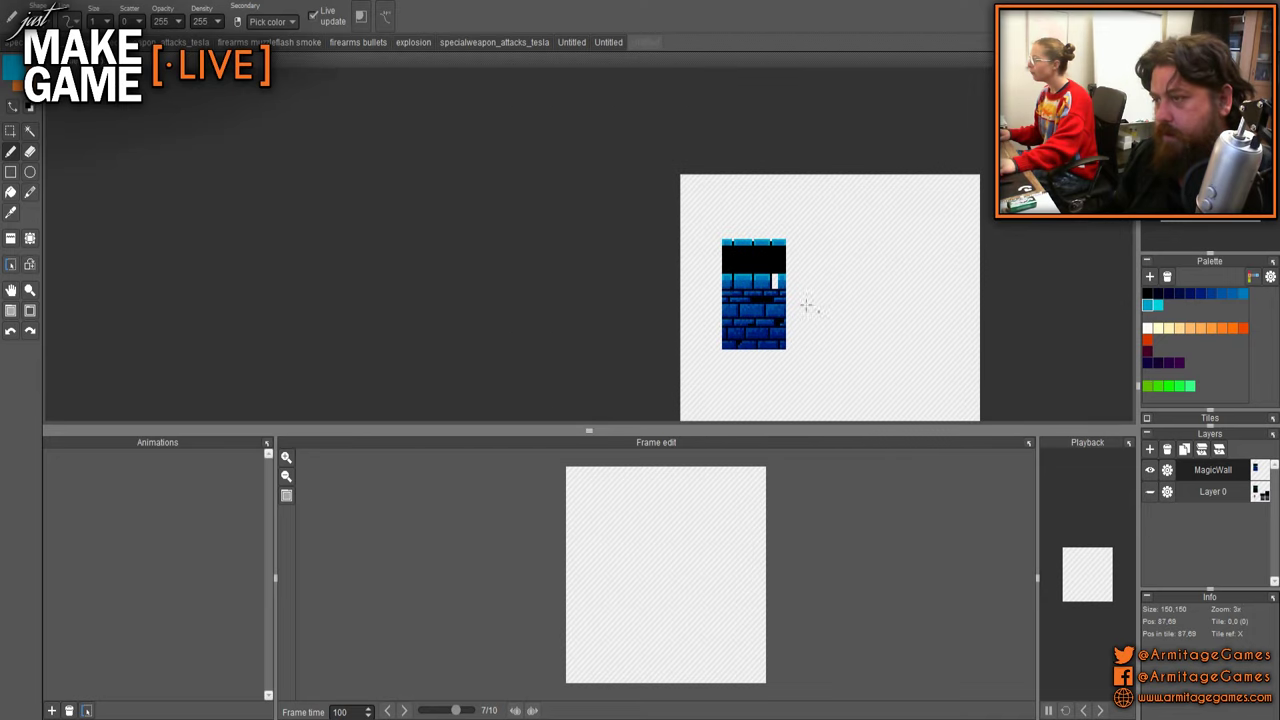
- Narrow the leftmost capped brick by cutting its right end and pasting it back one pixel further left
{"action": "scroll", "coordinate": [806, 304], "scroll_direction": "up", "scroll_amount": 6}
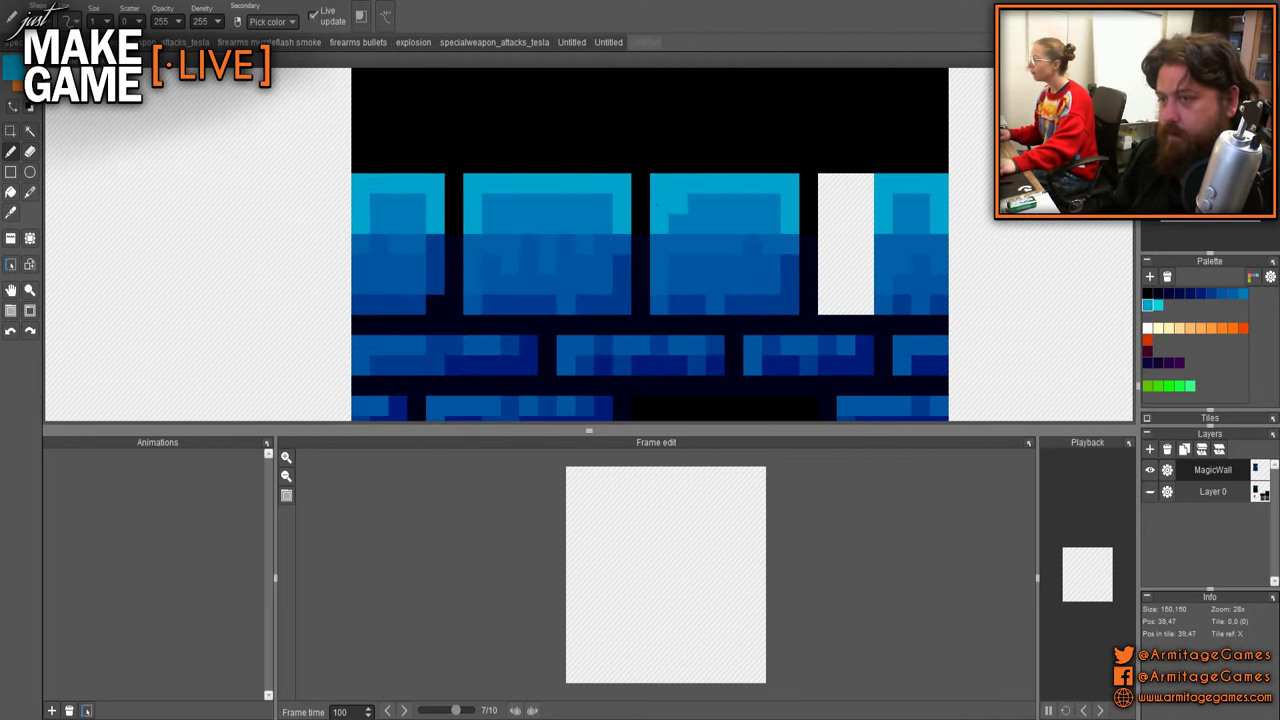
{"action": "left_click_drag", "start_coordinate": [657, 206], "coordinate": [792, 237]}
{"action": "key", "text": "s"}
{"action": "left_click_drag", "start_coordinate": [550, 212], "coordinate": [573, 345]}
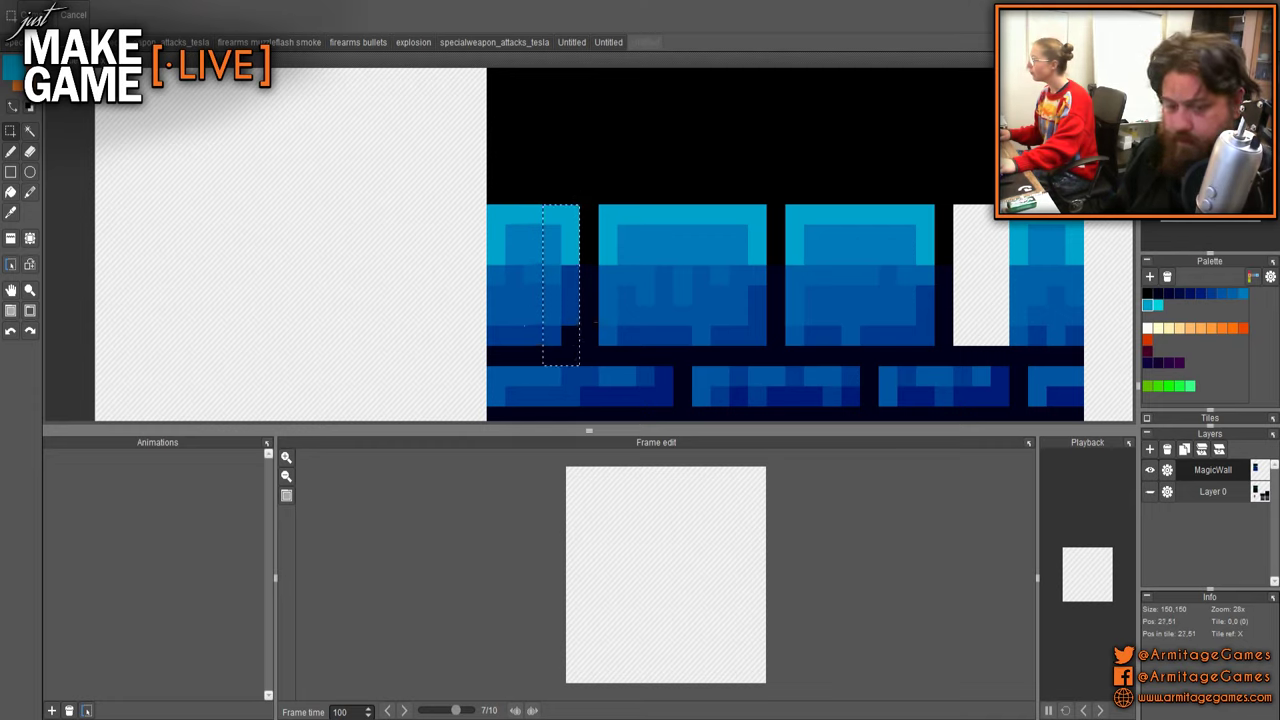
{"action": "key", "text": "ctrl+x"}
{"action": "key", "text": "ctrl+v"}
{"action": "key", "text": "Left"}
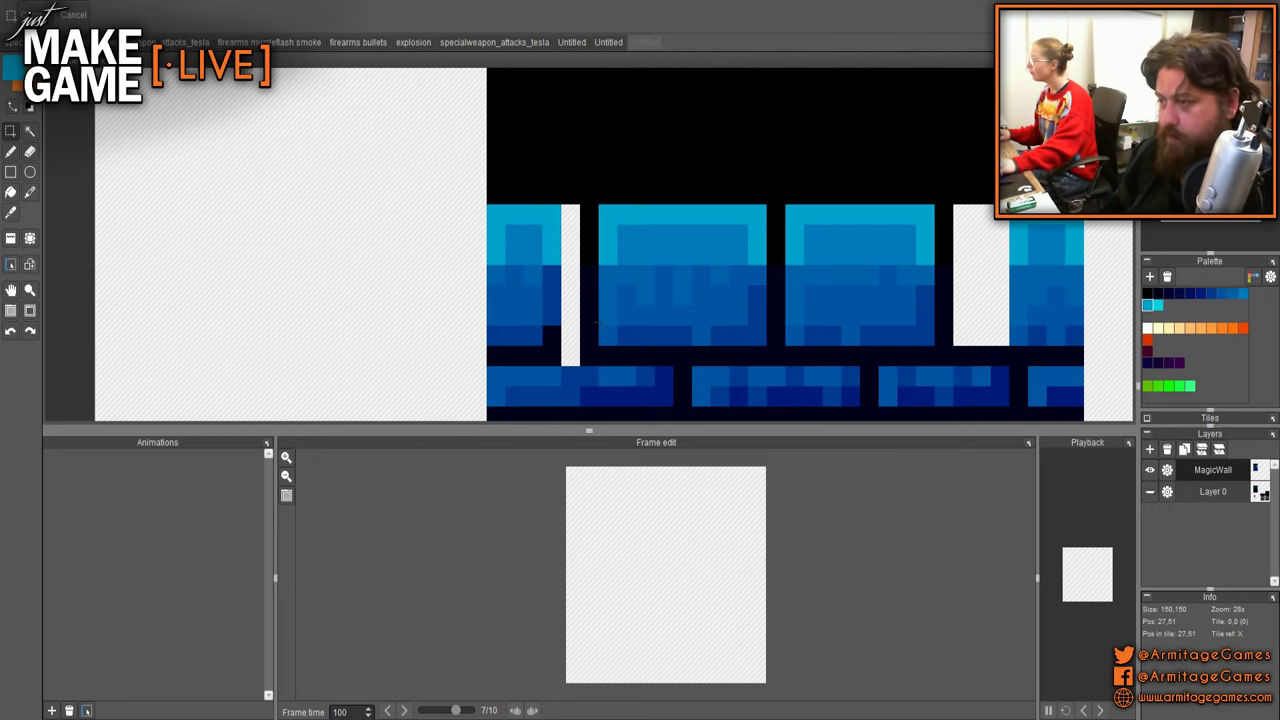
- Extend the second capped brick one pixel to the left with its cyan edge and matching blue shades
{"action": "left_click_drag", "start_coordinate": [687, 324], "coordinate": [509, 324]}
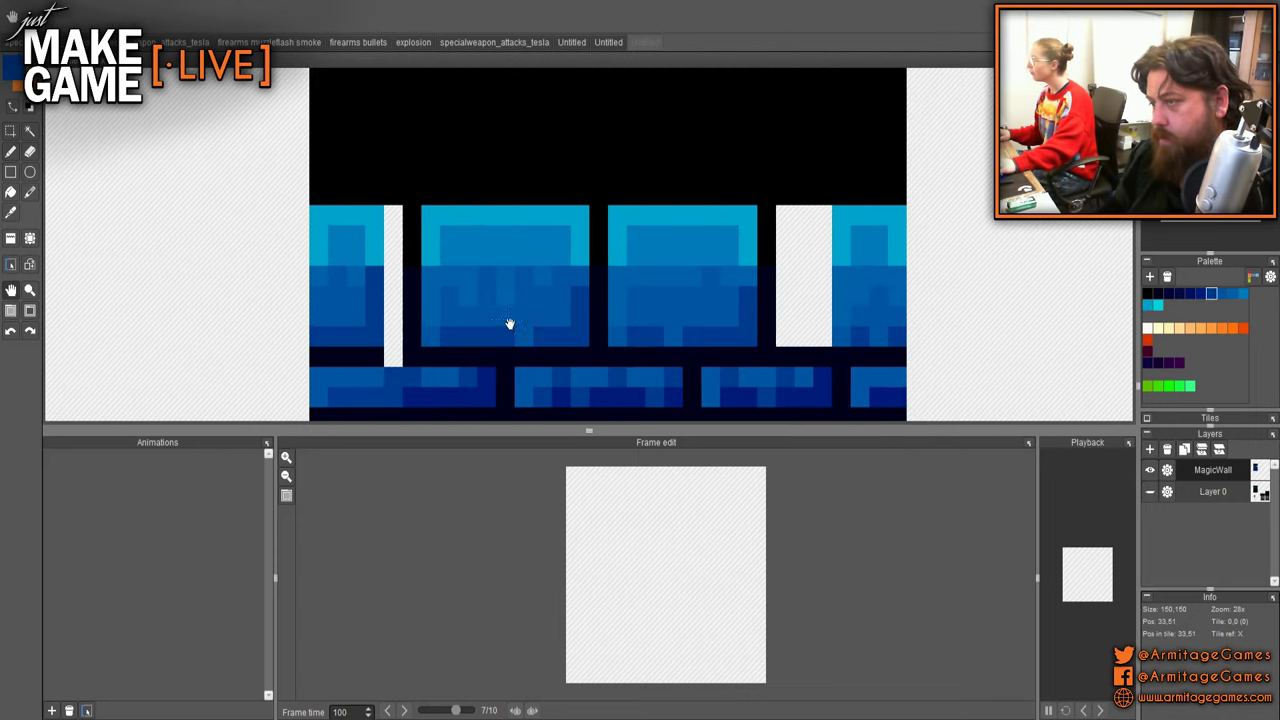
{"action": "scroll", "coordinate": [507, 323], "scroll_direction": "down", "scroll_amount": 1}
{"action": "scroll", "coordinate": [428, 318], "scroll_direction": "up", "scroll_amount": 2}
{"action": "right_click", "coordinate": [459, 202]}
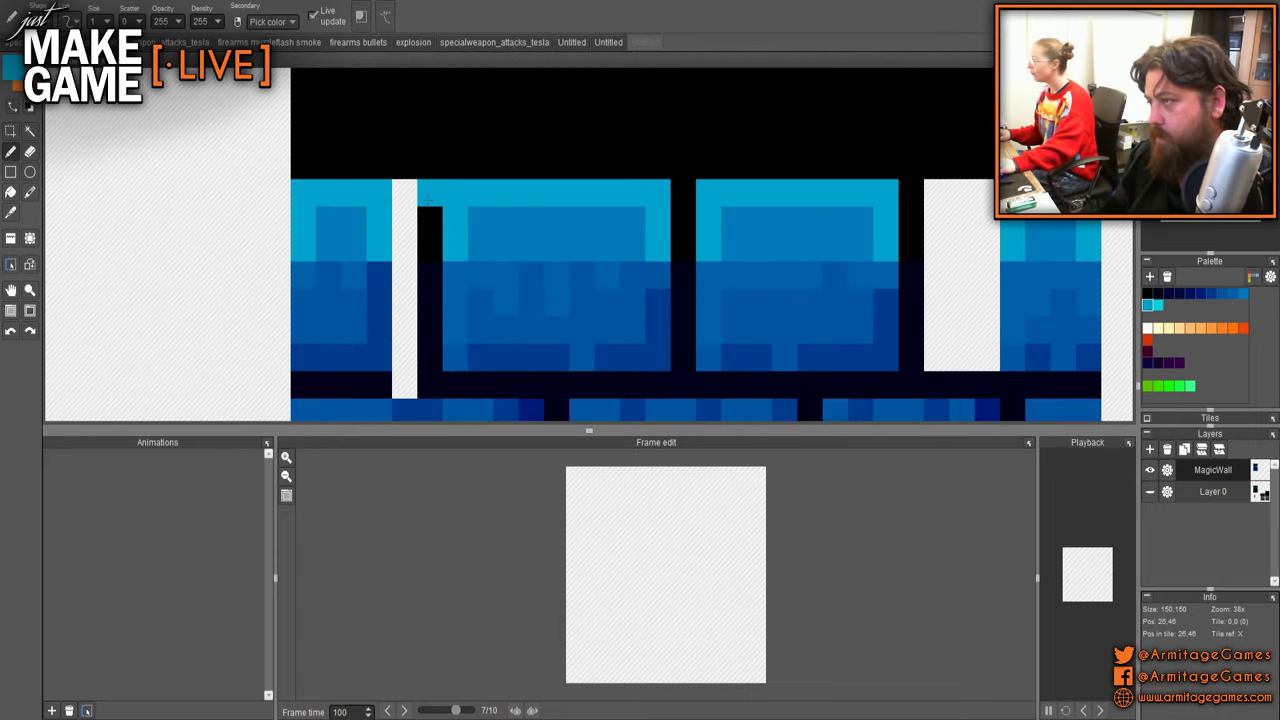
{"action": "mouse_move", "coordinate": [429, 218]}
{"action": "left_mouse_down"}
{"action": "mouse_move", "coordinate": [428, 250]}
{"action": "mouse_move", "coordinate": [462, 222]}
{"action": "mouse_move", "coordinate": [431, 290]}
{"action": "mouse_move", "coordinate": [436, 320]}
{"action": "left_mouse_up"}
{"action": "right_click", "coordinate": [480, 234]}
{"action": "right_click", "coordinate": [466, 277]}
{"action": "left_click", "coordinate": [429, 275]}
{"action": "right_click", "coordinate": [462, 351]}
{"action": "left_click", "coordinate": [430, 357]}
- Extend the cyan top edge of the third capped brick three pixels right, leaving a one-pixel gap before the end brick
{"action": "scroll", "coordinate": [646, 316], "scroll_direction": "down", "scroll_amount": 2}
{"action": "left_click_drag", "start_coordinate": [700, 306], "coordinate": [531, 306]}
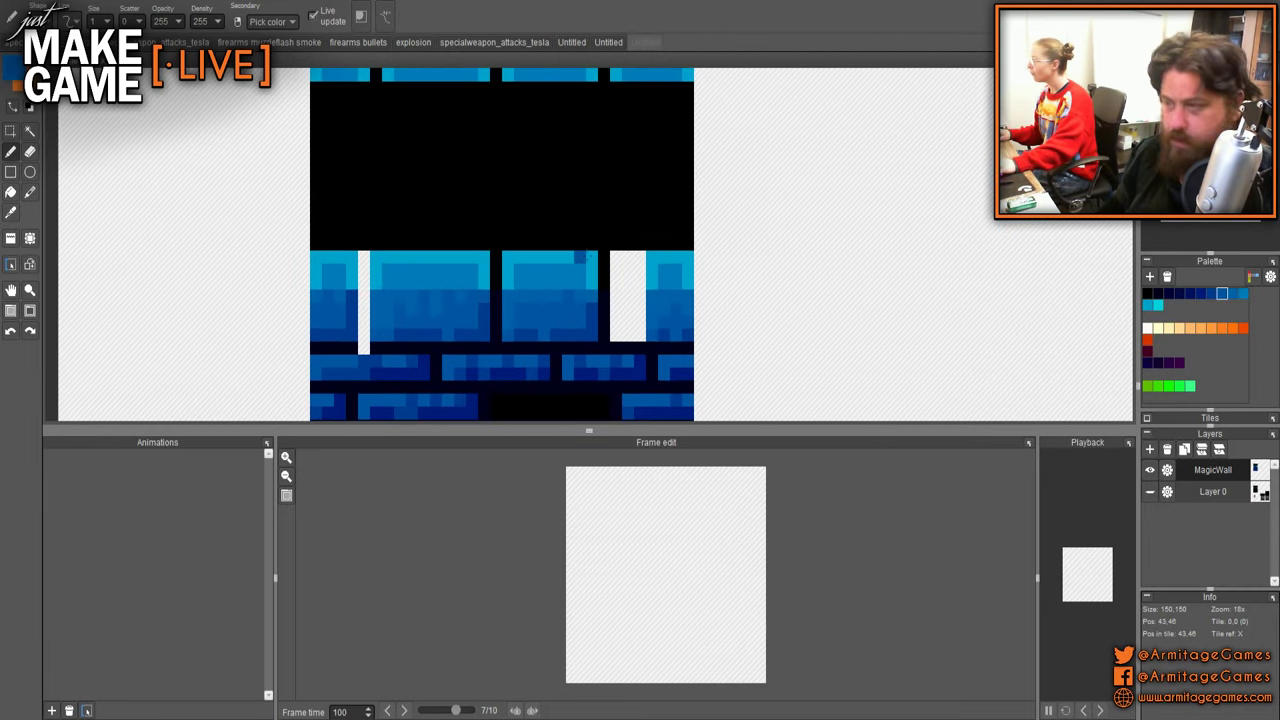
{"action": "right_click", "coordinate": [592, 257]}
{"action": "left_click_drag", "start_coordinate": [604, 257], "coordinate": [652, 257]}
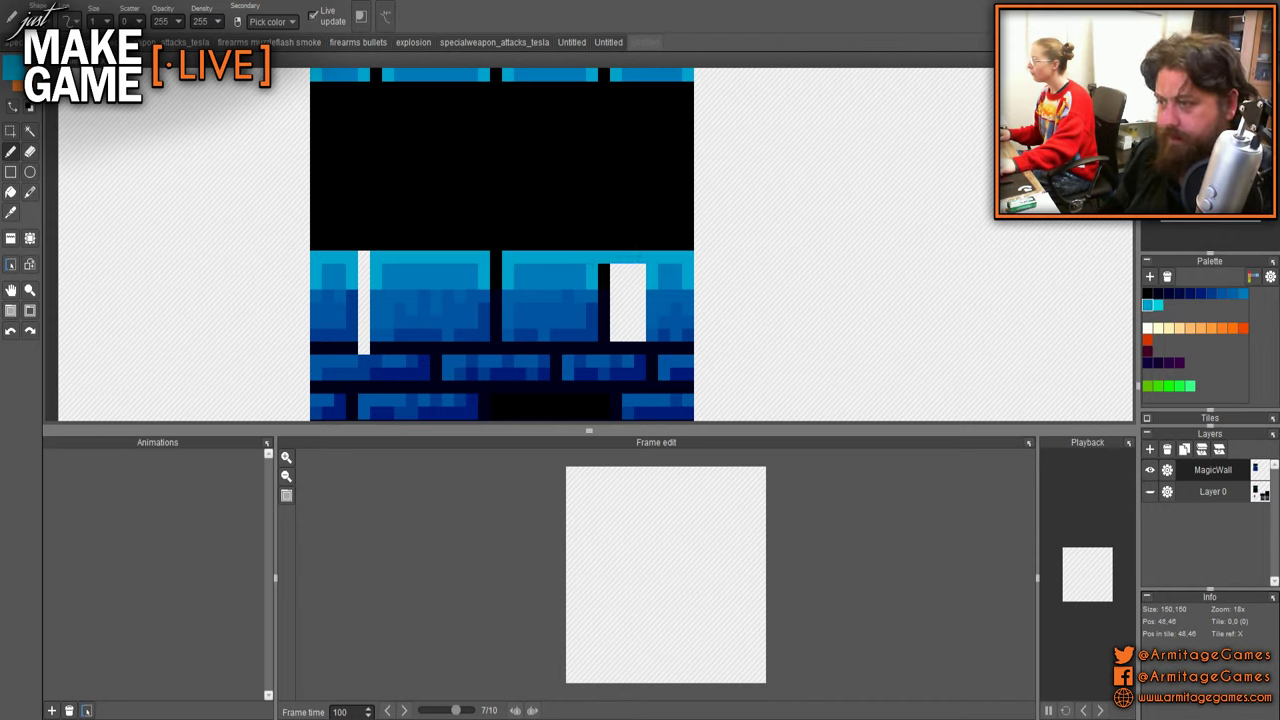
{"action": "right_click", "coordinate": [640, 272]}
{"action": "left_click", "coordinate": [640, 258]}
- Fill the third brick's extension with a cyan side edge and blue shades picked from the existing brick
{"action": "right_click", "coordinate": [597, 270]}
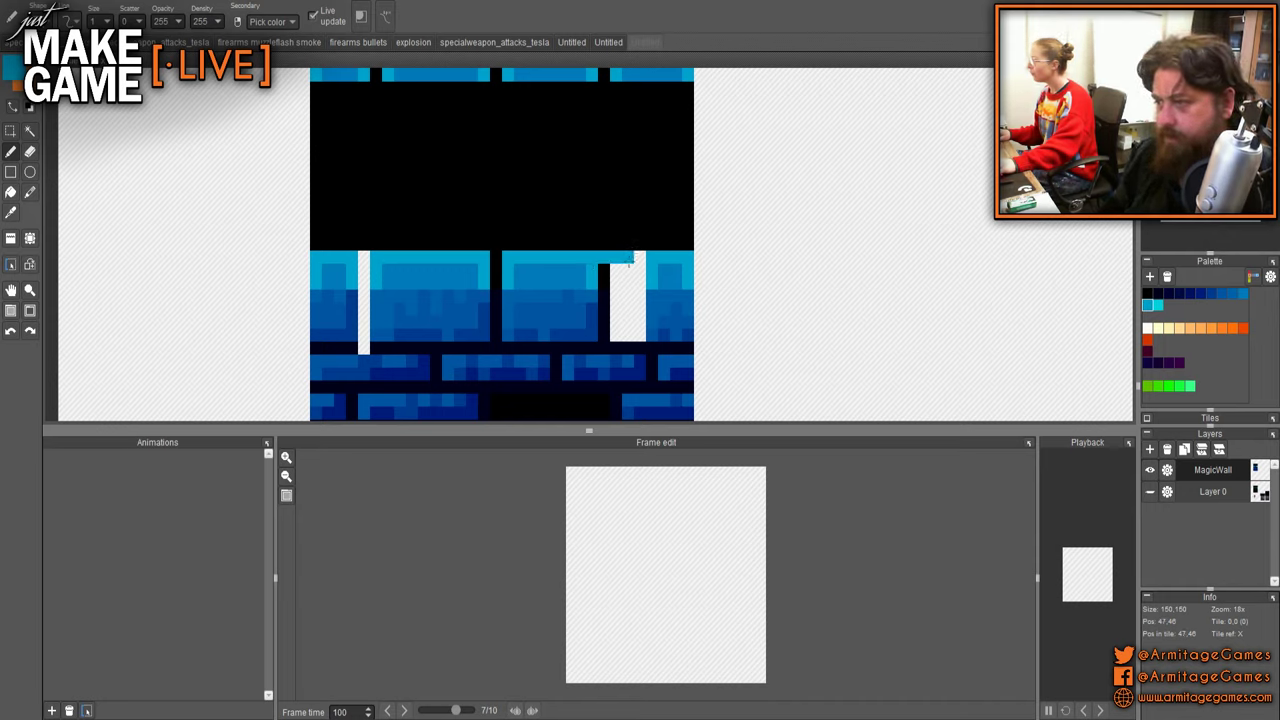
{"action": "mouse_move", "coordinate": [628, 270]}
{"action": "left_mouse_down"}
{"action": "mouse_move", "coordinate": [628, 283]}
{"action": "mouse_move", "coordinate": [606, 270]}
{"action": "mouse_move", "coordinate": [602, 284]}
{"action": "mouse_move", "coordinate": [628, 335]}
{"action": "mouse_move", "coordinate": [604, 335]}
{"action": "mouse_move", "coordinate": [616, 309]}
{"action": "left_mouse_up"}
{"action": "right_click", "coordinate": [582, 279]}
{"action": "right_click", "coordinate": [592, 296]}
{"action": "right_click", "coordinate": [592, 309]}
{"action": "right_click", "coordinate": [592, 322]}
{"action": "right_click", "coordinate": [568, 322]}
{"action": "left_click_drag", "start_coordinate": [616, 322], "coordinate": [604, 322]}
{"action": "left_click", "coordinate": [628, 296]}
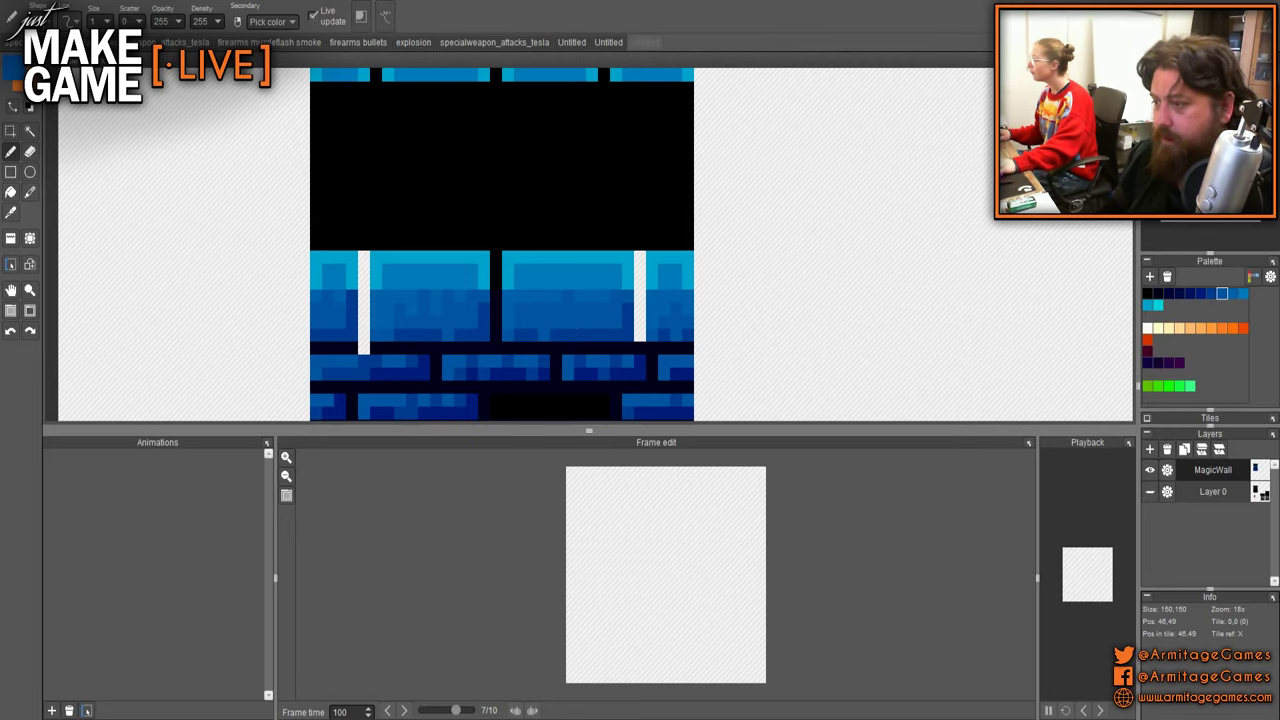
{"action": "scroll", "coordinate": [622, 292], "scroll_direction": "up", "scroll_amount": 4}
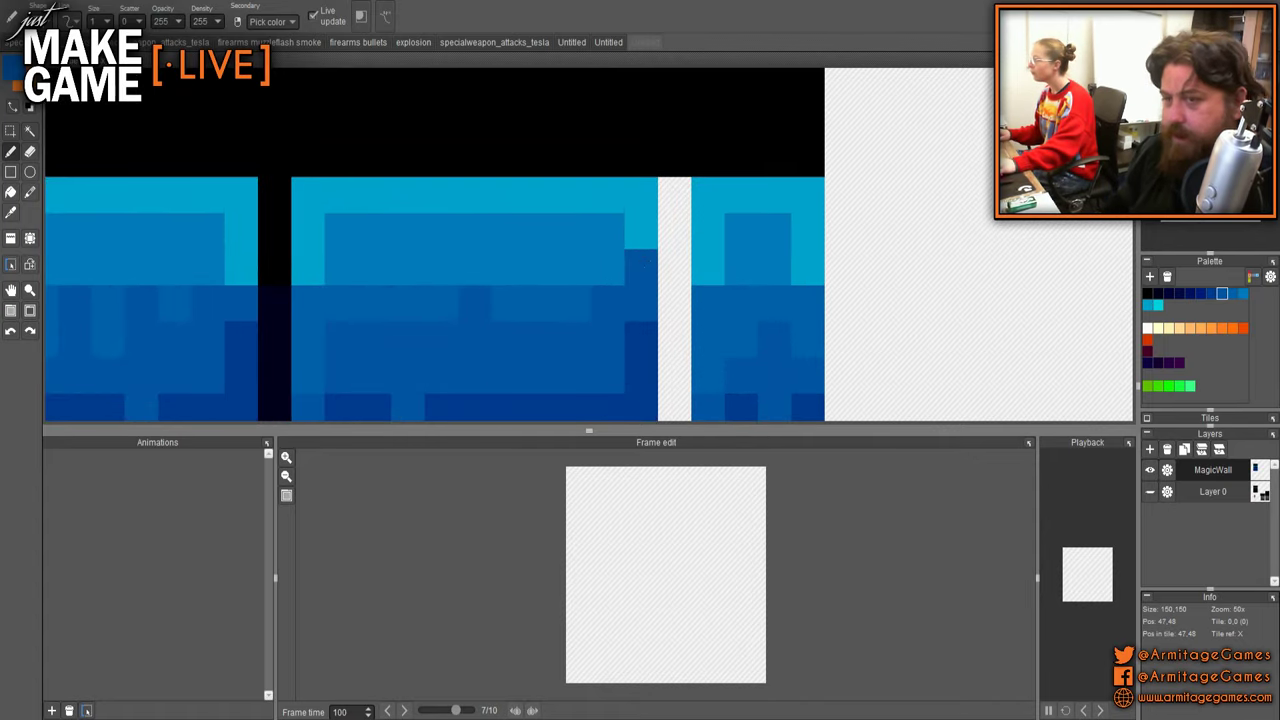
{"action": "scroll", "coordinate": [413, 258], "scroll_direction": "down", "scroll_amount": 2}
{"action": "scroll", "coordinate": [413, 258], "scroll_direction": "down", "scroll_amount": 2}
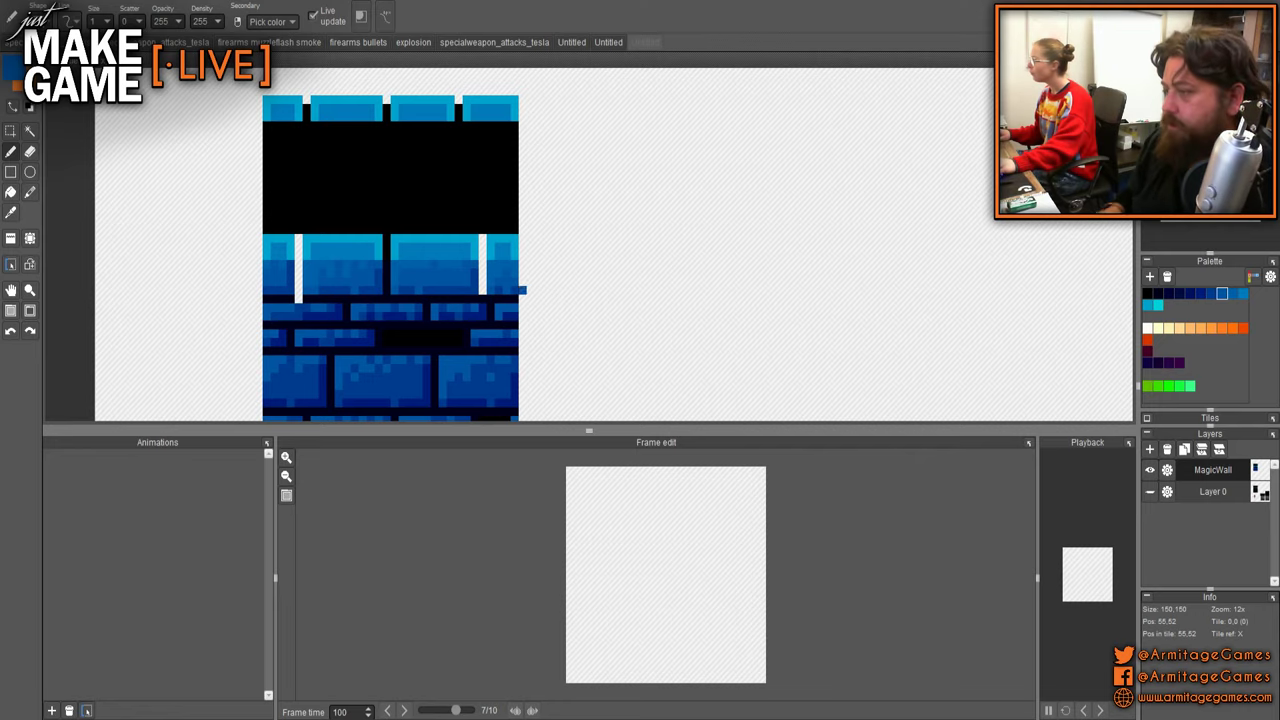
{"action": "scroll", "coordinate": [426, 247], "scroll_direction": "up", "scroll_amount": 3}
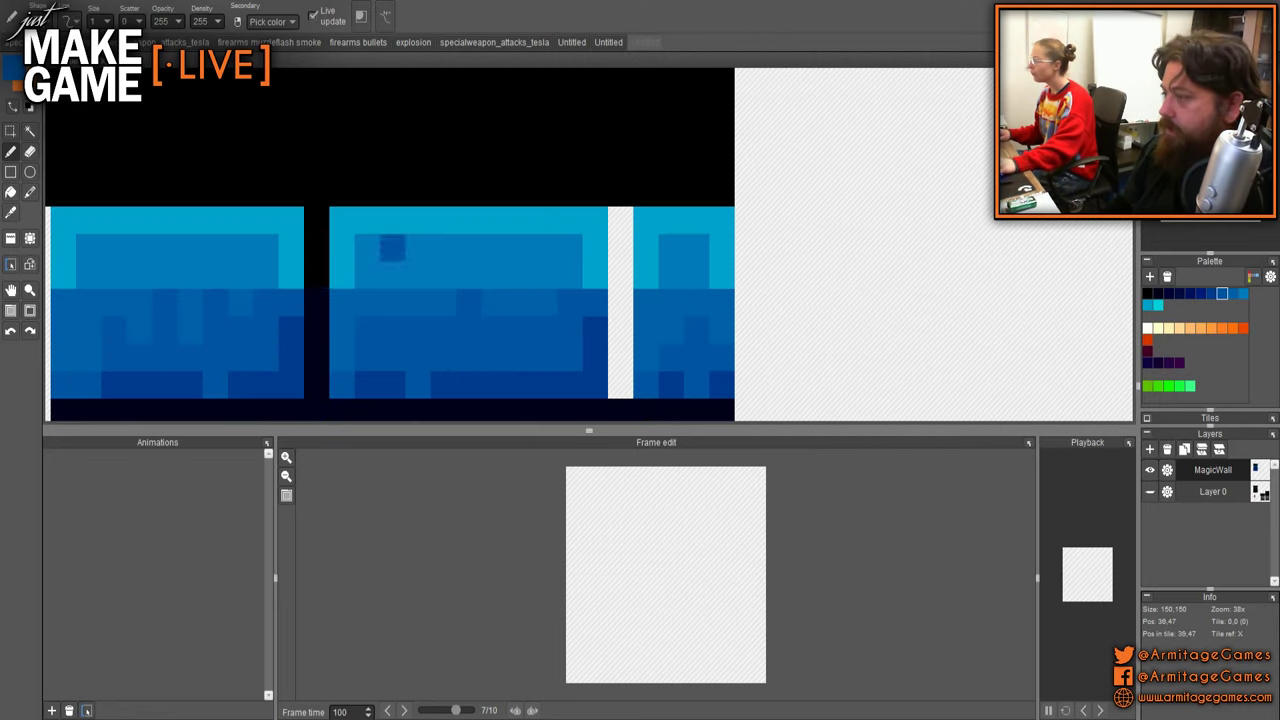
{"action": "scroll", "coordinate": [509, 266], "scroll_direction": "down", "scroll_amount": 2}
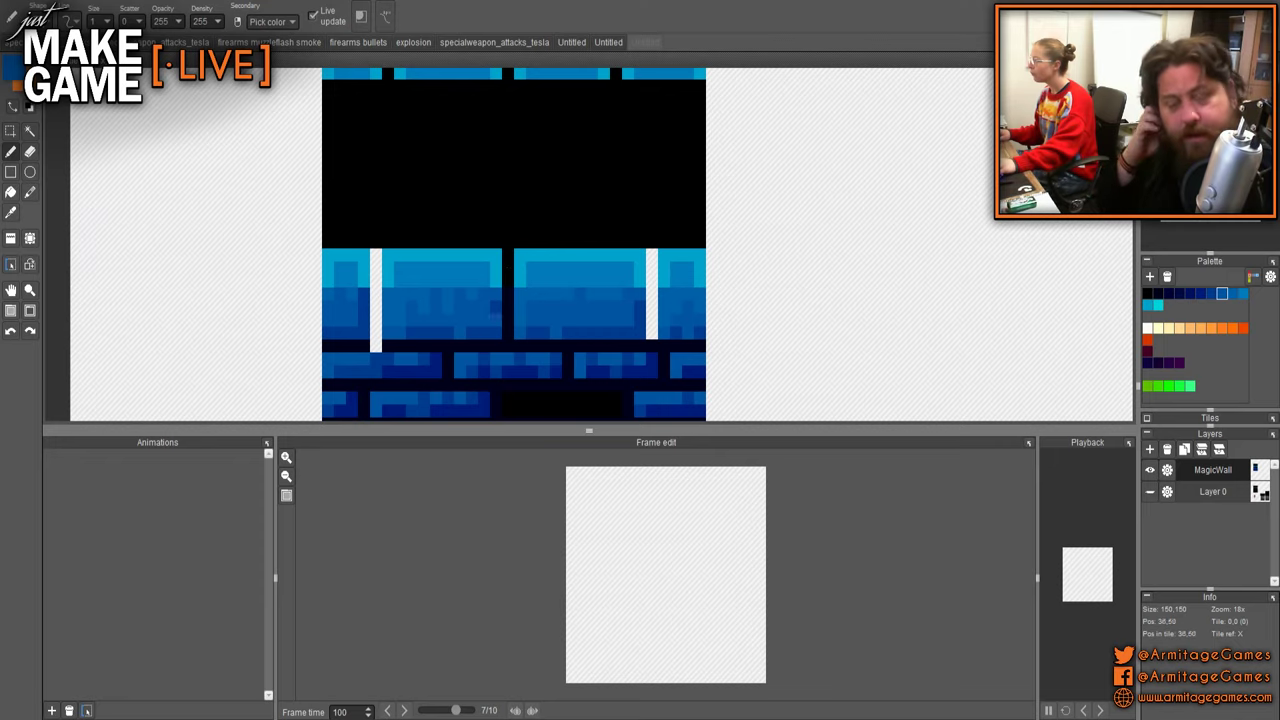
{"action": "scroll", "coordinate": [395, 315], "scroll_direction": "up", "scroll_amount": 1}
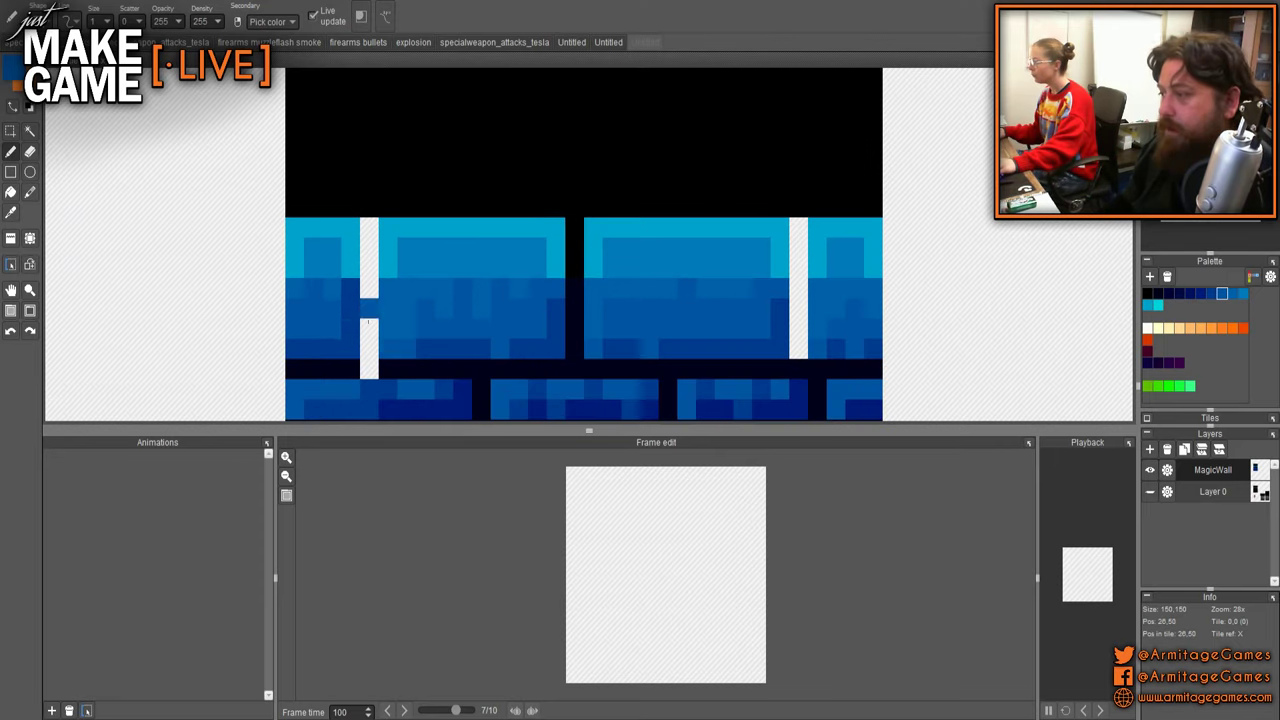
{"action": "scroll", "coordinate": [335, 300], "scroll_direction": "up", "scroll_amount": 1}
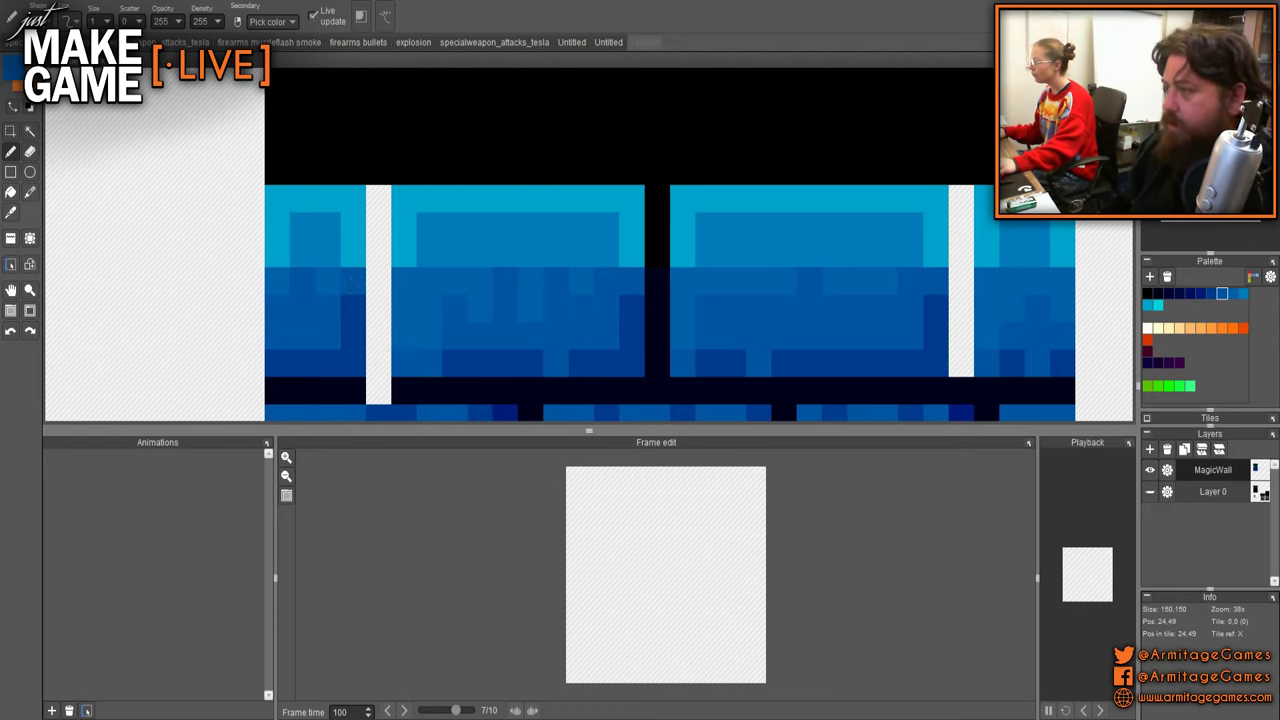
- Fill the two empty vertical gaps between the capped bricks with the dark navy mortar colour
{"action": "right_click", "coordinate": [481, 158]}
{"action": "key", "text": "g"}
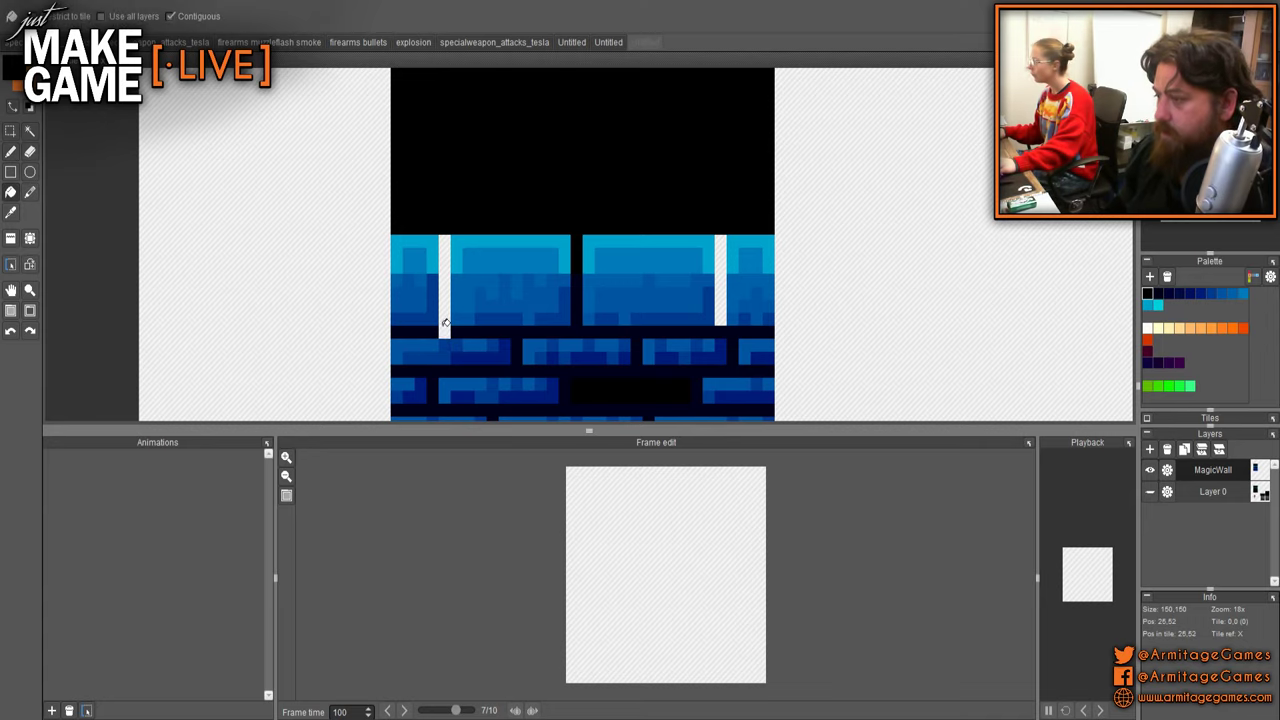
{"action": "right_click", "coordinate": [461, 330]}
{"action": "left_click", "coordinate": [447, 327]}
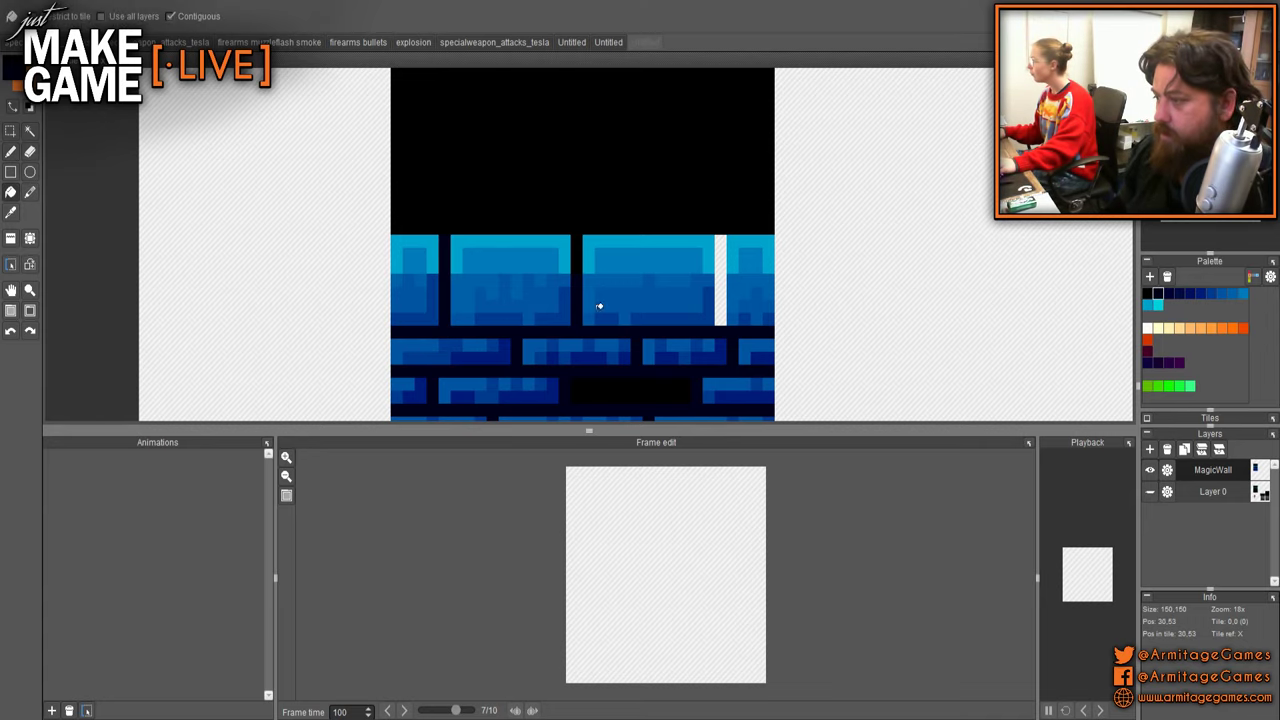
{"action": "left_click", "coordinate": [720, 305]}
- Paint the upper ends of the newly filled mortar gaps black so they blend into the black area above
{"action": "scroll", "coordinate": [735, 240], "scroll_direction": "up", "scroll_amount": 4}
{"action": "key", "text": "b"}
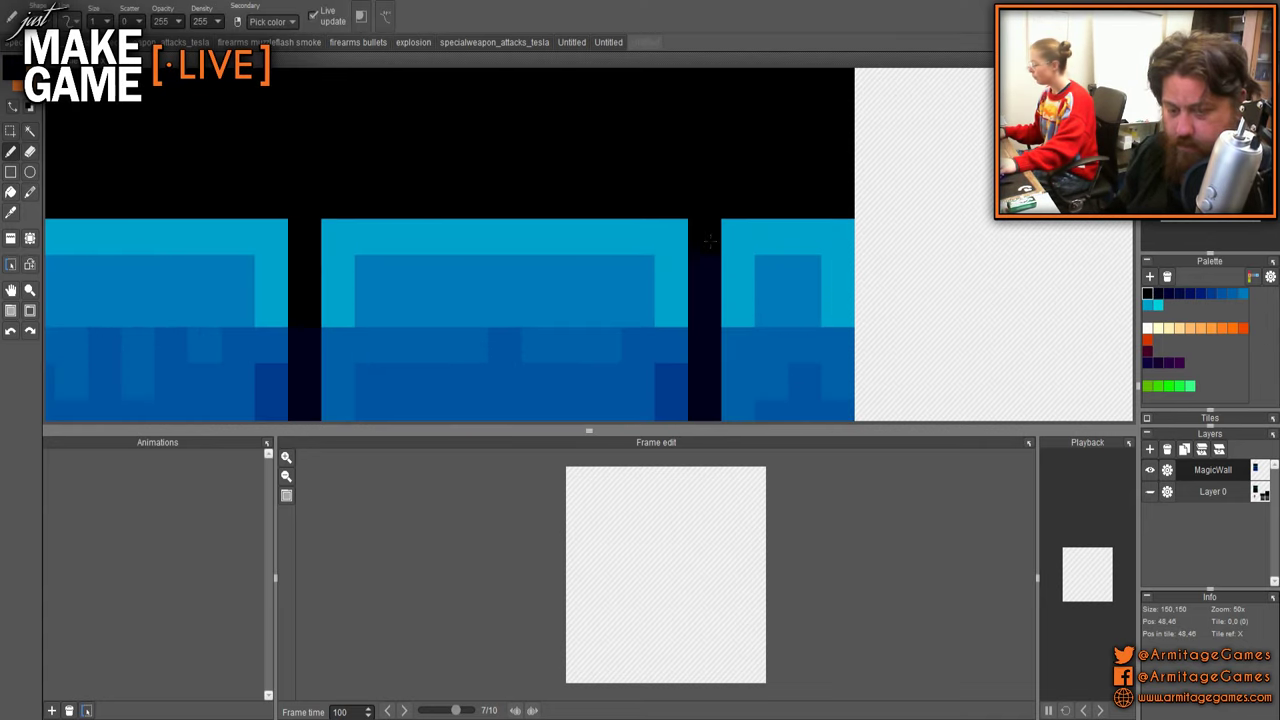
{"action": "scroll", "coordinate": [305, 350], "scroll_direction": "down", "scroll_amount": 3}
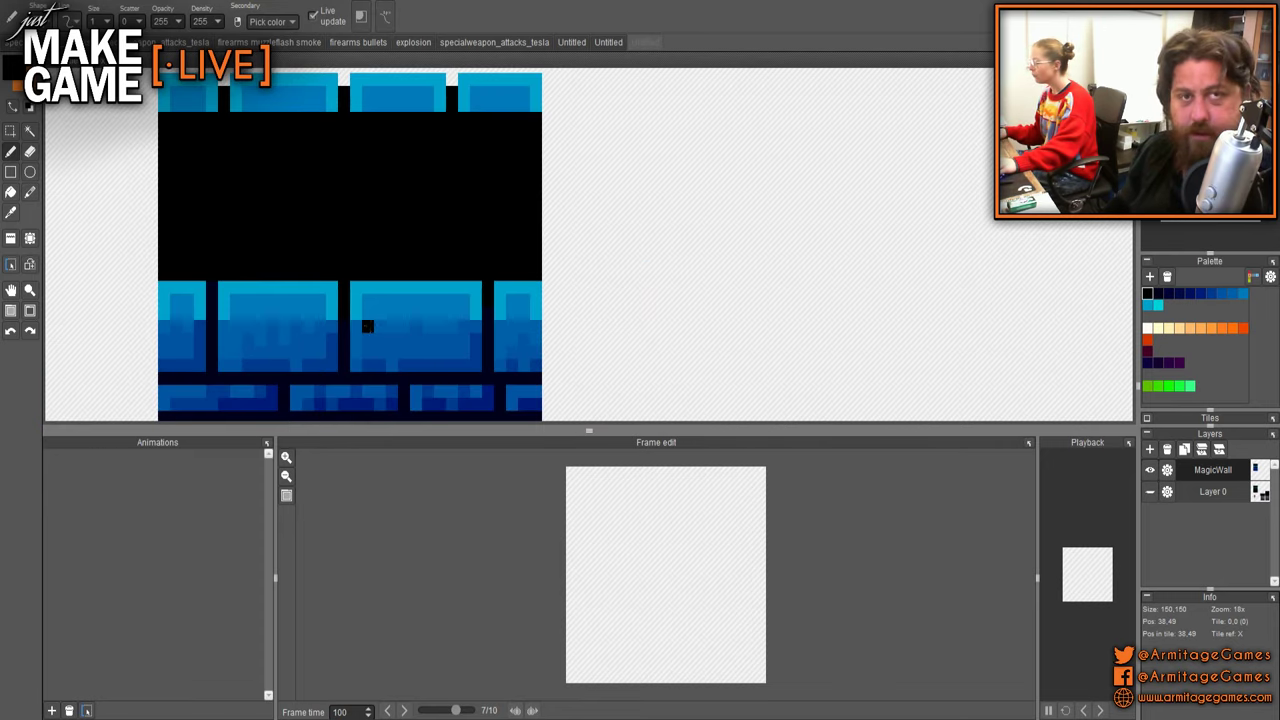
{"action": "scroll", "coordinate": [617, 300], "scroll_direction": "up", "scroll_amount": 3}
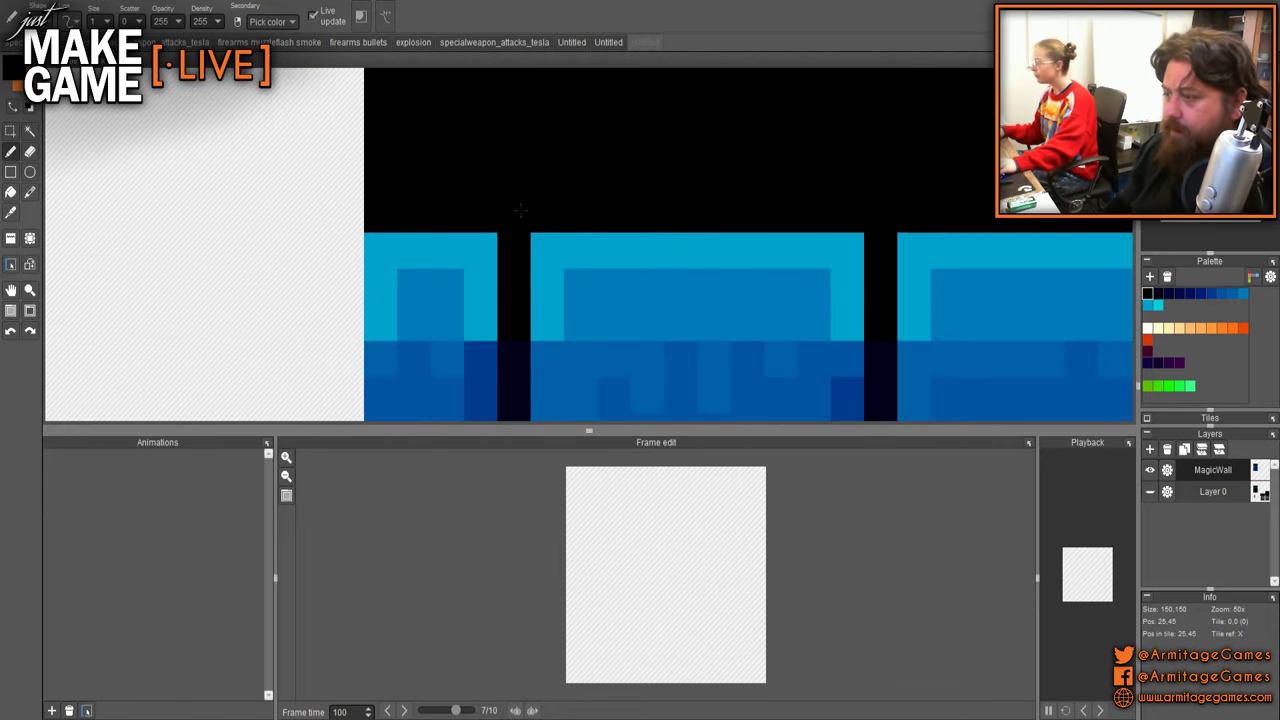
{"action": "scroll", "coordinate": [590, 215], "scroll_direction": "down", "scroll_amount": 3}
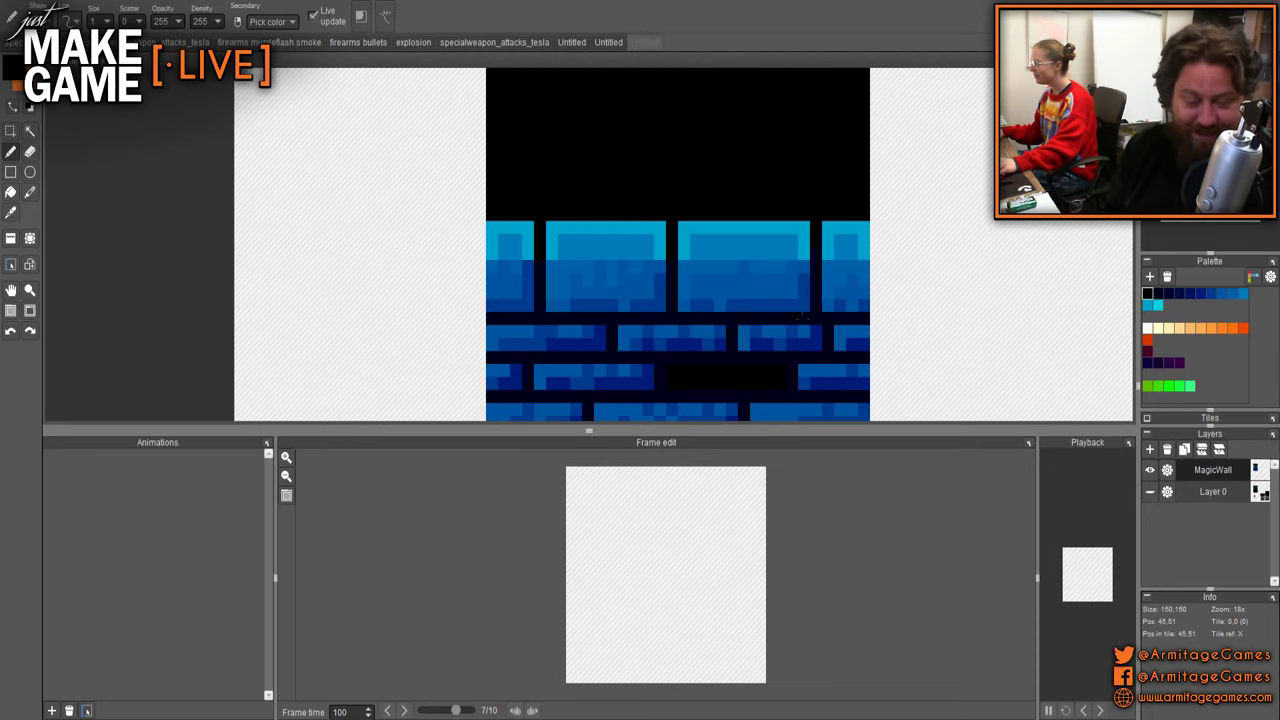
- Show Layer 0 and compare the blue wall with the grey stone wall's caps
{"action": "scroll", "coordinate": [801, 318], "scroll_direction": "down", "scroll_amount": 3}
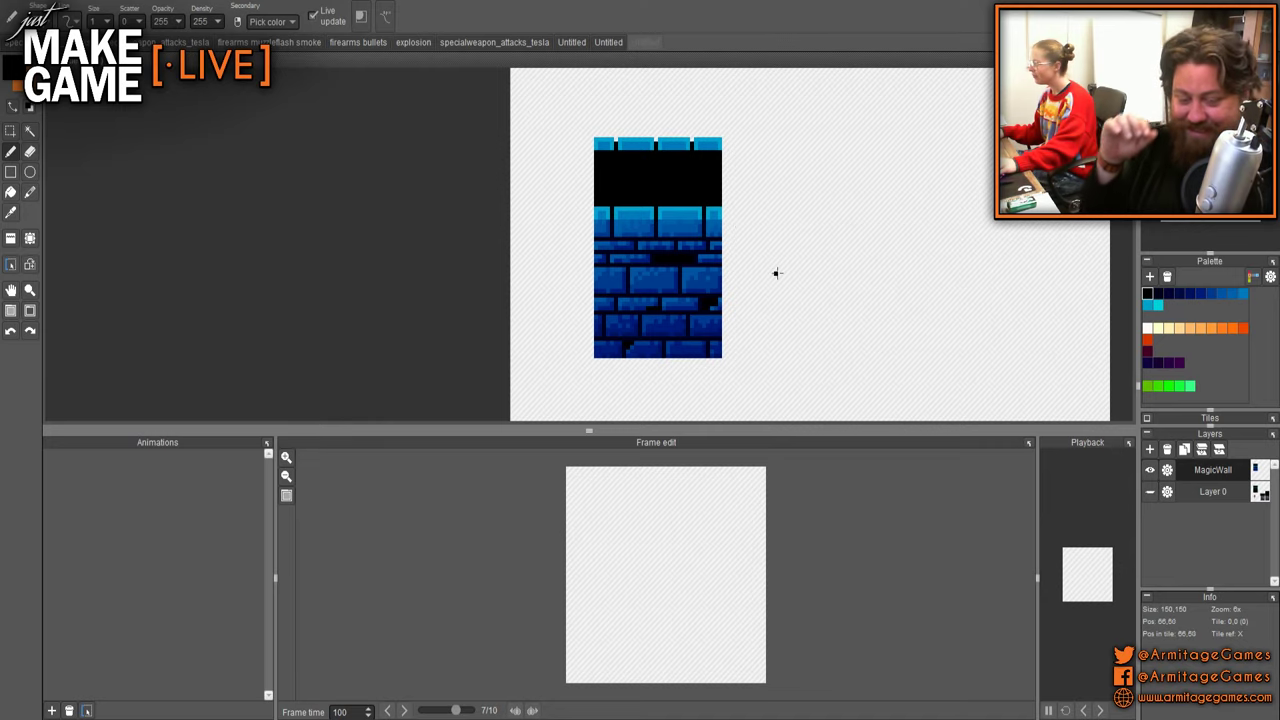
{"action": "scroll", "coordinate": [701, 157], "scroll_direction": "up", "scroll_amount": 2}
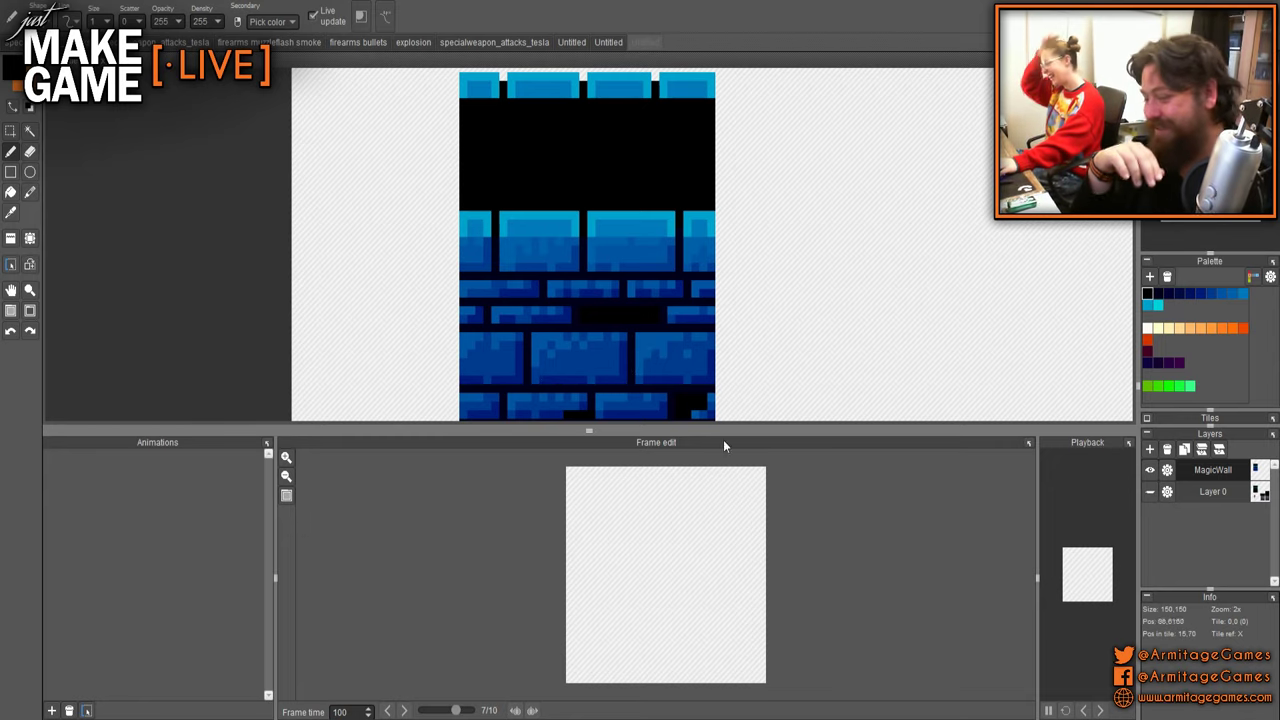
{"action": "scroll", "coordinate": [1003, 391], "scroll_direction": "down", "scroll_amount": 3}
{"action": "left_click", "coordinate": [1149, 491]}
{"action": "left_click_drag", "start_coordinate": [869, 297], "coordinate": [820, 189]}
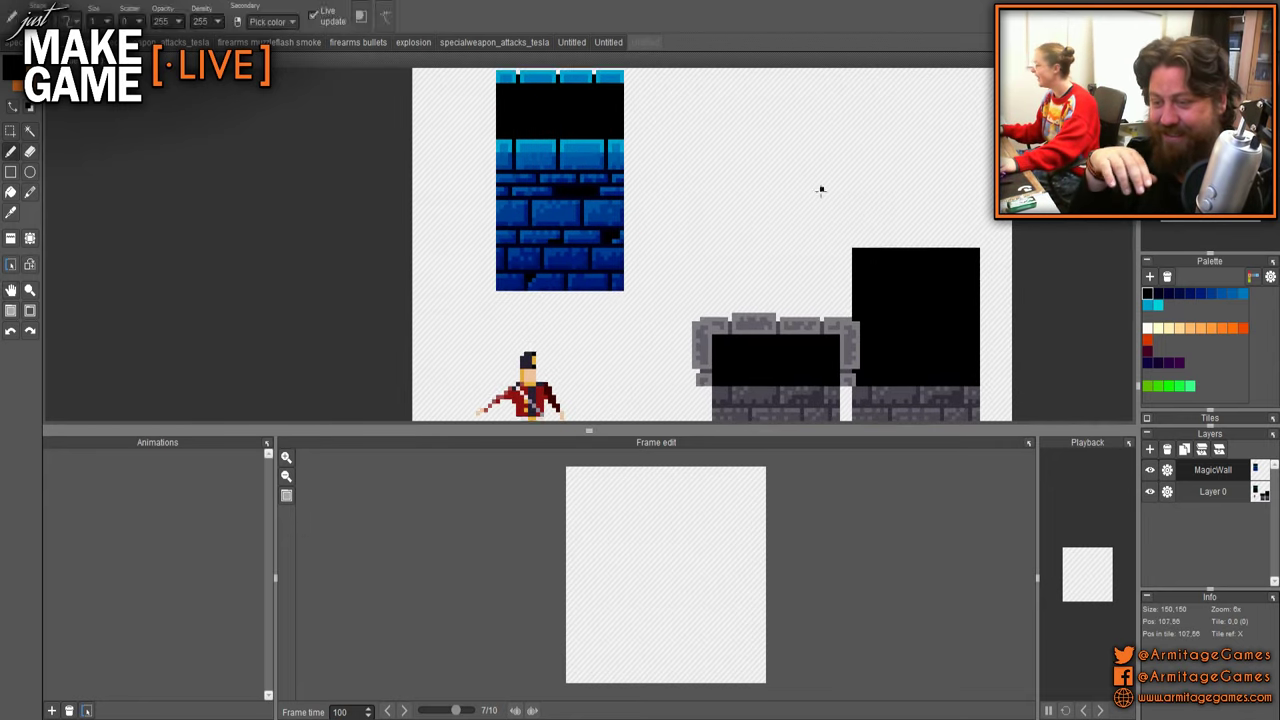
{"action": "left_click_drag", "start_coordinate": [810, 287], "coordinate": [802, 218]}
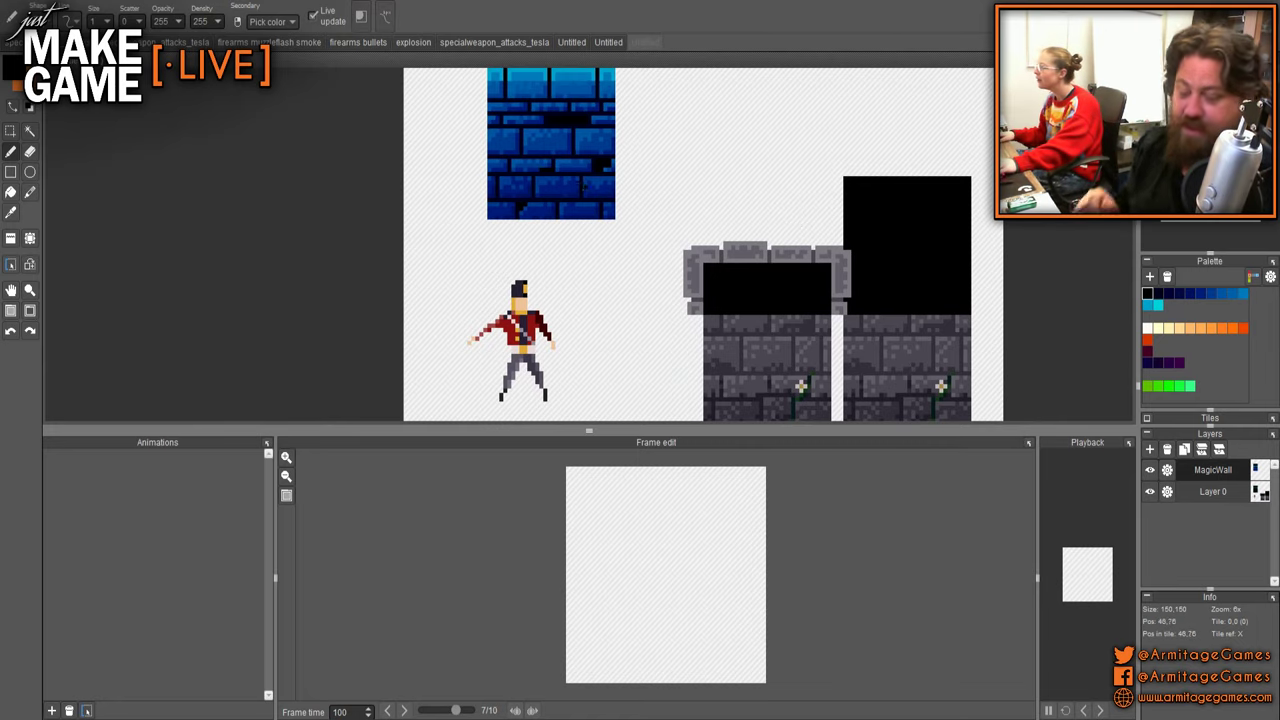
- Raise the rightmost capped brick about five pixels into the black area, with a mid-blue centre and cyan outline
{"action": "scroll", "coordinate": [641, 218], "scroll_direction": "up", "scroll_amount": 5}
{"action": "right_click", "coordinate": [717, 310]}
{"action": "right_click", "coordinate": [730, 330]}
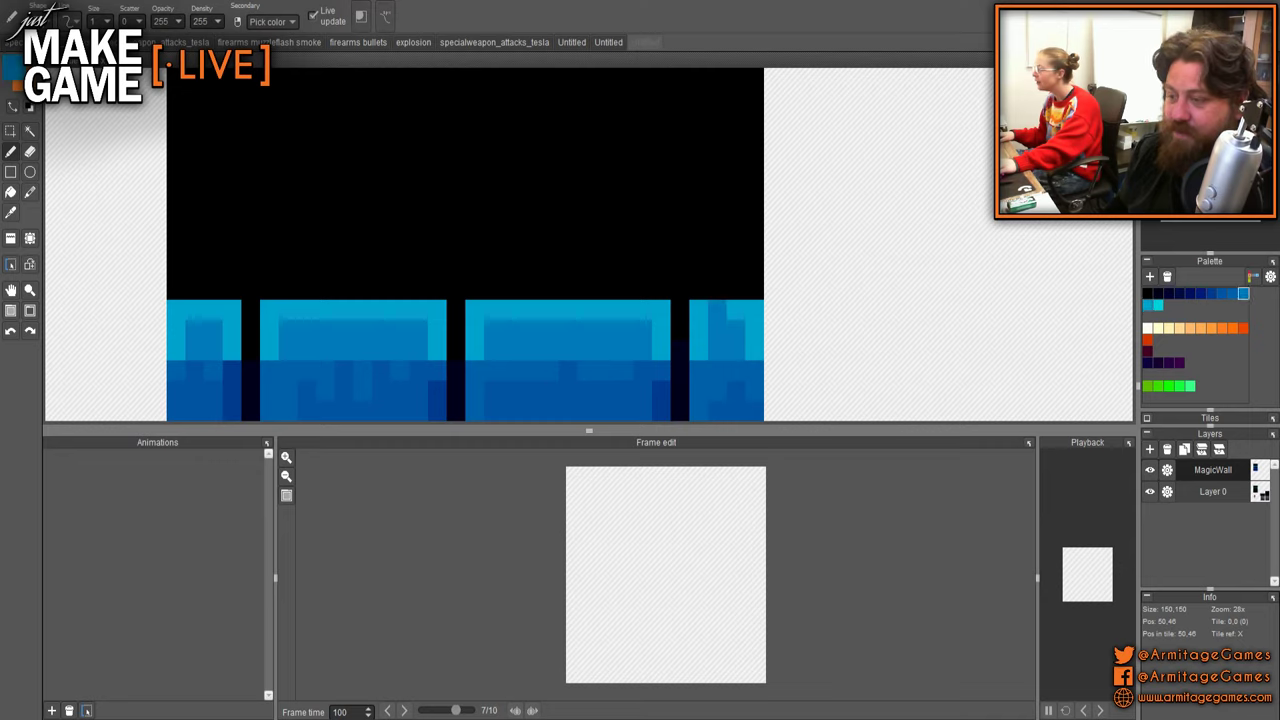
{"action": "mouse_move", "coordinate": [717, 310]}
{"action": "left_mouse_down"}
{"action": "mouse_move", "coordinate": [717, 200]}
{"action": "mouse_move", "coordinate": [737, 228]}
{"action": "mouse_move", "coordinate": [735, 282]}
{"action": "mouse_move", "coordinate": [758, 295]}
{"action": "mouse_move", "coordinate": [773, 208]}
{"action": "left_mouse_up"}
{"action": "right_click", "coordinate": [754, 335]}
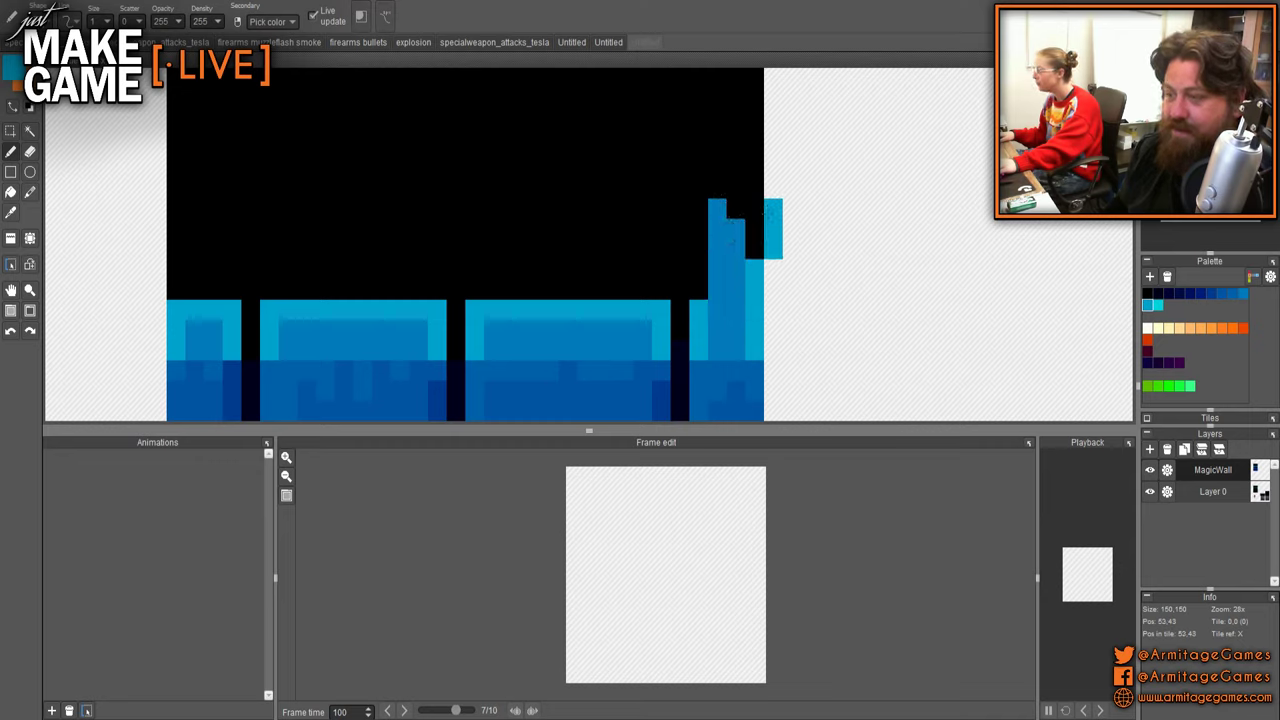
{"action": "mouse_move", "coordinate": [754, 255]}
{"action": "left_mouse_down"}
{"action": "mouse_move", "coordinate": [754, 208]}
{"action": "mouse_move", "coordinate": [698, 206]}
{"action": "mouse_move", "coordinate": [698, 295]}
{"action": "left_mouse_up"}
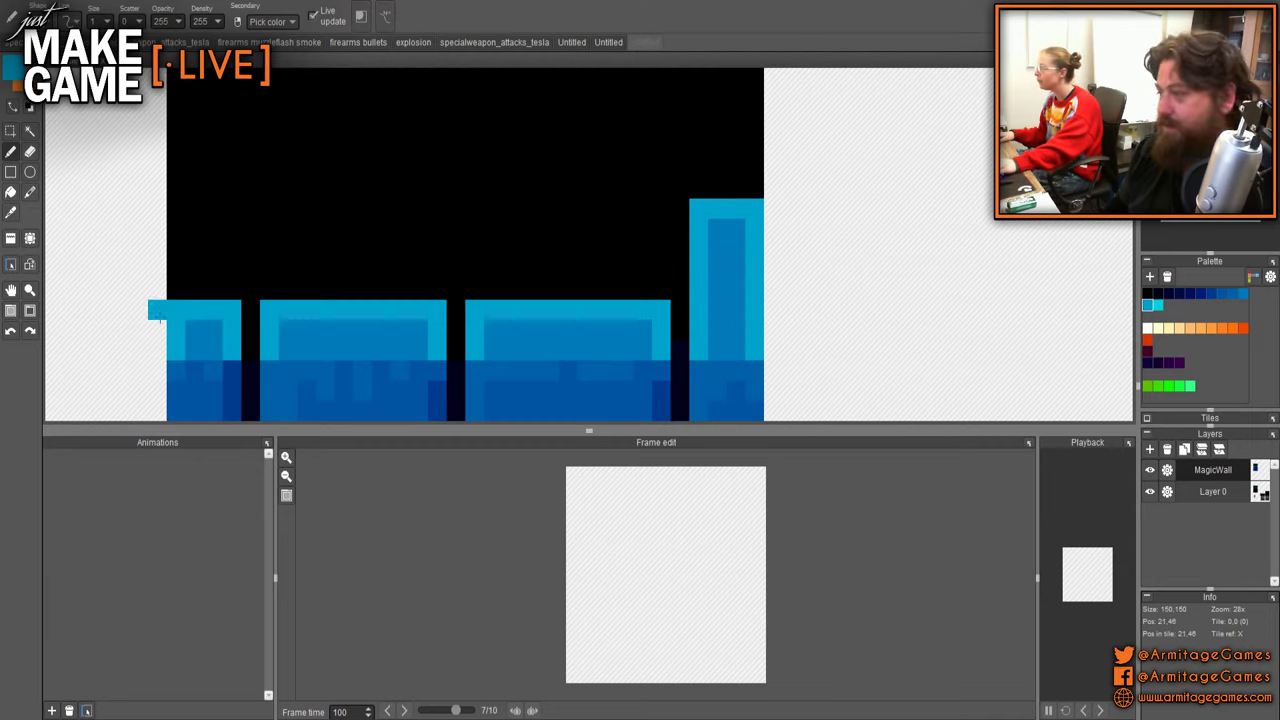
- Raise the leftmost capped brick about four pixels into the black area, with a mid-blue centre and cyan outline
{"action": "left_click", "coordinate": [195, 330], "text": "alt"}
{"action": "left_click", "coordinate": [231, 309]}
{"action": "mouse_move", "coordinate": [229, 309]}
{"action": "left_mouse_down"}
{"action": "mouse_move", "coordinate": [232, 228]}
{"action": "mouse_move", "coordinate": [210, 248]}
{"action": "mouse_move", "coordinate": [212, 292]}
{"action": "mouse_move", "coordinate": [230, 226]}
{"action": "mouse_move", "coordinate": [198, 300]}
{"action": "mouse_move", "coordinate": [180, 297]}
{"action": "mouse_move", "coordinate": [183, 232]}
{"action": "mouse_move", "coordinate": [230, 230]}
{"action": "mouse_move", "coordinate": [231, 309]}
{"action": "left_mouse_up"}
{"action": "right_click", "coordinate": [178, 315]}
{"action": "scroll", "coordinate": [330, 203], "scroll_direction": "down", "scroll_amount": 4}
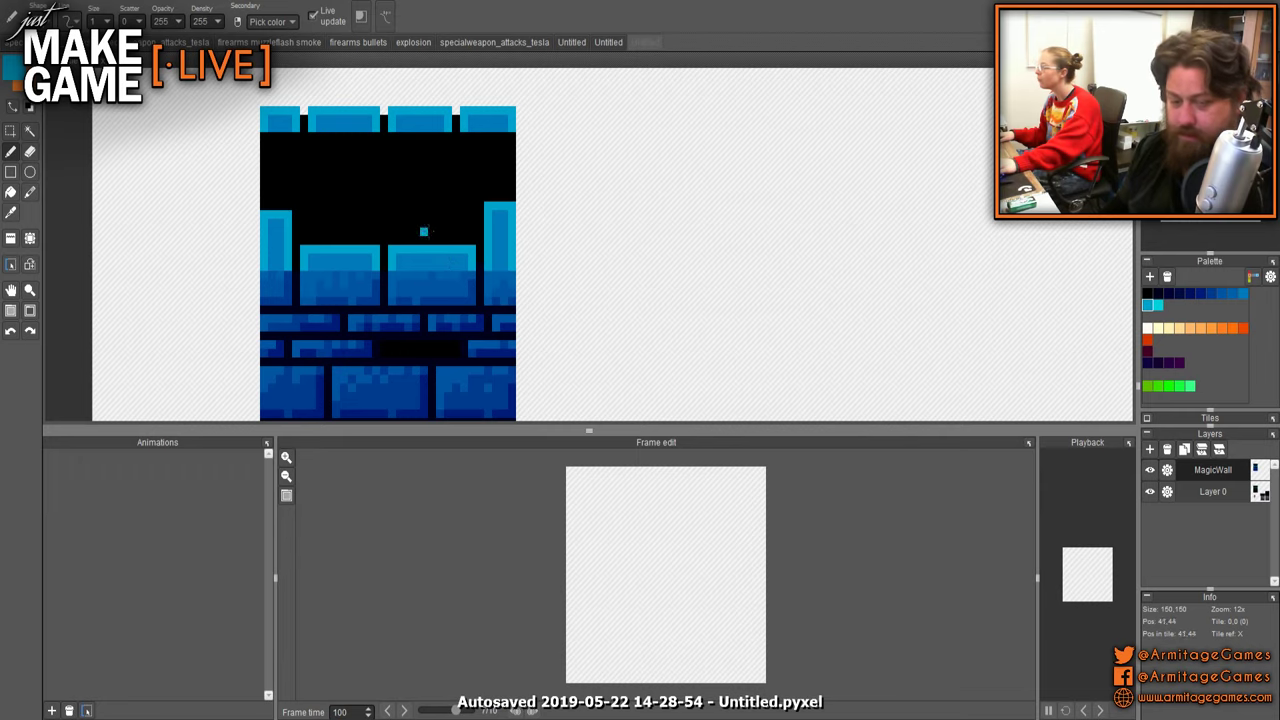
{"action": "scroll", "coordinate": [877, 323], "scroll_direction": "down", "scroll_amount": 1}
{"action": "key", "text": "space"}
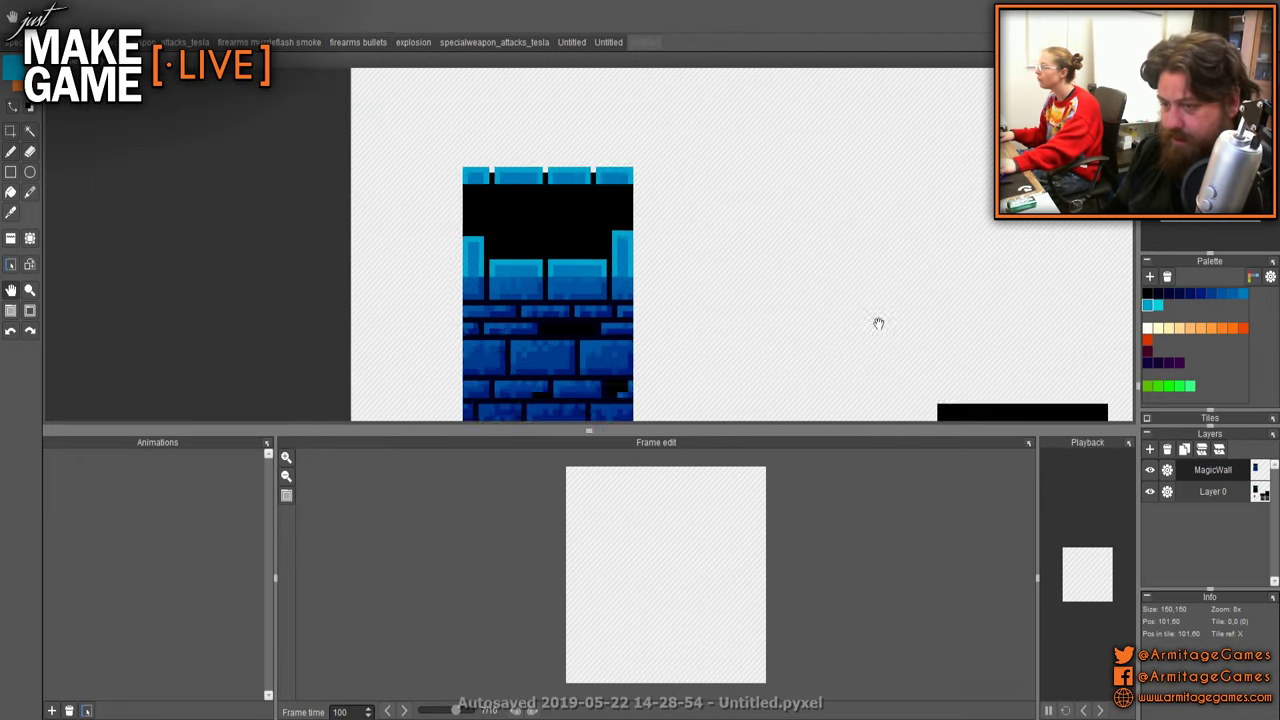
{"action": "left_click_drag", "start_coordinate": [877, 323], "coordinate": [843, 274]}
{"action": "key", "text": "space"}
{"action": "left_click_drag", "start_coordinate": [430, 82], "coordinate": [749, 255]}
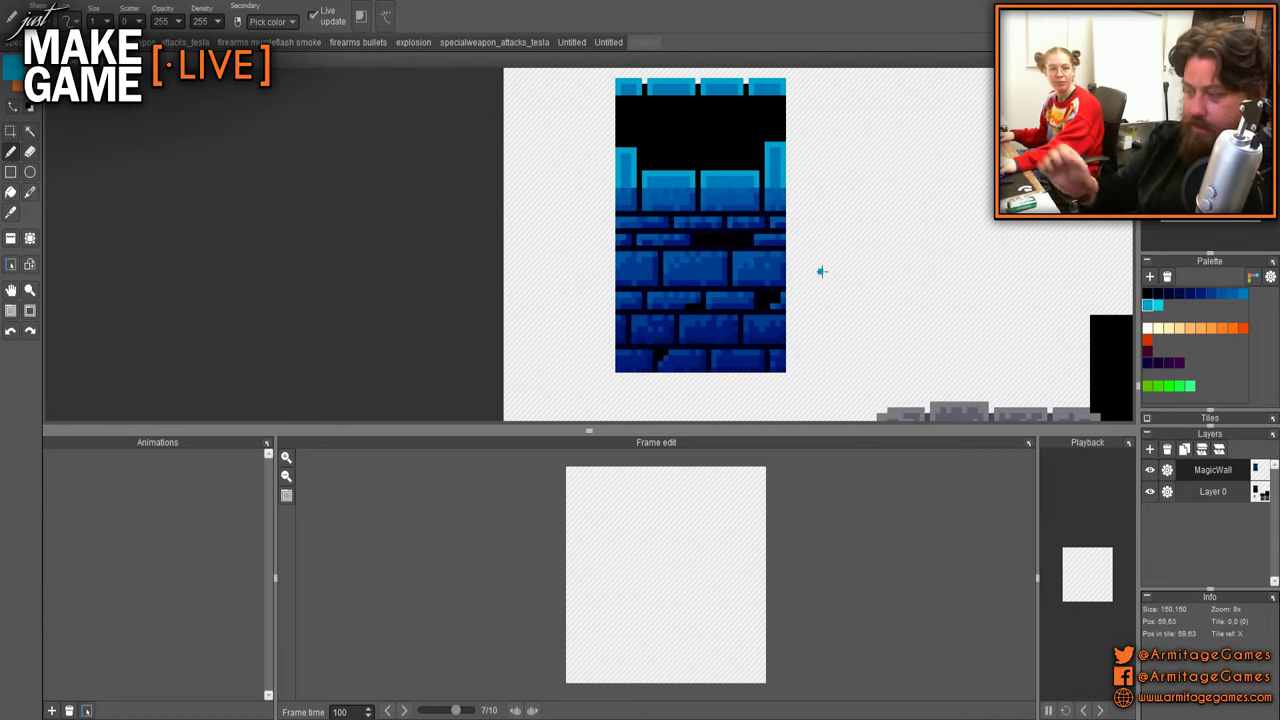
- Extend the inner cyan edge of the leftmost top cap about seven pixels down into the black area
{"action": "scroll", "coordinate": [700, 229], "scroll_direction": "down", "scroll_amount": 1}
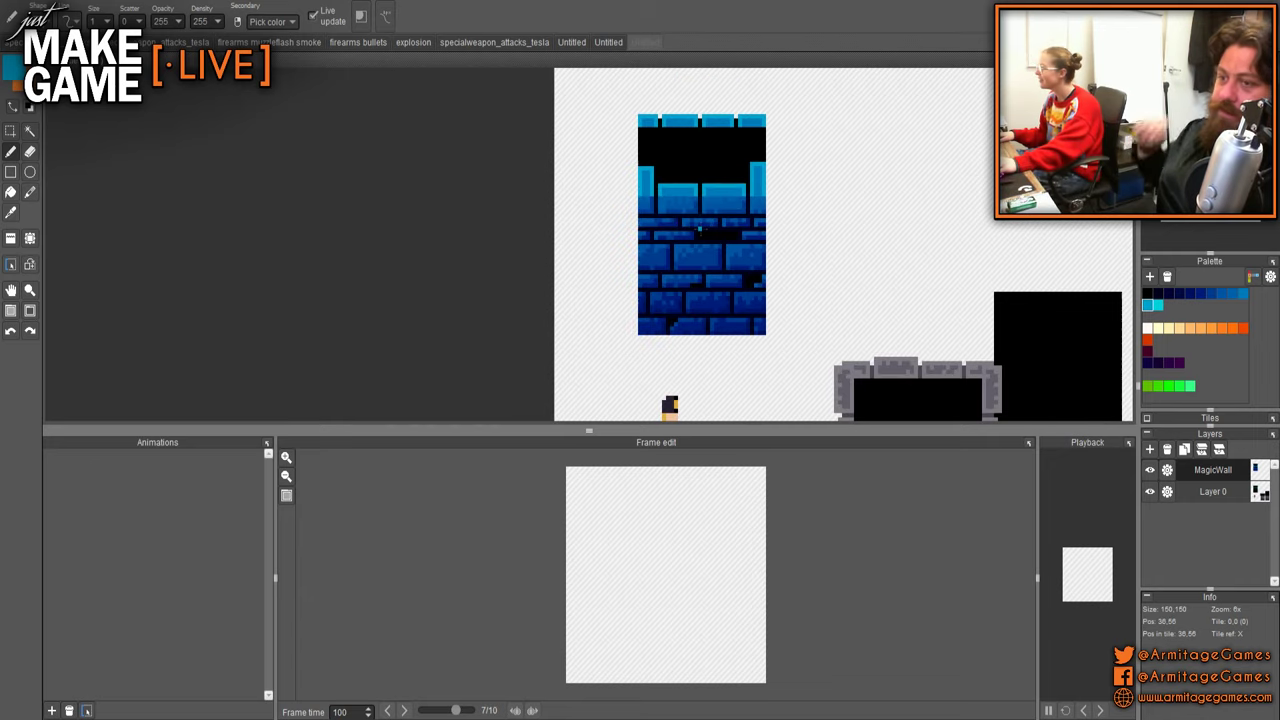
{"action": "left_click_drag", "start_coordinate": [700, 229], "coordinate": [687, 272]}
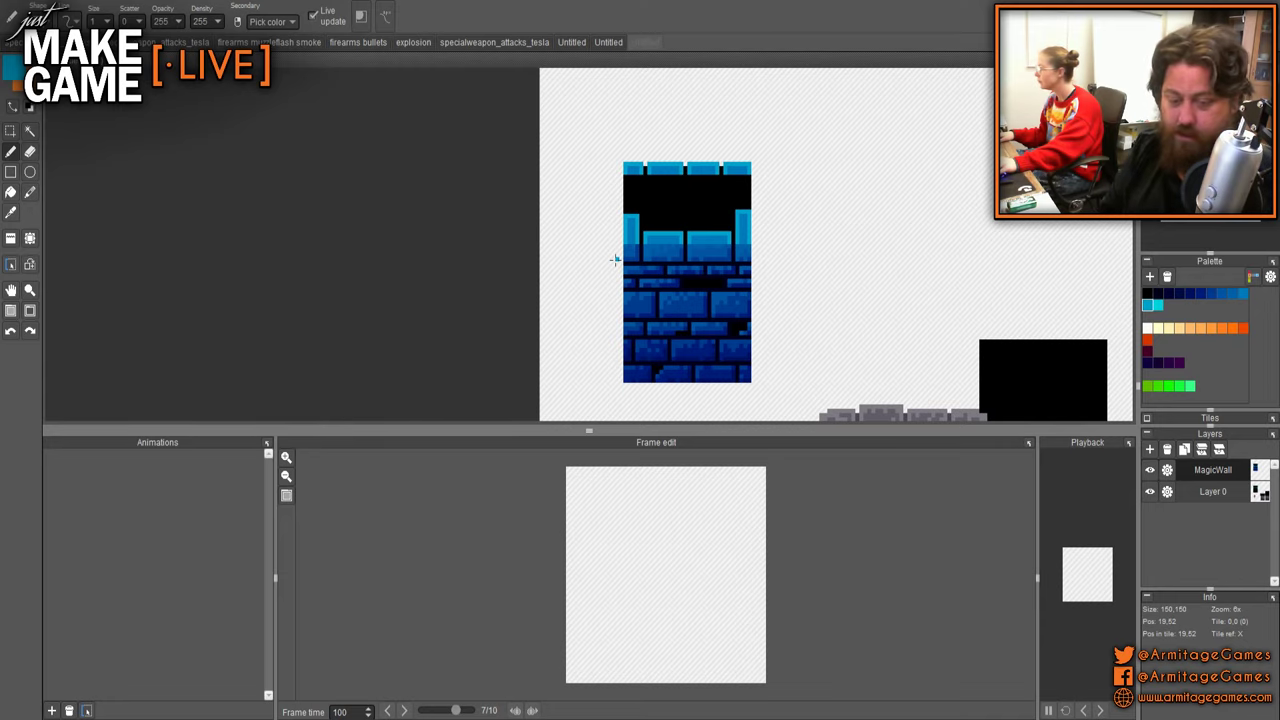
{"action": "scroll", "coordinate": [600, 242], "scroll_direction": "up", "scroll_amount": 3}
{"action": "left_click_drag", "start_coordinate": [566, 218], "coordinate": [502, 299]}
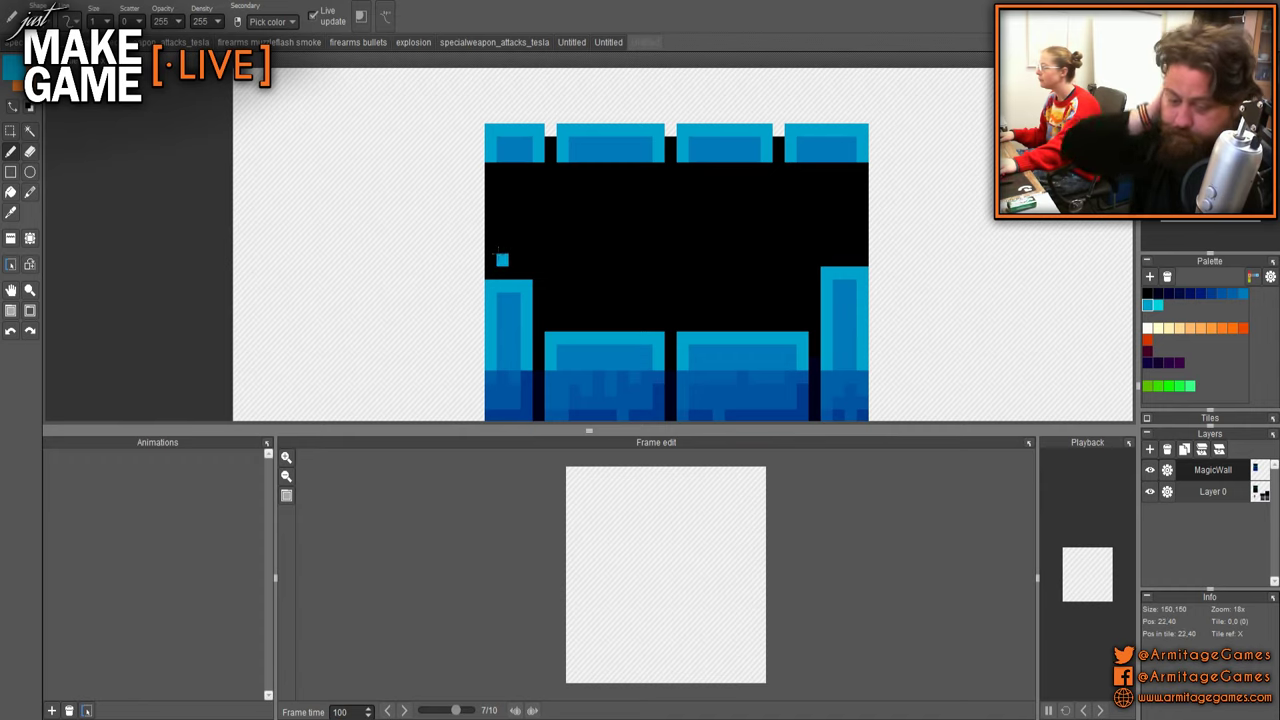
{"action": "scroll", "coordinate": [490, 260], "scroll_direction": "up", "scroll_amount": 3}
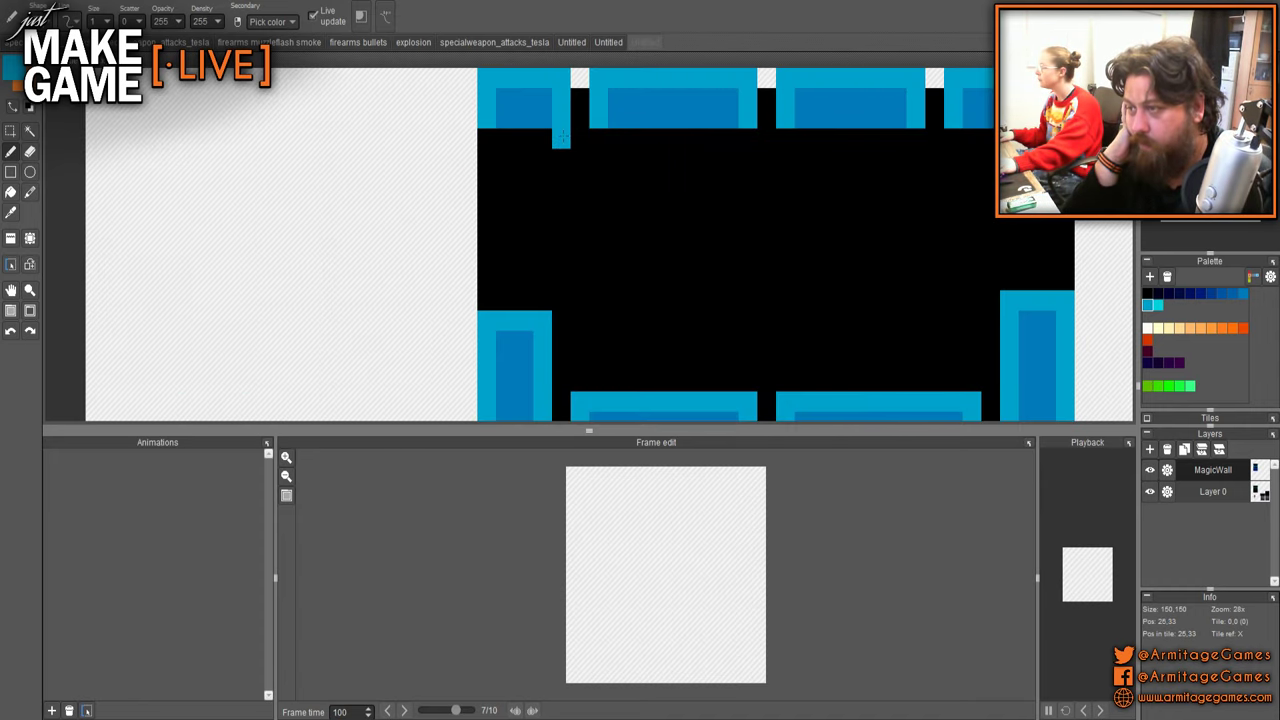
{"action": "mouse_move", "coordinate": [543, 265]}
{"action": "left_mouse_down"}
{"action": "mouse_move", "coordinate": [543, 138]}
{"action": "mouse_move", "coordinate": [569, 258]}
{"action": "mouse_move", "coordinate": [566, 215]}
{"action": "mouse_move", "coordinate": [585, 198]}
{"action": "mouse_move", "coordinate": [585, 236]}
{"action": "left_mouse_up"}
{"action": "right_click", "coordinate": [574, 157]}
{"action": "left_click", "coordinate": [603, 216]}
{"action": "right_click", "coordinate": [566, 195]}
{"action": "key", "text": "e"}
{"action": "left_click", "coordinate": [566, 195]}
{"action": "key", "text": "b"}
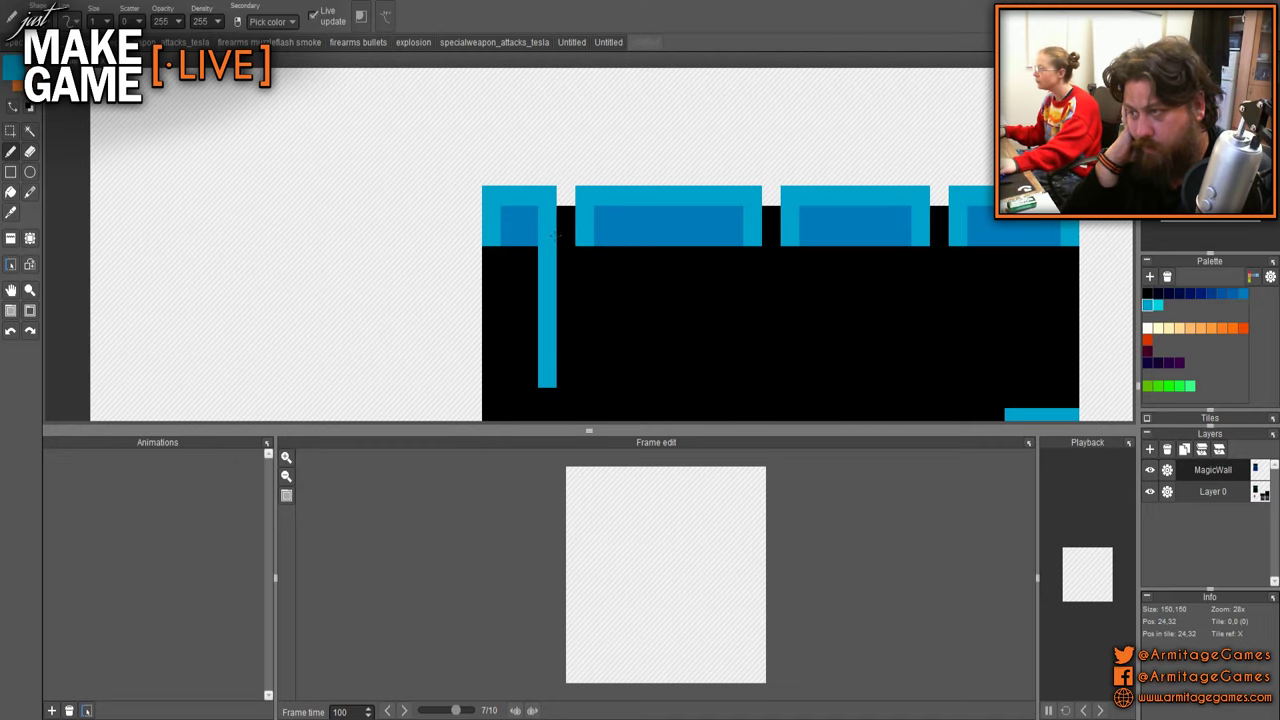
- Close off the lower end of the extended left cap with a cyan edge, using the grey stone wall's side caps as reference
{"action": "scroll", "coordinate": [552, 285], "scroll_direction": "down", "scroll_amount": 2}
{"action": "scroll", "coordinate": [566, 290], "scroll_direction": "up", "scroll_amount": 1}
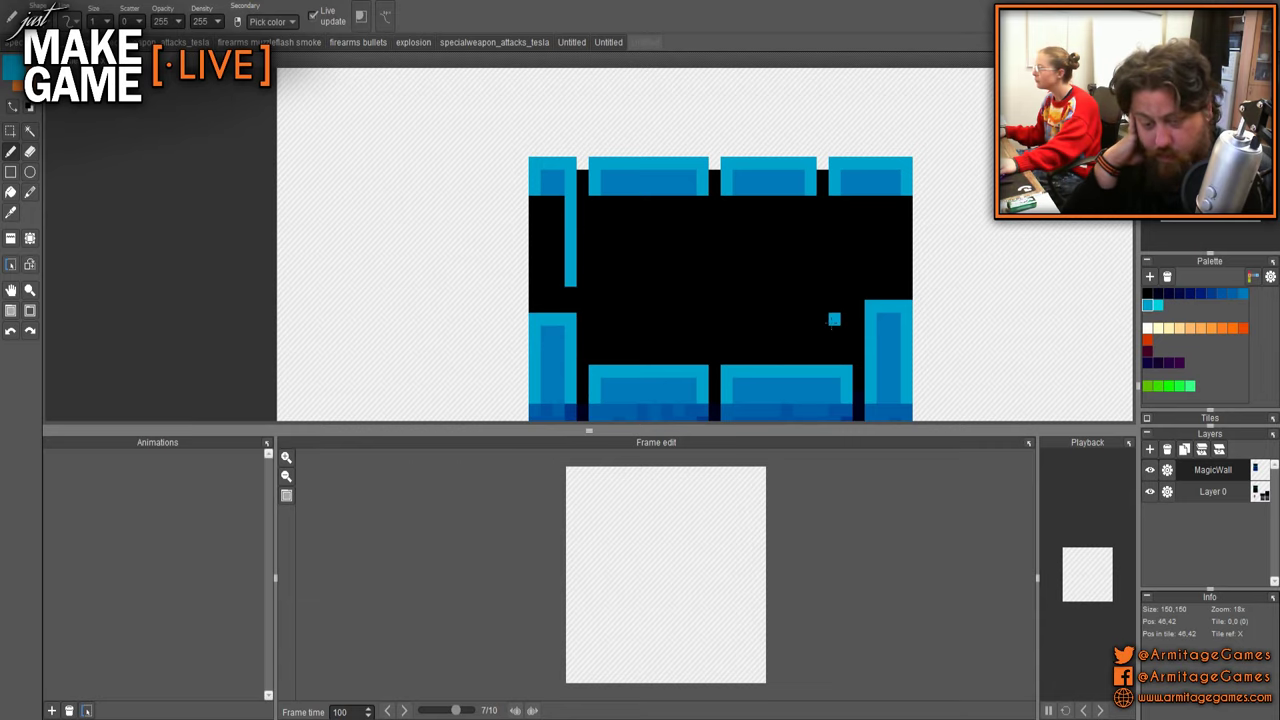
{"action": "scroll", "coordinate": [831, 322], "scroll_direction": "down", "scroll_amount": 2}
{"action": "left_click_drag", "start_coordinate": [831, 322], "coordinate": [691, 159]}
{"action": "left_click_drag", "start_coordinate": [777, 329], "coordinate": [592, 165]}
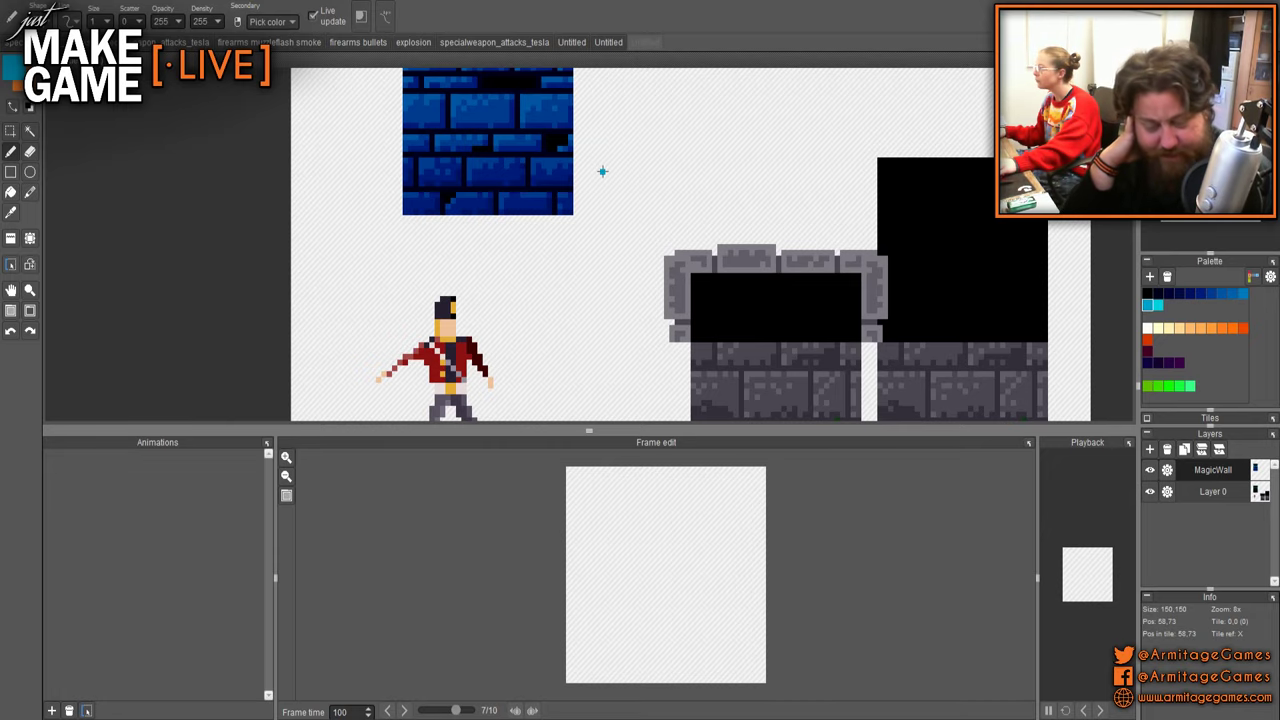
{"action": "left_click_drag", "start_coordinate": [548, 208], "coordinate": [612, 402]}
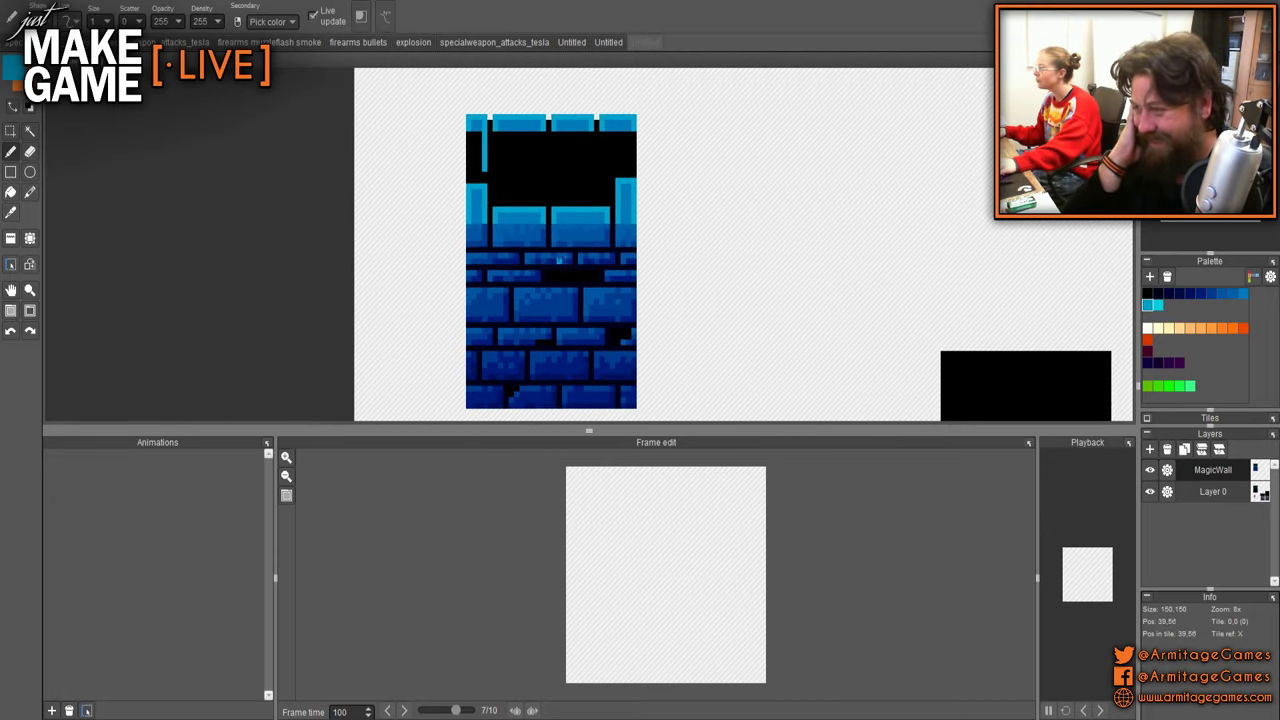
{"action": "scroll", "coordinate": [558, 260], "scroll_direction": "up", "scroll_amount": 3}
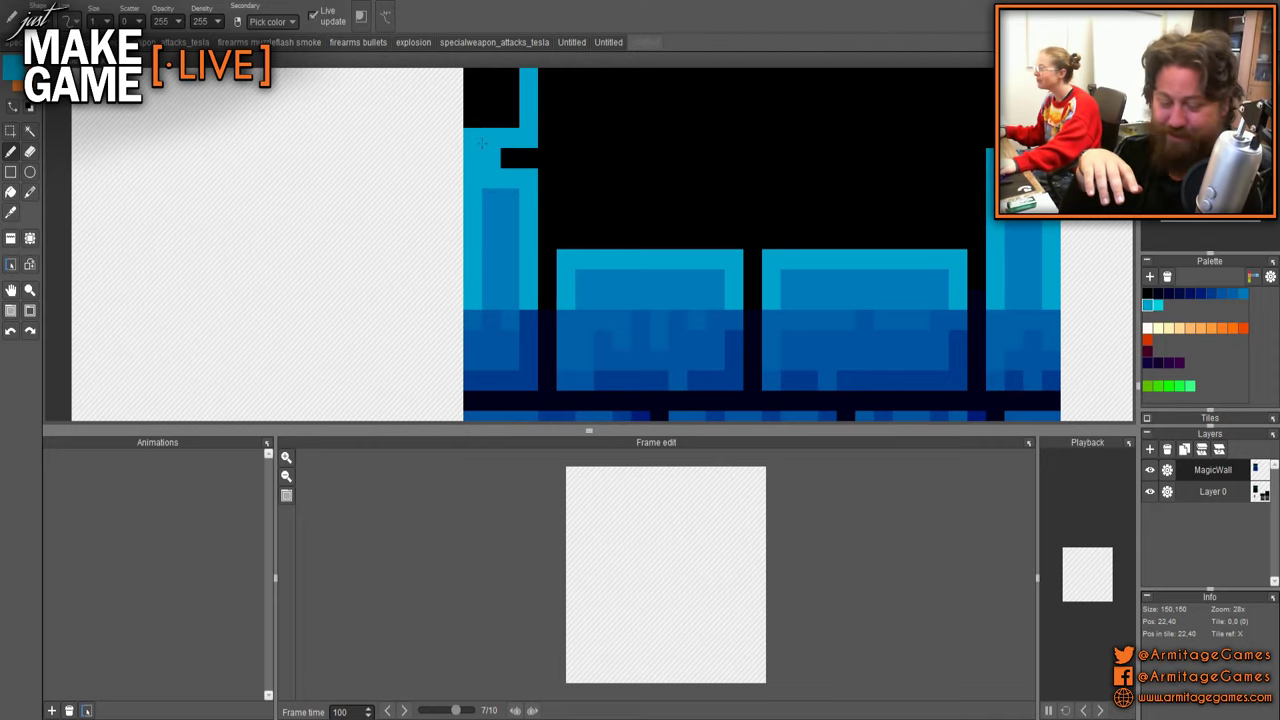
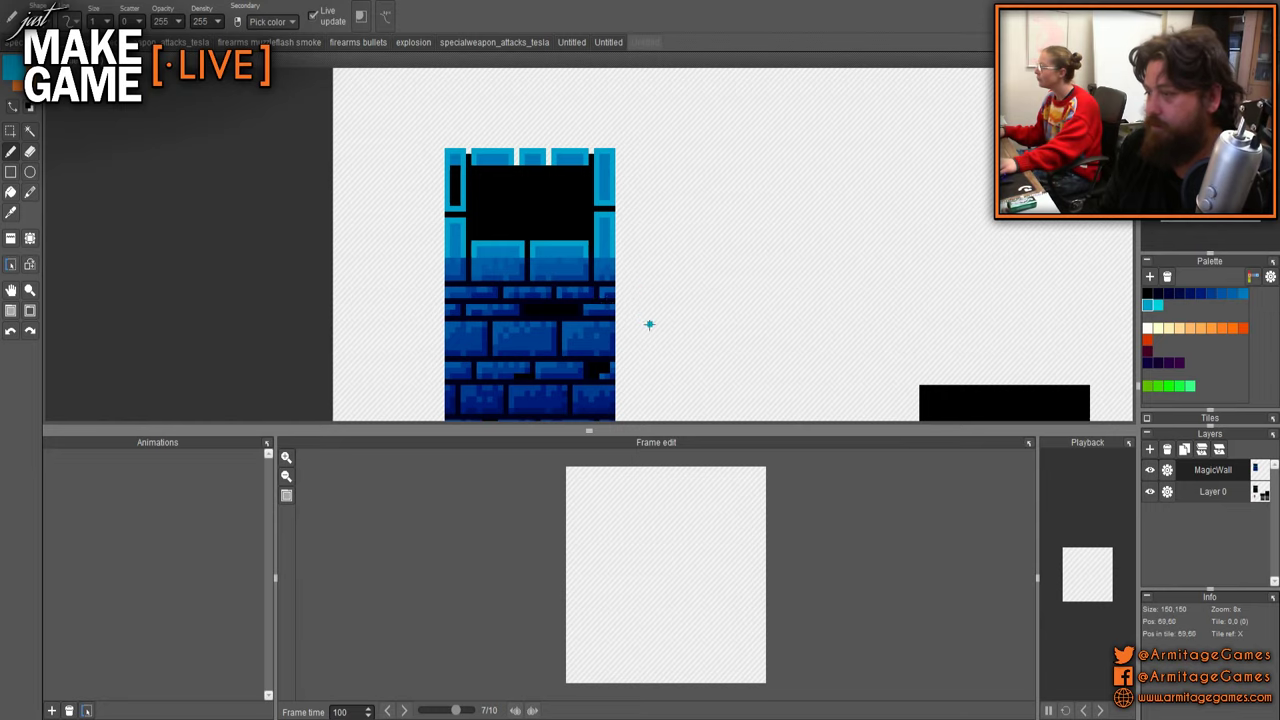
- Fill the black centre of the upper-left side brick with the mid-blue of the cap above it
{"action": "scroll", "coordinate": [651, 328], "scroll_direction": "down", "scroll_amount": 1}
{"action": "left_click_drag", "start_coordinate": [672, 275], "coordinate": [668, 196]}
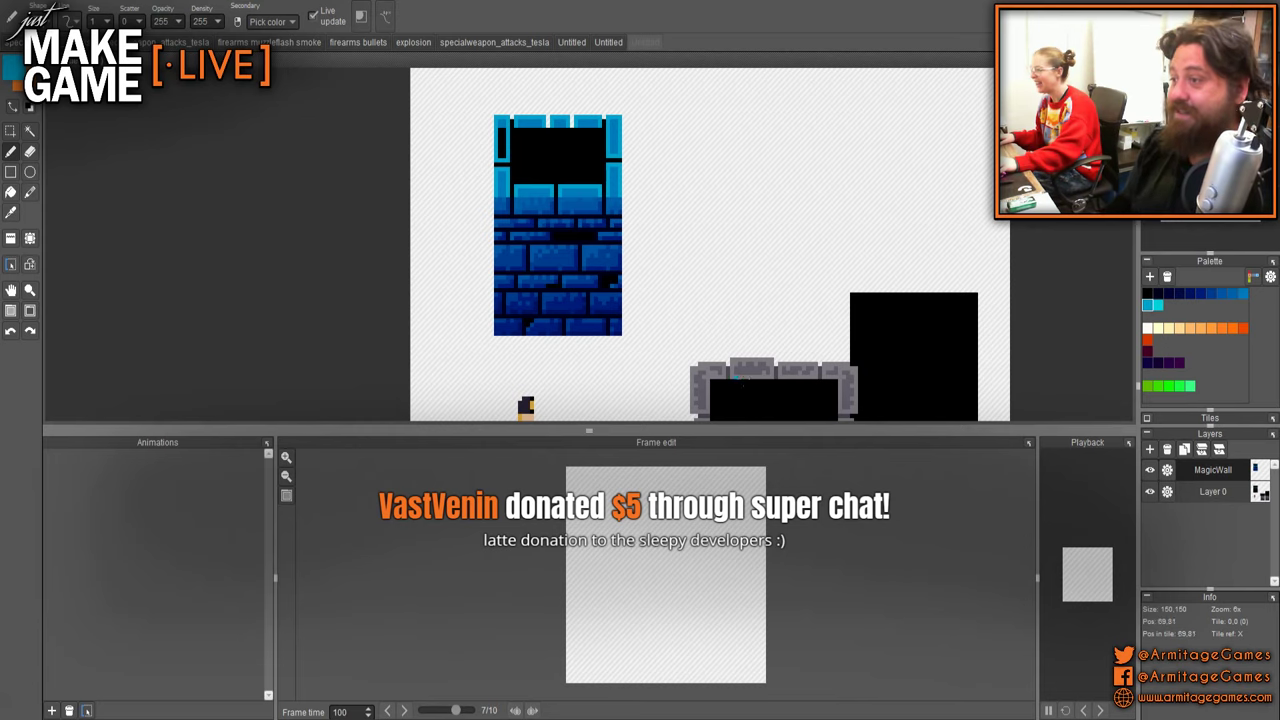
{"action": "scroll", "coordinate": [527, 146], "scroll_direction": "up", "scroll_amount": 2}
{"action": "right_click", "coordinate": [480, 108]}
{"action": "key", "text": "f"}
{"action": "left_click", "coordinate": [481, 126]}
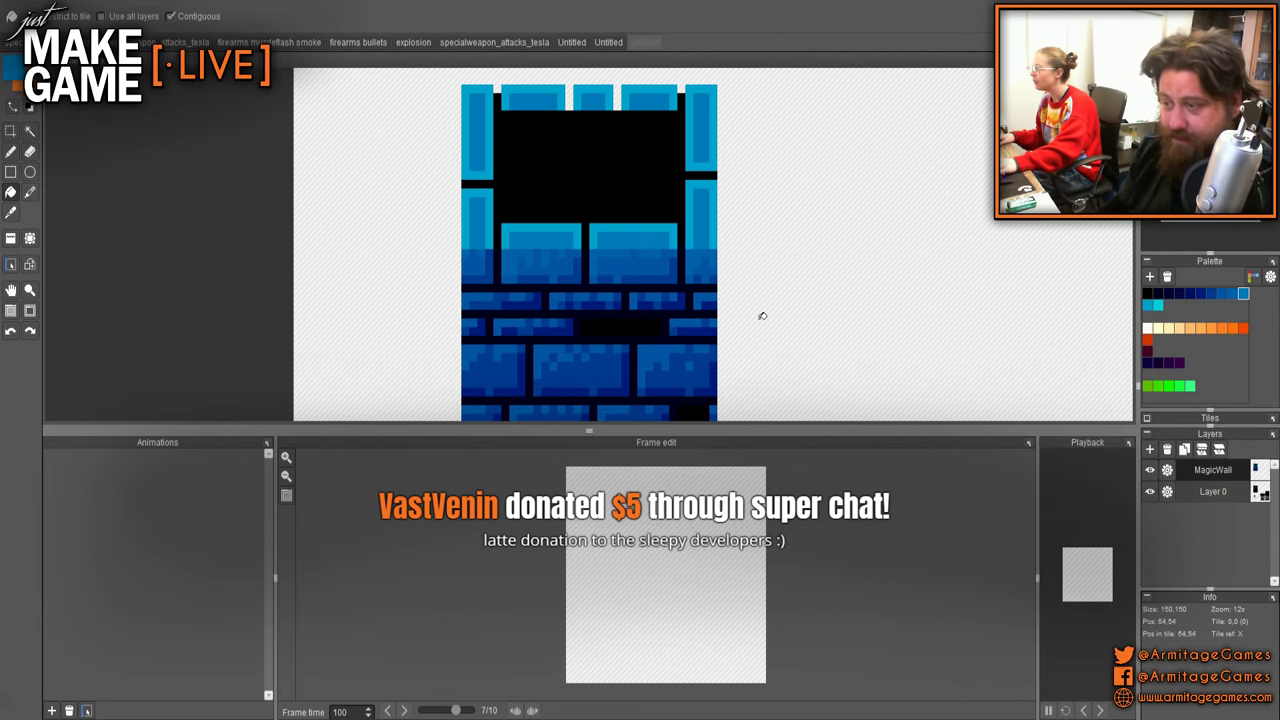
- Hide Layer 0 and try erasing the outermost pixels of the mortar gaps between the side bricks, repairing the stray erased pixels under the top caps
{"action": "scroll", "coordinate": [762, 316], "scroll_direction": "down", "scroll_amount": 2}
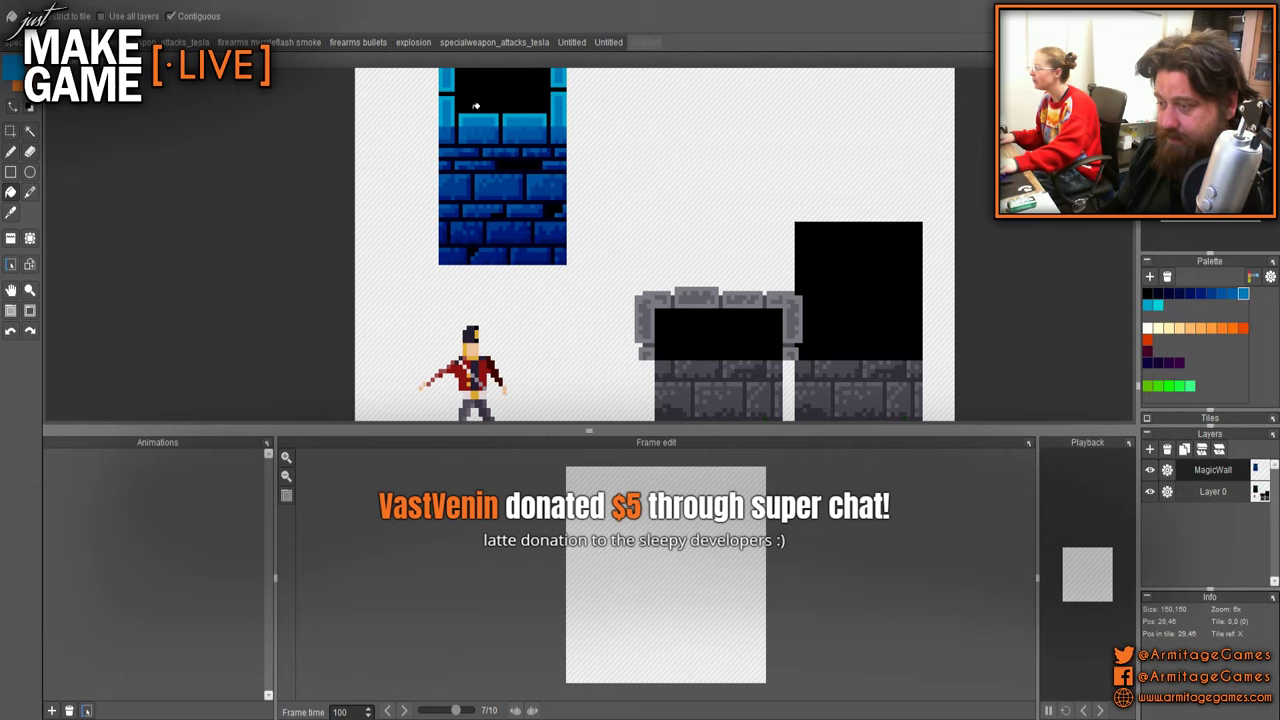
{"action": "scroll", "coordinate": [476, 105], "scroll_direction": "up", "scroll_amount": 2}
{"action": "key", "text": "e"}
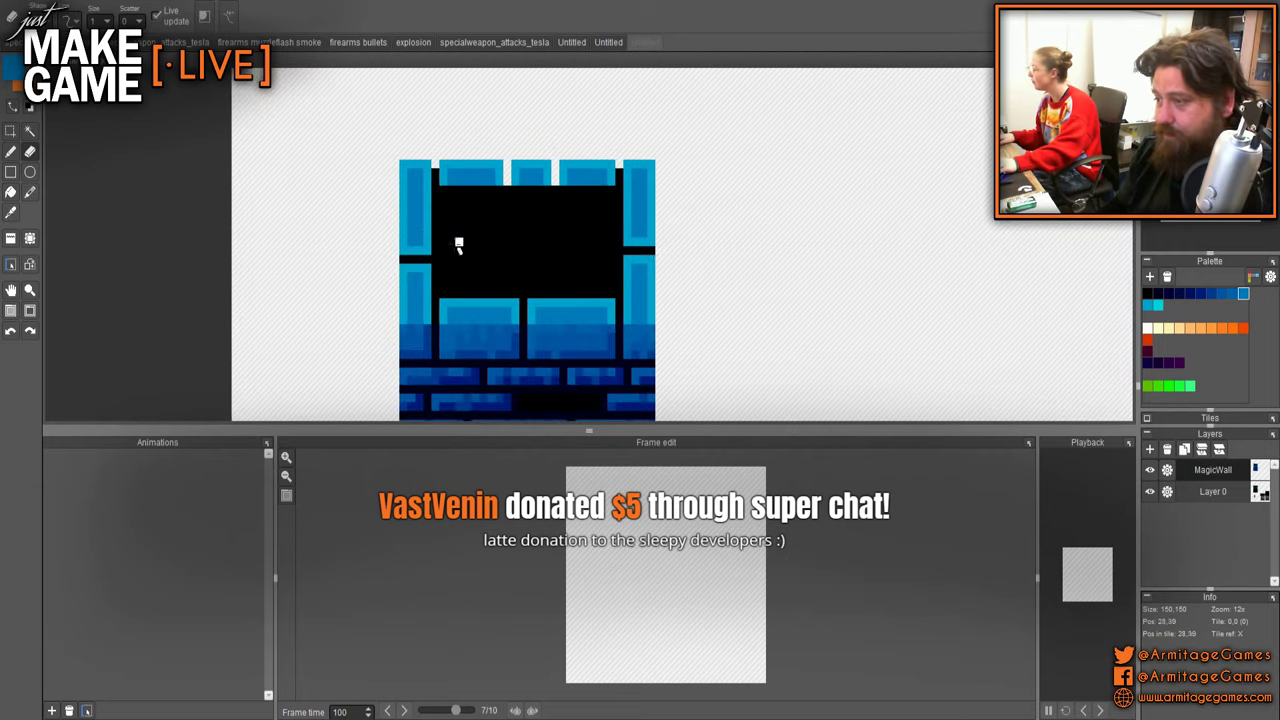
{"action": "left_click", "coordinate": [1150, 491]}
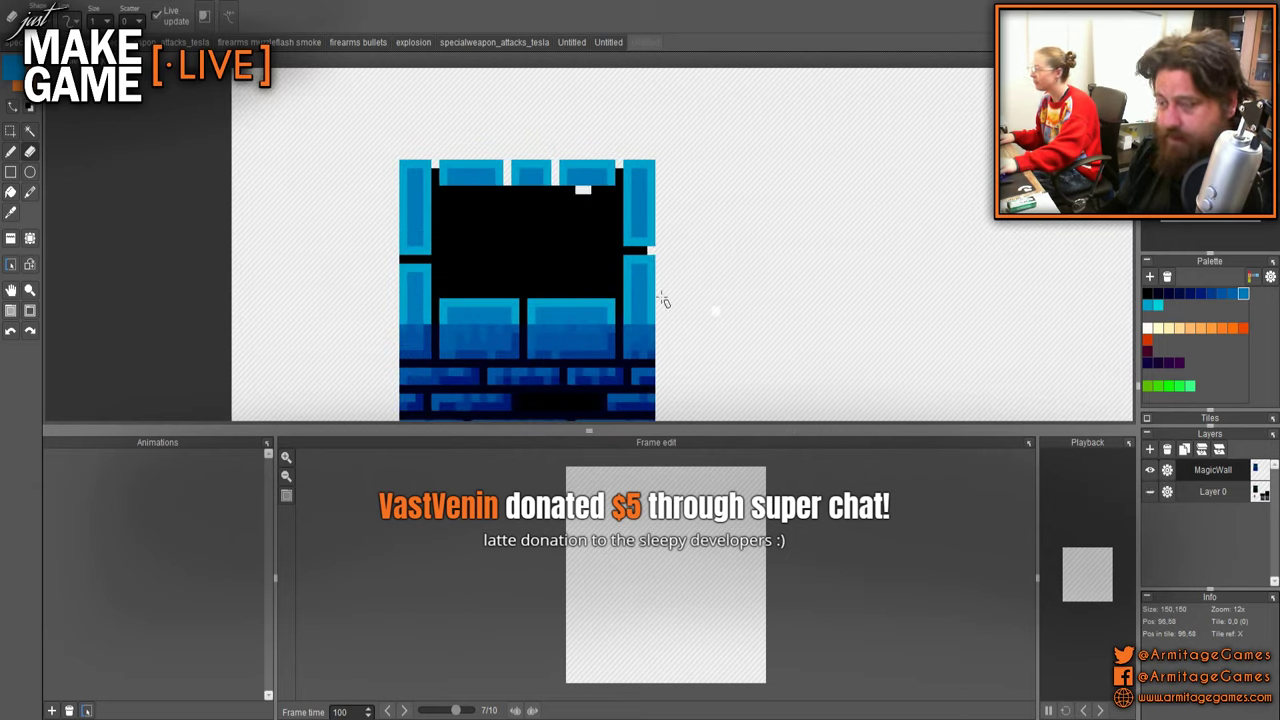
{"action": "right_click", "coordinate": [583, 197]}
{"action": "key", "text": "b"}
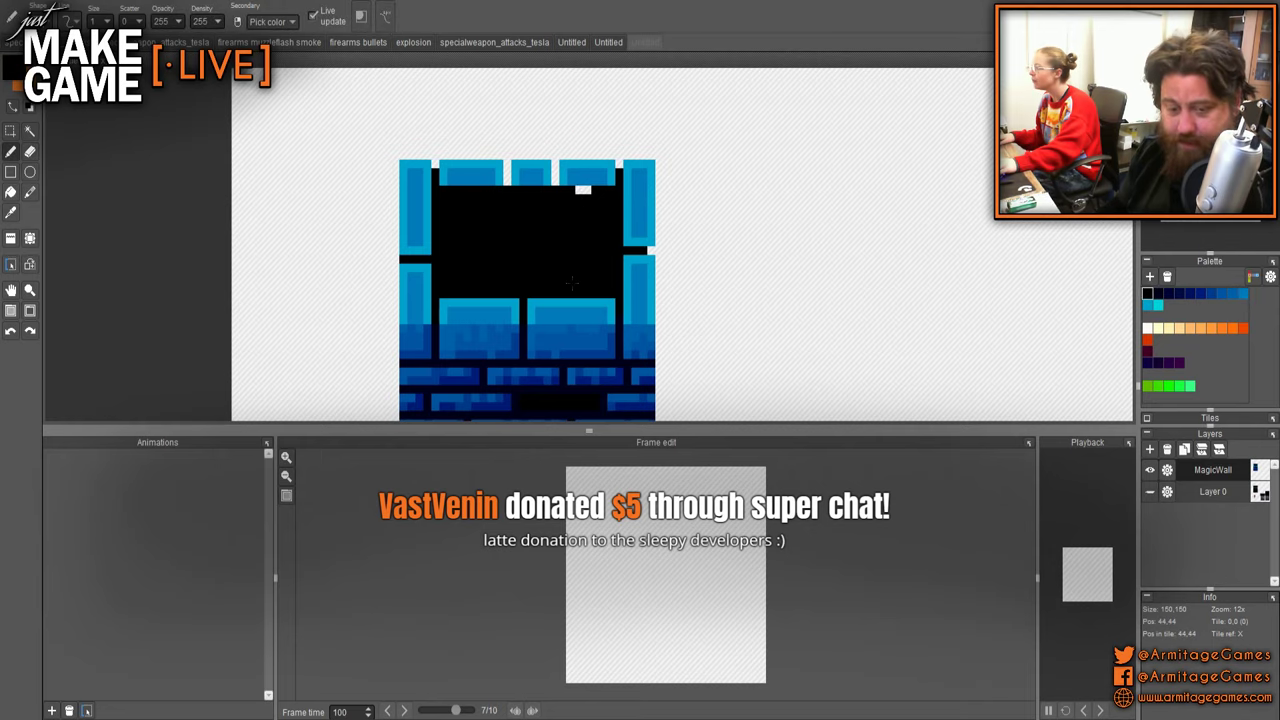
{"action": "left_click", "coordinate": [583, 189]}
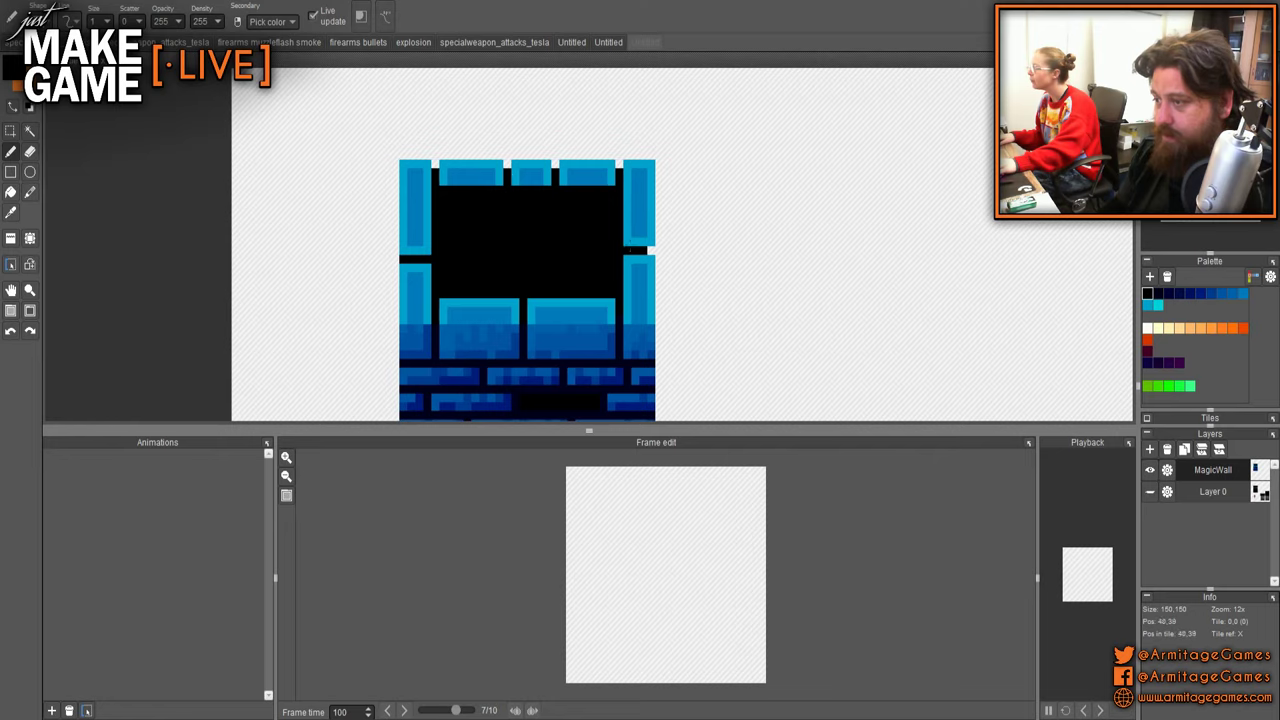
{"action": "key", "text": "e"}
{"action": "left_click", "coordinate": [404, 258]}
{"action": "scroll", "coordinate": [715, 300], "scroll_direction": "down", "scroll_amount": 3}
{"action": "left_click_drag", "start_coordinate": [722, 302], "coordinate": [696, 272]}
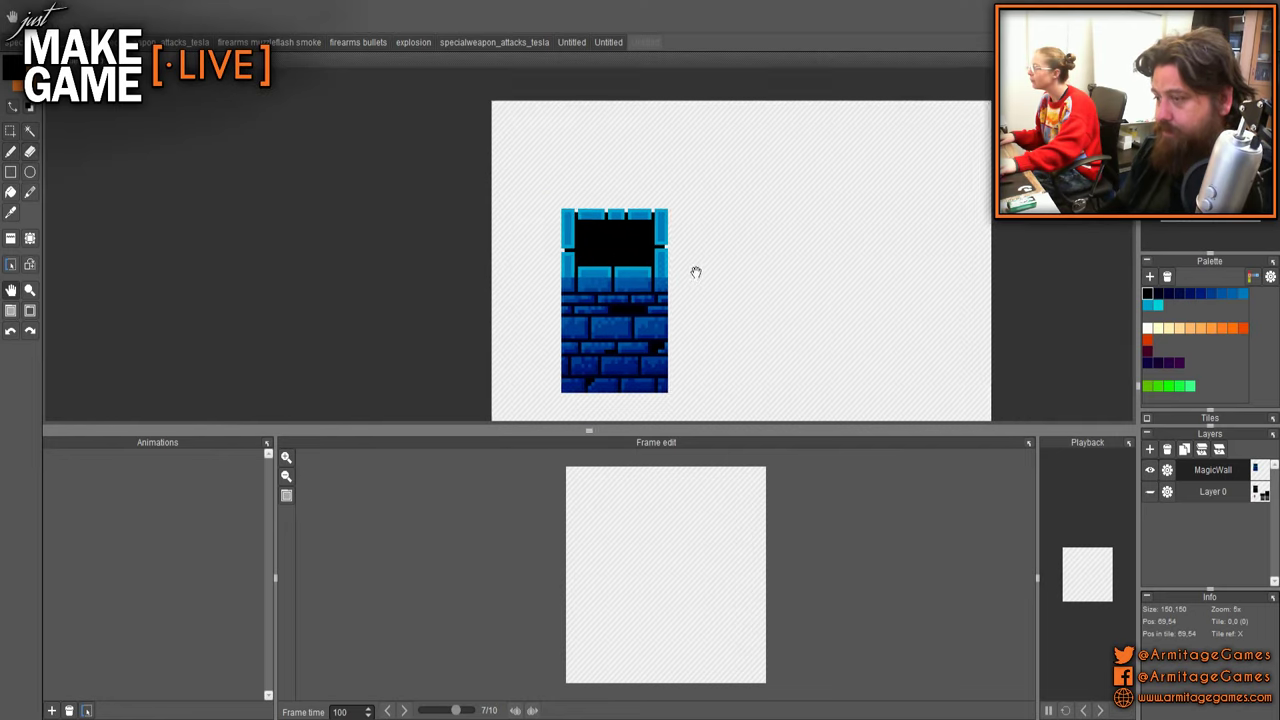
- Restore the outer ends of the mortar gaps between the side bricks to black
{"action": "scroll", "coordinate": [598, 178], "scroll_direction": "up", "scroll_amount": 3}
{"action": "key", "text": "b"}
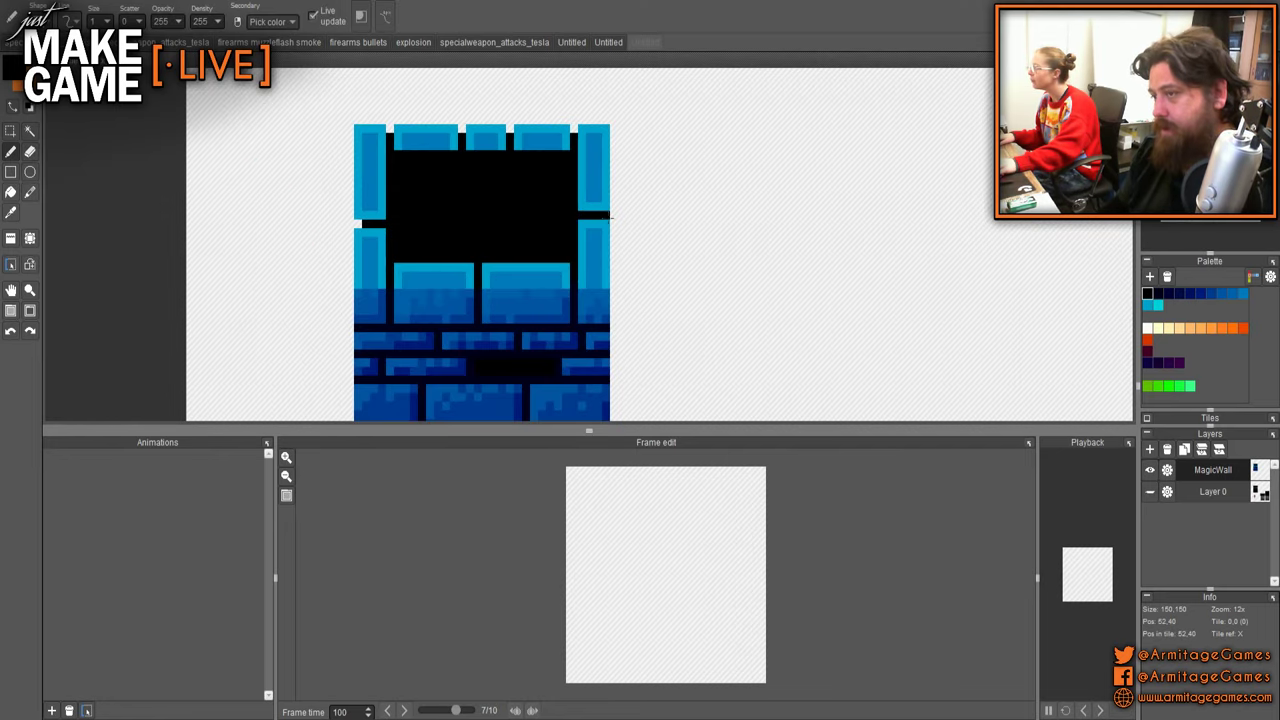
{"action": "scroll", "coordinate": [598, 293], "scroll_direction": "down", "scroll_amount": 3}
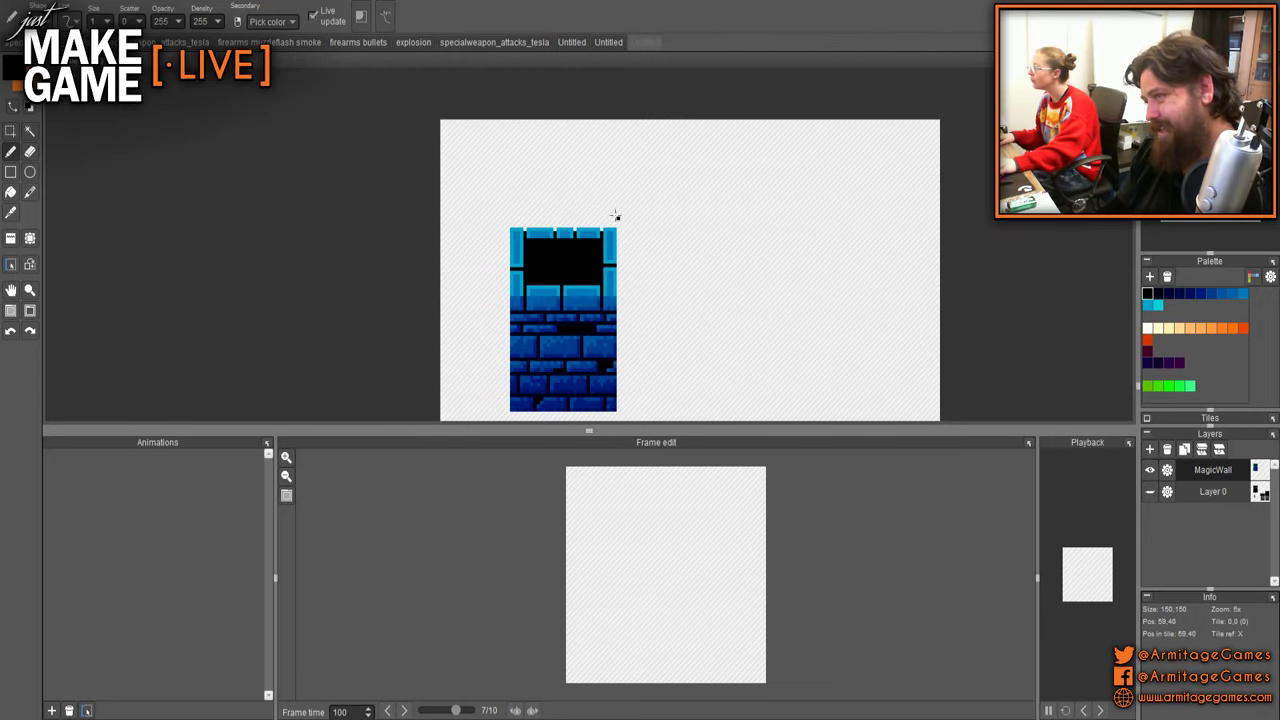
- Check the blue wall against Layer 0, and add a one-pixel cyan bottom edge to the three middle top caps
{"action": "scroll", "coordinate": [657, 300], "scroll_direction": "down", "scroll_amount": 4}
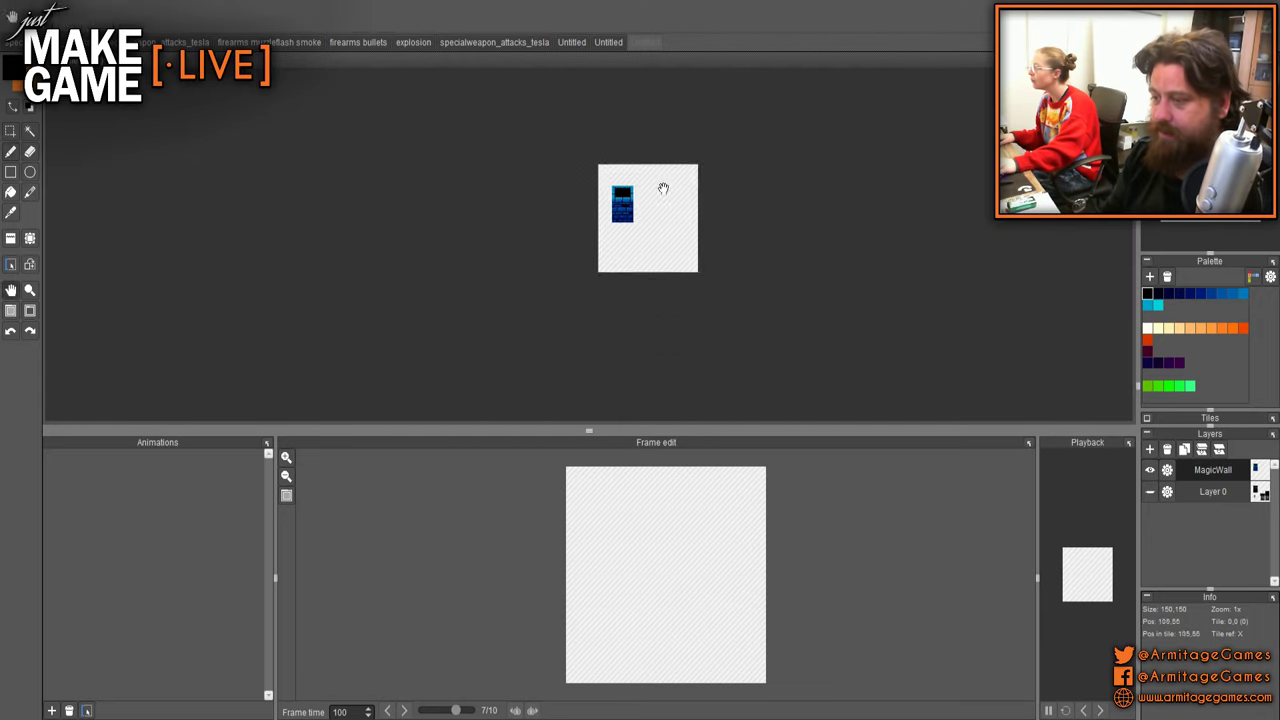
{"action": "scroll", "coordinate": [659, 219], "scroll_direction": "up", "scroll_amount": 2}
{"action": "left_click", "coordinate": [1150, 492]}
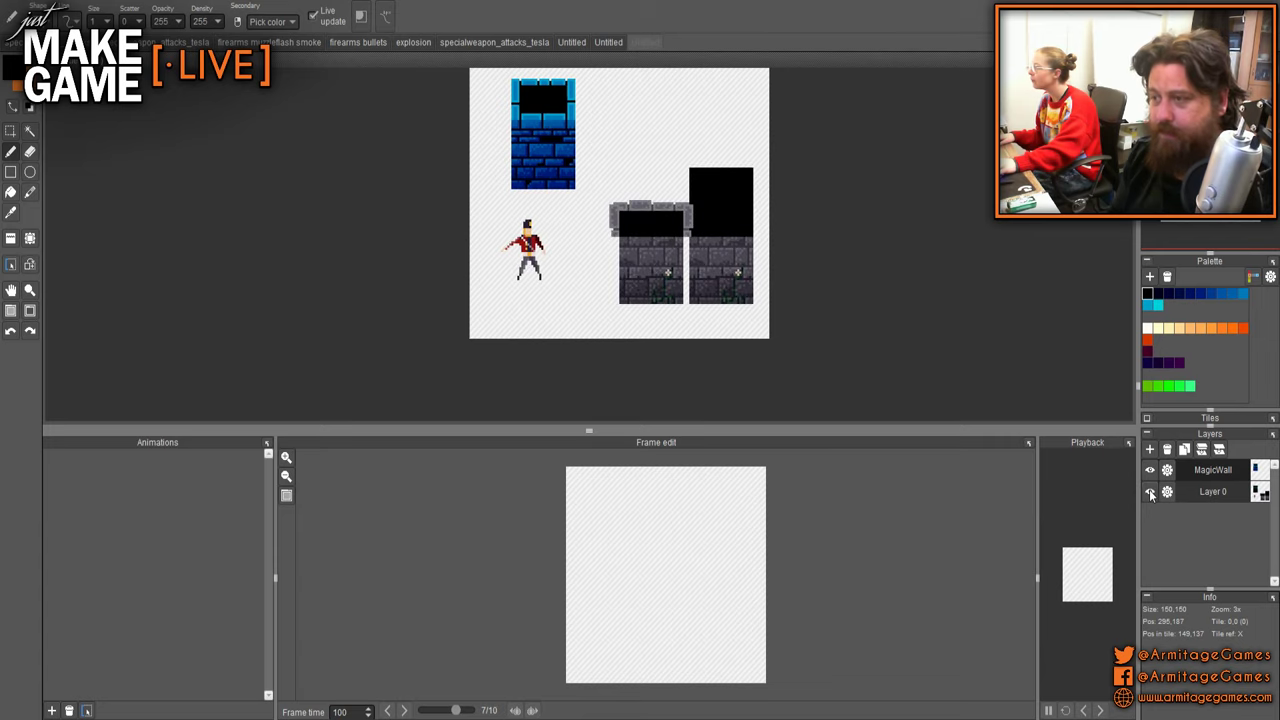
{"action": "left_click", "coordinate": [1150, 492]}
{"action": "scroll", "coordinate": [631, 183], "scroll_direction": "up", "scroll_amount": 5}
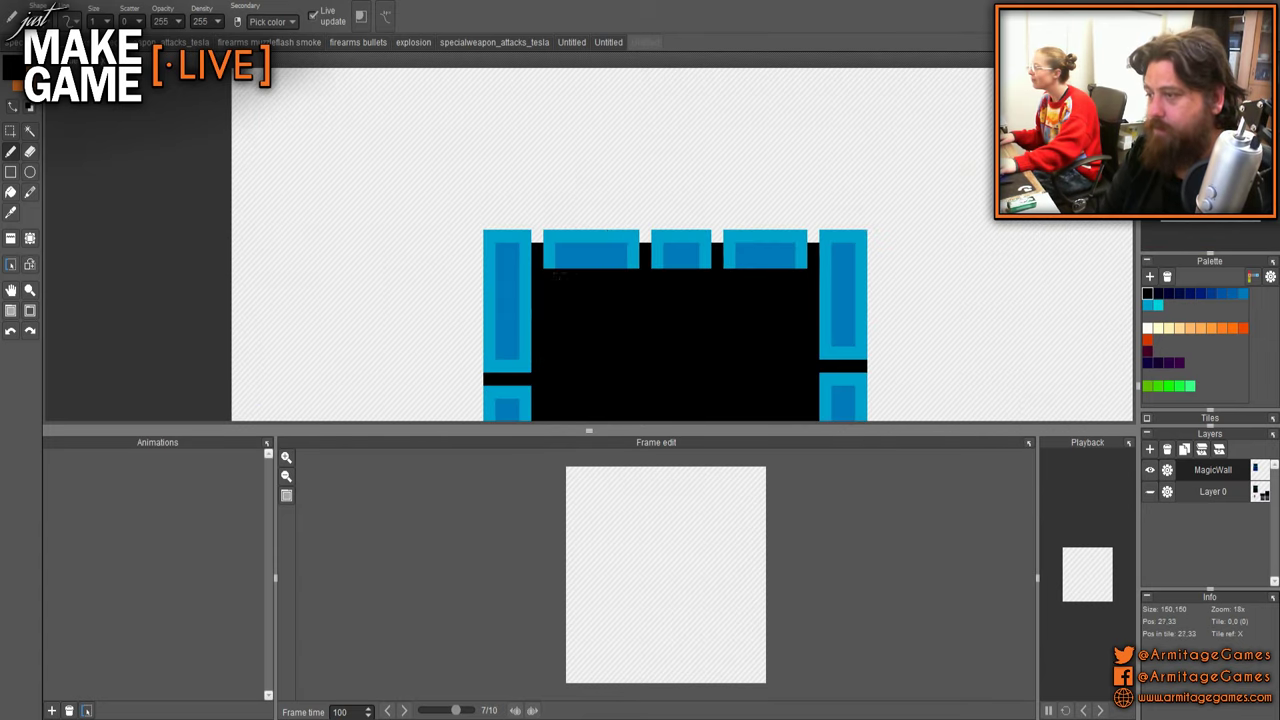
{"action": "left_click_drag", "start_coordinate": [548, 275], "coordinate": [797, 275]}
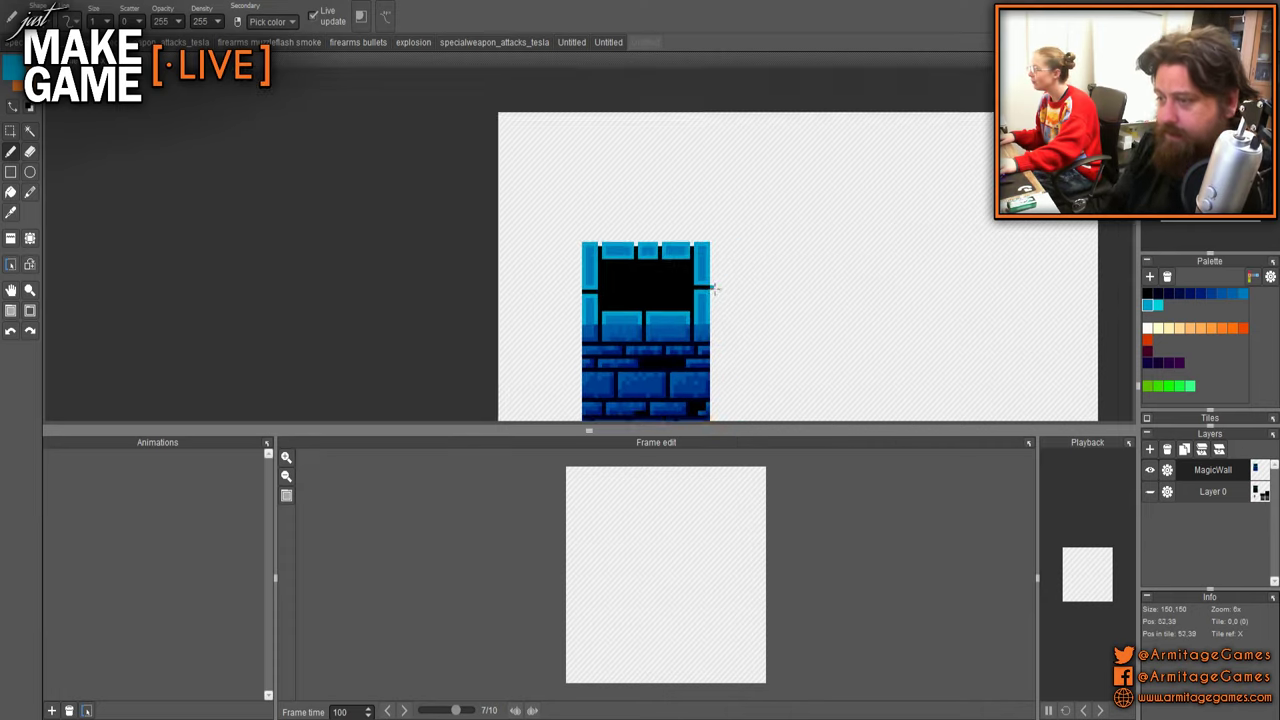
{"action": "scroll", "coordinate": [659, 214], "scroll_direction": "down", "scroll_amount": 3}
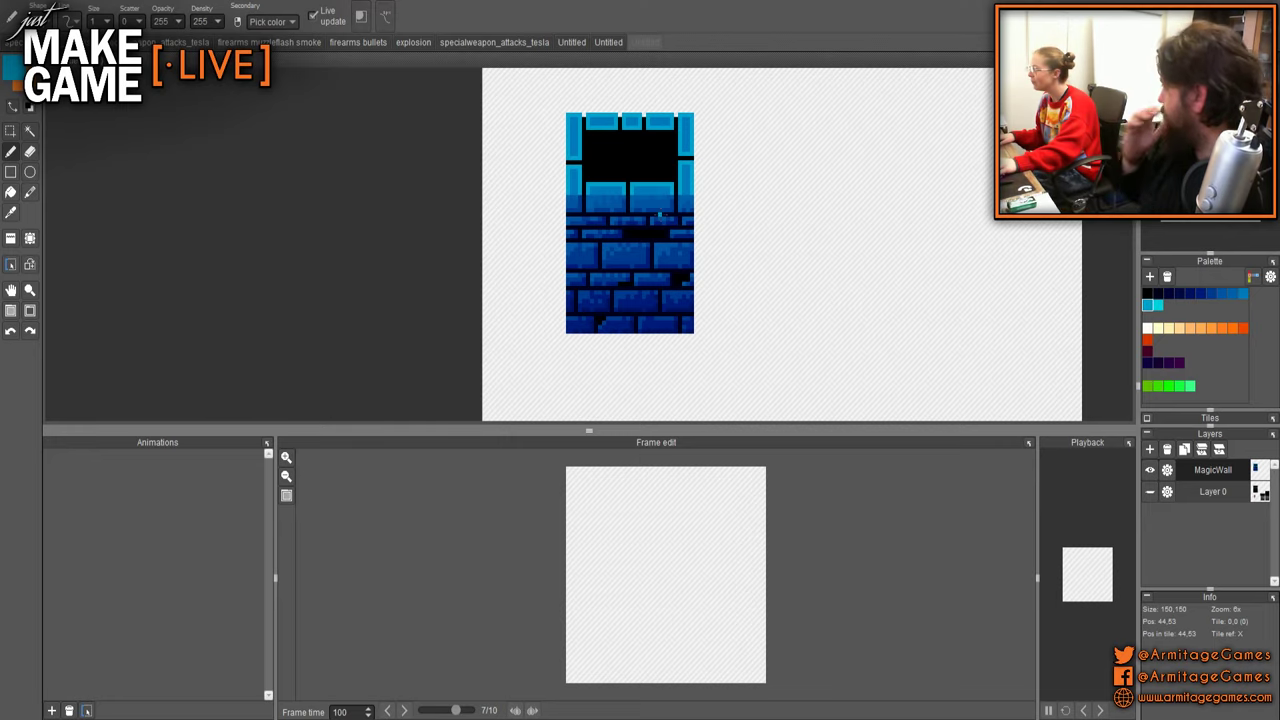
- Try blending the lower end of the left middle brick's cyan side edge with the darker blue below it
{"action": "key", "text": "s"}
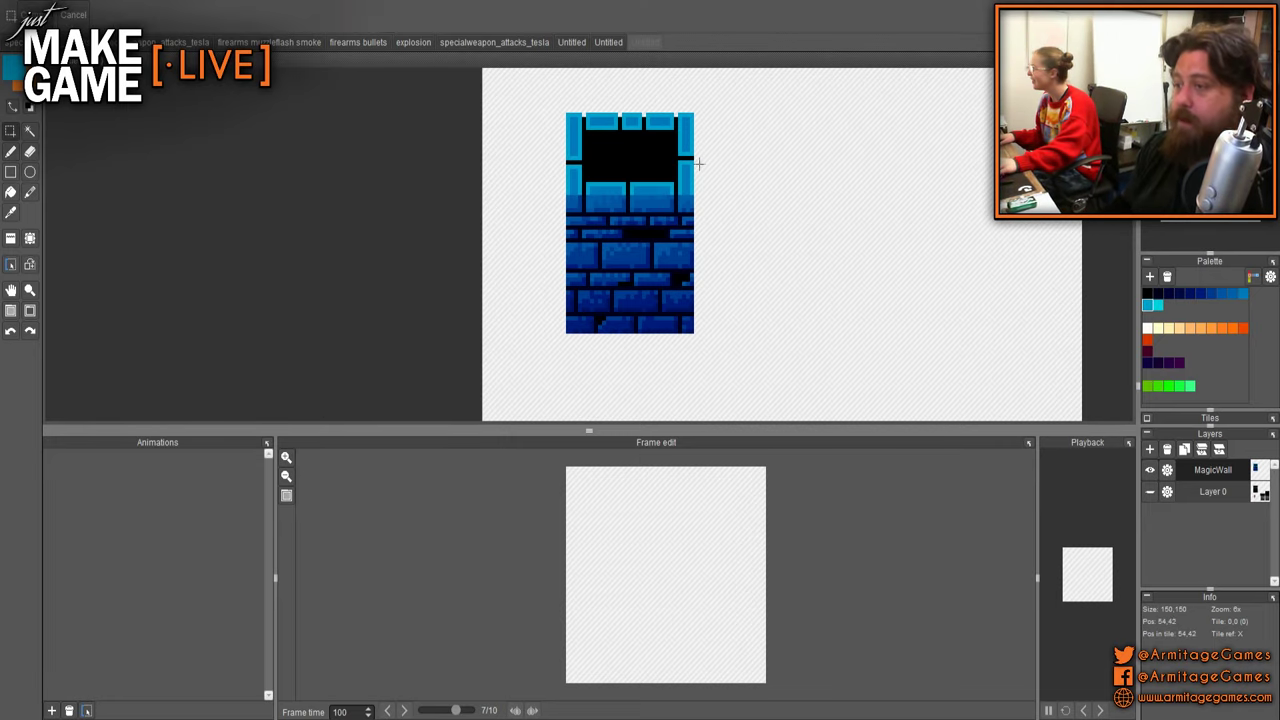
{"action": "scroll", "coordinate": [597, 177], "scroll_direction": "down", "scroll_amount": 1}
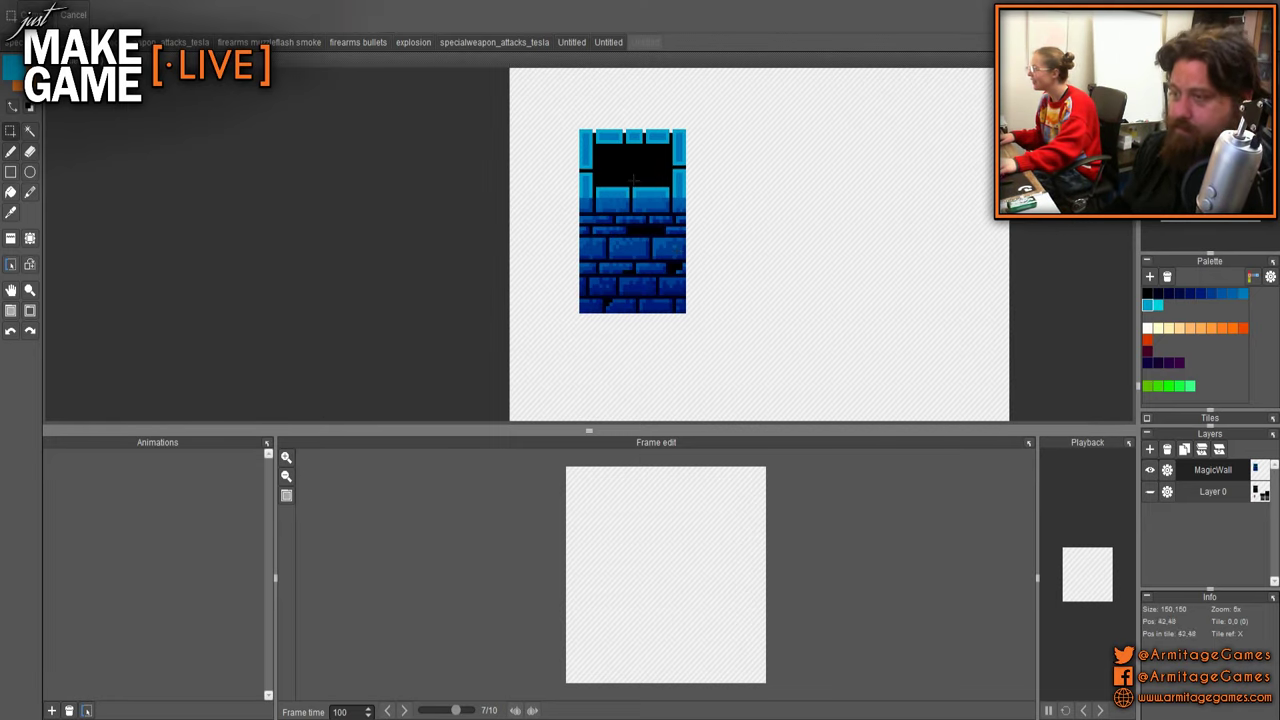
{"action": "key", "text": "b"}
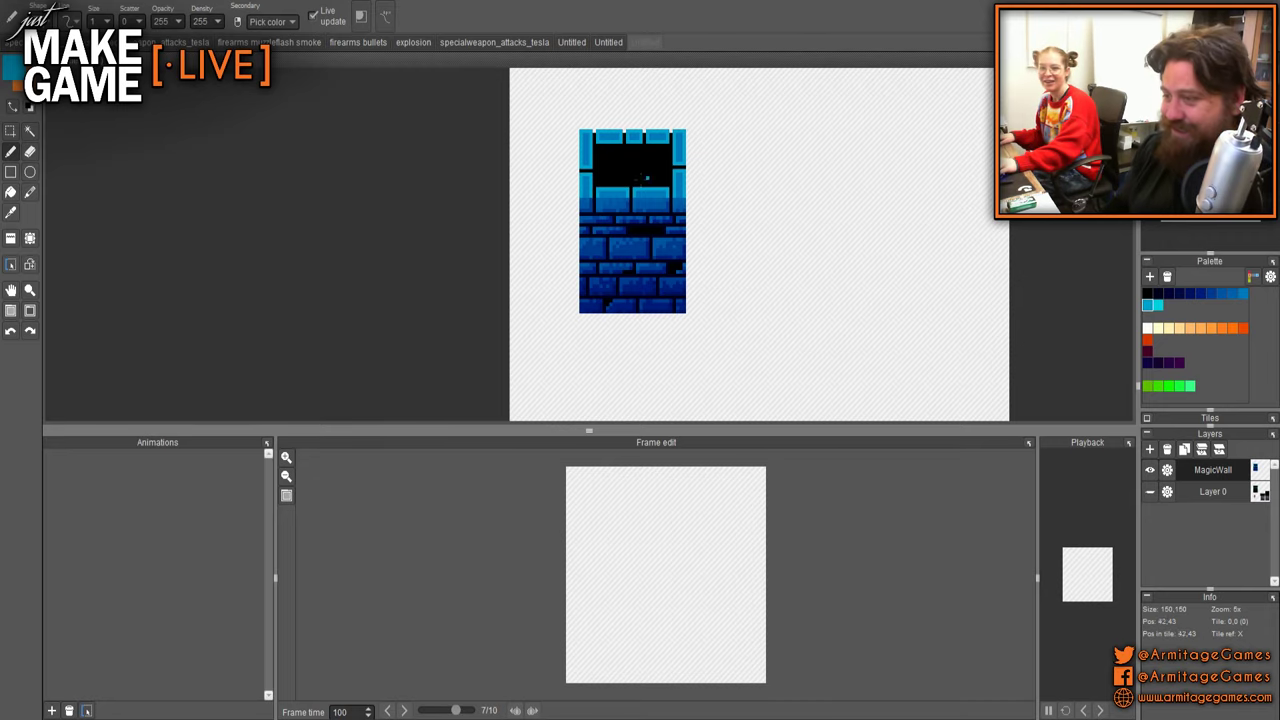
{"action": "scroll", "coordinate": [647, 177], "scroll_direction": "up", "scroll_amount": 5}
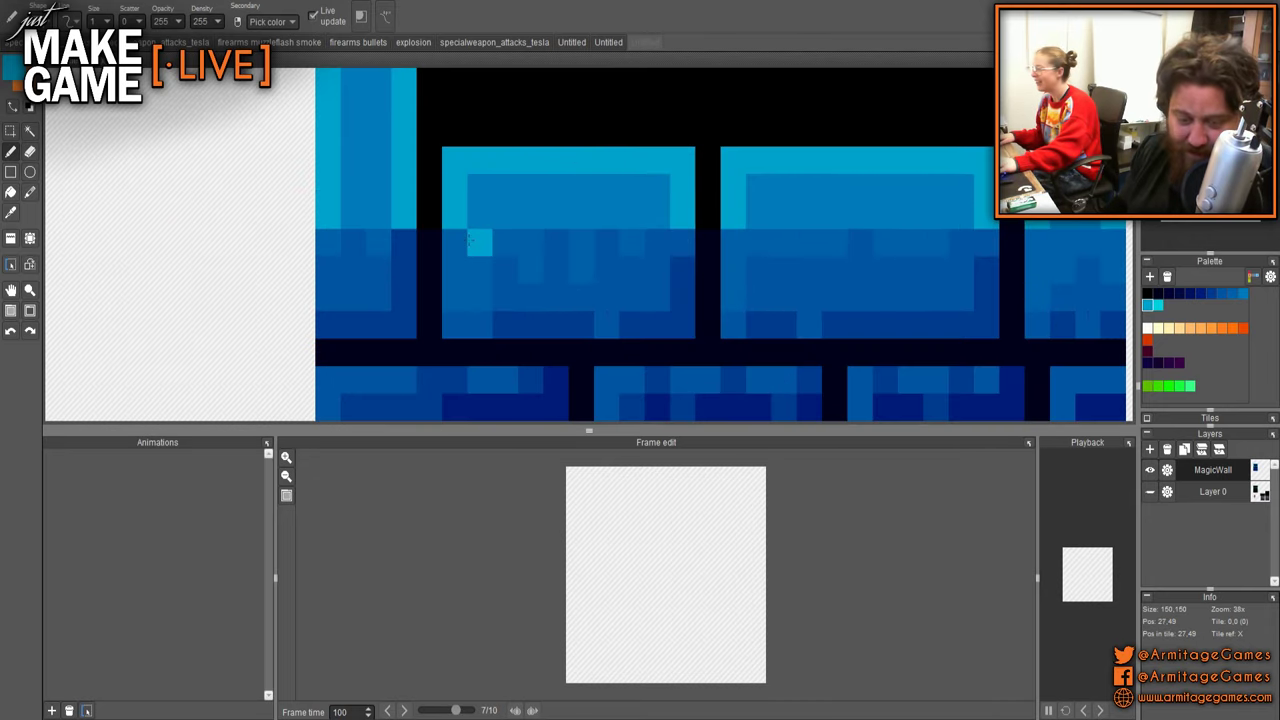
{"action": "scroll", "coordinate": [470, 240], "scroll_direction": "down", "scroll_amount": 2}
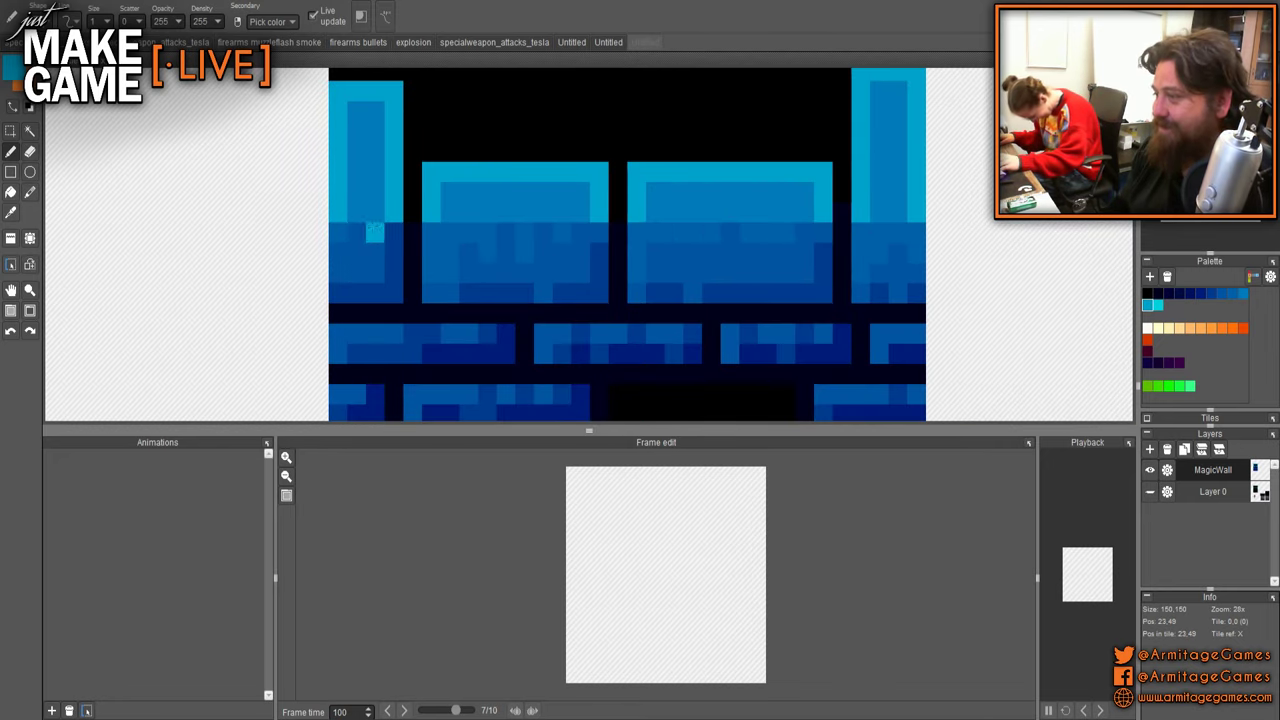
{"action": "left_click", "coordinate": [356, 232], "text": "alt"}
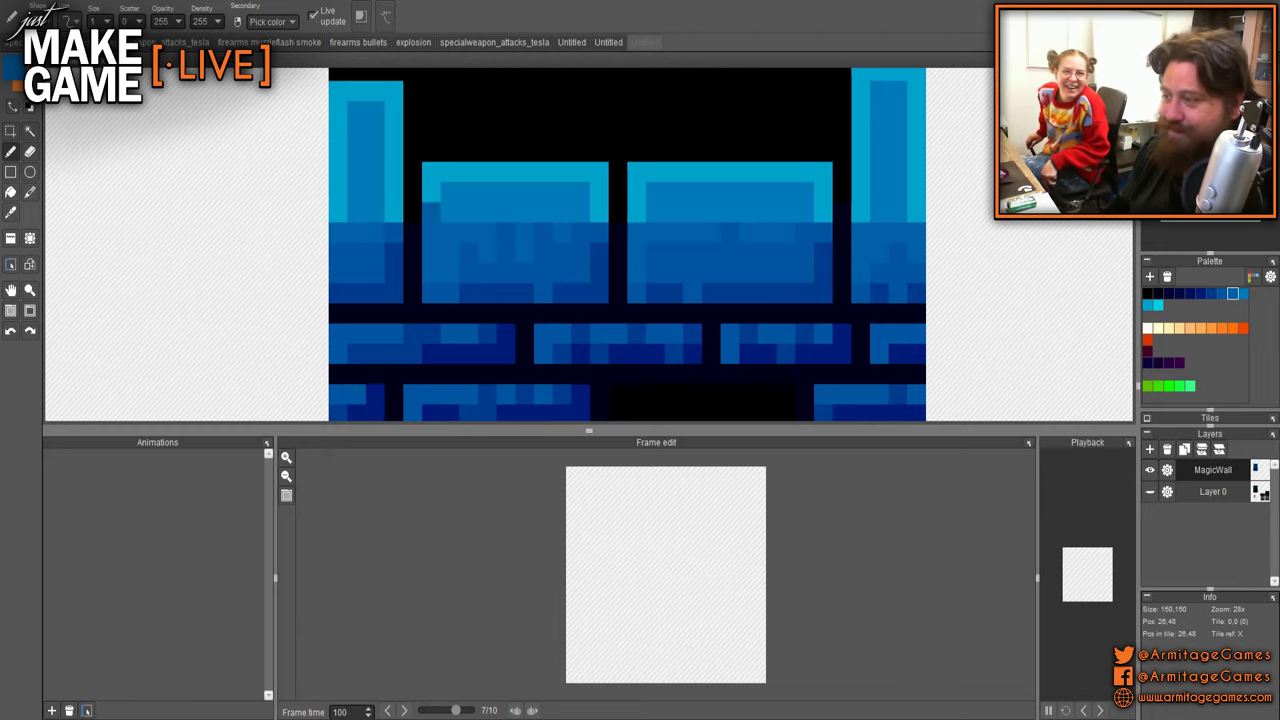
{"action": "left_click", "coordinate": [479, 199], "text": "alt"}
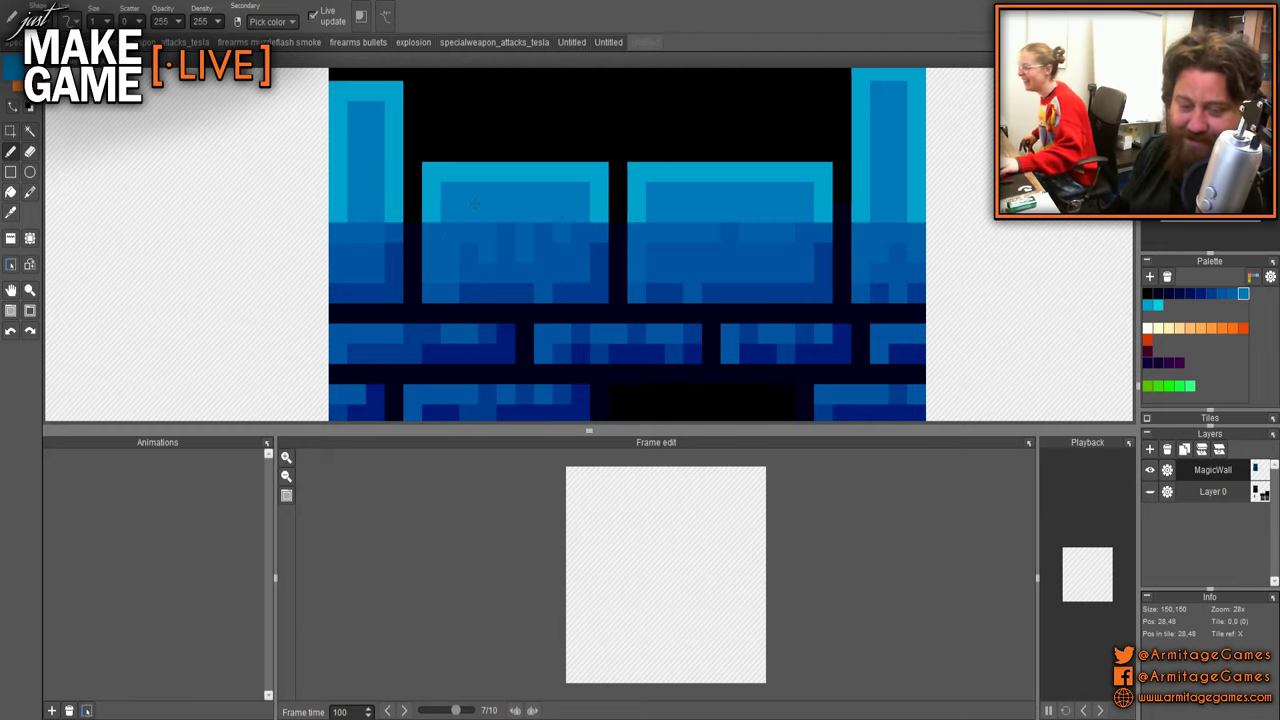
- Show Layer 0 and review the blue wall alongside the soldier sprite and the grey stone walls
{"action": "scroll", "coordinate": [570, 222], "scroll_direction": "down", "scroll_amount": 6}
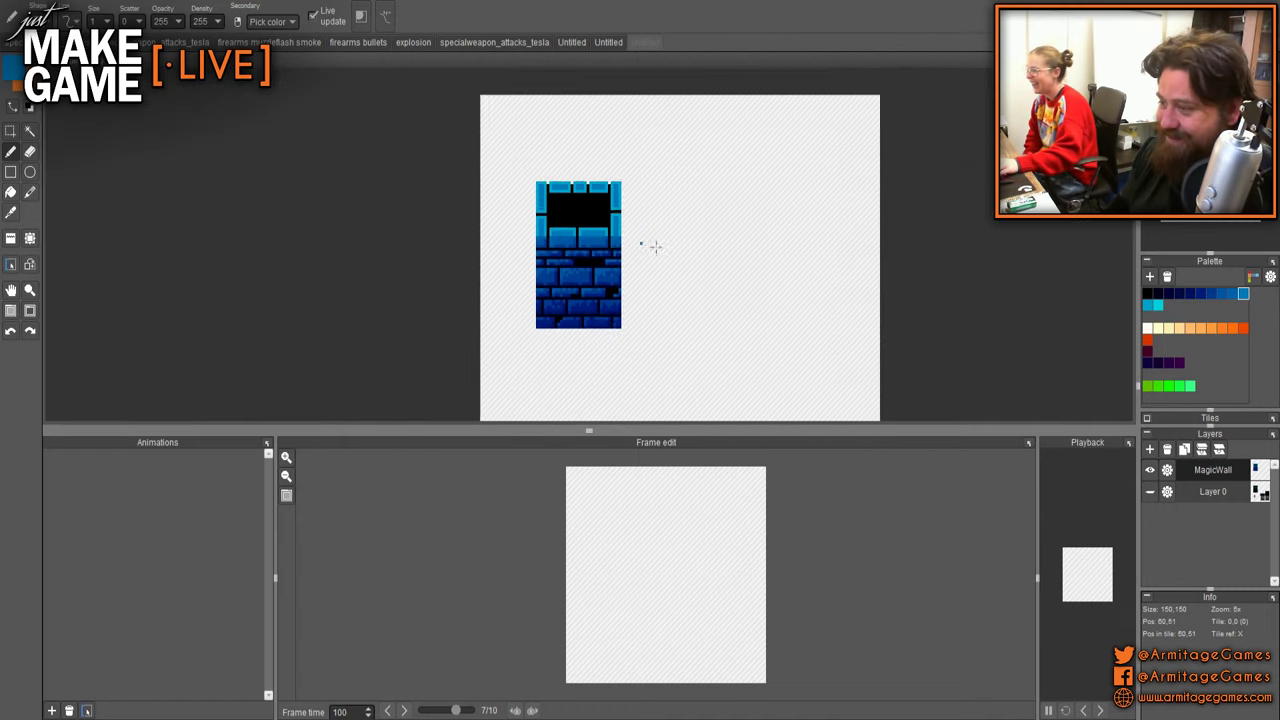
{"action": "left_click_drag", "start_coordinate": [793, 302], "coordinate": [720, 238]}
{"action": "left_click", "coordinate": [1150, 491]}
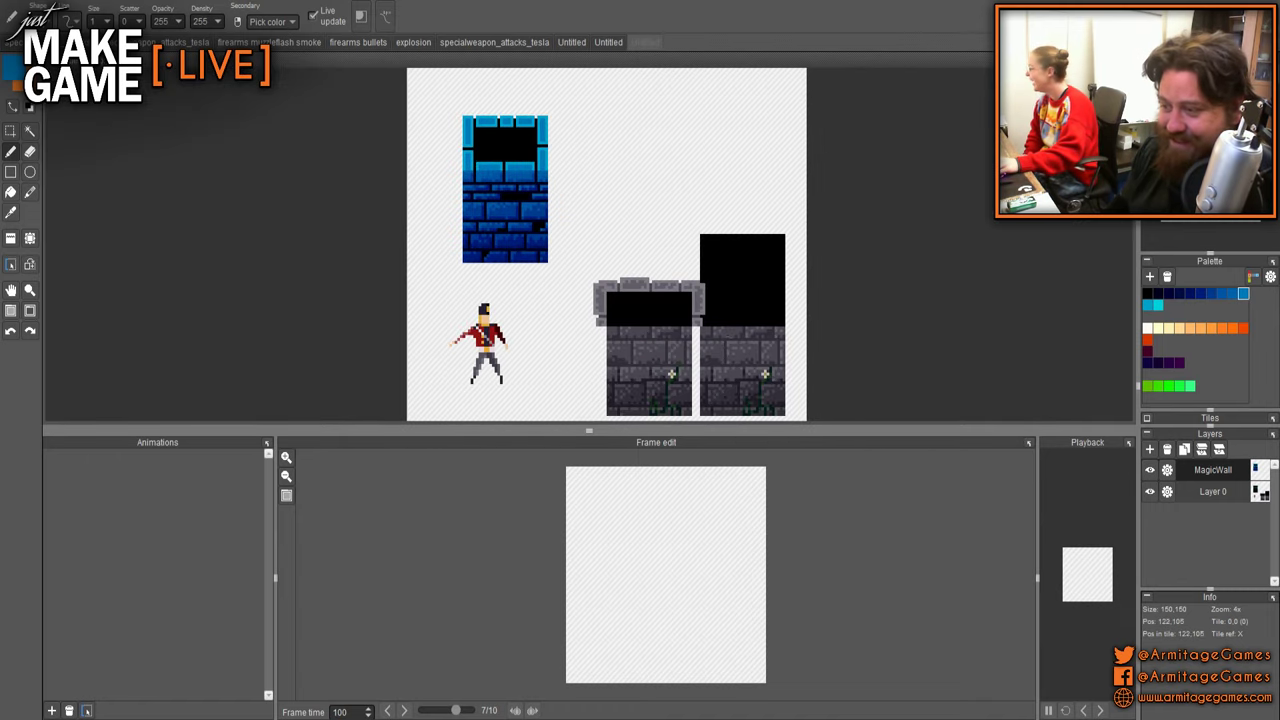
{"action": "scroll", "coordinate": [634, 324], "scroll_direction": "up", "scroll_amount": 2}
{"action": "left_click_drag", "start_coordinate": [764, 344], "coordinate": [622, 326]}
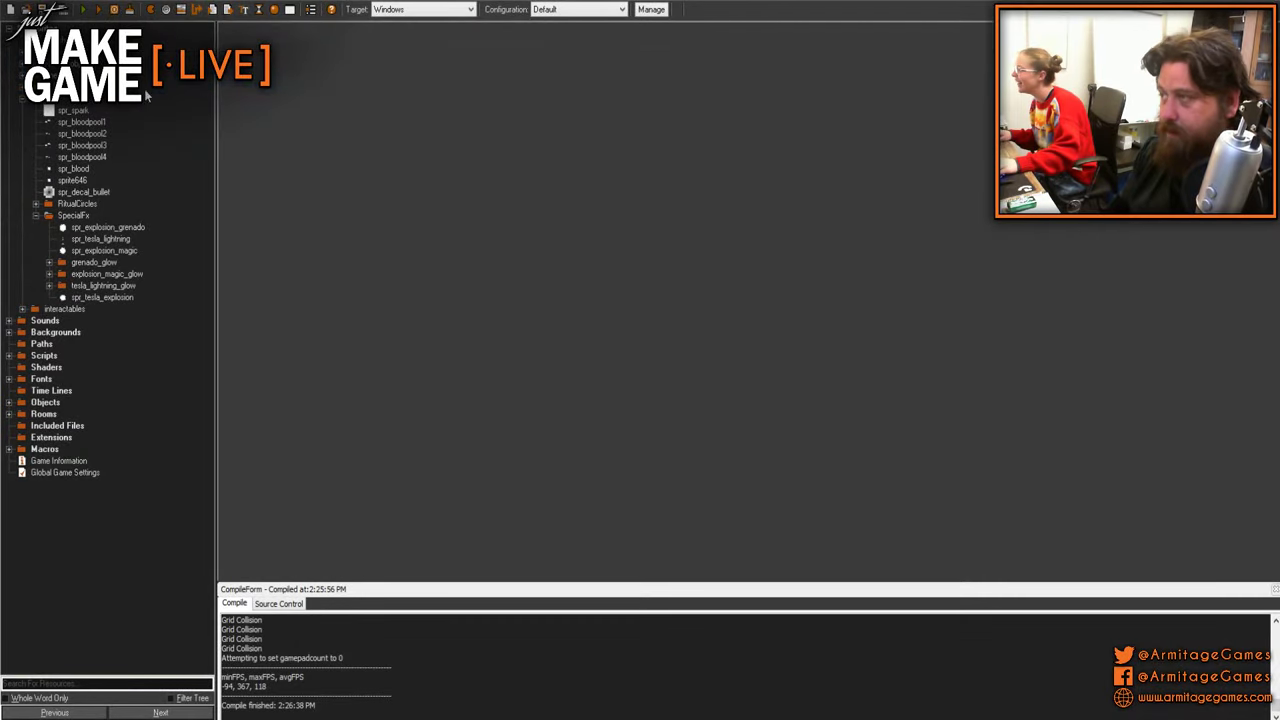
- Run the game, walk the soldier from the stone room into the wooden corridor to view the walls, and quit the game
{"action": "left_click", "coordinate": [98, 10]}
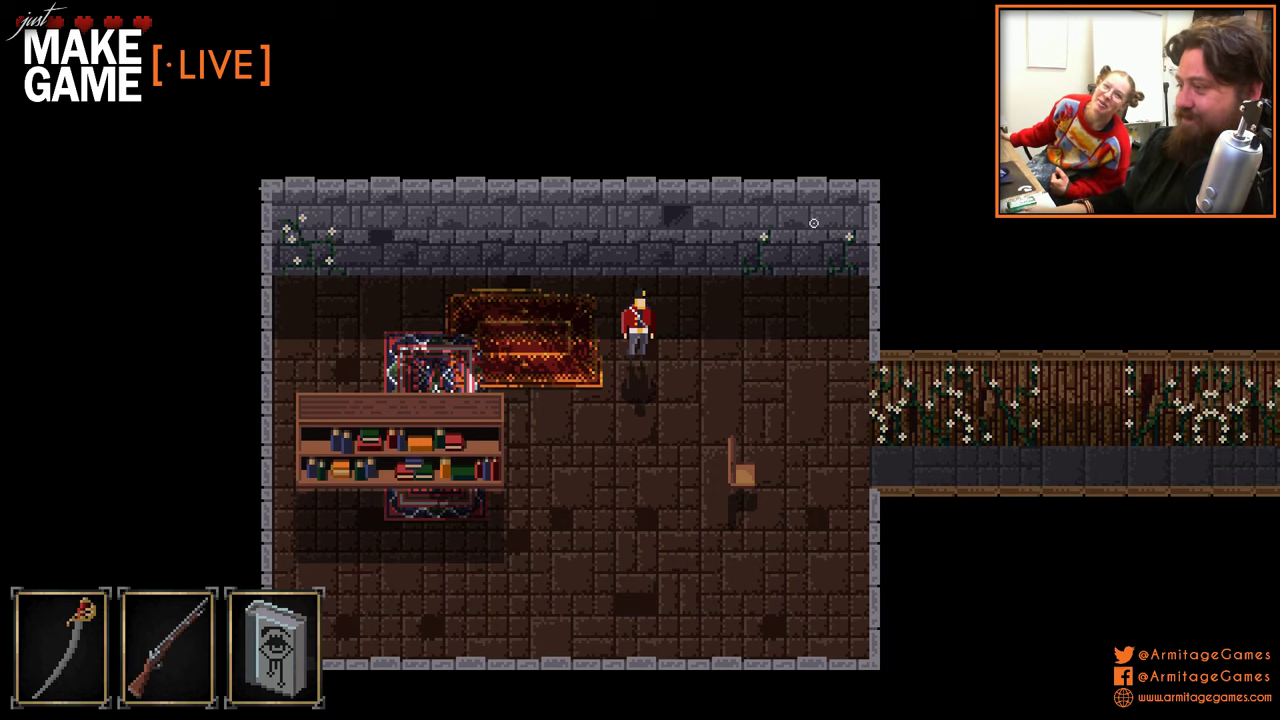
{"action": "key", "text": "d"}
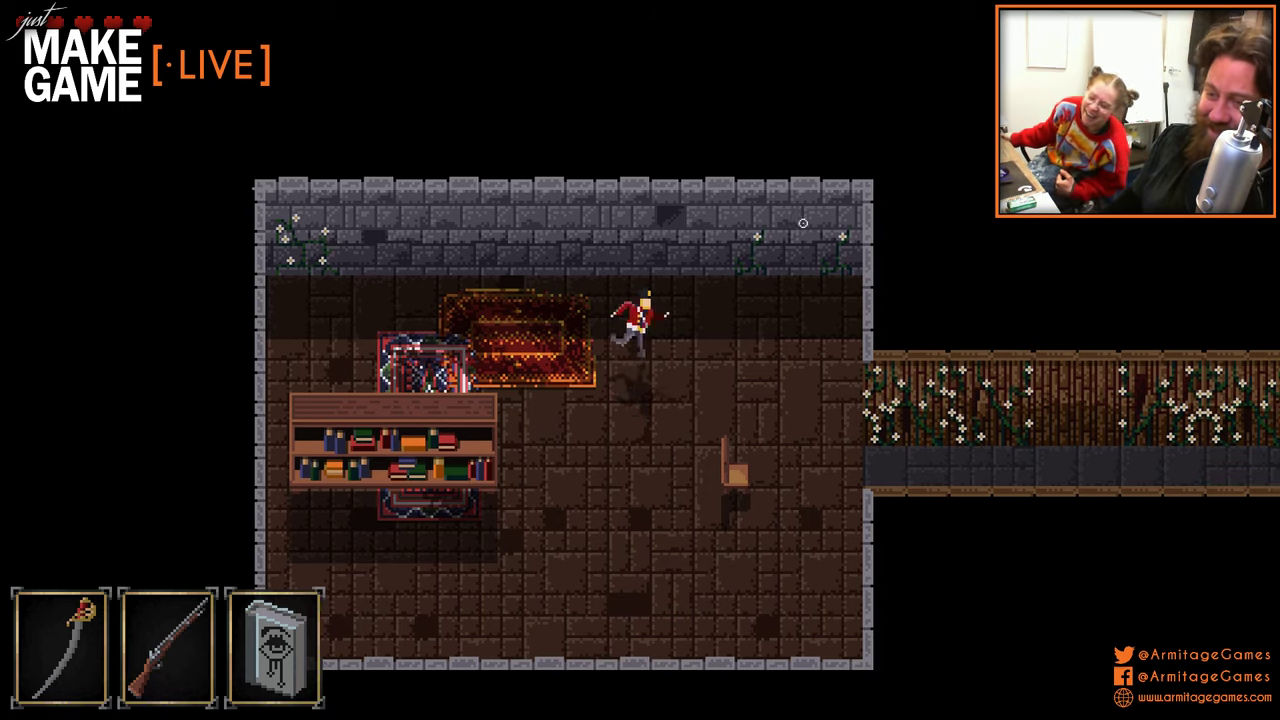
{"action": "key", "text": "w"}
{"action": "key", "text": "s"}
{"action": "key", "text": "d"}
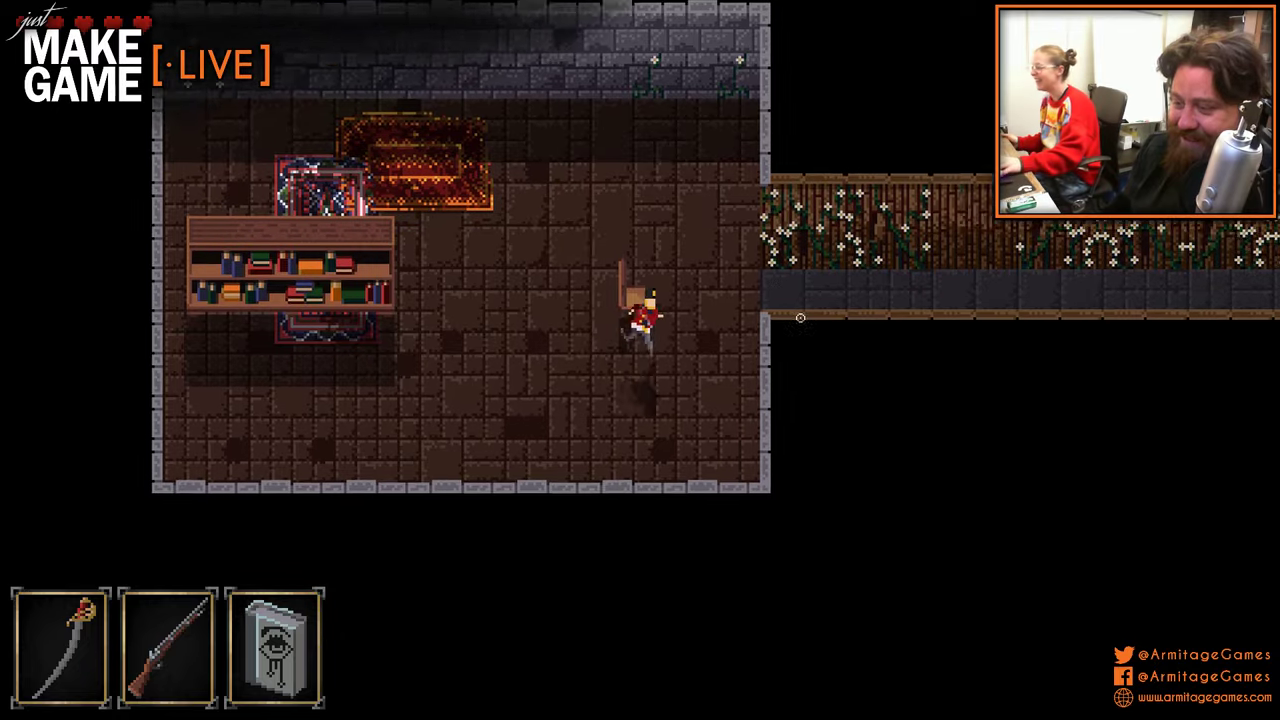
{"action": "key", "text": "d"}
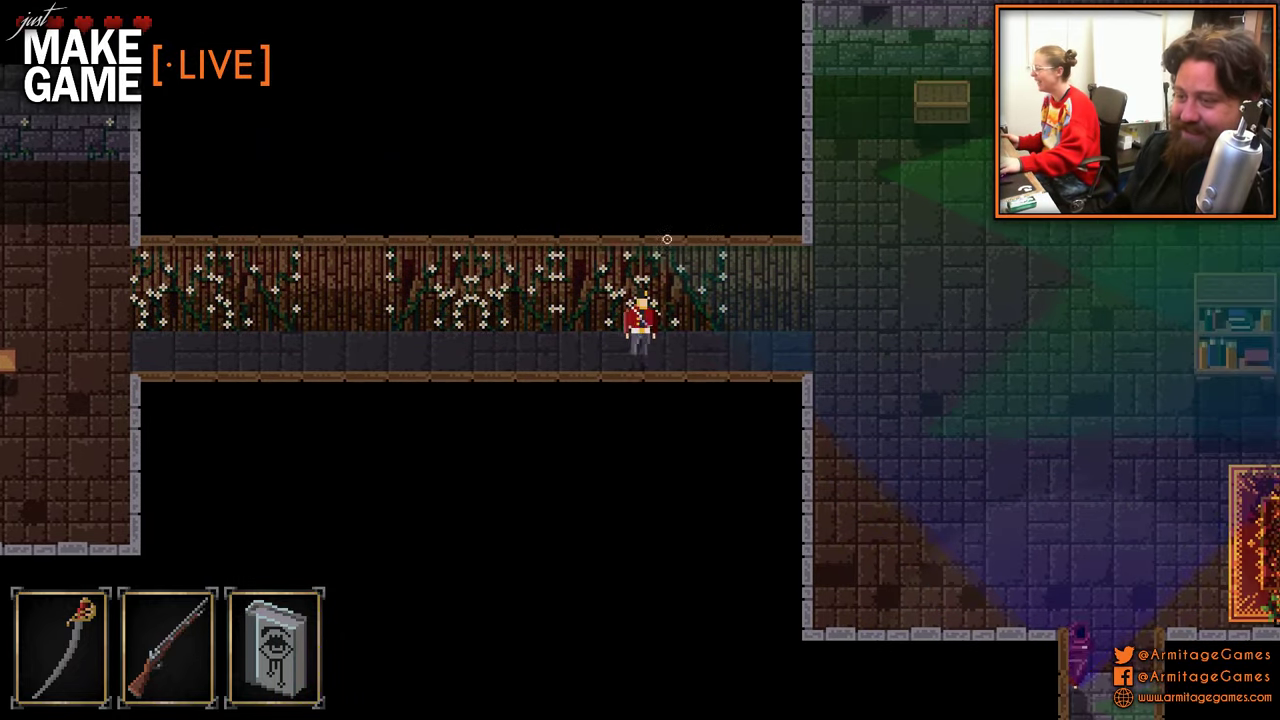
{"action": "key", "text": "Escape"}
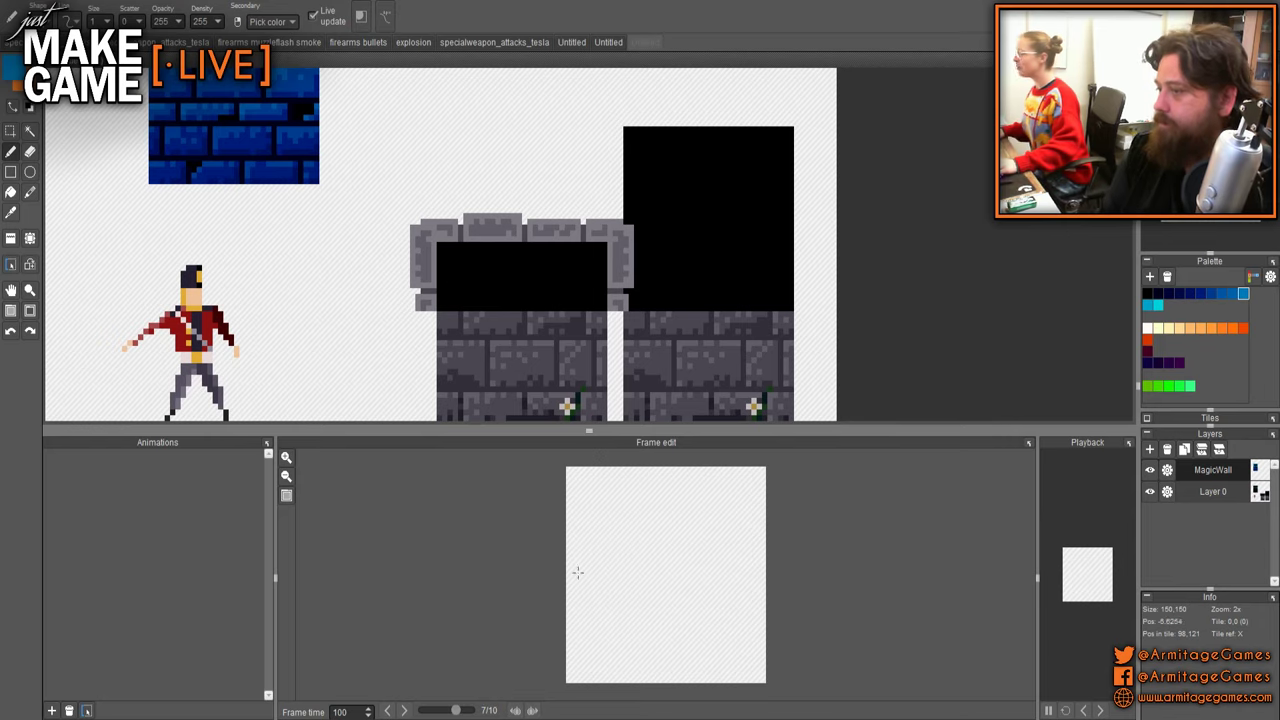
- Add a one-pixel cyan bottom edge to the two lower middle caps and the lower side bricks of the blue wall
{"action": "left_click_drag", "start_coordinate": [235, 83], "coordinate": [424, 240]}
{"action": "scroll", "coordinate": [393, 135], "scroll_direction": "up", "scroll_amount": 3}
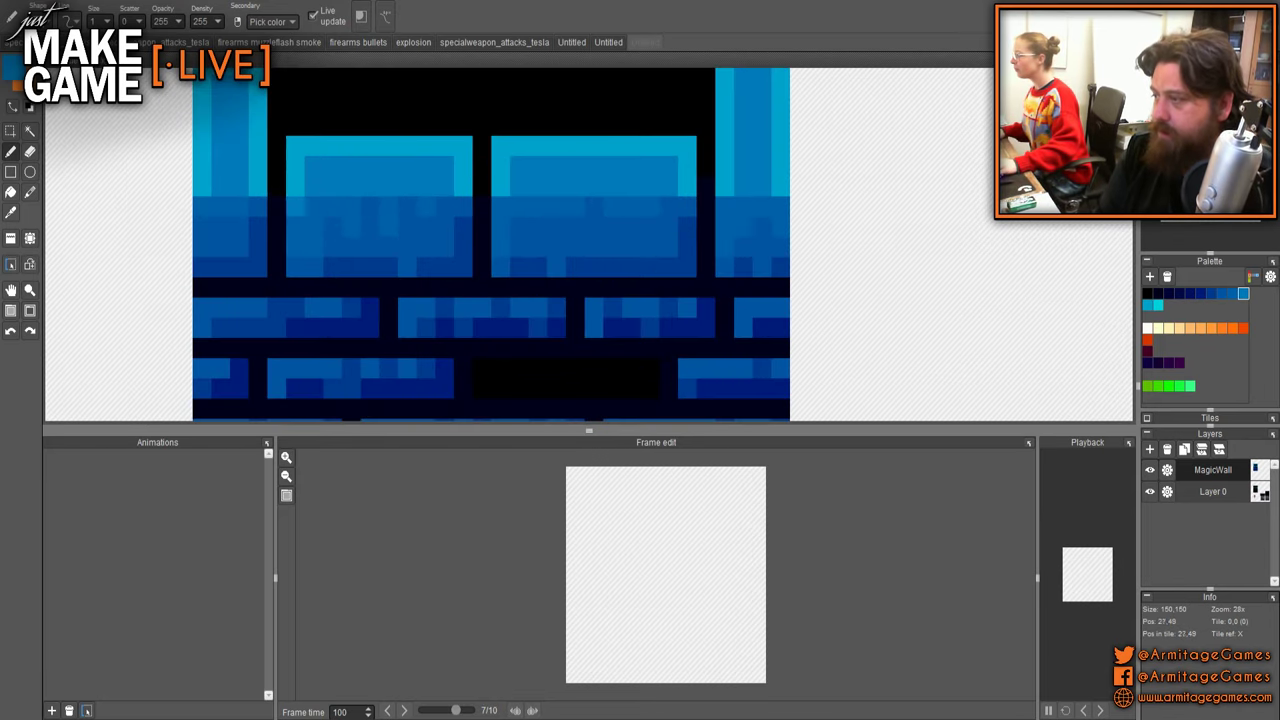
{"action": "right_click", "coordinate": [296, 186]}
{"action": "left_click_drag", "start_coordinate": [314, 186], "coordinate": [762, 186]}
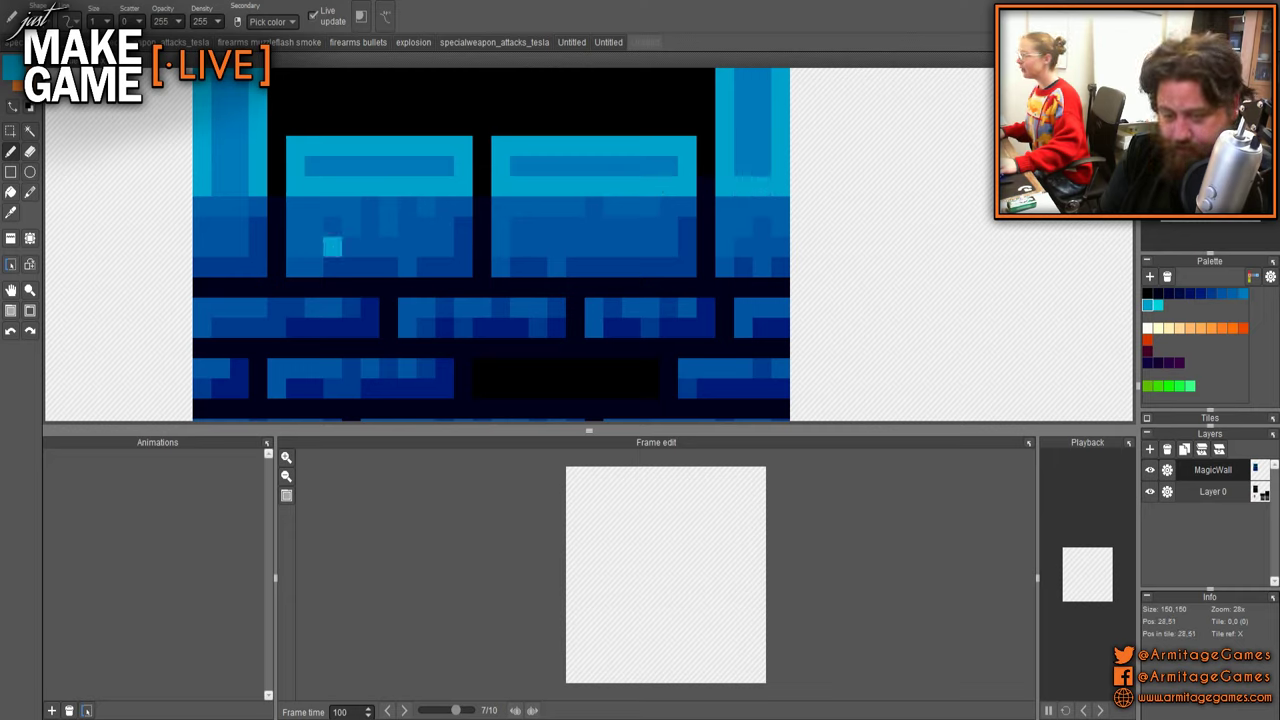
{"action": "left_click_drag", "start_coordinate": [190, 186], "coordinate": [238, 185]}
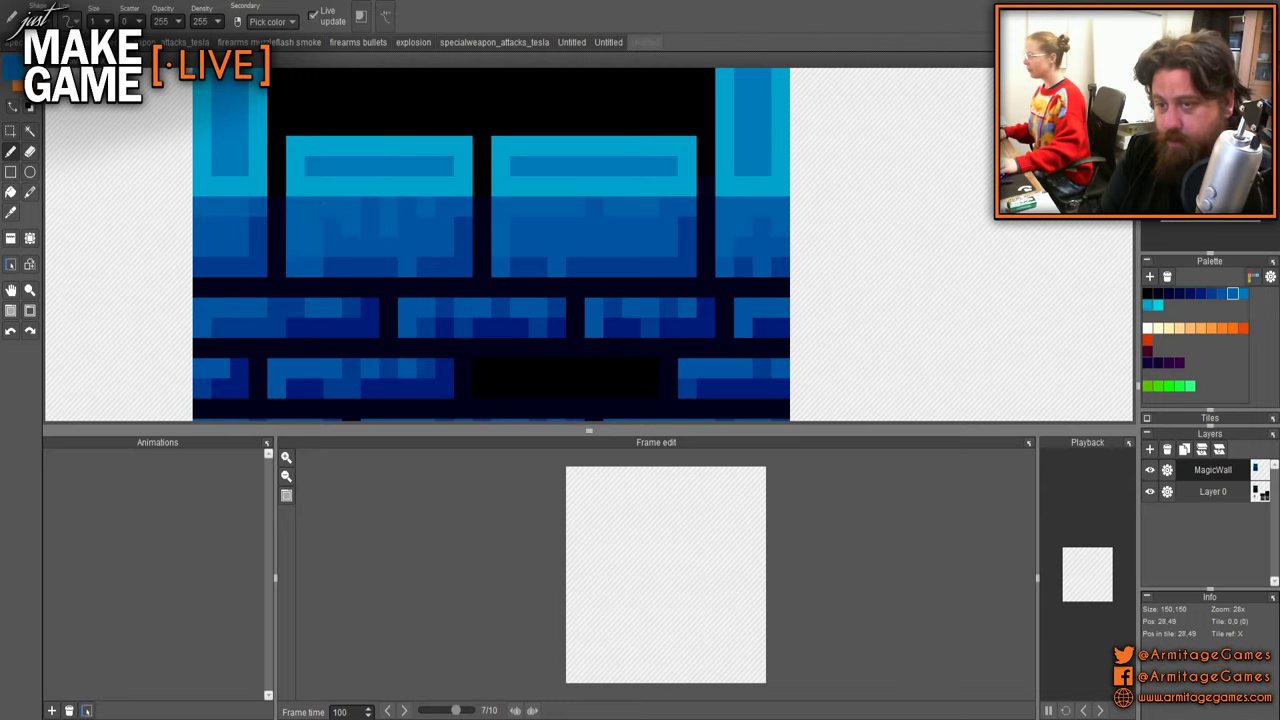
- Scatter lighter blue pixels along the row directly beneath the lower caps' cyan edge to blend it into the darker blue bricks
{"action": "left_click", "coordinate": [1243, 293]}
{"action": "left_click_drag", "start_coordinate": [295, 206], "coordinate": [332, 206]}
{"action": "left_click", "coordinate": [388, 206]}
{"action": "left_click_drag", "start_coordinate": [480, 208], "coordinate": [612, 206]}
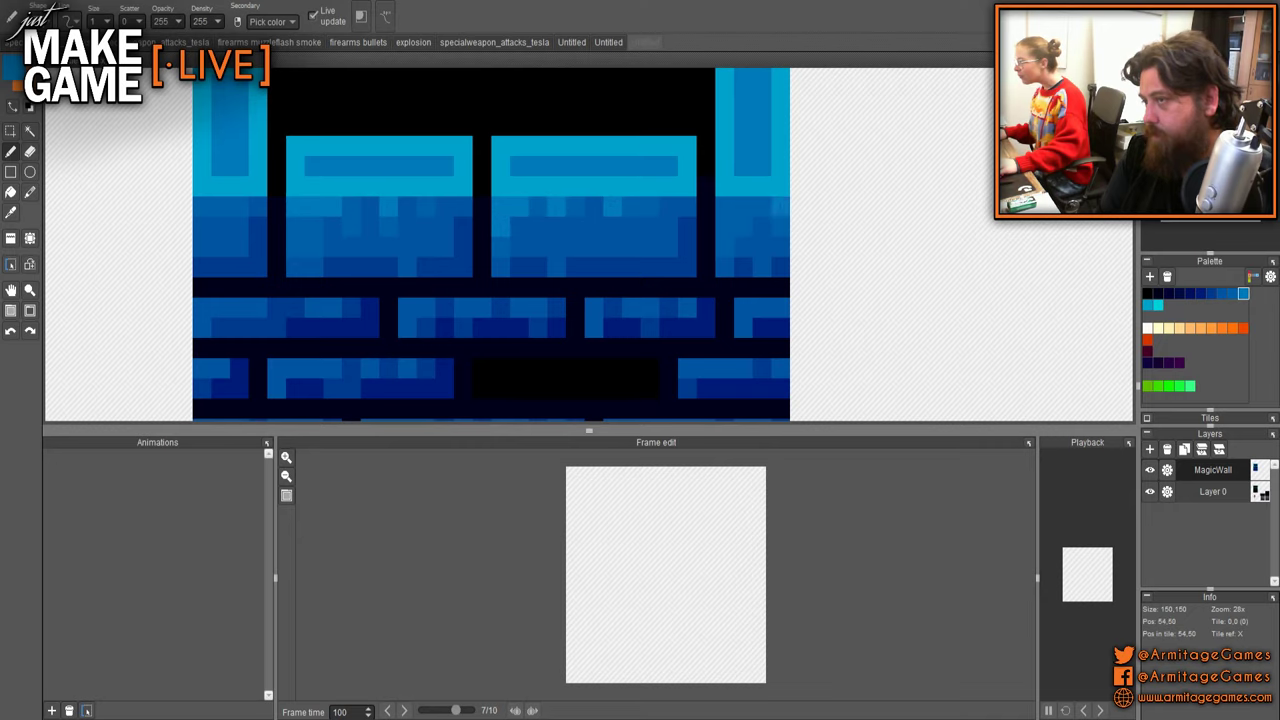
- Compare the blue wall with the grey stone walls, and make a rectangular selection around the upper part of the two lower middle caps
{"action": "scroll", "coordinate": [800, 246], "scroll_direction": "down", "scroll_amount": 5}
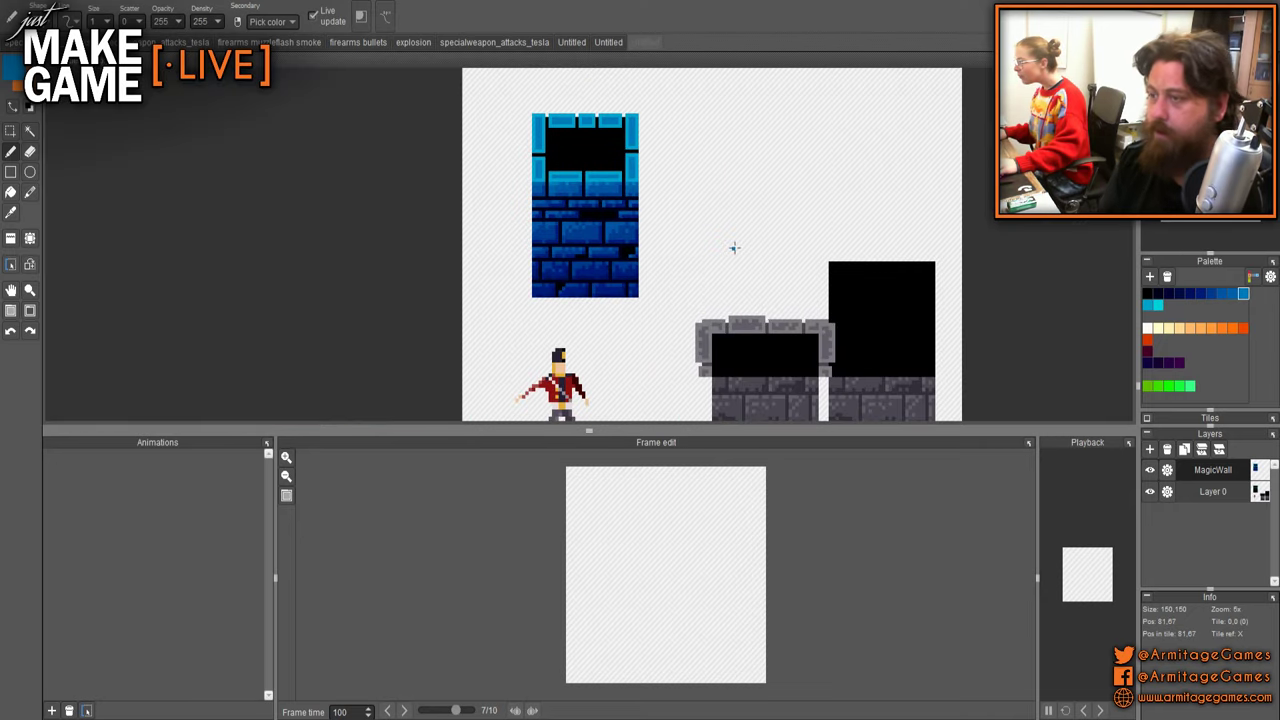
{"action": "scroll", "coordinate": [584, 172], "scroll_direction": "up", "scroll_amount": 4}
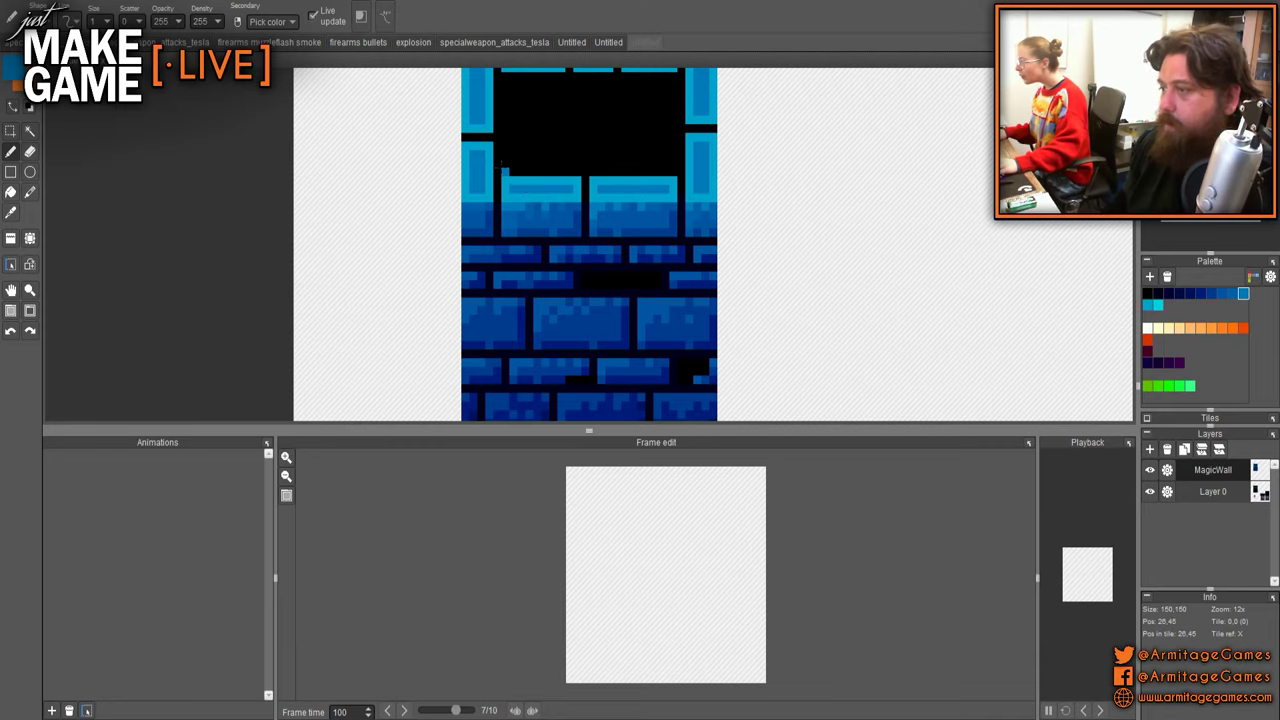
{"action": "key", "text": "m"}
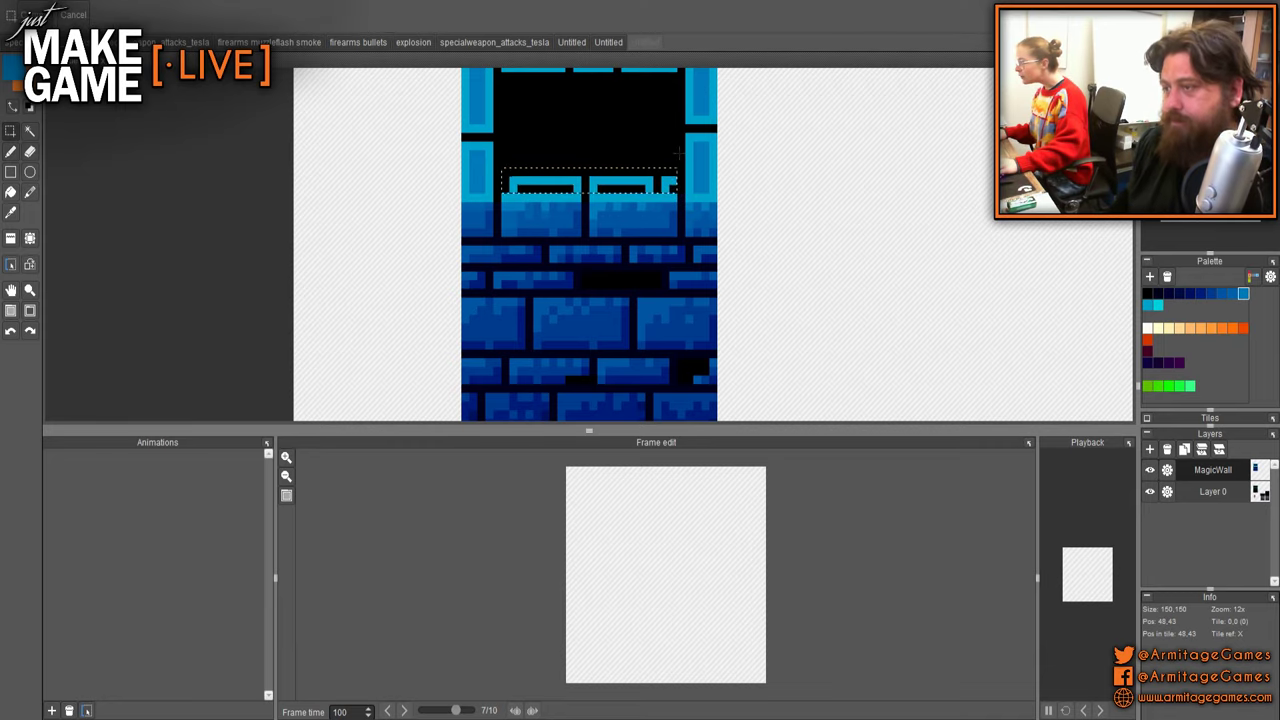
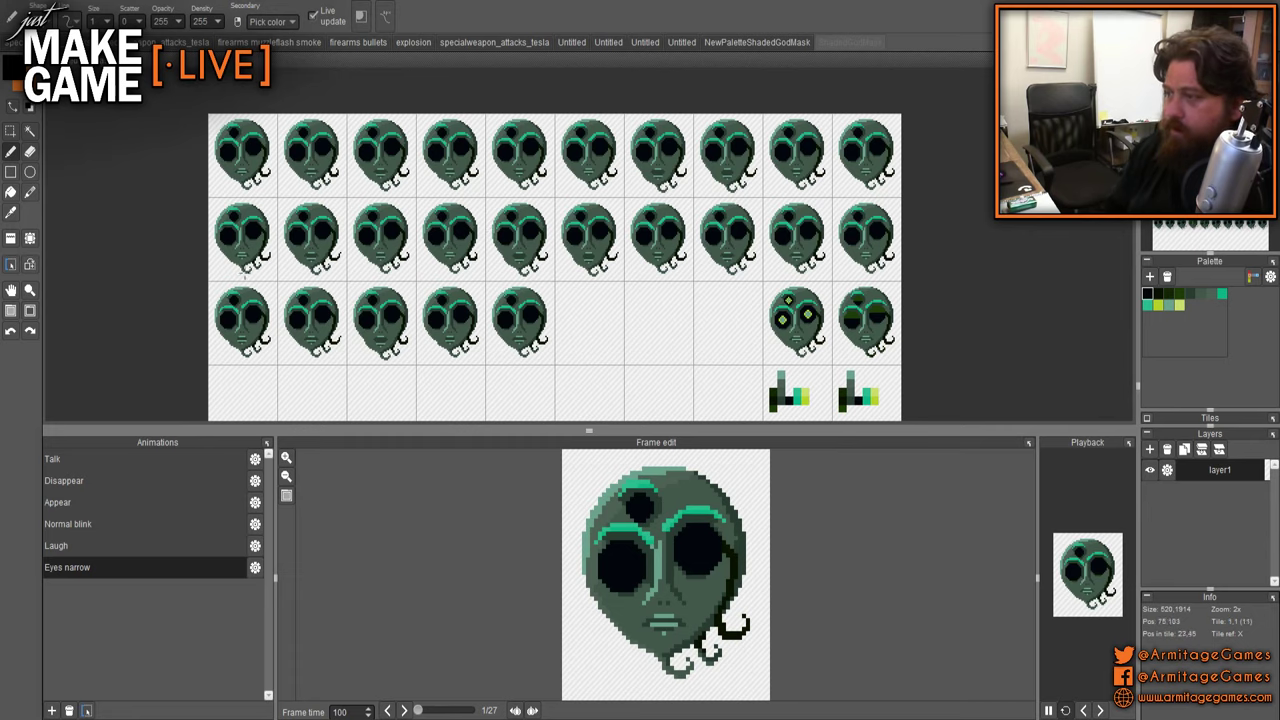
- Examine the green head frames of the ShadedGodMask sheet from the upper rows down to the Eyes narrow frames near the end
{"action": "left_click_drag", "start_coordinate": [568, 305], "coordinate": [541, 254]}
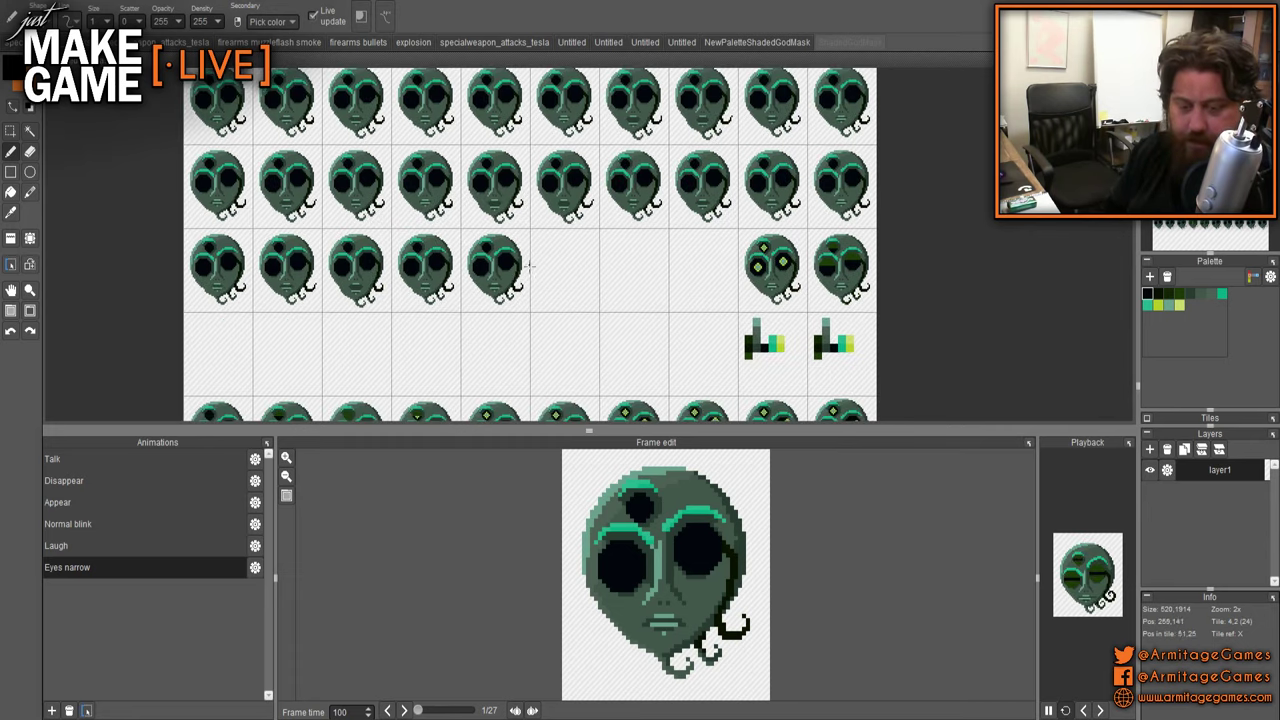
{"action": "scroll", "coordinate": [530, 265], "scroll_direction": "down", "scroll_amount": 1}
{"action": "left_click_drag", "start_coordinate": [535, 338], "coordinate": [562, 205]}
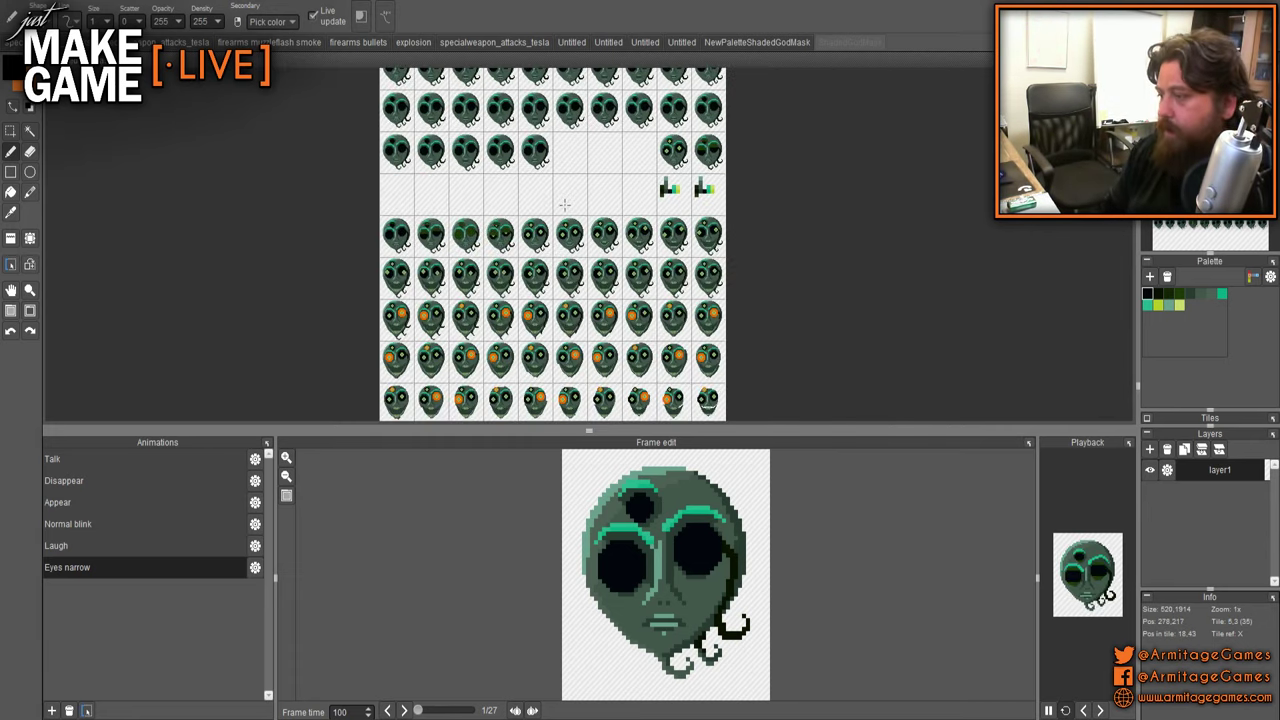
{"action": "scroll", "coordinate": [516, 279], "scroll_direction": "up", "scroll_amount": 2}
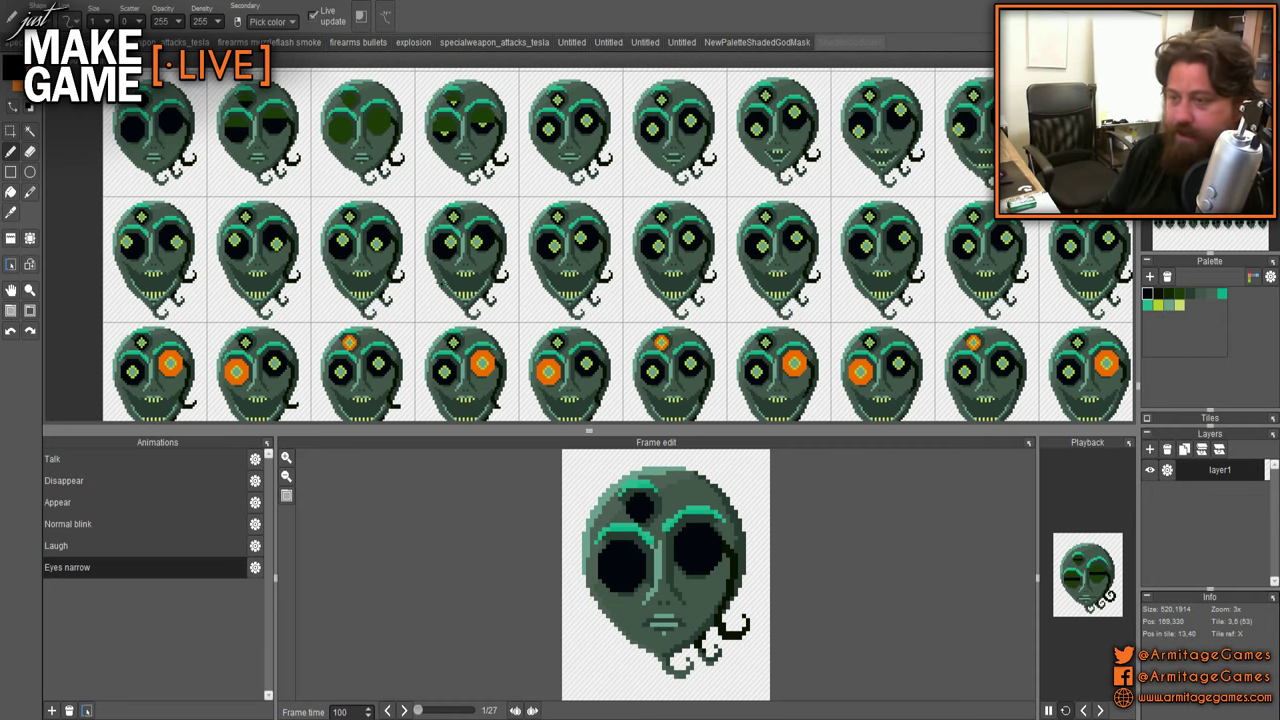
{"action": "scroll", "coordinate": [441, 289], "scroll_direction": "down", "scroll_amount": 1}
{"action": "left_click_drag", "start_coordinate": [554, 290], "coordinate": [604, 214]}
{"action": "scroll", "coordinate": [563, 262], "scroll_direction": "up", "scroll_amount": 1}
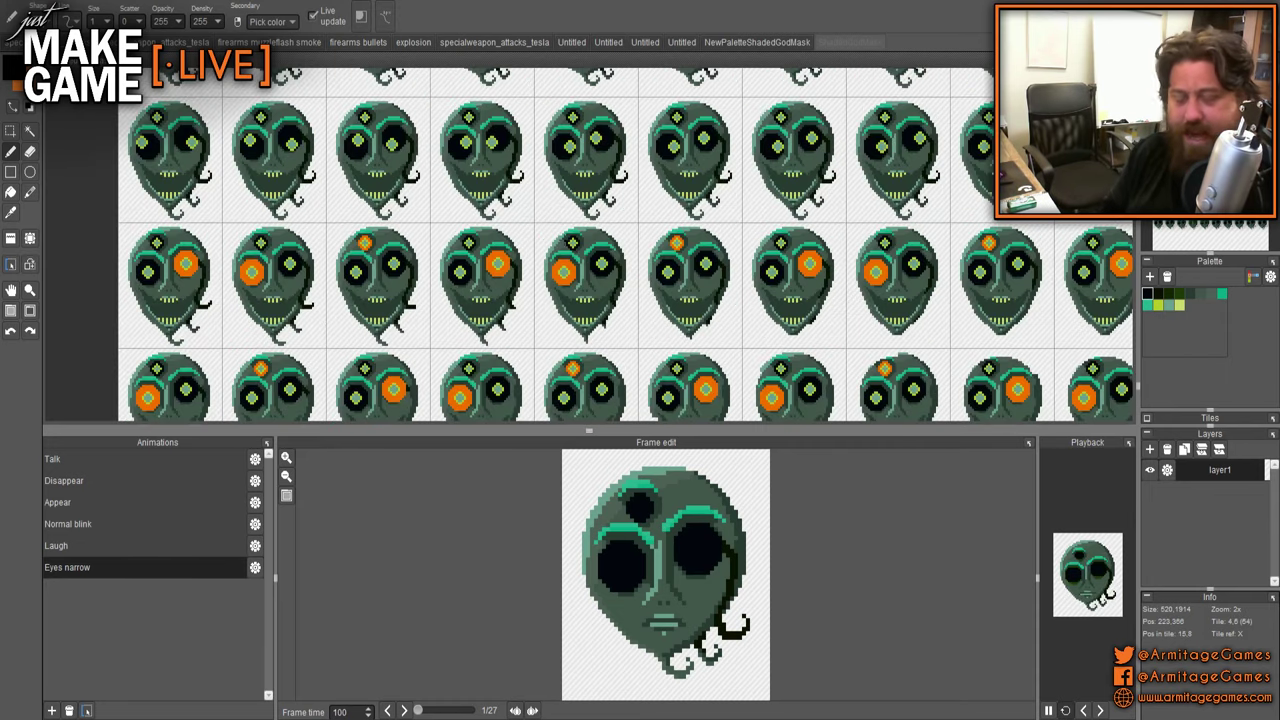
{"action": "left_click_drag", "start_coordinate": [632, 260], "coordinate": [588, 190]}
{"action": "left_click_drag", "start_coordinate": [591, 291], "coordinate": [614, 226]}
{"action": "left_click_drag", "start_coordinate": [635, 322], "coordinate": [635, 276]}
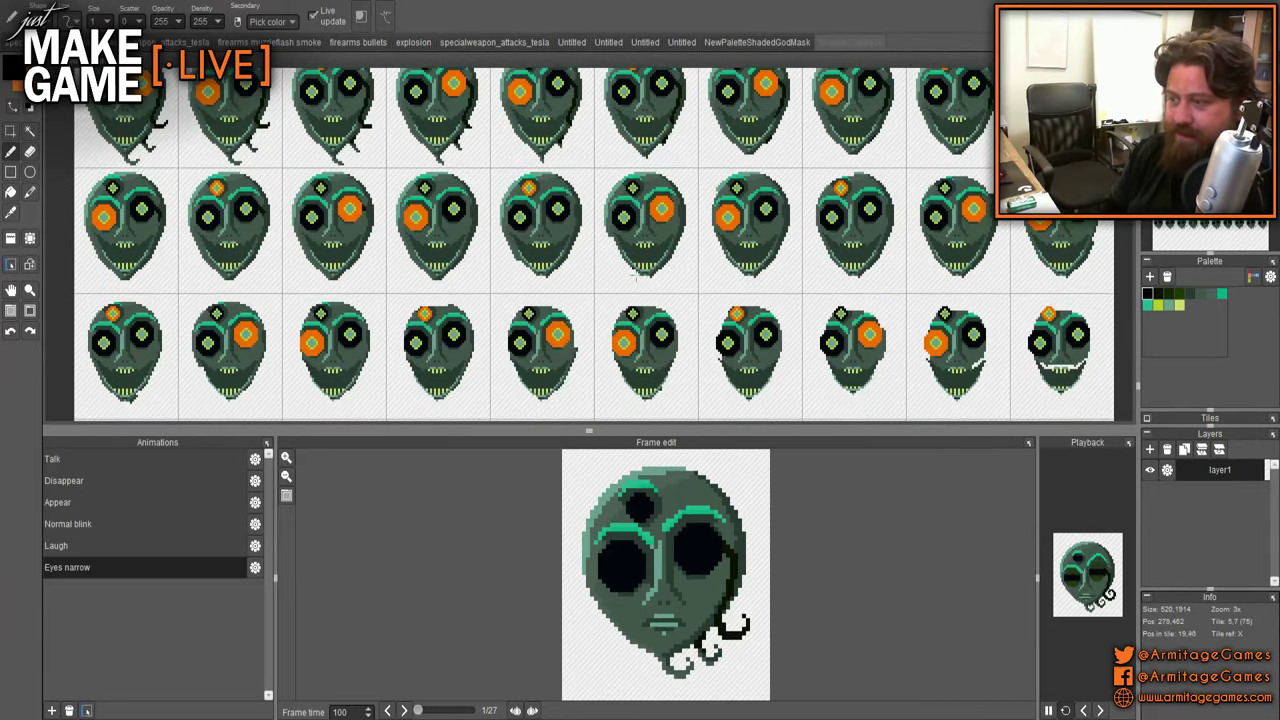
{"action": "scroll", "coordinate": [634, 281], "scroll_direction": "down", "scroll_amount": 1}
{"action": "scroll", "coordinate": [618, 282], "scroll_direction": "down", "scroll_amount": 3}
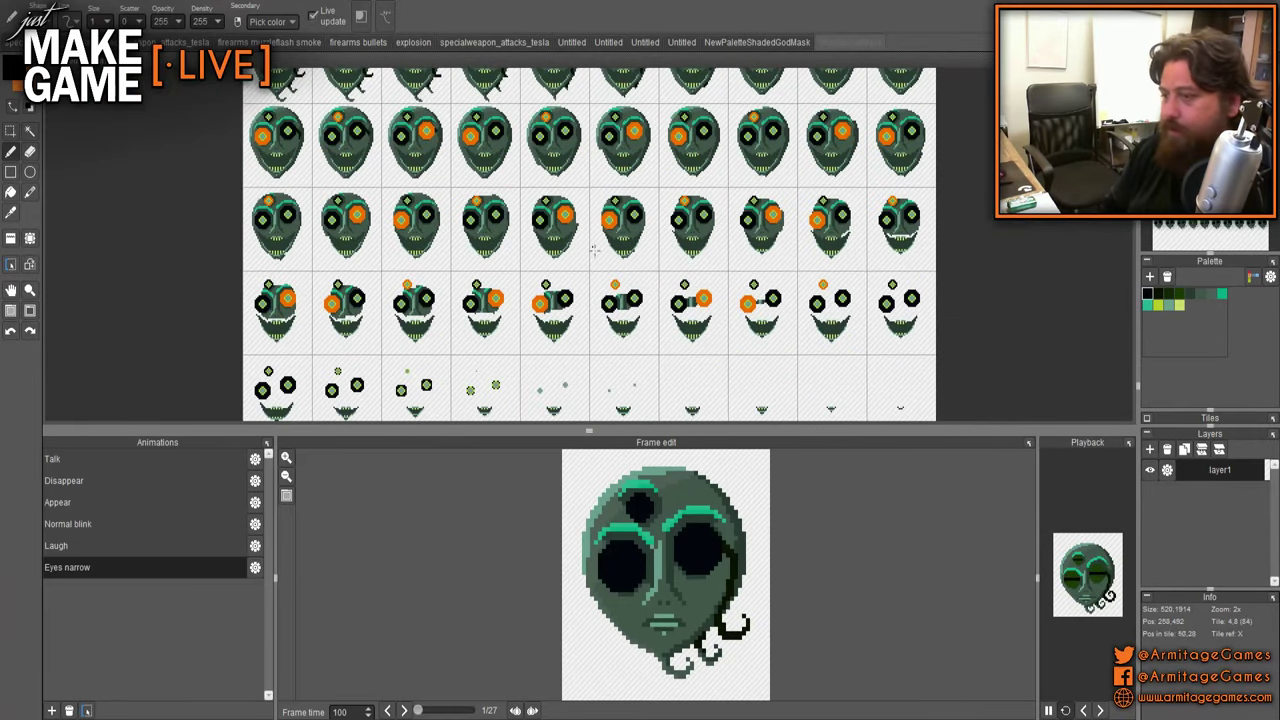
{"action": "scroll", "coordinate": [655, 308], "scroll_direction": "down", "scroll_amount": 3}
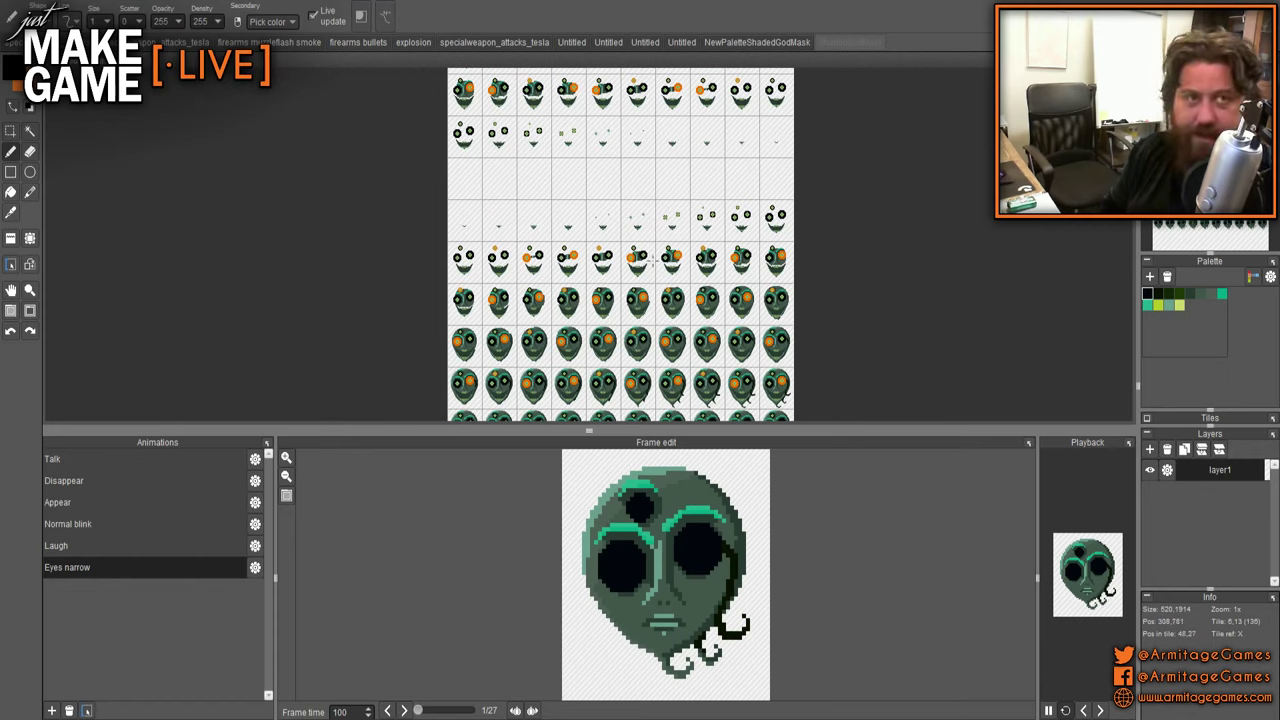
{"action": "scroll", "coordinate": [653, 262], "scroll_direction": "down", "scroll_amount": 3}
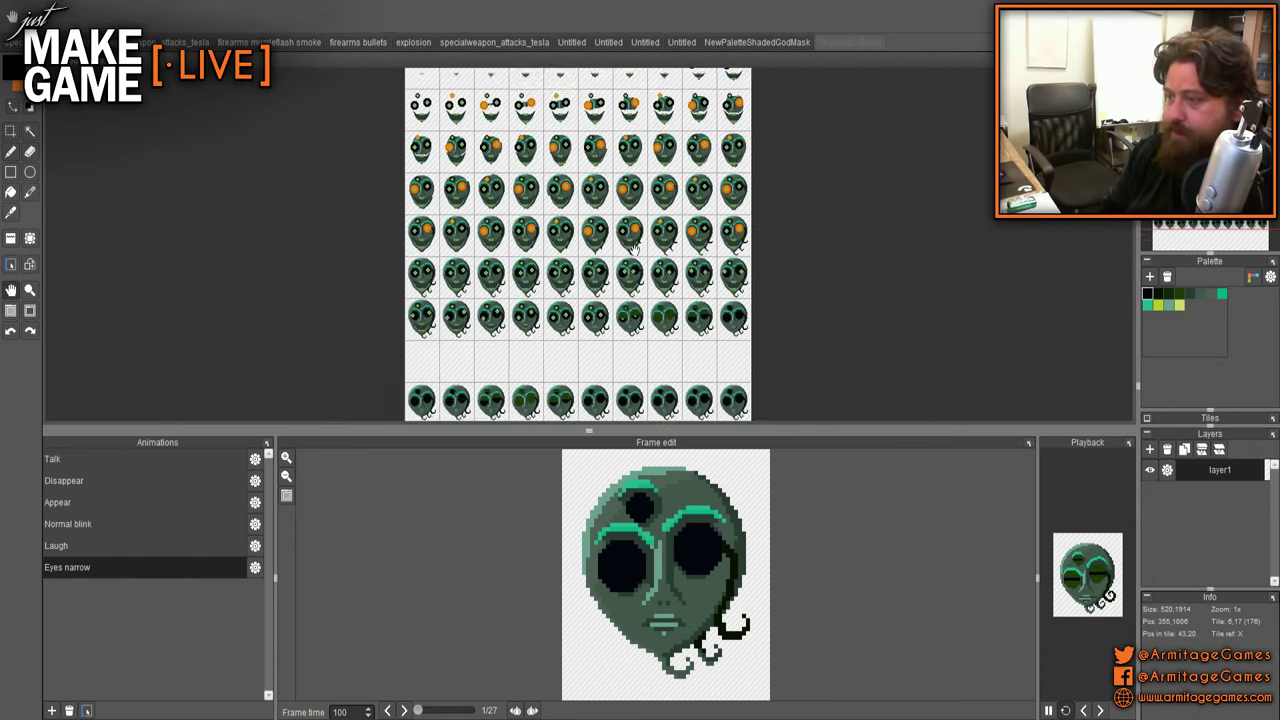
{"action": "scroll", "coordinate": [633, 247], "scroll_direction": "down", "scroll_amount": 6}
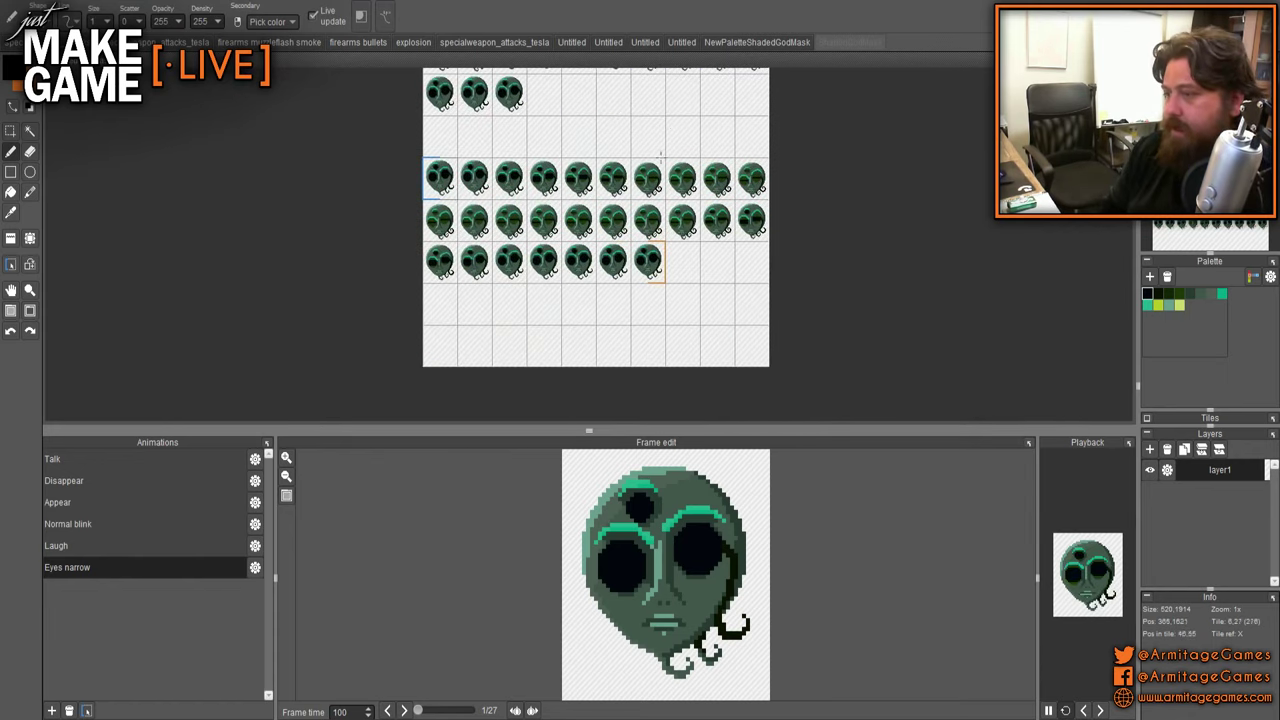
{"action": "scroll", "coordinate": [632, 177], "scroll_direction": "up", "scroll_amount": 3}
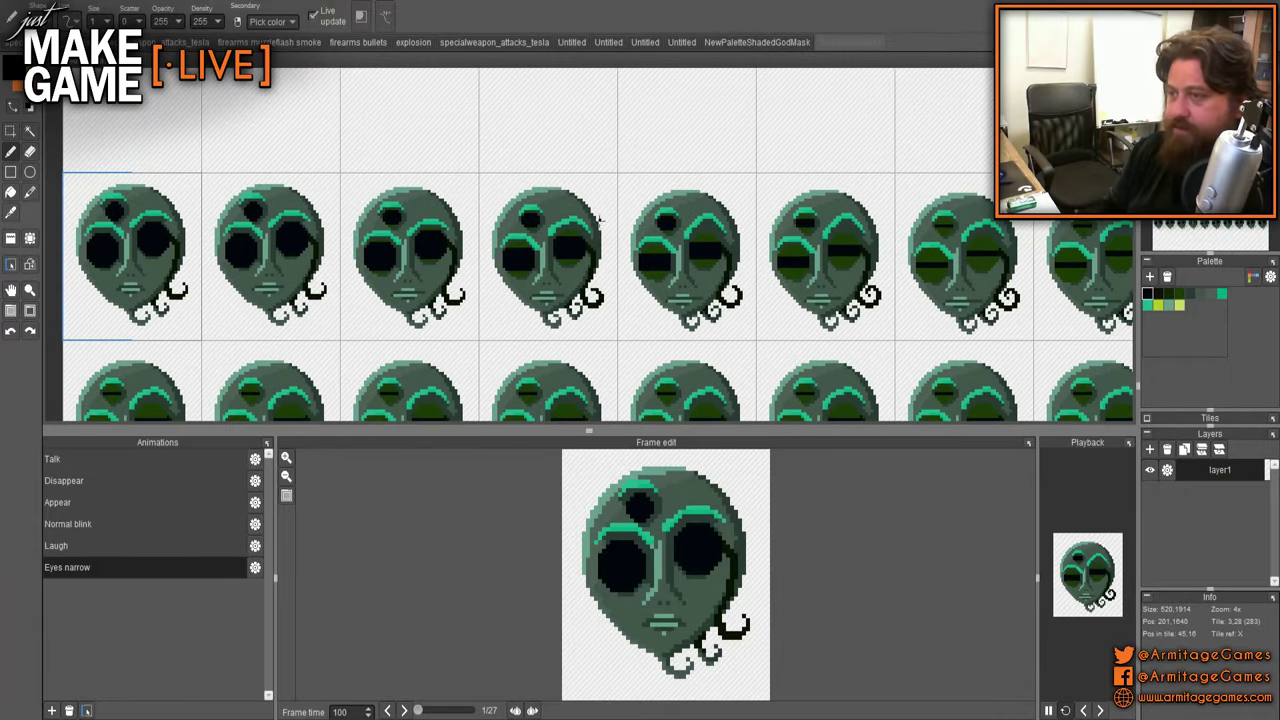
- Open the NewPaletteShadedGodMask sheet and inspect the blue and purple shading of its first head frames up close
{"action": "left_click", "coordinate": [735, 42]}
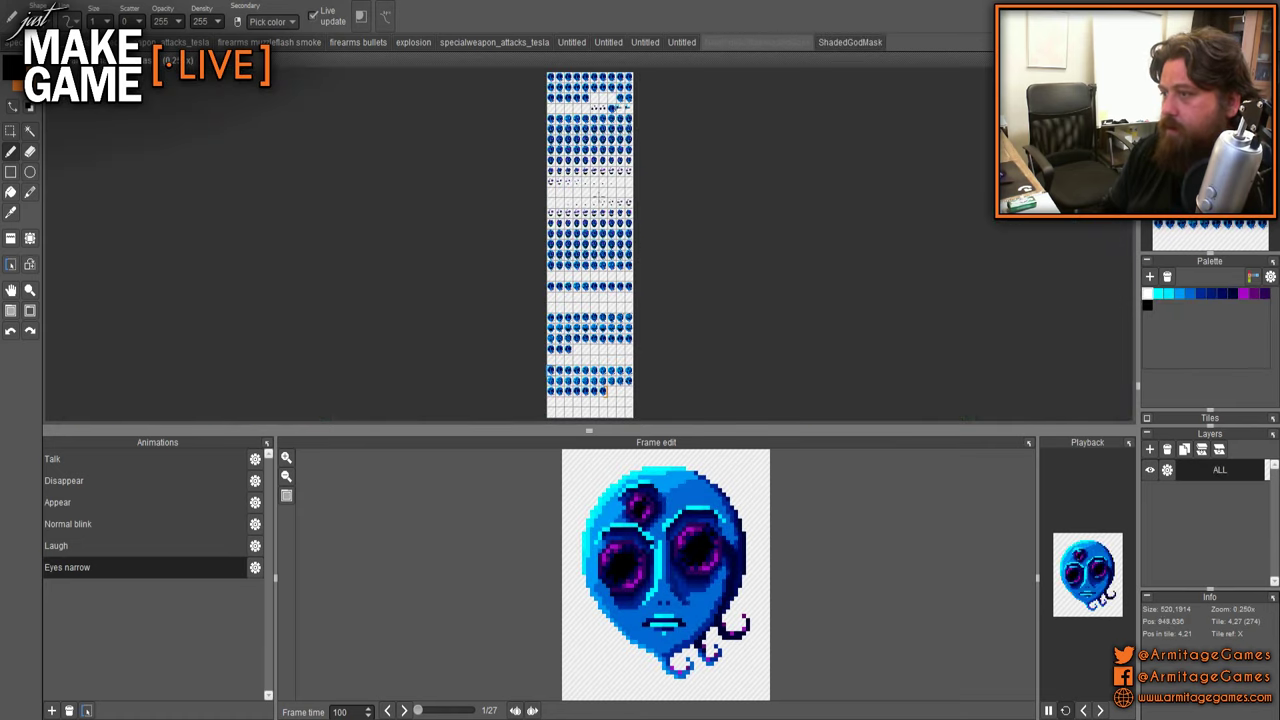
{"action": "scroll", "coordinate": [629, 194], "scroll_direction": "up", "scroll_amount": 3}
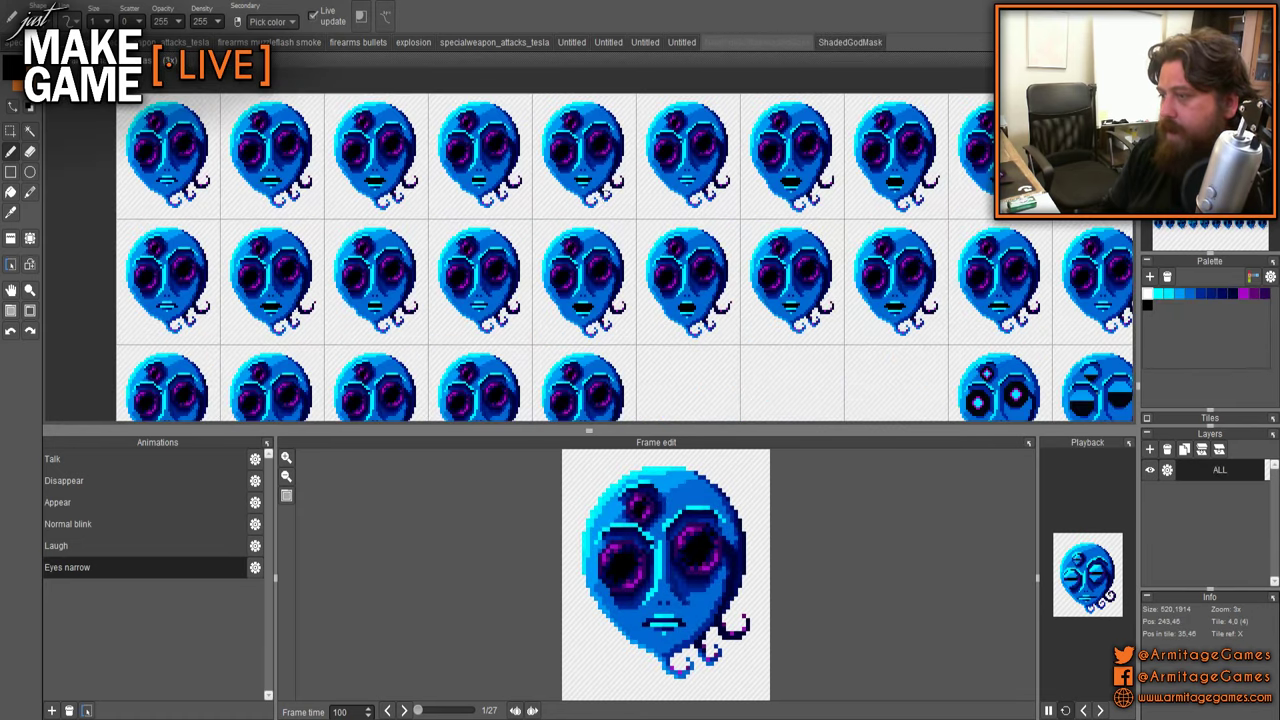
{"action": "left_click_drag", "start_coordinate": [508, 187], "coordinate": [458, 239]}
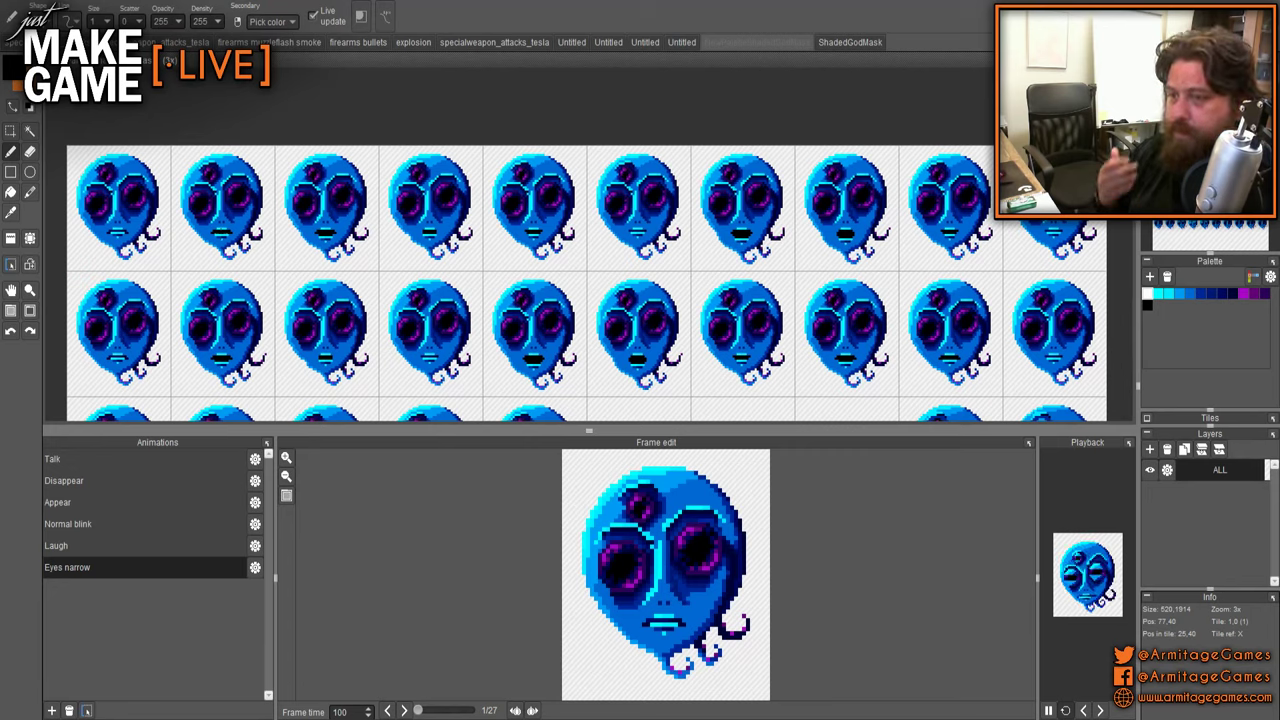
{"action": "scroll", "coordinate": [108, 152], "scroll_direction": "up", "scroll_amount": 3}
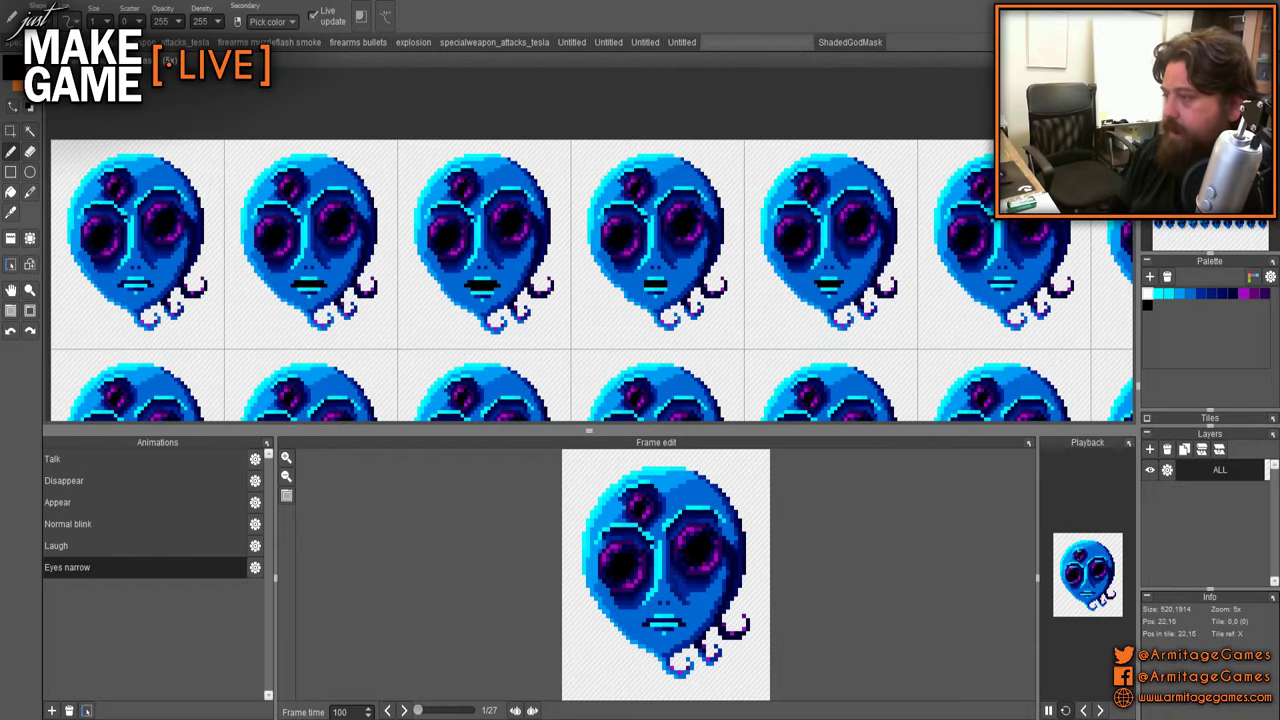
{"action": "left_click_drag", "start_coordinate": [485, 200], "coordinate": [549, 272]}
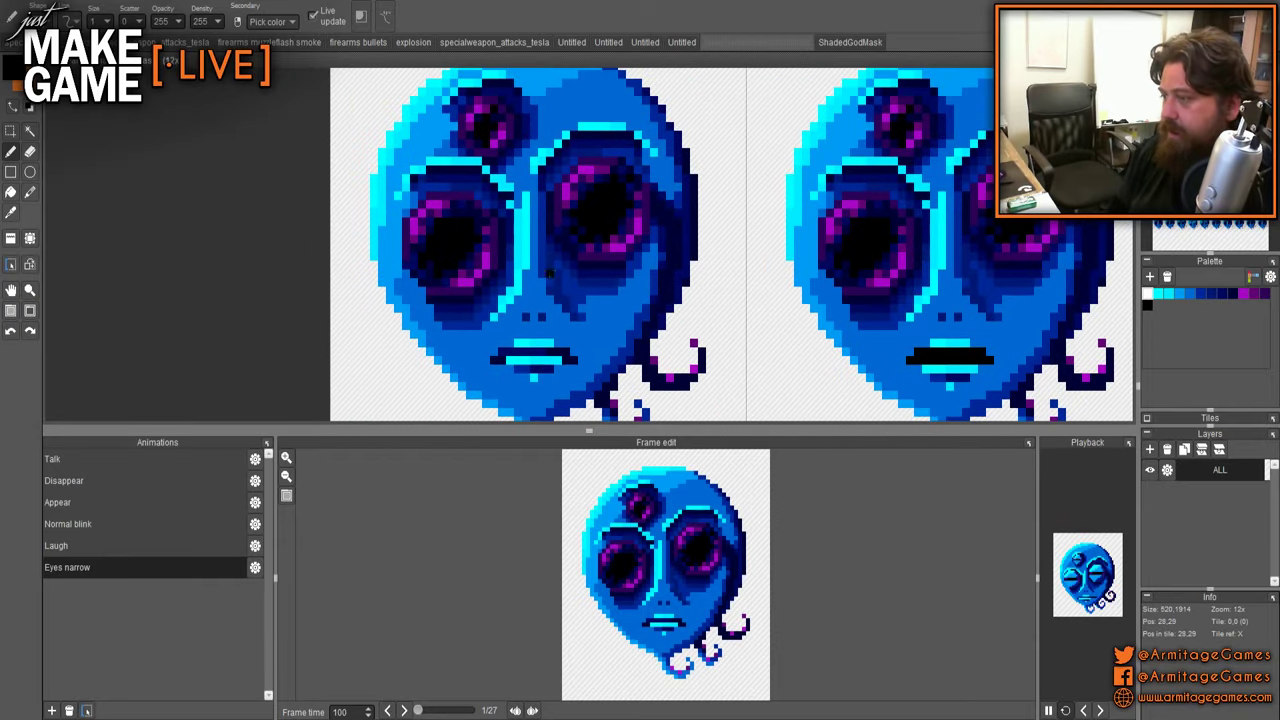
- Review the green ShadedGodMask frames again, including the shrinking and disappearing ones, and go back to NewPaletteShadedGodMask for comparison
{"action": "left_click", "coordinate": [853, 44]}
{"action": "left_click_drag", "start_coordinate": [426, 220], "coordinate": [772, 451]}
{"action": "left_click_drag", "start_coordinate": [698, 149], "coordinate": [652, 442]}
{"action": "left_click_drag", "start_coordinate": [598, 160], "coordinate": [649, 398]}
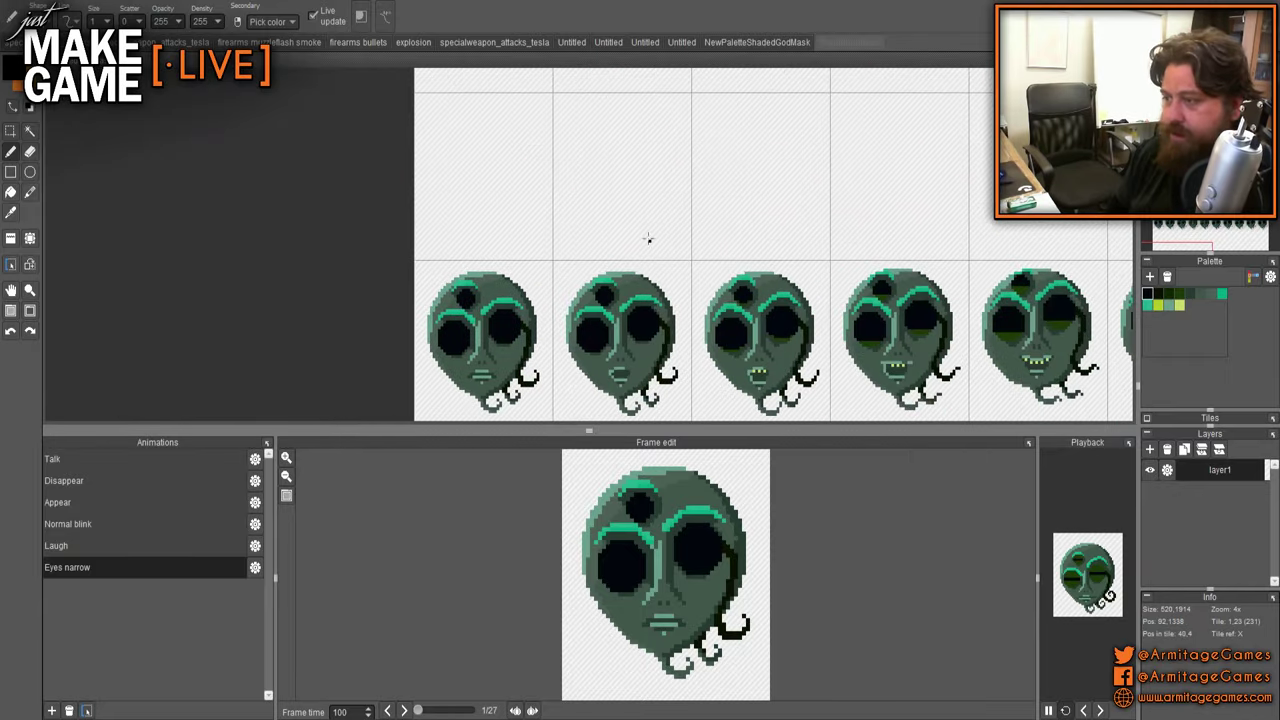
{"action": "left_click_drag", "start_coordinate": [587, 255], "coordinate": [593, 478]}
{"action": "scroll", "coordinate": [674, 234], "scroll_direction": "down", "scroll_amount": 10}
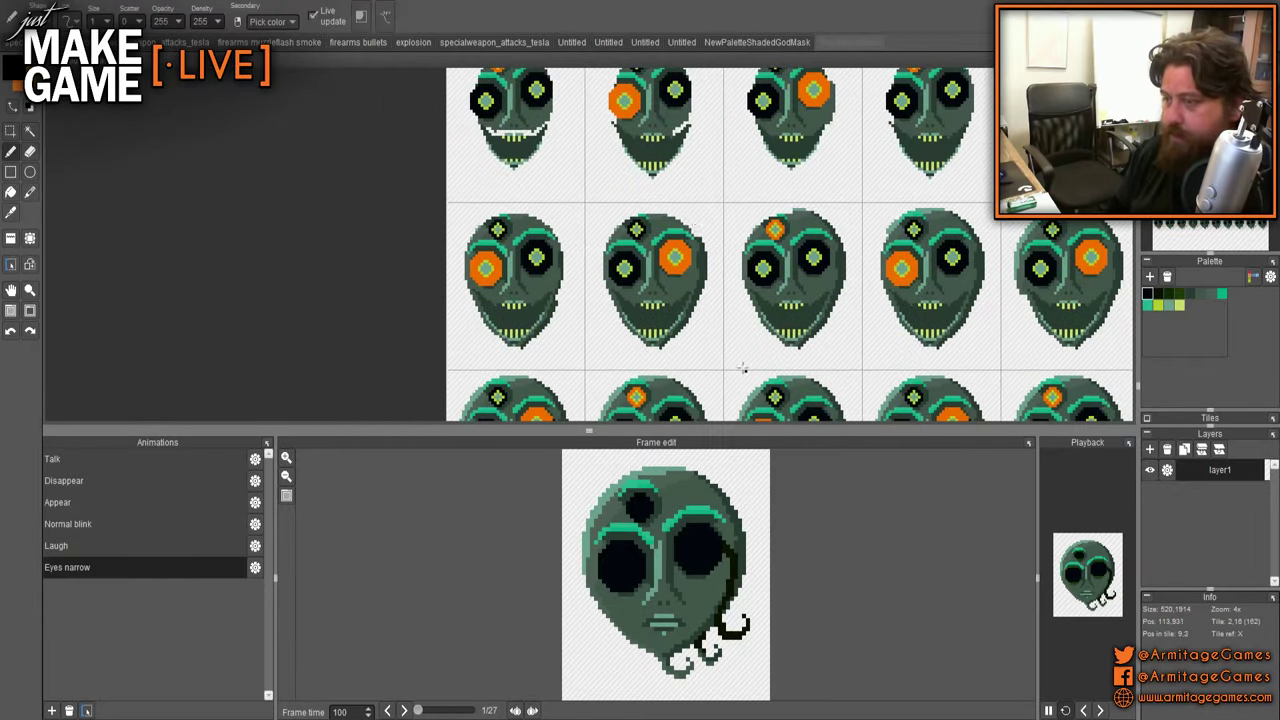
{"action": "scroll", "coordinate": [680, 300], "scroll_direction": "down", "scroll_amount": 4}
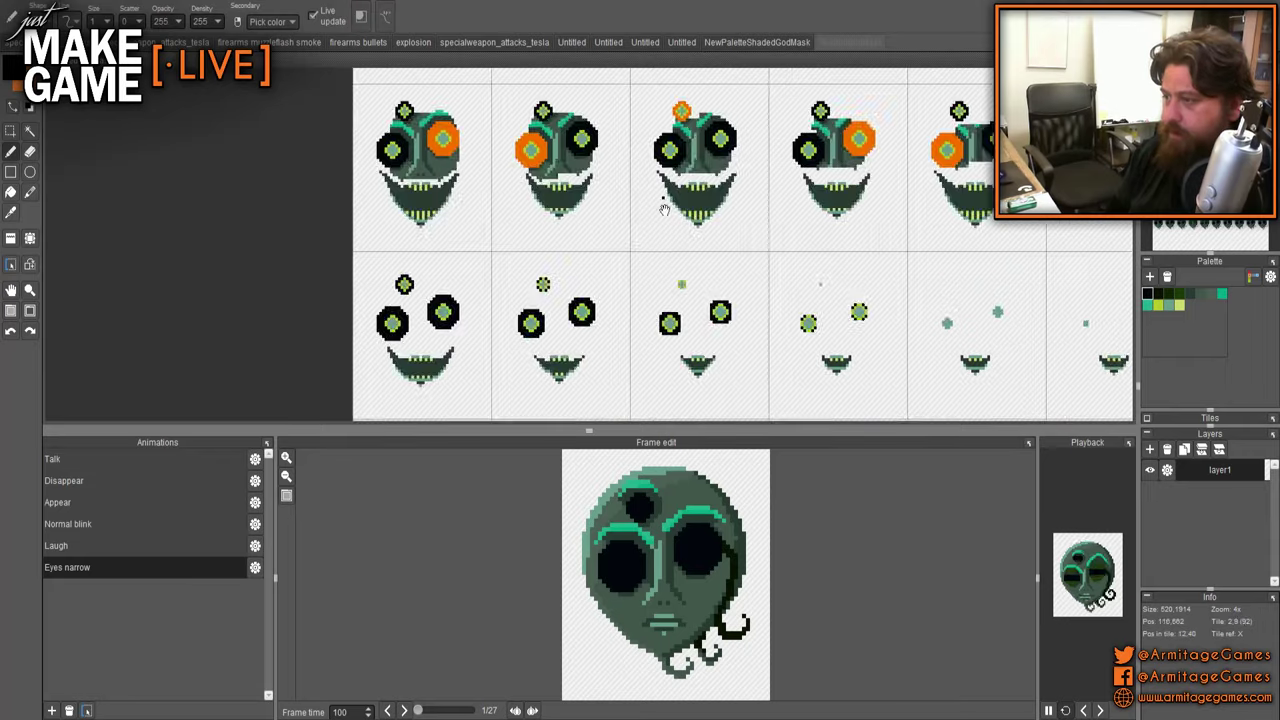
{"action": "scroll", "coordinate": [650, 272], "scroll_direction": "down", "scroll_amount": 3}
{"action": "scroll", "coordinate": [577, 262], "scroll_direction": "up", "scroll_amount": 5}
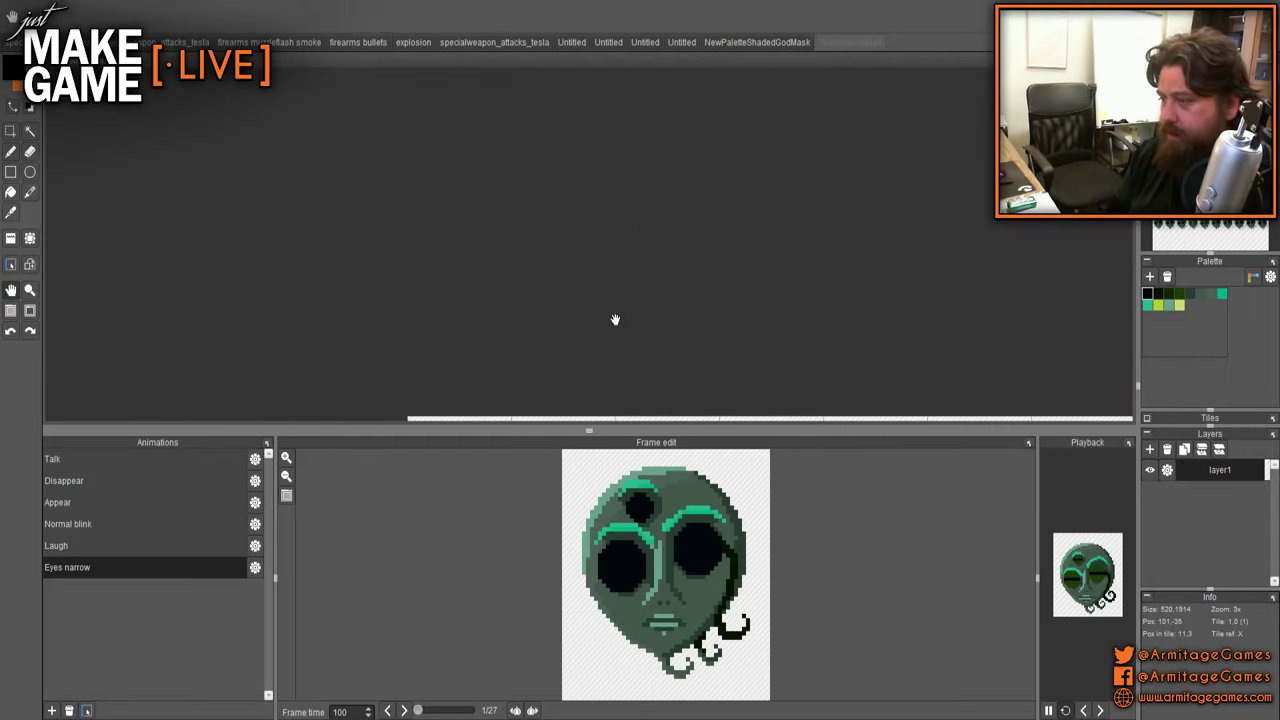
{"action": "scroll", "coordinate": [577, 262], "scroll_direction": "up", "scroll_amount": 3}
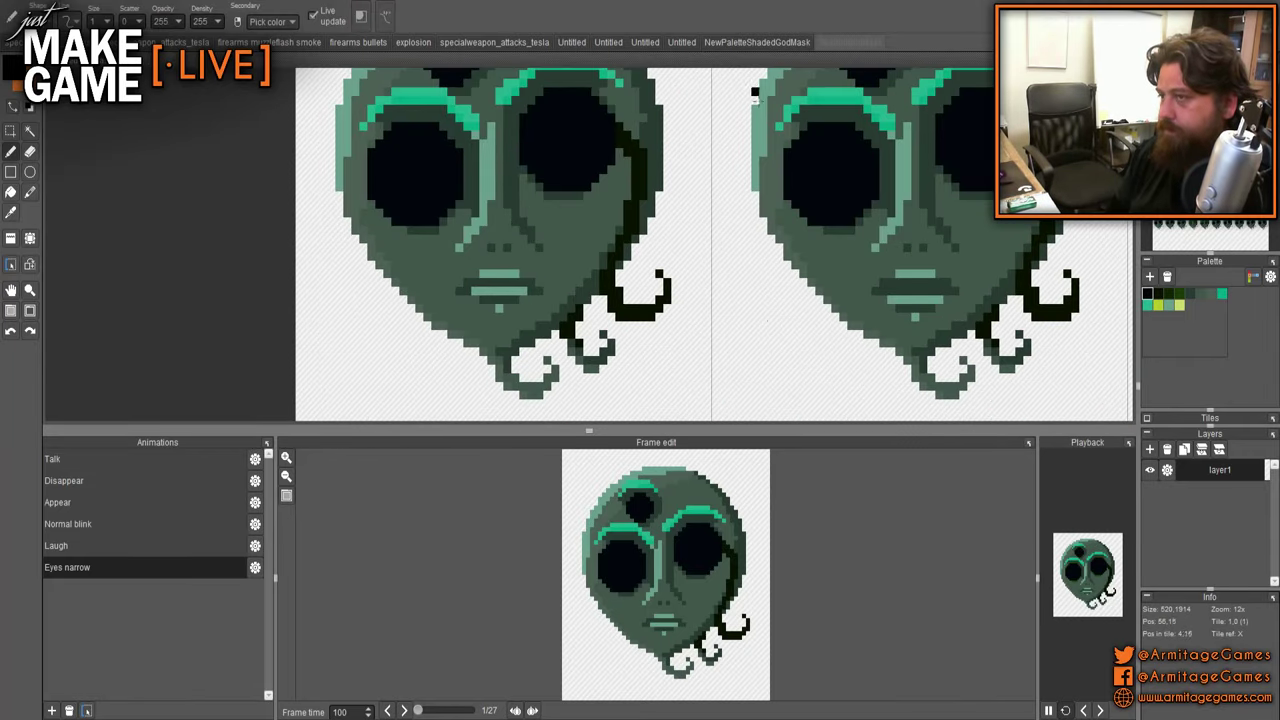
{"action": "scroll", "coordinate": [755, 93], "scroll_direction": "down", "scroll_amount": 4}
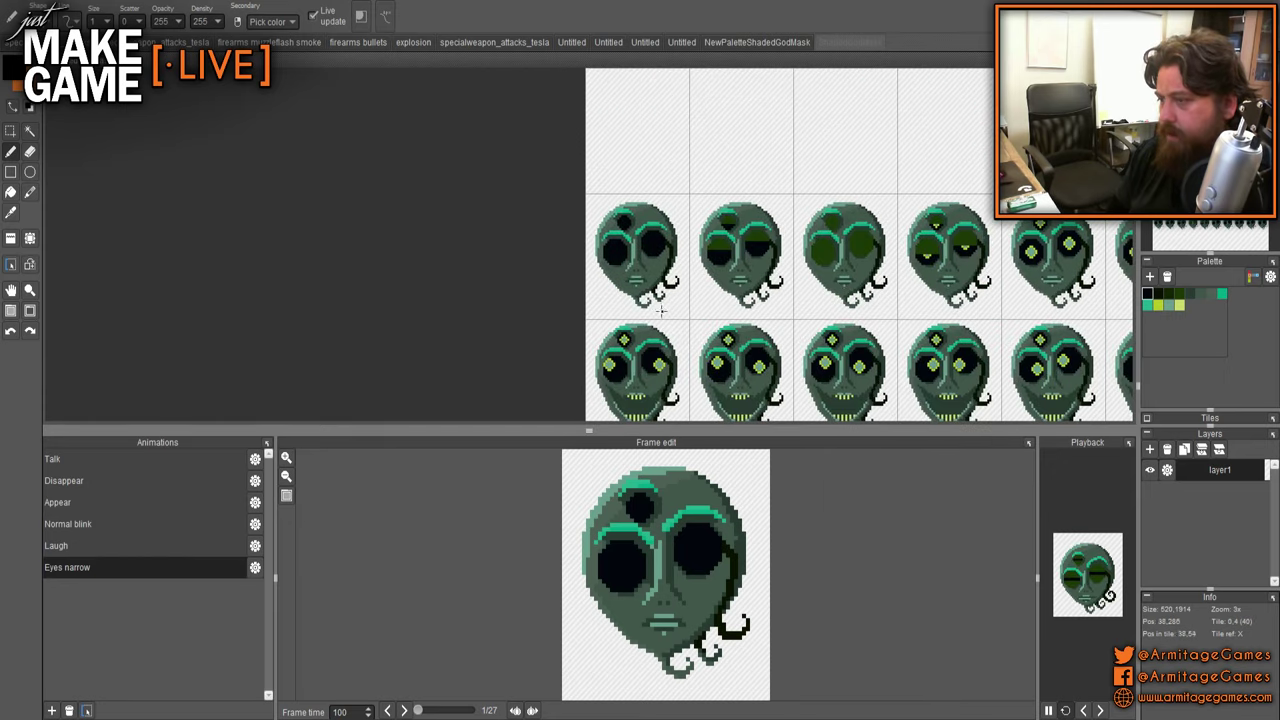
{"action": "scroll", "coordinate": [660, 311], "scroll_direction": "down", "scroll_amount": 2}
{"action": "left_click", "coordinate": [754, 41]}
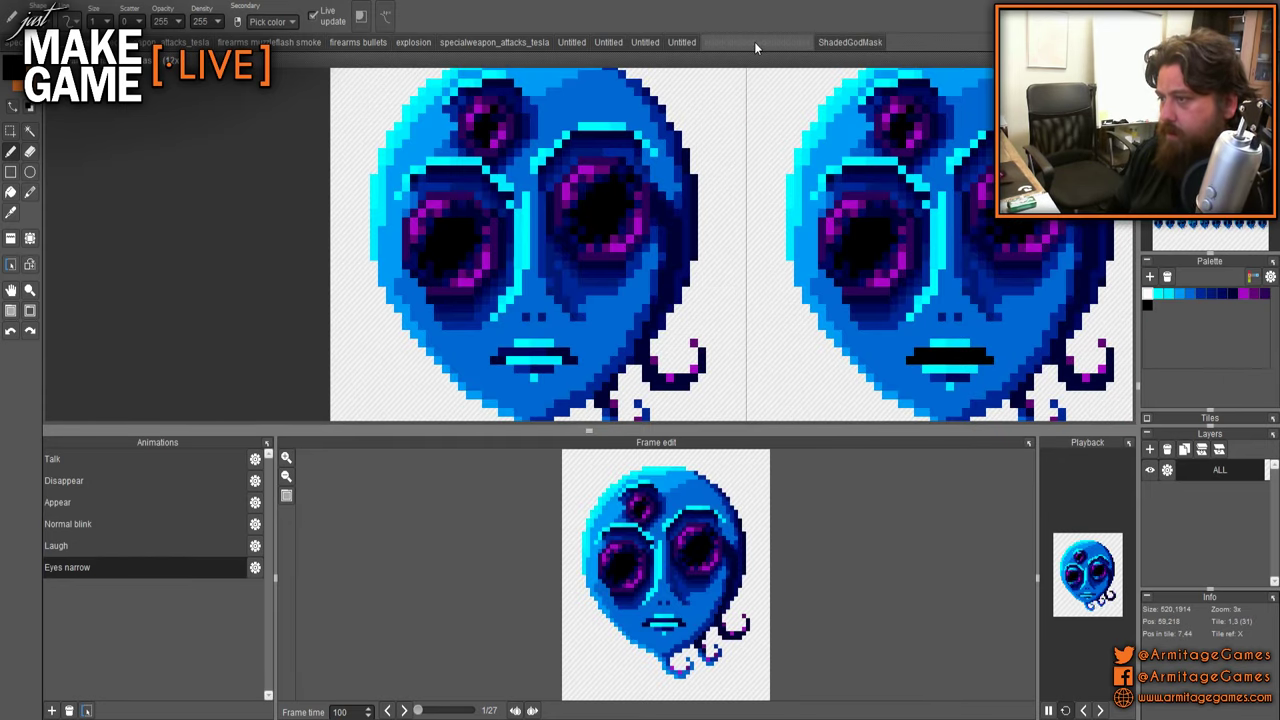
- Compare the first head frames of the green ShadedGodMask sheet with those of the blue NewPaletteShadedGodMask sheet
{"action": "left_click", "coordinate": [844, 43]}
{"action": "scroll", "coordinate": [752, 167], "scroll_direction": "up", "scroll_amount": 6}
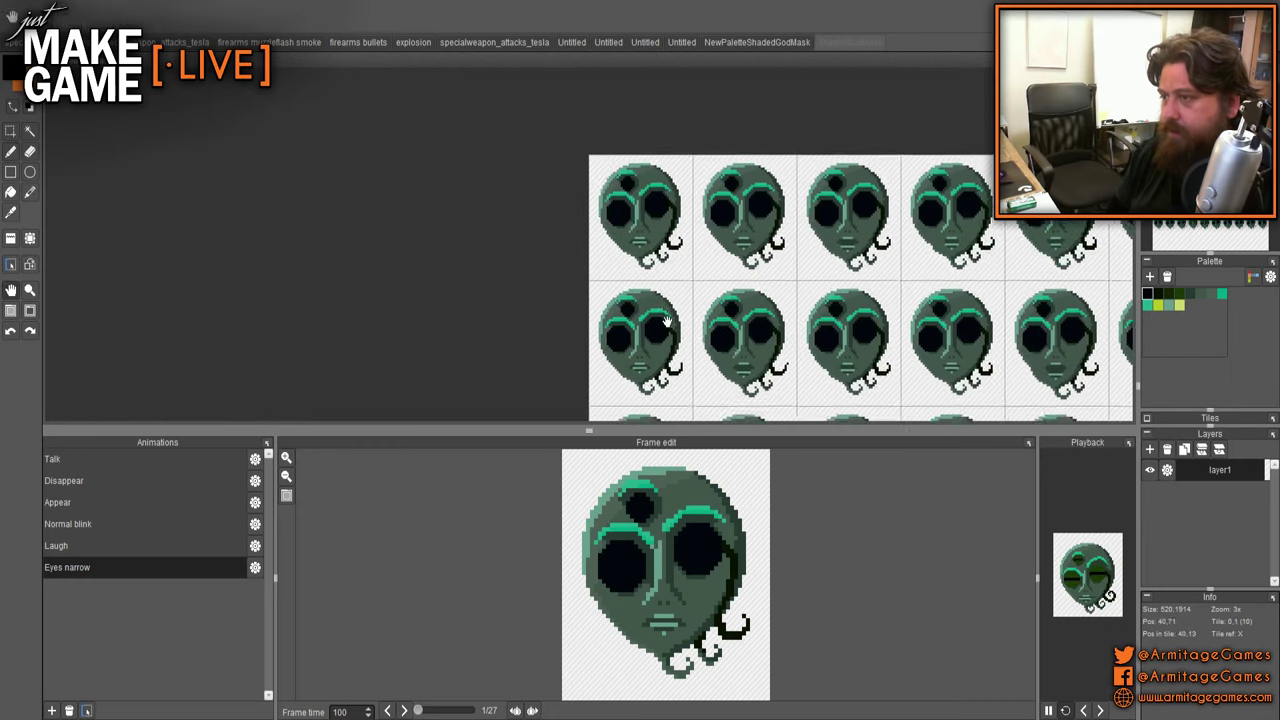
{"action": "scroll", "coordinate": [684, 203], "scroll_direction": "down", "scroll_amount": 2}
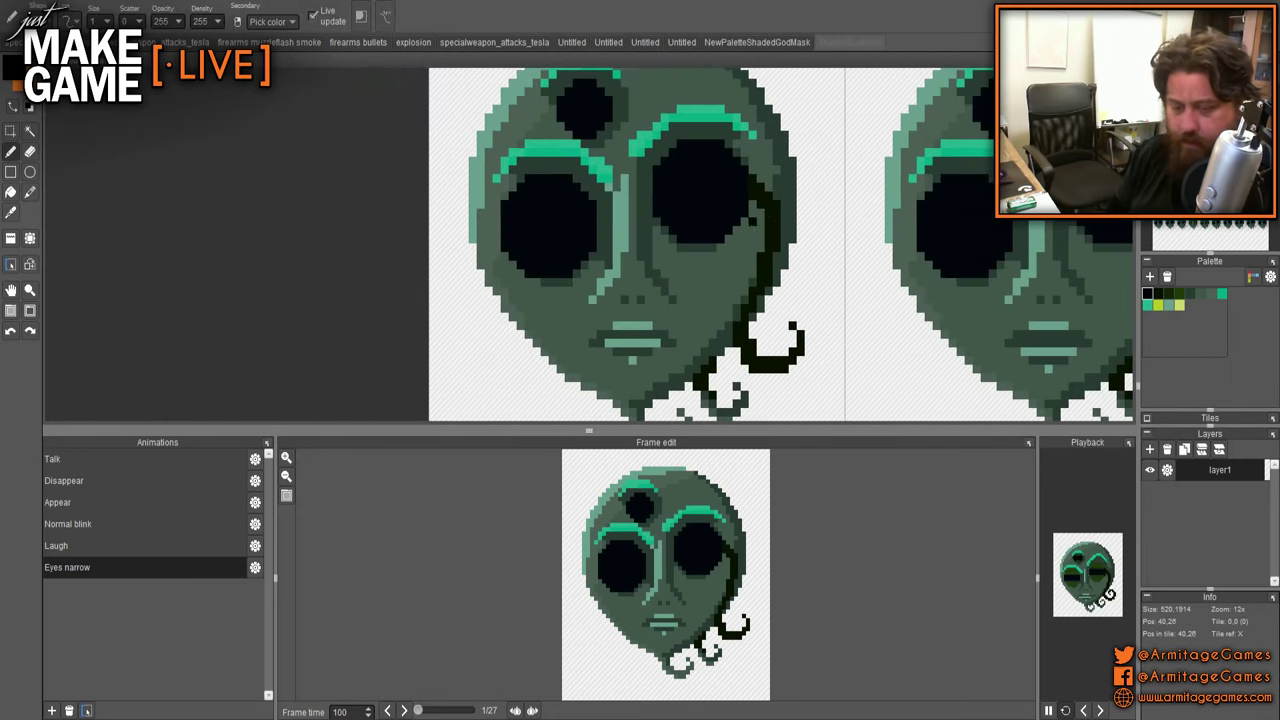
{"action": "left_click", "coordinate": [772, 42]}
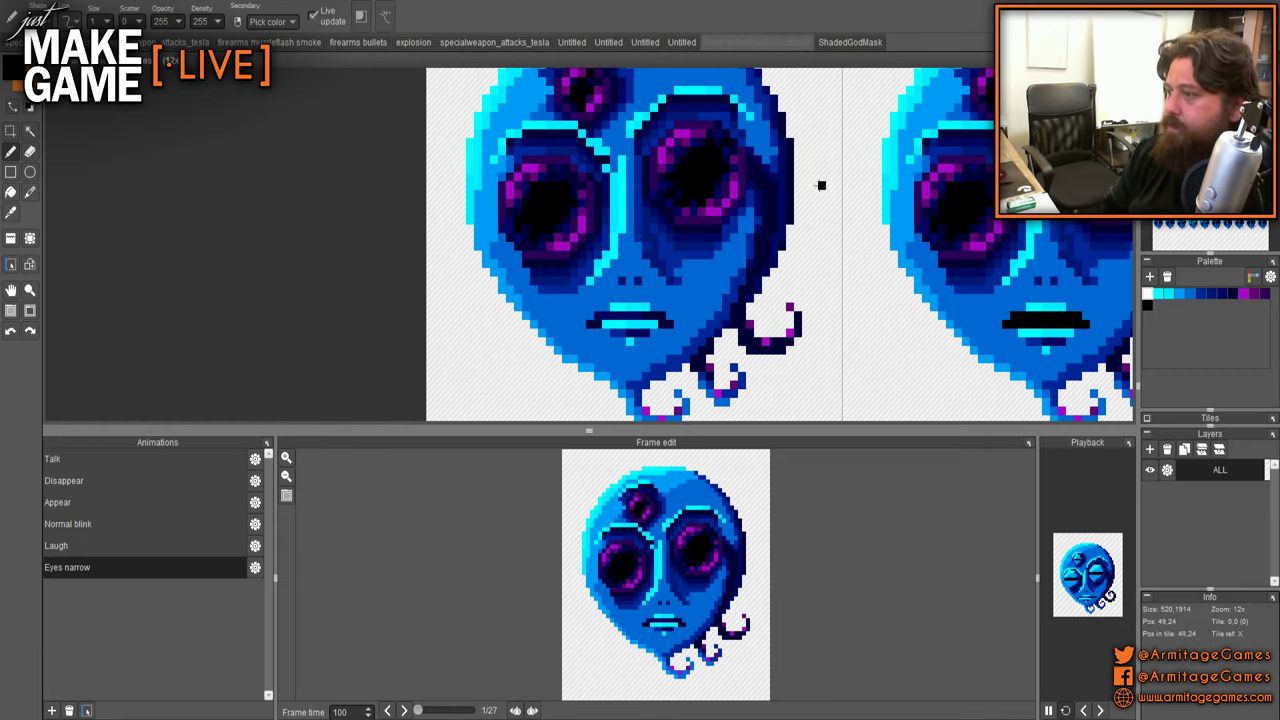
{"action": "left_click", "coordinate": [771, 42]}
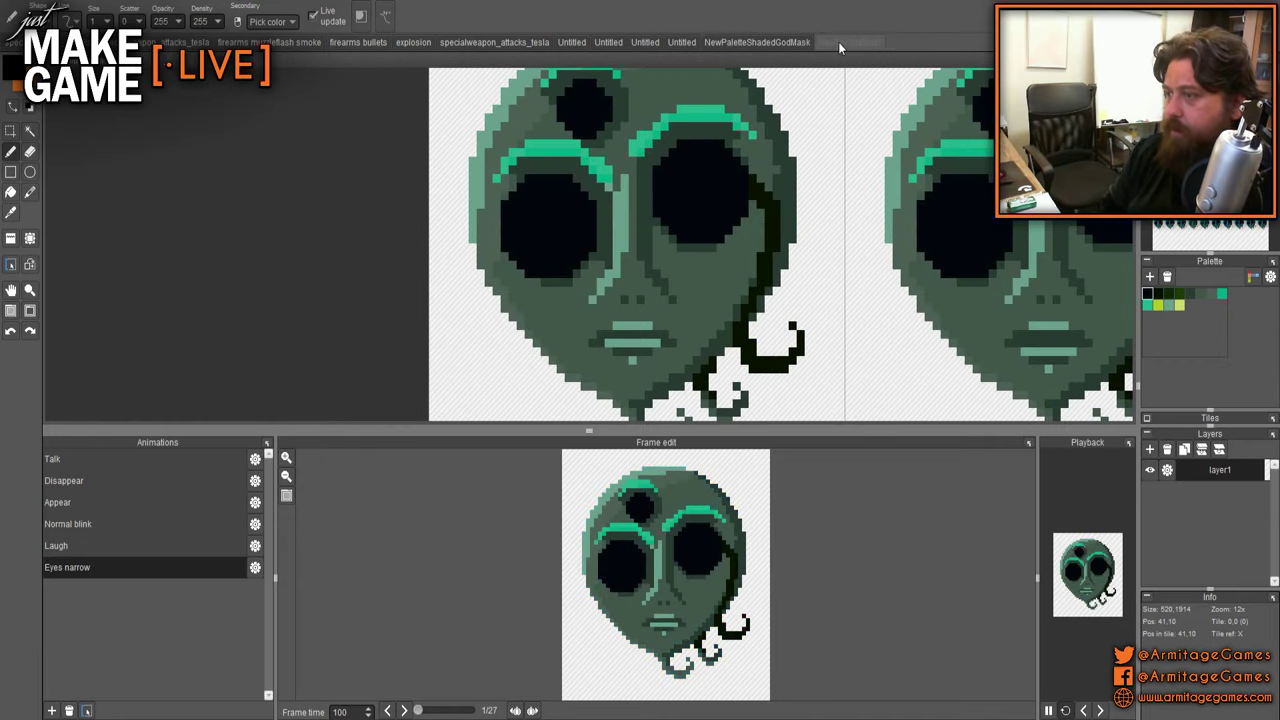
{"action": "left_click", "coordinate": [766, 42]}
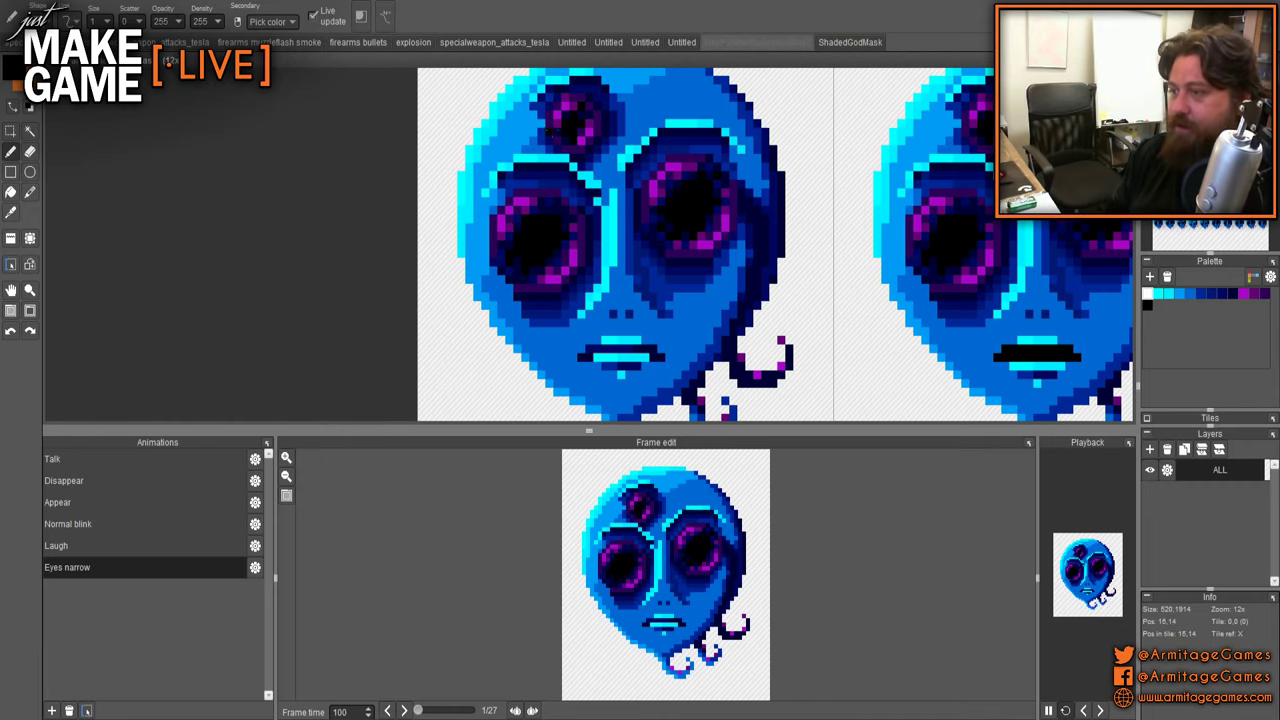
- Inspect the shading of the first blue mask frames up close and as a row, and check them against the green originals
{"action": "left_click_drag", "start_coordinate": [622, 166], "coordinate": [593, 206]}
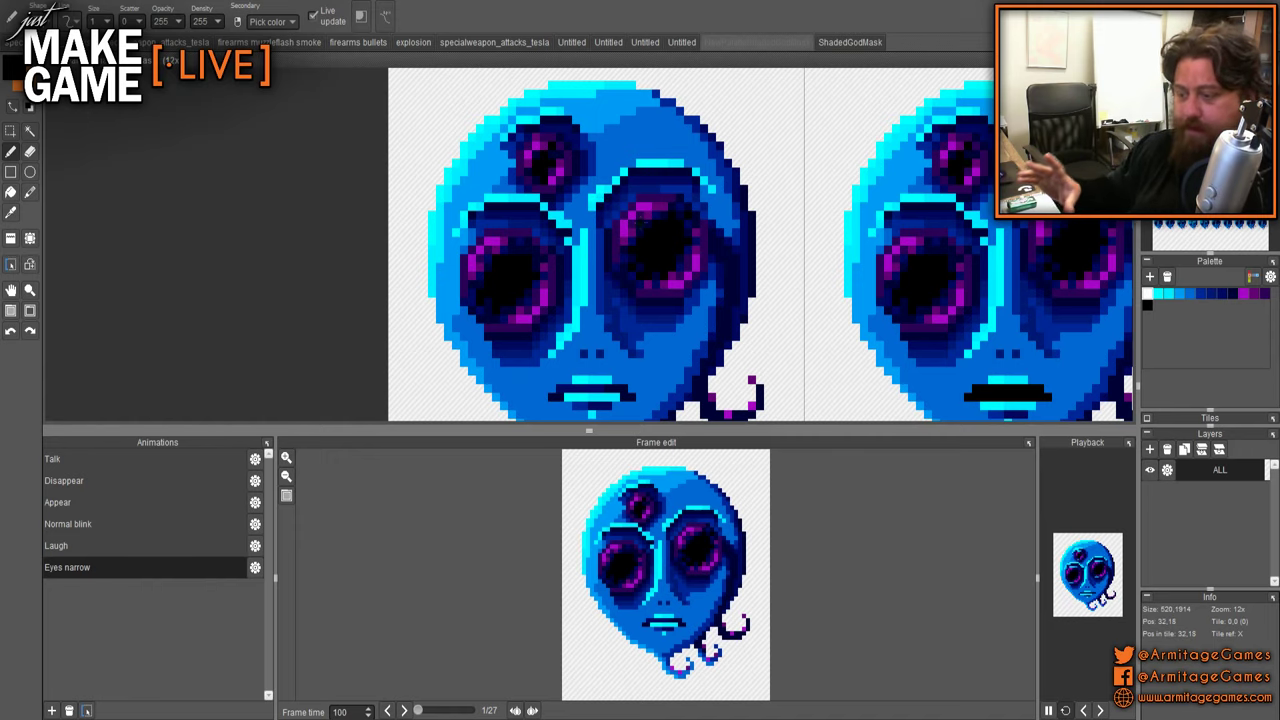
{"action": "left_click_drag", "start_coordinate": [577, 261], "coordinate": [562, 210]}
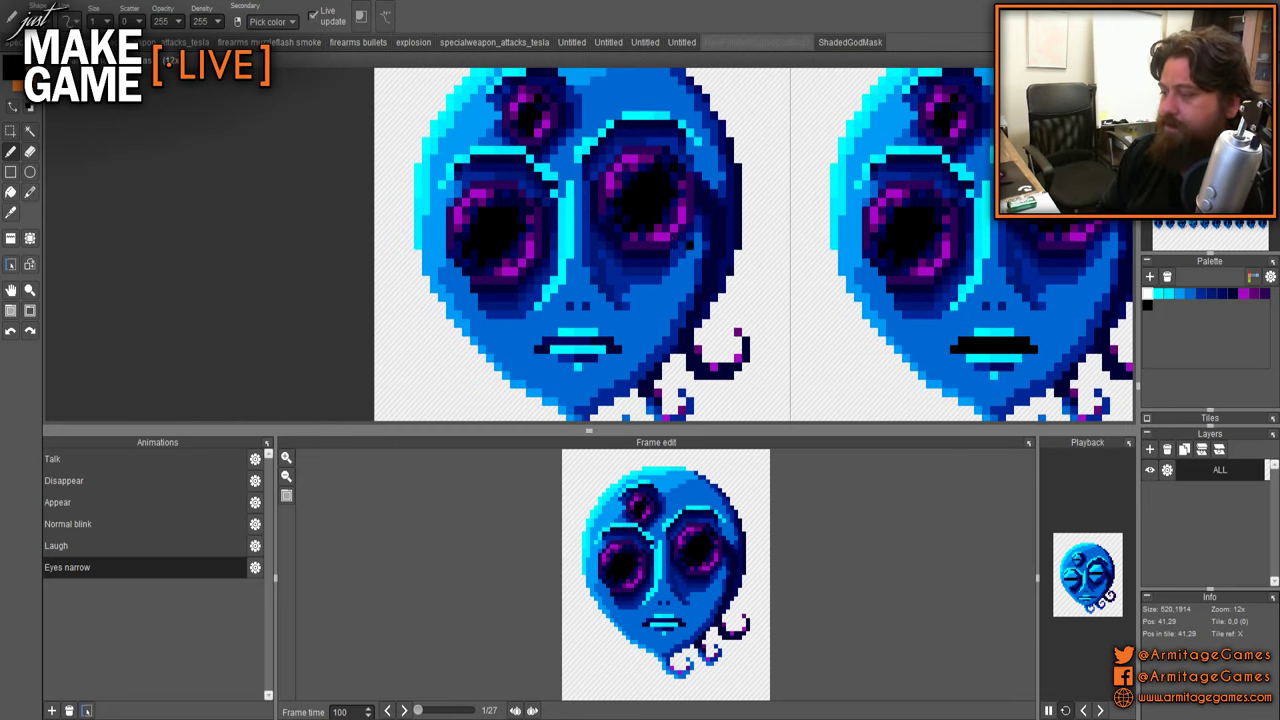
{"action": "scroll", "coordinate": [689, 235], "scroll_direction": "down", "scroll_amount": 2}
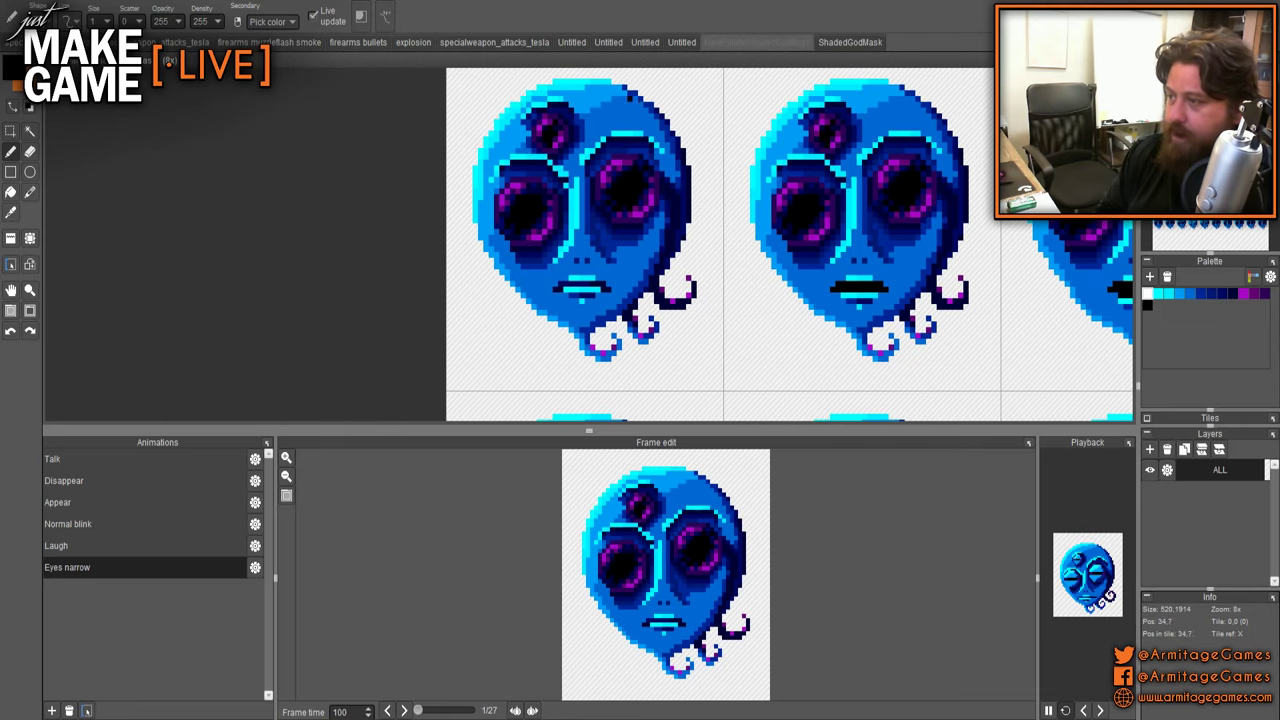
{"action": "scroll", "coordinate": [642, 228], "scroll_direction": "down", "scroll_amount": 2}
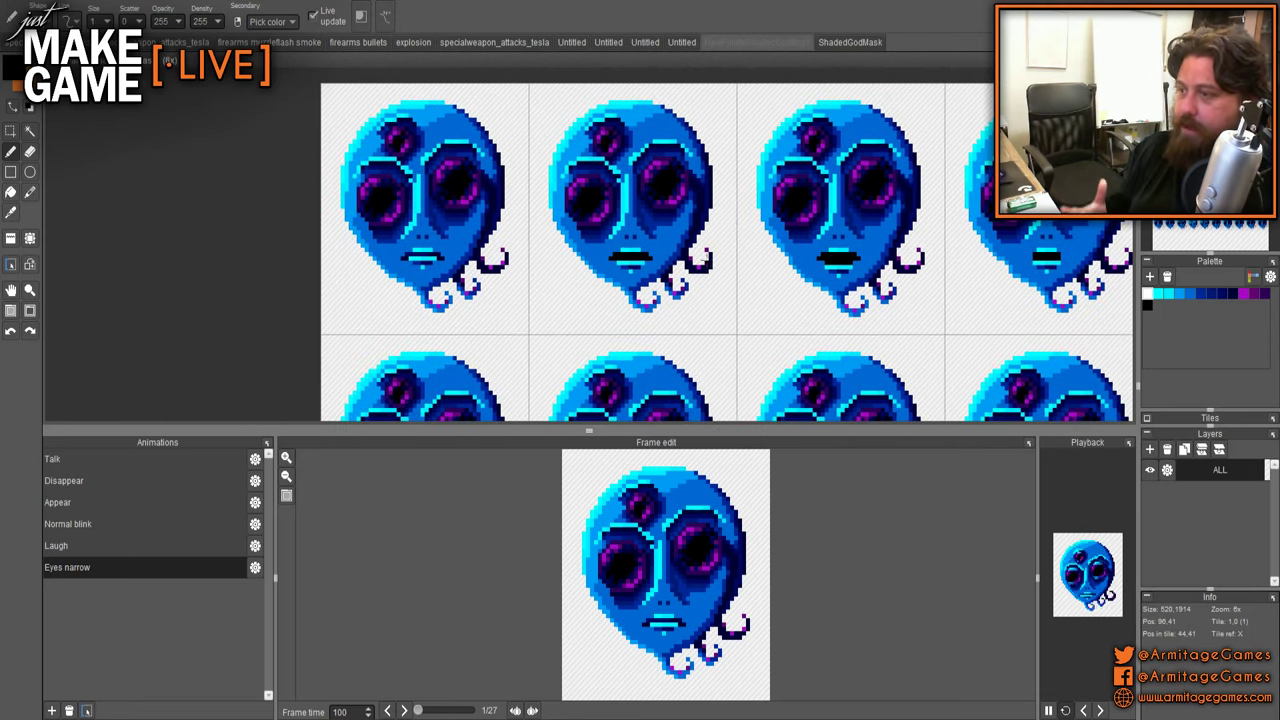
{"action": "left_click", "coordinate": [853, 44]}
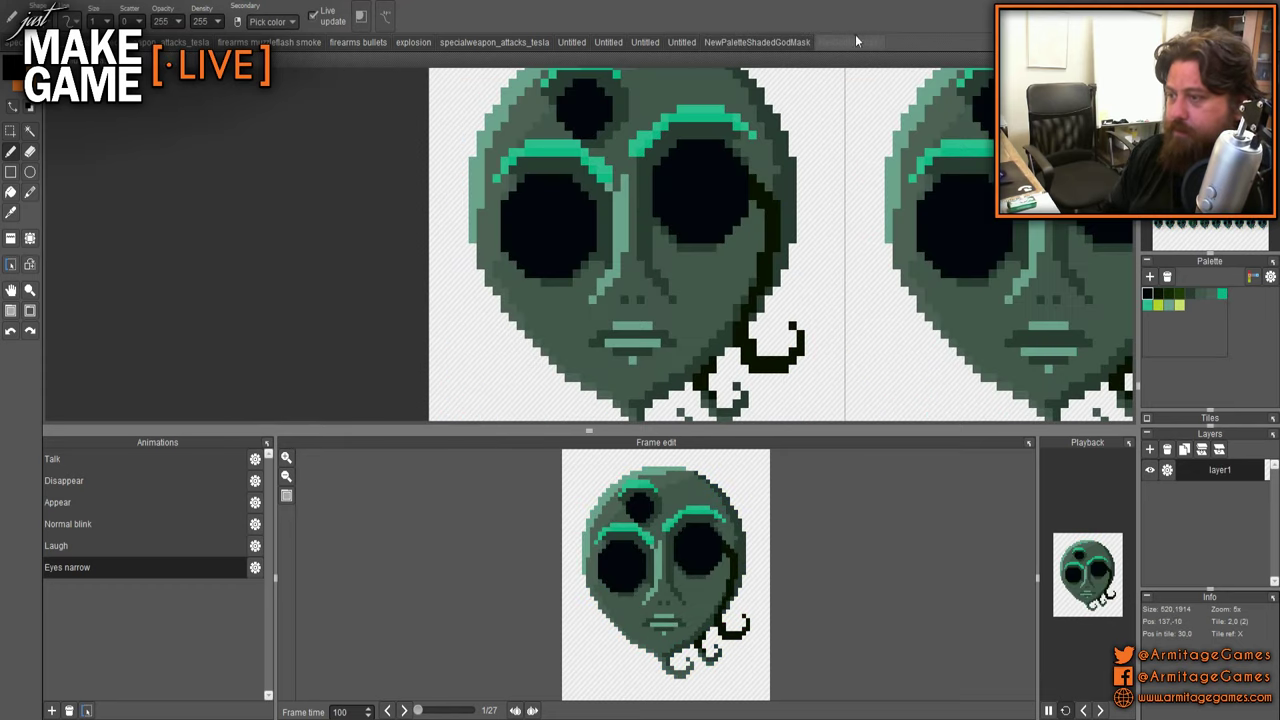
{"action": "left_click", "coordinate": [752, 39]}
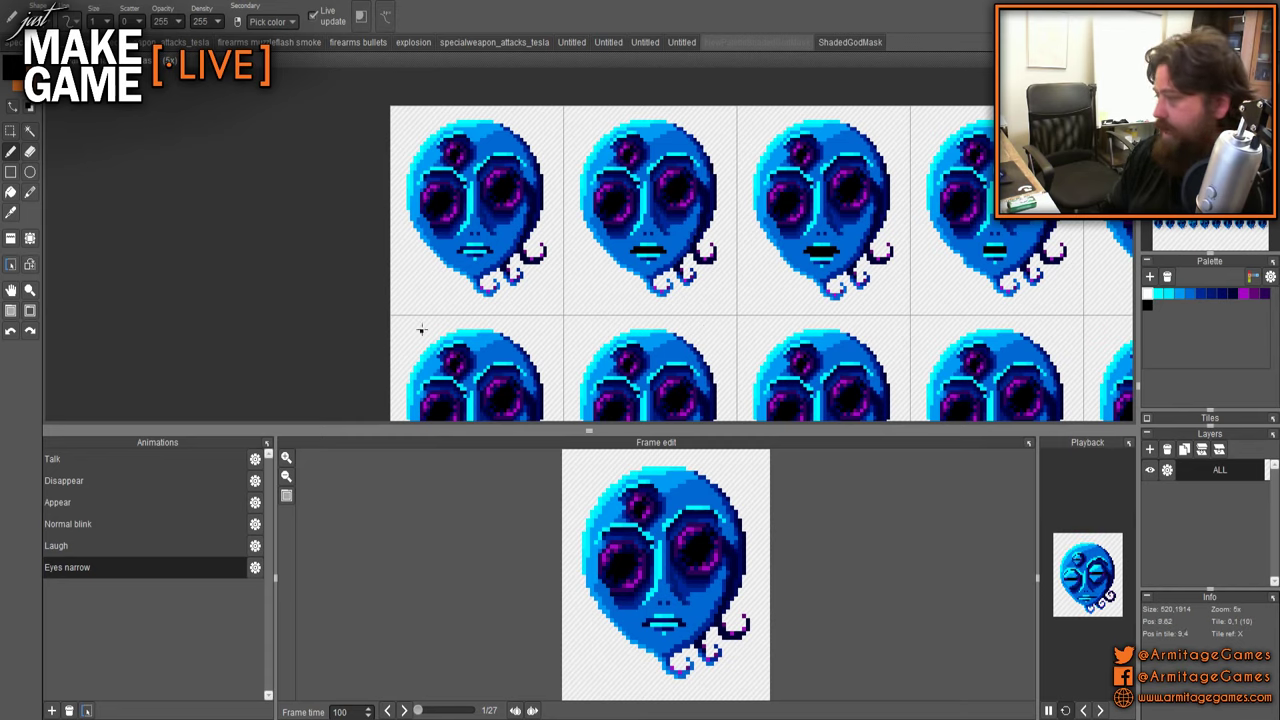
- Look through the NewPaletteShadedGodMask sheet from the talking rows down past the shrinking and reappearing grinning heads
{"action": "scroll", "coordinate": [668, 298], "scroll_direction": "down", "scroll_amount": 2}
{"action": "left_click_drag", "start_coordinate": [674, 299], "coordinate": [614, 136]}
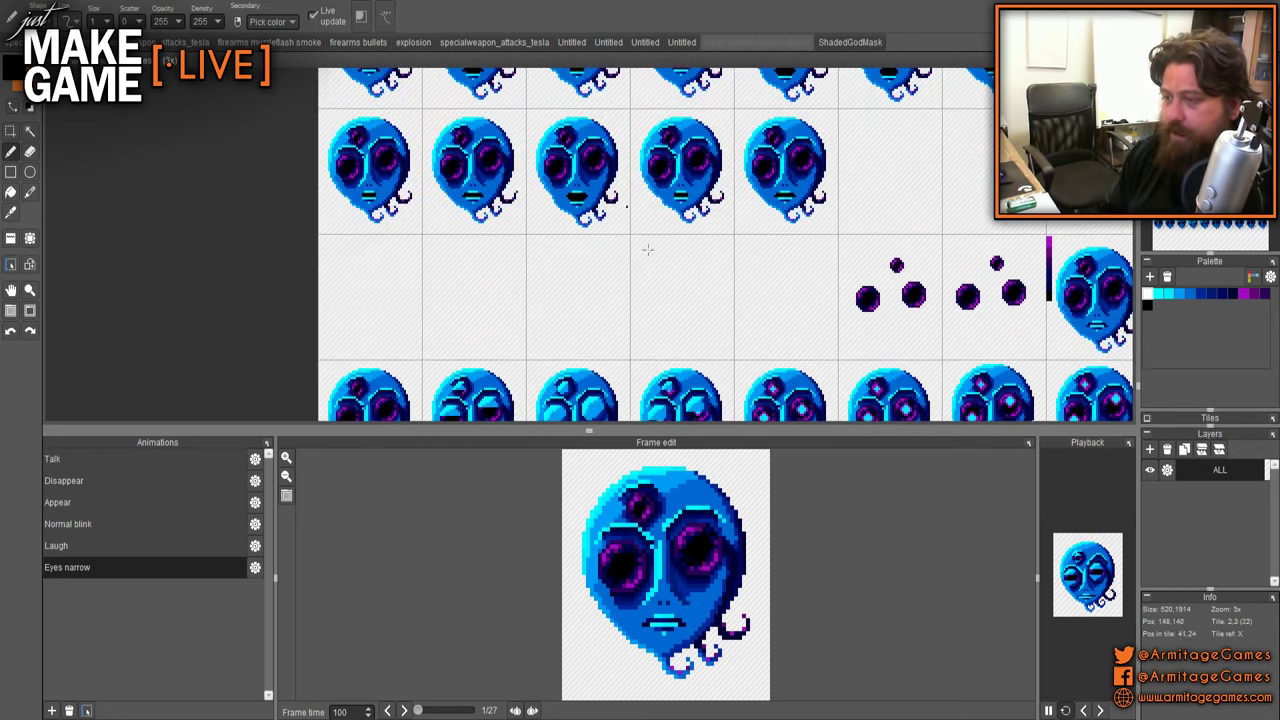
{"action": "left_click_drag", "start_coordinate": [648, 250], "coordinate": [567, 95]}
{"action": "left_click_drag", "start_coordinate": [720, 300], "coordinate": [706, 129]}
{"action": "left_click_drag", "start_coordinate": [674, 314], "coordinate": [628, 160]}
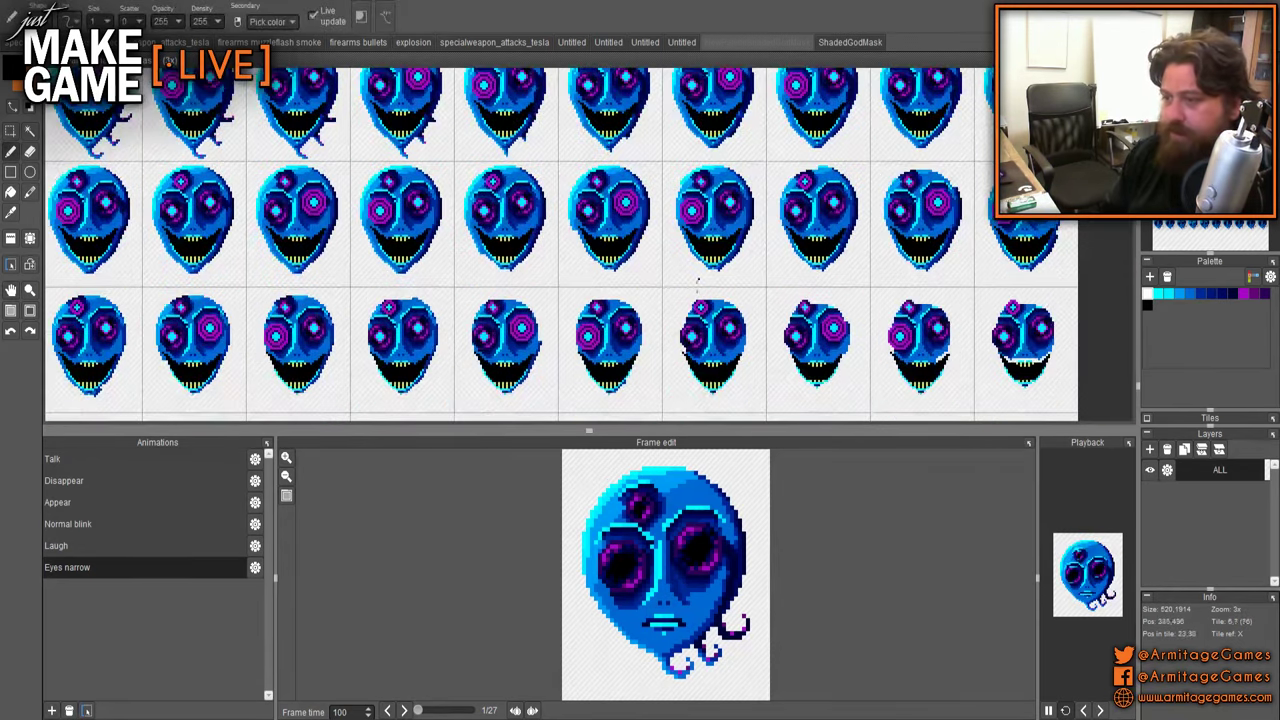
{"action": "scroll", "coordinate": [697, 283], "scroll_direction": "down", "scroll_amount": 5}
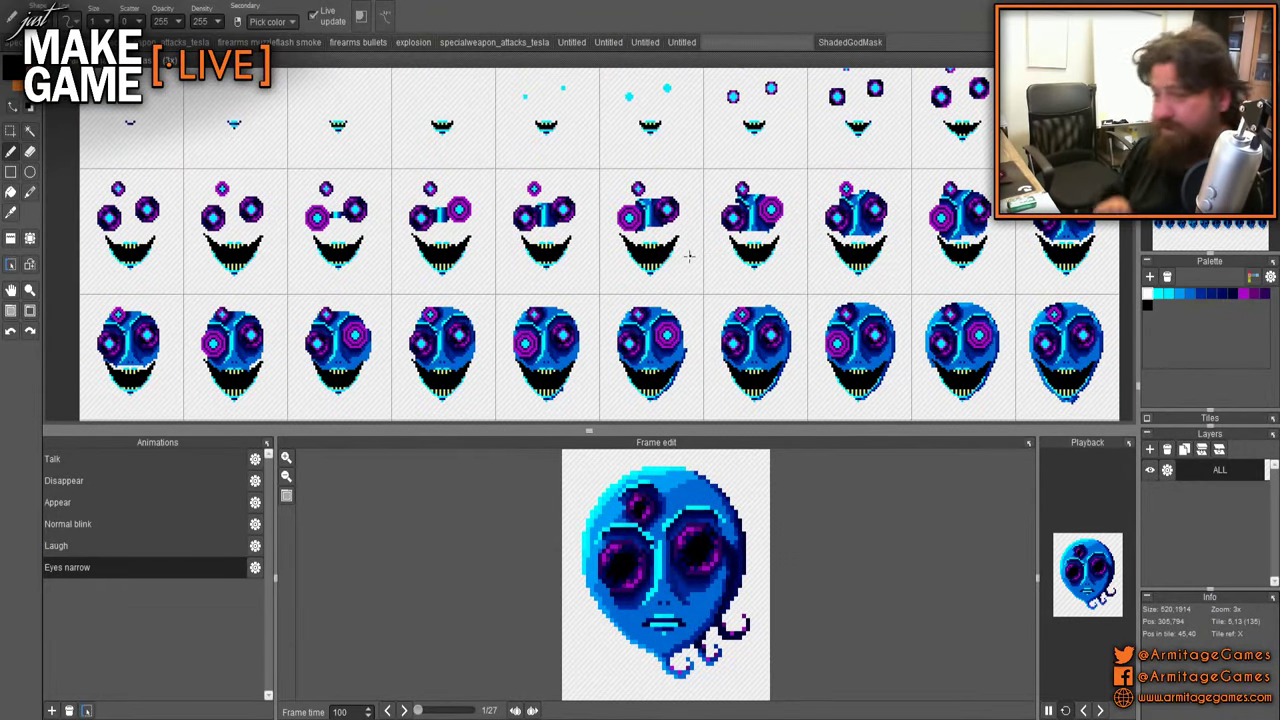
{"action": "scroll", "coordinate": [665, 302], "scroll_direction": "down", "scroll_amount": 2}
{"action": "scroll", "coordinate": [686, 212], "scroll_direction": "down", "scroll_amount": 3}
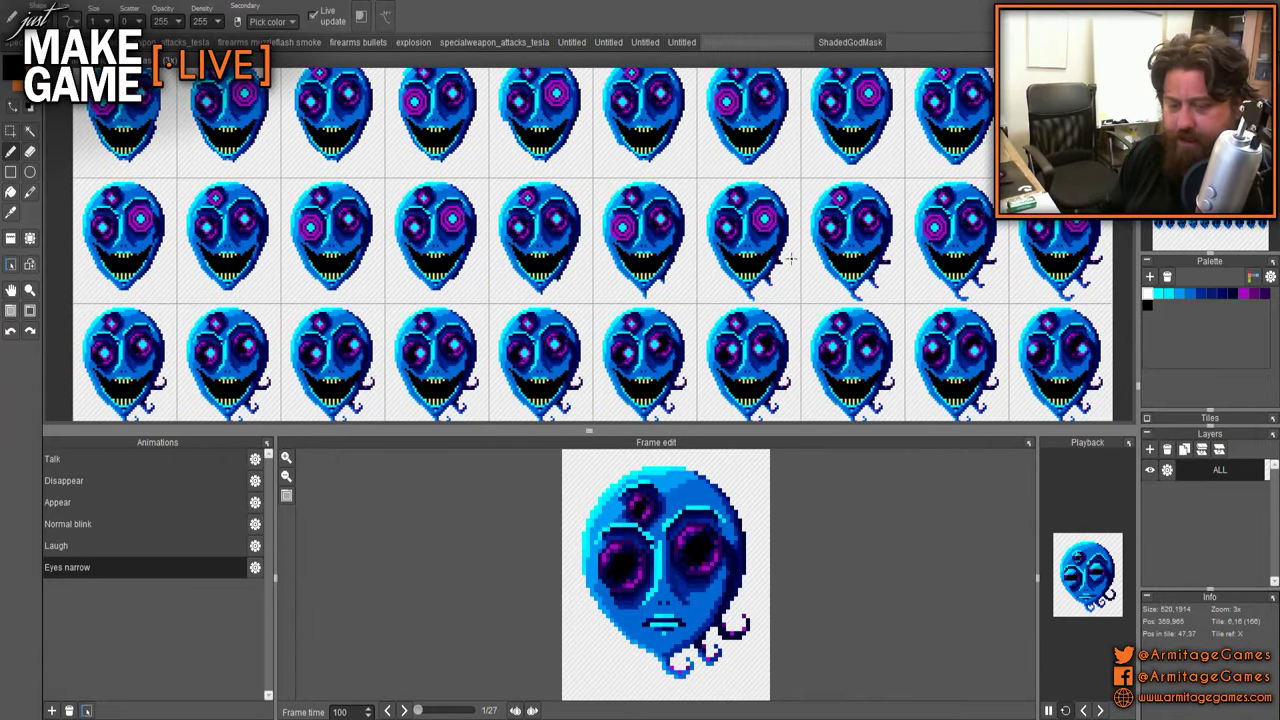
- Examine the blue grinning frames with growing tendrils and the closing-mouth frames below them up close
{"action": "scroll", "coordinate": [705, 240], "scroll_direction": "up", "scroll_amount": 2}
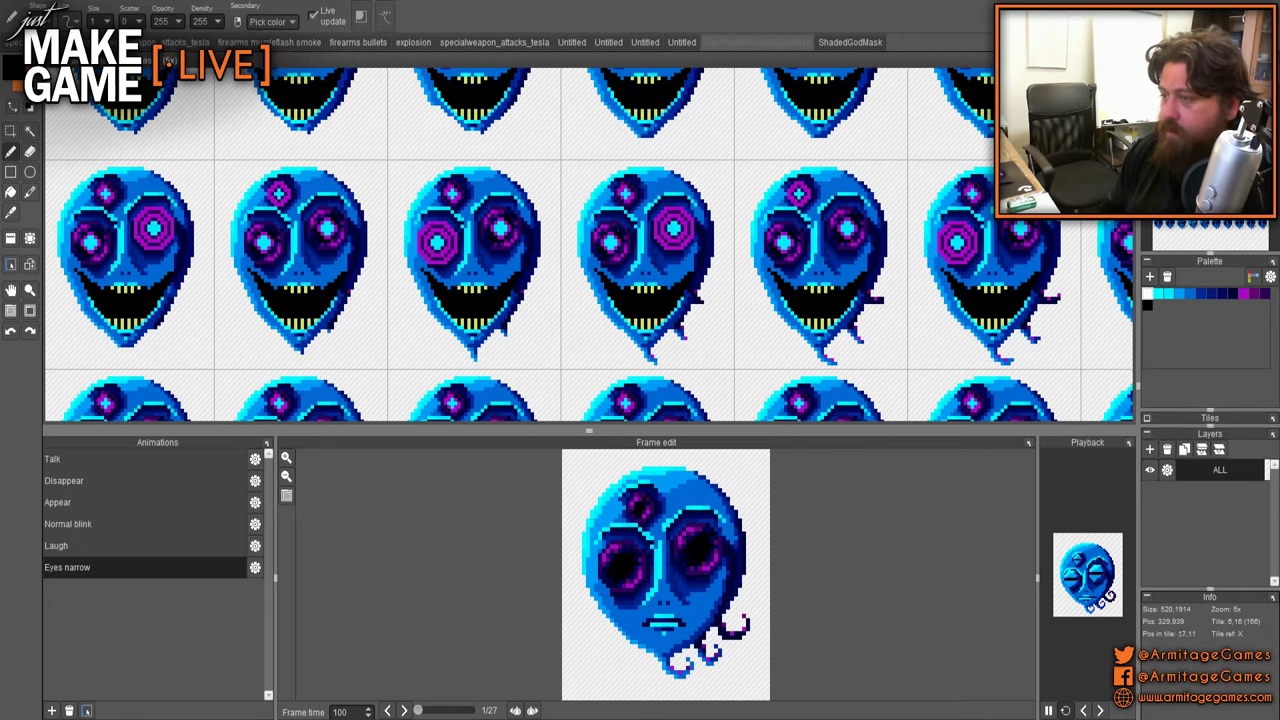
{"action": "left_click_drag", "start_coordinate": [619, 329], "coordinate": [609, 217]}
{"action": "left_click_drag", "start_coordinate": [610, 410], "coordinate": [623, 314]}
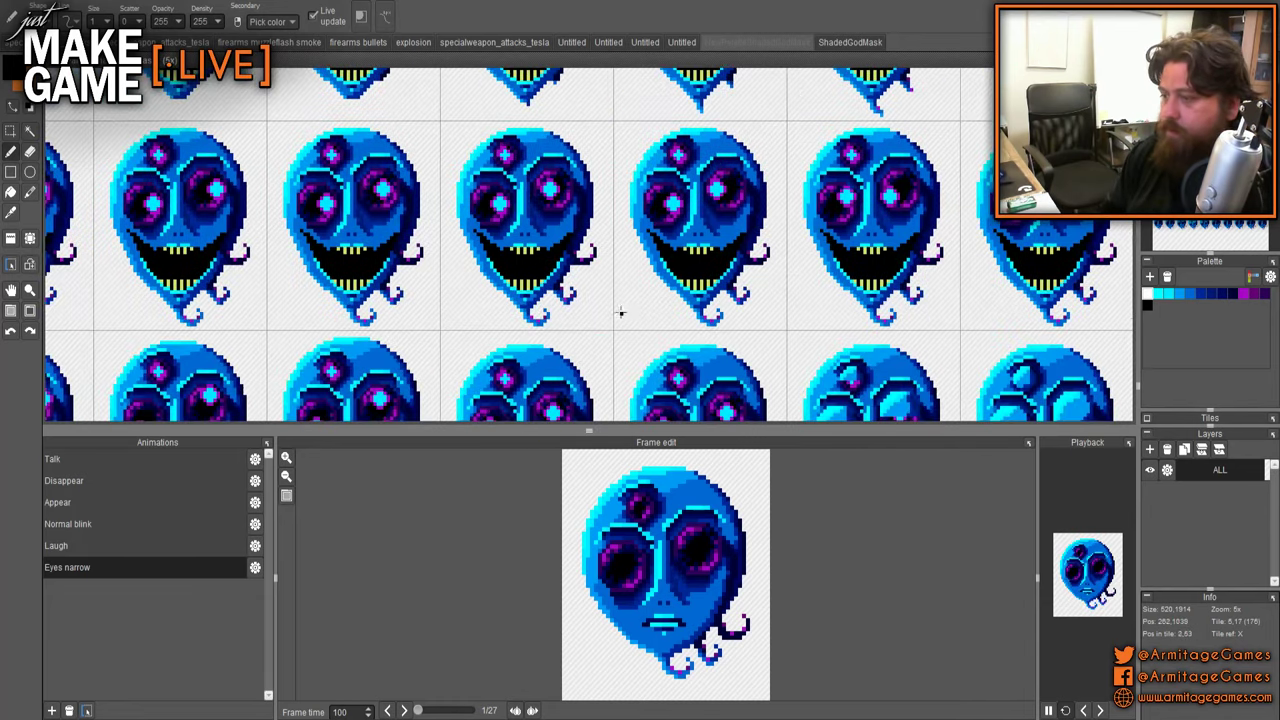
{"action": "left_click_drag", "start_coordinate": [580, 365], "coordinate": [644, 225]}
{"action": "scroll", "coordinate": [644, 225], "scroll_direction": "down", "scroll_amount": 1}
- Examine the grinning frames with orange-ringed eyes in the green ShadedGodMask sheet
{"action": "left_click", "coordinate": [851, 42]}
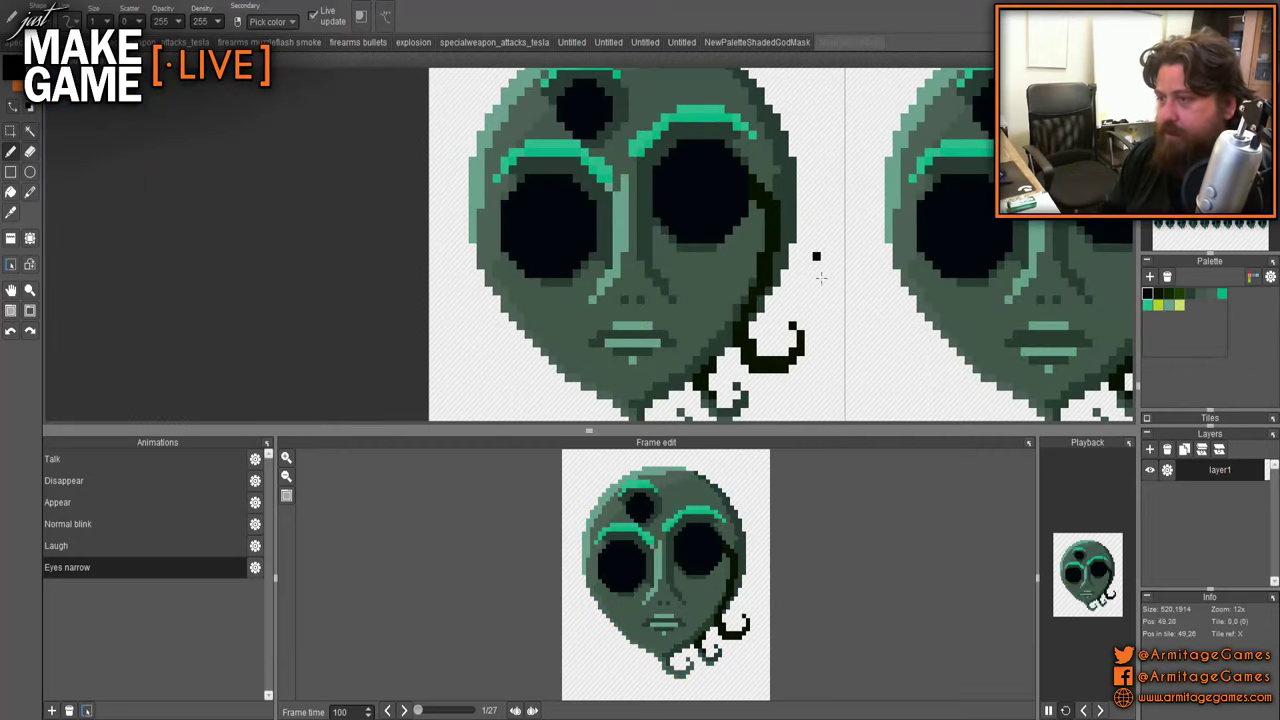
{"action": "scroll", "coordinate": [936, 357], "scroll_direction": "down", "scroll_amount": 3}
{"action": "left_click_drag", "start_coordinate": [936, 357], "coordinate": [751, 101]}
{"action": "left_click_drag", "start_coordinate": [874, 383], "coordinate": [791, 166]}
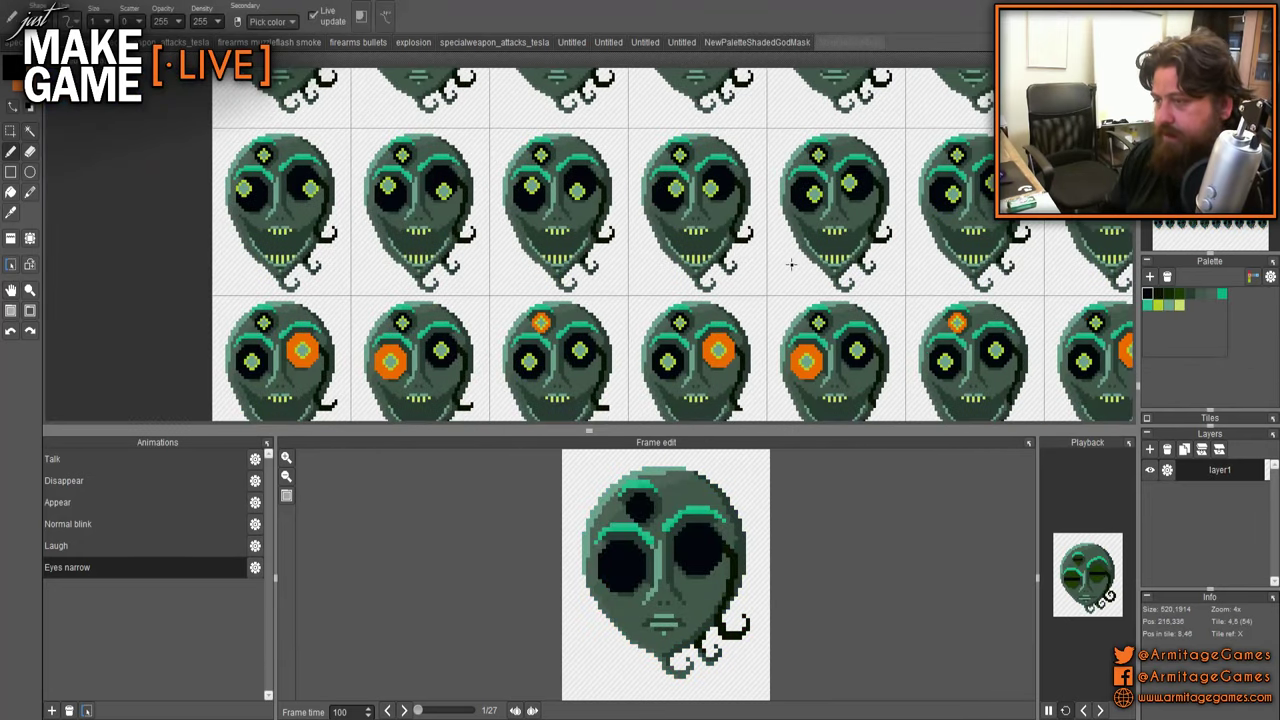
{"action": "left_click_drag", "start_coordinate": [800, 326], "coordinate": [740, 261]}
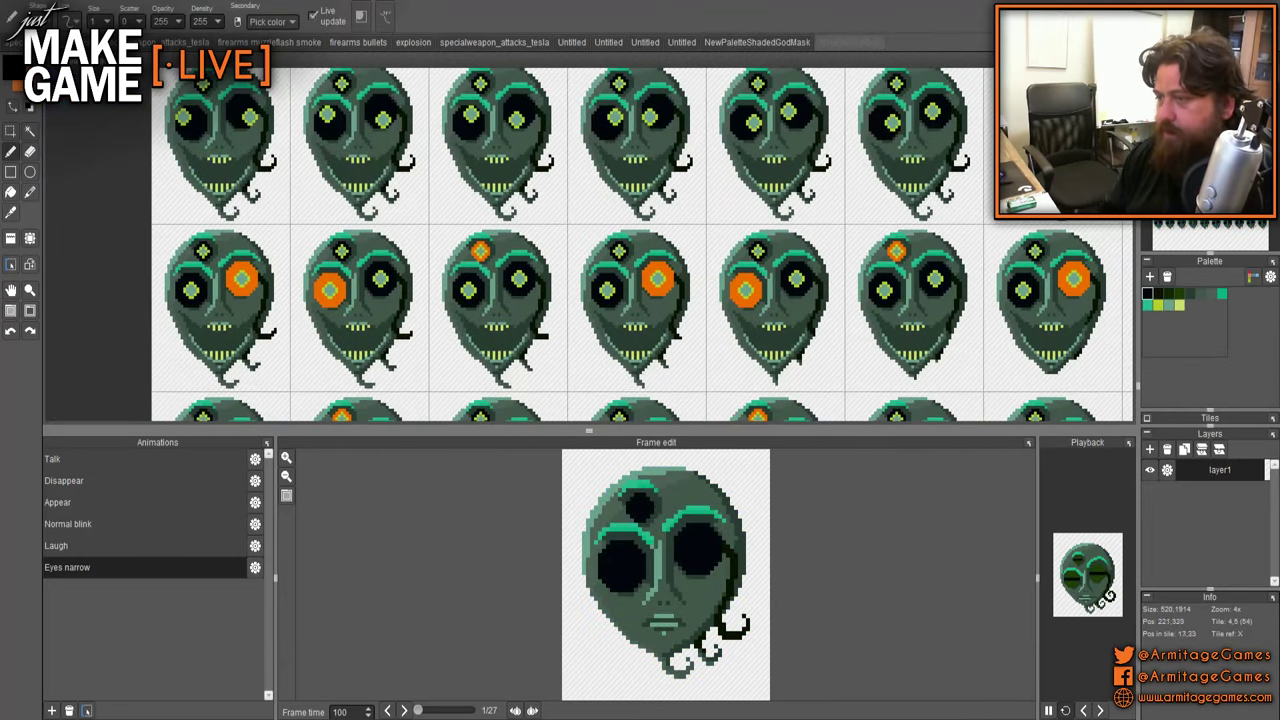
- Go back to NewPaletteShadedGodMask and inspect the matching grinning frames with purple-ringed eyes up close
{"action": "left_click", "coordinate": [778, 42]}
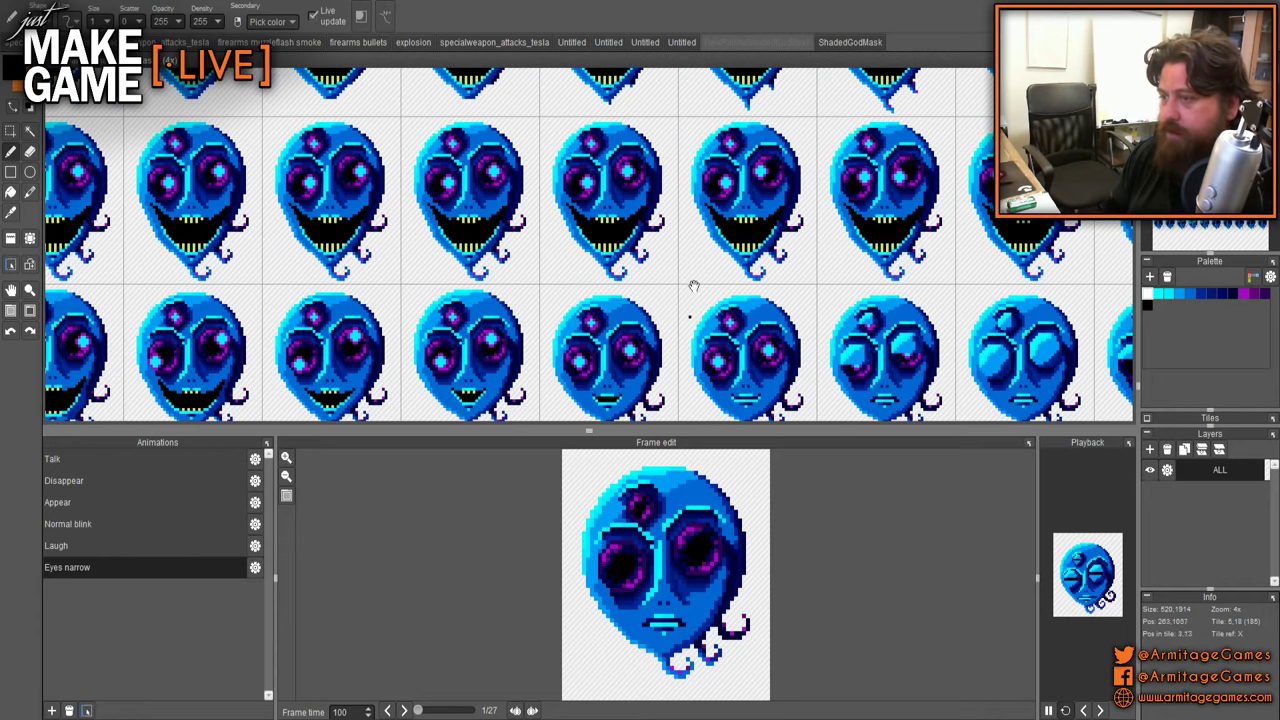
{"action": "left_click_drag", "start_coordinate": [694, 286], "coordinate": [791, 106]}
{"action": "left_click_drag", "start_coordinate": [590, 240], "coordinate": [530, 410]}
{"action": "scroll", "coordinate": [746, 197], "scroll_direction": "down", "scroll_amount": 1}
{"action": "left_click_drag", "start_coordinate": [786, 205], "coordinate": [646, 303]}
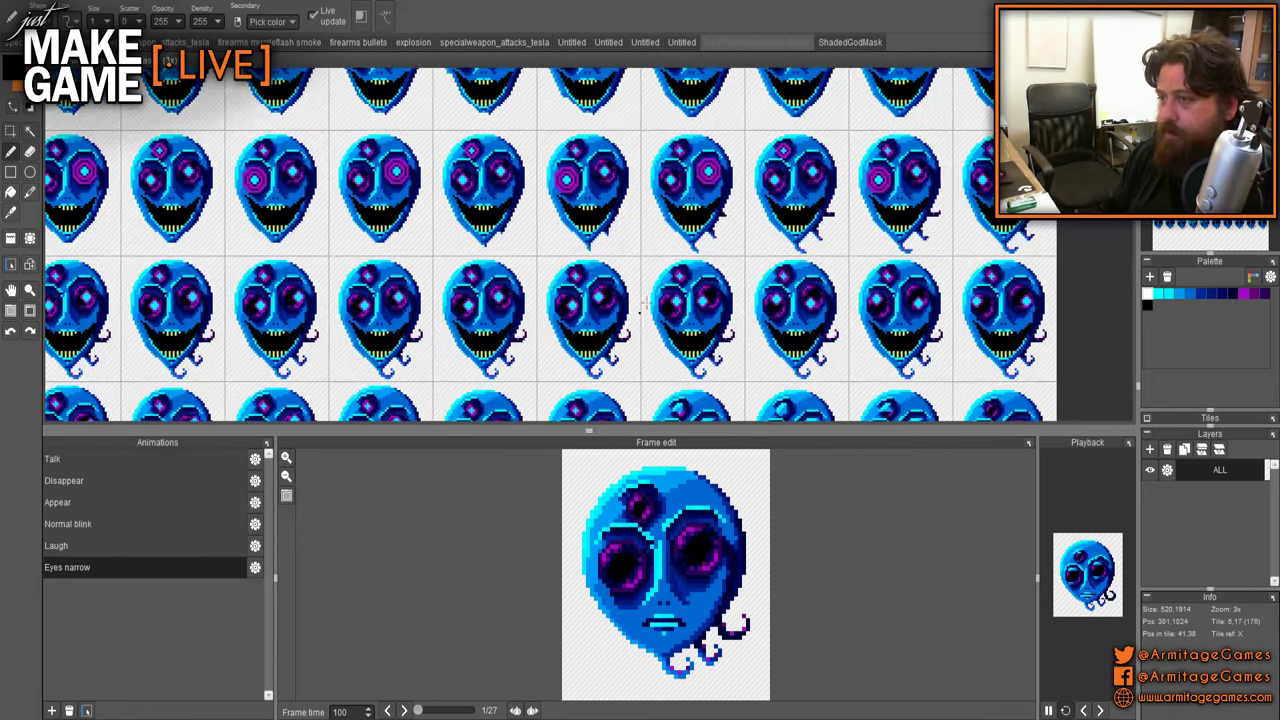
{"action": "scroll", "coordinate": [645, 305], "scroll_direction": "up", "scroll_amount": 4}
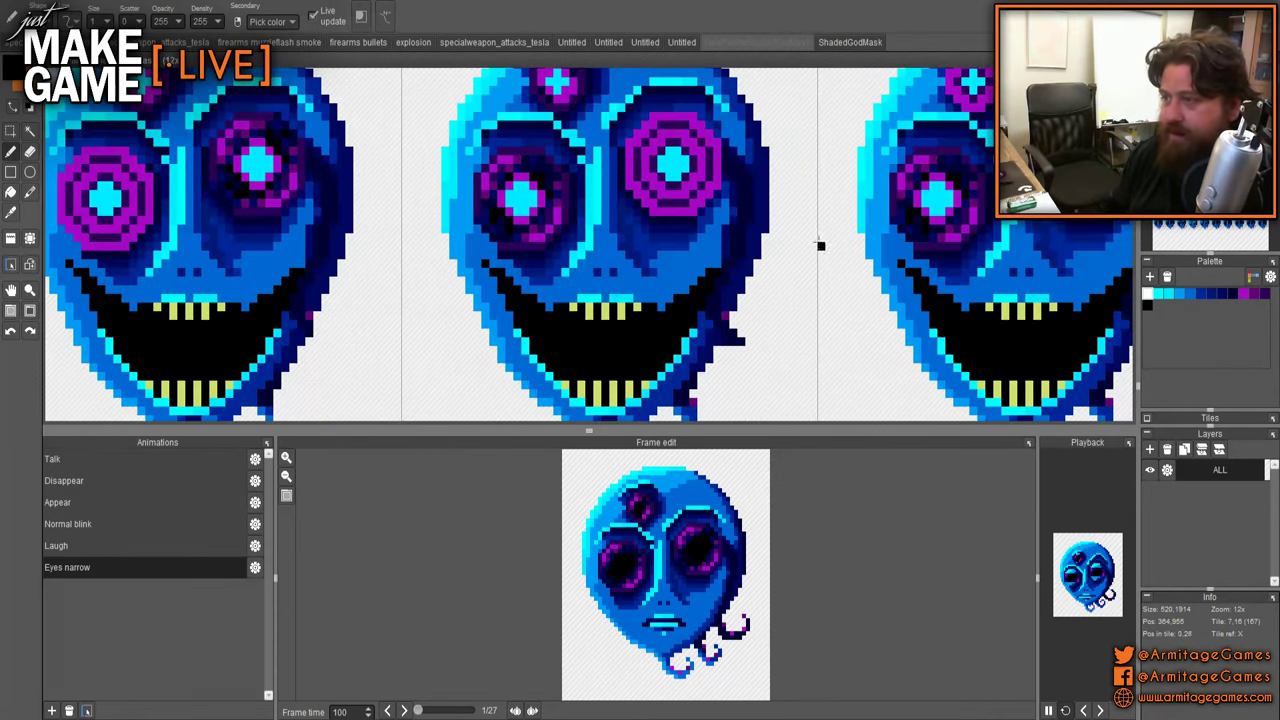
- Compare the eyelid shading of the blinking frames in the blue sheet with the same row in the green ShadedGodMask sheet
{"action": "scroll", "coordinate": [640, 245], "scroll_direction": "down", "scroll_amount": 5}
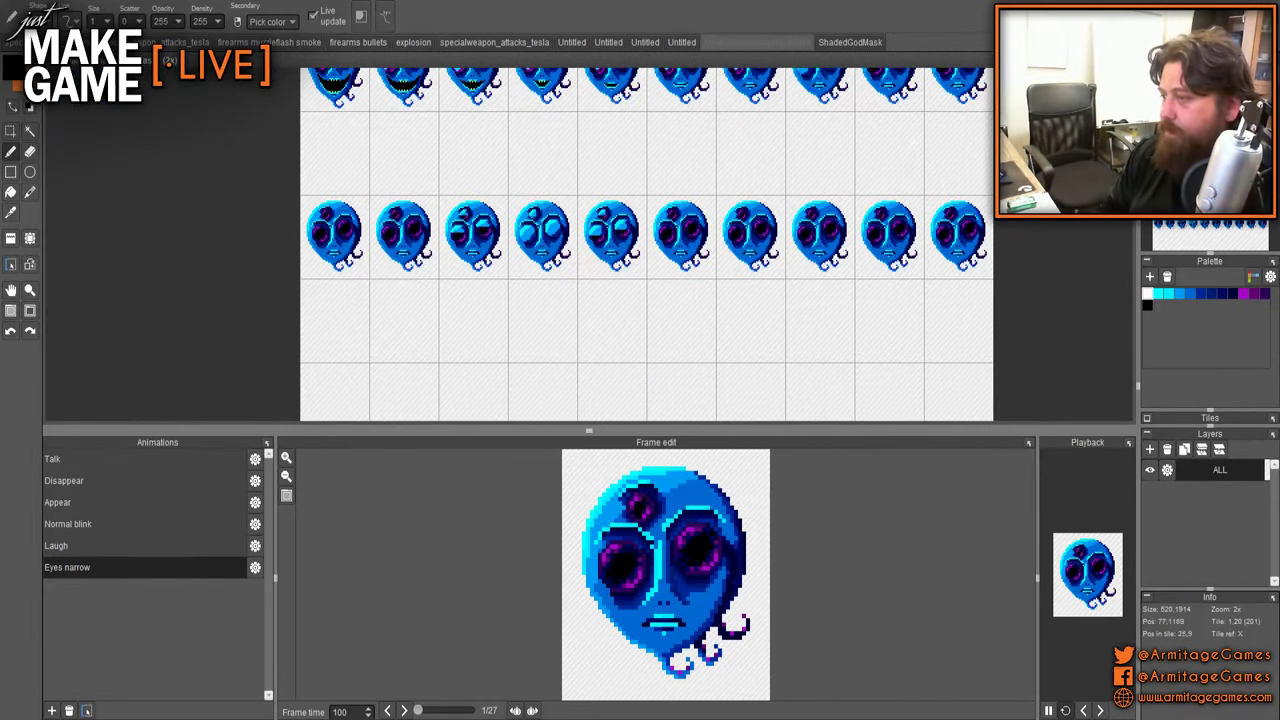
{"action": "scroll", "coordinate": [483, 252], "scroll_direction": "up", "scroll_amount": 3}
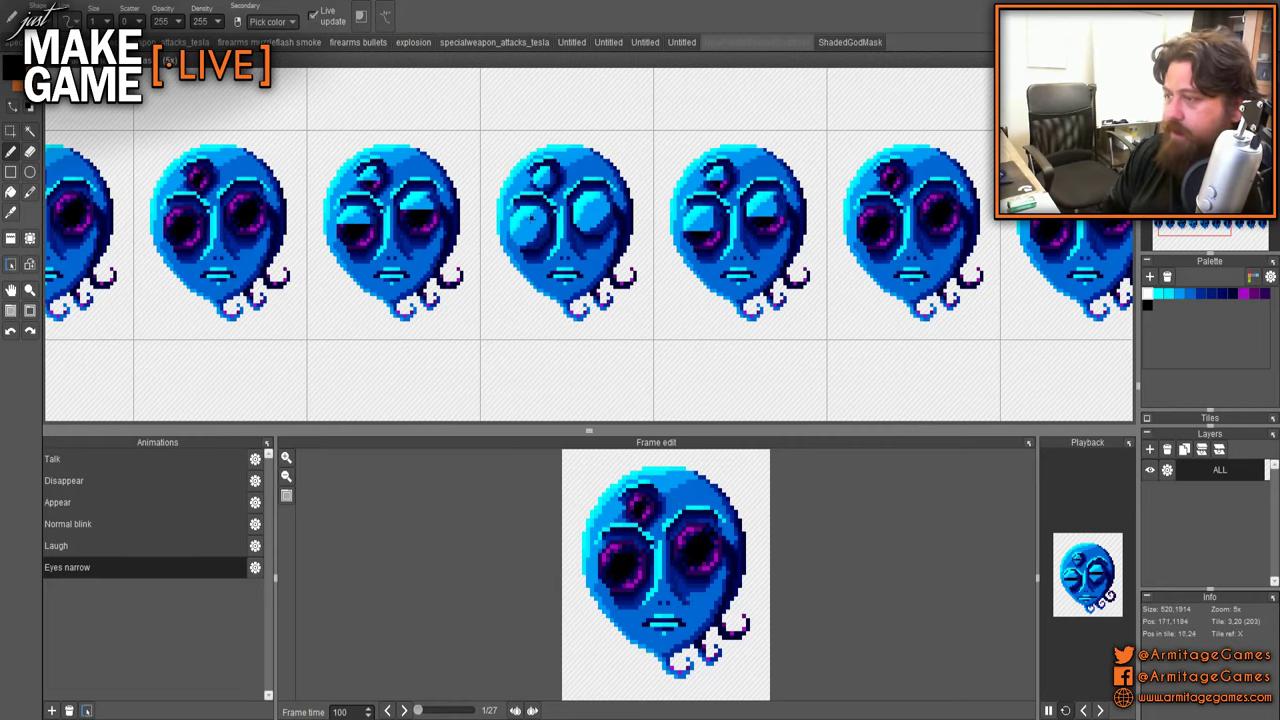
{"action": "left_click", "coordinate": [866, 46]}
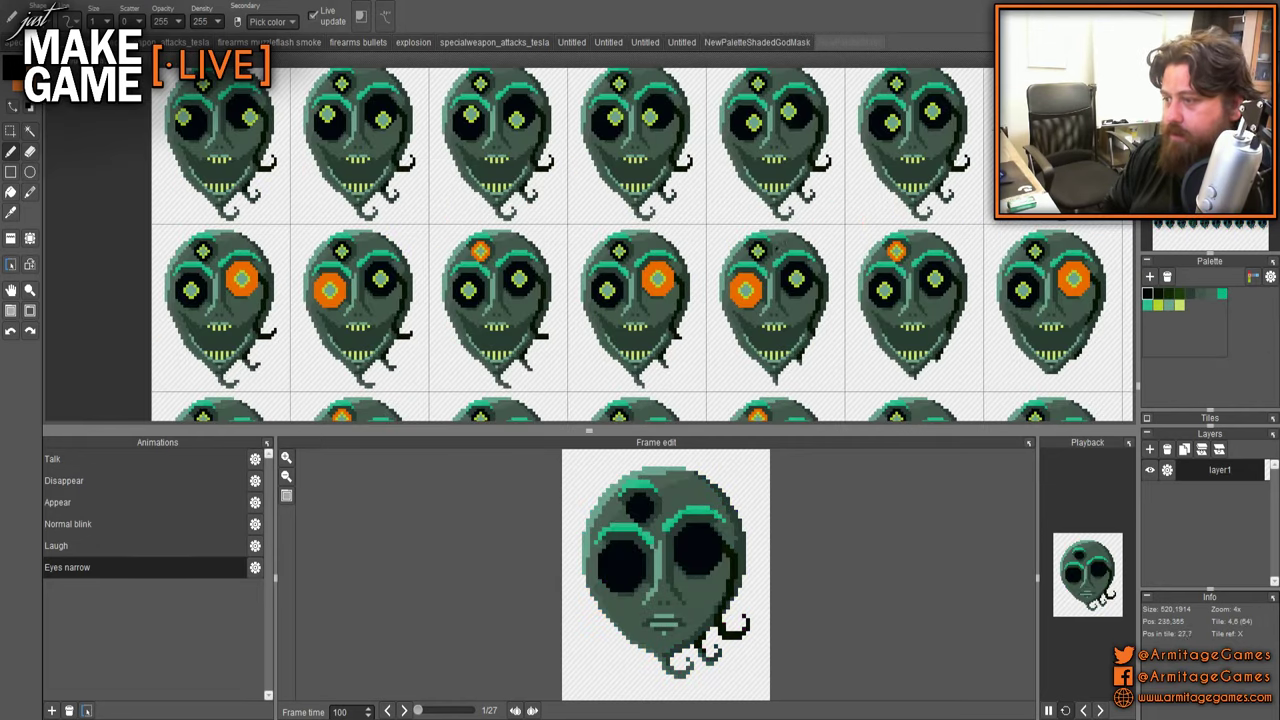
{"action": "scroll", "coordinate": [801, 80], "scroll_direction": "down", "scroll_amount": 2}
{"action": "left_click_drag", "start_coordinate": [729, 410], "coordinate": [673, 222]}
{"action": "scroll", "coordinate": [673, 231], "scroll_direction": "down", "scroll_amount": 10}
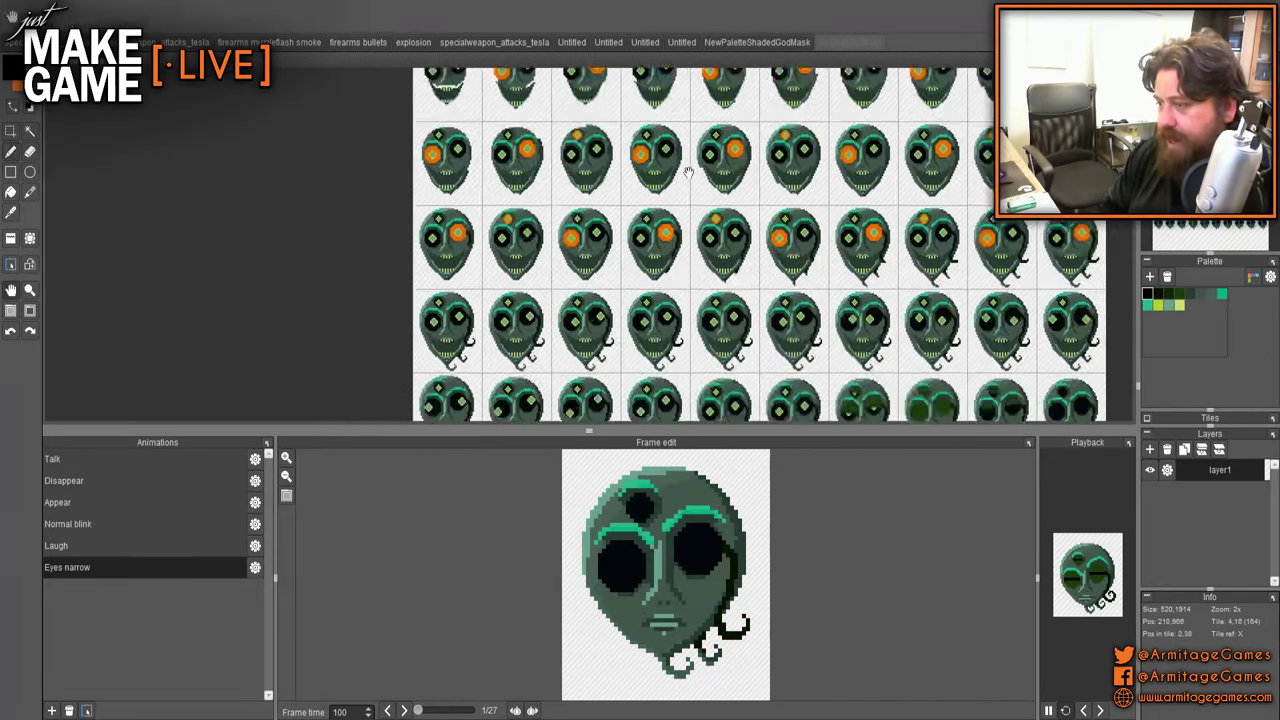
{"action": "scroll", "coordinate": [575, 283], "scroll_direction": "up", "scroll_amount": 3}
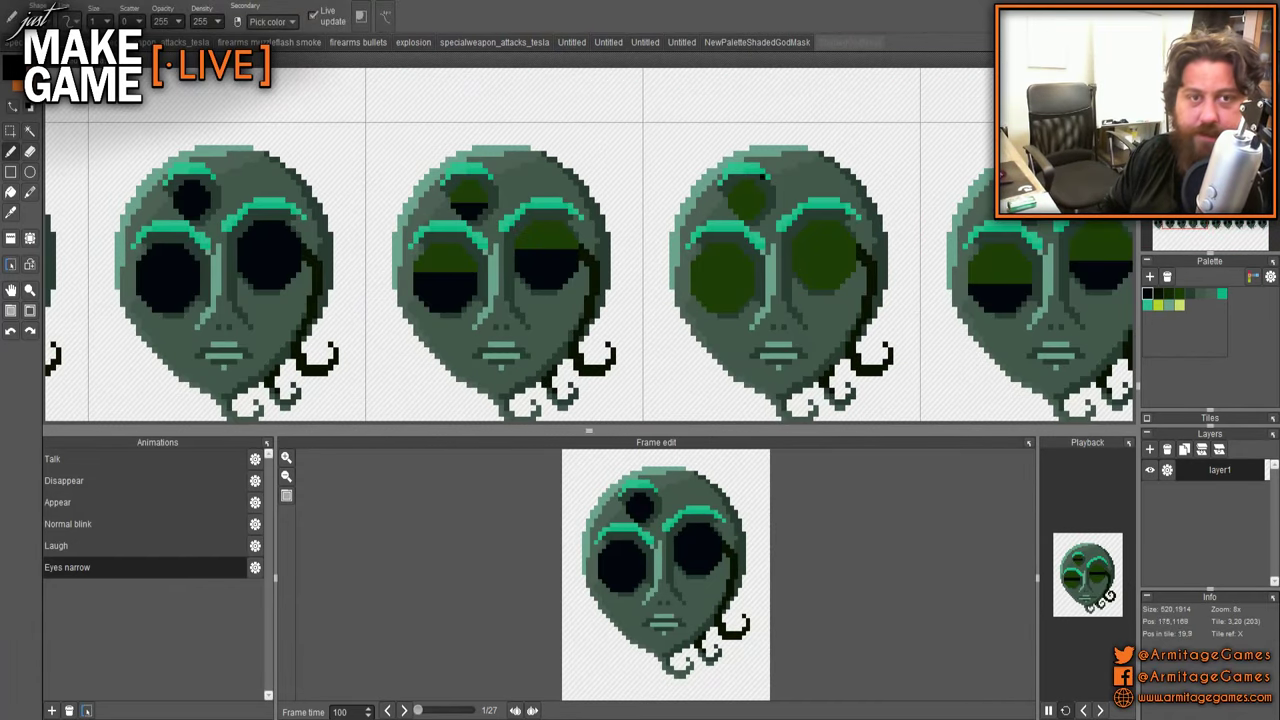
- Return to NewPaletteShadedGodMask and view the Eyes narrow frames in the last rows of the sheet
{"action": "left_click", "coordinate": [768, 42]}
{"action": "scroll", "coordinate": [709, 282], "scroll_direction": "down", "scroll_amount": 2}
{"action": "scroll", "coordinate": [708, 283], "scroll_direction": "down", "scroll_amount": 3}
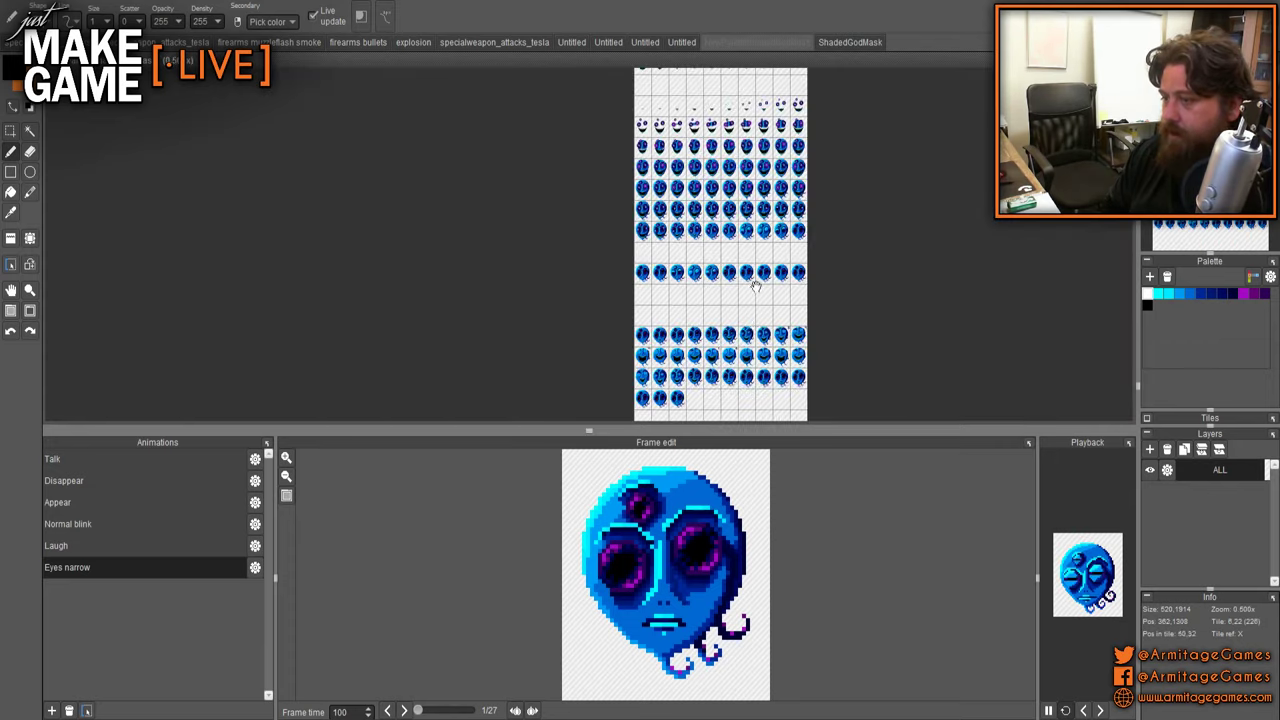
{"action": "scroll", "coordinate": [703, 147], "scroll_direction": "up", "scroll_amount": 3}
{"action": "mouse_move", "coordinate": [703, 147]}
{"action": "left_mouse_down"}
{"action": "mouse_move", "coordinate": [696, 139]}
{"action": "mouse_move", "coordinate": [690, 229]}
{"action": "mouse_move", "coordinate": [729, 255]}
{"action": "left_mouse_up"}
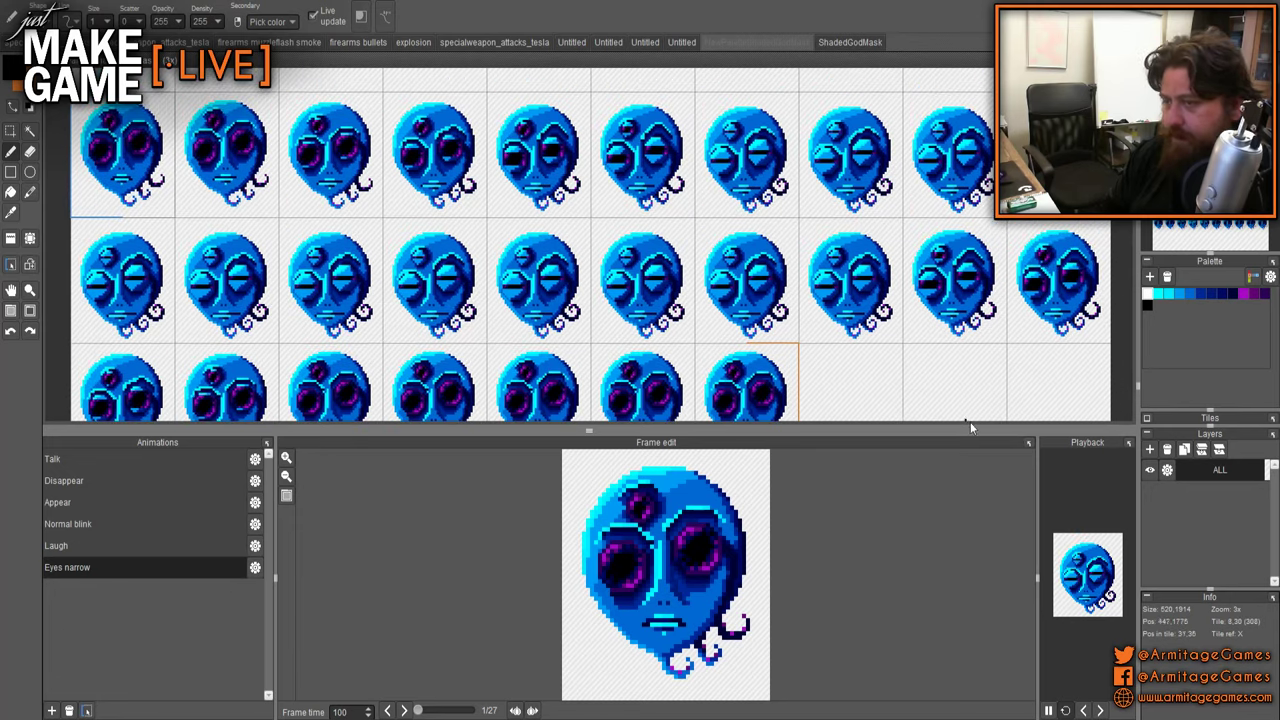
- Detach the animation playback into a large floating window over the canvas
{"action": "left_click", "coordinate": [1130, 445]}
{"action": "left_click_drag", "start_coordinate": [1033, 432], "coordinate": [468, 98]}
{"action": "left_click_drag", "start_coordinate": [810, 97], "coordinate": [642, 73]}
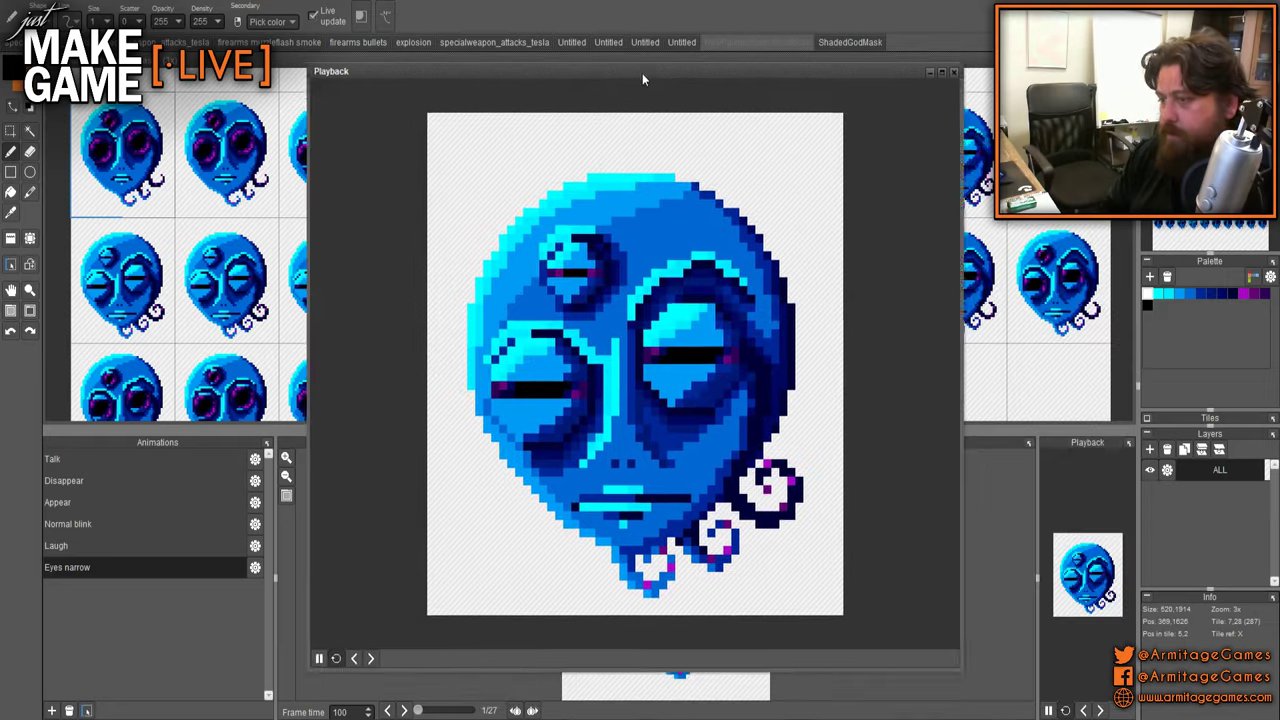
- Watch the Talk, Disappear, Appear, Normal blink and Laugh animations of the blue mask in the enlarged playback
{"action": "left_click", "coordinate": [118, 461]}
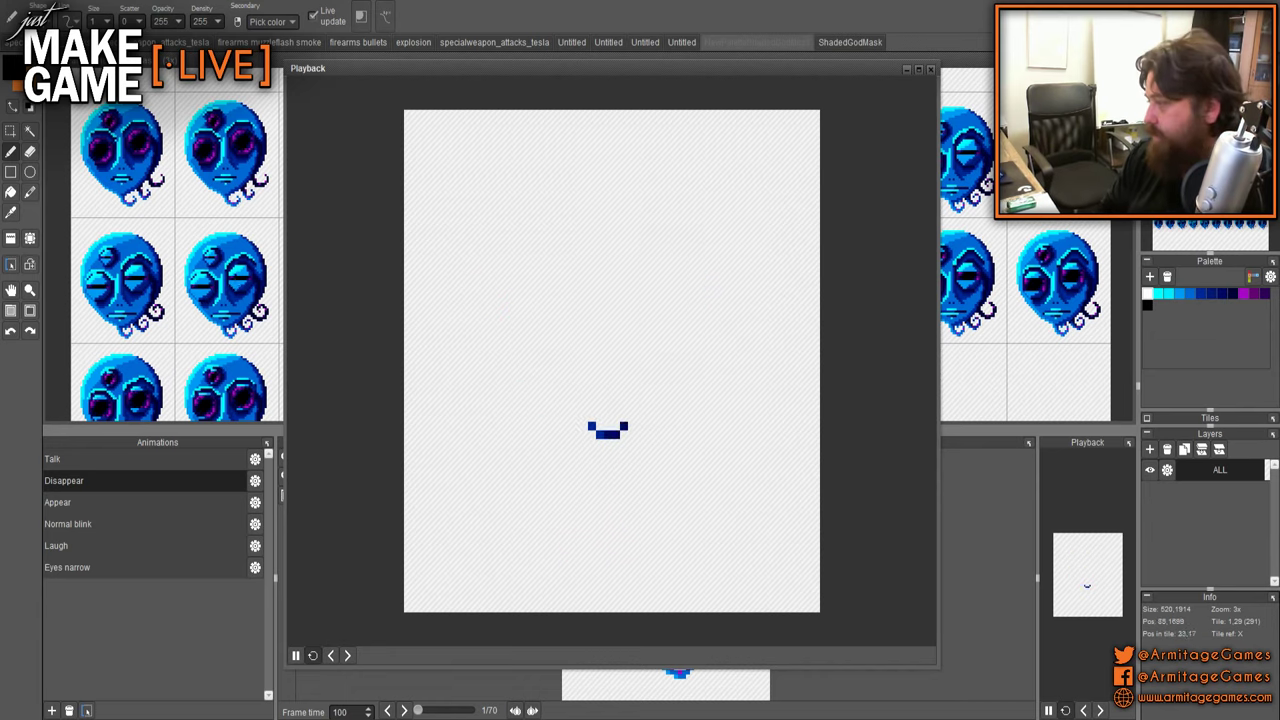
{"action": "left_click", "coordinate": [134, 501]}
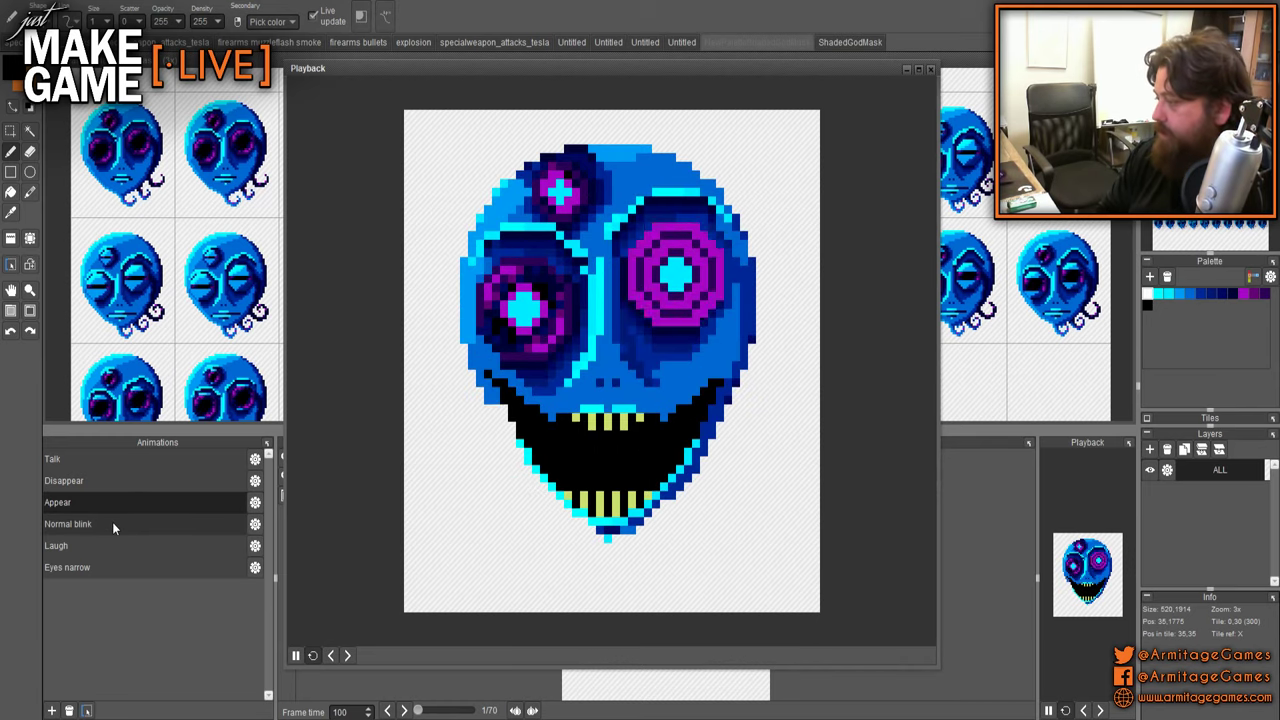
{"action": "left_click", "coordinate": [112, 522]}
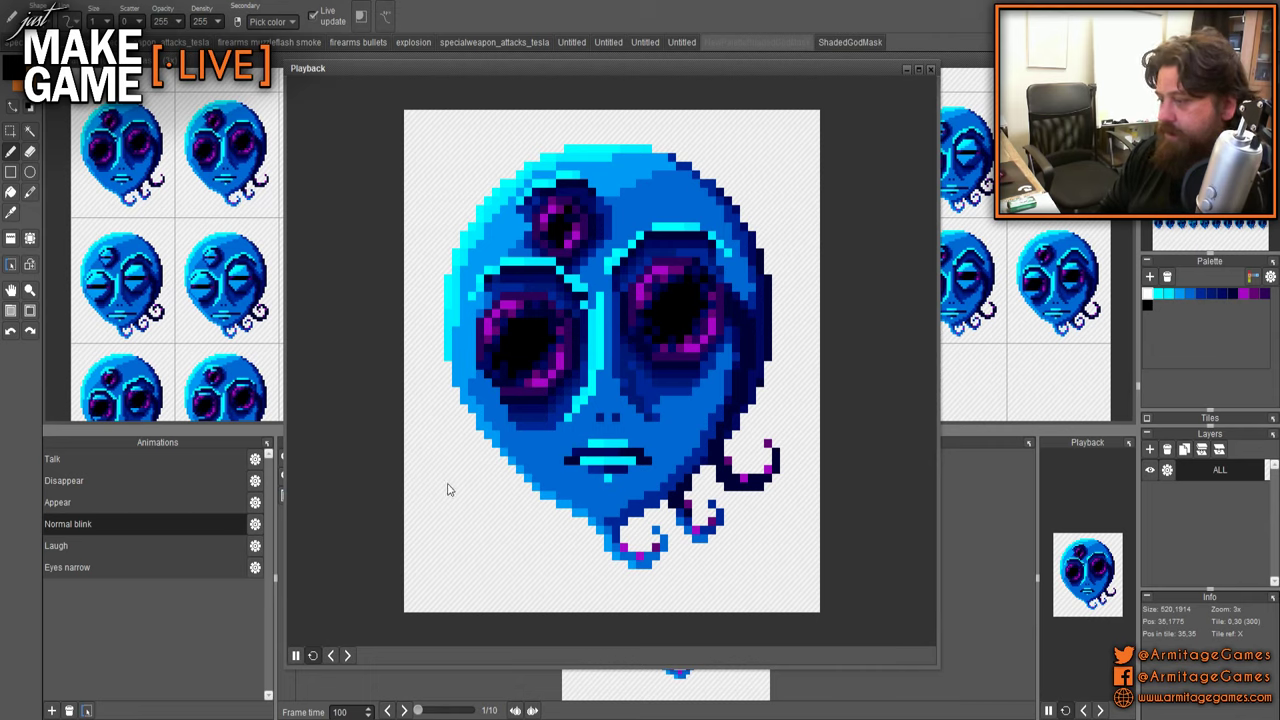
{"action": "left_click", "coordinate": [93, 540]}
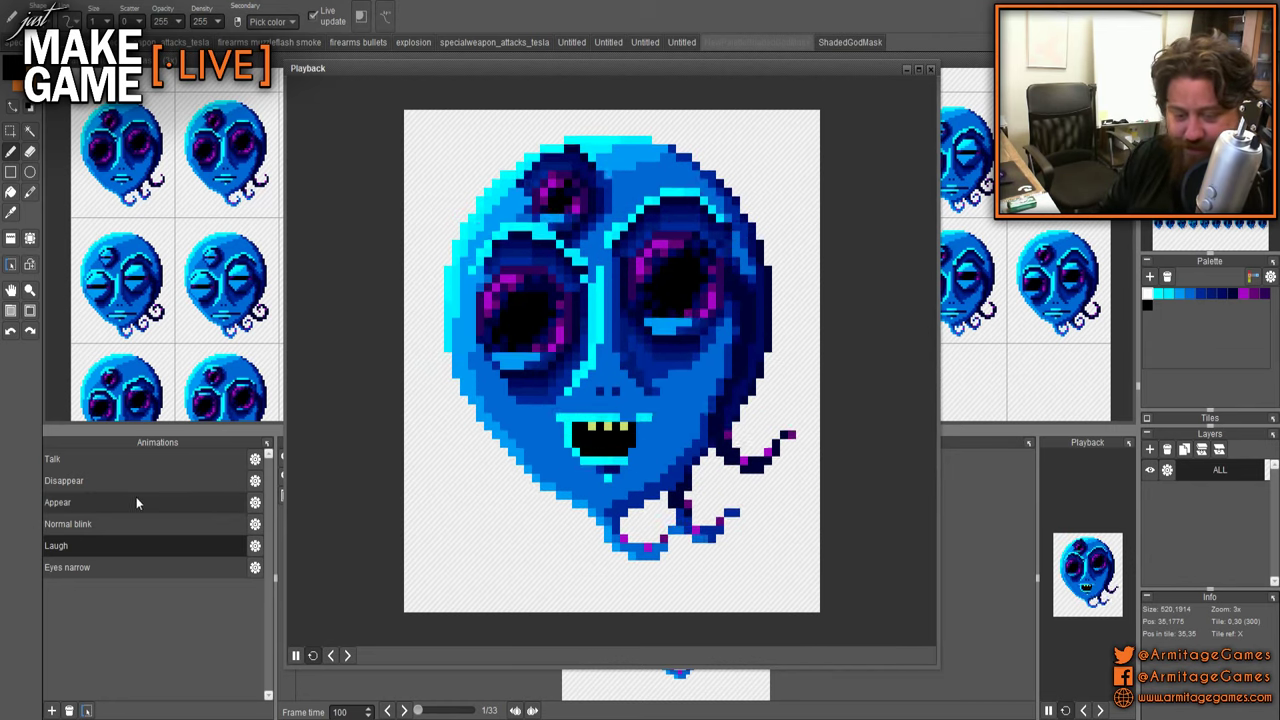
- Watch the Eyes narrow animation of the blue mask in the enlarged playback at a reduced zoom, and close the floating playback window
{"action": "left_click", "coordinate": [90, 568]}
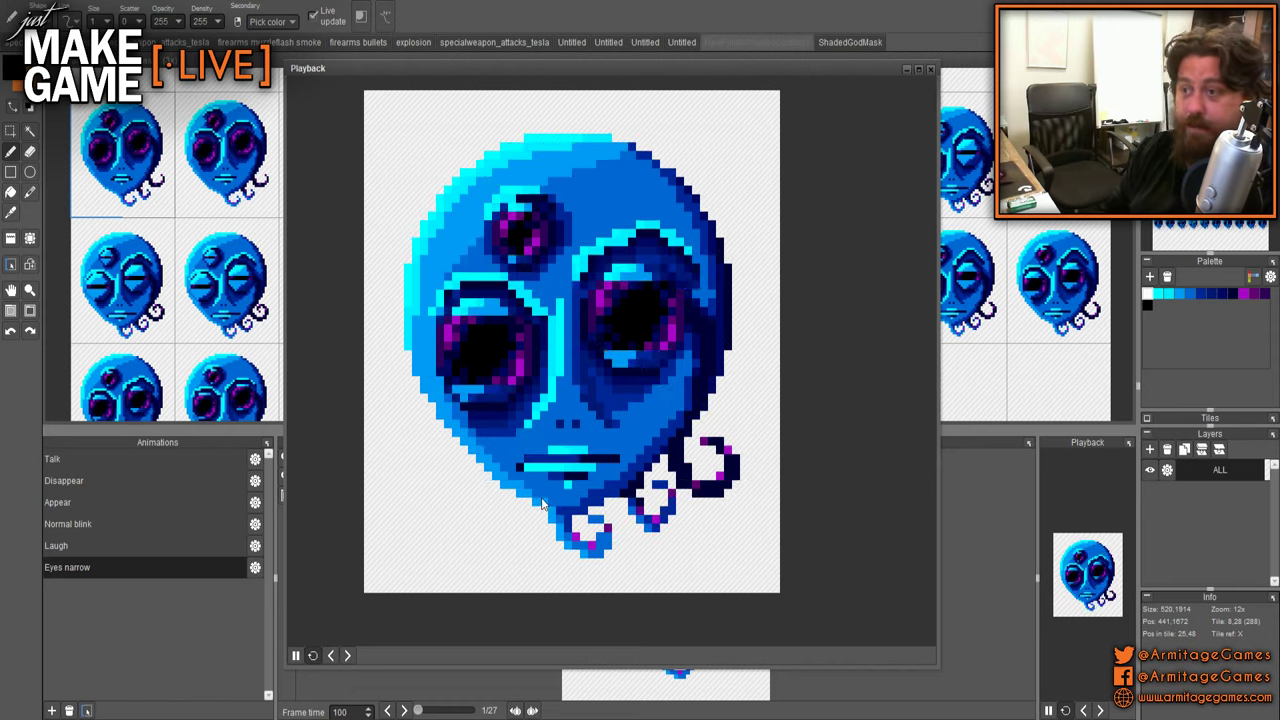
{"action": "scroll", "coordinate": [591, 430], "scroll_direction": "down", "scroll_amount": 5}
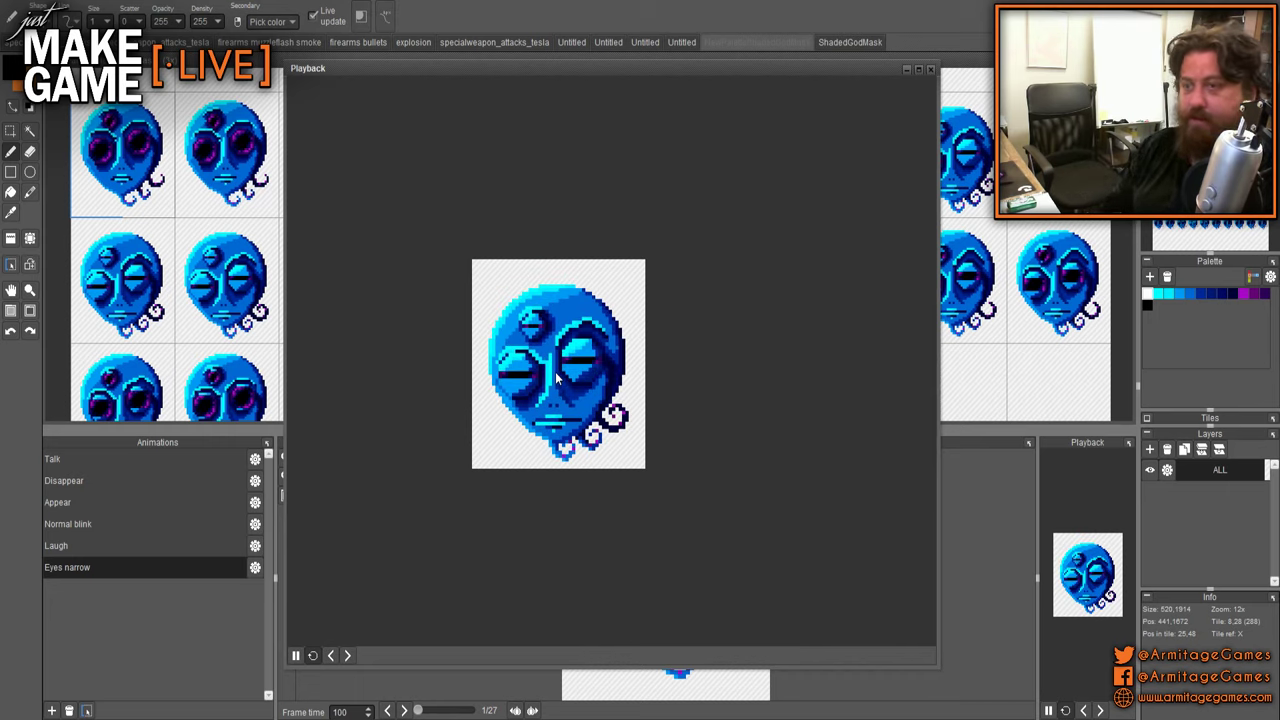
{"action": "left_click_drag", "start_coordinate": [610, 392], "coordinate": [672, 343]}
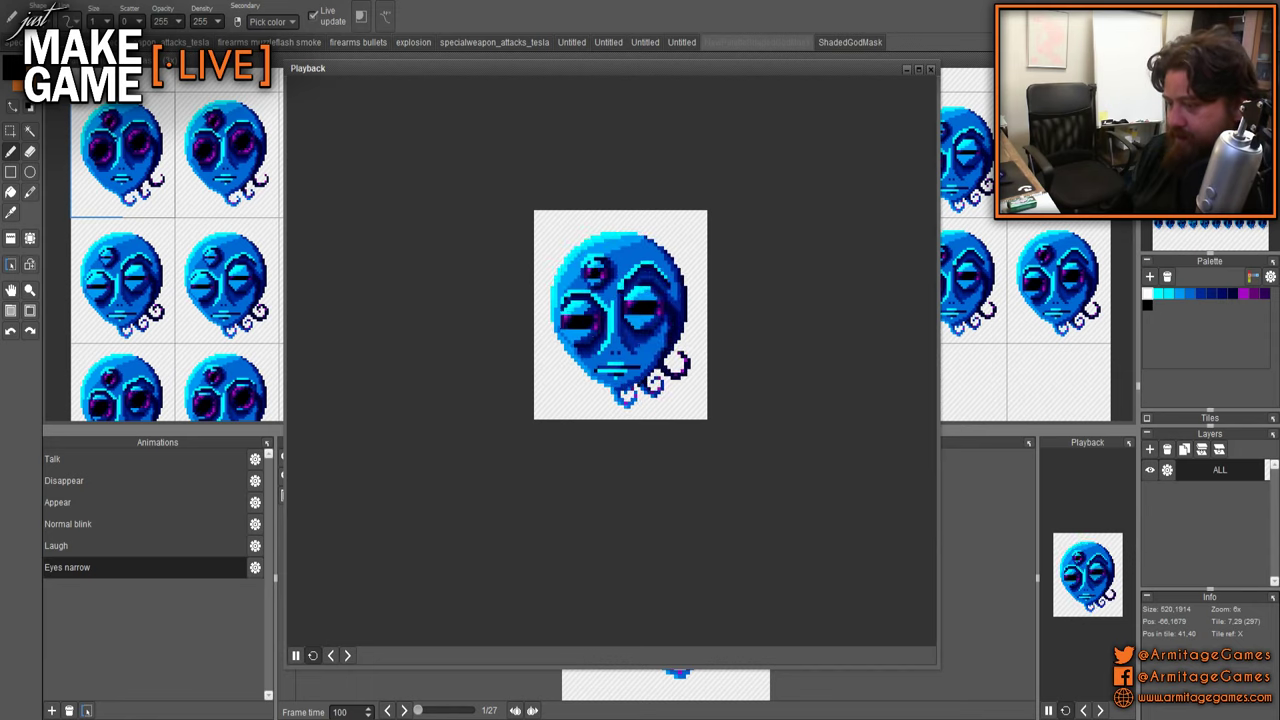
{"action": "left_click", "coordinate": [930, 69]}
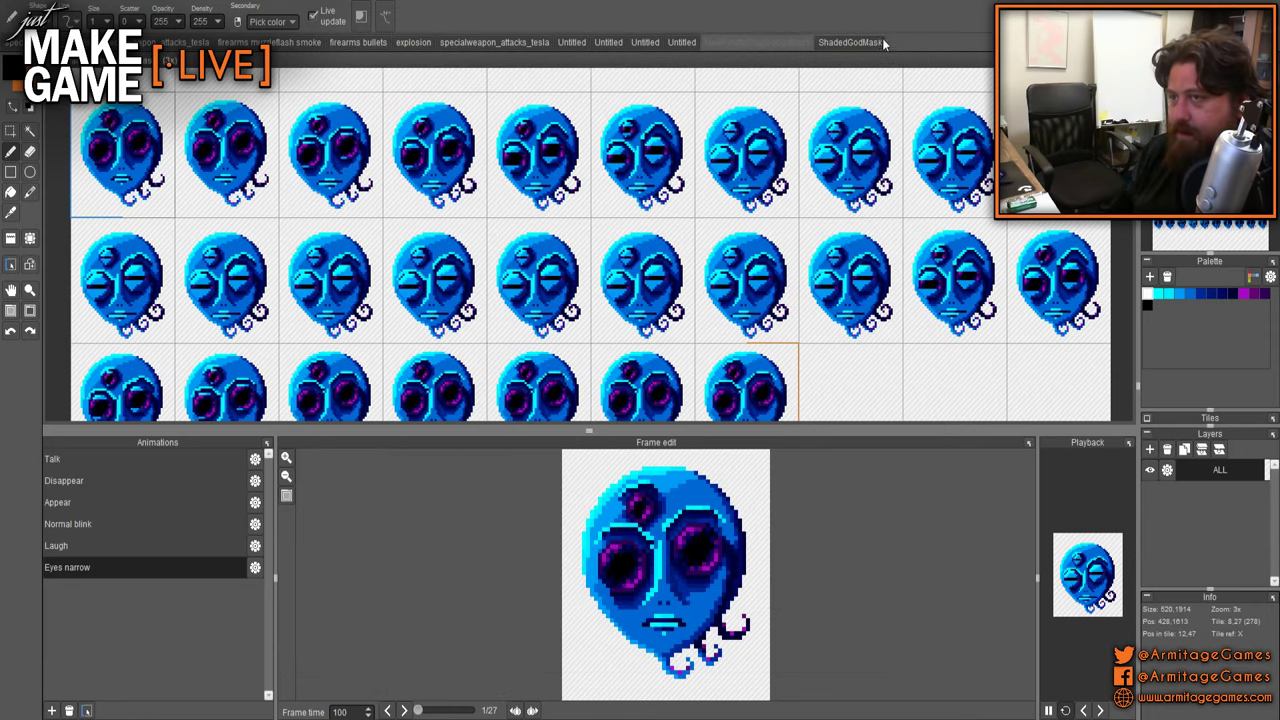
- Try to create a blank single-image document of 320 by 240 pixels from the brick wall sheet, and close it again
{"action": "left_click", "coordinate": [757, 42]}
{"action": "left_click", "coordinate": [688, 42]}
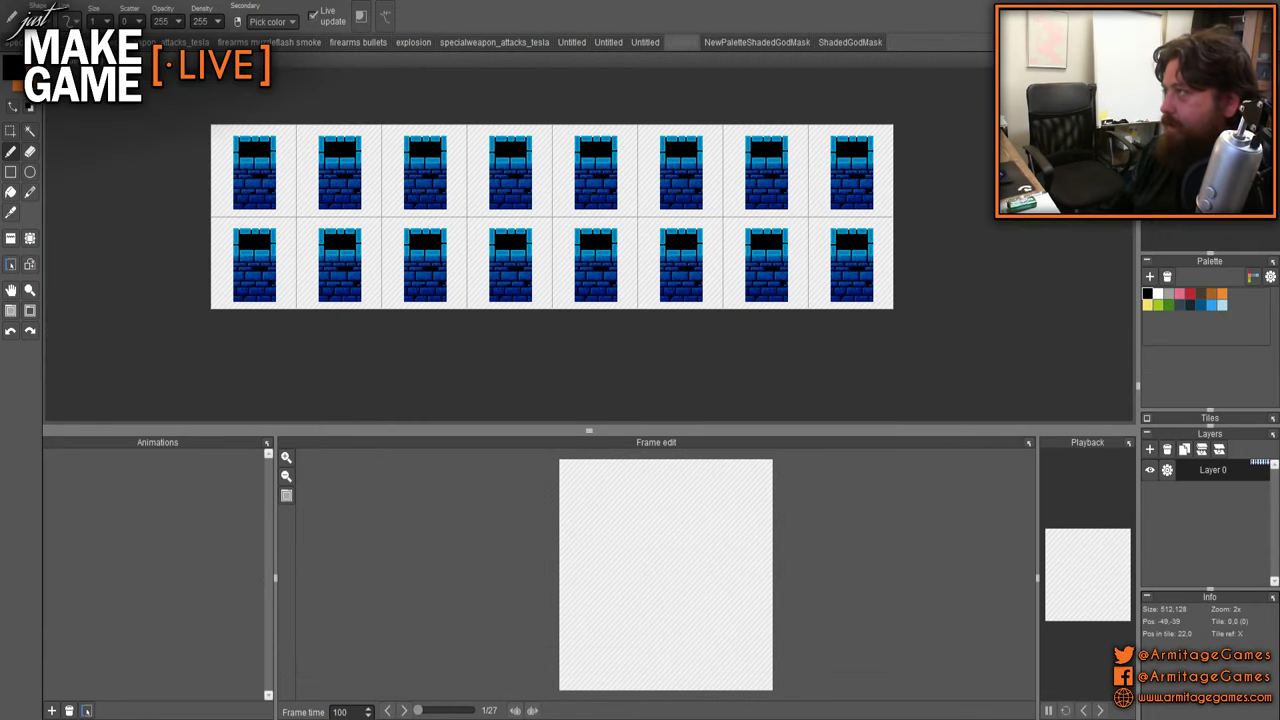
{"action": "key", "text": "ctrl+n"}
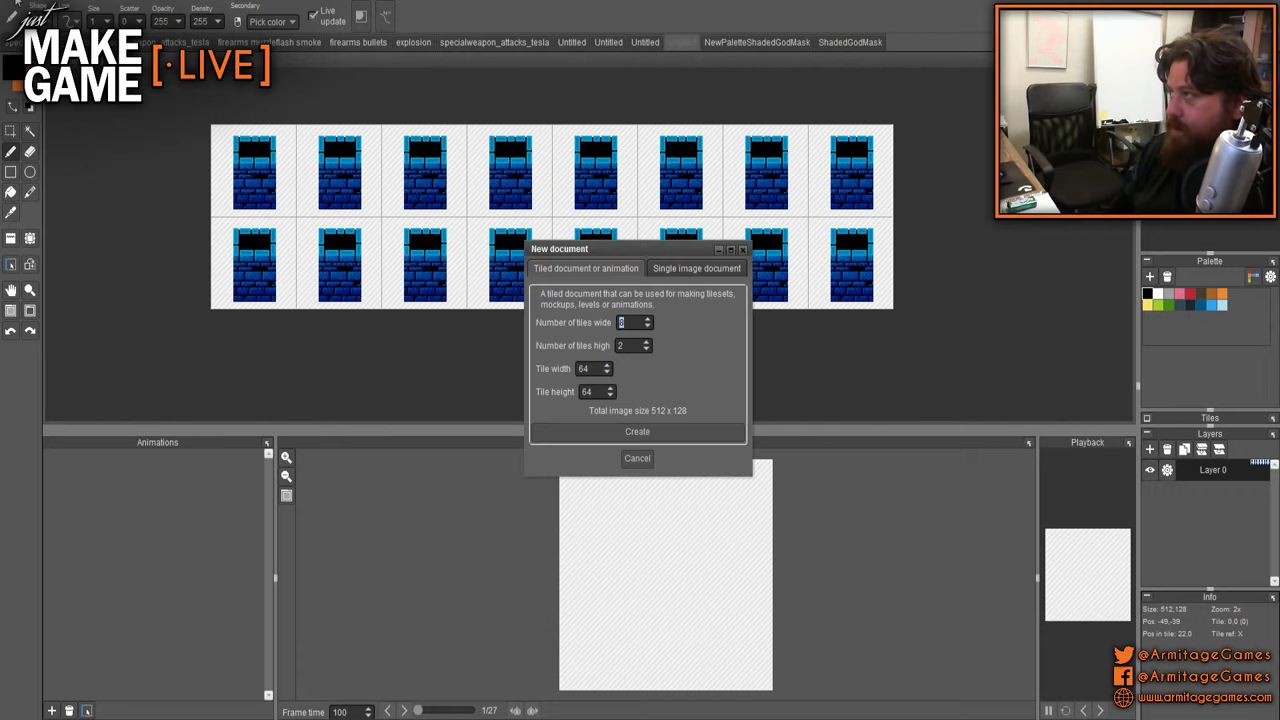
{"action": "left_click", "coordinate": [688, 269]}
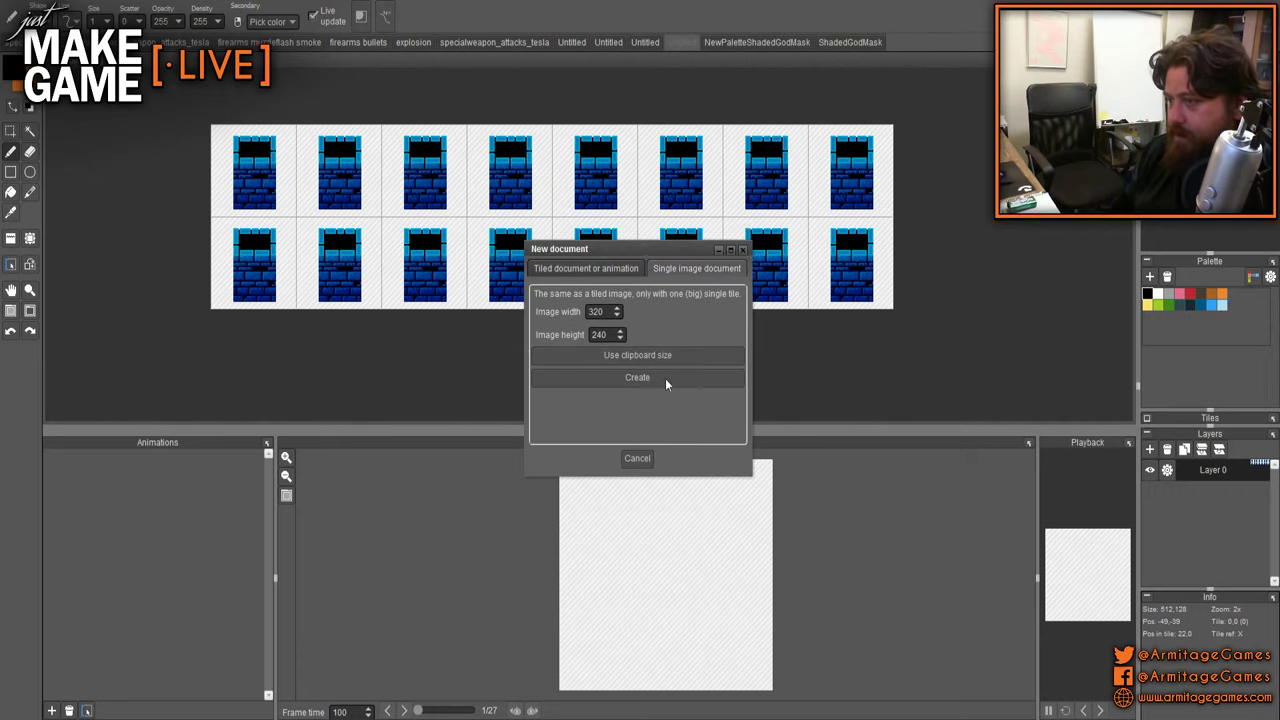
{"action": "left_click", "coordinate": [663, 380]}
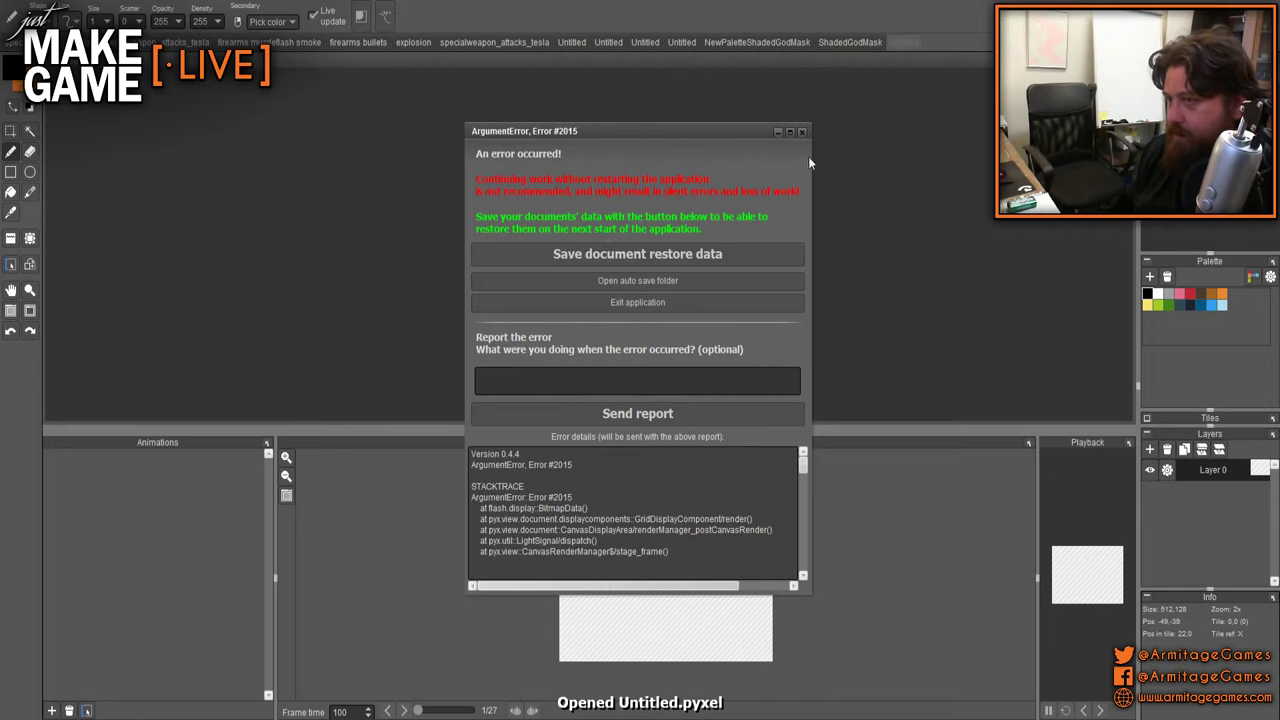
{"action": "left_click", "coordinate": [803, 133]}
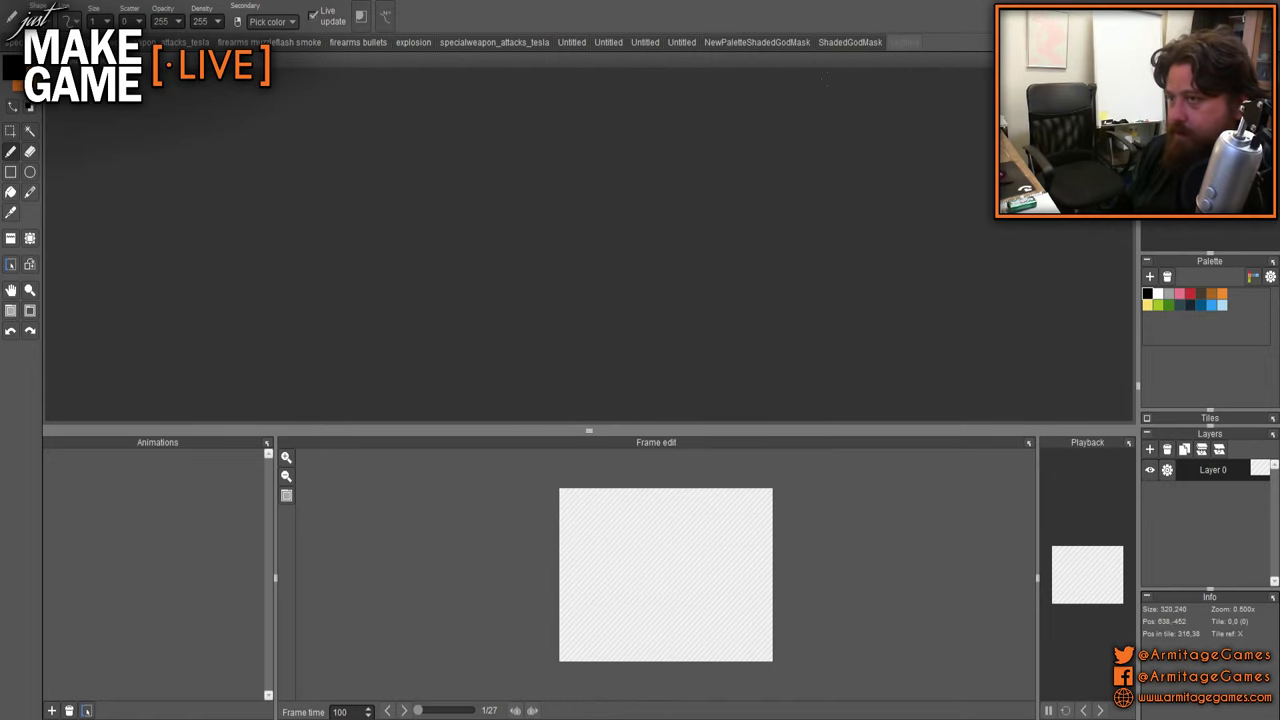
{"action": "left_click", "coordinate": [871, 48]}
{"action": "left_click", "coordinate": [906, 45]}
{"action": "key", "text": "ctrl+w"}
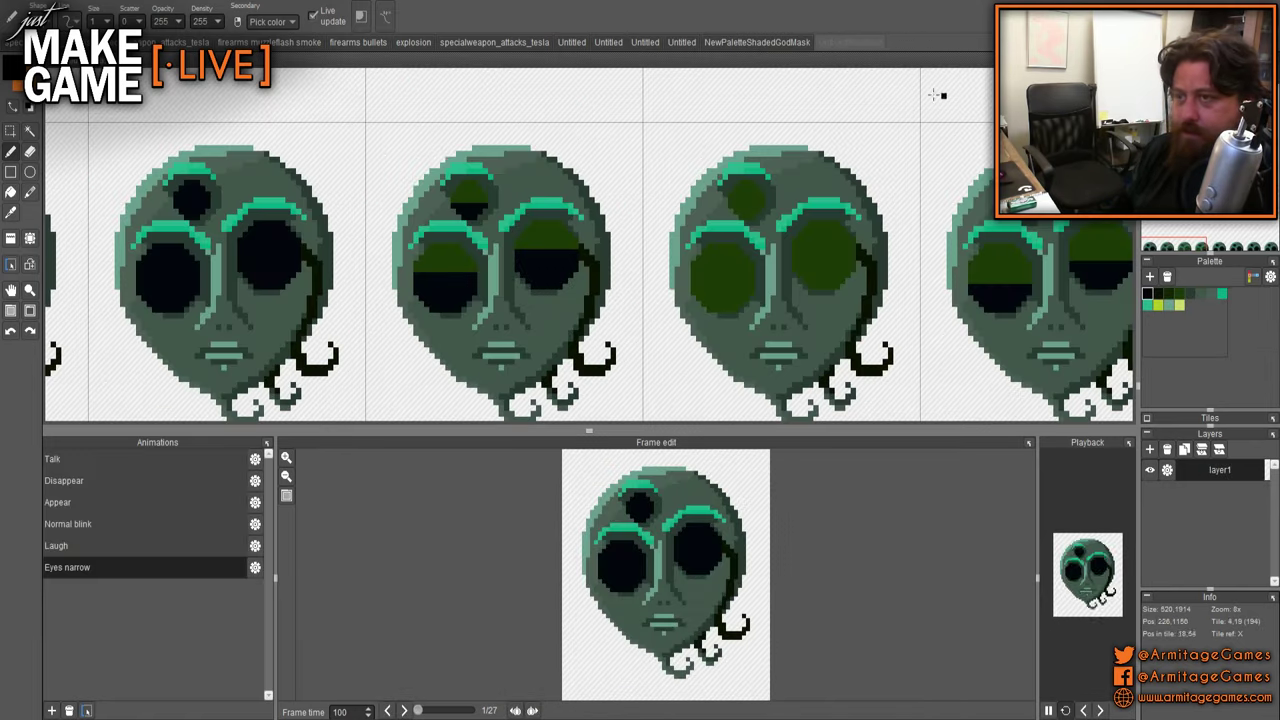
- Paste the copied board game screenshot over the green mask frames in the ShadedGodMask sheet
{"action": "left_click", "coordinate": [836, 42]}
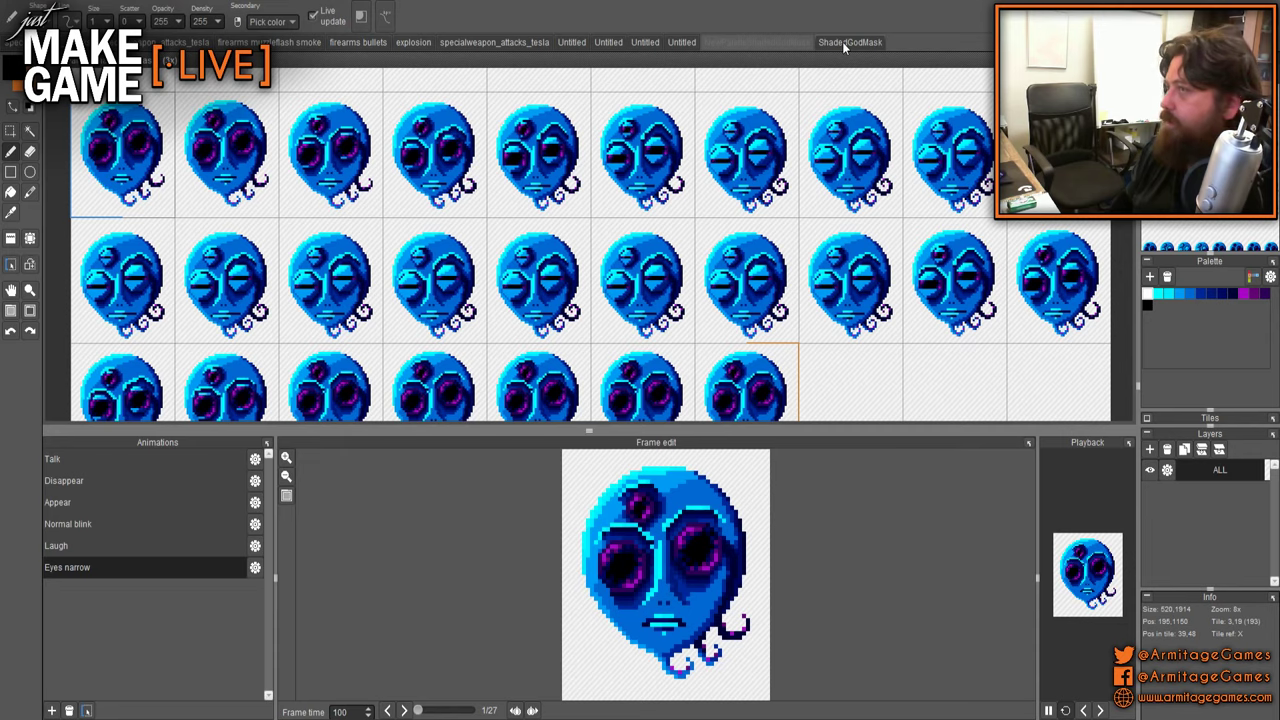
{"action": "left_click", "coordinate": [842, 41]}
{"action": "scroll", "coordinate": [622, 213], "scroll_direction": "down", "scroll_amount": 3}
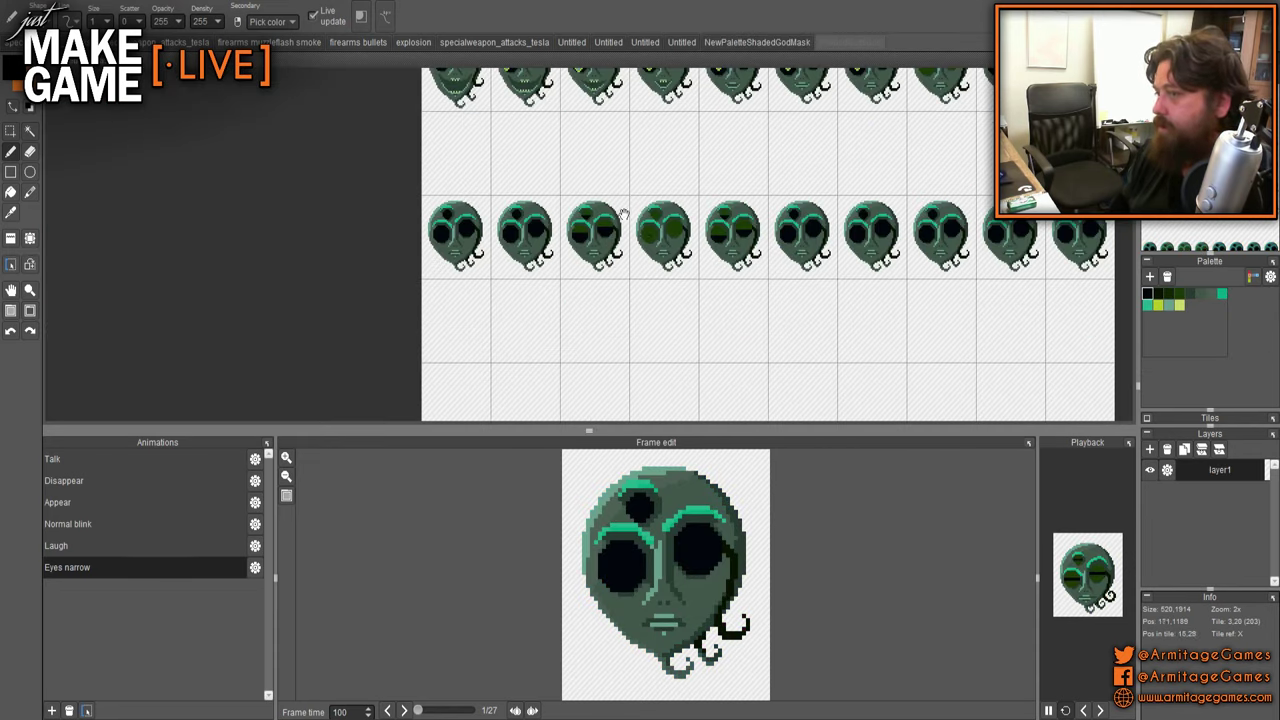
{"action": "scroll", "coordinate": [624, 213], "scroll_direction": "down", "scroll_amount": 6}
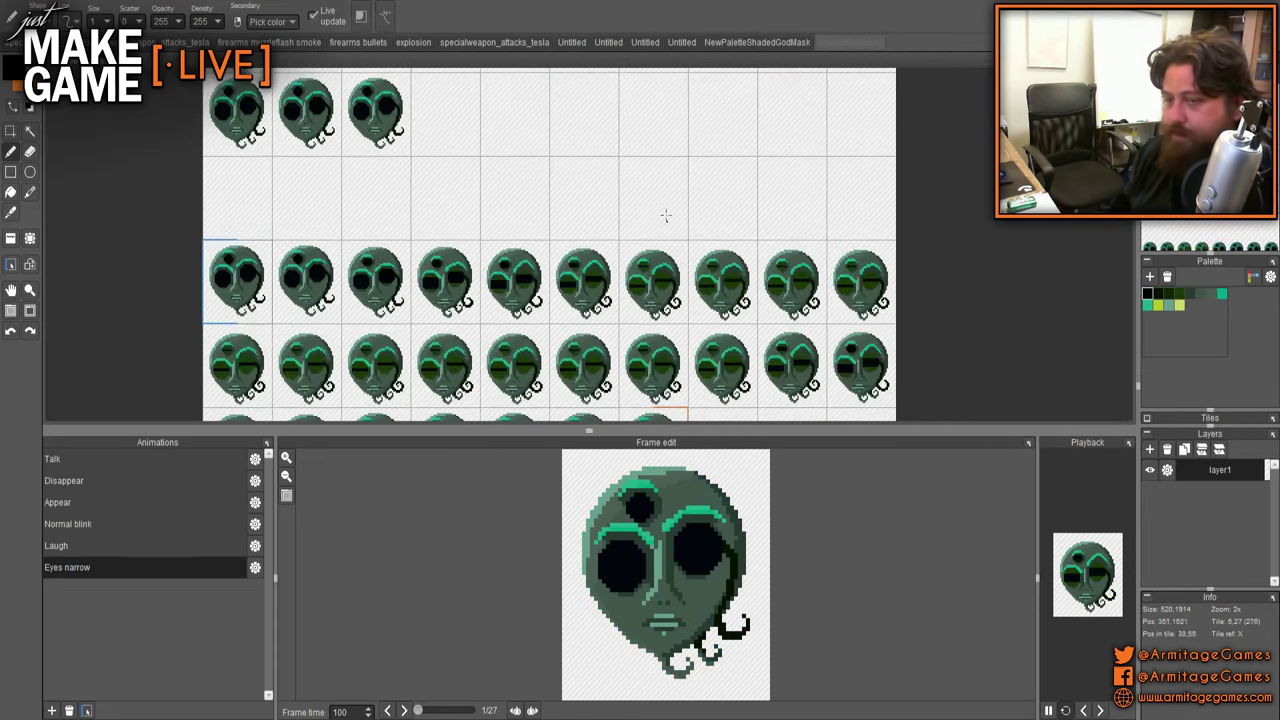
{"action": "scroll", "coordinate": [665, 215], "scroll_direction": "up", "scroll_amount": 2}
{"action": "key", "text": "ctrl+v"}
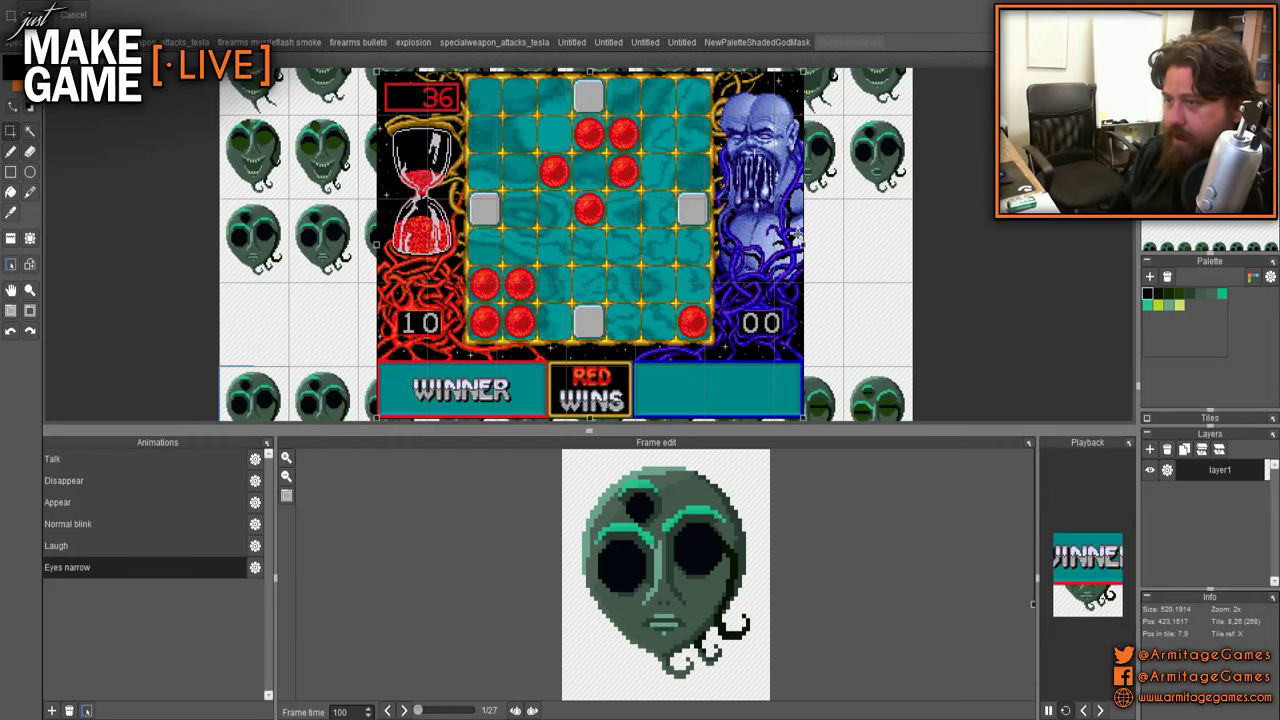
- Examine the shading of the blue monster portrait in the pasted game screenshot, and close the ShadedGodMask sheet
{"action": "left_click_drag", "start_coordinate": [798, 234], "coordinate": [857, 251]}
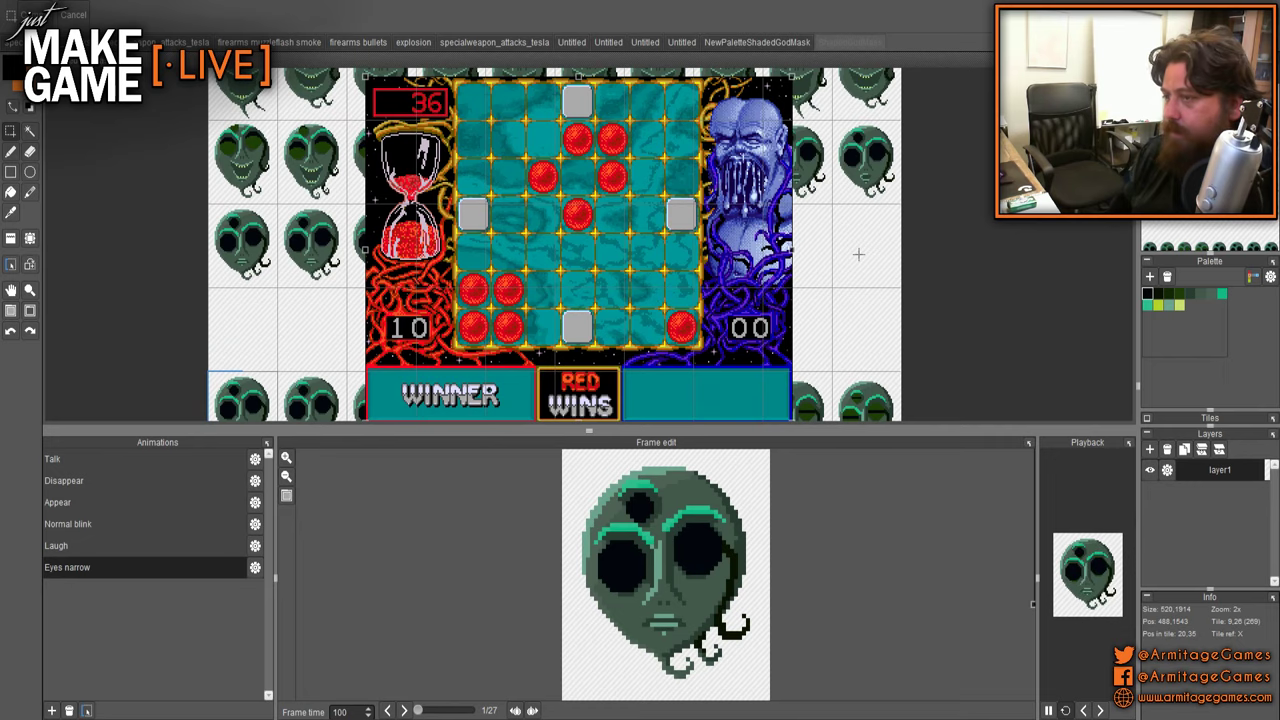
{"action": "scroll", "coordinate": [856, 225], "scroll_direction": "up", "scroll_amount": 3}
{"action": "left_click_drag", "start_coordinate": [789, 177], "coordinate": [840, 341]}
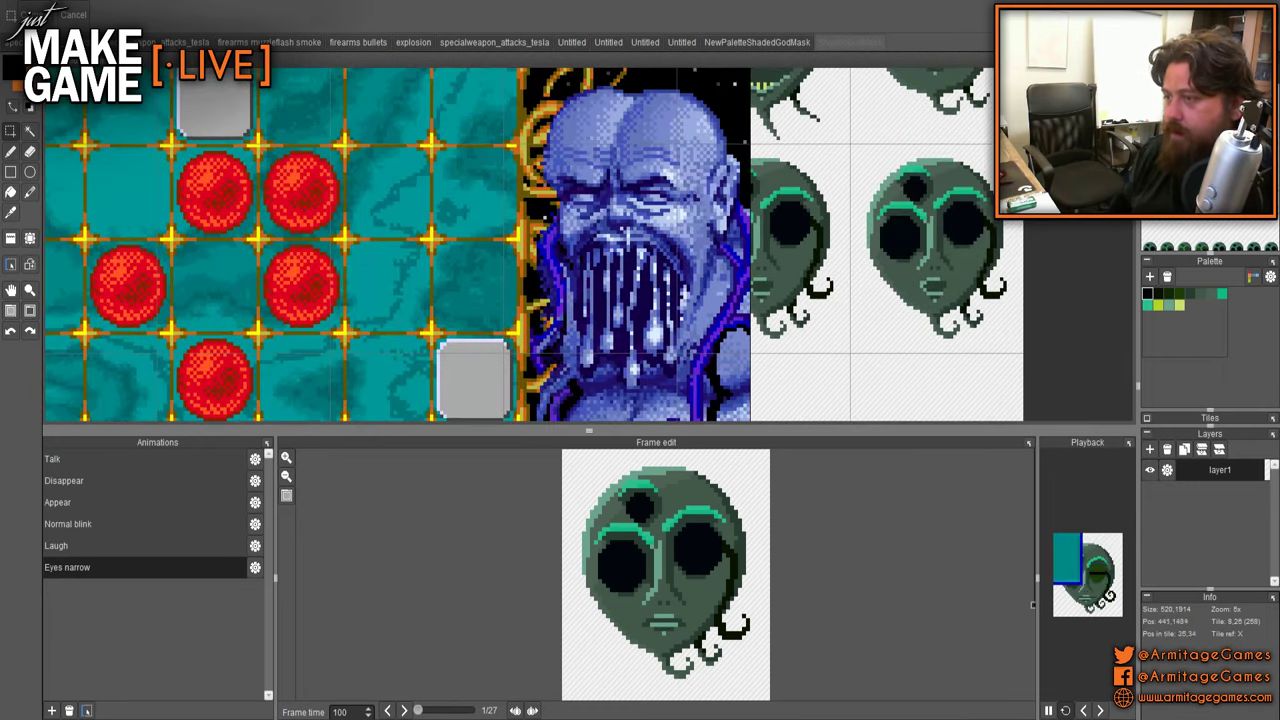
{"action": "scroll", "coordinate": [690, 245], "scroll_direction": "down", "scroll_amount": 4}
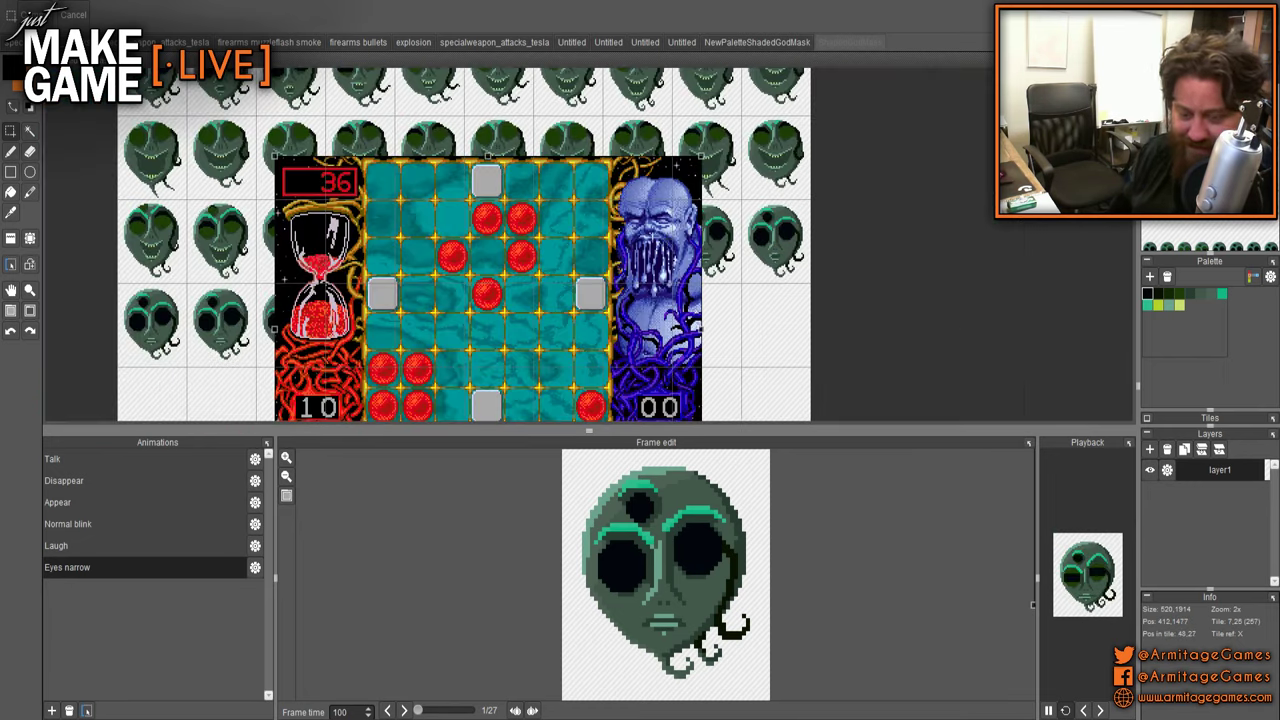
{"action": "left_click_drag", "start_coordinate": [654, 263], "coordinate": [666, 236]}
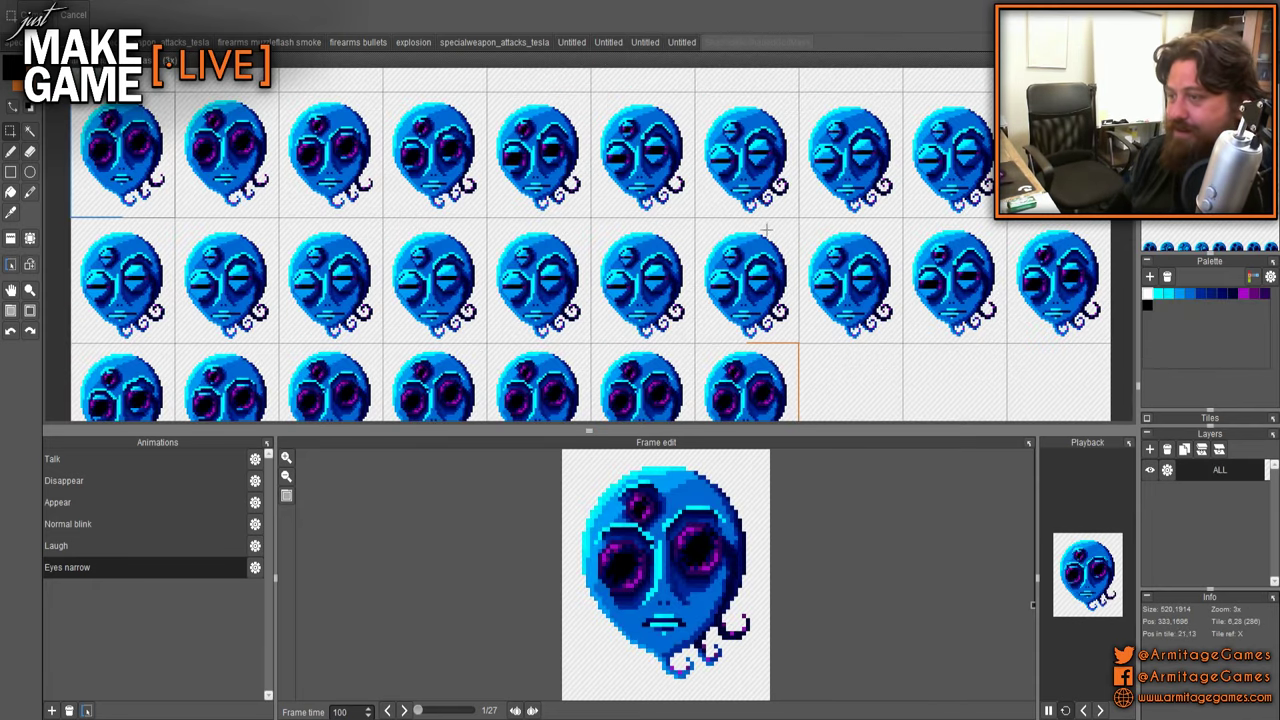
- View the whole NewPaletteShadedGodMask sheet with all its blue mask frames, and close the document
{"action": "scroll", "coordinate": [683, 200], "scroll_direction": "down", "scroll_amount": 3}
{"action": "scroll", "coordinate": [800, 175], "scroll_direction": "up", "scroll_amount": 2}
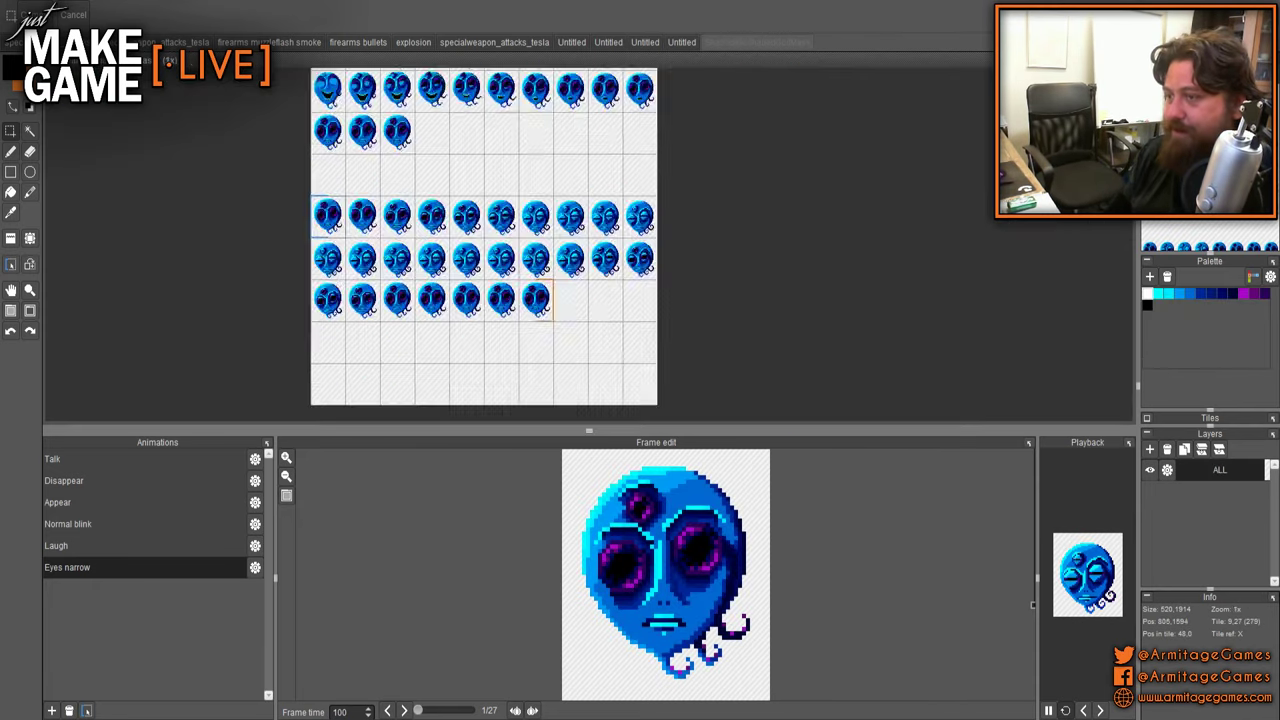
{"action": "left_click_drag", "start_coordinate": [722, 188], "coordinate": [594, 374]}
{"action": "scroll", "coordinate": [644, 210], "scroll_direction": "down", "scroll_amount": 3}
{"action": "scroll", "coordinate": [763, 170], "scroll_direction": "down", "scroll_amount": 1}
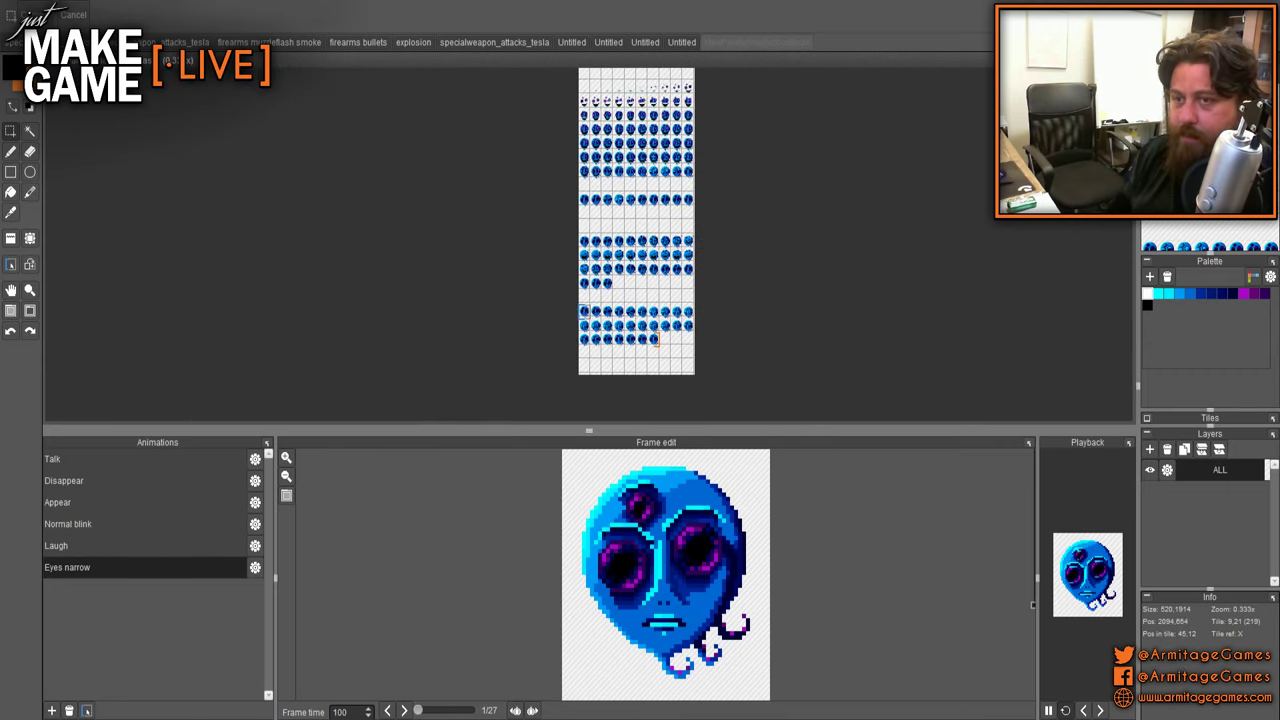
{"action": "key", "text": "ctrl+w"}
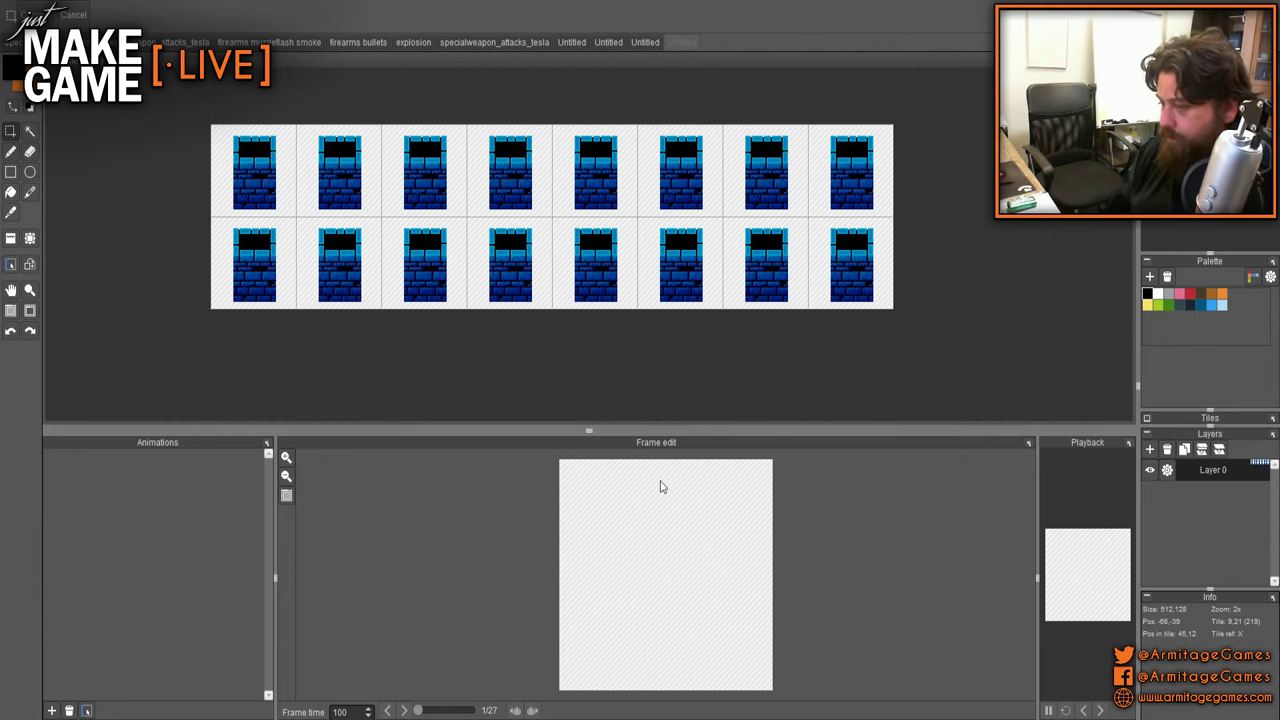
- Save the blue brick wall sheet as Special_magicwall.pyxel
{"action": "key", "text": "ctrl+s"}
{"action": "scroll", "coordinate": [497, 338], "scroll_direction": "down", "scroll_amount": 1}
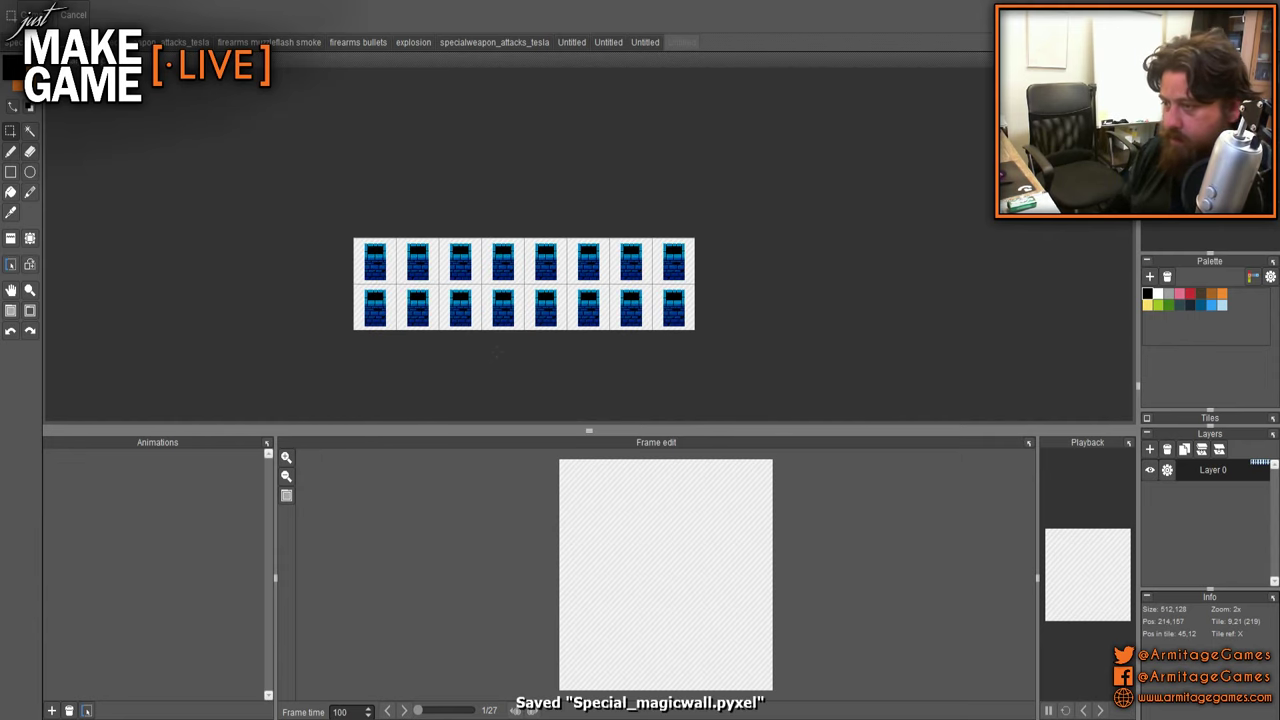
{"action": "scroll", "coordinate": [497, 338], "scroll_direction": "up", "scroll_amount": 1}
{"action": "scroll", "coordinate": [497, 338], "scroll_direction": "up", "scroll_amount": 2}
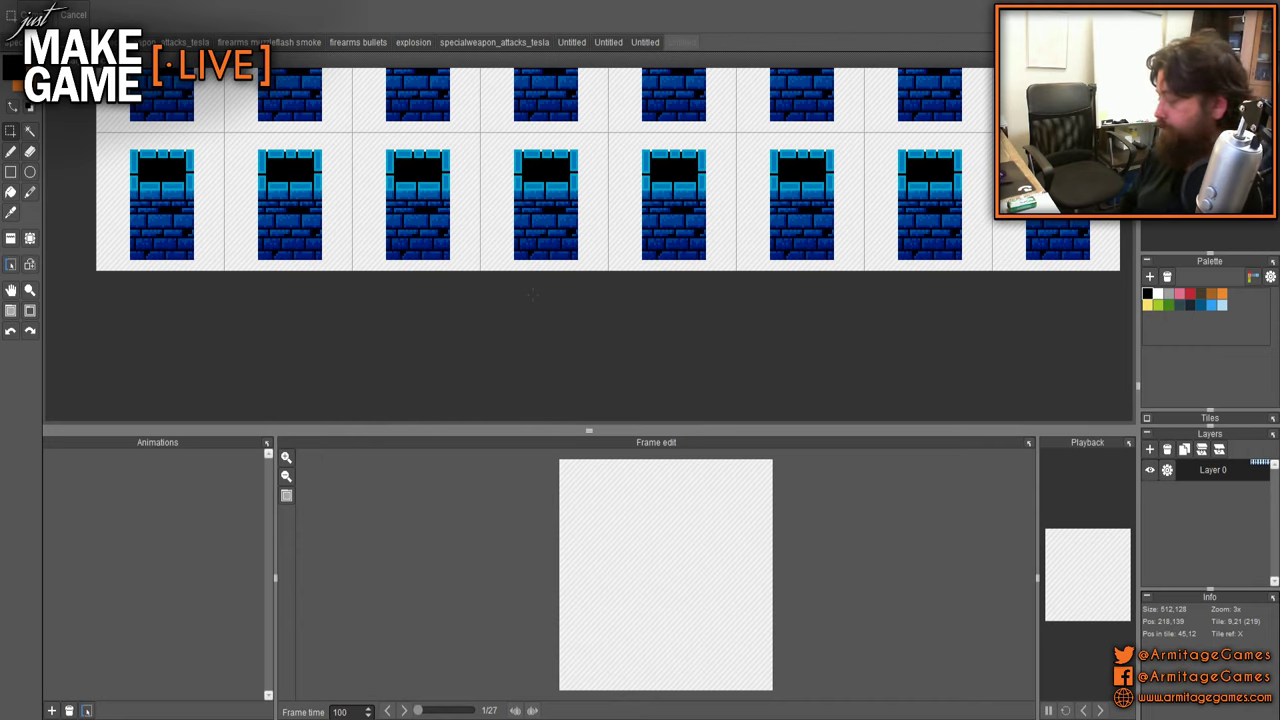
{"action": "scroll", "coordinate": [470, 240], "scroll_direction": "down", "scroll_amount": 3}
{"action": "scroll", "coordinate": [483, 254], "scroll_direction": "up", "scroll_amount": 2}
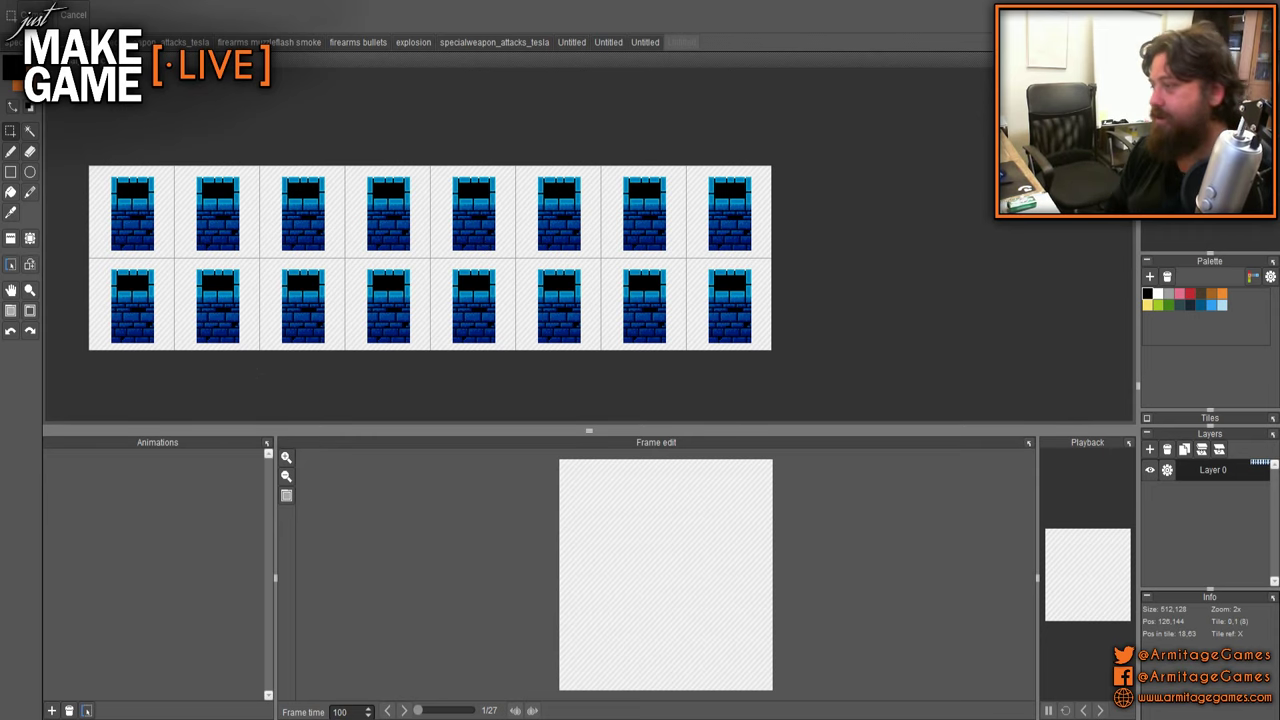
{"action": "left_click_drag", "start_coordinate": [254, 367], "coordinate": [251, 321]}
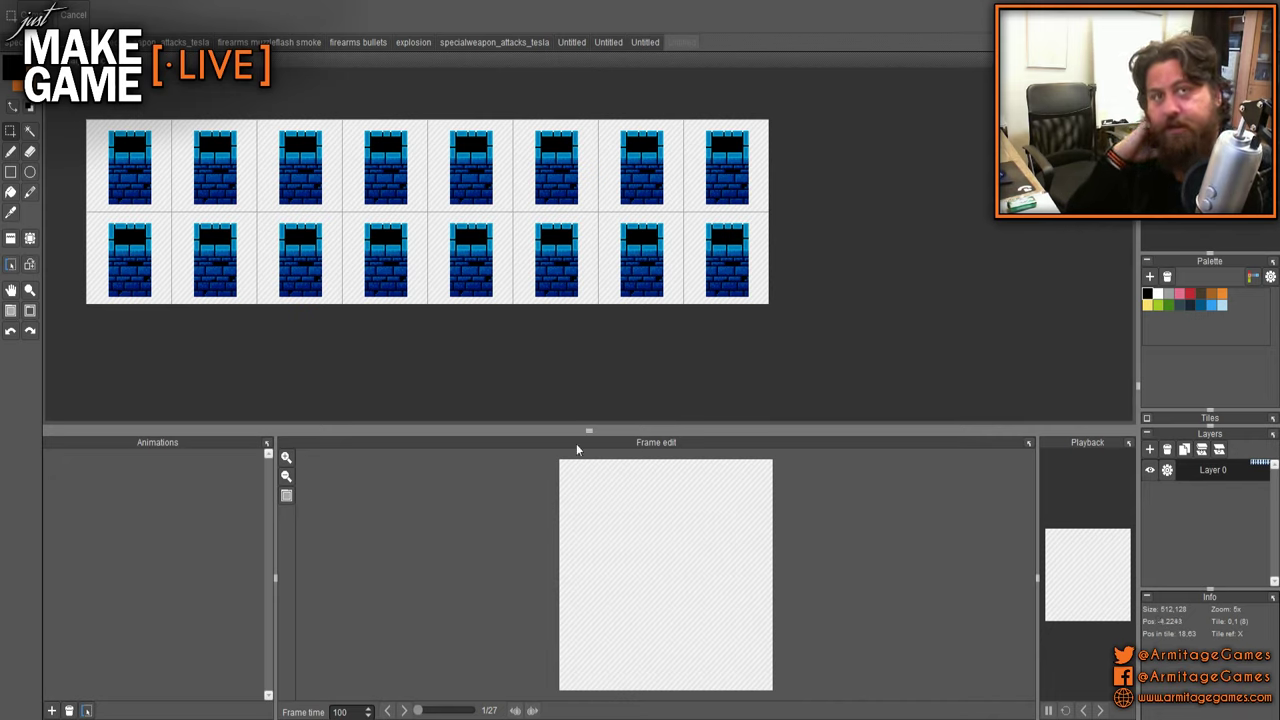
{"action": "left_click_drag", "start_coordinate": [442, 283], "coordinate": [512, 274]}
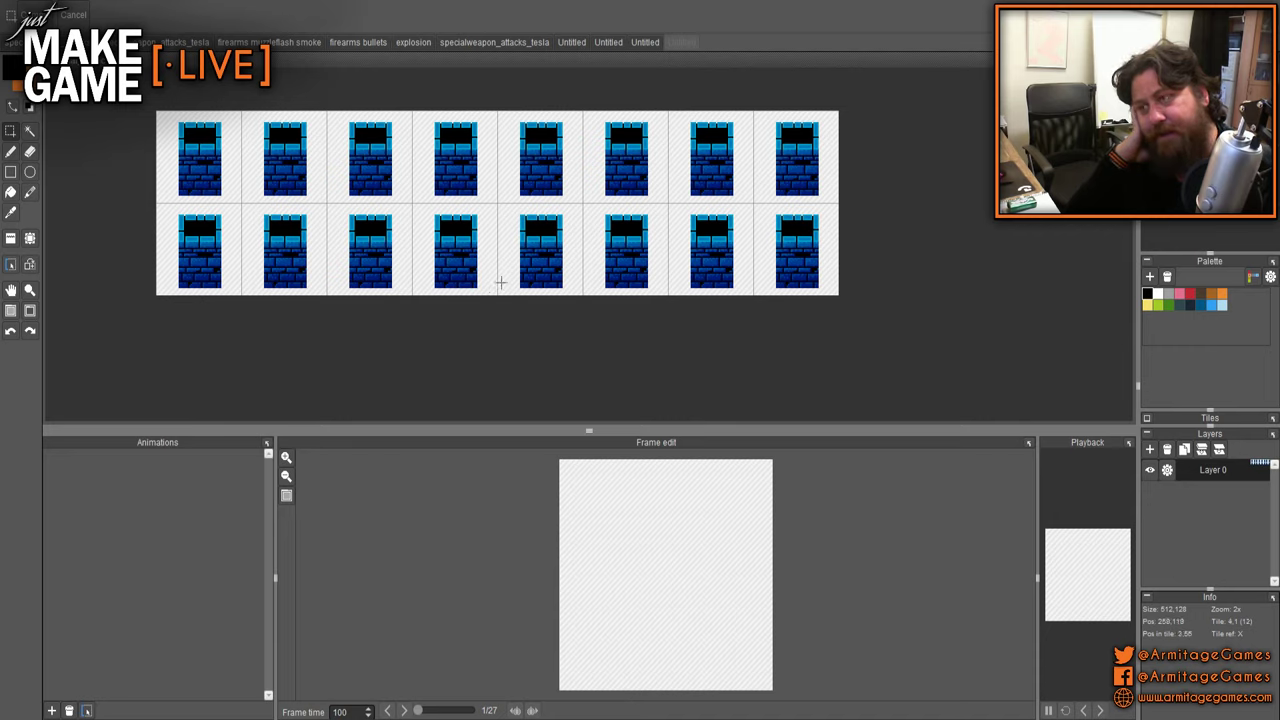
{"action": "key", "text": "space"}
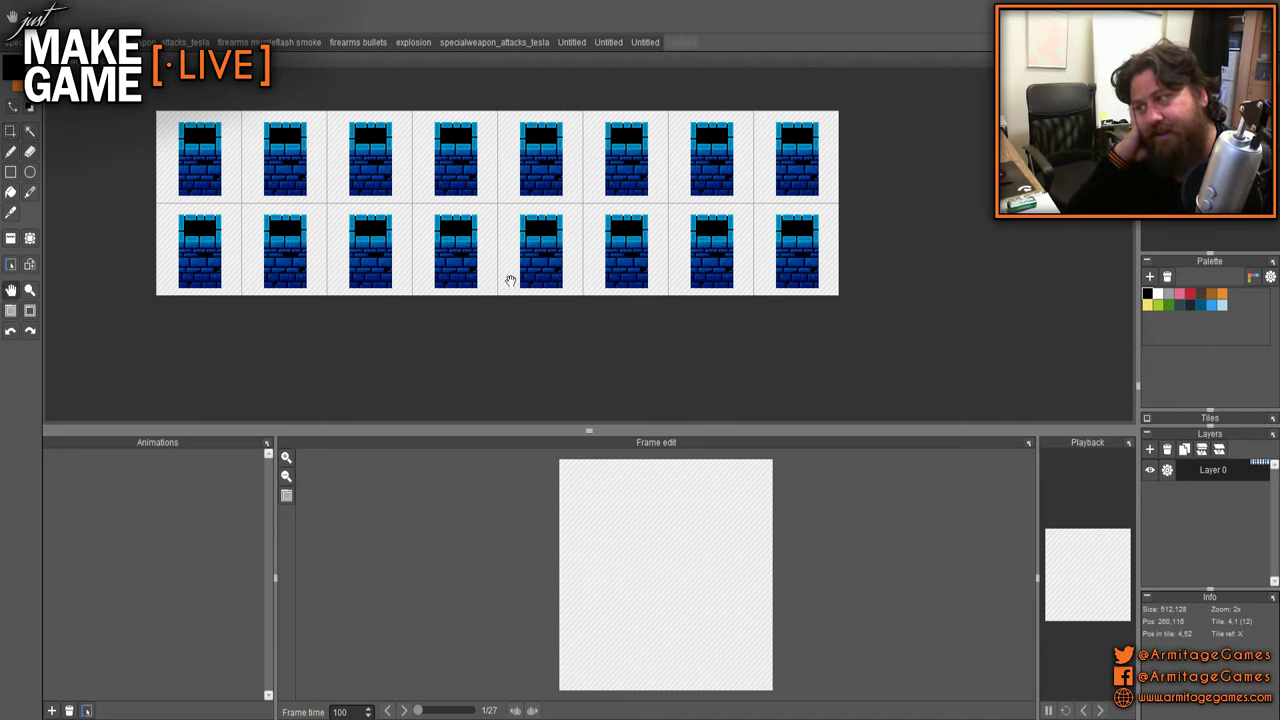
{"action": "left_click_drag", "start_coordinate": [503, 279], "coordinate": [545, 306]}
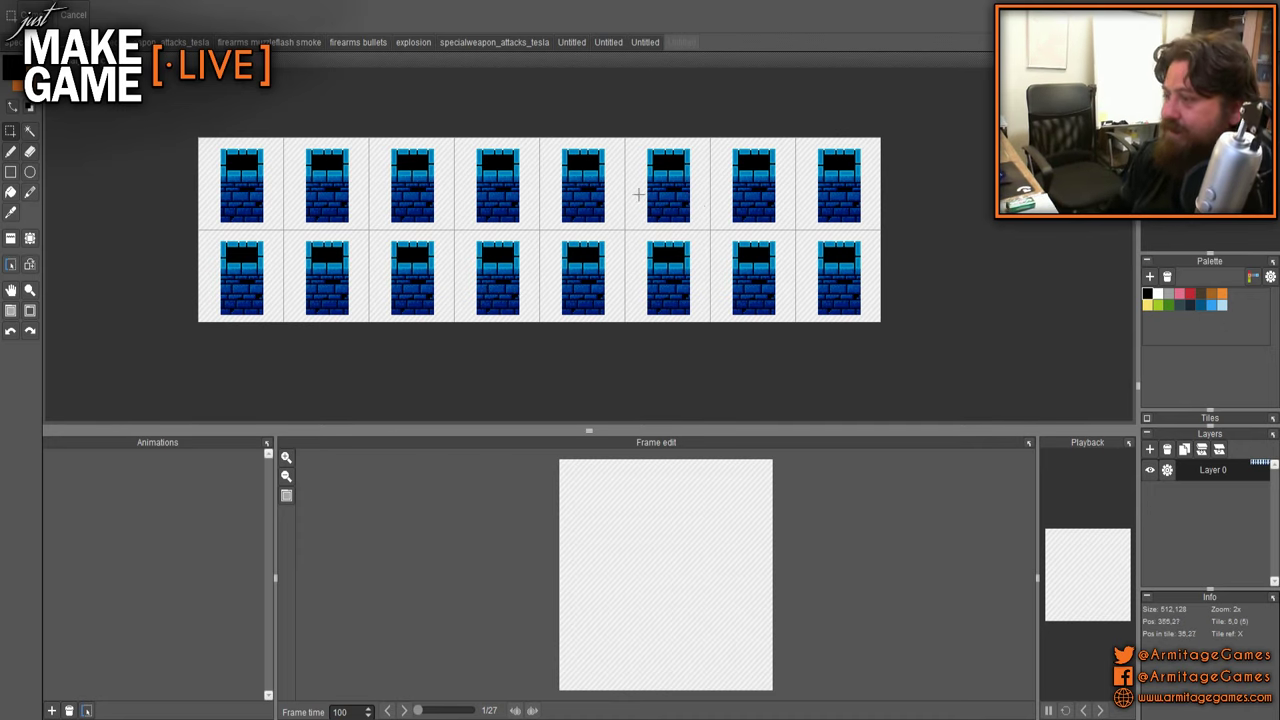
{"action": "mouse_move", "coordinate": [521, 250]}
{"action": "left_mouse_down"}
{"action": "mouse_move", "coordinate": [642, 255]}
{"action": "mouse_move", "coordinate": [537, 265]}
{"action": "left_mouse_up"}
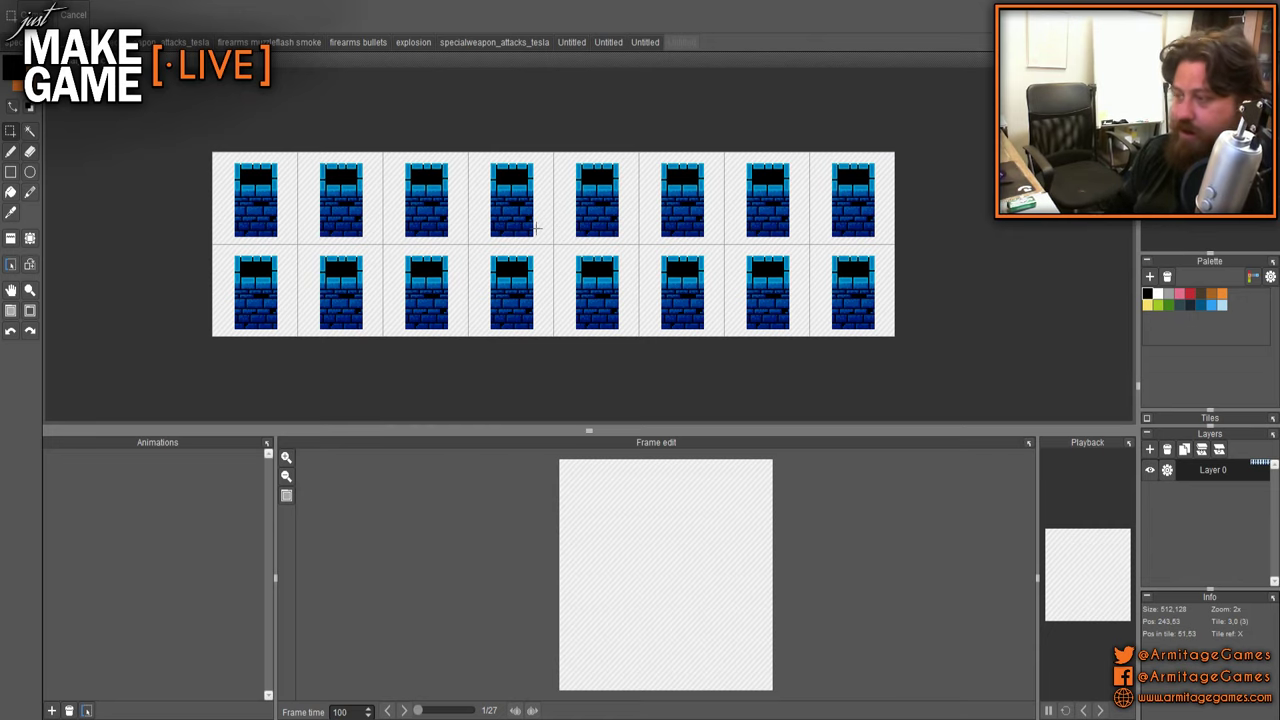
{"action": "mouse_move", "coordinate": [481, 216]}
{"action": "left_mouse_down"}
{"action": "mouse_move", "coordinate": [492, 232]}
{"action": "mouse_move", "coordinate": [472, 199]}
{"action": "left_mouse_up"}
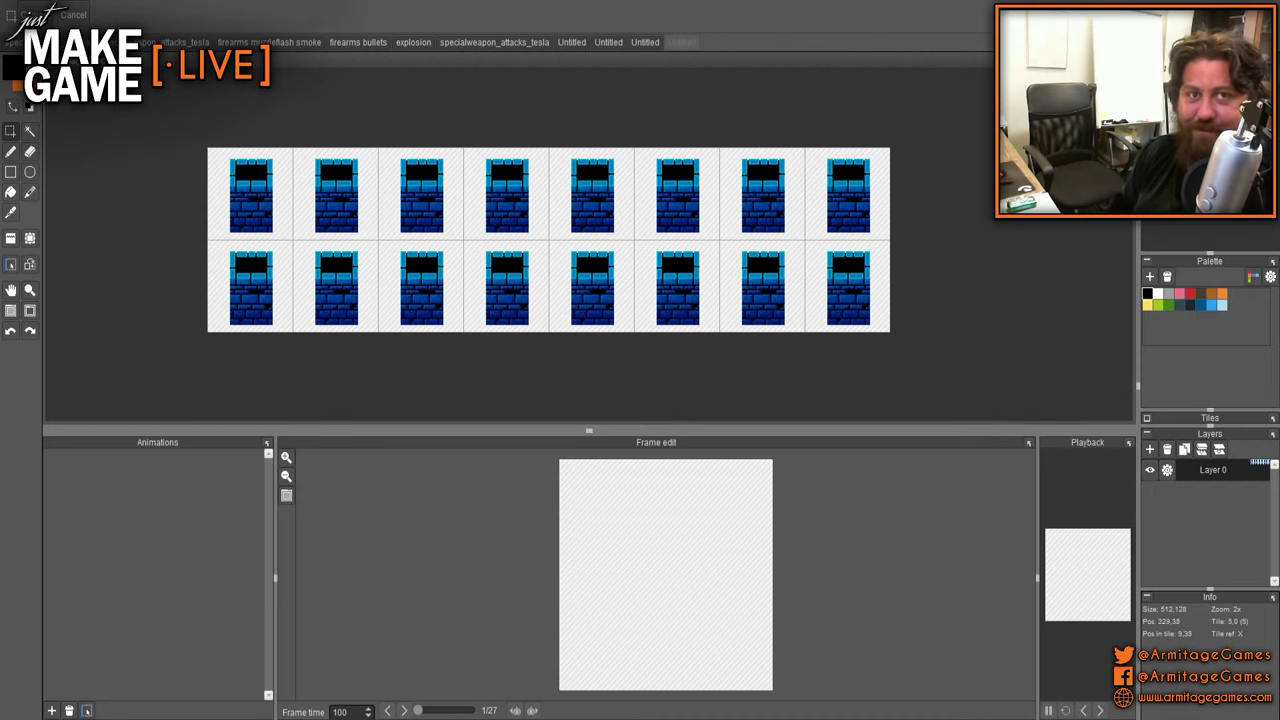
- Add a new empty layer above the brick wall layer of the magic wall sheet
{"action": "scroll", "coordinate": [480, 223], "scroll_direction": "up", "scroll_amount": 1}
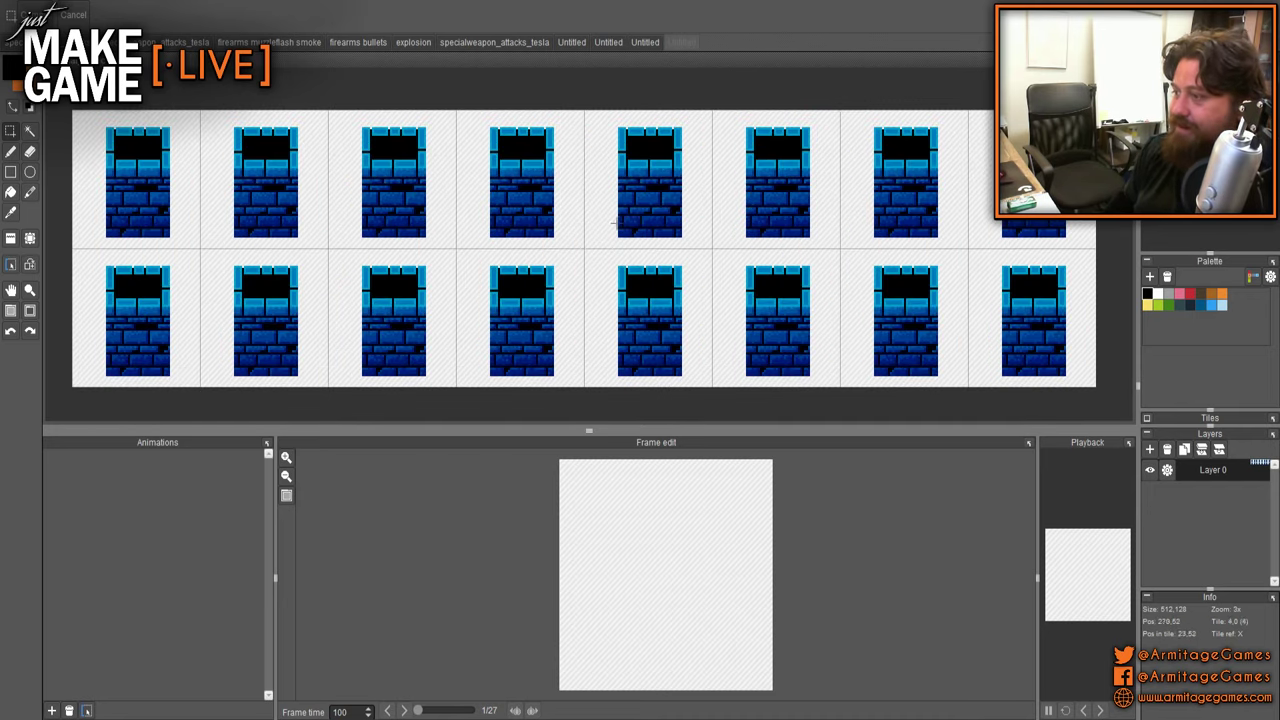
{"action": "mouse_move", "coordinate": [530, 237]}
{"action": "left_mouse_down"}
{"action": "mouse_move", "coordinate": [661, 217]}
{"action": "mouse_move", "coordinate": [536, 246]}
{"action": "left_mouse_up"}
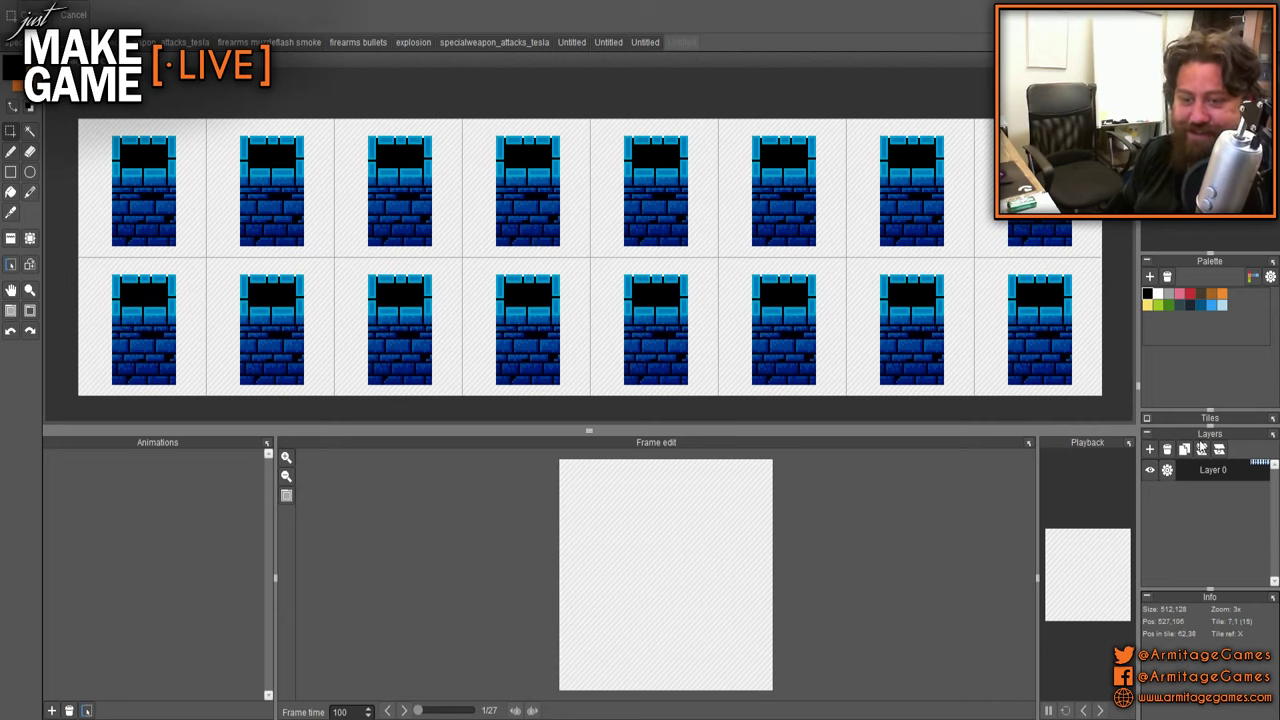
{"action": "left_click", "coordinate": [1150, 449]}
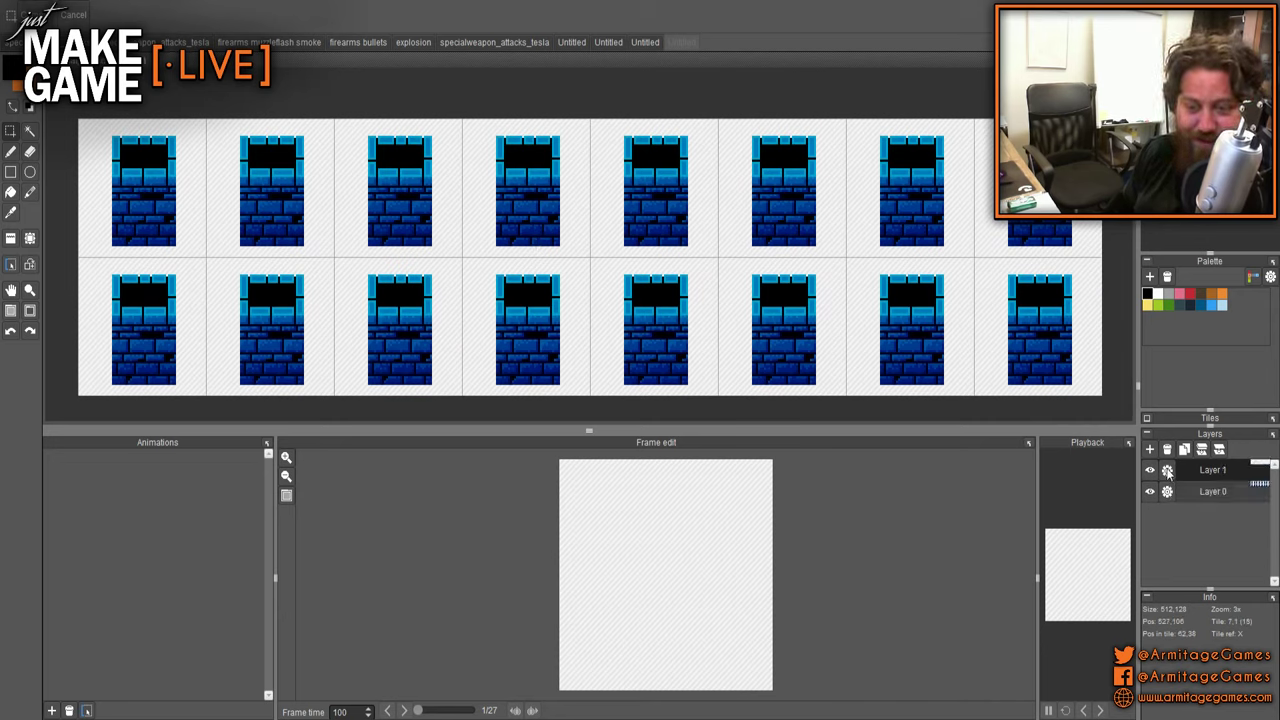
- Rename the upper layer "glow" and the lower layer "wall"
{"action": "left_click", "coordinate": [1167, 472]}
{"action": "type", "text": "glow"}
{"action": "key", "text": "Return"}
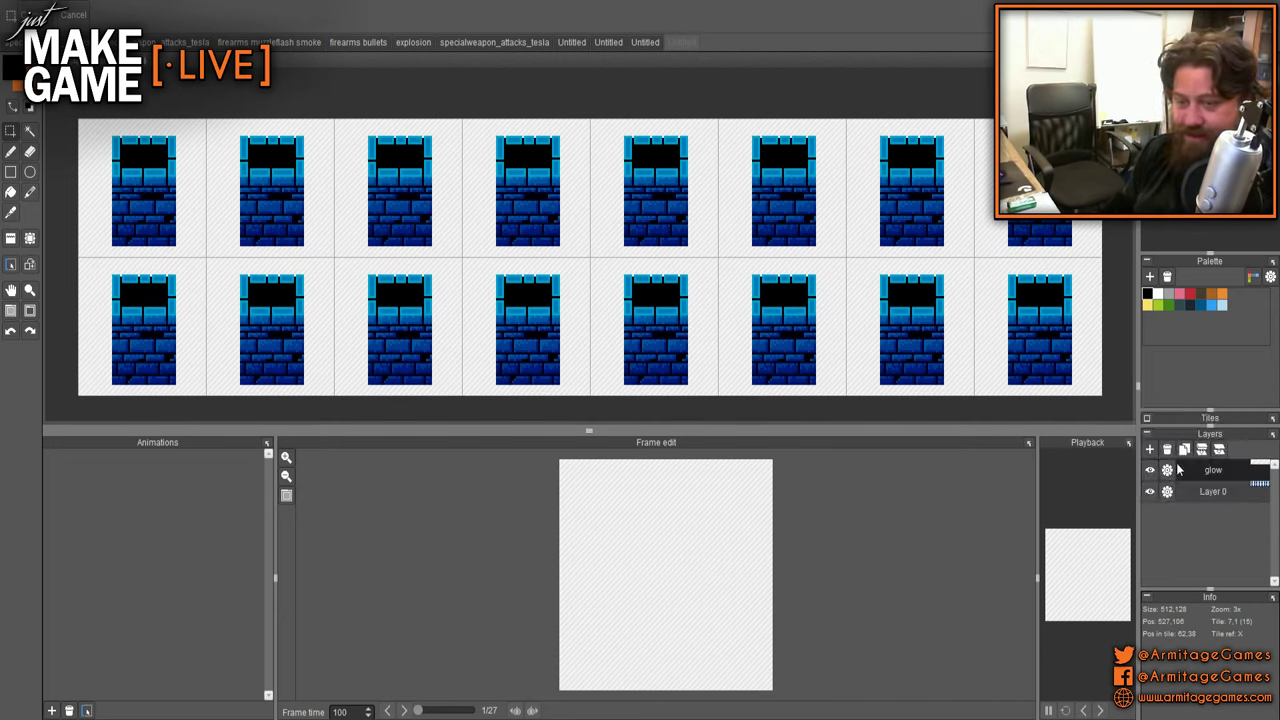
{"action": "left_click", "coordinate": [1167, 491]}
{"action": "type", "text": "wa"}
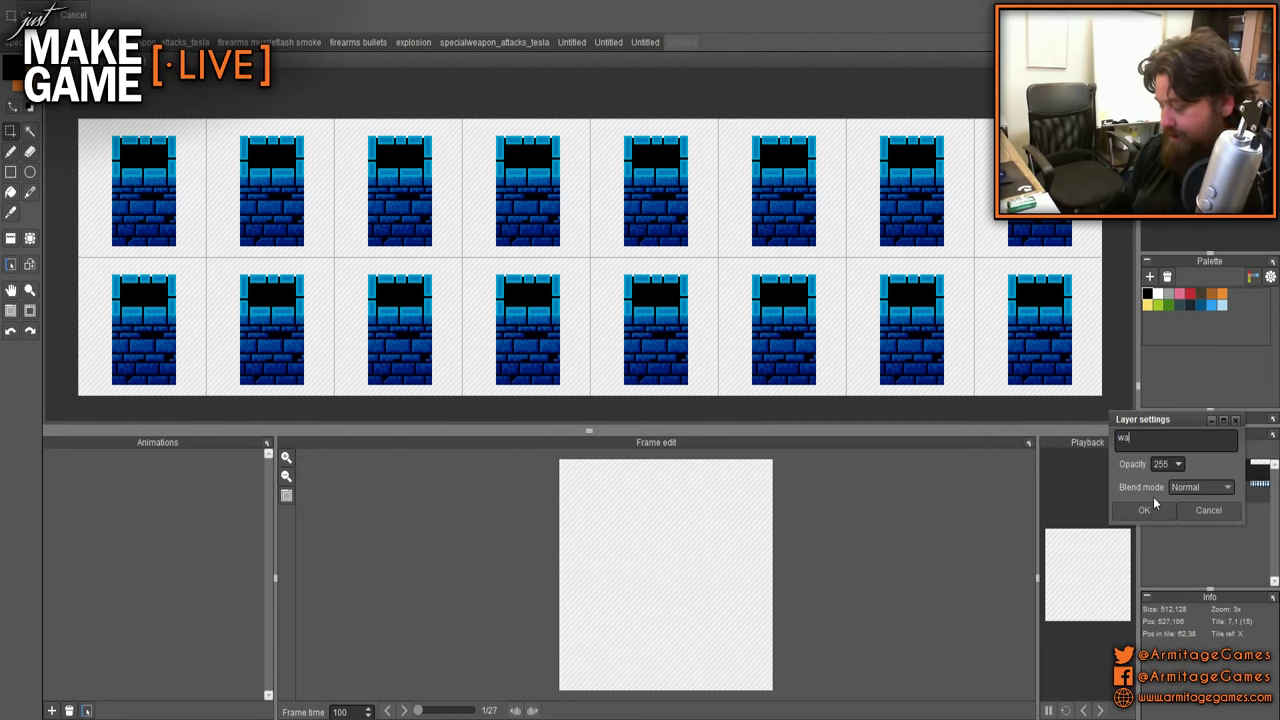
{"action": "type", "text": "ll"}
{"action": "key", "text": "Return"}
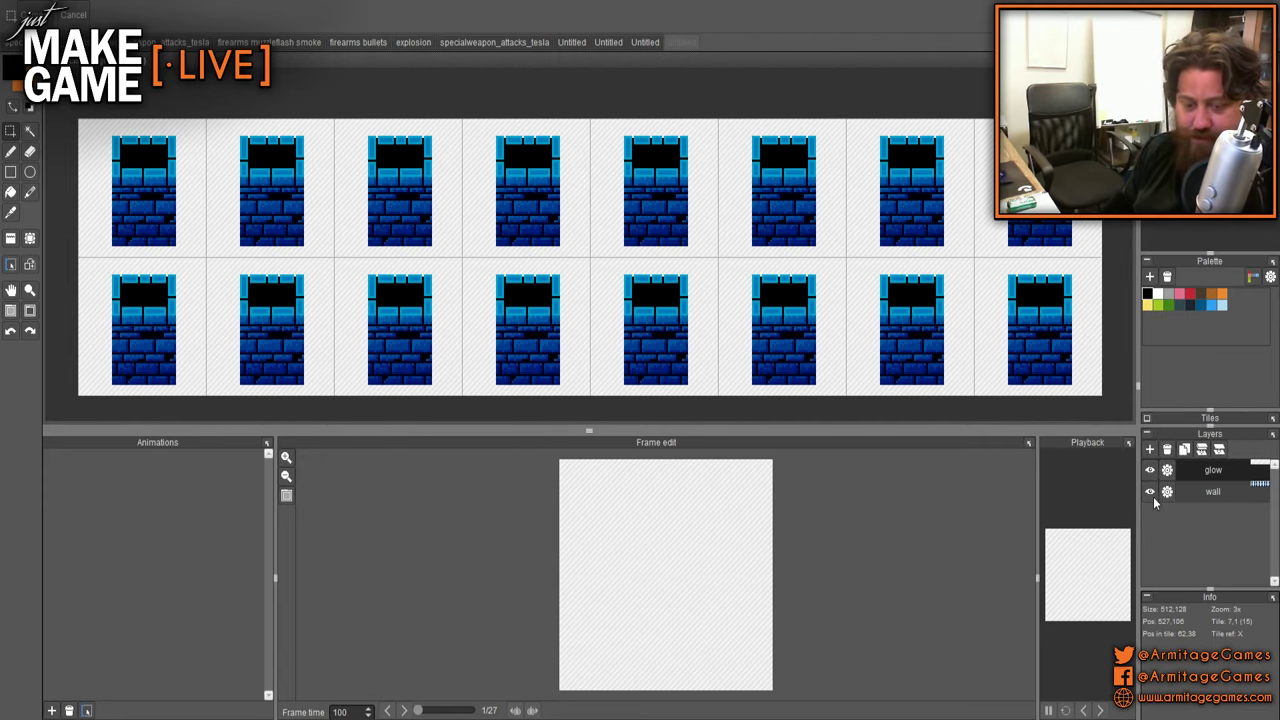
{"action": "scroll", "coordinate": [594, 222], "scroll_direction": "down", "scroll_amount": 1}
{"action": "left_click_drag", "start_coordinate": [557, 272], "coordinate": [505, 277]}
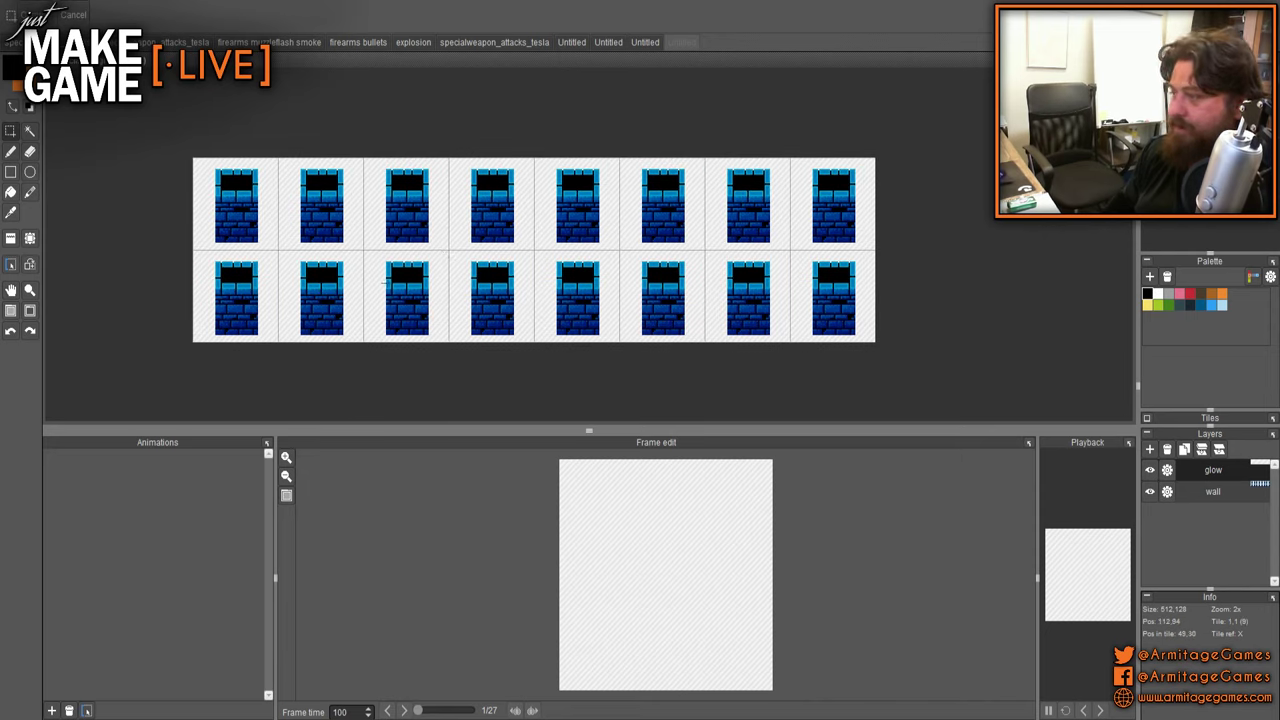
{"action": "scroll", "coordinate": [391, 211], "scroll_direction": "up", "scroll_amount": 3}
{"action": "left_click_drag", "start_coordinate": [330, 231], "coordinate": [743, 194]}
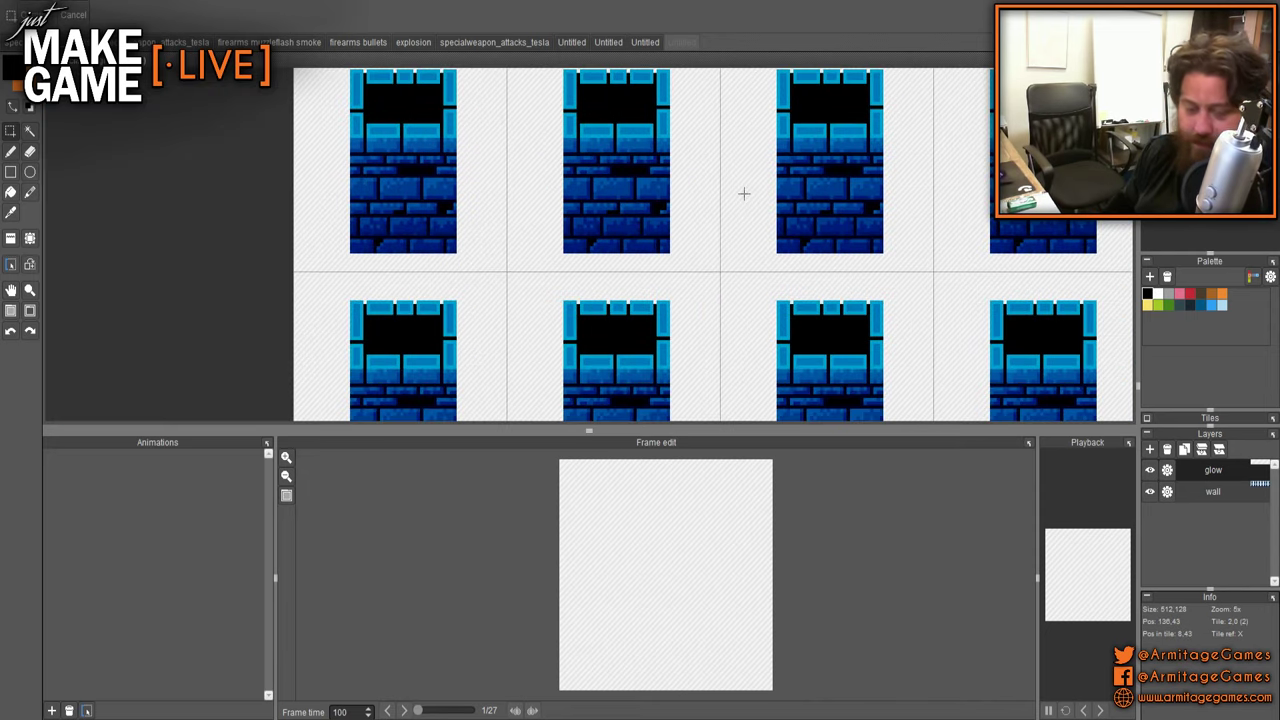
{"action": "left_click_drag", "start_coordinate": [458, 136], "coordinate": [484, 186]}
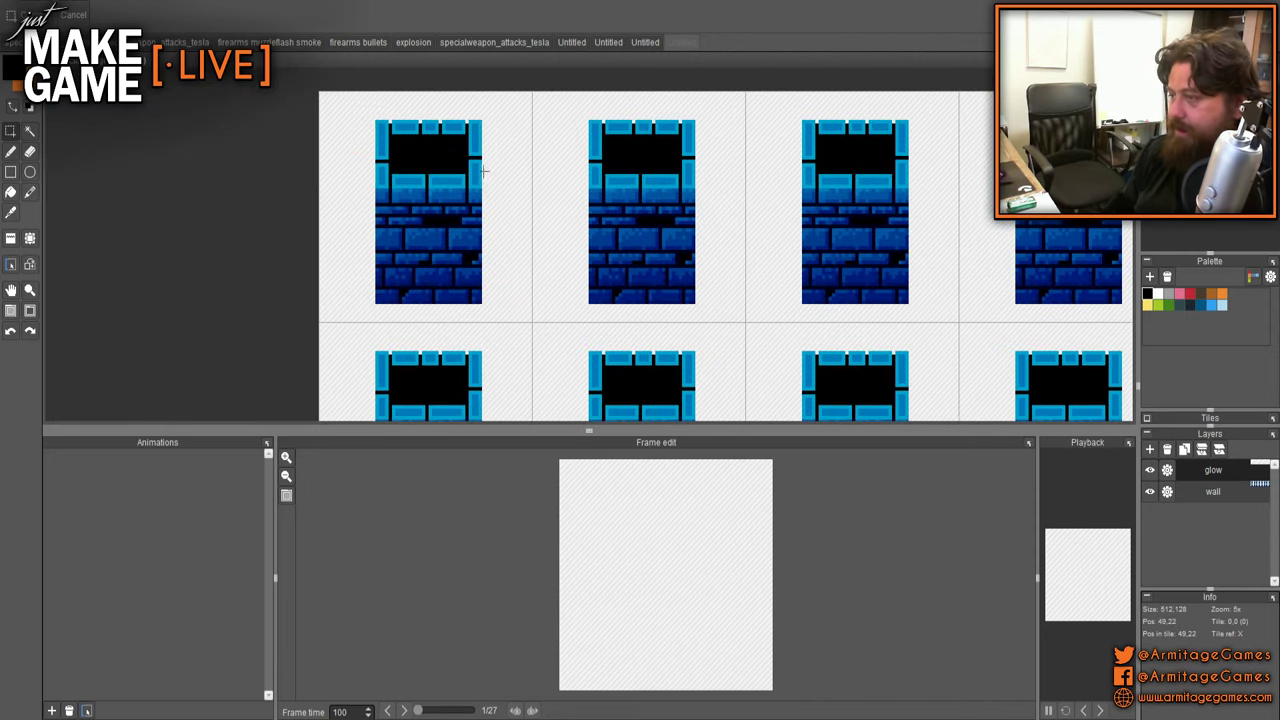
- Pencil a 3-pixel bright green horizontal dash on the glow layer, in the mortar above the large brick row of the first tile
{"action": "key", "text": "b"}
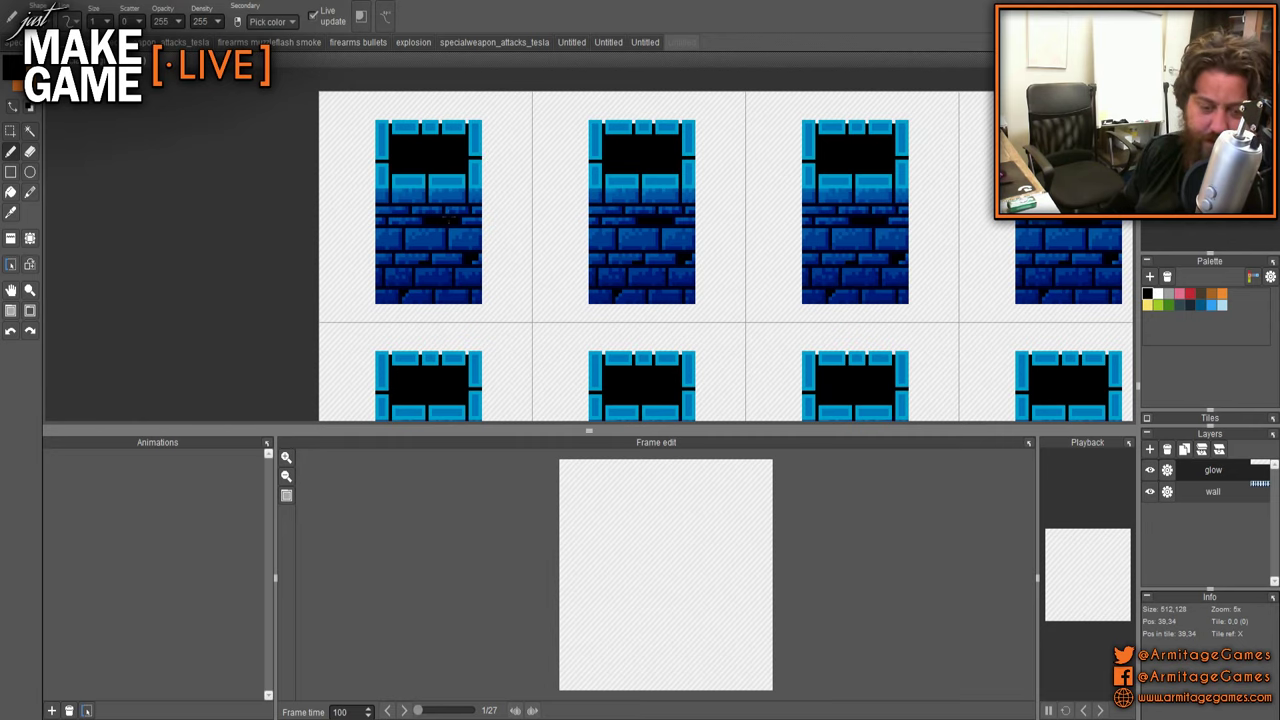
{"action": "left_click_drag", "start_coordinate": [681, 234], "coordinate": [624, 232]}
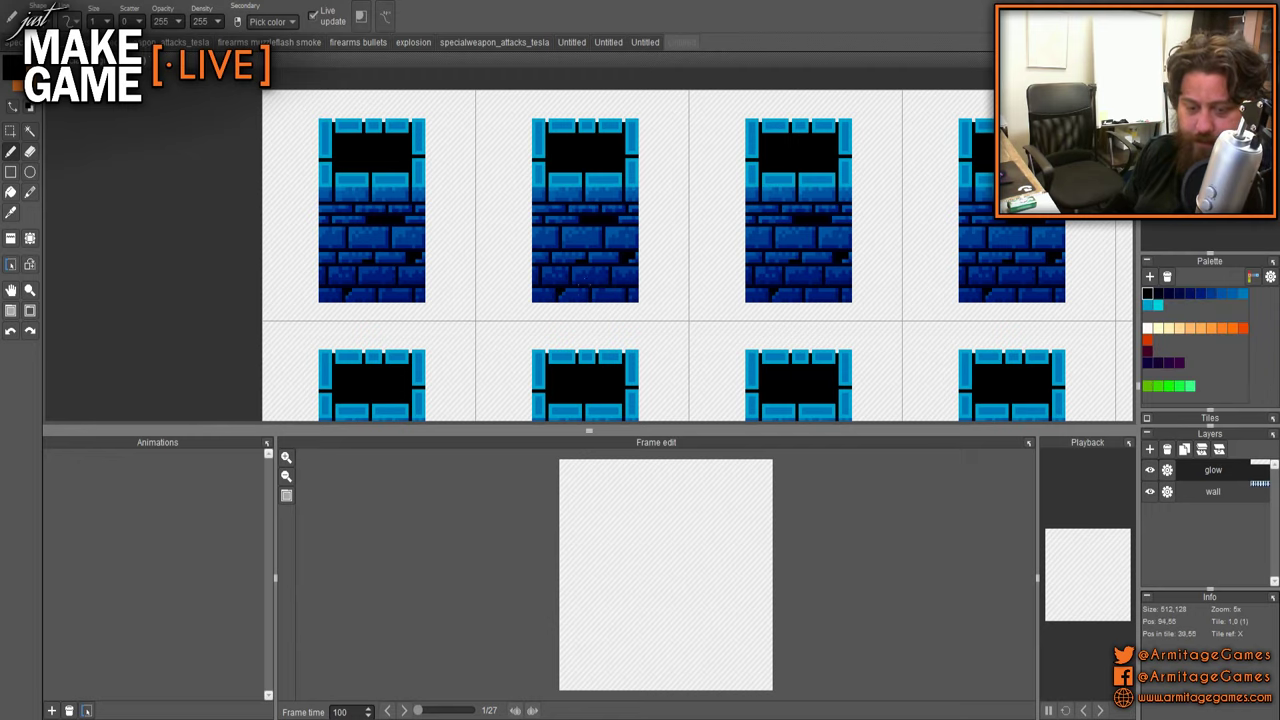
{"action": "key", "text": "space"}
{"action": "left_click_drag", "start_coordinate": [544, 273], "coordinate": [397, 238]}
{"action": "left_click_drag", "start_coordinate": [554, 243], "coordinate": [531, 260]}
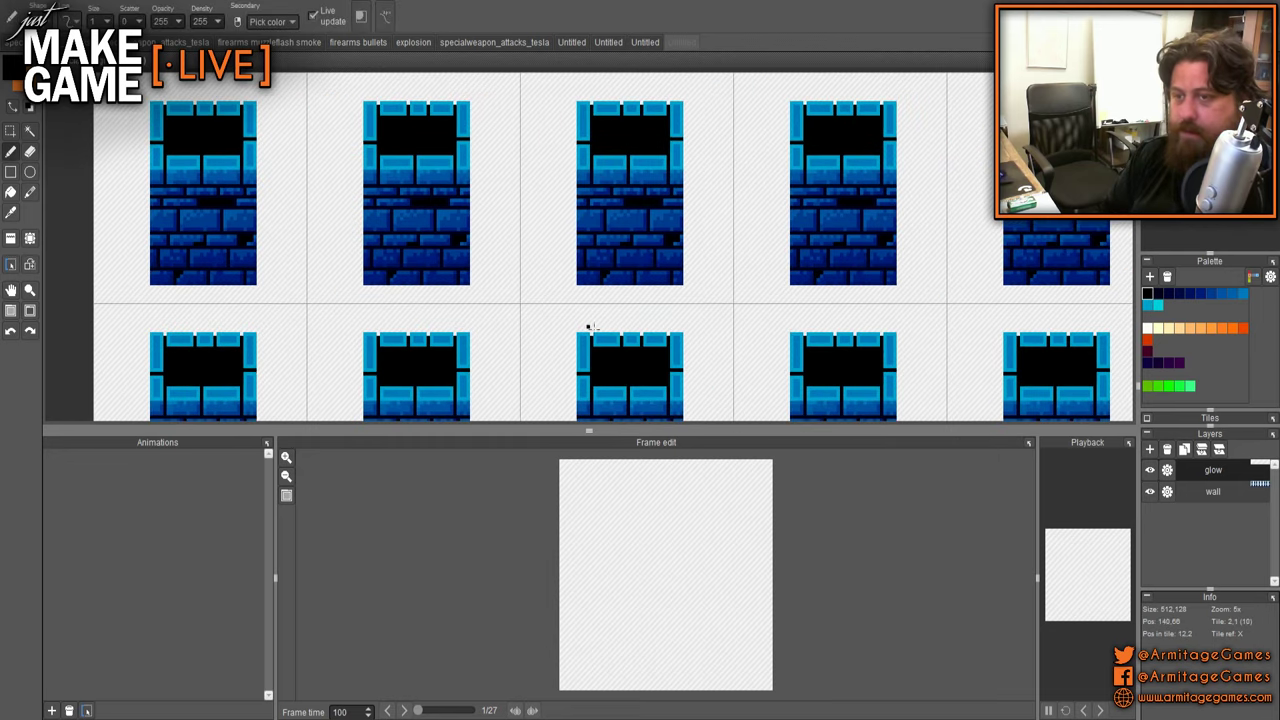
{"action": "scroll", "coordinate": [743, 271], "scroll_direction": "down", "scroll_amount": 2}
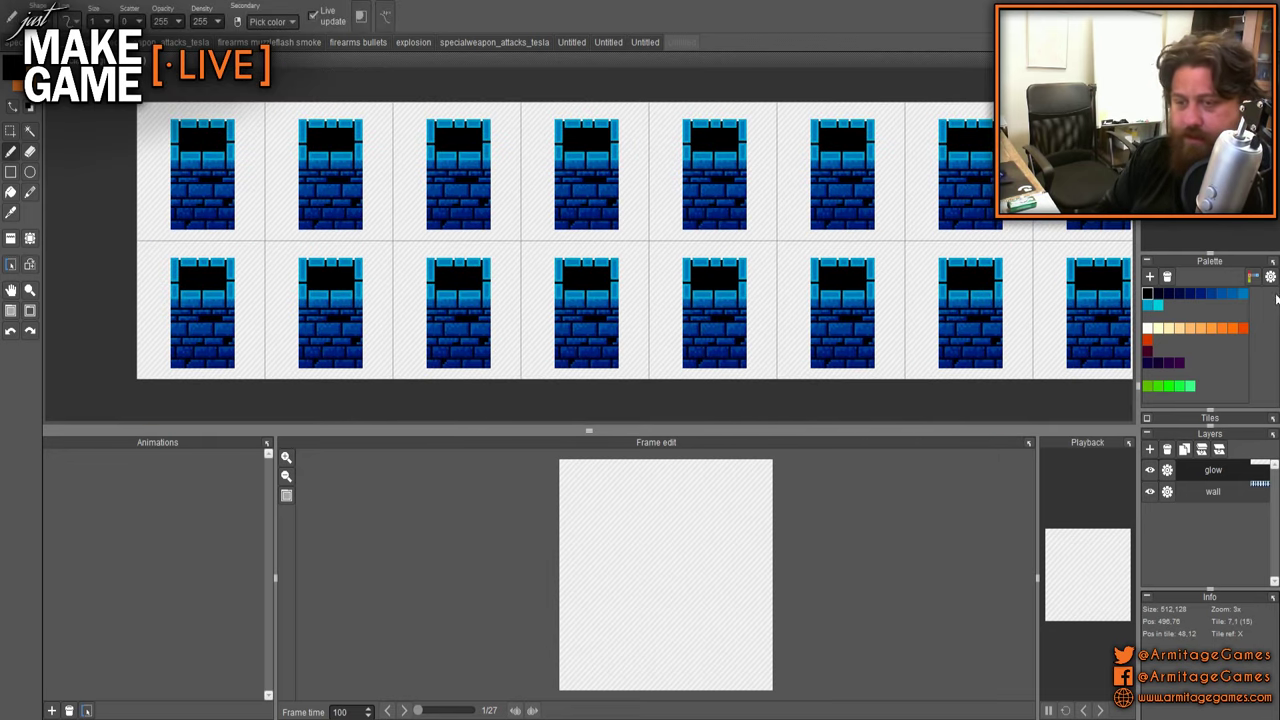
{"action": "left_click", "coordinate": [1211, 328]}
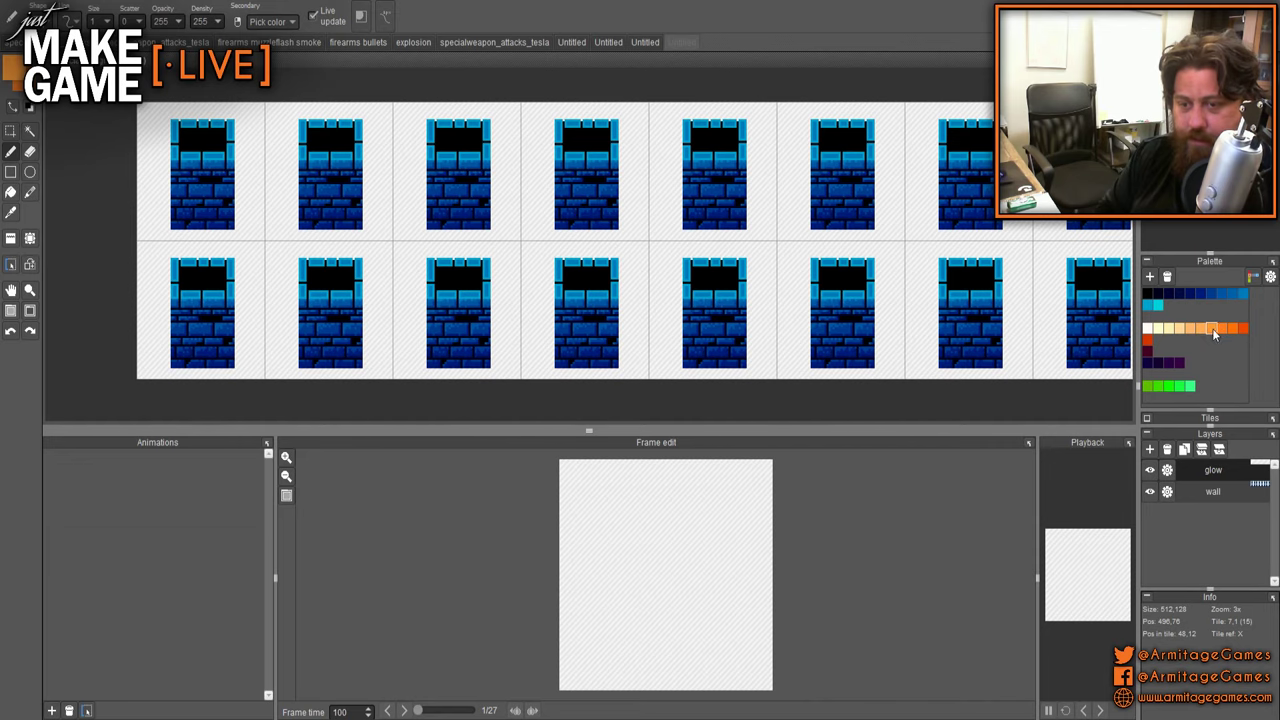
{"action": "scroll", "coordinate": [578, 248], "scroll_direction": "right", "scroll_amount": 3}
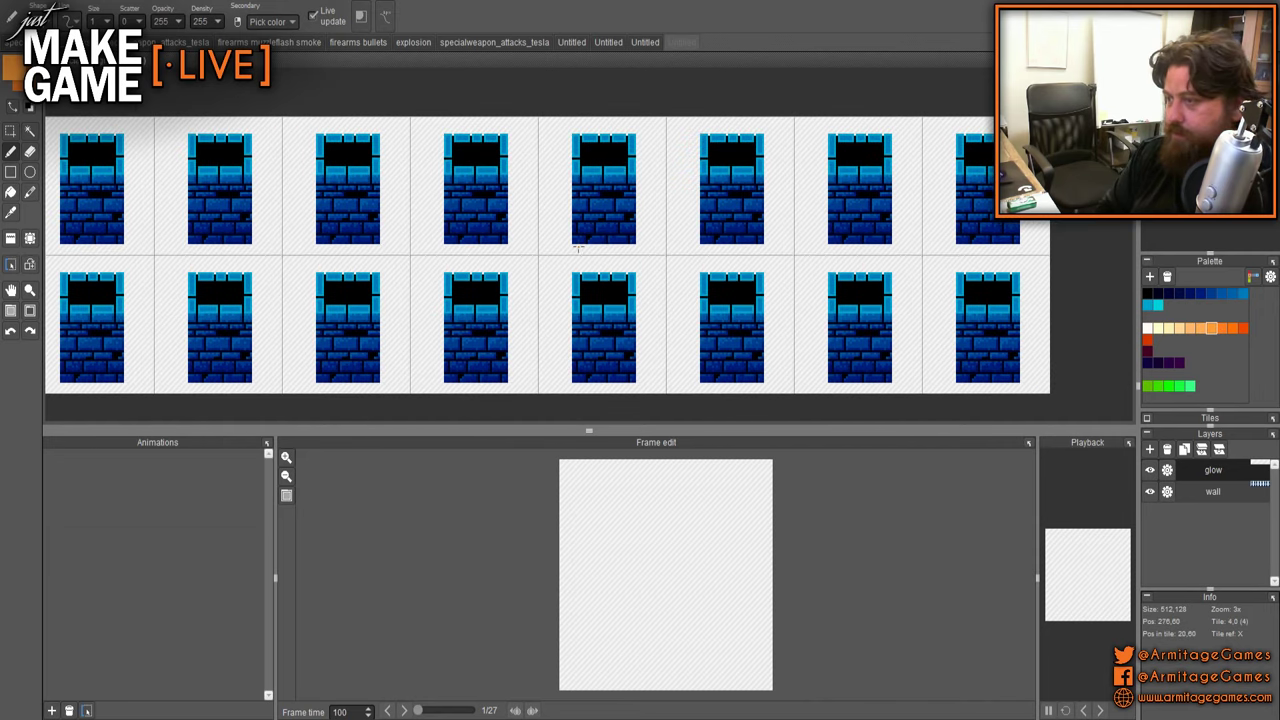
{"action": "left_click", "coordinate": [1170, 387]}
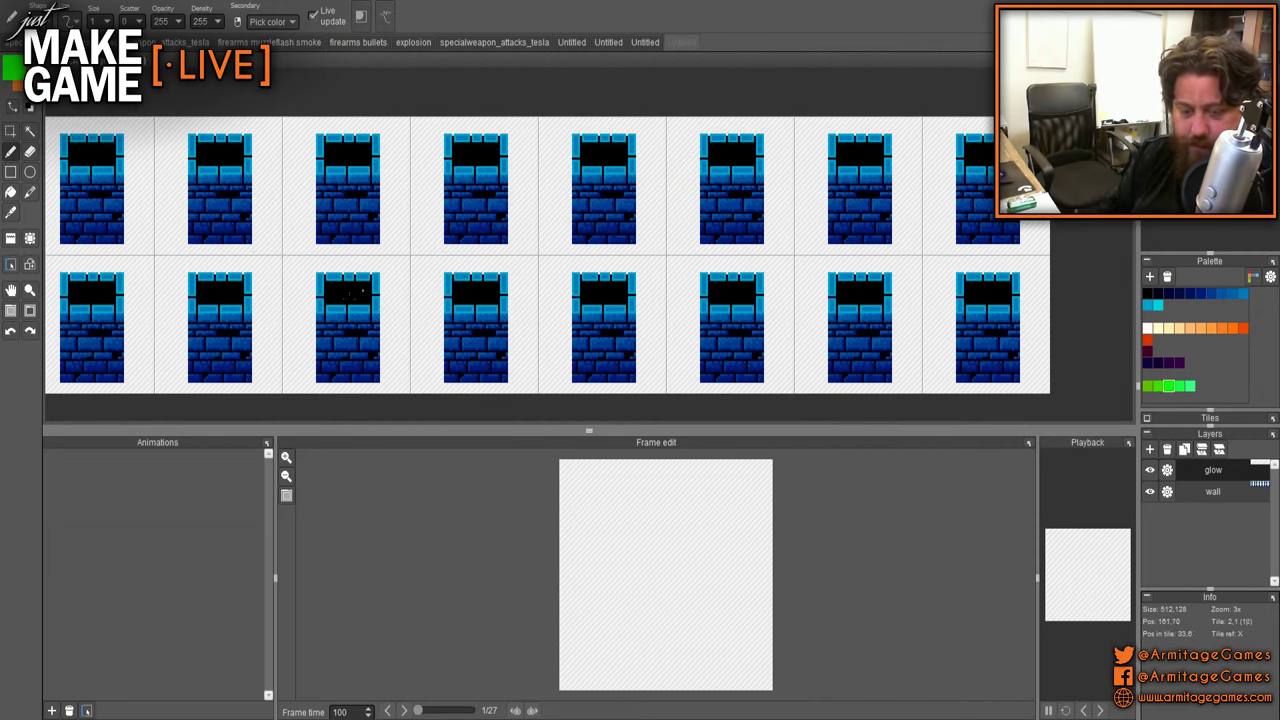
{"action": "scroll", "coordinate": [338, 148], "scroll_direction": "up", "scroll_amount": 8}
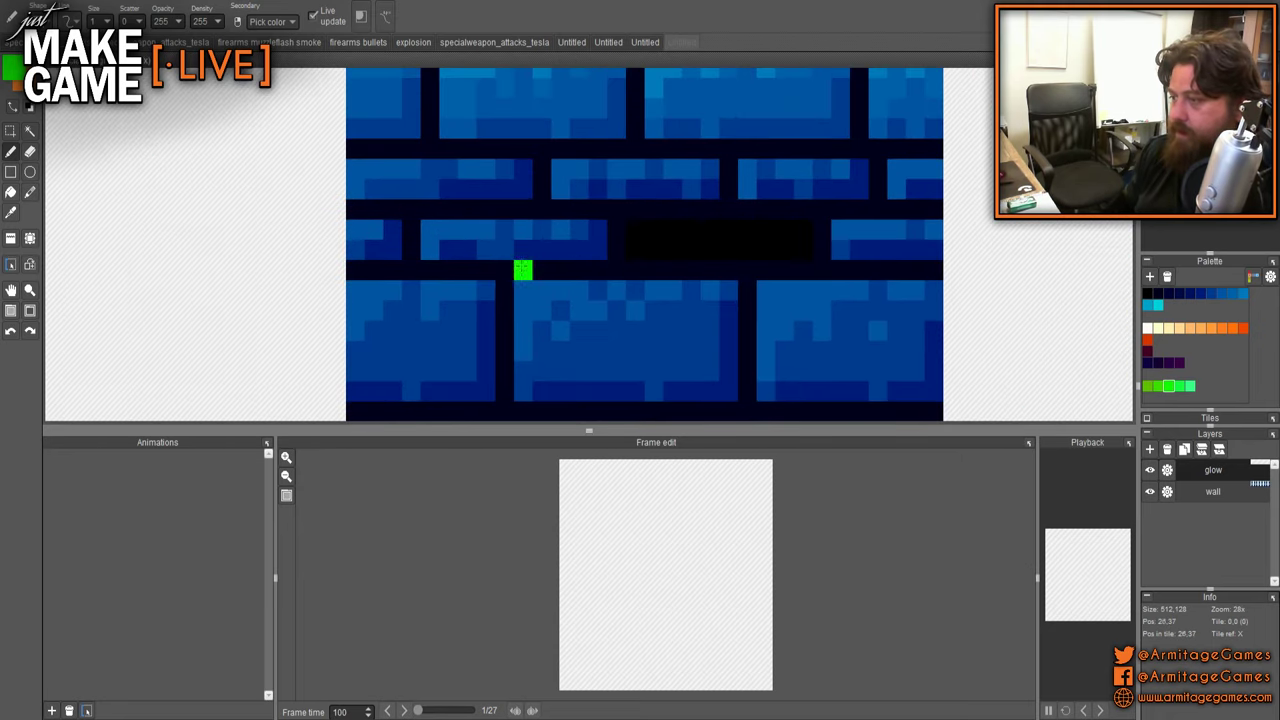
{"action": "left_click_drag", "start_coordinate": [560, 270], "coordinate": [598, 270]}
- Add a 3-pixel vertical green line beside the lower missing brick and a 3-pixel dash in the lowest mortar line at the first wall's left edge
{"action": "scroll", "coordinate": [858, 290], "scroll_direction": "down", "scroll_amount": 6}
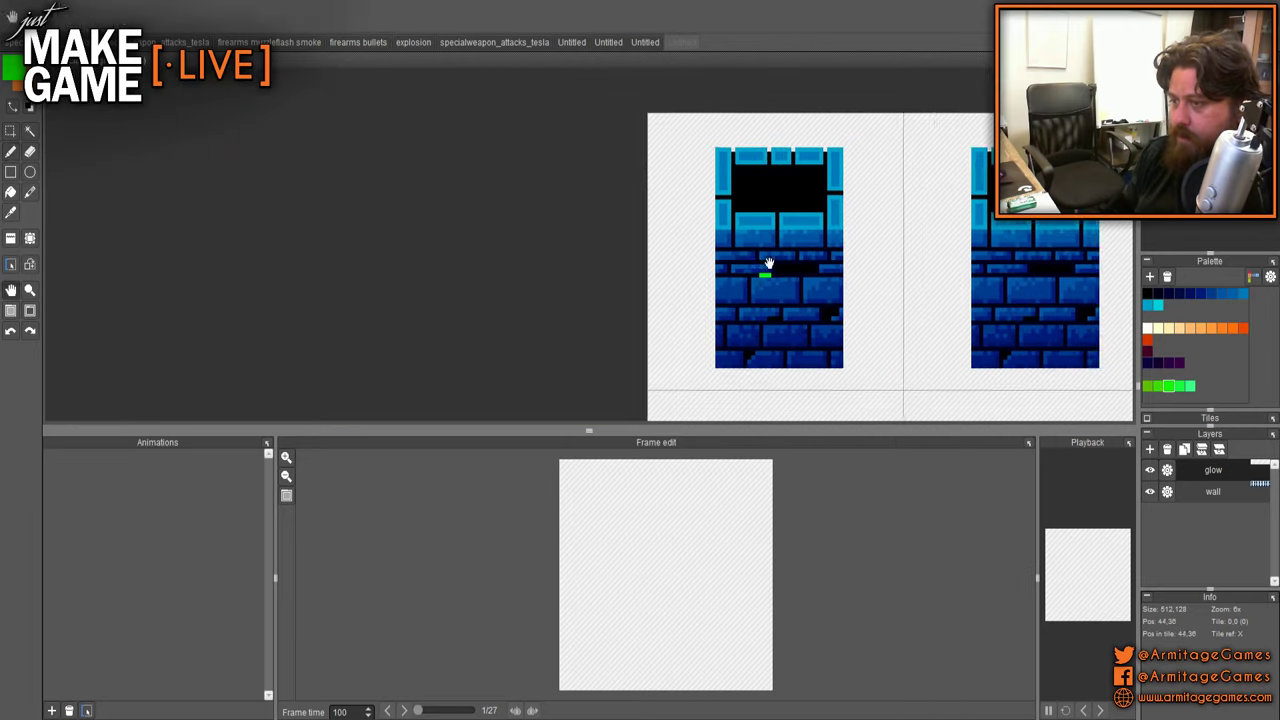
{"action": "scroll", "coordinate": [443, 251], "scroll_direction": "up", "scroll_amount": 3}
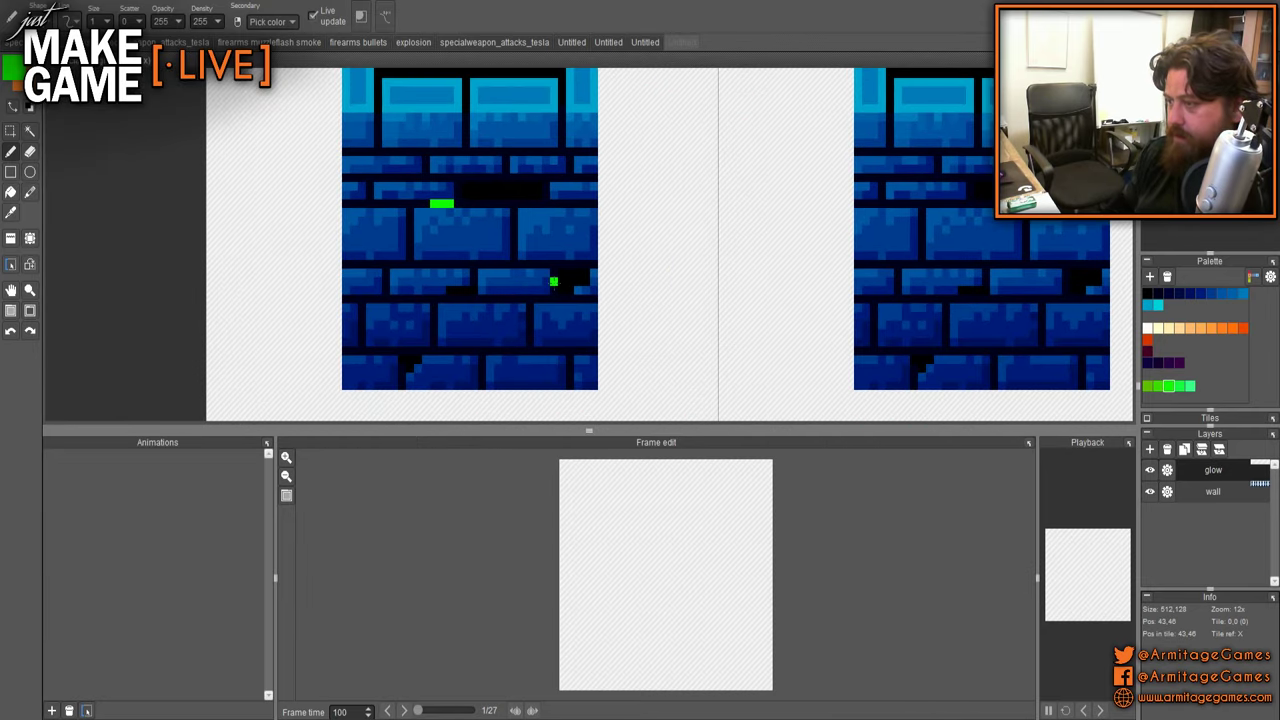
{"action": "left_click_drag", "start_coordinate": [554, 274], "coordinate": [554, 290]}
{"action": "key", "text": "space"}
{"action": "left_click_drag", "start_coordinate": [474, 294], "coordinate": [649, 207]}
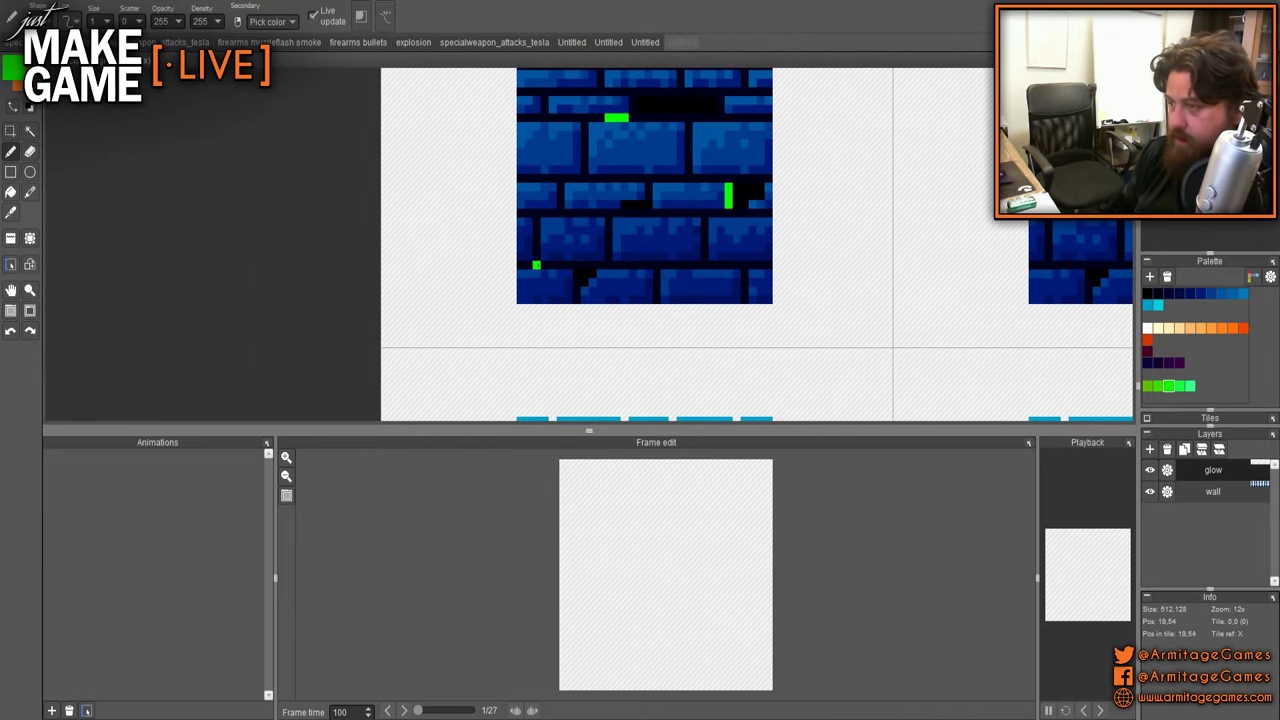
{"action": "left_click_drag", "start_coordinate": [520, 264], "coordinate": [536, 264]}
- Draw a short vertical green line in the gap at the upper-right corner of the first wall's window frame
{"action": "left_click_drag", "start_coordinate": [670, 214], "coordinate": [583, 406]}
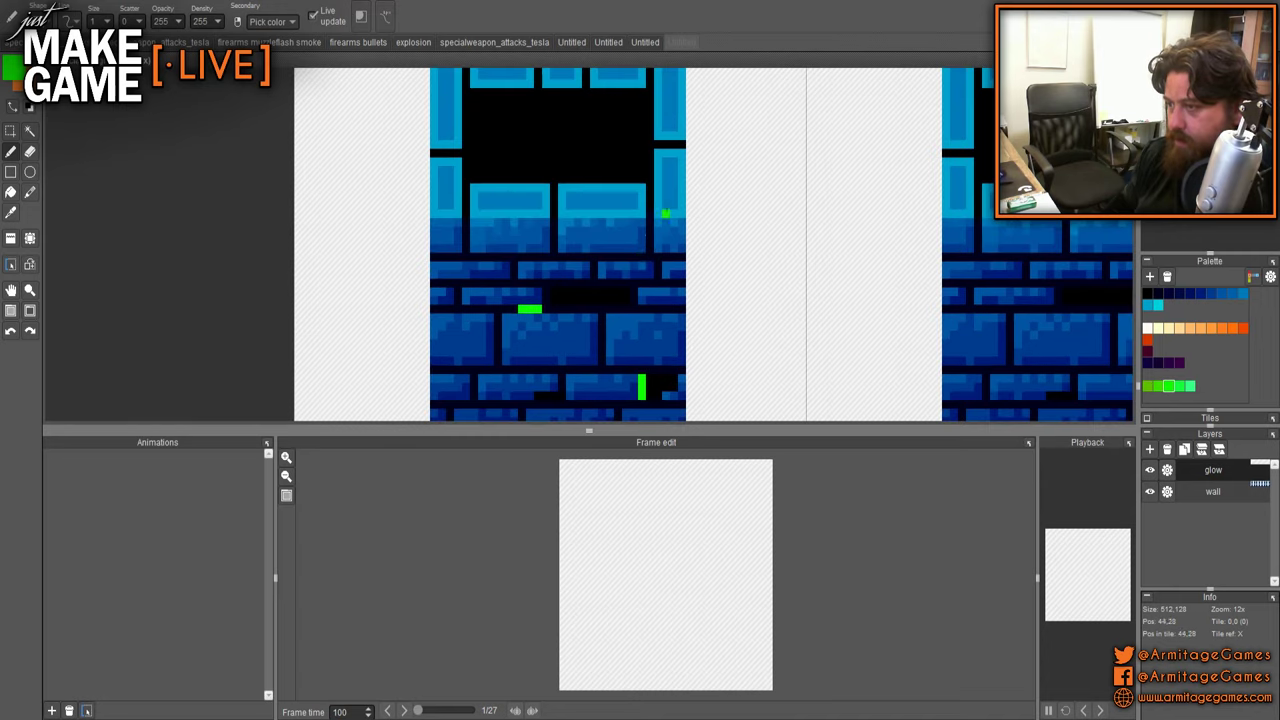
{"action": "left_click_drag", "start_coordinate": [655, 167], "coordinate": [638, 249]}
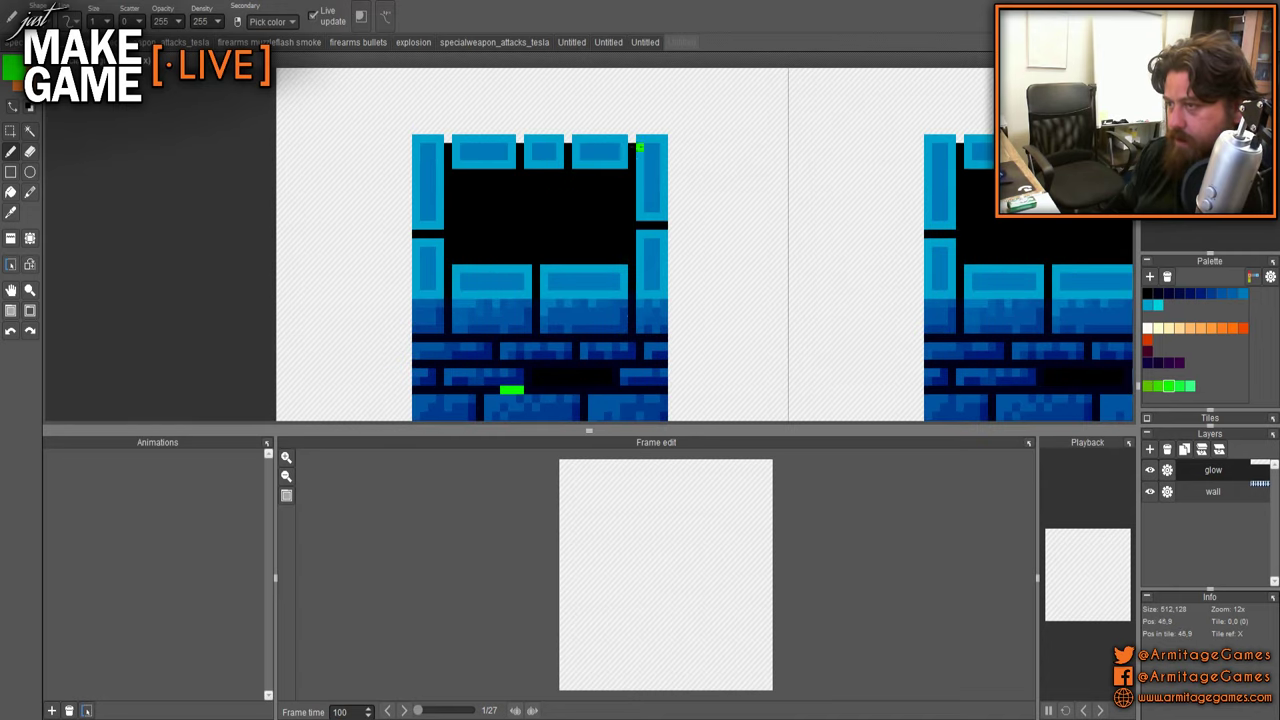
{"action": "left_click_drag", "start_coordinate": [632, 147], "coordinate": [632, 166]}
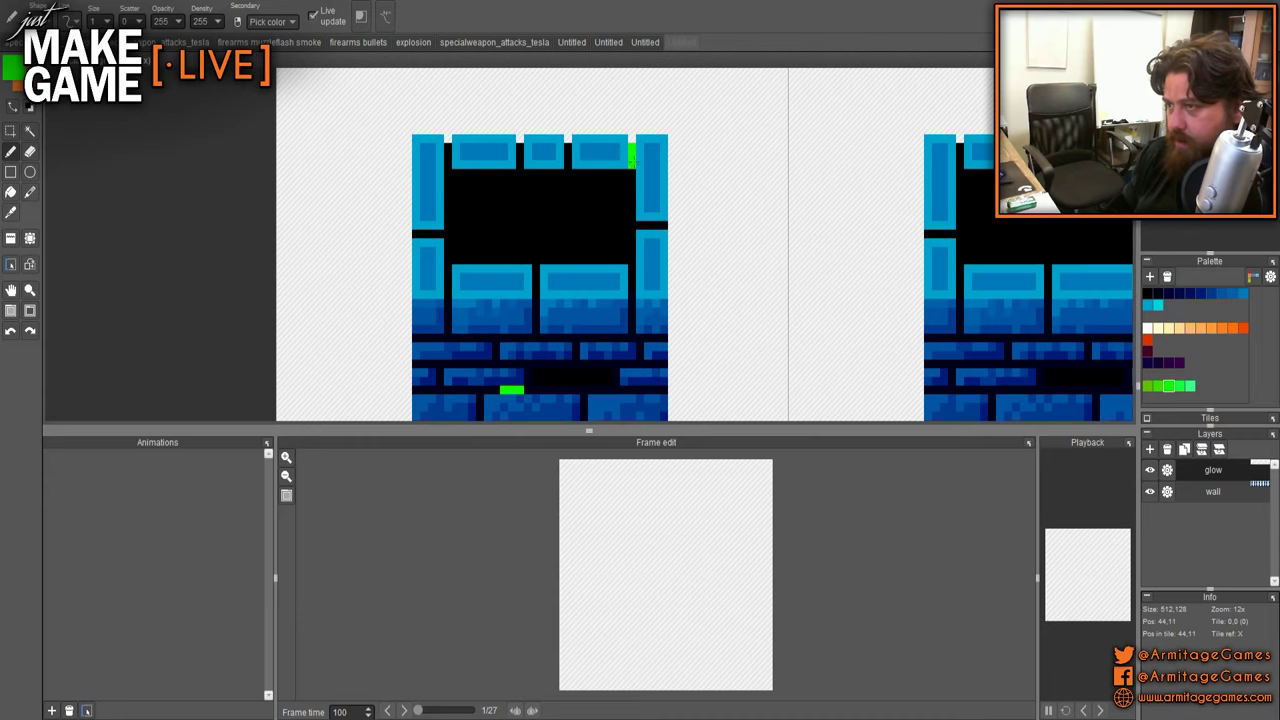
- Create a new animation starting at the first tile and name it "magicwall"
{"action": "scroll", "coordinate": [682, 340], "scroll_direction": "down", "scroll_amount": 2}
{"action": "mouse_move", "coordinate": [682, 340]}
{"action": "left_mouse_down"}
{"action": "mouse_move", "coordinate": [580, 149]}
{"action": "mouse_move", "coordinate": [543, 140]}
{"action": "left_mouse_up"}
{"action": "left_click_drag", "start_coordinate": [631, 228], "coordinate": [513, 299]}
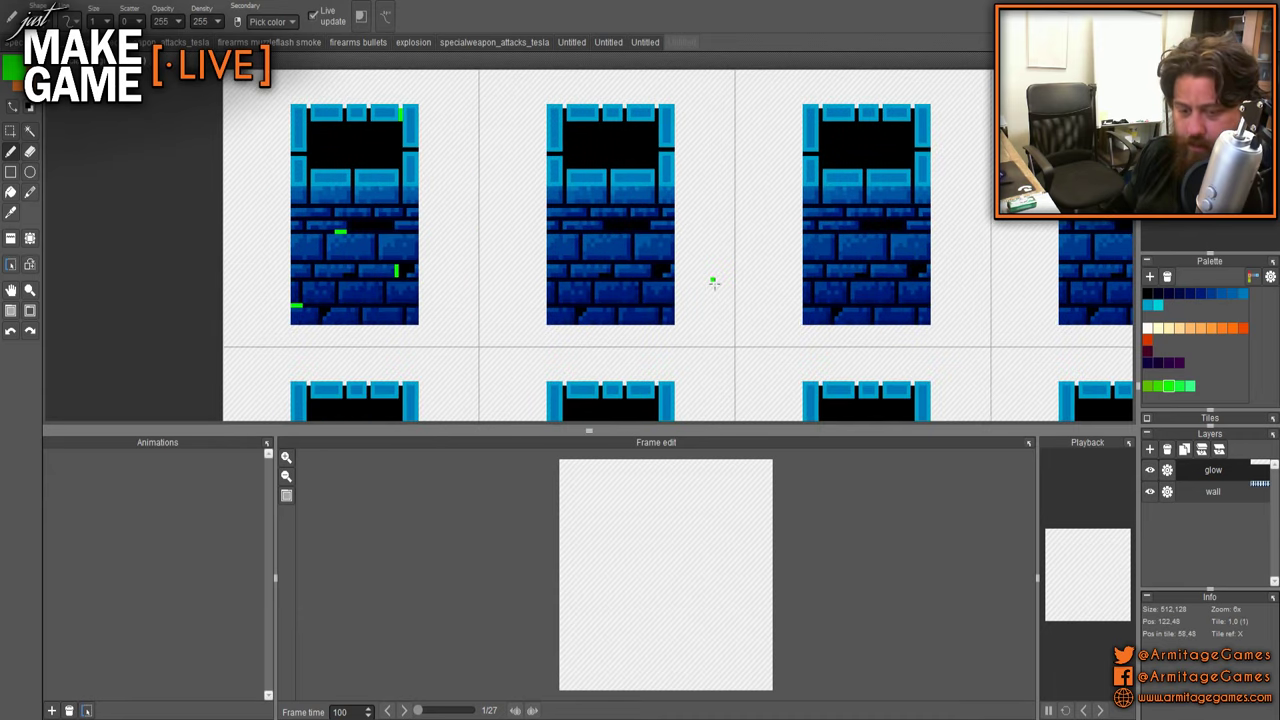
{"action": "scroll", "coordinate": [610, 356], "scroll_direction": "down", "scroll_amount": 2}
{"action": "left_click_drag", "start_coordinate": [451, 398], "coordinate": [338, 330]}
{"action": "scroll", "coordinate": [338, 330], "scroll_direction": "down", "scroll_amount": 1}
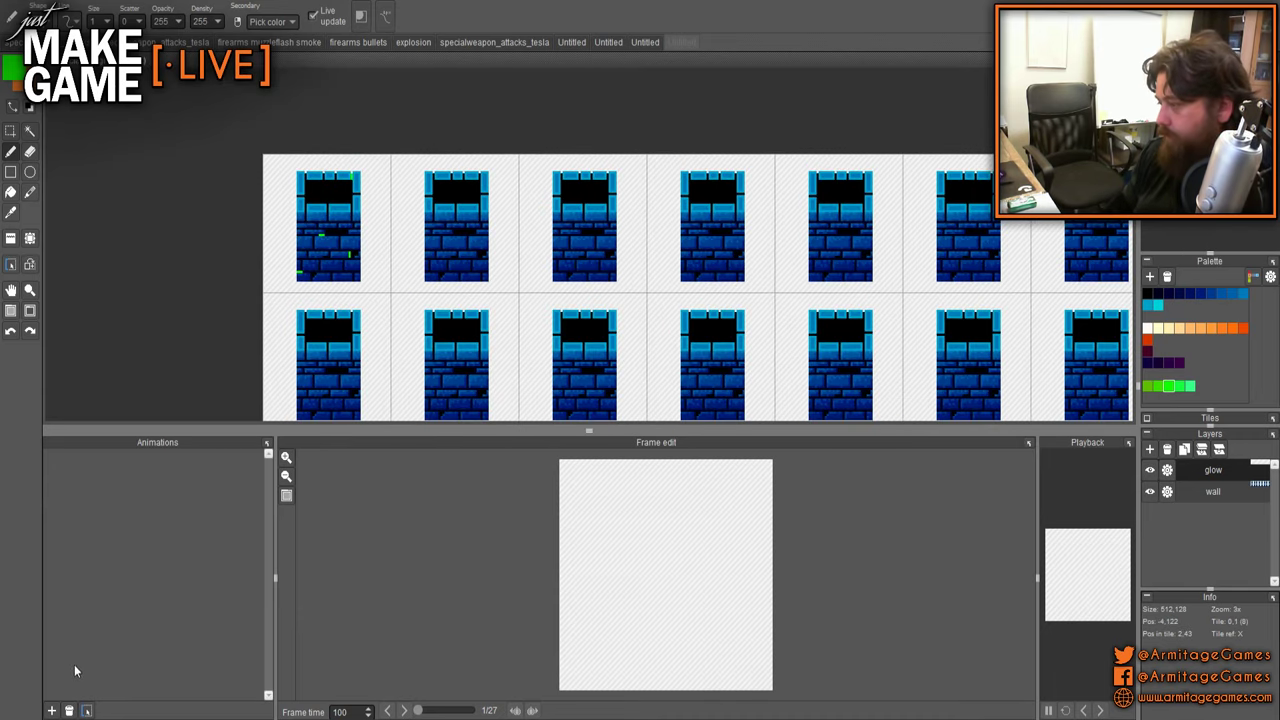
{"action": "left_click", "coordinate": [51, 710]}
{"action": "left_click", "coordinate": [255, 460]}
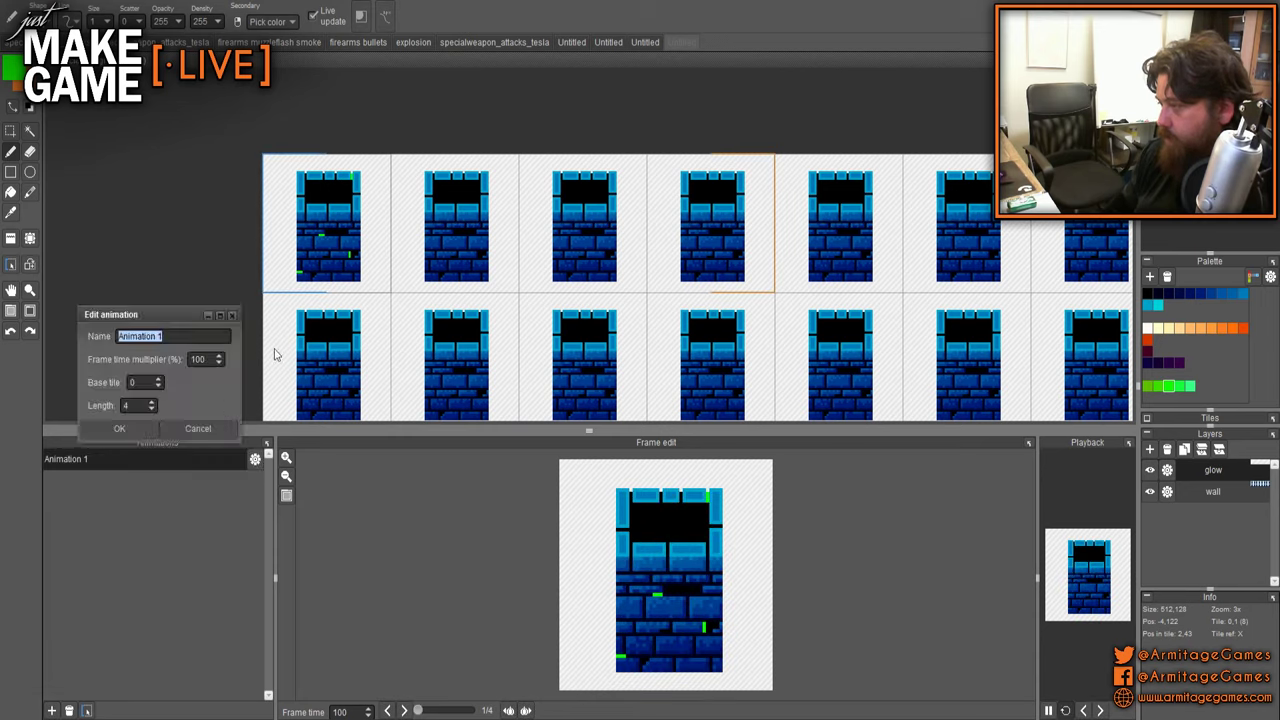
{"action": "type", "text": "magicwall"}
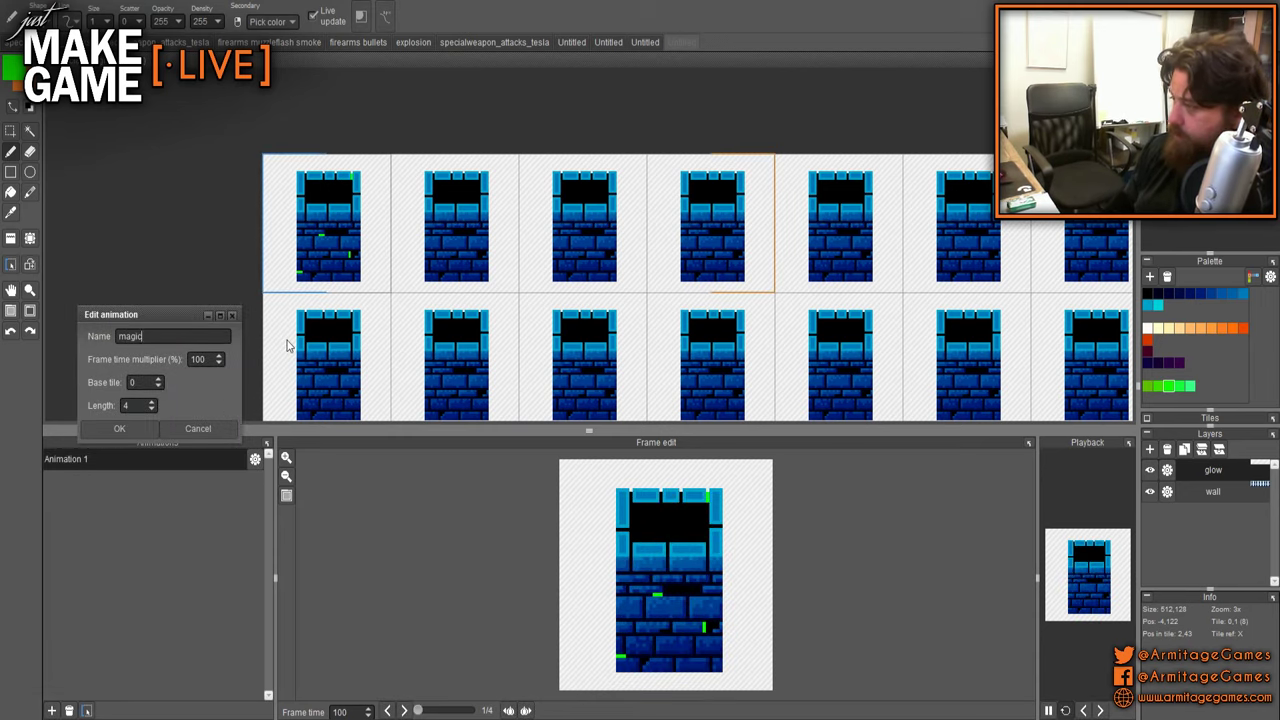
{"action": "key", "text": "Return"}
- Set the magicwall animation's range to span all 16 tiles across both rows
{"action": "scroll", "coordinate": [287, 345], "scroll_direction": "down", "scroll_amount": 1}
{"action": "left_click_drag", "start_coordinate": [451, 297], "coordinate": [427, 275]}
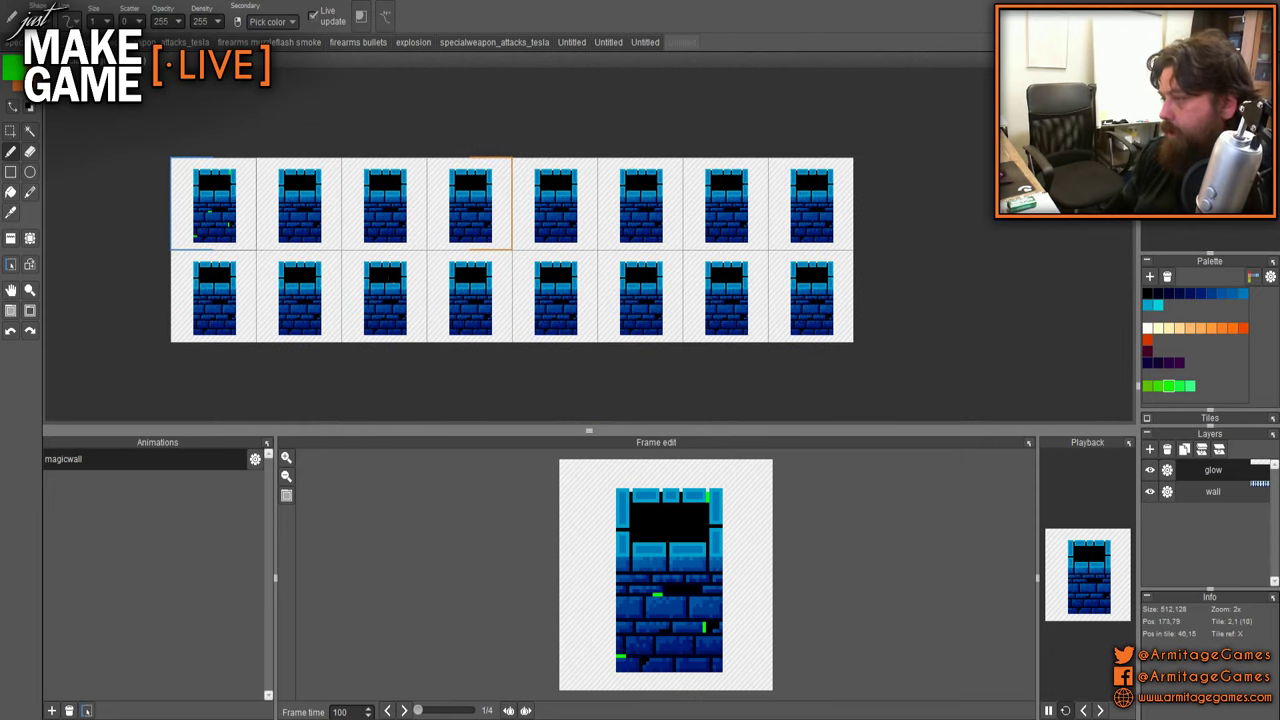
{"action": "left_click", "coordinate": [86, 710]}
{"action": "mouse_move", "coordinate": [490, 204]}
{"action": "left_mouse_down"}
{"action": "mouse_move", "coordinate": [662, 296]}
{"action": "mouse_move", "coordinate": [832, 296]}
{"action": "left_mouse_up"}
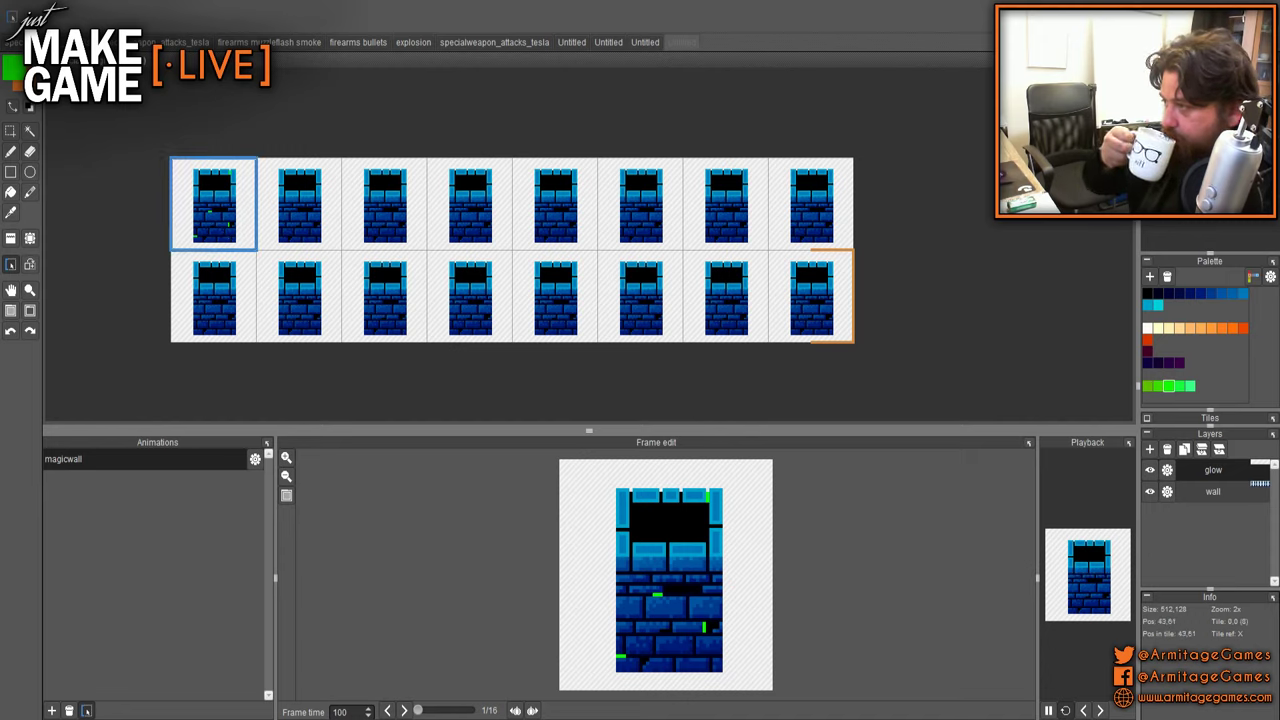
- Pencil a 2-pixel green dash in the mortar below the windowsill bricks at the first wall's right edge
{"action": "scroll", "coordinate": [211, 172], "scroll_direction": "up", "scroll_amount": 3}
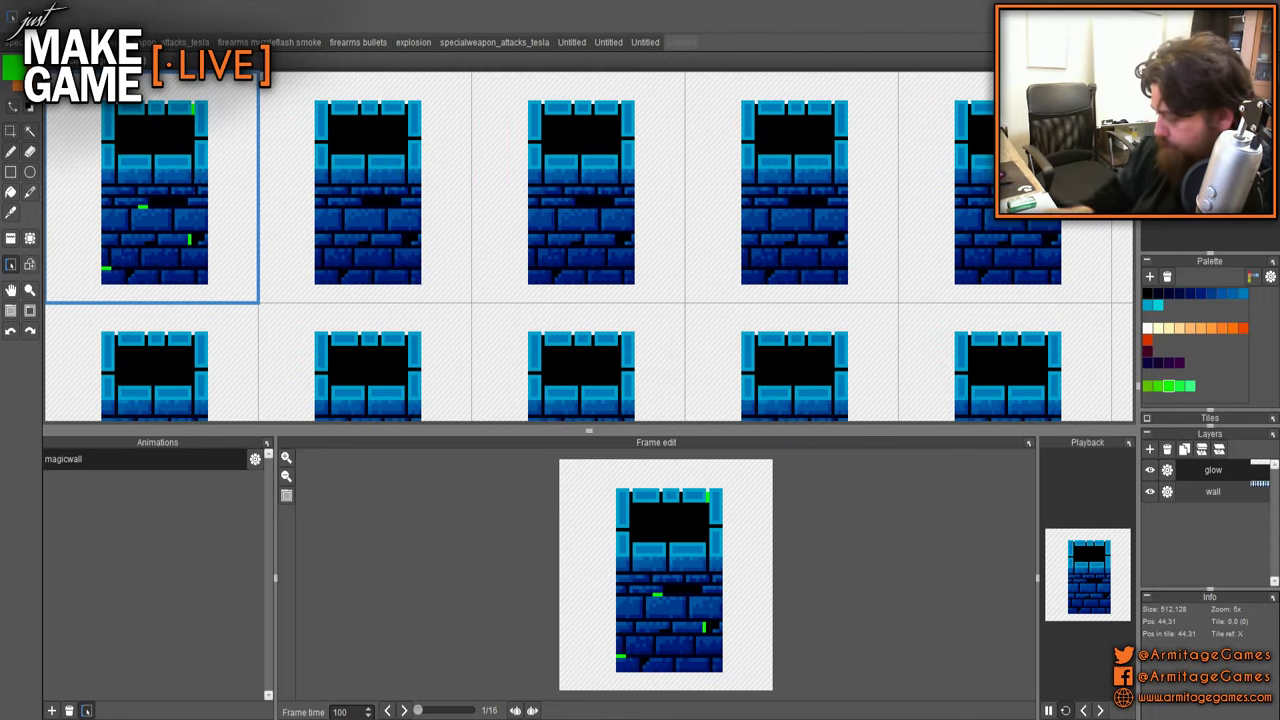
{"action": "scroll", "coordinate": [104, 203], "scroll_direction": "up", "scroll_amount": 3}
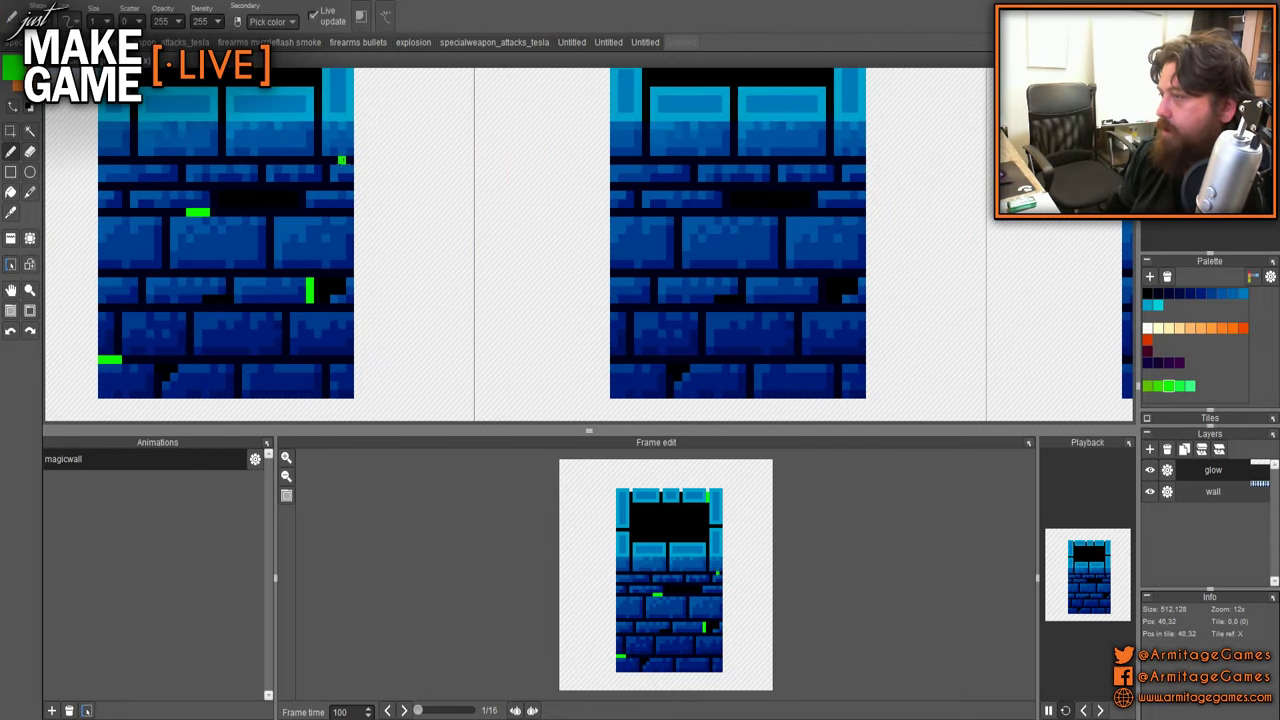
{"action": "left_click", "coordinate": [345, 160]}
- Go to frame 2 of the animation and turn on onion skinning for the previous frame
{"action": "scroll", "coordinate": [565, 200], "scroll_direction": "down", "scroll_amount": 4}
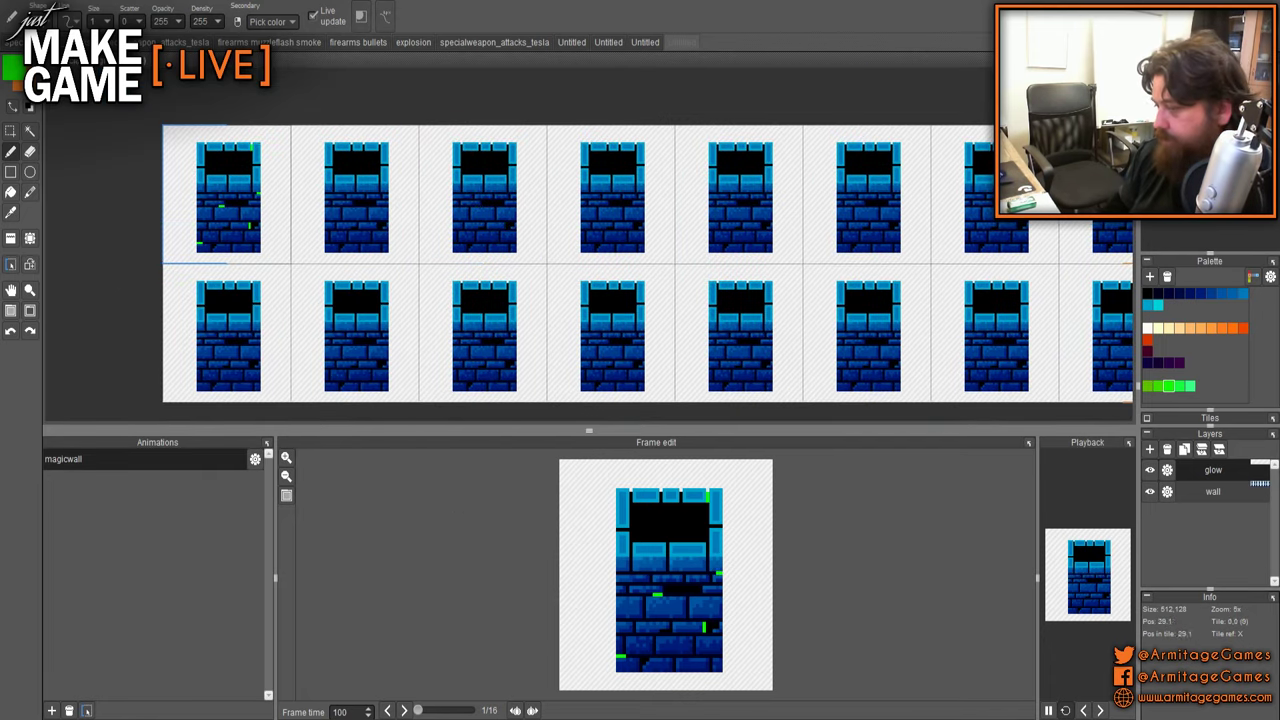
{"action": "left_click", "coordinate": [405, 711]}
{"action": "left_click", "coordinate": [515, 710]}
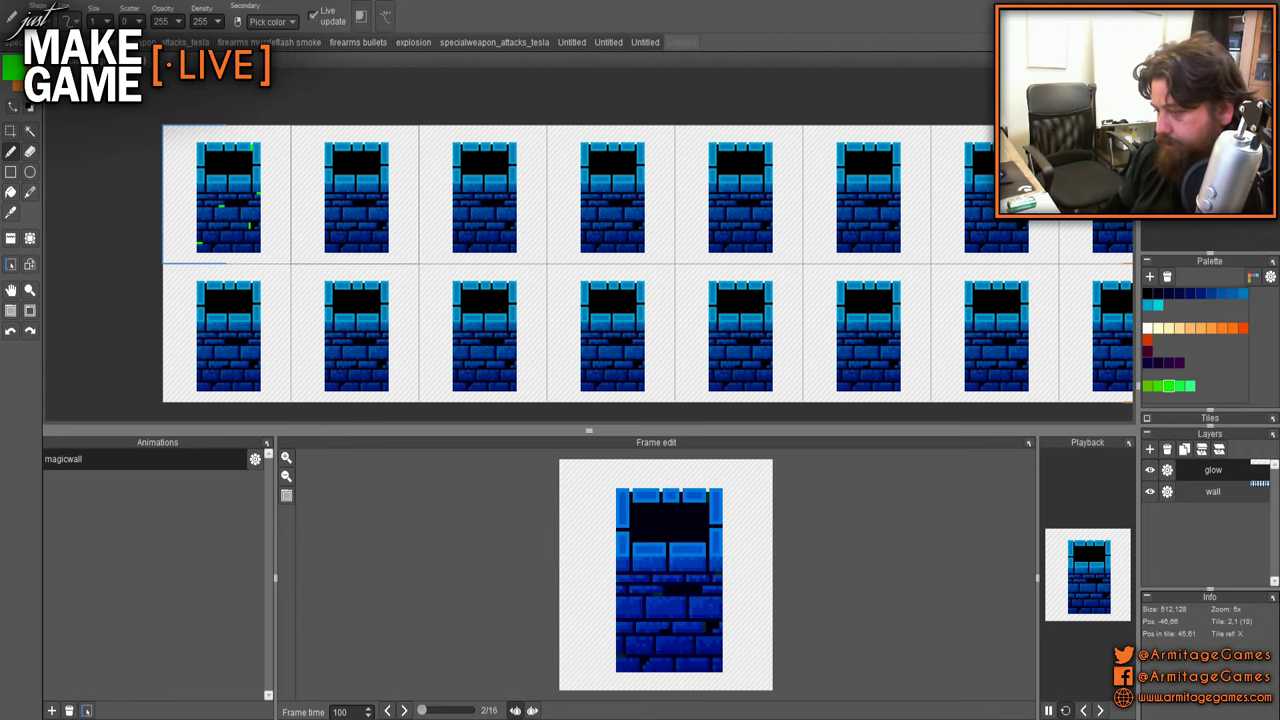
- Draw the right-edge glow in frame 2 as a green line running left through the mortar and turning one pixel down, undoing the stray stroke
{"action": "key", "text": "space"}
{"action": "left_click_drag", "start_coordinate": [368, 202], "coordinate": [456, 219]}
{"action": "scroll", "coordinate": [470, 214], "scroll_direction": "up", "scroll_amount": 5}
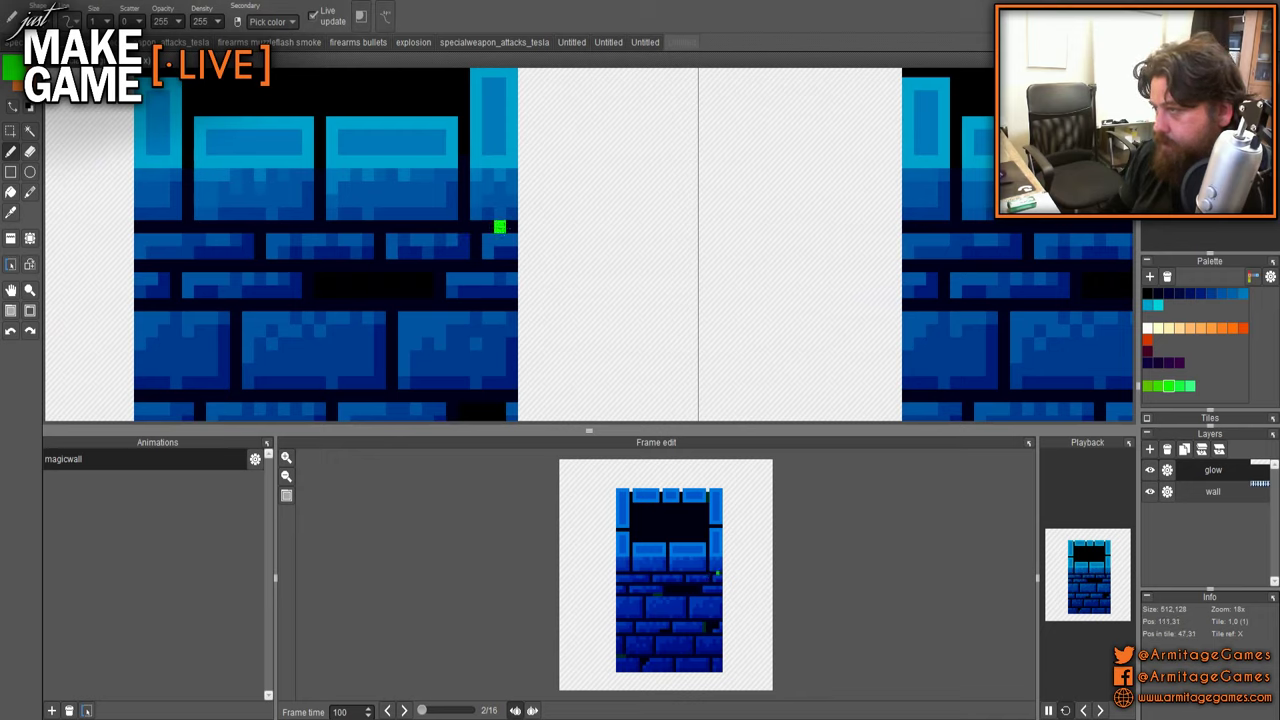
{"action": "mouse_move", "coordinate": [499, 227]}
{"action": "left_mouse_down"}
{"action": "mouse_move", "coordinate": [469, 227]}
{"action": "mouse_move", "coordinate": [476, 252]}
{"action": "mouse_move", "coordinate": [513, 166]}
{"action": "left_mouse_up"}
{"action": "key", "text": "ctrl+z"}
{"action": "key", "text": "space"}
{"action": "left_click_drag", "start_coordinate": [334, 223], "coordinate": [464, 251]}
- Pencil a 5-pixel green dash in frame 2 in the mortar above the large bricks, shifted left of frame 1's dash
{"action": "key", "text": "e"}
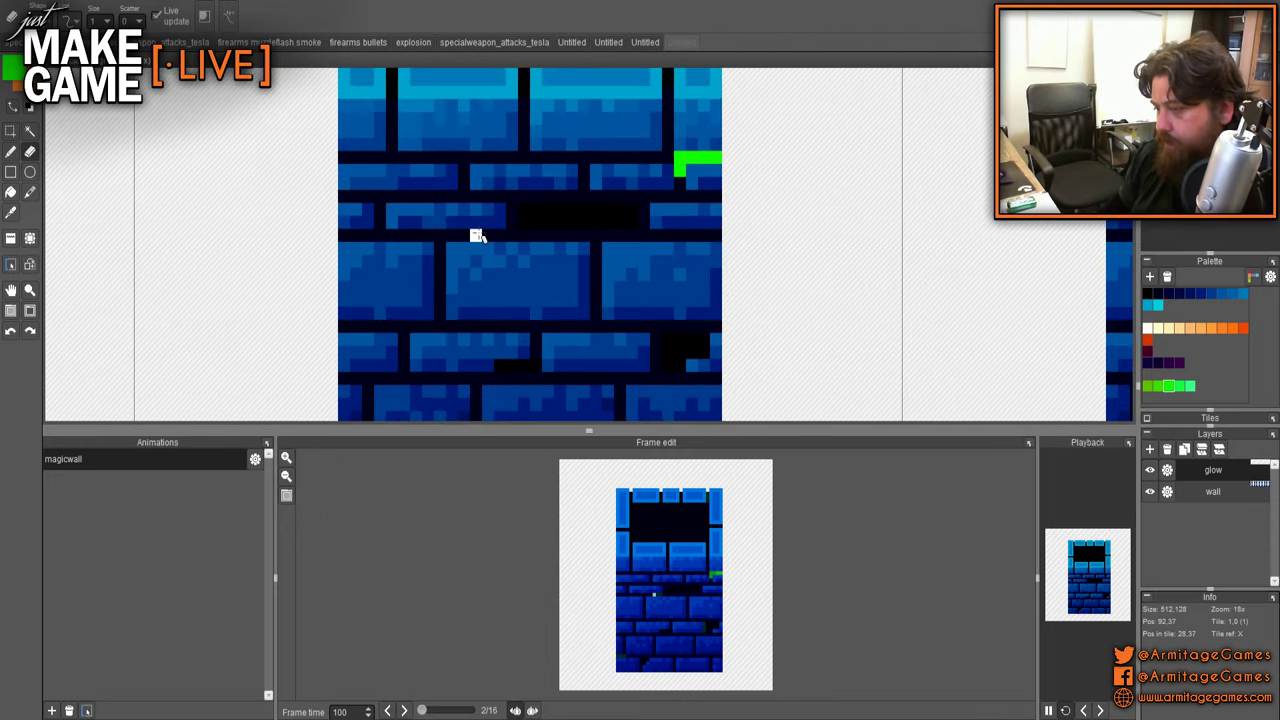
{"action": "key", "text": "b"}
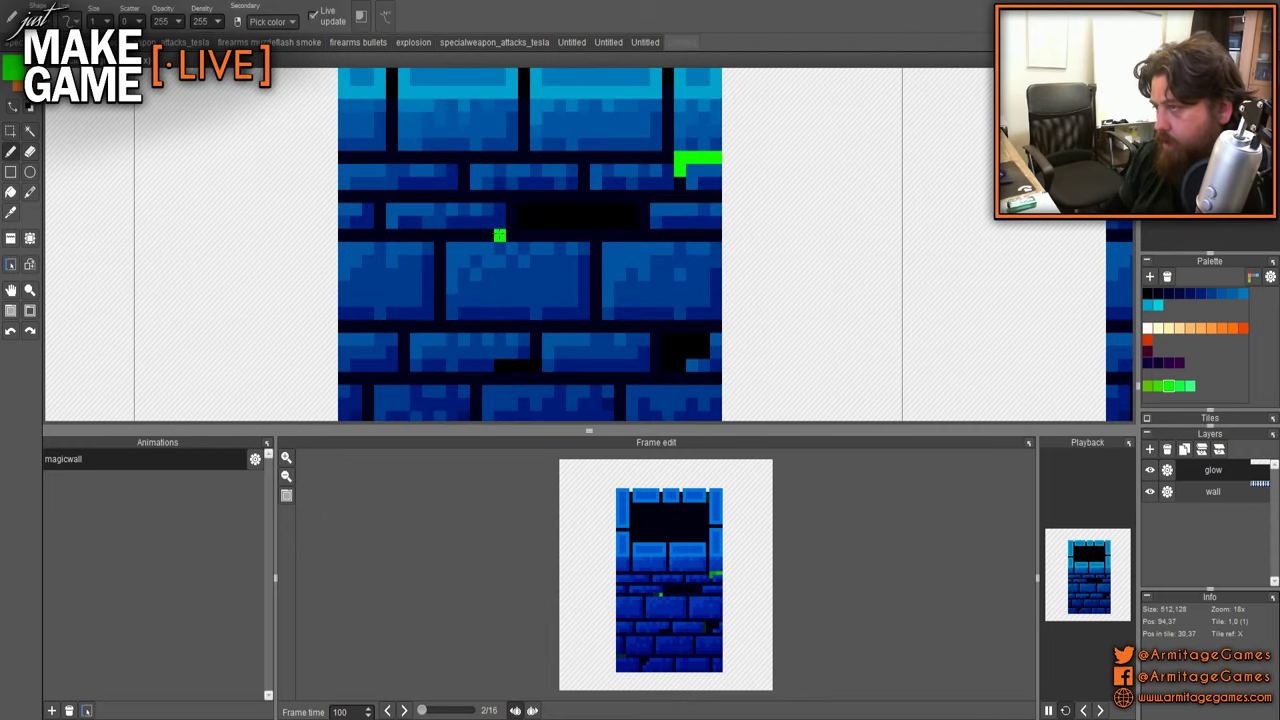
{"action": "left_click_drag", "start_coordinate": [463, 235], "coordinate": [429, 235]}
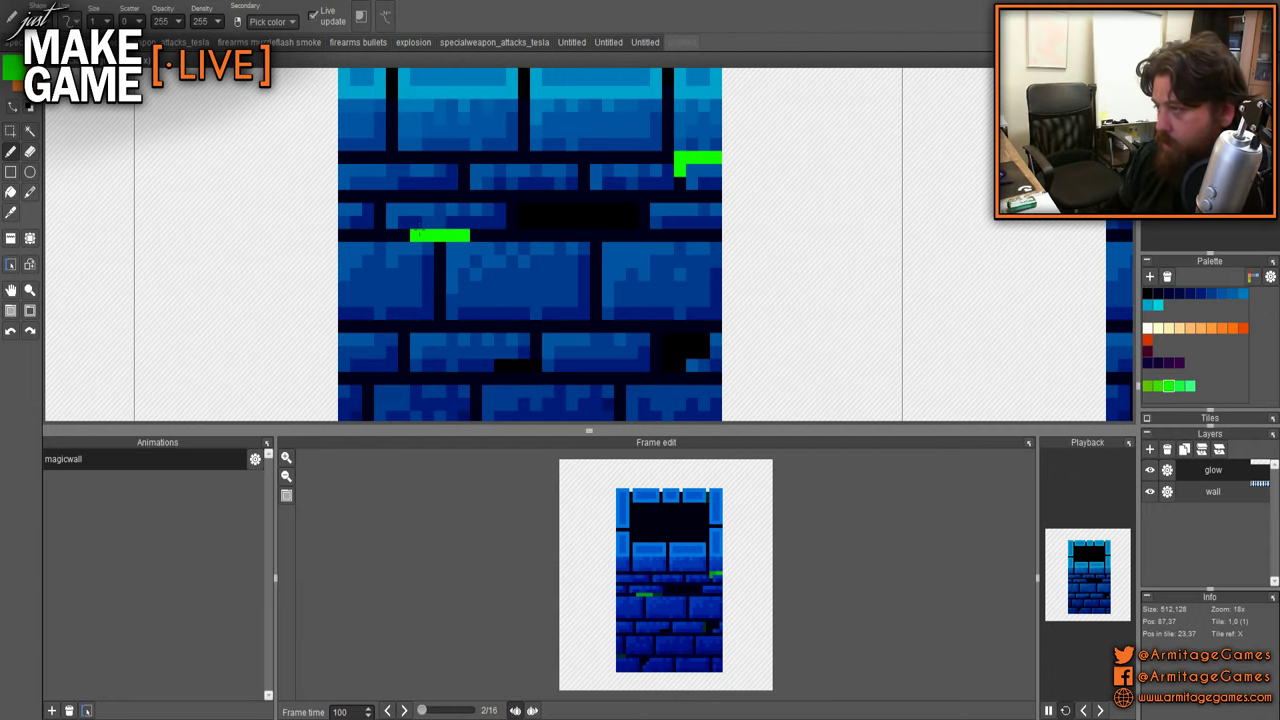
{"action": "scroll", "coordinate": [509, 271], "scroll_direction": "down", "scroll_amount": 3}
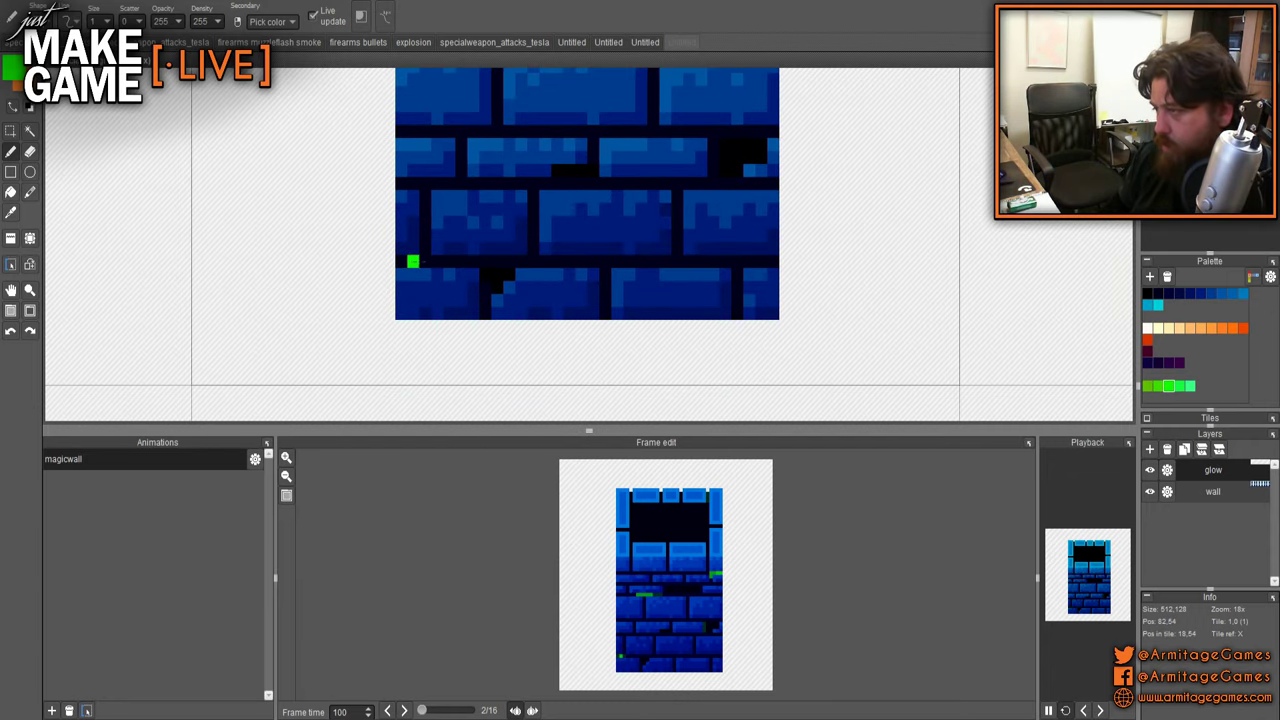
- Pencil a 5-pixel green dash above frame 2's bottom bricks and a line rising beside the black gap and turning right
{"action": "left_click_drag", "start_coordinate": [425, 261], "coordinate": [472, 261]}
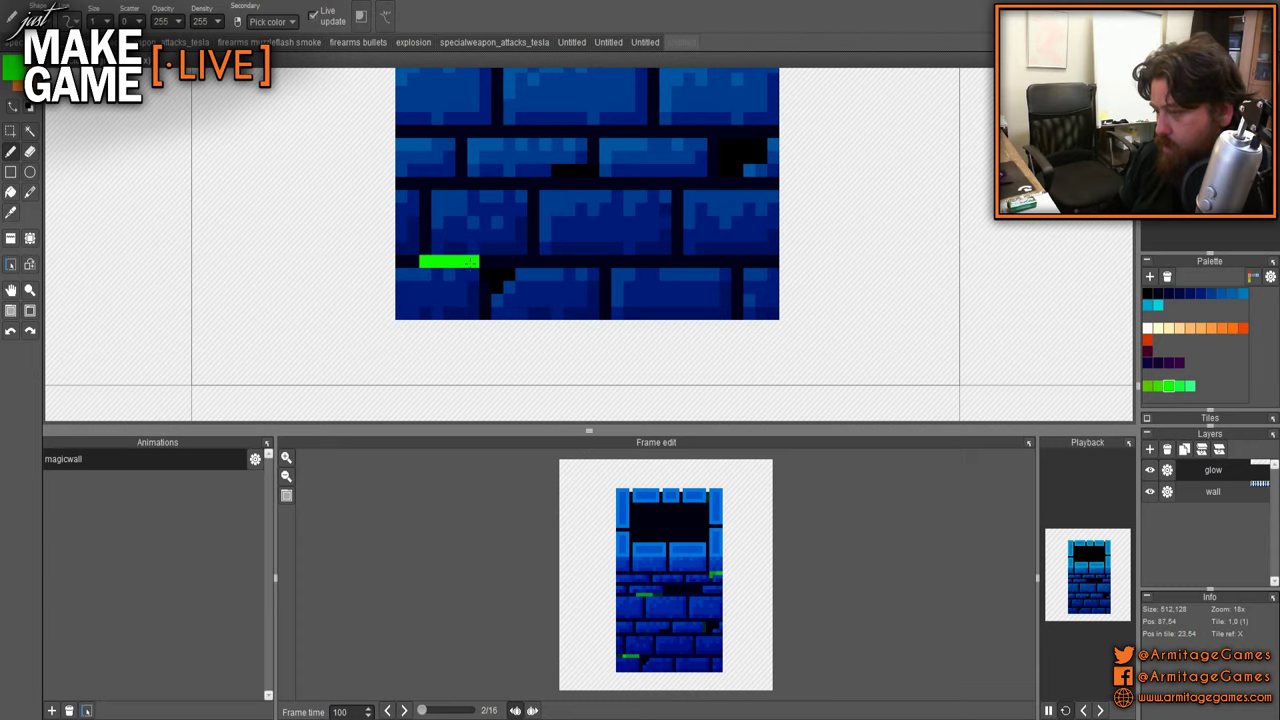
{"action": "scroll", "coordinate": [620, 220], "scroll_direction": "up", "scroll_amount": 1}
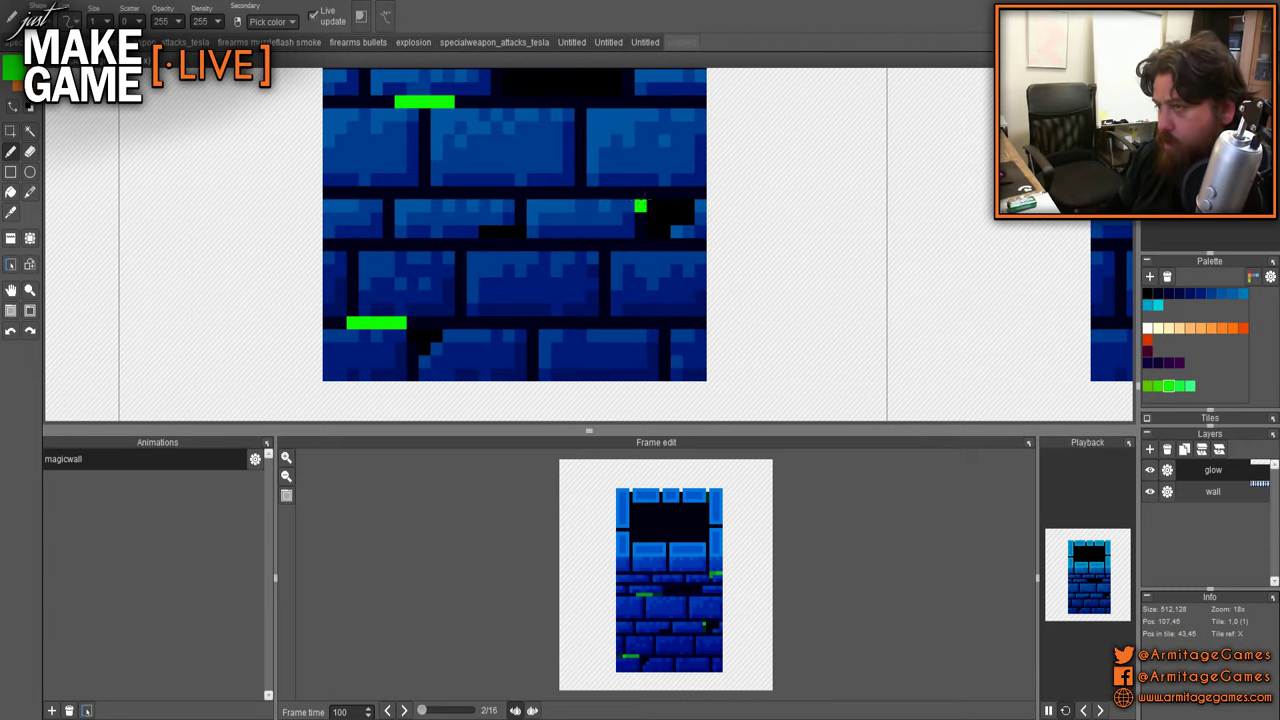
{"action": "mouse_move", "coordinate": [640, 206]}
{"action": "left_mouse_down"}
{"action": "mouse_move", "coordinate": [640, 194]}
{"action": "mouse_move", "coordinate": [664, 194]}
{"action": "mouse_move", "coordinate": [634, 406]}
{"action": "left_mouse_up"}
{"action": "scroll", "coordinate": [586, 206], "scroll_direction": "up", "scroll_amount": 2}
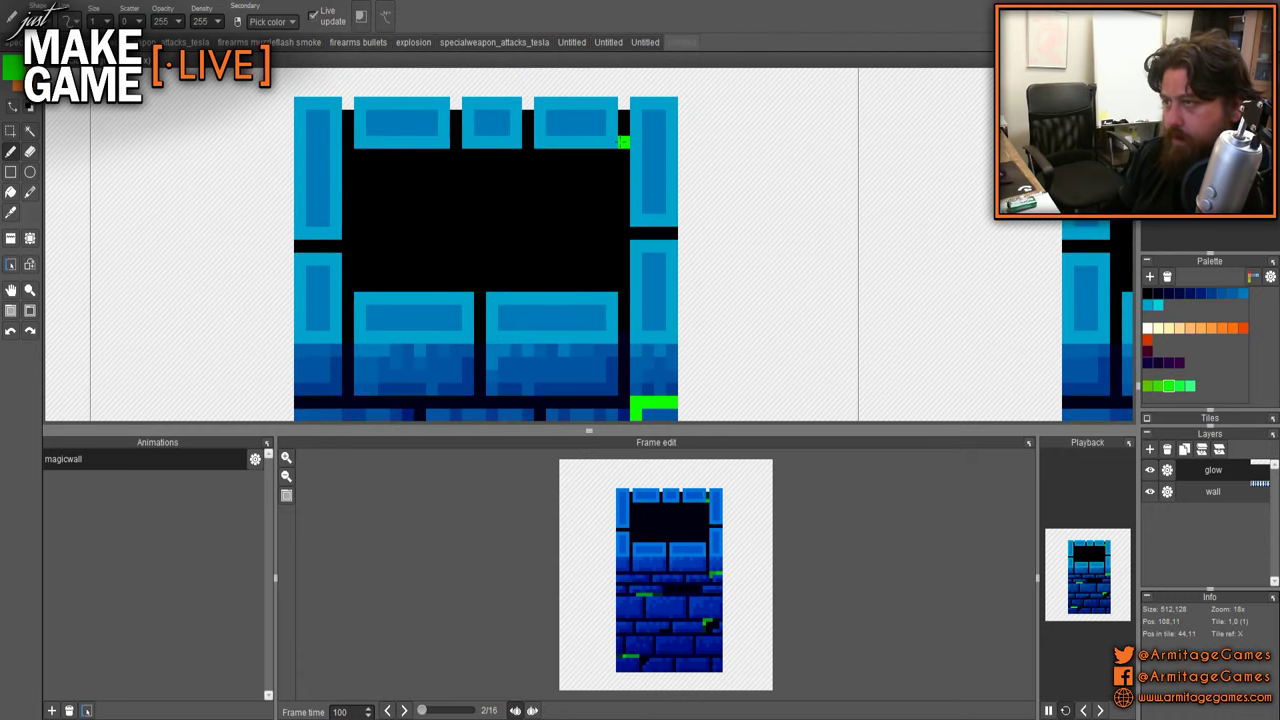
- Pencil a 4-pixel vertical green line down the right edge of frame 2's window opening
{"action": "left_click_drag", "start_coordinate": [622, 142], "coordinate": [623, 190]}
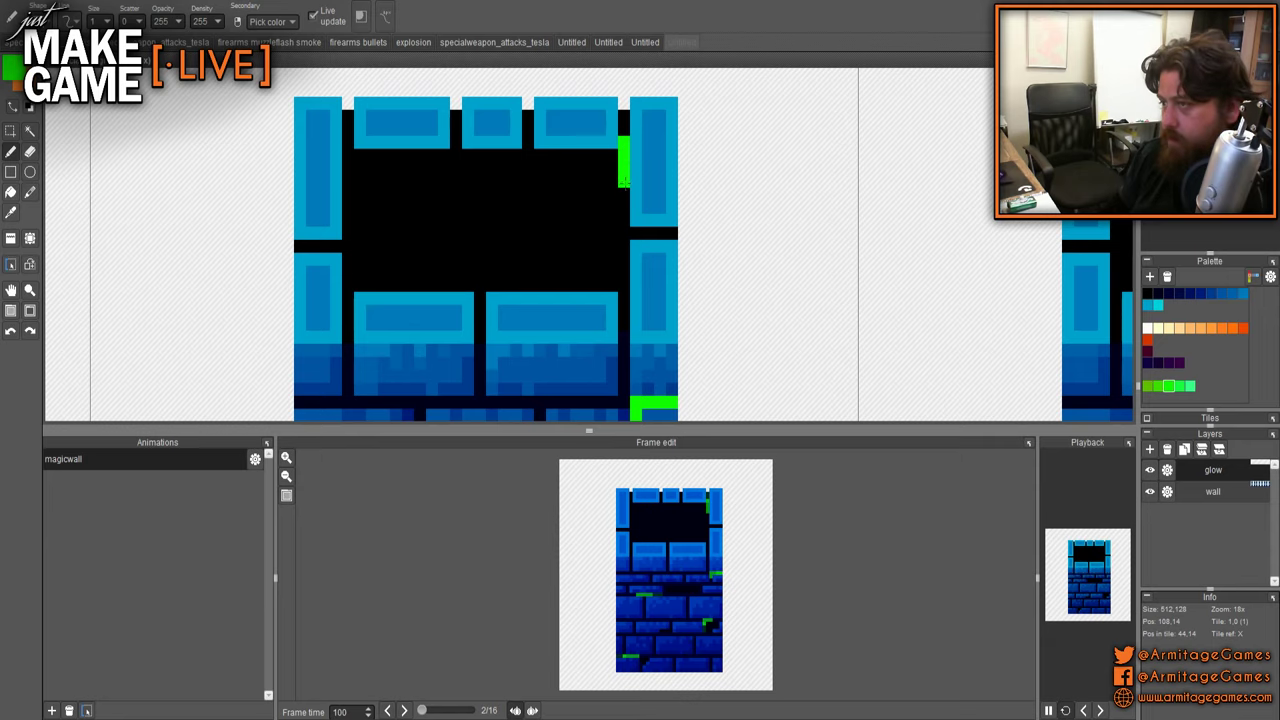
{"action": "scroll", "coordinate": [600, 250], "scroll_direction": "down", "scroll_amount": 4}
{"action": "left_click_drag", "start_coordinate": [575, 270], "coordinate": [542, 261]}
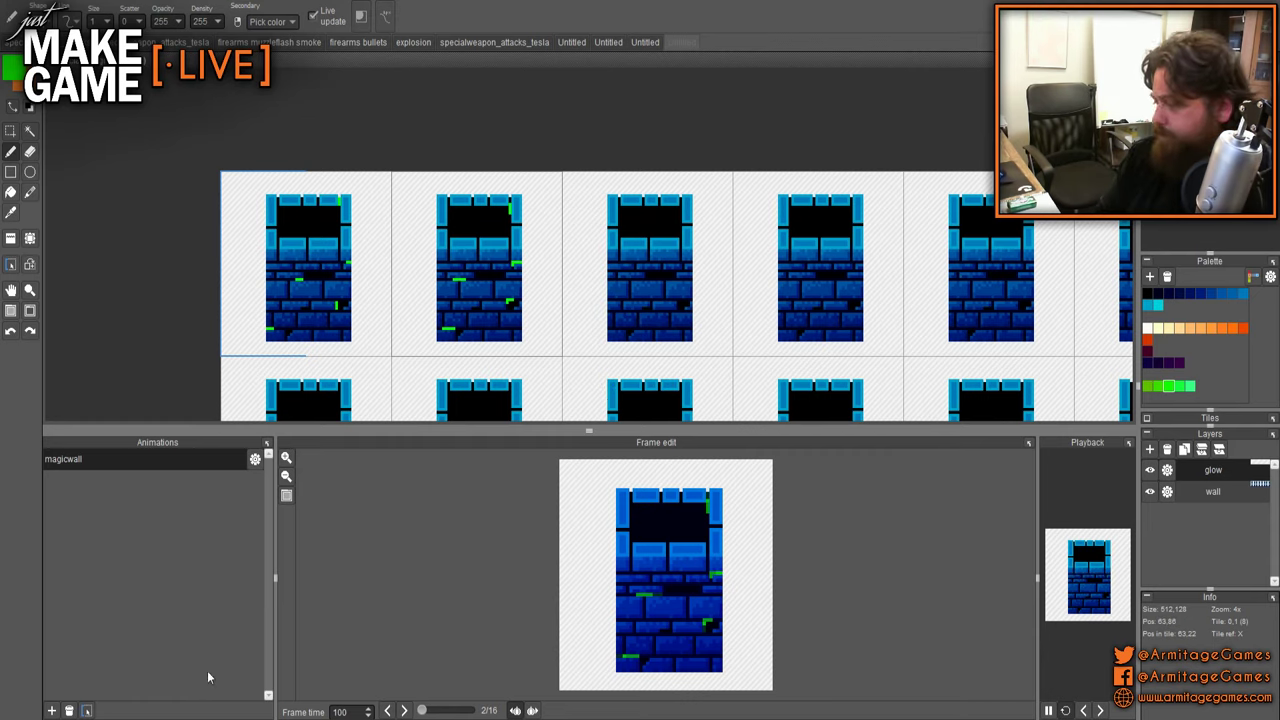
- Go to frame 3 and pencil a 5-pixel green dash above the bottom bricks, shifted right of frame 2's dash
{"action": "left_click", "coordinate": [404, 710]}
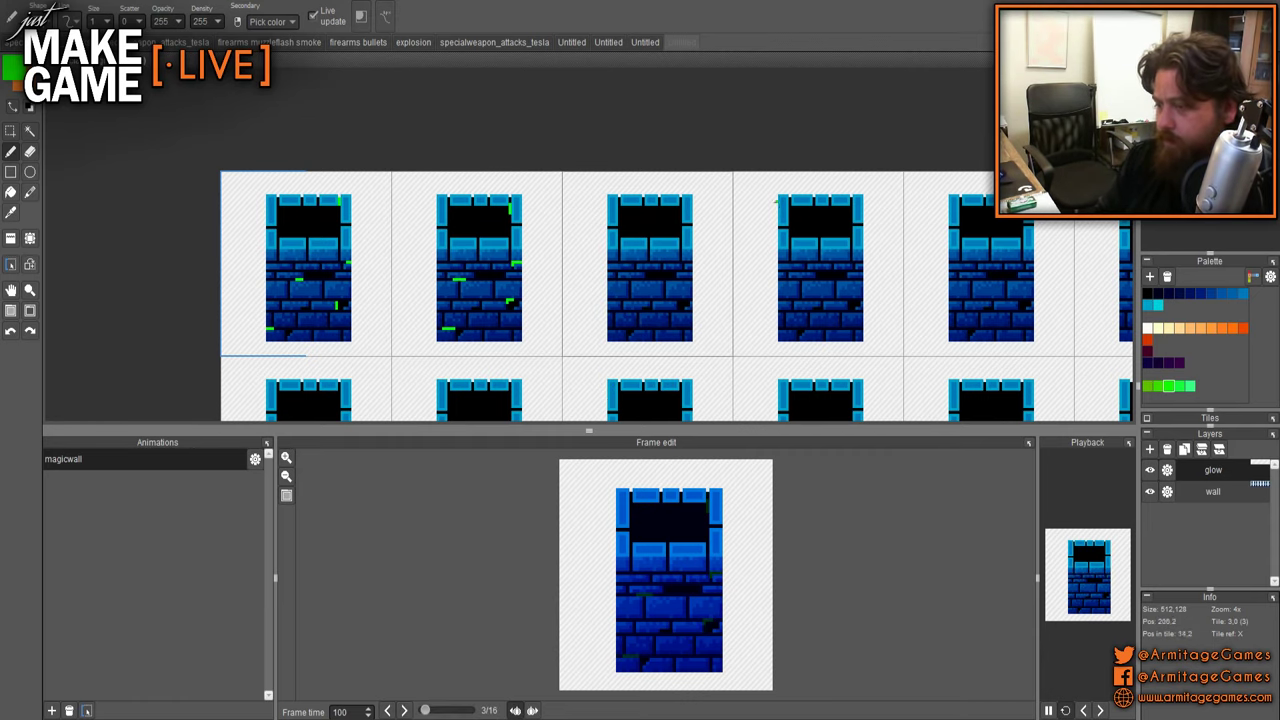
{"action": "left_click_drag", "start_coordinate": [695, 218], "coordinate": [572, 228]}
{"action": "scroll", "coordinate": [571, 228], "scroll_direction": "up", "scroll_amount": 3}
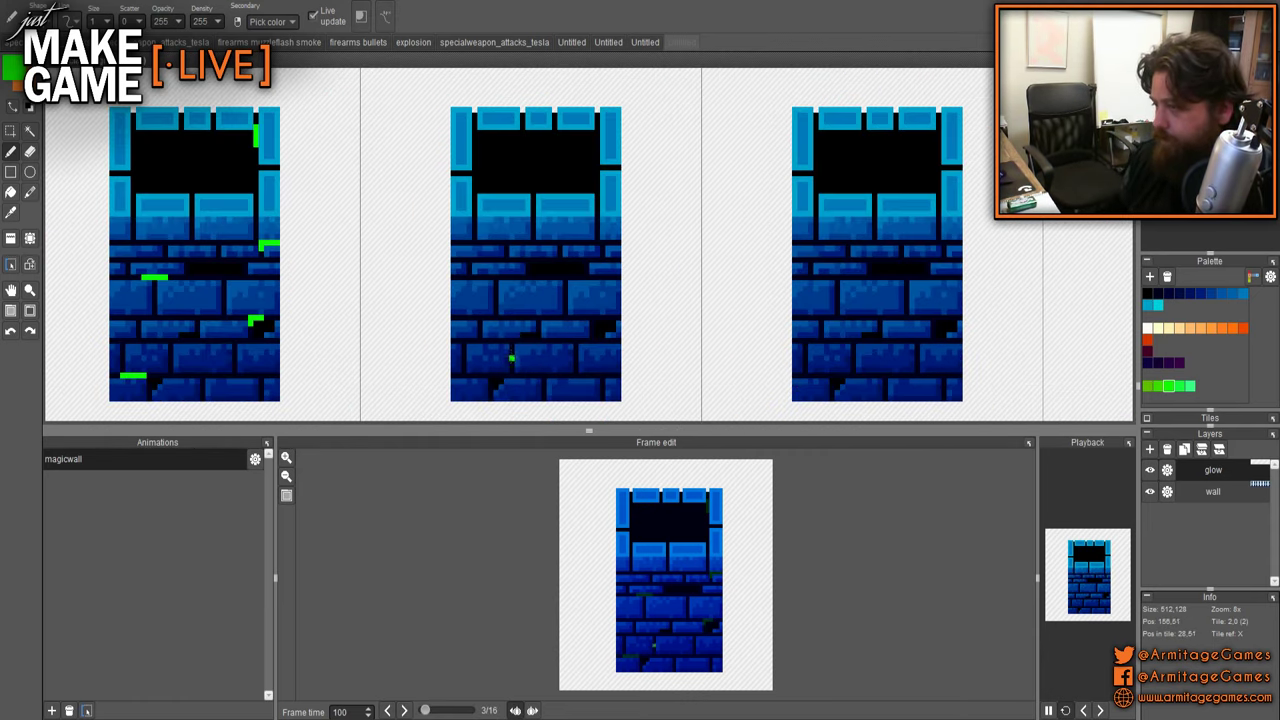
{"action": "scroll", "coordinate": [512, 312], "scroll_direction": "up", "scroll_amount": 3}
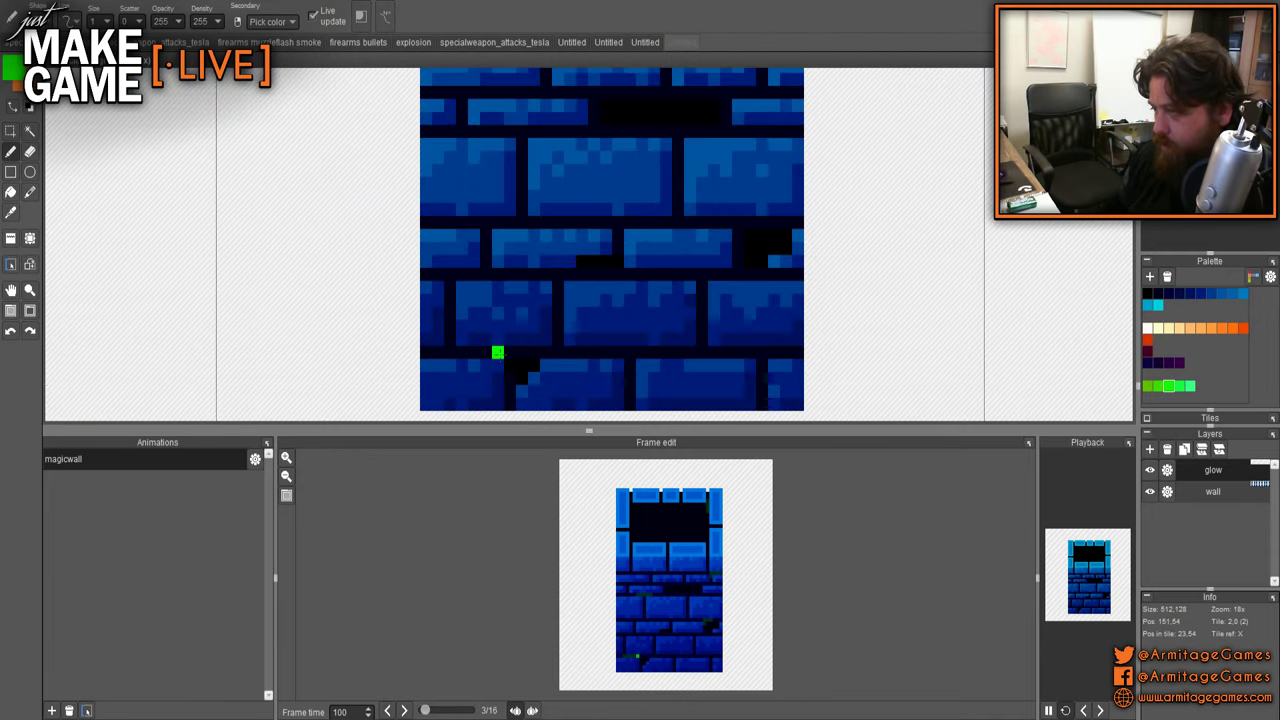
{"action": "left_click_drag", "start_coordinate": [495, 352], "coordinate": [549, 352]}
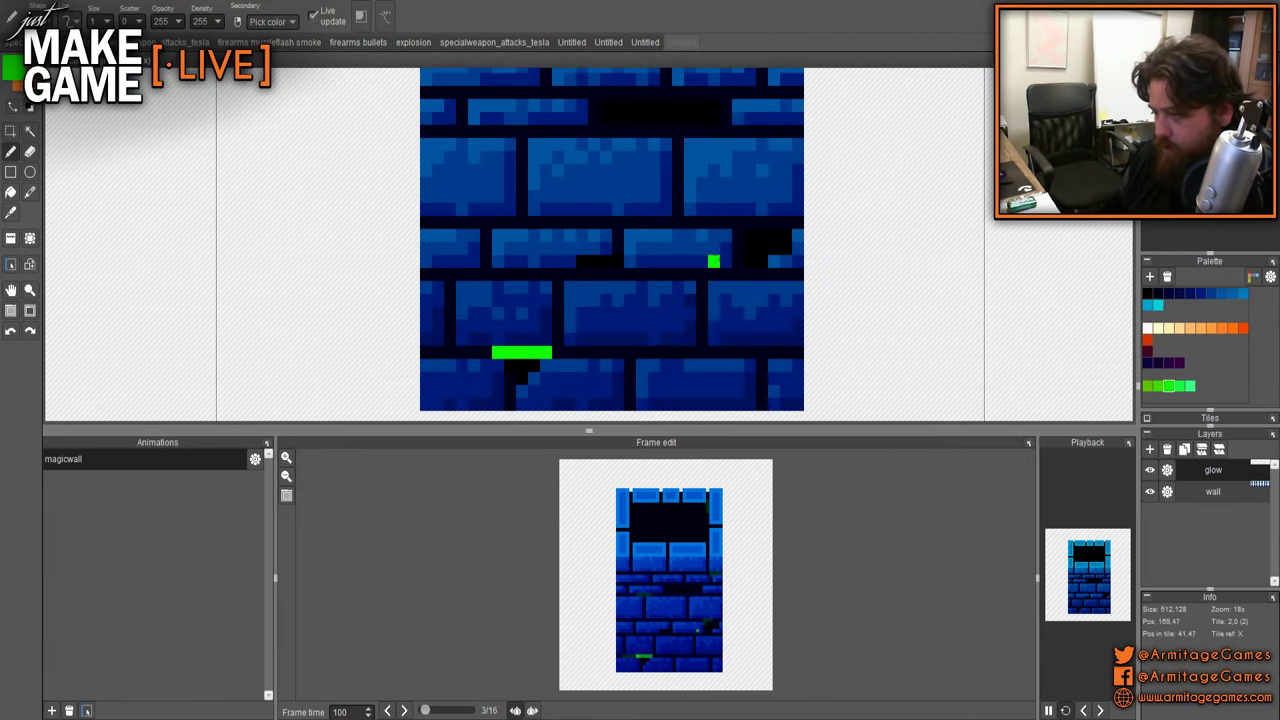
- Pencil a 4-pixel green dash in frame 3's mortar above the black gap, ending at the wall's right edge
{"action": "scroll", "coordinate": [737, 236], "scroll_direction": "down", "scroll_amount": 3}
{"action": "left_click_drag", "start_coordinate": [751, 249], "coordinate": [888, 248]}
{"action": "key", "text": "b"}
{"action": "scroll", "coordinate": [766, 263], "scroll_direction": "up", "scroll_amount": 4}
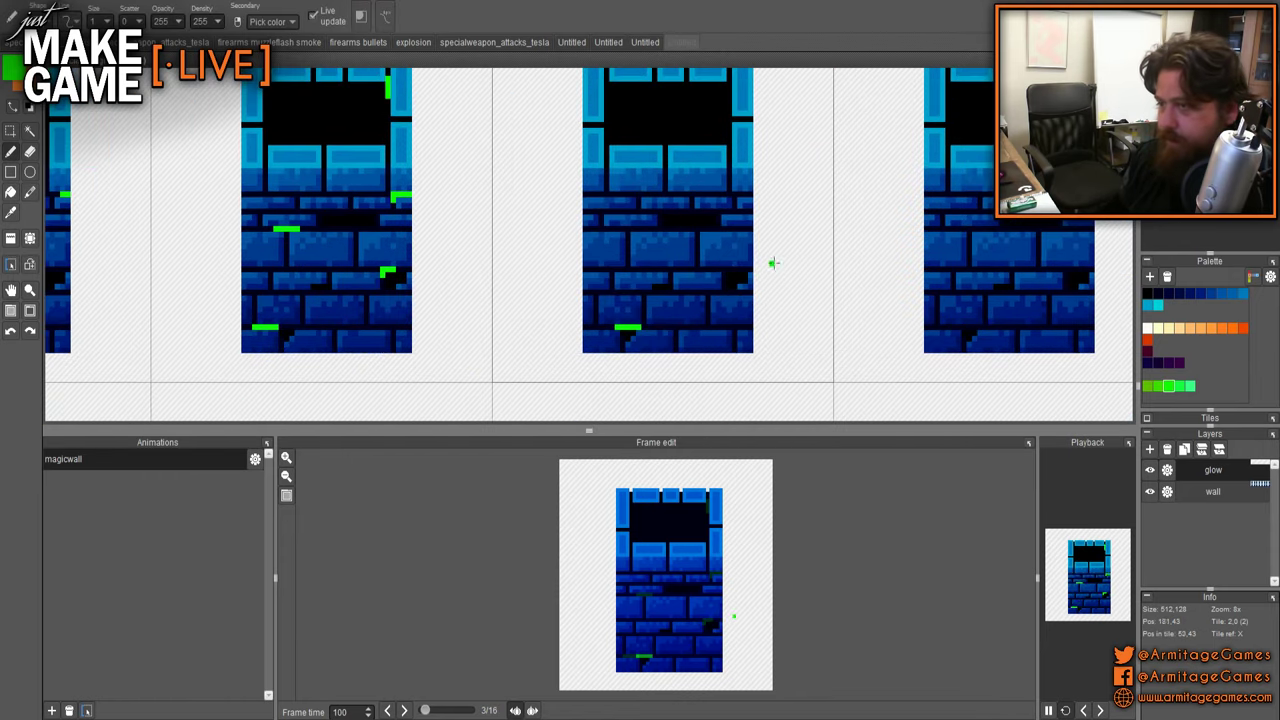
{"action": "left_click_drag", "start_coordinate": [639, 287], "coordinate": [695, 287]}
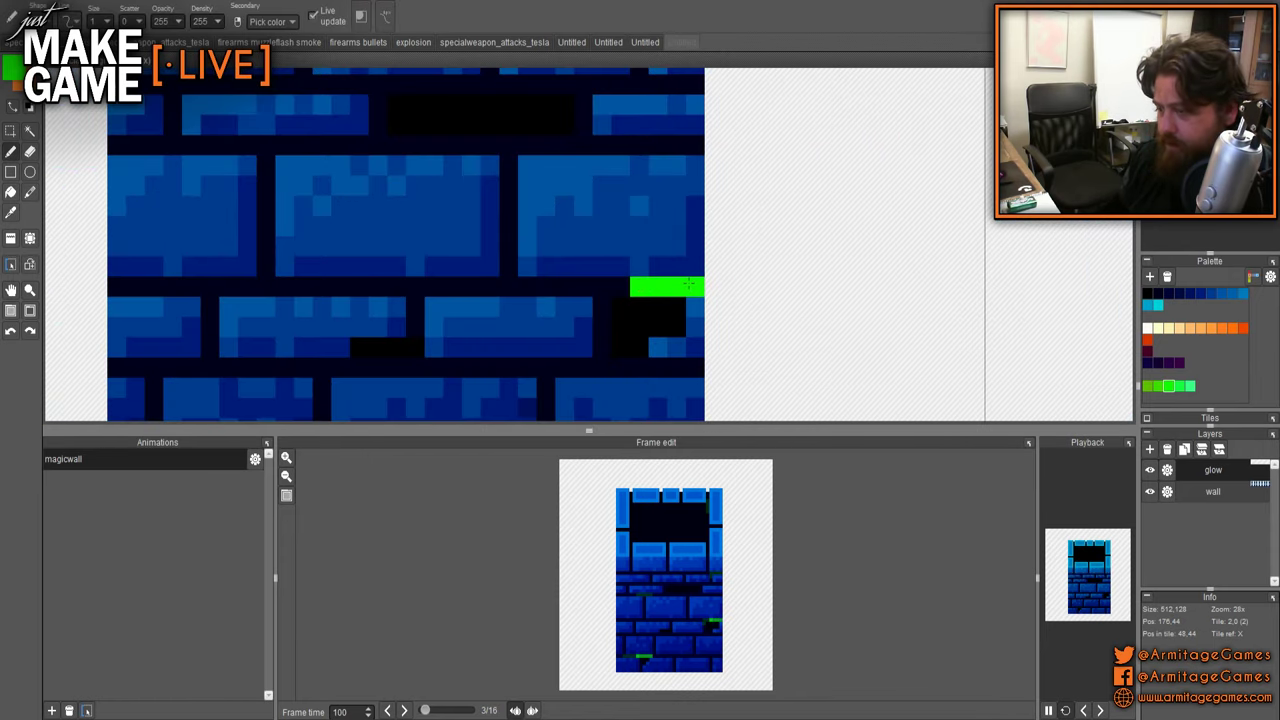
- Pencil frame 3's upper glows: an upturned dash above the large bricks, a stepped line from the right edge and a vertical line beside the window
{"action": "scroll", "coordinate": [508, 165], "scroll_direction": "down", "scroll_amount": 3}
{"action": "mouse_move", "coordinate": [543, 171]}
{"action": "left_mouse_down"}
{"action": "mouse_move", "coordinate": [771, 222]}
{"action": "mouse_move", "coordinate": [798, 244]}
{"action": "left_mouse_up"}
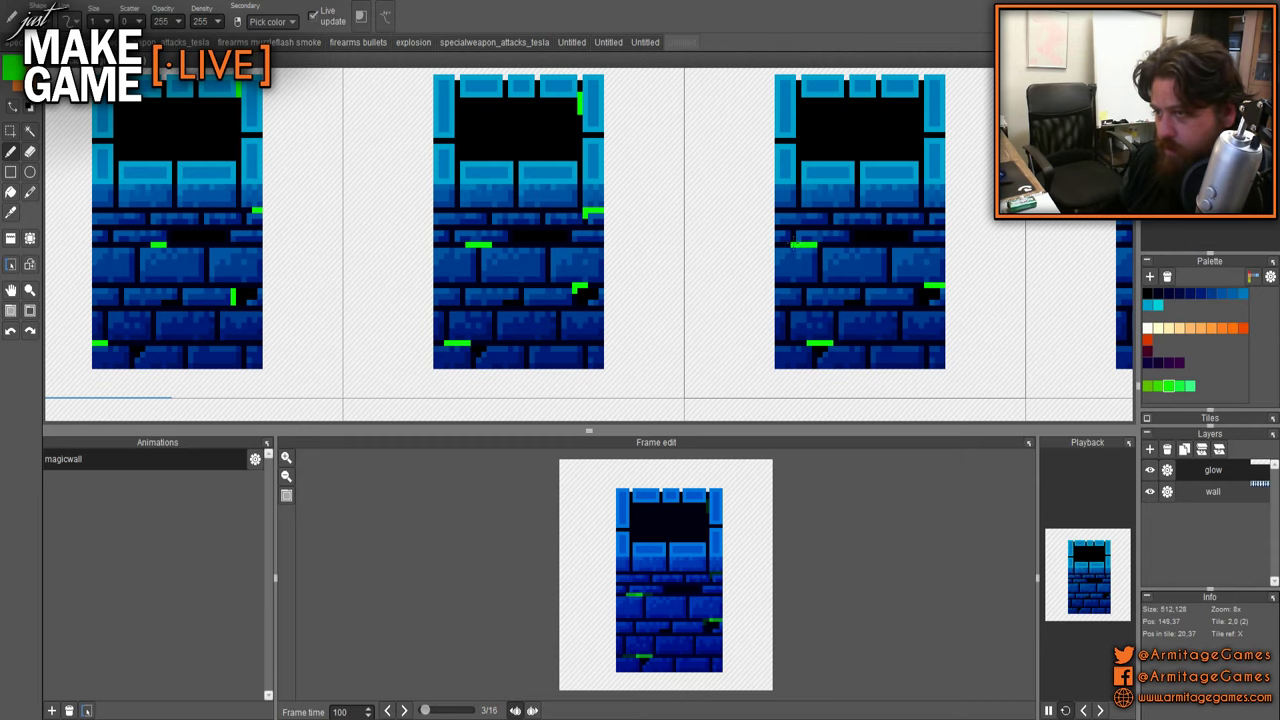
{"action": "left_click_drag", "start_coordinate": [892, 245], "coordinate": [762, 250]}
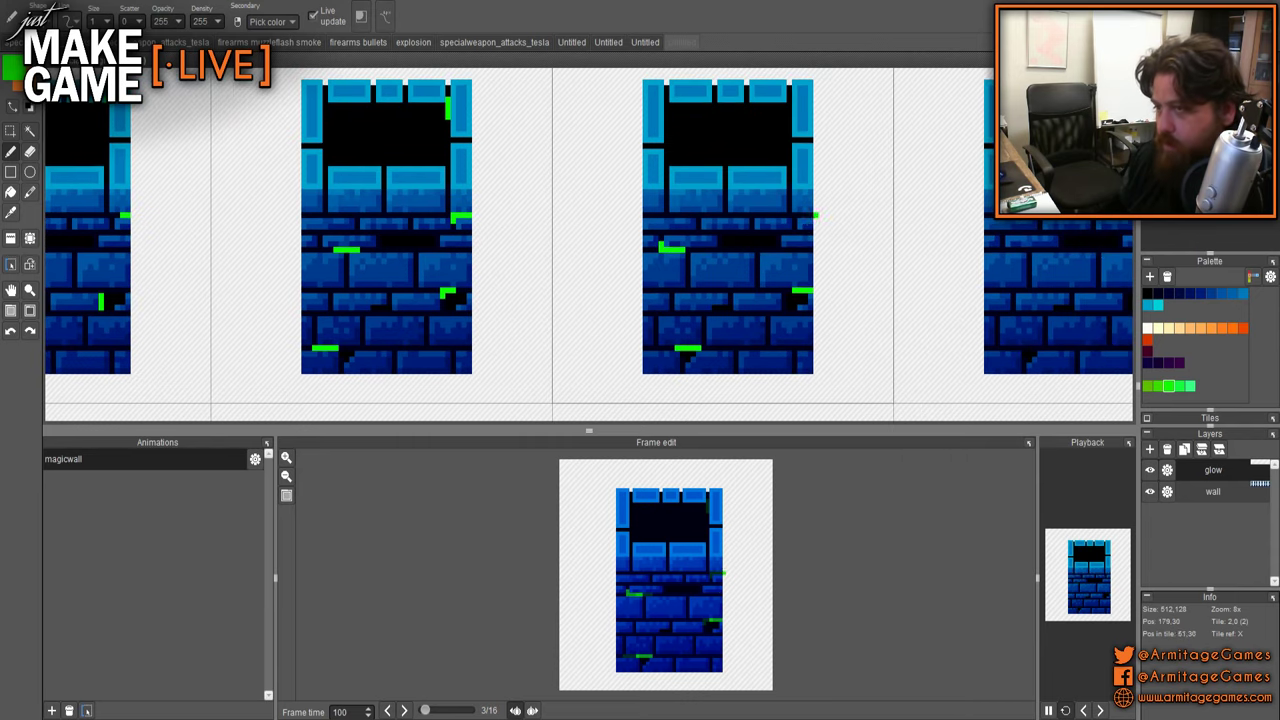
{"action": "mouse_move", "coordinate": [828, 218]}
{"action": "left_mouse_down"}
{"action": "mouse_move", "coordinate": [863, 222]}
{"action": "mouse_move", "coordinate": [830, 231]}
{"action": "left_mouse_up"}
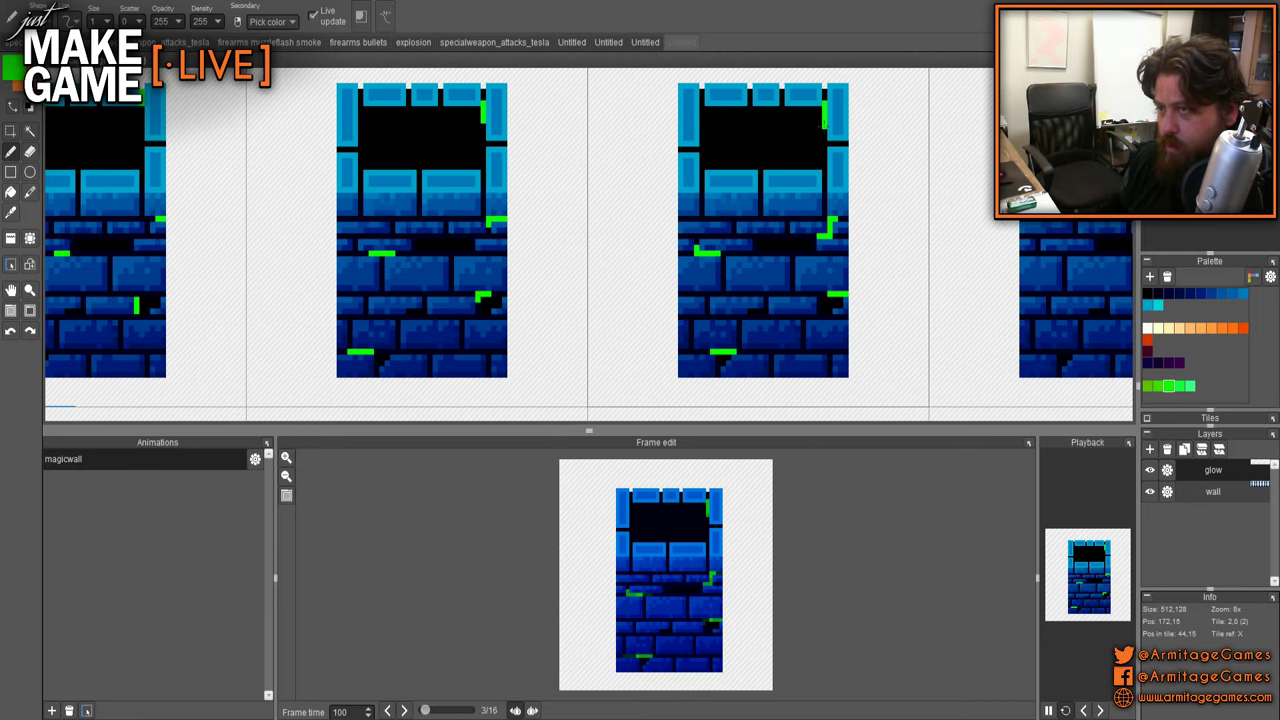
- Go to frame 4 and pencil the green glow leaving at the right edge above the black gap and re-entering at the left edge
{"action": "left_click_drag", "start_coordinate": [854, 285], "coordinate": [510, 275]}
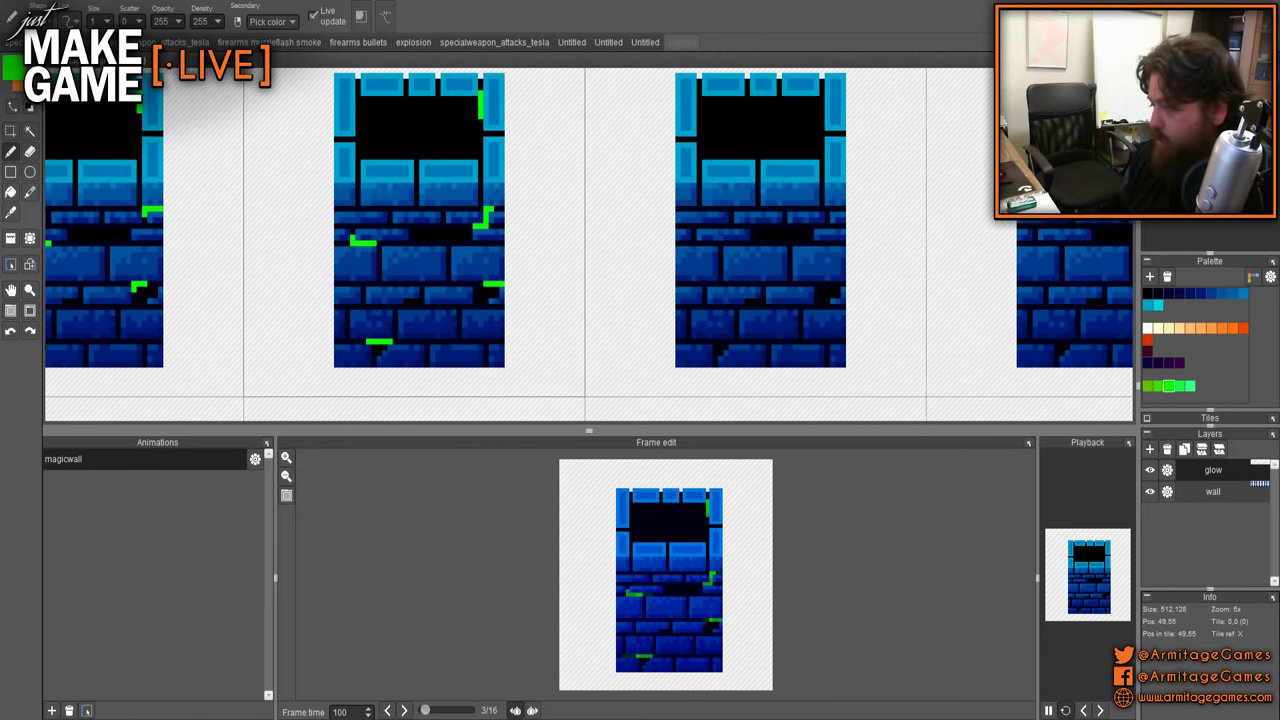
{"action": "left_click", "coordinate": [405, 710]}
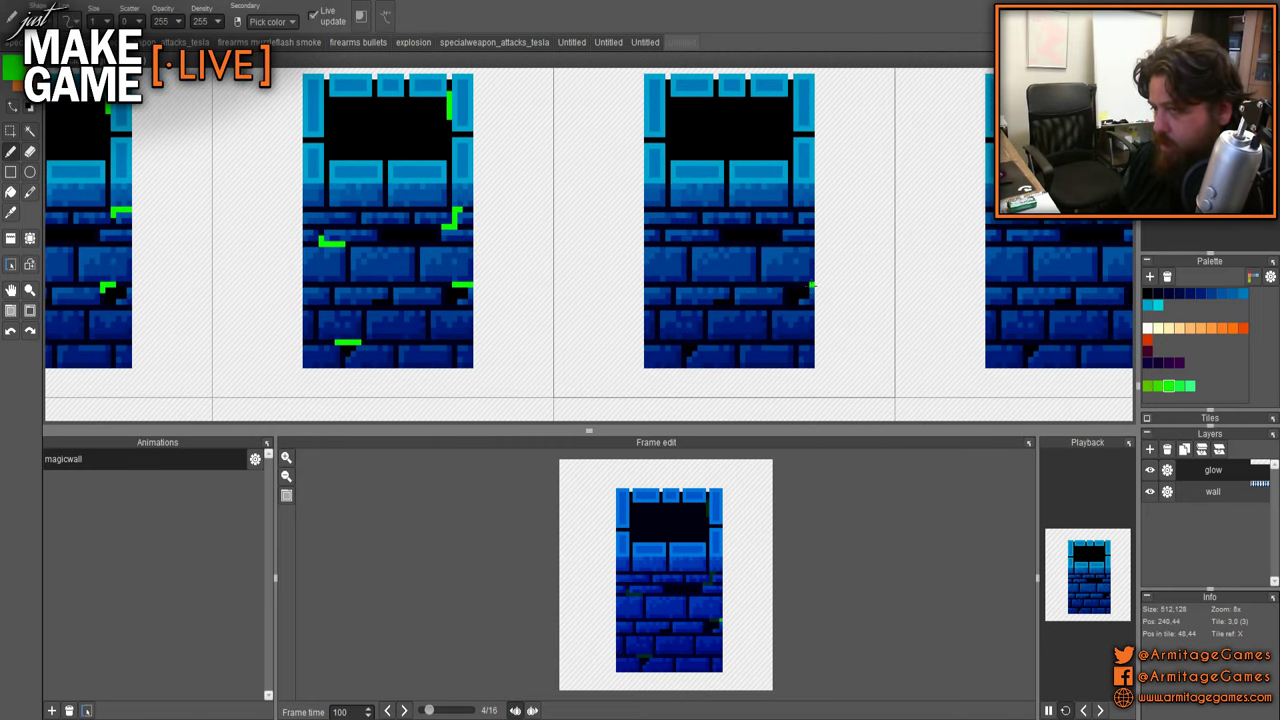
{"action": "scroll", "coordinate": [603, 271], "scroll_direction": "down", "scroll_amount": 3}
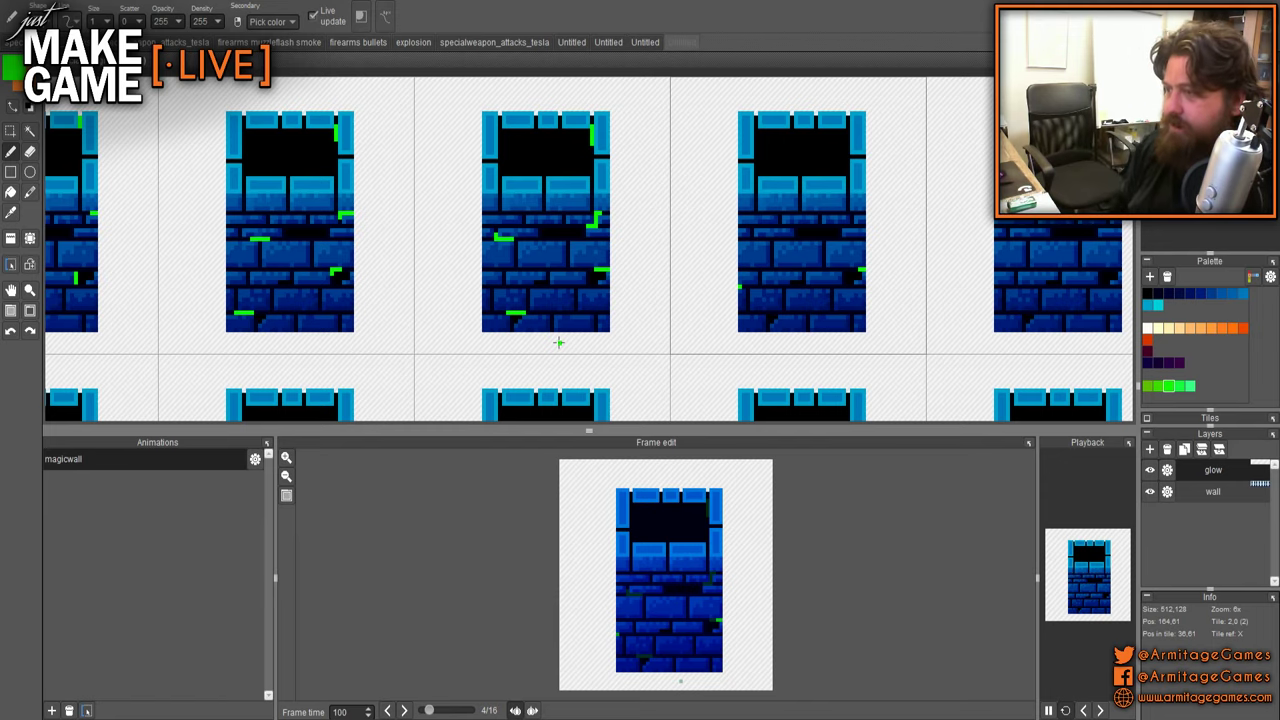
- Pencil two bent green lines around frame 4's upper narrow bricks, each with a vertical stroke turning right along the mortar above
{"action": "mouse_move", "coordinate": [596, 253]}
{"action": "left_mouse_down"}
{"action": "mouse_move", "coordinate": [869, 249]}
{"action": "mouse_move", "coordinate": [813, 244]}
{"action": "left_mouse_up"}
{"action": "scroll", "coordinate": [902, 232], "scroll_direction": "up", "scroll_amount": 2}
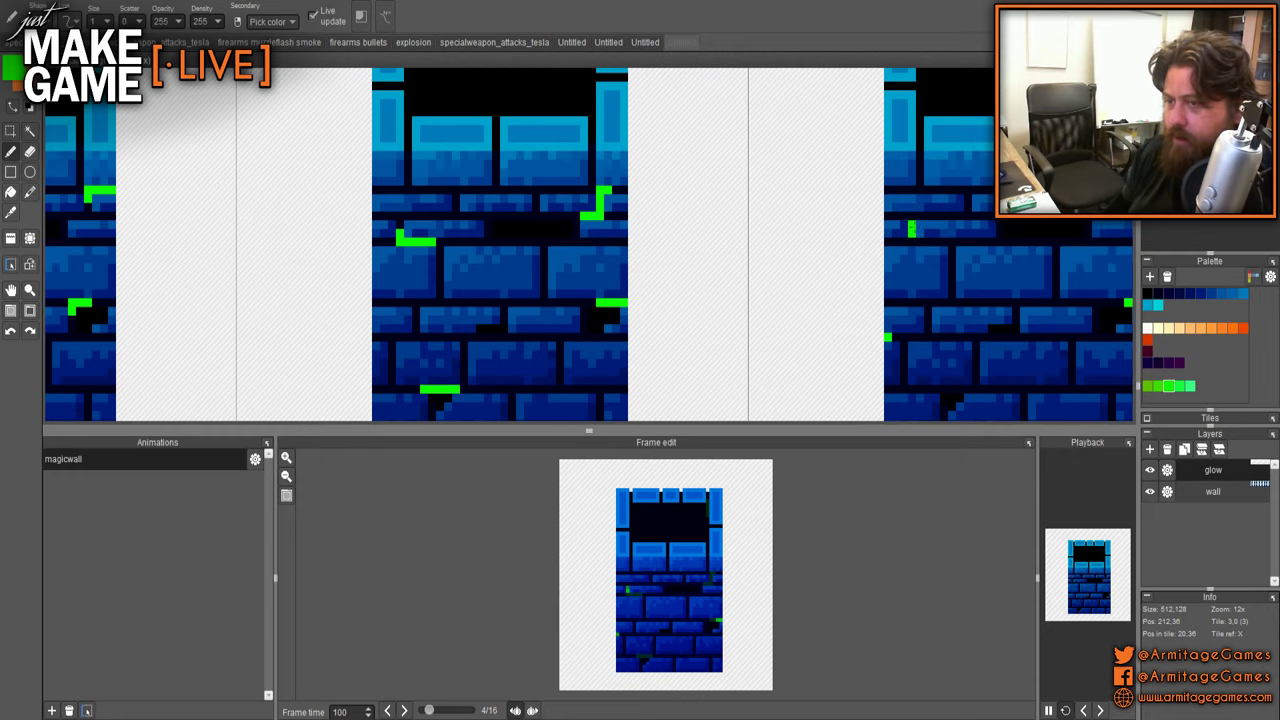
{"action": "scroll", "coordinate": [950, 224], "scroll_direction": "down", "scroll_amount": 2}
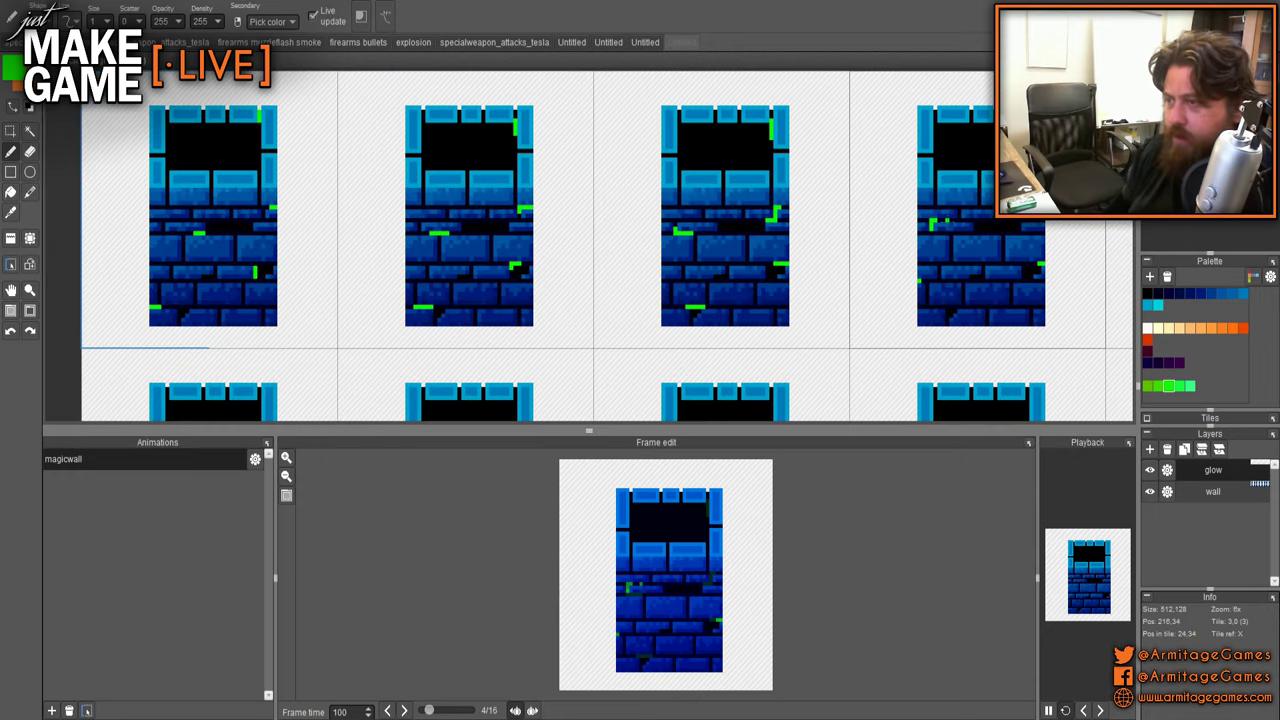
{"action": "scroll", "coordinate": [940, 221], "scroll_direction": "down", "scroll_amount": 1}
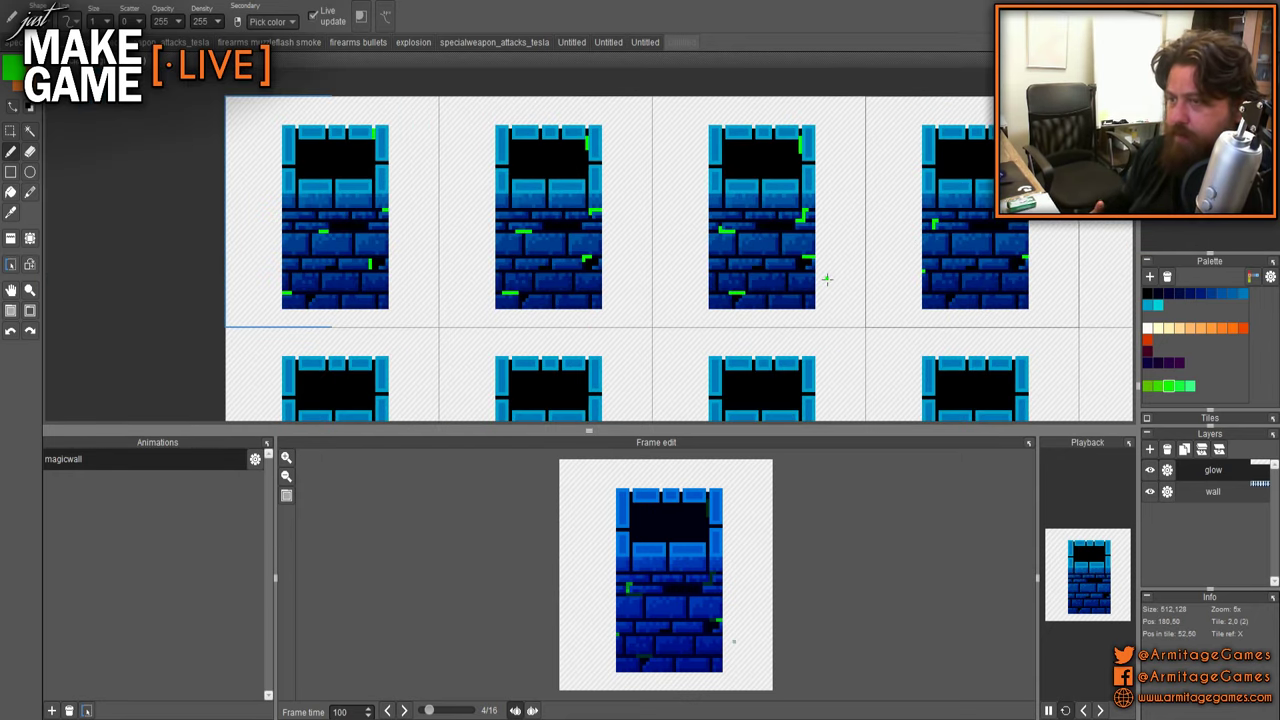
{"action": "scroll", "coordinate": [1040, 205], "scroll_direction": "up", "scroll_amount": 4}
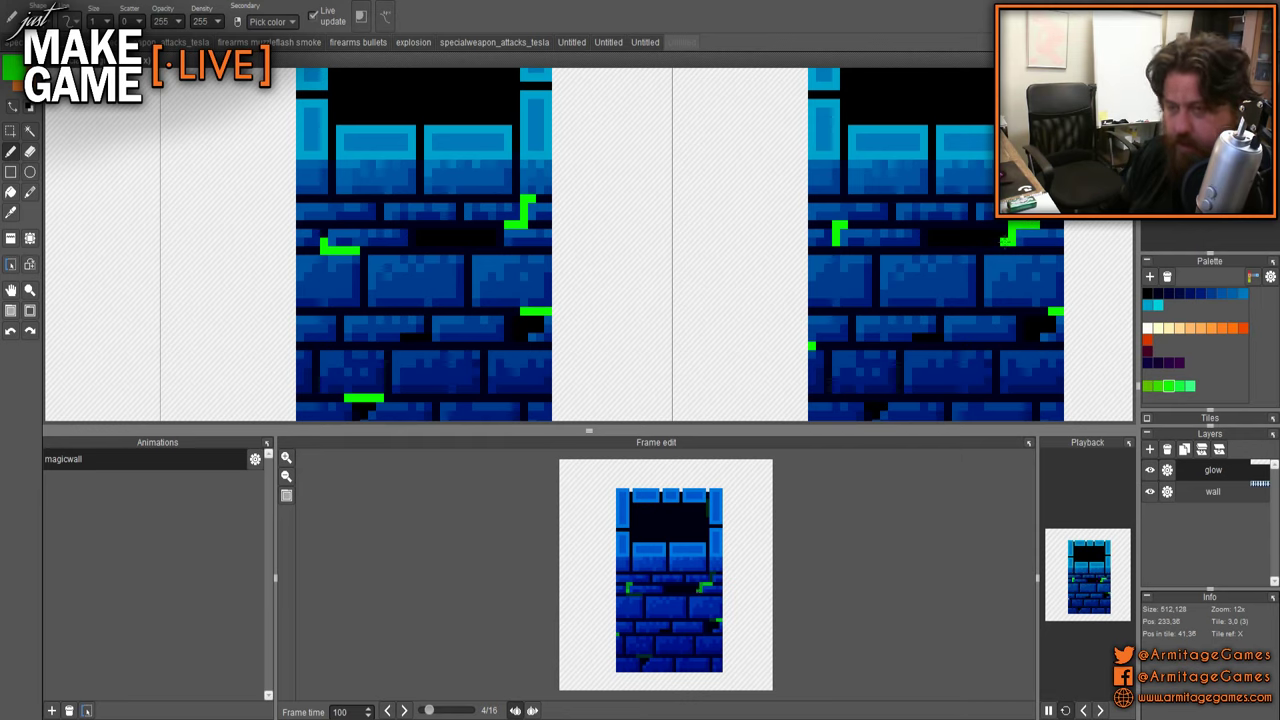
- Shift frame 3's window-edge line down by erasing its top and extending its bottom, and pencil a lower 5-pixel line in frame 4
{"action": "scroll", "coordinate": [692, 180], "scroll_direction": "down", "scroll_amount": 2}
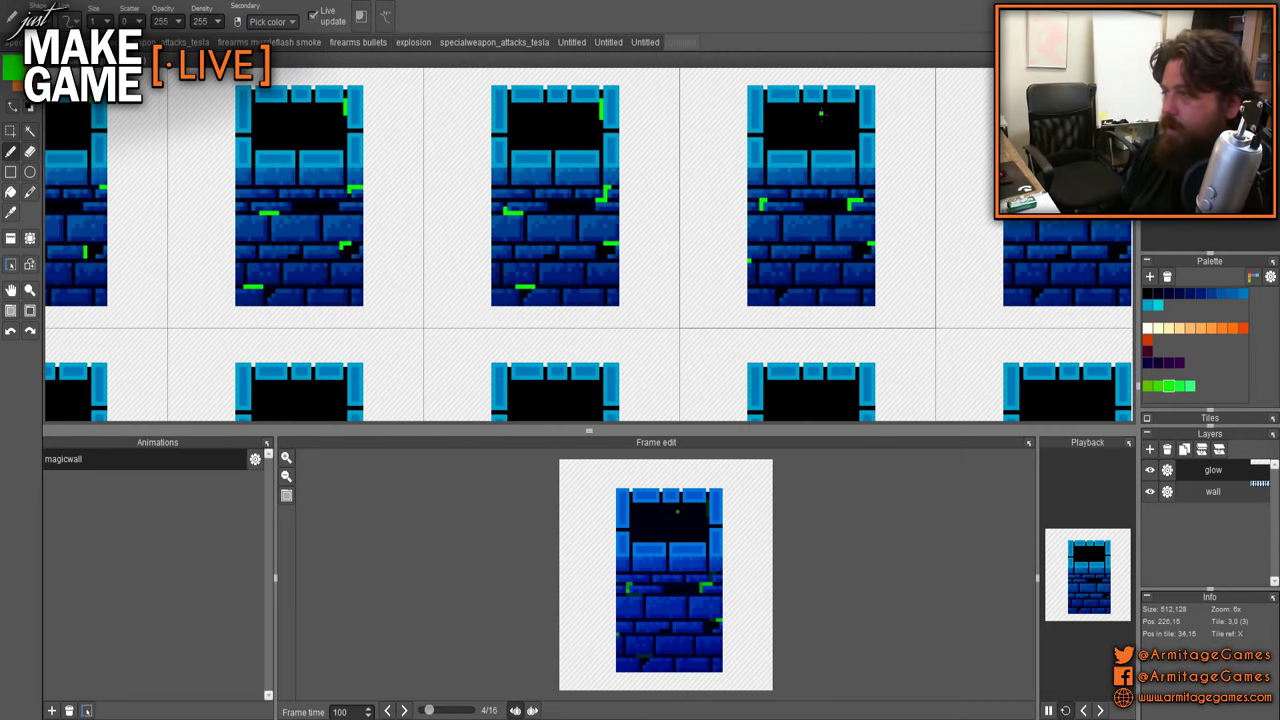
{"action": "scroll", "coordinate": [592, 101], "scroll_direction": "up", "scroll_amount": 2}
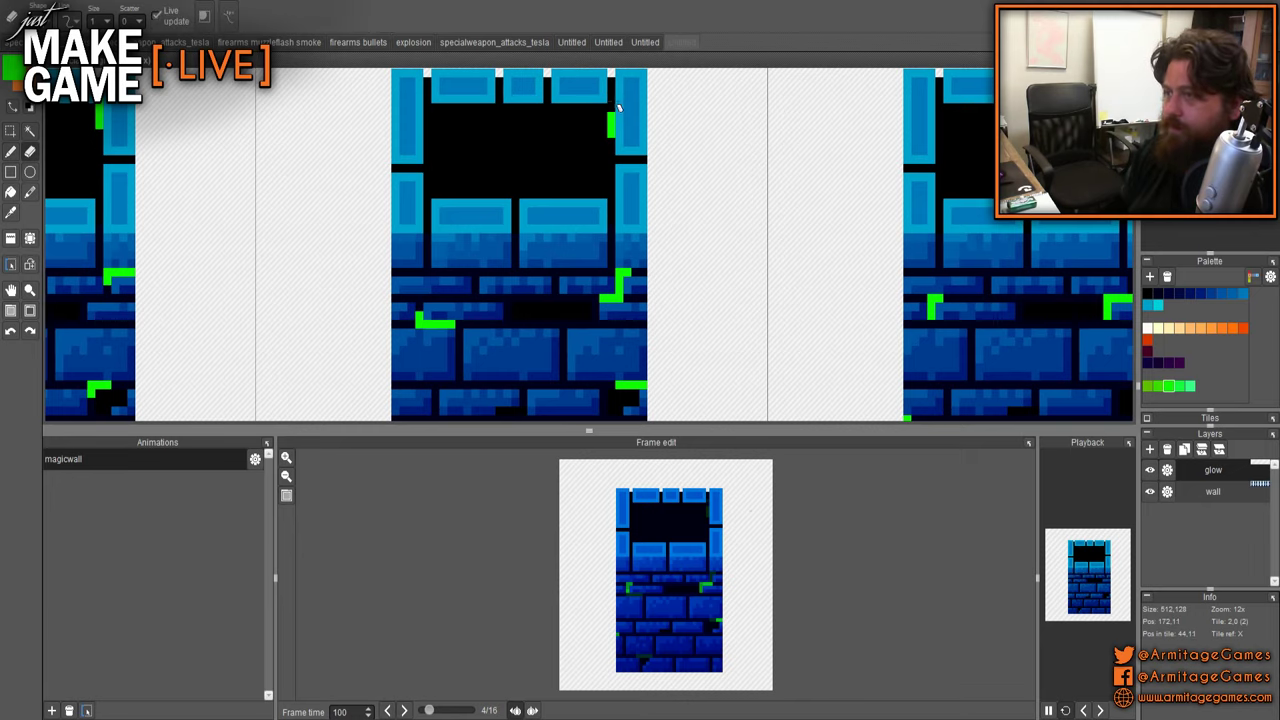
{"action": "key", "text": "b"}
{"action": "left_click_drag", "start_coordinate": [748, 151], "coordinate": [507, 151]}
{"action": "left_click_drag", "start_coordinate": [881, 133], "coordinate": [882, 157]}
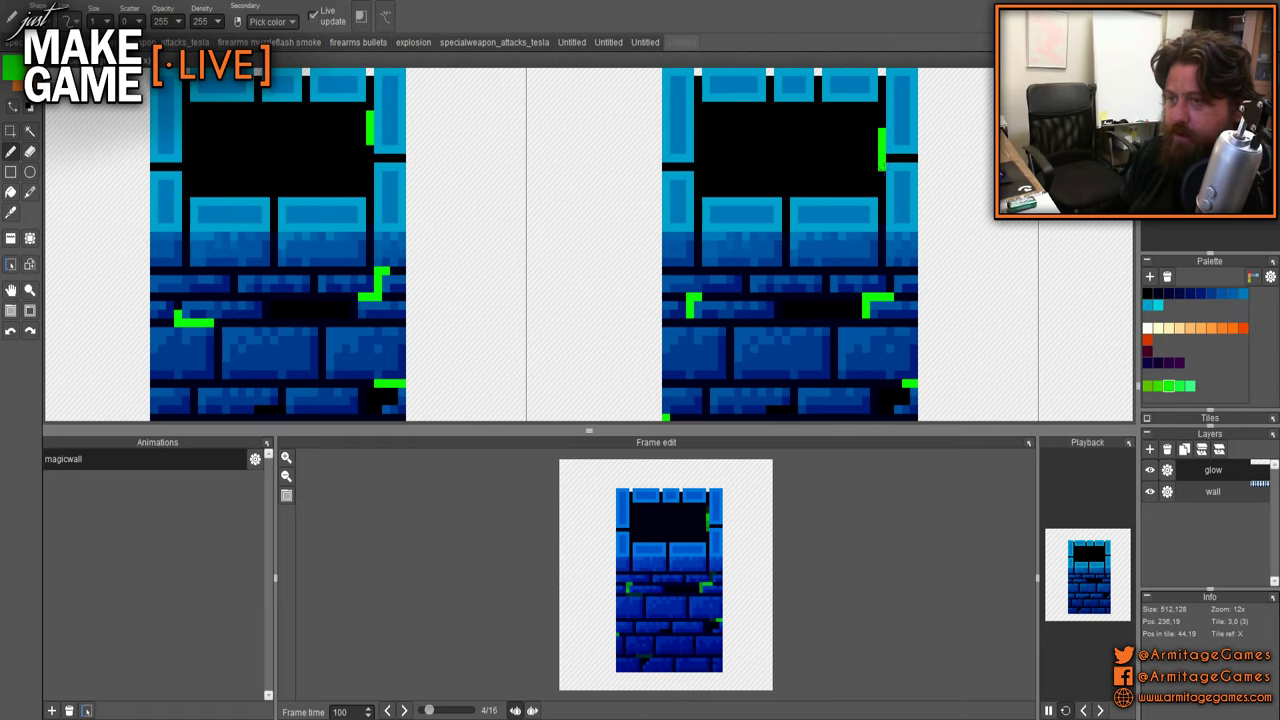
- Extend frame 4's left-edge dash to 3 pixels and pencil a short dash above the bottom bricks that turns up at its right end
{"action": "scroll", "coordinate": [880, 184], "scroll_direction": "down", "scroll_amount": 2}
{"action": "scroll", "coordinate": [890, 292], "scroll_direction": "up", "scroll_amount": 2}
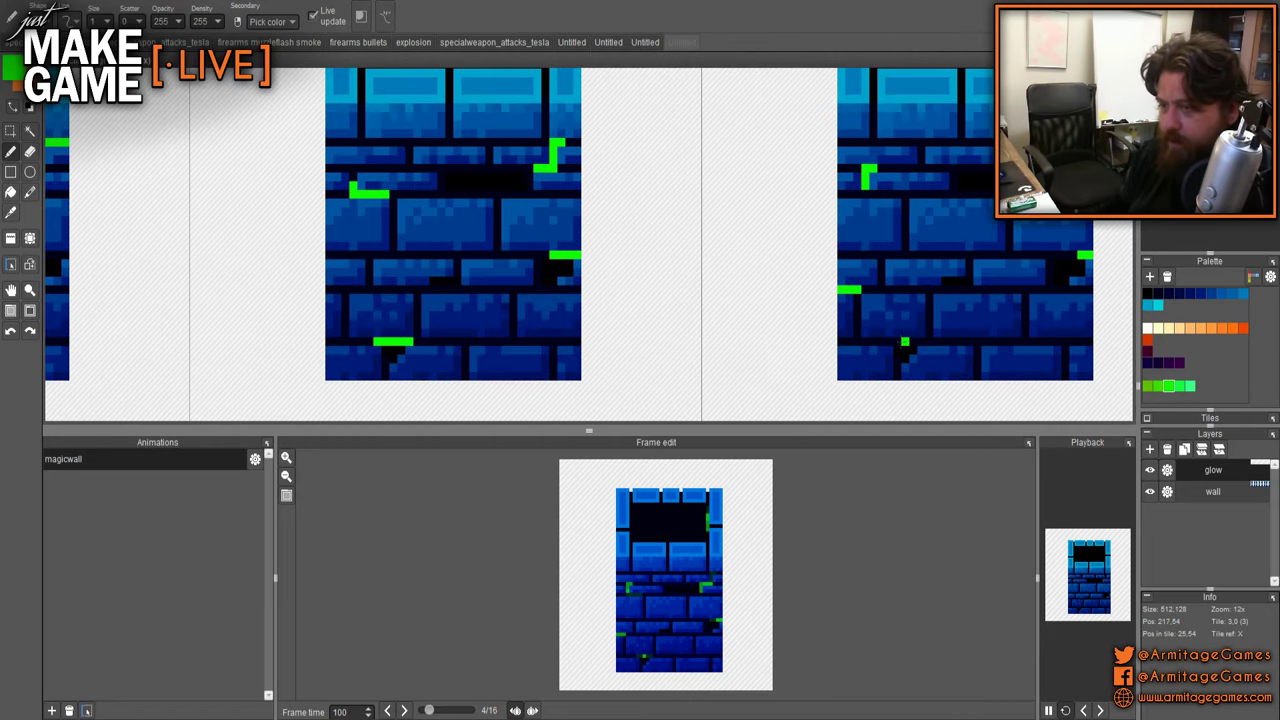
{"action": "scroll", "coordinate": [873, 342], "scroll_direction": "down", "scroll_amount": 2}
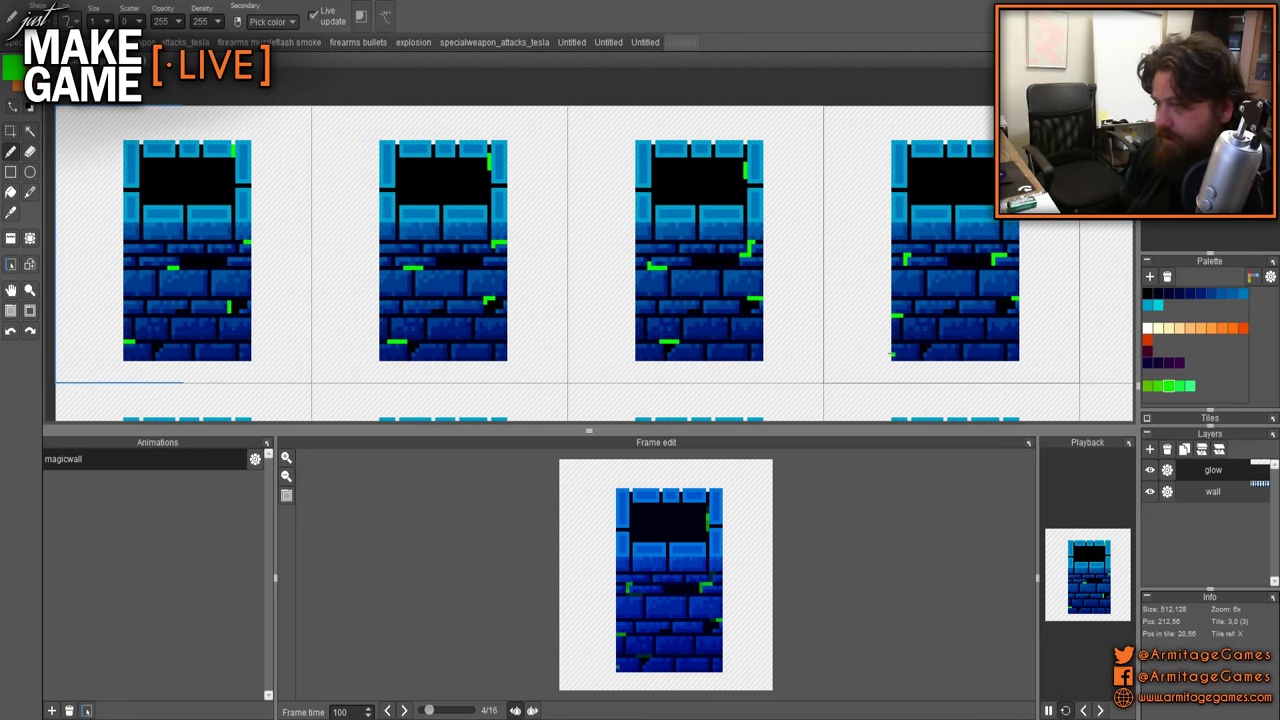
{"action": "scroll", "coordinate": [891, 353], "scroll_direction": "up", "scroll_amount": 1}
{"action": "left_click_drag", "start_coordinate": [950, 338], "coordinate": [951, 333]}
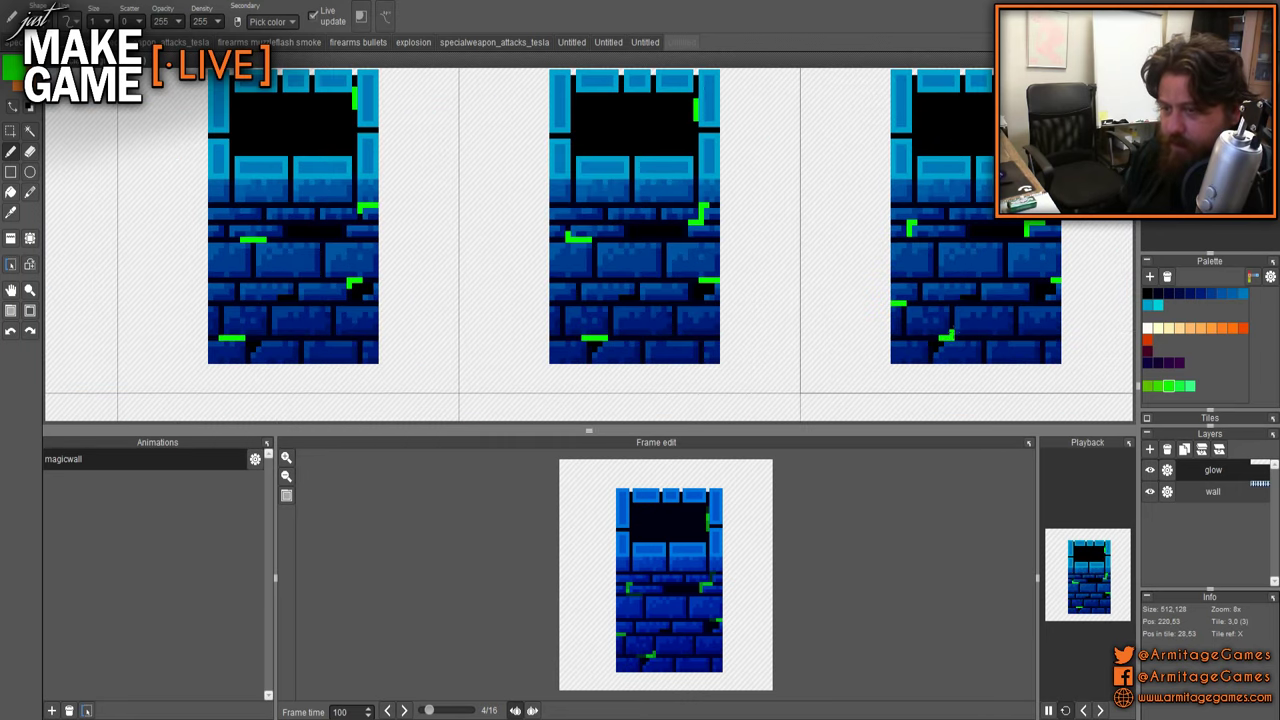
{"action": "left_click_drag", "start_coordinate": [1026, 321], "coordinate": [955, 322]}
- Pencil a 5-pixel horizontal green dash on the fifth wall in the mortar above the left narrow brick
{"action": "scroll", "coordinate": [720, 280], "scroll_direction": "down", "scroll_amount": 3}
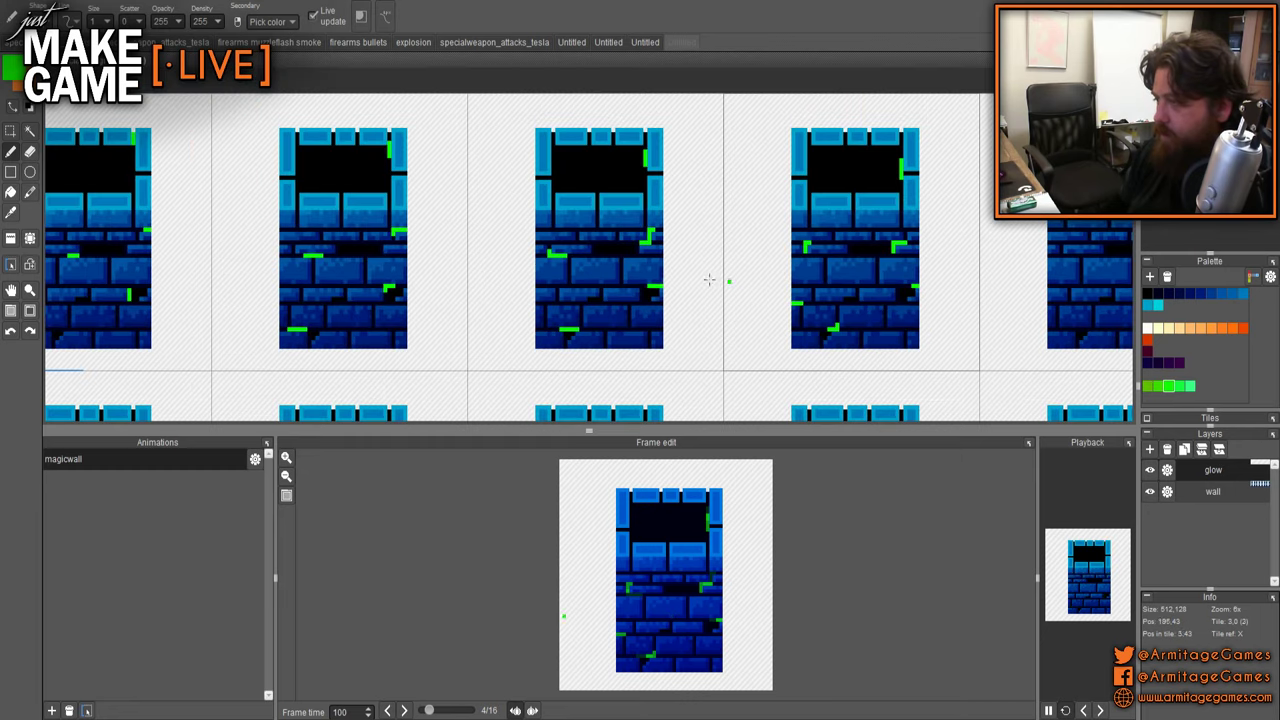
{"action": "left_click_drag", "start_coordinate": [648, 280], "coordinate": [708, 280]}
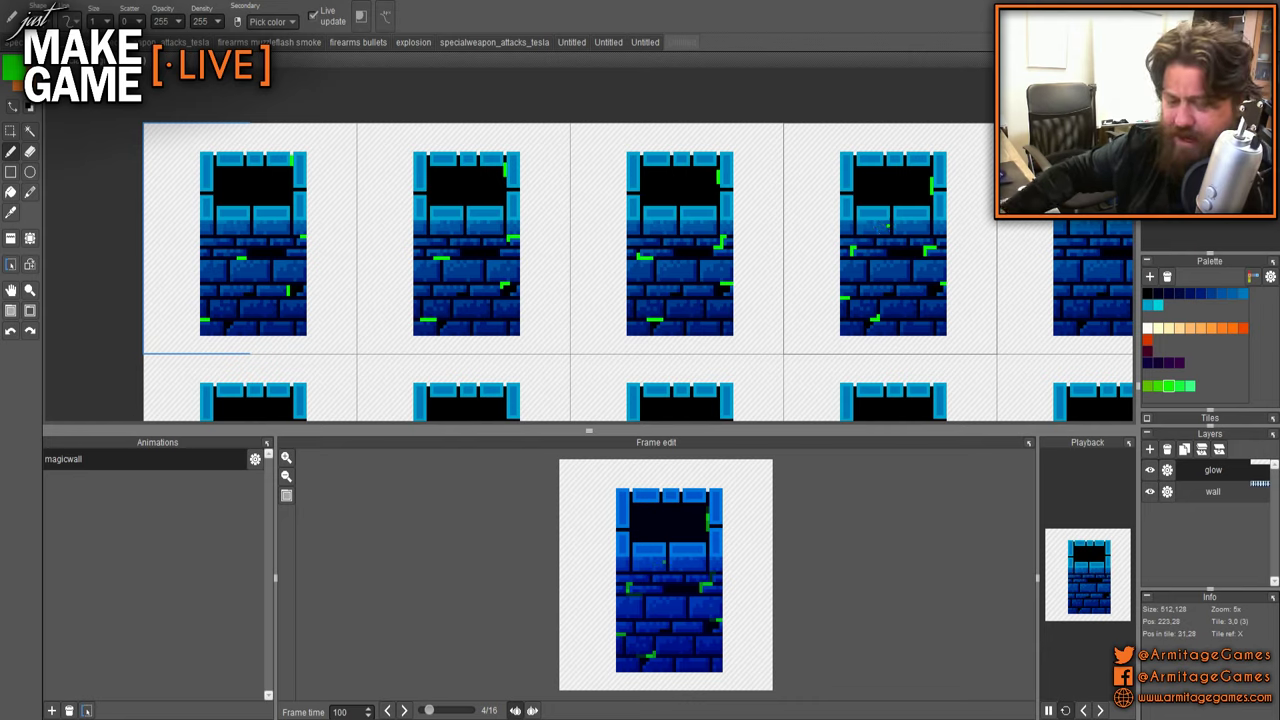
{"action": "left_click", "coordinate": [891, 271]}
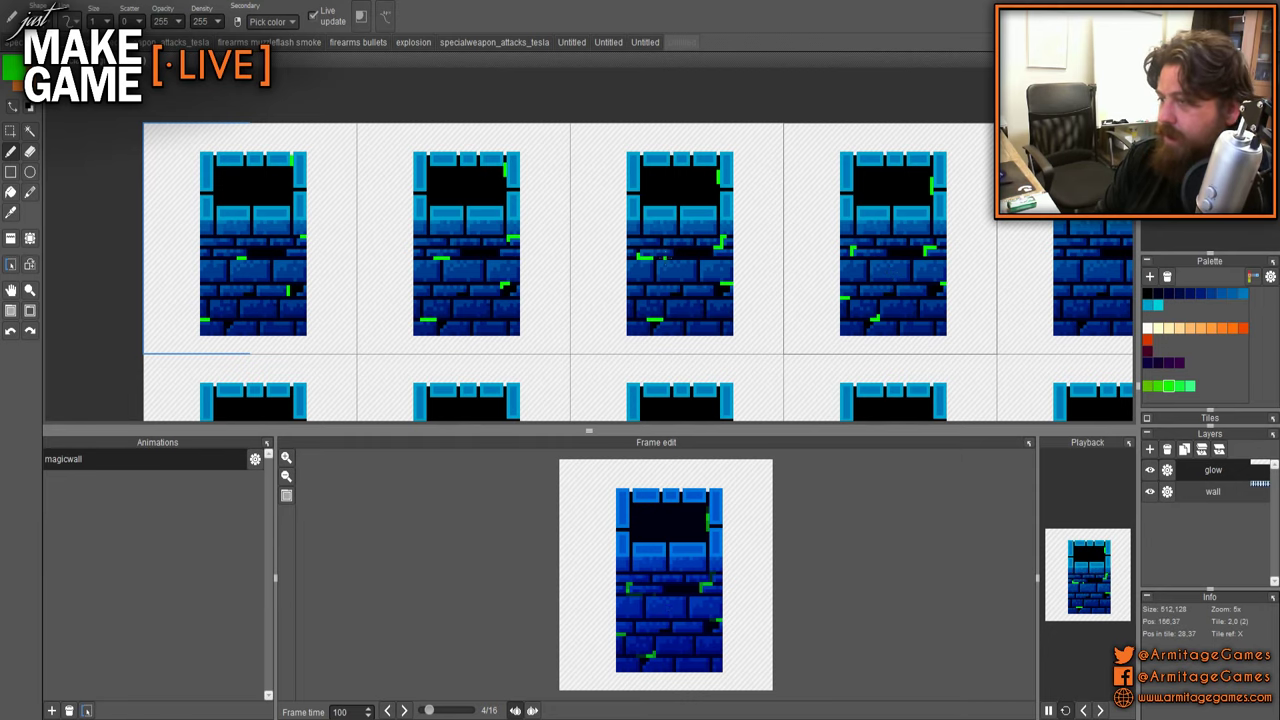
{"action": "scroll", "coordinate": [805, 247], "scroll_direction": "up", "scroll_amount": 4}
{"action": "scroll", "coordinate": [646, 229], "scroll_direction": "down", "scroll_amount": 2}
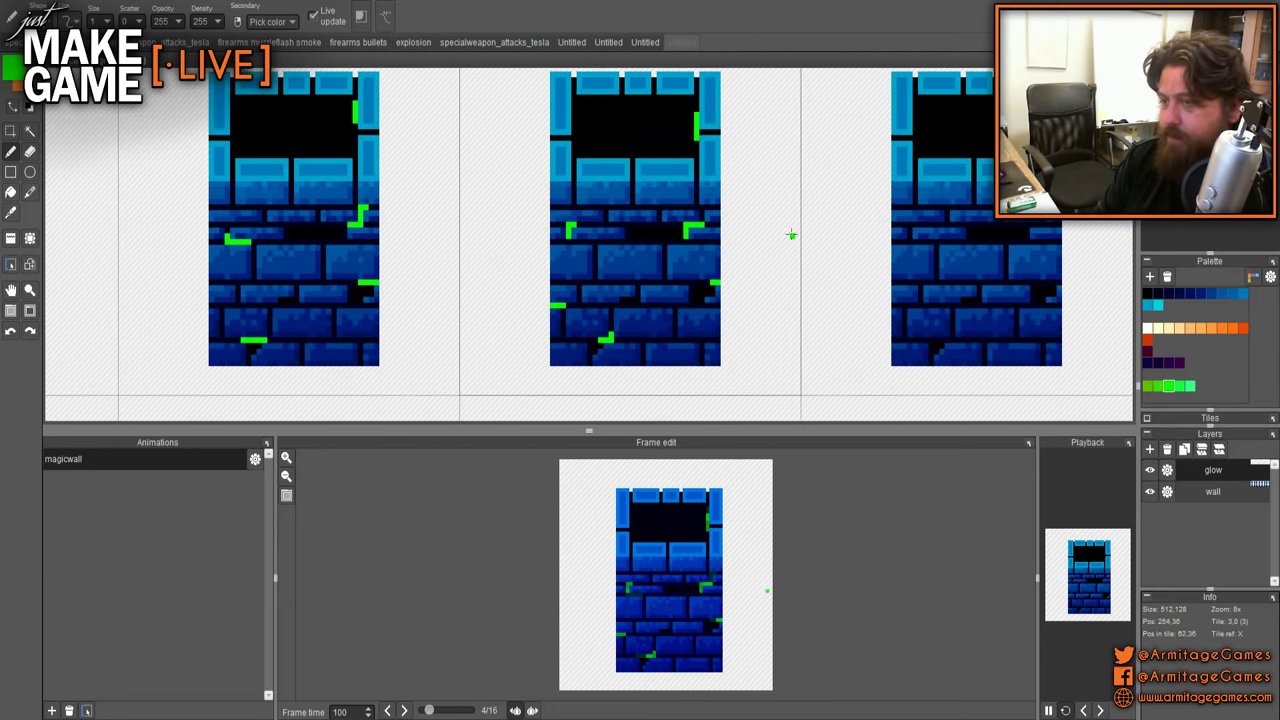
{"action": "scroll", "coordinate": [829, 228], "scroll_direction": "up", "scroll_amount": 2}
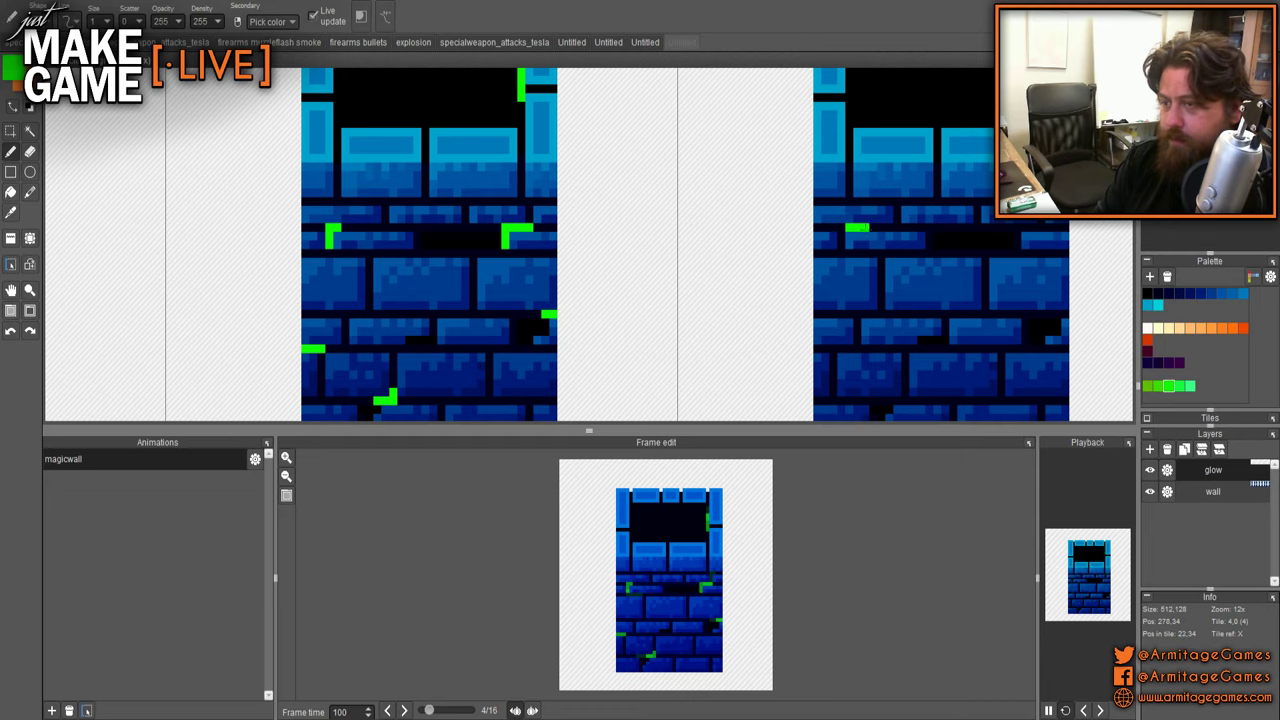
{"action": "scroll", "coordinate": [884, 250], "scroll_direction": "down", "scroll_amount": 2}
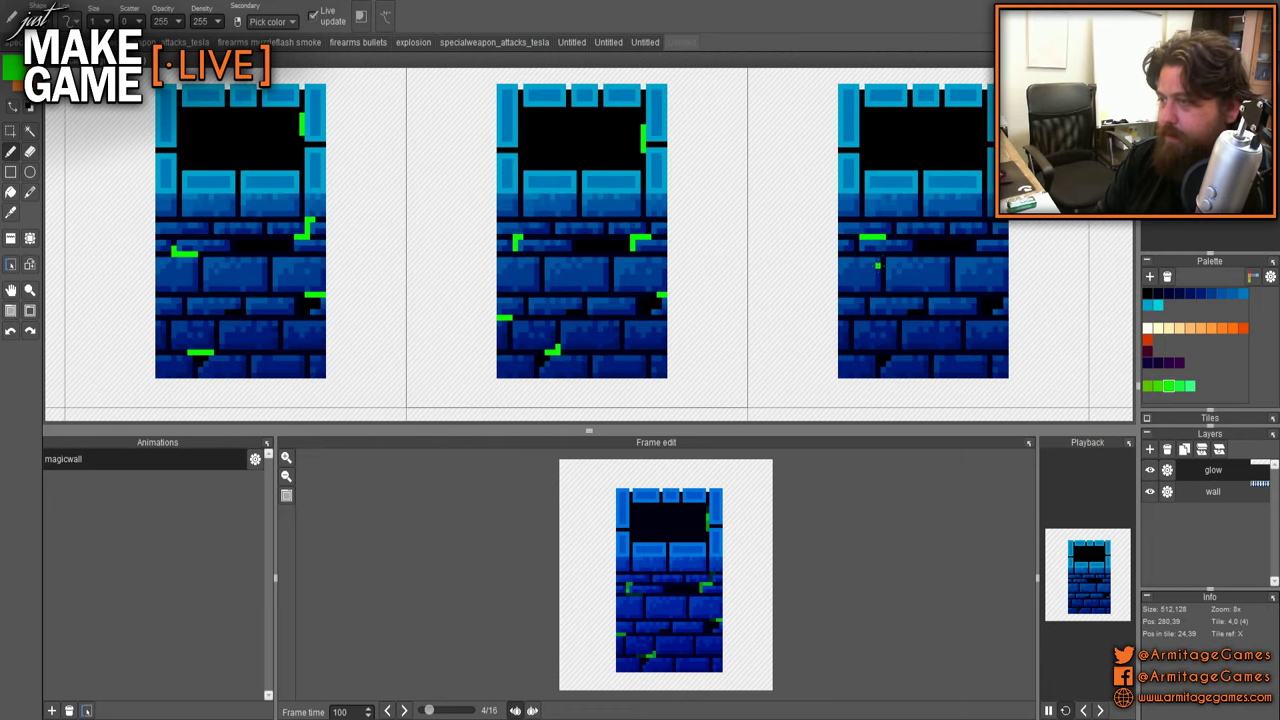
{"action": "scroll", "coordinate": [959, 287], "scroll_direction": "down", "scroll_amount": 2}
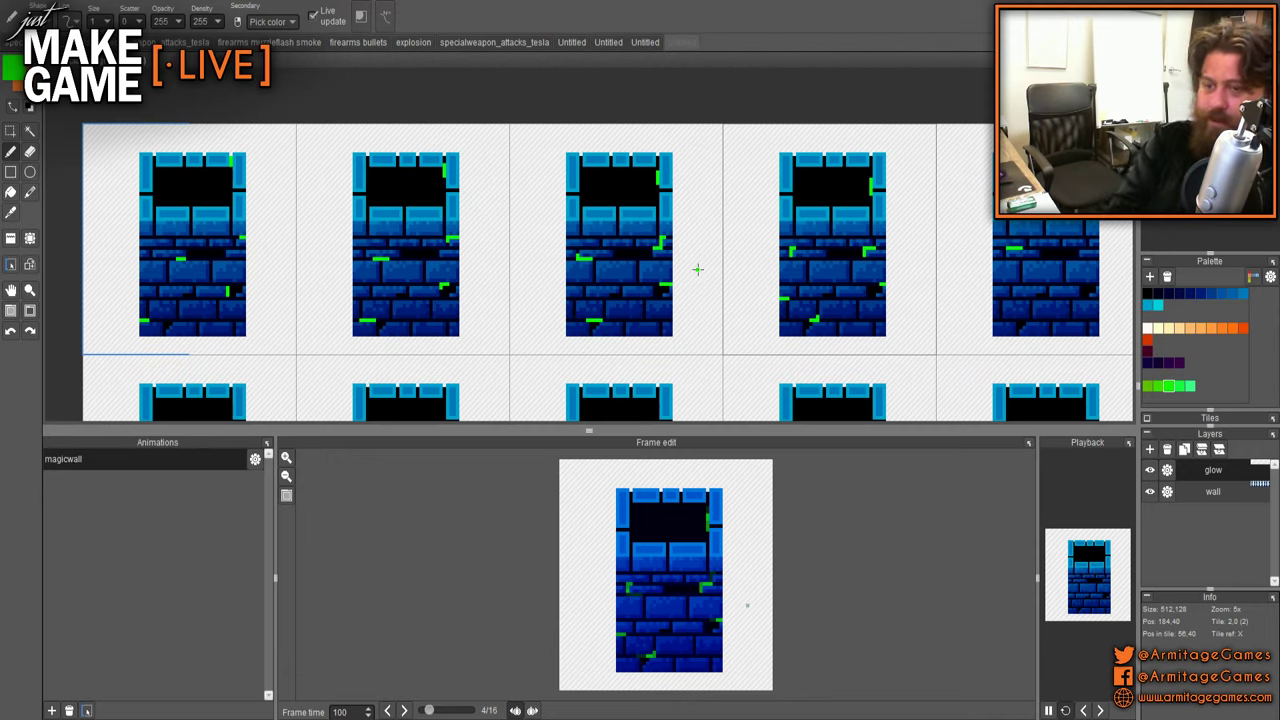
{"action": "scroll", "coordinate": [697, 269], "scroll_direction": "up", "scroll_amount": 3}
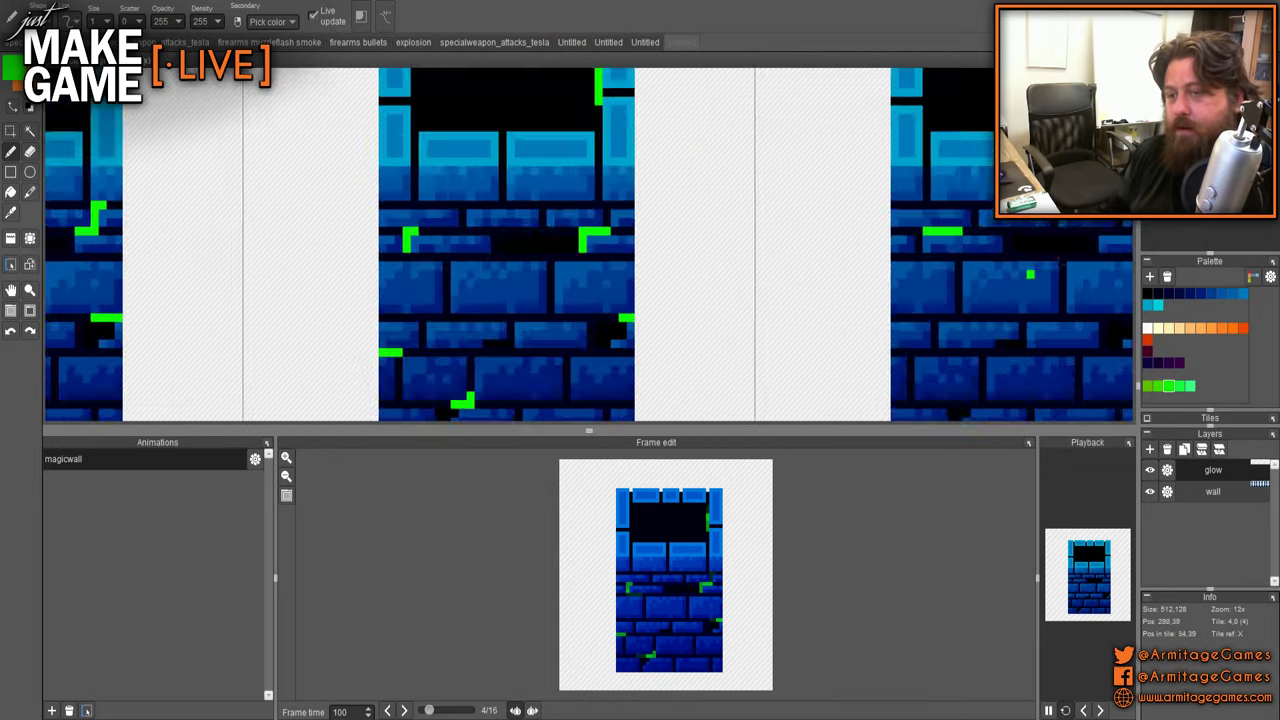
- Pencil a short dash turning up beside the fifth wall's upper right narrow brick and a 5-pixel vertical line between the lower large bricks
{"action": "scroll", "coordinate": [697, 269], "scroll_direction": "up", "scroll_amount": 2}
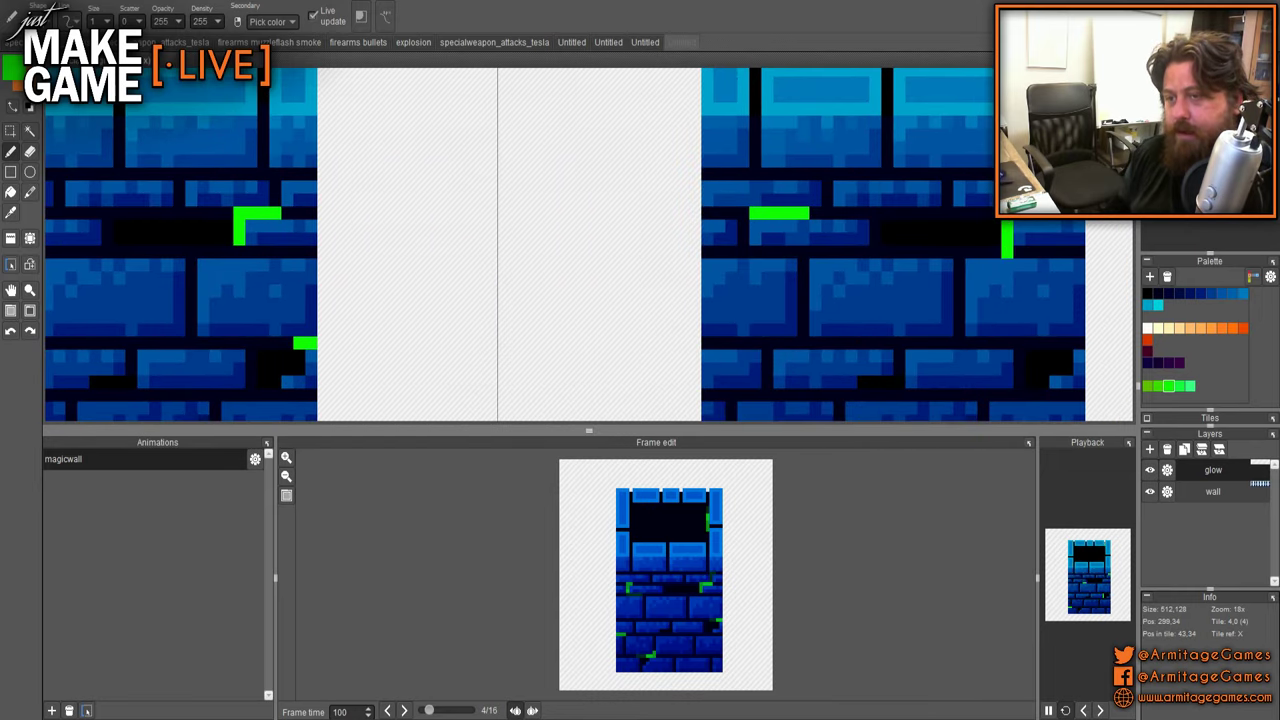
{"action": "left_click_drag", "start_coordinate": [1007, 252], "coordinate": [824, 237]}
{"action": "scroll", "coordinate": [998, 251], "scroll_direction": "down", "scroll_amount": 5}
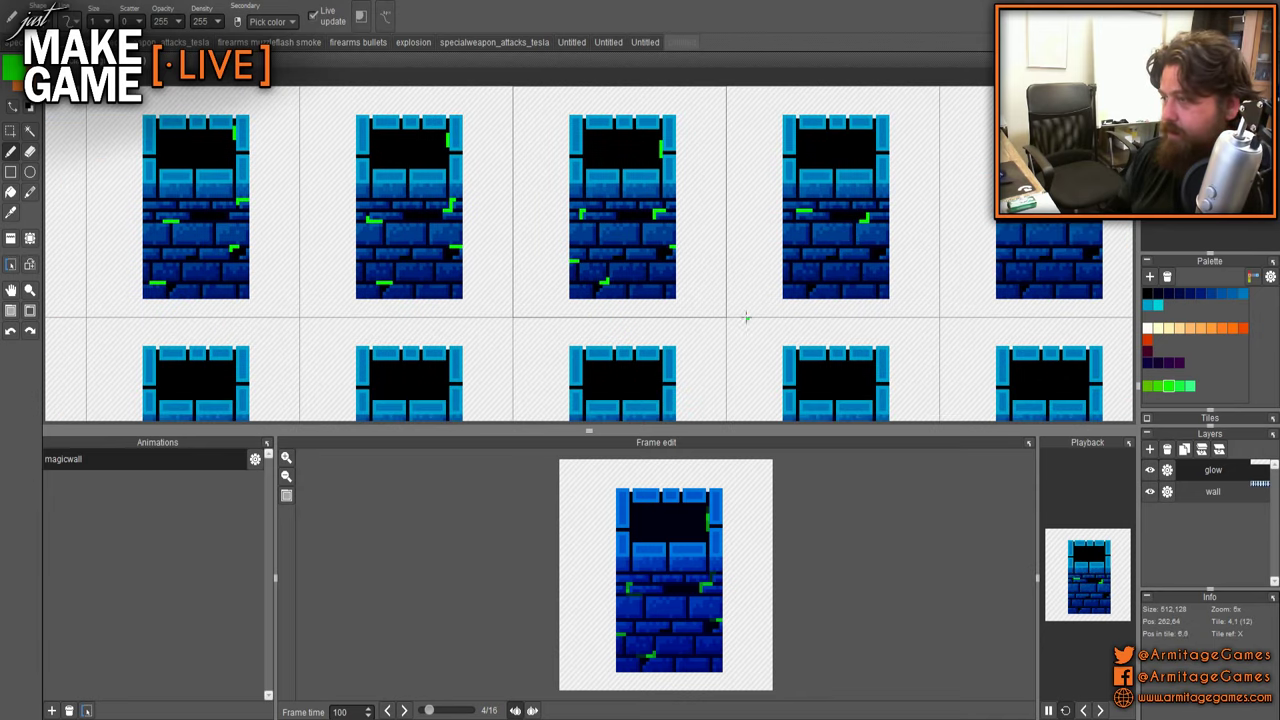
{"action": "scroll", "coordinate": [745, 318], "scroll_direction": "up", "scroll_amount": 3}
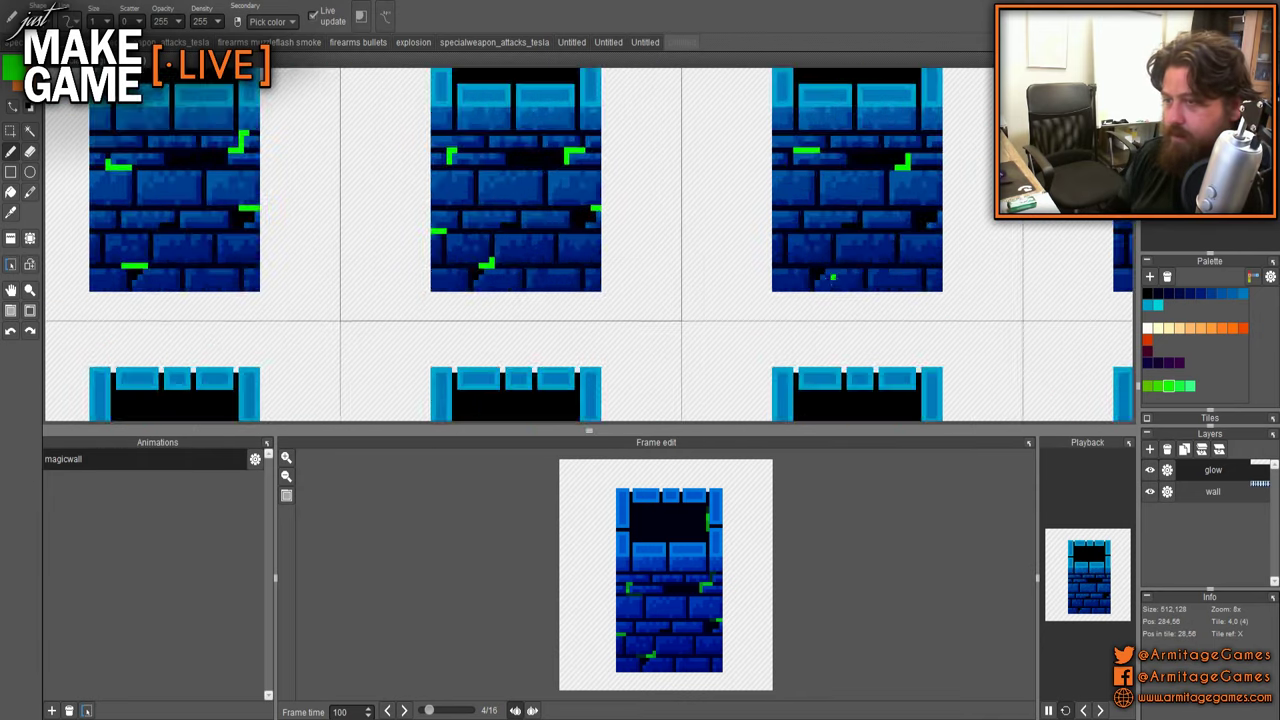
{"action": "scroll", "coordinate": [832, 276], "scroll_direction": "up", "scroll_amount": 2}
{"action": "left_click_drag", "start_coordinate": [833, 259], "coordinate": [833, 238]}
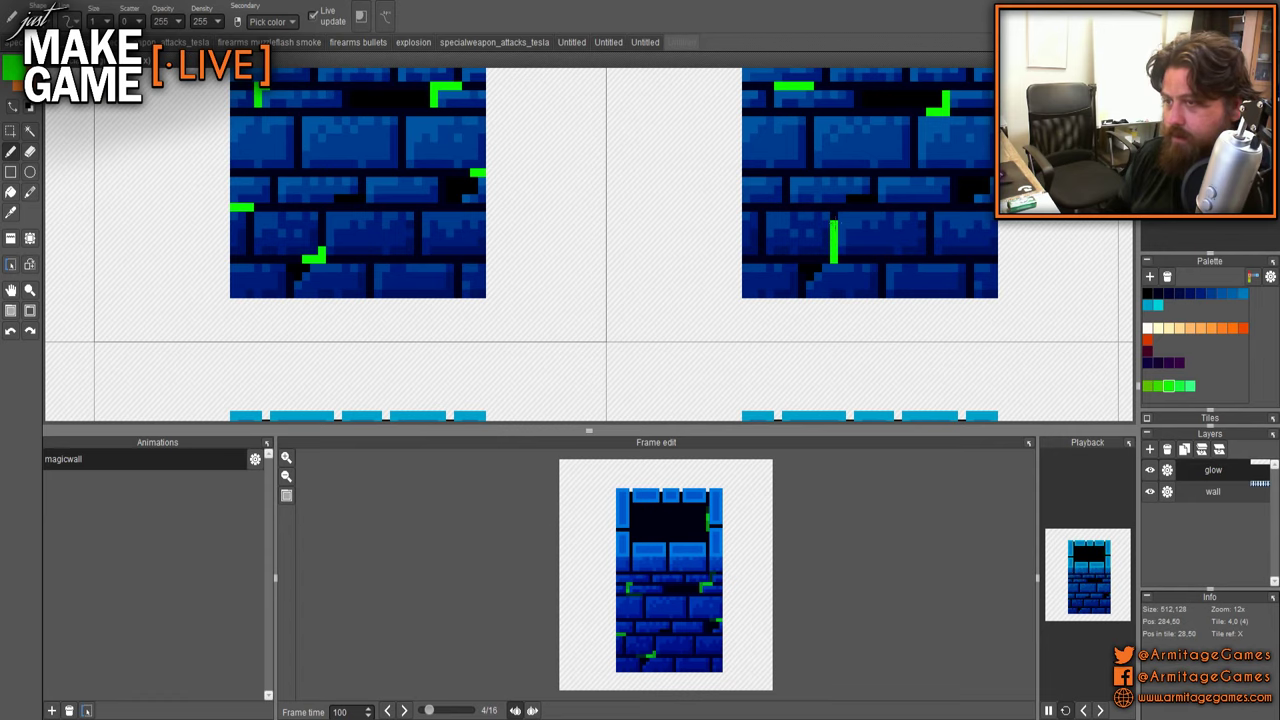
- Pencil a green dash turning up by the fifth wall's lower left narrow brick and a 6-pixel vertical line at the window's lower-right edge
{"action": "scroll", "coordinate": [777, 215], "scroll_direction": "down", "scroll_amount": 2}
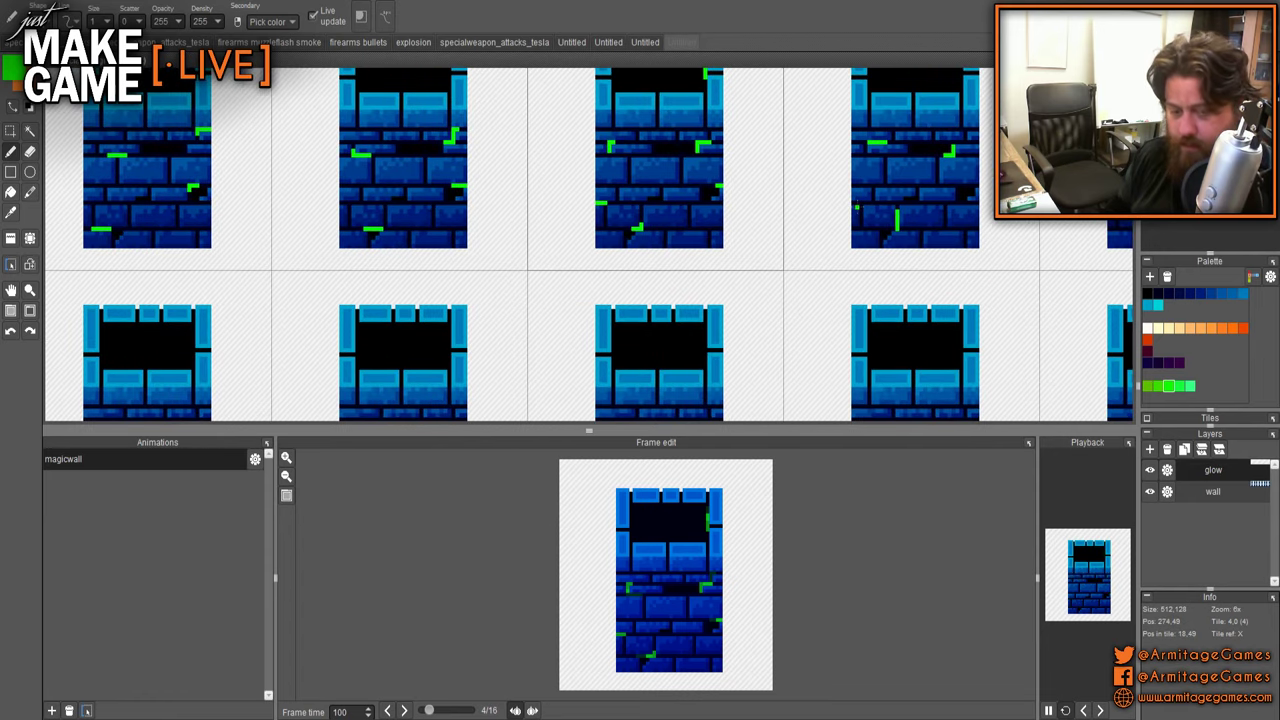
{"action": "scroll", "coordinate": [740, 203], "scroll_direction": "up", "scroll_amount": 2}
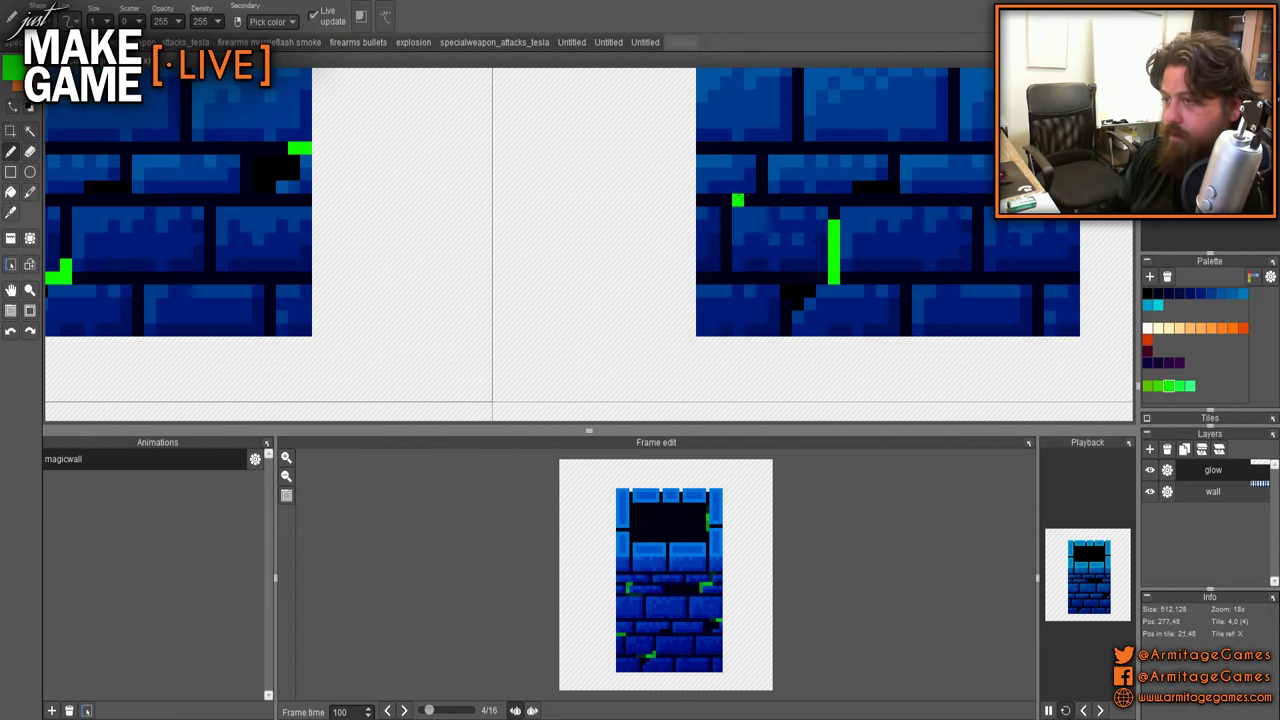
{"action": "scroll", "coordinate": [762, 174], "scroll_direction": "down", "scroll_amount": 3}
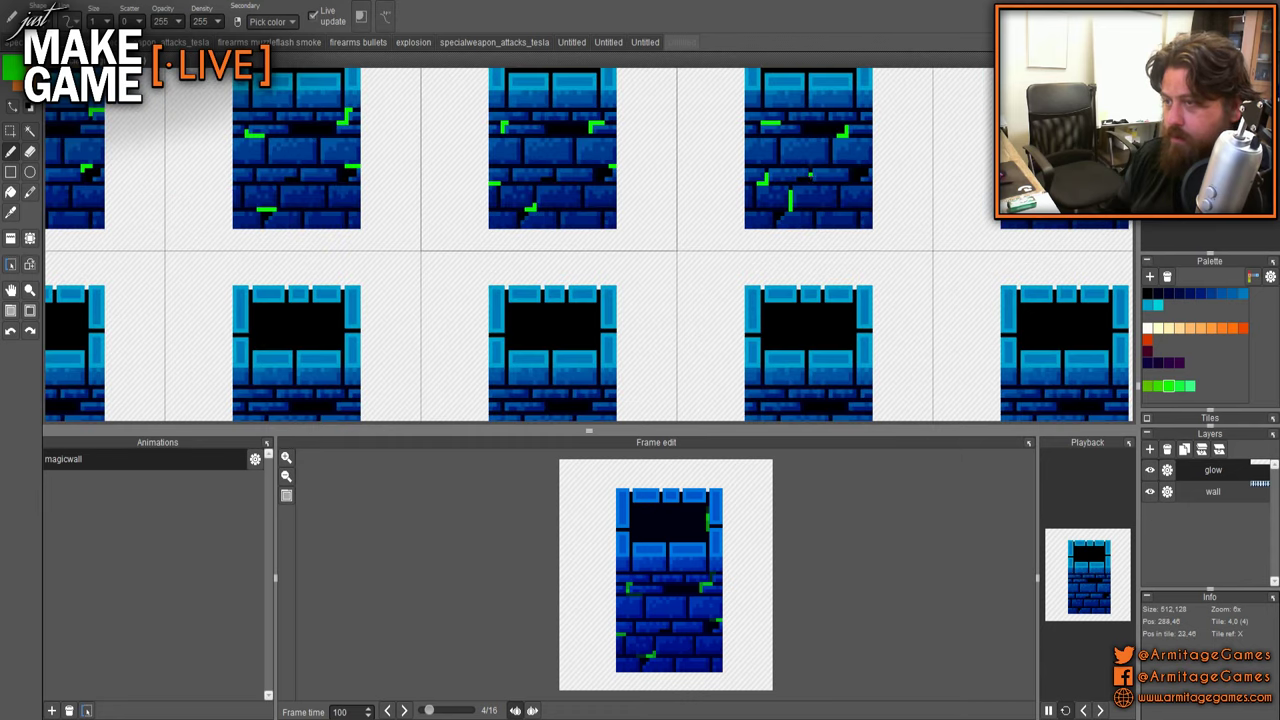
{"action": "mouse_move", "coordinate": [852, 206]}
{"action": "left_mouse_down"}
{"action": "mouse_move", "coordinate": [861, 222]}
{"action": "mouse_move", "coordinate": [849, 206]}
{"action": "left_mouse_up"}
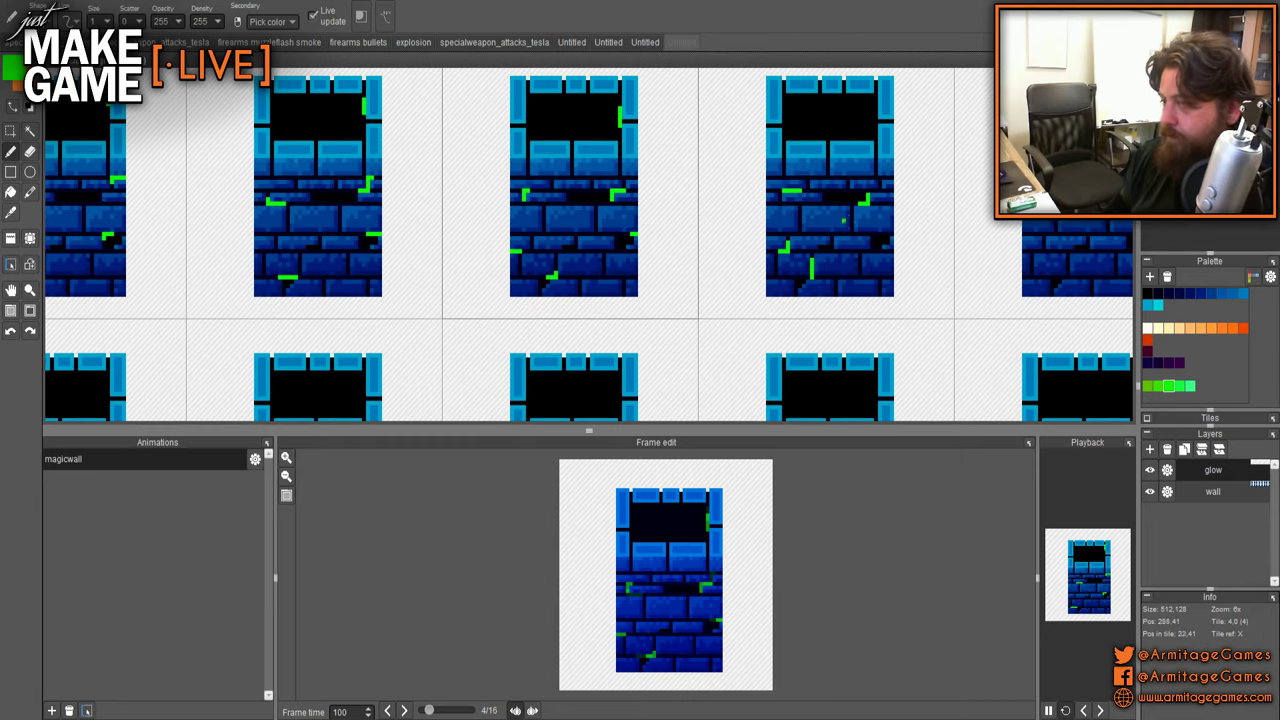
{"action": "left_click_drag", "start_coordinate": [822, 147], "coordinate": [833, 226]}
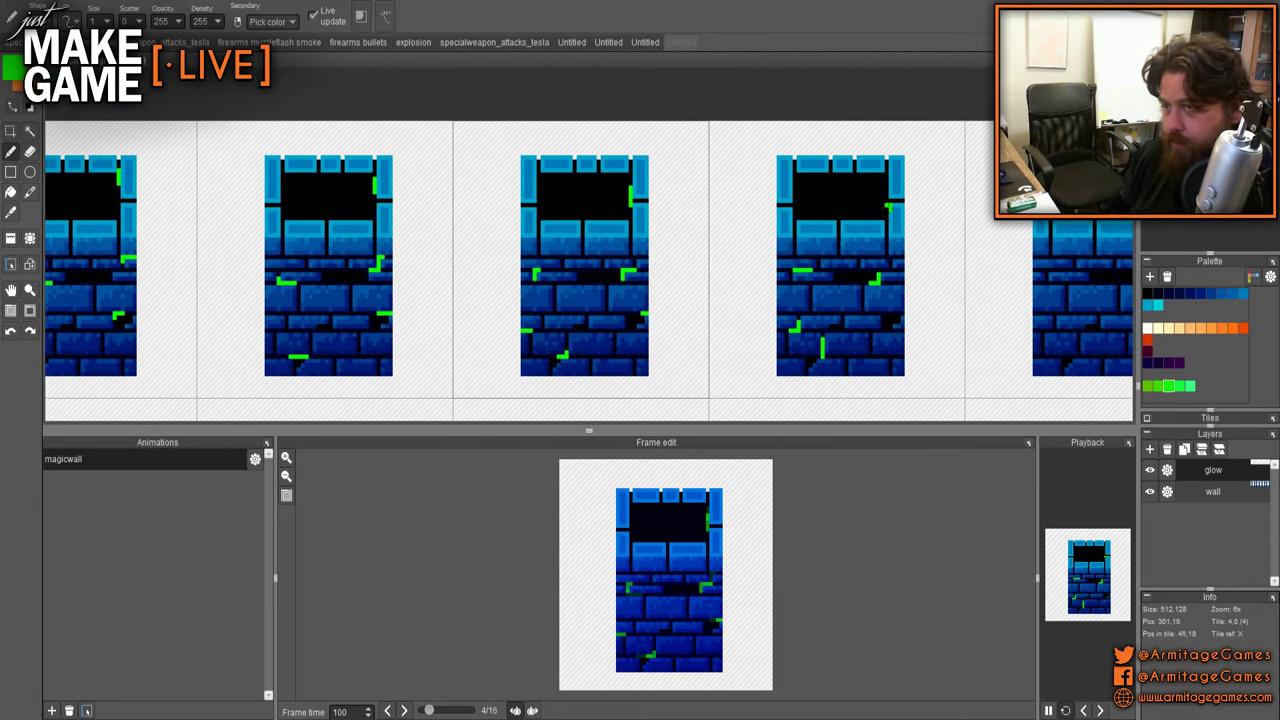
{"action": "key", "text": "ctrl+z"}
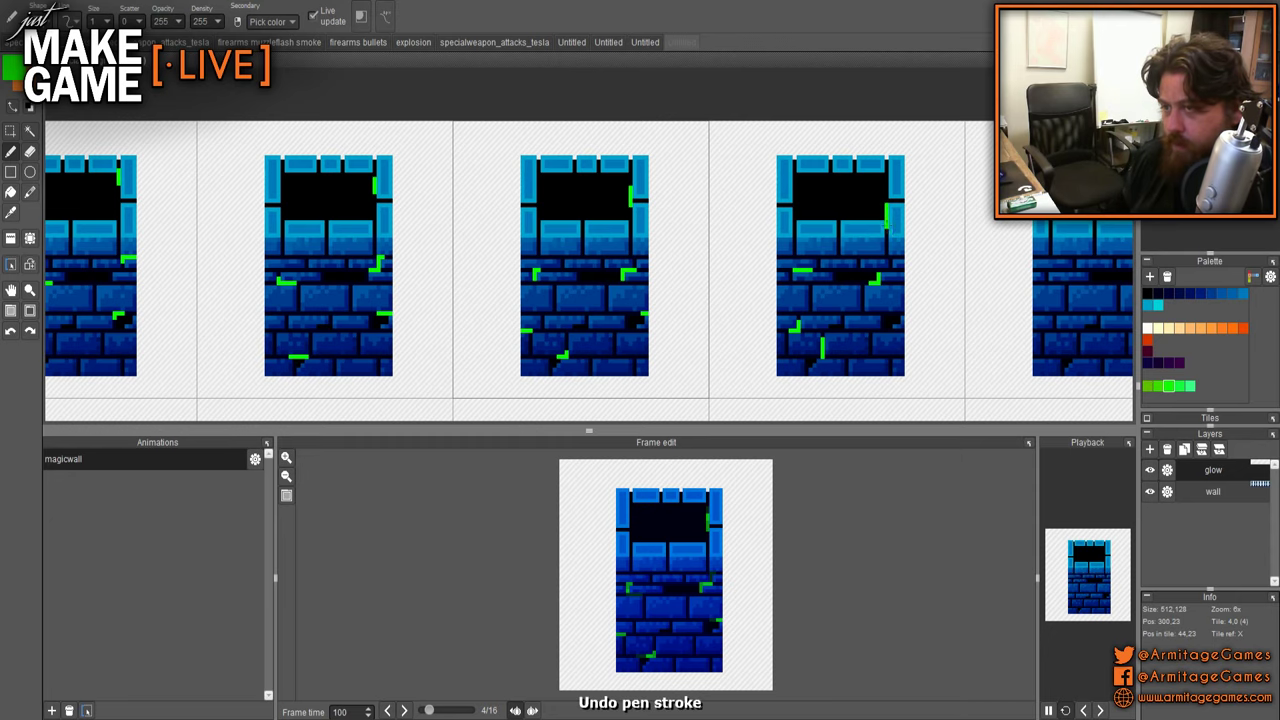
- Step the animation back to frame 1 and forward to frame 4 to check how the glow lines move
{"action": "scroll", "coordinate": [868, 247], "scroll_direction": "down", "scroll_amount": 1}
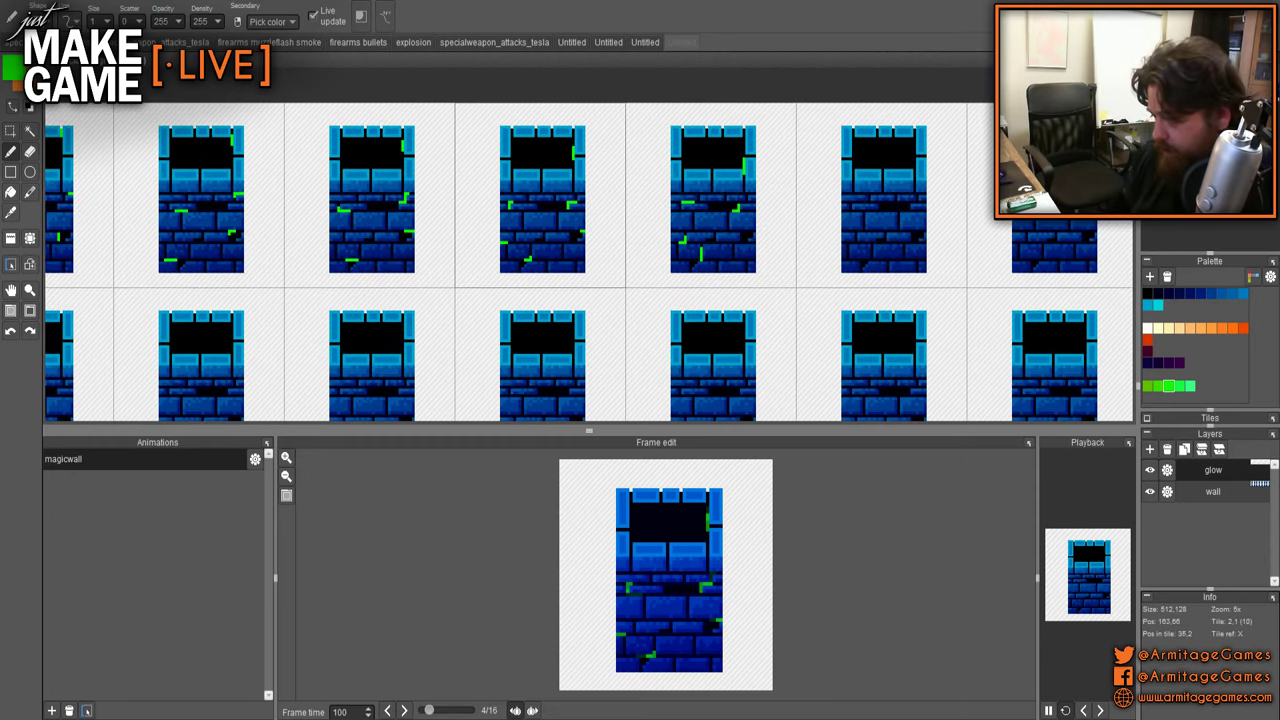
{"action": "left_click", "coordinate": [387, 711]}
{"action": "left_click", "coordinate": [387, 711]}
{"action": "left_click", "coordinate": [387, 711]}
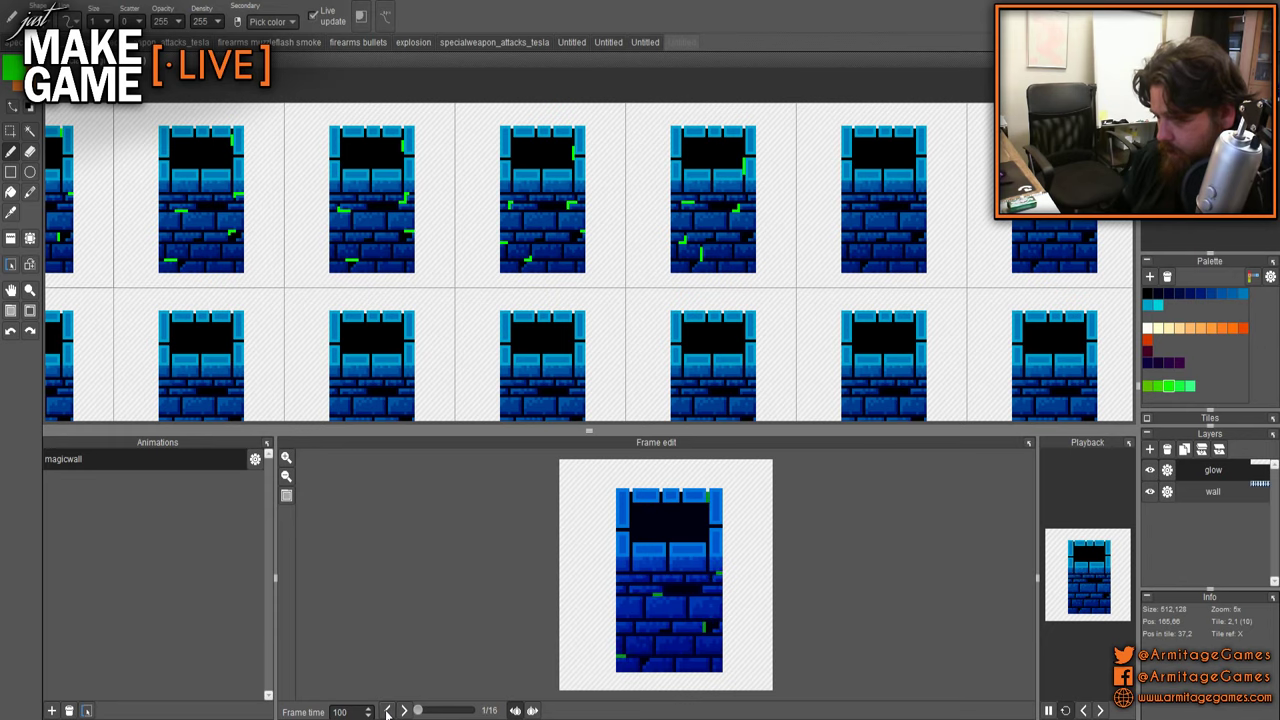
{"action": "left_click", "coordinate": [404, 710]}
{"action": "left_click", "coordinate": [404, 710]}
{"action": "left_click", "coordinate": [404, 710]}
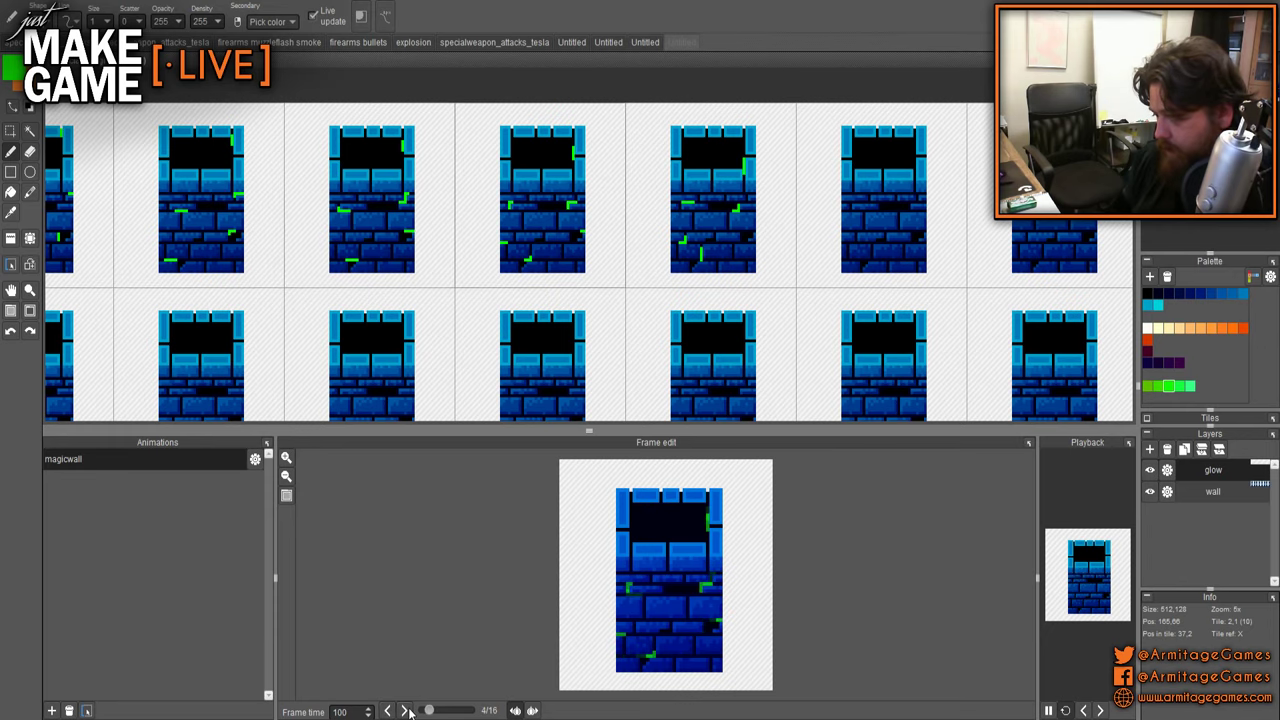
- Pencil the sixth wall's upper glow lines: a left-edge dash, a bent line by the narrow bricks and a vertical line below the window's right edge
{"action": "scroll", "coordinate": [826, 218], "scroll_direction": "down", "scroll_amount": 1}
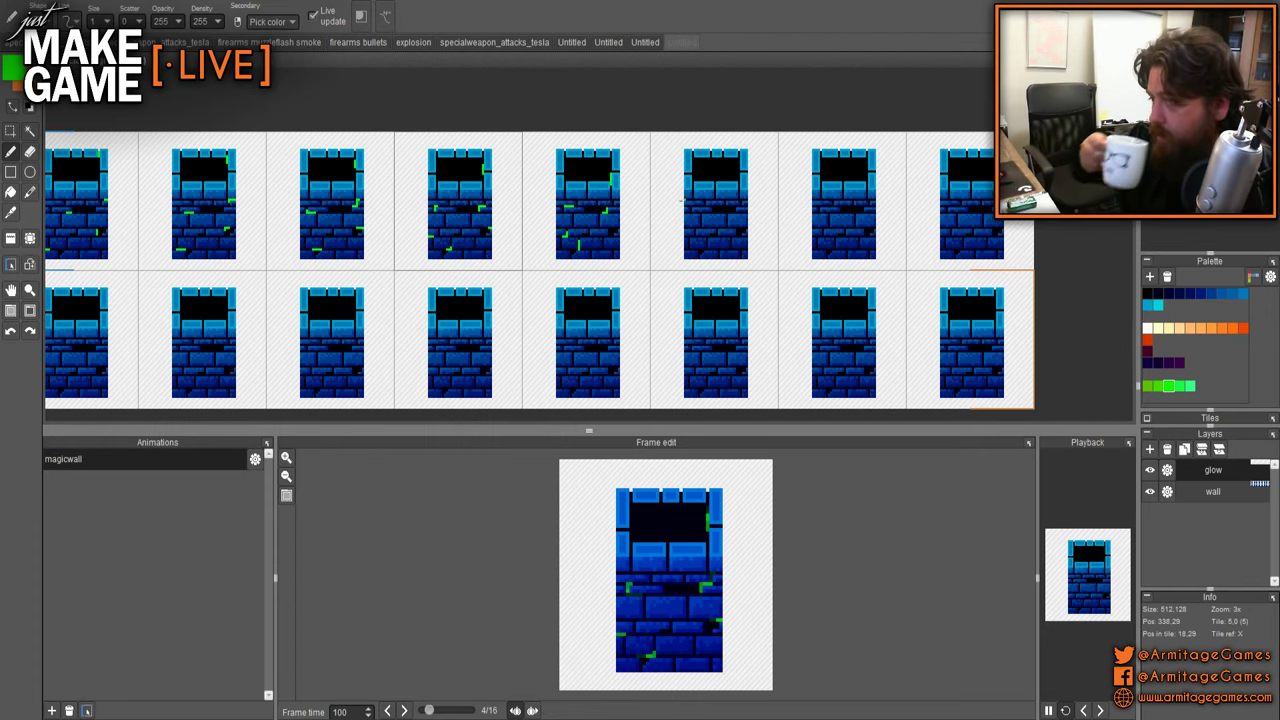
{"action": "scroll", "coordinate": [659, 224], "scroll_direction": "up", "scroll_amount": 2}
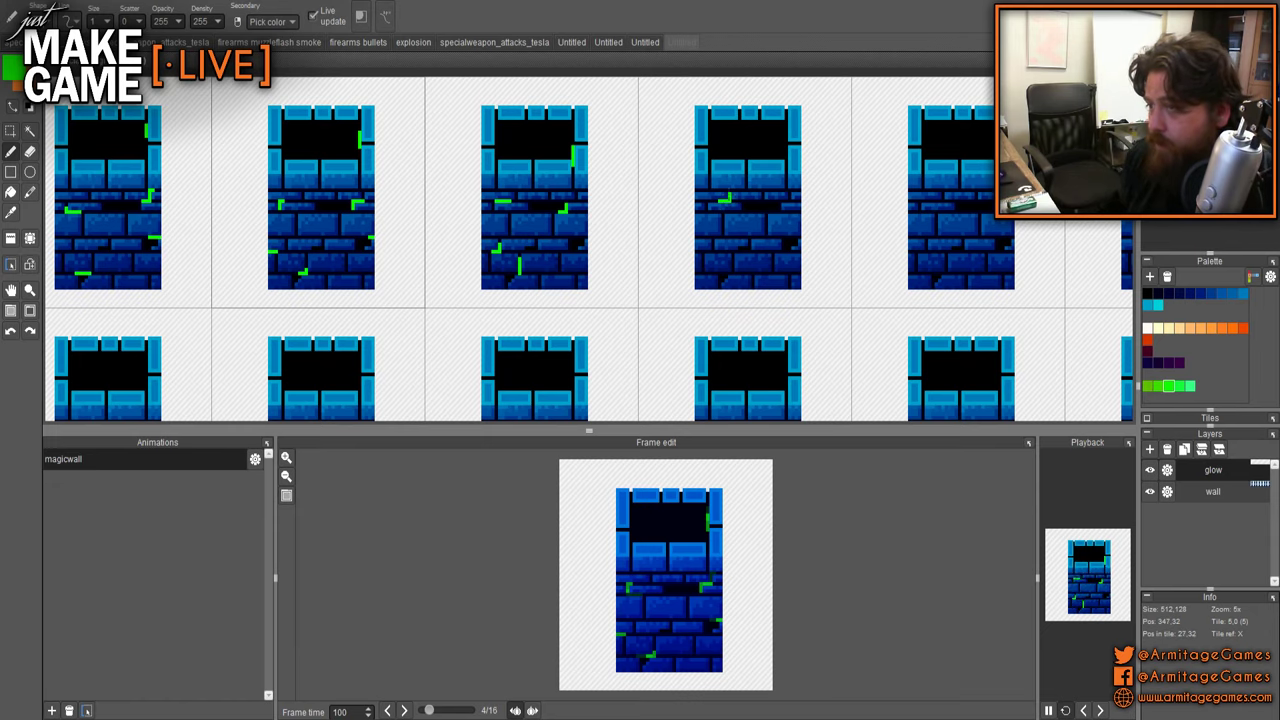
{"action": "scroll", "coordinate": [806, 160], "scroll_direction": "up", "scroll_amount": 2}
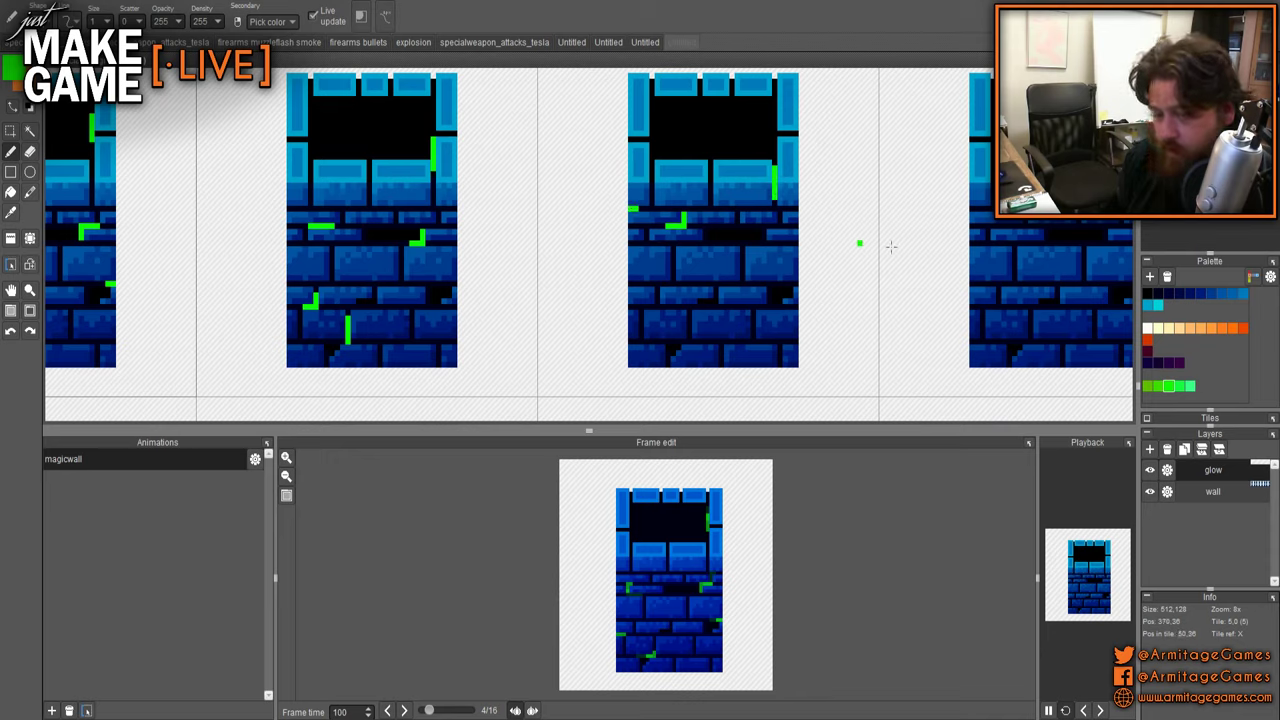
- Pencil two bent green lines on the sixth wall, one above the right large brick and one around the lower left narrow brick, both turning right
{"action": "left_click_drag", "start_coordinate": [741, 221], "coordinate": [698, 192]}
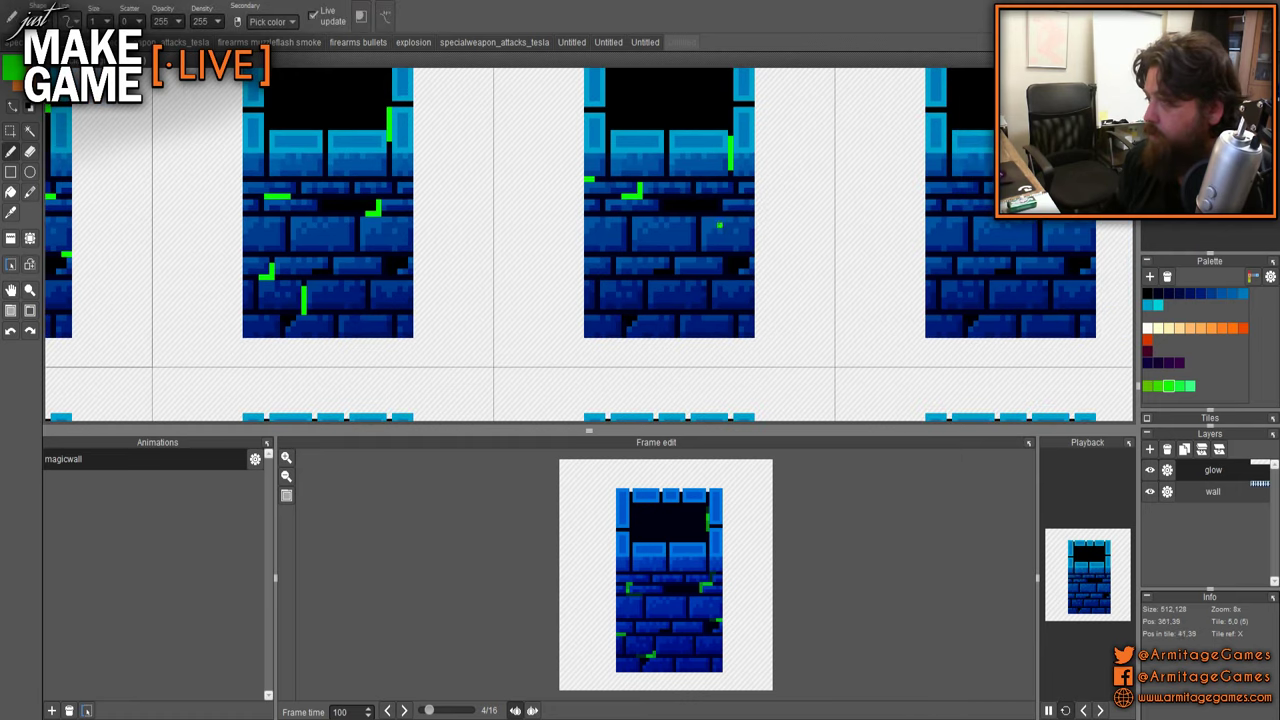
{"action": "scroll", "coordinate": [681, 218], "scroll_direction": "down", "scroll_amount": 3}
{"action": "scroll", "coordinate": [736, 203], "scroll_direction": "up", "scroll_amount": 1}
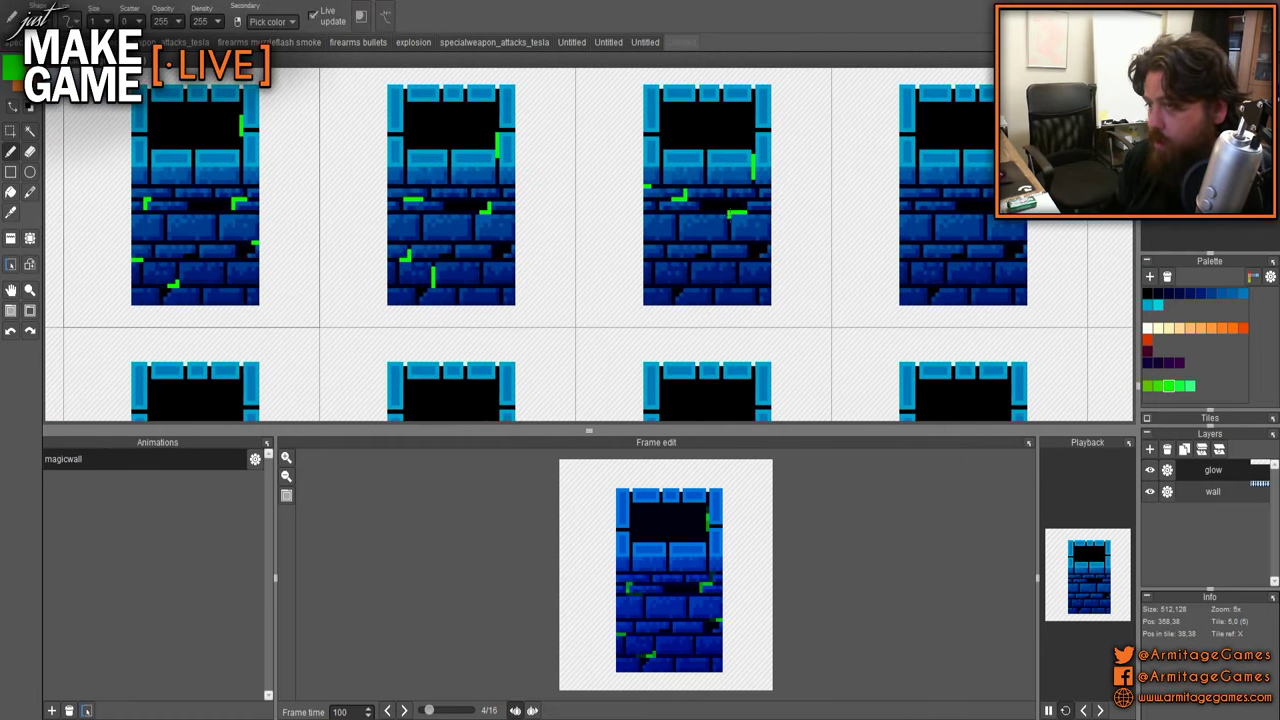
{"action": "scroll", "coordinate": [636, 257], "scroll_direction": "down", "scroll_amount": 1}
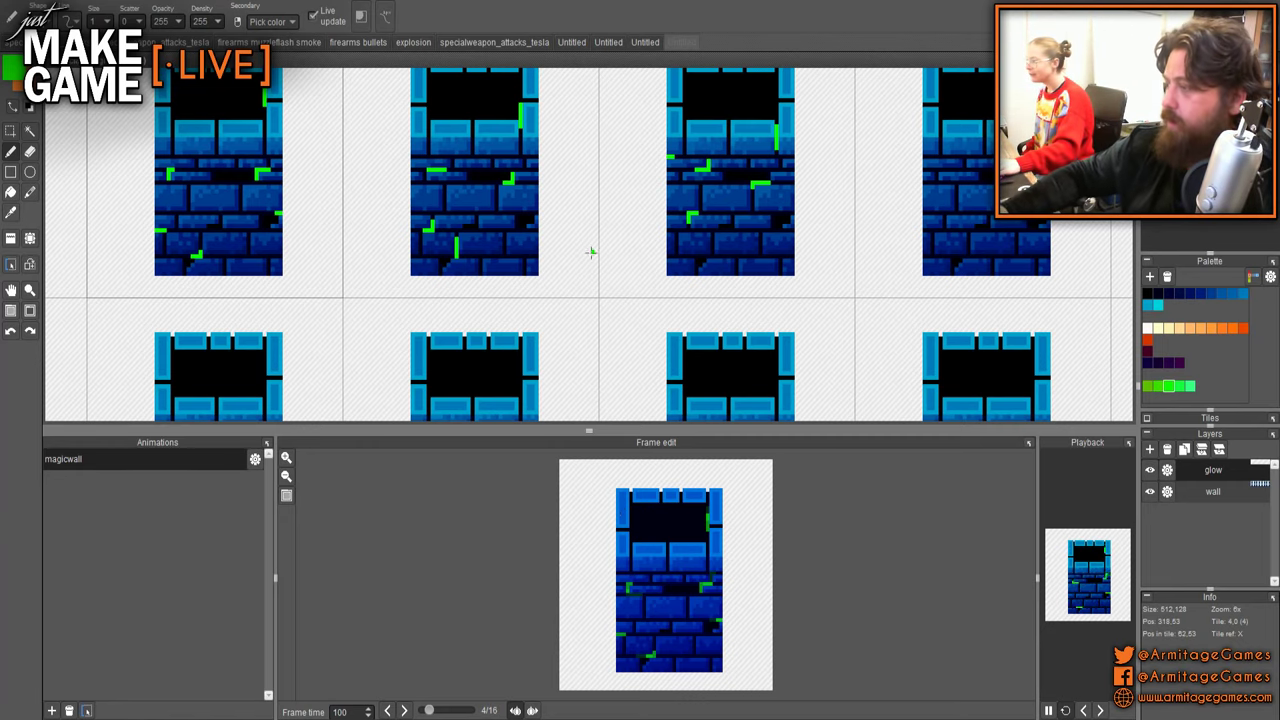
- Pencil a bent green line in the mortar above the sixth wall's lower large bricks, with a short stub and a dash running right
{"action": "left_click_drag", "start_coordinate": [591, 253], "coordinate": [671, 250]}
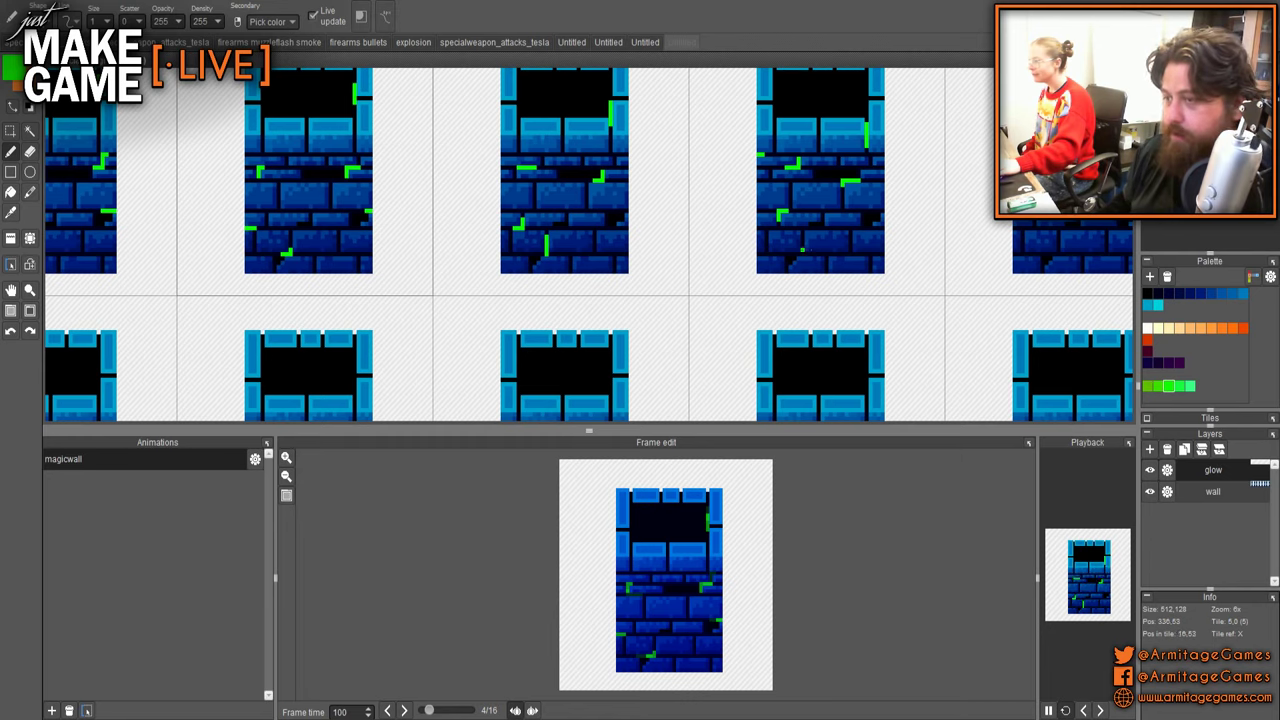
{"action": "scroll", "coordinate": [806, 237], "scroll_direction": "up", "scroll_amount": 2}
{"action": "scroll", "coordinate": [599, 226], "scroll_direction": "down", "scroll_amount": 2}
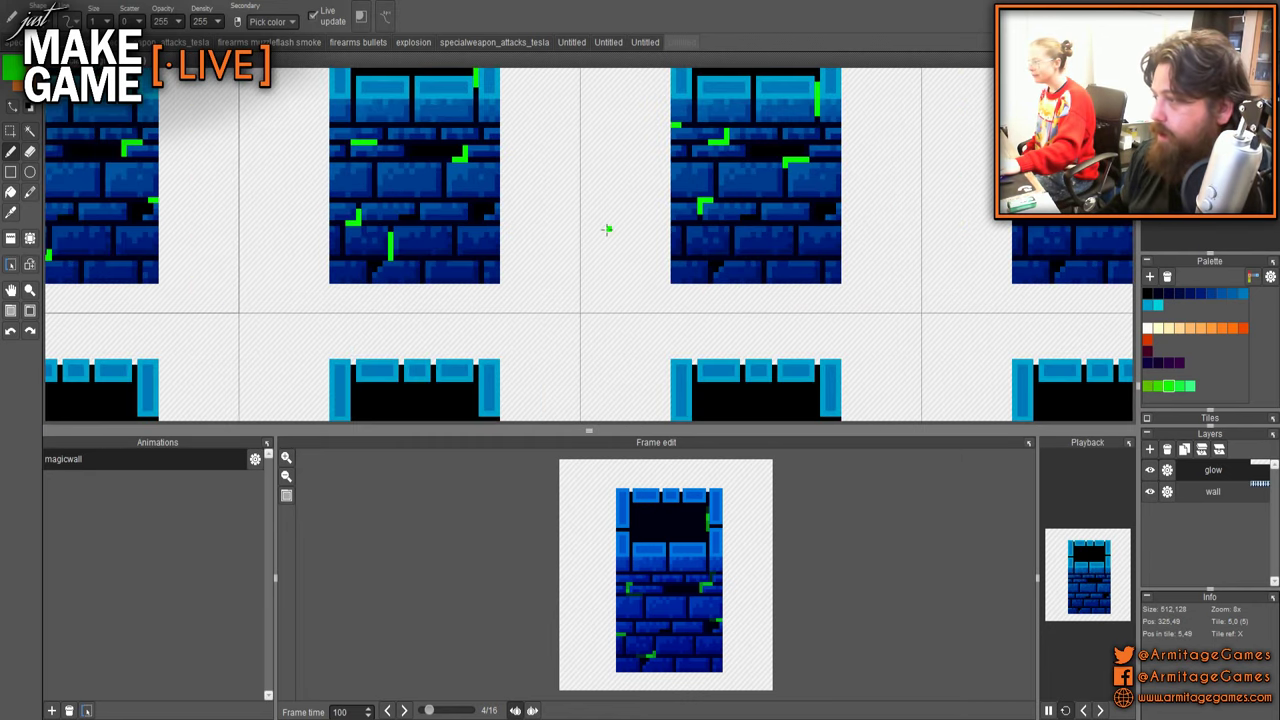
{"action": "key", "text": "space"}
{"action": "left_click_drag", "start_coordinate": [610, 238], "coordinate": [666, 243]}
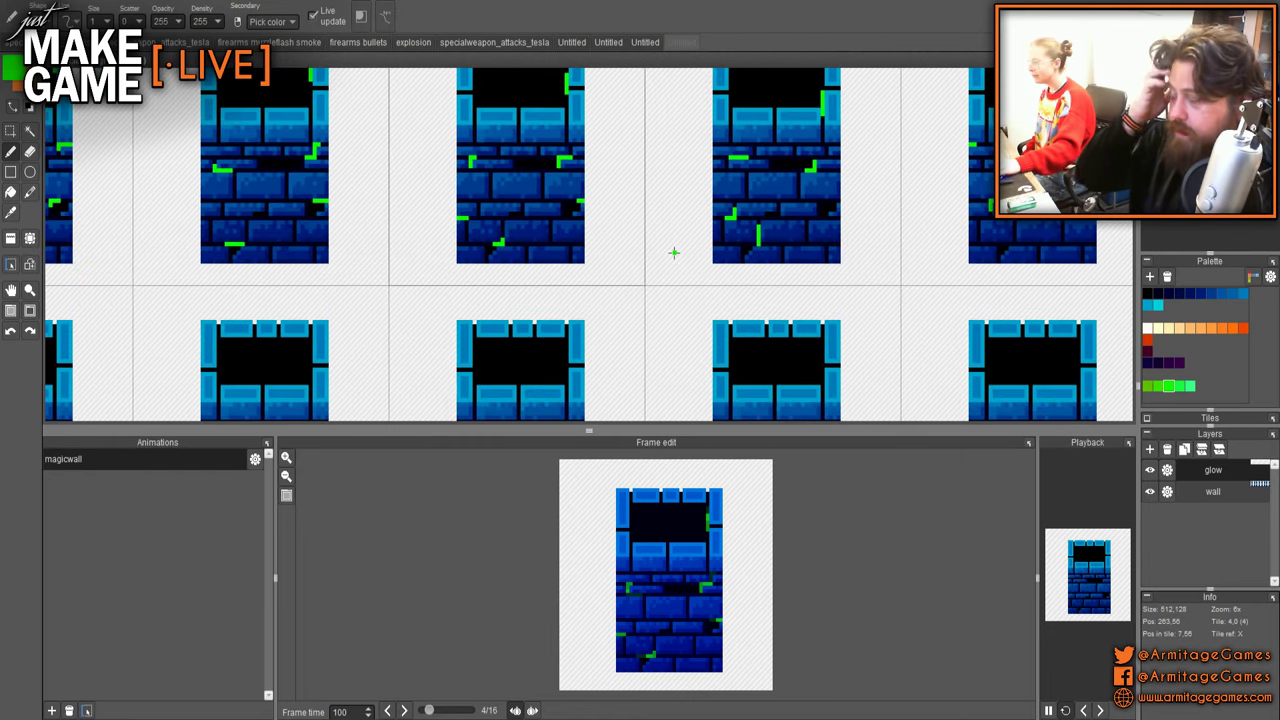
{"action": "scroll", "coordinate": [672, 256], "scroll_direction": "down", "scroll_amount": 1}
{"action": "left_click_drag", "start_coordinate": [571, 257], "coordinate": [682, 246]}
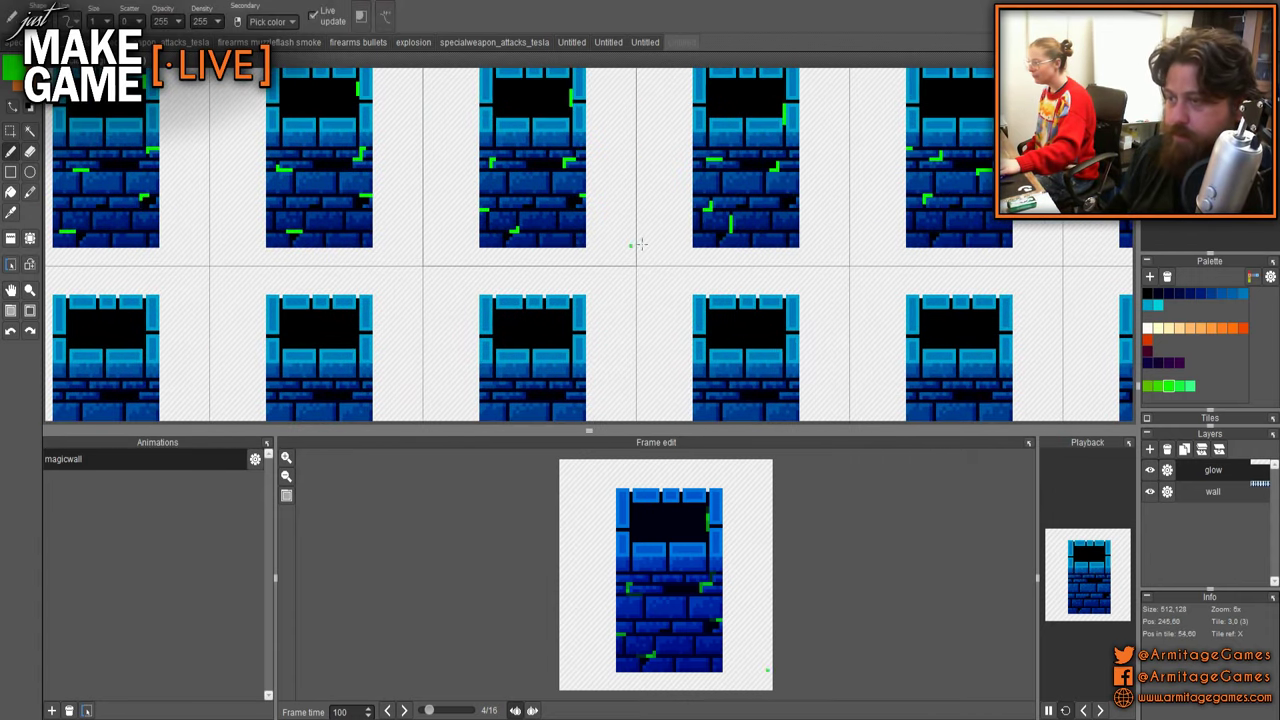
{"action": "left_click_drag", "start_coordinate": [1078, 236], "coordinate": [704, 233]}
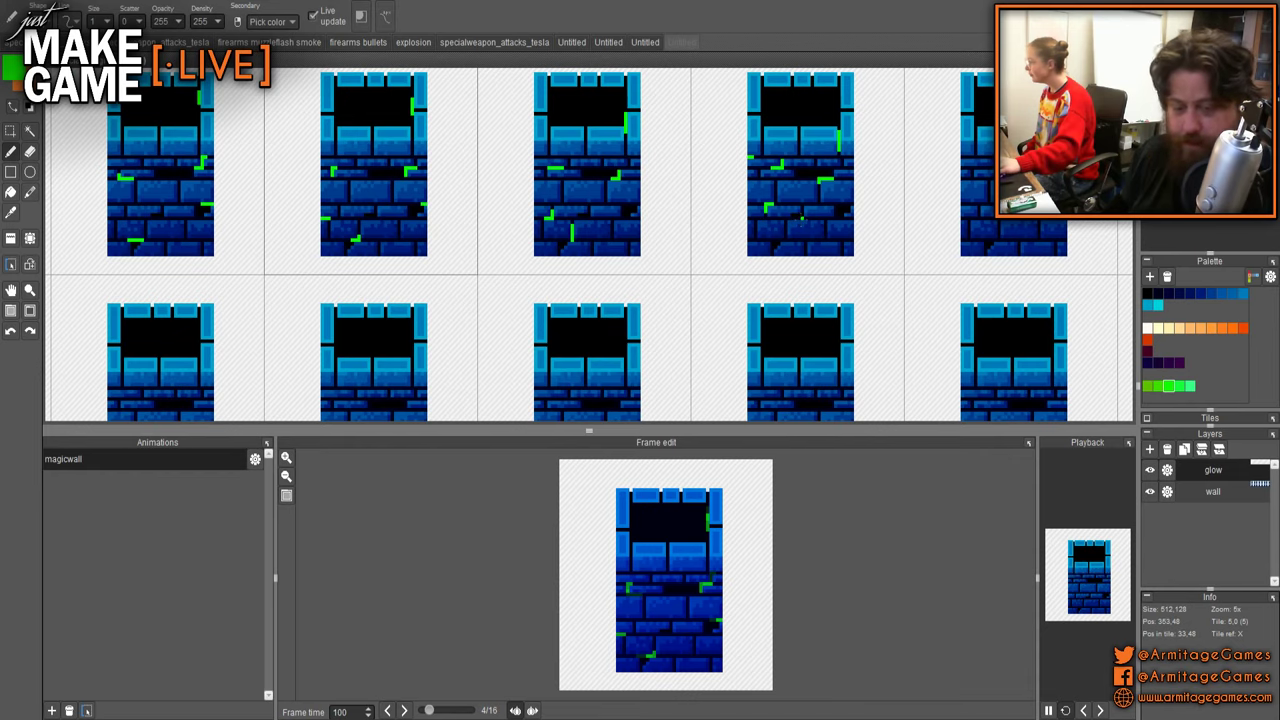
{"action": "scroll", "coordinate": [803, 218], "scroll_direction": "up", "scroll_amount": 3}
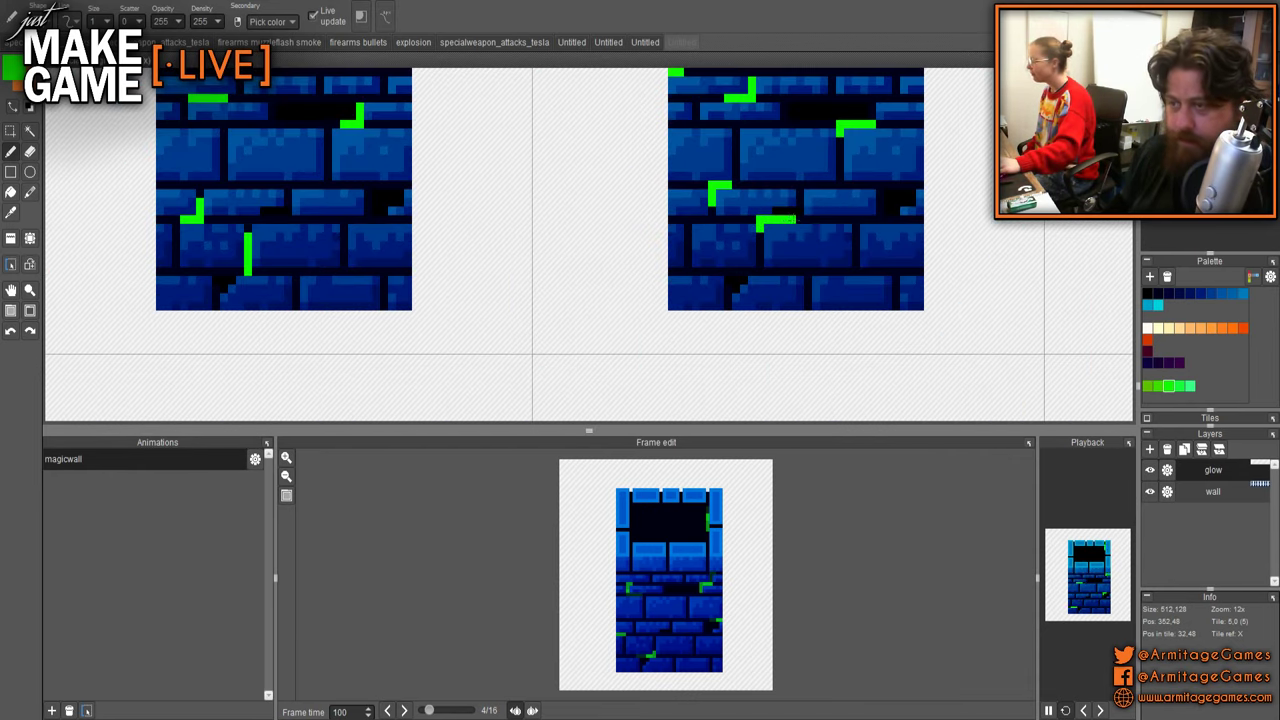
{"action": "scroll", "coordinate": [796, 228], "scroll_direction": "down", "scroll_amount": 3}
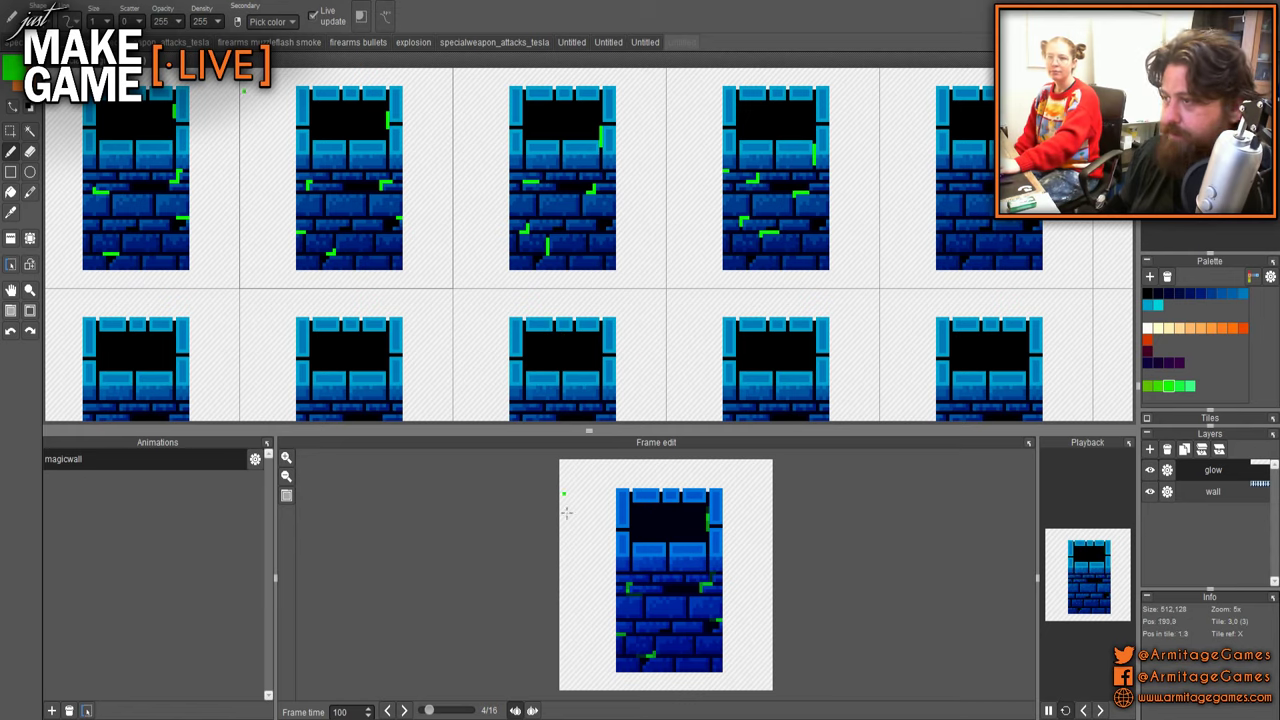
- Step the animation forward to frame 6 and back to frame 1 to review the glow movement
{"action": "left_click", "coordinate": [405, 710]}
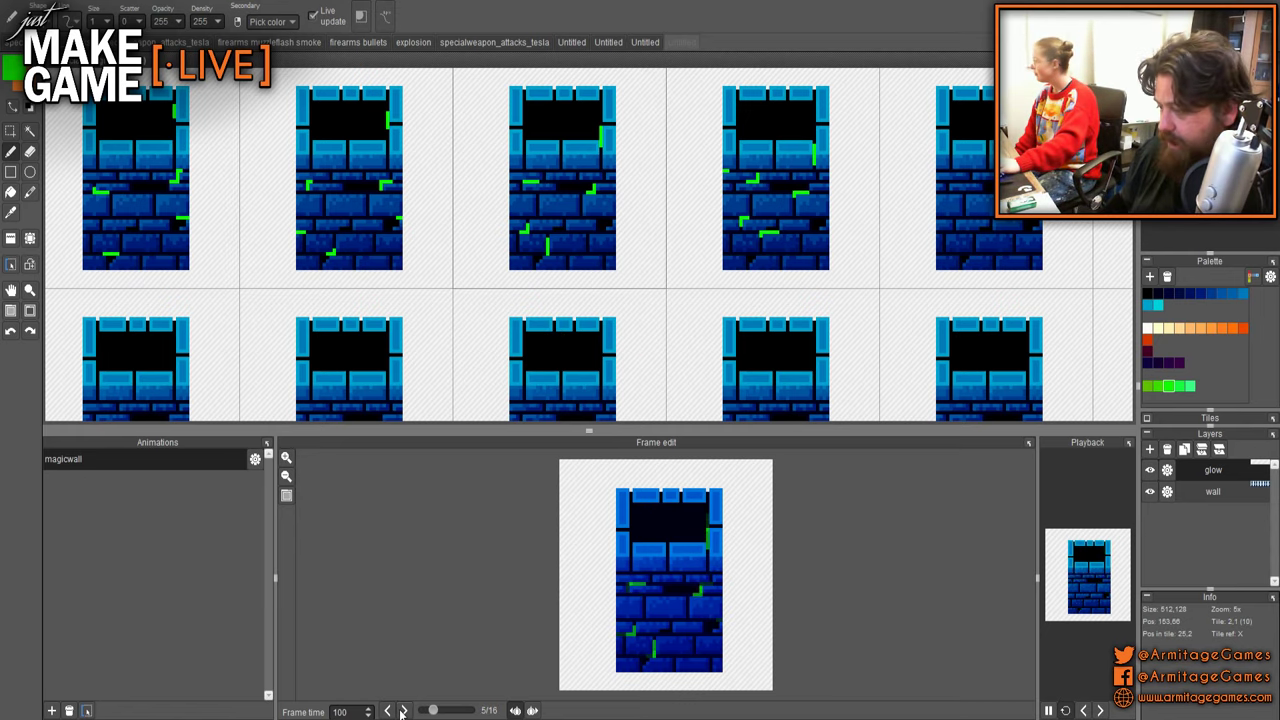
{"action": "left_click", "coordinate": [402, 711]}
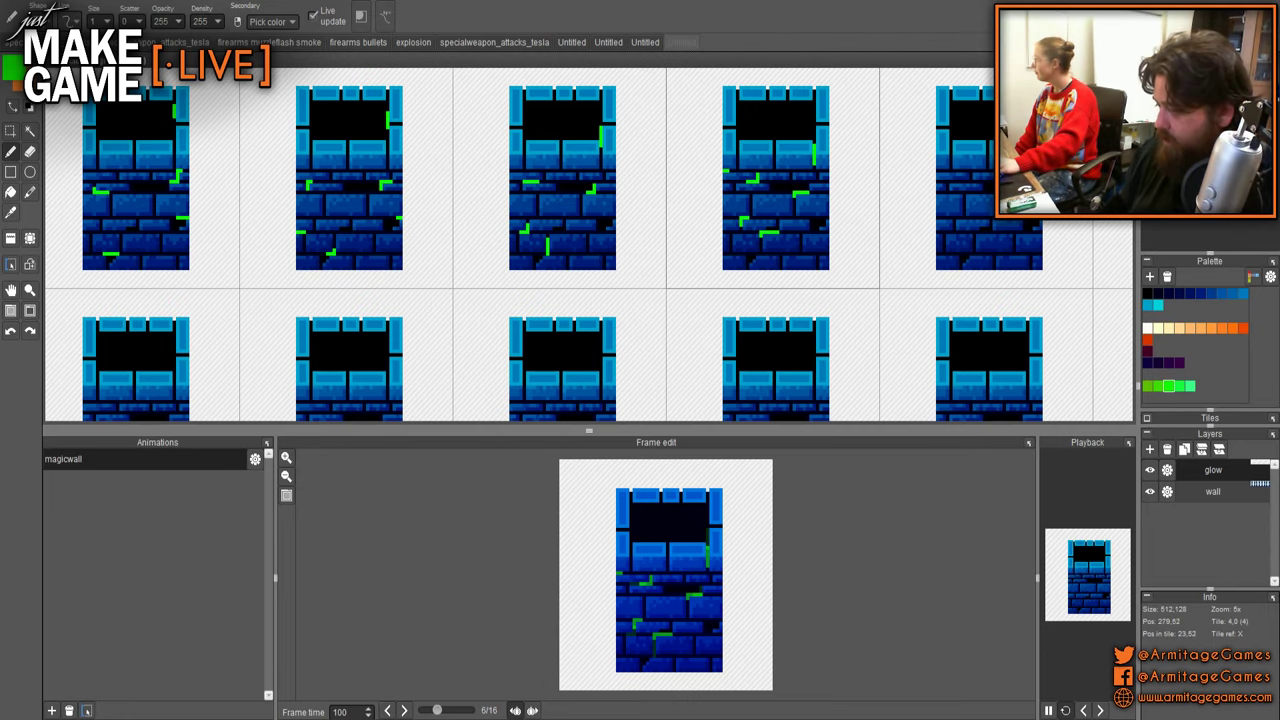
{"action": "left_click", "coordinate": [386, 711]}
{"action": "left_click", "coordinate": [386, 711]}
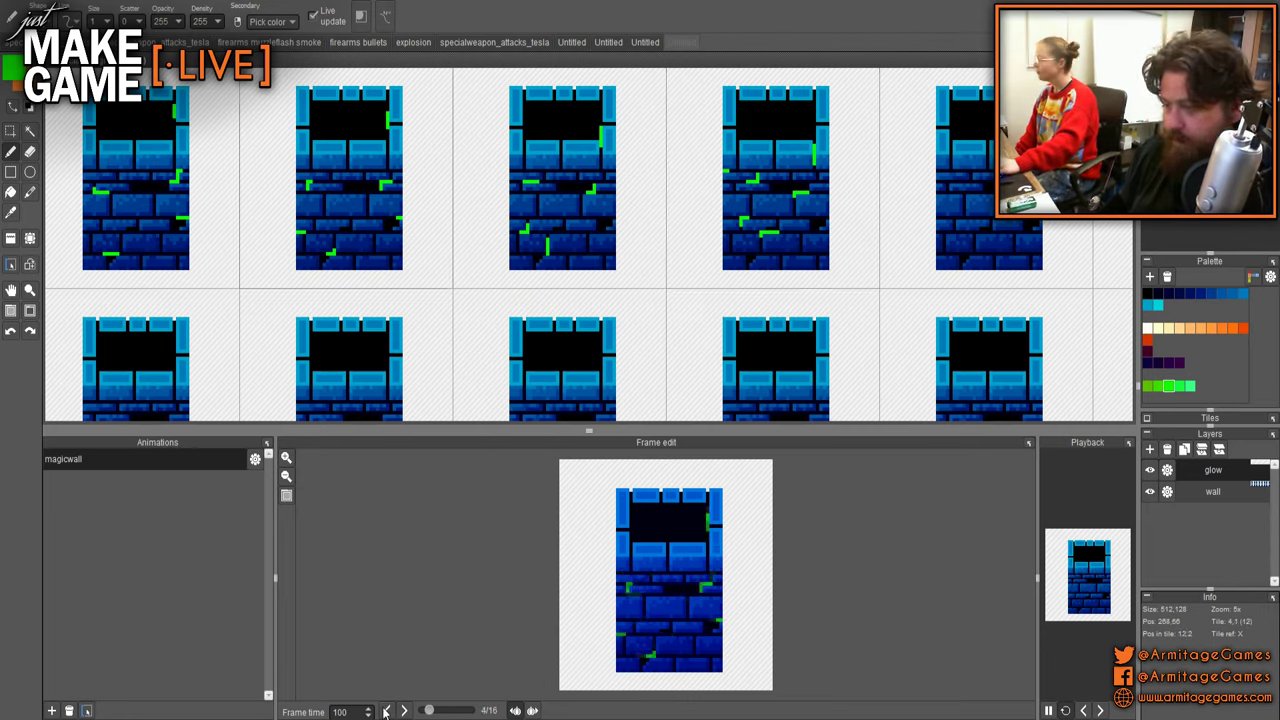
{"action": "left_click", "coordinate": [386, 711]}
{"action": "left_click", "coordinate": [386, 711]}
{"action": "left_click", "coordinate": [386, 711]}
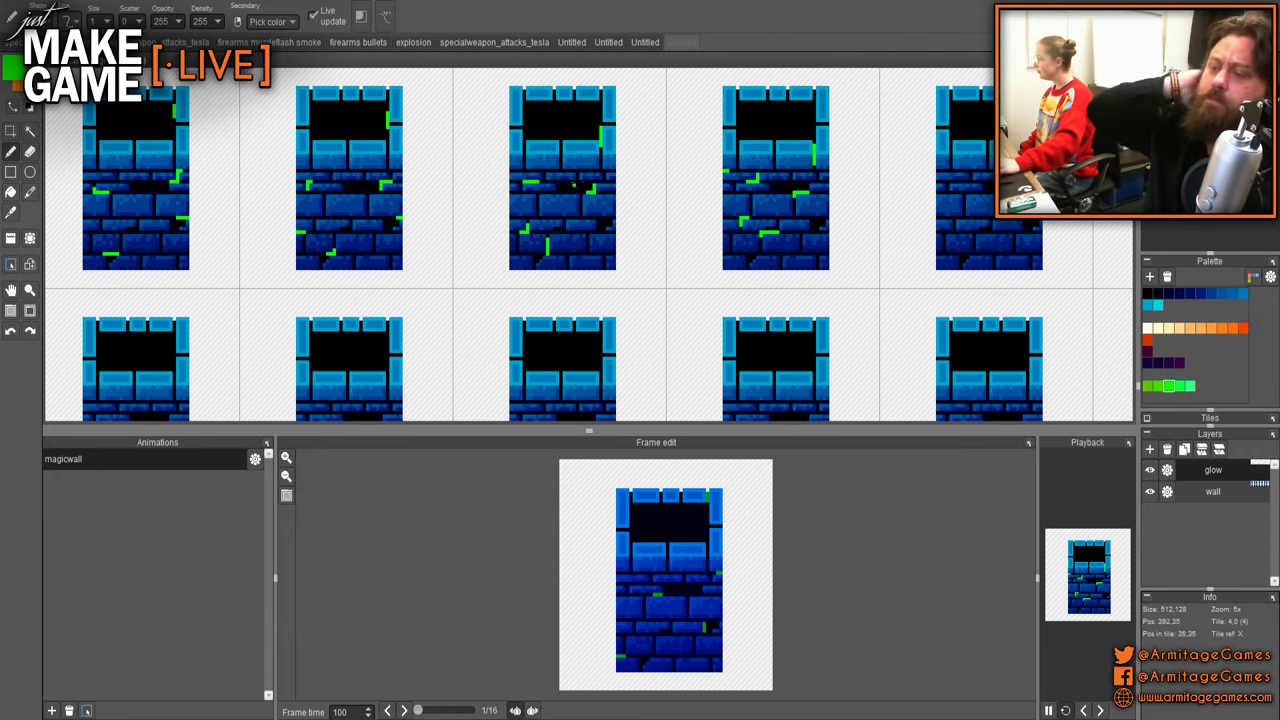
- Pencil a 4-pixel vertical line turning right below the seventh wall's window and a horizontal green dash in the mortar above the left narrow bricks
{"action": "scroll", "coordinate": [914, 191], "scroll_direction": "up", "scroll_amount": 2}
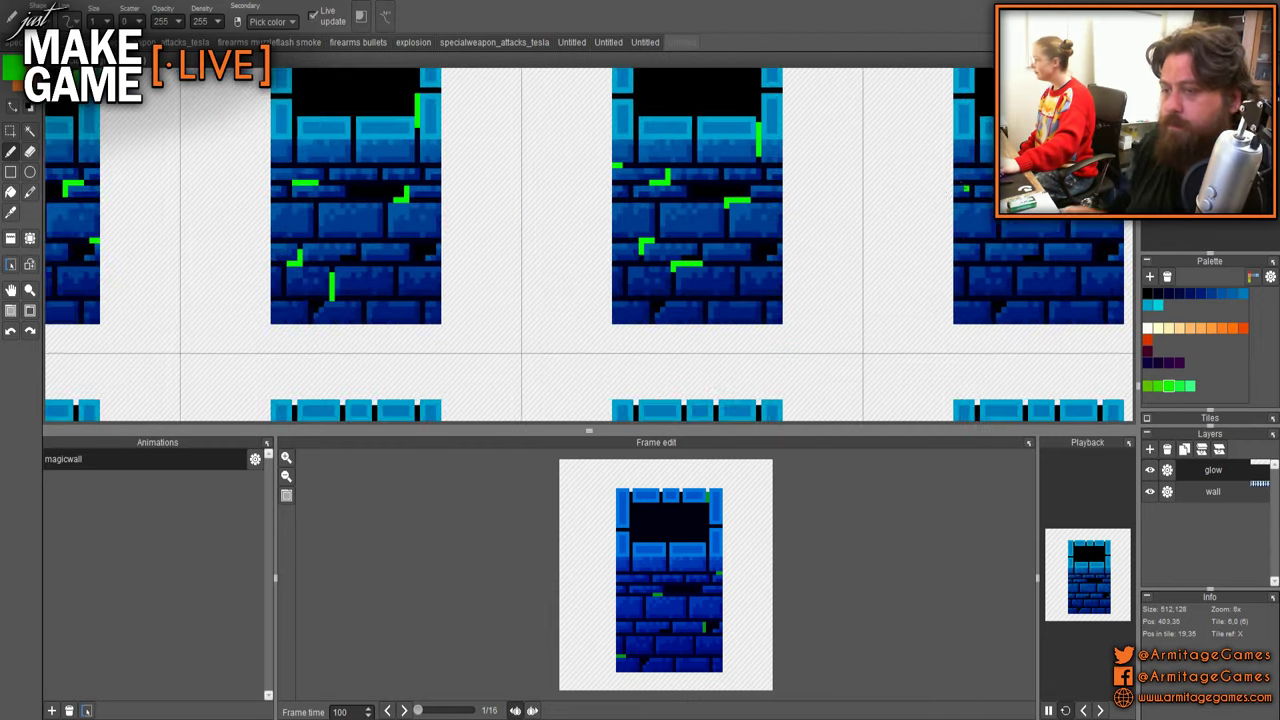
{"action": "scroll", "coordinate": [905, 192], "scroll_direction": "up", "scroll_amount": 2}
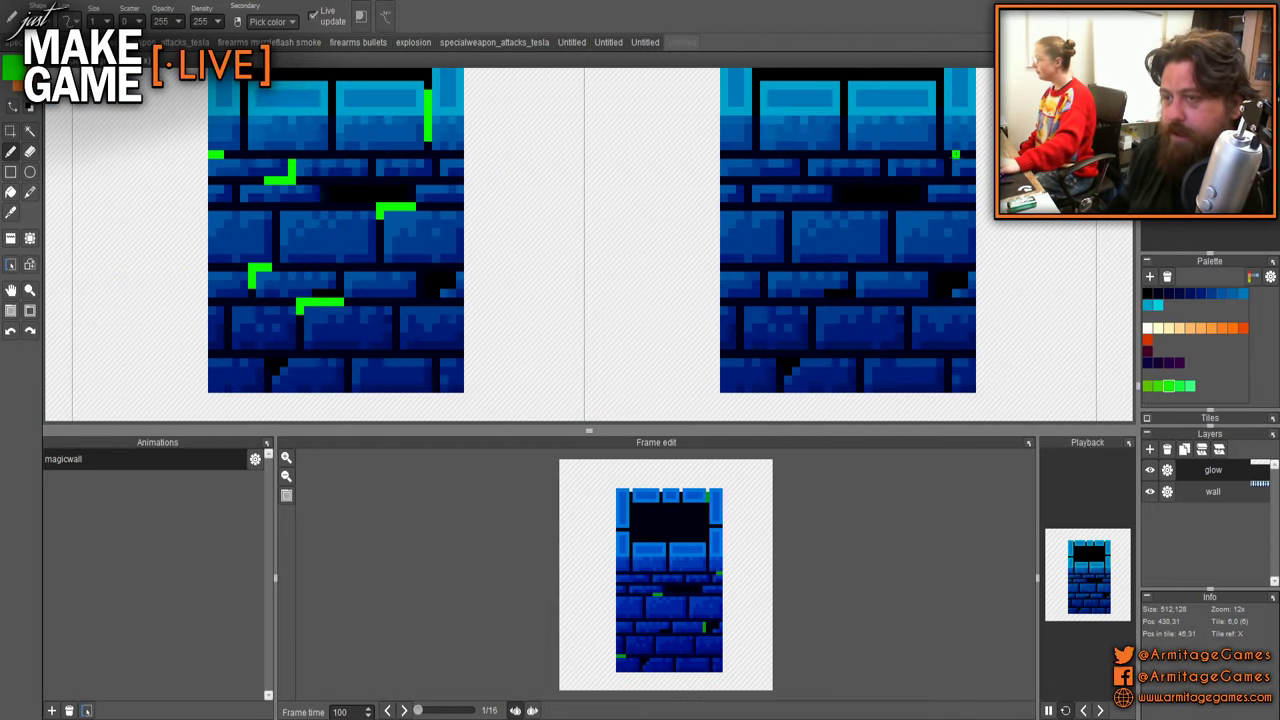
{"action": "mouse_move", "coordinate": [956, 154]}
{"action": "left_mouse_down"}
{"action": "mouse_move", "coordinate": [940, 154]}
{"action": "mouse_move", "coordinate": [939, 133]}
{"action": "left_mouse_up"}
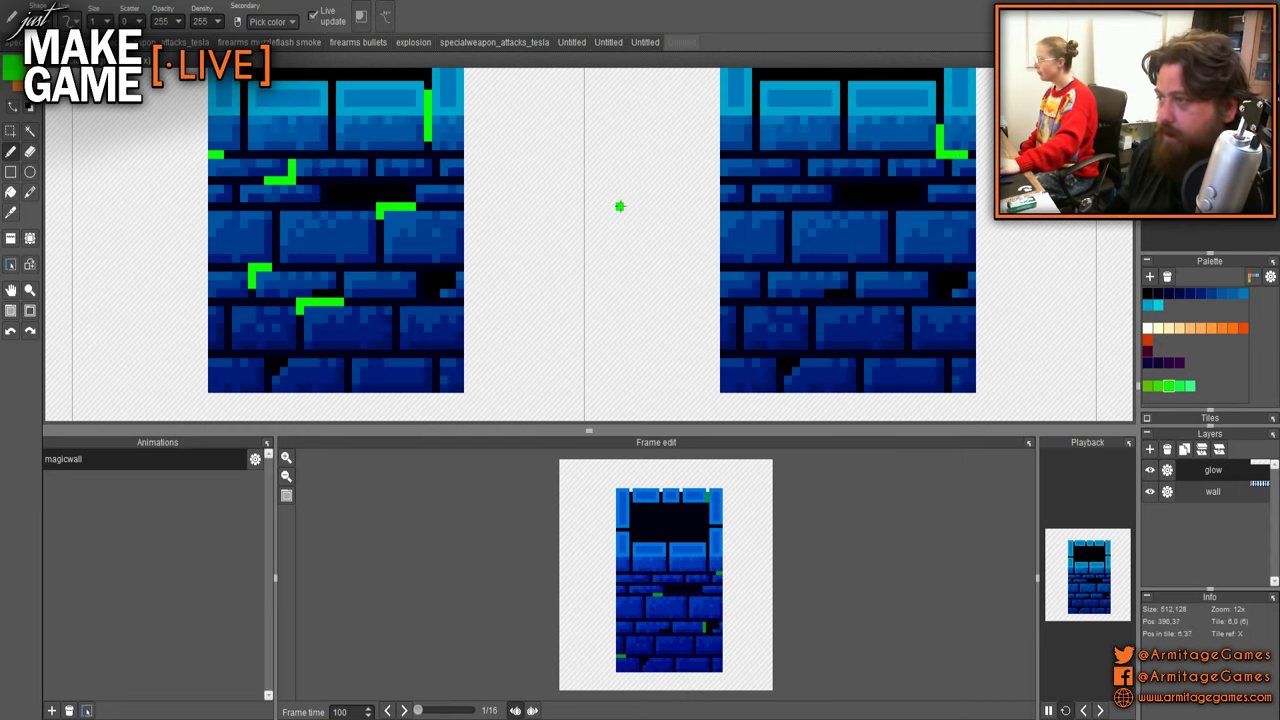
{"action": "scroll", "coordinate": [689, 180], "scroll_direction": "down", "scroll_amount": 3}
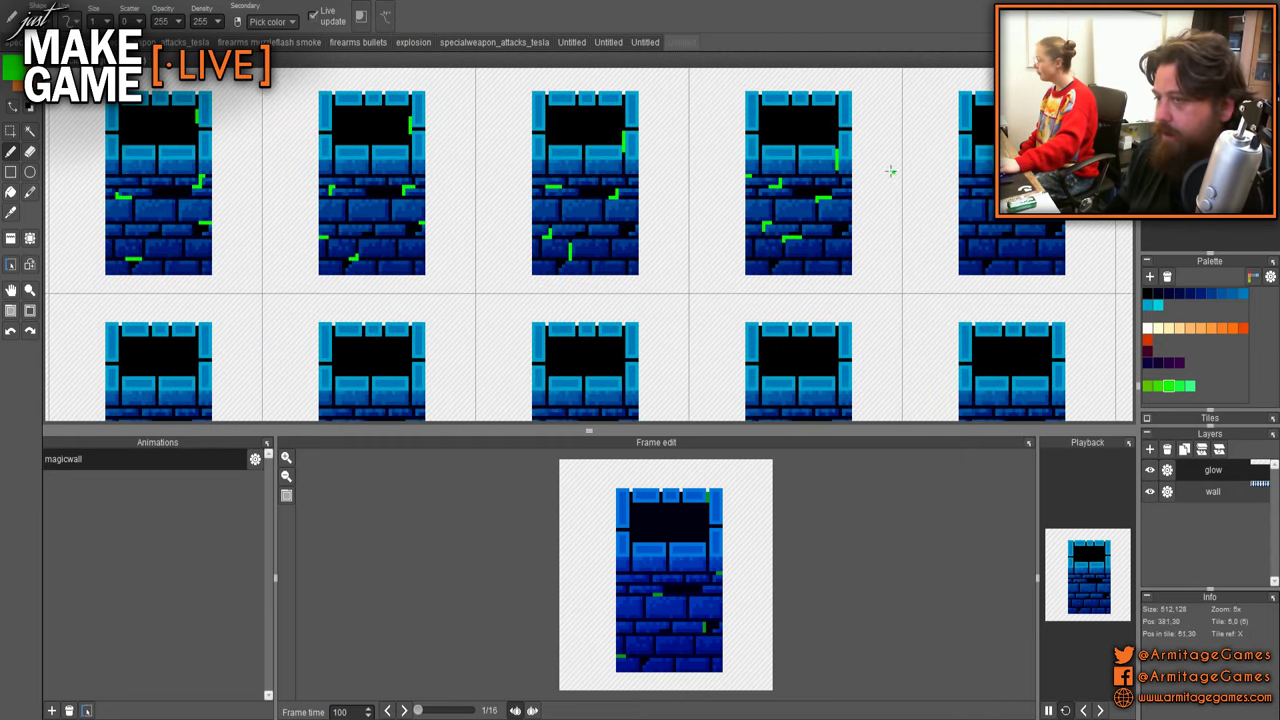
{"action": "mouse_move", "coordinate": [920, 184]}
{"action": "left_mouse_down"}
{"action": "mouse_move", "coordinate": [943, 191]}
{"action": "mouse_move", "coordinate": [645, 203]}
{"action": "mouse_move", "coordinate": [731, 201]}
{"action": "left_mouse_up"}
{"action": "scroll", "coordinate": [689, 200], "scroll_direction": "up", "scroll_amount": 3}
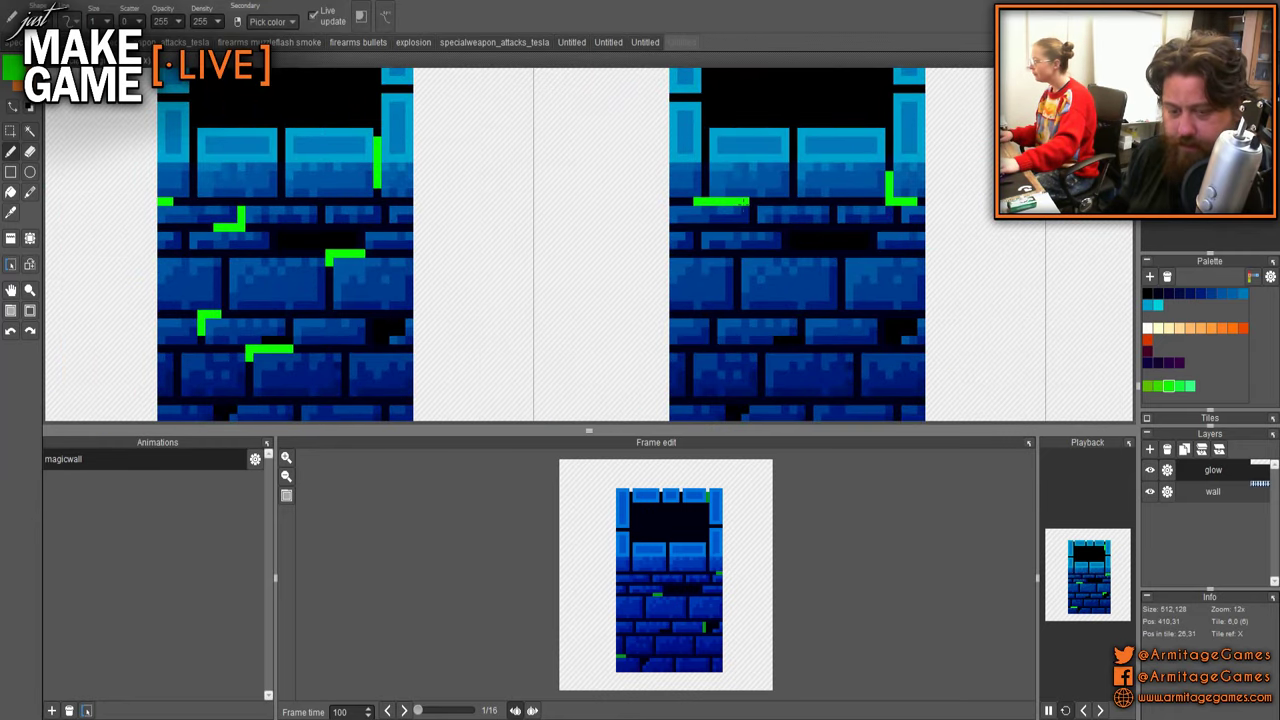
- Trim the seventh wall's upper dash by one pixel and pencil a bent line beside it, rising between the two ledge bricks
{"action": "scroll", "coordinate": [632, 228], "scroll_direction": "down", "scroll_amount": 1}
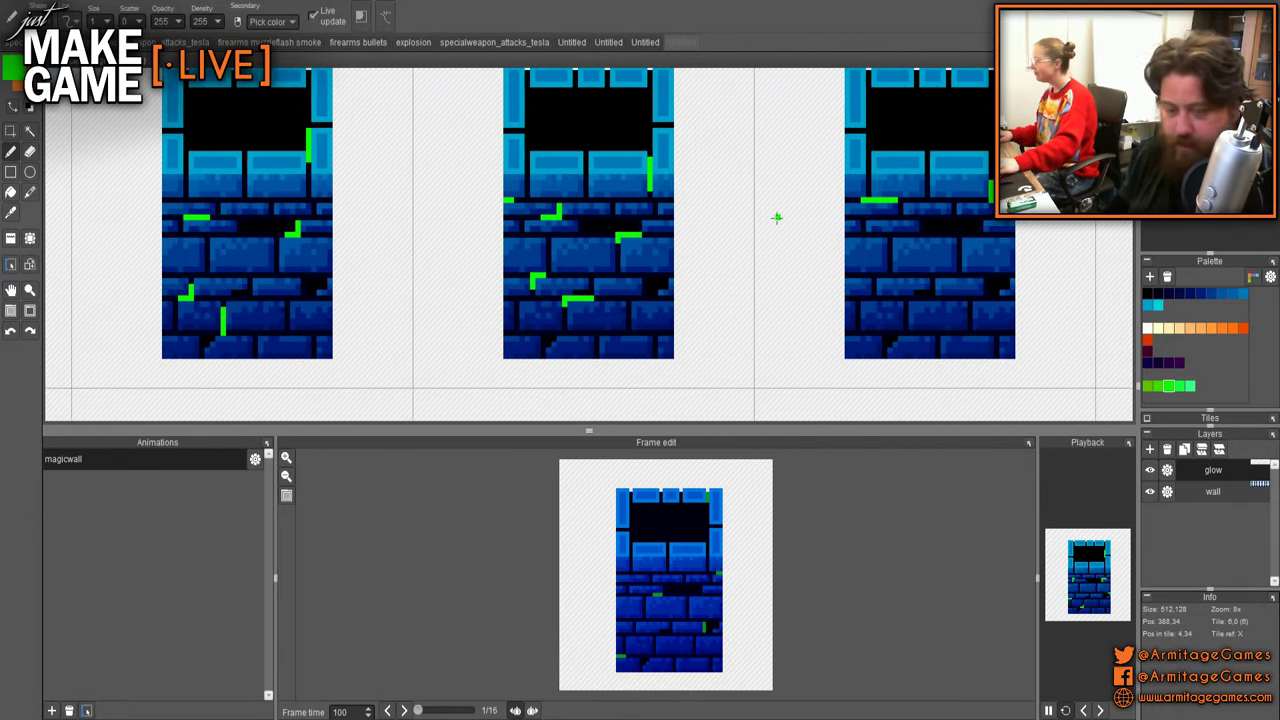
{"action": "scroll", "coordinate": [762, 165], "scroll_direction": "up", "scroll_amount": 4}
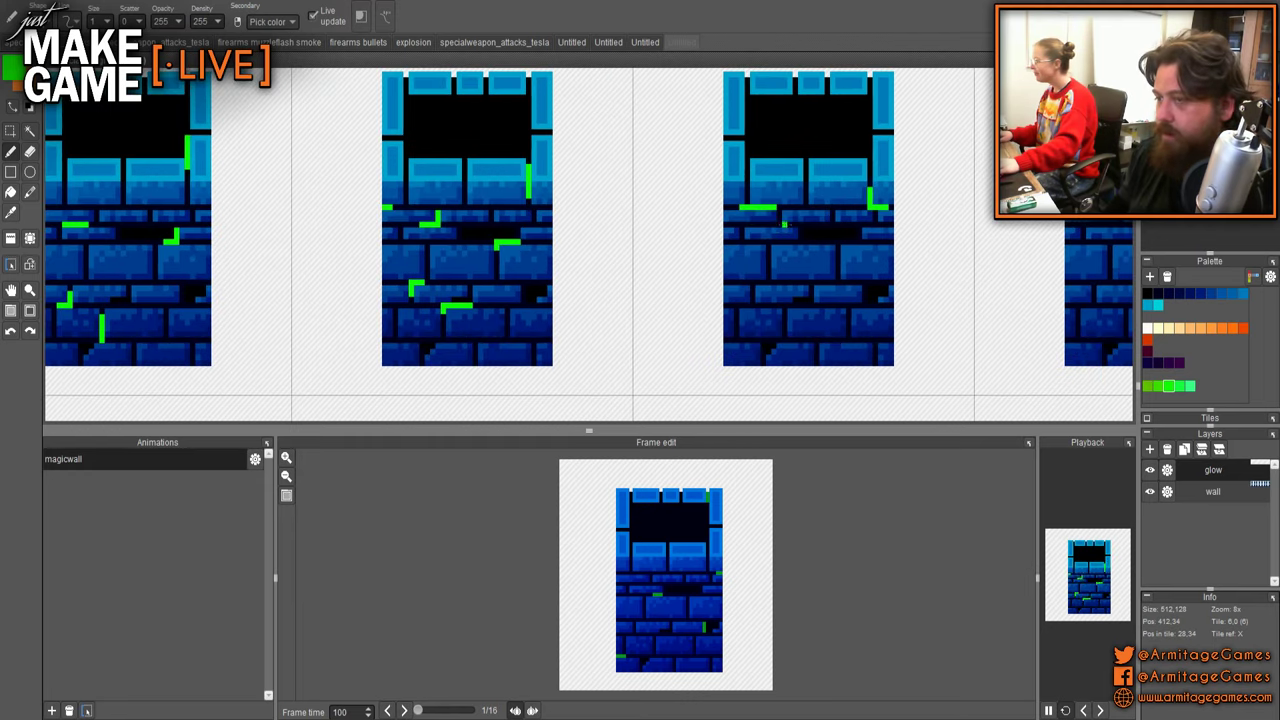
{"action": "key", "text": "e"}
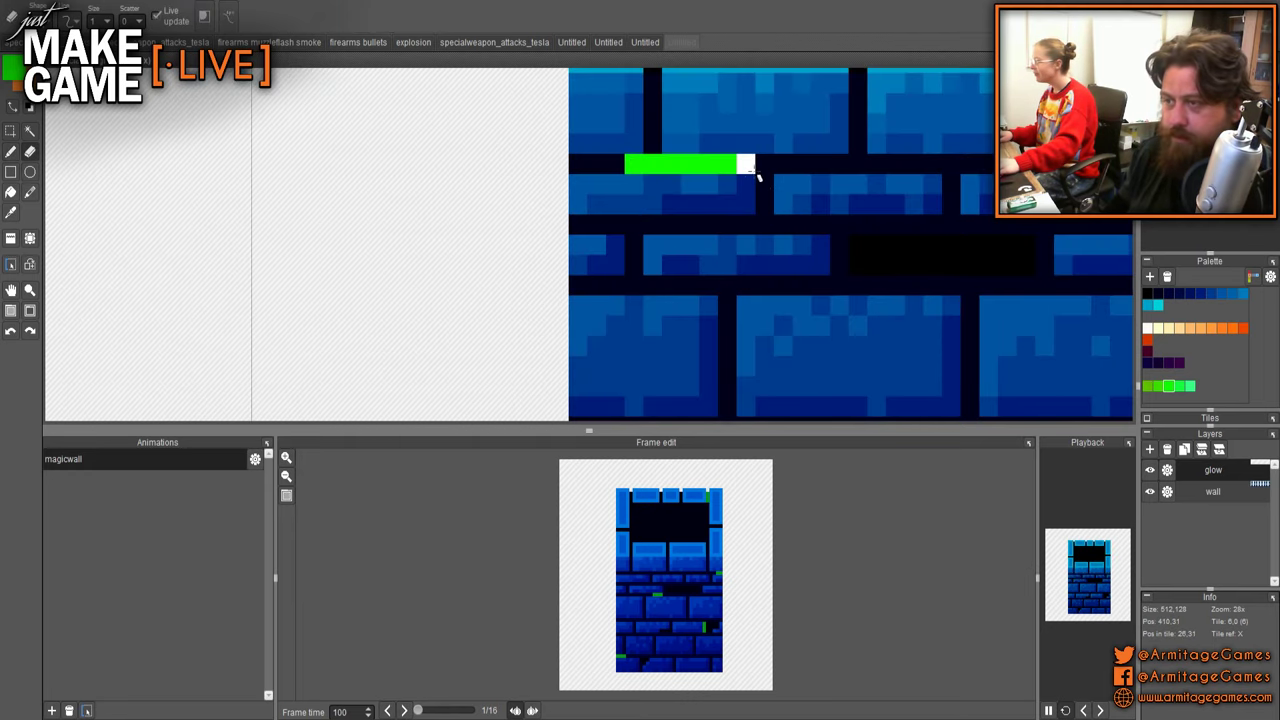
{"action": "left_click", "coordinate": [752, 170]}
{"action": "key", "text": "b"}
{"action": "mouse_move", "coordinate": [765, 204]}
{"action": "left_mouse_down"}
{"action": "mouse_move", "coordinate": [765, 184]}
{"action": "mouse_move", "coordinate": [798, 181]}
{"action": "left_mouse_up"}
{"action": "left_click", "coordinate": [766, 164], "text": "shift"}
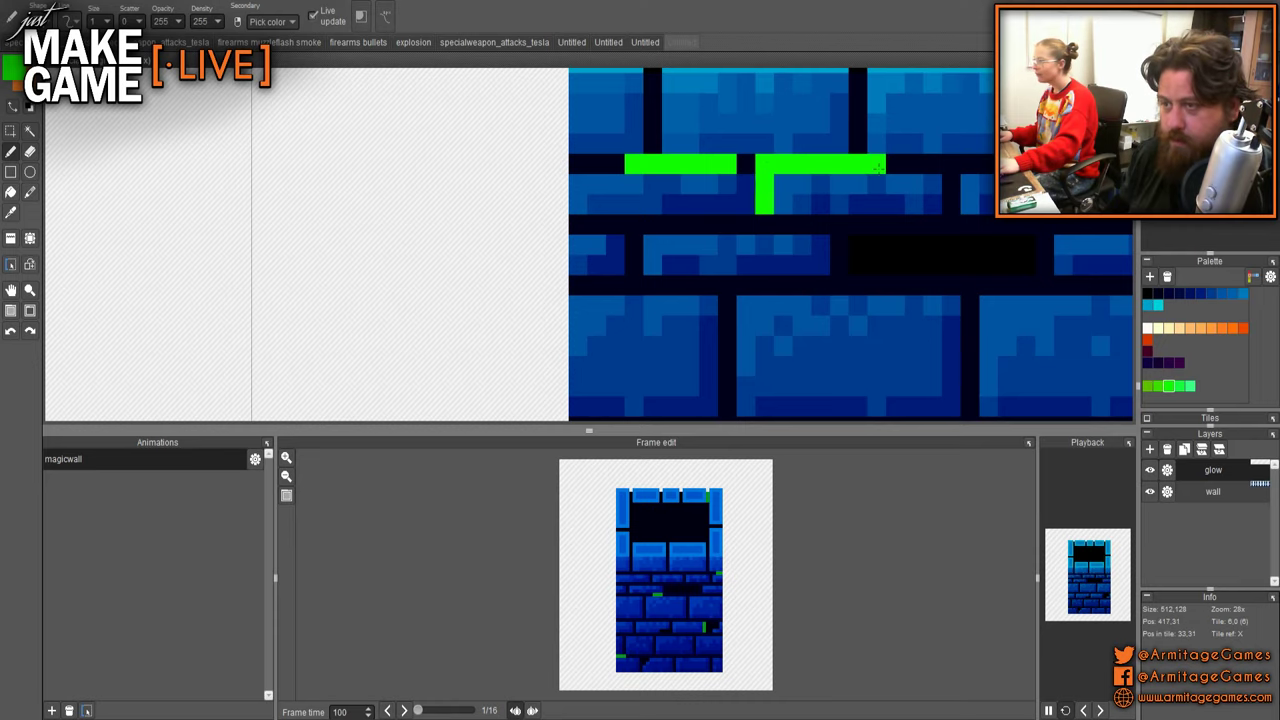
{"action": "left_click_drag", "start_coordinate": [878, 168], "coordinate": [853, 162]}
{"action": "scroll", "coordinate": [856, 143], "scroll_direction": "down", "scroll_amount": 4}
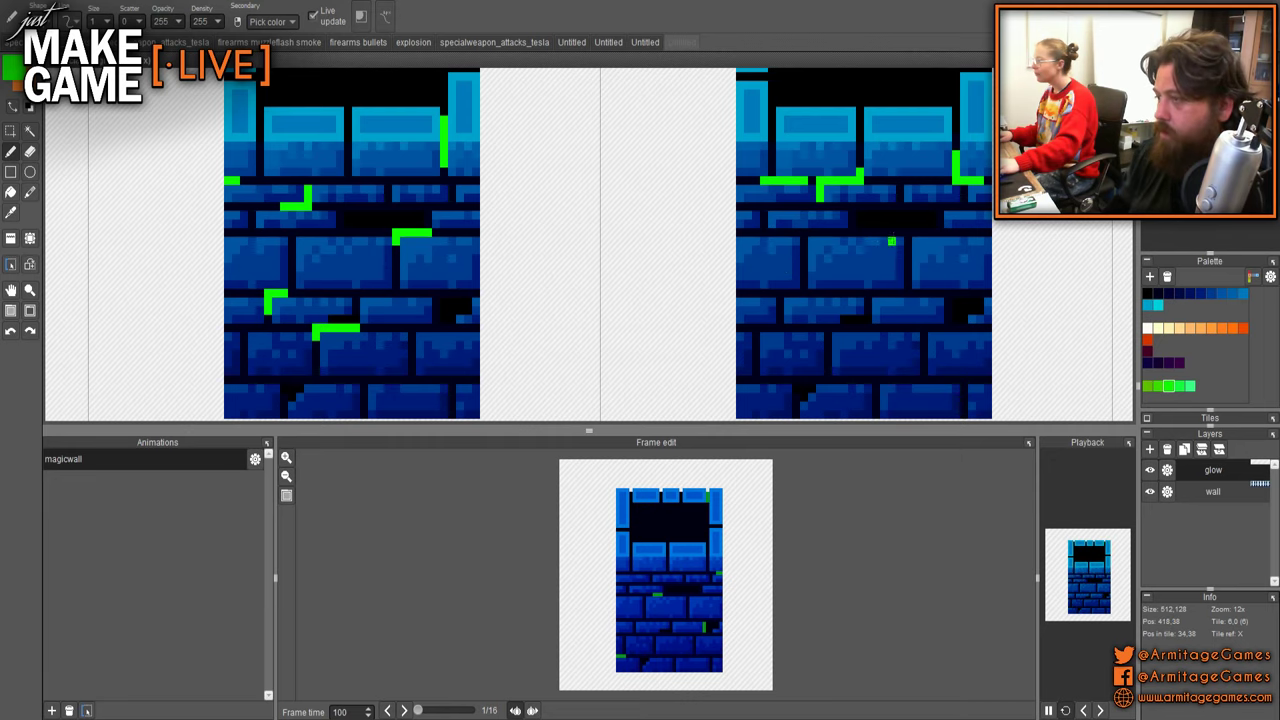
- Pencil a vertical green line beside the seventh wall's right large brick, turning right at its upper end
{"action": "scroll", "coordinate": [677, 277], "scroll_direction": "down", "scroll_amount": 3}
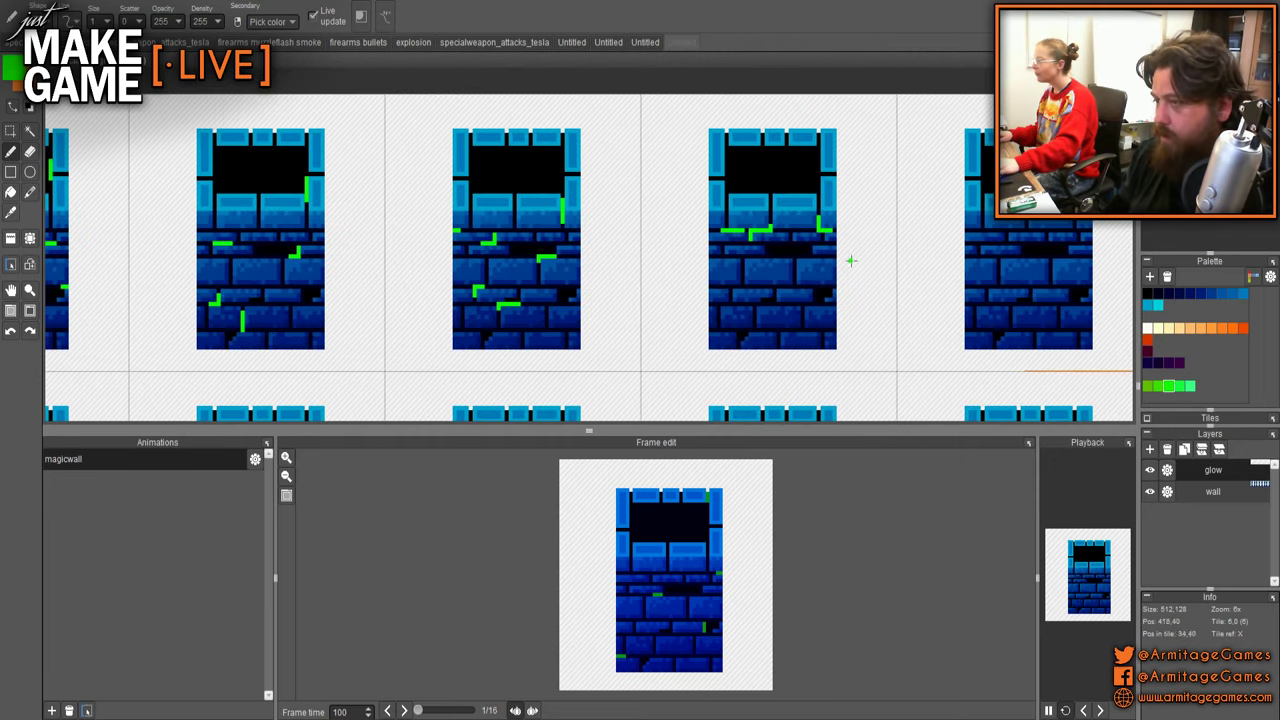
{"action": "scroll", "coordinate": [851, 261], "scroll_direction": "up", "scroll_amount": 3}
{"action": "left_click_drag", "start_coordinate": [720, 258], "coordinate": [720, 310]}
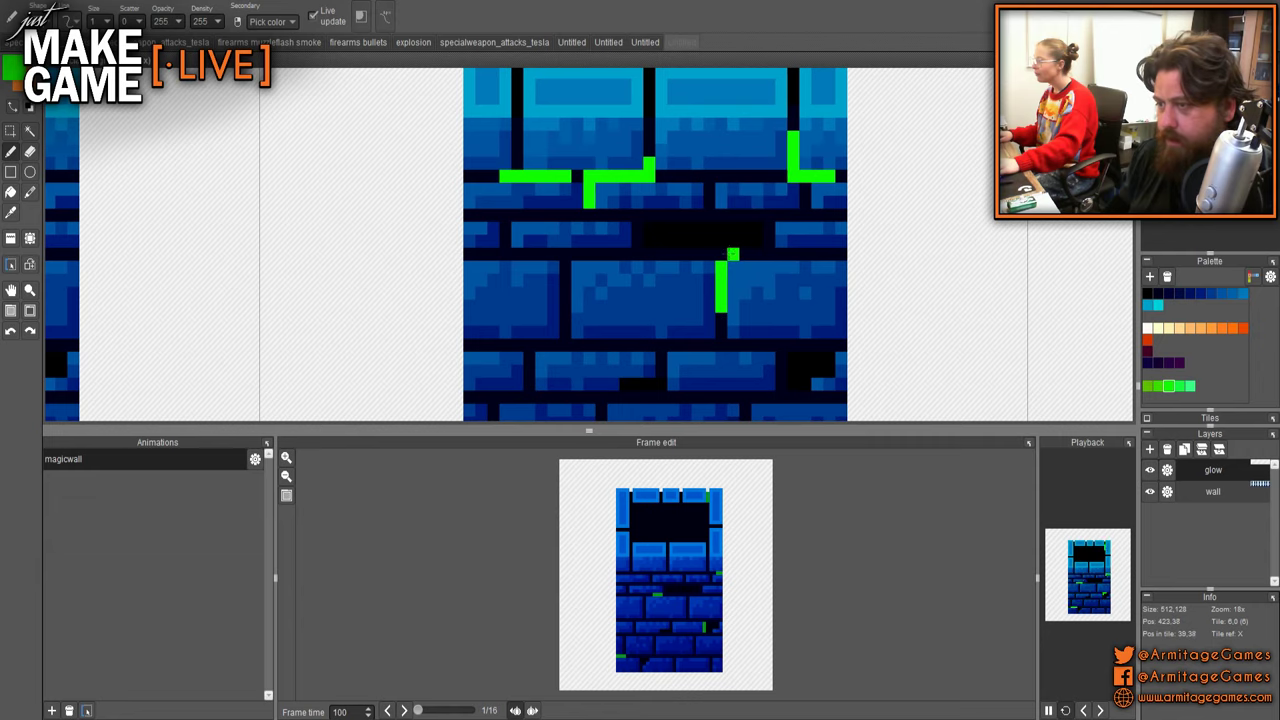
{"action": "left_click", "coordinate": [720, 255]}
{"action": "scroll", "coordinate": [613, 293], "scroll_direction": "down", "scroll_amount": 3}
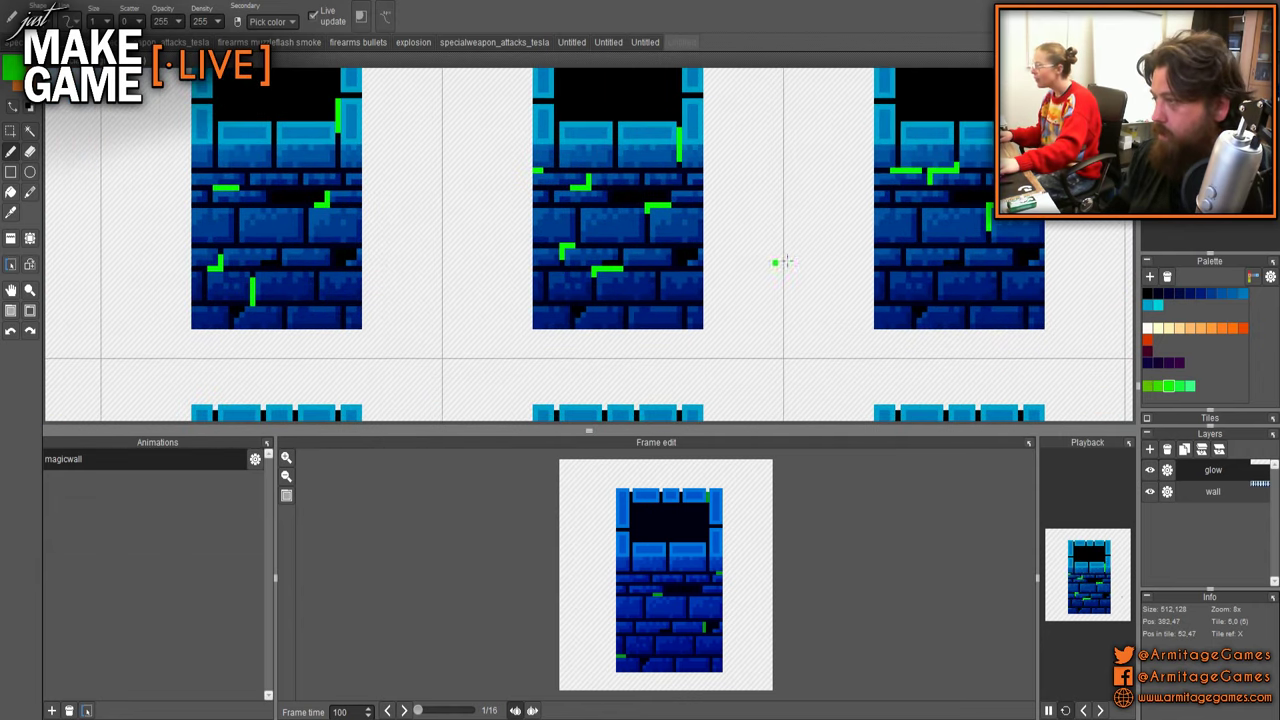
- Pencil two horizontal green dashes on the seventh wall, one above the second lower narrow brick and one above the middle lower large brick
{"action": "scroll", "coordinate": [756, 258], "scroll_direction": "up", "scroll_amount": 3}
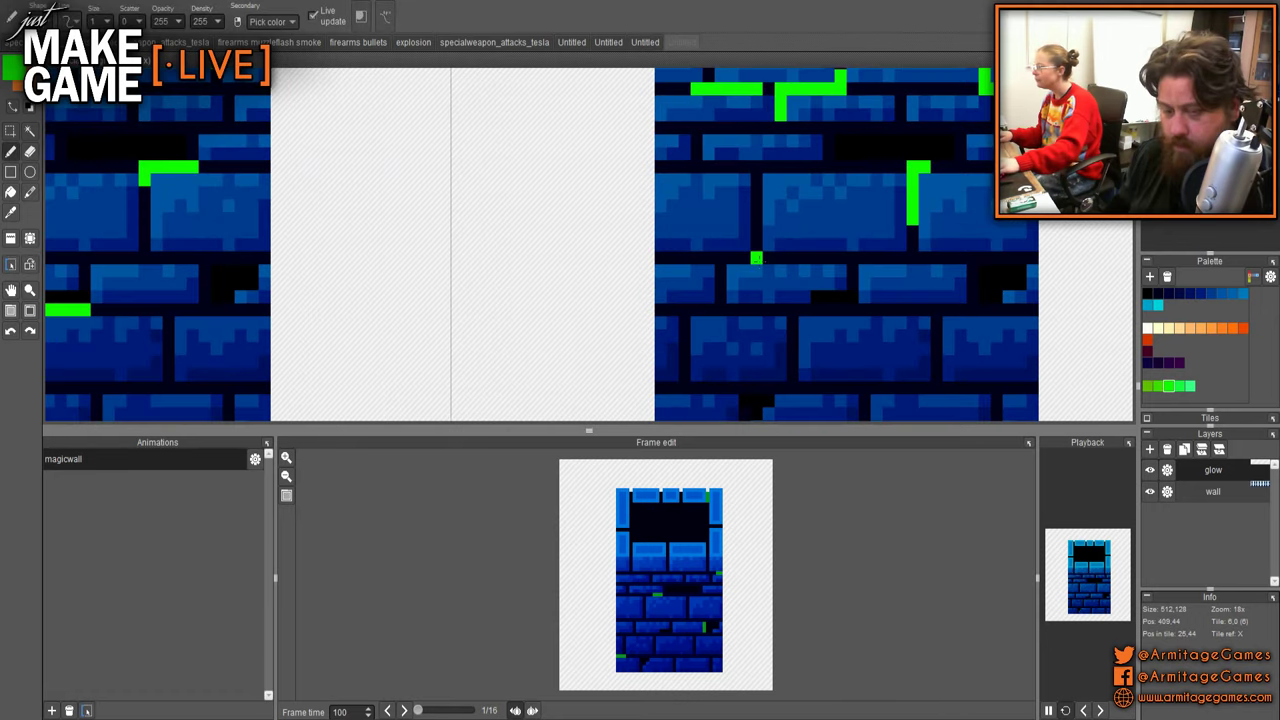
{"action": "scroll", "coordinate": [756, 258], "scroll_direction": "down", "scroll_amount": 1}
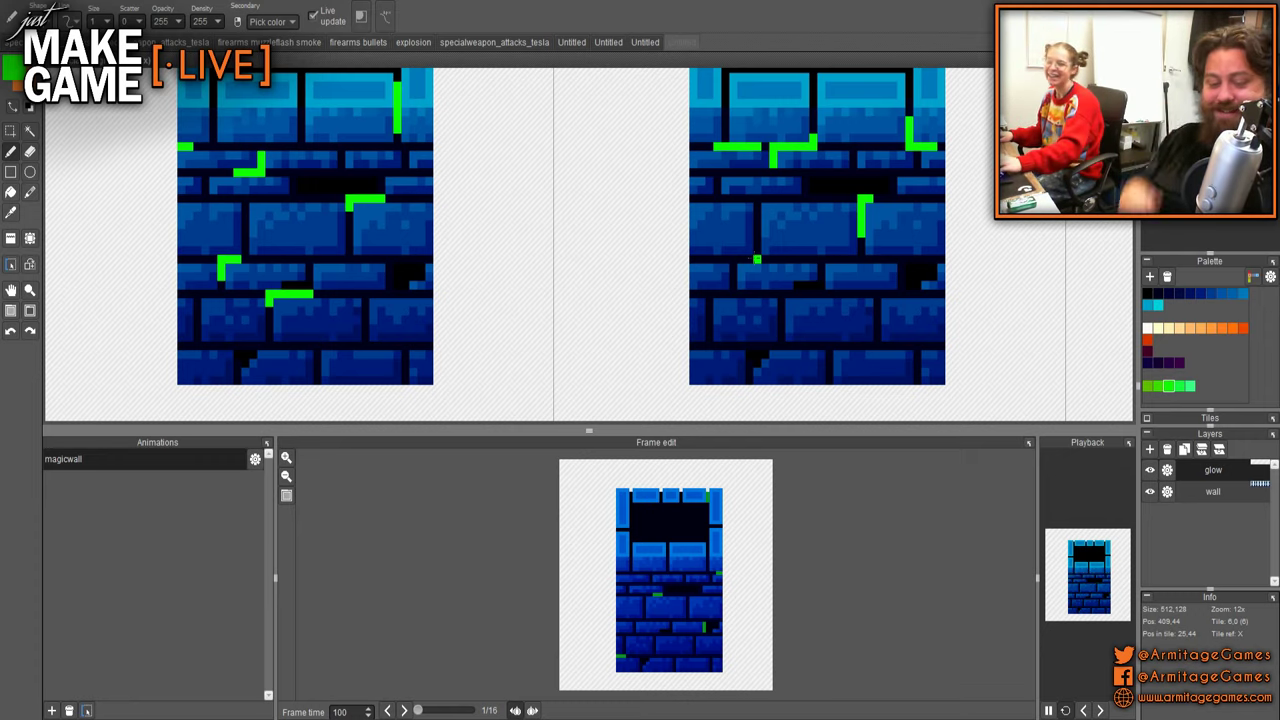
{"action": "scroll", "coordinate": [680, 274], "scroll_direction": "down", "scroll_amount": 2}
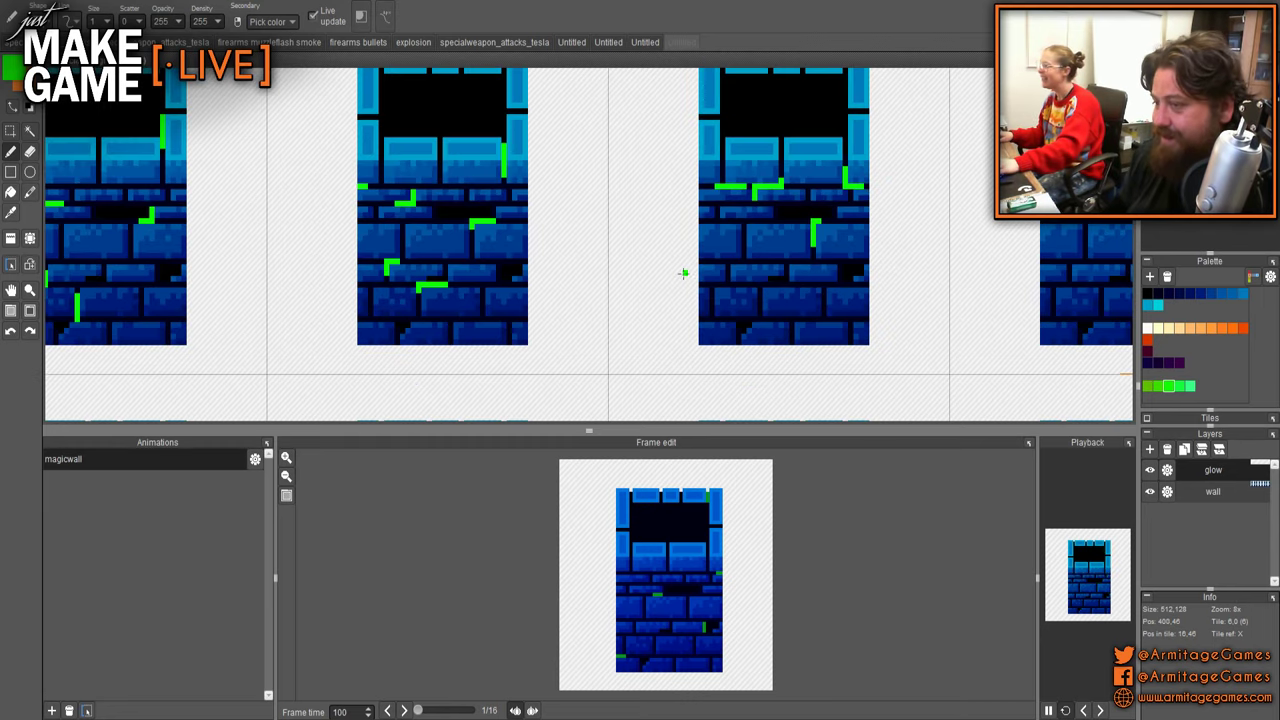
{"action": "scroll", "coordinate": [850, 268], "scroll_direction": "up", "scroll_amount": 2}
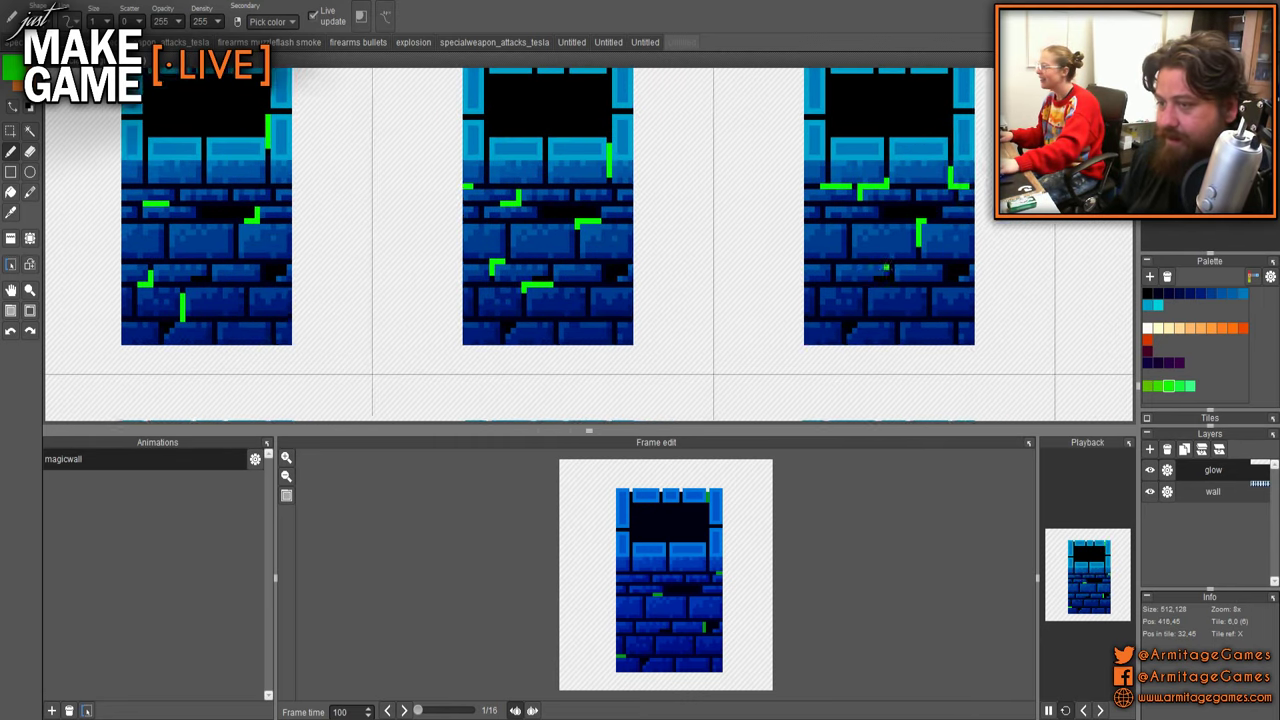
{"action": "left_click_drag", "start_coordinate": [822, 258], "coordinate": [872, 258]}
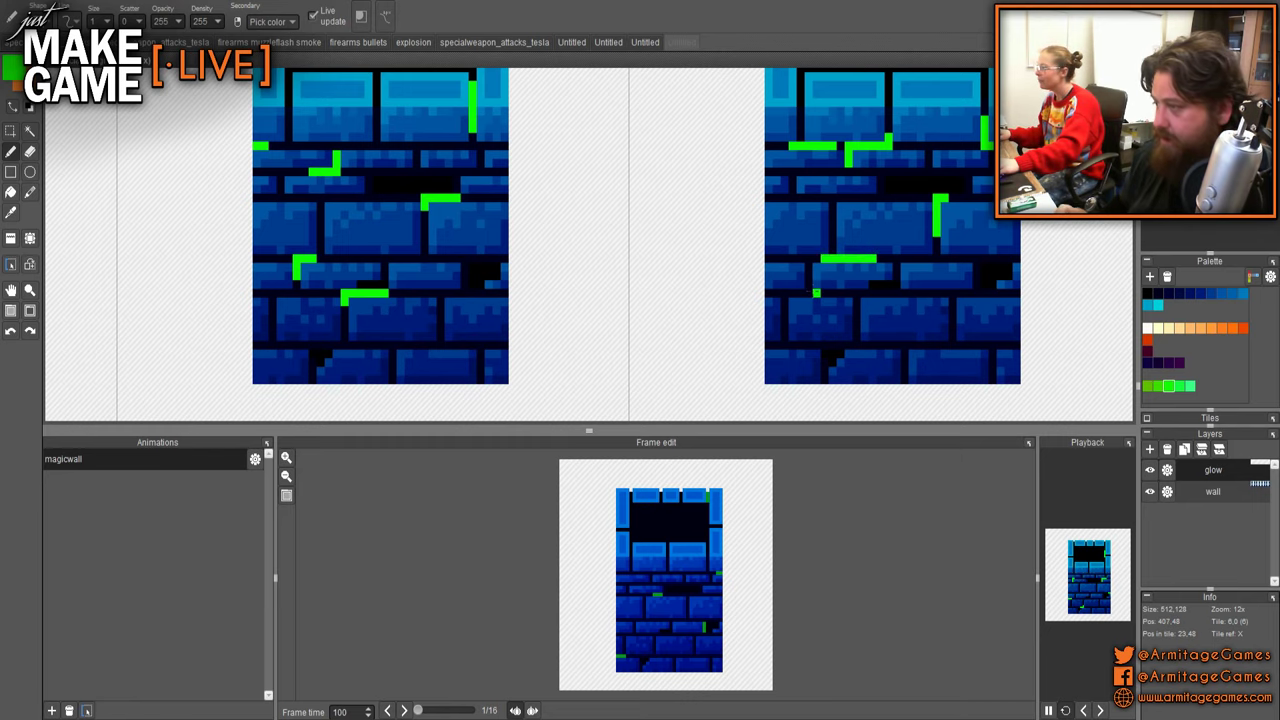
{"action": "scroll", "coordinate": [760, 325], "scroll_direction": "down", "scroll_amount": 2}
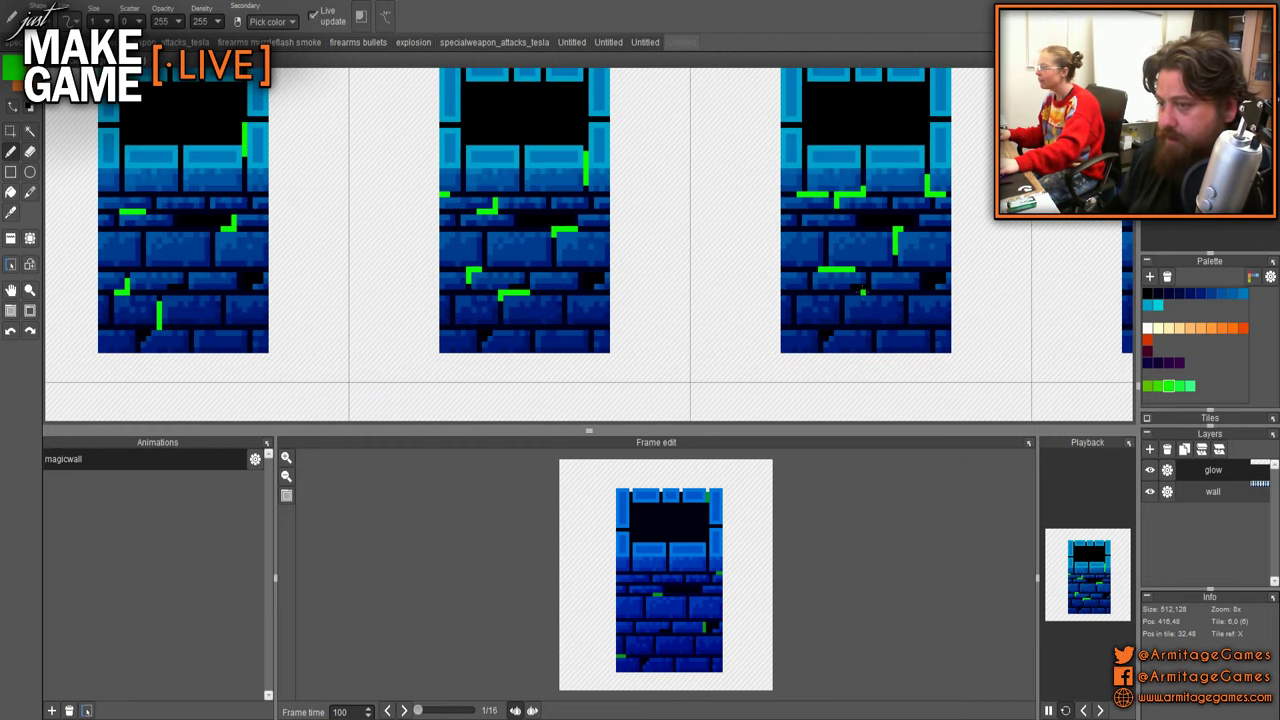
{"action": "left_click_drag", "start_coordinate": [862, 292], "coordinate": [898, 292]}
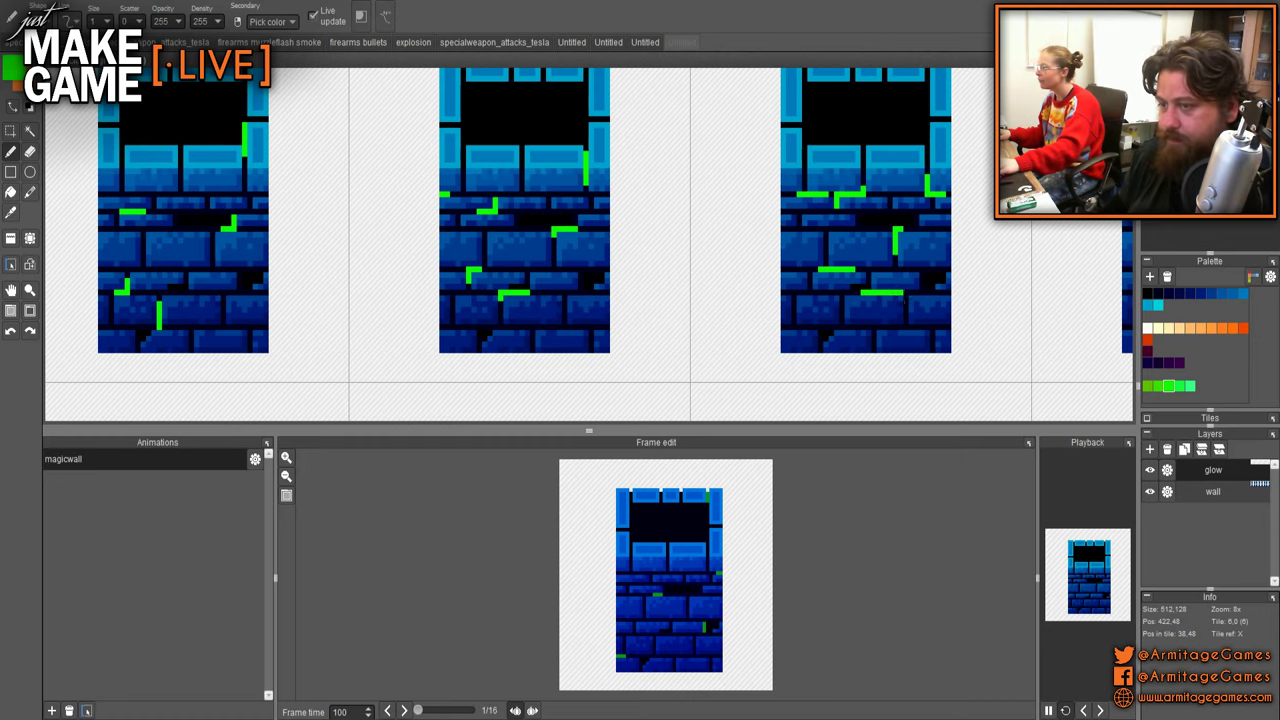
- Undock the animation playback preview and enlarge it over the canvas
{"action": "scroll", "coordinate": [935, 296], "scroll_direction": "down", "scroll_amount": 2}
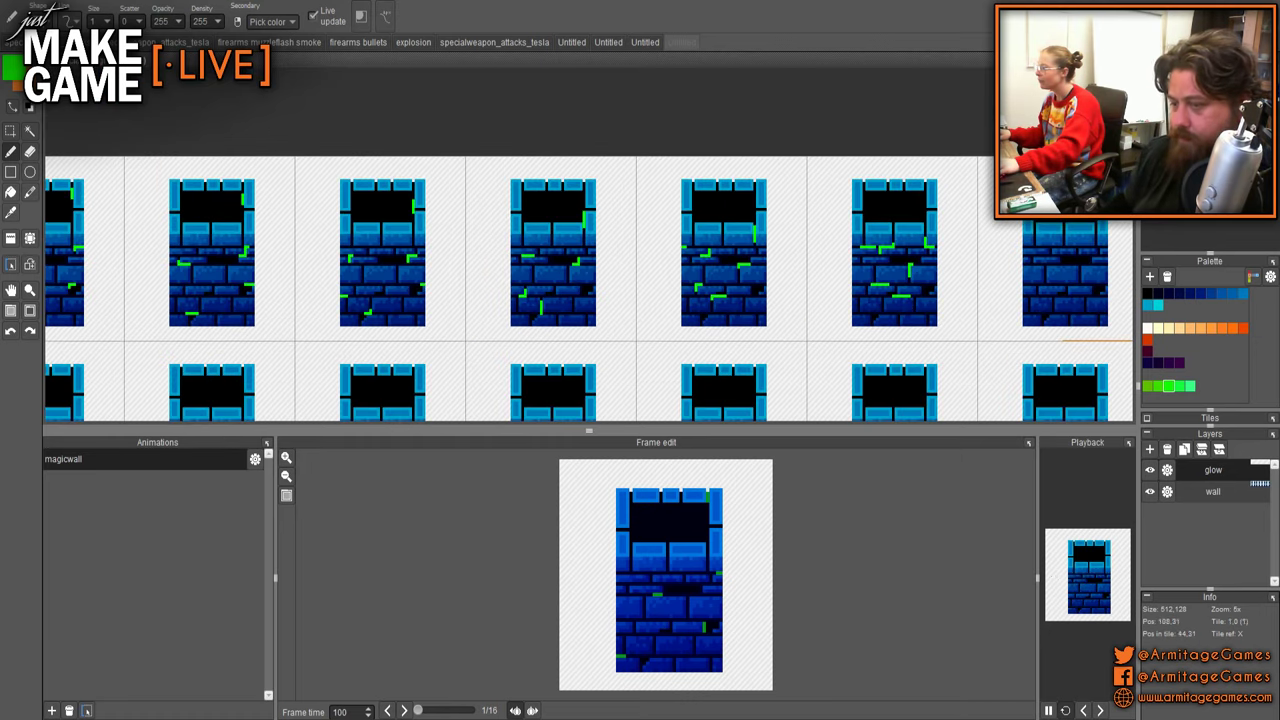
{"action": "scroll", "coordinate": [824, 336], "scroll_direction": "down", "scroll_amount": 2}
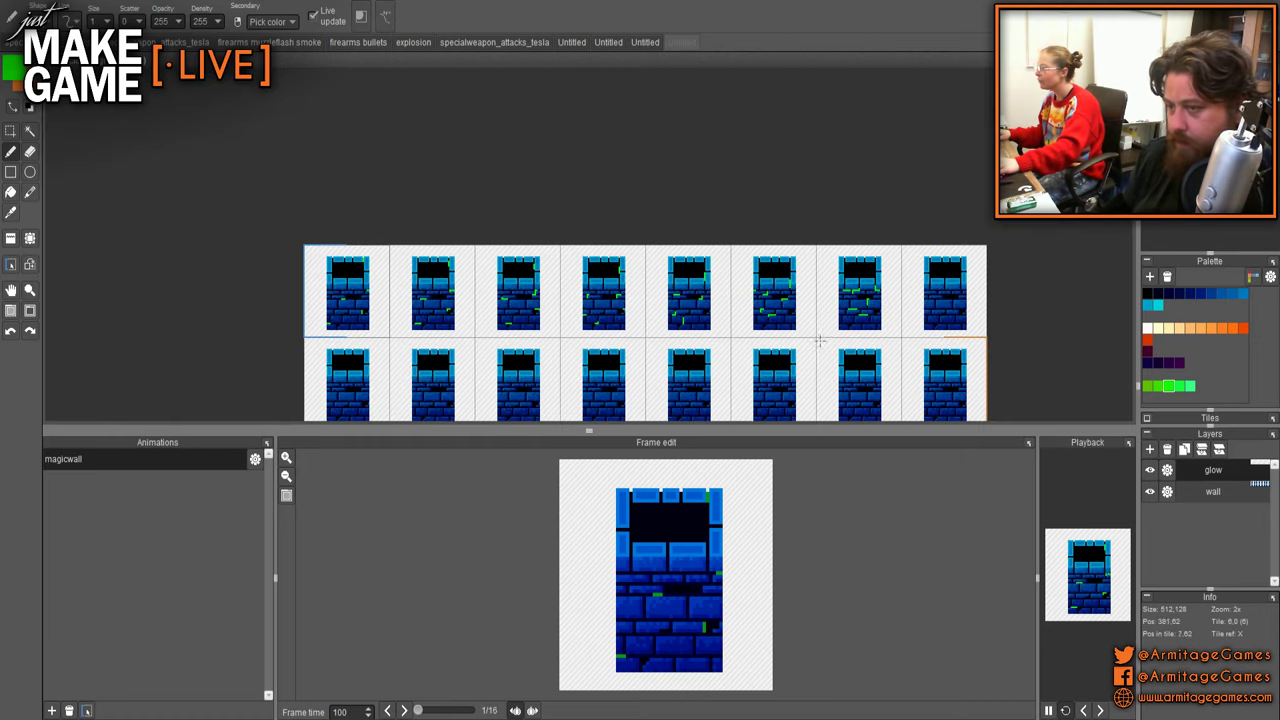
{"action": "left_click", "coordinate": [1130, 444]}
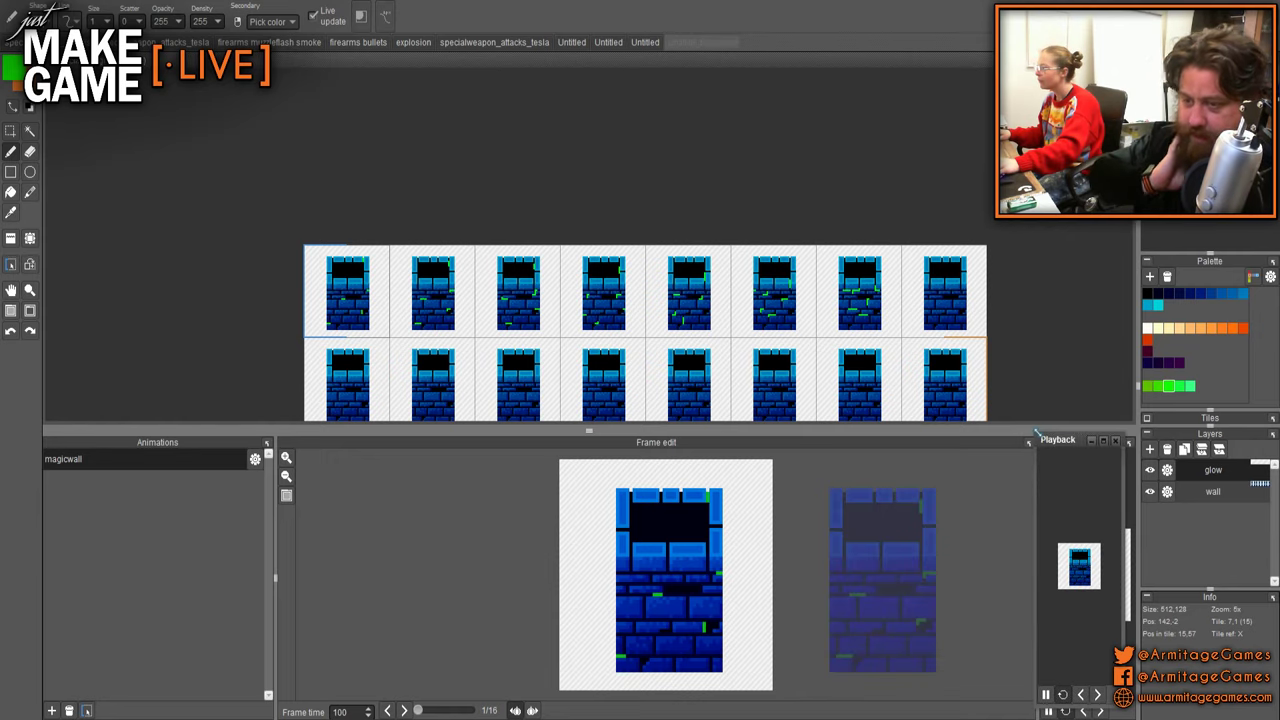
{"action": "left_click_drag", "start_coordinate": [1034, 430], "coordinate": [309, 60]}
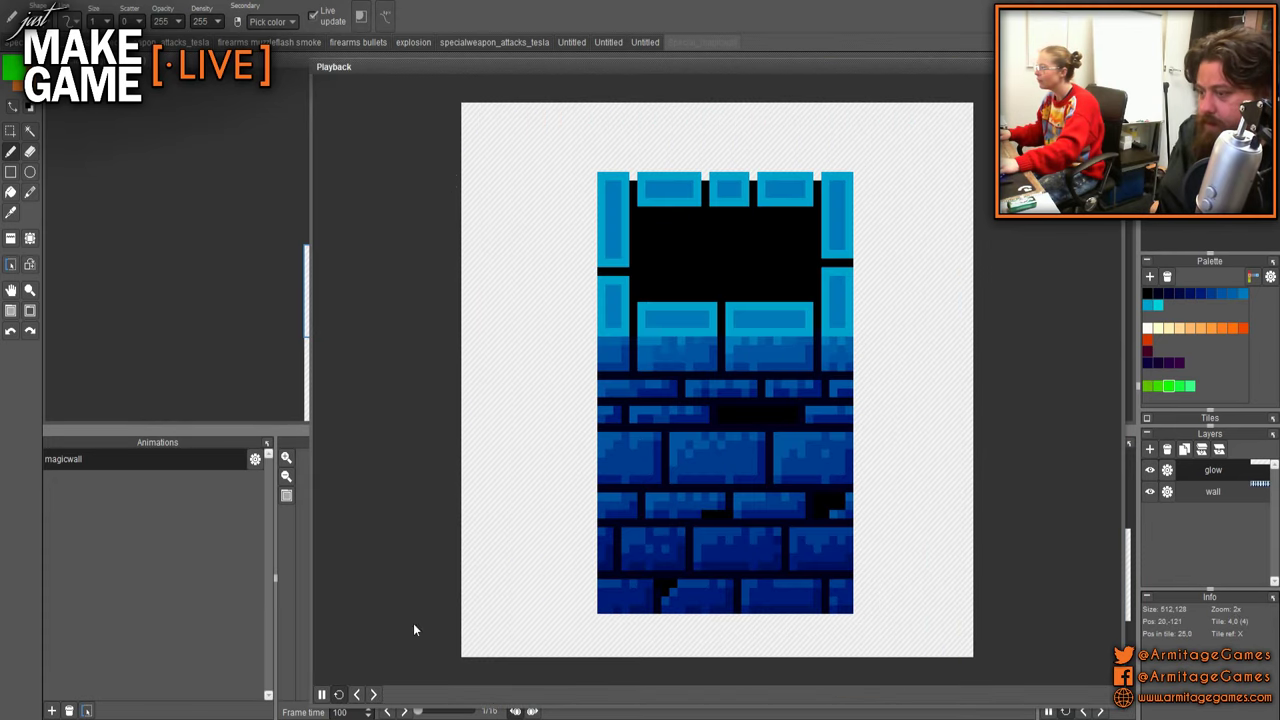
- Pause the enlarged playback, step back and forth through the frames to examine the glow movement, and restore the preview to its docked size
{"action": "left_click", "coordinate": [323, 694]}
{"action": "left_click", "coordinate": [374, 694]}
{"action": "left_click", "coordinate": [374, 694]}
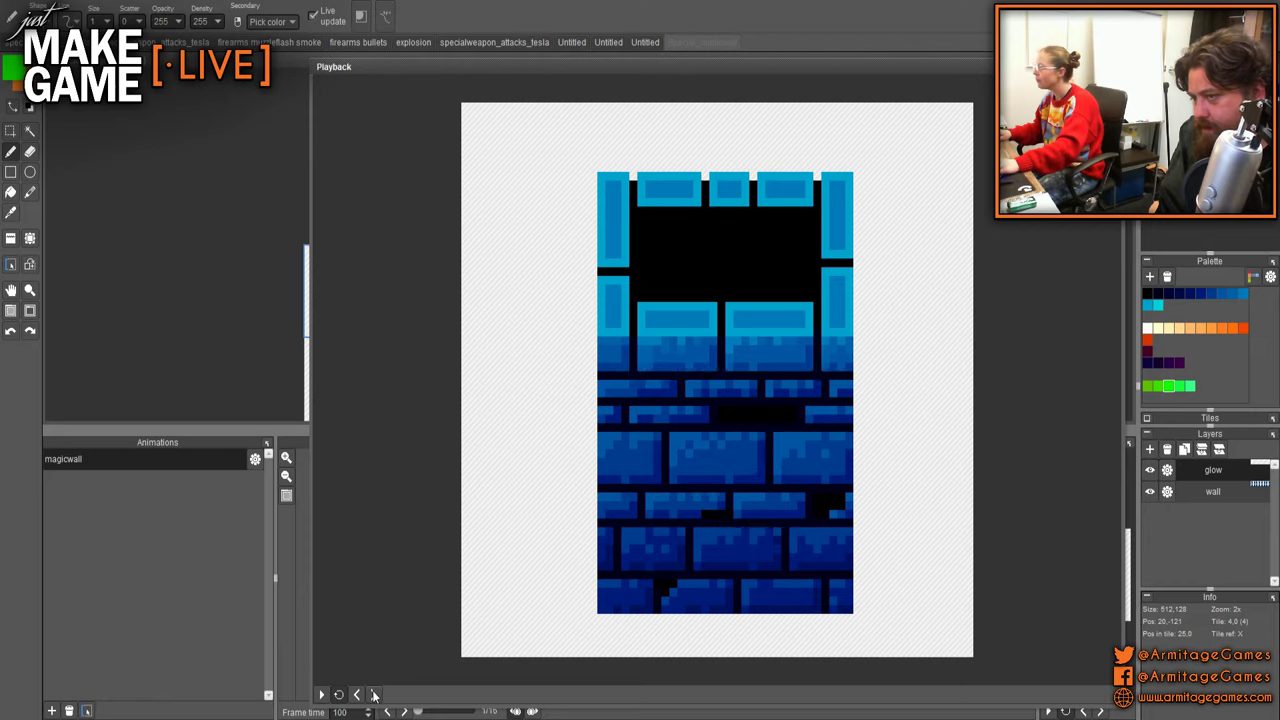
{"action": "left_click", "coordinate": [356, 696]}
{"action": "left_click", "coordinate": [356, 696]}
{"action": "left_click", "coordinate": [356, 696]}
{"action": "left_click", "coordinate": [356, 696]}
{"action": "left_click", "coordinate": [356, 696]}
{"action": "left_click", "coordinate": [356, 696]}
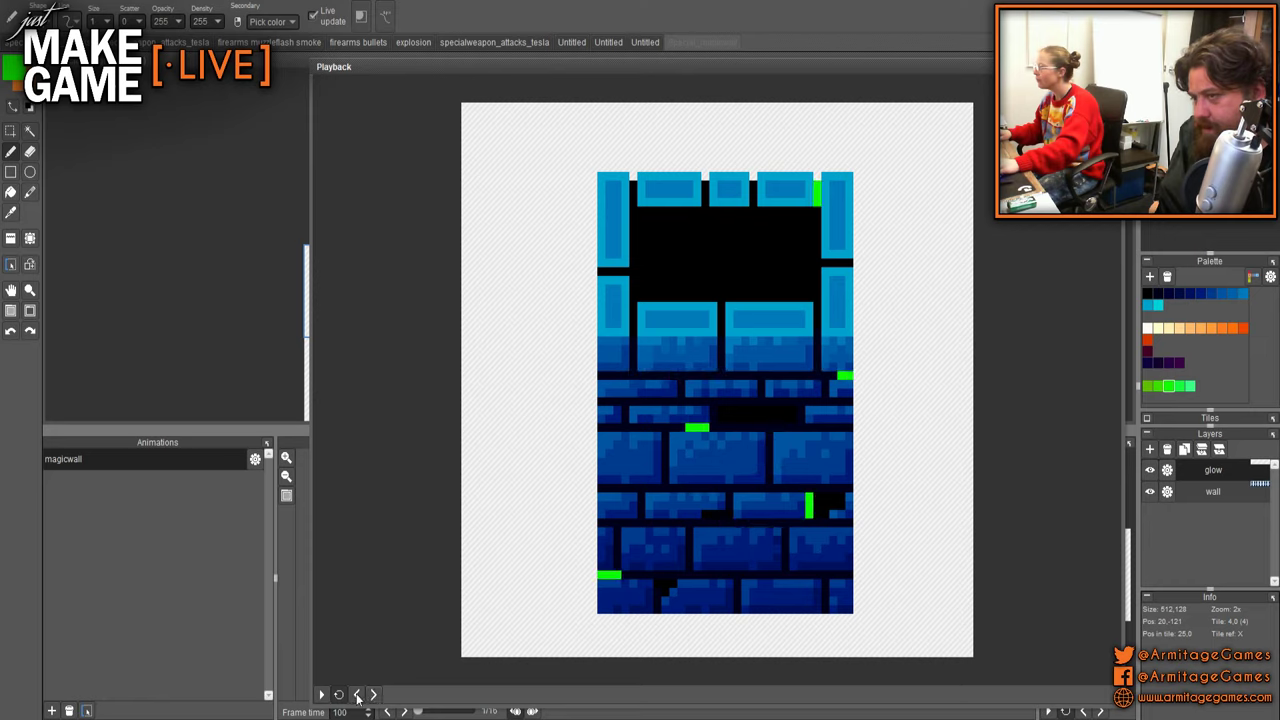
{"action": "left_click", "coordinate": [356, 696]}
{"action": "left_click", "coordinate": [373, 694]}
{"action": "left_click", "coordinate": [373, 694]}
{"action": "left_click", "coordinate": [373, 694]}
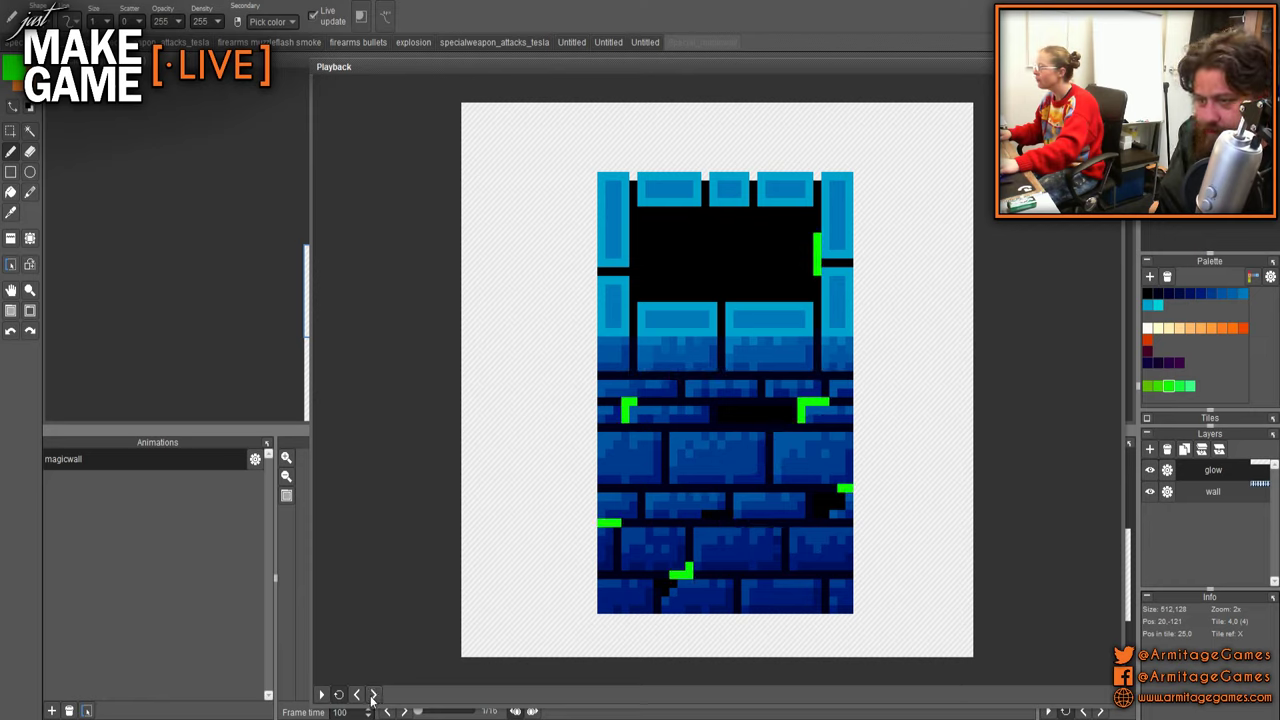
{"action": "left_click", "coordinate": [373, 694]}
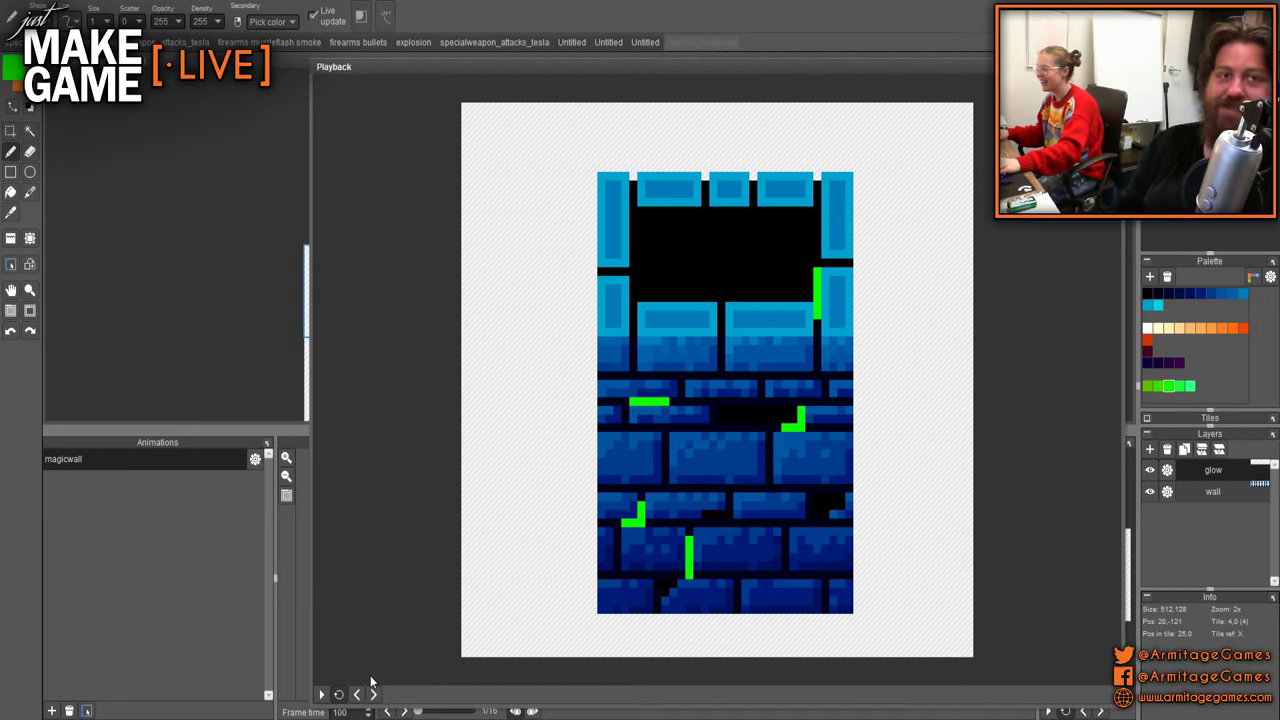
{"action": "left_click", "coordinate": [355, 694]}
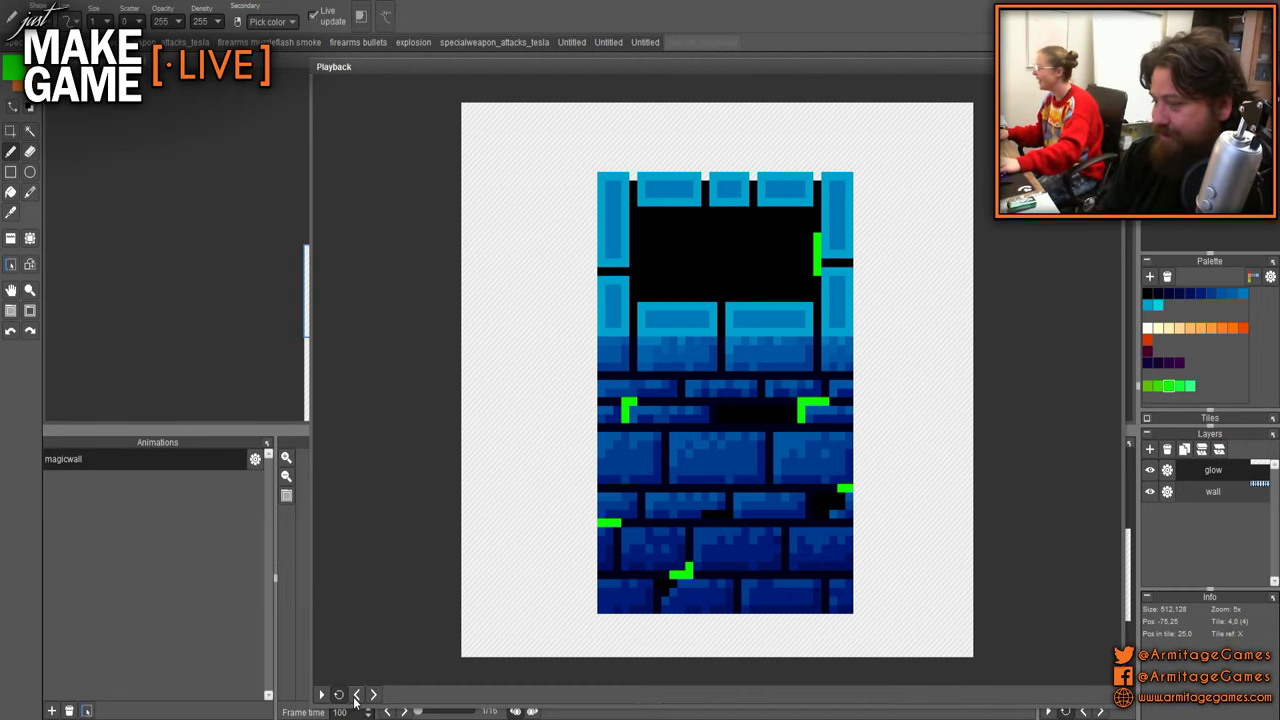
{"action": "left_click", "coordinate": [355, 695]}
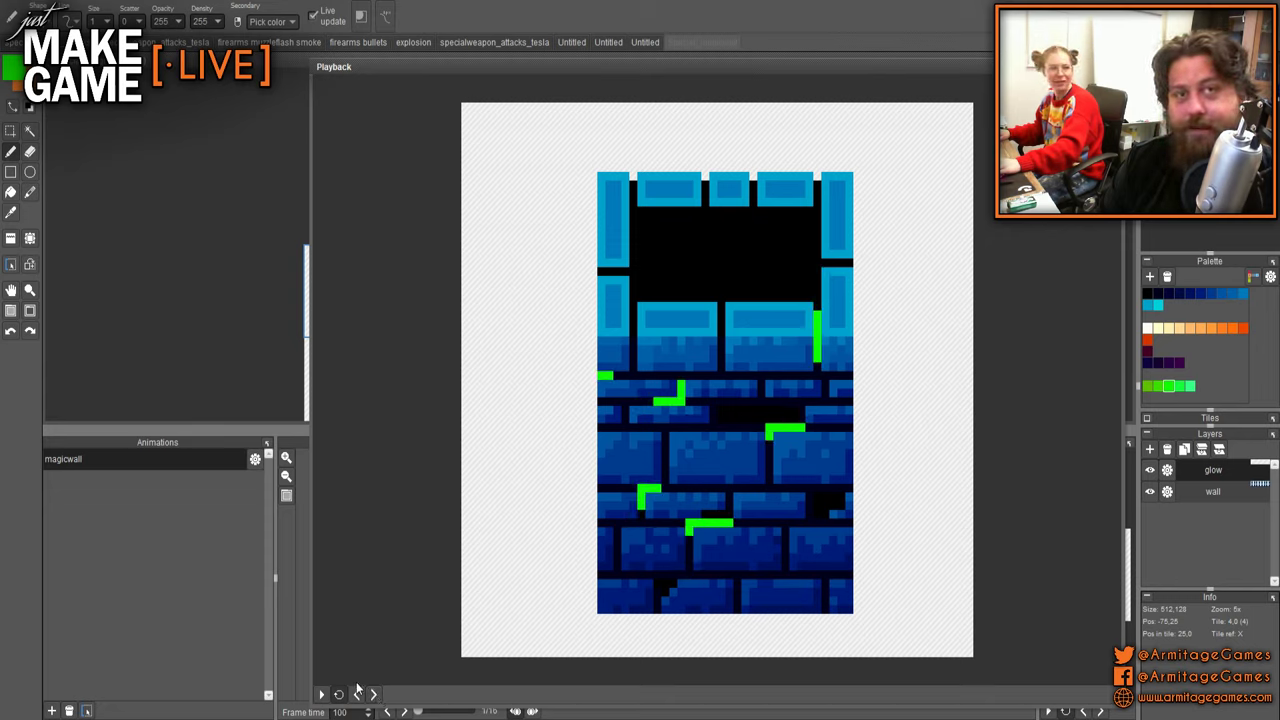
{"action": "left_click", "coordinate": [373, 694]}
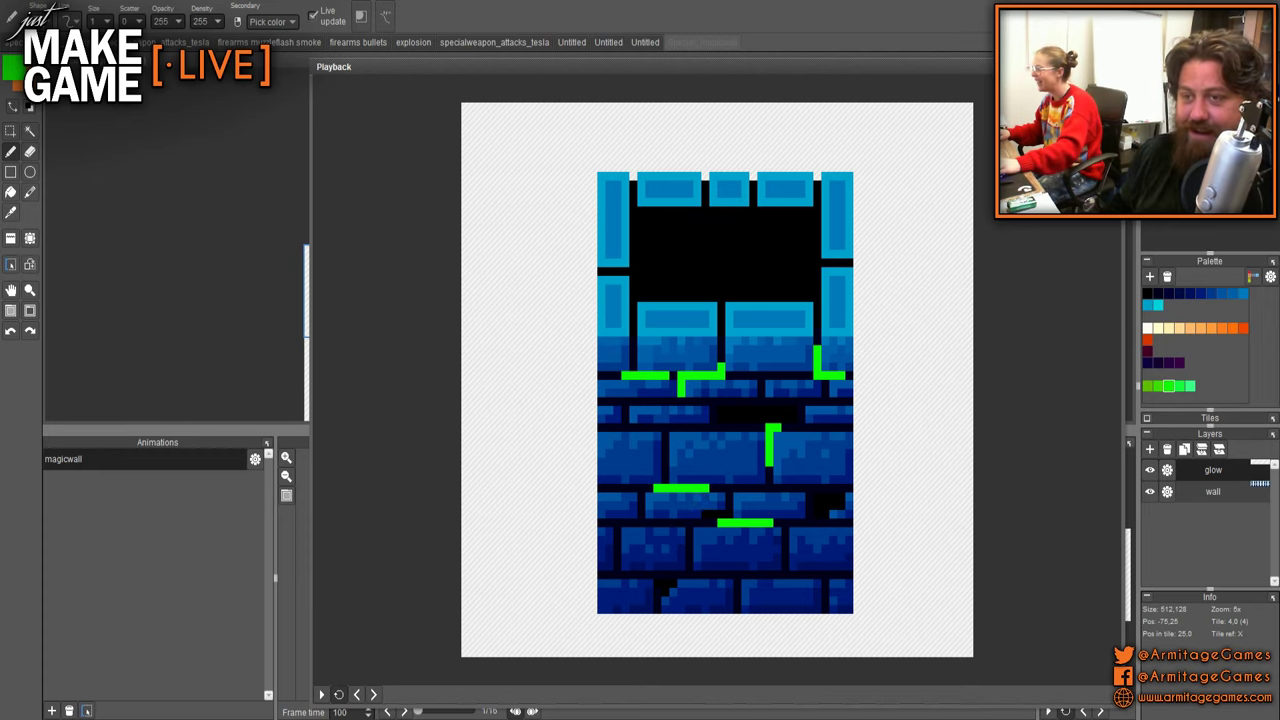
{"action": "left_click", "coordinate": [1117, 66]}
- Erase the upward stub and the right end of the bent green line below the seventh wall's ledge bricks
{"action": "scroll", "coordinate": [909, 297], "scroll_direction": "up", "scroll_amount": 6}
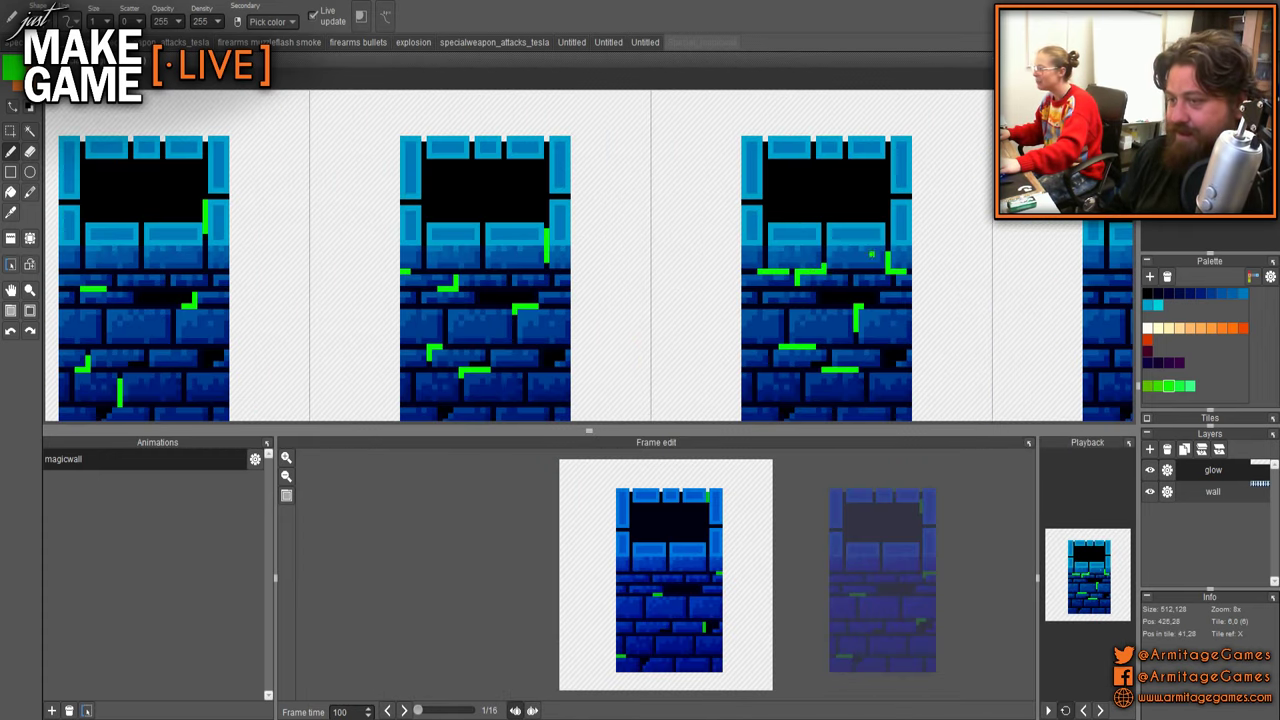
{"action": "key", "text": "e"}
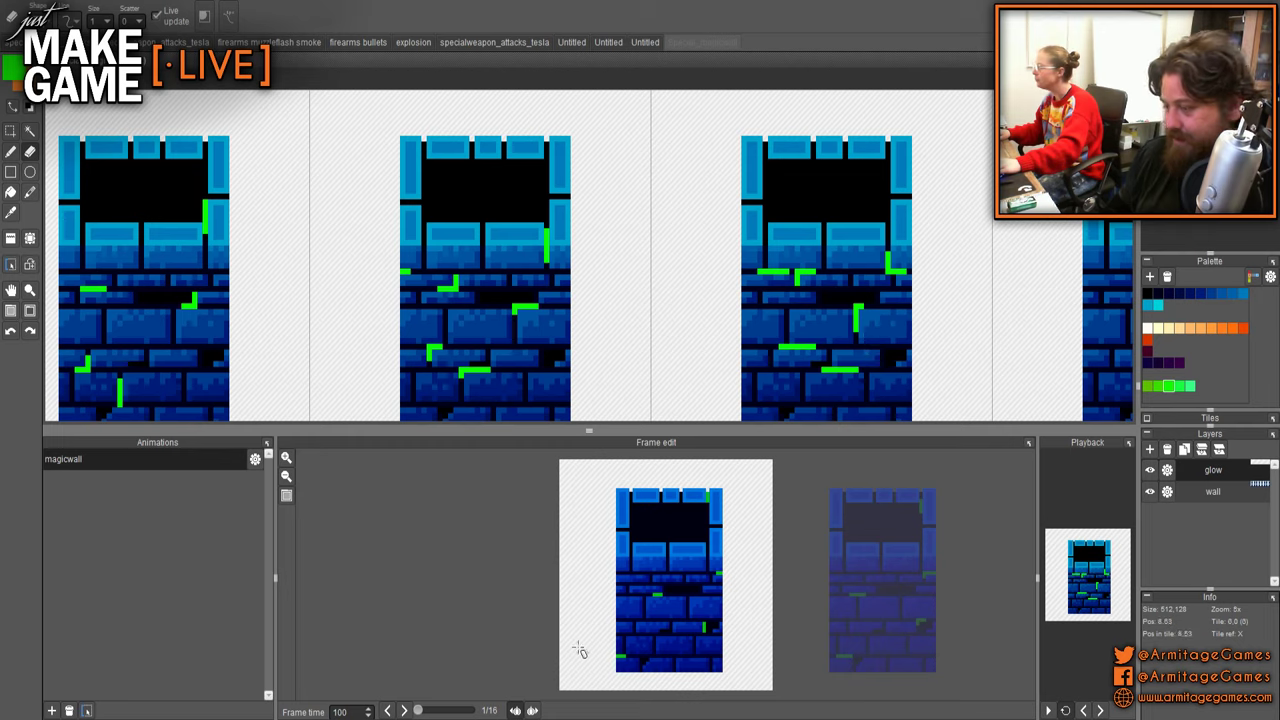
- Step the animation to frame 7 and compare its glow lines with those of frame 6
{"action": "left_click", "coordinate": [403, 710]}
{"action": "left_click", "coordinate": [403, 710]}
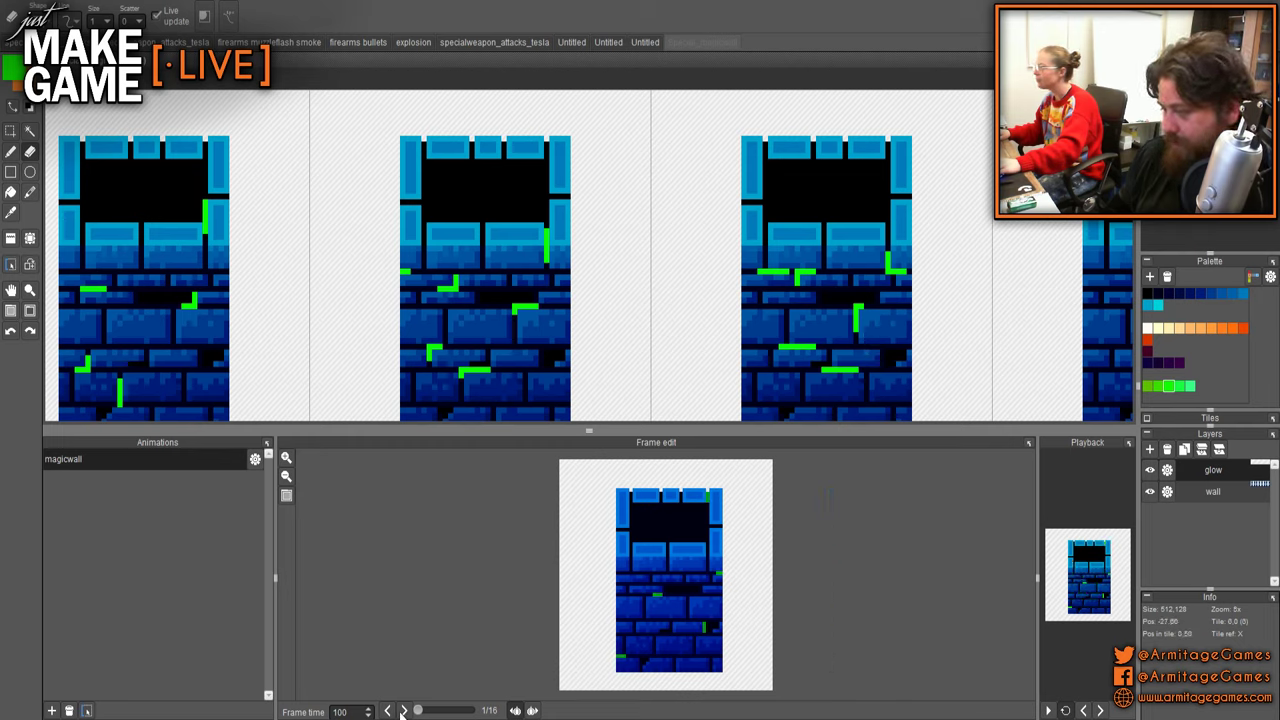
{"action": "left_click", "coordinate": [403, 710]}
{"action": "left_click", "coordinate": [403, 710]}
{"action": "left_click", "coordinate": [403, 710]}
{"action": "left_click", "coordinate": [403, 710]}
{"action": "left_click", "coordinate": [403, 710]}
{"action": "left_click", "coordinate": [403, 710]}
{"action": "left_click", "coordinate": [403, 710]}
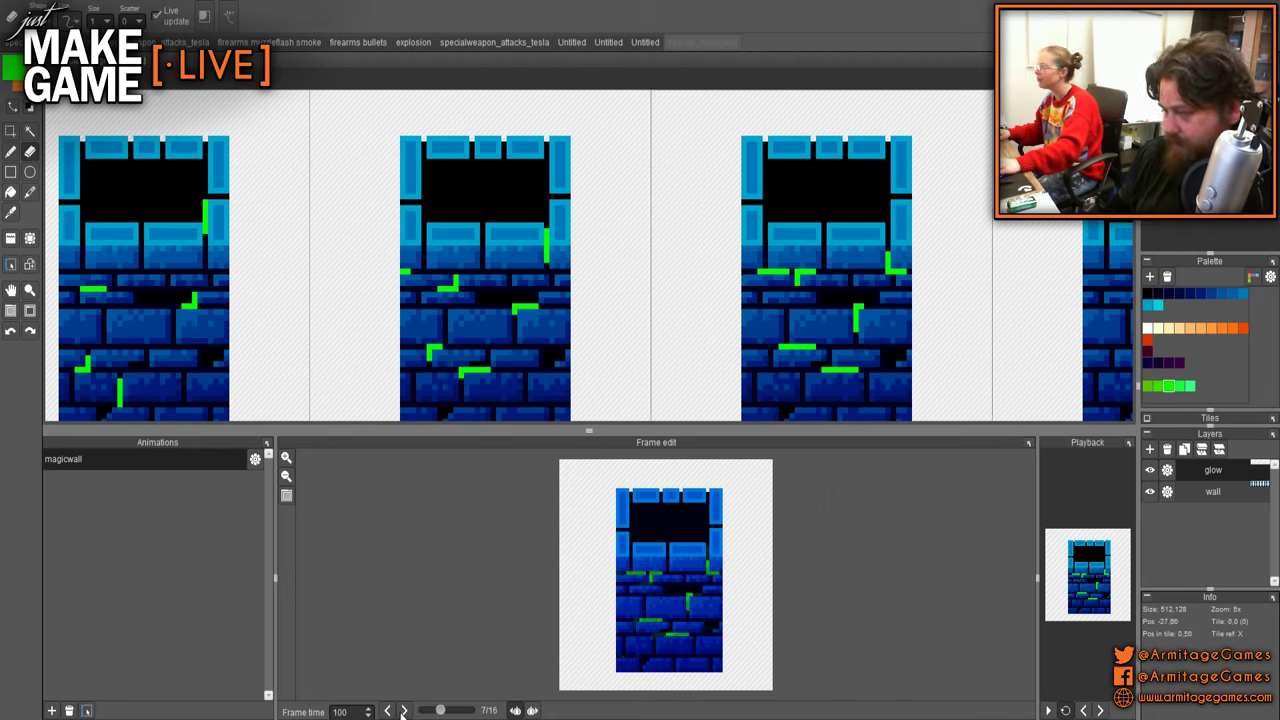
{"action": "left_click", "coordinate": [388, 710]}
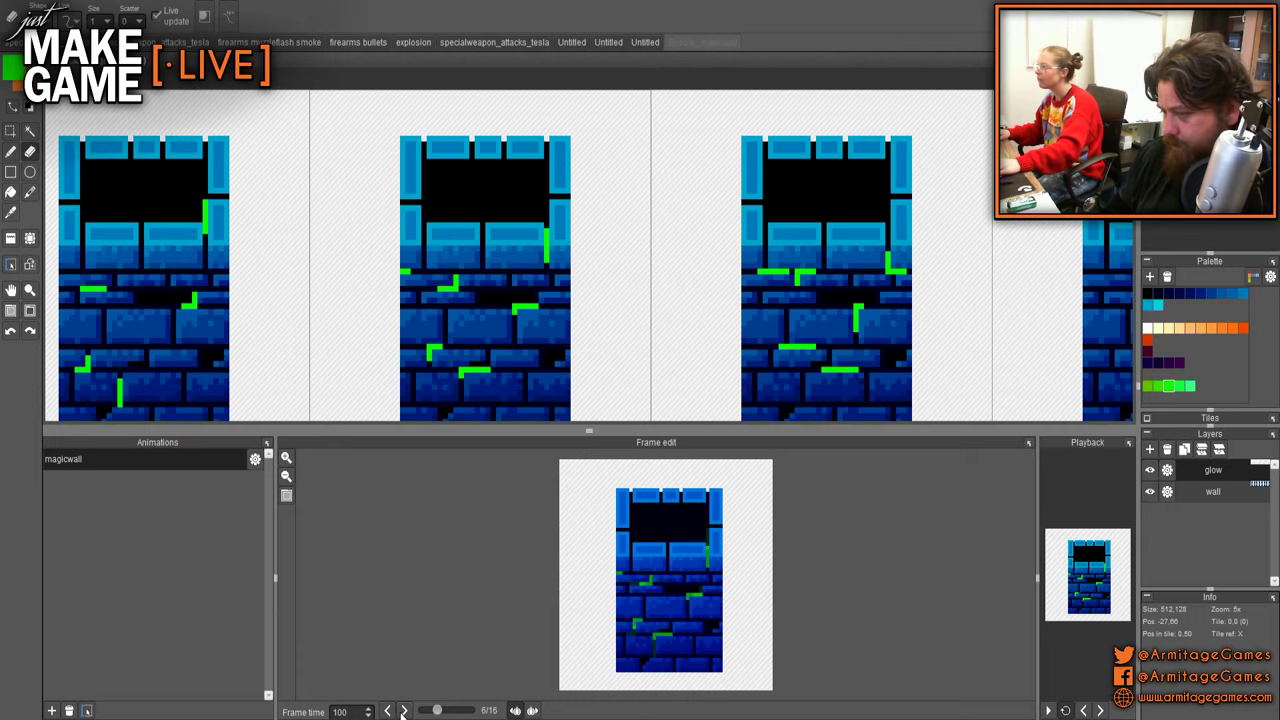
{"action": "left_click", "coordinate": [403, 710]}
- Erase the seventh wall's upper dash down to 4 pixels and trim the neighbouring bent line's horizontal part to 2 pixels
{"action": "scroll", "coordinate": [818, 200], "scroll_direction": "up", "scroll_amount": 5}
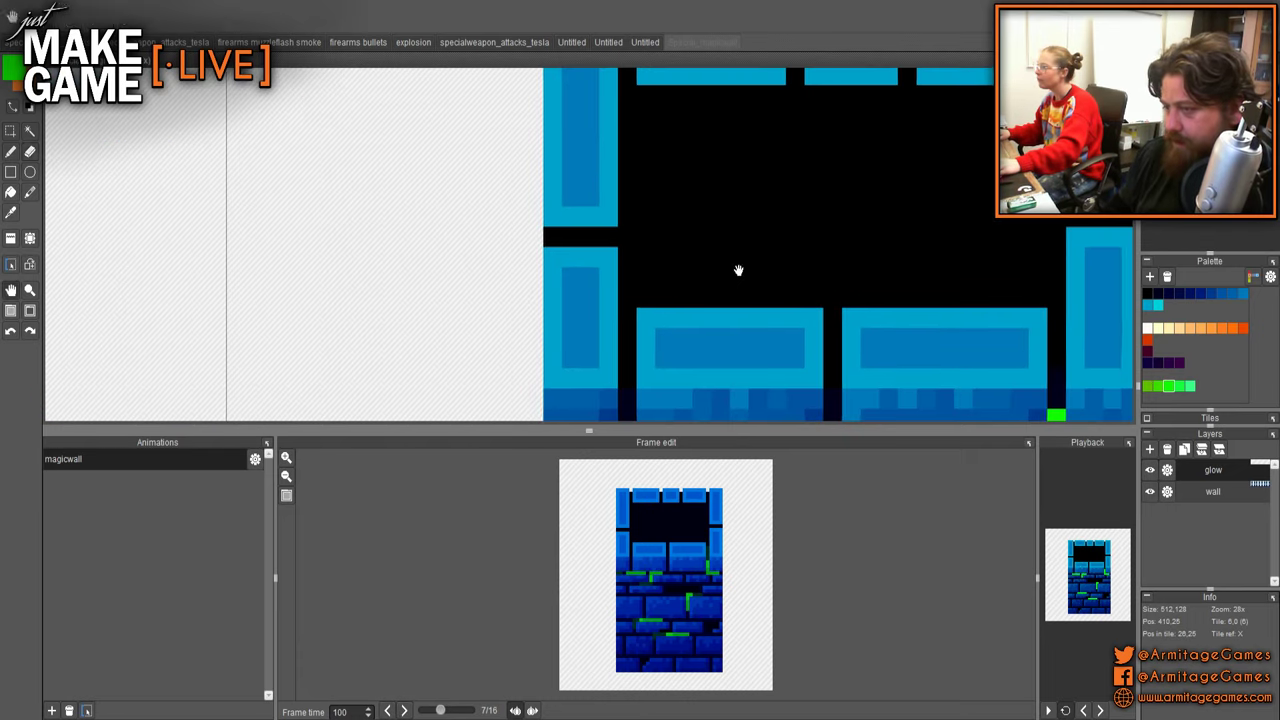
{"action": "left_click_drag", "start_coordinate": [738, 270], "coordinate": [753, 100]}
{"action": "left_click_drag", "start_coordinate": [718, 309], "coordinate": [698, 311]}
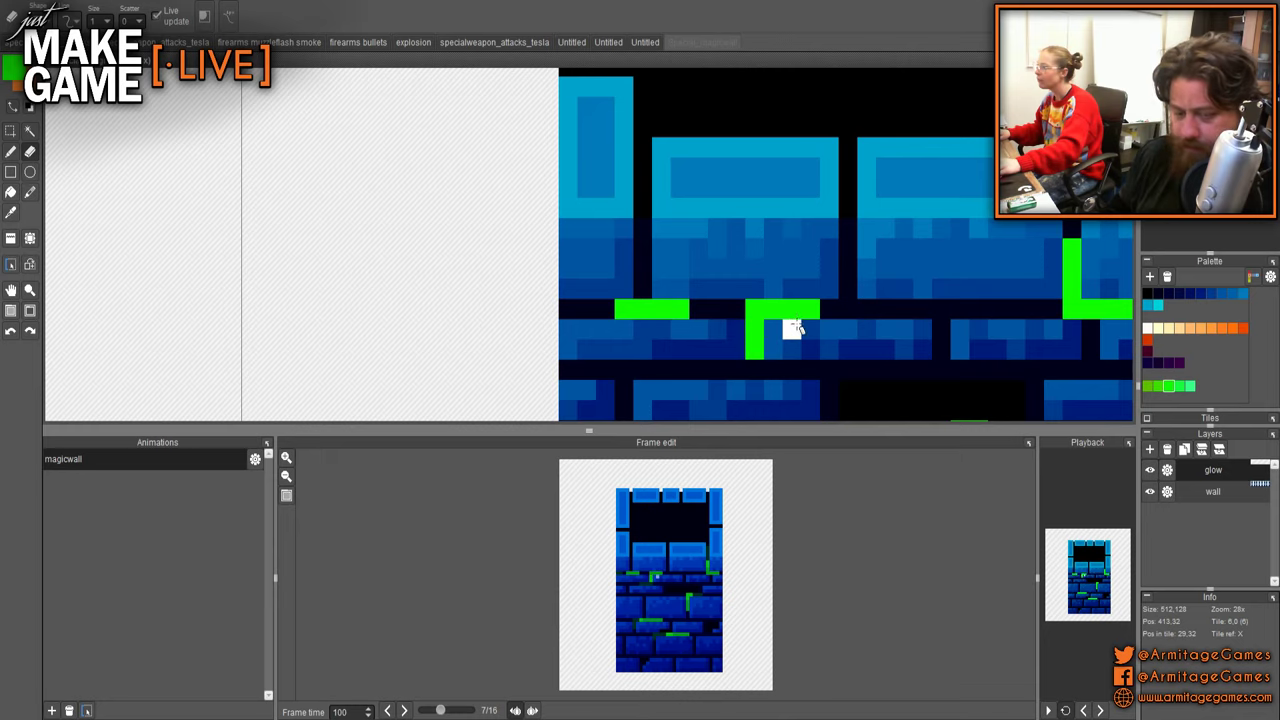
{"action": "mouse_move", "coordinate": [792, 329]}
{"action": "left_mouse_down"}
{"action": "mouse_move", "coordinate": [806, 306]}
{"action": "mouse_move", "coordinate": [797, 317]}
{"action": "left_mouse_up"}
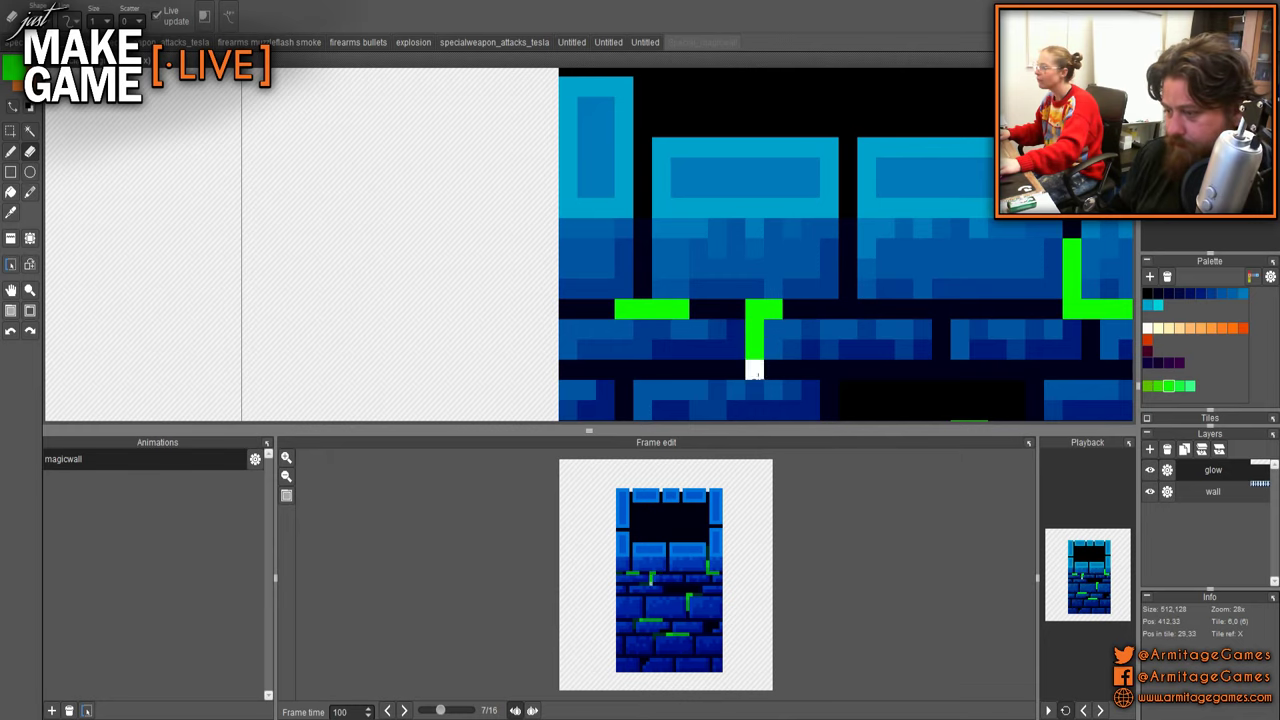
- Pencil two pixels extending the seventh wall's upper bent line one pixel down and one pixel left into the mortar
{"action": "key", "text": "b"}
{"action": "left_click", "coordinate": [755, 369]}
{"action": "left_click", "coordinate": [736, 369]}
{"action": "scroll", "coordinate": [872, 356], "scroll_direction": "down", "scroll_amount": 4}
{"action": "left_click_drag", "start_coordinate": [872, 356], "coordinate": [724, 161]}
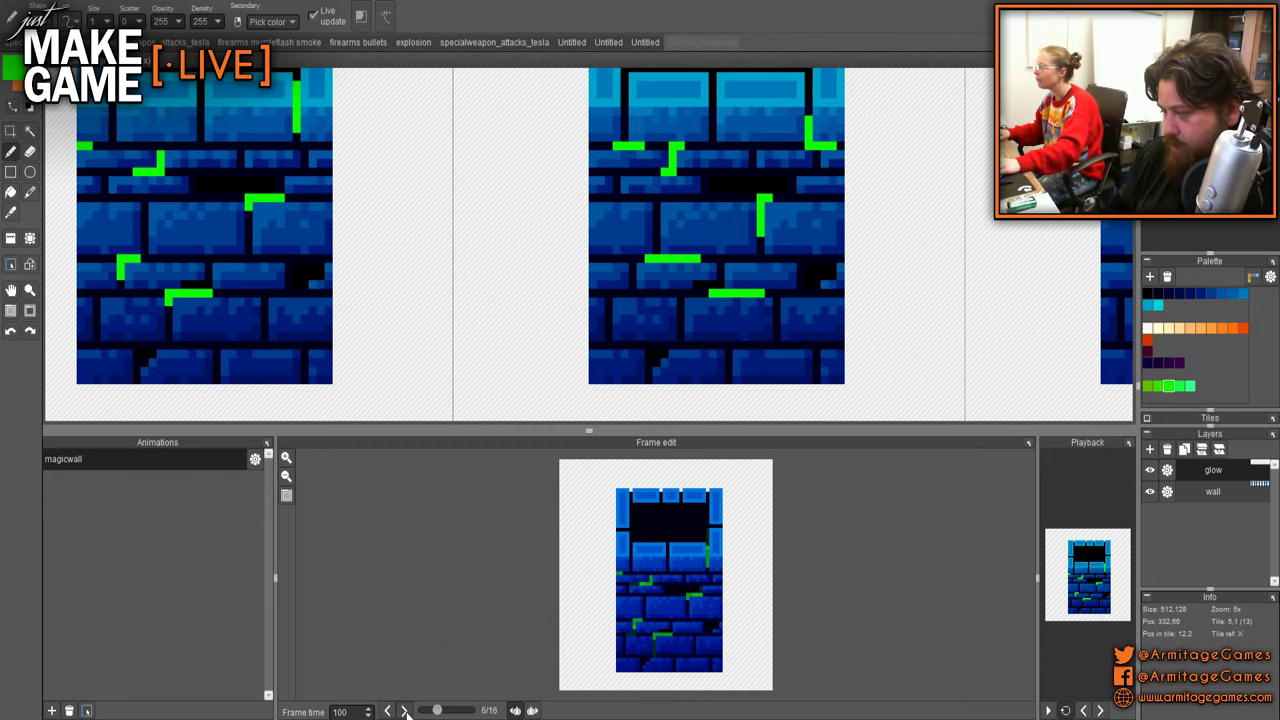
- Pencil the eighth wall's lower glow lines: a 6-pixel dash, a 5-pixel dash one course higher and a 5-pixel upright between the large bricks
{"action": "left_click_drag", "start_coordinate": [737, 389], "coordinate": [352, 401]}
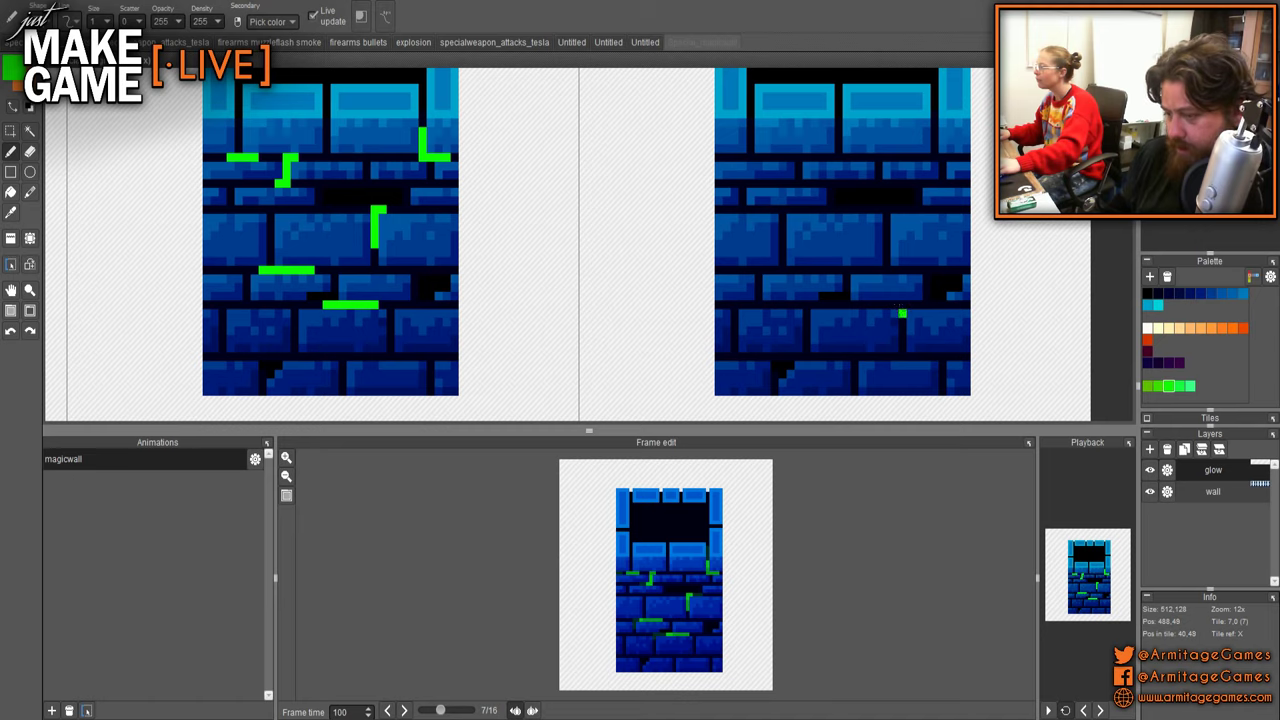
{"action": "left_click_drag", "start_coordinate": [894, 304], "coordinate": [937, 304]}
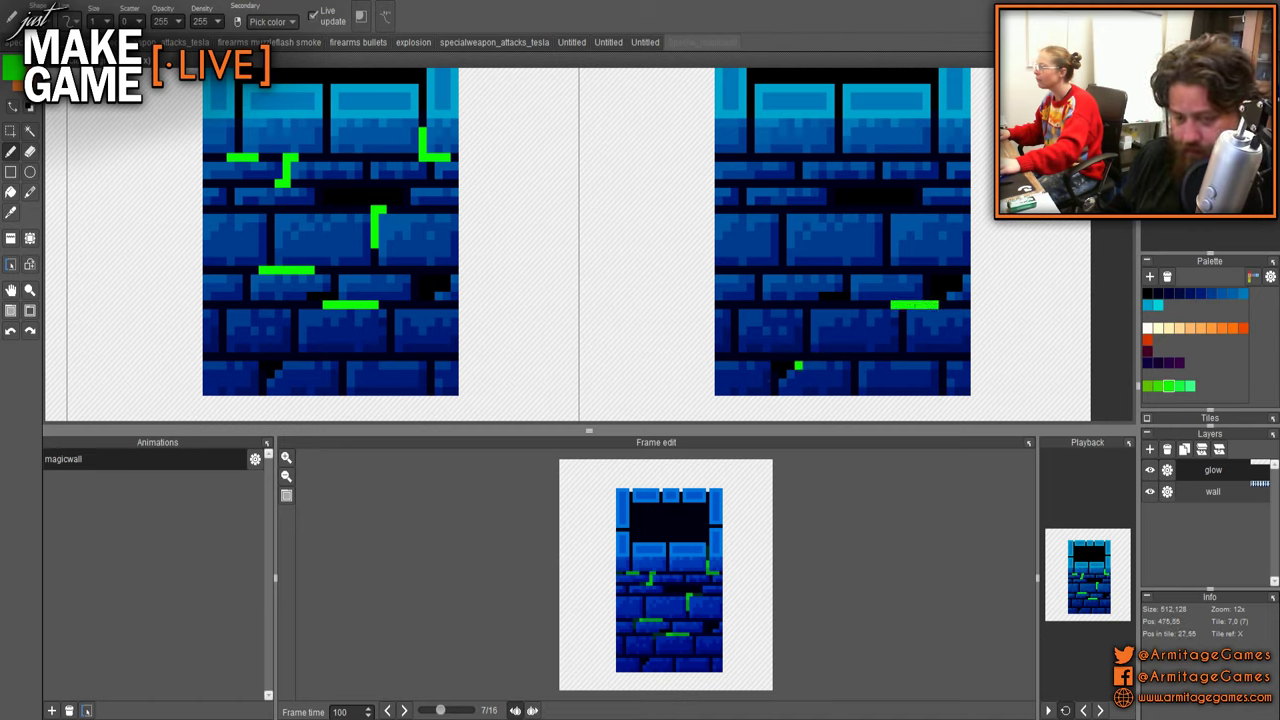
{"action": "left_click_drag", "start_coordinate": [822, 270], "coordinate": [856, 270]}
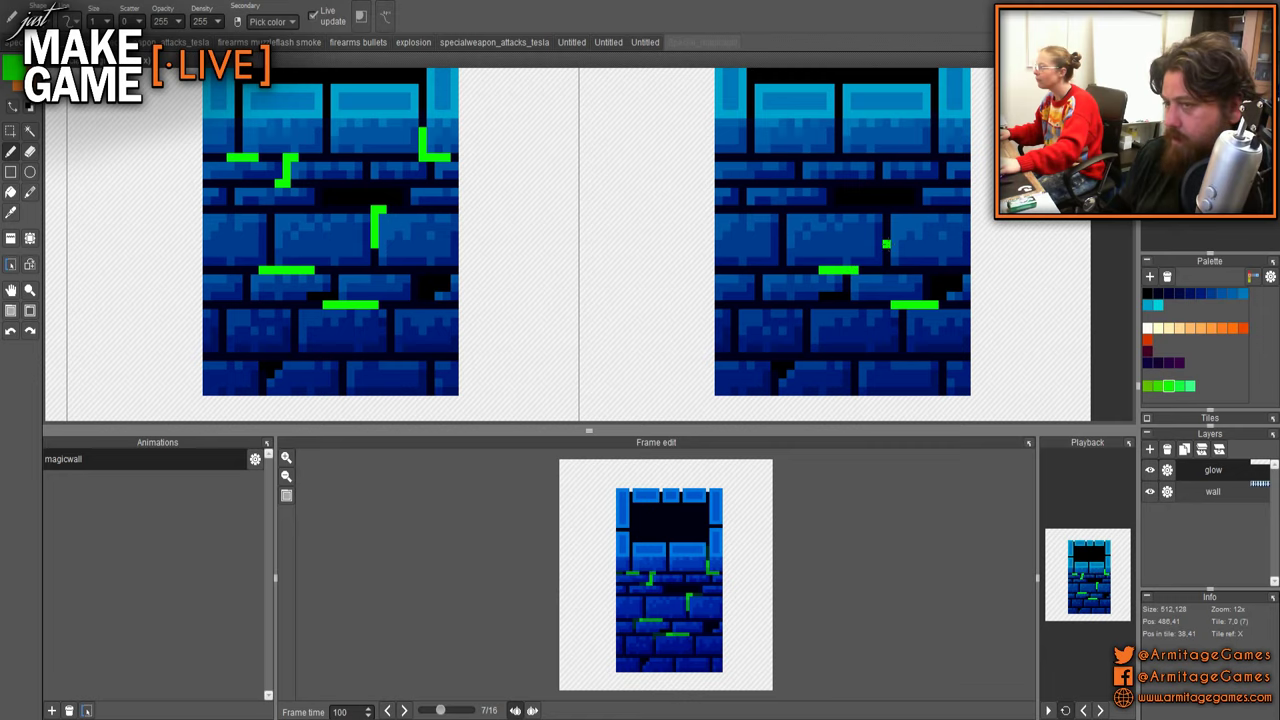
{"action": "left_click_drag", "start_coordinate": [886, 223], "coordinate": [886, 247]}
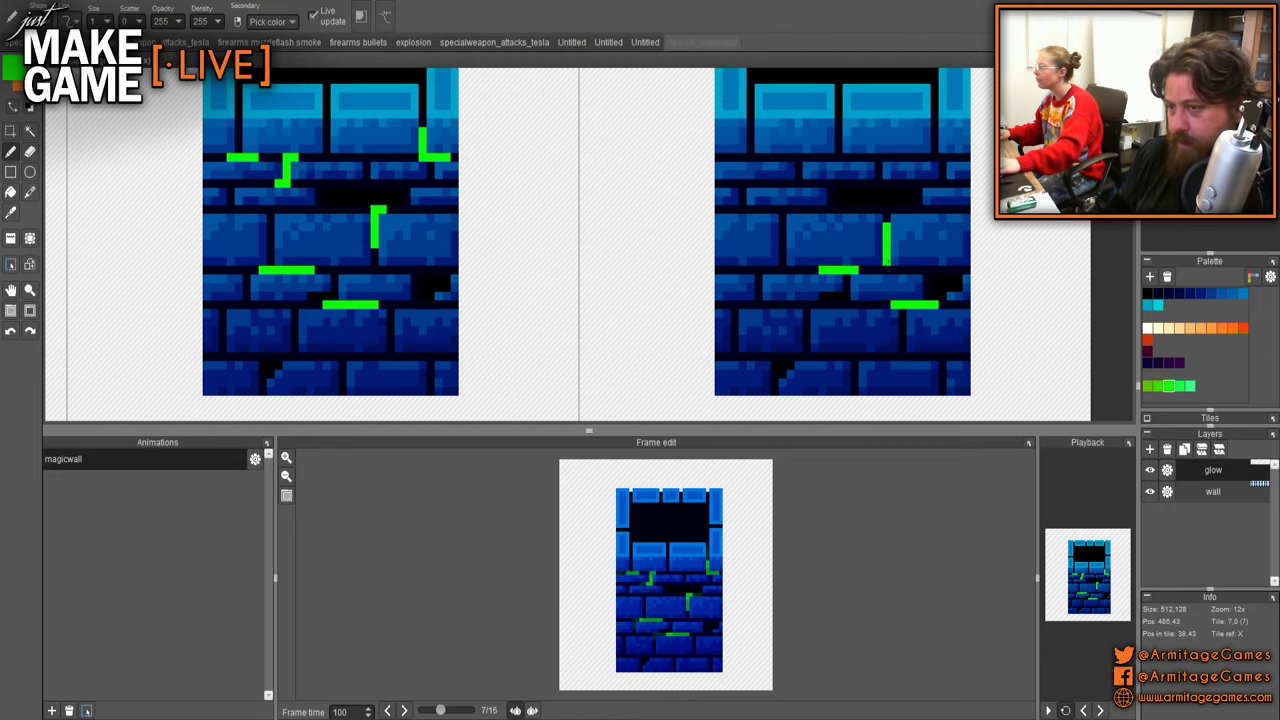
- Pencil the eighth wall's glow lines under the ledge bricks: a right-edge dash, an upright with a left foot and a short dash beside it
{"action": "left_click_drag", "start_coordinate": [870, 184], "coordinate": [830, 237]}
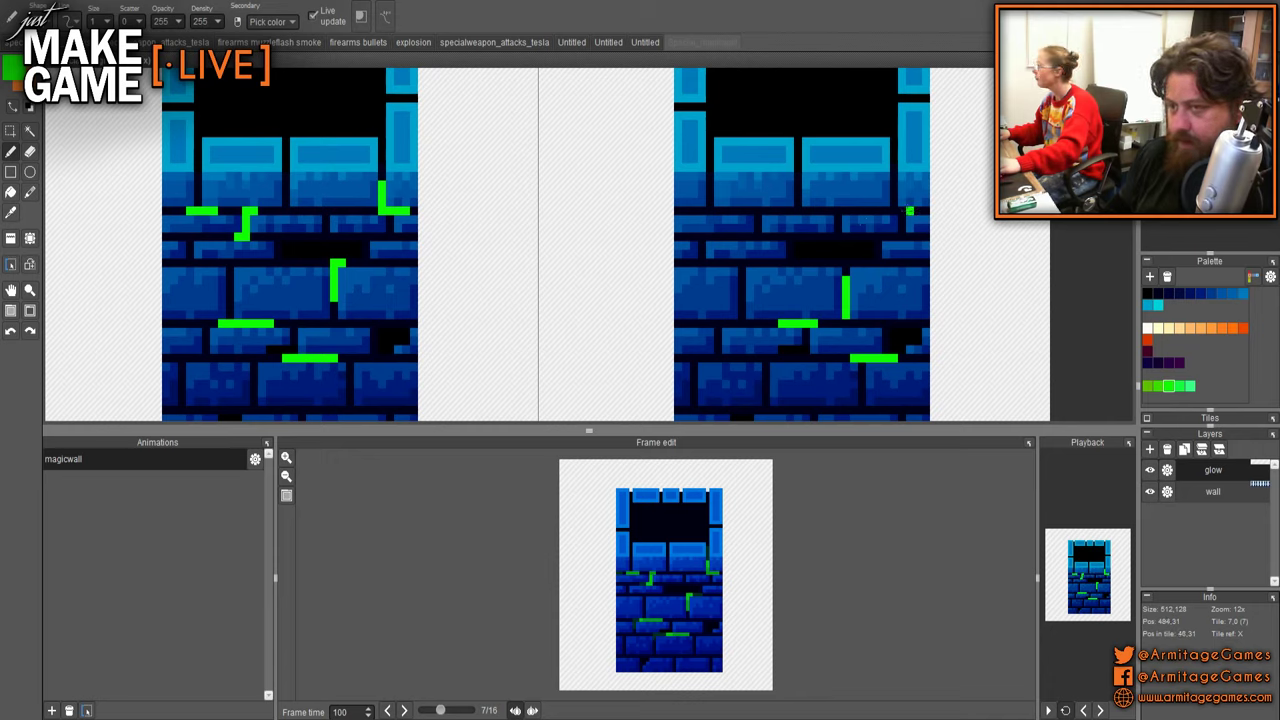
{"action": "left_click_drag", "start_coordinate": [910, 210], "coordinate": [926, 210]}
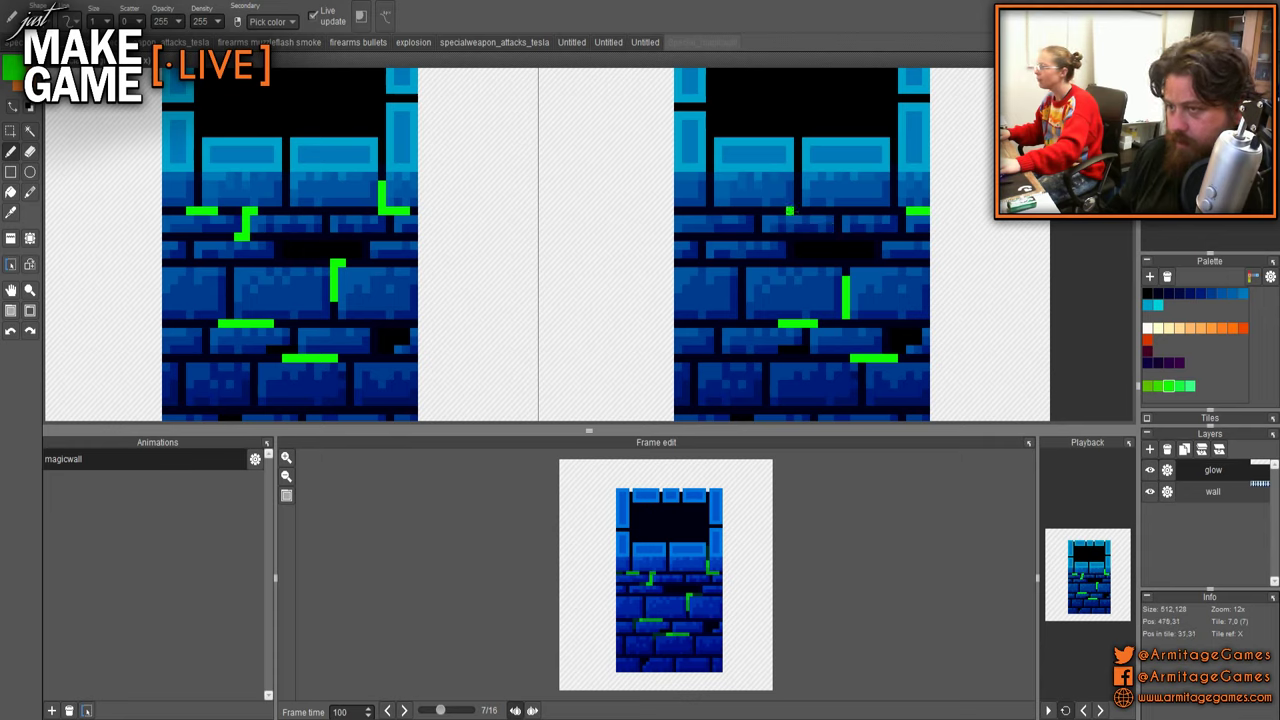
{"action": "left_click_drag", "start_coordinate": [797, 208], "coordinate": [797, 172]}
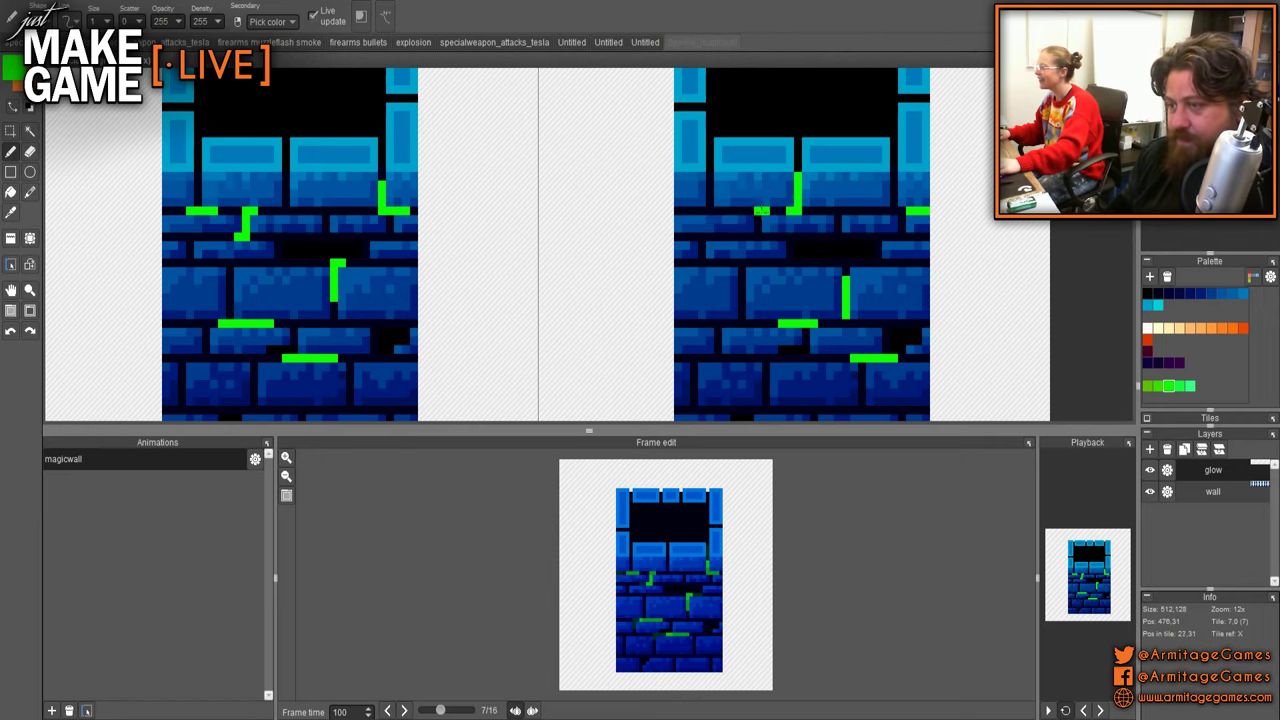
{"action": "scroll", "coordinate": [751, 209], "scroll_direction": "down", "scroll_amount": 1}
{"action": "left_click_drag", "start_coordinate": [755, 296], "coordinate": [718, 349]}
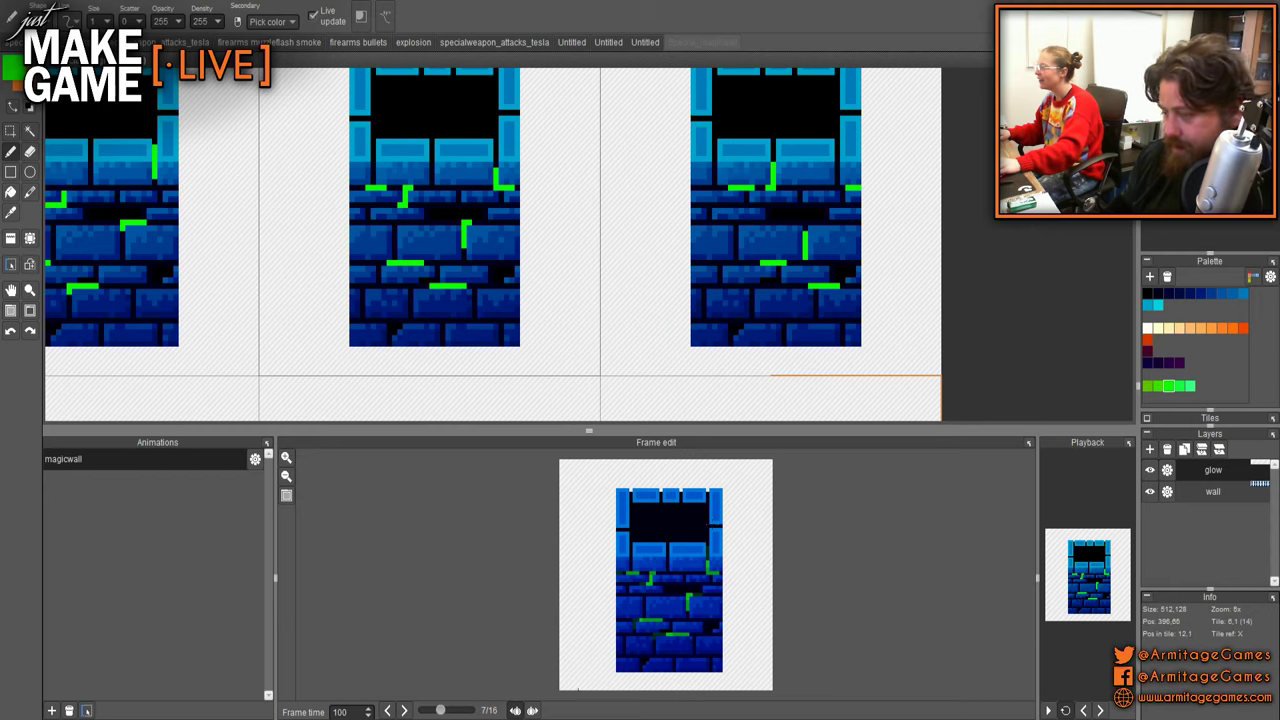
- Step through the animation frames from 8 back to 3 and play the animation in an enlarged playback view
{"action": "left_click", "coordinate": [403, 711]}
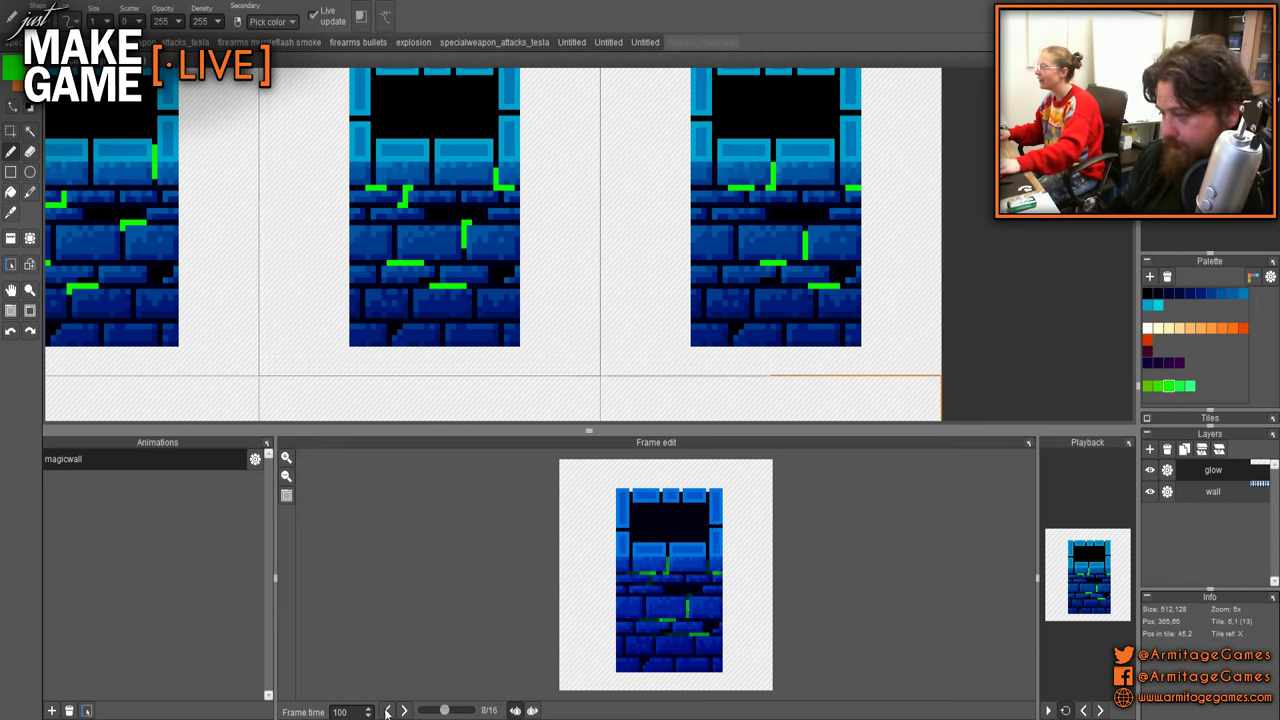
{"action": "left_click", "coordinate": [403, 711]}
{"action": "left_click", "coordinate": [386, 711]}
{"action": "left_click", "coordinate": [386, 711]}
{"action": "left_click", "coordinate": [386, 711]}
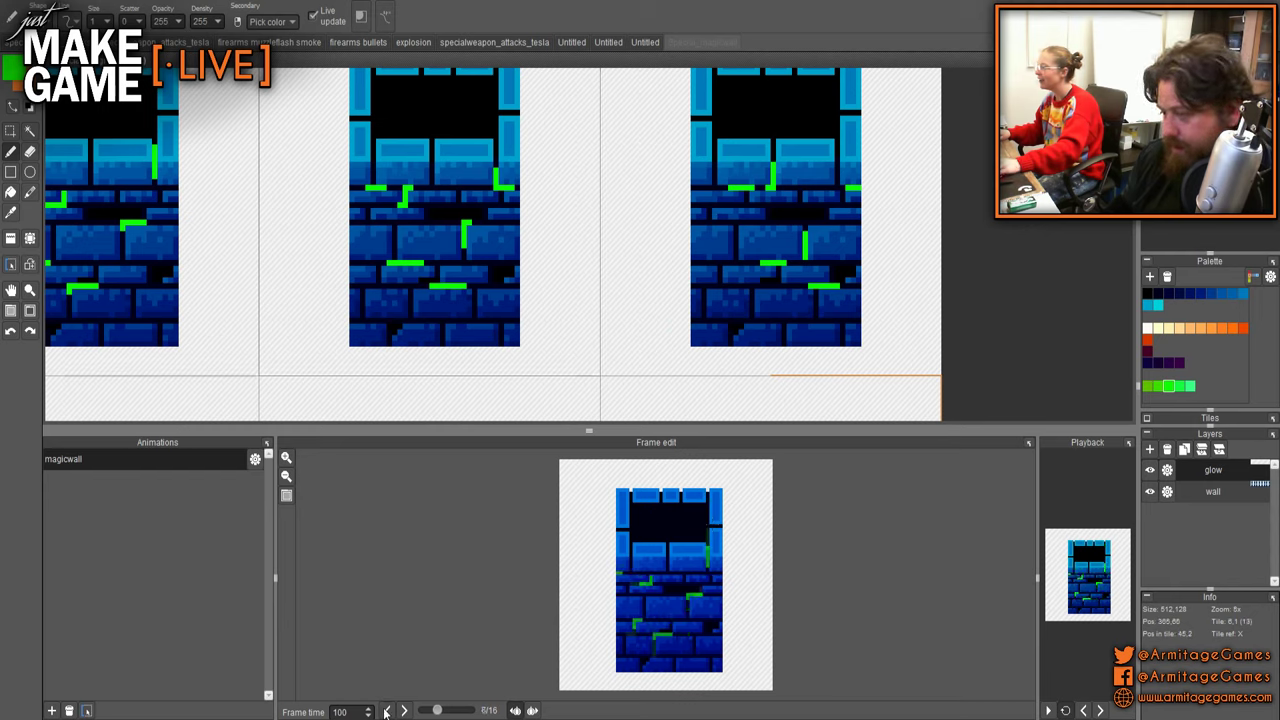
{"action": "left_click", "coordinate": [386, 711]}
{"action": "left_click", "coordinate": [386, 711]}
{"action": "left_click", "coordinate": [386, 711]}
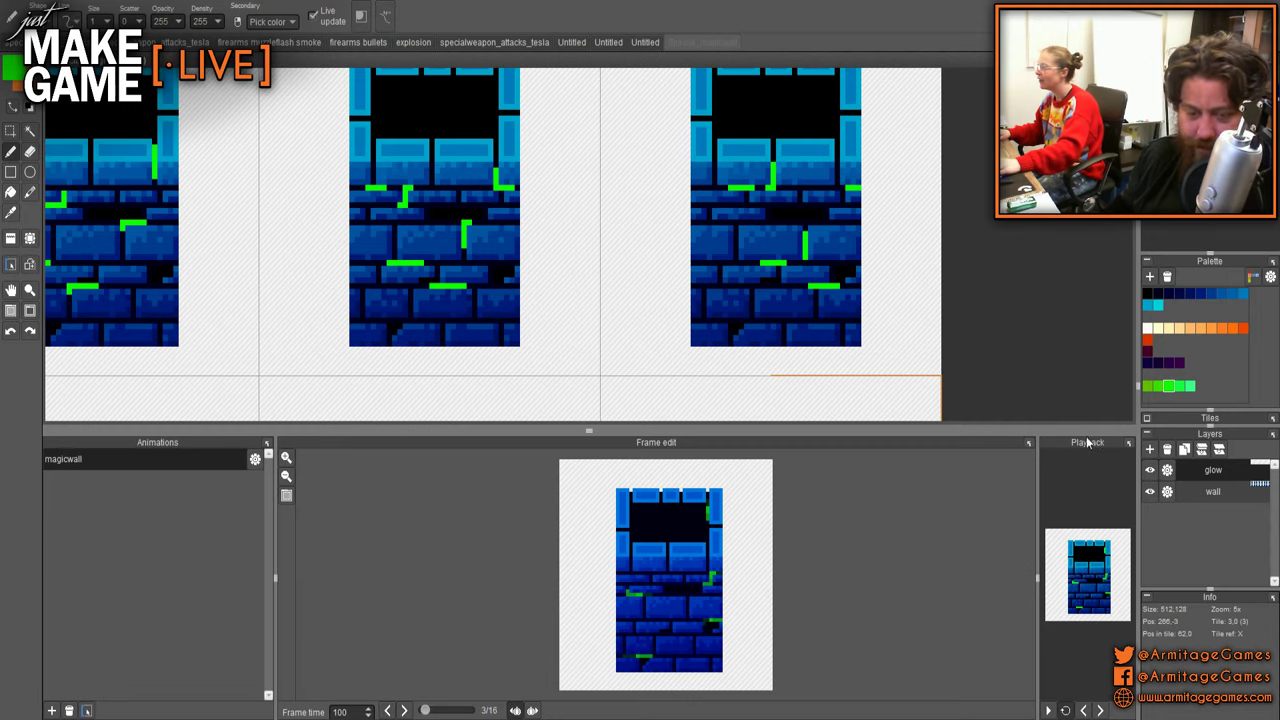
{"action": "left_click_drag", "start_coordinate": [1122, 443], "coordinate": [463, 400]}
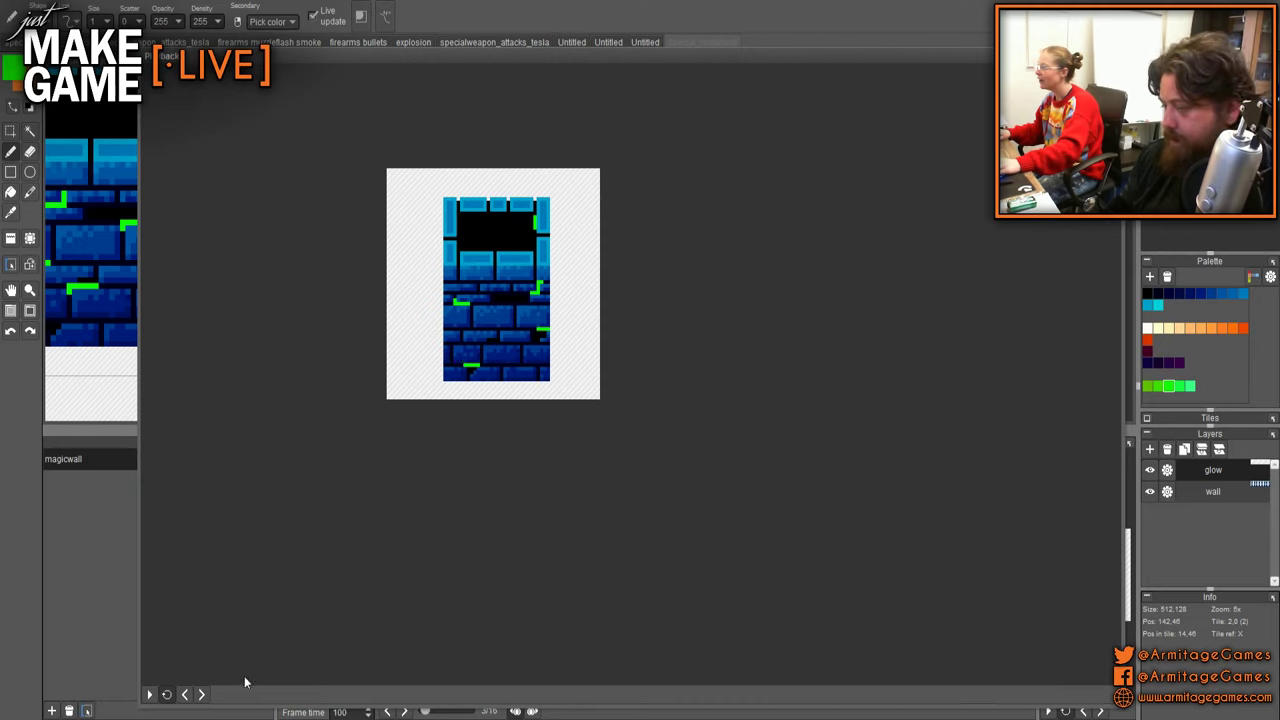
{"action": "left_click", "coordinate": [149, 694]}
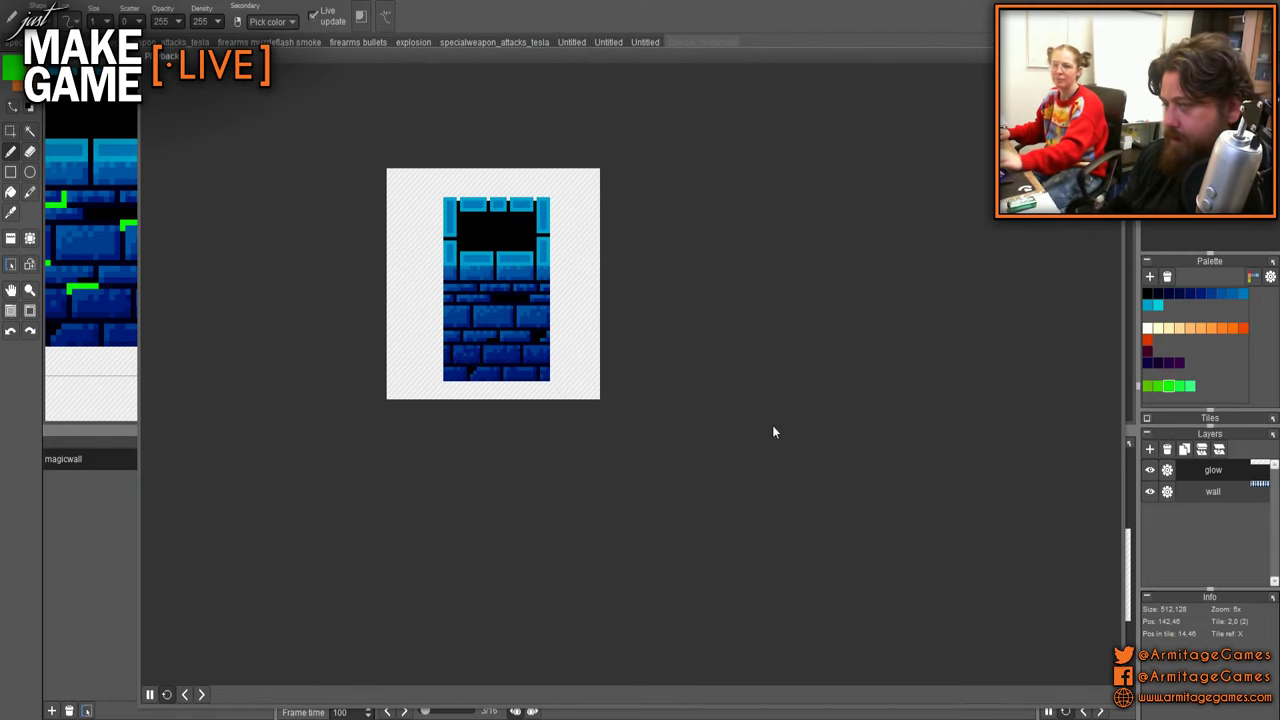
- Set the glow layer's blend mode to Hardlight and return the playback view to its normal size
{"action": "double_click", "coordinate": [1213, 469]}
{"action": "left_click", "coordinate": [1190, 465]}
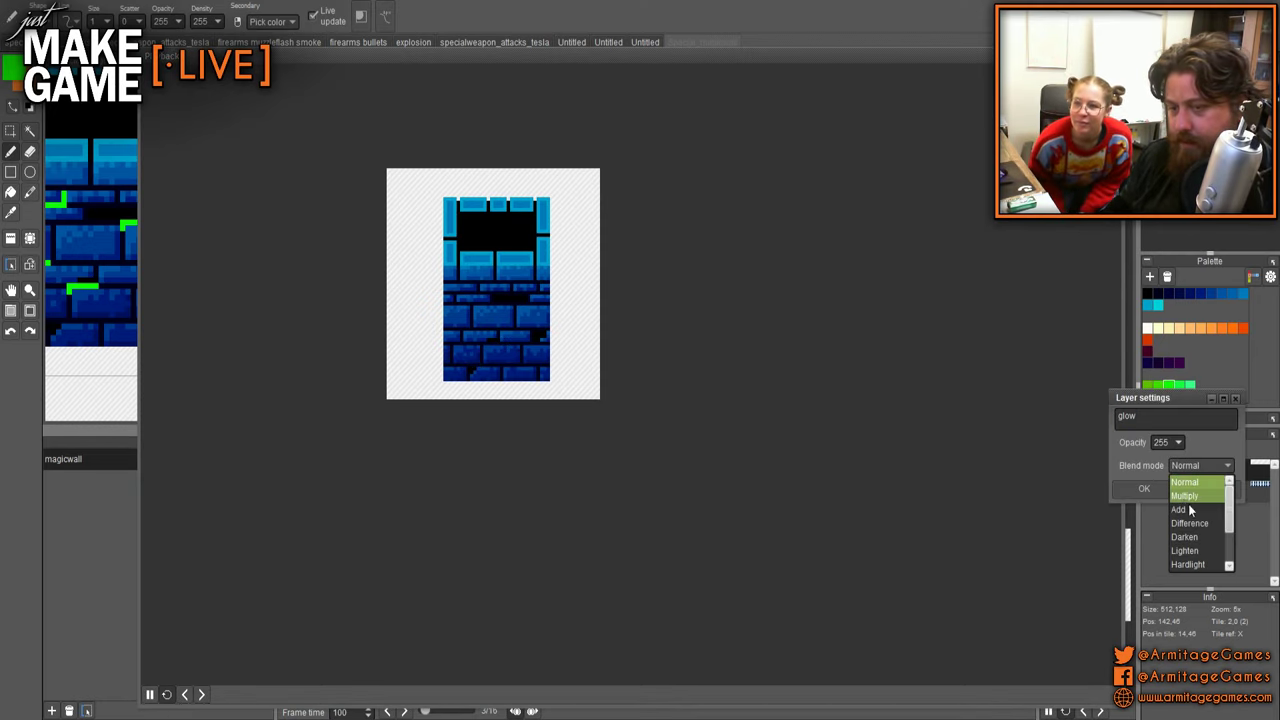
{"action": "left_click", "coordinate": [1190, 510]}
{"action": "left_click", "coordinate": [1181, 465]}
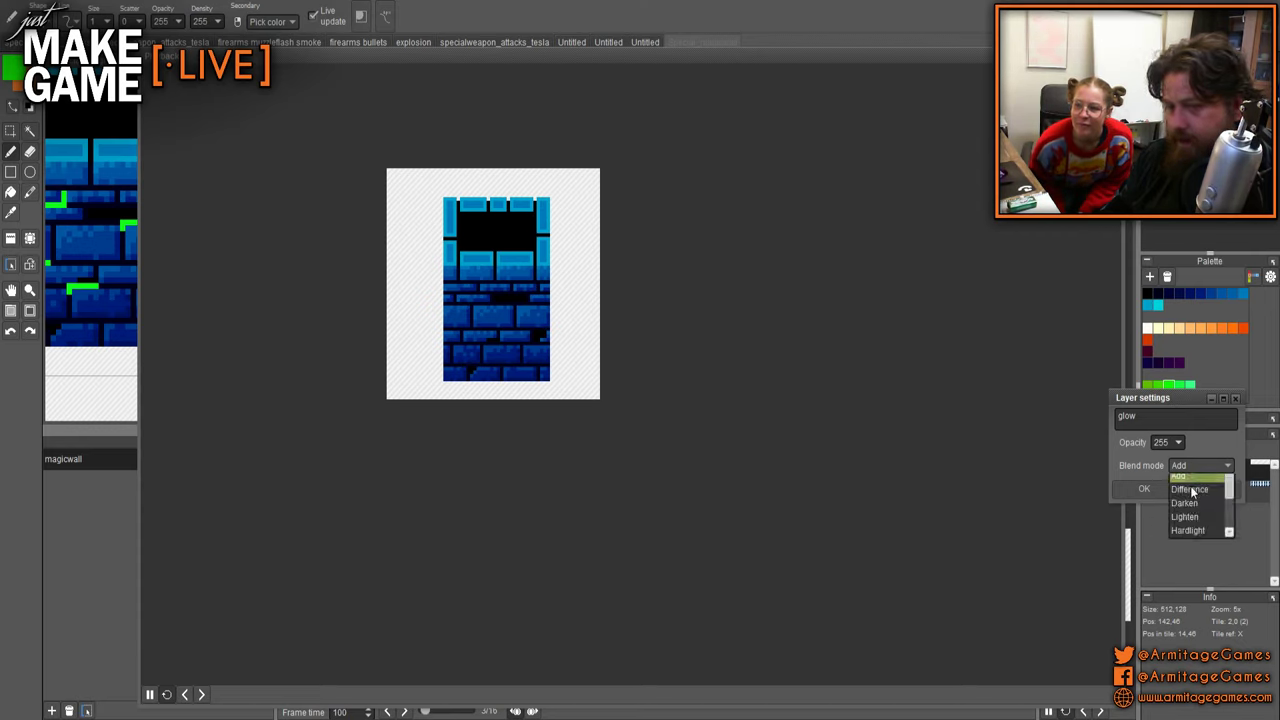
{"action": "left_click", "coordinate": [1188, 530]}
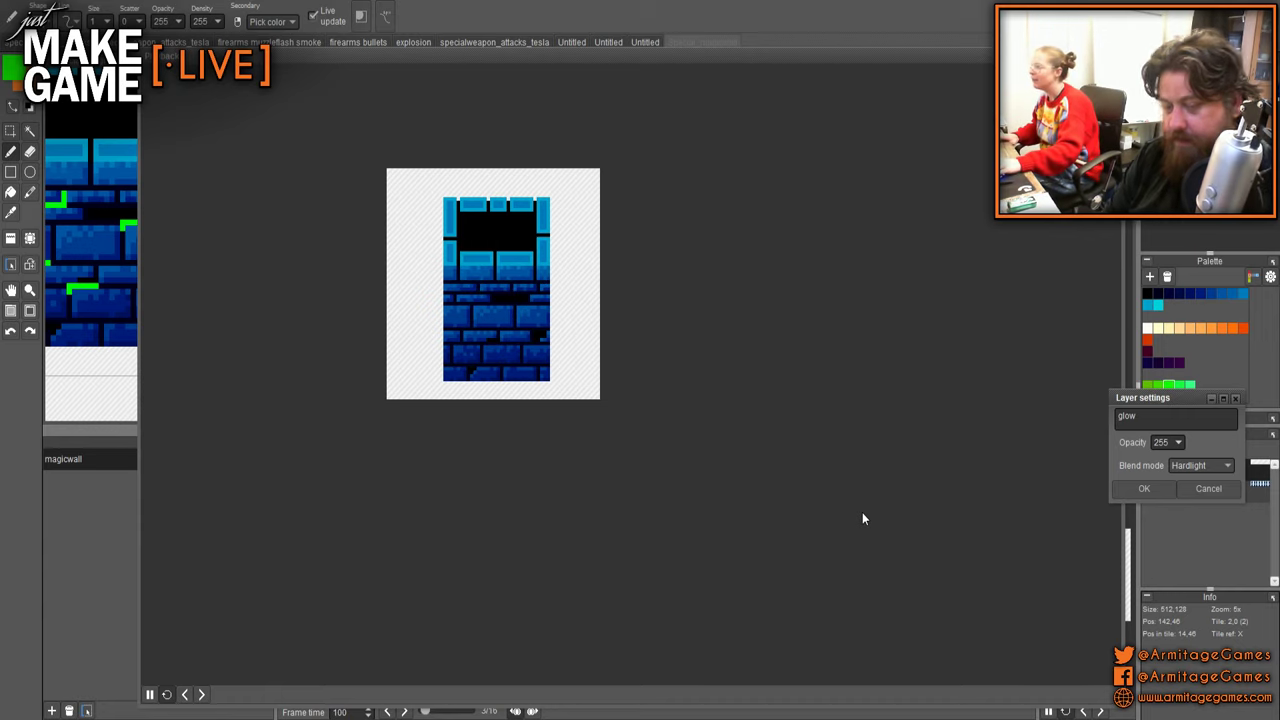
{"action": "left_click", "coordinate": [1136, 489]}
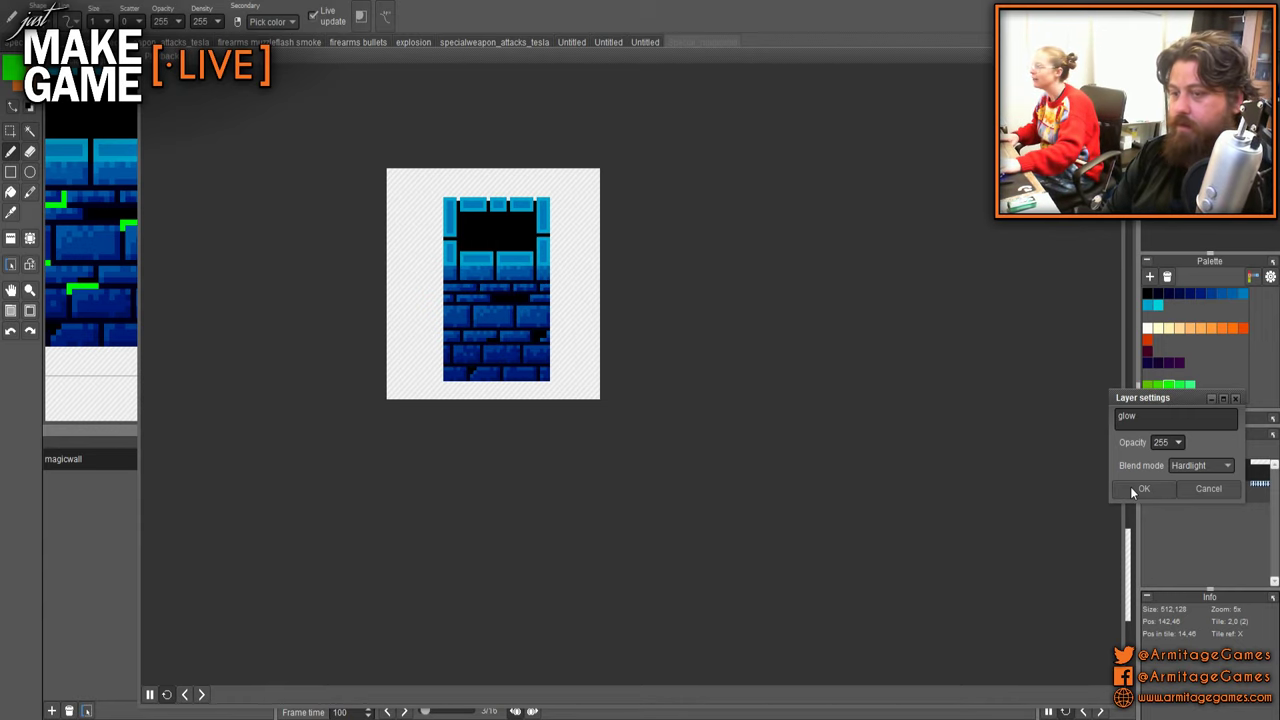
{"action": "left_click", "coordinate": [1113, 56]}
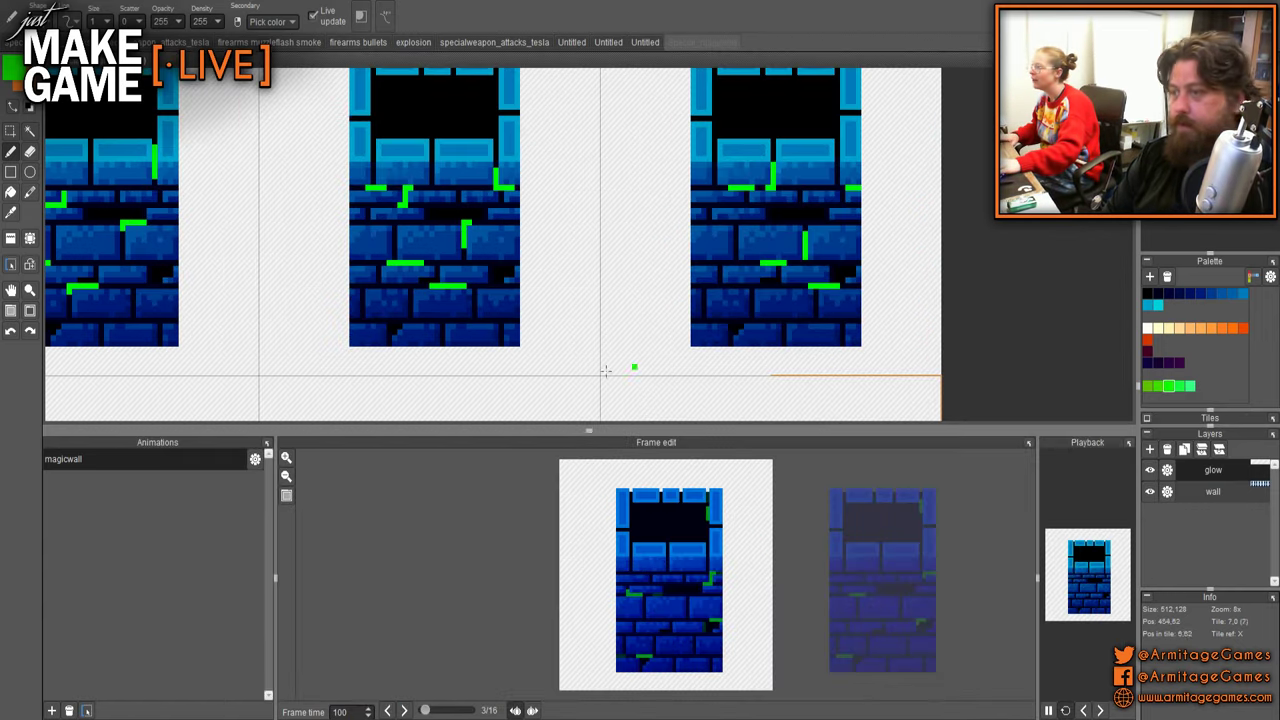
- Resize the canvas to 4 tiles high, keeping it 8 tiles wide
{"action": "scroll", "coordinate": [605, 371], "scroll_direction": "down", "scroll_amount": 5}
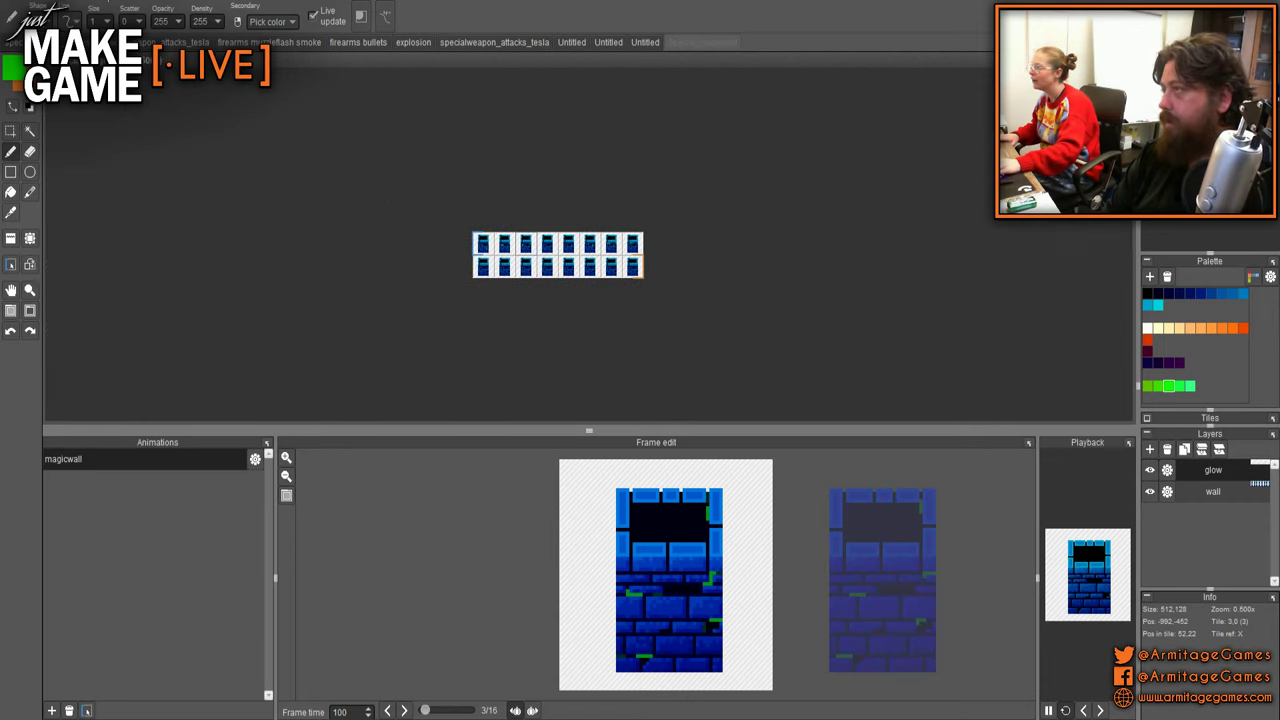
{"action": "left_click", "coordinate": [112, 15]}
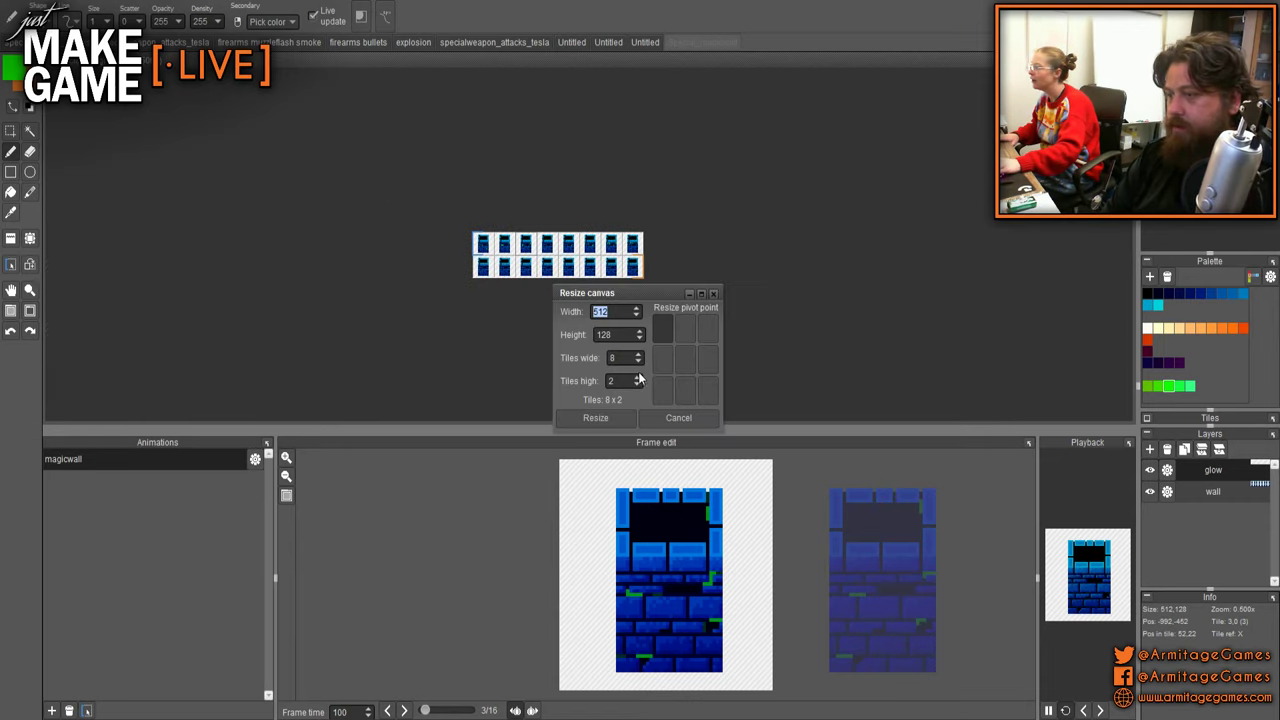
{"action": "key", "text": "Return"}
{"action": "left_click_drag", "start_coordinate": [503, 328], "coordinate": [452, 299]}
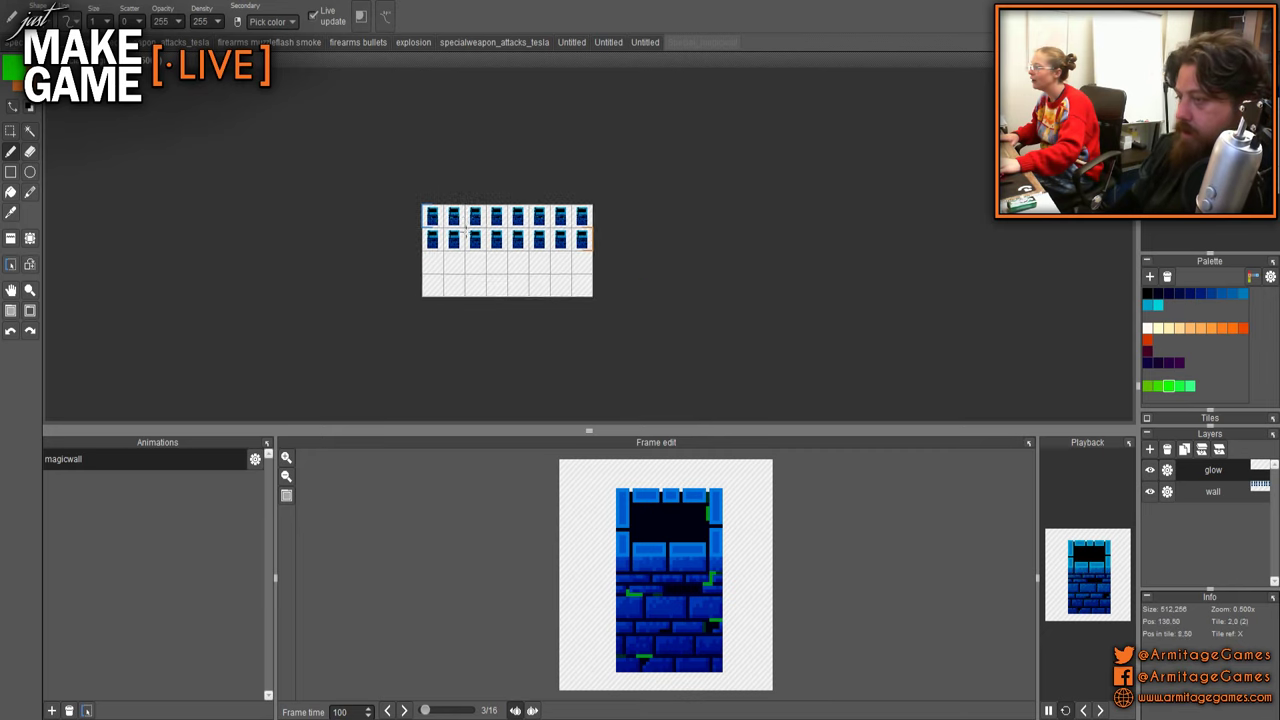
{"action": "scroll", "coordinate": [465, 236], "scroll_direction": "up", "scroll_amount": 2}
- Rename the magicwall animation to "magicwall wiggle" and limit its range to the eight walls of the first row
{"action": "left_click", "coordinate": [255, 461]}
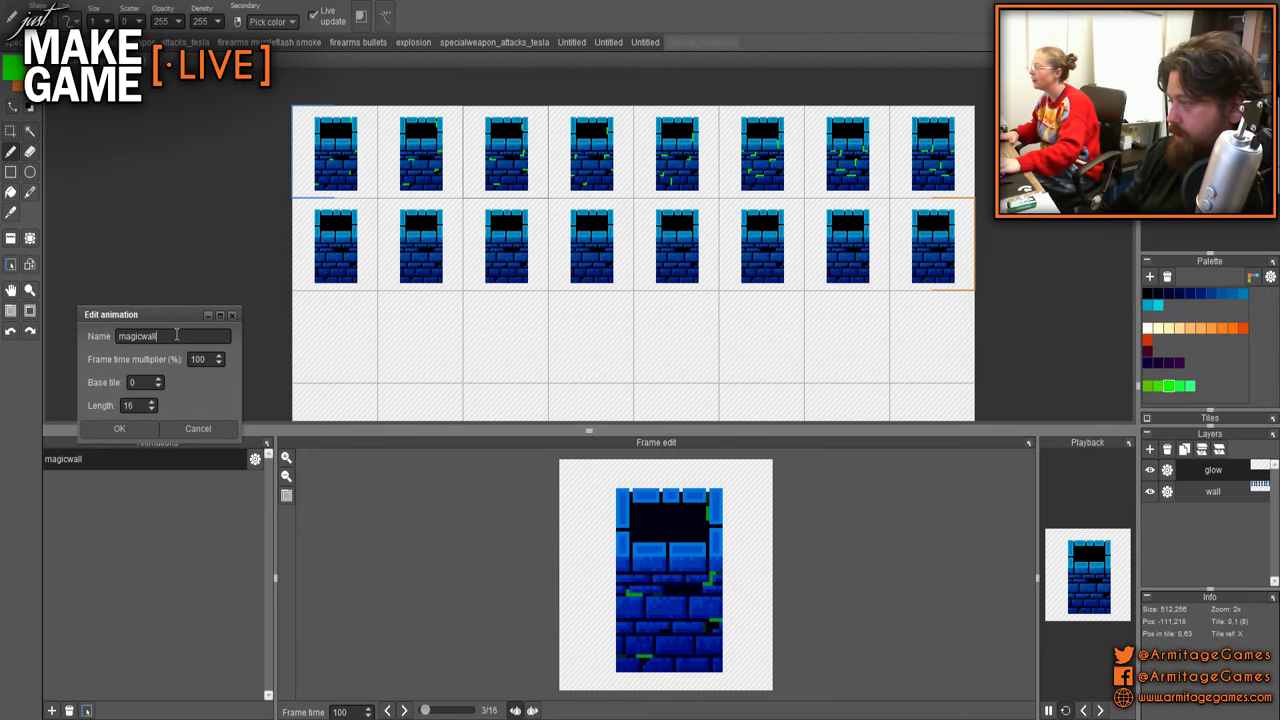
{"action": "type", "text": "wiggle"}
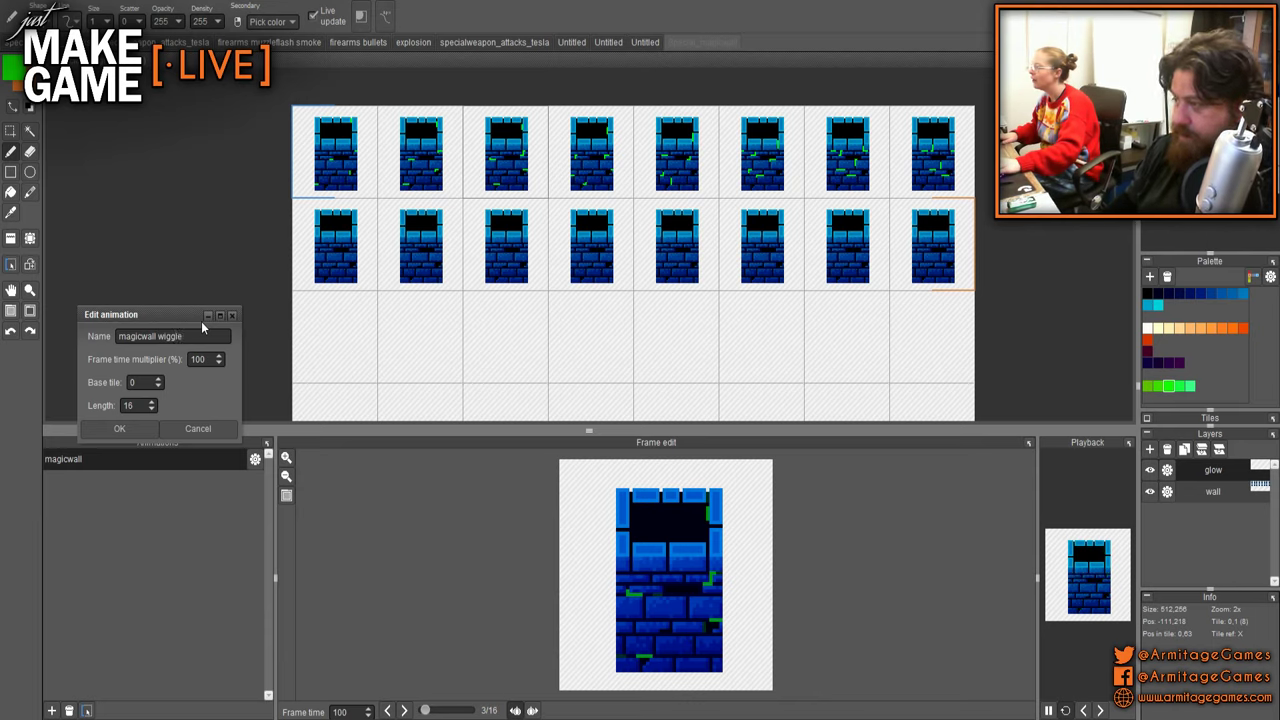
{"action": "left_click", "coordinate": [120, 429]}
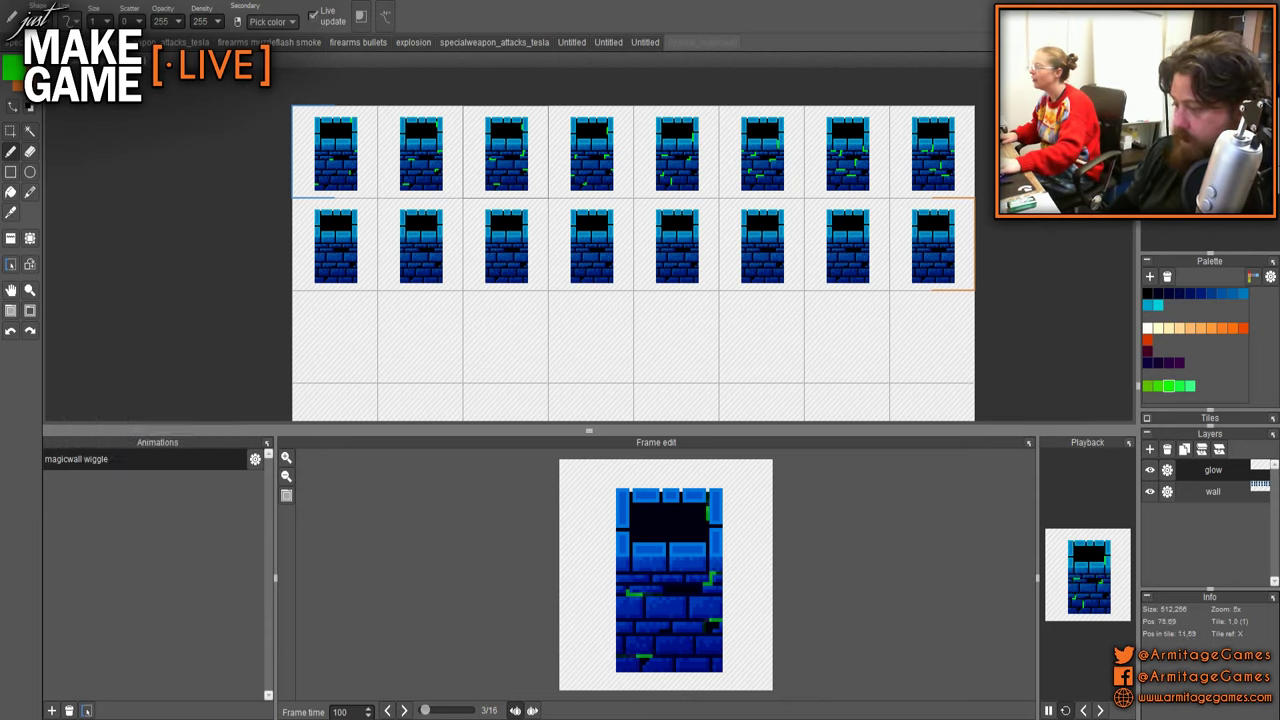
{"action": "left_click", "coordinate": [87, 709]}
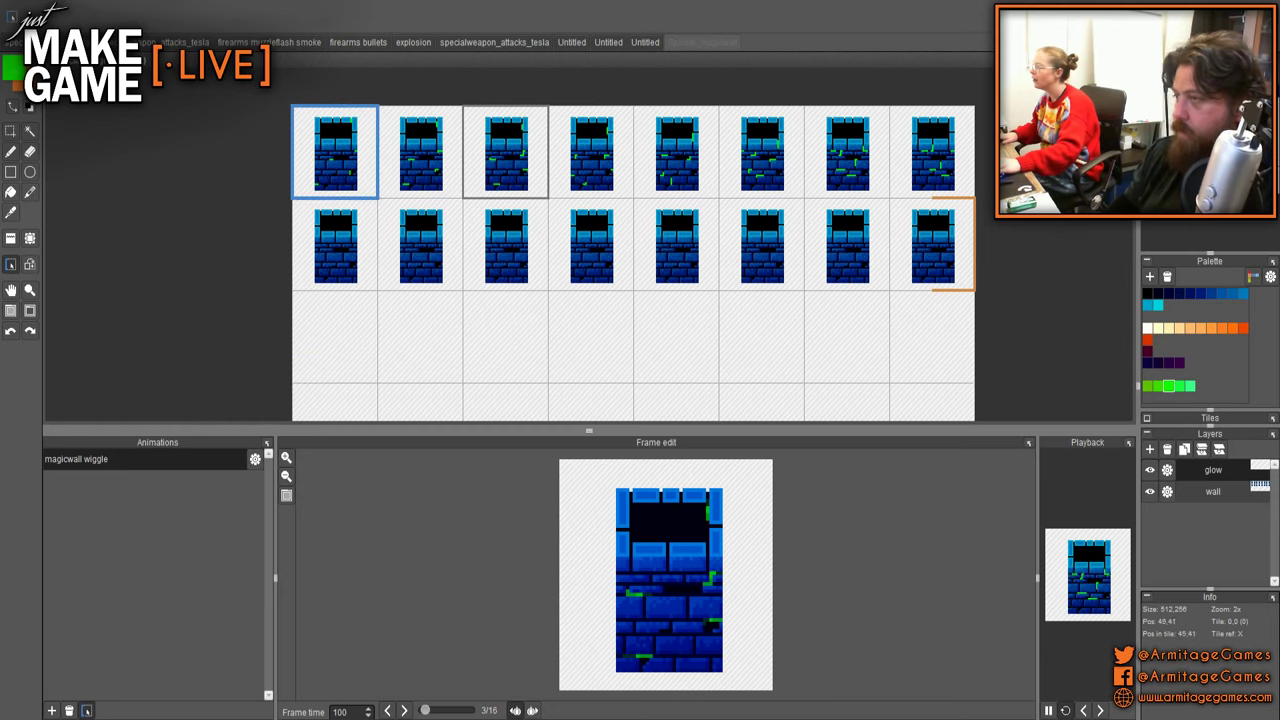
{"action": "left_click_drag", "start_coordinate": [335, 152], "coordinate": [921, 153]}
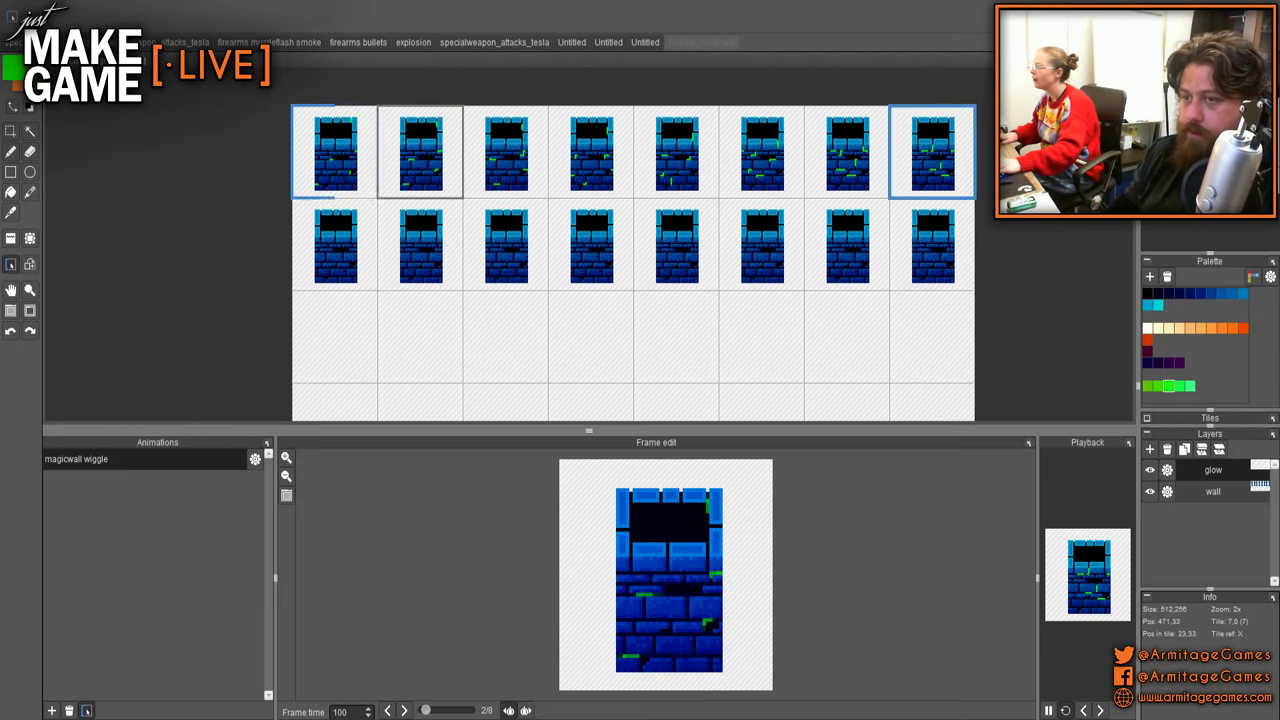
- Add a second animation and name it "magicwall pulse"
{"action": "left_click", "coordinate": [52, 710]}
{"action": "left_click", "coordinate": [255, 480]}
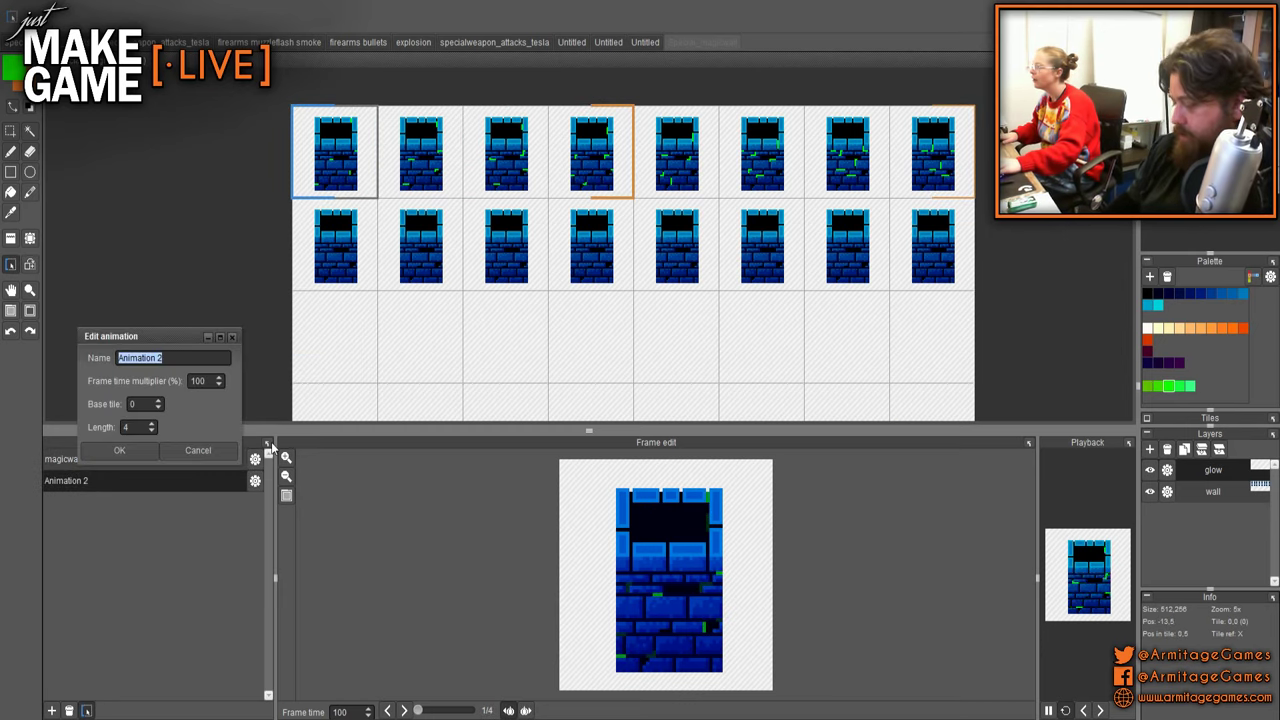
{"action": "type", "text": "magicwall pu"}
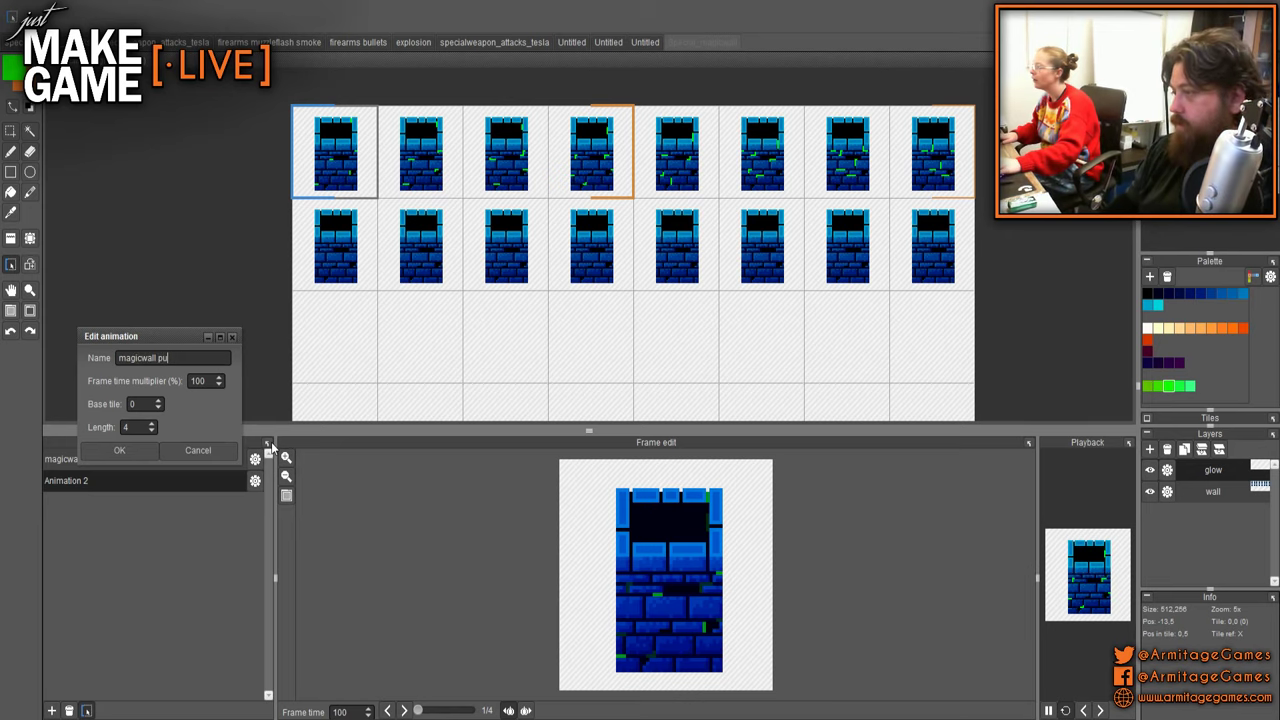
{"action": "type", "text": "lse"}
{"action": "key", "text": "Return"}
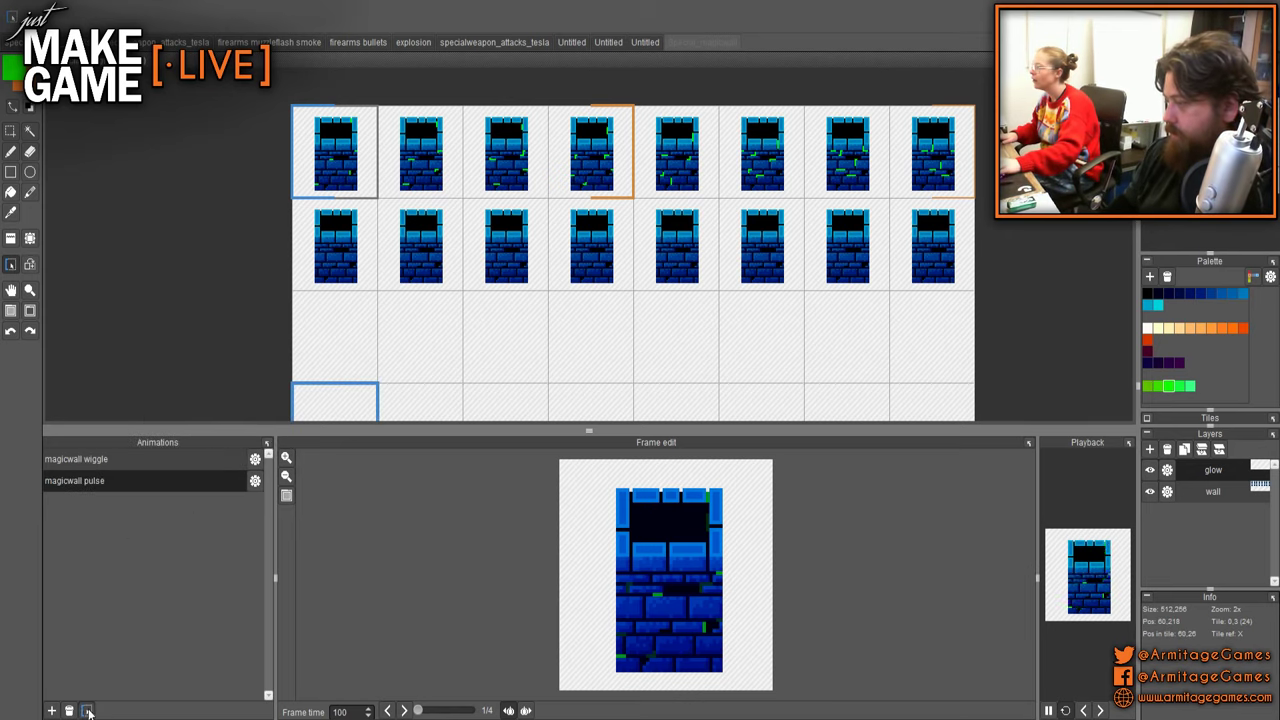
- Set the frame range of the magicwall pulse animation to the eight walls of the second row
{"action": "left_click_drag", "start_coordinate": [335, 245], "coordinate": [908, 233]}
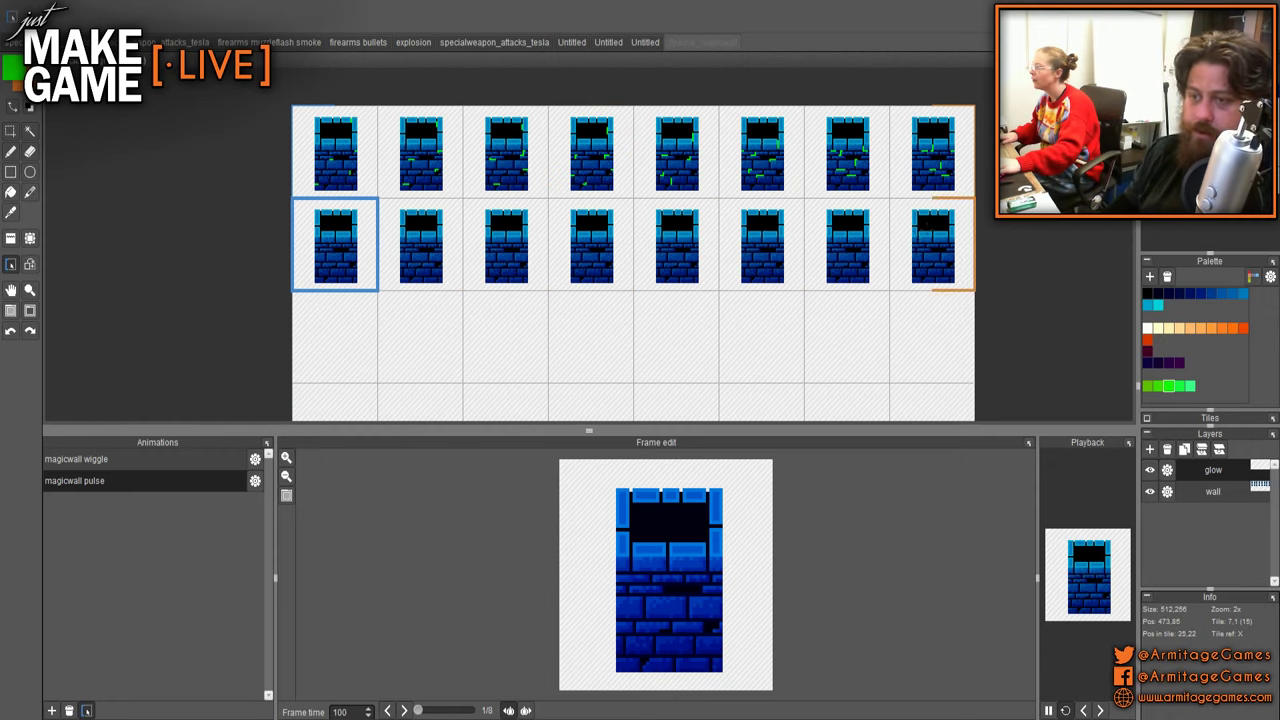
{"action": "scroll", "coordinate": [190, 272], "scroll_direction": "down", "scroll_amount": 1}
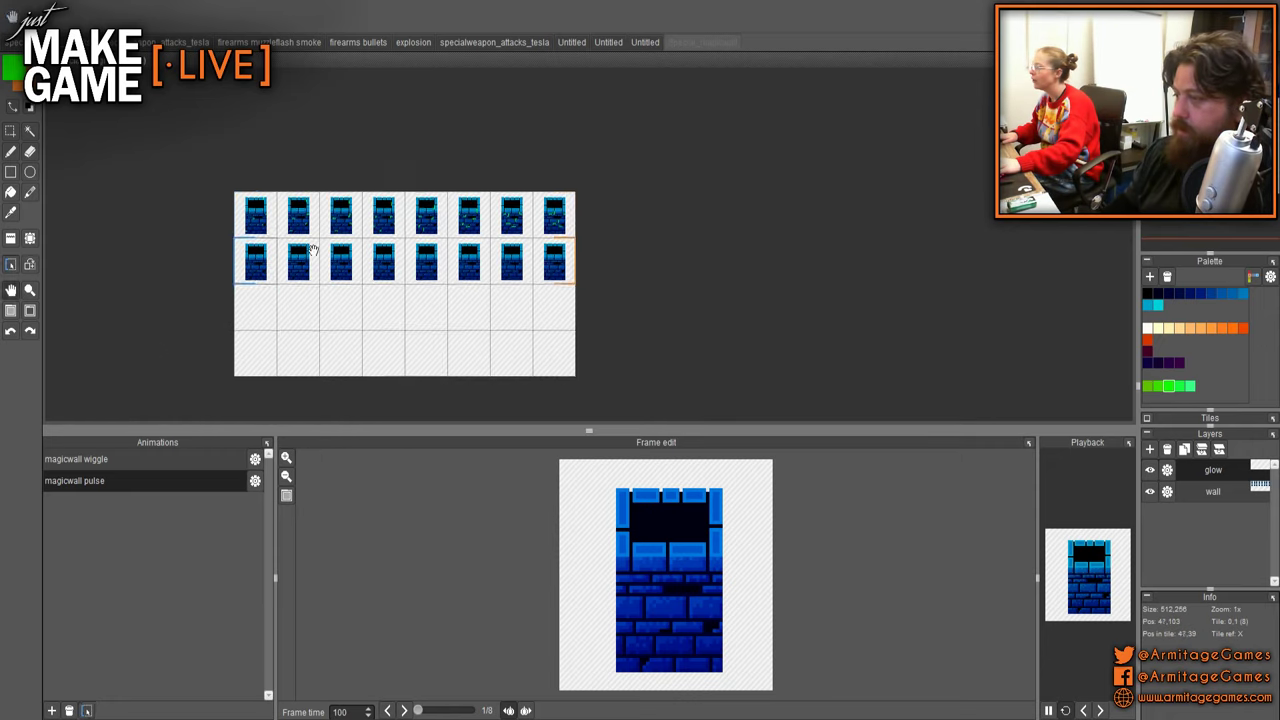
{"action": "left_click_drag", "start_coordinate": [261, 266], "coordinate": [349, 244]}
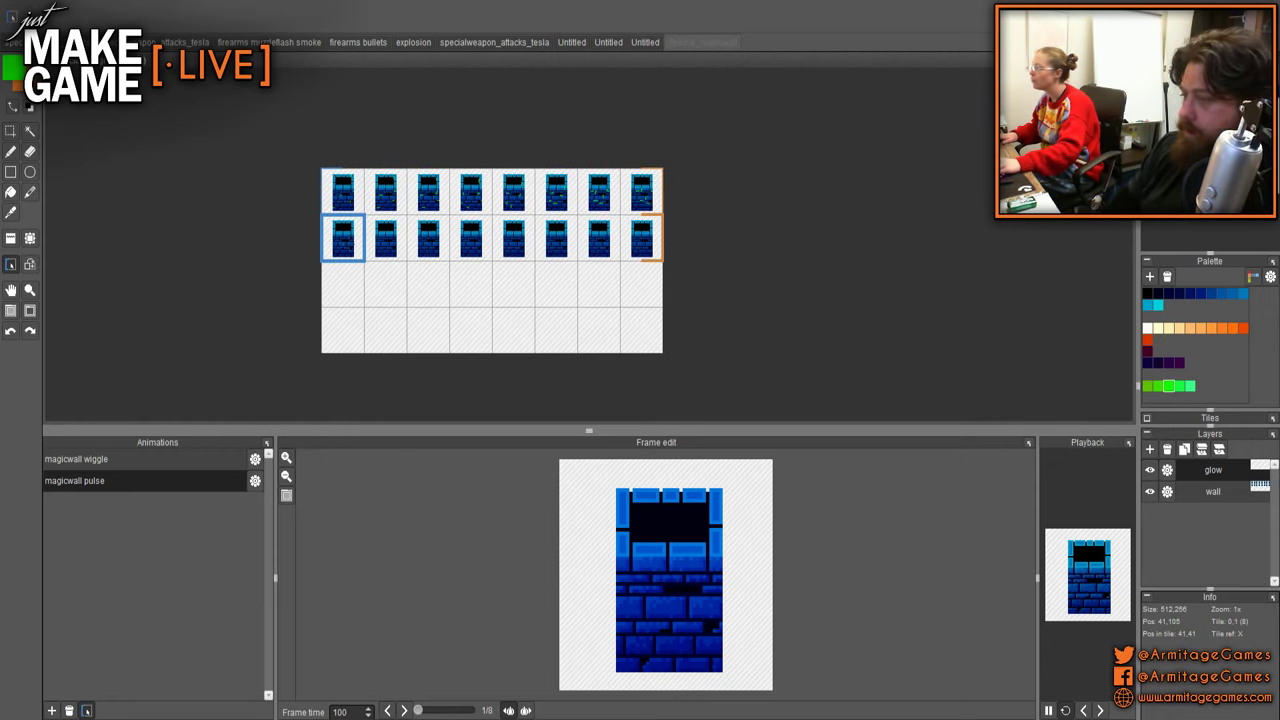
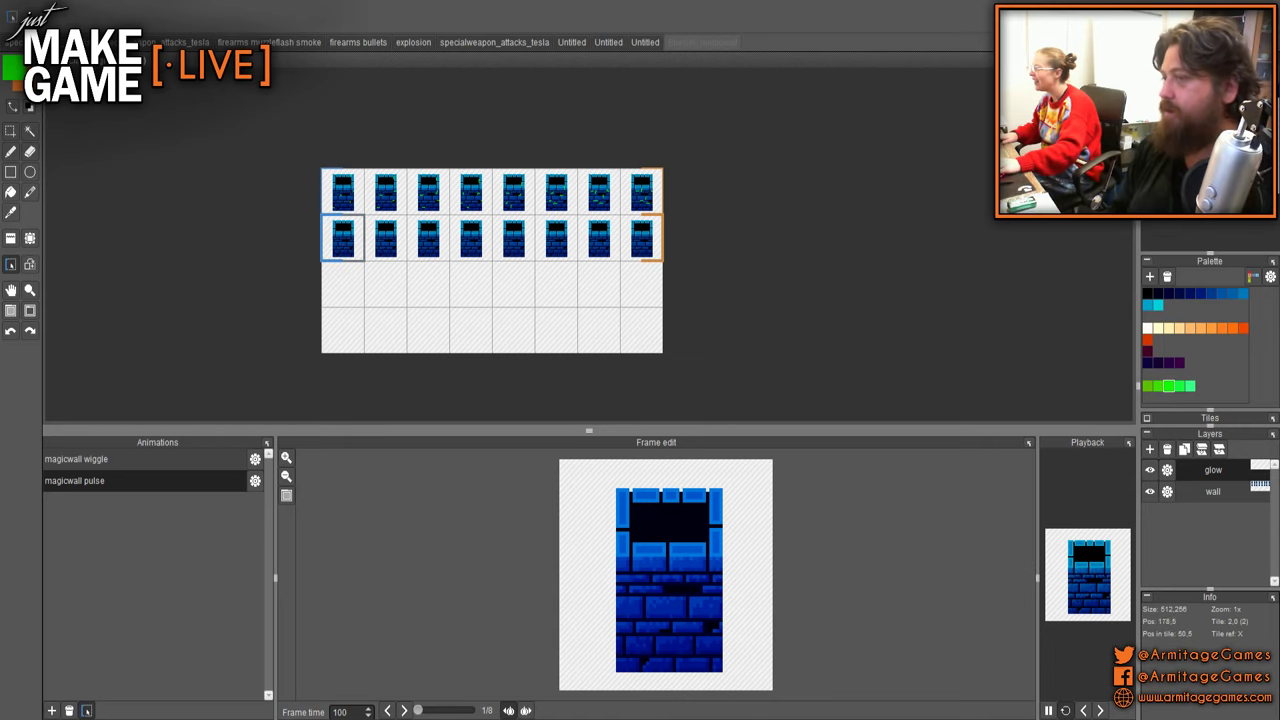
- On the glow layer, pencil bright green over the lowest brick course's mortar lines and chipped gap in the second row's first wall
{"action": "scroll", "coordinate": [279, 293], "scroll_direction": "up", "scroll_amount": 3}
{"action": "left_click_drag", "start_coordinate": [279, 294], "coordinate": [449, 167]}
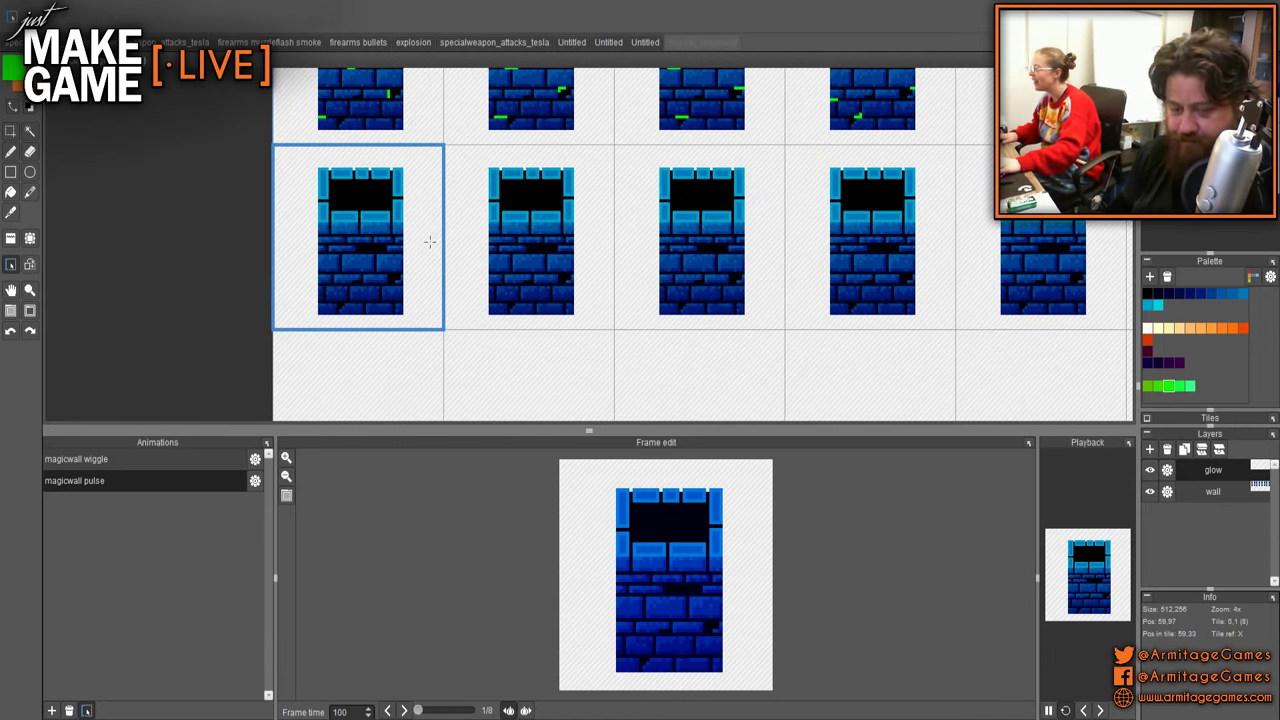
{"action": "key", "text": "b"}
{"action": "left_click", "coordinate": [340, 260]}
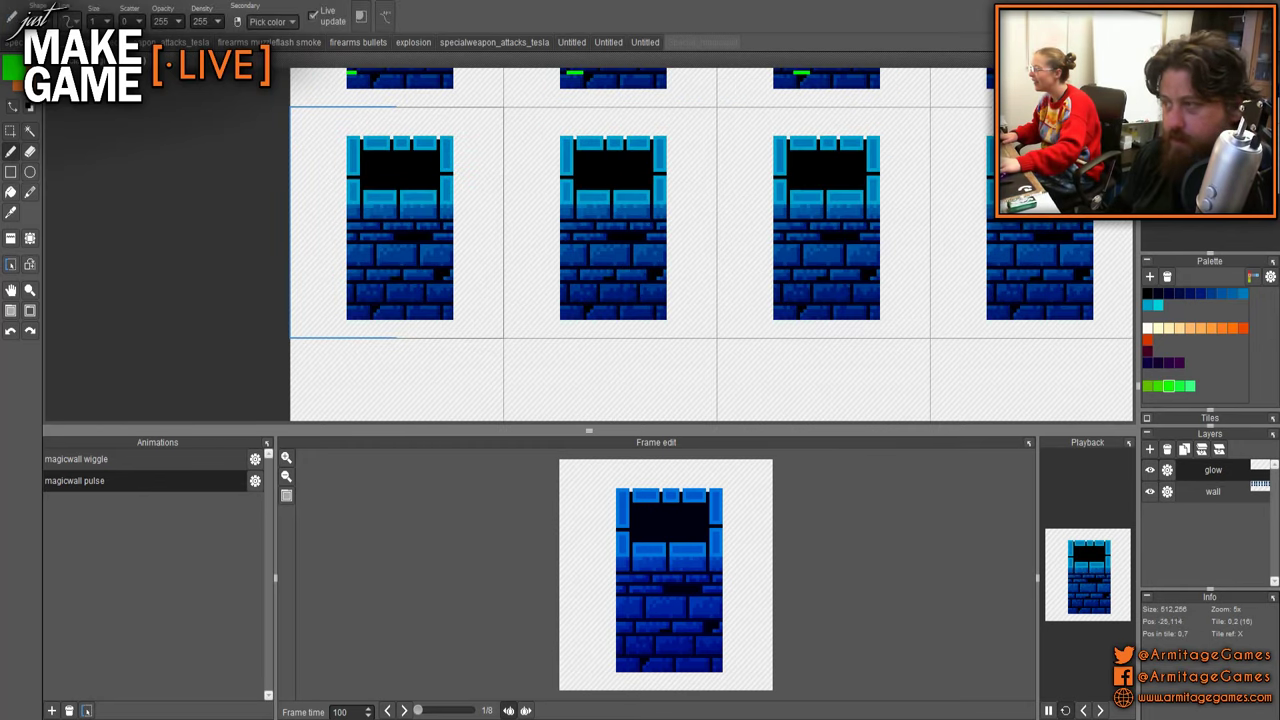
{"action": "scroll", "coordinate": [296, 276], "scroll_direction": "up", "scroll_amount": 1}
{"action": "scroll", "coordinate": [362, 268], "scroll_direction": "up", "scroll_amount": 4}
{"action": "scroll", "coordinate": [421, 301], "scroll_direction": "down", "scroll_amount": 3}
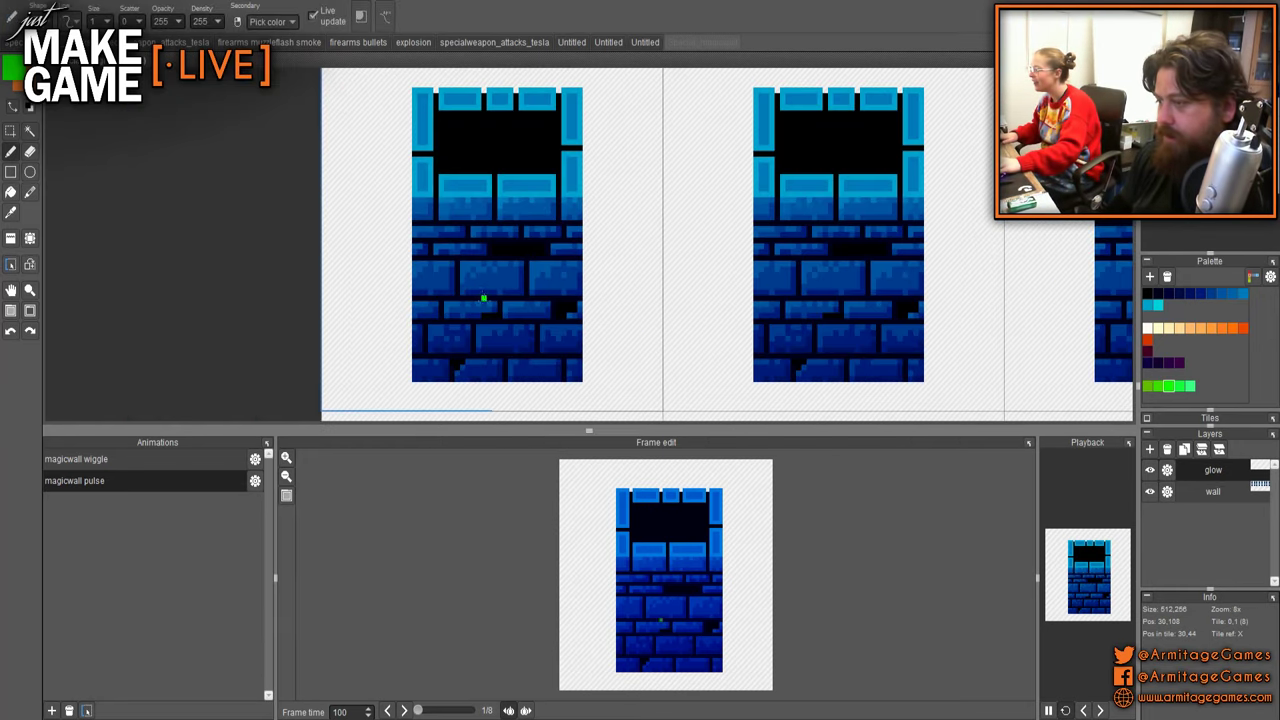
{"action": "left_click_drag", "start_coordinate": [483, 297], "coordinate": [459, 247]}
{"action": "scroll", "coordinate": [454, 323], "scroll_direction": "up", "scroll_amount": 1}
{"action": "scroll", "coordinate": [437, 308], "scroll_direction": "up", "scroll_amount": 2}
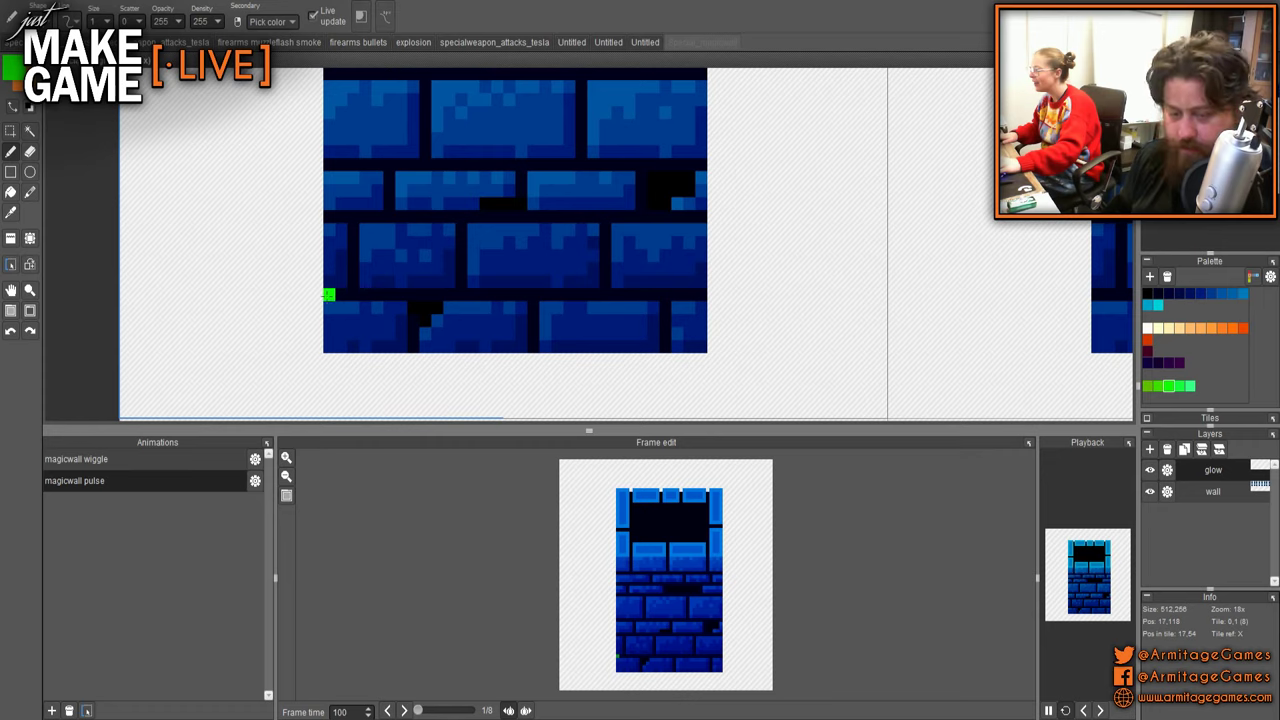
{"action": "mouse_move", "coordinate": [328, 294]}
{"action": "left_mouse_down"}
{"action": "mouse_move", "coordinate": [712, 295]}
{"action": "mouse_move", "coordinate": [665, 306]}
{"action": "mouse_move", "coordinate": [665, 353]}
{"action": "left_mouse_up"}
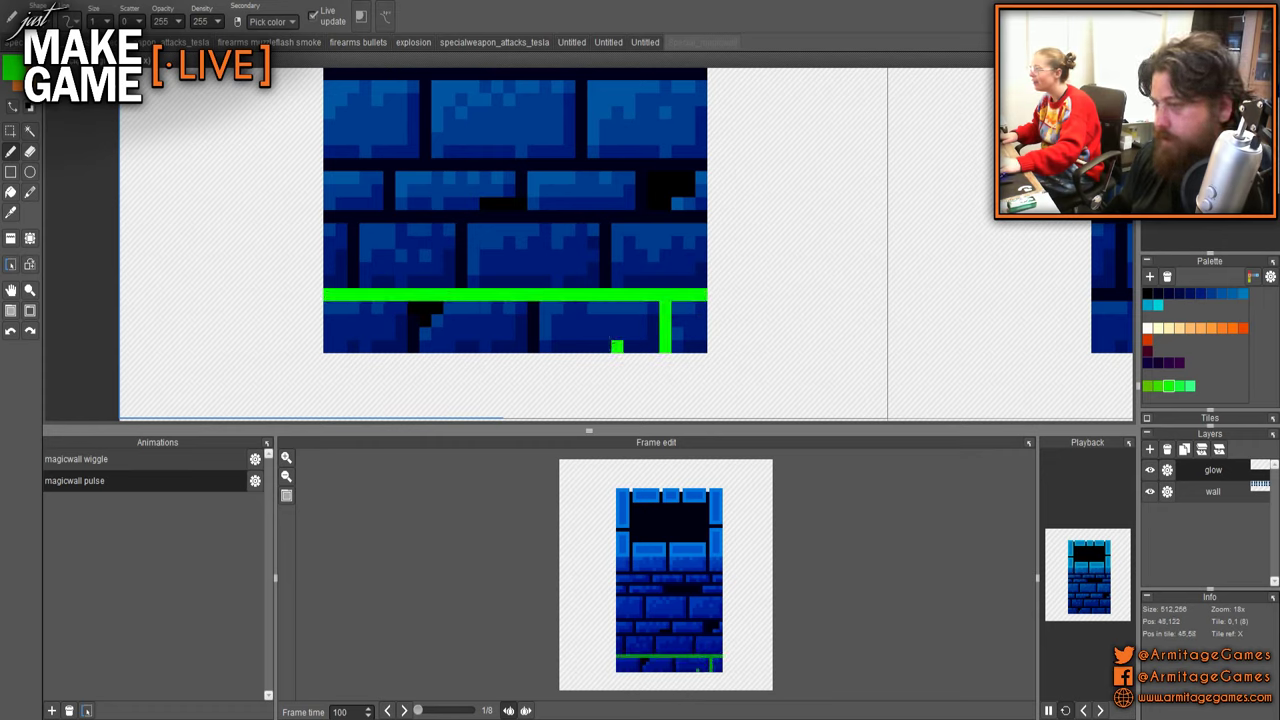
{"action": "left_click_drag", "start_coordinate": [533, 350], "coordinate": [533, 300]}
{"action": "mouse_move", "coordinate": [426, 301]}
{"action": "left_mouse_down"}
{"action": "mouse_move", "coordinate": [413, 343]}
{"action": "mouse_move", "coordinate": [412, 326]}
{"action": "left_mouse_up"}
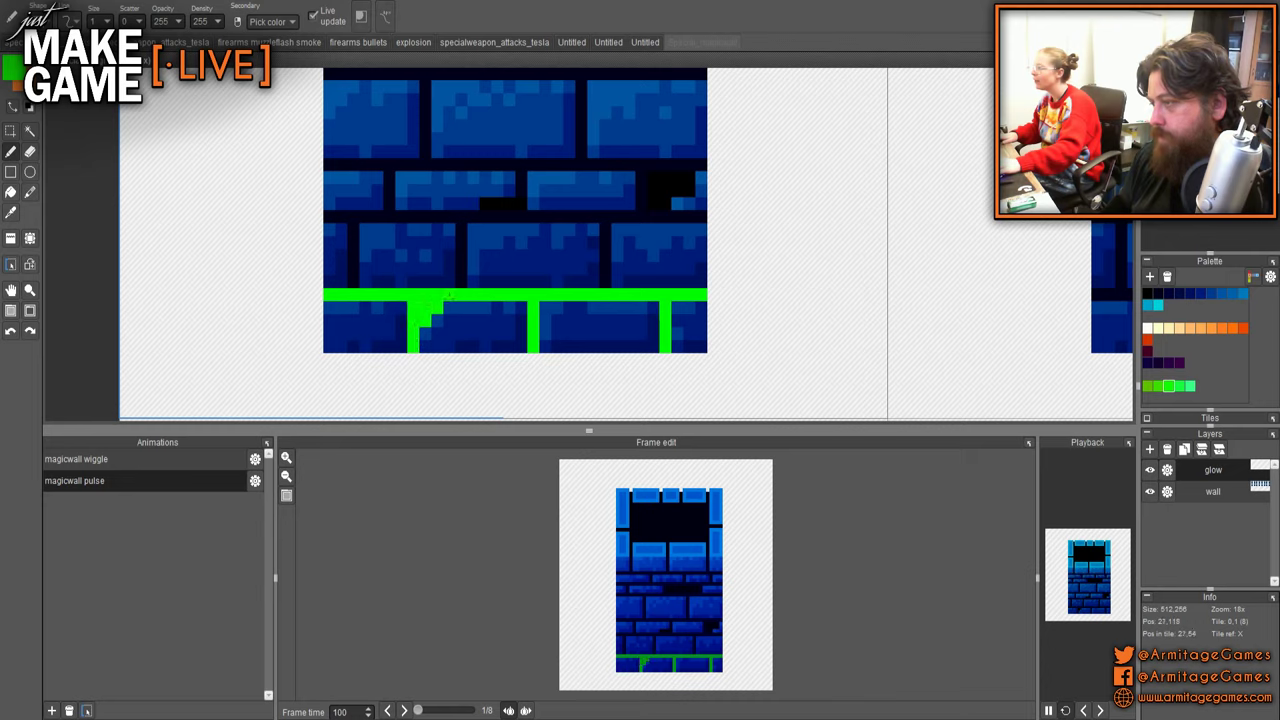
- Paint bright green over the horizontal and vertical mortar lines of the second-lowest brick course
{"action": "left_click_drag", "start_coordinate": [461, 290], "coordinate": [461, 210]}
{"action": "left_click", "coordinate": [340, 216]}
{"action": "left_click", "coordinate": [668, 204], "text": "shift"}
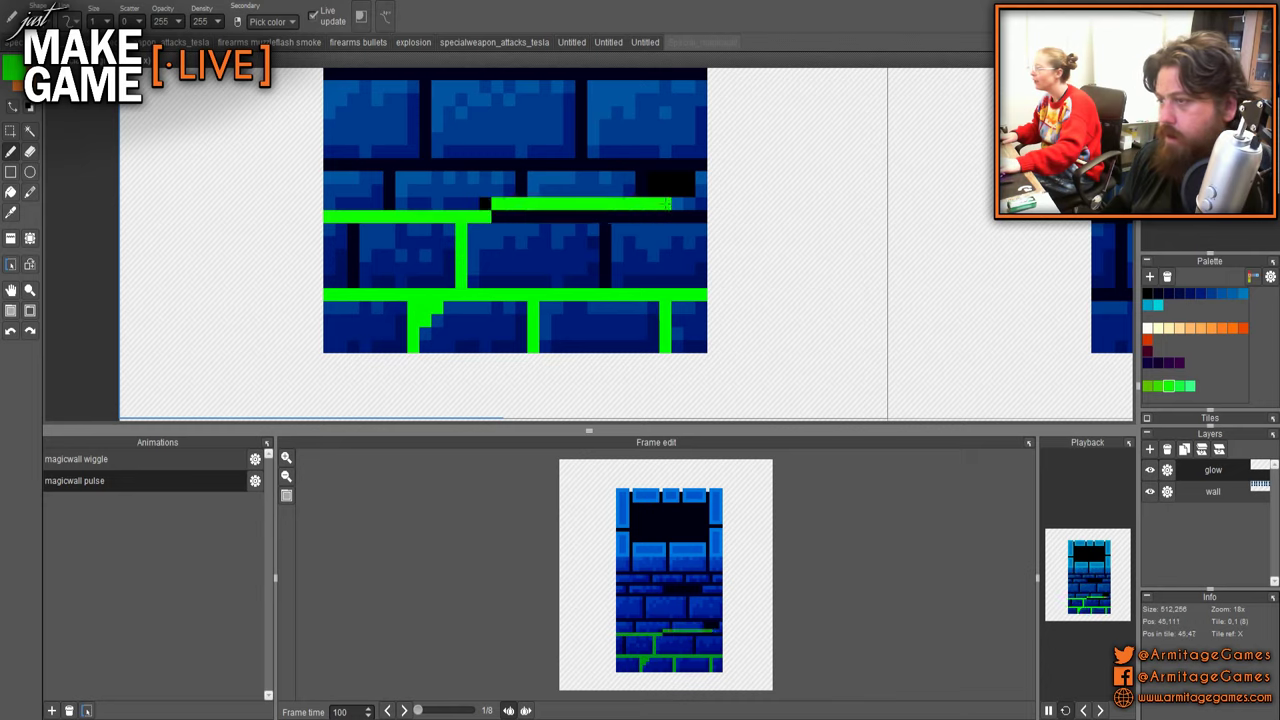
{"action": "left_click_drag", "start_coordinate": [666, 204], "coordinate": [702, 216]}
{"action": "left_click_drag", "start_coordinate": [604, 229], "coordinate": [604, 286]}
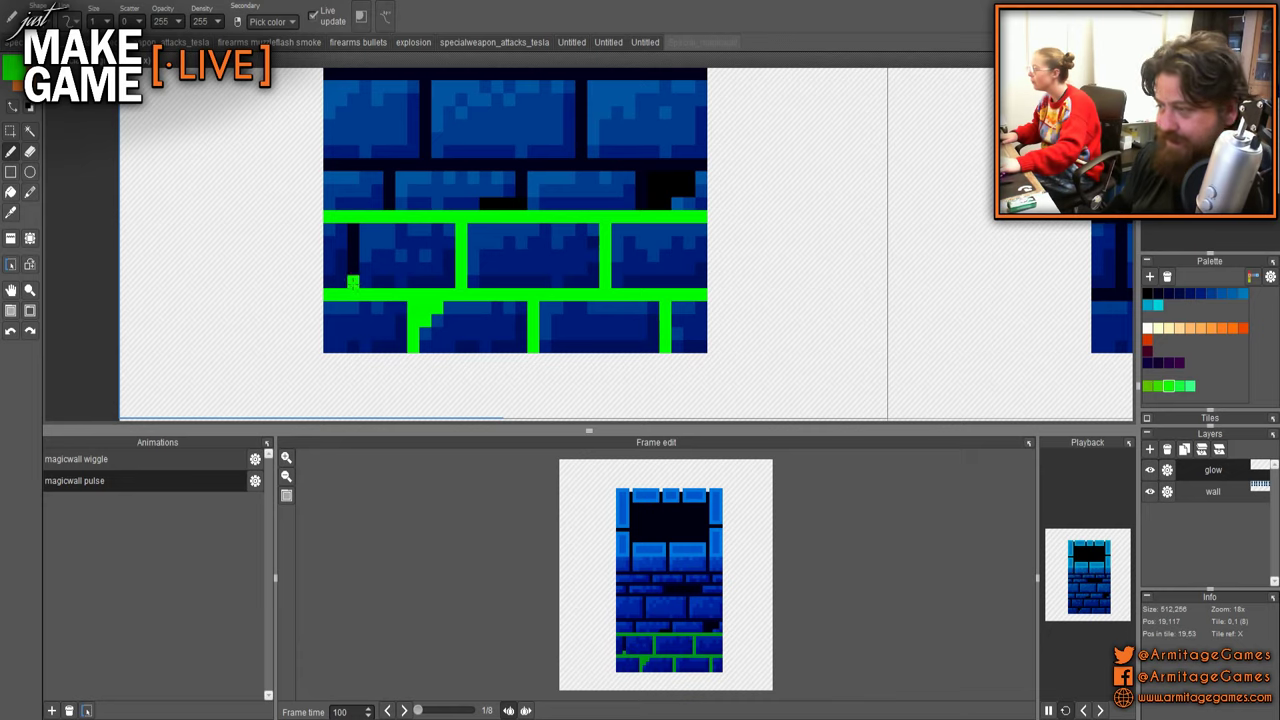
{"action": "left_click_drag", "start_coordinate": [352, 282], "coordinate": [352, 234]}
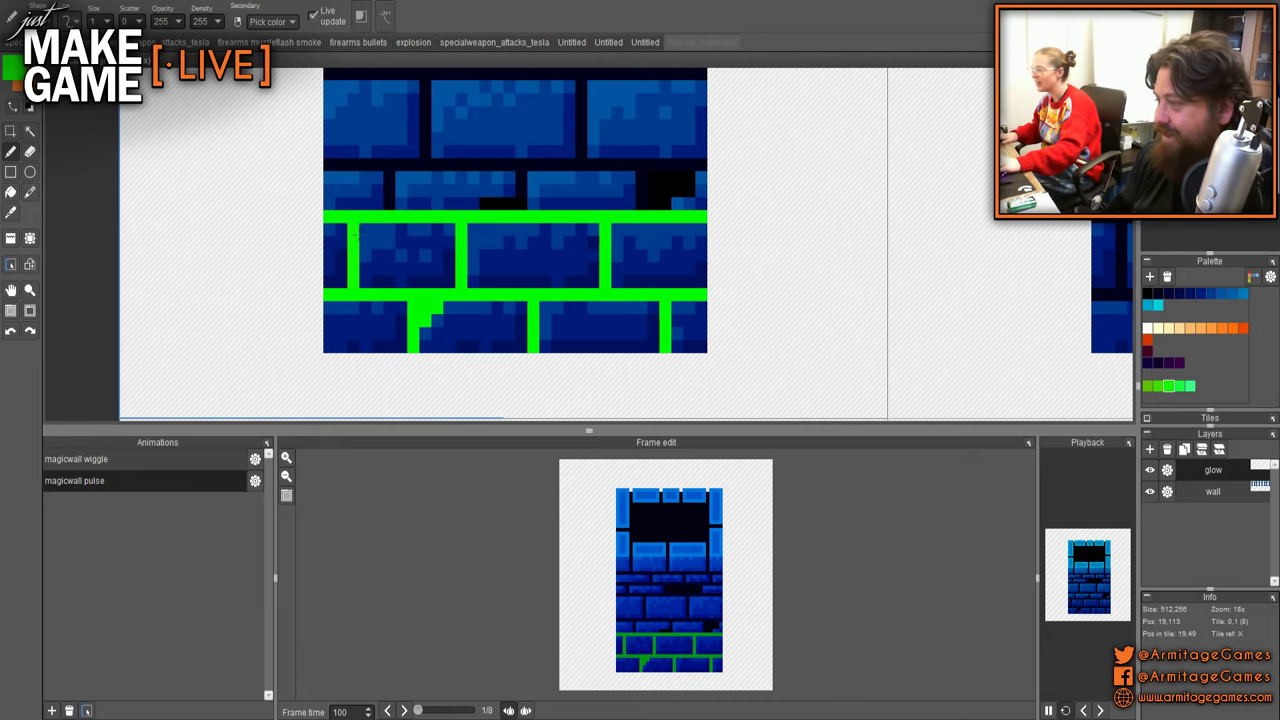
- Paint the mortar lines and broken gaps of the two courses above green, up to the line over the large bricks
{"action": "mouse_move", "coordinate": [520, 160]}
{"action": "left_mouse_down"}
{"action": "mouse_move", "coordinate": [521, 203]}
{"action": "mouse_move", "coordinate": [482, 203]}
{"action": "left_mouse_up"}
{"action": "left_click_drag", "start_coordinate": [329, 165], "coordinate": [610, 165]}
{"action": "mouse_move", "coordinate": [610, 165]}
{"action": "left_mouse_down"}
{"action": "mouse_move", "coordinate": [698, 163]}
{"action": "mouse_move", "coordinate": [680, 178]}
{"action": "mouse_move", "coordinate": [640, 175]}
{"action": "mouse_move", "coordinate": [642, 200]}
{"action": "mouse_move", "coordinate": [682, 190]}
{"action": "mouse_move", "coordinate": [672, 174]}
{"action": "mouse_move", "coordinate": [618, 344]}
{"action": "left_mouse_up"}
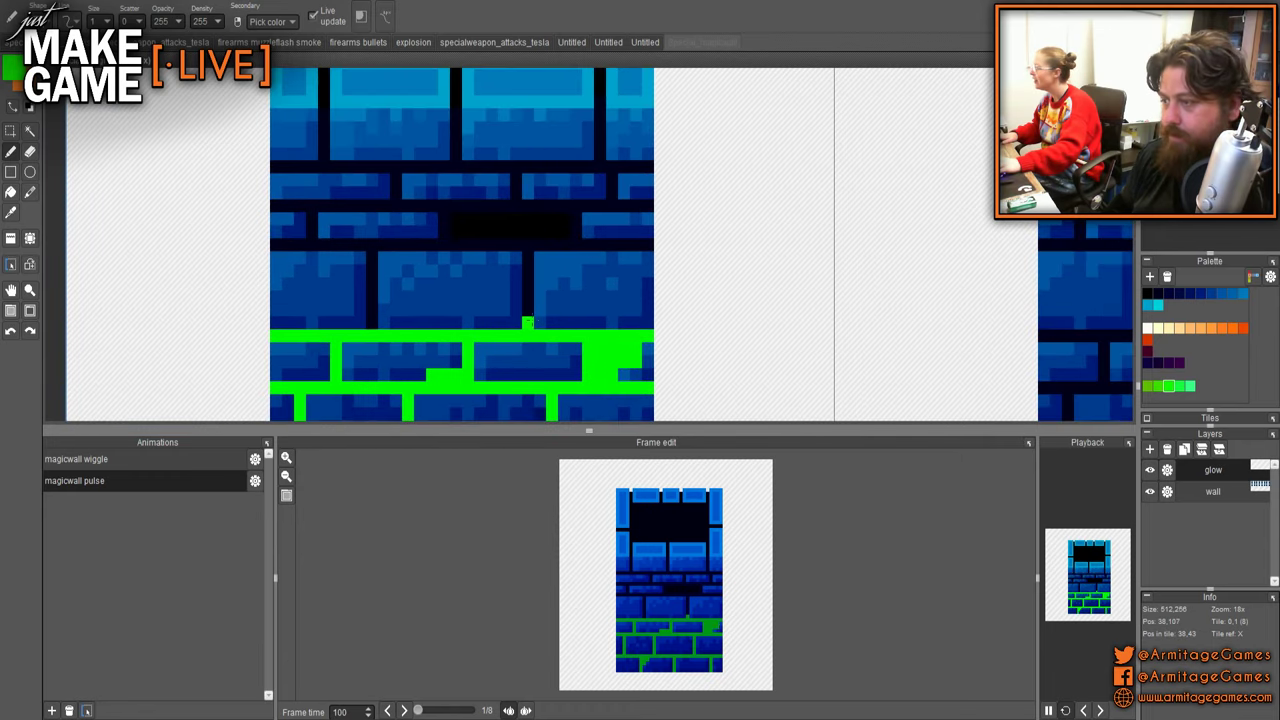
{"action": "left_click_drag", "start_coordinate": [528, 322], "coordinate": [528, 244]}
{"action": "left_click_drag", "start_coordinate": [648, 245], "coordinate": [272, 245]}
{"action": "left_click_drag", "start_coordinate": [372, 256], "coordinate": [369, 322]}
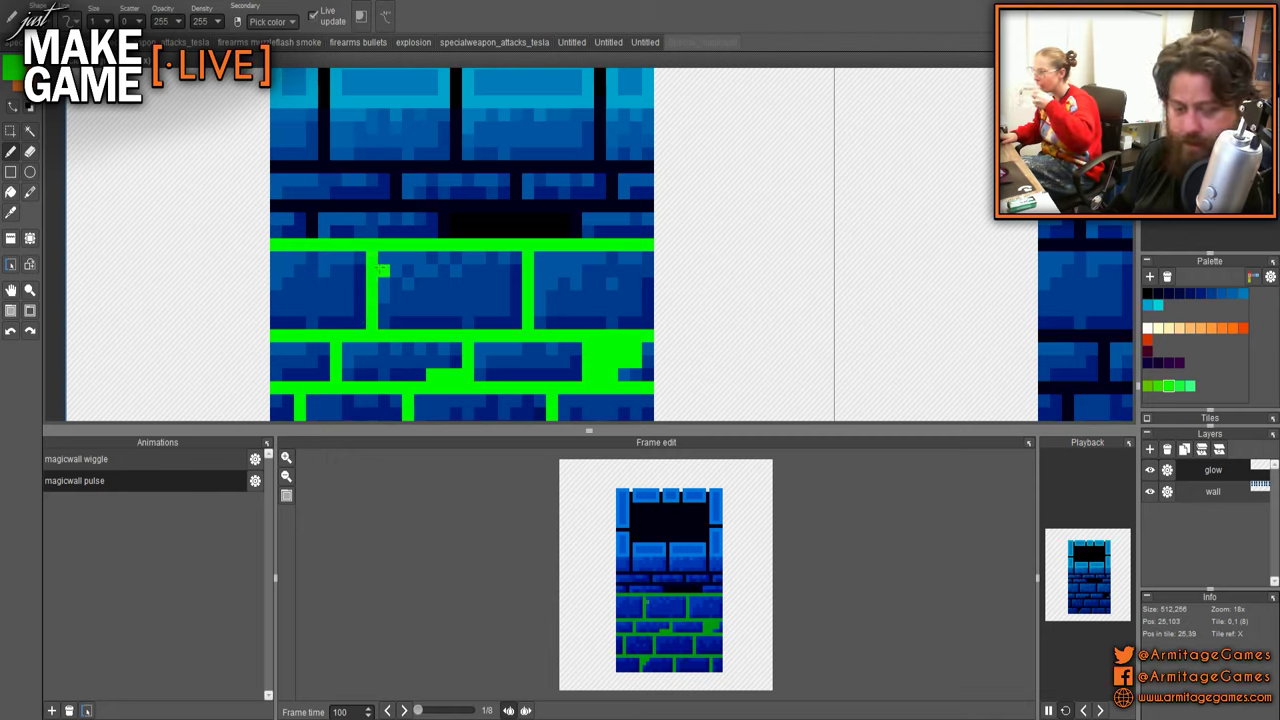
- Paint the mortar of the two thin brick courses green and fill the long black hole between them
{"action": "mouse_move", "coordinate": [312, 232]}
{"action": "left_mouse_down"}
{"action": "mouse_move", "coordinate": [312, 214]}
{"action": "mouse_move", "coordinate": [358, 206]}
{"action": "mouse_move", "coordinate": [654, 206]}
{"action": "left_mouse_up"}
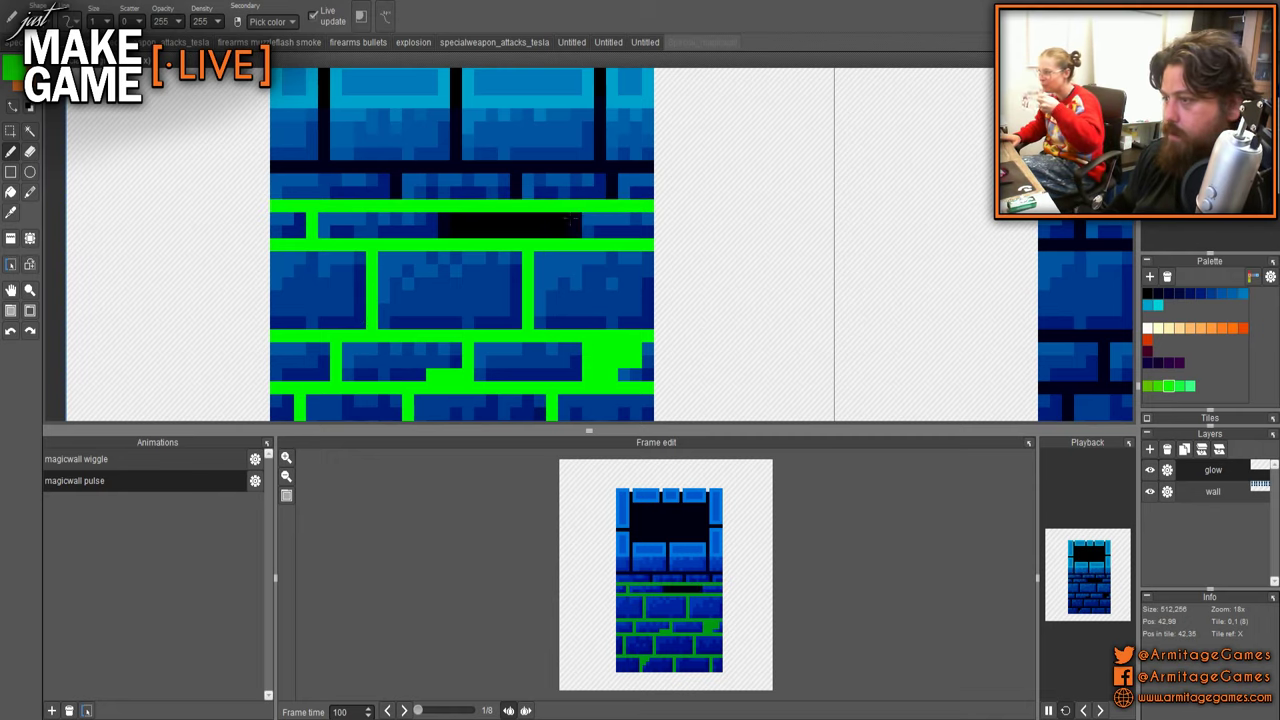
{"action": "mouse_move", "coordinate": [568, 222]}
{"action": "left_mouse_down"}
{"action": "mouse_move", "coordinate": [444, 219]}
{"action": "mouse_move", "coordinate": [444, 231]}
{"action": "mouse_move", "coordinate": [572, 230]}
{"action": "left_mouse_up"}
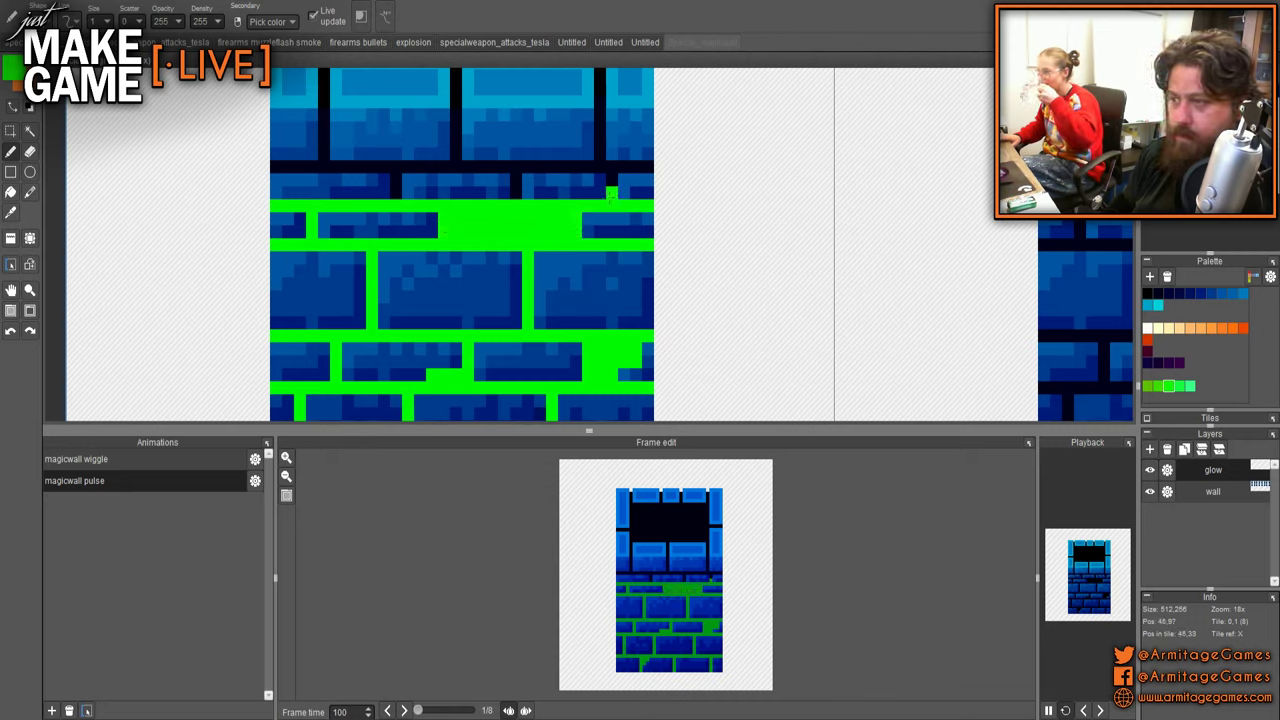
{"action": "mouse_move", "coordinate": [654, 166]}
{"action": "left_mouse_down"}
{"action": "mouse_move", "coordinate": [343, 179]}
{"action": "mouse_move", "coordinate": [272, 166]}
{"action": "left_mouse_up"}
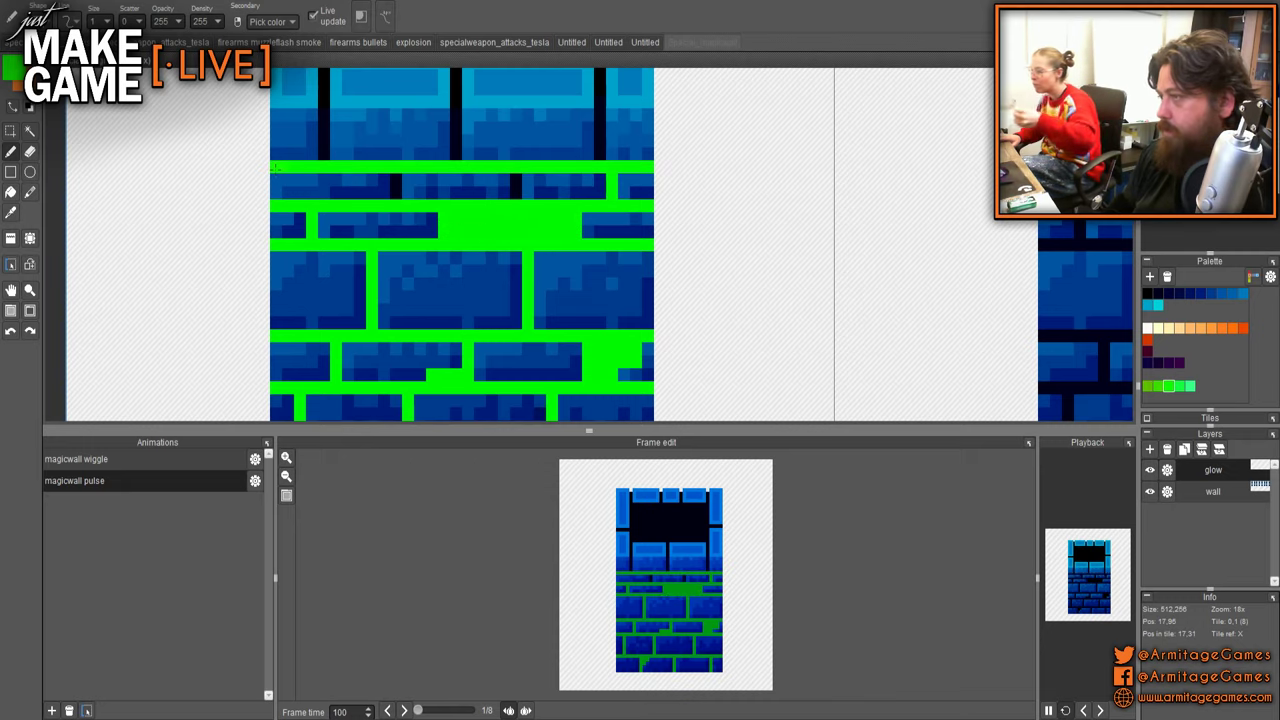
{"action": "left_click_drag", "start_coordinate": [395, 180], "coordinate": [396, 194]}
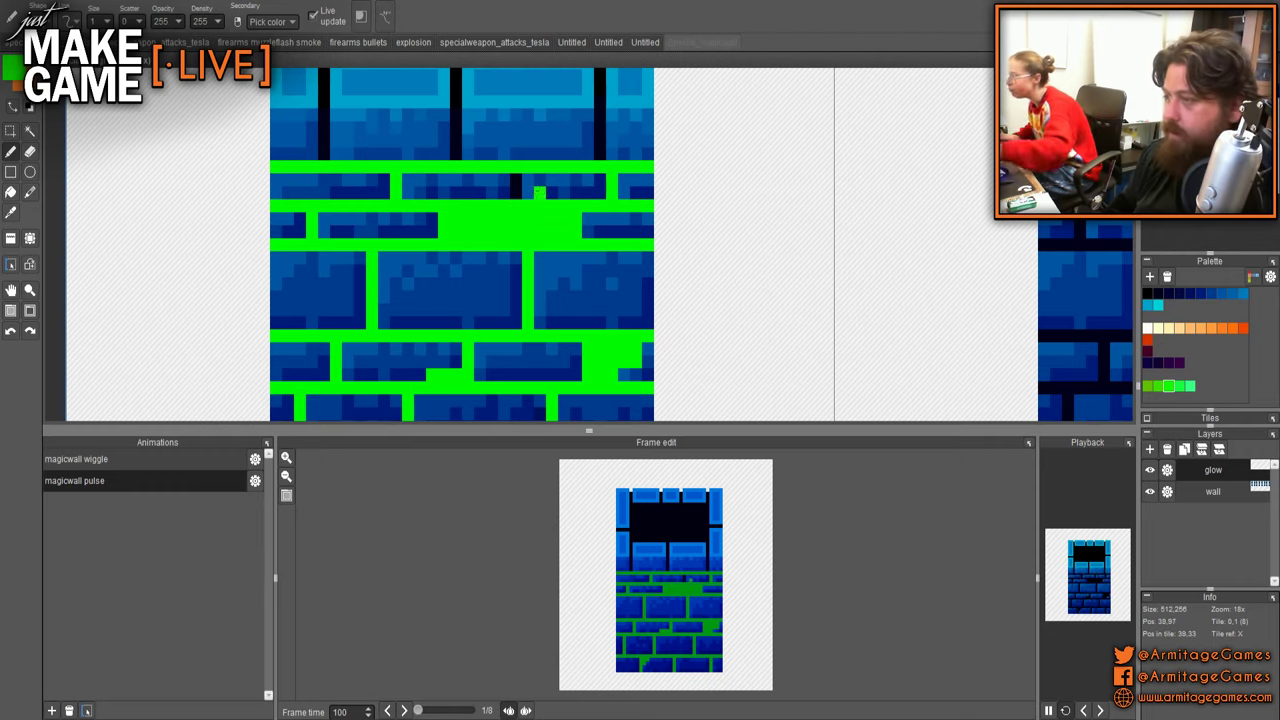
- Paint the vertical joints between the sill bricks green, then the joints along the right side of the window opening
{"action": "scroll", "coordinate": [331, 229], "scroll_direction": "up", "scroll_amount": 3}
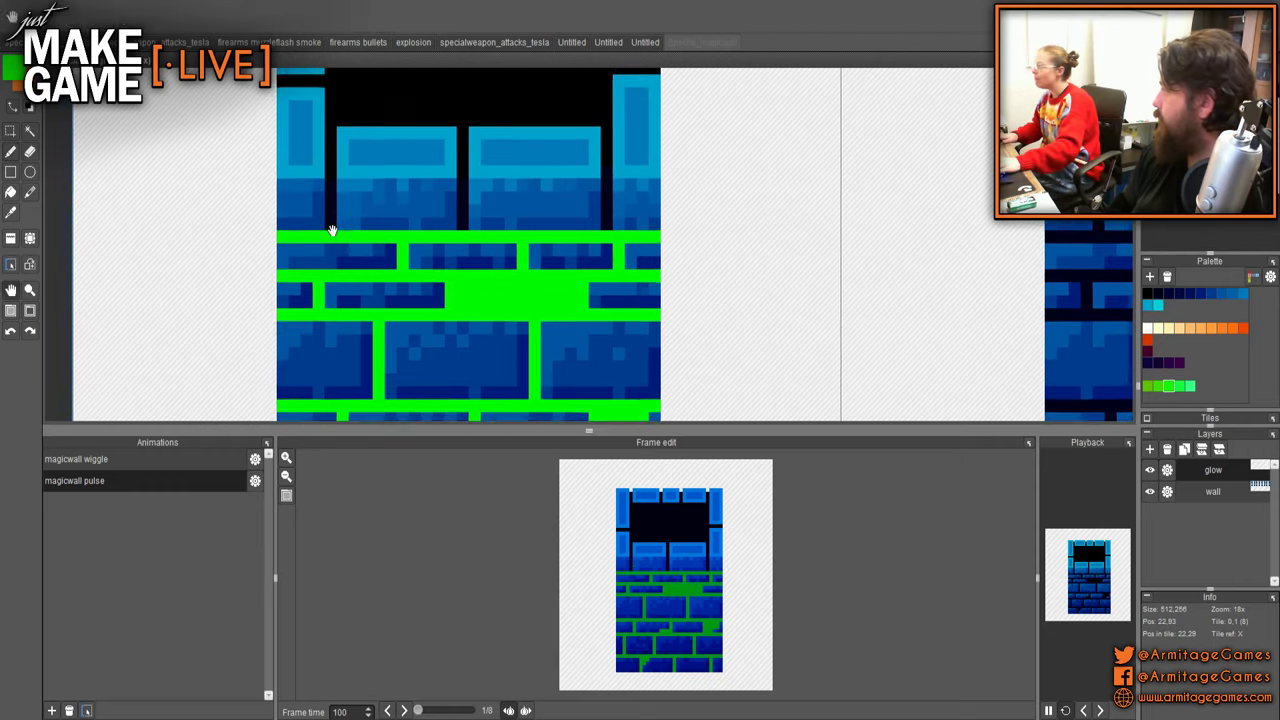
{"action": "mouse_move", "coordinate": [331, 300]}
{"action": "left_mouse_down"}
{"action": "mouse_move", "coordinate": [318, 185]}
{"action": "mouse_move", "coordinate": [331, 209]}
{"action": "left_mouse_up"}
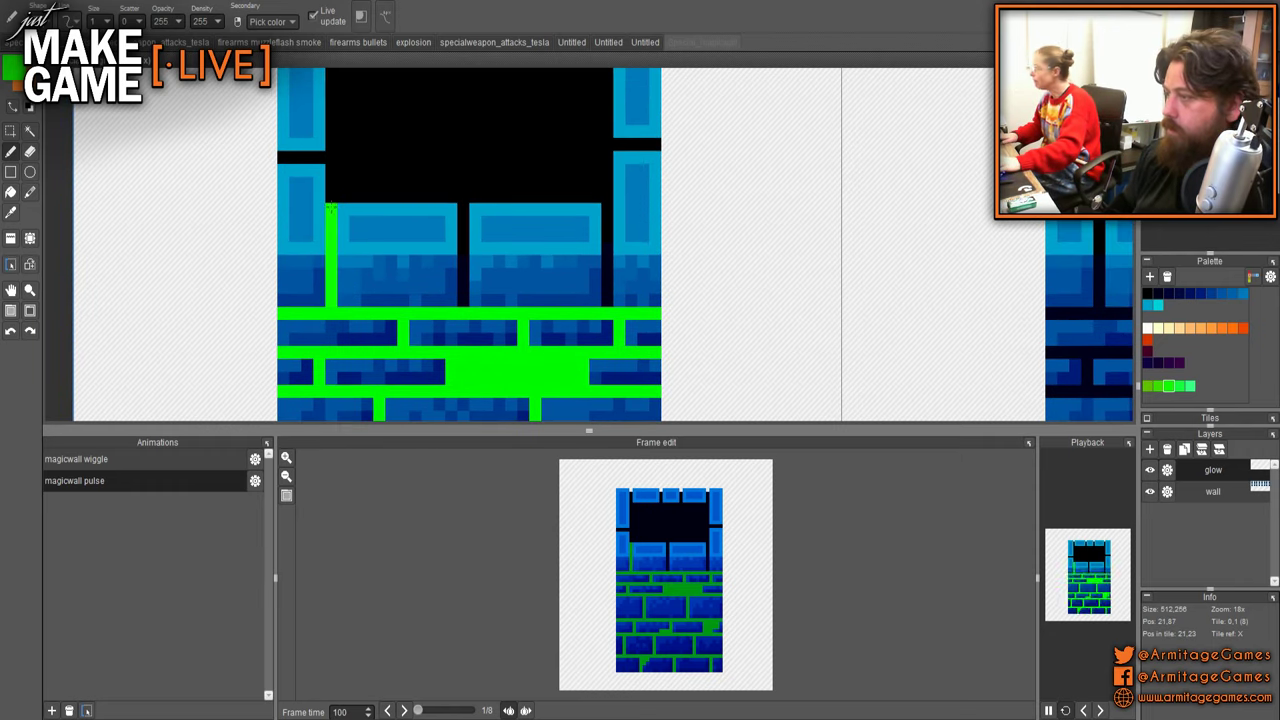
{"action": "left_click_drag", "start_coordinate": [463, 209], "coordinate": [462, 302]}
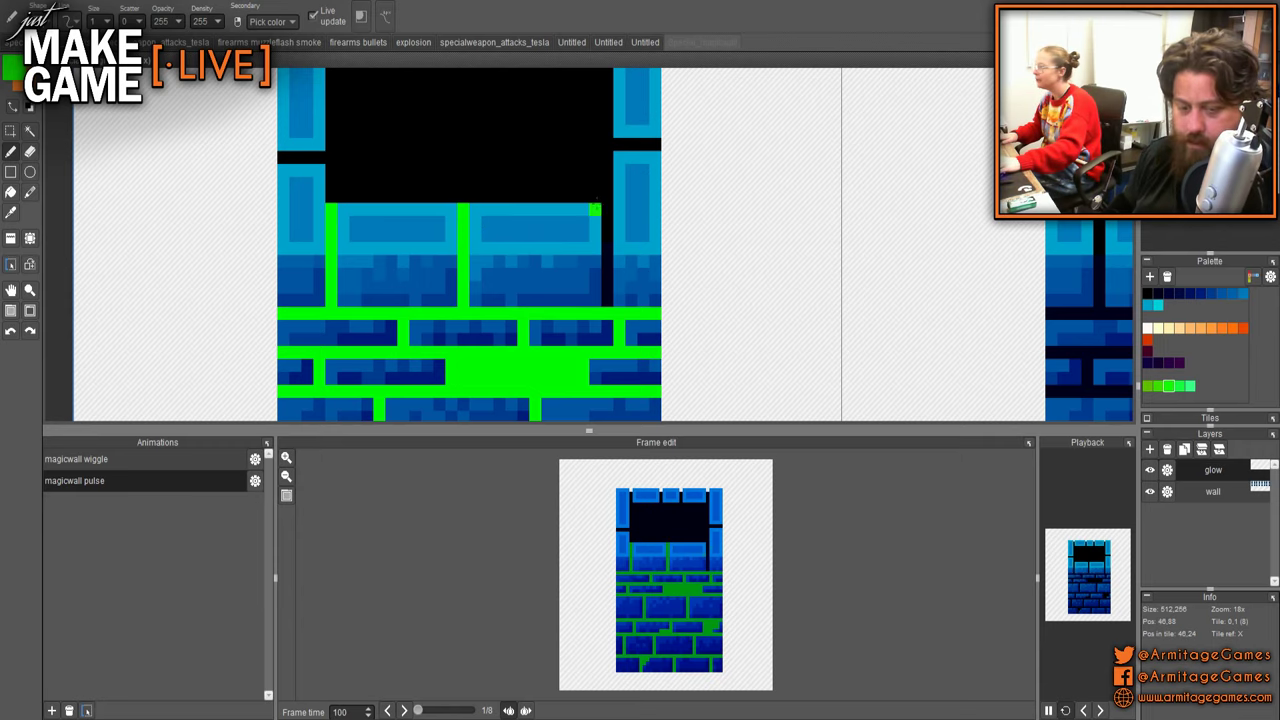
{"action": "scroll", "coordinate": [520, 320], "scroll_direction": "up", "scroll_amount": 2}
{"action": "mouse_move", "coordinate": [584, 400]}
{"action": "left_mouse_down"}
{"action": "mouse_move", "coordinate": [579, 212]}
{"action": "mouse_move", "coordinate": [584, 240]}
{"action": "mouse_move", "coordinate": [636, 240]}
{"action": "left_mouse_up"}
{"action": "left_click_drag", "start_coordinate": [584, 118], "coordinate": [586, 240]}
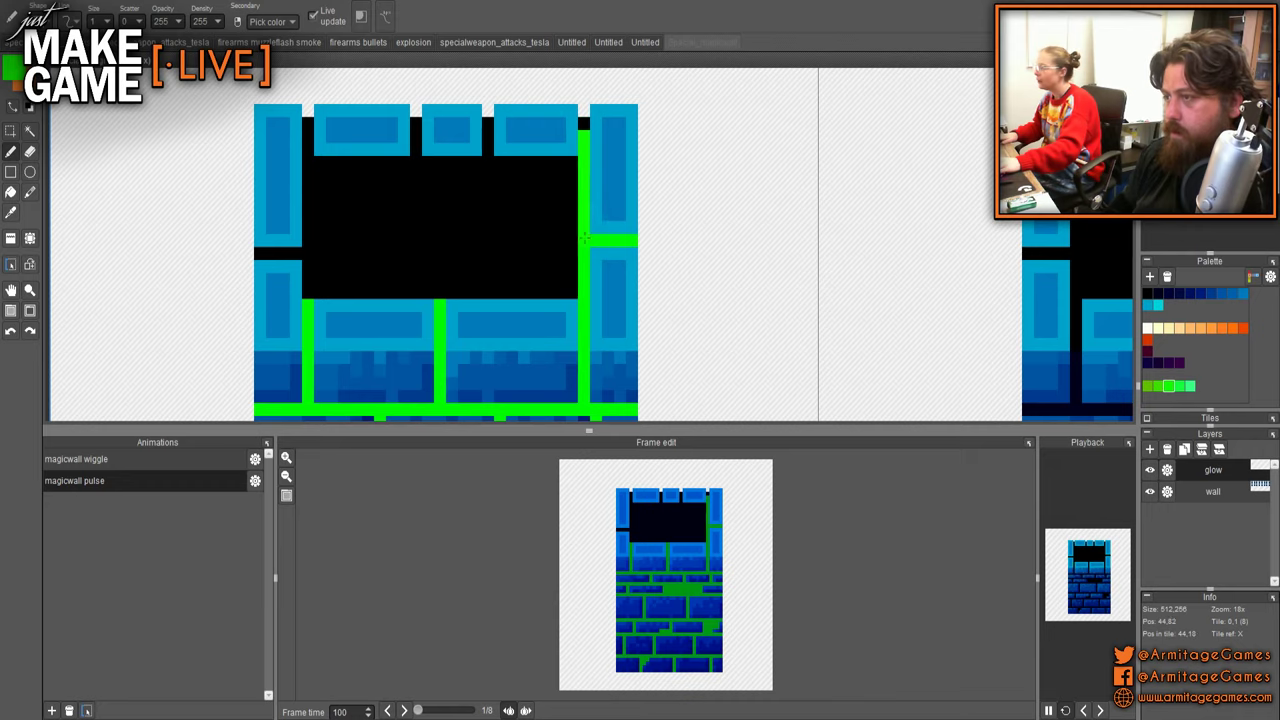
- Paint the joints above and to the left of the window opening green and fill the whole opening with green
{"action": "left_click_drag", "start_coordinate": [487, 122], "coordinate": [487, 166]}
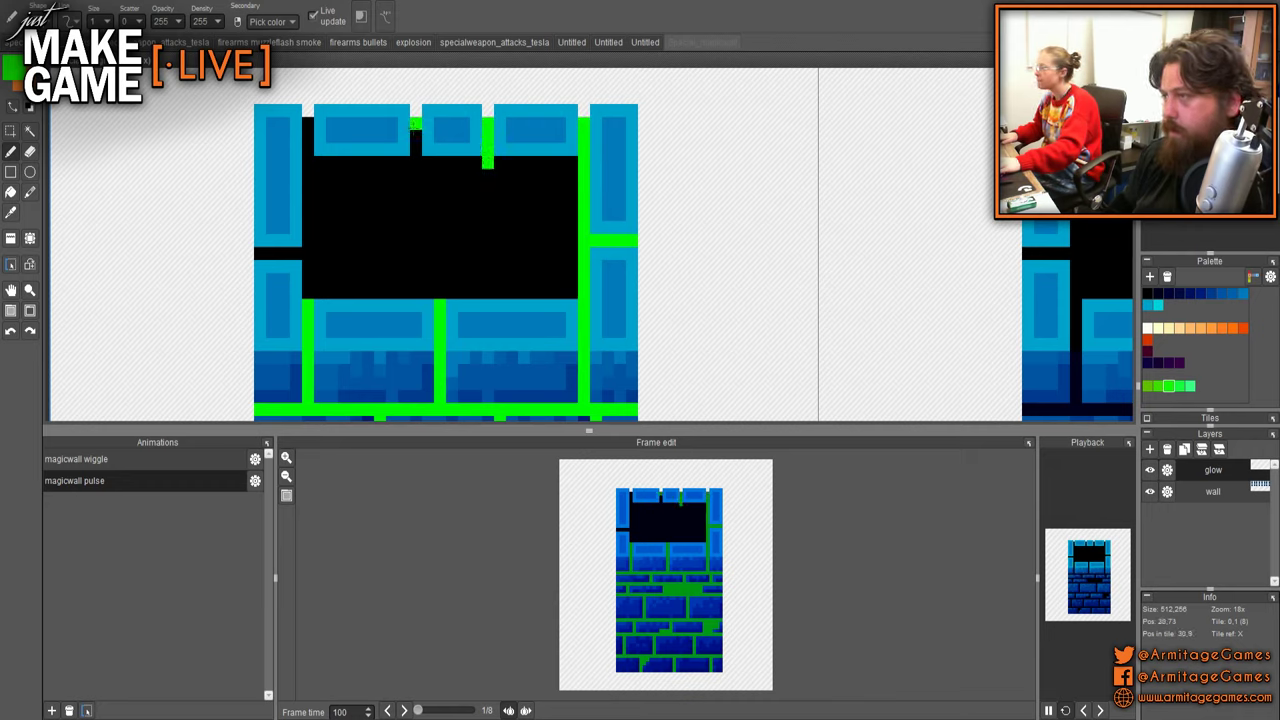
{"action": "left_click_drag", "start_coordinate": [408, 122], "coordinate": [406, 166]}
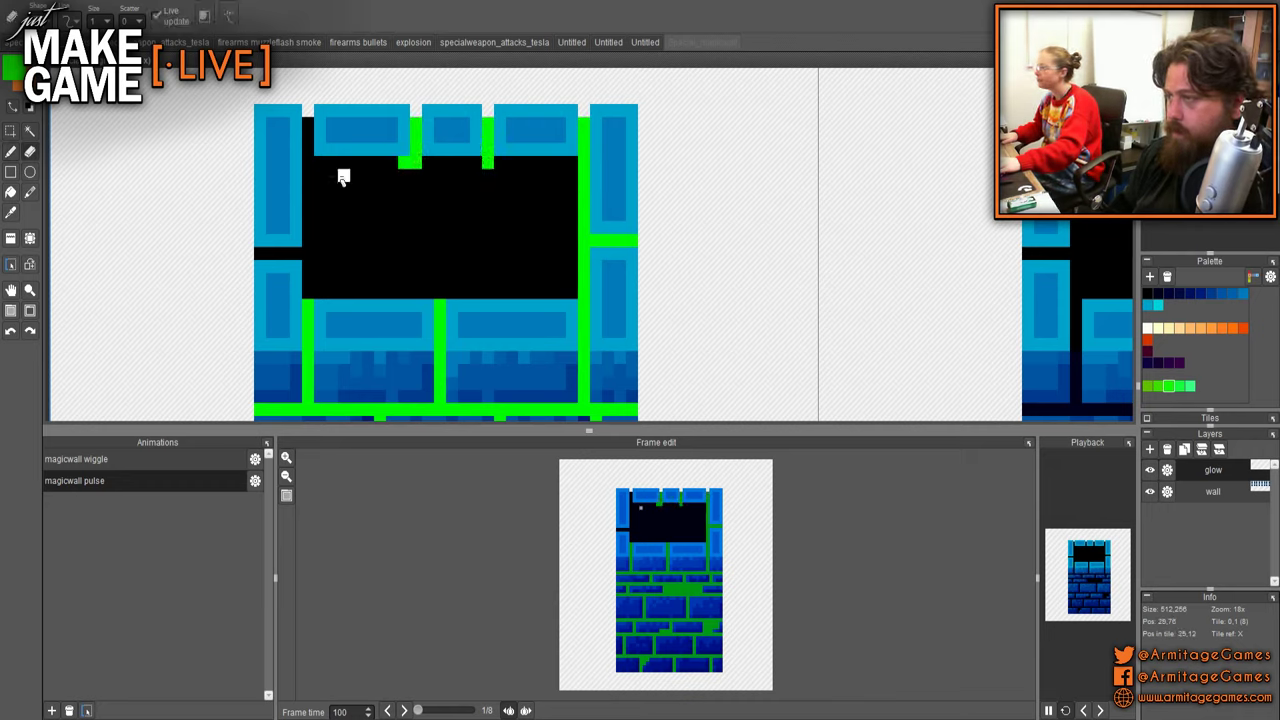
{"action": "mouse_move", "coordinate": [307, 120]}
{"action": "left_mouse_down"}
{"action": "mouse_move", "coordinate": [309, 238]}
{"action": "mouse_move", "coordinate": [257, 254]}
{"action": "mouse_move", "coordinate": [380, 254]}
{"action": "left_mouse_up"}
{"action": "left_click", "coordinate": [258, 254]}
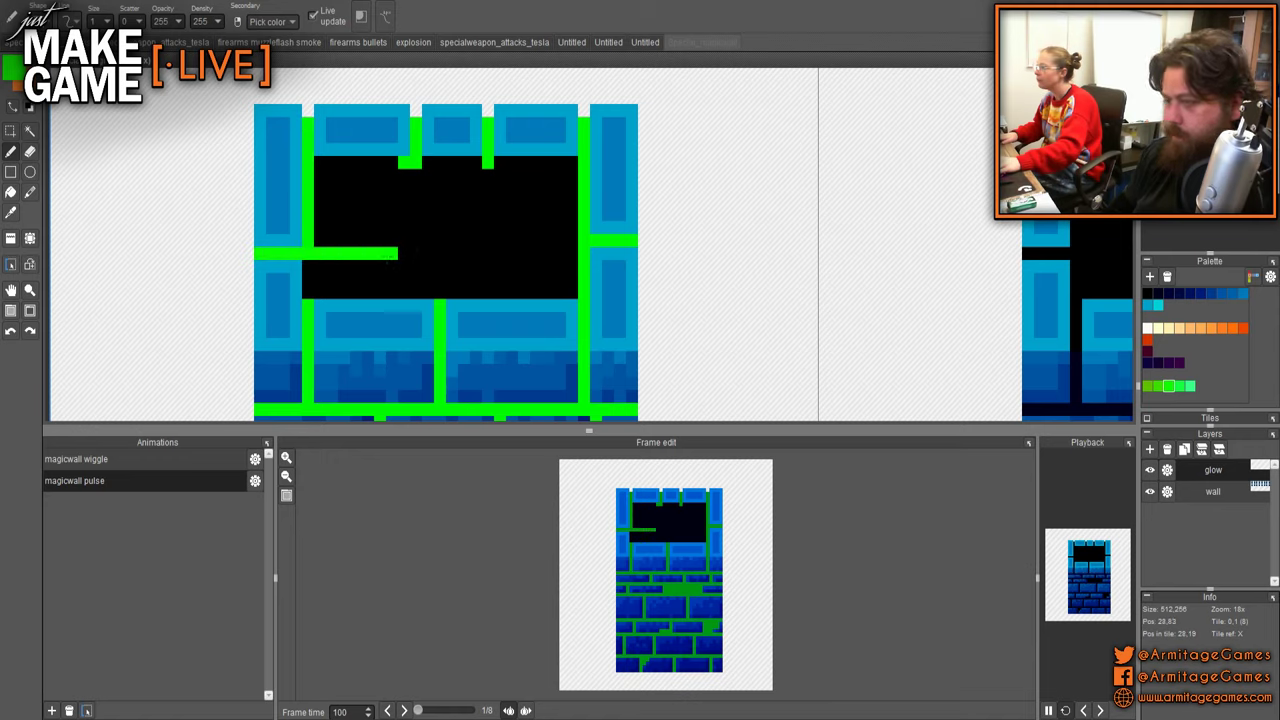
{"action": "key", "text": "7"}
{"action": "mouse_move", "coordinate": [356, 204]}
{"action": "left_mouse_down"}
{"action": "mouse_move", "coordinate": [550, 220]}
{"action": "mouse_move", "coordinate": [540, 265]}
{"action": "mouse_move", "coordinate": [560, 290]}
{"action": "mouse_move", "coordinate": [348, 250]}
{"action": "left_mouse_up"}
- Copy the finished green glow tile onto the other seven walls of the second row
{"action": "scroll", "coordinate": [348, 250], "scroll_direction": "down", "scroll_amount": 5}
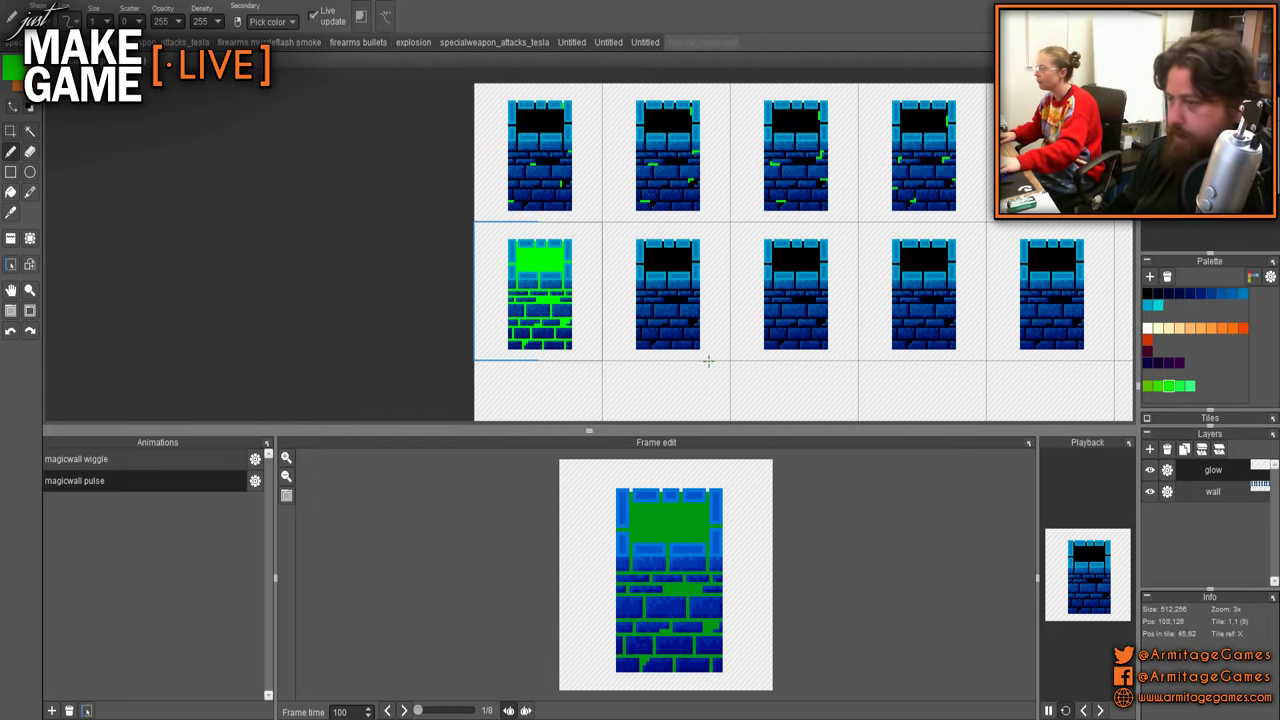
{"action": "left_click_drag", "start_coordinate": [708, 360], "coordinate": [470, 318]}
{"action": "key", "text": "a"}
{"action": "right_click", "coordinate": [290, 270]}
{"action": "mouse_move", "coordinate": [410, 270]}
{"action": "left_mouse_down"}
{"action": "mouse_move", "coordinate": [865, 268]}
{"action": "mouse_move", "coordinate": [490, 256]}
{"action": "left_mouse_up"}
{"action": "left_click", "coordinate": [933, 268]}
{"action": "left_click", "coordinate": [709, 250]}
{"action": "left_click", "coordinate": [800, 250]}
{"action": "left_click_drag", "start_coordinate": [343, 297], "coordinate": [778, 278]}
- Fill the green glow of the second row's first wall with black
{"action": "key", "text": "b"}
{"action": "scroll", "coordinate": [423, 257], "scroll_direction": "up", "scroll_amount": 4}
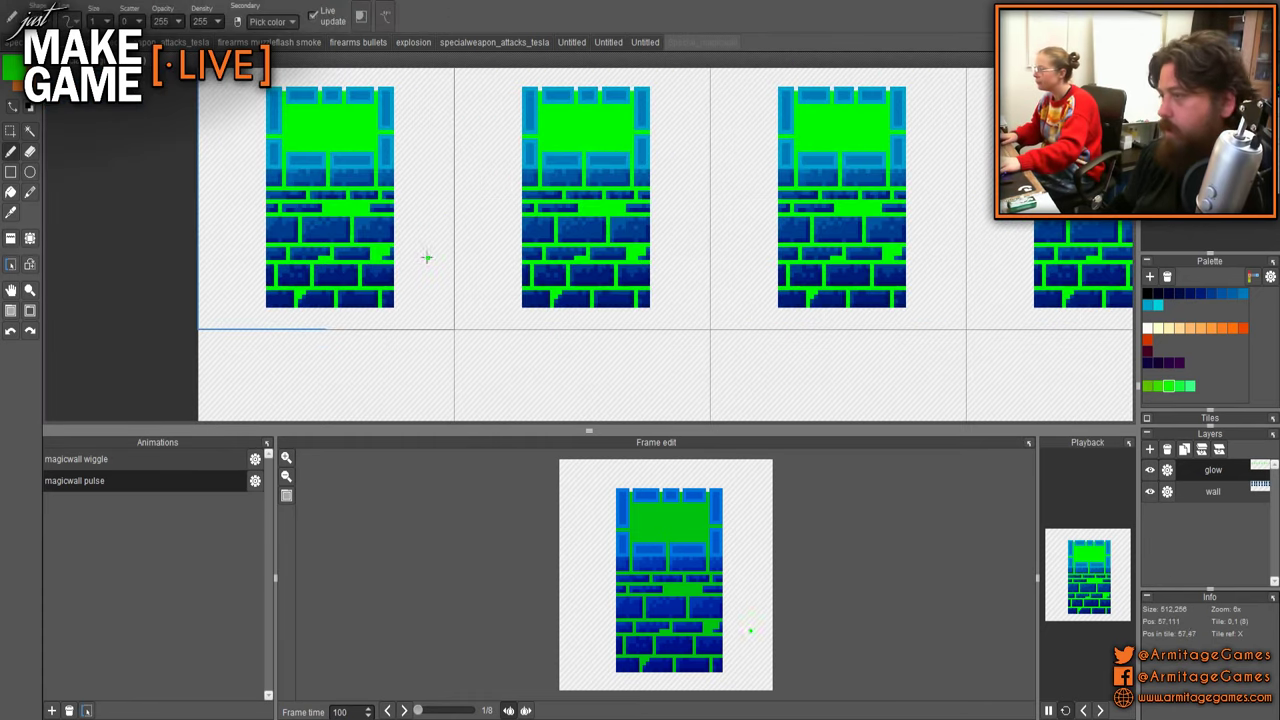
{"action": "left_click", "coordinate": [1148, 293]}
{"action": "scroll", "coordinate": [1060, 300], "scroll_direction": "down", "scroll_amount": 2}
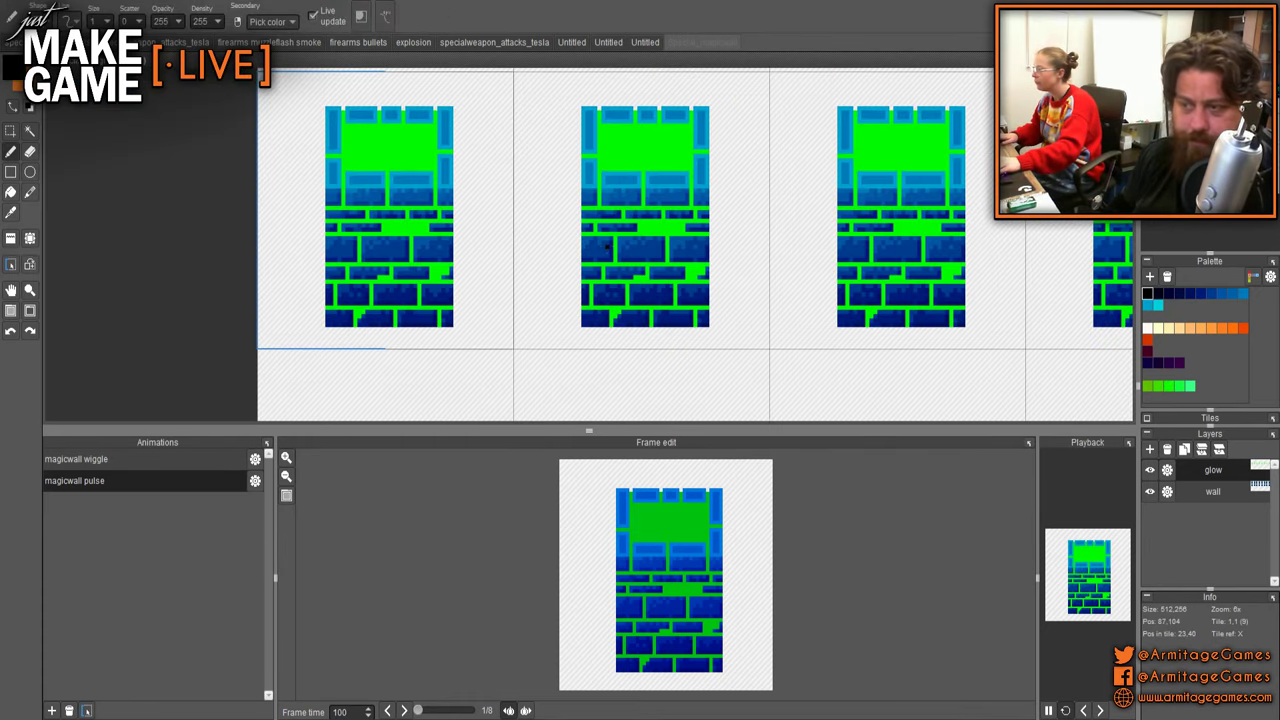
{"action": "key", "text": "f"}
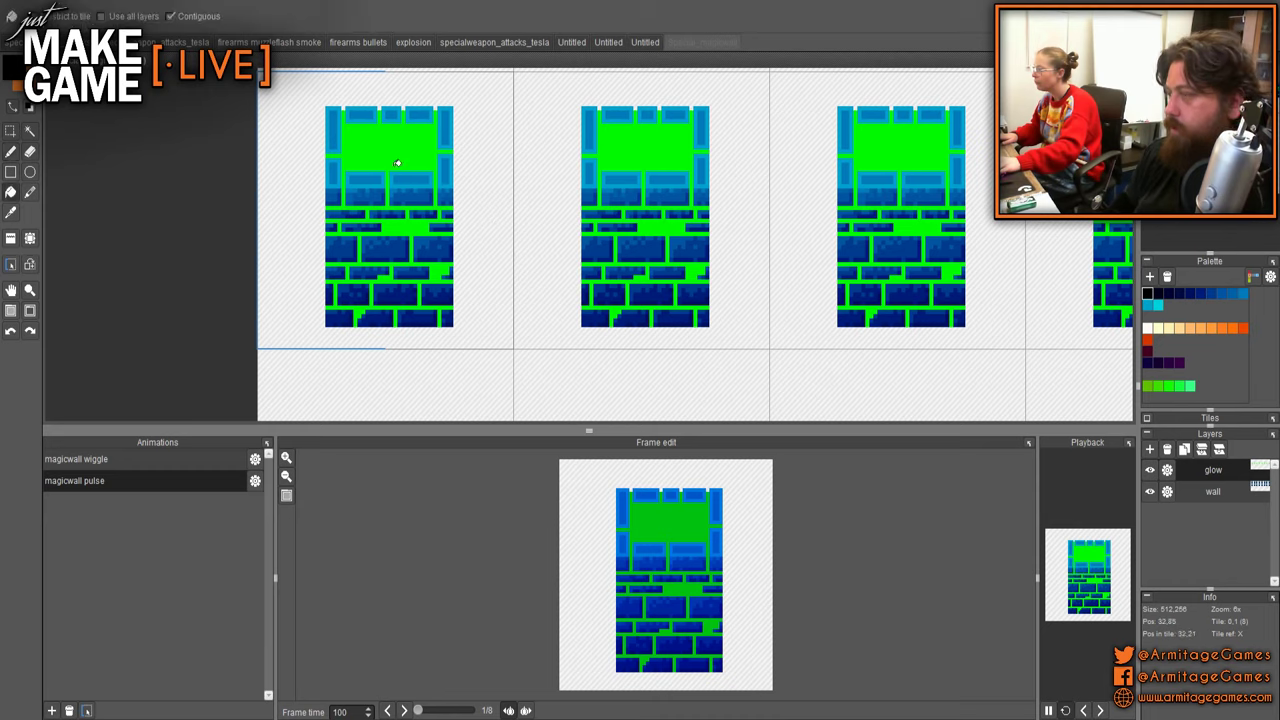
{"action": "left_click", "coordinate": [399, 170]}
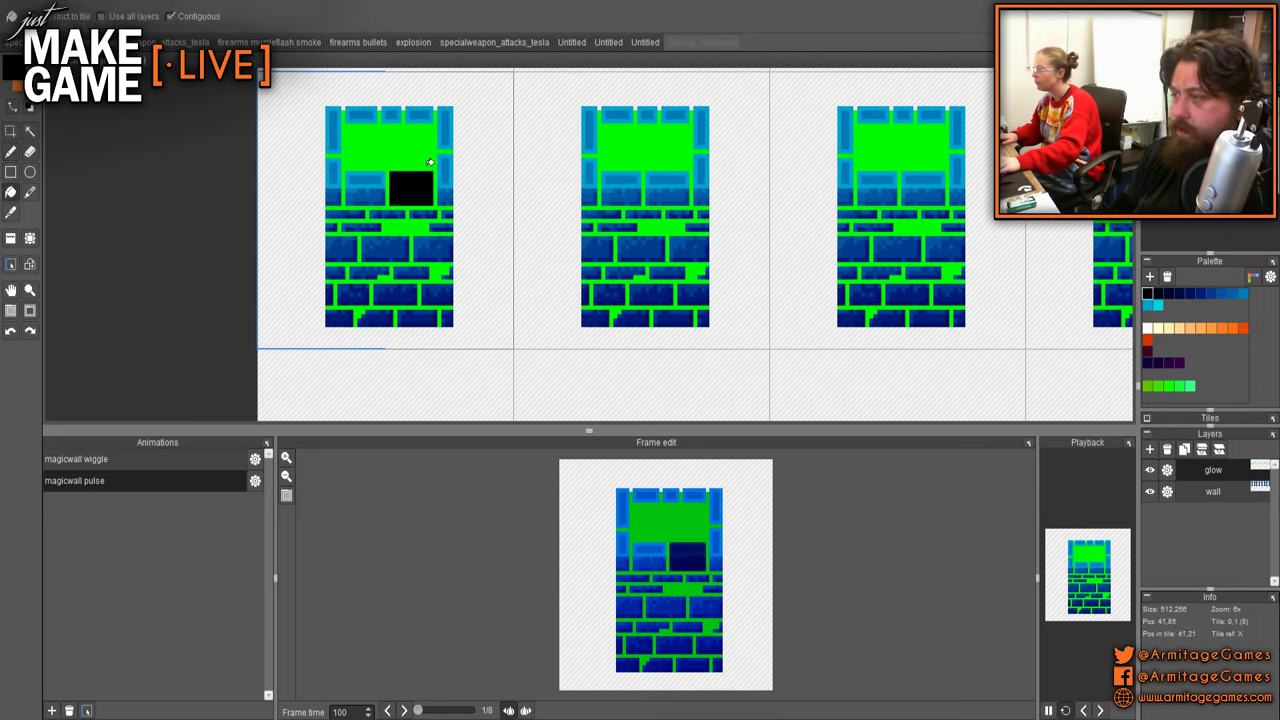
{"action": "key", "text": "ctrl+z"}
{"action": "left_click", "coordinate": [404, 149]}
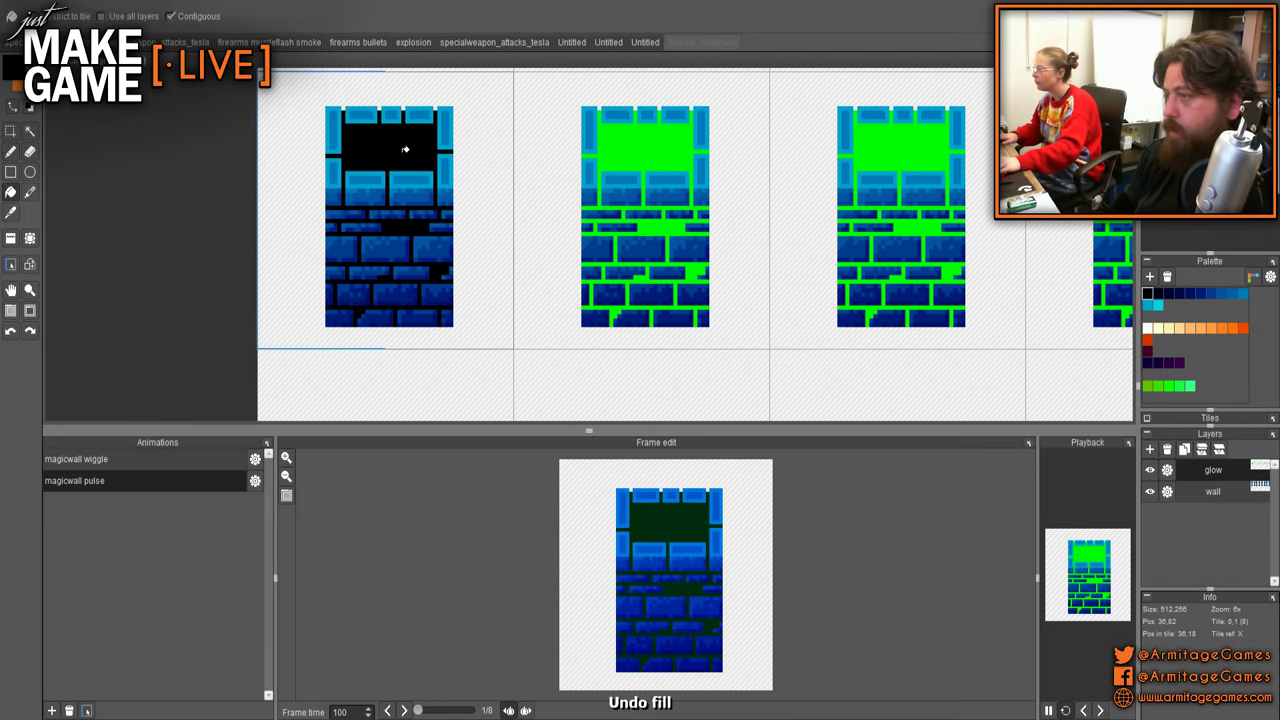
- Fill the green glow of the second, third and fourth walls with the second, fourth and sixth blue-ramp palette colours respectively
{"action": "left_click_drag", "start_coordinate": [891, 194], "coordinate": [600, 235]}
{"action": "left_click", "coordinate": [1159, 299]}
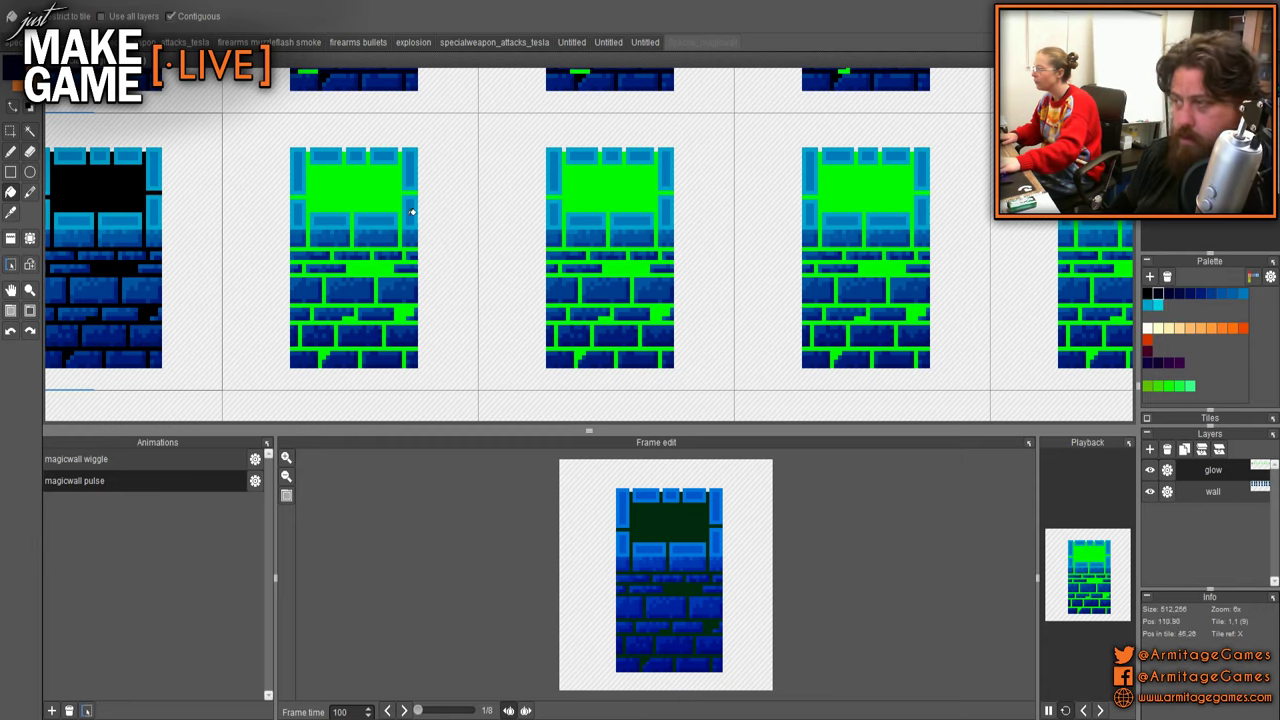
{"action": "left_click", "coordinate": [373, 187]}
{"action": "left_click", "coordinate": [1180, 293]}
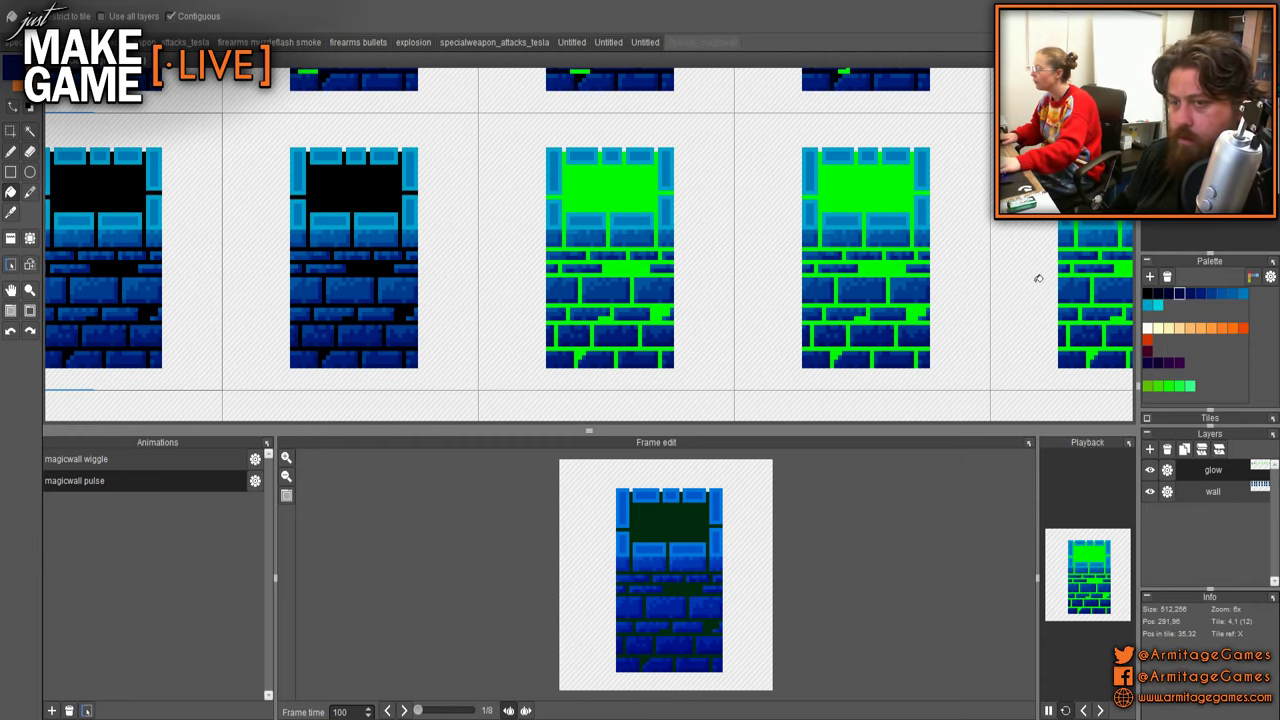
{"action": "left_click", "coordinate": [609, 192]}
{"action": "left_click_drag", "start_coordinate": [867, 229], "coordinate": [649, 231]}
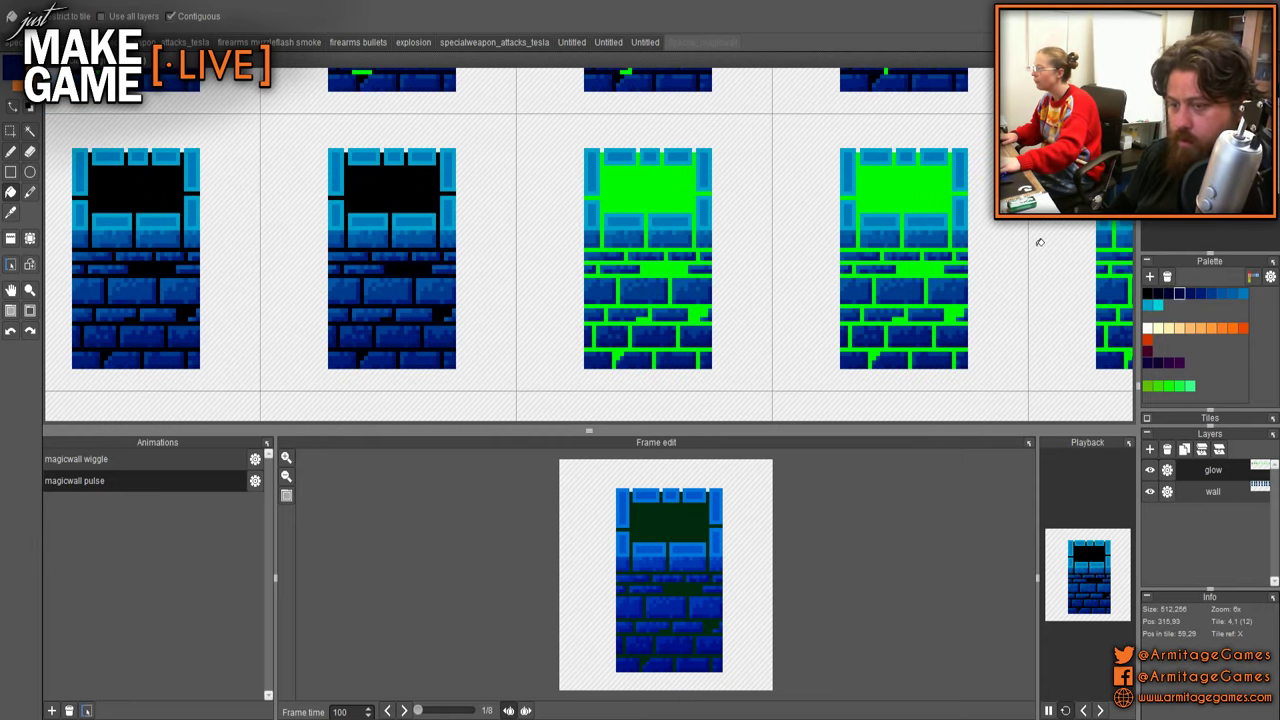
{"action": "left_click", "coordinate": [1201, 294]}
{"action": "left_click", "coordinate": [670, 192]}
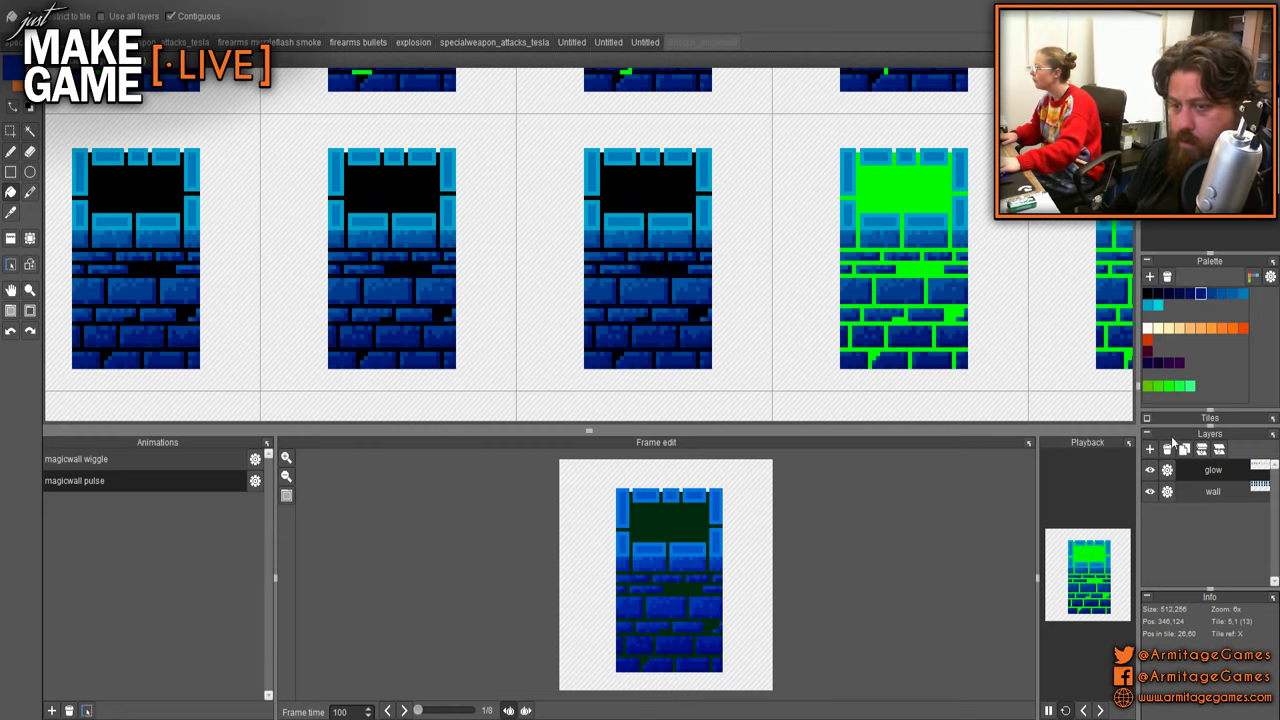
- Set the glow layer's blend mode to Normal
{"action": "left_click", "coordinate": [1167, 470]}
{"action": "left_click", "coordinate": [1200, 465]}
{"action": "left_click", "coordinate": [1189, 482]}
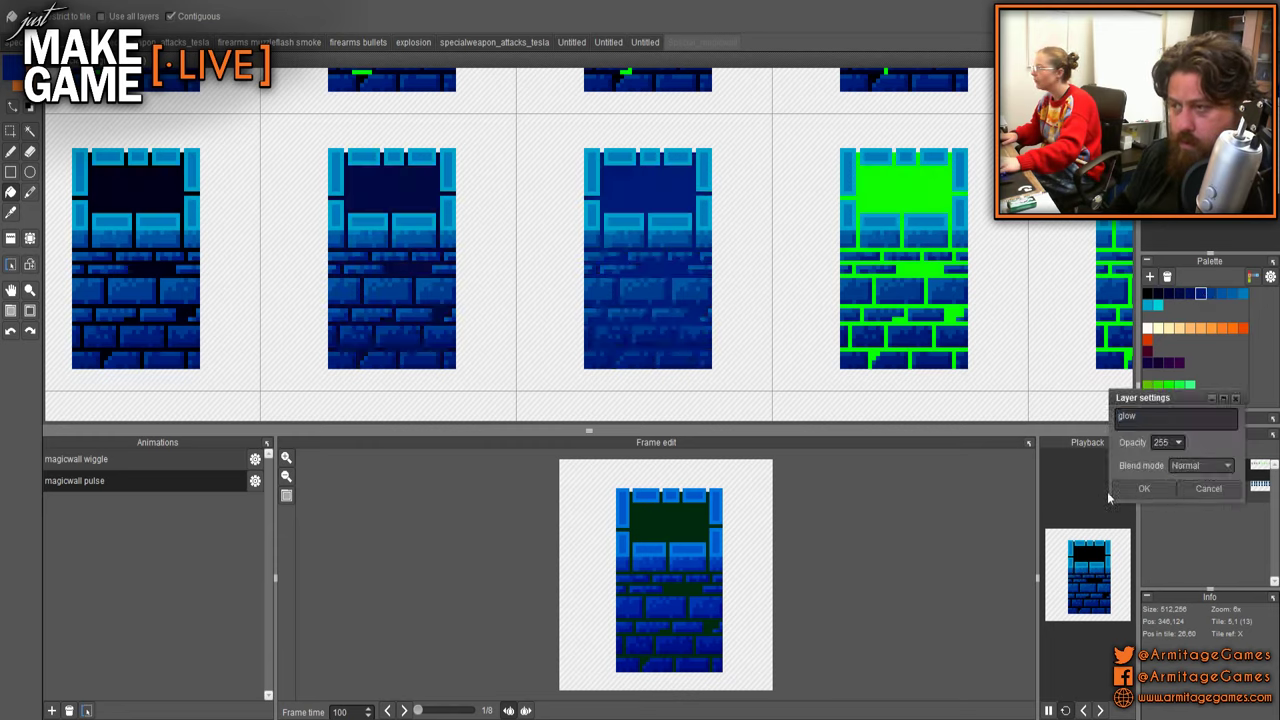
{"action": "left_click", "coordinate": [1145, 489]}
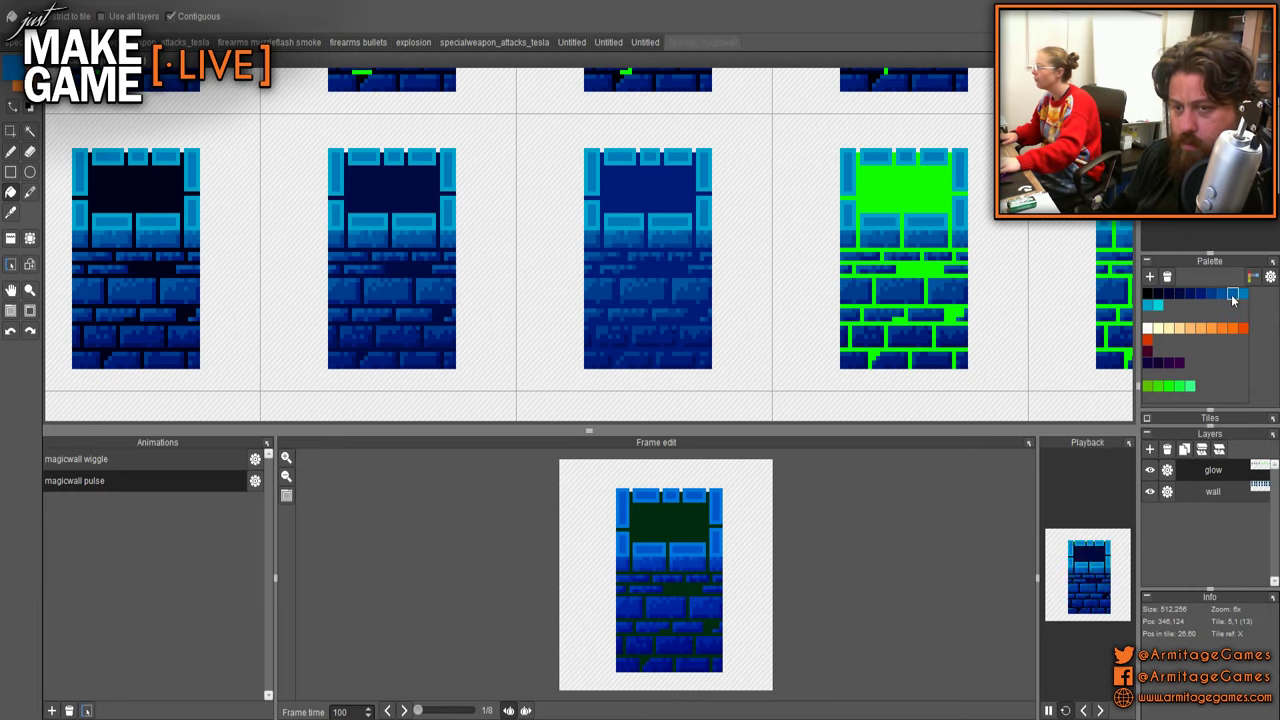
- Fill the green glow of the fifth wall with the ninth, lighter blue colour of the palette's blue ramp
{"action": "left_click", "coordinate": [1232, 293]}
{"action": "left_click", "coordinate": [920, 190]}
{"action": "left_click_drag", "start_coordinate": [873, 242], "coordinate": [483, 254]}
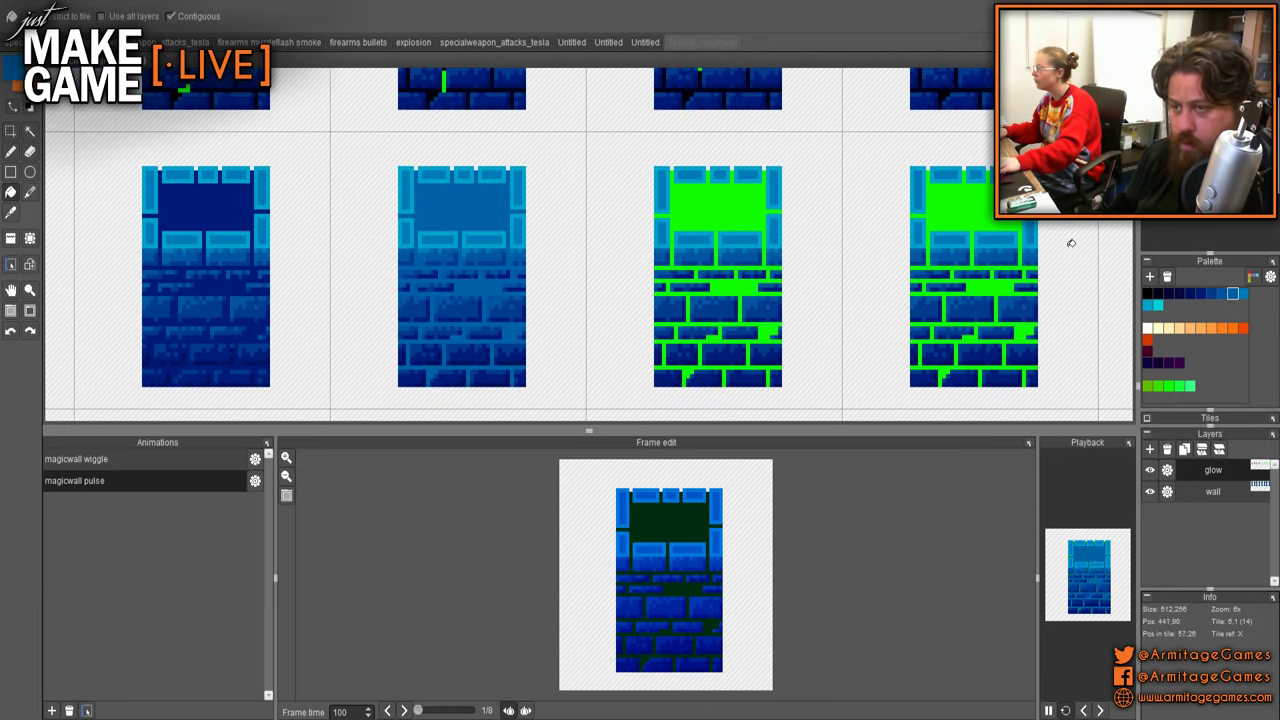
- Fill the green glow of the second row's sixth wall with the bright cyan palette colour
{"action": "left_click", "coordinate": [1158, 305]}
{"action": "left_click", "coordinate": [692, 217]}
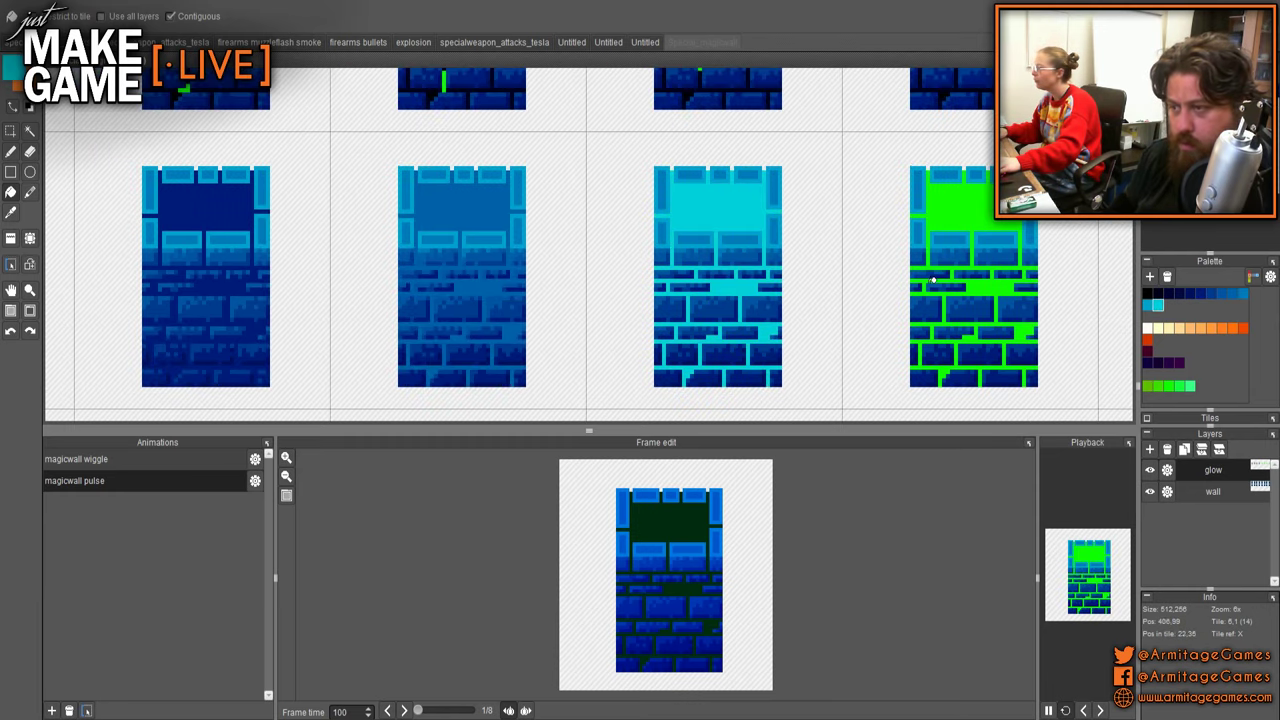
- Copy the fifth wall's glow tile onto the seventh wall and the fourth wall's glow tile onto the eighth
{"action": "scroll", "coordinate": [933, 280], "scroll_direction": "down", "scroll_amount": 4}
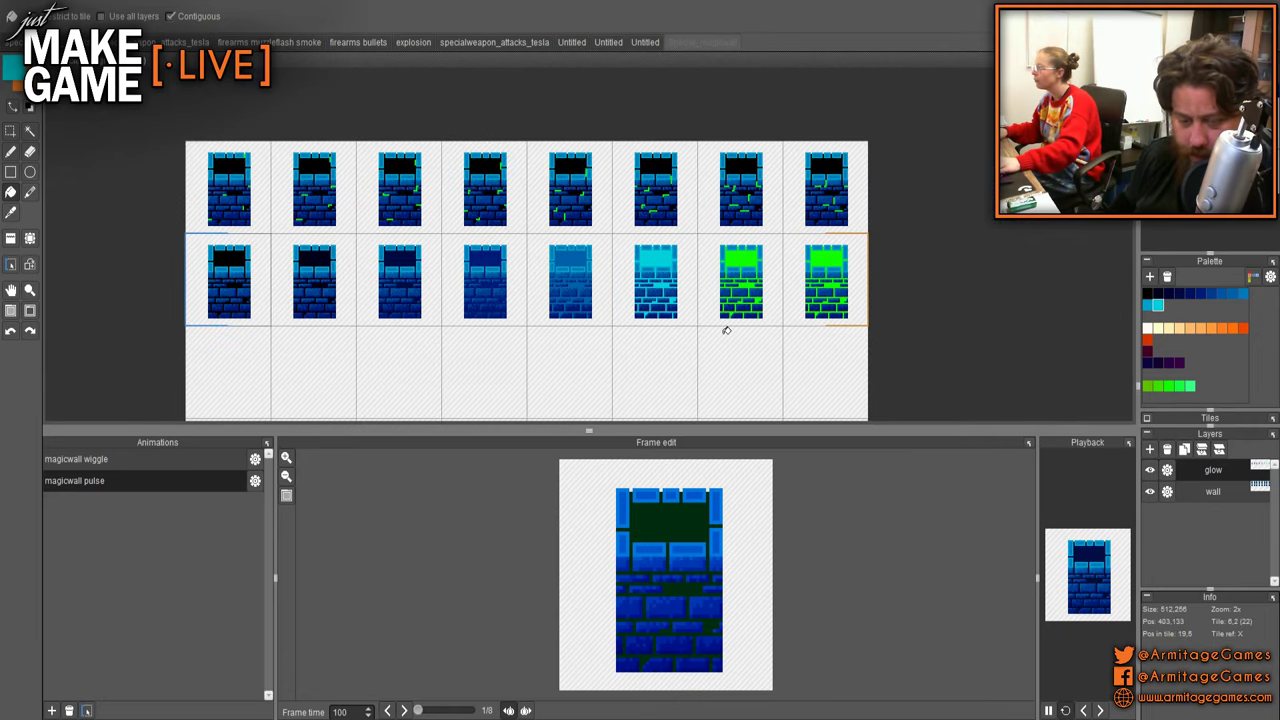
{"action": "scroll", "coordinate": [638, 289], "scroll_direction": "up", "scroll_amount": 1}
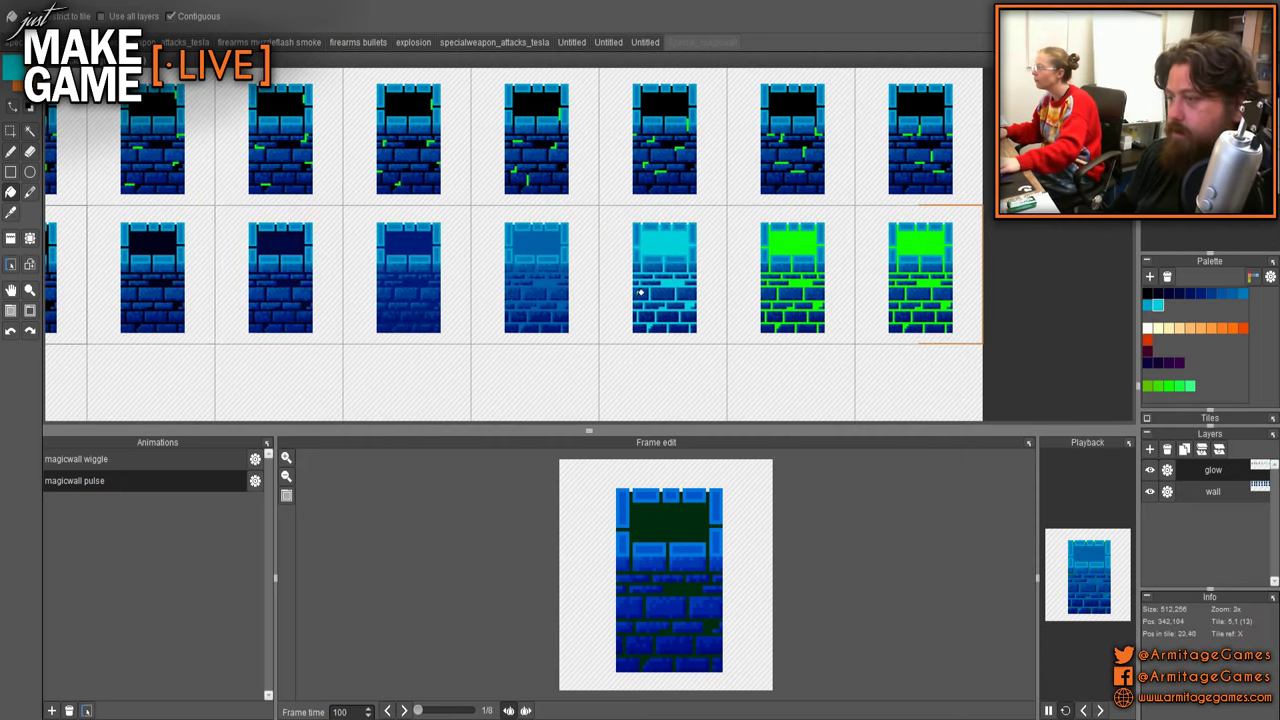
{"action": "key", "text": "a"}
{"action": "right_click", "coordinate": [536, 292]}
{"action": "left_click", "coordinate": [810, 290]}
{"action": "right_click", "coordinate": [378, 306]}
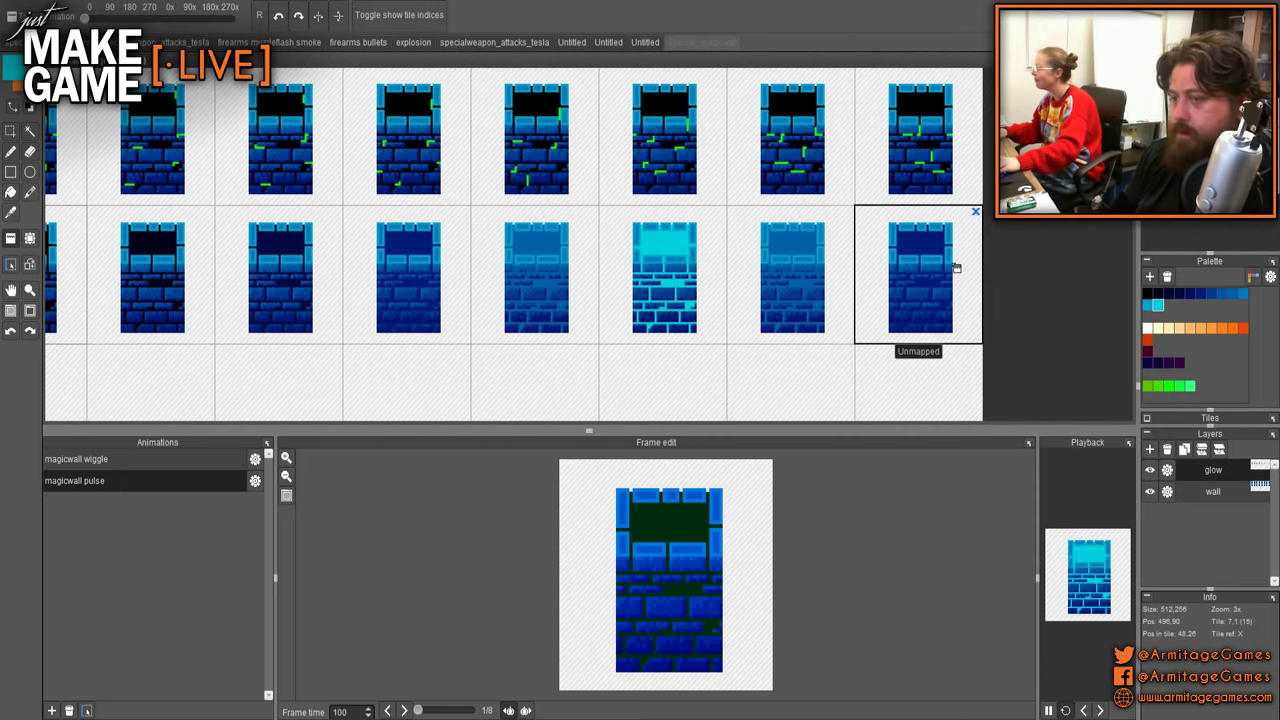
{"action": "left_click", "coordinate": [952, 264]}
- Place the glow tiles of the third, second and first pulse walls, in that order, in the third row's first three cells
{"action": "left_click_drag", "start_coordinate": [219, 323], "coordinate": [560, 266]}
{"action": "right_click", "coordinate": [576, 236]}
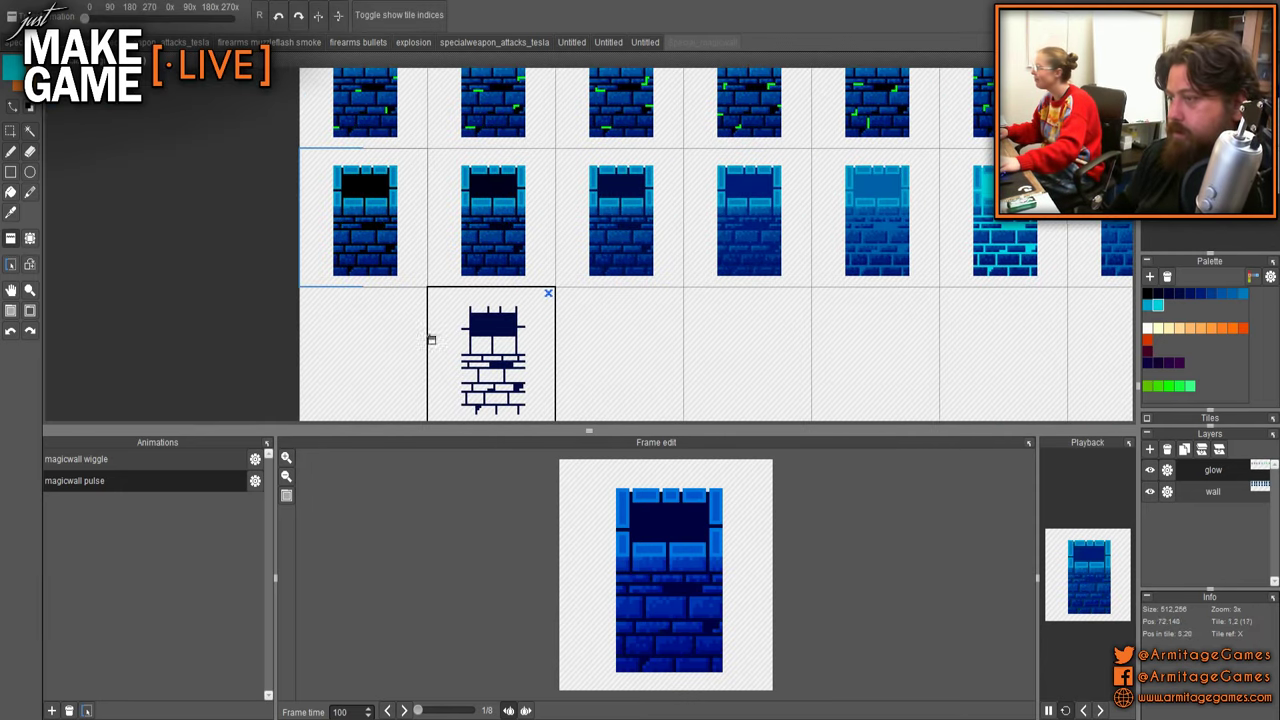
{"action": "left_click", "coordinate": [414, 340]}
{"action": "right_click", "coordinate": [491, 278]}
{"action": "left_click", "coordinate": [486, 330]}
{"action": "right_click", "coordinate": [394, 223]}
{"action": "left_click", "coordinate": [610, 340]}
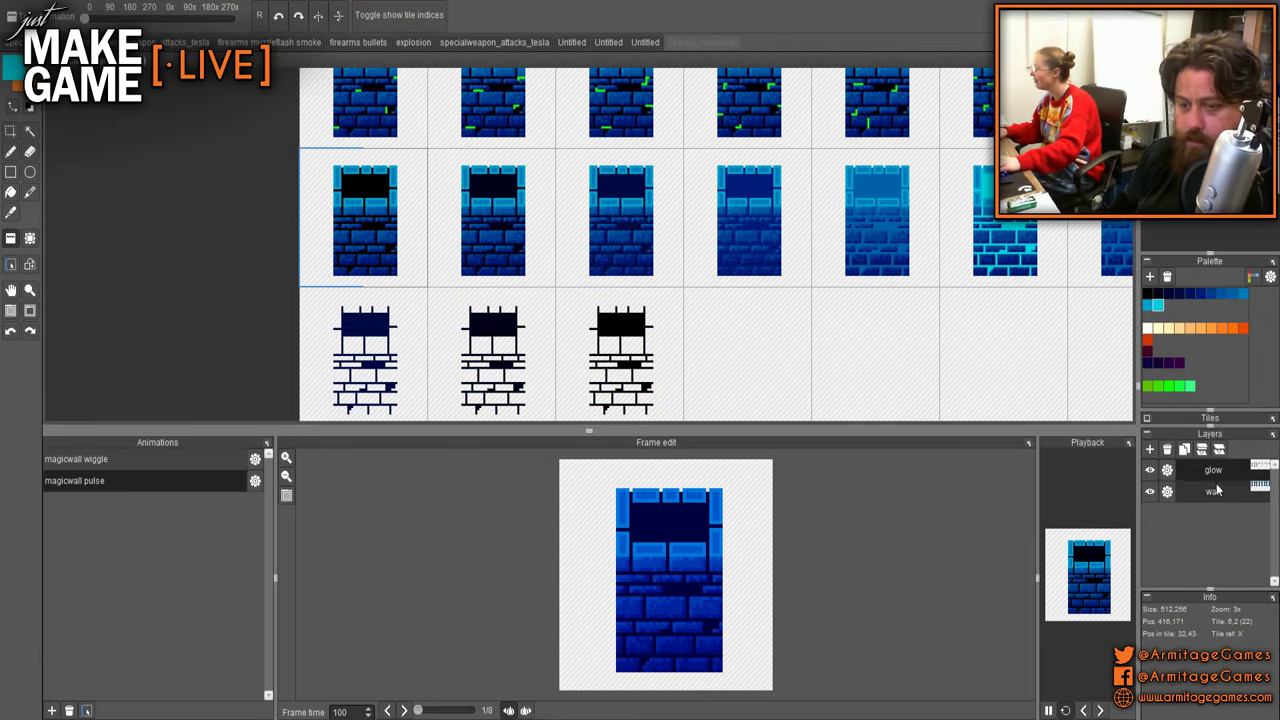
- On the wall layer, copy the brick wall tile beneath the three glow tiles in the third row
{"action": "left_click", "coordinate": [1213, 491]}
{"action": "right_click", "coordinate": [338, 284]}
{"action": "left_click", "coordinate": [374, 349]}
{"action": "left_click", "coordinate": [500, 355]}
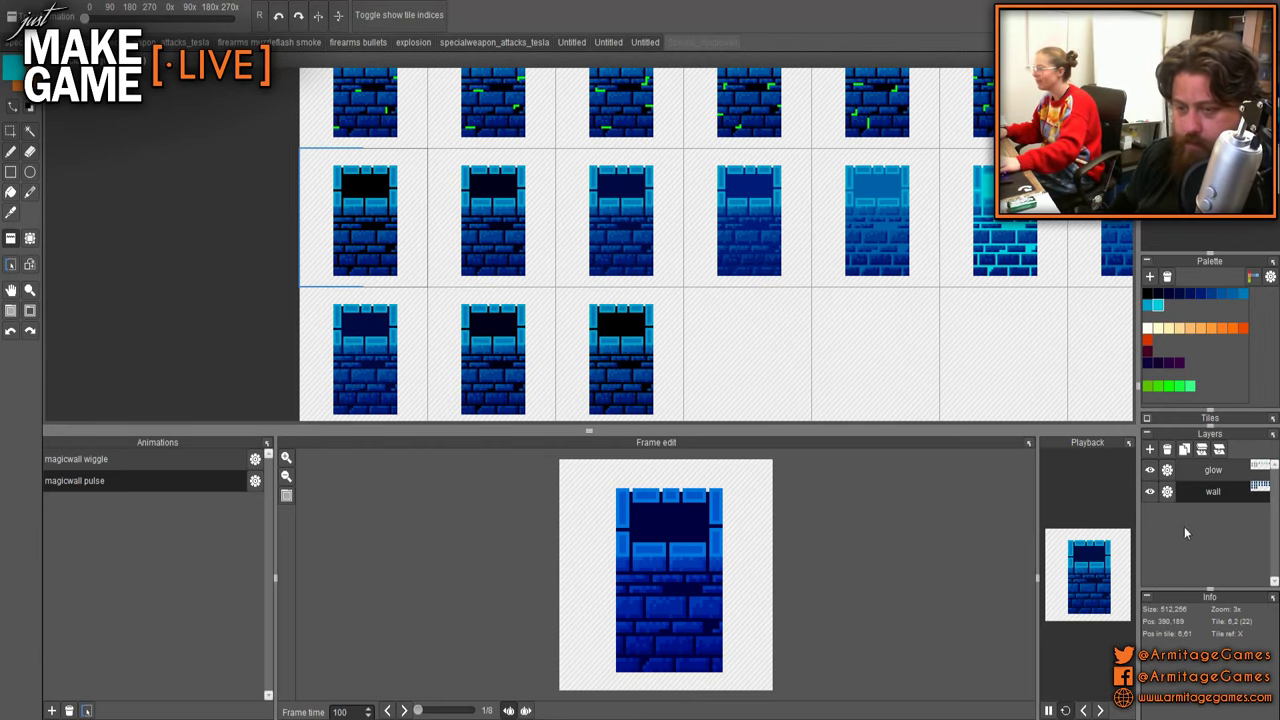
- Extend the magicwall pulse animation to 11 frames, from the second row's first wall to the third row's third wall
{"action": "left_click_drag", "start_coordinate": [589, 319], "coordinate": [493, 302]}
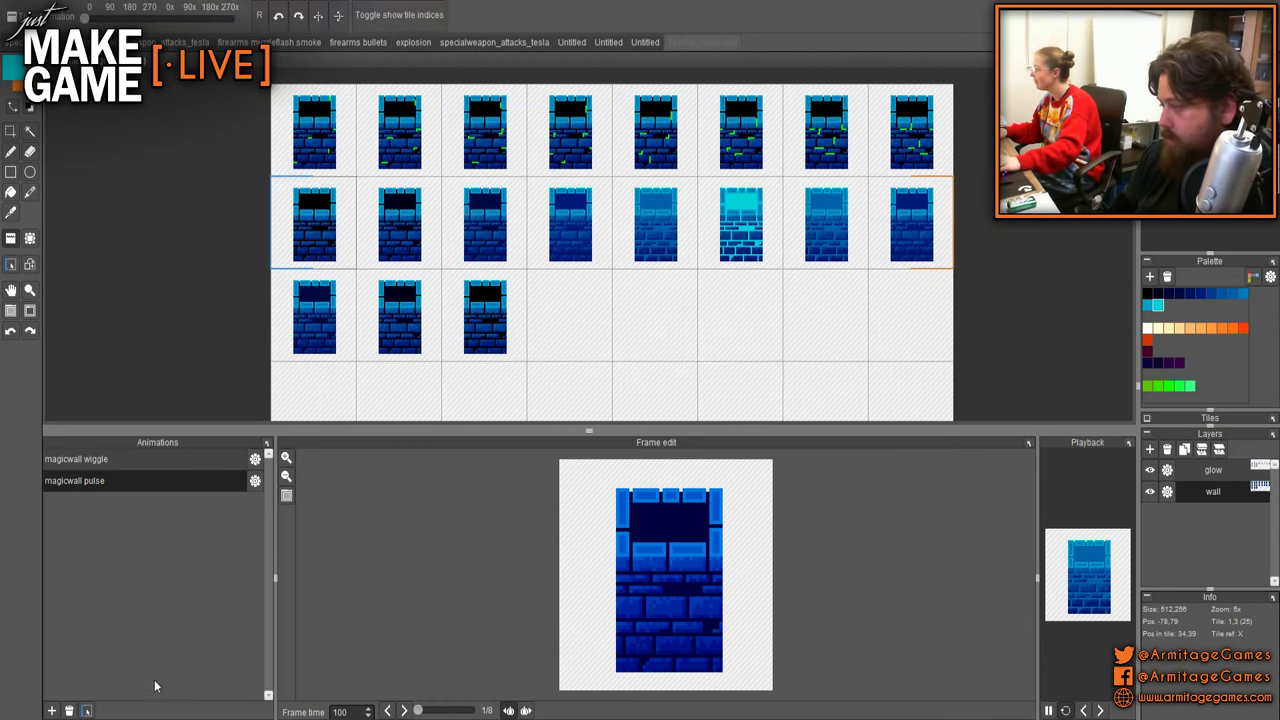
{"action": "left_click", "coordinate": [87, 709]}
{"action": "left_click_drag", "start_coordinate": [286, 231], "coordinate": [490, 316]}
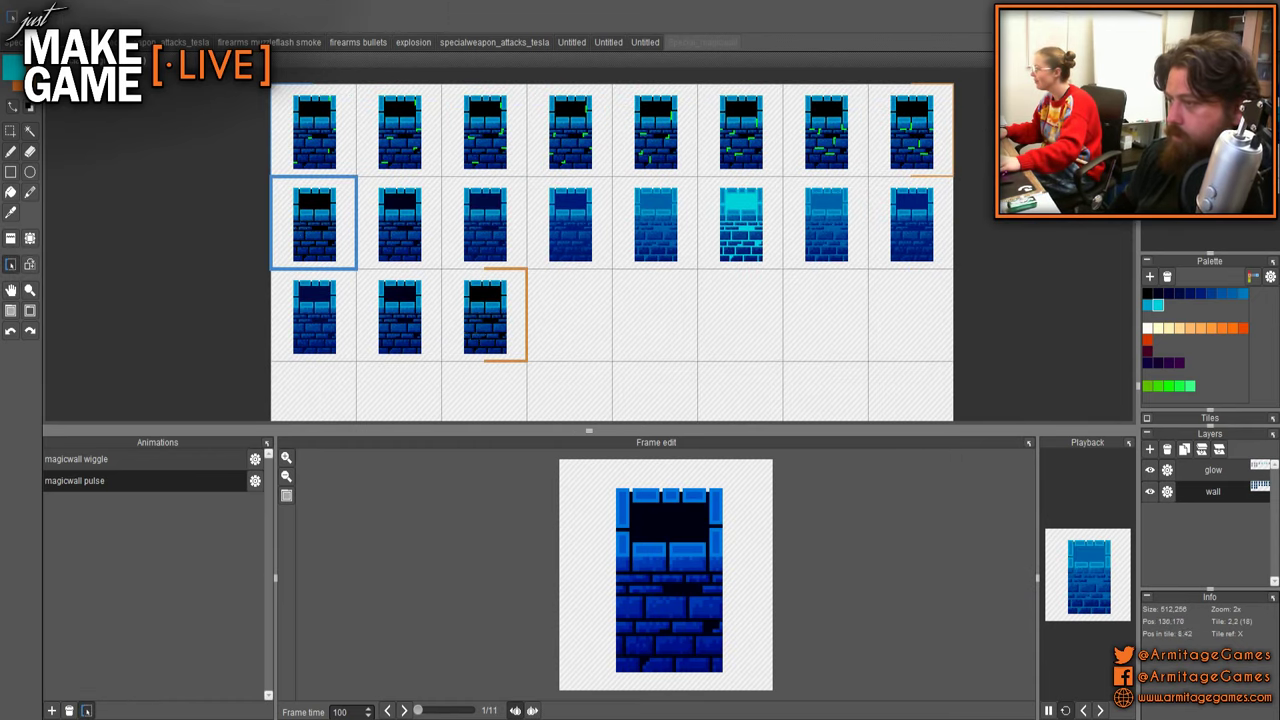
- Watch the magicwall pulse animation in an enlarged playback preview, and close the preview
{"action": "left_click", "coordinate": [1127, 446]}
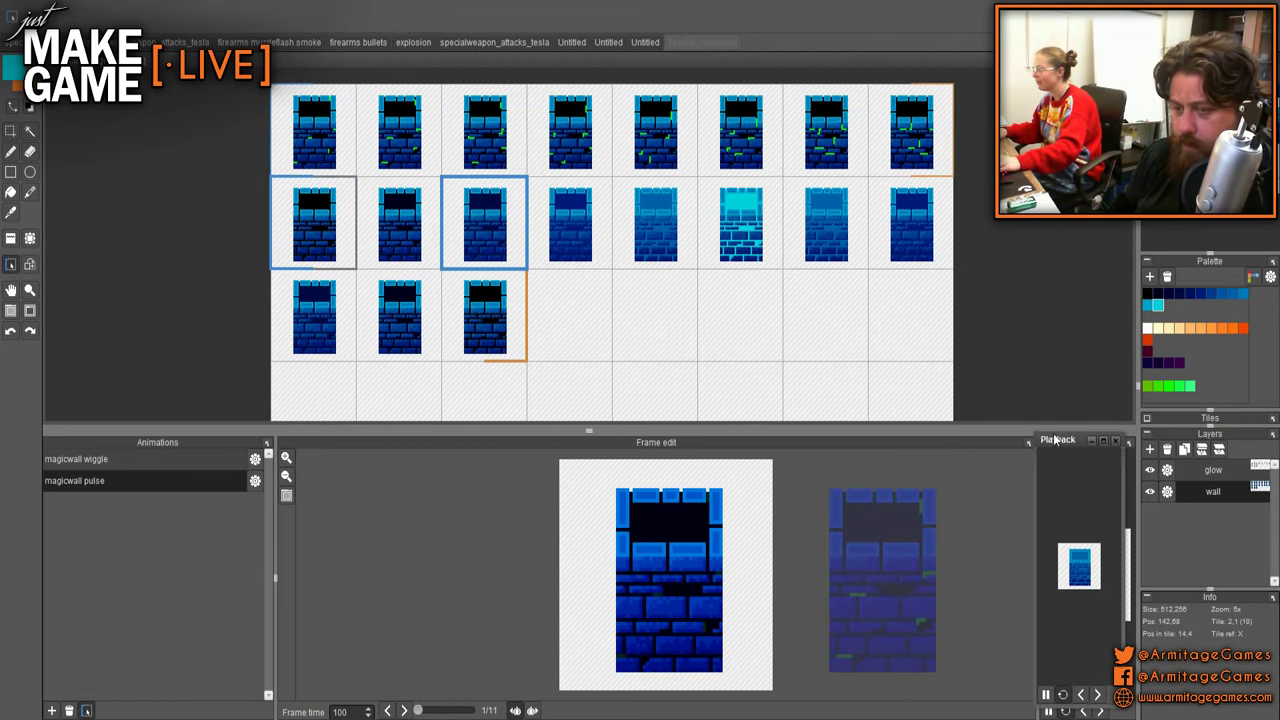
{"action": "left_click_drag", "start_coordinate": [1035, 433], "coordinate": [276, 167]}
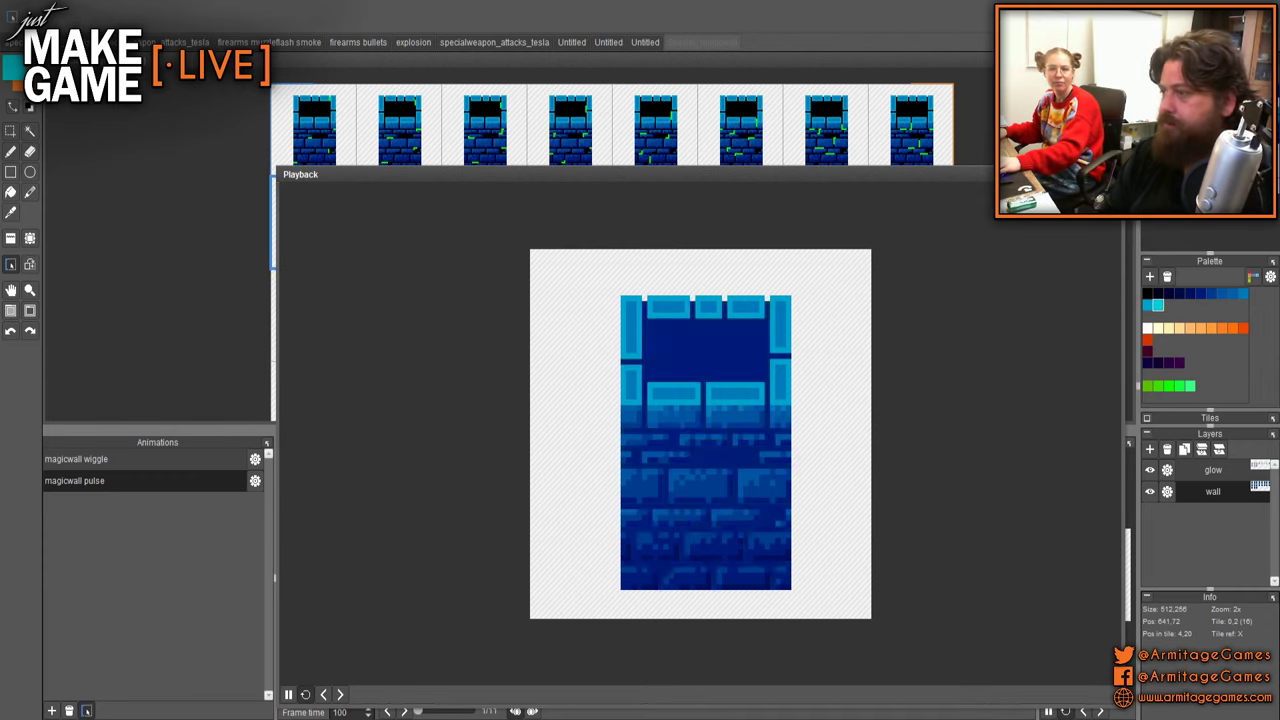
{"action": "left_click", "coordinate": [1117, 174]}
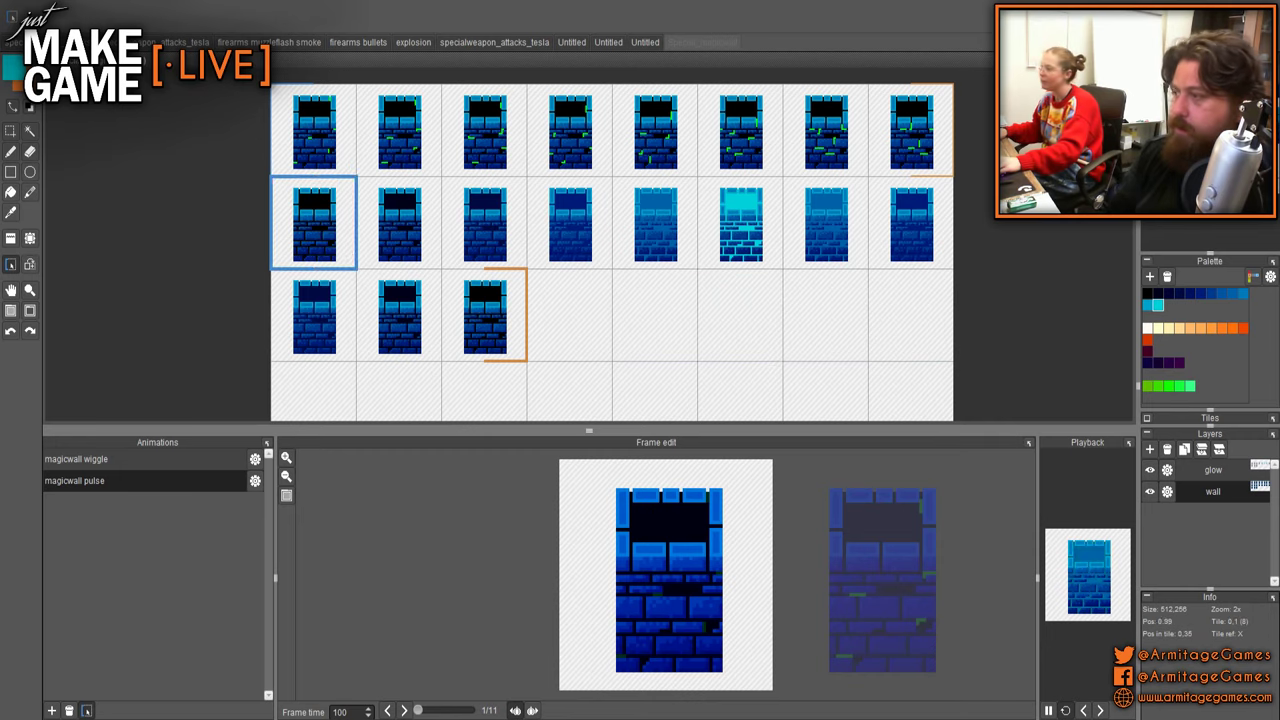
- Select all black mortar areas on the glow layer using the Magic Wand with Contiguous turned off
{"action": "scroll", "coordinate": [228, 216], "scroll_direction": "up", "scroll_amount": 3}
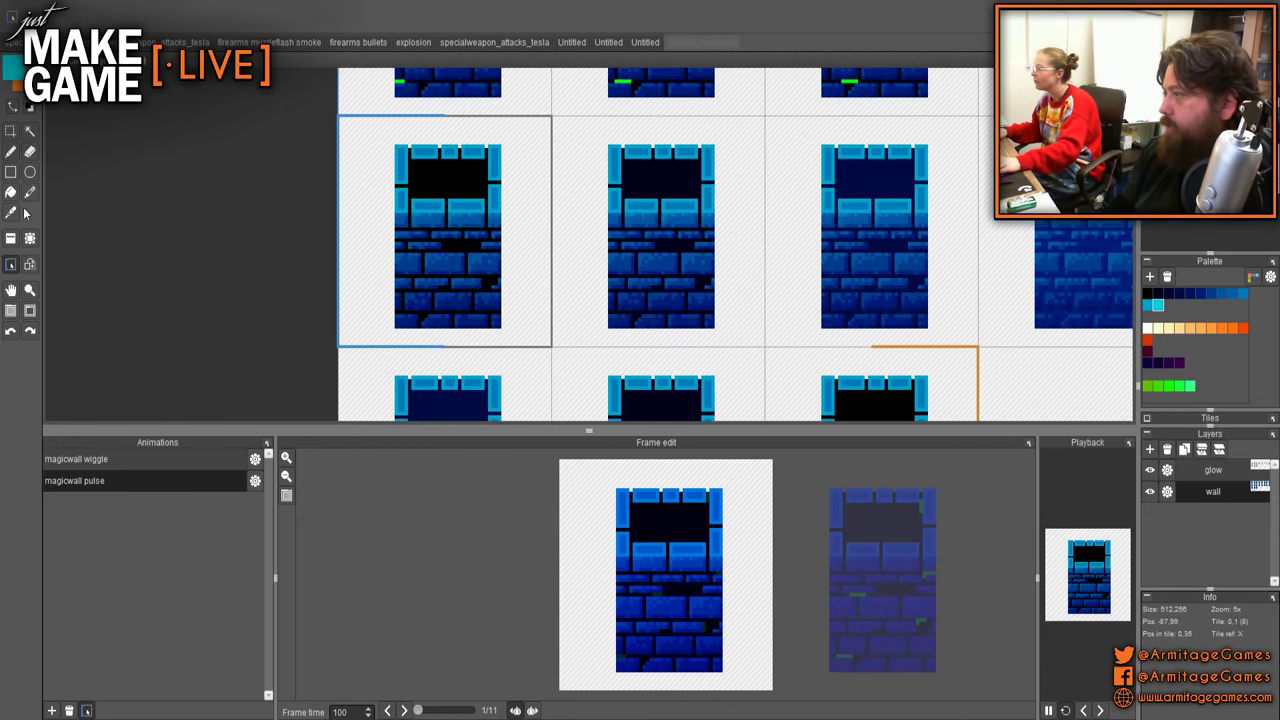
{"action": "left_click", "coordinate": [30, 131]}
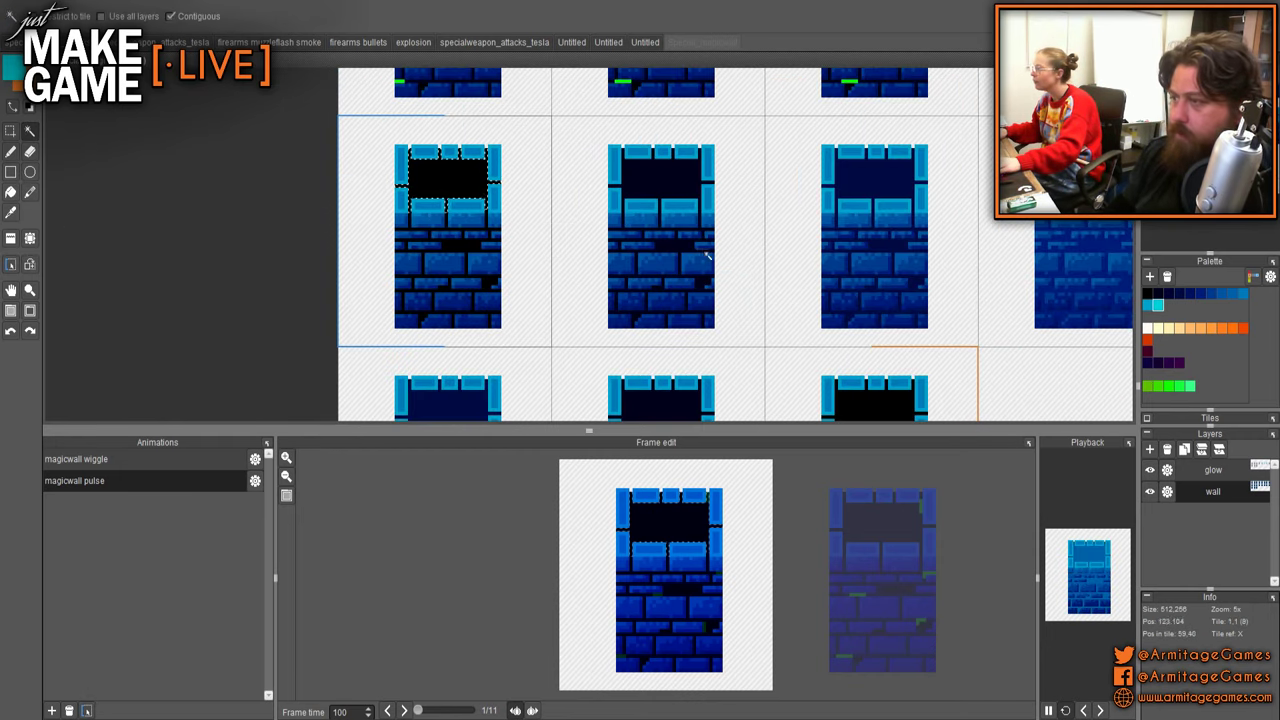
{"action": "left_click", "coordinate": [183, 16]}
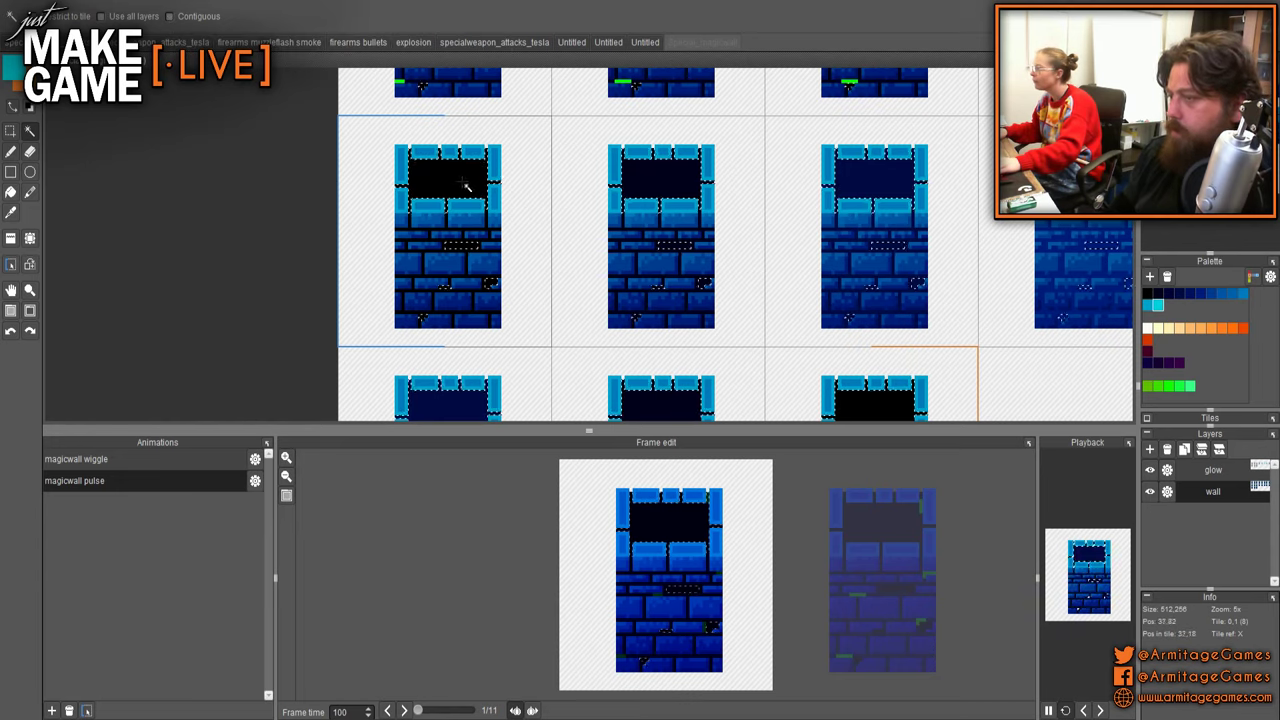
{"action": "left_click", "coordinate": [470, 214]}
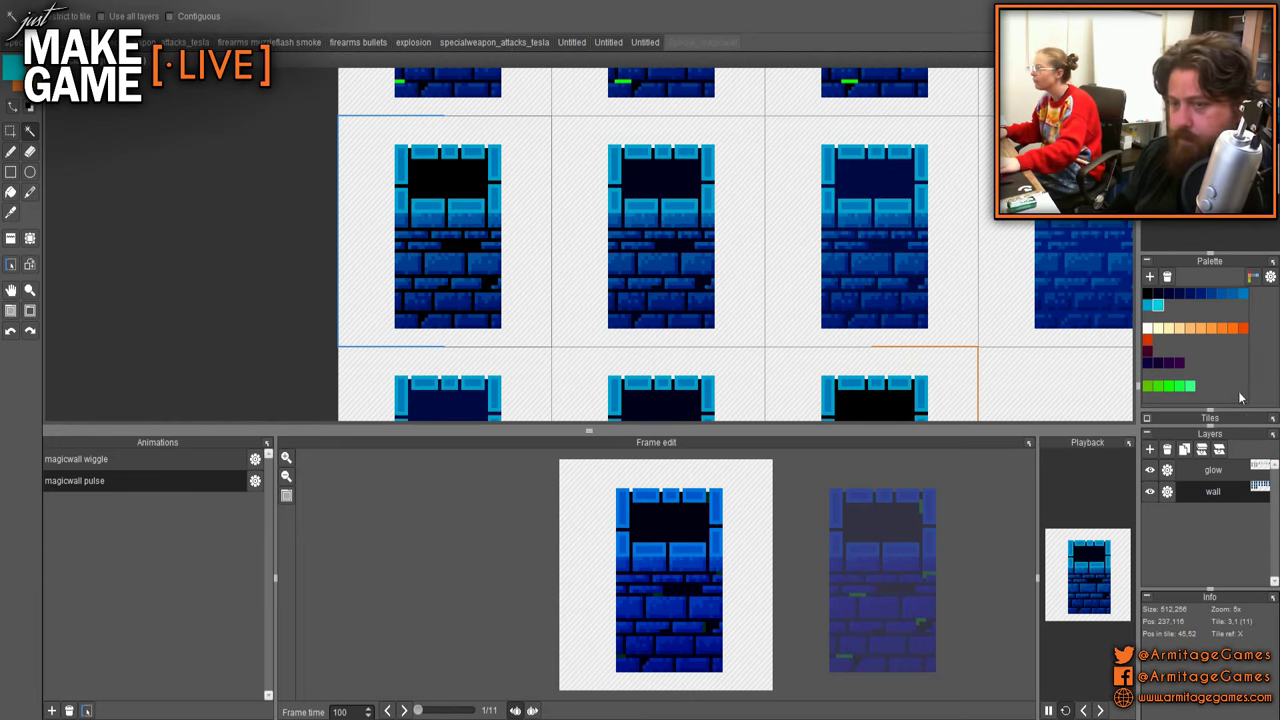
{"action": "left_click", "coordinate": [447, 192]}
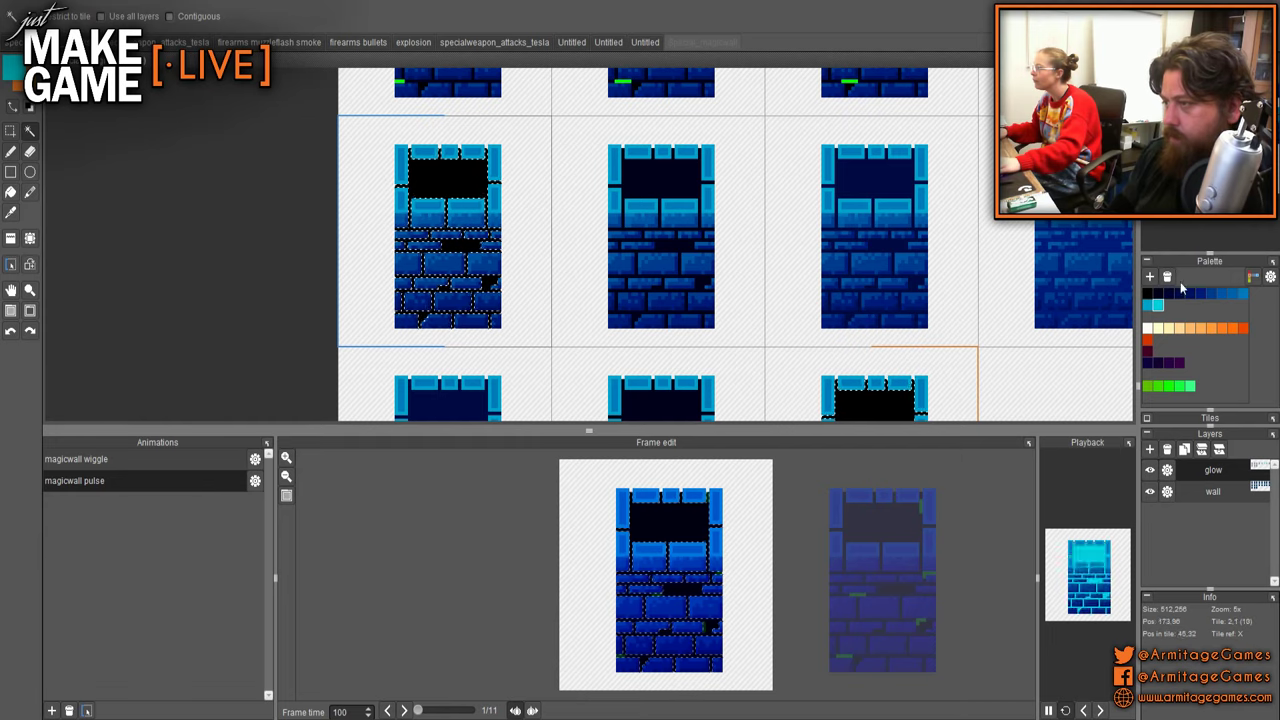
- Hide the glow layer, delete the selected black mortar from the wall layer, and clear the selection
{"action": "scroll", "coordinate": [668, 312], "scroll_direction": "down", "scroll_amount": 1}
{"action": "left_click_drag", "start_coordinate": [668, 312], "coordinate": [583, 279]}
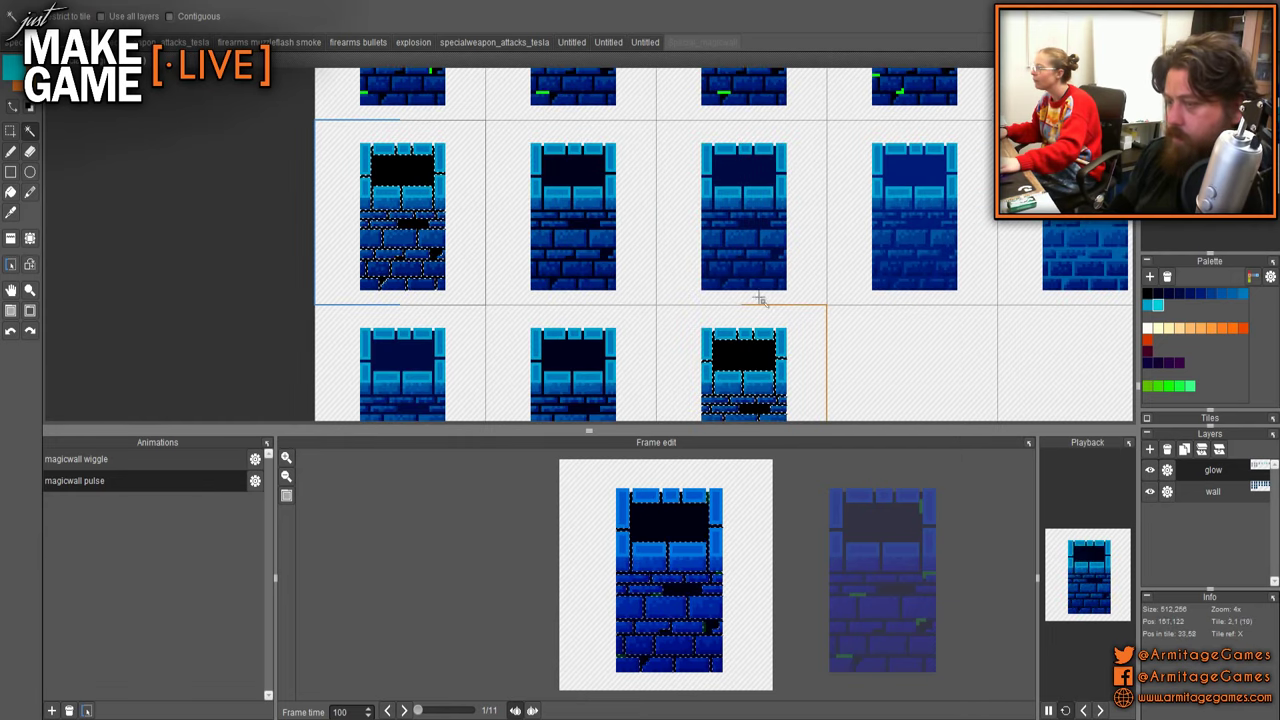
{"action": "left_click", "coordinate": [1182, 491]}
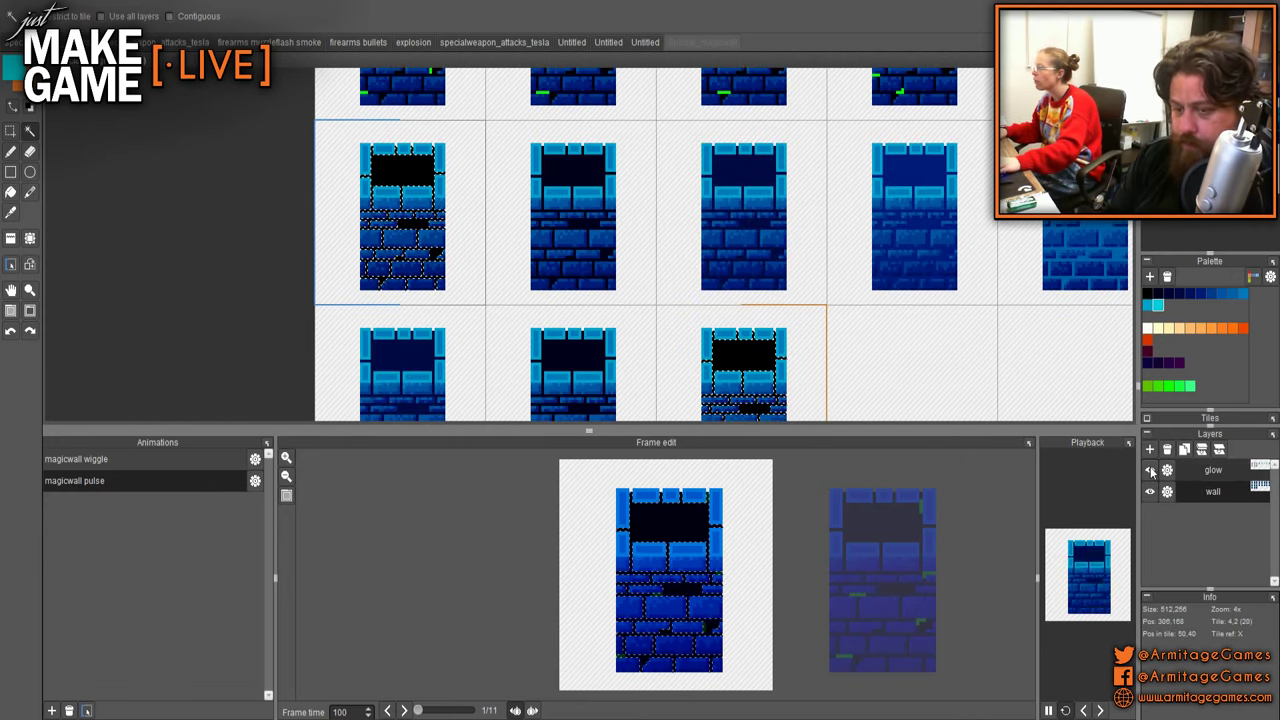
{"action": "left_click", "coordinate": [1149, 469]}
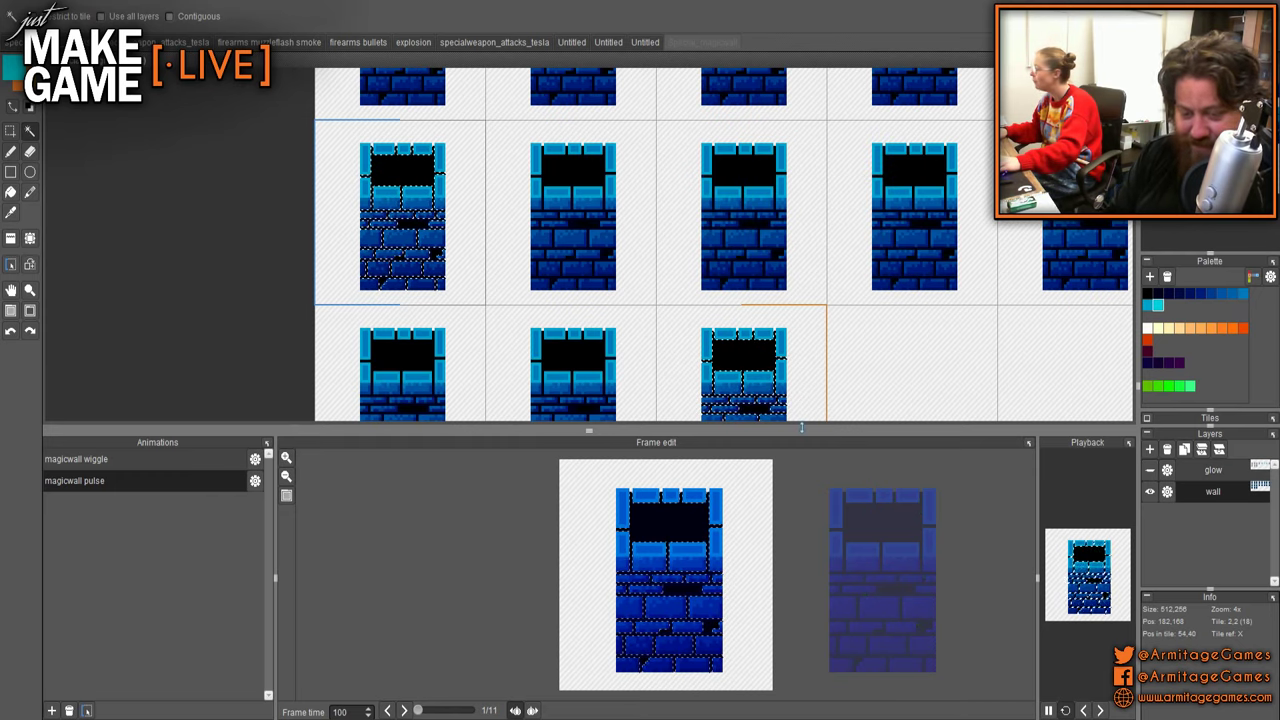
{"action": "scroll", "coordinate": [450, 290], "scroll_direction": "up", "scroll_amount": 2}
{"action": "key", "text": "Delete"}
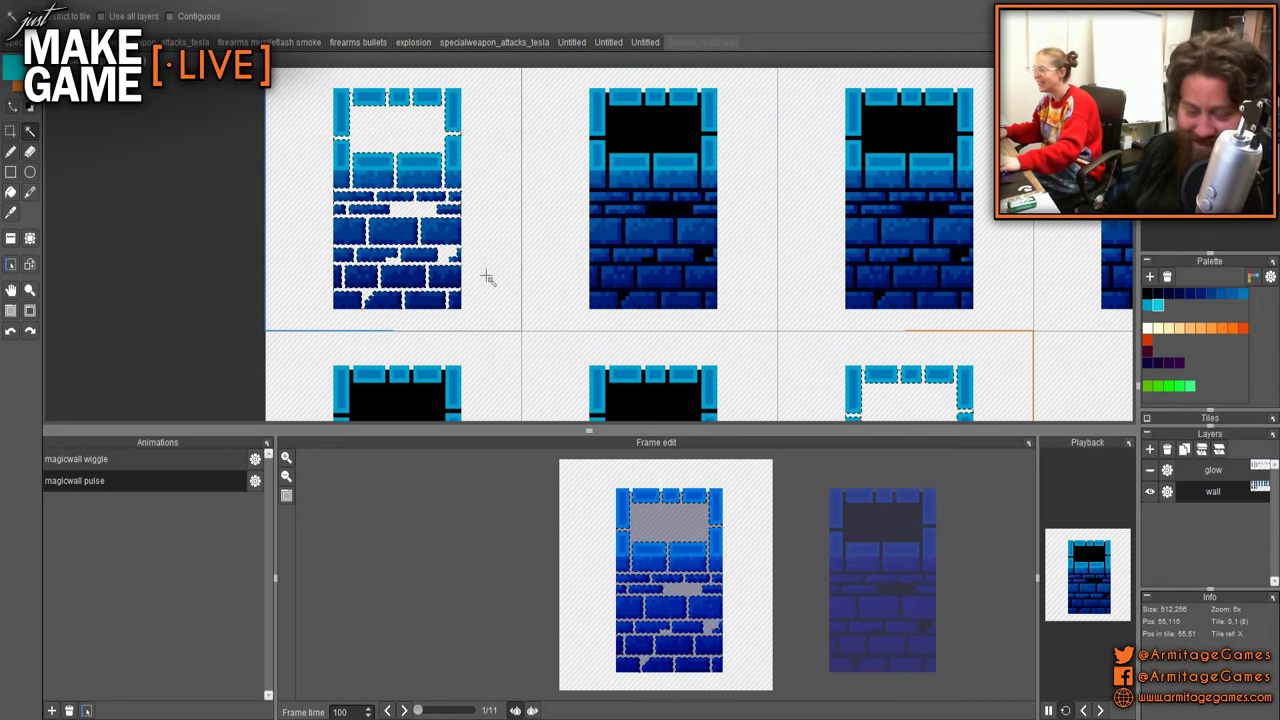
{"action": "key", "text": "ctrl+d"}
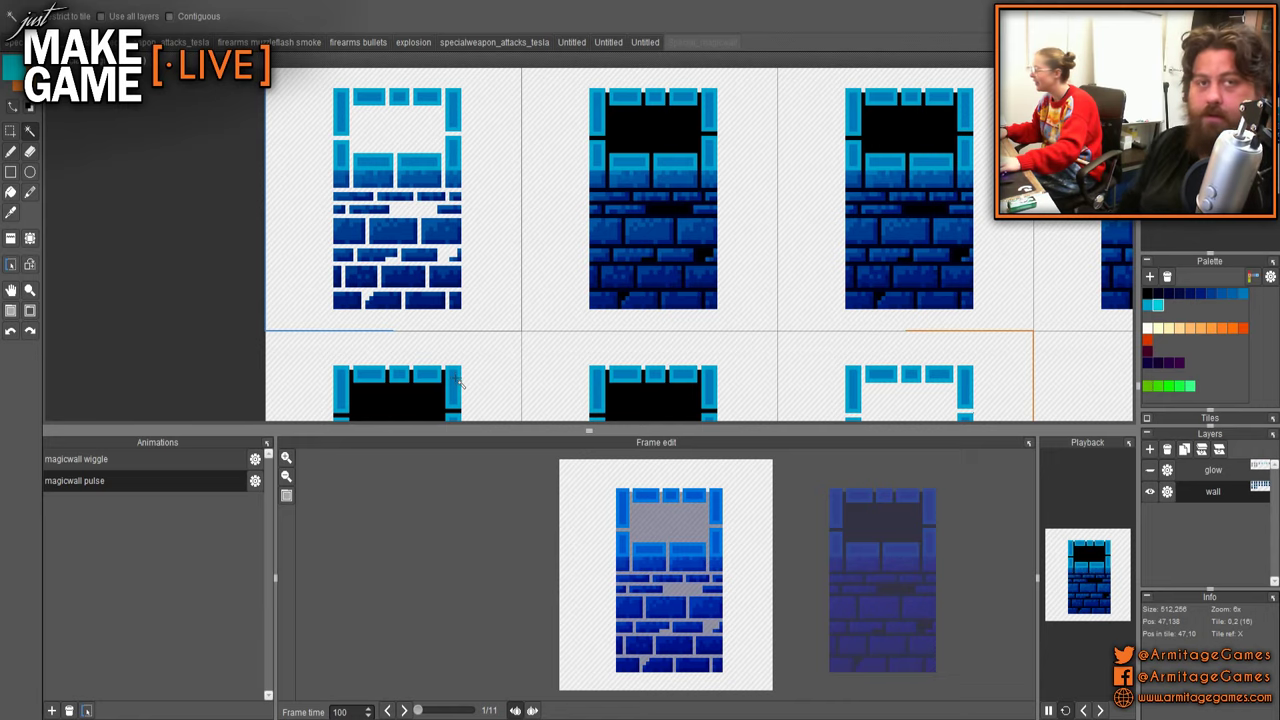
- Replace the other pulse walls in the second and third rows with the brick tile that has transparent mortar
{"action": "scroll", "coordinate": [557, 206], "scroll_direction": "down", "scroll_amount": 2}
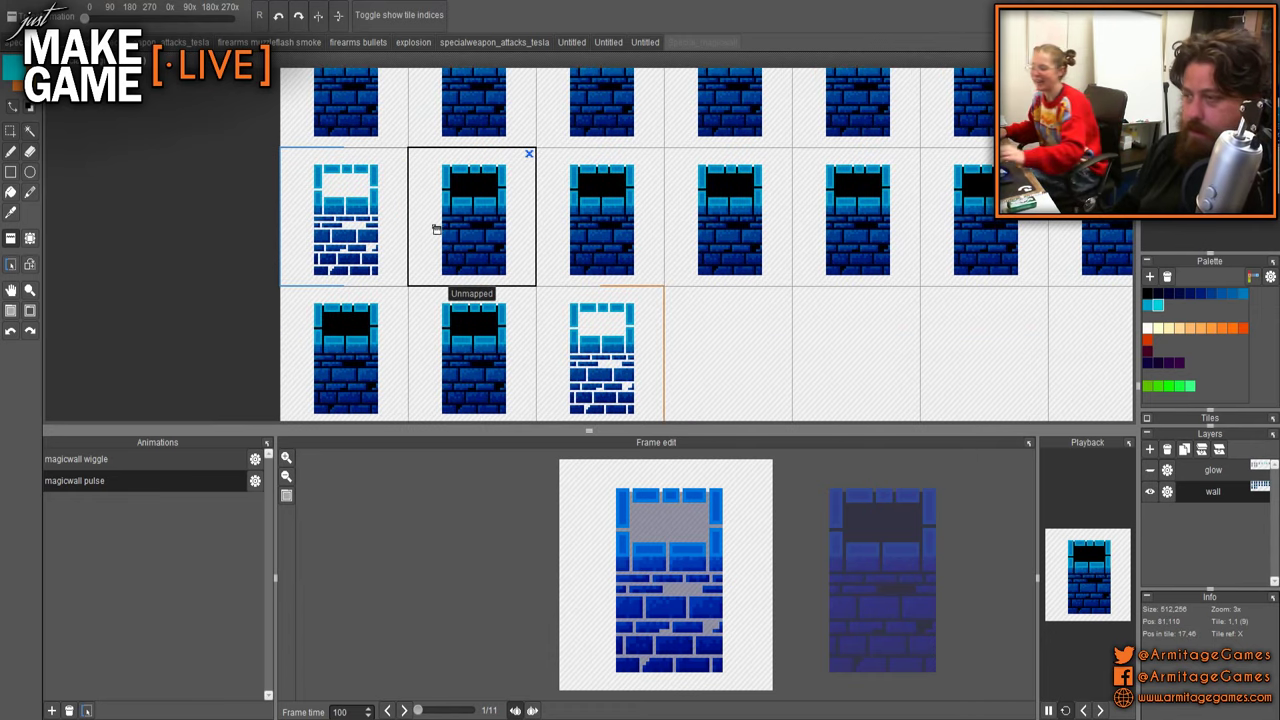
{"action": "mouse_move", "coordinate": [434, 229]}
{"action": "left_mouse_down"}
{"action": "mouse_move", "coordinate": [977, 210]}
{"action": "mouse_move", "coordinate": [777, 222]}
{"action": "mouse_move", "coordinate": [1040, 224]}
{"action": "left_mouse_up"}
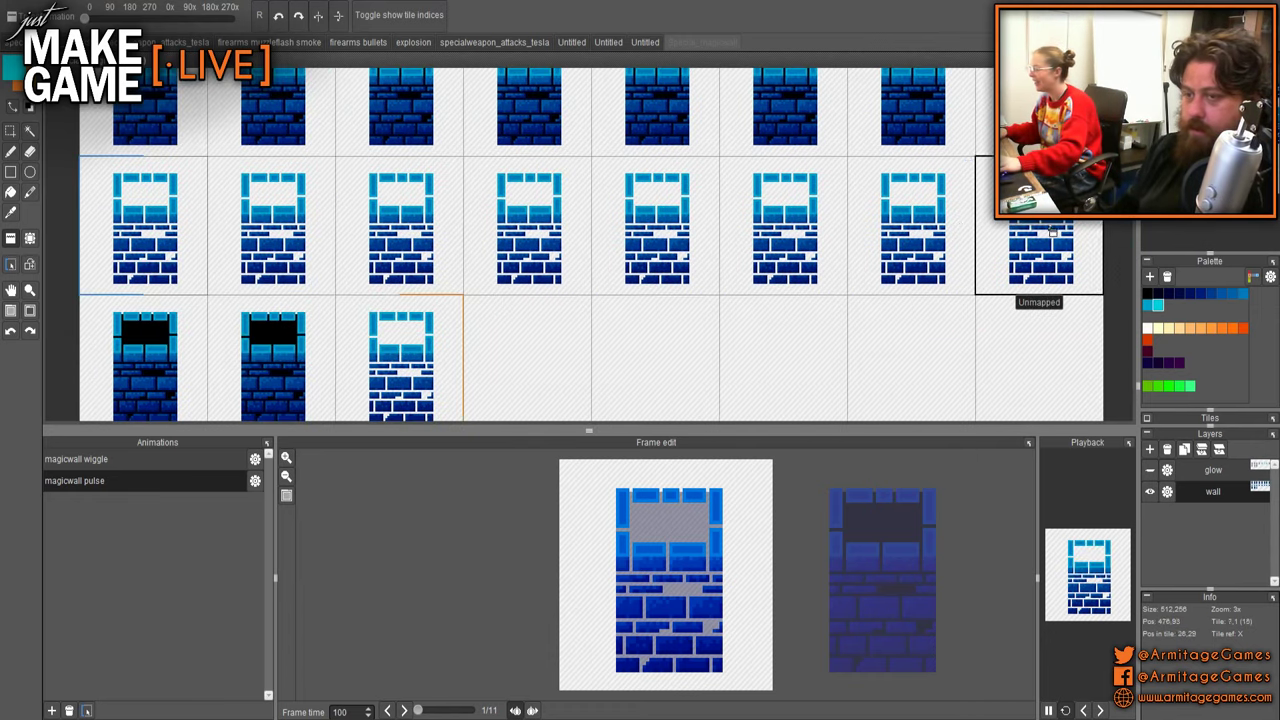
{"action": "left_click_drag", "start_coordinate": [300, 382], "coordinate": [156, 380]}
{"action": "scroll", "coordinate": [733, 378], "scroll_direction": "down", "scroll_amount": 2}
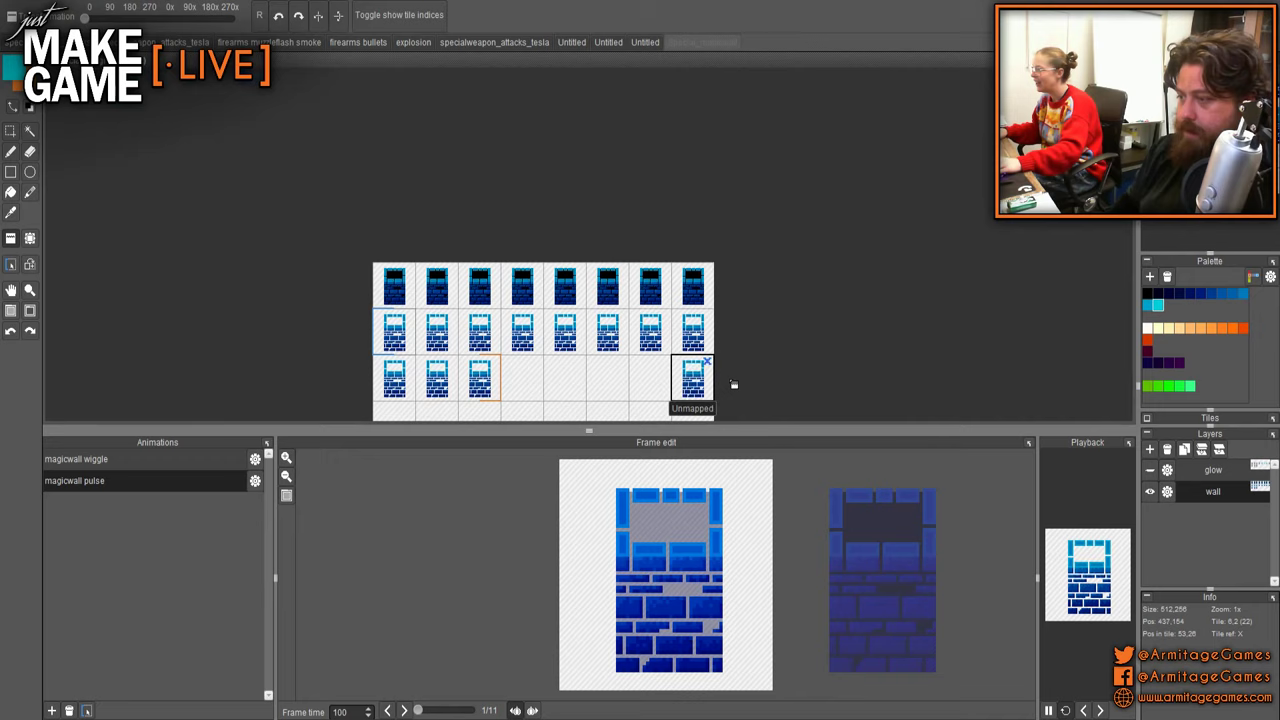
- Show the glow layer again, make it active, and enlarge the playback preview of the pulse animation
{"action": "left_click", "coordinate": [1150, 470]}
{"action": "left_click", "coordinate": [1187, 471]}
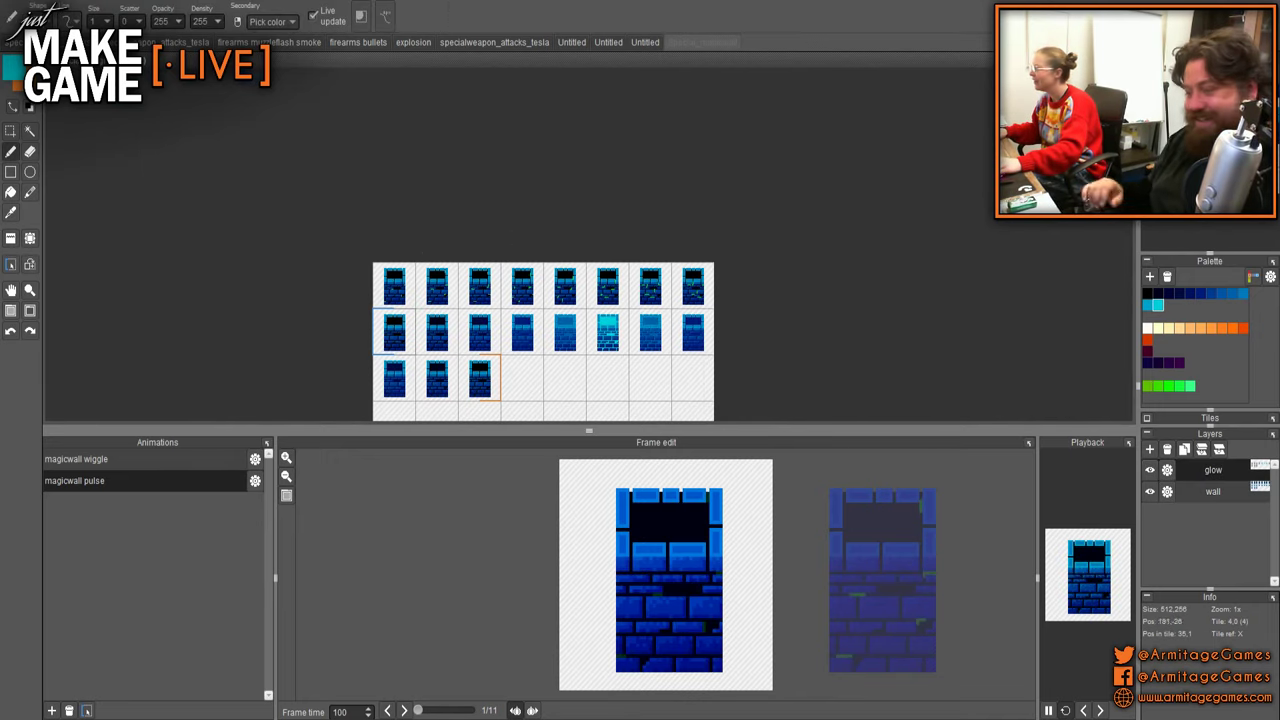
{"action": "scroll", "coordinate": [628, 325], "scroll_direction": "up", "scroll_amount": 3}
{"action": "left_click_drag", "start_coordinate": [536, 273], "coordinate": [459, 99]}
{"action": "left_click_drag", "start_coordinate": [768, 256], "coordinate": [605, 266]}
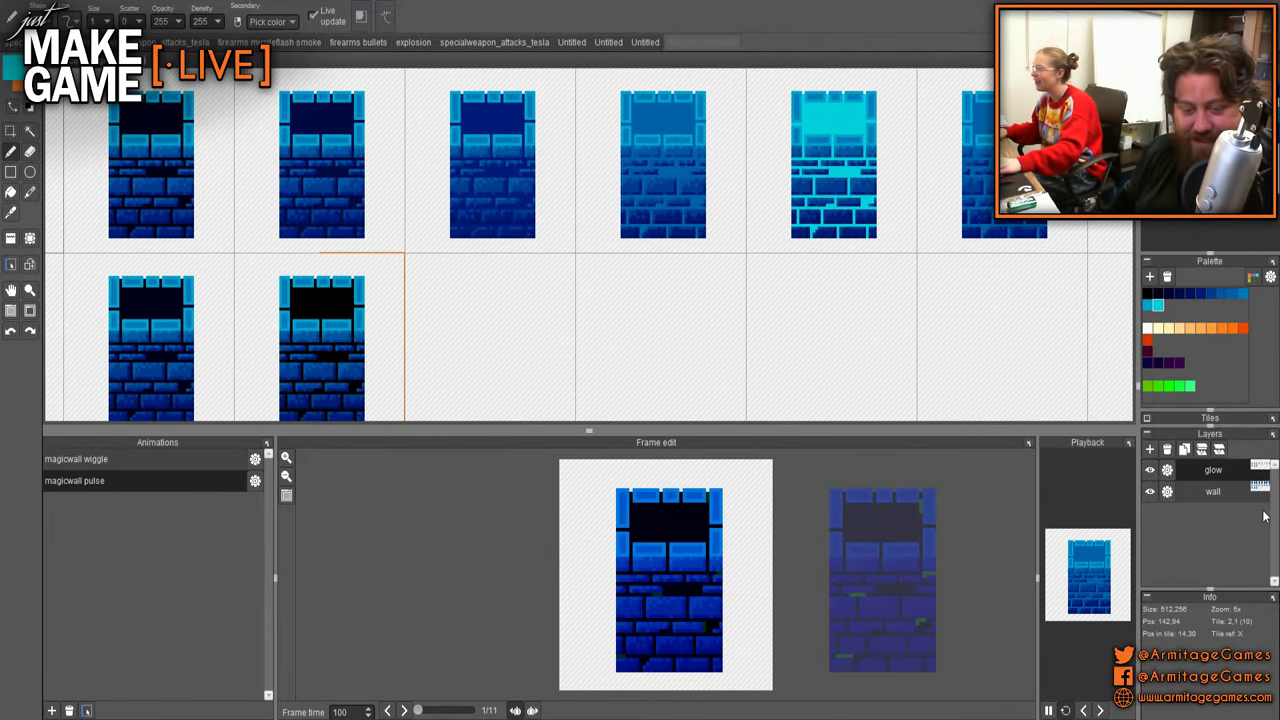
{"action": "scroll", "coordinate": [593, 300], "scroll_direction": "down", "scroll_amount": 2}
{"action": "left_click_drag", "start_coordinate": [594, 300], "coordinate": [538, 244]}
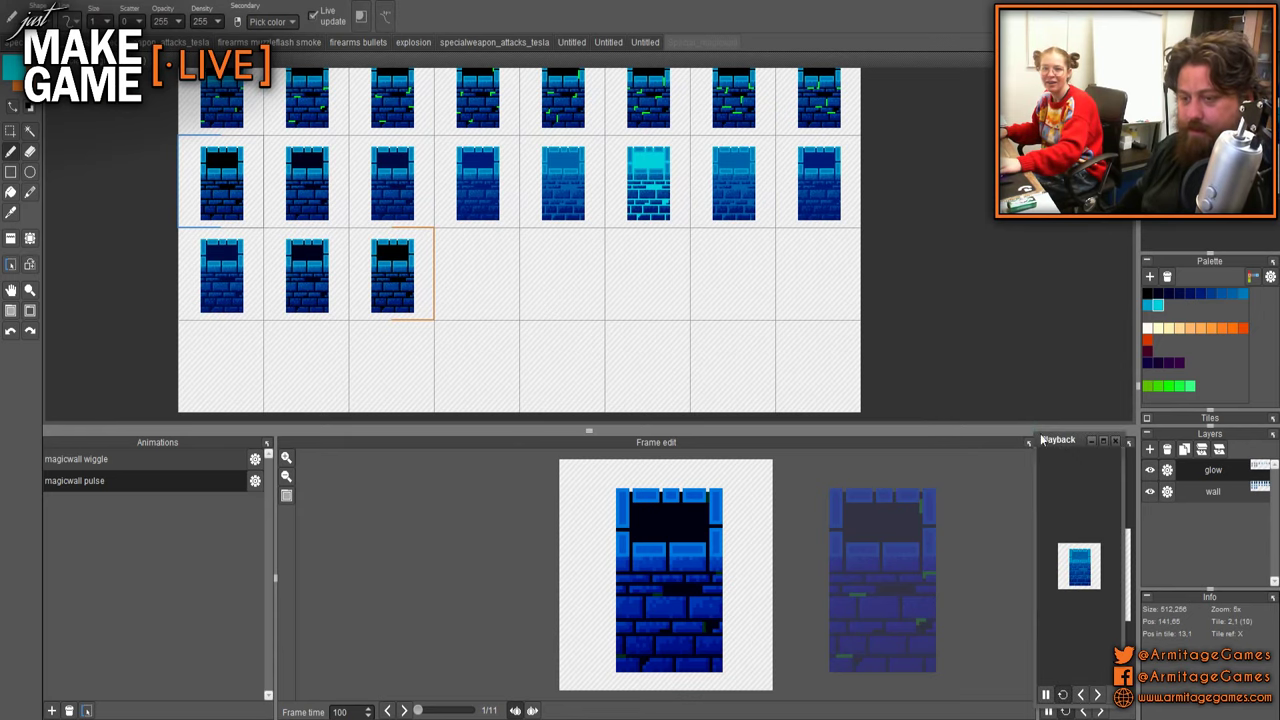
{"action": "left_click_drag", "start_coordinate": [1040, 437], "coordinate": [262, 166]}
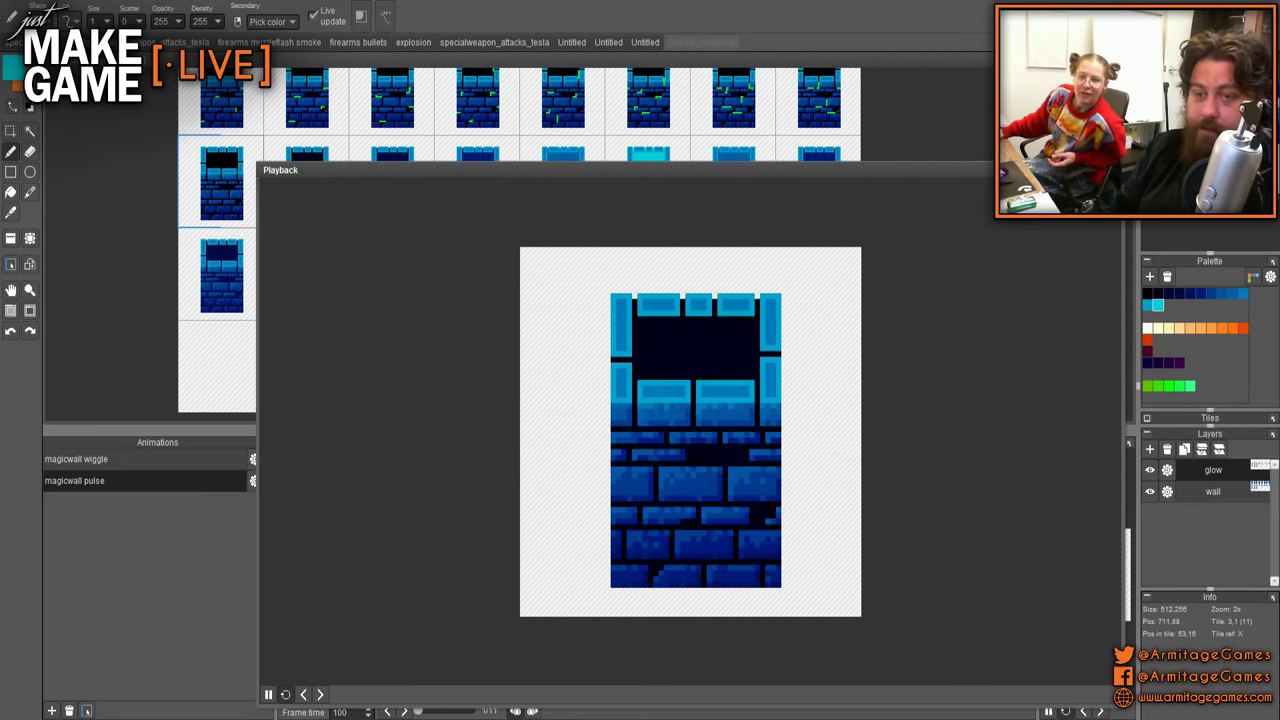
- Try an opacity of 175 and the Hardlight blend mode on the glow layer
{"action": "double_click", "coordinate": [1165, 470]}
{"action": "left_click_drag", "start_coordinate": [1178, 442], "coordinate": [1208, 446]}
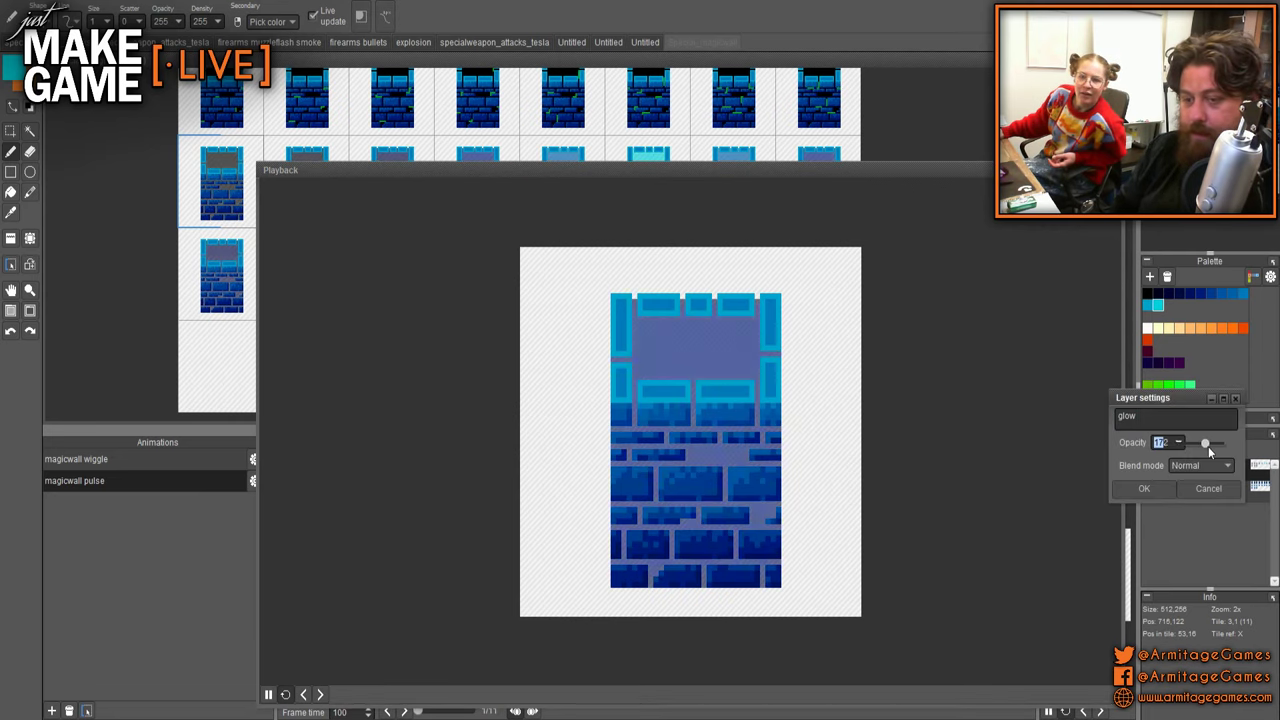
{"action": "left_click", "coordinate": [1188, 467]}
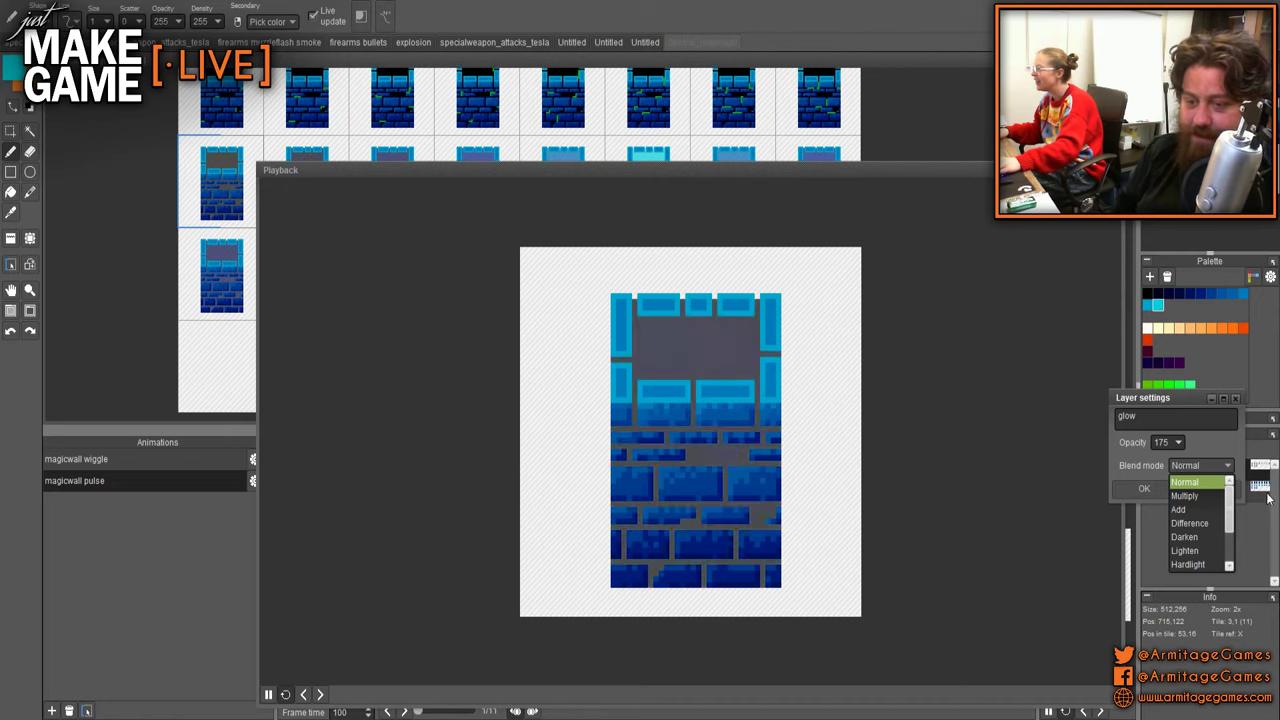
{"action": "scroll", "coordinate": [1202, 536], "scroll_direction": "down", "scroll_amount": 1}
{"action": "left_click", "coordinate": [1204, 524]}
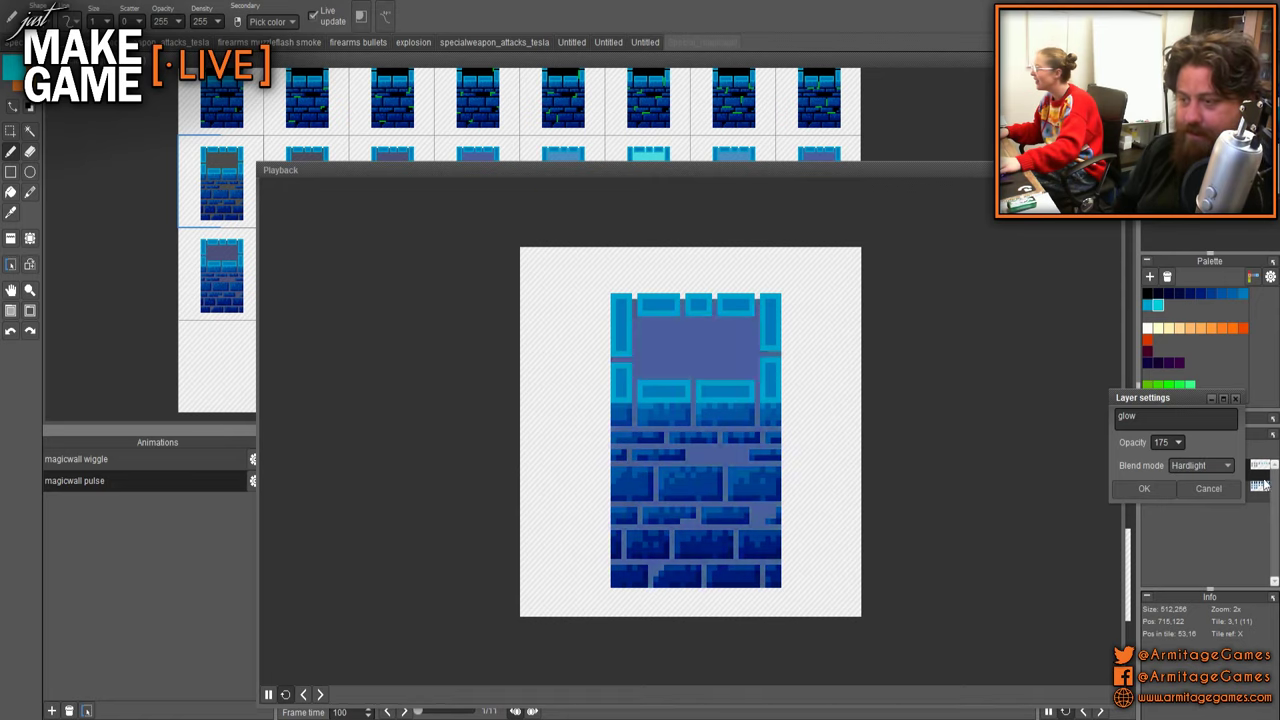
- Try the Screen blend mode on the glow layer and apply Overlay instead
{"action": "left_click", "coordinate": [1192, 463]}
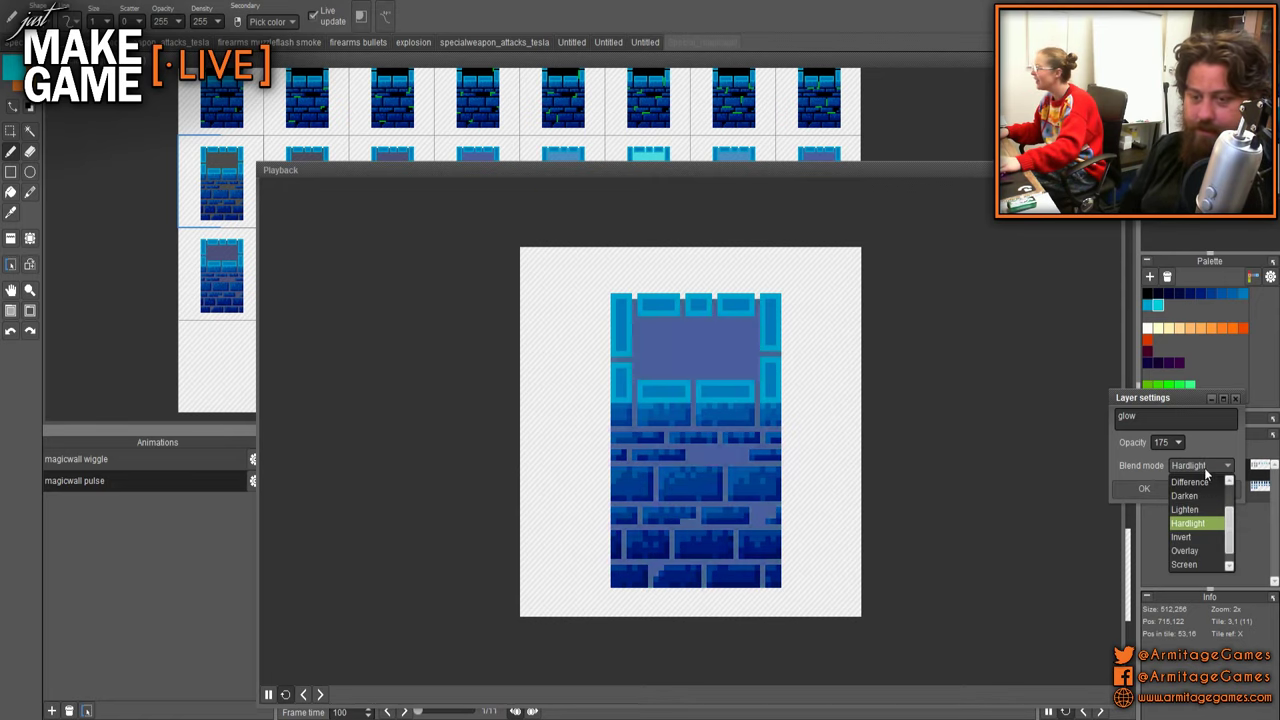
{"action": "left_click", "coordinate": [1198, 563]}
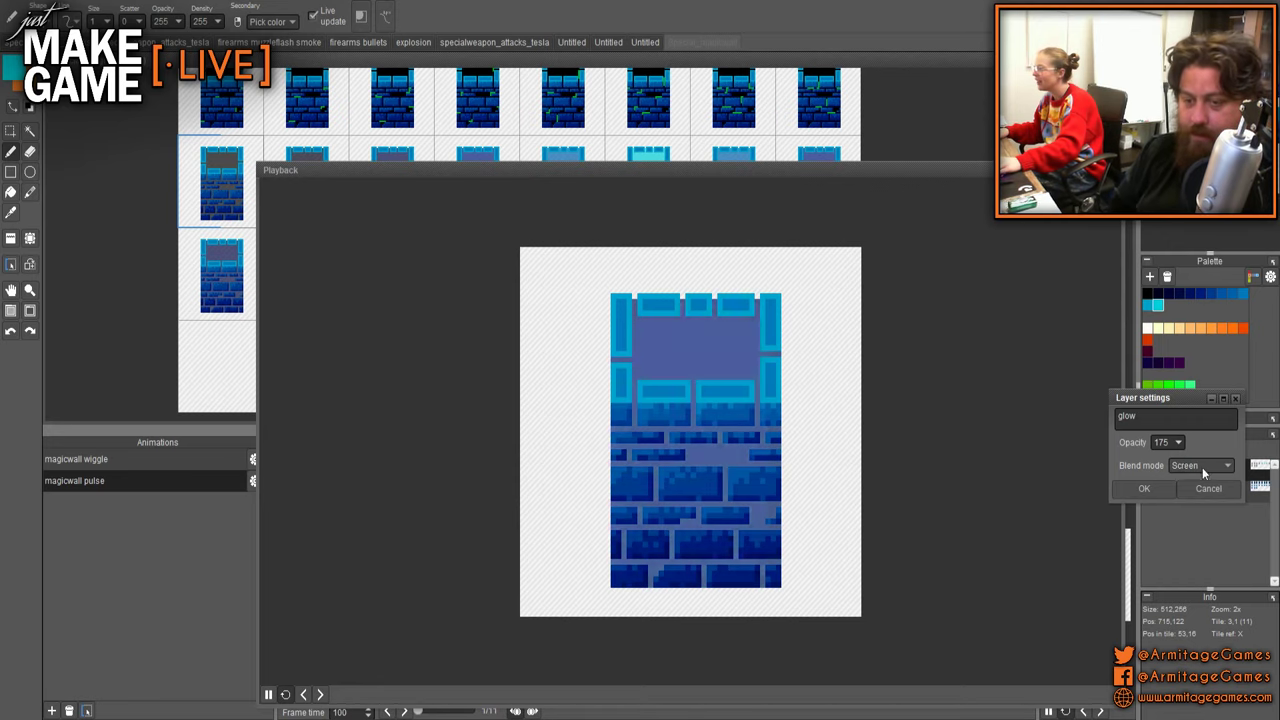
{"action": "left_click", "coordinate": [1192, 464]}
{"action": "left_click", "coordinate": [1206, 557]}
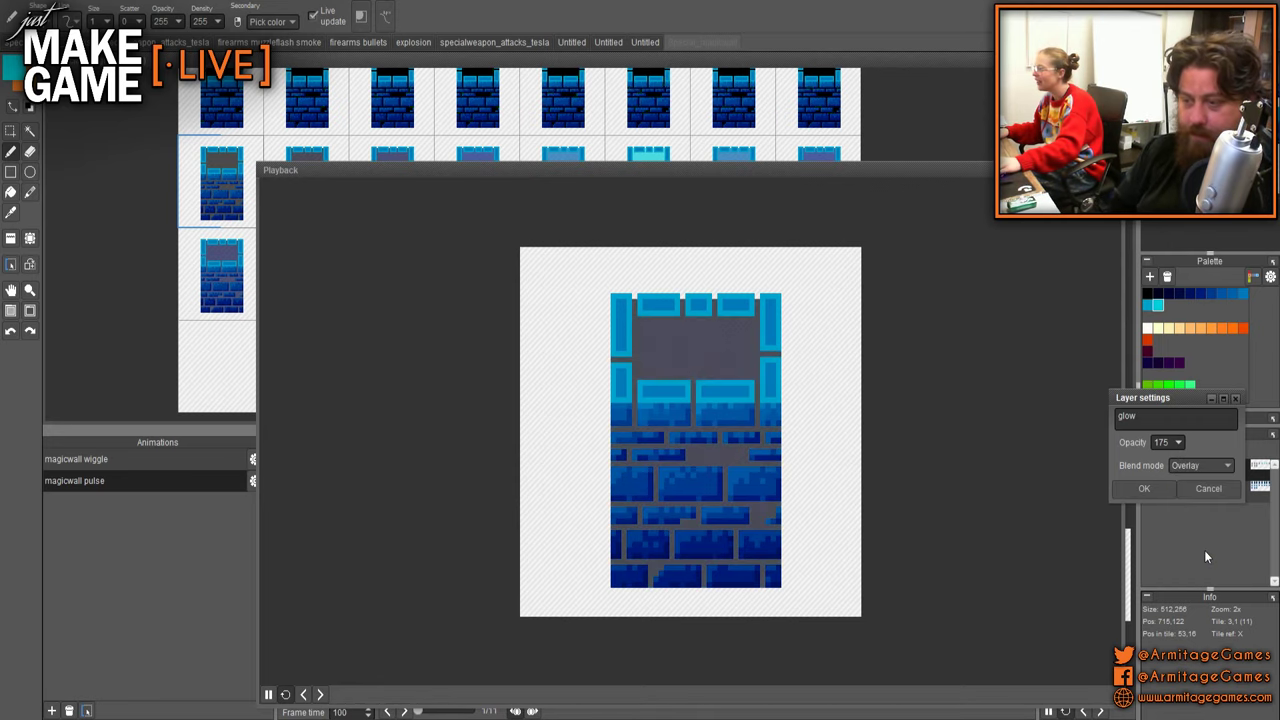
{"action": "left_click", "coordinate": [1143, 487]}
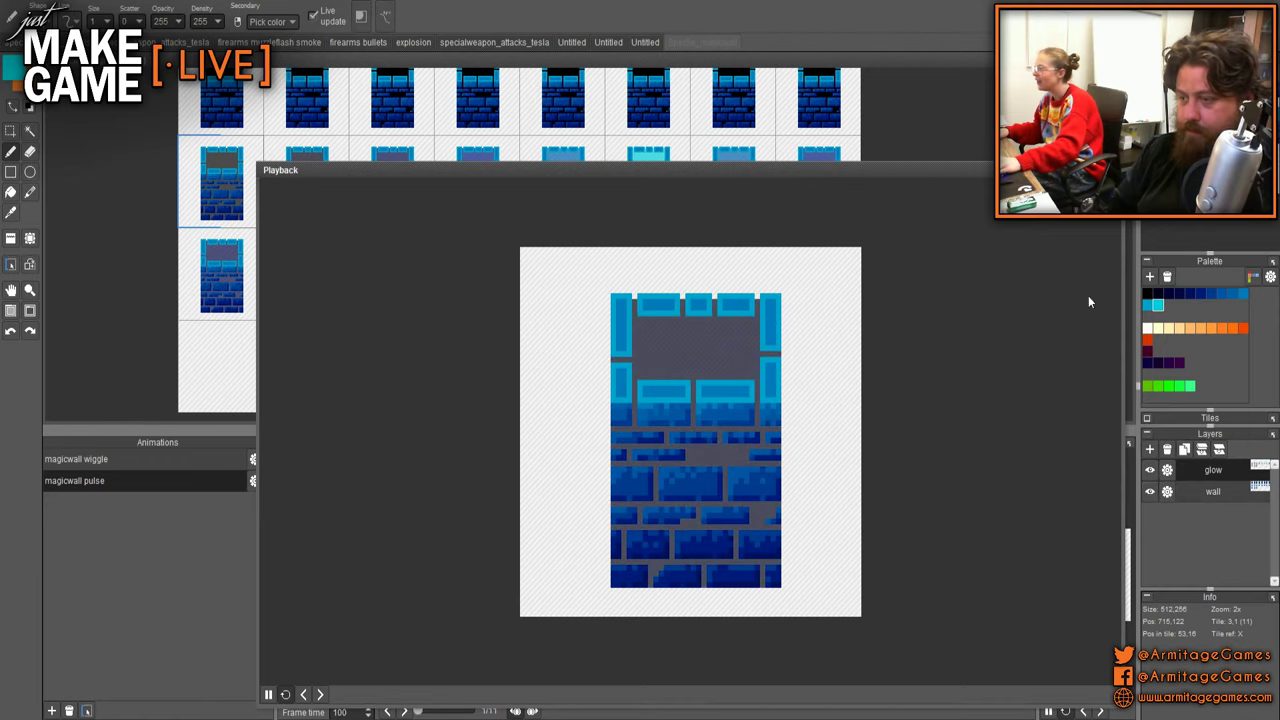
- Try a glow layer opacity of 226 and restore the layer to full opacity
{"action": "left_click", "coordinate": [1170, 471]}
{"action": "left_click", "coordinate": [1174, 466]}
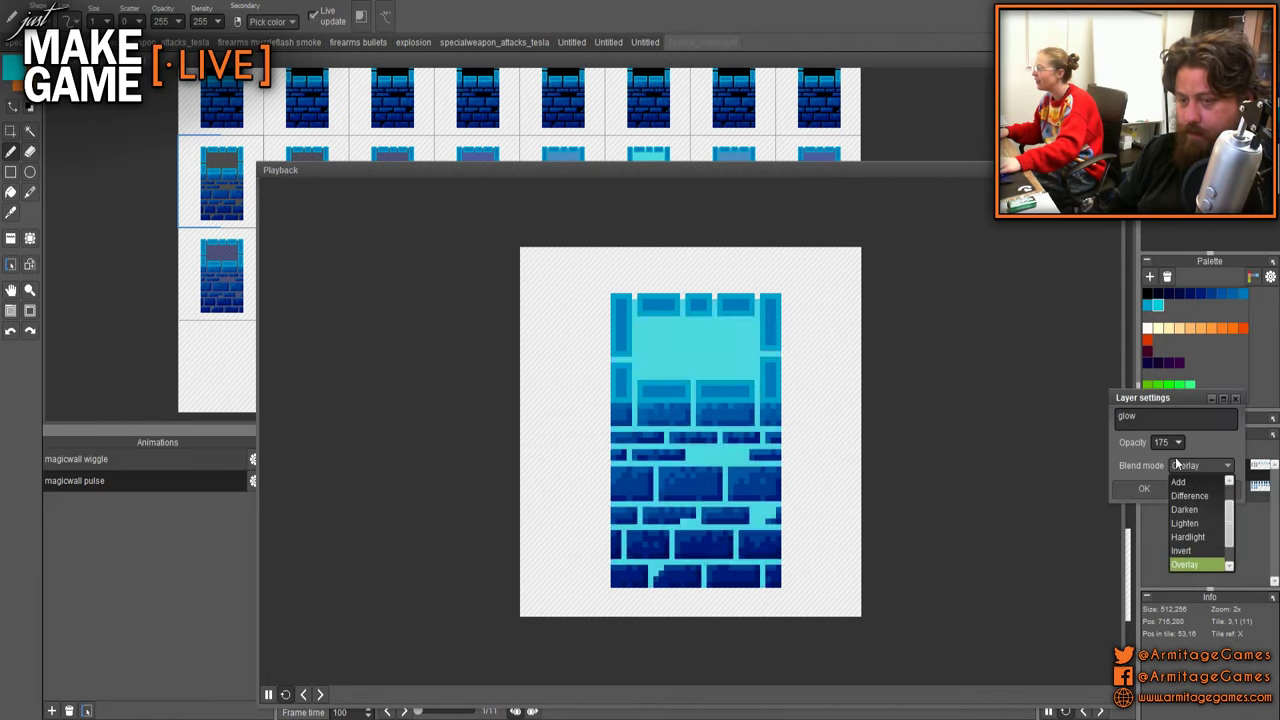
{"action": "left_click", "coordinate": [1181, 443]}
{"action": "left_click_drag", "start_coordinate": [1185, 443], "coordinate": [1189, 443]}
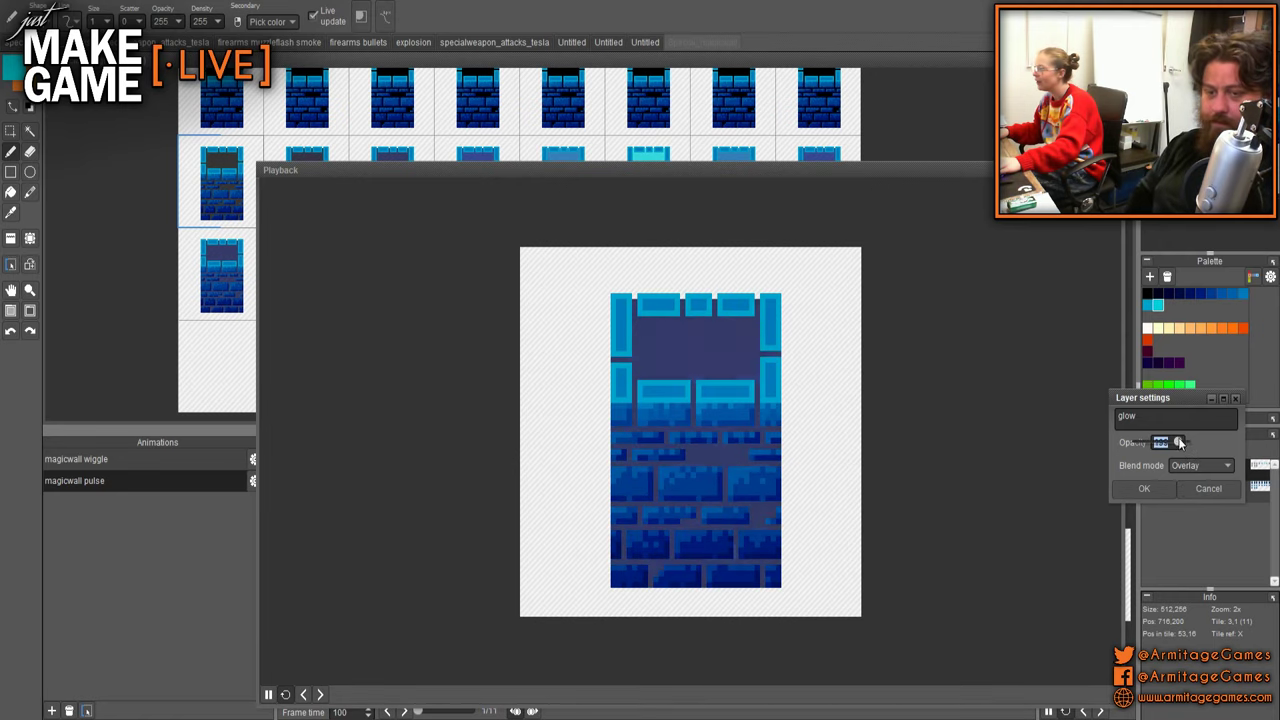
{"action": "left_click_drag", "start_coordinate": [1180, 443], "coordinate": [1184, 450]}
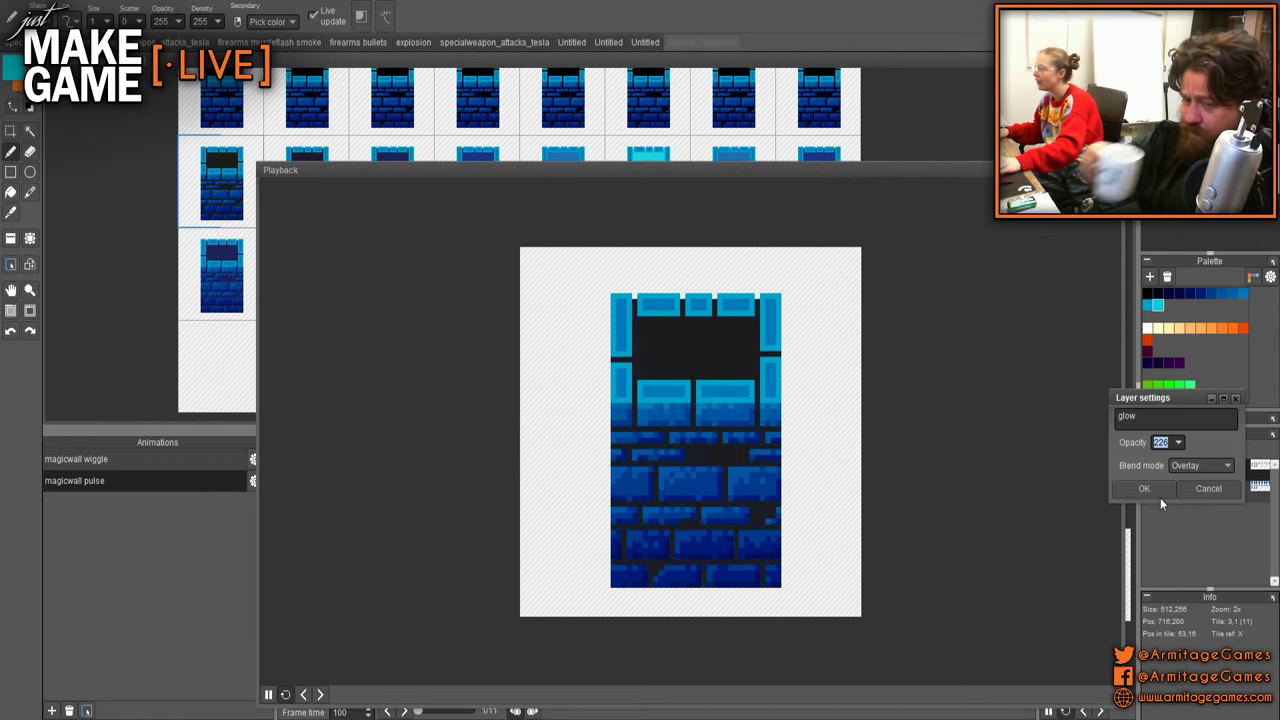
{"action": "left_click", "coordinate": [1155, 490]}
{"action": "double_click", "coordinate": [1176, 470]}
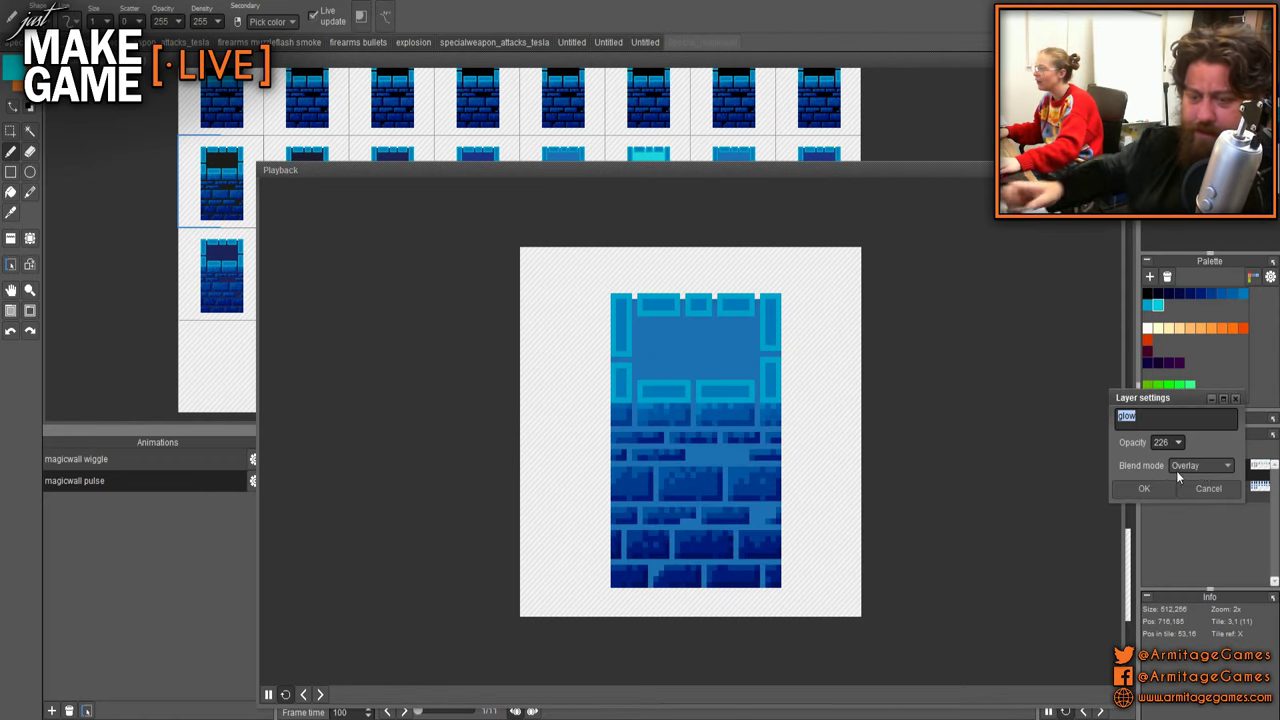
{"action": "left_click", "coordinate": [1145, 489]}
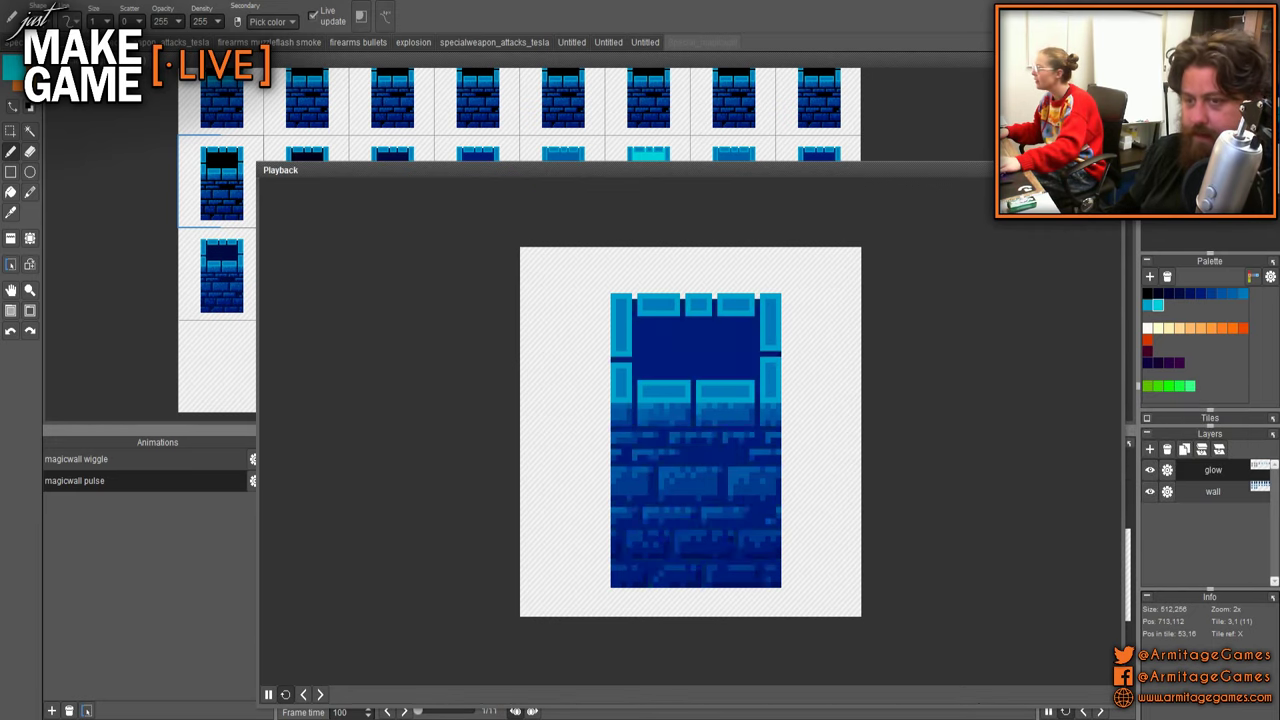
- Close the enlarged playback preview and pause the pulse animation
{"action": "left_click", "coordinate": [1117, 170]}
{"action": "scroll", "coordinate": [569, 363], "scroll_direction": "down", "scroll_amount": 1}
{"action": "mouse_move", "coordinate": [545, 313]}
{"action": "left_mouse_down"}
{"action": "mouse_move", "coordinate": [543, 283]}
{"action": "mouse_move", "coordinate": [611, 294]}
{"action": "mouse_move", "coordinate": [475, 288]}
{"action": "left_mouse_up"}
{"action": "scroll", "coordinate": [574, 299], "scroll_direction": "up", "scroll_amount": 2}
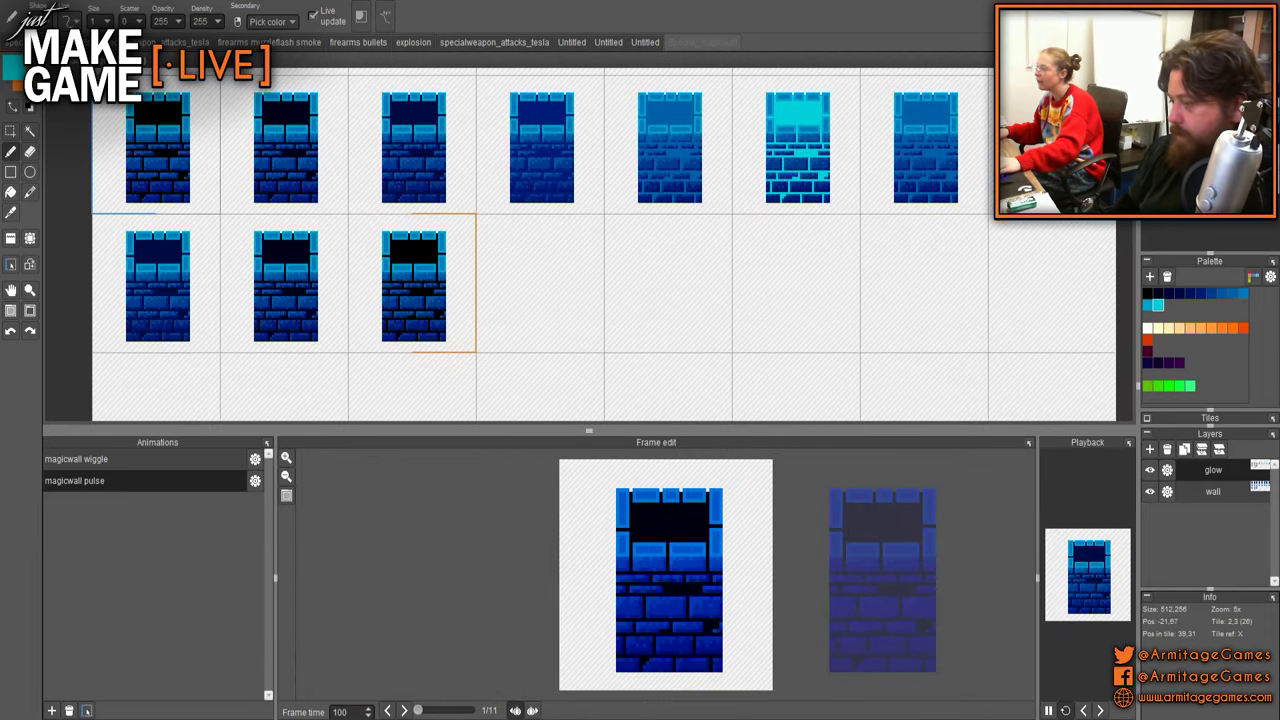
{"action": "left_click", "coordinate": [1048, 710]}
{"action": "scroll", "coordinate": [851, 384], "scroll_direction": "down", "scroll_amount": 2}
{"action": "scroll", "coordinate": [821, 347], "scroll_direction": "up", "scroll_amount": 1}
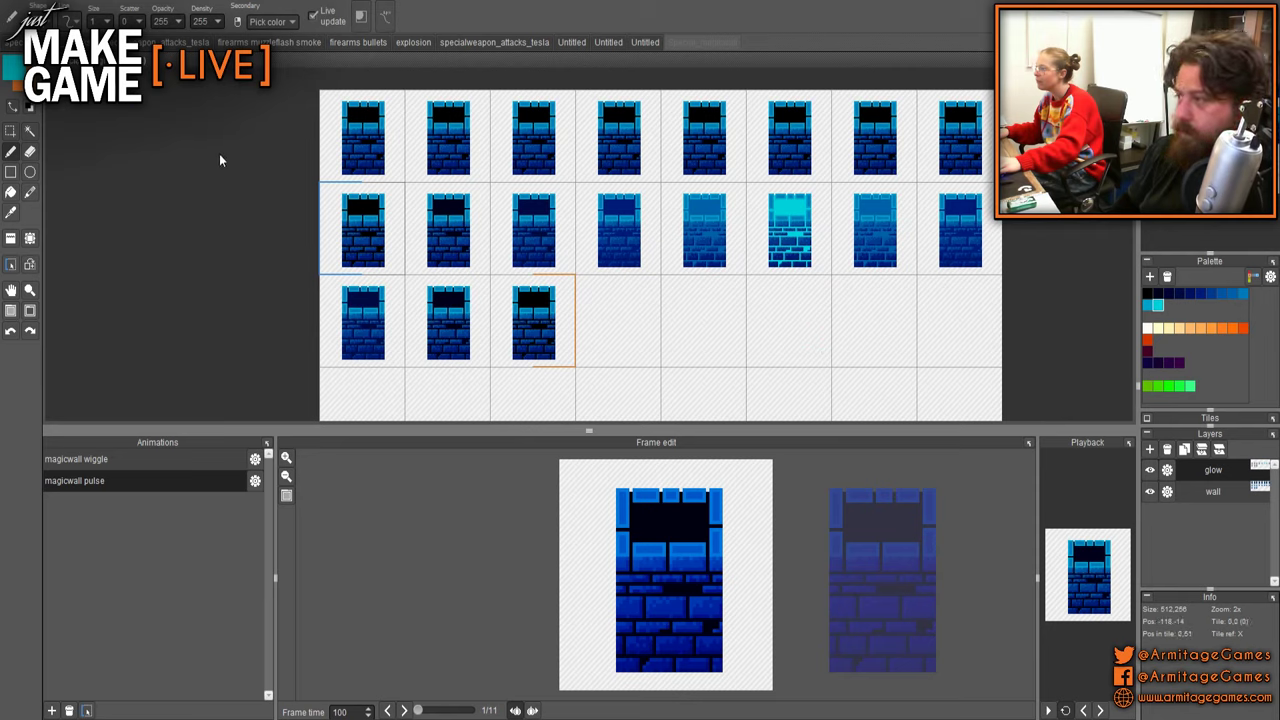
- Open the animation export, set it to animated GIF and choose the magicwall wiggle animation
{"action": "key", "text": "ctrl+shift+e"}
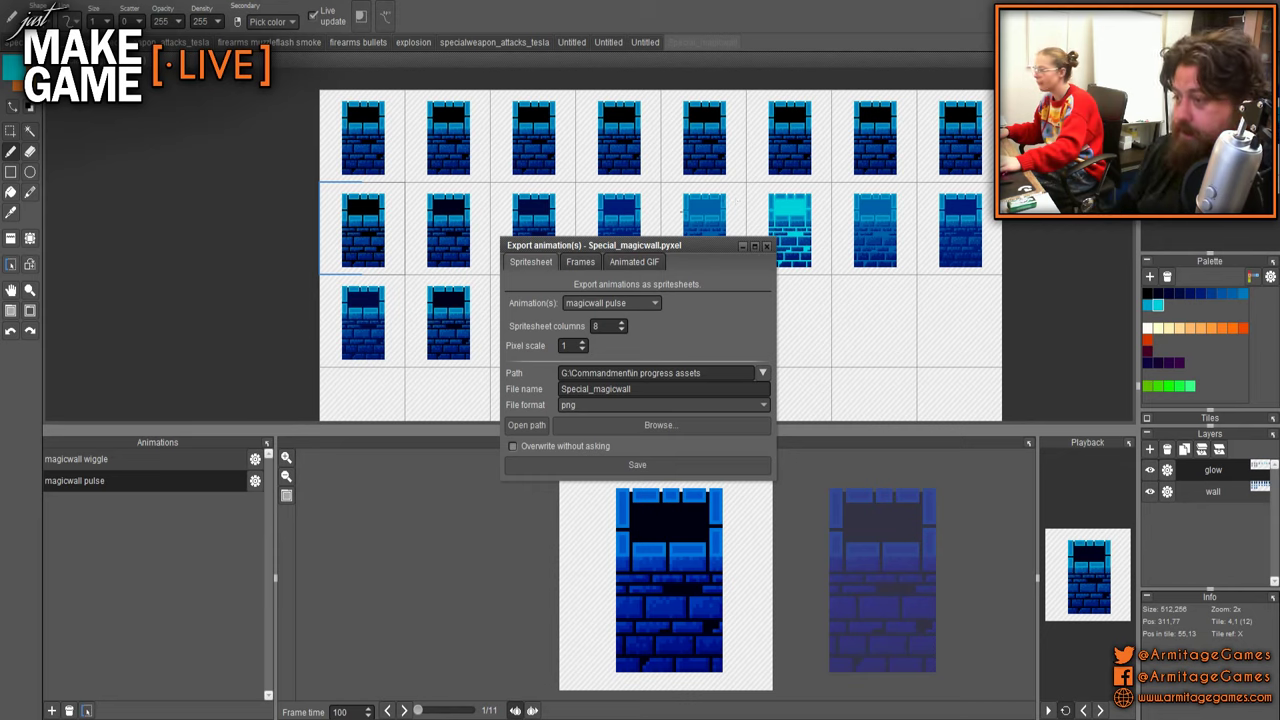
{"action": "left_click", "coordinate": [636, 262]}
{"action": "left_click", "coordinate": [612, 304]}
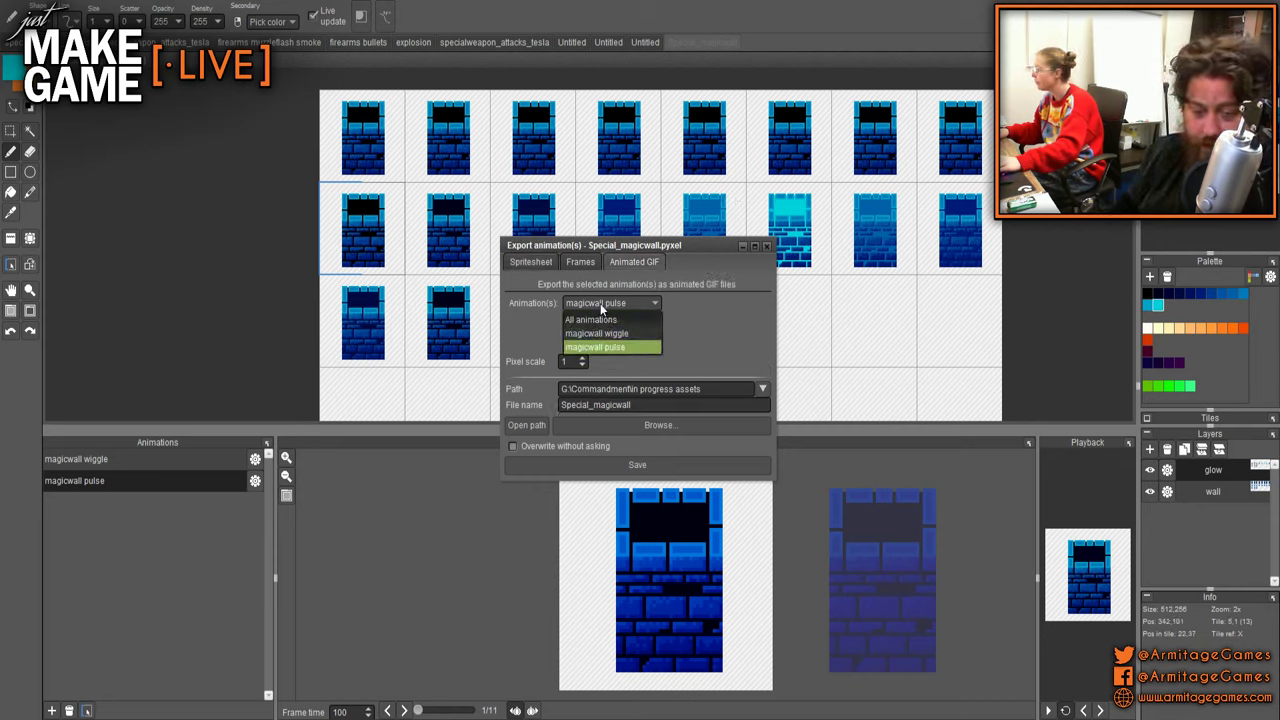
{"action": "left_click", "coordinate": [597, 333]}
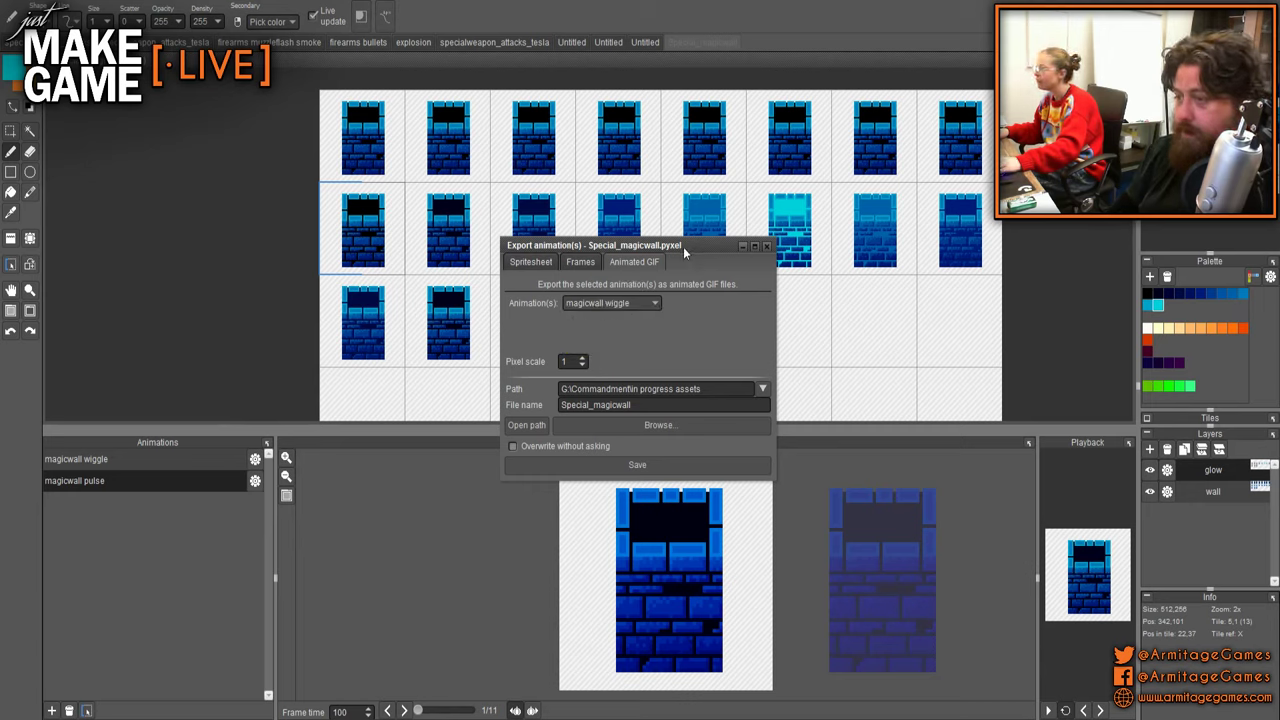
{"action": "left_click_drag", "start_coordinate": [683, 247], "coordinate": [635, 250]}
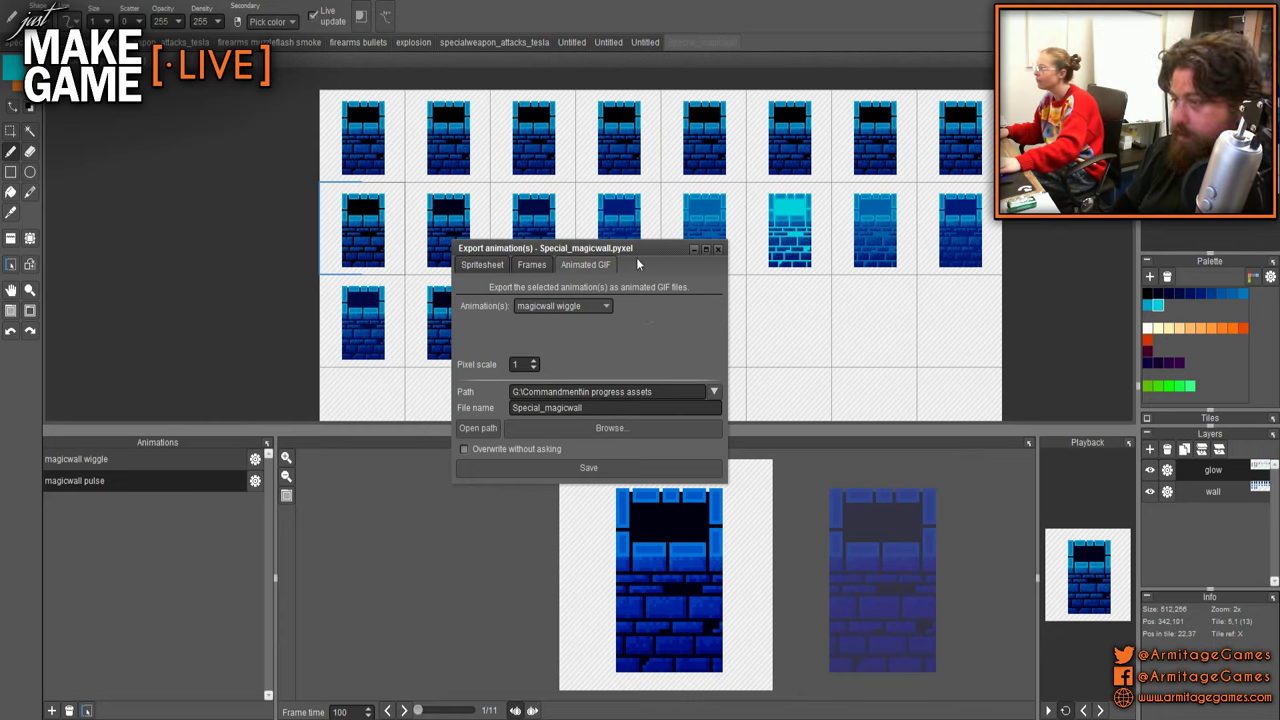
{"action": "left_click_drag", "start_coordinate": [637, 249], "coordinate": [786, 226]}
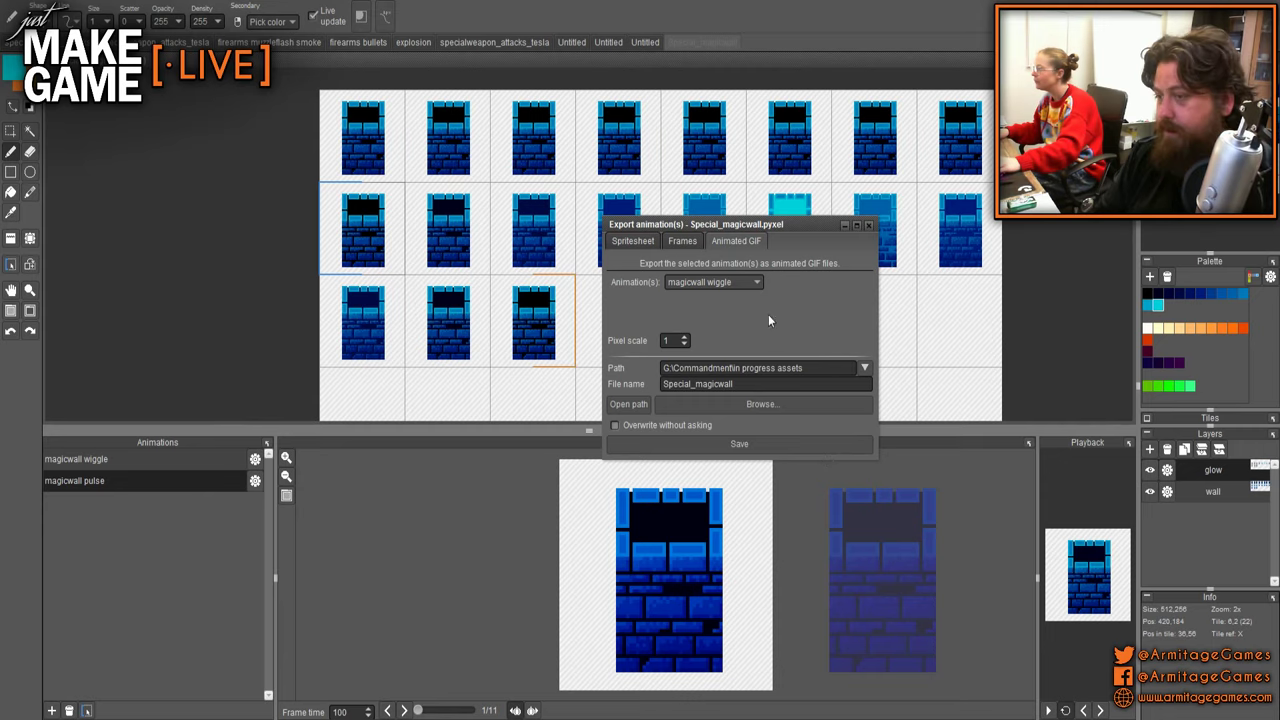
{"action": "left_click", "coordinate": [758, 285]}
{"action": "left_click", "coordinate": [756, 284]}
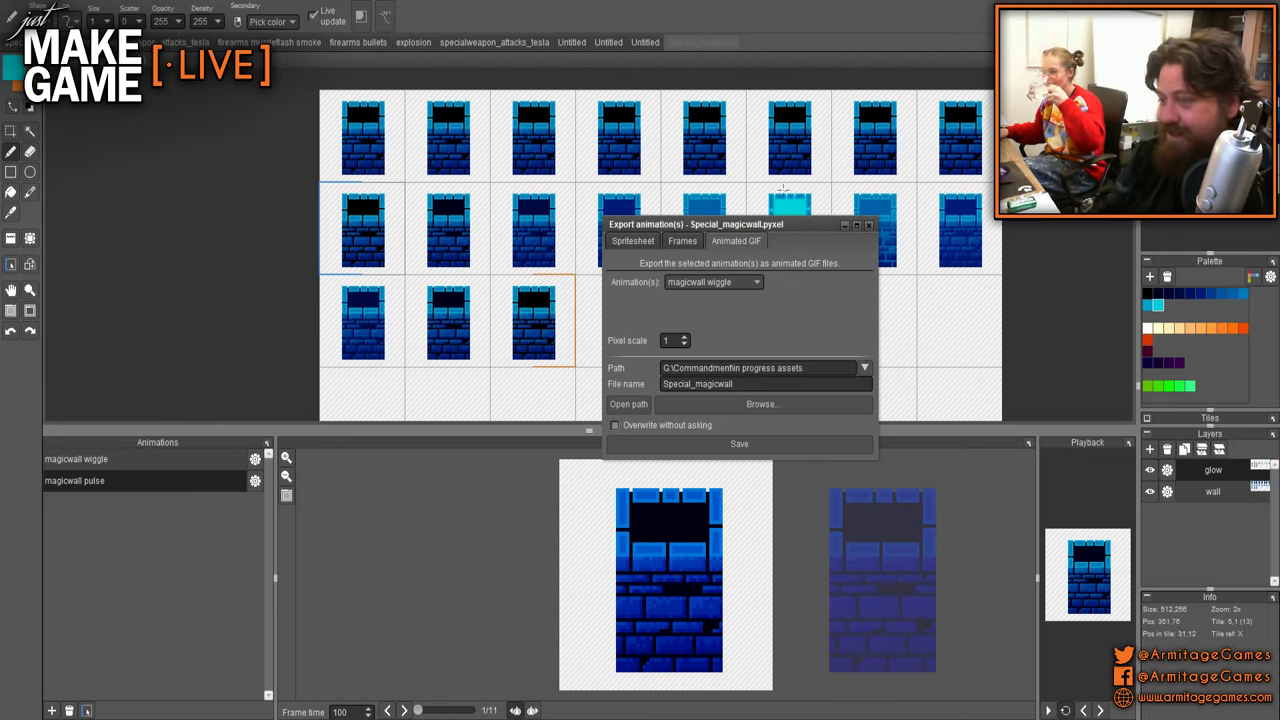
- Hide the wall layer and export only the magicwall pulse glow as the GIF SpecialMagicwall_GLOW in the Sprites\FX\specialattacks folder
{"action": "left_click_drag", "start_coordinate": [784, 224], "coordinate": [661, 191]}
{"action": "left_click", "coordinate": [632, 248]}
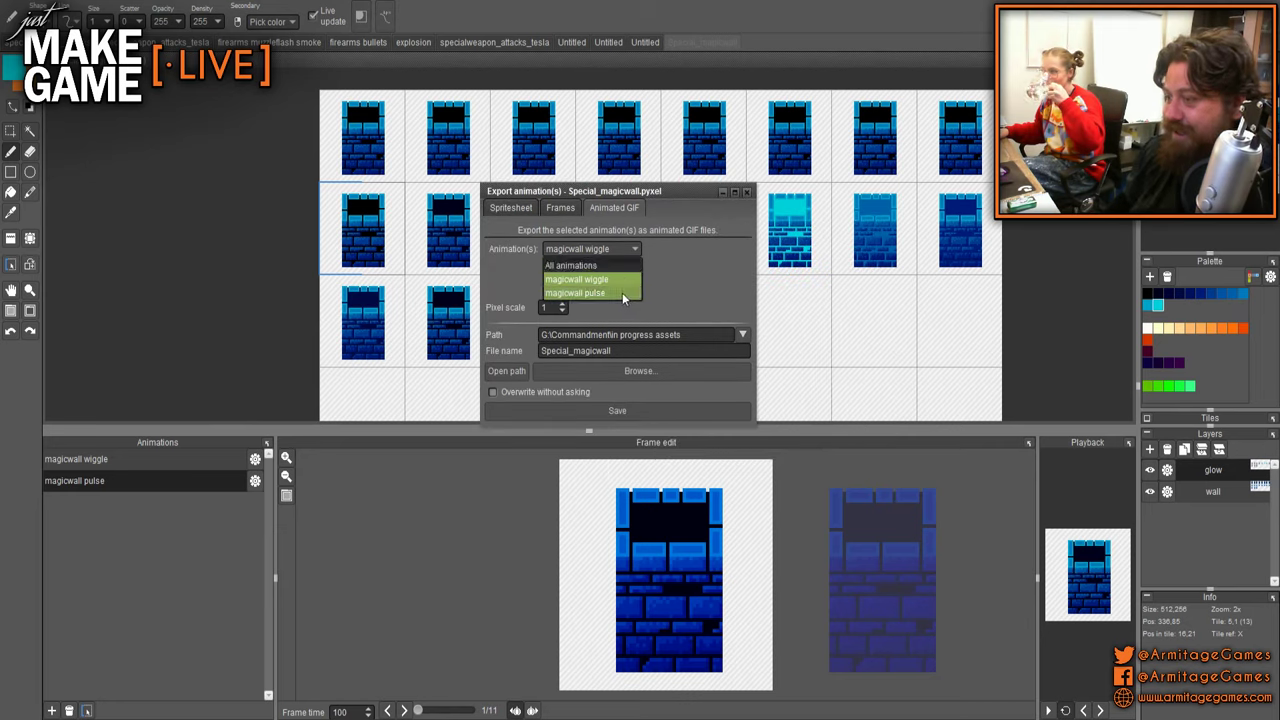
{"action": "left_click", "coordinate": [622, 292]}
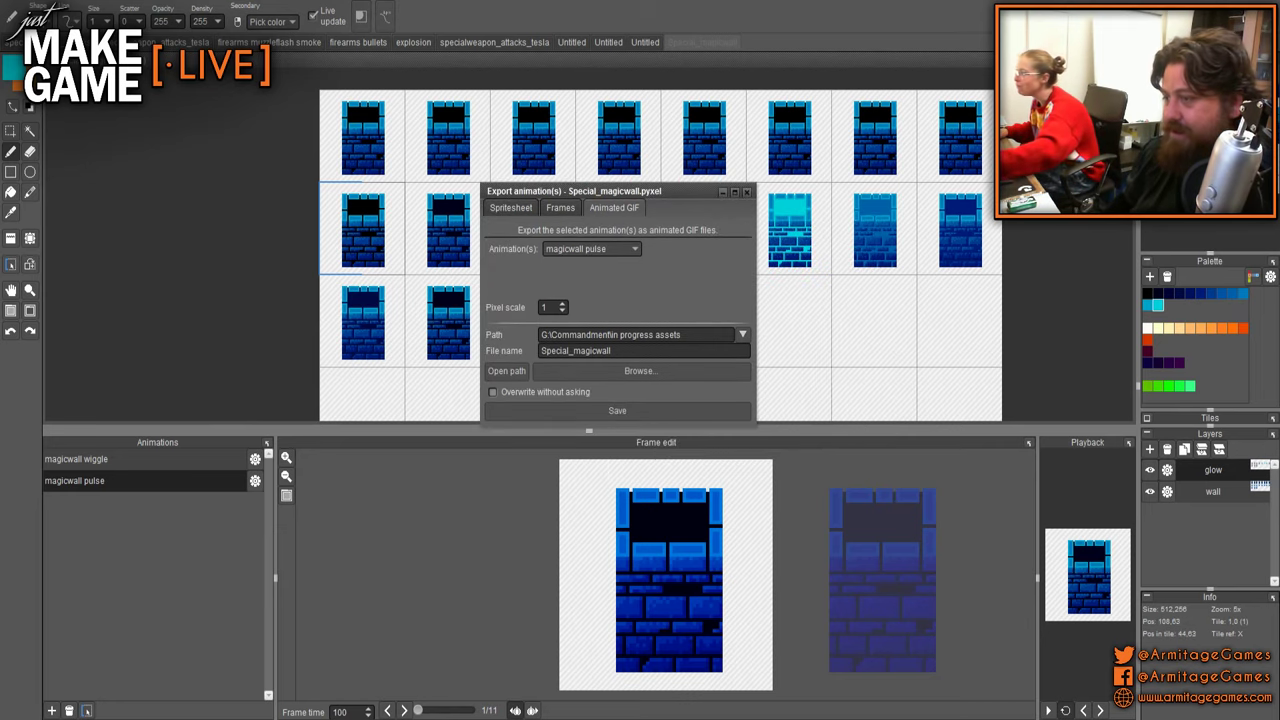
{"action": "left_click_drag", "start_coordinate": [690, 190], "coordinate": [818, 247]}
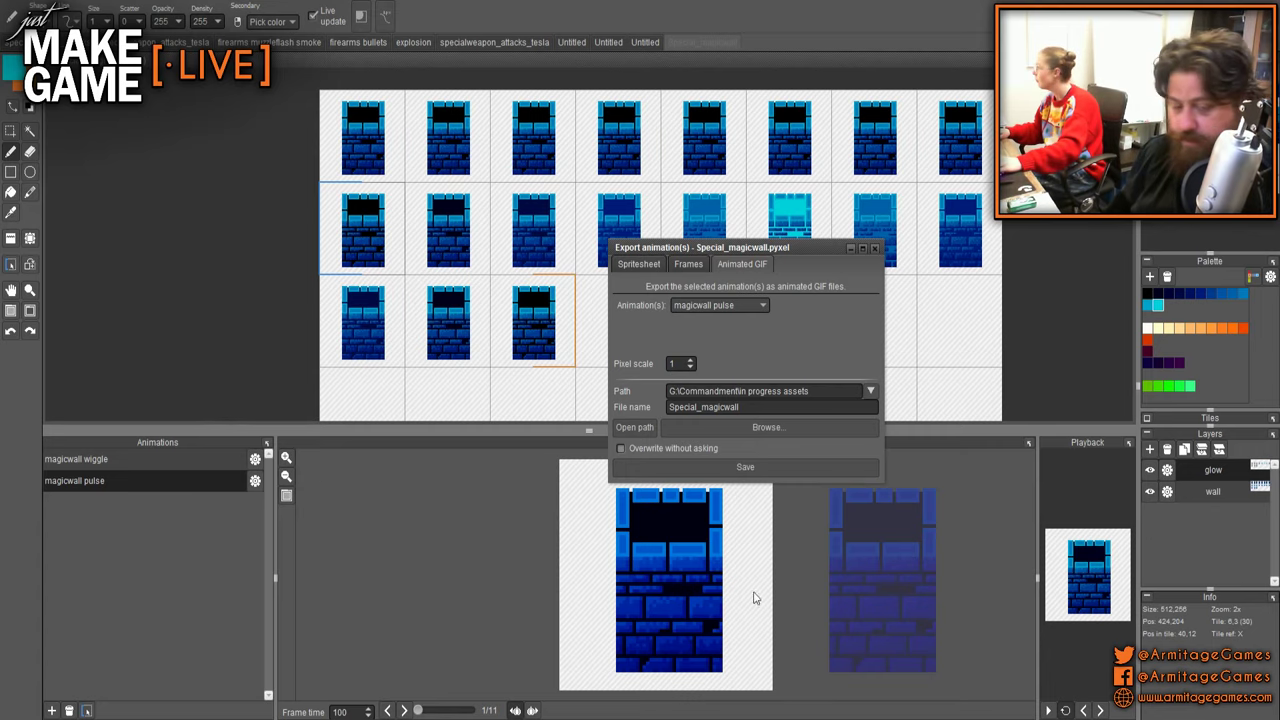
{"action": "left_click", "coordinate": [713, 561]}
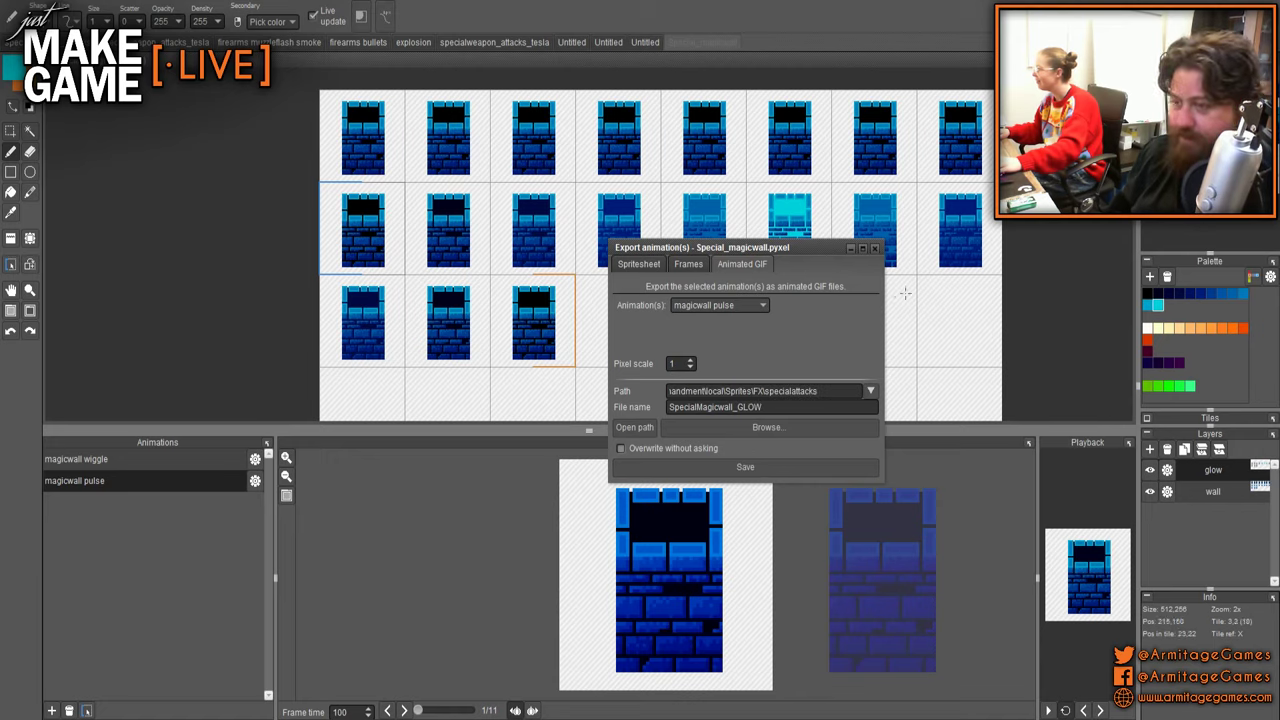
{"action": "left_click", "coordinate": [1150, 491]}
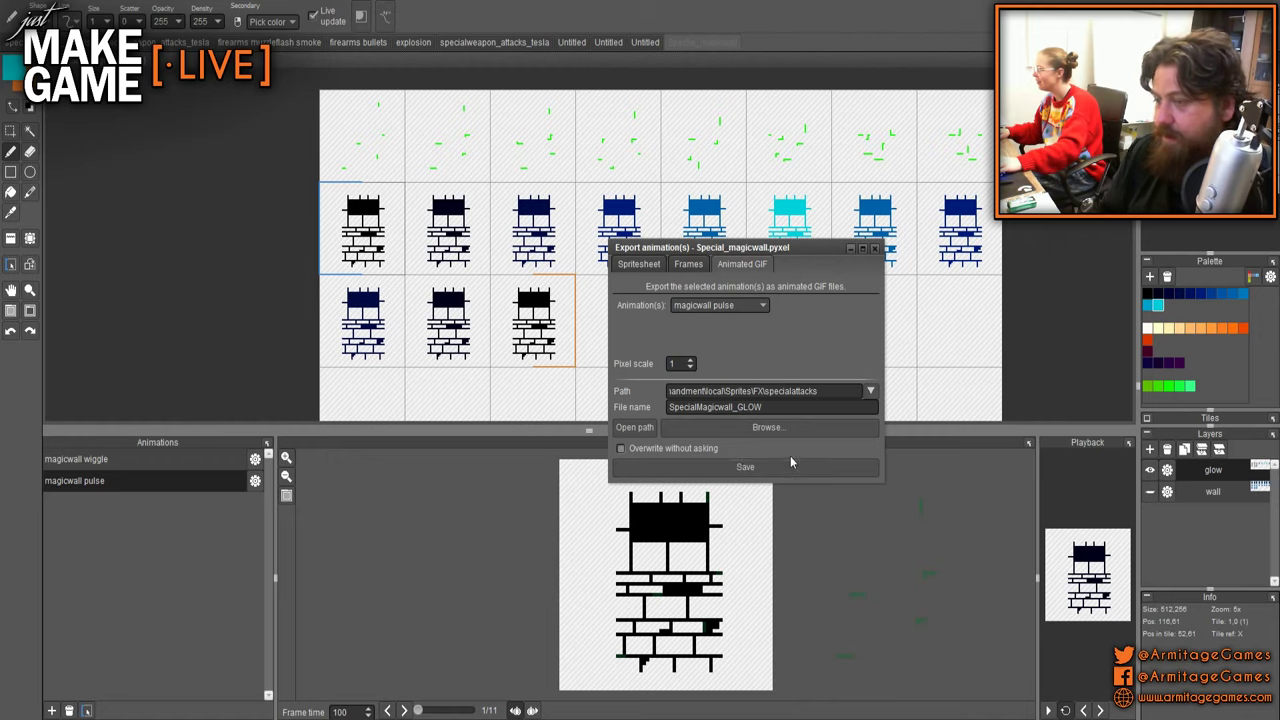
{"action": "left_click", "coordinate": [759, 470]}
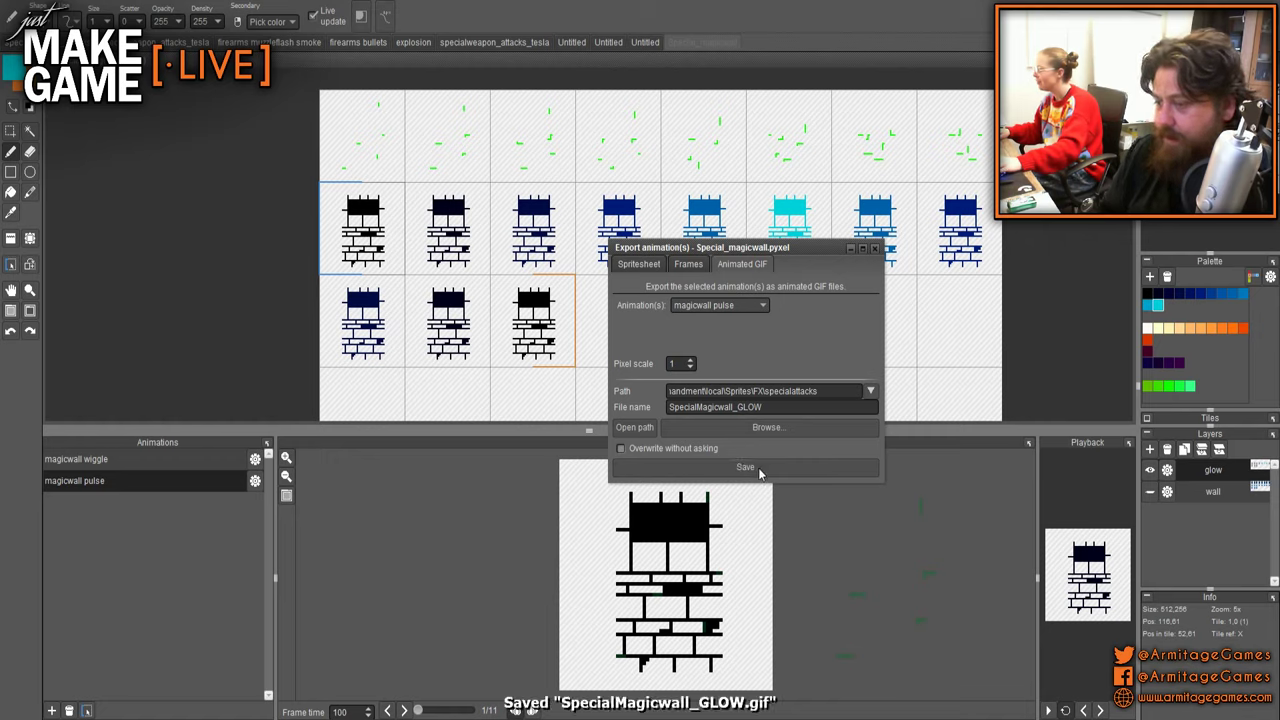
- Hide the glow layer, show the wall layer, export magicwall pulse as the GIF SpecialMagicwall and close the export dialog
{"action": "left_click", "coordinate": [730, 305]}
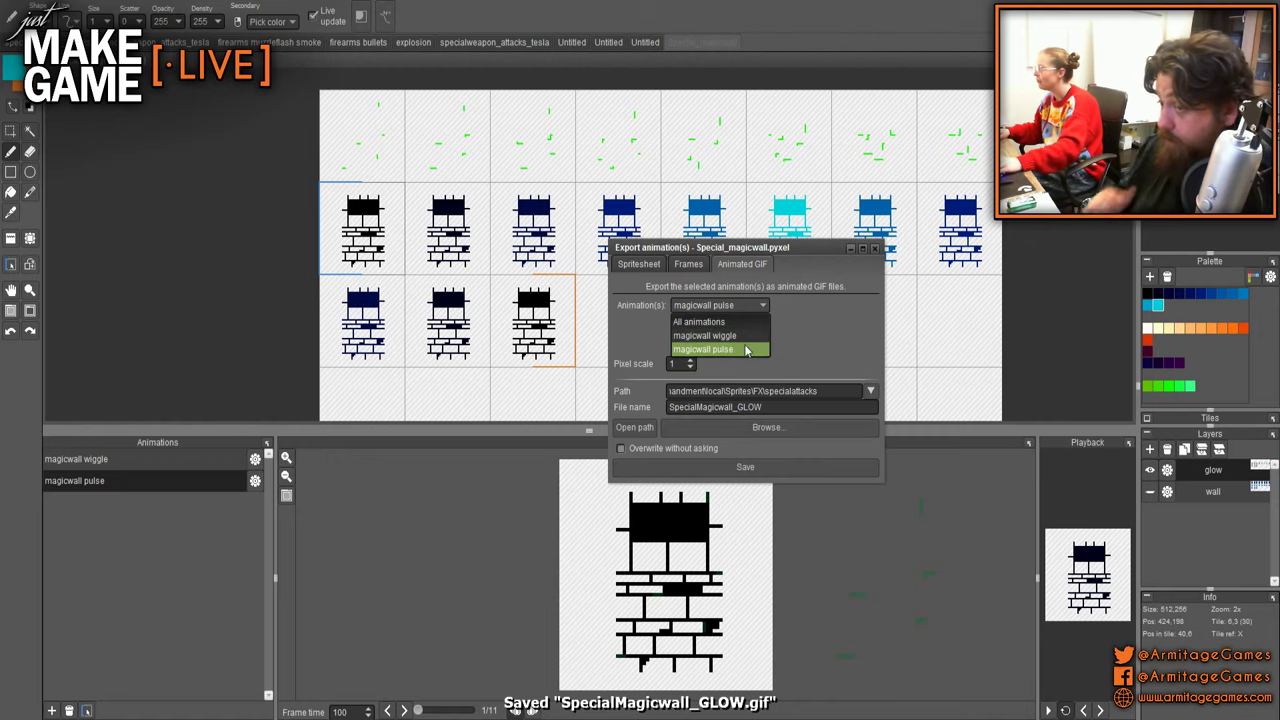
{"action": "left_click", "coordinate": [720, 349]}
{"action": "left_click", "coordinate": [1149, 470]}
{"action": "left_click", "coordinate": [1149, 491]}
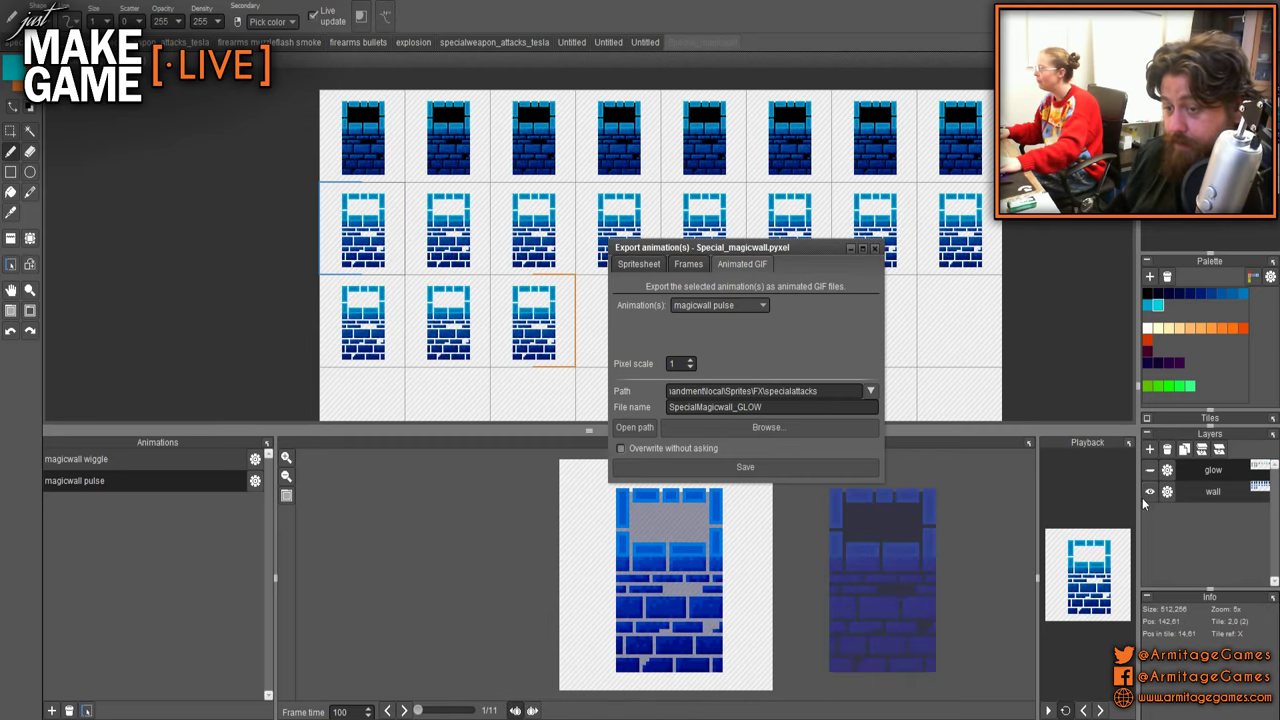
{"action": "mouse_move", "coordinate": [741, 407]}
{"action": "left_mouse_down"}
{"action": "mouse_move", "coordinate": [762, 407]}
{"action": "mouse_move", "coordinate": [736, 407]}
{"action": "left_mouse_up"}
{"action": "key", "text": "BackSpace"}
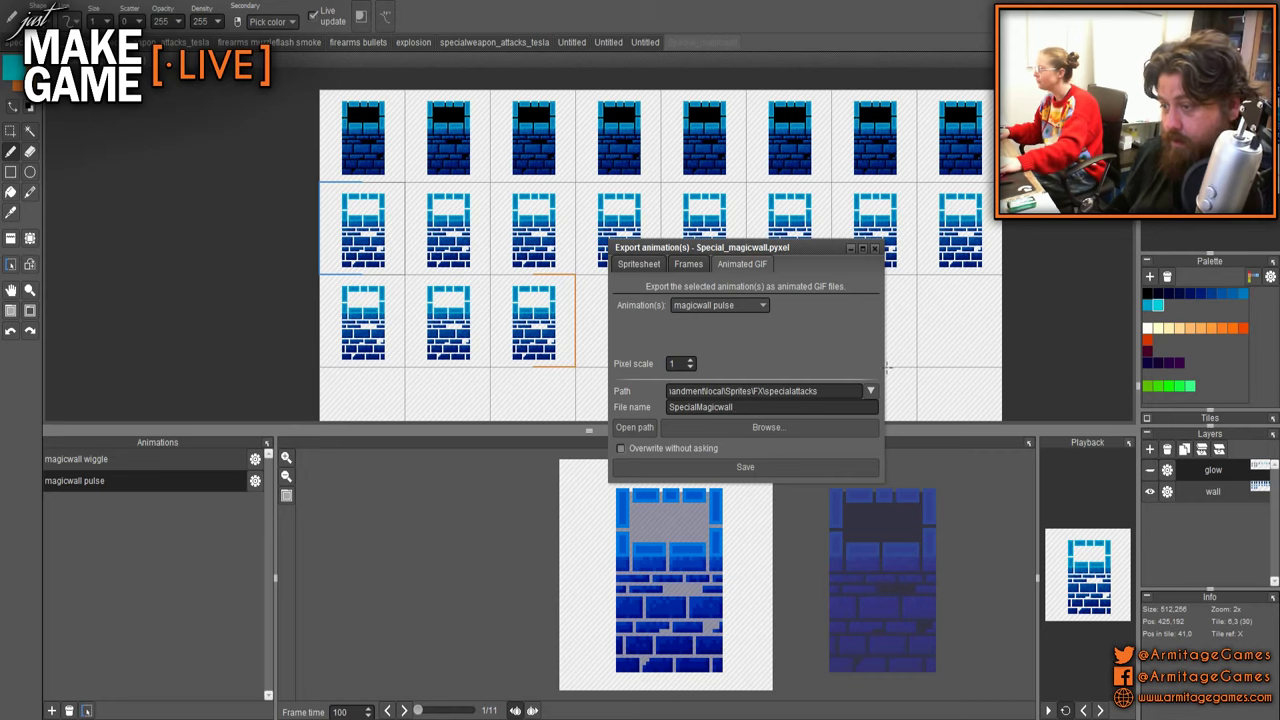
{"action": "left_click", "coordinate": [764, 467]}
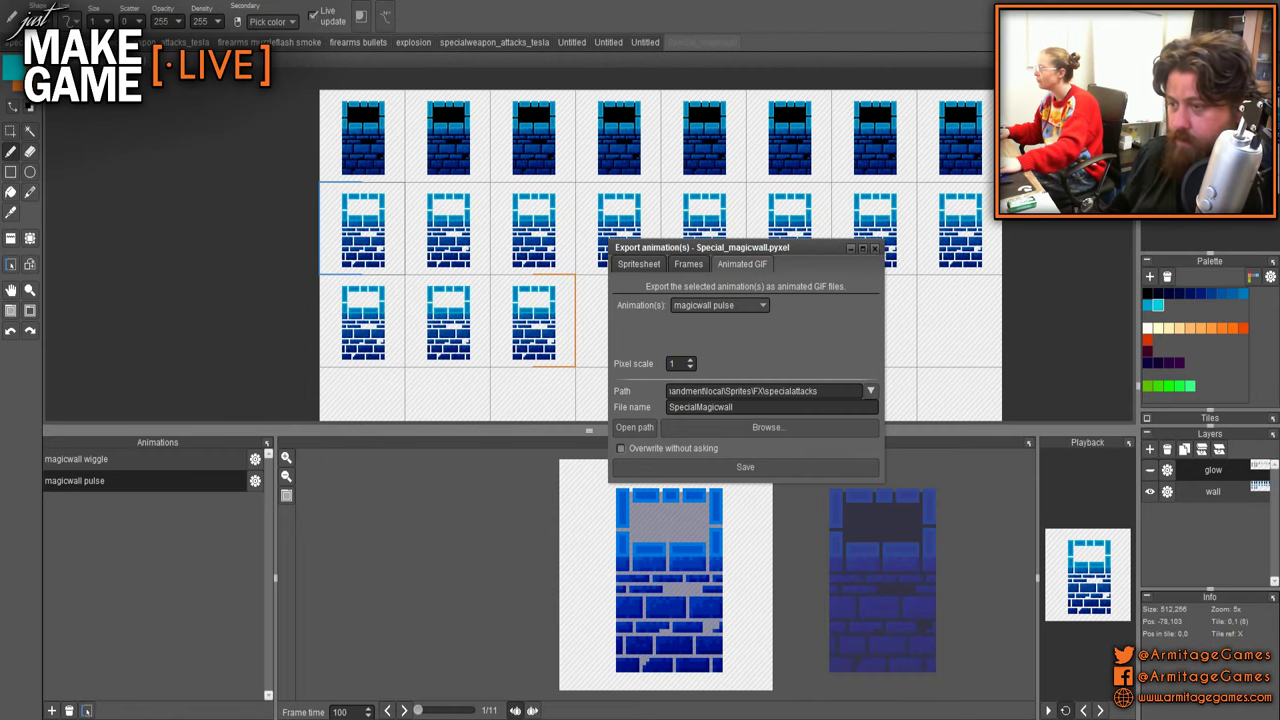
{"action": "left_click", "coordinate": [875, 247]}
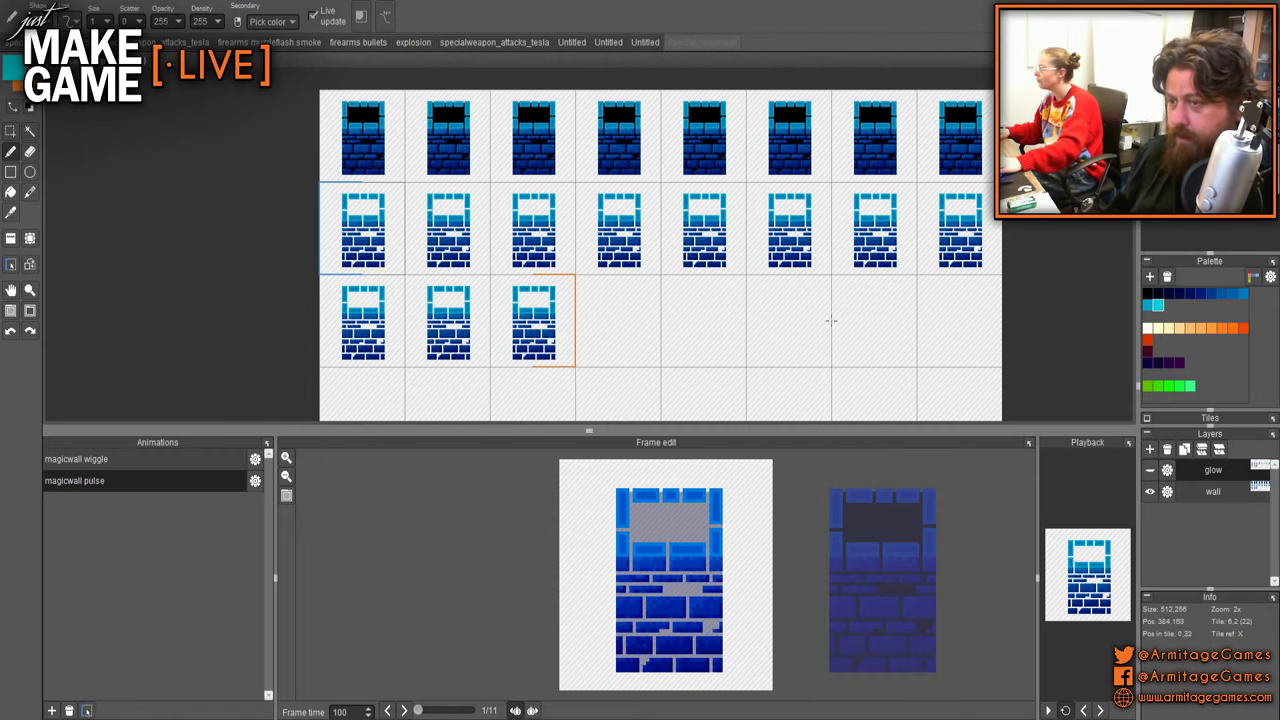
- Look through the other open sprite documents and return to Special_magicwall
{"action": "scroll", "coordinate": [751, 309], "scroll_direction": "down", "scroll_amount": 1}
{"action": "left_click_drag", "start_coordinate": [752, 310], "coordinate": [719, 280]}
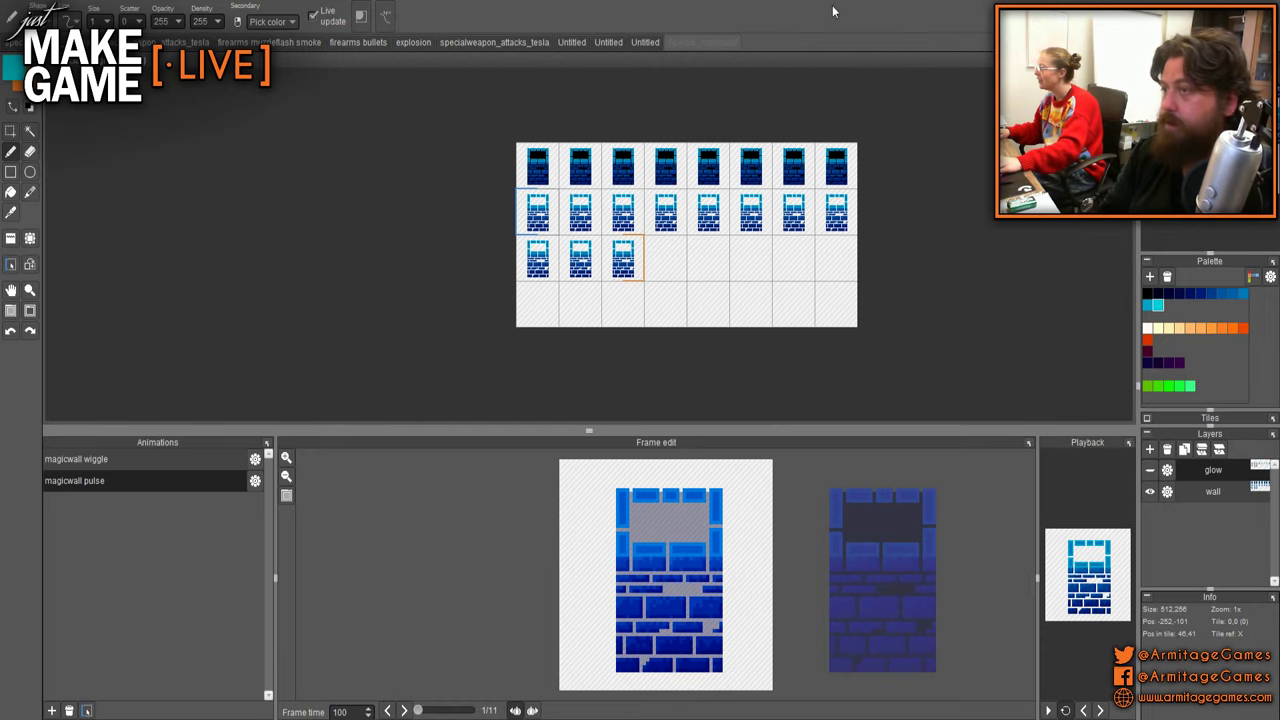
{"action": "left_click", "coordinate": [607, 42]}
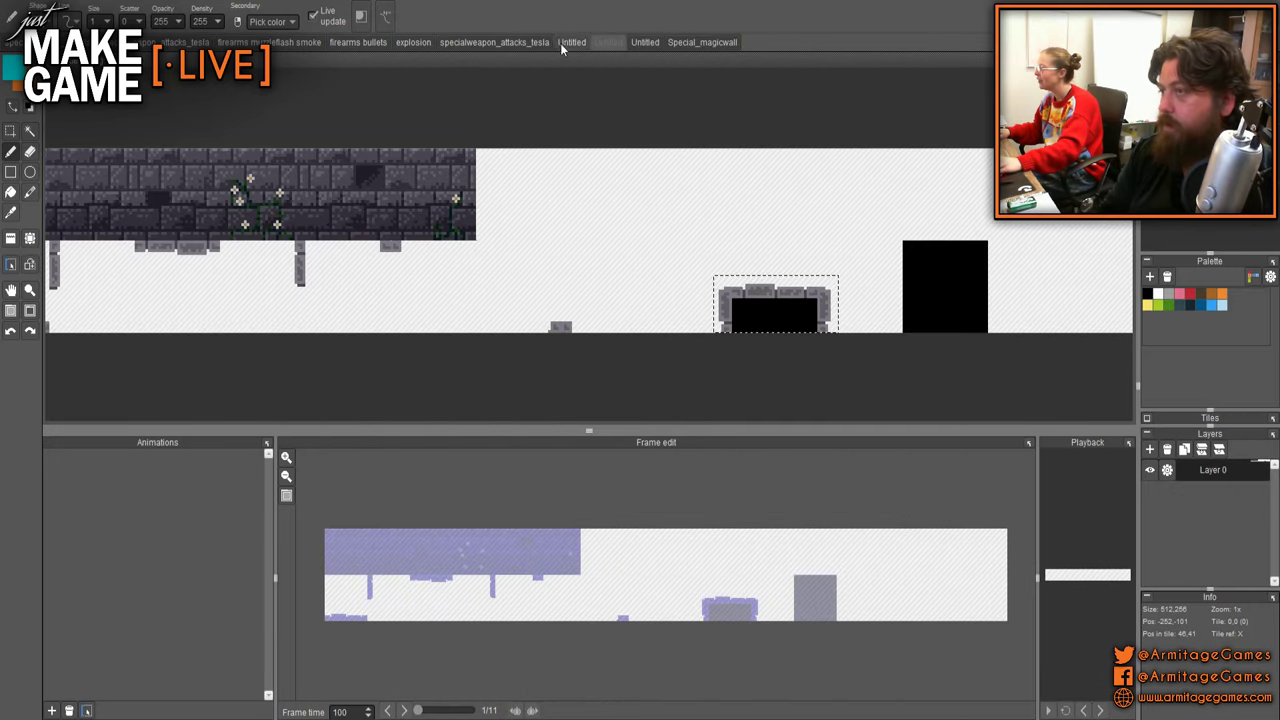
{"action": "left_click", "coordinate": [560, 43]}
{"action": "left_click", "coordinate": [503, 45]}
{"action": "left_click", "coordinate": [392, 46]}
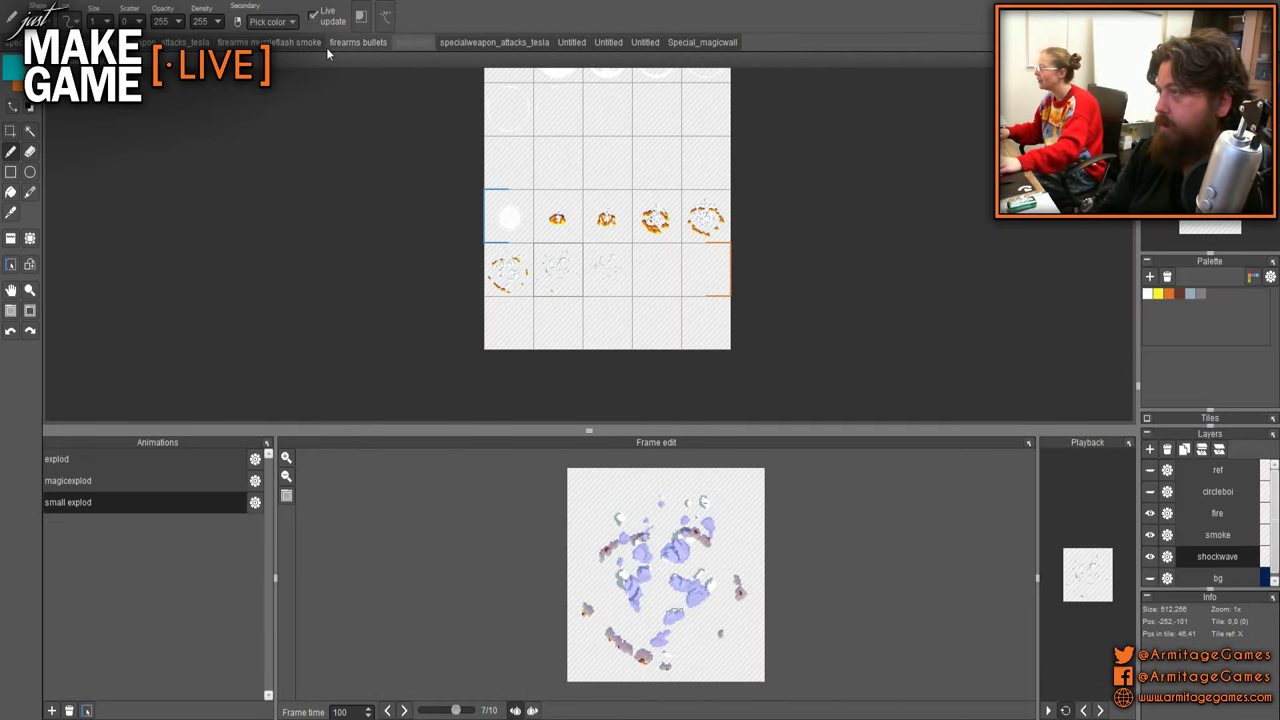
{"action": "left_click", "coordinate": [330, 44]}
{"action": "left_click", "coordinate": [702, 42]}
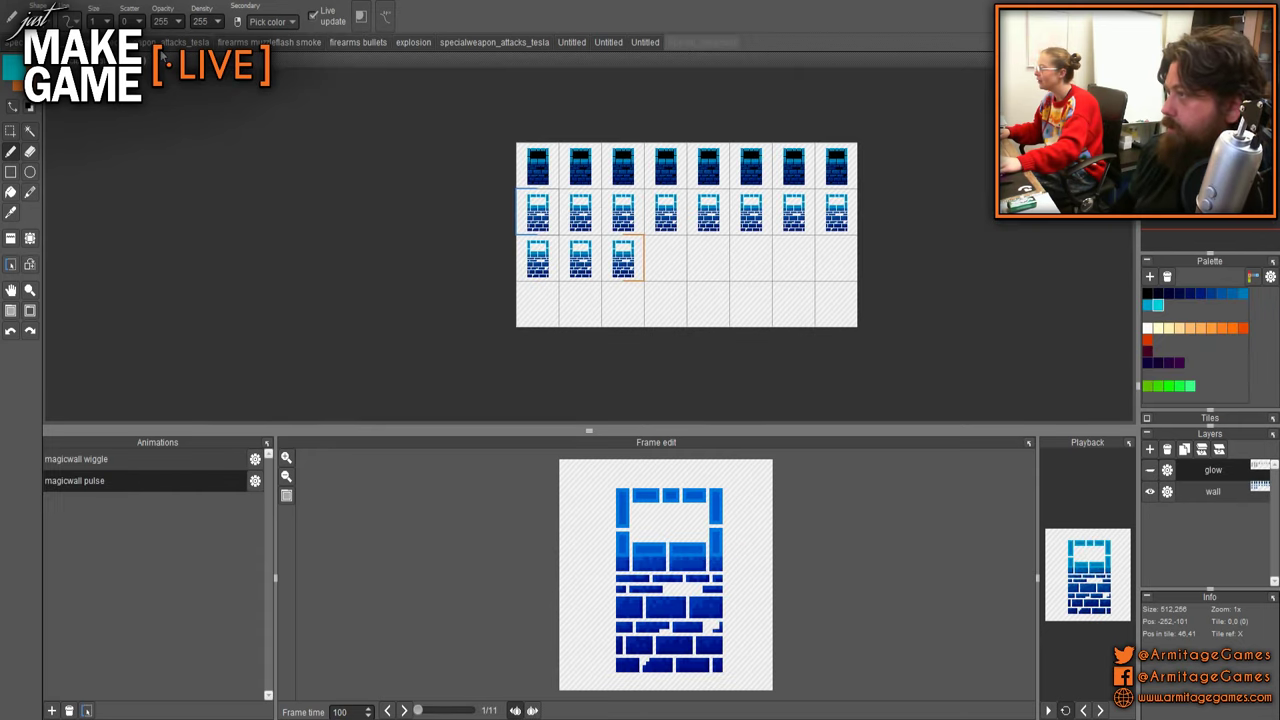
- Save Special_magicwall and look through the open lightning and firearms sprite documents
{"action": "key", "text": "ctrl+s"}
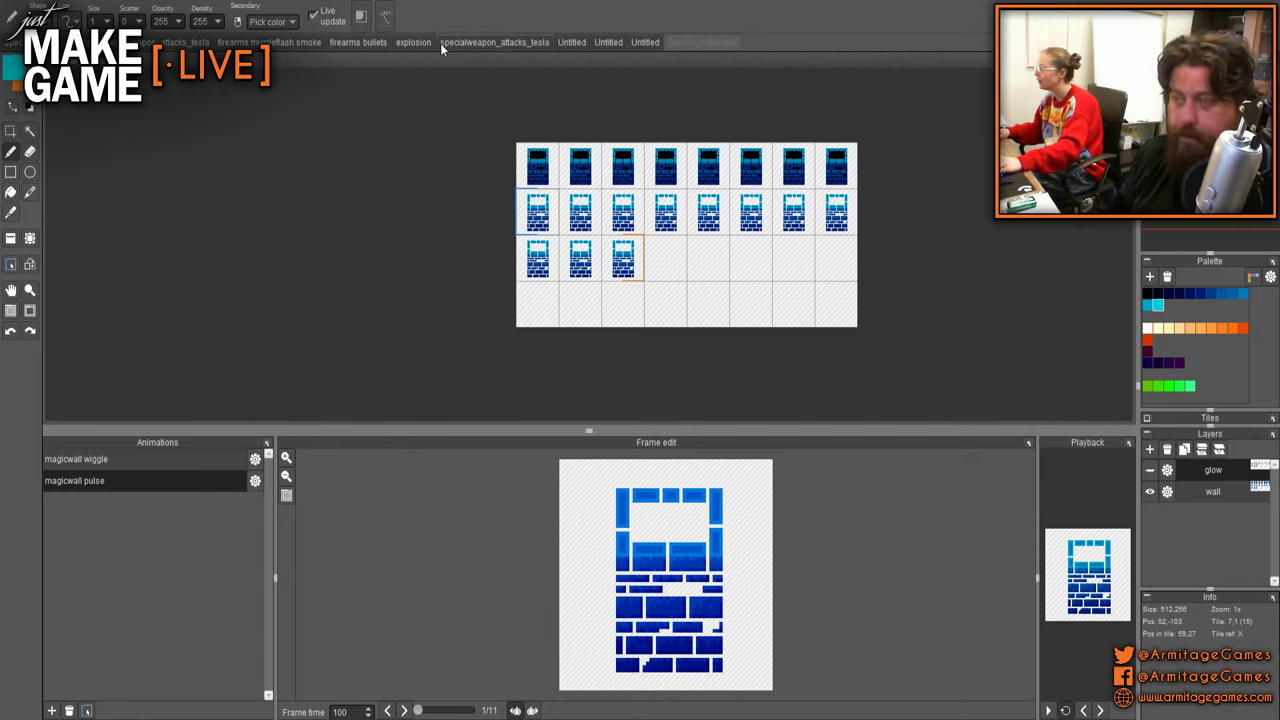
{"action": "left_click", "coordinate": [60, 42]}
{"action": "left_click", "coordinate": [186, 42]}
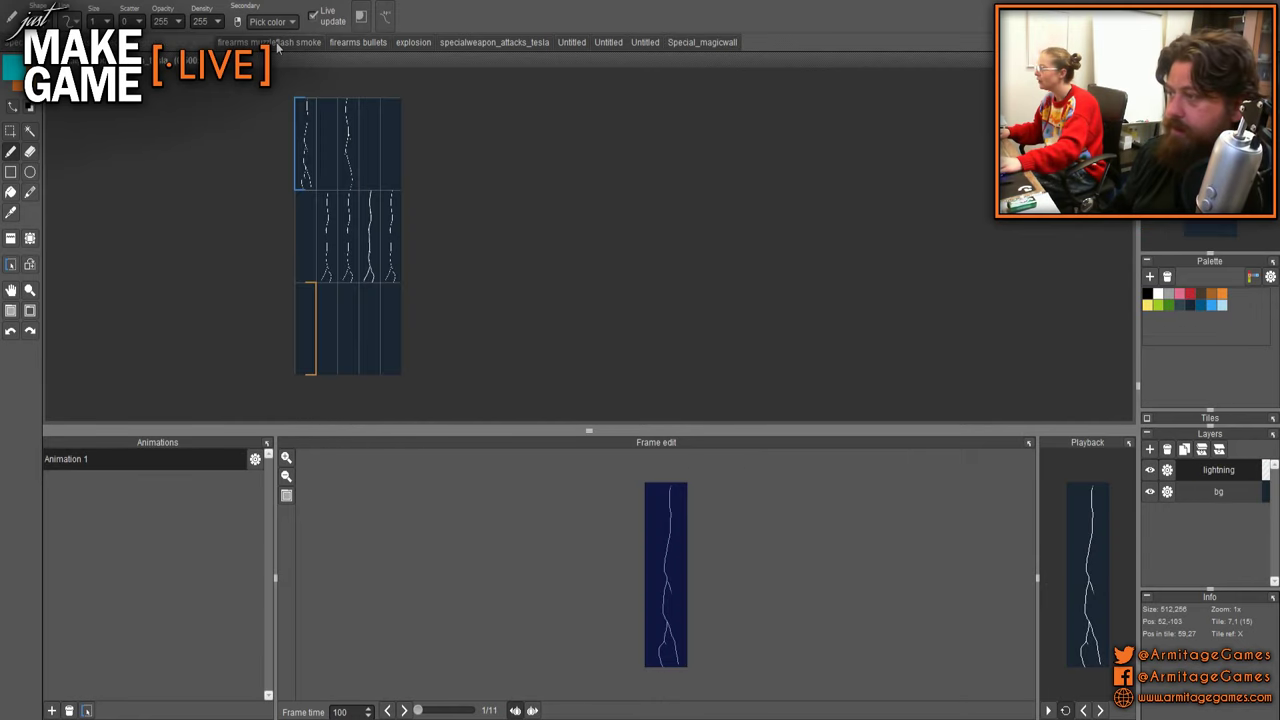
{"action": "left_click", "coordinate": [291, 42]}
{"action": "left_click", "coordinate": [370, 42]}
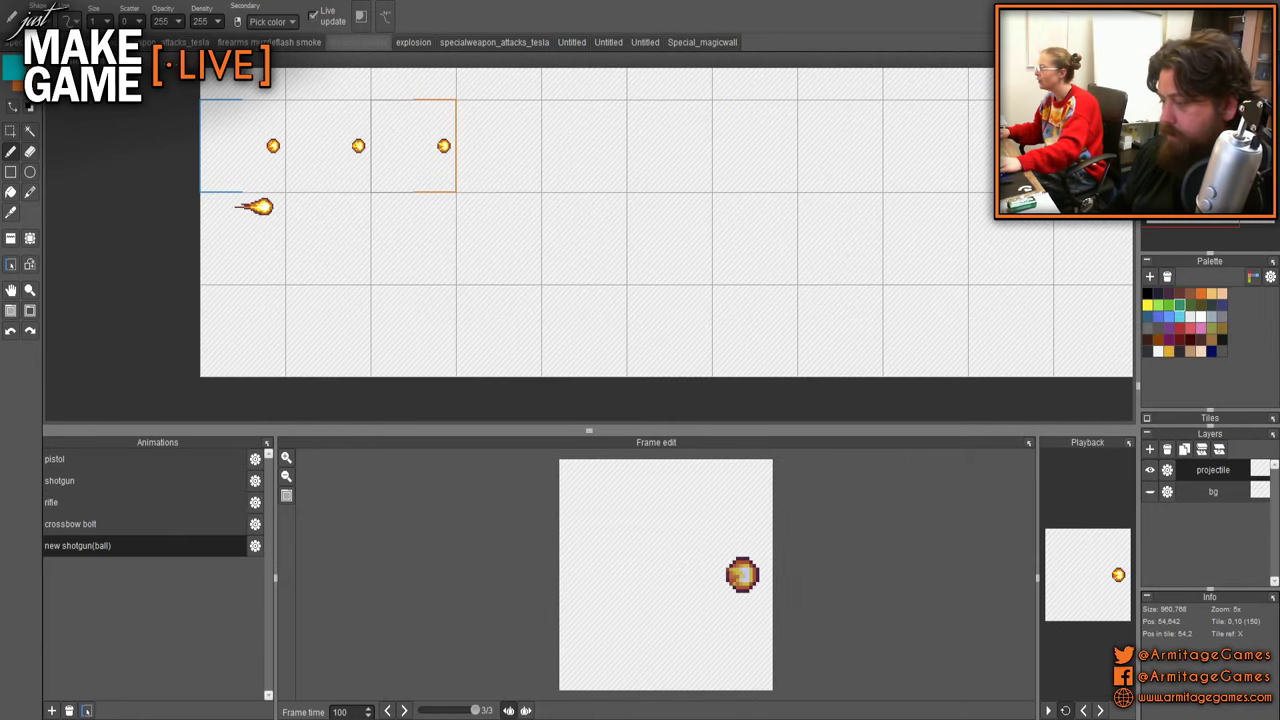
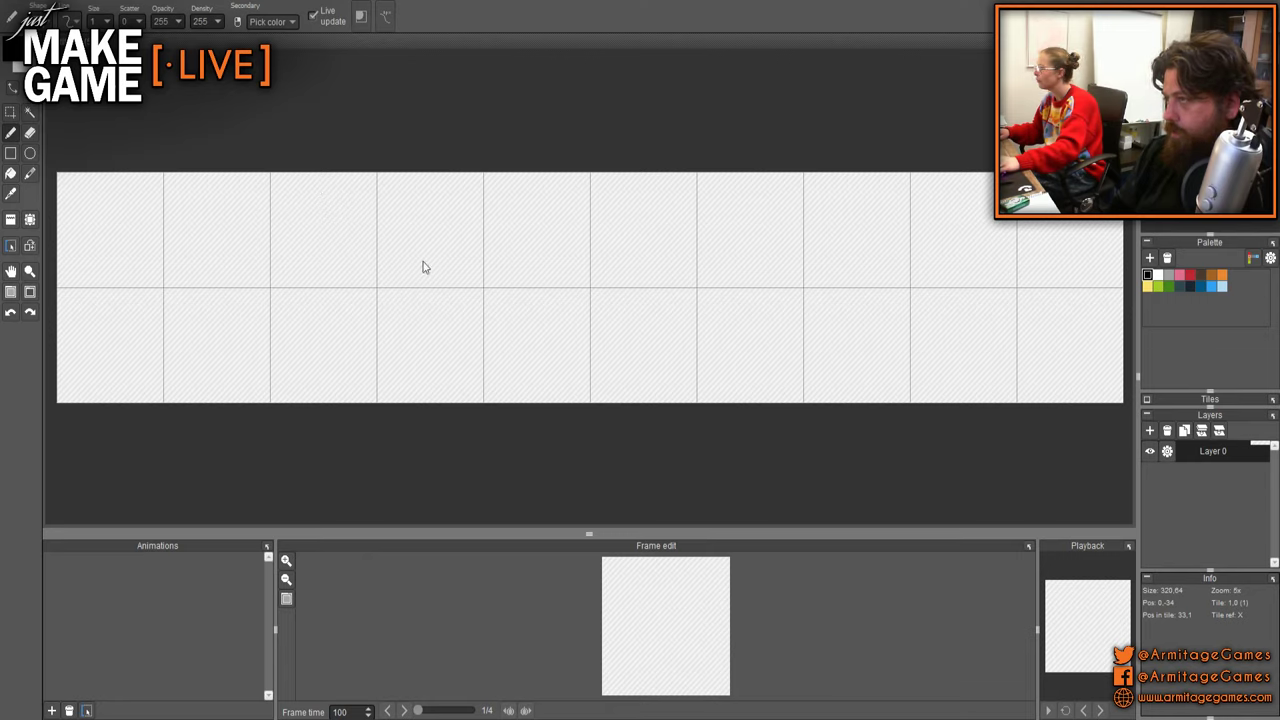
- Open the soldier sprite sheet, check what its soldier layer contains and look over the animation rows
{"action": "double_click", "coordinate": [366, 320]}
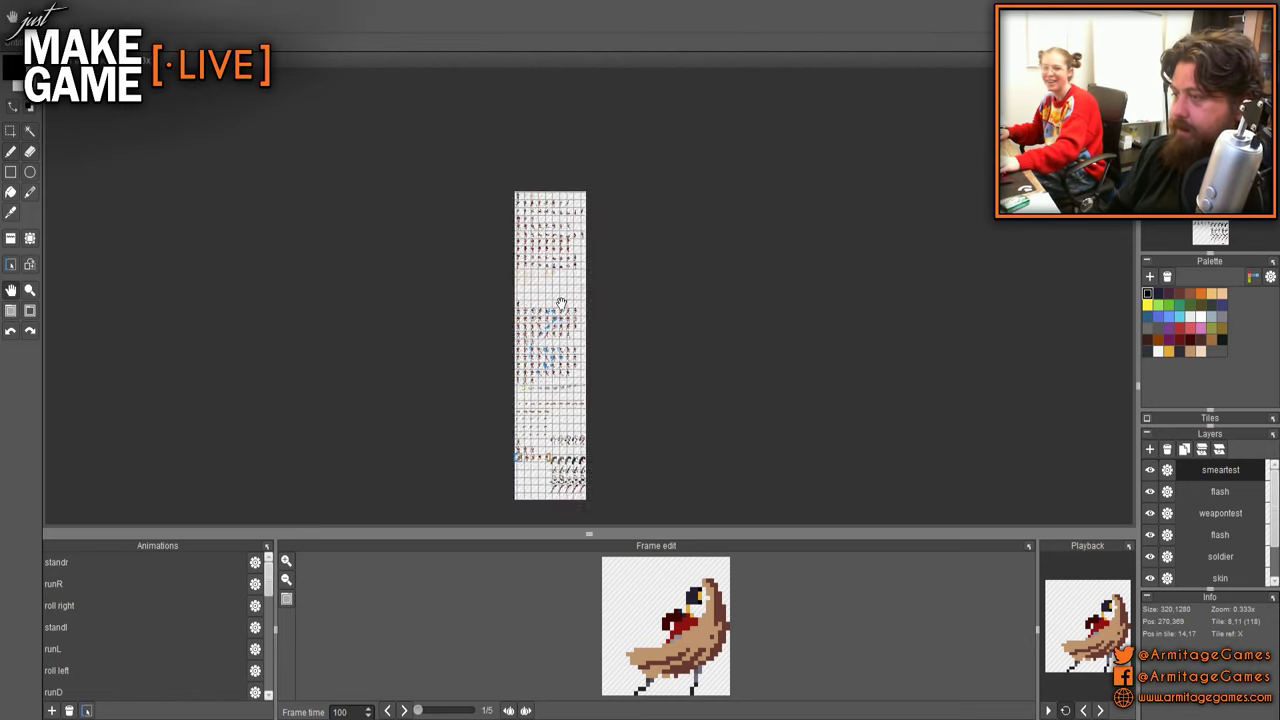
{"action": "scroll", "coordinate": [508, 212], "scroll_direction": "up", "scroll_amount": 5}
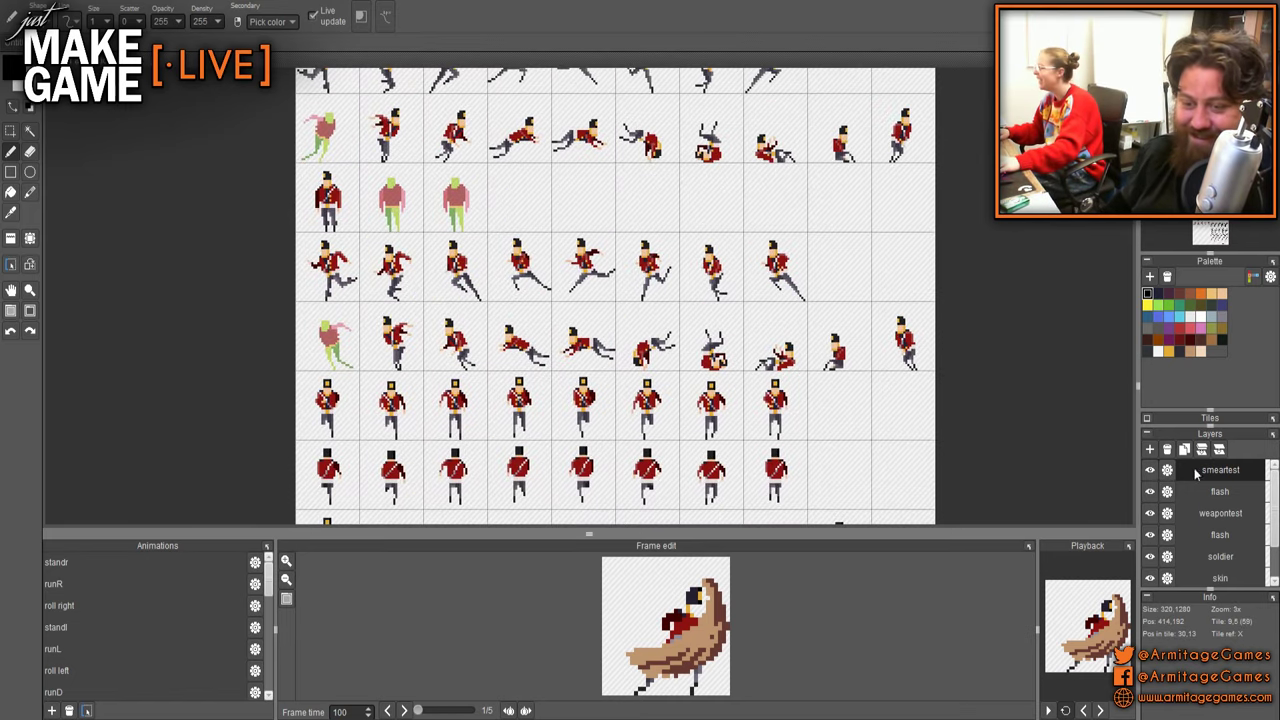
{"action": "left_click", "coordinate": [1151, 560]}
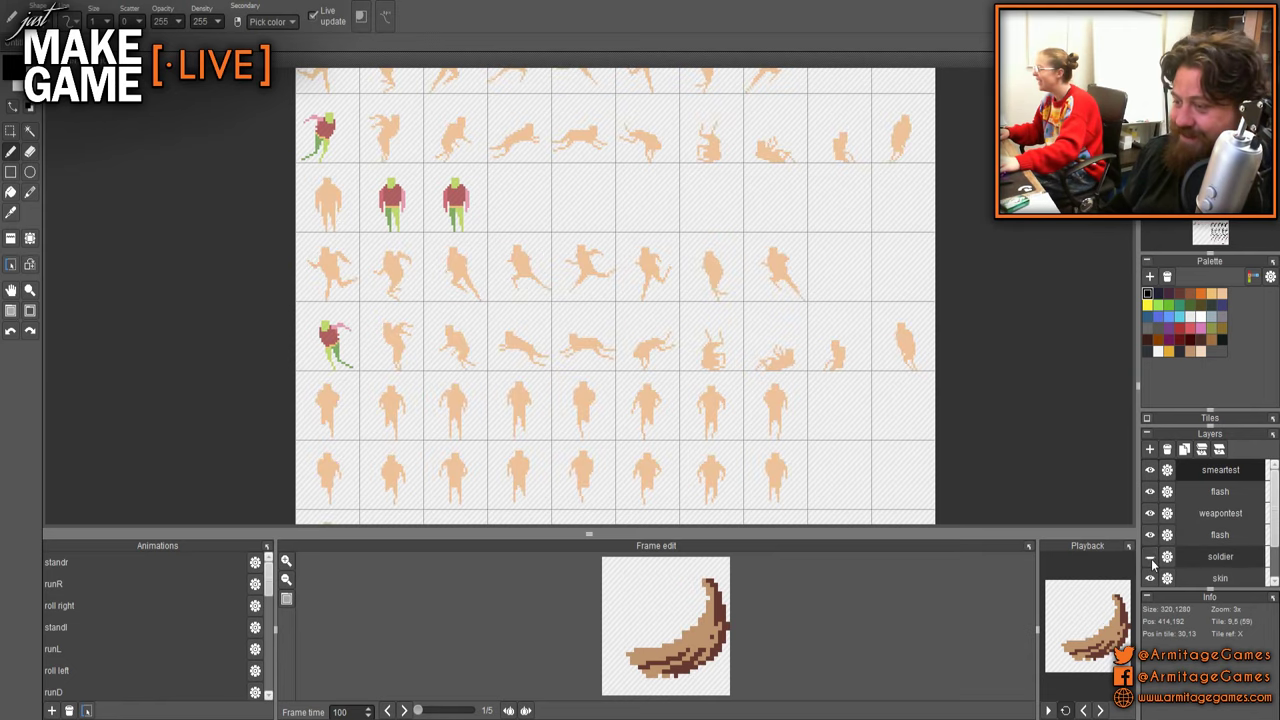
{"action": "left_click", "coordinate": [1151, 560]}
{"action": "scroll", "coordinate": [1210, 530], "scroll_direction": "down", "scroll_amount": 1}
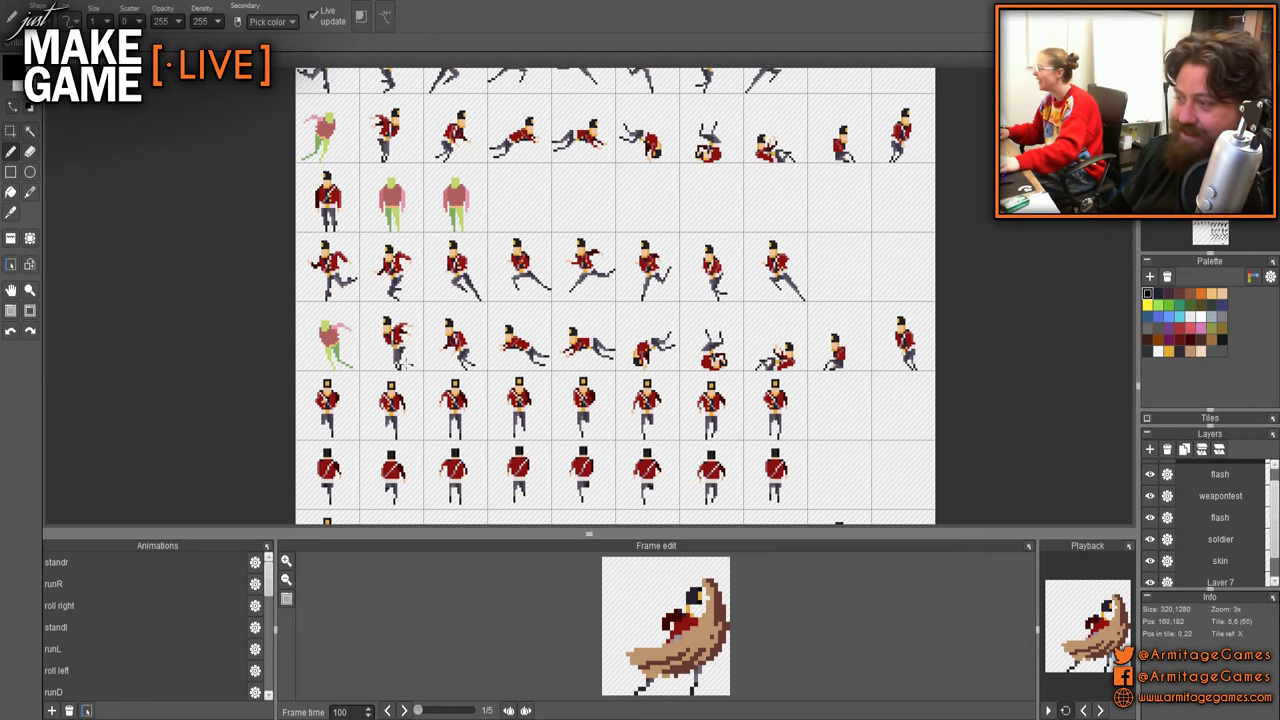
{"action": "left_click_drag", "start_coordinate": [600, 430], "coordinate": [624, 176]}
{"action": "left_click_drag", "start_coordinate": [508, 96], "coordinate": [540, 411]}
{"action": "scroll", "coordinate": [538, 410], "scroll_direction": "up", "scroll_amount": 2}
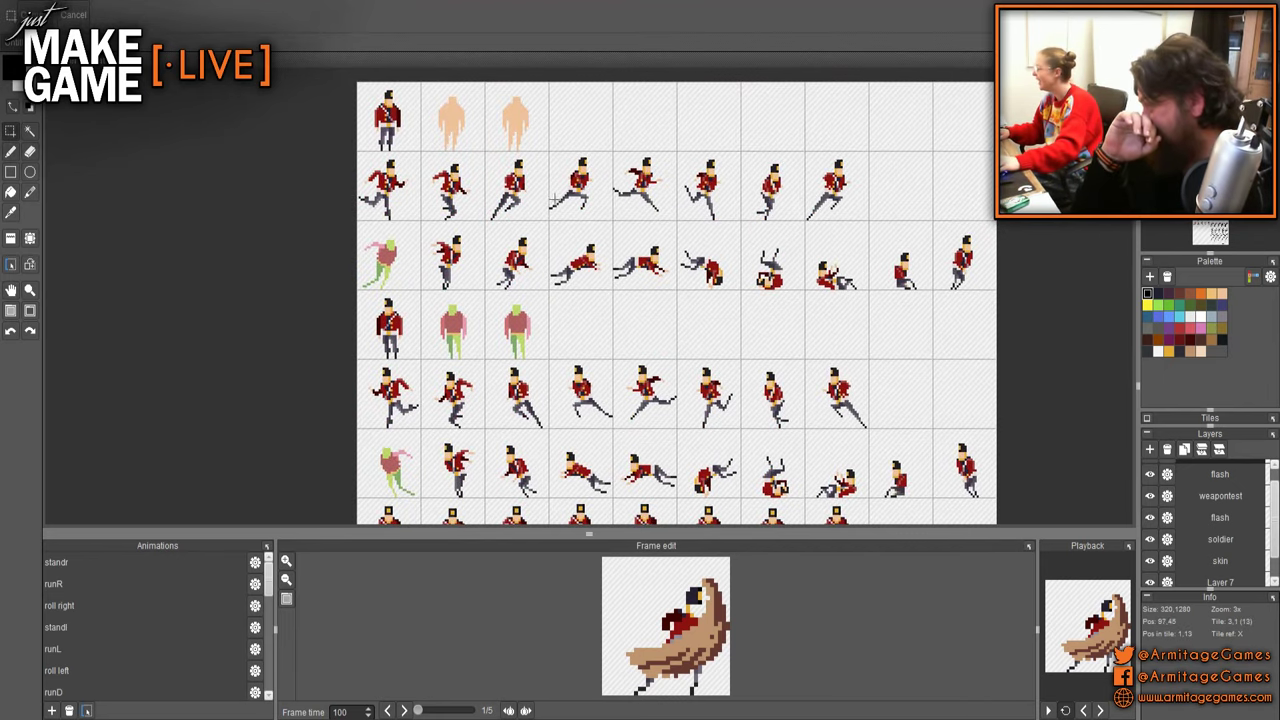
- Select the eight frames of the soldier's right-facing run and merge the soldier layer with the skin layer
{"action": "left_click_drag", "start_coordinate": [349, 152], "coordinate": [874, 212]}
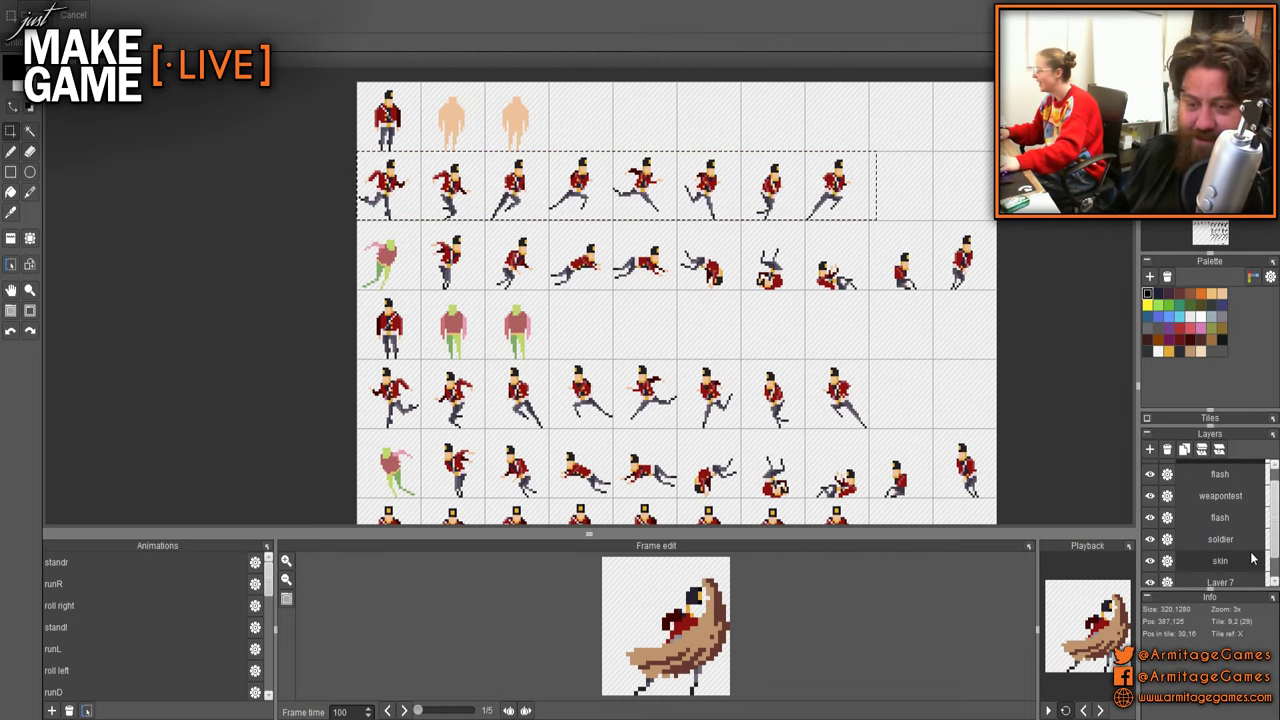
{"action": "scroll", "coordinate": [1240, 515], "scroll_direction": "down", "scroll_amount": 1}
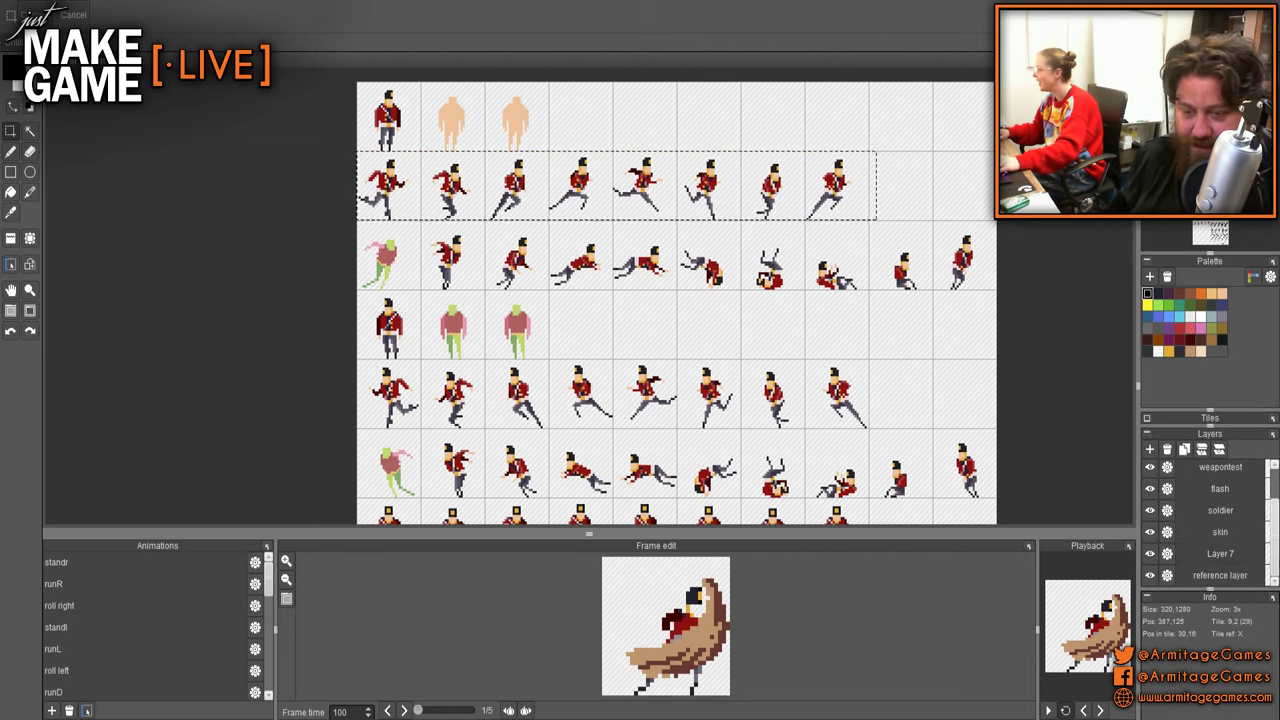
{"action": "left_click", "coordinate": [1222, 510]}
{"action": "left_click", "coordinate": [1204, 450]}
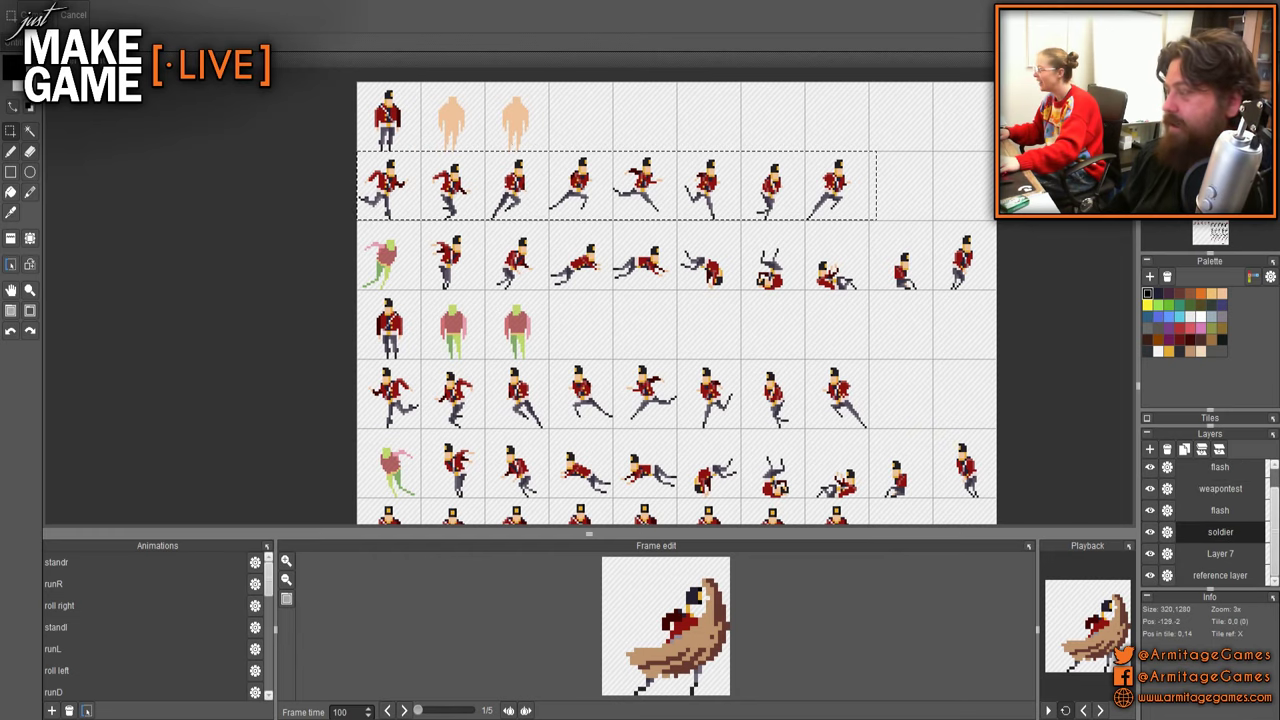
- Copy the selected run frames, close the soldier sheet without saving and paste them into the blank 320 by 64 document
{"action": "key", "text": "ctrl+w"}
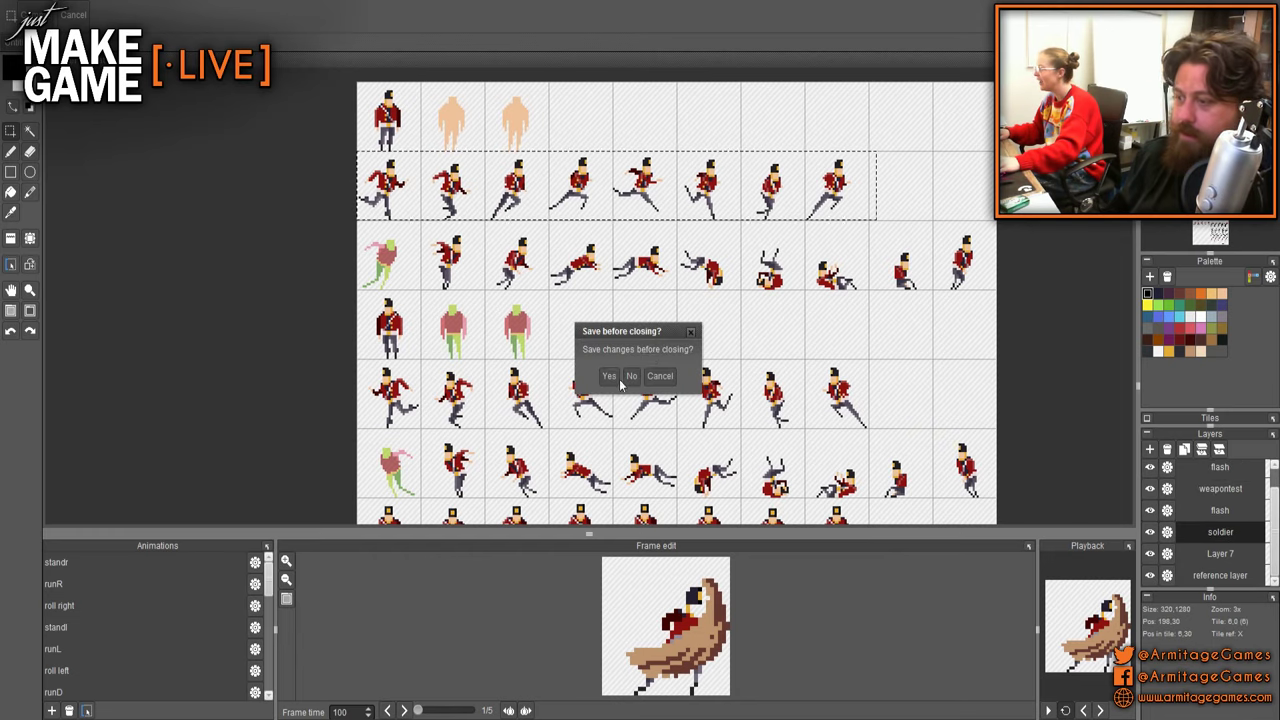
{"action": "left_click", "coordinate": [633, 376]}
{"action": "key", "text": "ctrl+v"}
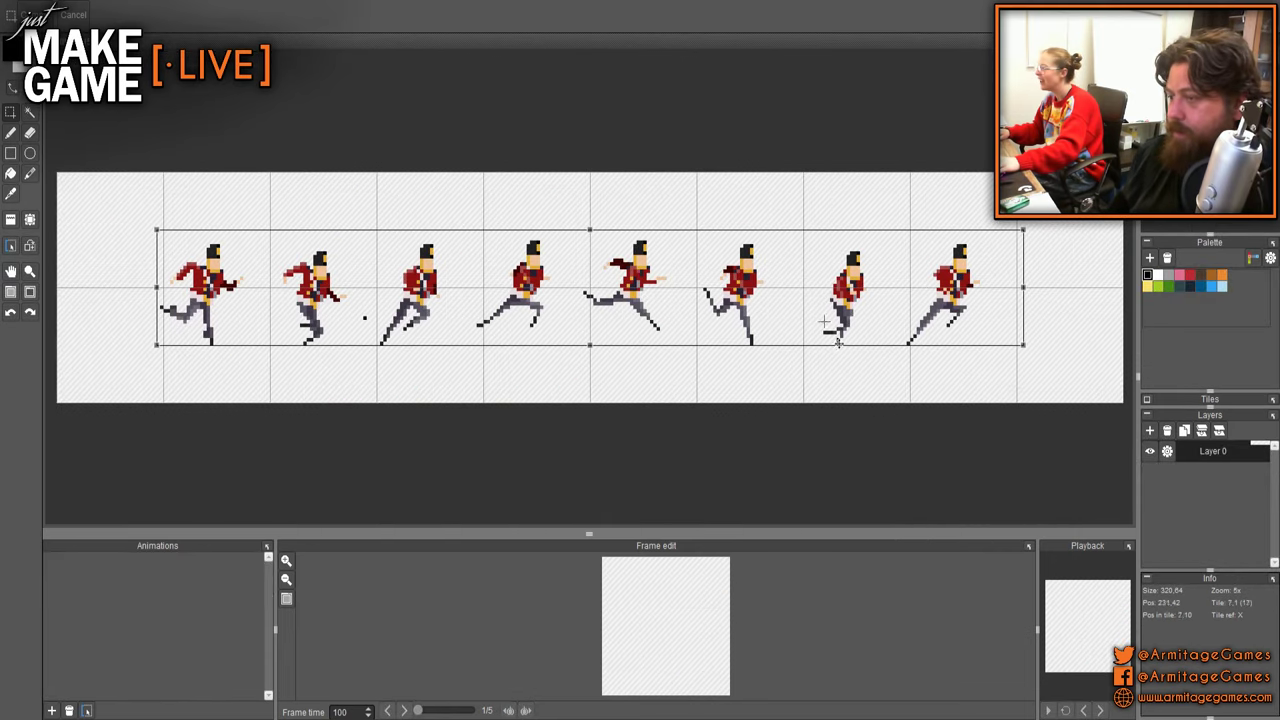
- Align the pasted run frames with the tiles of the lower row and erase the stray black pixel beside the third frame
{"action": "left_click_drag", "start_coordinate": [636, 328], "coordinate": [727, 380]}
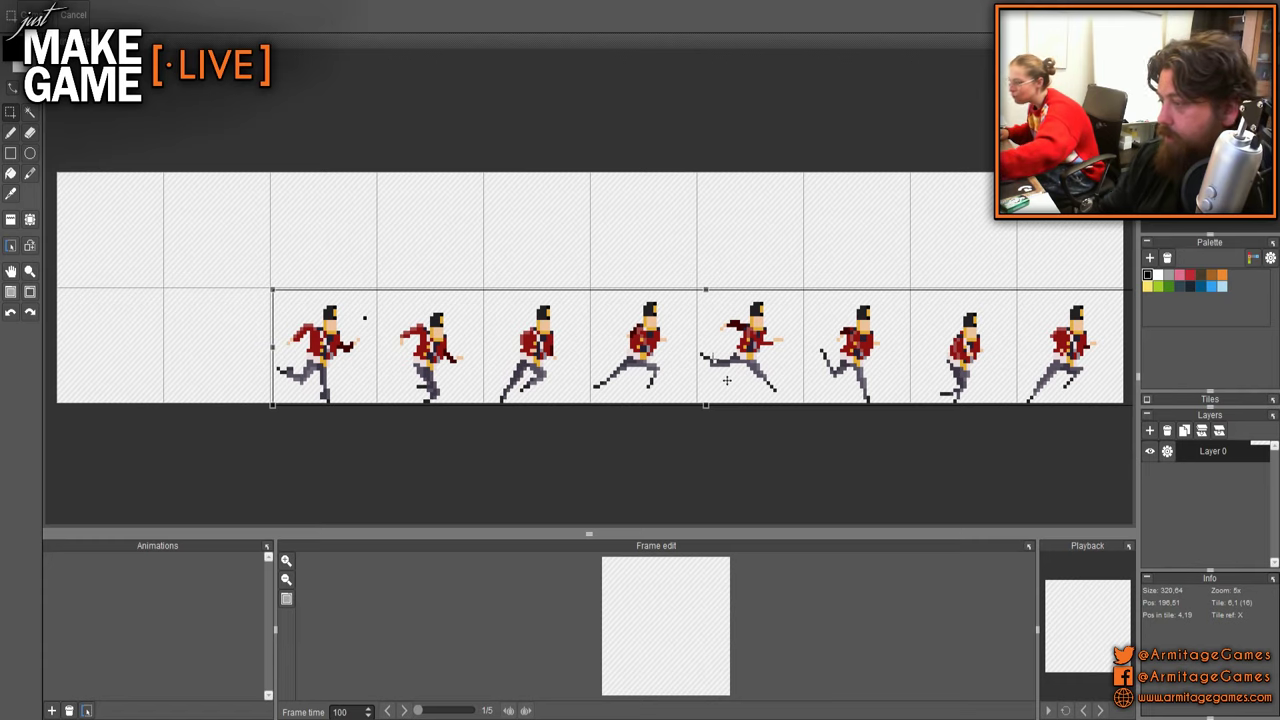
{"action": "left_click_drag", "start_coordinate": [443, 360], "coordinate": [431, 291]}
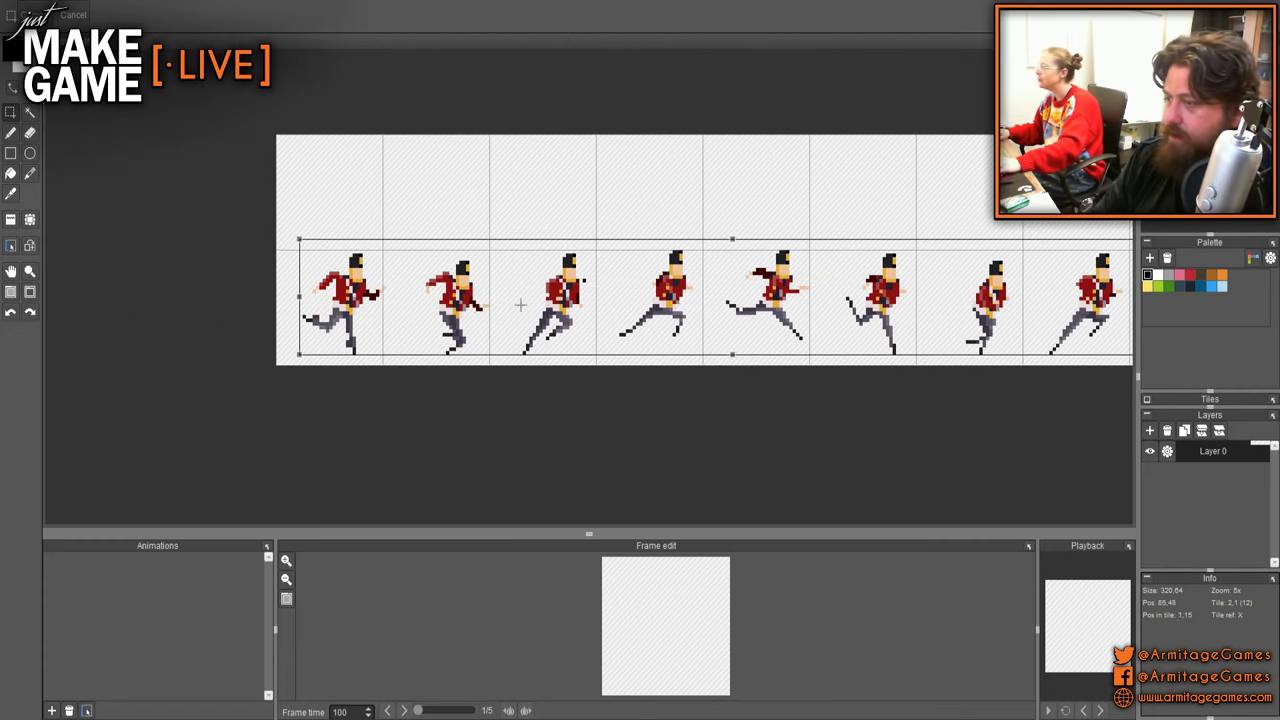
{"action": "left_click_drag", "start_coordinate": [559, 291], "coordinate": [558, 333]}
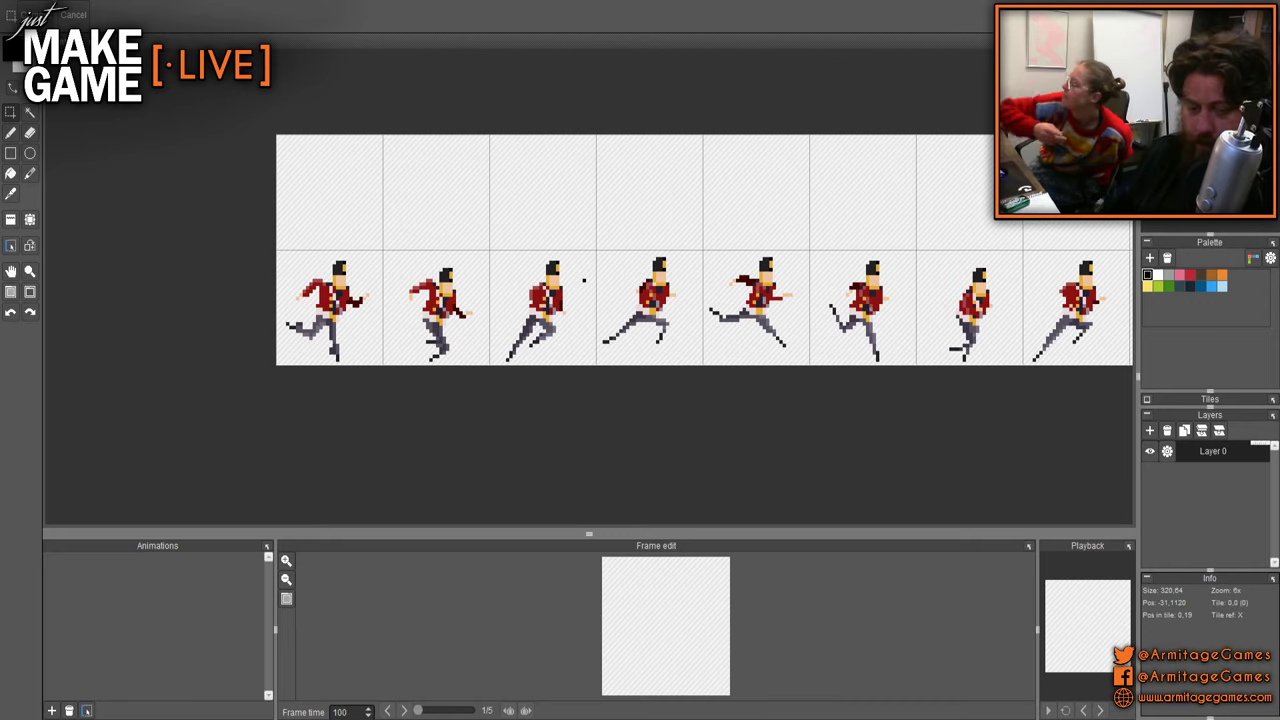
{"action": "left_click_drag", "start_coordinate": [473, 280], "coordinate": [386, 291]}
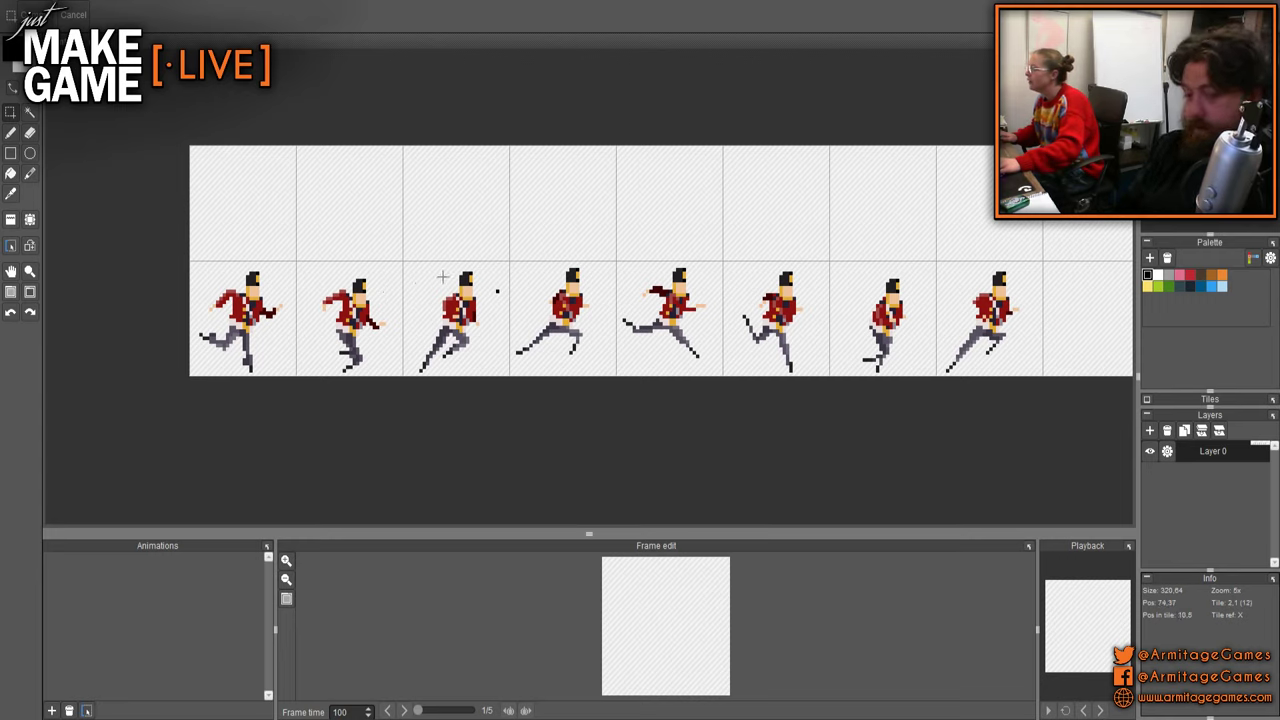
{"action": "key", "text": "e"}
{"action": "left_click", "coordinate": [497, 291]}
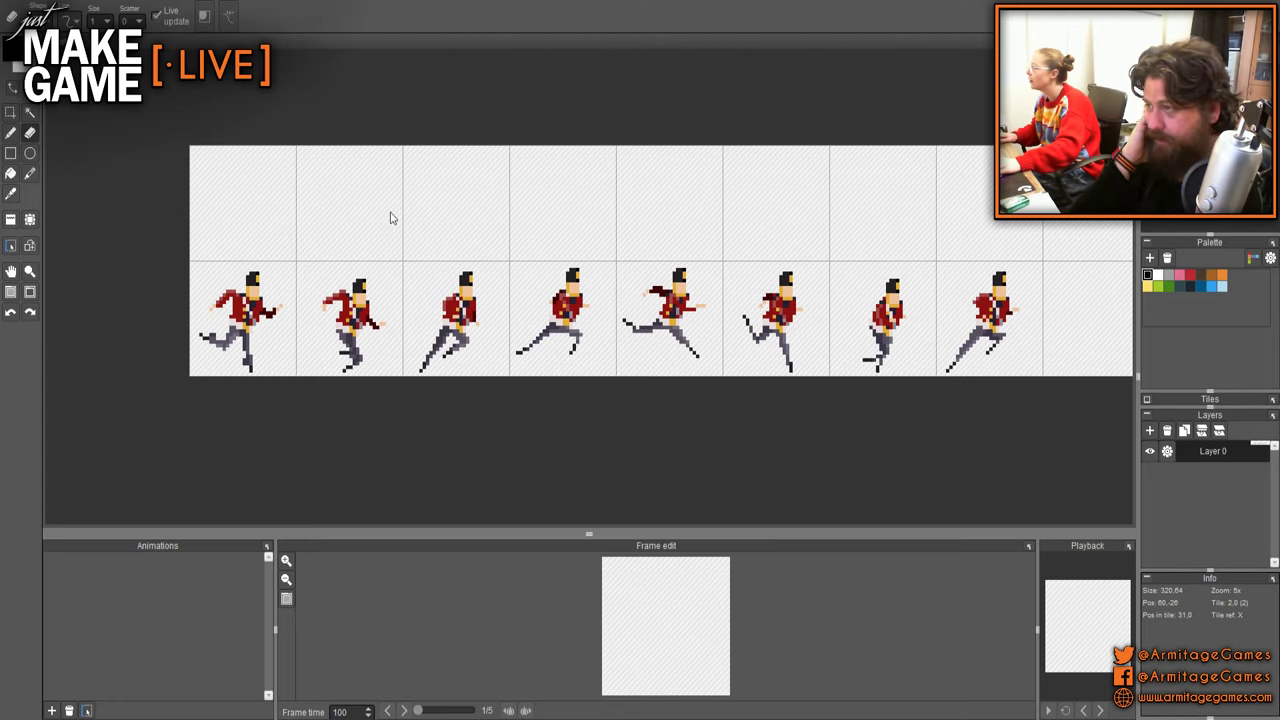
- Load the larger colour palette and pick its red as the drawing colour
{"action": "left_click", "coordinate": [718, 561]}
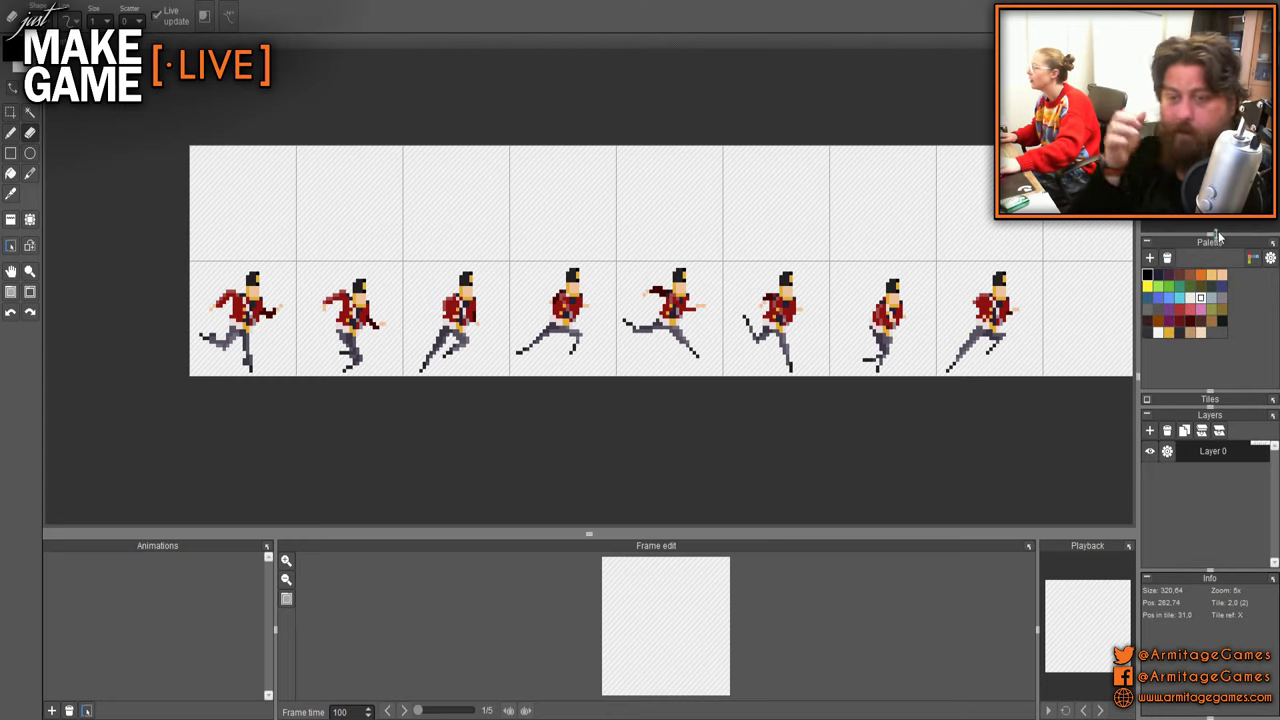
{"action": "left_click", "coordinate": [1158, 287]}
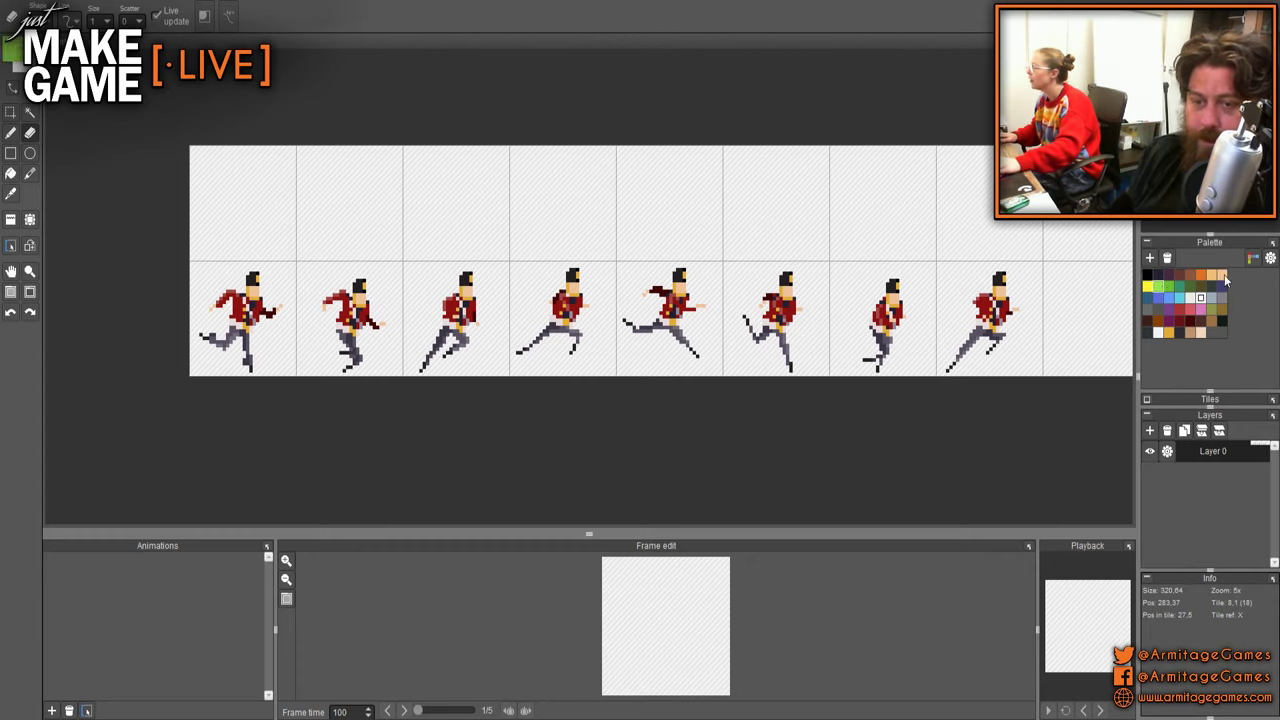
{"action": "left_click", "coordinate": [1181, 311]}
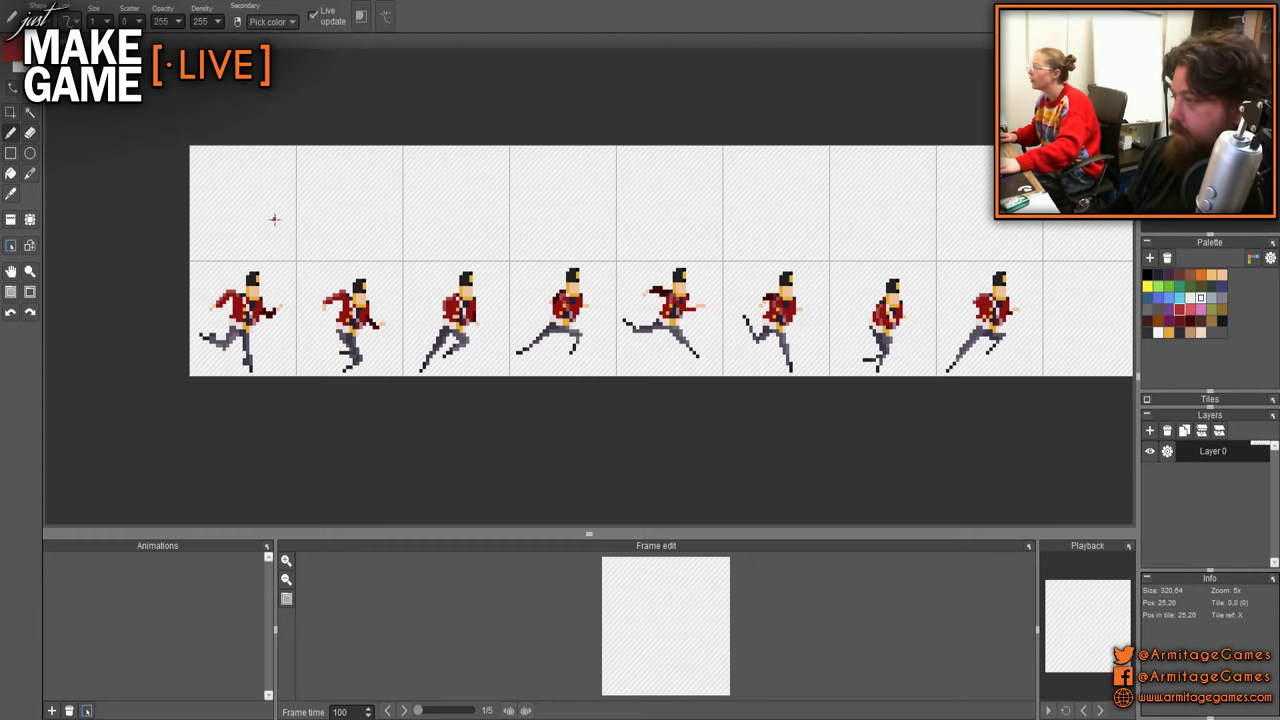
- Set the pencil size to 3 pixels for drawing in the first tile of the upper row
{"action": "left_click_drag", "start_coordinate": [500, 298], "coordinate": [330, 290]}
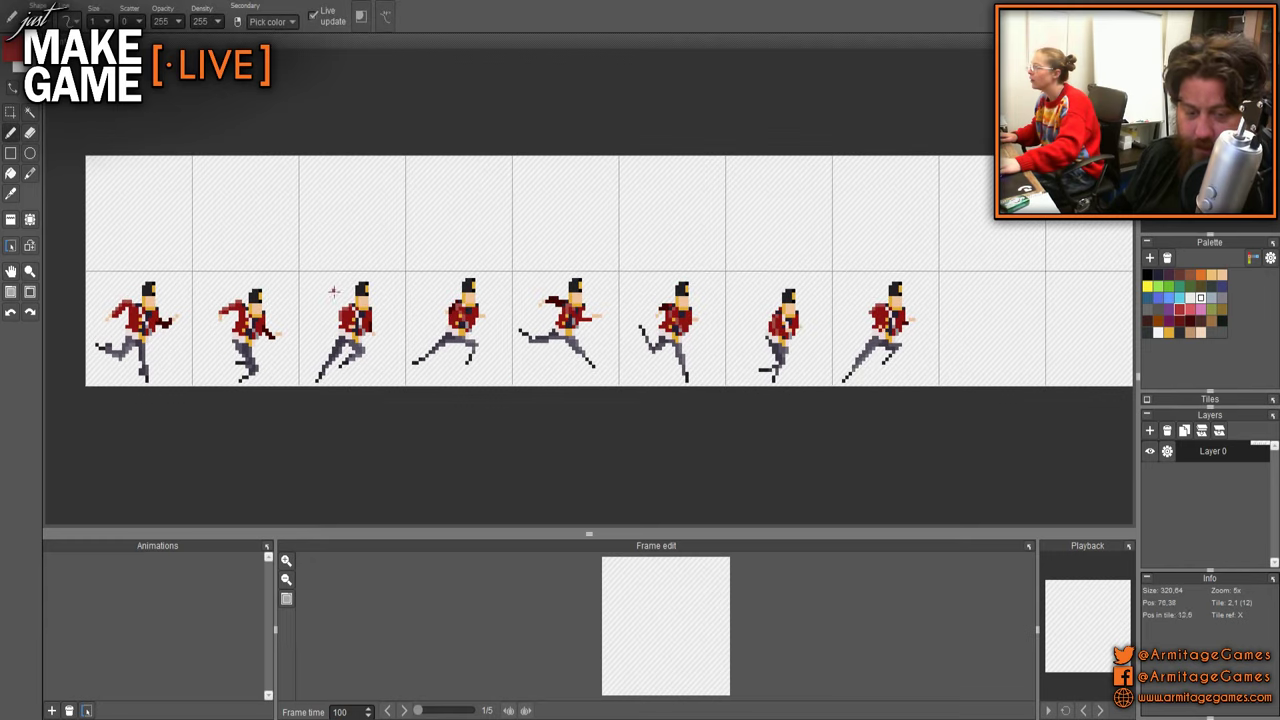
{"action": "scroll", "coordinate": [191, 214], "scroll_direction": "up", "scroll_amount": 4}
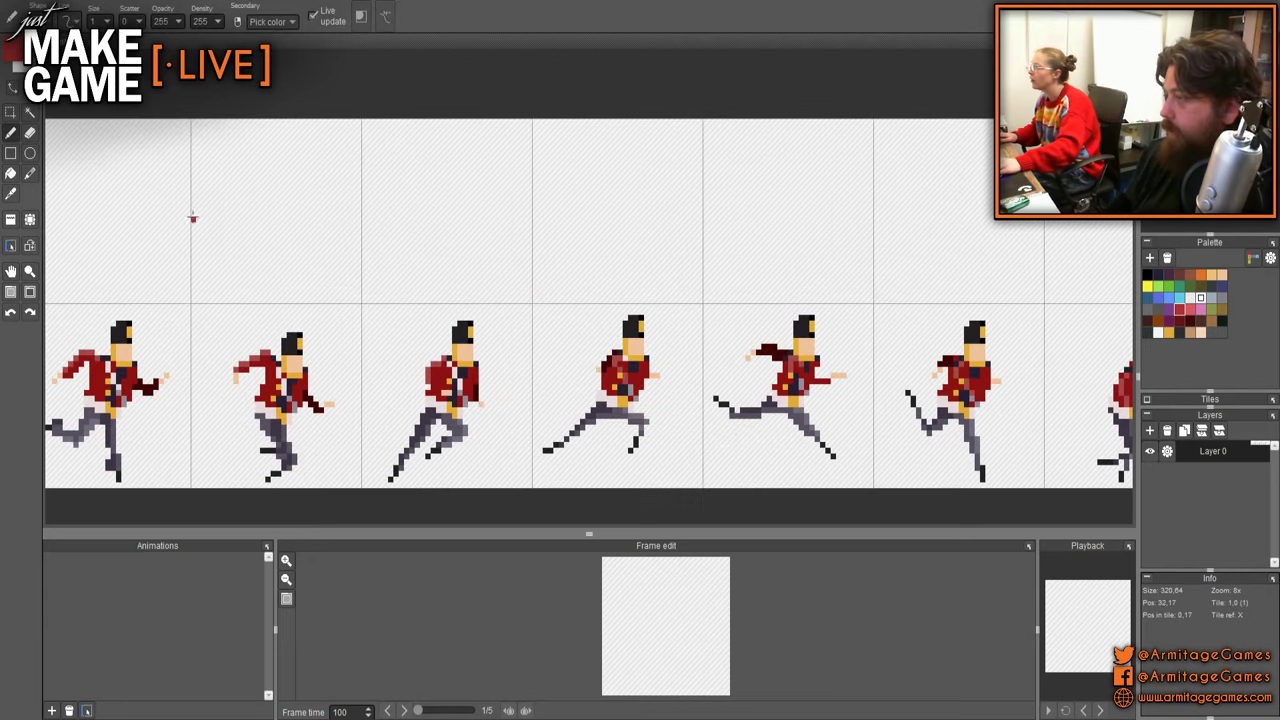
{"action": "scroll", "coordinate": [480, 257], "scroll_direction": "down", "scroll_amount": 3}
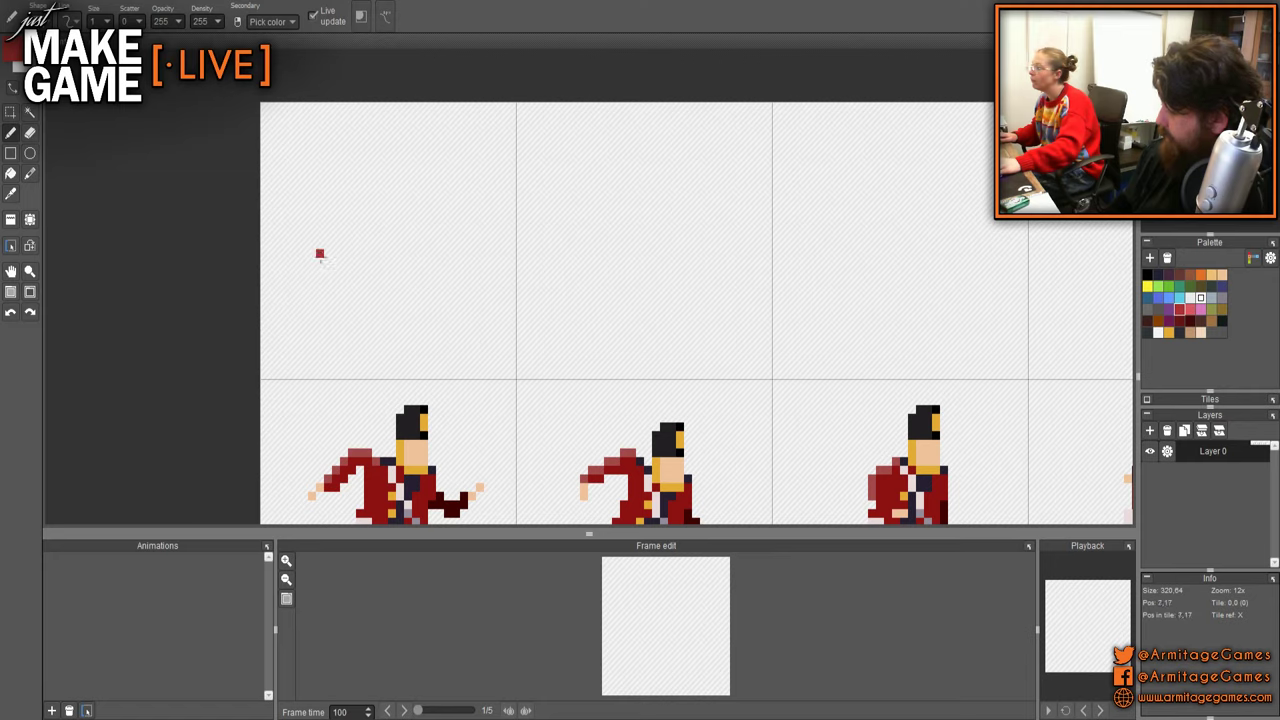
{"action": "scroll", "coordinate": [341, 318], "scroll_direction": "up", "scroll_amount": 4}
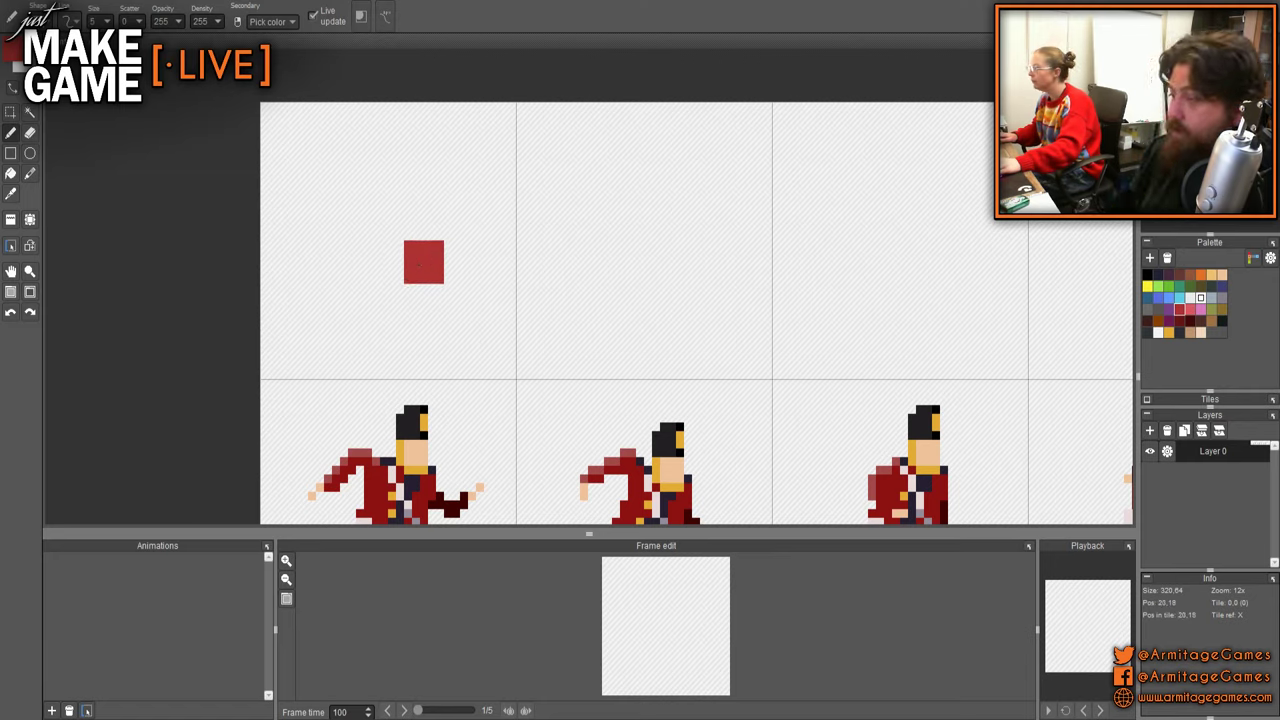
{"action": "scroll", "coordinate": [400, 285], "scroll_direction": "down", "scroll_amount": 2}
{"action": "scroll", "coordinate": [388, 305], "scroll_direction": "up", "scroll_amount": 4}
{"action": "scroll", "coordinate": [378, 305], "scroll_direction": "down", "scroll_amount": 3}
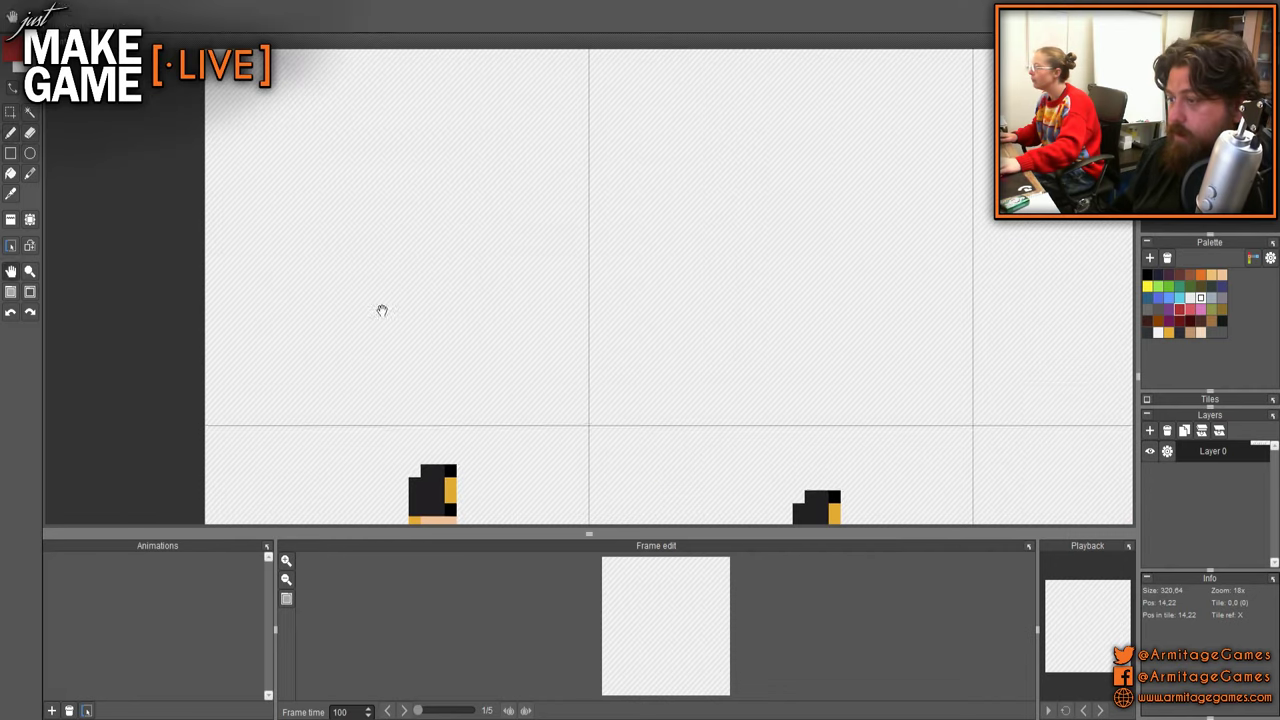
{"action": "scroll", "coordinate": [380, 309], "scroll_direction": "up", "scroll_amount": 2}
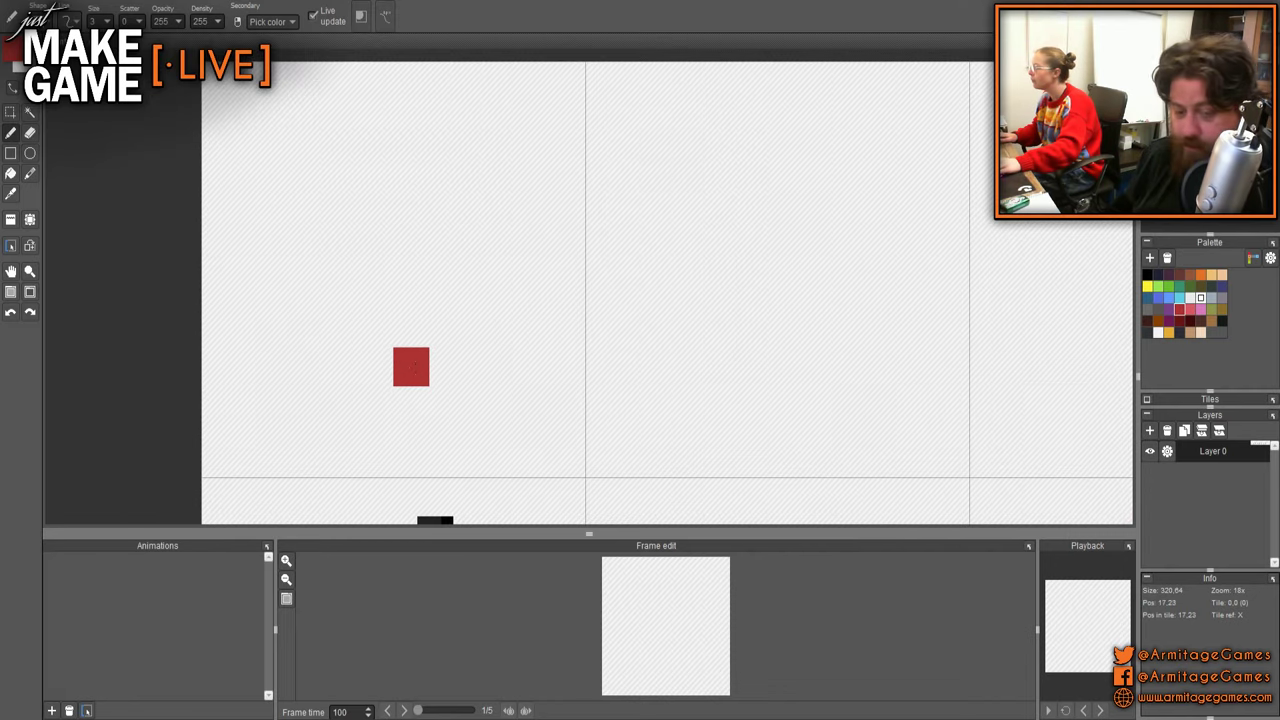
{"action": "mouse_move", "coordinate": [387, 366]}
{"action": "left_mouse_down"}
{"action": "mouse_move", "coordinate": [387, 380]}
{"action": "mouse_move", "coordinate": [388, 354]}
{"action": "mouse_move", "coordinate": [435, 354]}
{"action": "mouse_move", "coordinate": [403, 355]}
{"action": "mouse_move", "coordinate": [387, 300]}
{"action": "left_mouse_up"}
{"action": "key", "text": "ctrl+z"}
{"action": "key", "text": "ctrl+z"}
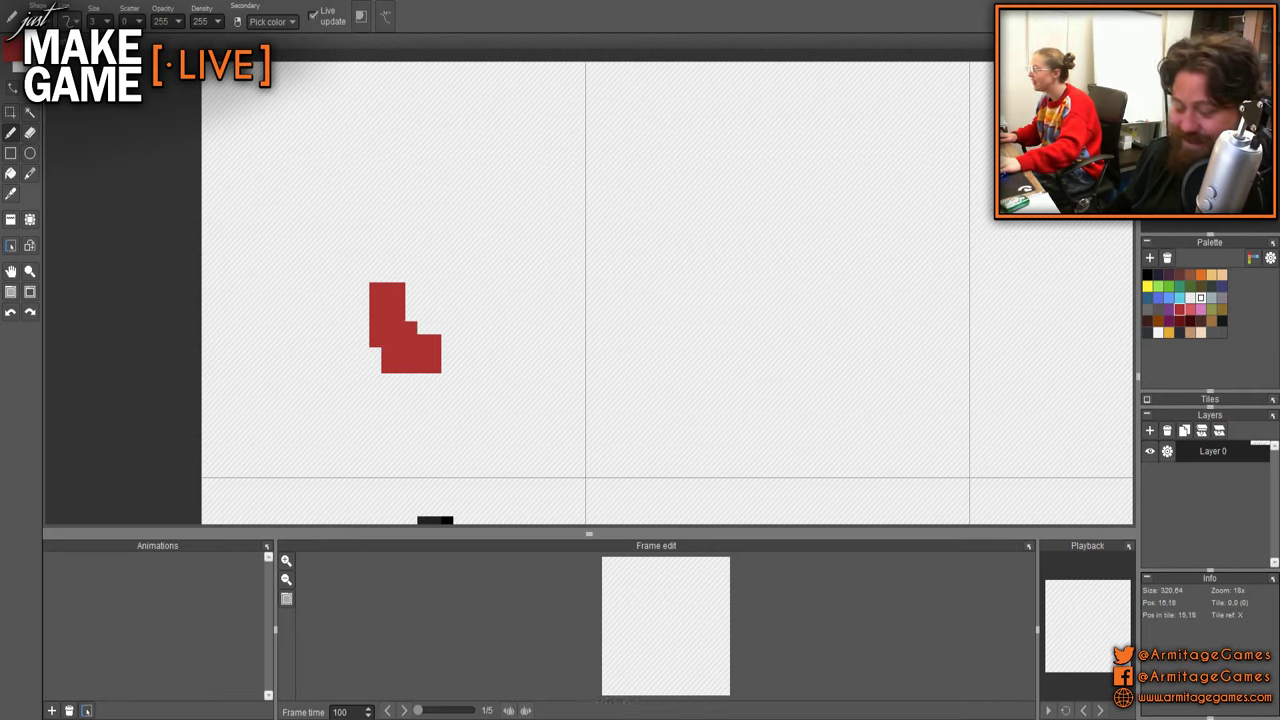
- Draw a solid red block about 8 by 8 pixels with notched lower corners in the first tile of the upper row
{"action": "left_click", "coordinate": [387, 302], "text": "shift"}
{"action": "mouse_move", "coordinate": [435, 355]}
{"action": "left_mouse_down"}
{"action": "mouse_move", "coordinate": [436, 300]}
{"action": "mouse_move", "coordinate": [459, 342]}
{"action": "left_mouse_up"}
{"action": "left_click_drag", "start_coordinate": [411, 290], "coordinate": [411, 312]}
{"action": "scroll", "coordinate": [348, 320], "scroll_direction": "down", "scroll_amount": 3}
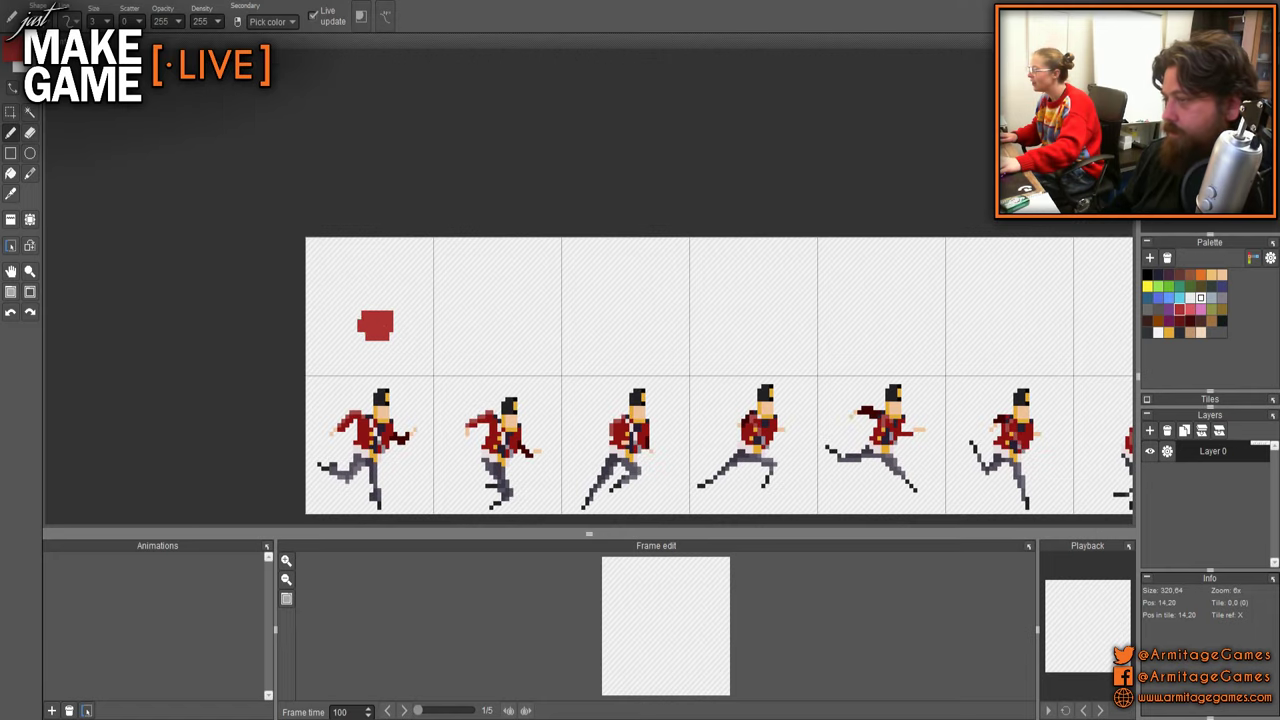
{"action": "scroll", "coordinate": [348, 320], "scroll_direction": "up", "scroll_amount": 5}
{"action": "left_click", "coordinate": [435, 405]}
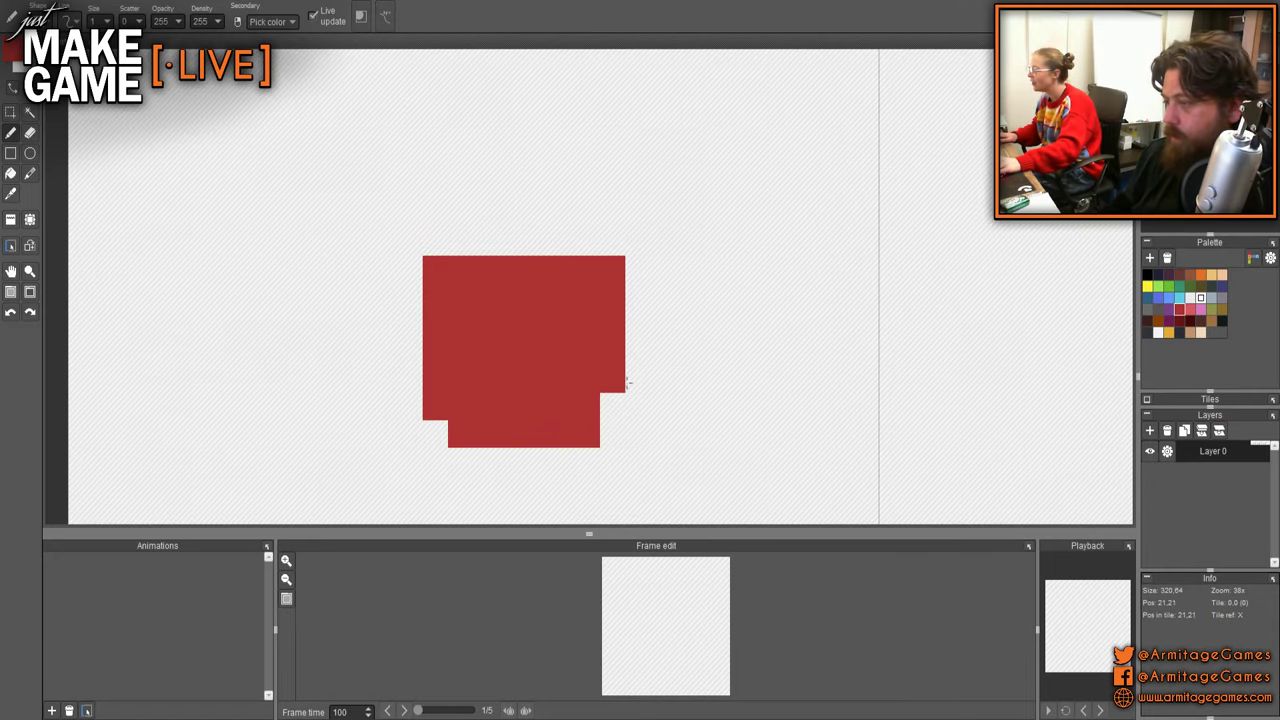
{"action": "left_click", "coordinate": [613, 407]}
{"action": "scroll", "coordinate": [522, 320], "scroll_direction": "down", "scroll_amount": 2}
{"action": "mouse_move", "coordinate": [554, 284]}
{"action": "left_mouse_down"}
{"action": "mouse_move", "coordinate": [566, 284]}
{"action": "mouse_move", "coordinate": [480, 284]}
{"action": "left_mouse_up"}
- Move the red block 3 pixels left and 1 pixel up within its tile
{"action": "key", "text": "s"}
{"action": "left_click_drag", "start_coordinate": [426, 251], "coordinate": [617, 390]}
{"action": "key", "text": "Left"}
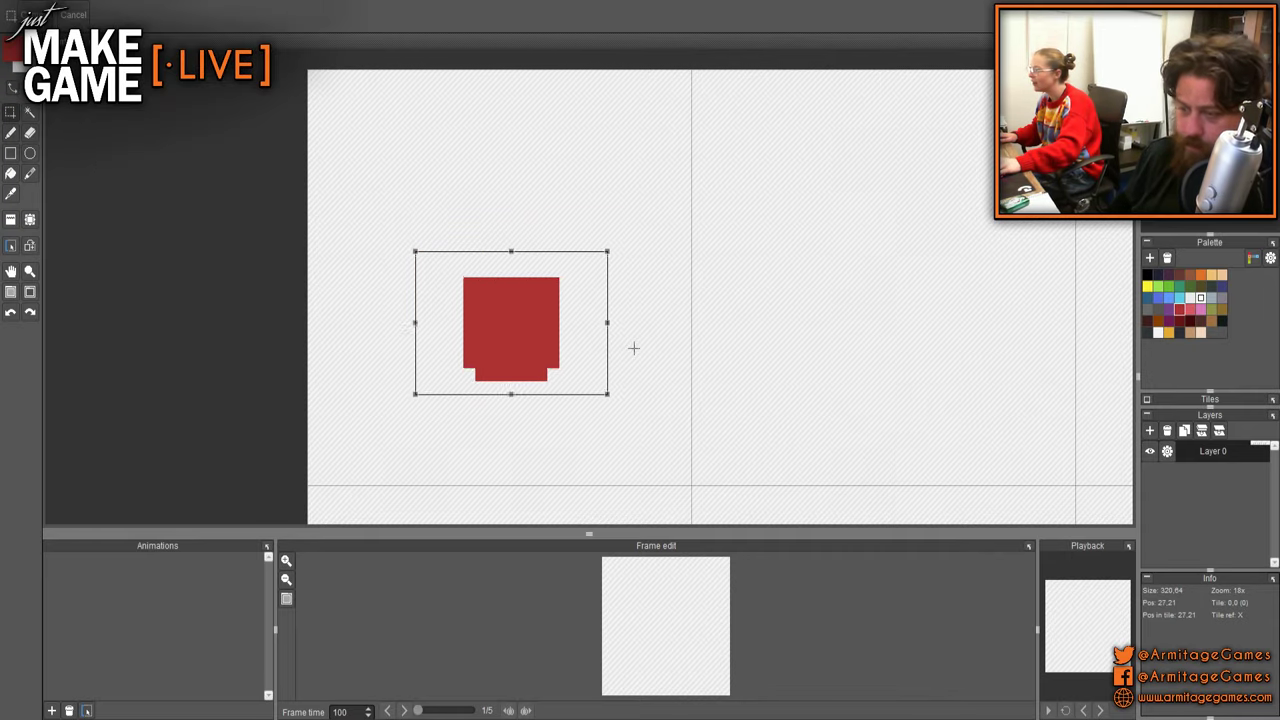
{"action": "key", "text": "Left"}
{"action": "key", "text": "Left"}
{"action": "key", "text": "Left"}
{"action": "key", "text": "Up"}
{"action": "left_click", "coordinate": [633, 348]}
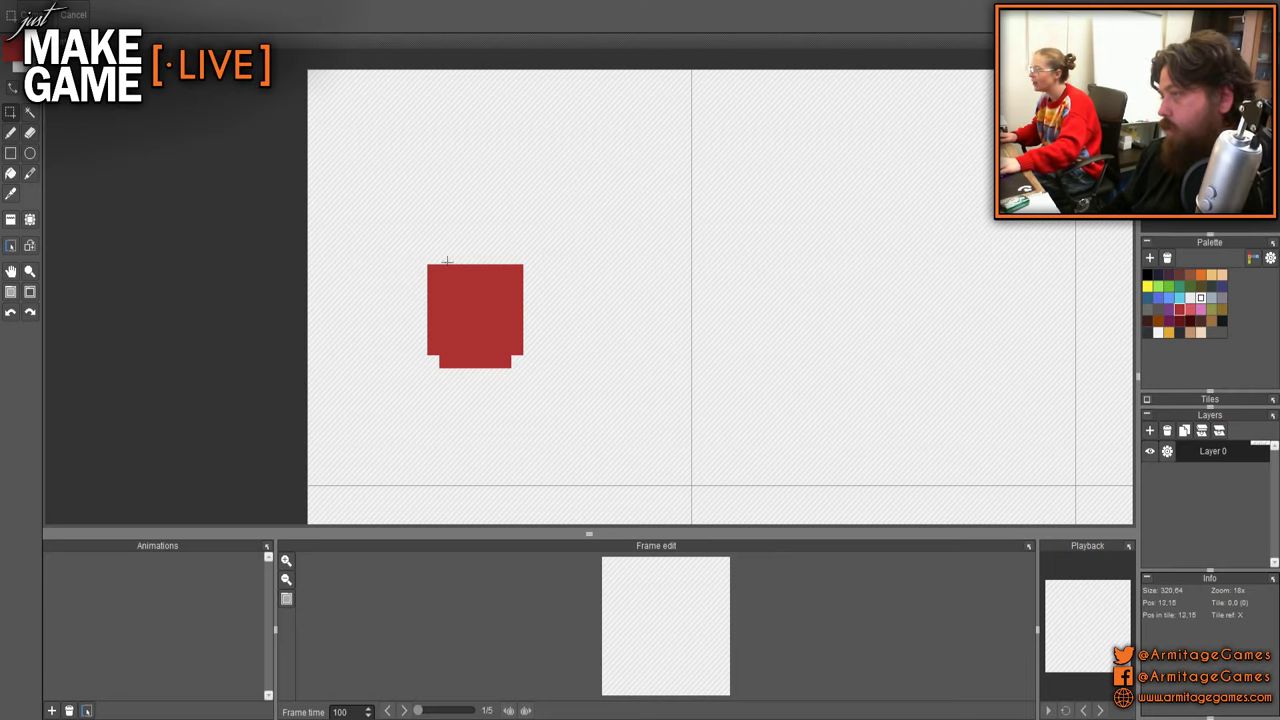
{"action": "left_click_drag", "start_coordinate": [391, 238], "coordinate": [571, 406]}
{"action": "left_click_drag", "start_coordinate": [489, 343], "coordinate": [510, 337]}
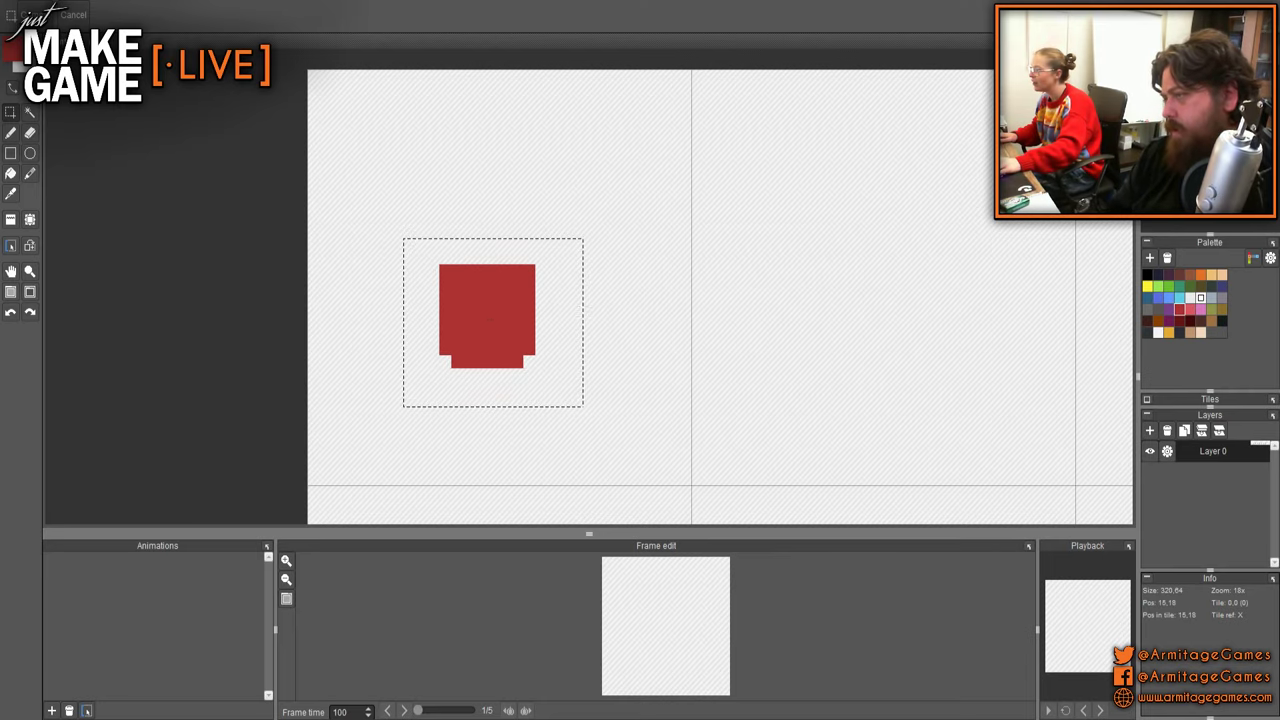
{"action": "key", "text": "ctrl+d"}
- Stamp a round green head with a 9-pixel pencil, overlapping the red body's upper right corner in the first tile
{"action": "key", "text": "b"}
{"action": "left_click", "coordinate": [1169, 286]}
{"action": "left_click", "coordinate": [373, 284]}
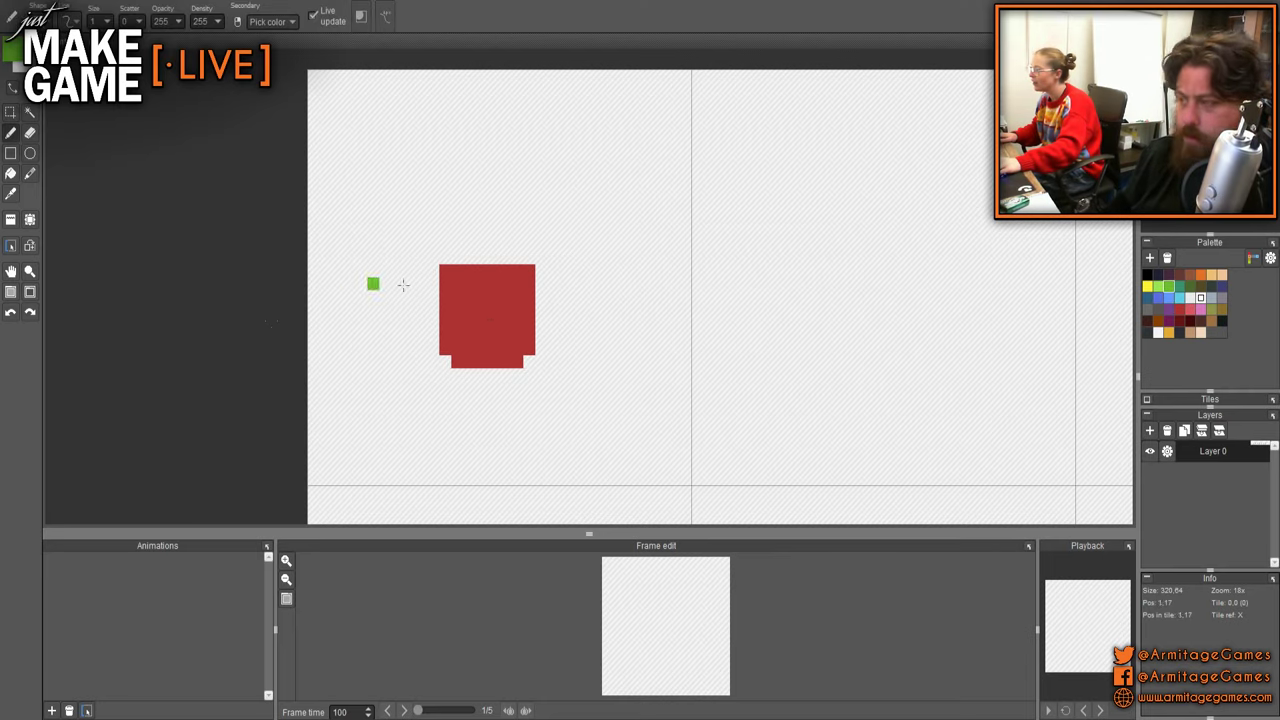
{"action": "scroll", "coordinate": [403, 285], "scroll_direction": "up", "scroll_amount": 3}
{"action": "scroll", "coordinate": [525, 300], "scroll_direction": "down", "scroll_amount": 1}
{"action": "key", "text": "space"}
{"action": "left_click_drag", "start_coordinate": [523, 288], "coordinate": [580, 296]}
{"action": "scroll", "coordinate": [560, 298], "scroll_direction": "up", "scroll_amount": 2}
{"action": "key", "text": "space"}
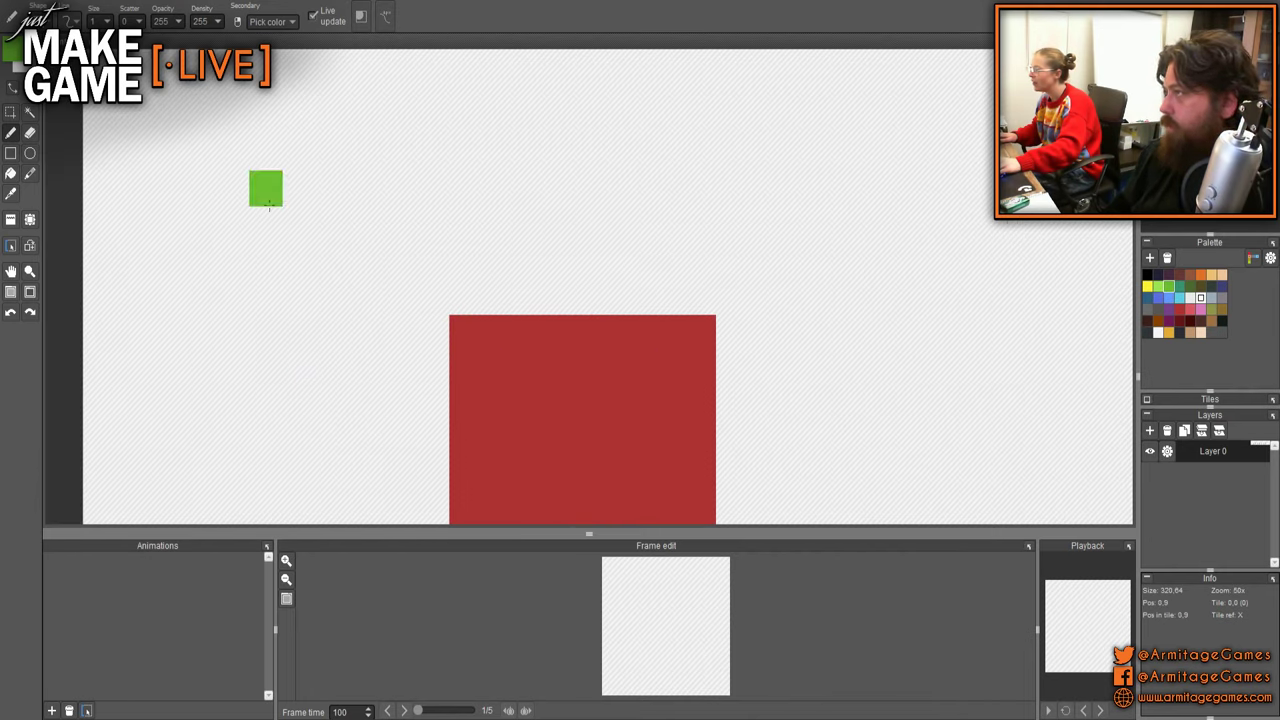
{"action": "scroll", "coordinate": [600, 296], "scroll_direction": "up", "scroll_amount": 8}
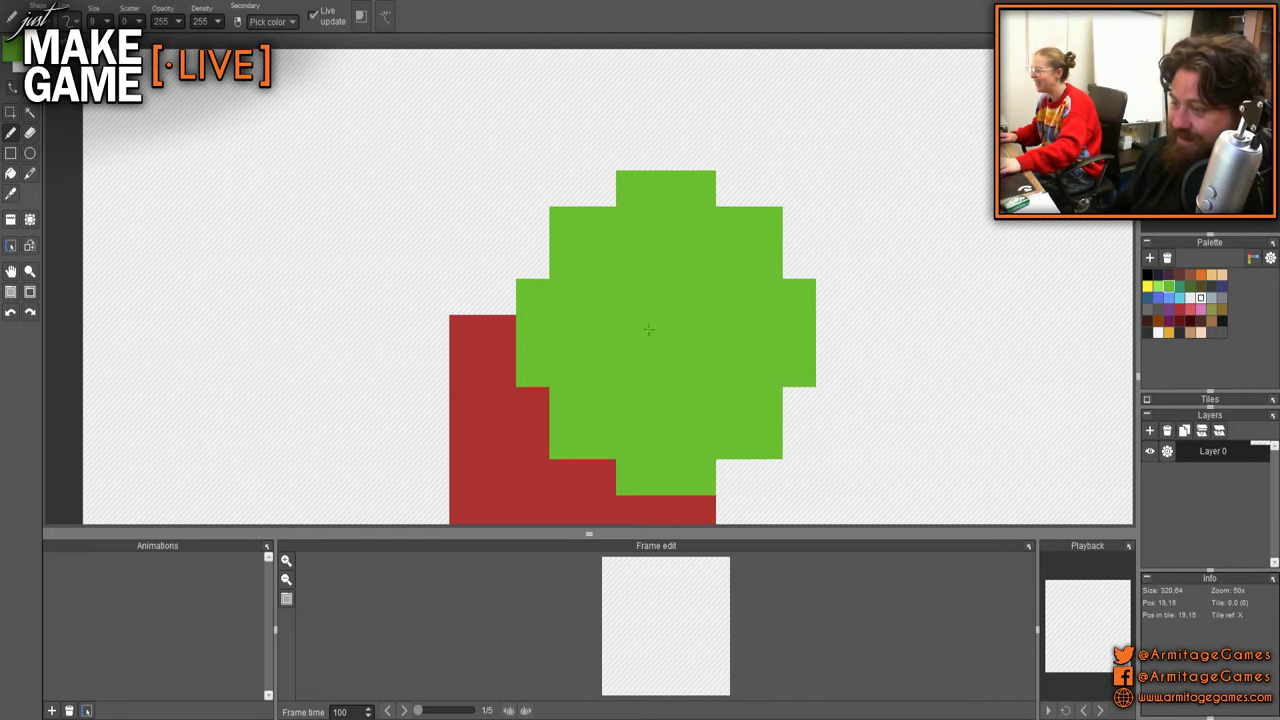
- Reduce the pencil size to 1 pixel for detail work on the figure in the first tile
{"action": "scroll", "coordinate": [648, 329], "scroll_direction": "down", "scroll_amount": 6}
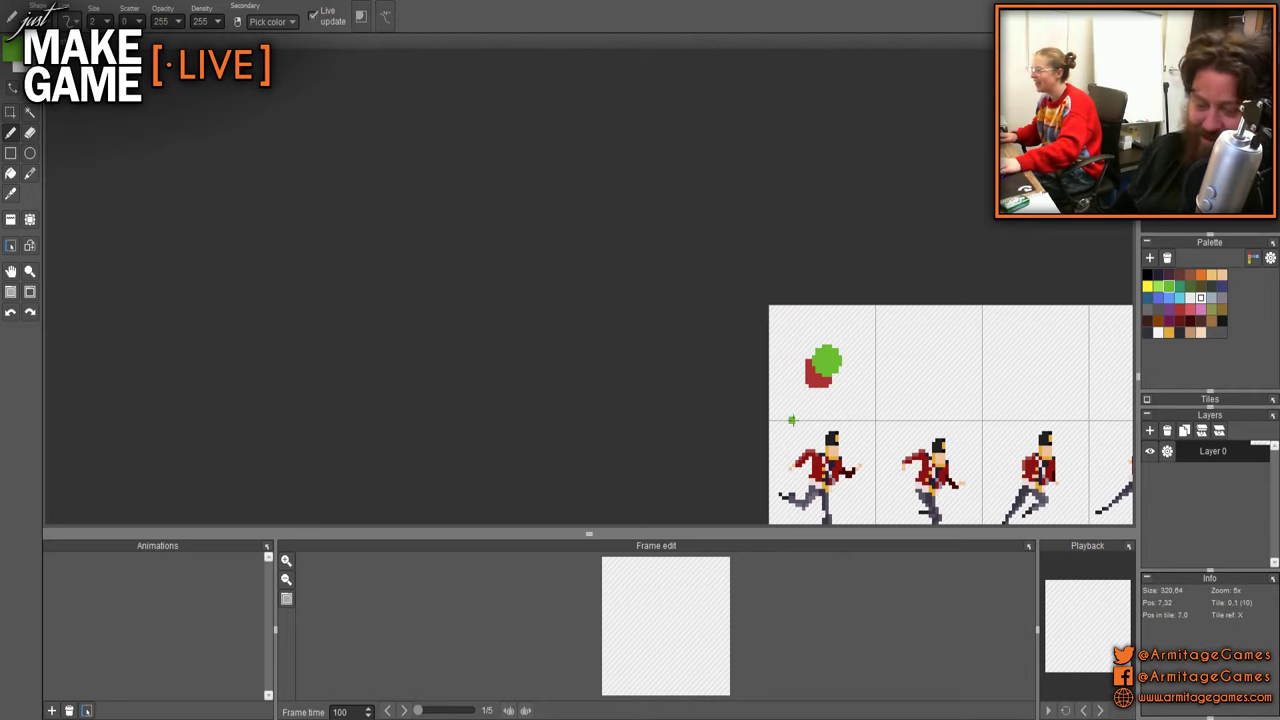
{"action": "scroll", "coordinate": [792, 420], "scroll_direction": "down", "scroll_amount": 2}
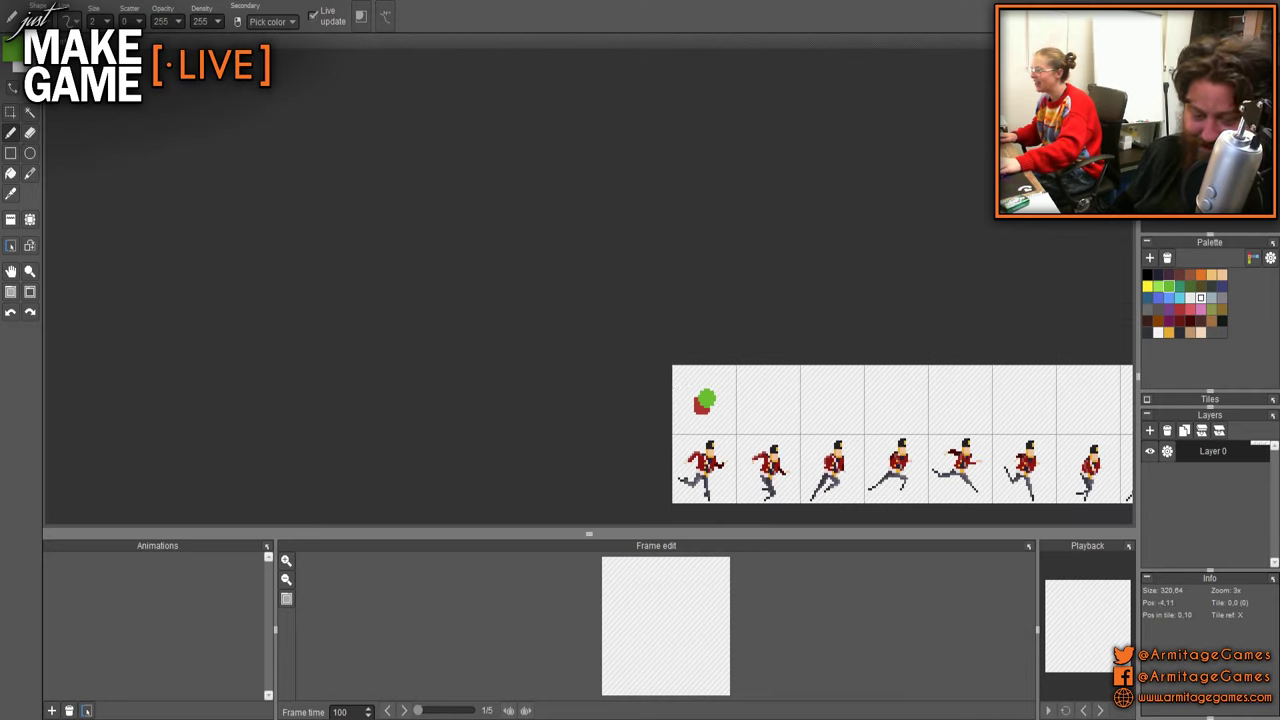
{"action": "scroll", "coordinate": [714, 429], "scroll_direction": "up", "scroll_amount": 1}
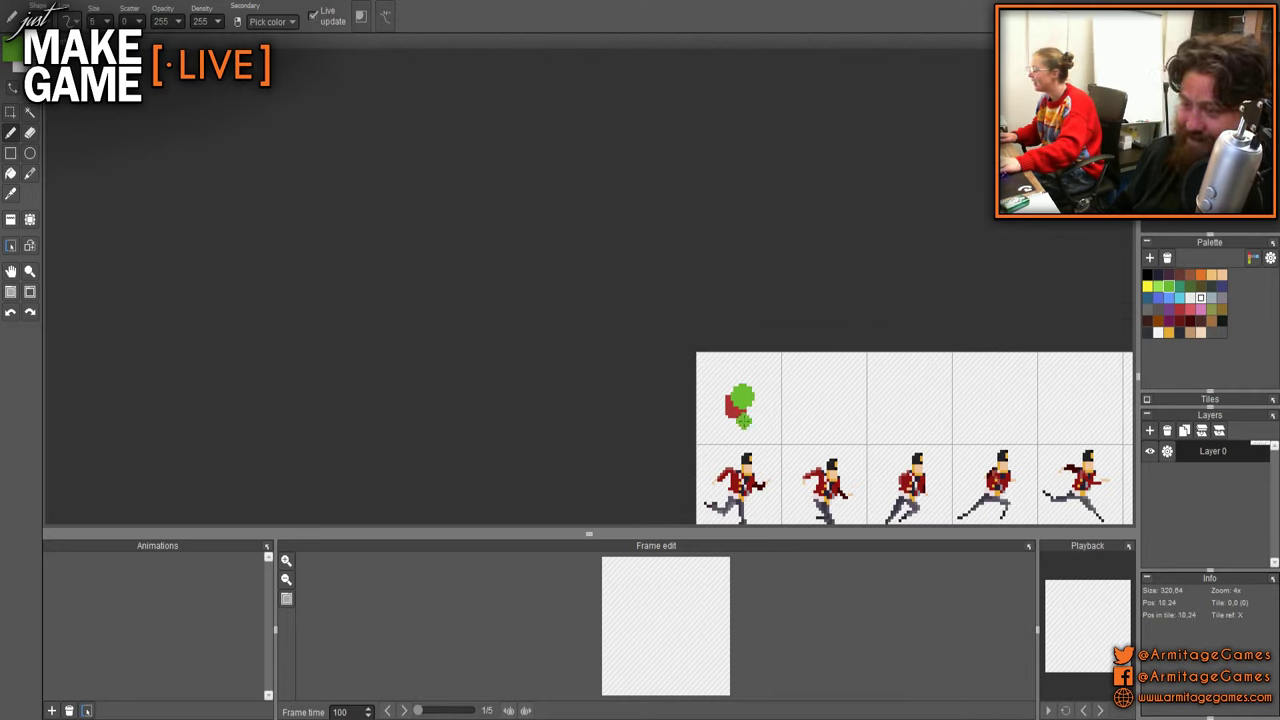
{"action": "scroll", "coordinate": [741, 430], "scroll_direction": "up", "scroll_amount": 3}
{"action": "scroll", "coordinate": [741, 430], "scroll_direction": "down", "scroll_amount": 1}
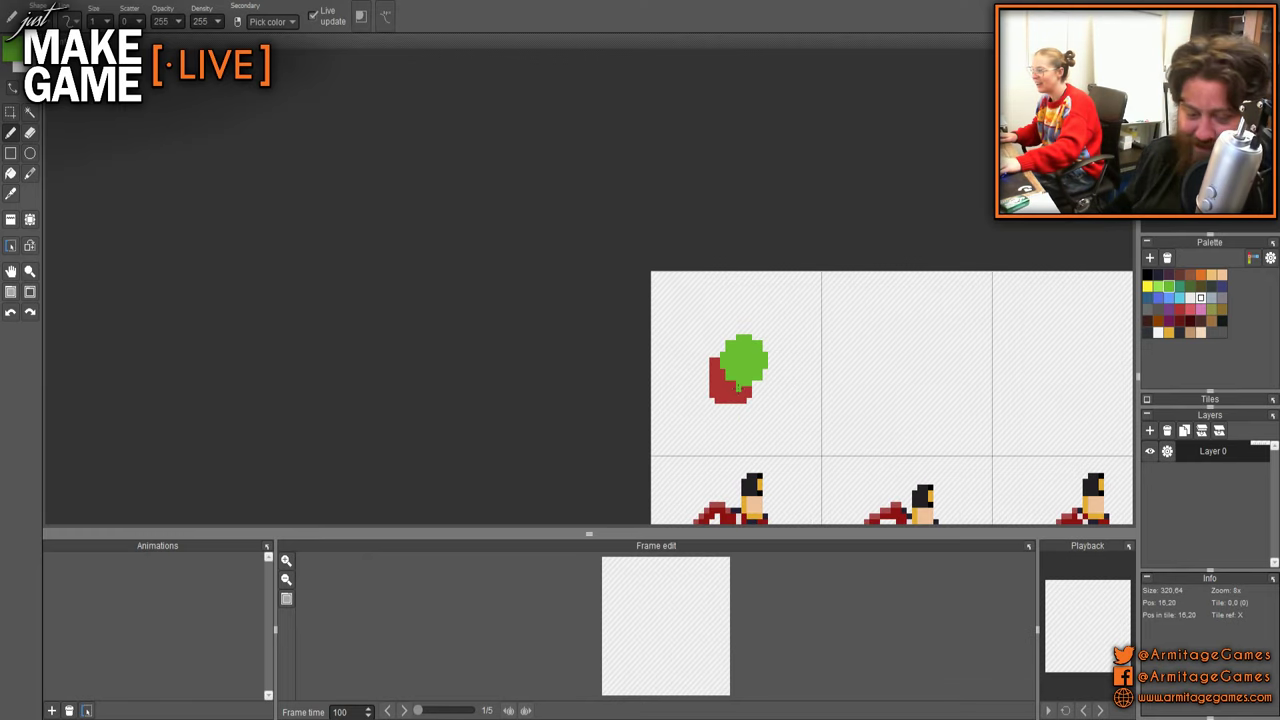
{"action": "scroll", "coordinate": [716, 402], "scroll_direction": "up", "scroll_amount": 5}
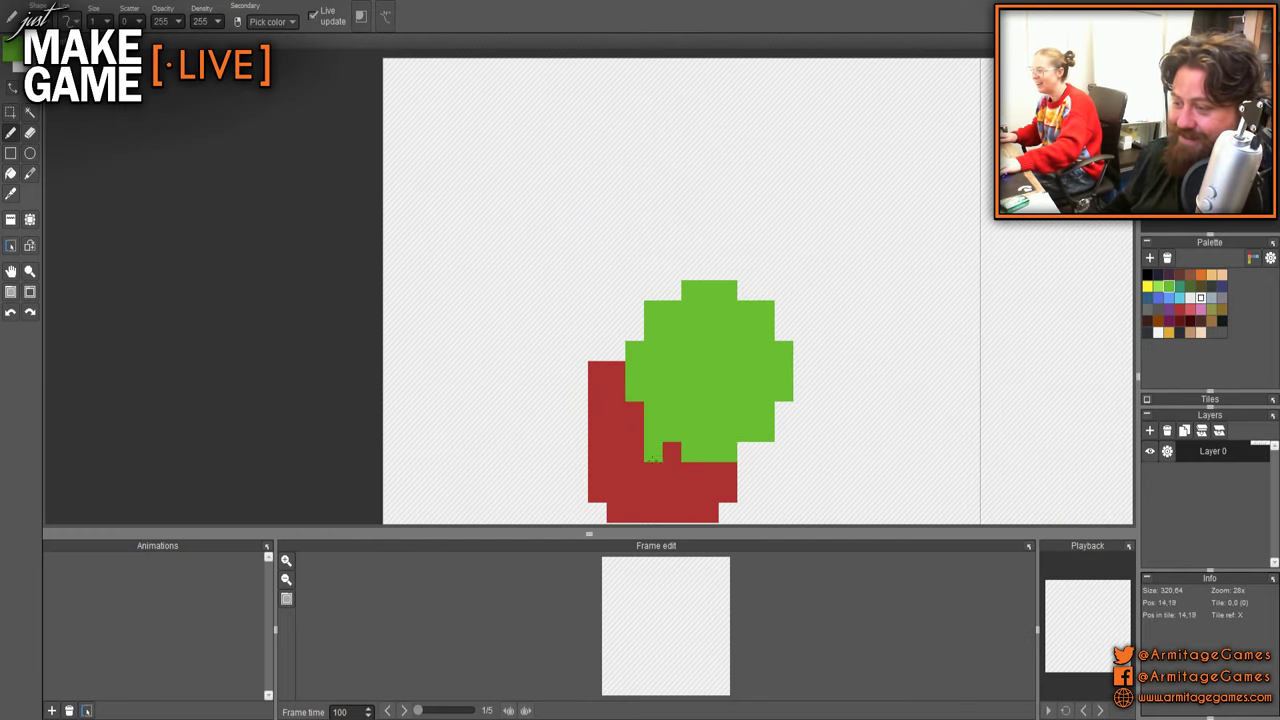
- Try to trim the lower edge of the green head using the body's red
{"action": "right_click", "coordinate": [652, 459]}
{"action": "left_click_drag", "start_coordinate": [662, 431], "coordinate": [522, 300]}
{"action": "scroll", "coordinate": [570, 302], "scroll_direction": "up", "scroll_amount": 1}
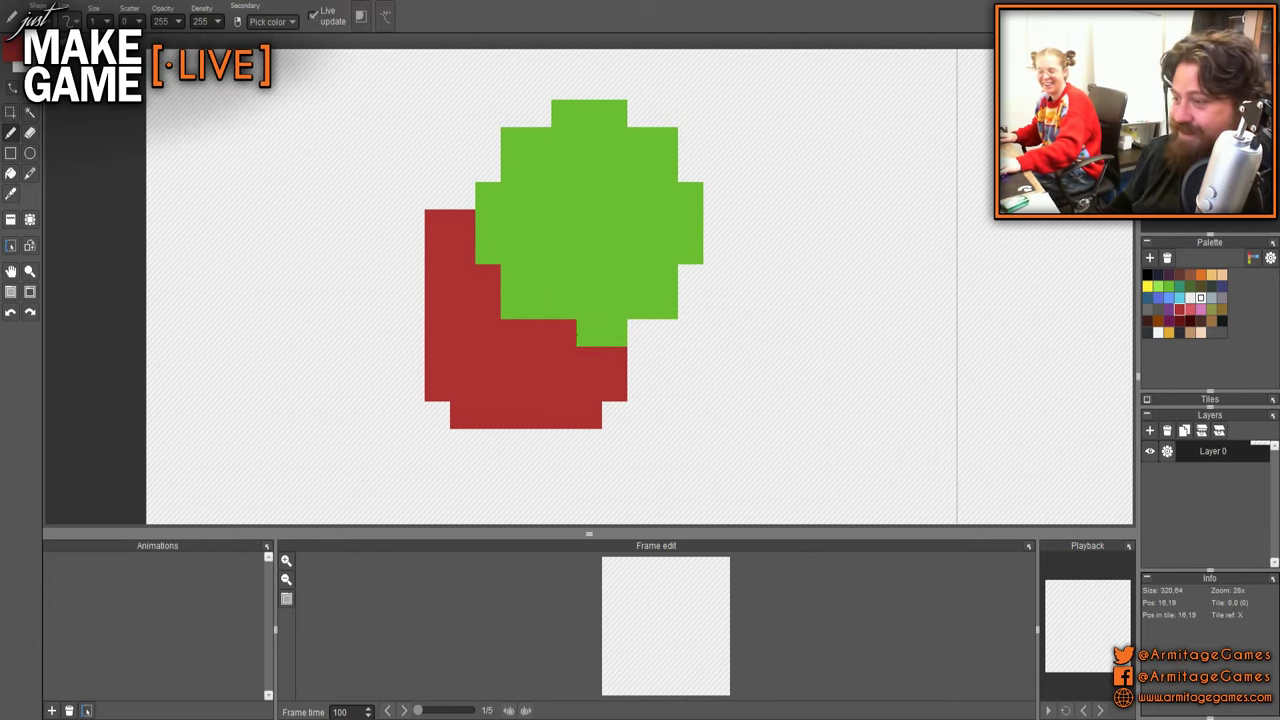
{"action": "key", "text": "ctrl+z"}
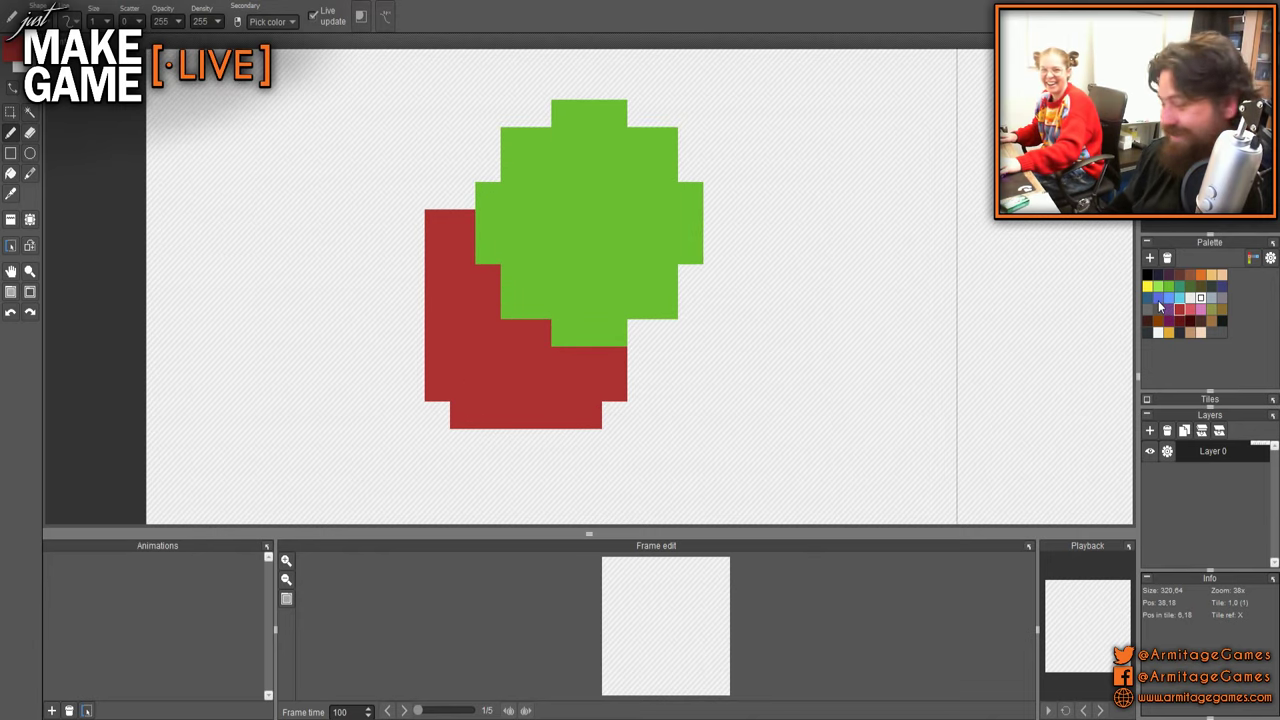
- Draw two dark navy one-pixel legs beneath the lower corners of the red body
{"action": "left_click", "coordinate": [1158, 275]}
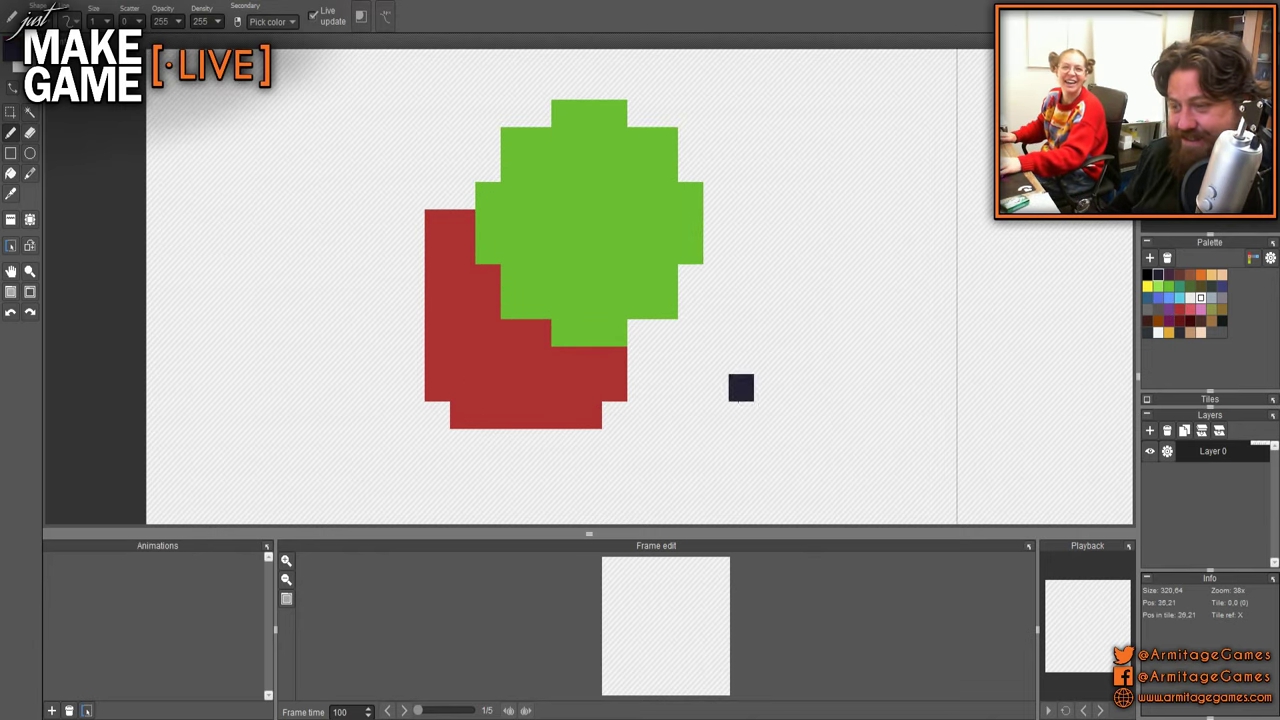
{"action": "scroll", "coordinate": [740, 386], "scroll_direction": "up", "scroll_amount": 2}
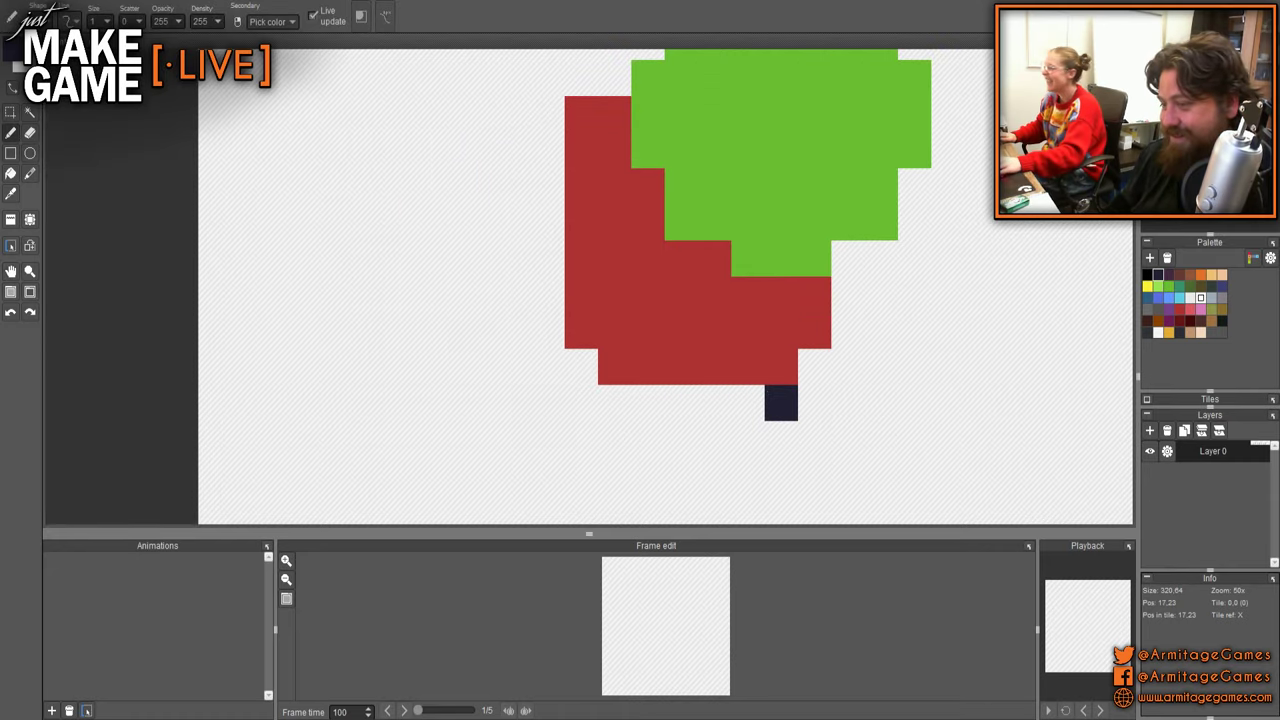
{"action": "left_click", "coordinate": [781, 402]}
{"action": "left_click", "coordinate": [614, 402]}
{"action": "scroll", "coordinate": [860, 420], "scroll_direction": "down", "scroll_amount": 3}
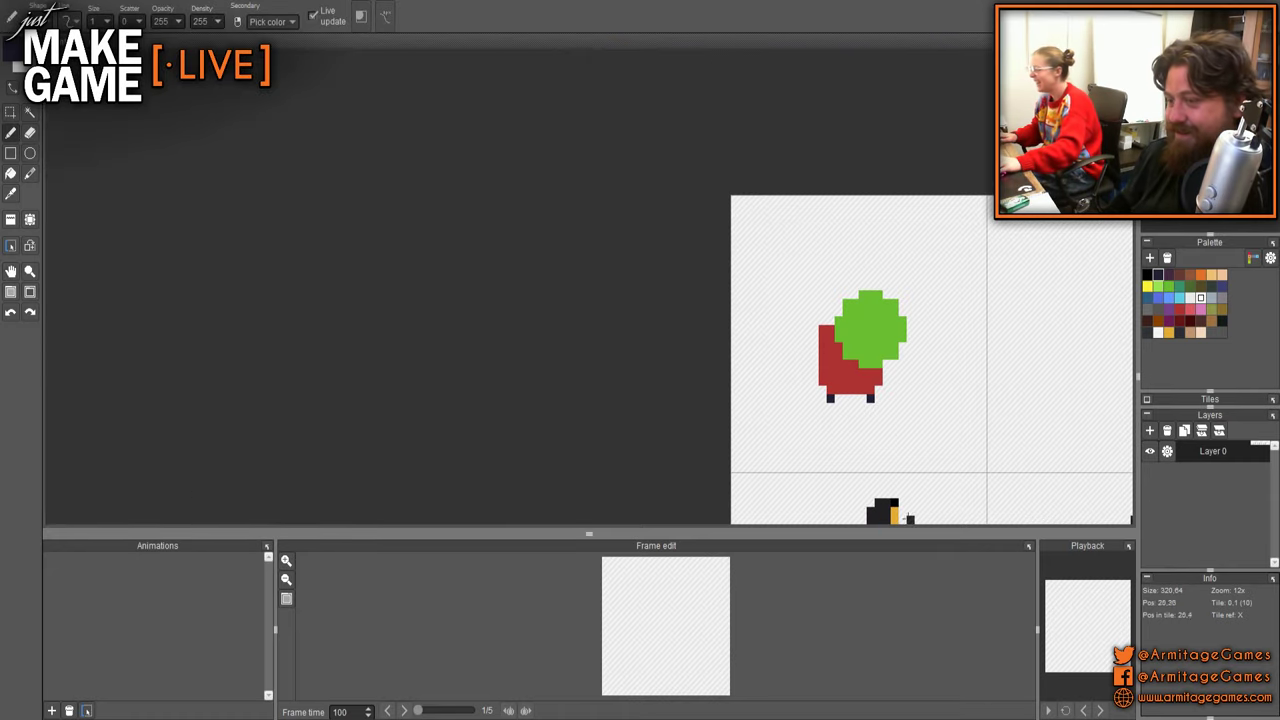
- Draw a dark navy vertical strip about 3 pixels tall along the left edge of the red body
{"action": "scroll", "coordinate": [557, 394], "scroll_direction": "up", "scroll_amount": 3}
{"action": "left_click", "coordinate": [783, 236]}
{"action": "left_click", "coordinate": [783, 273]}
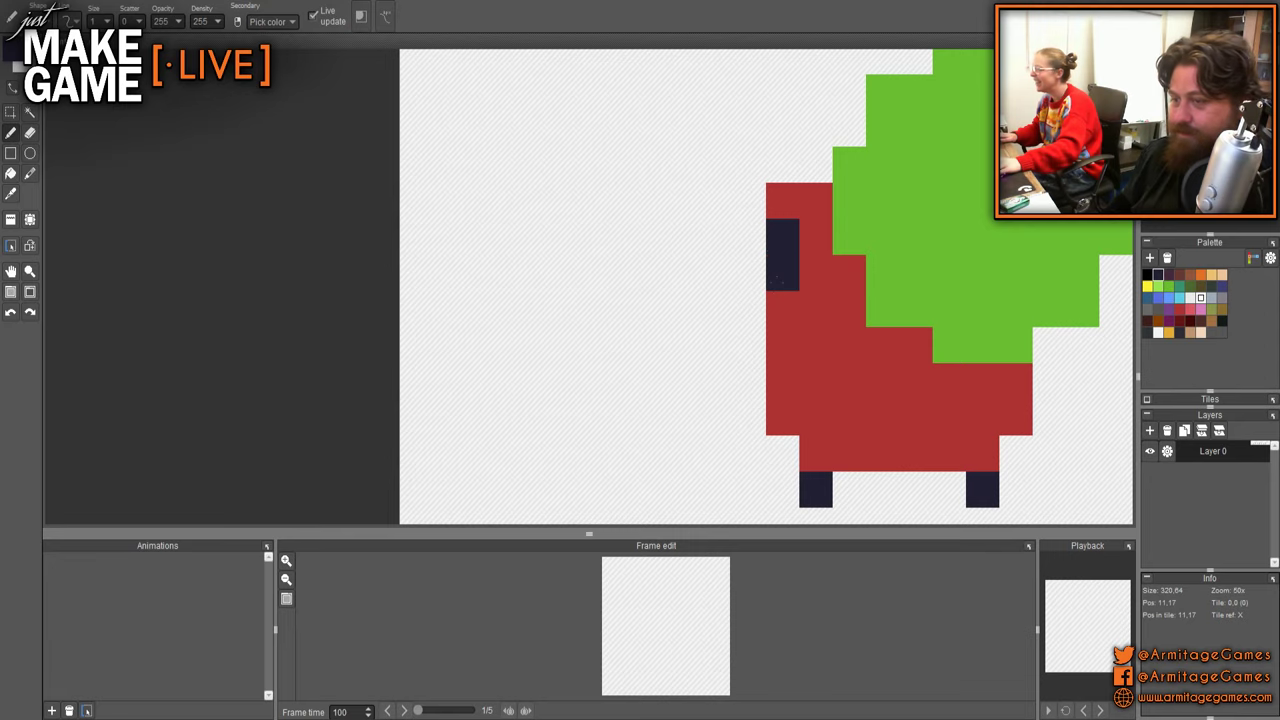
{"action": "scroll", "coordinate": [940, 395], "scroll_direction": "down", "scroll_amount": 4}
{"action": "left_click_drag", "start_coordinate": [871, 434], "coordinate": [628, 364]}
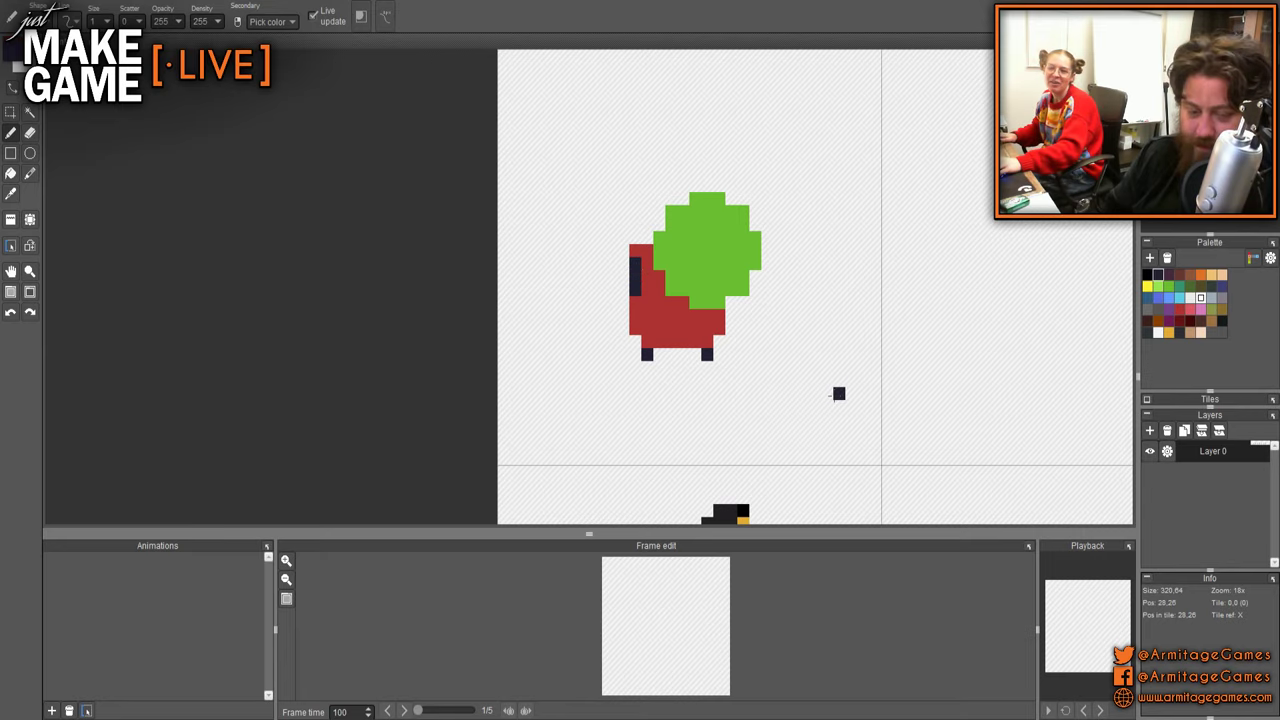
- Duplicate the figure from the first tile into the second tile of the upper row
{"action": "scroll", "coordinate": [799, 385], "scroll_direction": "down", "scroll_amount": 5}
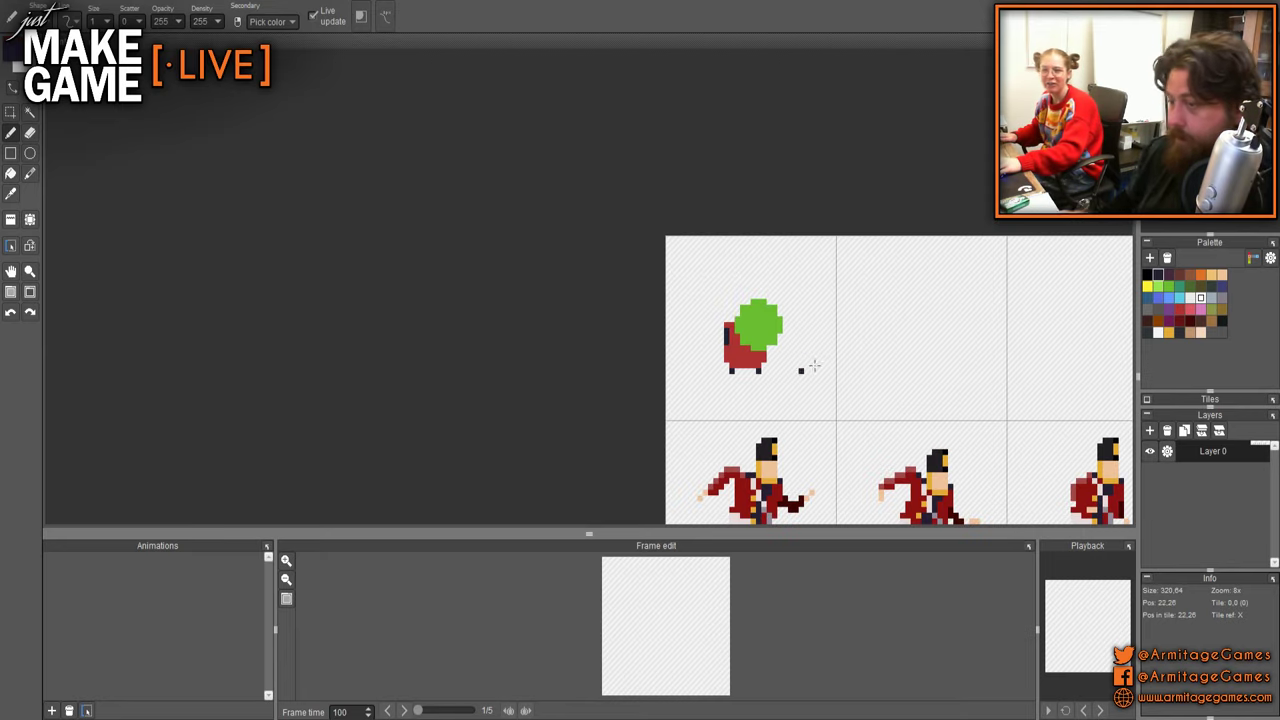
{"action": "mouse_move", "coordinate": [811, 370]}
{"action": "left_mouse_down"}
{"action": "mouse_move", "coordinate": [705, 390]}
{"action": "mouse_move", "coordinate": [474, 300]}
{"action": "left_mouse_up"}
{"action": "key", "text": "a"}
{"action": "right_click", "coordinate": [690, 380]}
{"action": "scroll", "coordinate": [737, 359], "scroll_direction": "up", "scroll_amount": 1}
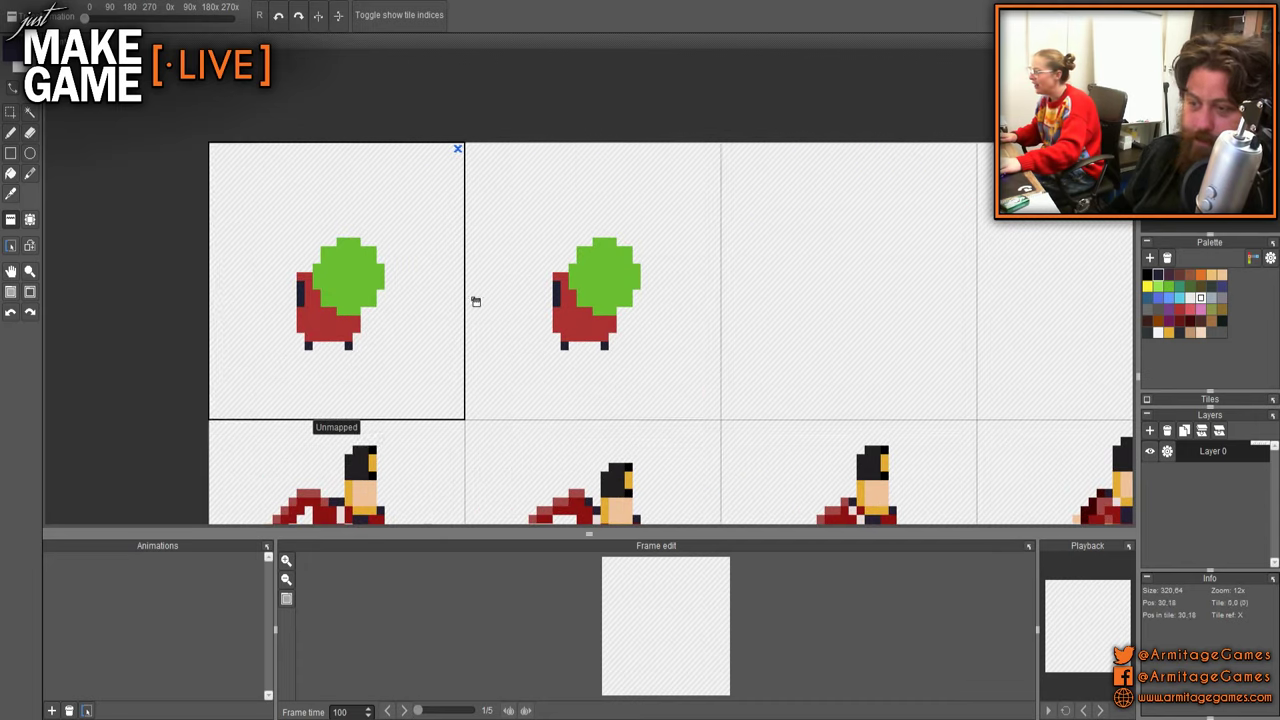
- Delete the duplicated figure from the second tile of the upper row
{"action": "key", "text": "b"}
{"action": "scroll", "coordinate": [563, 382], "scroll_direction": "up", "scroll_amount": 3}
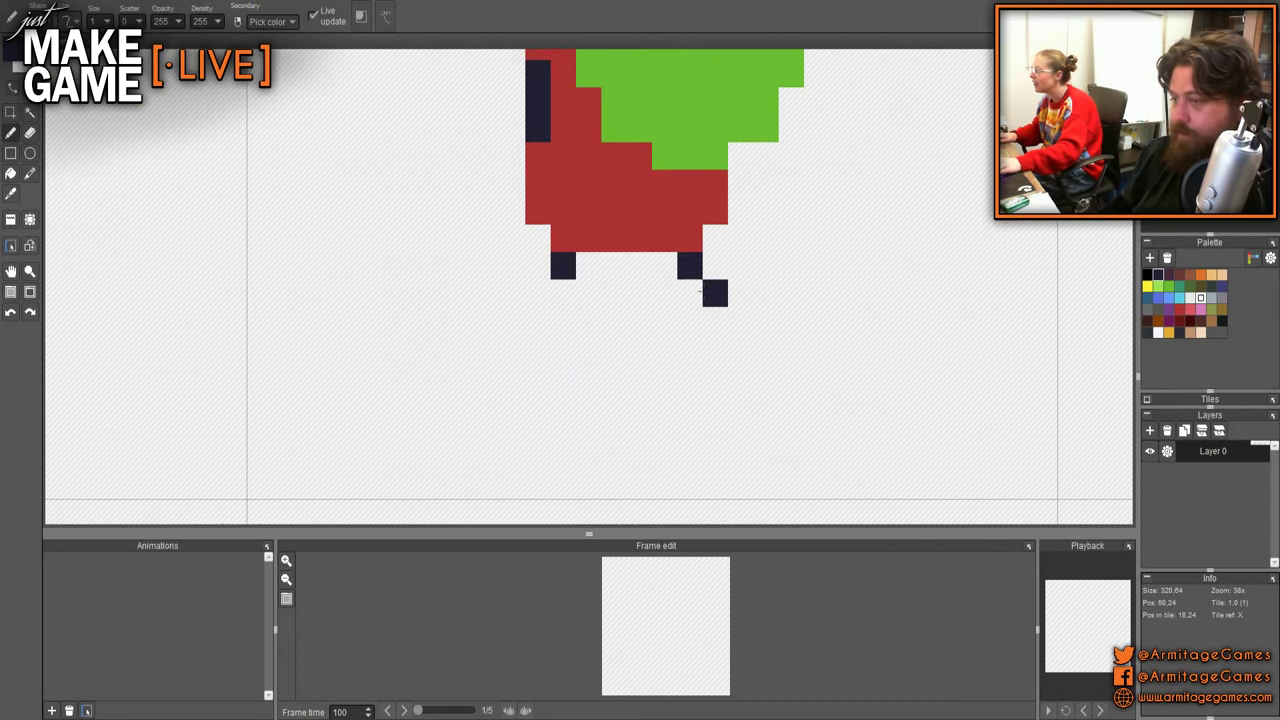
{"action": "scroll", "coordinate": [714, 292], "scroll_direction": "down", "scroll_amount": 3}
{"action": "key", "text": "m"}
{"action": "left_click_drag", "start_coordinate": [549, 152], "coordinate": [765, 367]}
{"action": "key", "text": "Delete"}
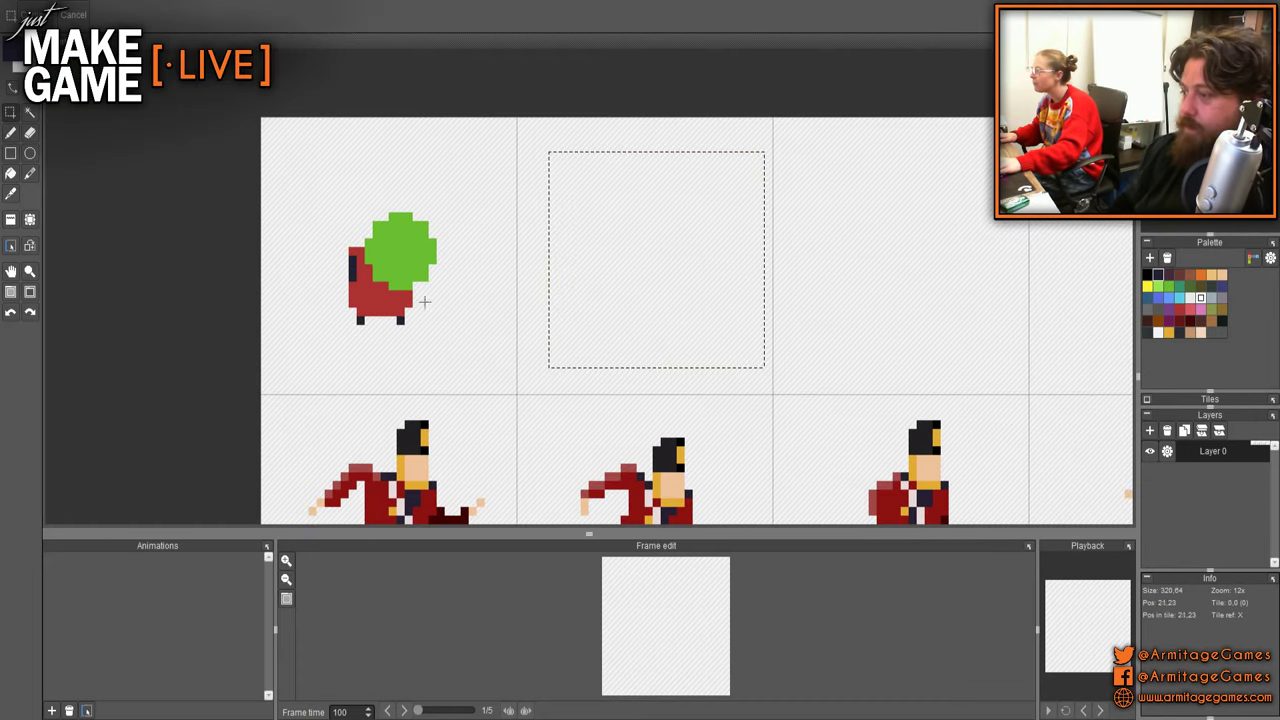
- Add two dark maroon one-pixel eyes, spaced 3 pixels apart, to the green head in the first tile
{"action": "scroll", "coordinate": [777, 237], "scroll_direction": "down", "scroll_amount": 2}
{"action": "scroll", "coordinate": [657, 237], "scroll_direction": "up", "scroll_amount": 4}
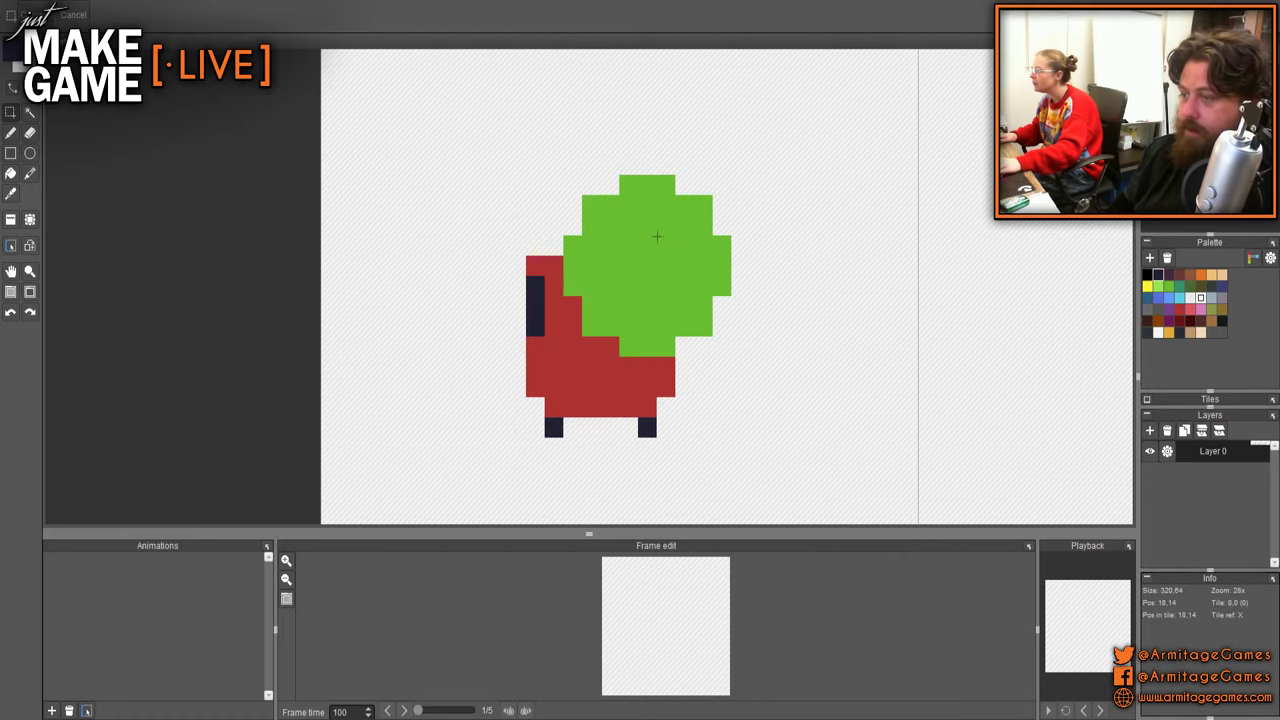
{"action": "left_click", "coordinate": [1187, 323]}
{"action": "key", "text": "b"}
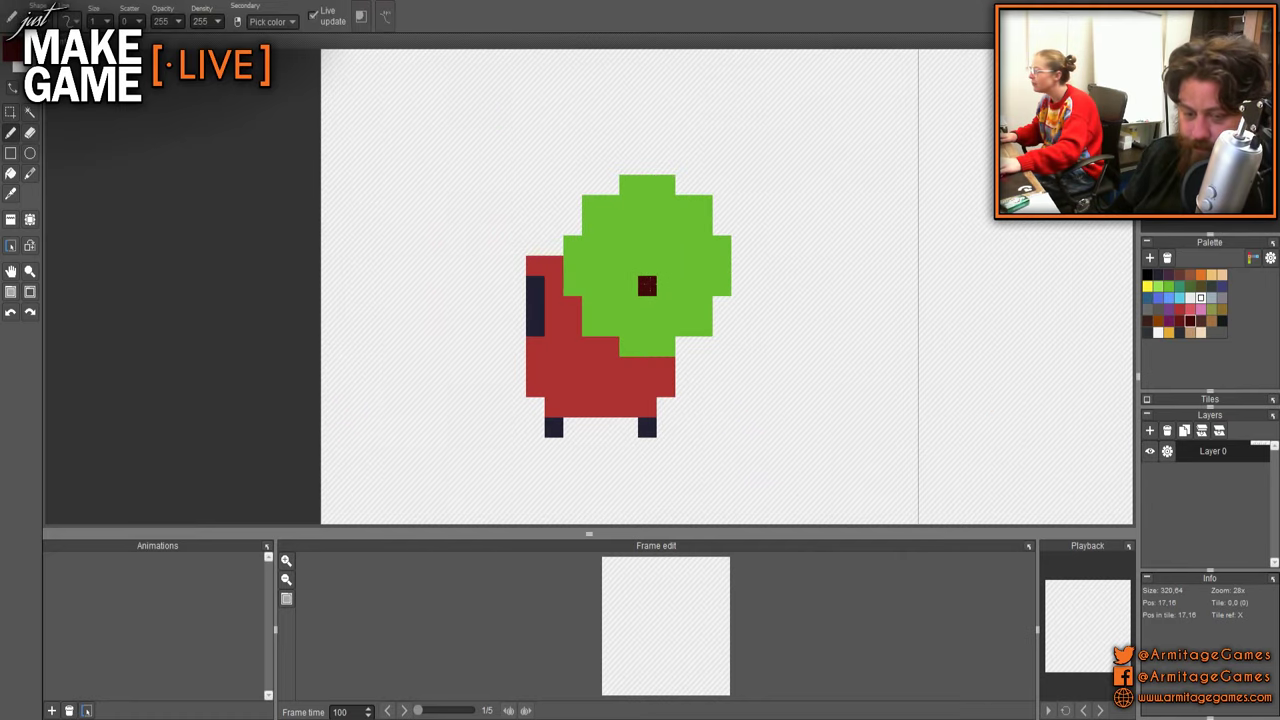
{"action": "left_click", "coordinate": [703, 286]}
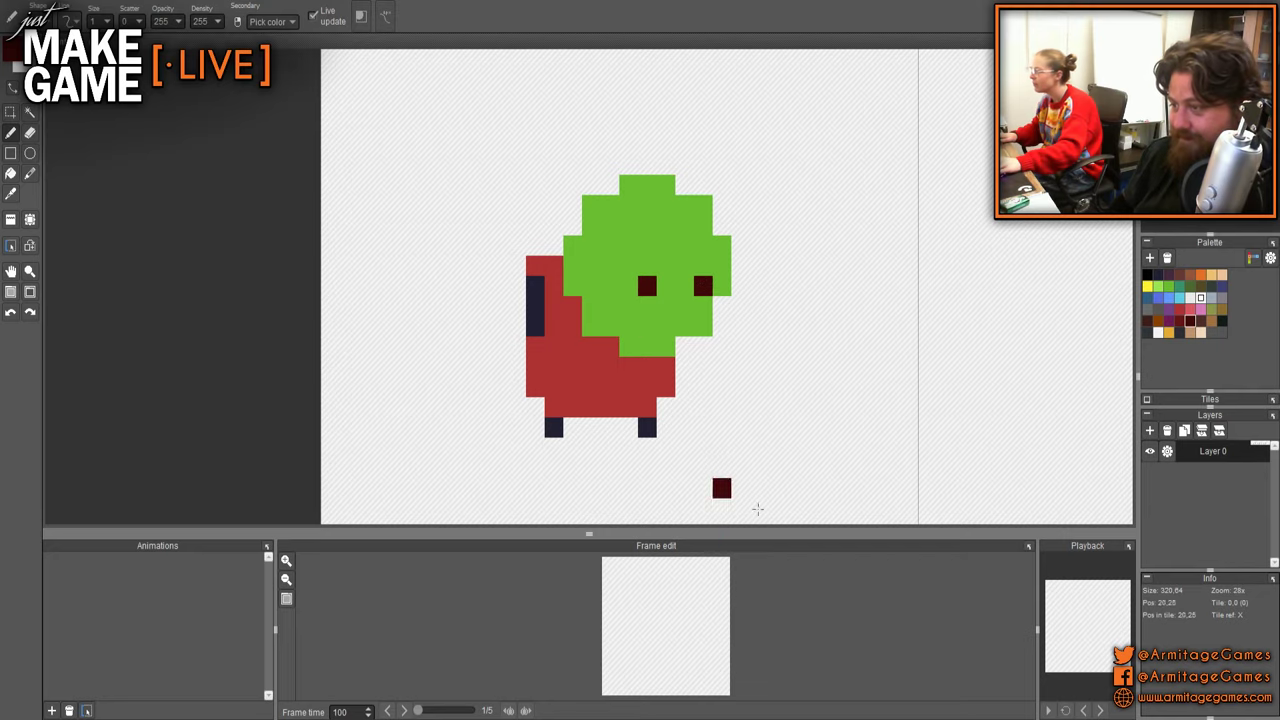
- Compare the figure beside the first reference soldier and return it to its upper tile, about 1 pixel right and down from its former place
{"action": "scroll", "coordinate": [932, 498], "scroll_direction": "down", "scroll_amount": 4}
{"action": "key", "text": "space"}
{"action": "left_click_drag", "start_coordinate": [894, 426], "coordinate": [792, 340]}
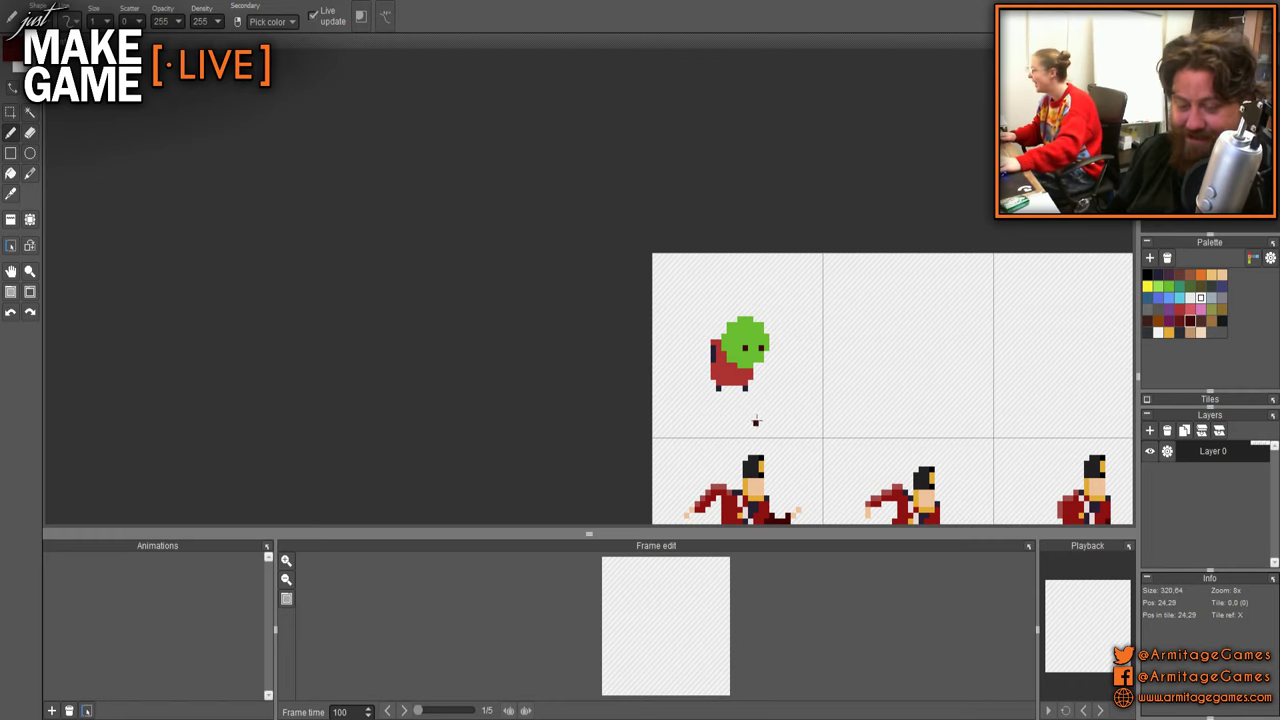
{"action": "left_click_drag", "start_coordinate": [757, 423], "coordinate": [528, 204]}
{"action": "key", "text": "m"}
{"action": "left_click_drag", "start_coordinate": [488, 122], "coordinate": [600, 422]}
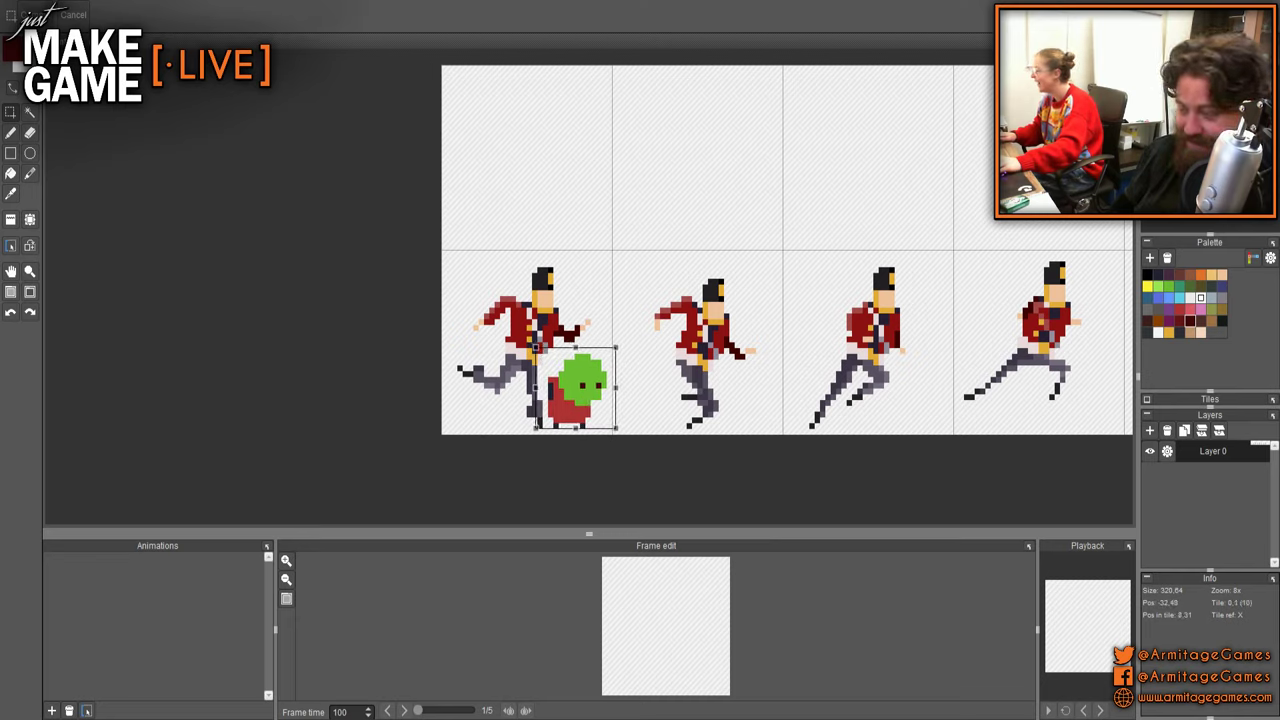
{"action": "left_click_drag", "start_coordinate": [592, 418], "coordinate": [538, 203]}
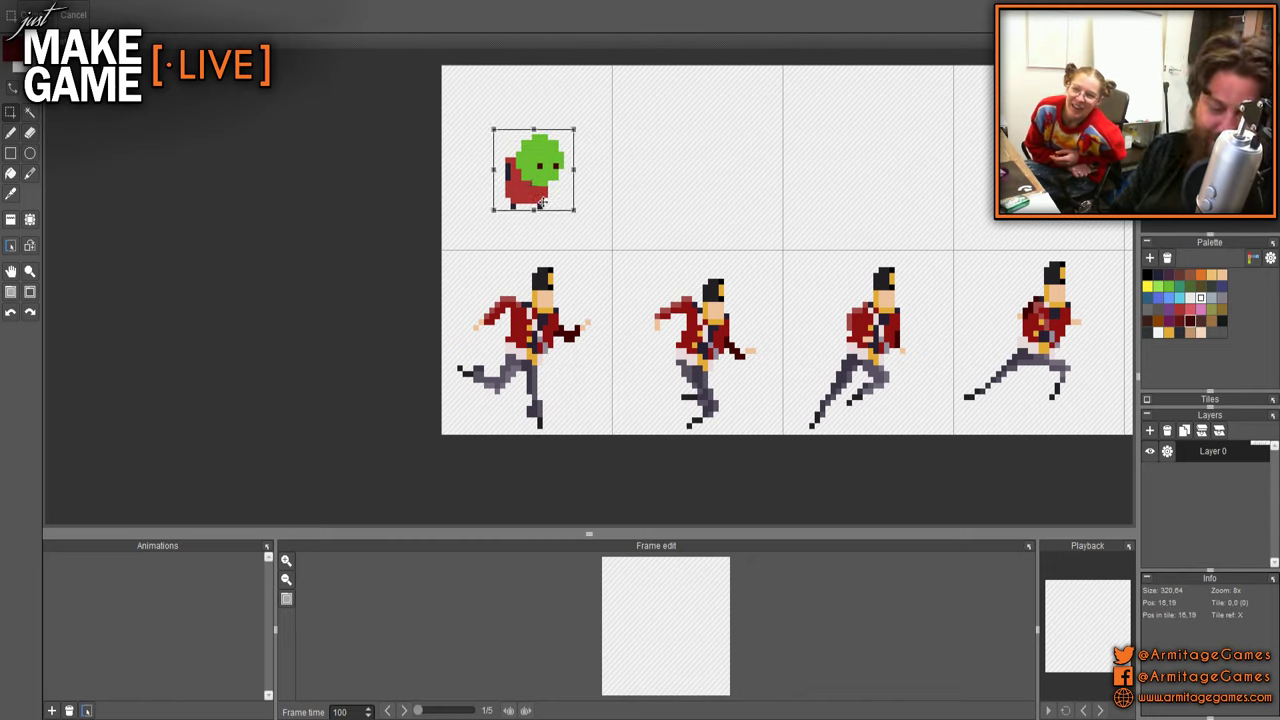
{"action": "left_click", "coordinate": [488, 195]}
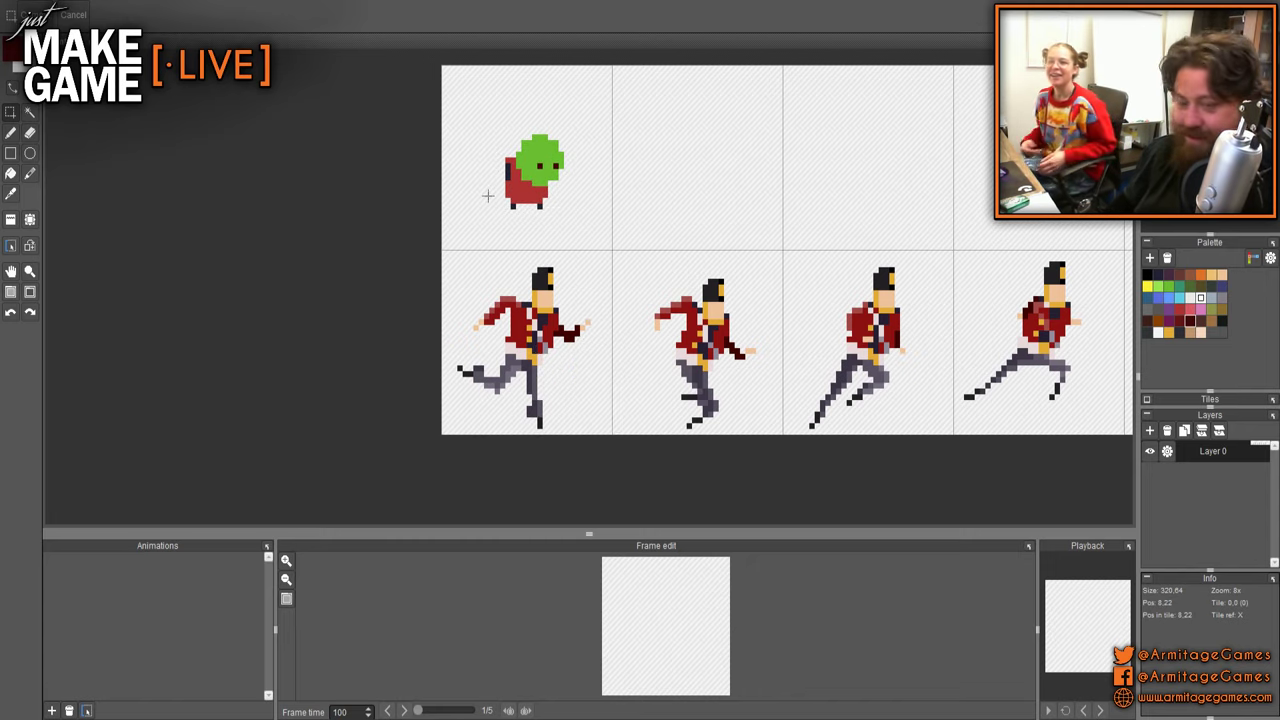
- Copy the figure with eyes from the first tile into the second tile of the upper row
{"action": "scroll", "coordinate": [487, 196], "scroll_direction": "up", "scroll_amount": 4}
{"action": "key", "text": "b"}
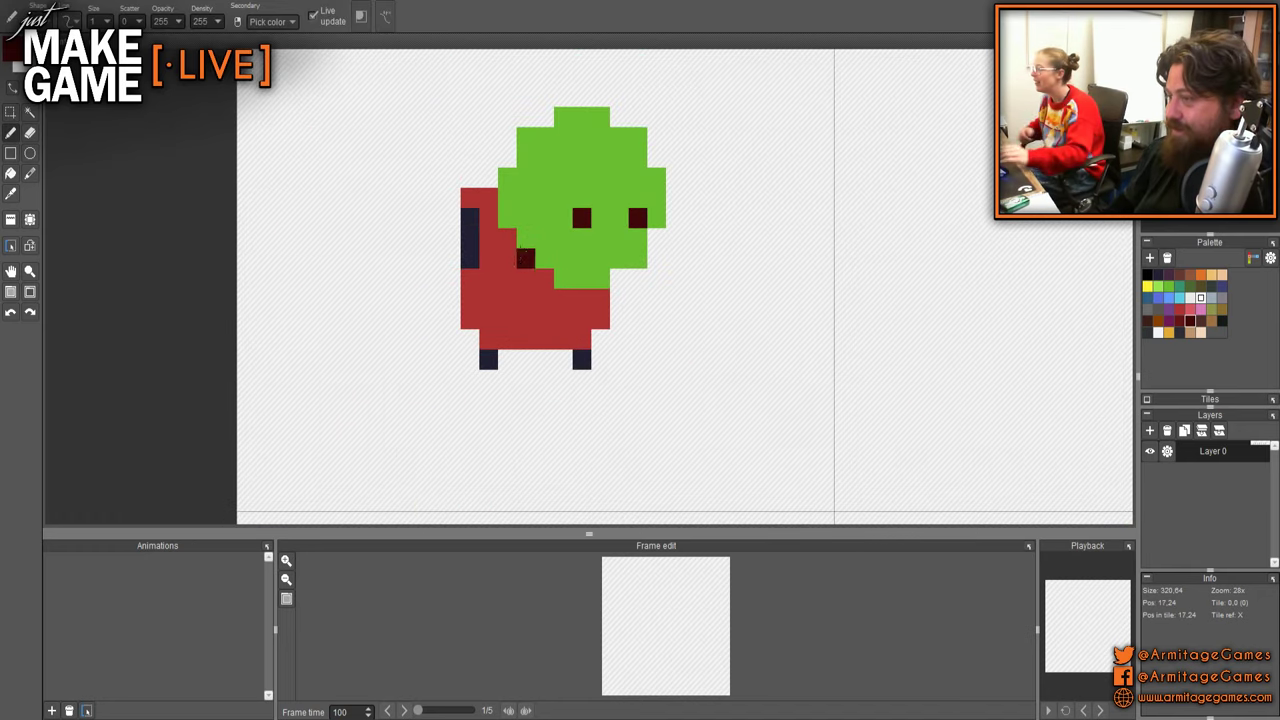
{"action": "scroll", "coordinate": [546, 262], "scroll_direction": "up", "scroll_amount": 2}
{"action": "scroll", "coordinate": [734, 291], "scroll_direction": "down", "scroll_amount": 3}
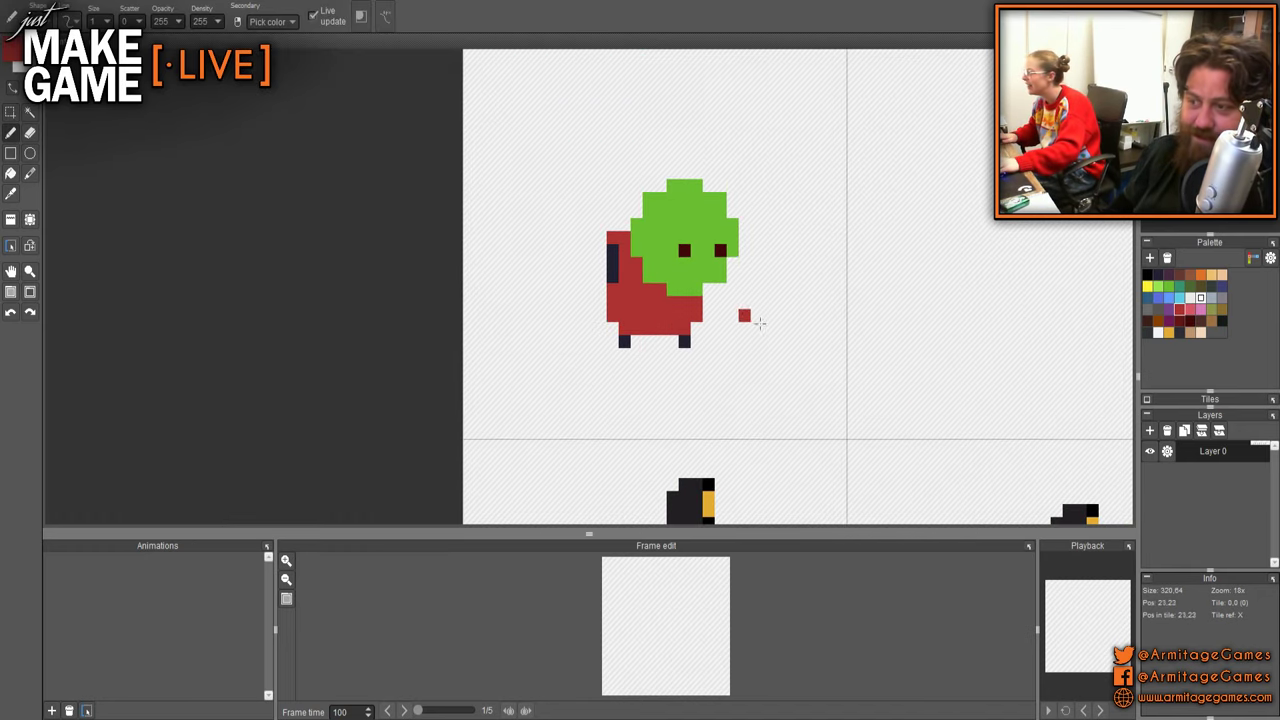
{"action": "left_click_drag", "start_coordinate": [685, 329], "coordinate": [423, 307]}
{"action": "key", "text": "t"}
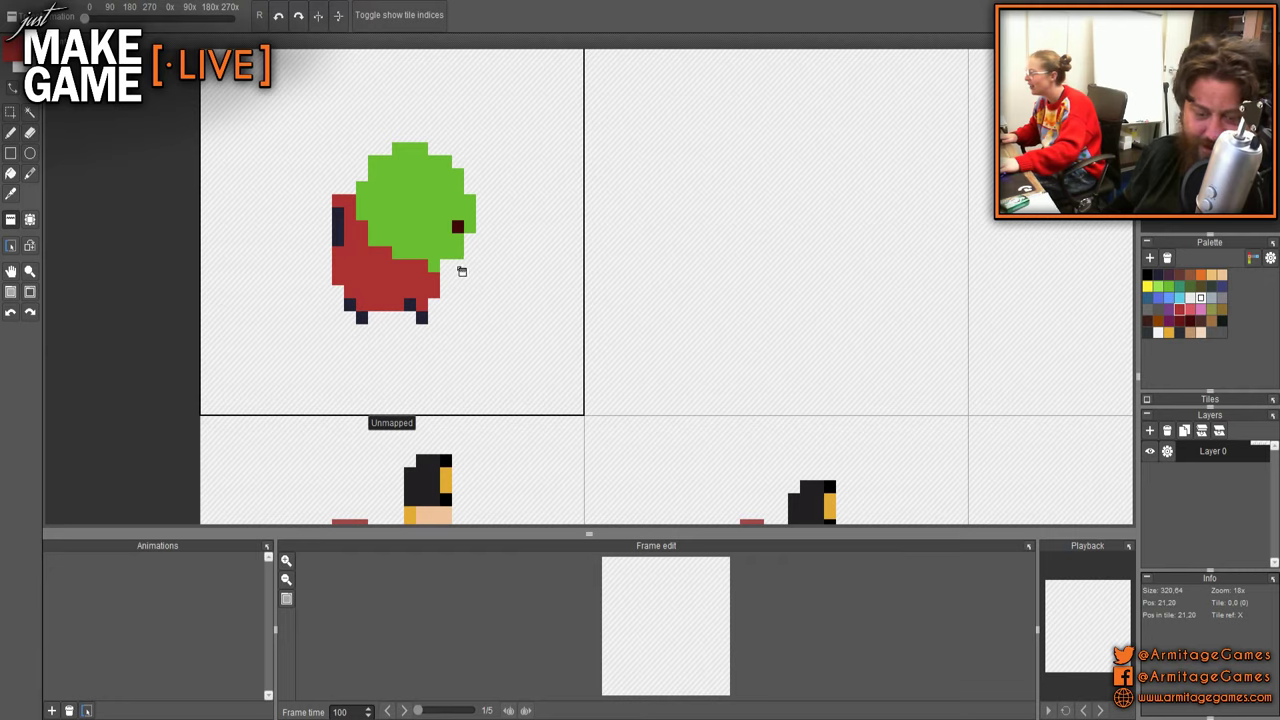
{"action": "left_click_drag", "start_coordinate": [796, 272], "coordinate": [508, 267]}
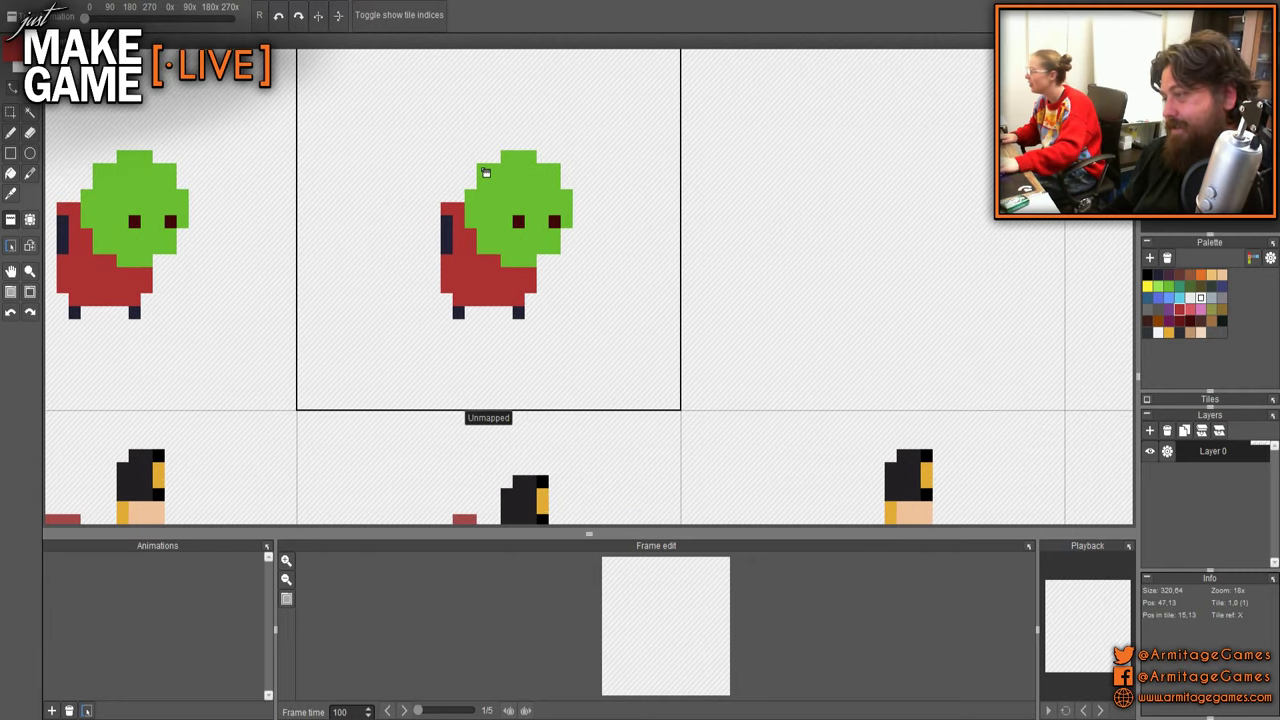
{"action": "key", "text": "s"}
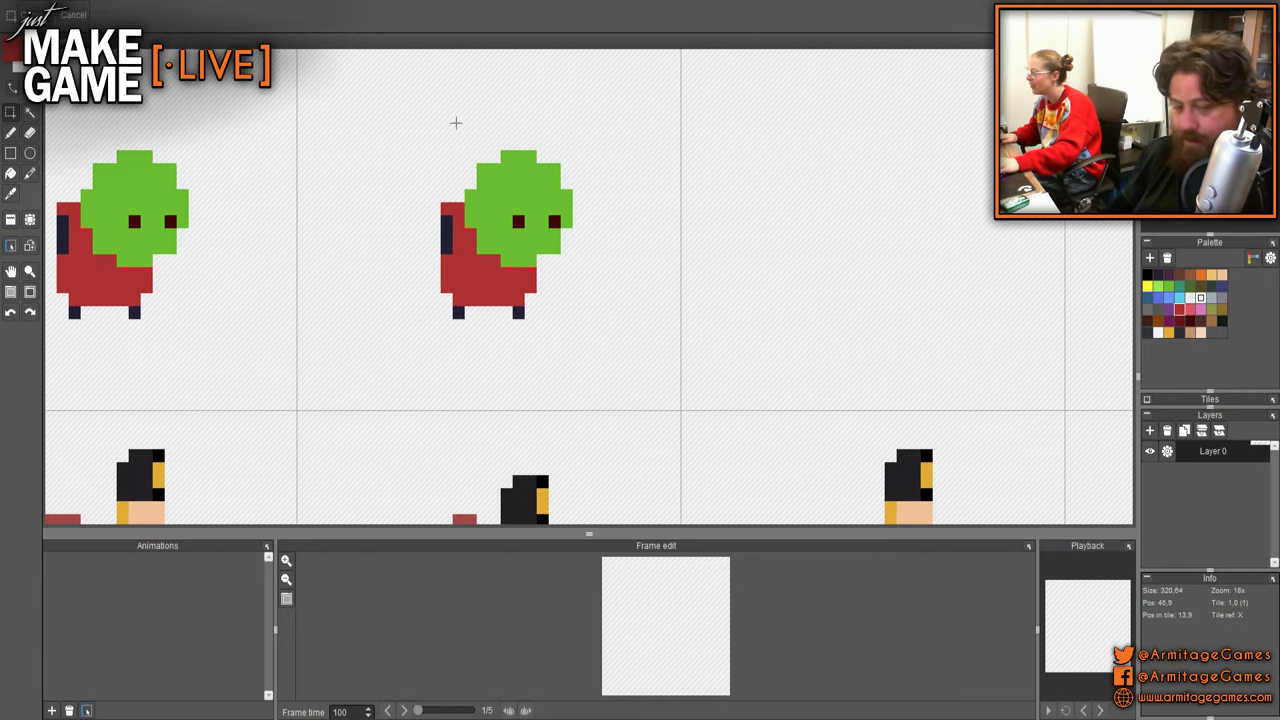
{"action": "scroll", "coordinate": [455, 127], "scroll_direction": "down", "scroll_amount": 3}
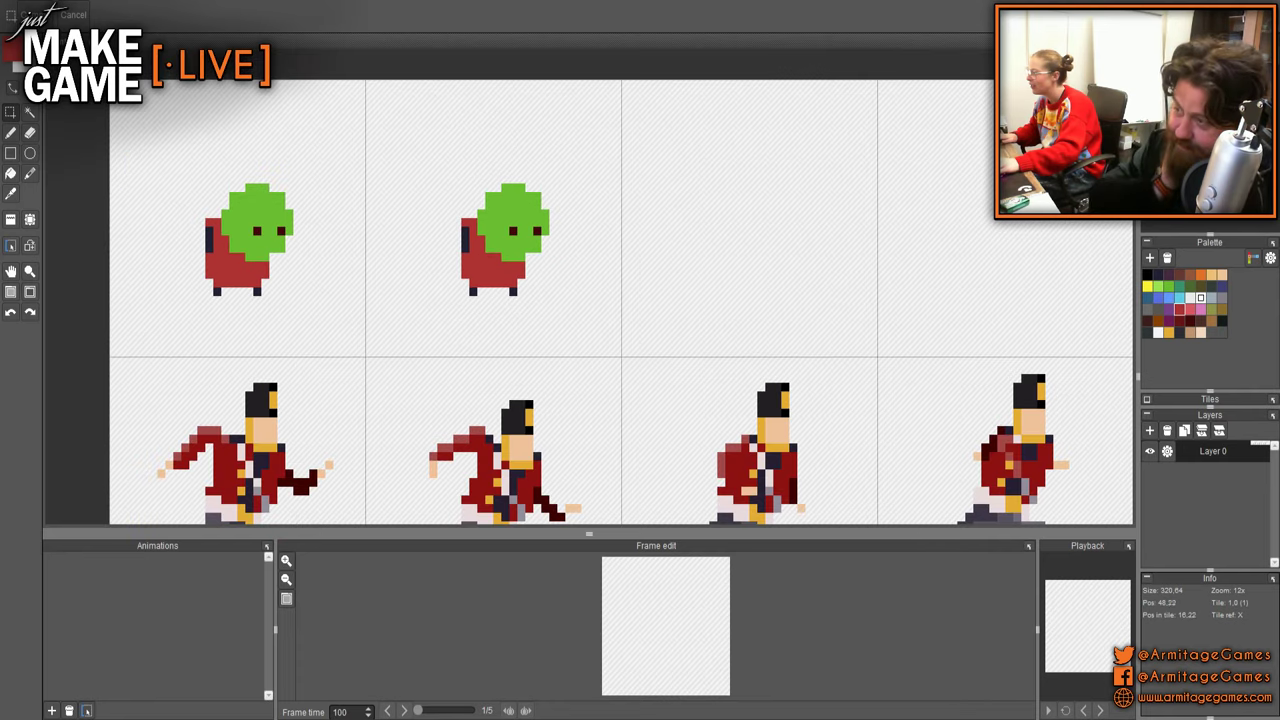
{"action": "scroll", "coordinate": [475, 200], "scroll_direction": "down", "scroll_amount": 2}
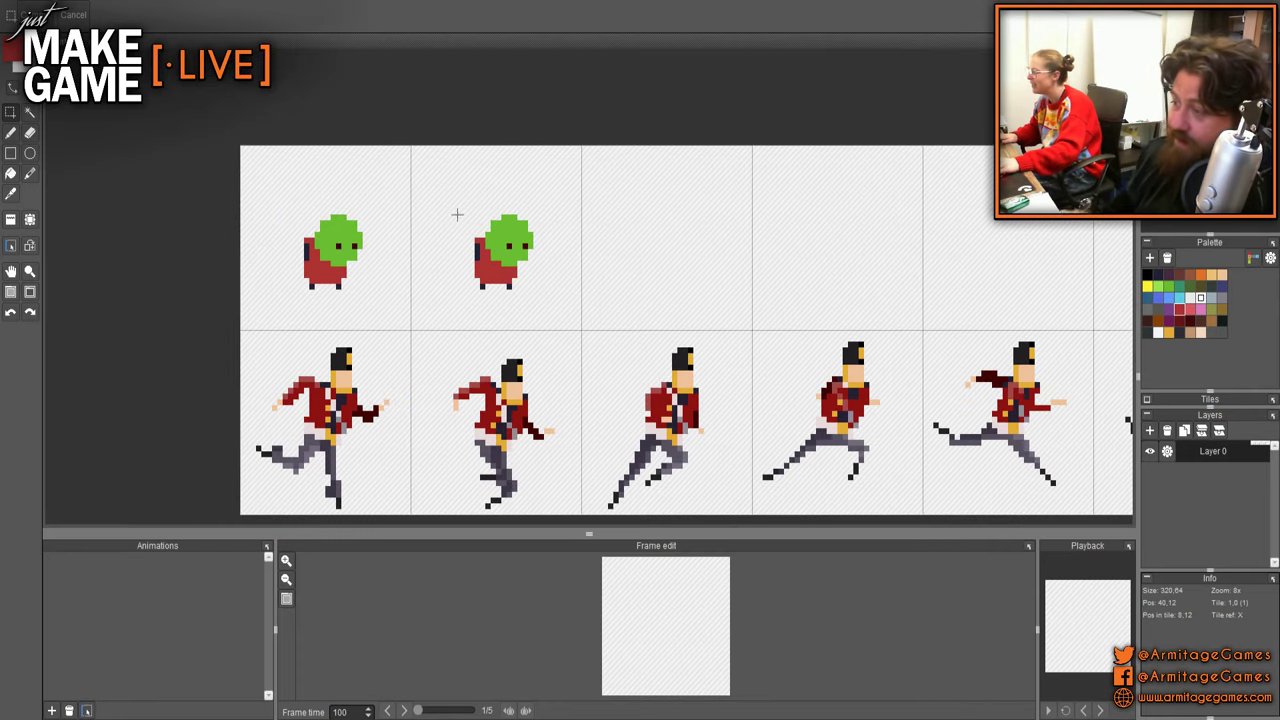
{"action": "left_click_drag", "start_coordinate": [490, 210], "coordinate": [529, 268]}
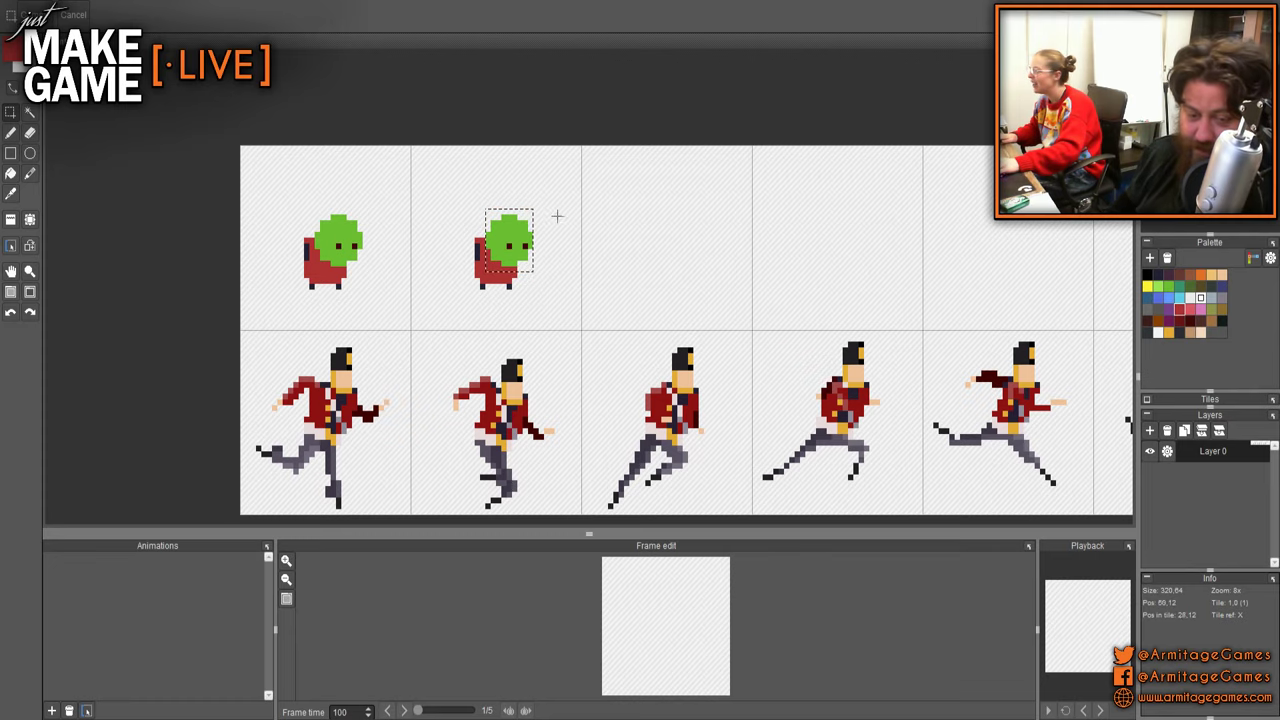
- Try redrawing the dark feet of the second tile's figure one pixel further right, using colours picked from the figure
{"action": "key", "text": "b"}
{"action": "scroll", "coordinate": [509, 290], "scroll_direction": "up", "scroll_amount": 5}
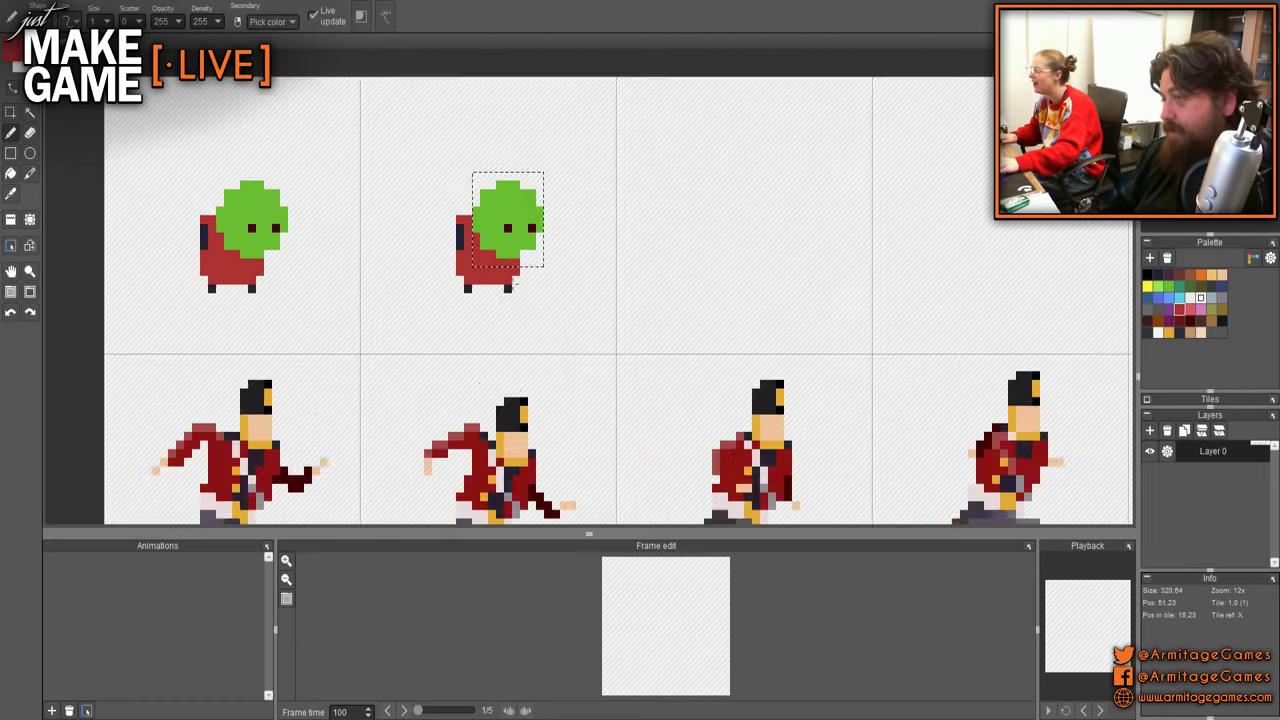
{"action": "left_click", "coordinate": [505, 290]}
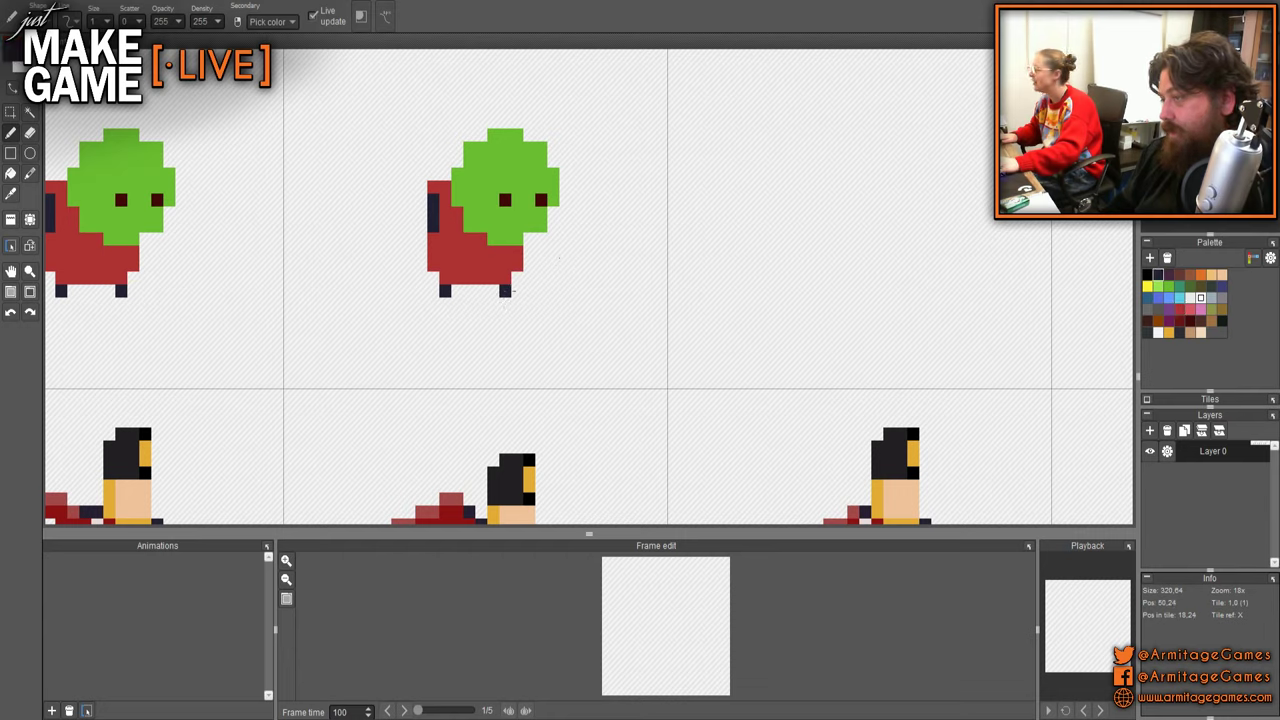
{"action": "key", "text": "e"}
{"action": "left_click", "coordinate": [505, 291]}
{"action": "key", "text": "b"}
{"action": "right_click", "coordinate": [505, 279]}
{"action": "left_click", "coordinate": [517, 278]}
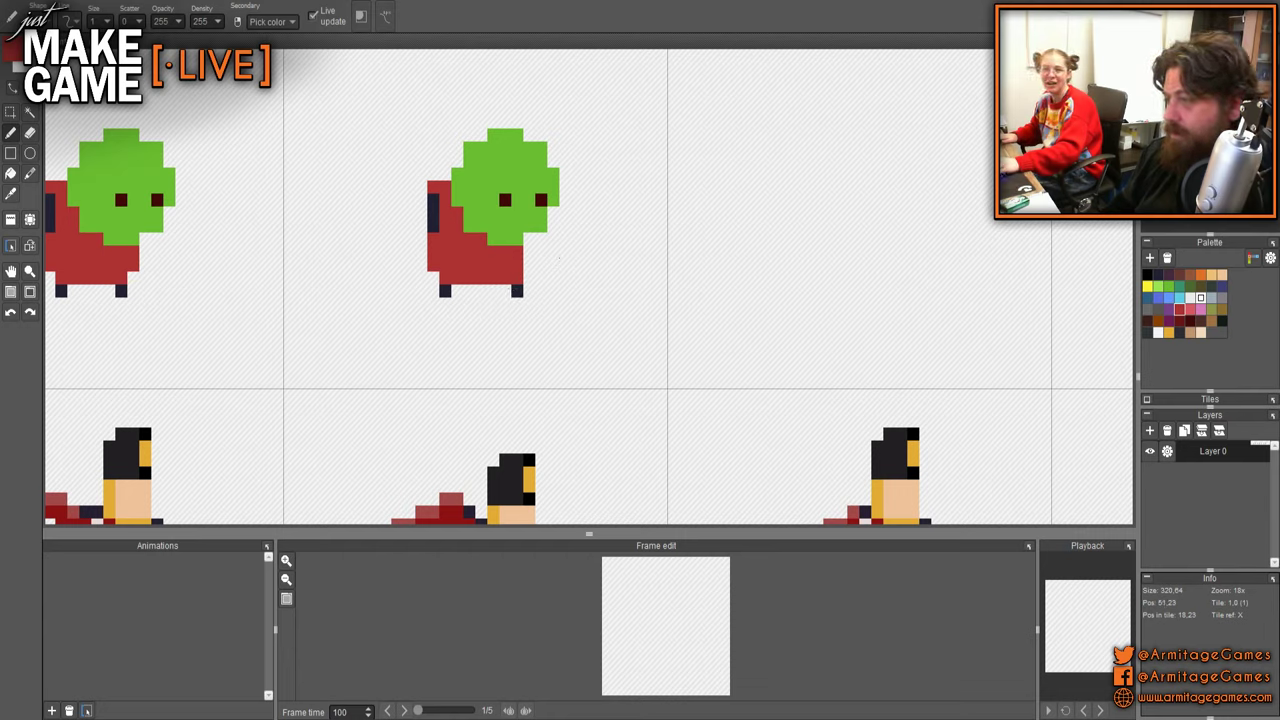
{"action": "left_click", "coordinate": [448, 300]}
{"action": "right_click", "coordinate": [445, 291]}
{"action": "left_click", "coordinate": [457, 291]}
{"action": "key", "text": "e"}
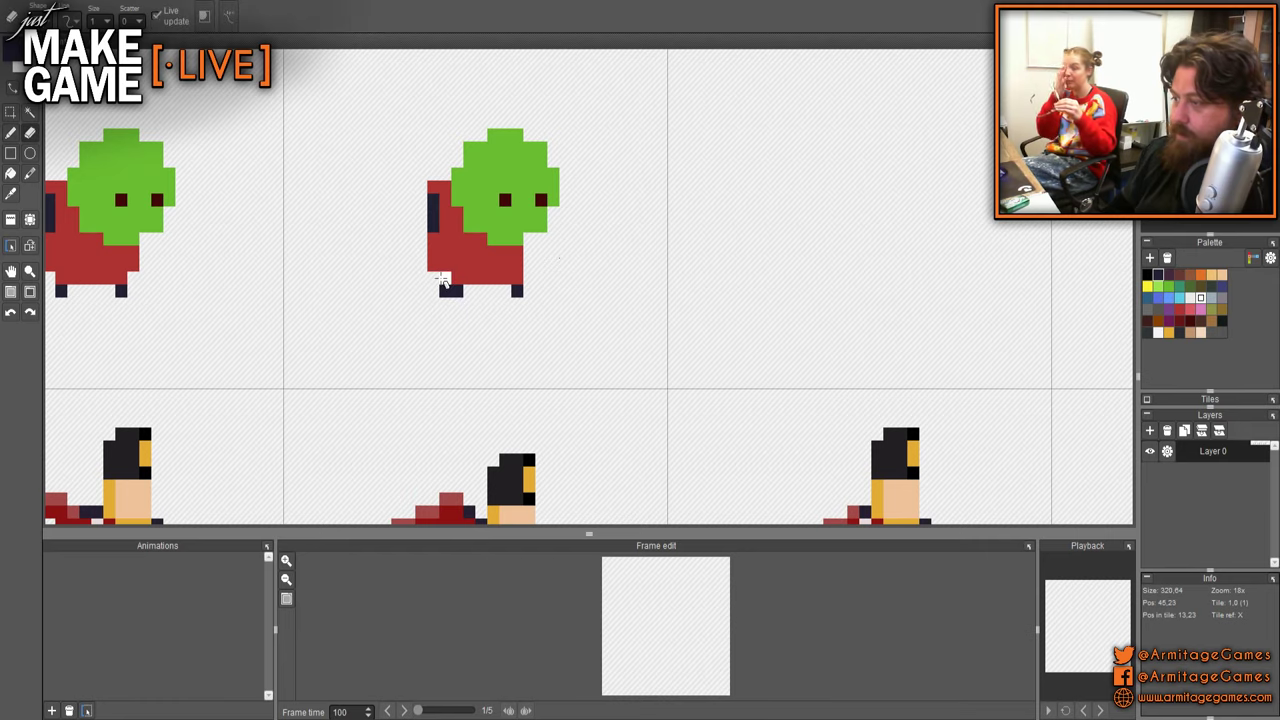
- Undo the foot edits on the figure in the second tile of the upper row
{"action": "scroll", "coordinate": [502, 416], "scroll_direction": "down", "scroll_amount": 3}
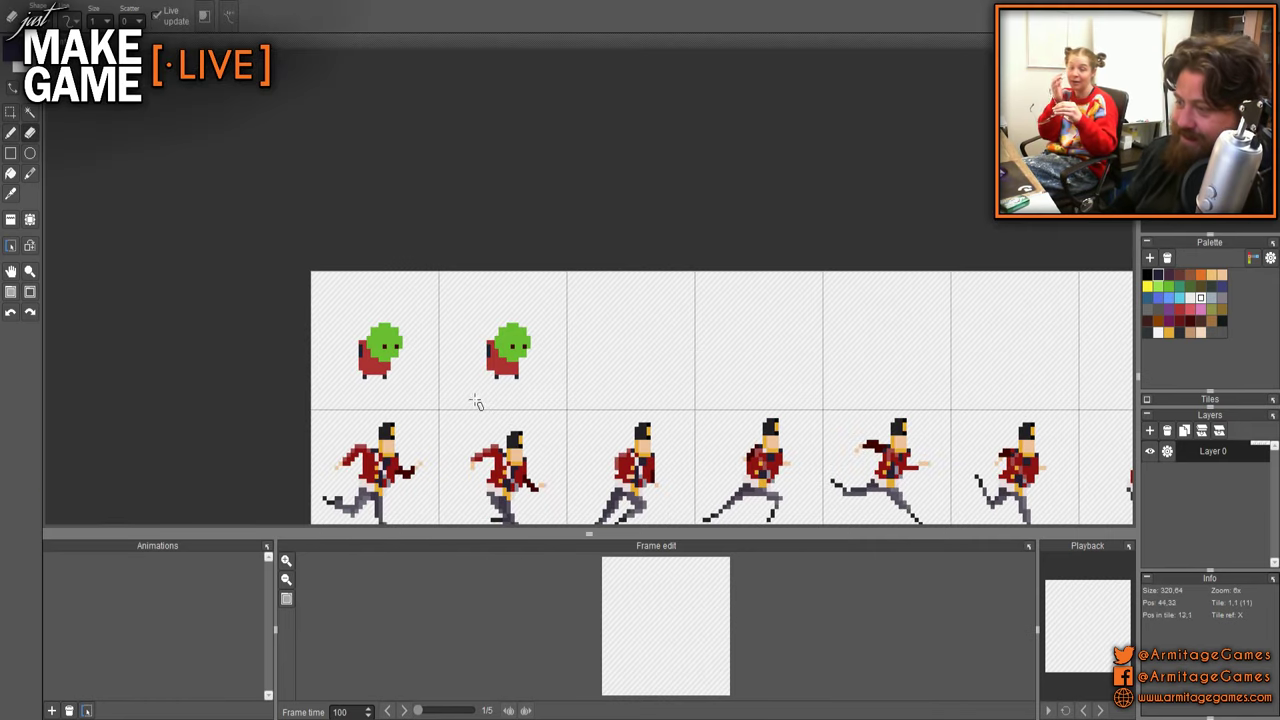
{"action": "key", "text": "ctrl+z"}
{"action": "key", "text": "ctrl+z"}
{"action": "key", "text": "ctrl+z"}
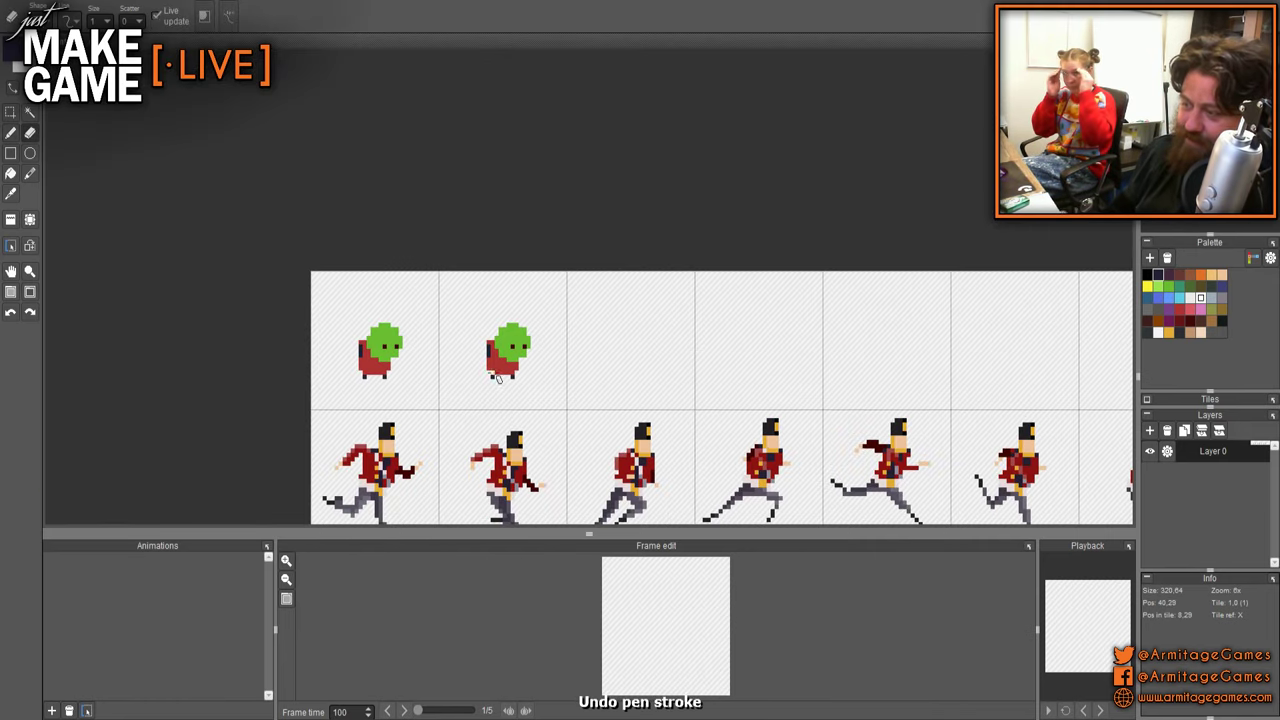
- Examine the soldier's run frames in the lower row against the two green-headed figures above them
{"action": "scroll", "coordinate": [498, 376], "scroll_direction": "up", "scroll_amount": 5}
{"action": "scroll", "coordinate": [500, 376], "scroll_direction": "down", "scroll_amount": 2}
{"action": "scroll", "coordinate": [503, 377], "scroll_direction": "down", "scroll_amount": 1}
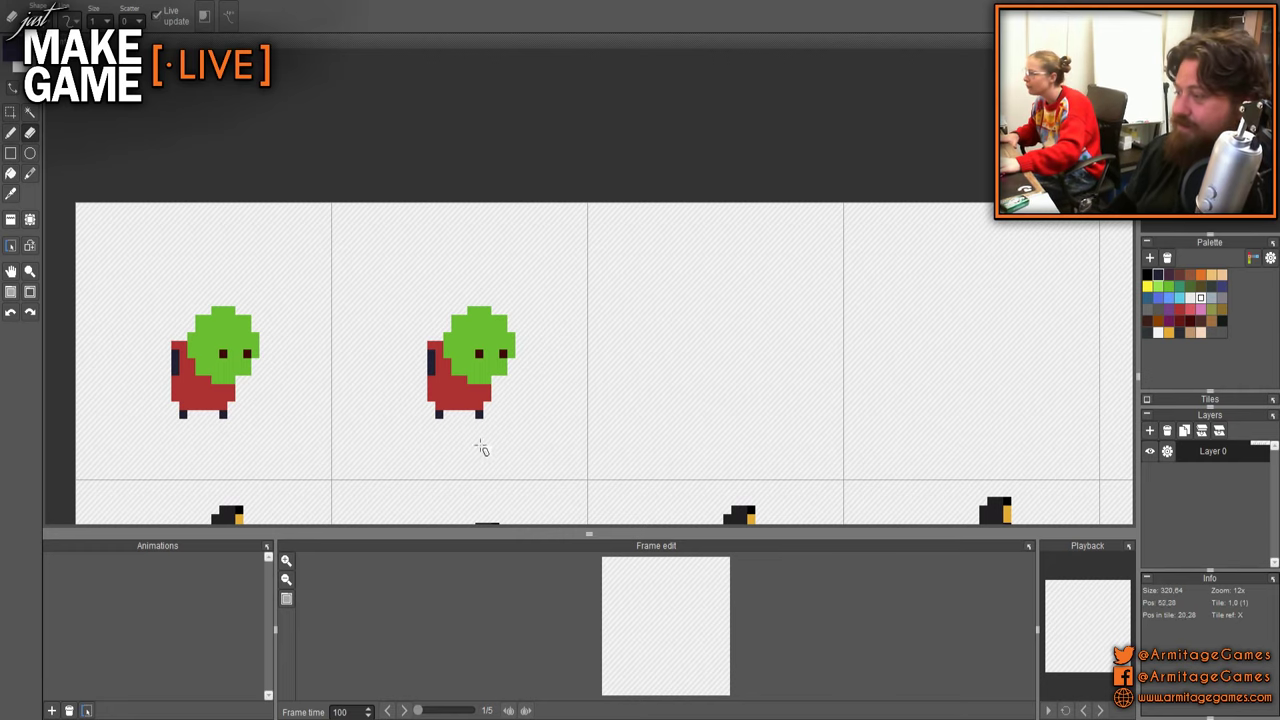
{"action": "scroll", "coordinate": [478, 460], "scroll_direction": "down", "scroll_amount": 3}
{"action": "left_click_drag", "start_coordinate": [497, 476], "coordinate": [460, 269]}
{"action": "left_click_drag", "start_coordinate": [365, 339], "coordinate": [325, 316]}
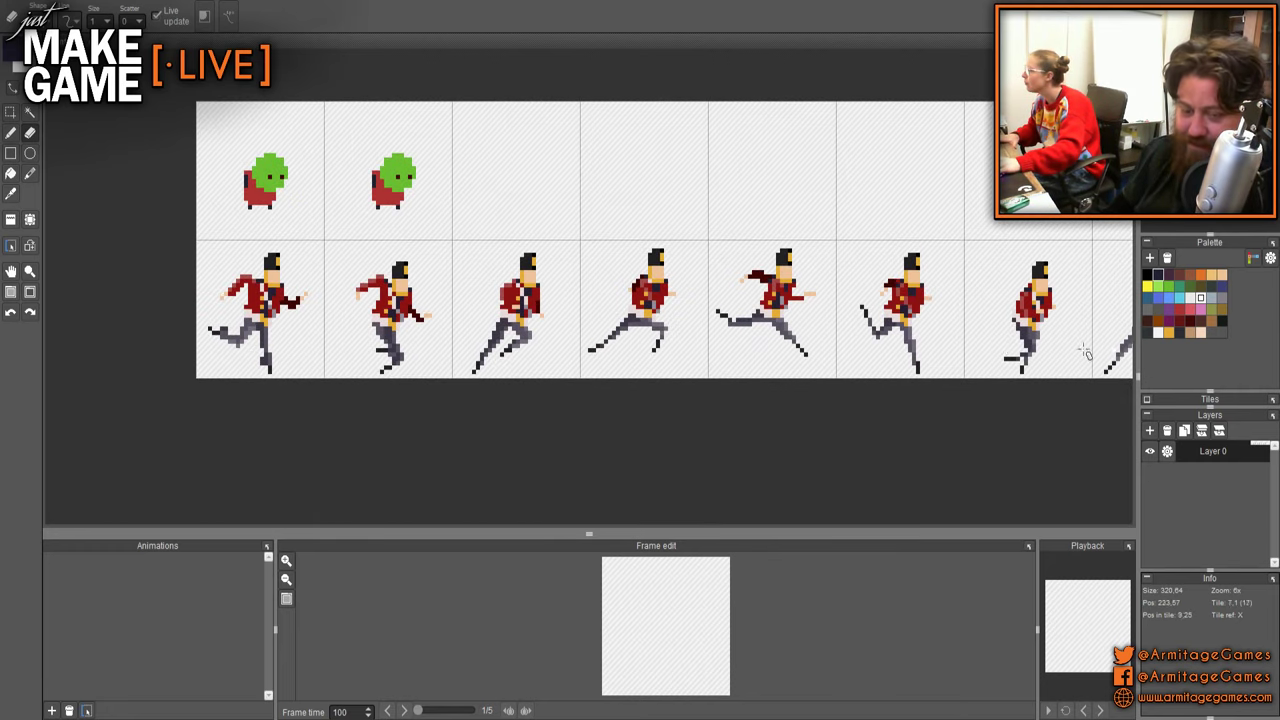
{"action": "left_click_drag", "start_coordinate": [671, 331], "coordinate": [452, 313]}
{"action": "left_click_drag", "start_coordinate": [155, 241], "coordinate": [367, 269]}
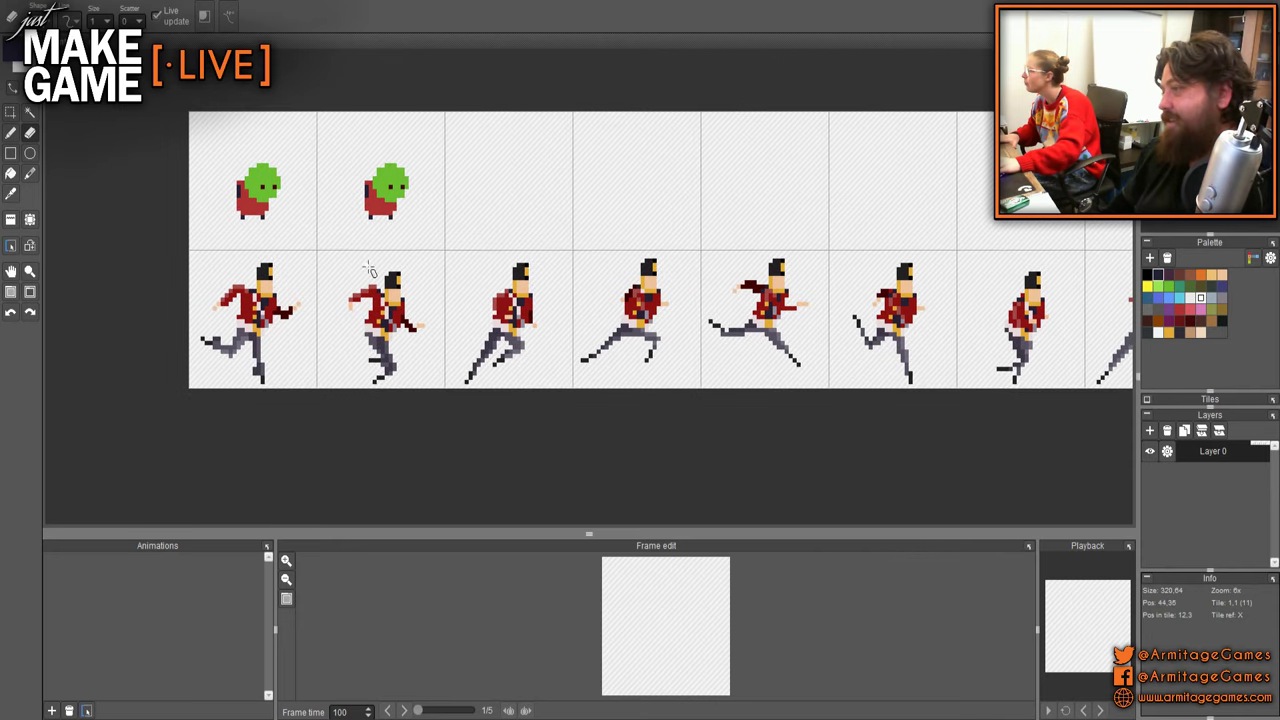
{"action": "scroll", "coordinate": [327, 222], "scroll_direction": "up", "scroll_amount": 1}
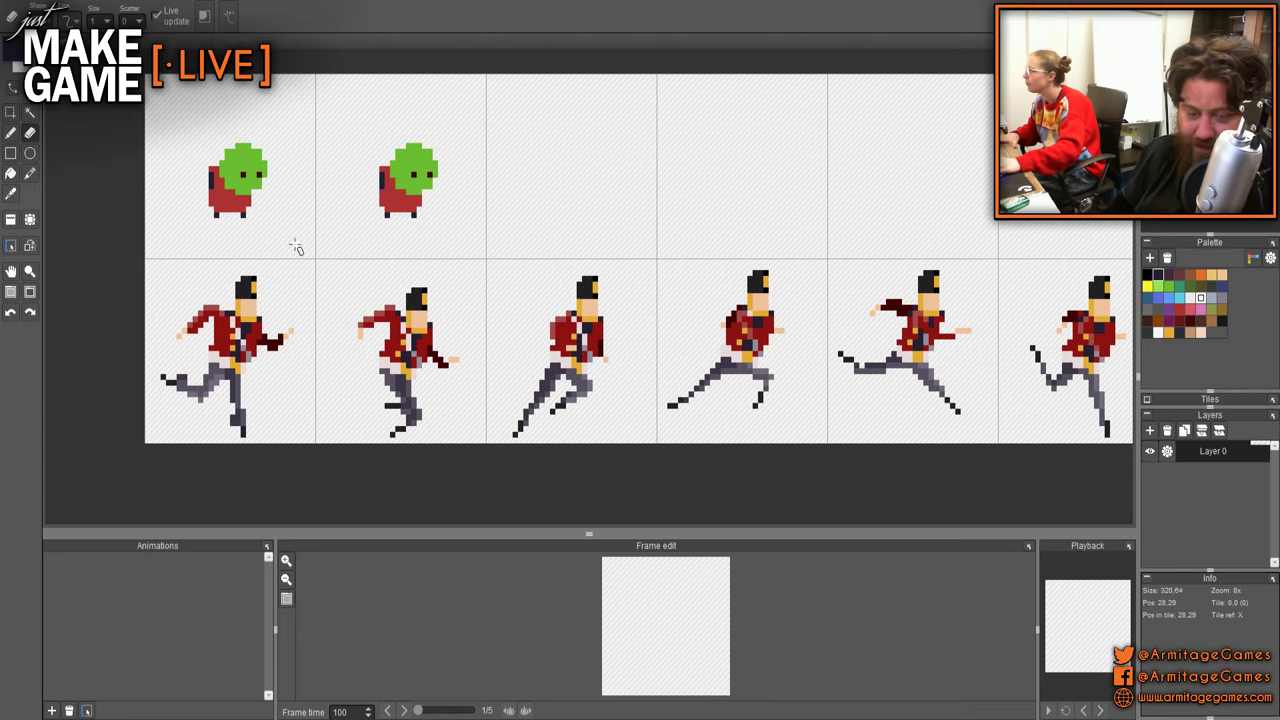
{"action": "scroll", "coordinate": [300, 215], "scroll_direction": "up", "scroll_amount": 2}
{"action": "scroll", "coordinate": [304, 224], "scroll_direction": "down", "scroll_amount": 1}
{"action": "left_click_drag", "start_coordinate": [306, 222], "coordinate": [394, 294]}
{"action": "left_click_drag", "start_coordinate": [416, 252], "coordinate": [364, 239]}
{"action": "key", "text": "b"}
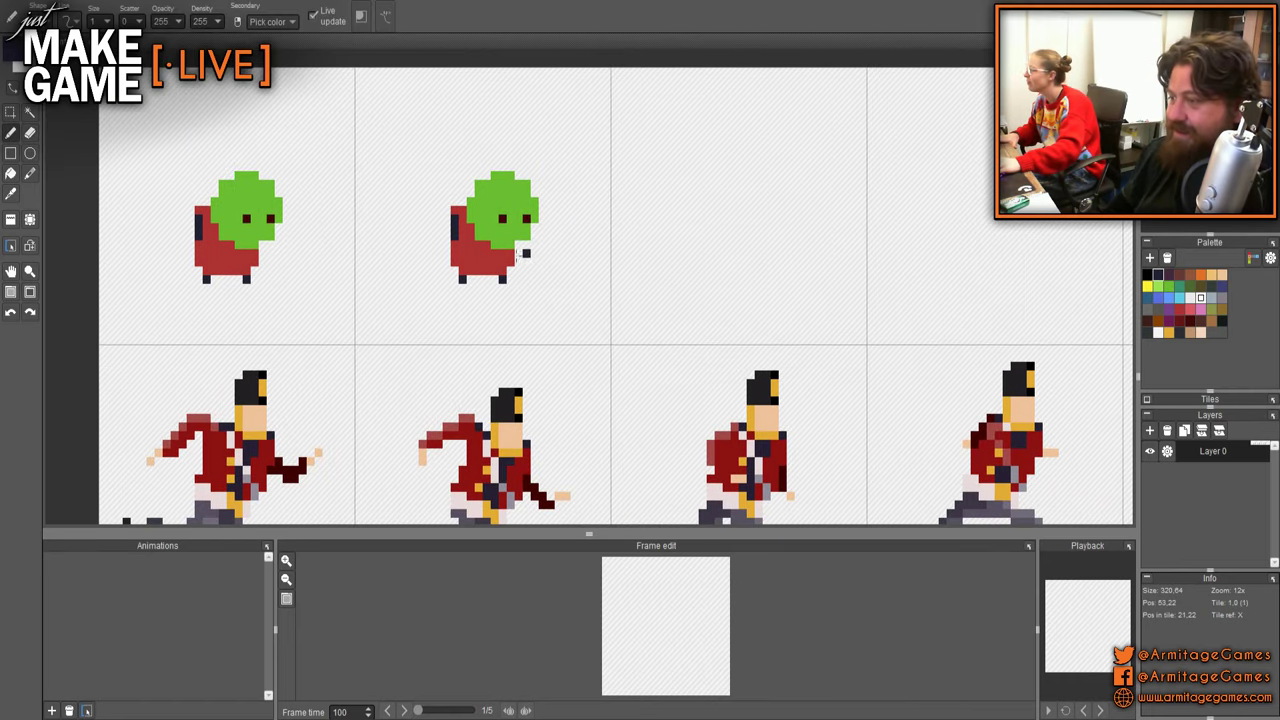
{"action": "scroll", "coordinate": [508, 268], "scroll_direction": "up", "scroll_amount": 1}
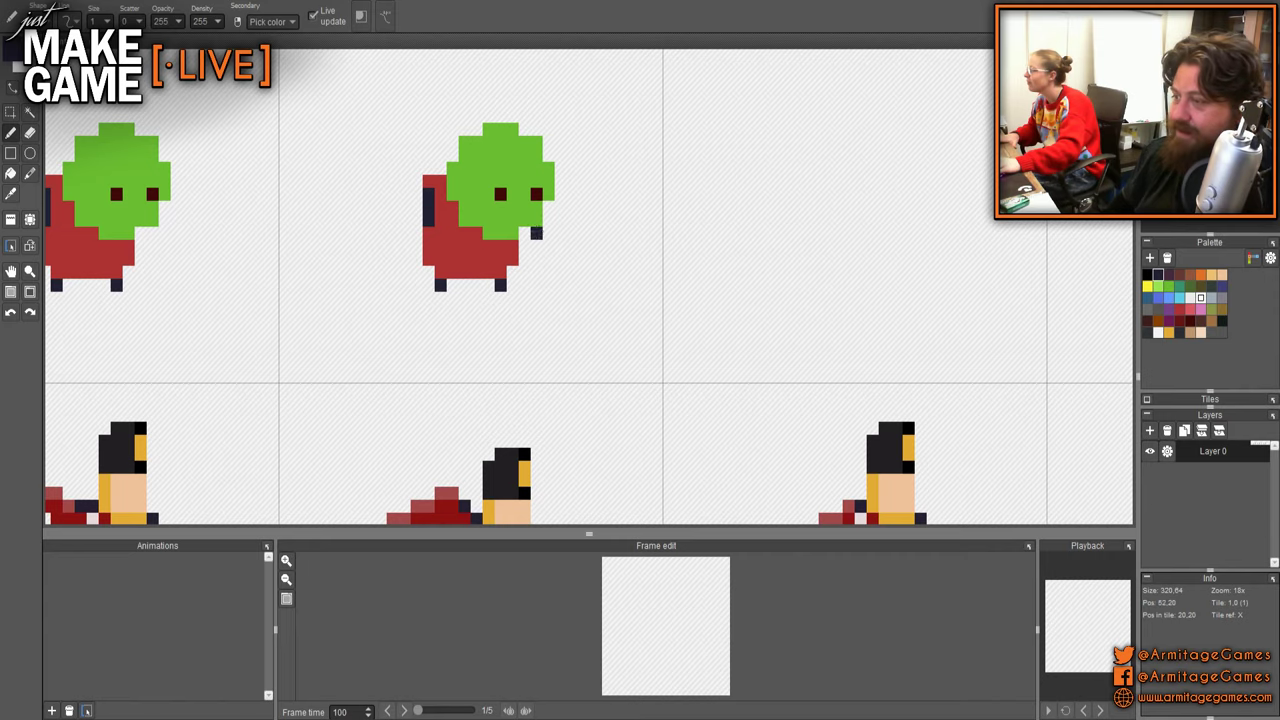
- Delete both green-headed figures from the first two tiles of the upper row
{"action": "mouse_move", "coordinate": [271, 217]}
{"action": "left_mouse_down"}
{"action": "mouse_move", "coordinate": [595, 244]}
{"action": "mouse_move", "coordinate": [499, 250]}
{"action": "left_mouse_up"}
{"action": "key", "text": "m"}
{"action": "left_click_drag", "start_coordinate": [206, 347], "coordinate": [886, 116]}
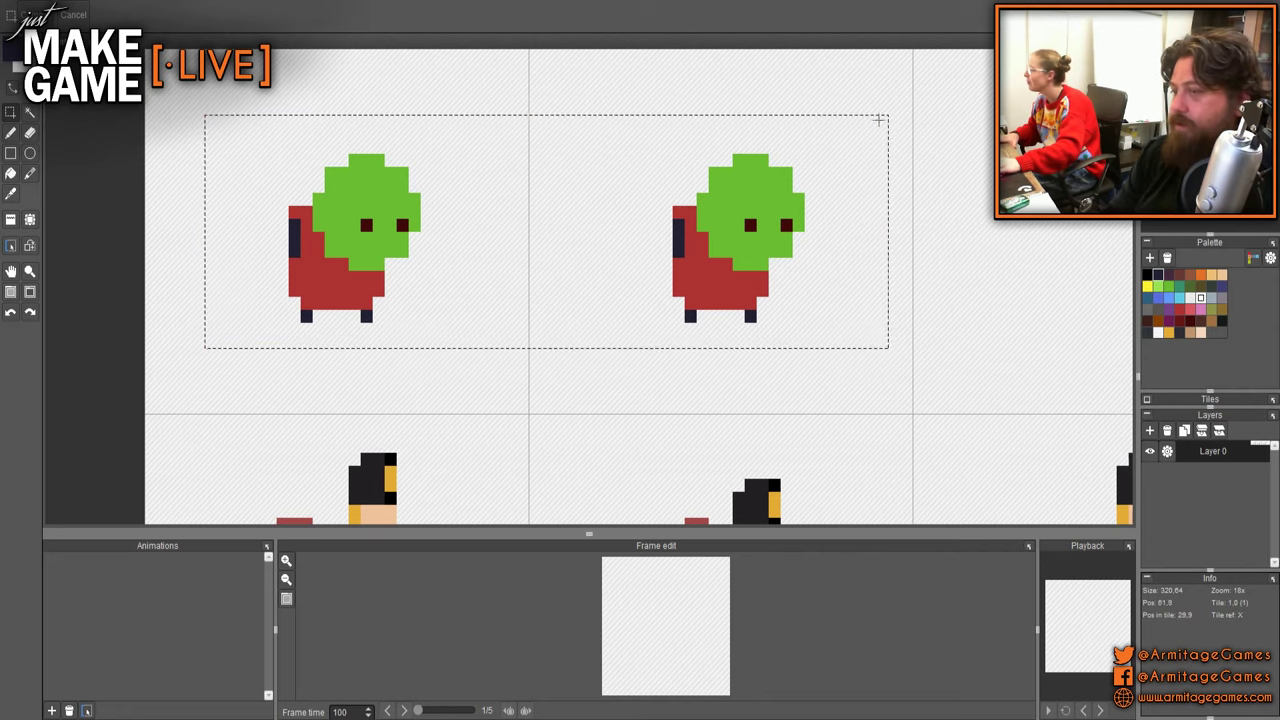
{"action": "key", "text": "Delete"}
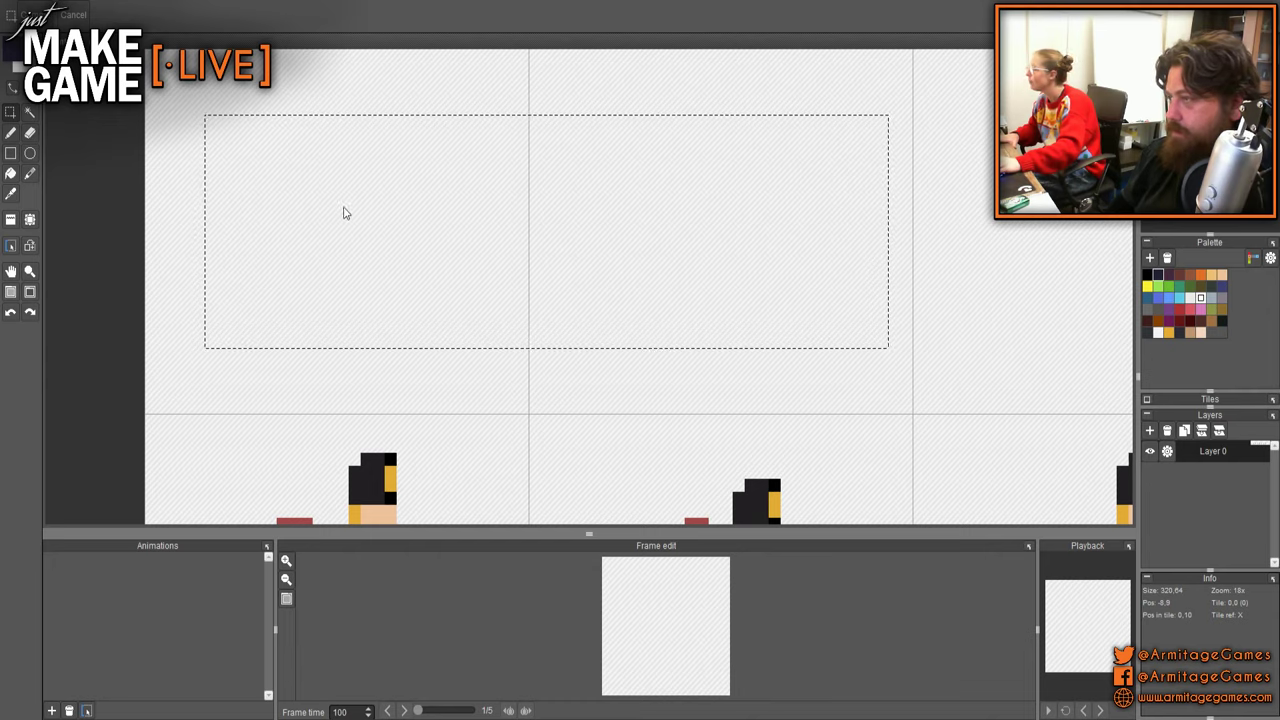
- Open Gross blood monster.pyxel and examine the rows of red hooded monster animation frames
{"action": "scroll", "coordinate": [563, 157], "scroll_direction": "up", "scroll_amount": 6}
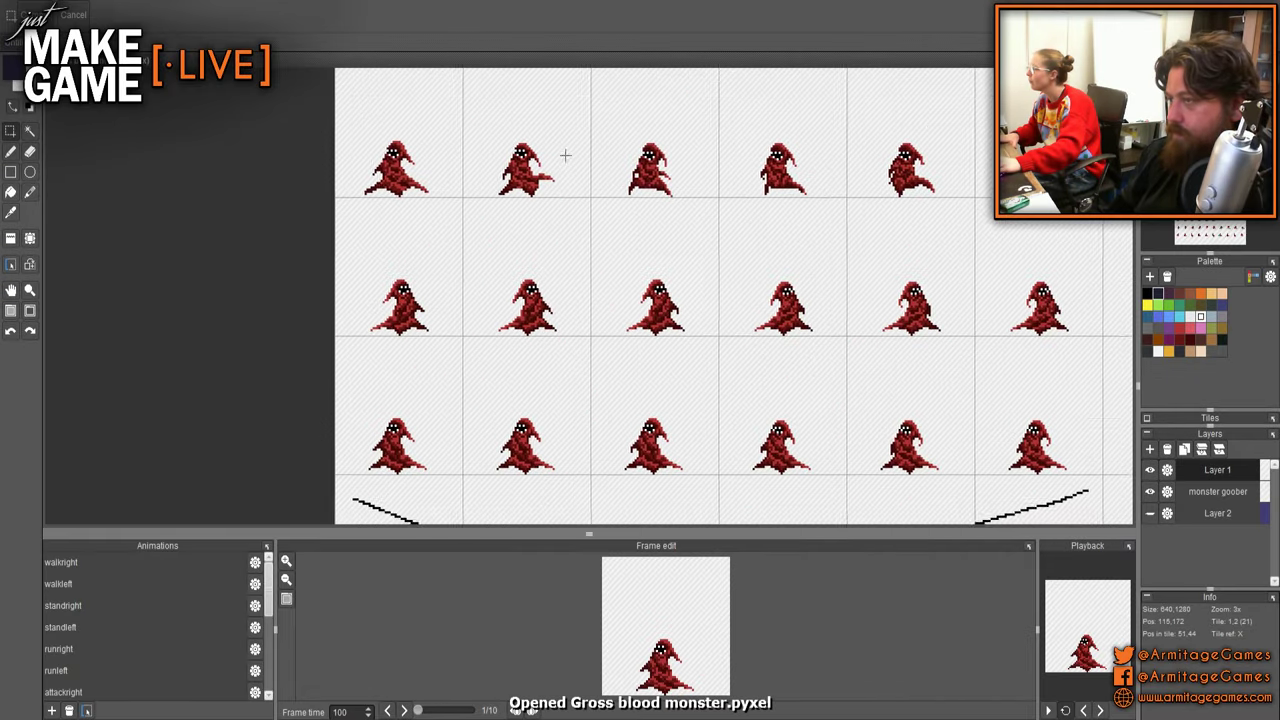
{"action": "left_click_drag", "start_coordinate": [540, 244], "coordinate": [538, 296]}
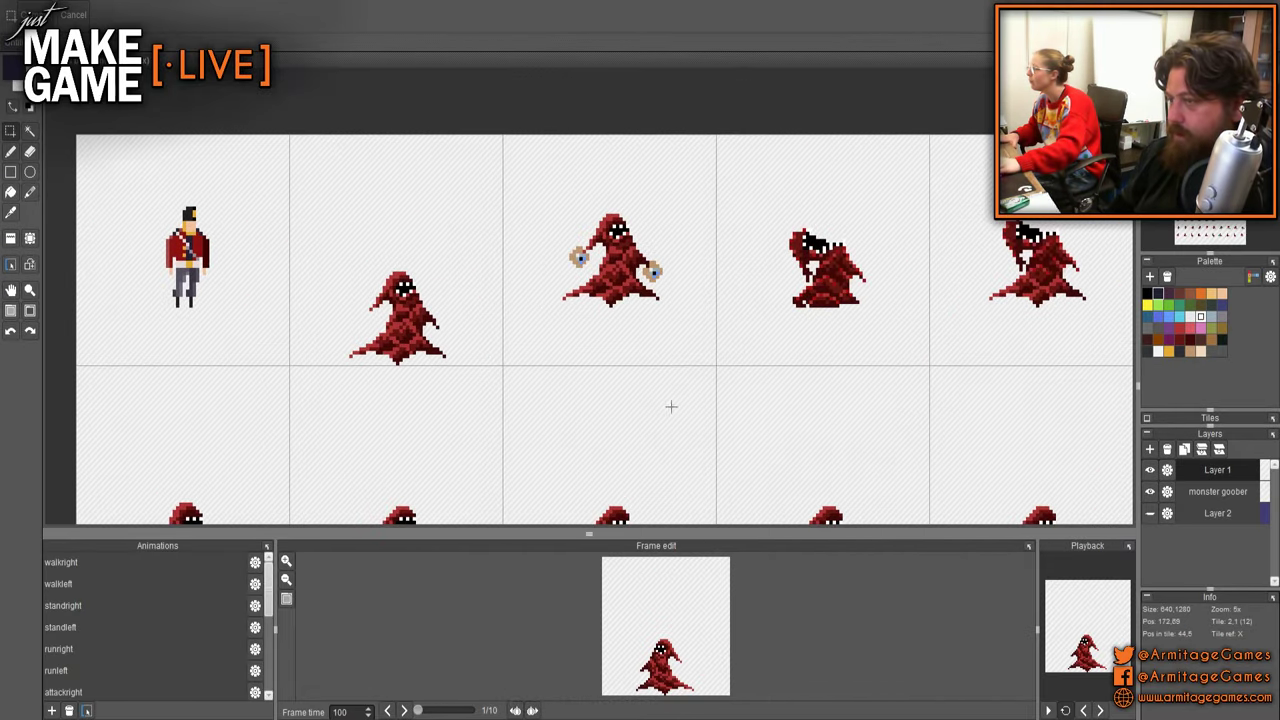
{"action": "scroll", "coordinate": [621, 428], "scroll_direction": "down", "scroll_amount": 2}
{"action": "left_click_drag", "start_coordinate": [628, 460], "coordinate": [579, 136]}
{"action": "left_click_drag", "start_coordinate": [584, 450], "coordinate": [551, 125]}
{"action": "left_click_drag", "start_coordinate": [574, 424], "coordinate": [638, 173]}
{"action": "left_click_drag", "start_coordinate": [649, 383], "coordinate": [583, 180]}
{"action": "left_click_drag", "start_coordinate": [594, 366], "coordinate": [510, 85]}
{"action": "scroll", "coordinate": [626, 171], "scroll_direction": "down", "scroll_amount": 4}
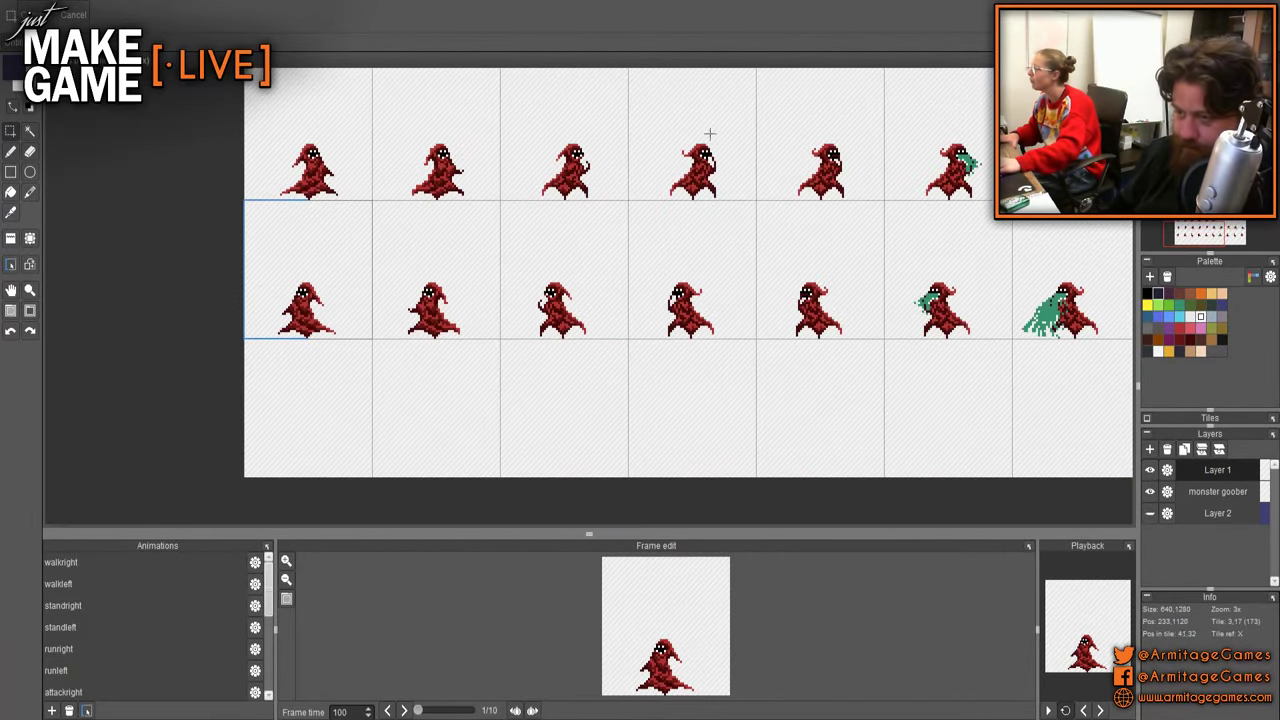
{"action": "scroll", "coordinate": [583, 252], "scroll_direction": "up", "scroll_amount": 3}
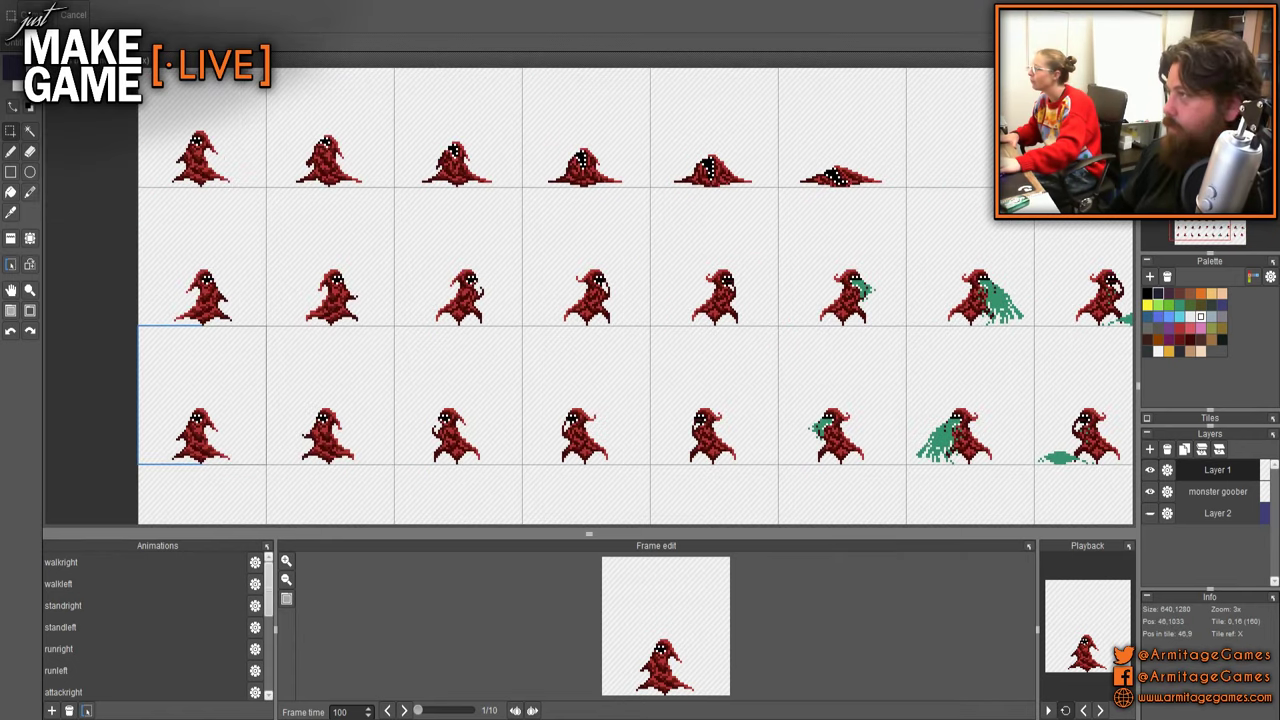
- Open Enemy concepts.pyxel and examine its crab, beetle and green trident-monster frames
{"action": "key", "text": "ctrl+Tab"}
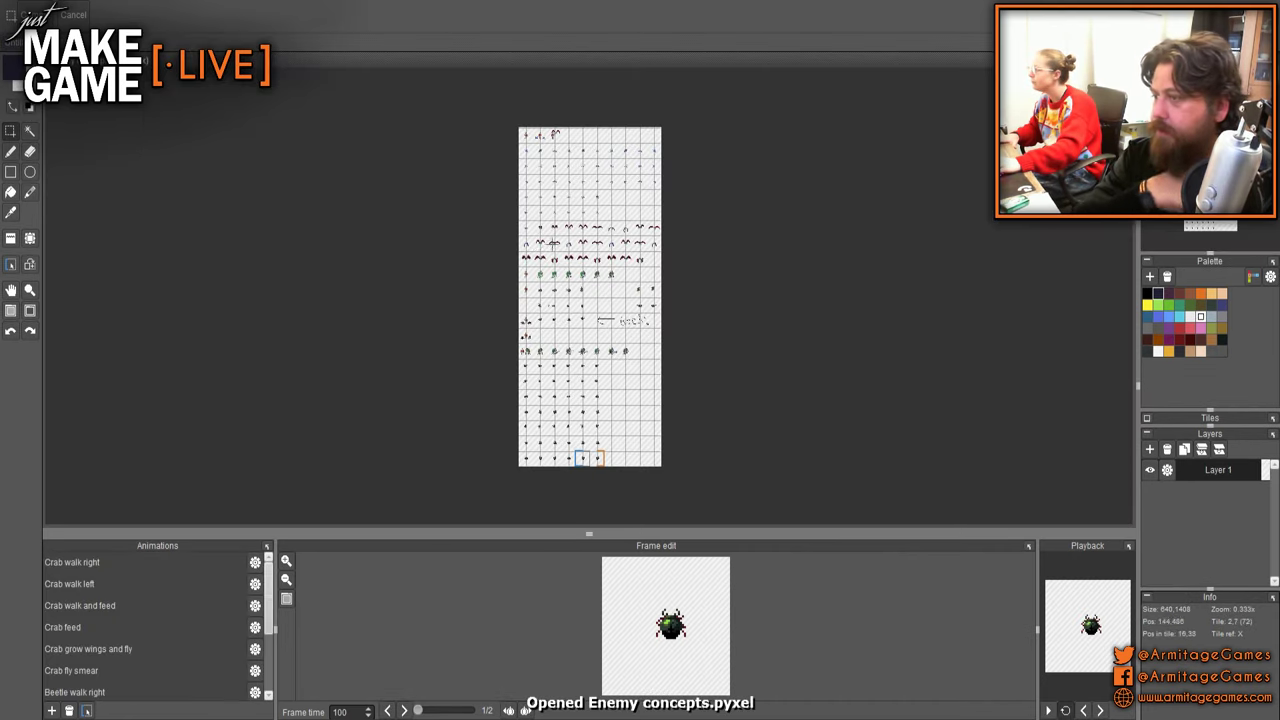
{"action": "scroll", "coordinate": [553, 243], "scroll_direction": "up", "scroll_amount": 3}
{"action": "left_click_drag", "start_coordinate": [553, 243], "coordinate": [411, 457]}
{"action": "left_click_drag", "start_coordinate": [470, 245], "coordinate": [458, 460]}
{"action": "left_click_drag", "start_coordinate": [459, 285], "coordinate": [440, 500]}
{"action": "left_click_drag", "start_coordinate": [389, 459], "coordinate": [400, 204]}
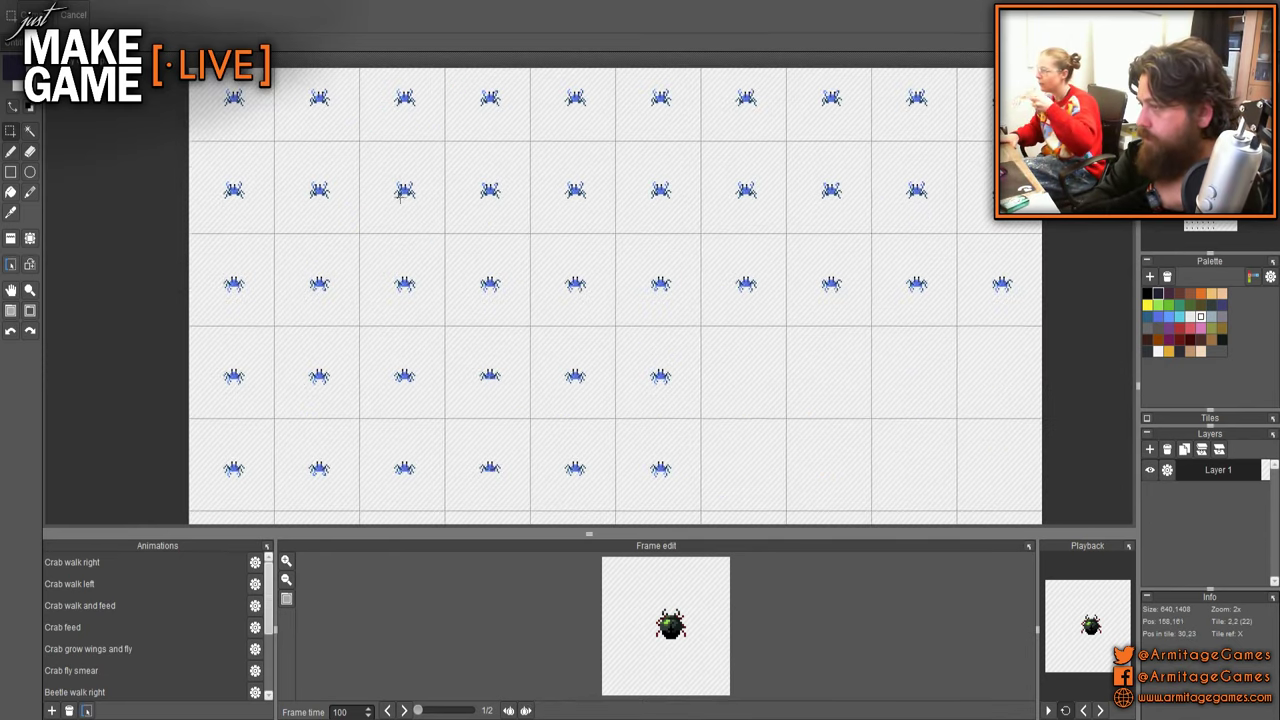
{"action": "scroll", "coordinate": [400, 195], "scroll_direction": "down", "scroll_amount": 5}
{"action": "left_click_drag", "start_coordinate": [461, 484], "coordinate": [480, 247]}
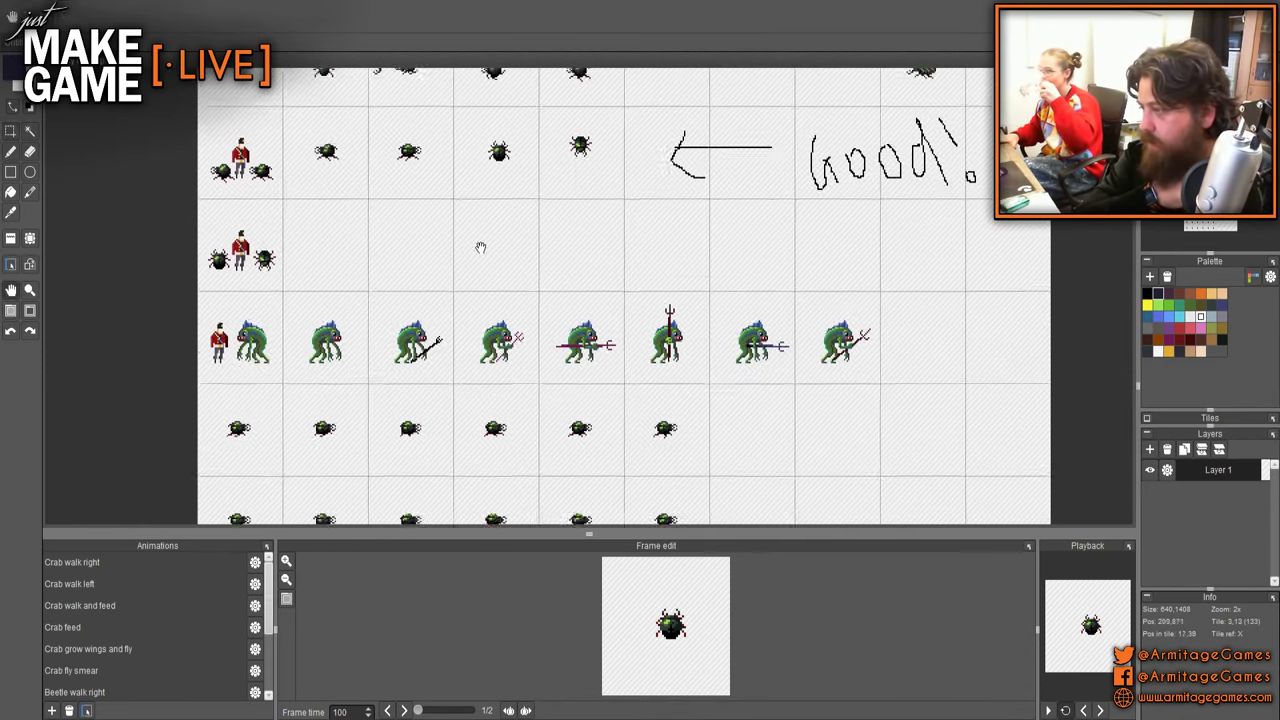
{"action": "scroll", "coordinate": [480, 247], "scroll_direction": "down", "scroll_amount": 5}
{"action": "scroll", "coordinate": [529, 200], "scroll_direction": "up", "scroll_amount": 3}
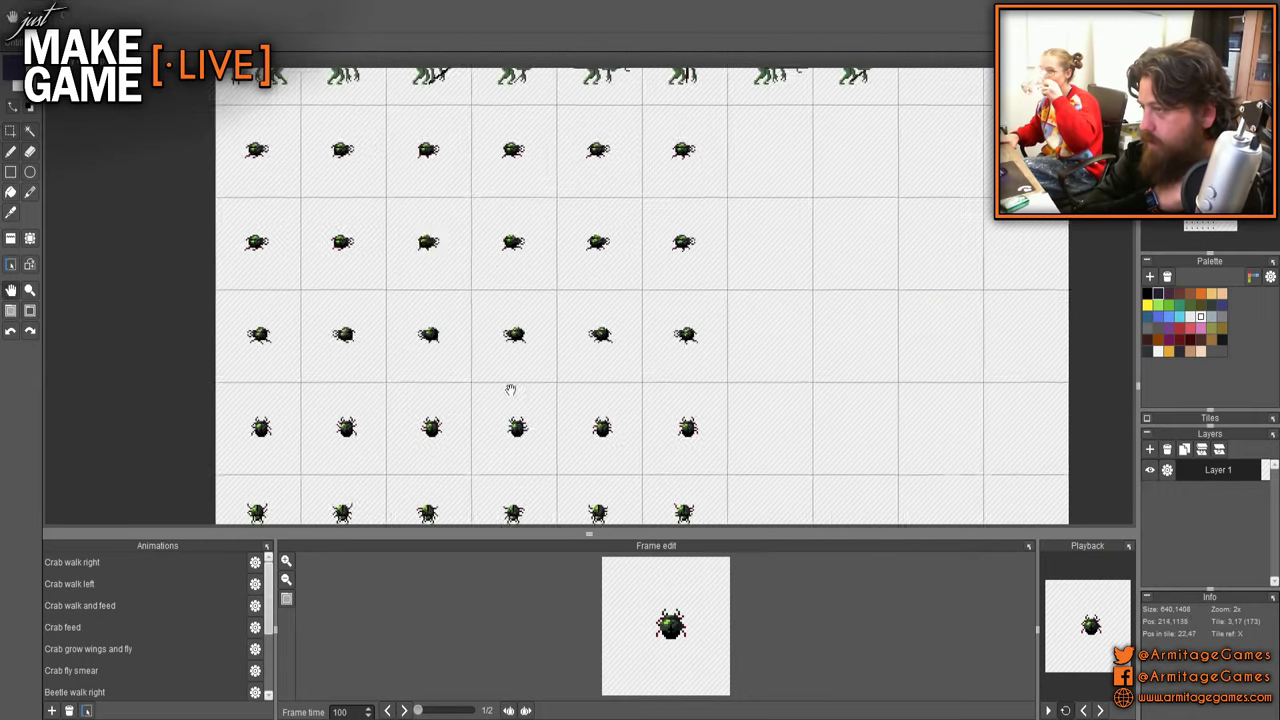
{"action": "scroll", "coordinate": [510, 390], "scroll_direction": "up", "scroll_amount": 3}
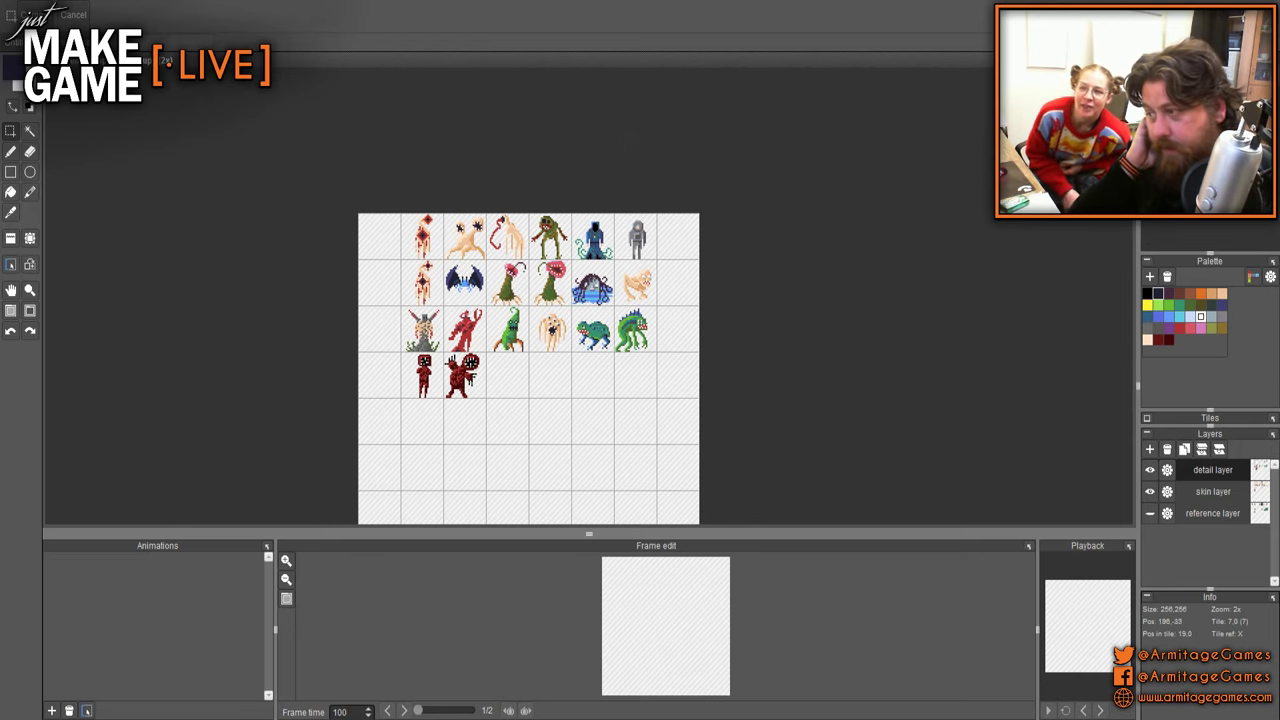
- Examine the sheet of single monster concepts with detail, skin and reference layers, and recheck the beetle and trident-monster rows in Enemy concepts.pyxel
{"action": "scroll", "coordinate": [593, 272], "scroll_direction": "up", "scroll_amount": 3}
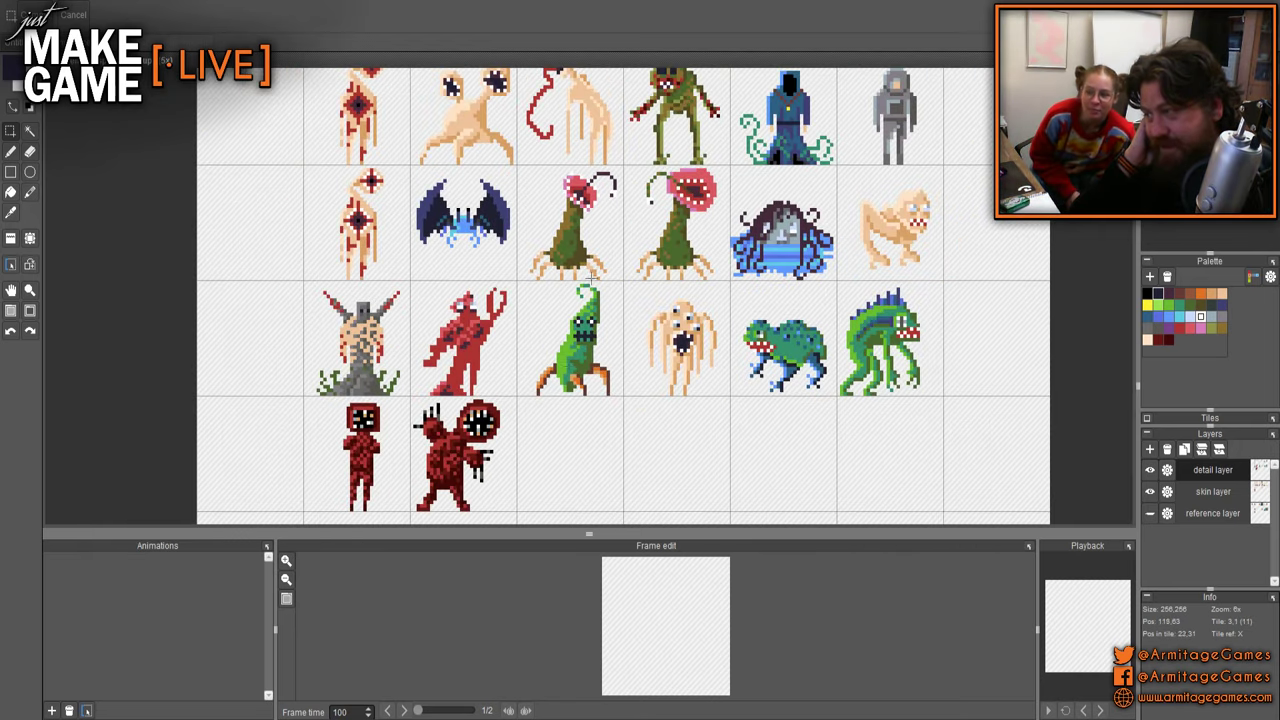
{"action": "left_click_drag", "start_coordinate": [562, 367], "coordinate": [527, 355]}
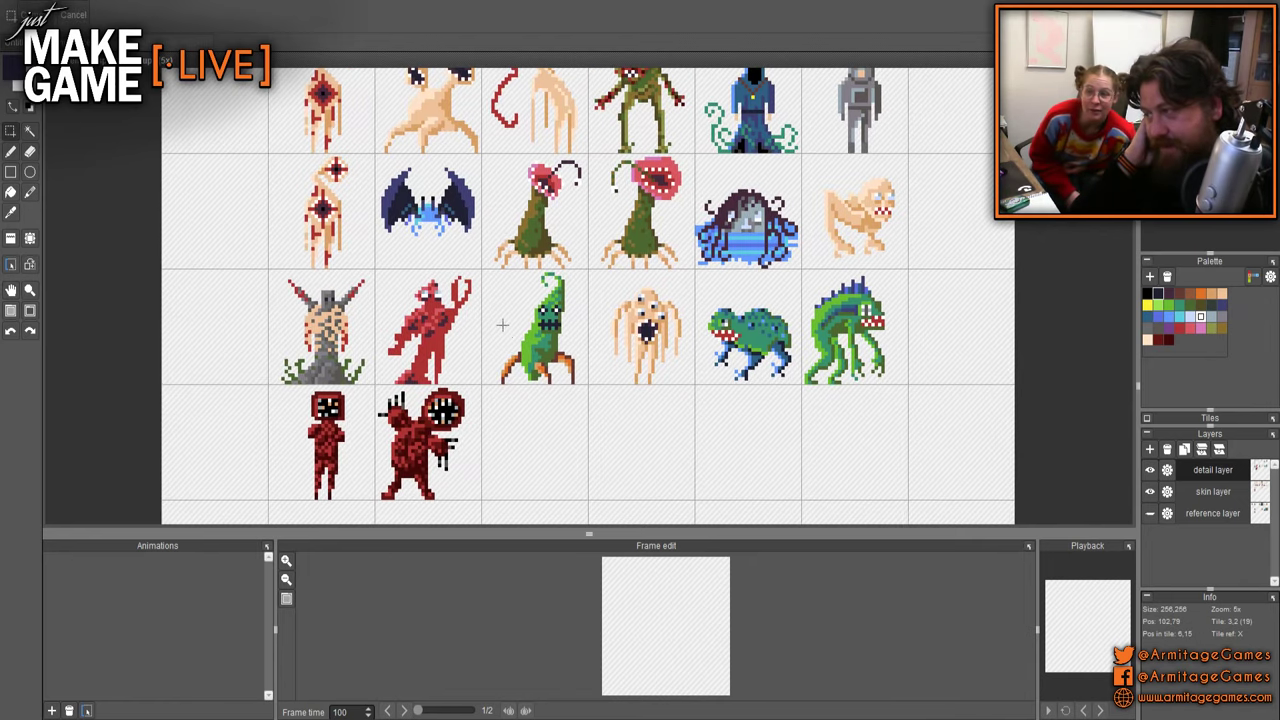
{"action": "left_click_drag", "start_coordinate": [552, 298], "coordinate": [454, 434]}
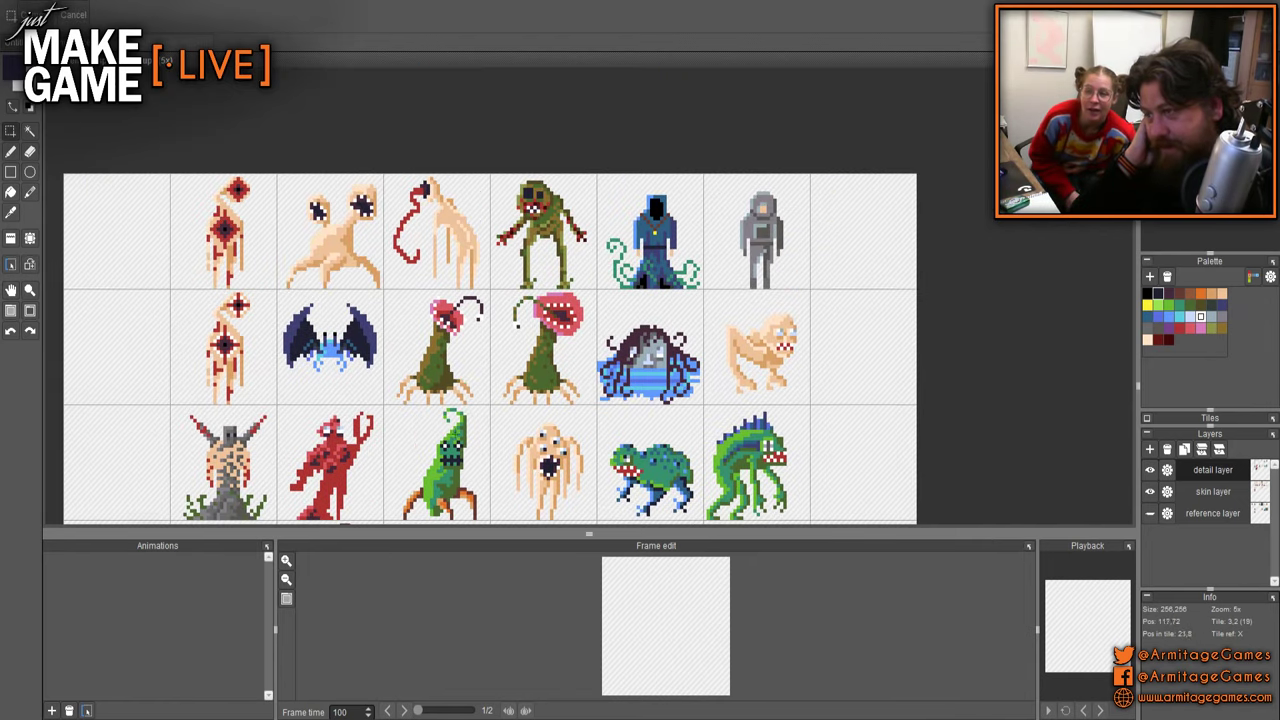
{"action": "scroll", "coordinate": [479, 388], "scroll_direction": "down", "scroll_amount": 1}
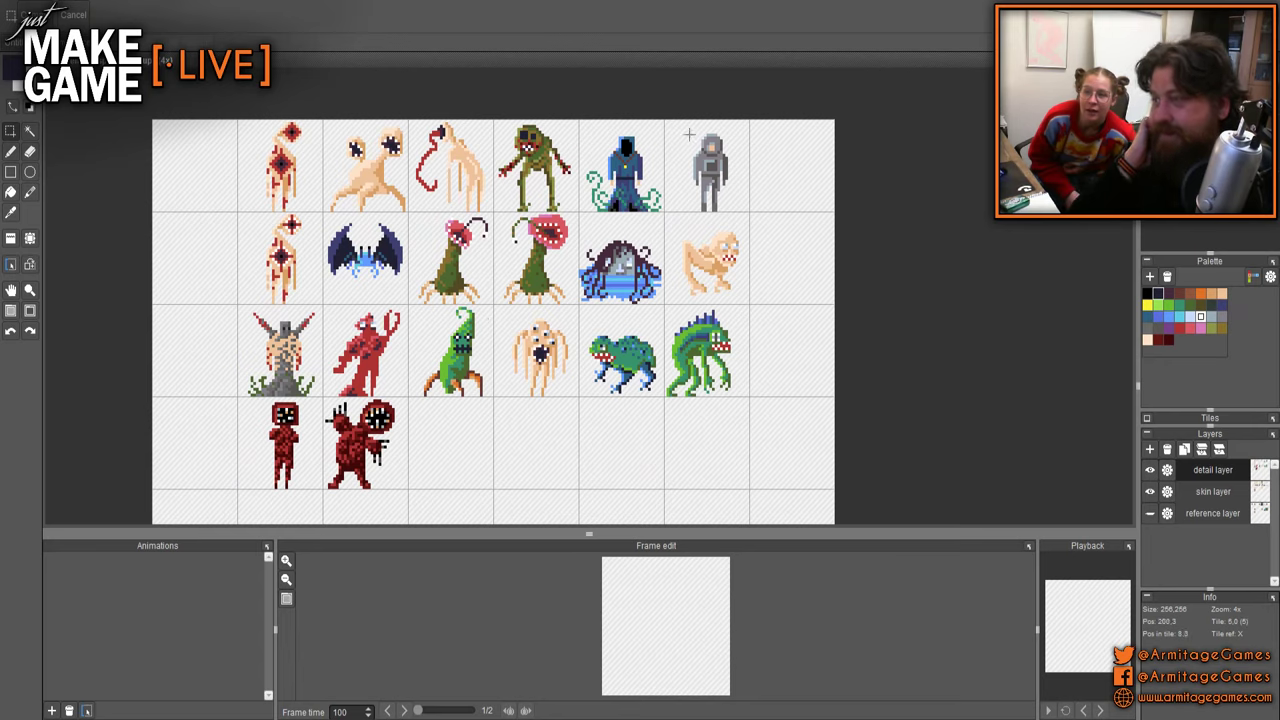
{"action": "scroll", "coordinate": [465, 254], "scroll_direction": "down", "scroll_amount": 1}
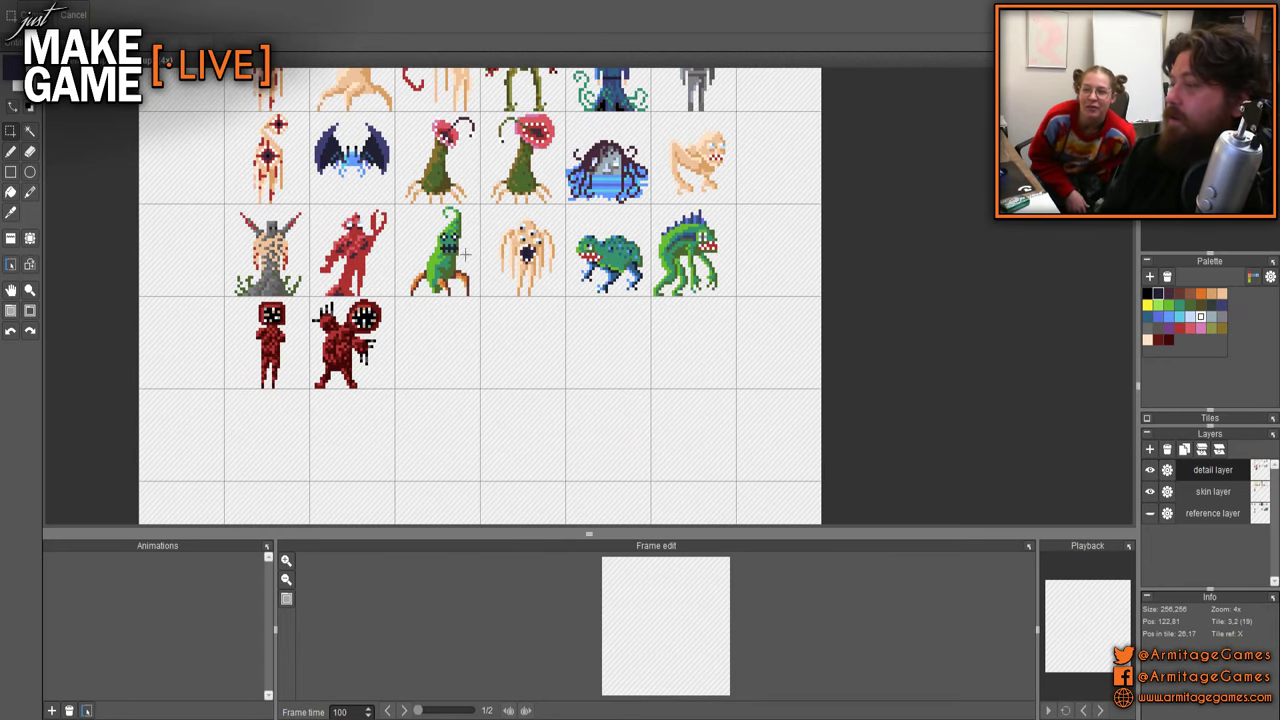
{"action": "left_click_drag", "start_coordinate": [465, 254], "coordinate": [480, 382]}
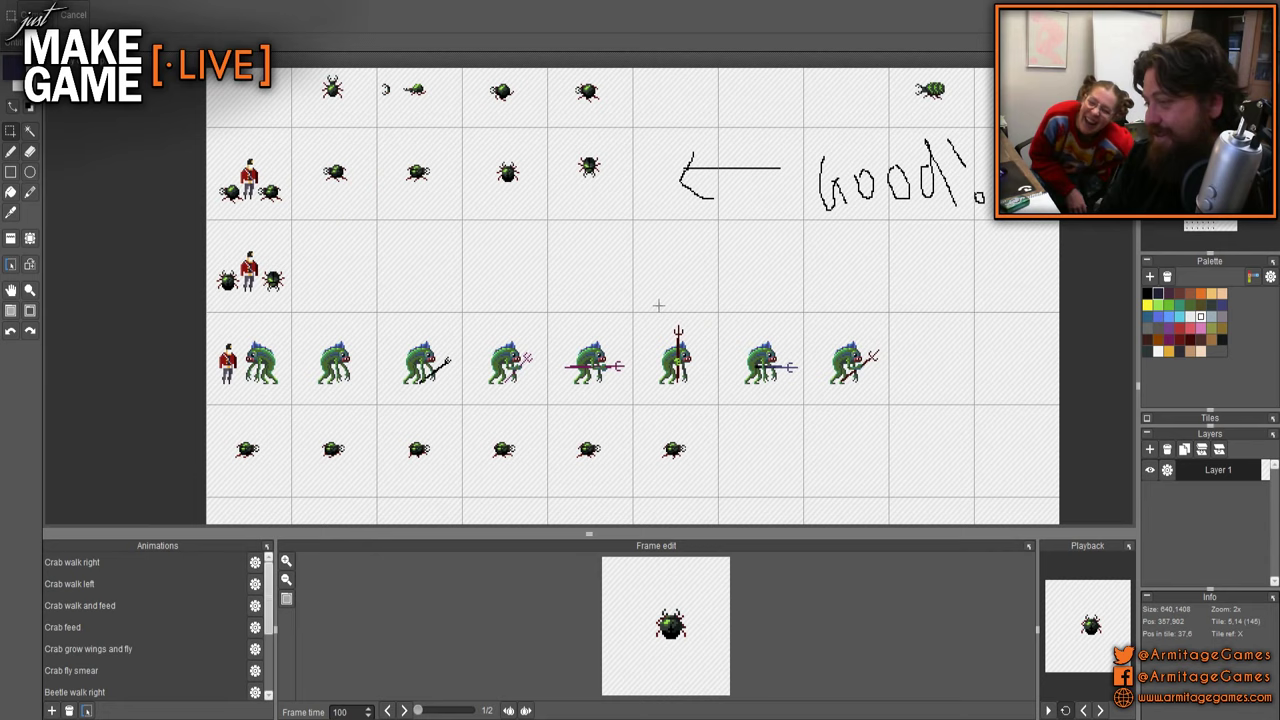
{"action": "scroll", "coordinate": [617, 237], "scroll_direction": "down", "scroll_amount": 1}
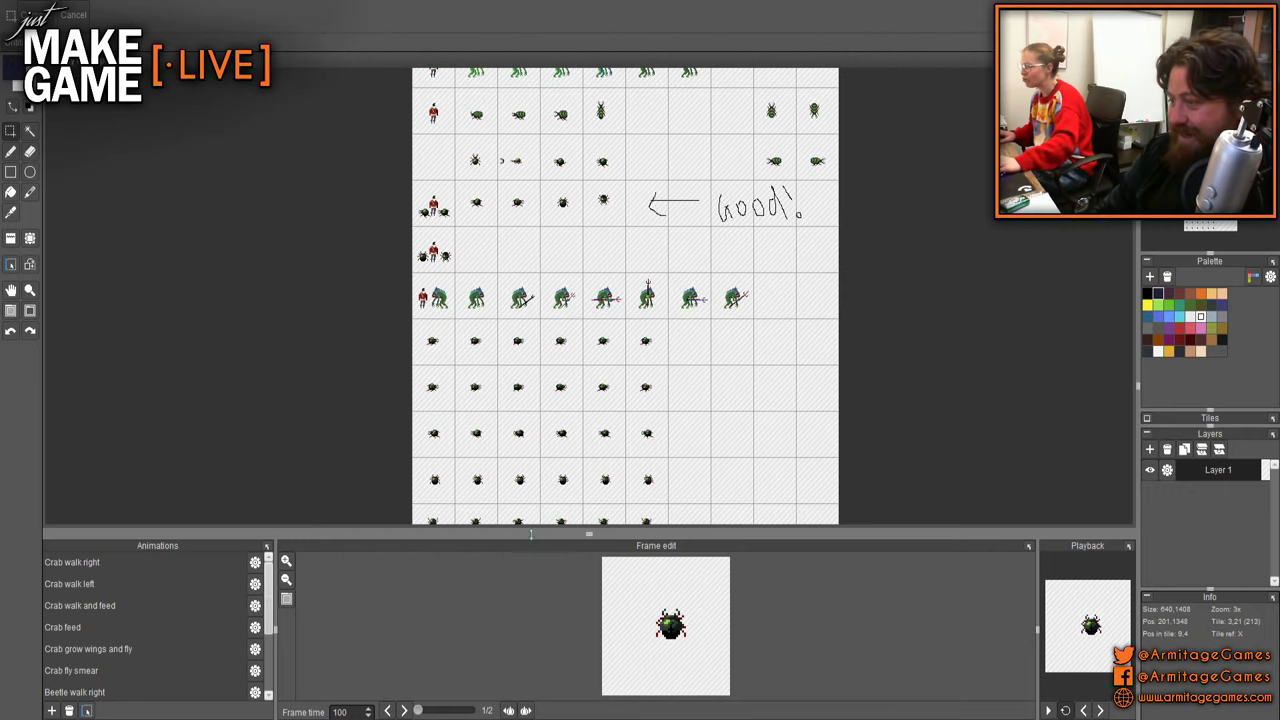
{"action": "left_click_drag", "start_coordinate": [654, 337], "coordinate": [477, 141]}
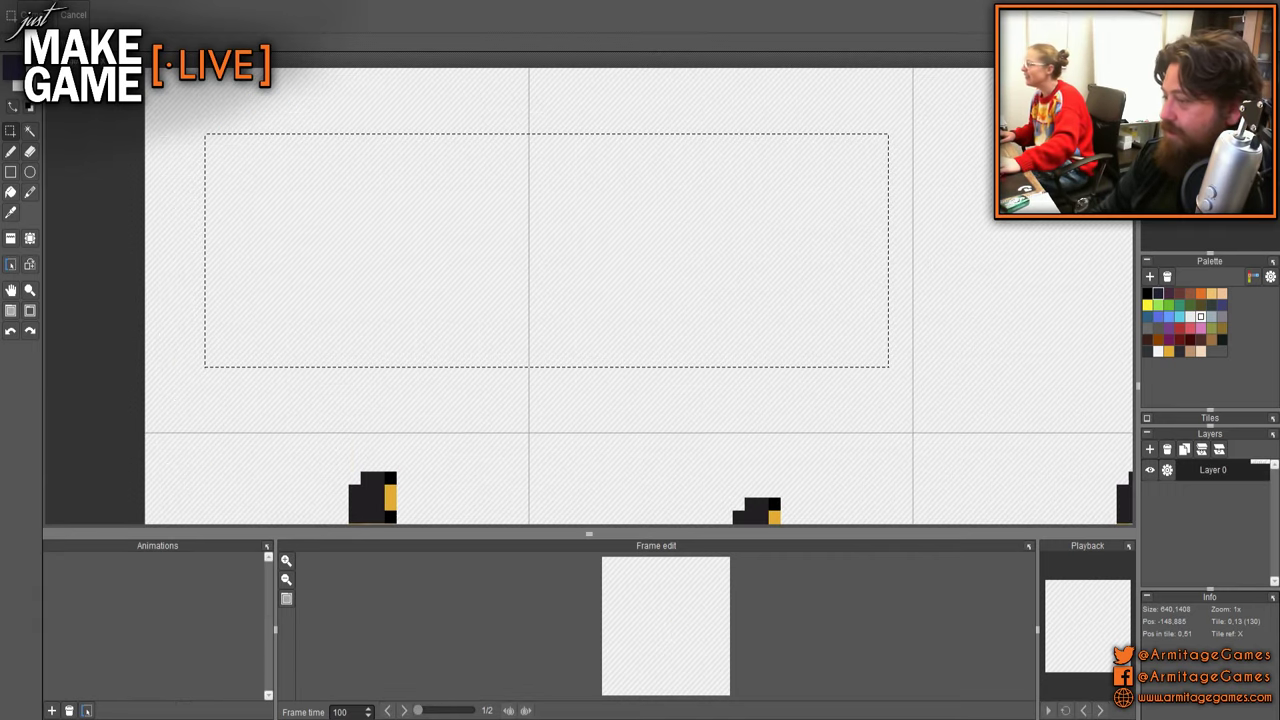
- Clear the selection on the soldier run sheet and activate the Pen tool for the empty upper row
{"action": "scroll", "coordinate": [349, 289], "scroll_direction": "down", "scroll_amount": 2}
{"action": "key", "text": "ctrl+d"}
{"action": "mouse_move", "coordinate": [500, 309]}
{"action": "left_mouse_down"}
{"action": "mouse_move", "coordinate": [446, 331]}
{"action": "mouse_move", "coordinate": [346, 266]}
{"action": "left_mouse_up"}
{"action": "key", "text": "b"}
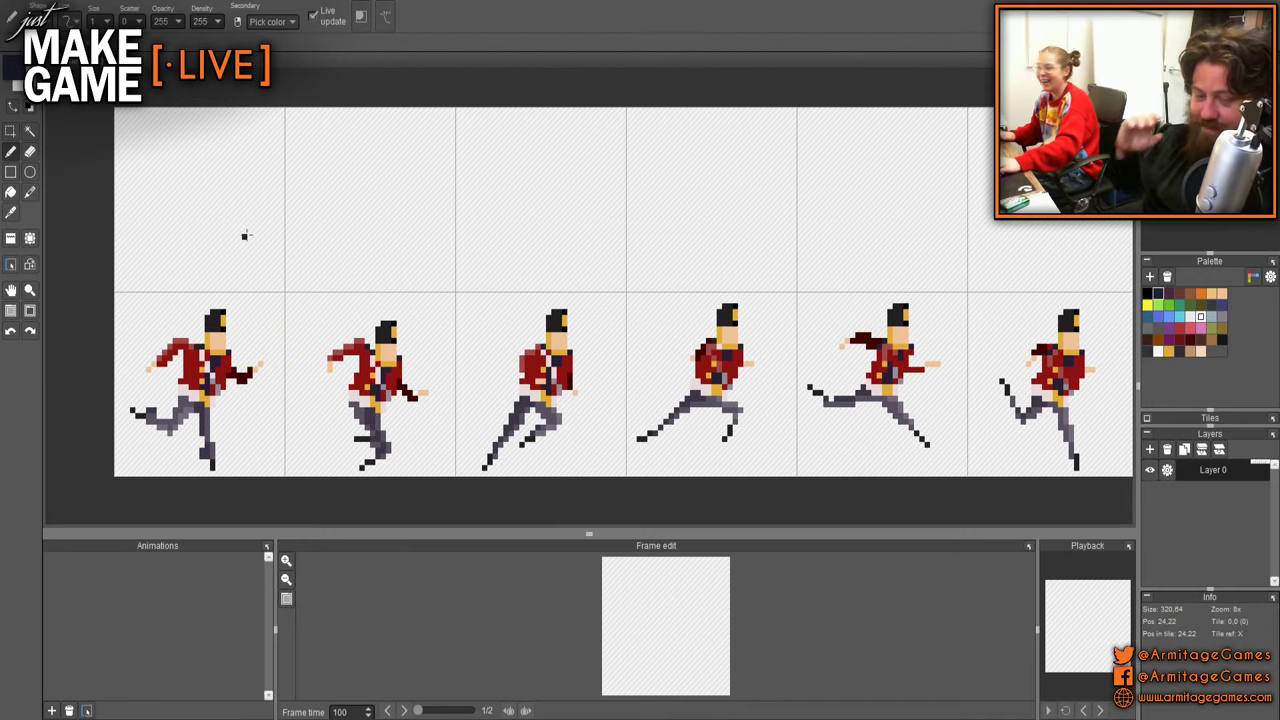